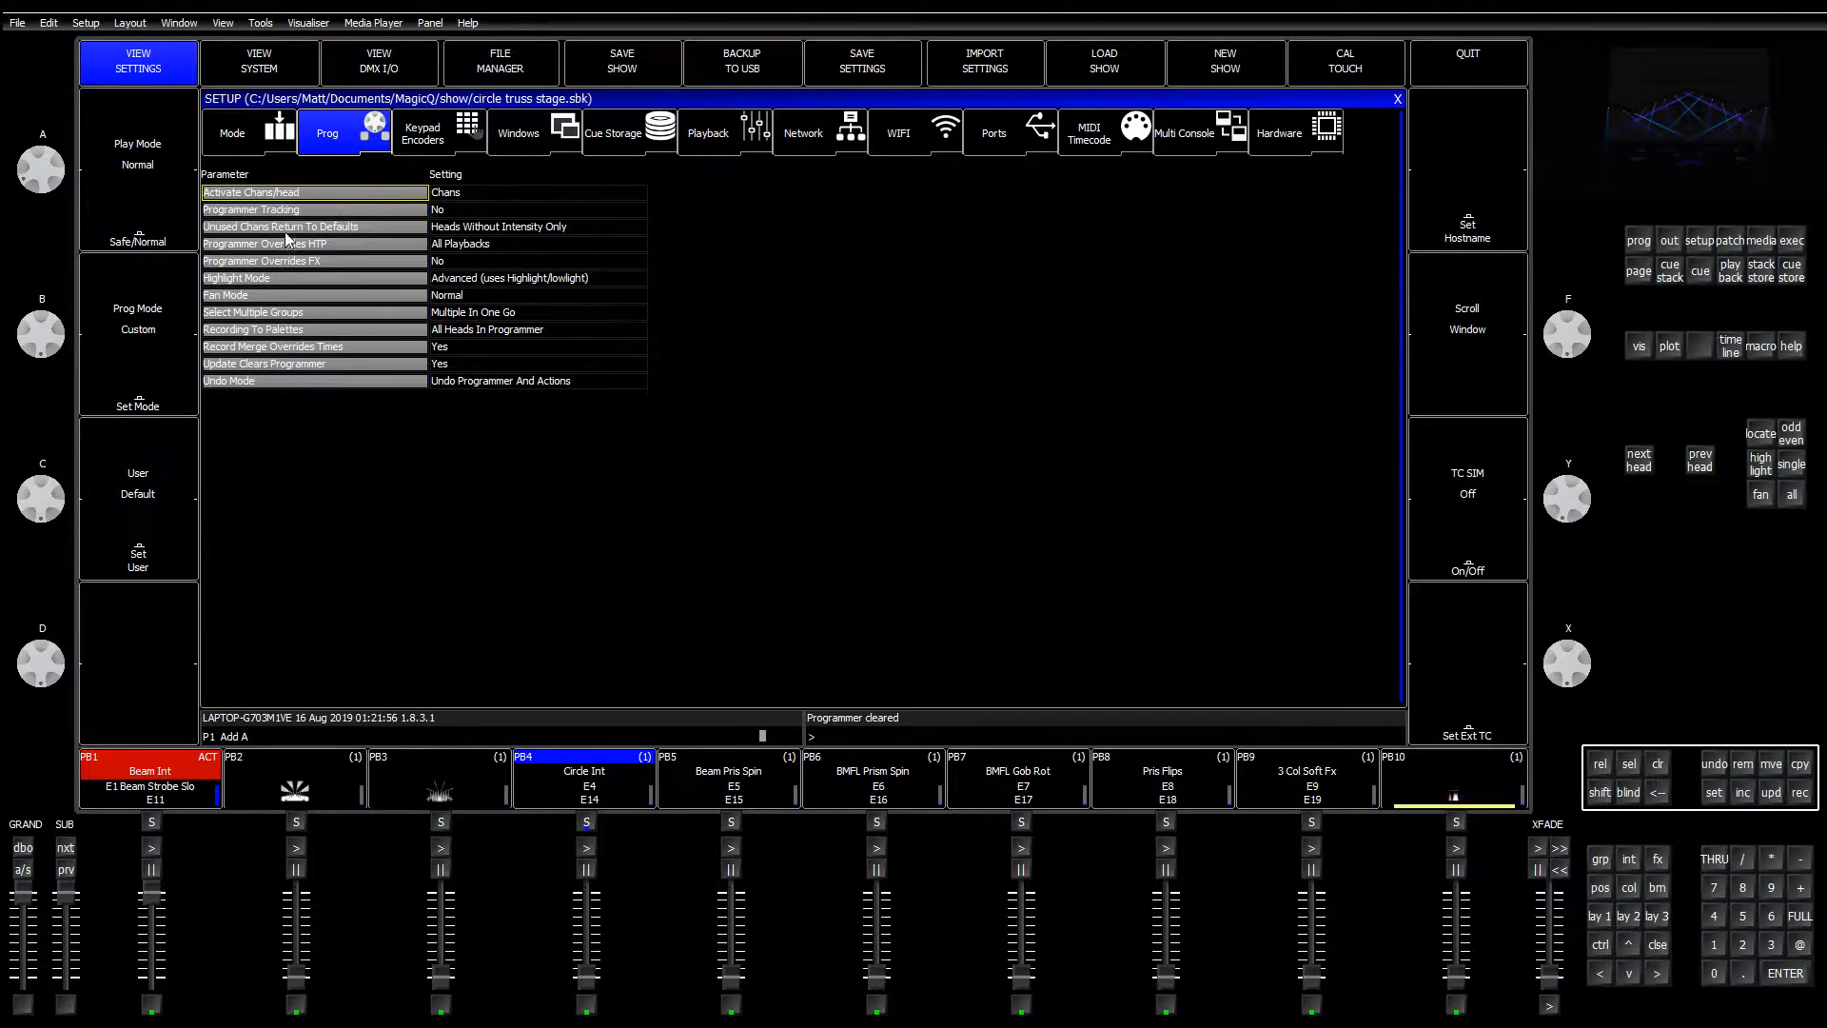
click(465, 228)
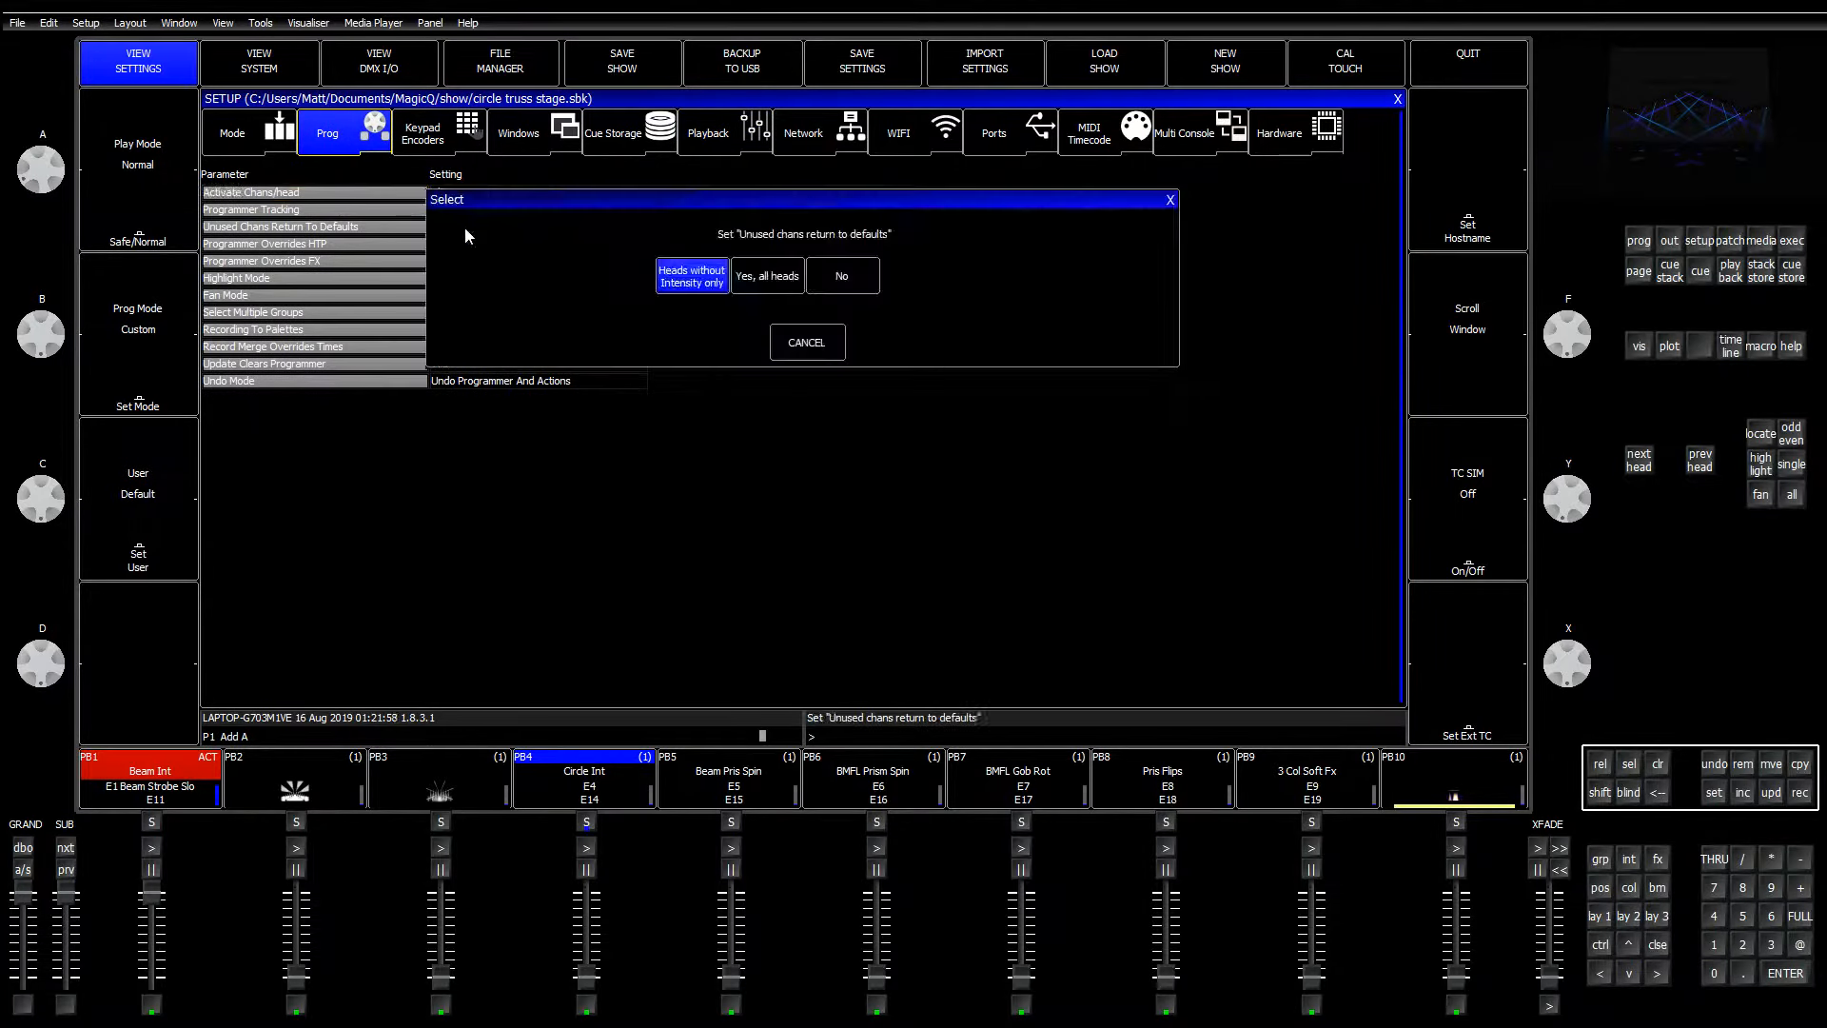
click(778, 285)
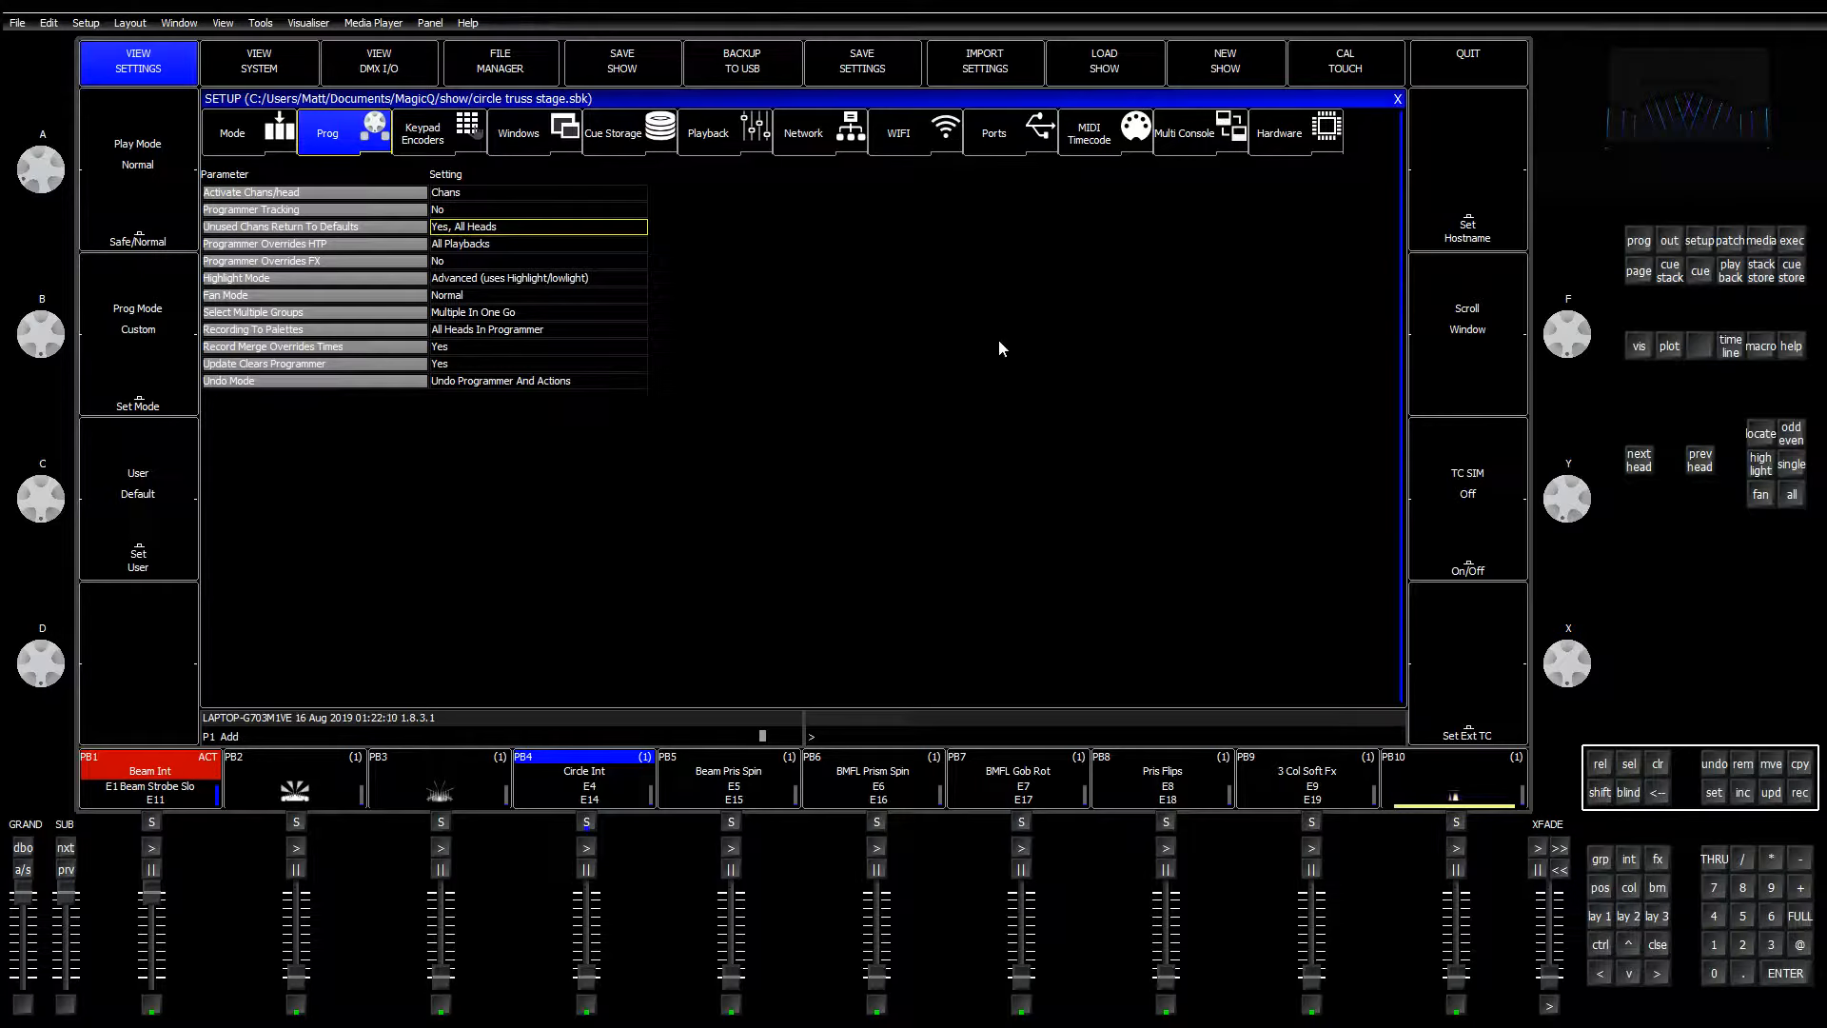
click(529, 231)
click(708, 283)
Step: Apply the ACL FANS position palette from the palette windows
click(1398, 101)
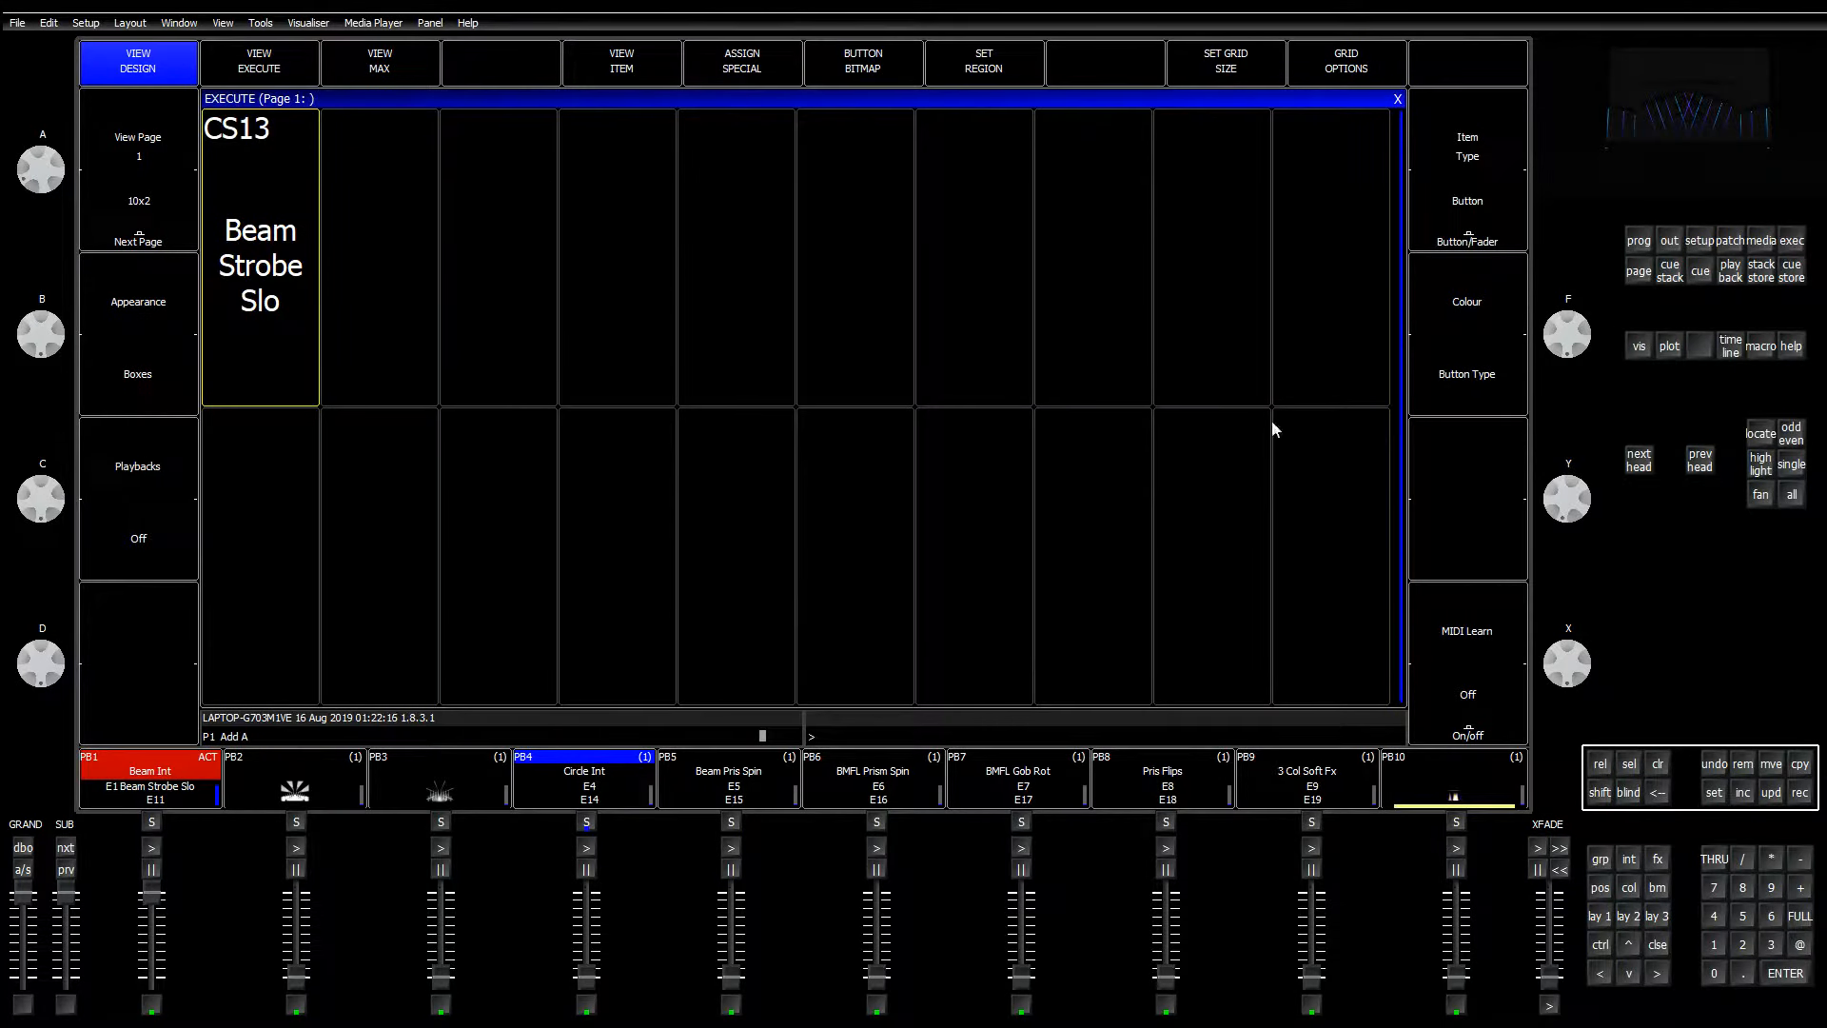
click(1599, 894)
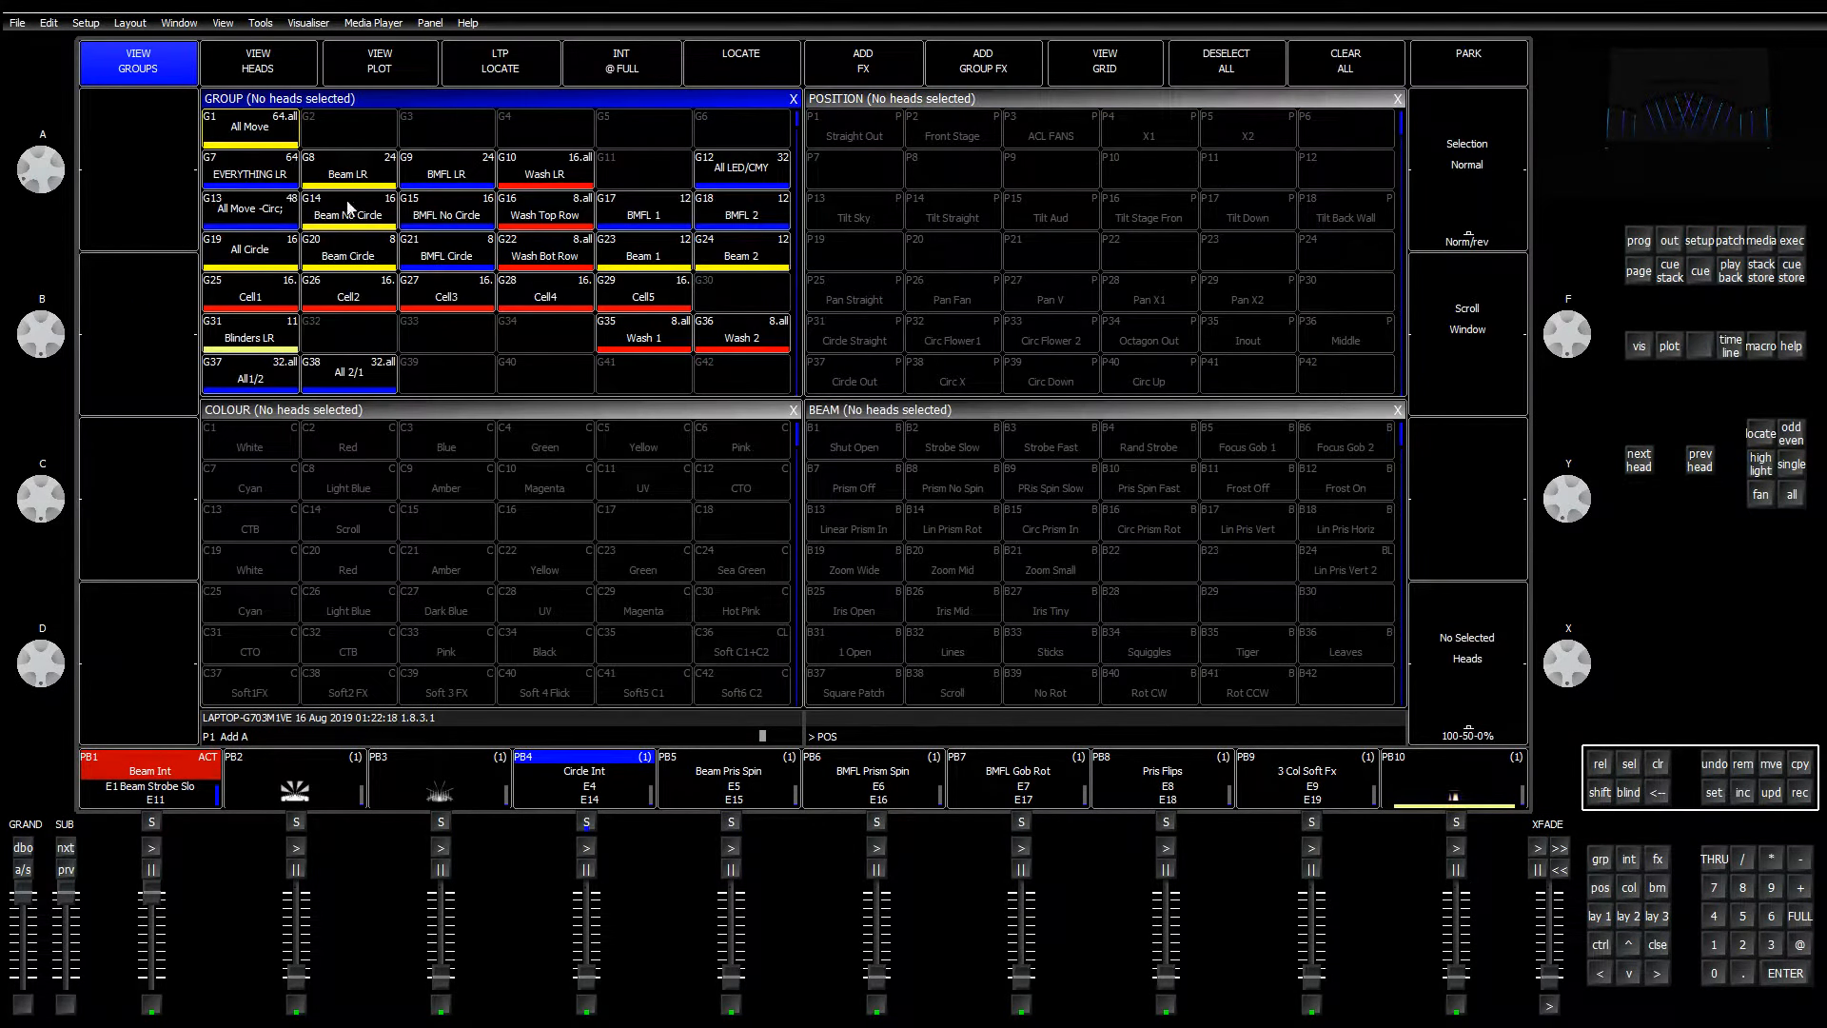
click(1058, 133)
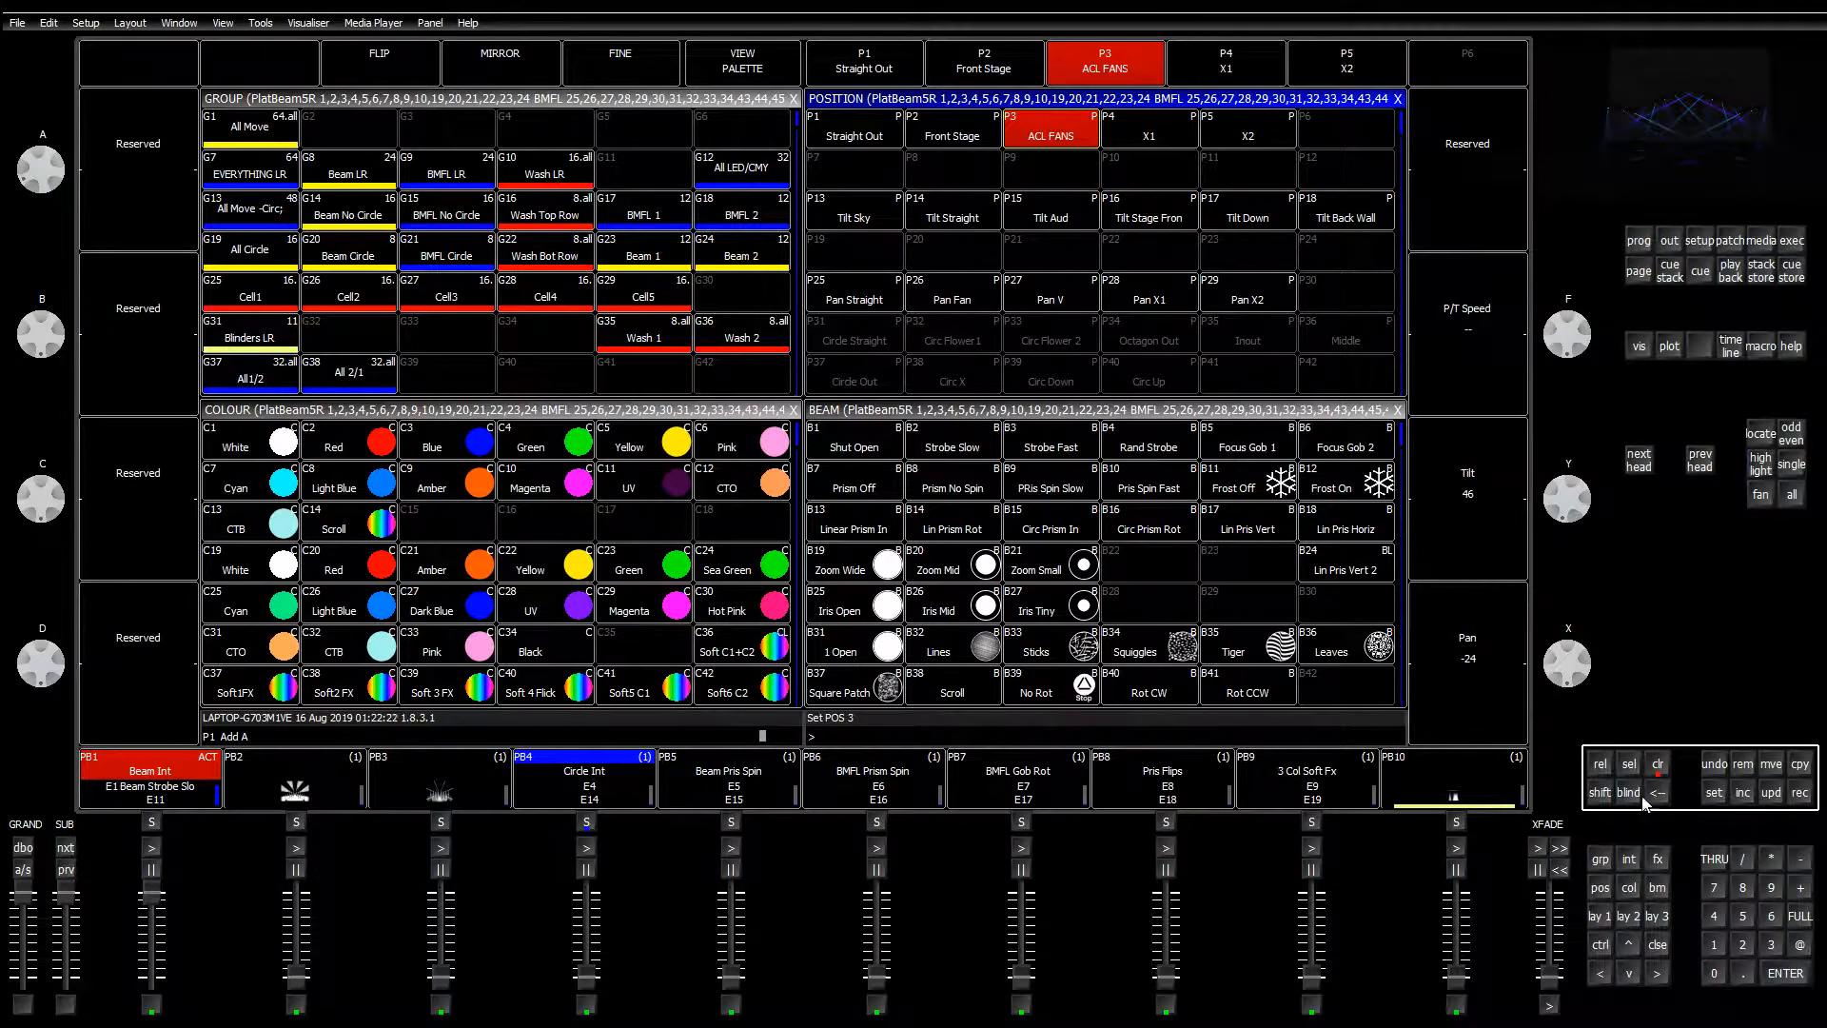
Step: On execute page 2, run the Circ Straight, Flow1, Flow2 and Octagon cue stacks
click(1791, 240)
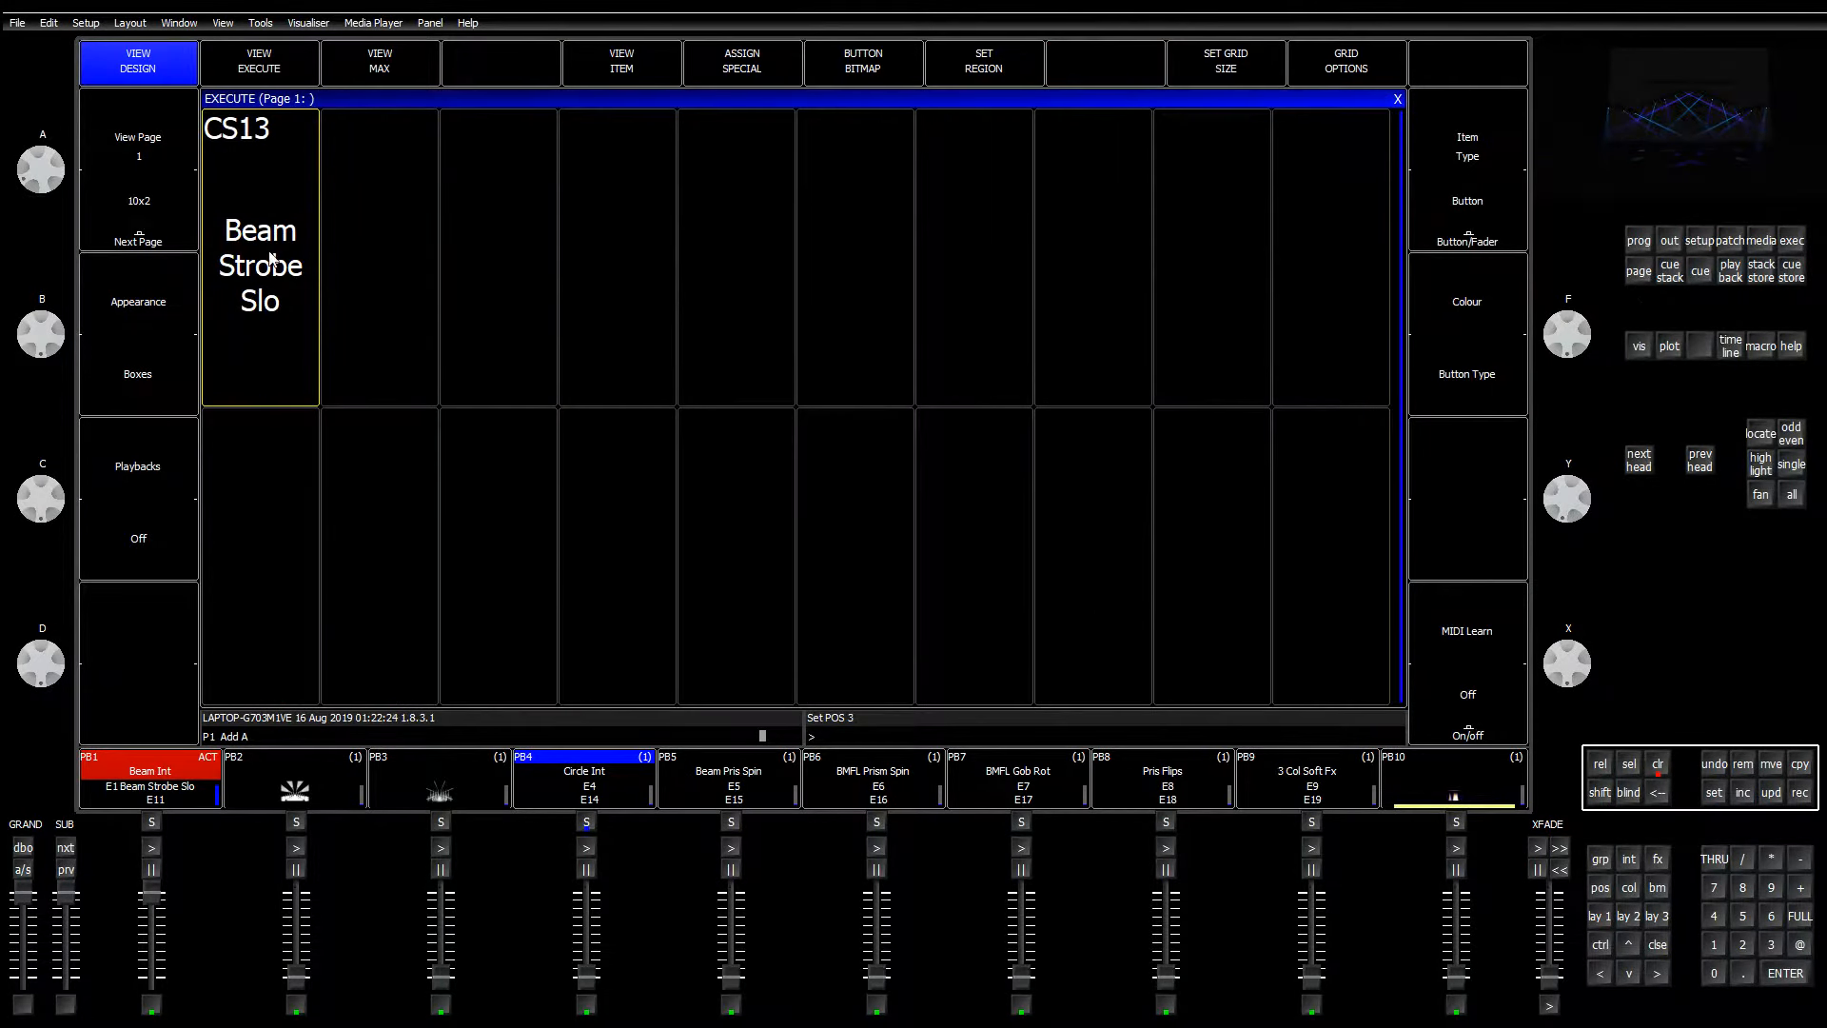
click(143, 237)
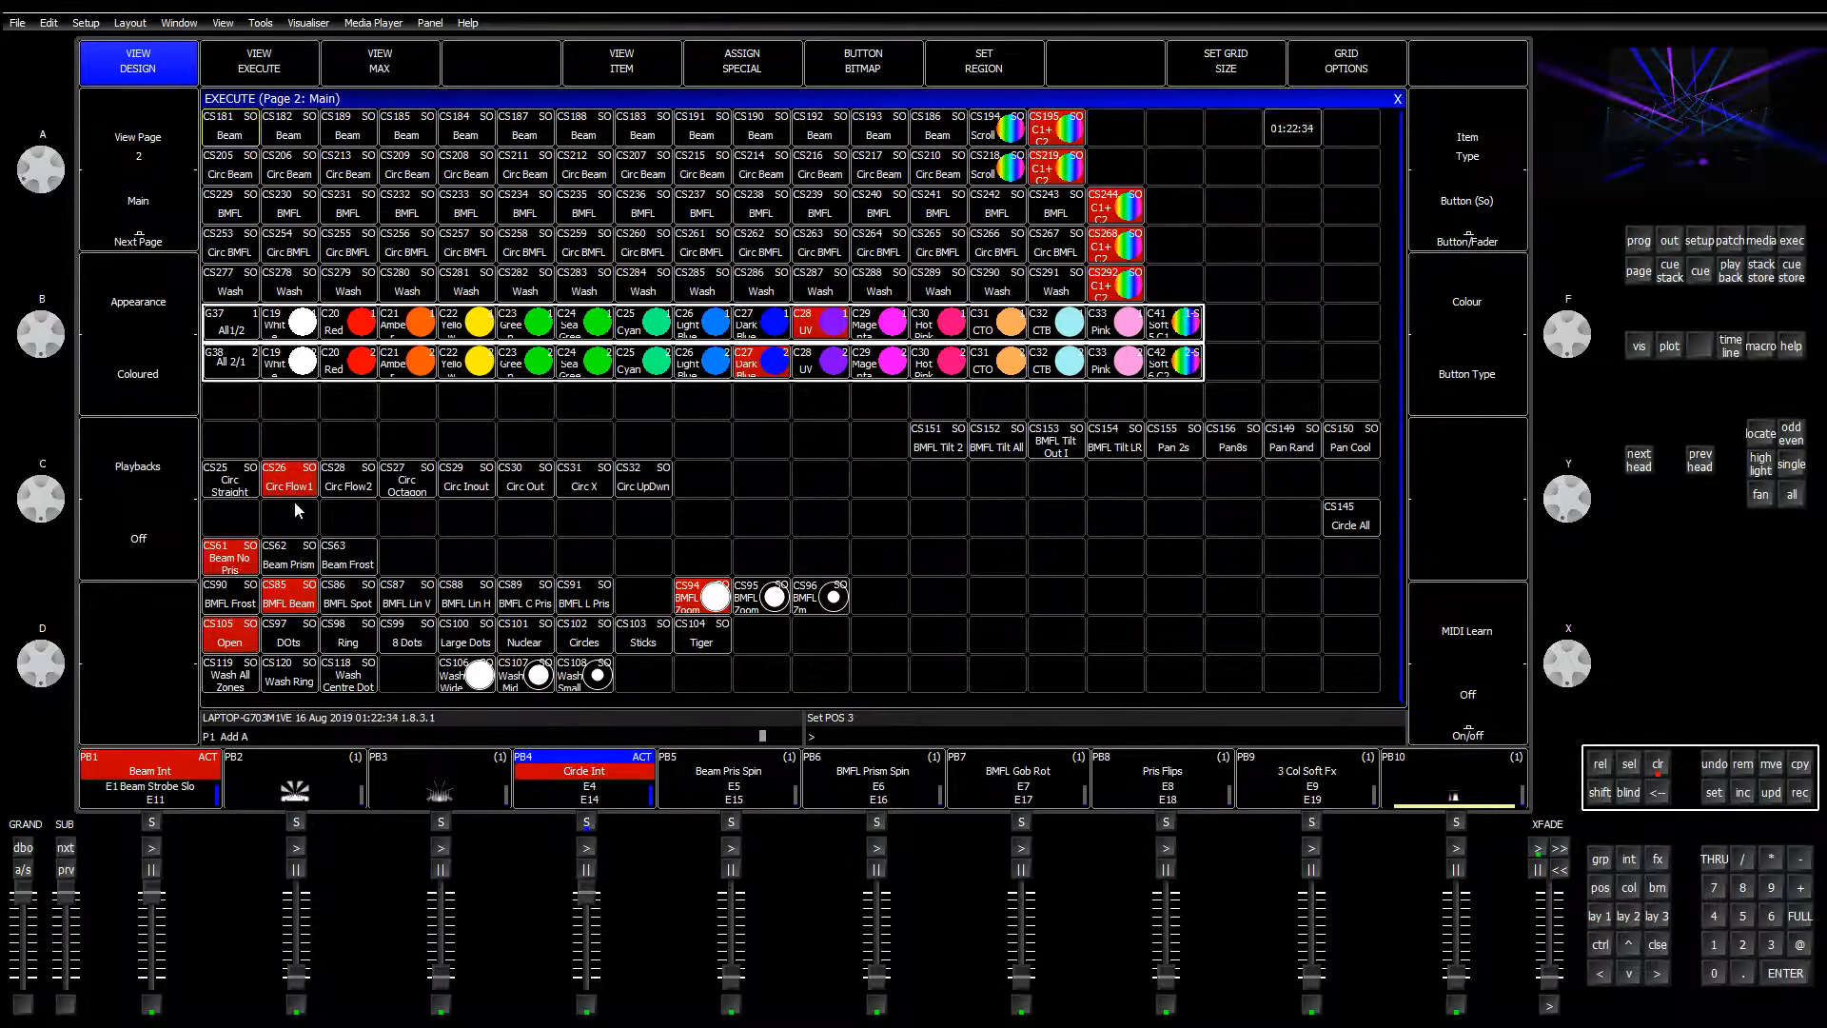
click(246, 487)
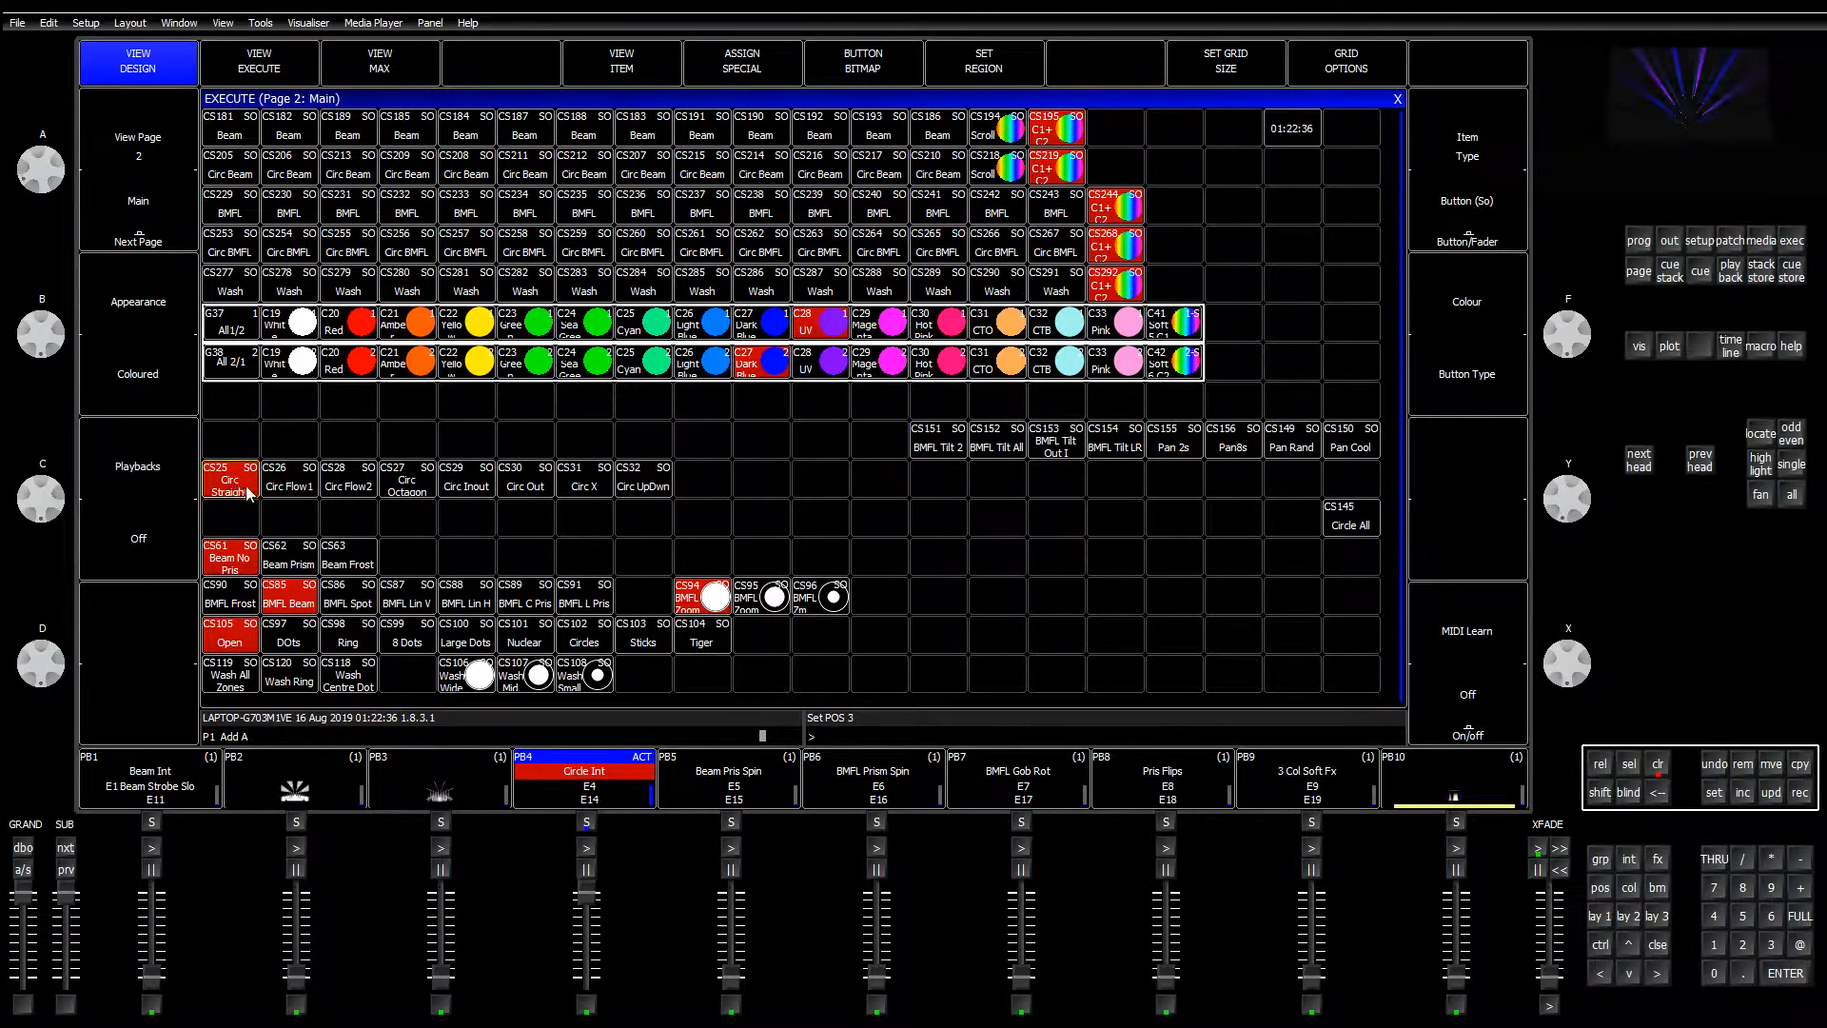
click(290, 491)
click(348, 487)
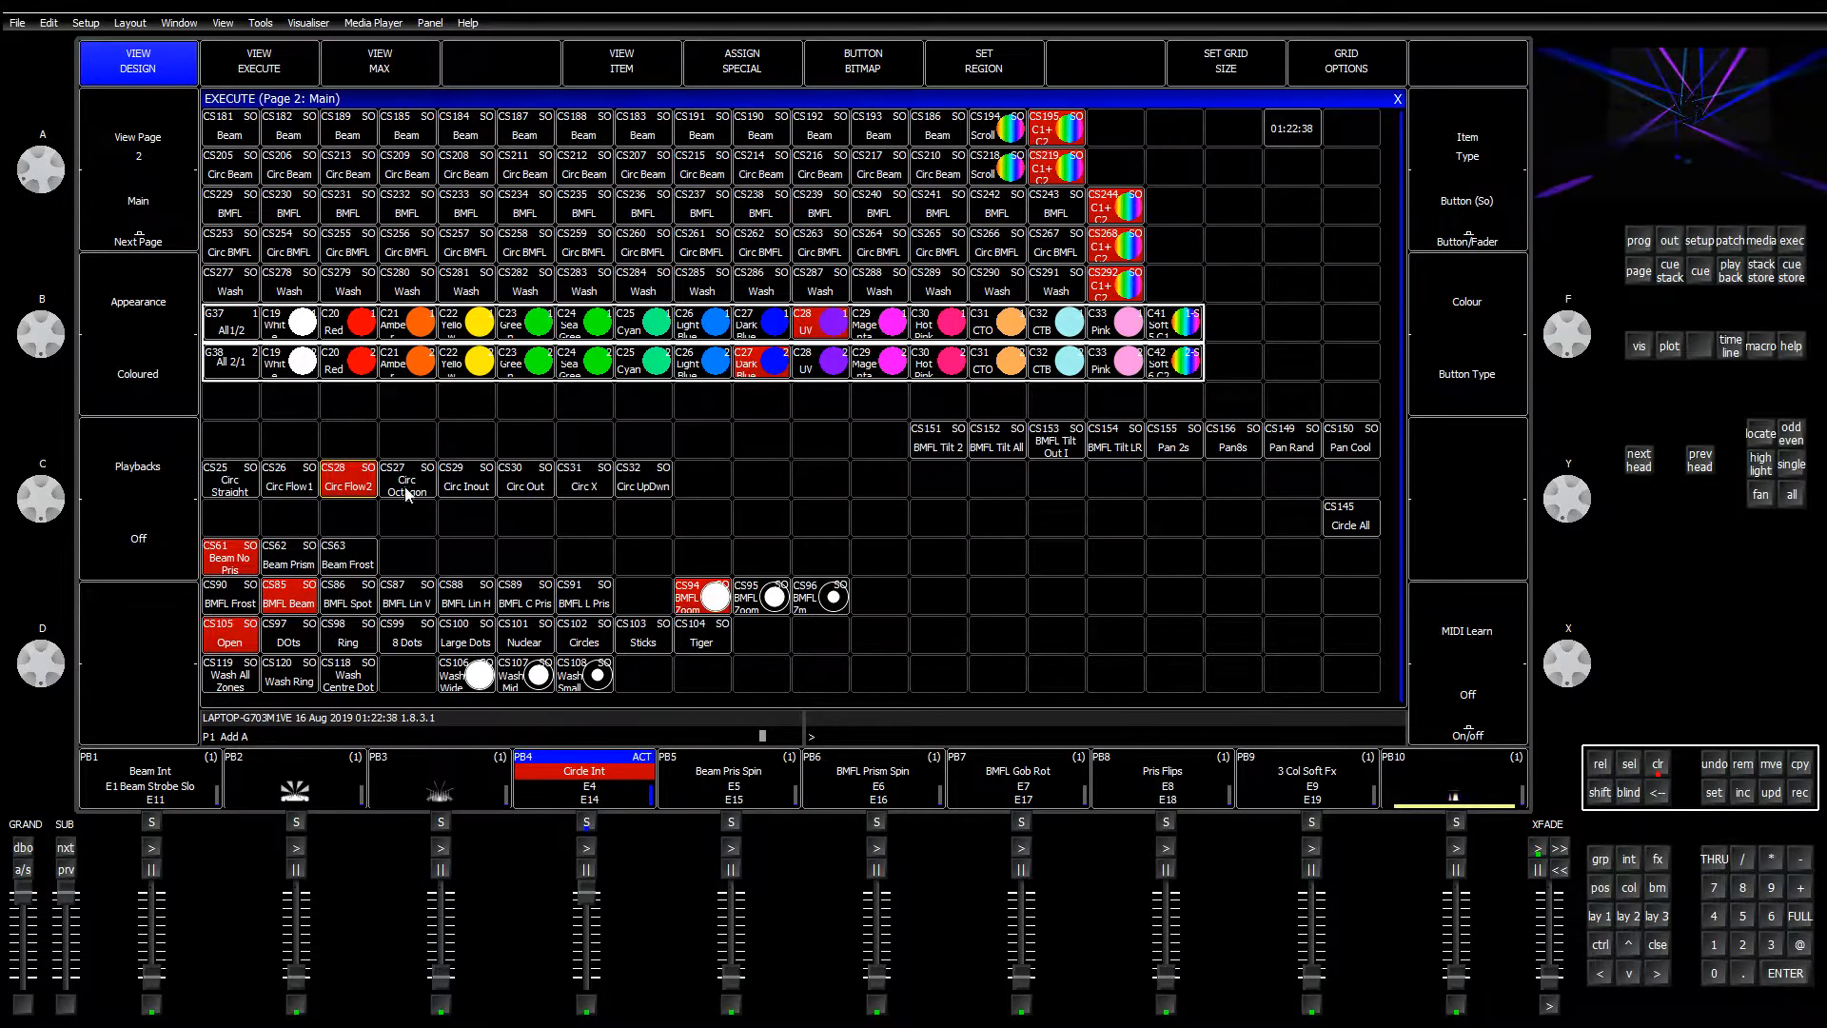
click(407, 493)
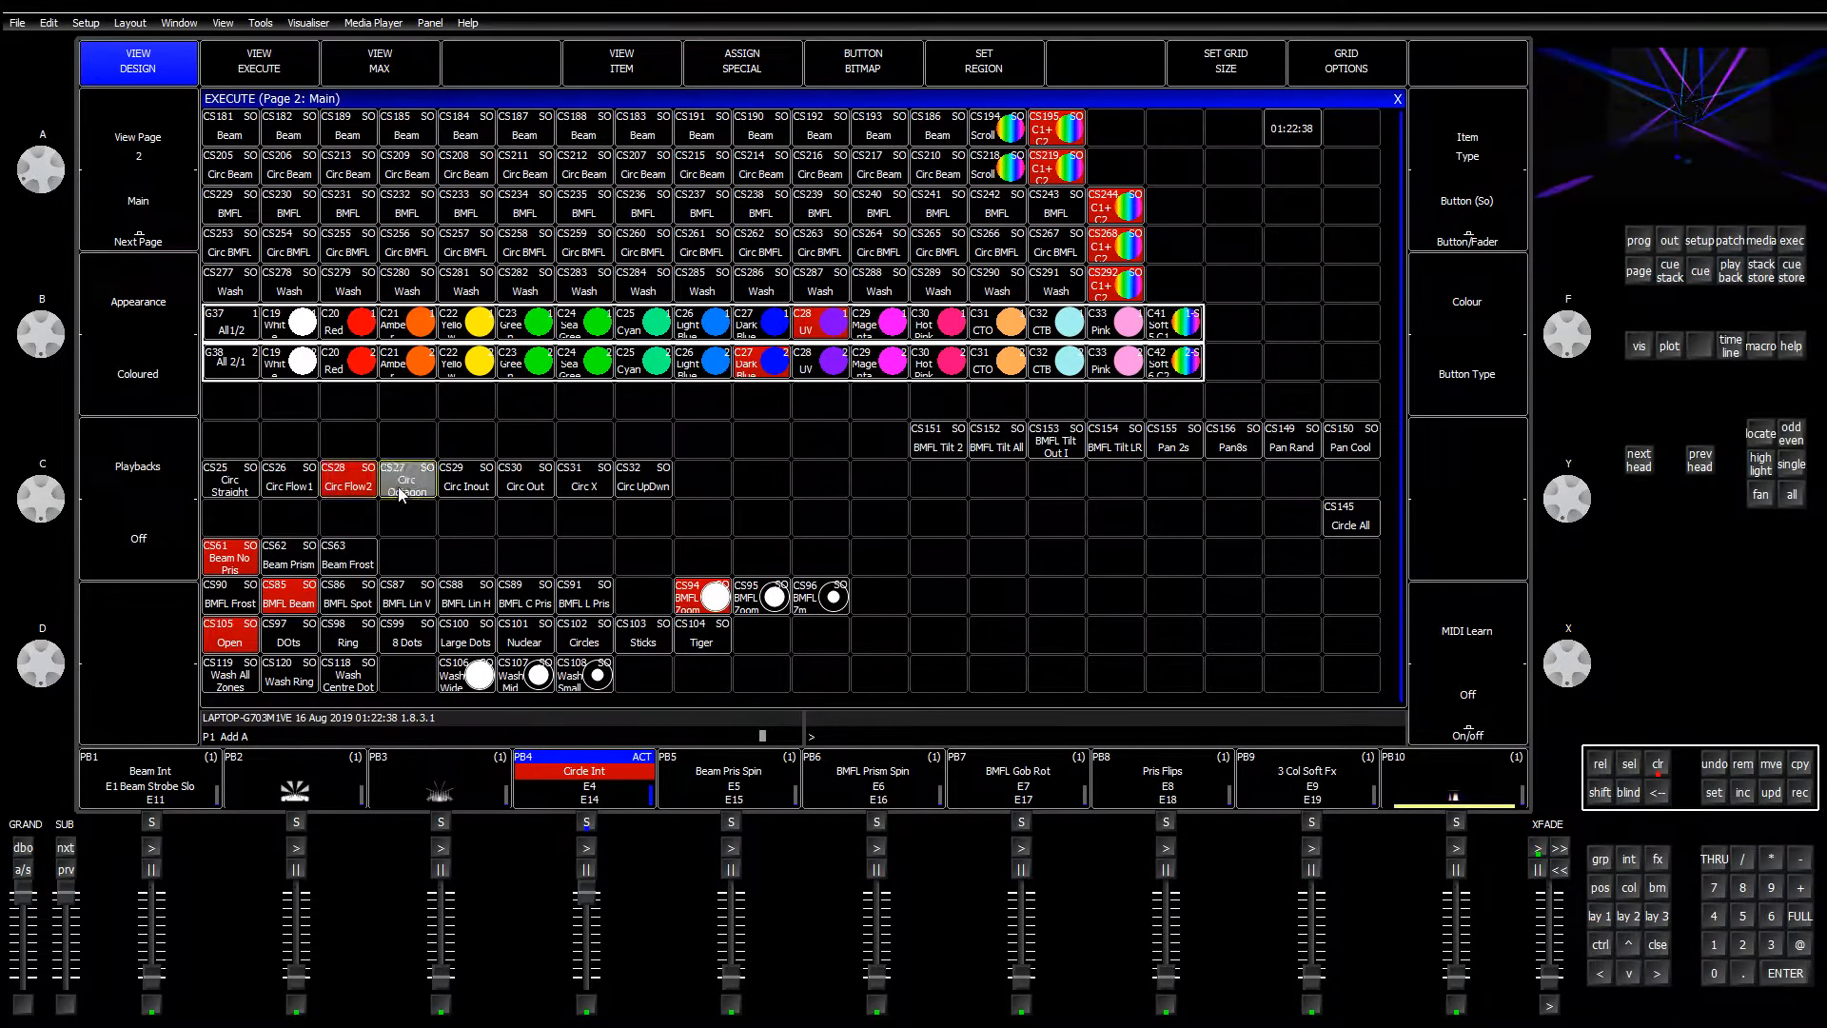
Step: Run Circ Inout, Out, X and UpDwn, rerun Straight and Flow1, then return to the palettes
click(469, 493)
click(531, 491)
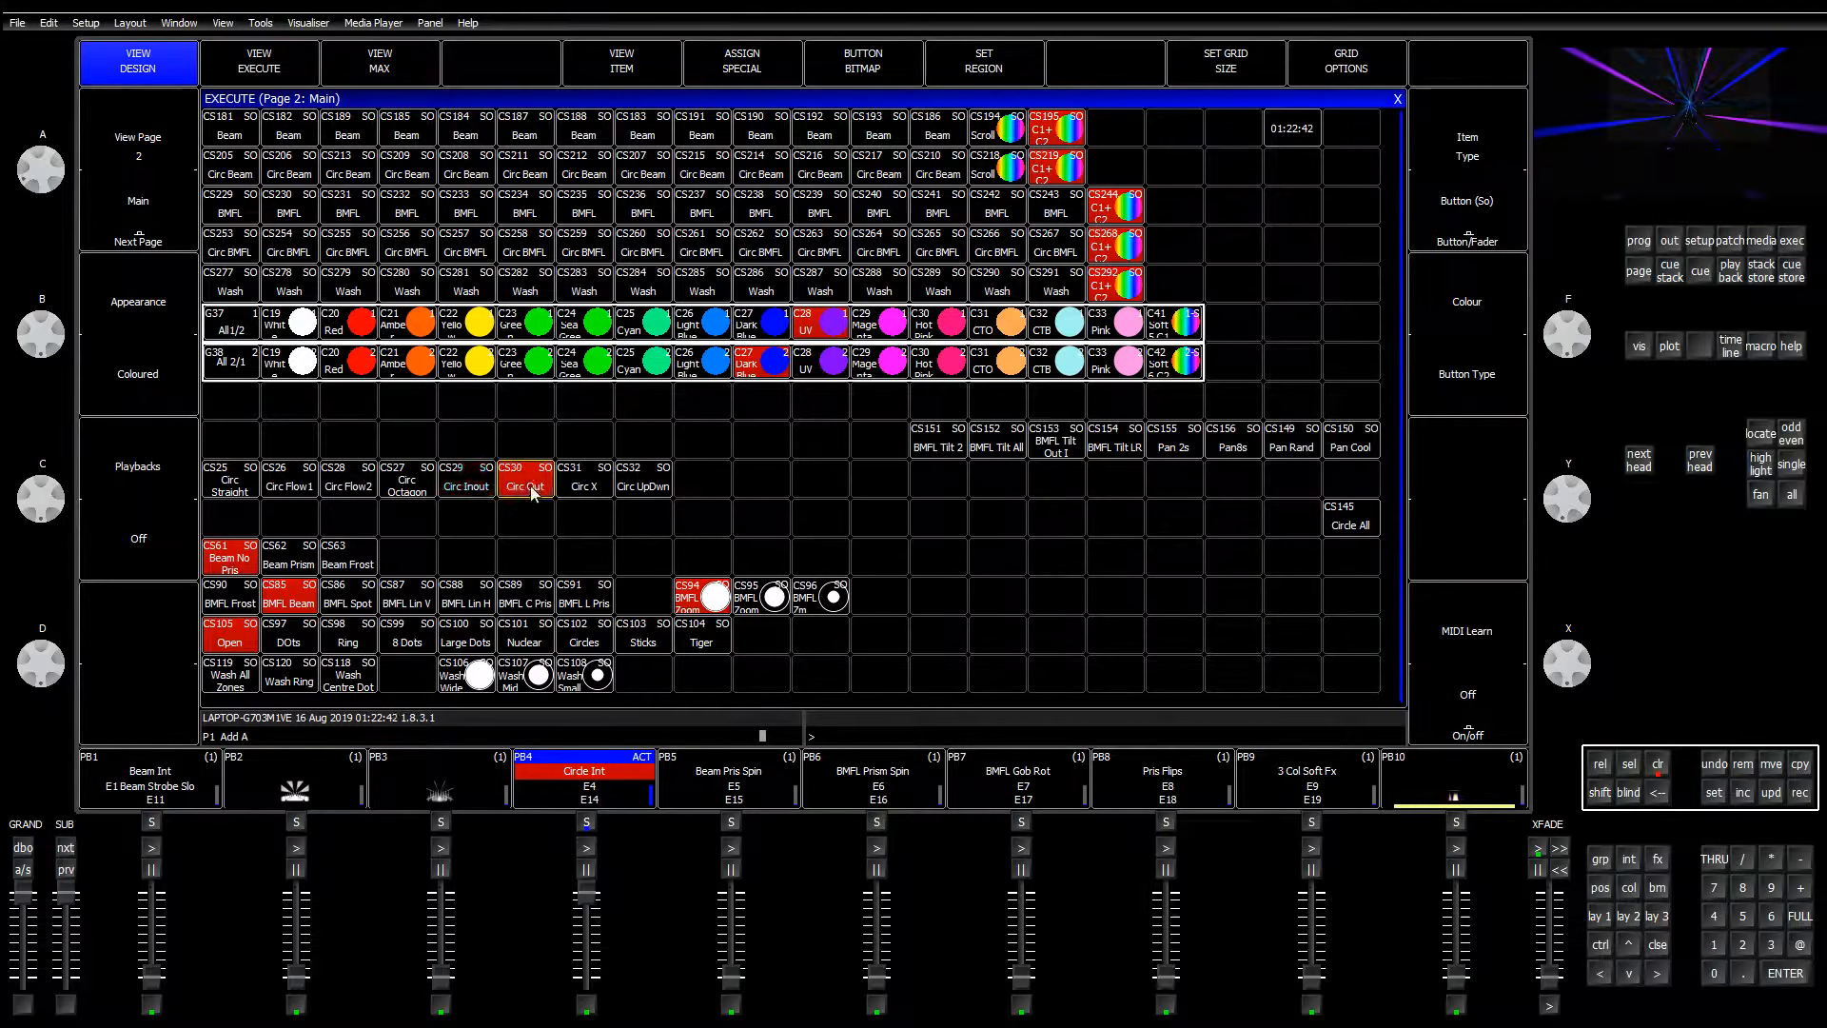
click(584, 489)
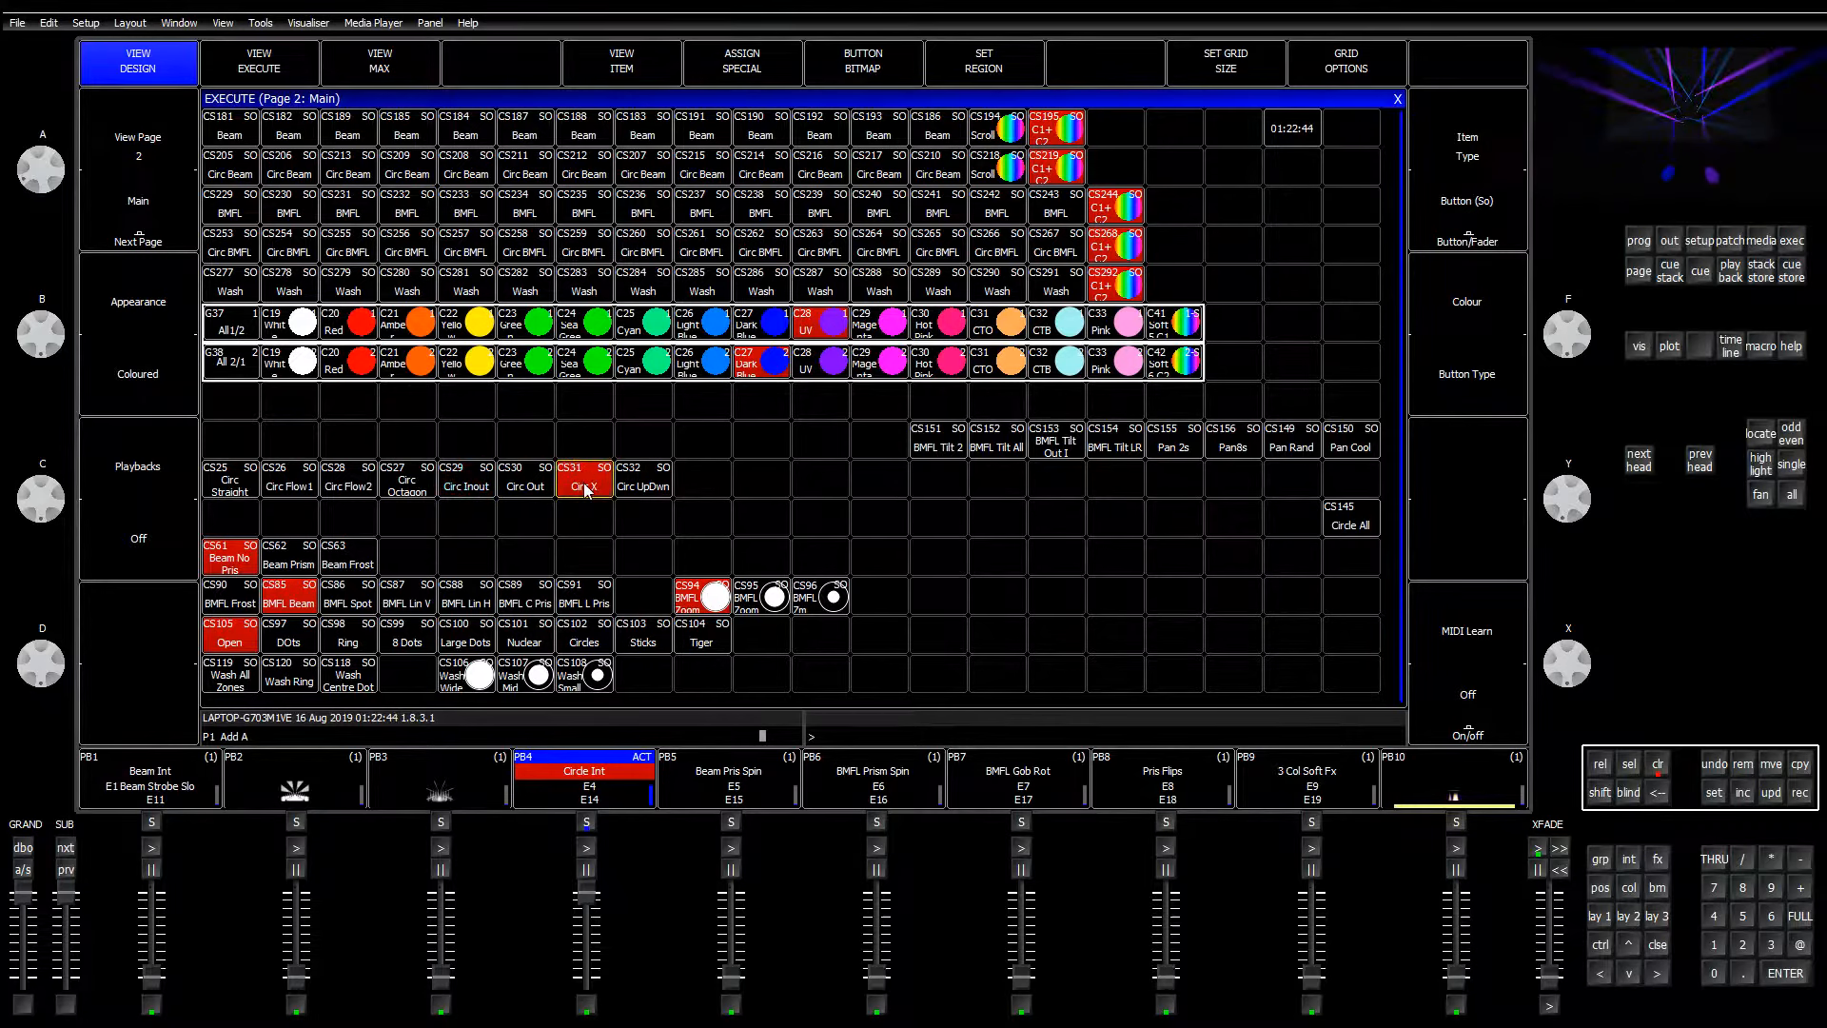
click(651, 494)
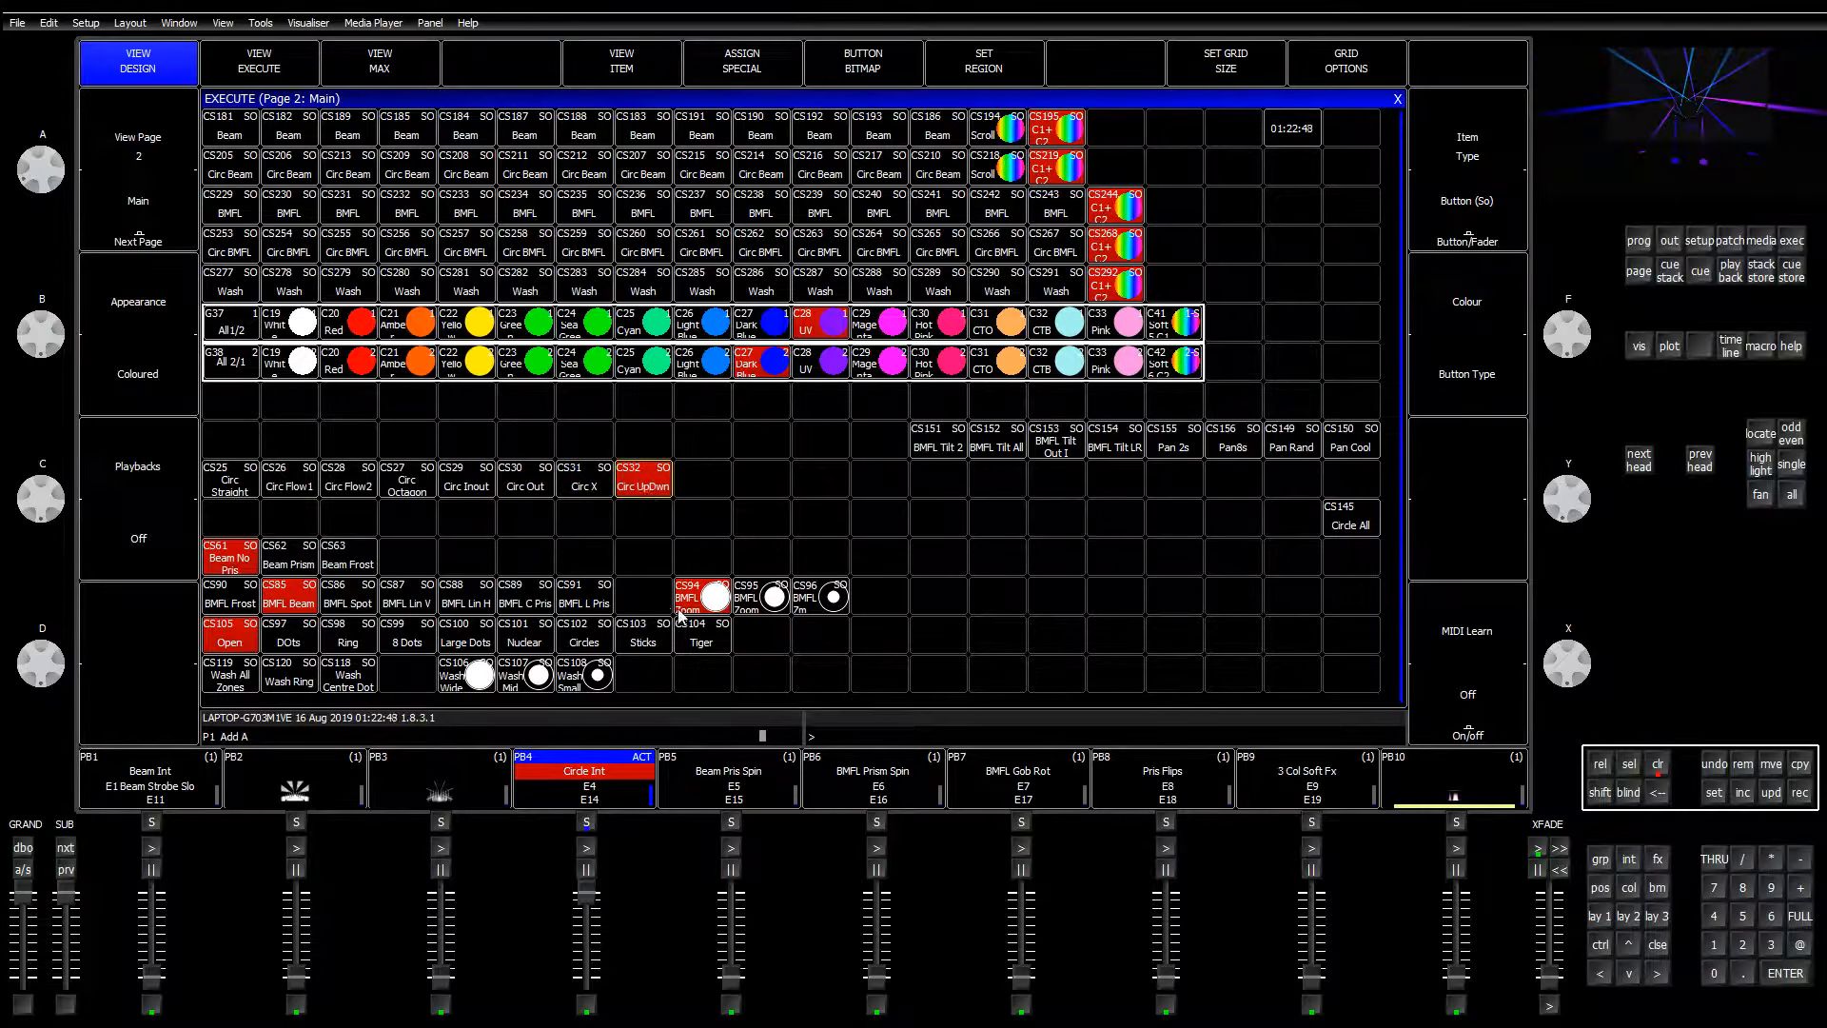
click(225, 490)
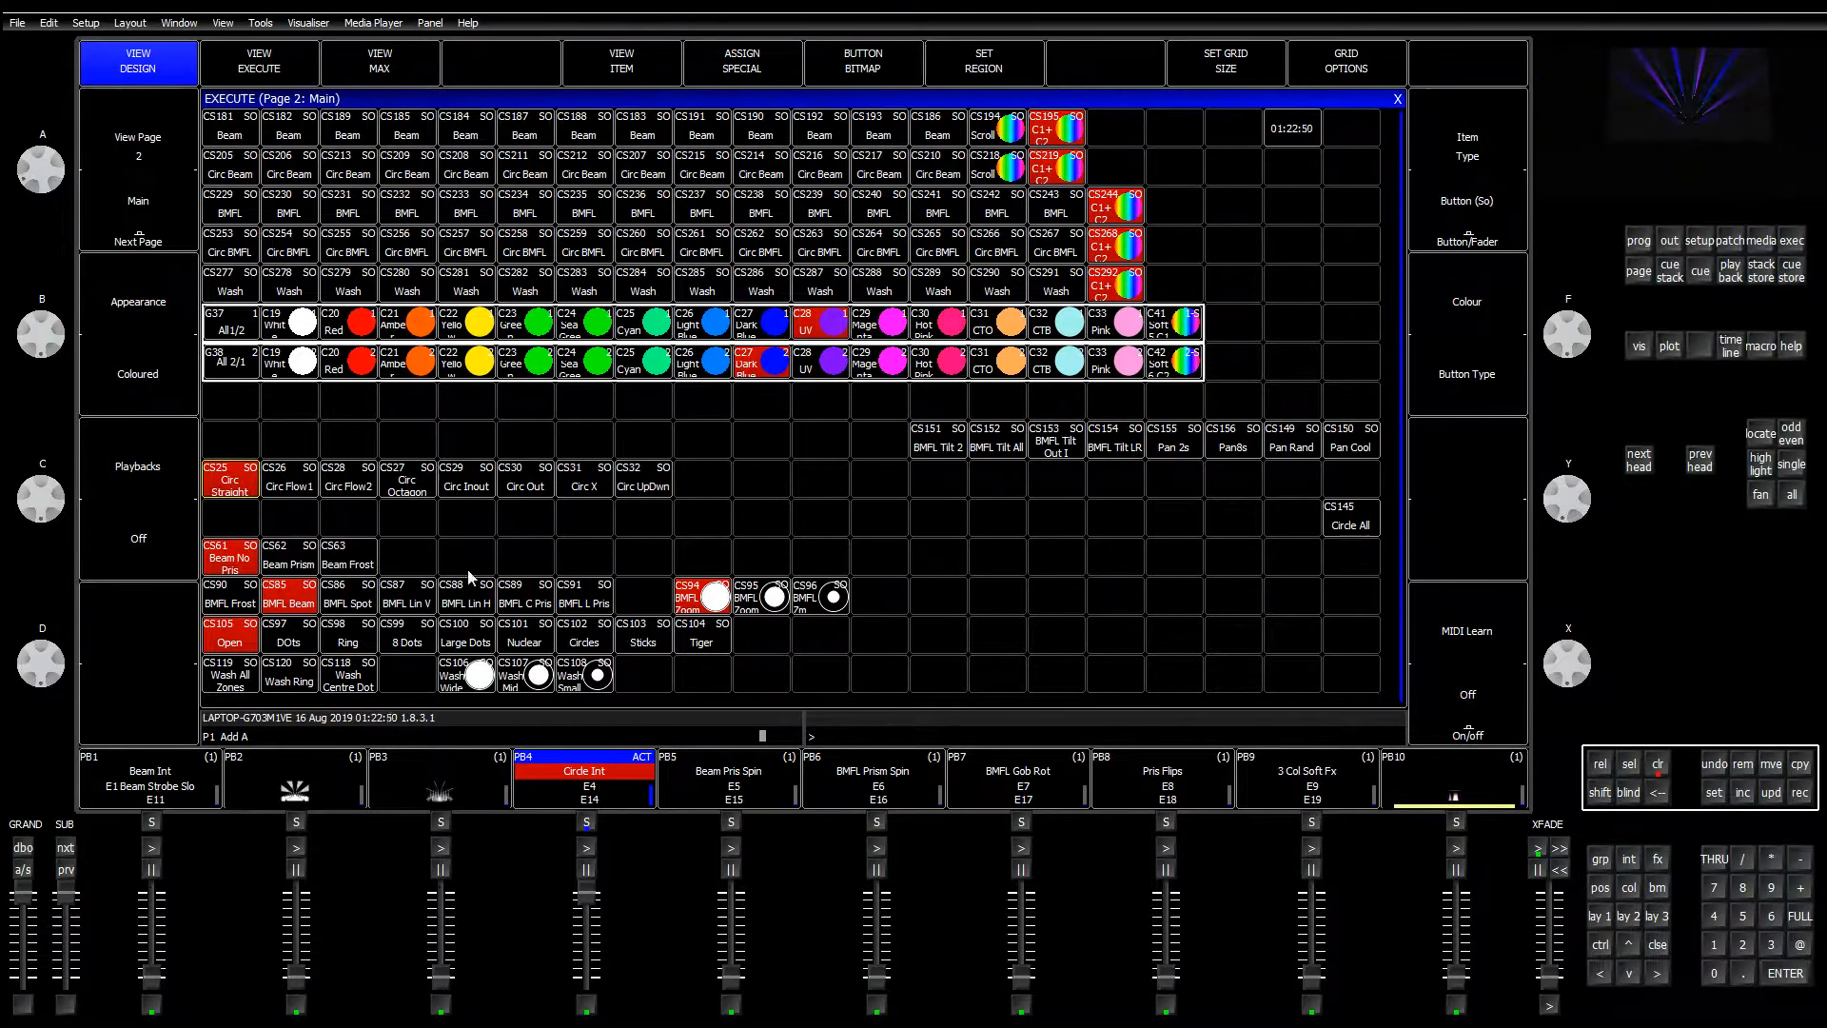
click(283, 489)
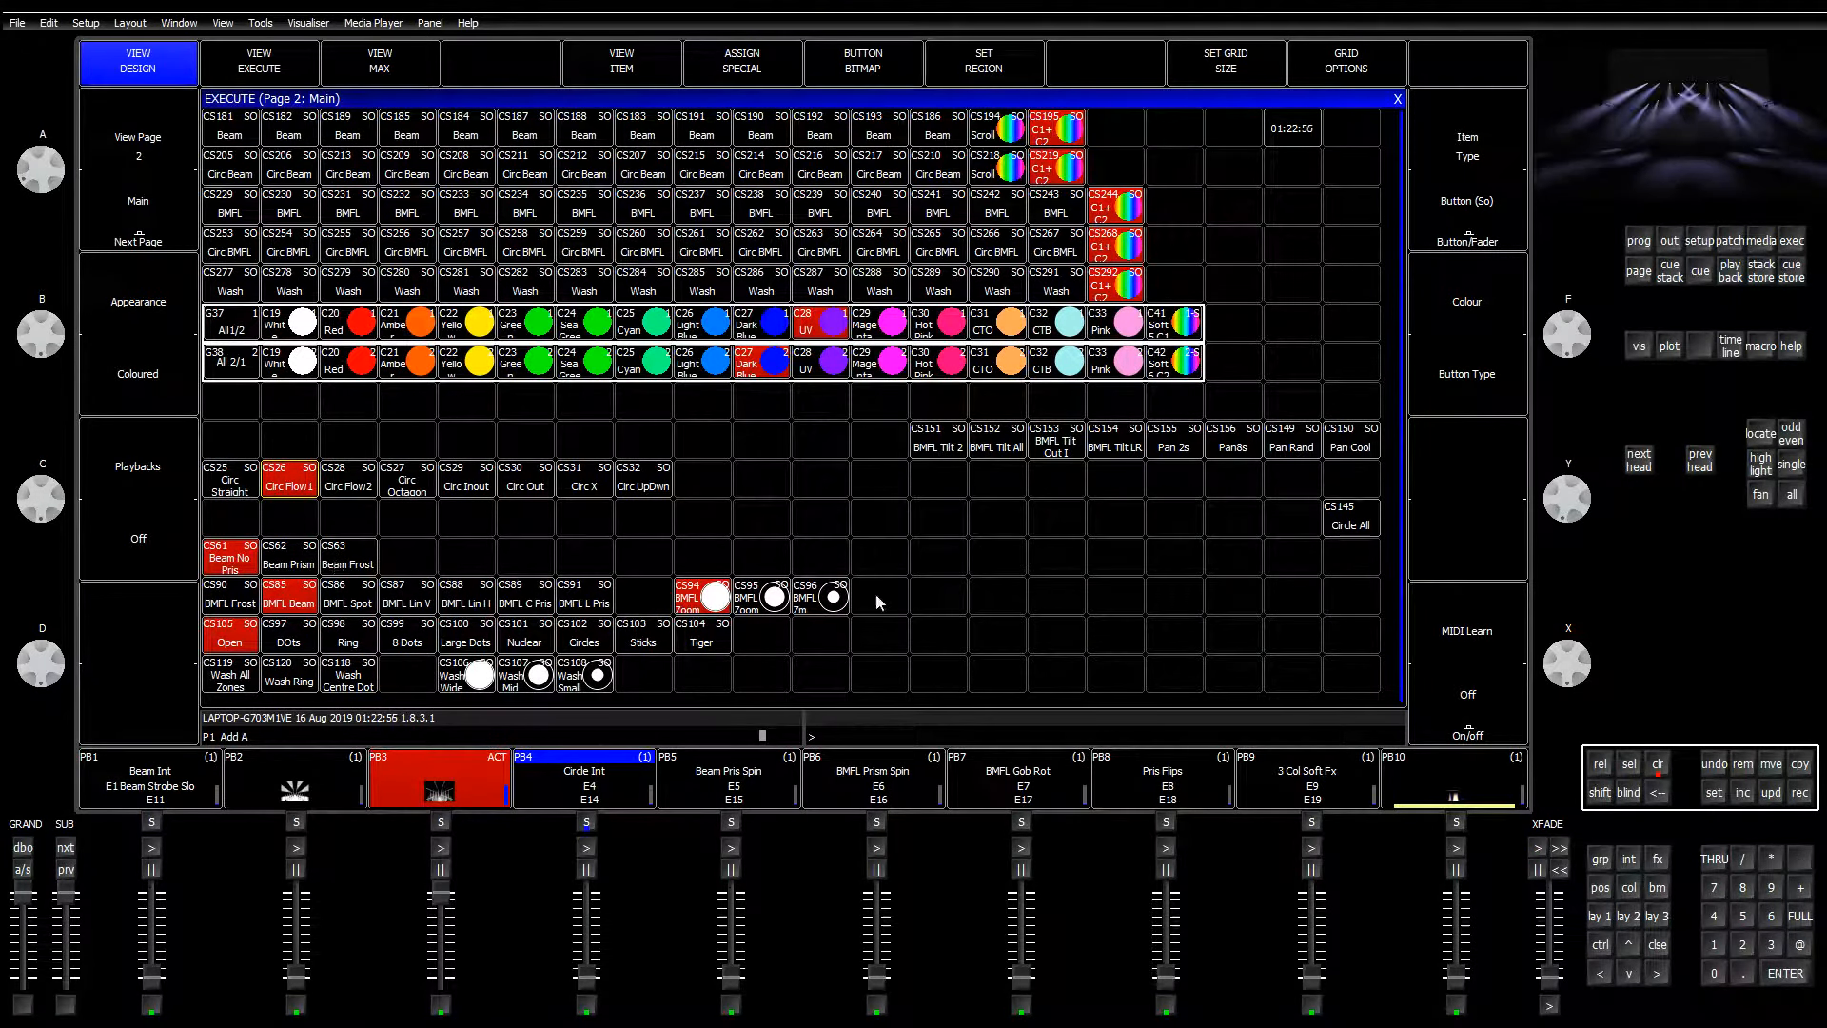
click(1600, 916)
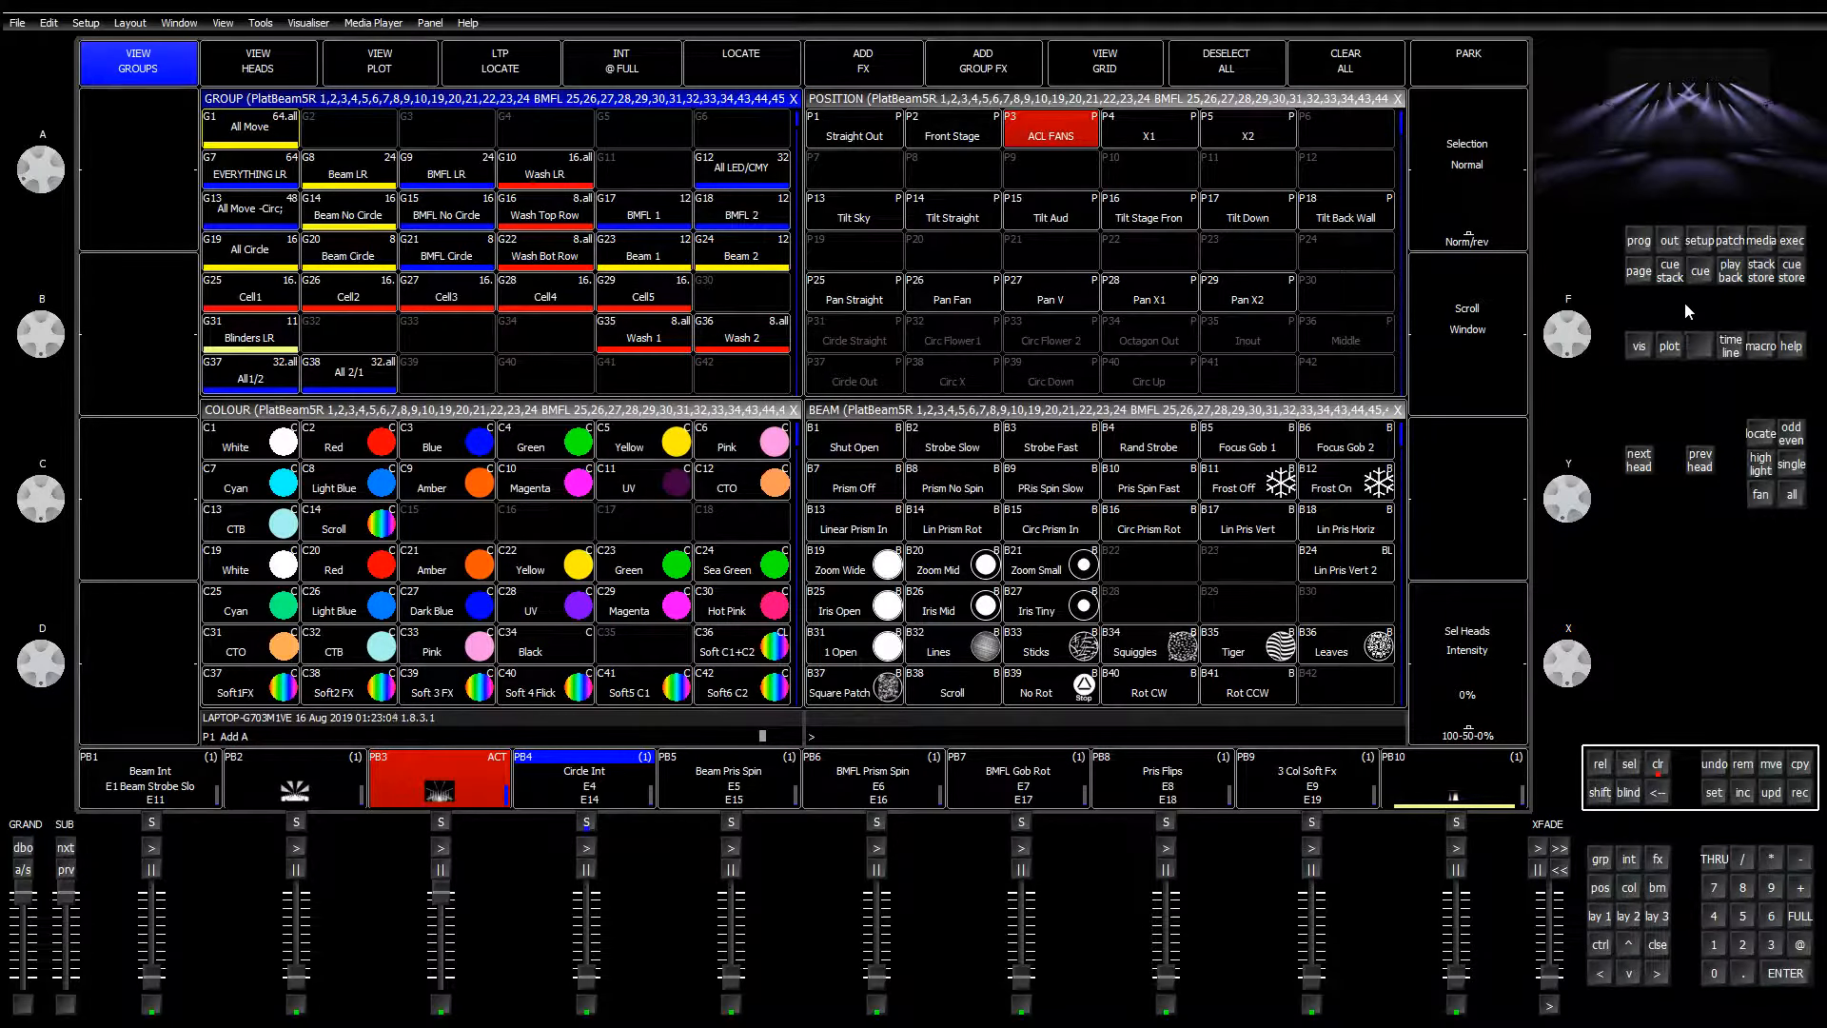
Step: Open the palette view of the C27 Dark Blue colour palette
click(1792, 241)
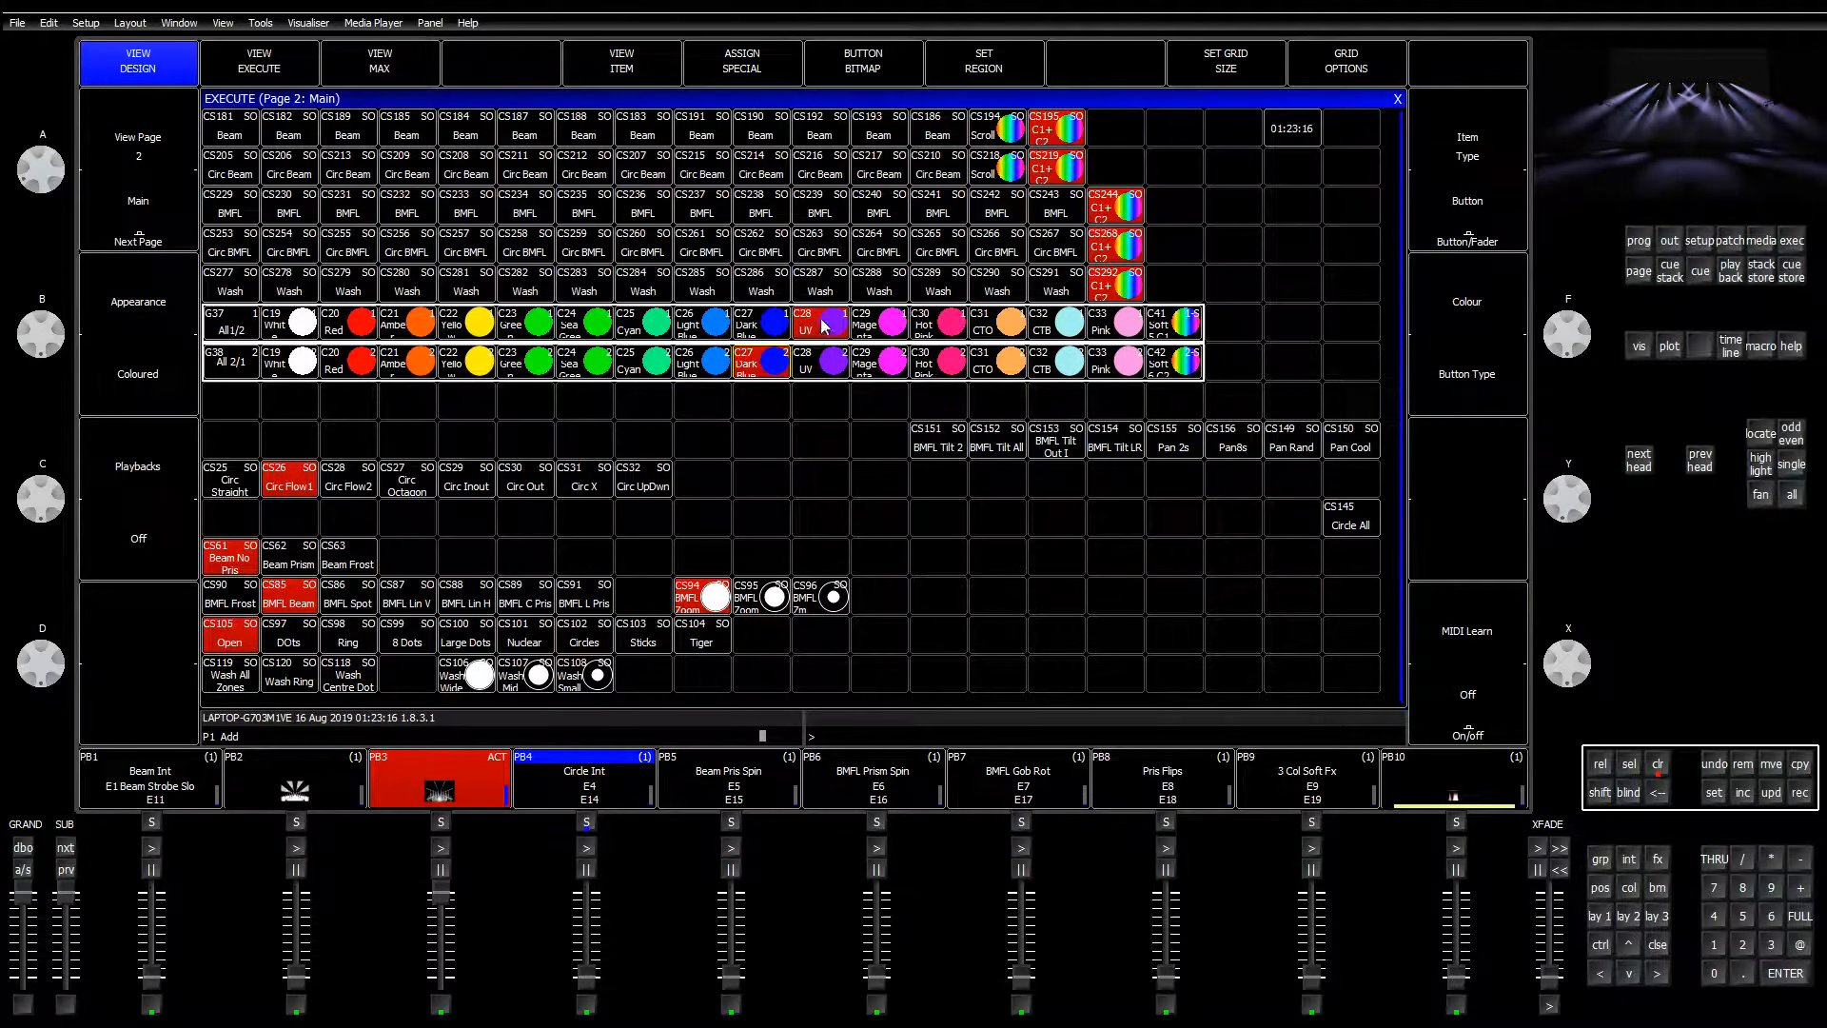
click(1600, 915)
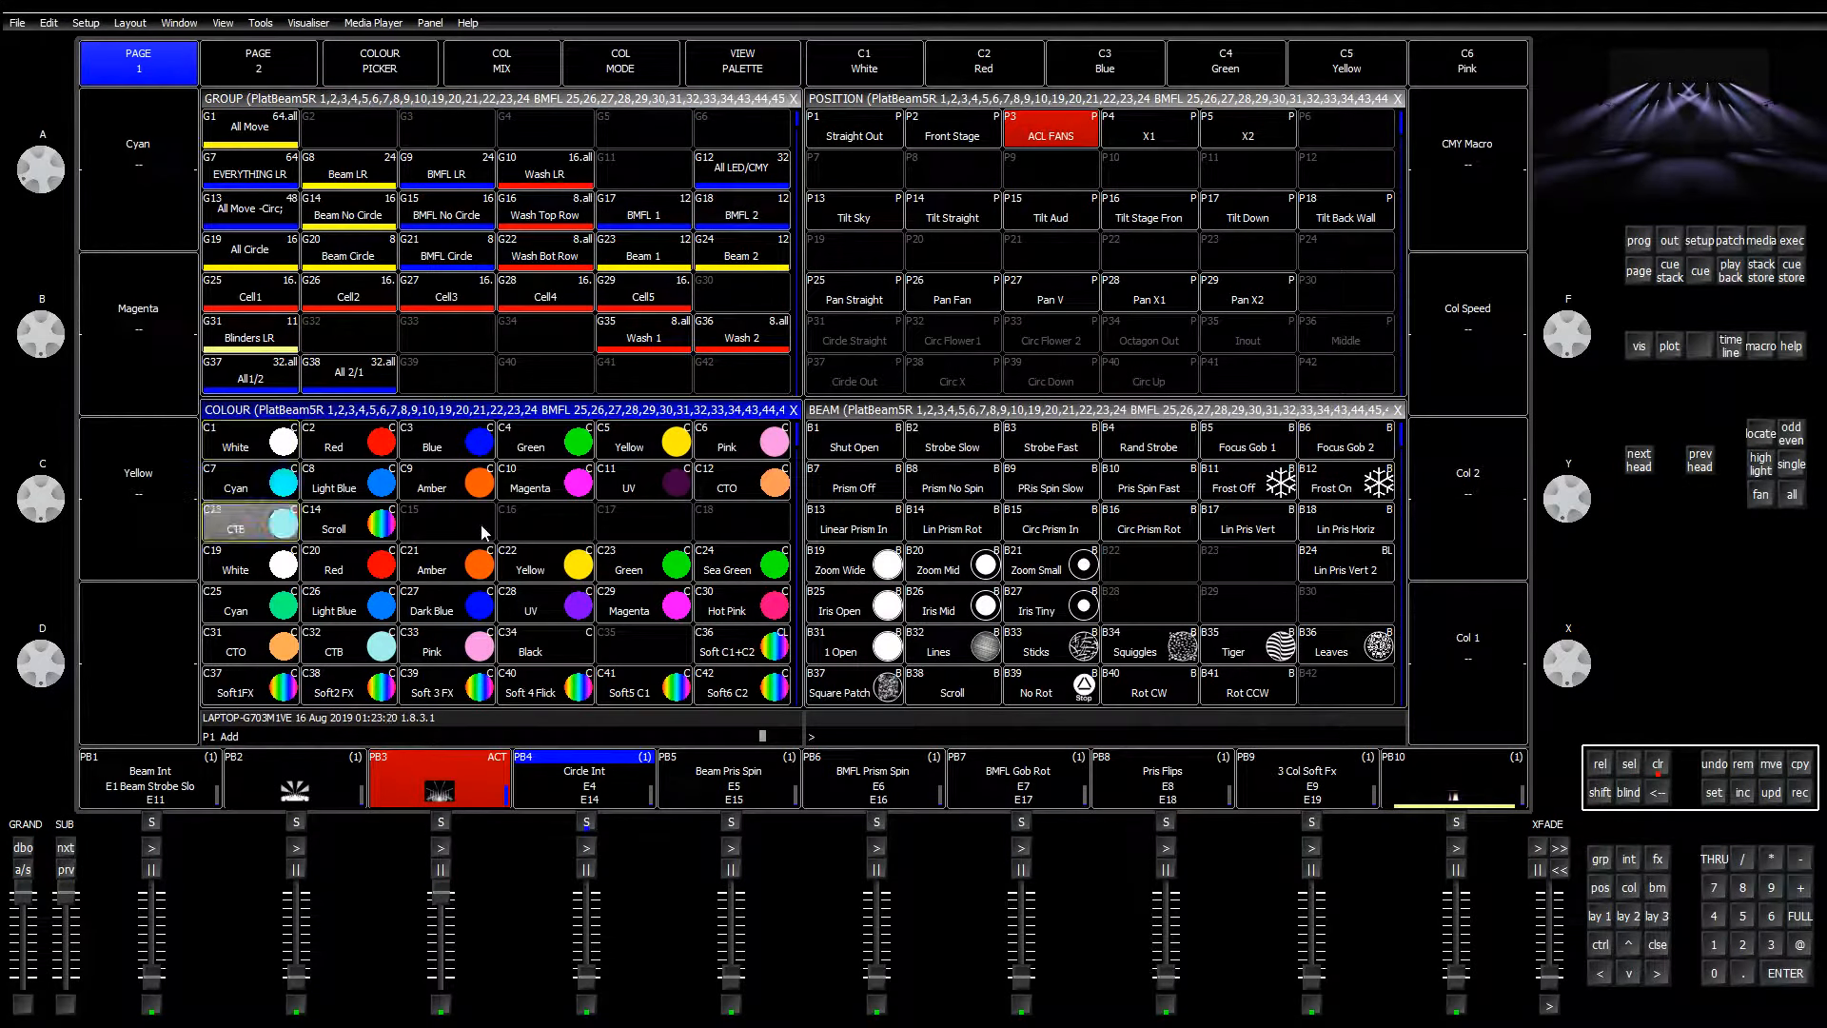
click(495, 595)
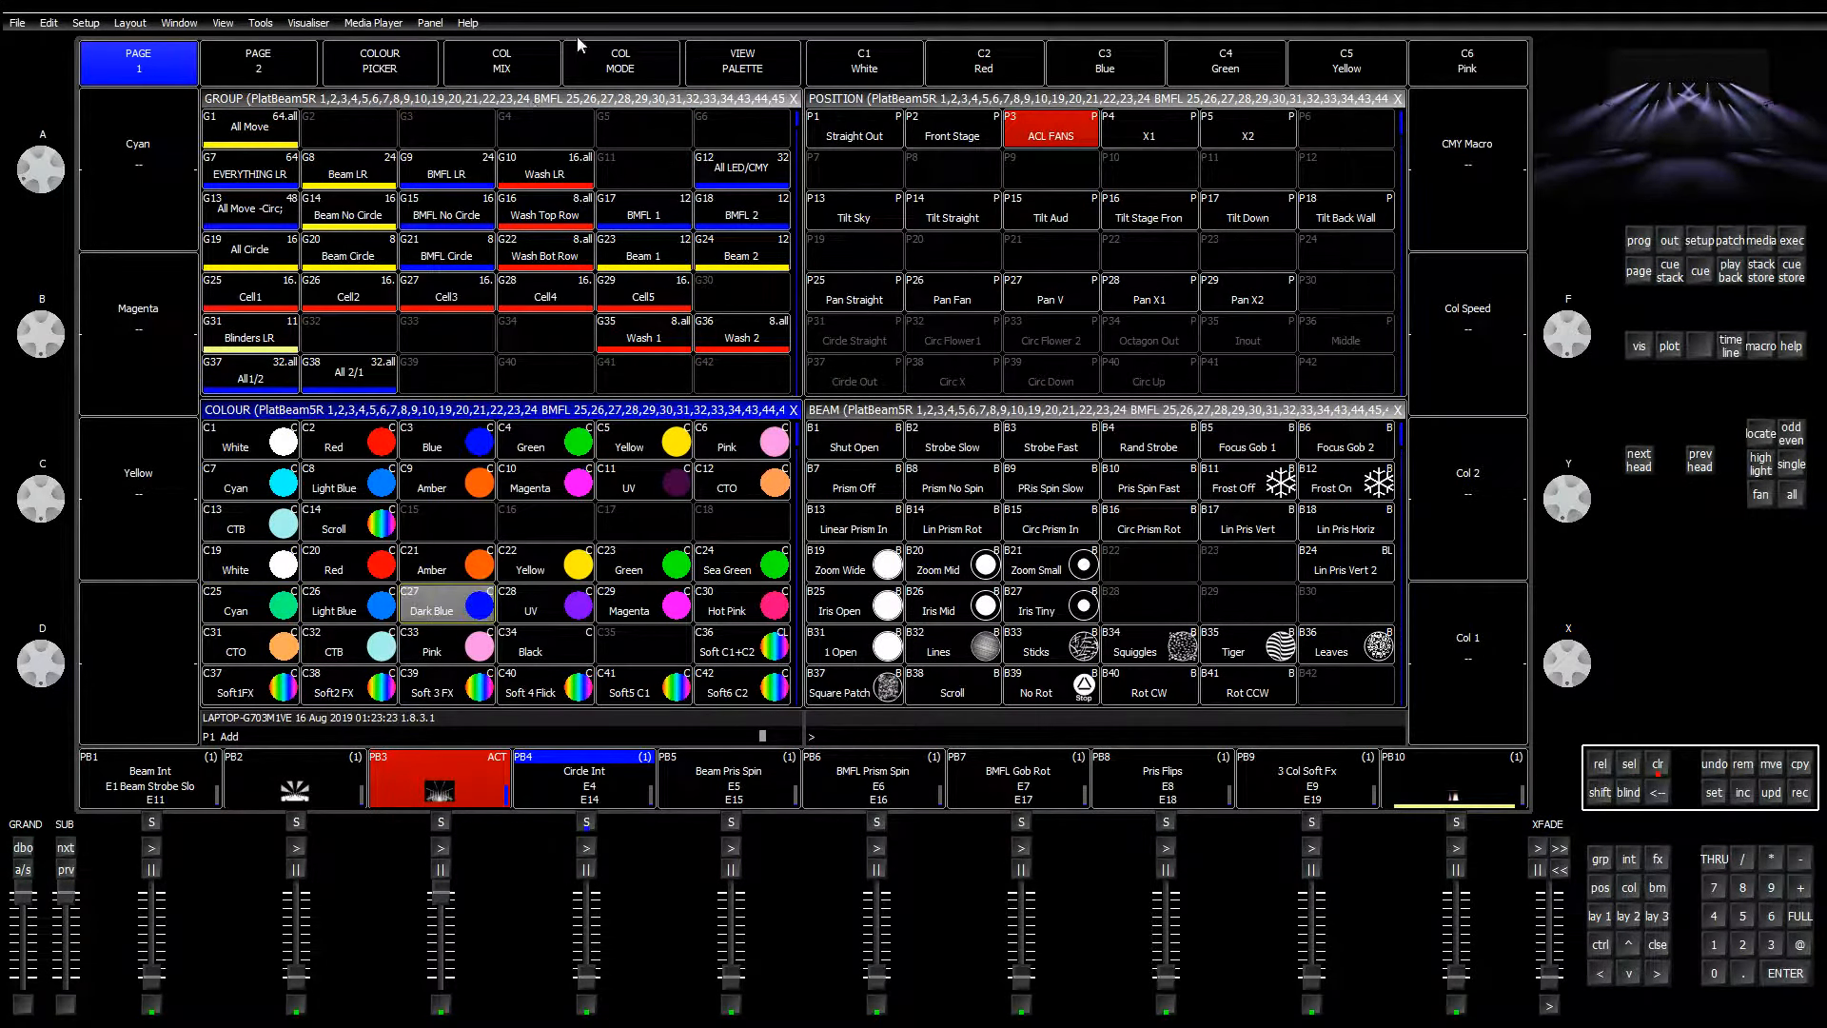
click(706, 47)
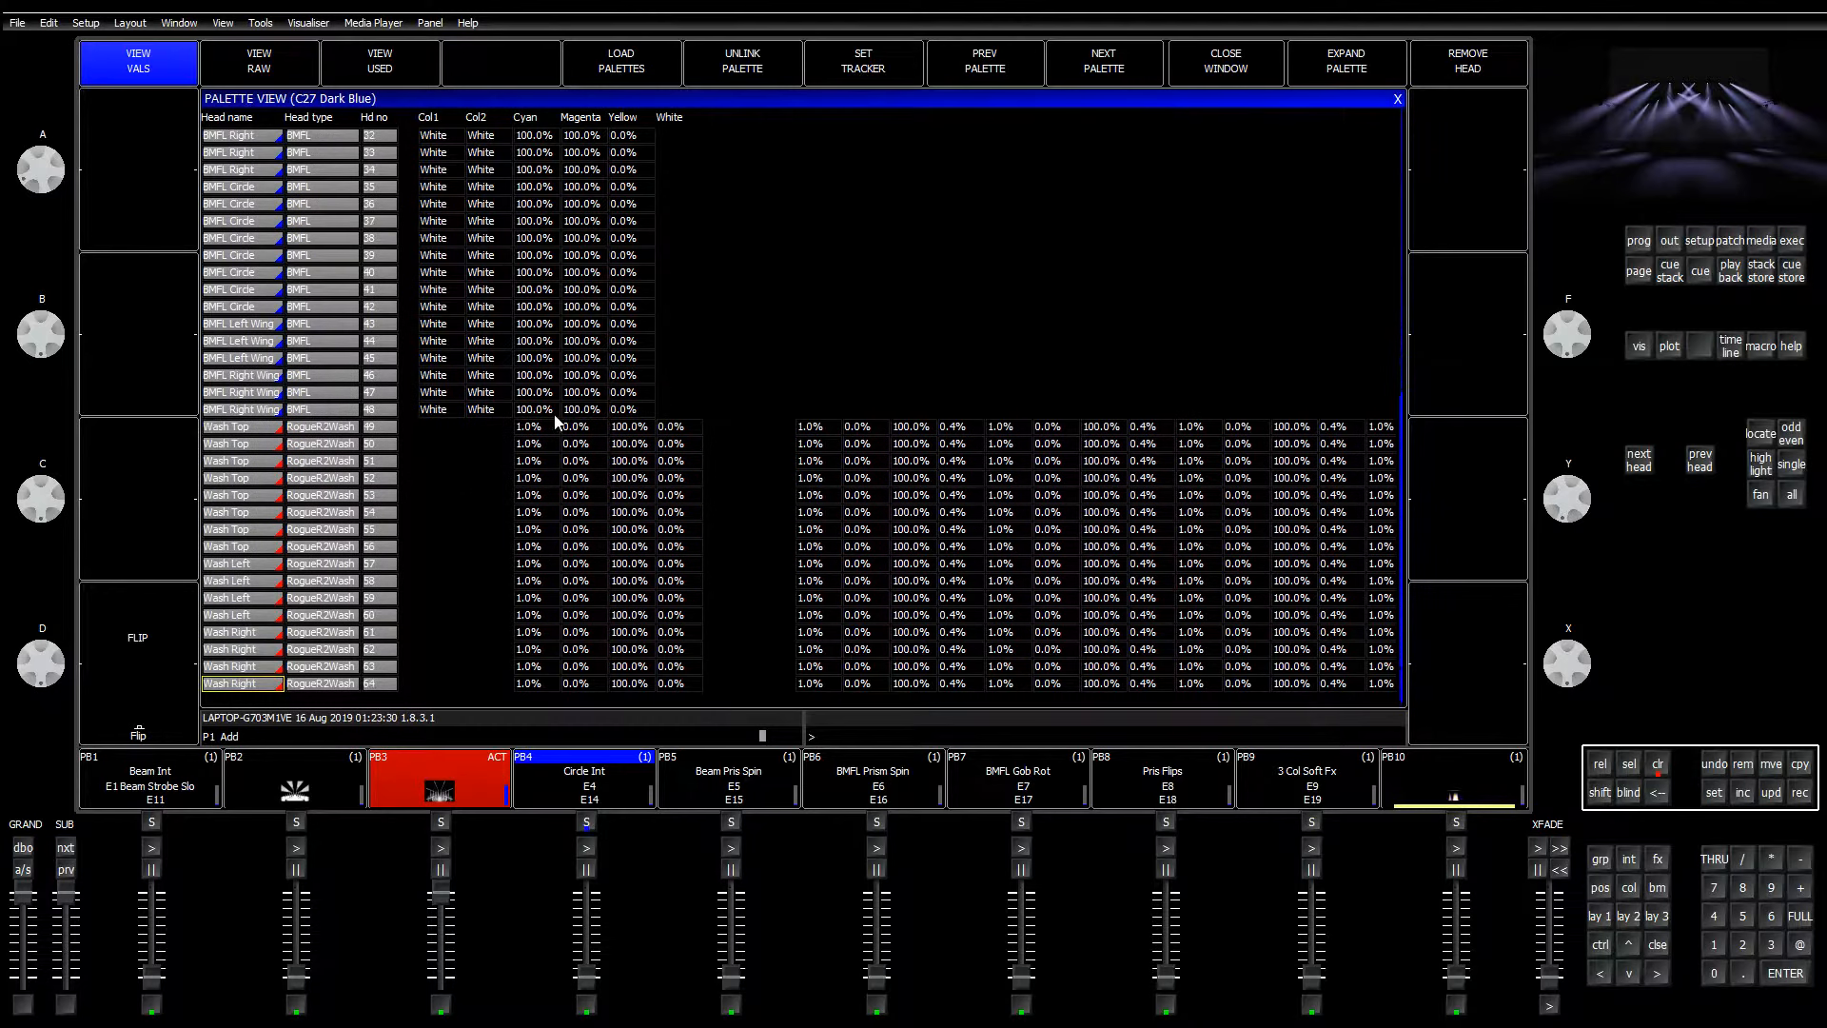
Step: Inspect wash heads 50–58 White values and step through head 55's stored values
drag(678, 444, 678, 599)
click(681, 530)
key(Right)
key(Right)
key(Right)
key(Right)
key(Right)
key(Right)
key(Right)
key(Right)
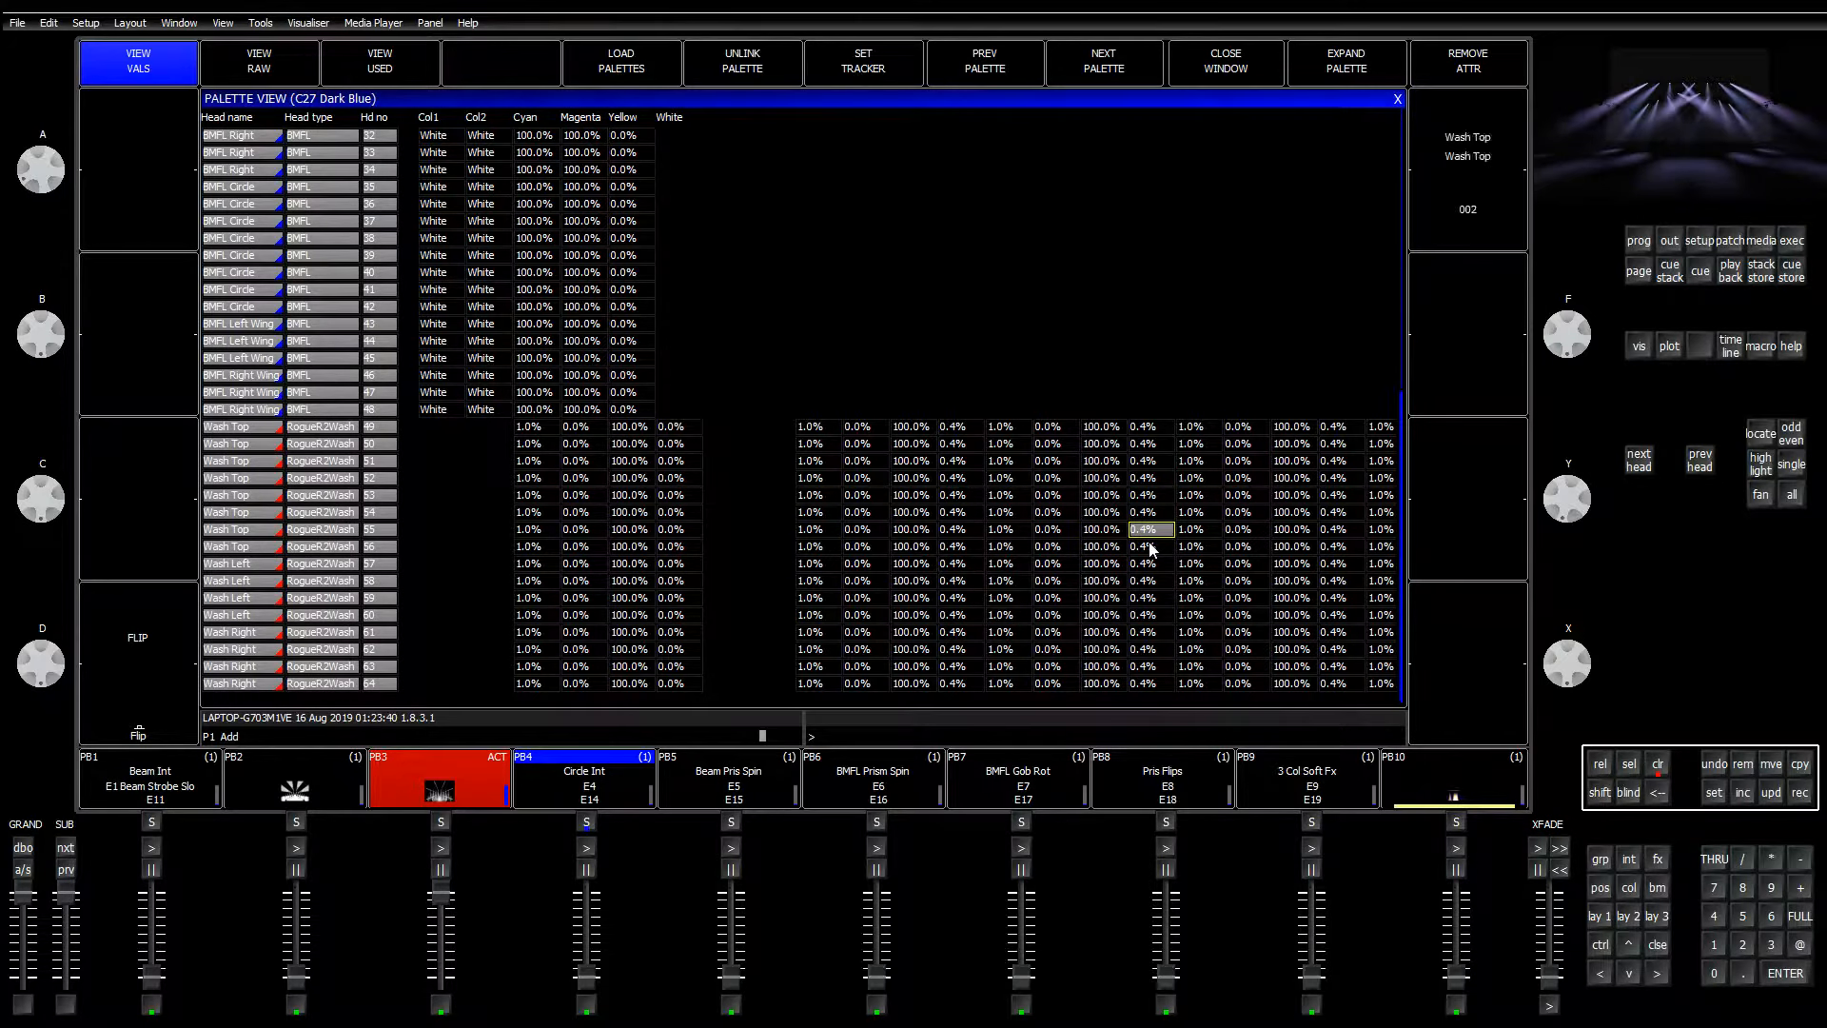
key(Right)
key(Right)
key(Right)
key(Right)
key(Right)
key(Right)
key(Right)
key(Right)
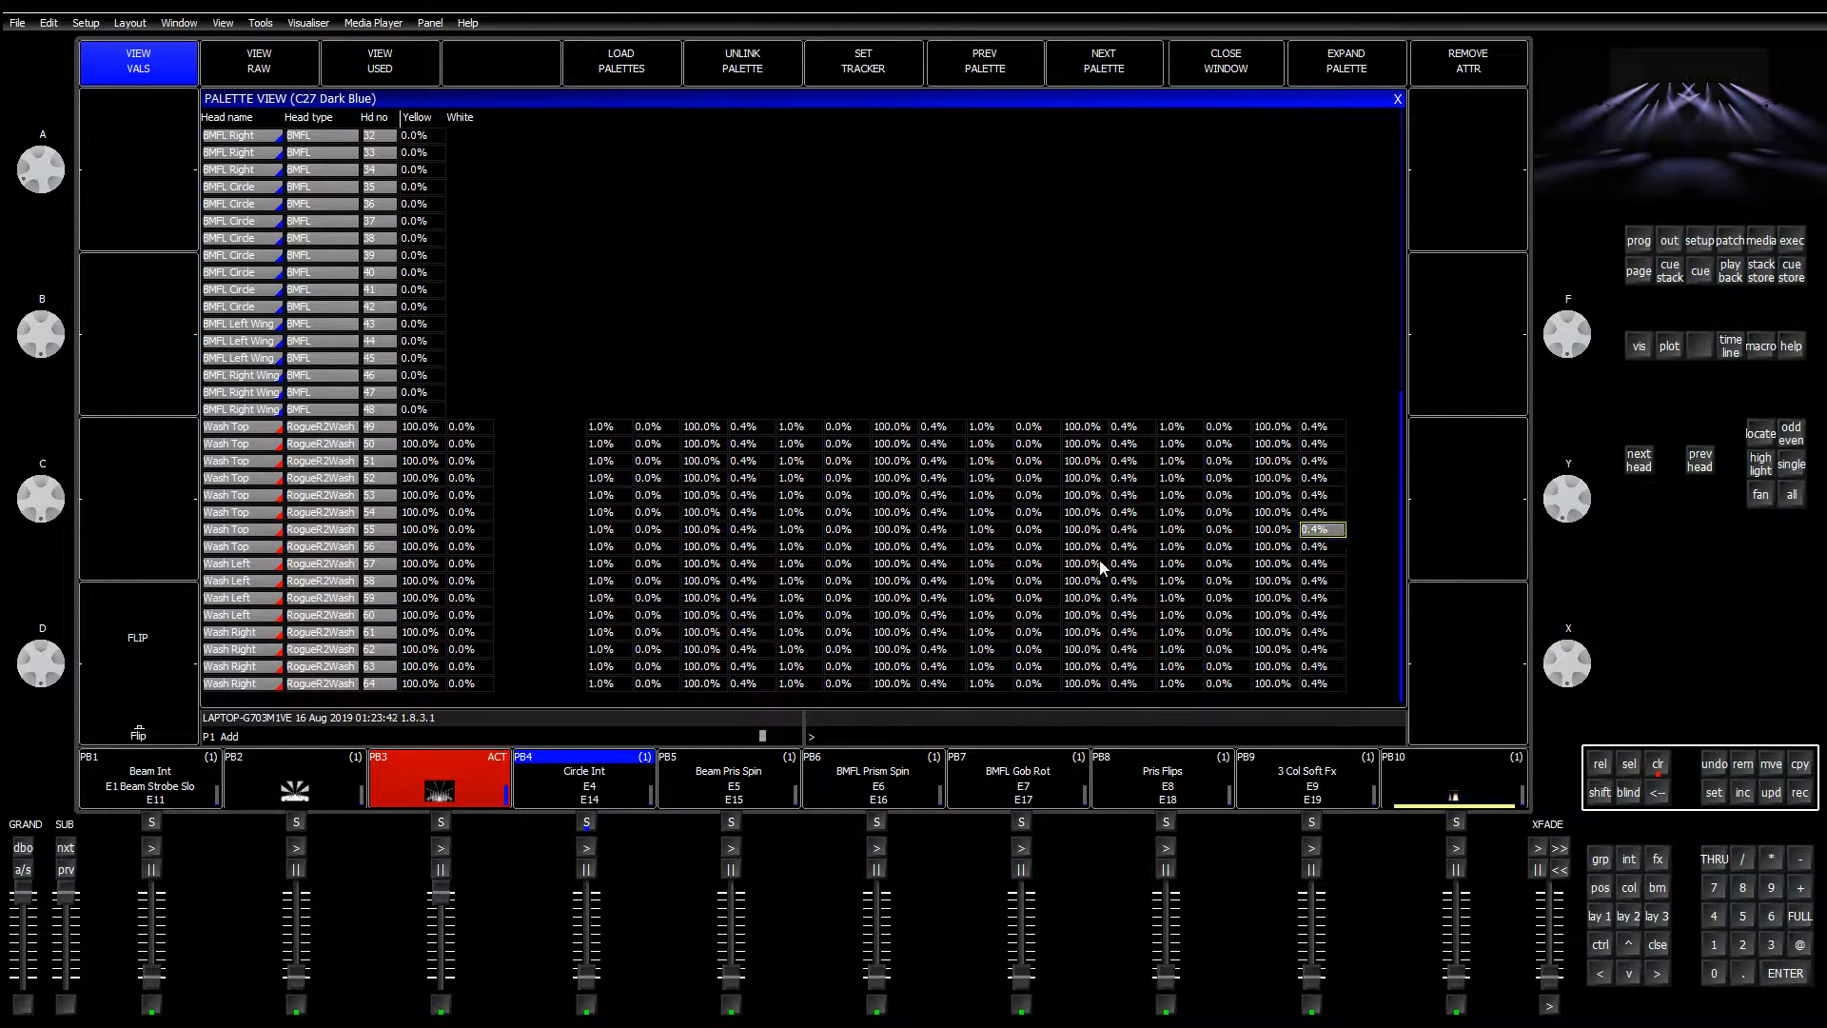
key(Left)
key(Left)
key(Left)
key(Left)
key(Left)
key(Left)
key(Left)
key(Left)
key(Left)
key(Left)
key(Left)
key(Left)
key(Left)
key(Left)
key(Left)
key(Left)
key(Left)
key(Left)
key(Left)
key(Left)
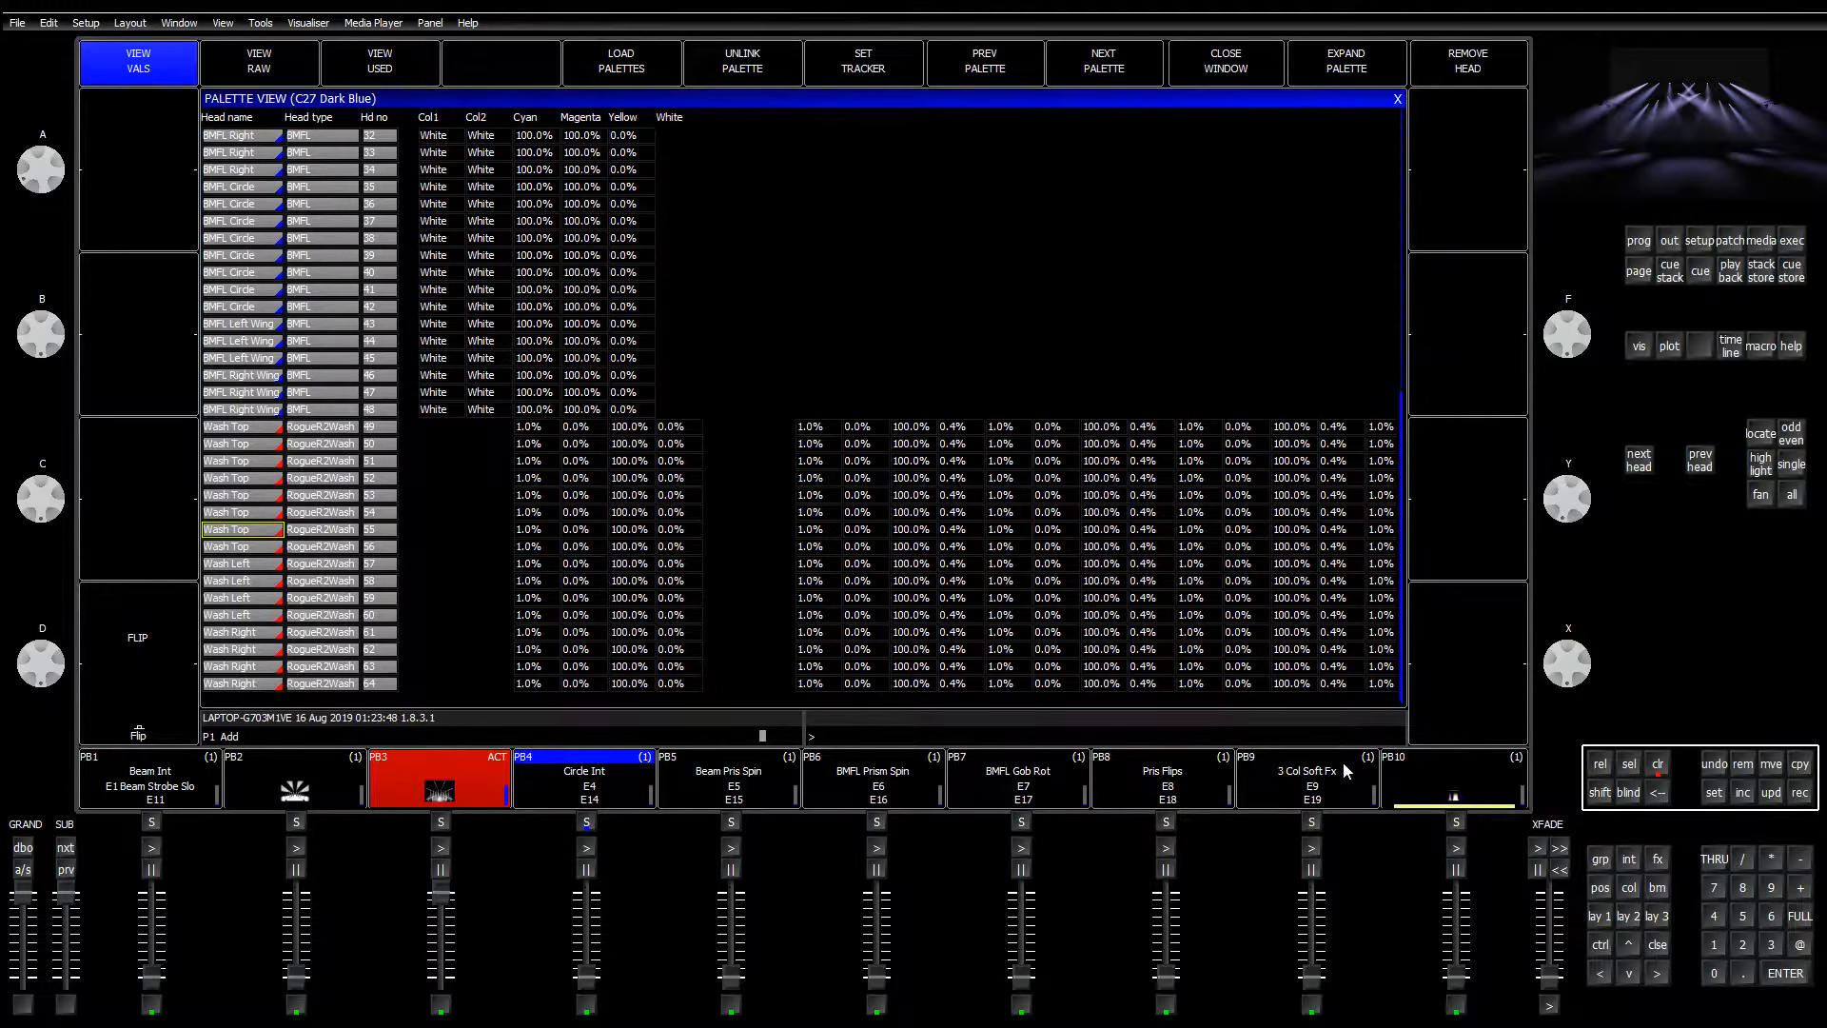
key(Right)
Step: In the Outputs view, select the Cyan, Magenta and Yellow values of wash heads 49–64
click(1670, 241)
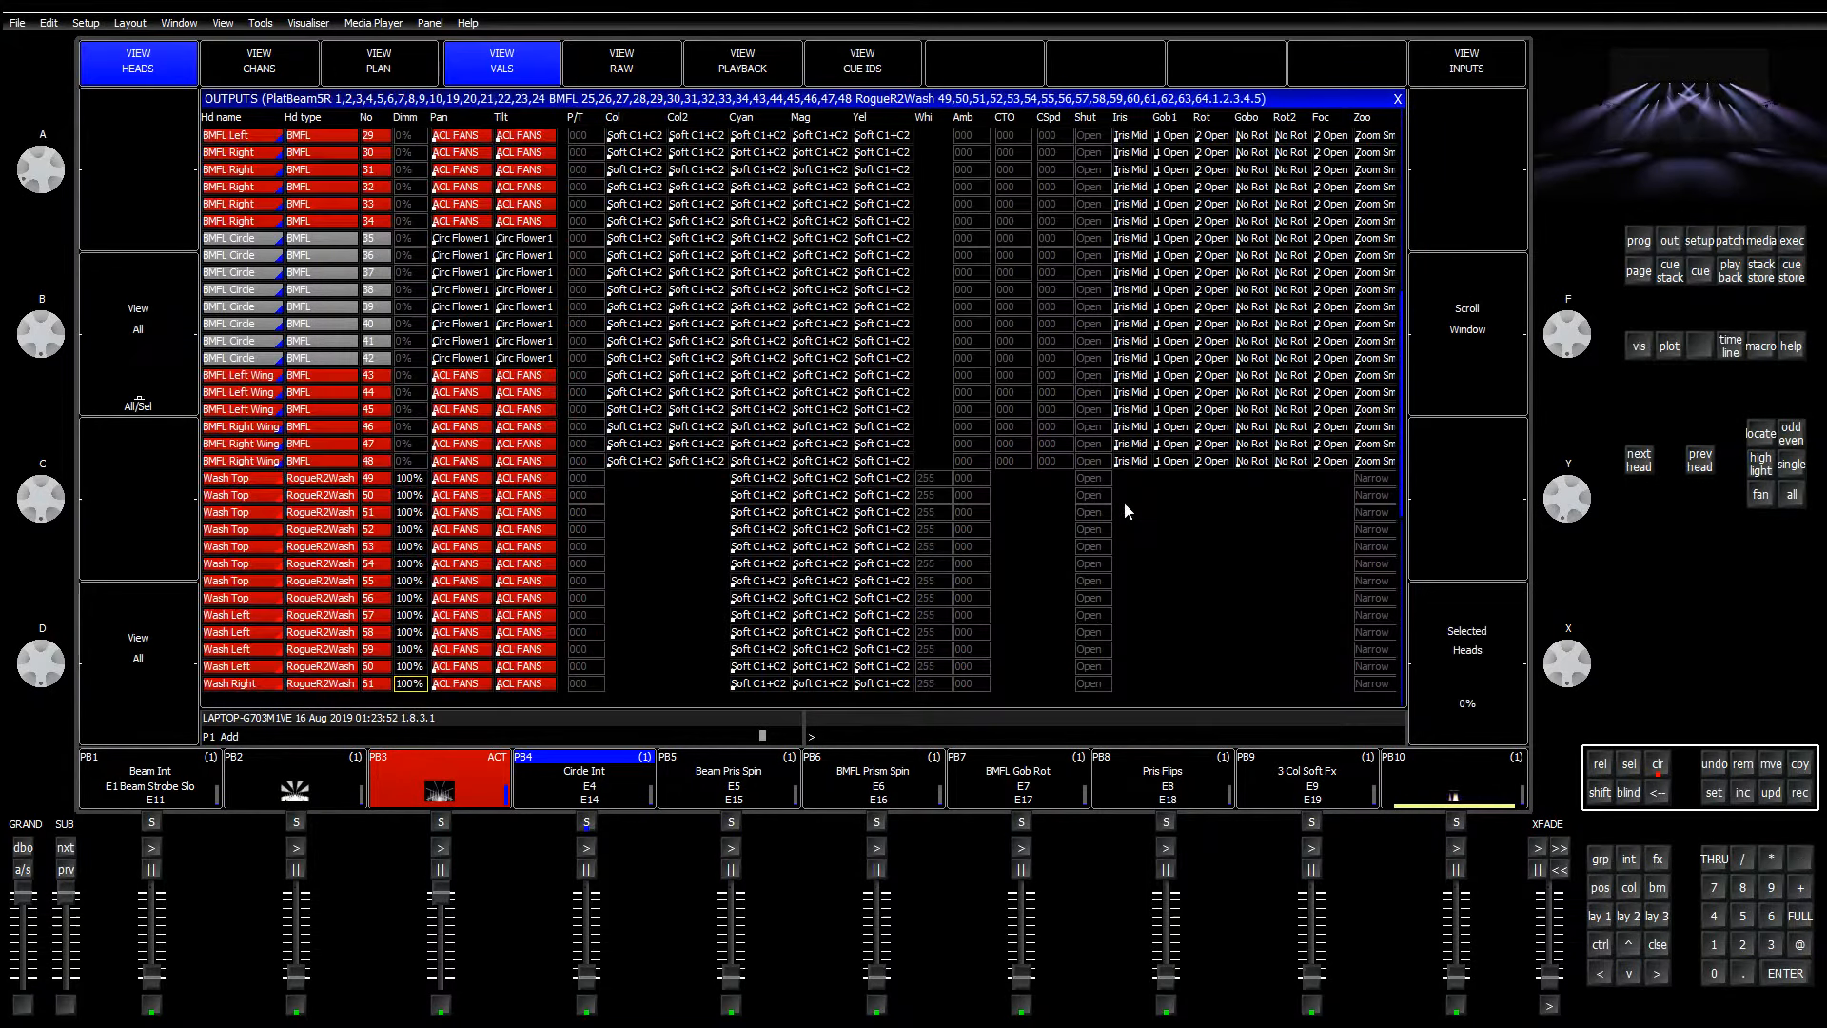
click(771, 376)
click(626, 519)
key(Down)
key(Down)
key(Down)
key(Down)
key(Down)
key(Down)
key(Down)
key(Down)
key(Down)
key(Down)
key(Down)
key(Down)
key(Down)
key(Down)
key(Down)
key(Down)
key(Down)
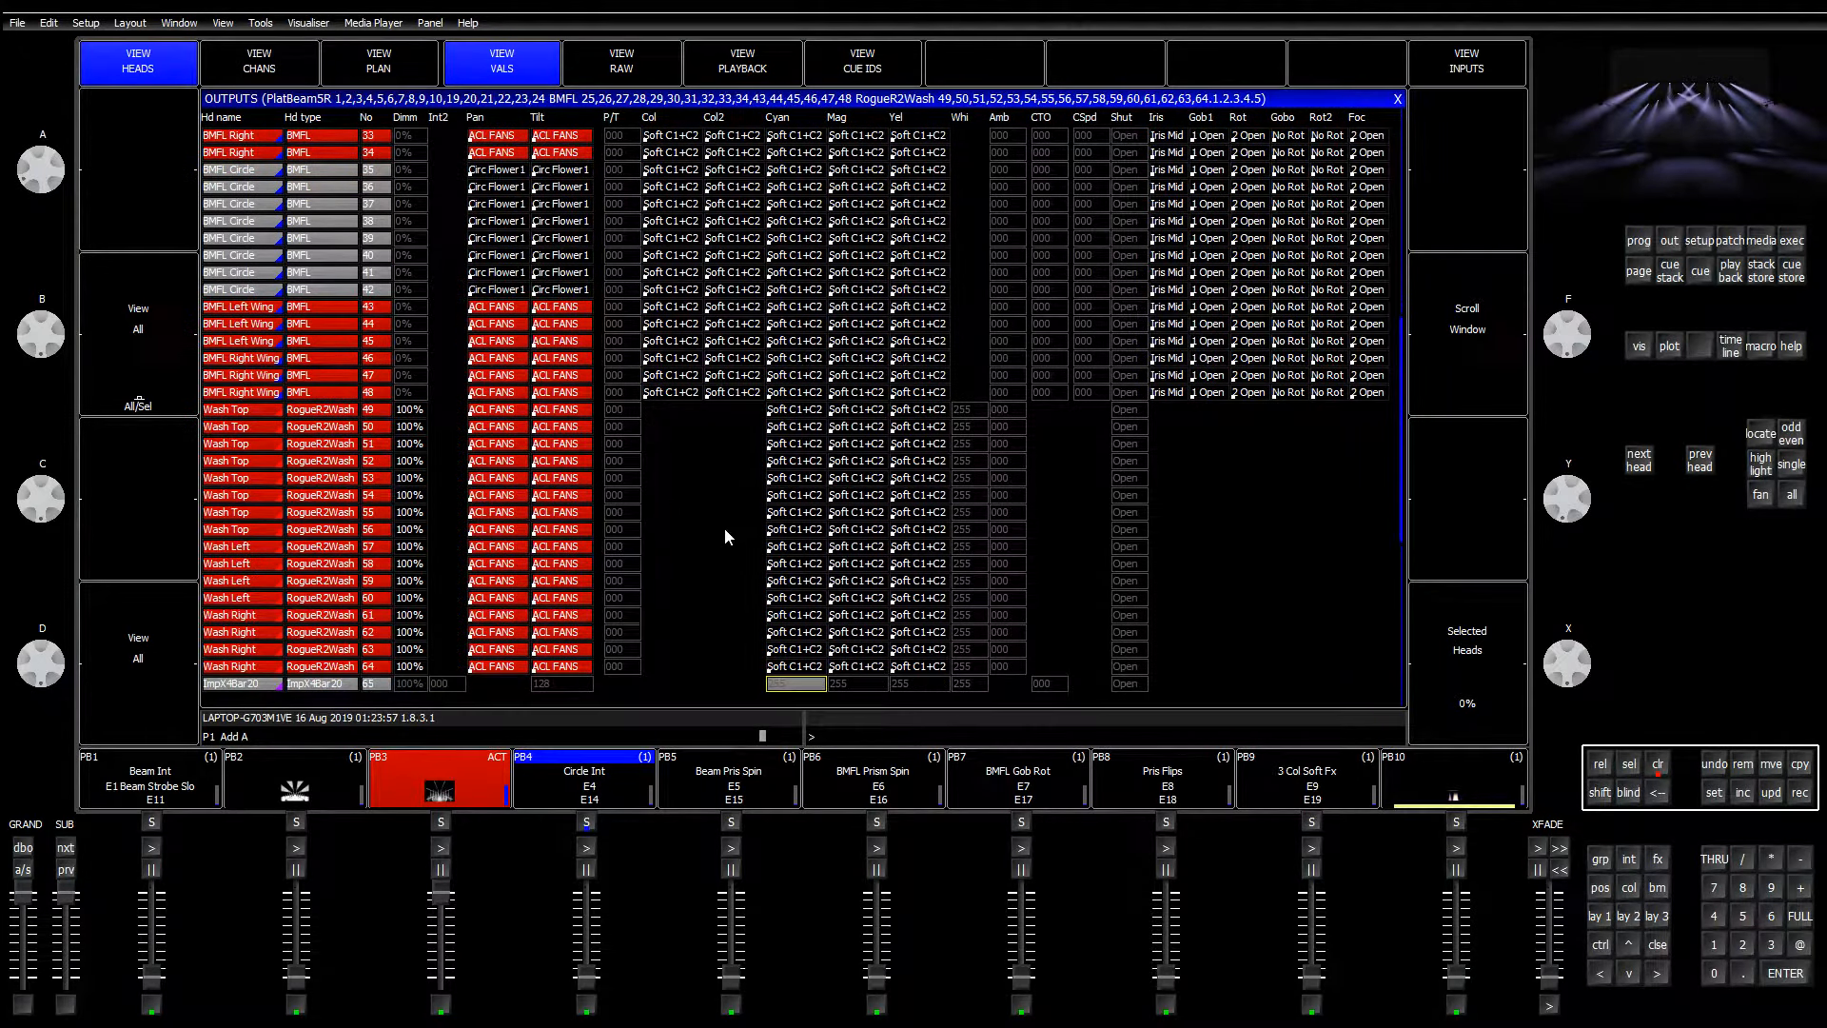
click(790, 481)
drag(795, 411, 942, 673)
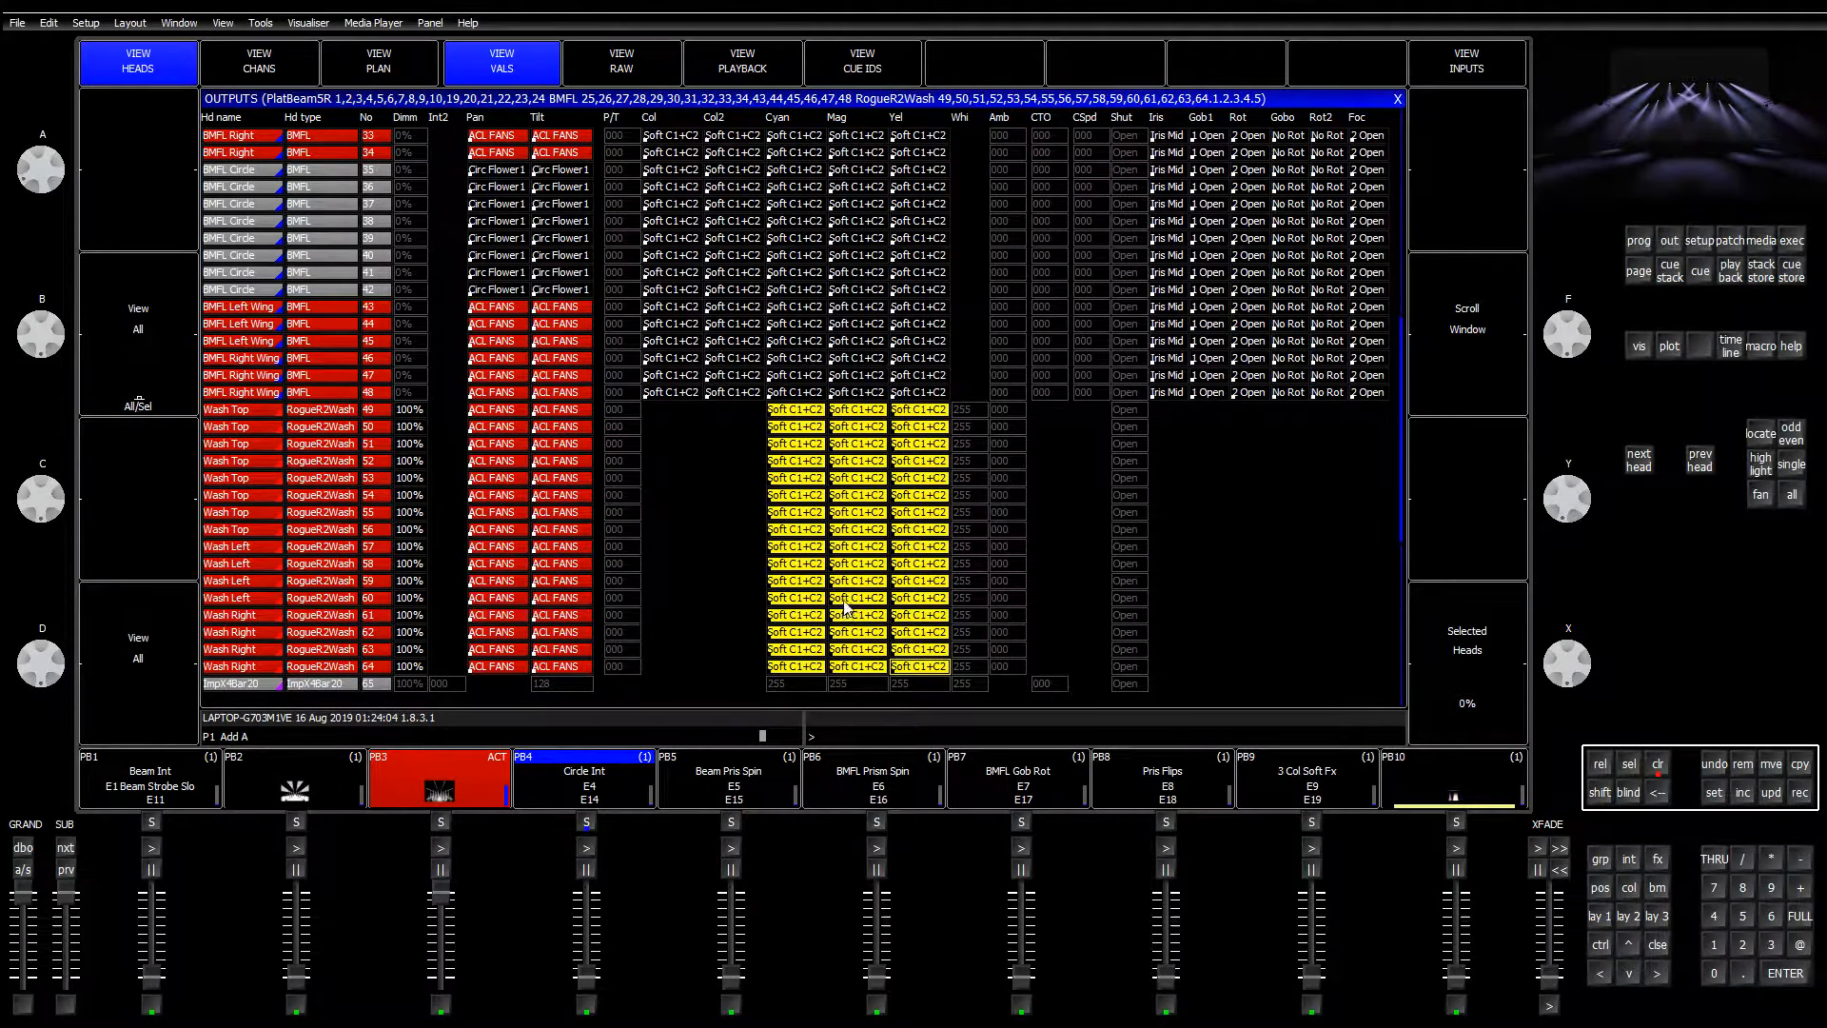
click(1601, 919)
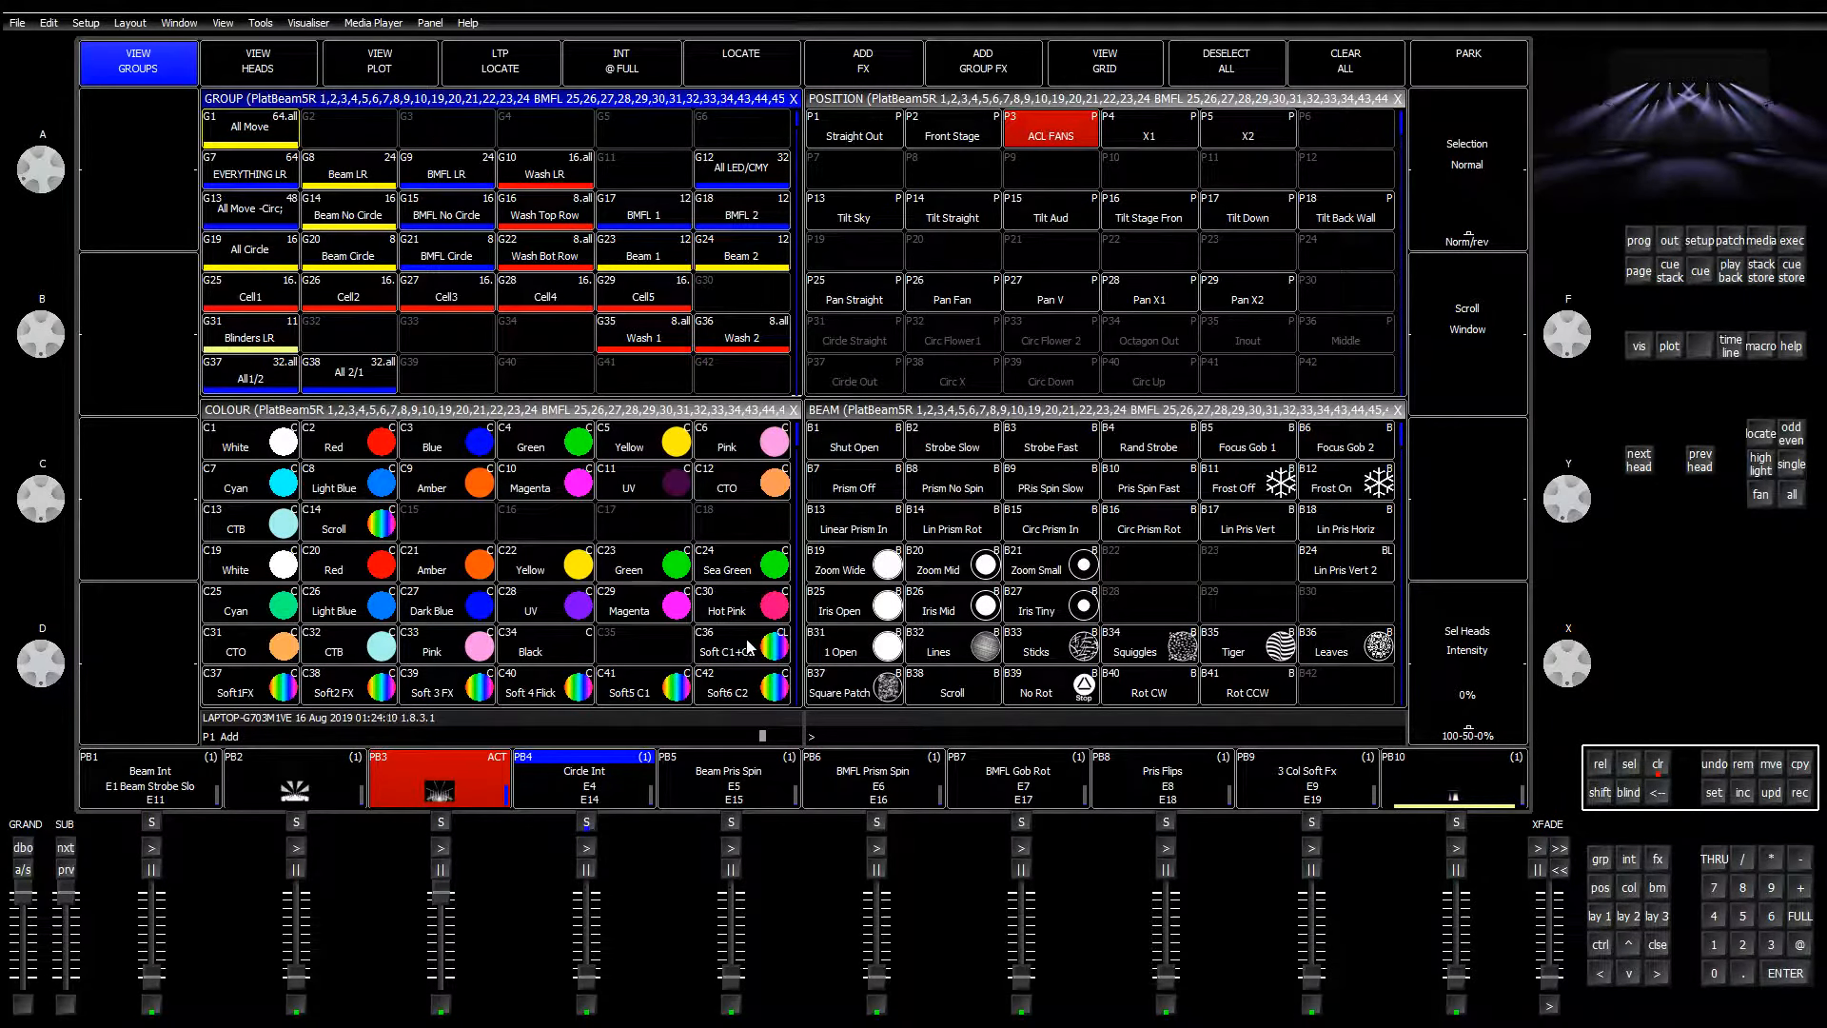
Step: Open the C36 Soft C1+C2 palette view and step through its Cyan and Yellow values
click(680, 660)
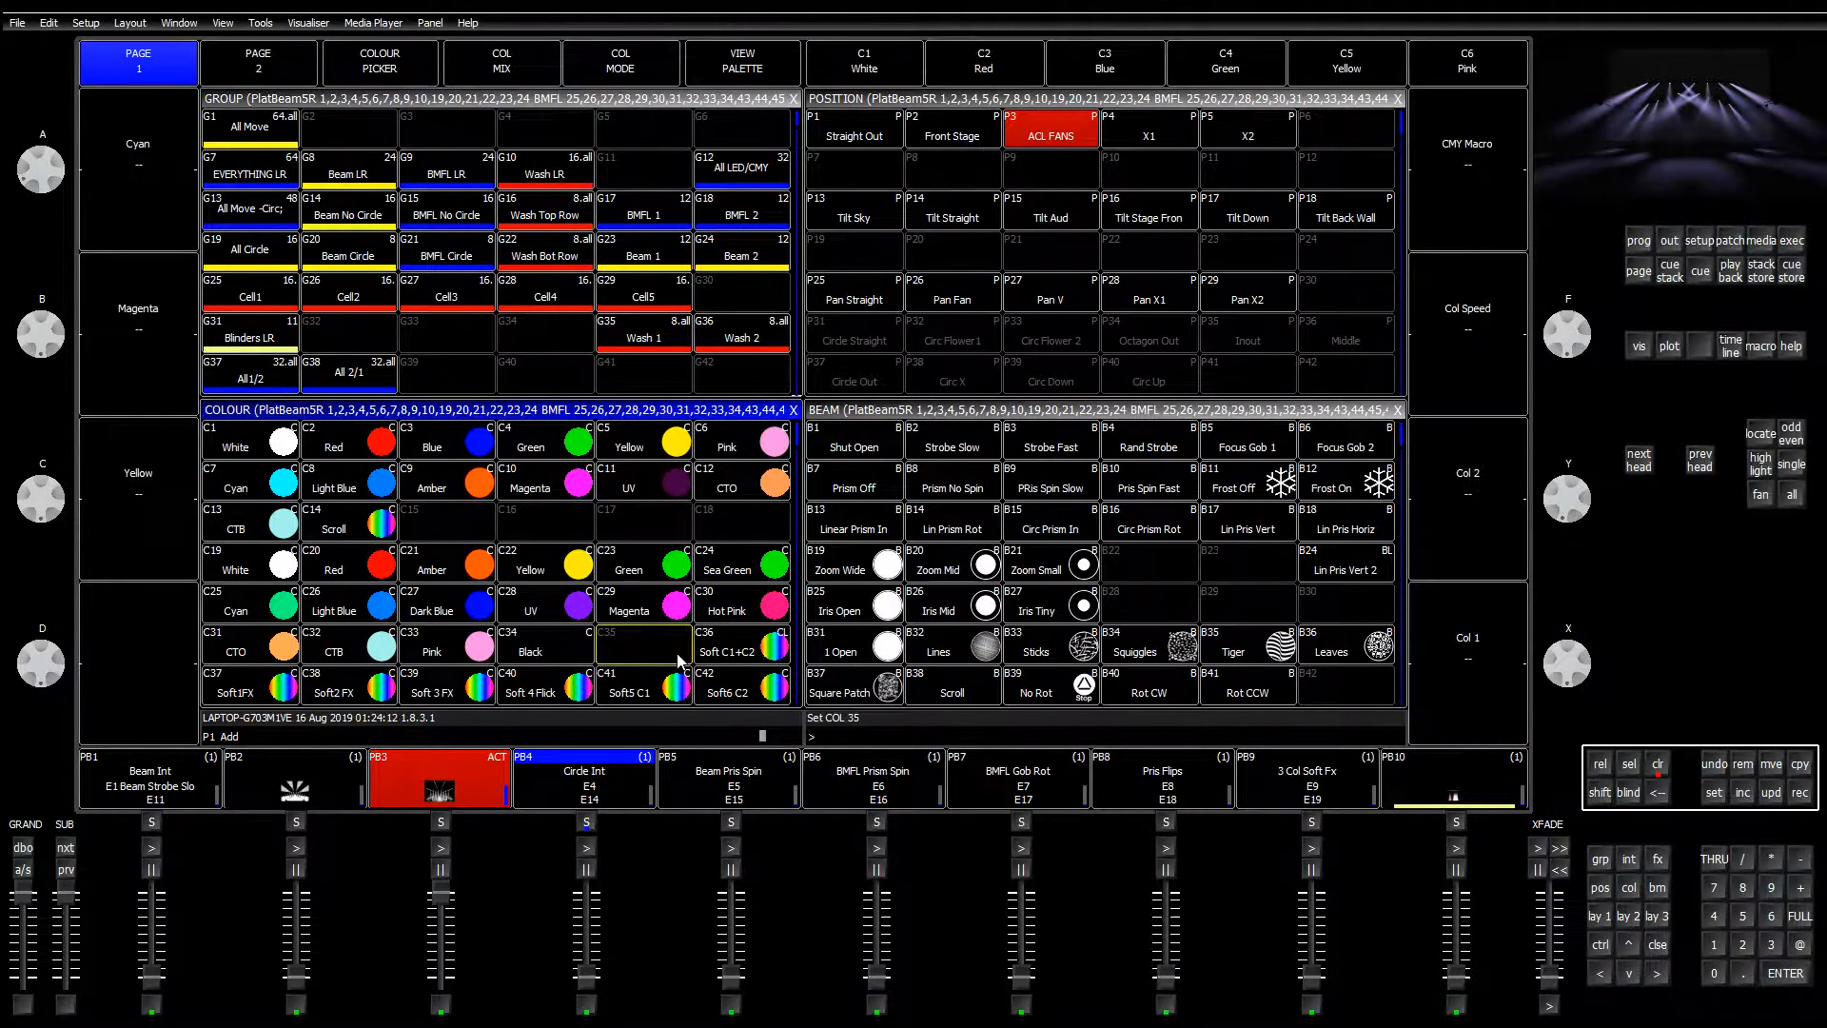
click(740, 66)
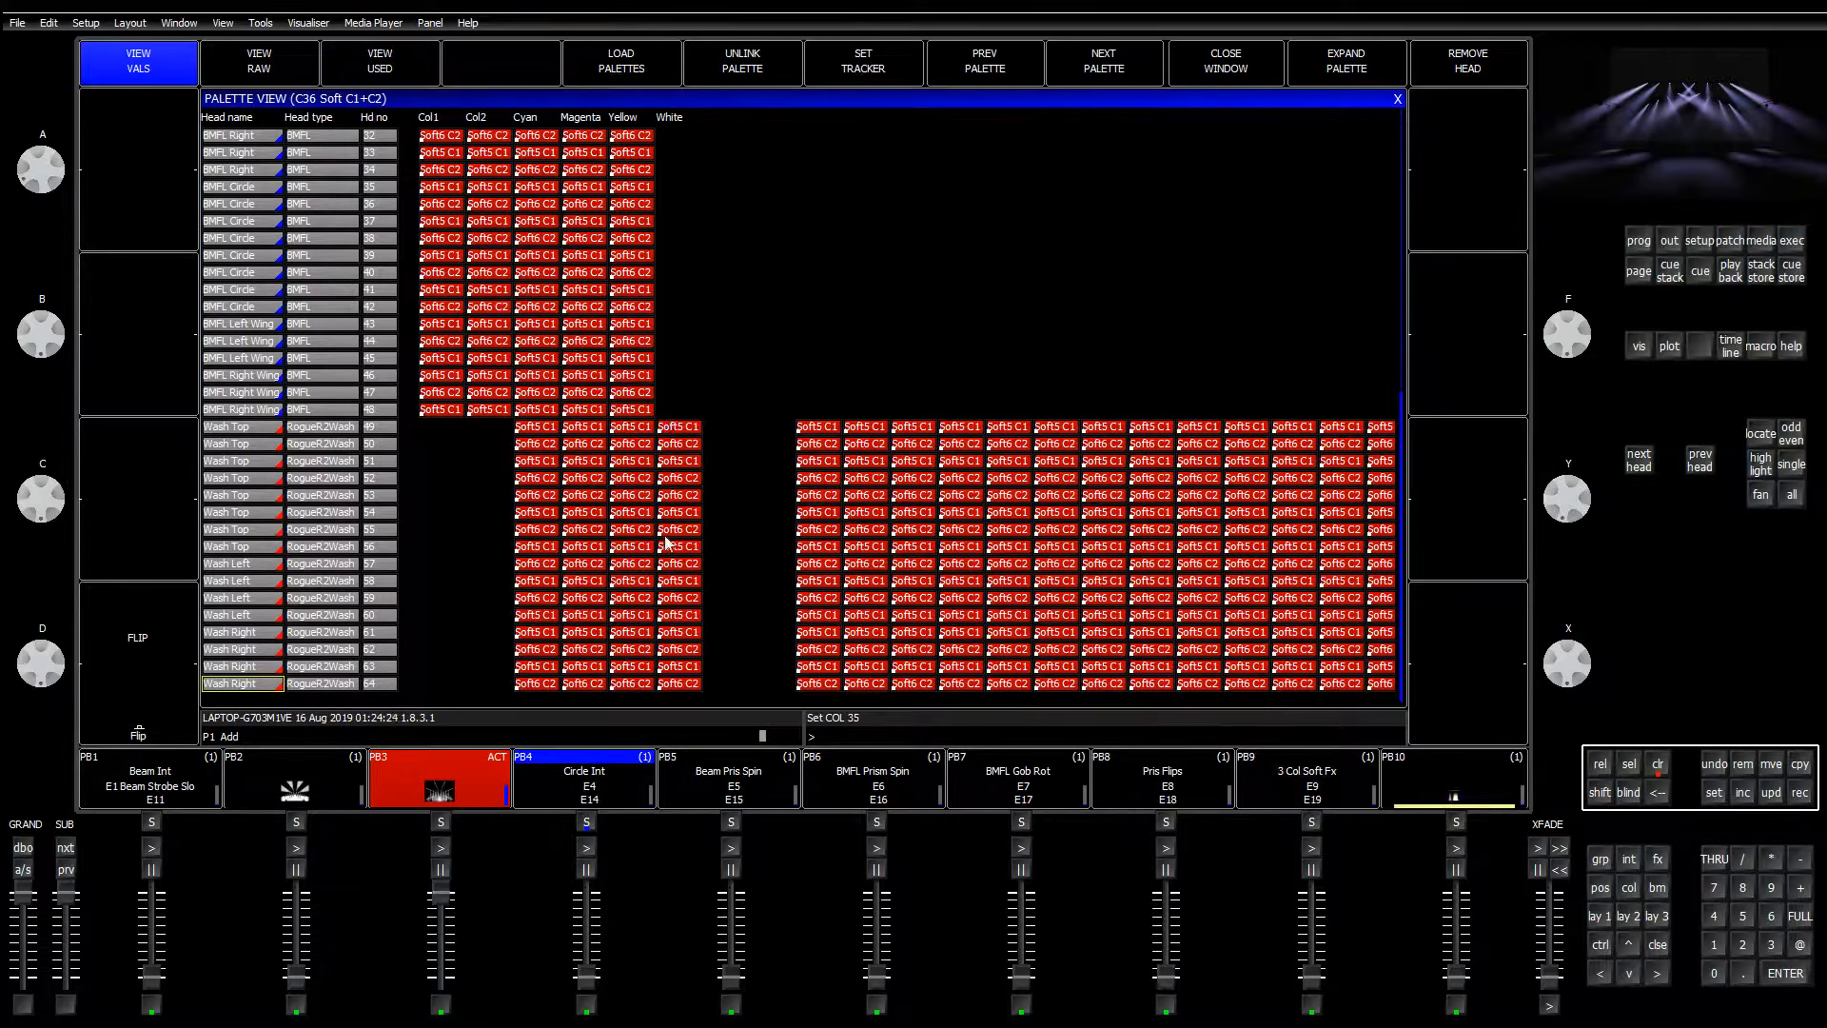
key(Right)
key(Right)
key(Right)
key(Right)
key(Right)
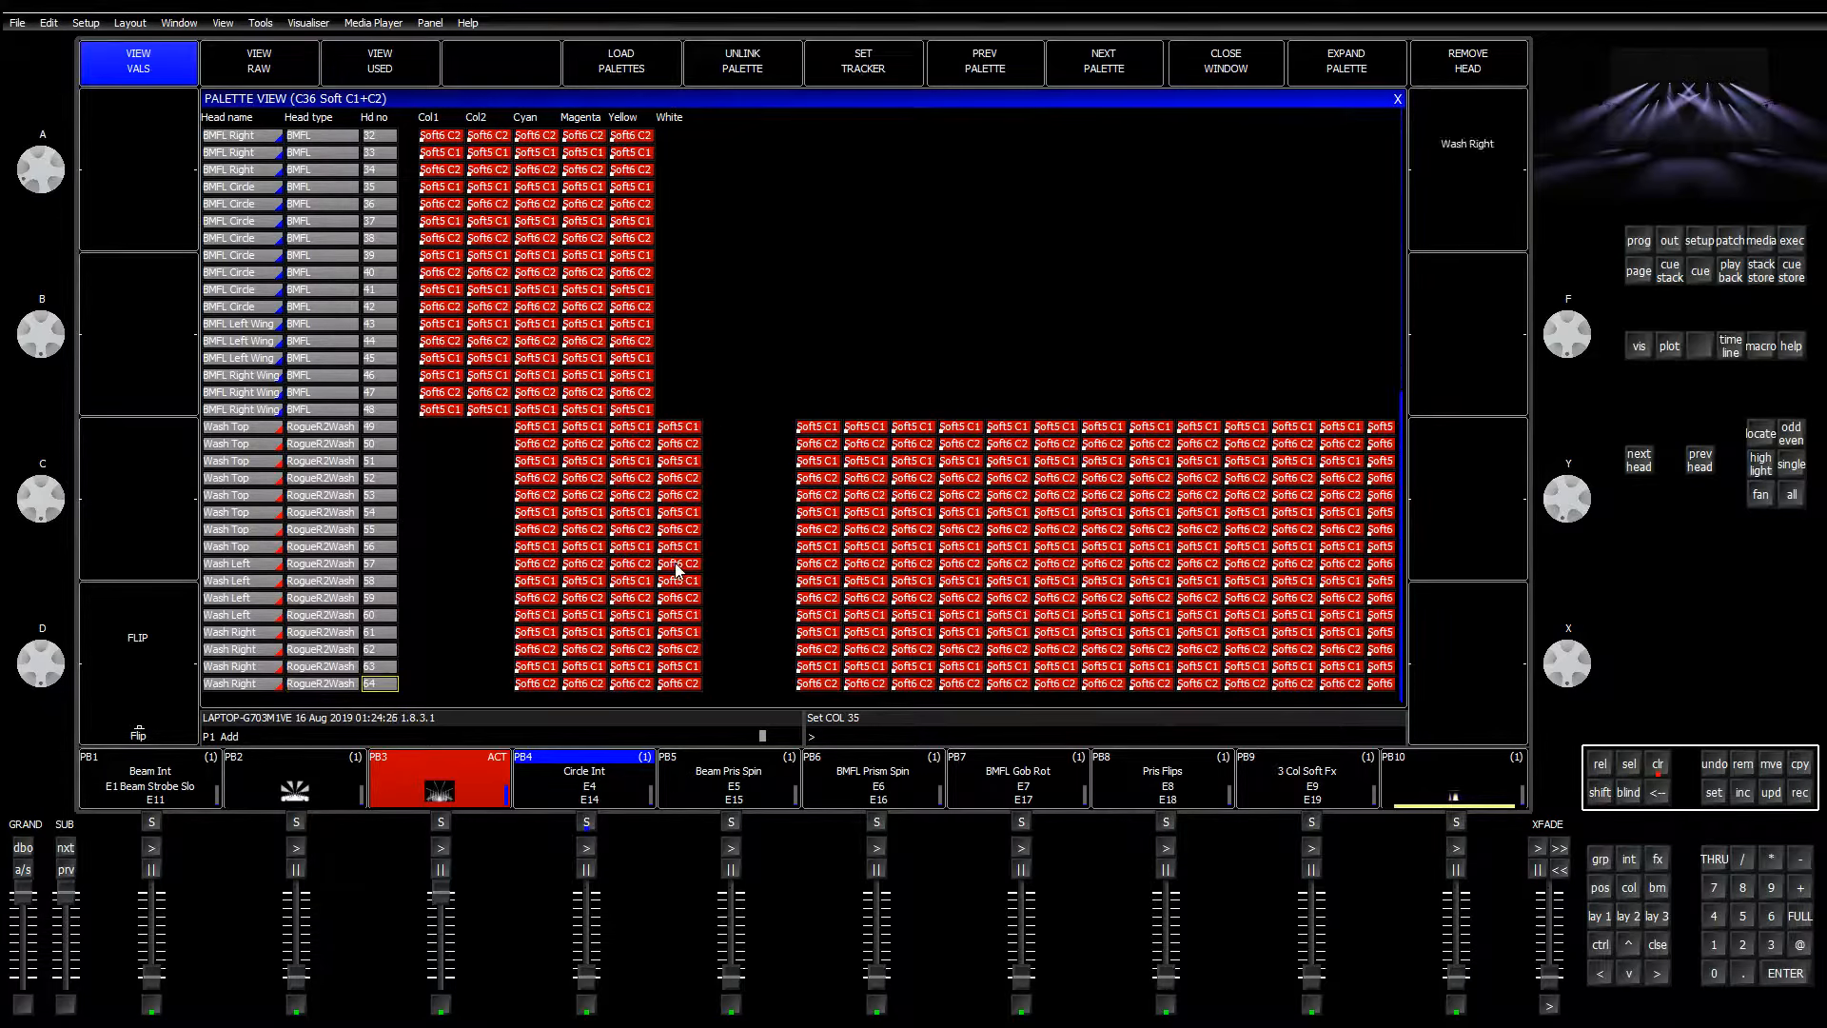
key(Up)
key(Up)
key(Up)
key(Up)
key(Up)
key(Up)
key(Up)
key(Up)
key(Up)
key(Up)
key(Up)
key(Up)
key(Up)
key(Up)
key(Up)
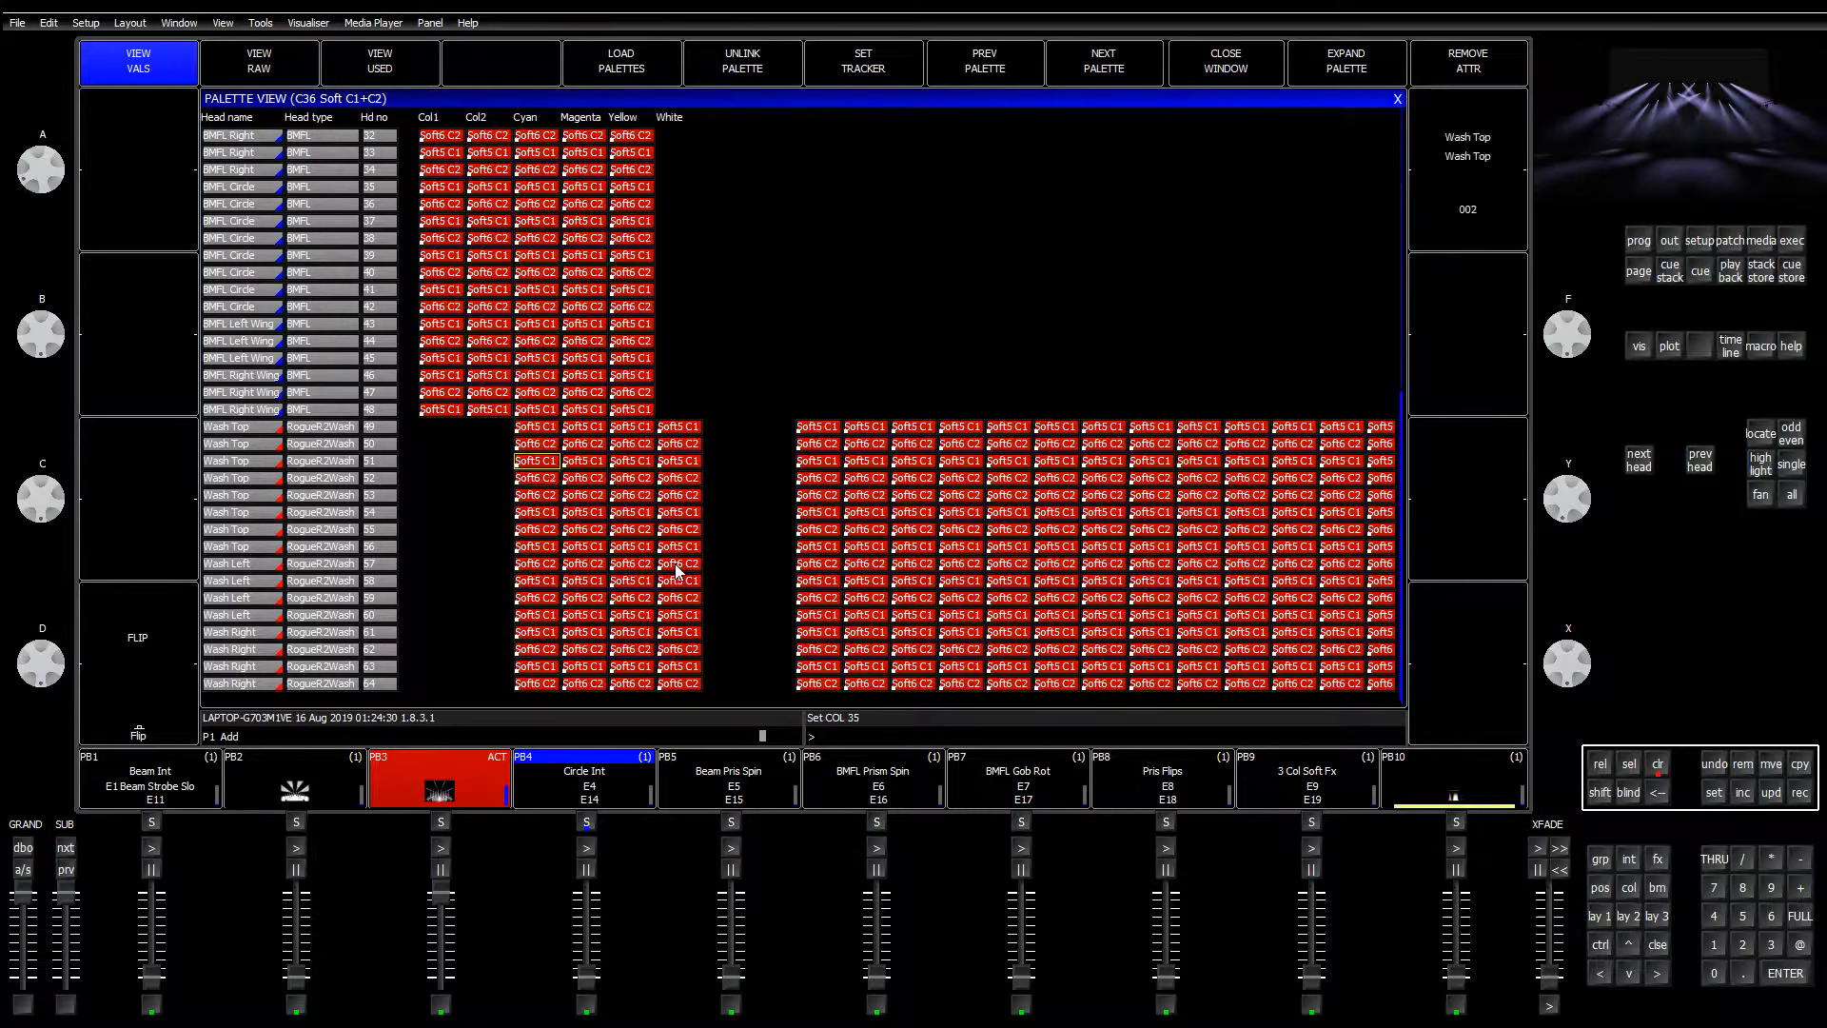
key(Right)
key(Right)
Step: Check the White values, close the palette view, and select group G10 Wash LR
key(Right)
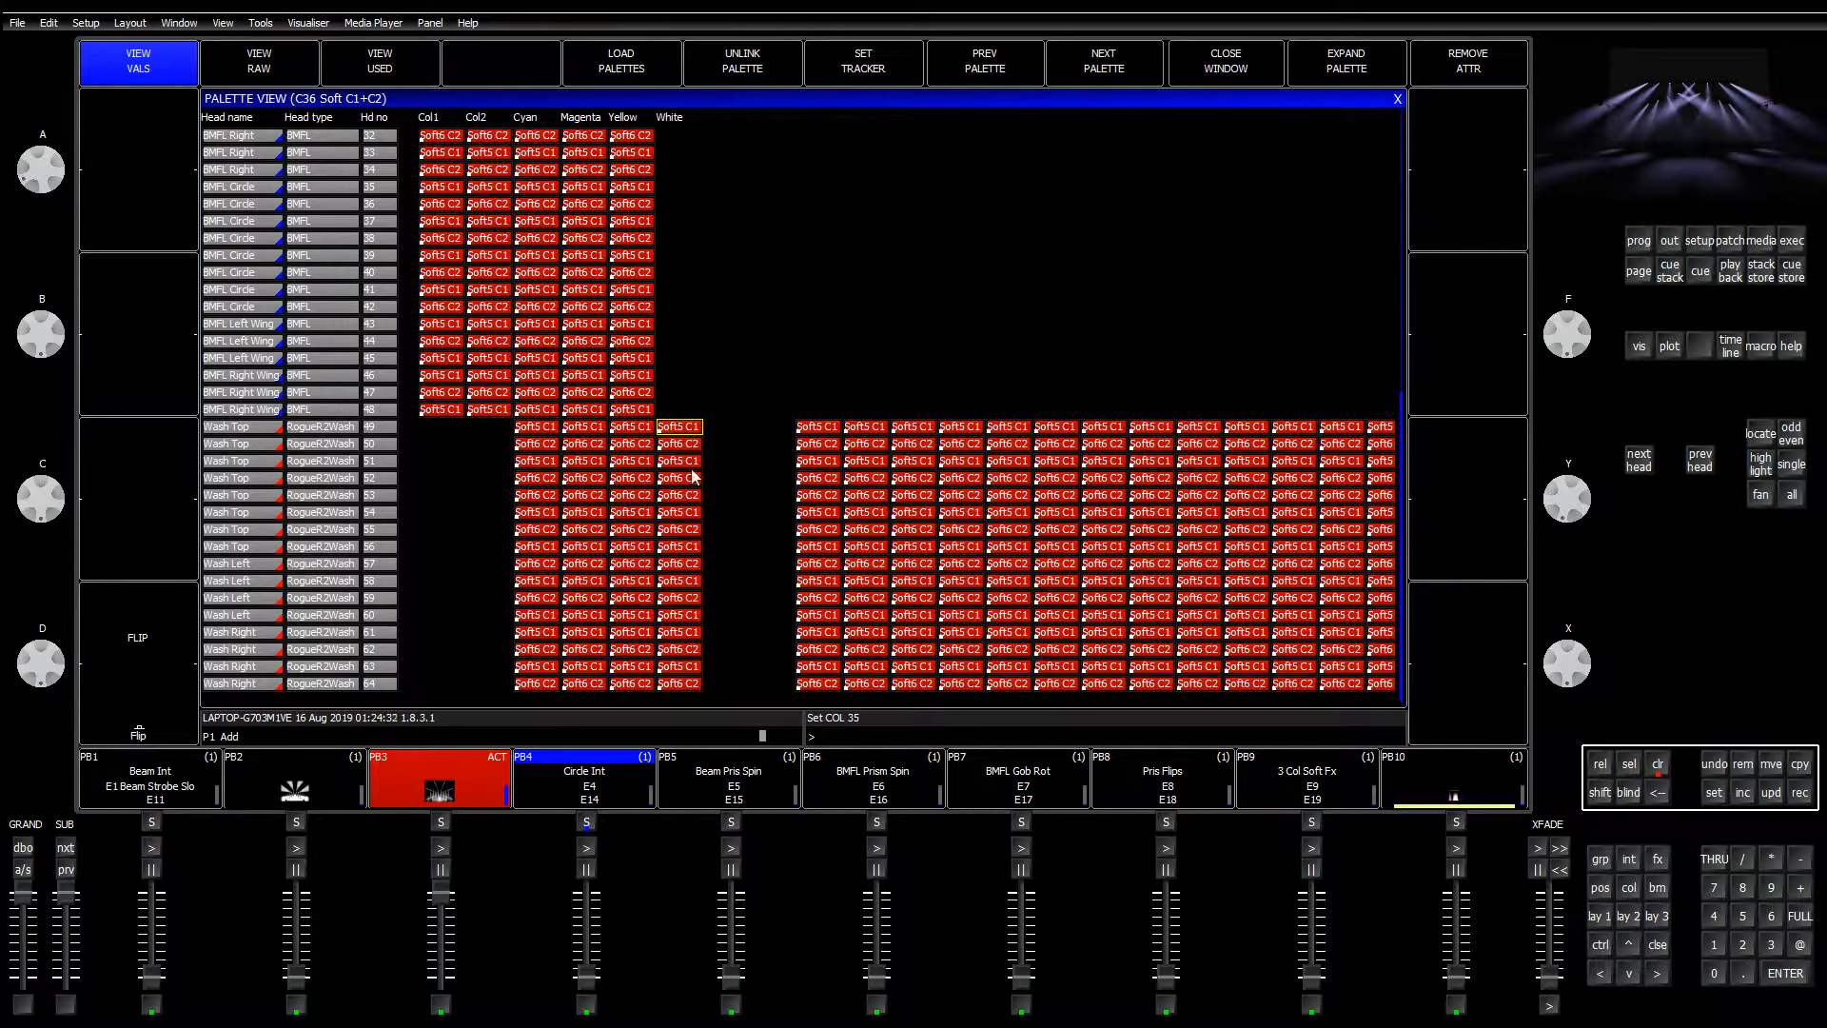
key(Down)
key(Down)
key(Down)
key(Down)
key(Down)
key(Down)
key(Down)
key(Down)
key(Down)
key(Down)
key(Down)
key(Down)
key(Down)
key(Down)
key(Down)
key(Right)
key(Right)
key(Right)
key(Right)
key(Right)
key(Right)
key(Right)
key(Right)
key(Right)
key(Right)
key(Right)
key(Right)
key(Right)
key(Right)
key(Right)
key(Right)
key(Right)
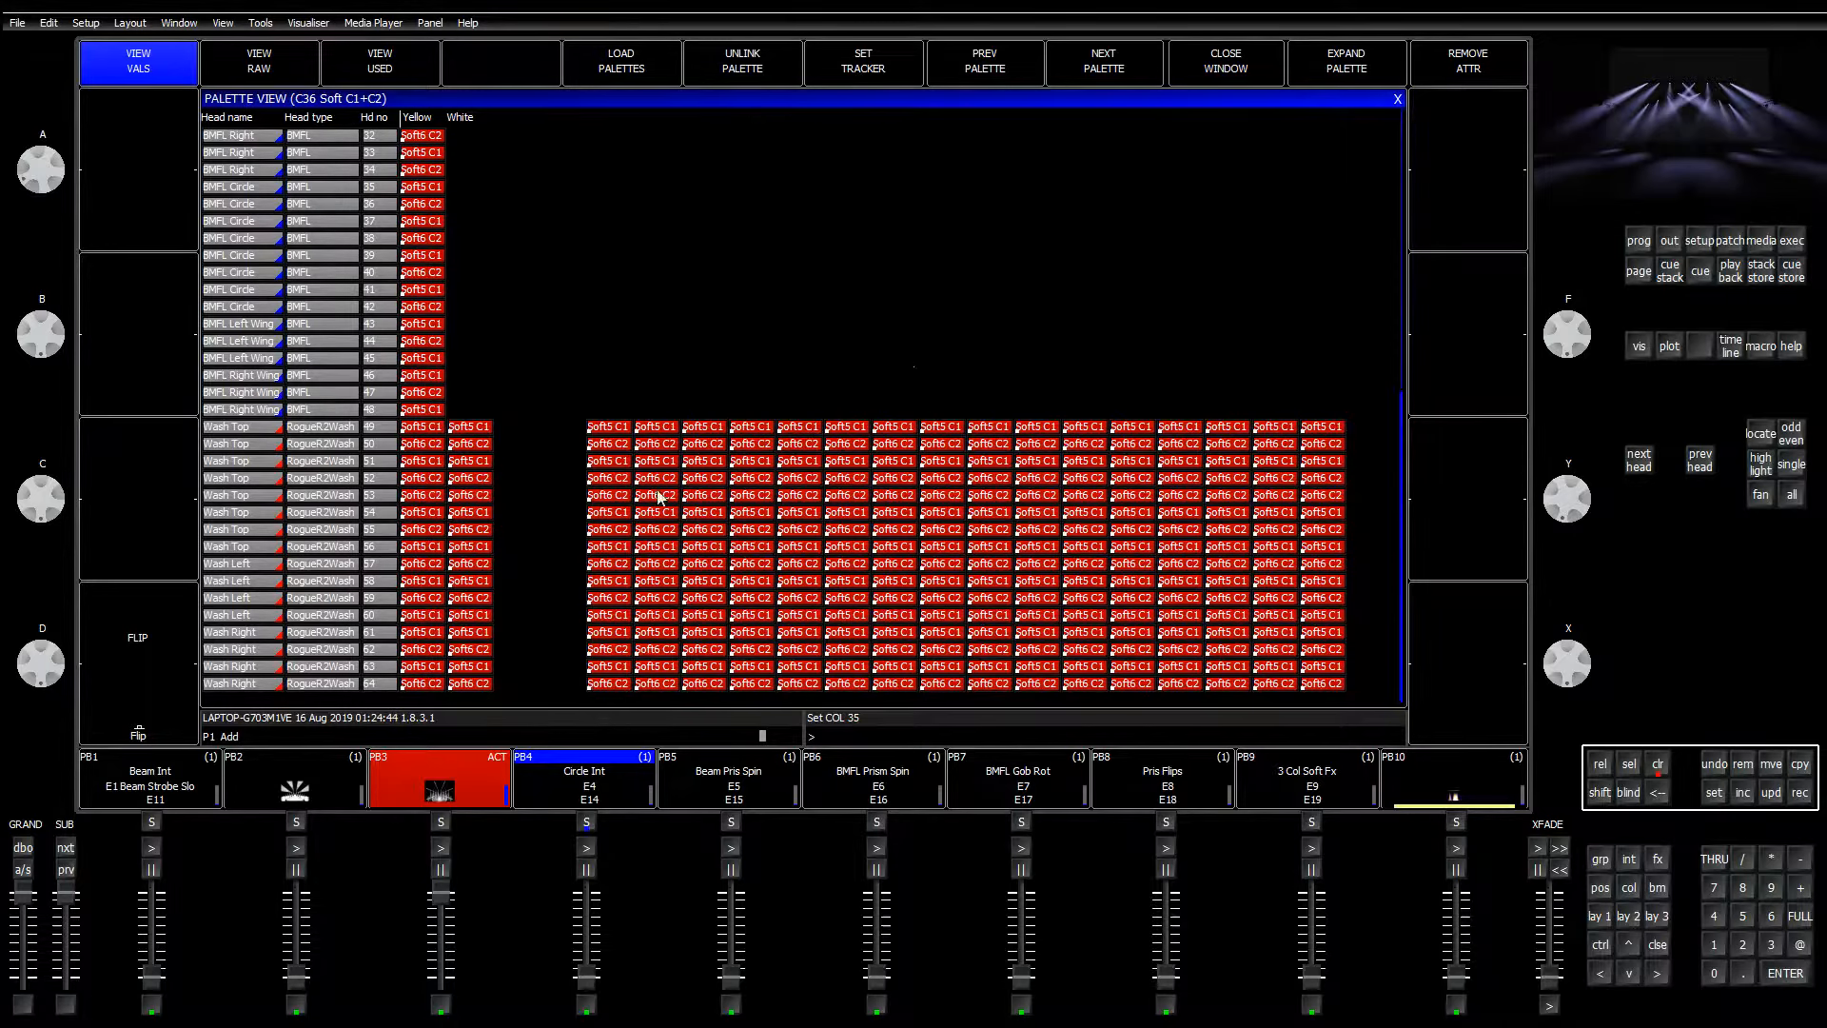
key(Left)
key(Left)
key(Left)
key(Left)
key(Left)
key(Left)
key(Left)
key(Left)
key(Left)
key(Left)
key(Left)
key(Left)
key(Left)
key(Left)
key(Left)
key(Left)
key(Left)
key(Left)
key(Left)
key(Left)
key(Left)
key(Left)
key(Left)
key(Left)
key(Left)
key(Left)
key(Left)
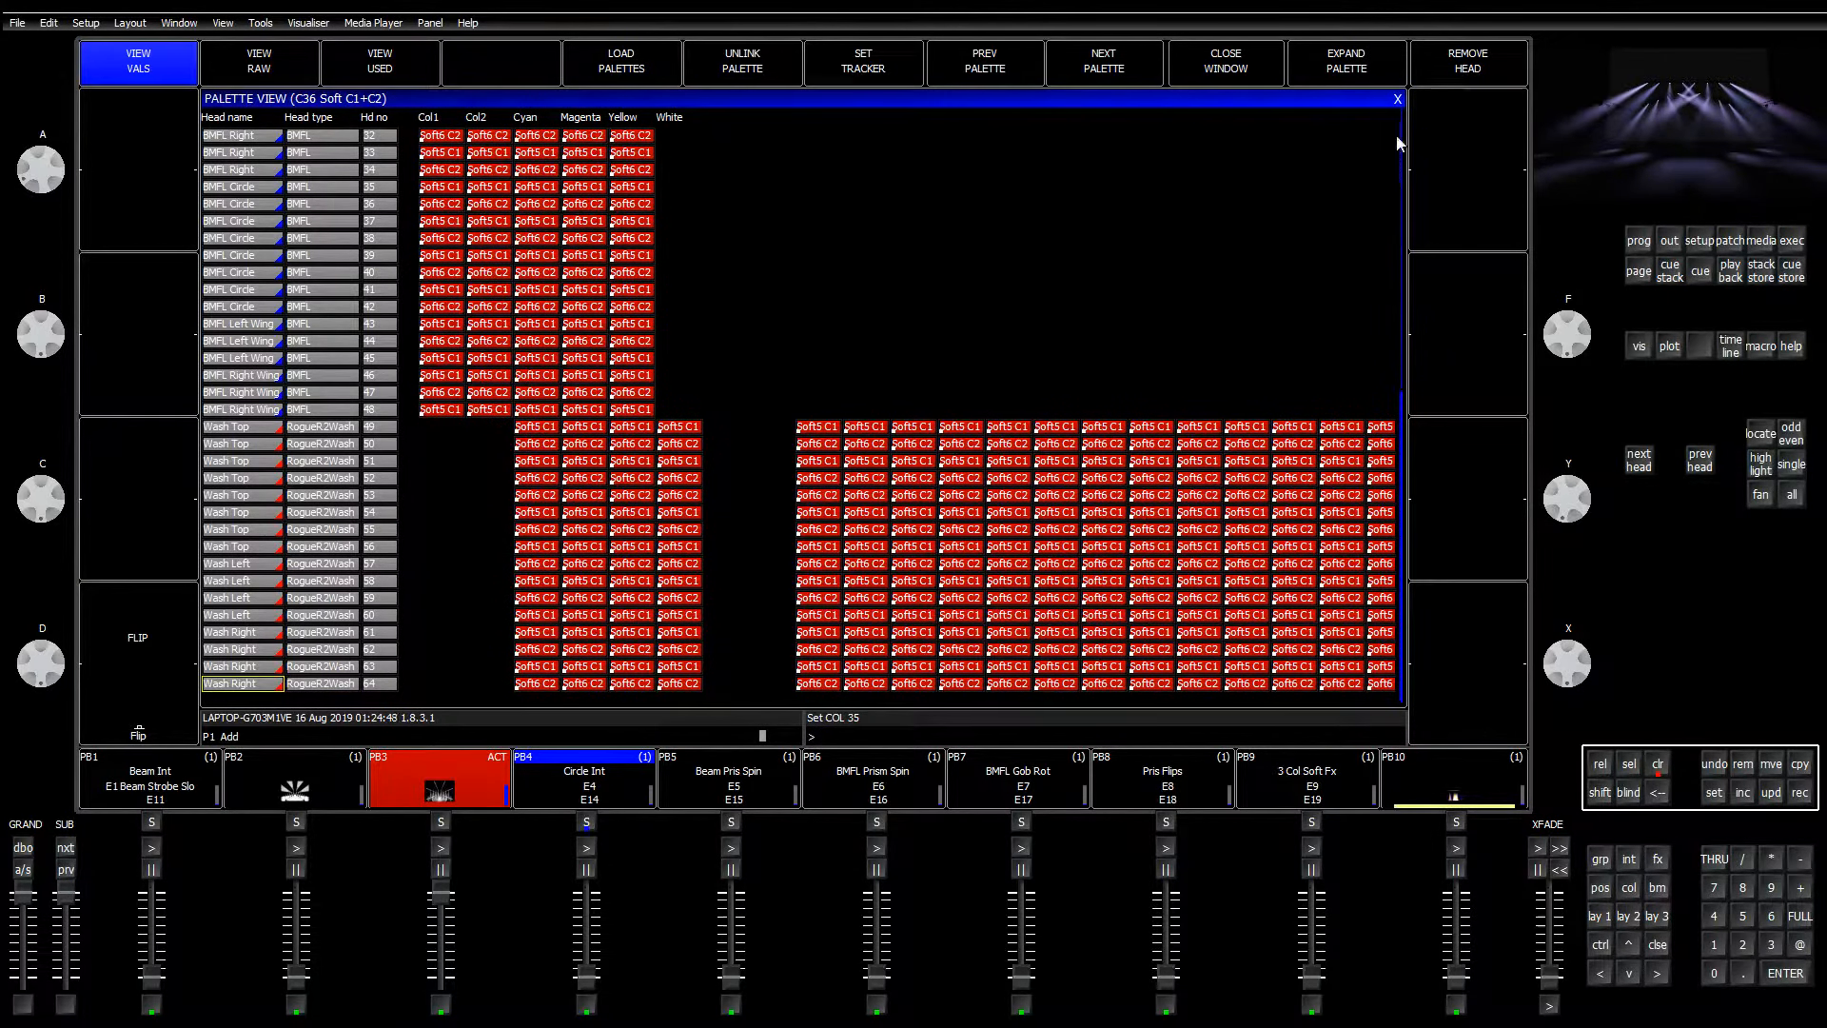
click(1397, 99)
click(544, 173)
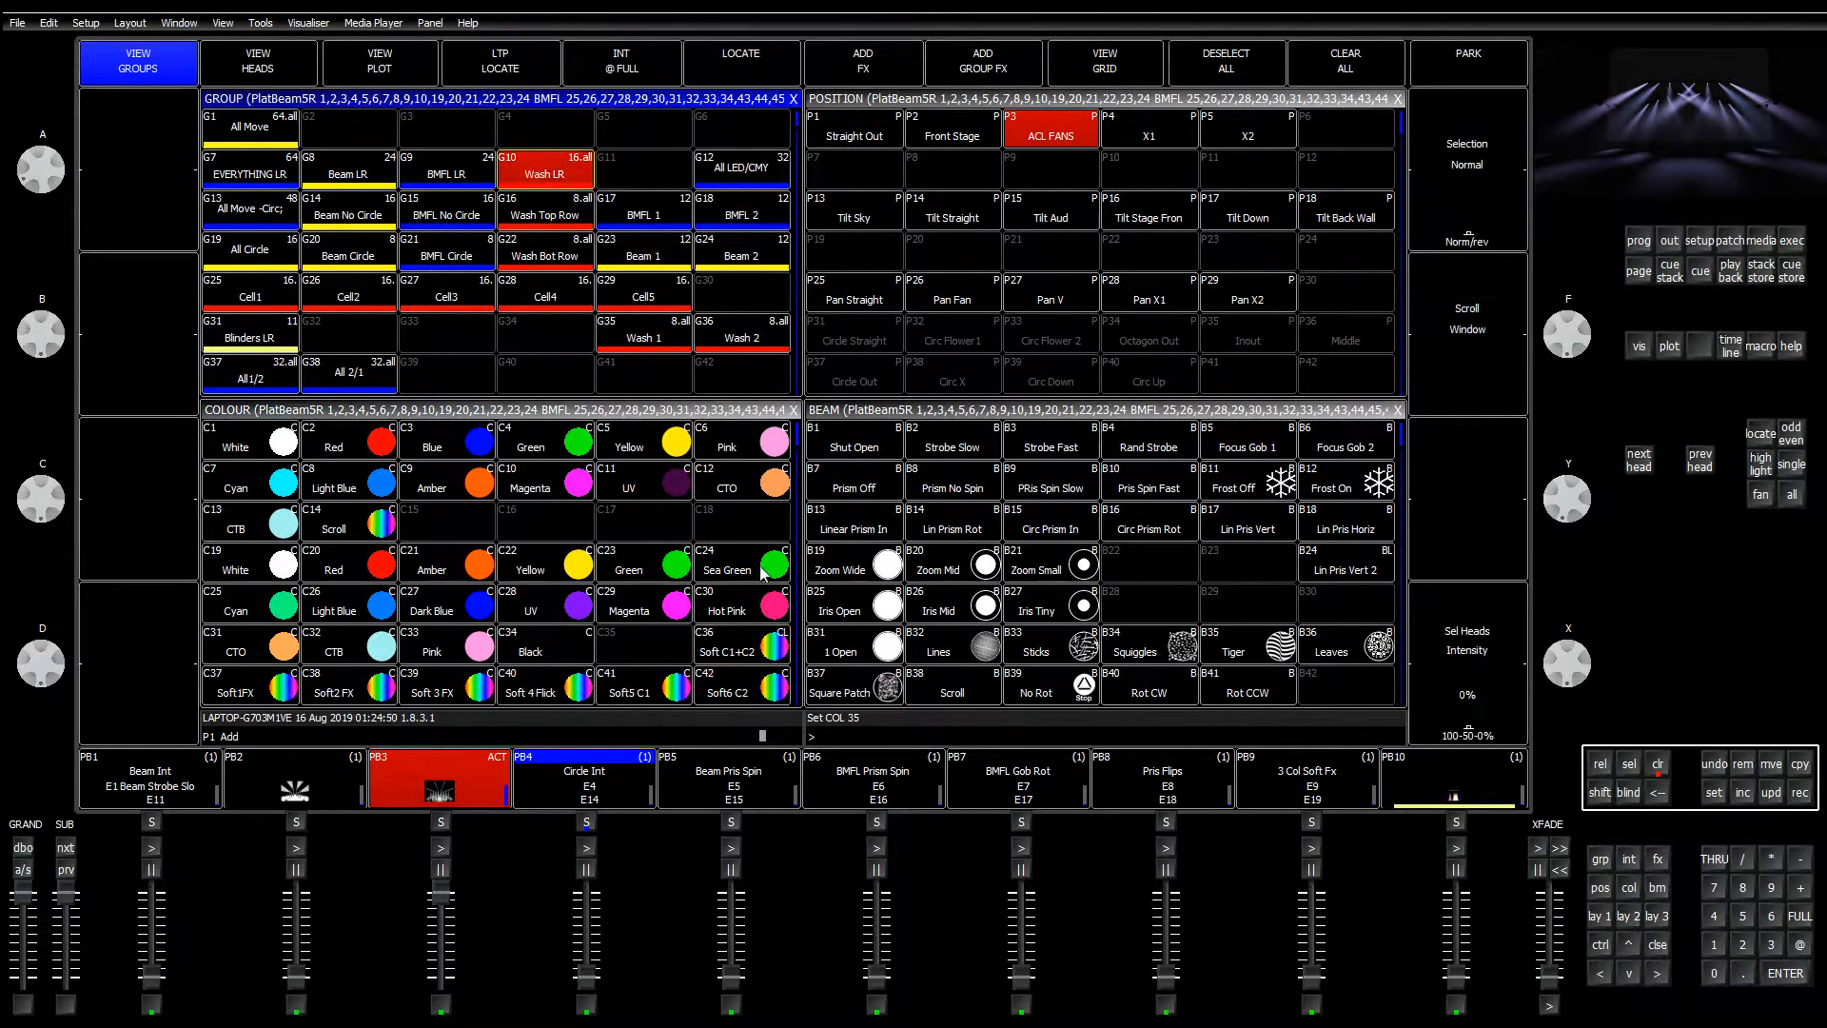
Step: Apply Soft C1+C2, clear the programmer, and open the options of cue stack CS292 (C1+C2)
click(738, 654)
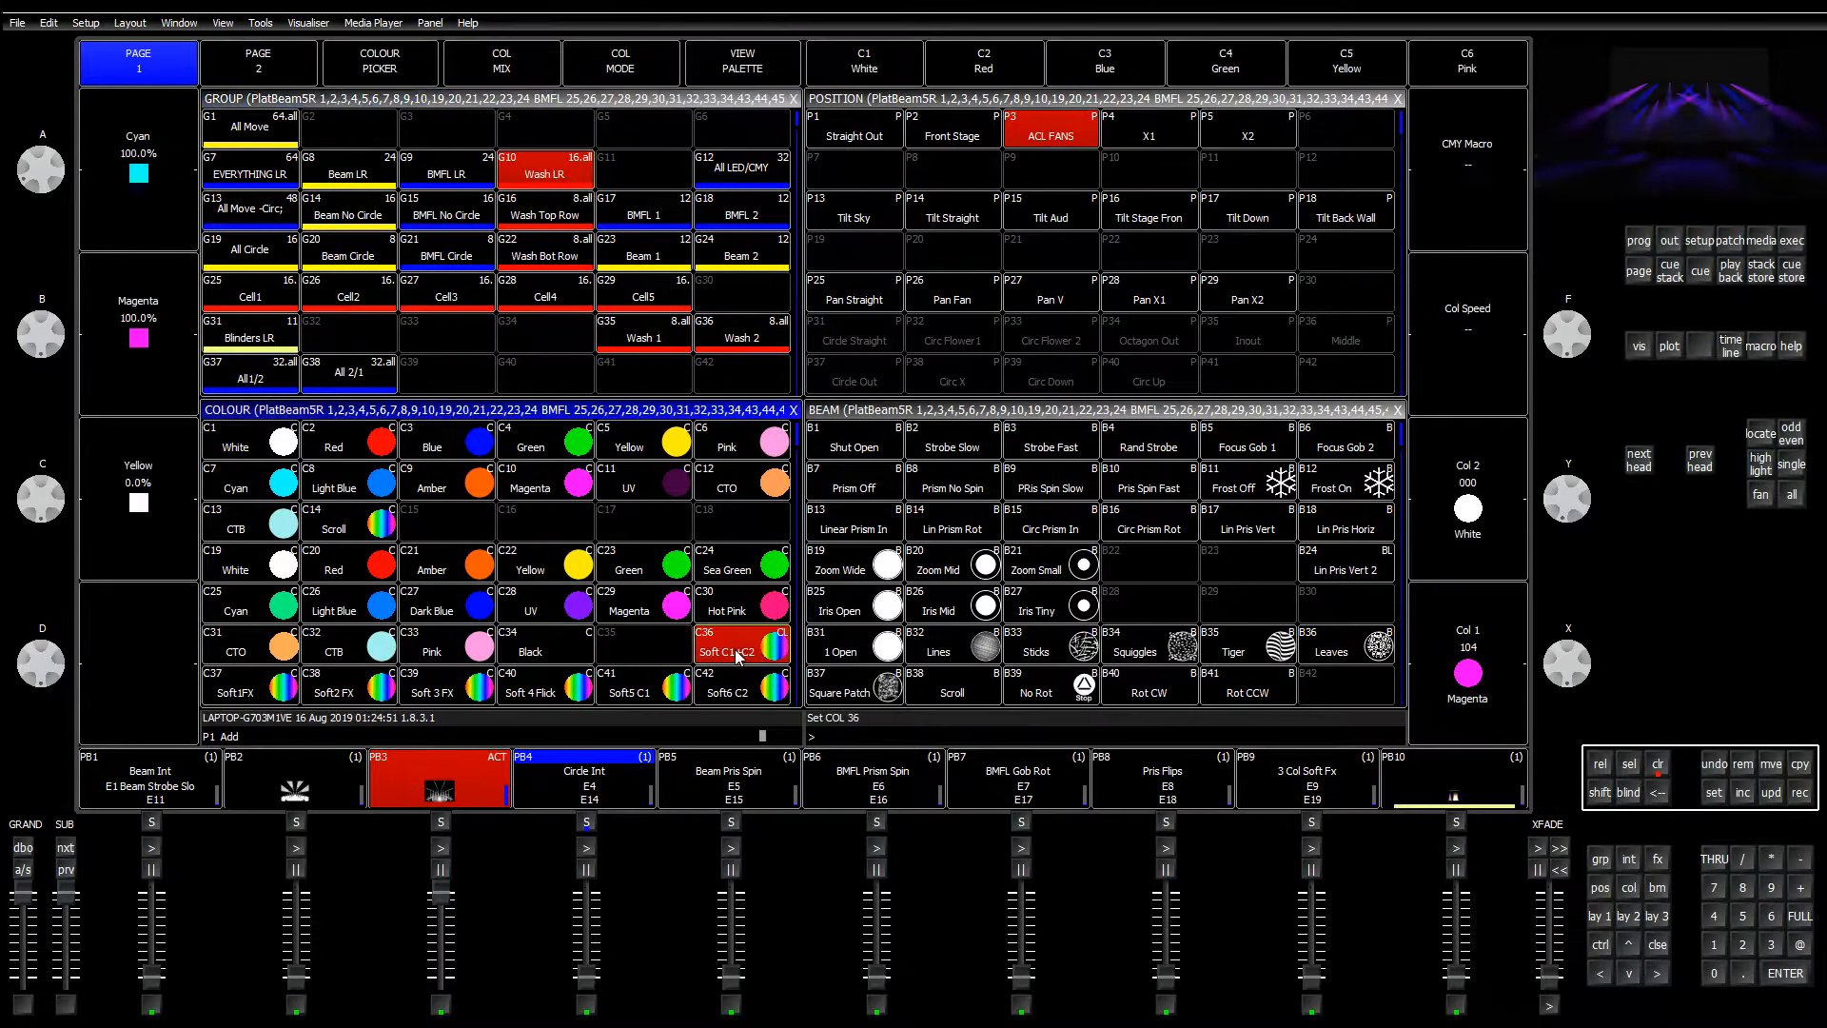
click(1659, 766)
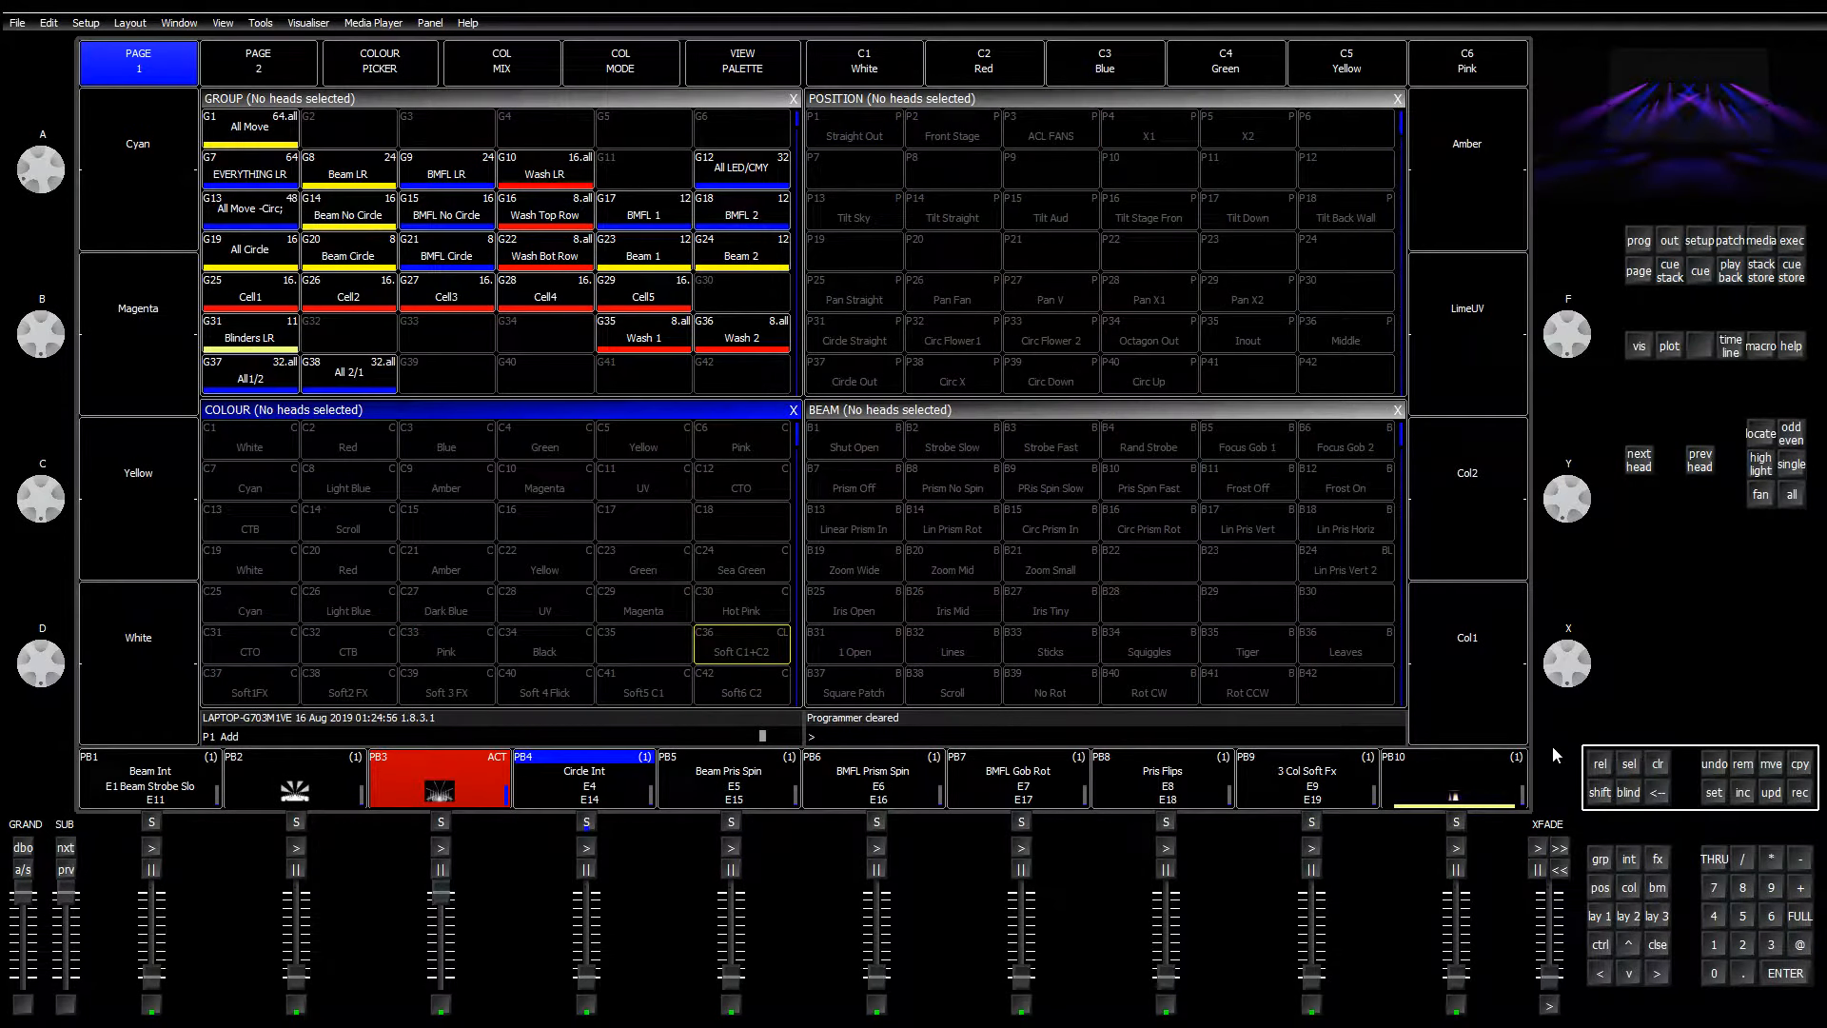
click(1792, 240)
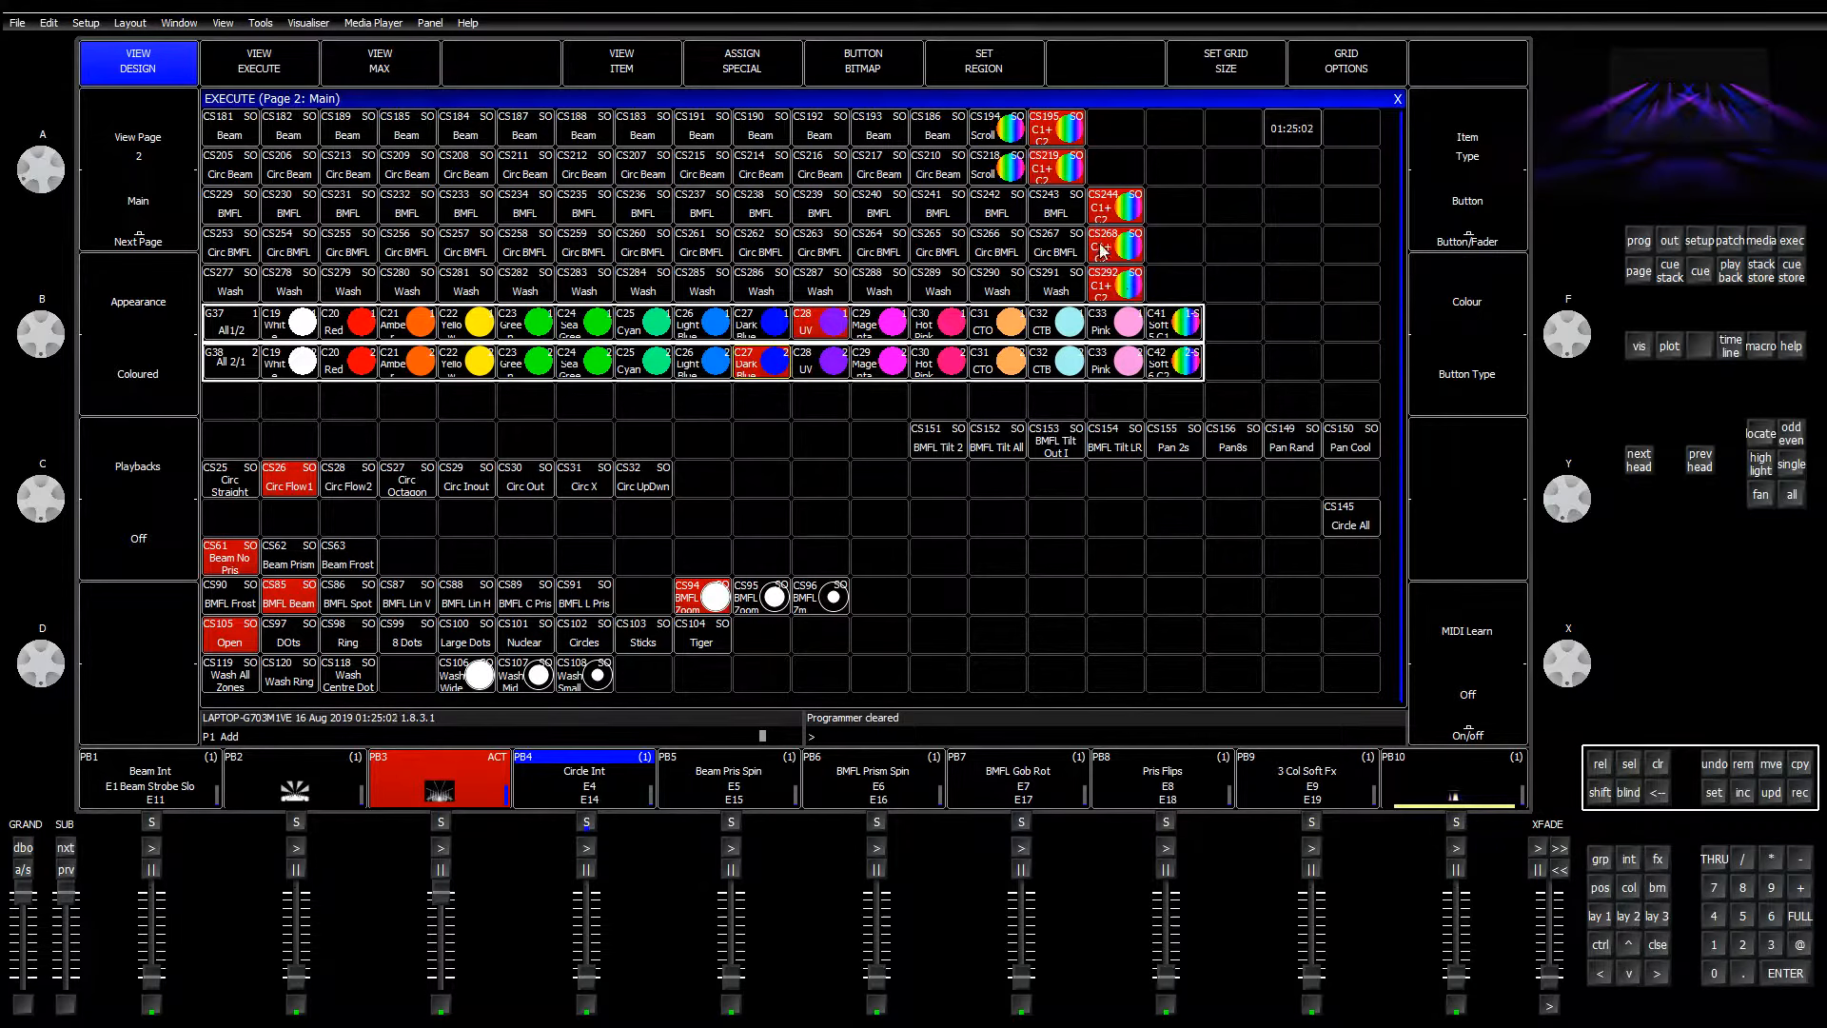
click(1101, 211)
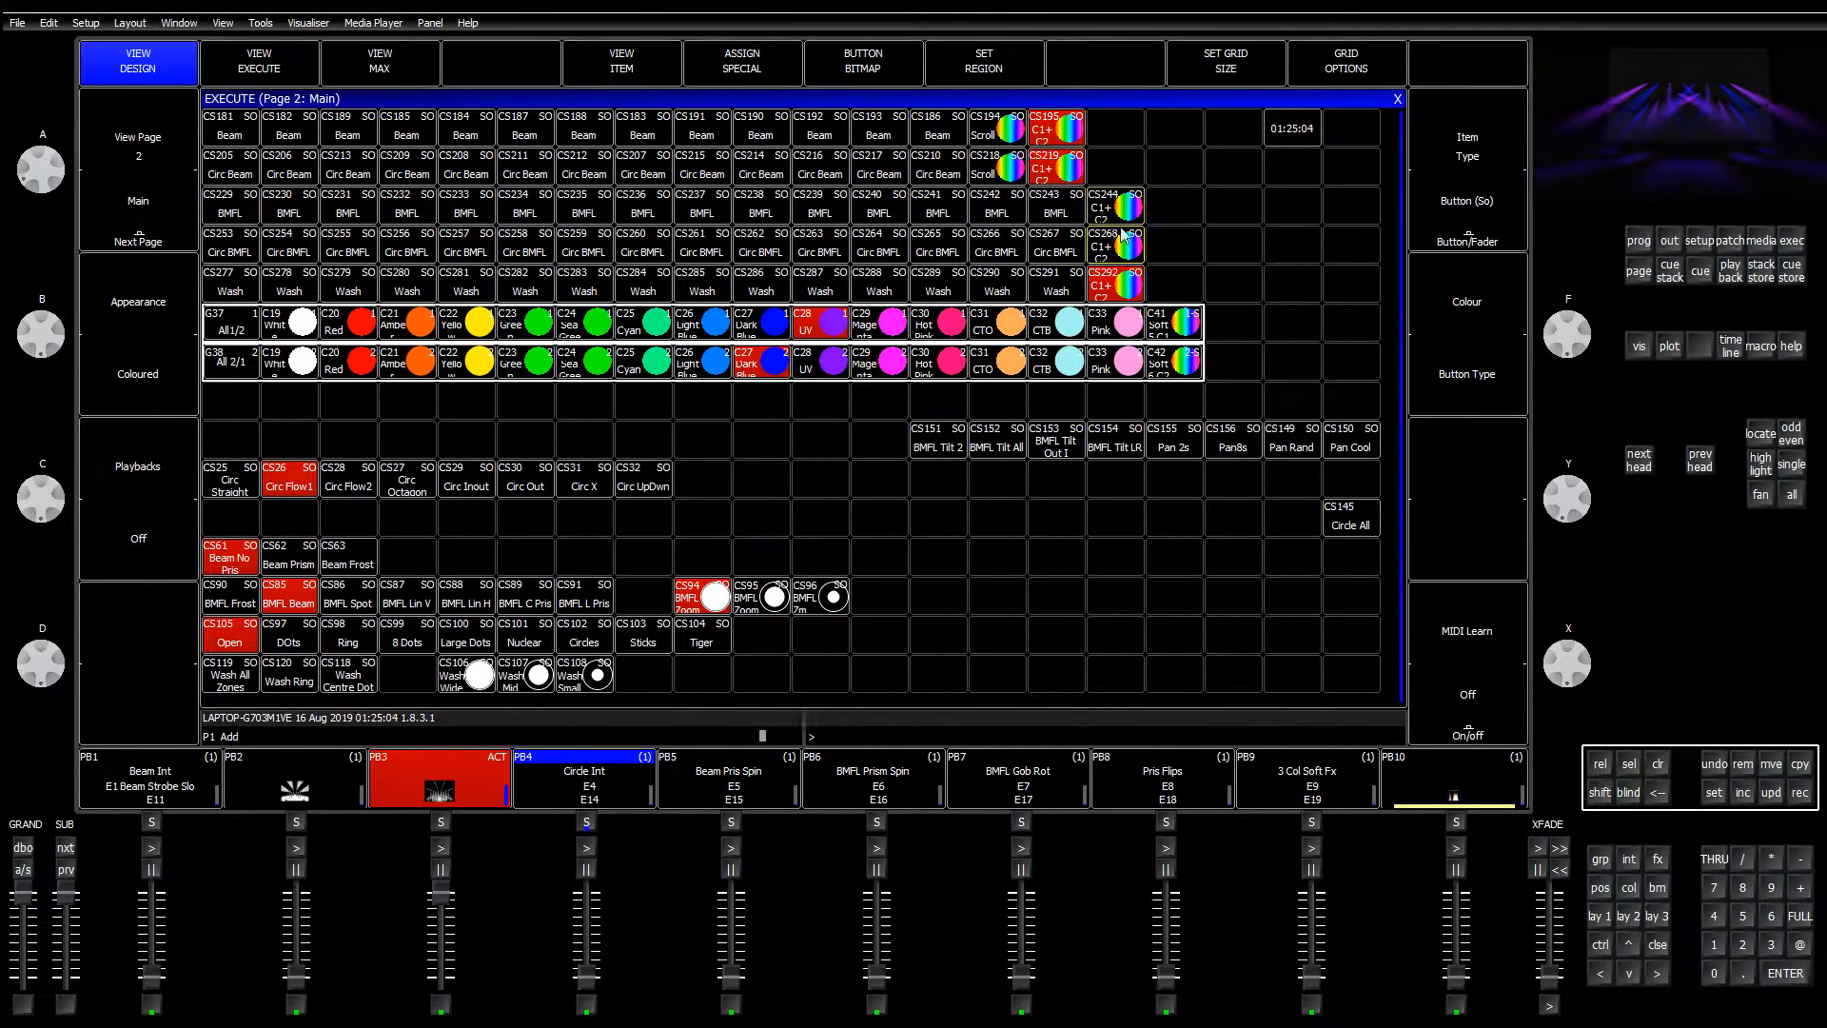
click(1122, 296)
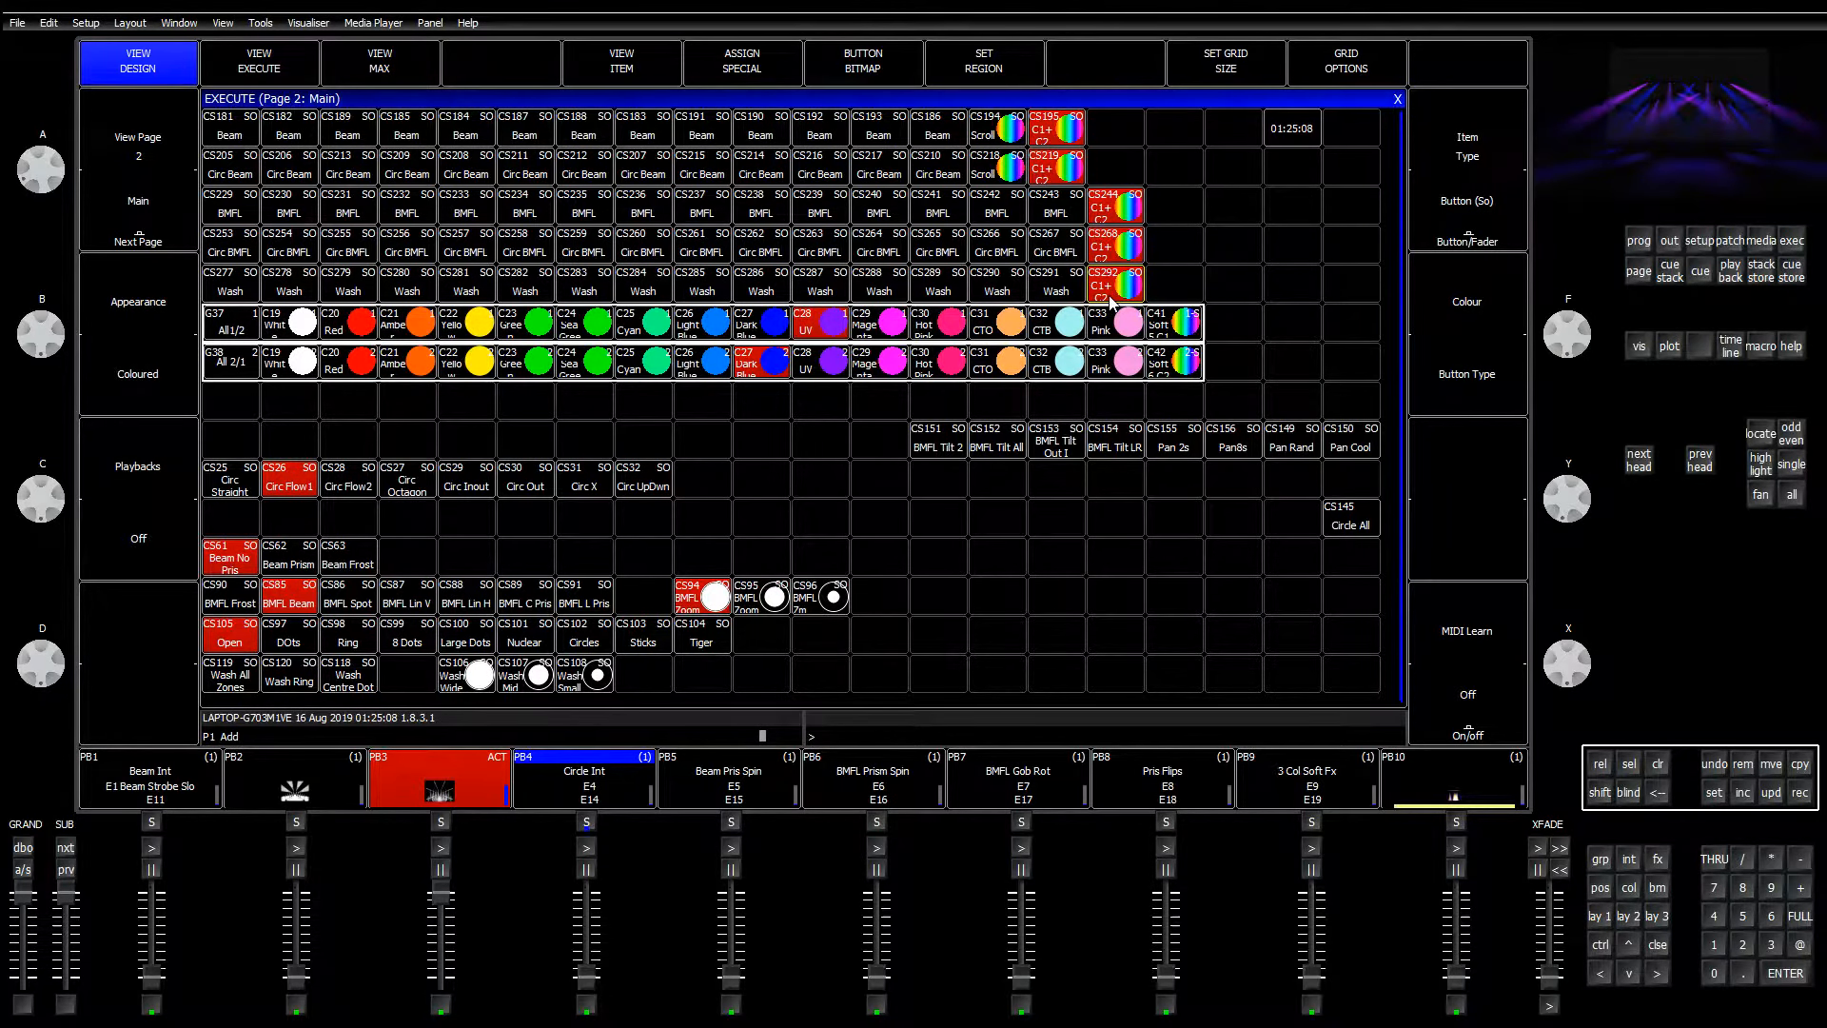
click(630, 63)
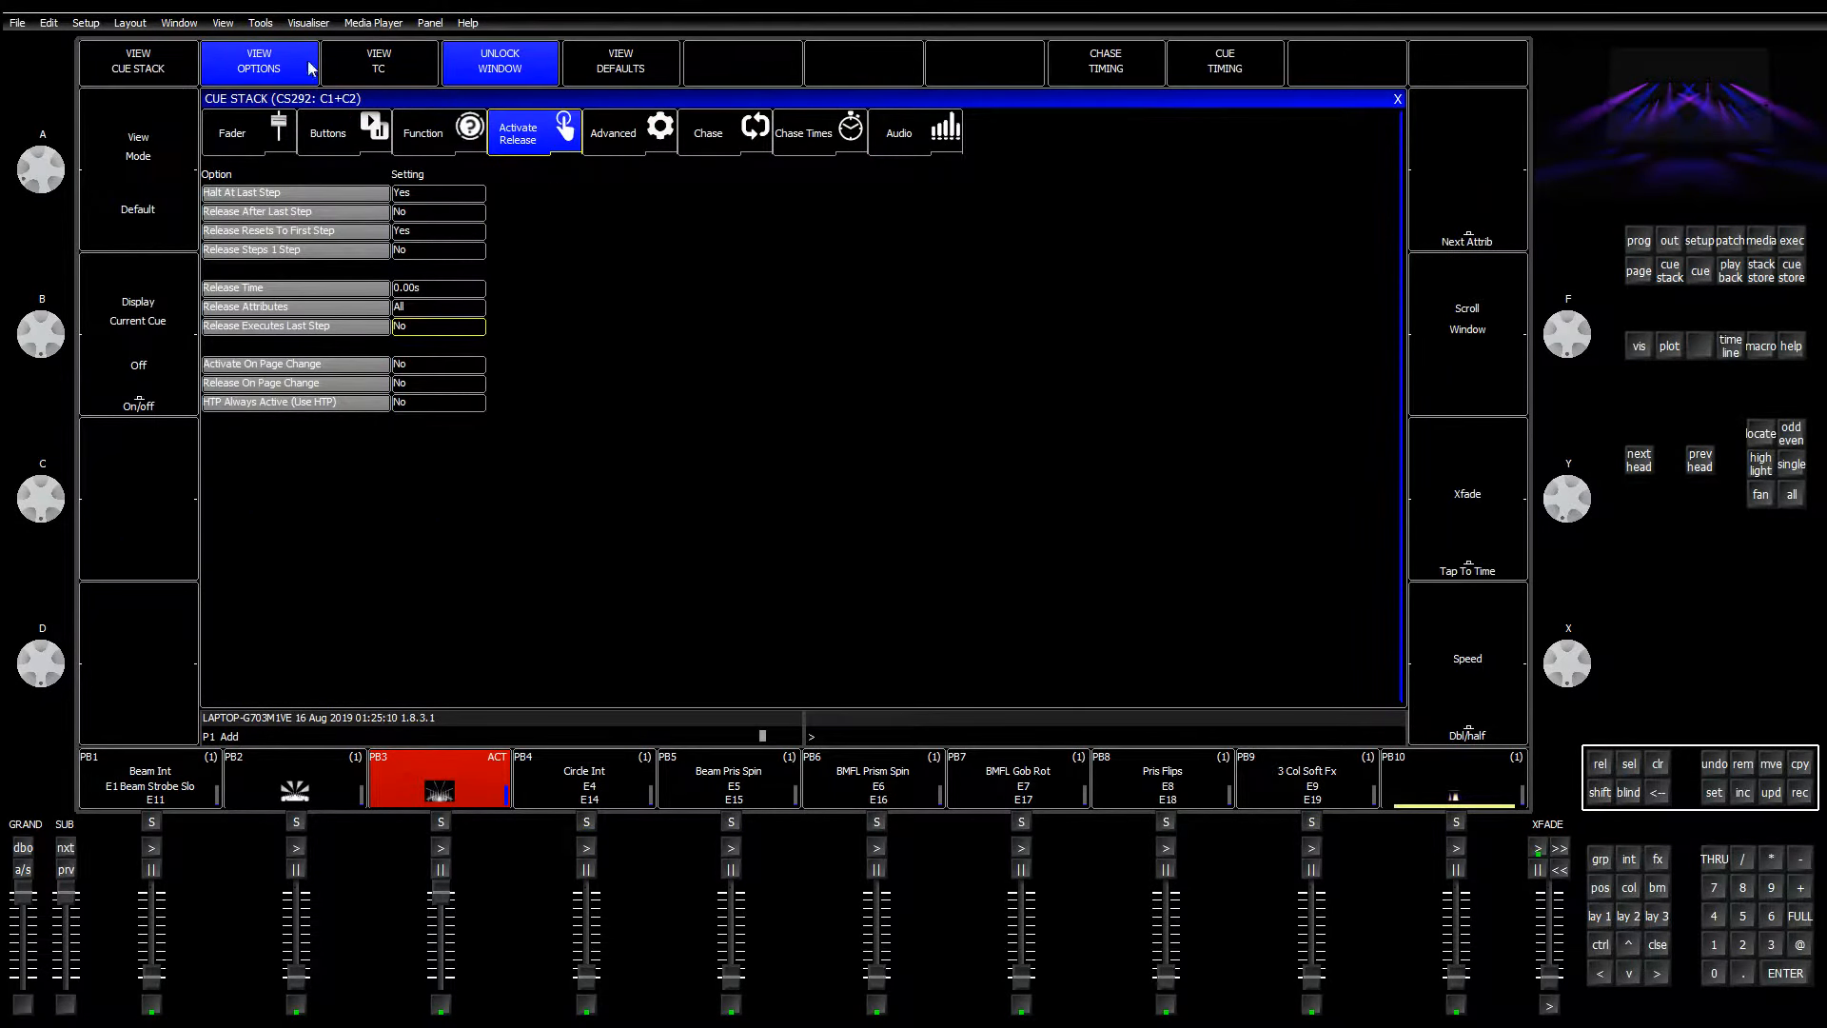
Step: Review cue Q64's Green and Blue values for heads 49–54, then return to the Groups view
click(159, 65)
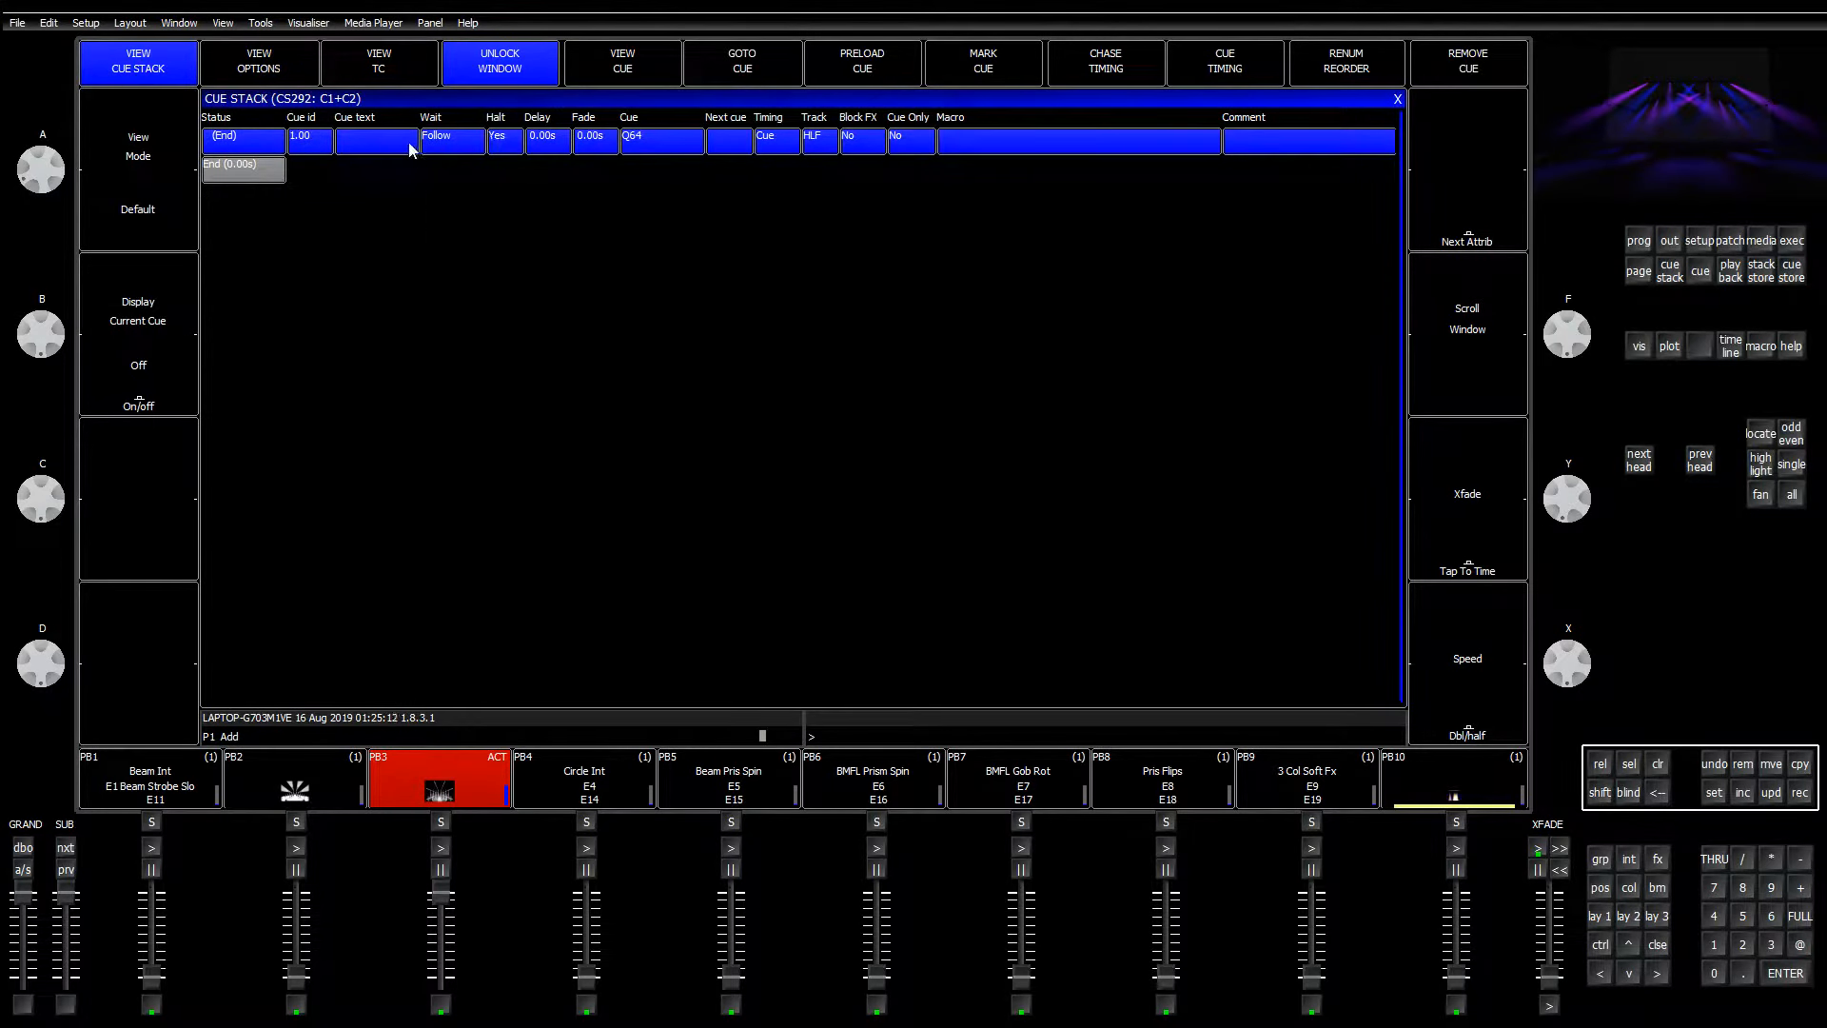
click(627, 70)
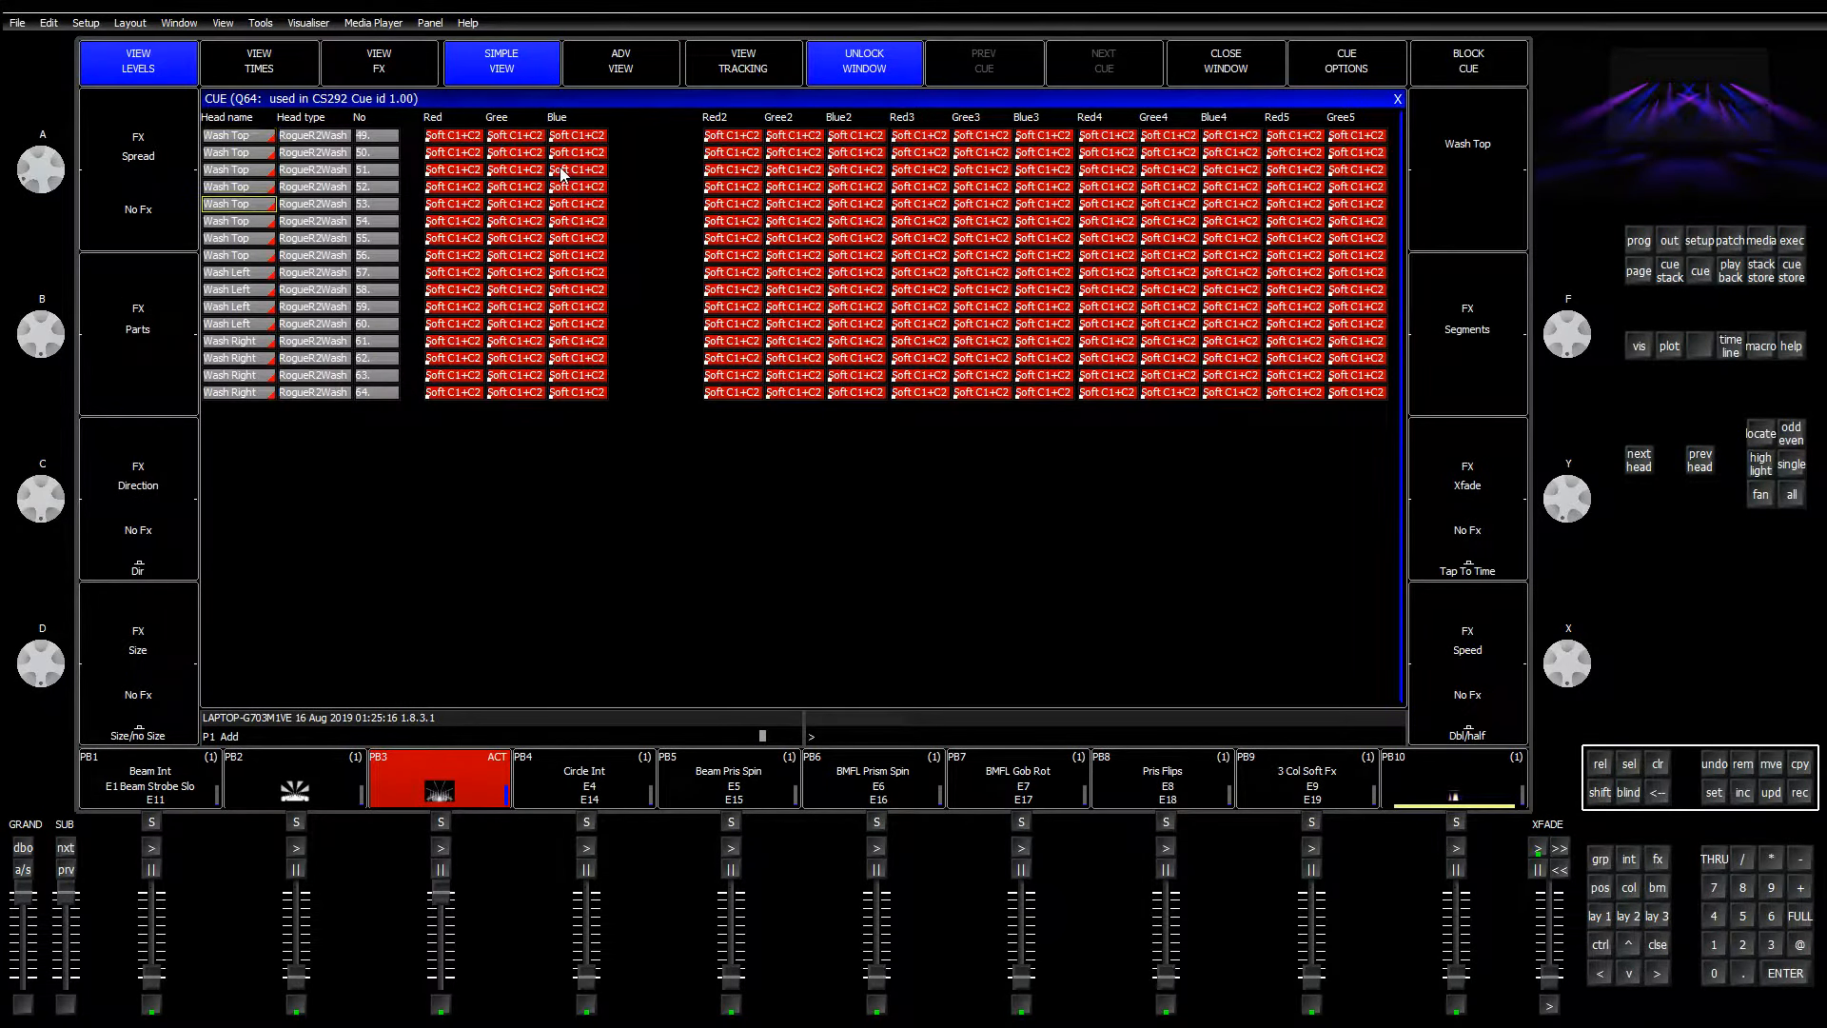
scroll(560, 175, down, 1)
key(Right)
key(Right)
key(Right)
key(Right)
key(Right)
key(Right)
key(Right)
key(Right)
key(Right)
key(Right)
key(Right)
key(Right)
key(Right)
key(Right)
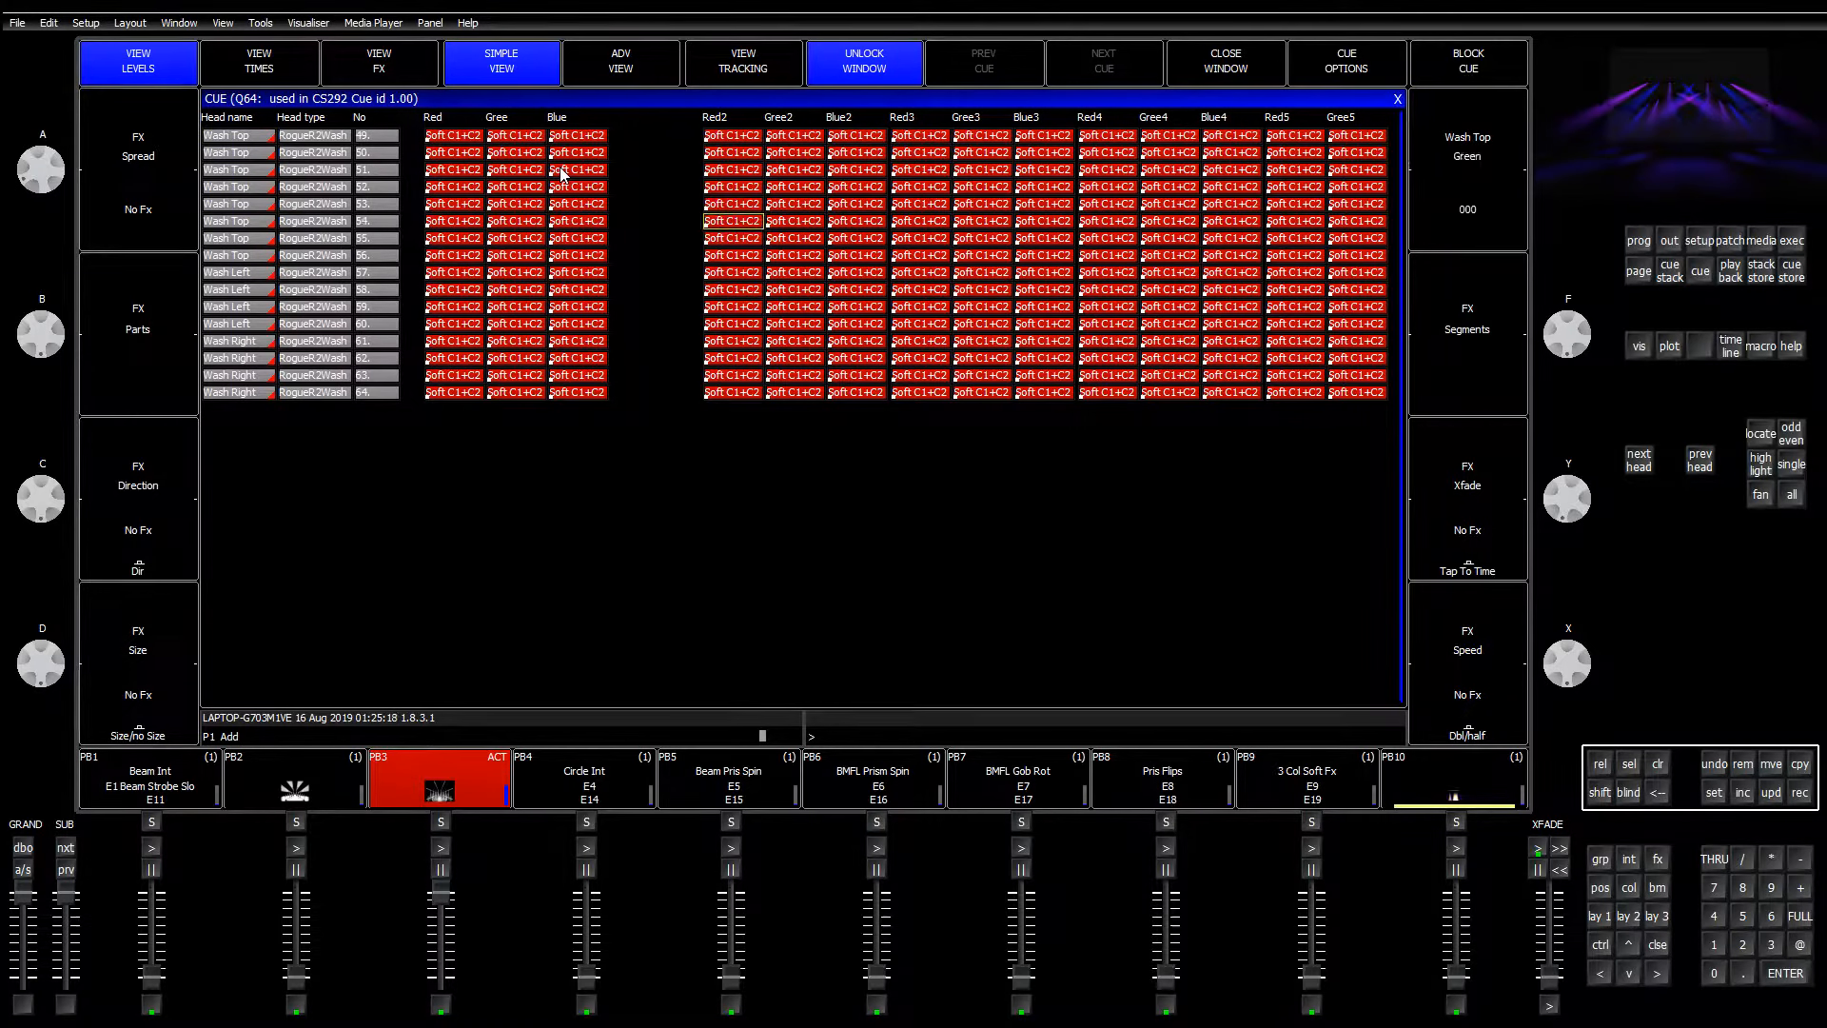
key(Left)
key(Left)
key(Left)
key(Left)
key(Left)
key(Left)
key(Left)
key(Left)
key(Left)
key(Left)
key(Left)
key(Left)
key(Left)
key(Left)
key(Right)
key(Right)
key(Right)
key(Right)
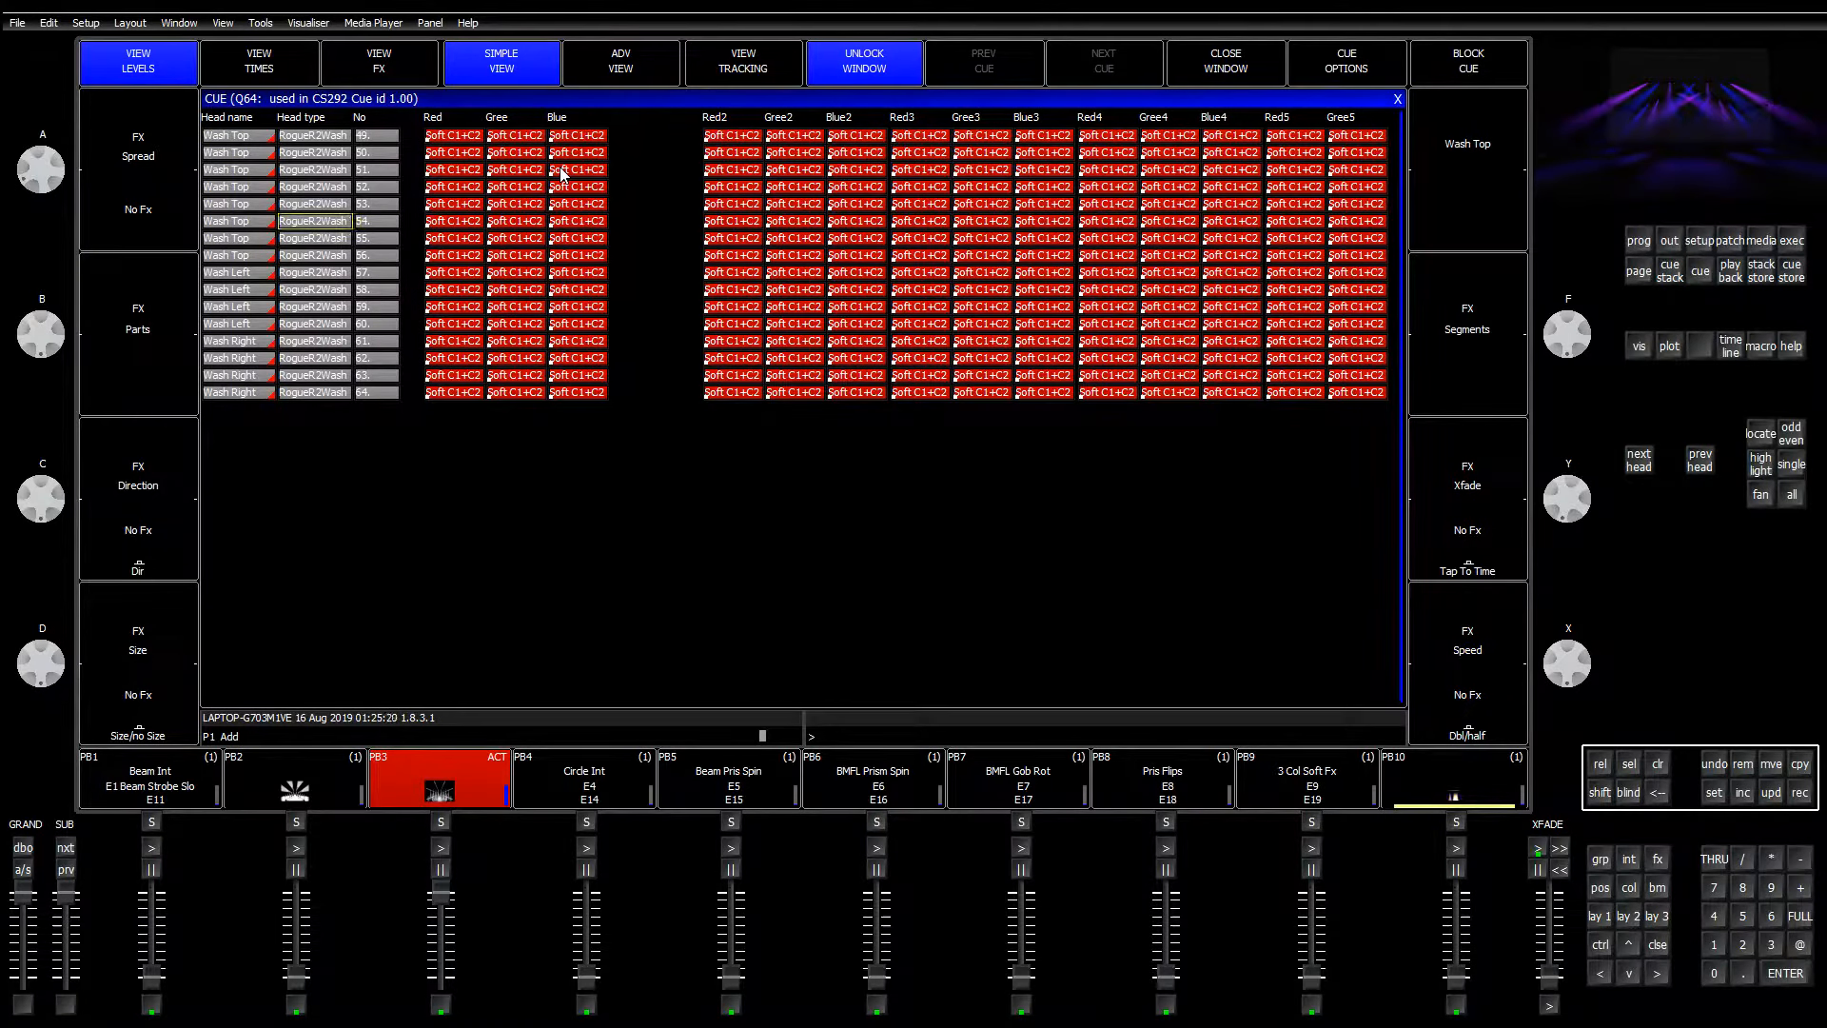
key(Right)
key(Up)
key(Up)
key(Up)
key(Up)
key(Up)
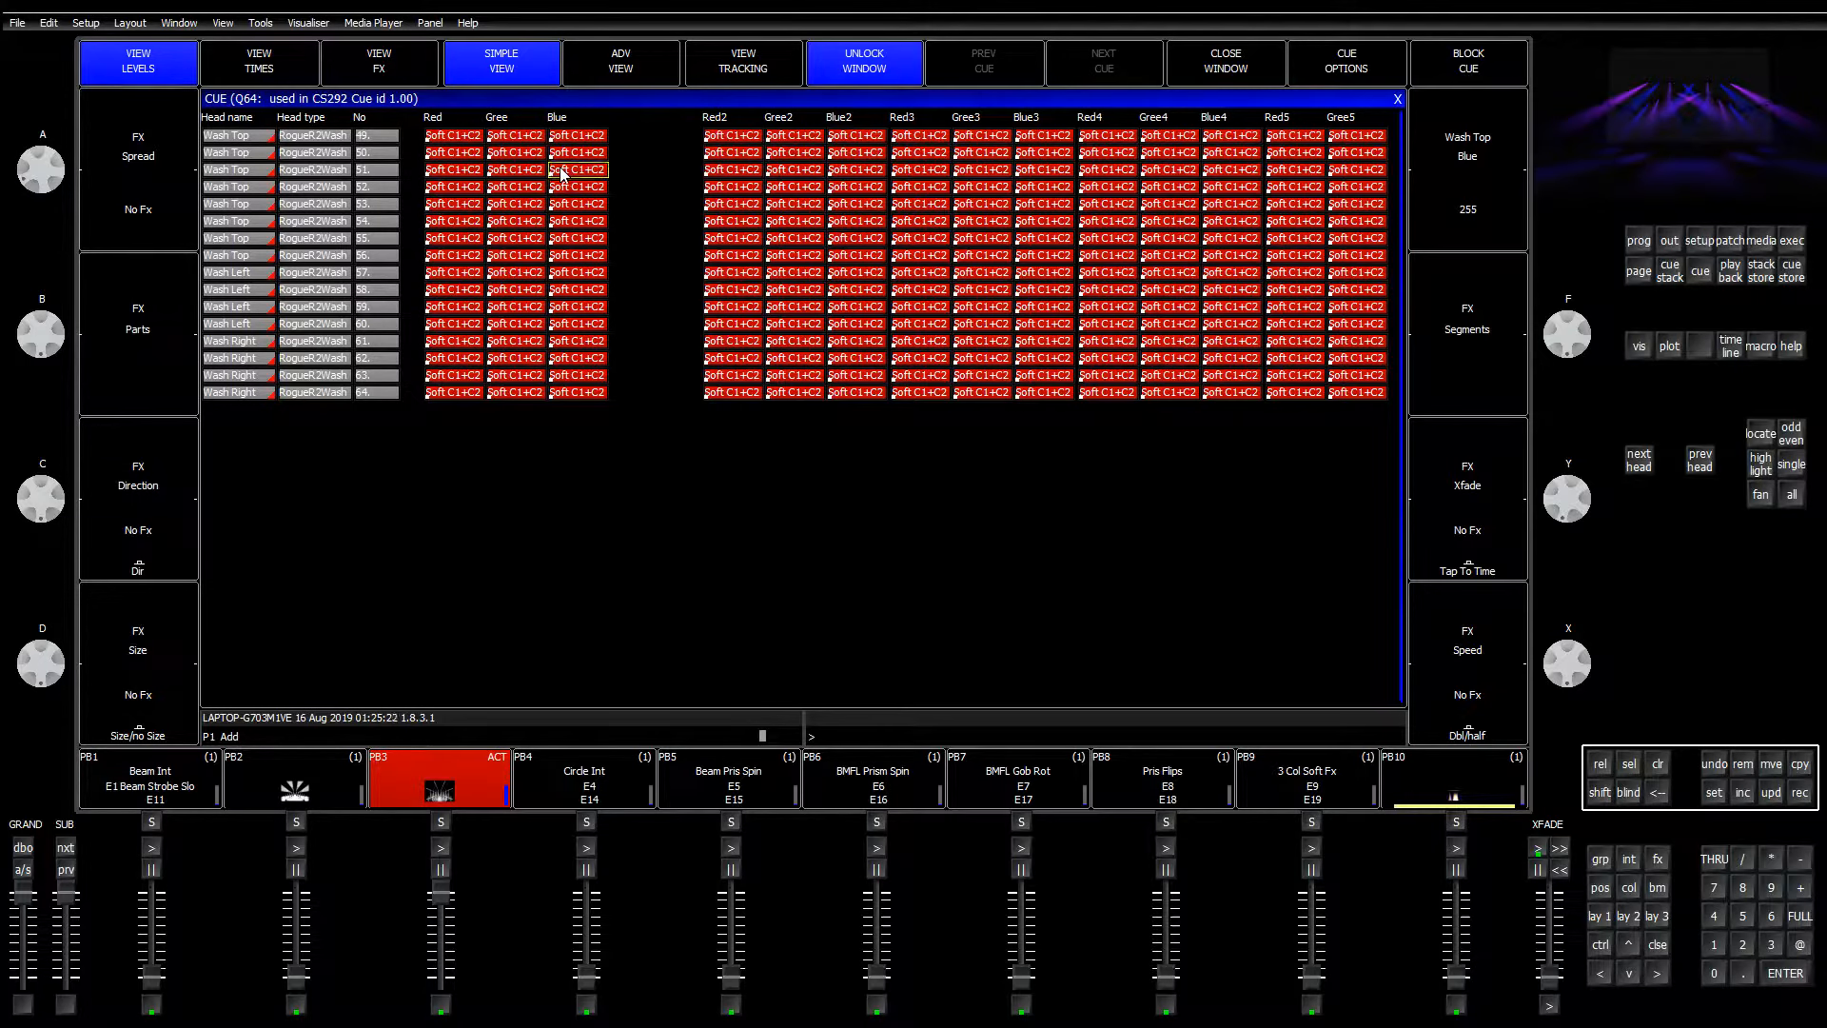
key(Left)
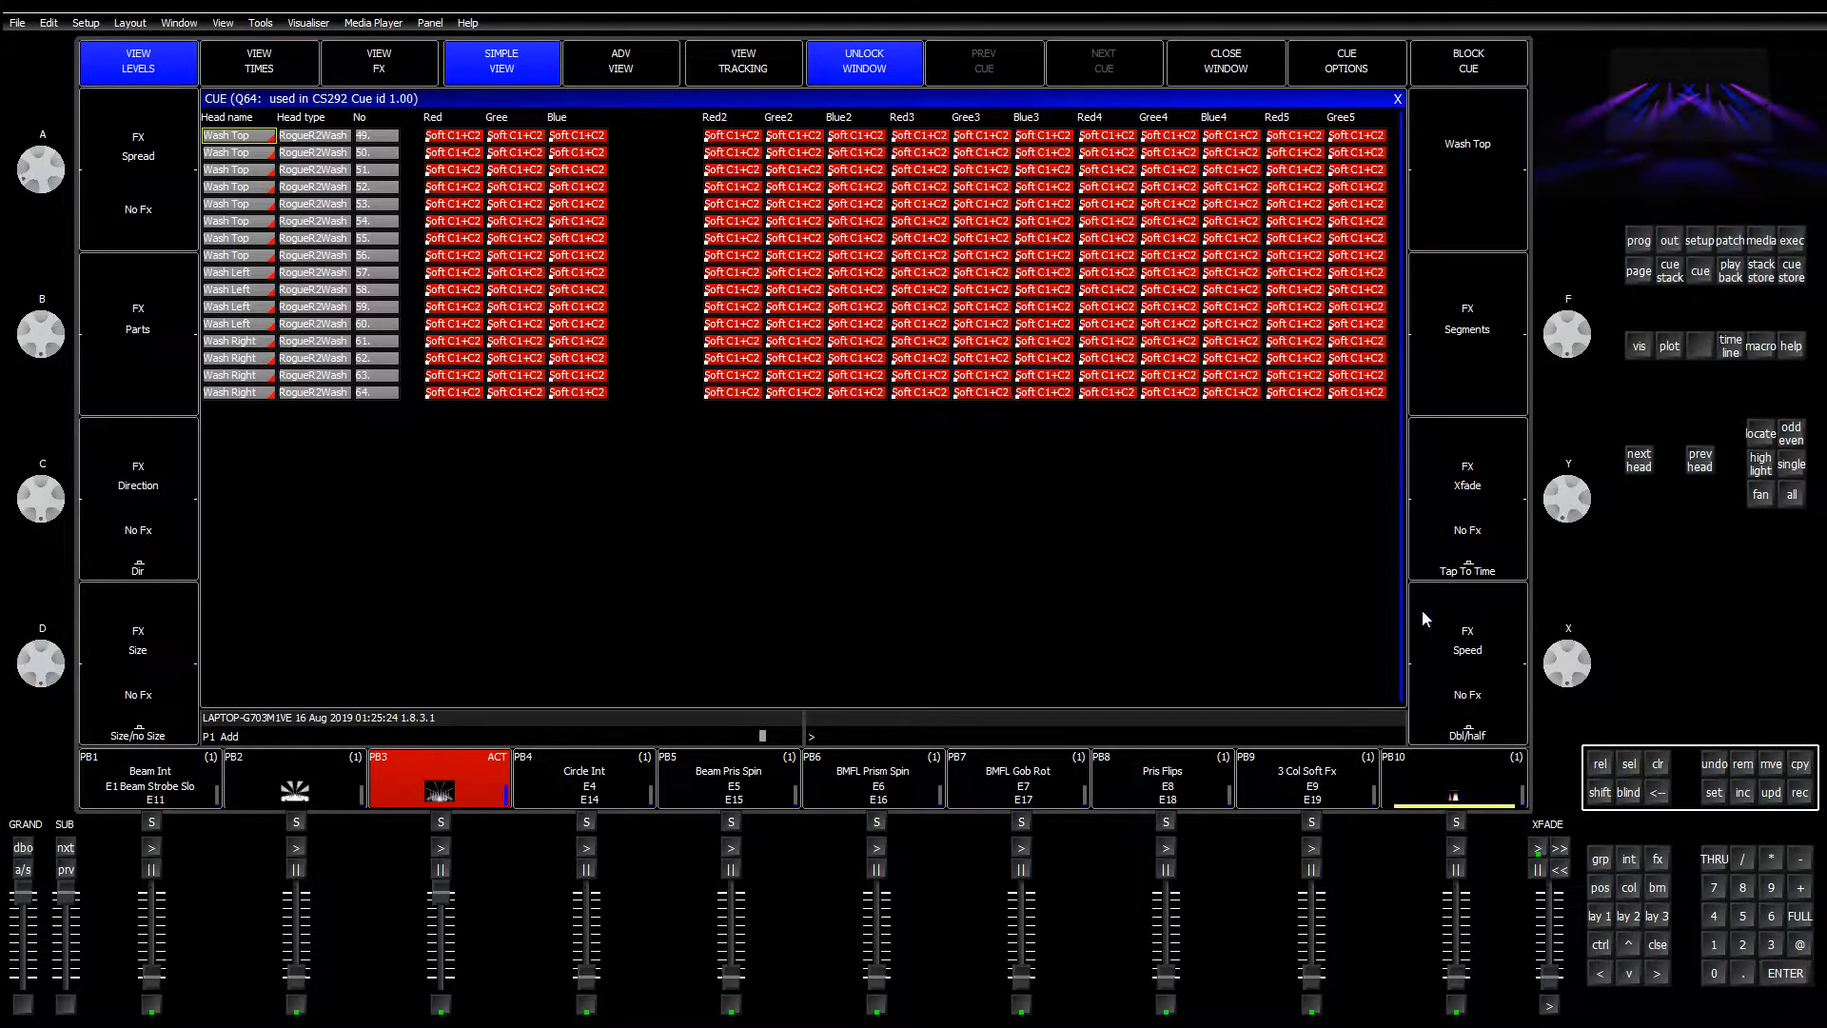
click(1591, 916)
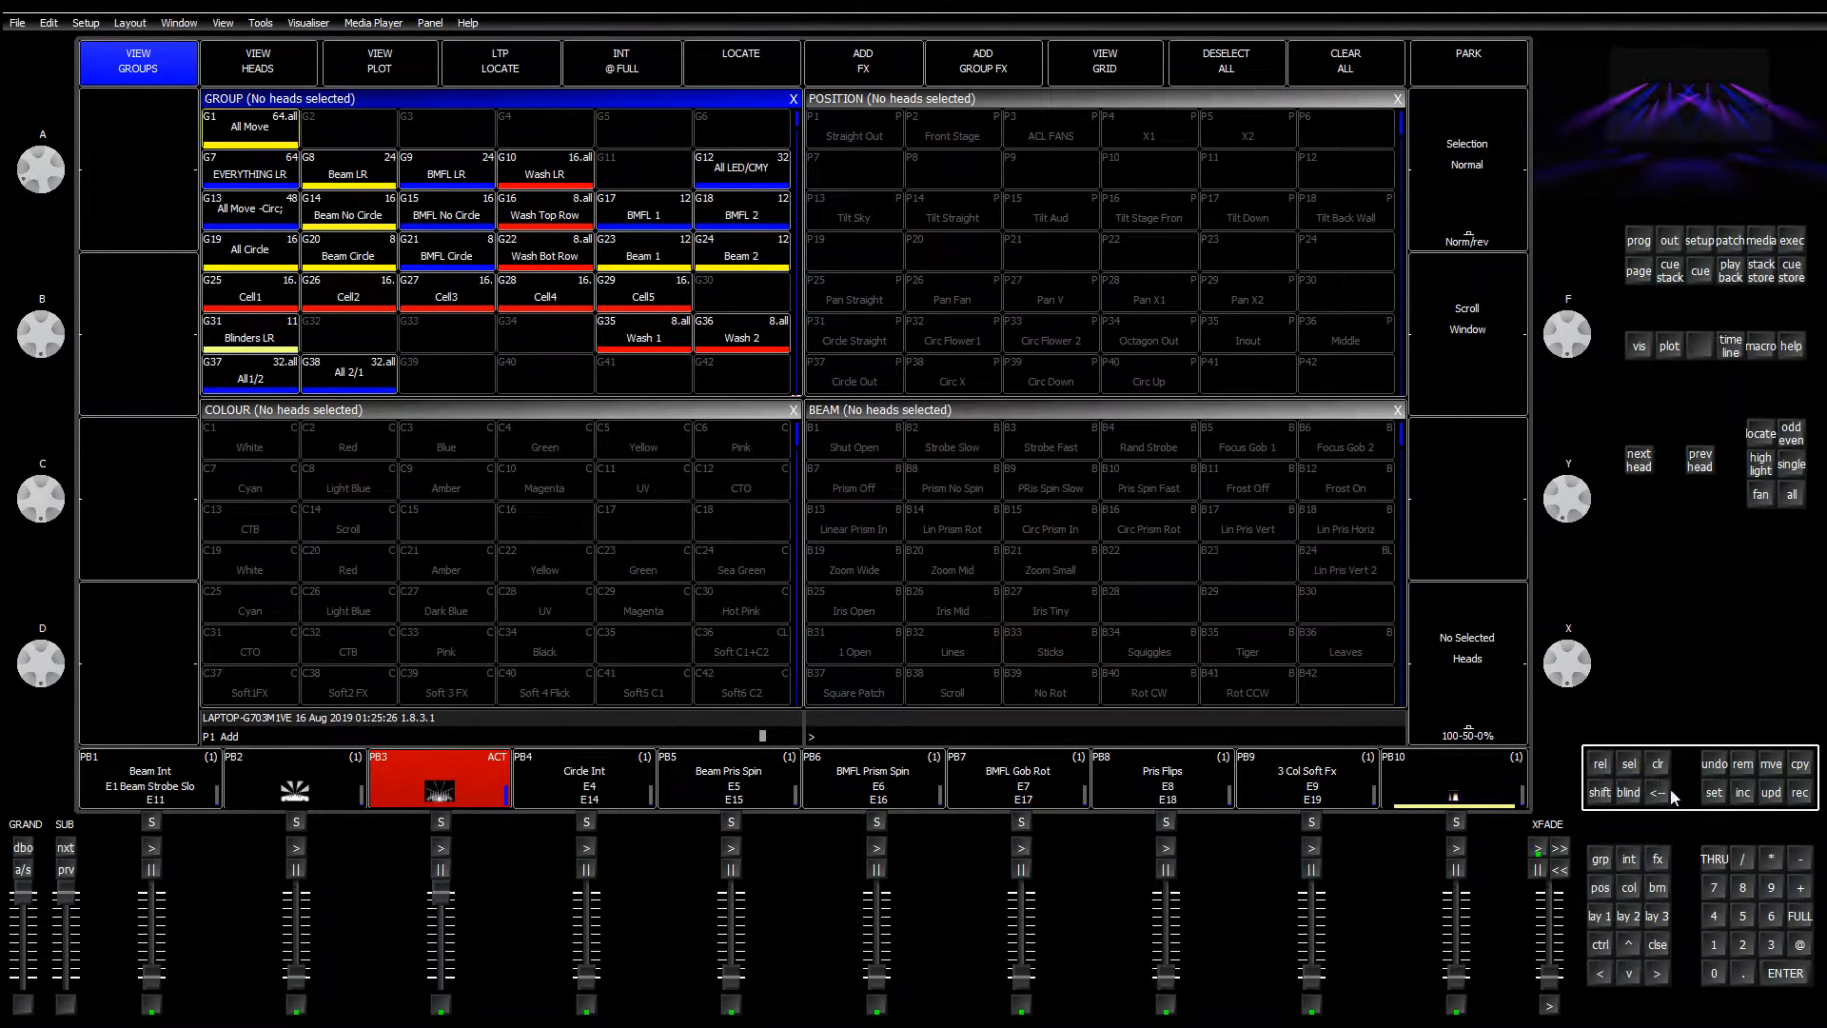
Step: On execute page 2, clear the programmer and include cue Q64 from CS292 into it
click(1657, 917)
click(1626, 918)
click(1608, 921)
click(1791, 241)
click(152, 210)
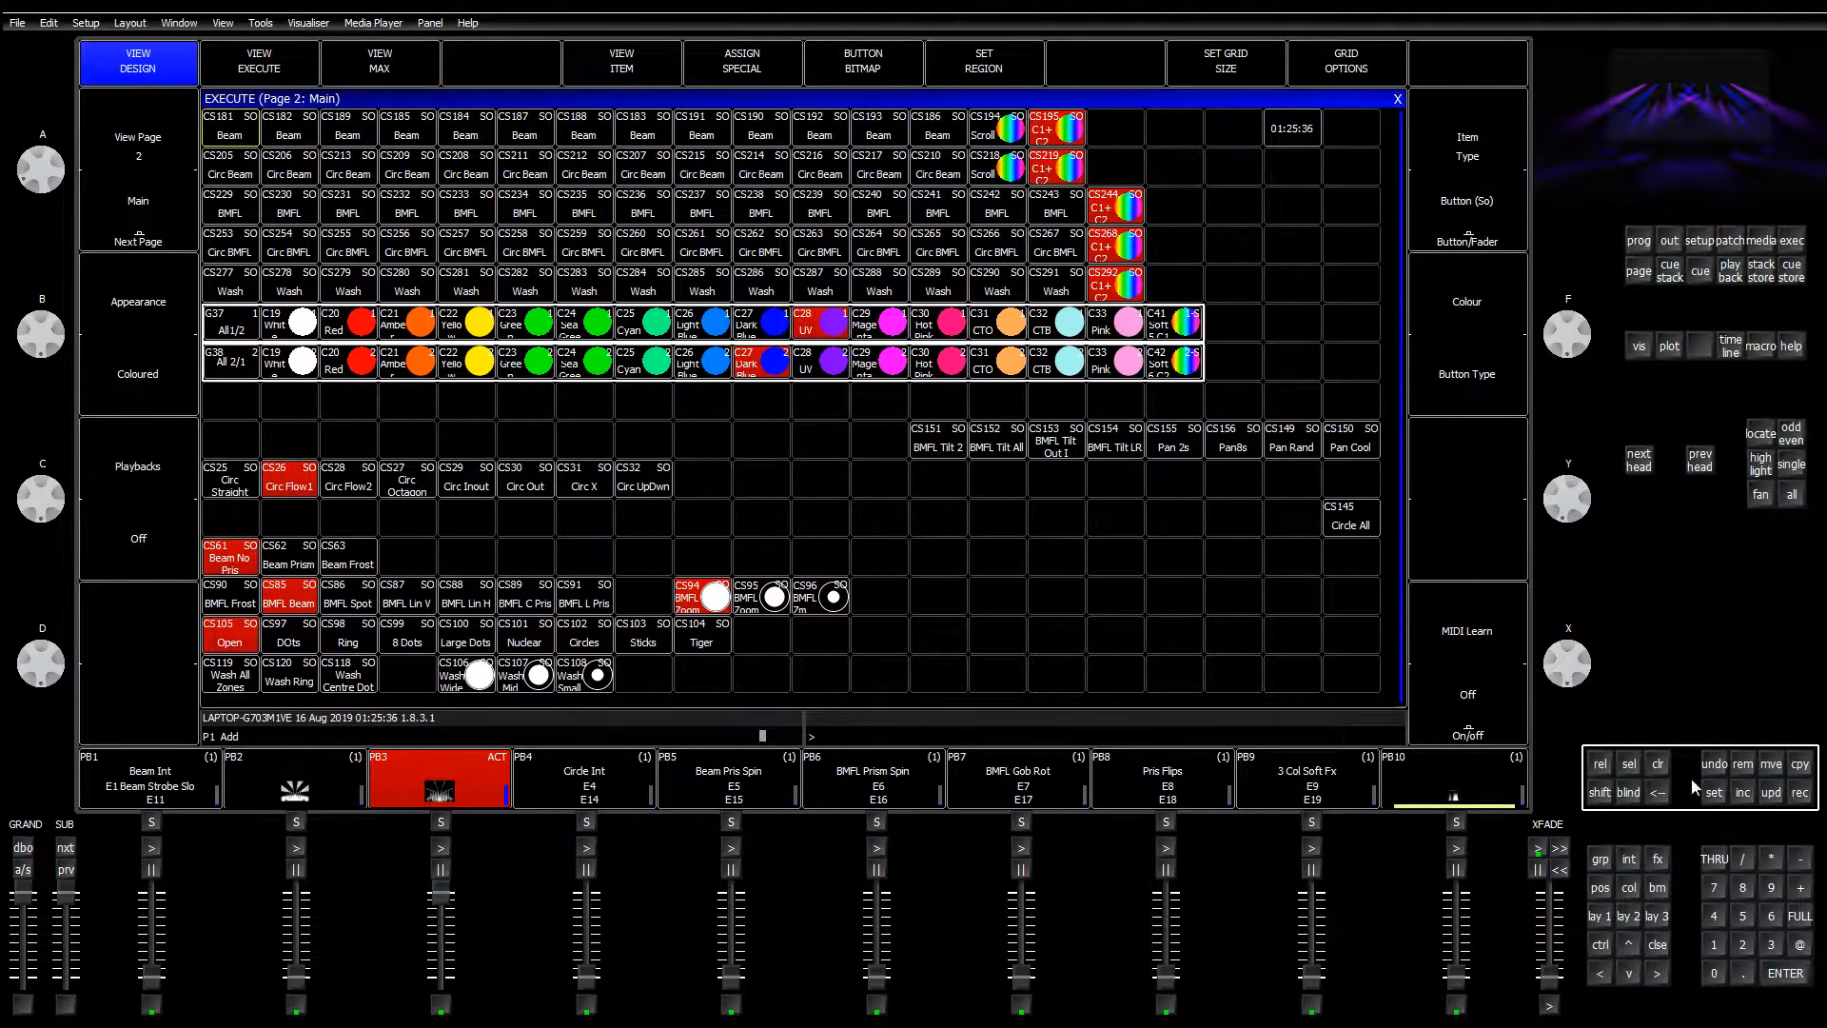
click(1657, 764)
click(1742, 792)
click(1119, 286)
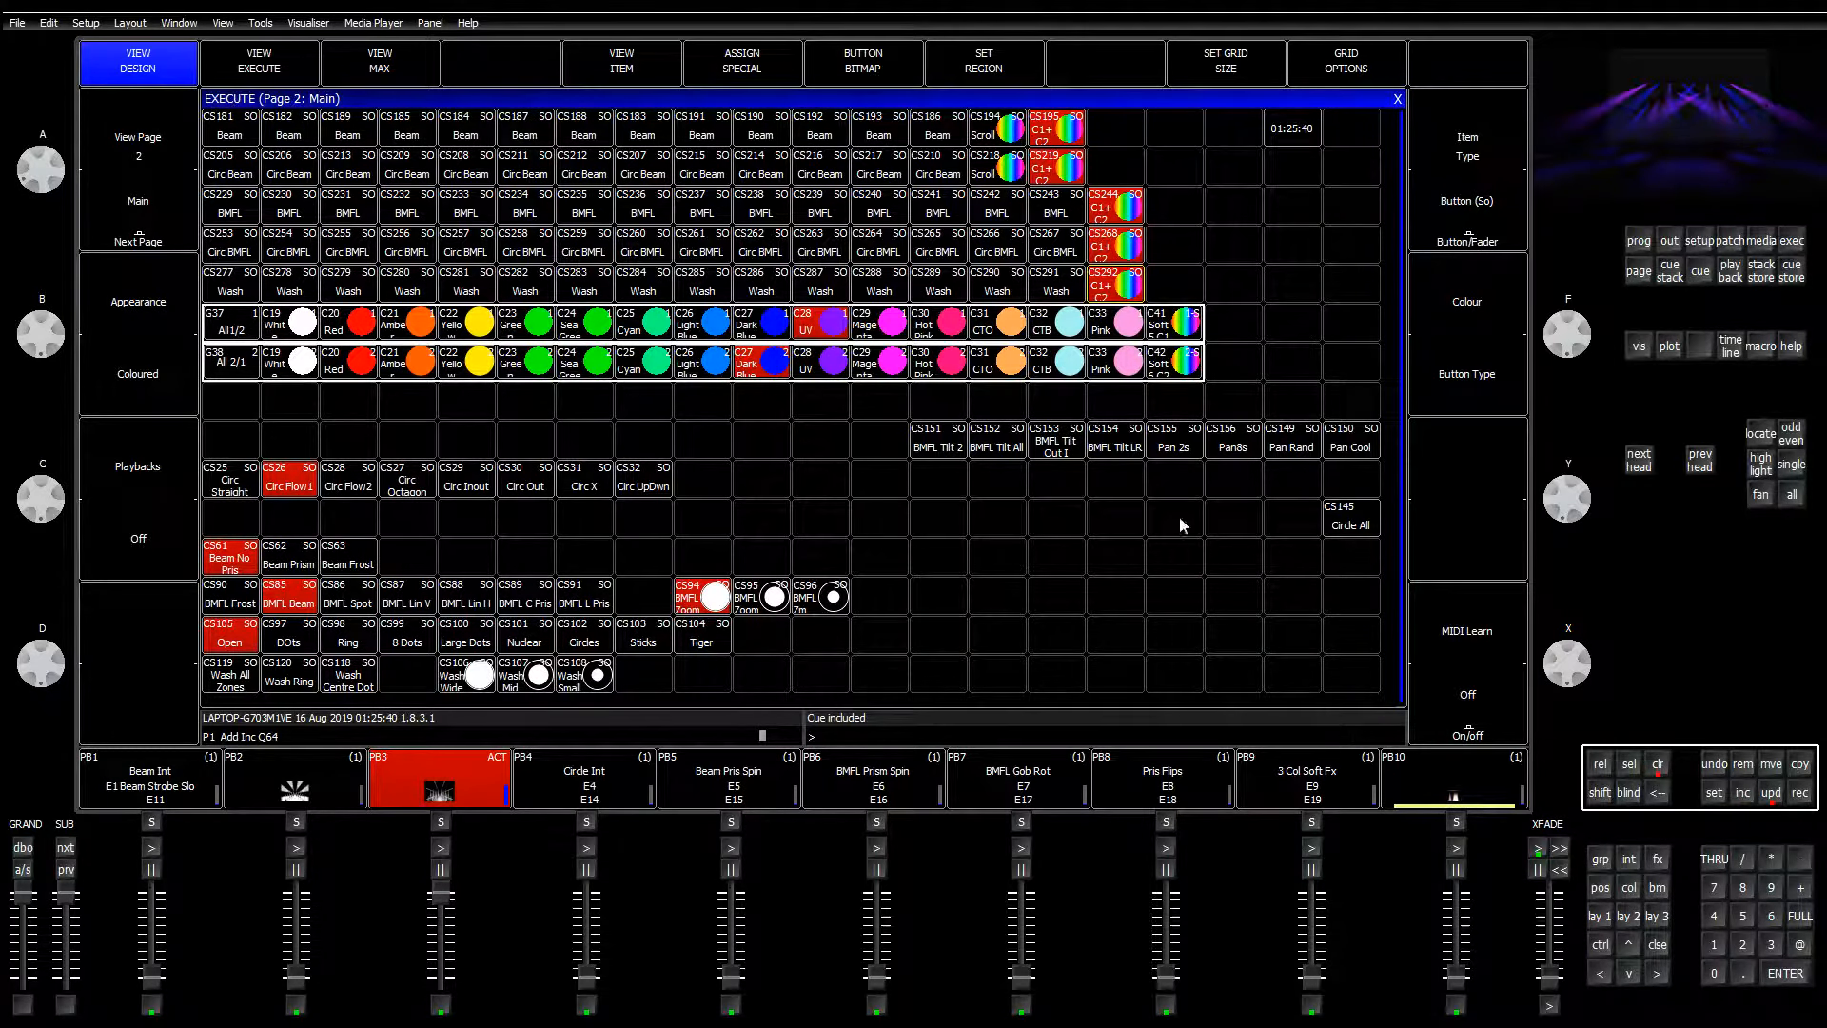
click(1638, 240)
click(174, 72)
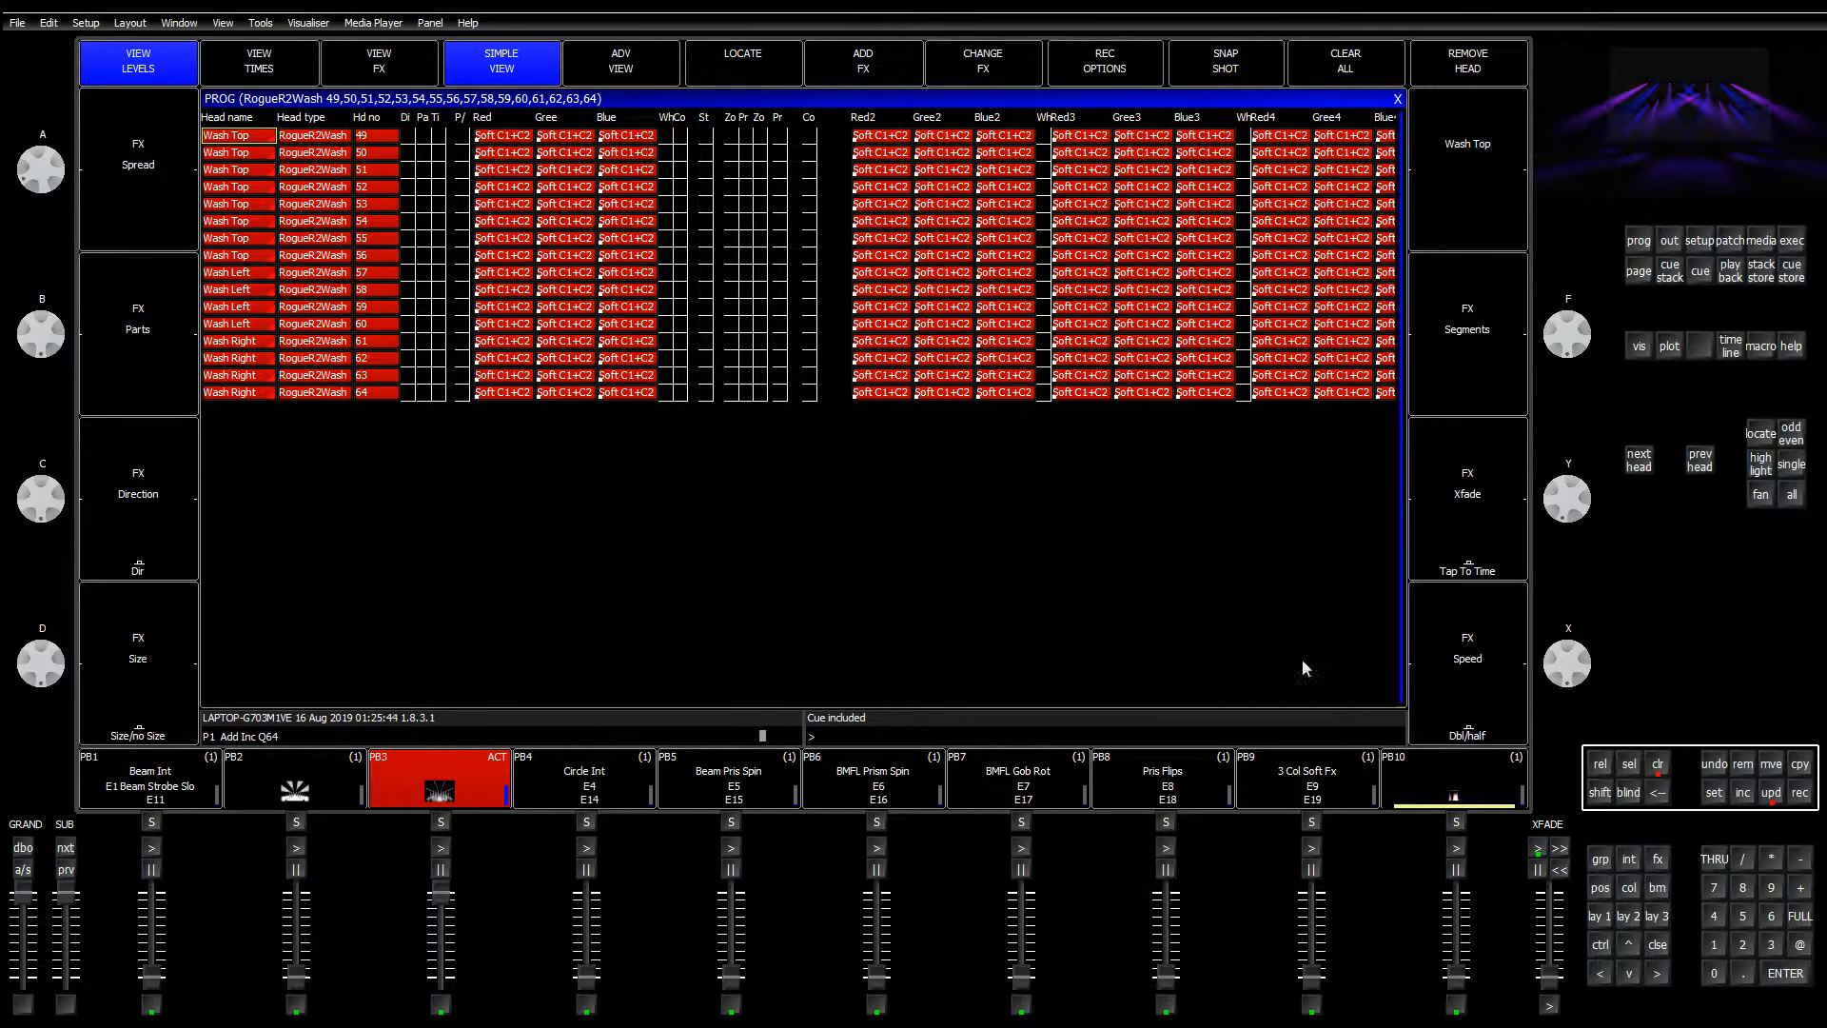
Step: Apply Soft C1+C2 to the Wash LR heads, update cue Q64, and clear the programmer
click(1604, 914)
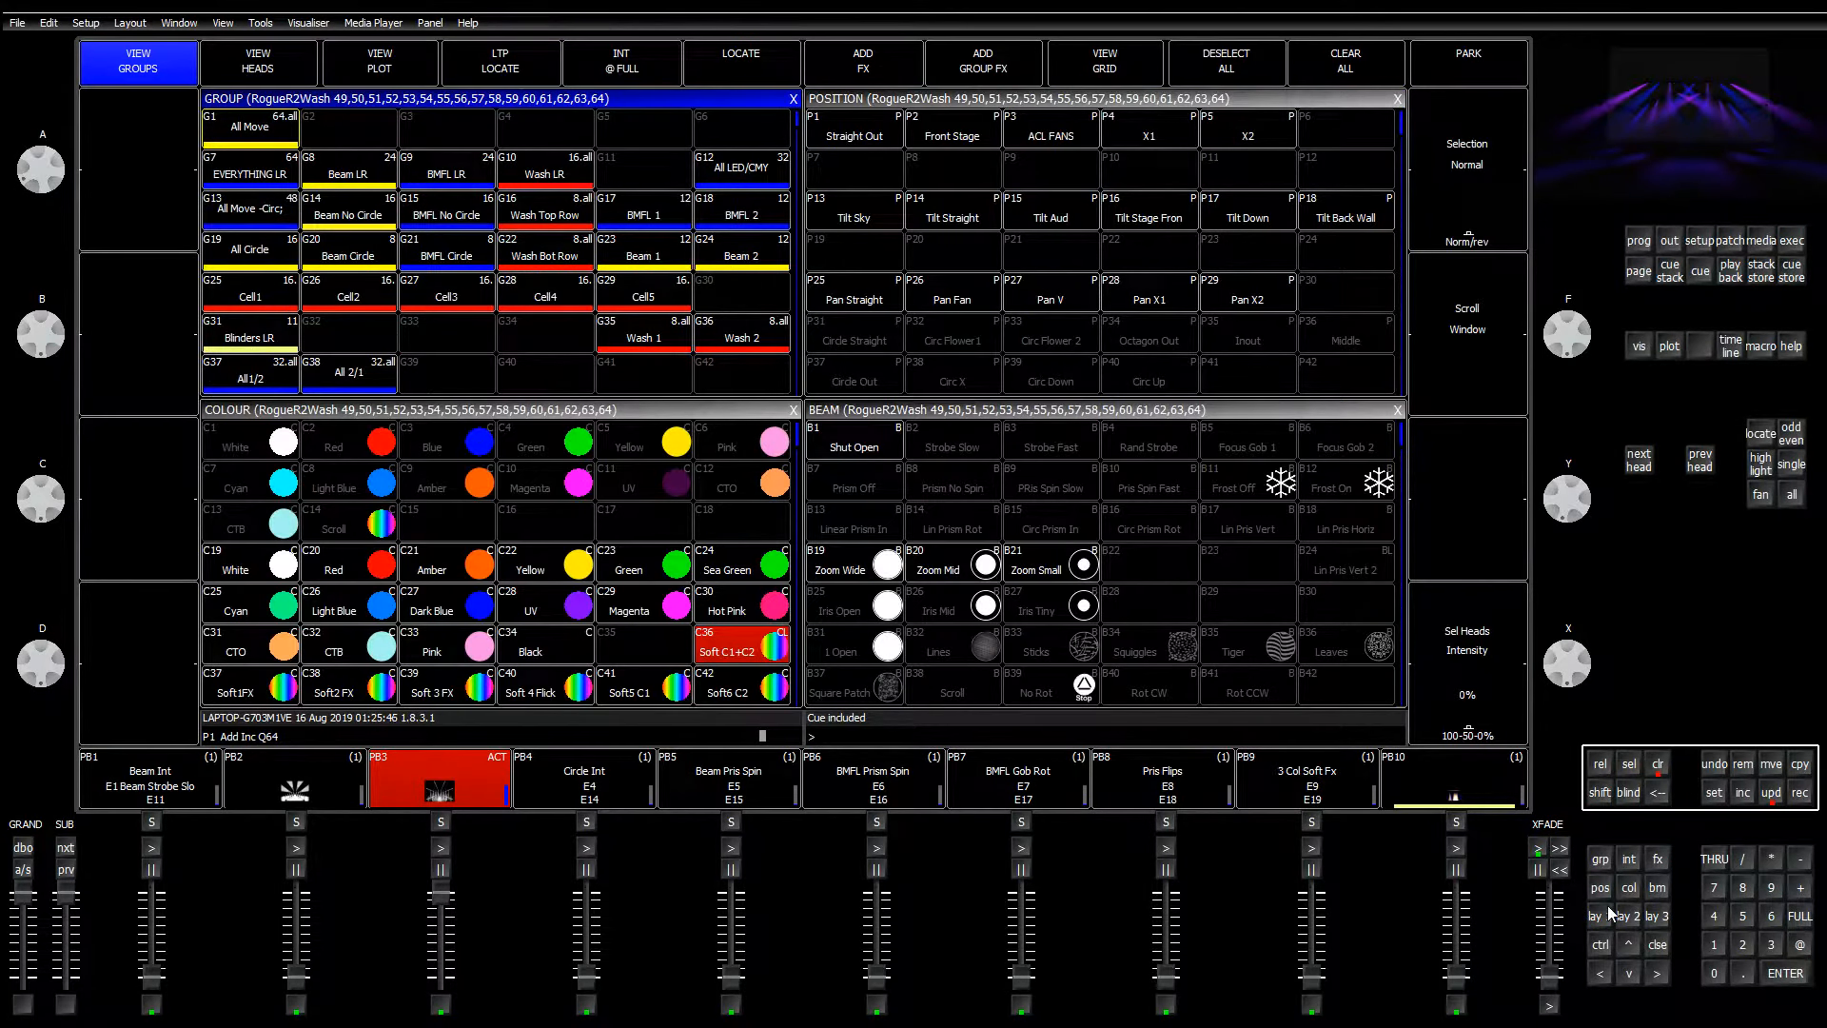
click(530, 168)
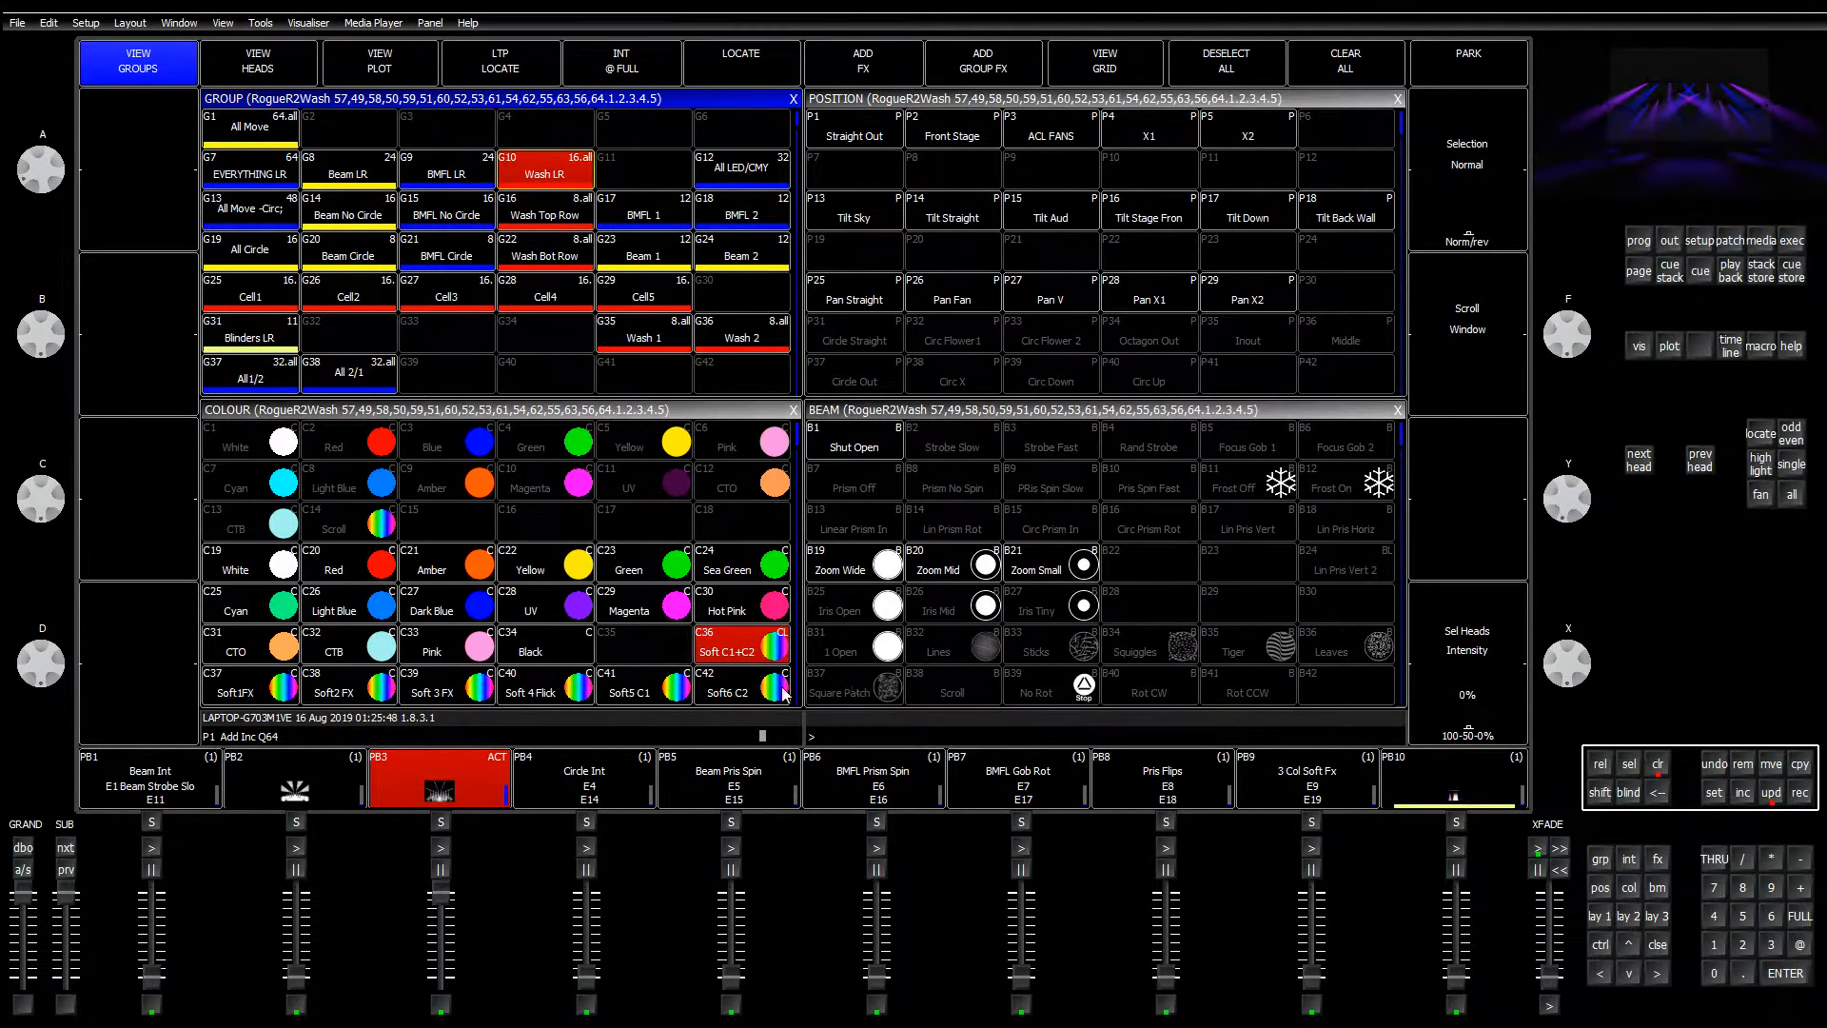
click(744, 655)
click(1638, 241)
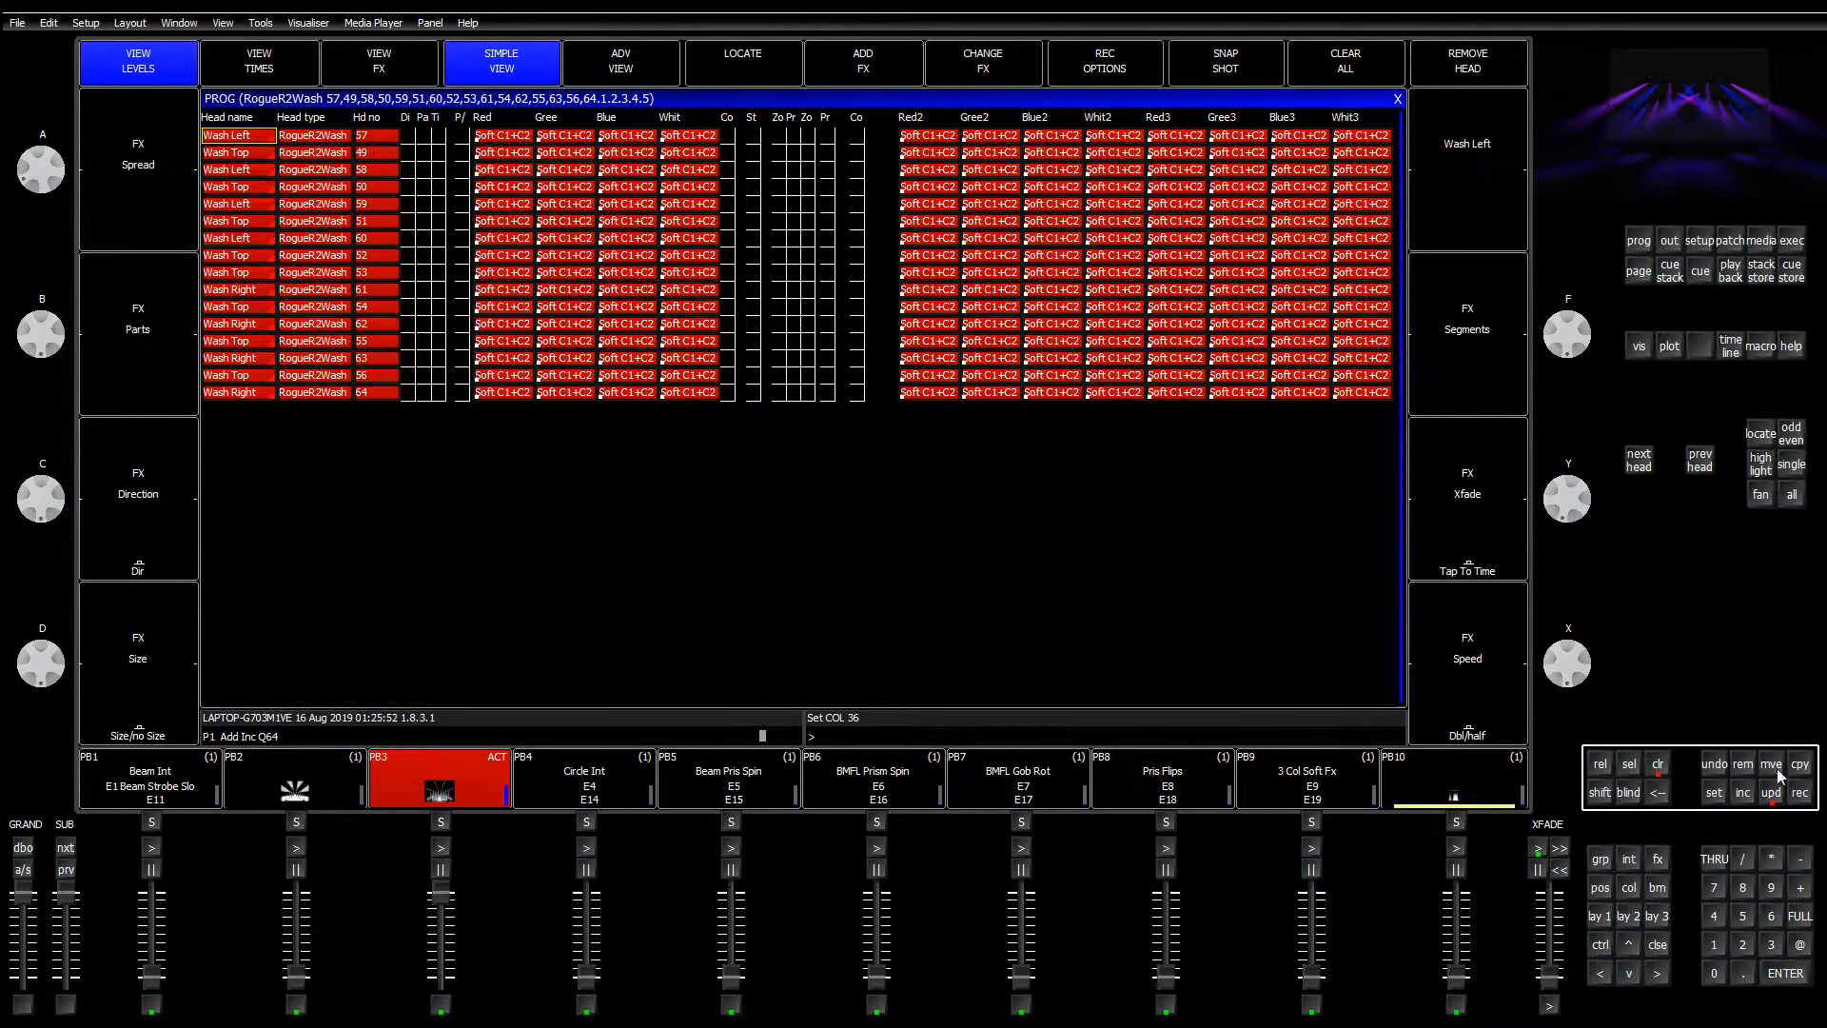
click(1772, 797)
key(ctrl+BackSpace)
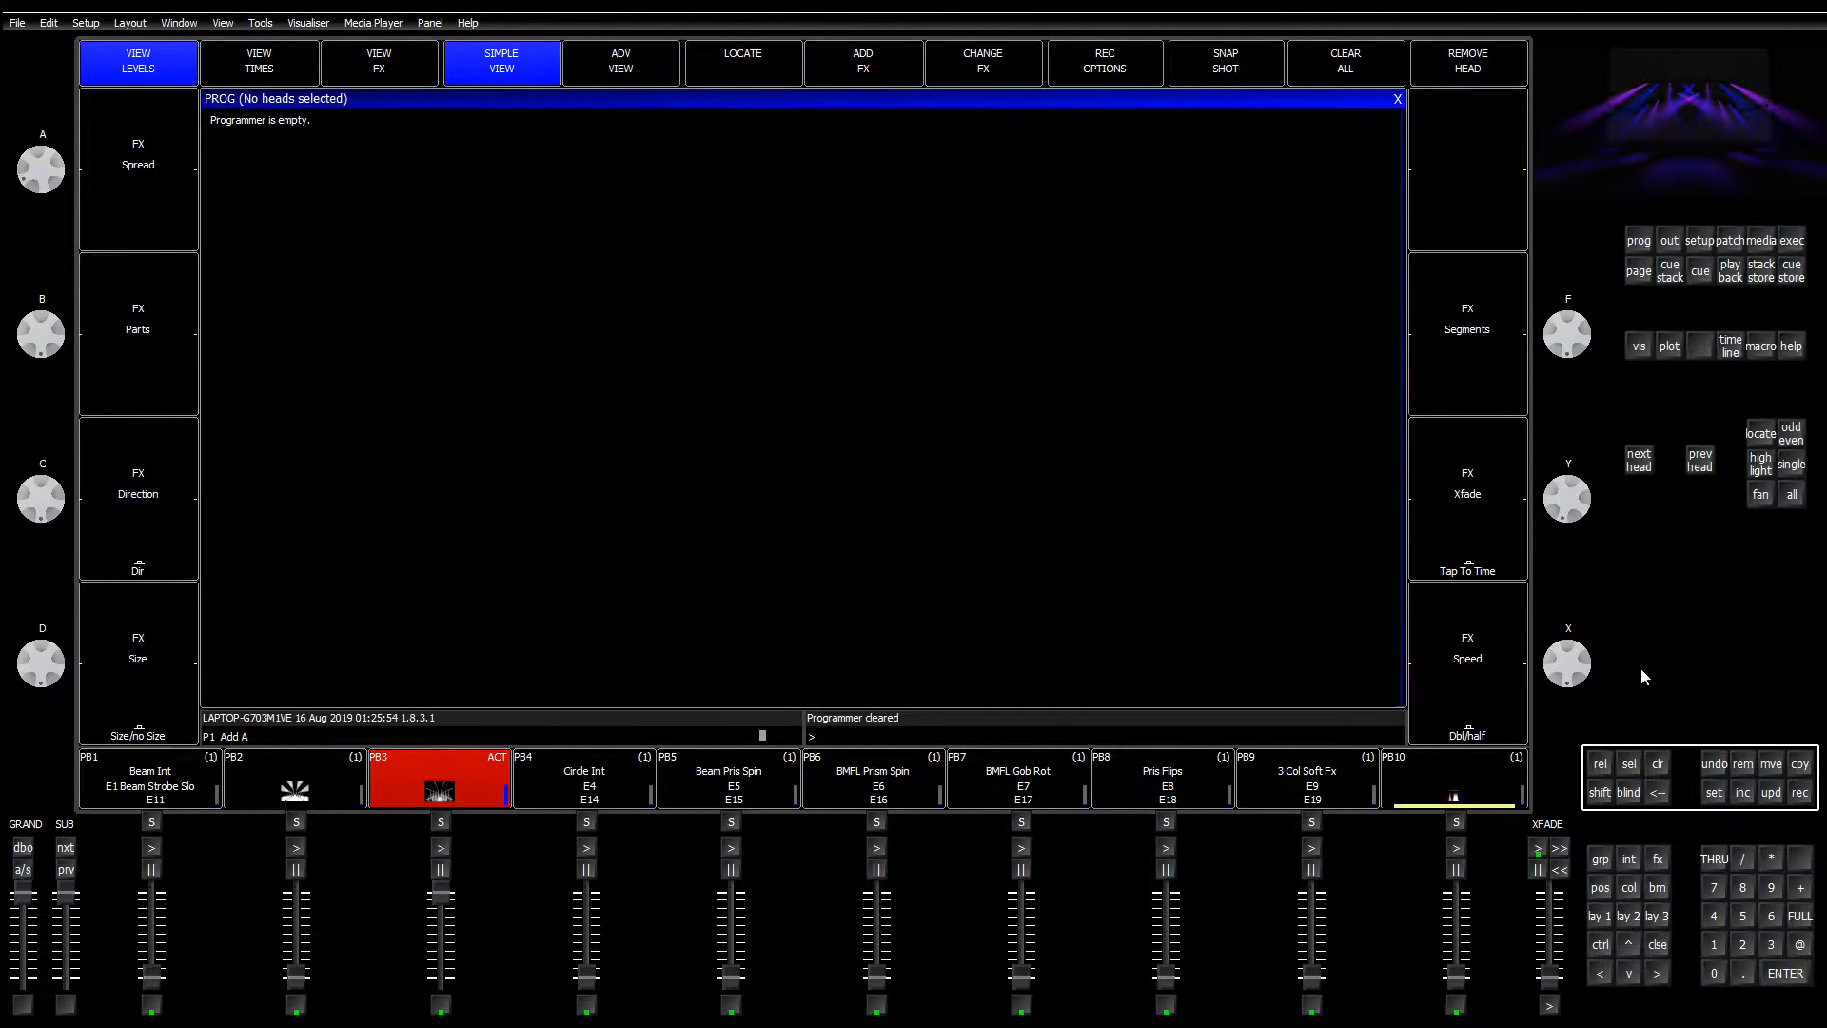
Step: Briefly set the Wash LR heads to White, clear the programmer, and open the execute window
click(1599, 919)
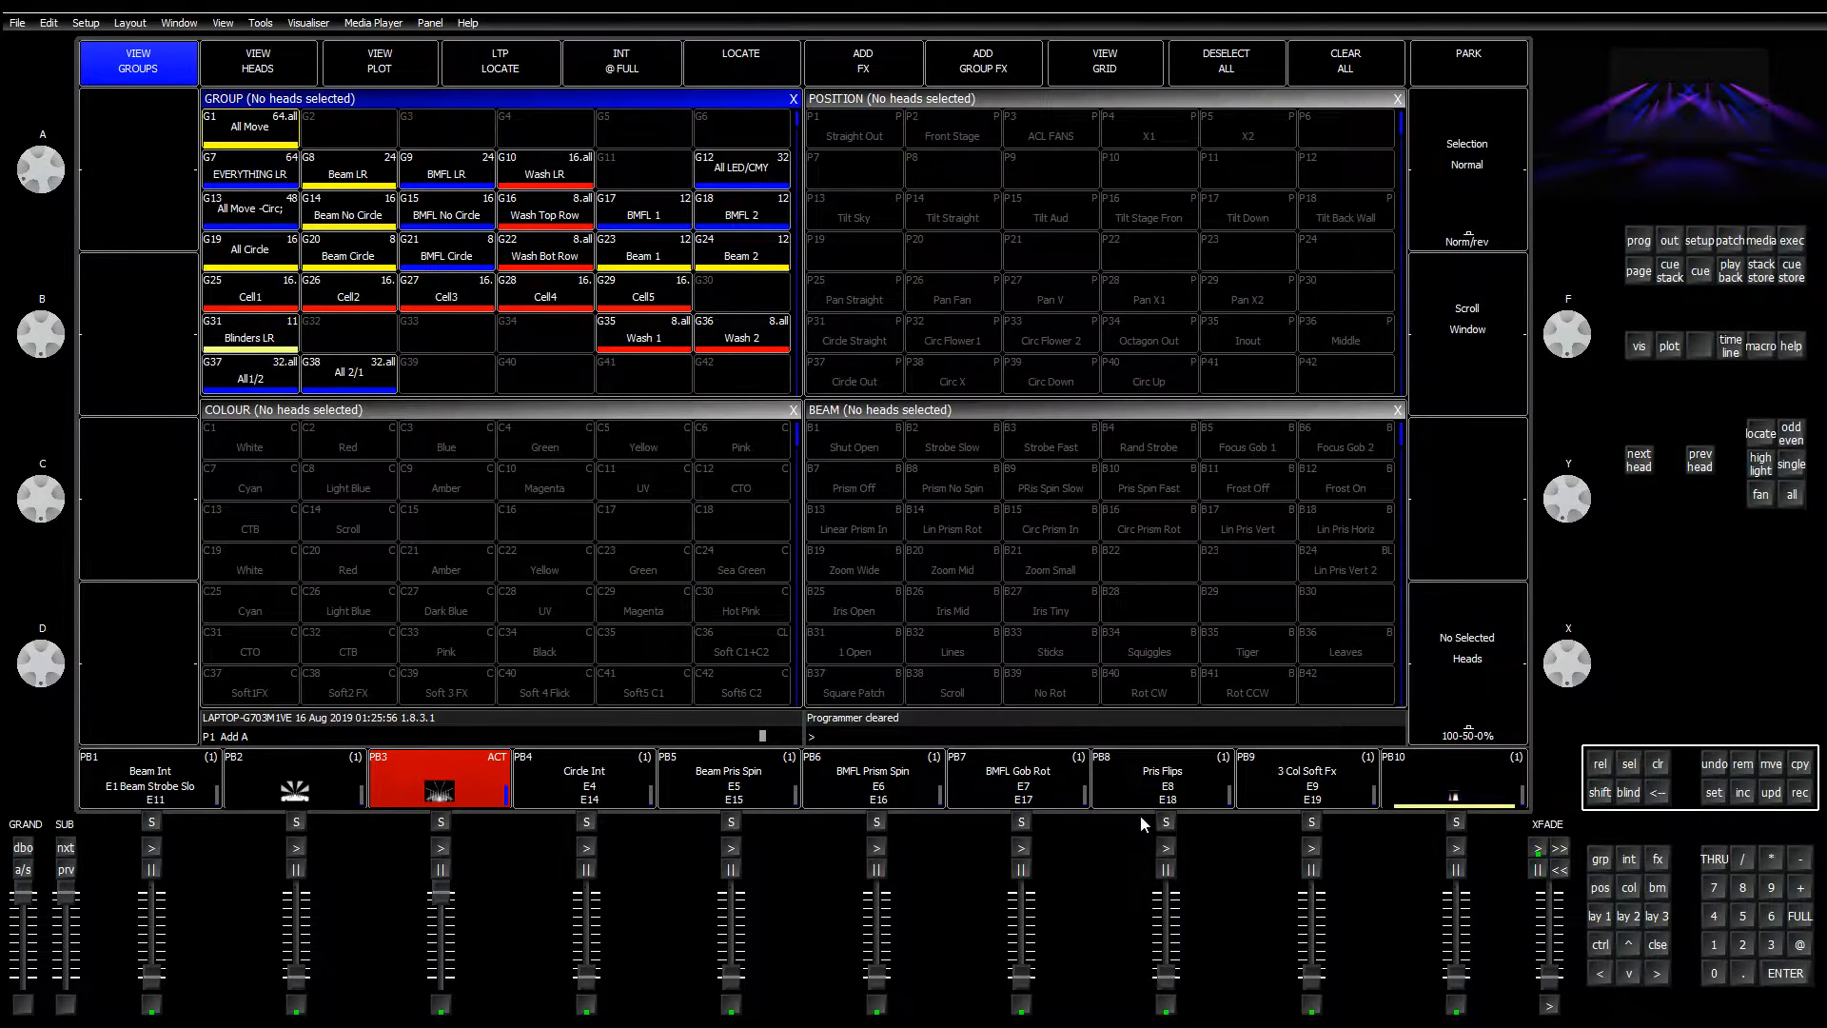
click(537, 179)
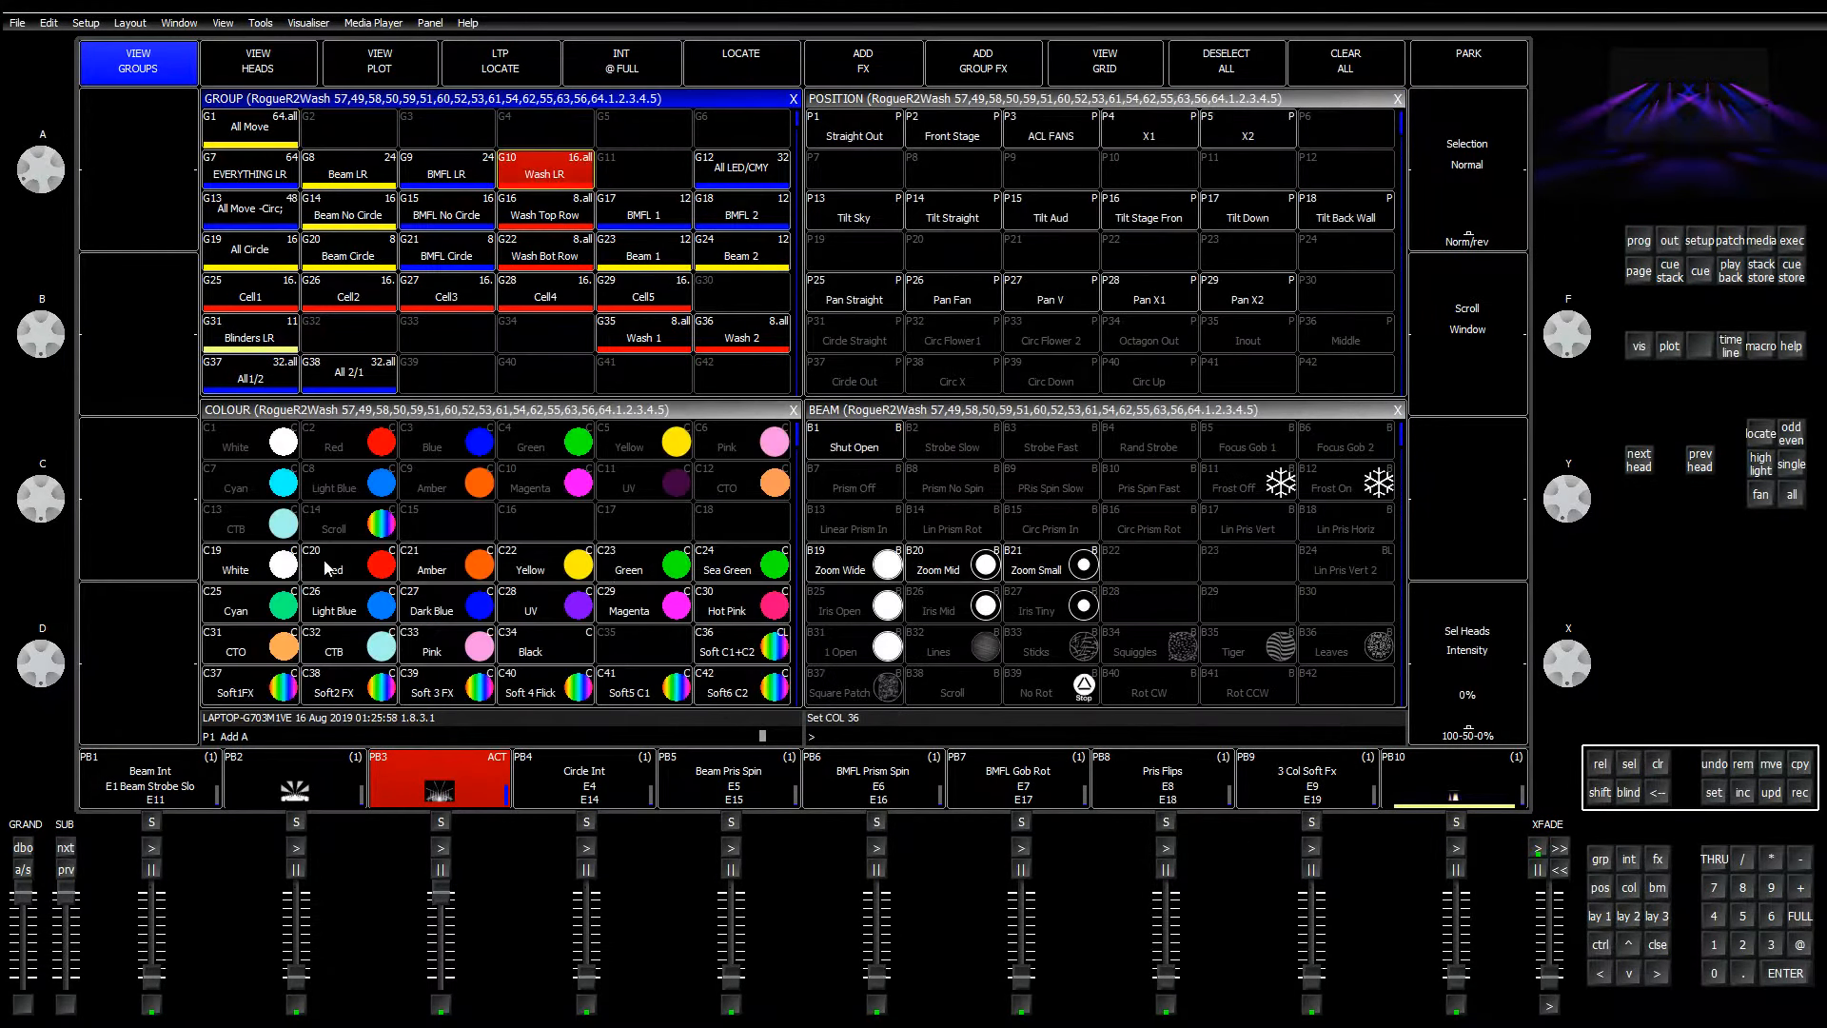
click(295, 573)
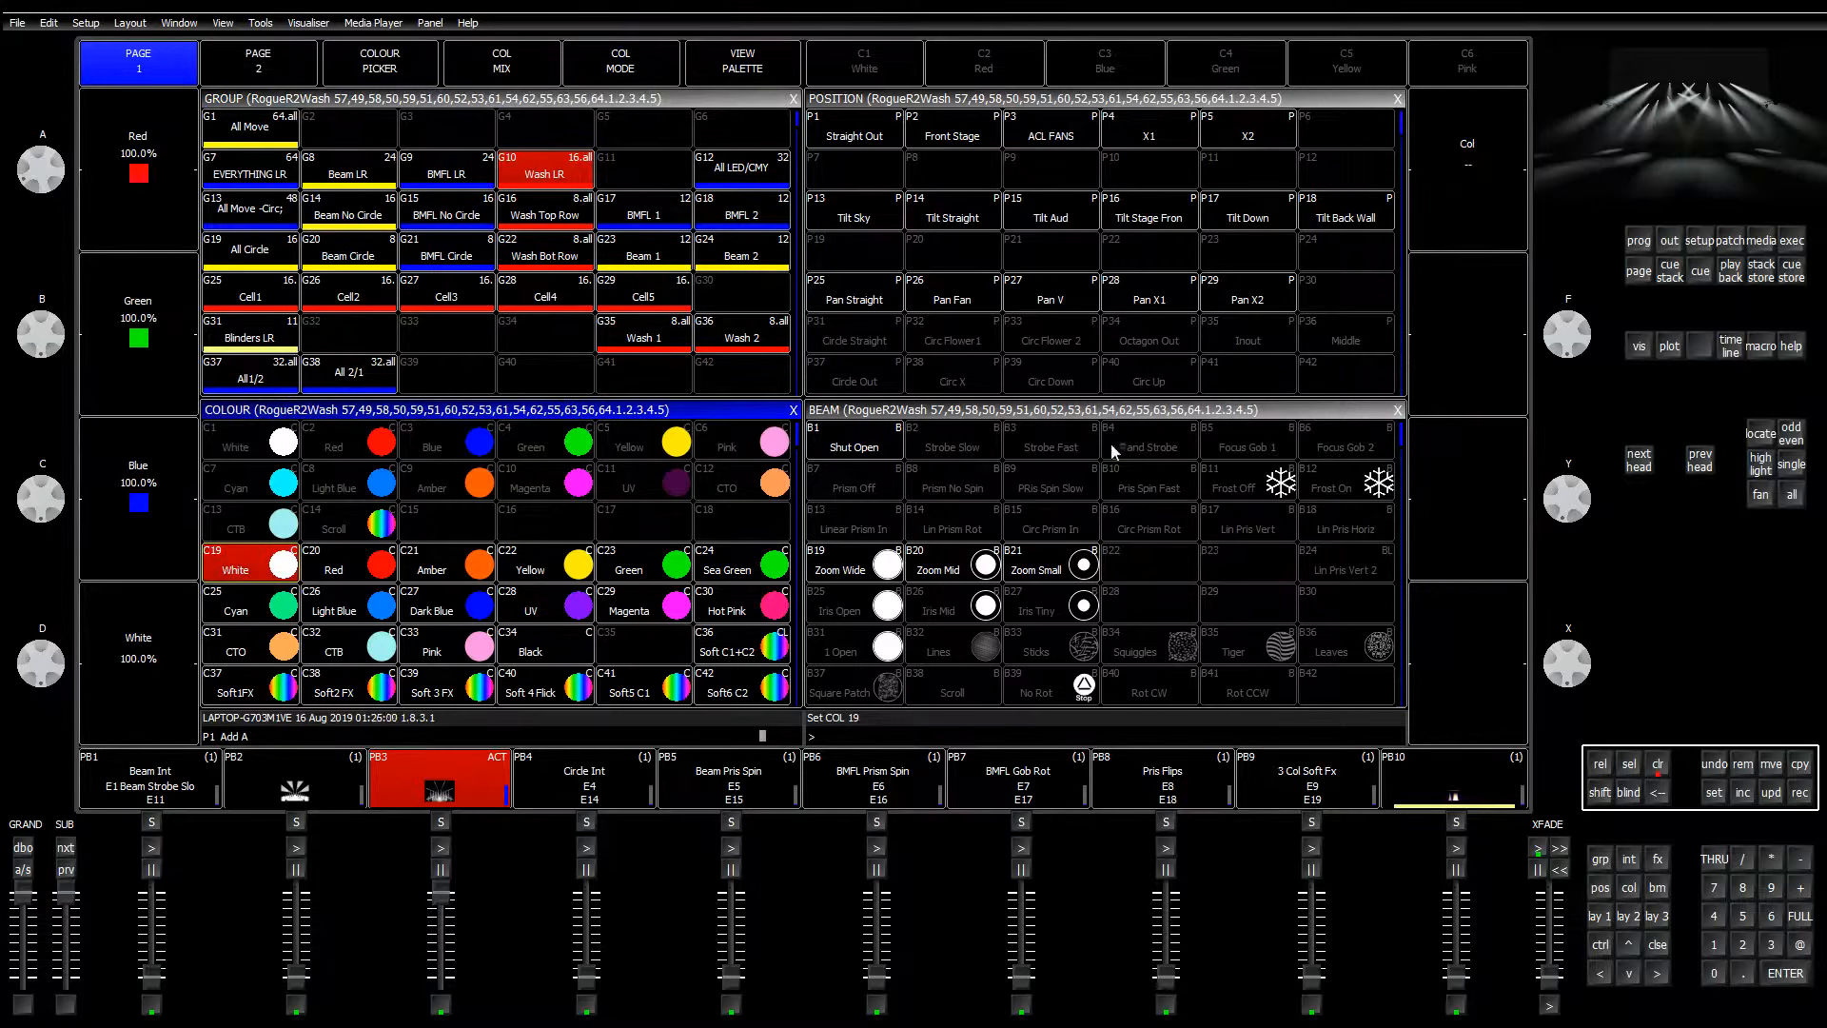
click(1658, 766)
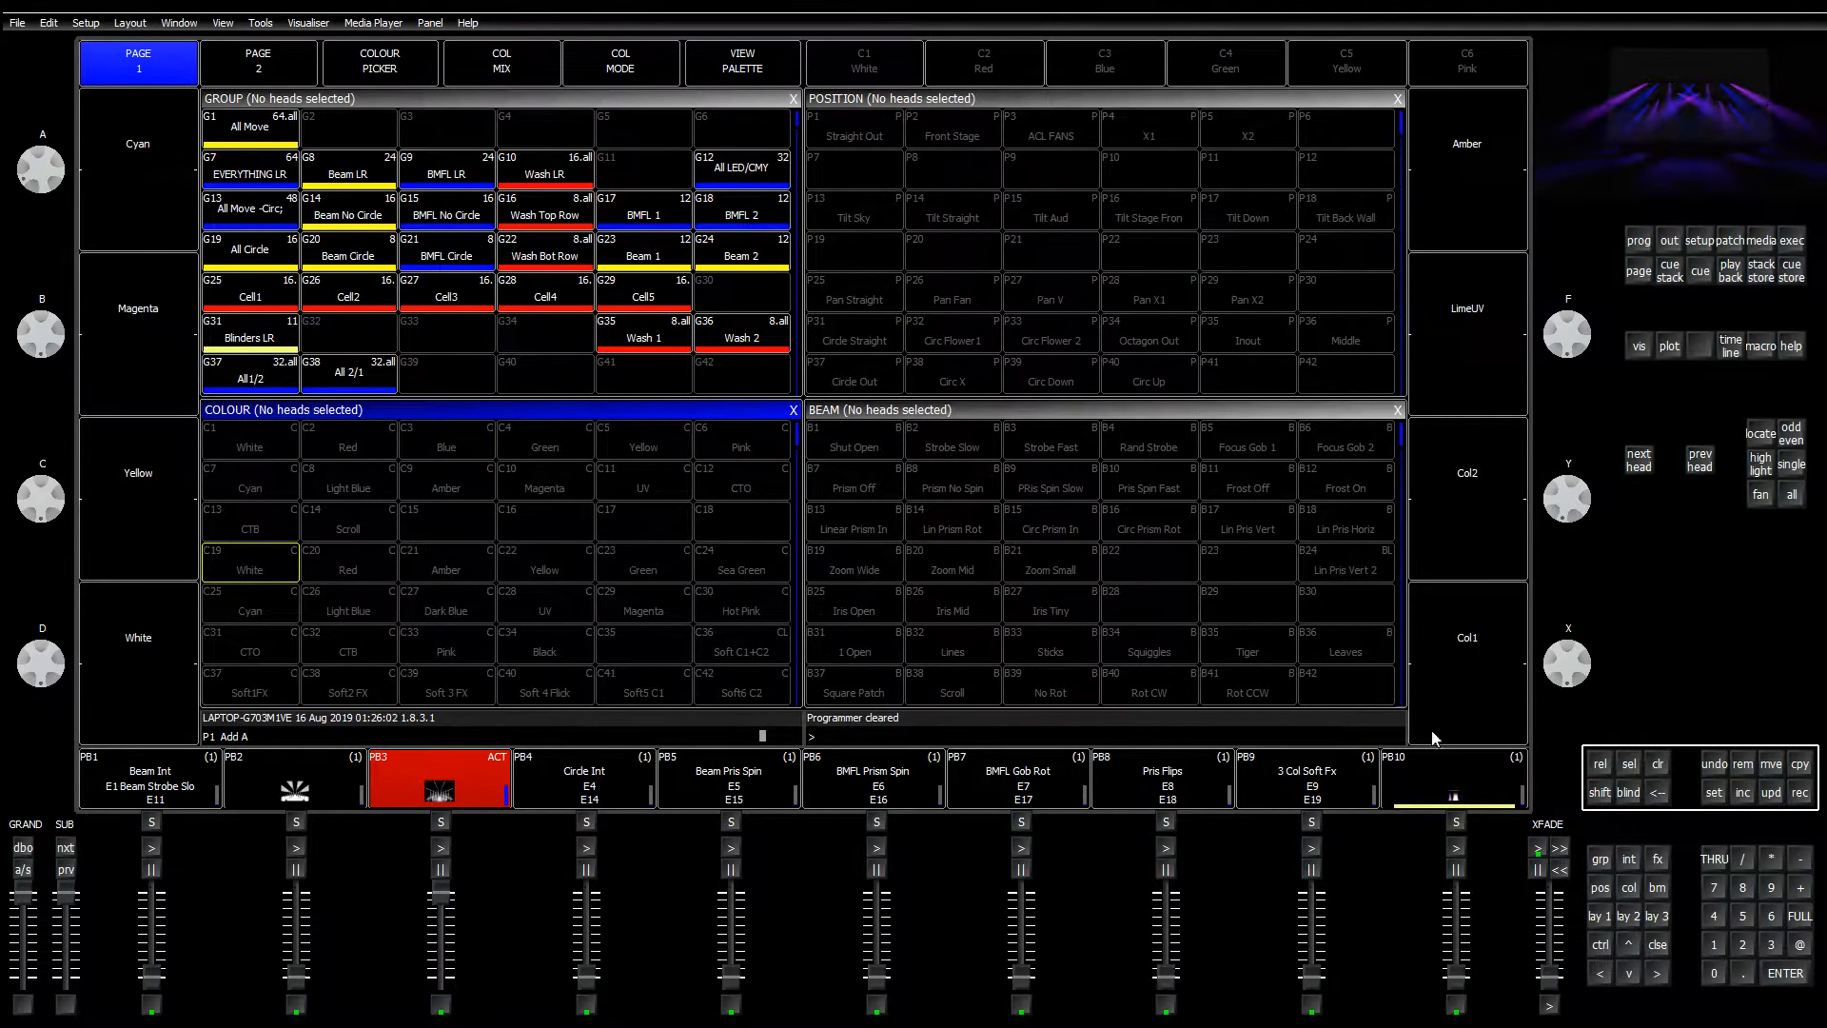
click(1600, 916)
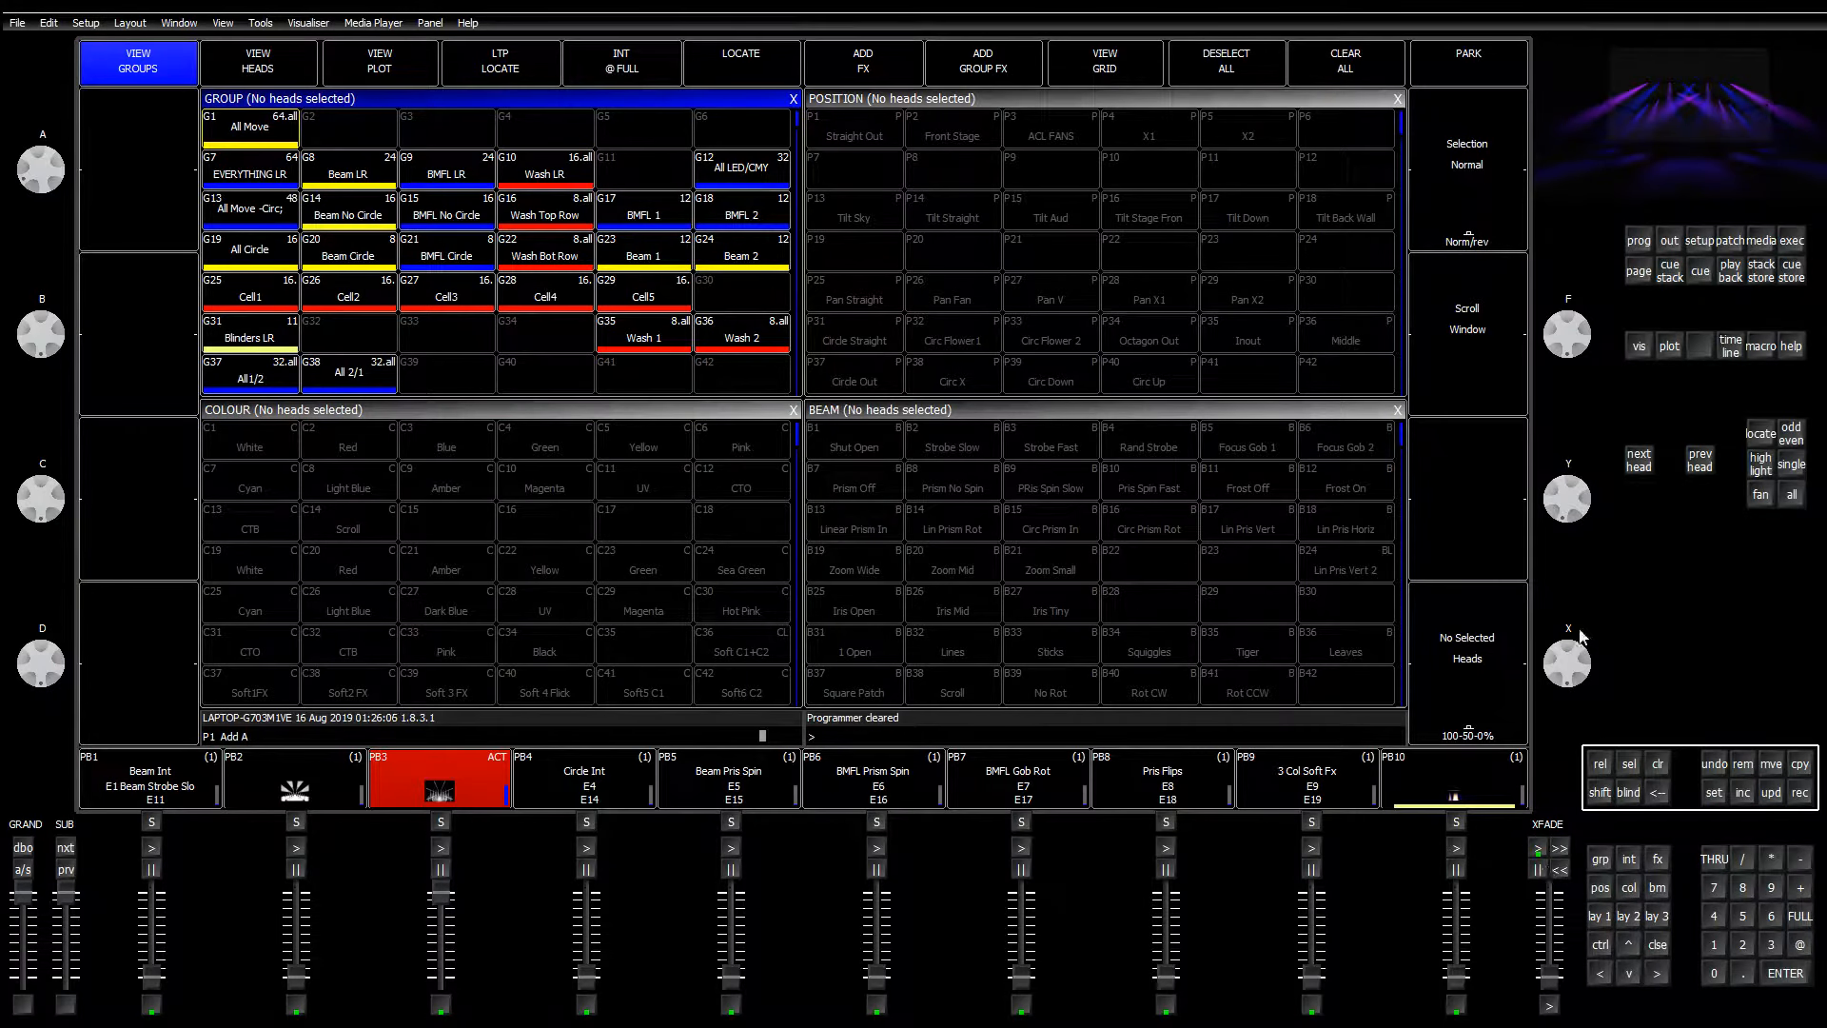
click(1792, 241)
Step: On execute page 1, test the Beam Strobe Slo playback, then clear the programmer
click(162, 151)
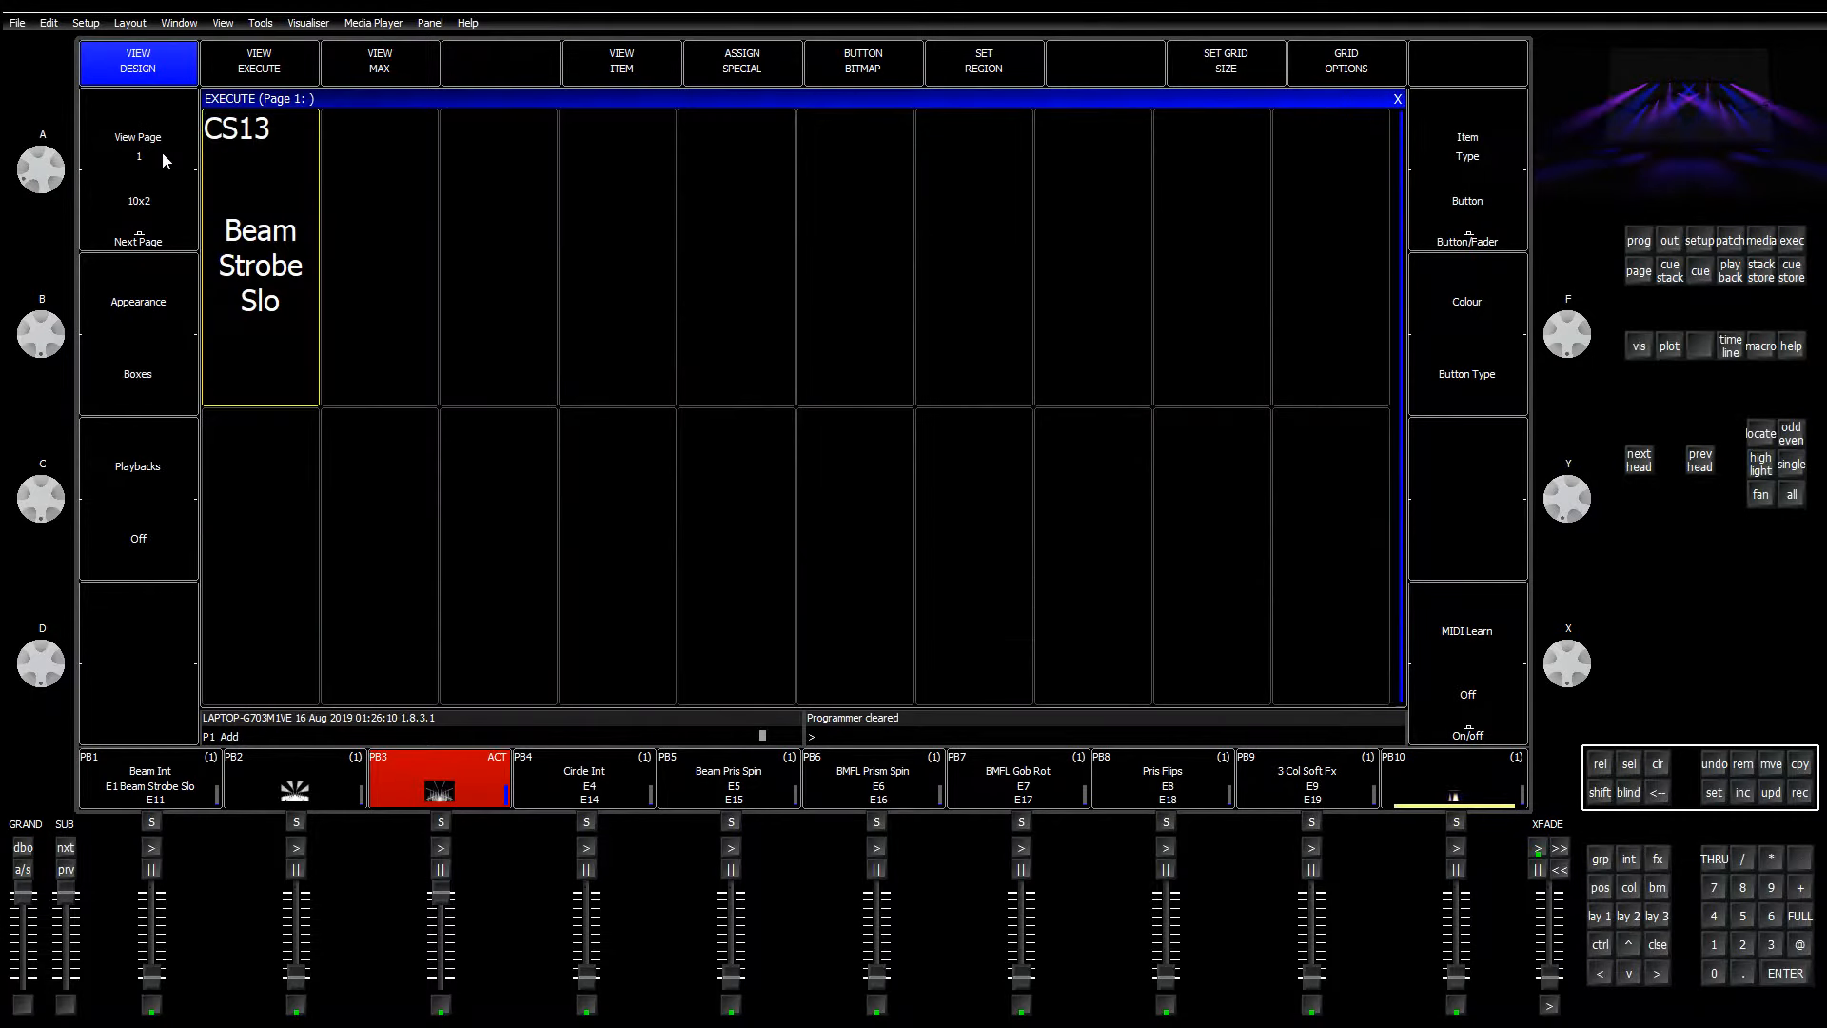
click(287, 311)
click(281, 319)
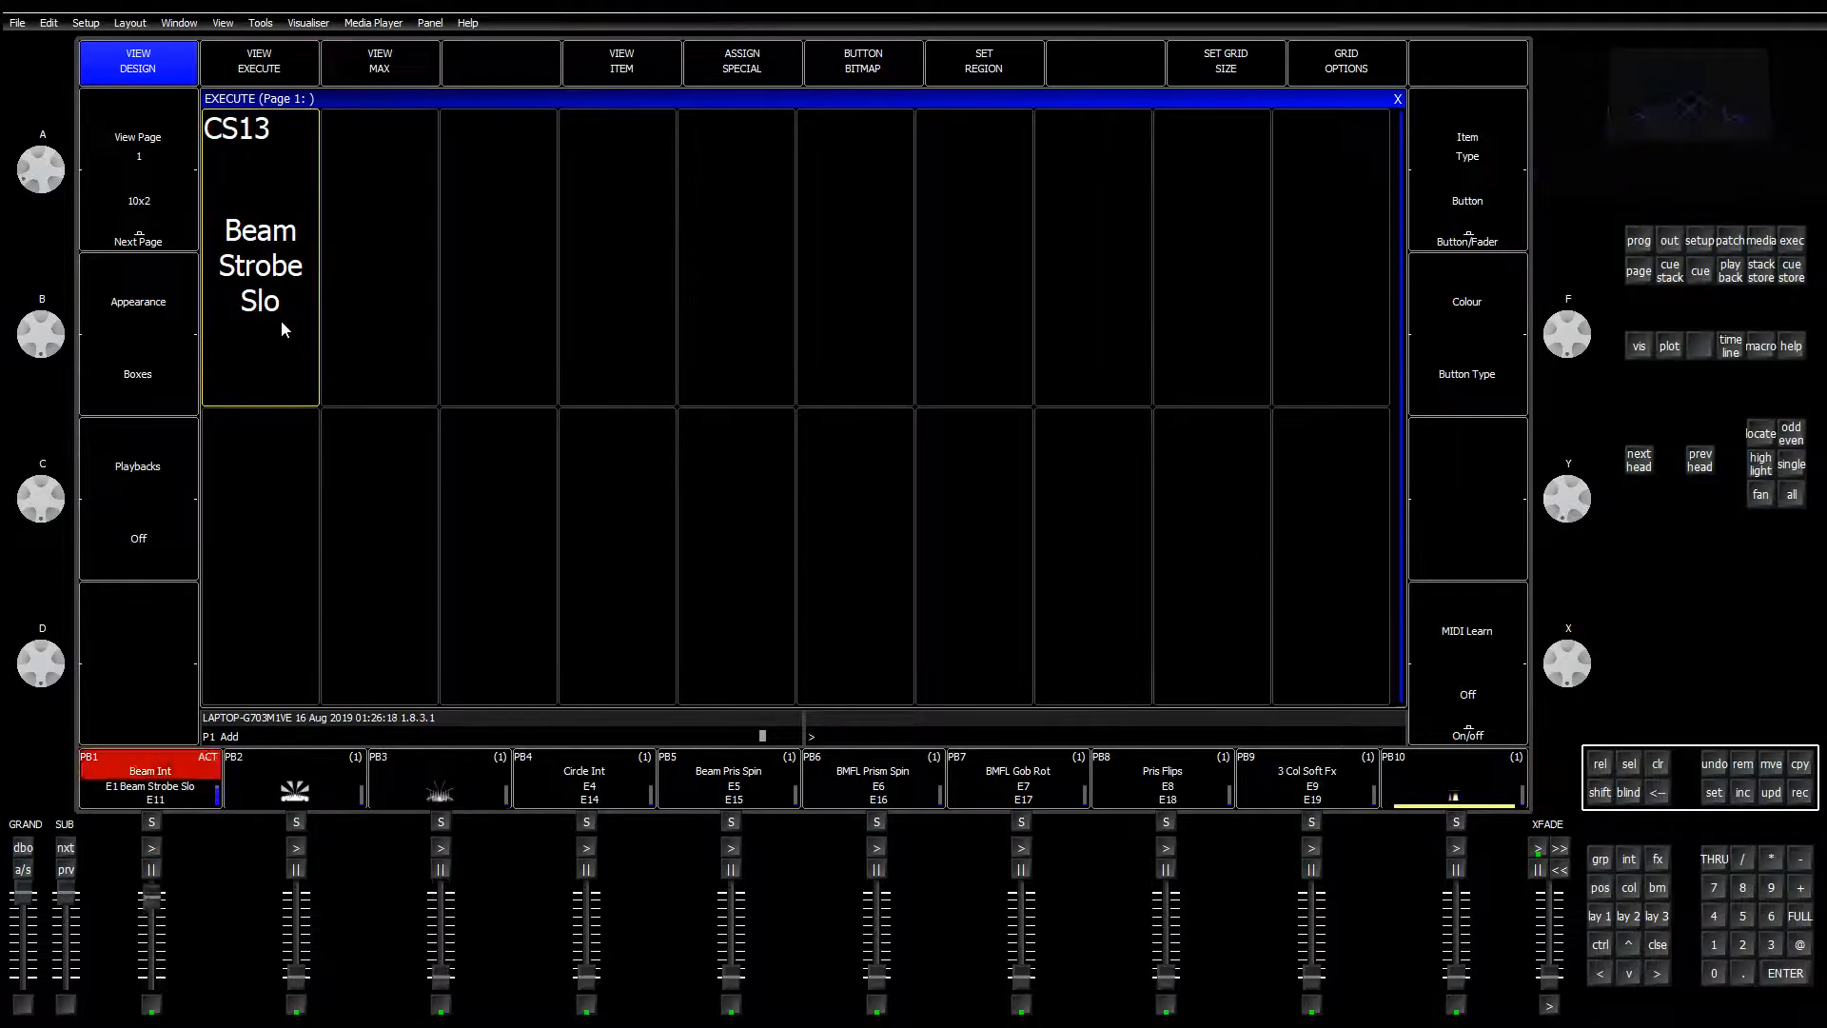
click(268, 315)
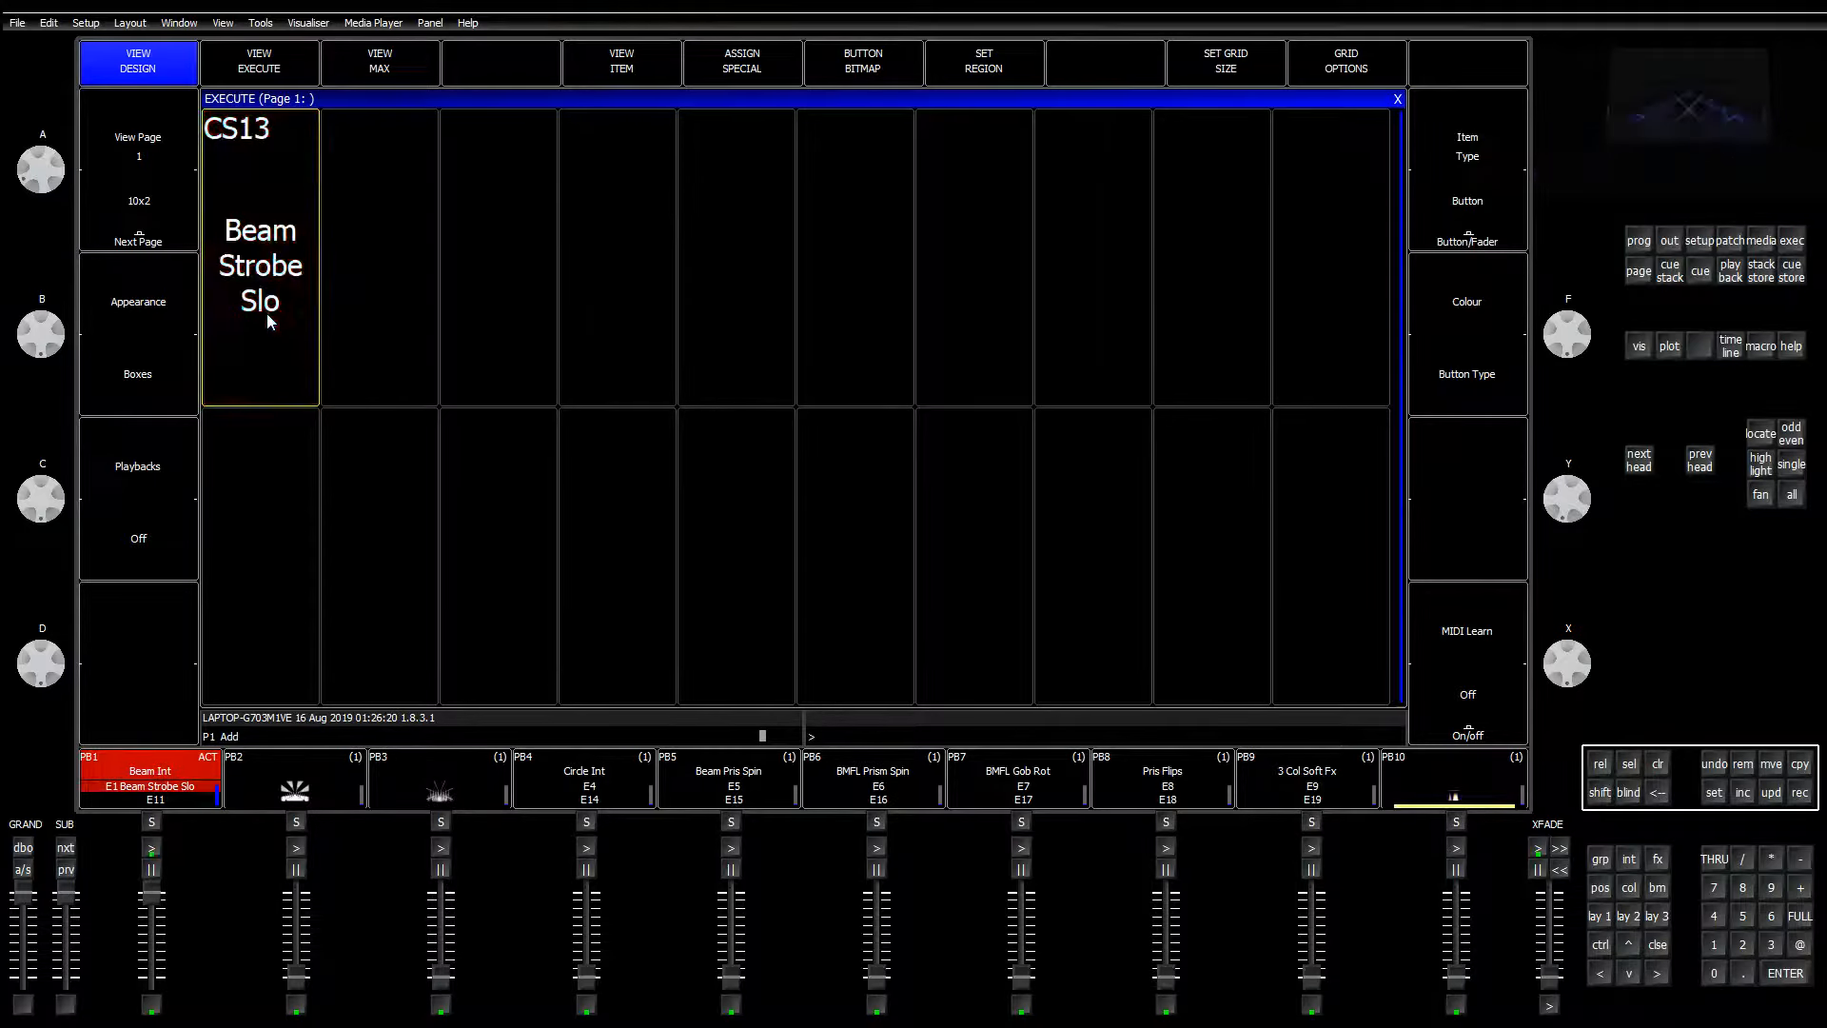
click(1662, 767)
Step: Select the Beam LR group and apply the B3 Strobe Fast beam palette
click(1599, 917)
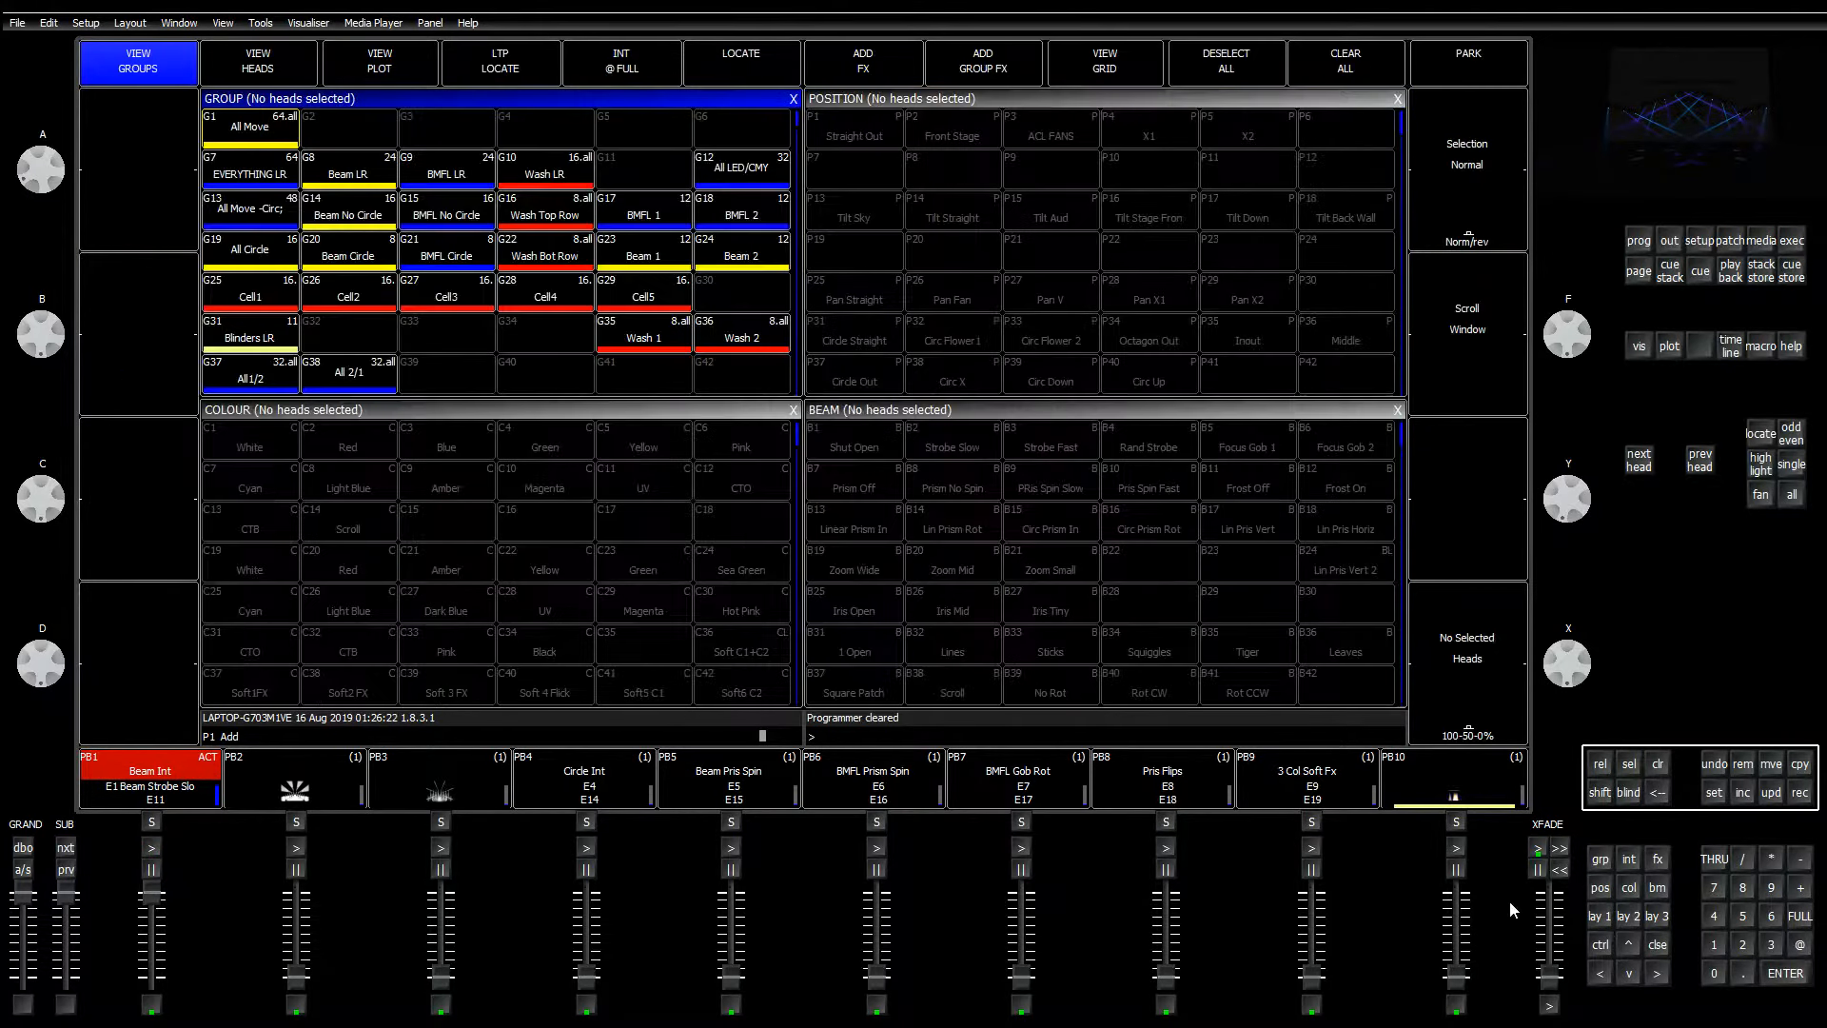
click(347, 179)
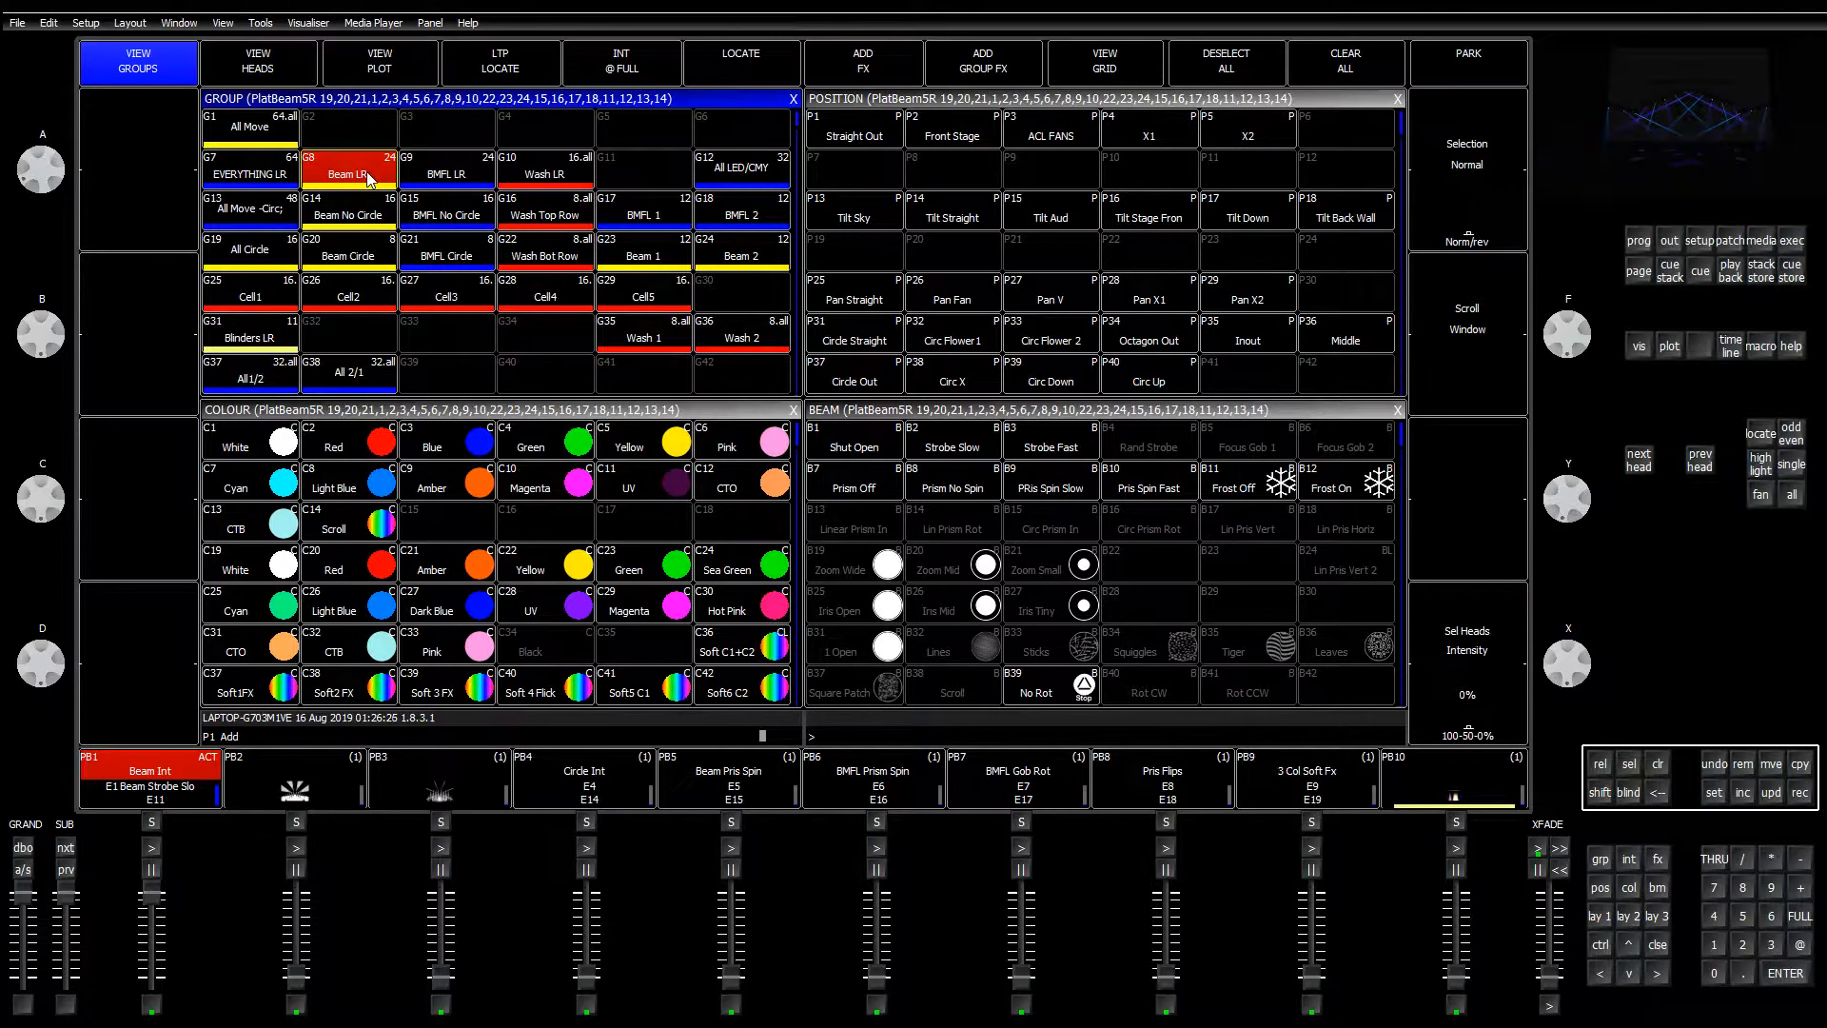
click(370, 180)
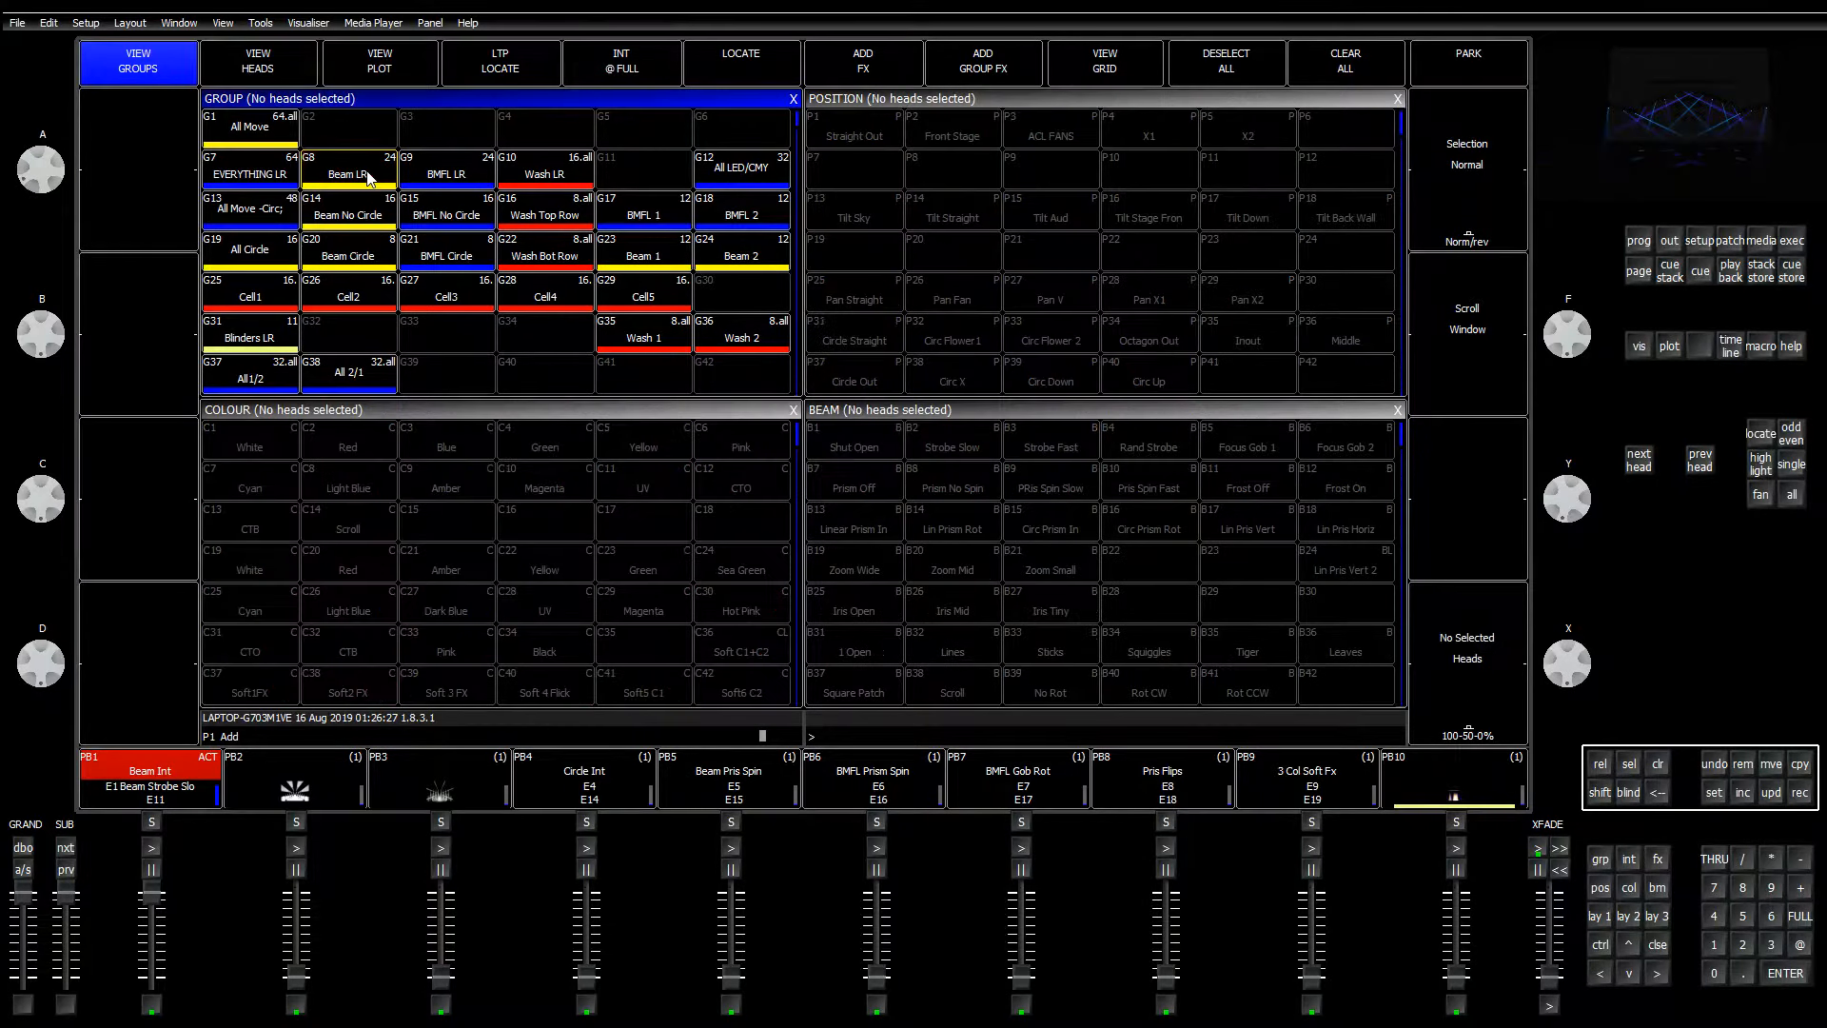
click(370, 180)
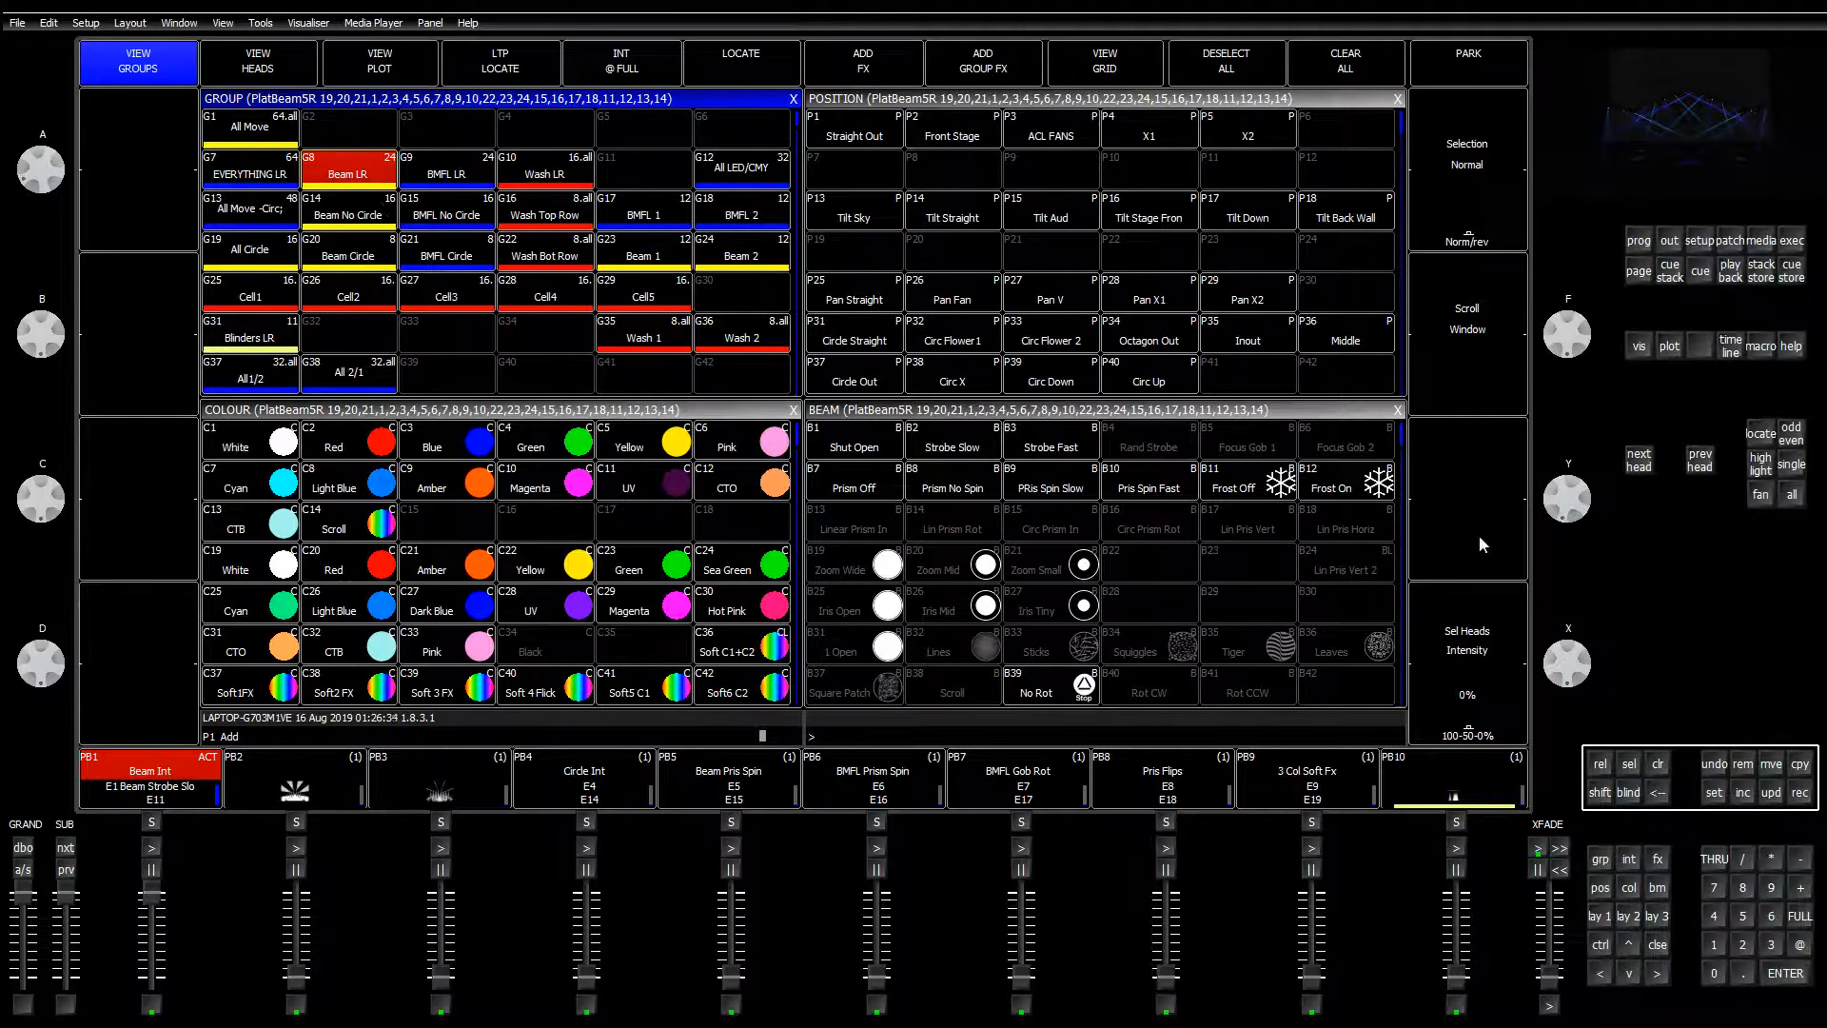
click(1049, 452)
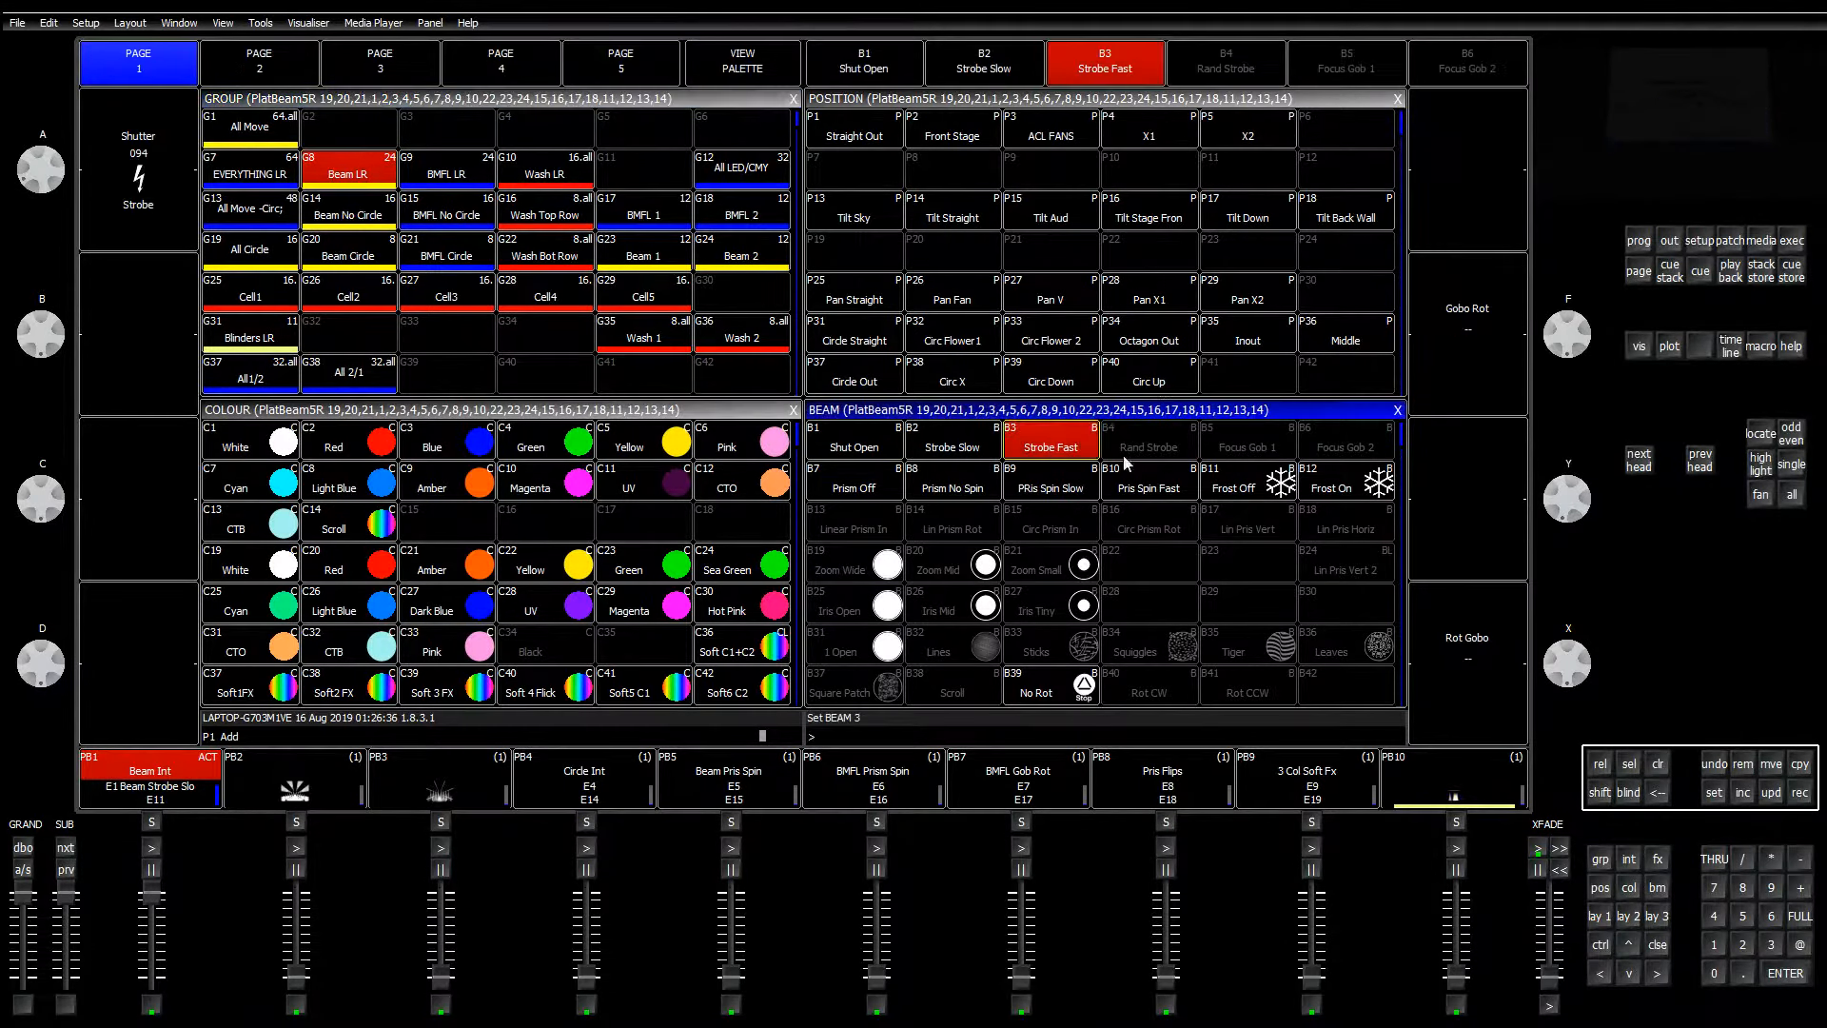
Step: Record the Strobe Fast look as new cue stack CS14 below CS13
click(1792, 243)
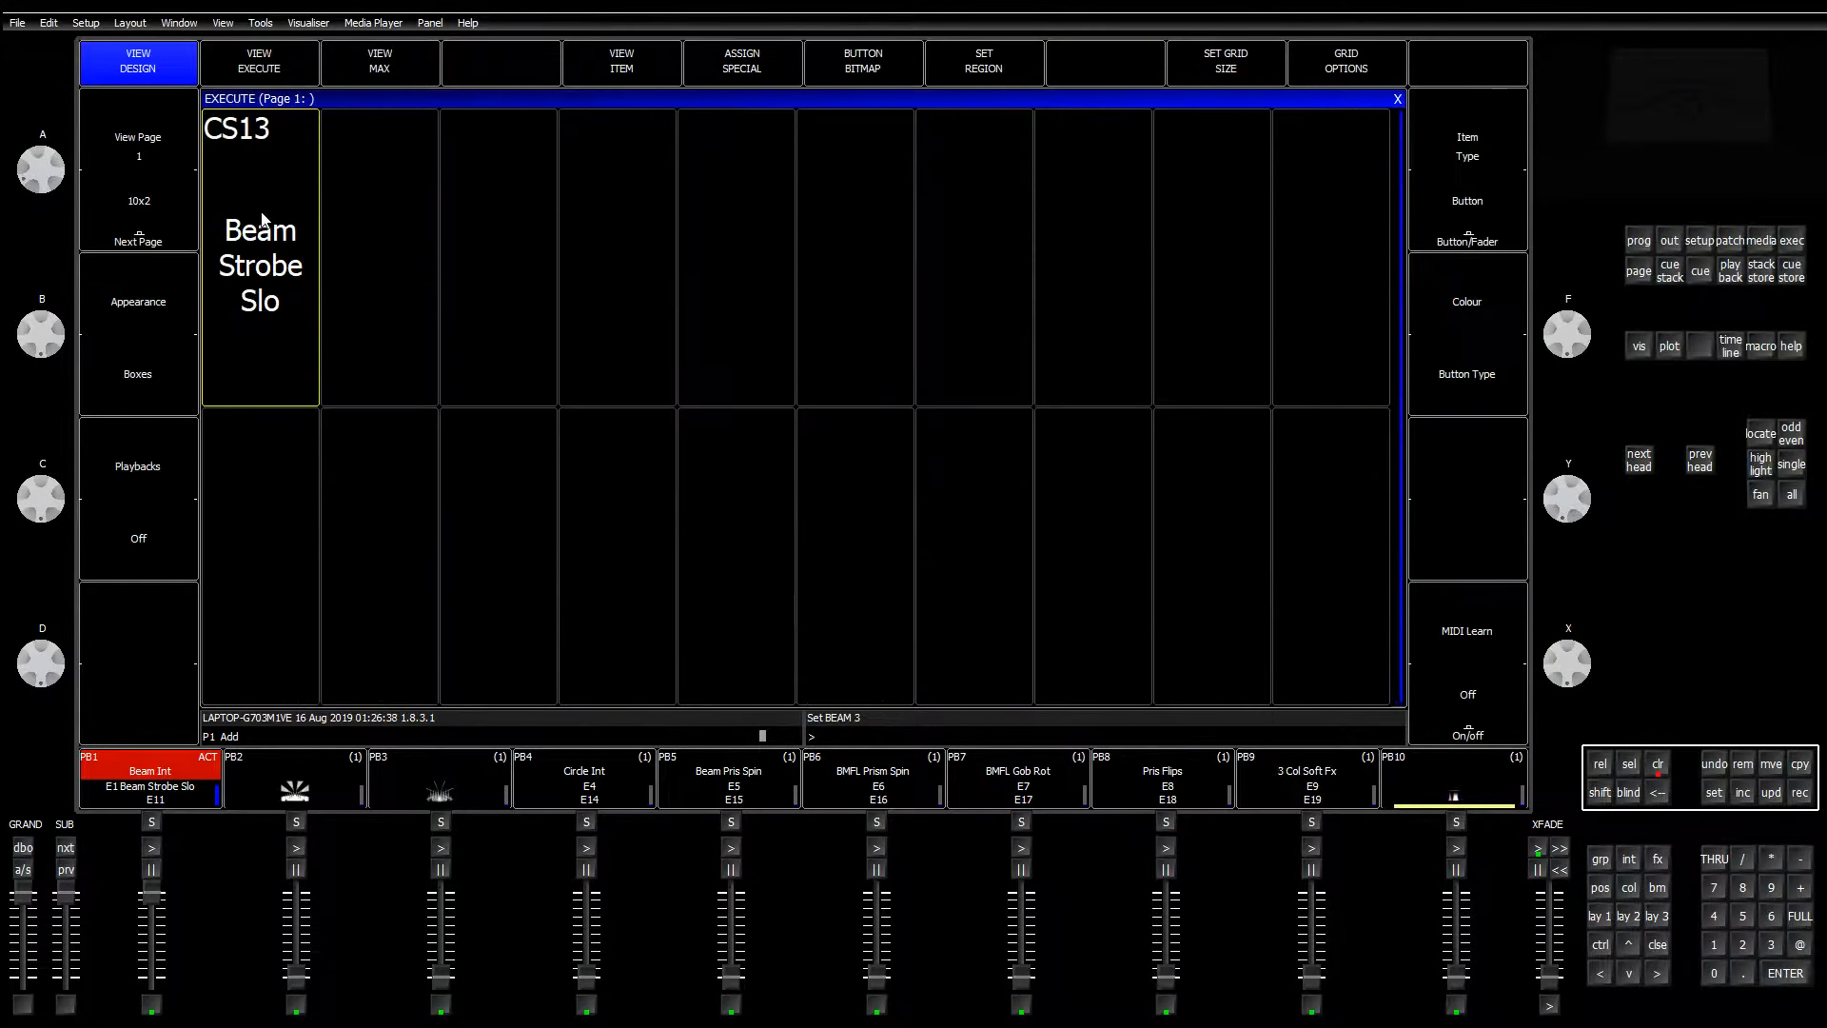
click(1799, 791)
click(276, 538)
Step: Add a Shut Open cue to CS14, clear the programmer, and start renaming CS13
click(1657, 886)
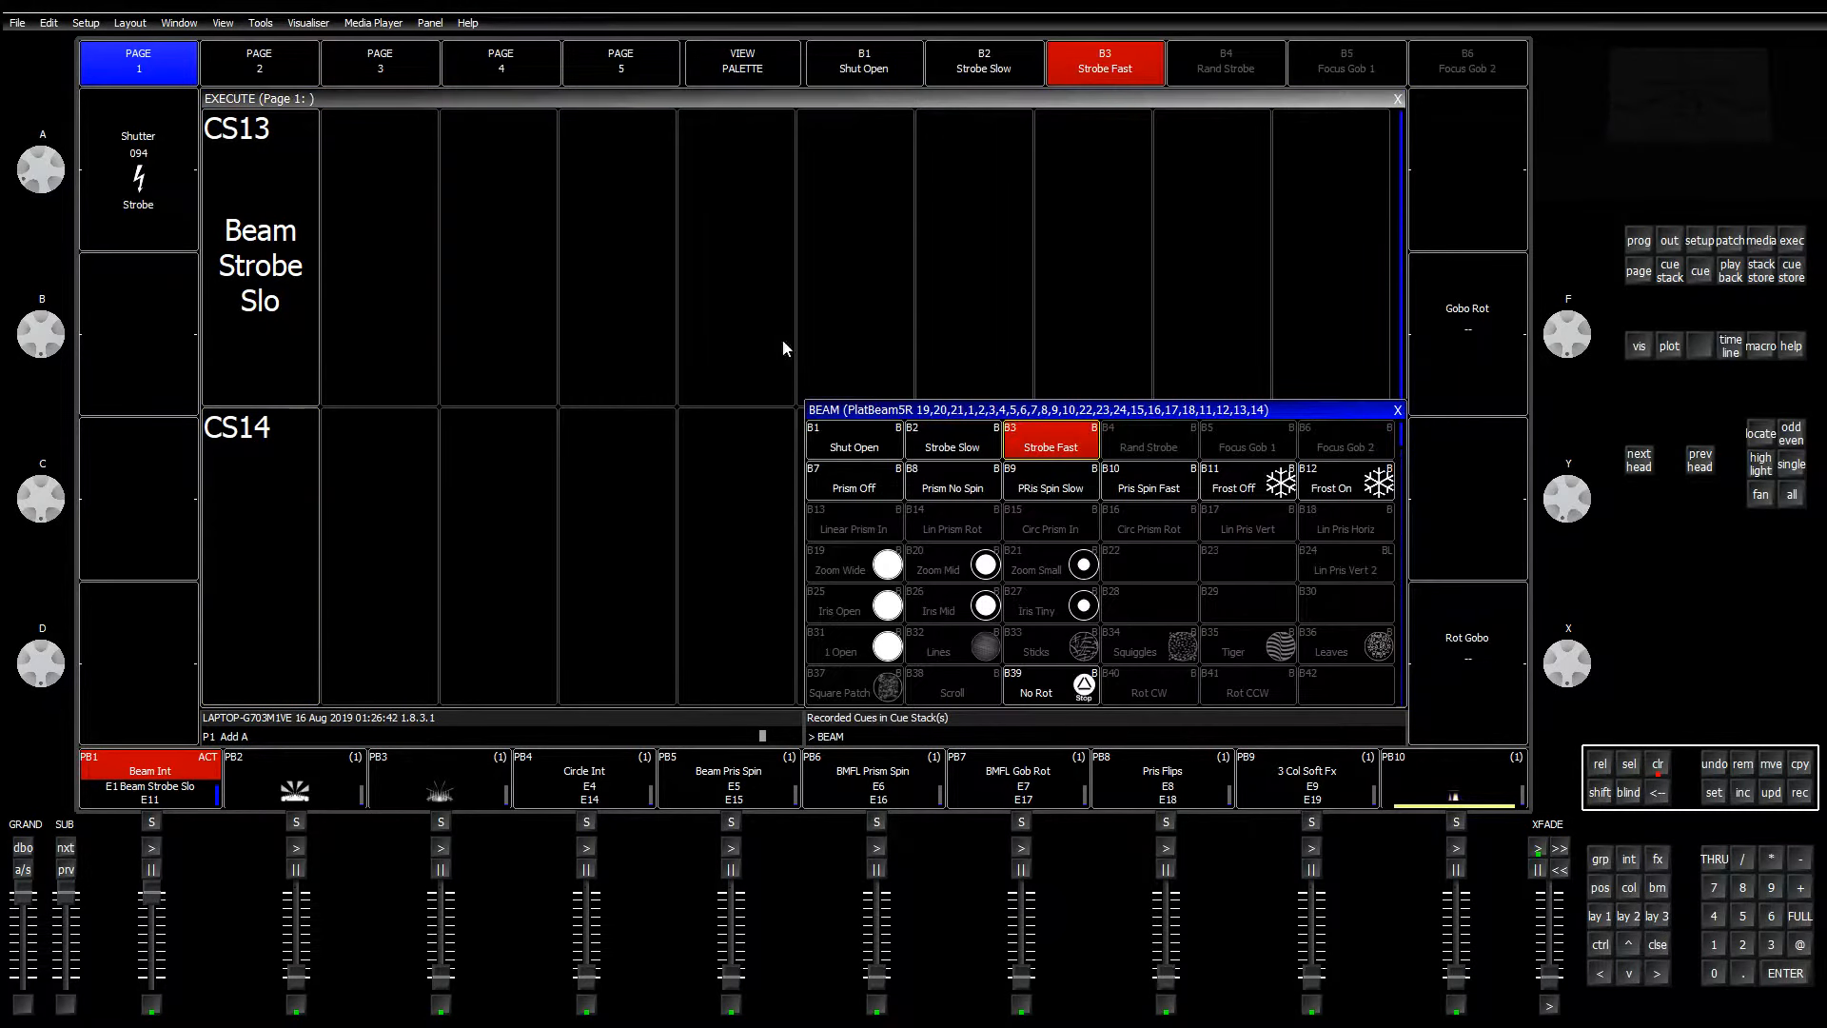
click(853, 445)
click(1799, 792)
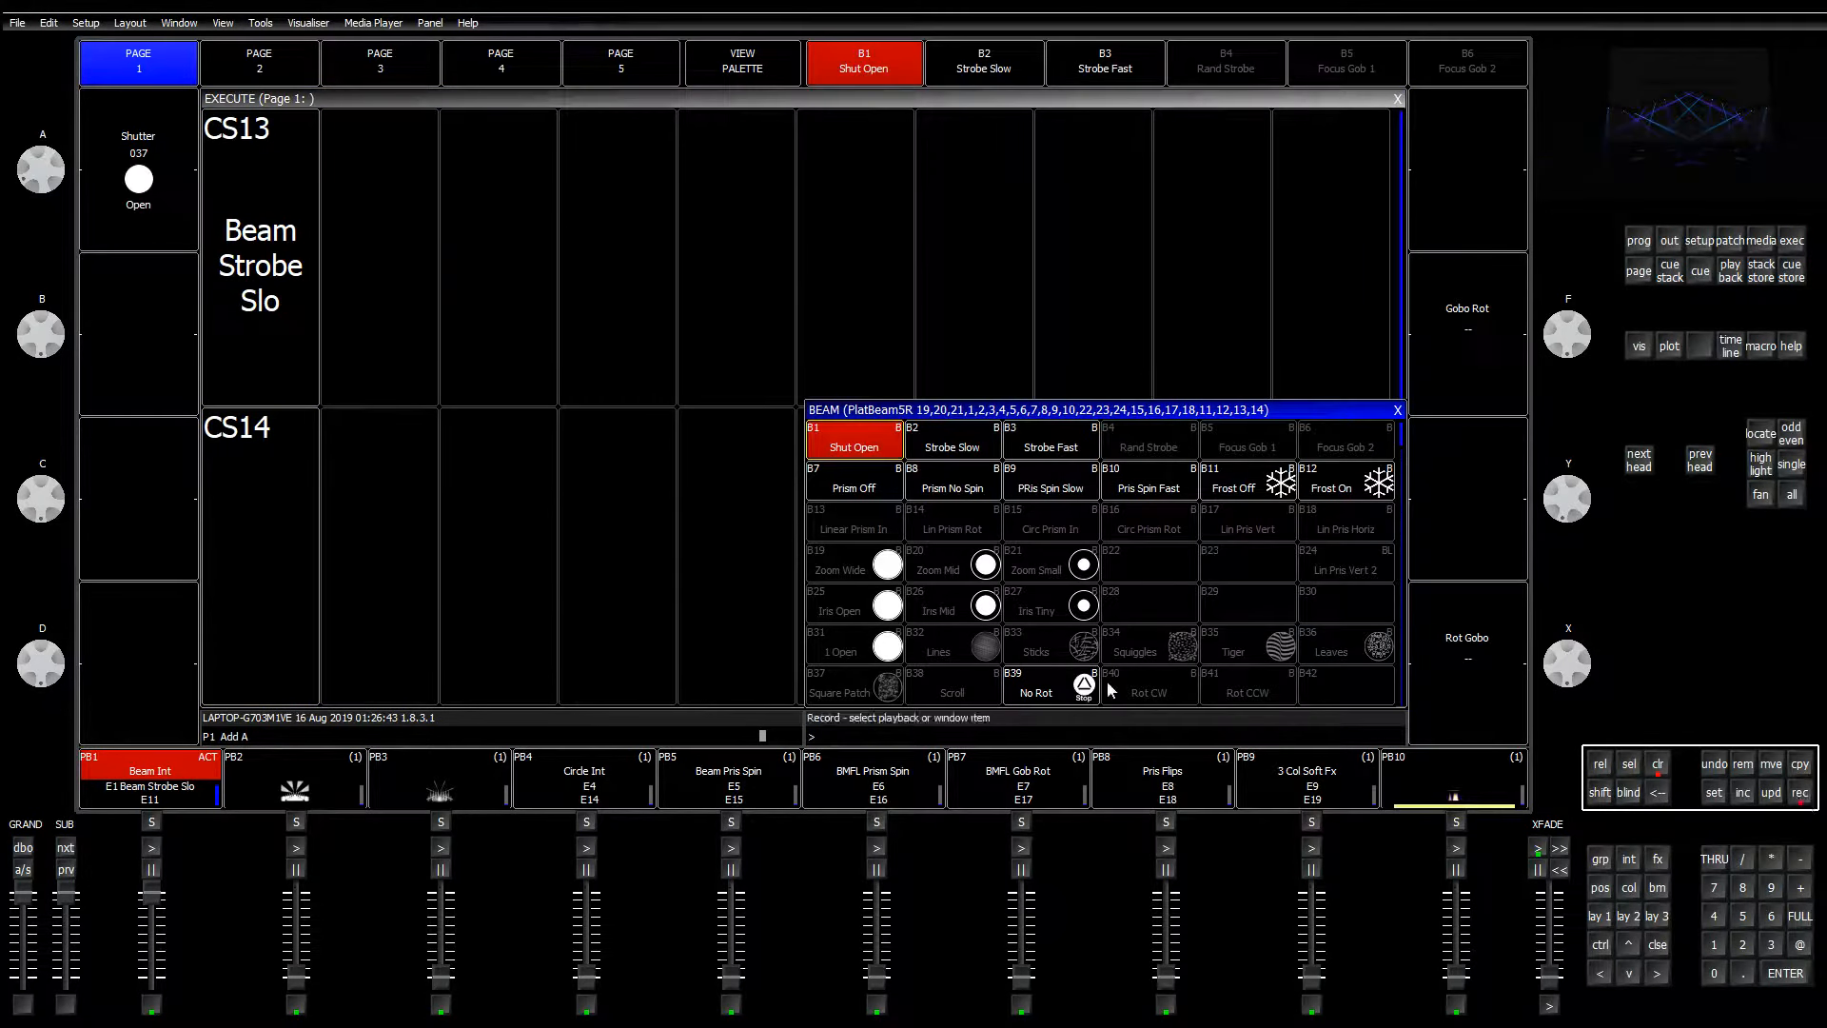
click(281, 544)
click(1659, 768)
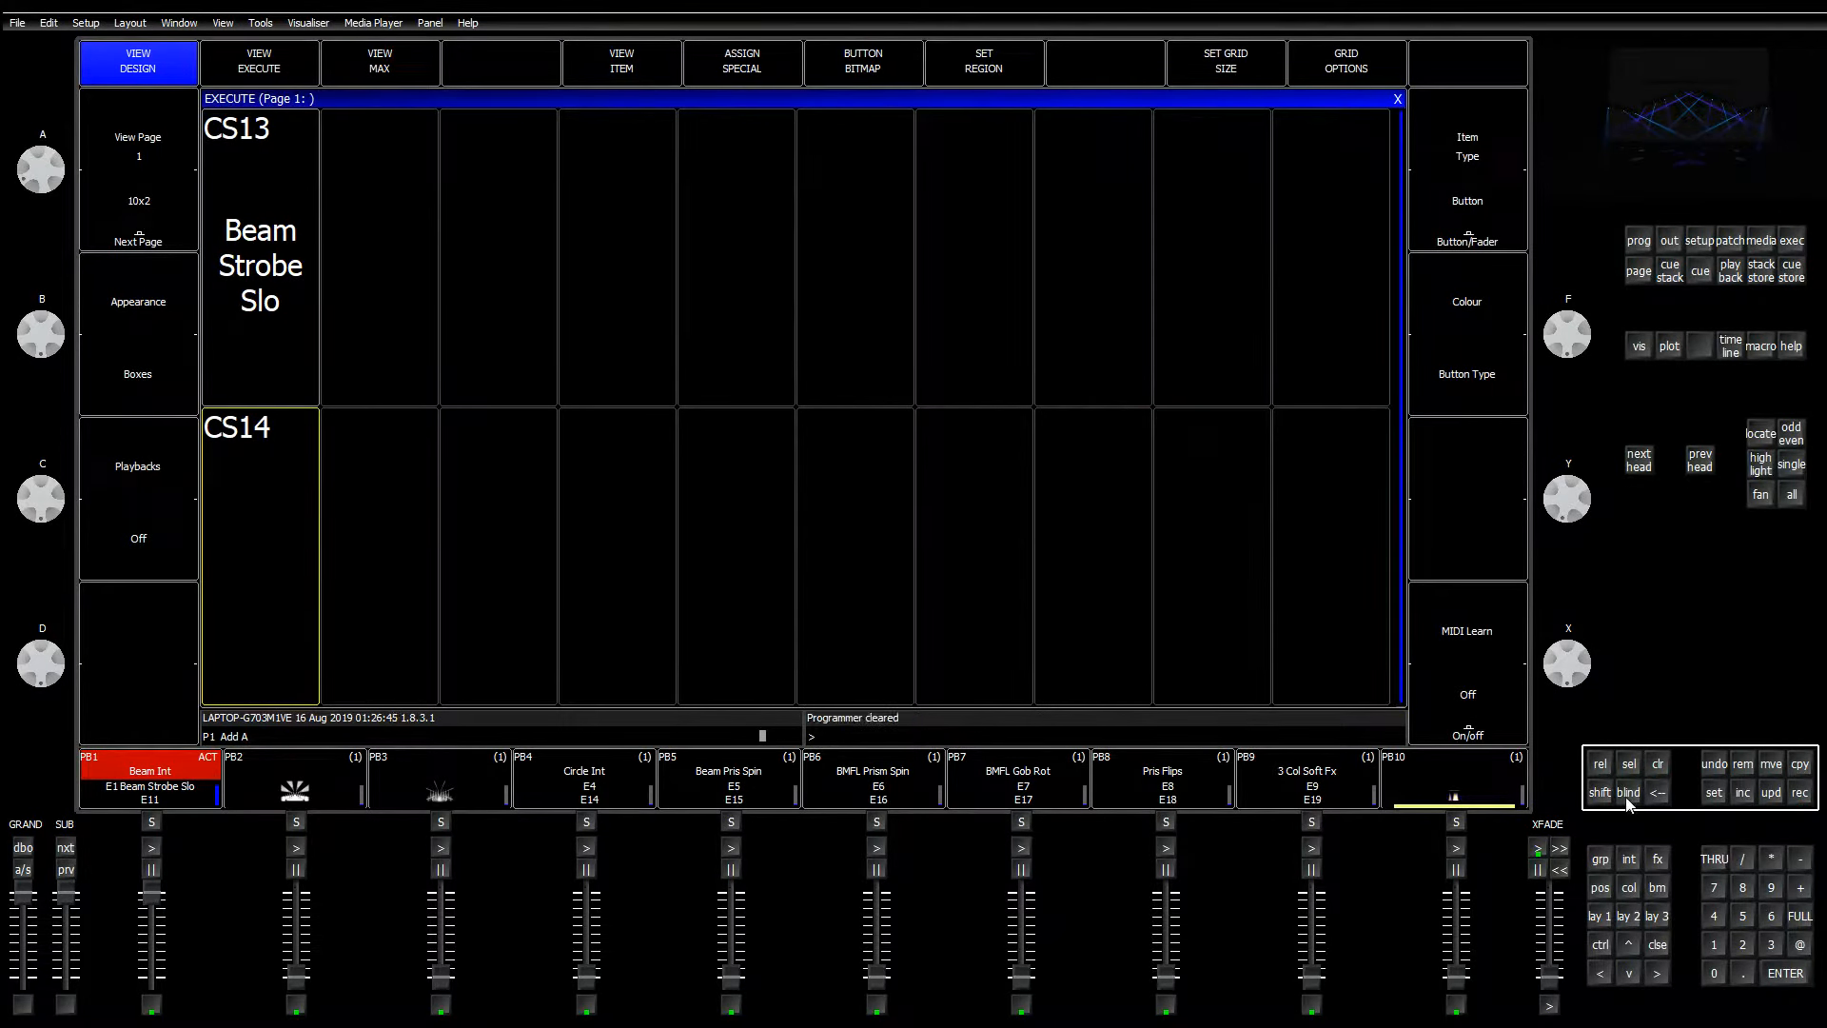
click(1712, 792)
click(258, 270)
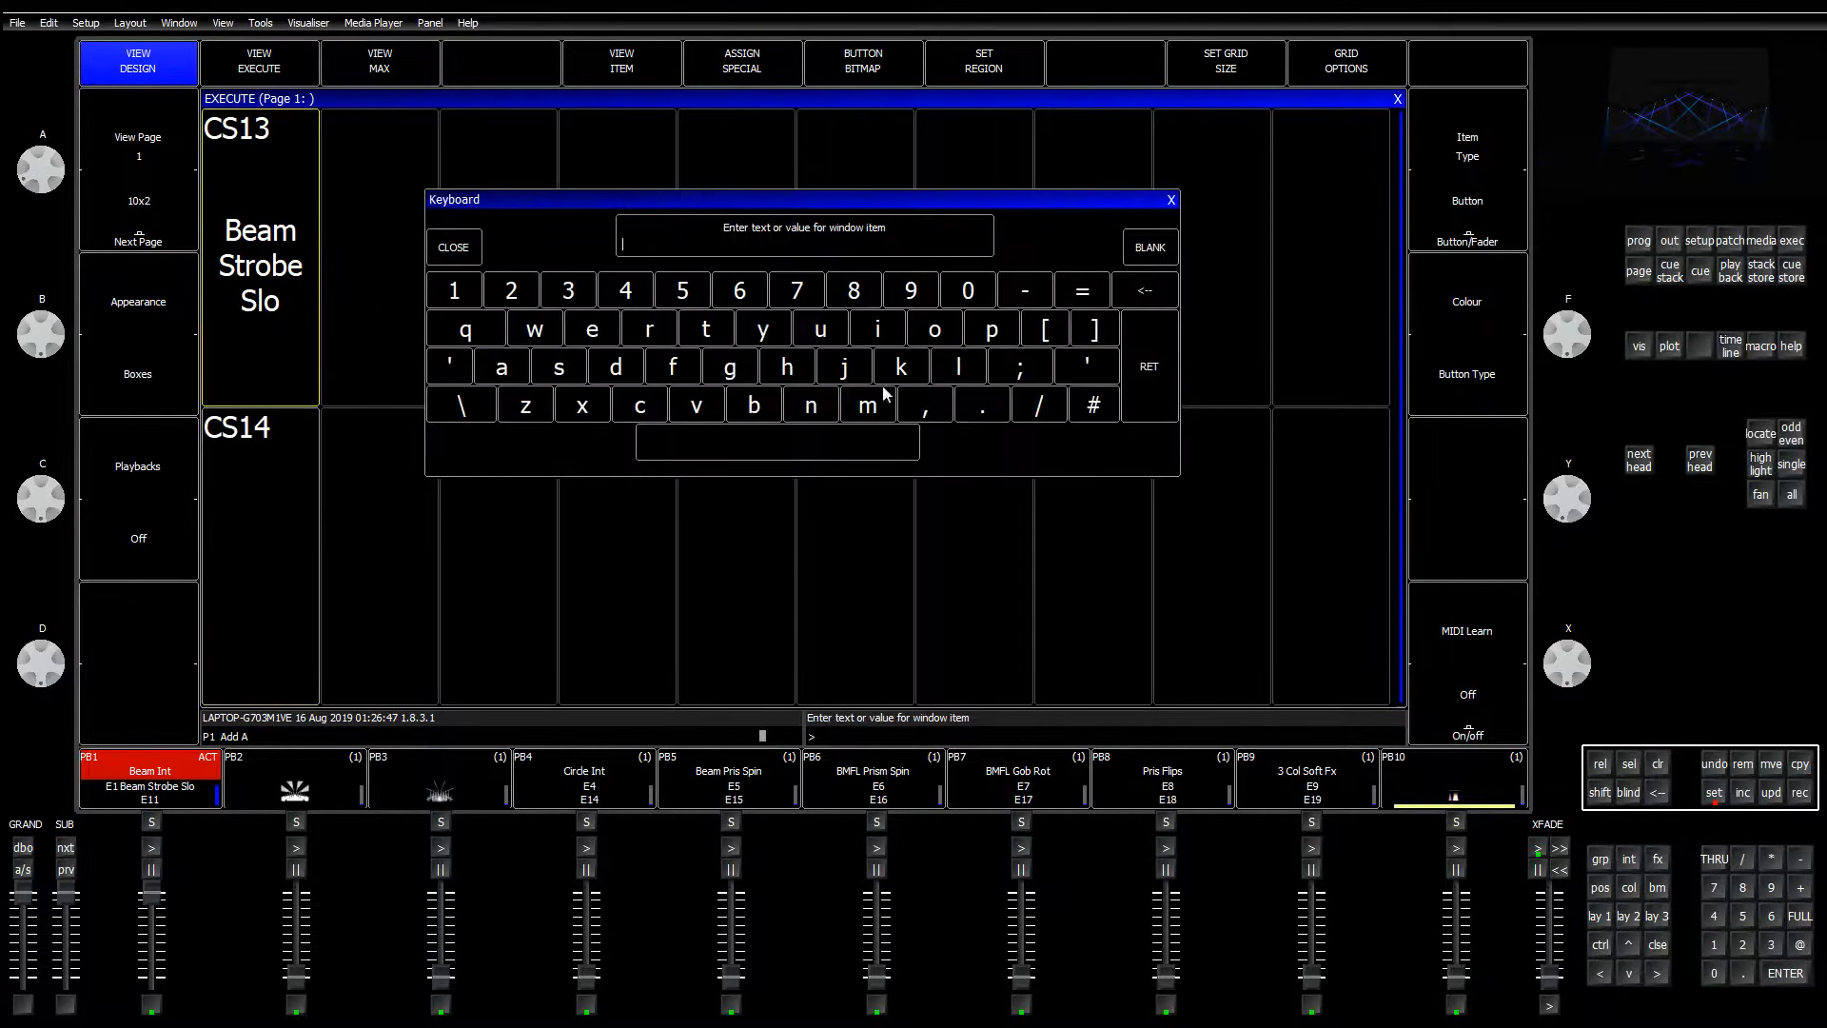
Step: Label the CS14 execute button 'Beam Strob Fast' and bring up its cue stack
click(1172, 200)
click(1717, 790)
click(306, 523)
text(Beam Strob)
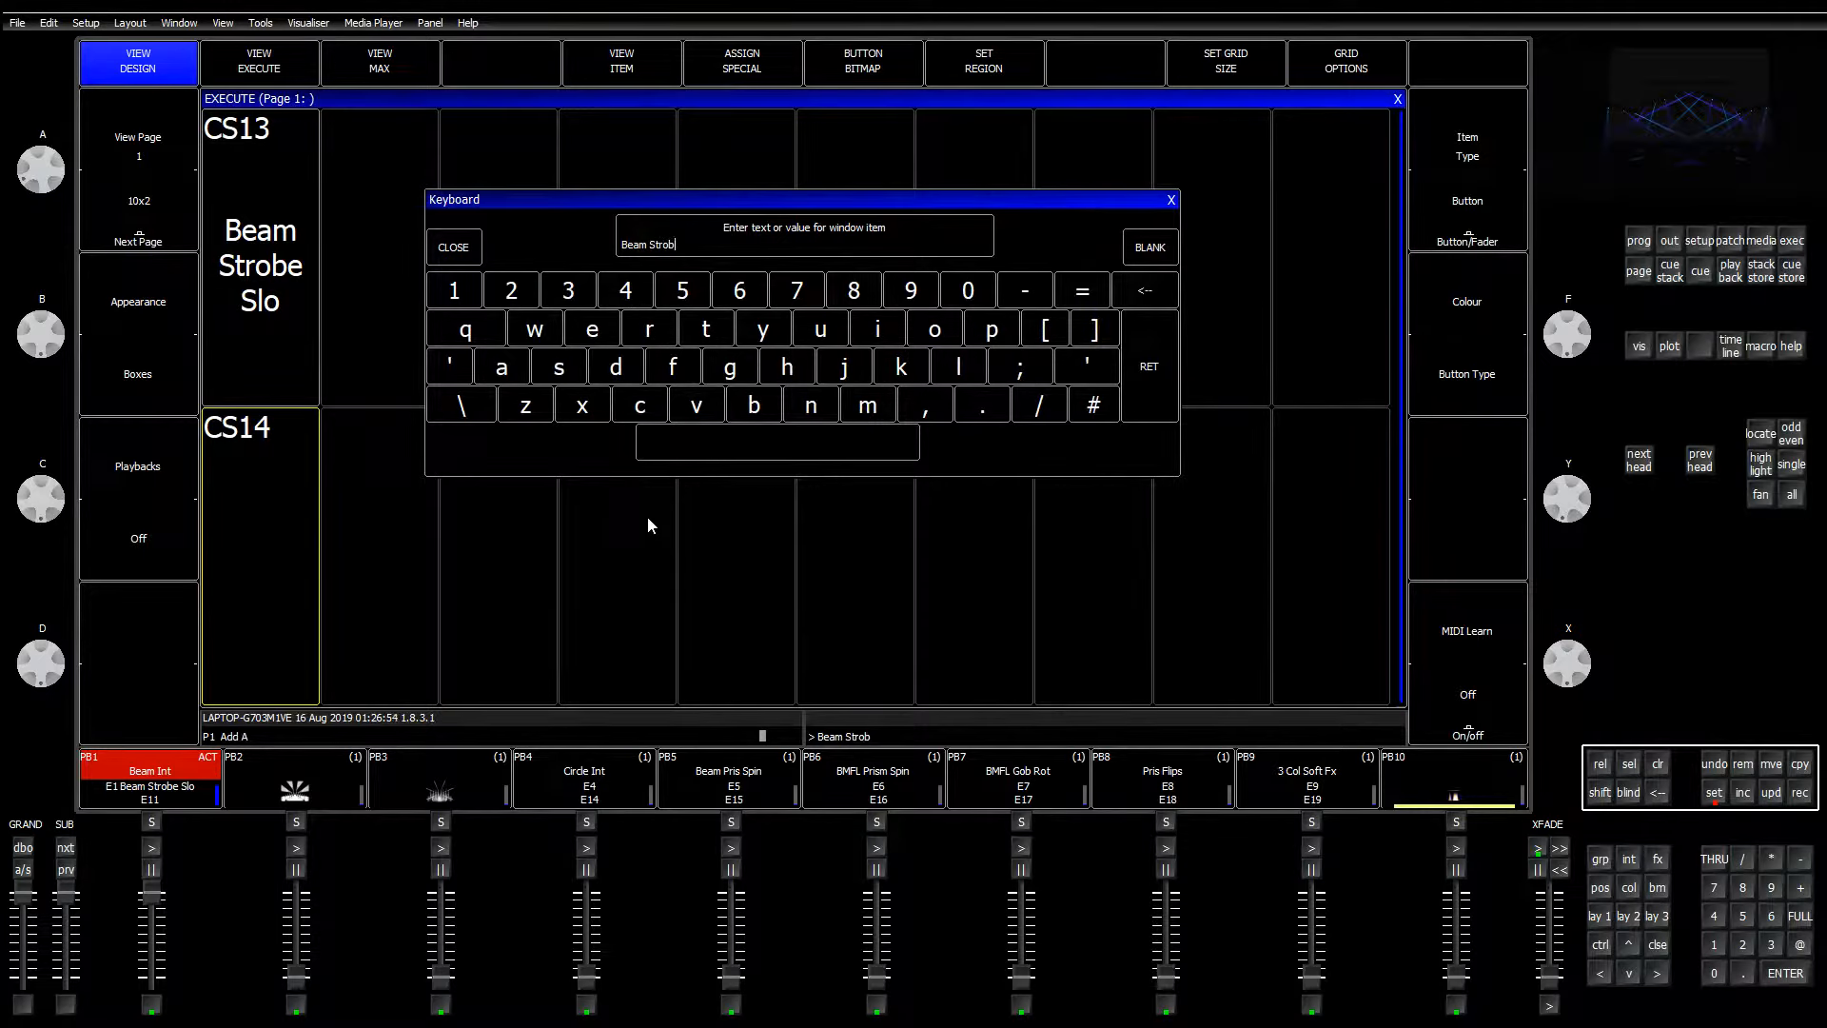
text( Fast)
key(Return)
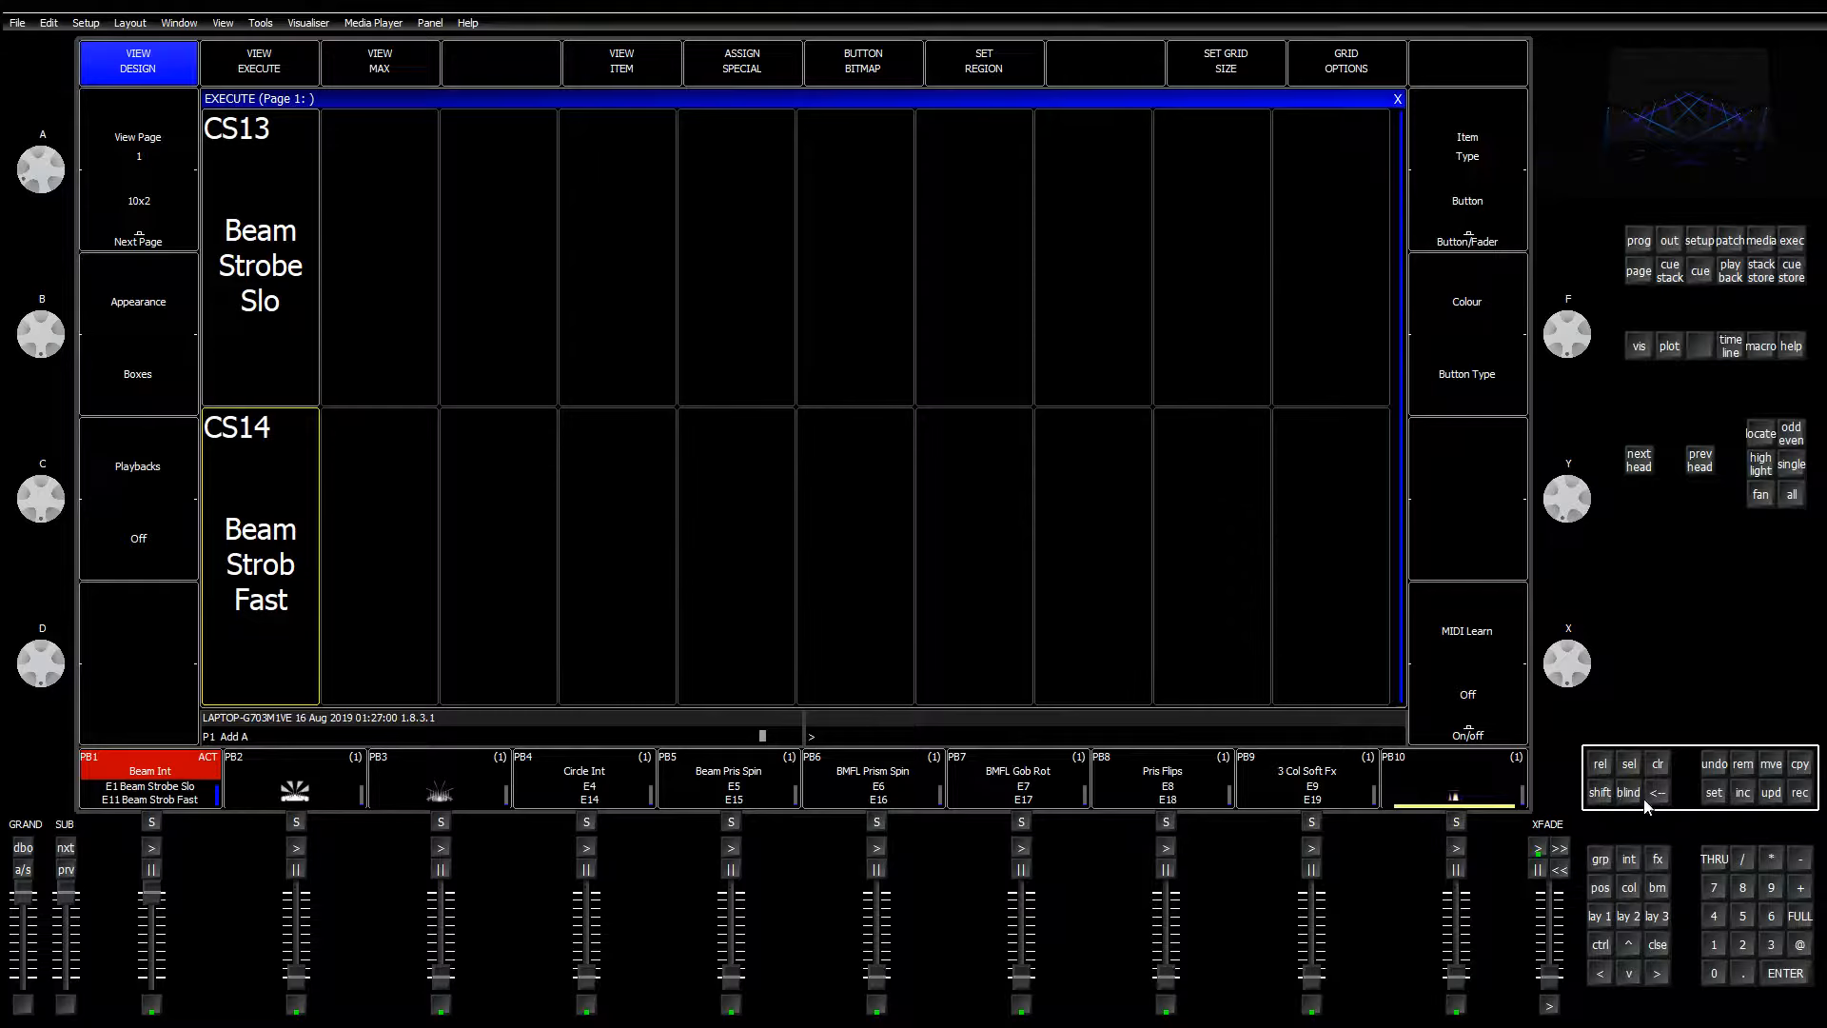
click(605, 59)
Step: Give the Beam Strob Fast stack individual cue timing and both release-step options Yes, then test it
click(1198, 71)
click(686, 285)
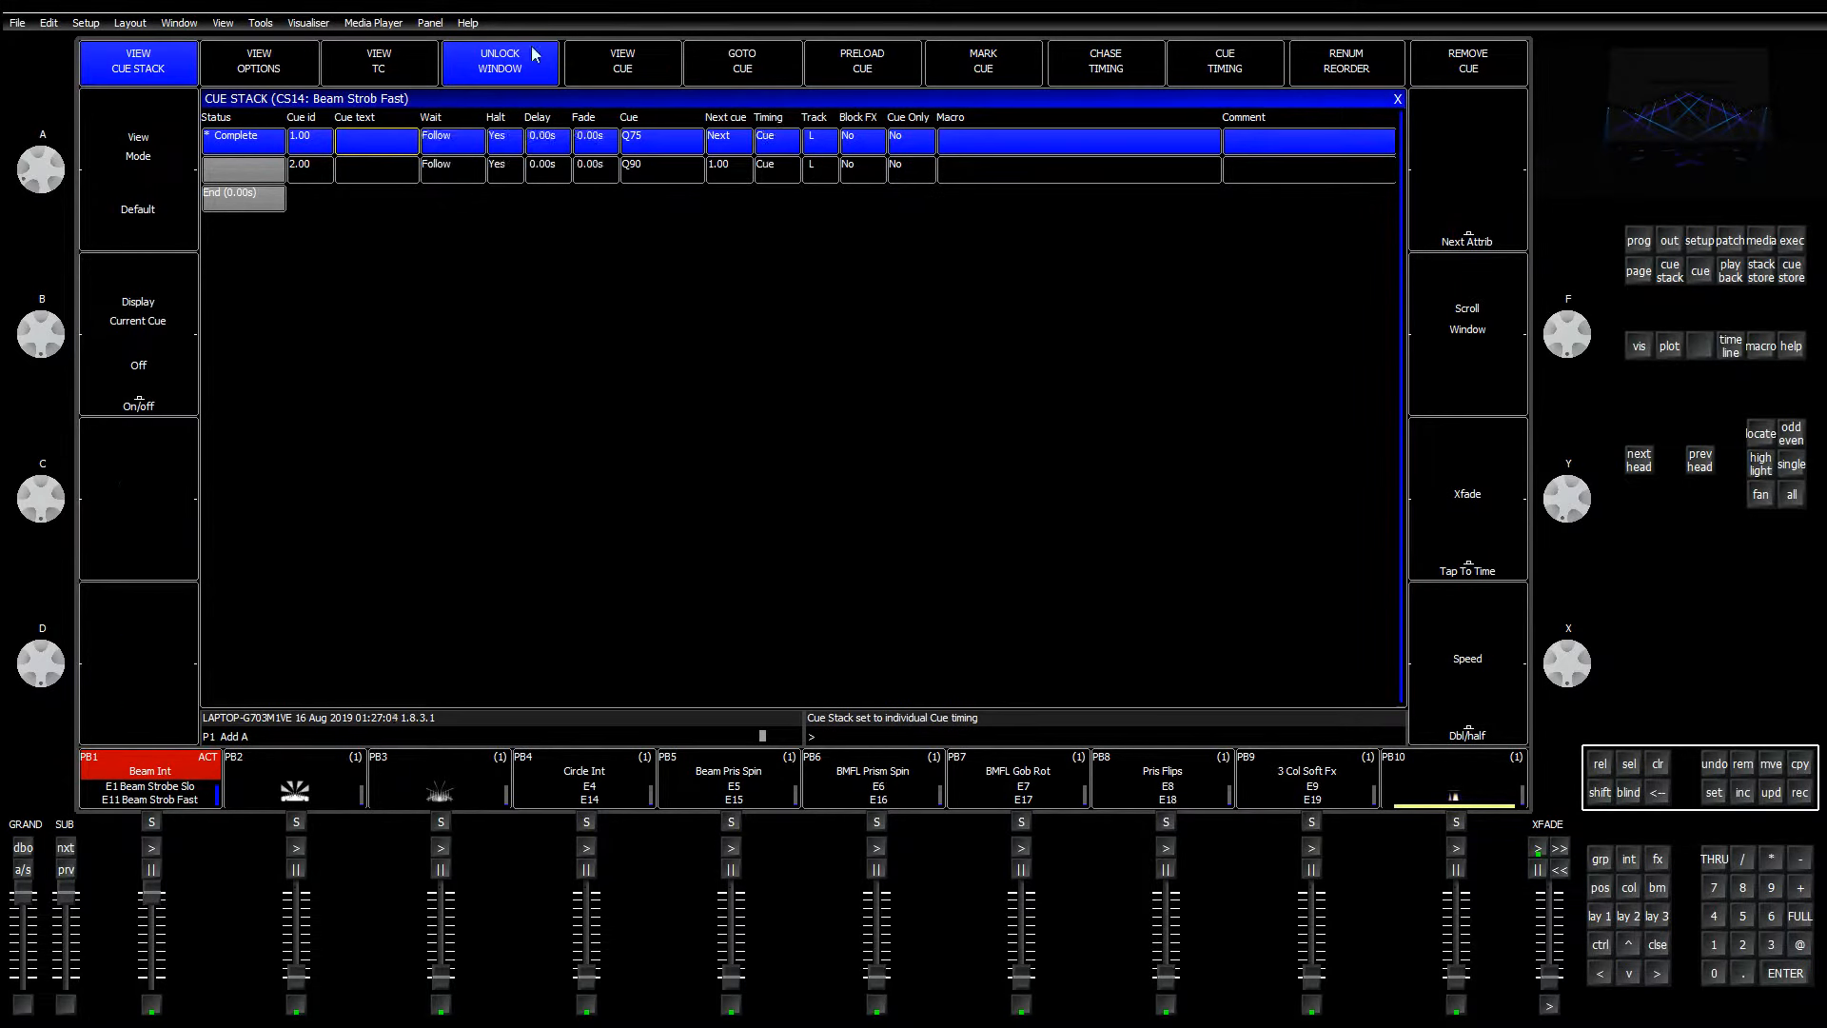
click(311, 76)
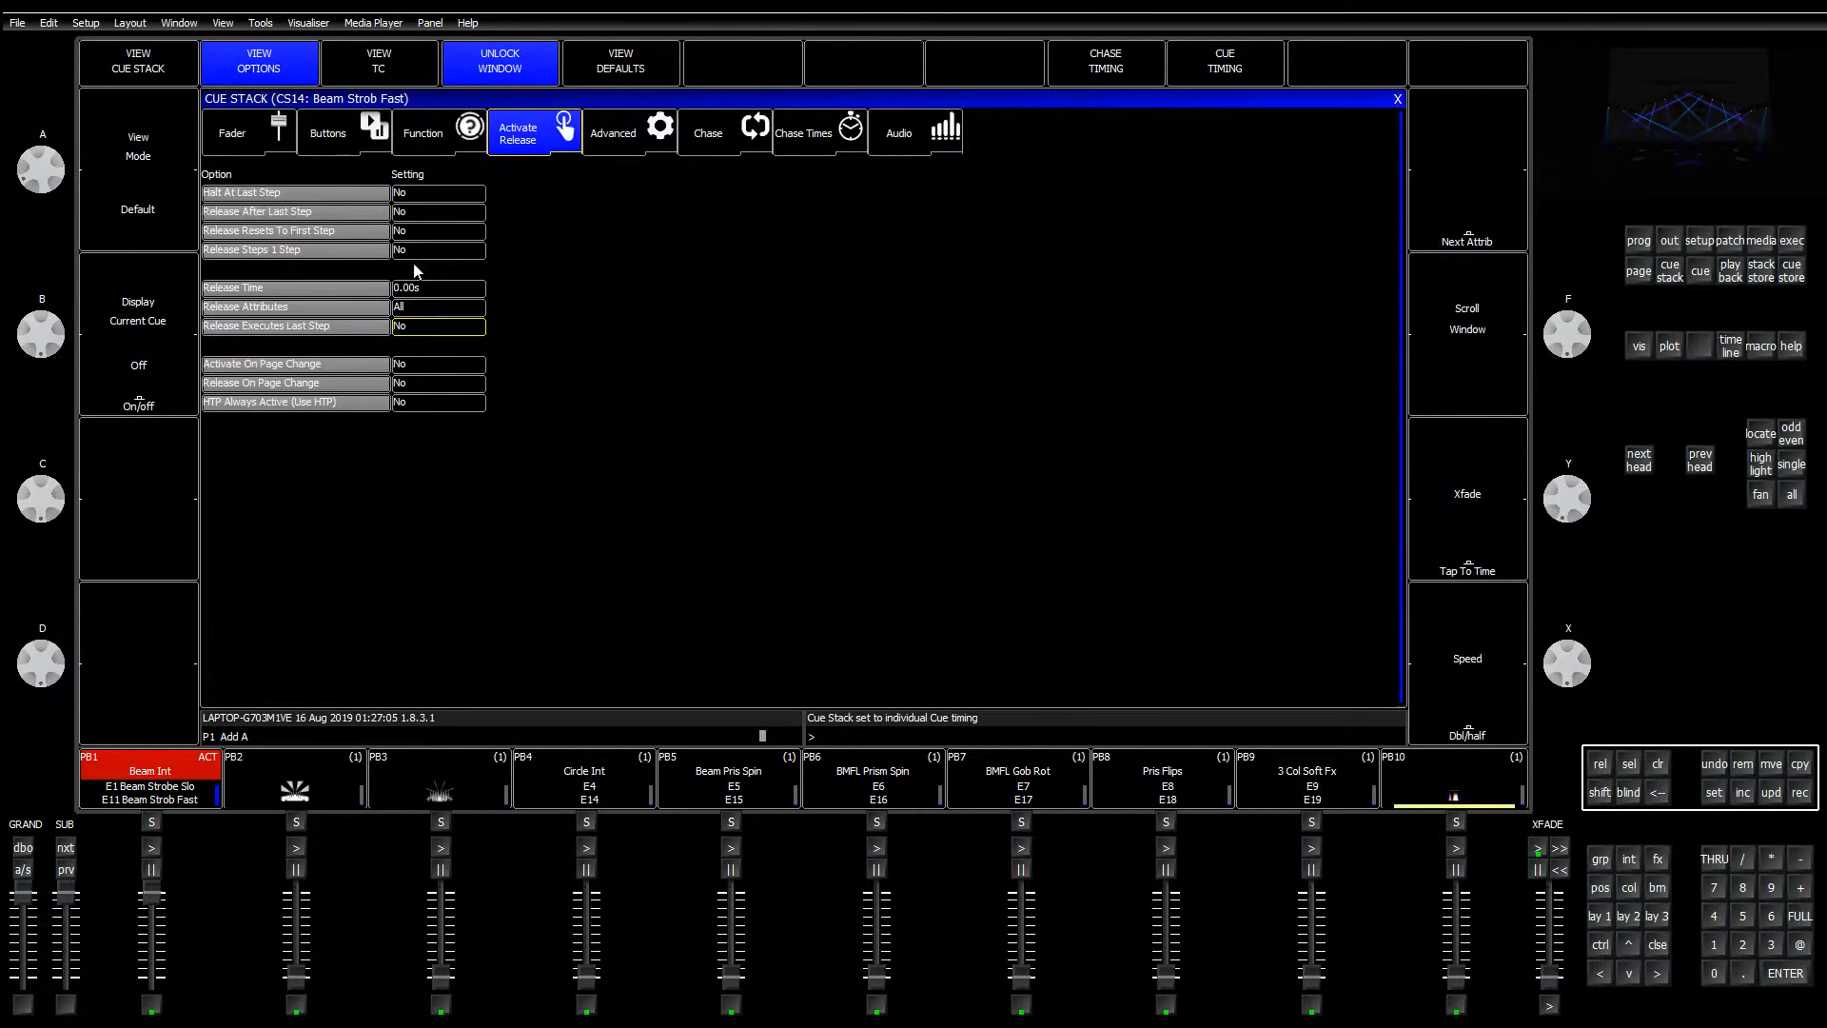
click(427, 332)
click(842, 285)
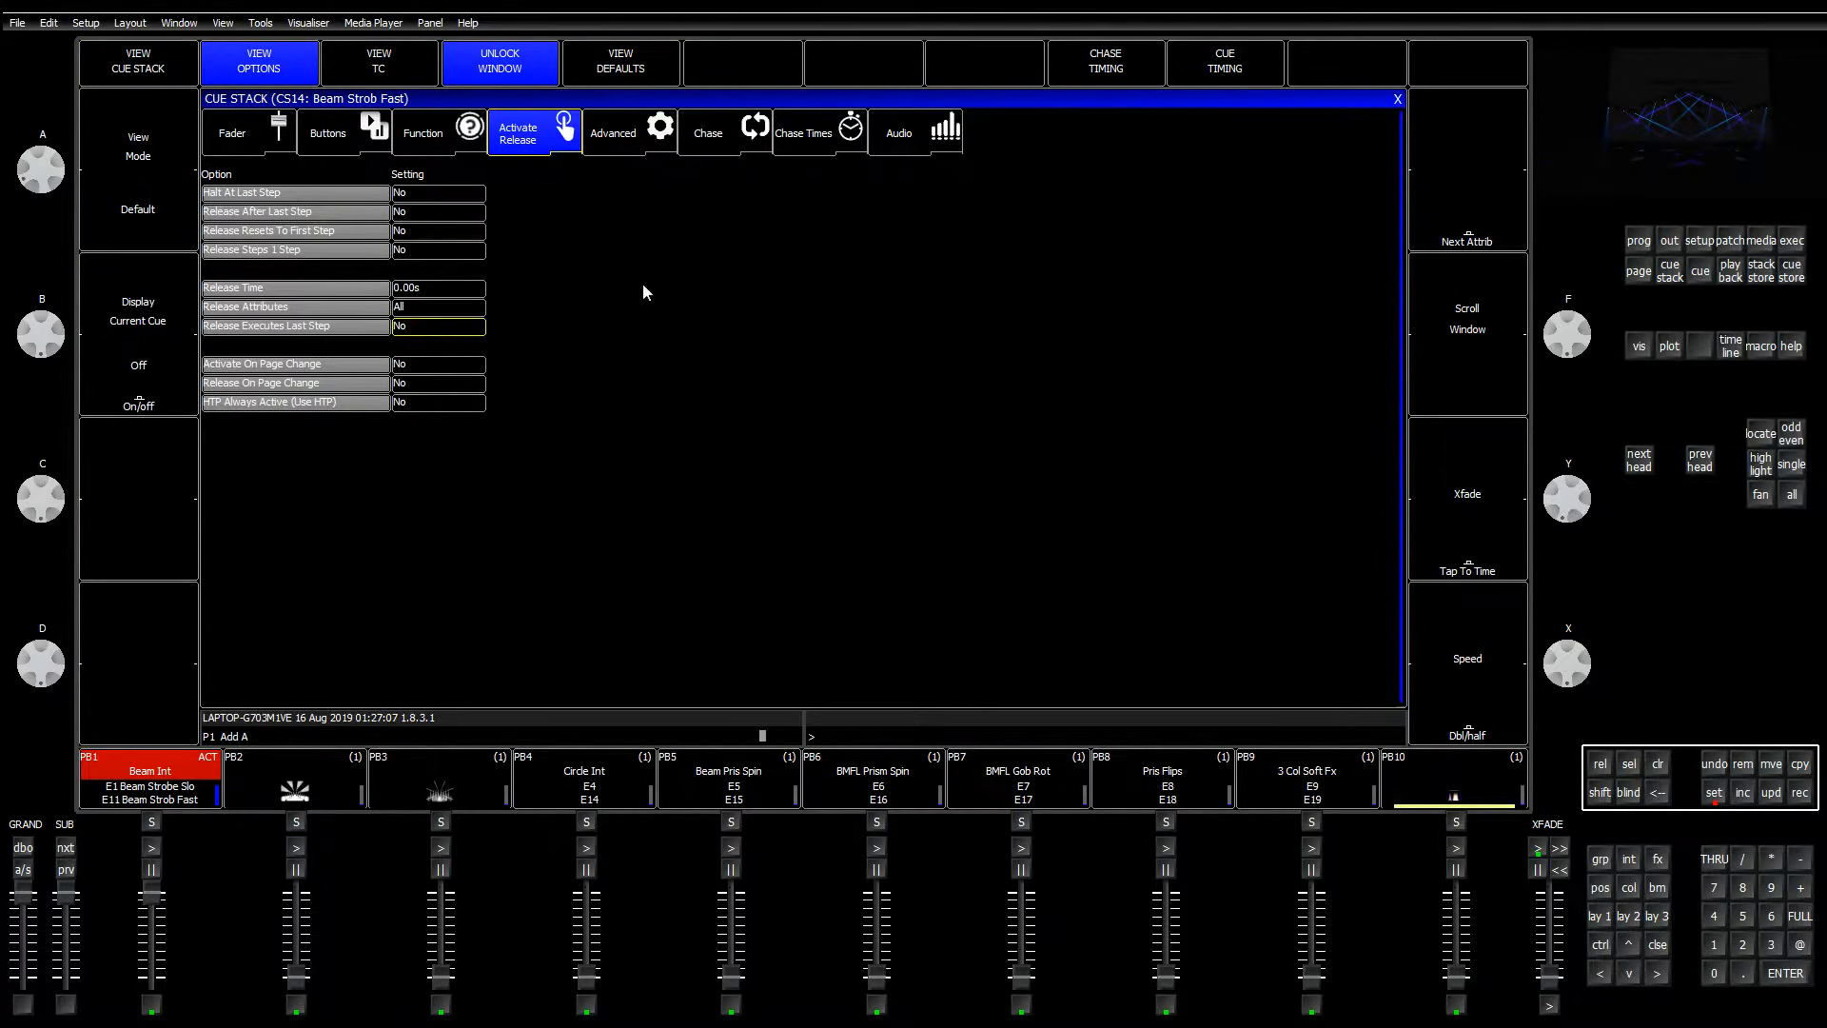
click(418, 233)
click(845, 287)
click(1398, 101)
click(255, 571)
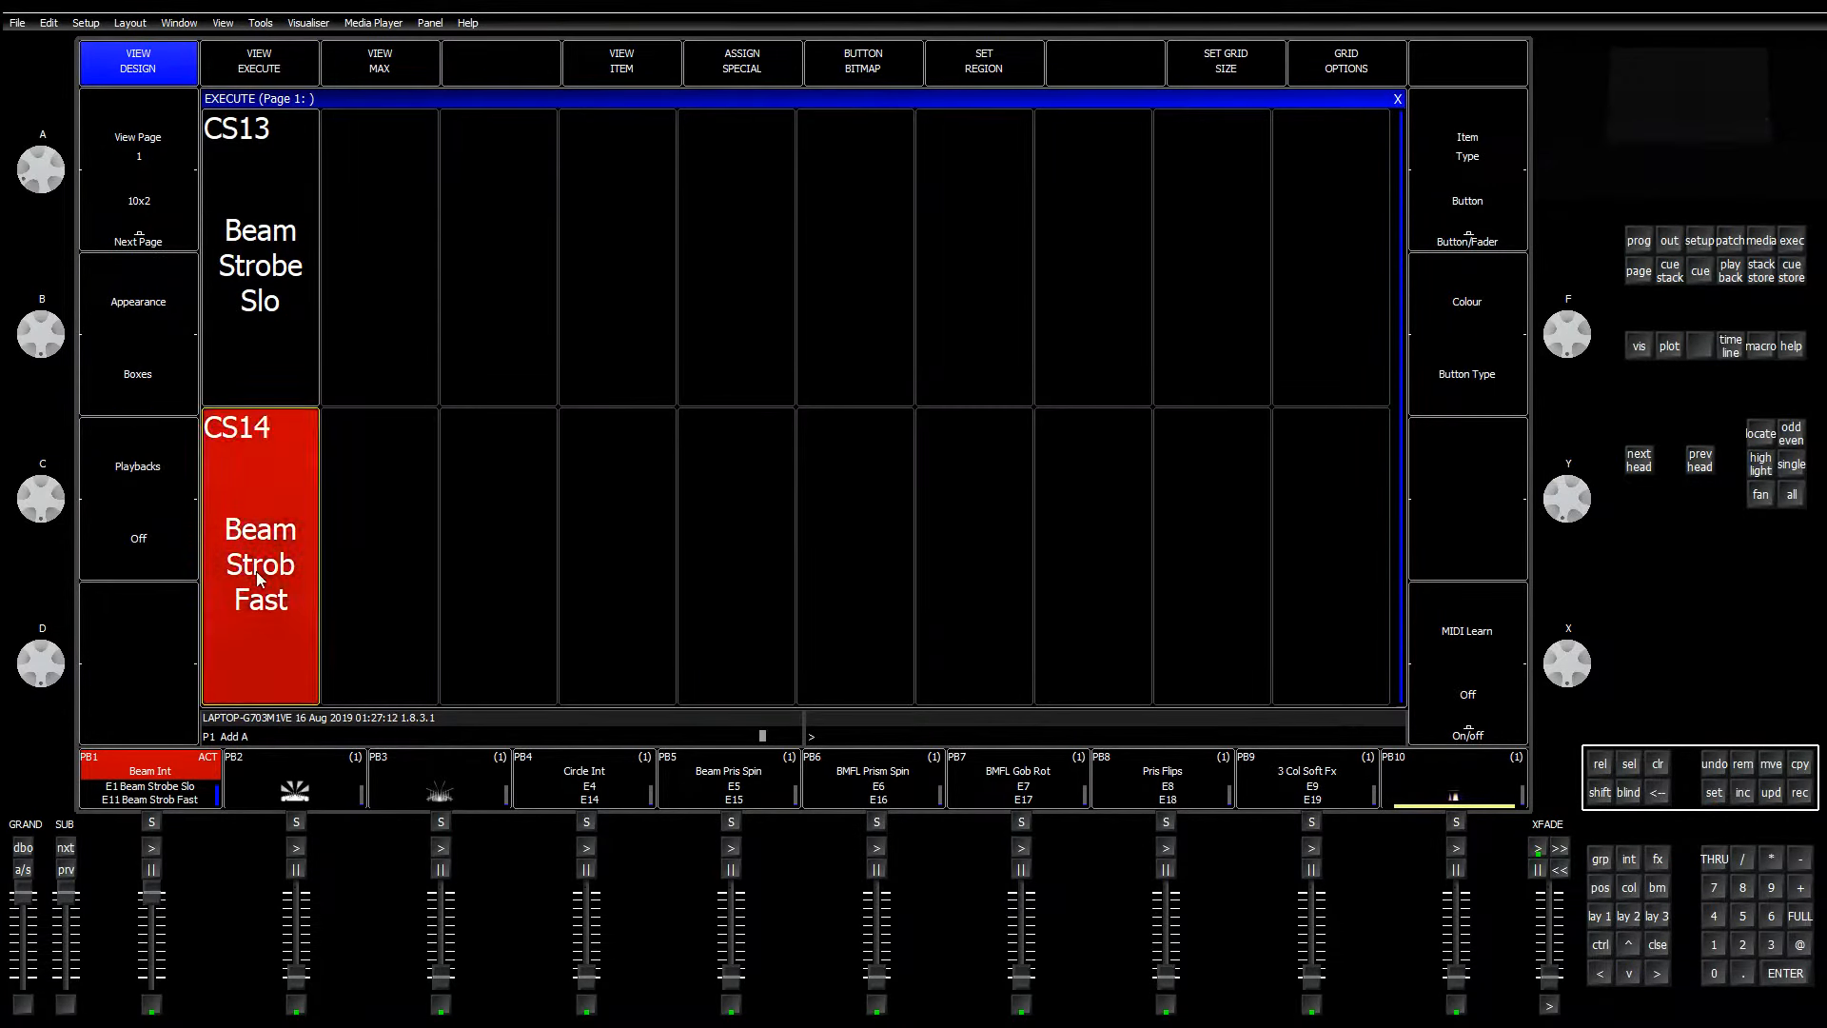
Step: Release the Beam Strob Fast playback on CS14 and clear the programmer with CLR
click(255, 570)
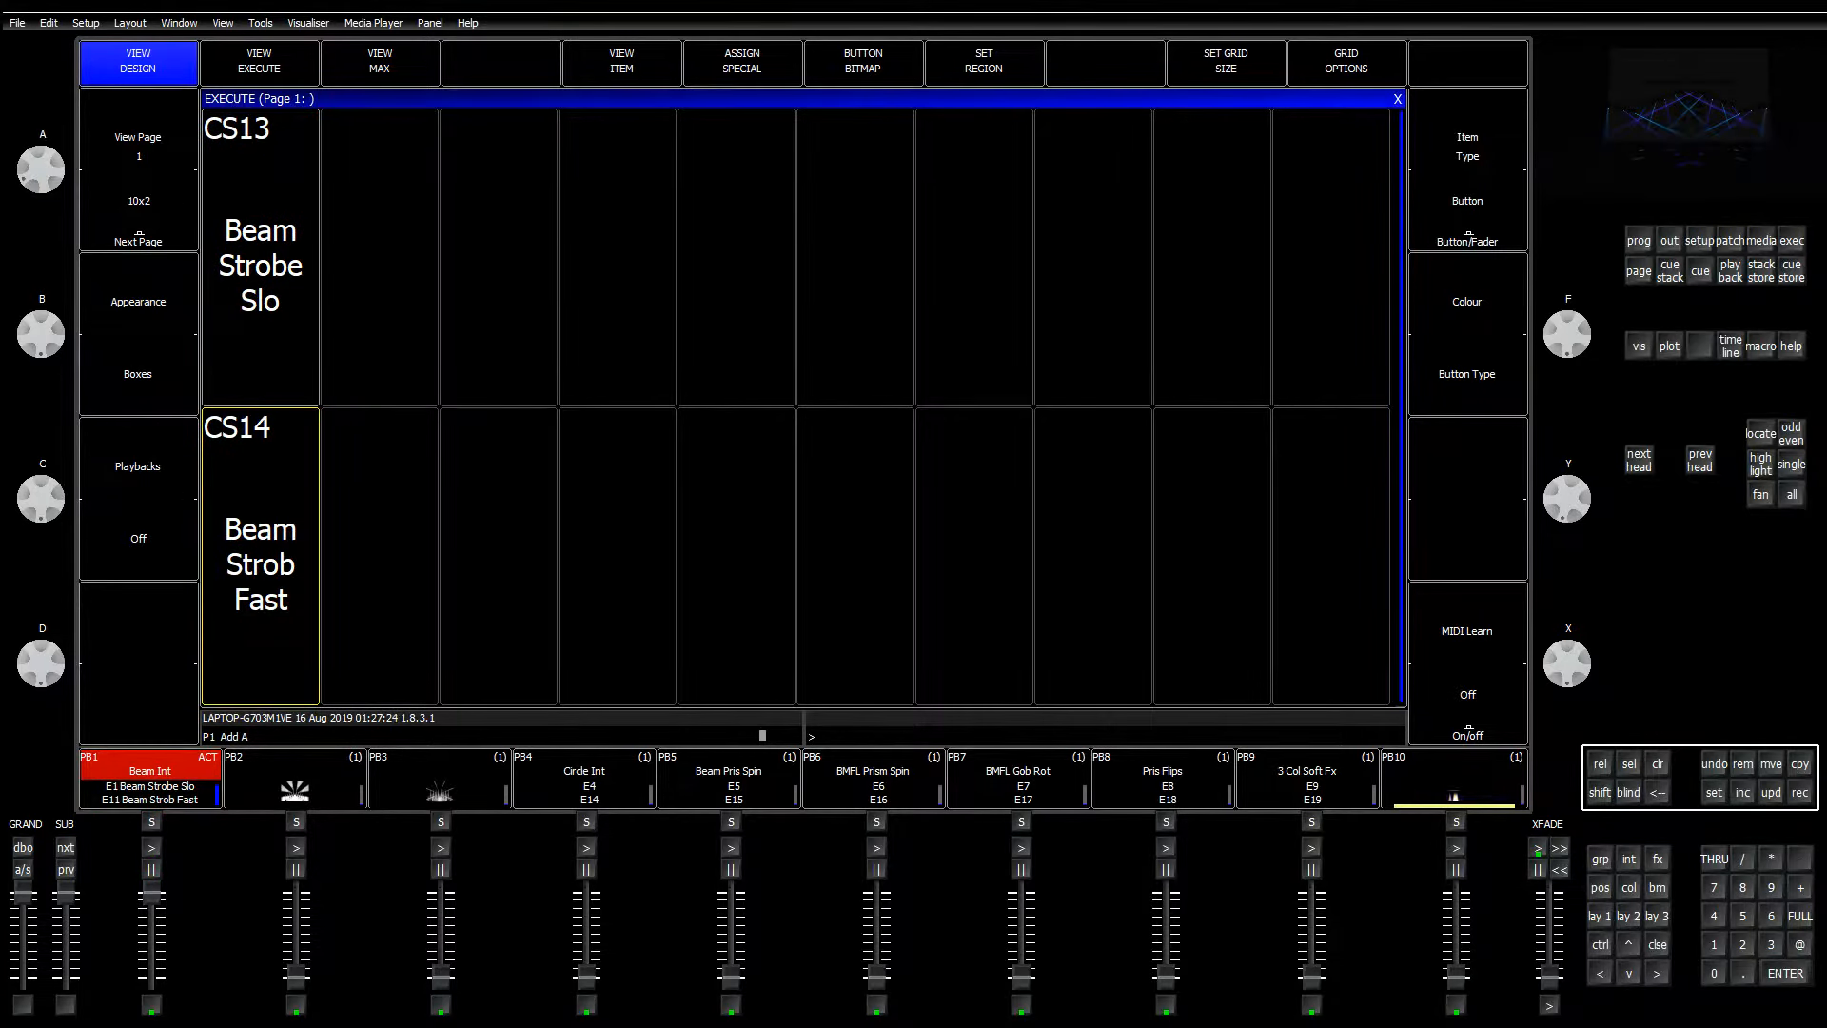
click(1657, 761)
click(543, 780)
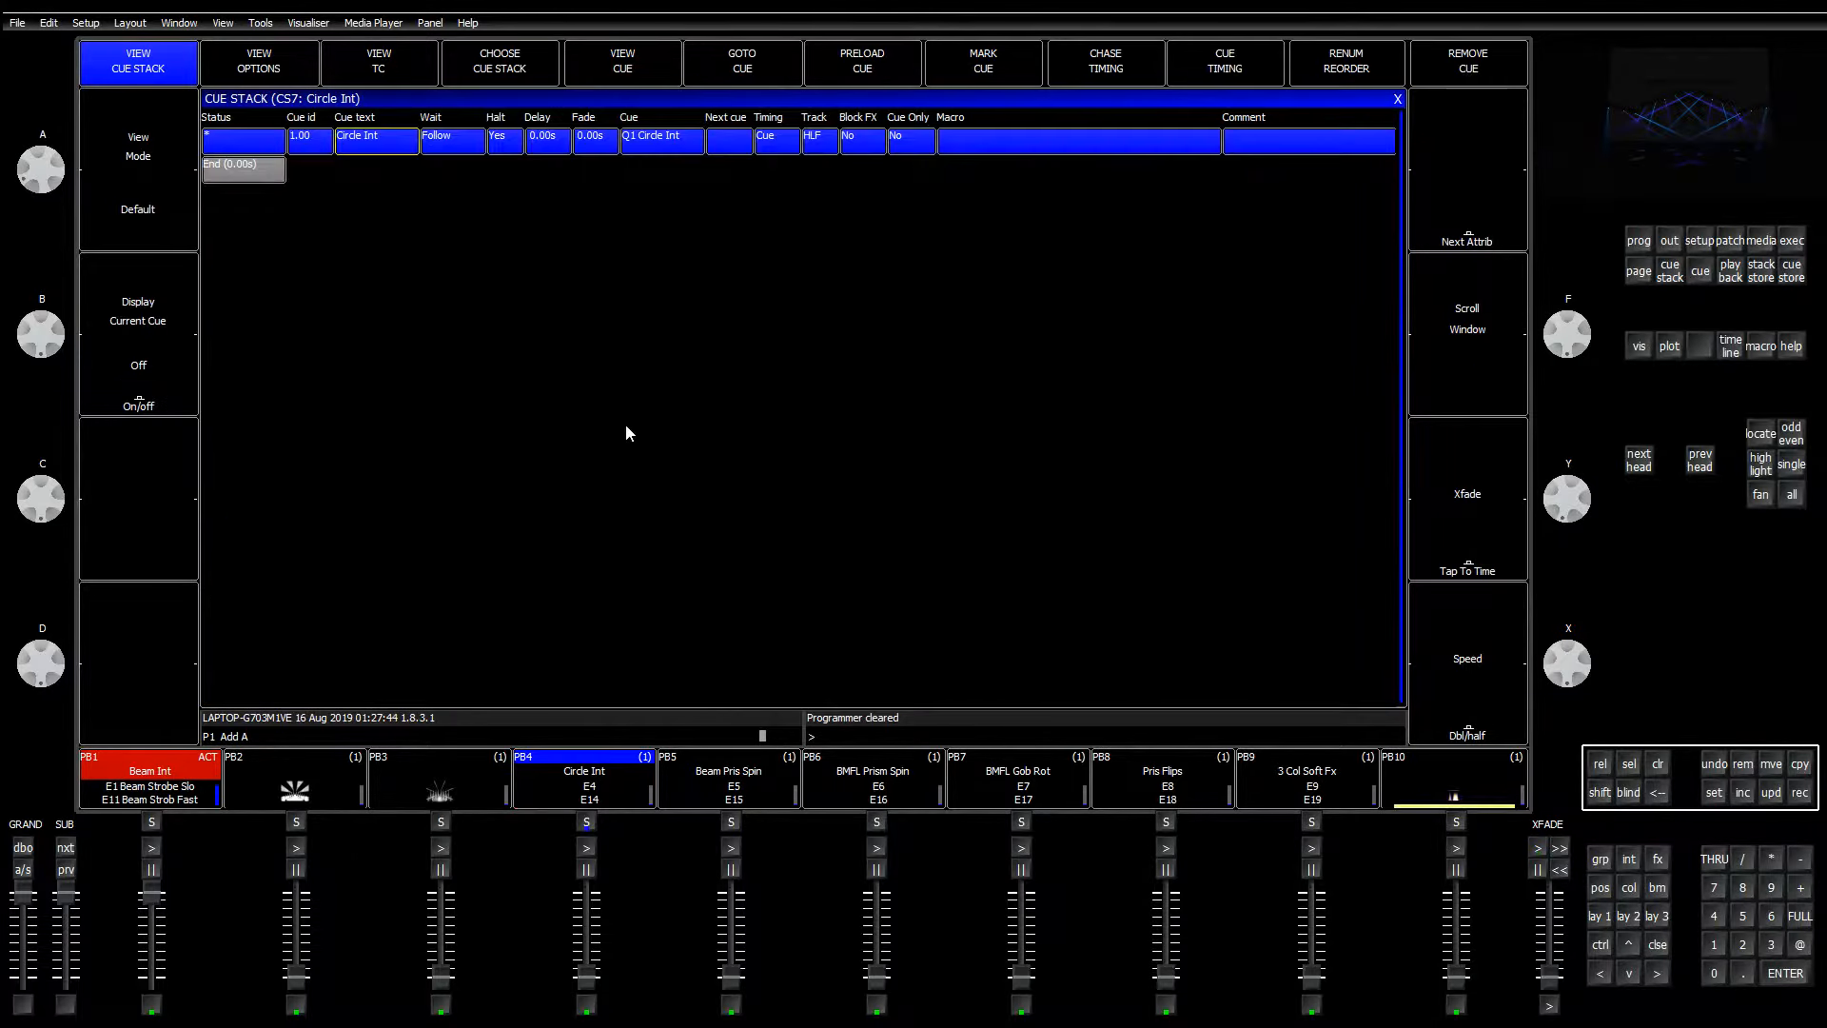
click(254, 76)
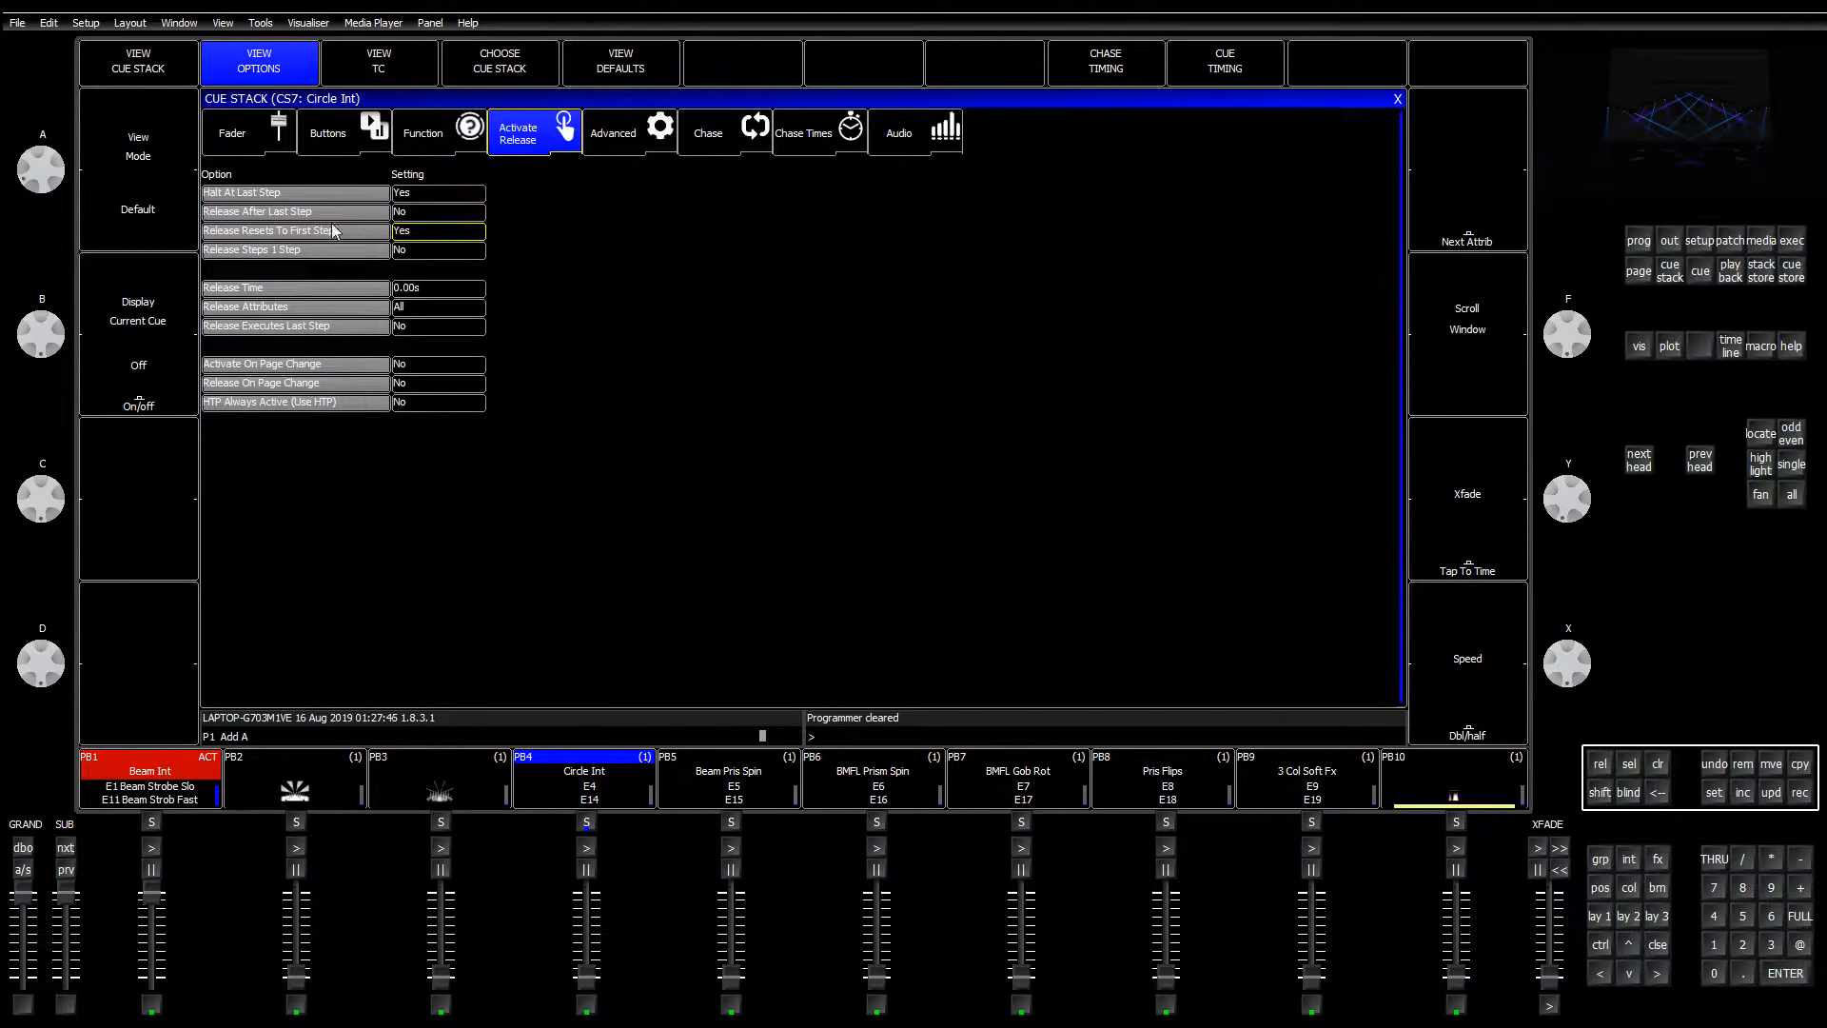
click(249, 138)
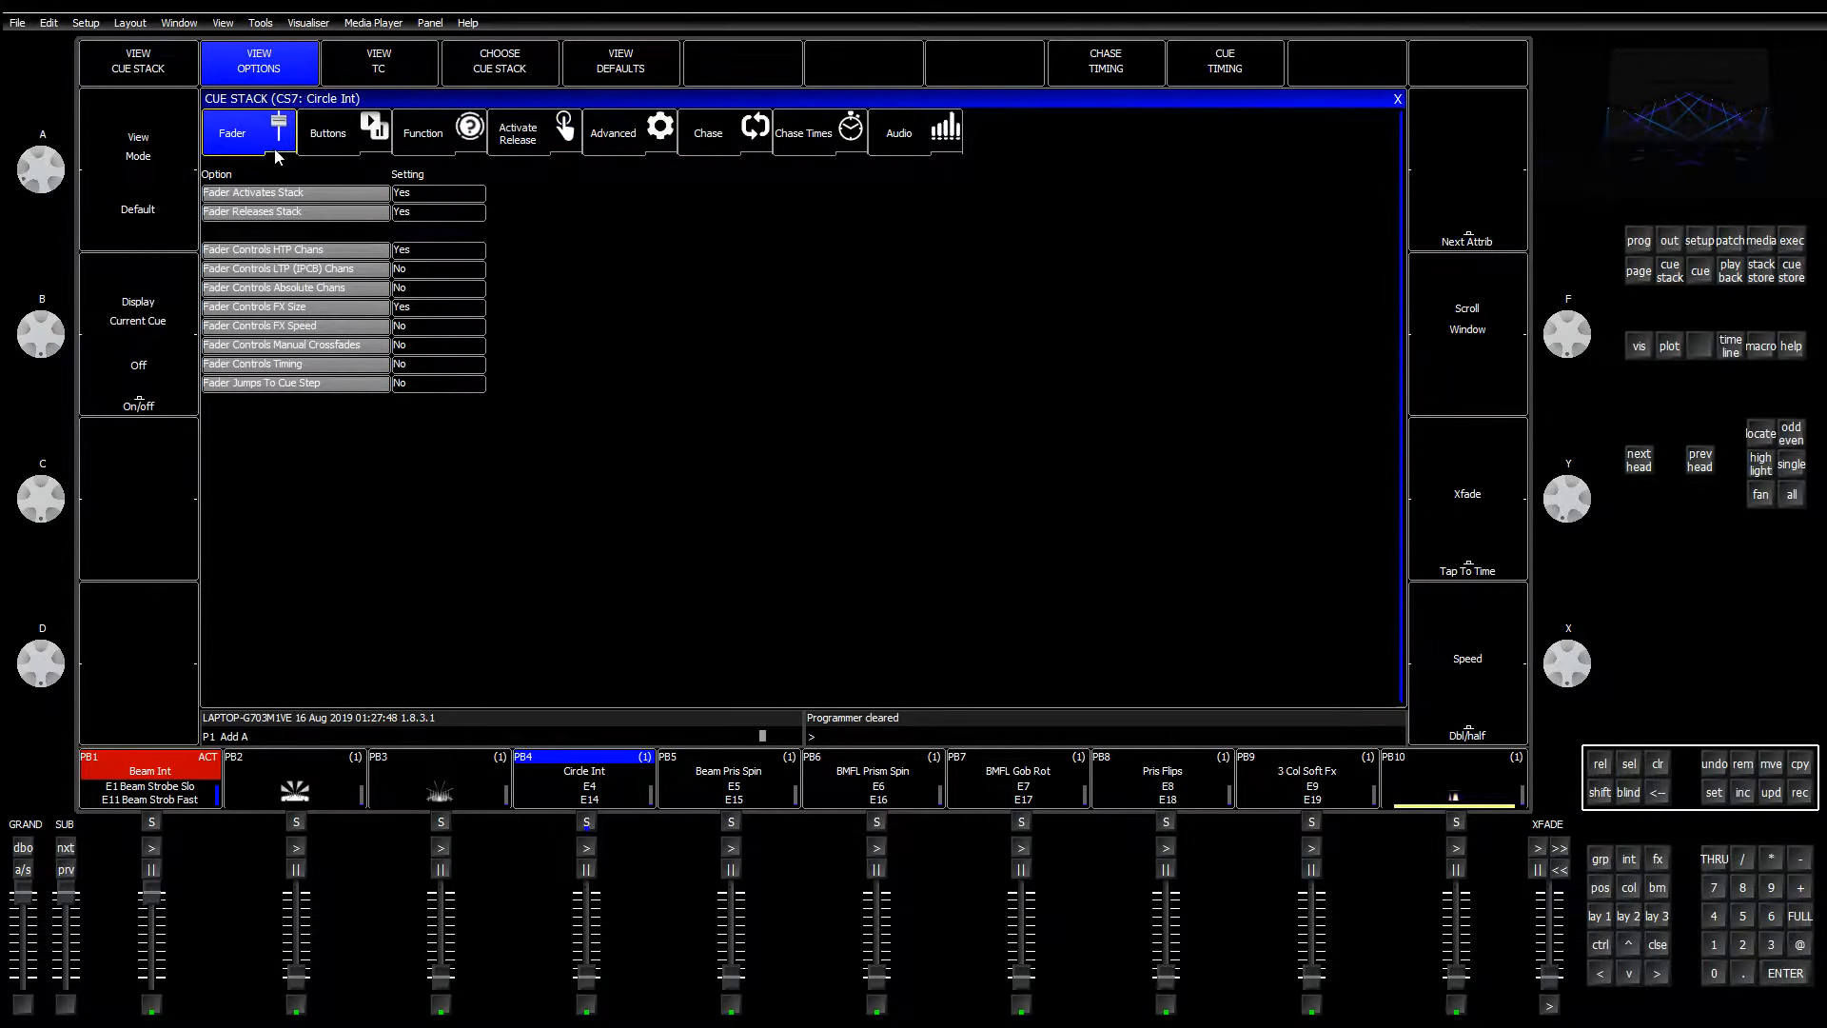
click(328, 136)
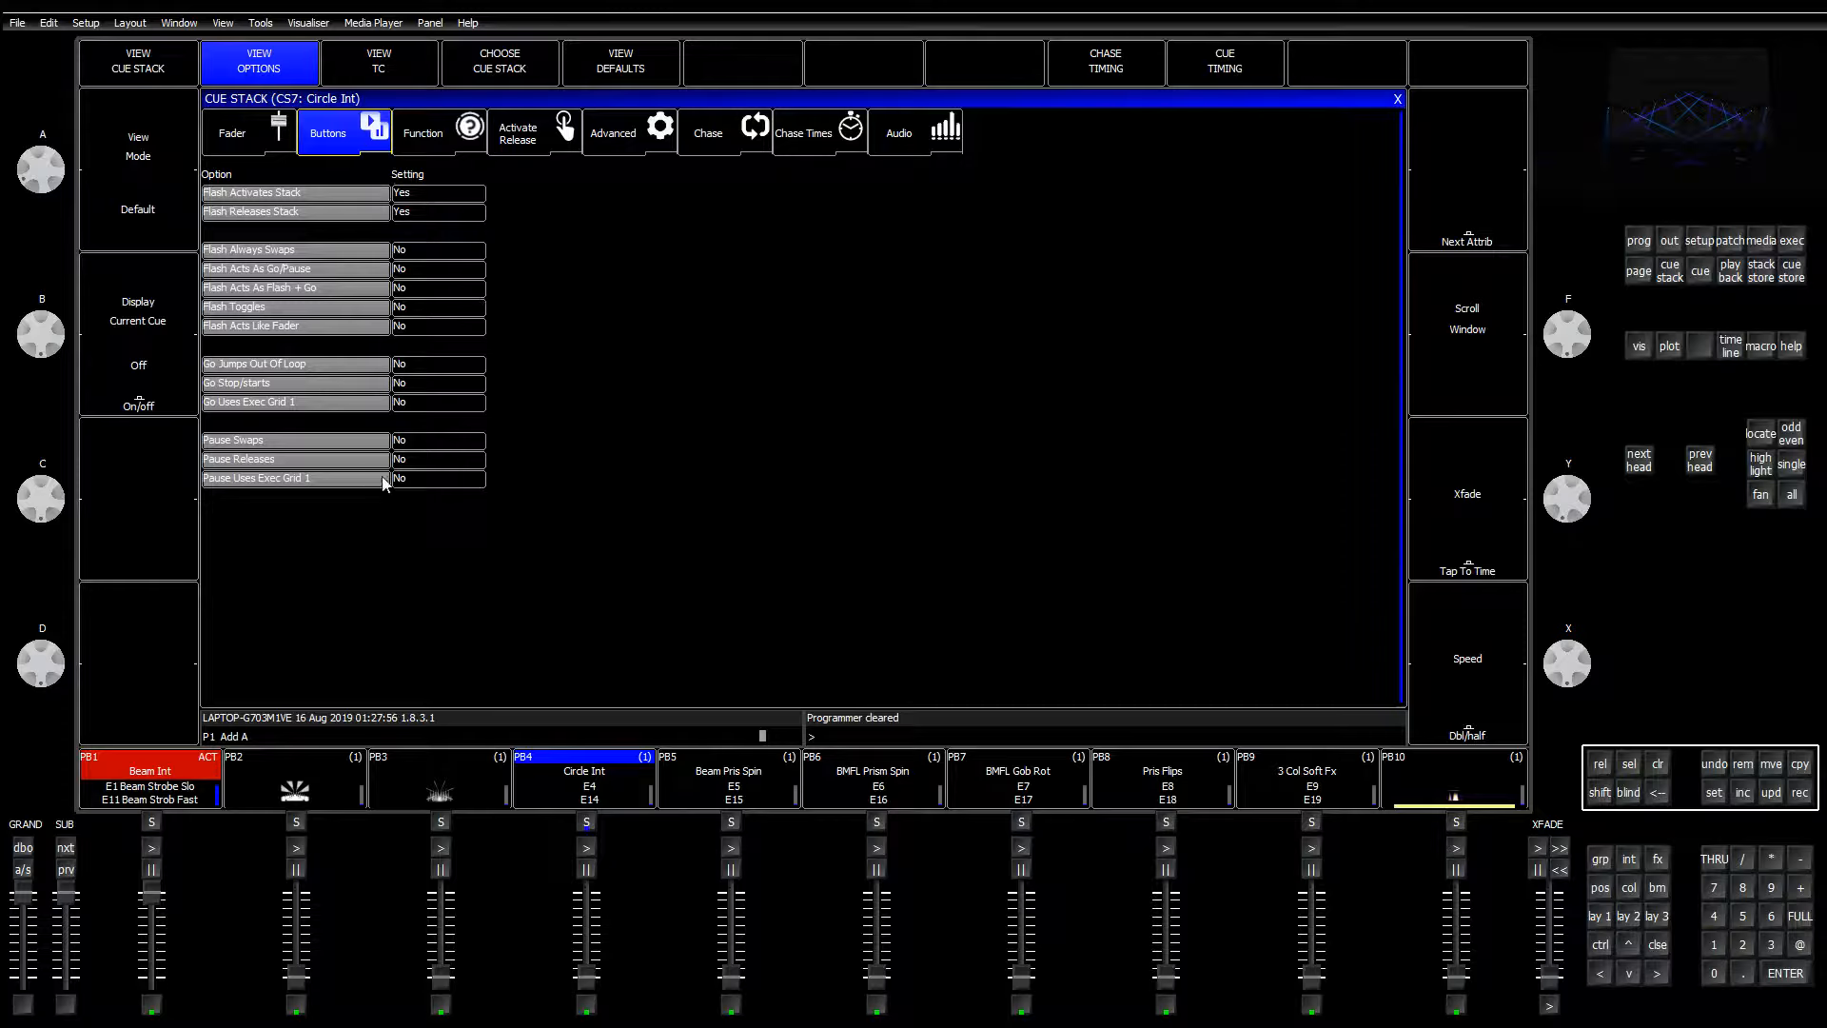
click(459, 406)
click(426, 481)
click(1396, 99)
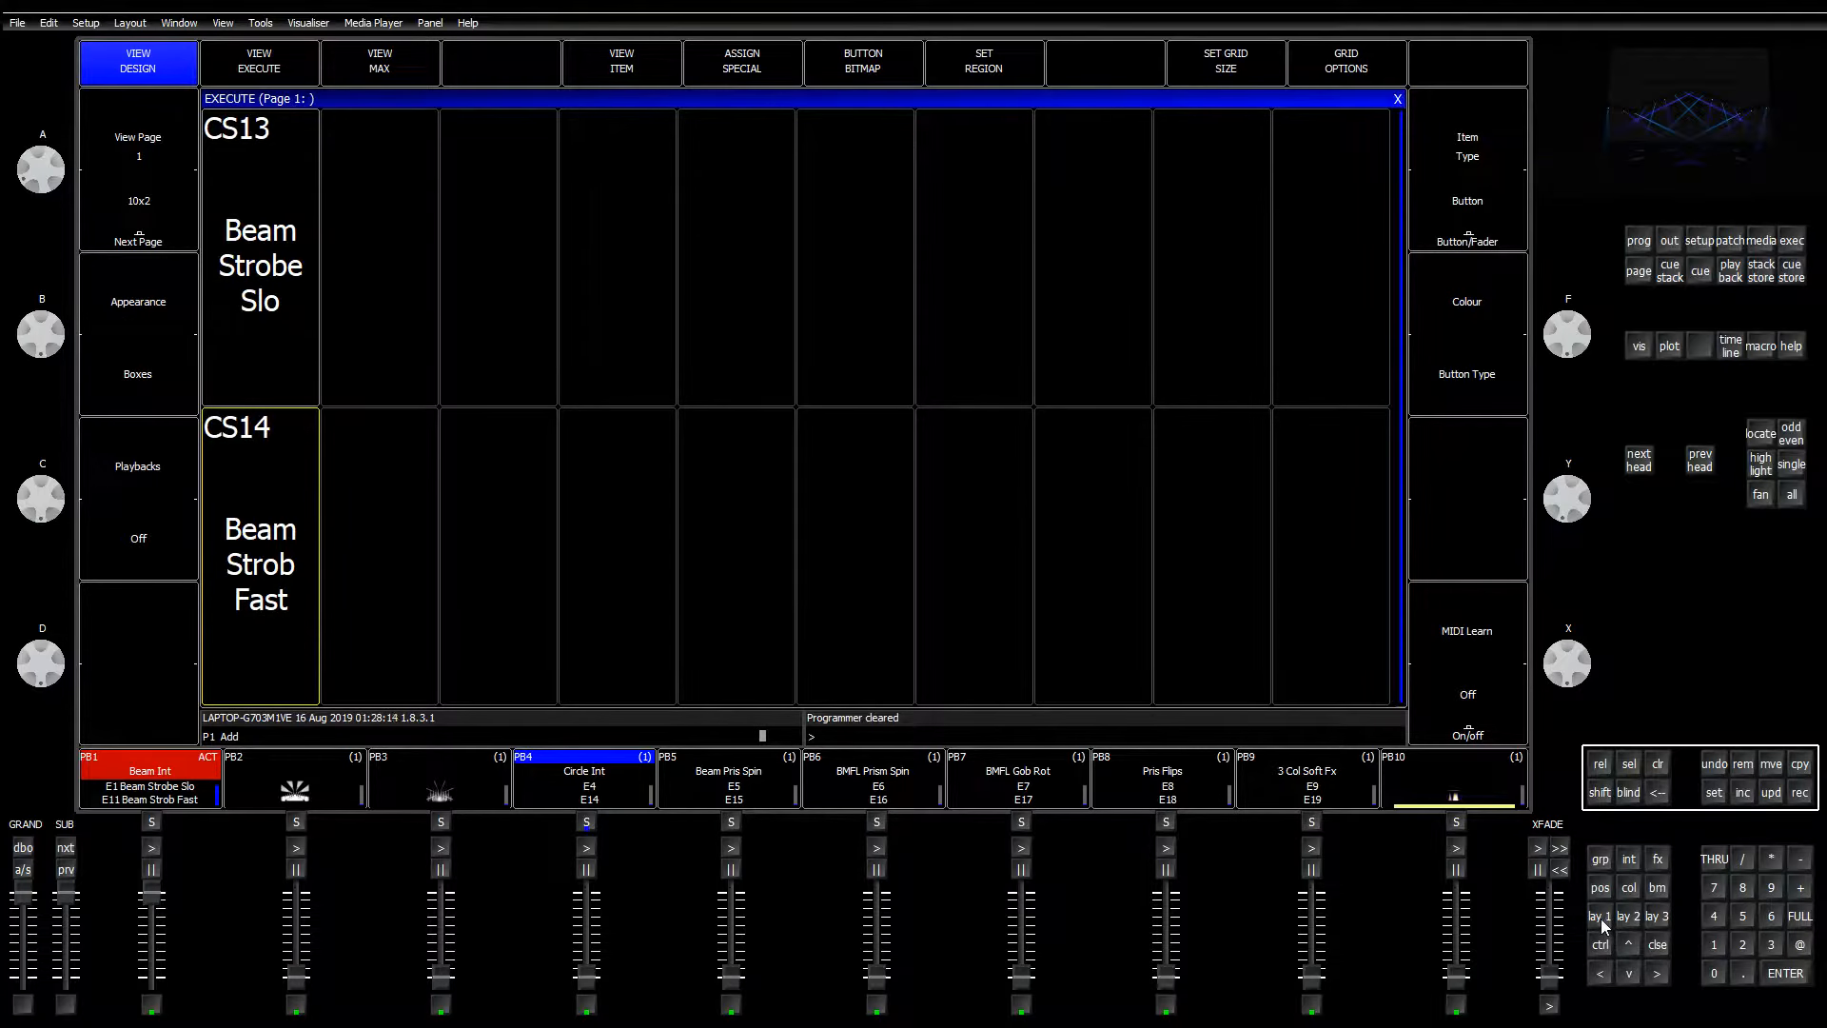
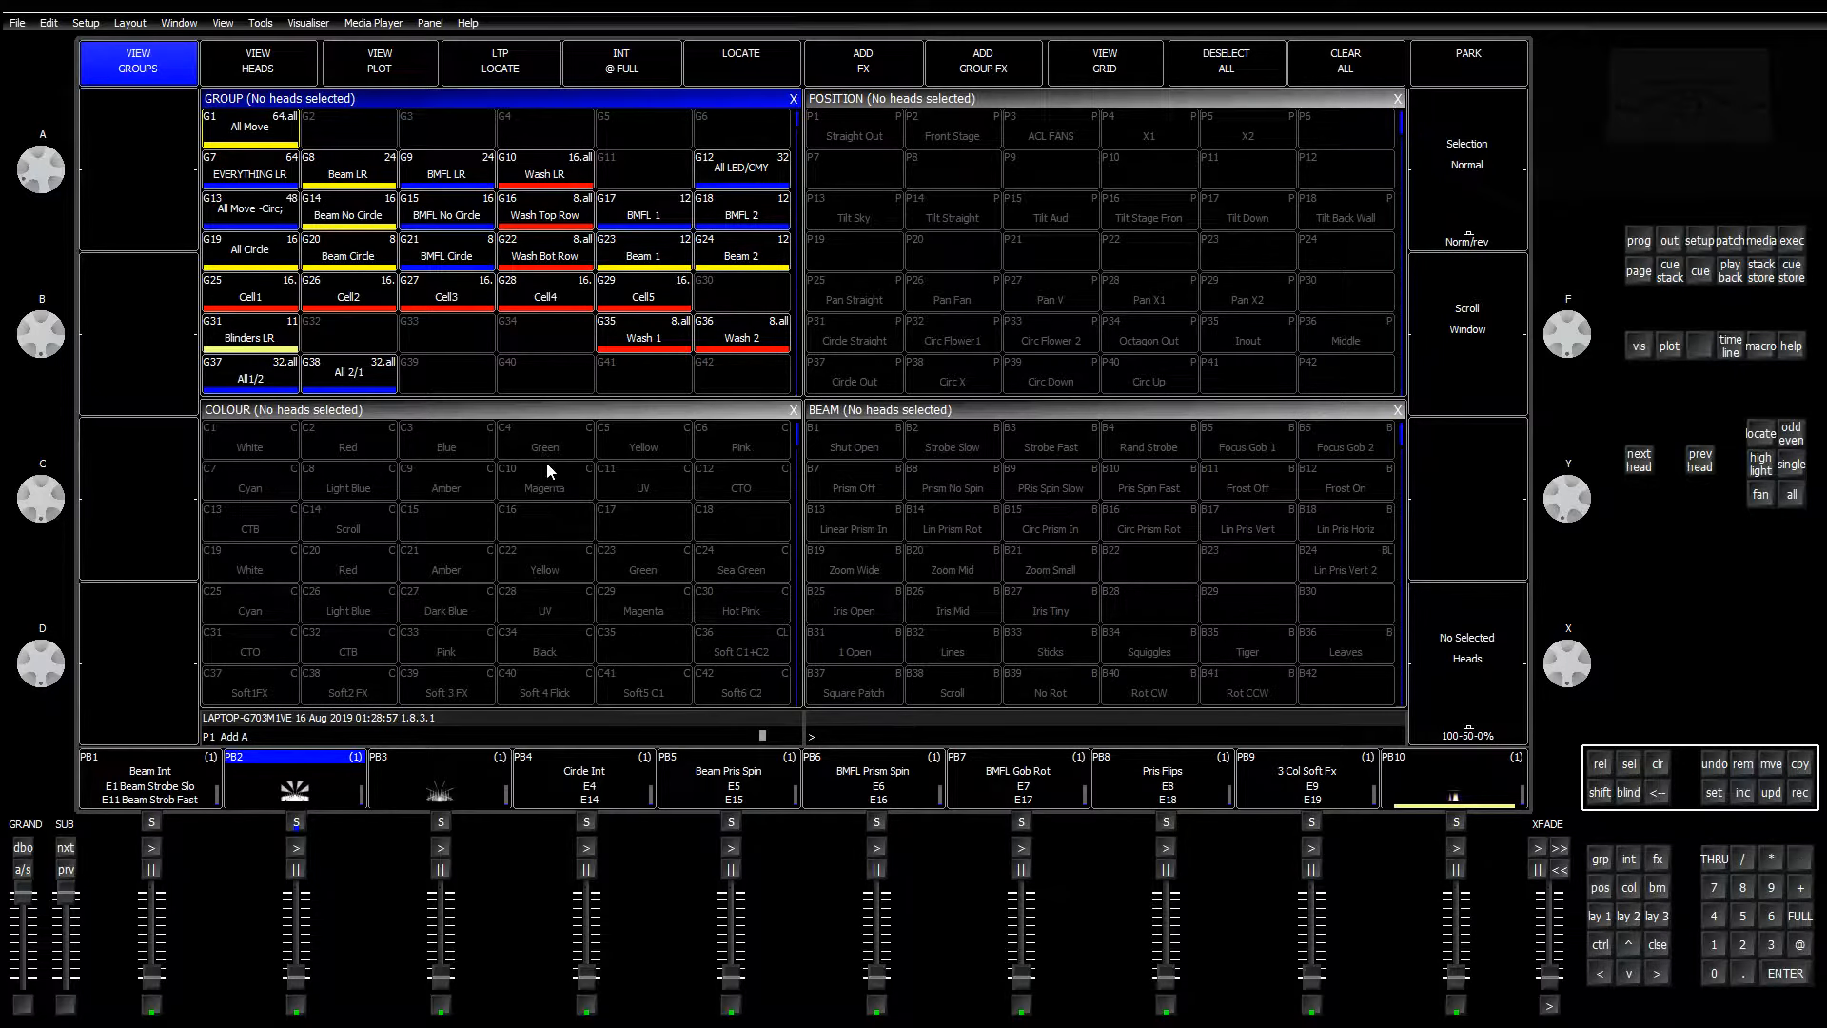
Step: Select the G9 BMFL LR group and bring playback 2 (BMFL Int) up to full
click(1798, 242)
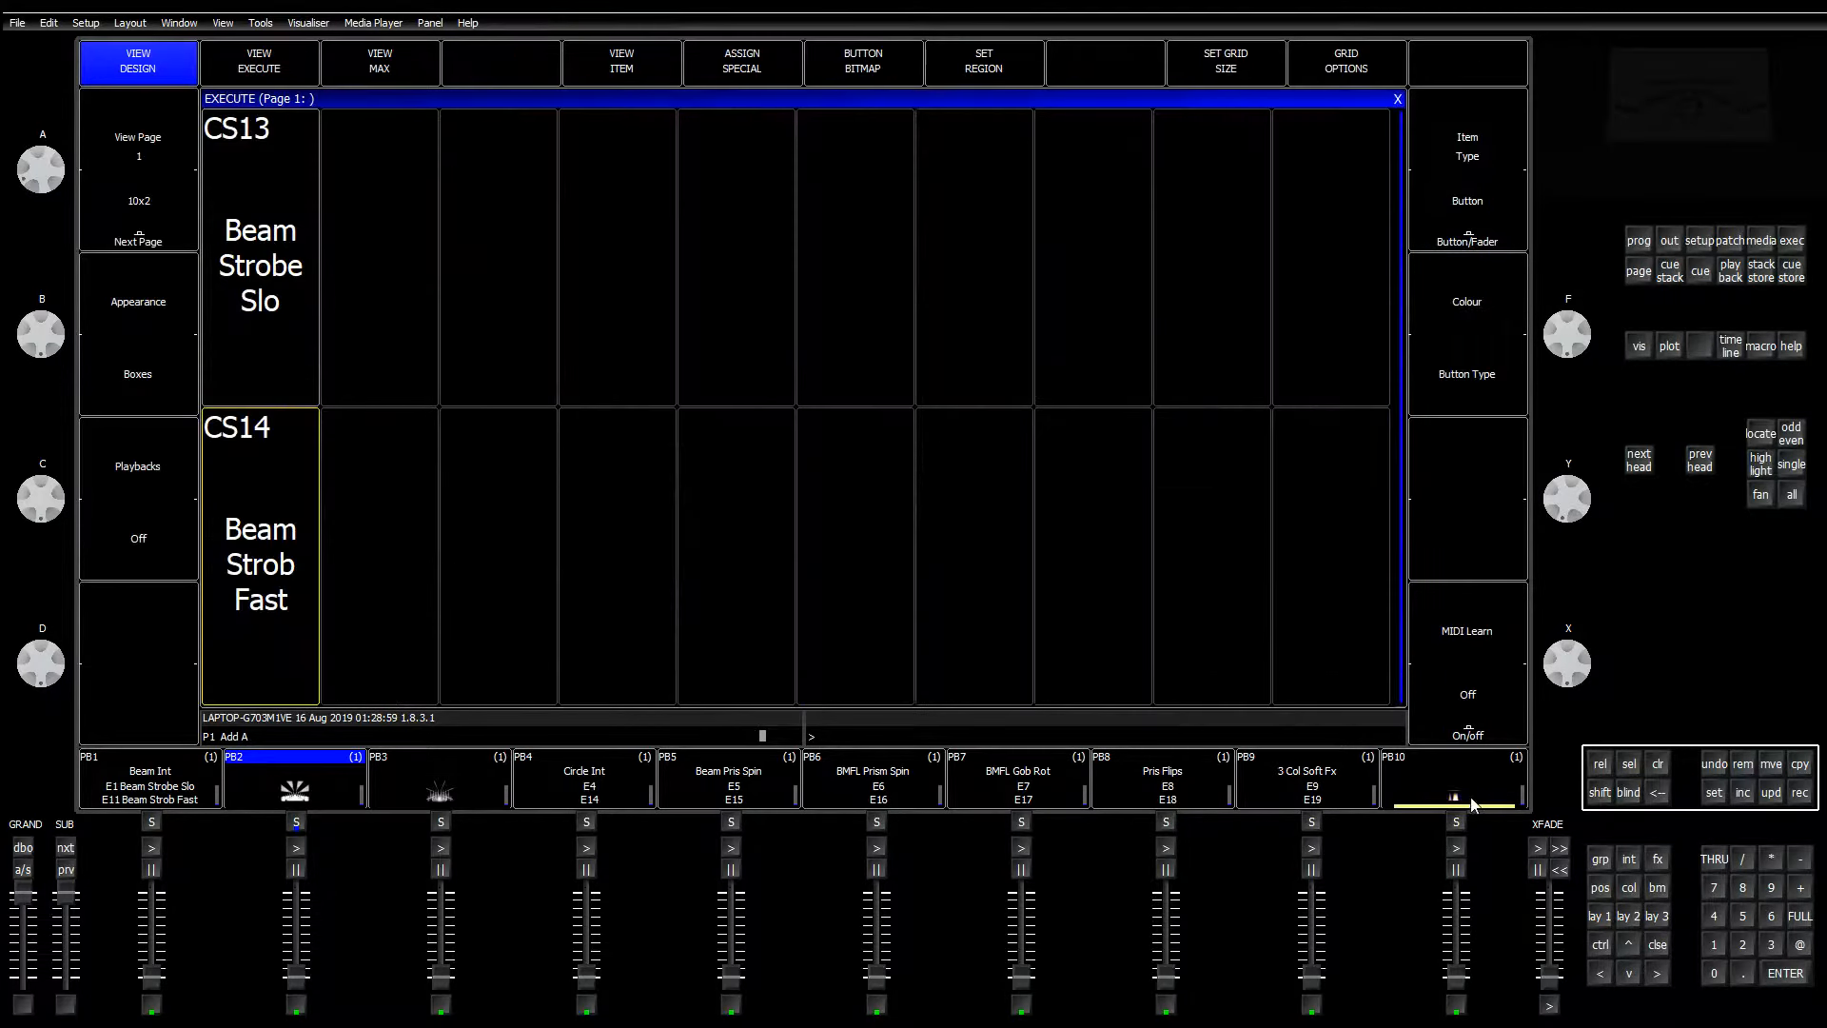
click(1599, 912)
click(460, 177)
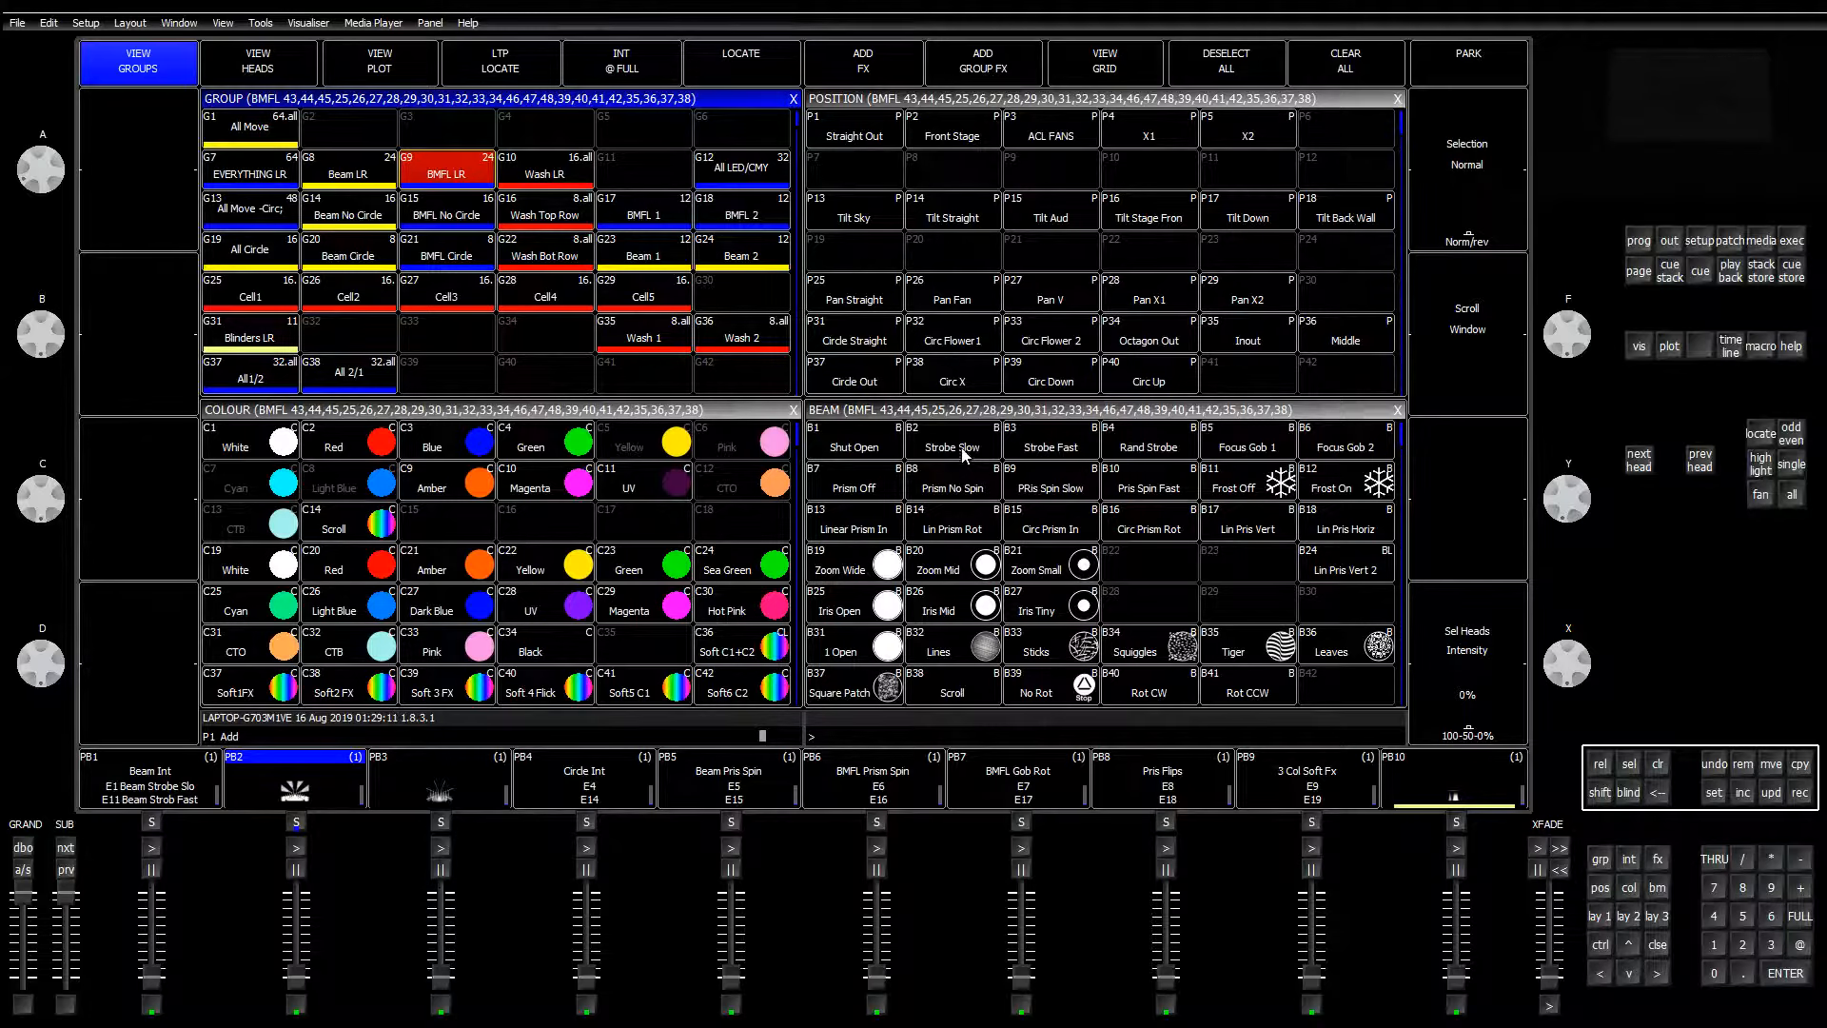
key(2)
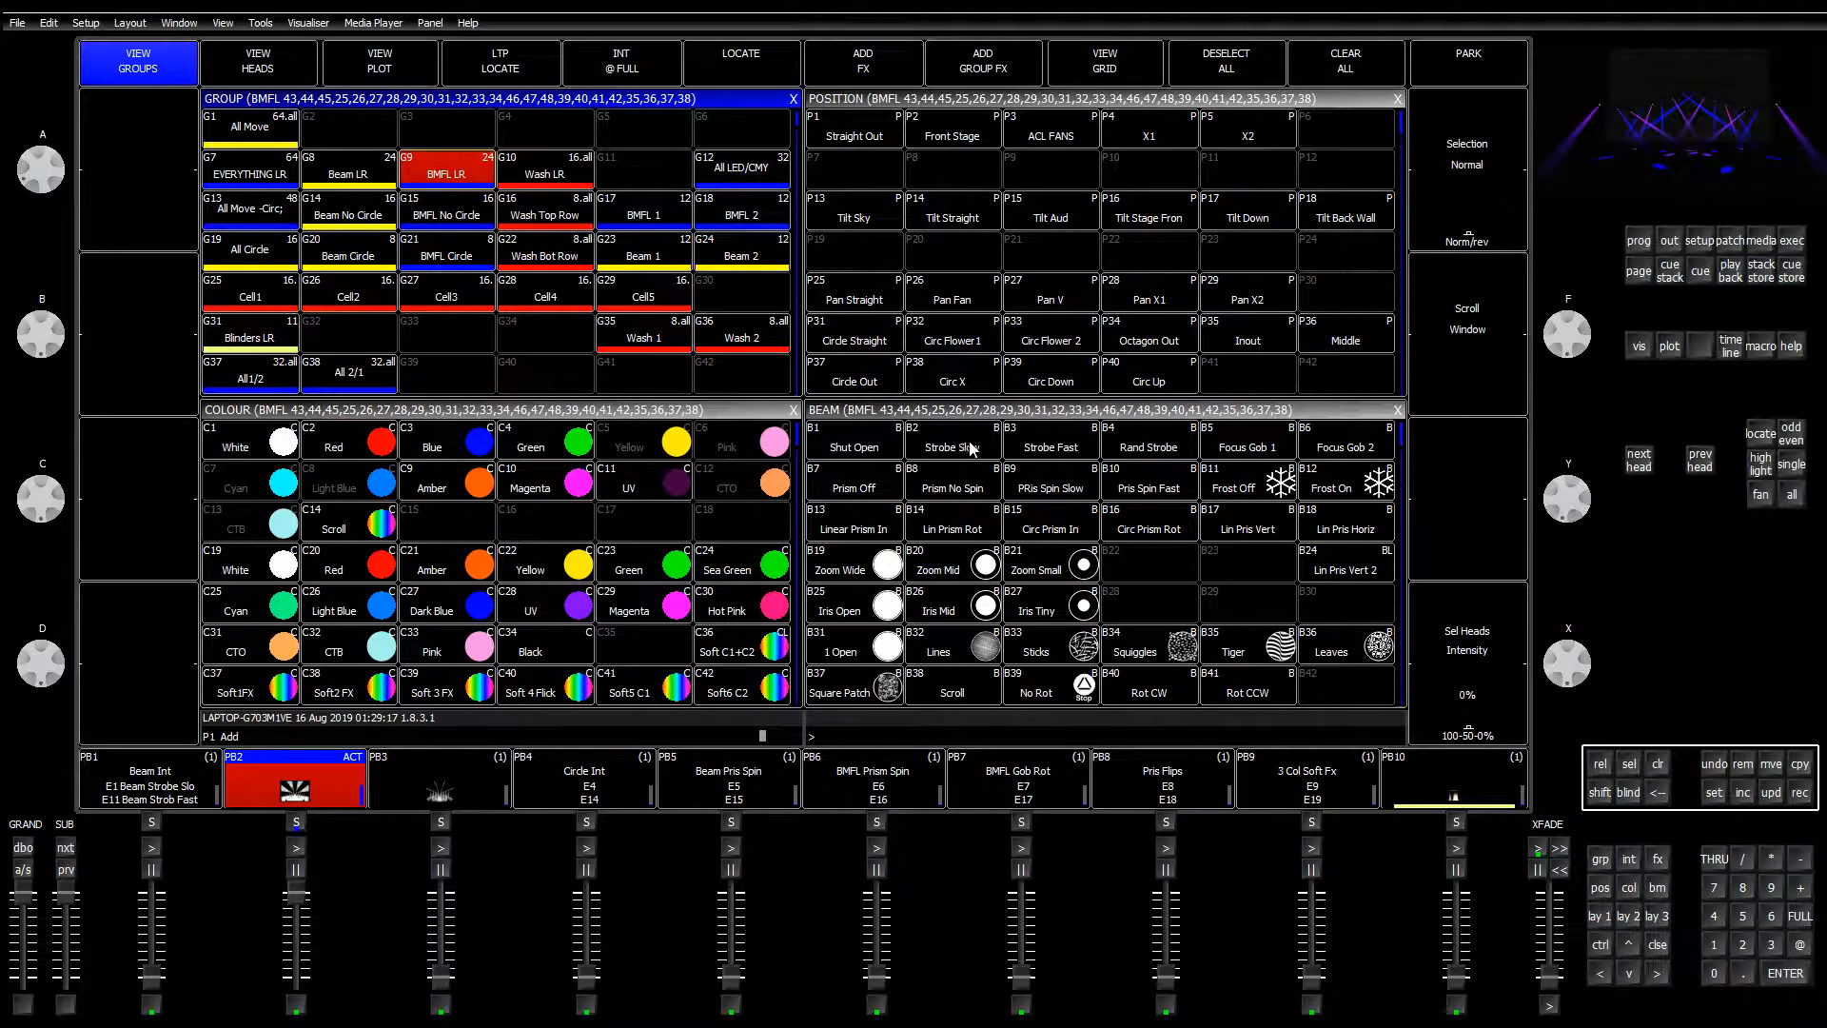
Step: Try the BMFL strobe palettes, settle on B2 Strobe Slow, and arm REC on the execute page
click(968, 449)
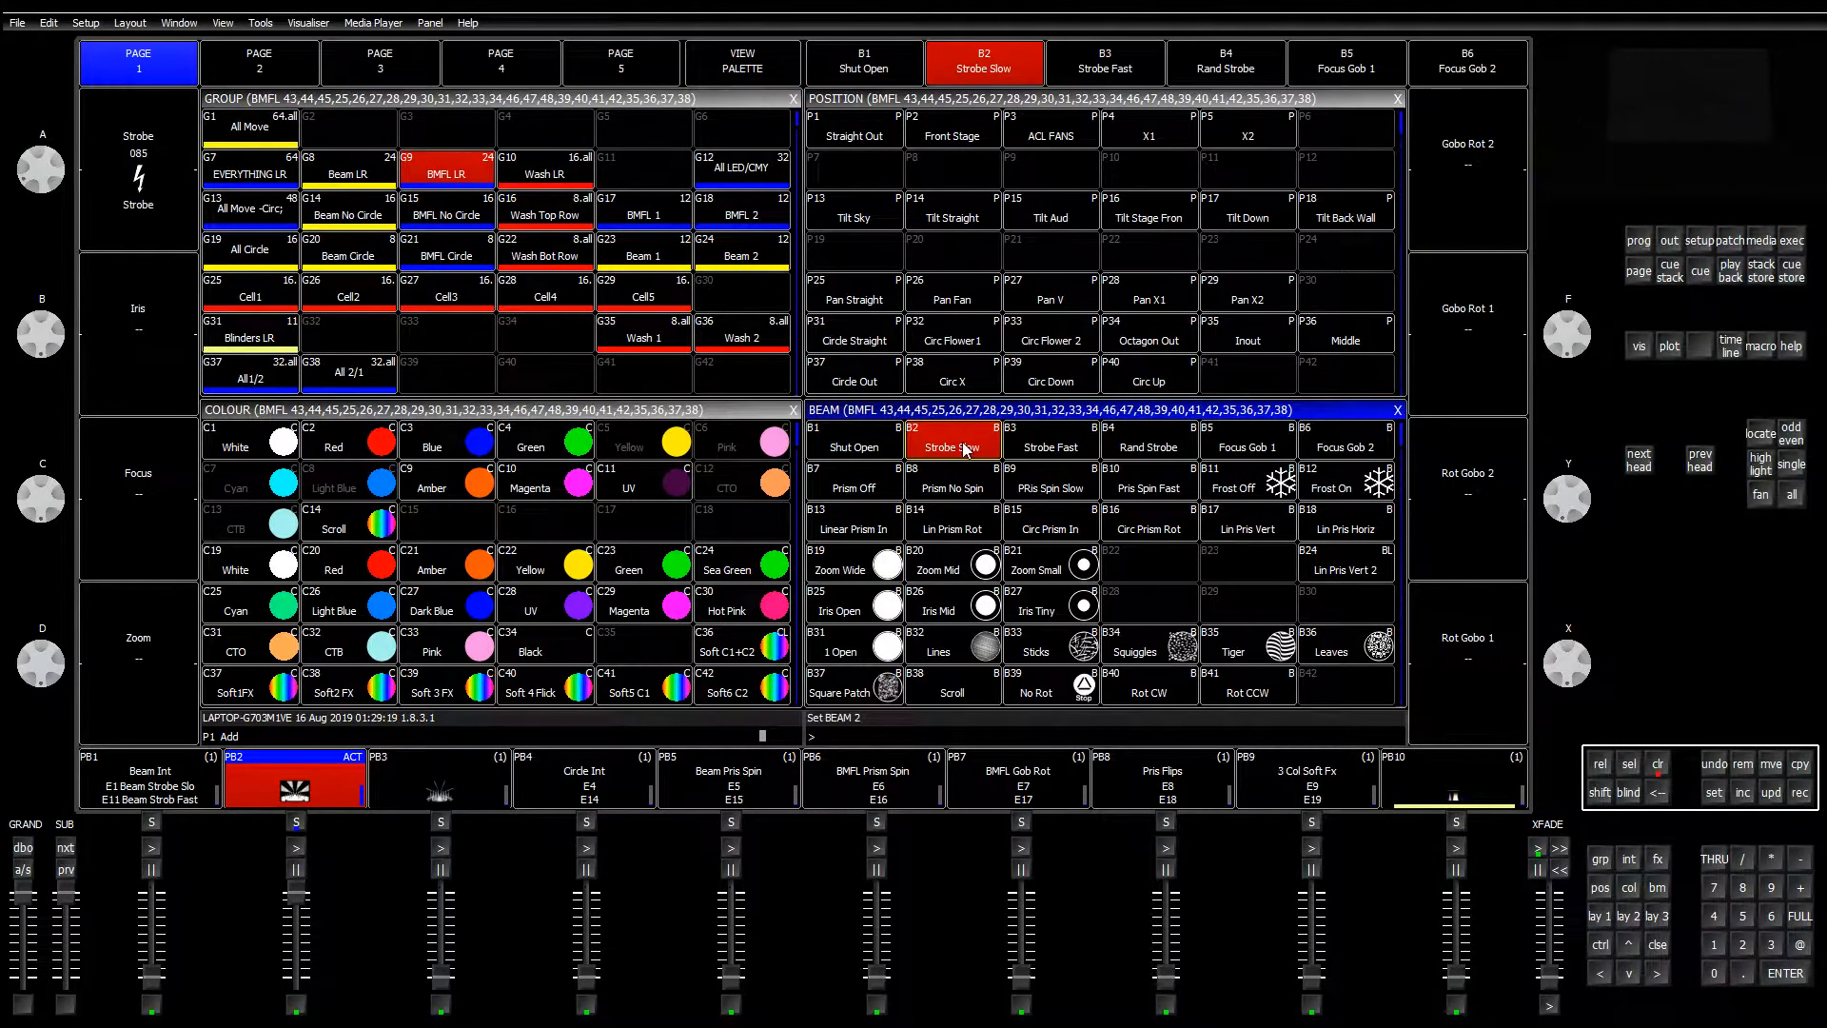
click(1047, 447)
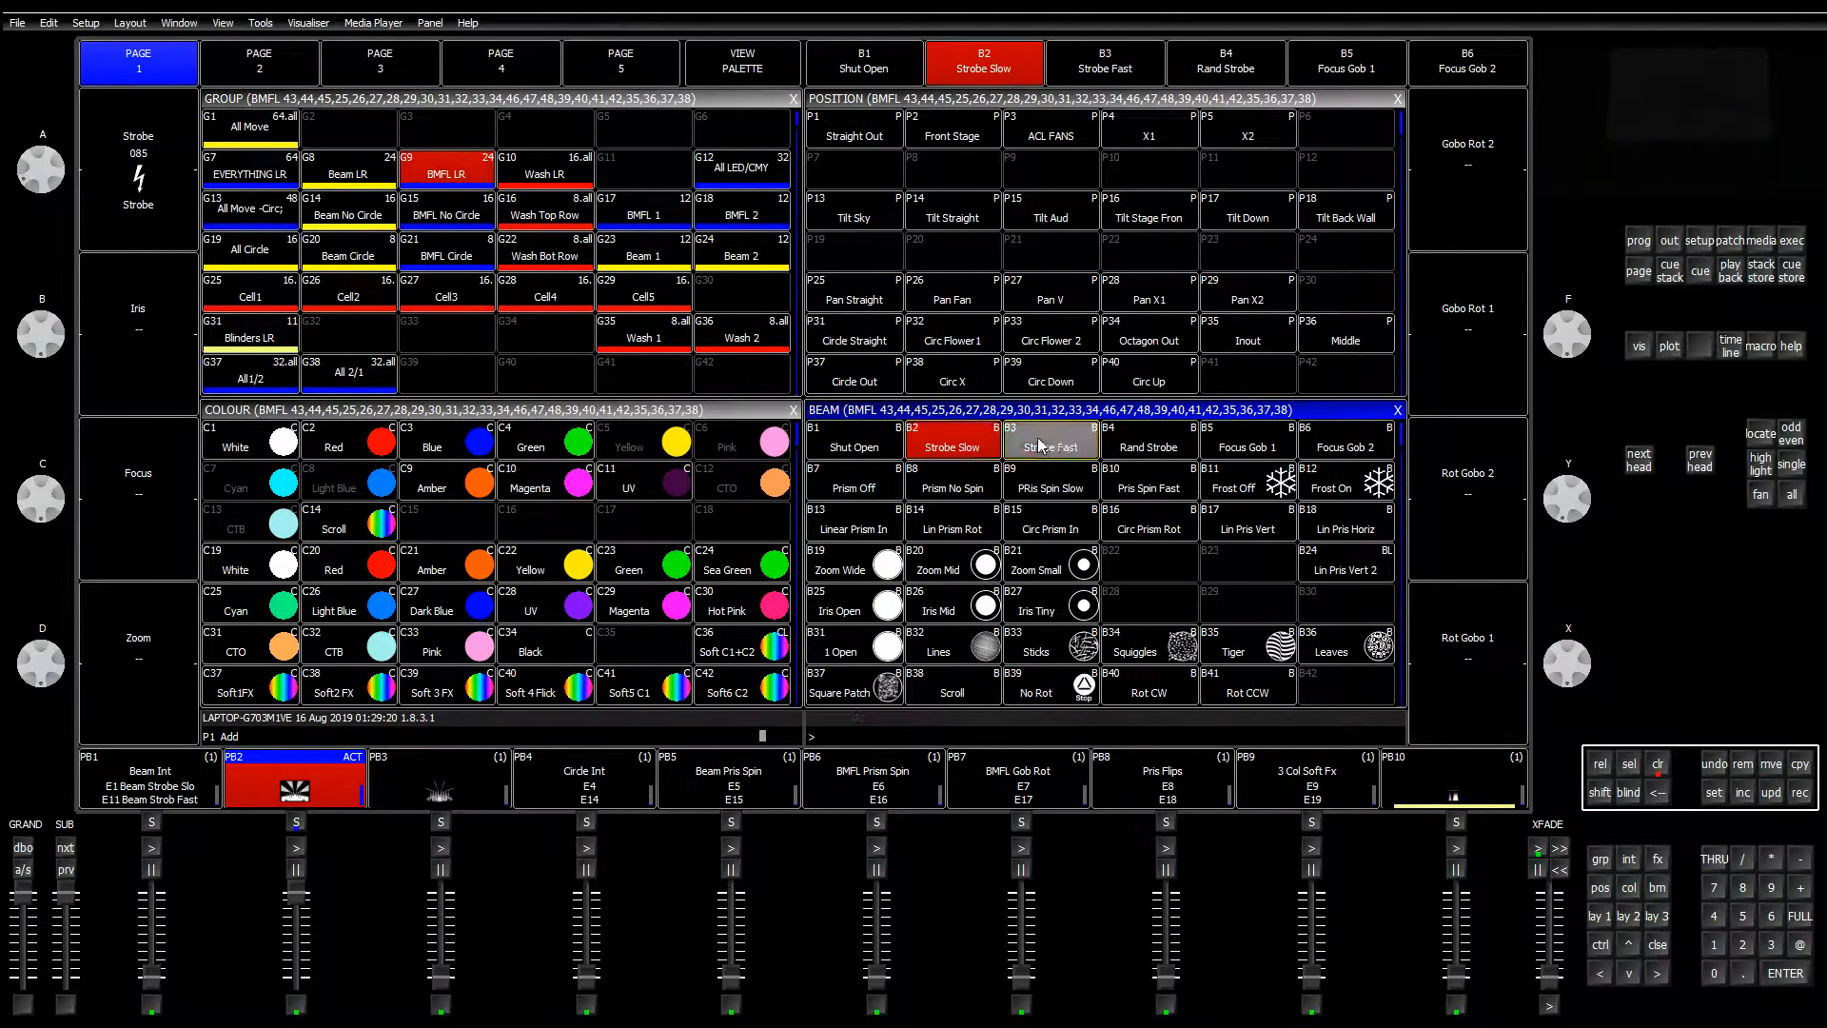
click(1149, 451)
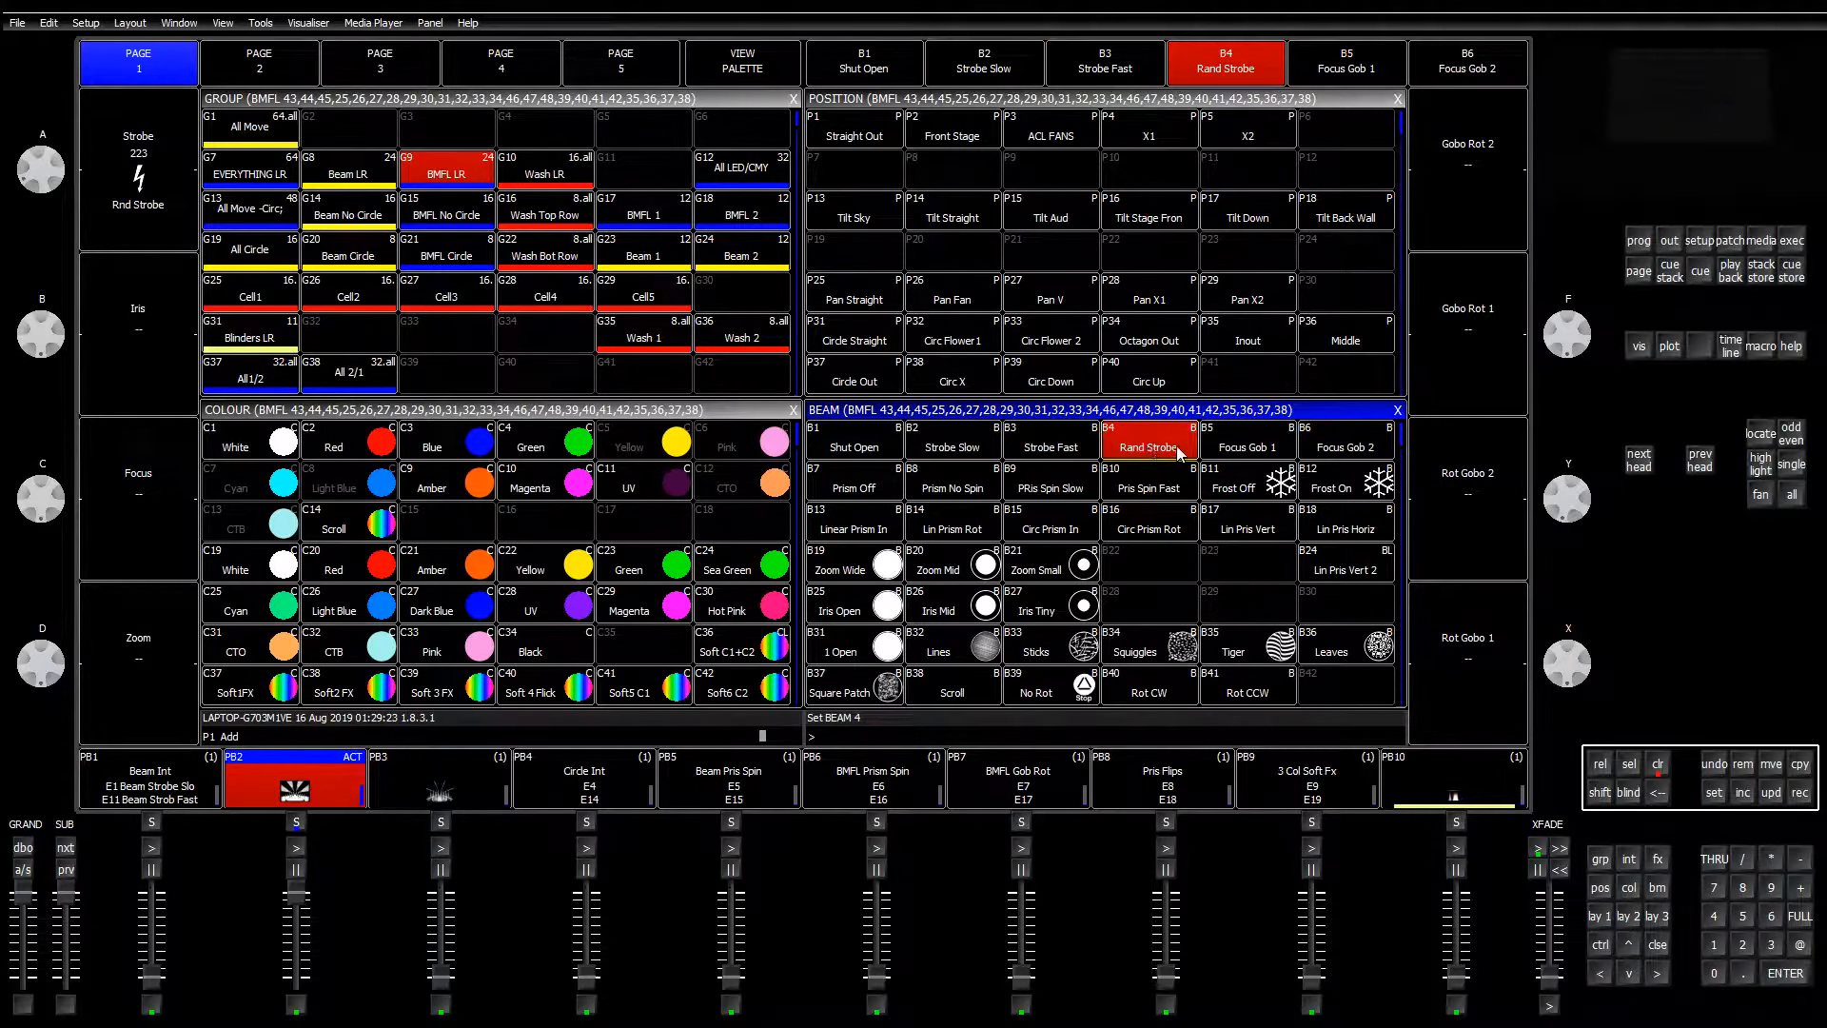
click(955, 447)
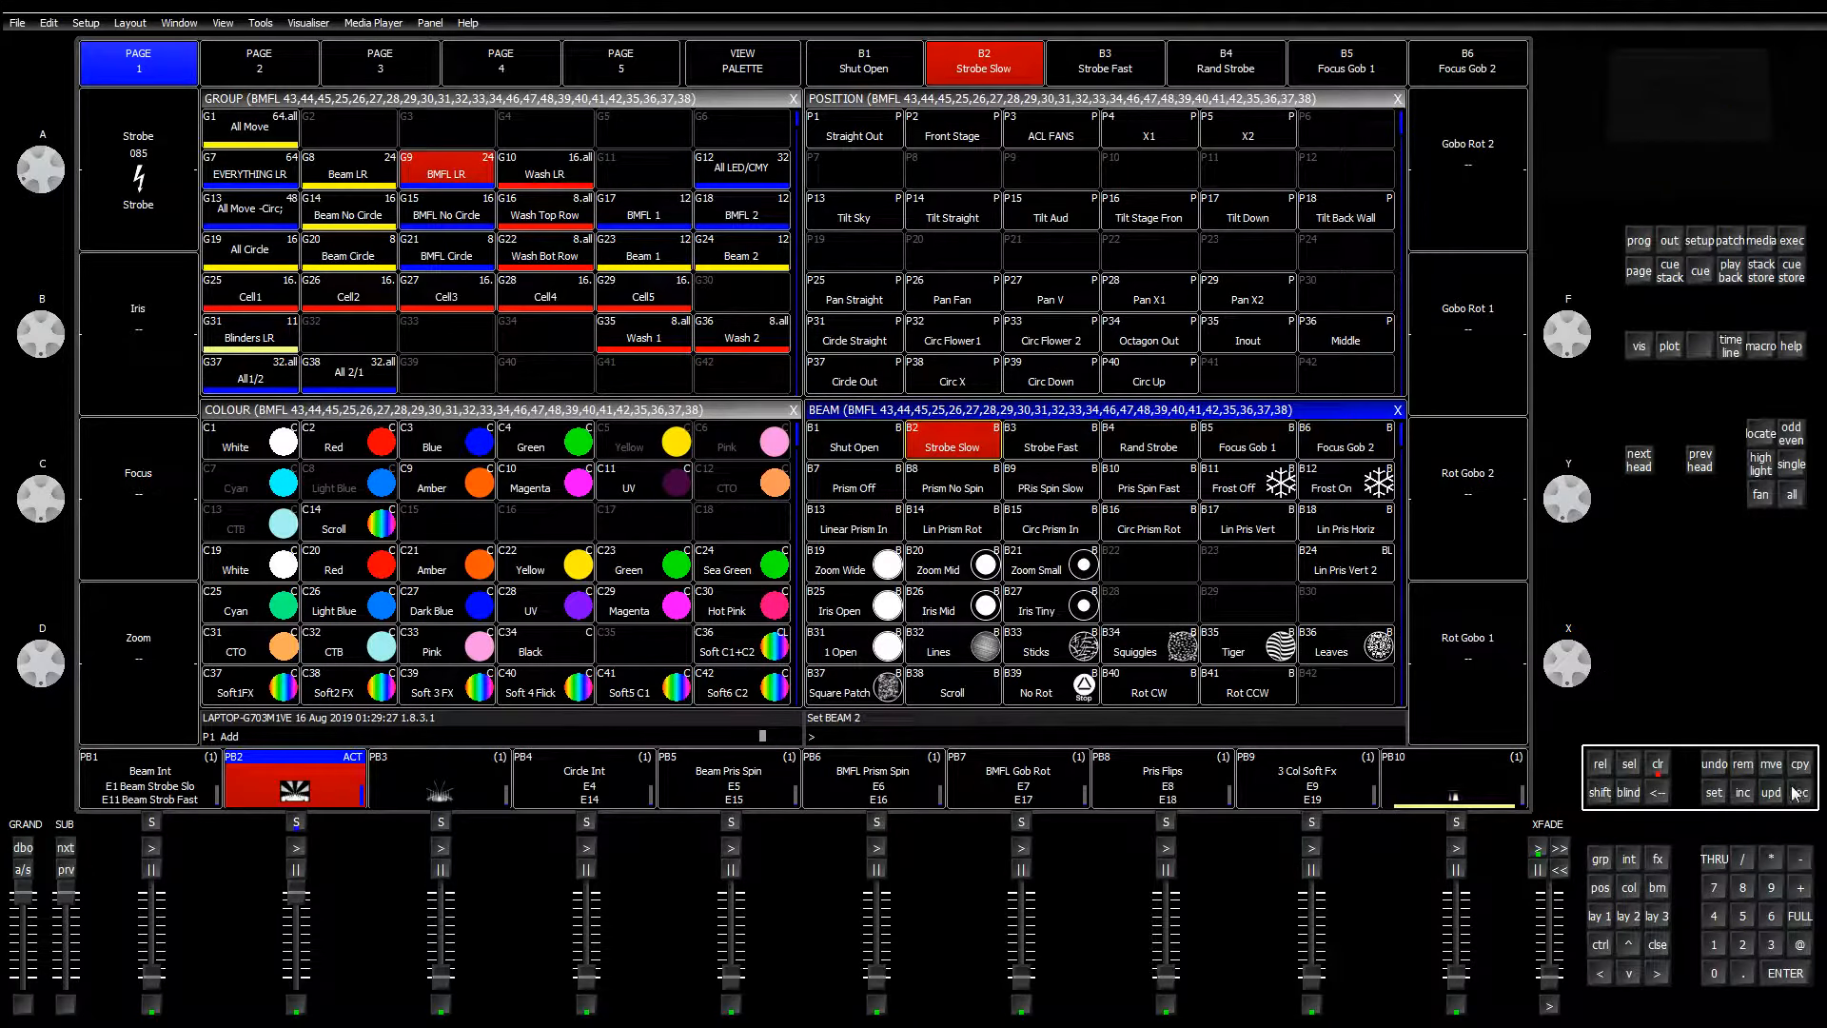
click(1791, 240)
click(1799, 792)
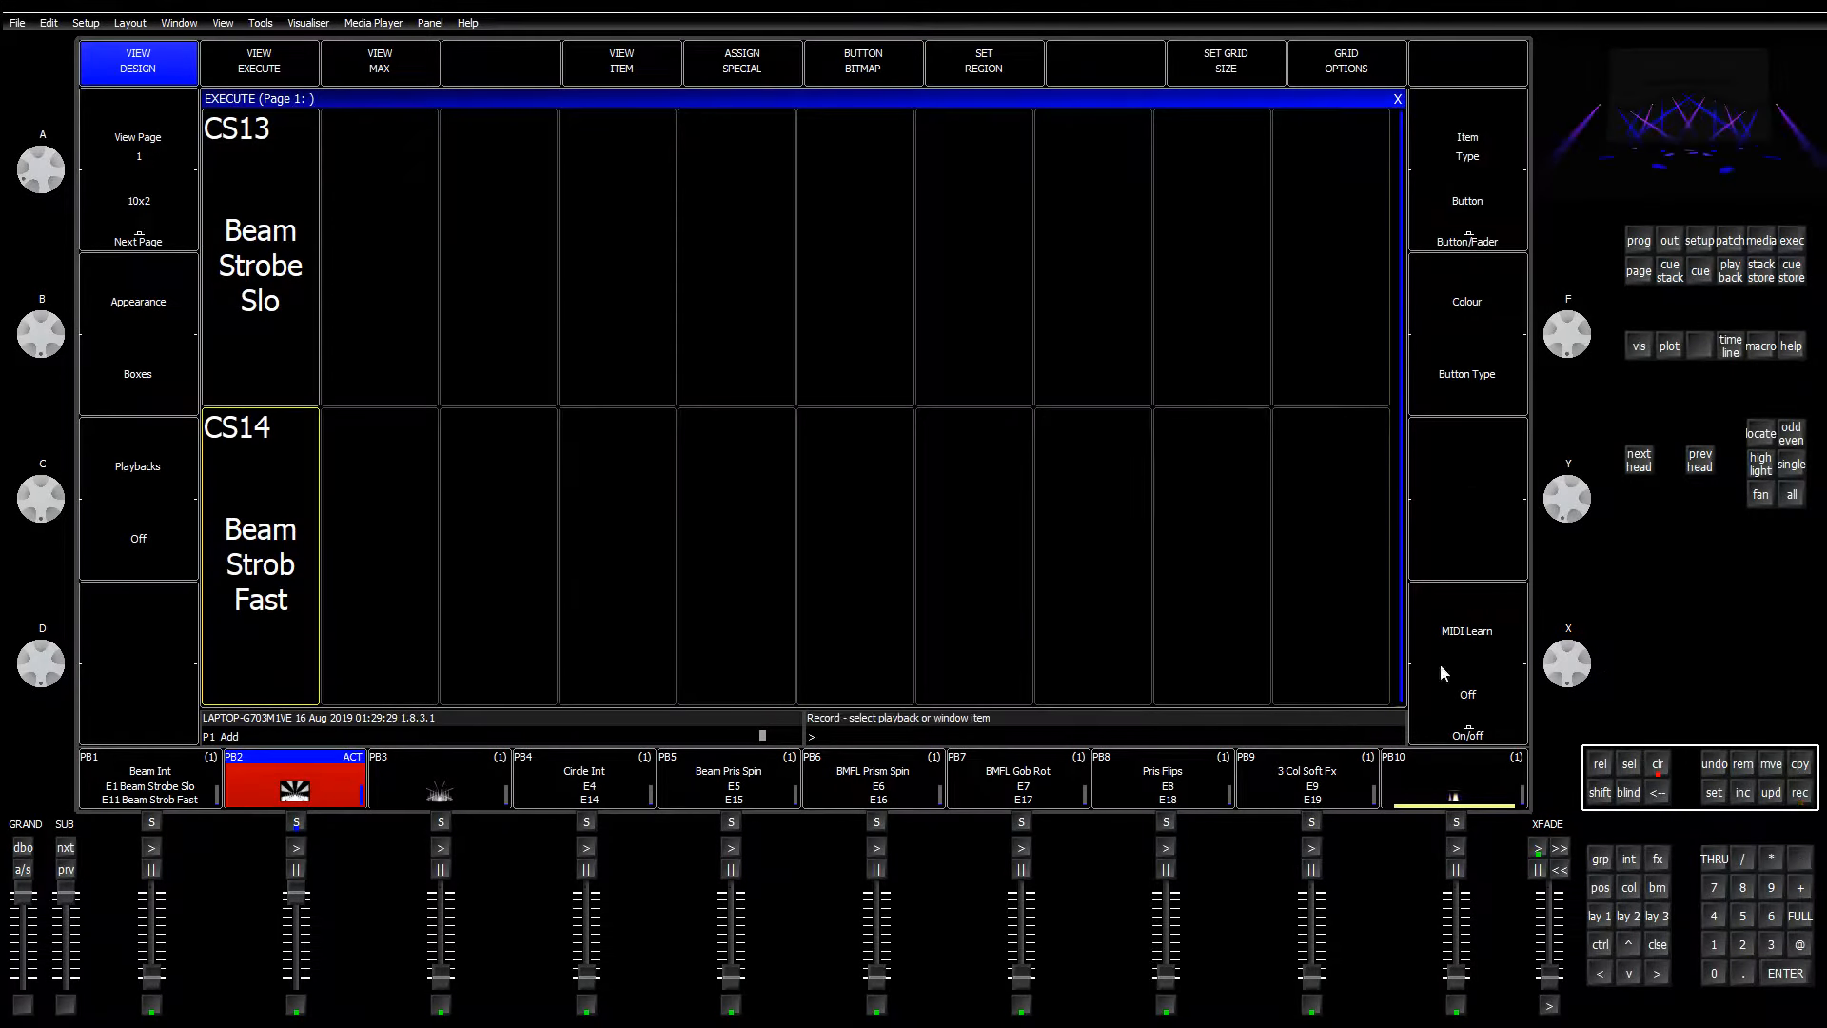
Step: Record Strobe Slow as CS15 and Strobe Fast as CS16 on the execute page
click(387, 294)
click(1659, 885)
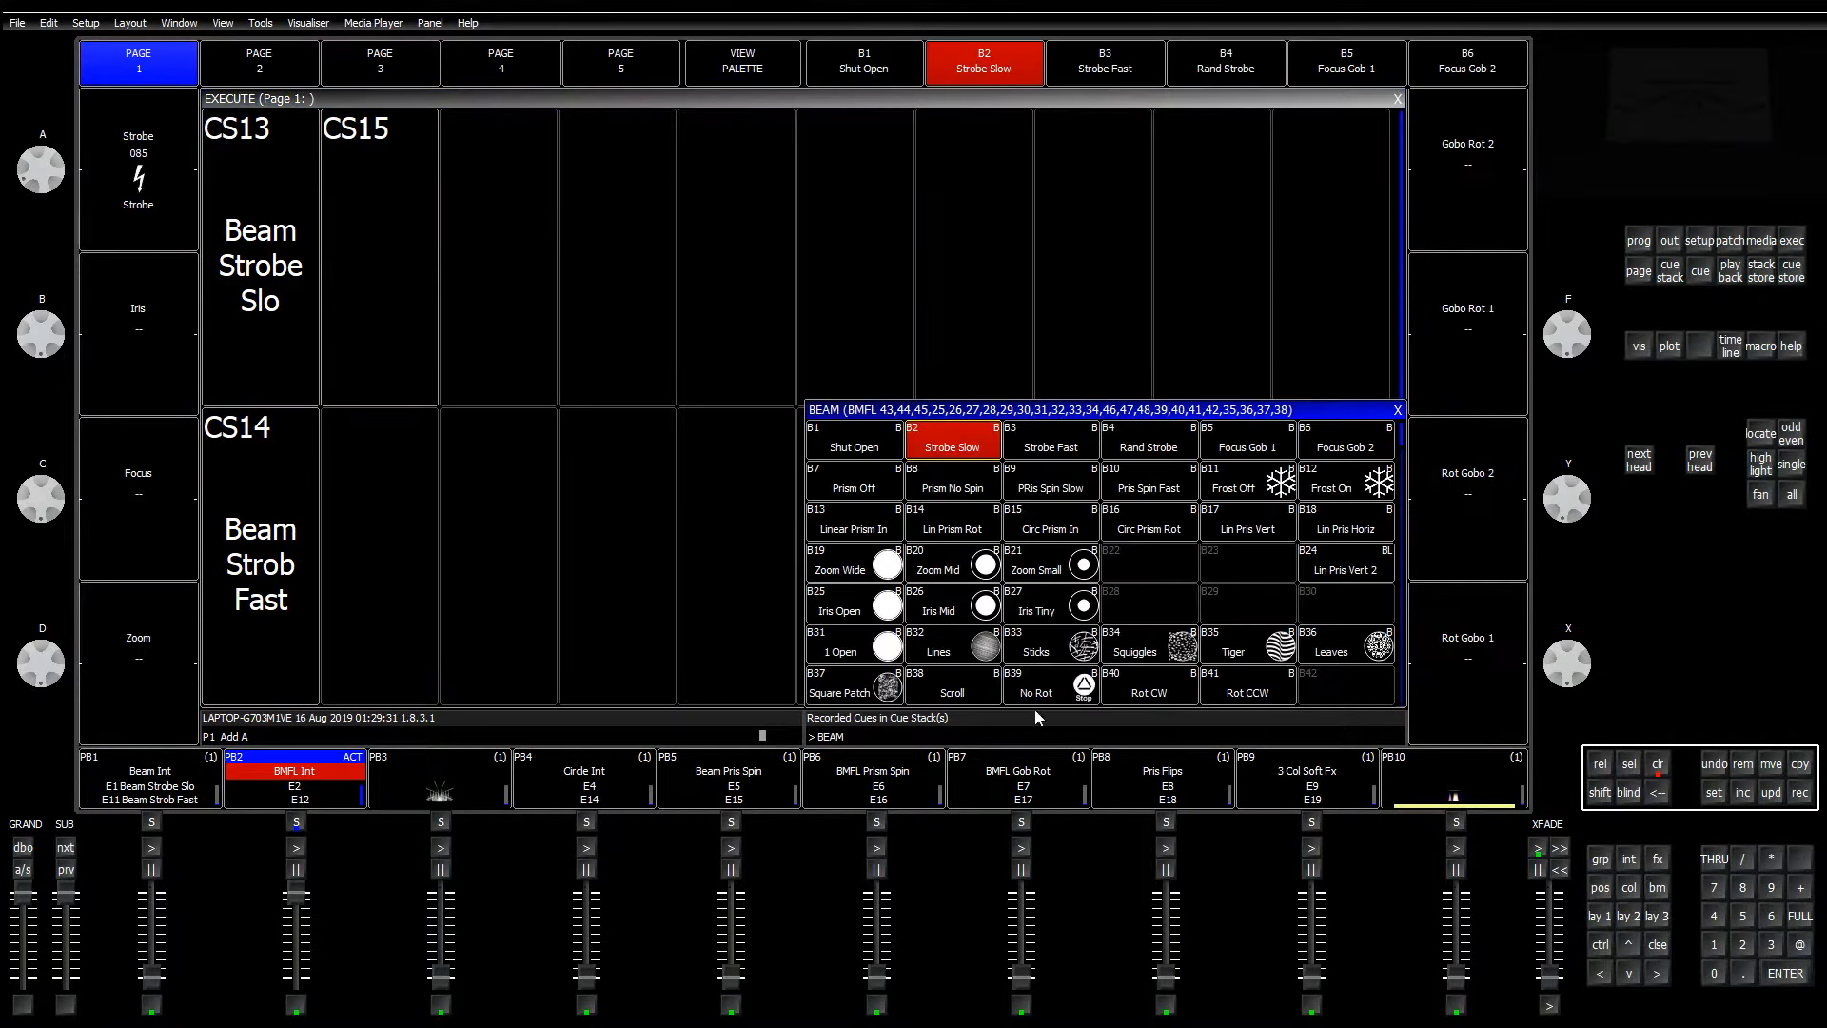
click(1049, 455)
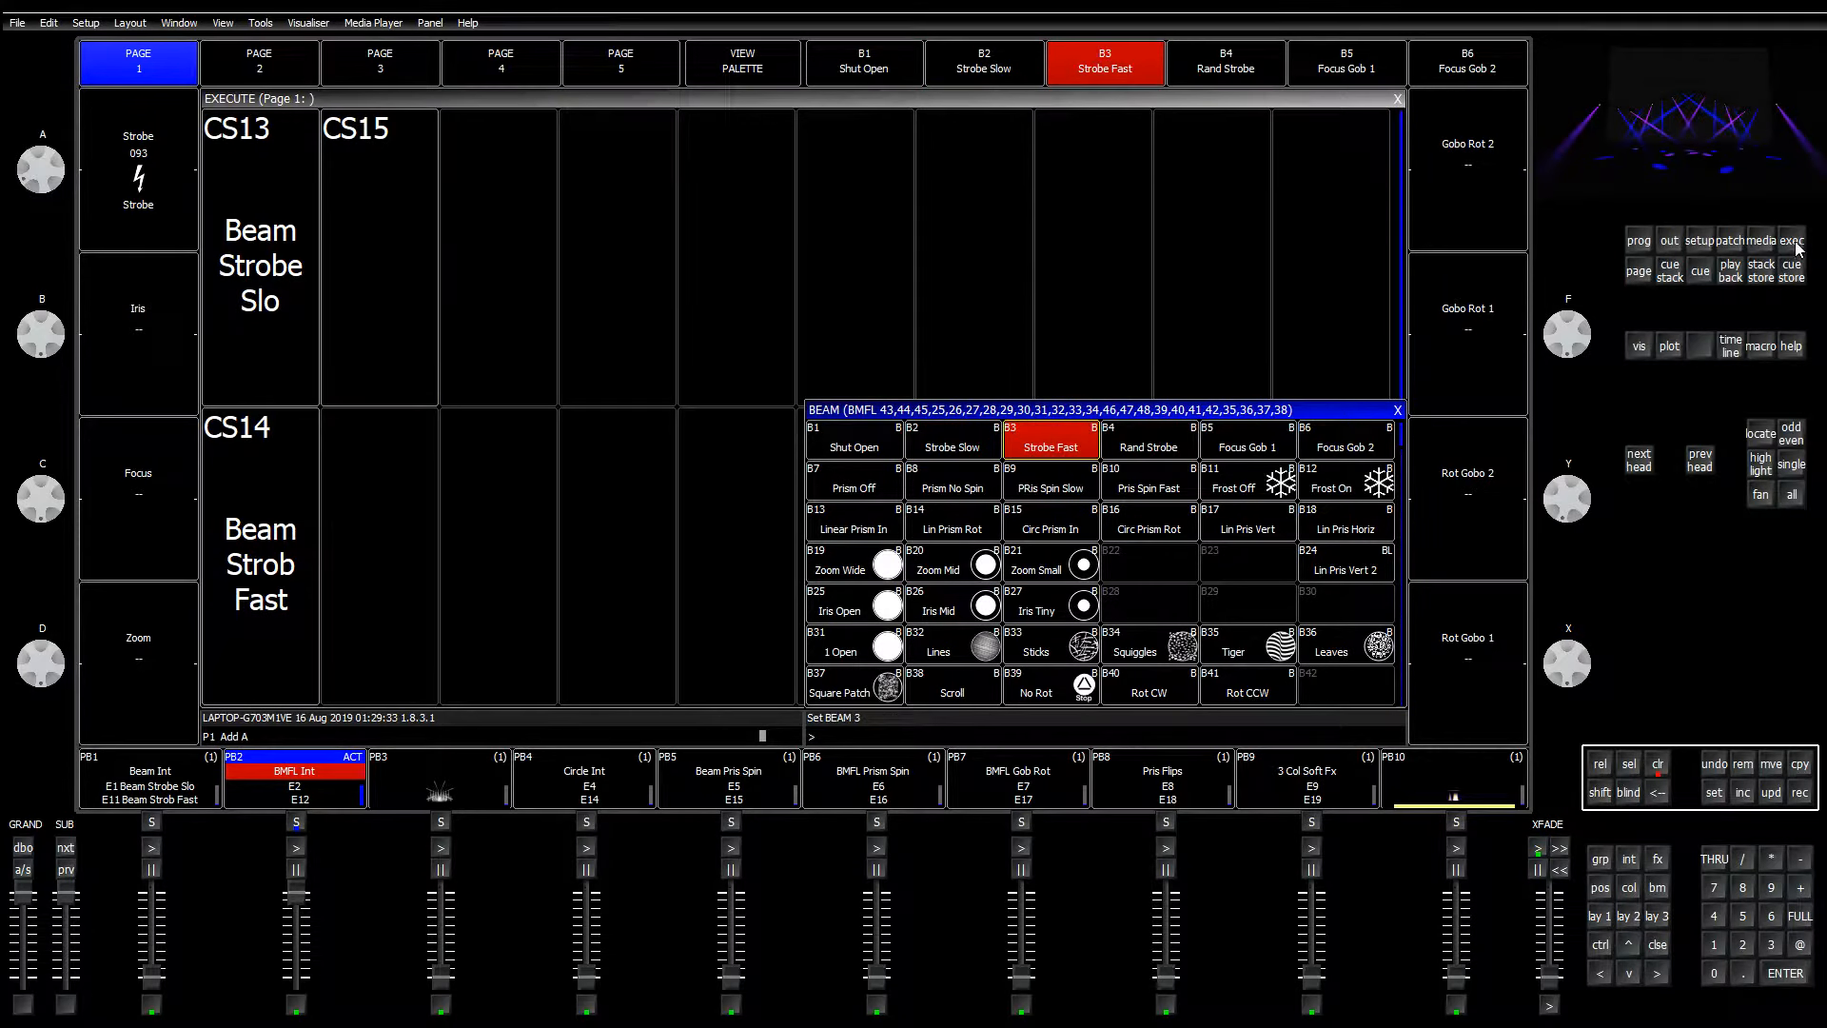
click(1798, 791)
click(416, 575)
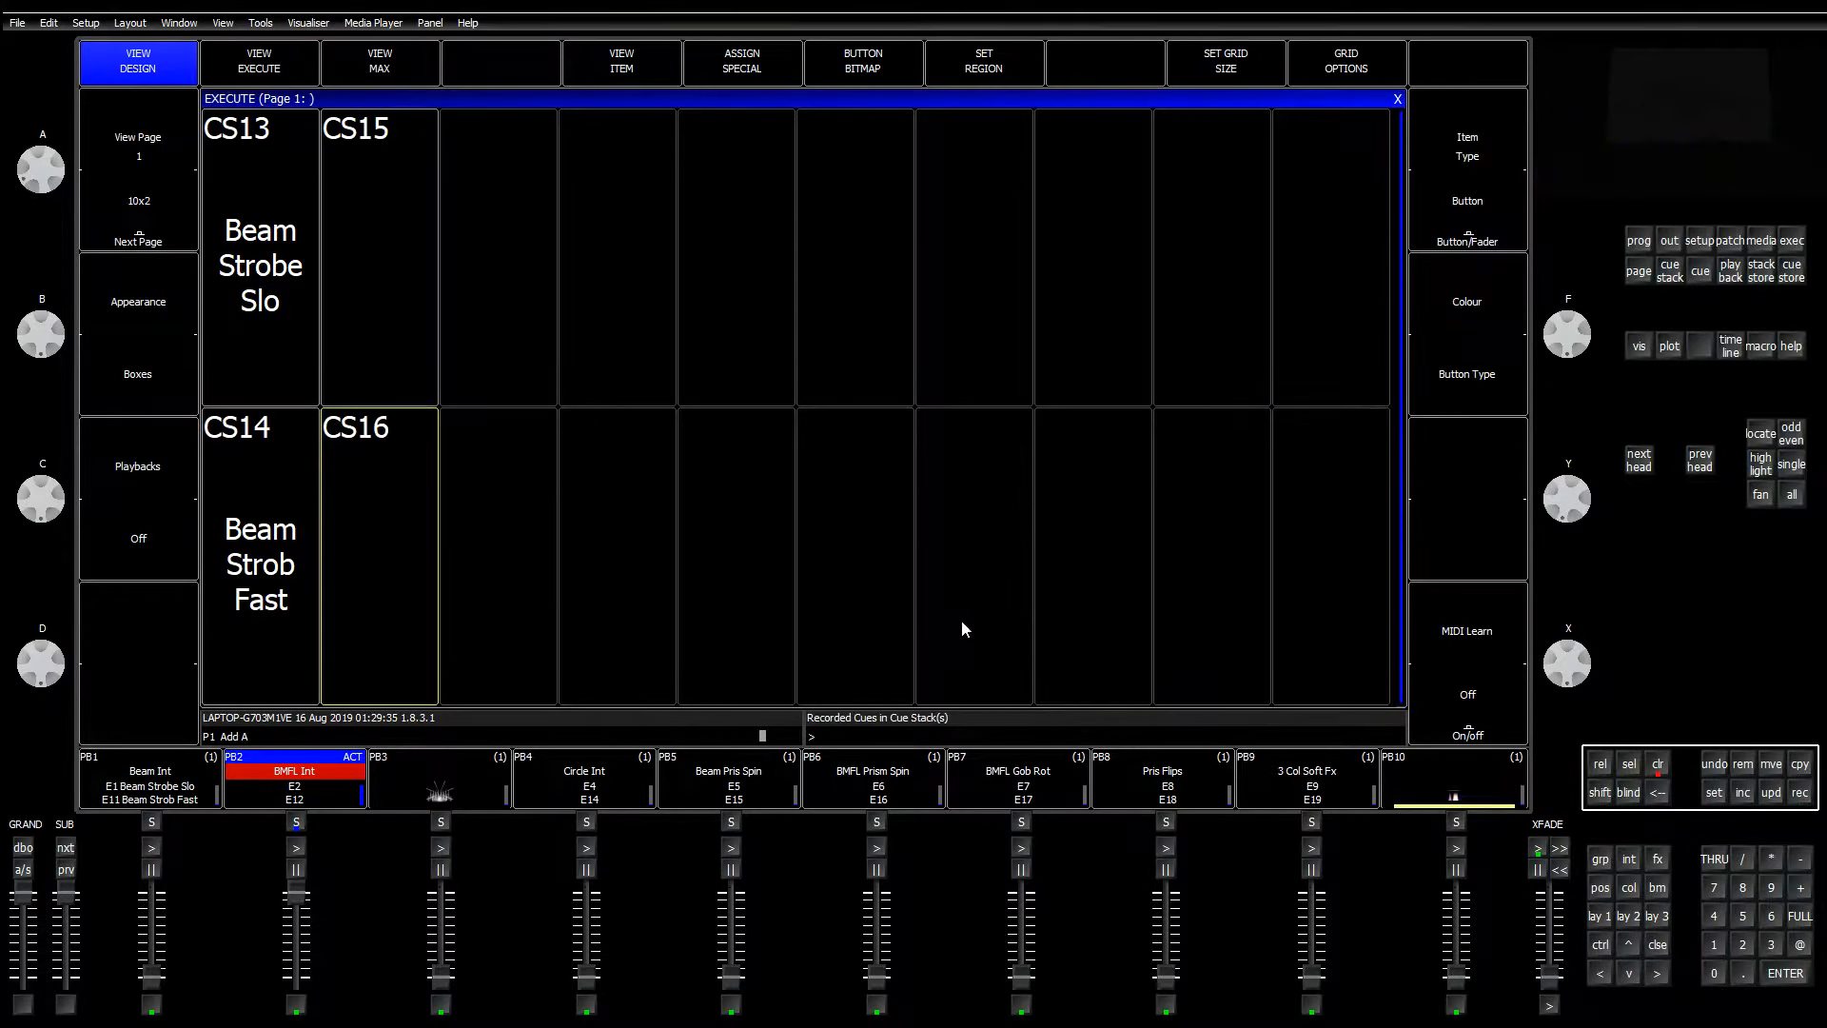
Step: Add a B1 Shut Open step to CS15, clear the programmer, and bring up CS15's options
click(1657, 886)
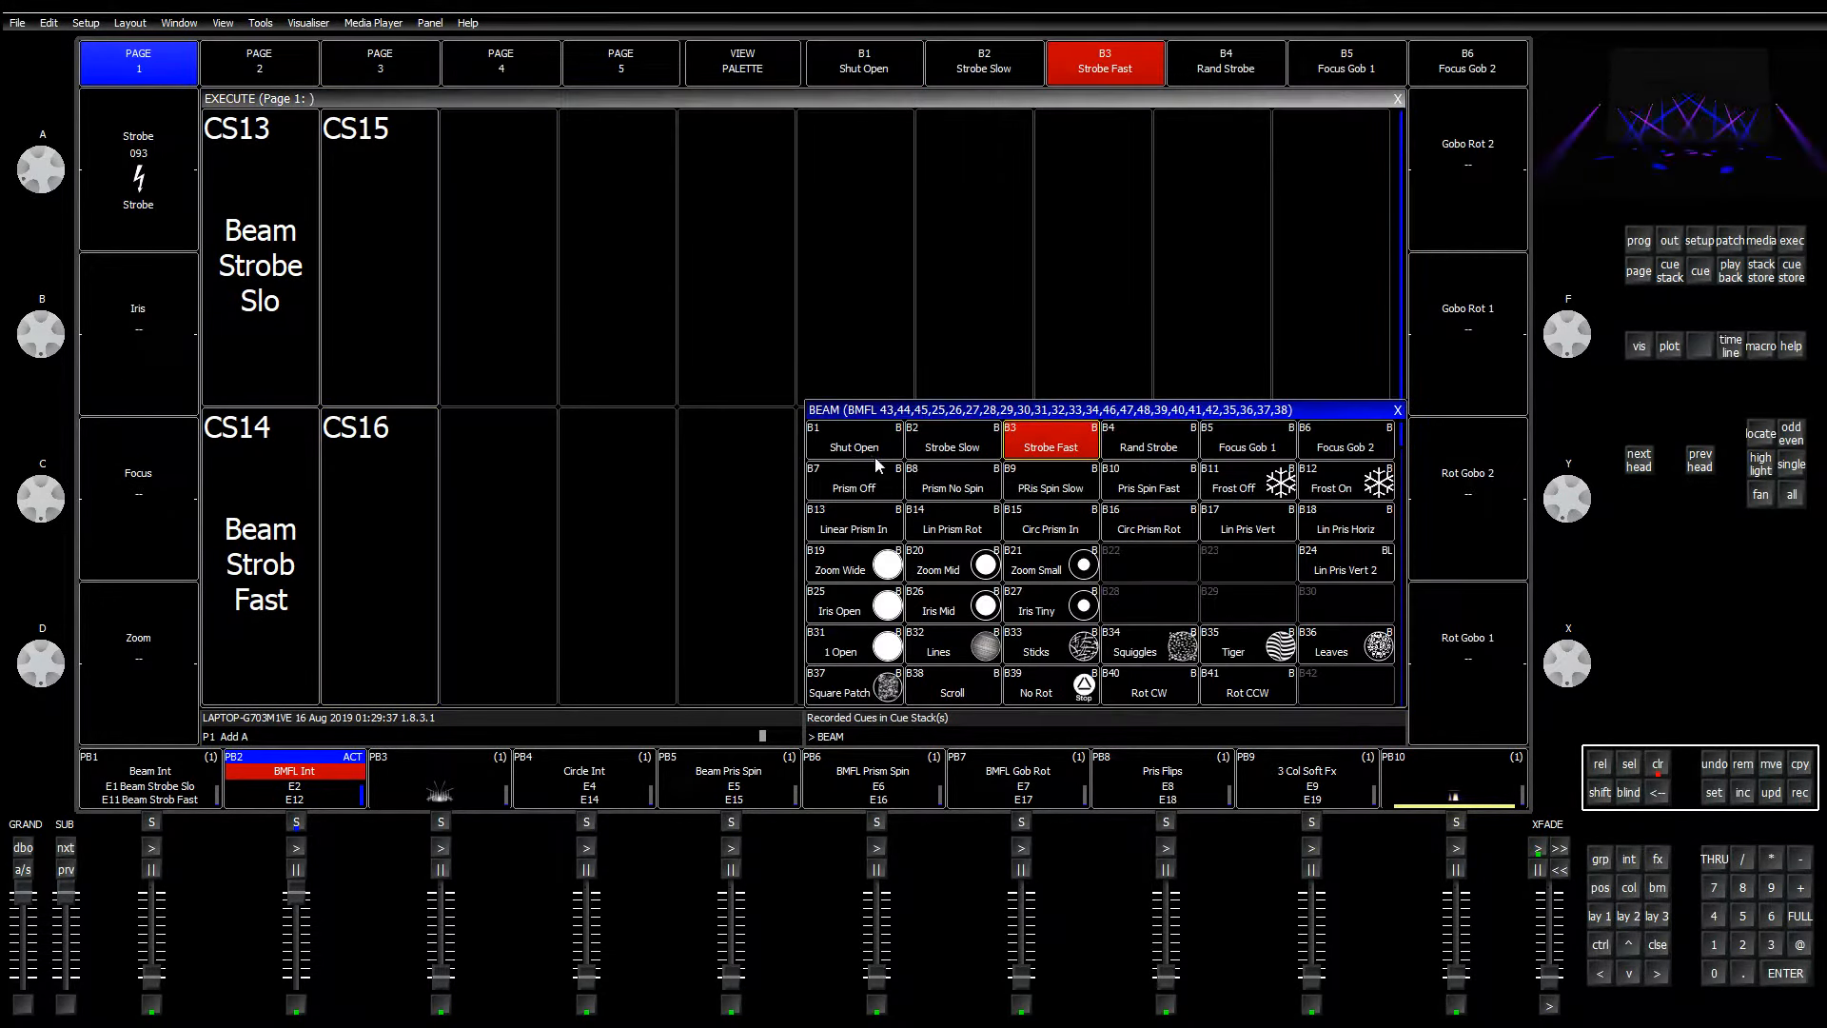
click(850, 452)
click(1798, 791)
click(420, 531)
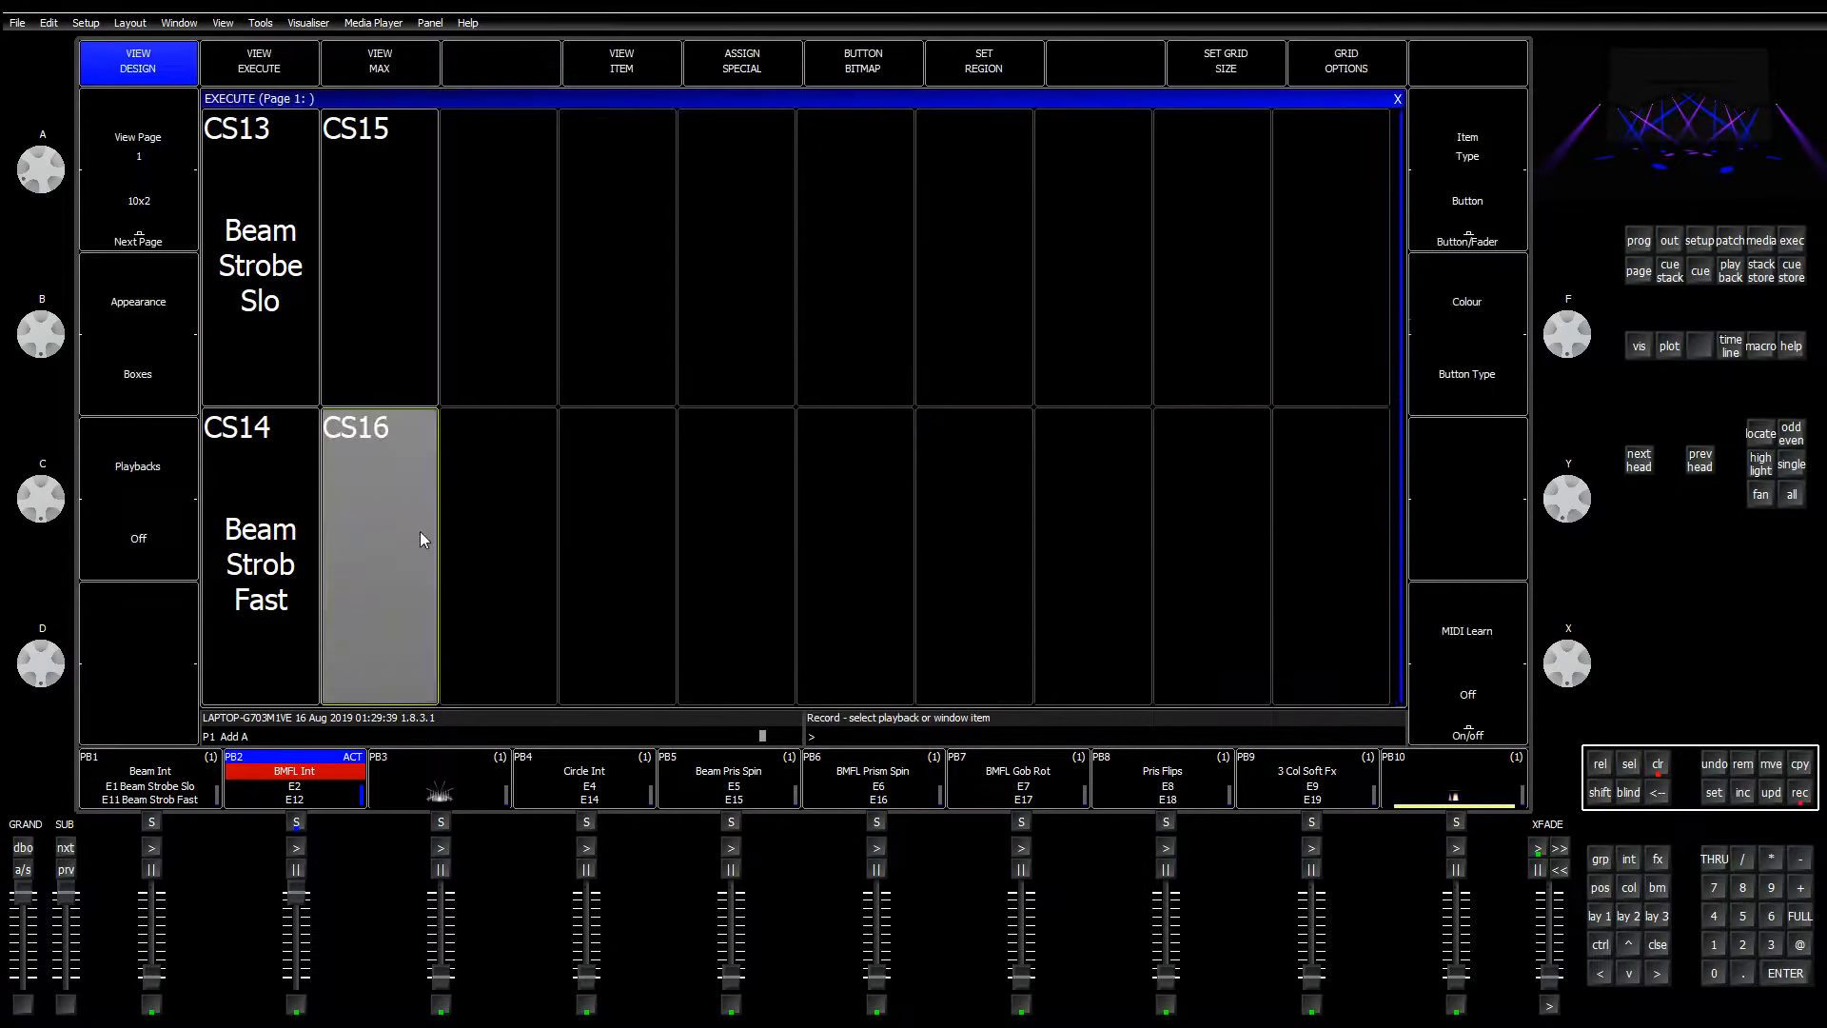
click(1795, 801)
click(400, 309)
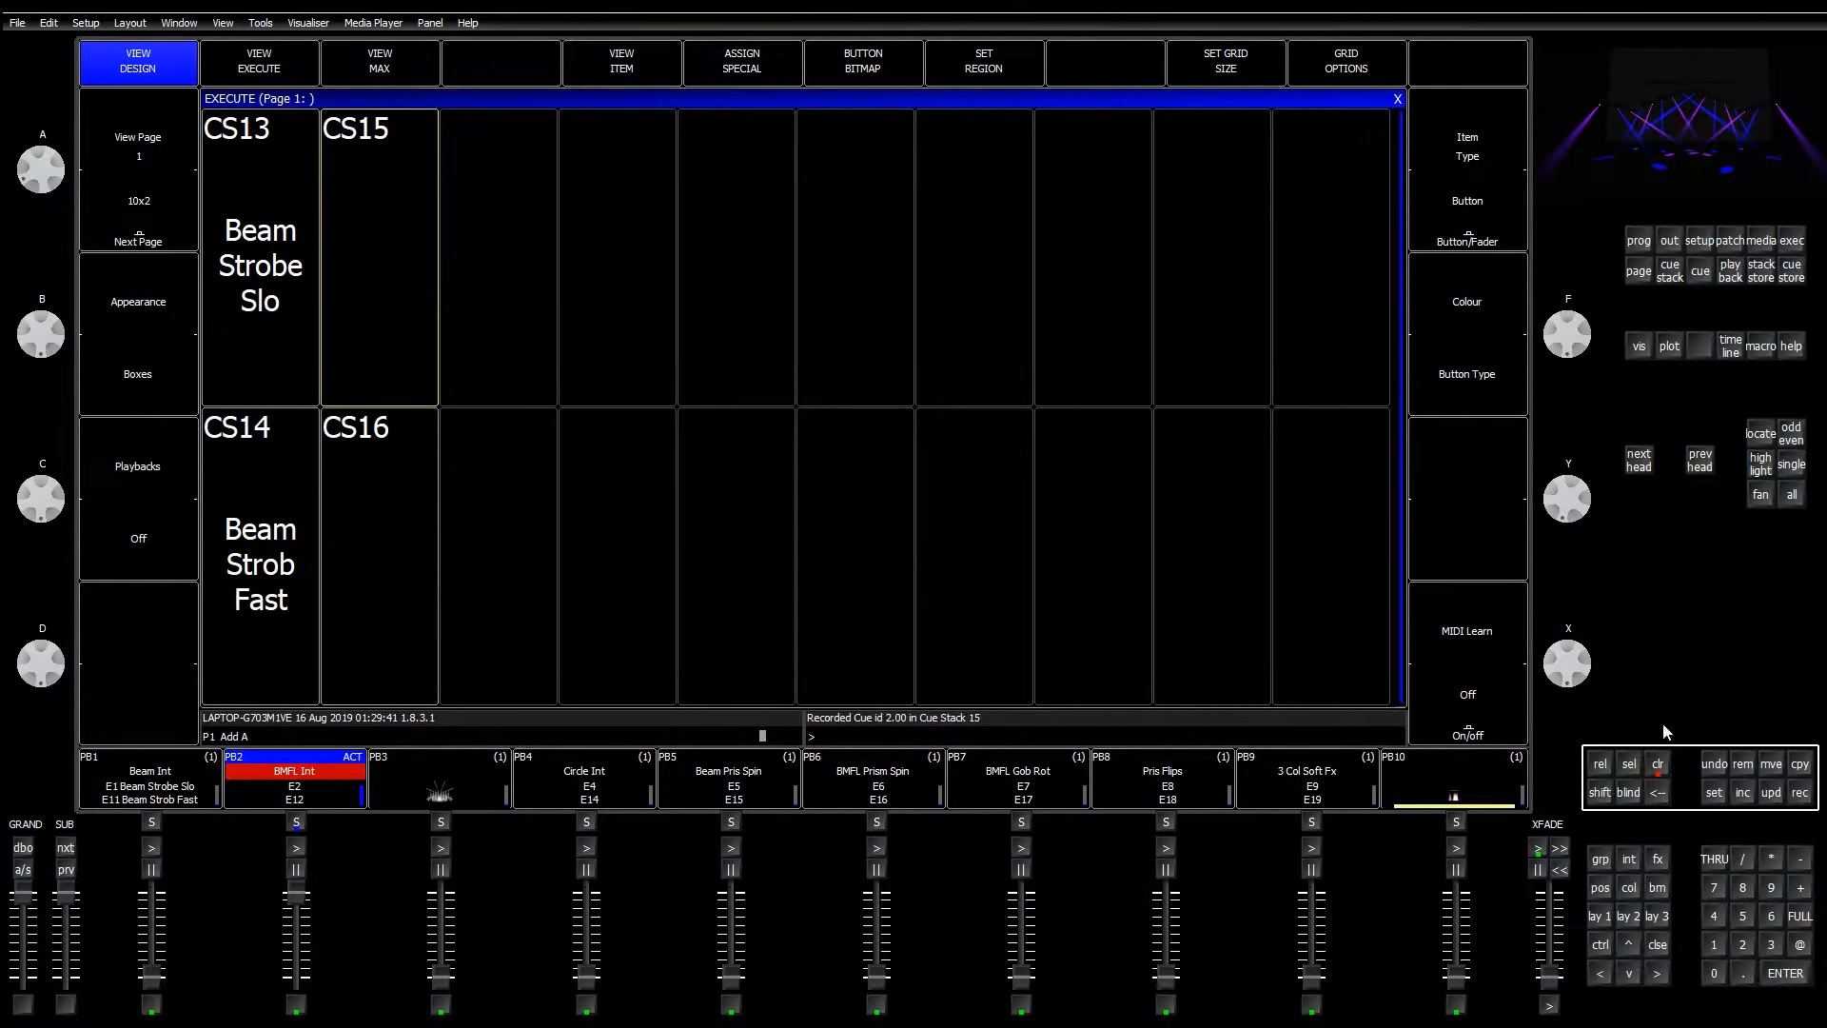
click(1657, 763)
click(636, 76)
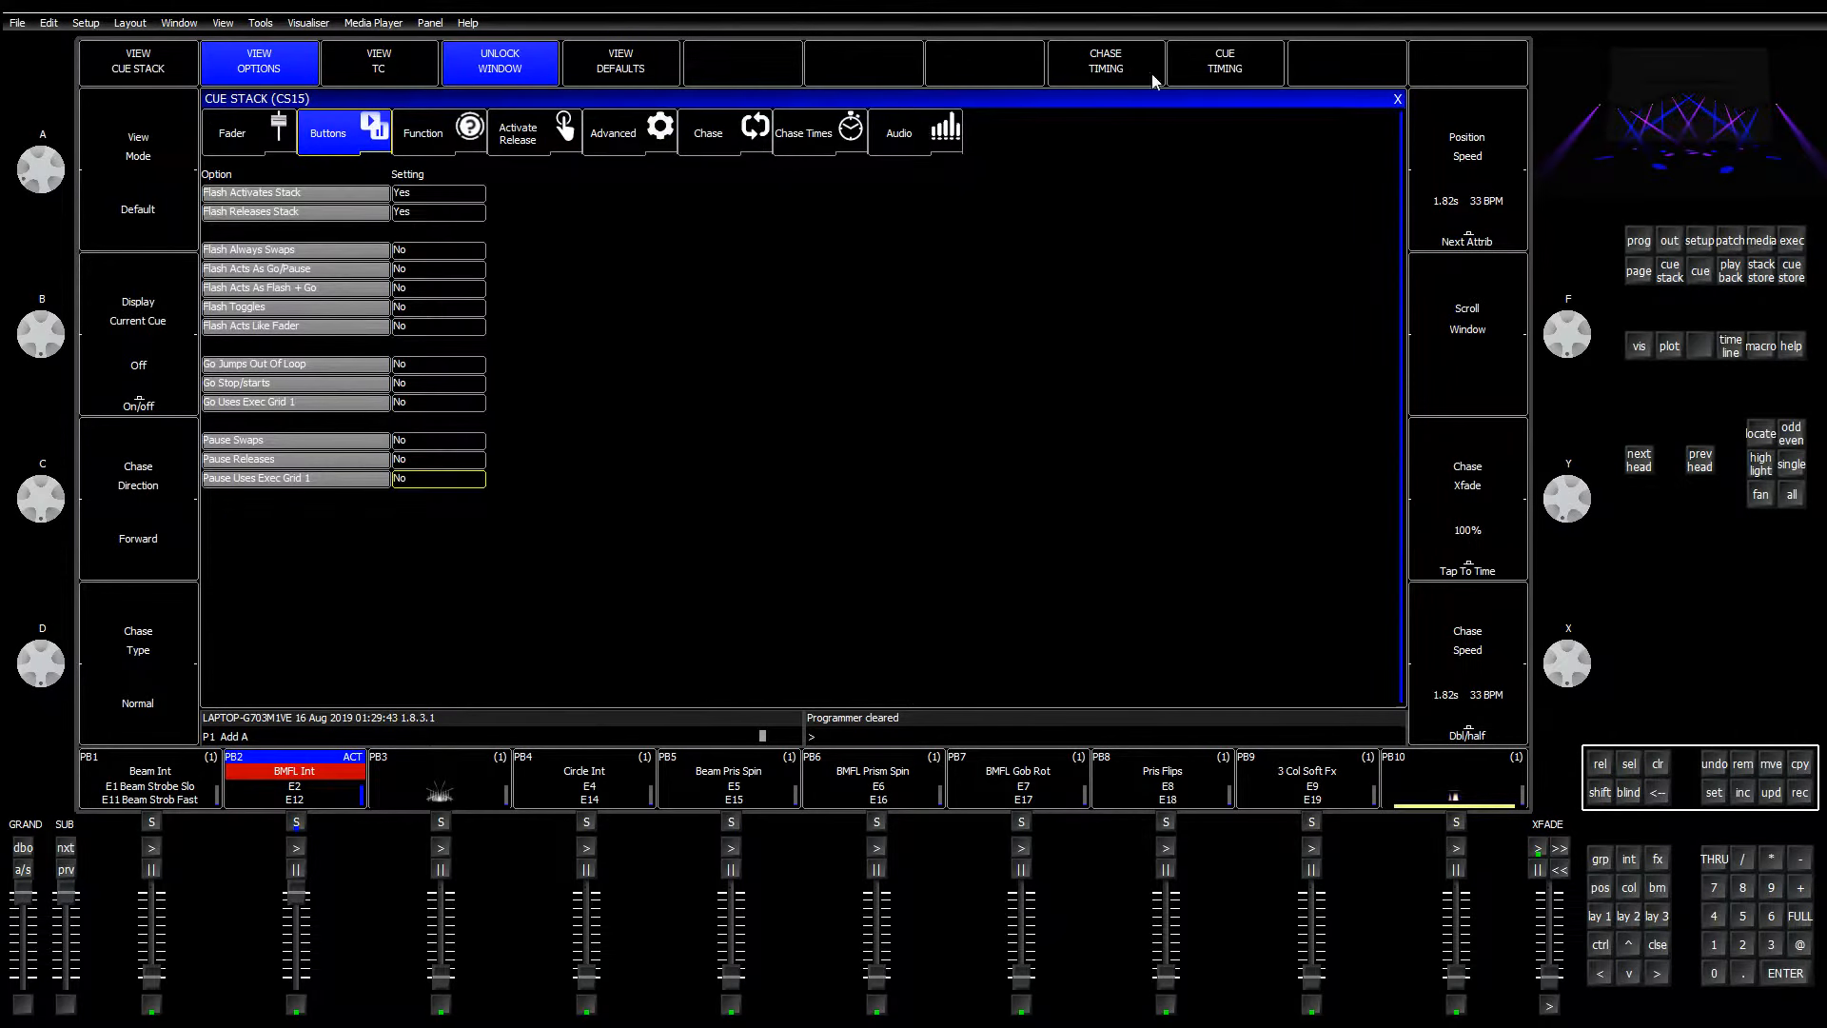
Step: Give CS15 individual cue timing and make its release reset to the first step
click(1182, 72)
click(701, 278)
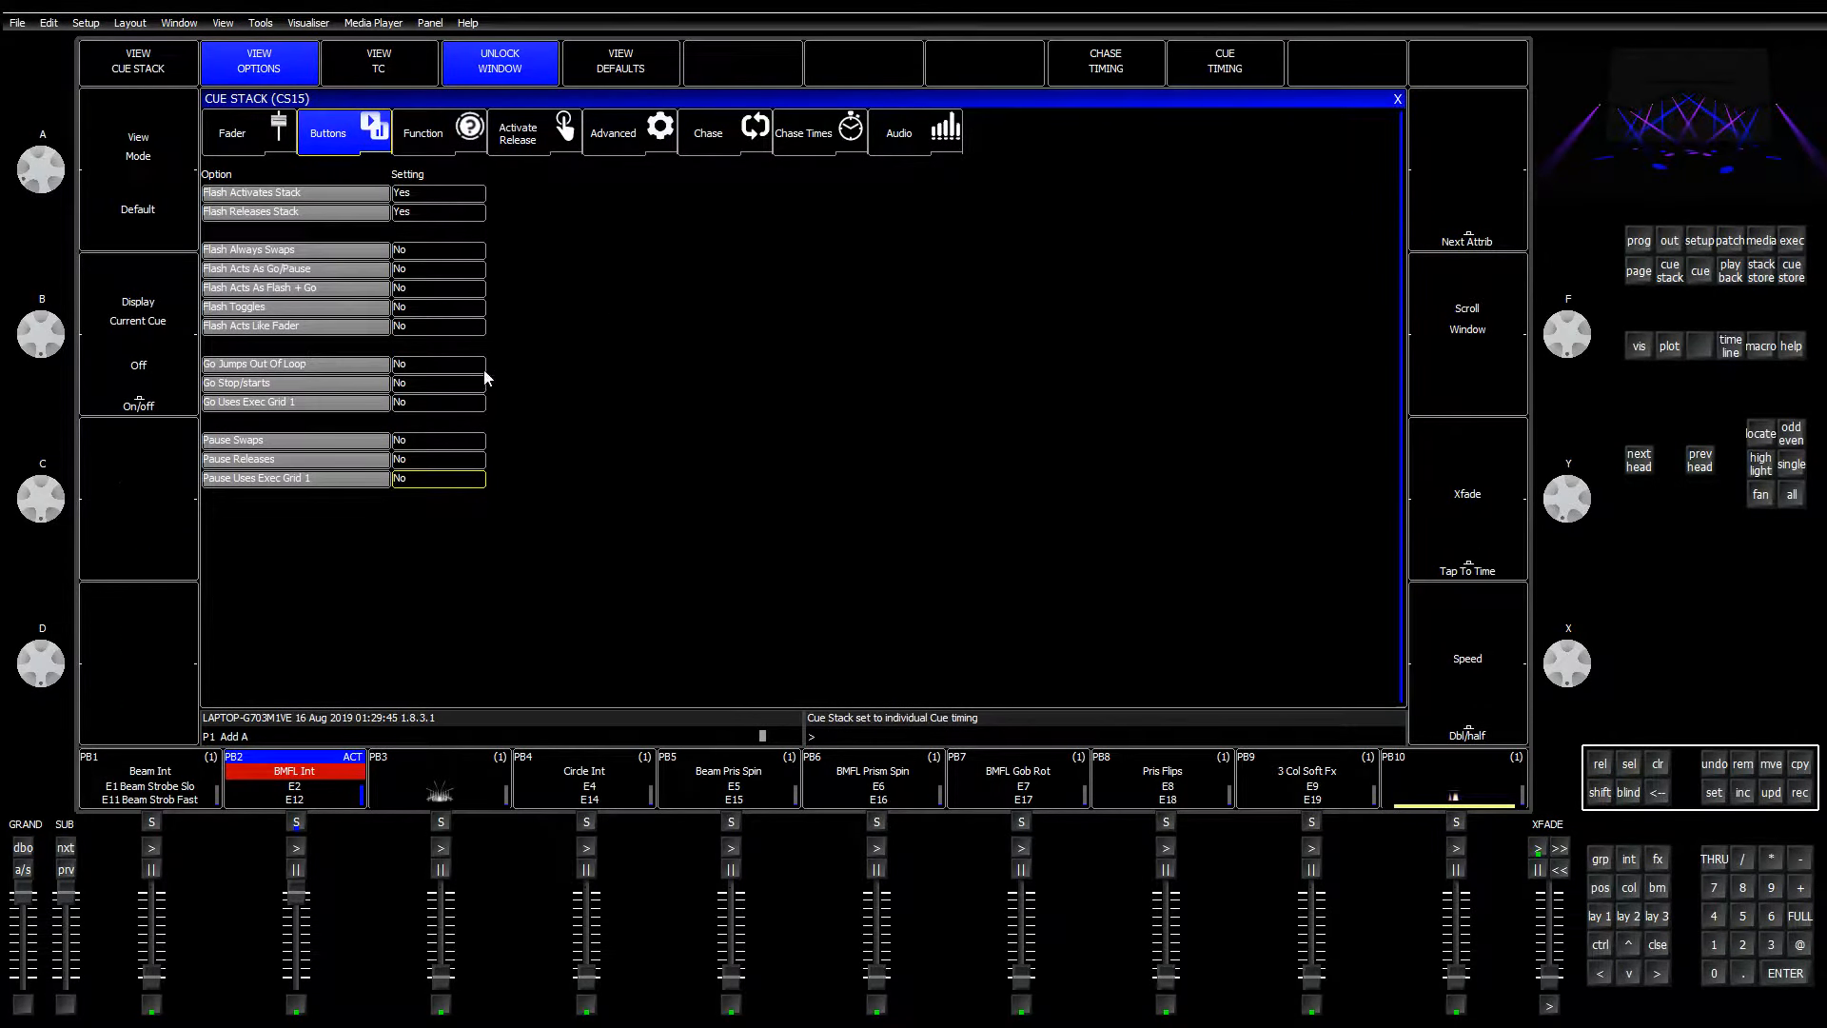
click(533, 133)
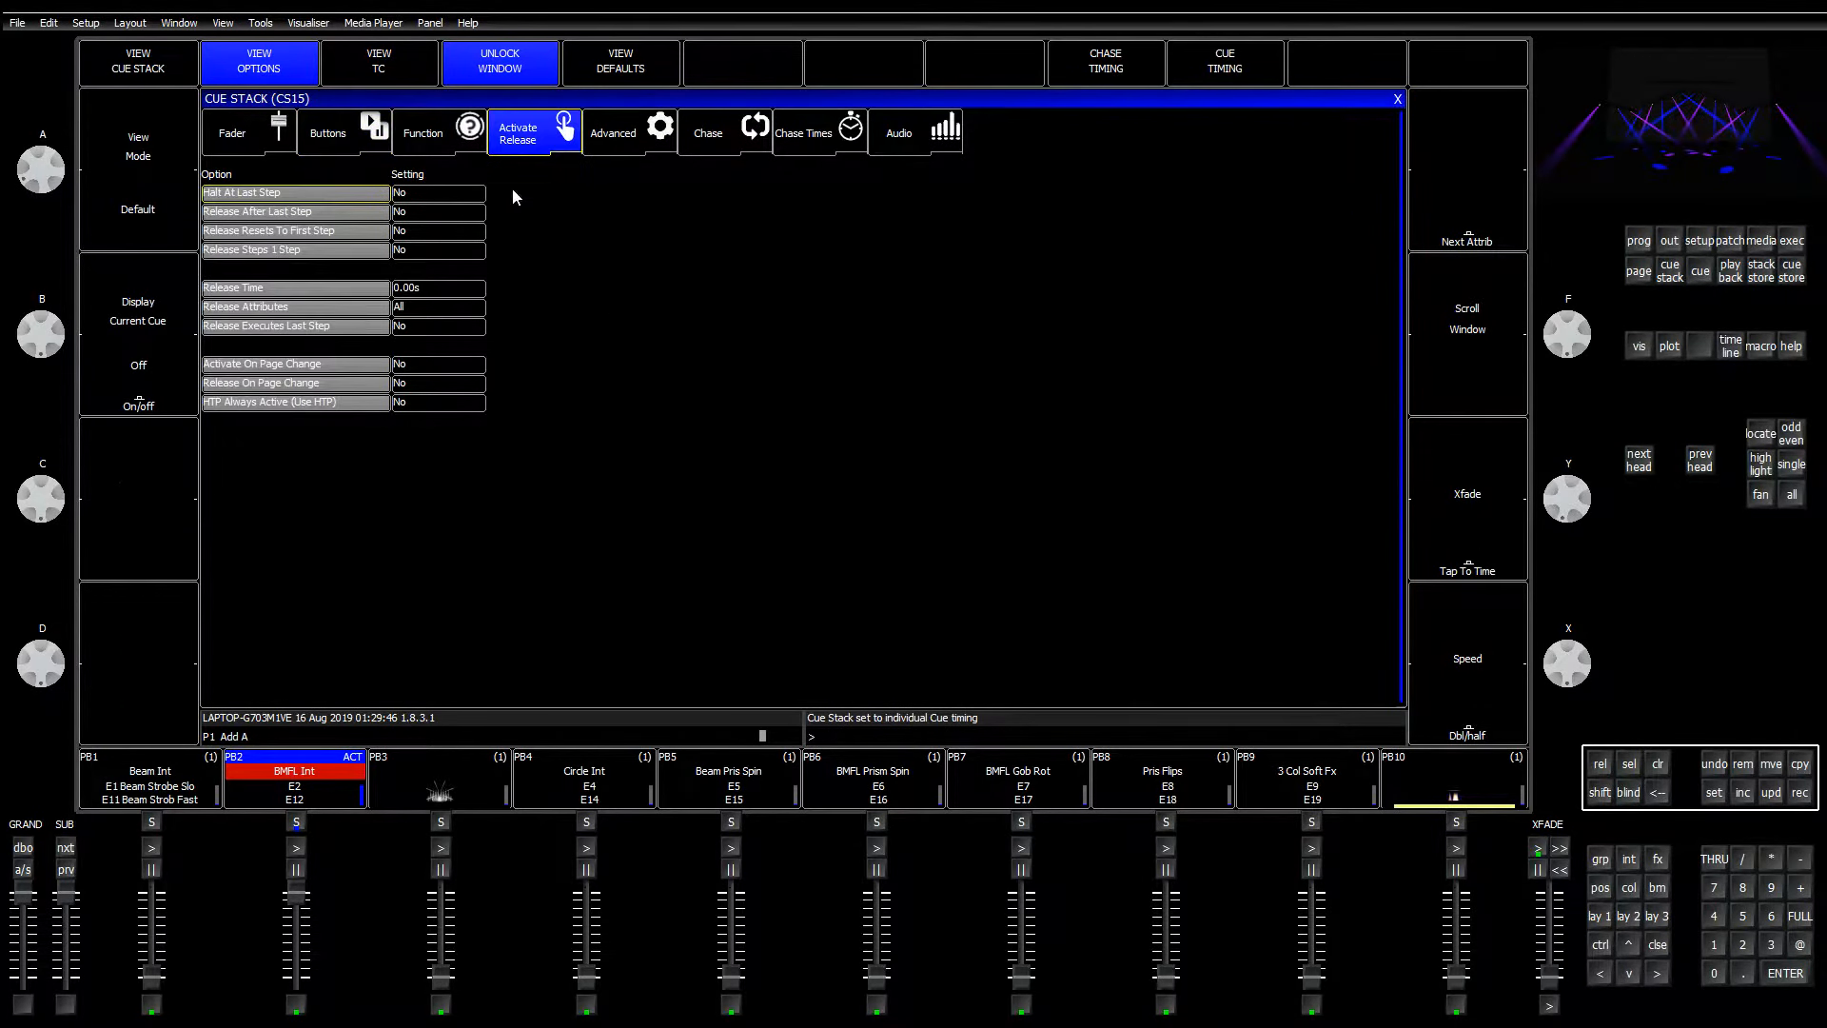
click(420, 327)
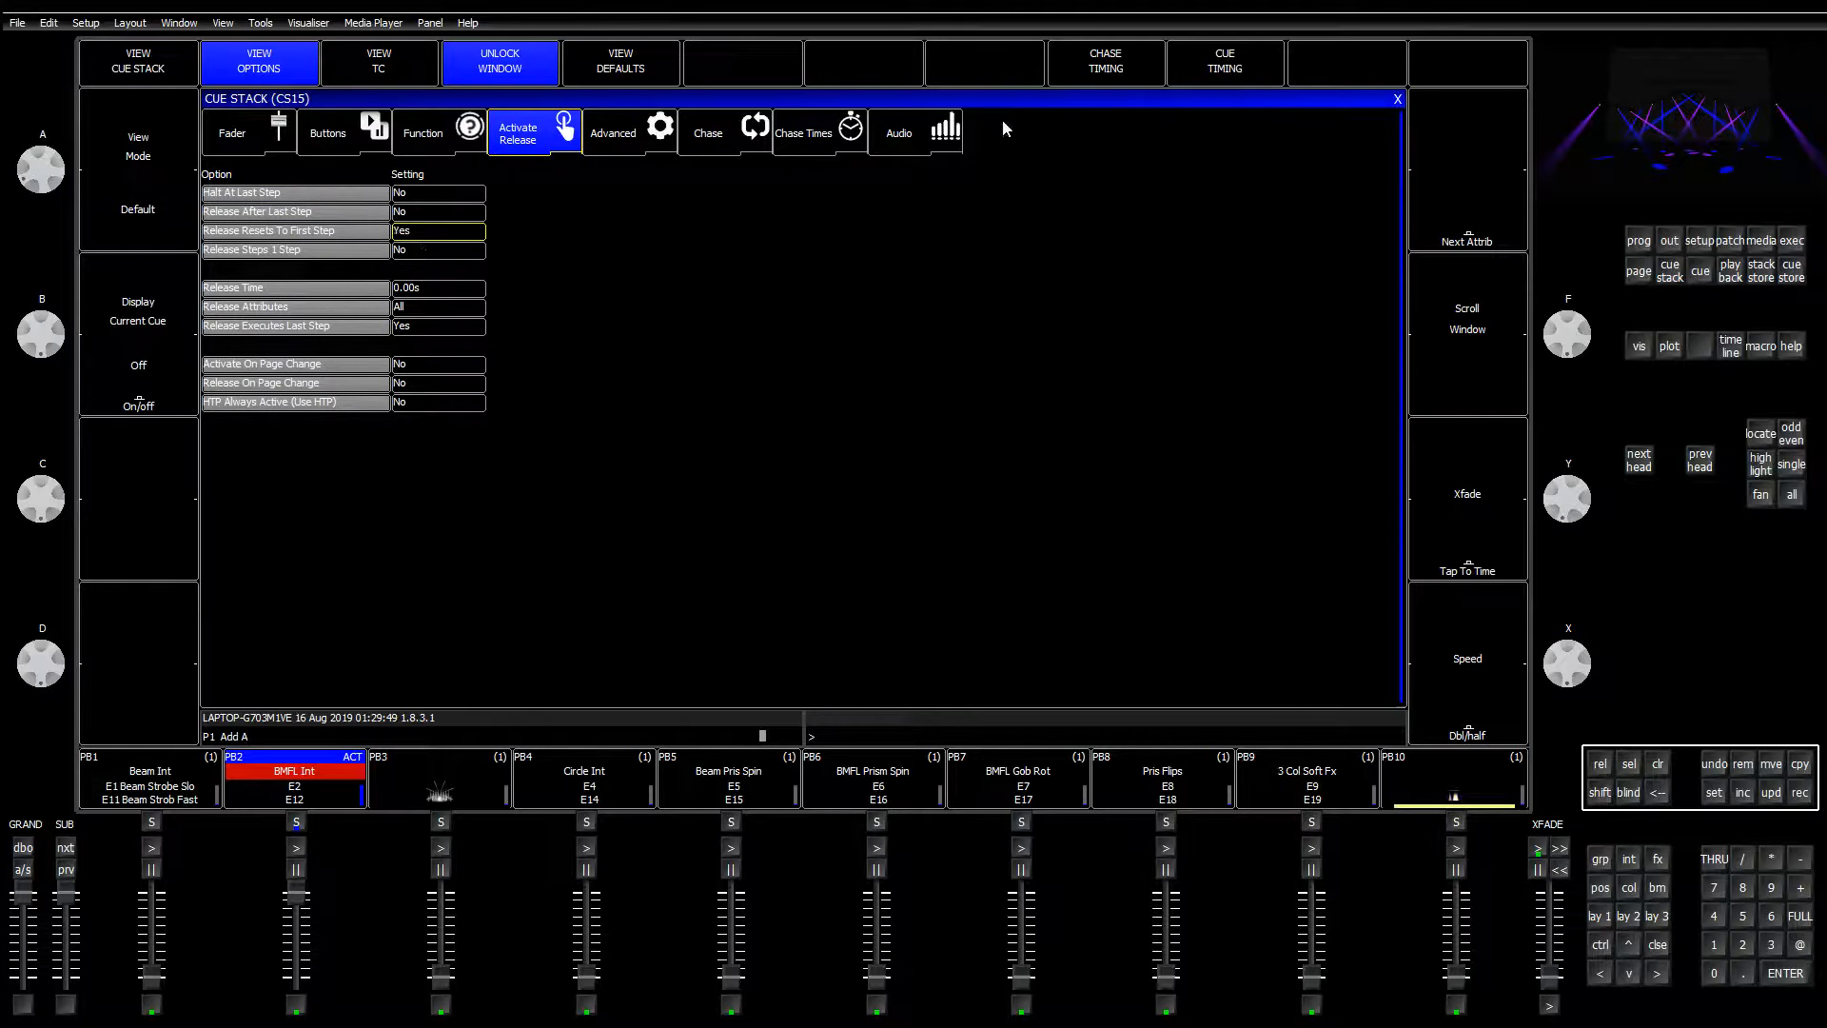
click(1396, 99)
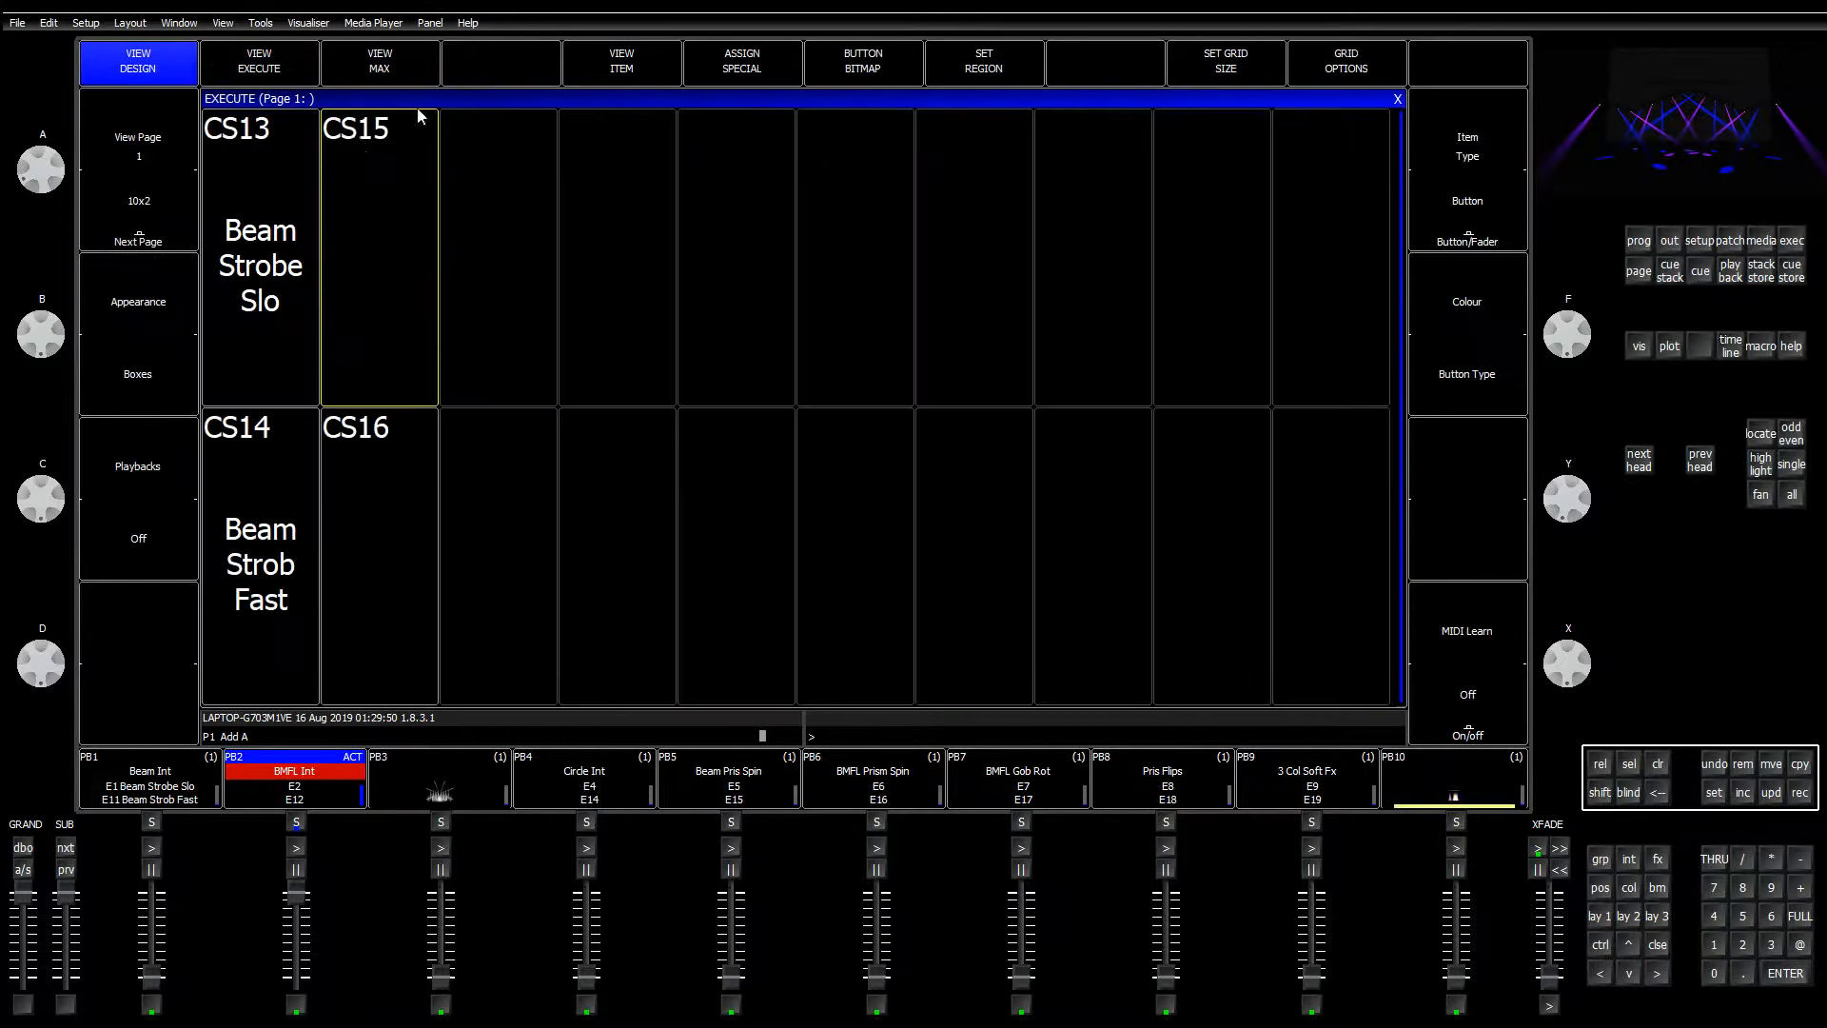
Step: Give CS16 individual cue timing and set Release Resets To First Step to Yes
click(613, 63)
click(1226, 63)
click(685, 293)
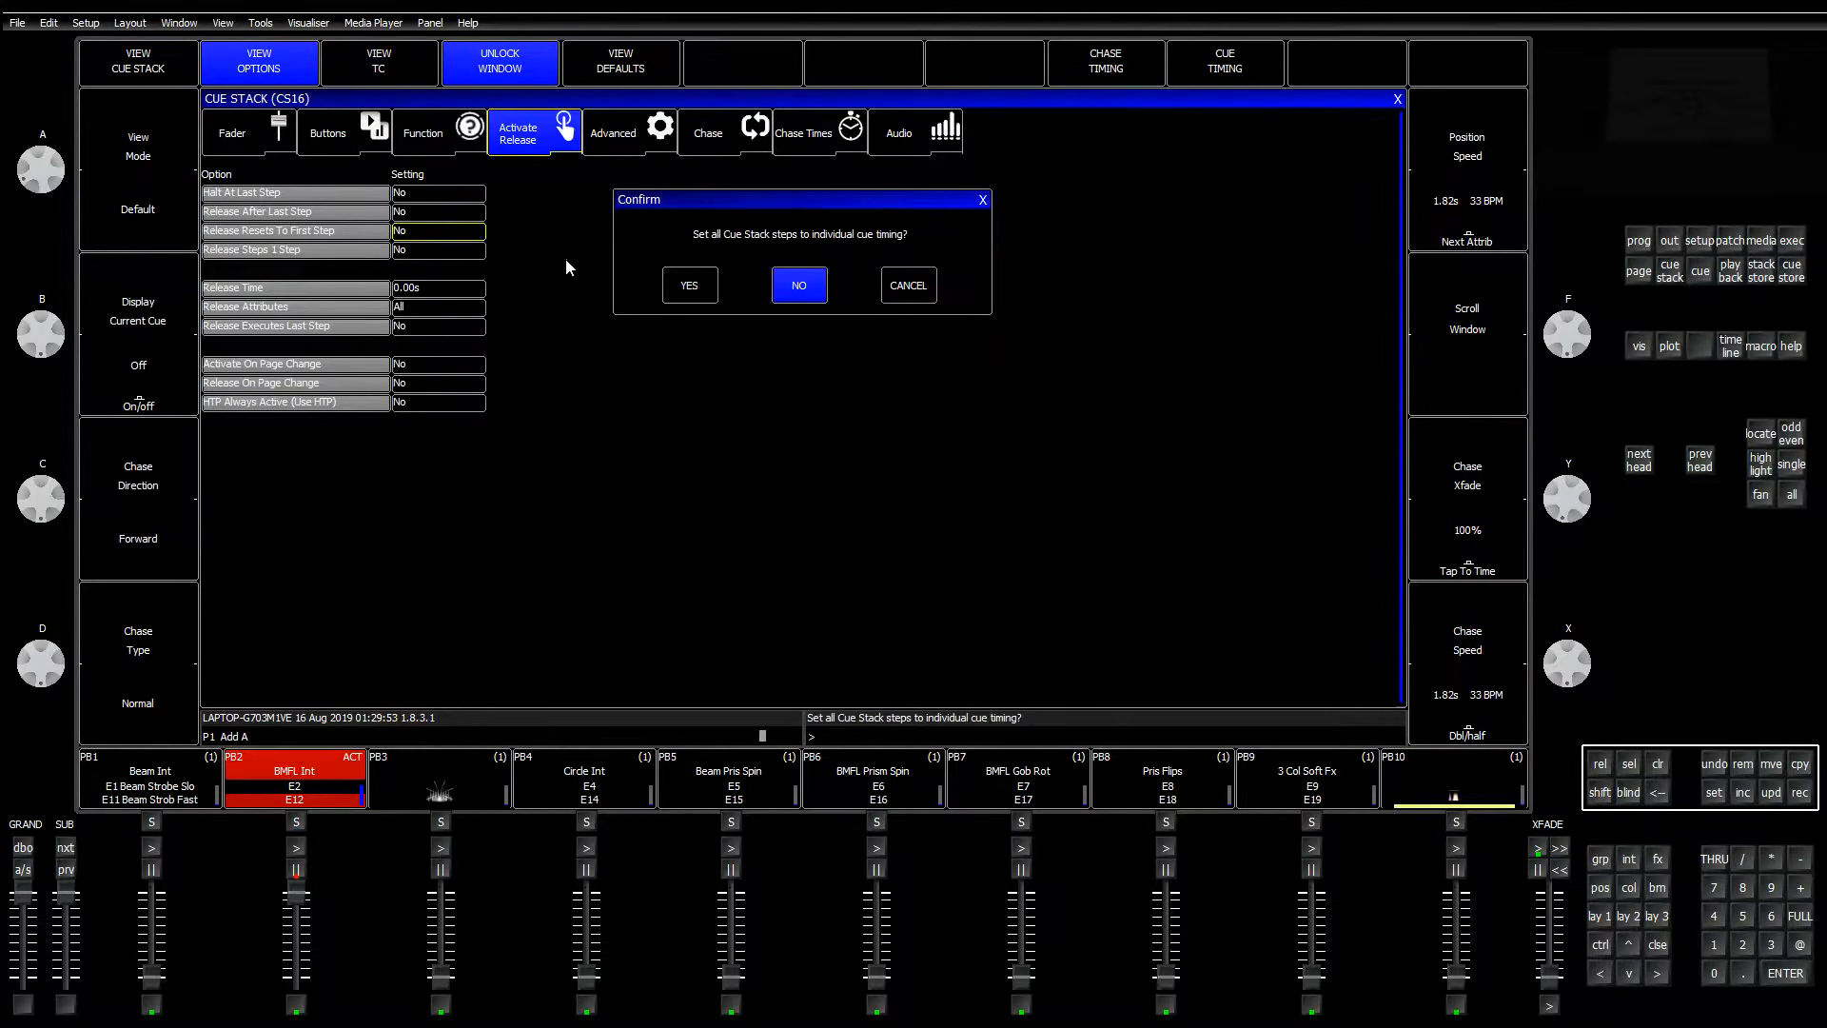
click(447, 234)
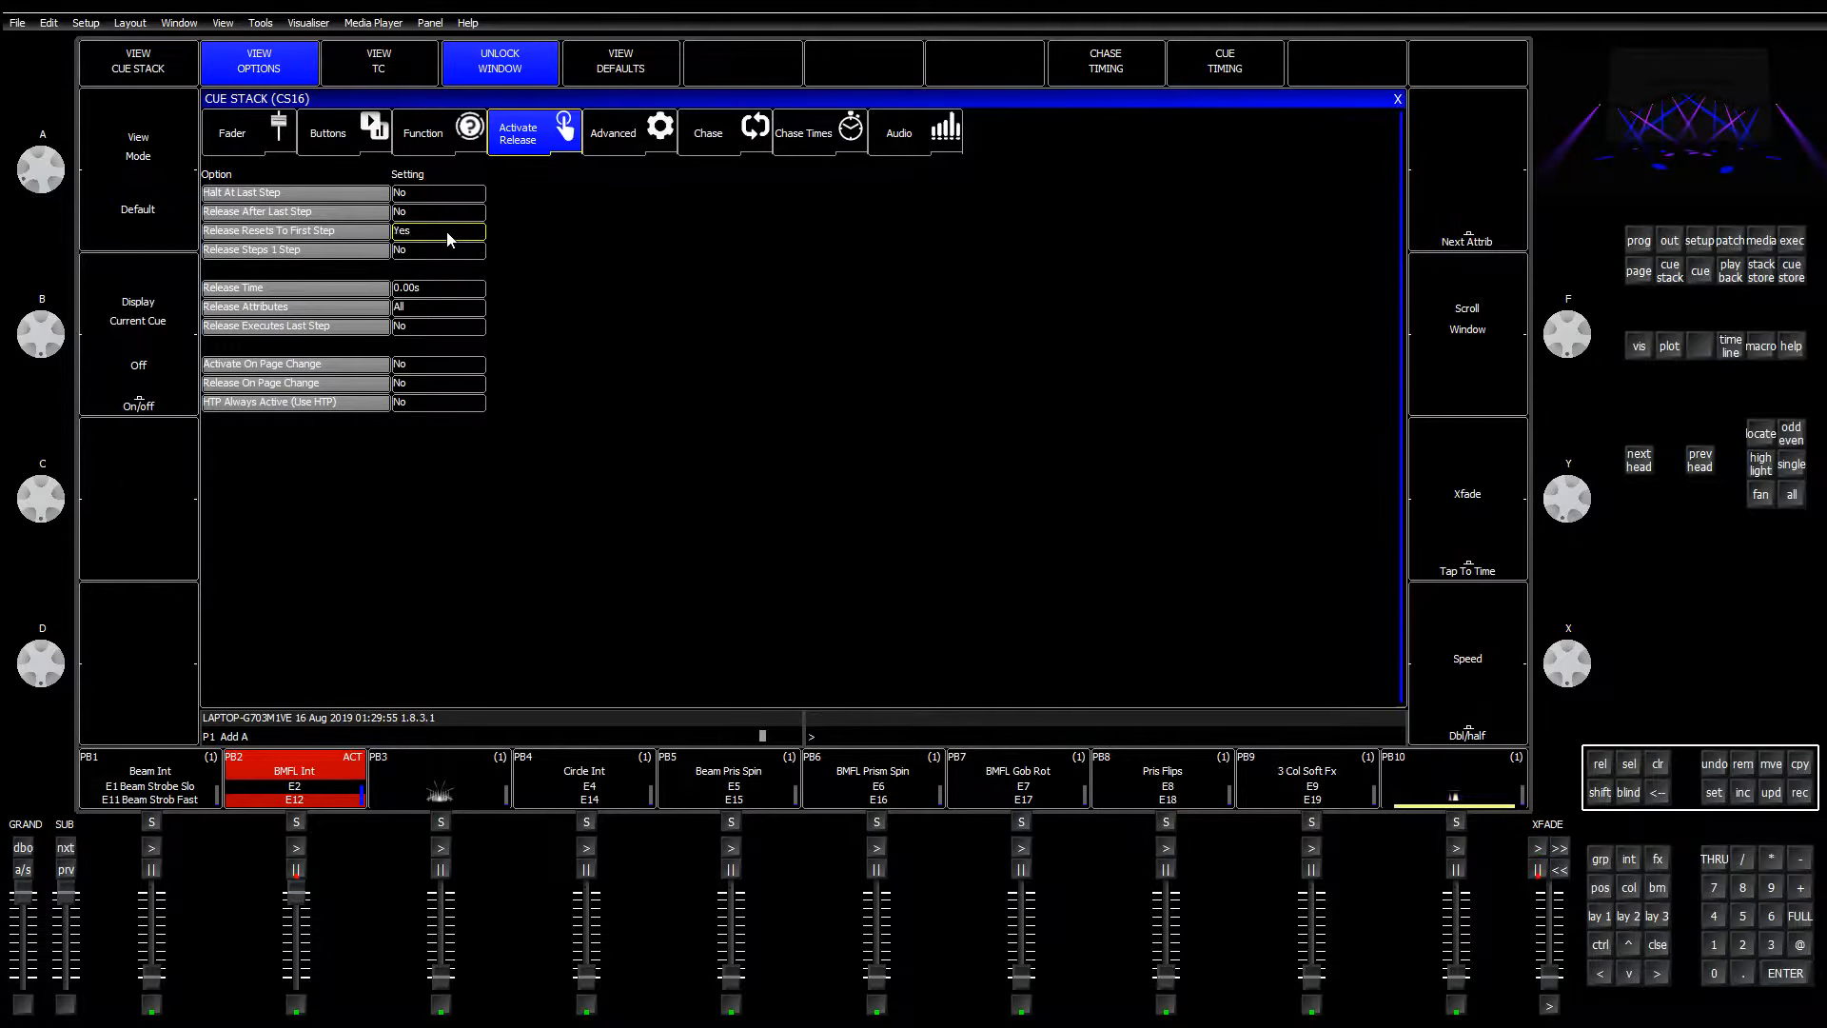
click(441, 327)
click(1396, 99)
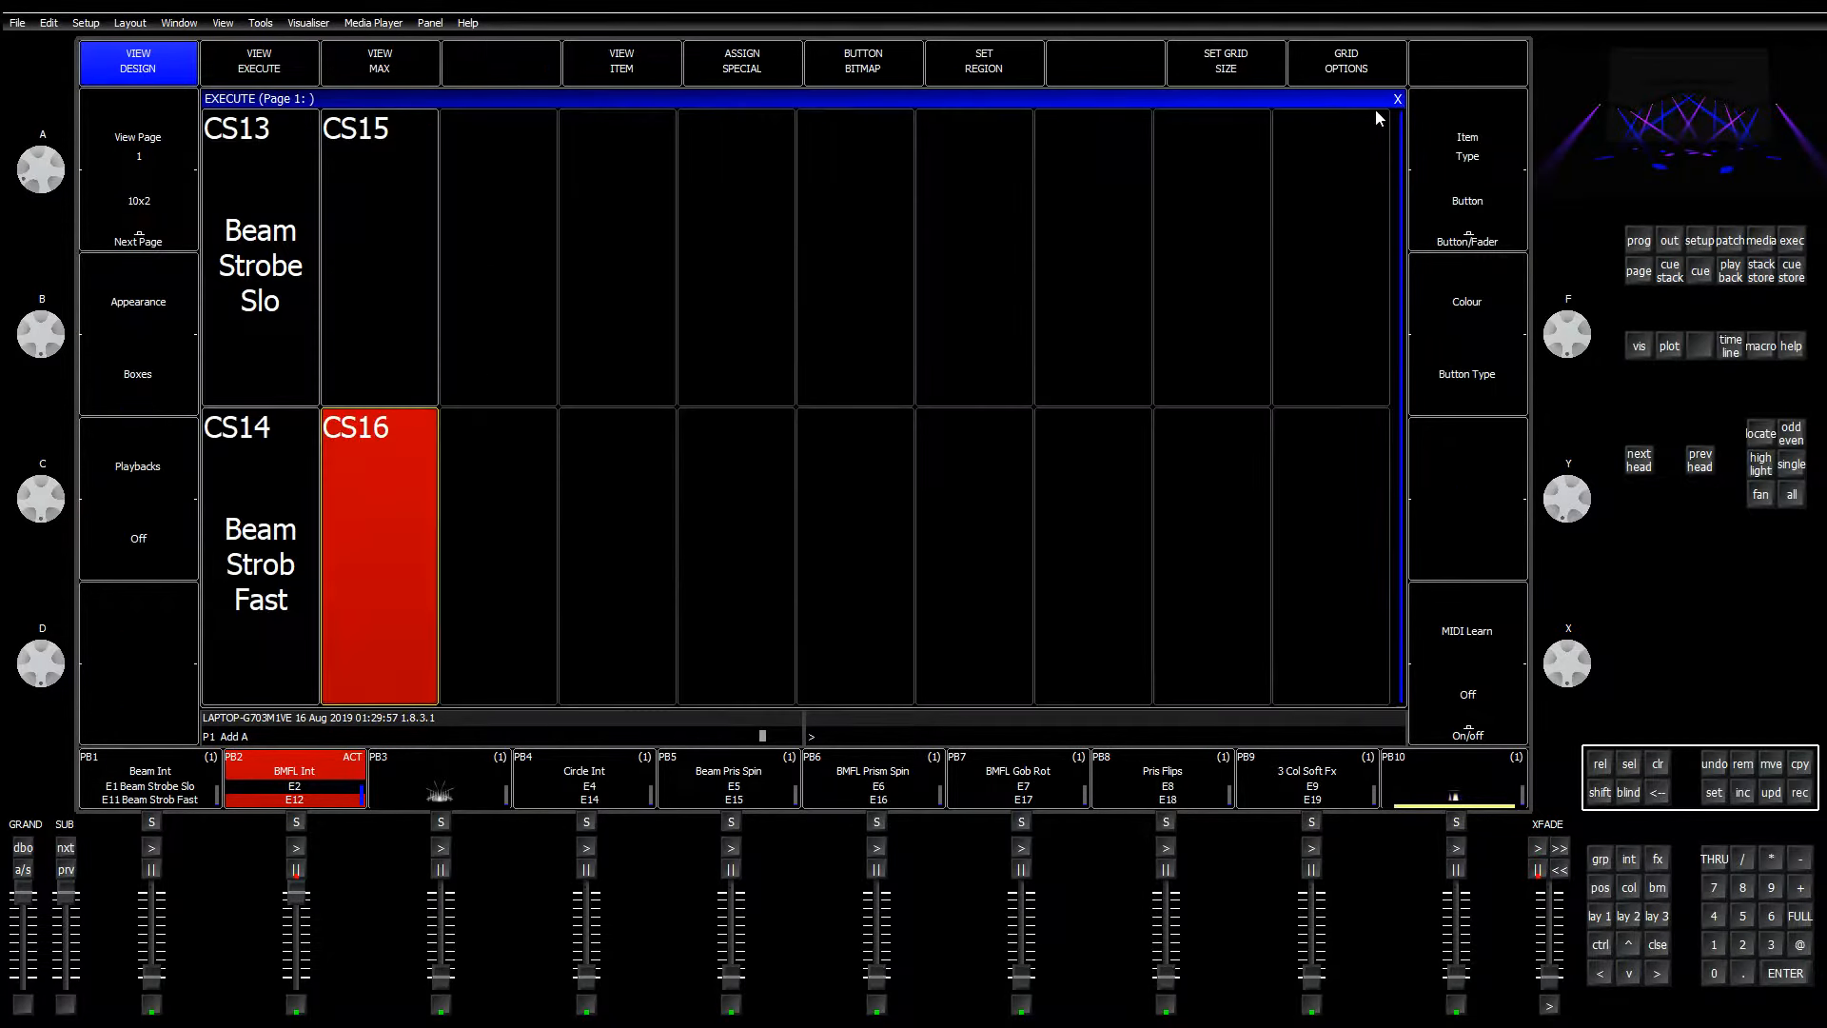
click(383, 504)
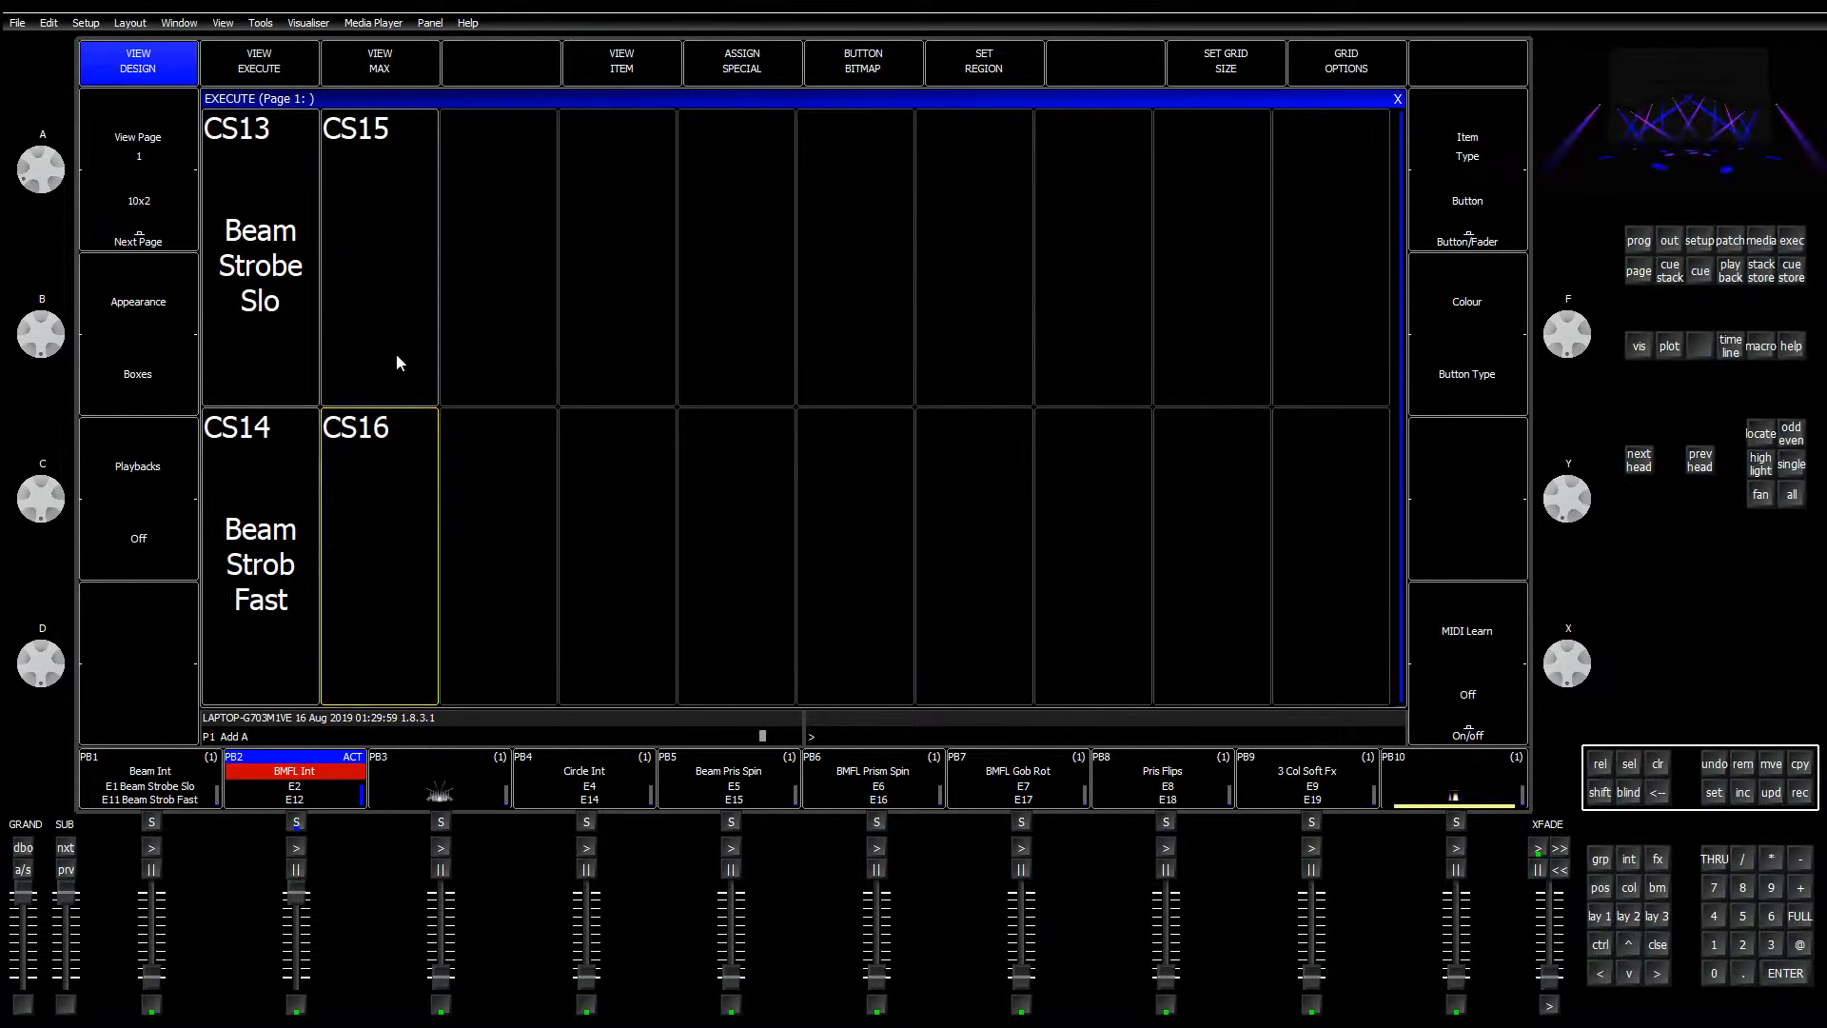
click(396, 354)
click(396, 354)
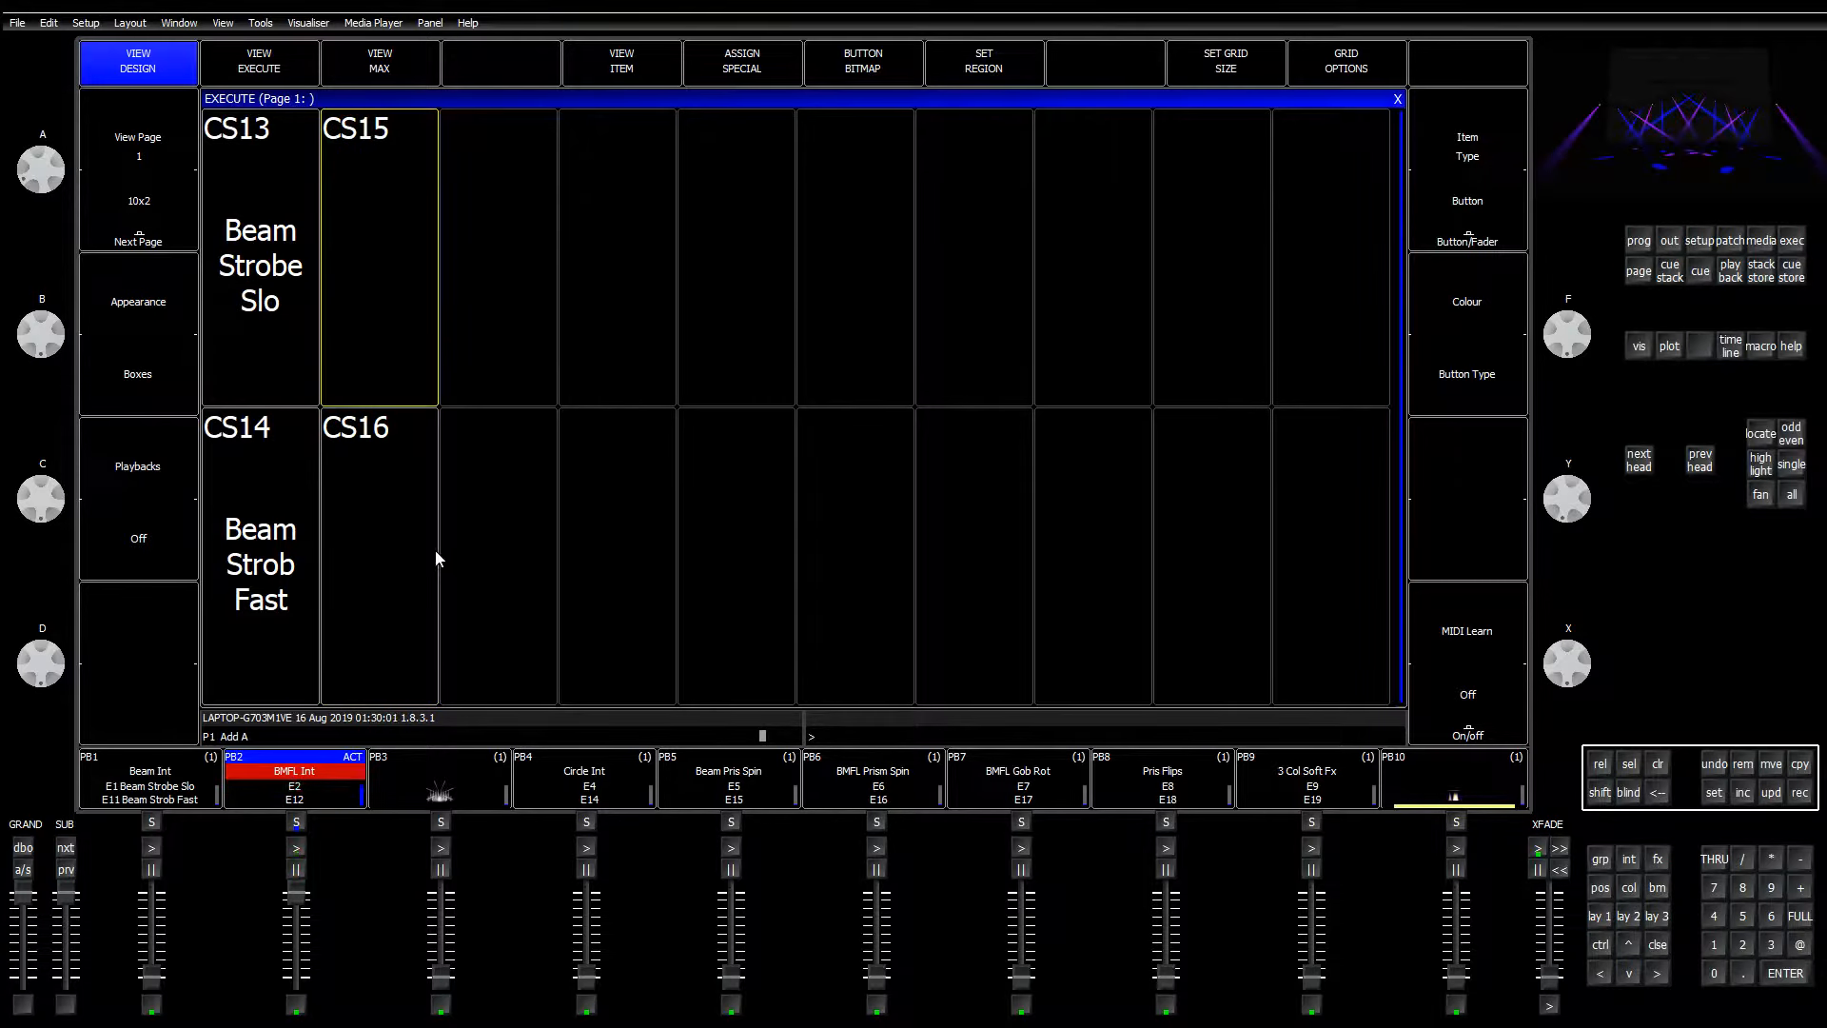
key(a)
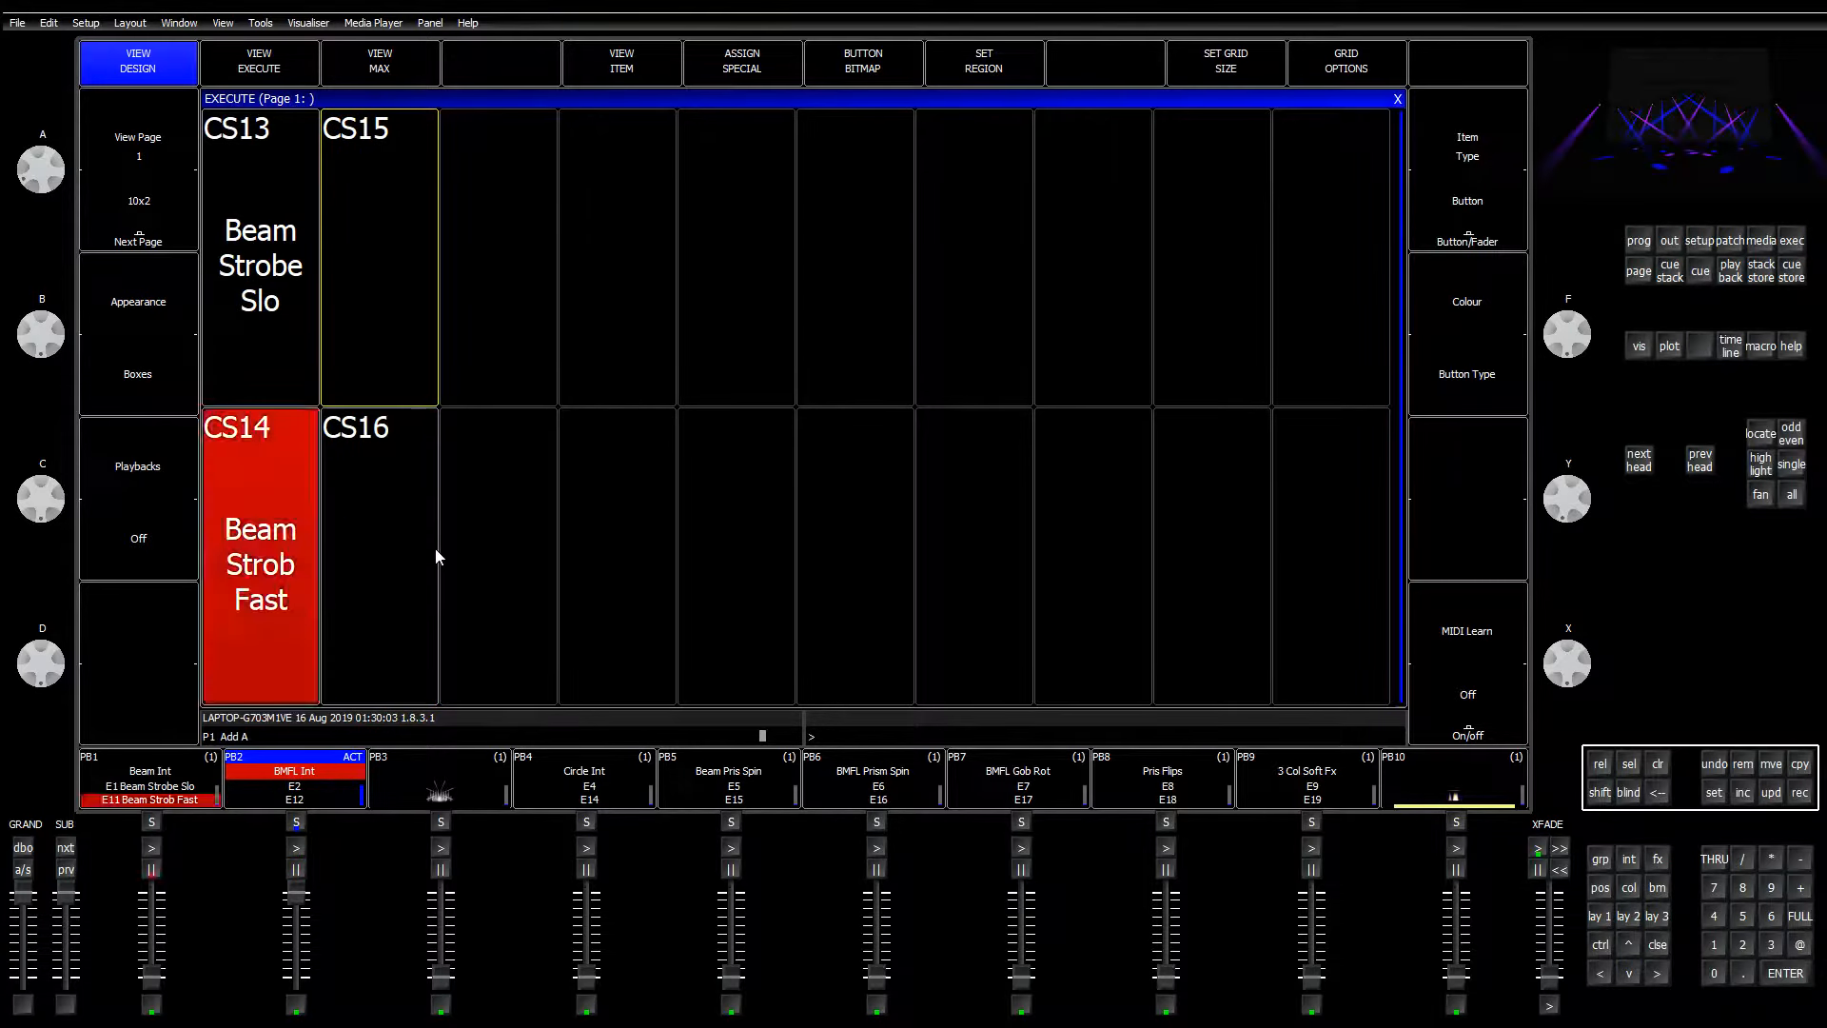
key(s)
click(436, 548)
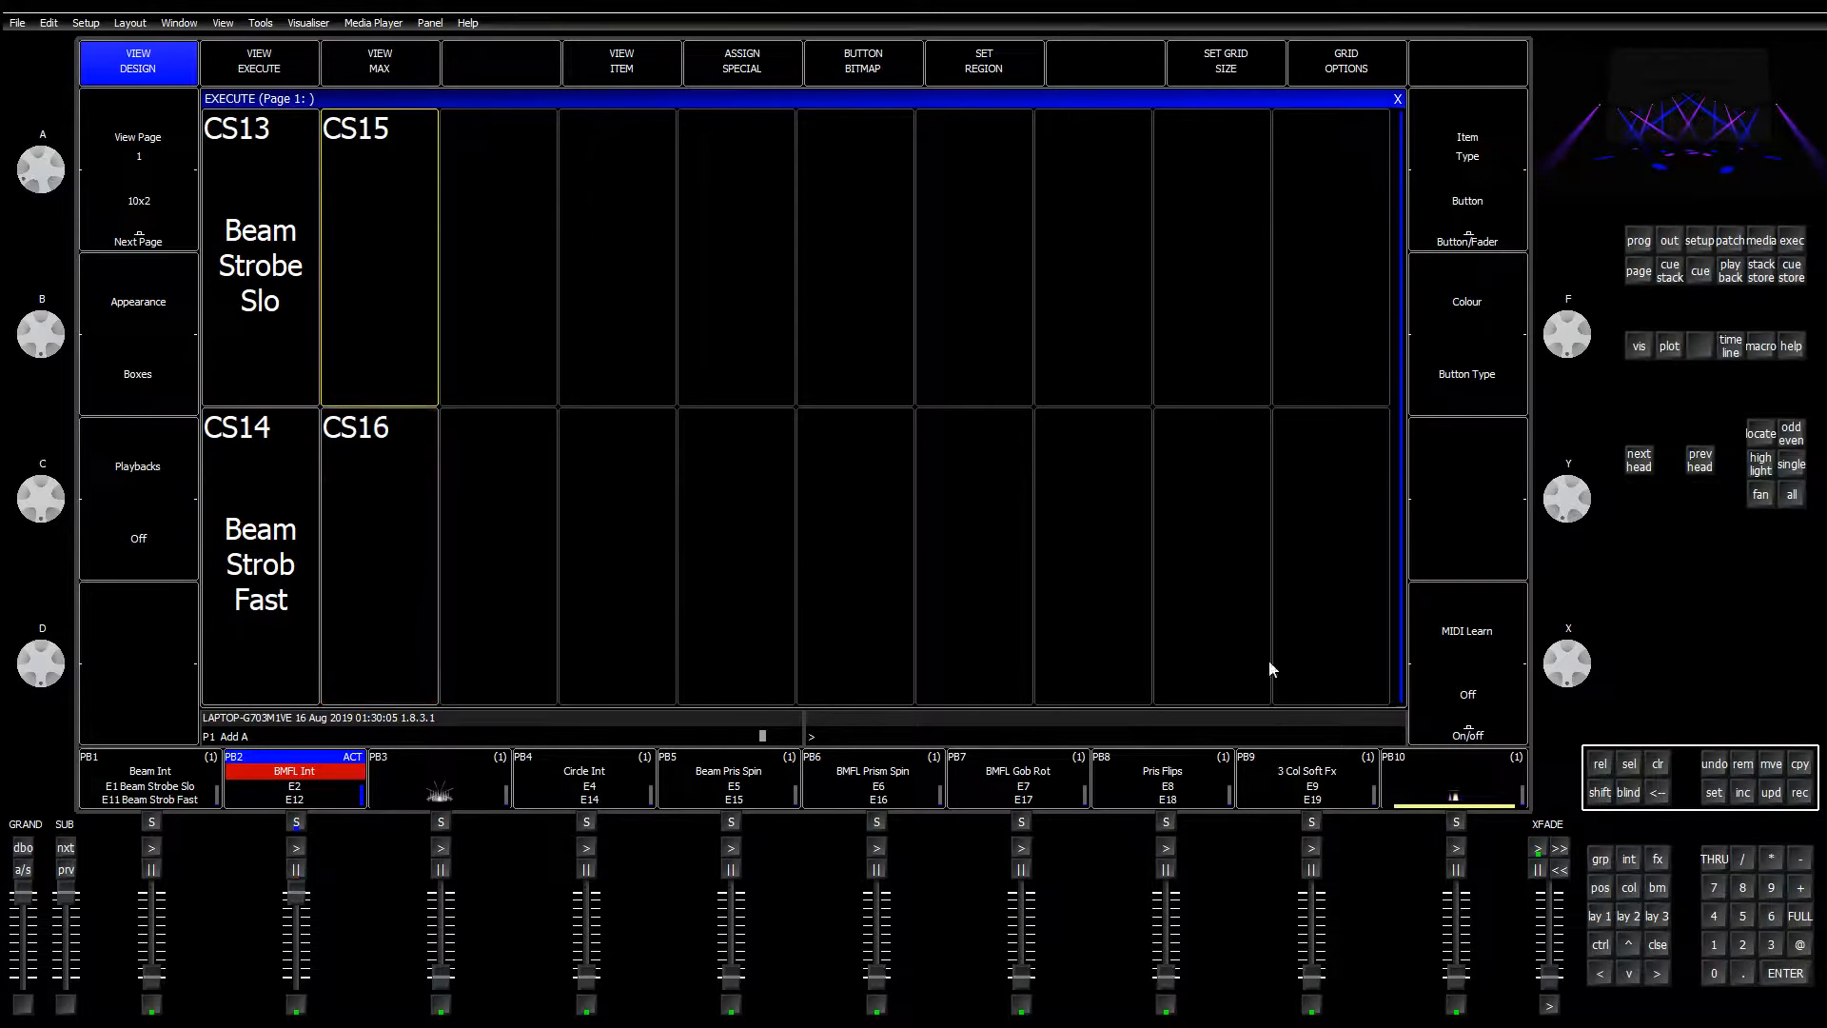
click(1712, 792)
Step: Name the CS15 execute button 'BMFL Strob Slow'
click(365, 266)
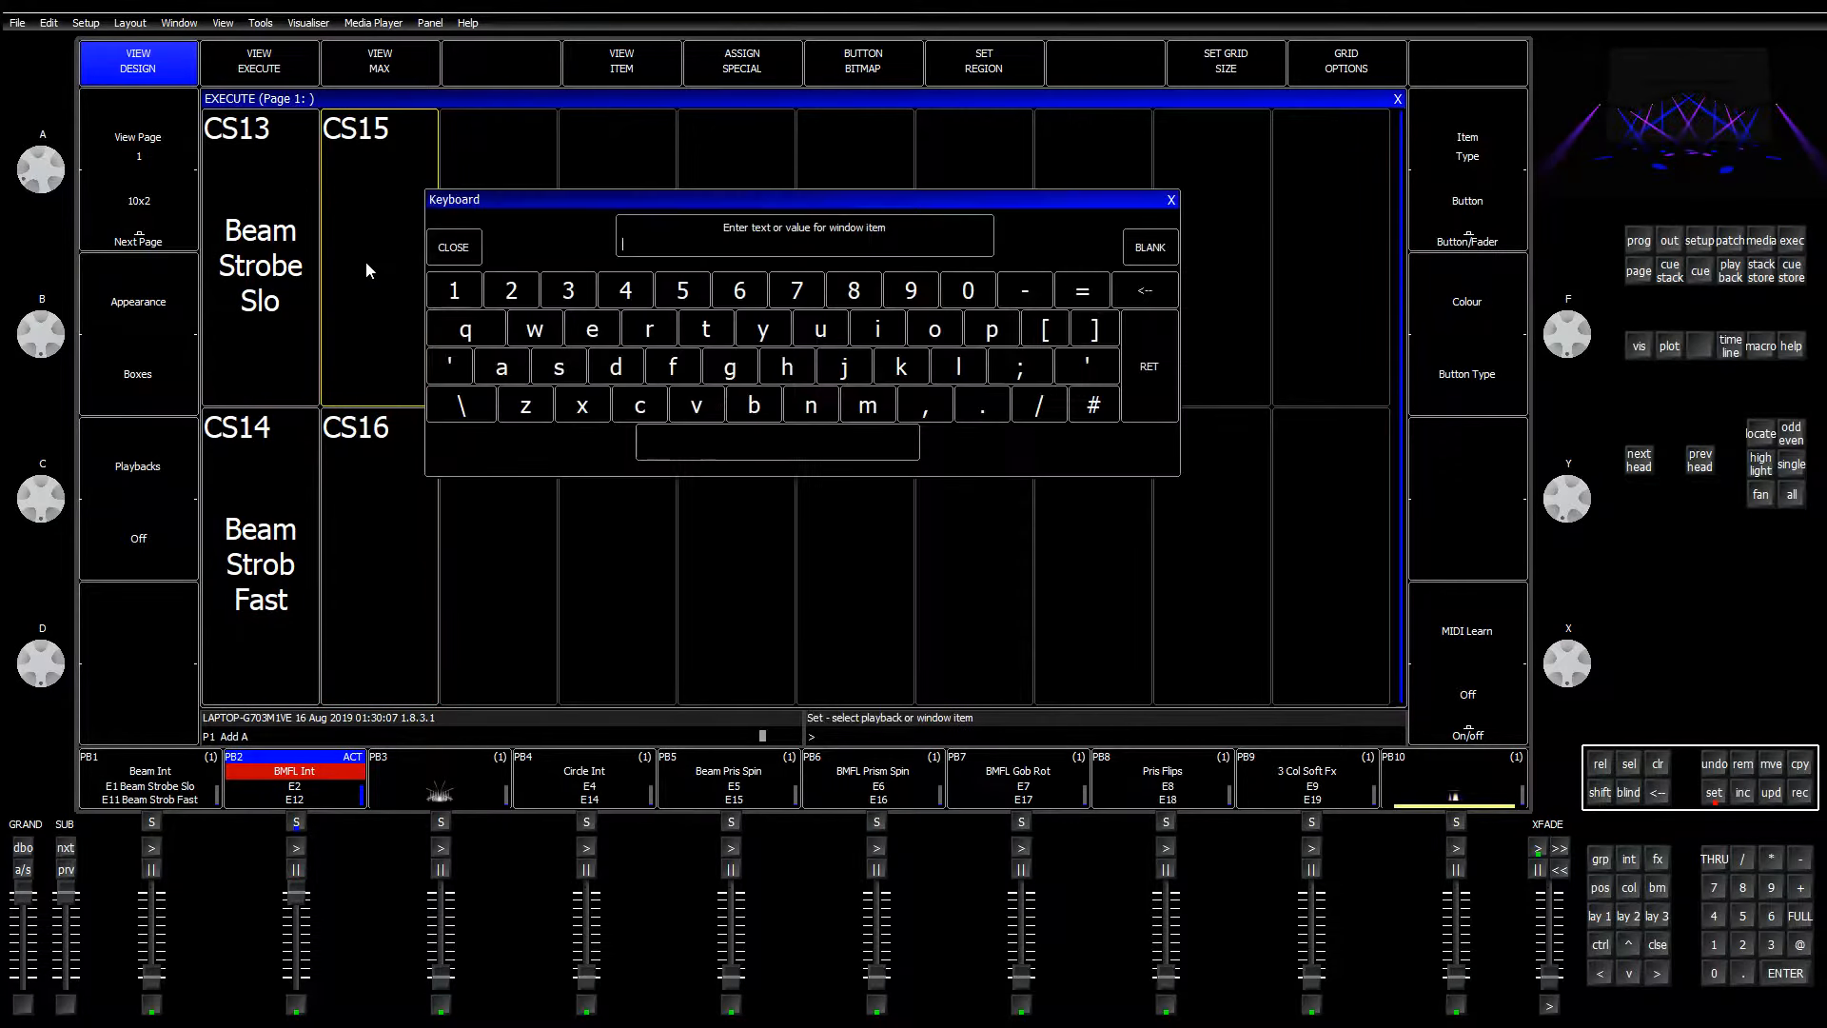
key(shift)
text(BMFL Stro)
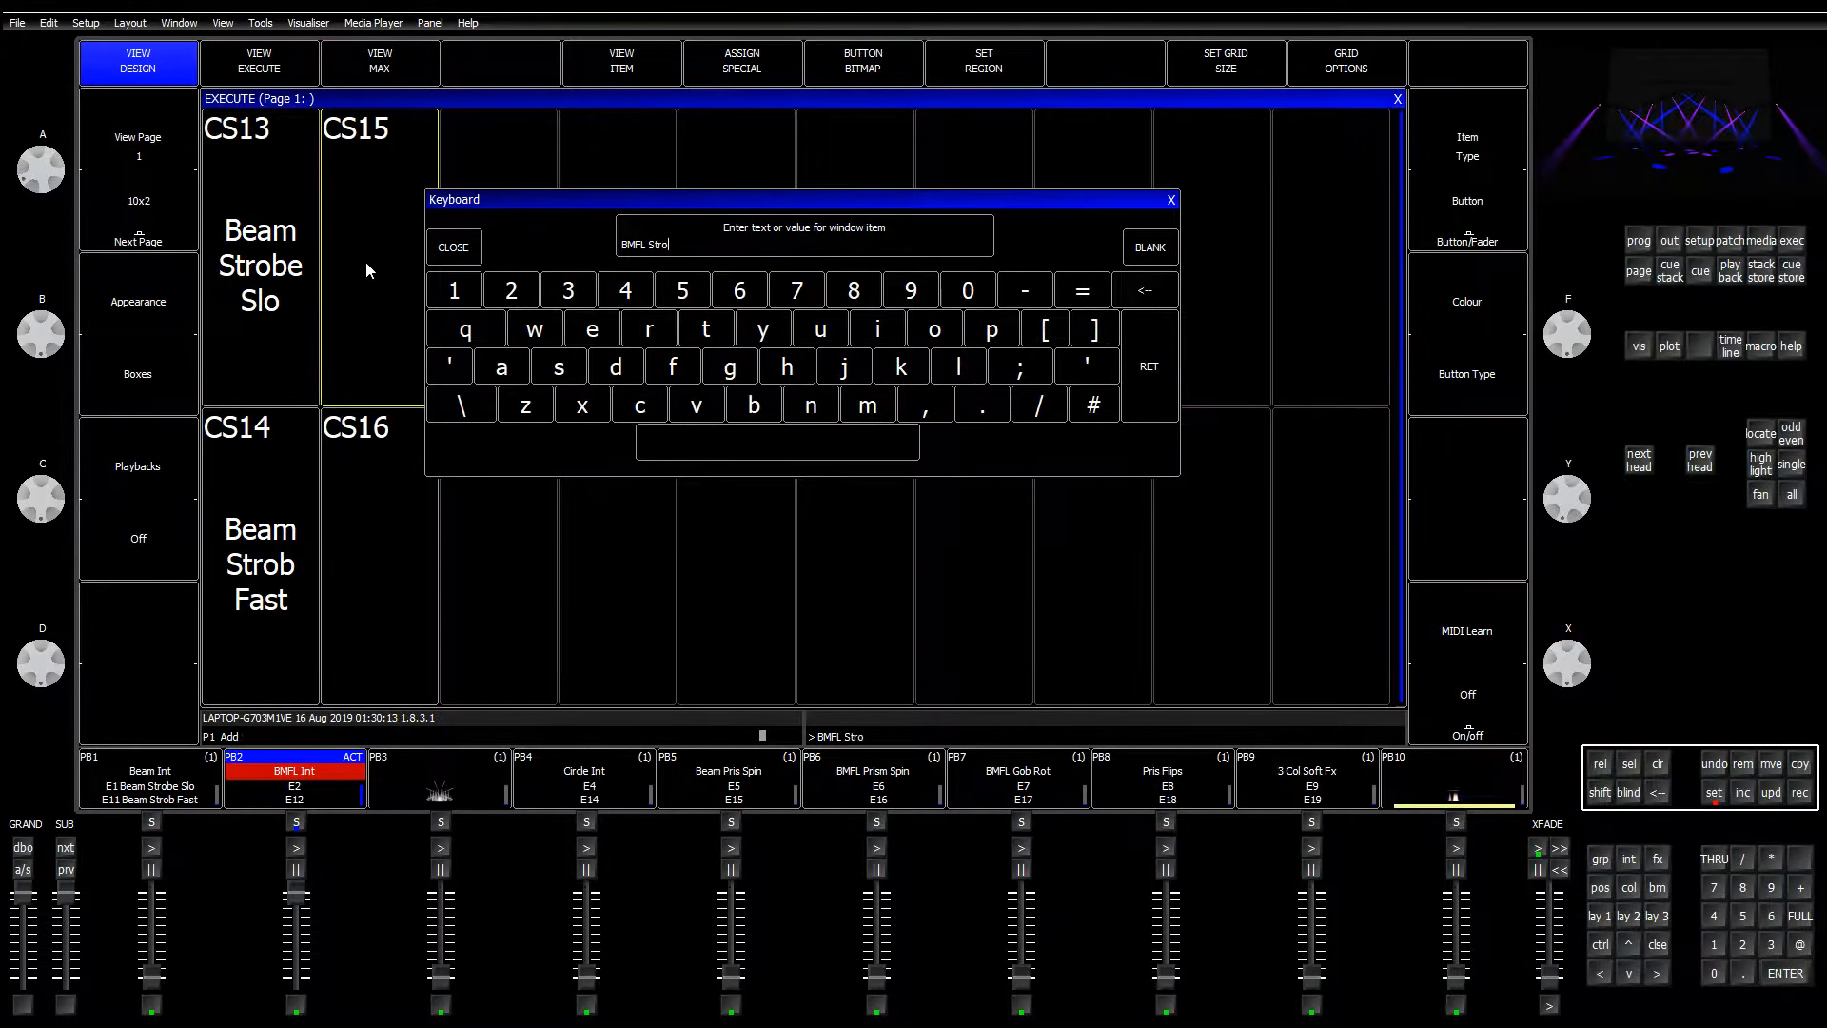
text(b Slow)
key(Return)
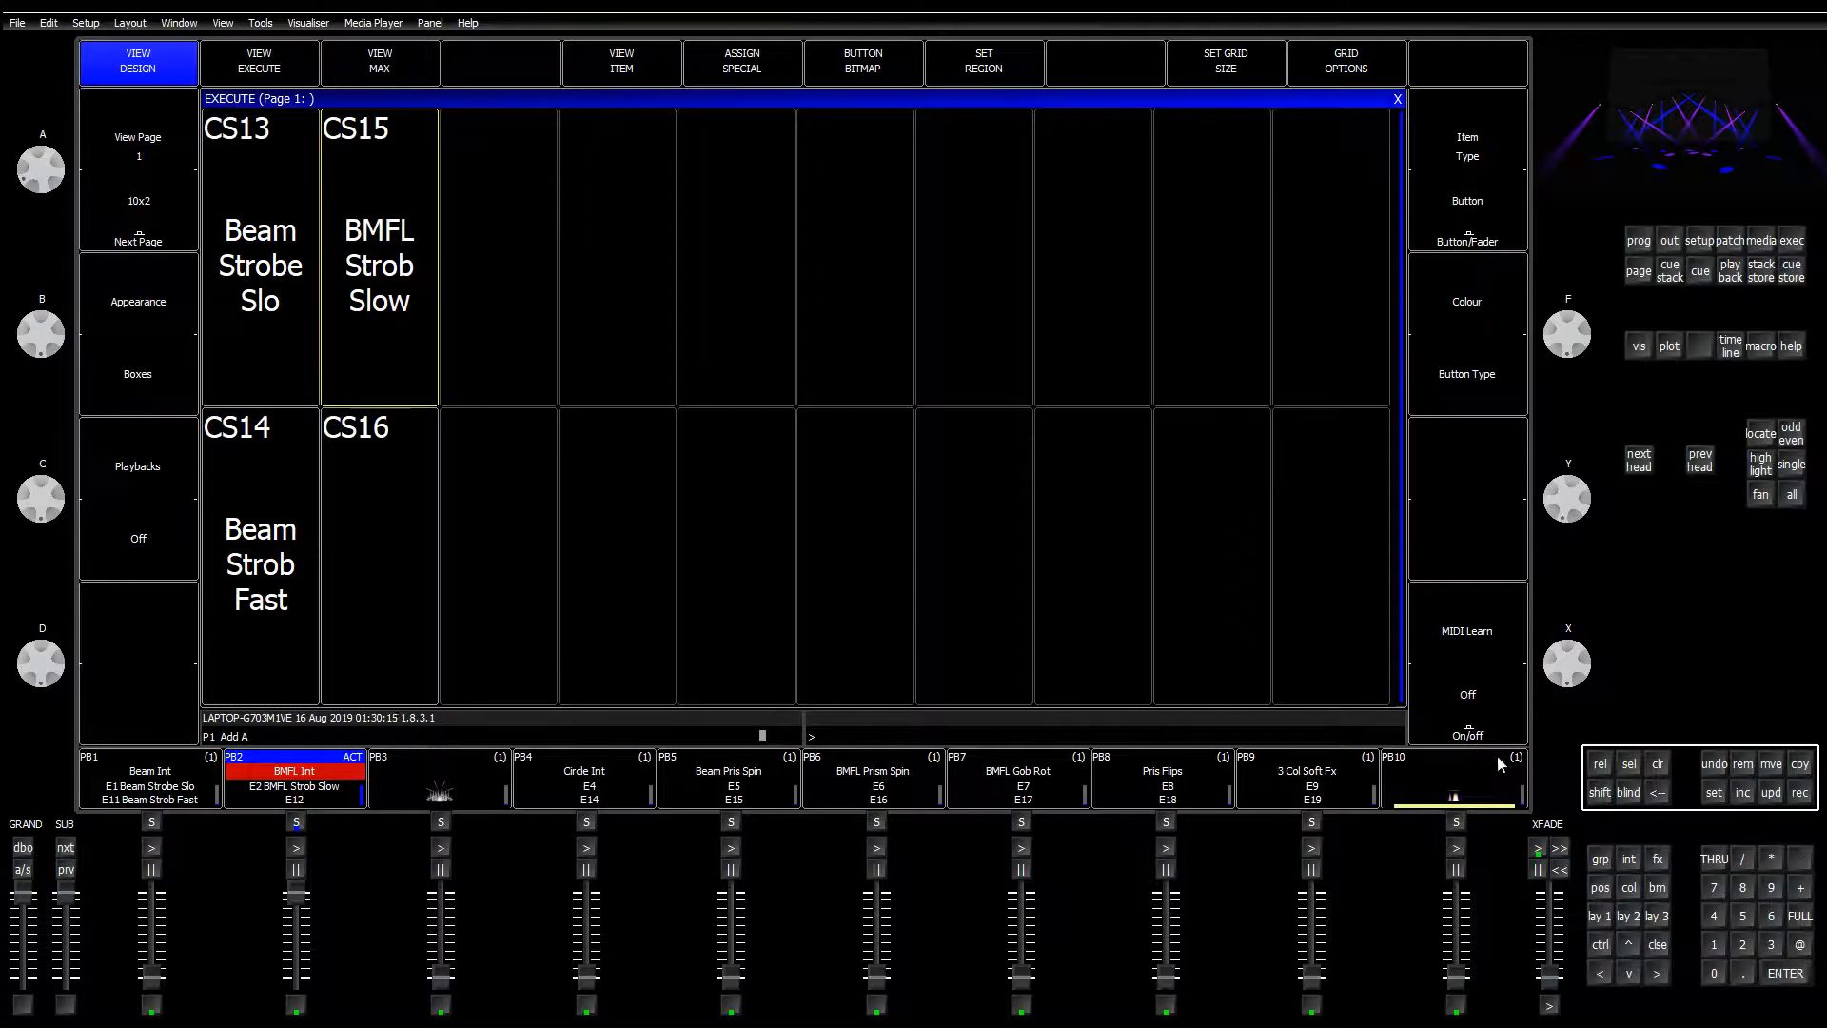
Step: Name the CS16 execute button 'BMFL Strob Fast' and clear the programmer with CLR
click(1742, 792)
click(1714, 792)
click(425, 550)
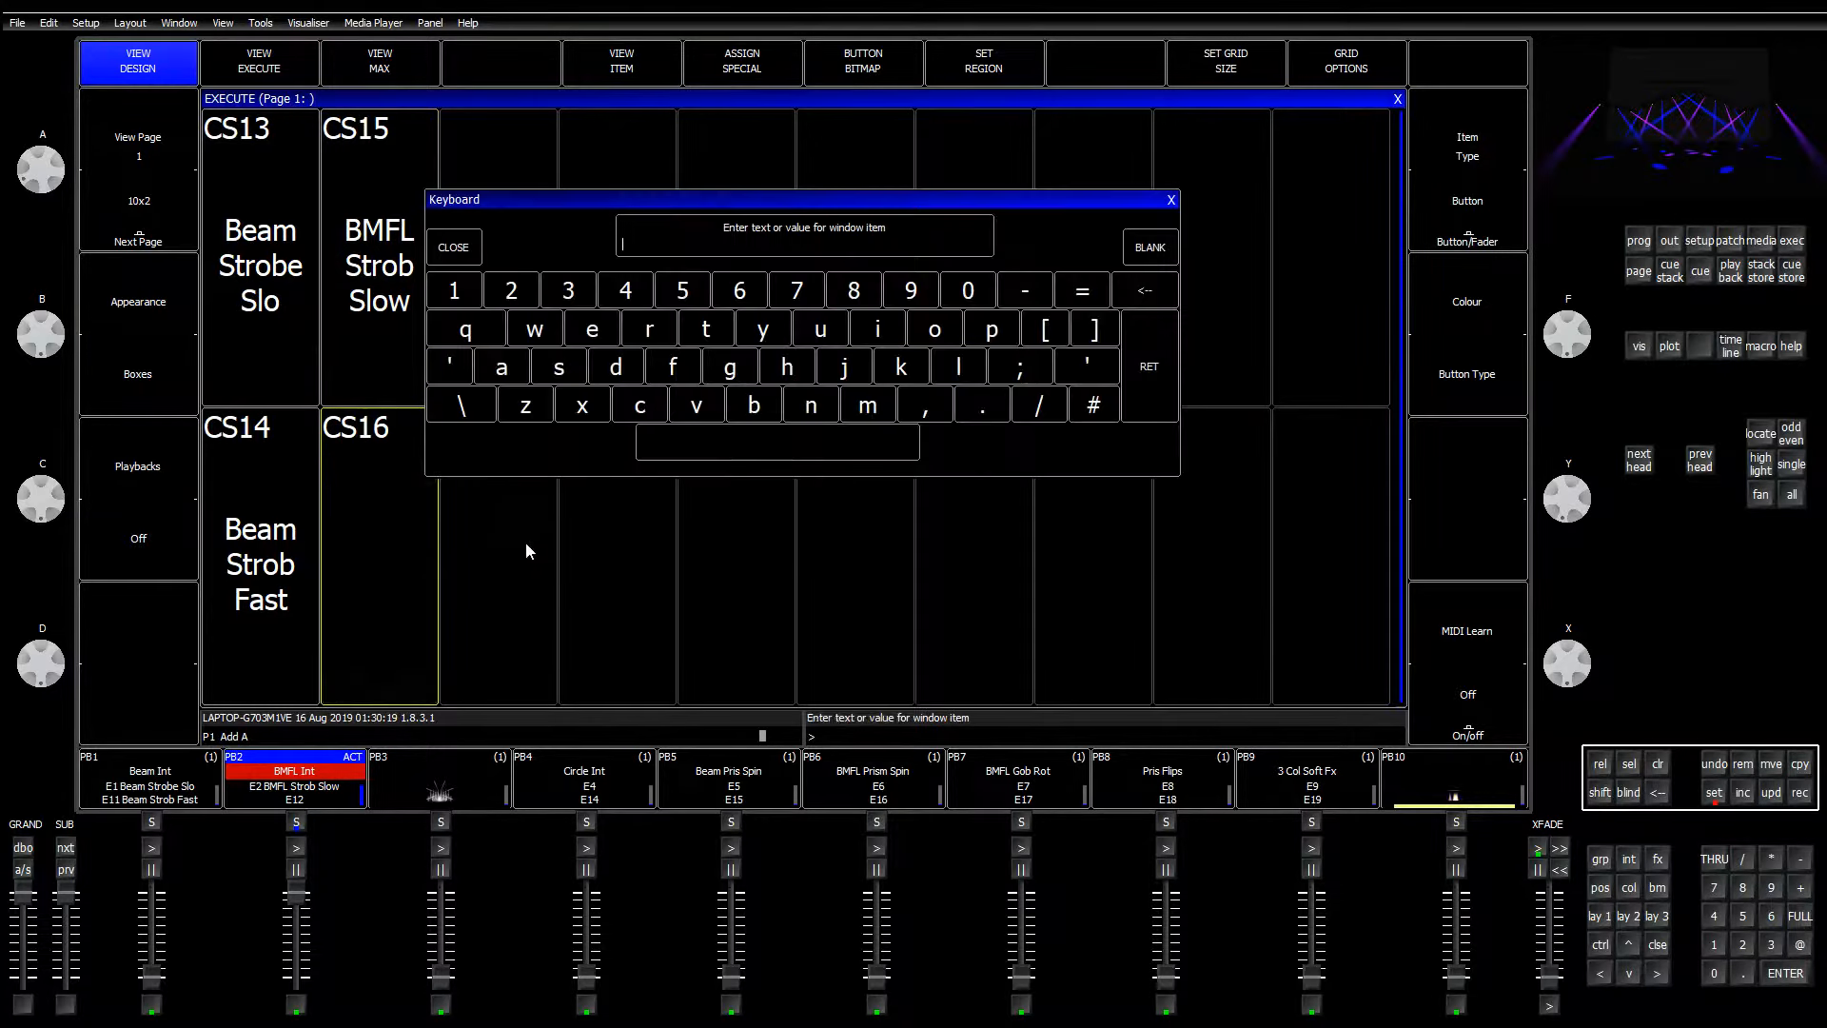
text(BMFL Sto)
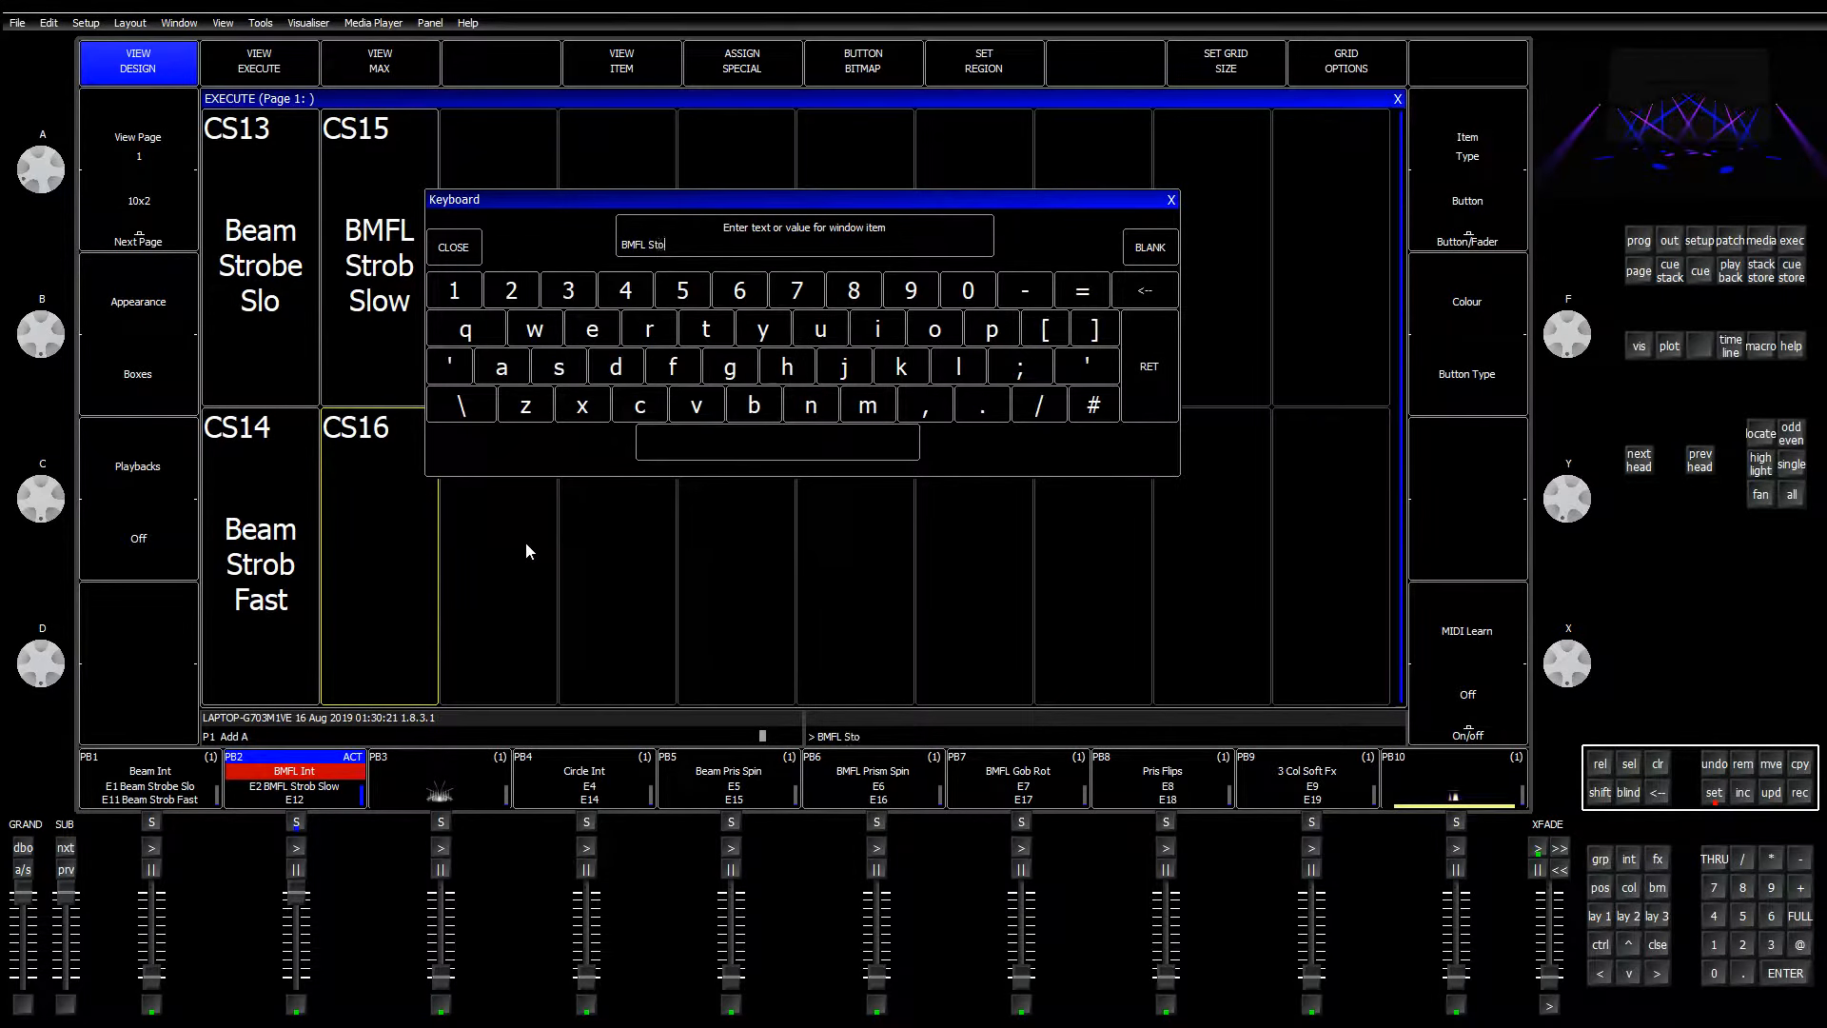
key(BackSpace)
text(rob Fast)
key(Return)
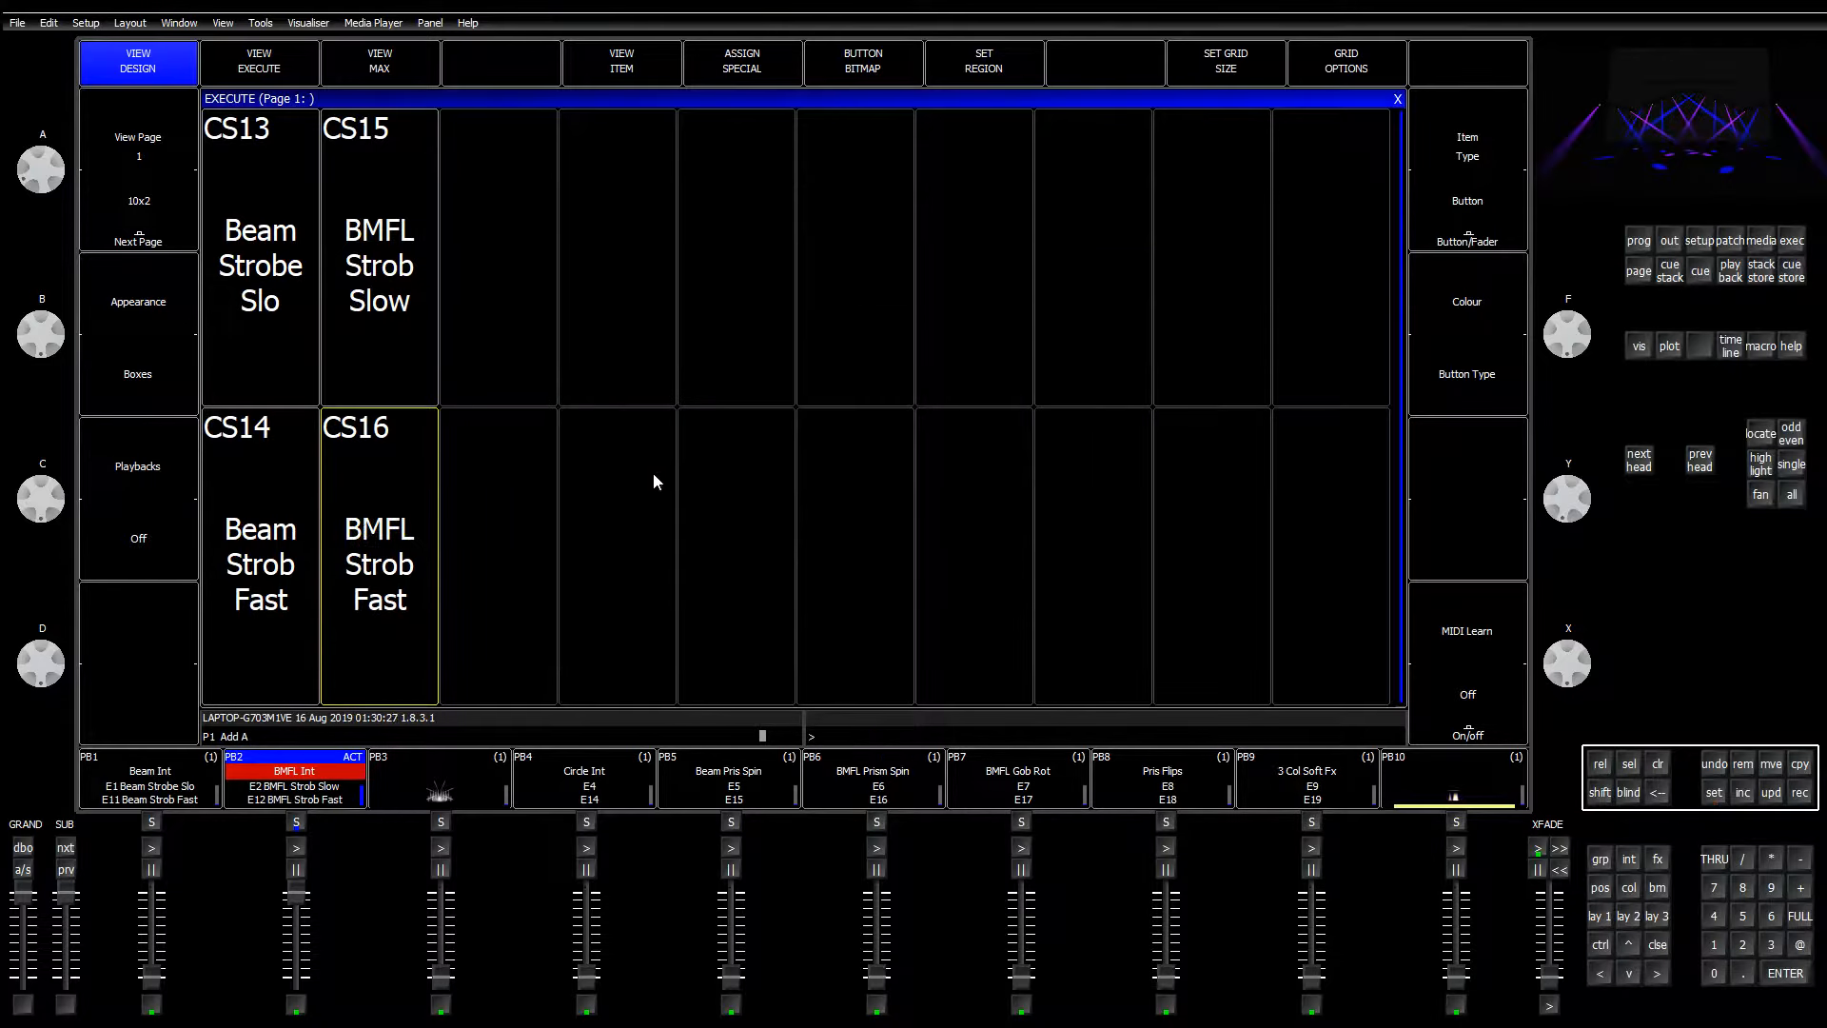
click(1661, 766)
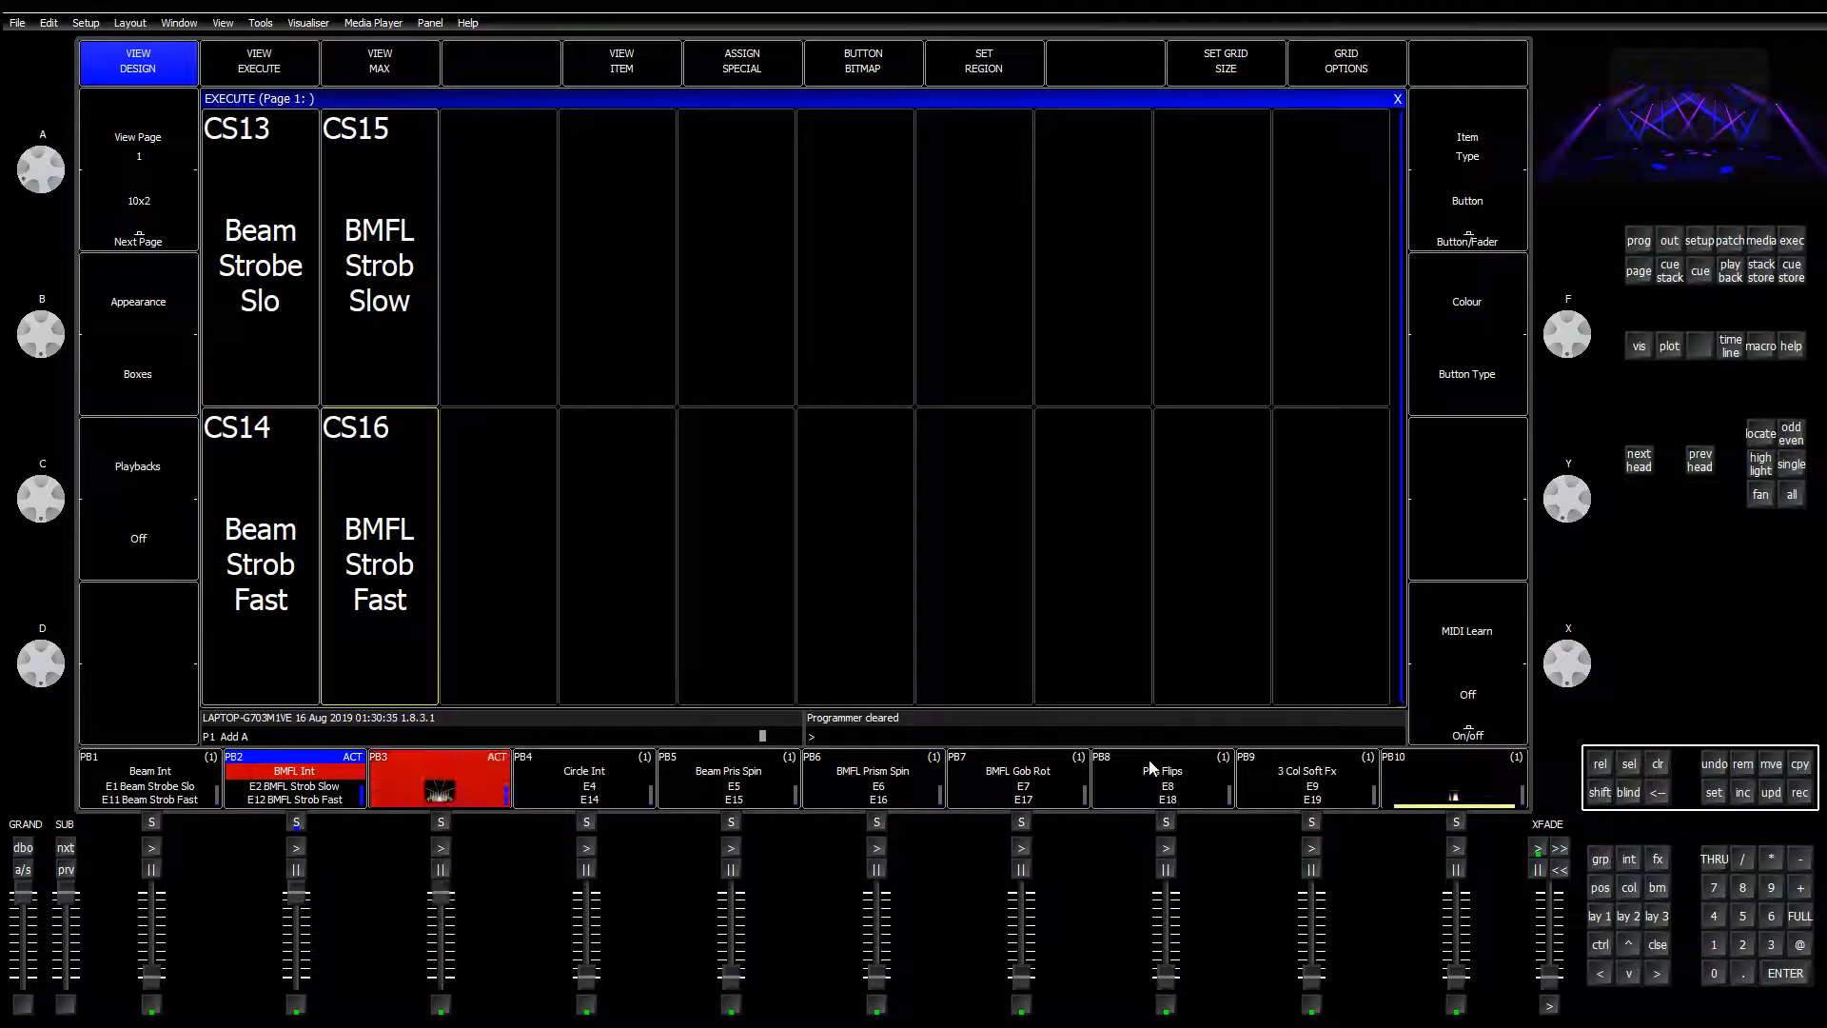
Step: Close the Execute window and select the G10 Wash LR fixture group
click(1653, 946)
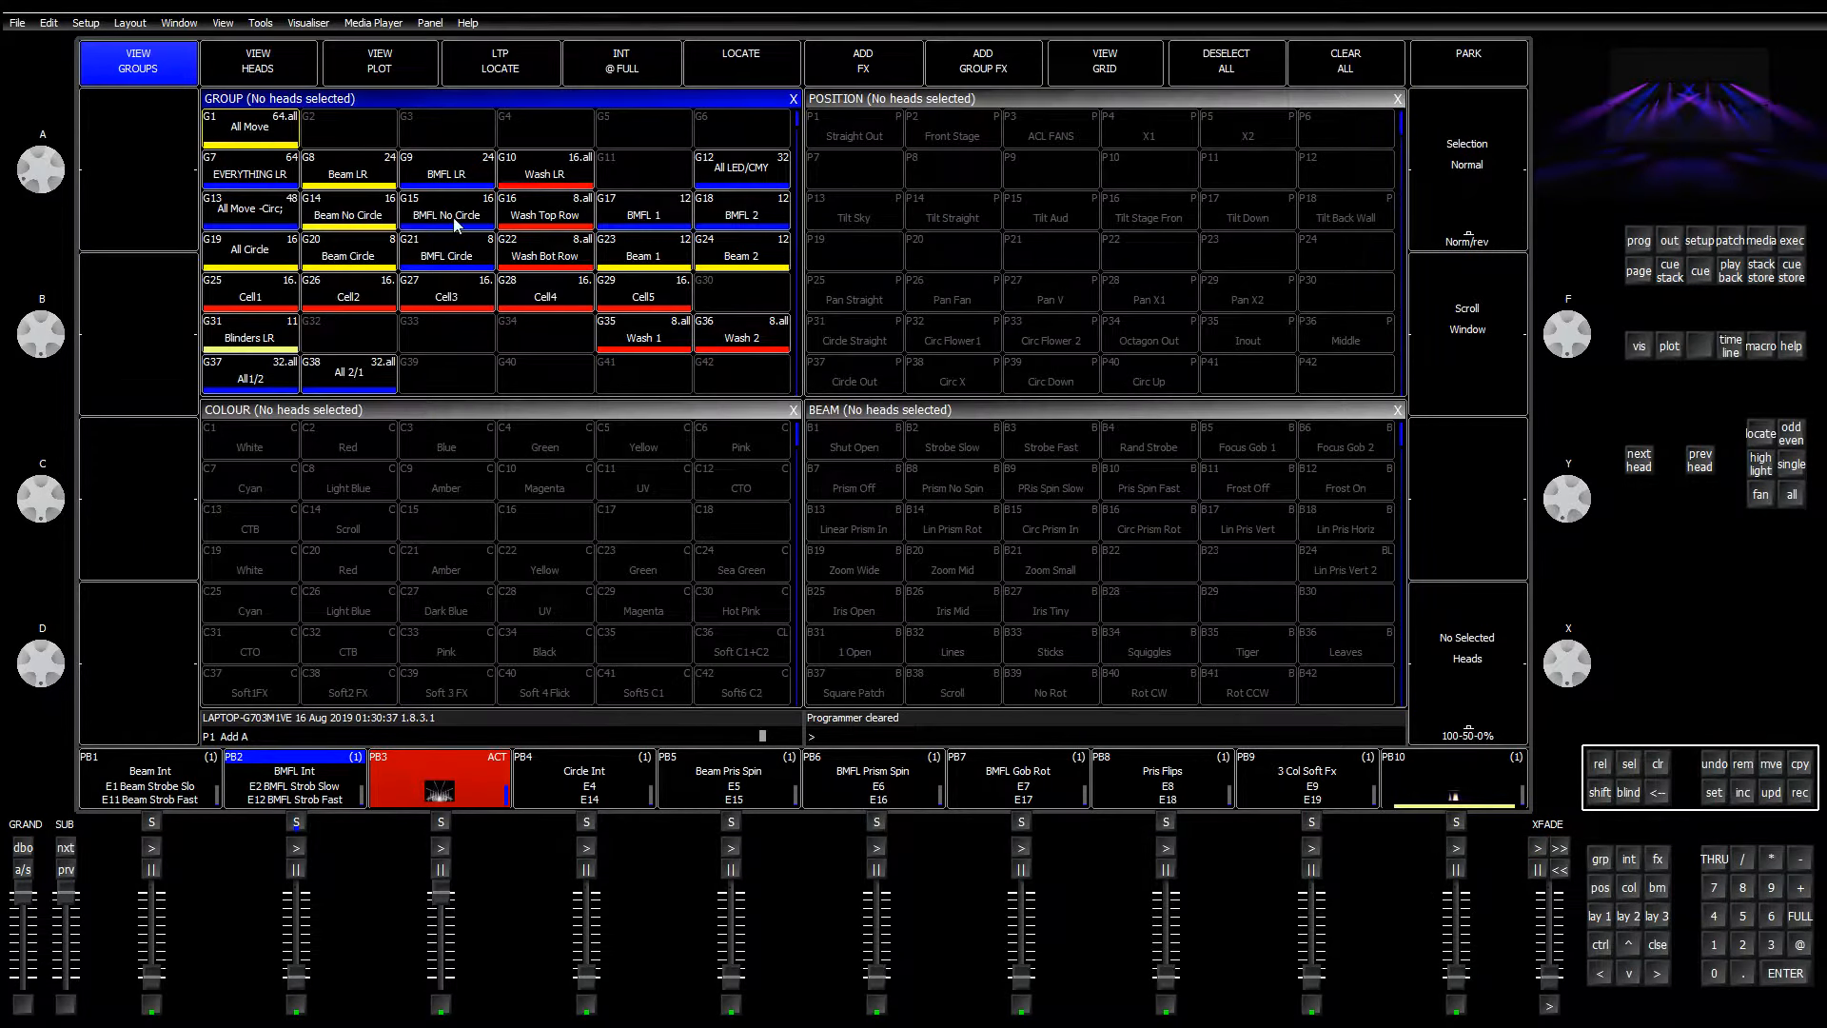
click(563, 173)
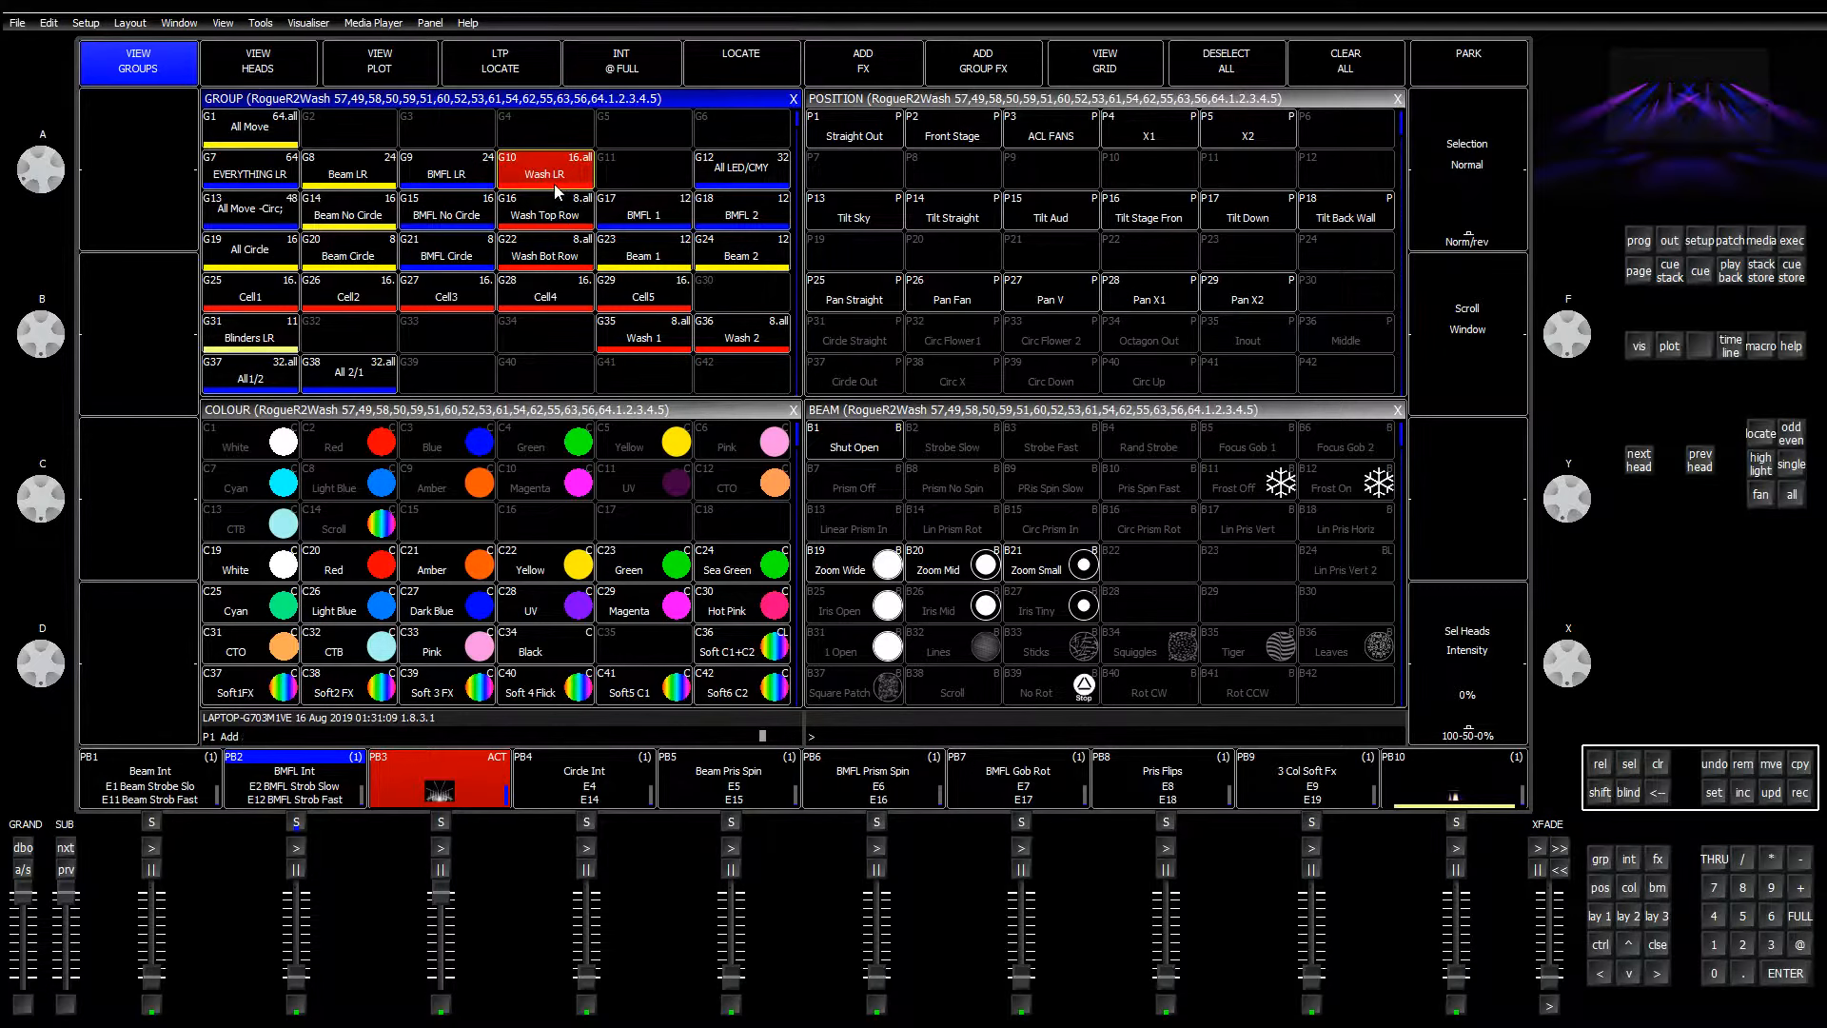
Step: Apply B1 Shut Open to the Wash LR heads and raise the Strobe encoder to about 058
click(1059, 414)
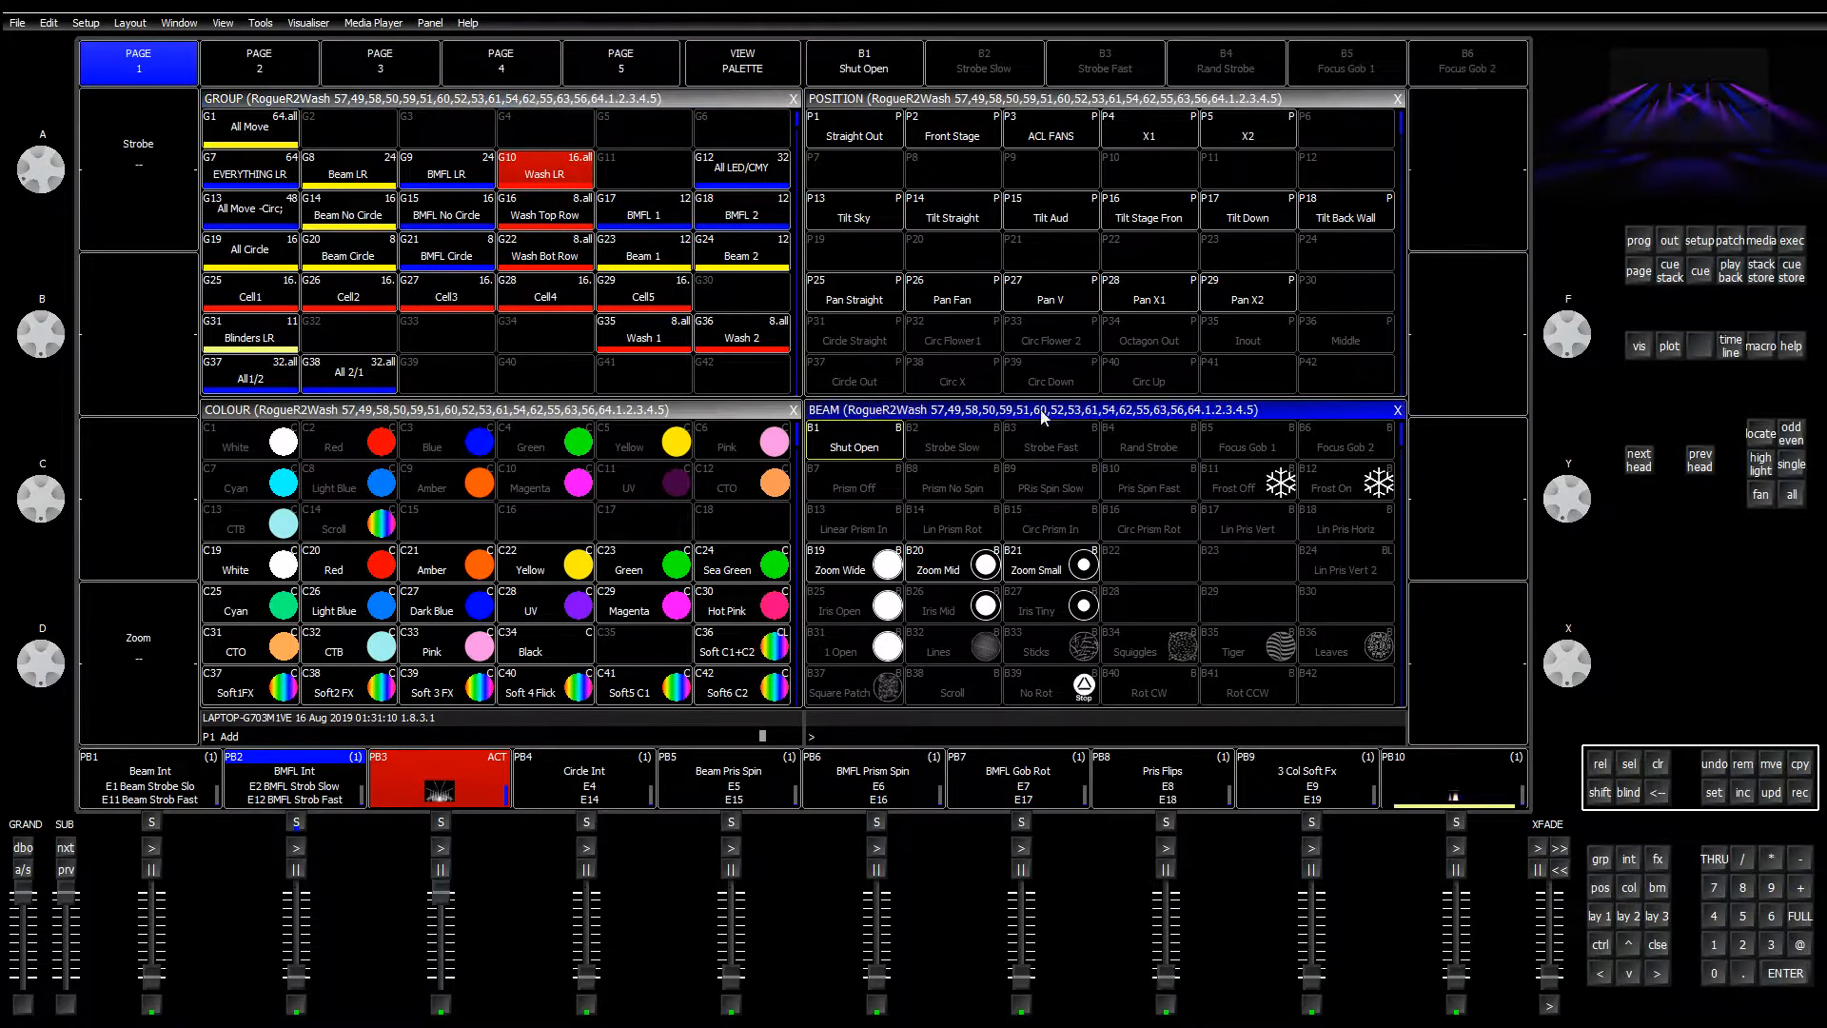
click(843, 447)
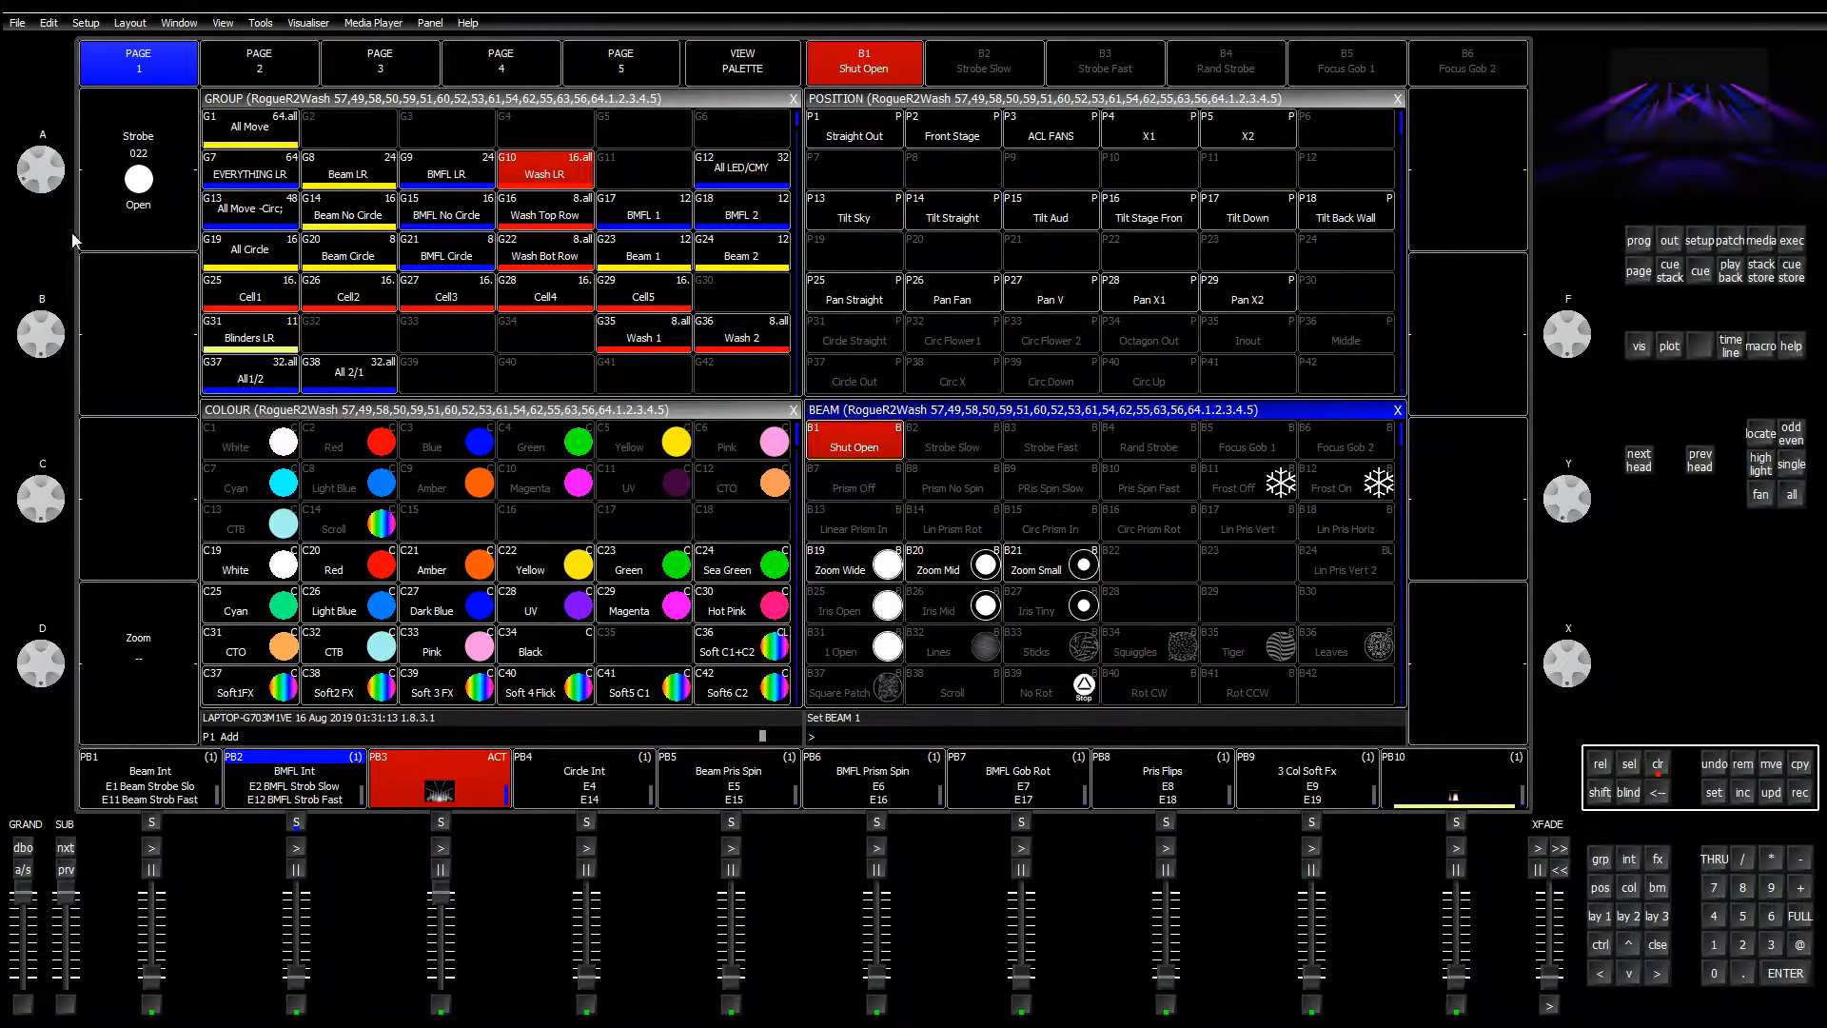
mouse_move(48, 181)
mouse_down()
mouse_move(38, 226)
mouse_move(45, 185)
mouse_up()
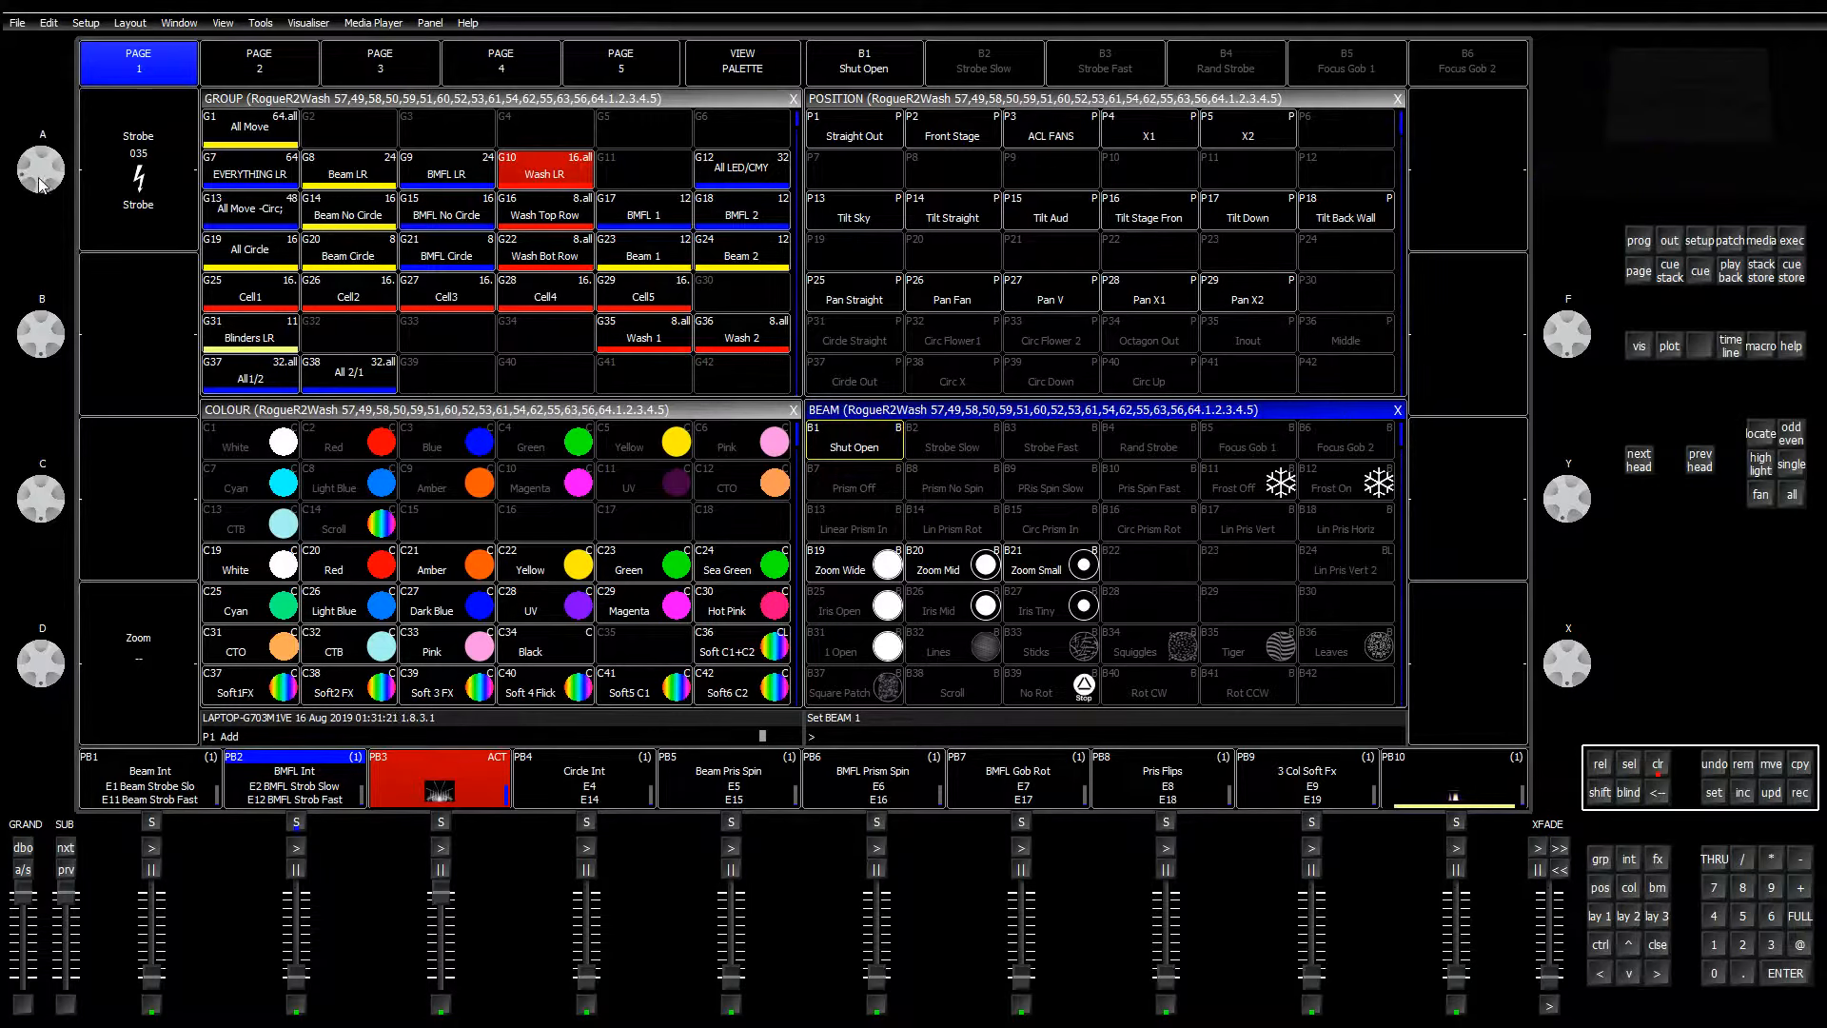
click(160, 205)
scroll(159, 204, up, 3)
scroll(163, 211, up, 3)
scroll(163, 211, up, 4)
scroll(148, 217, up, 10)
scroll(147, 221, up, 7)
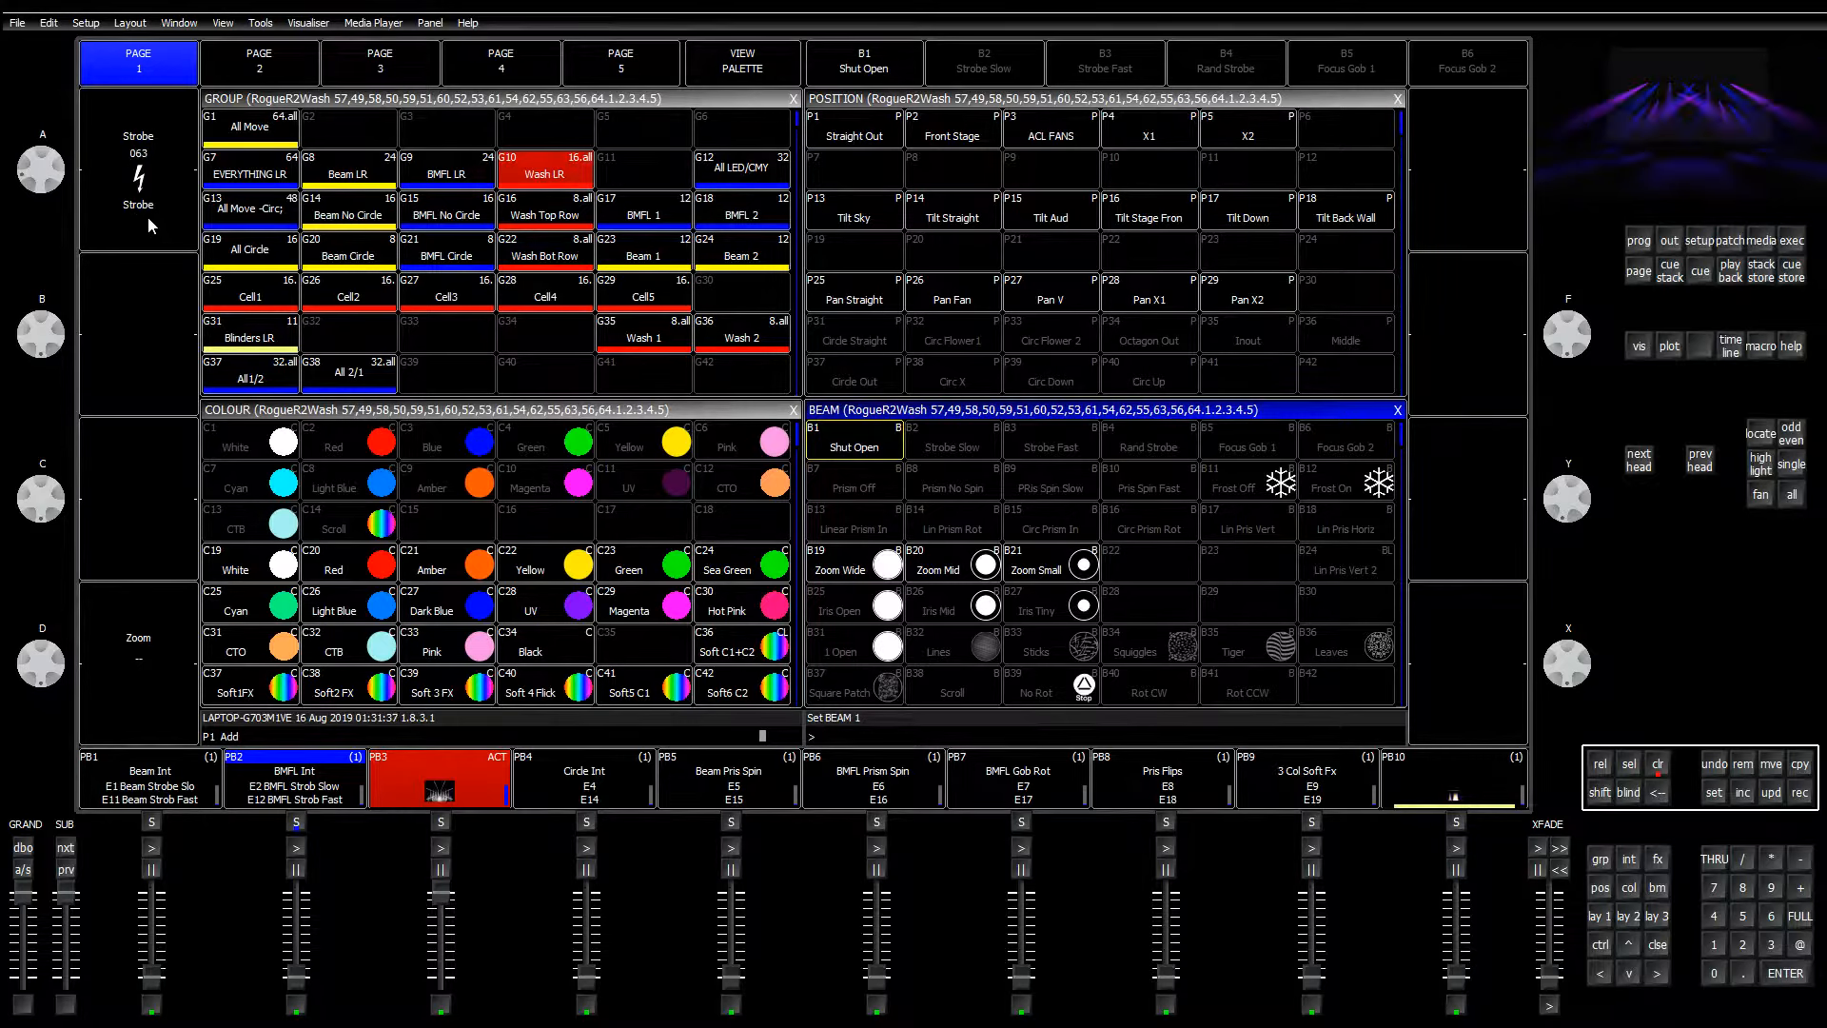
scroll(148, 217, down, 5)
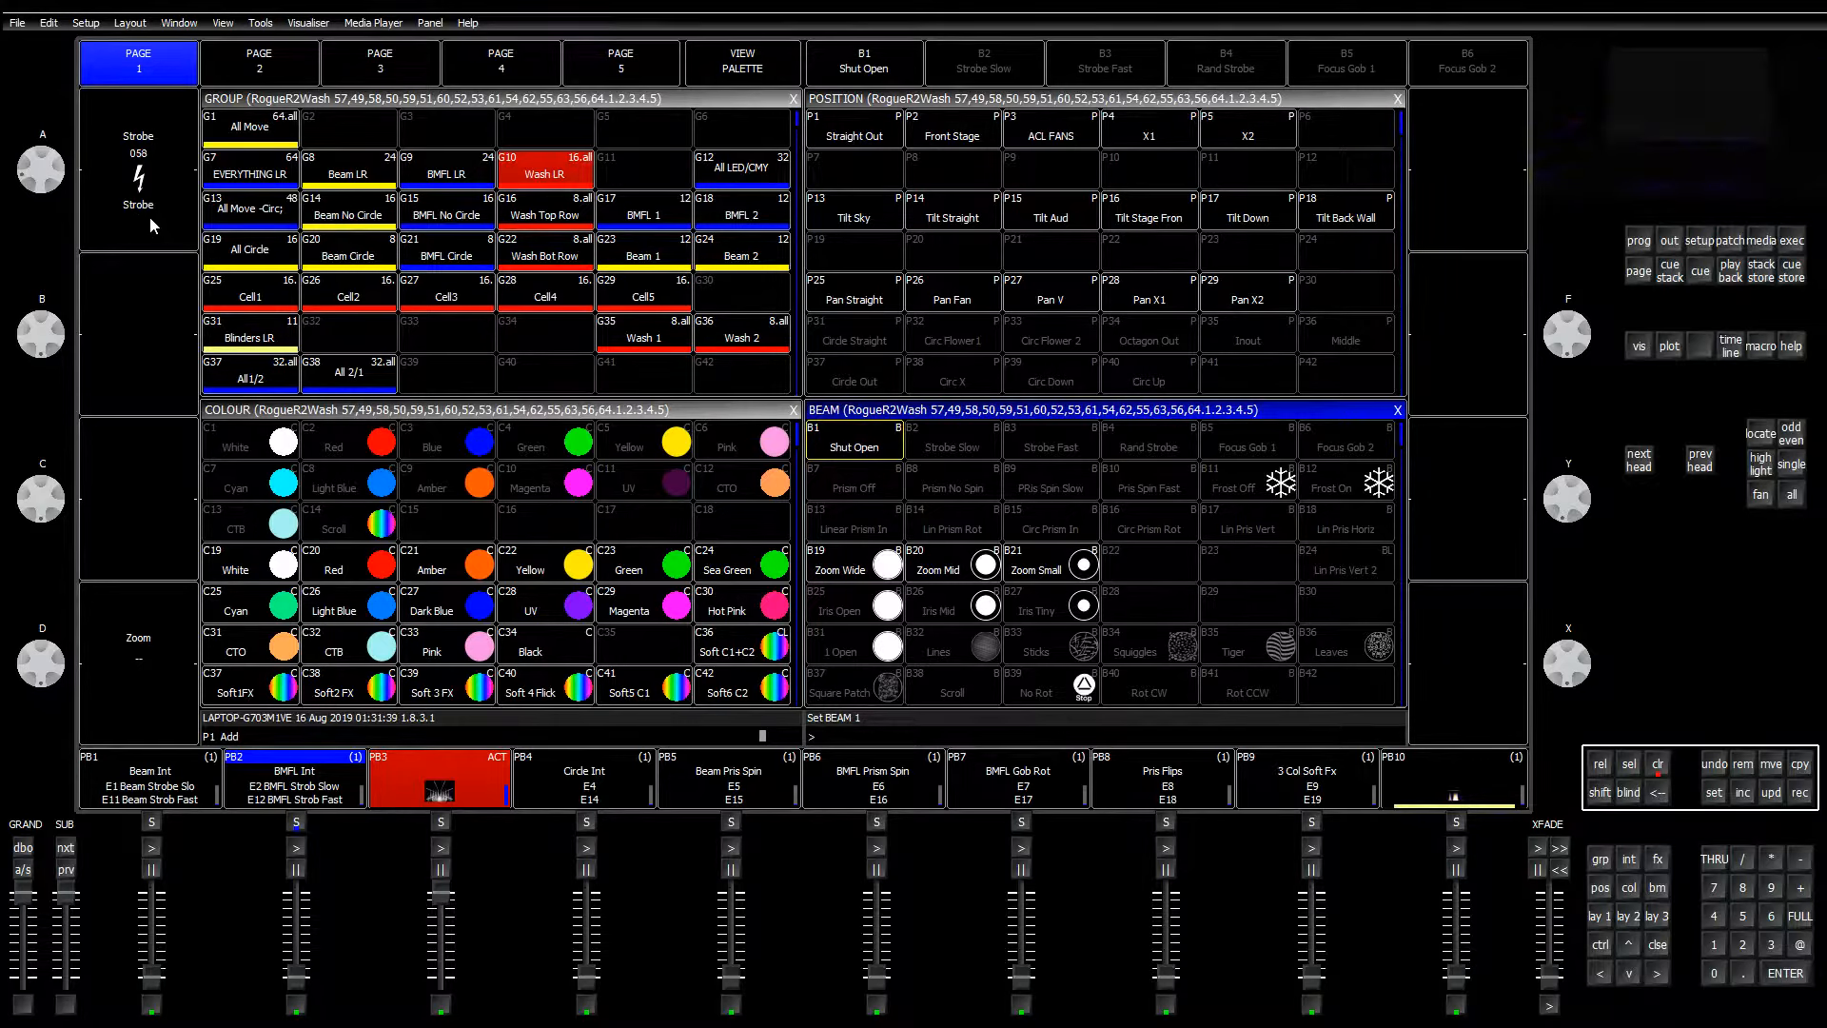
Step: Overwrite the B3 Strobe Fast beam palette with the Wash LR fast strobe value
scroll(150, 215, down, 2)
click(1800, 795)
click(1050, 447)
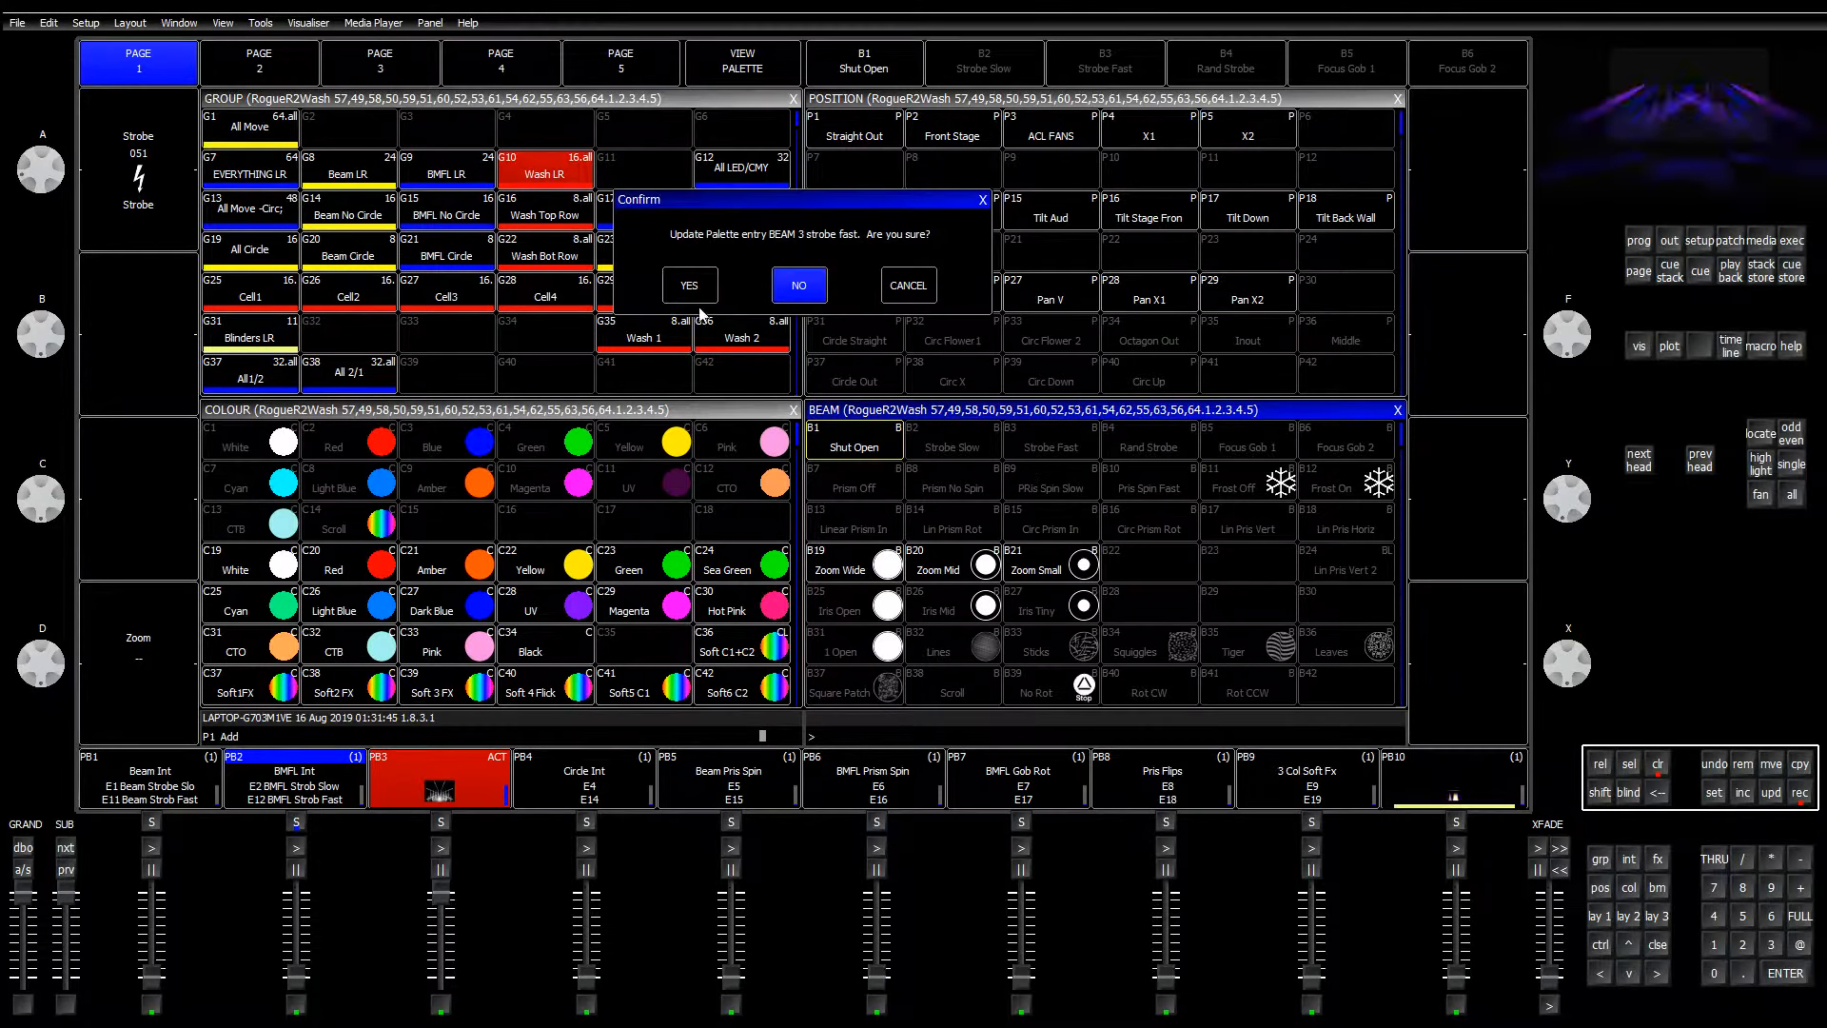
click(695, 282)
Step: Lower the strobe to 036 and overwrite the B2 Strobe Slow beam palette with it
scroll(158, 208, down, 5)
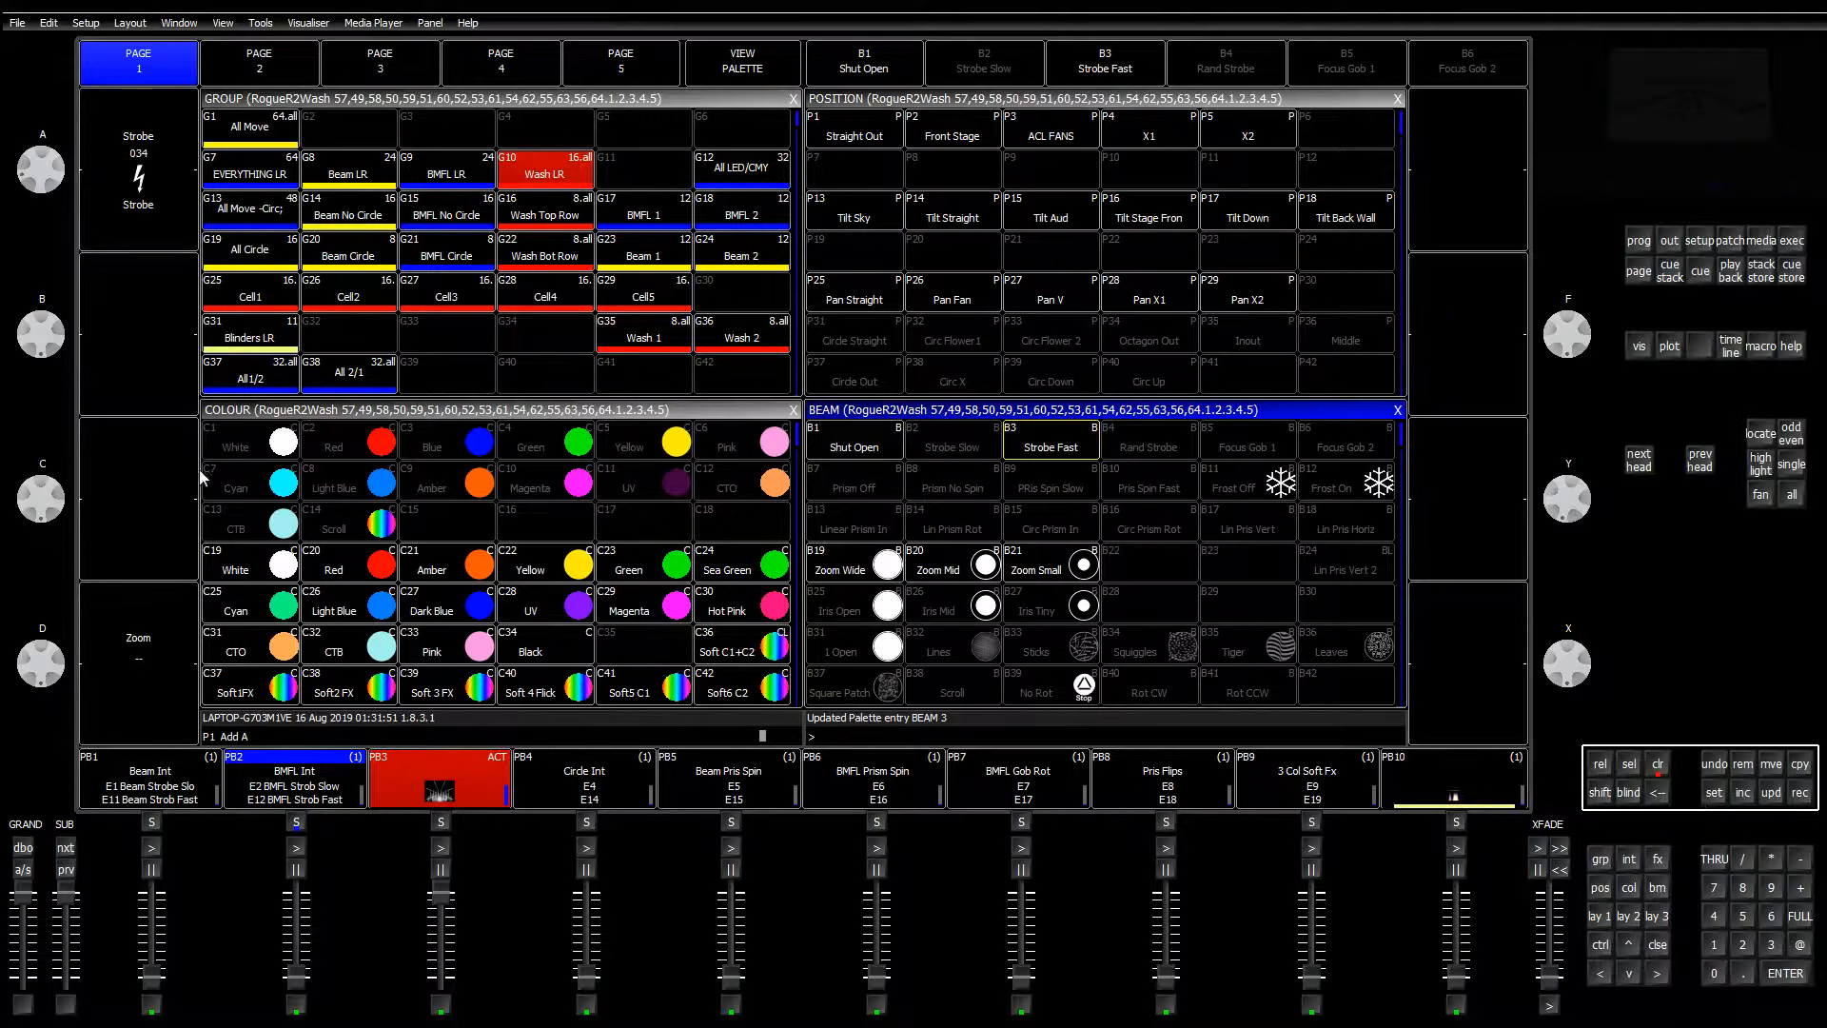
click(1798, 797)
click(967, 456)
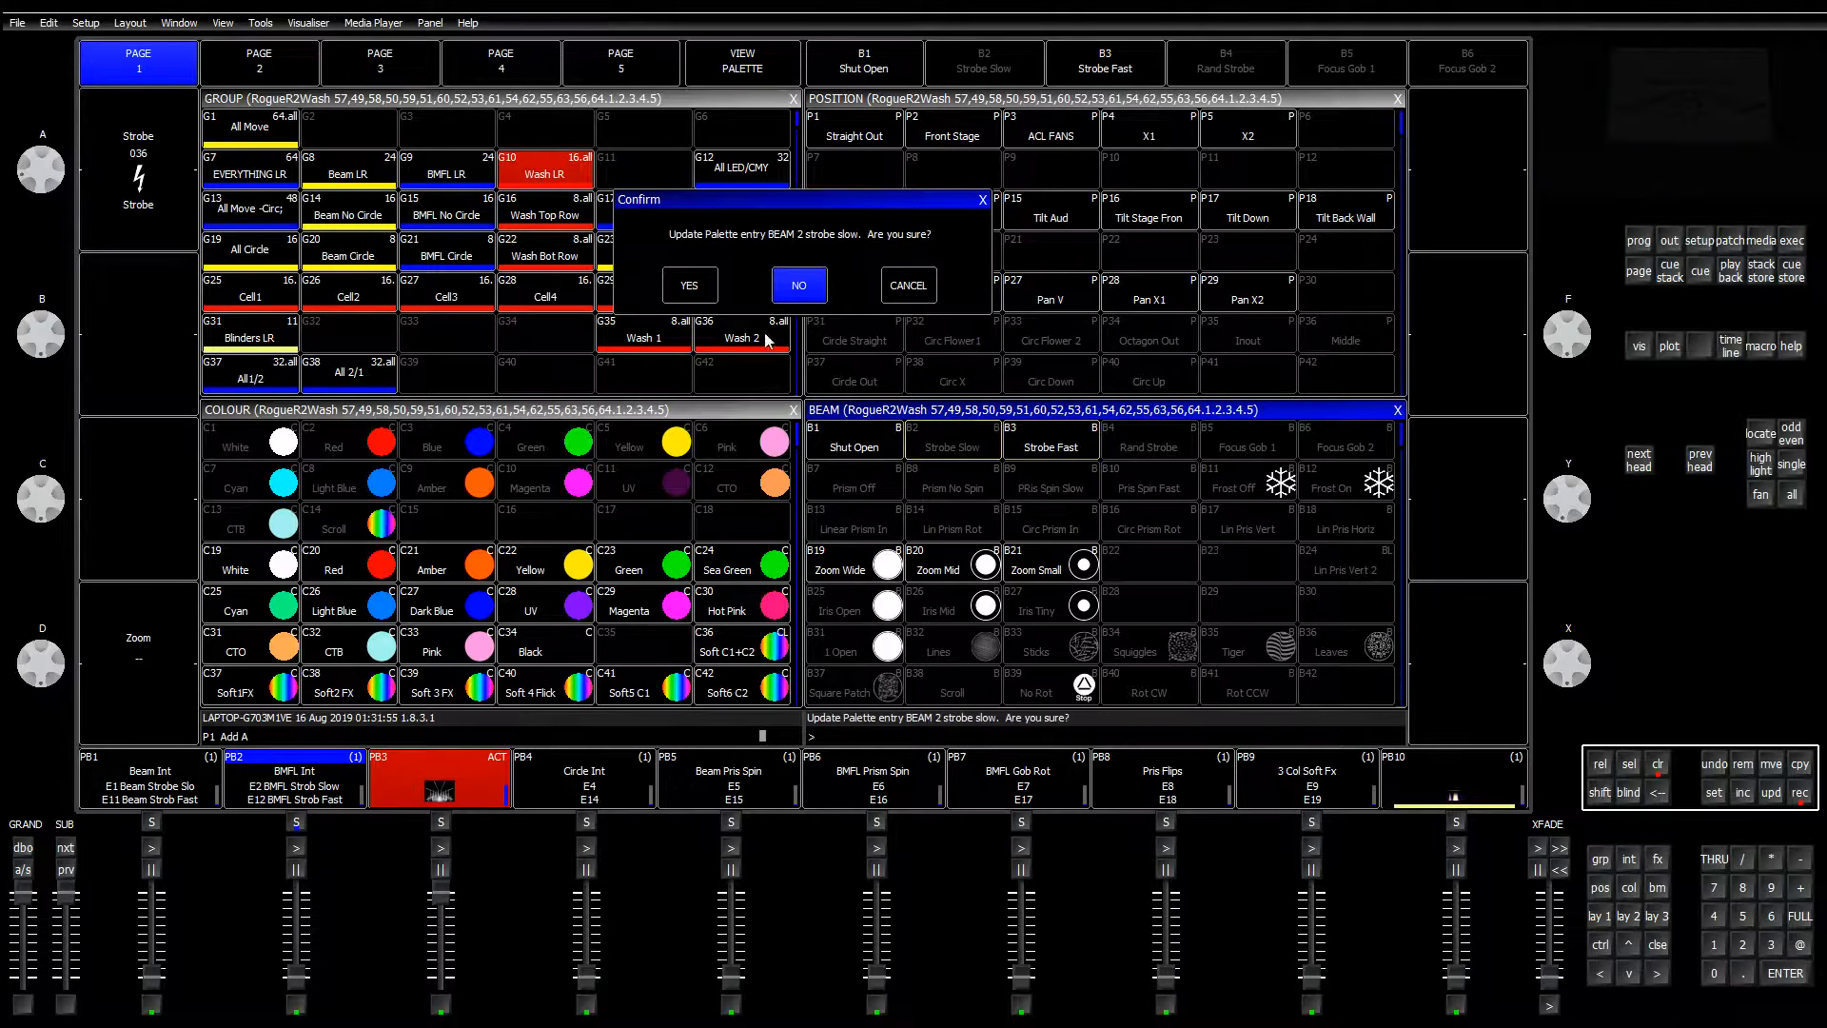
click(694, 281)
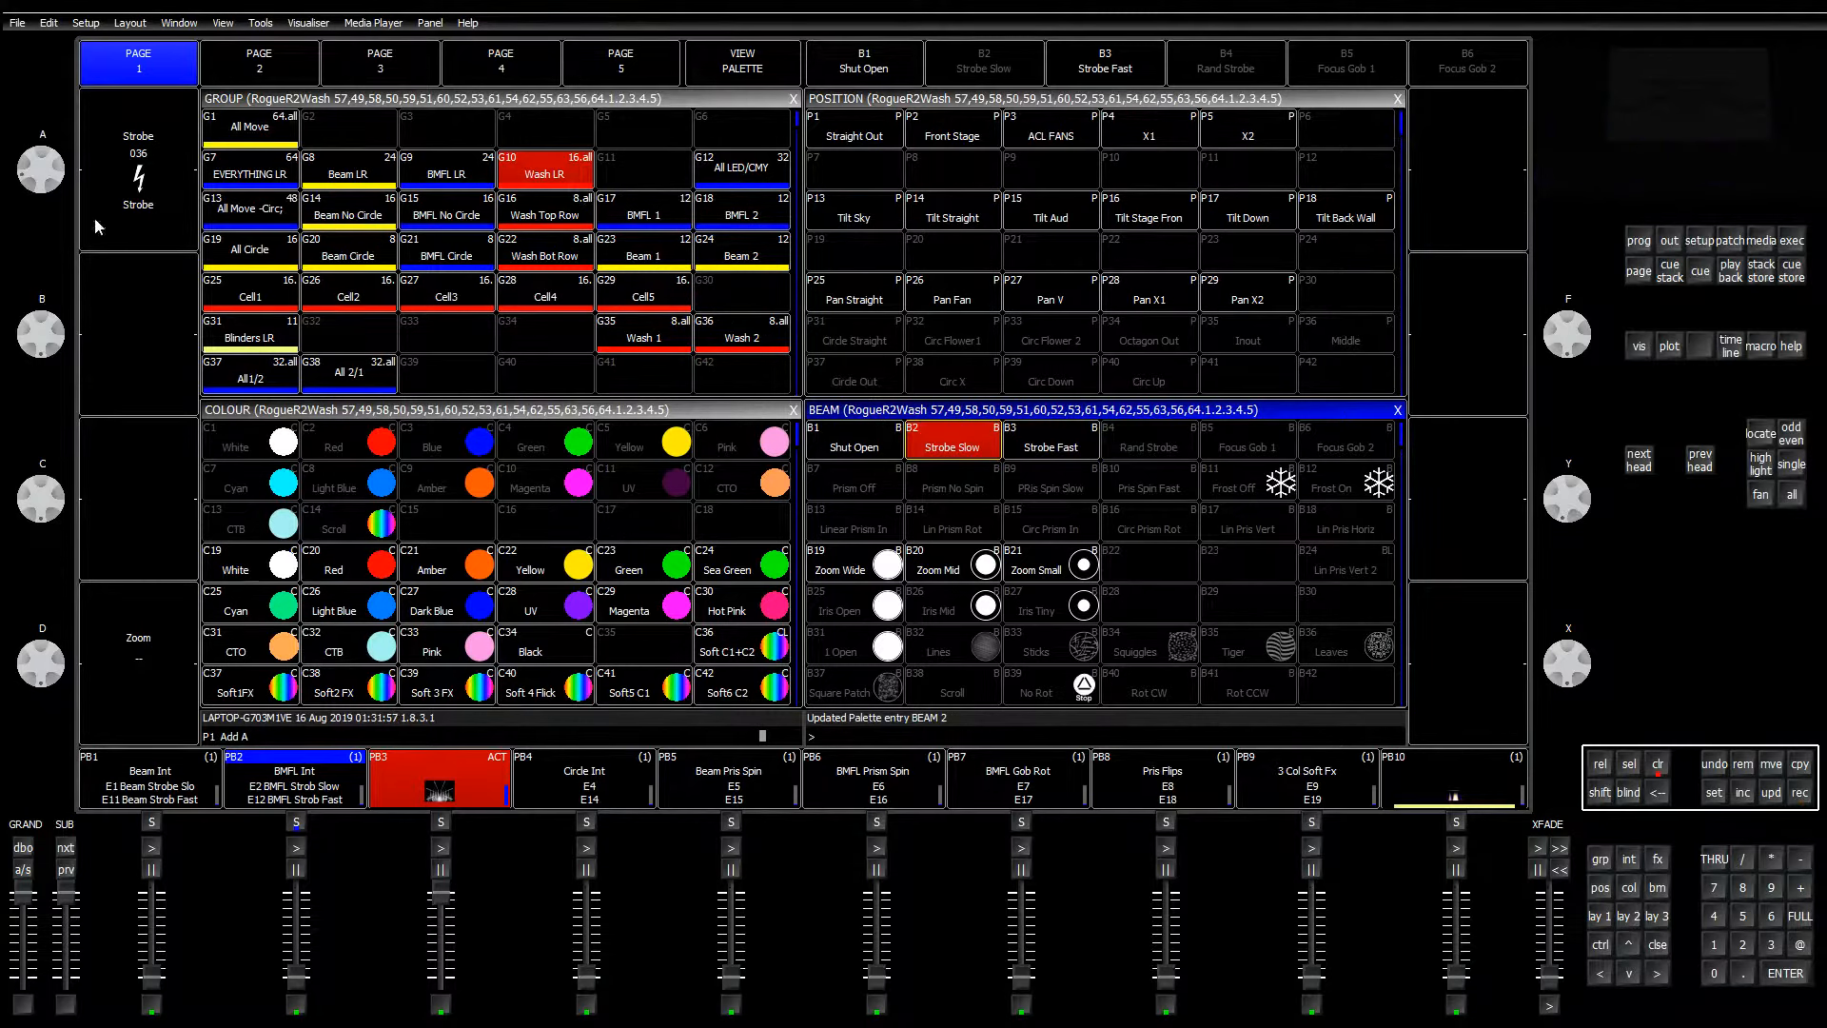
Step: Cycle the Wash LR strobe through Open, Pulse 1, Pulse 2 and Random to Random 2
click(143, 210)
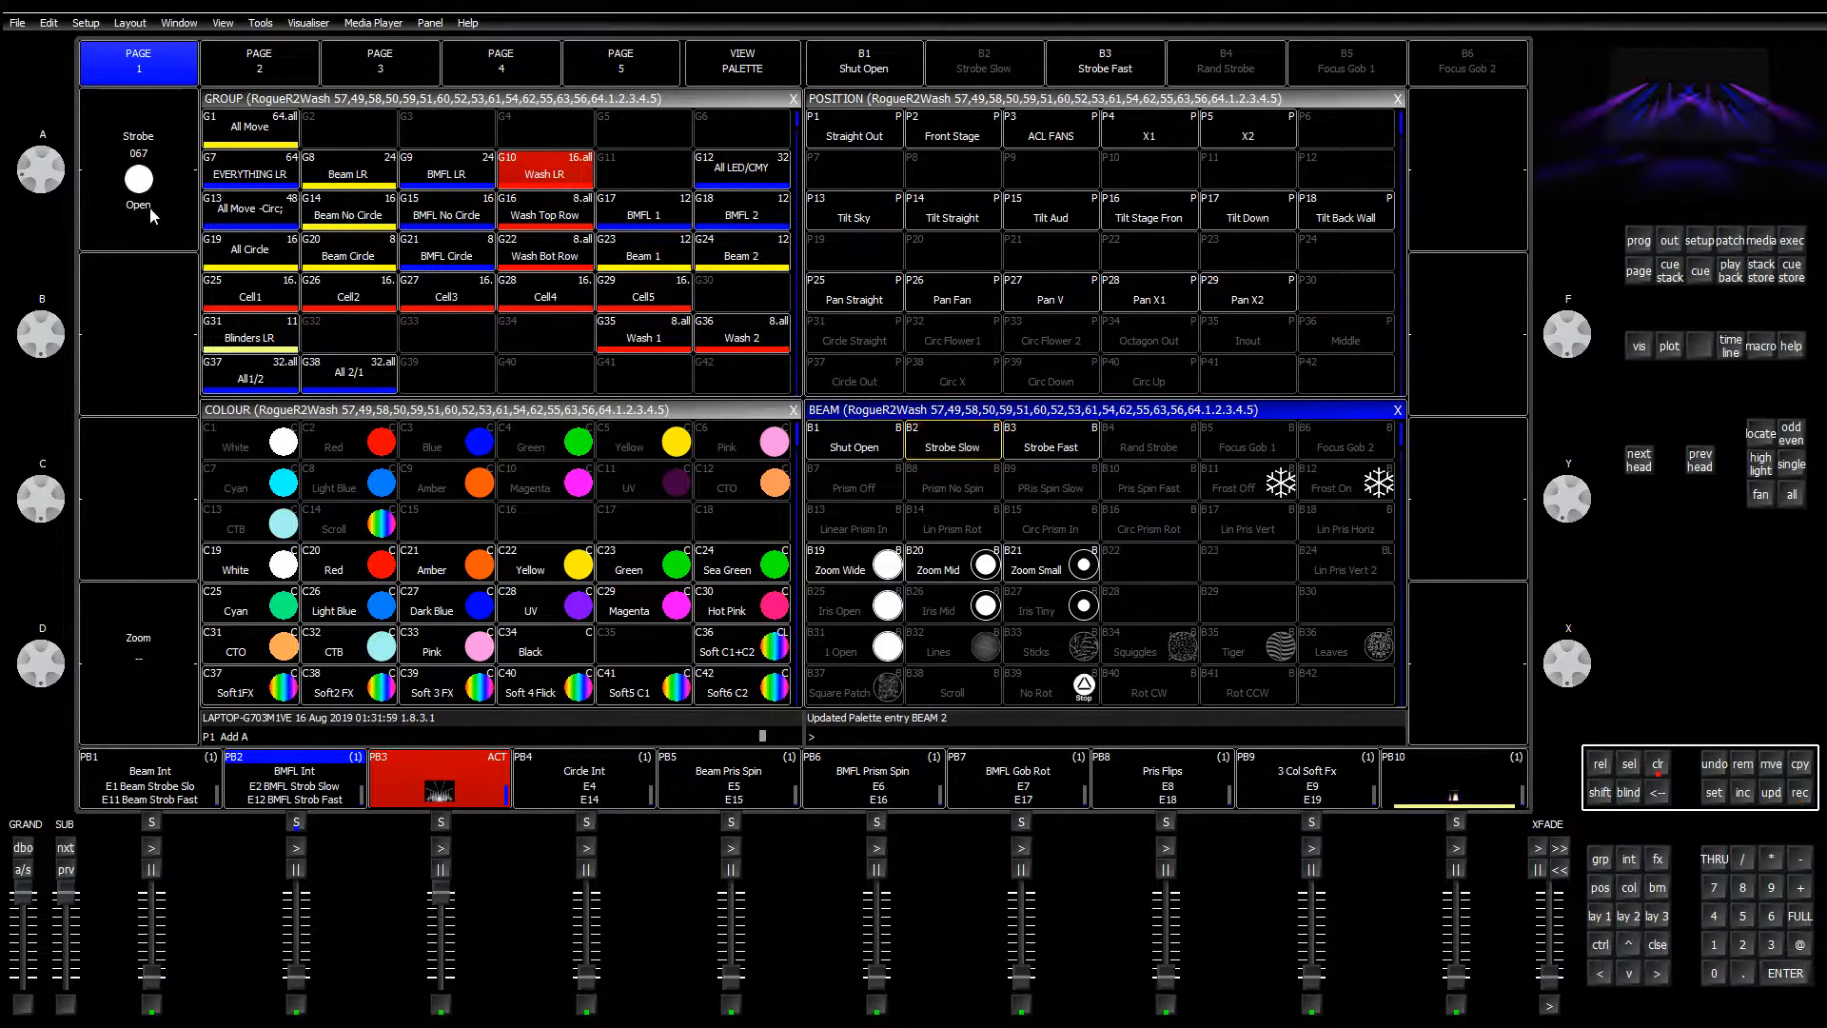
click(145, 226)
click(145, 225)
click(145, 224)
click(145, 221)
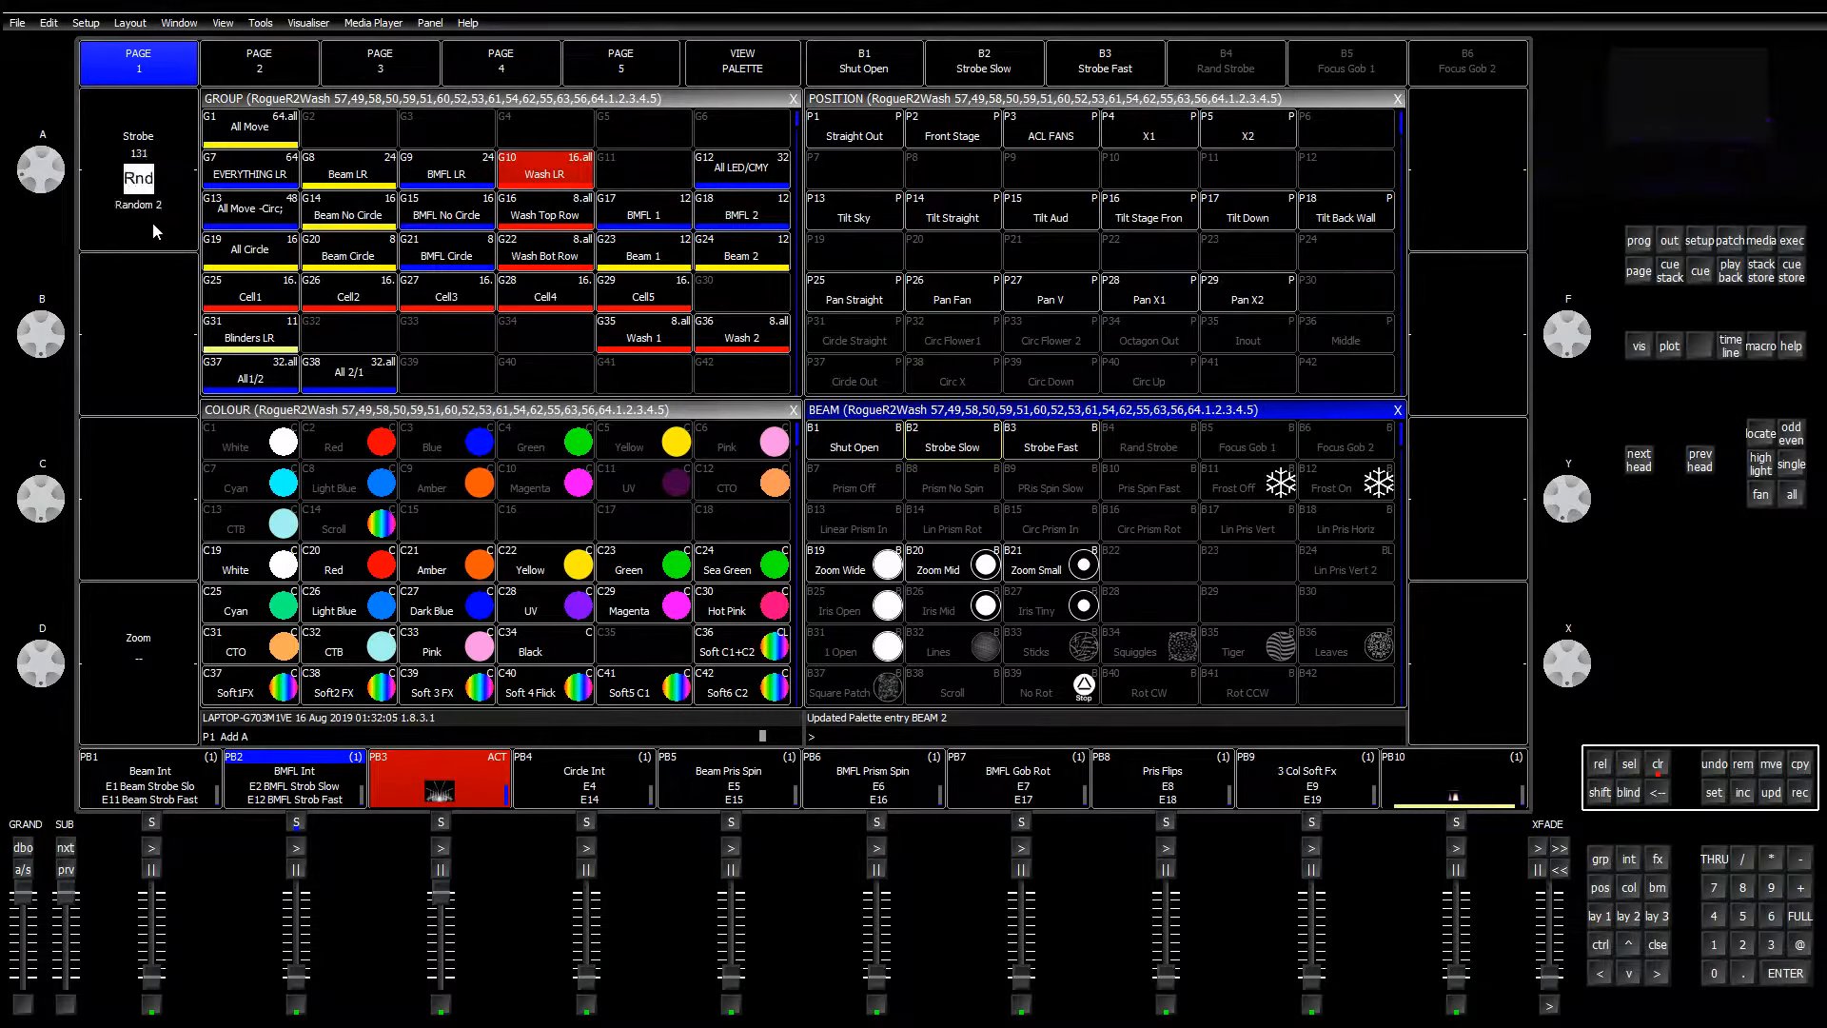
scroll(152, 224, up, 8)
scroll(152, 227, down, 4)
click(154, 230)
click(154, 229)
Step: Adjust the strobe encoder until it reads Random at 118
scroll(154, 230, up, 1)
scroll(155, 233, up, 1)
scroll(155, 240, down, 2)
scroll(155, 238, down, 7)
scroll(156, 240, down, 20)
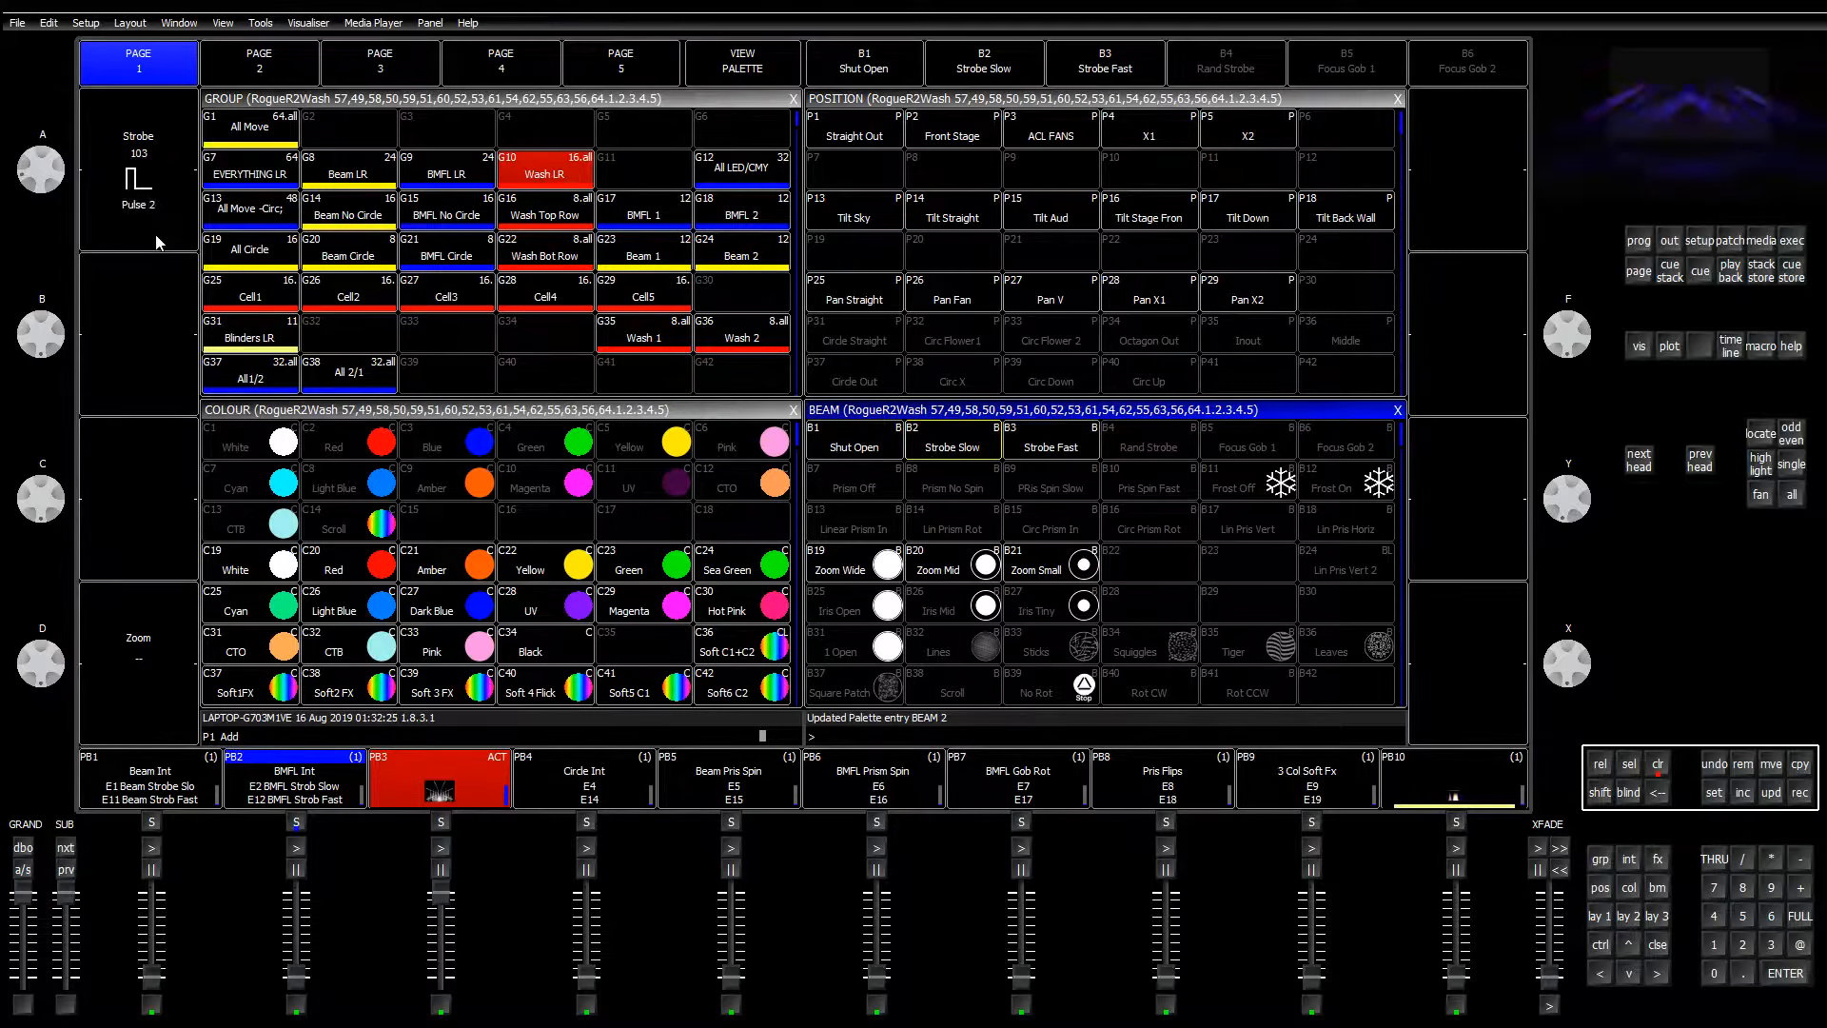
scroll(156, 240, down, 1)
scroll(156, 241, down, 10)
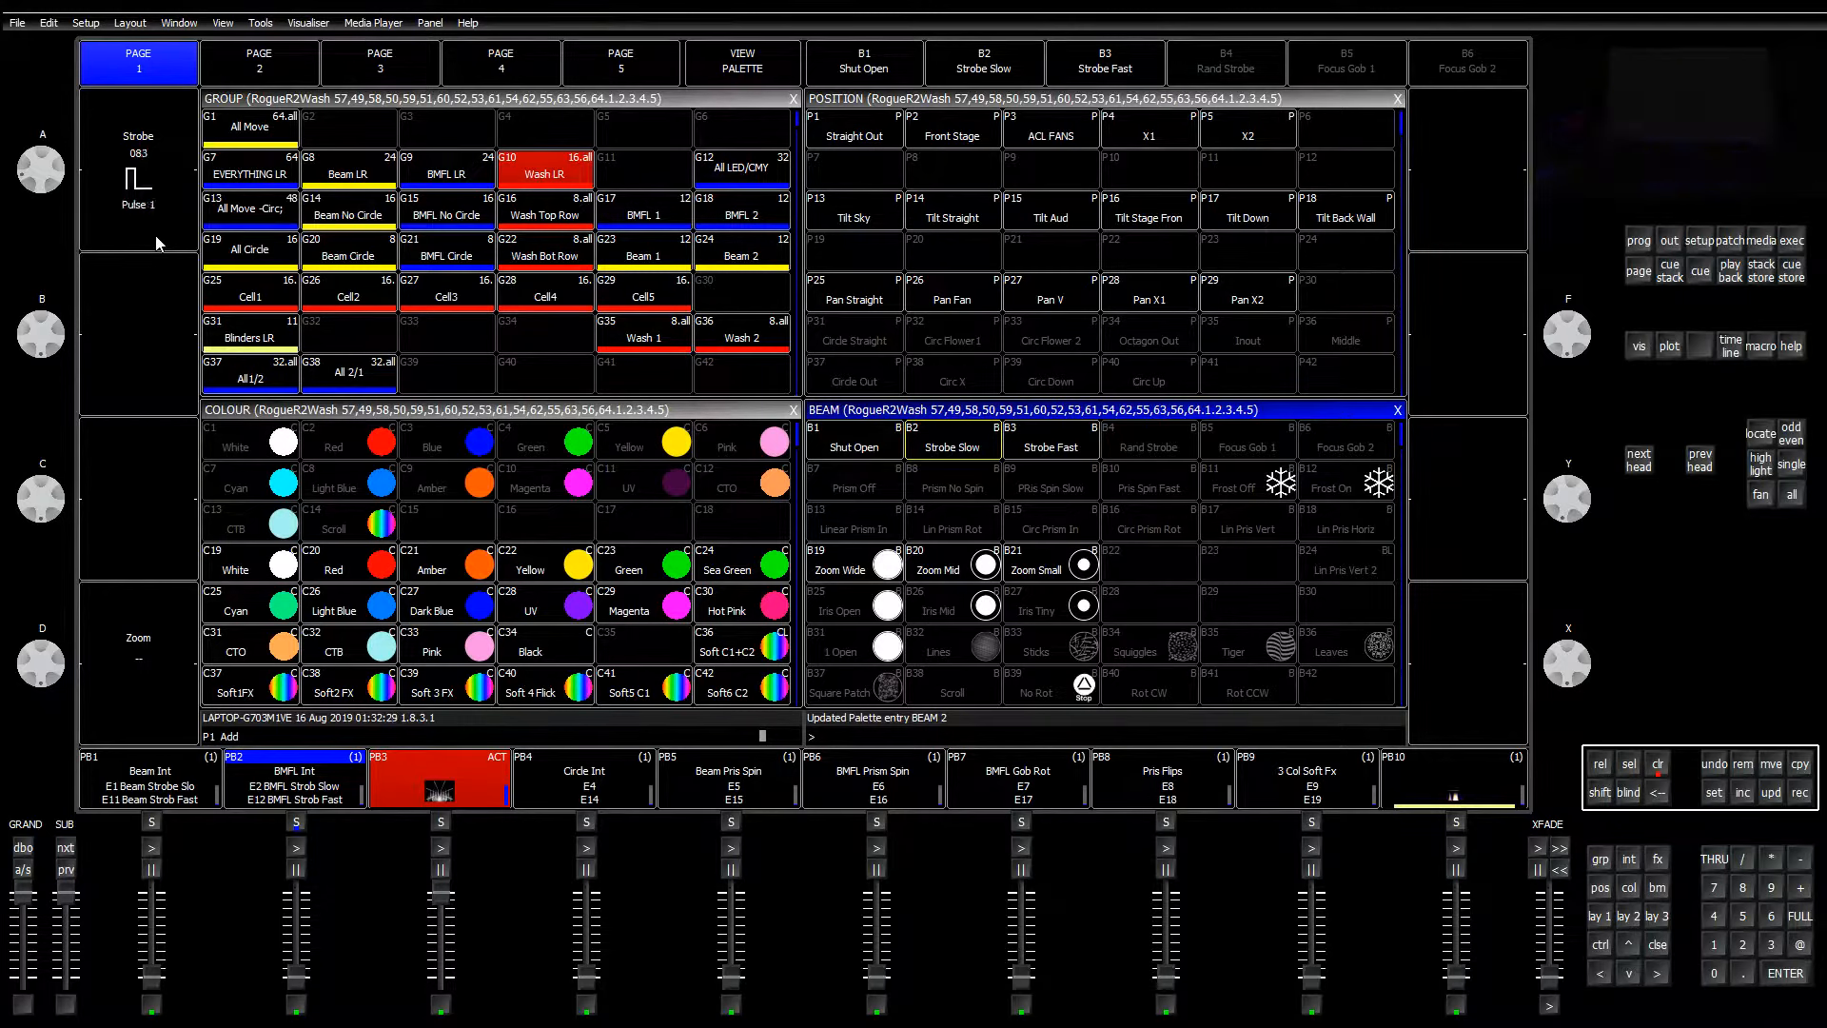
scroll(157, 241, down, 8)
scroll(157, 240, up, 20)
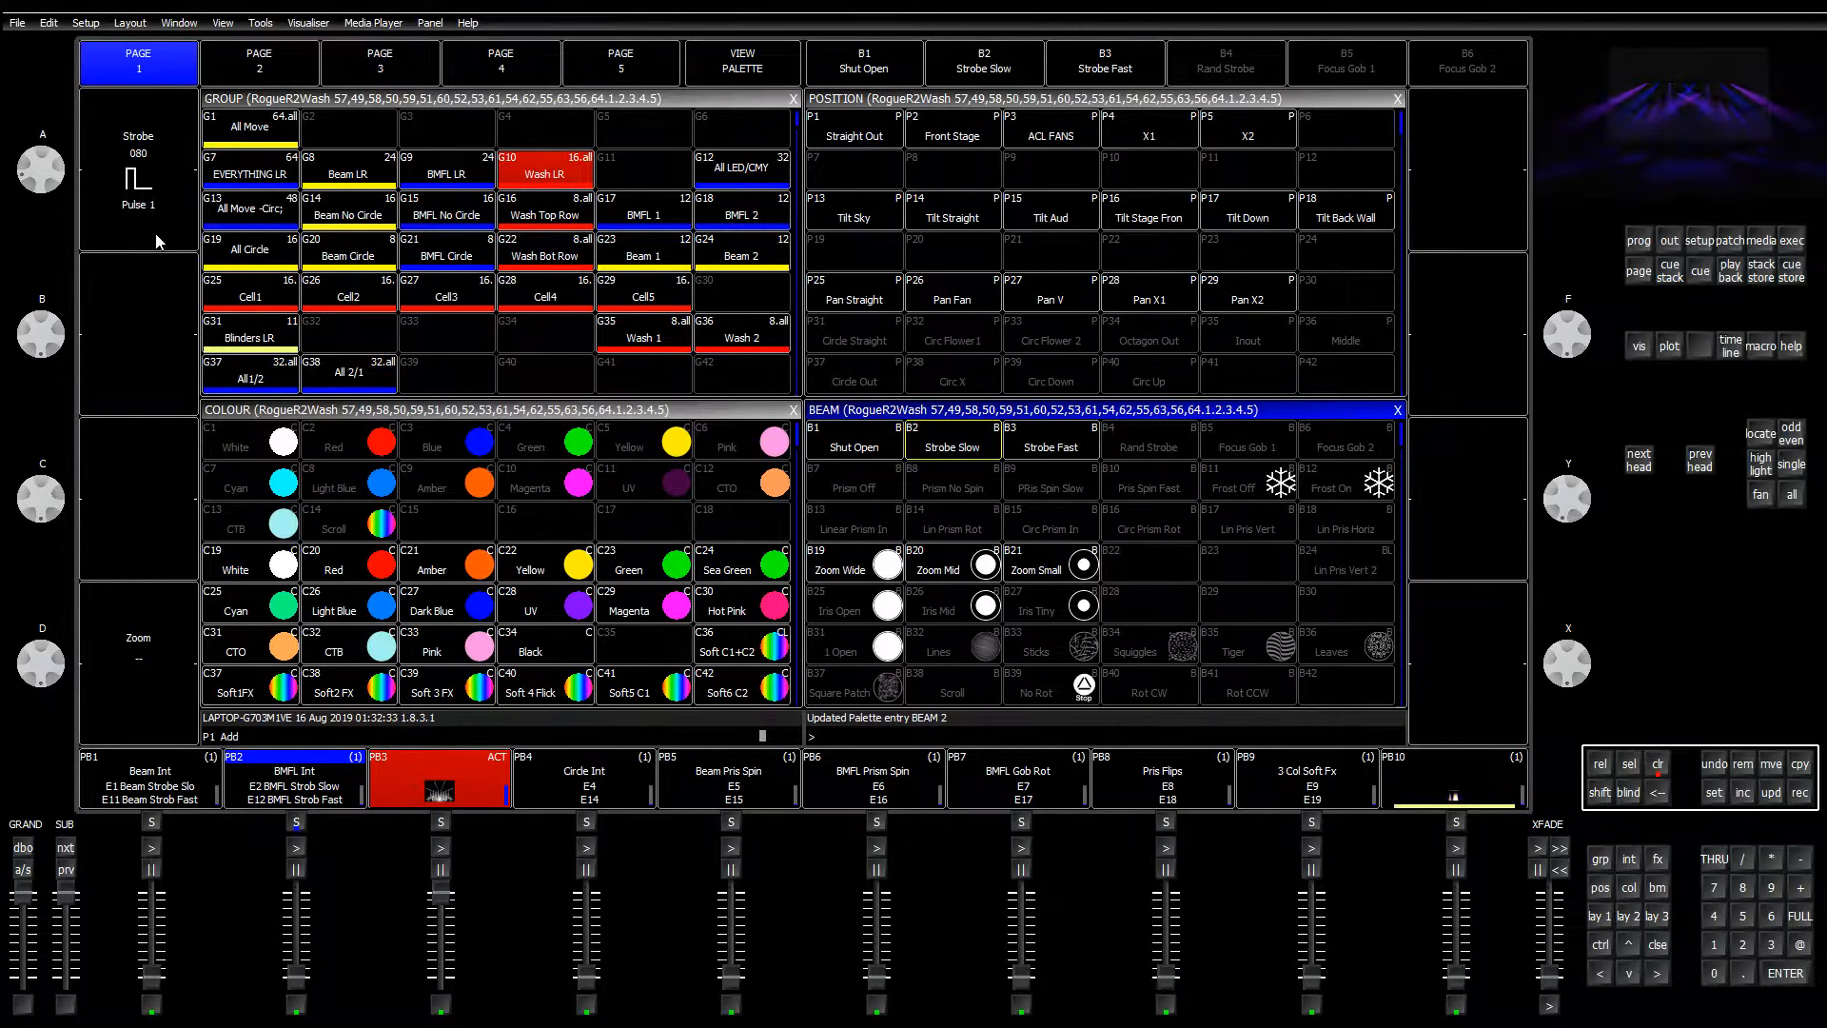
scroll(152, 226, up, 15)
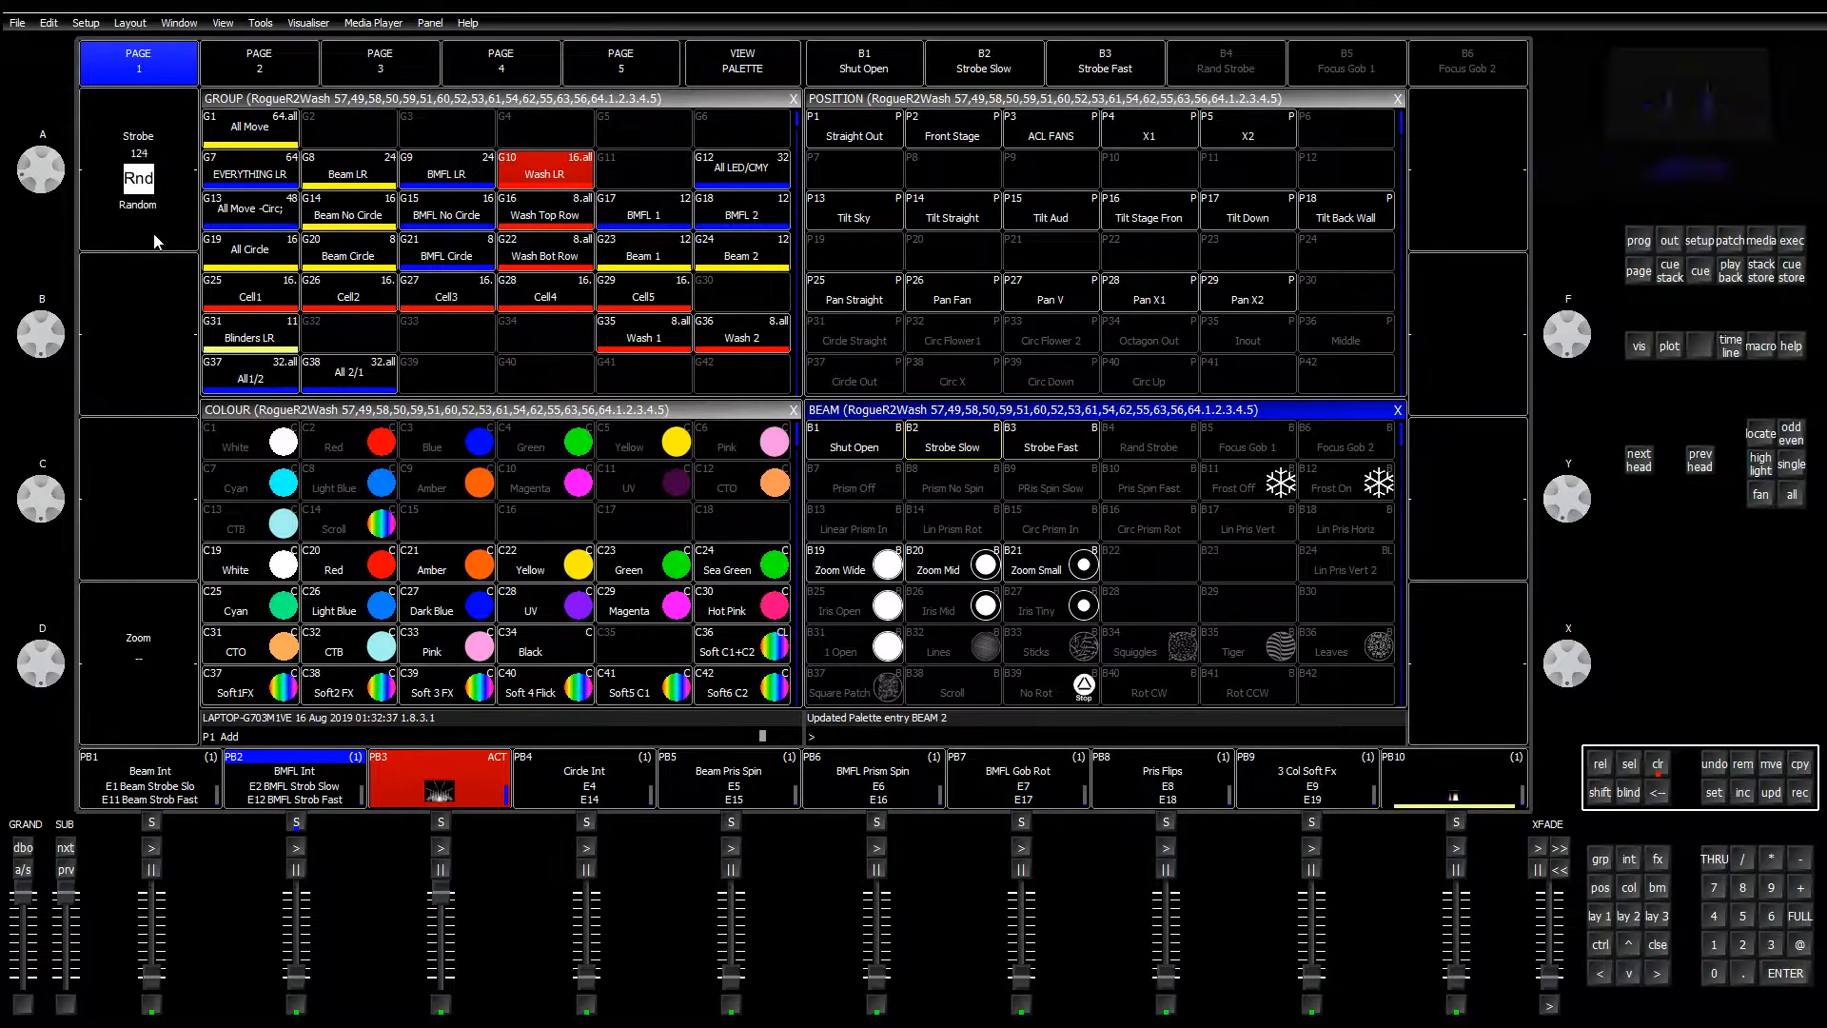
scroll(157, 240, up, 3)
scroll(157, 241, down, 2)
scroll(157, 242, down, 6)
Step: Record the random strobe over the B4 Rand Strobe beam palette, confirming the overwrite
click(1799, 792)
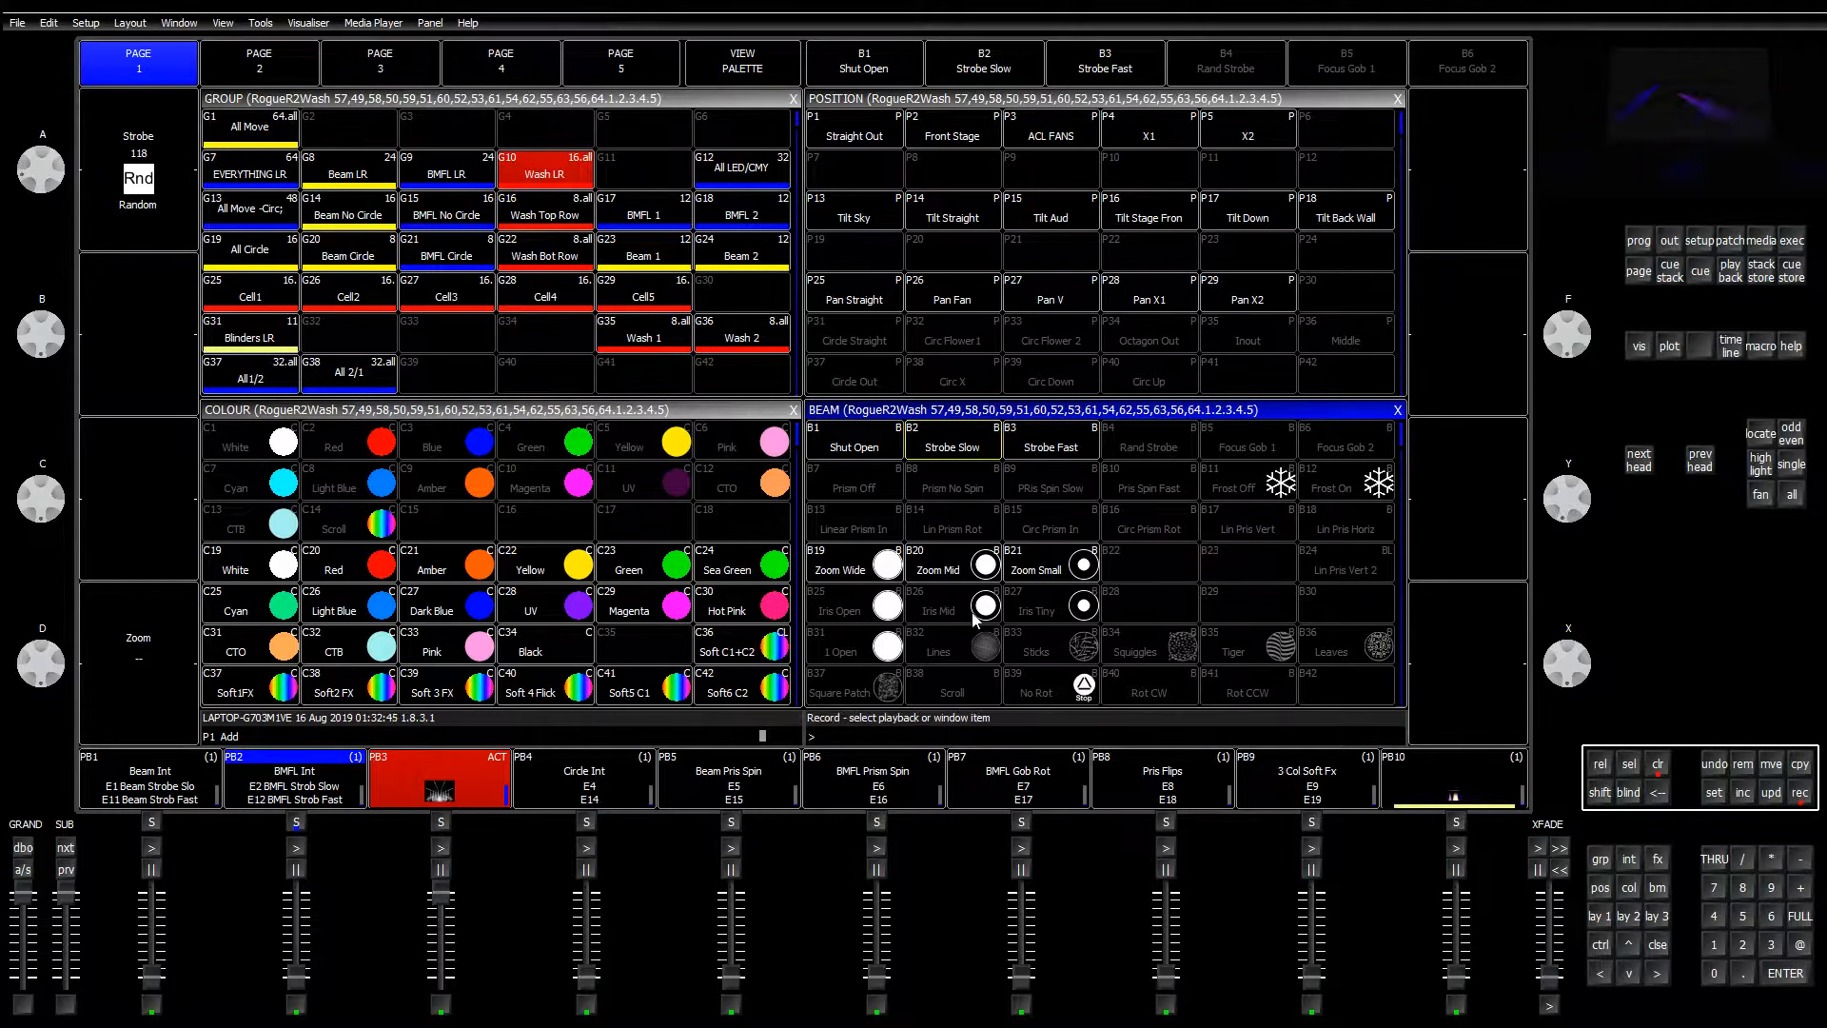
click(1148, 439)
click(714, 298)
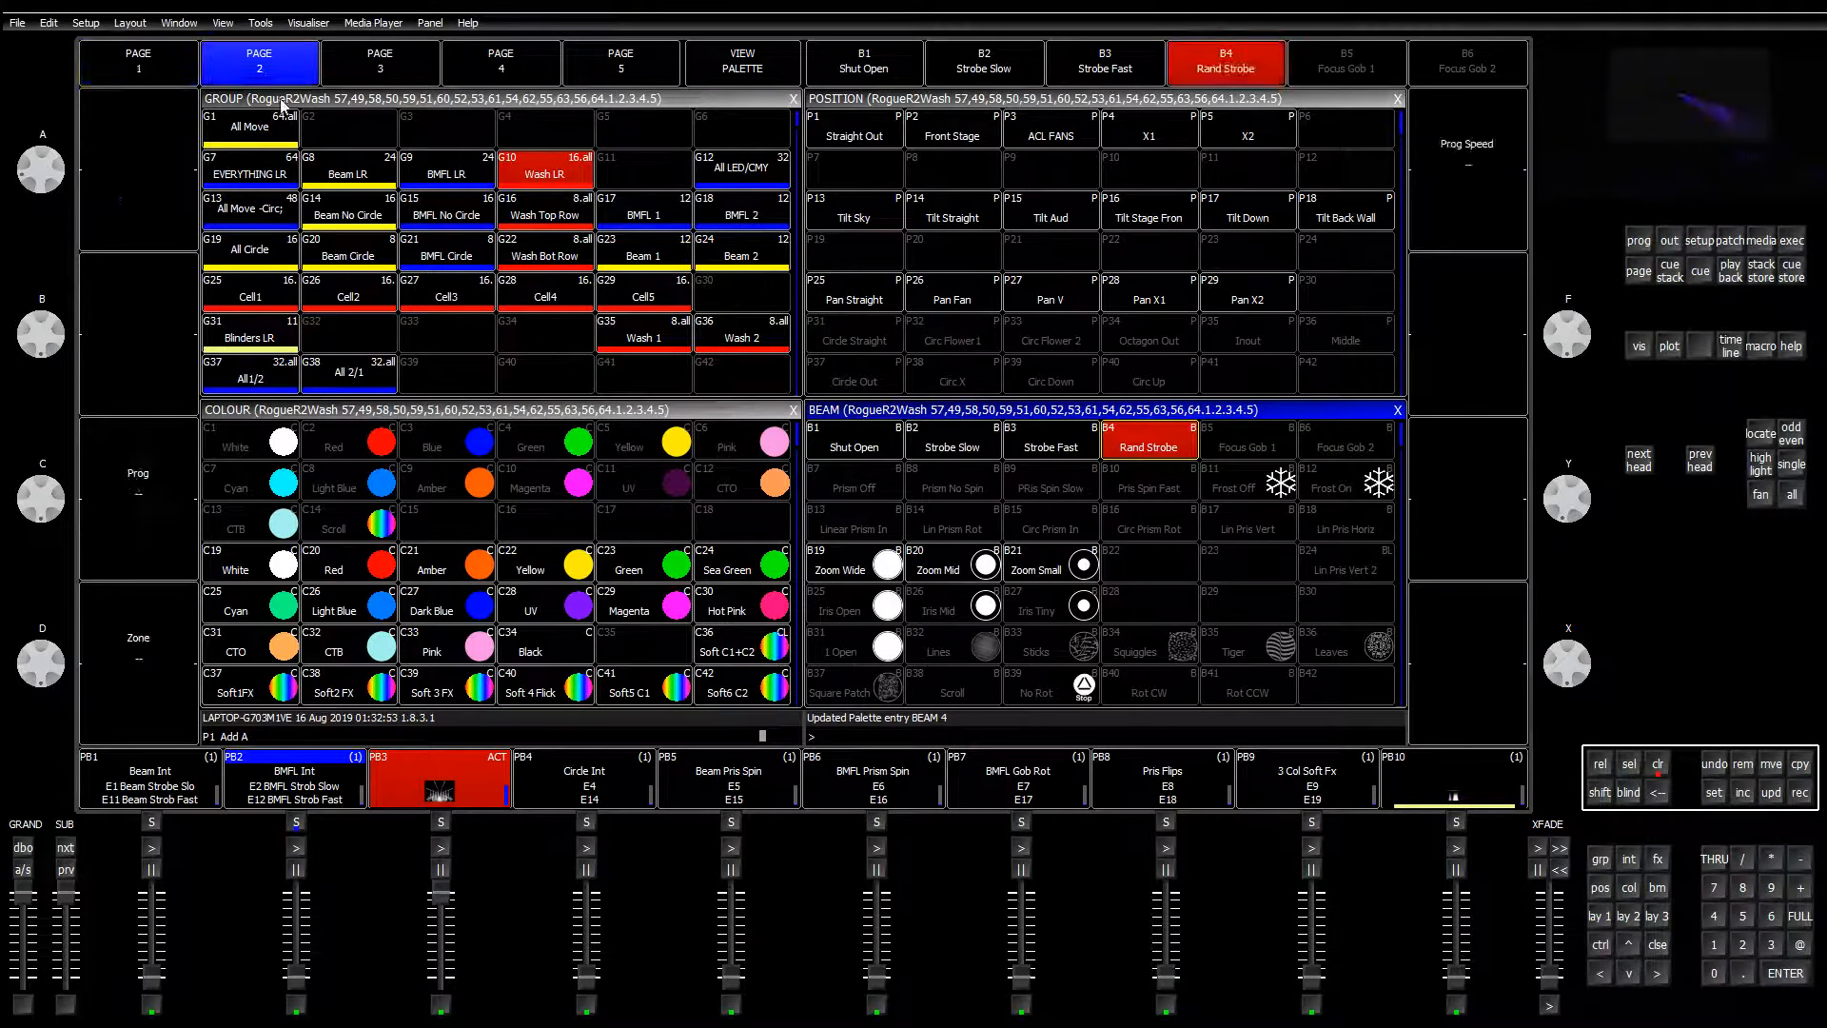
Step: Show the second page of beam attributes and adjust an encoder value there
click(259, 77)
click(1149, 575)
scroll(1148, 582, down, 2)
scroll(1147, 582, down, 6)
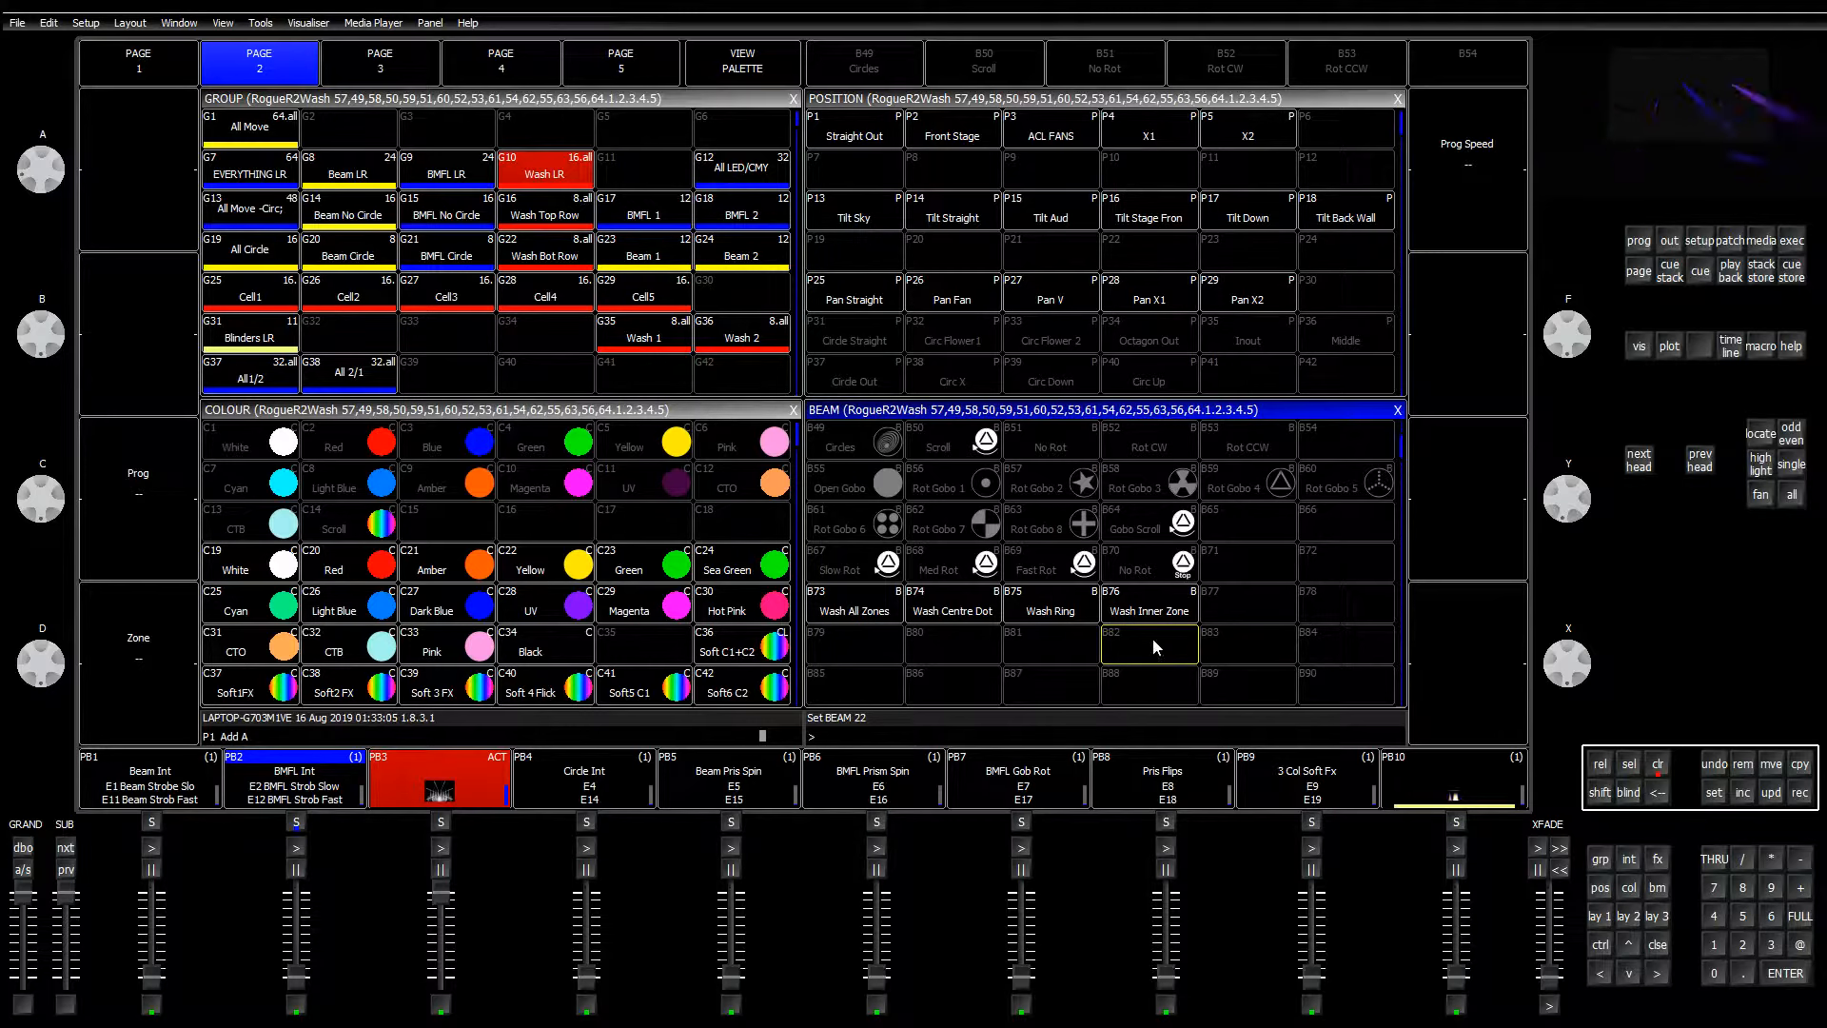
scroll(1151, 638, up, 5)
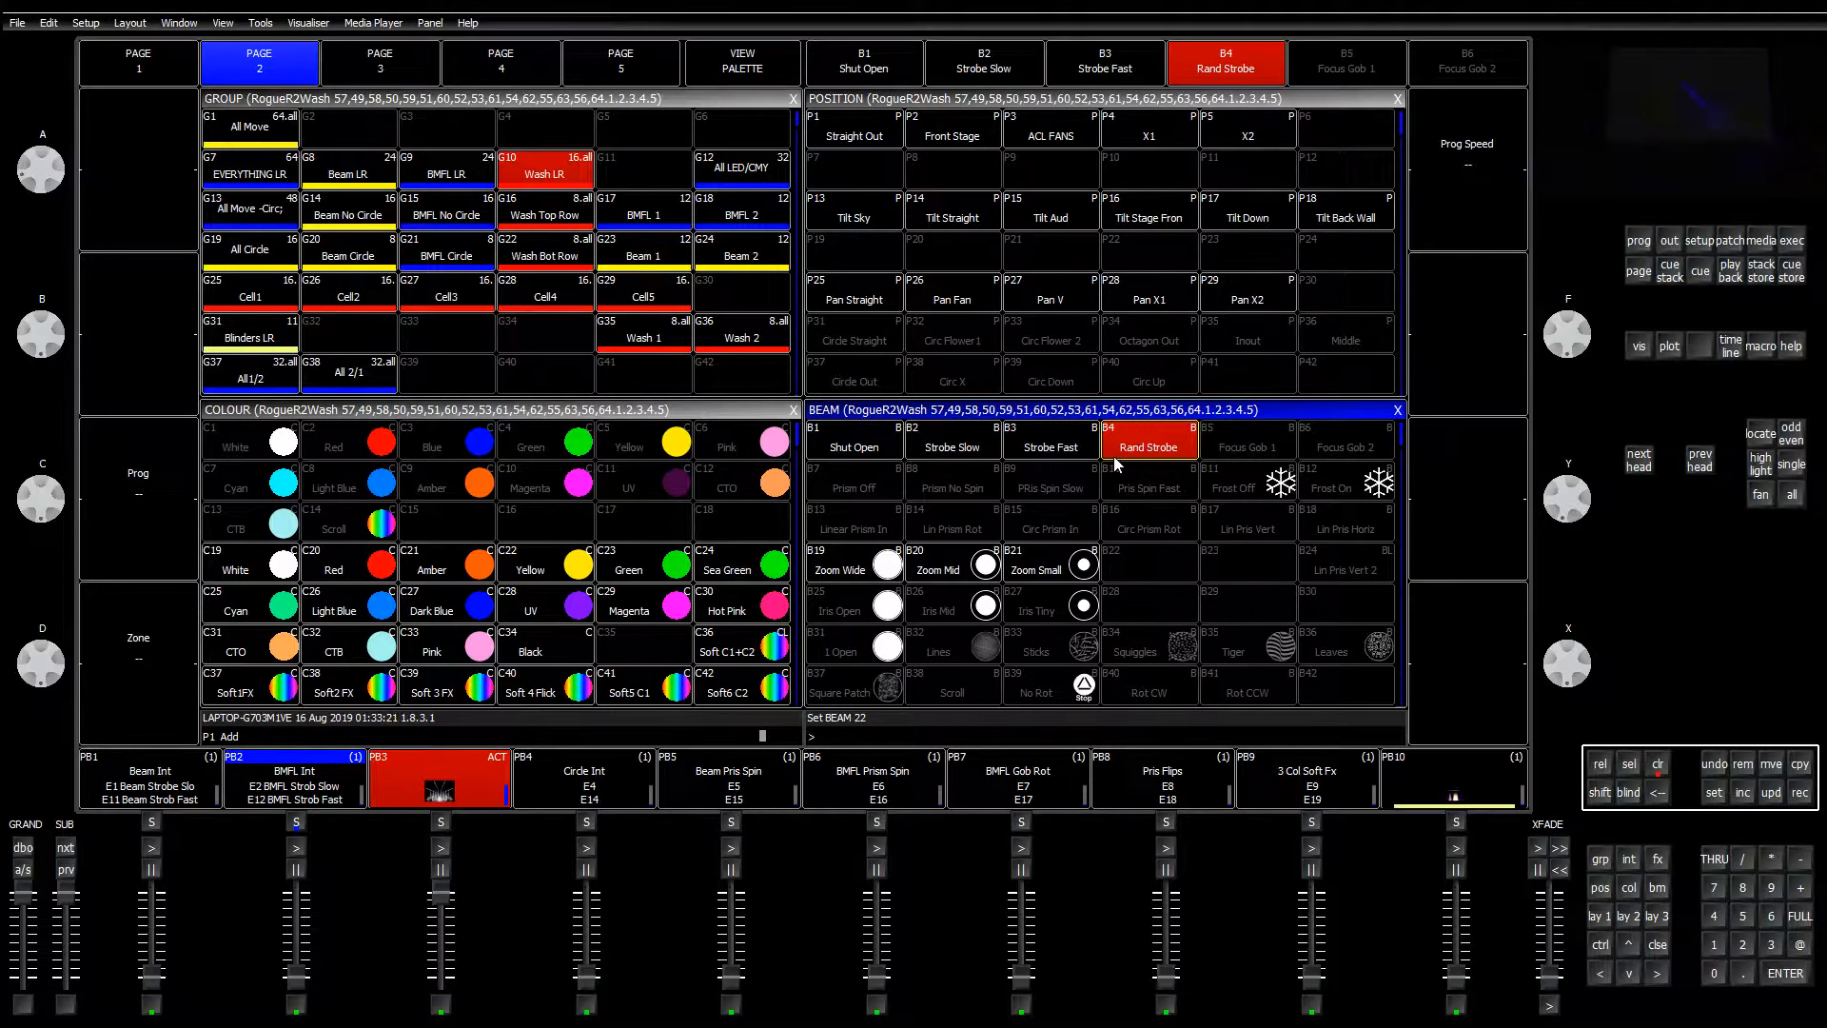
Step: On page 1, check the programmer and apply the Strobe Slow beam palette to the washes
click(898, 444)
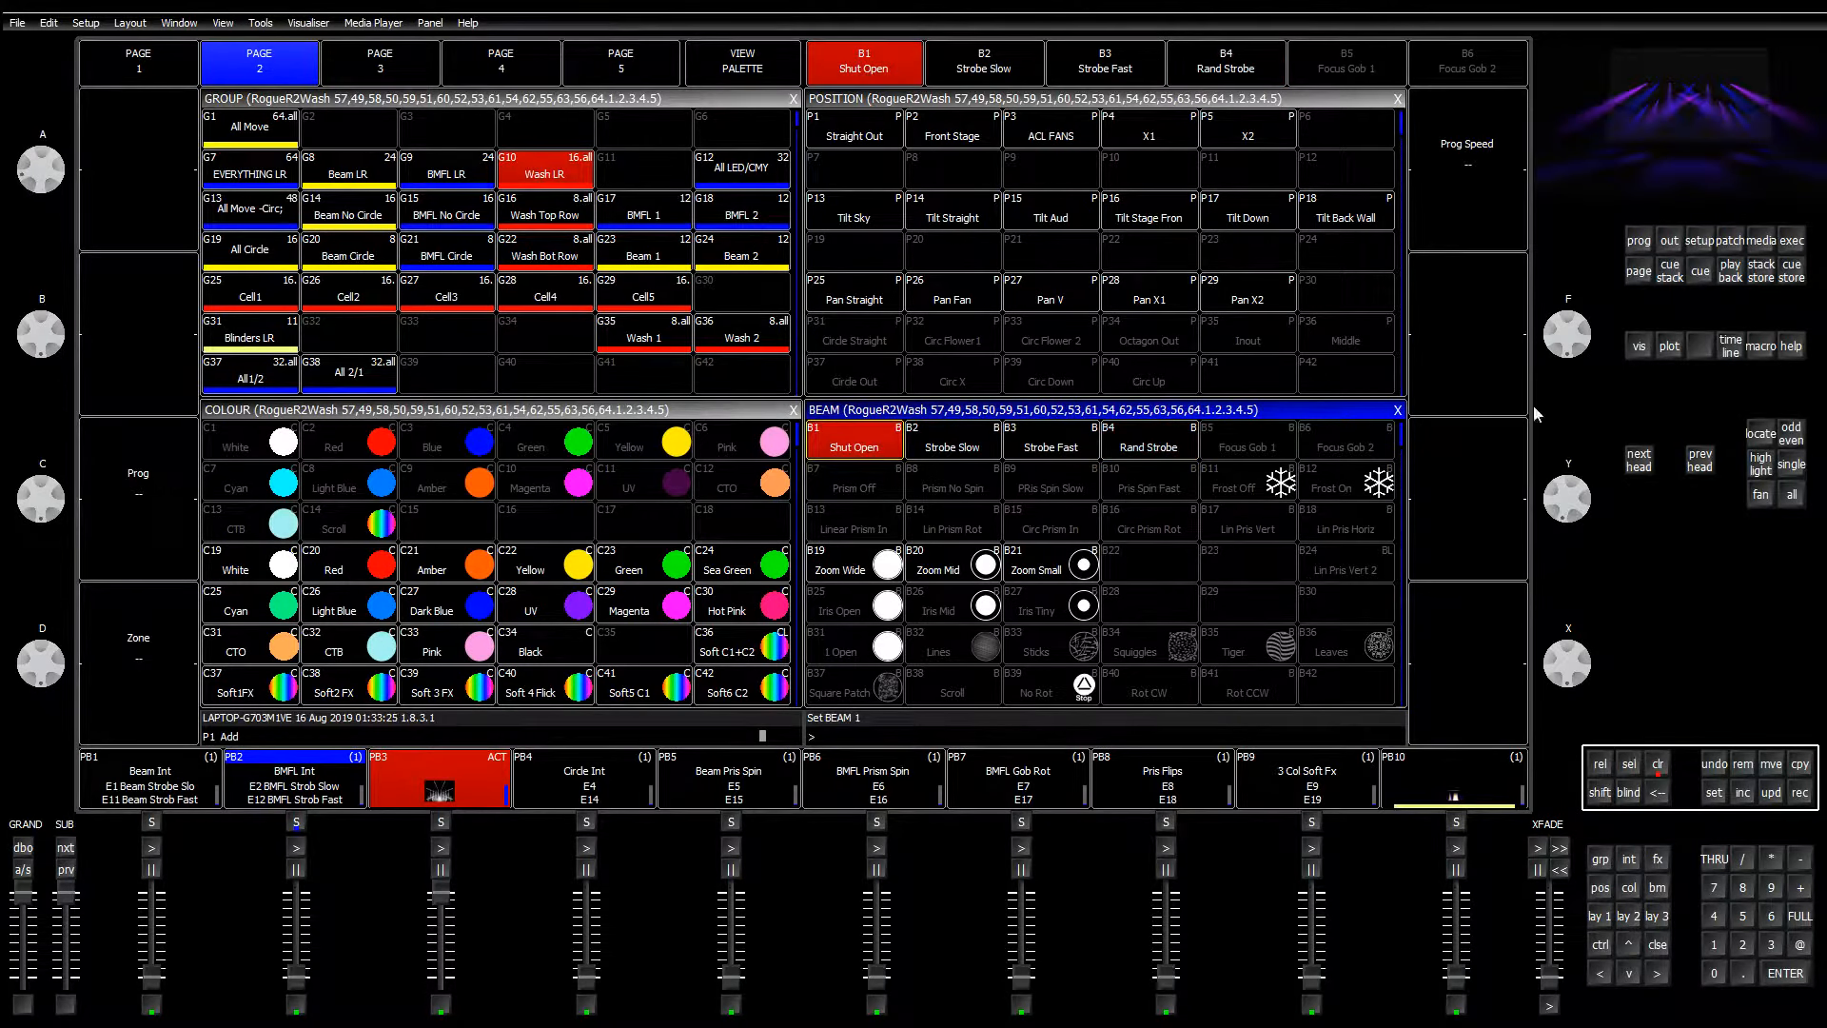
click(154, 65)
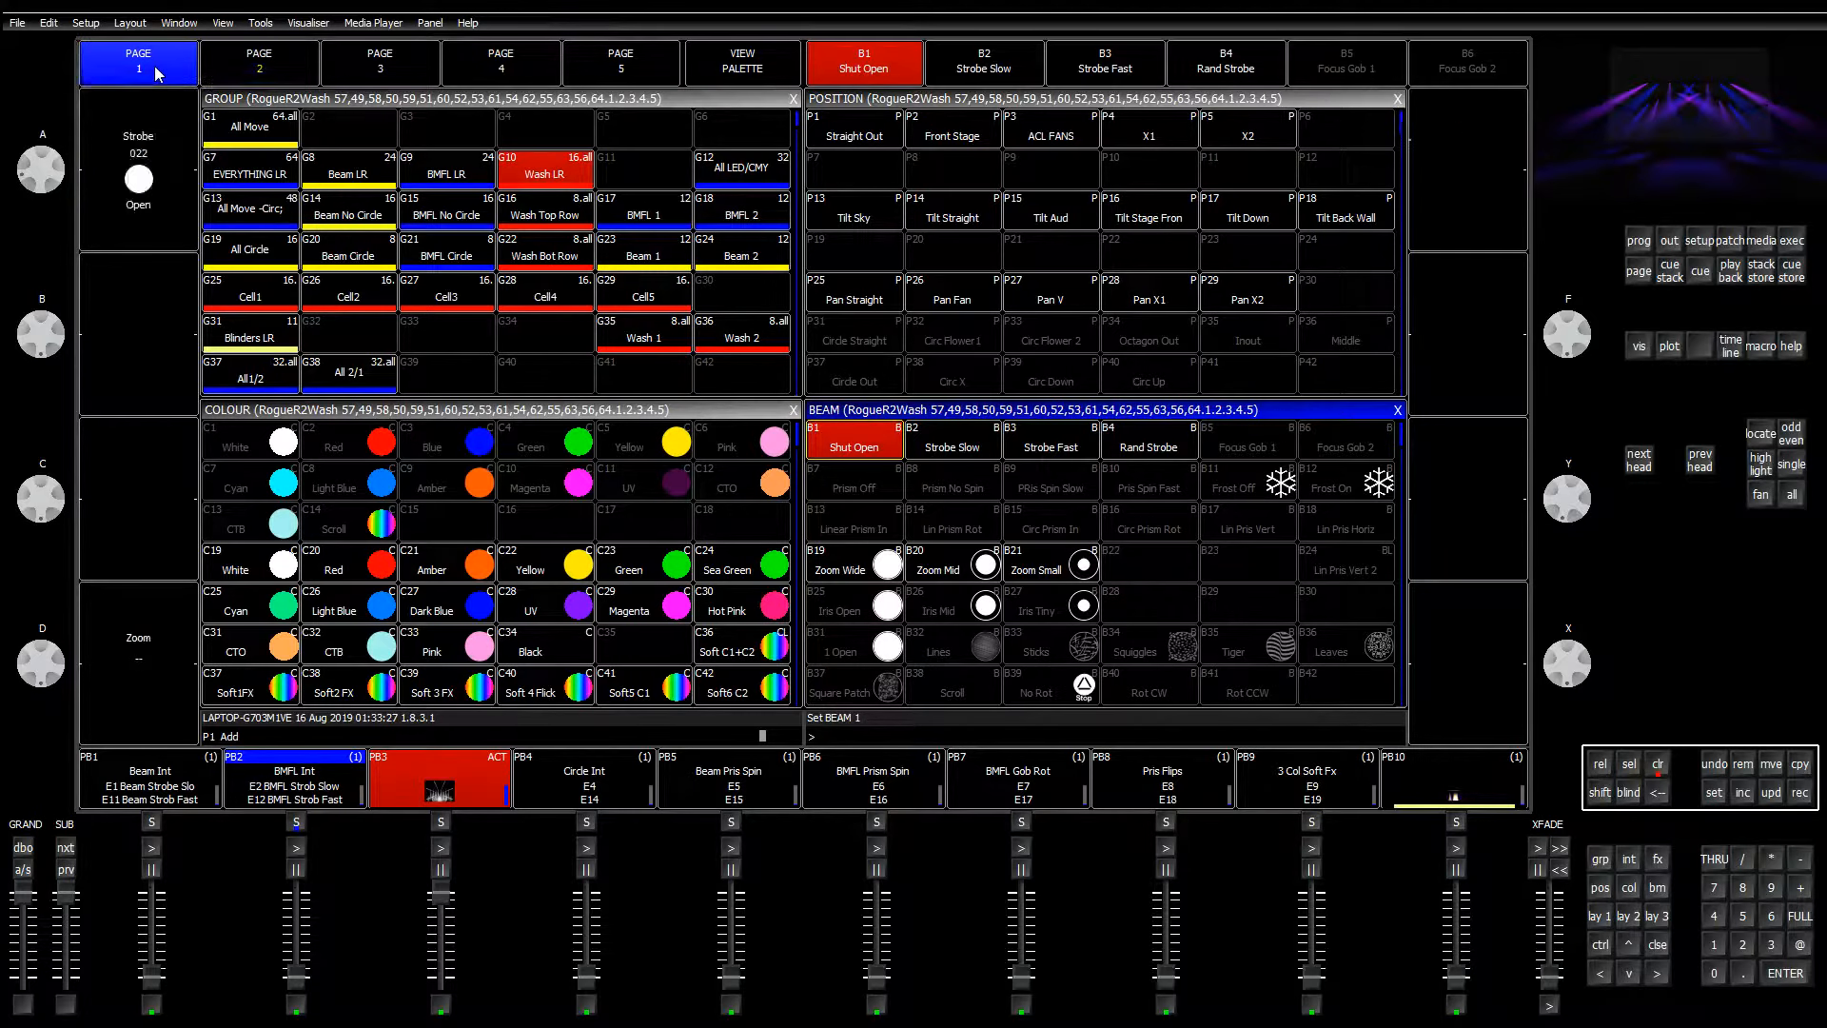
click(1635, 243)
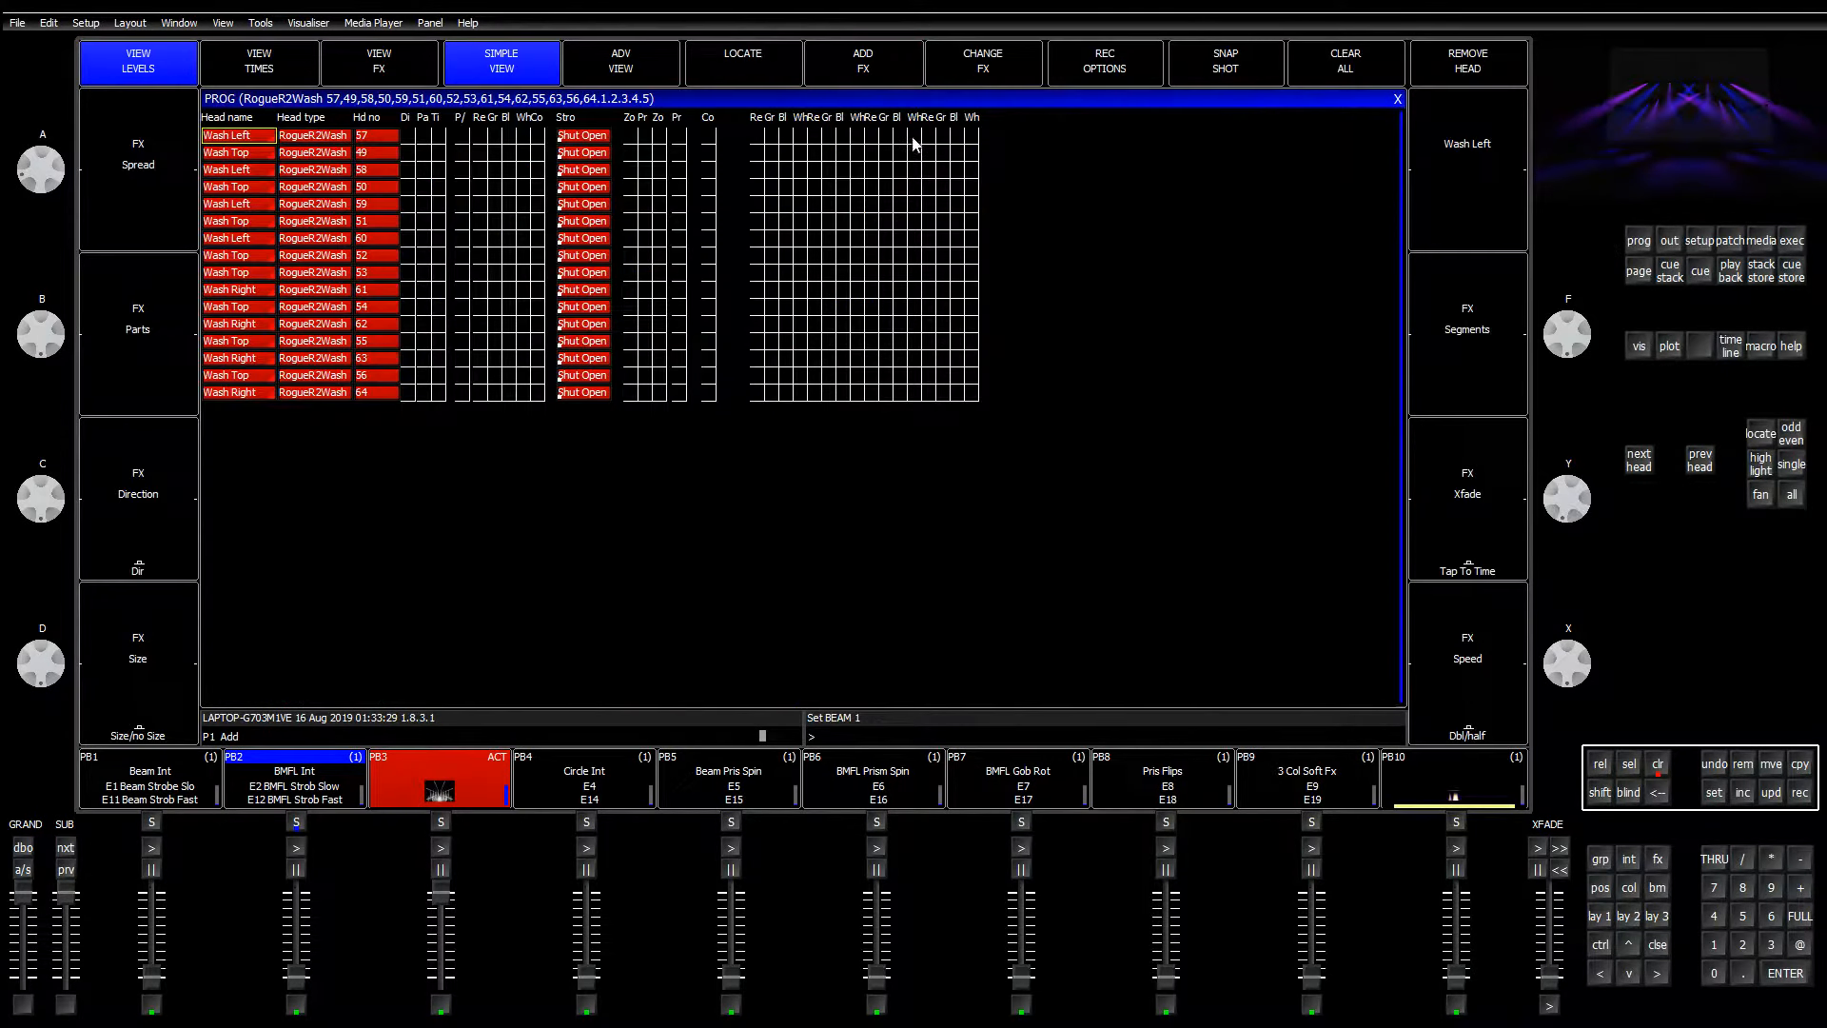
click(1397, 99)
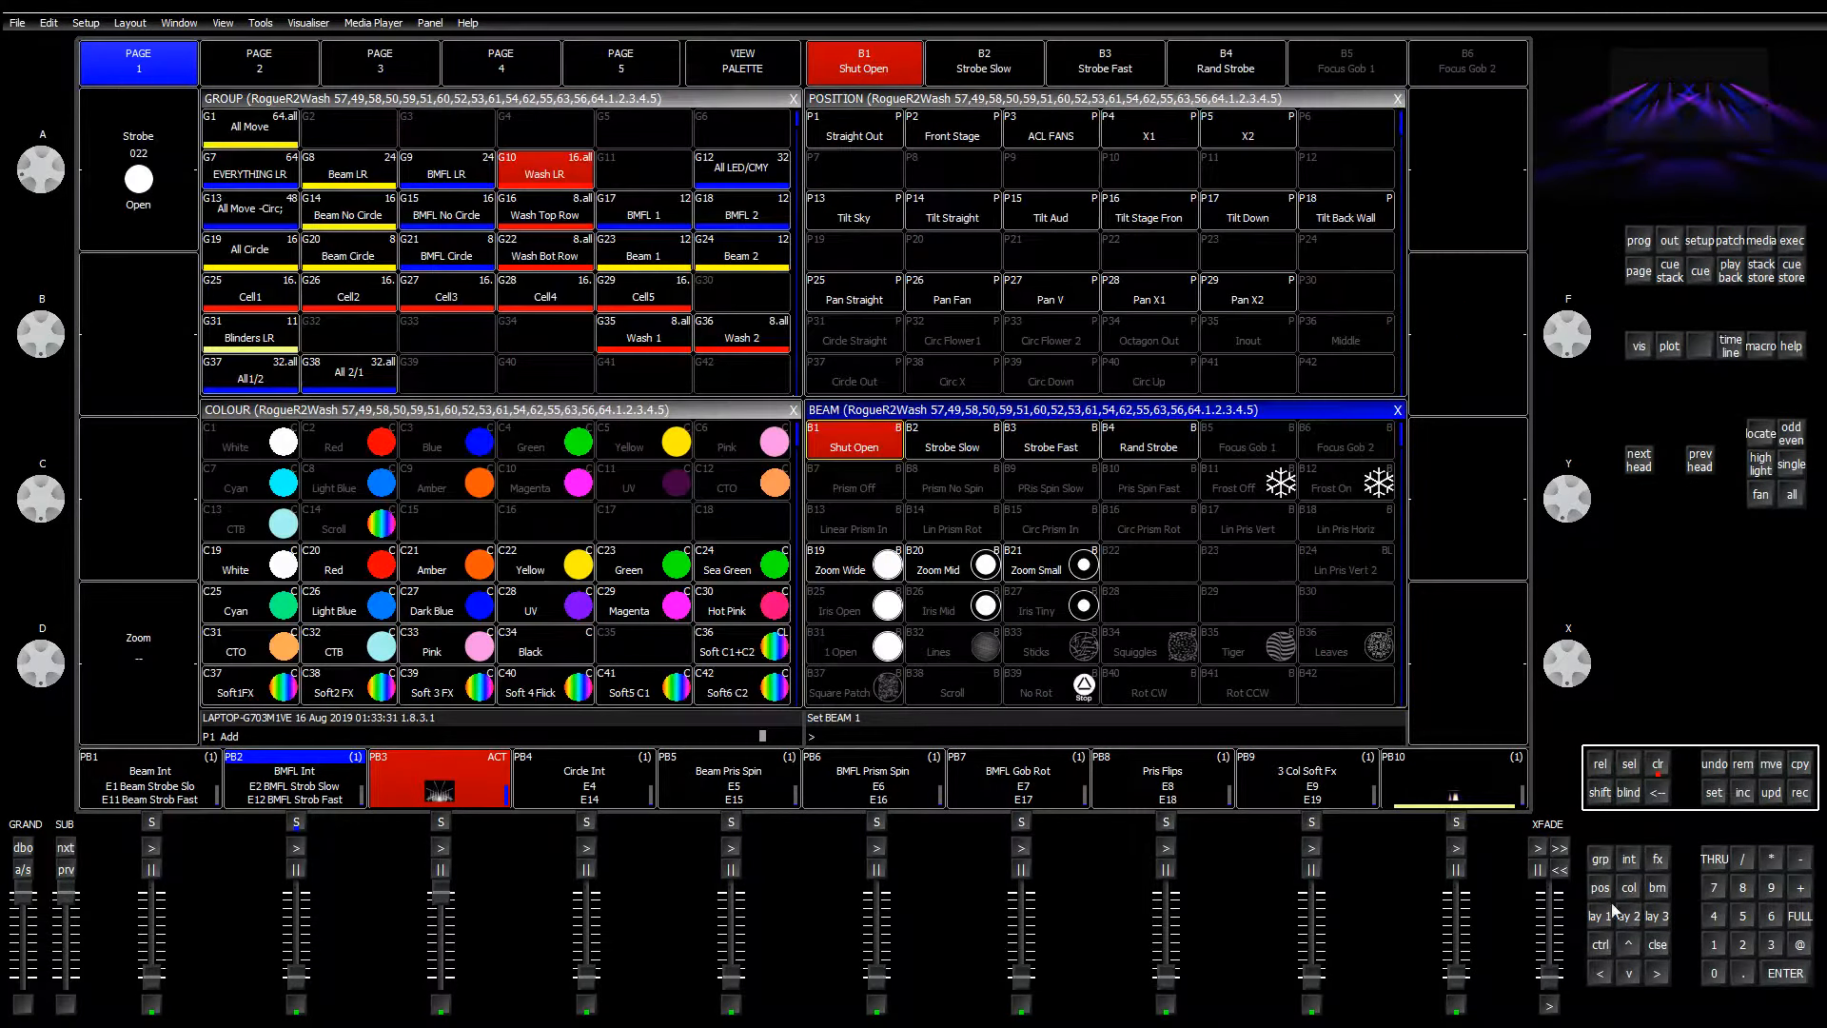
click(1056, 448)
click(952, 447)
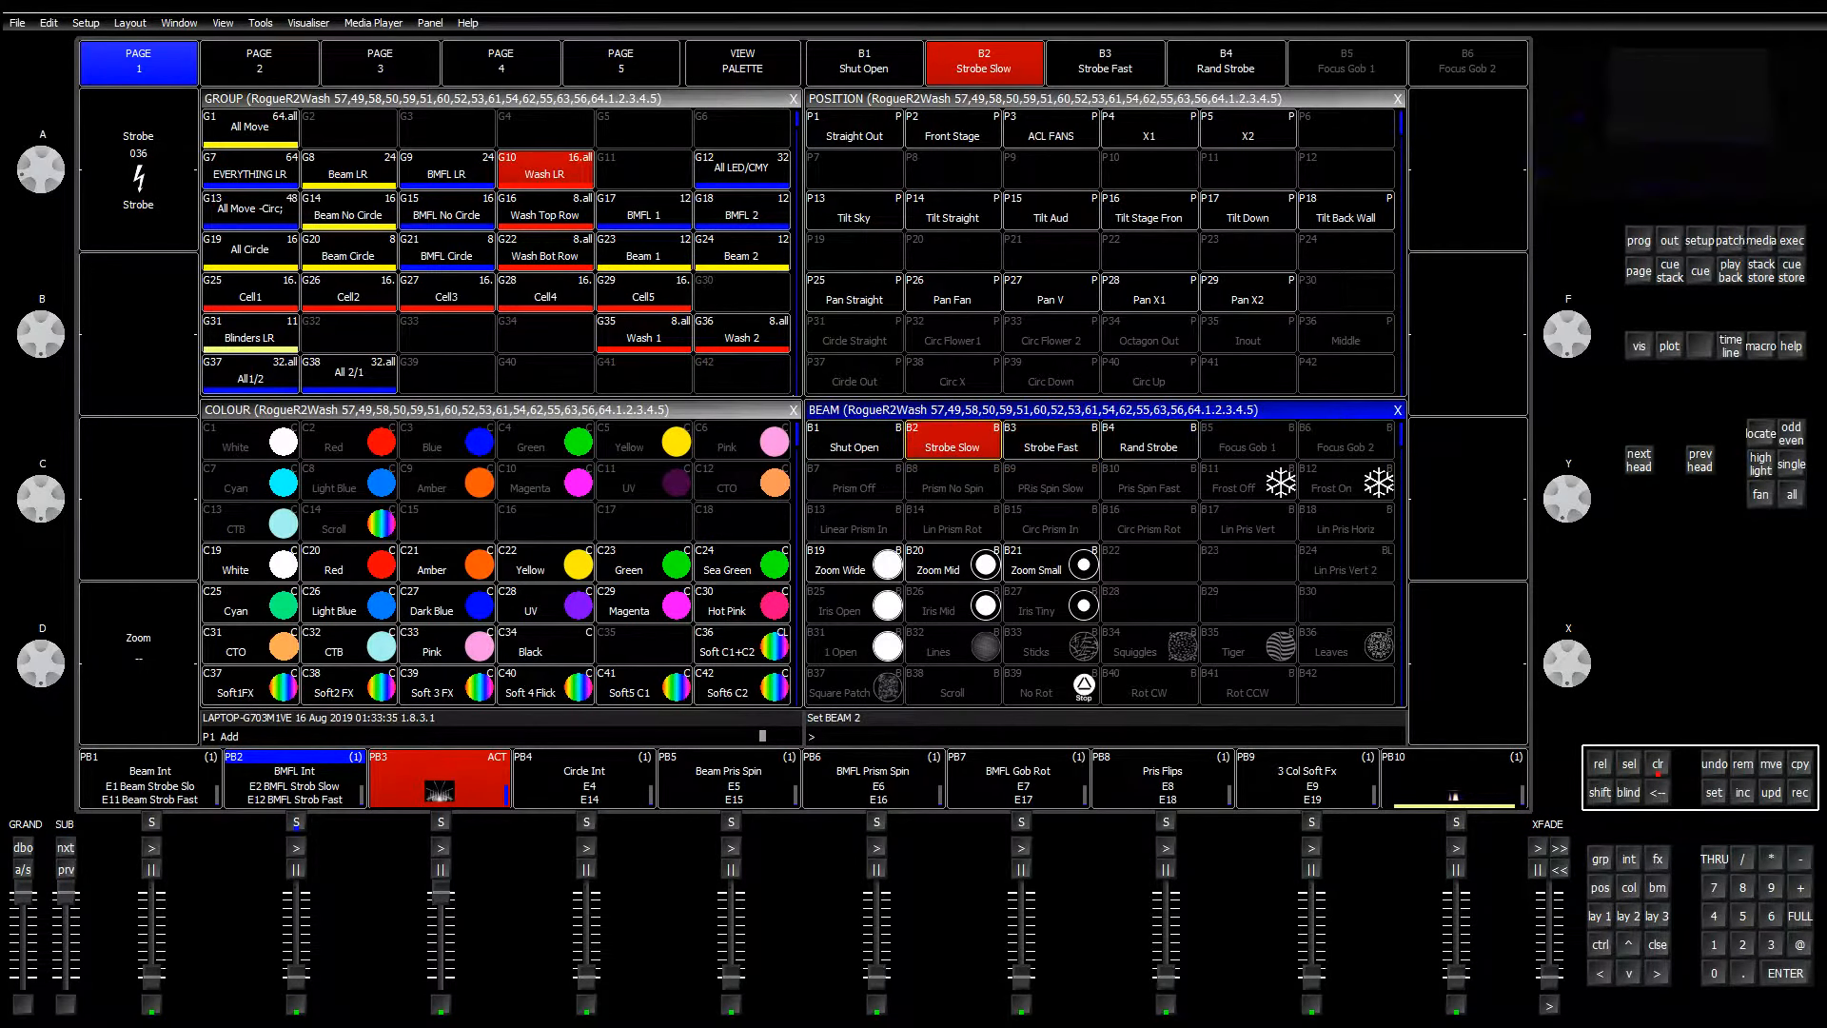
Step: Record the Strobe Slow look as cue stack CS17 on the execute page
click(1791, 241)
click(1799, 793)
click(519, 309)
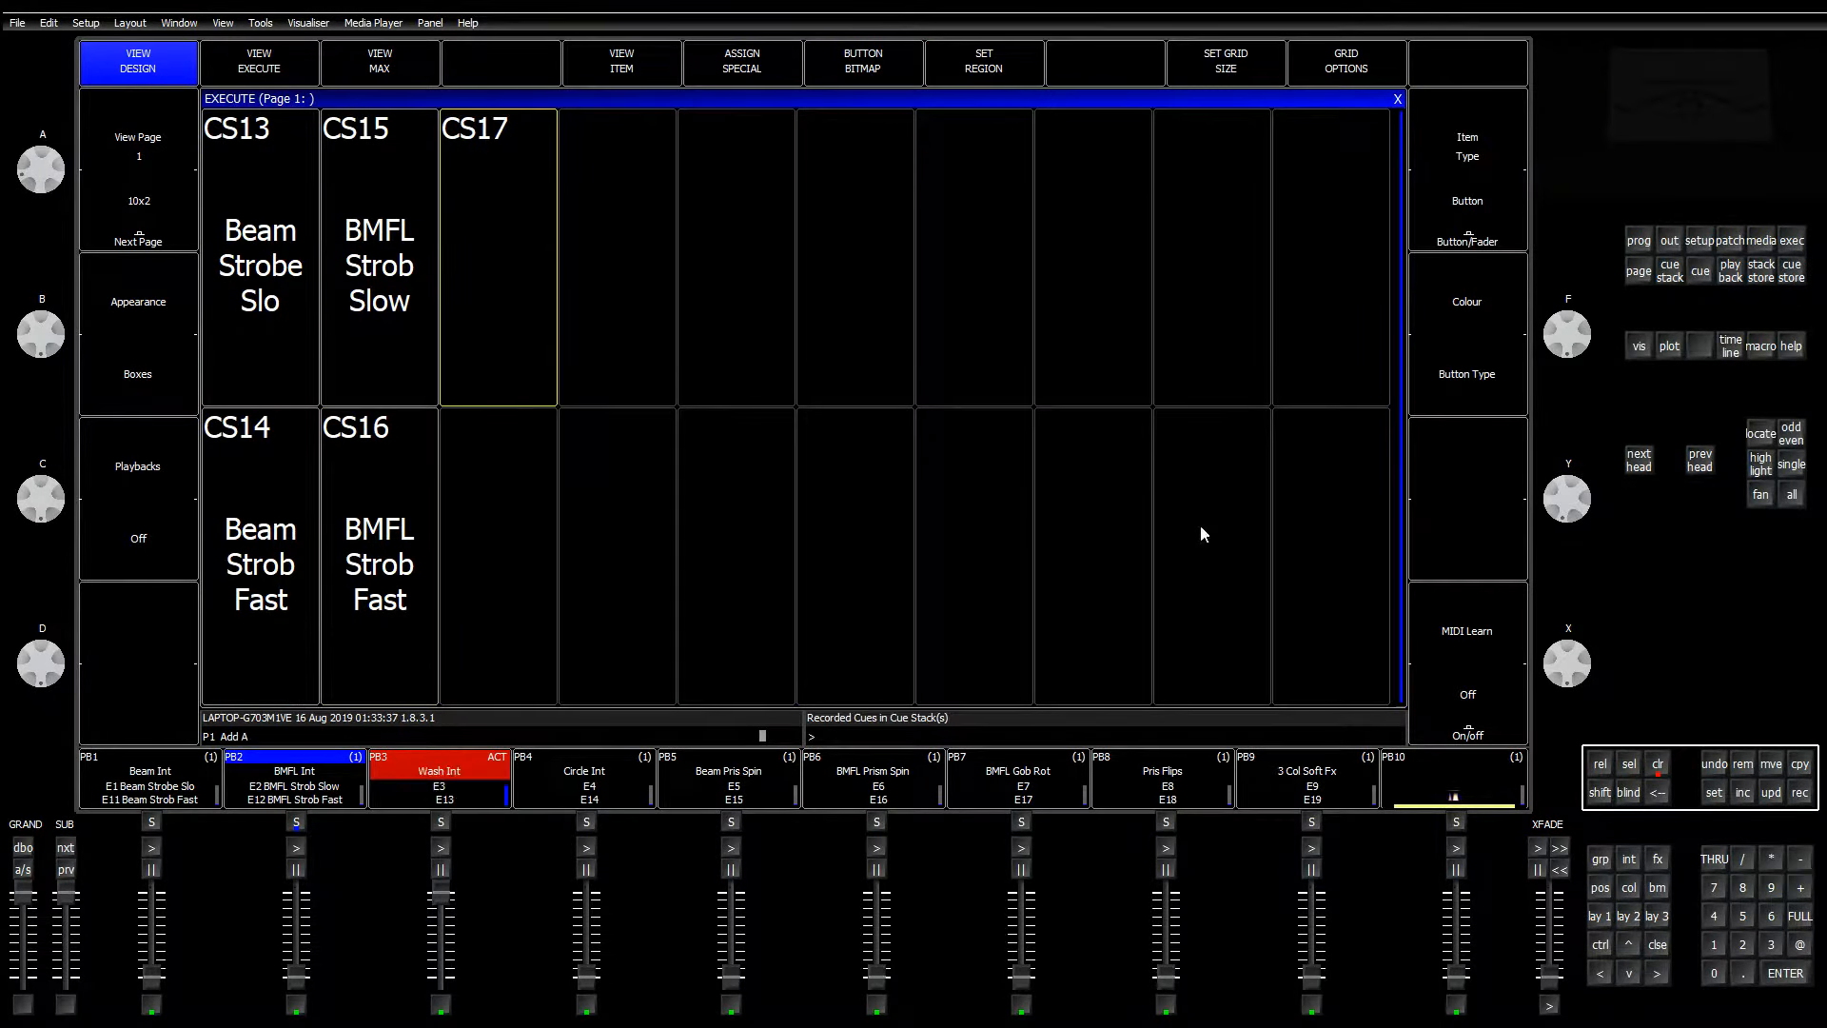
Step: Apply the Strobe Fast beam palette and record it as cue stack CS18
click(1607, 920)
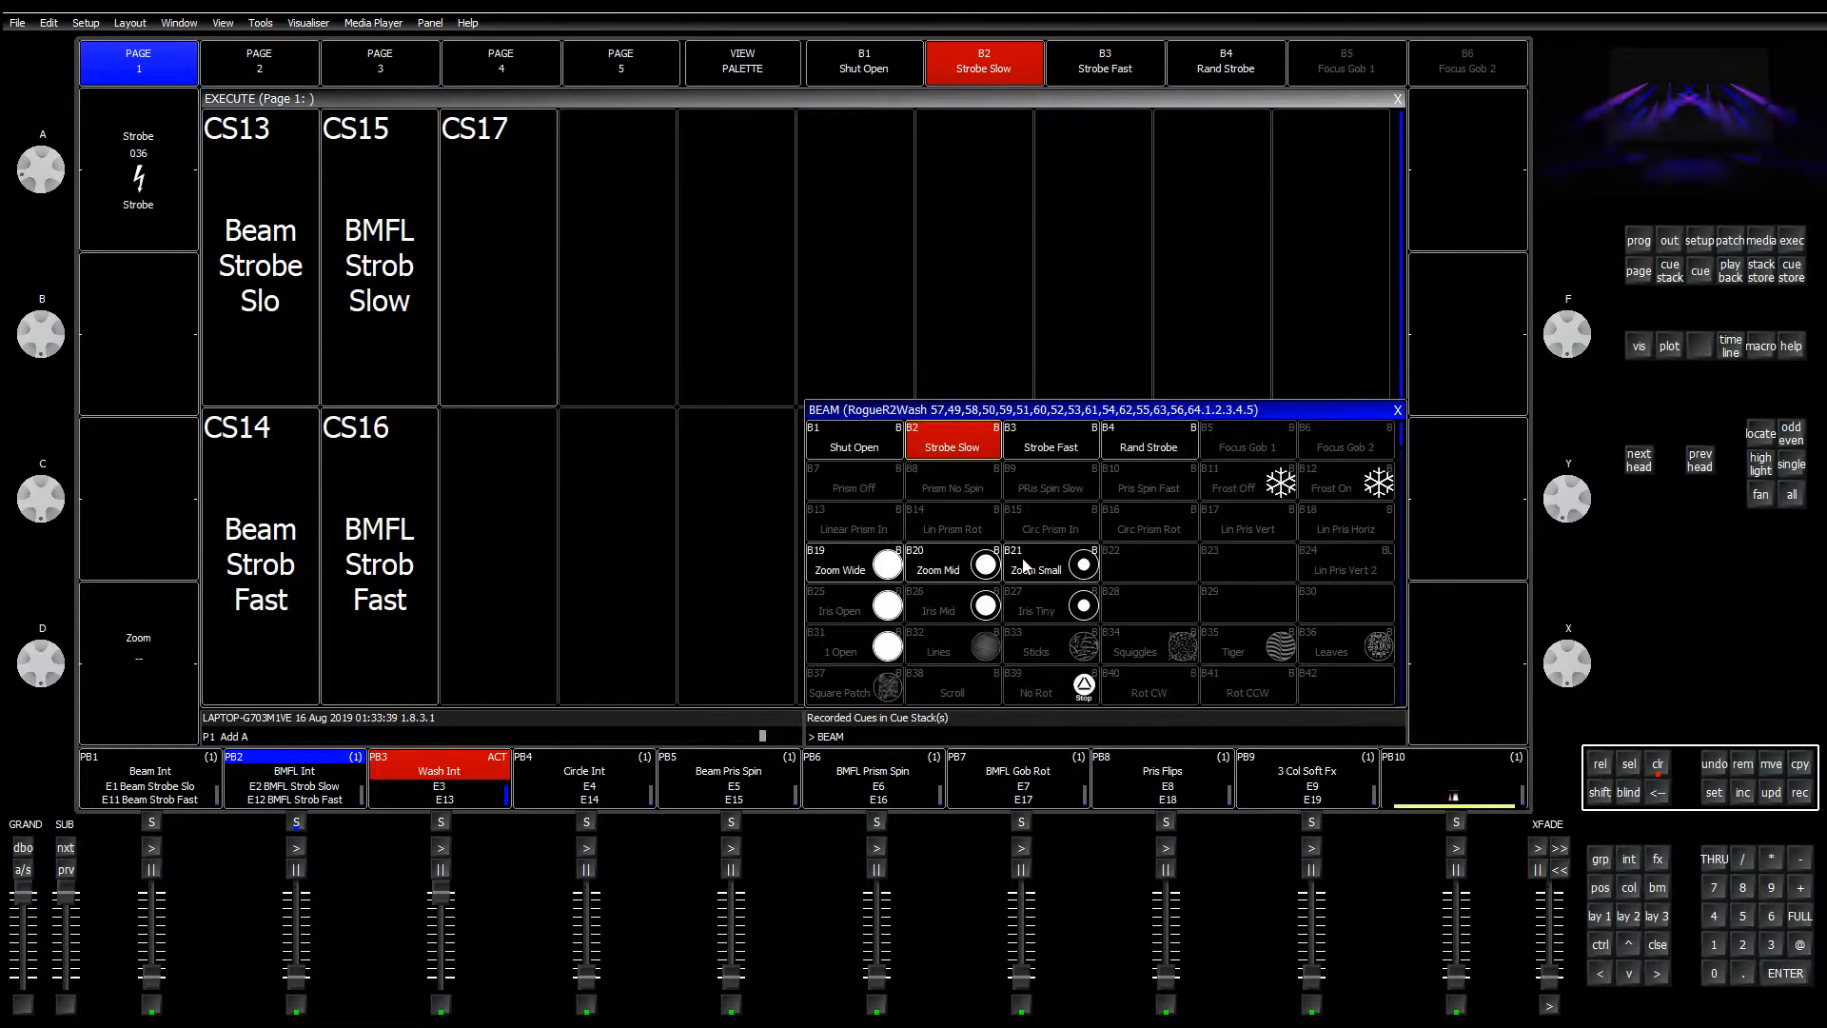
click(1069, 443)
click(1799, 793)
click(526, 567)
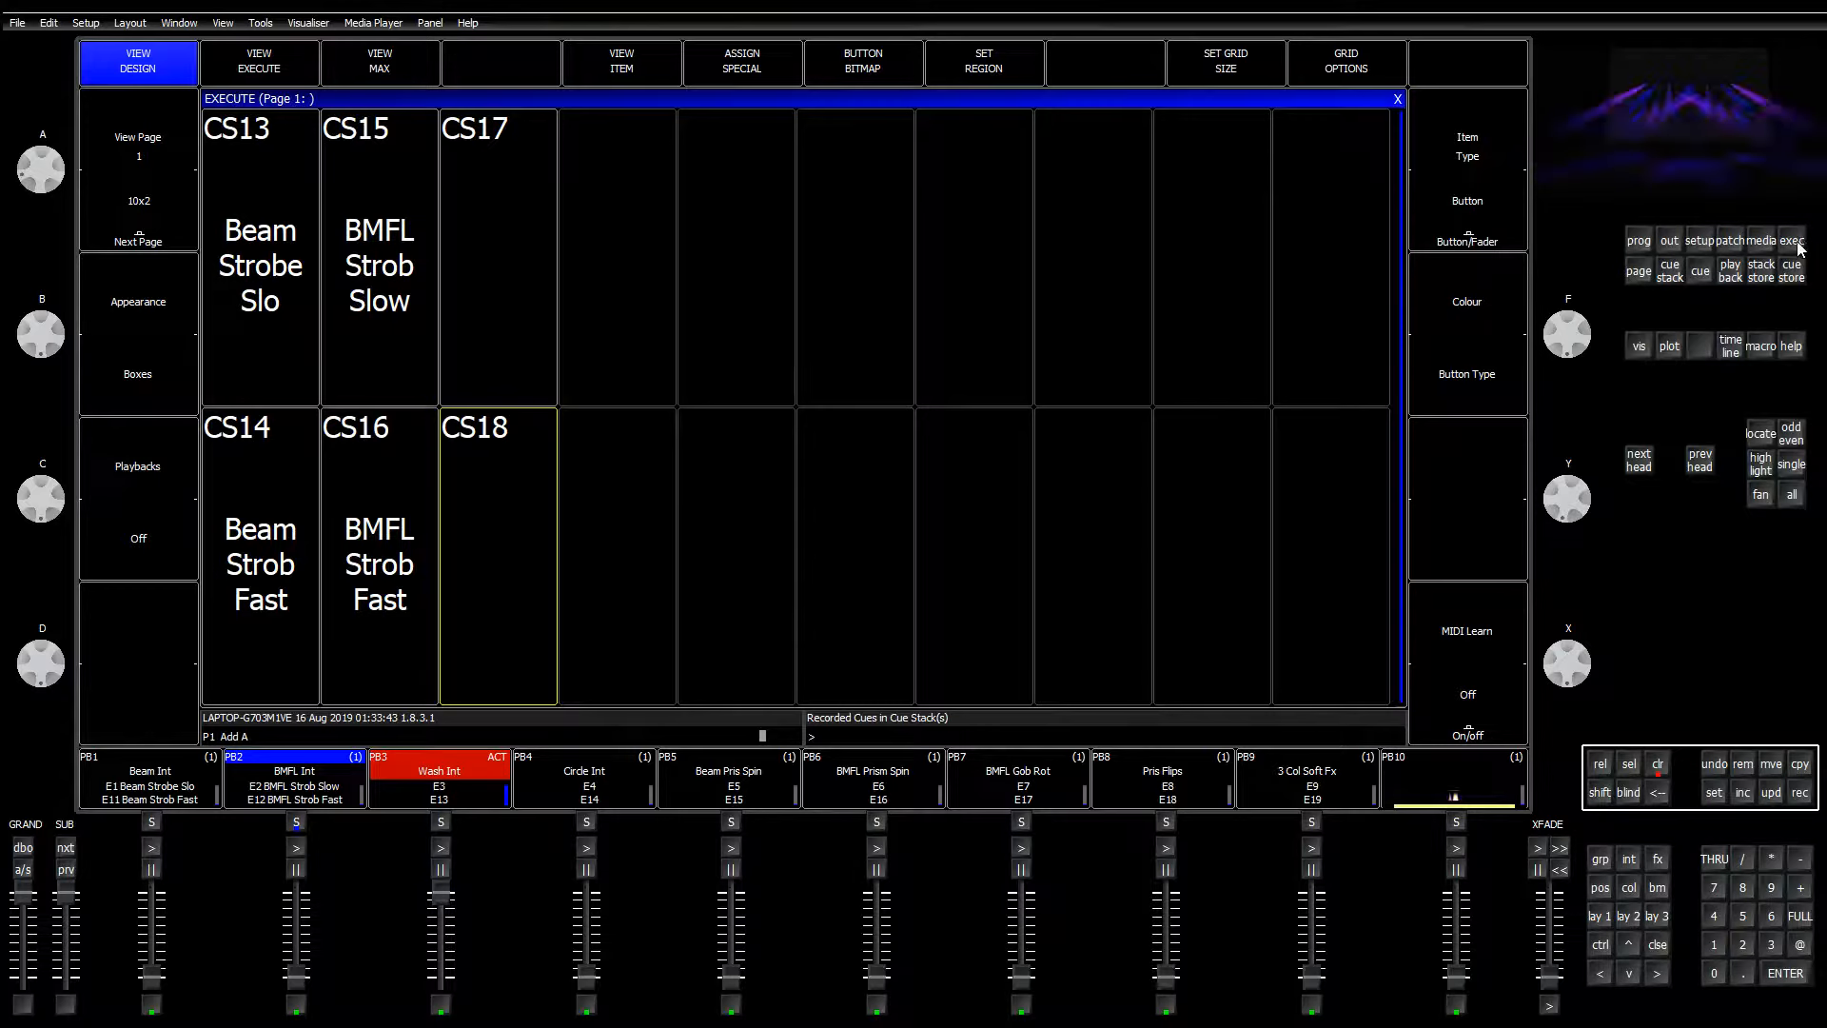
Step: Apply the Shut Open beam palette and select cue stack CS18 on the execute page
click(1602, 916)
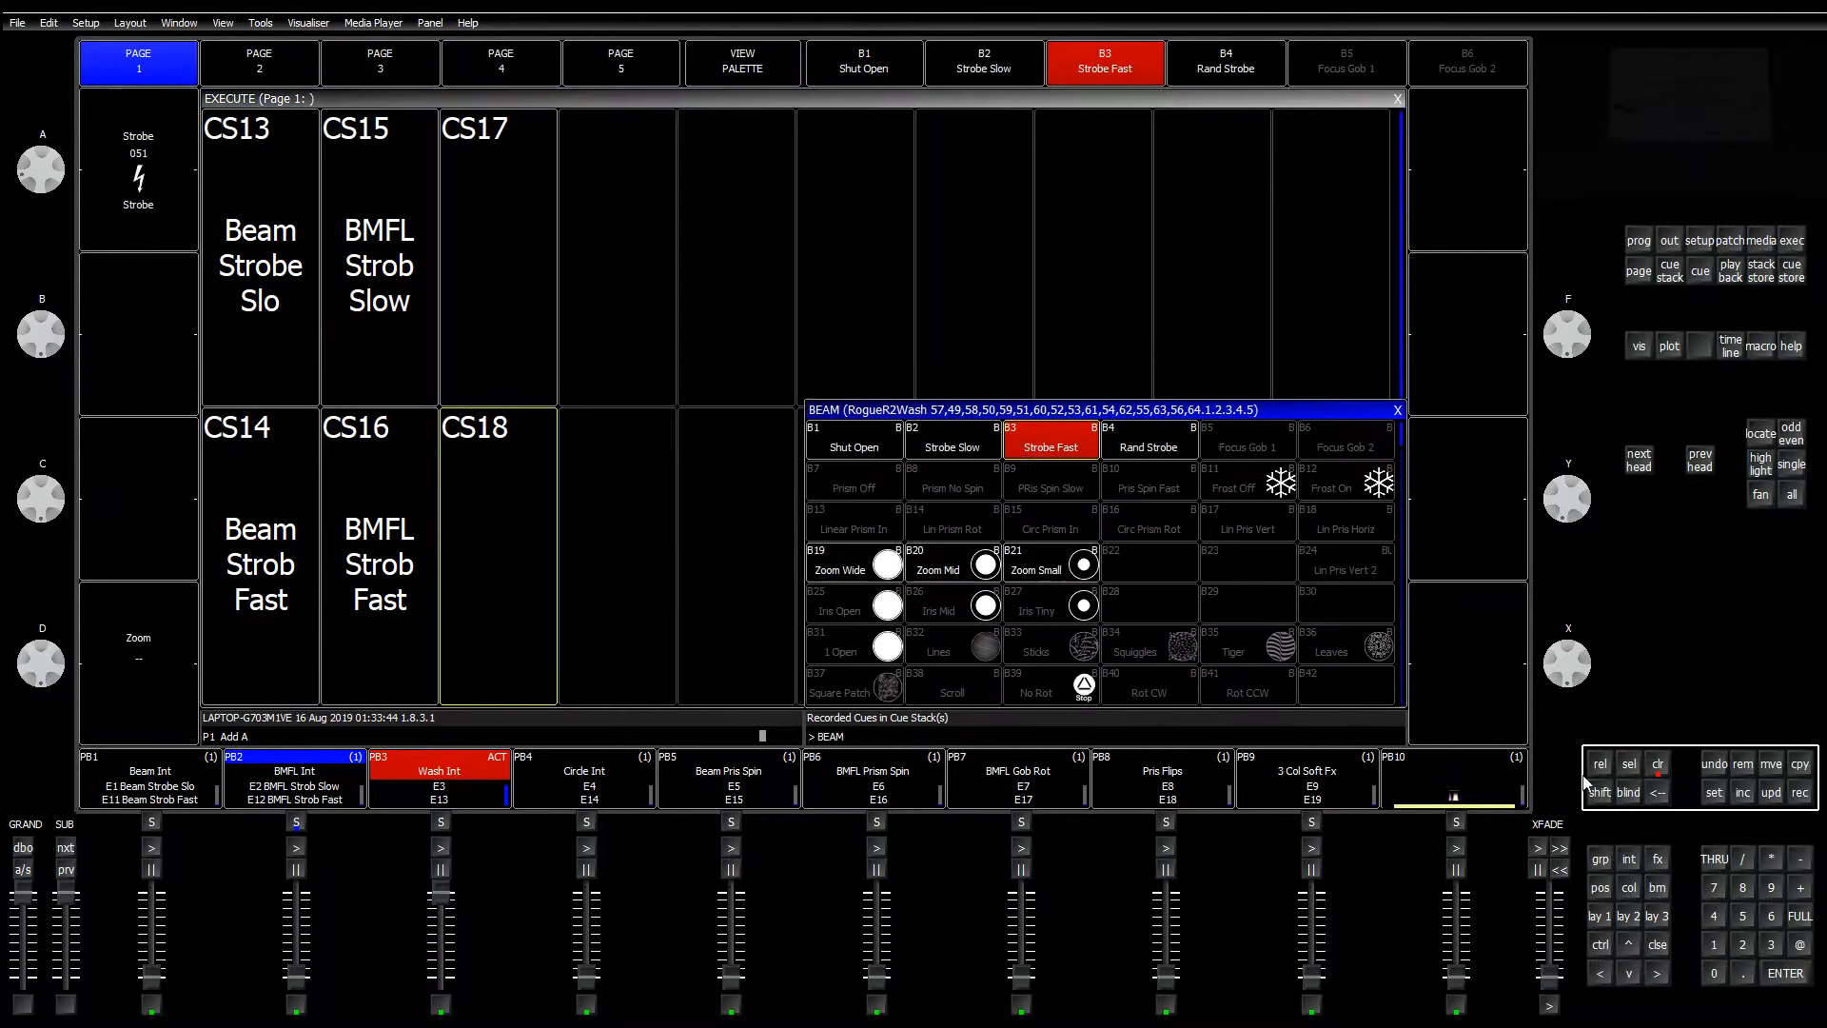
click(837, 447)
click(672, 325)
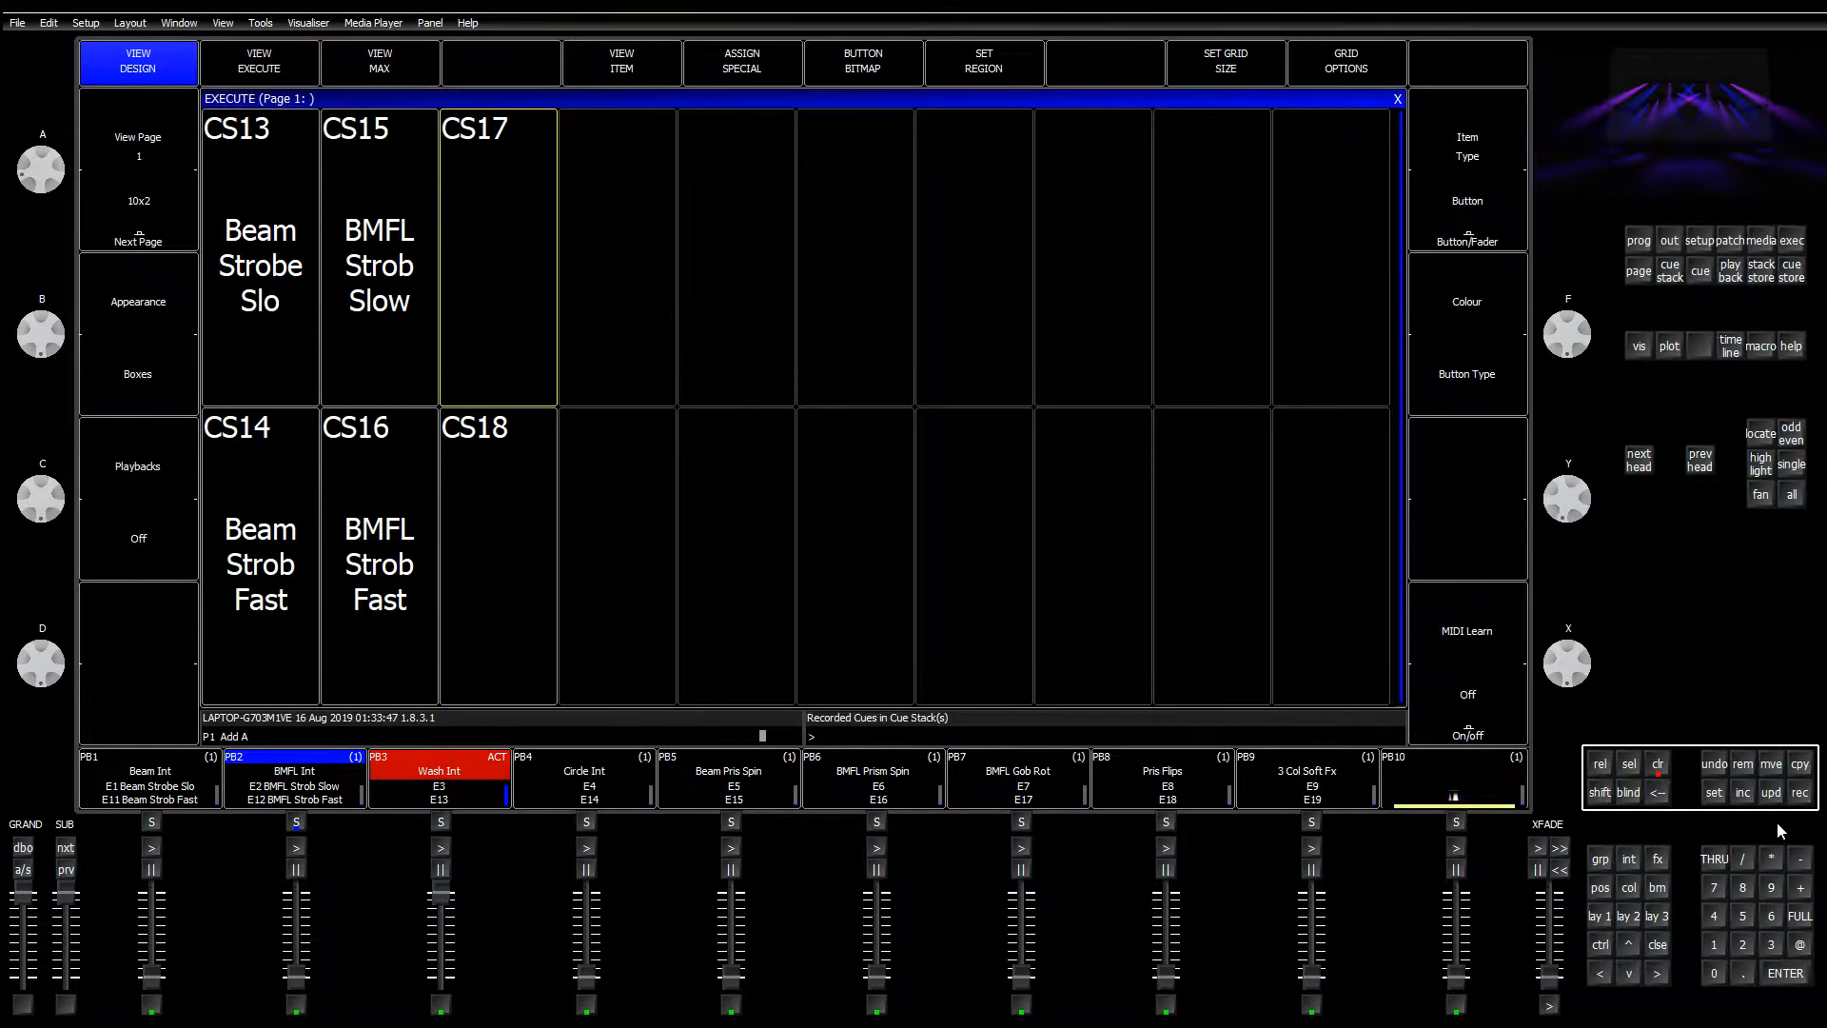
click(504, 582)
Step: Clear the programmer; set CS17 to reset to first step and execute last step on release, with individual cue timing
click(1658, 768)
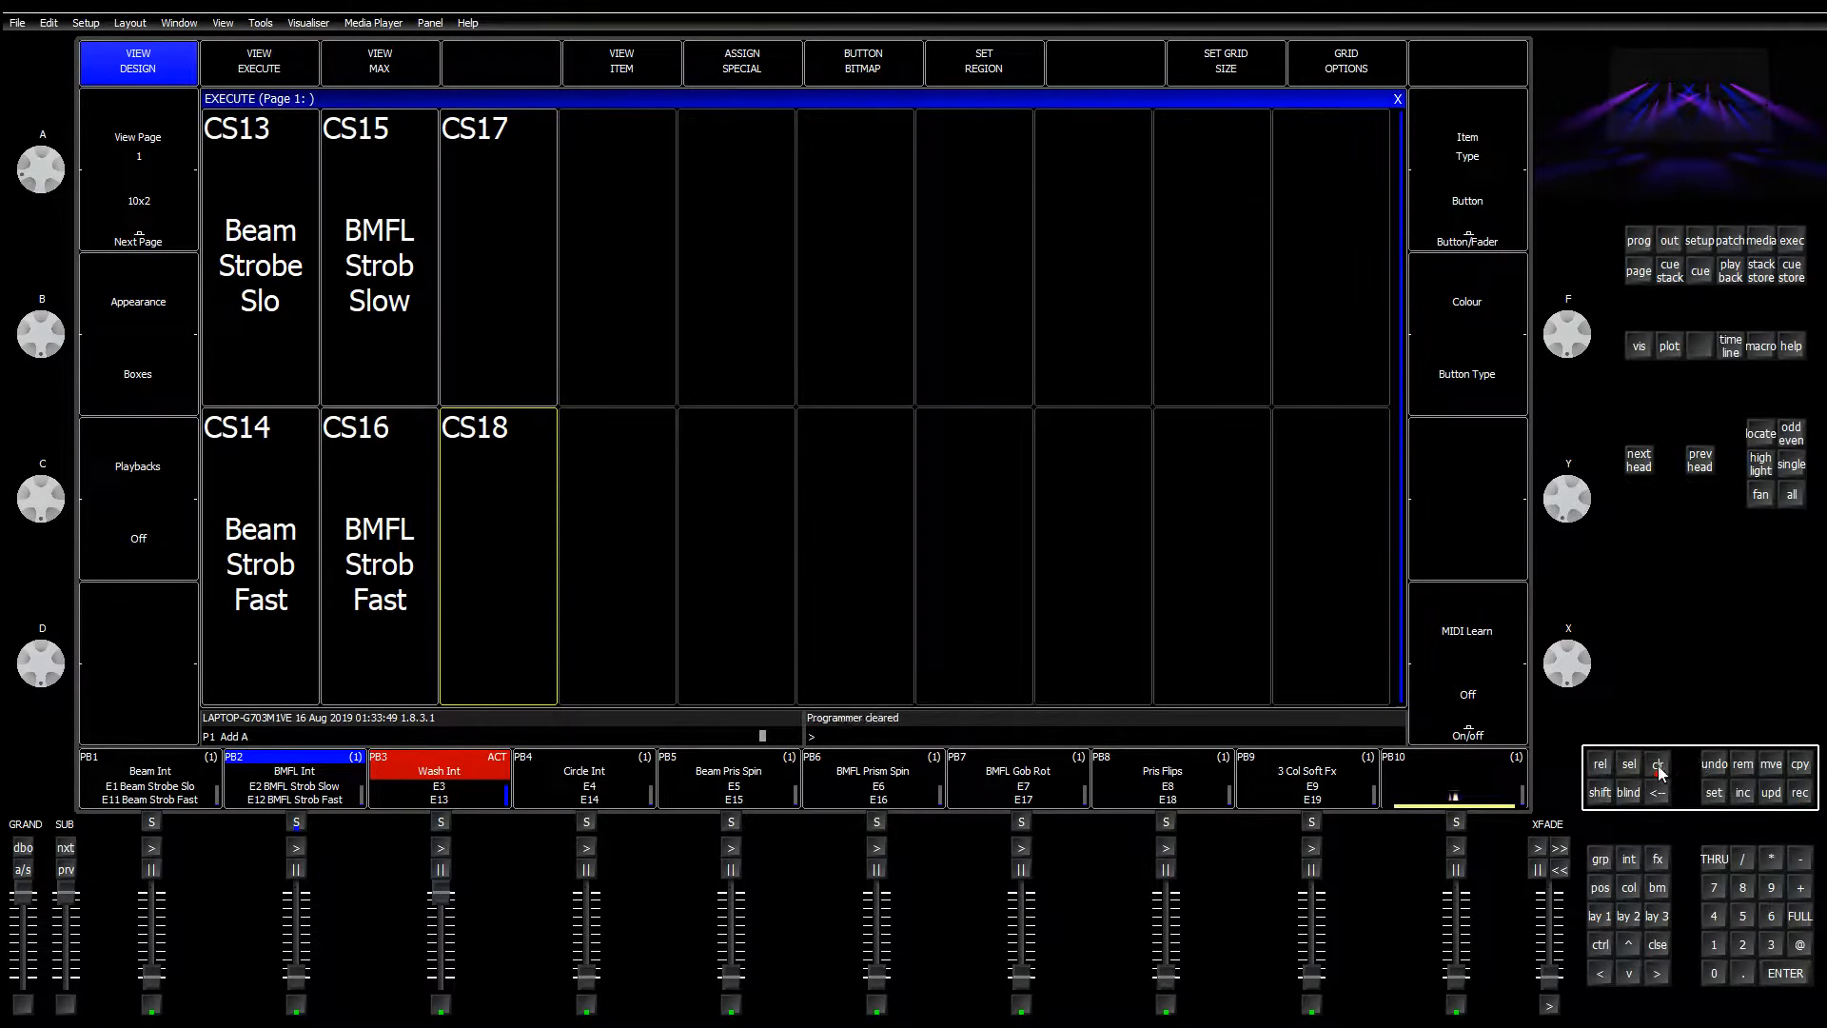
click(533, 177)
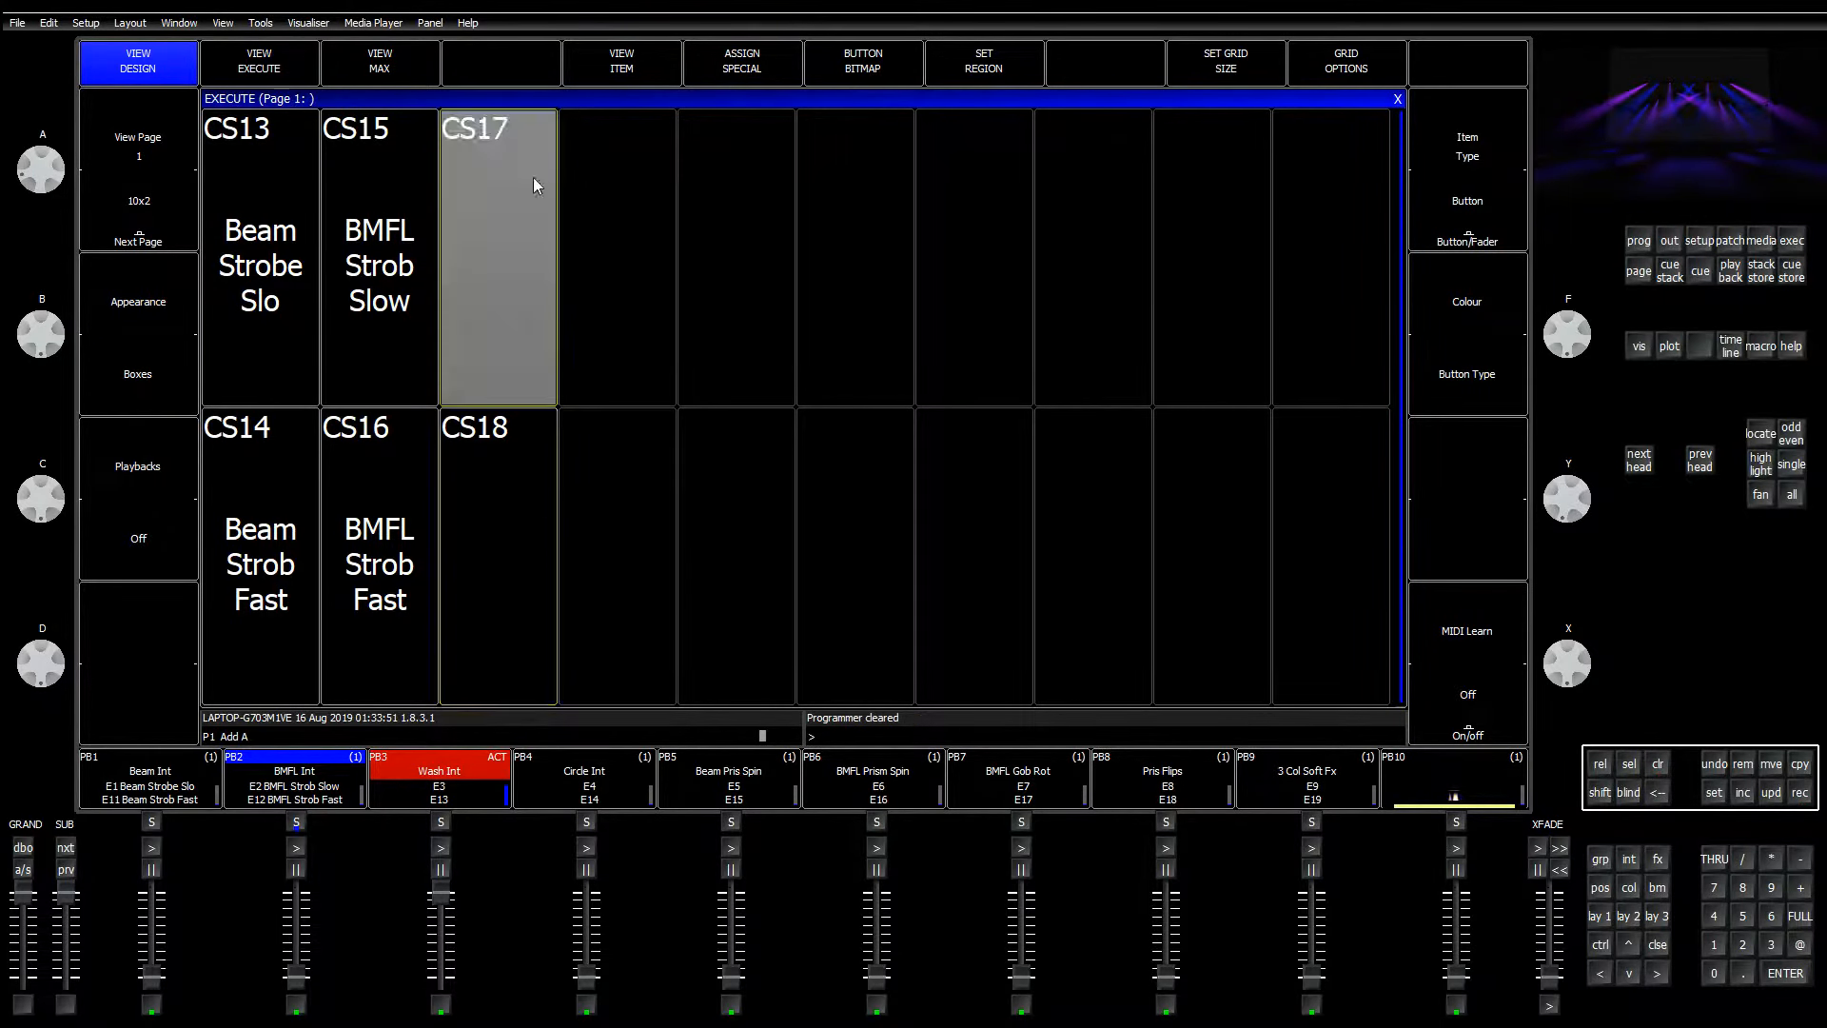
click(624, 59)
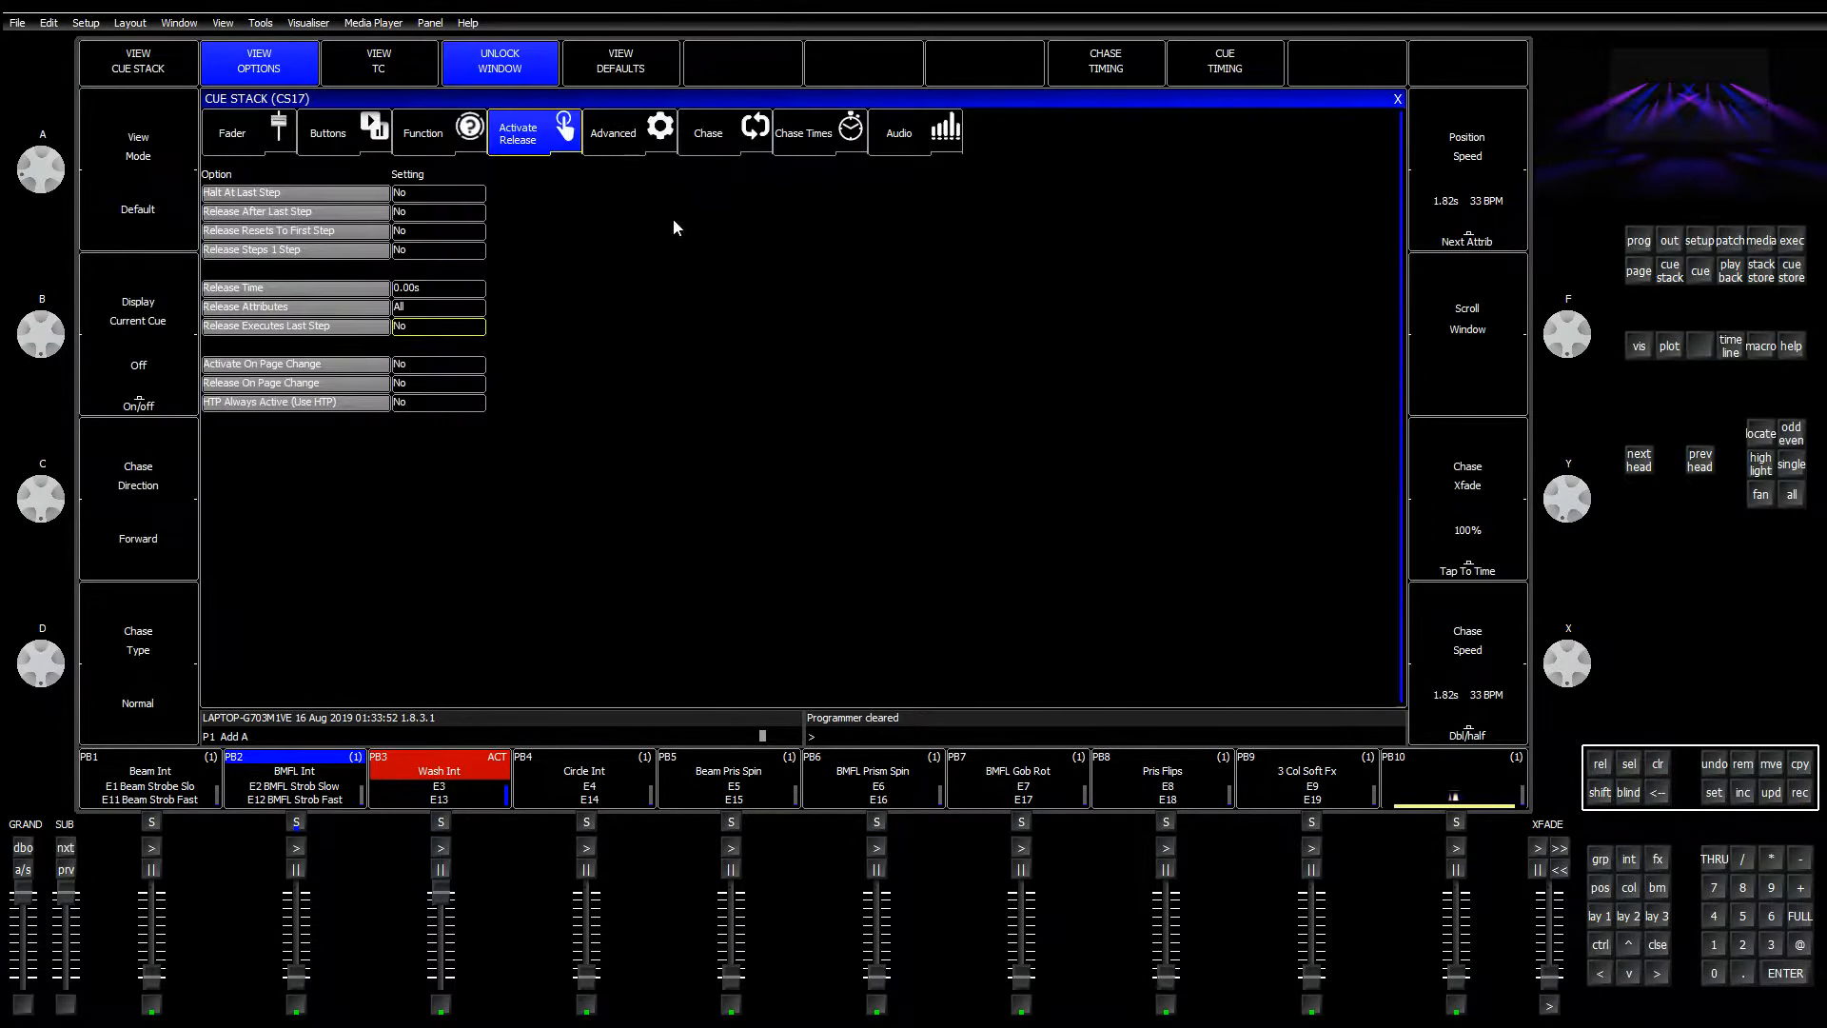
click(434, 236)
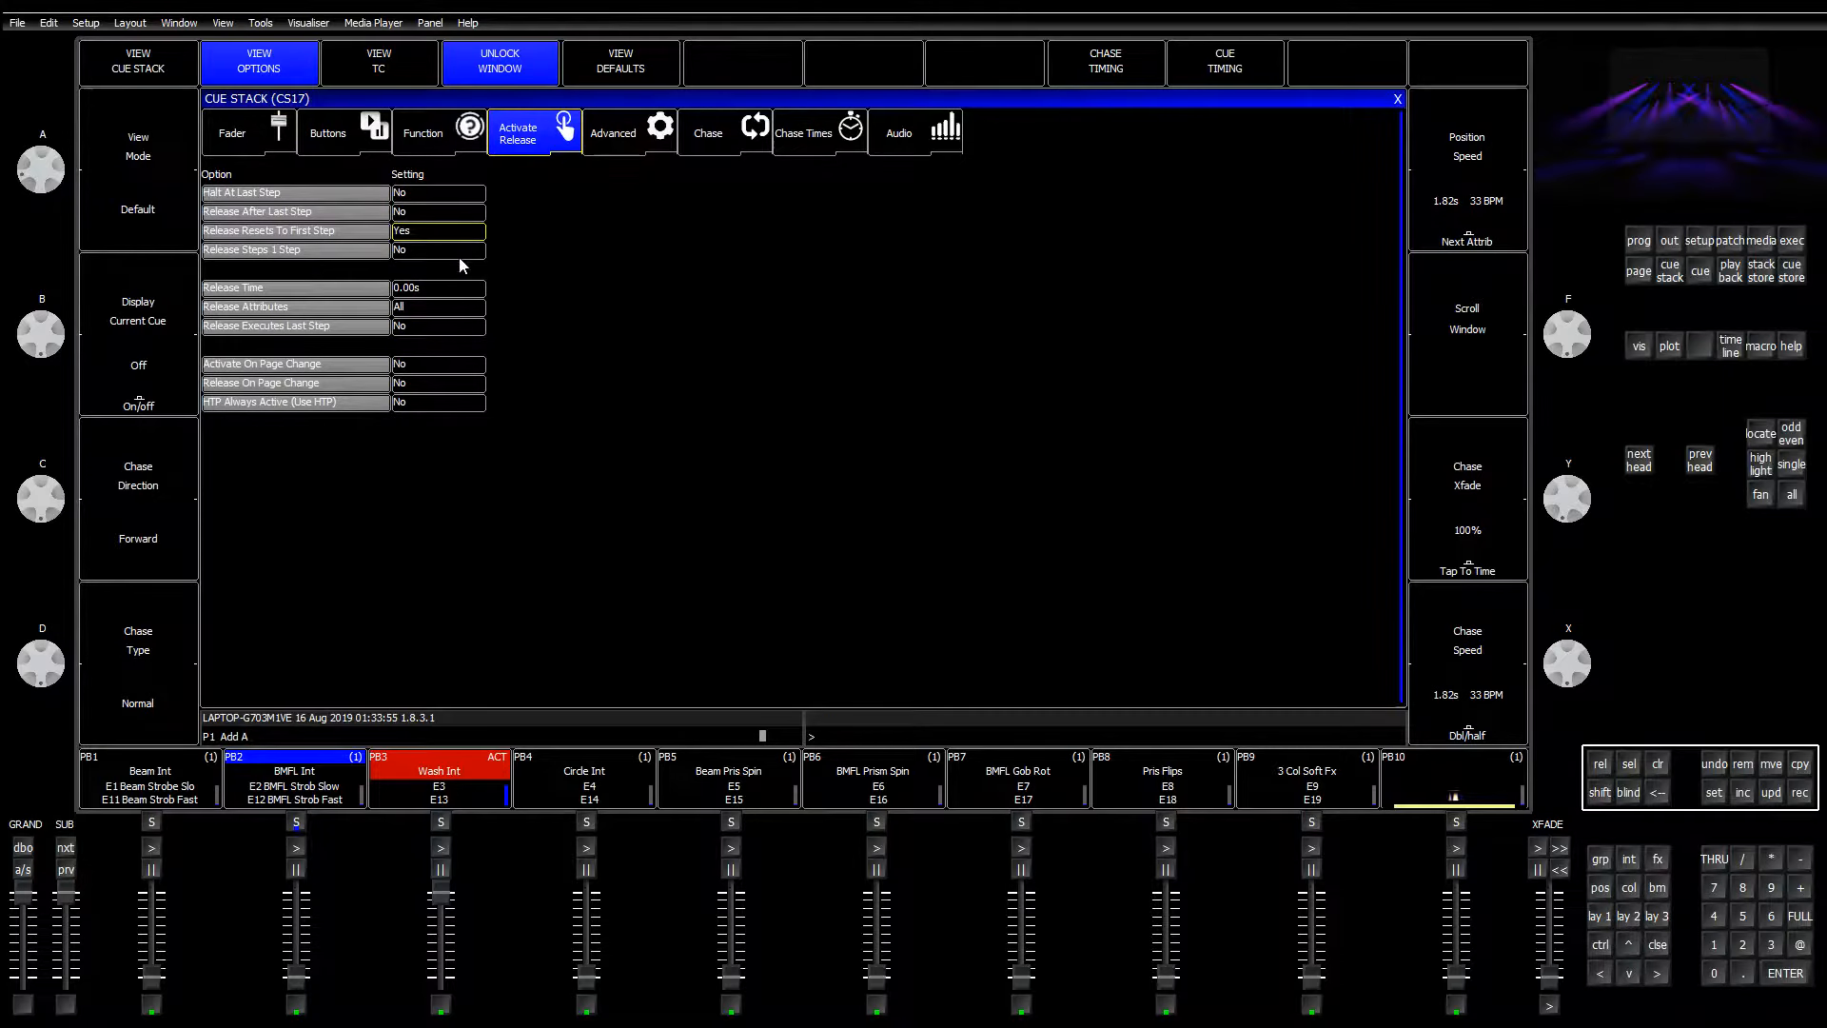
click(464, 325)
click(1204, 69)
click(704, 283)
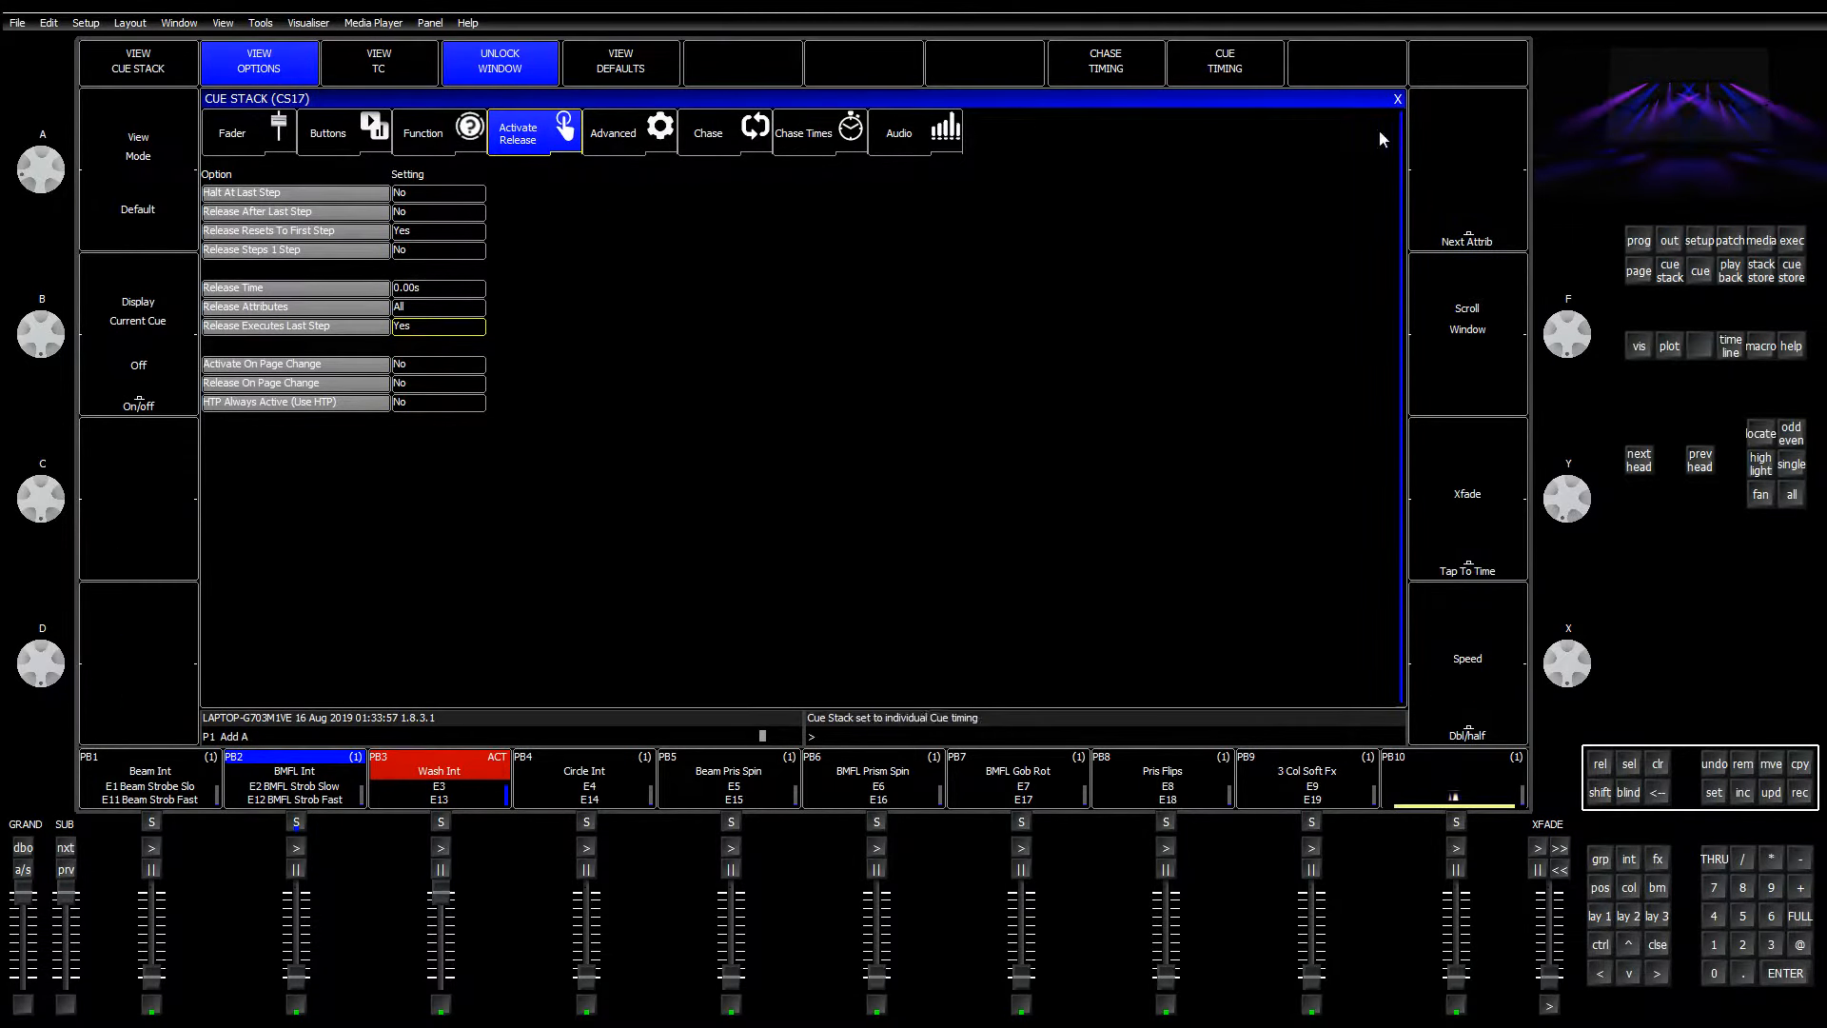
click(1396, 100)
Step: Give CS18 the same release options: reset to first step, execute last step, individual cue timing
key(Down)
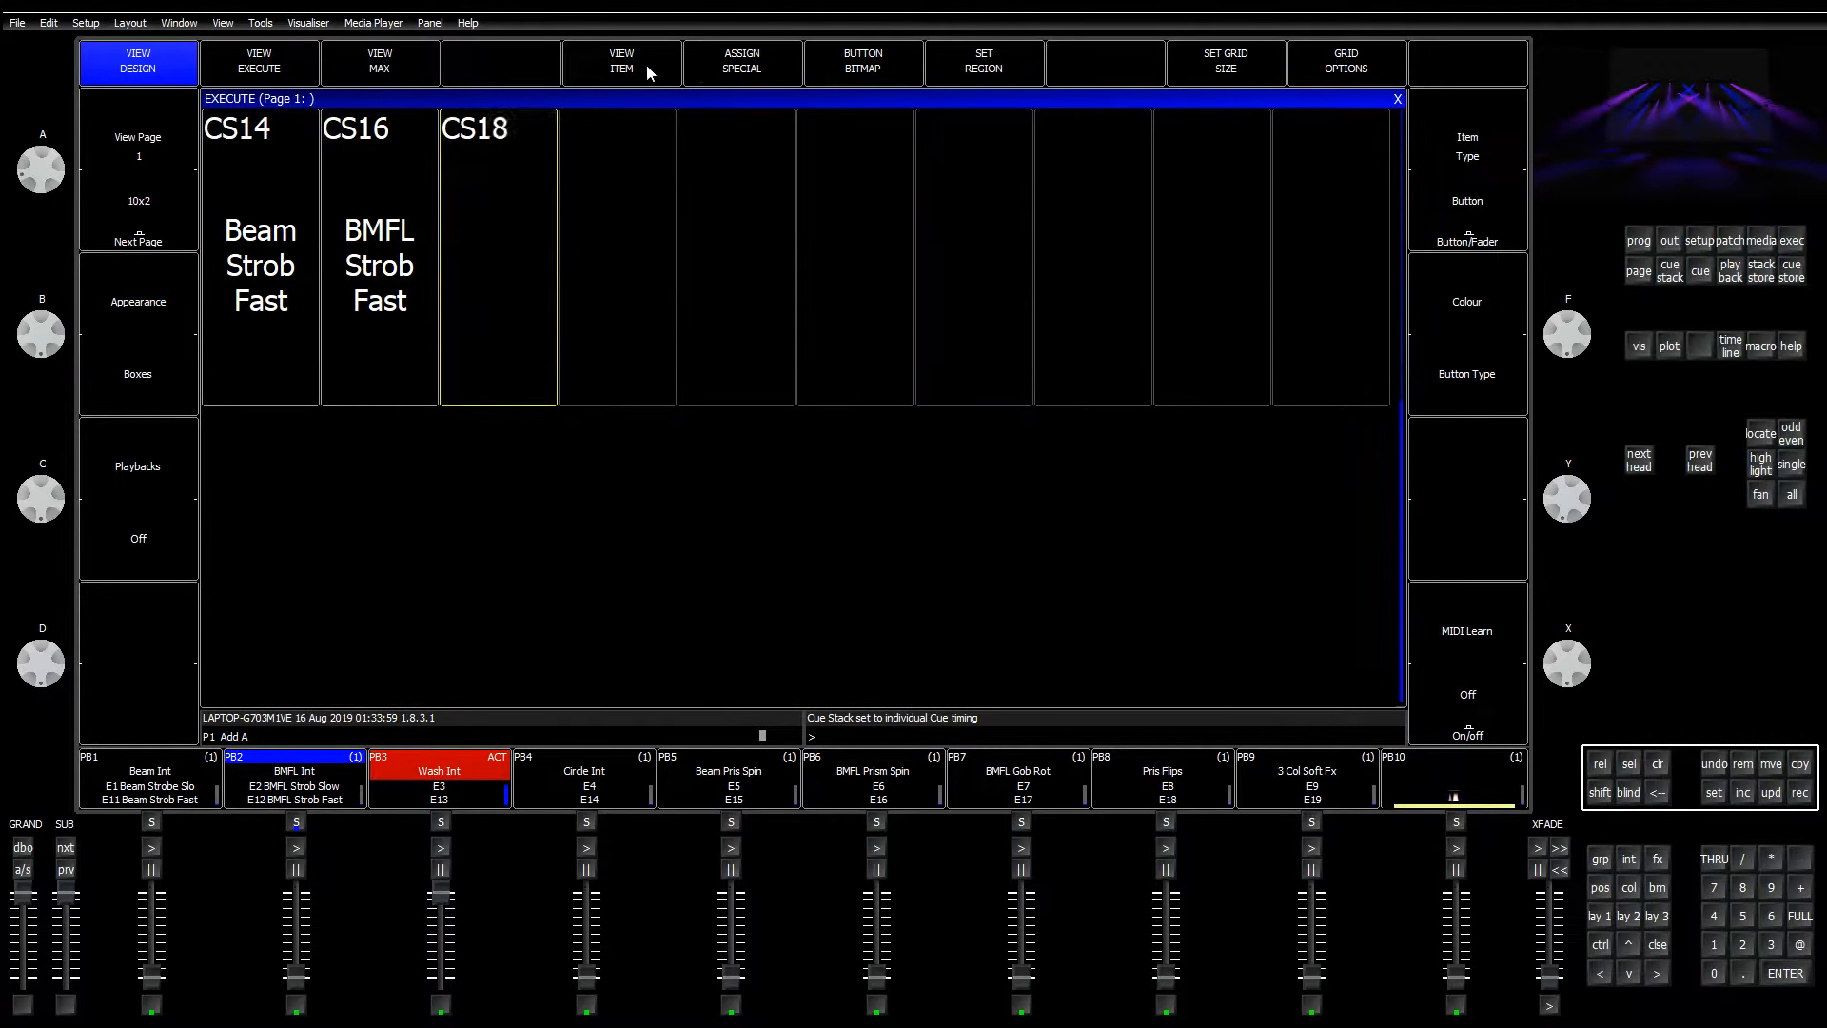
click(647, 65)
click(433, 327)
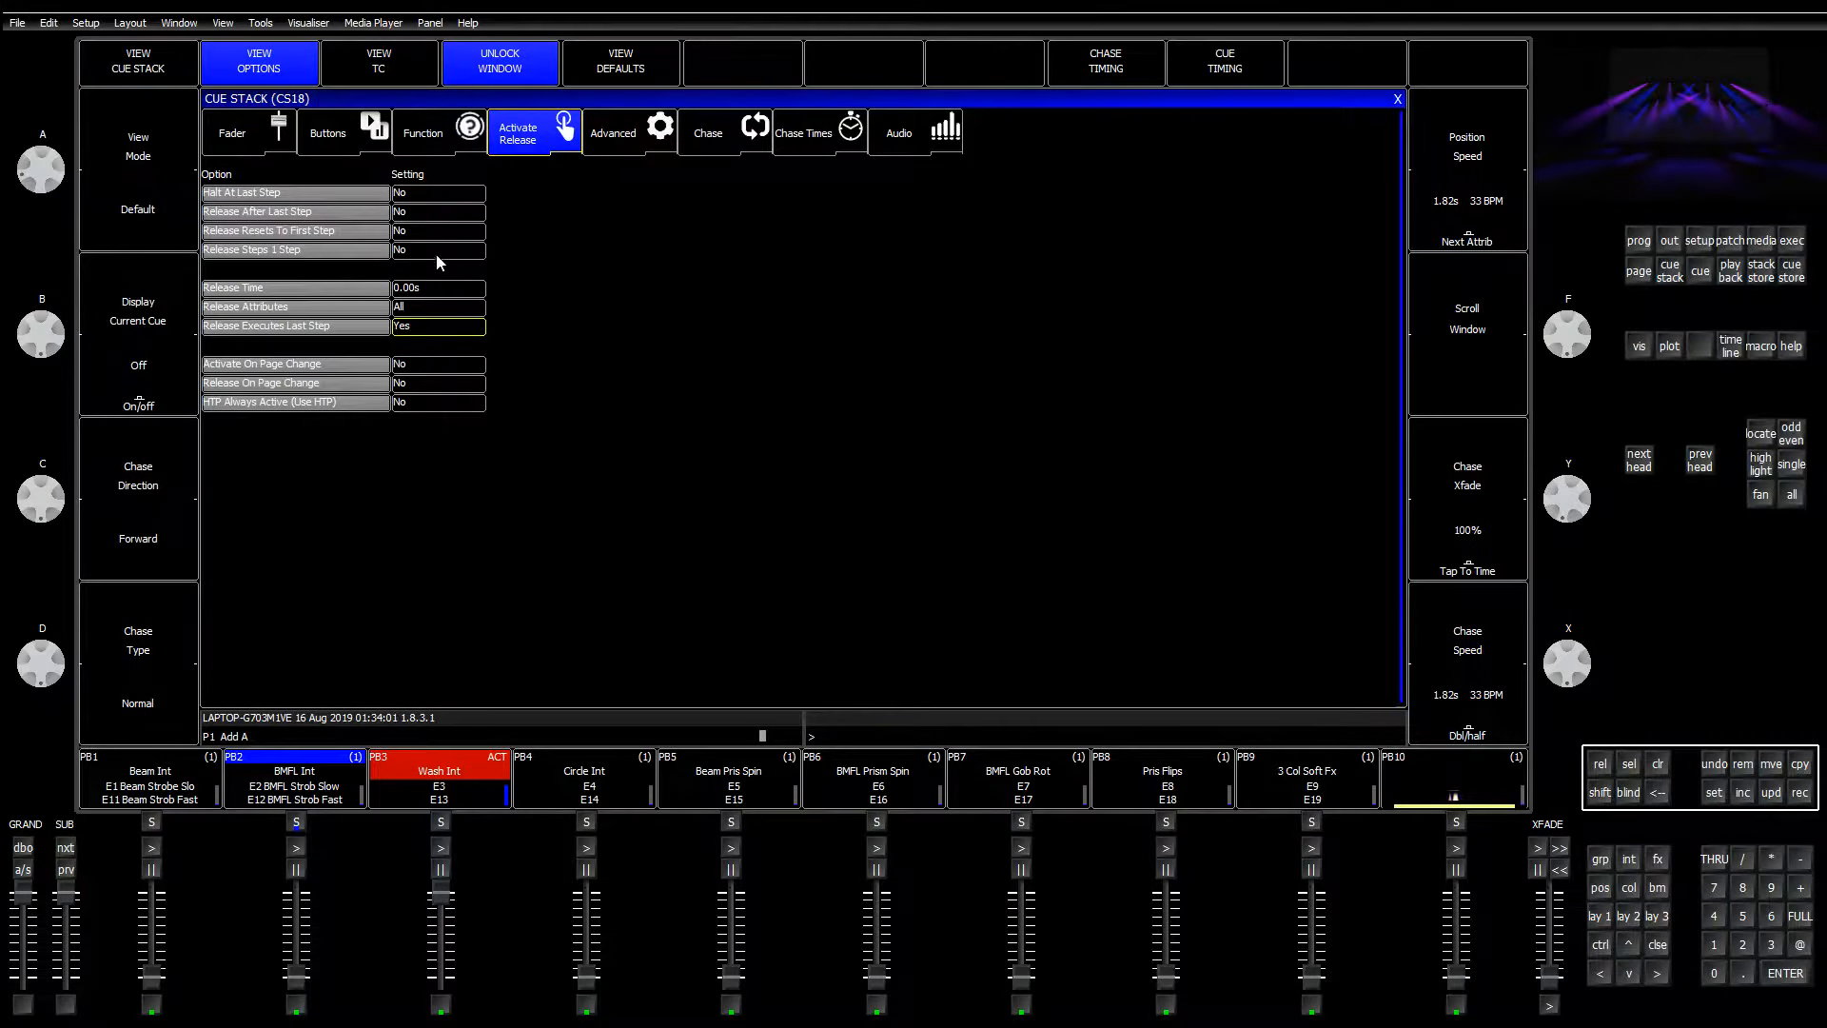
click(434, 234)
click(1209, 66)
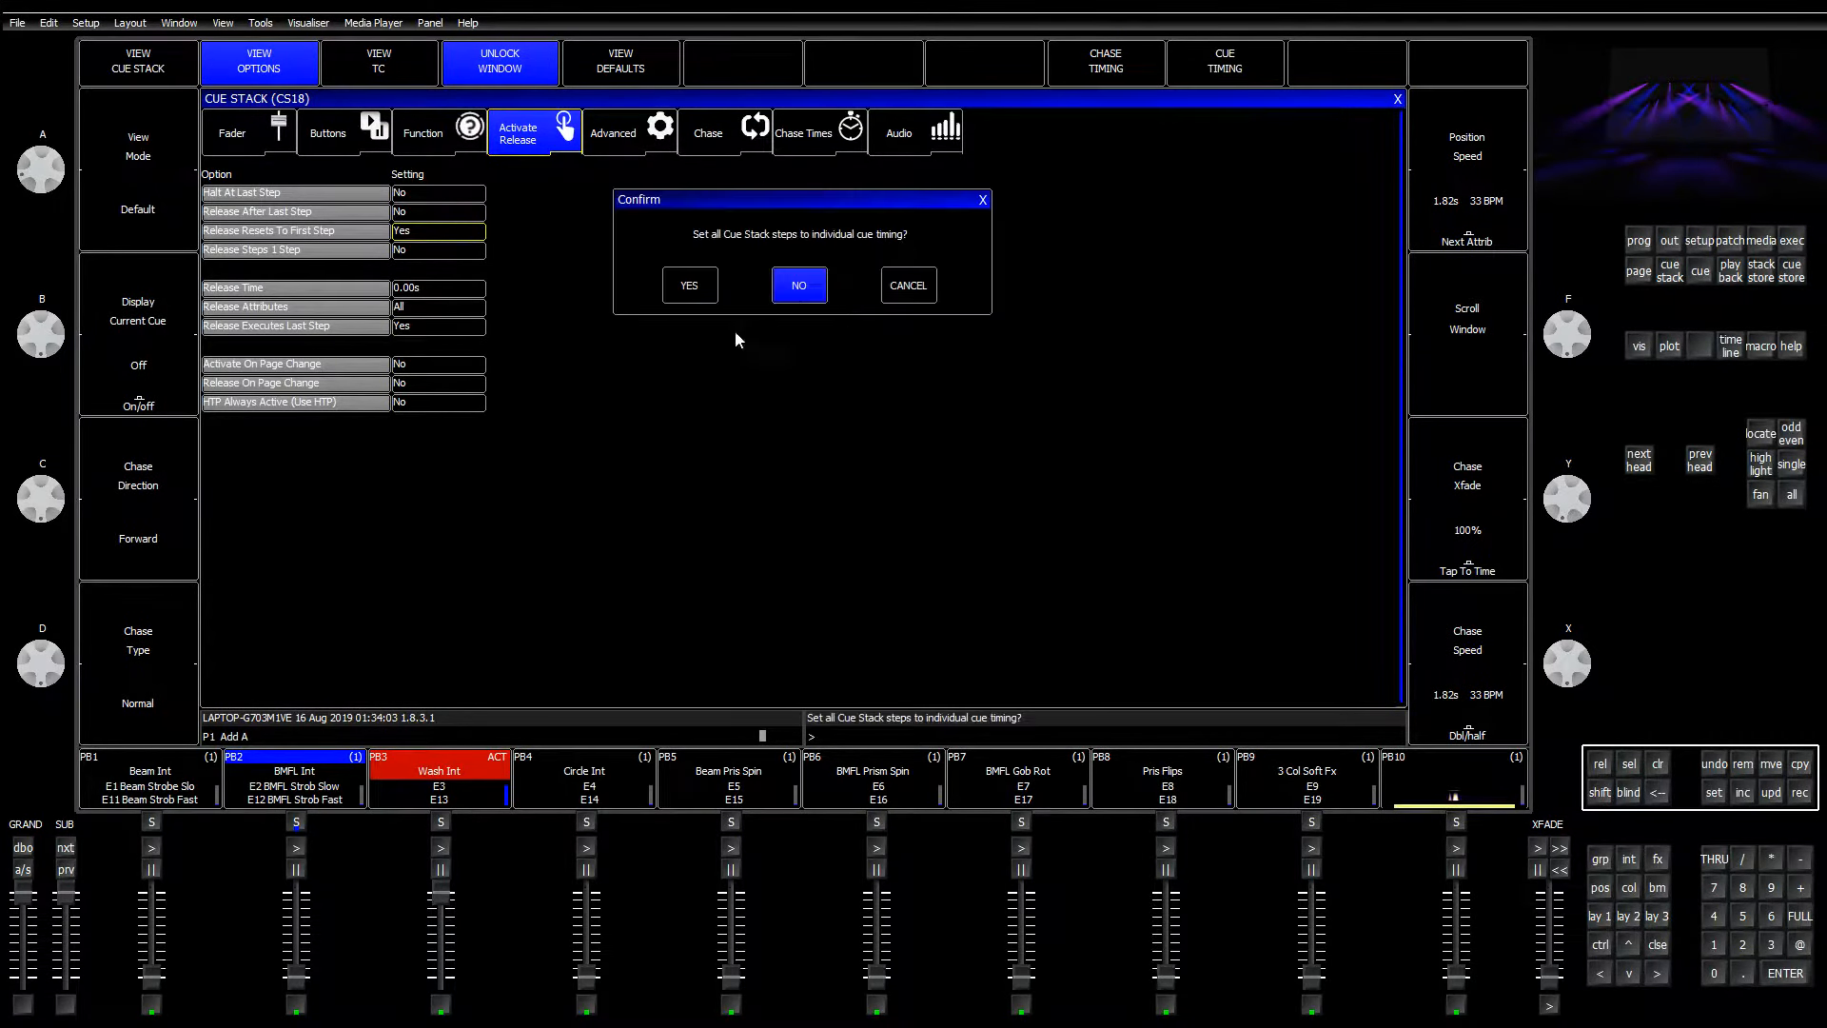
click(693, 283)
click(1395, 100)
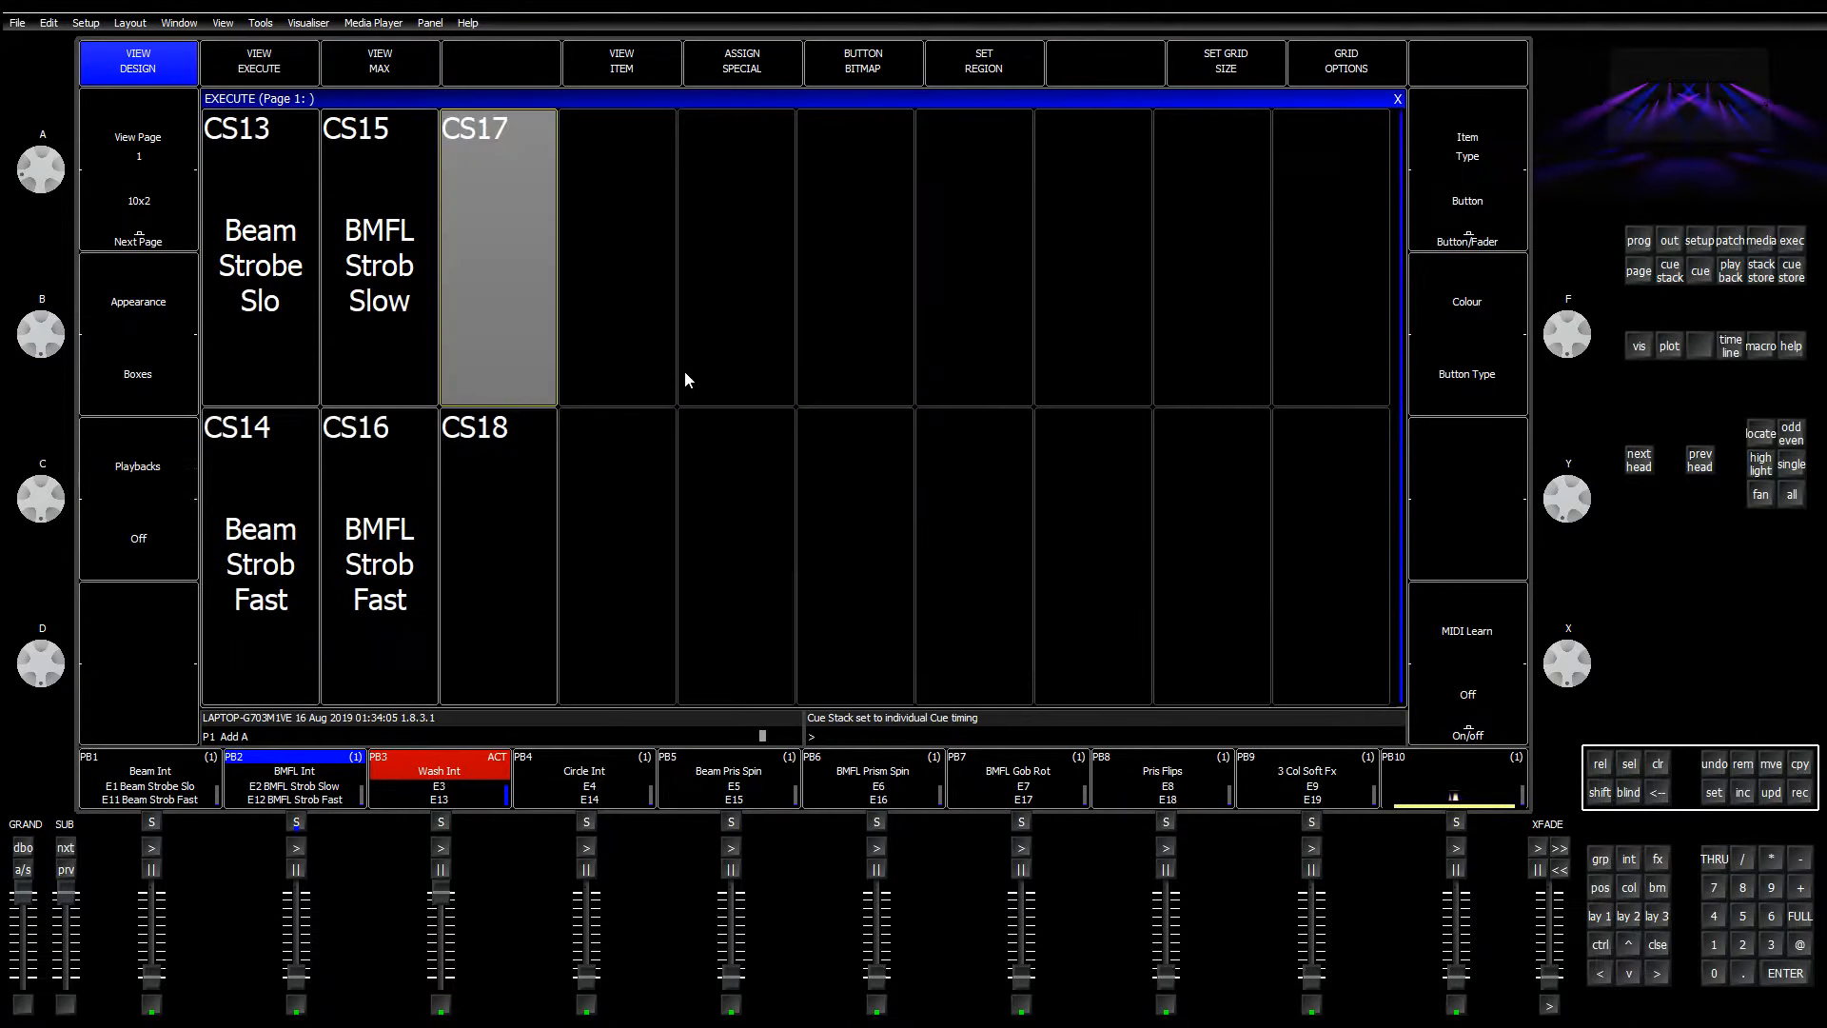
Step: Name cue stack CS17 'Wash Strob Slow'
click(1711, 801)
click(648, 354)
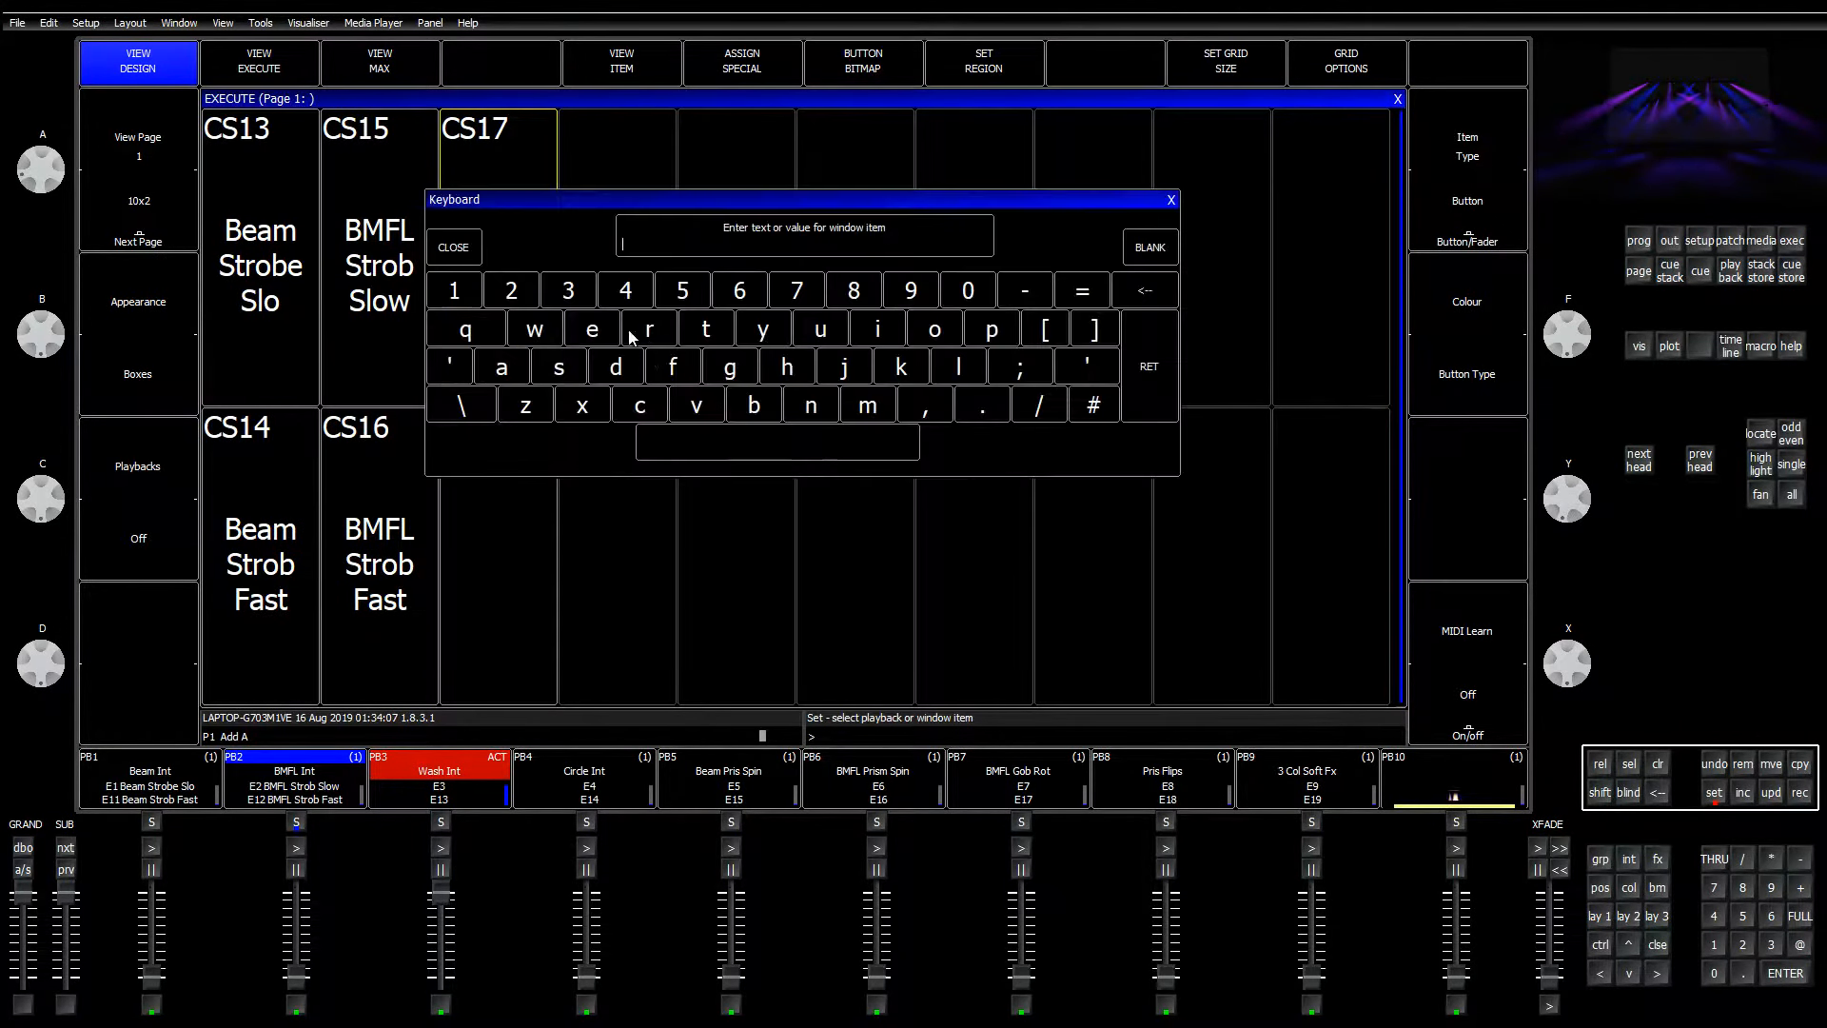
text(Wash S)
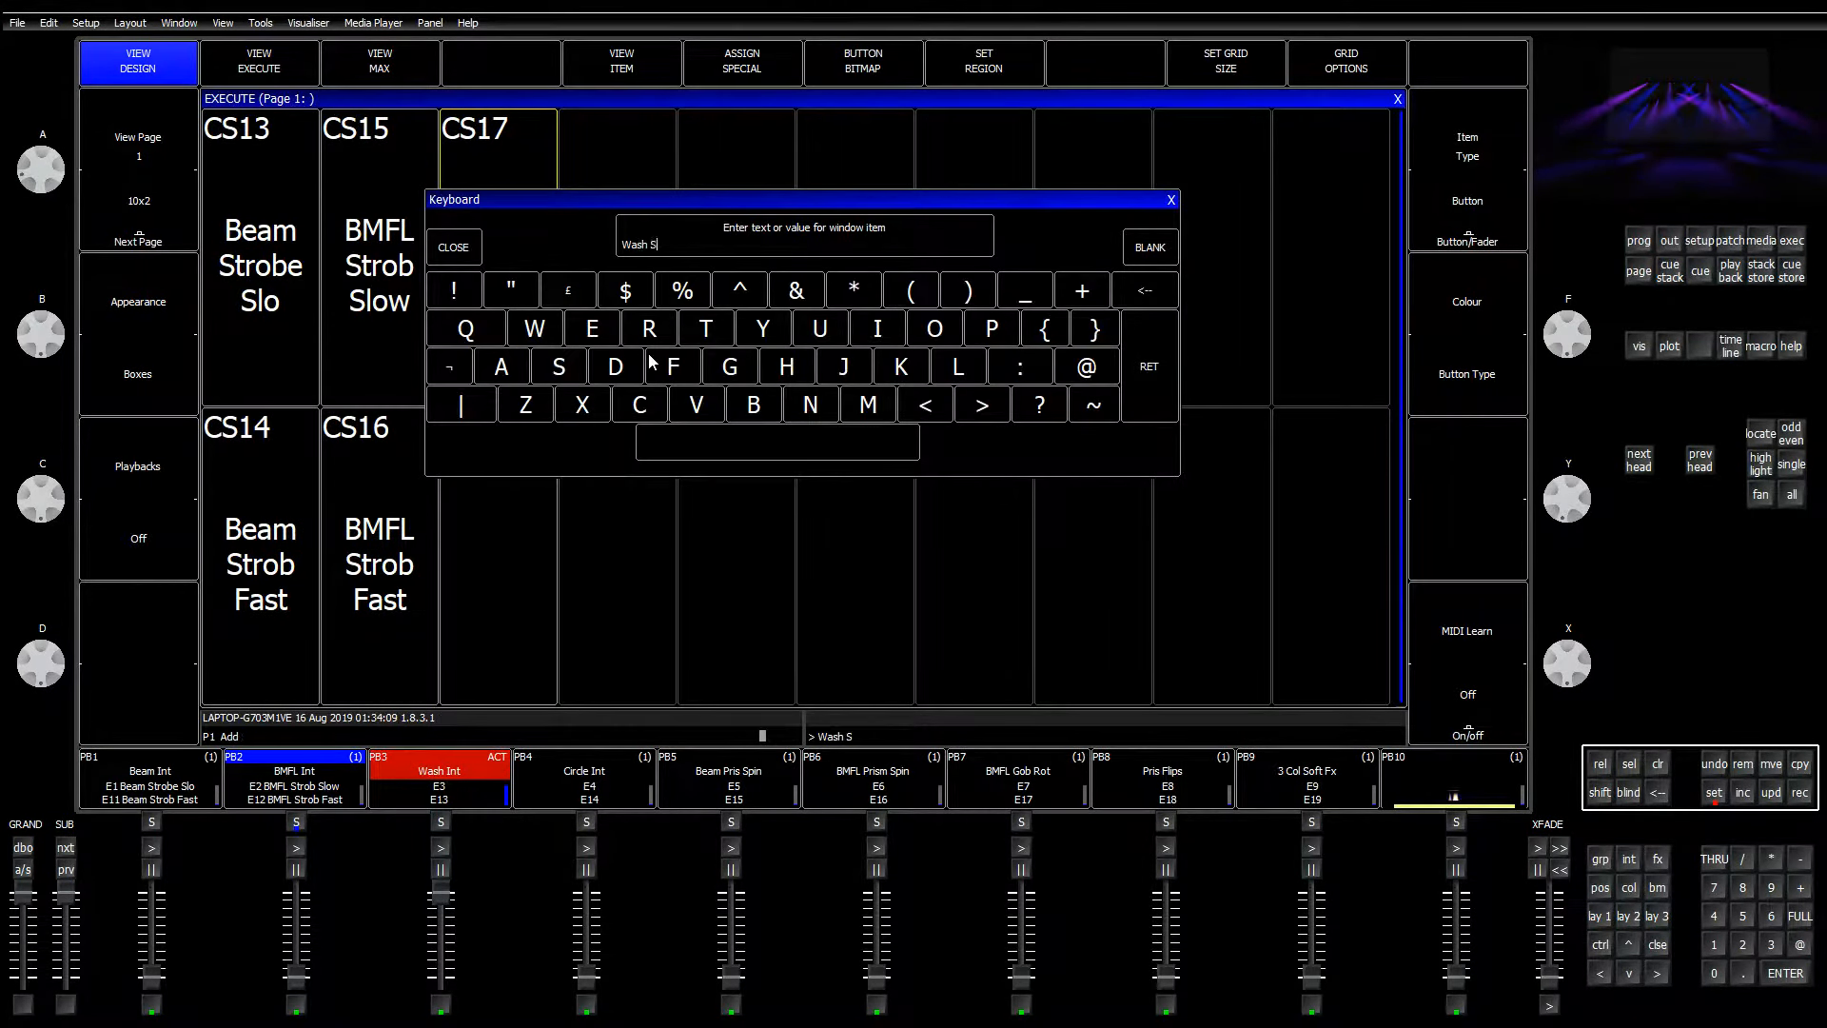
text(trob Slow)
key(Return)
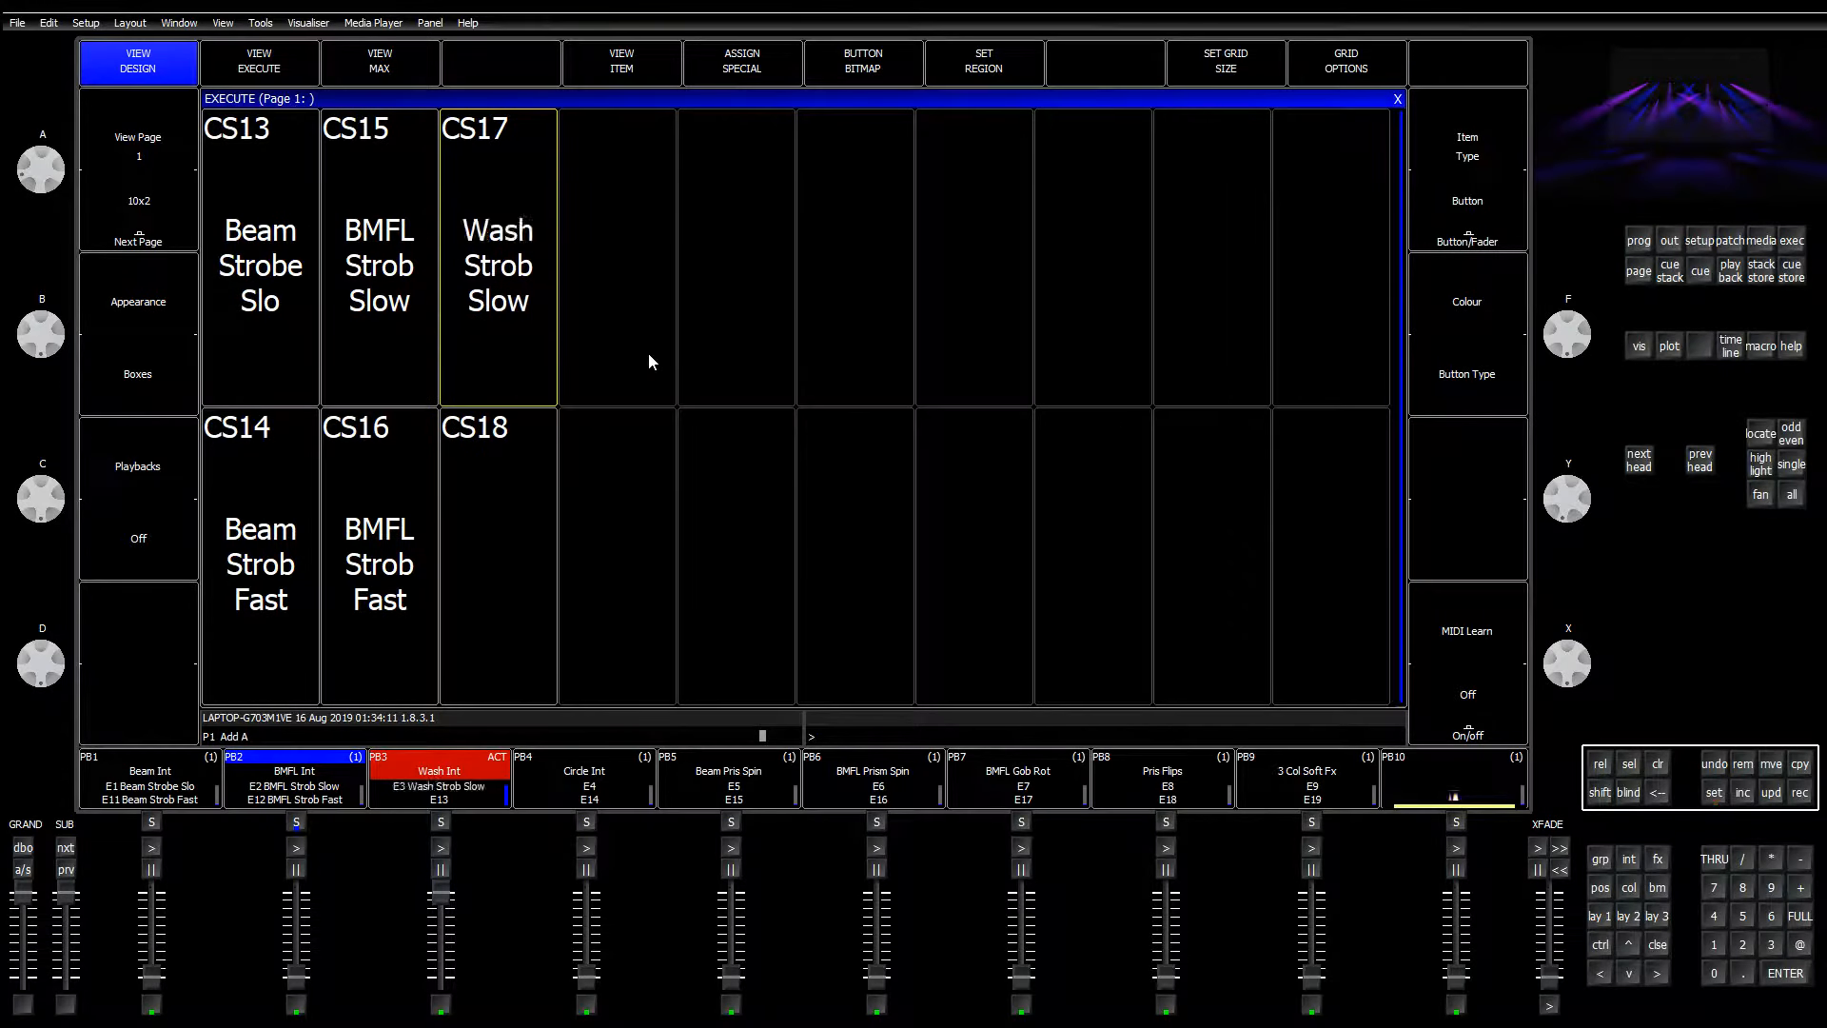
Step: Name cue stack CS18 'Wash Strob Fast', then briefly raise and lower playback 10
click(528, 554)
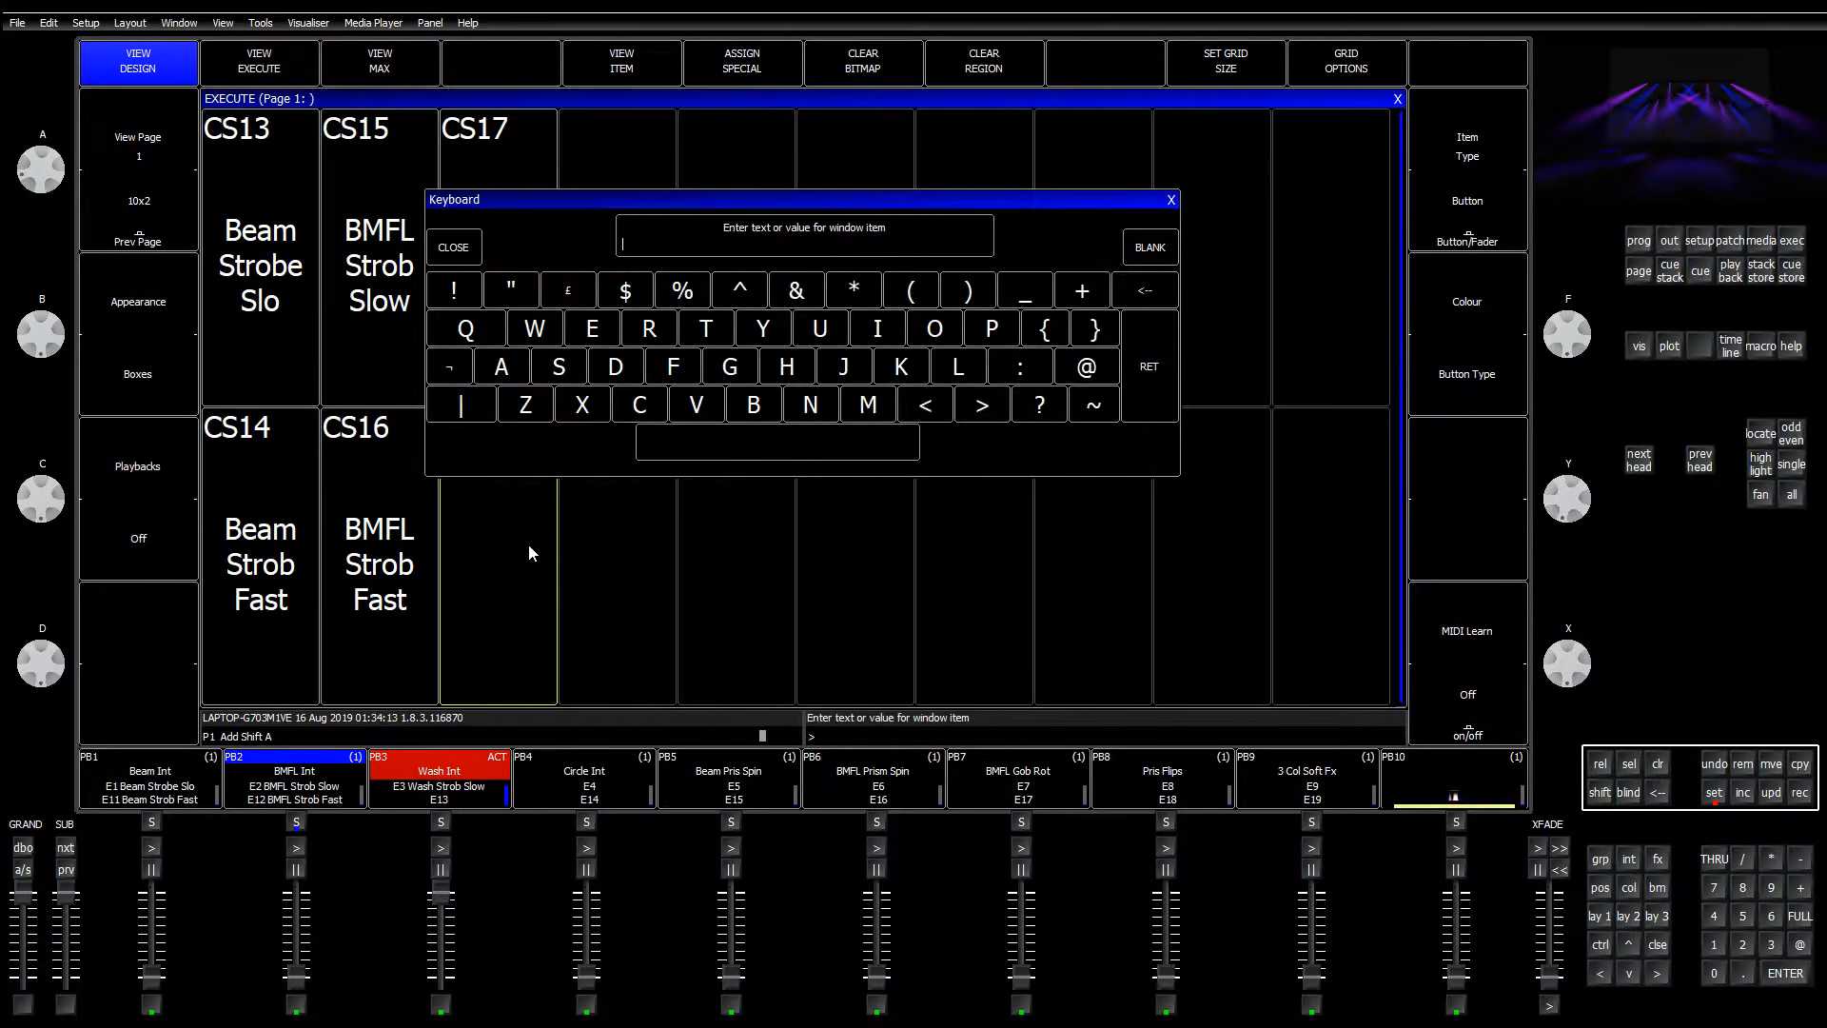
text(Wash Strob Fast)
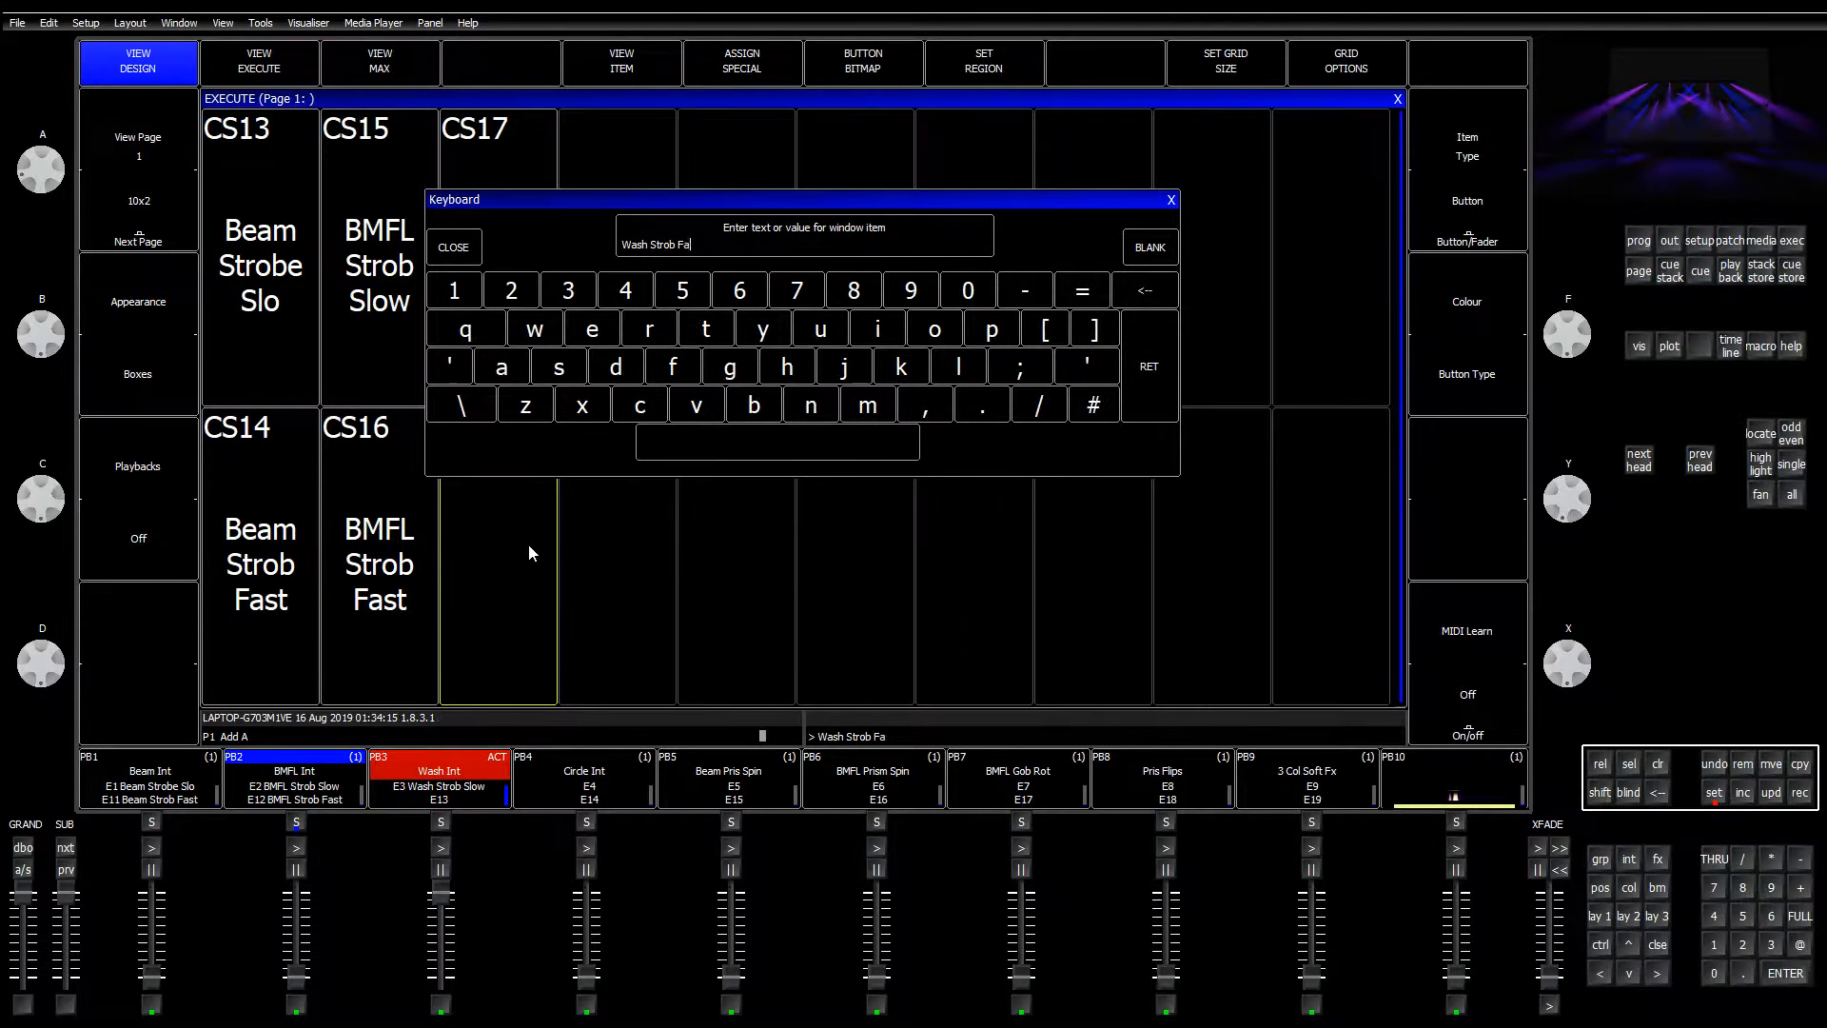
key(Return)
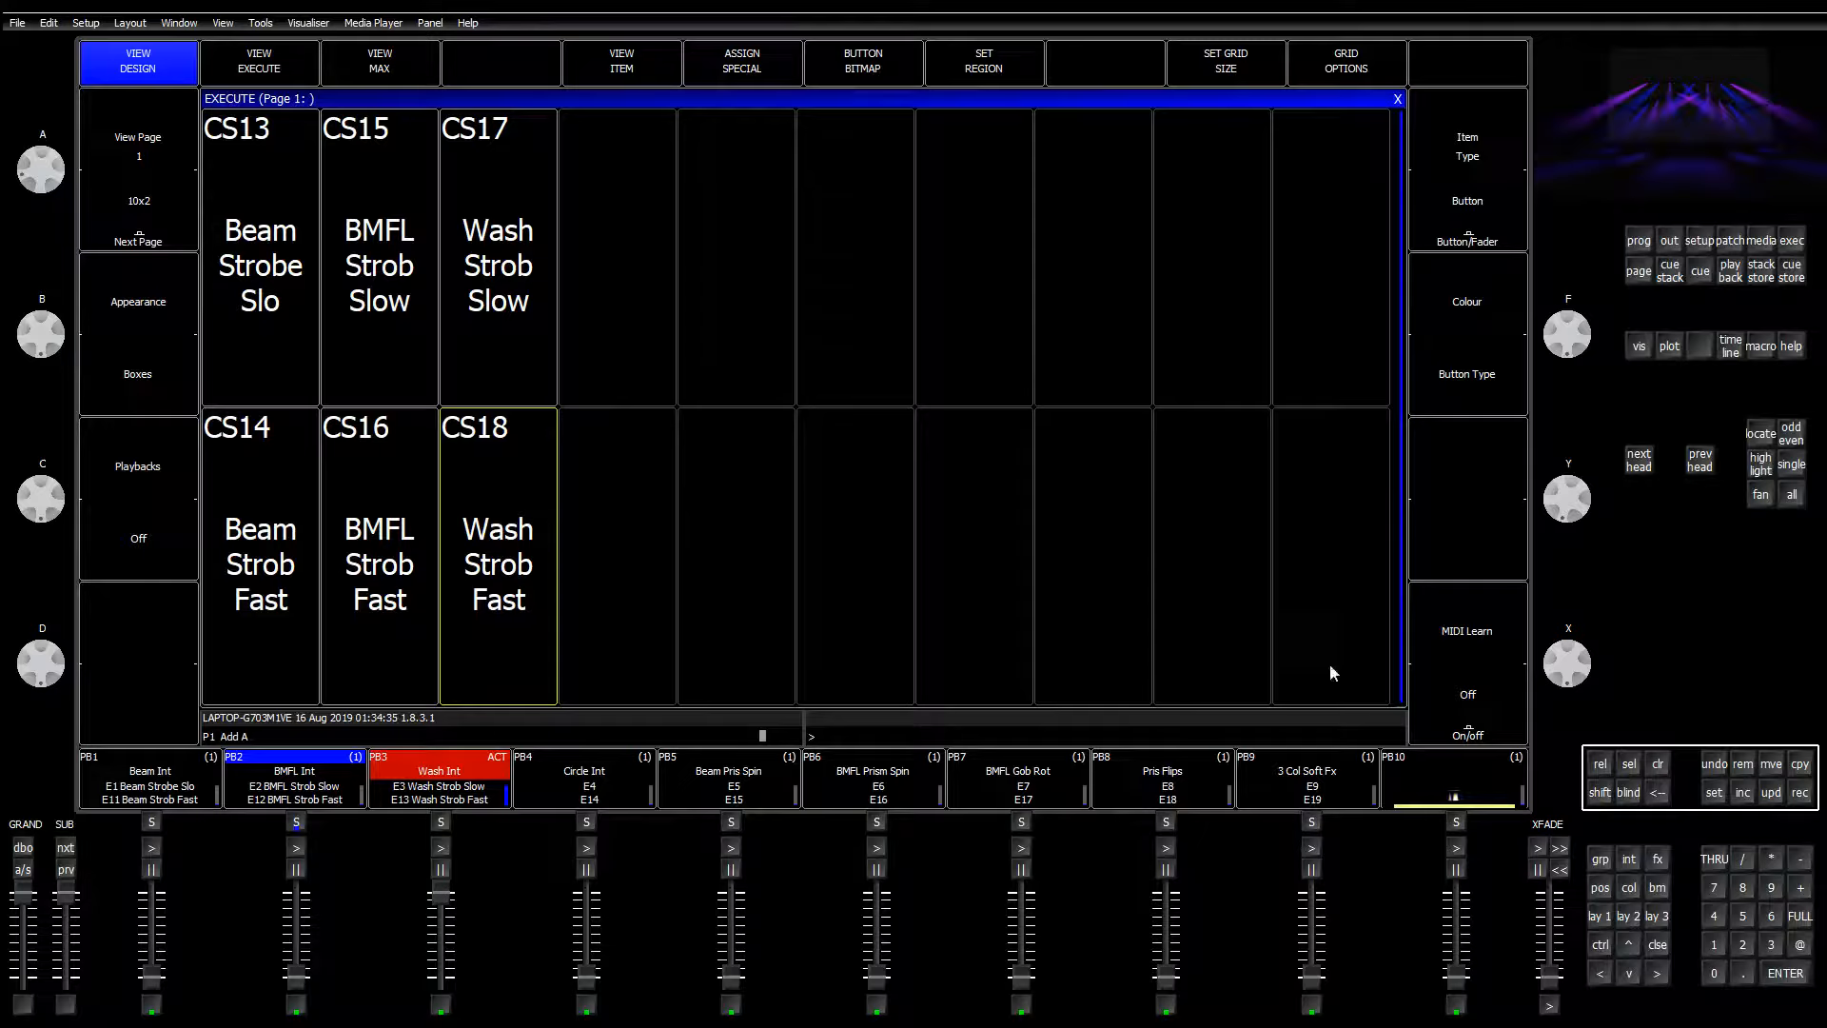
mouse_move(1456, 976)
mouse_down()
mouse_move(1476, 859)
mouse_move(1447, 988)
mouse_move(1457, 880)
mouse_move(1456, 980)
mouse_up()
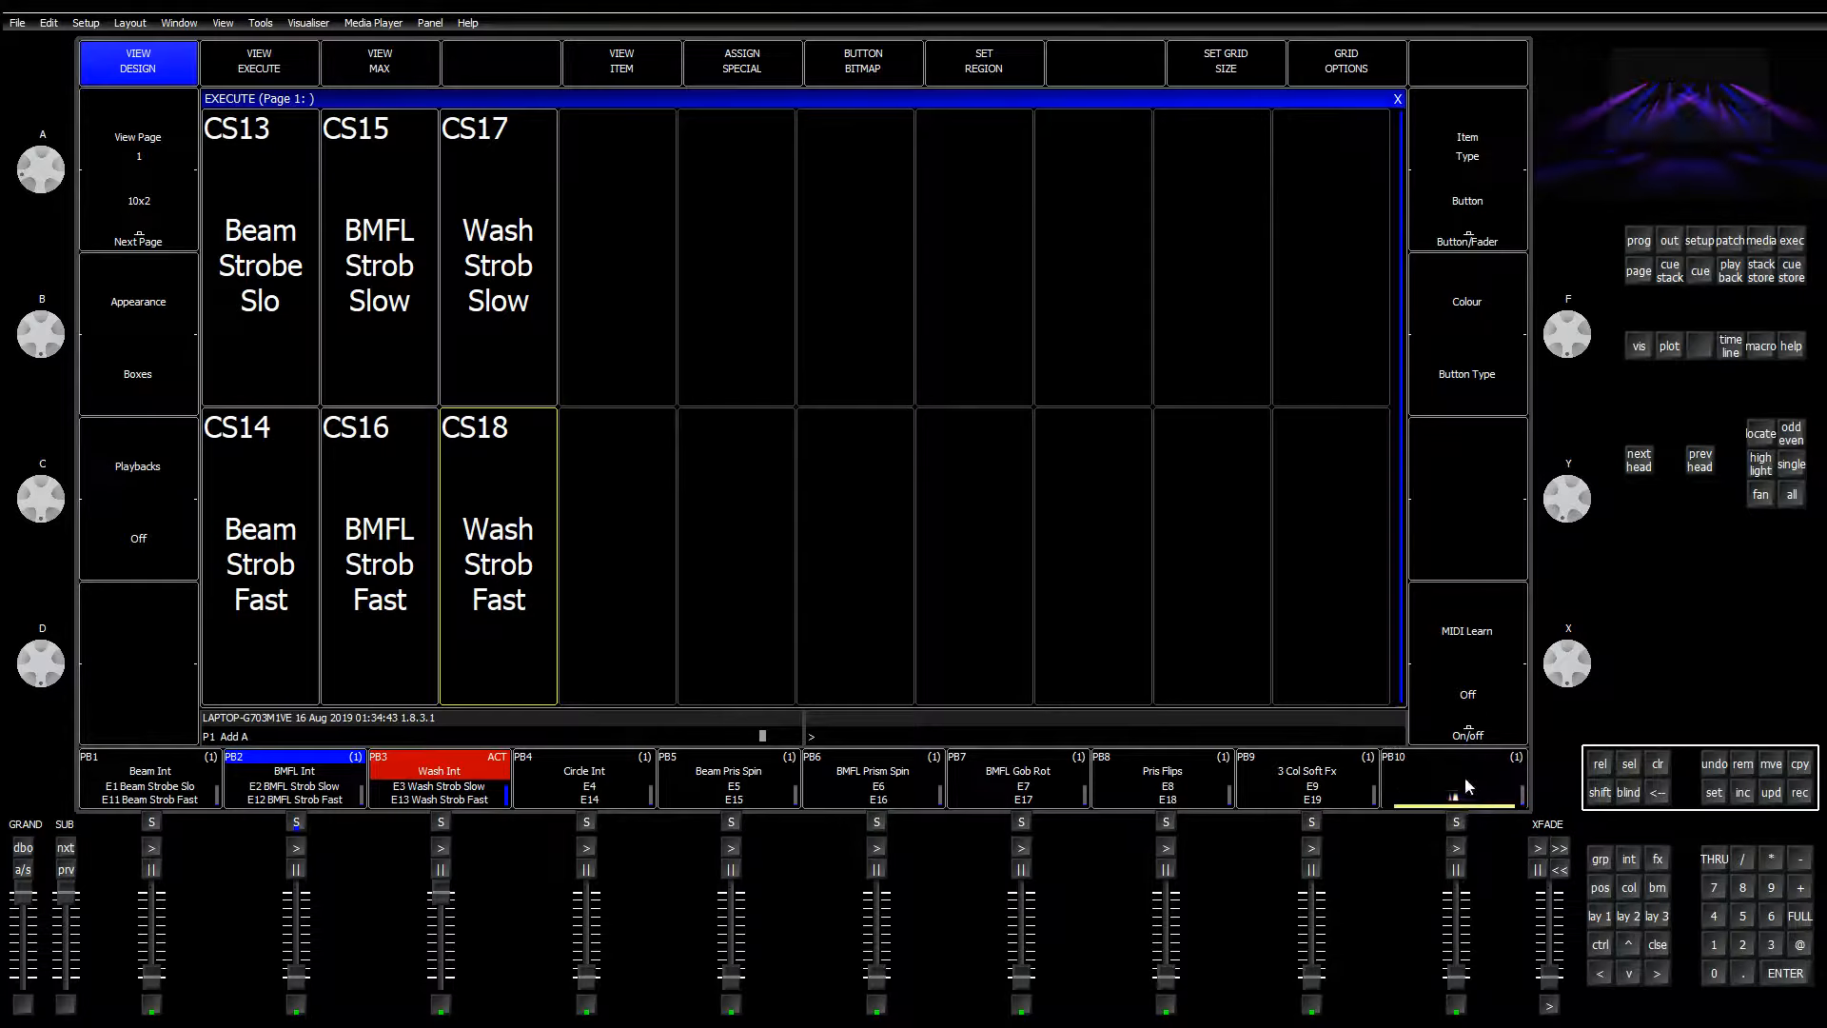
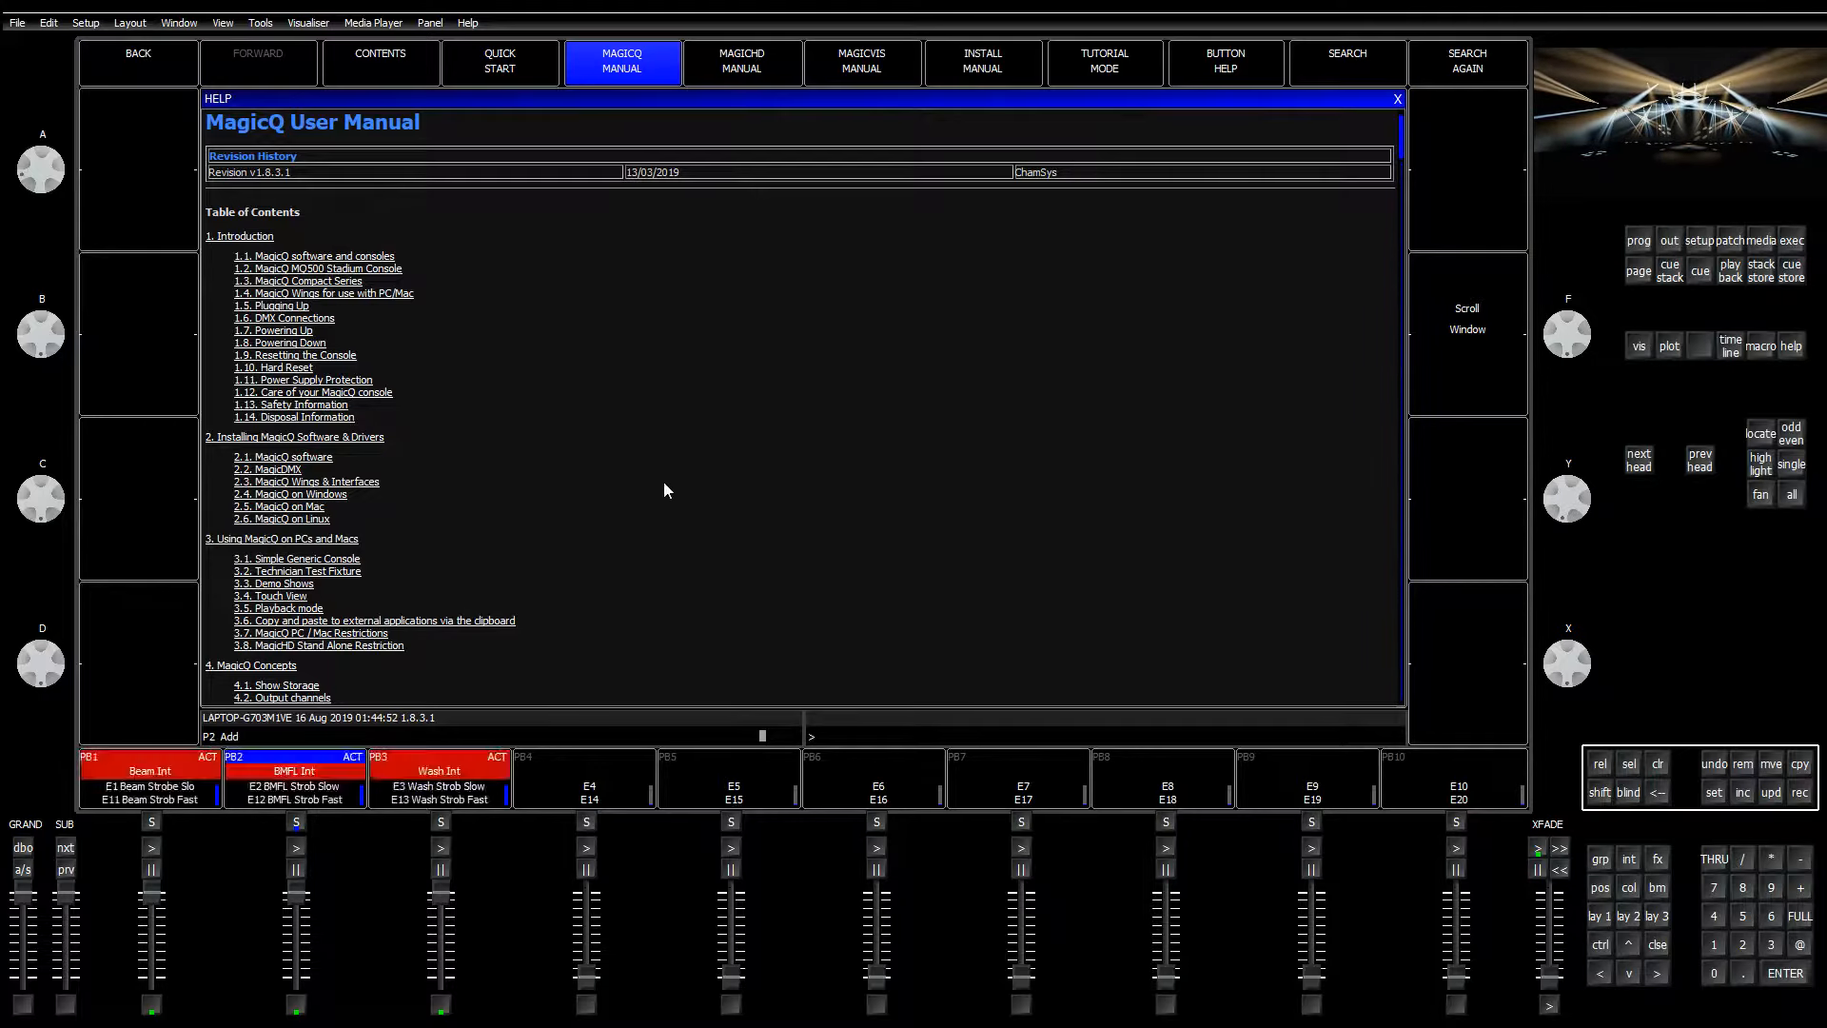
Step: Scroll the manual contents down to Chapter 16 and open section 16.3 Fader control
scroll(635, 542, down, 15)
scroll(618, 578, down, 20)
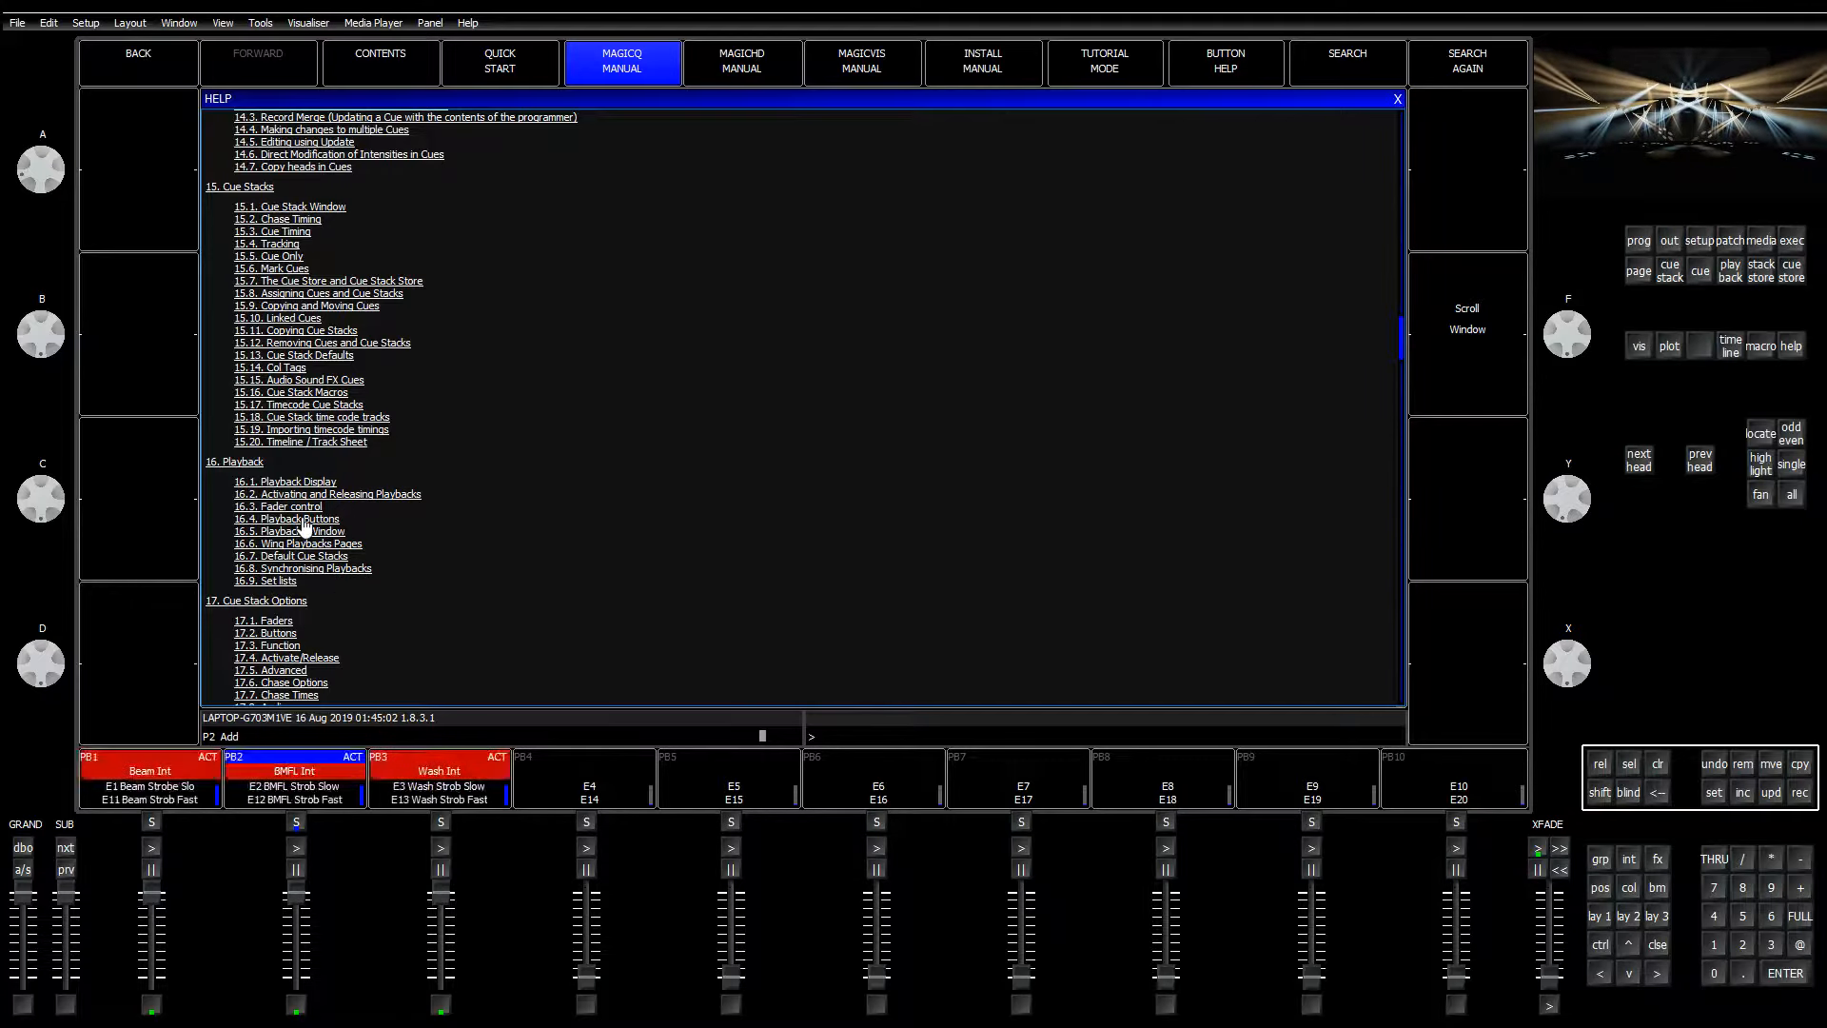
click(302, 506)
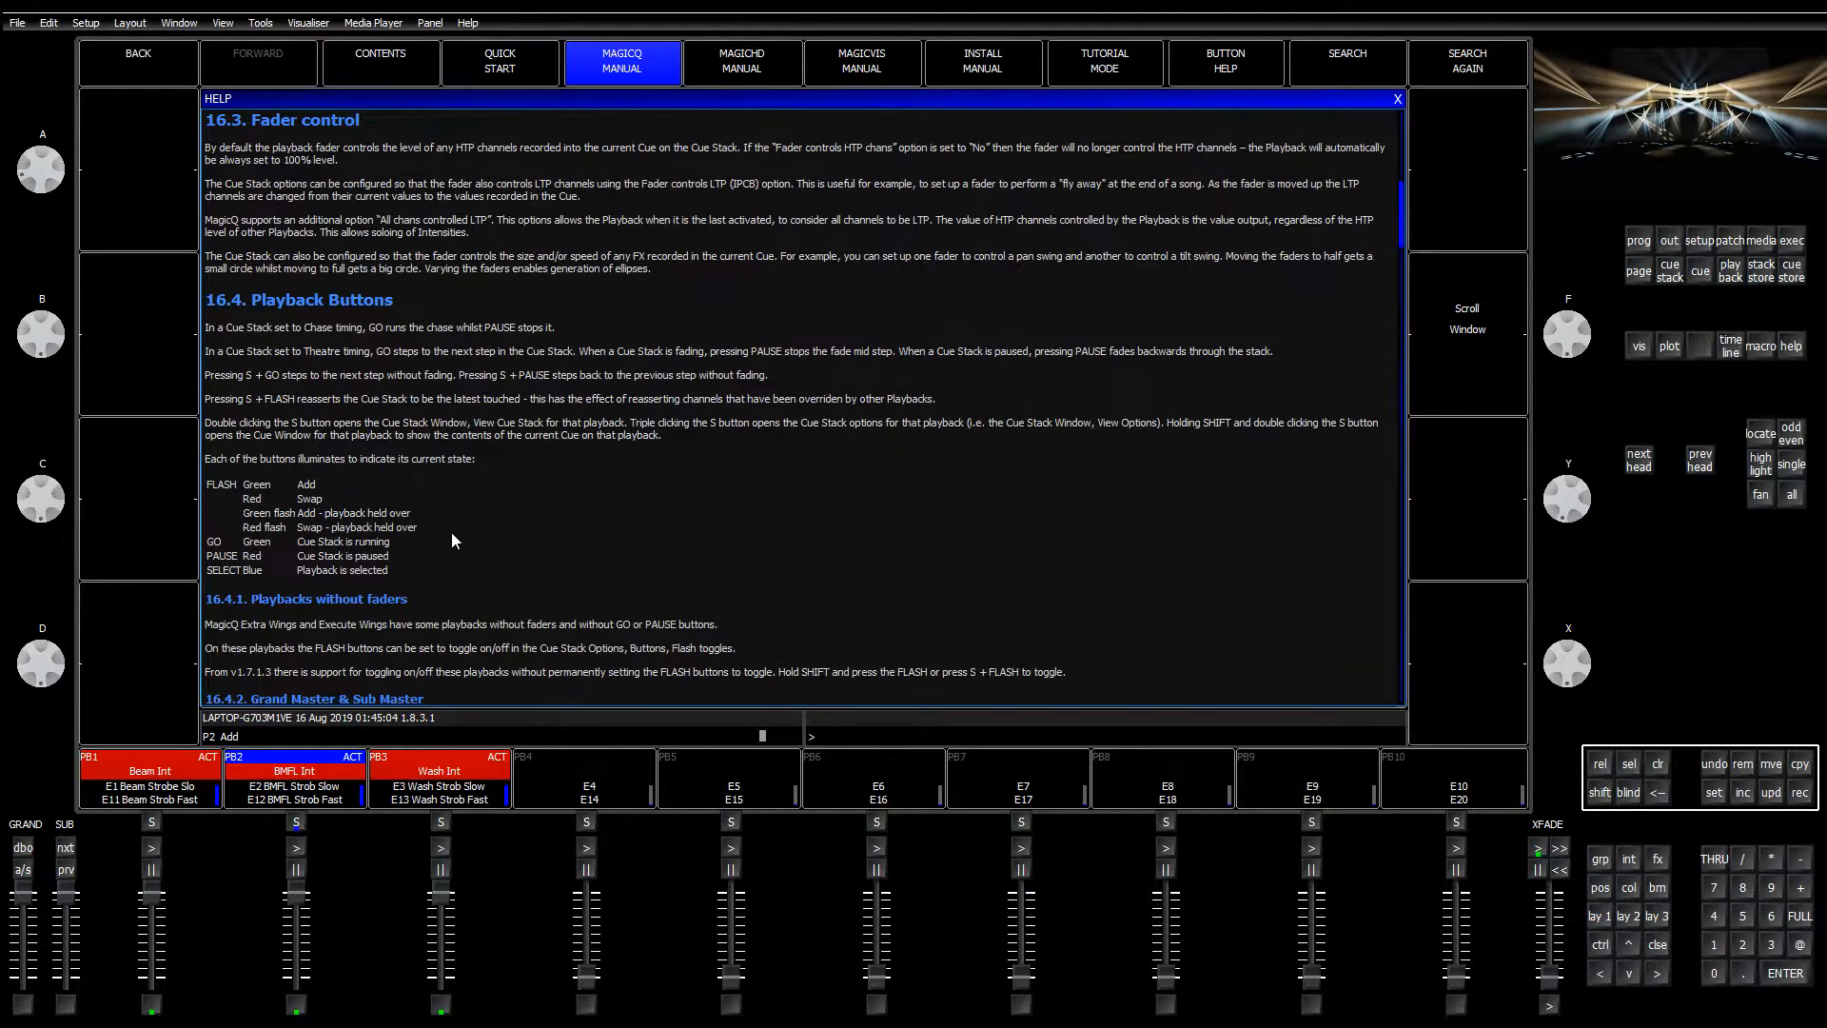
Step: Read through the playback sections, then switch to Layout 1 with Group, Position, Colour and Beam windows
scroll(451, 531, down, 5)
scroll(451, 535, down, 3)
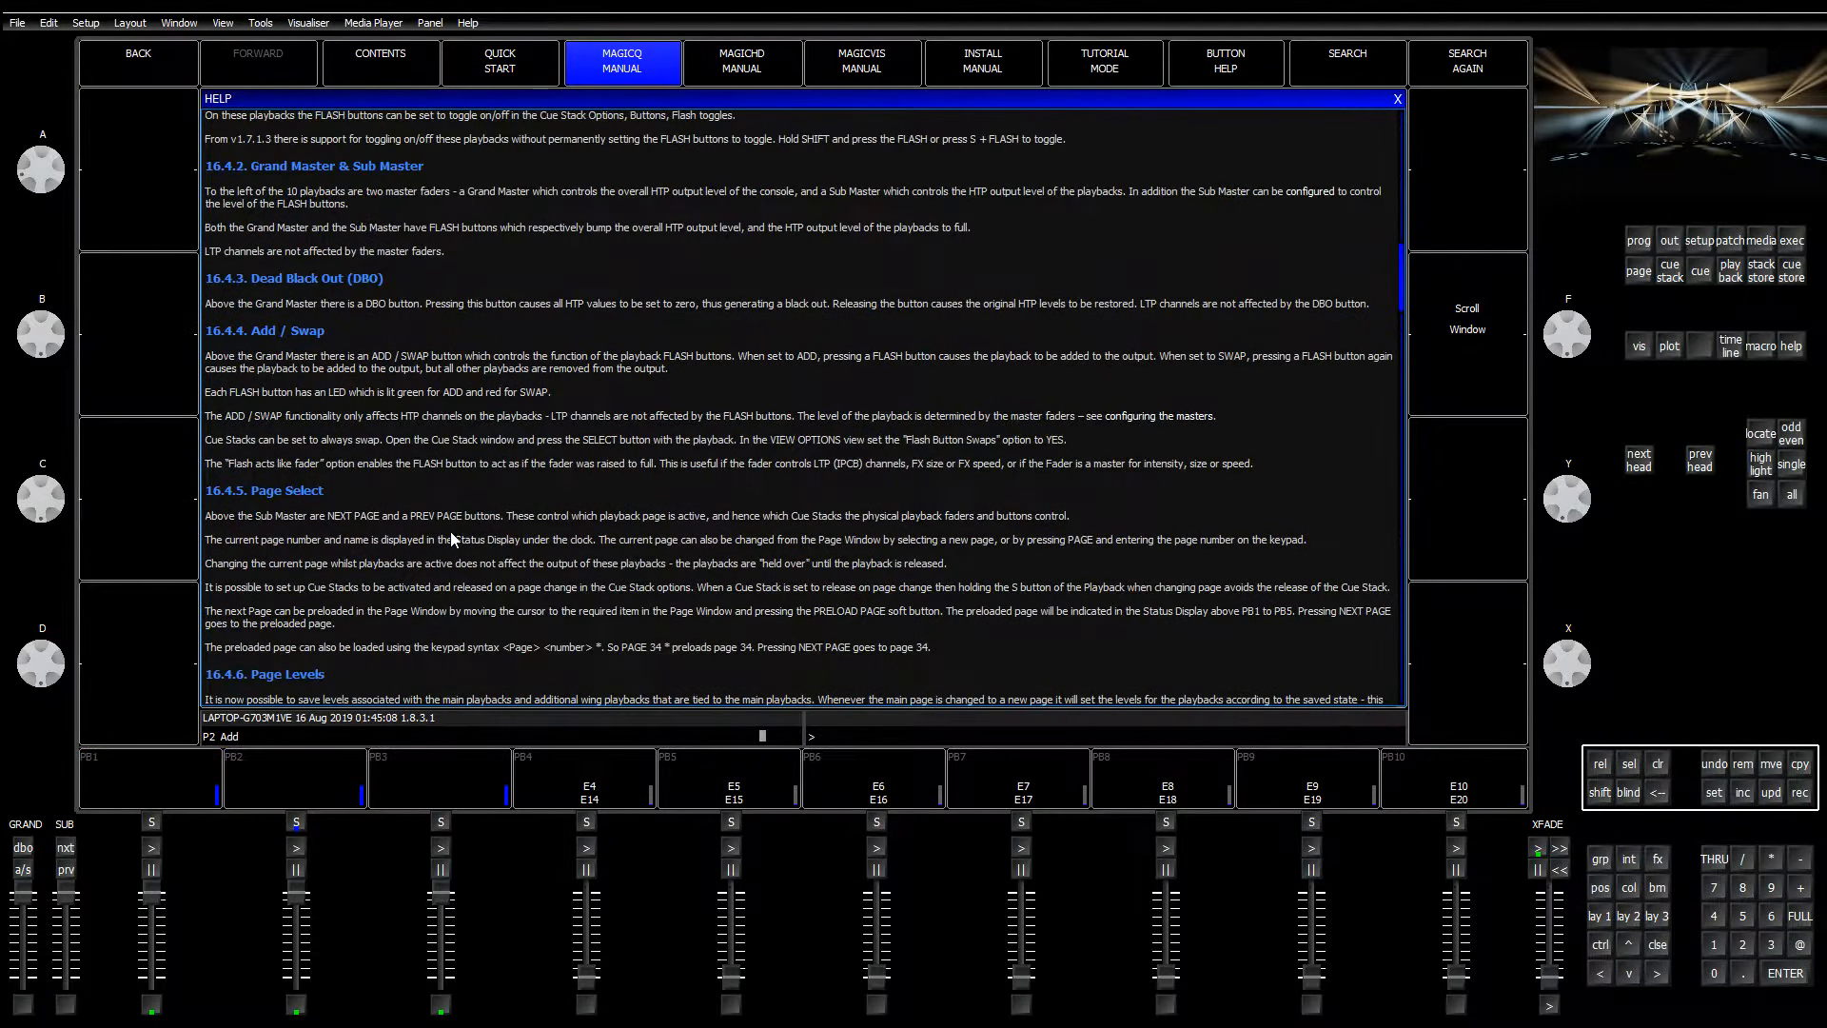
scroll(451, 538, down, 8)
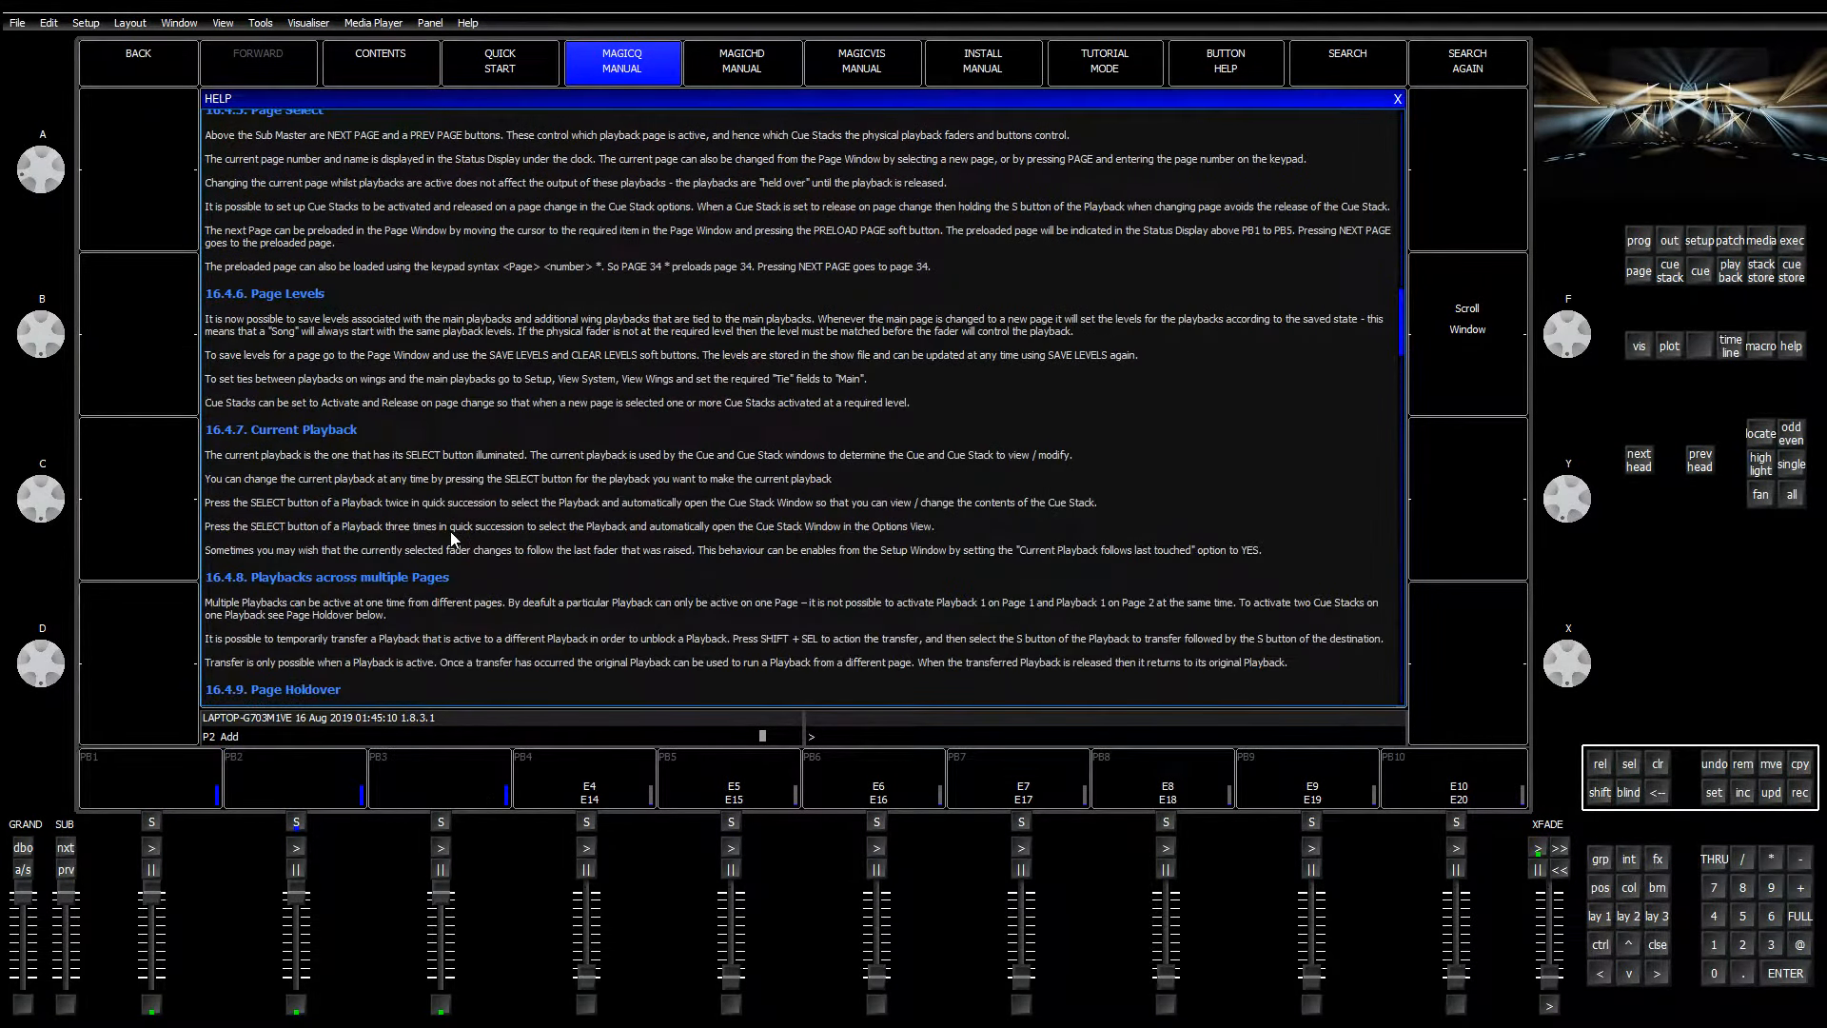
scroll(452, 539, down, 7)
scroll(451, 535, down, 12)
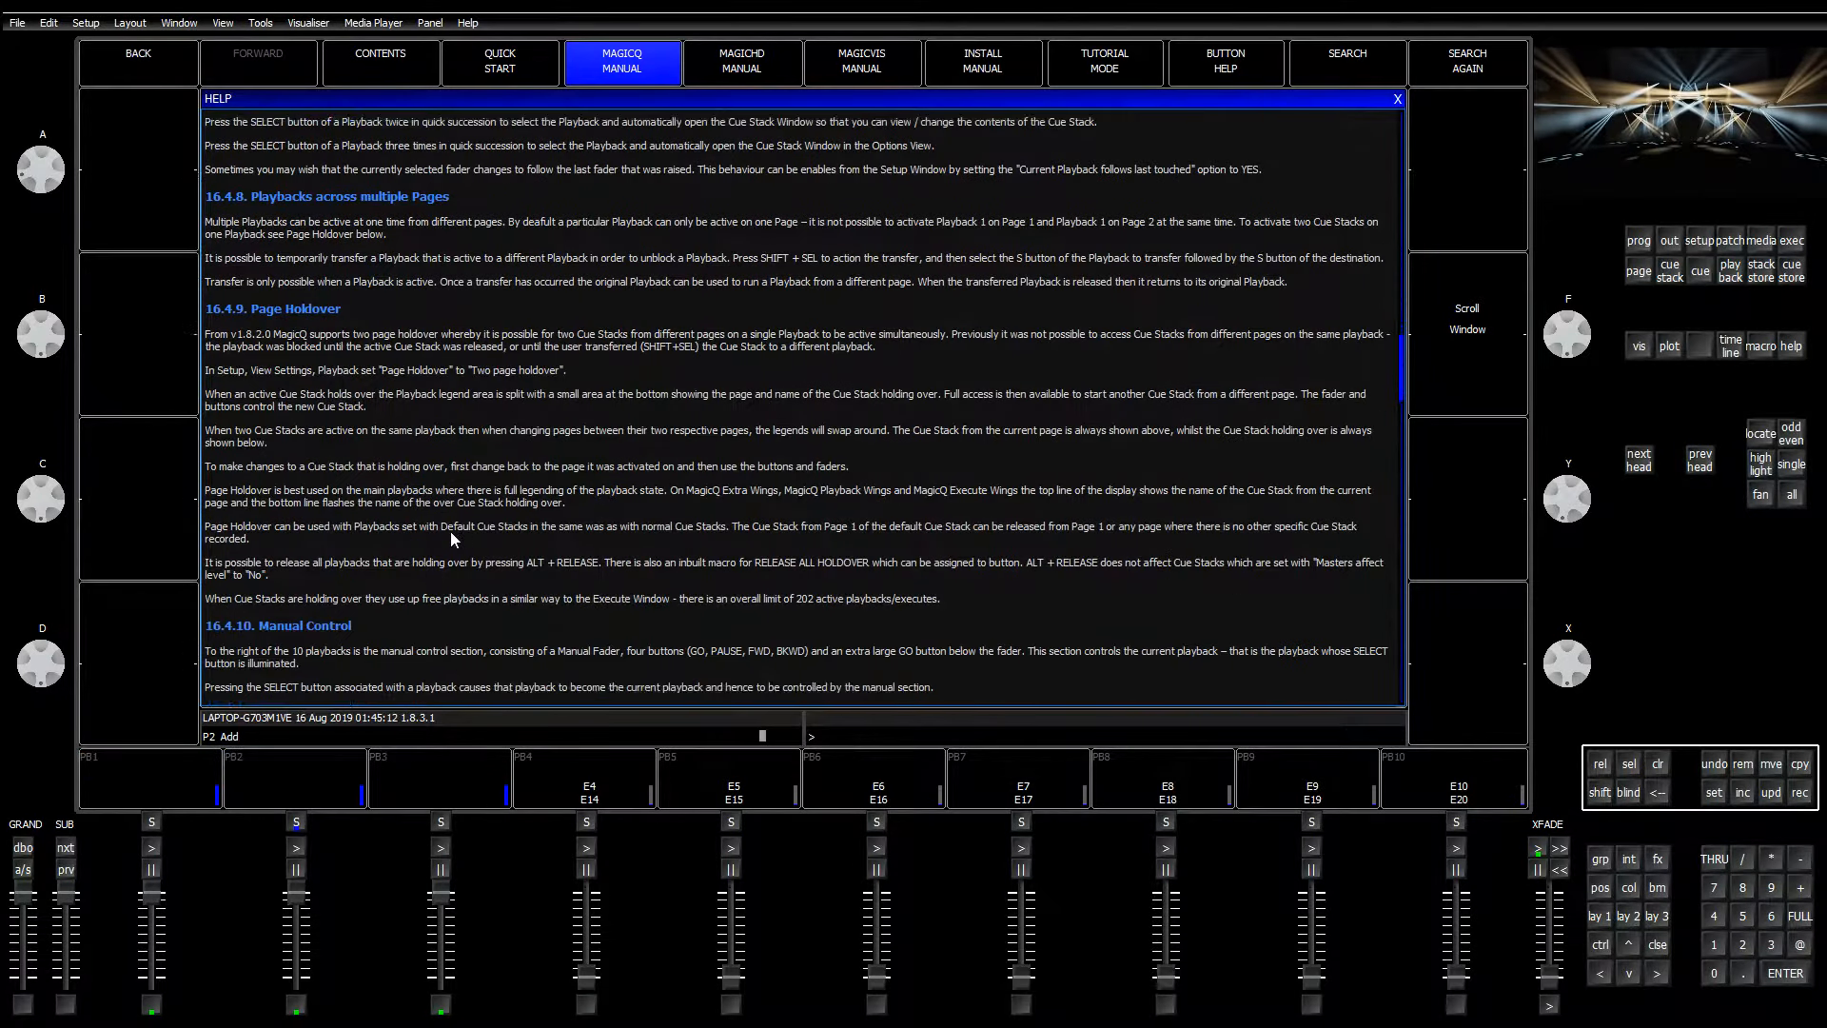
scroll(451, 538, down, 12)
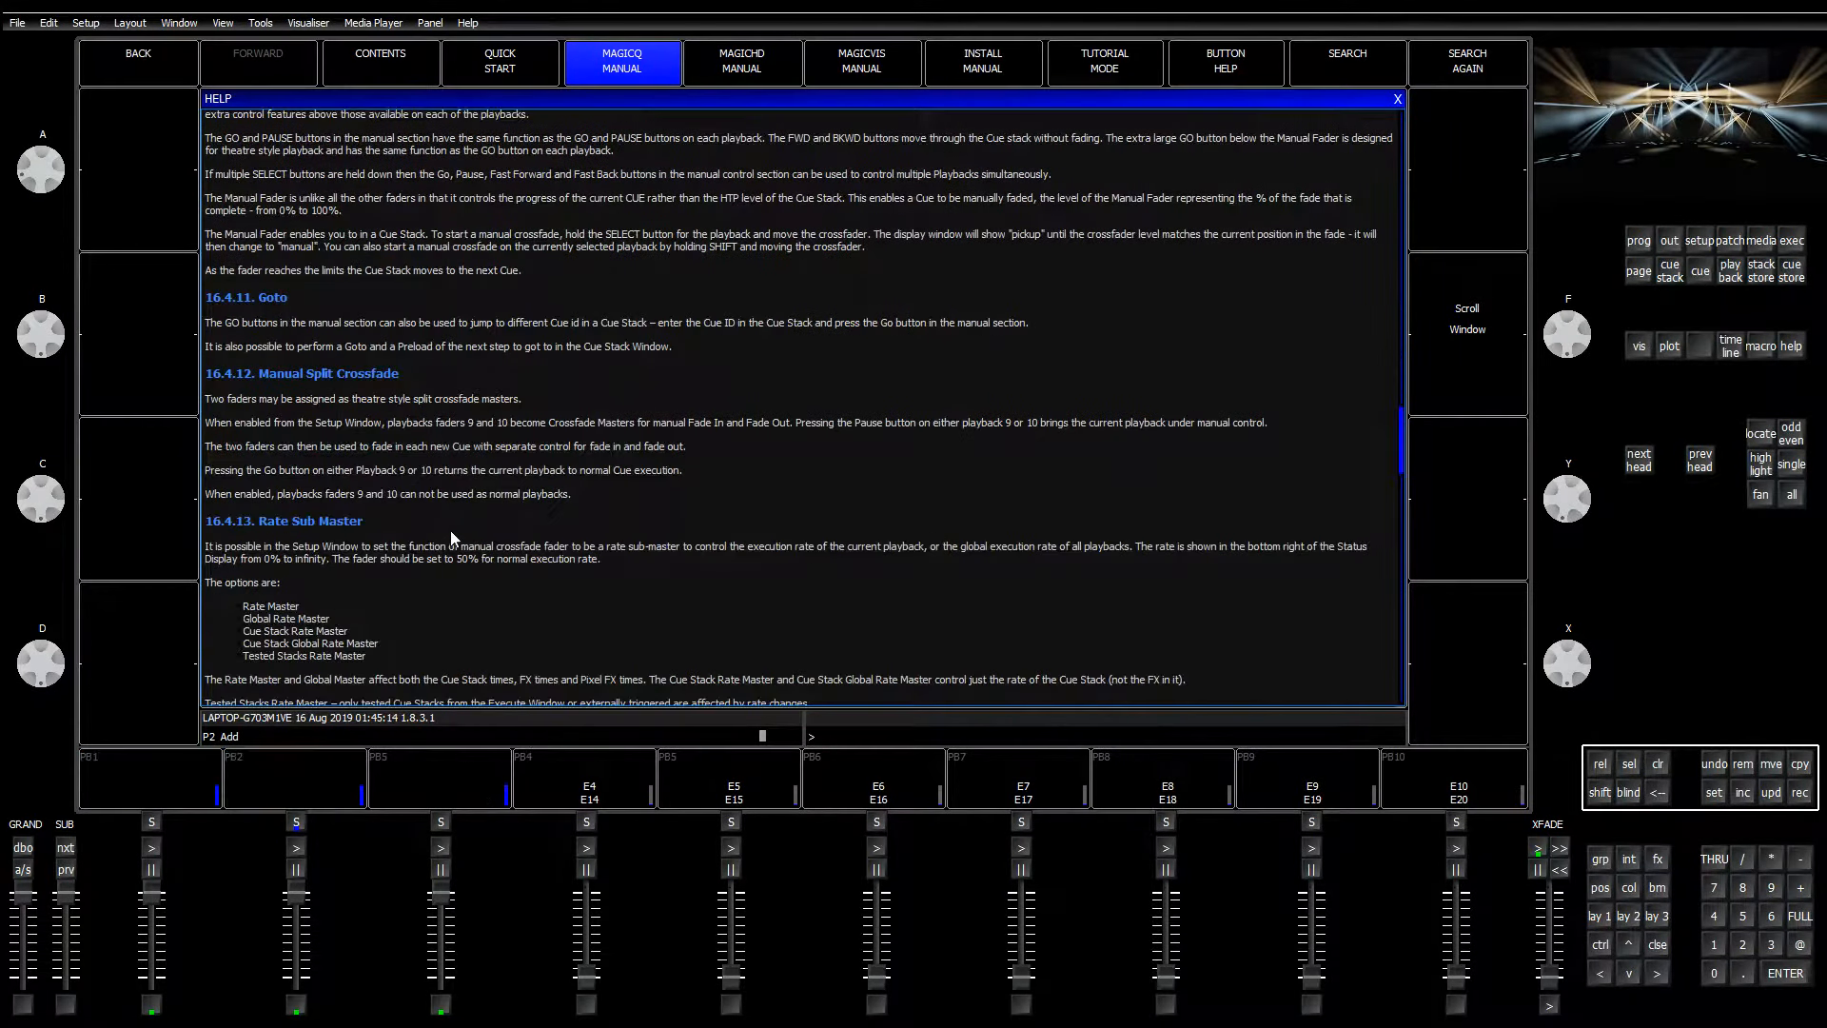
scroll(451, 538, down, 12)
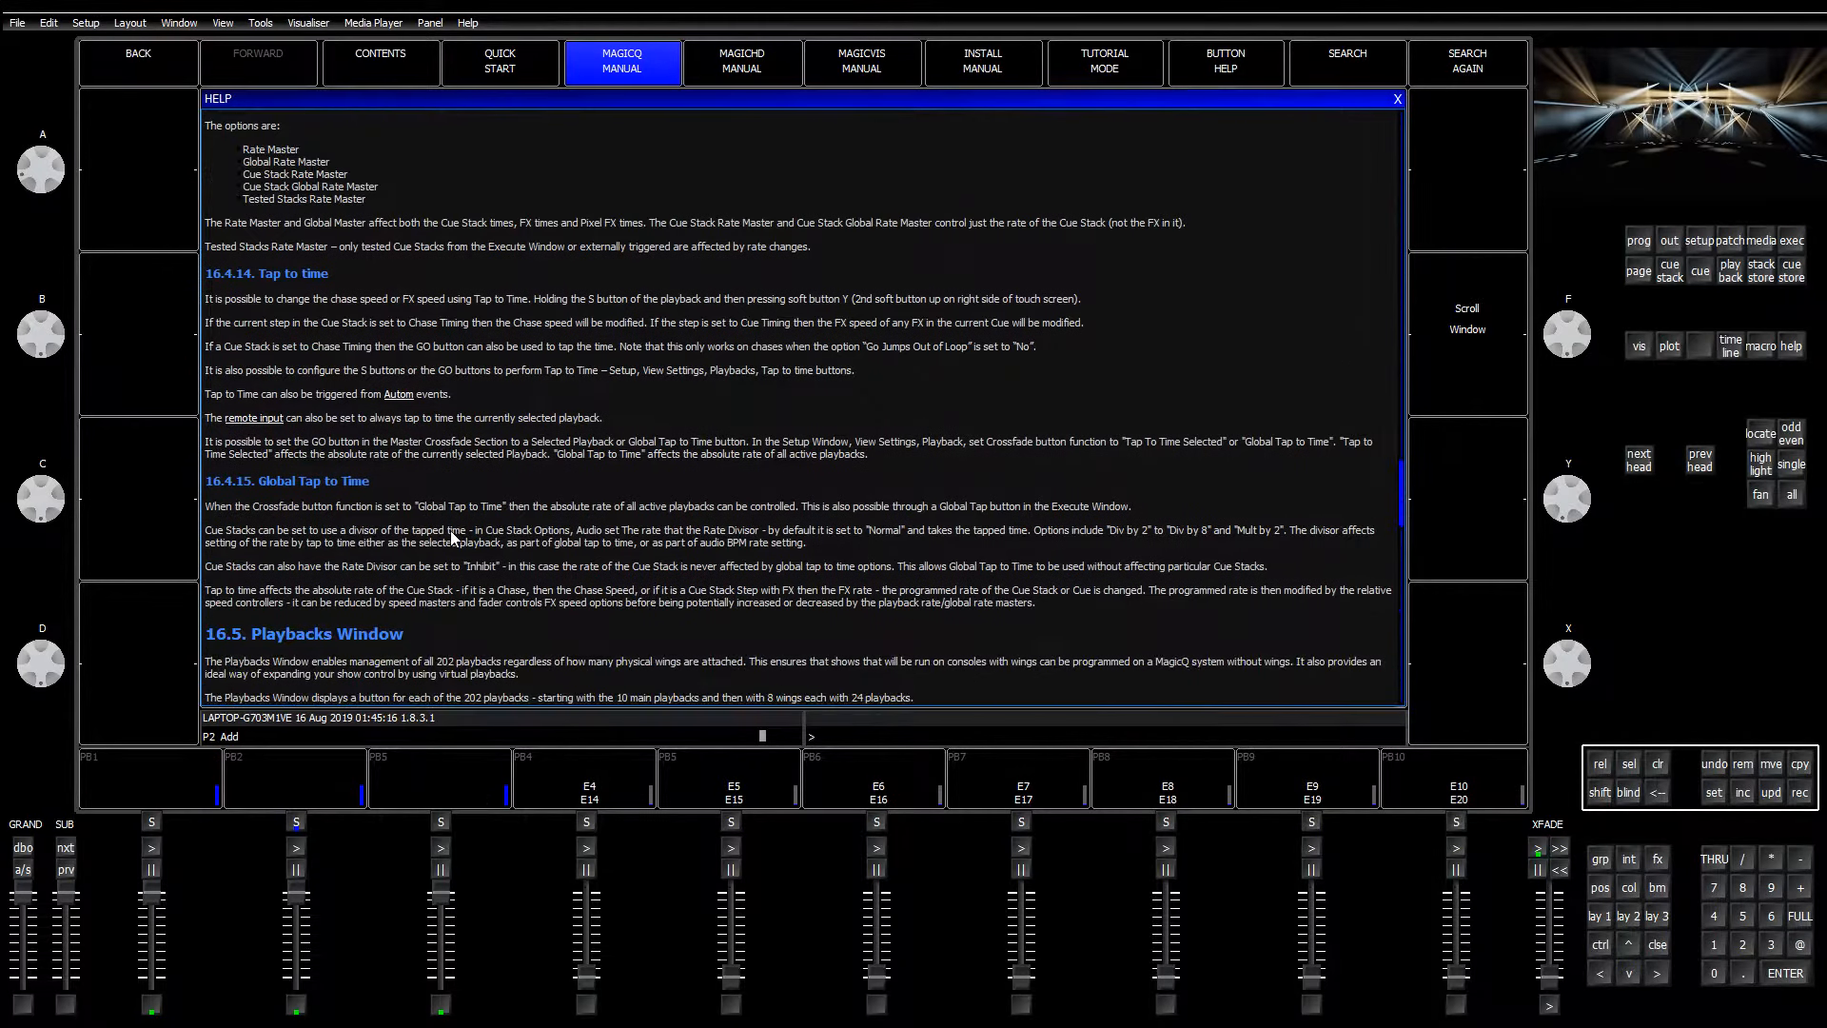
scroll(451, 538, down, 14)
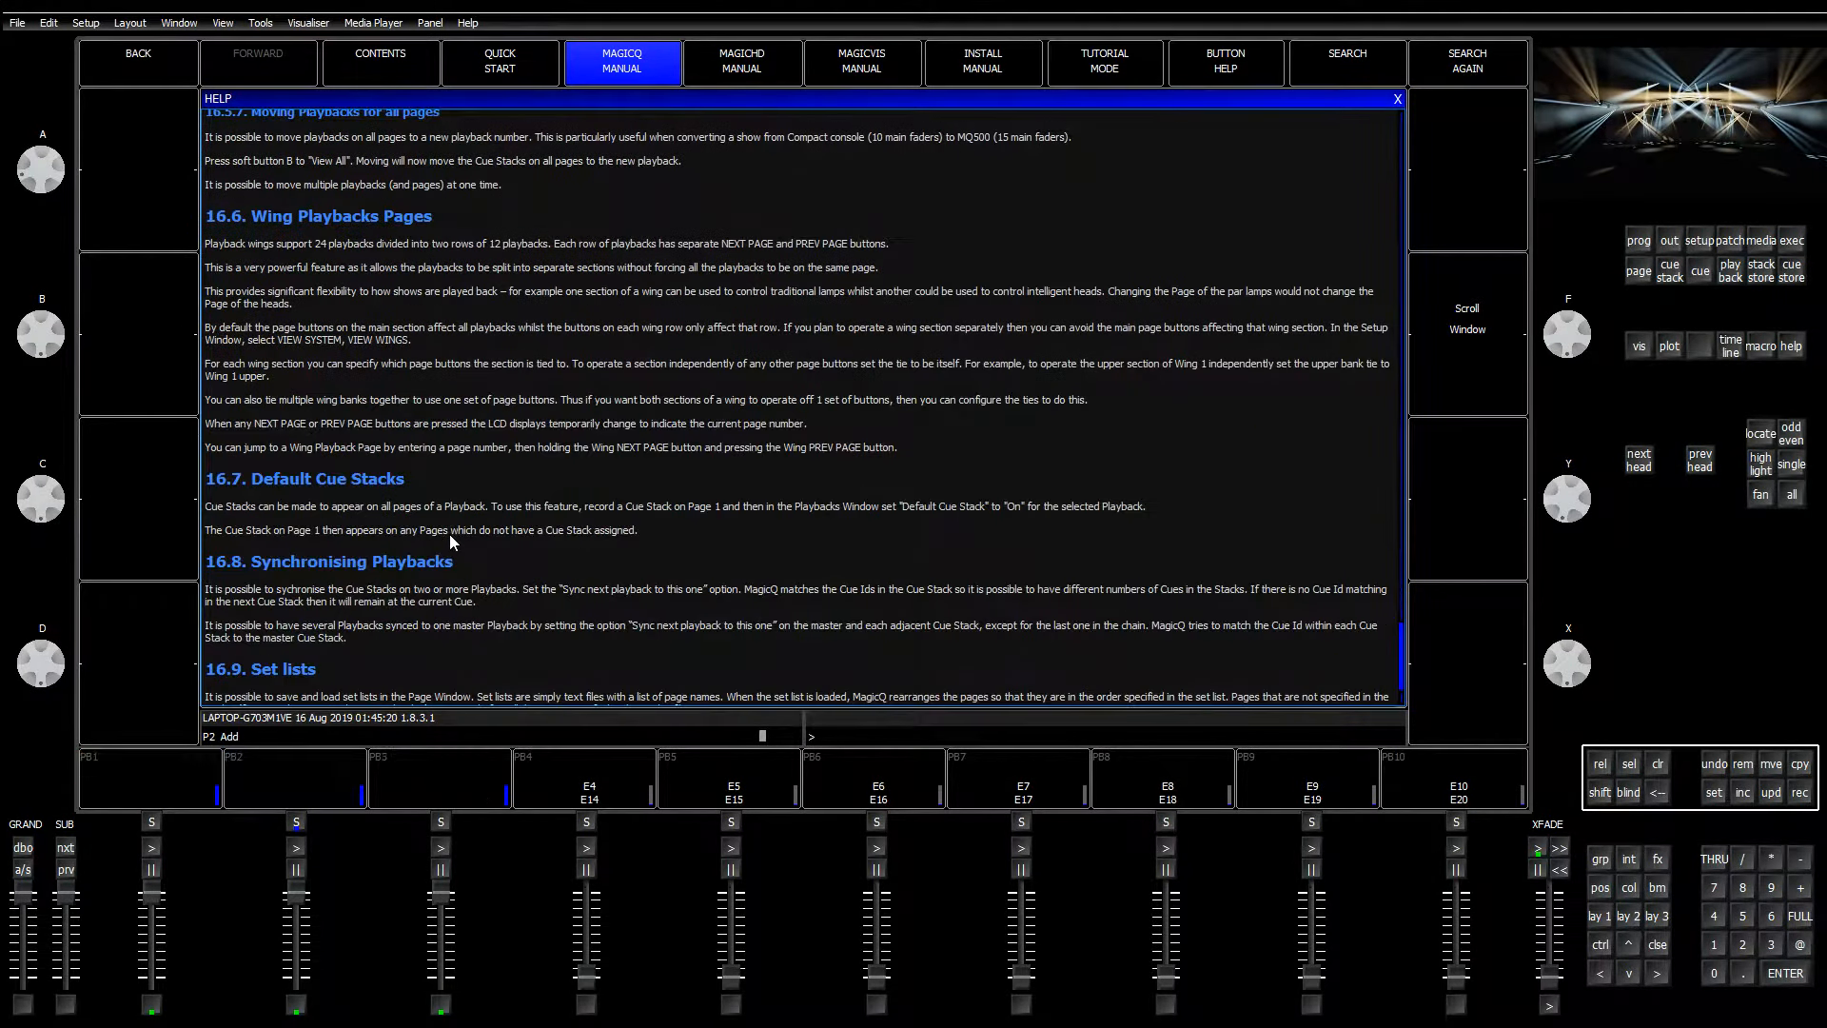
scroll(449, 534, down, 3)
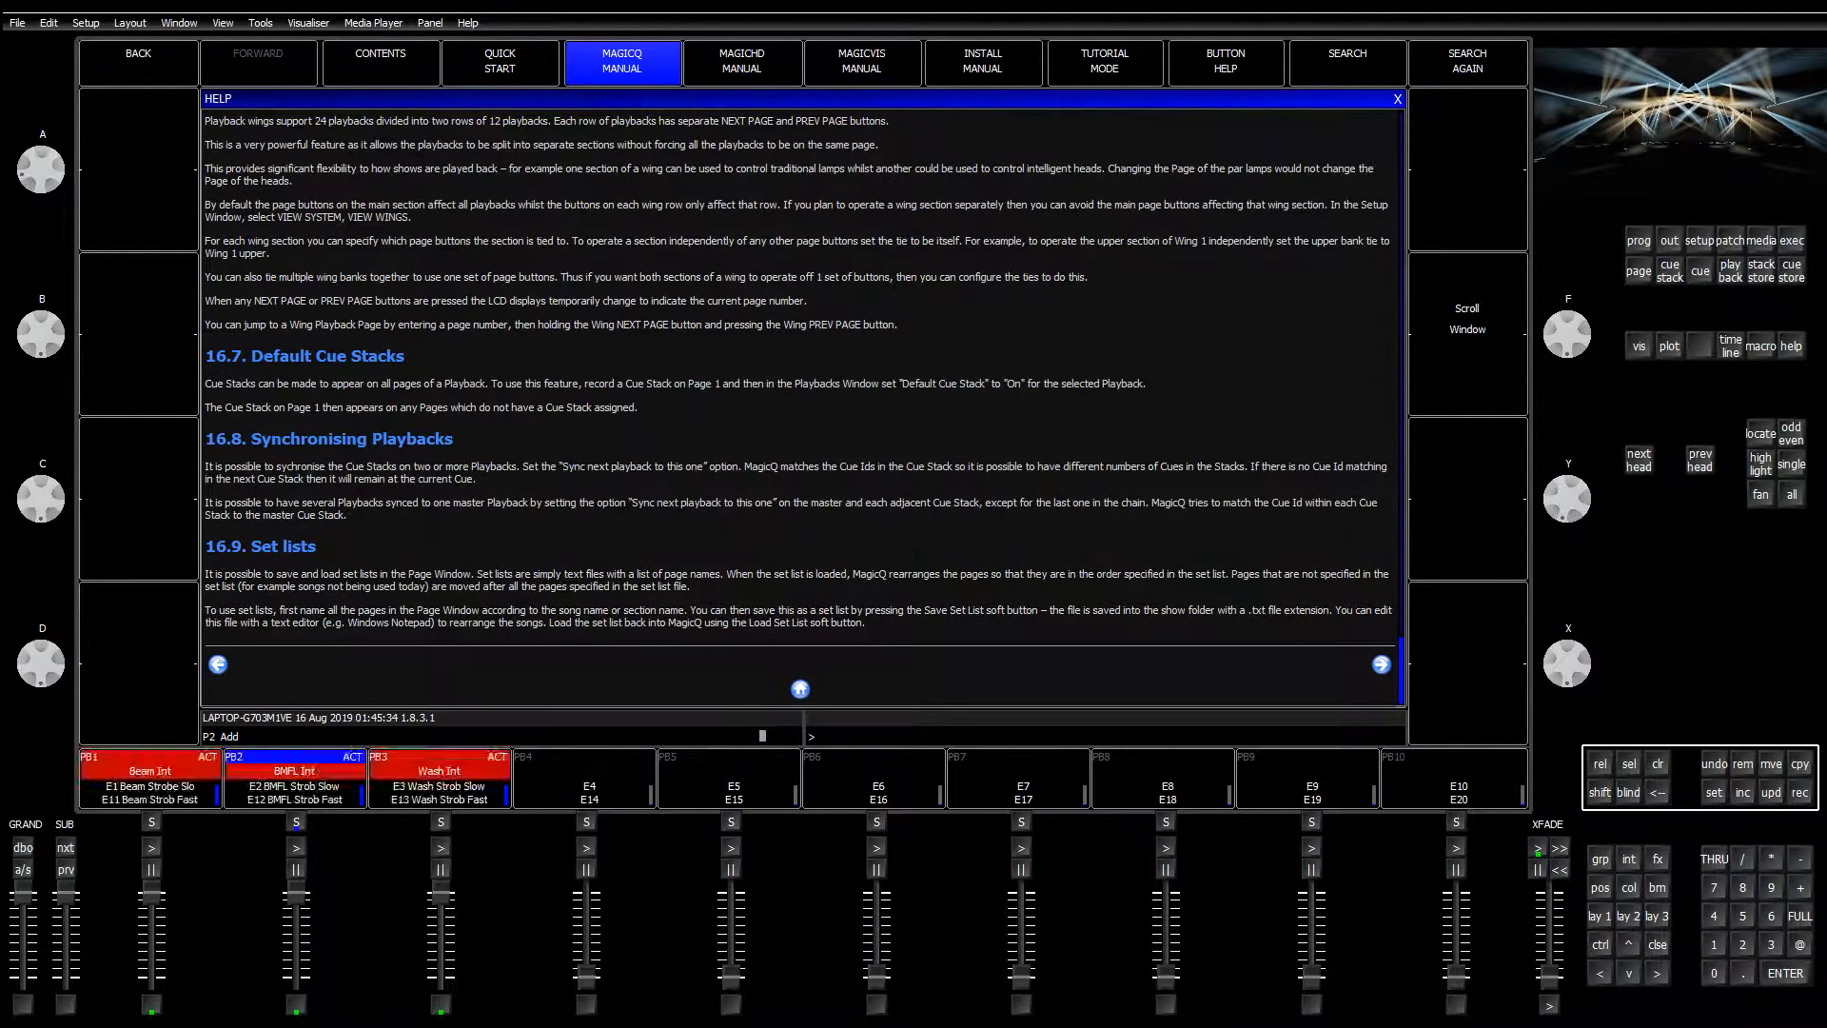
click(1595, 913)
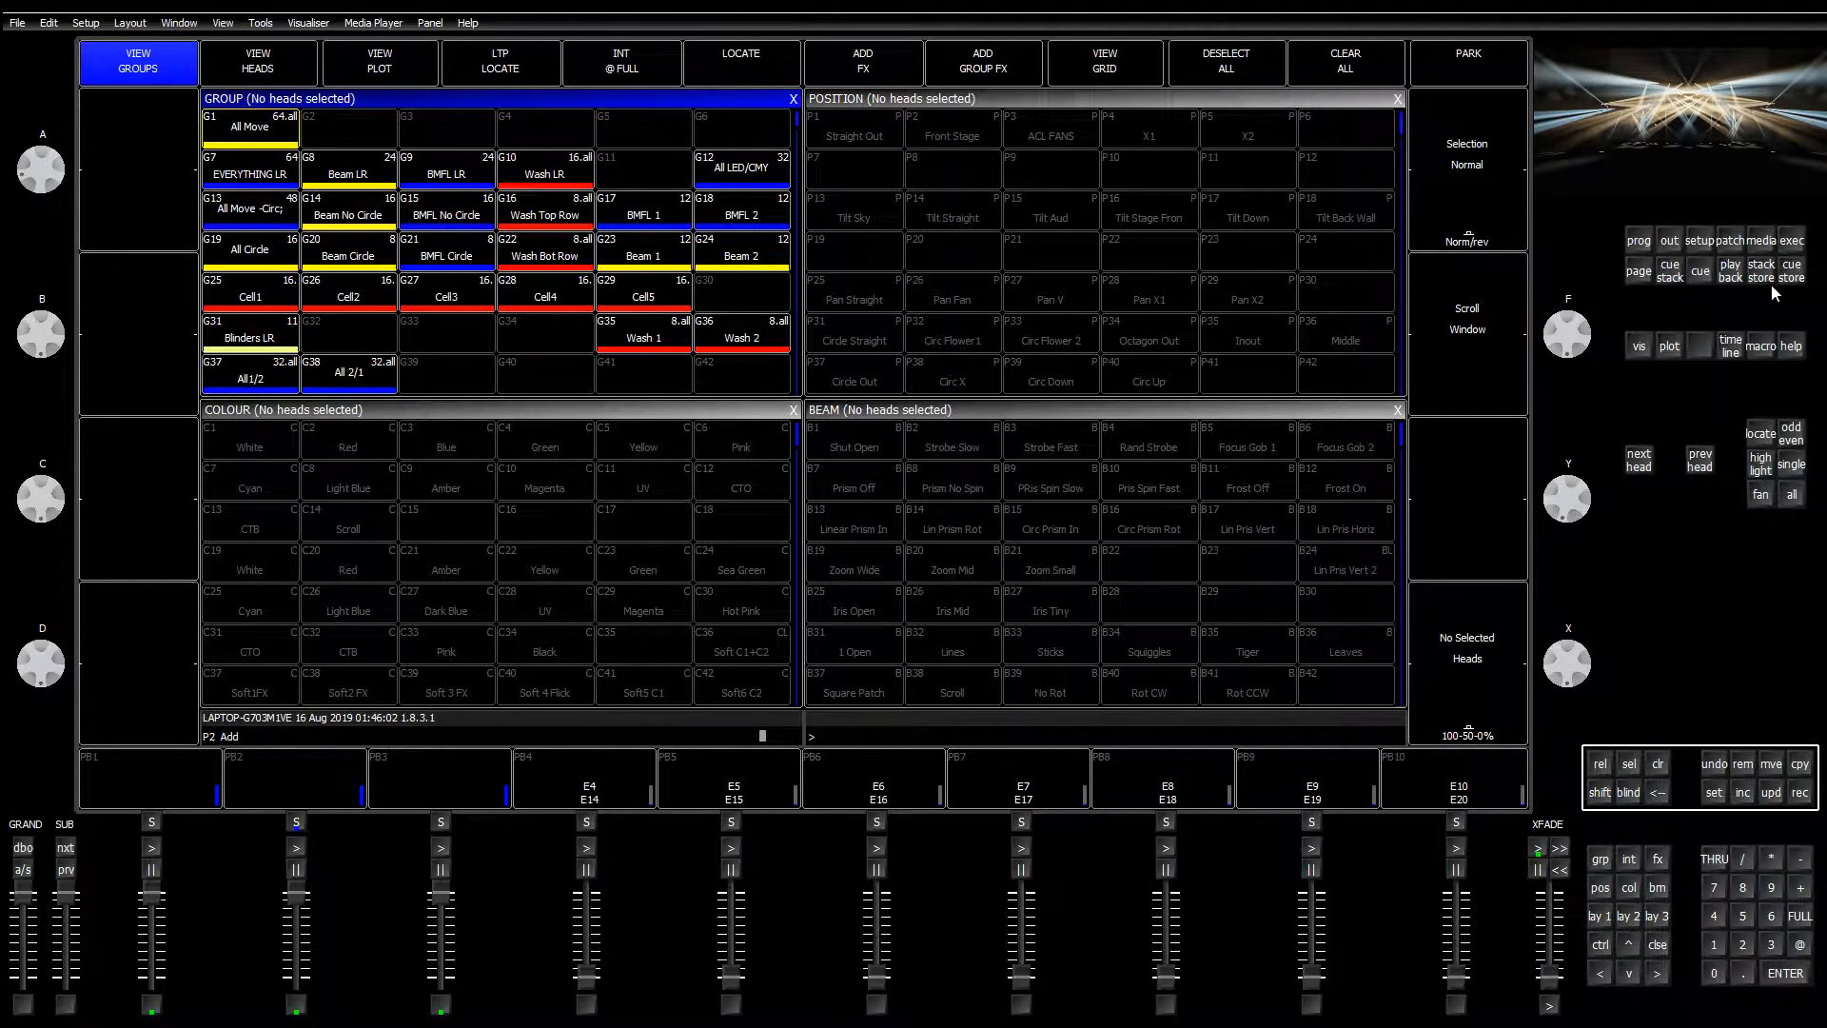
Step: Reopen the manual and step back from Chapter 16 to Chapter 15 Cue Stacks
key(Escape)
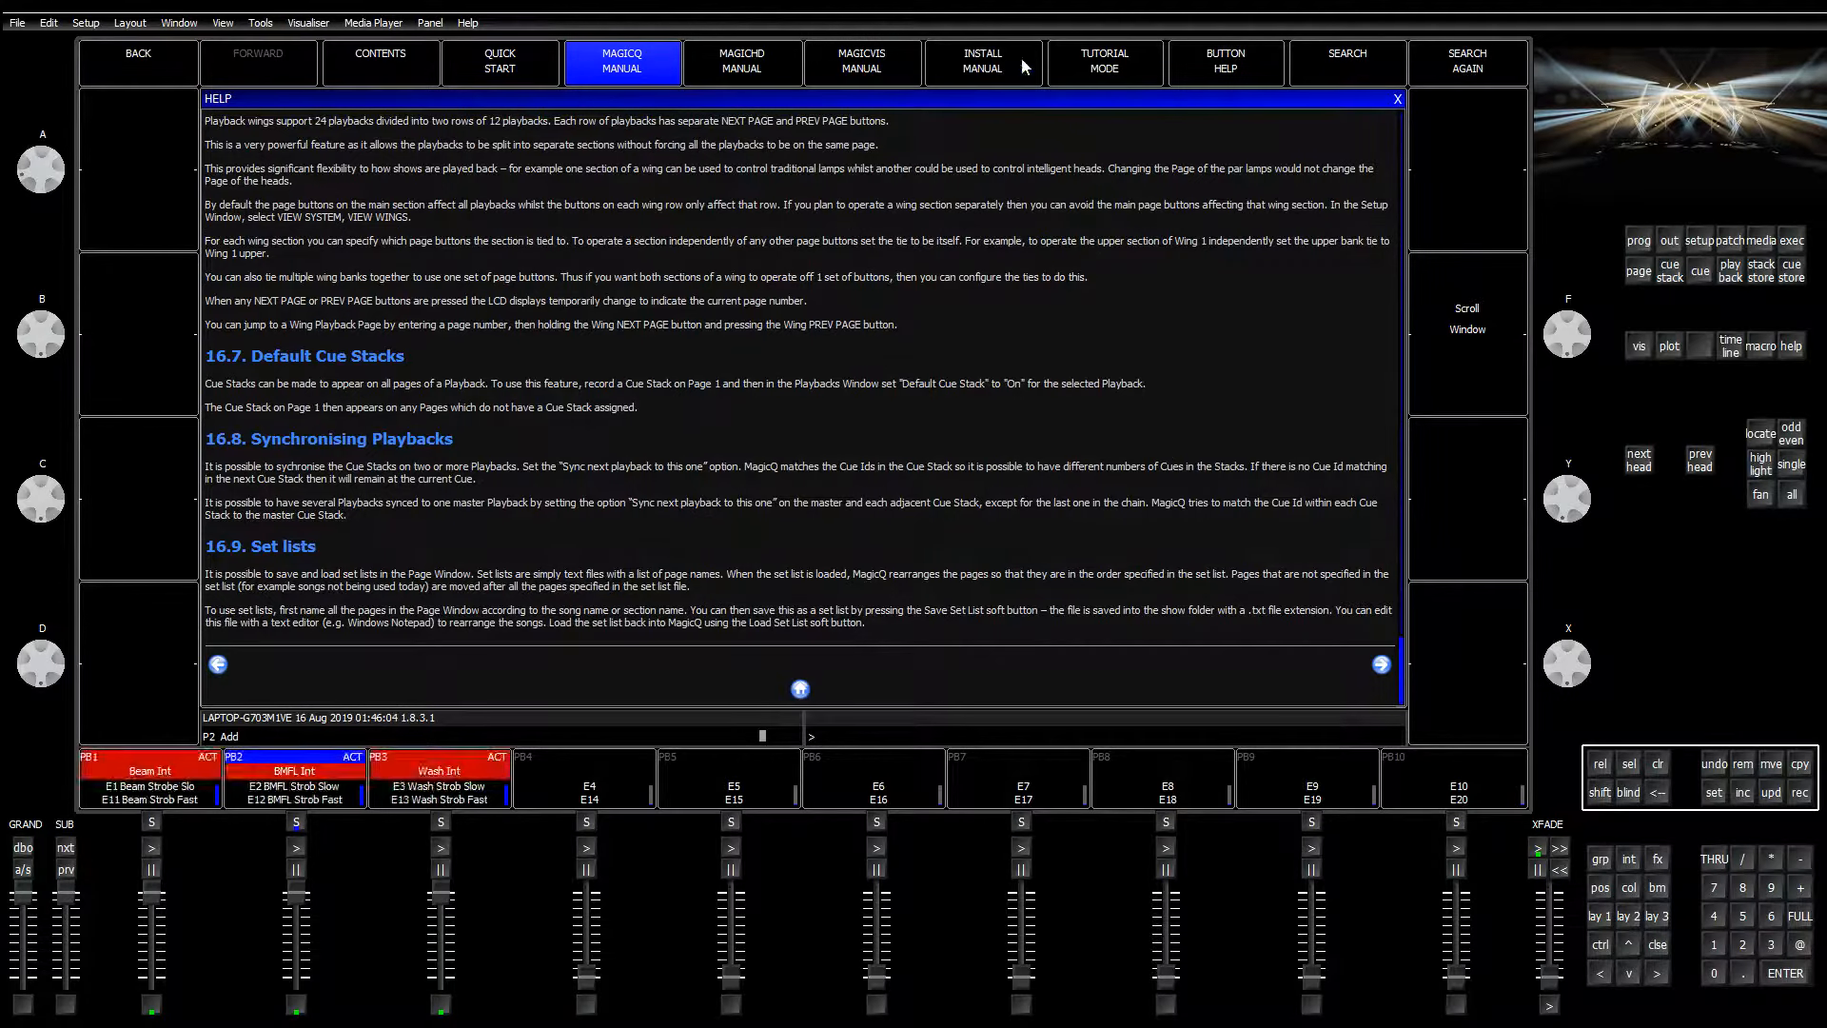
scroll(632, 341, up, 2)
scroll(624, 358, down, 2)
scroll(677, 391, up, 10)
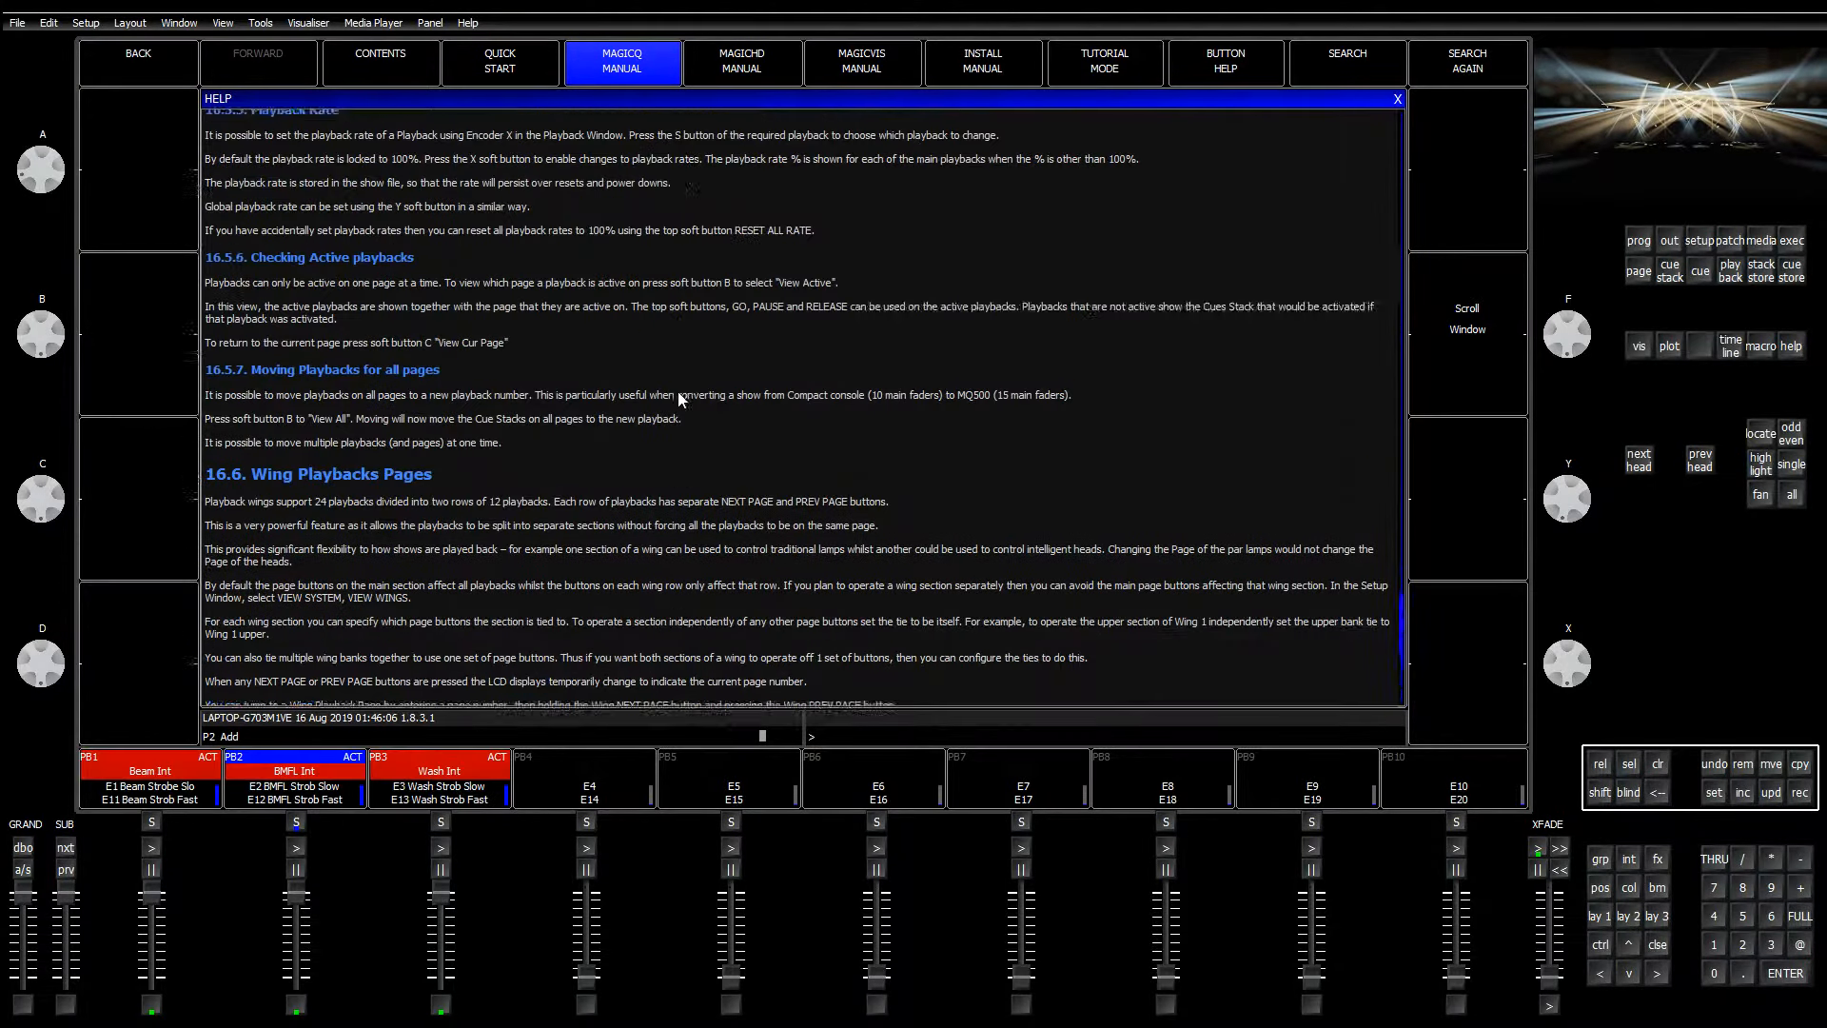
scroll(712, 390, up, 12)
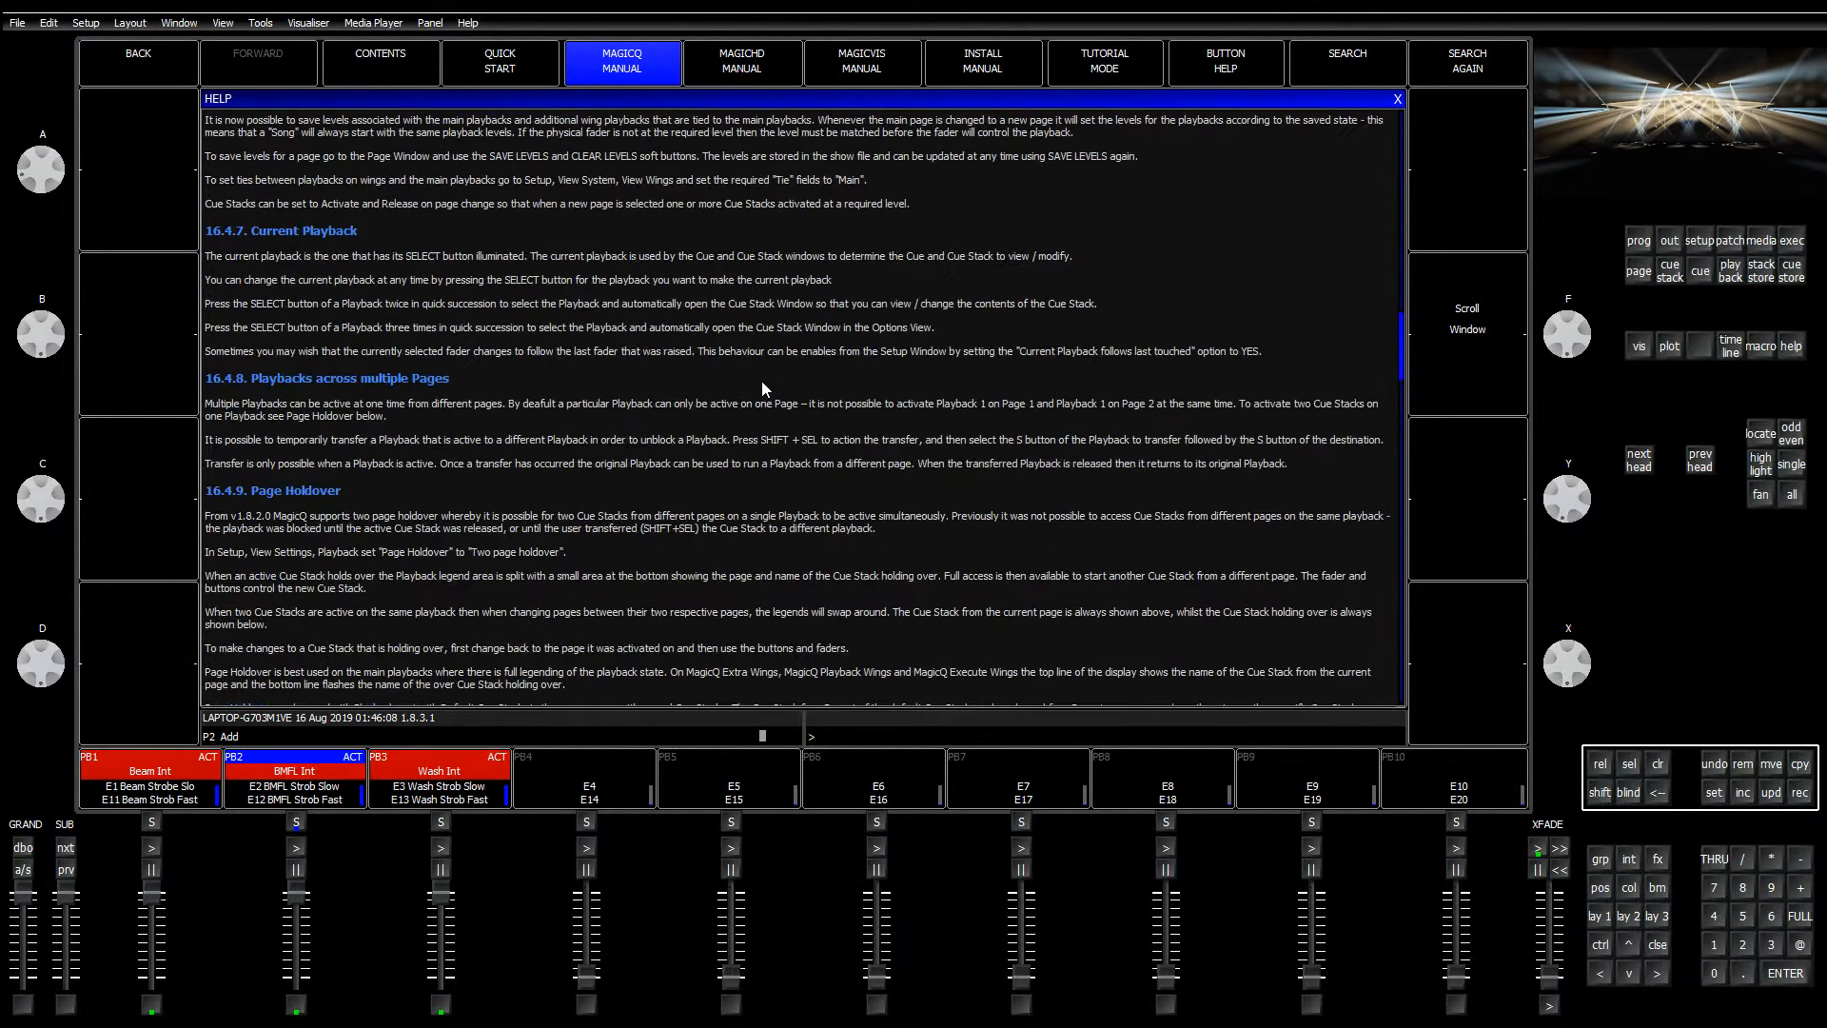
scroll(757, 393, up, 10)
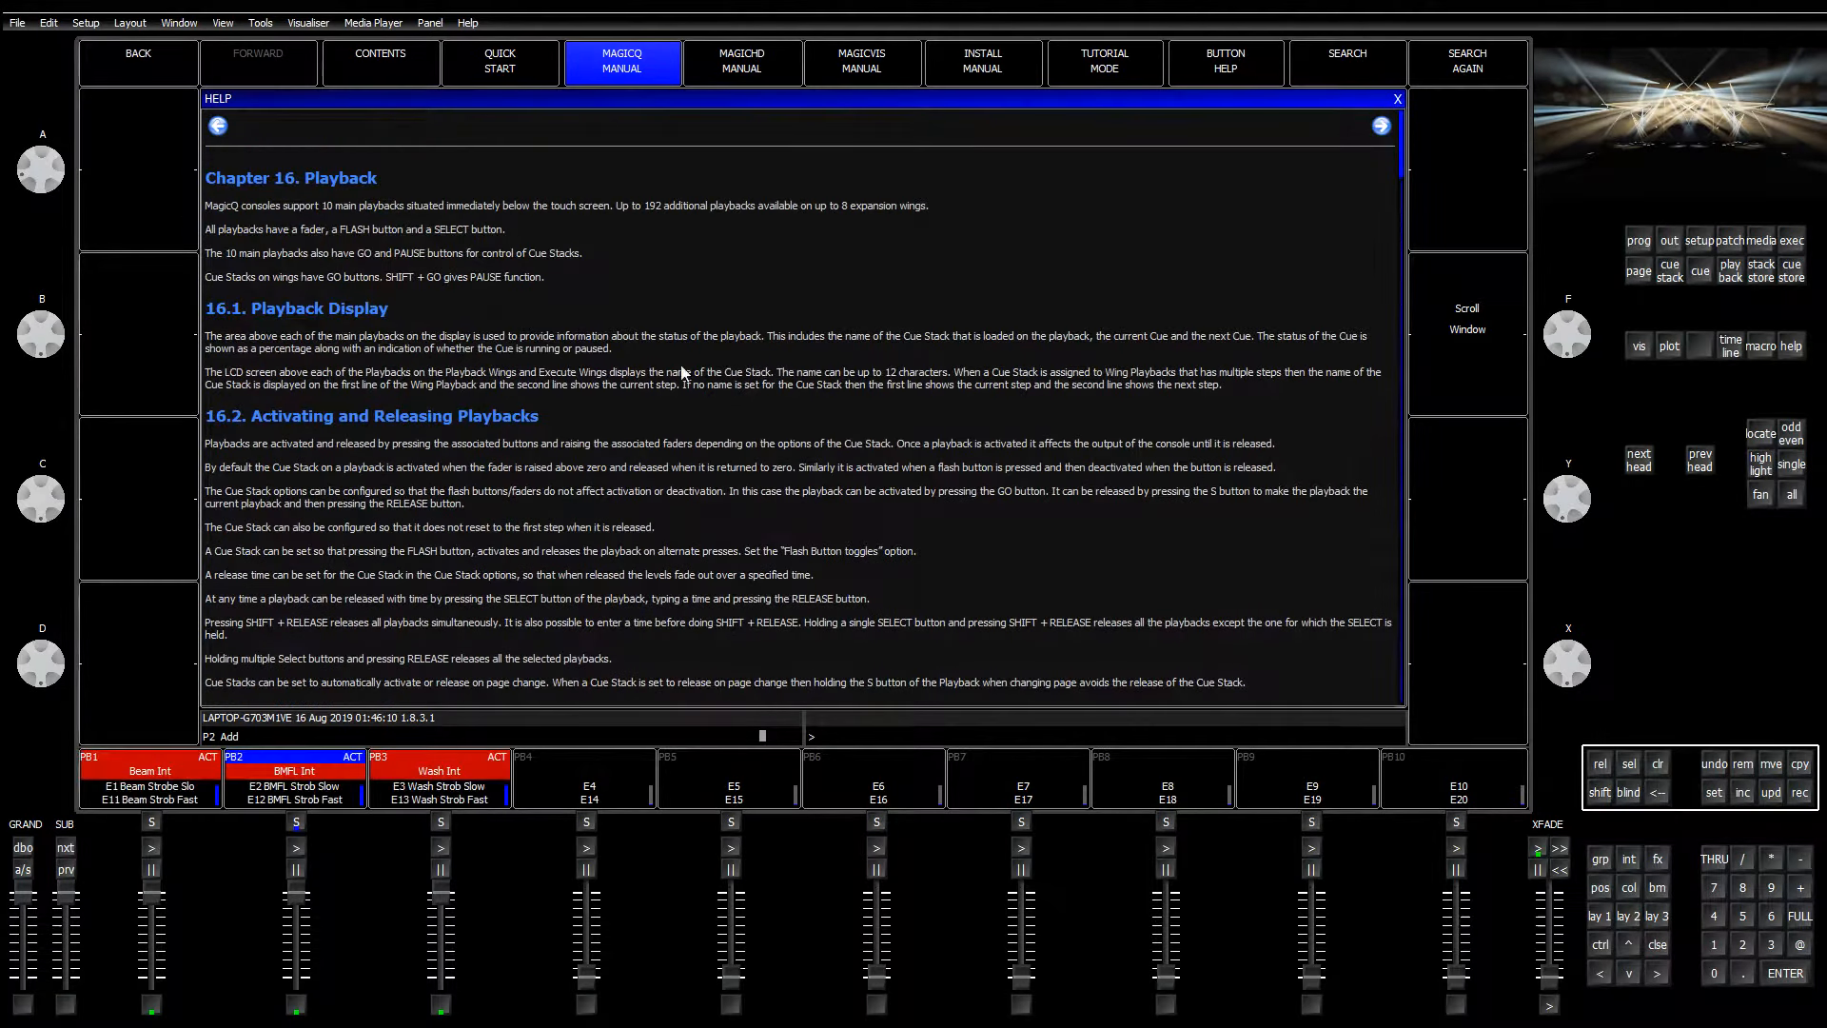
click(219, 128)
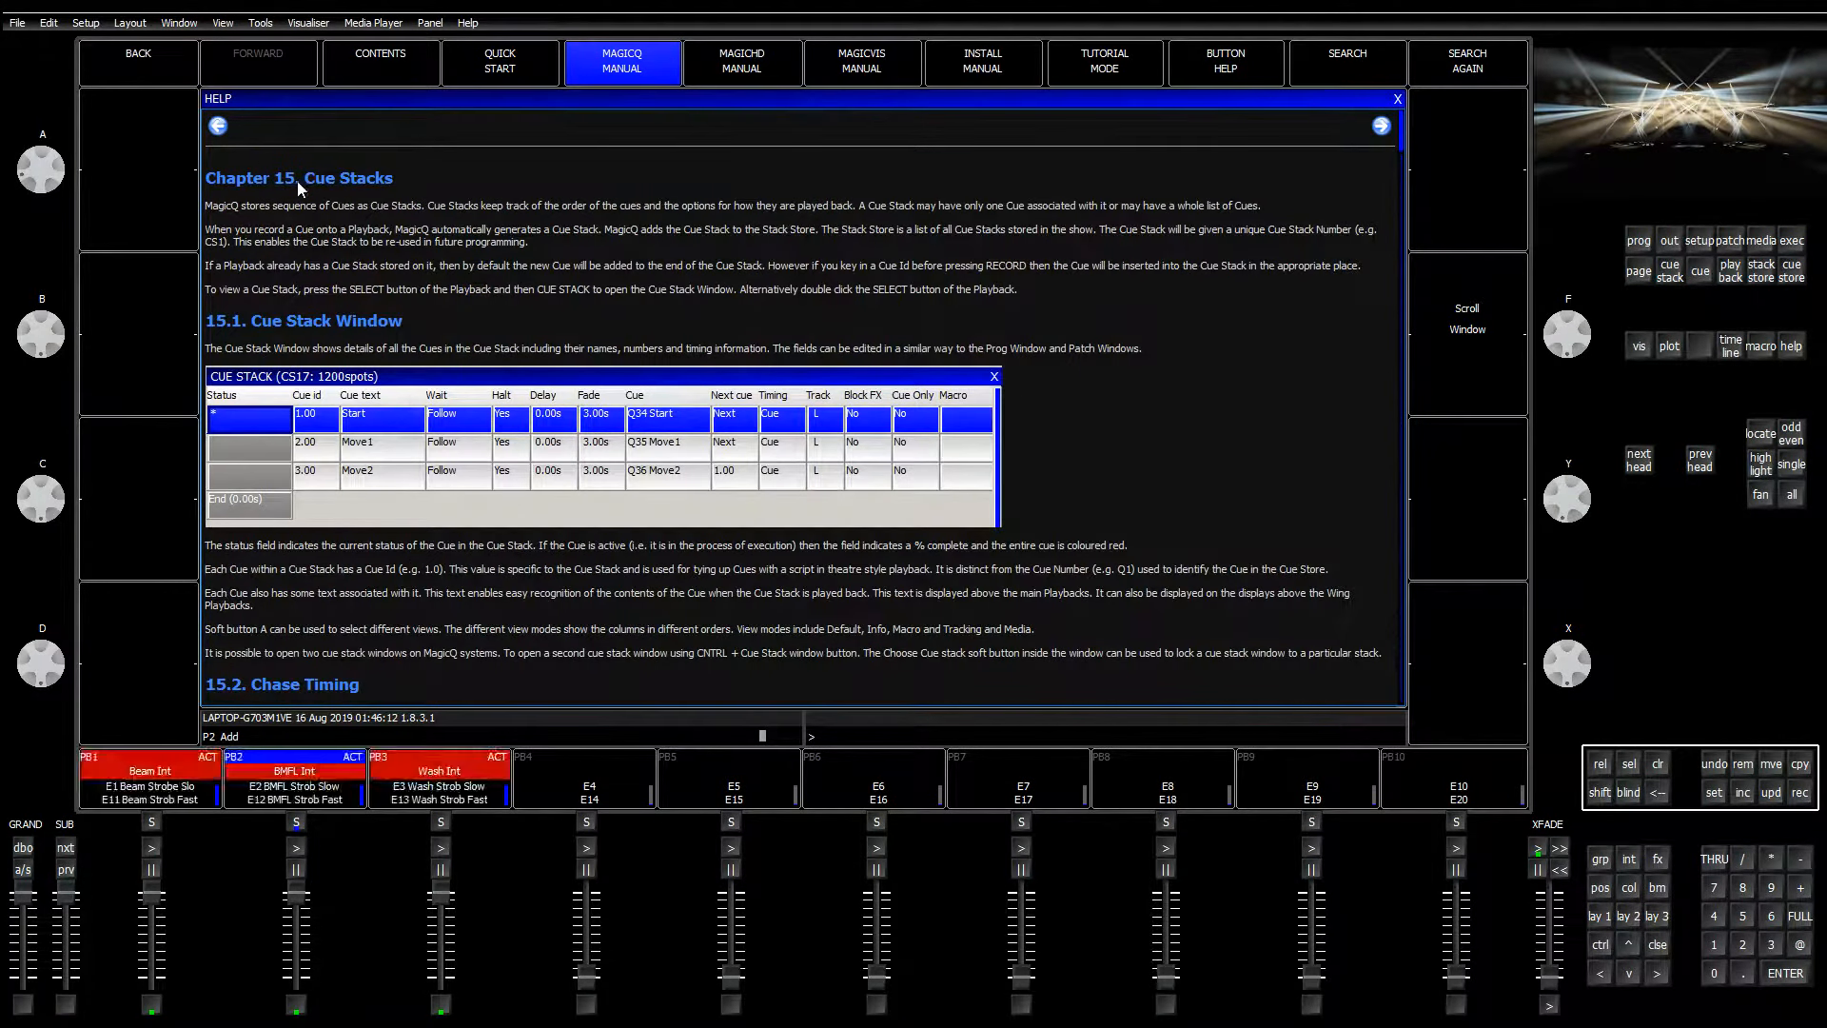
Step: Return the manual to its table of contents and scroll down to chapters 15 and 16
click(621, 57)
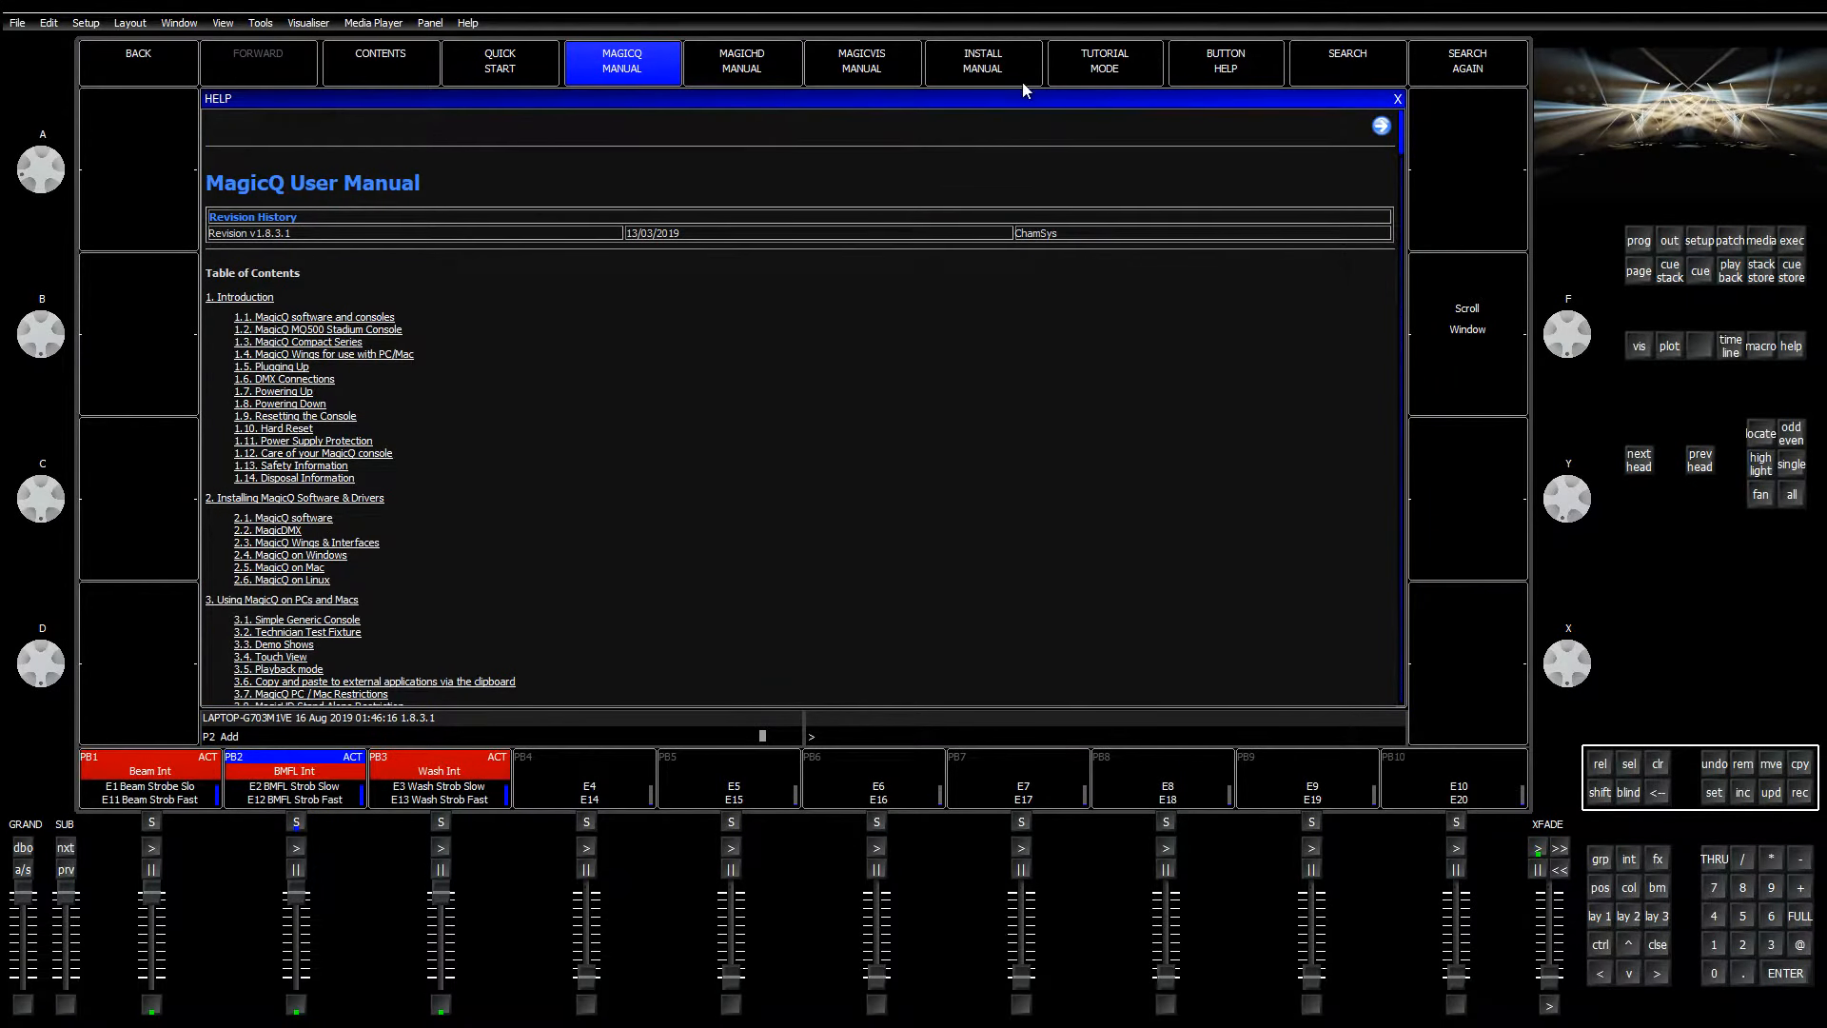
scroll(472, 371, down, 3)
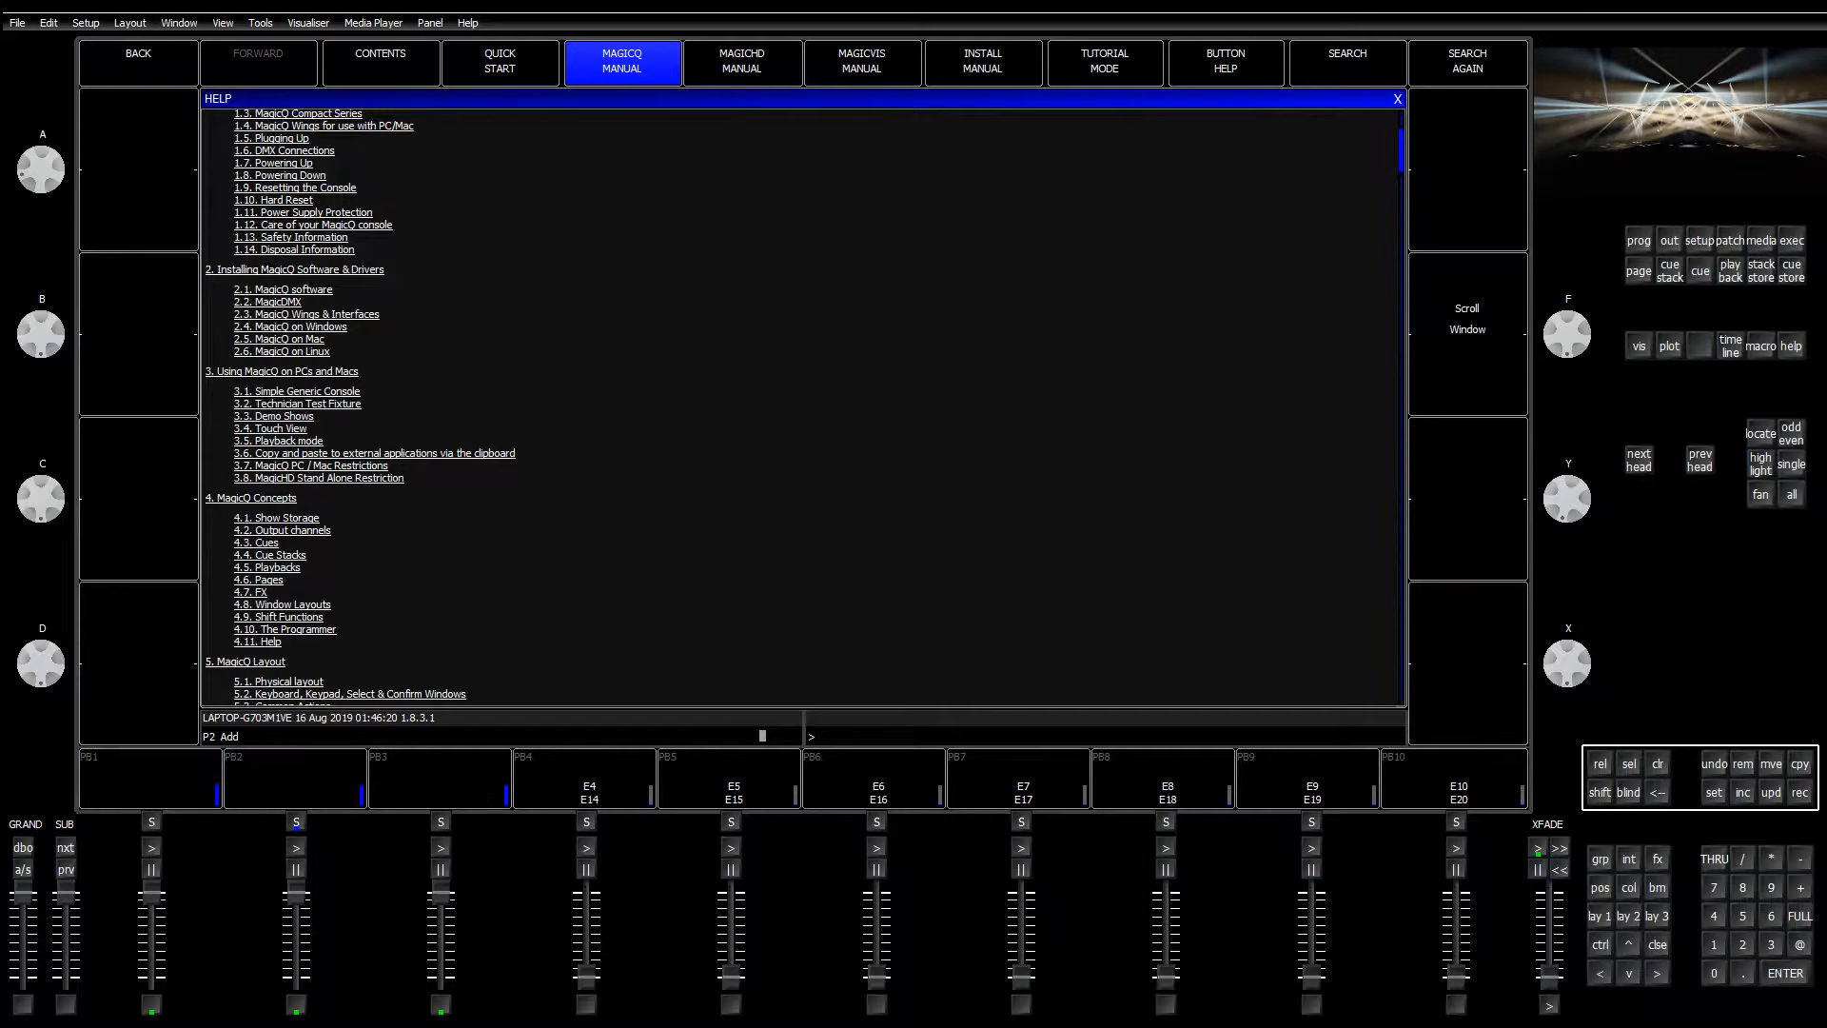
scroll(336, 648, down, 6)
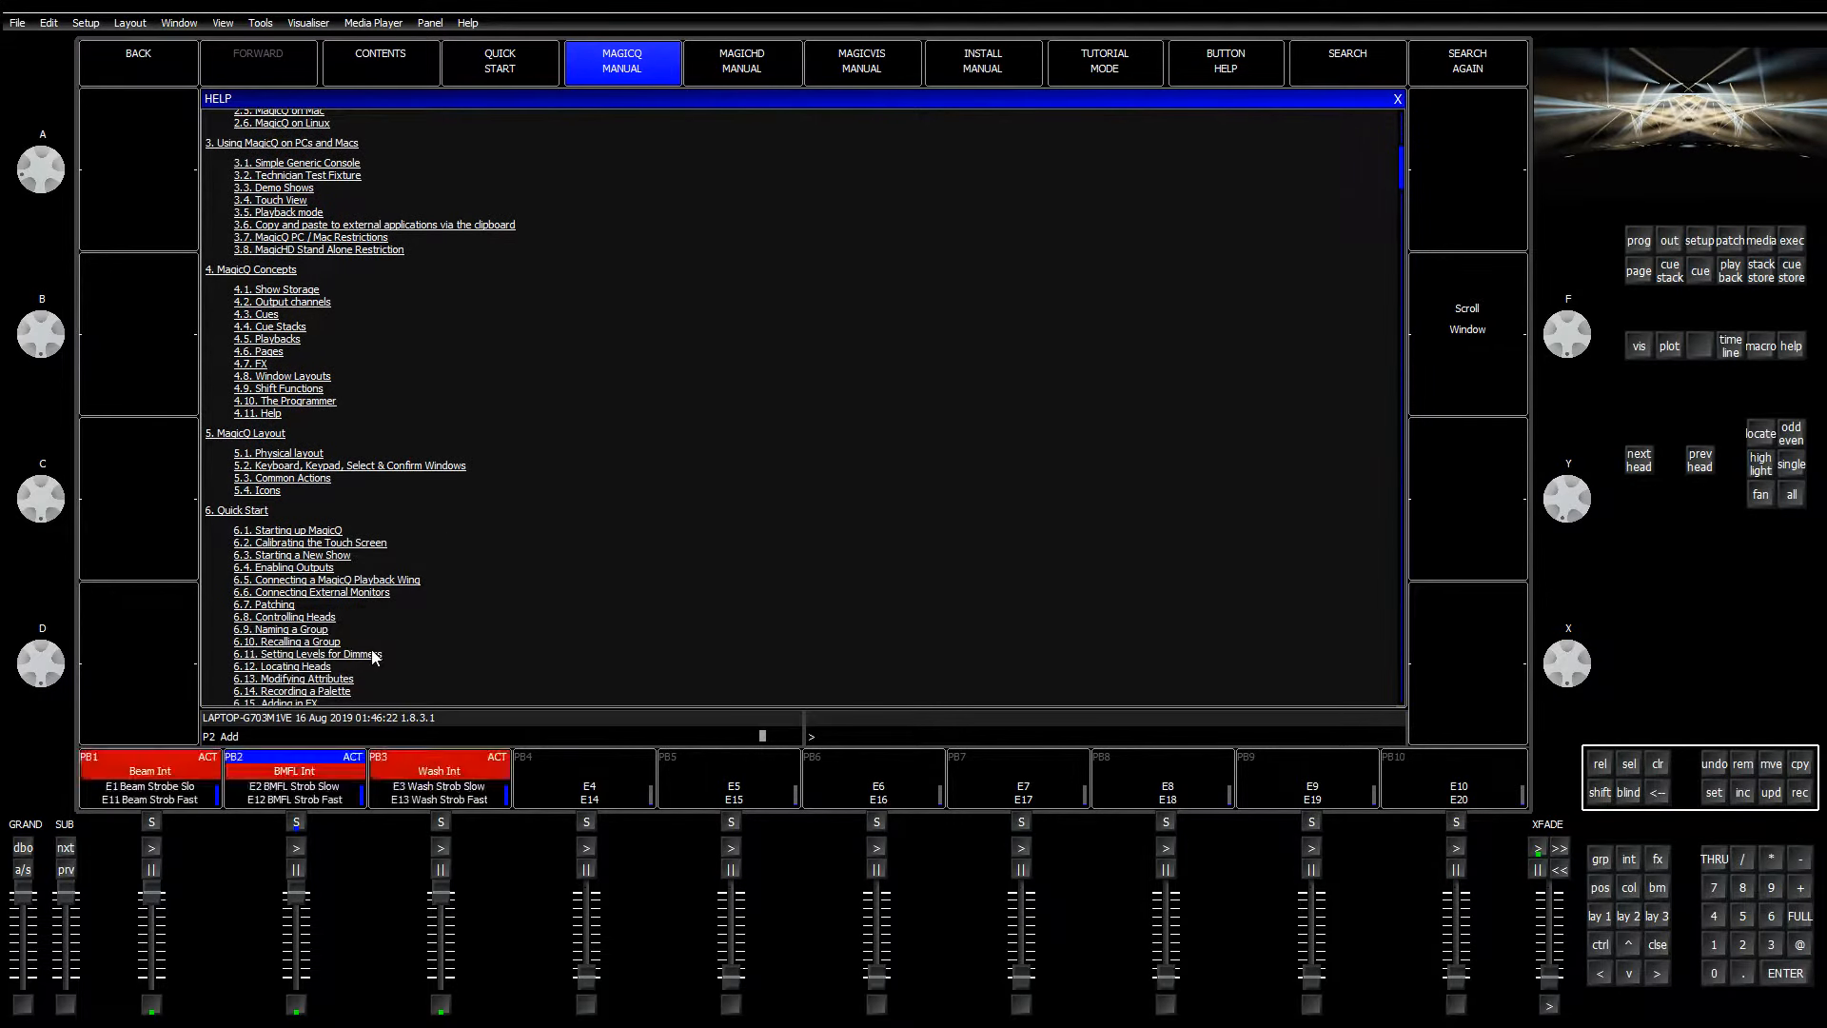
scroll(374, 647, down, 7)
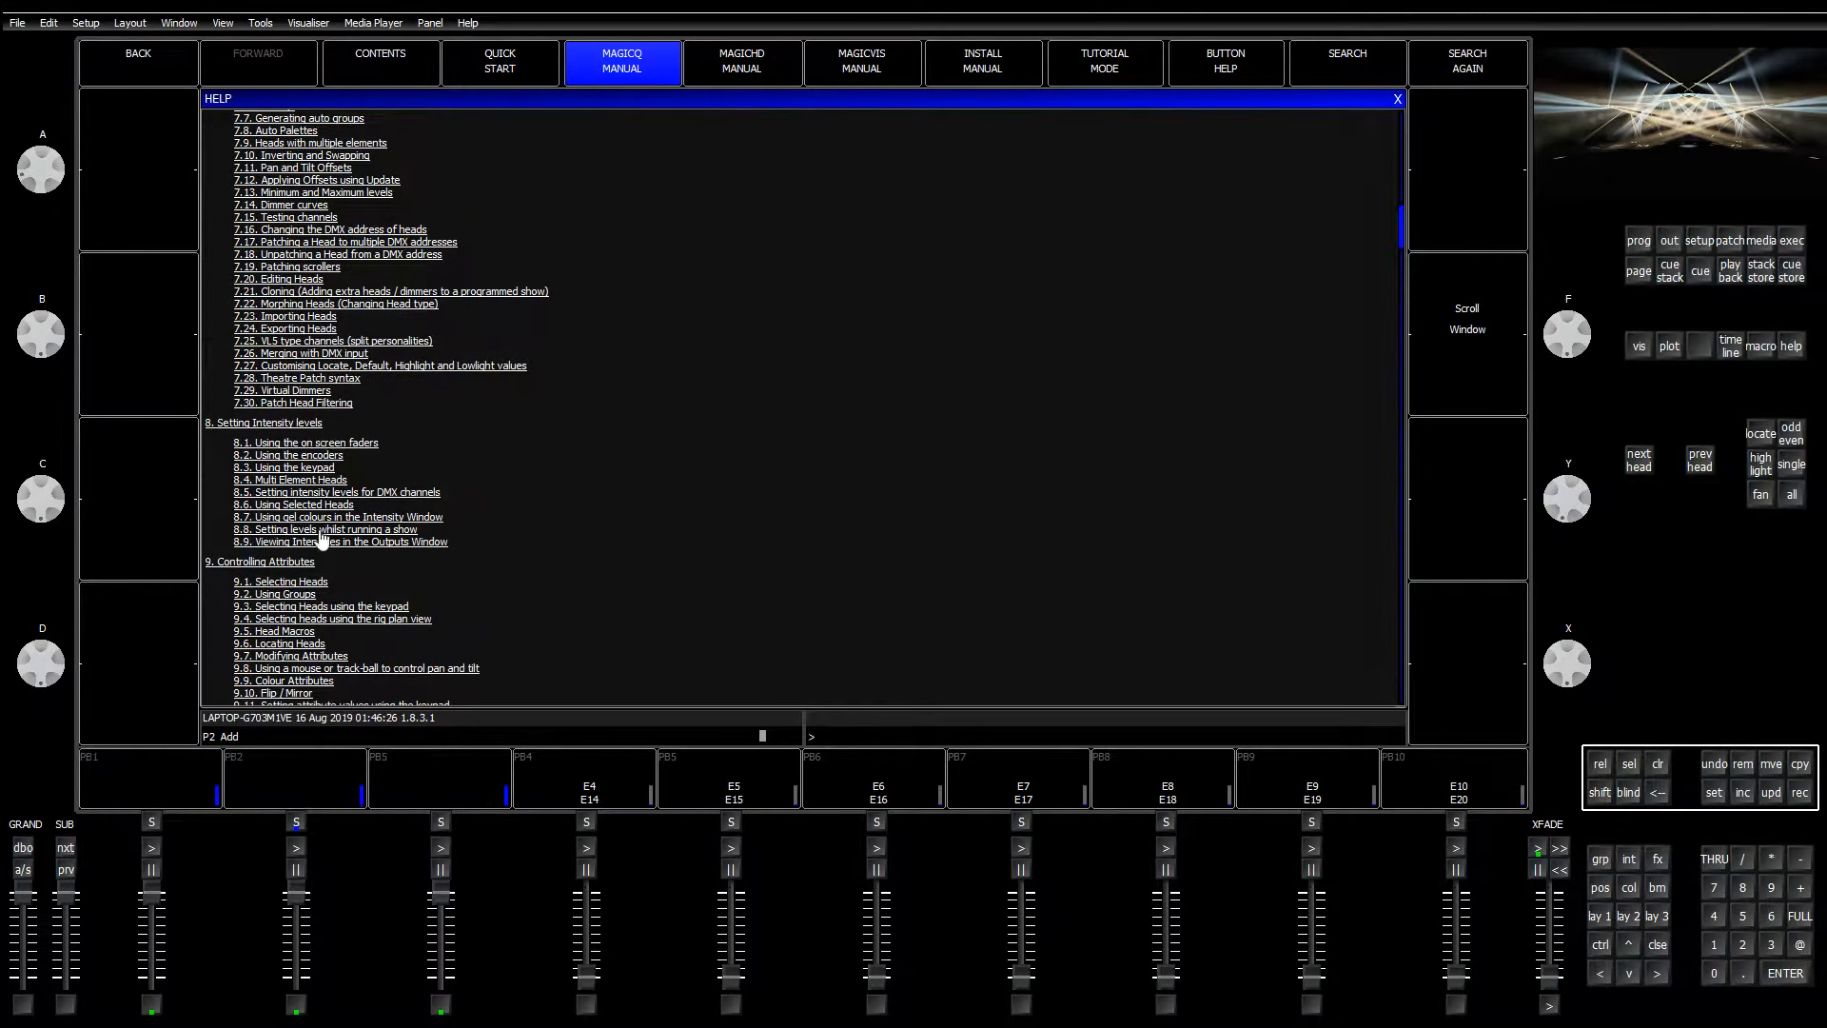
scroll(326, 577, down, 2)
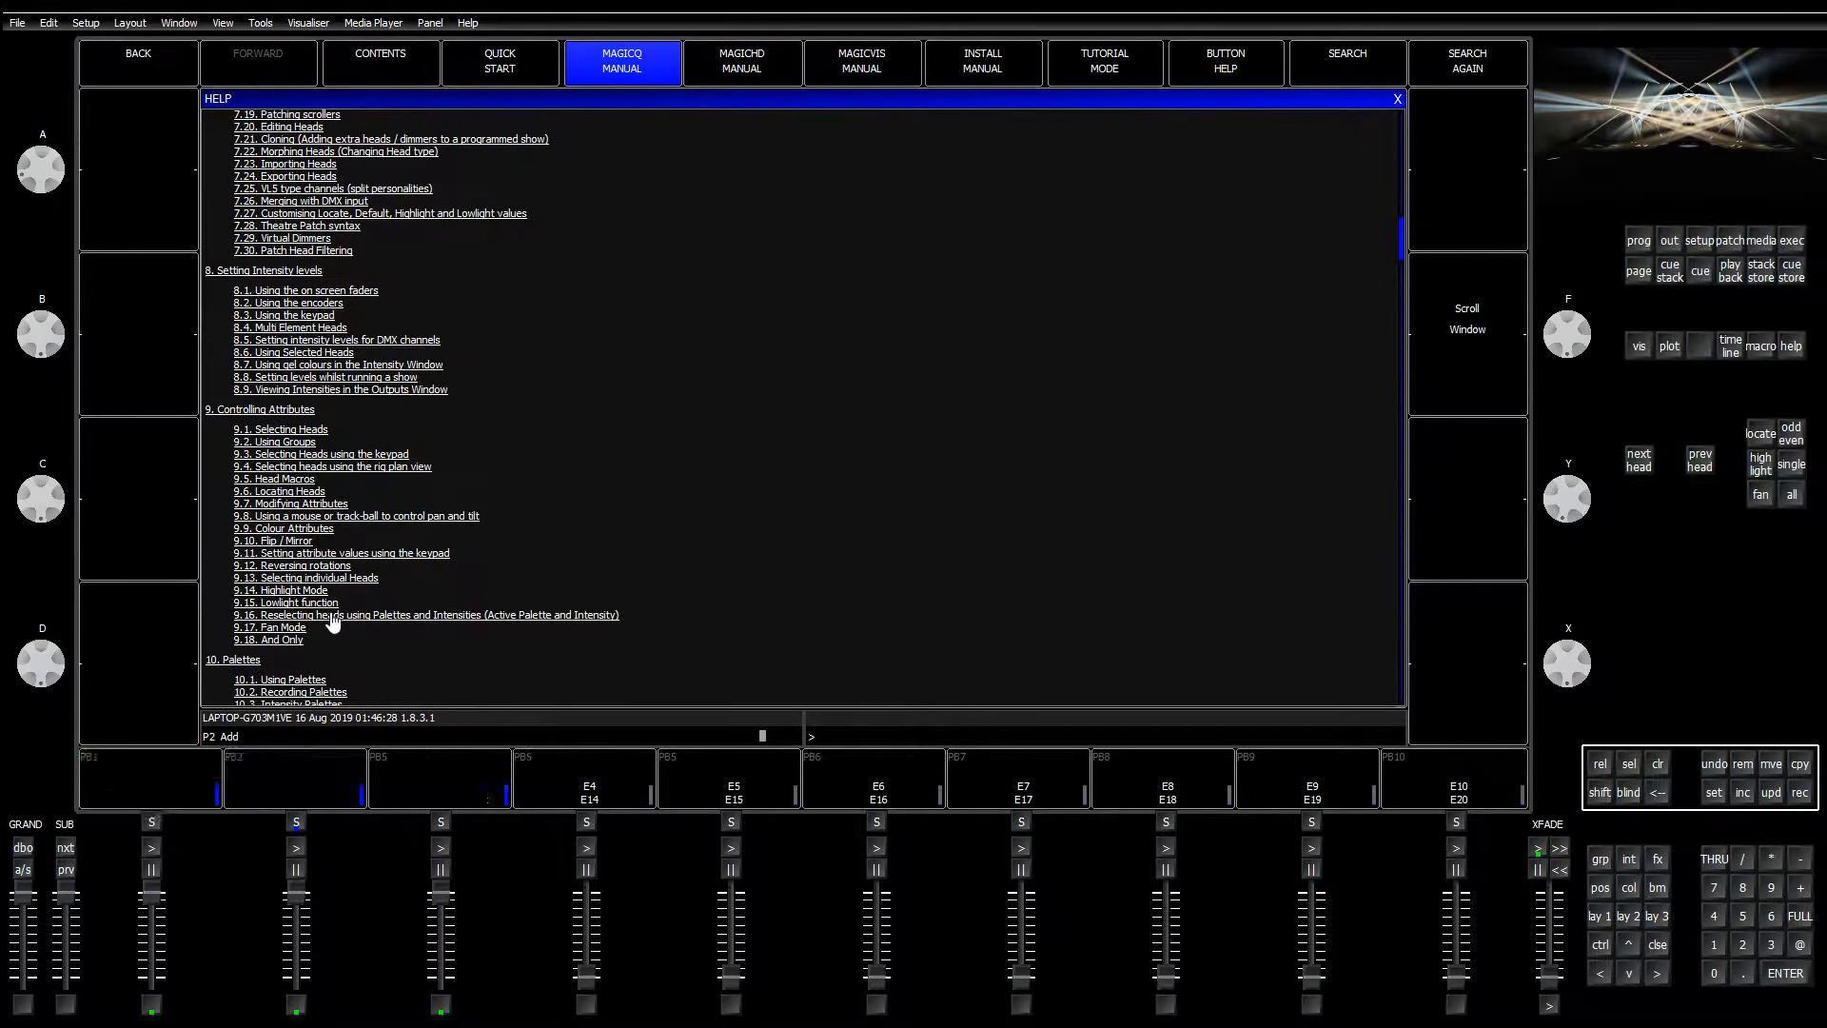
scroll(318, 639, down, 1)
scroll(320, 645, down, 5)
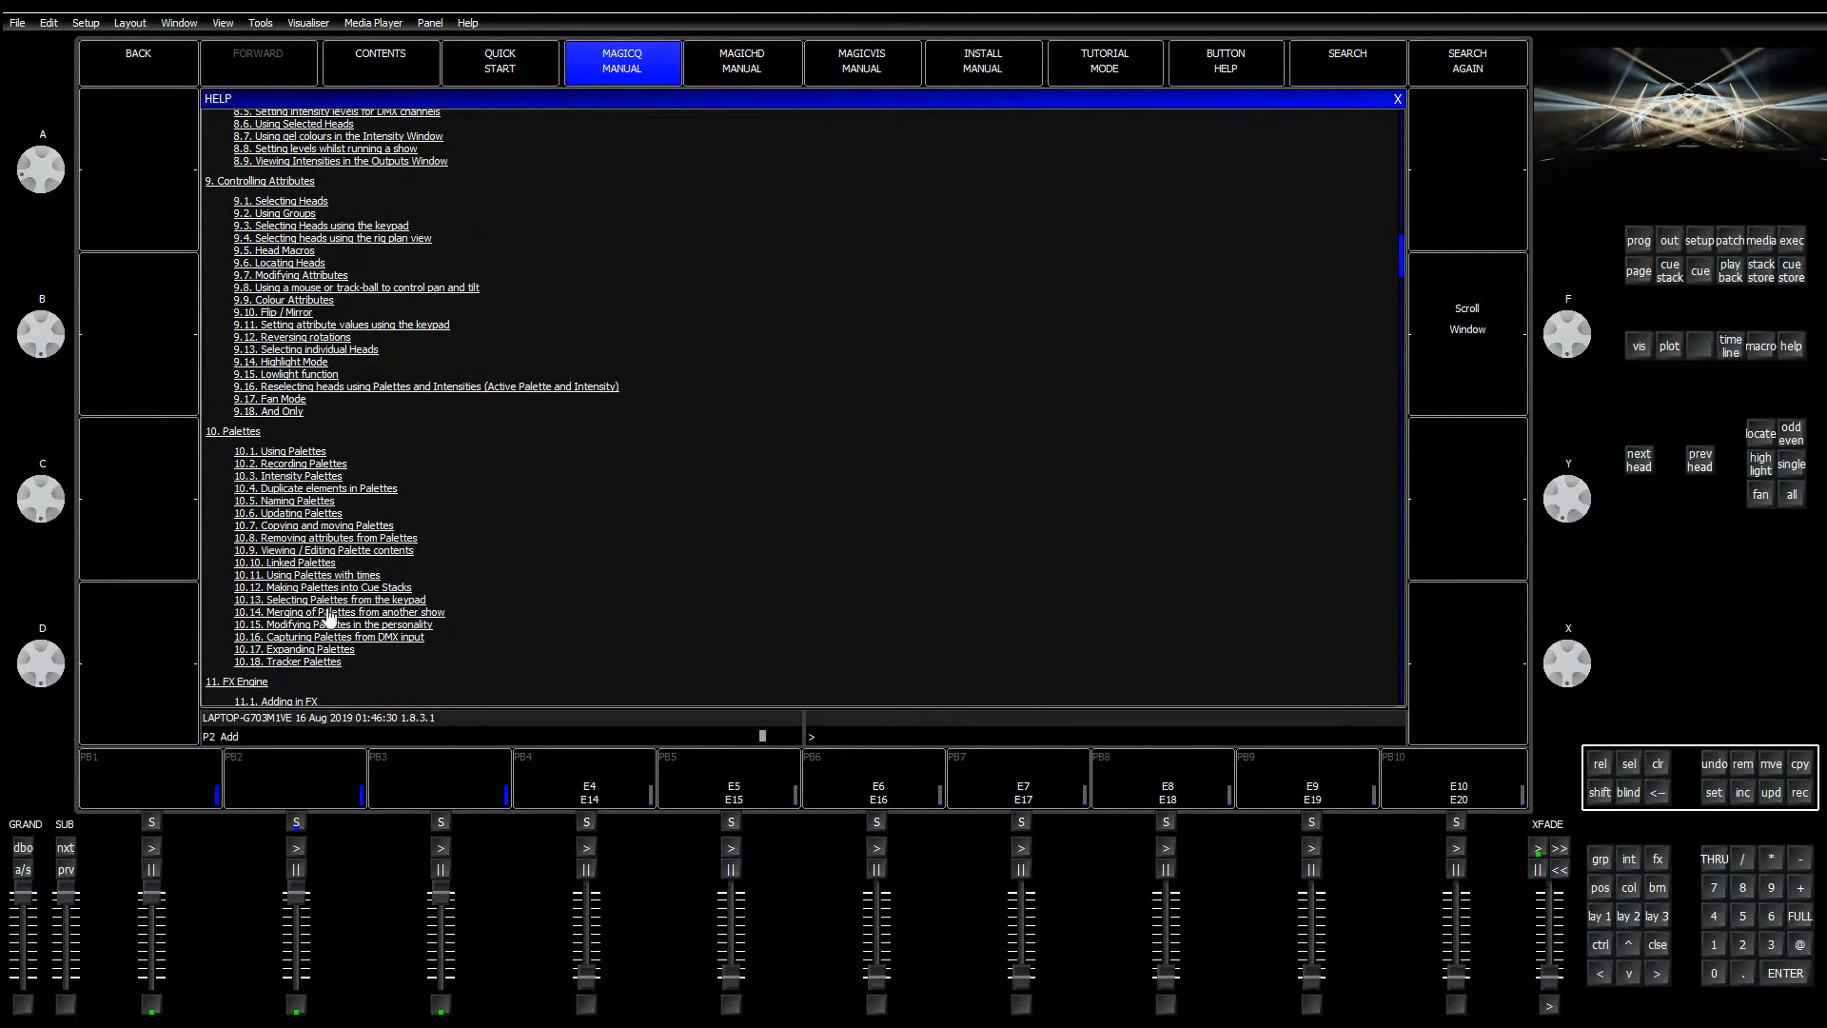
scroll(280, 533, down, 2)
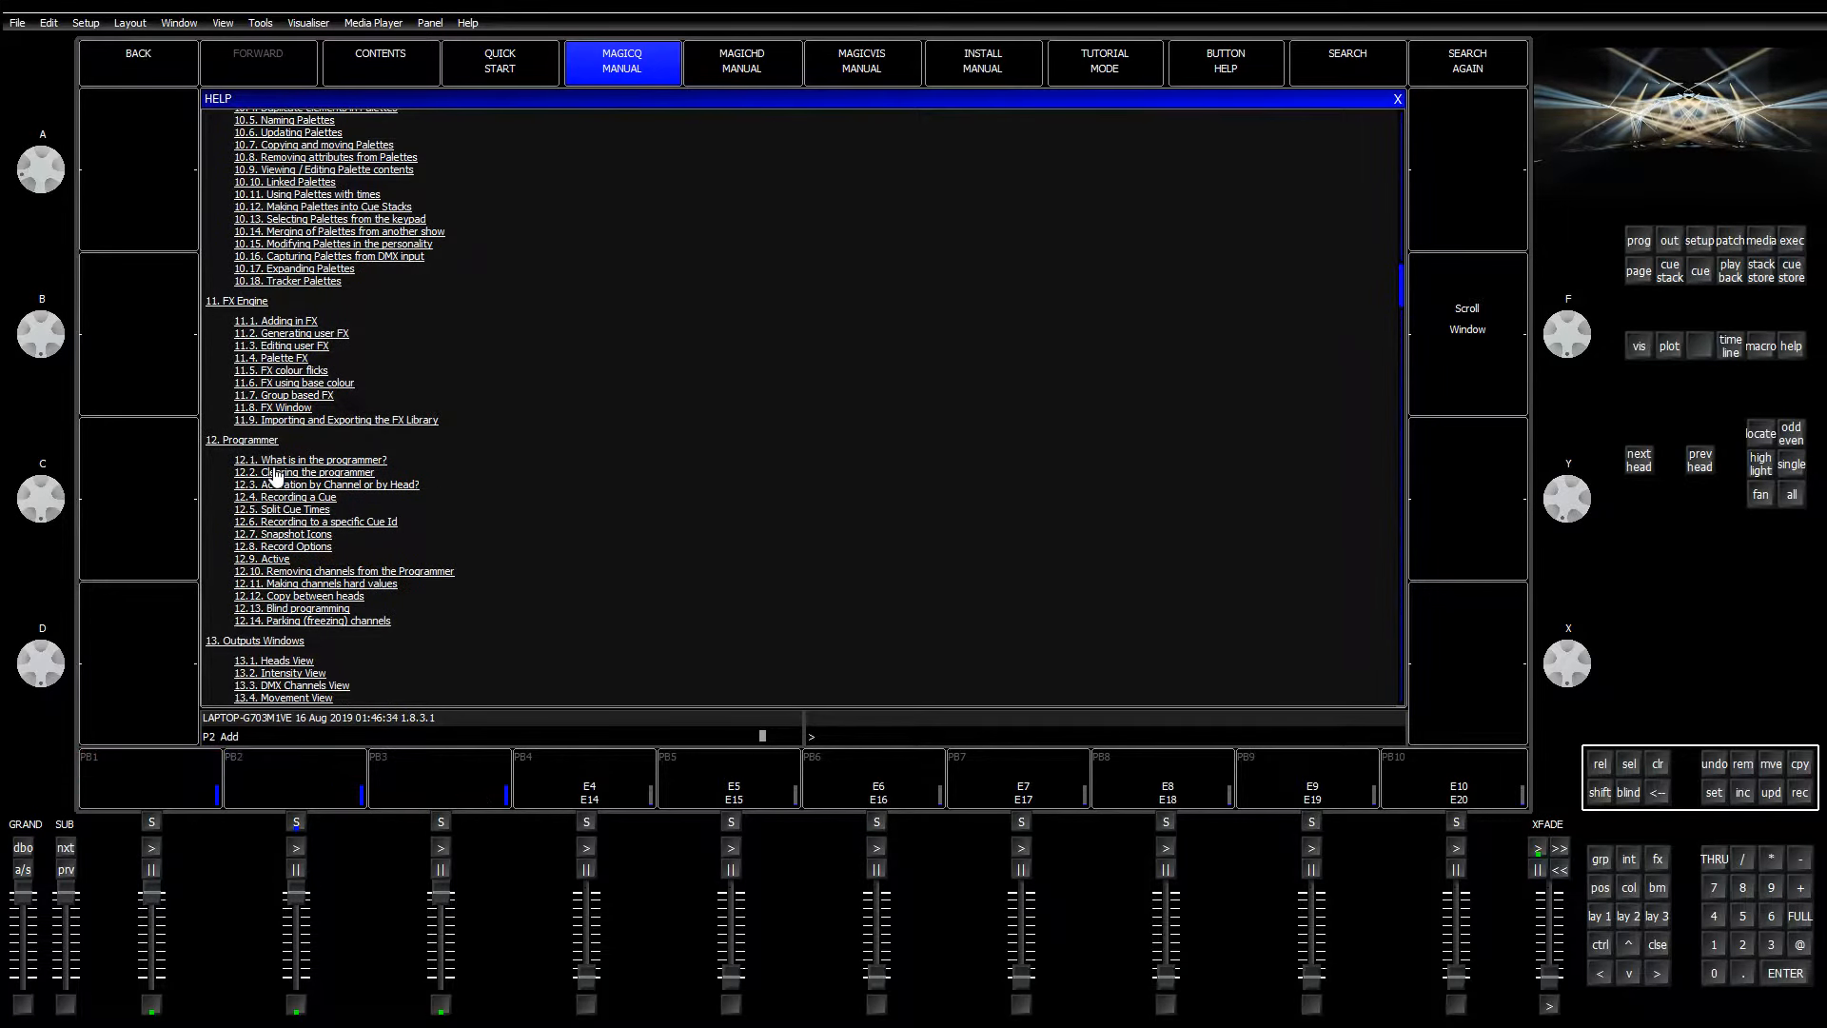
scroll(273, 477, down, 1)
scroll(356, 533, down, 2)
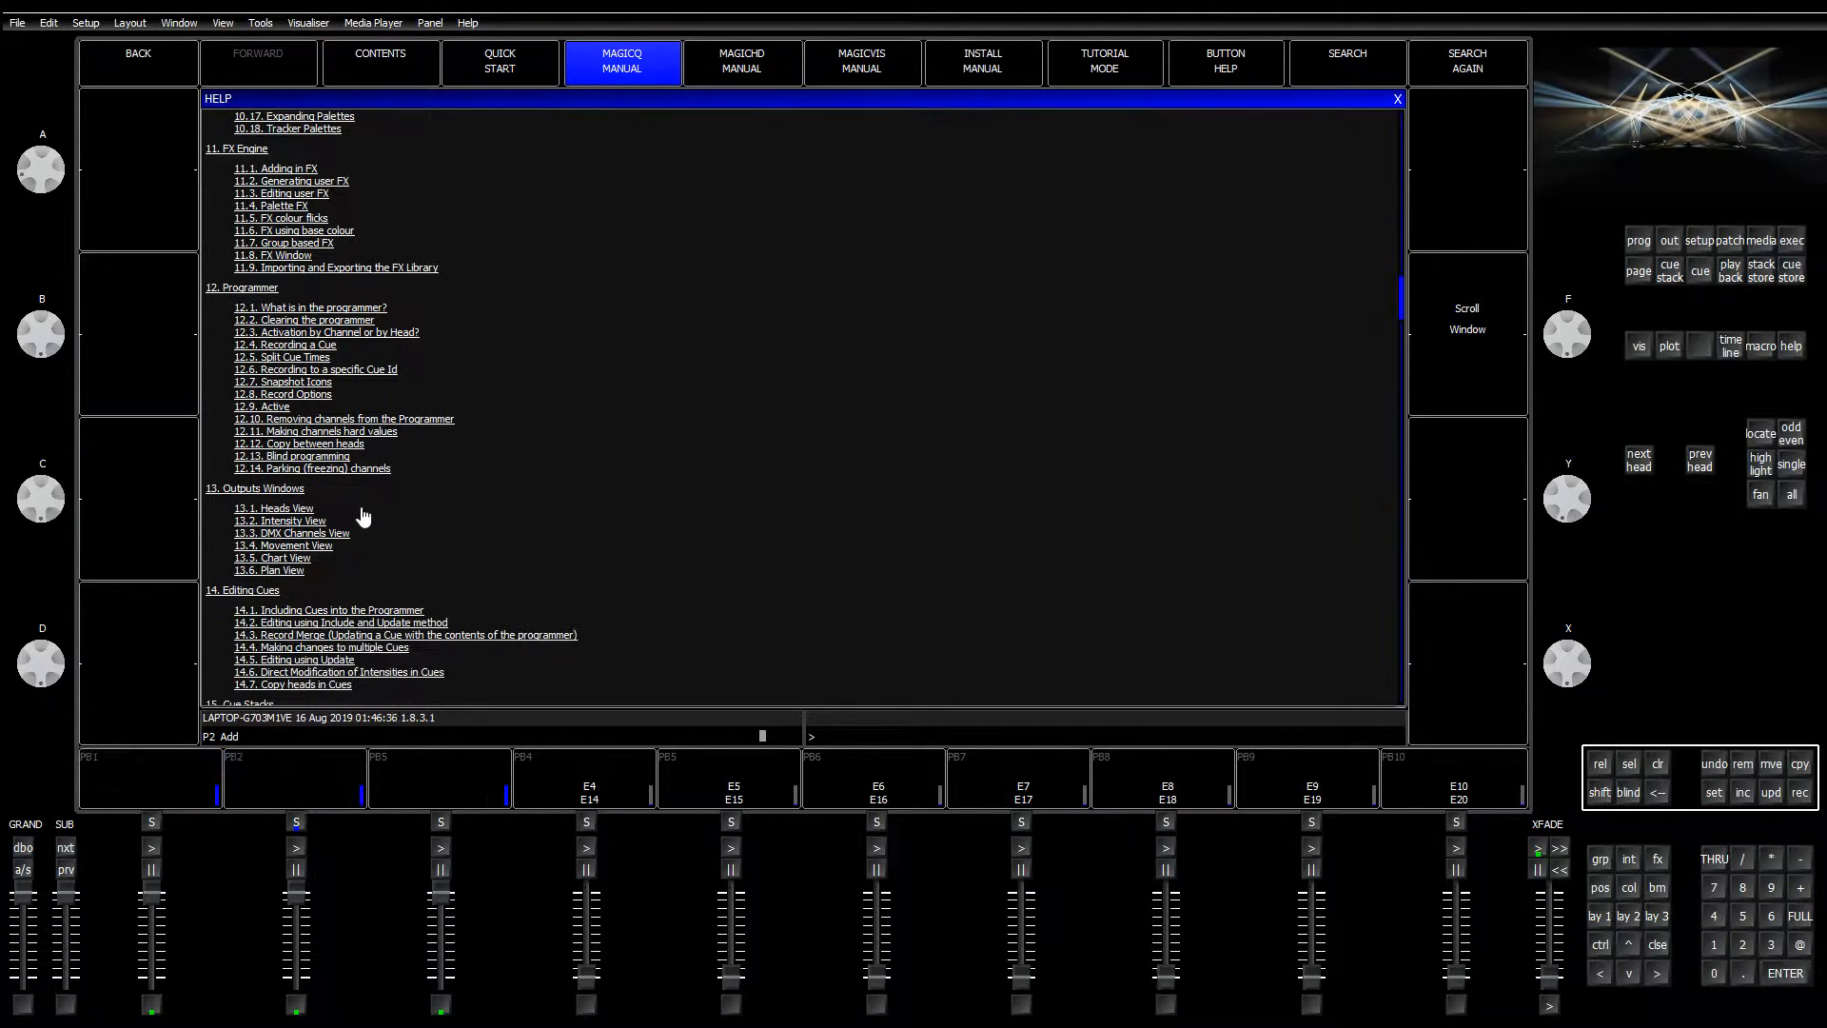
scroll(357, 506, down, 3)
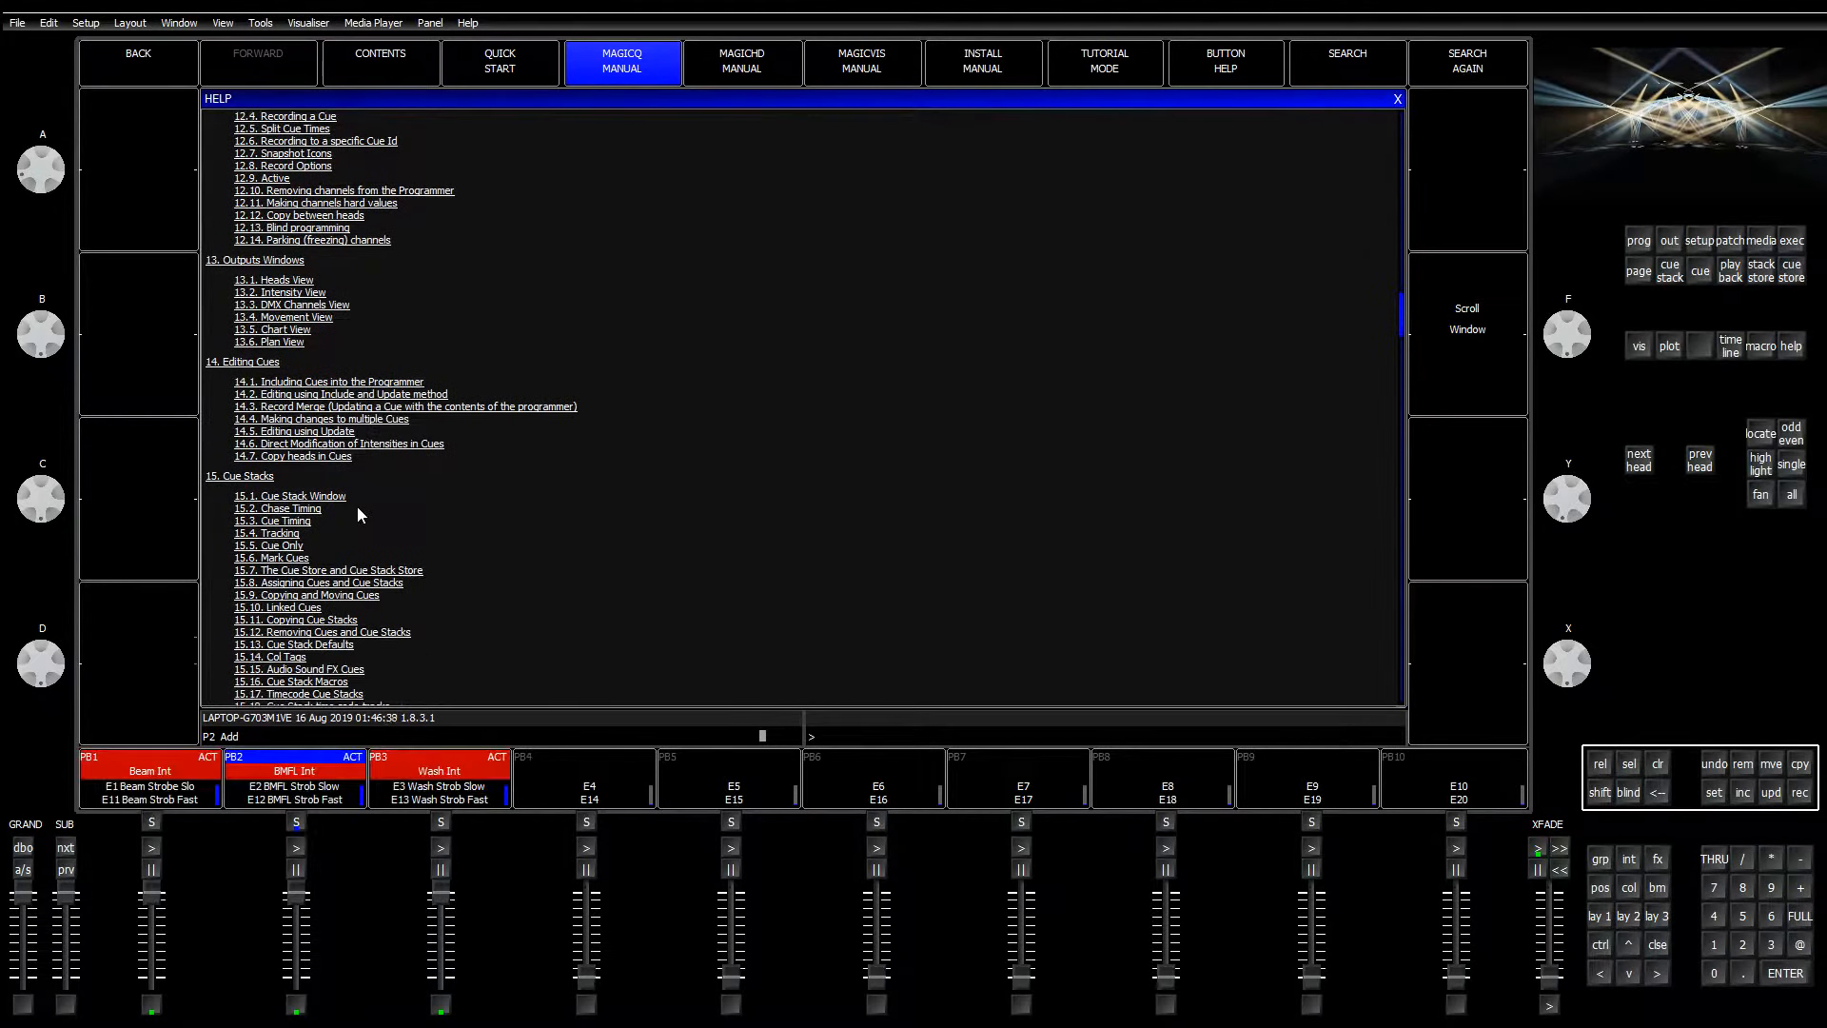
scroll(358, 512, down, 1)
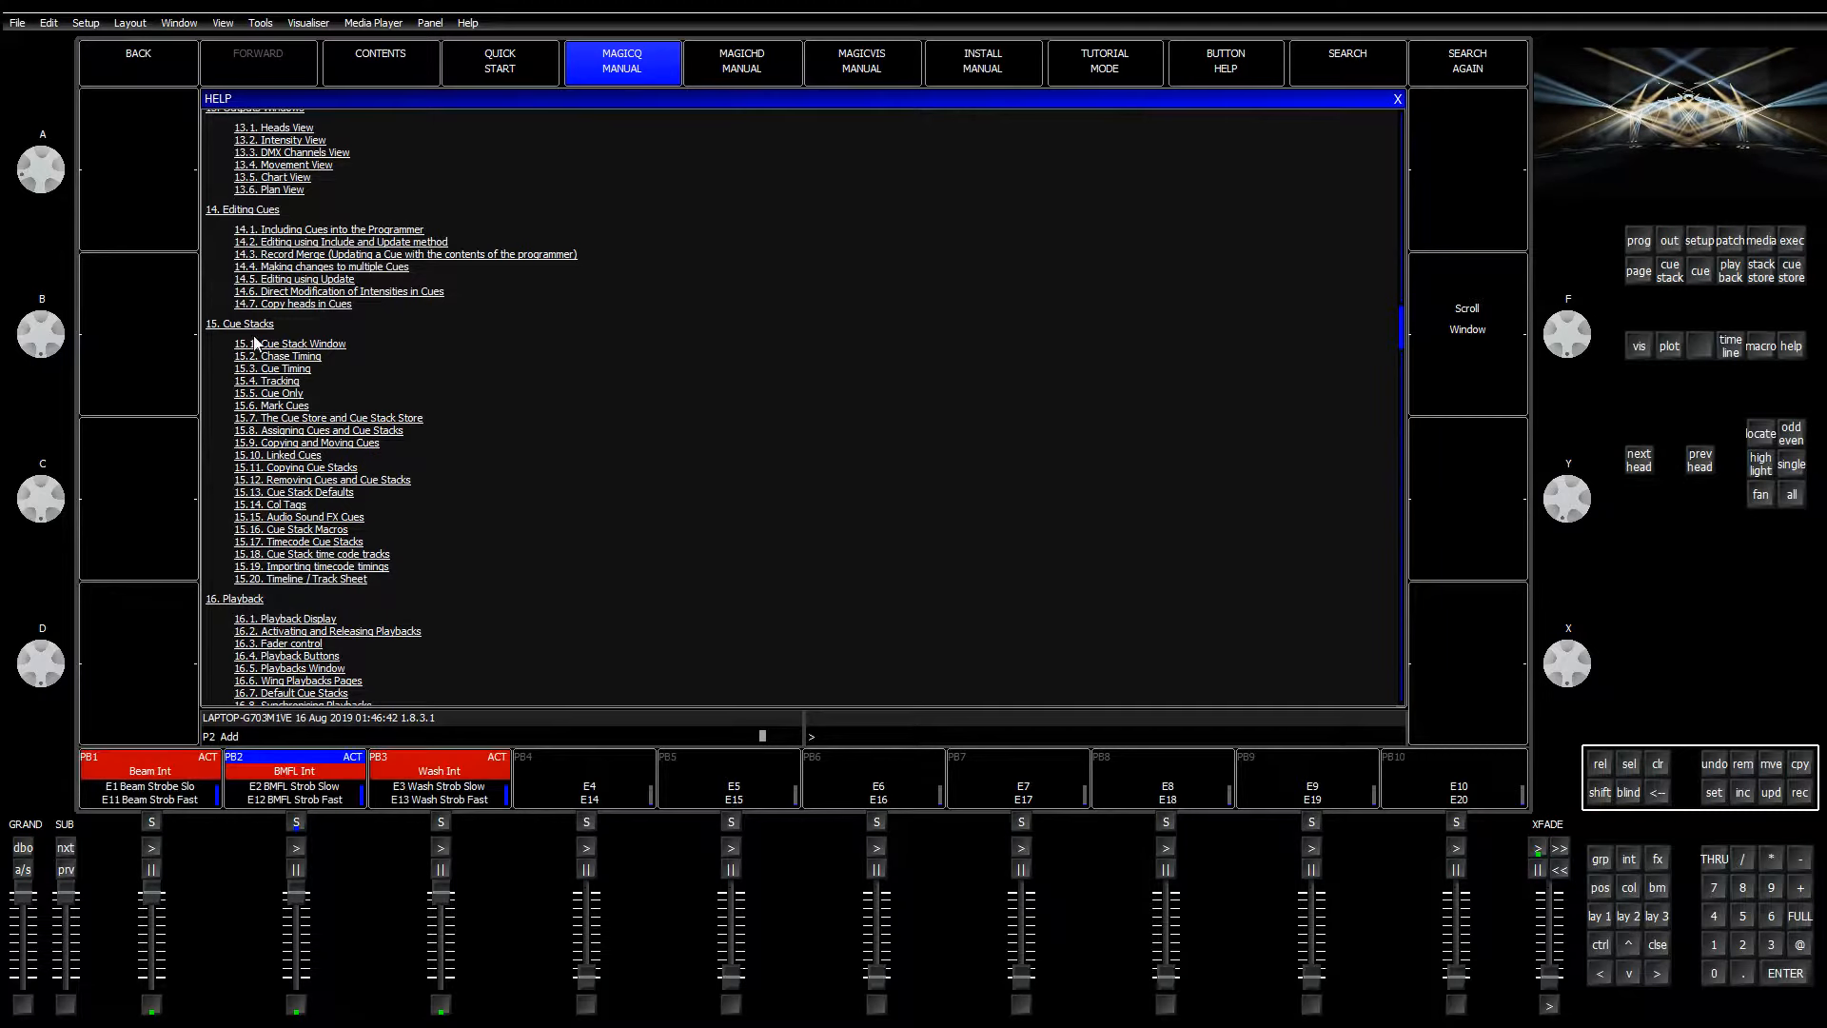
Step: Read from 15.1 Cue Stack Window down to 15.20 Timeline / Track Sheet, then return to contents
click(288, 341)
scroll(561, 540, down, 10)
scroll(561, 540, down, 10)
scroll(563, 542, down, 10)
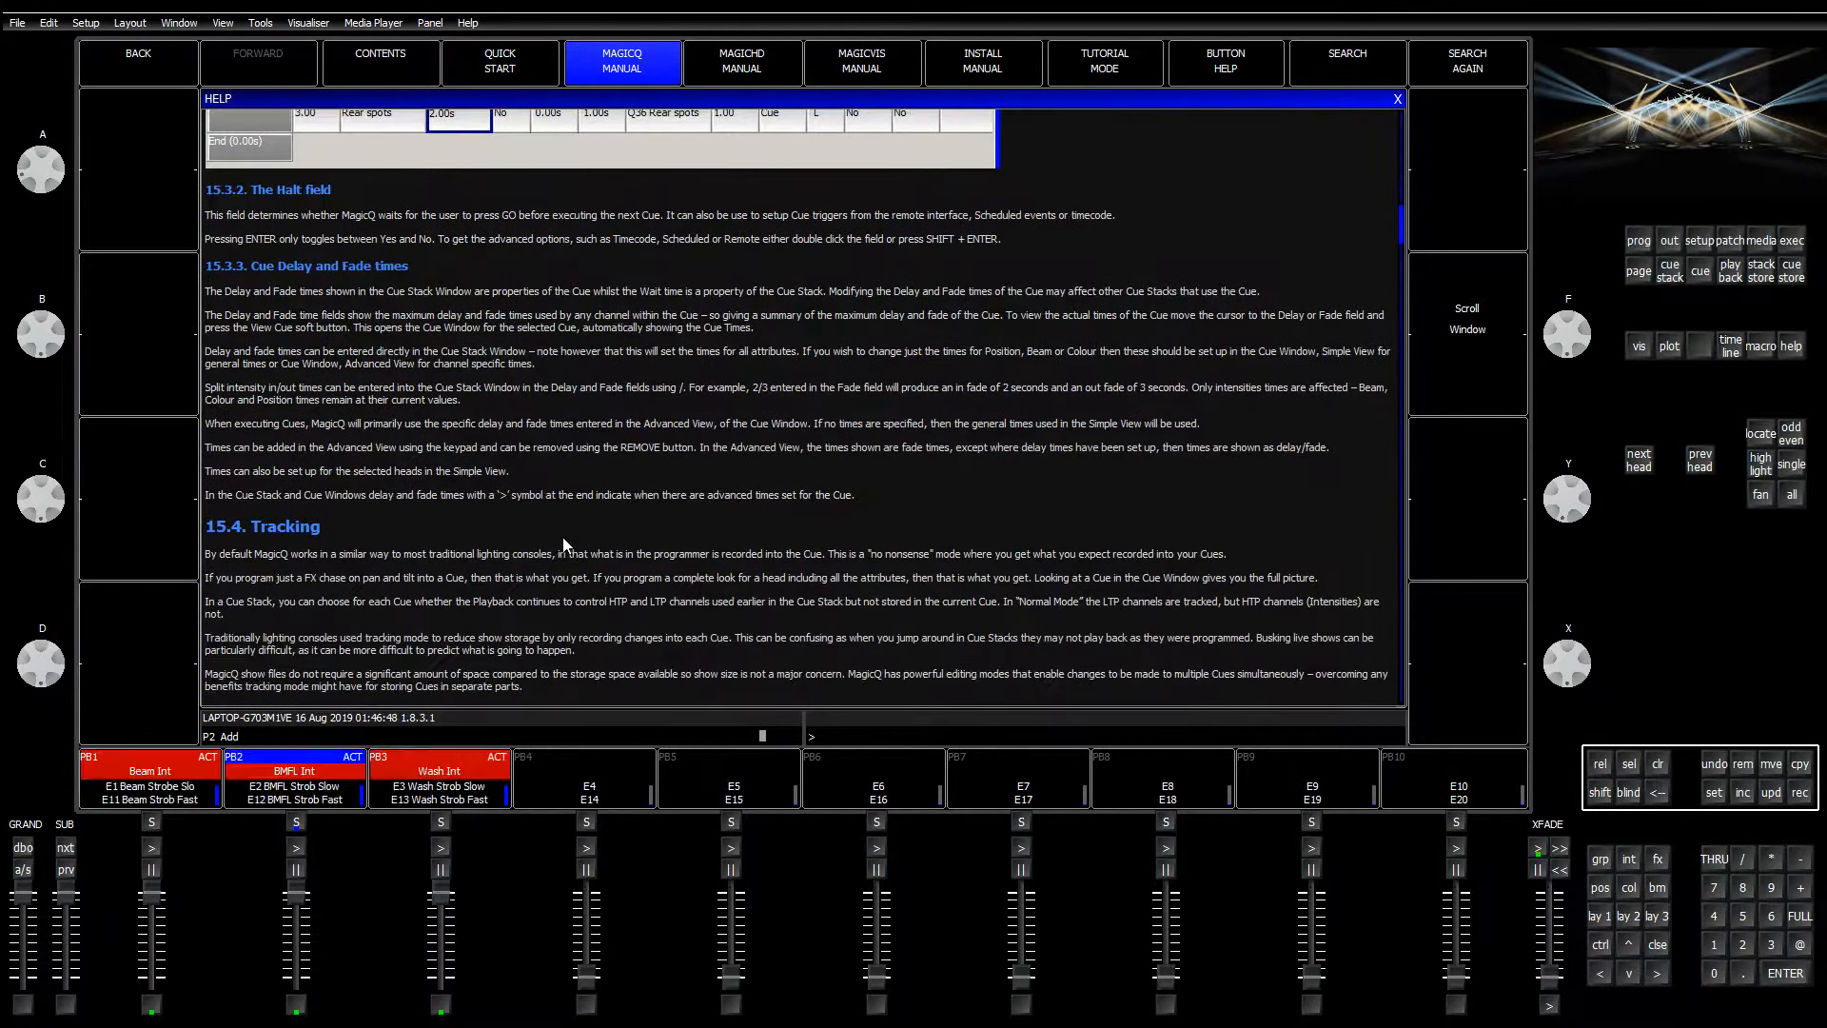
scroll(564, 544, down, 10)
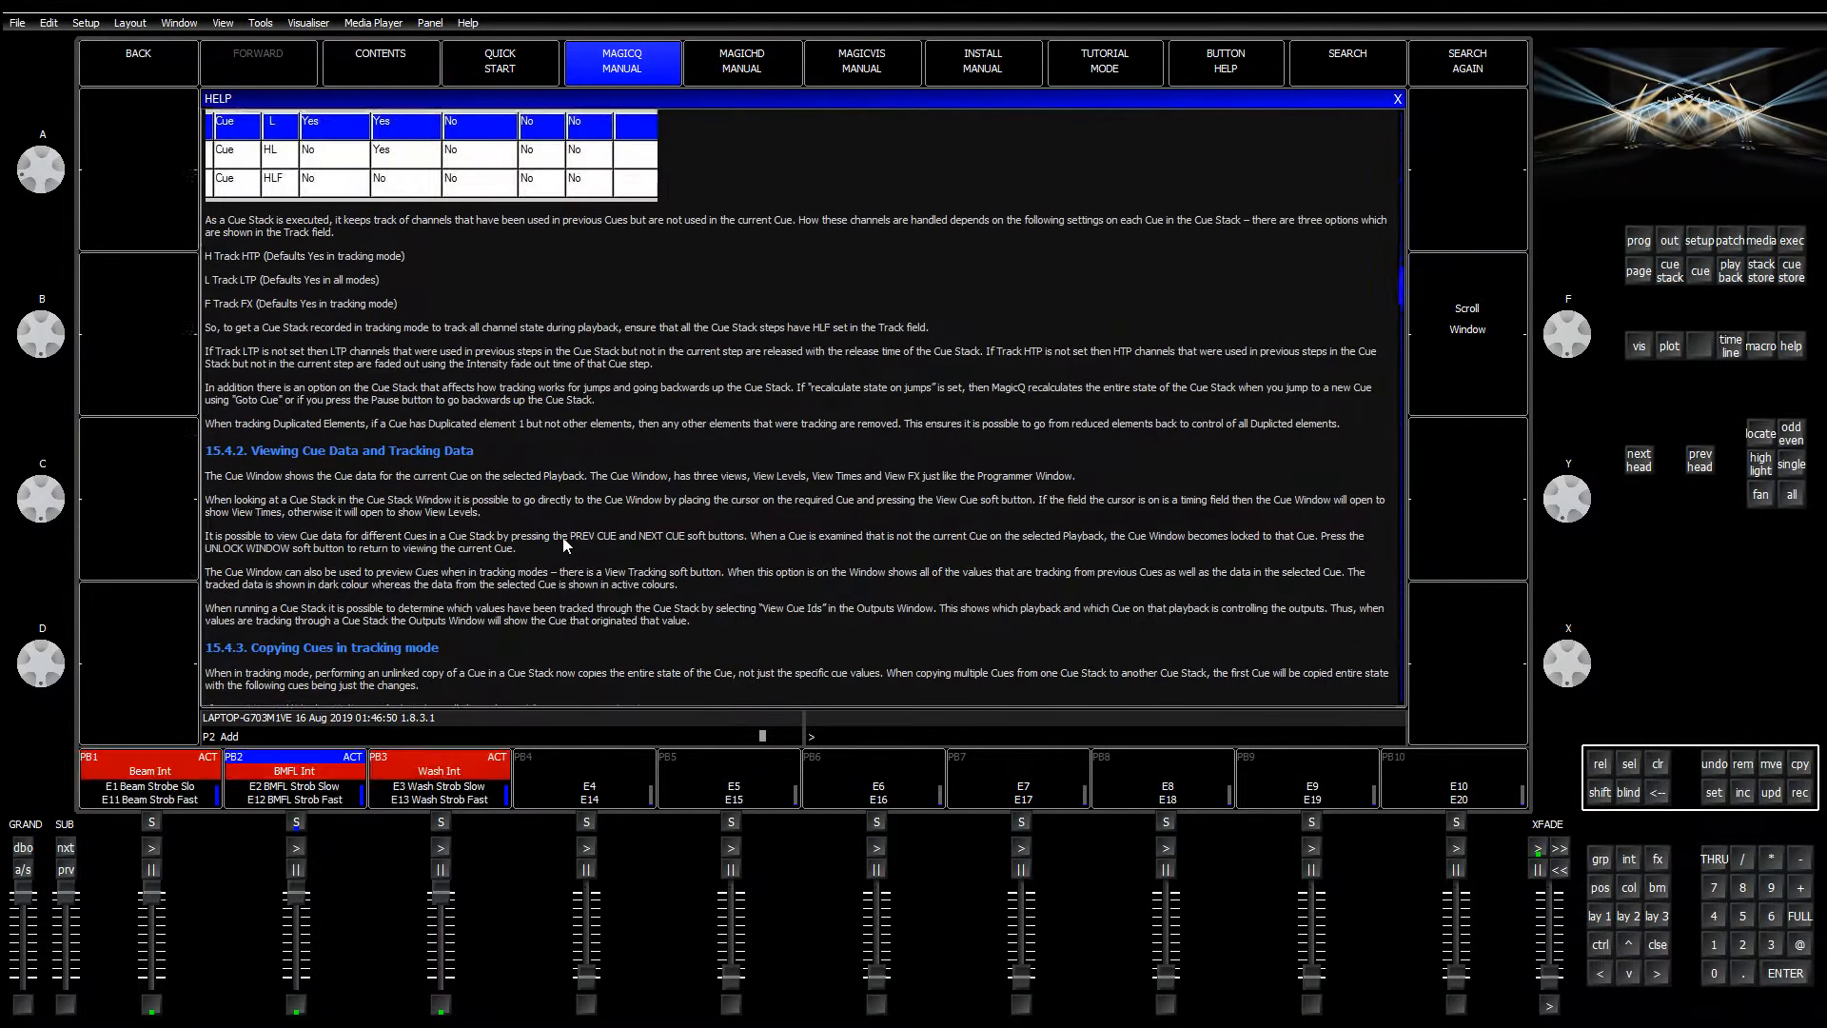
scroll(563, 544, down, 10)
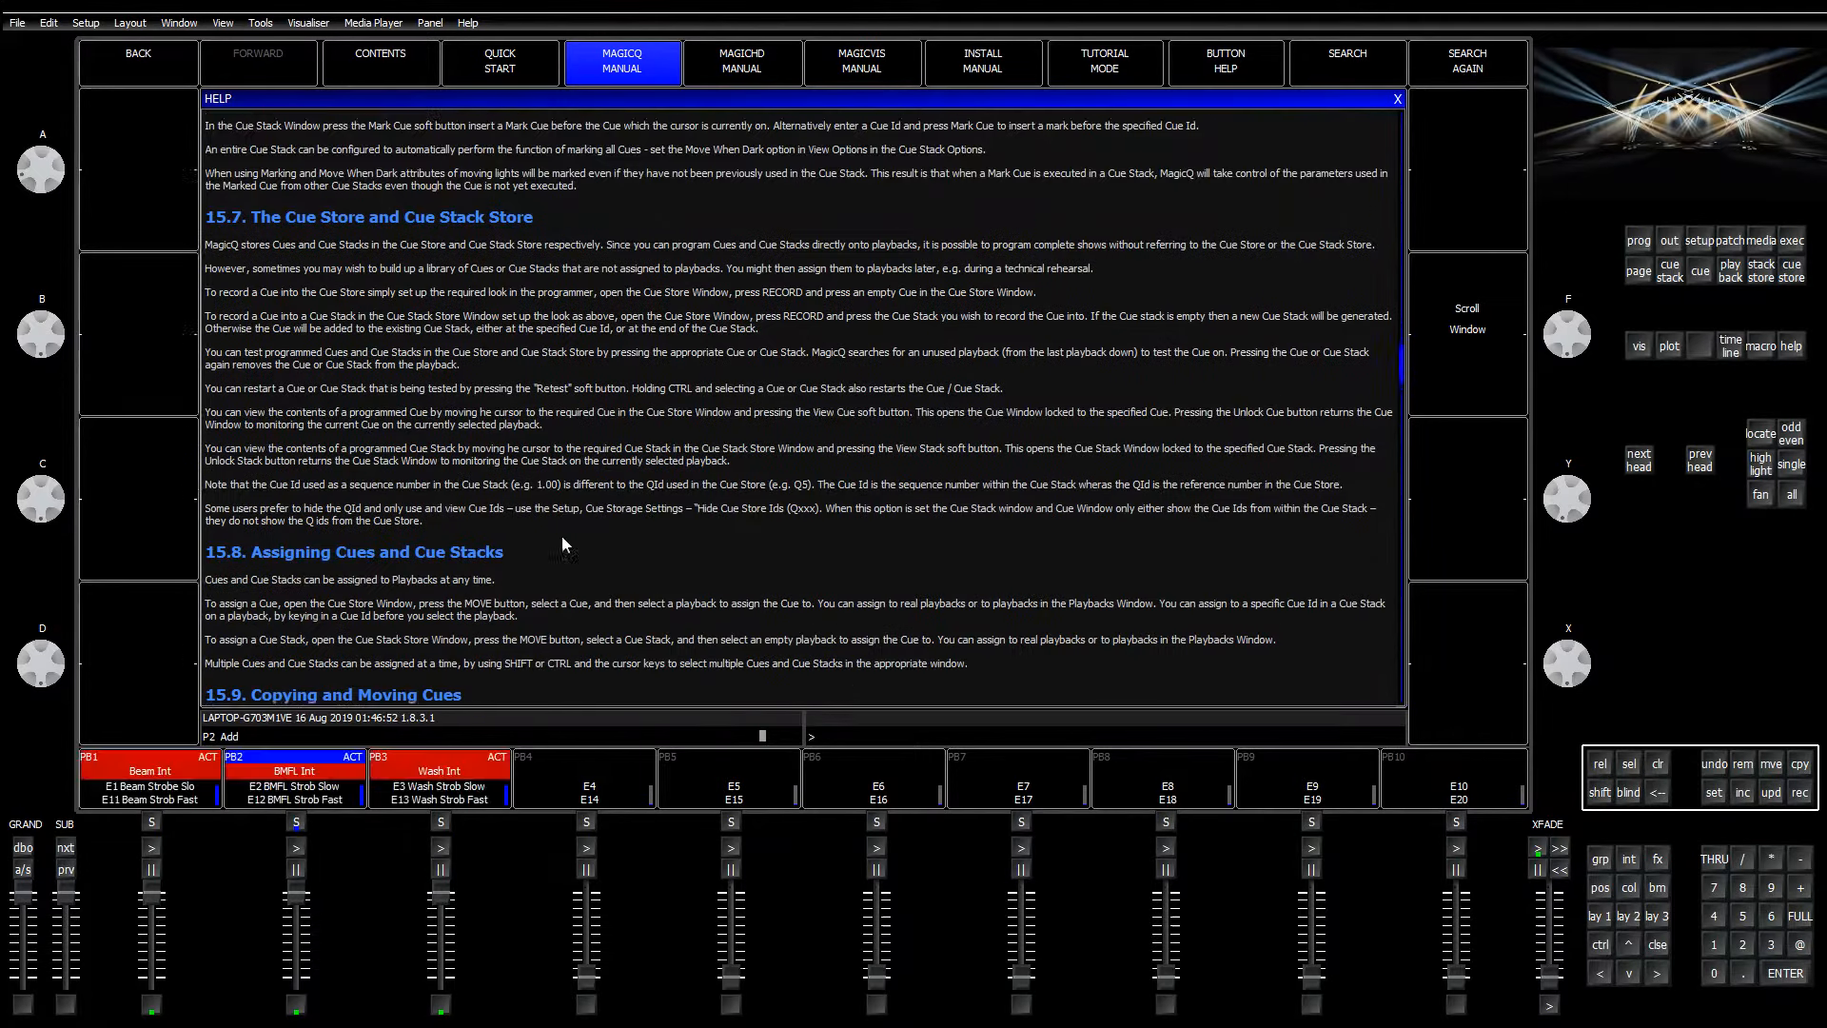
scroll(562, 543, down, 10)
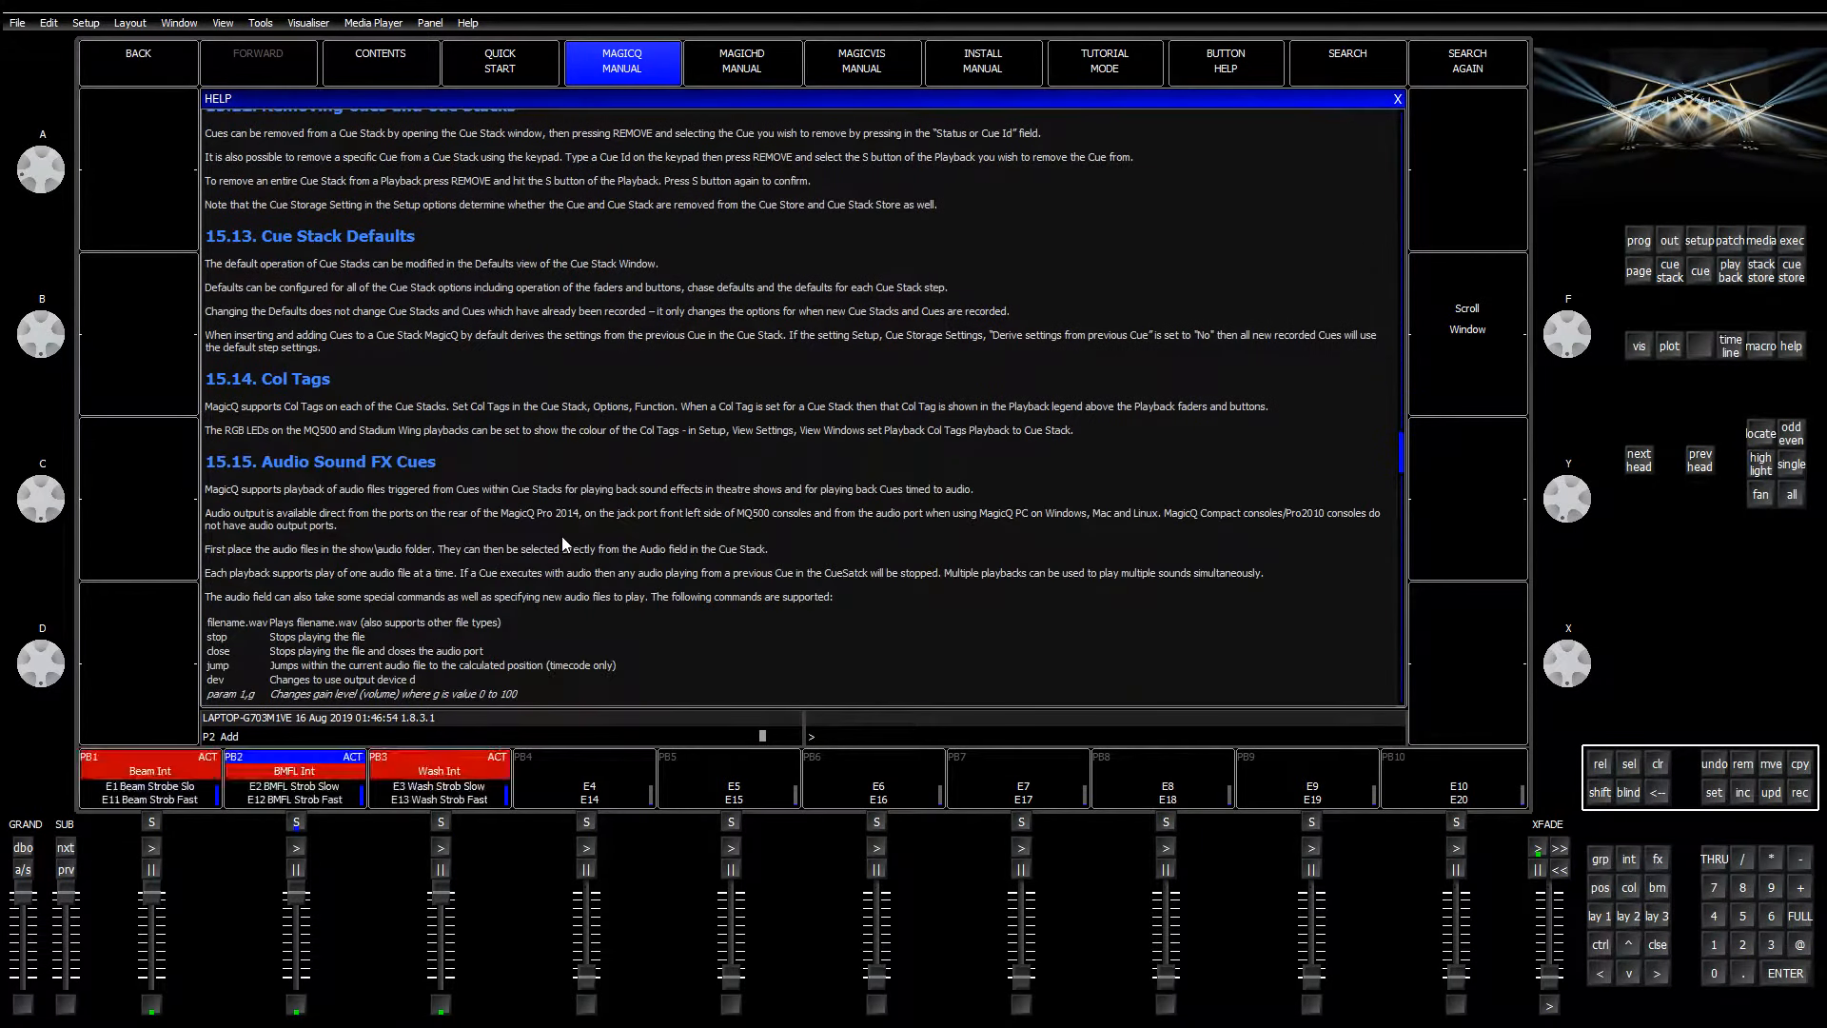
scroll(562, 543, down, 10)
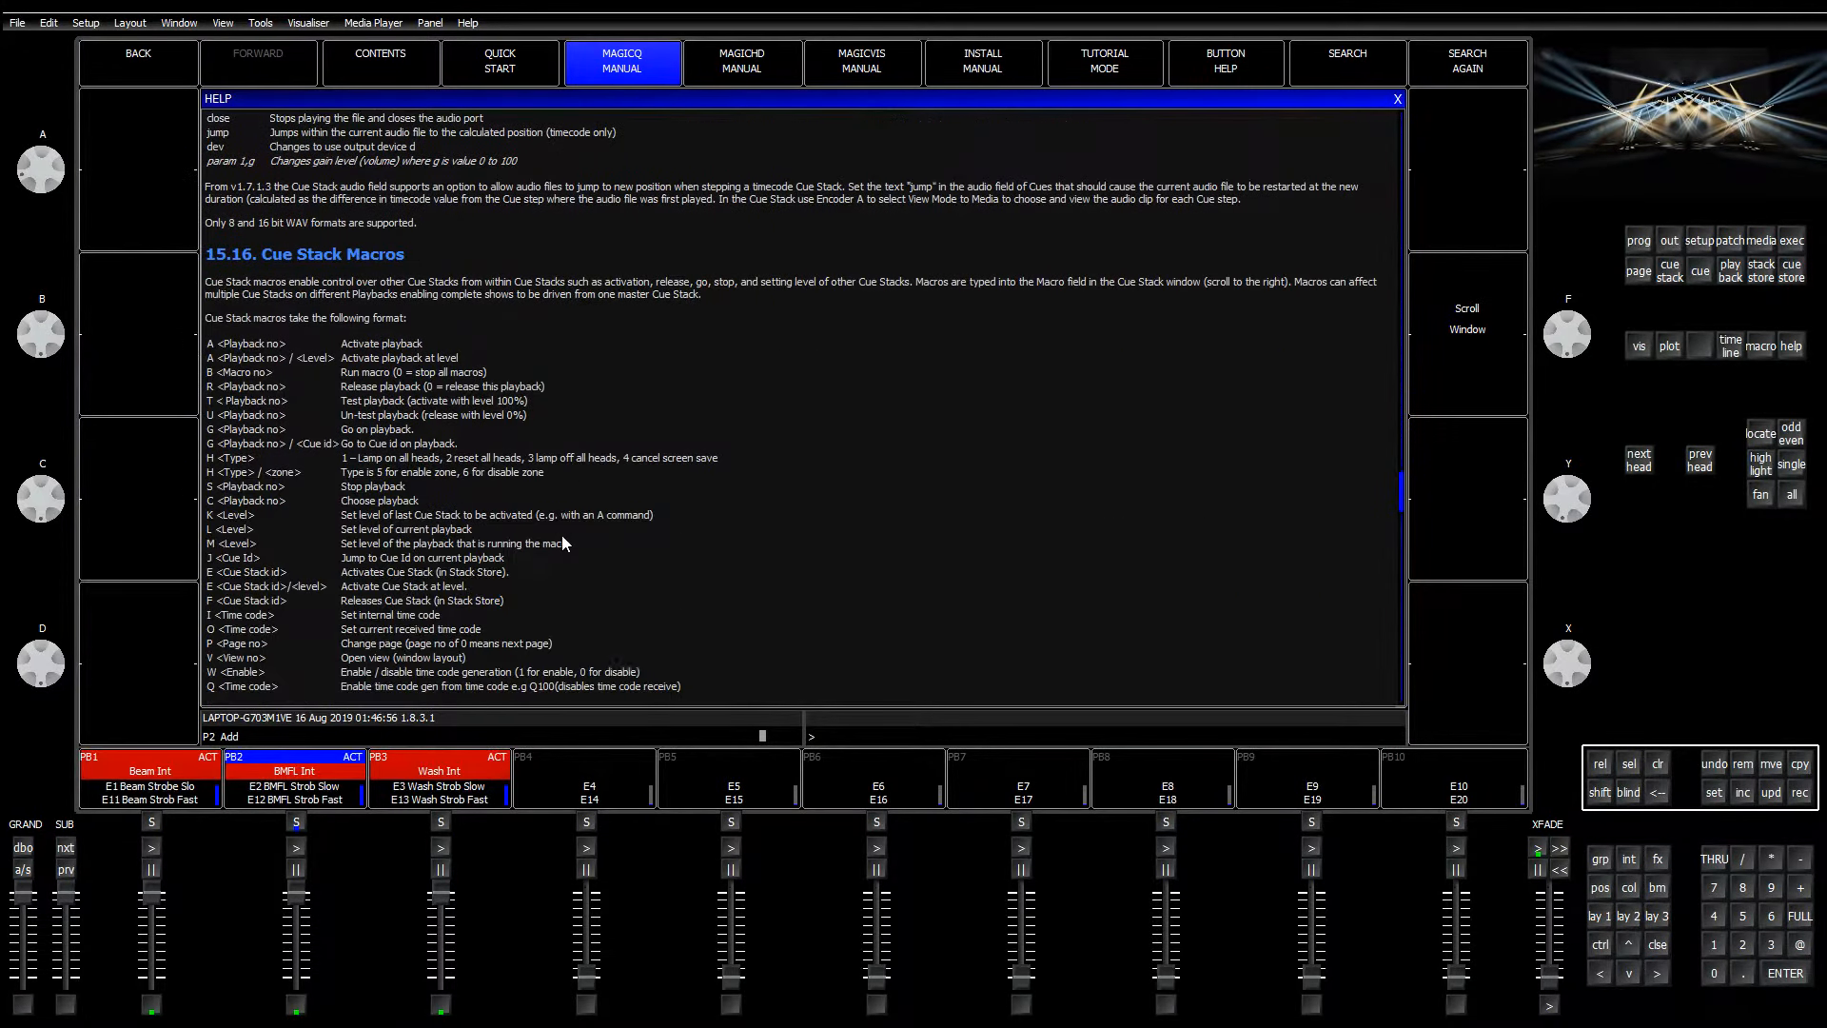
scroll(561, 544, down, 10)
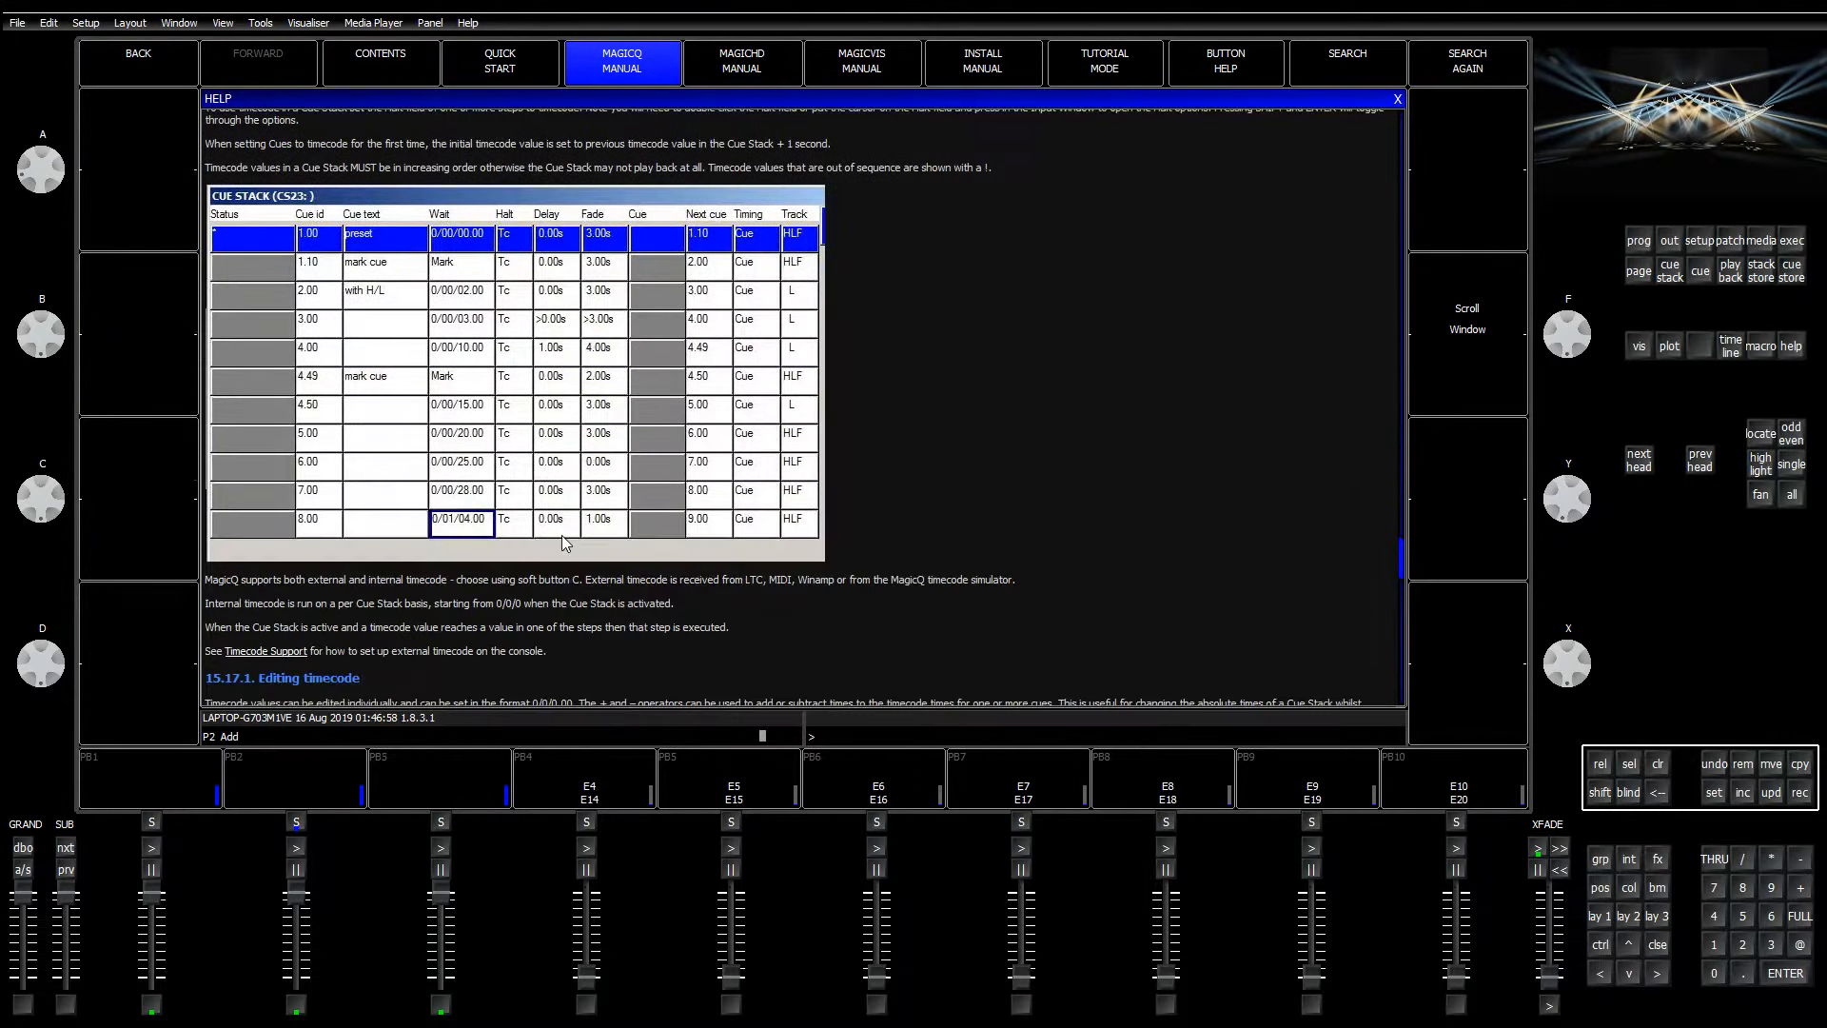
scroll(562, 540, down, 10)
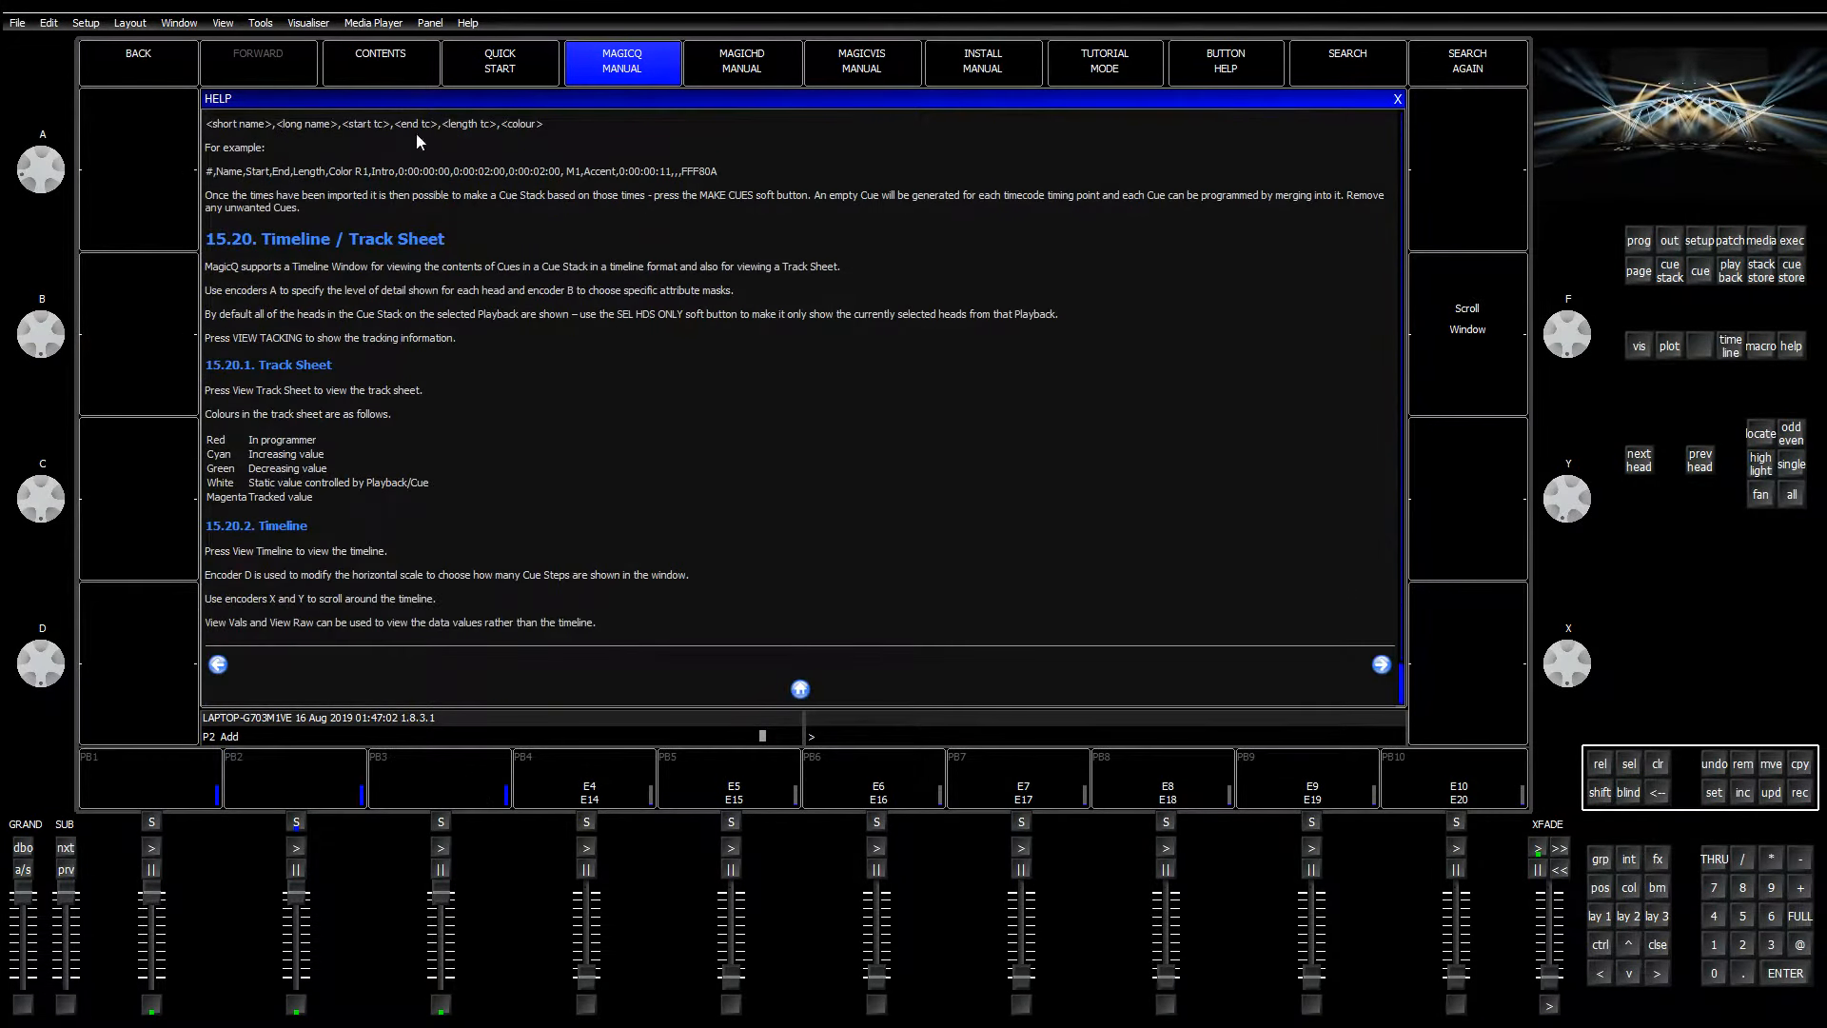
click(630, 59)
Step: Scroll the manual to Chapter 17's sections on cue stacks as Size Master and Speed Master
scroll(485, 487, down, 15)
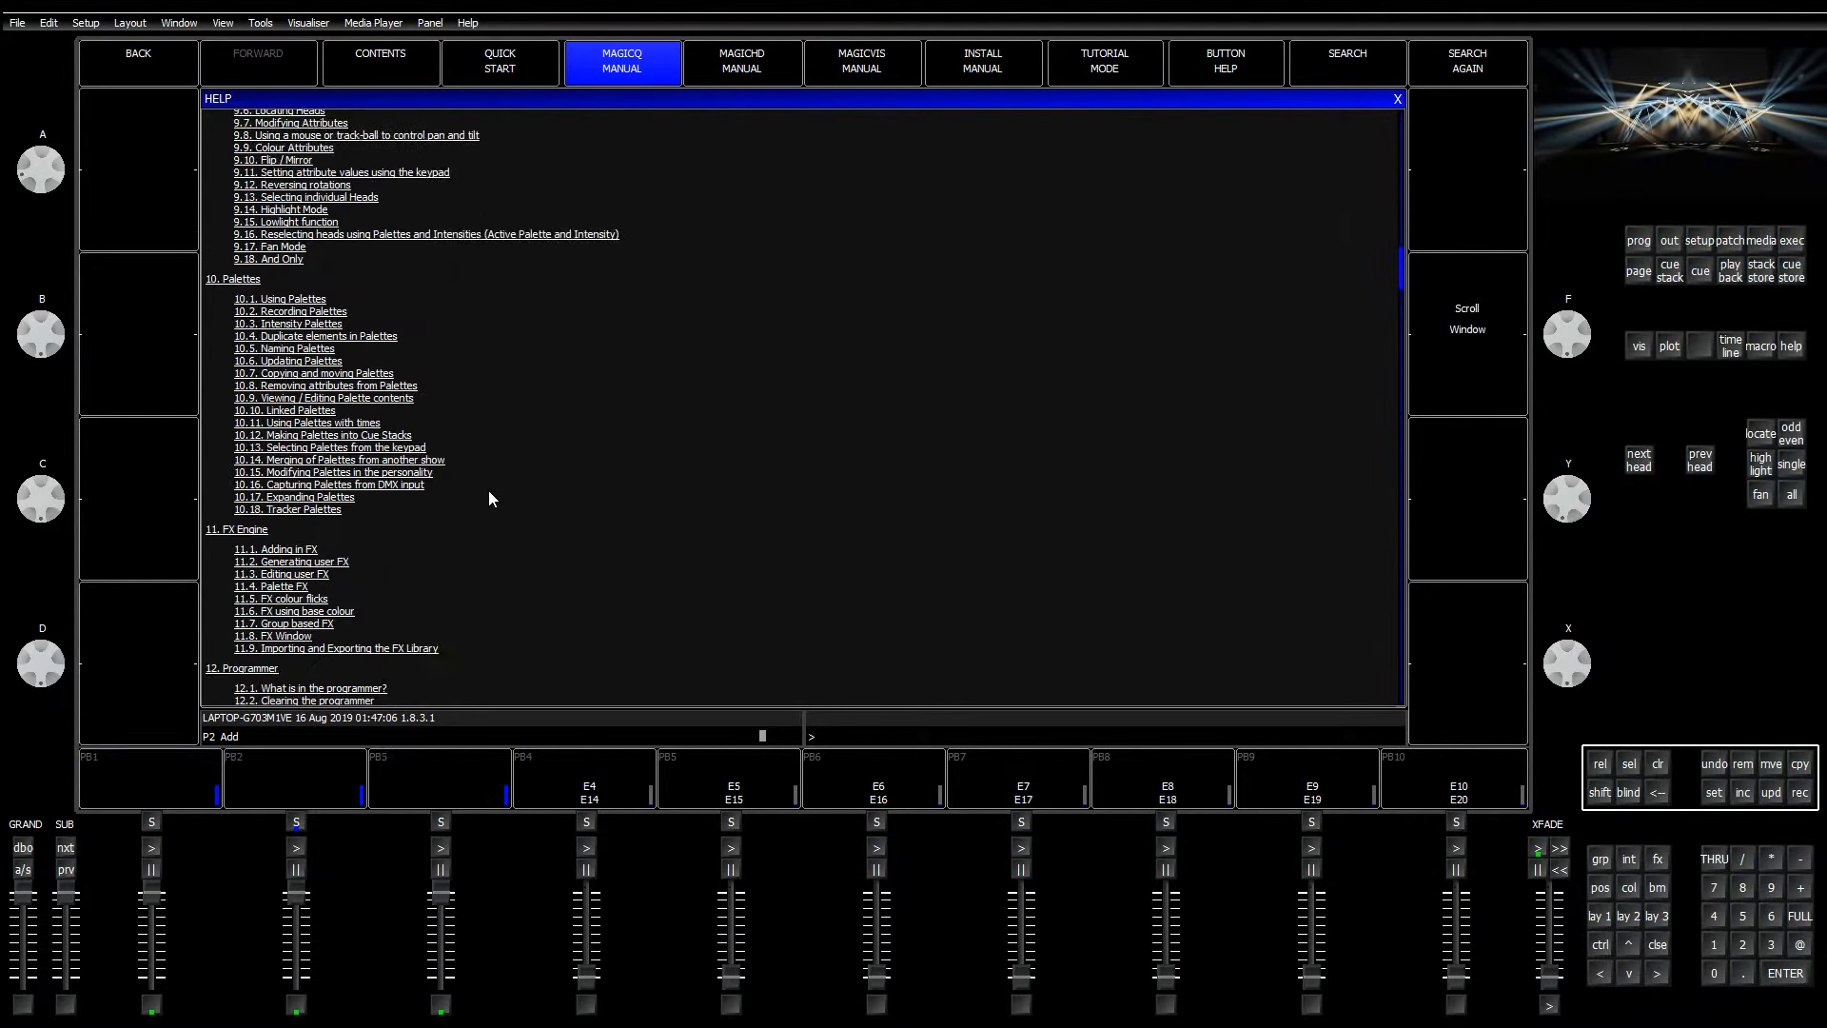
scroll(489, 491, down, 15)
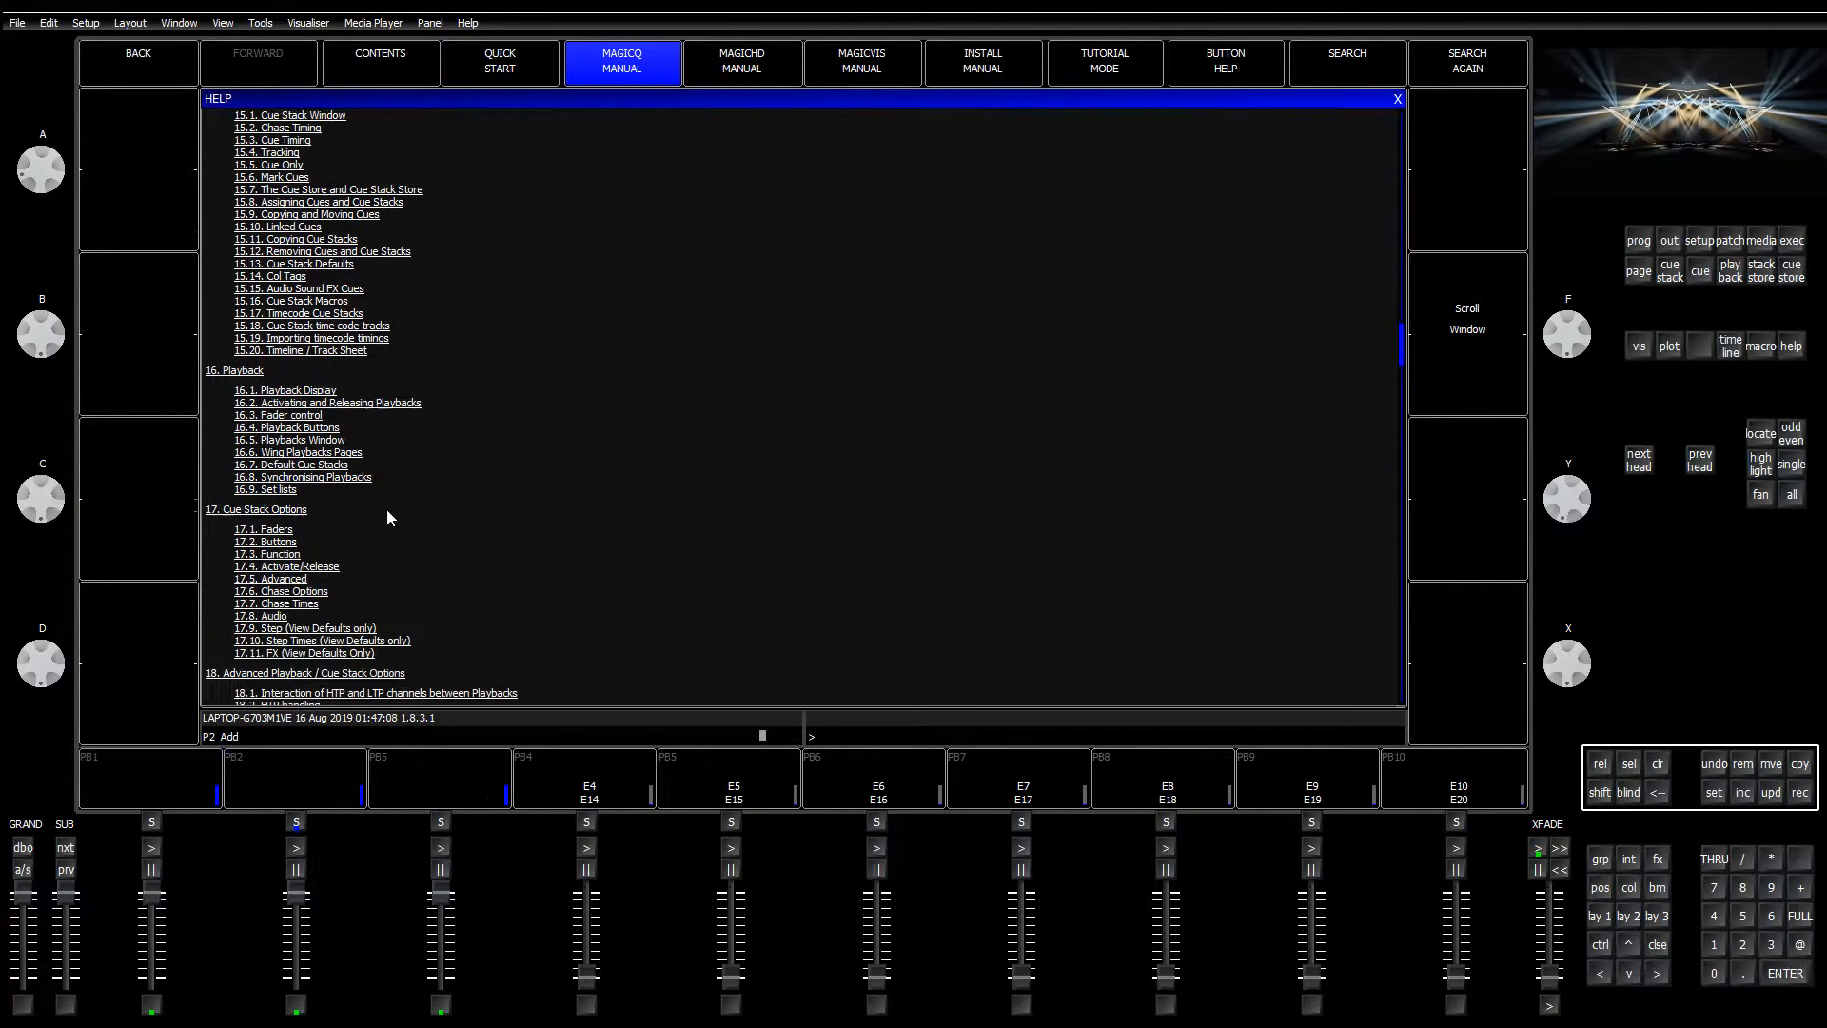
scroll(387, 508, down, 2)
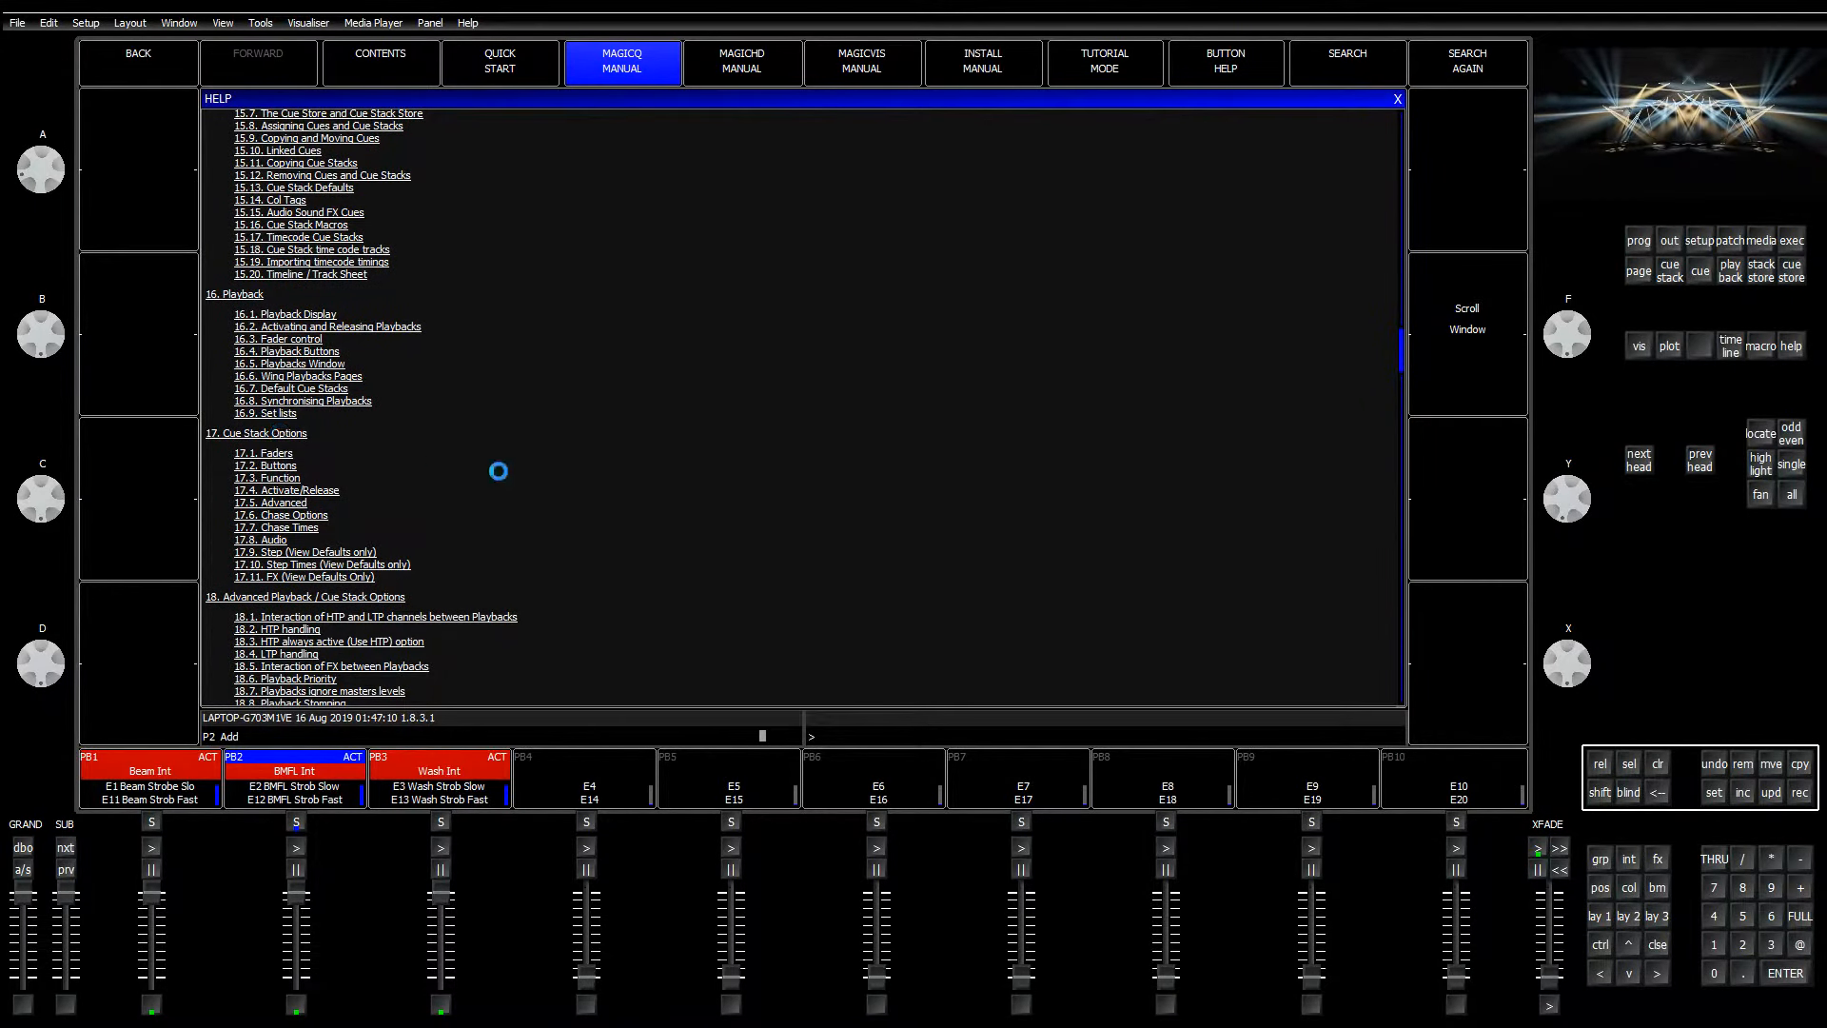
scroll(555, 489, down, 10)
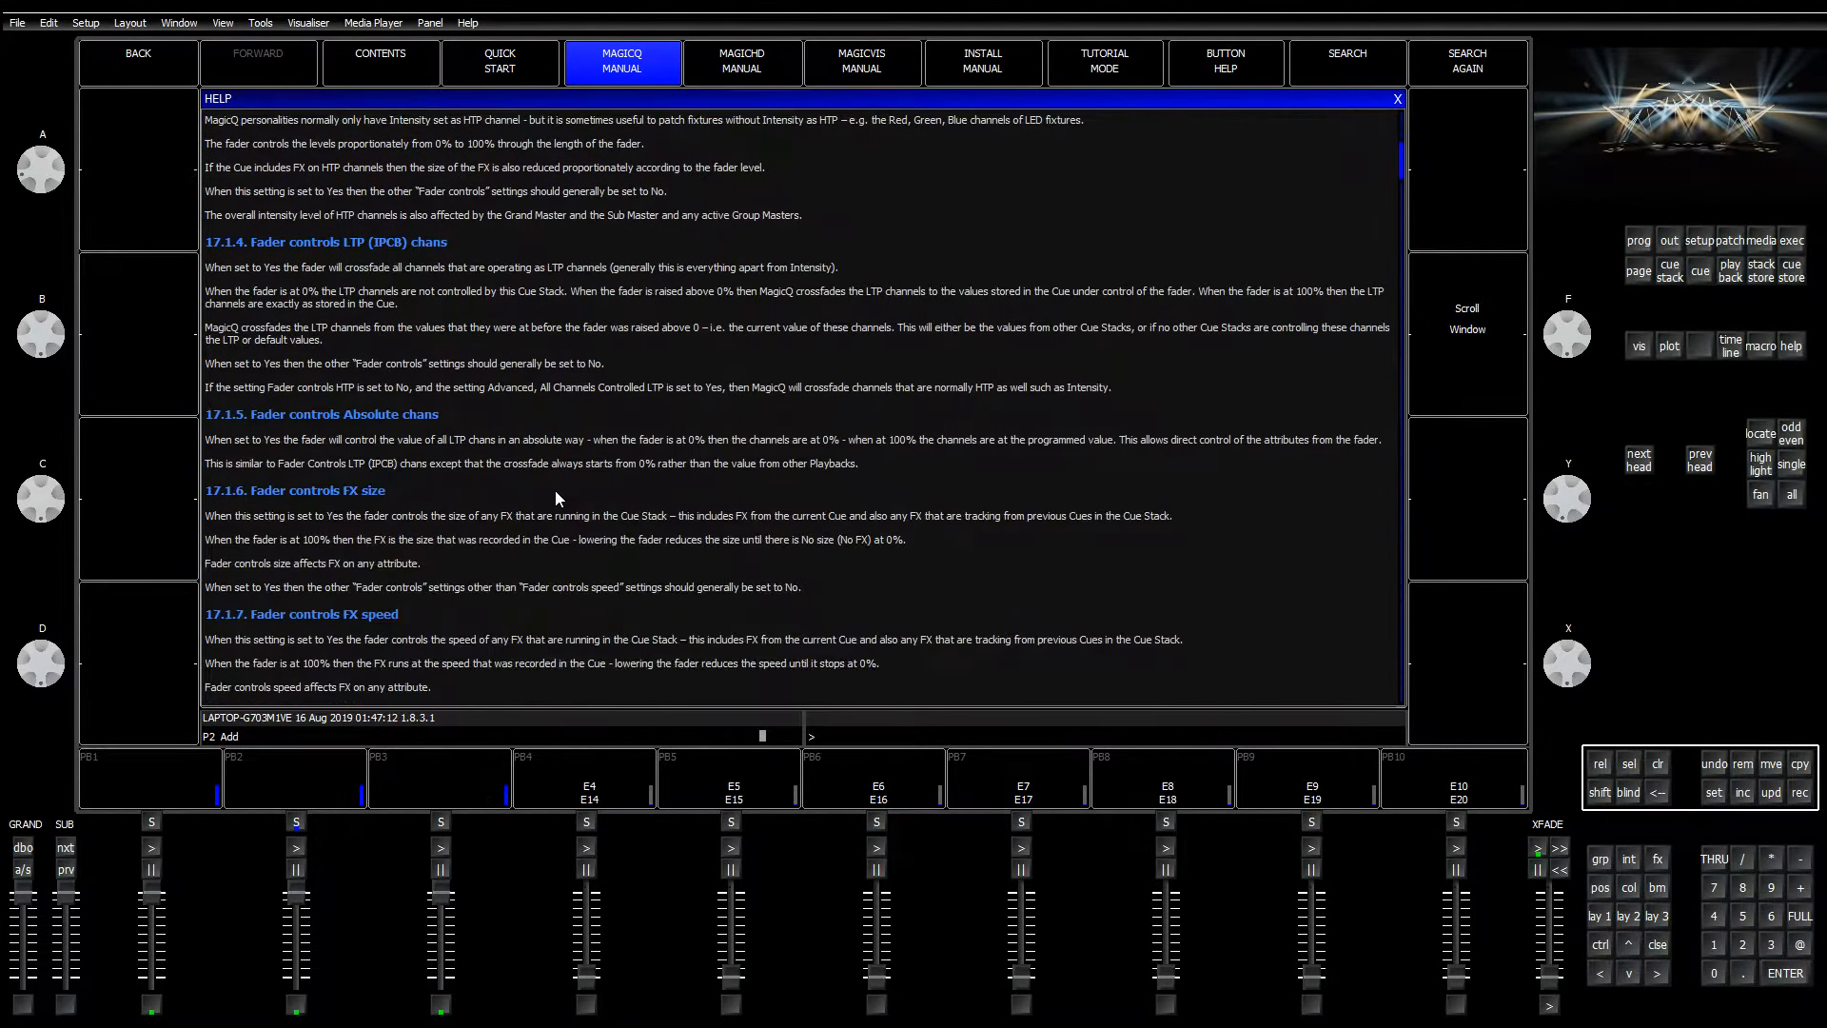
scroll(556, 494, down, 10)
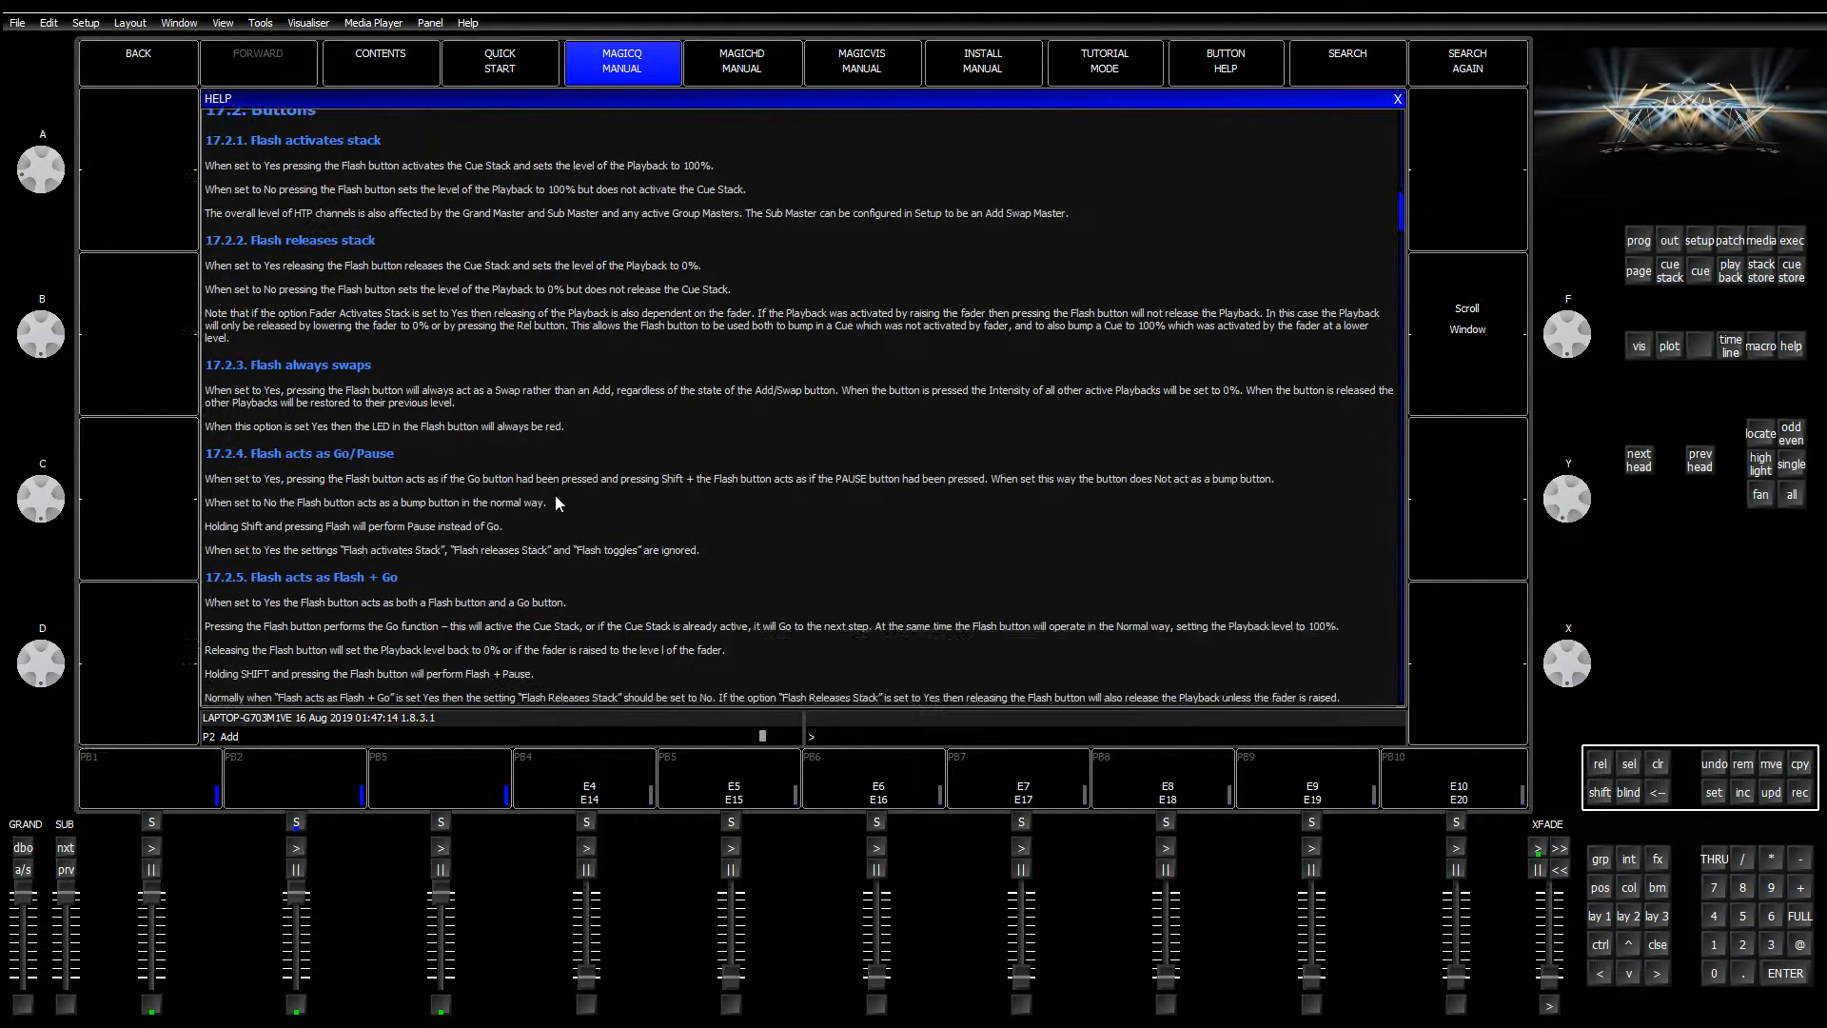
scroll(556, 496, down, 10)
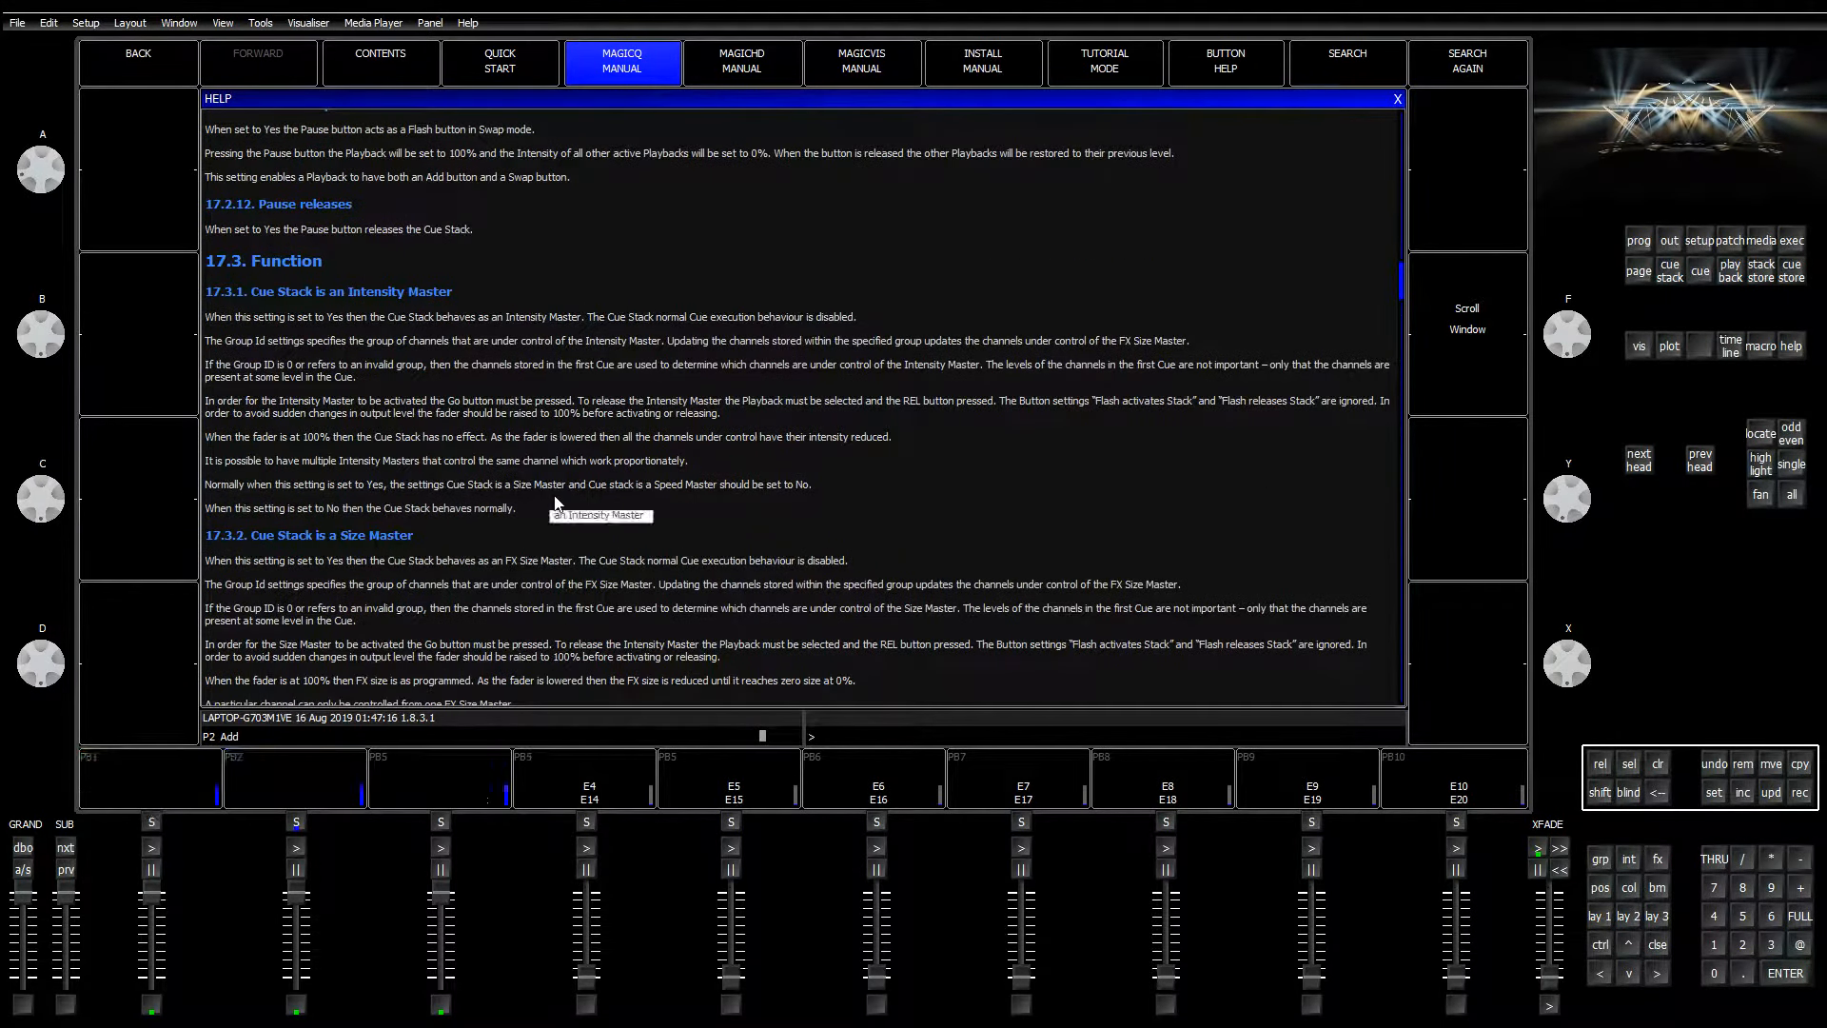
scroll(555, 502, down, 8)
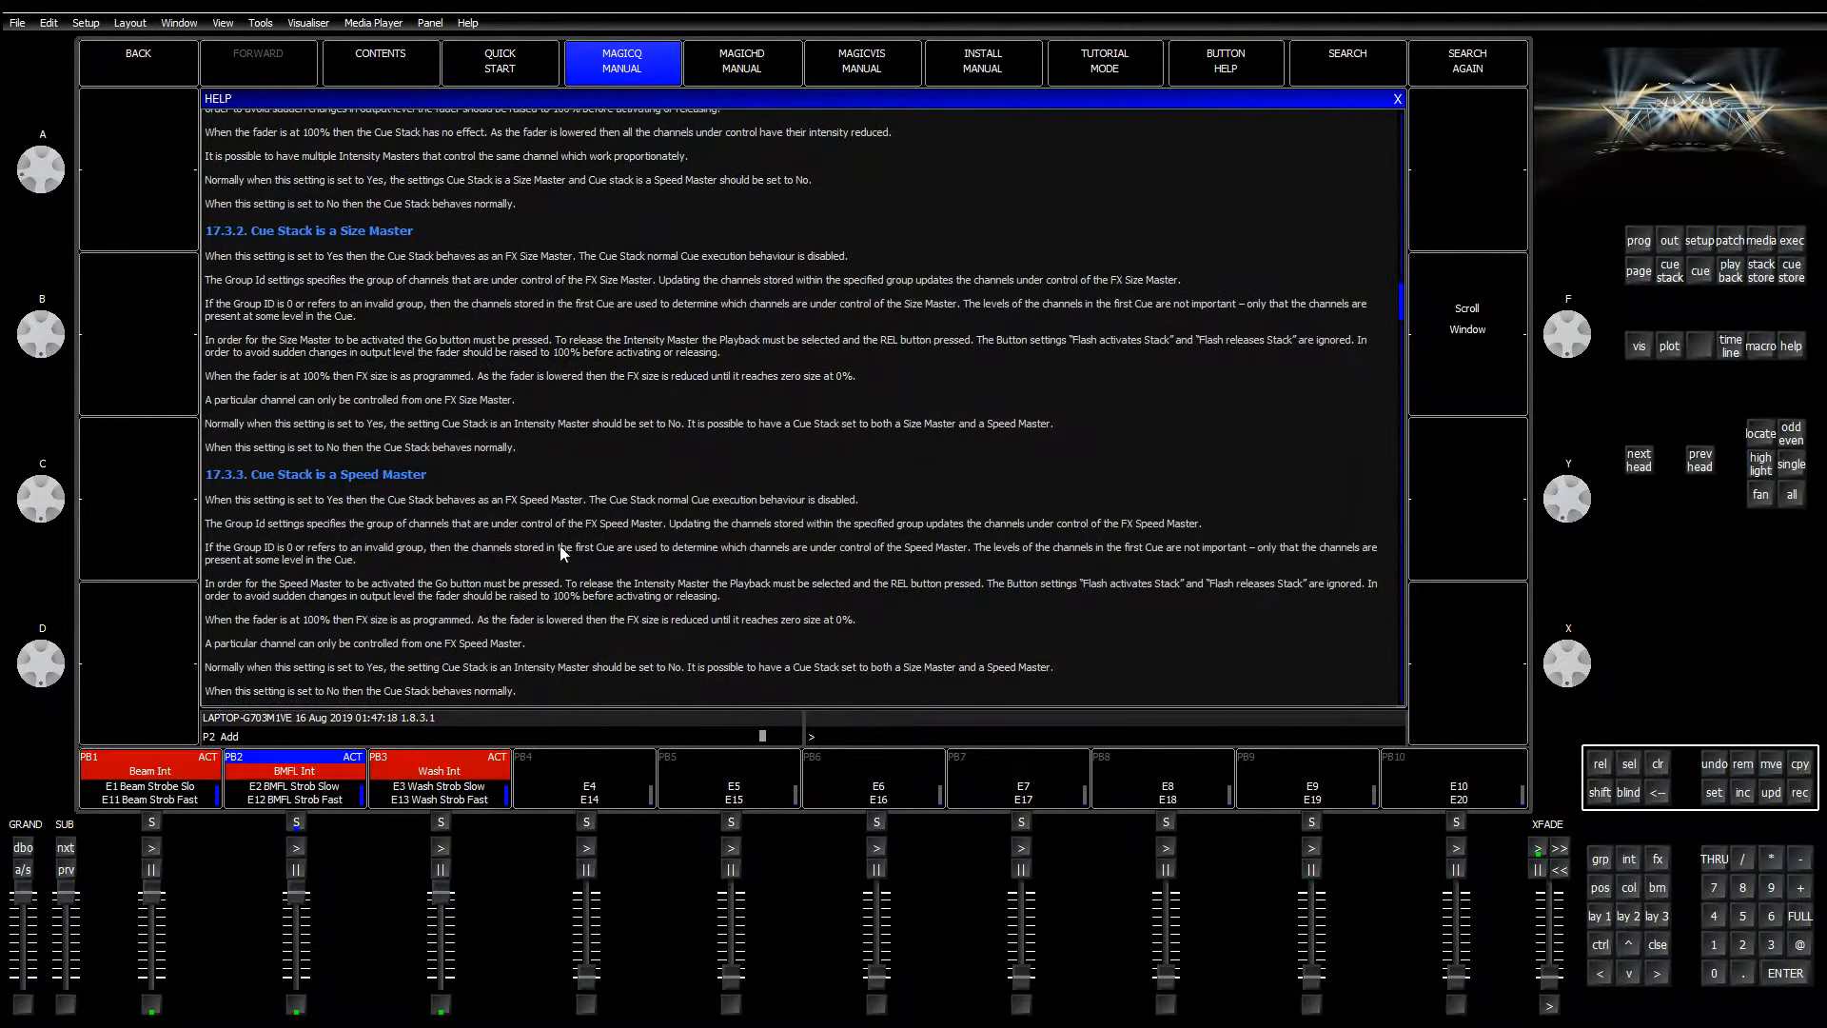
scroll(560, 547, down, 3)
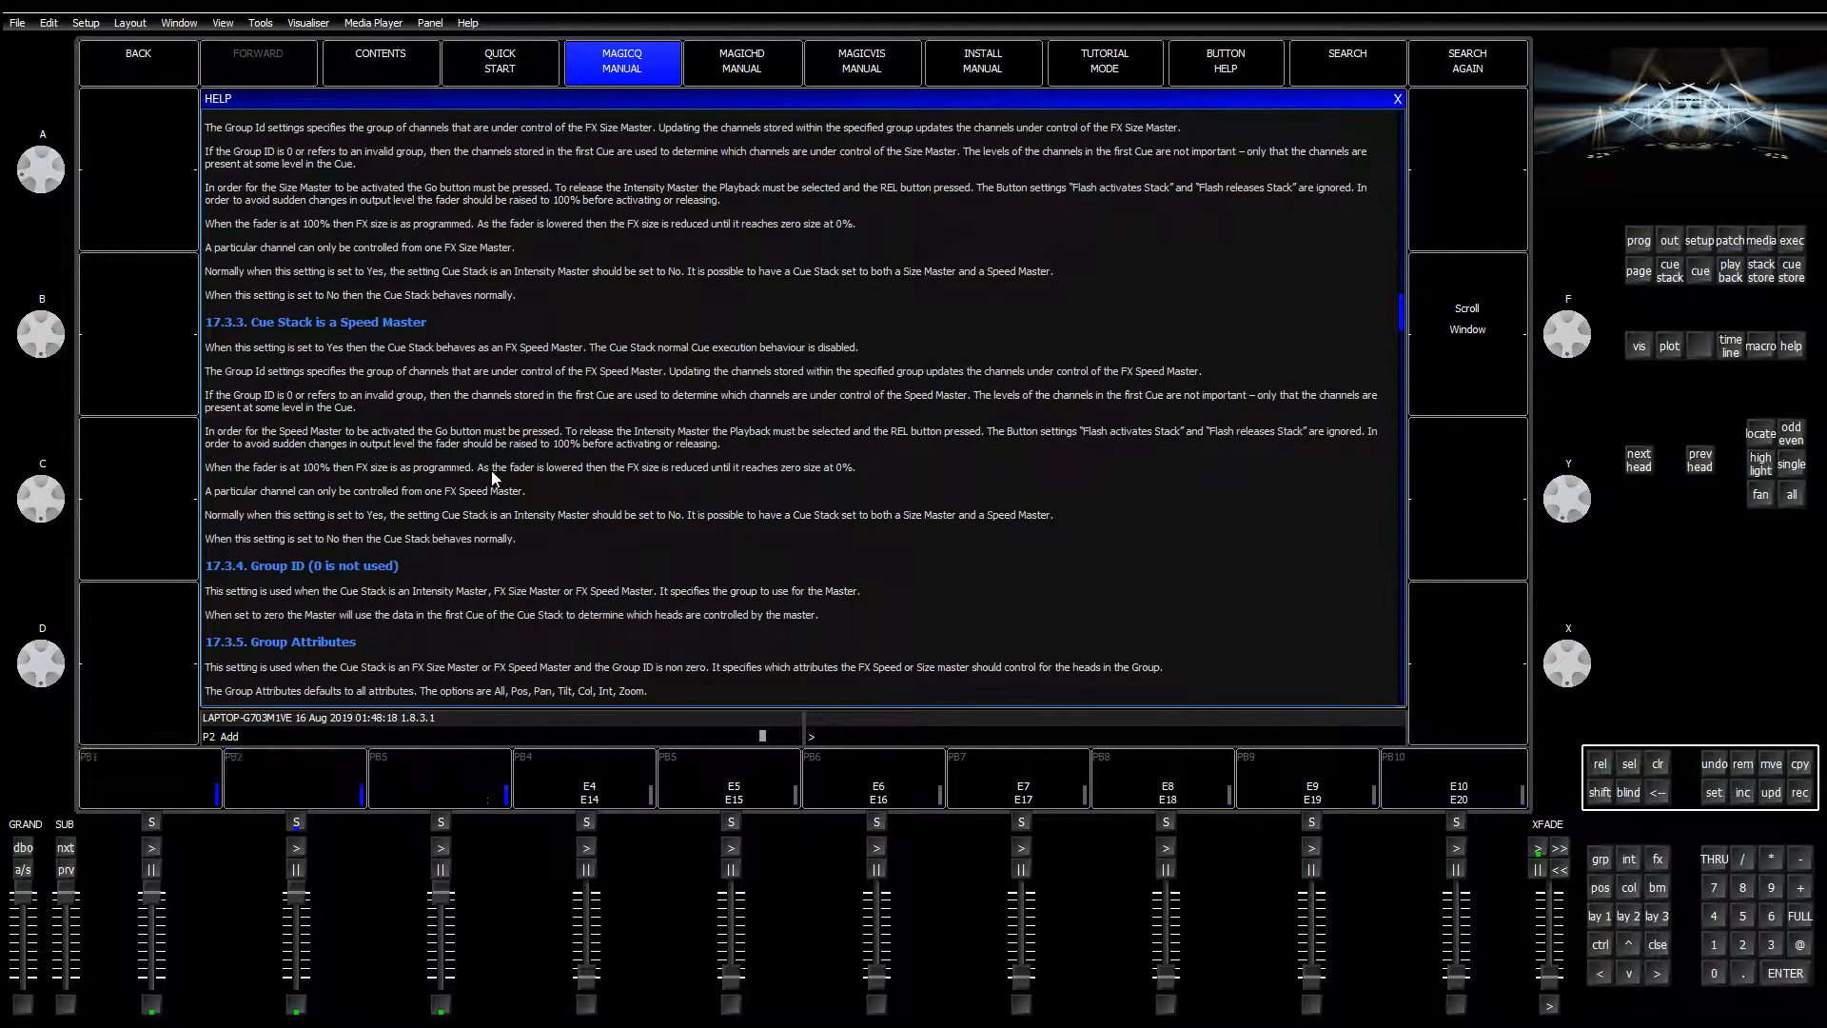
Step: Highlight the Size Master notes: lowering the fader shrinks FX size, reaching zero at 0%
drag(483, 468, 718, 475)
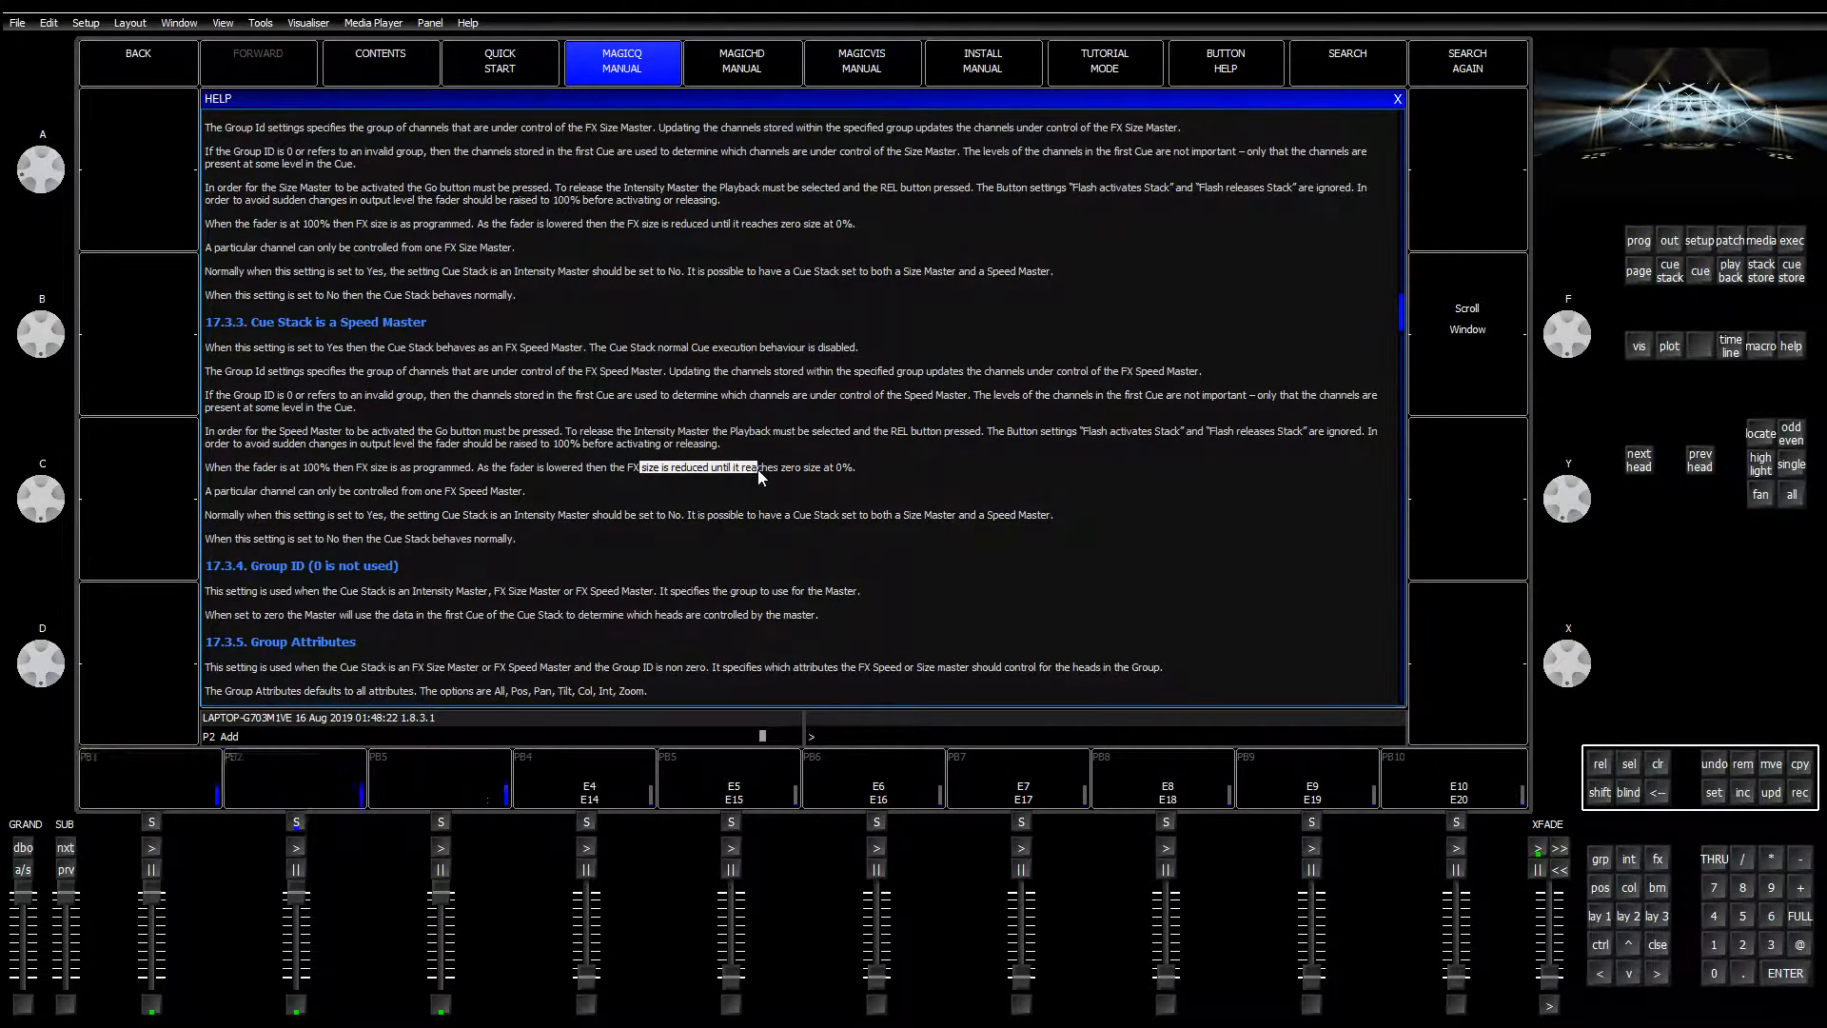
click(863, 467)
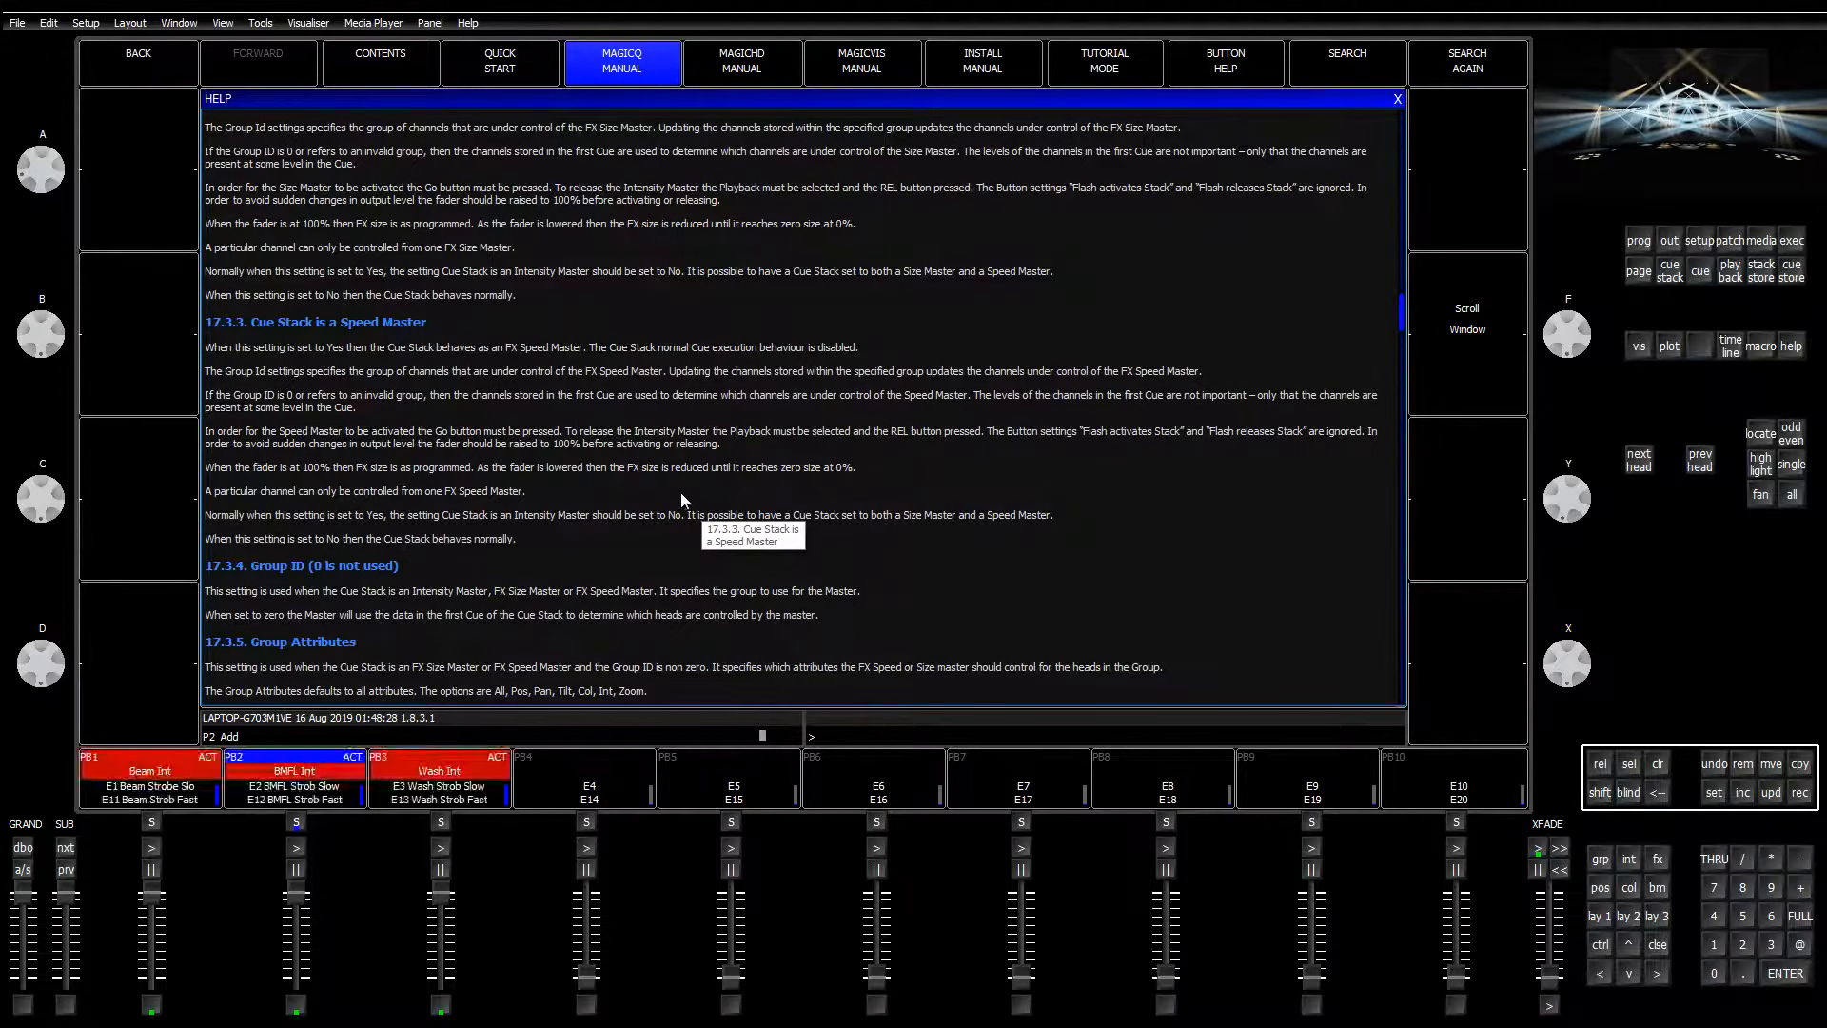
drag(762, 467, 868, 466)
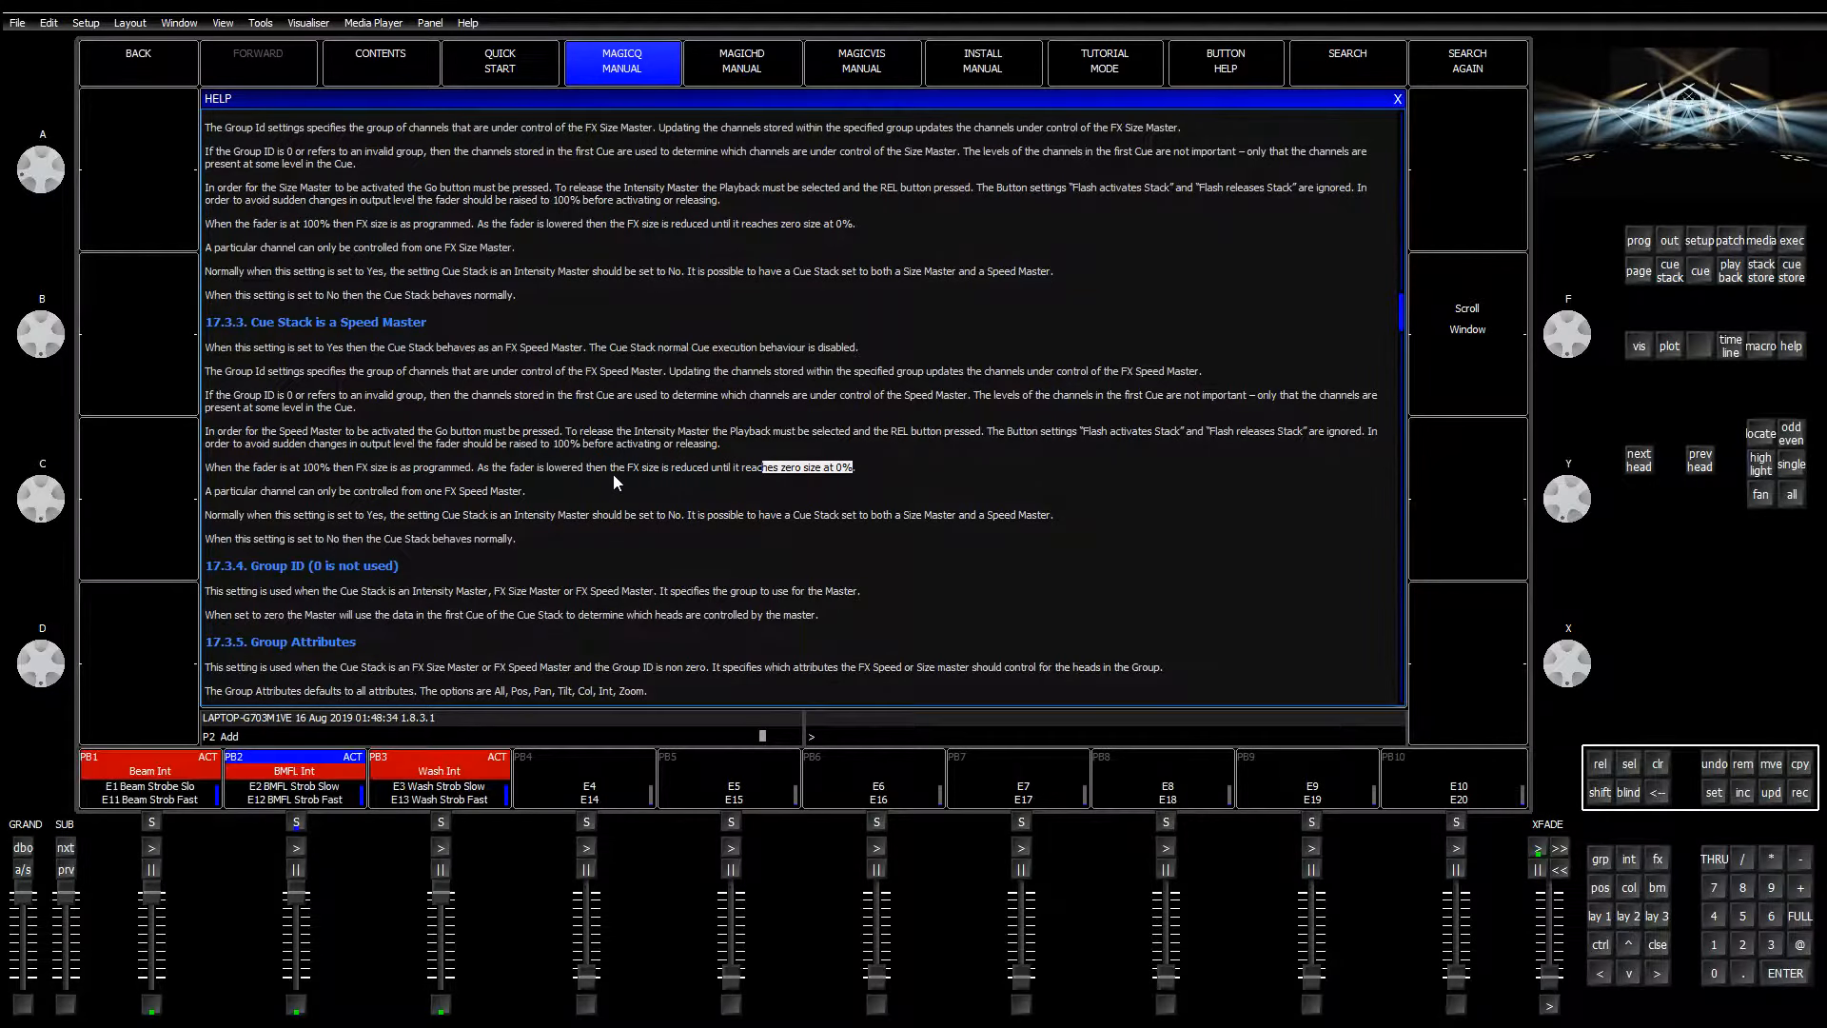
drag(339, 467, 522, 467)
click(652, 467)
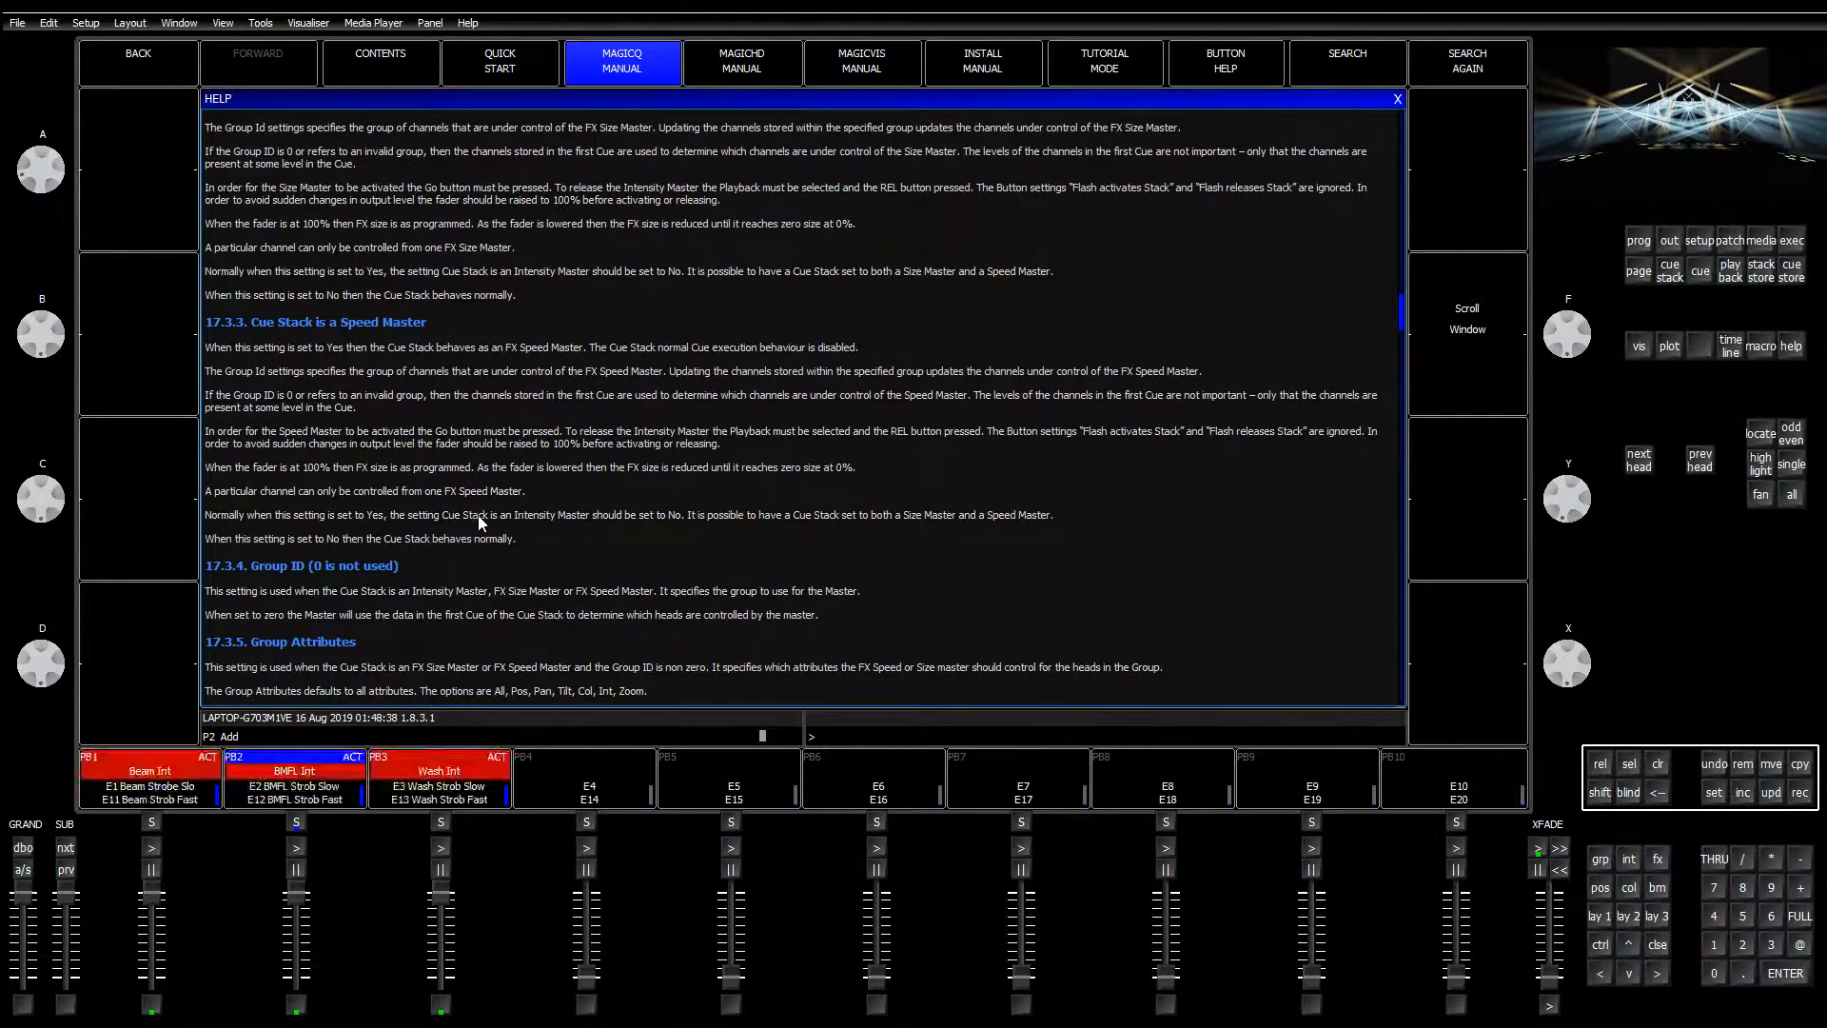
Step: Highlight the paragraph about the fader at 100%, then show every head's output values
scroll(464, 552, up, 1)
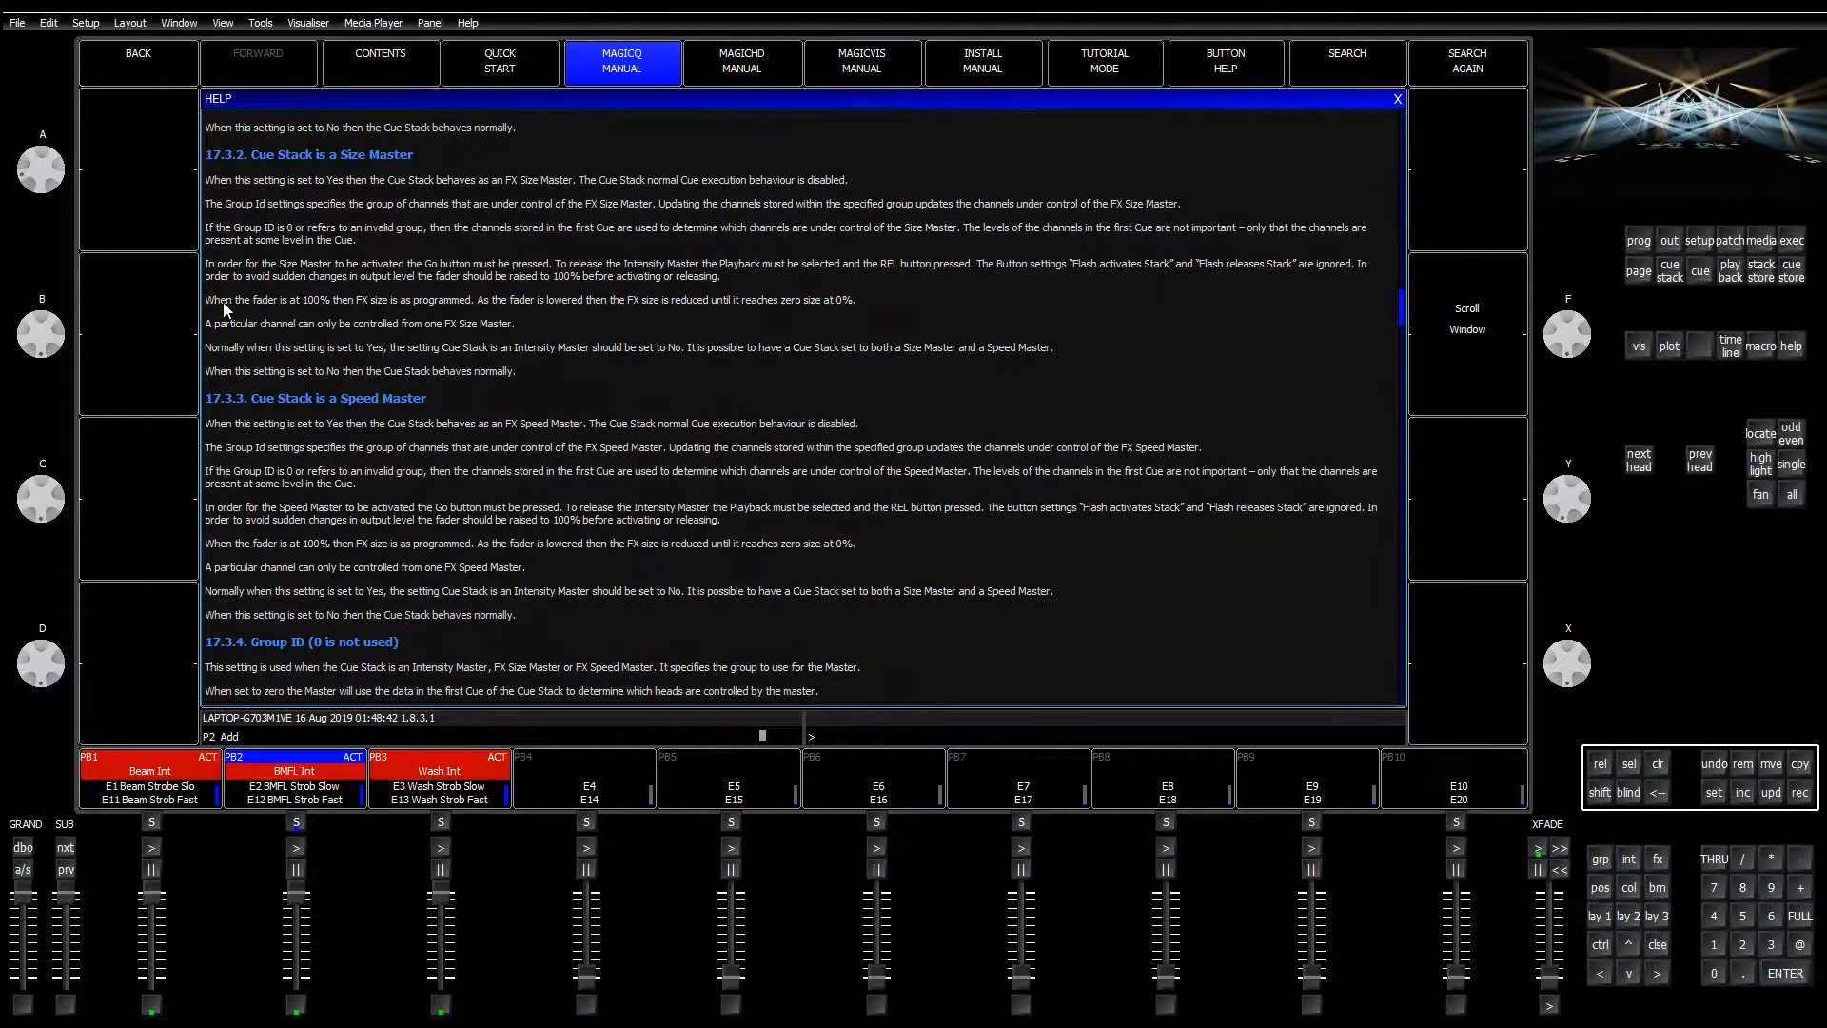
drag(208, 299, 785, 314)
click(785, 314)
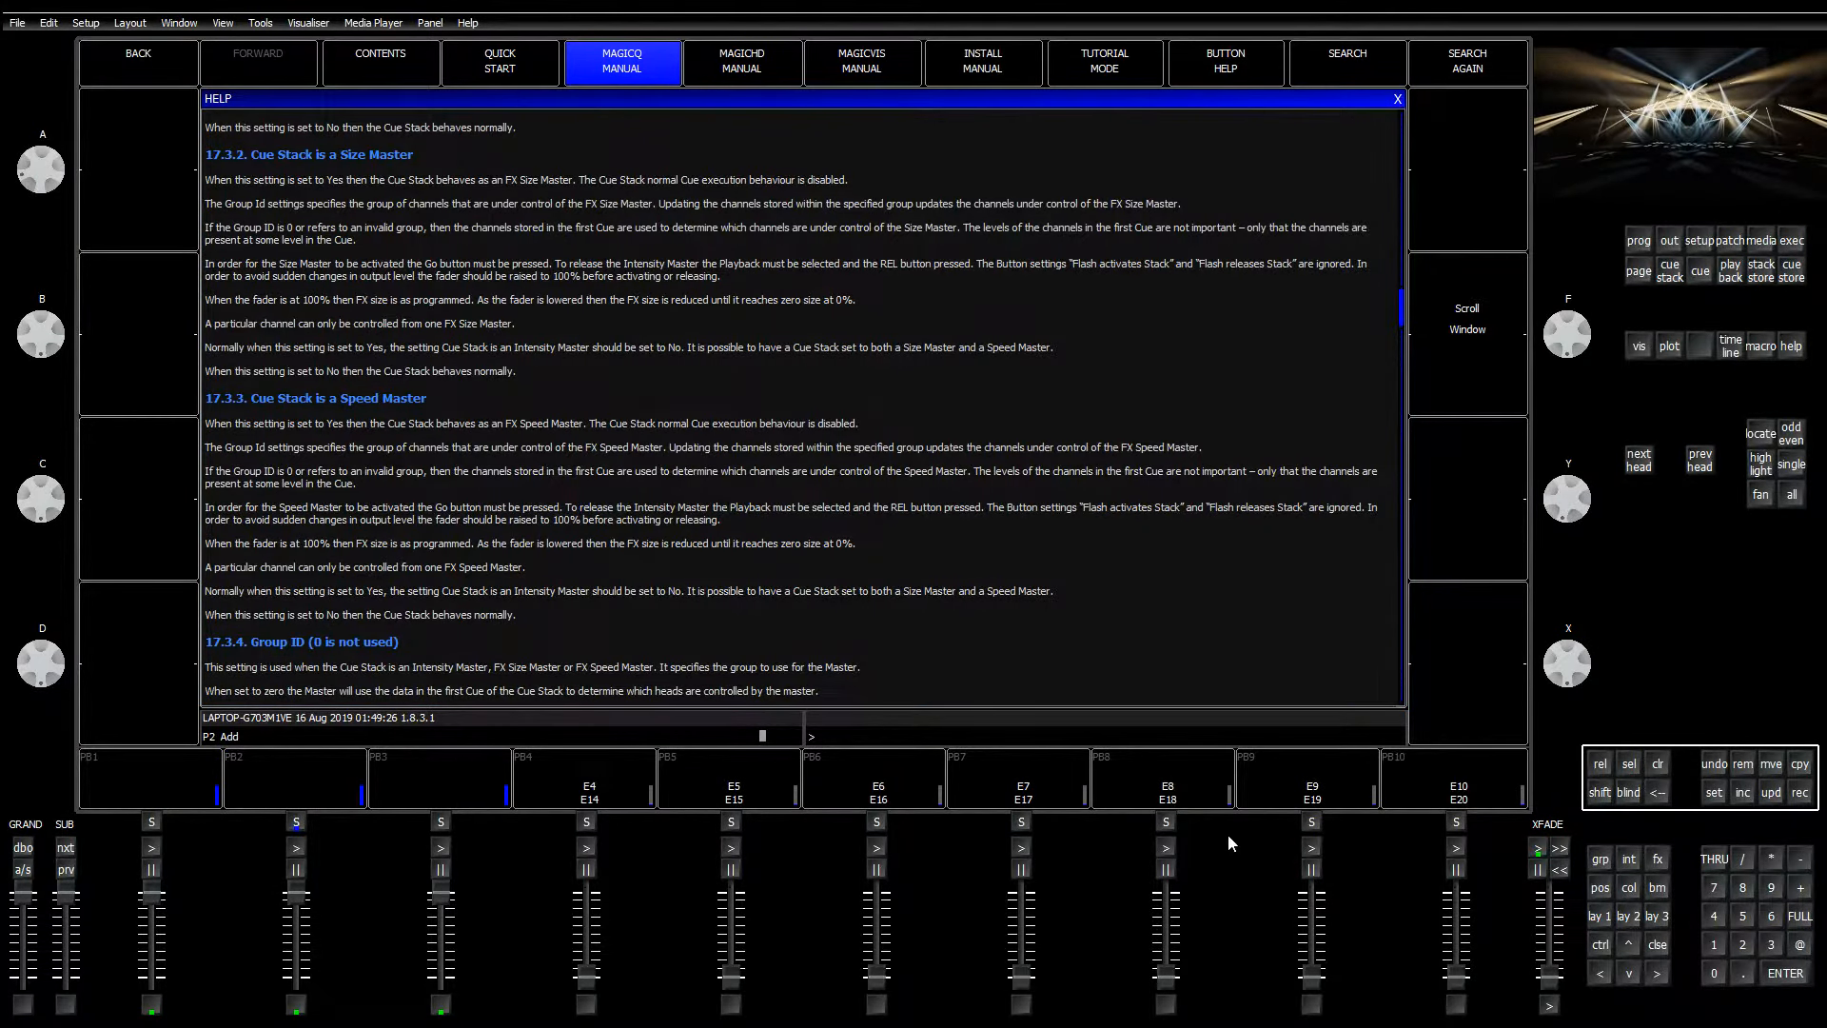
click(1669, 241)
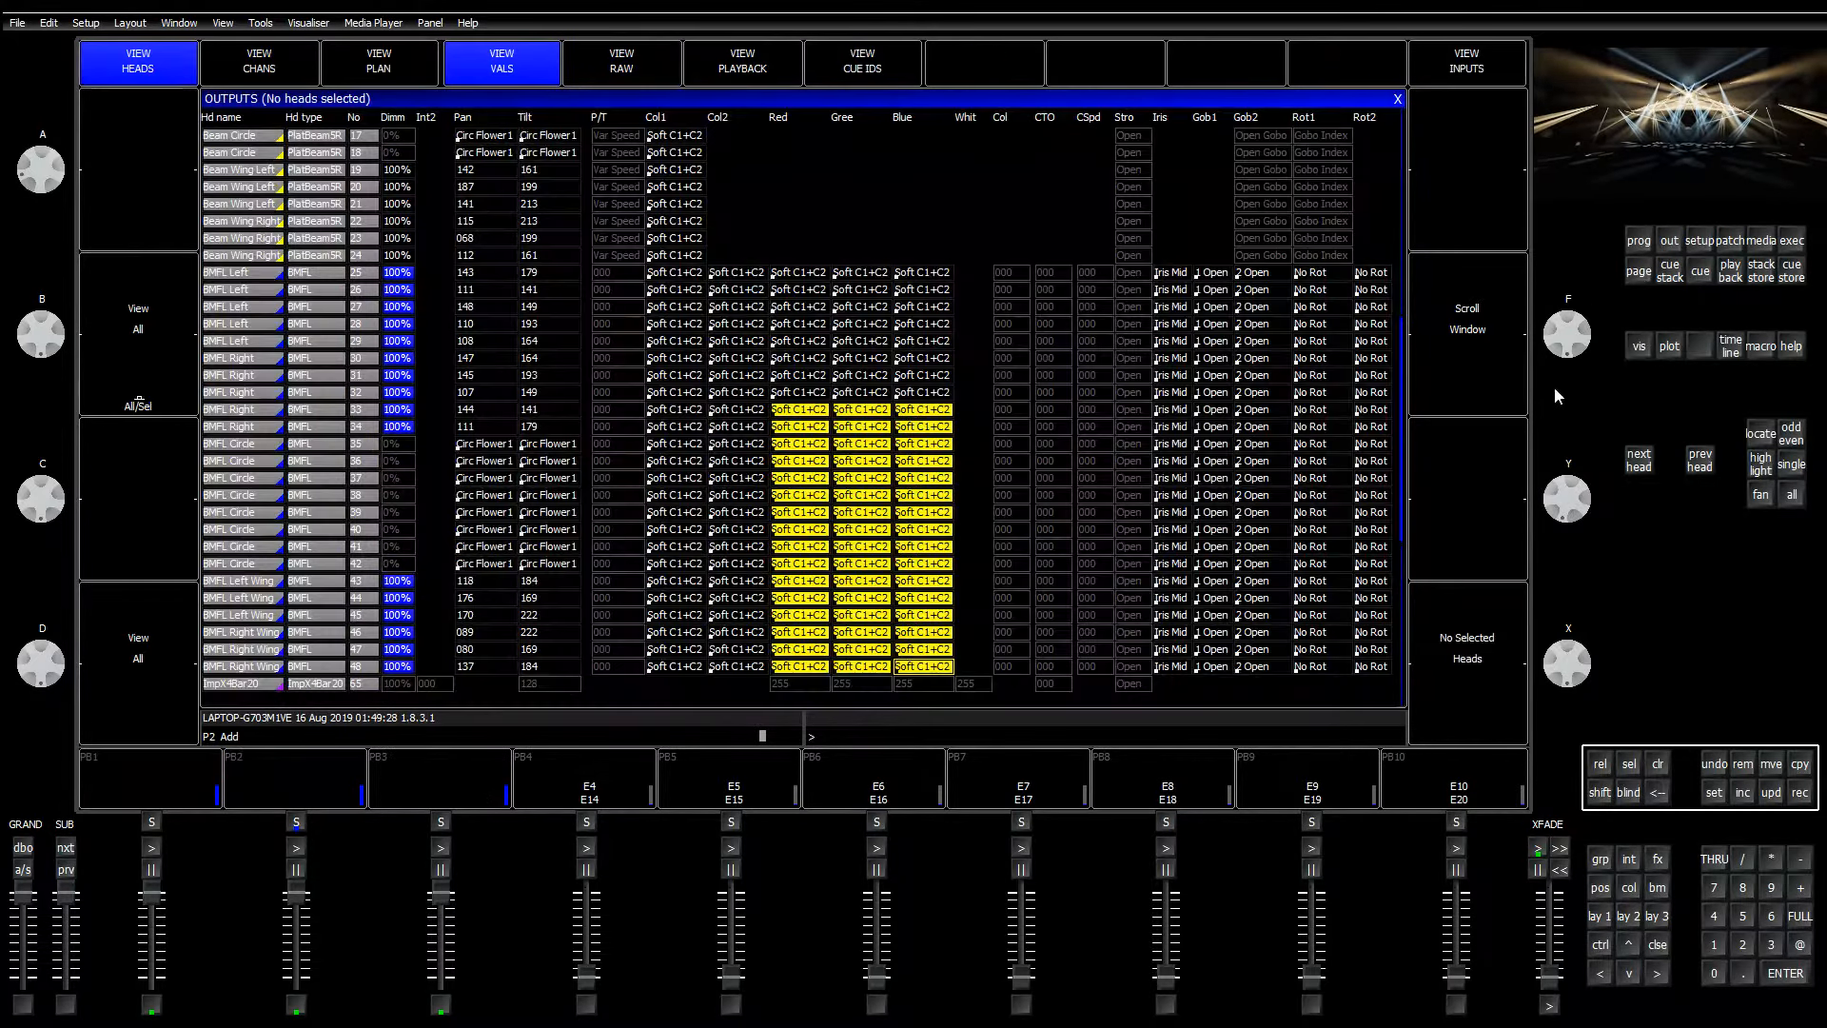
Step: Switch Outputs to raw DMX values, then start saving the show from Setup
click(639, 72)
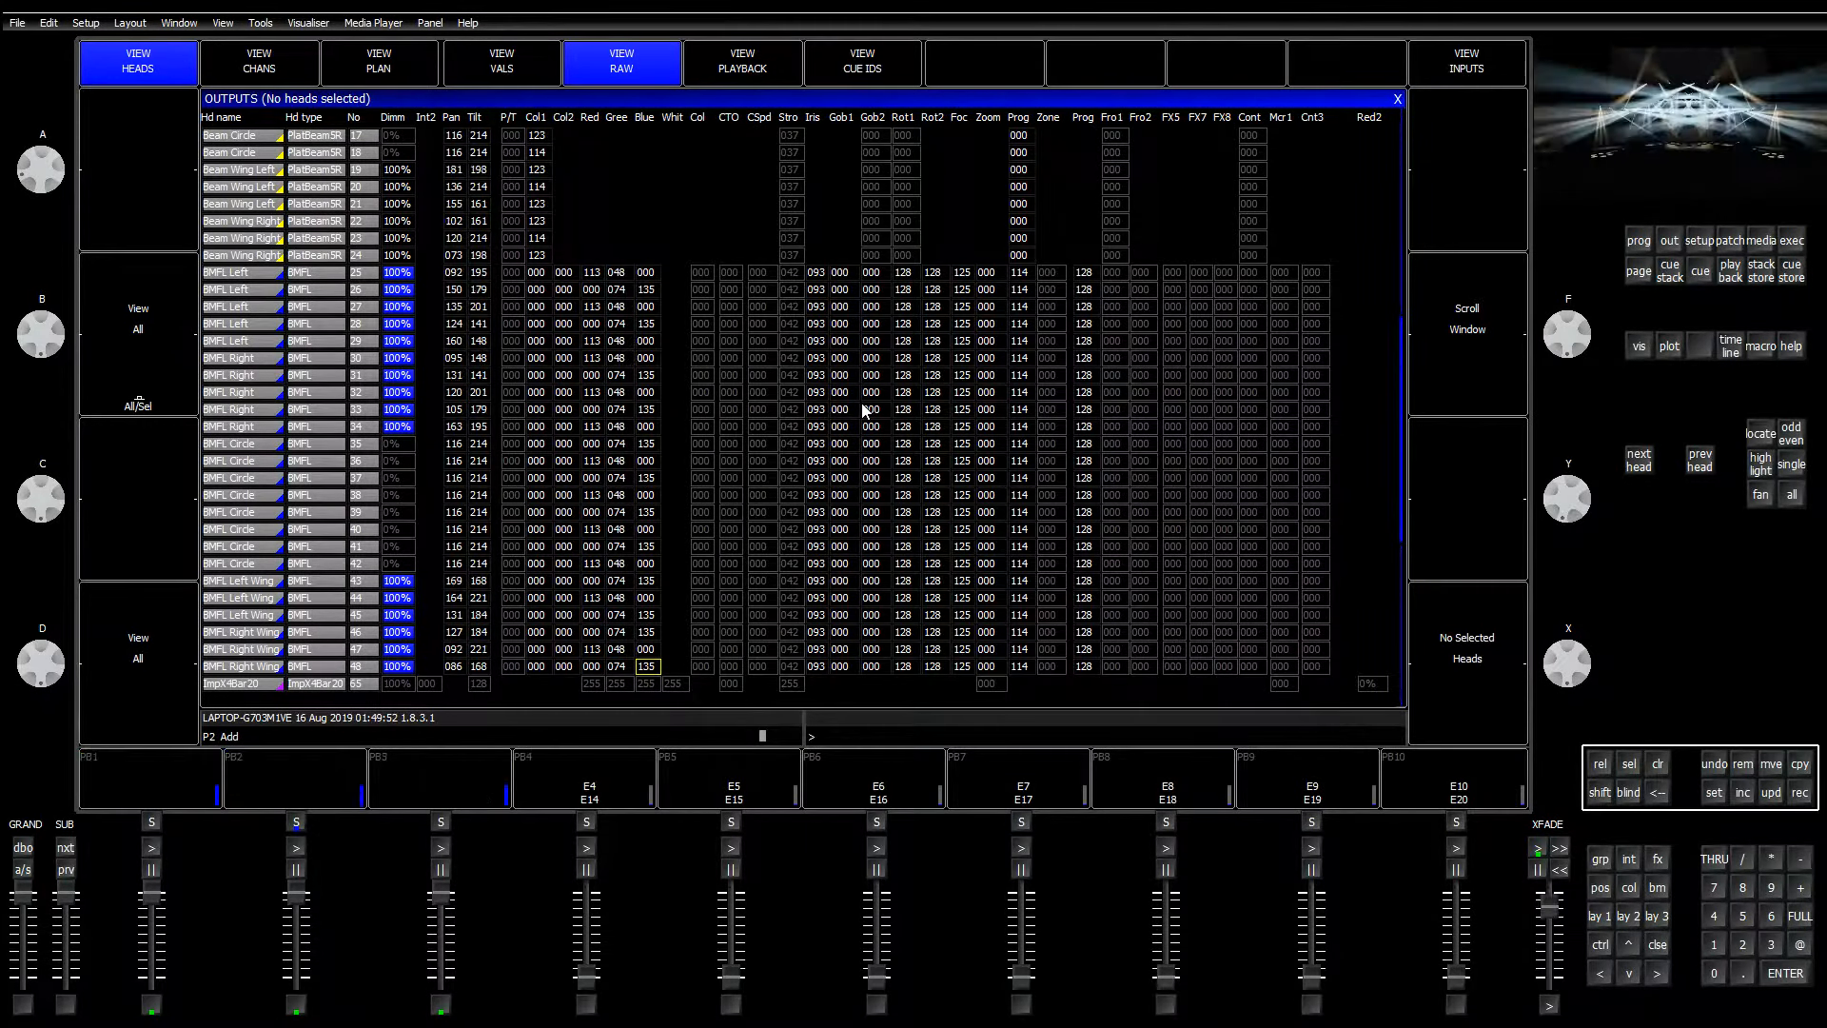
click(1694, 240)
click(614, 63)
Step: Overwrite circle truss stage.sbk, start a new show in Normal (live) mode, and open Patch
click(1163, 373)
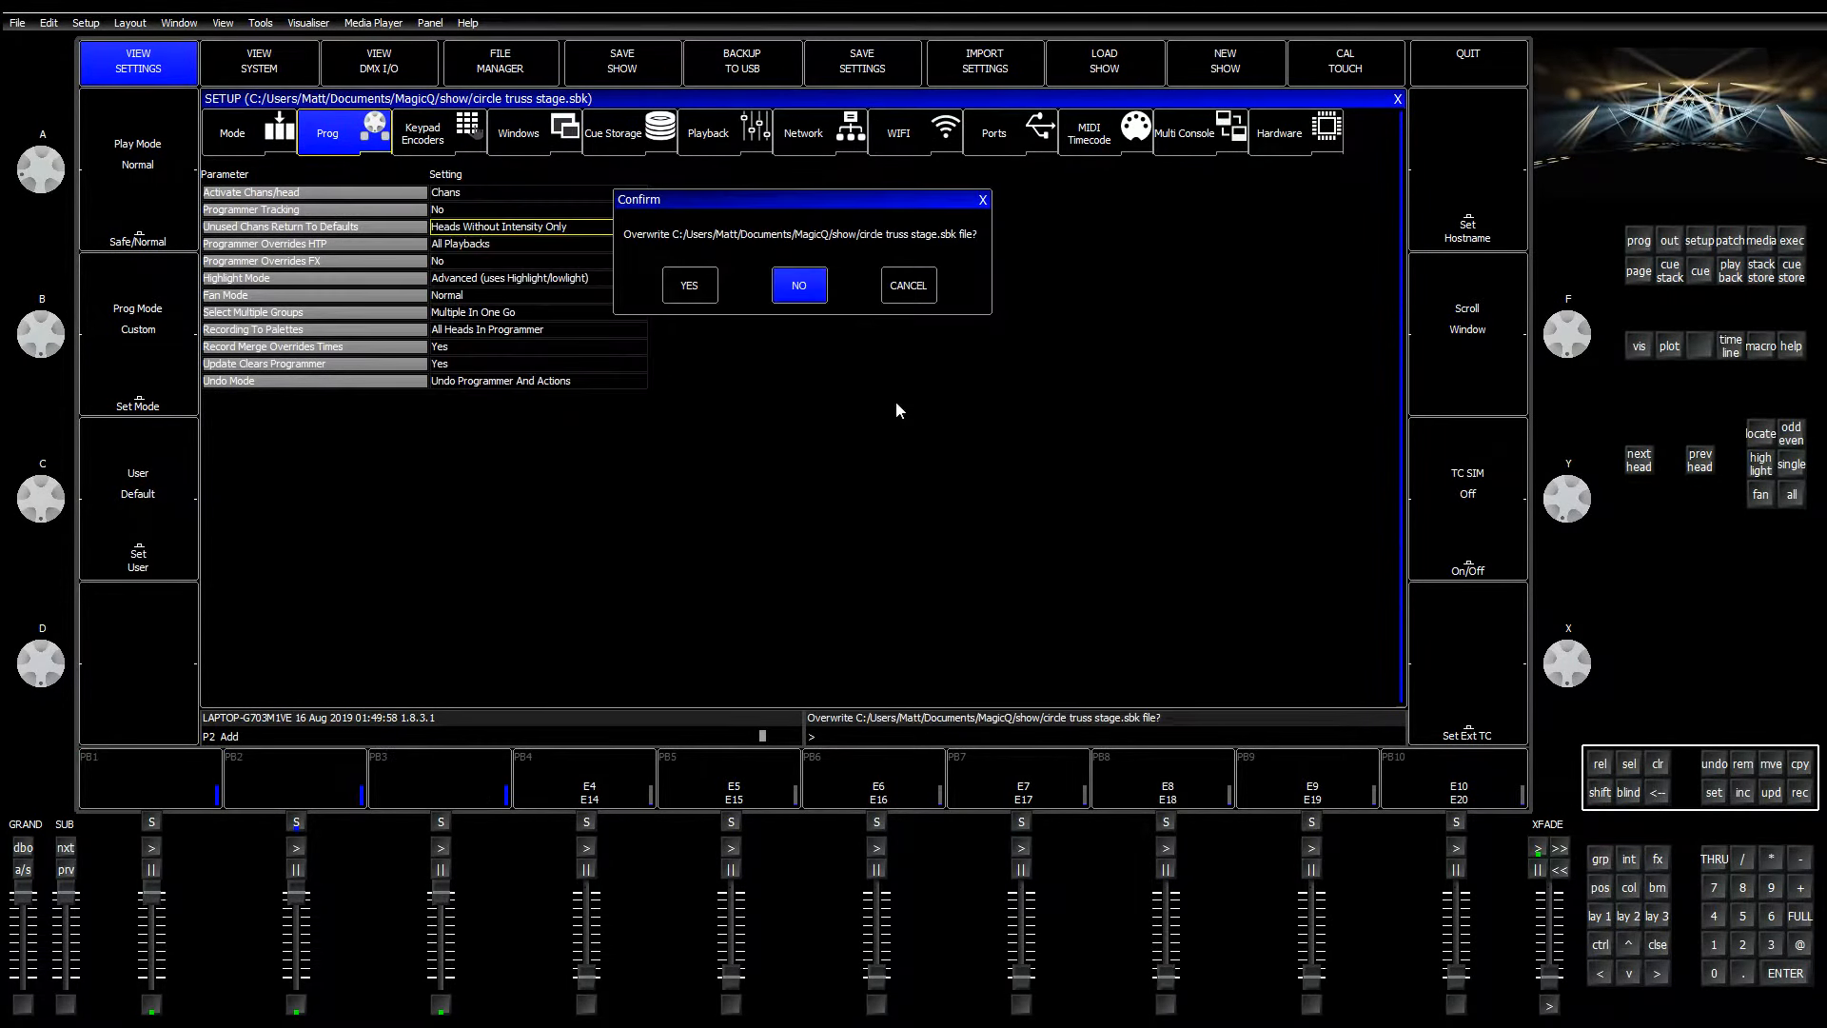
click(690, 290)
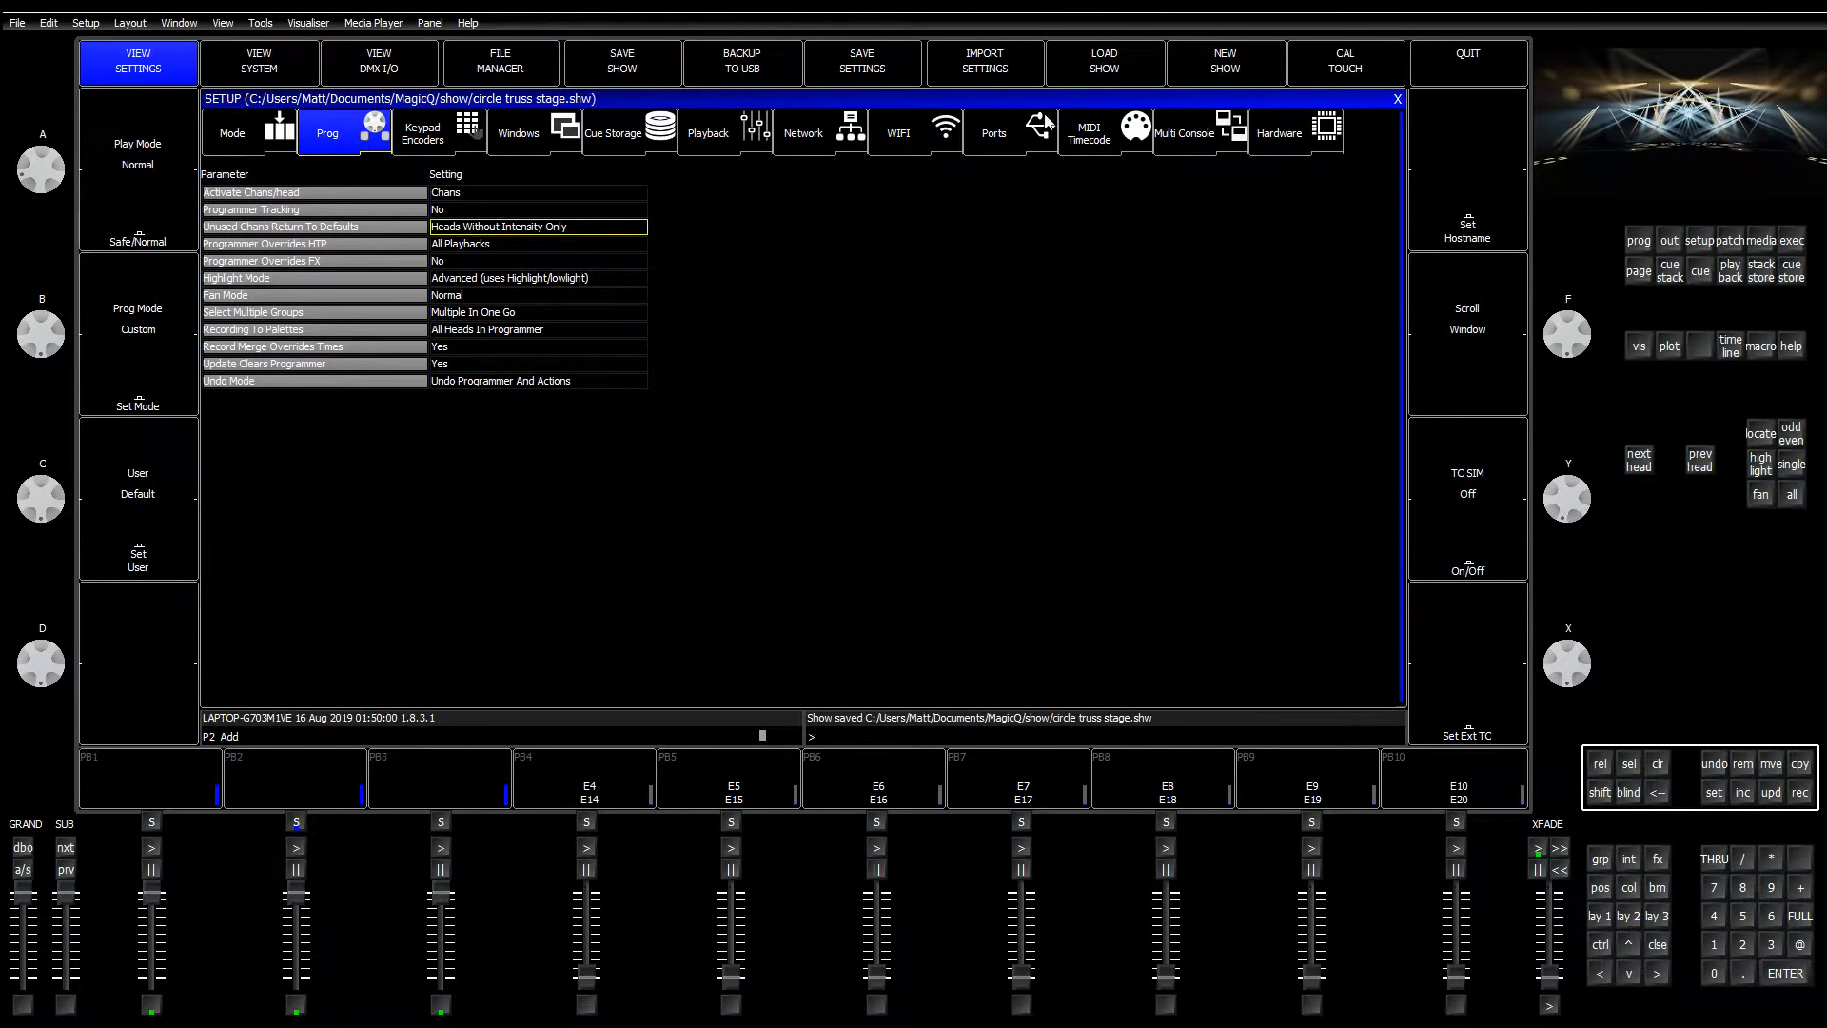
click(1244, 59)
click(799, 282)
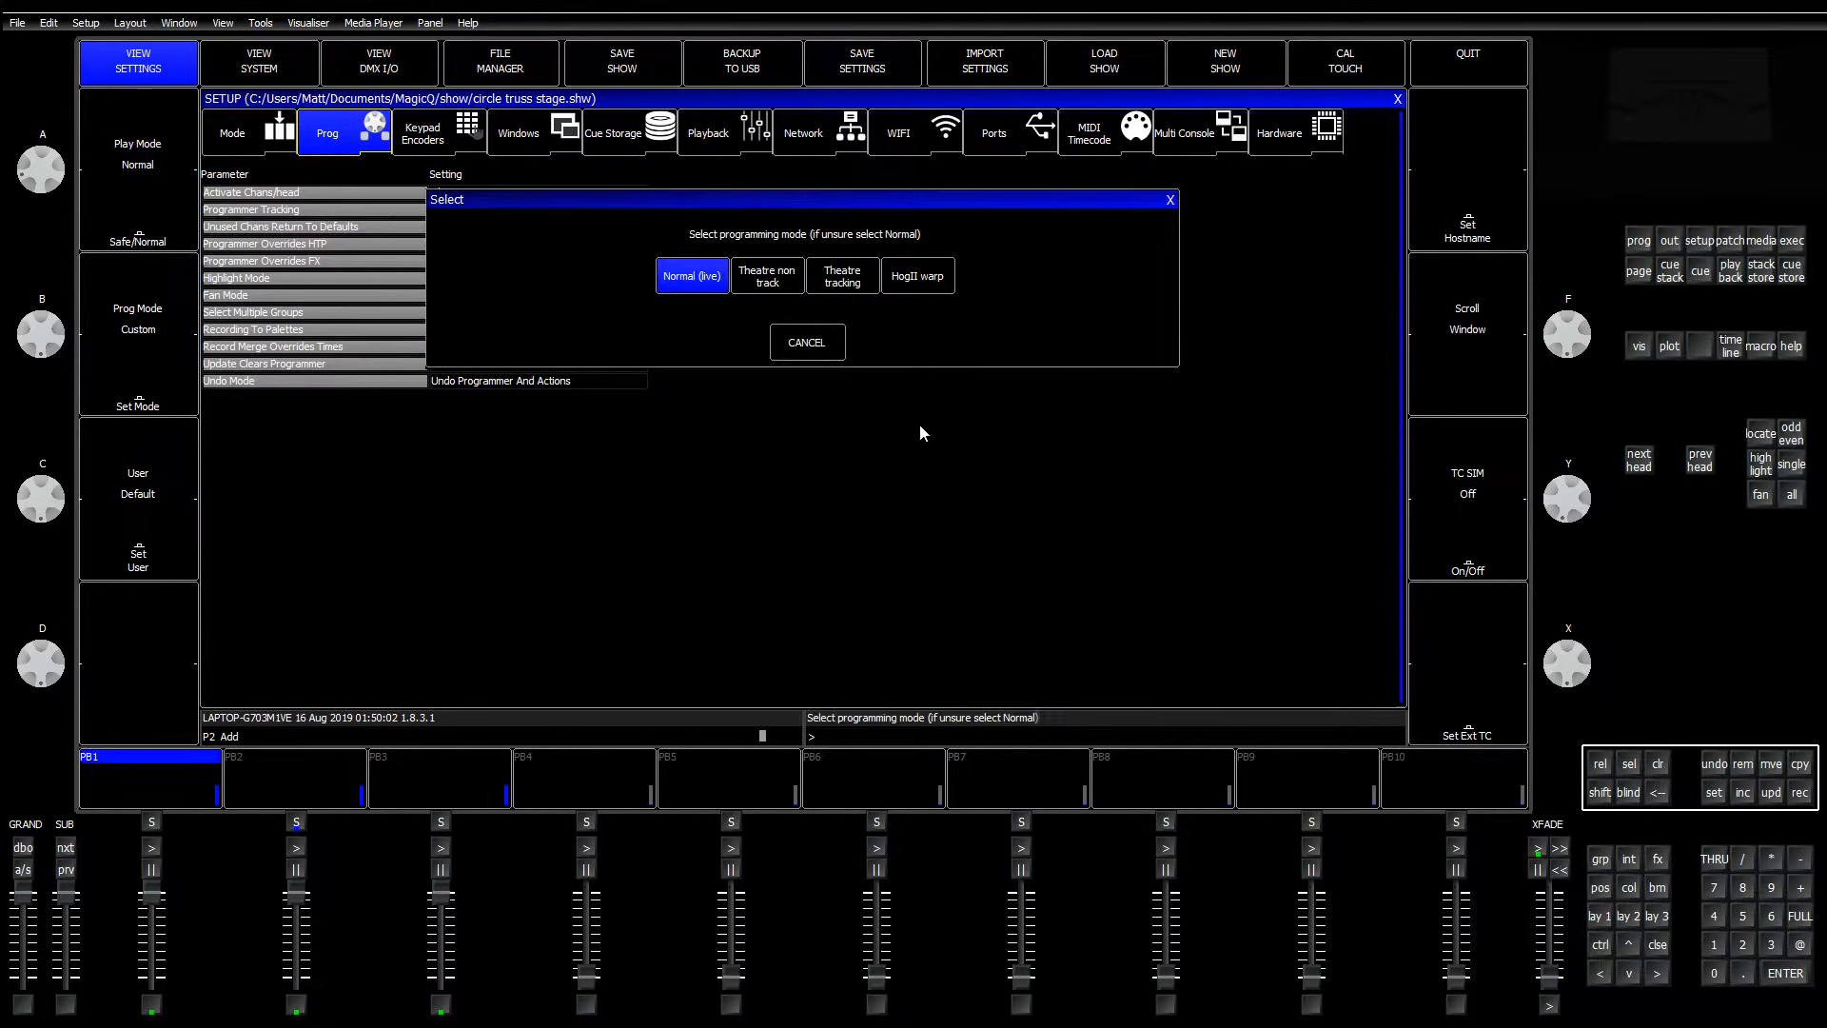
click(700, 284)
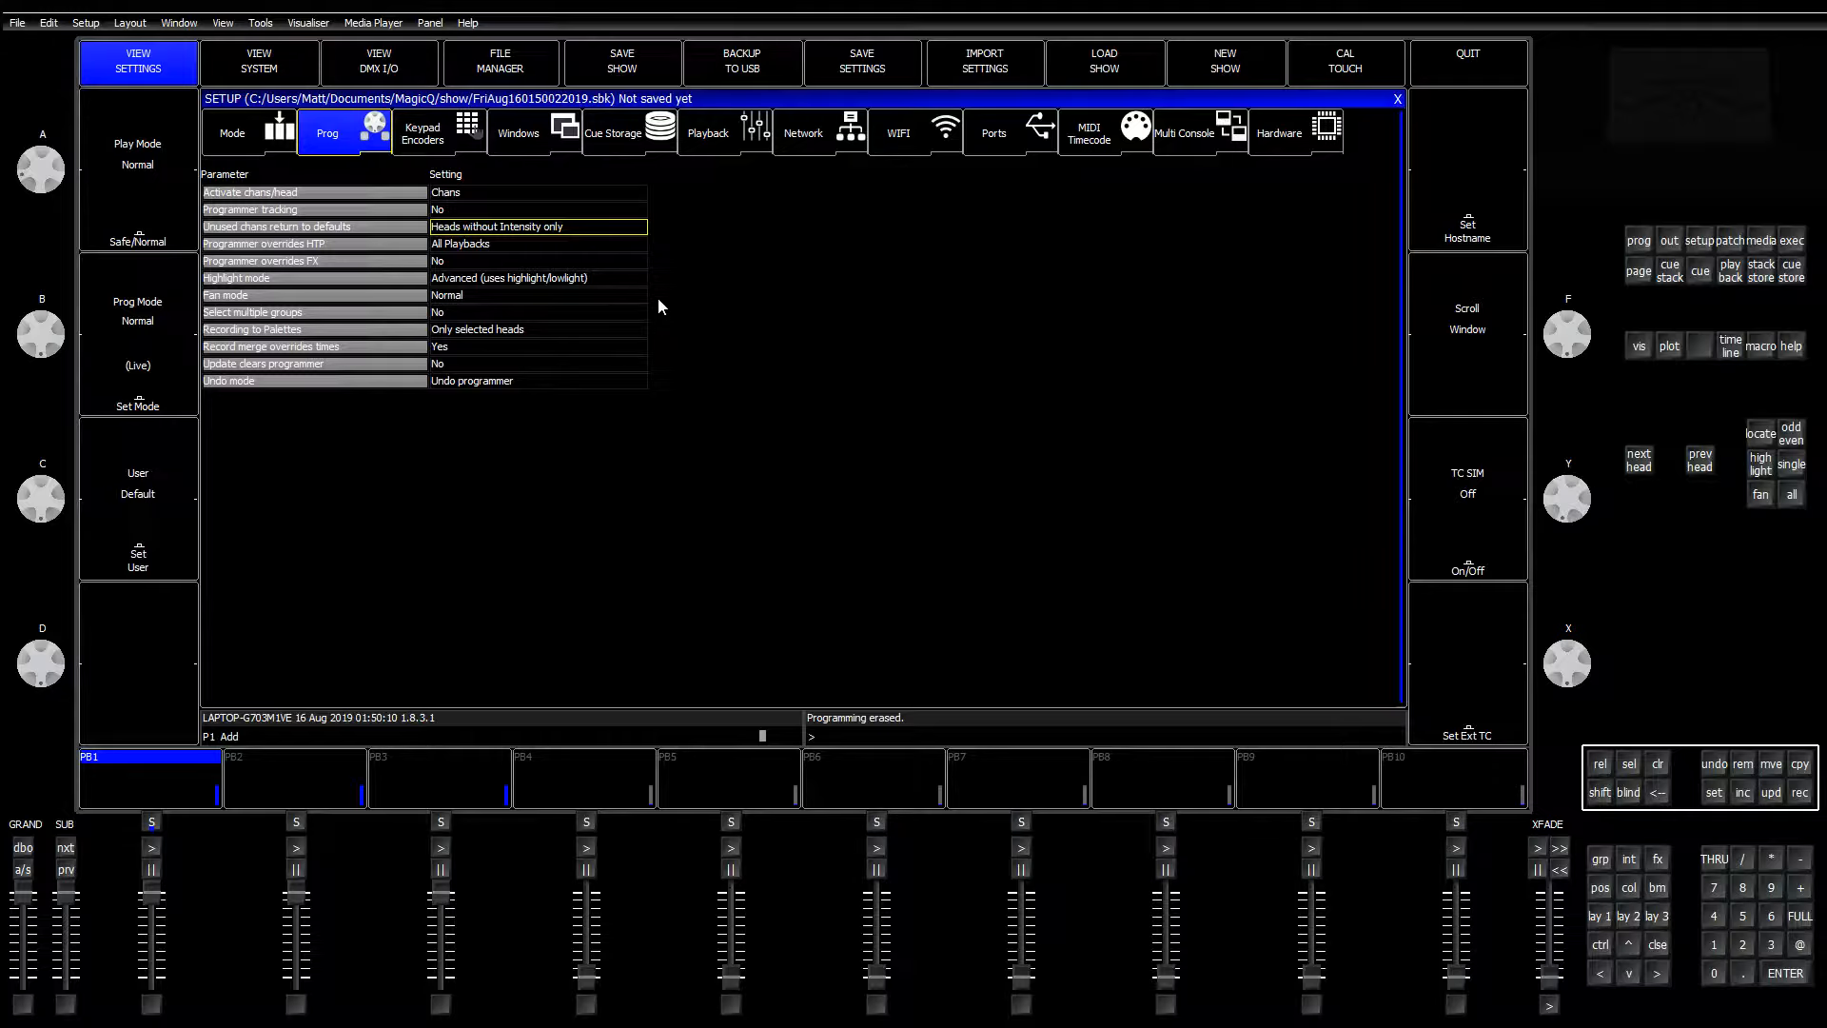
click(1730, 243)
Step: Select the Robe Pointe in Mode1 (24 channels) from the live fixture library
click(620, 71)
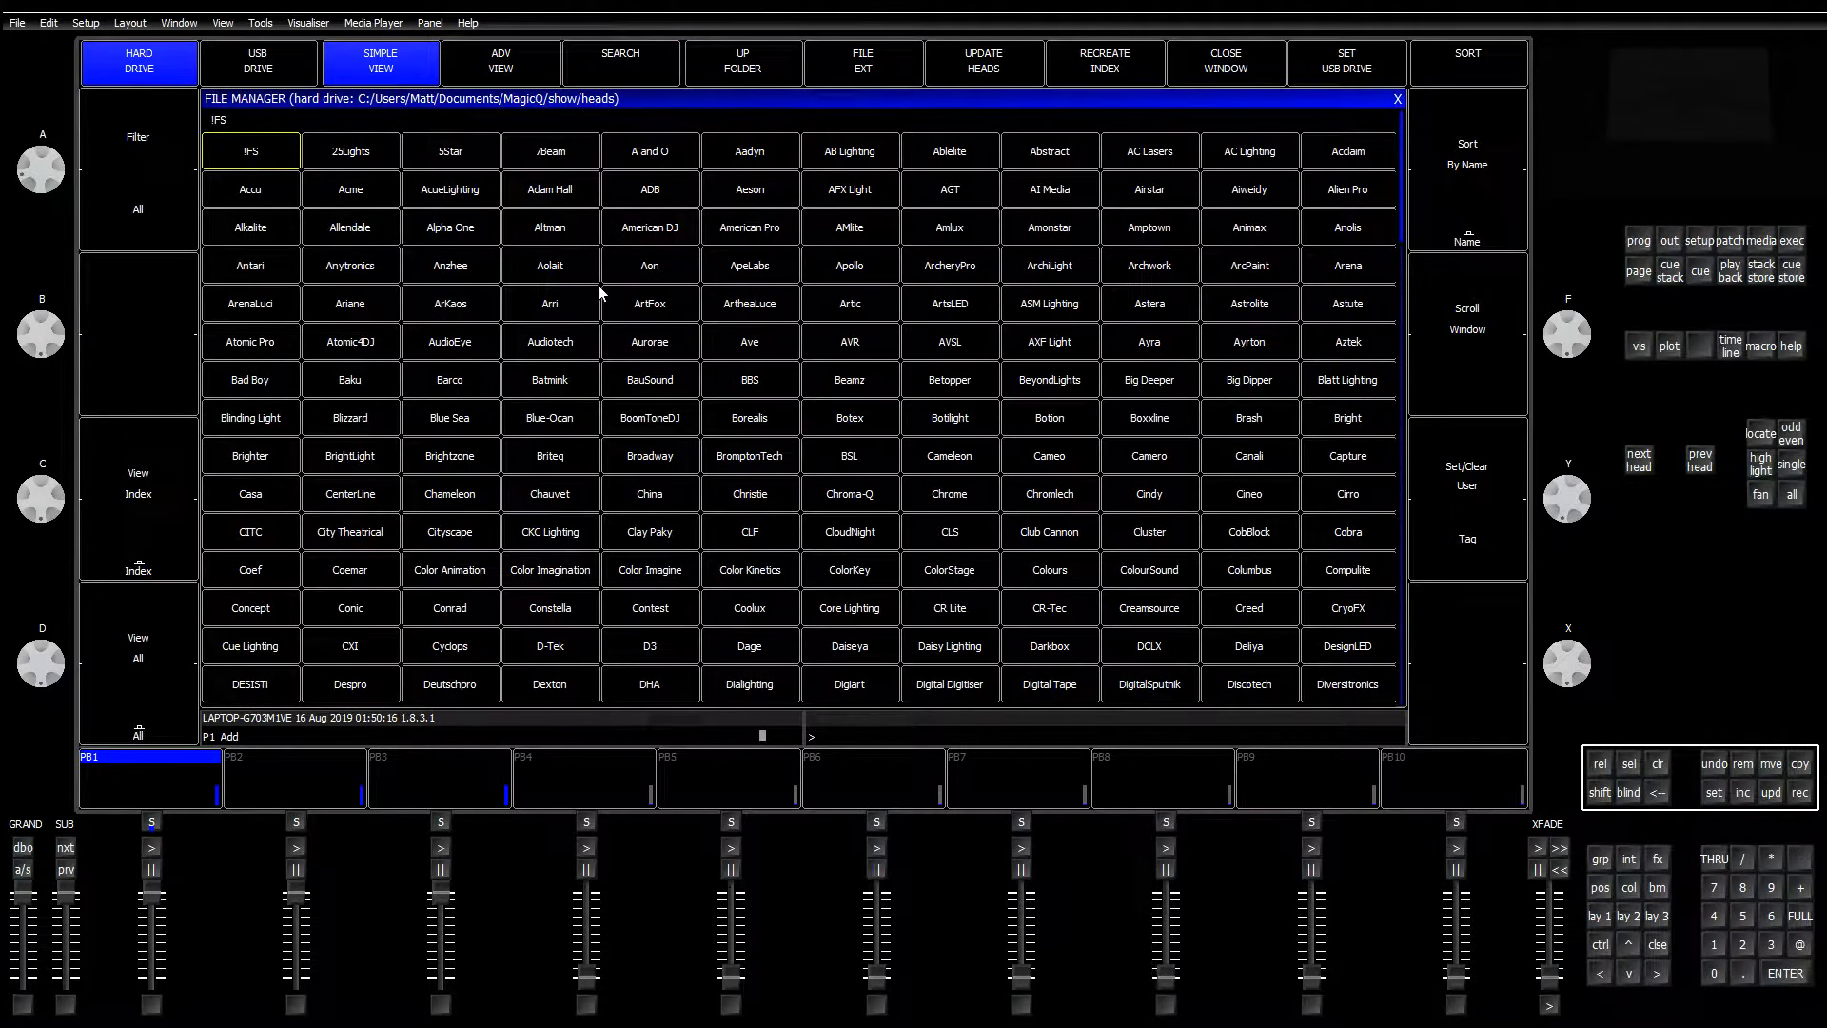
click(116, 170)
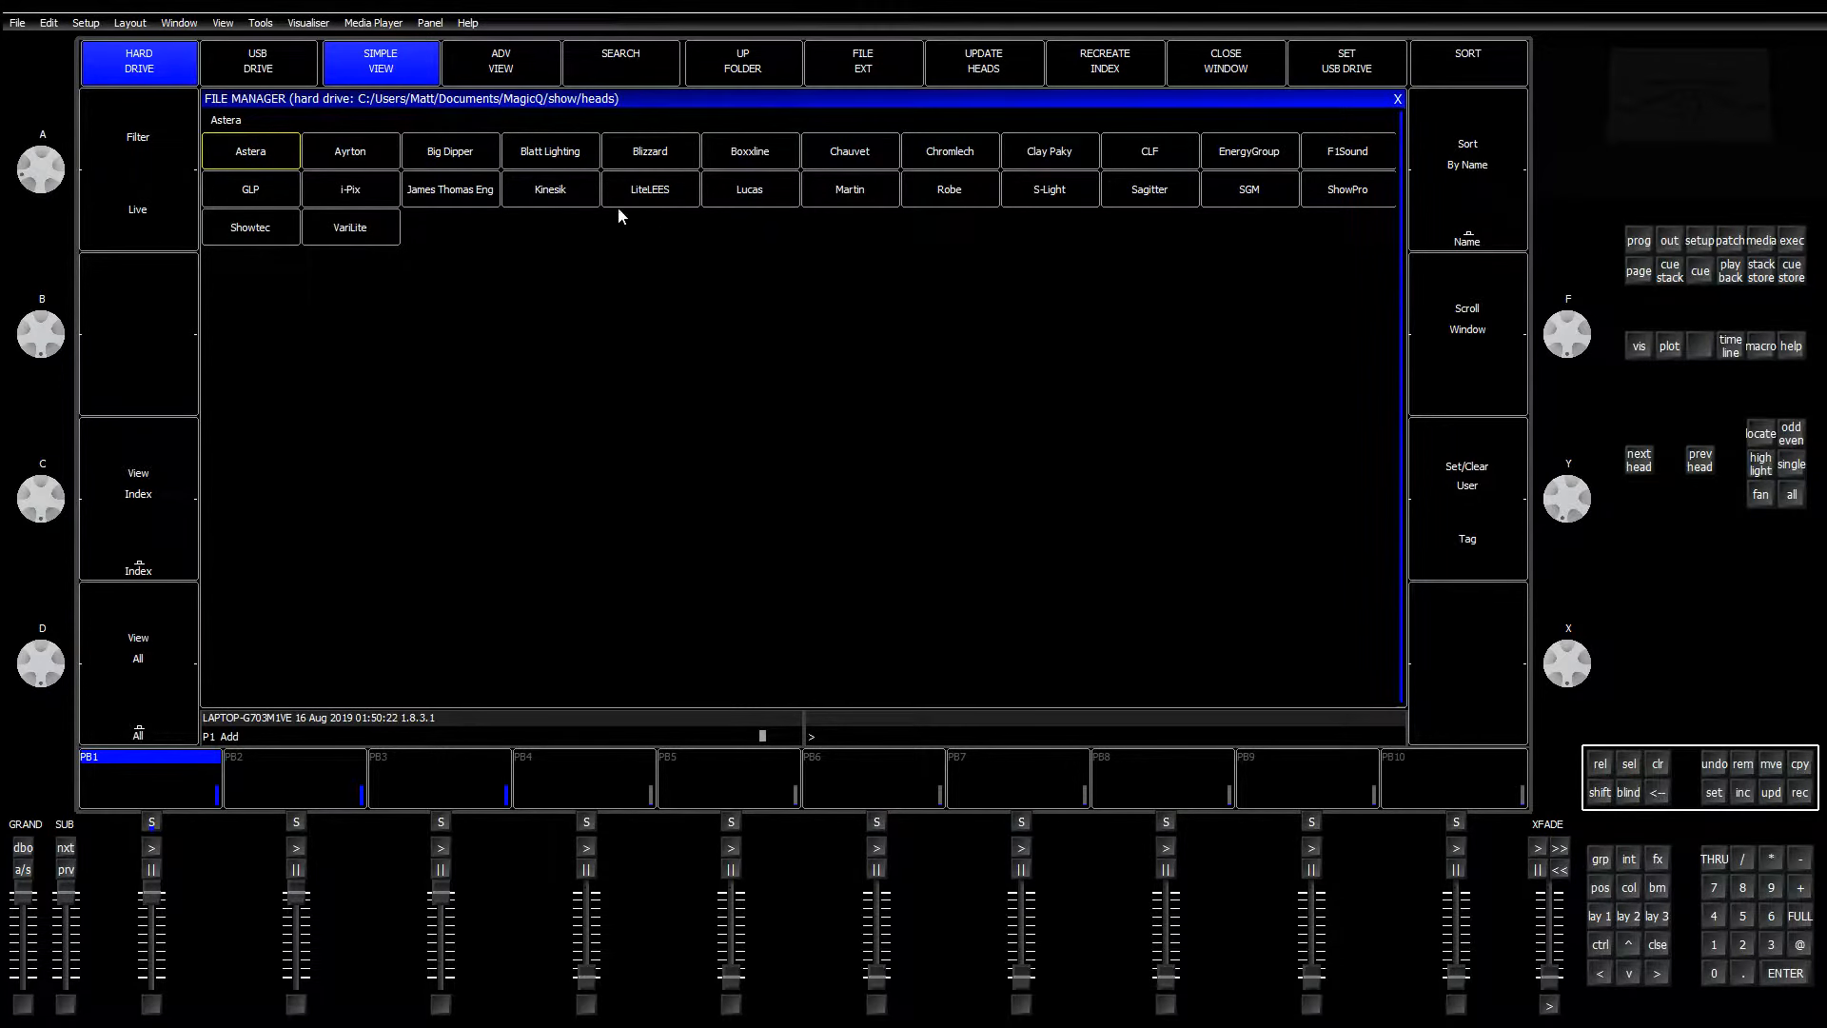
click(952, 193)
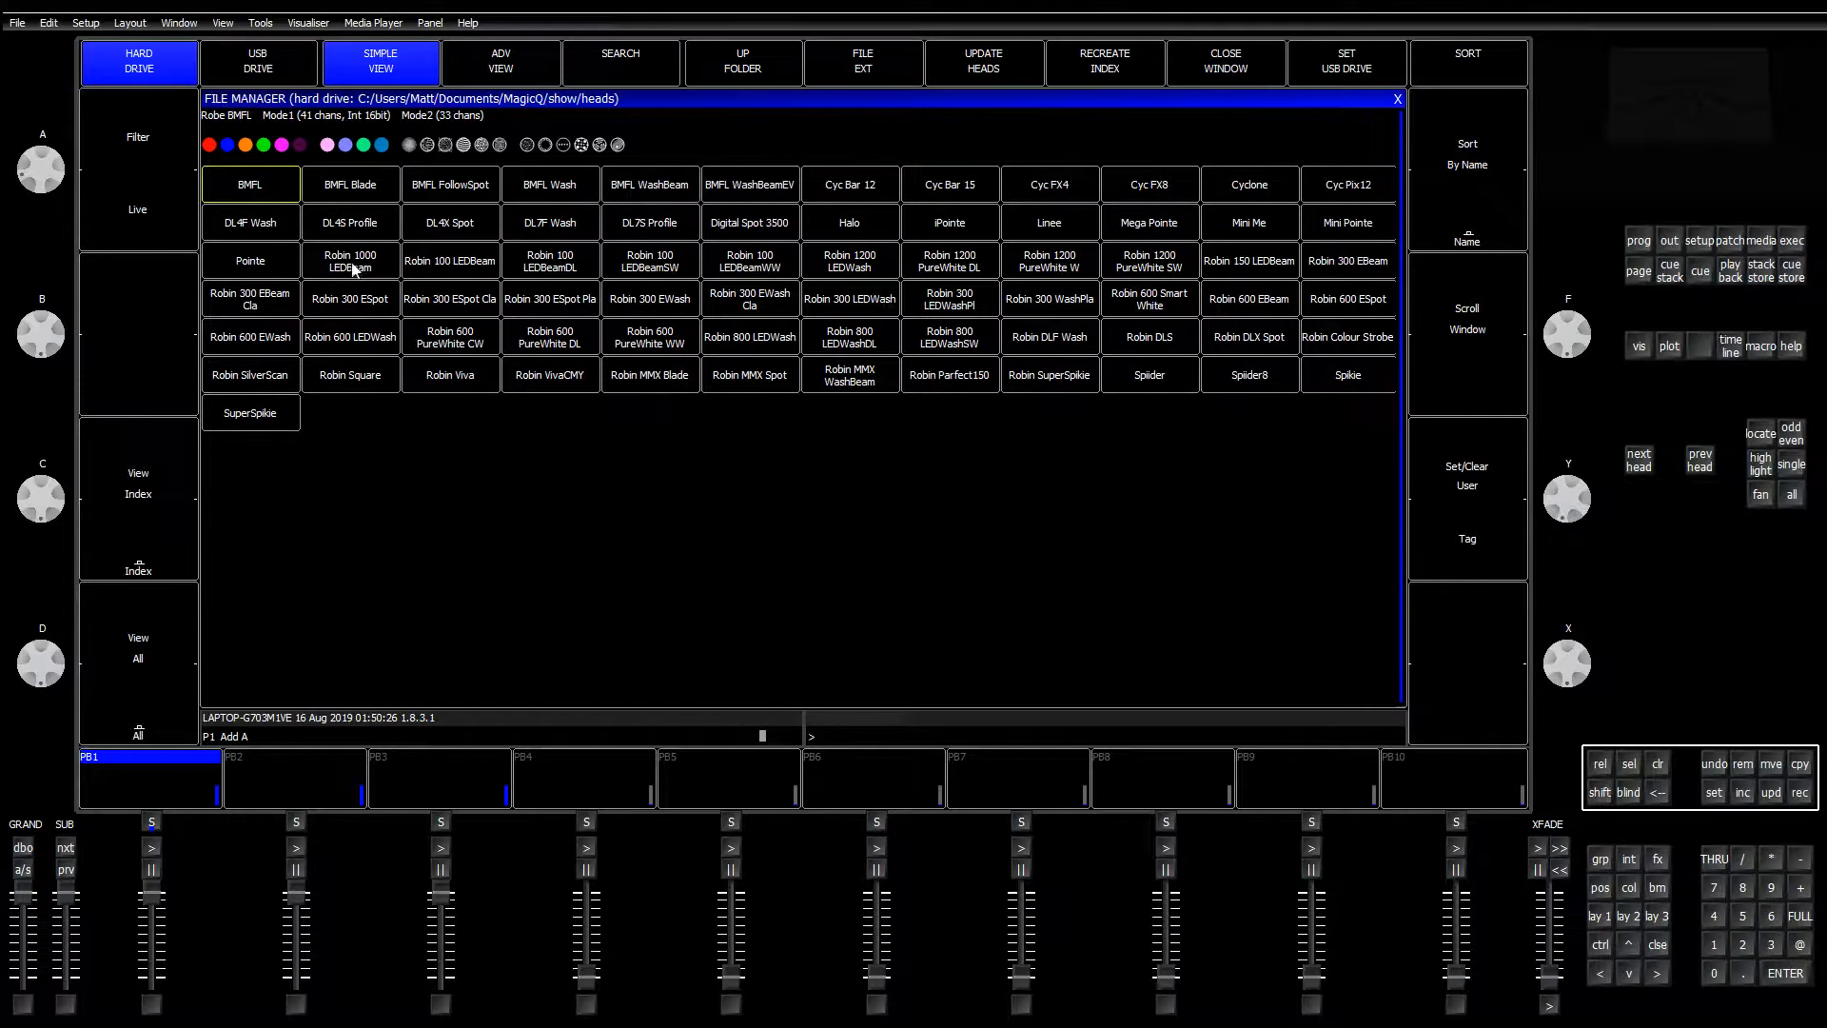
click(250, 261)
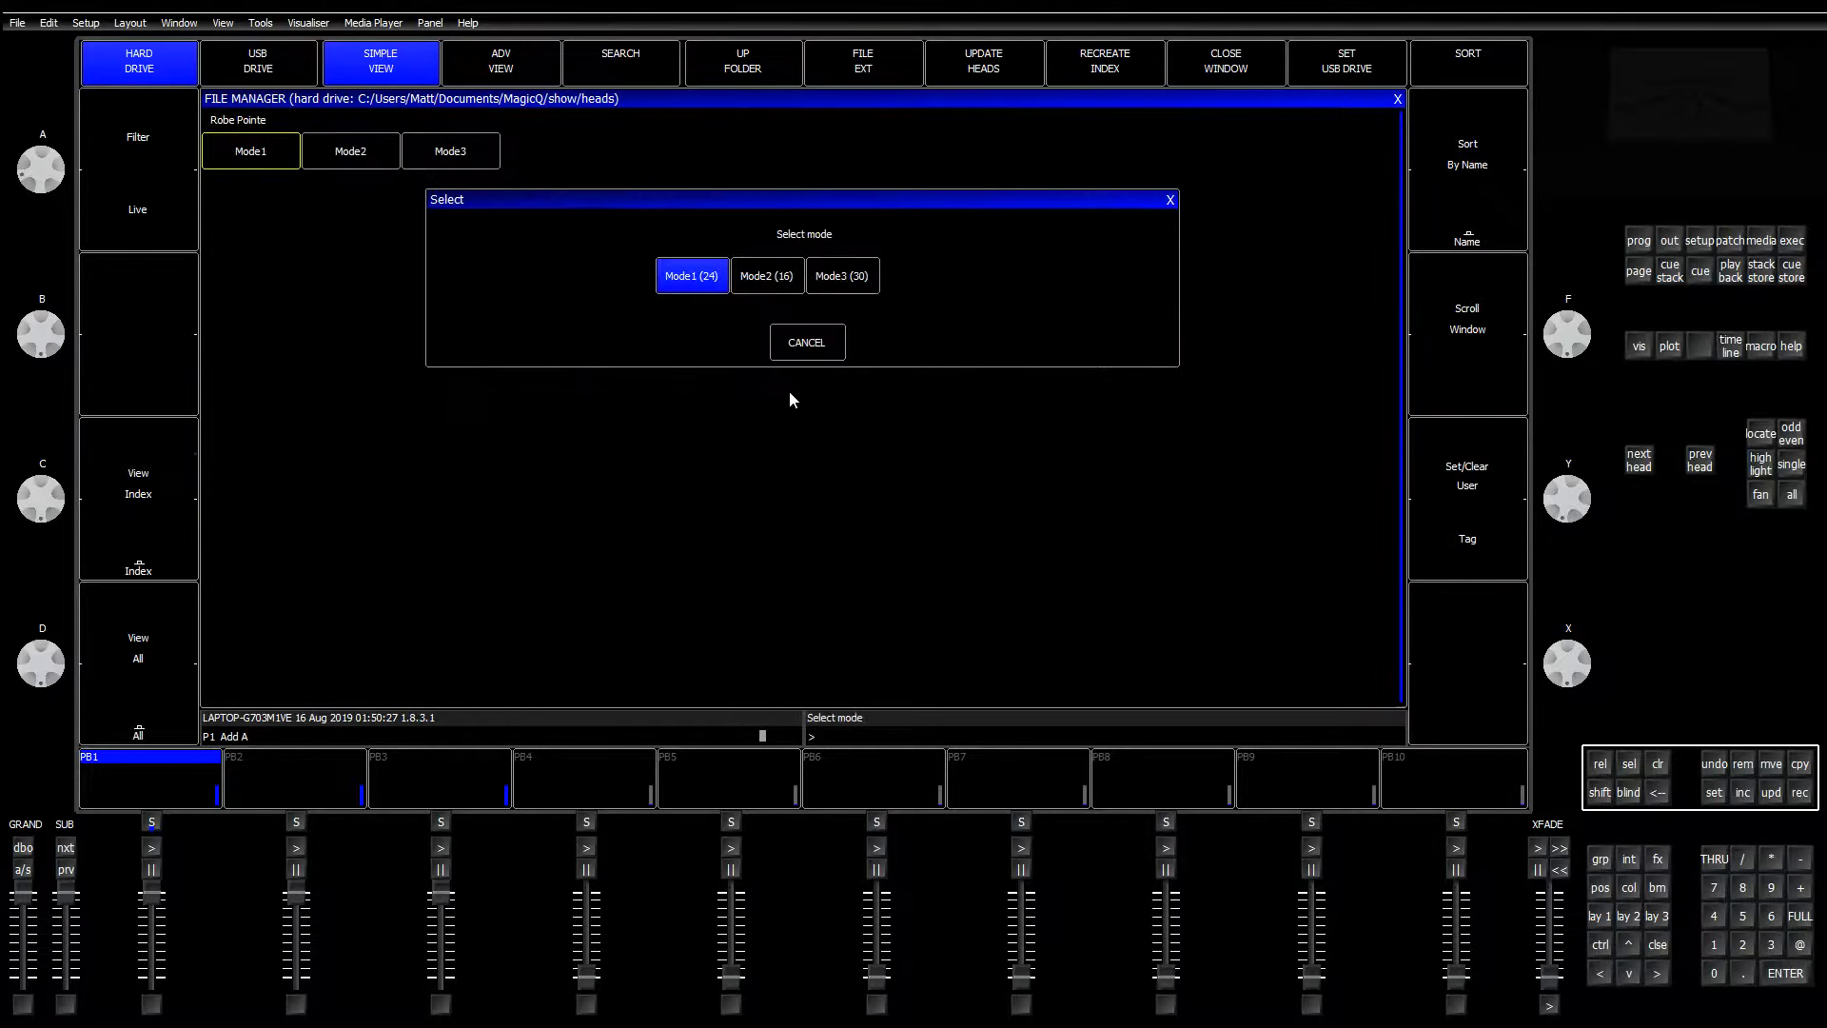
click(700, 276)
Step: Patch eight Robe Pointe heads from 1-001, answer the visualiser prompt, and bring up Layout 1
click(904, 76)
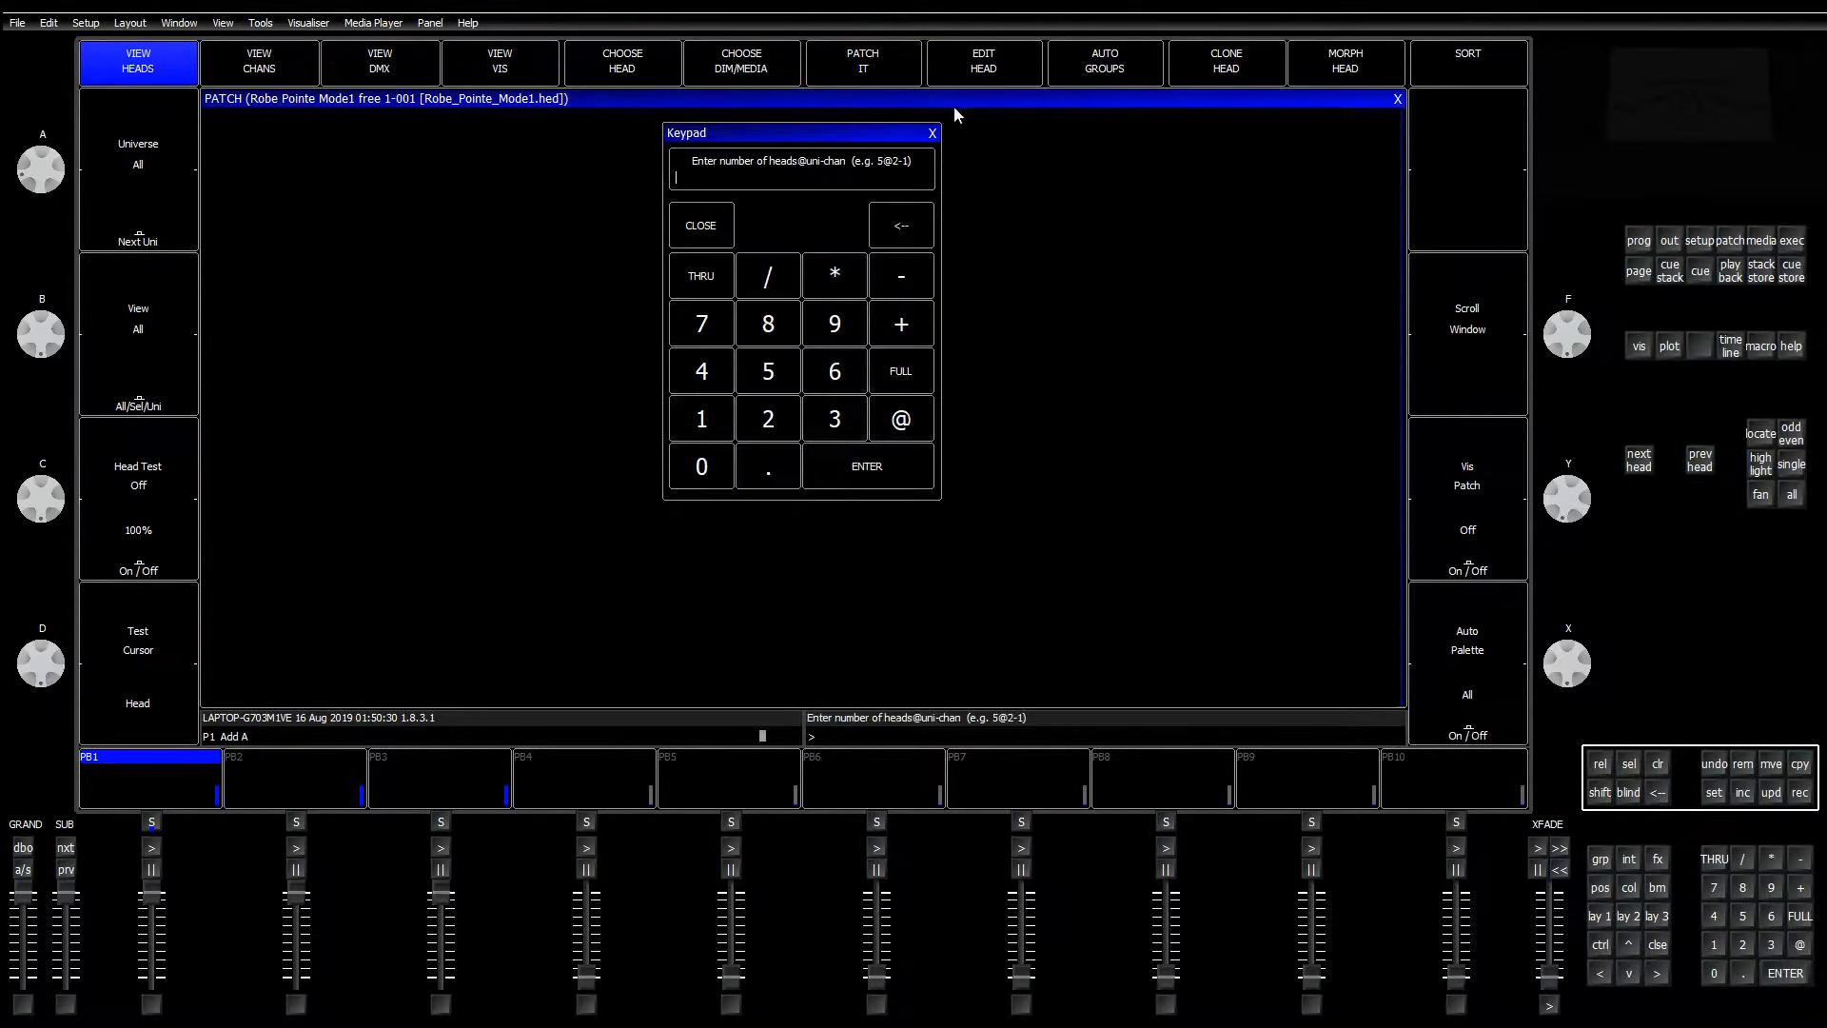
text(4)
key(Return)
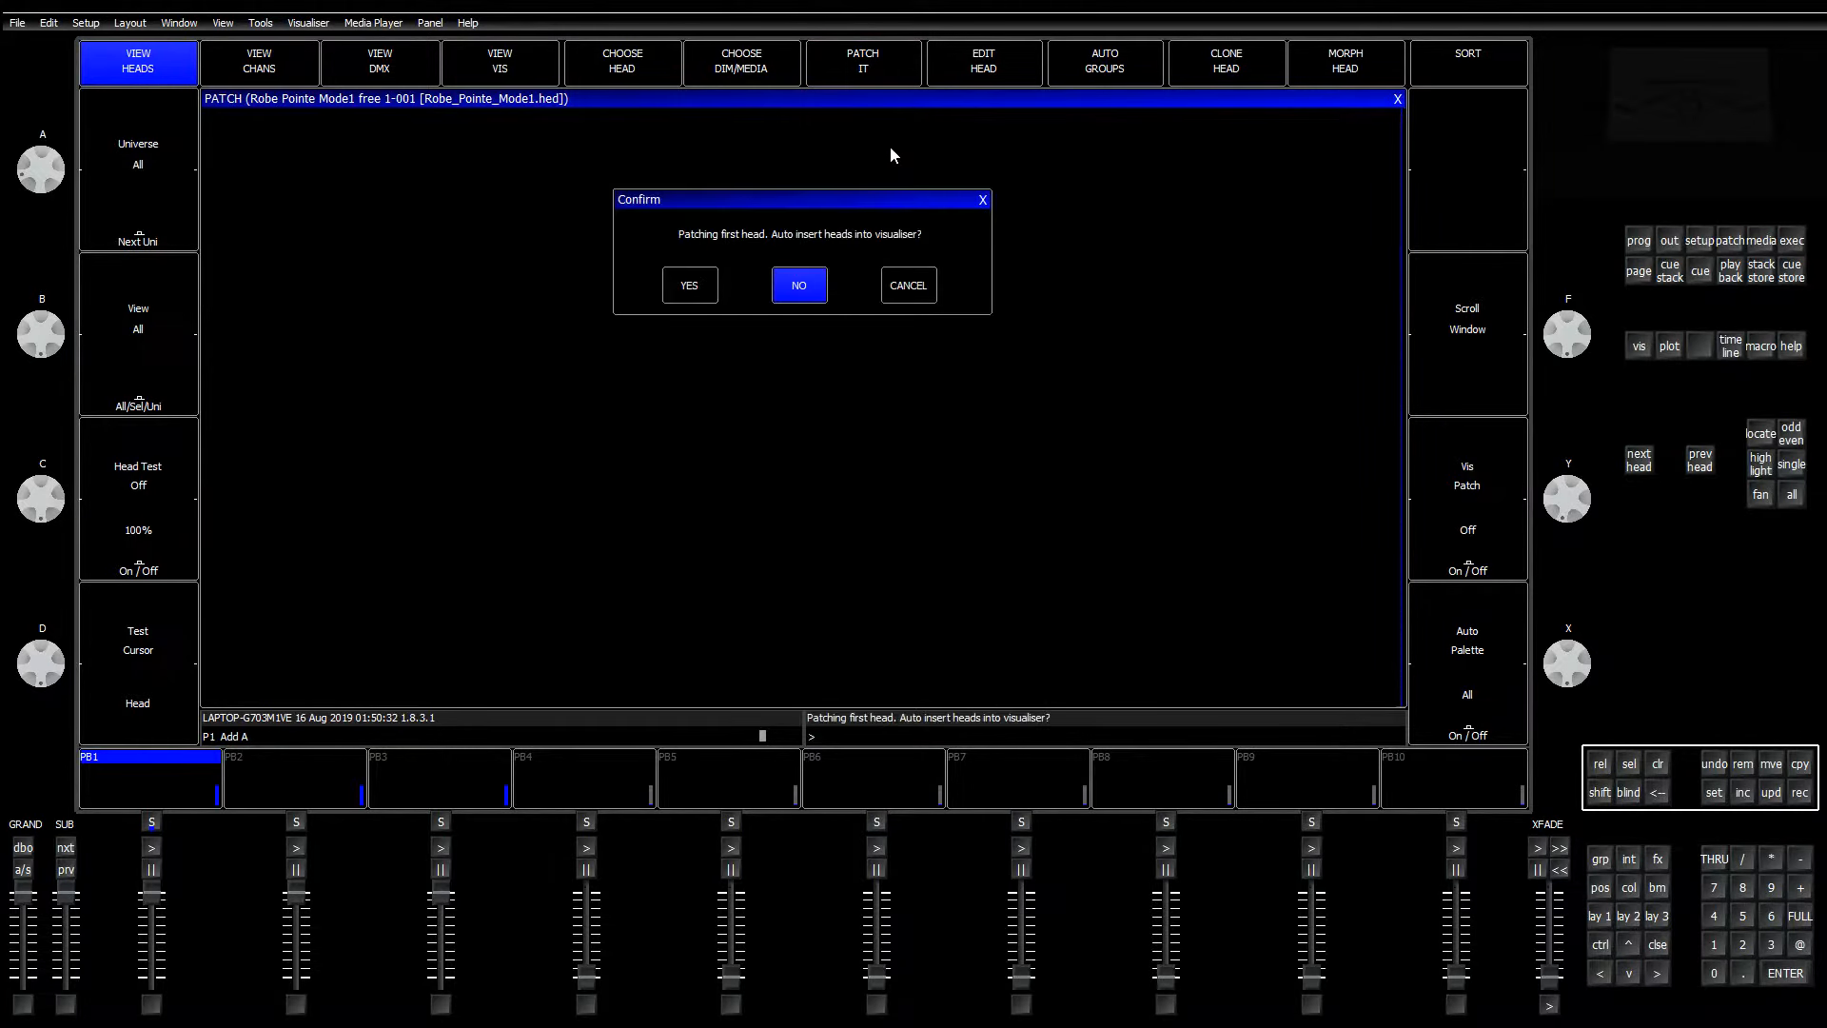
click(784, 287)
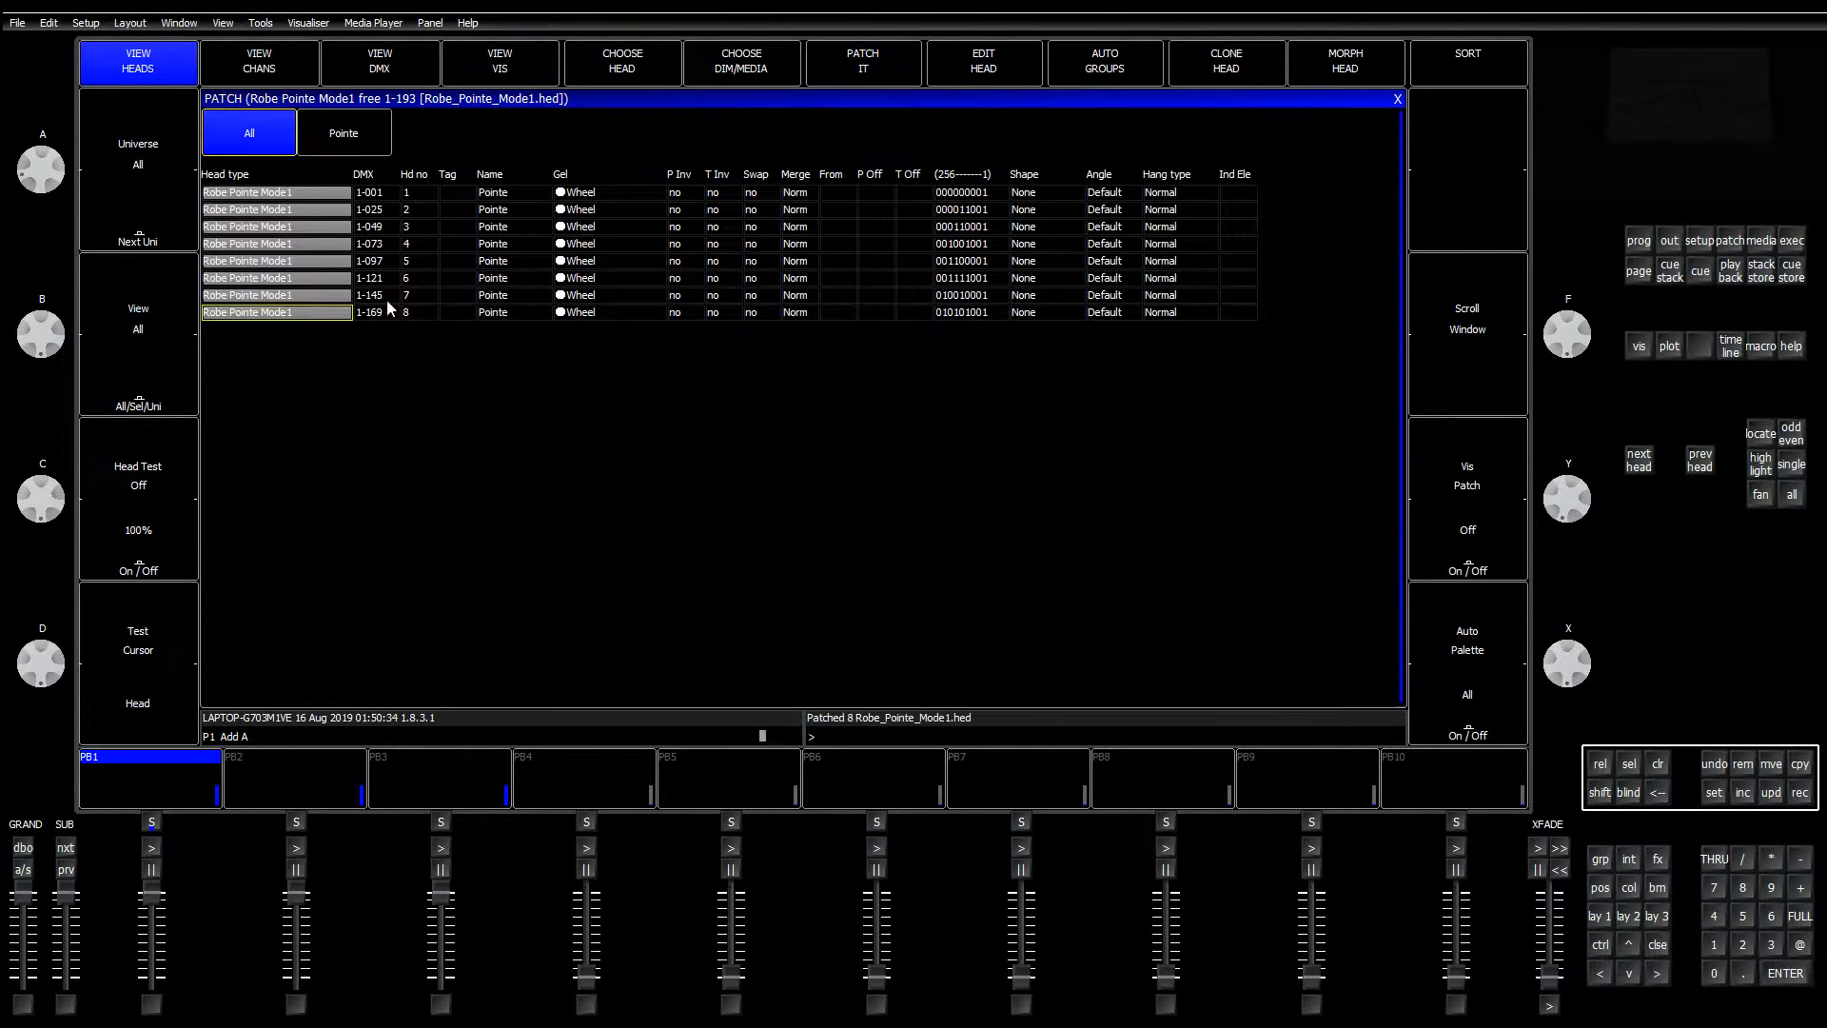
click(1592, 917)
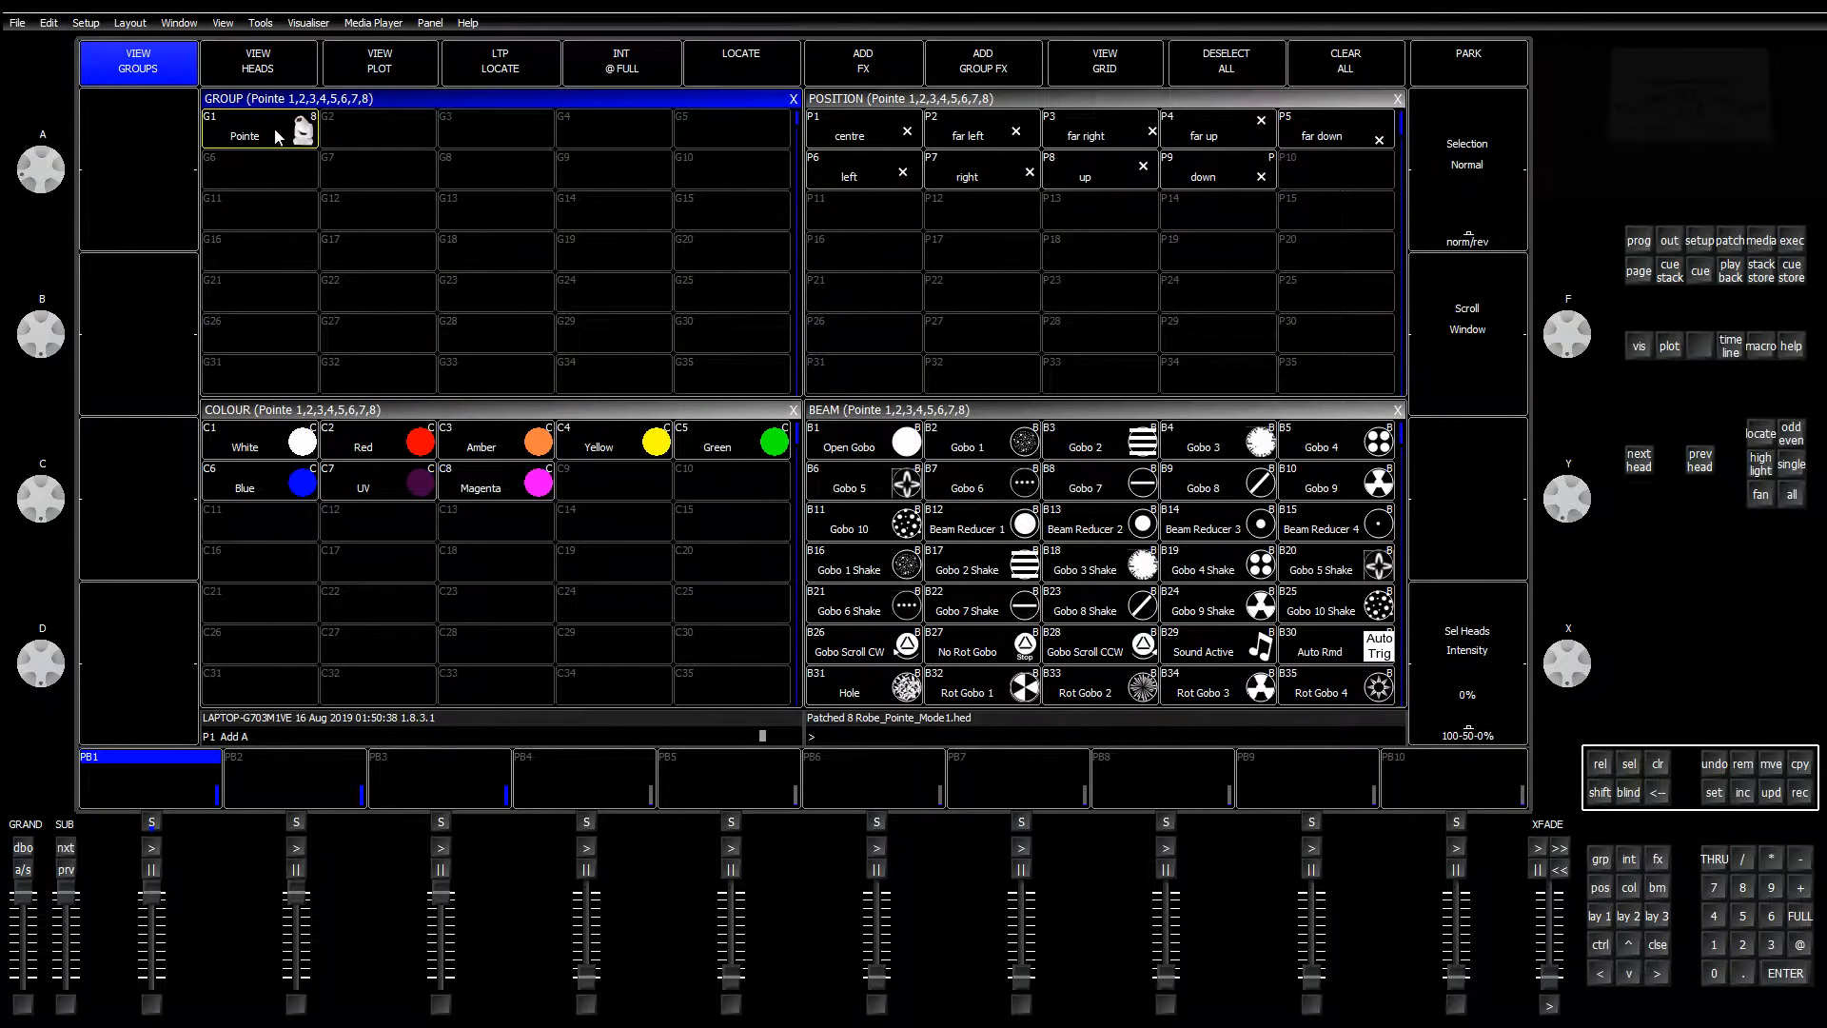
Step: Select the eight Pointes in group G1, send them to locate, and clear the programmer
click(277, 137)
click(1760, 442)
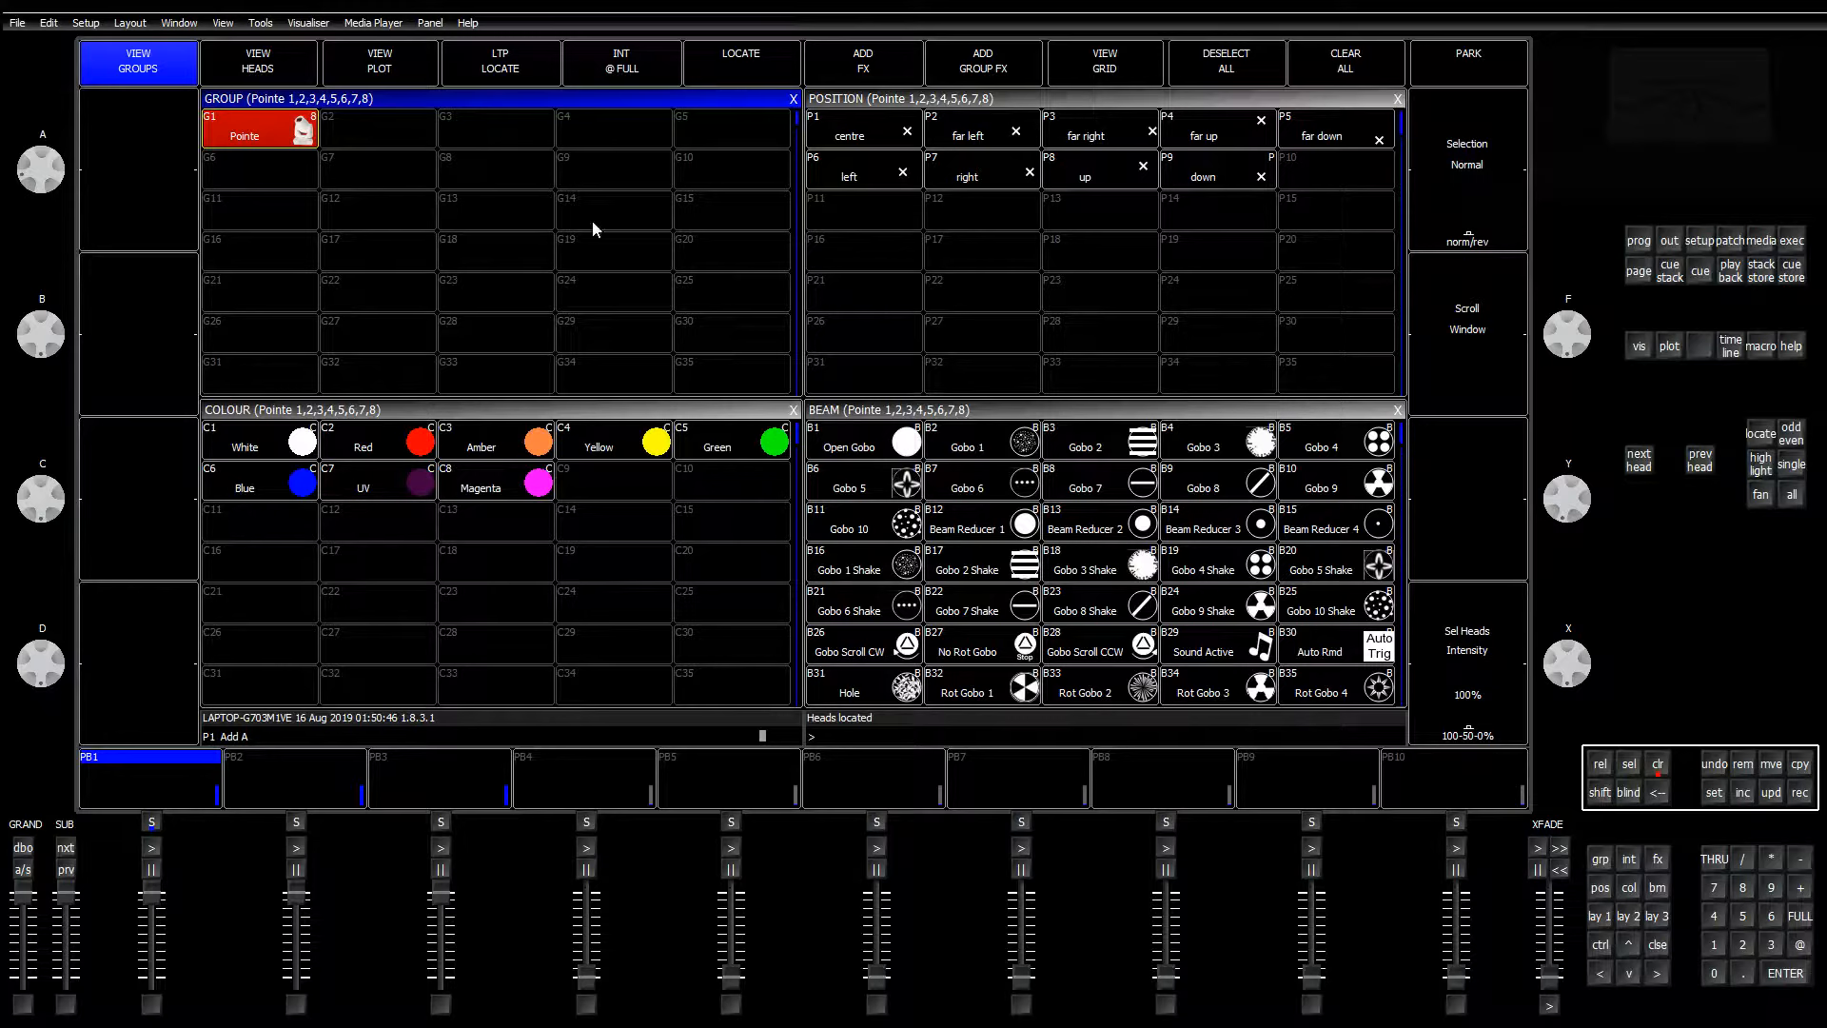
click(1607, 773)
Step: Add the Position circle effect to the Pointes and record it as a cue on playback 1
click(859, 54)
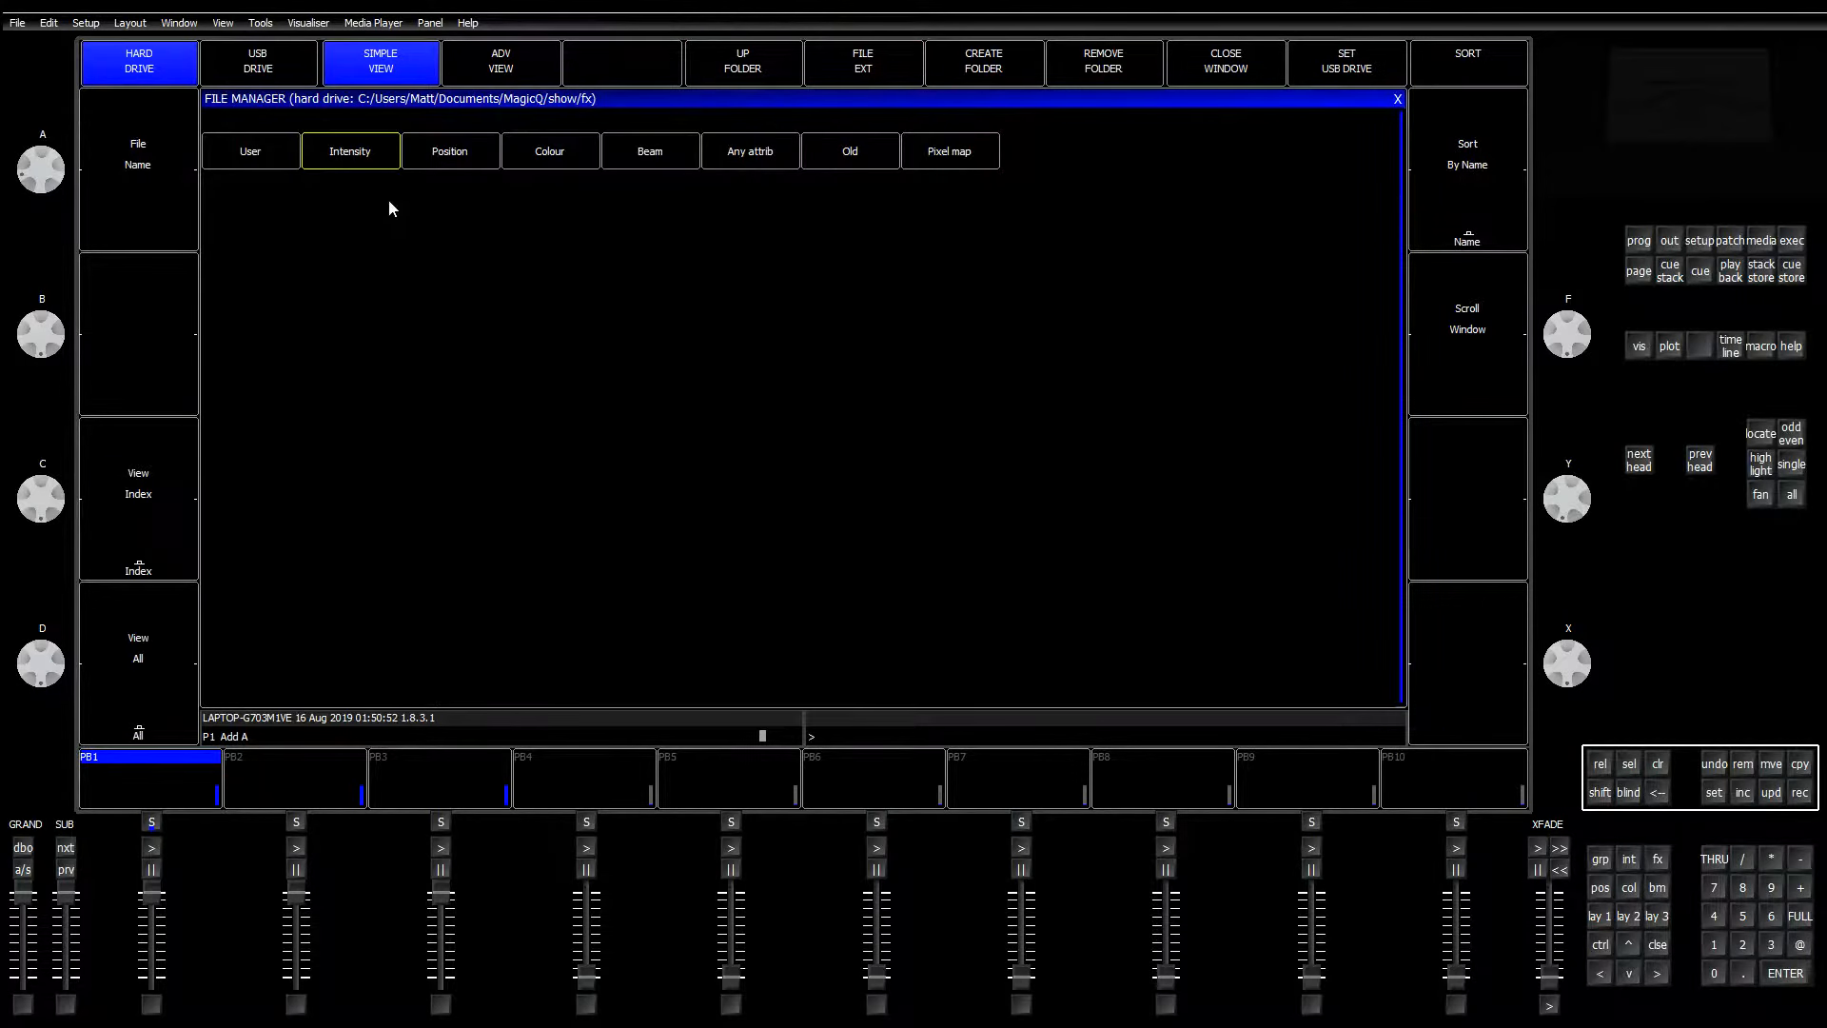
click(538, 154)
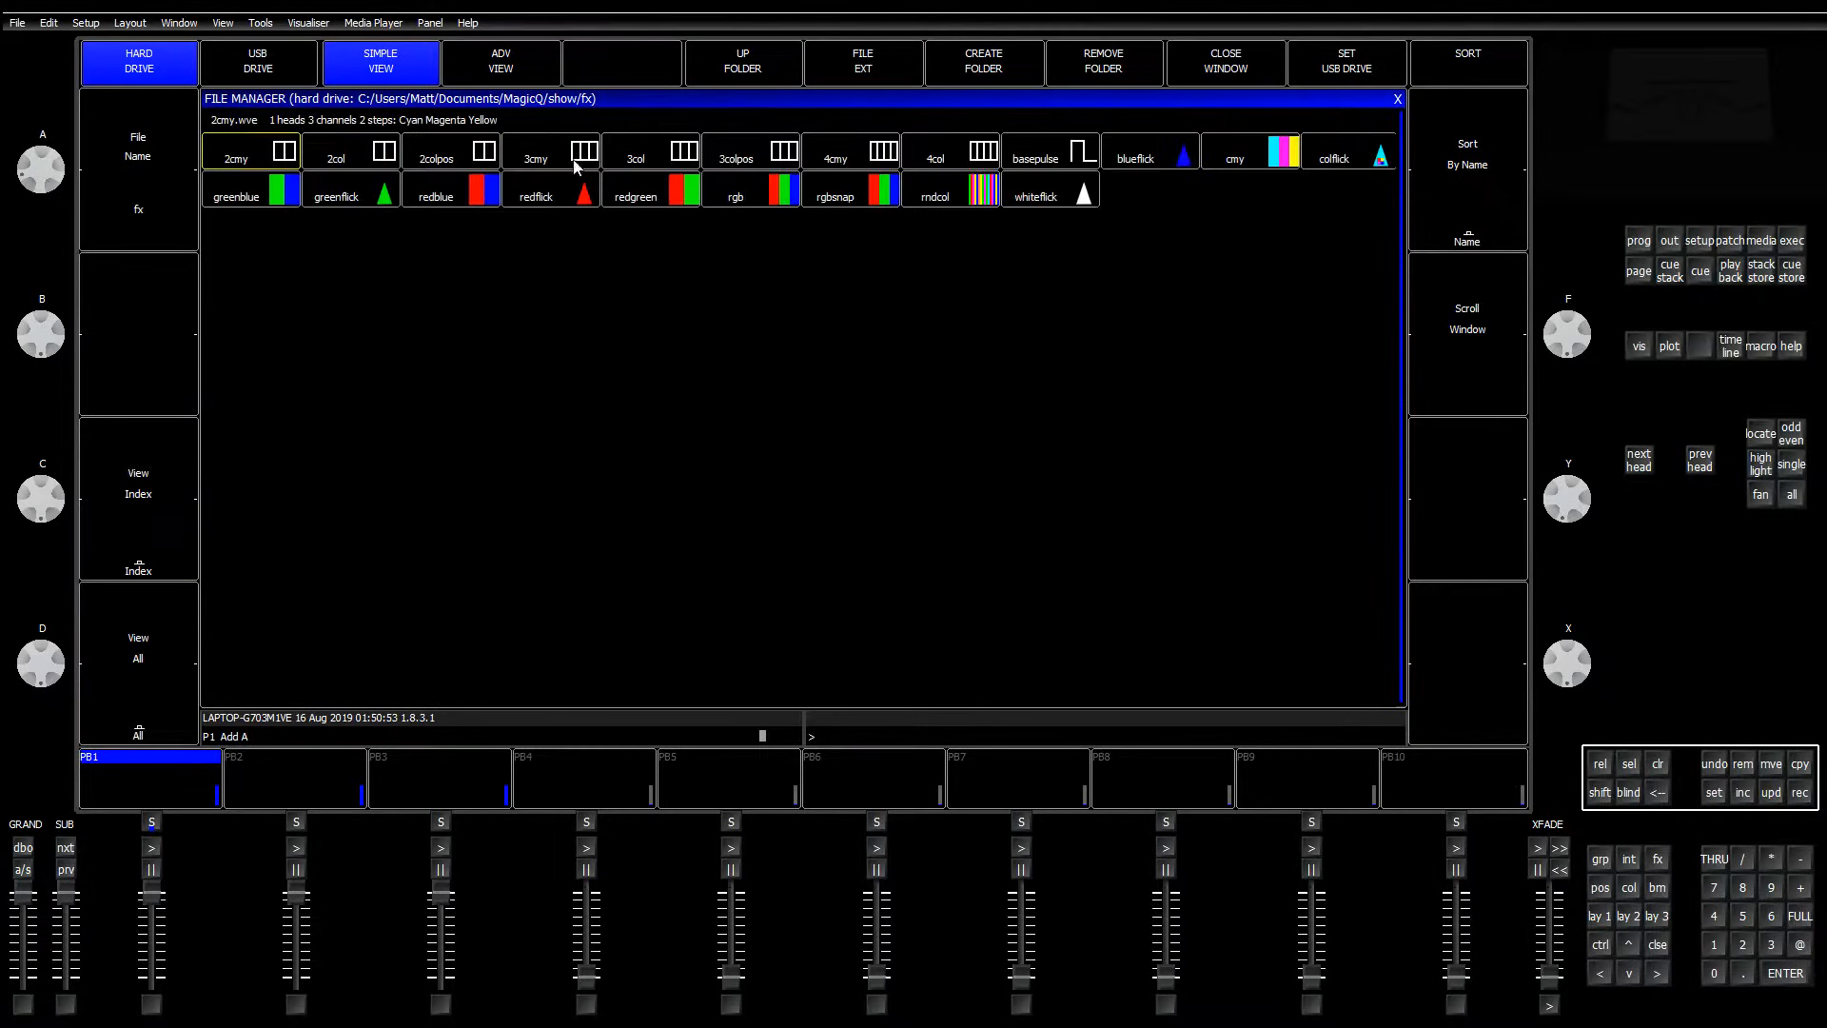
click(747, 62)
click(447, 159)
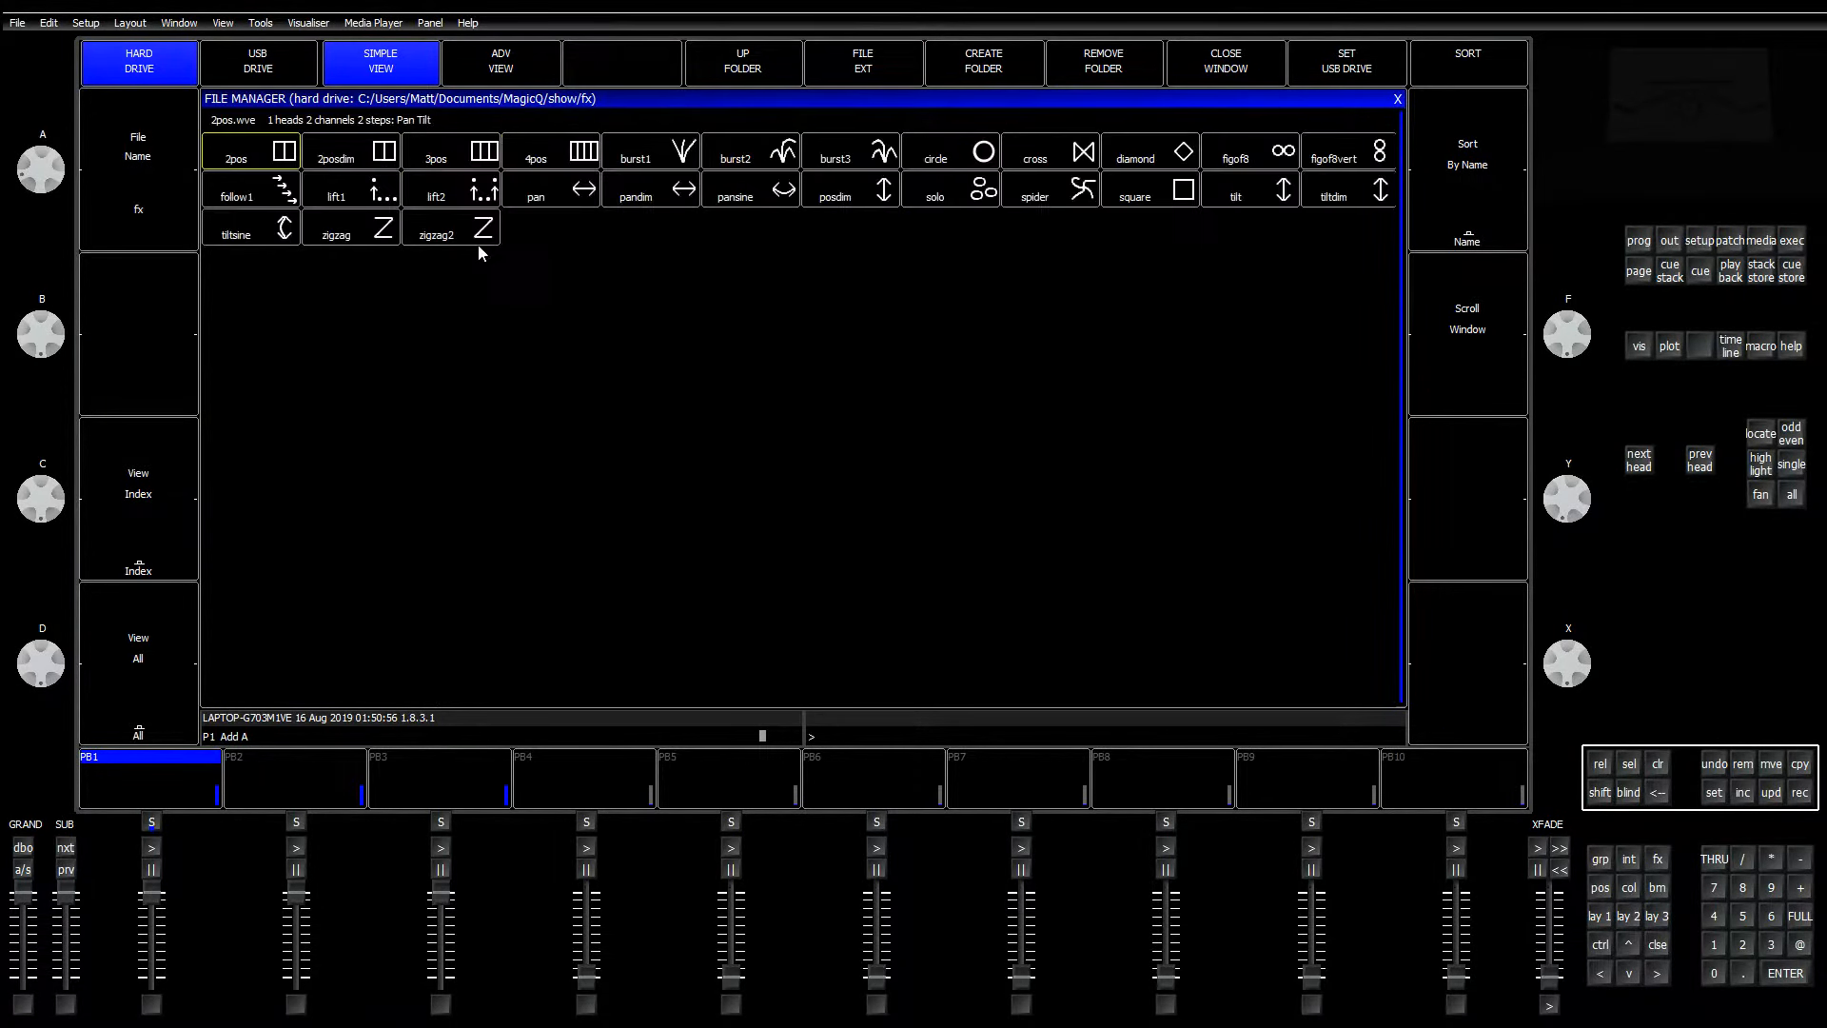
click(945, 157)
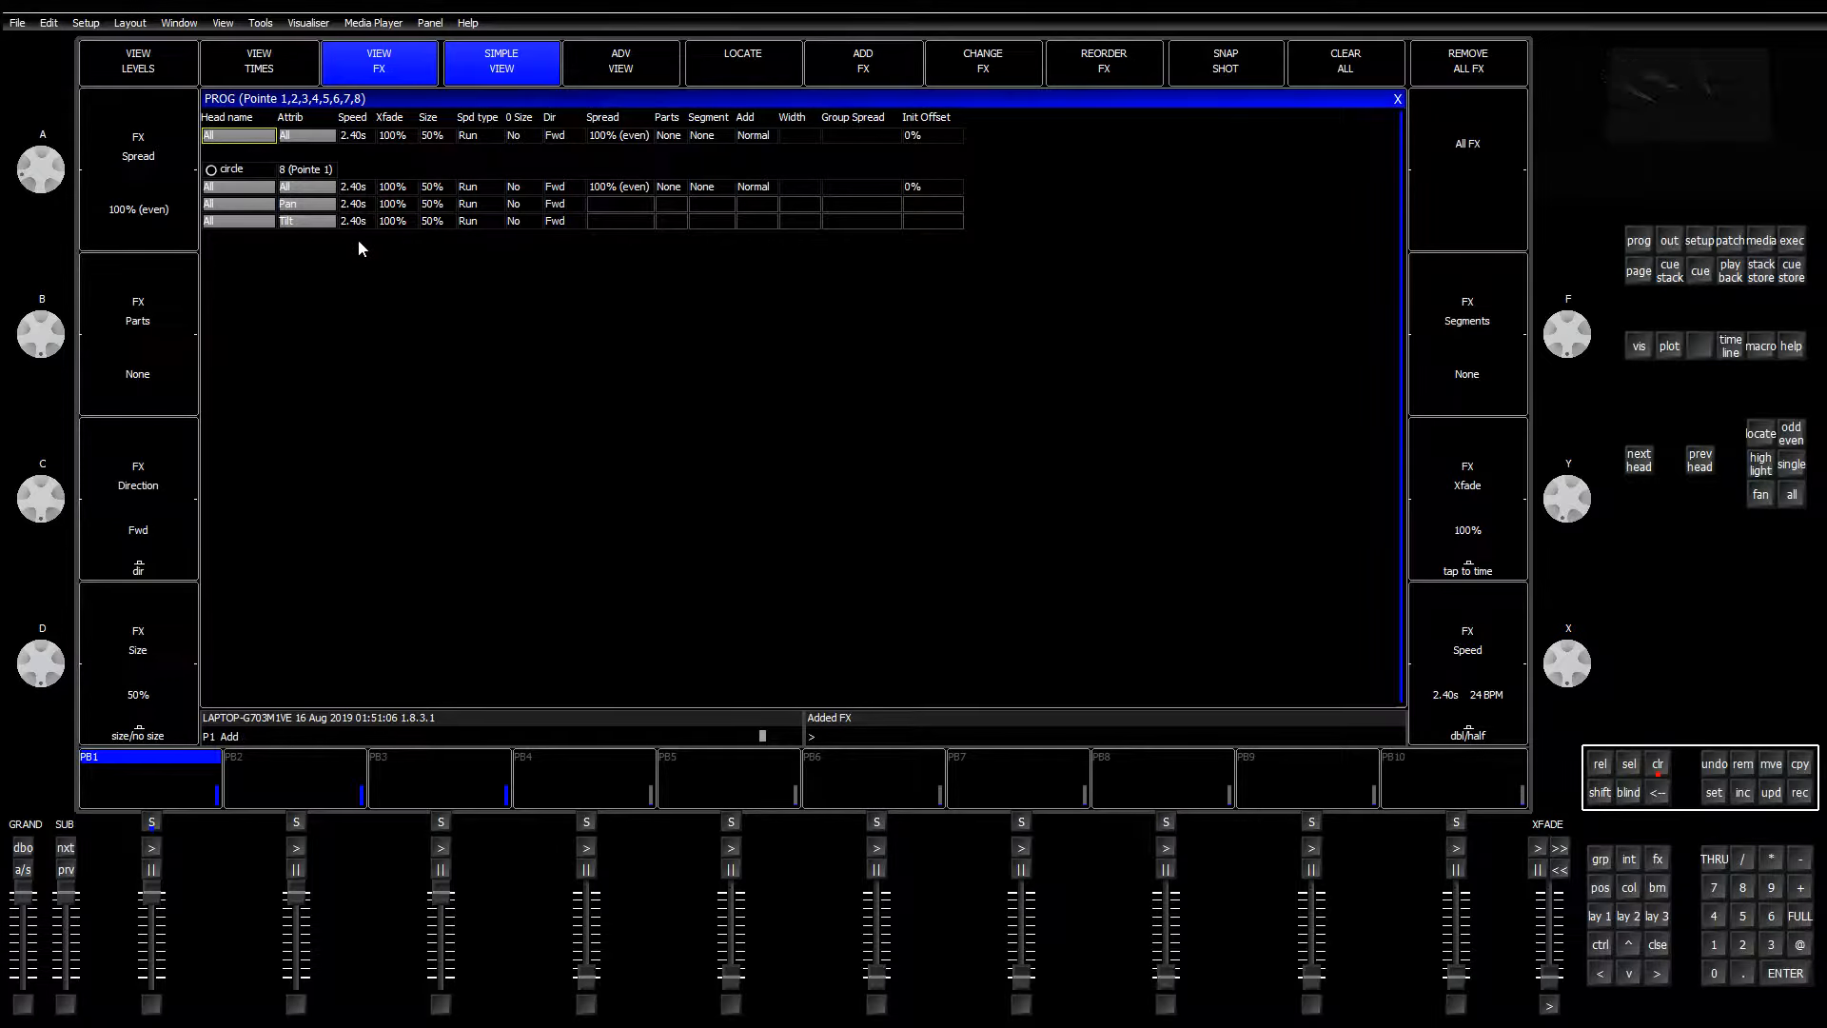
click(1801, 791)
click(175, 781)
Step: Clear the programmer and test playback 1's circle effect with its fader and flash button
click(1658, 764)
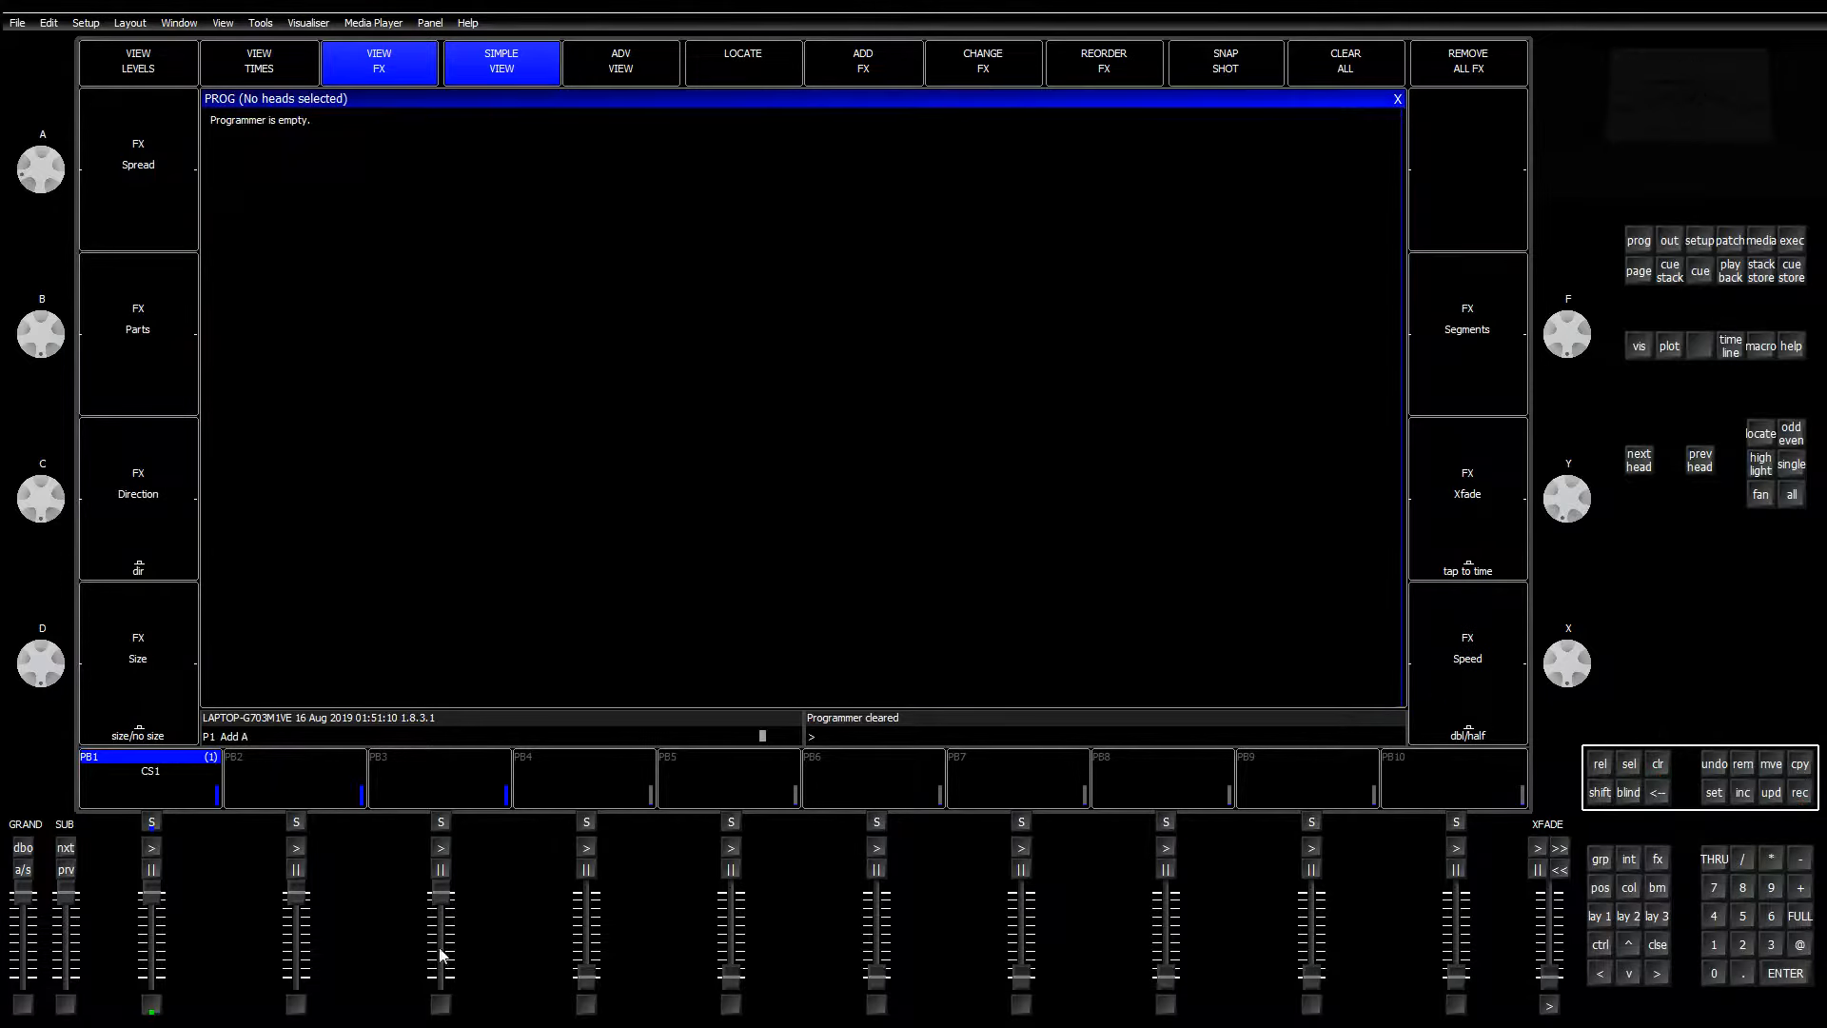
mouse_move(155, 898)
mouse_down()
mouse_move(152, 1016)
mouse_move(151, 896)
mouse_up()
click(149, 1008)
click(149, 1007)
click(1666, 244)
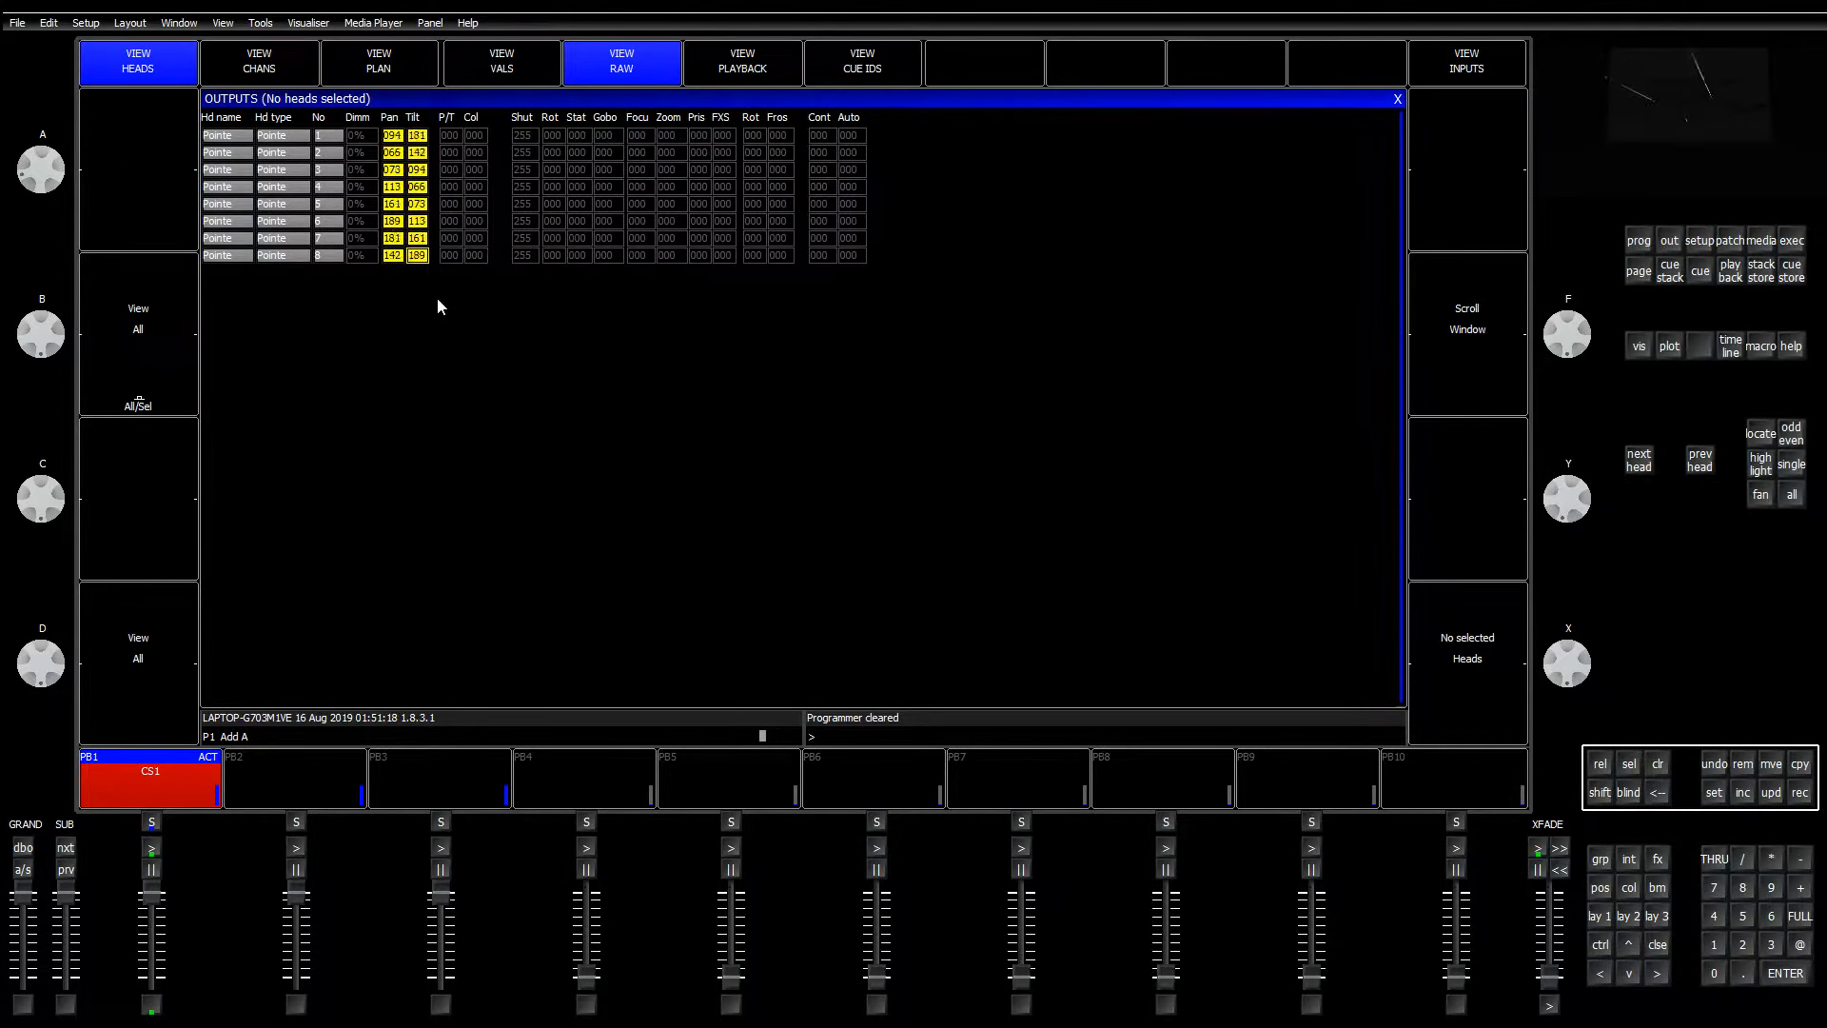
click(471, 225)
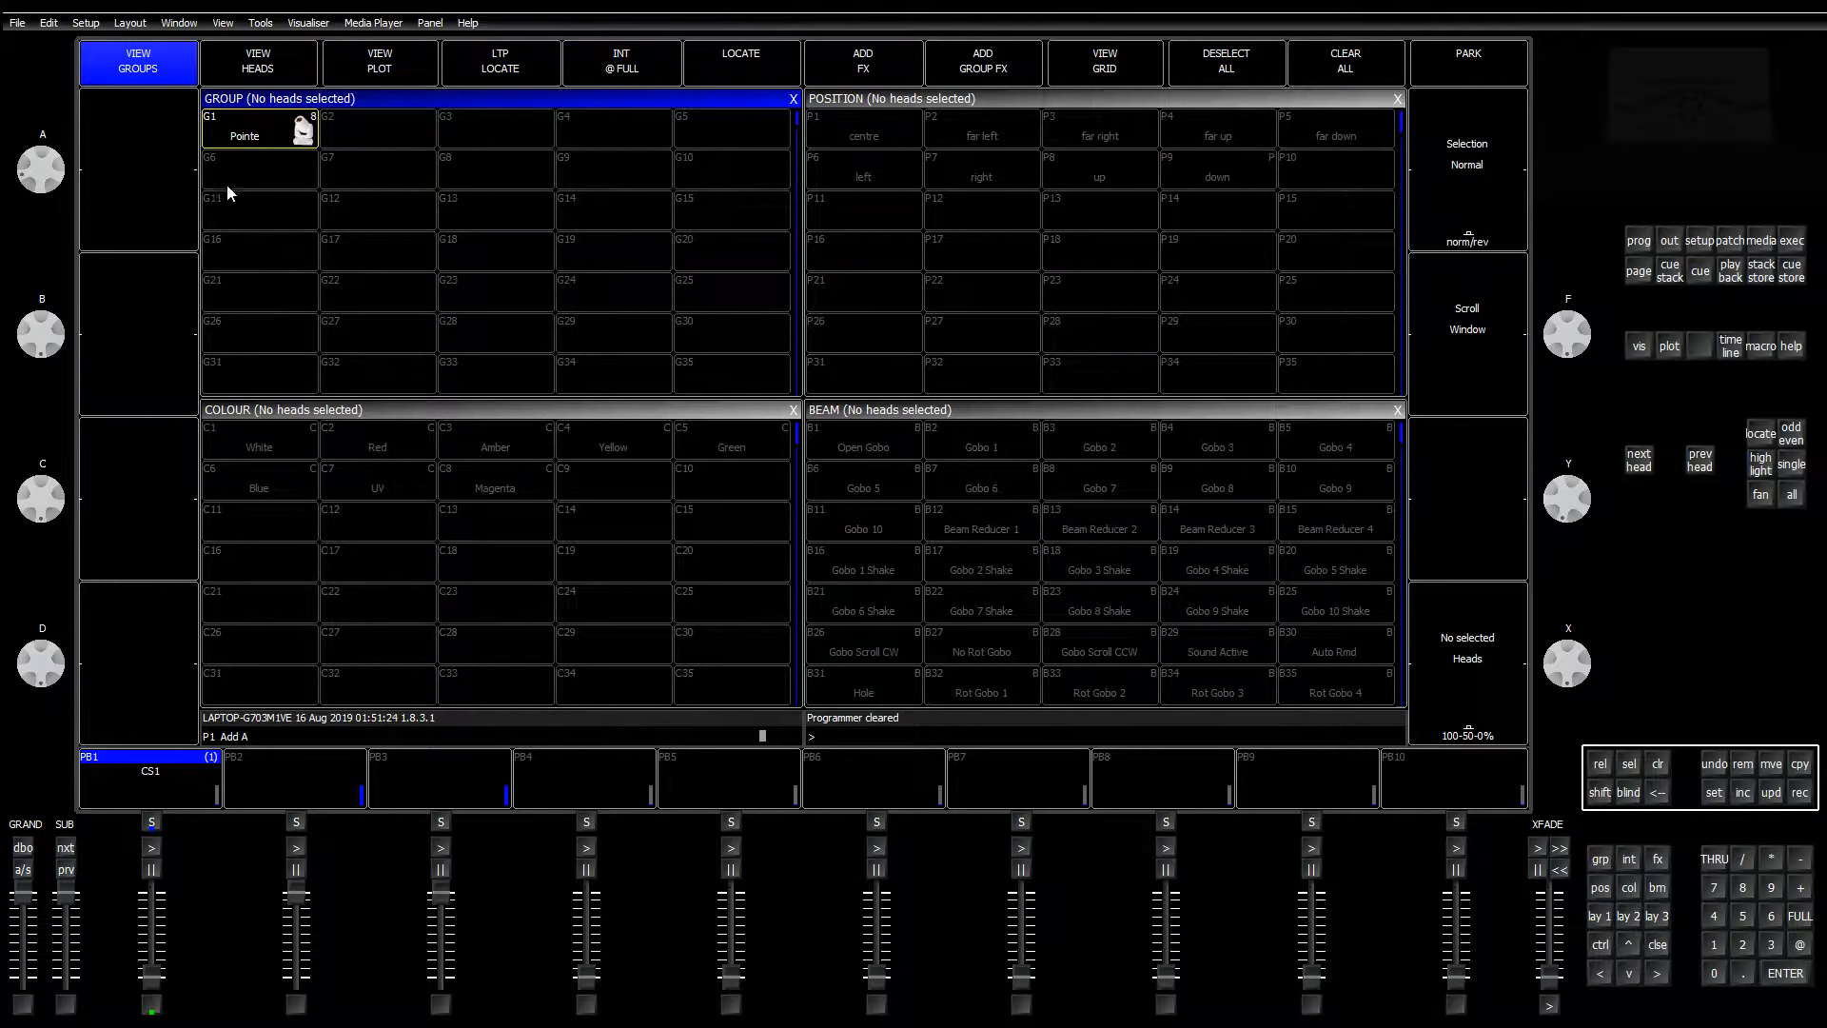
Step: Record group G1 onto playback 2 as GM Pointe, clear, and open its cue stack
click(255, 139)
click(1799, 793)
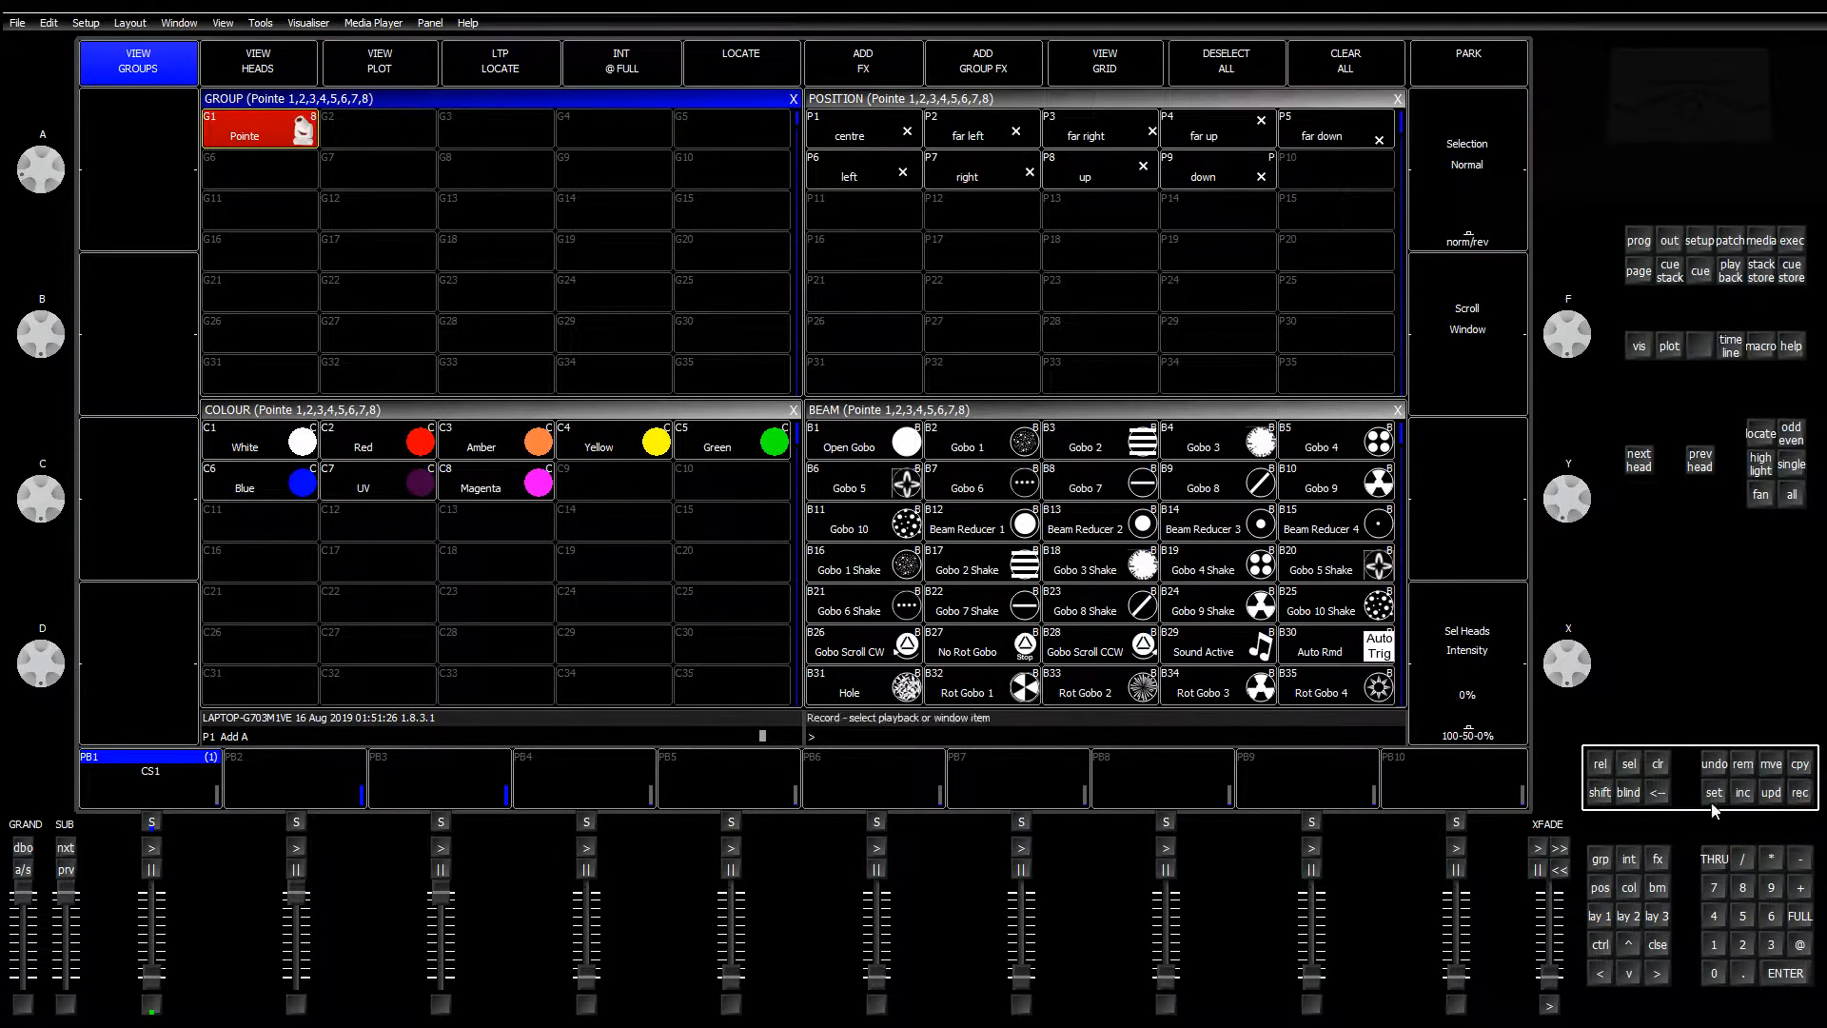
click(325, 797)
click(1657, 763)
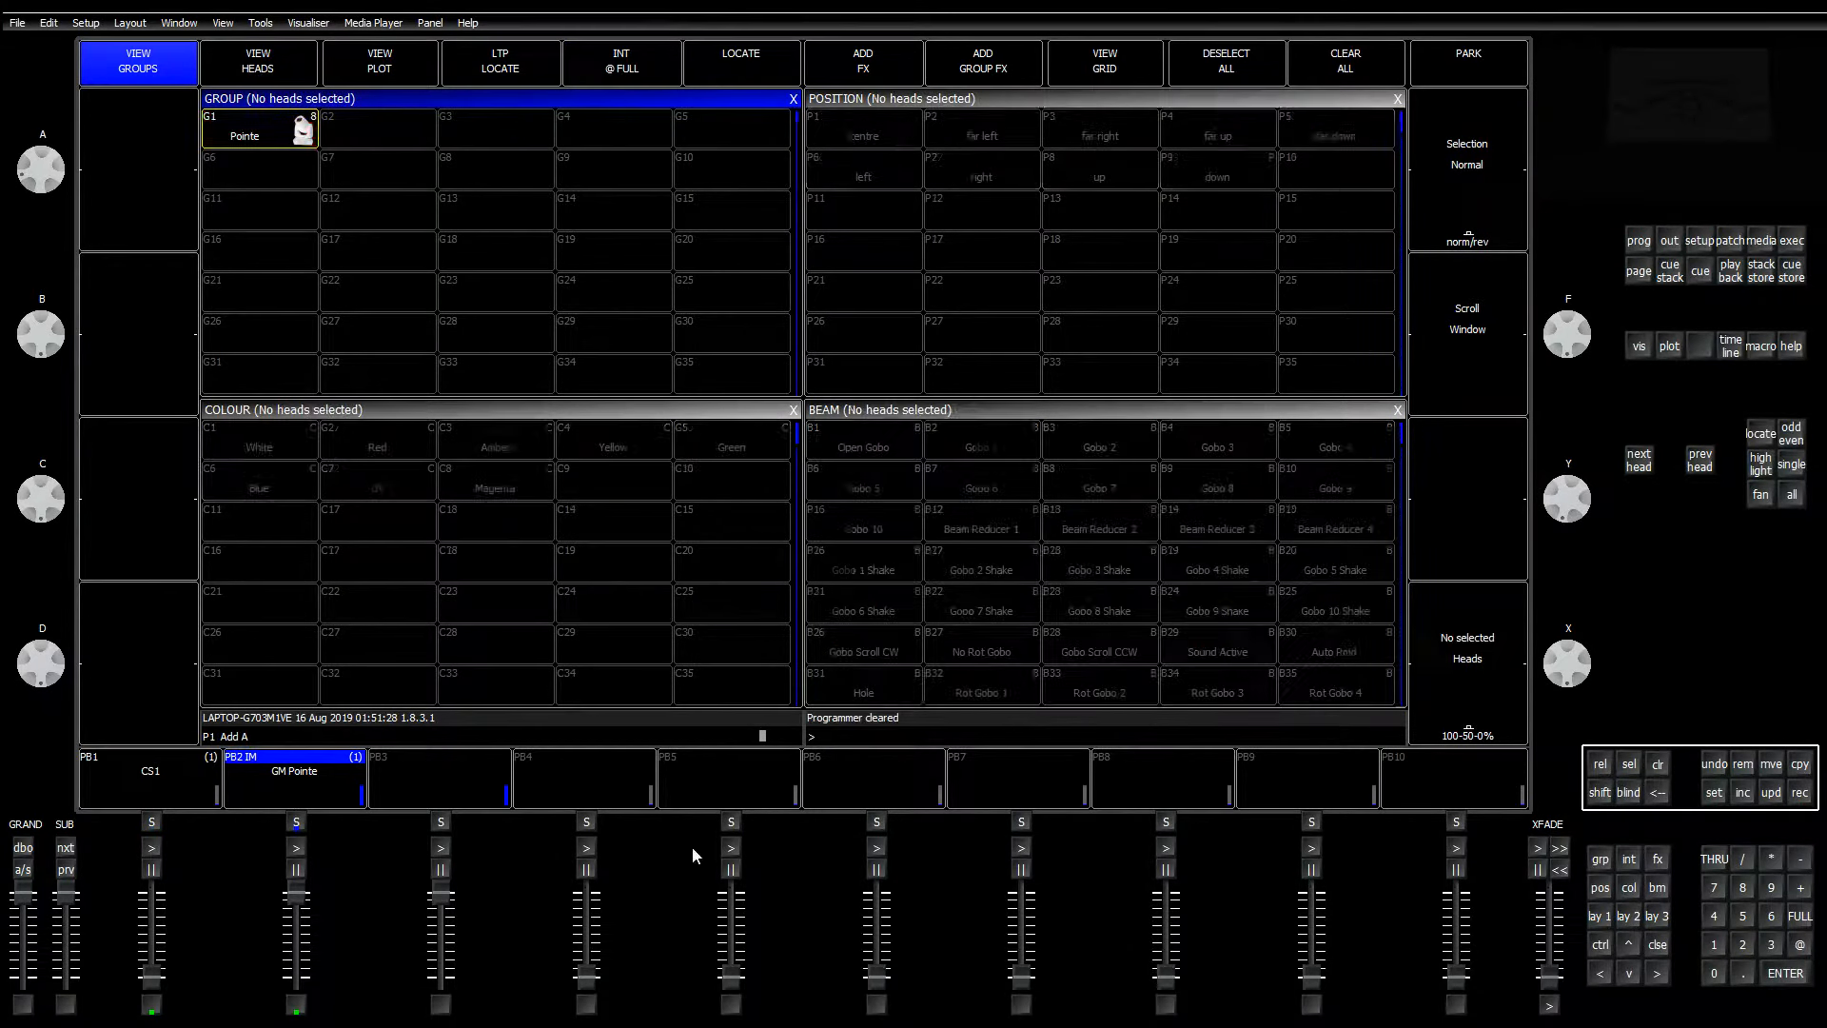
click(282, 784)
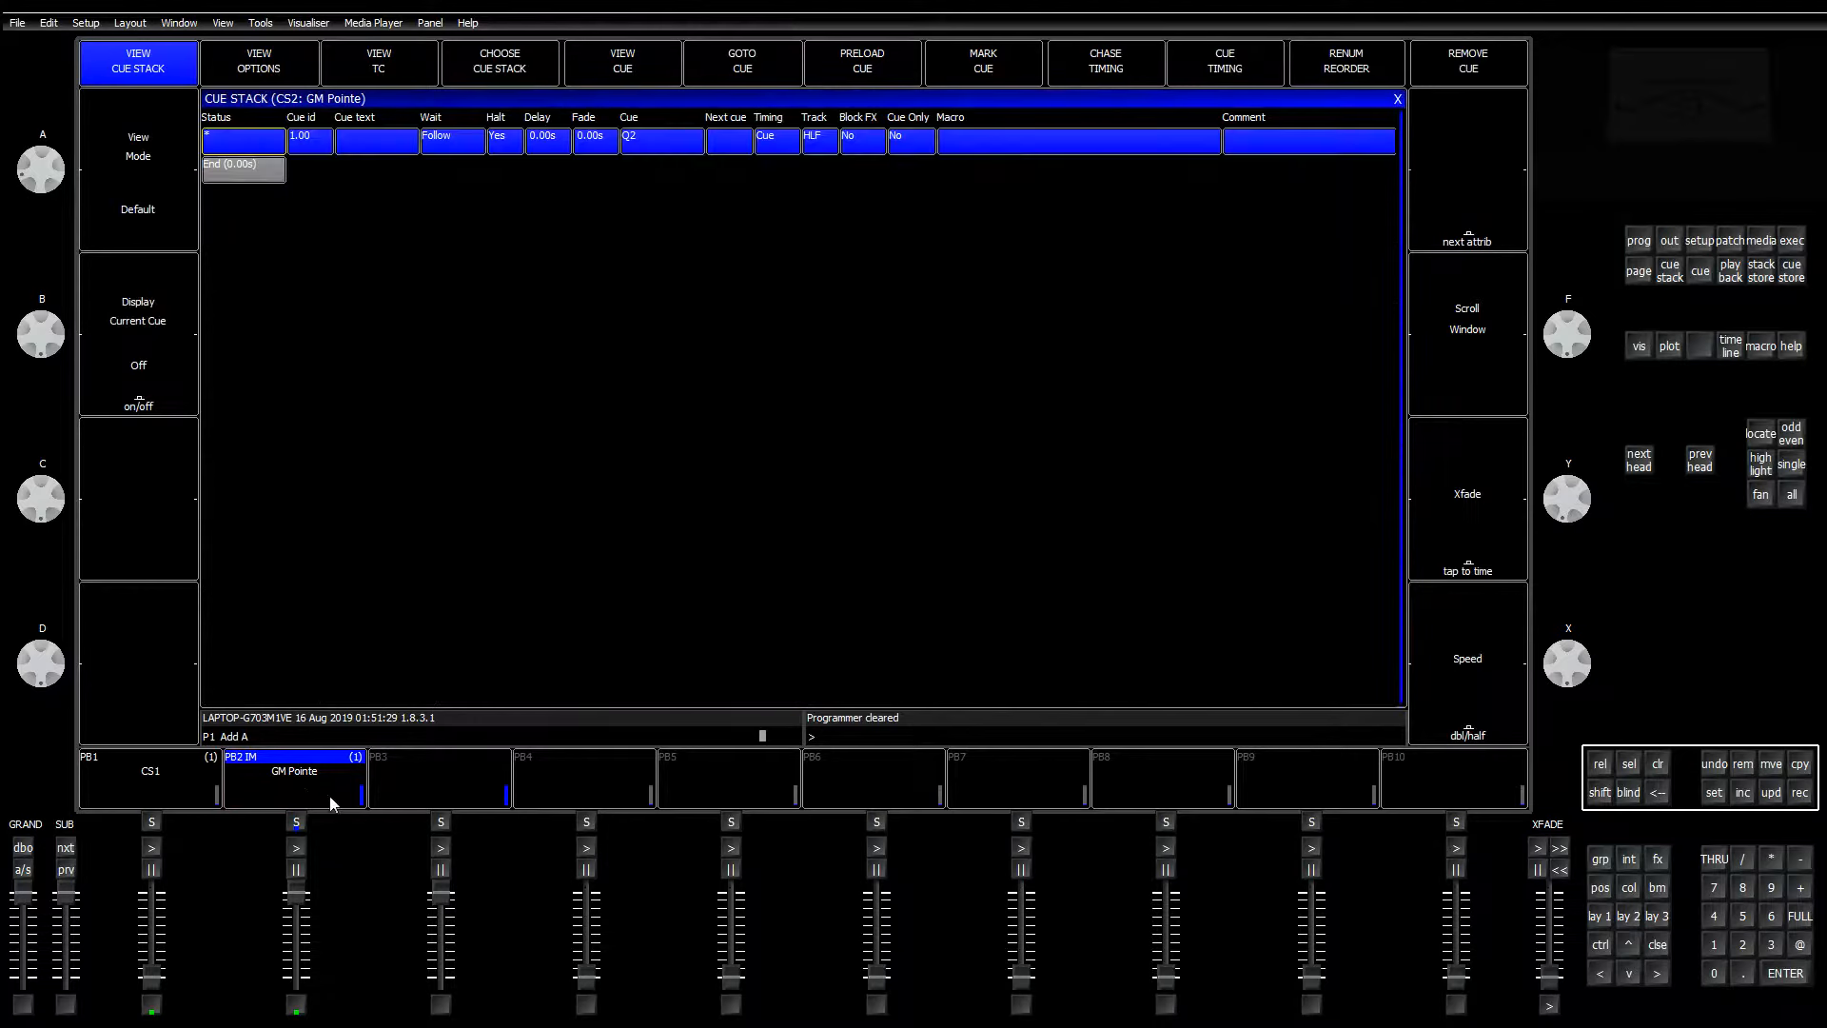
Step: In playback 2's cue stack function options, set Intensity Master to No and Speed Master to Yes
click(287, 66)
click(418, 194)
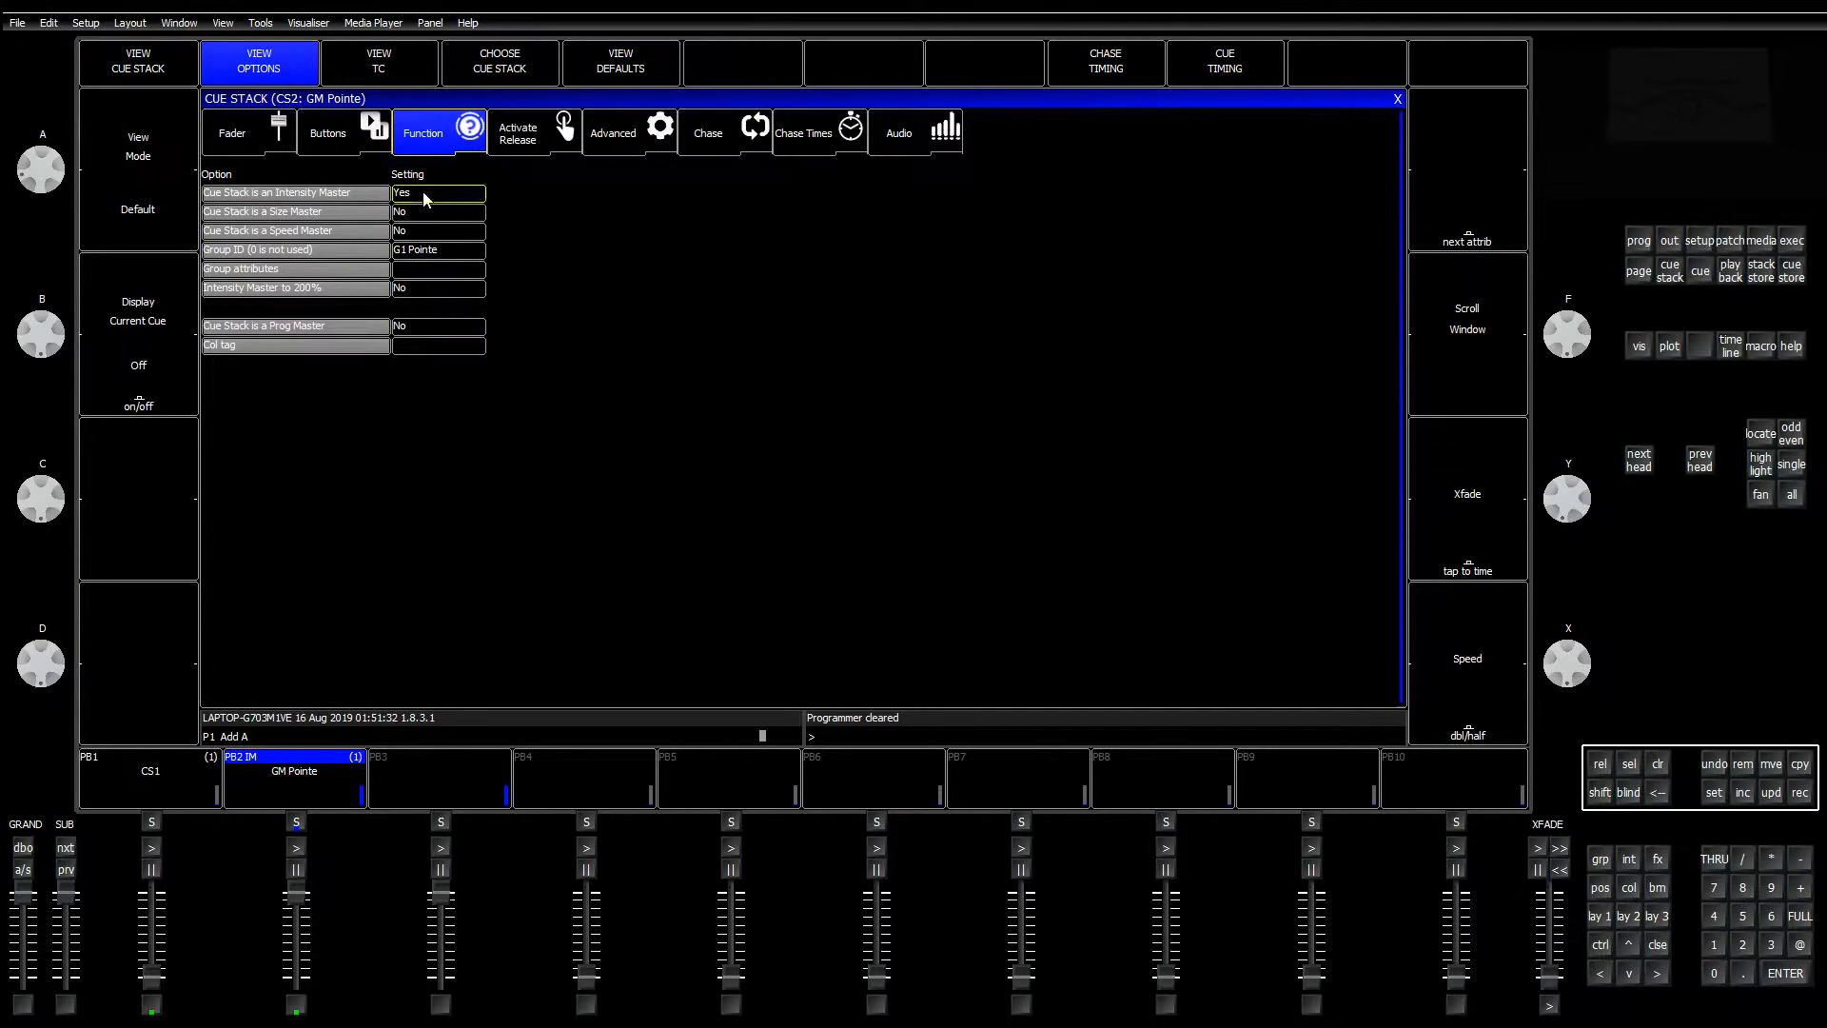
click(758, 286)
click(434, 233)
click(827, 278)
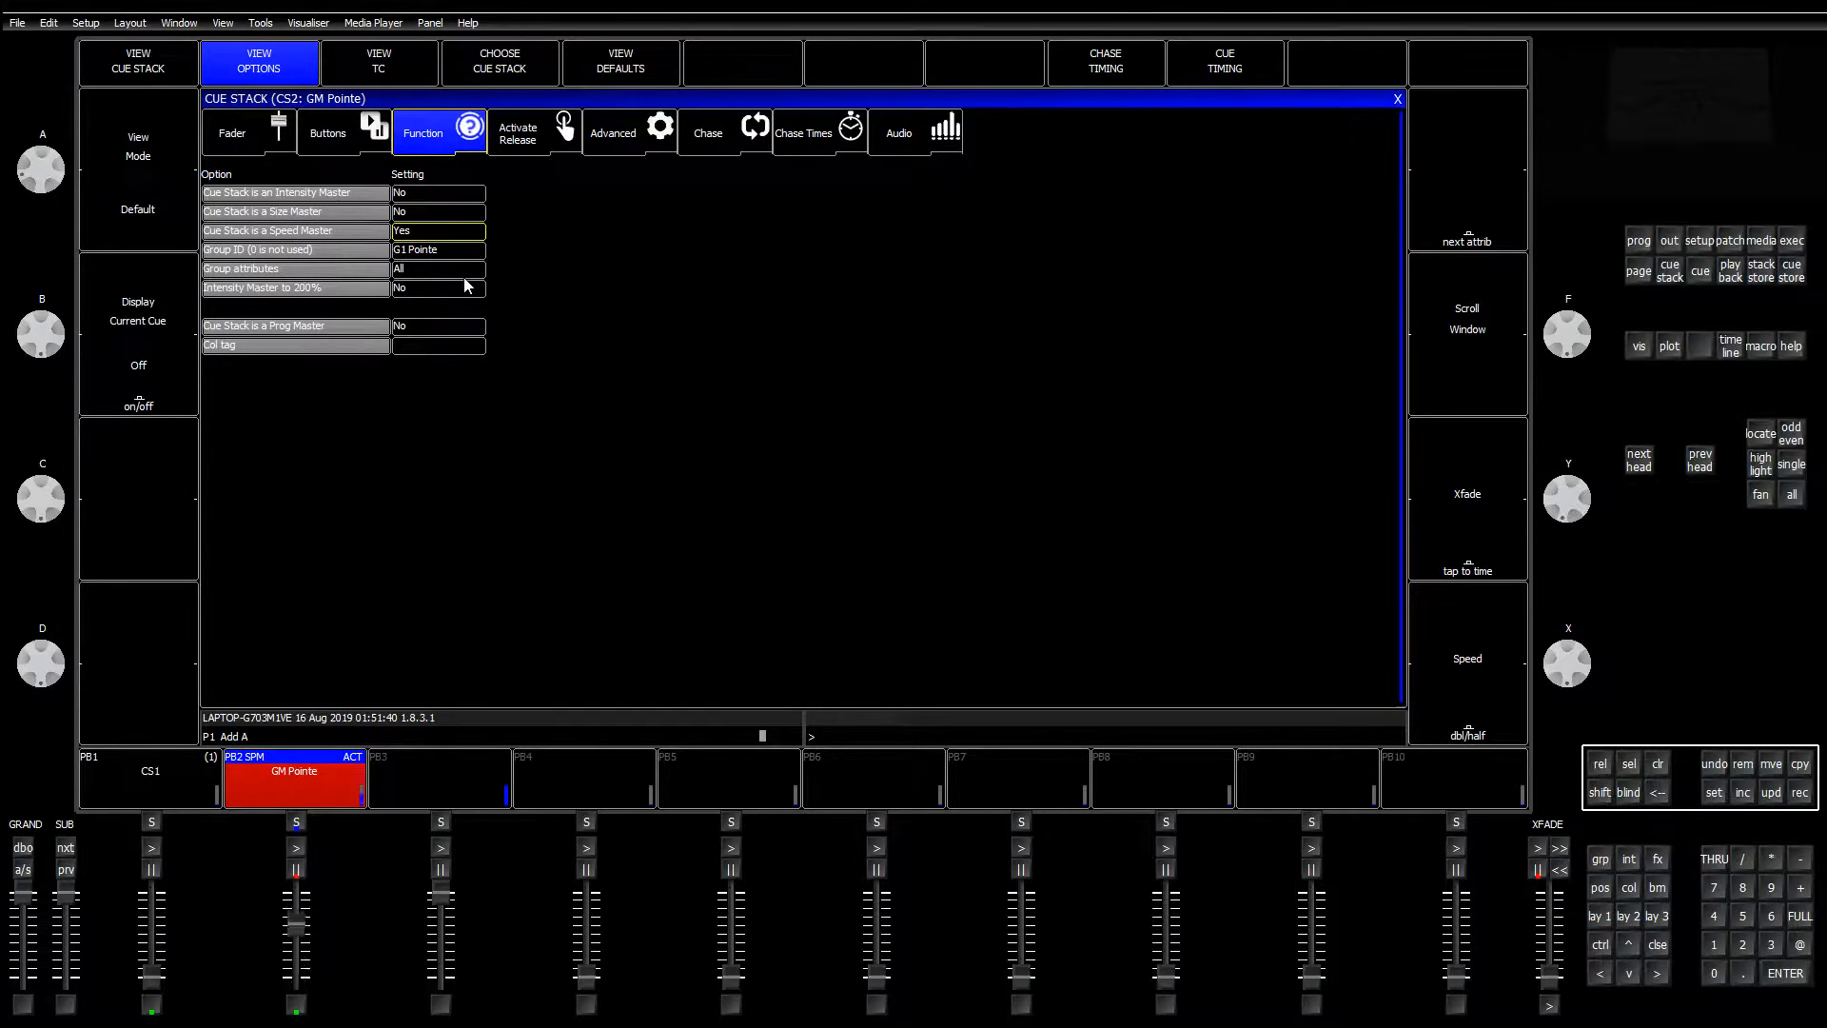
click(1668, 244)
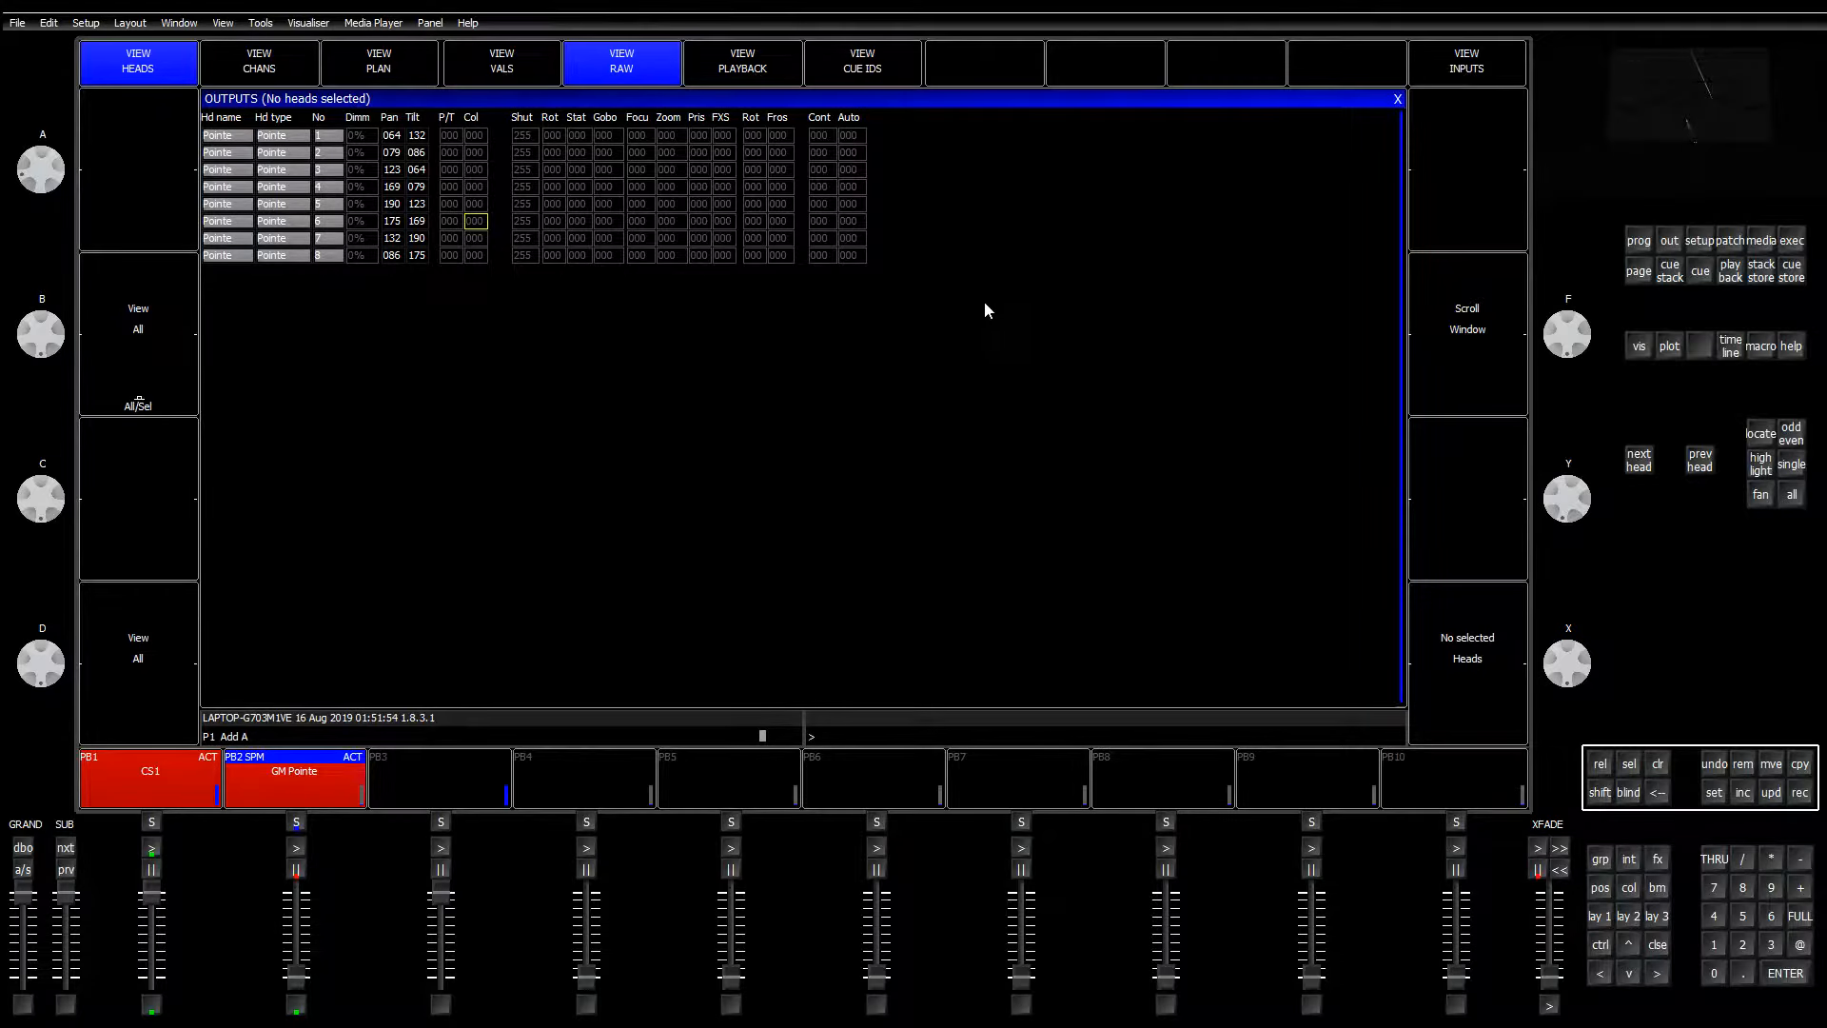
Step: Select the Pointes' Pan and Tilt output cells and show them as named values (VIEW VALS)
drag(392, 138, 419, 240)
click(419, 257)
key(shift)
key(shift+Left)
key(shift+Up)
key(Down)
click(750, 75)
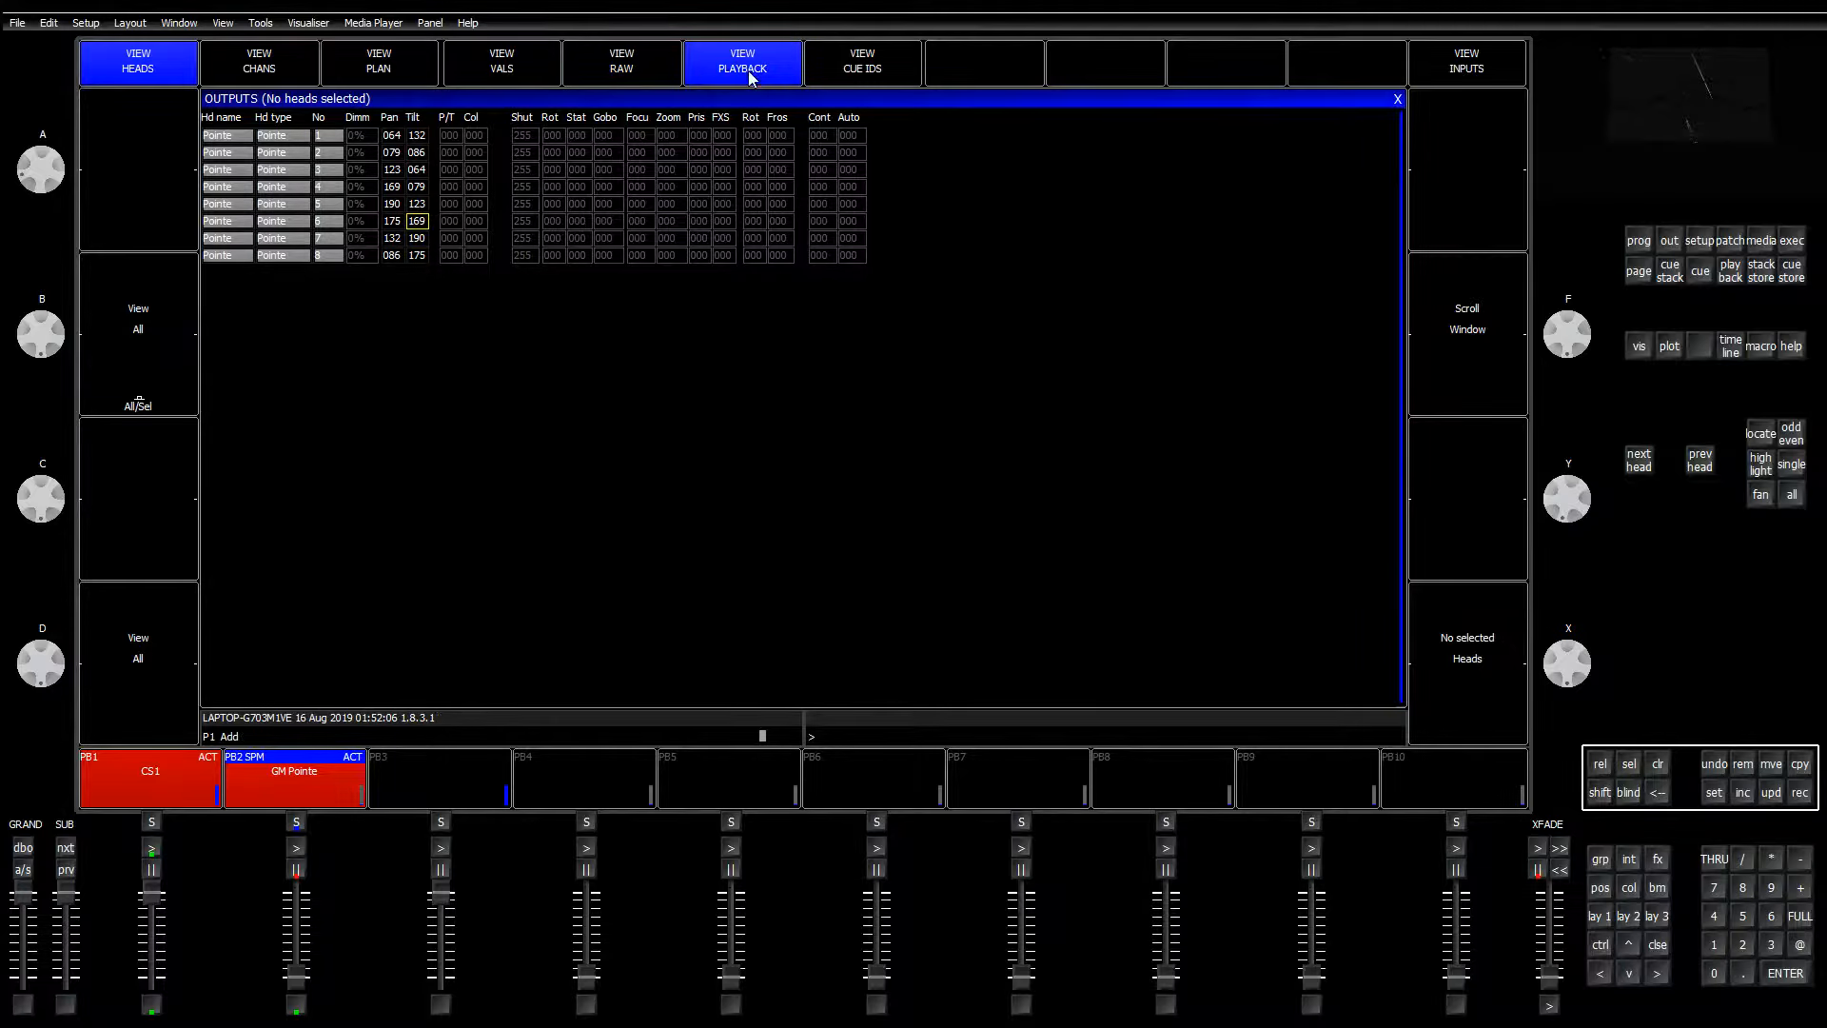
click(646, 75)
click(538, 73)
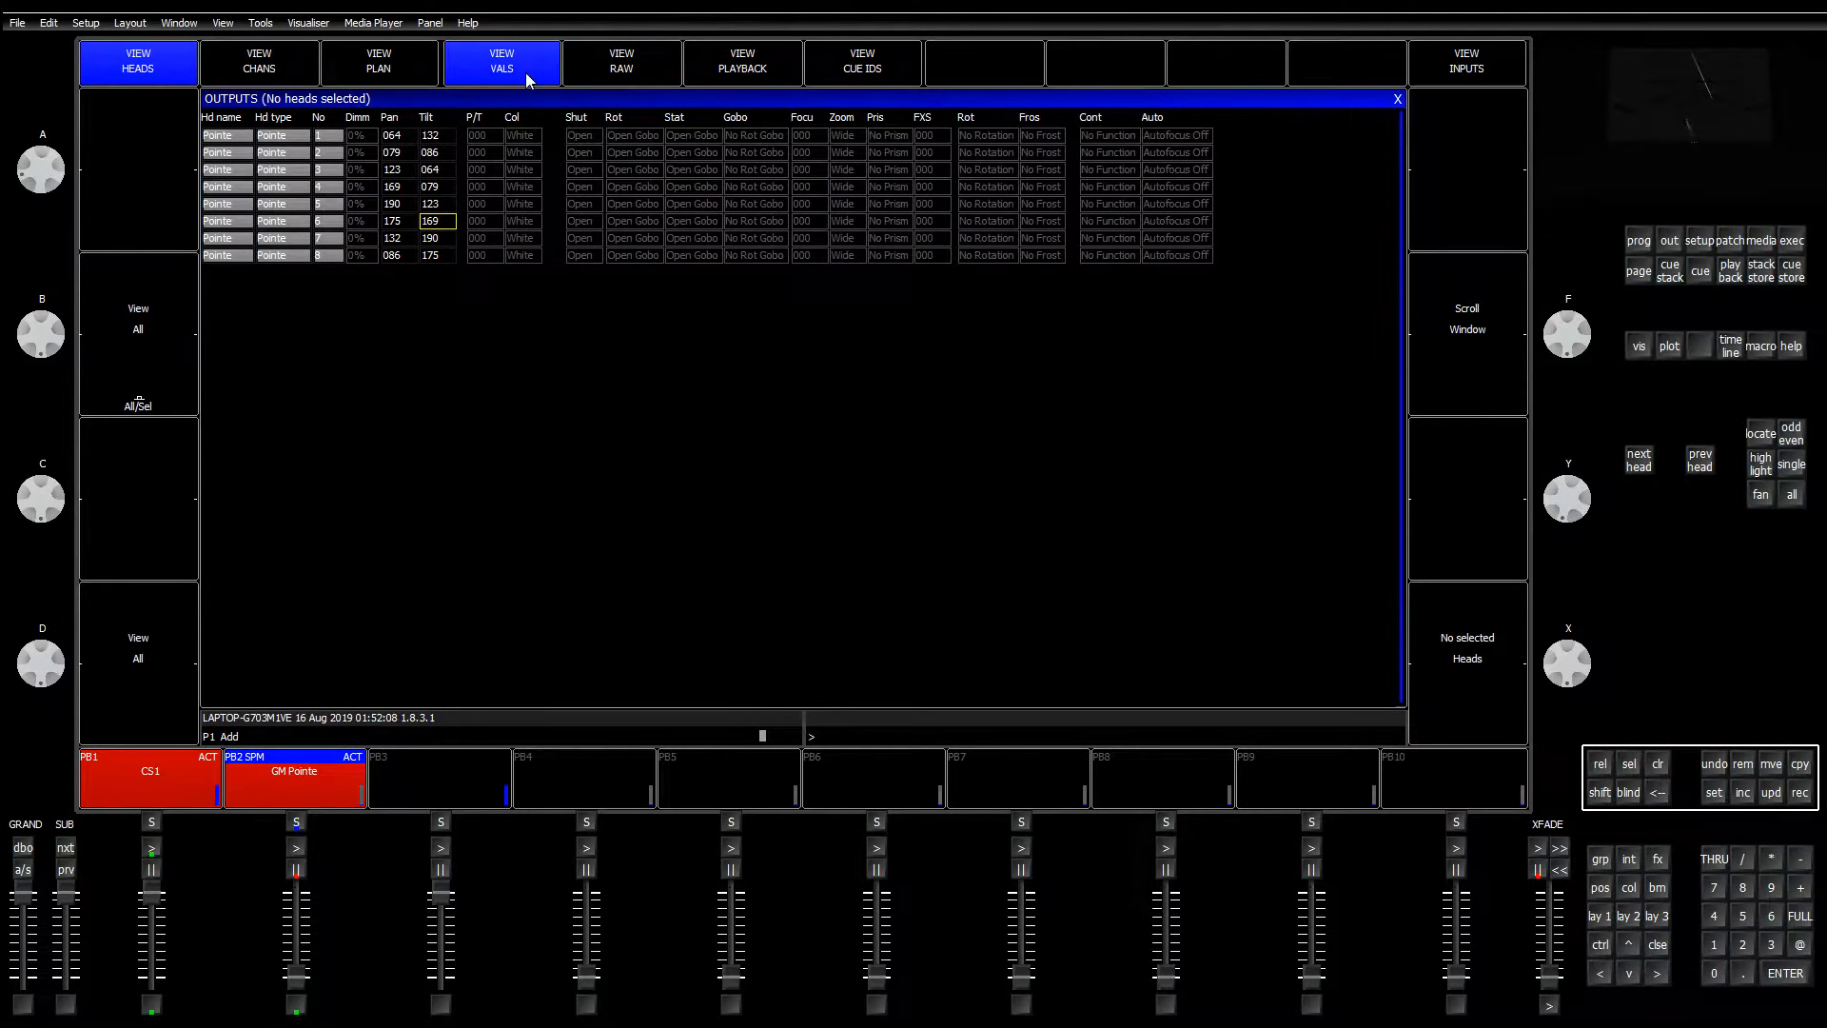
click(443, 206)
click(444, 221)
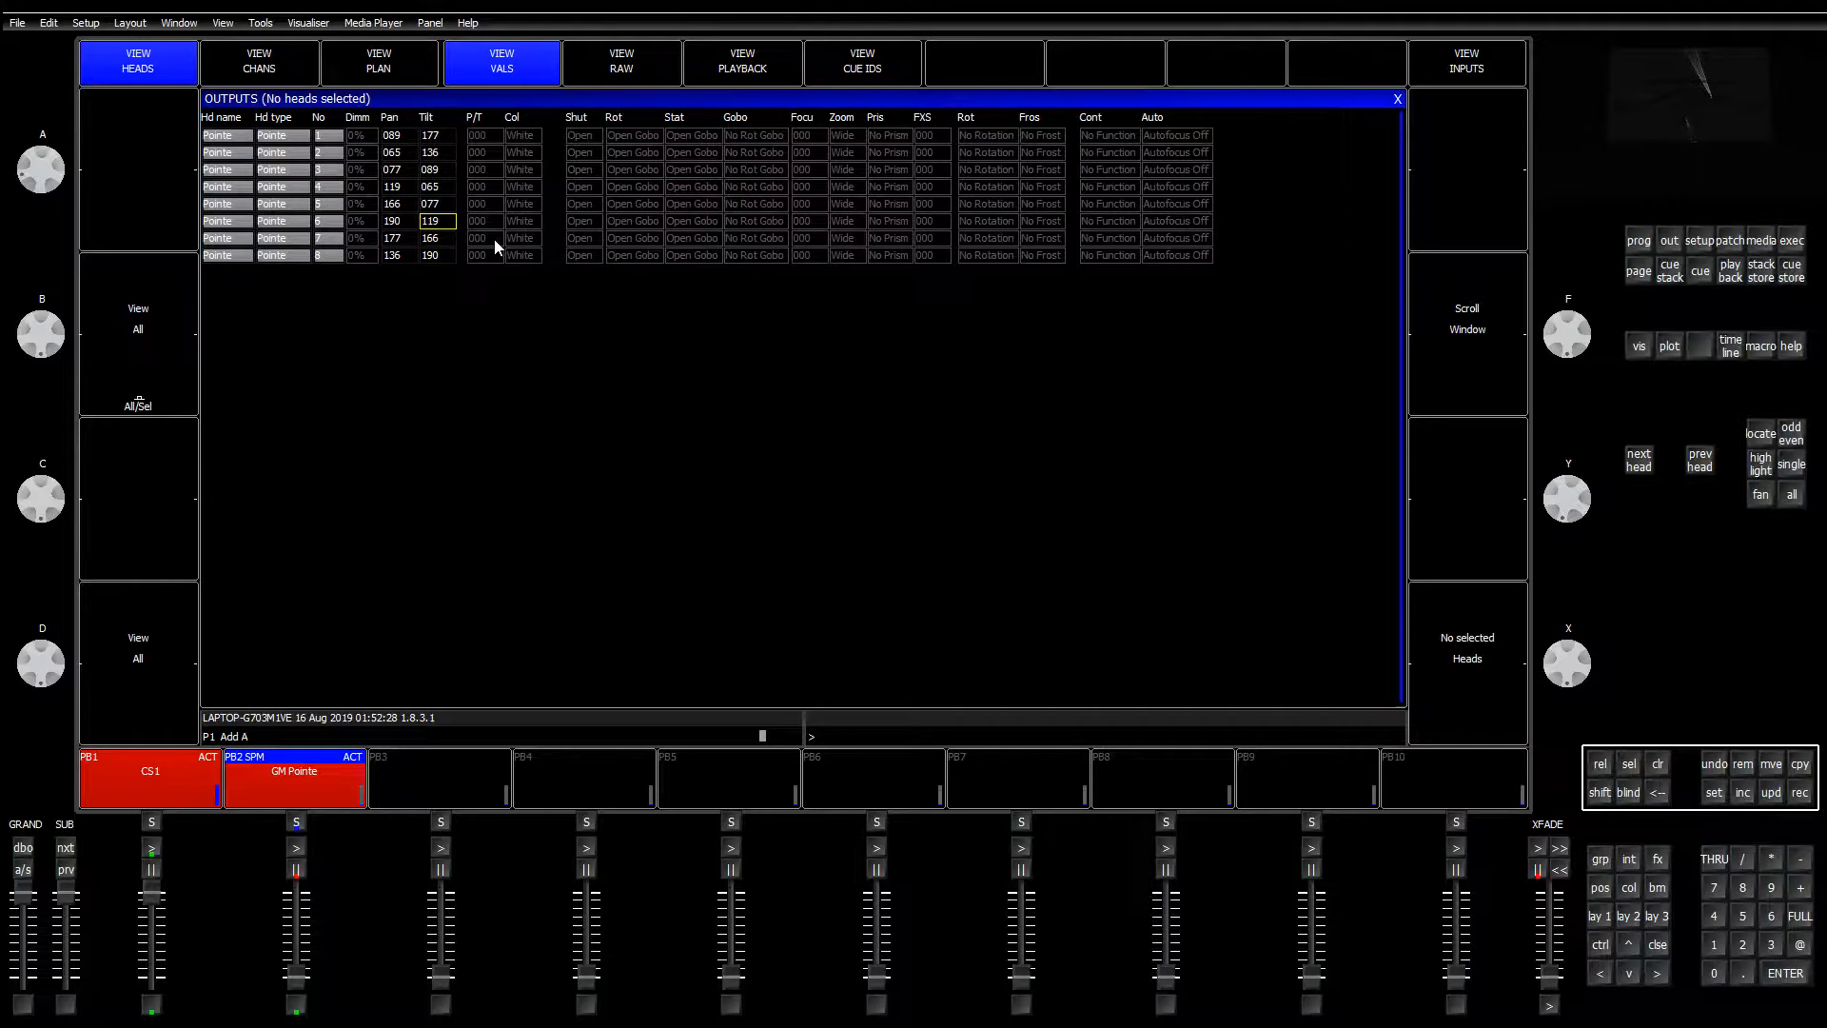
Step: Release the GM Pointe speed-master playback and open the console Setup
click(1602, 766)
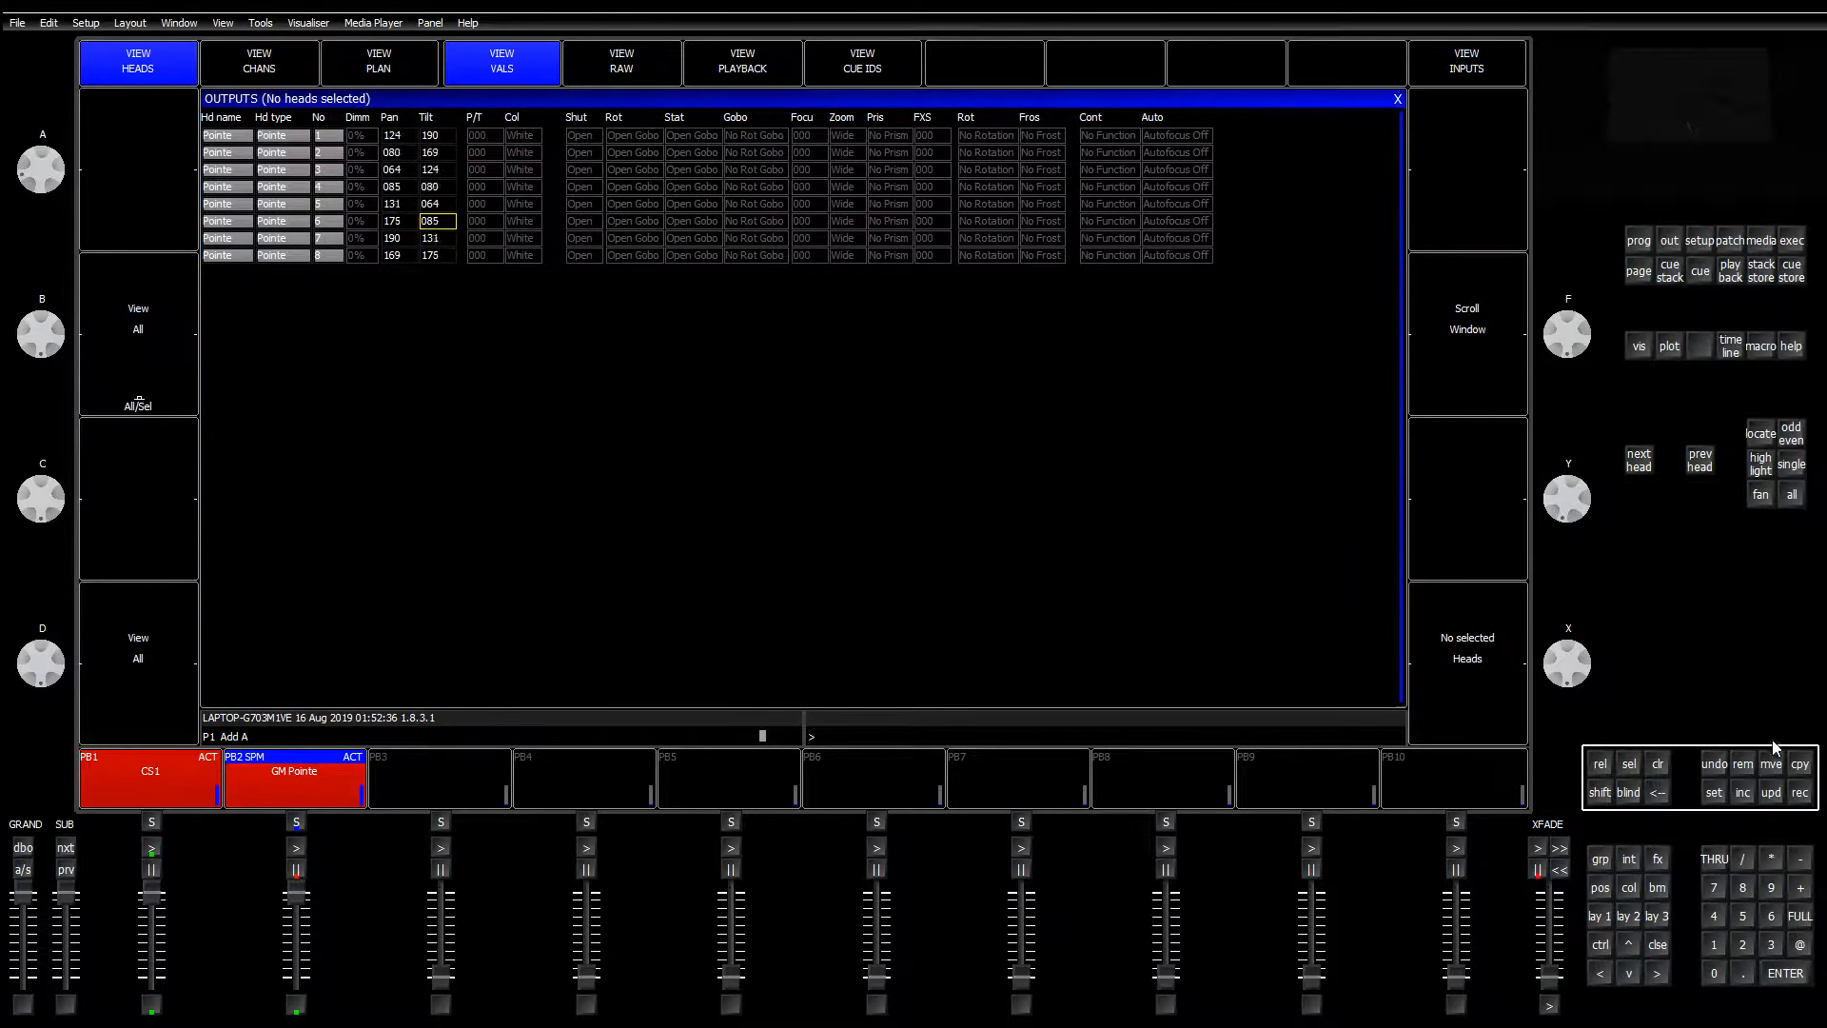
click(1600, 765)
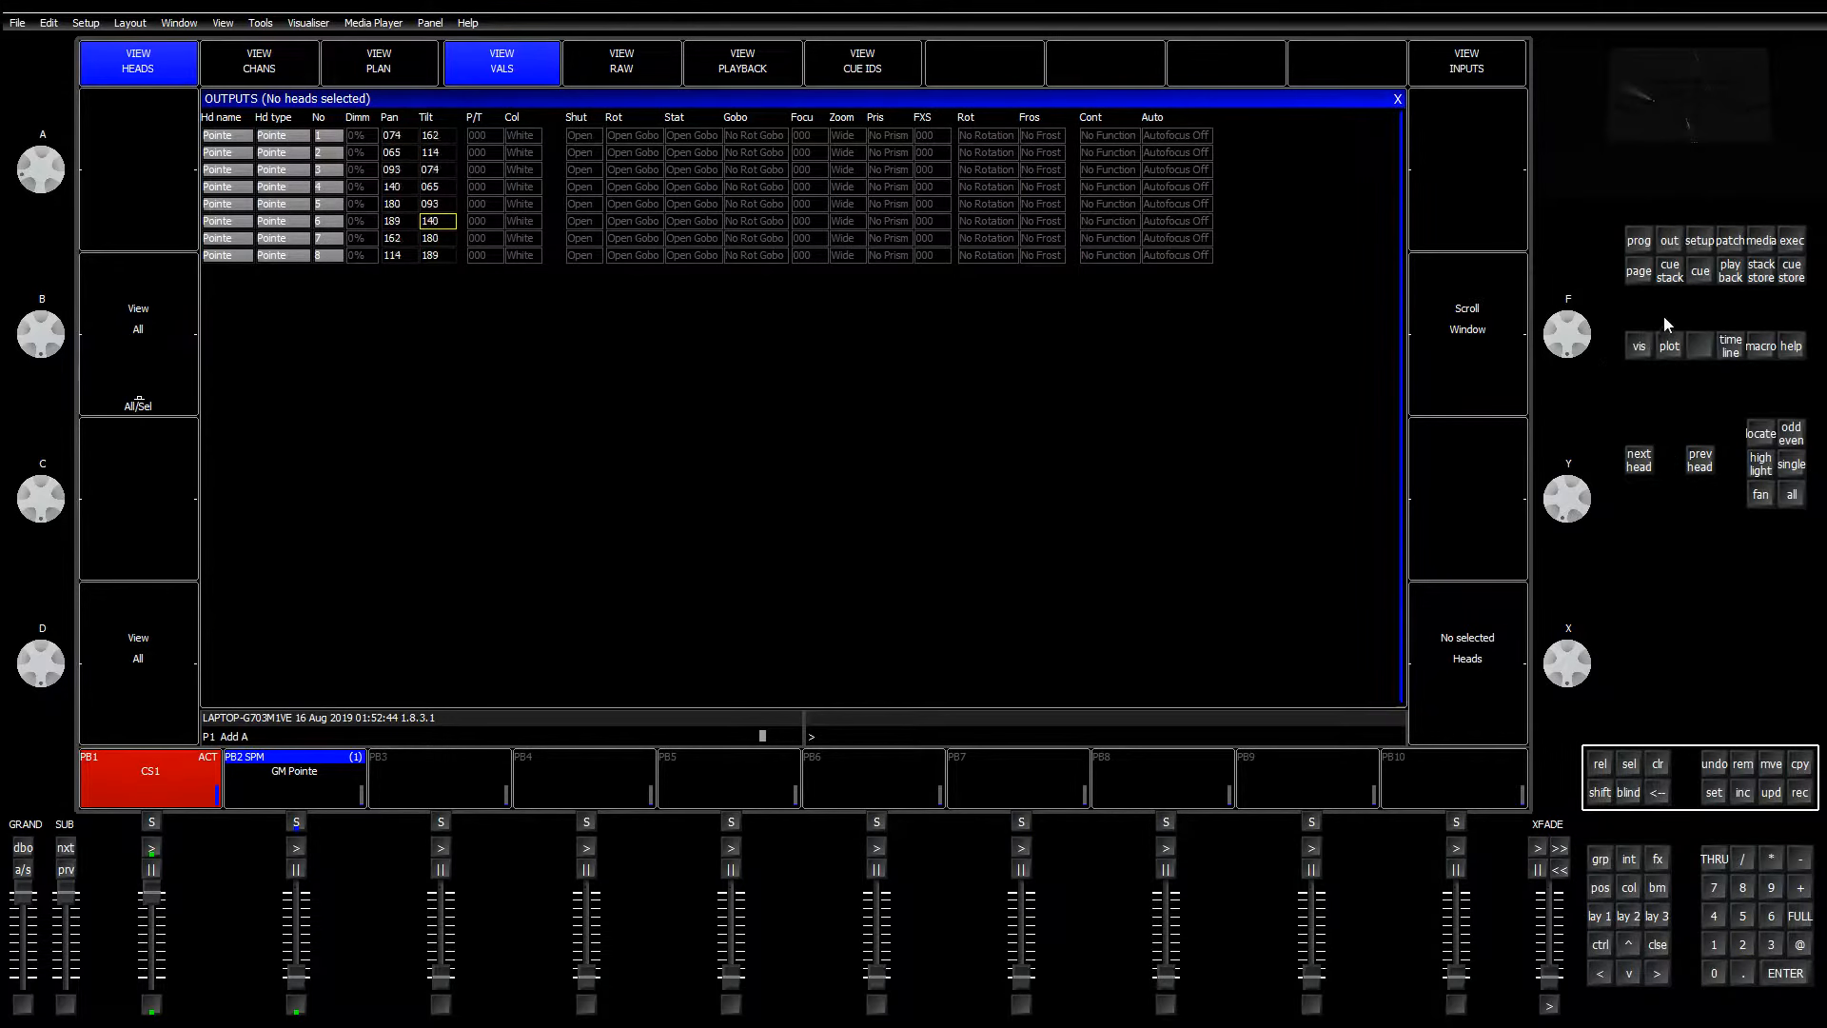
click(1699, 243)
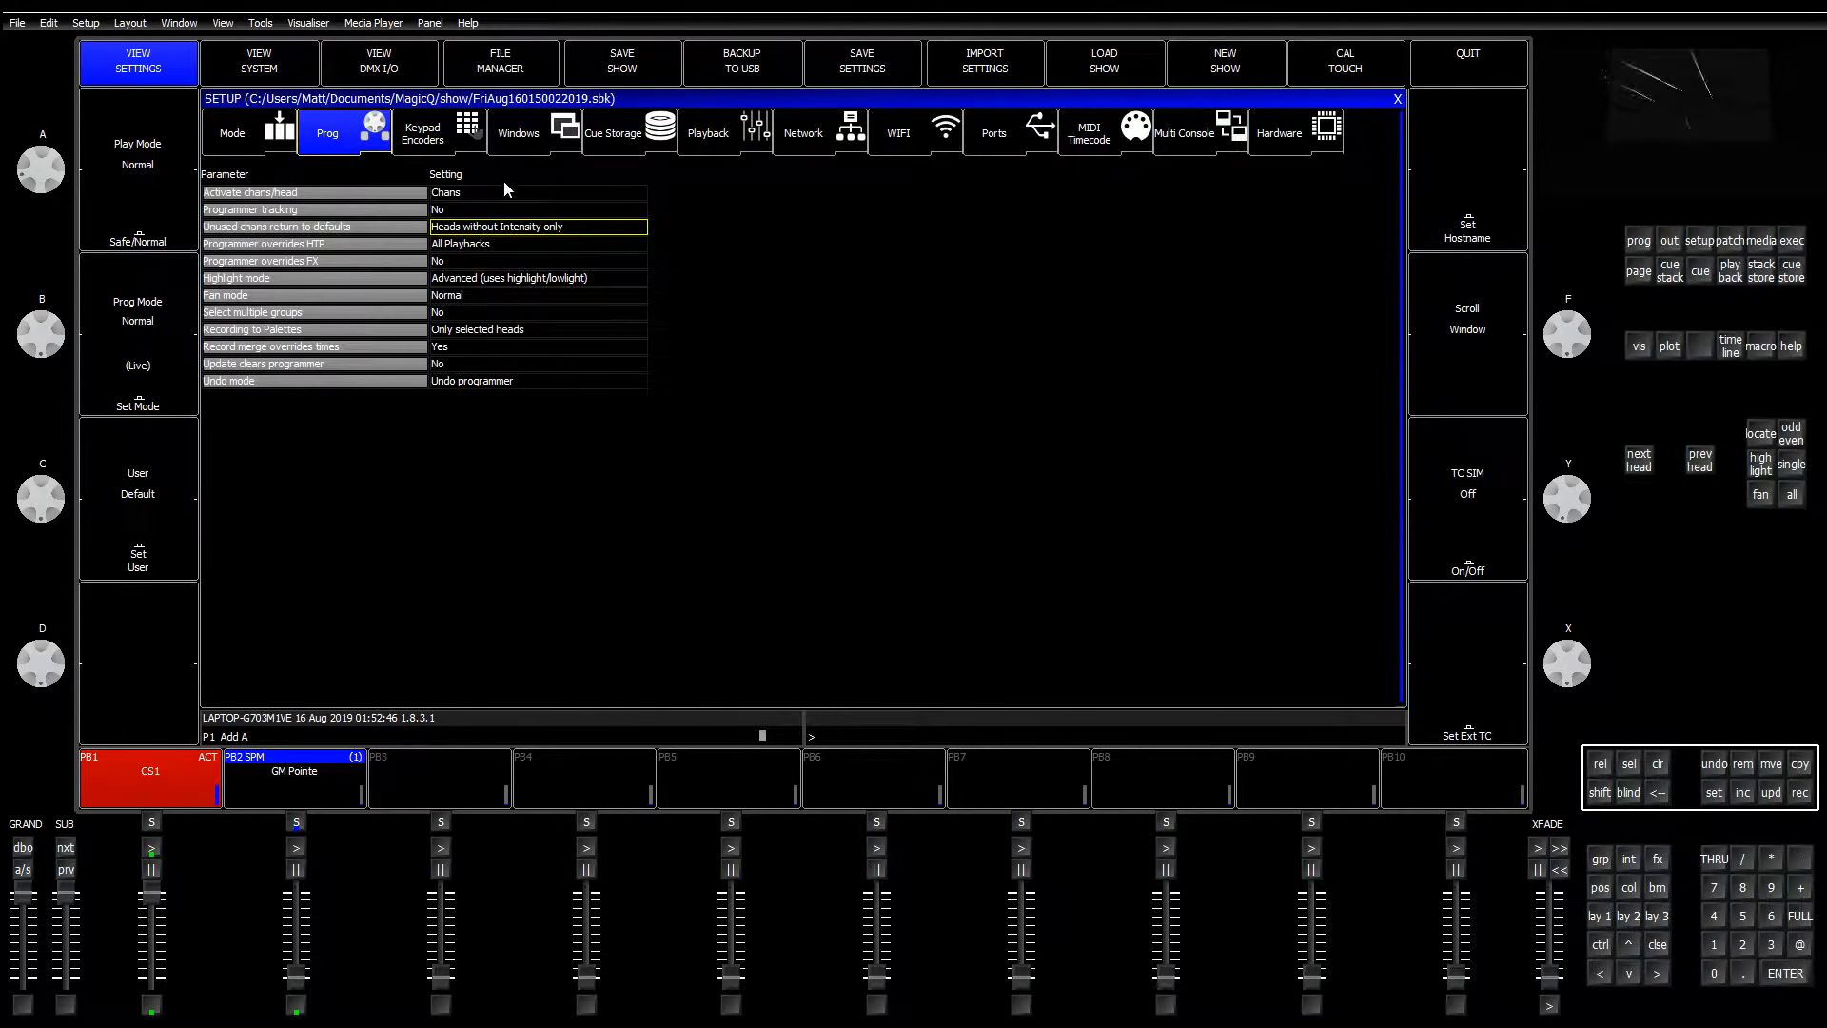
Step: Choose Cue Stack CS3 for the master function and move GM Pointe from CS2 into CS3
click(729, 139)
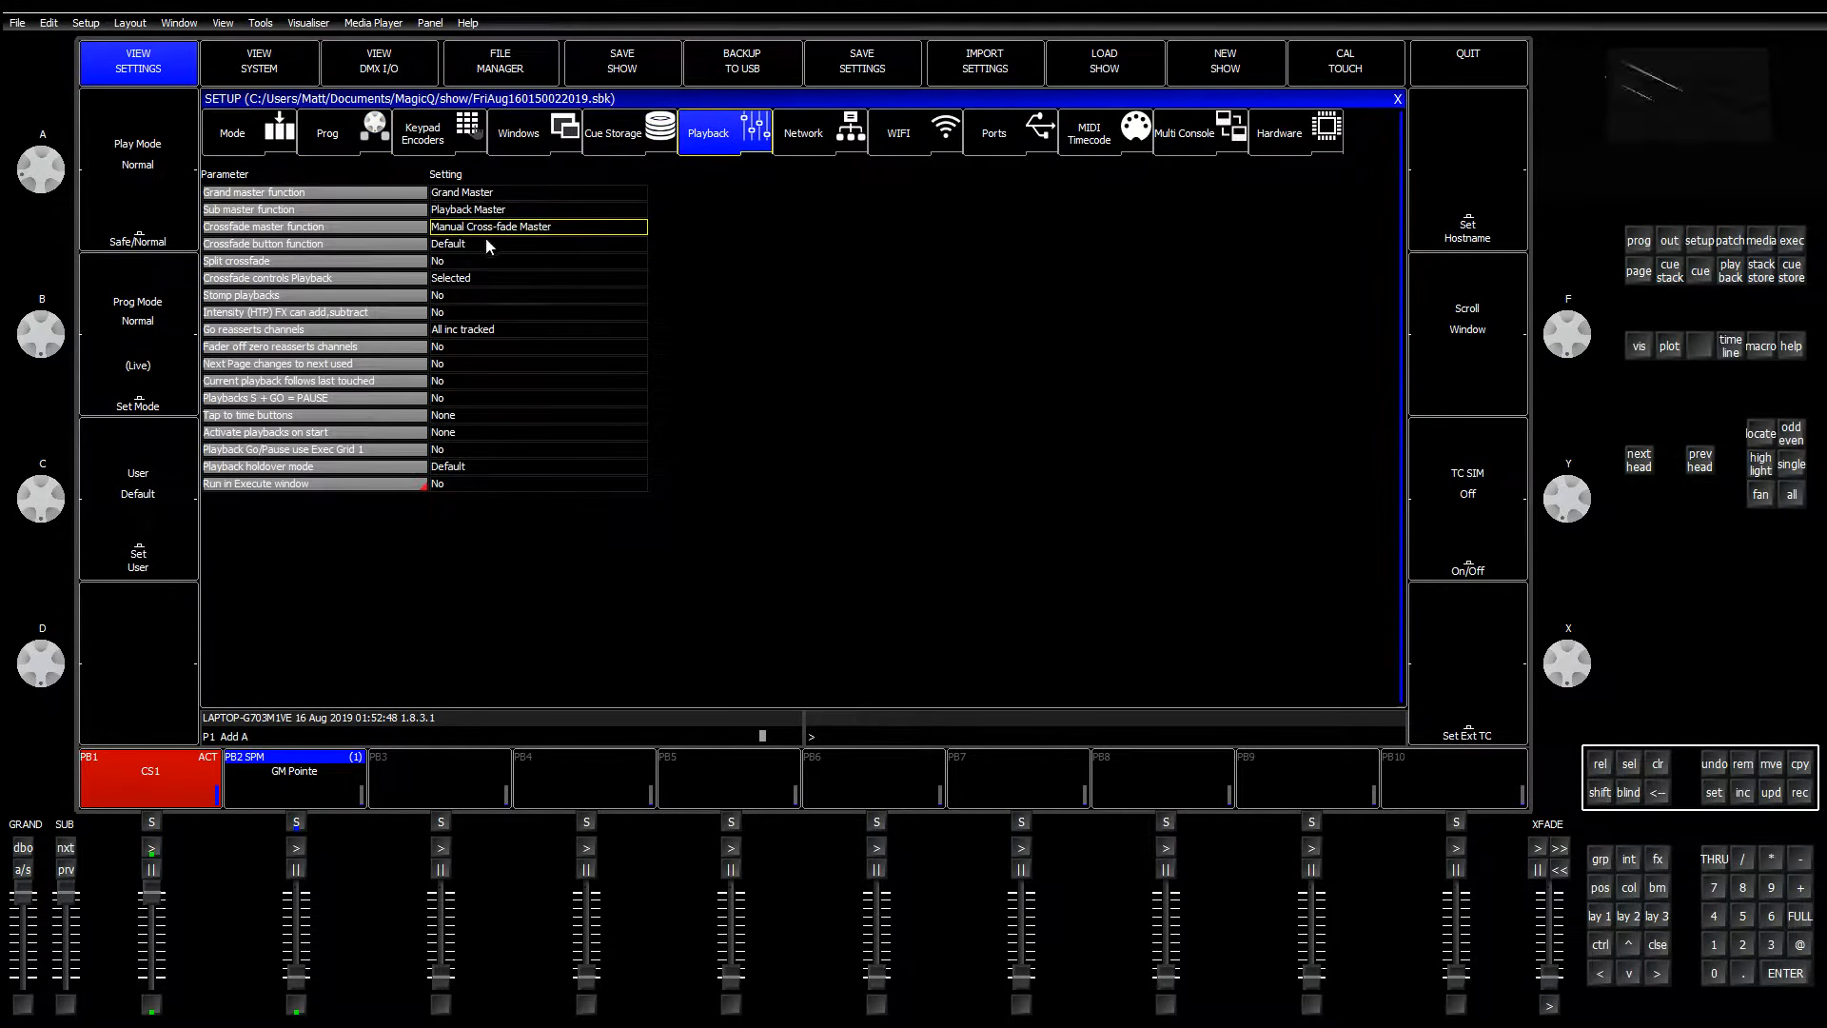
click(467, 230)
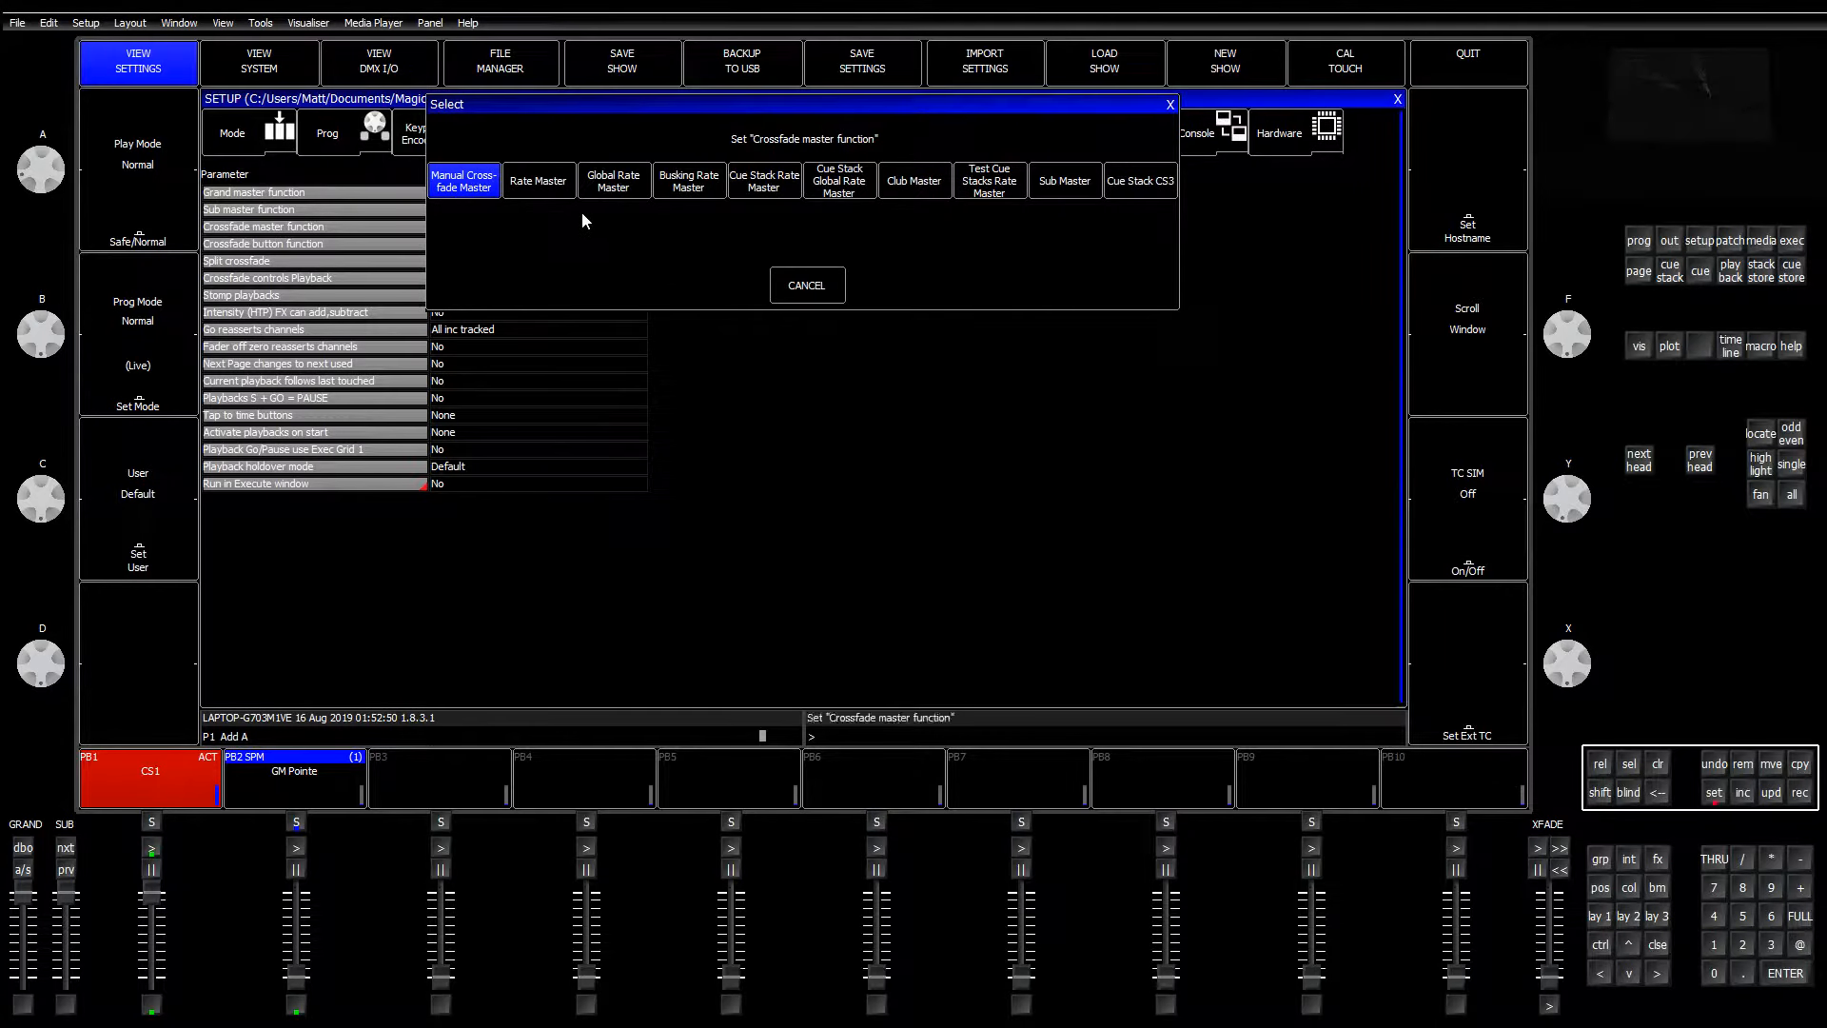
click(1129, 182)
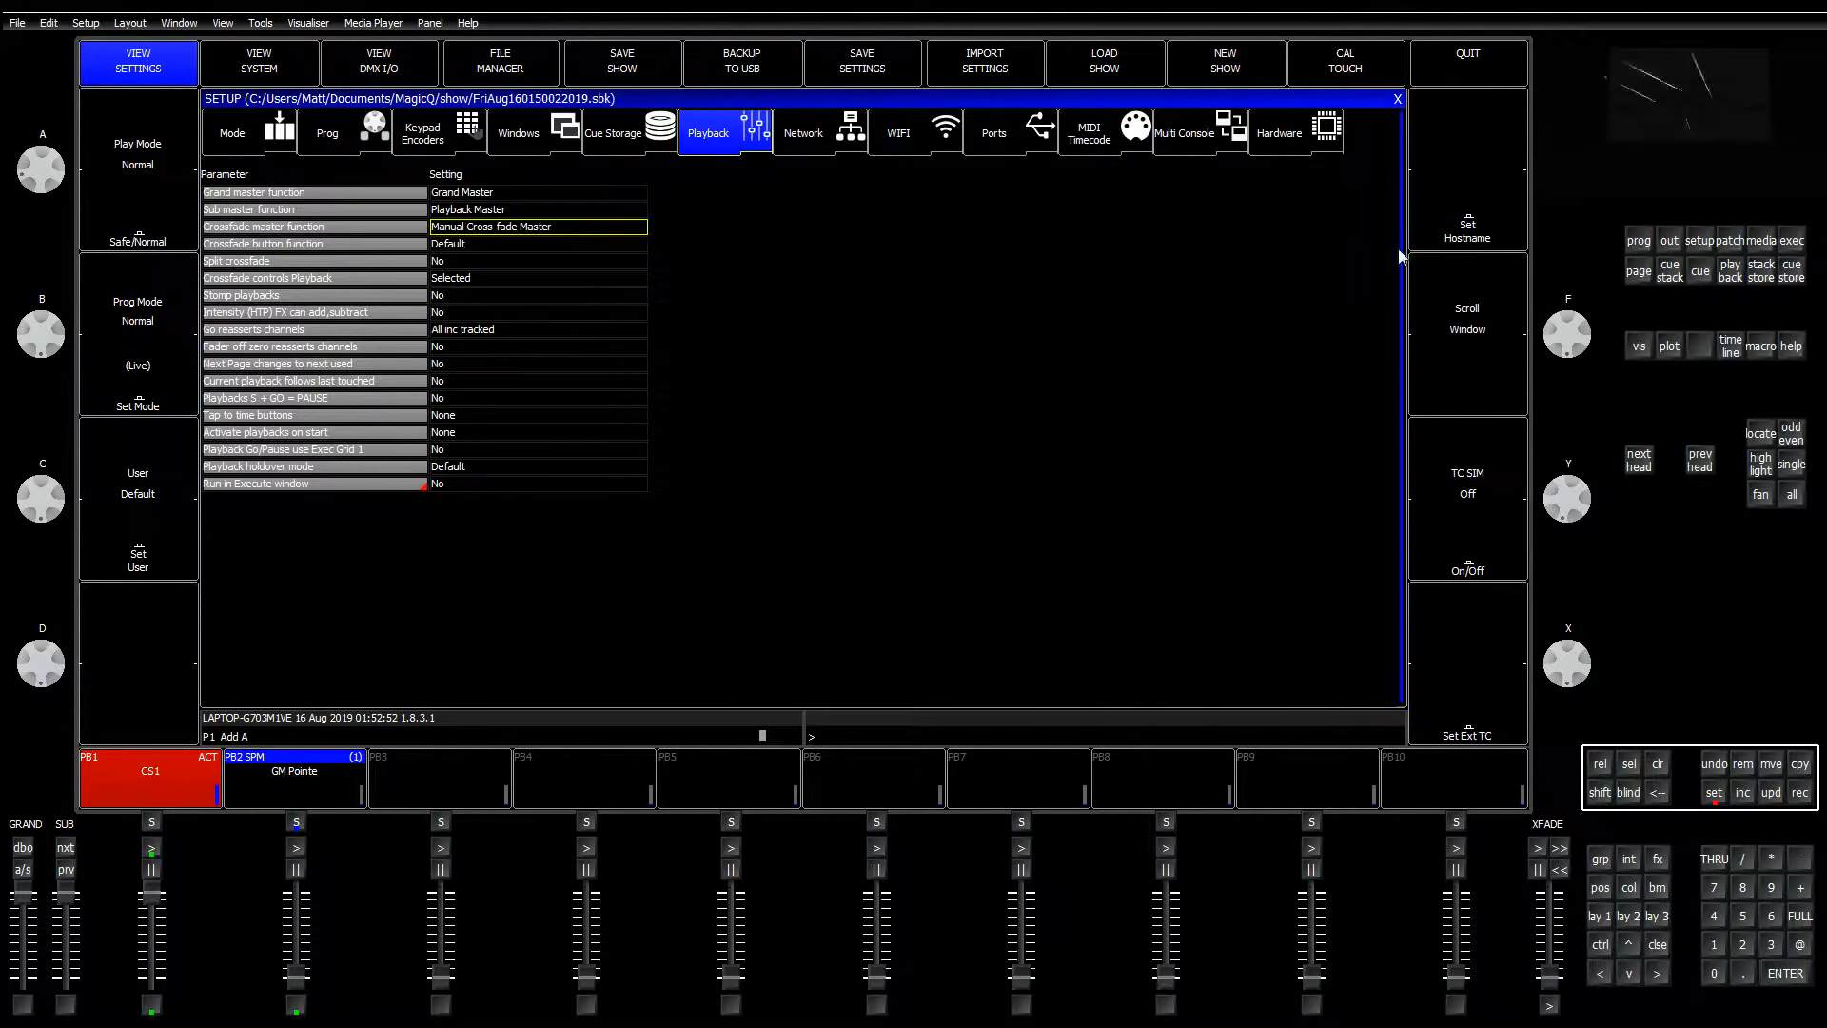
click(1767, 276)
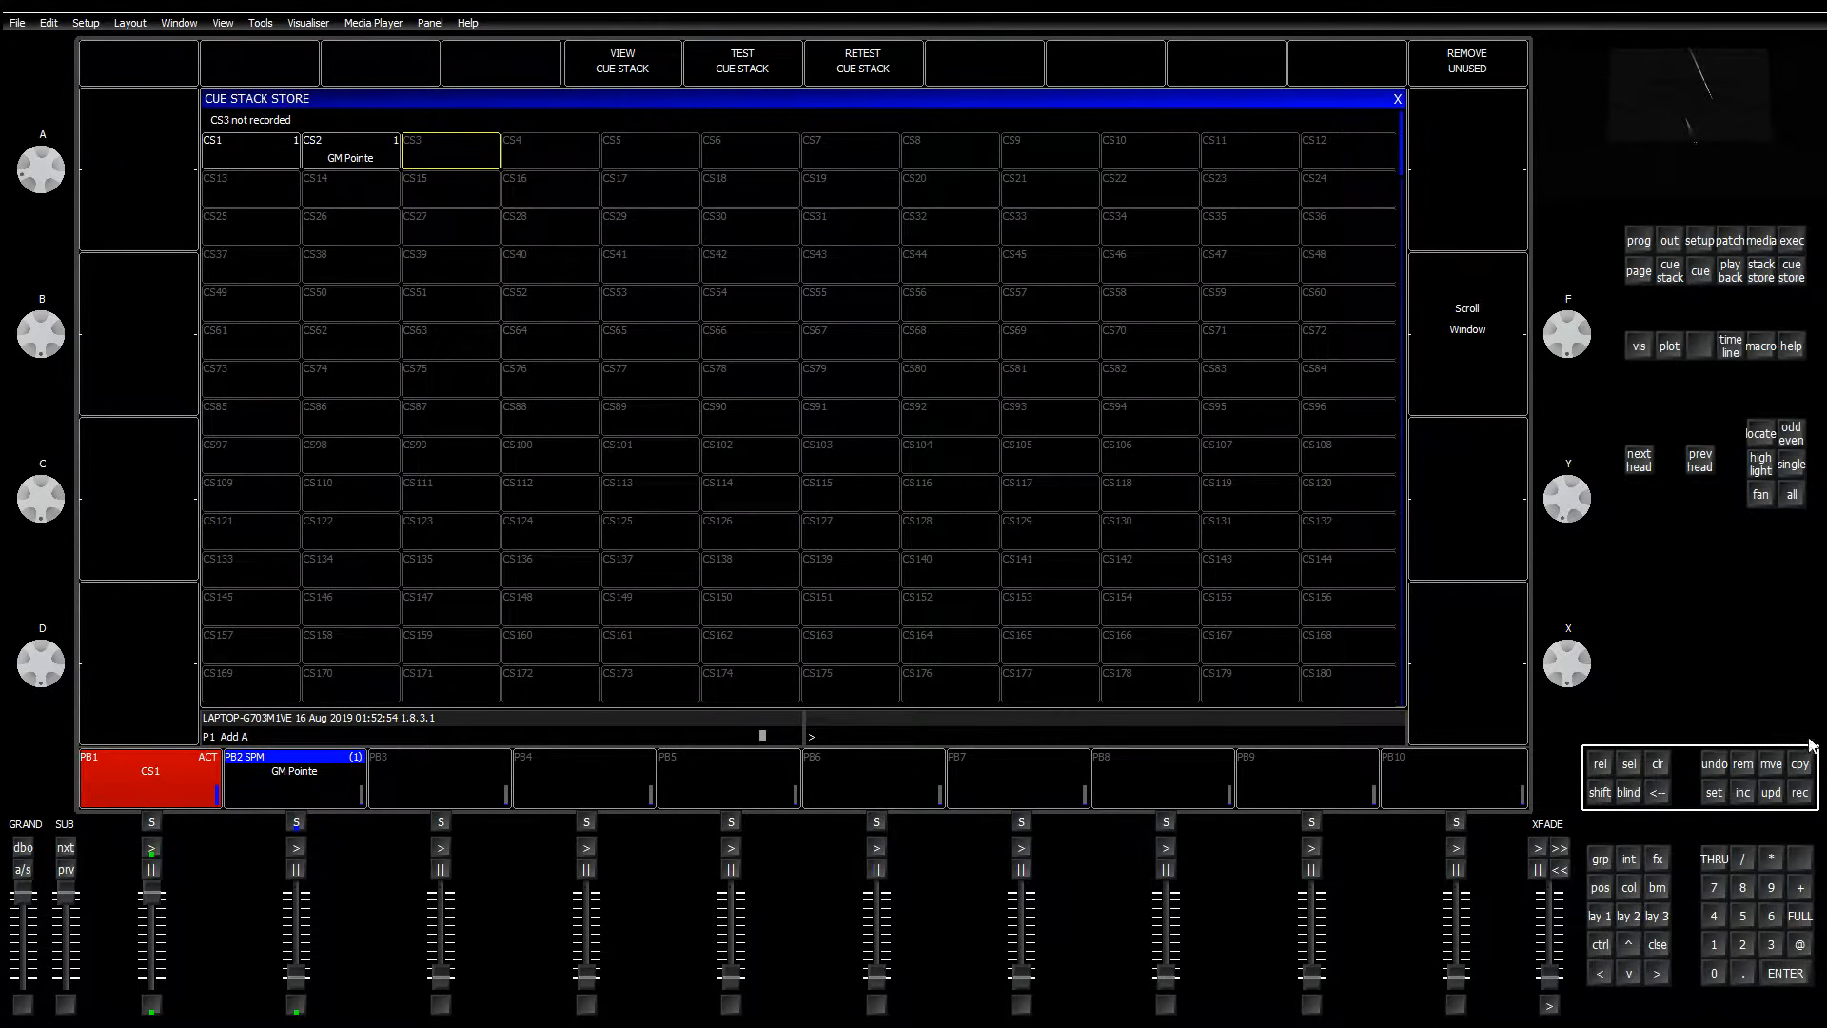
drag(373, 155, 419, 163)
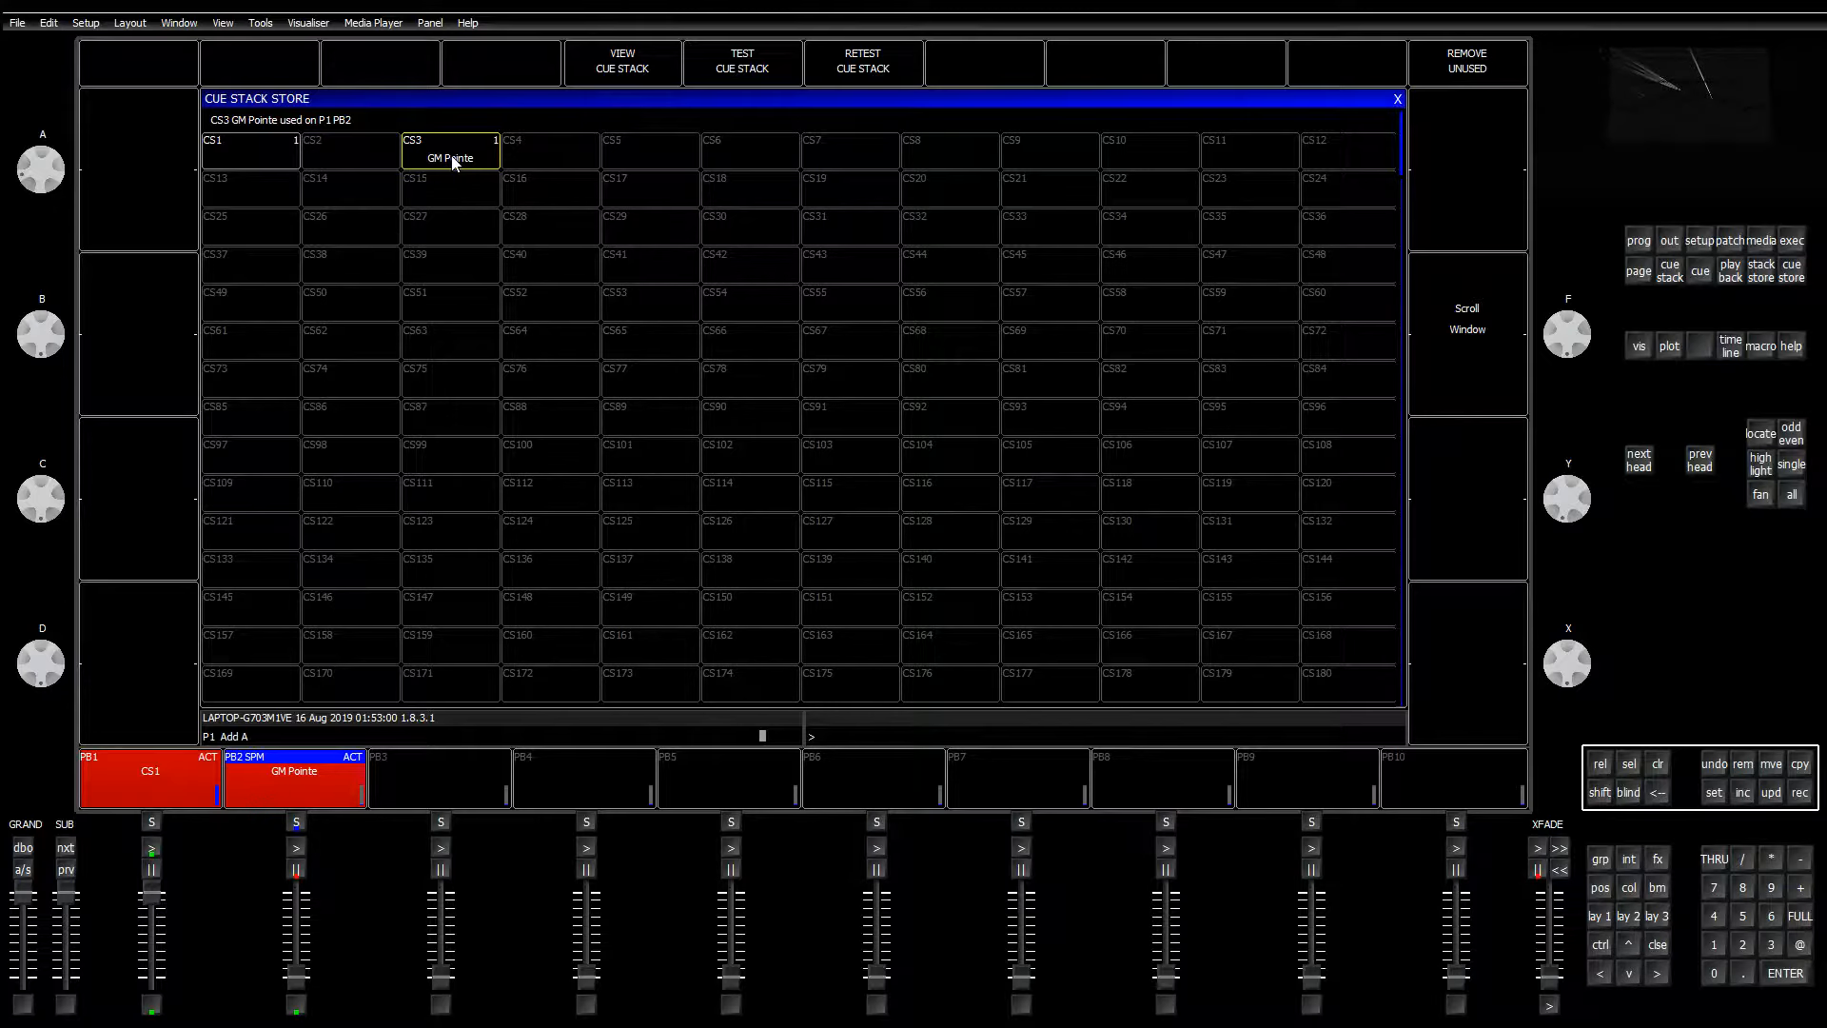
Step: Check the Pointes' live Pan and Tilt values in the Outputs window
click(1669, 244)
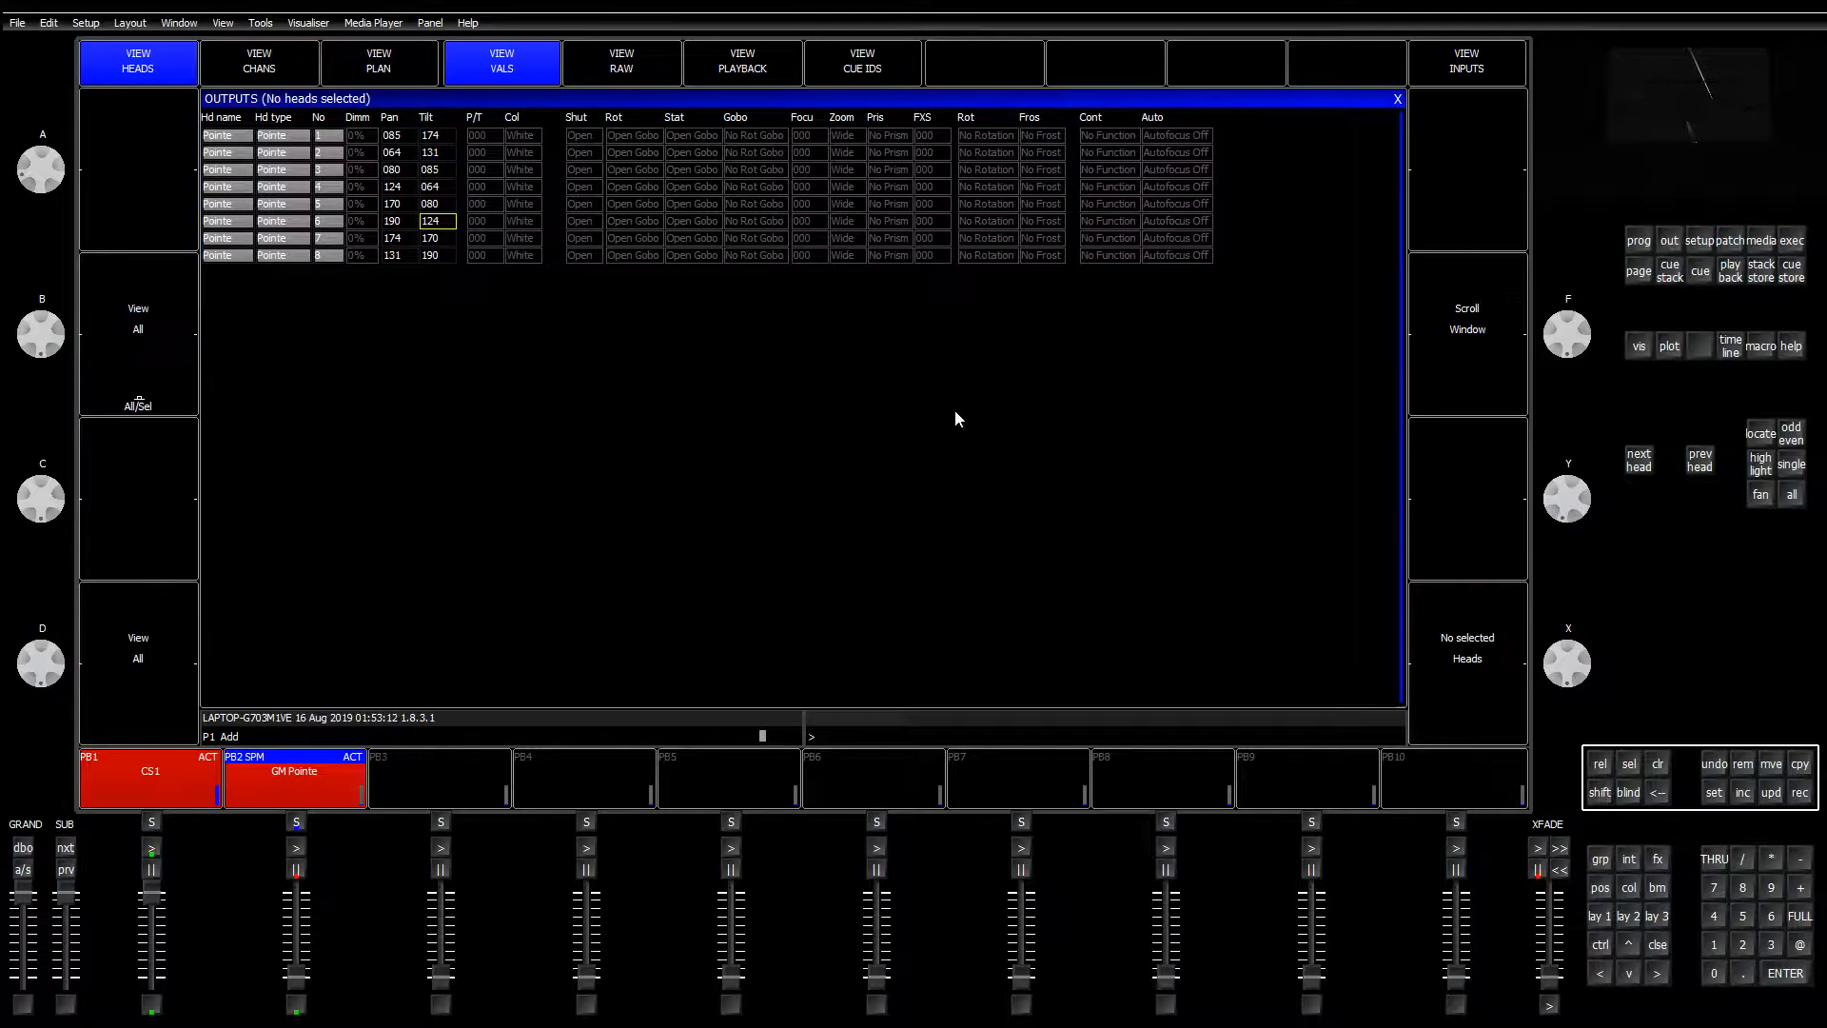
drag(391, 153, 440, 271)
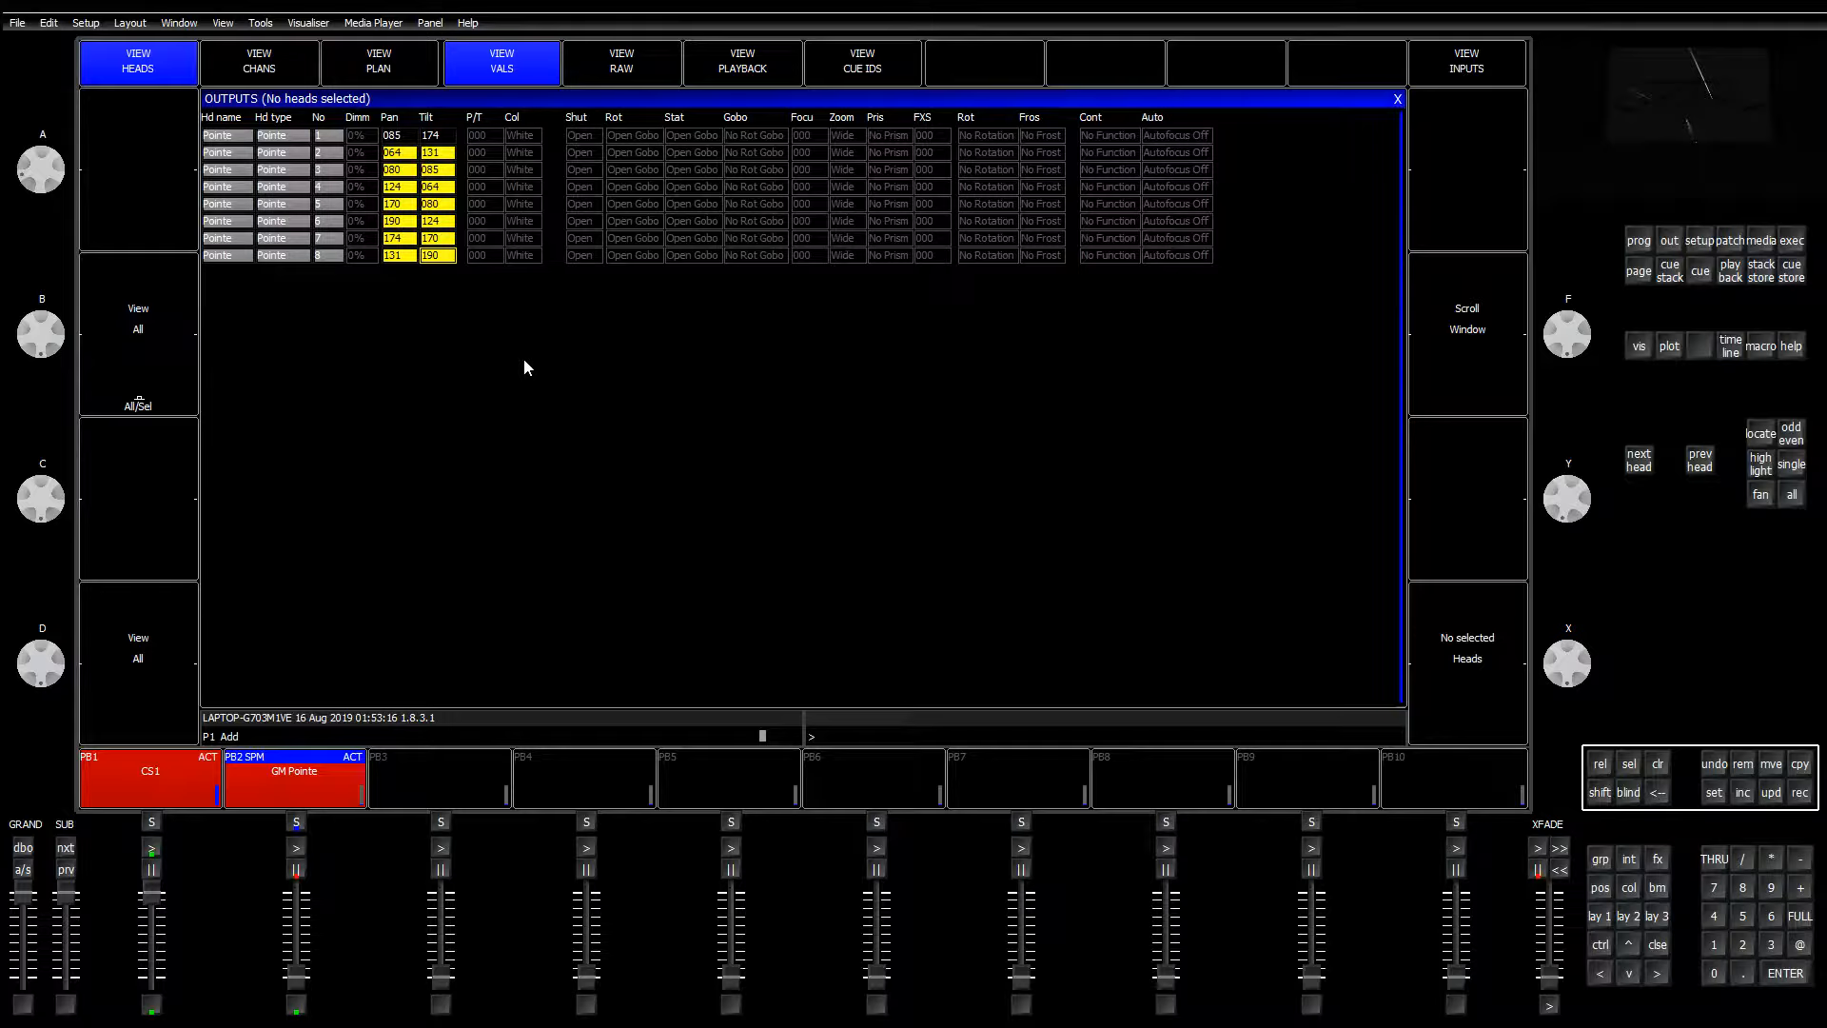
click(415, 176)
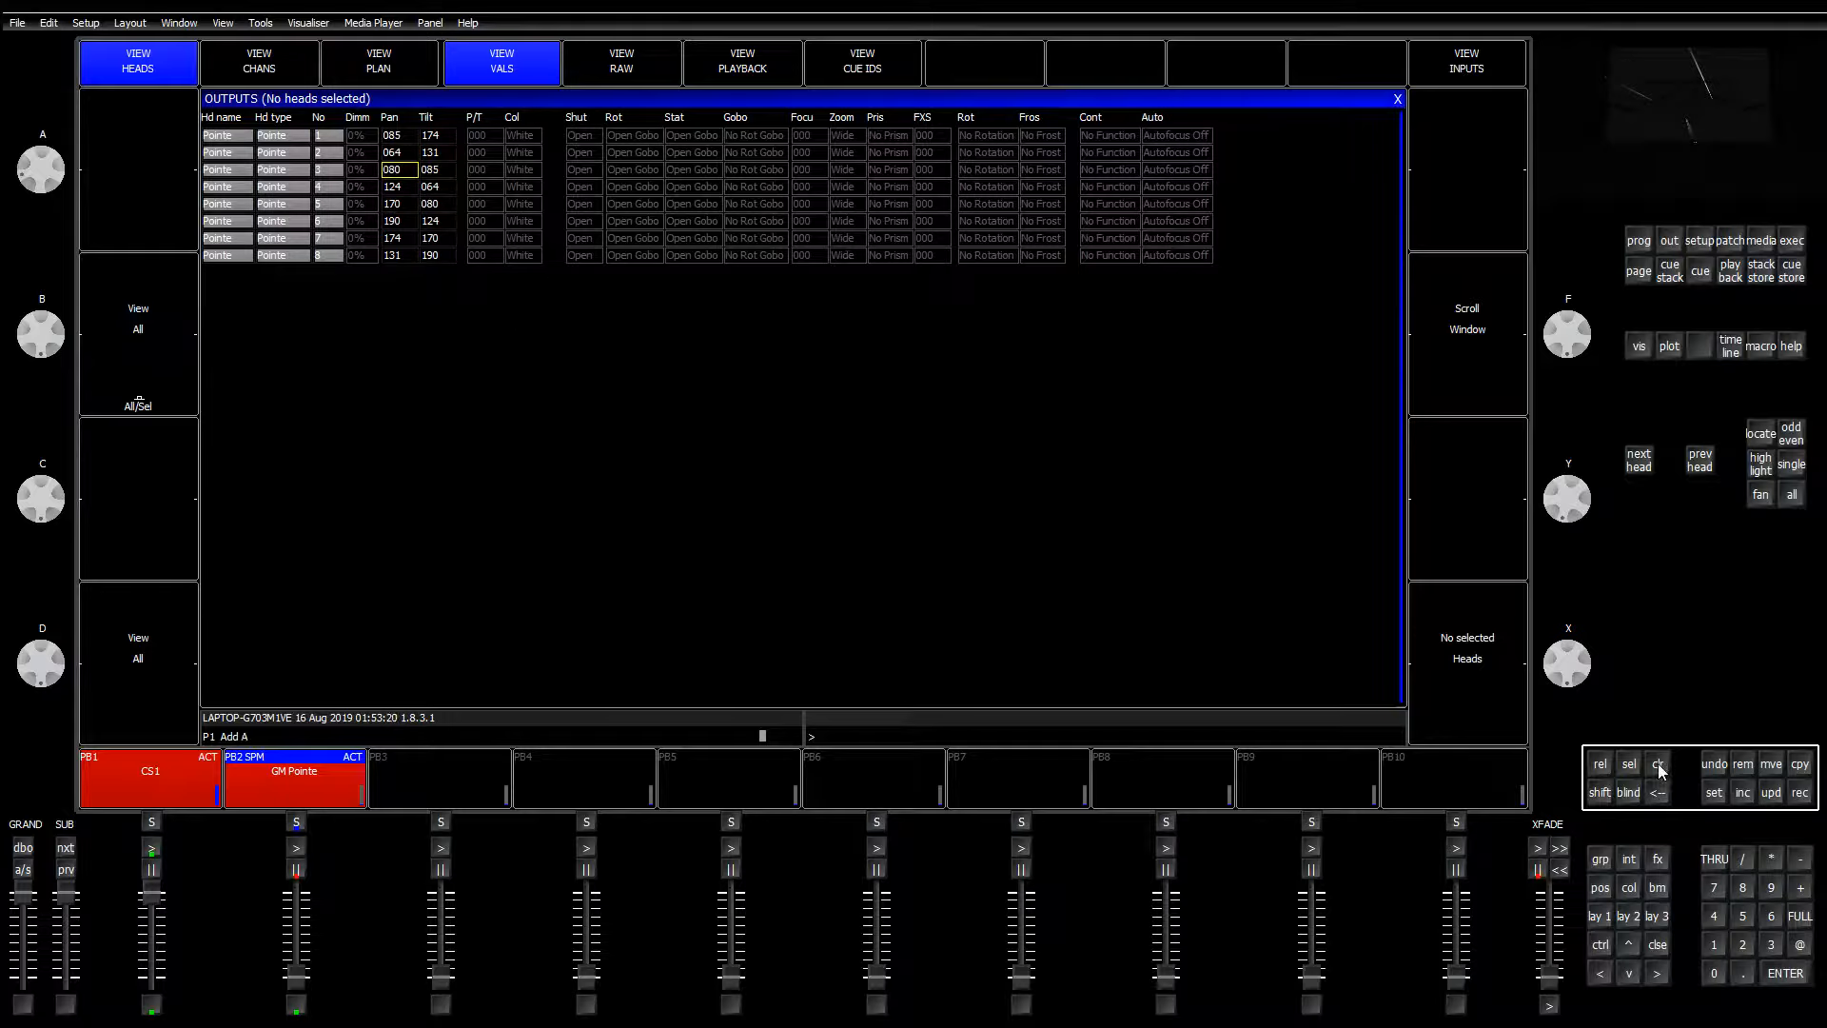
click(1599, 918)
Step: Record group G1 onto playback 5, clear the programmer, and open its cue stack
click(297, 133)
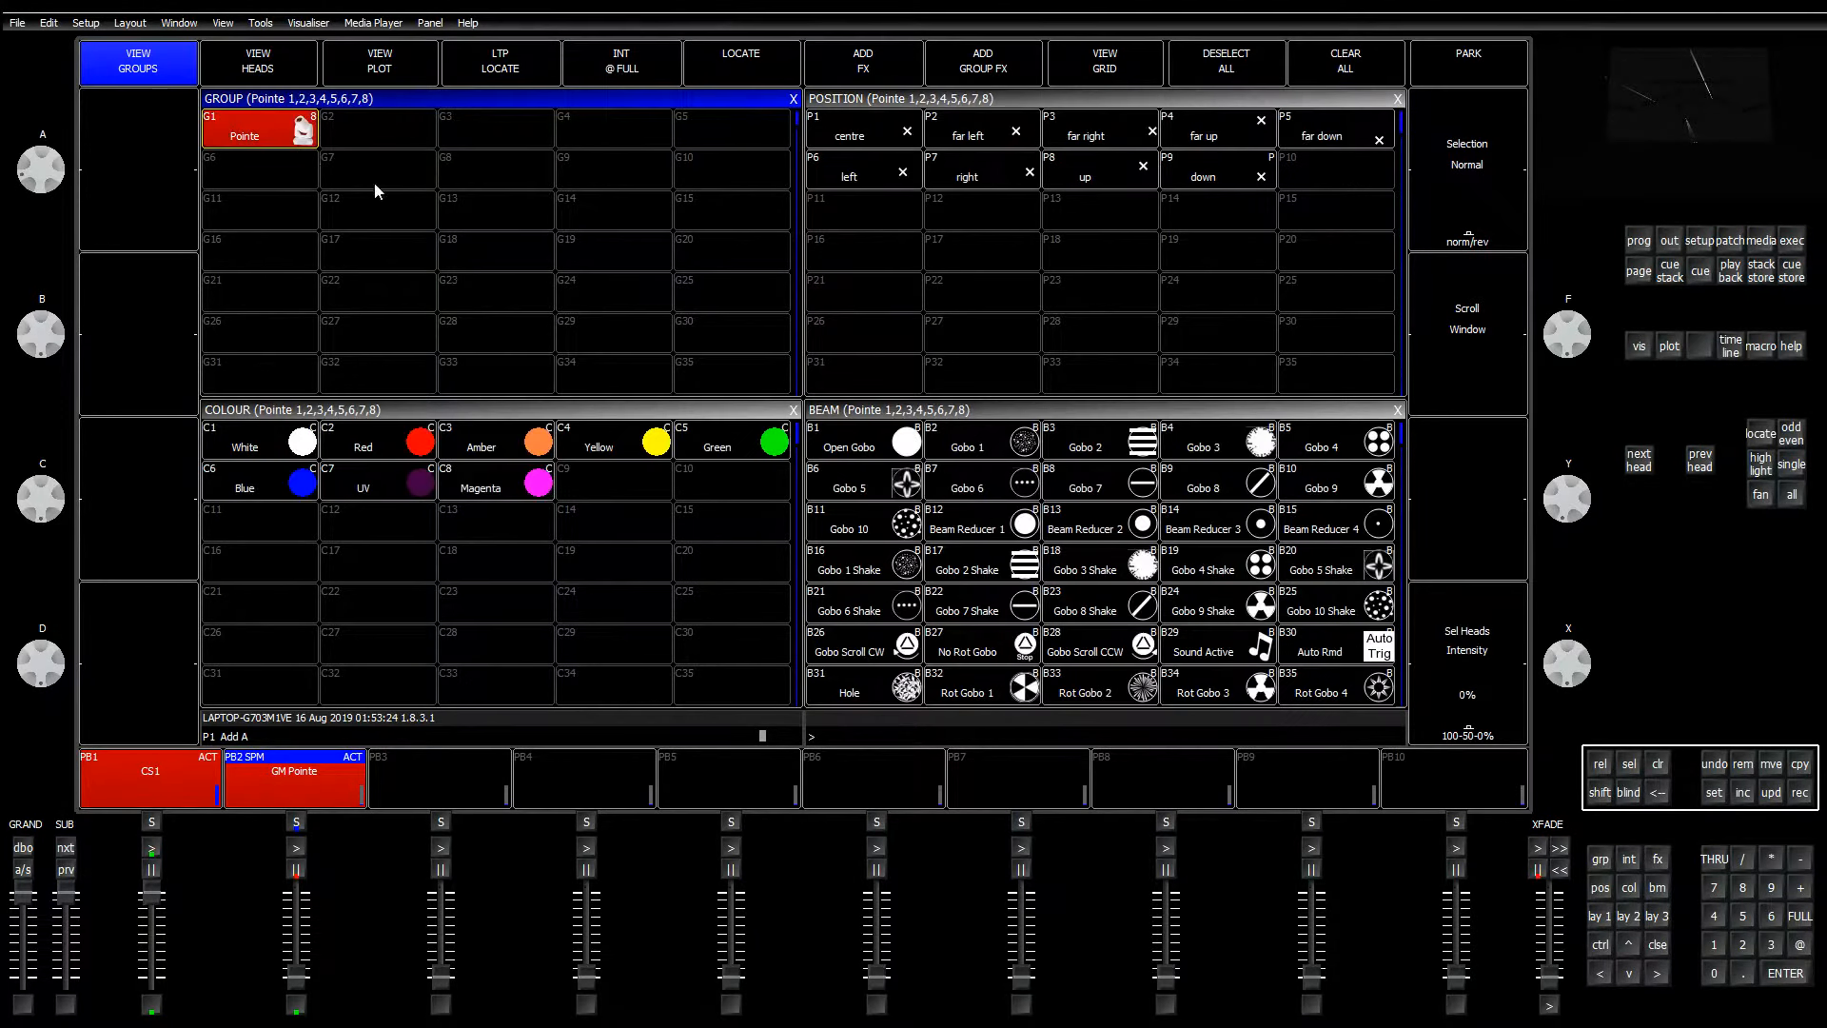
click(1801, 801)
click(728, 775)
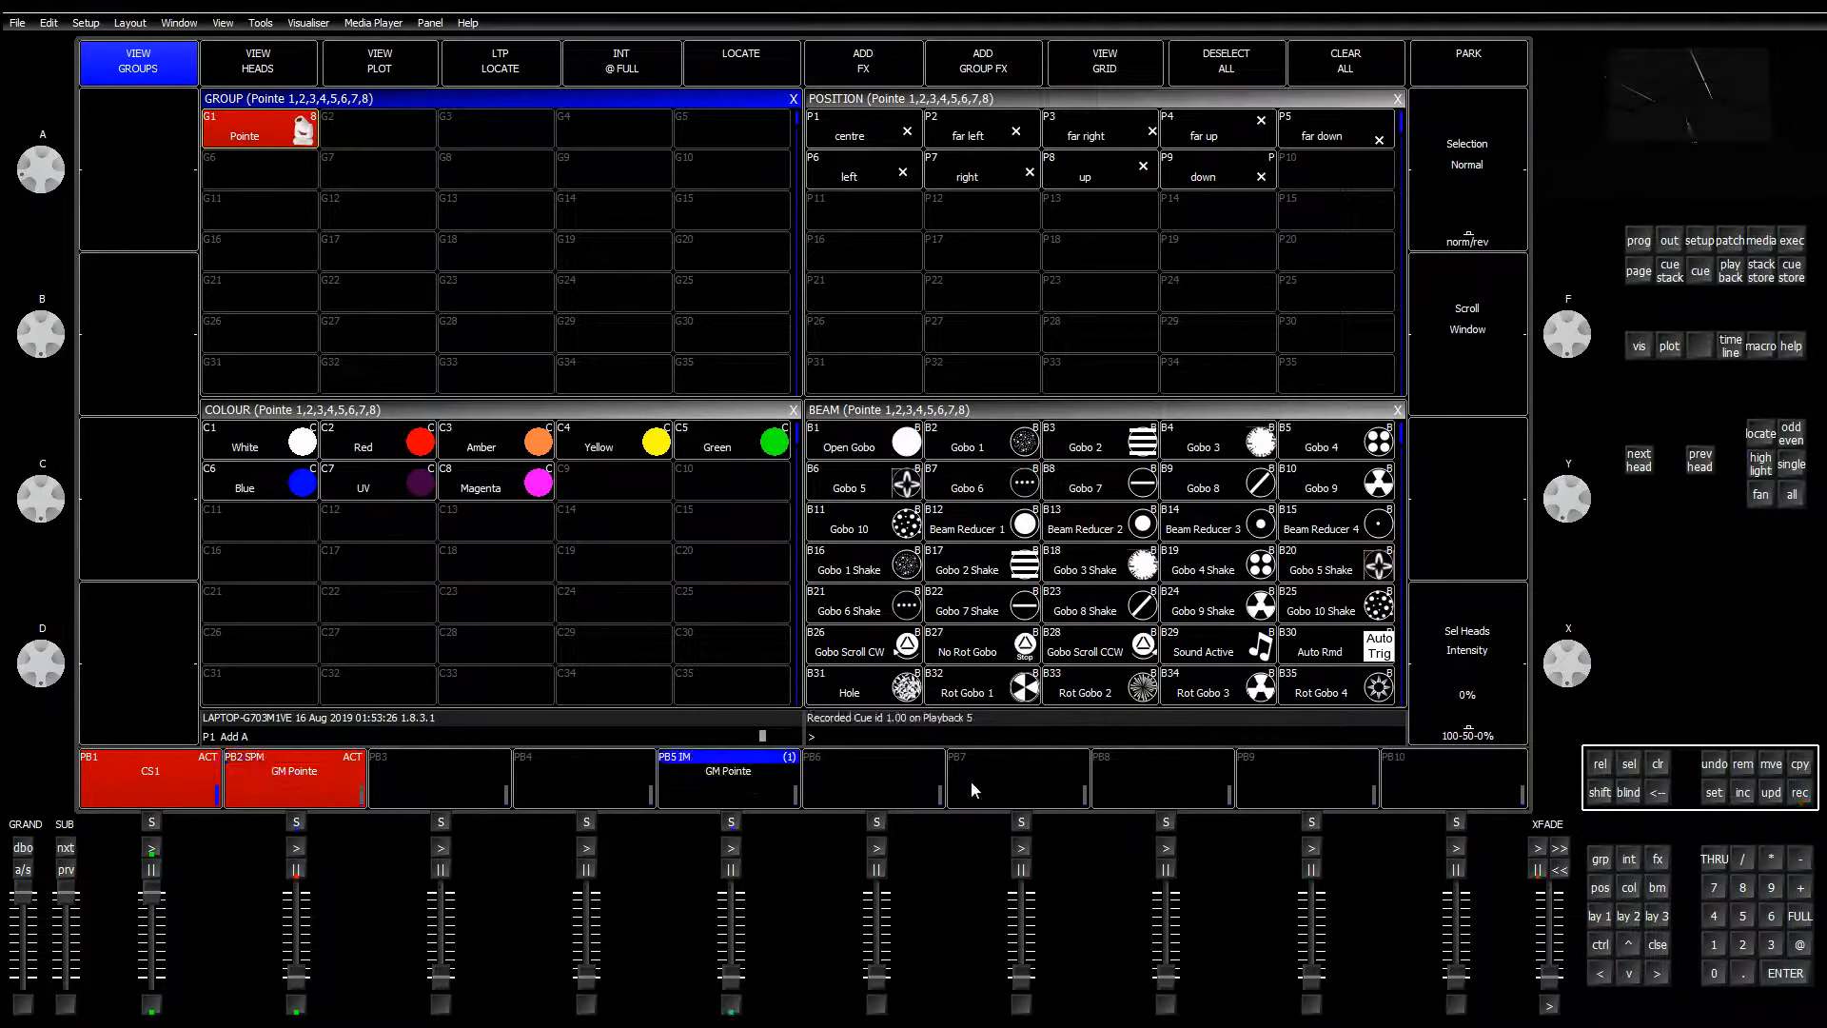
click(1663, 770)
click(728, 790)
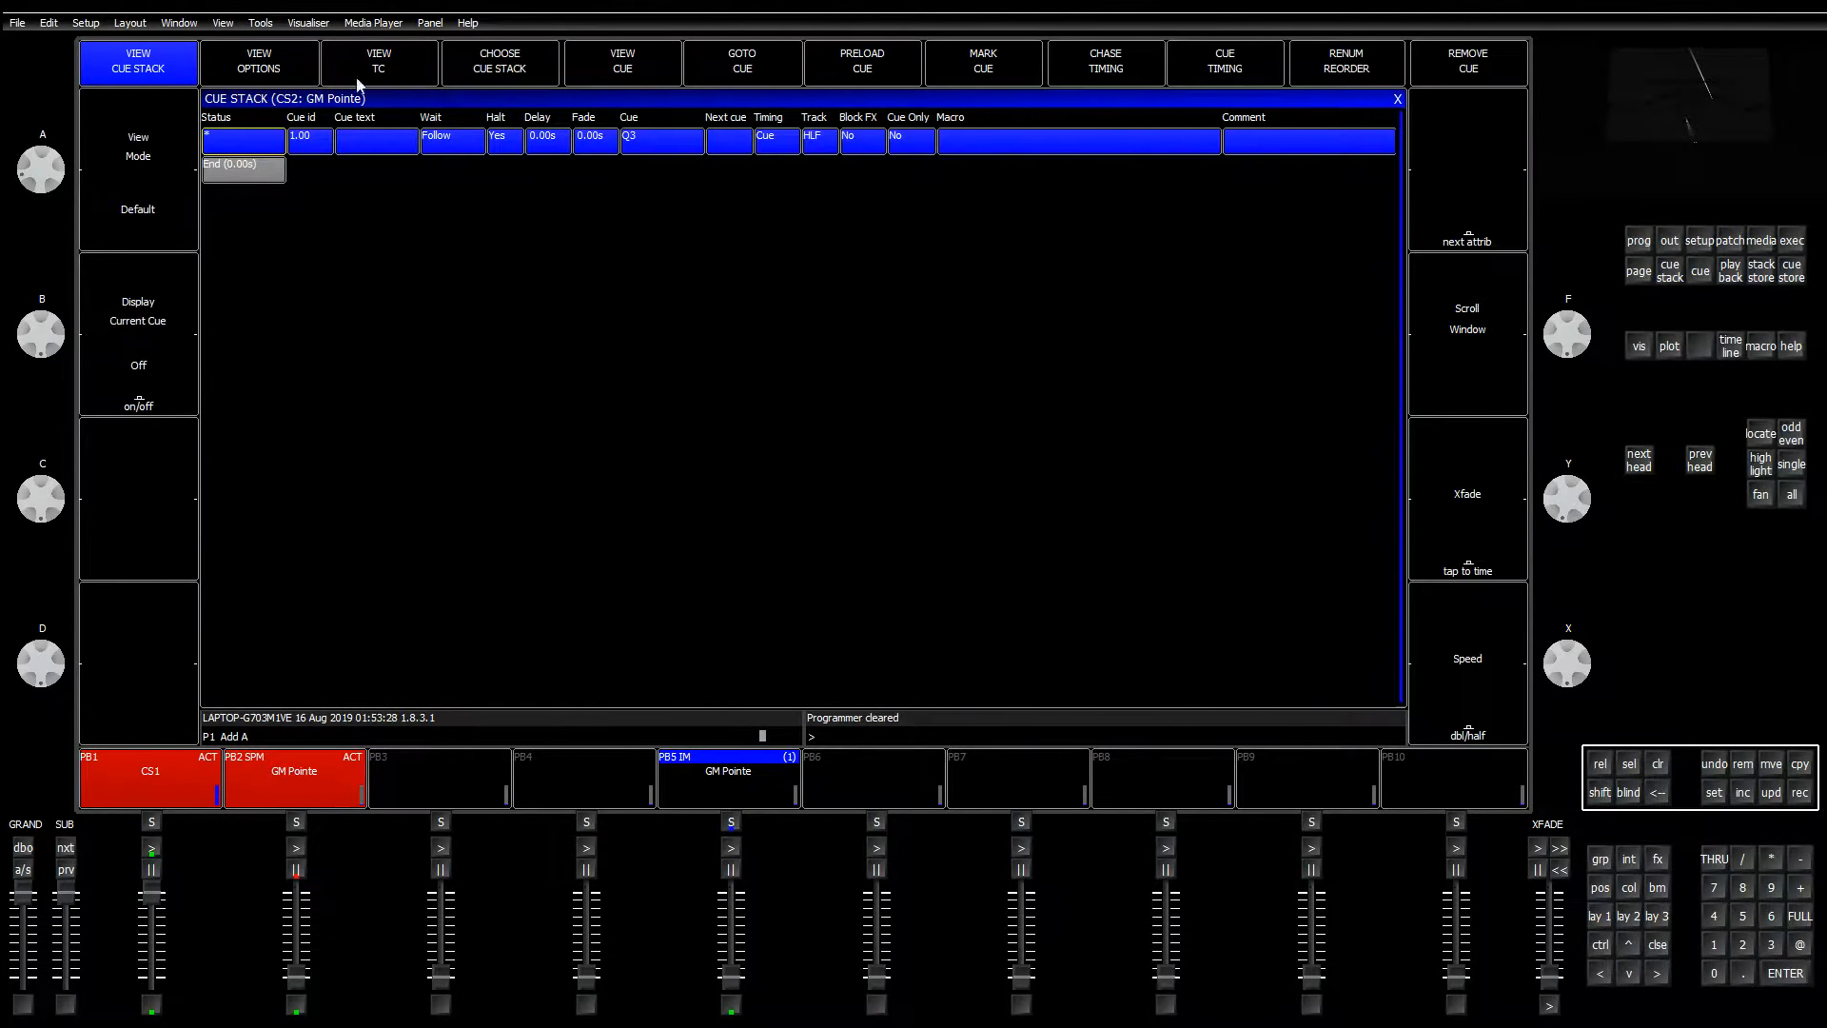
Step: Set playback 5's cue stack to Size Master Yes and fade playback 1 down to zero
click(243, 59)
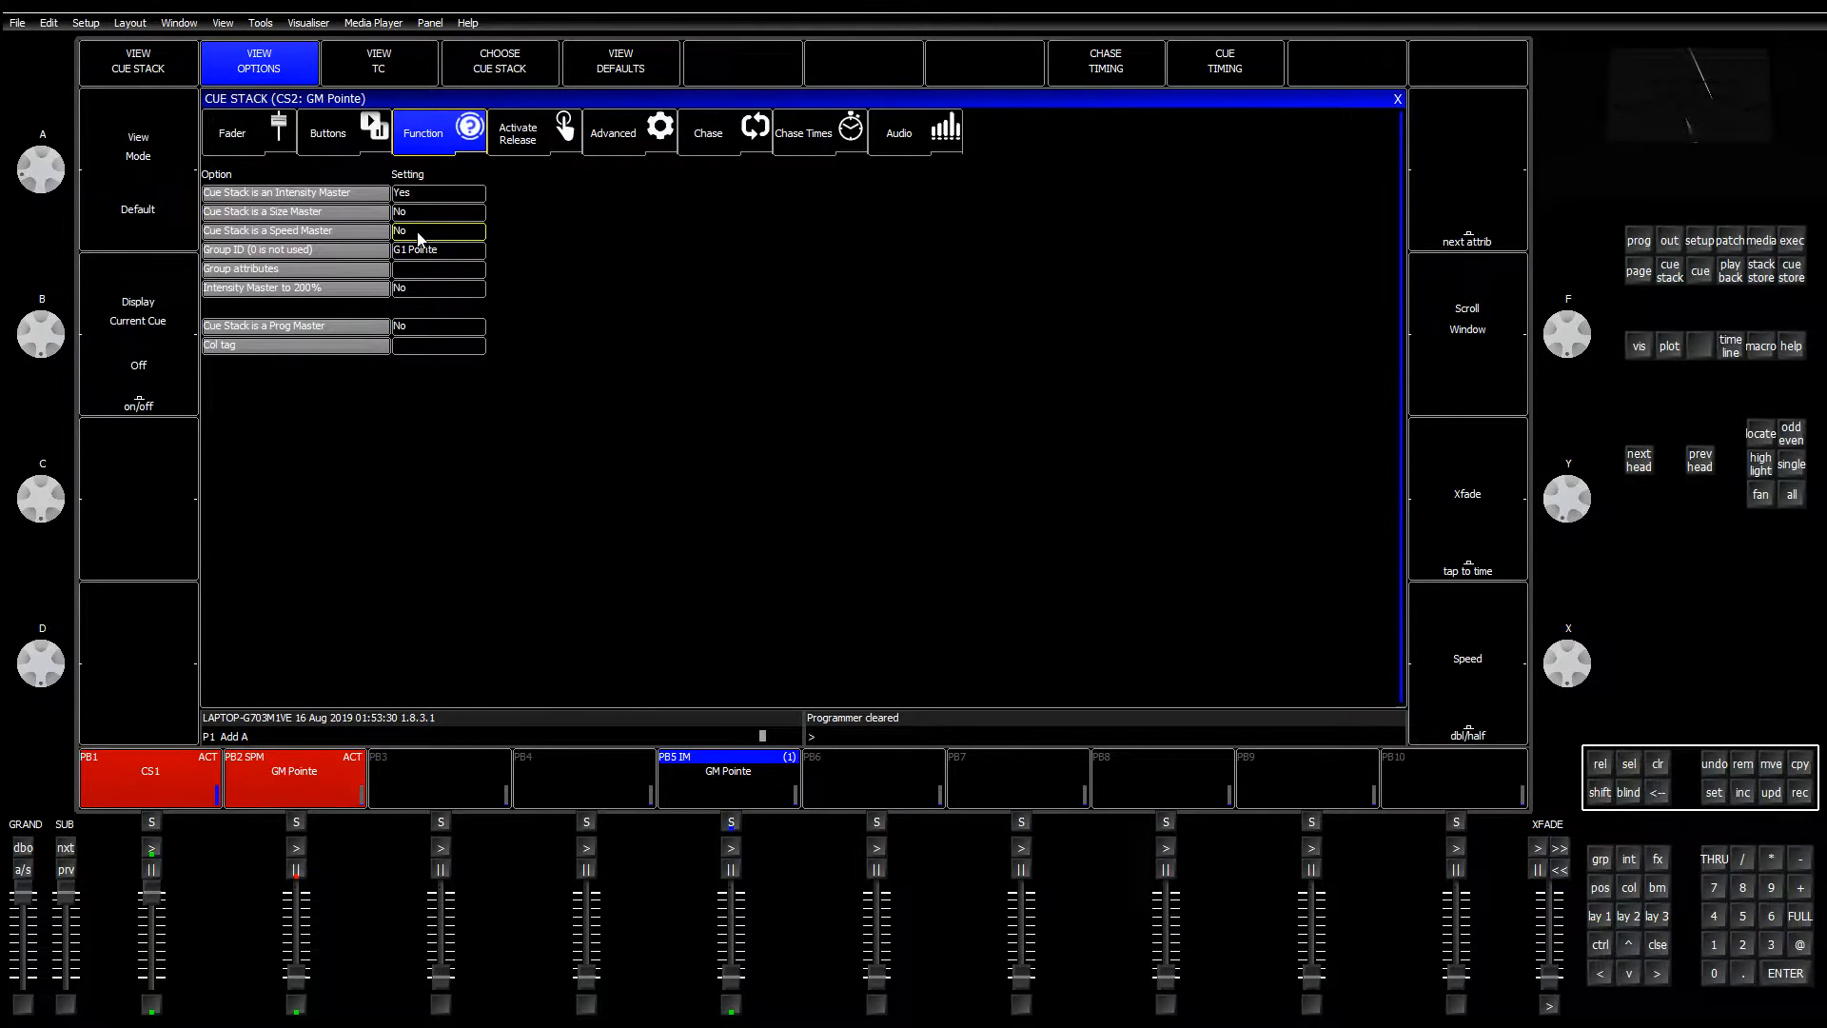
click(461, 230)
click(844, 276)
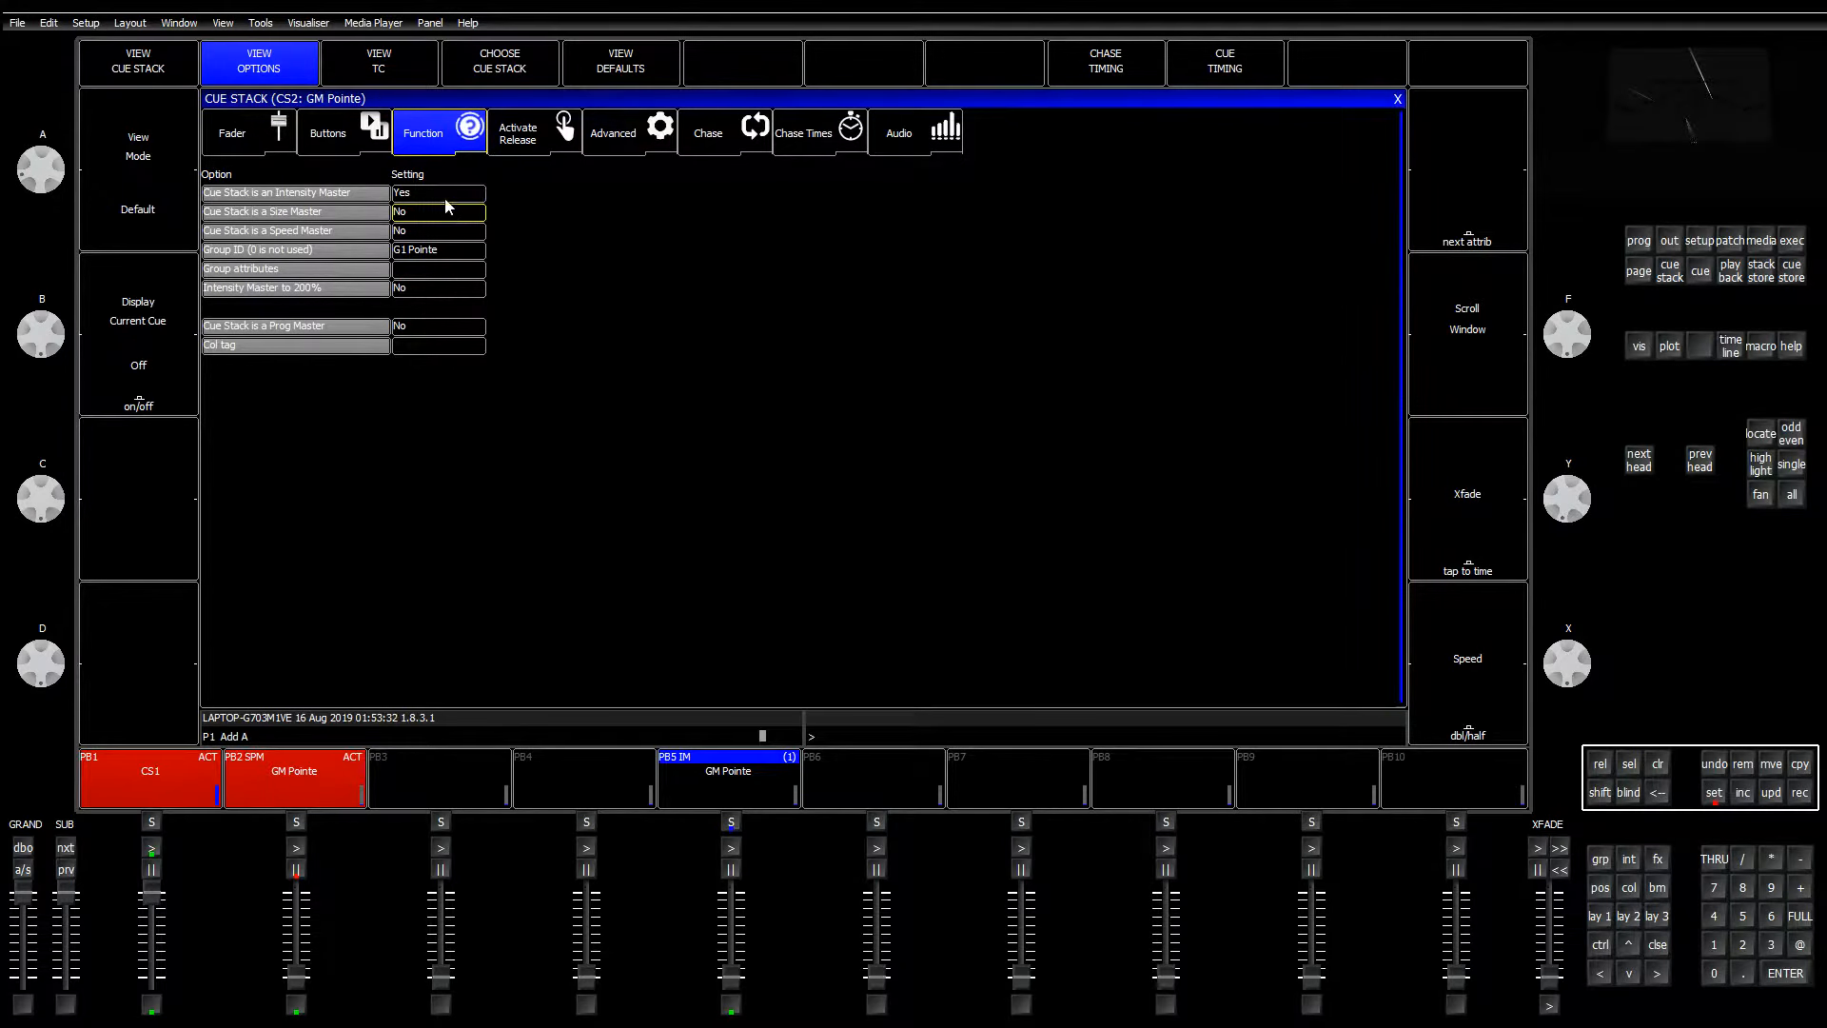
click(447, 209)
click(762, 277)
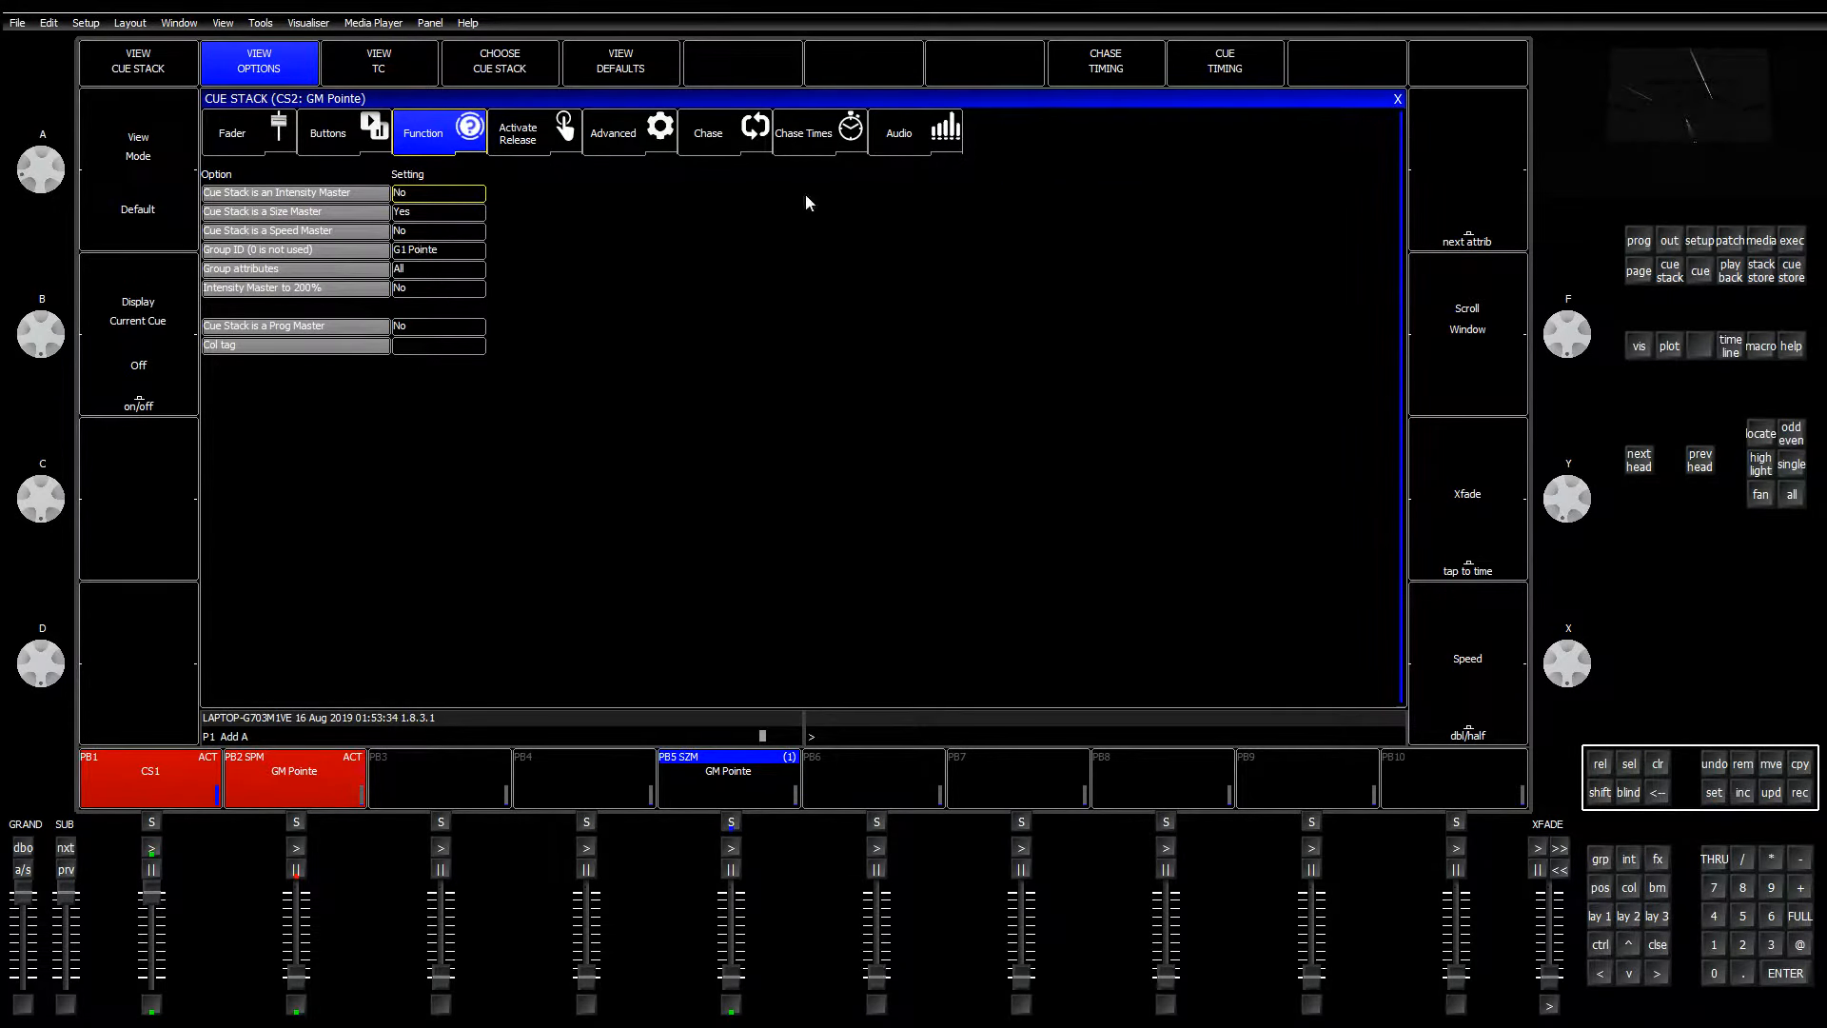
click(1397, 98)
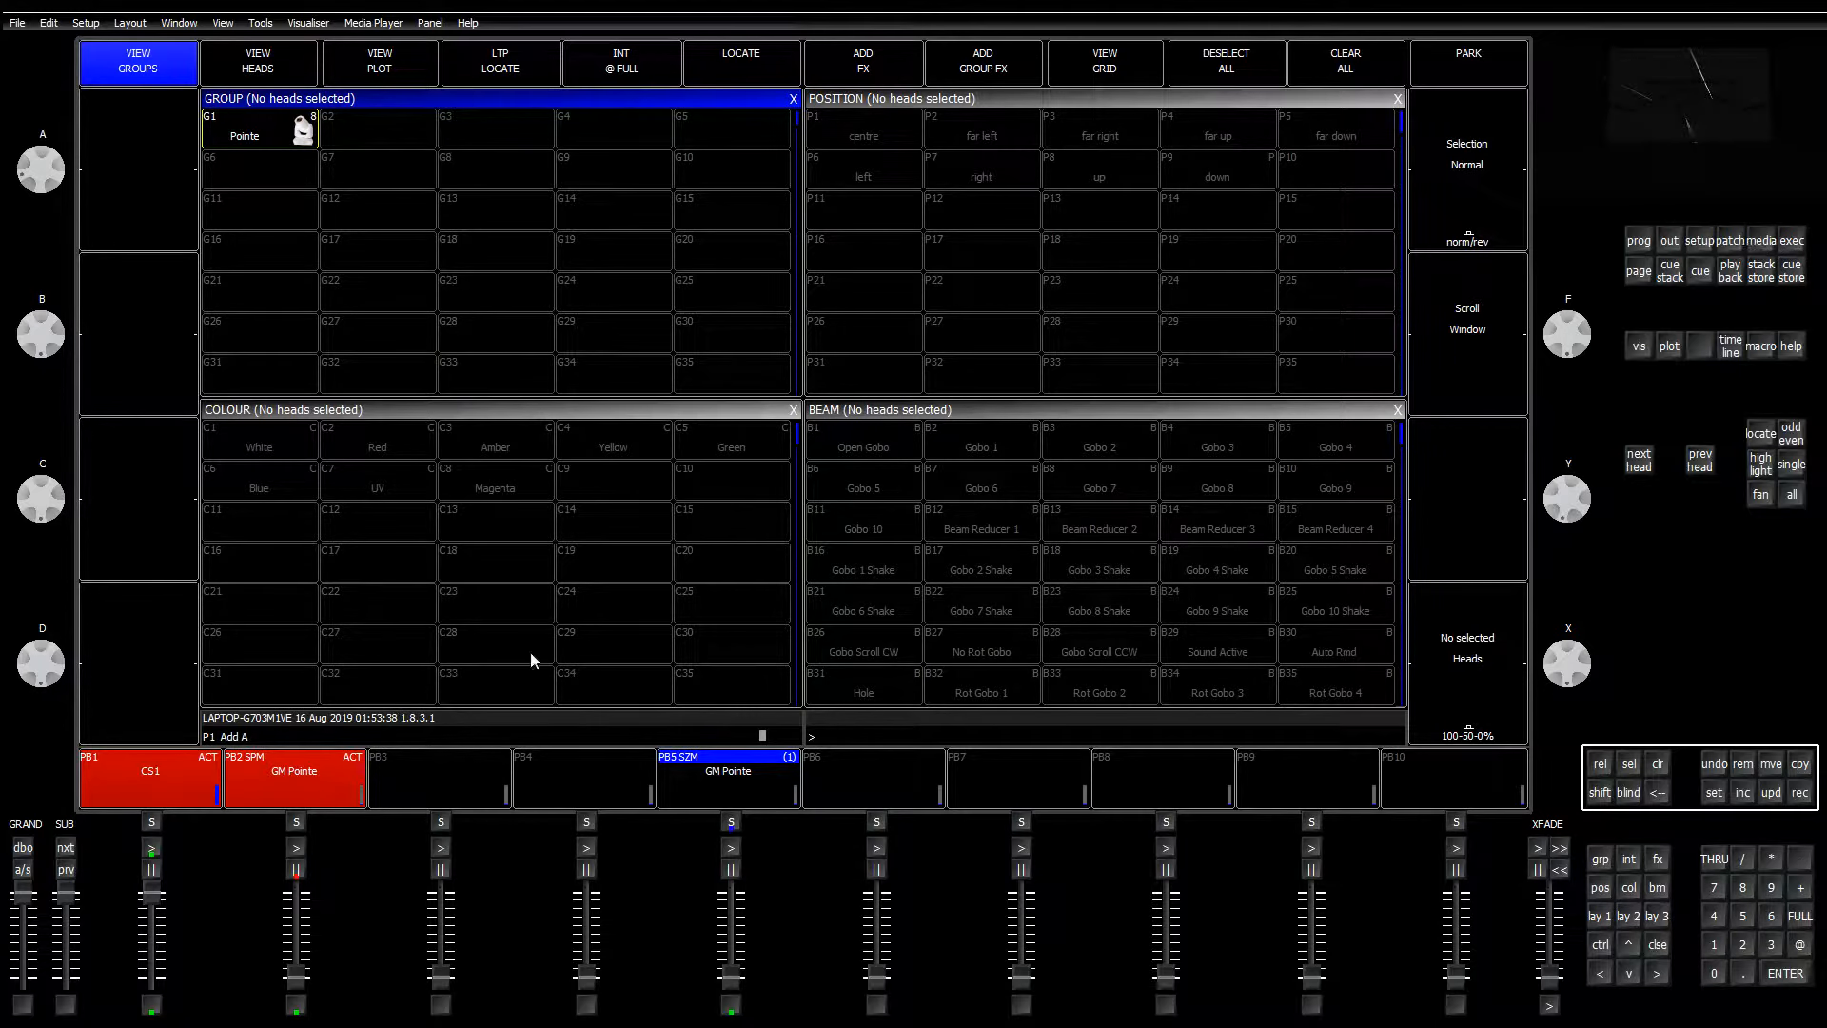
drag(151, 892, 151, 977)
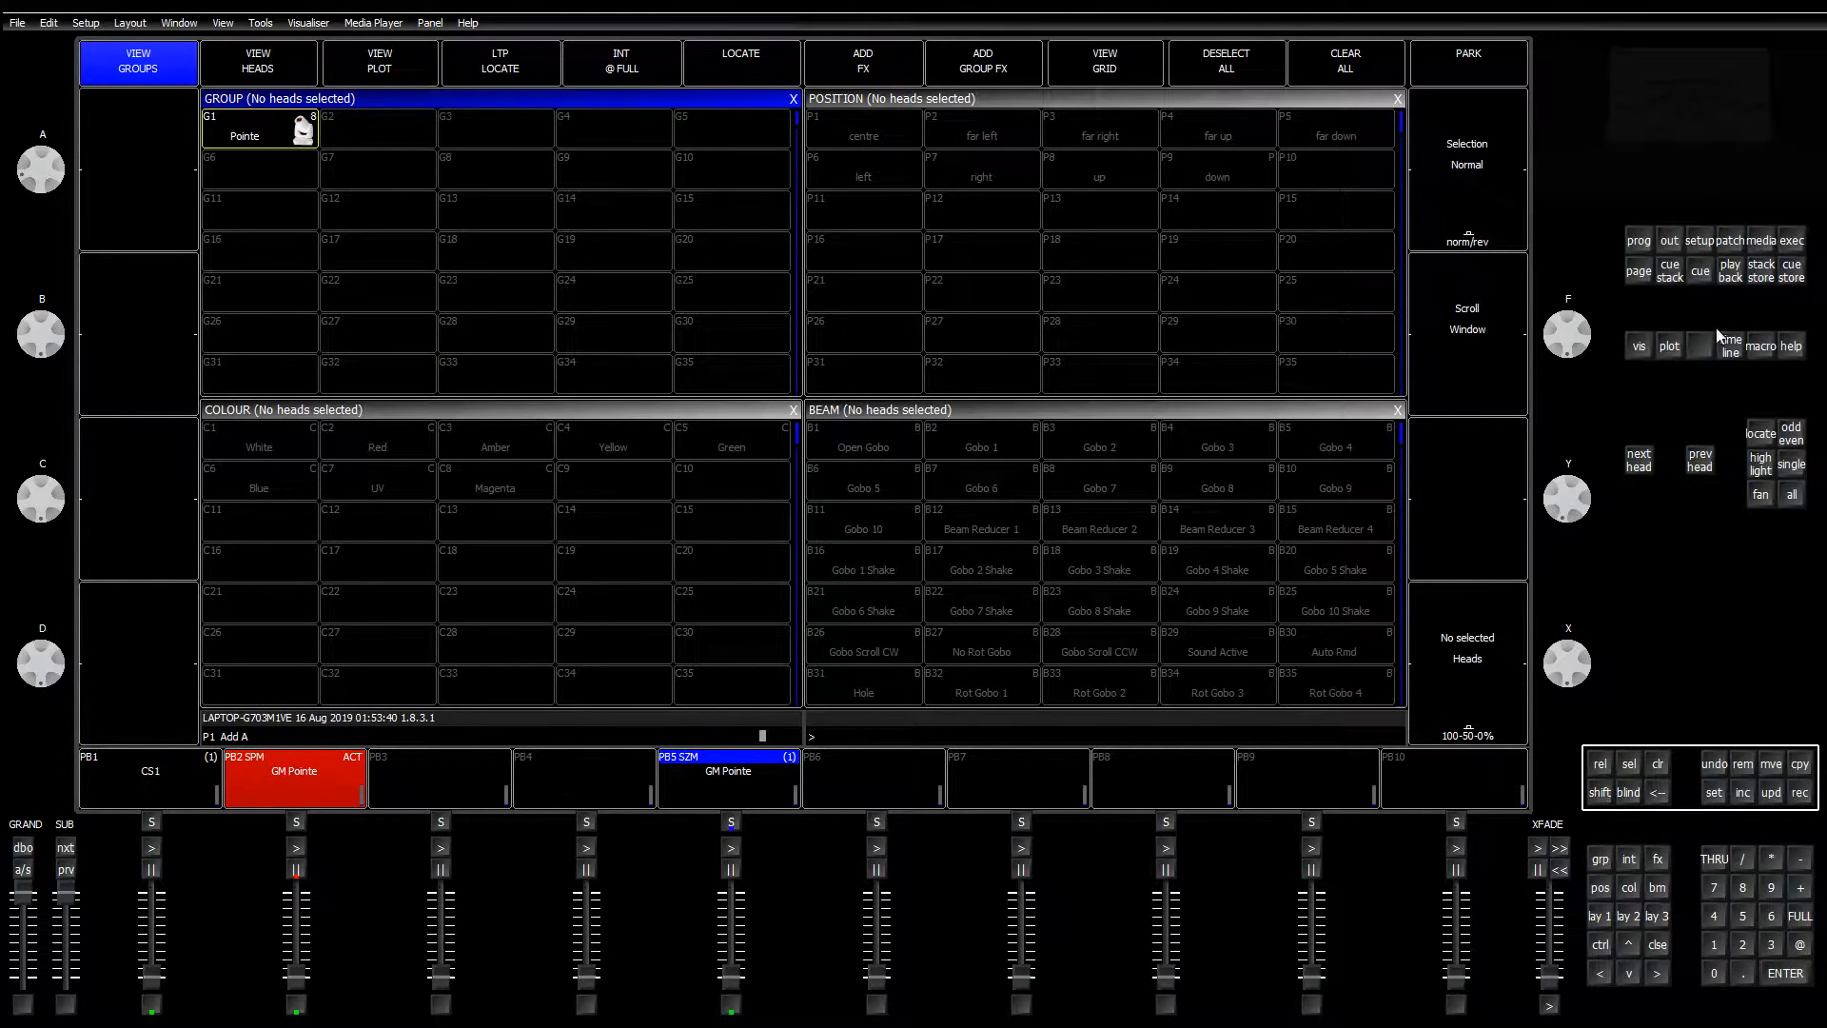
Step: In the Stack Store, move CS1 to CS17 and GM Pointe from CS2 into CS1
click(1761, 272)
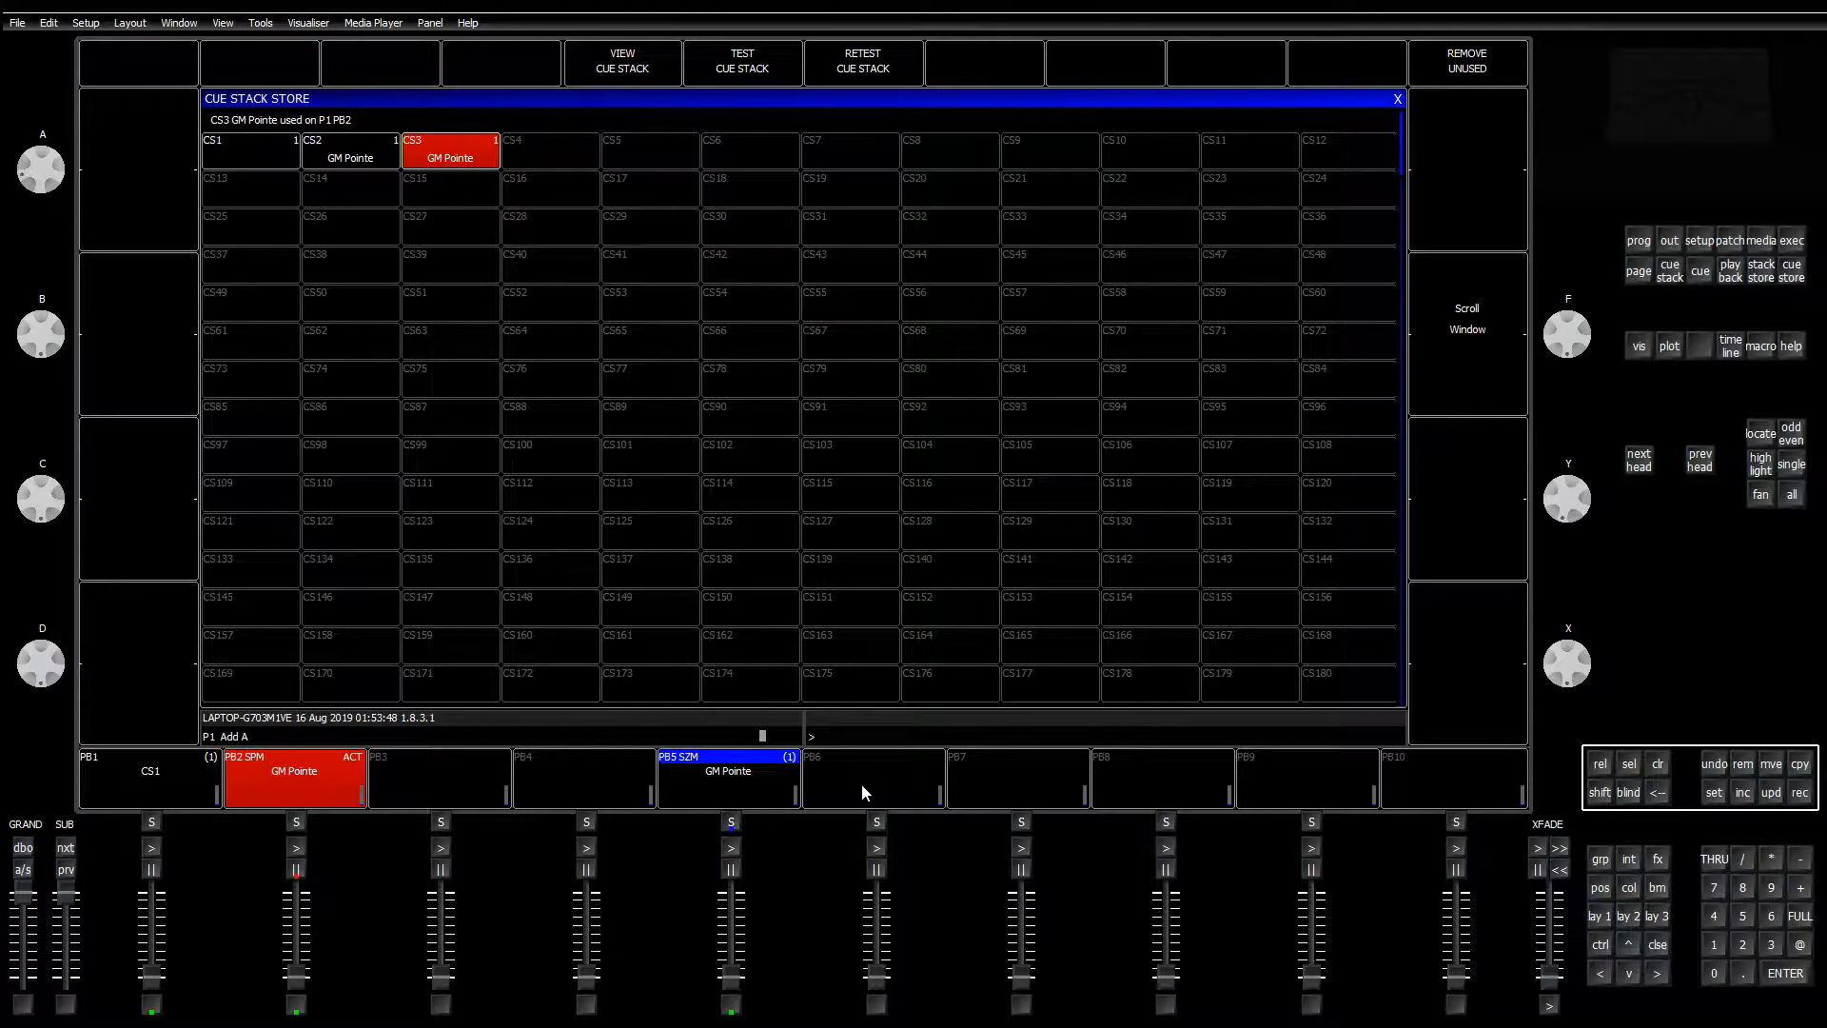
click(1769, 774)
click(271, 158)
click(672, 191)
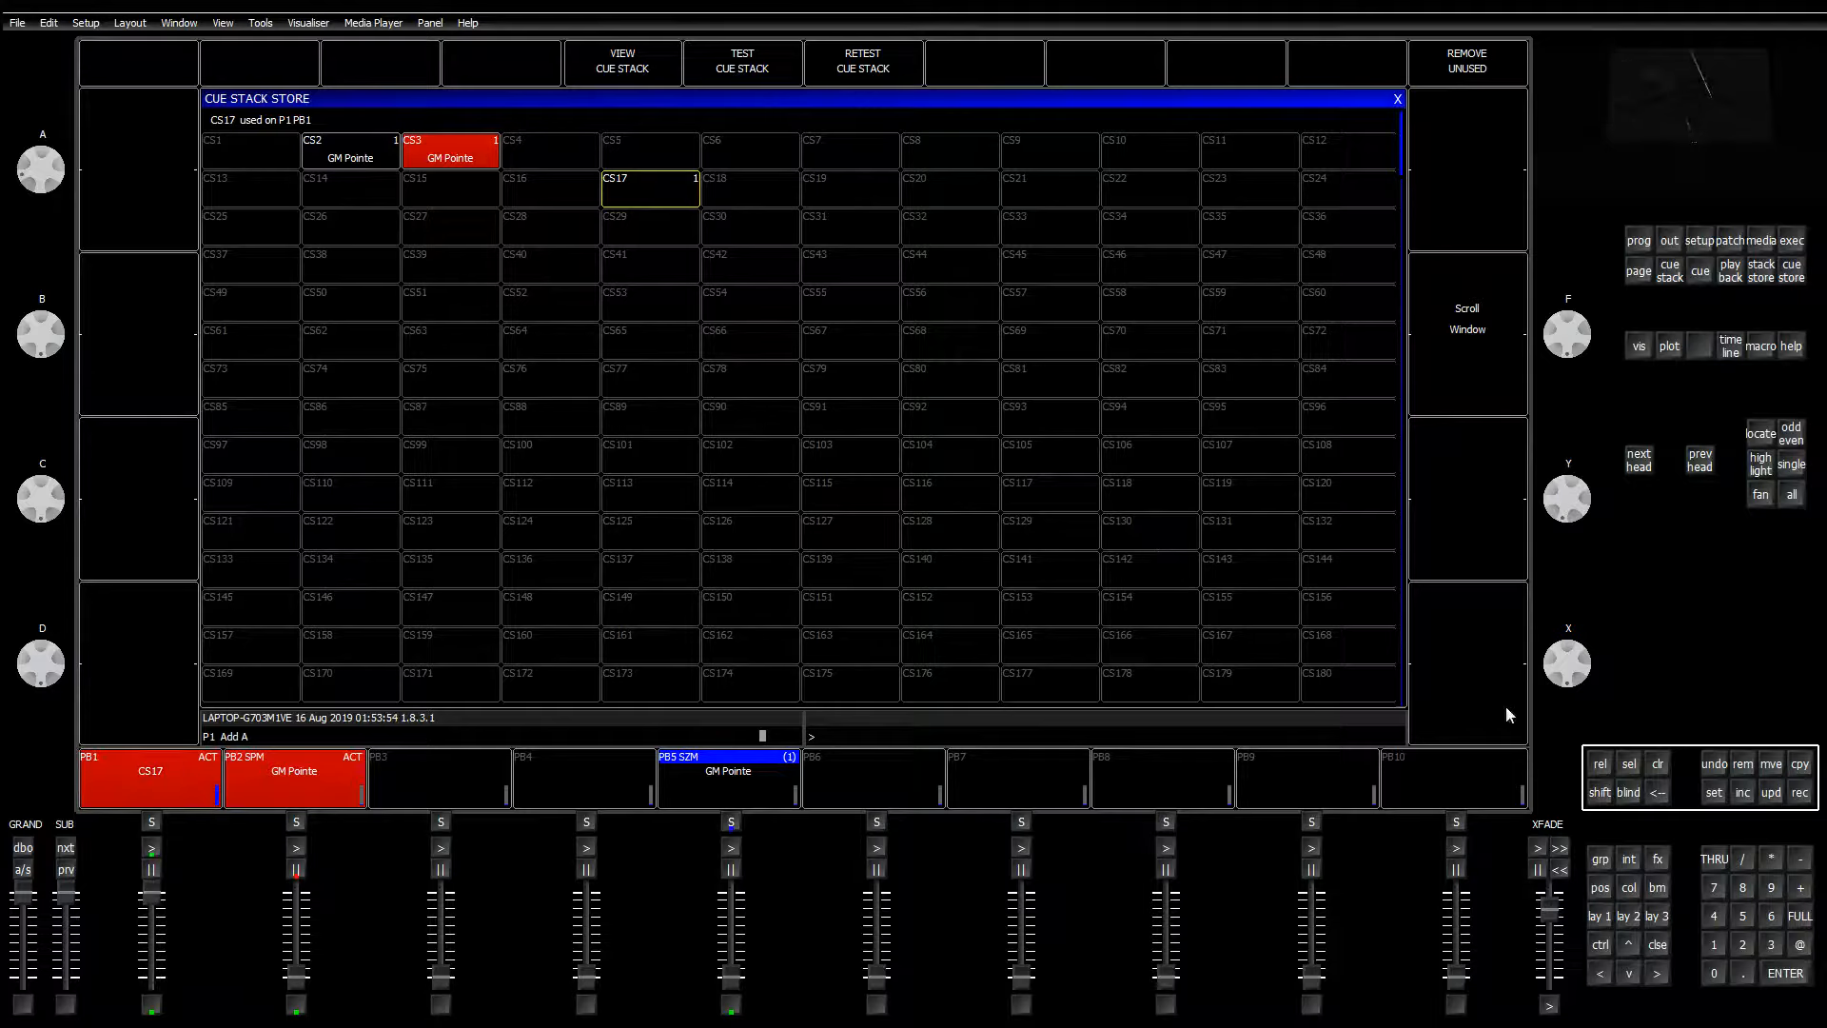
click(1771, 778)
click(350, 155)
click(250, 154)
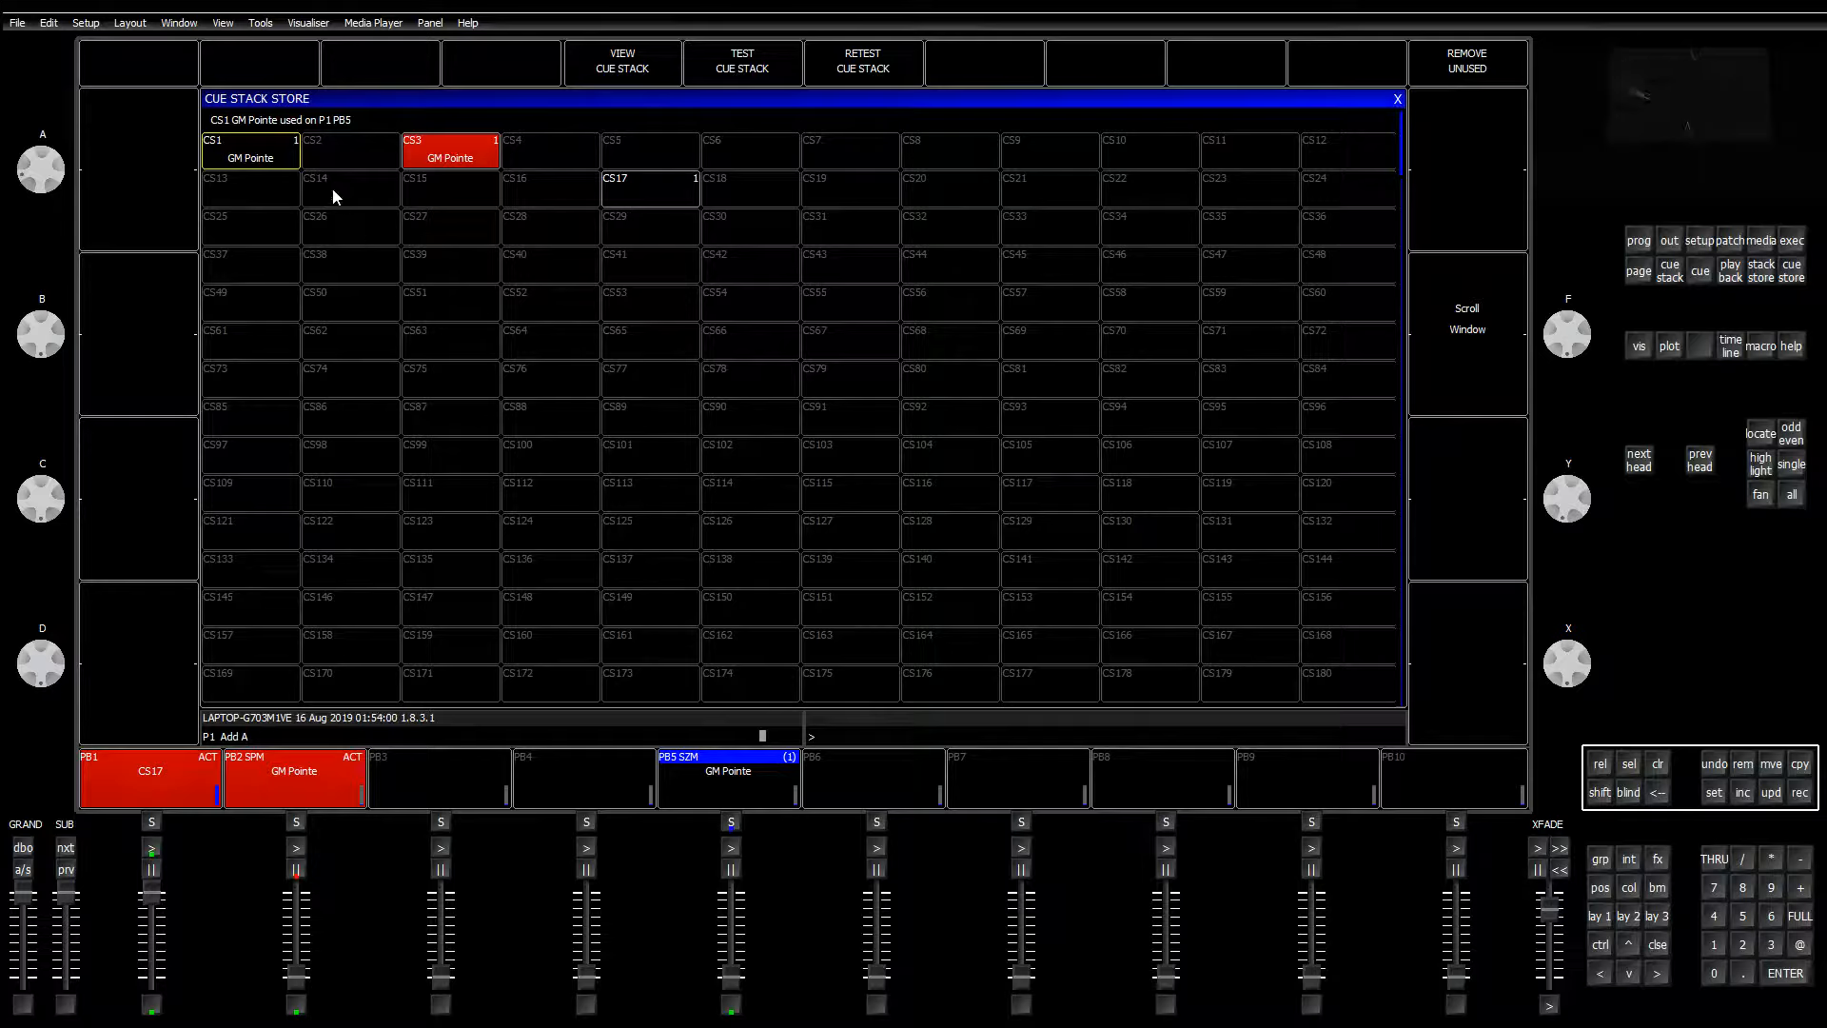
Step: Remove the cue stack from playback 5, clear the programmer, and show the output values
click(264, 138)
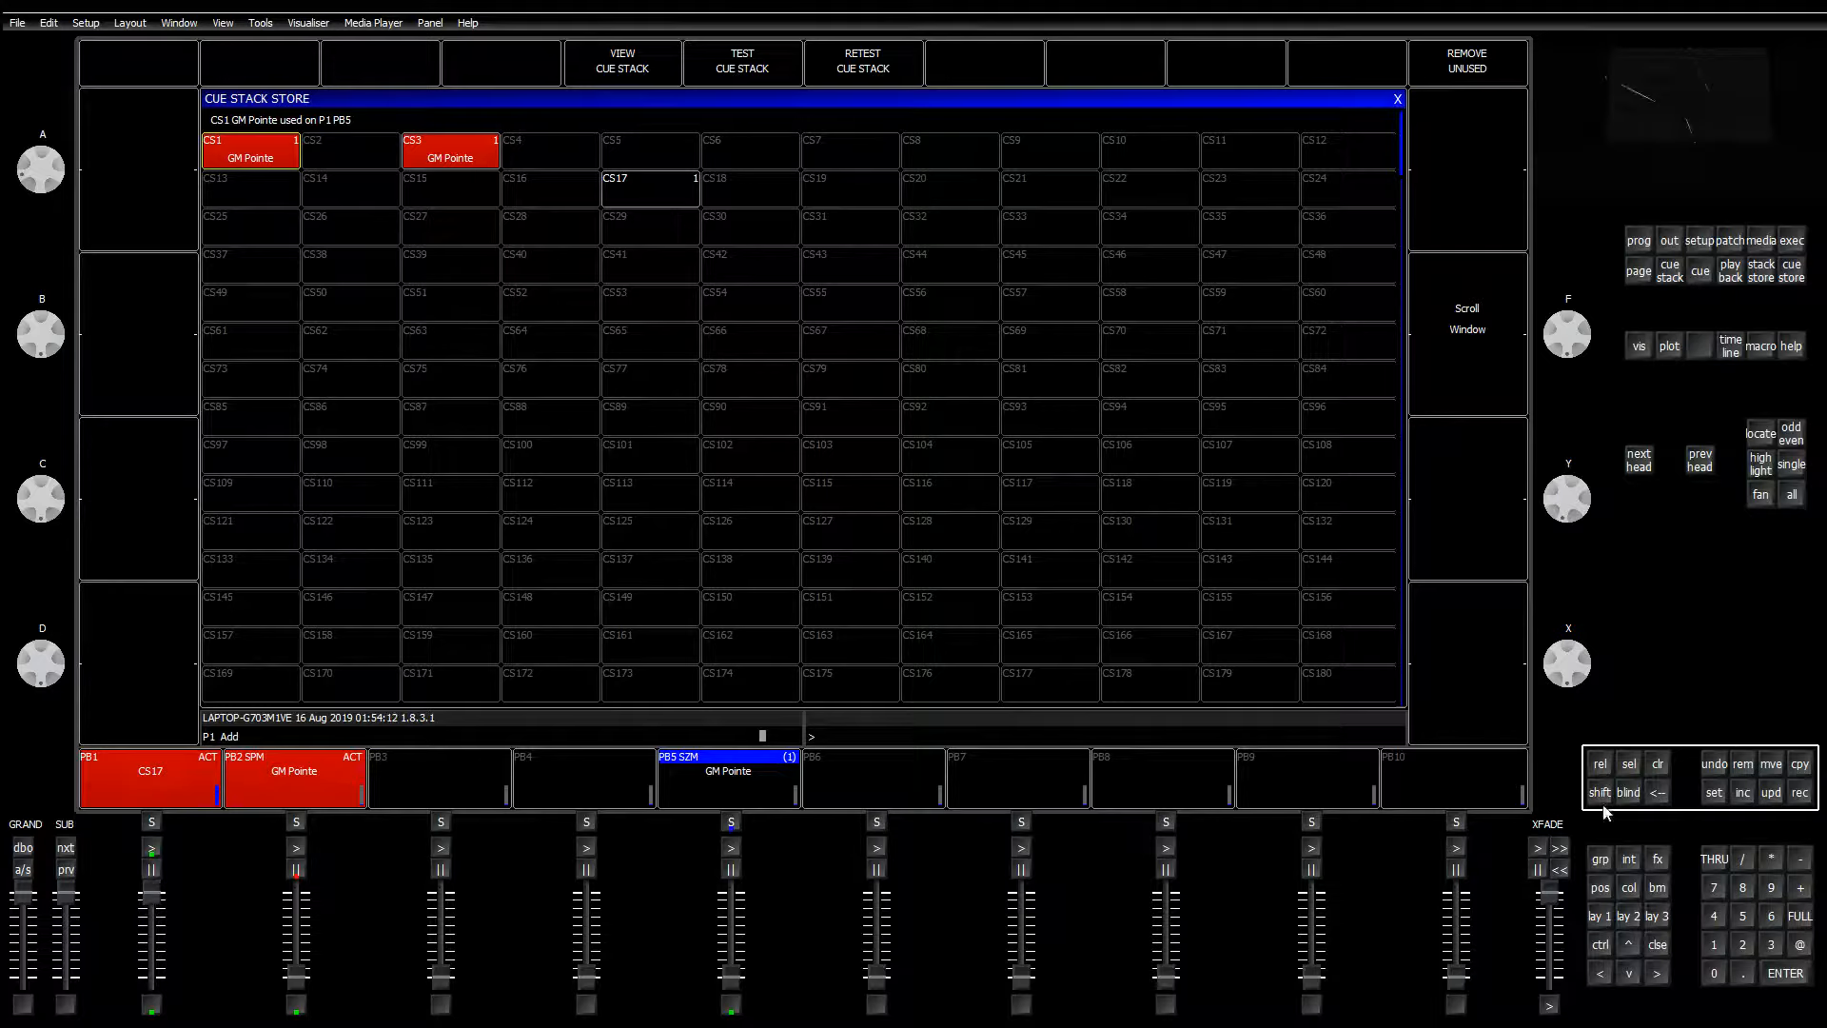
click(1747, 768)
click(730, 775)
click(706, 292)
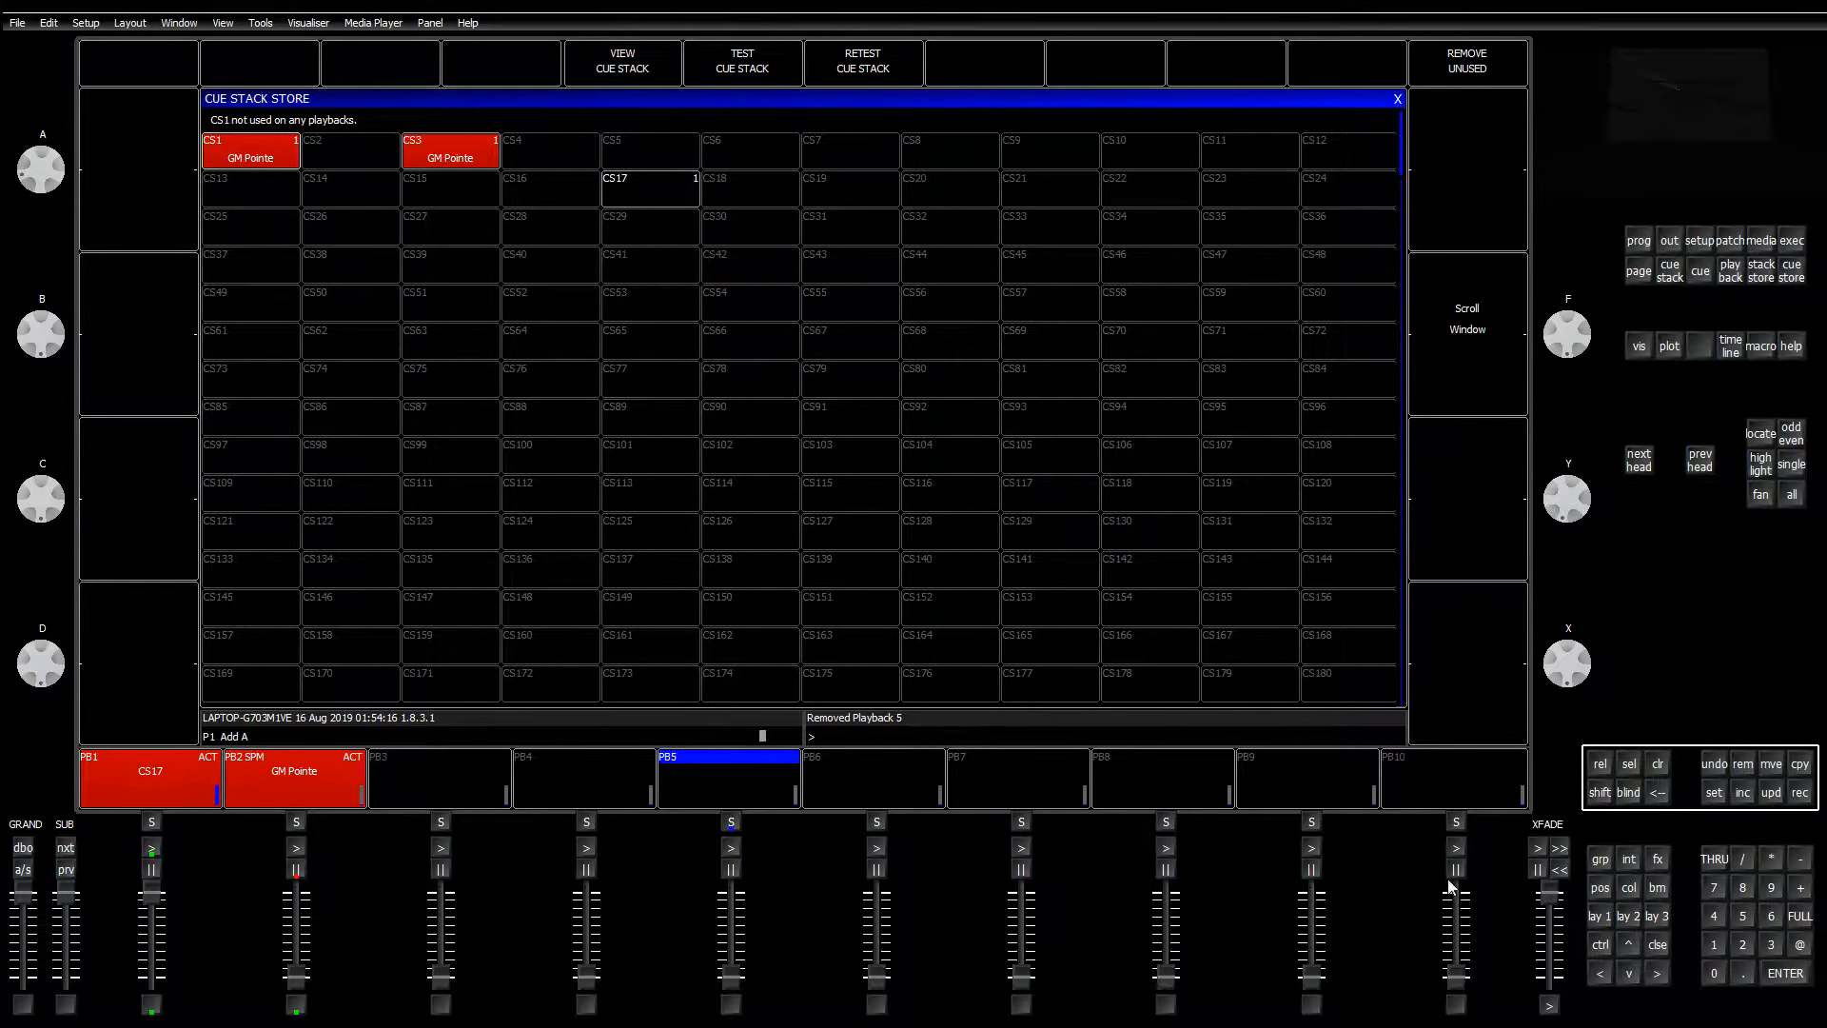
click(1662, 768)
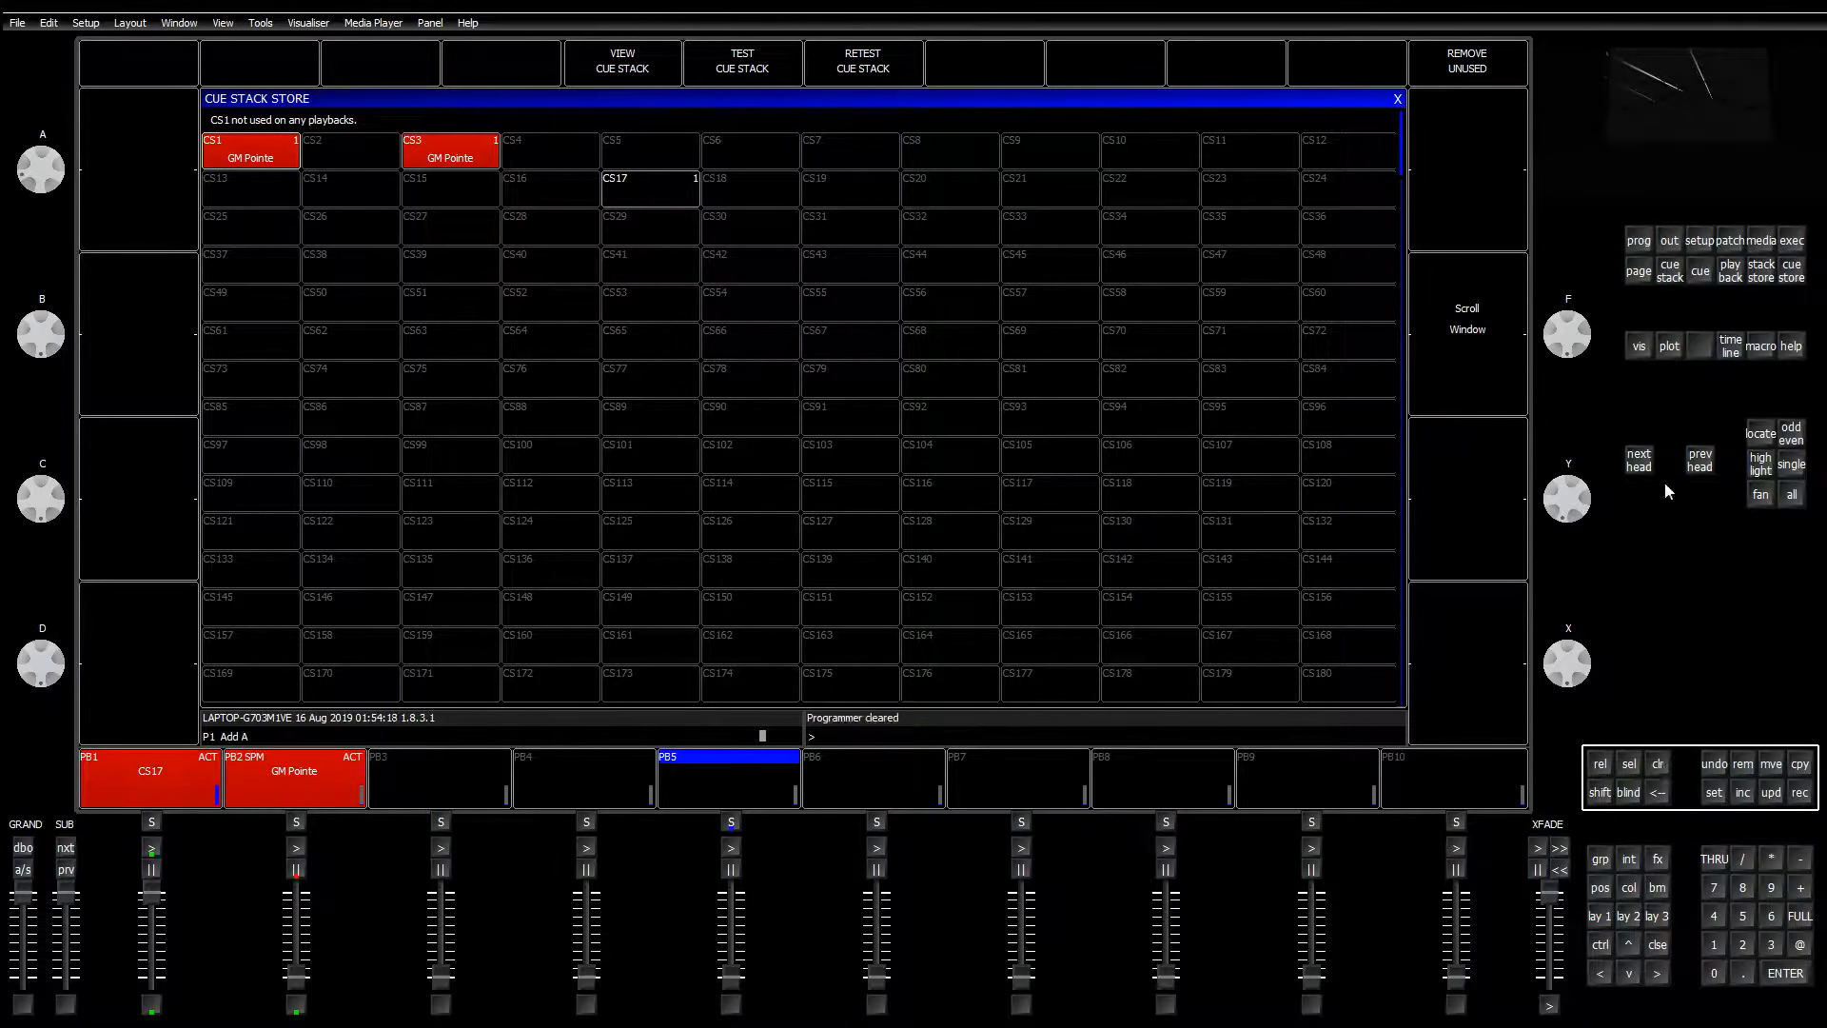
click(1669, 240)
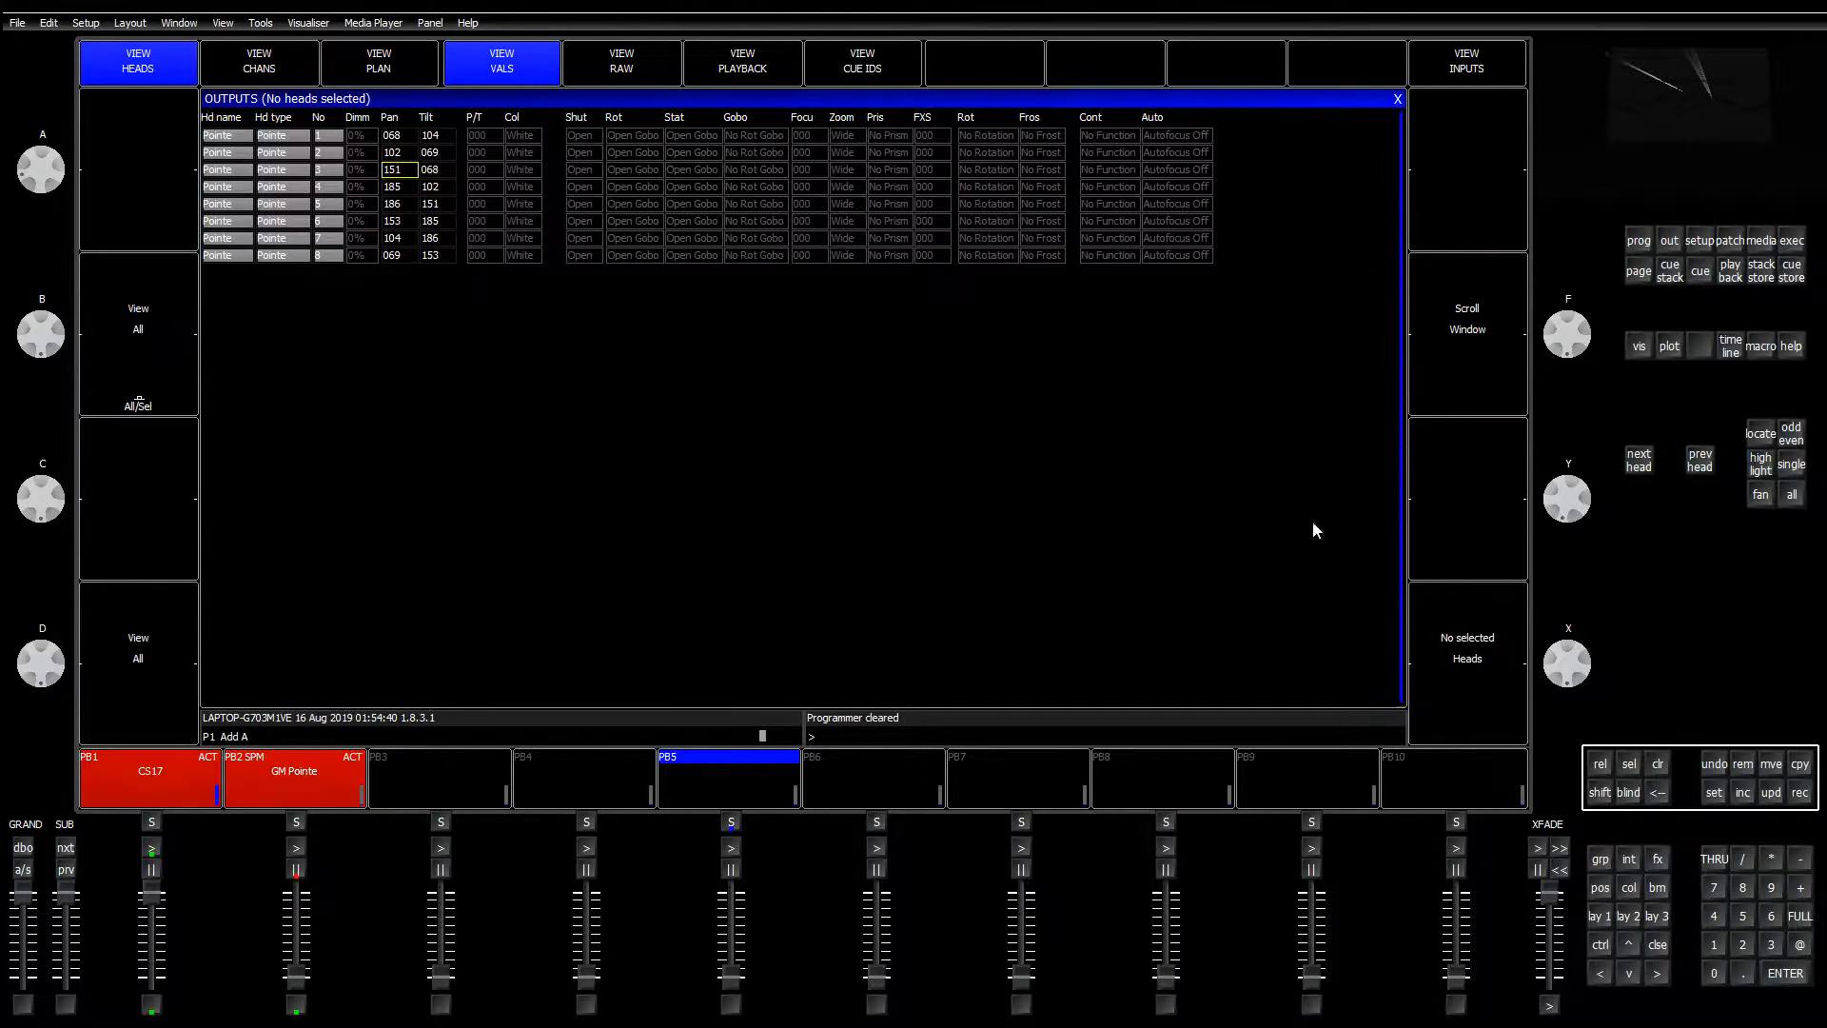
Step: Set the Grand master function to Cue Stack CS1, then check the Stack Store and outputs
click(1793, 241)
click(1700, 241)
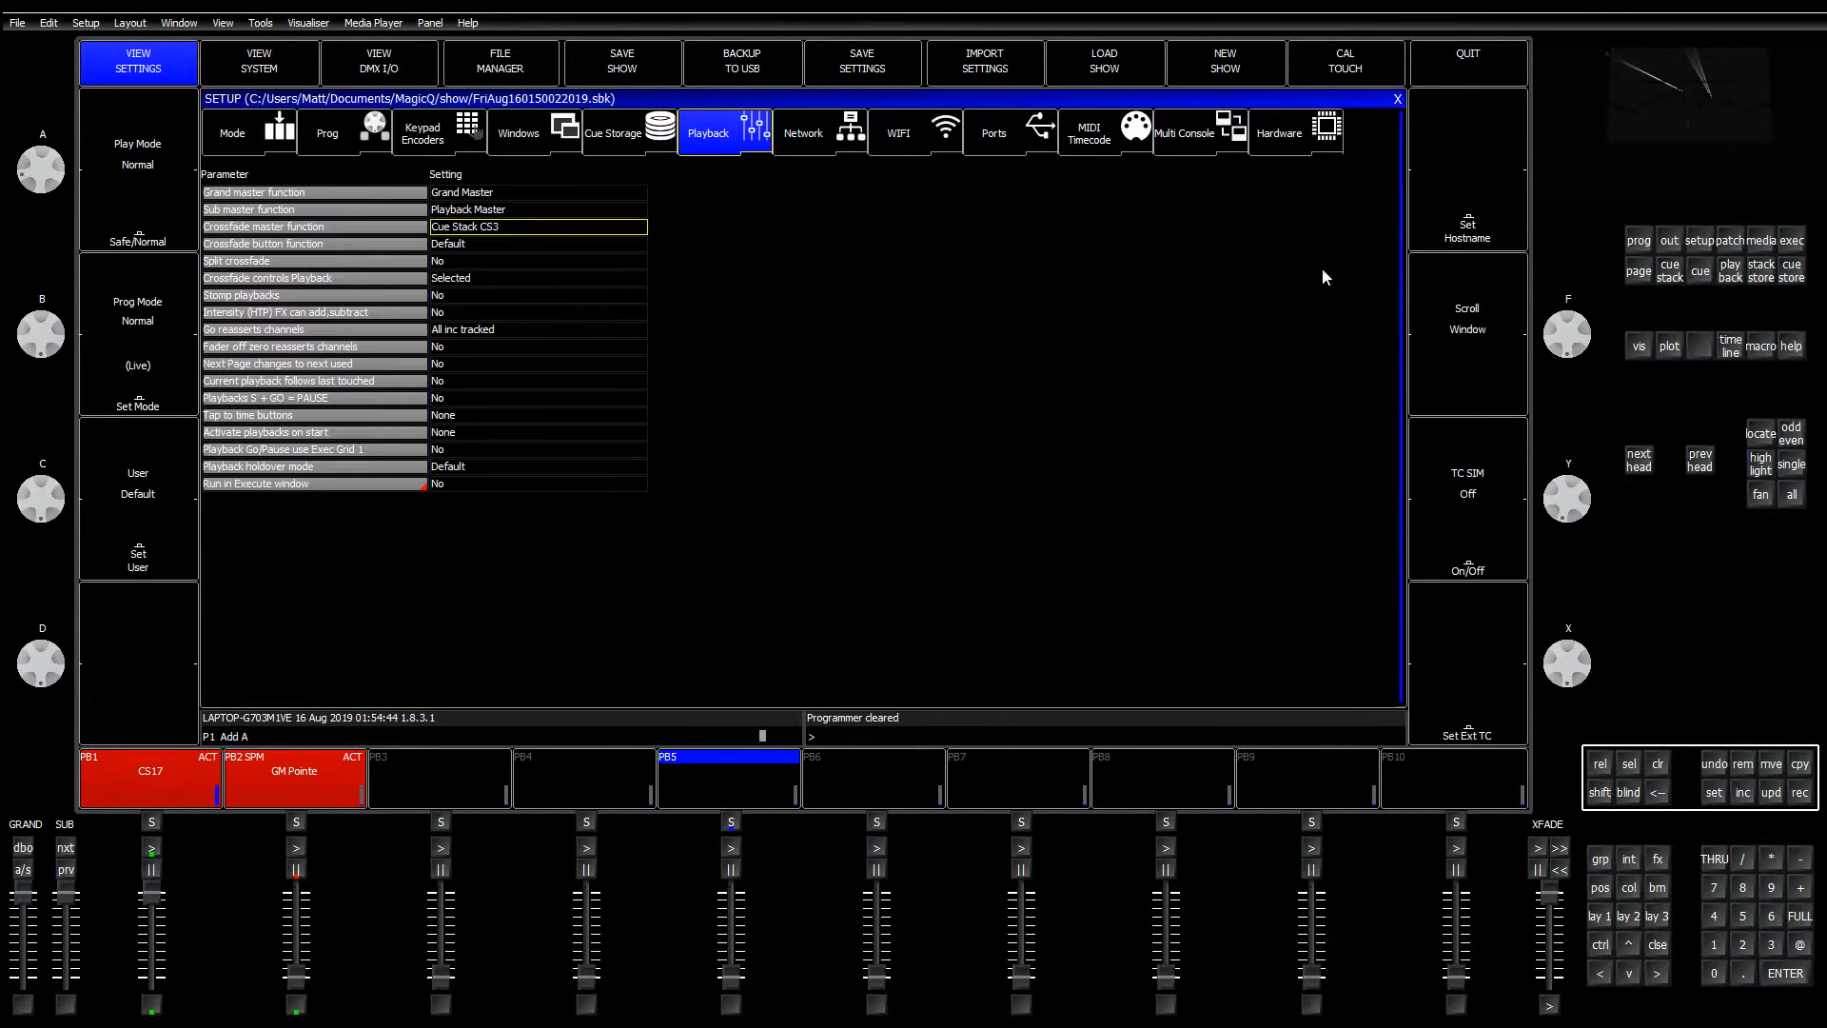
click(489, 194)
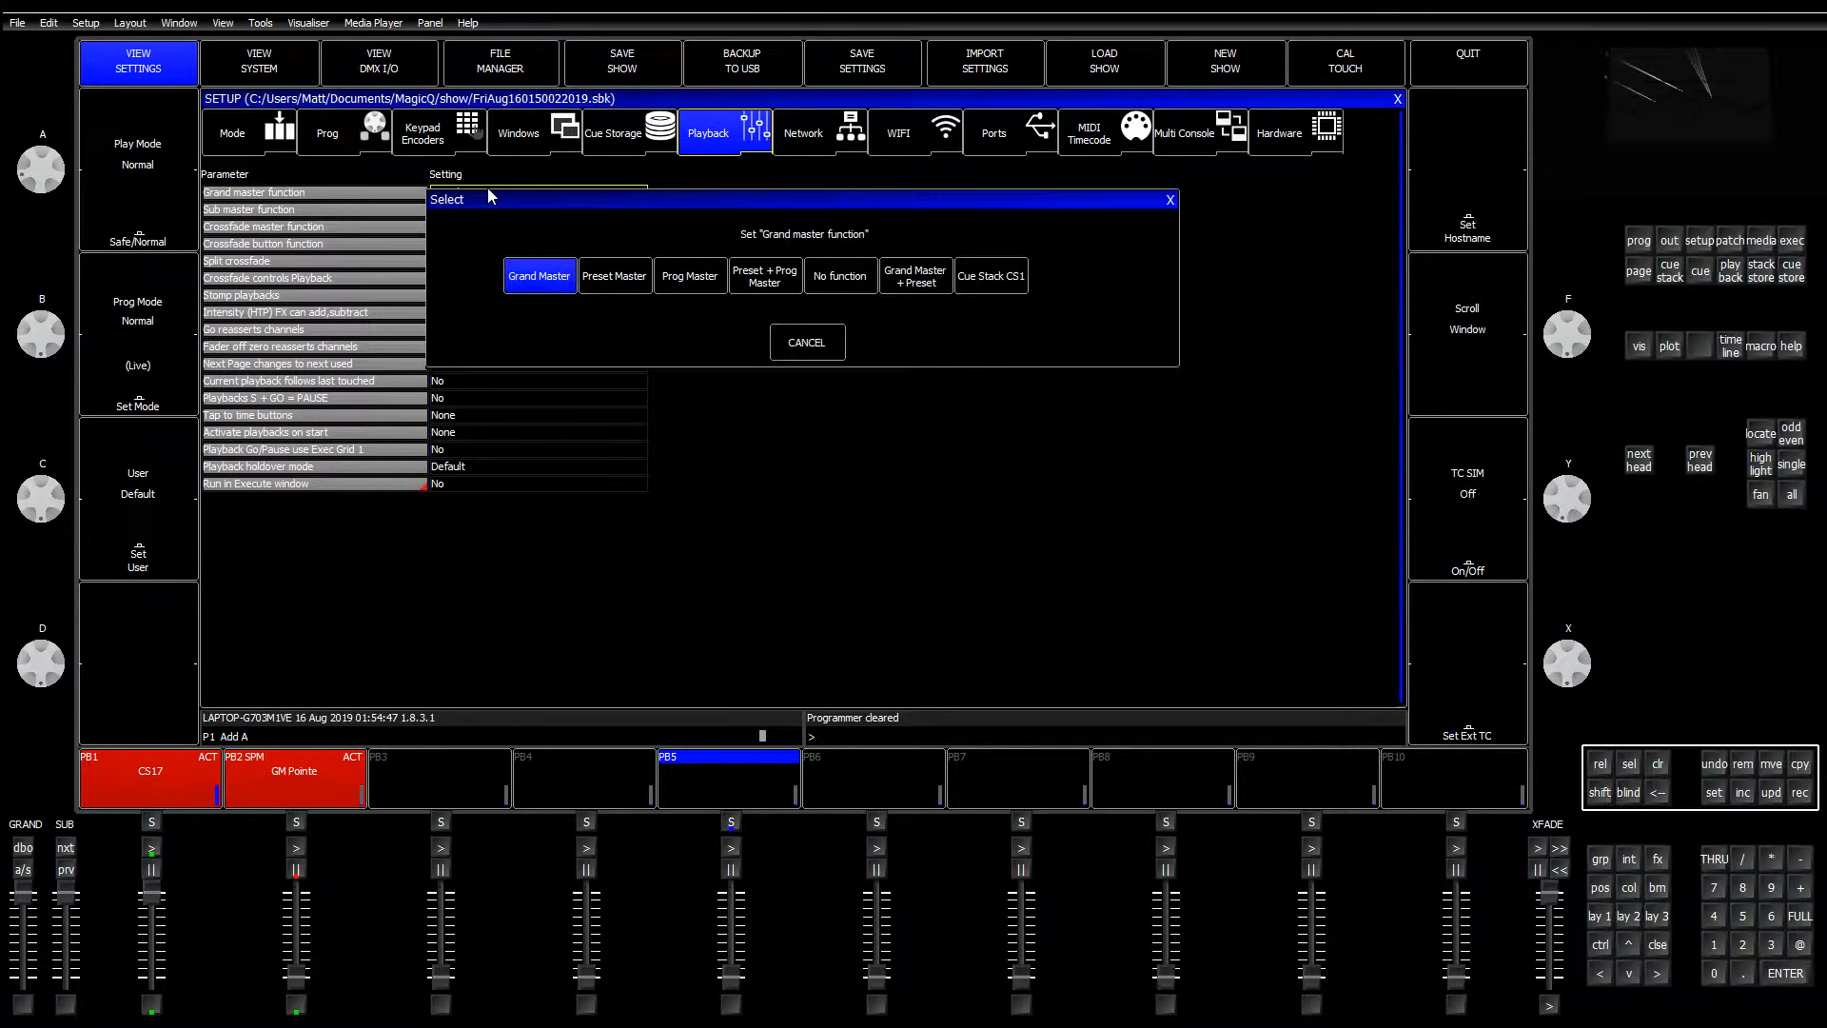
click(979, 284)
click(1398, 99)
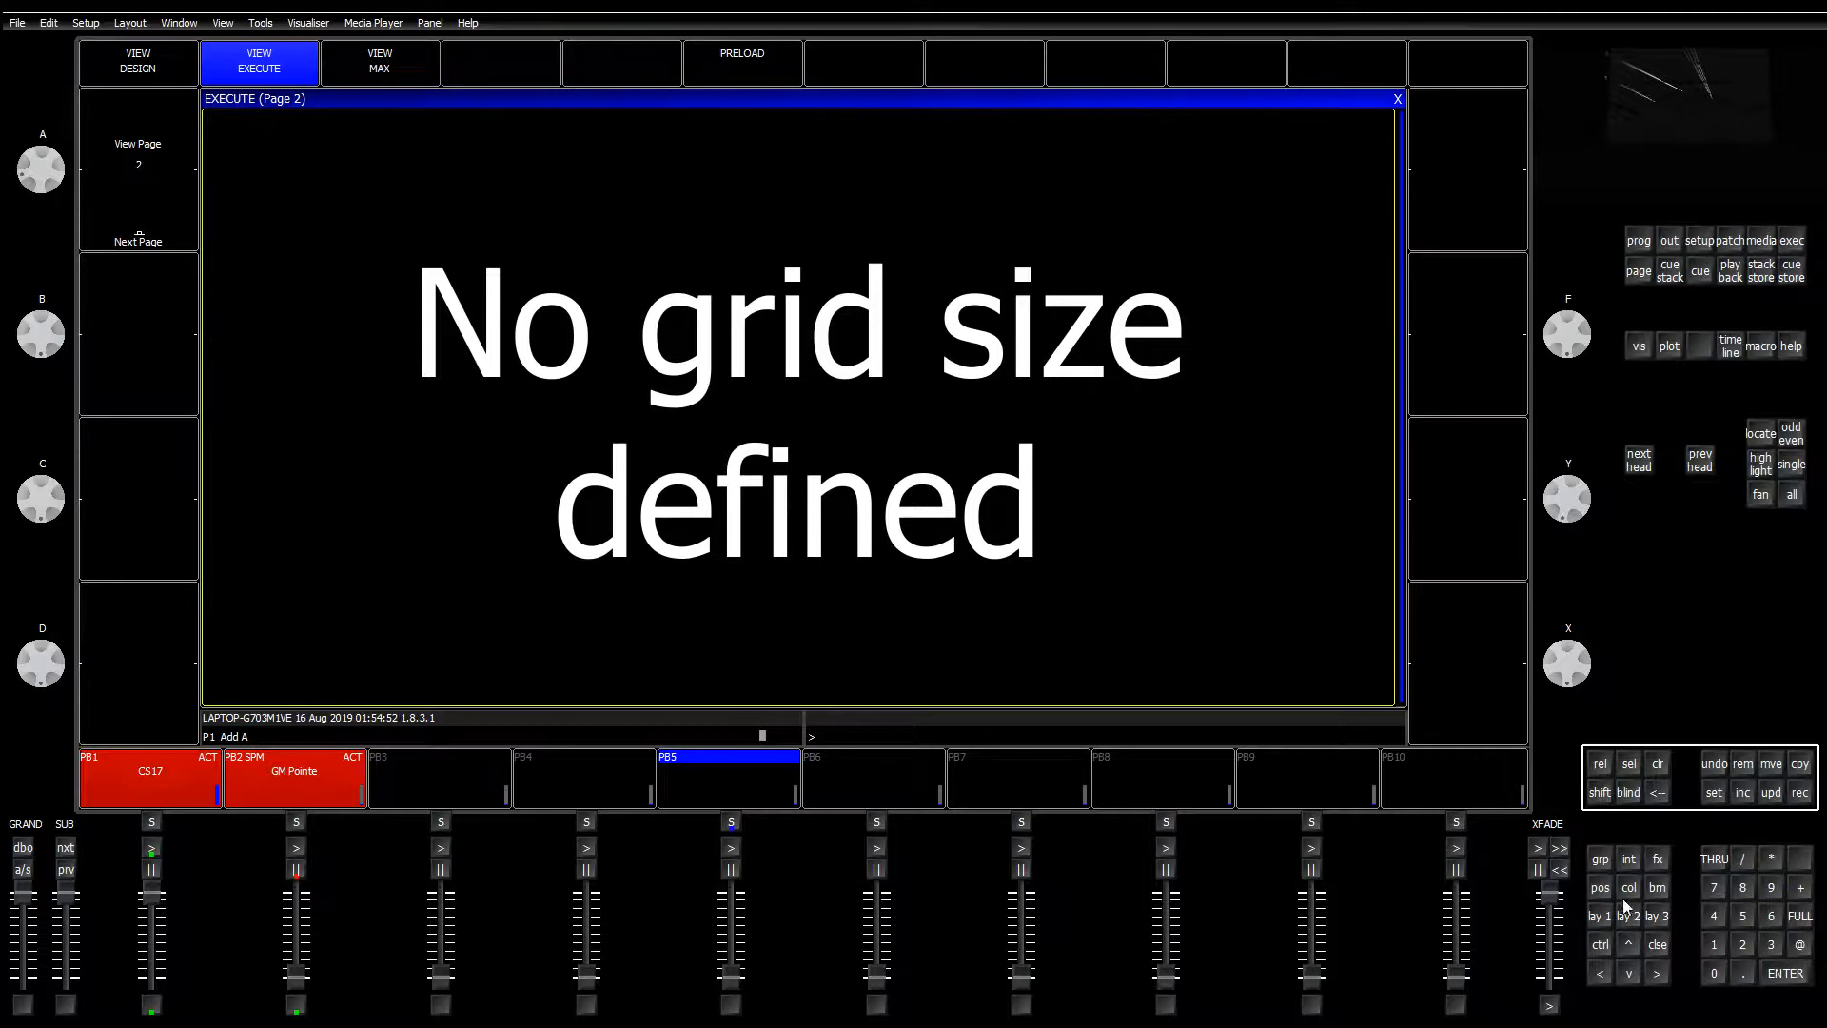
click(1599, 916)
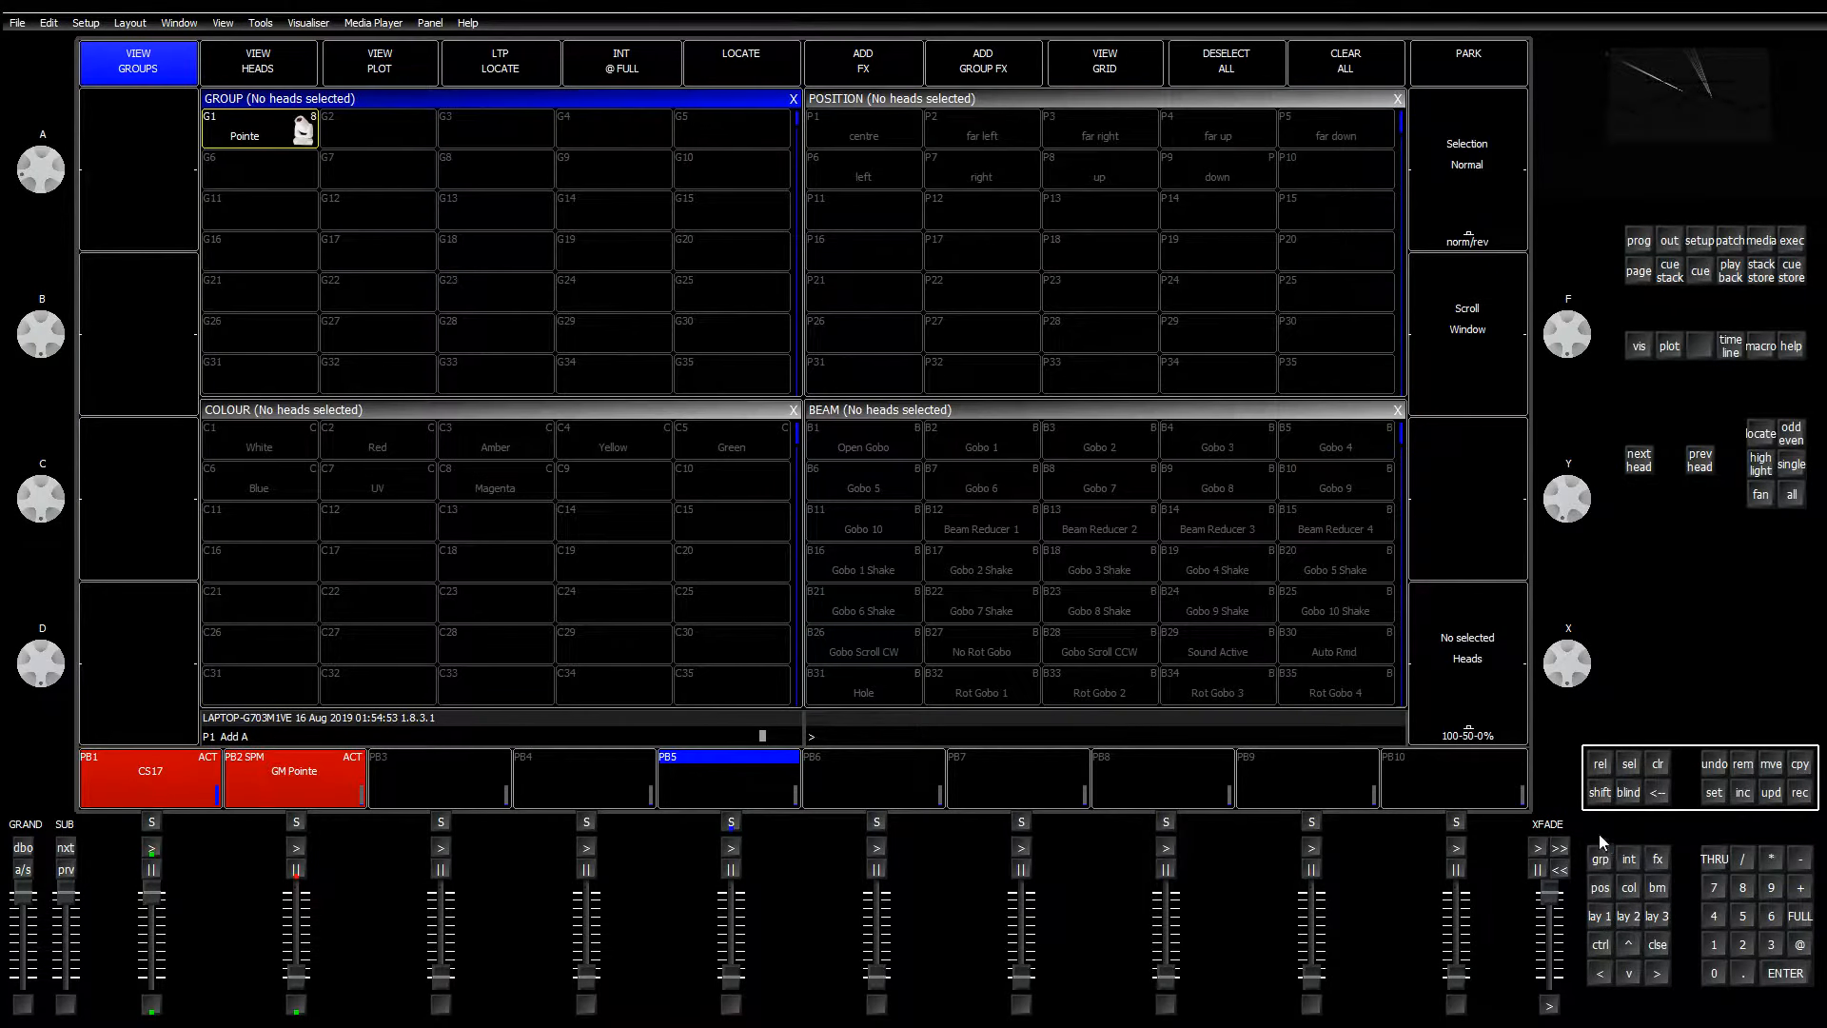
click(1760, 271)
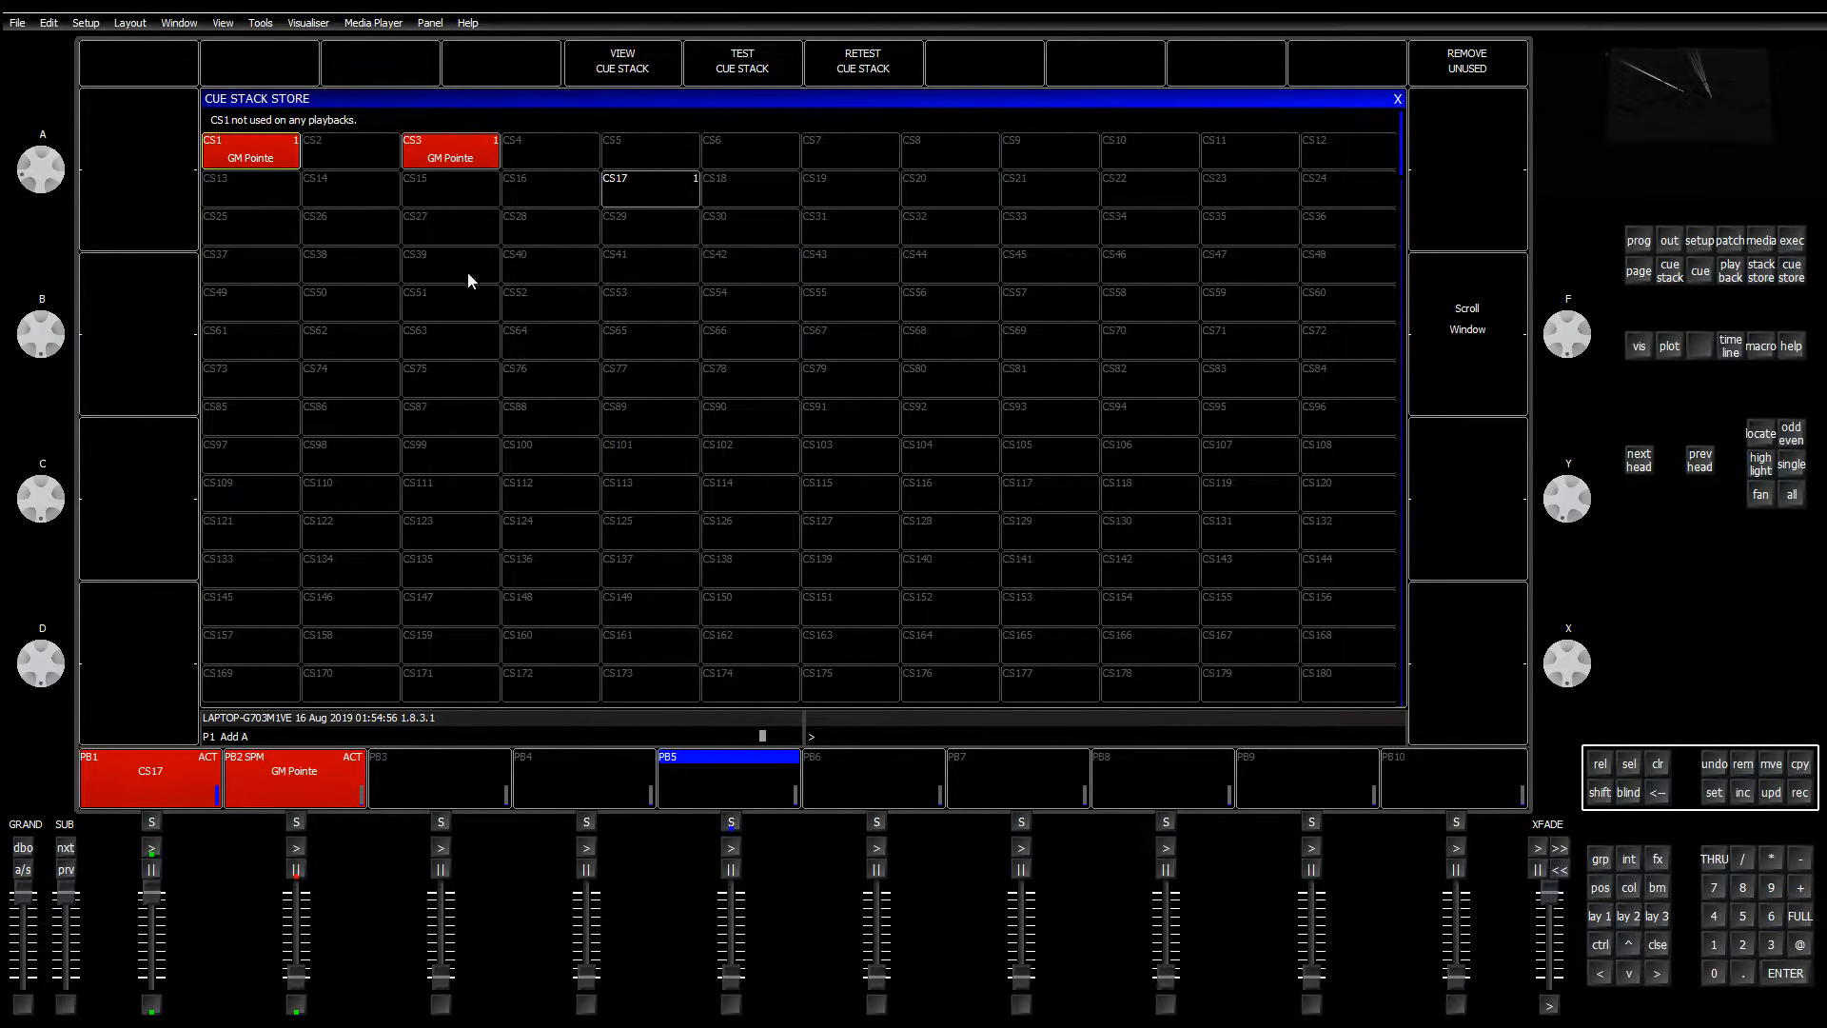
click(1668, 244)
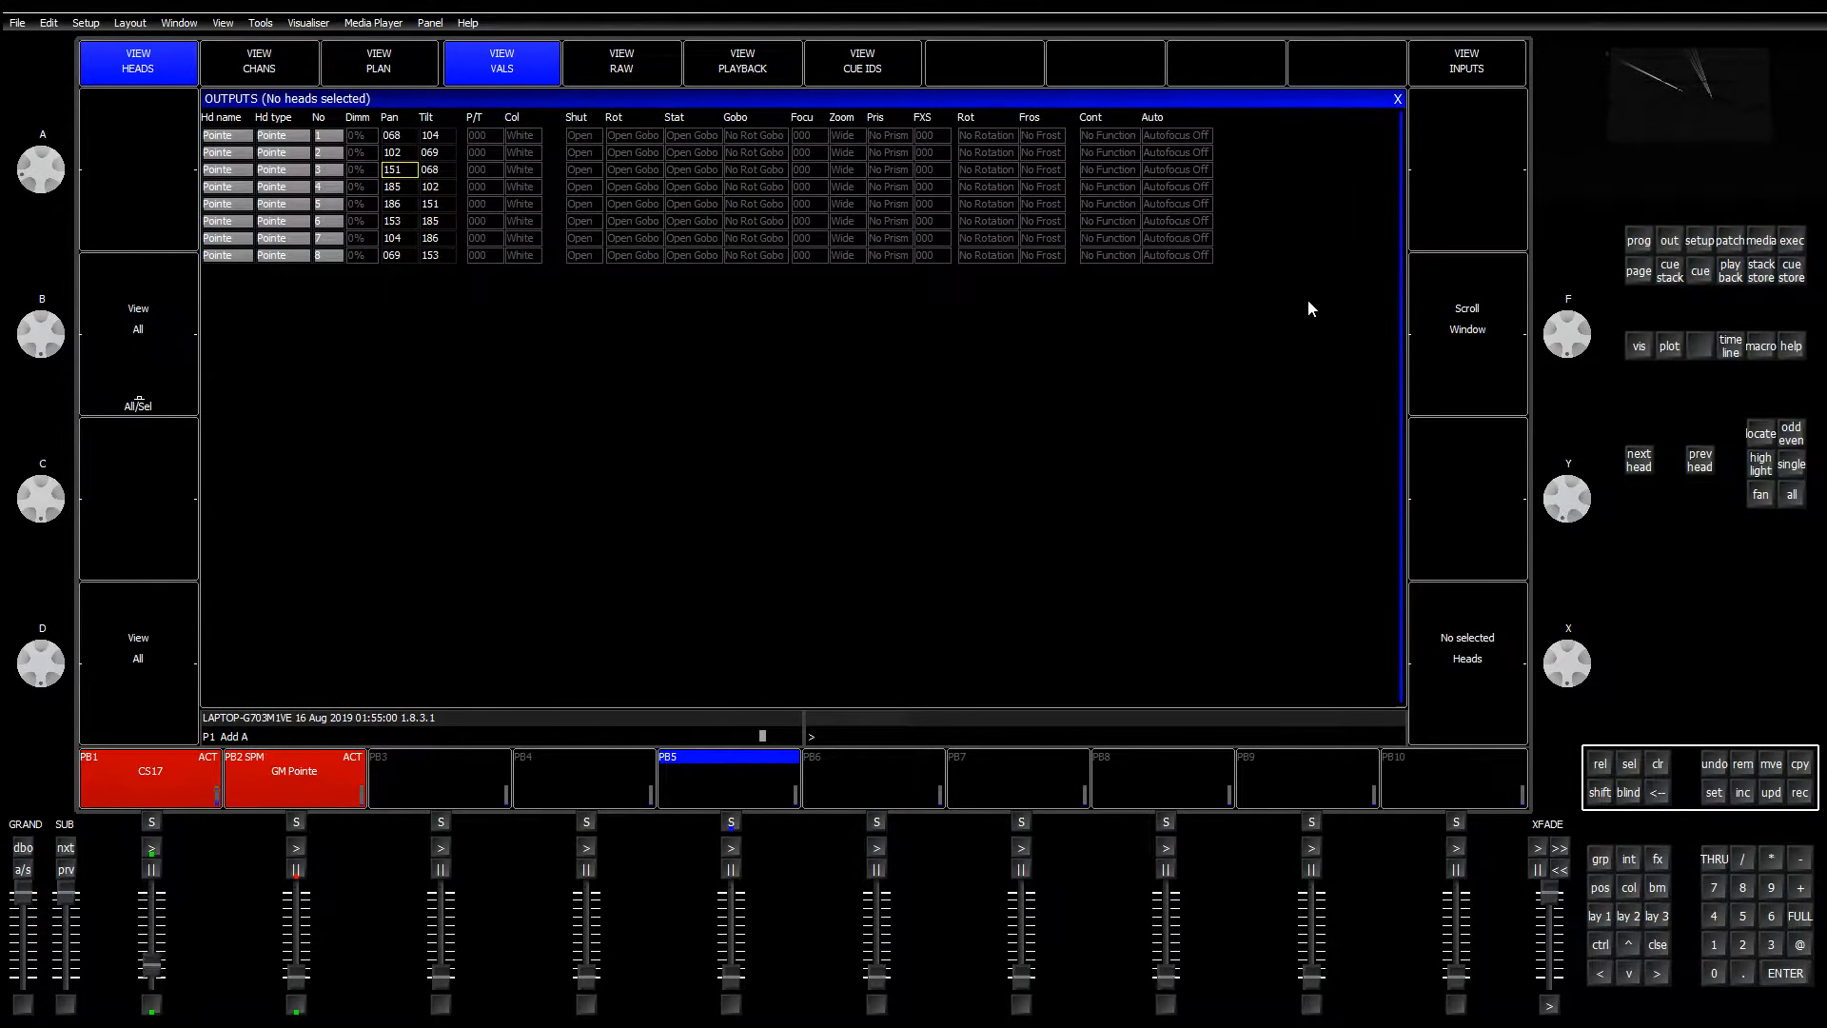
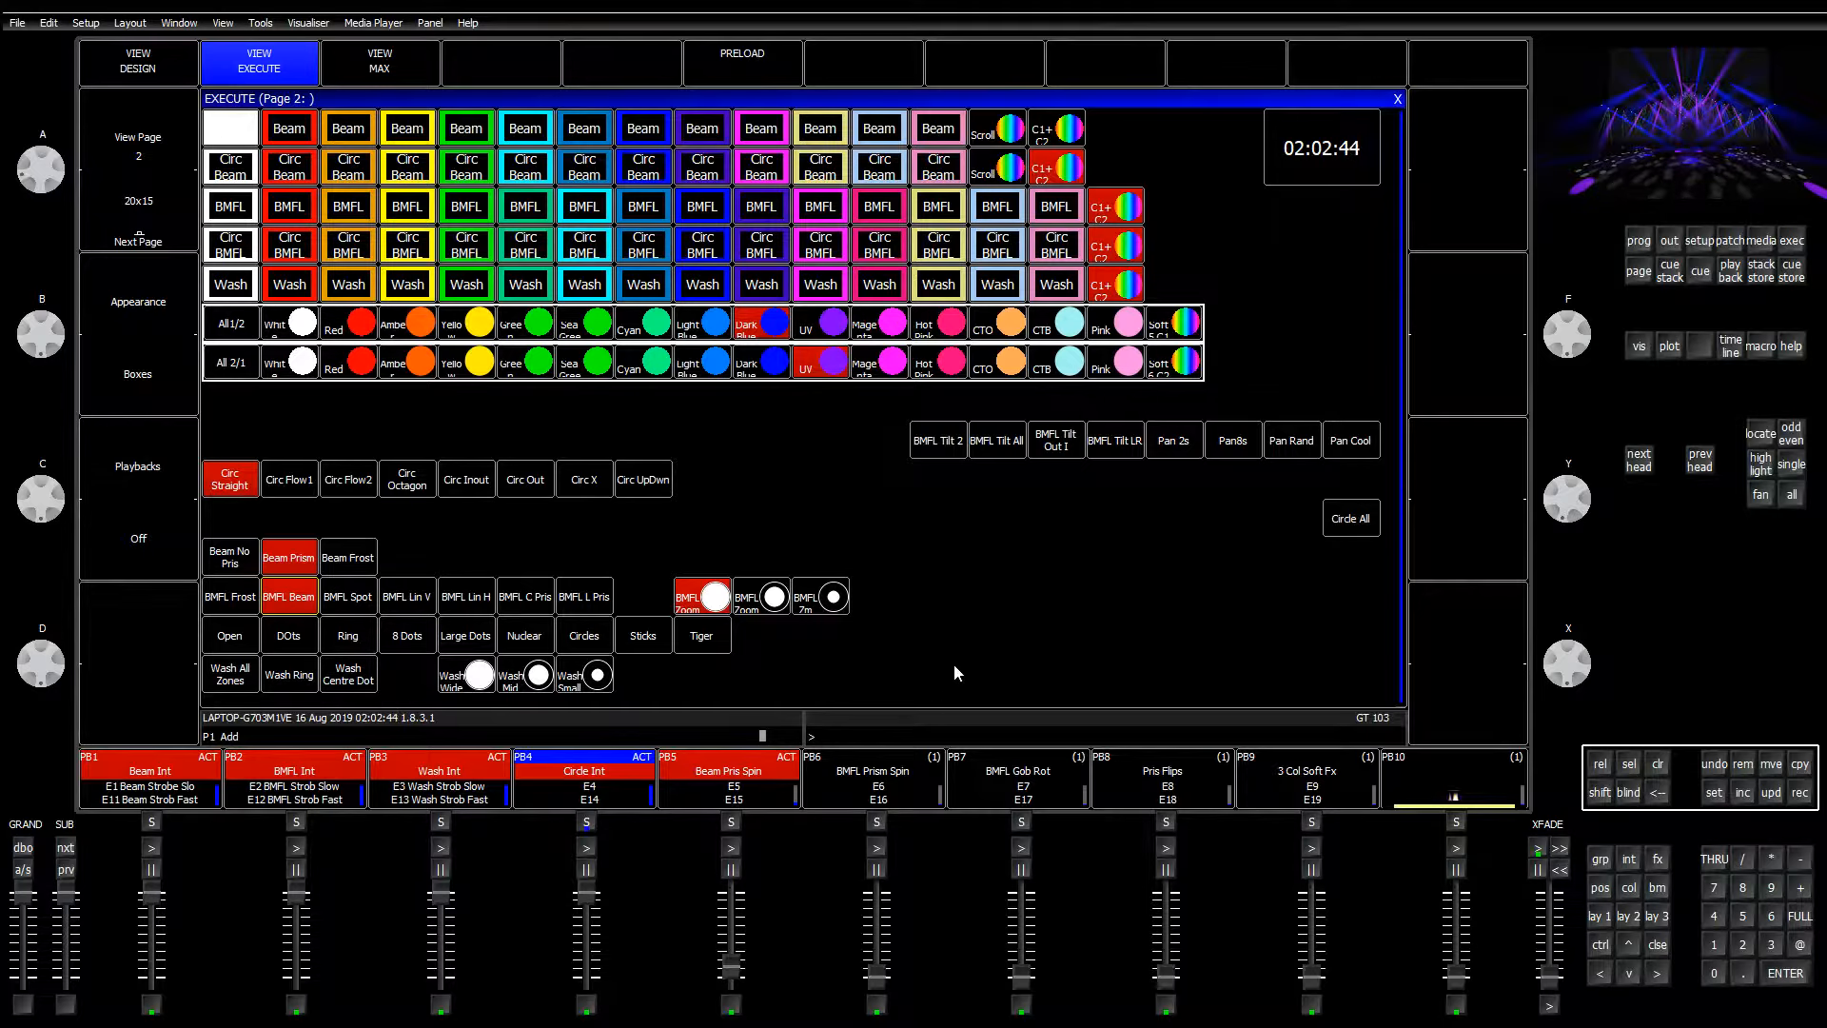
Step: Swap UV and Dark Blue between the All 1/2 and All 2/1 halves, then make them Yellow and Amber
click(818, 333)
click(788, 369)
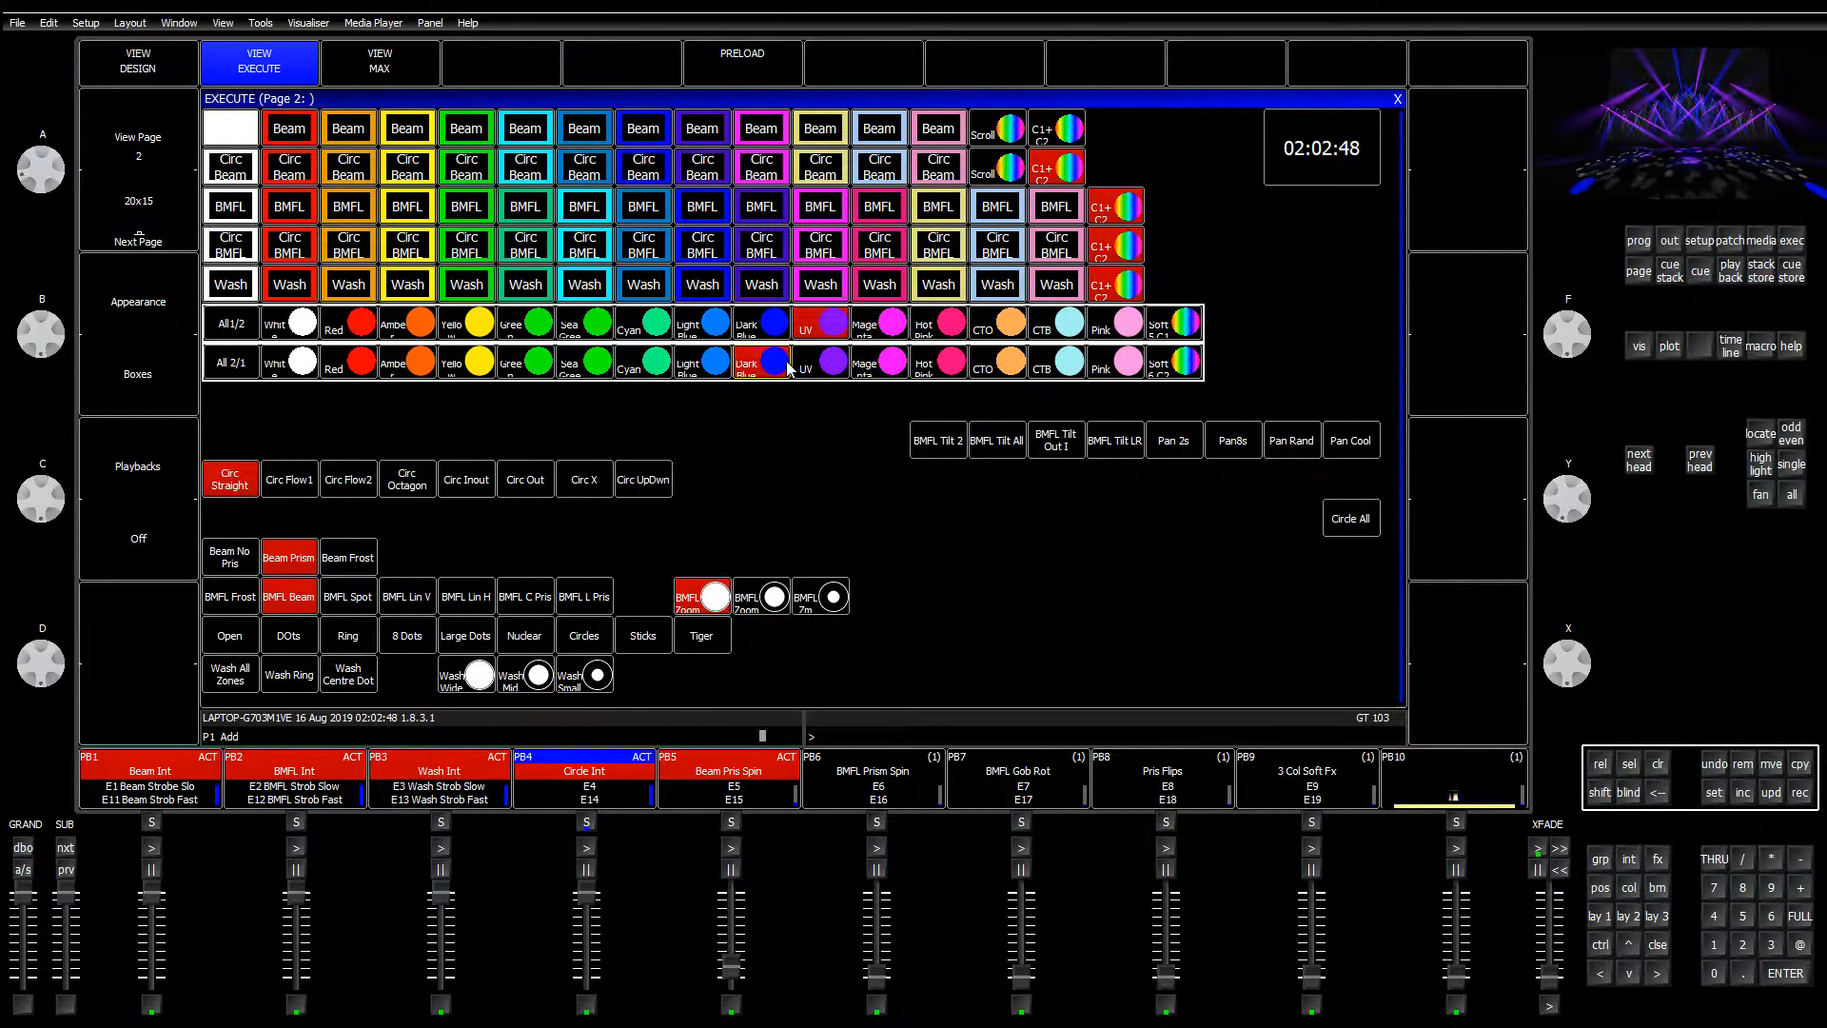
click(786, 331)
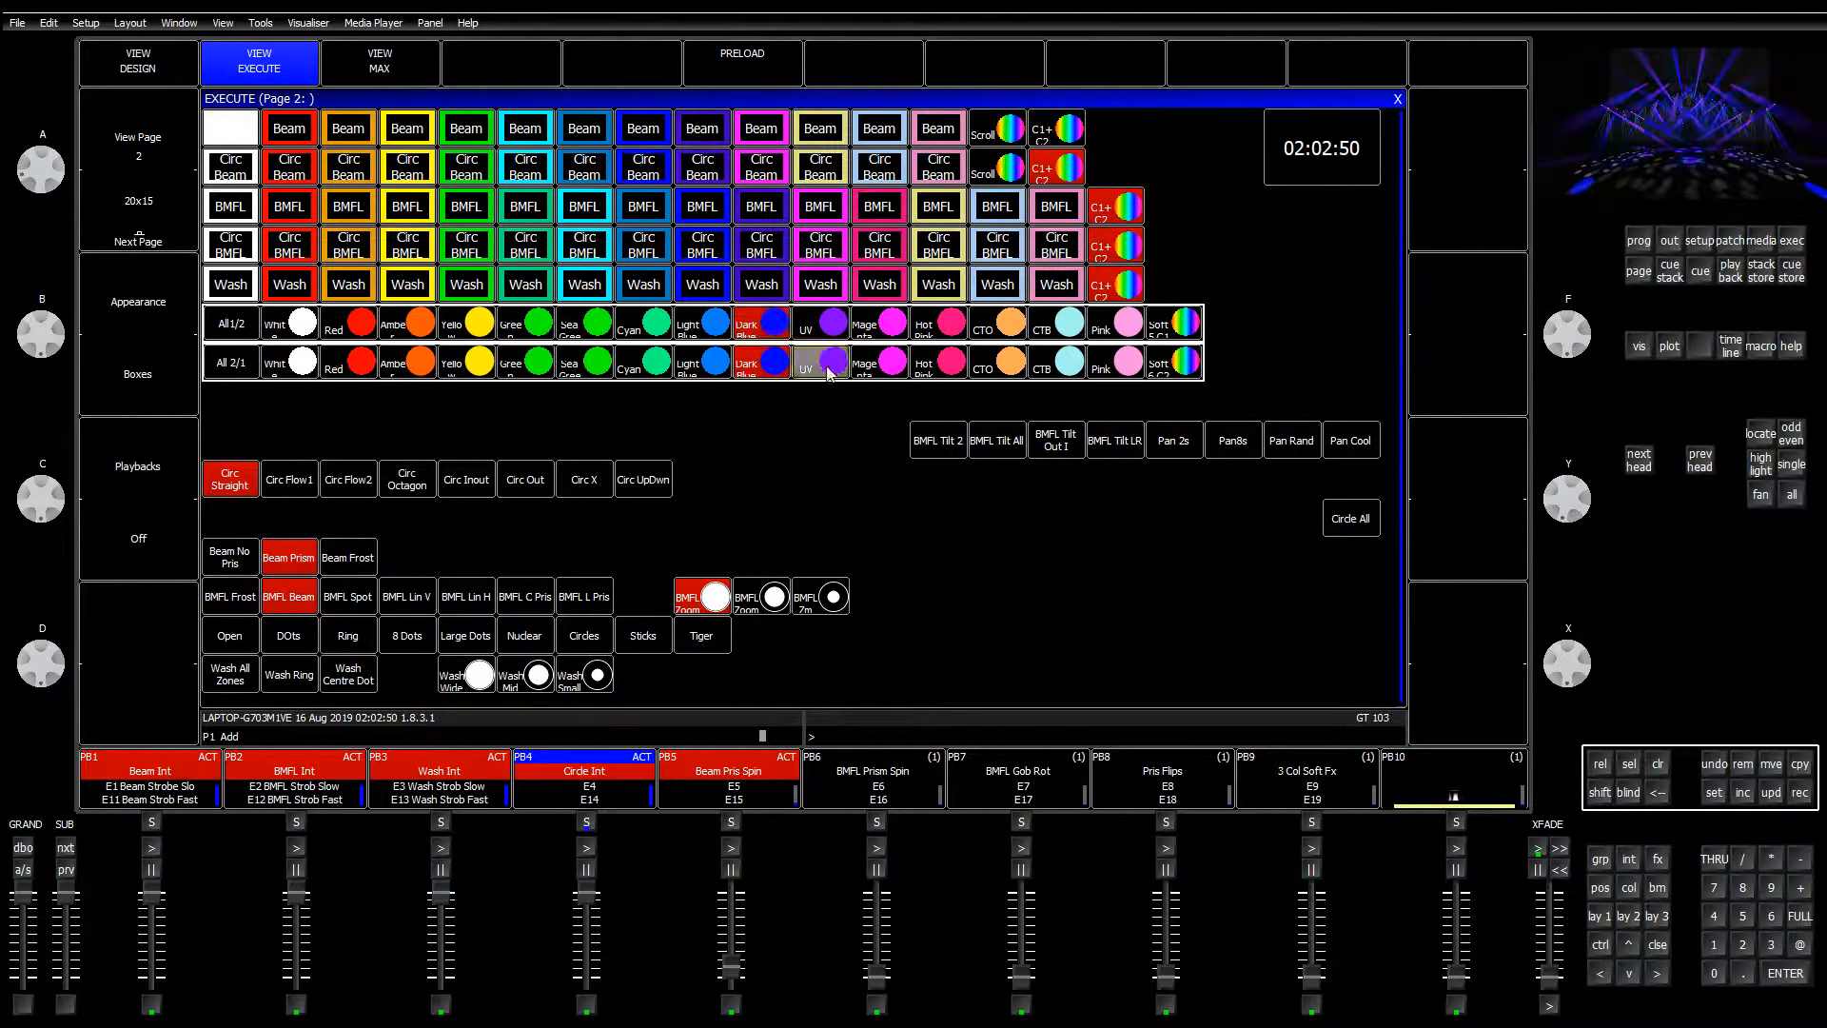
click(830, 373)
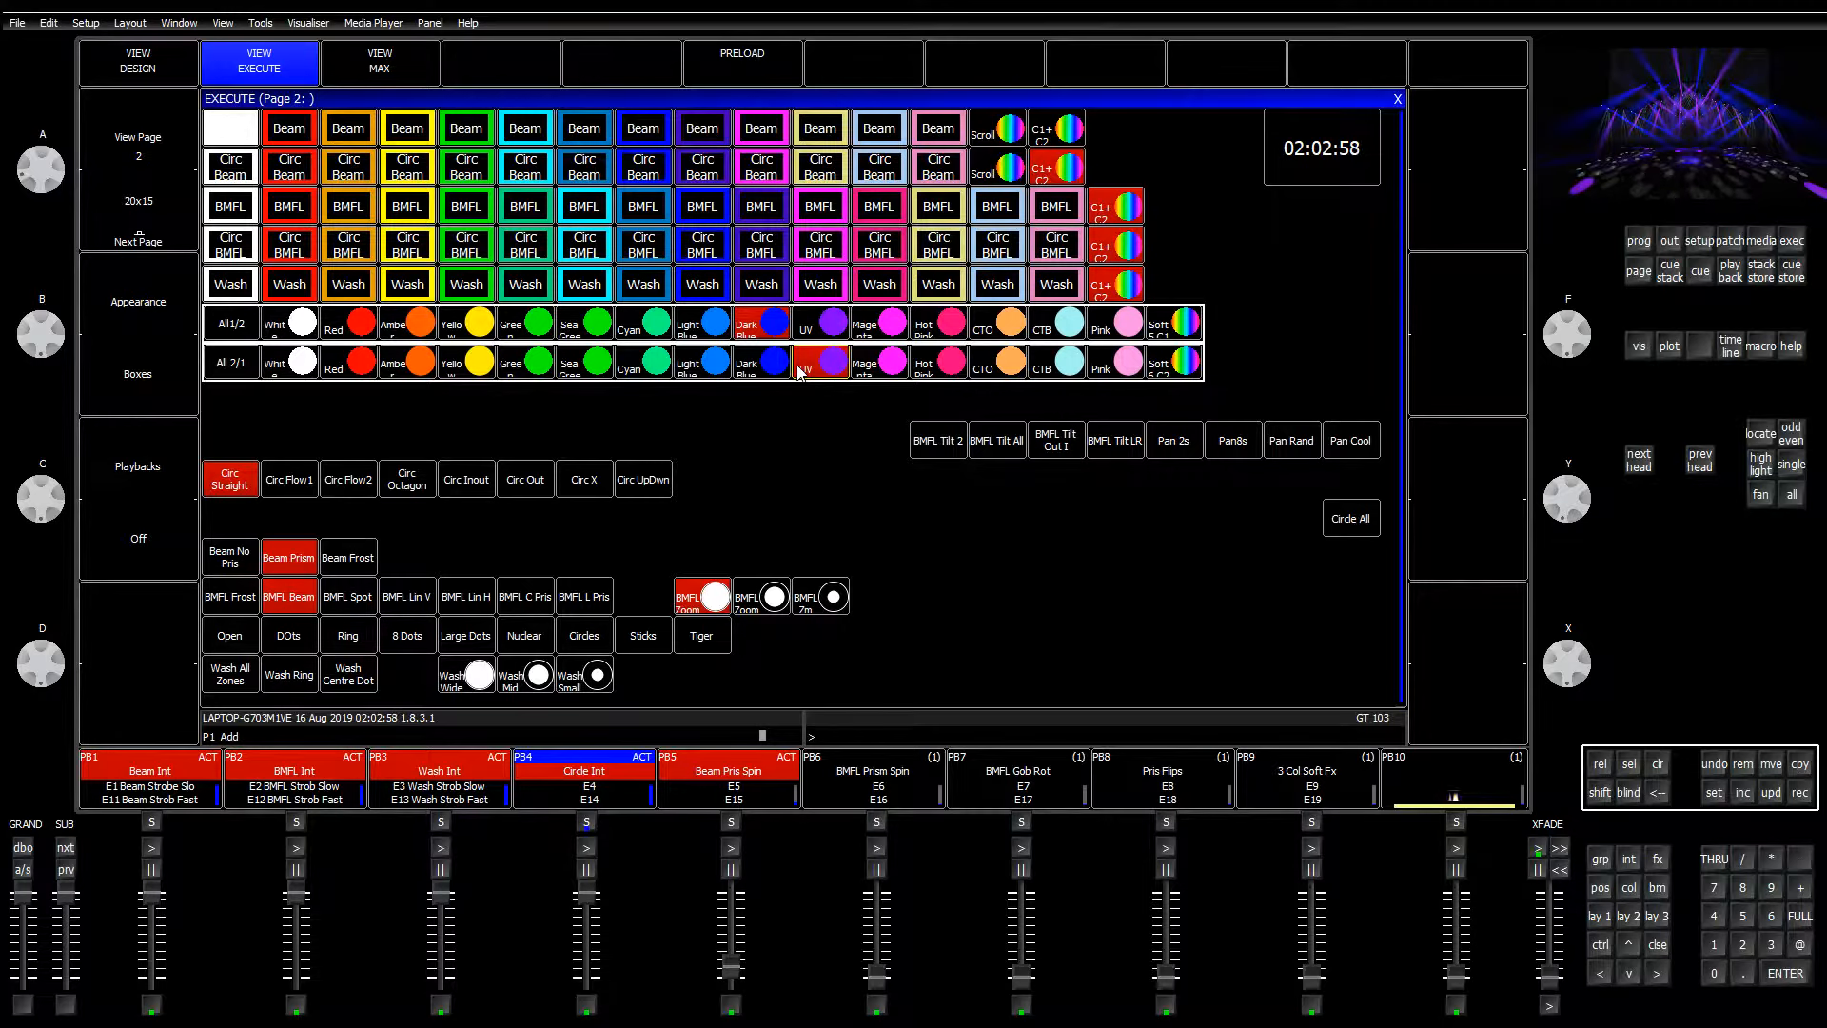
click(394, 367)
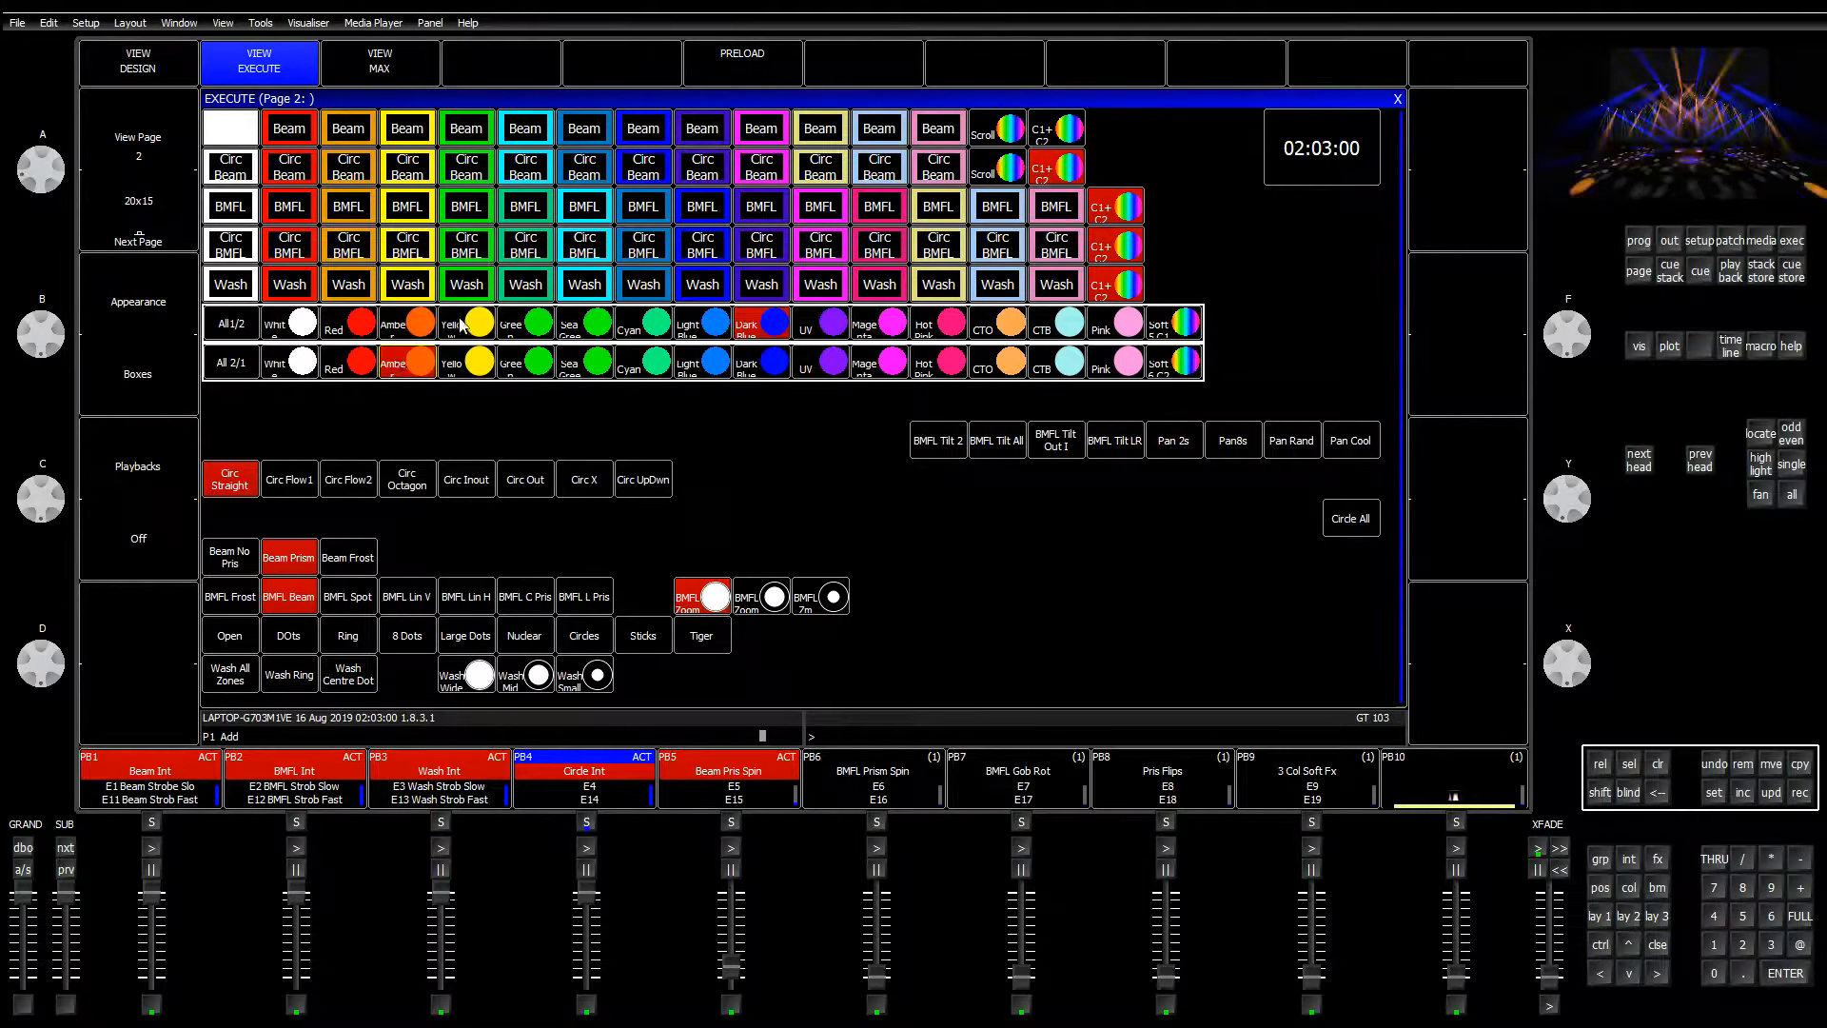
click(461, 325)
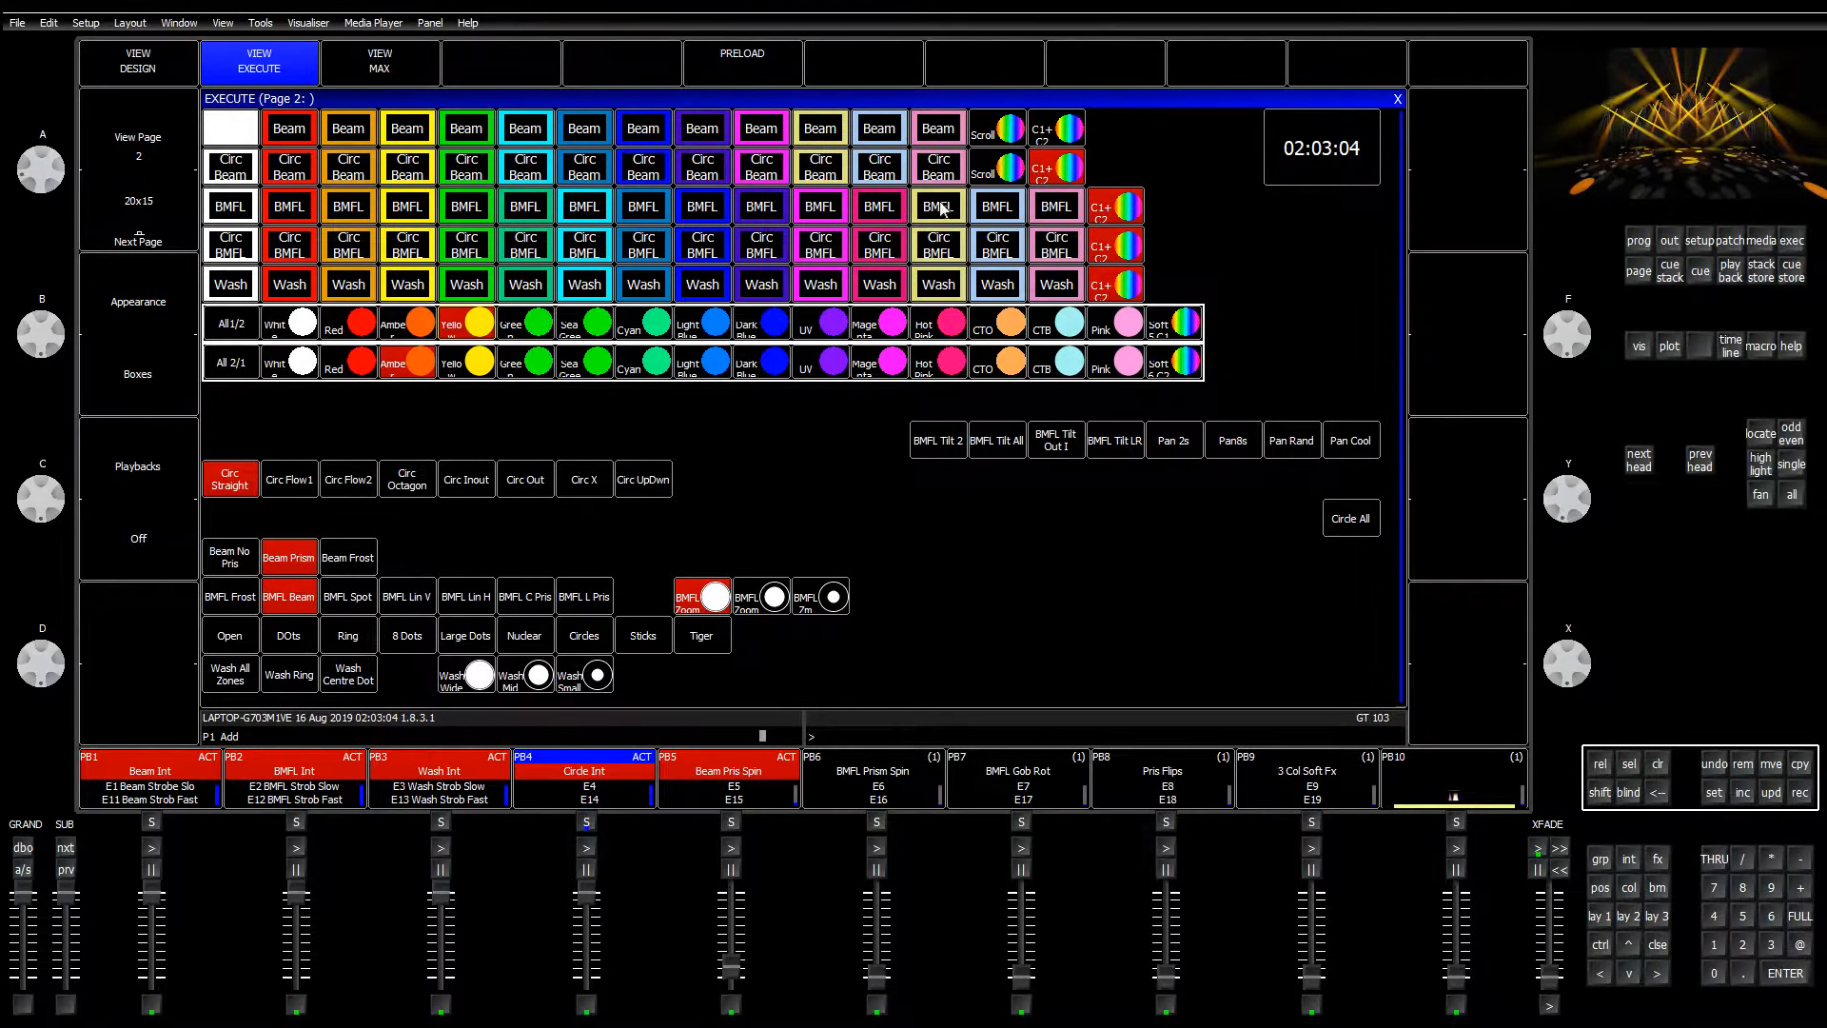
Step: Step through the coloured beam looks (magenta, purple), ending on the blue beam
click(827, 130)
click(873, 133)
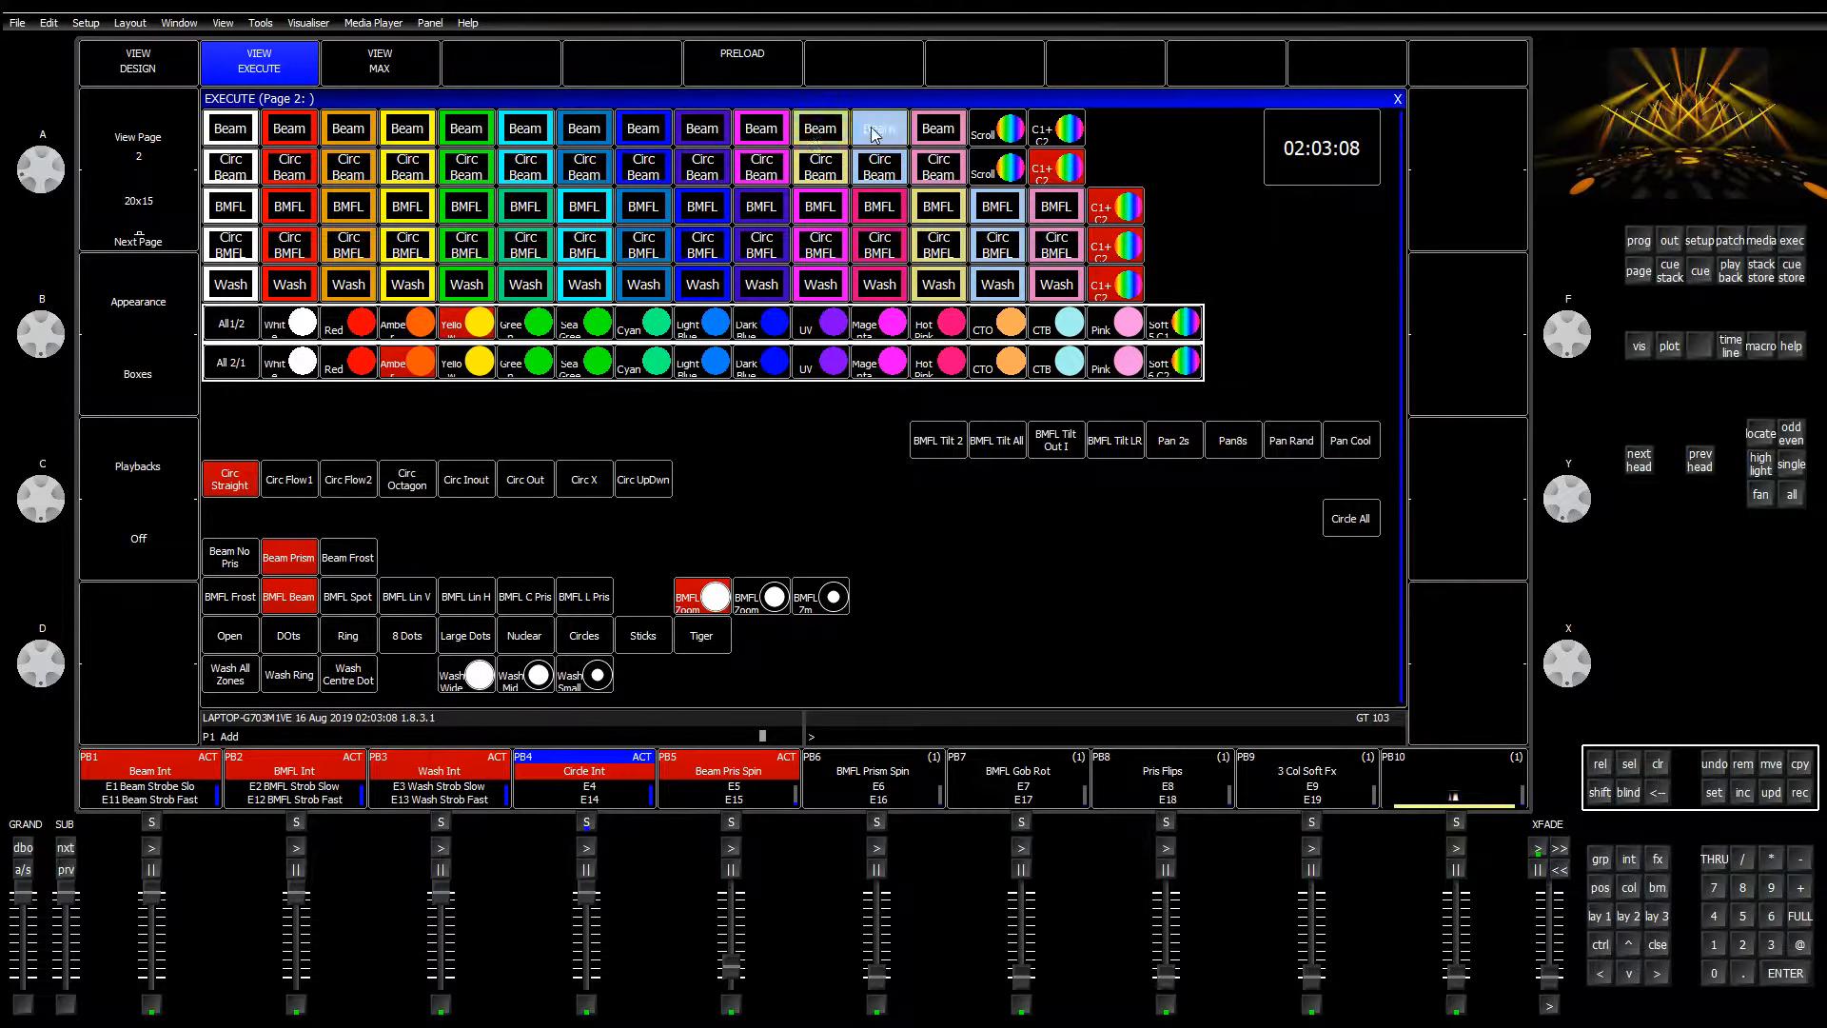
click(813, 133)
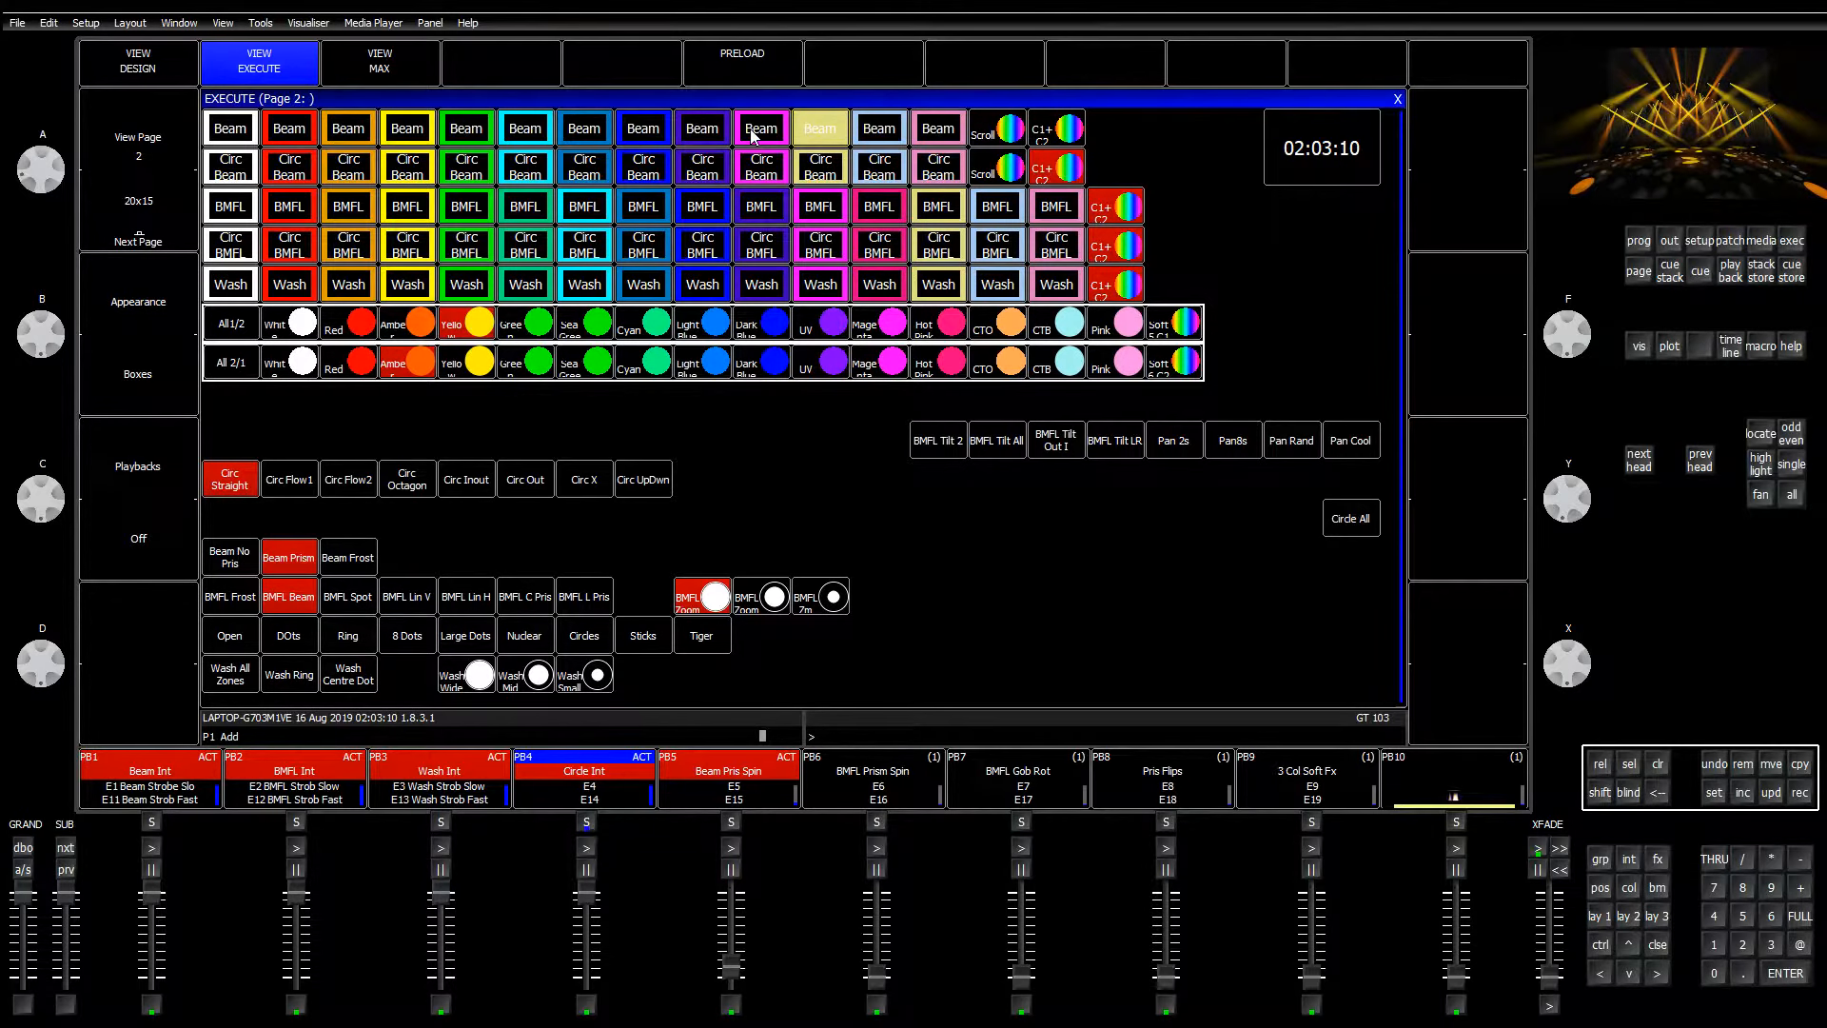
click(750, 133)
click(689, 134)
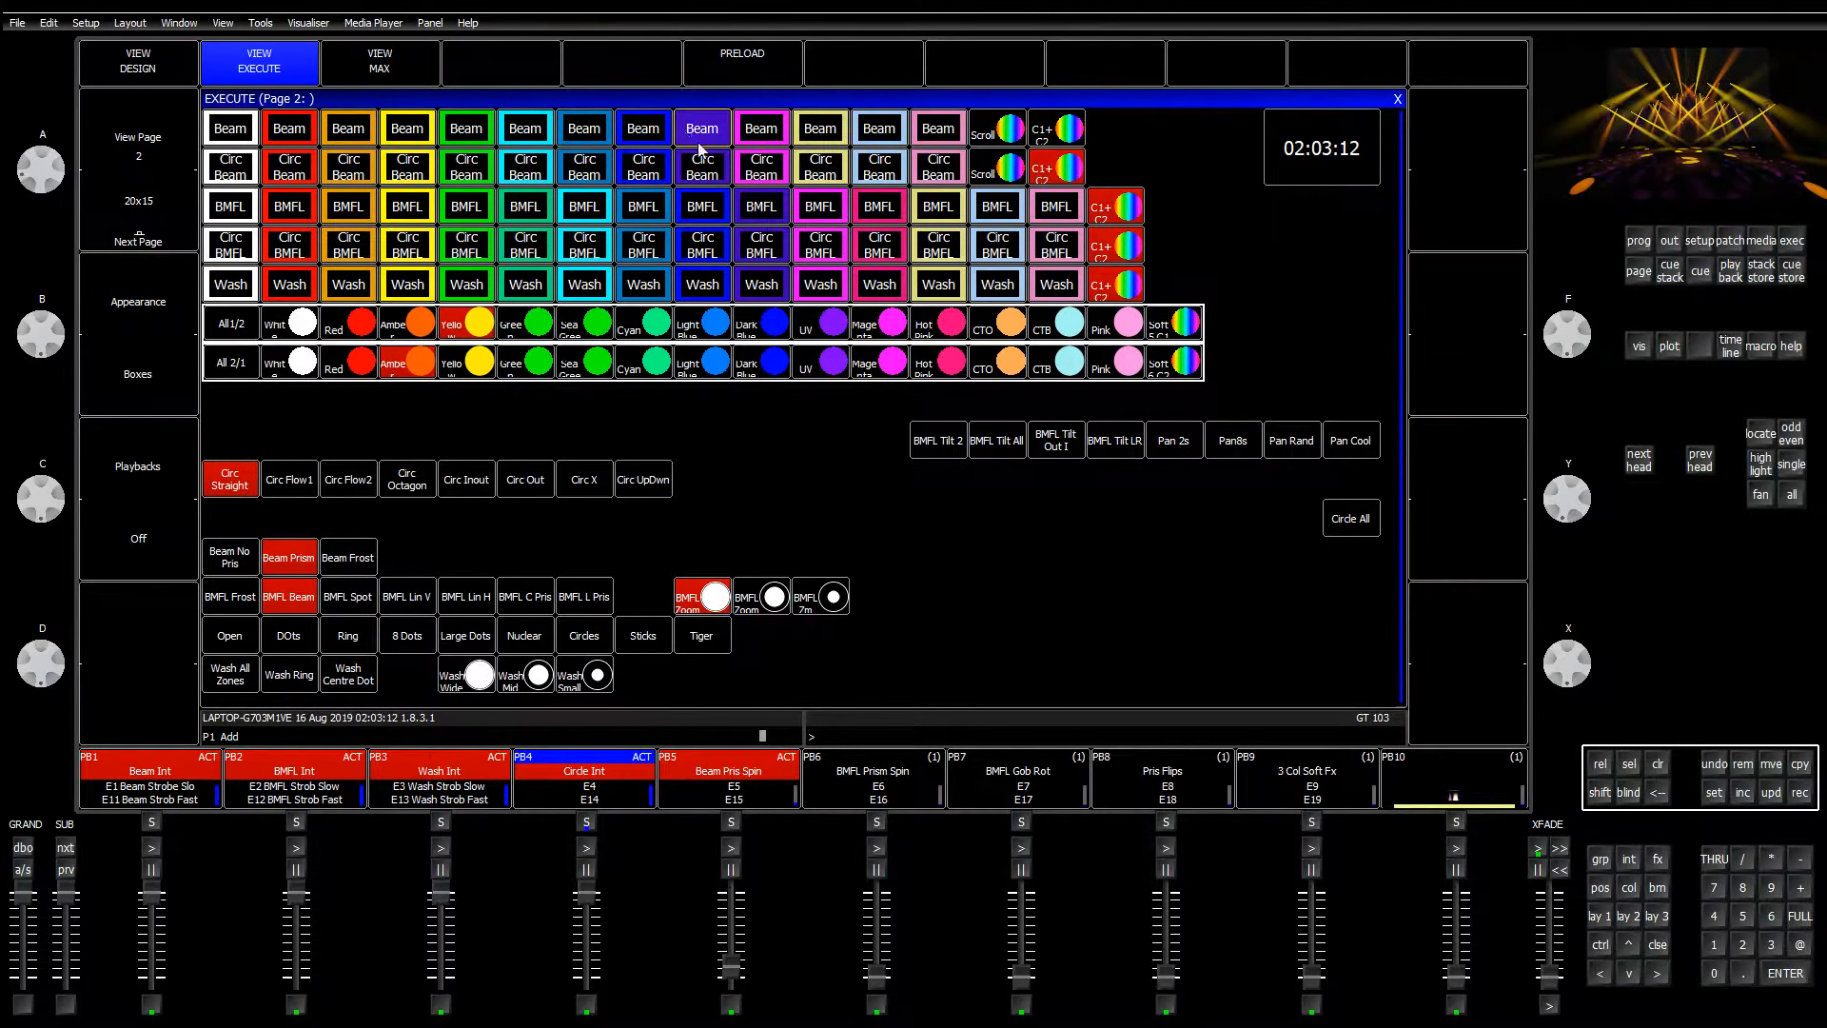
click(574, 136)
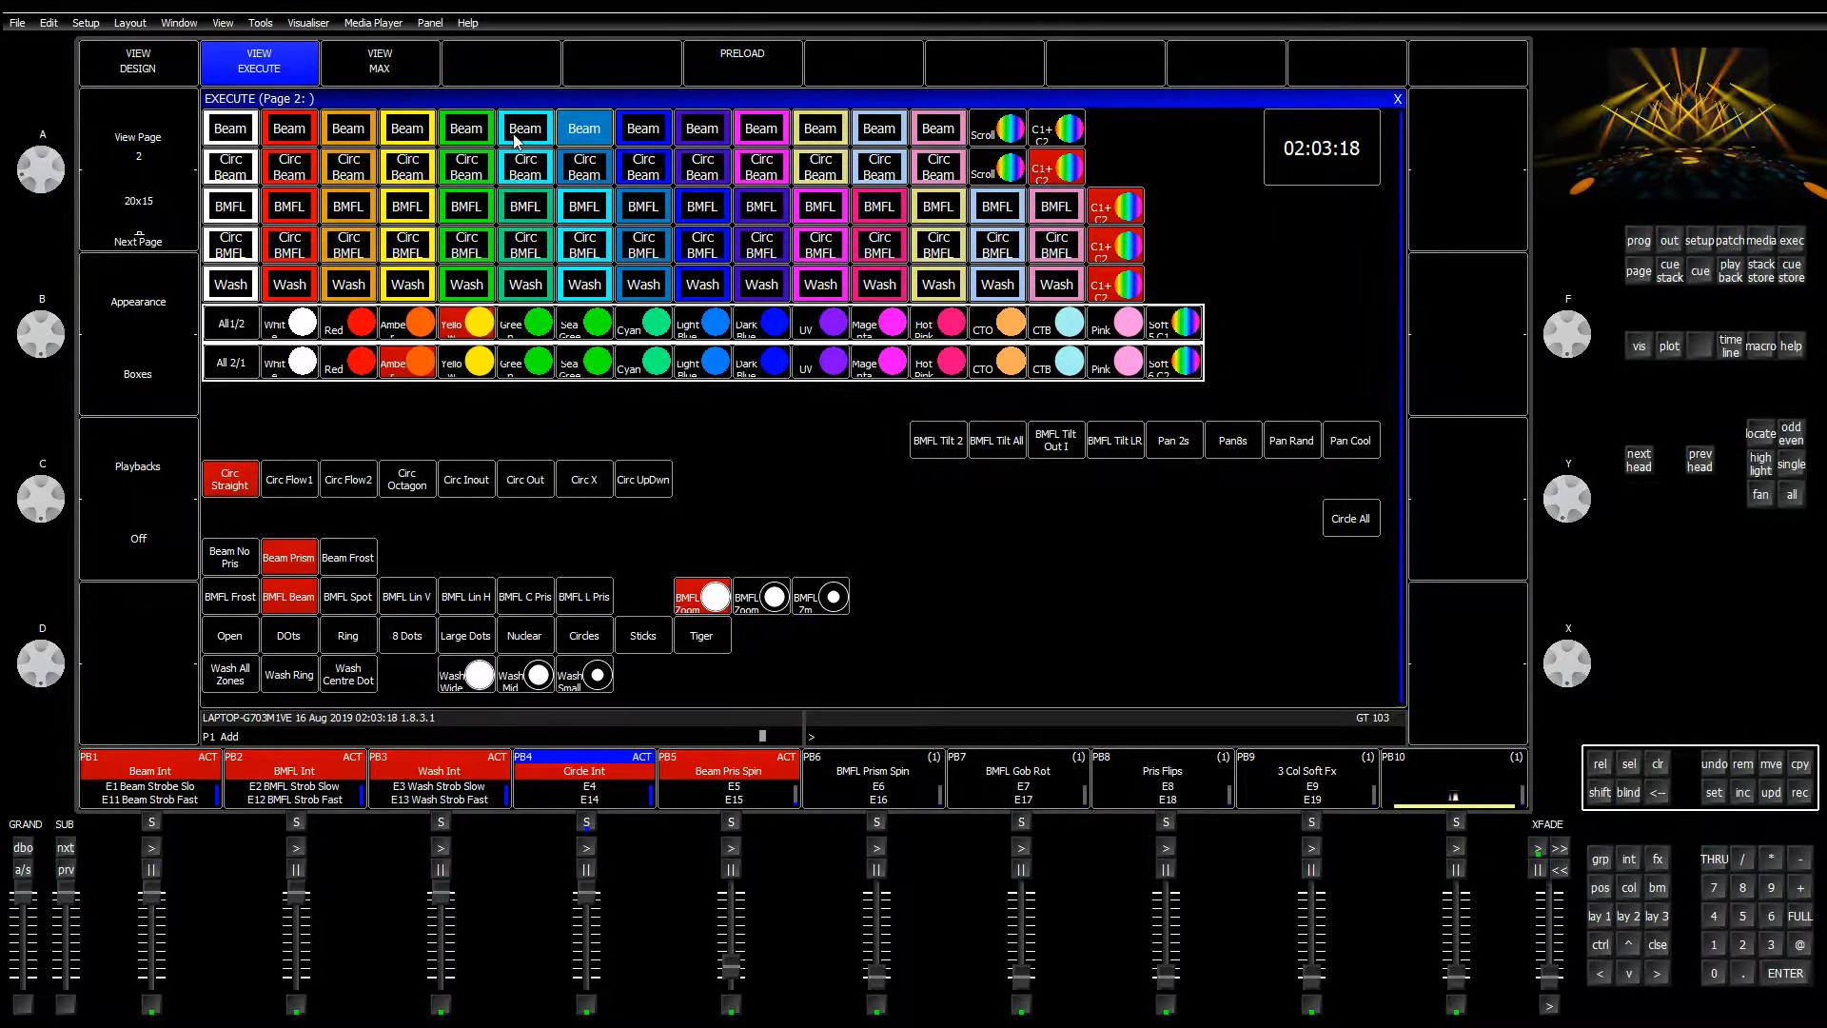
Step: Add the blue circle beam, toggle the blue looks, then switch to yellow beam and circle beam
click(576, 167)
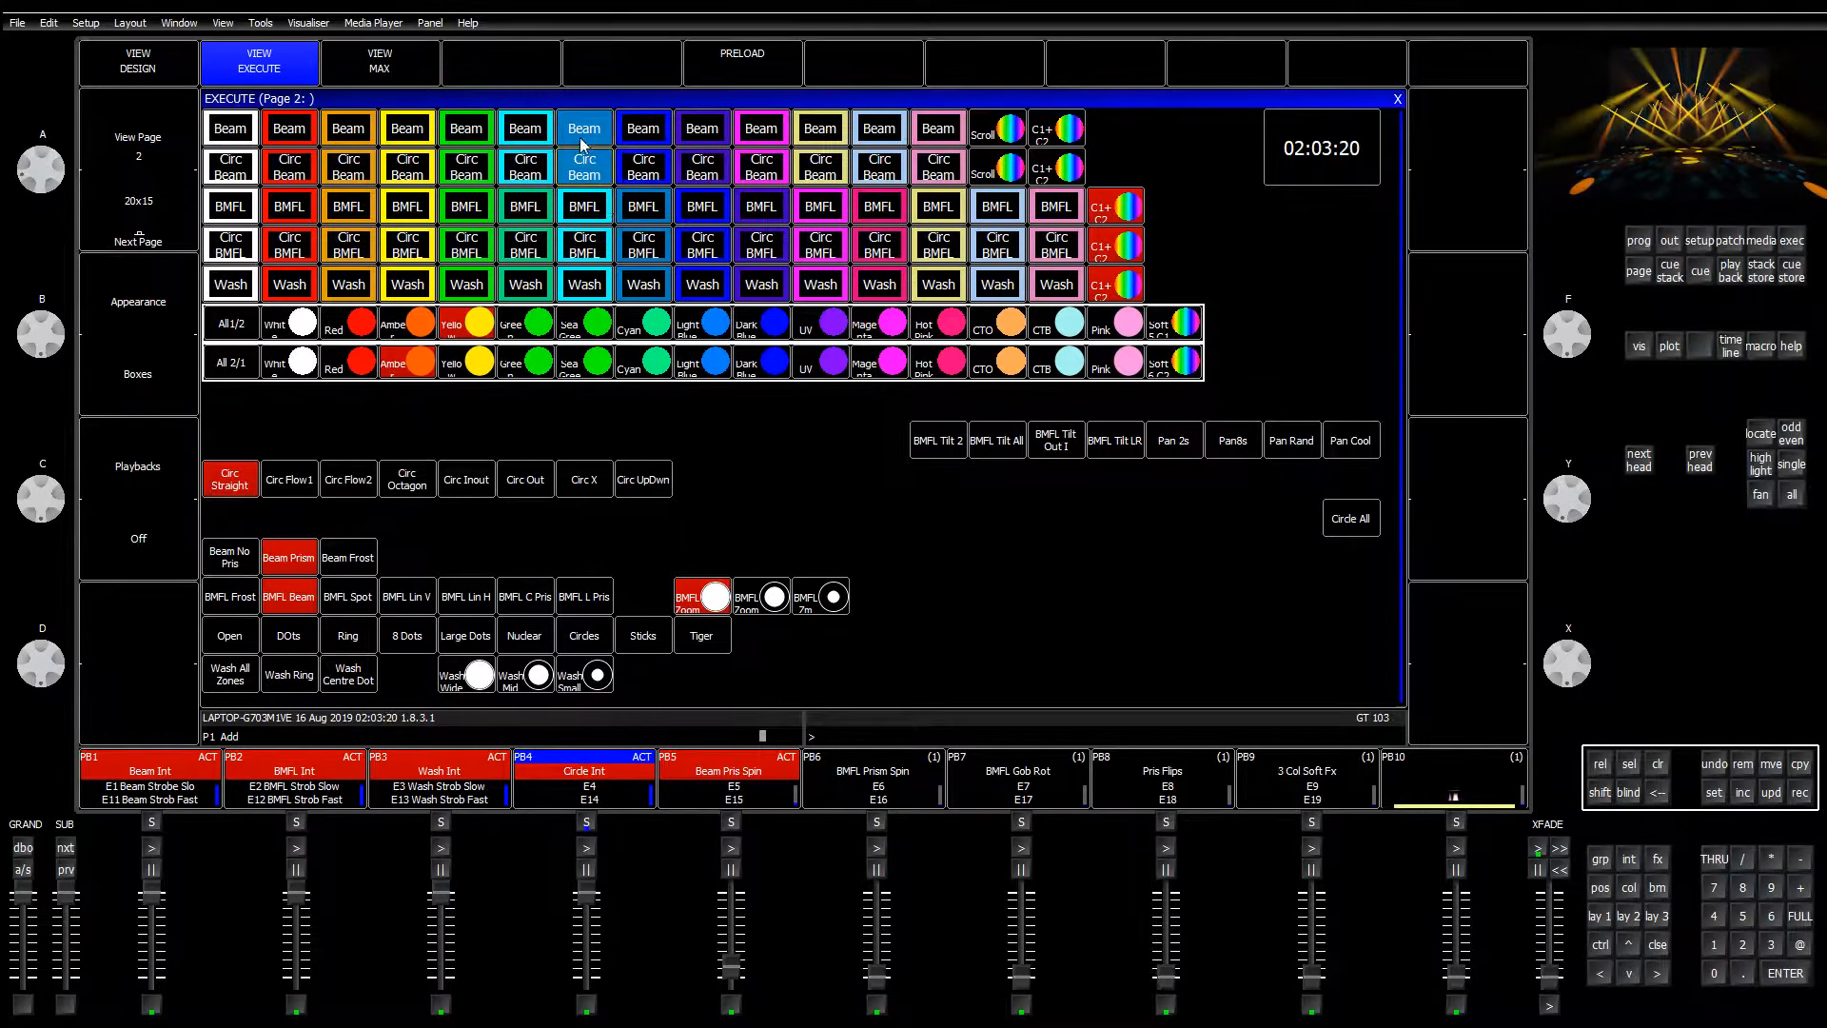
click(582, 141)
click(584, 171)
click(584, 138)
click(598, 172)
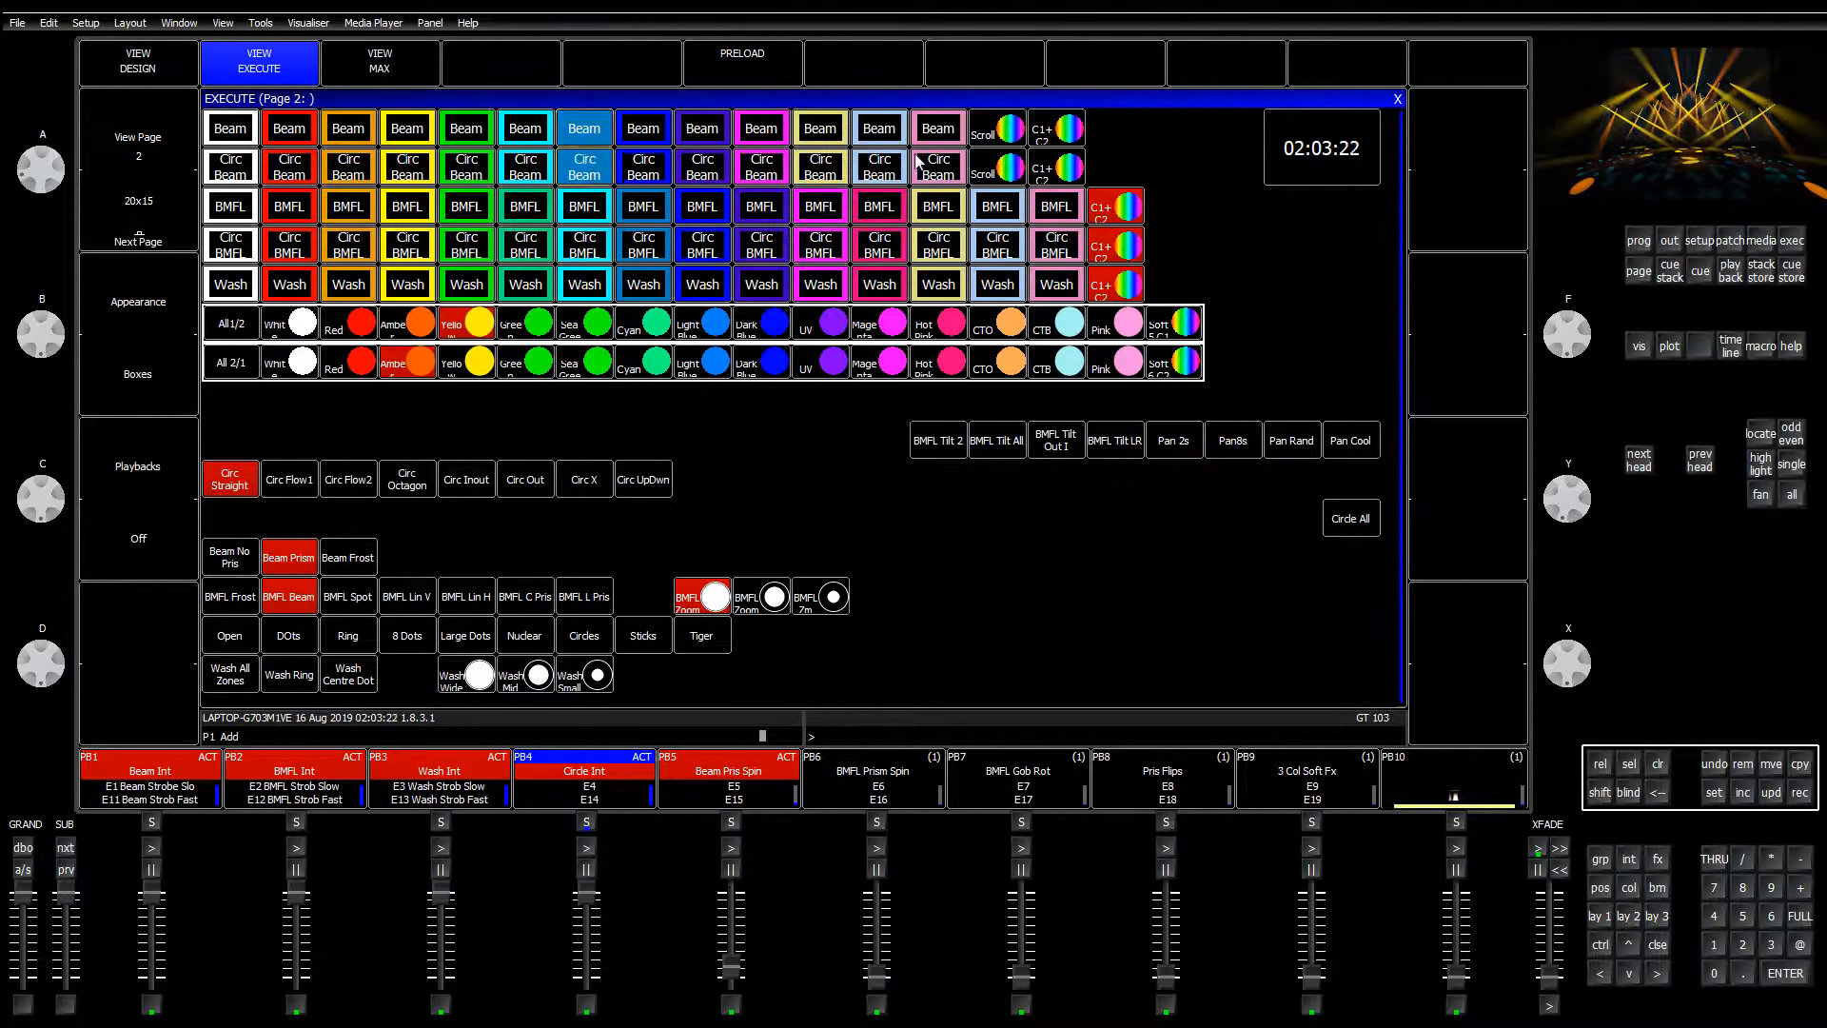
click(824, 135)
click(821, 169)
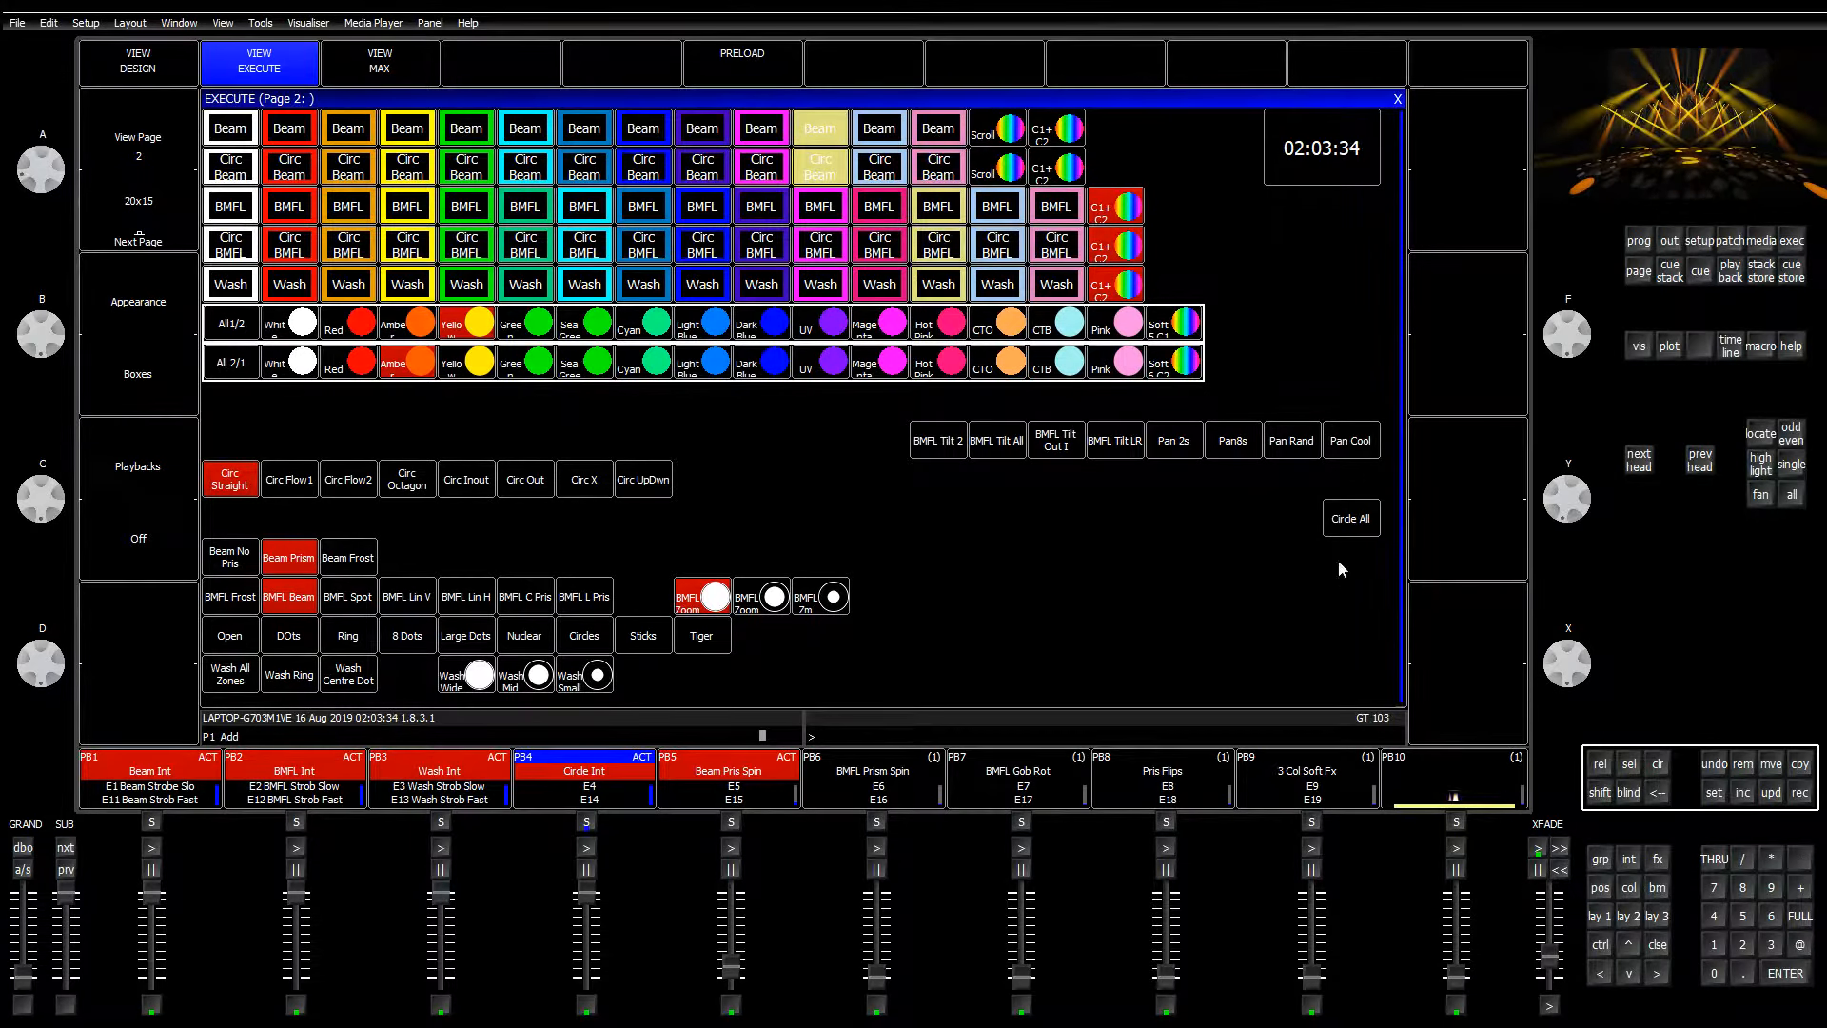
Step: Run Circle All on every head, then clear the programmer and bring up Layout 1
click(1356, 525)
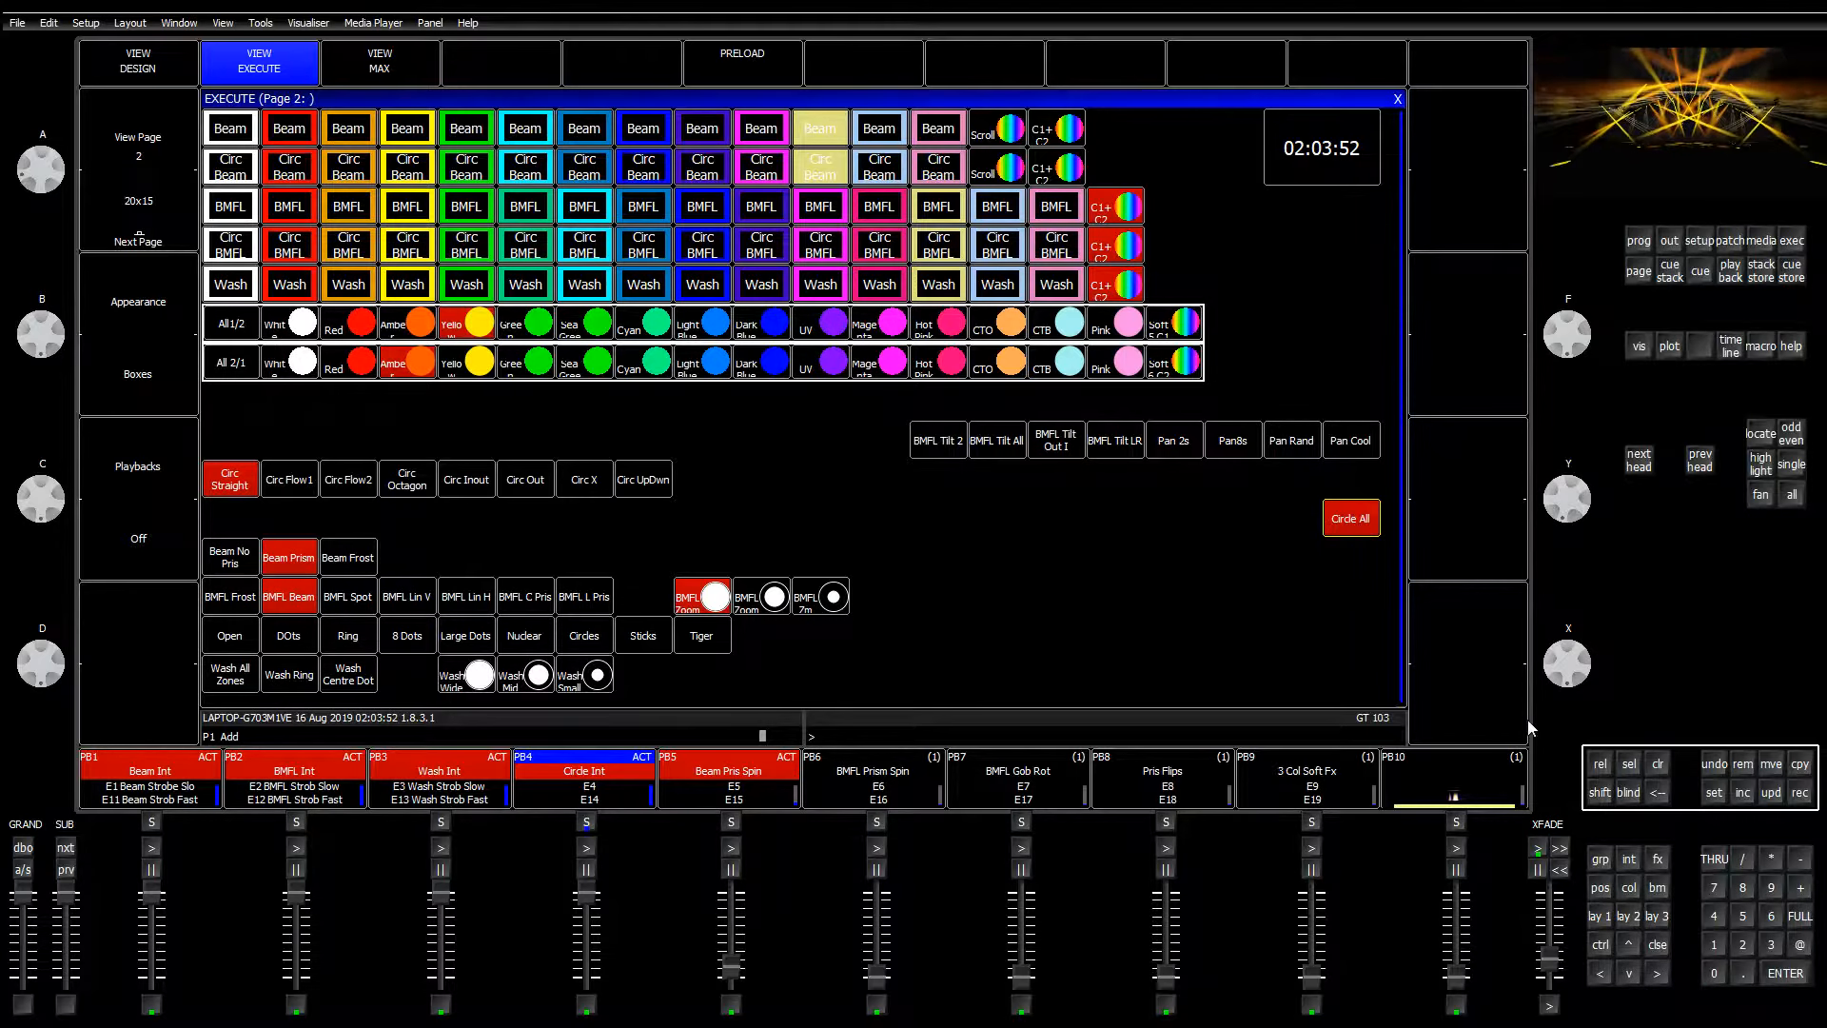
click(1660, 764)
click(1598, 917)
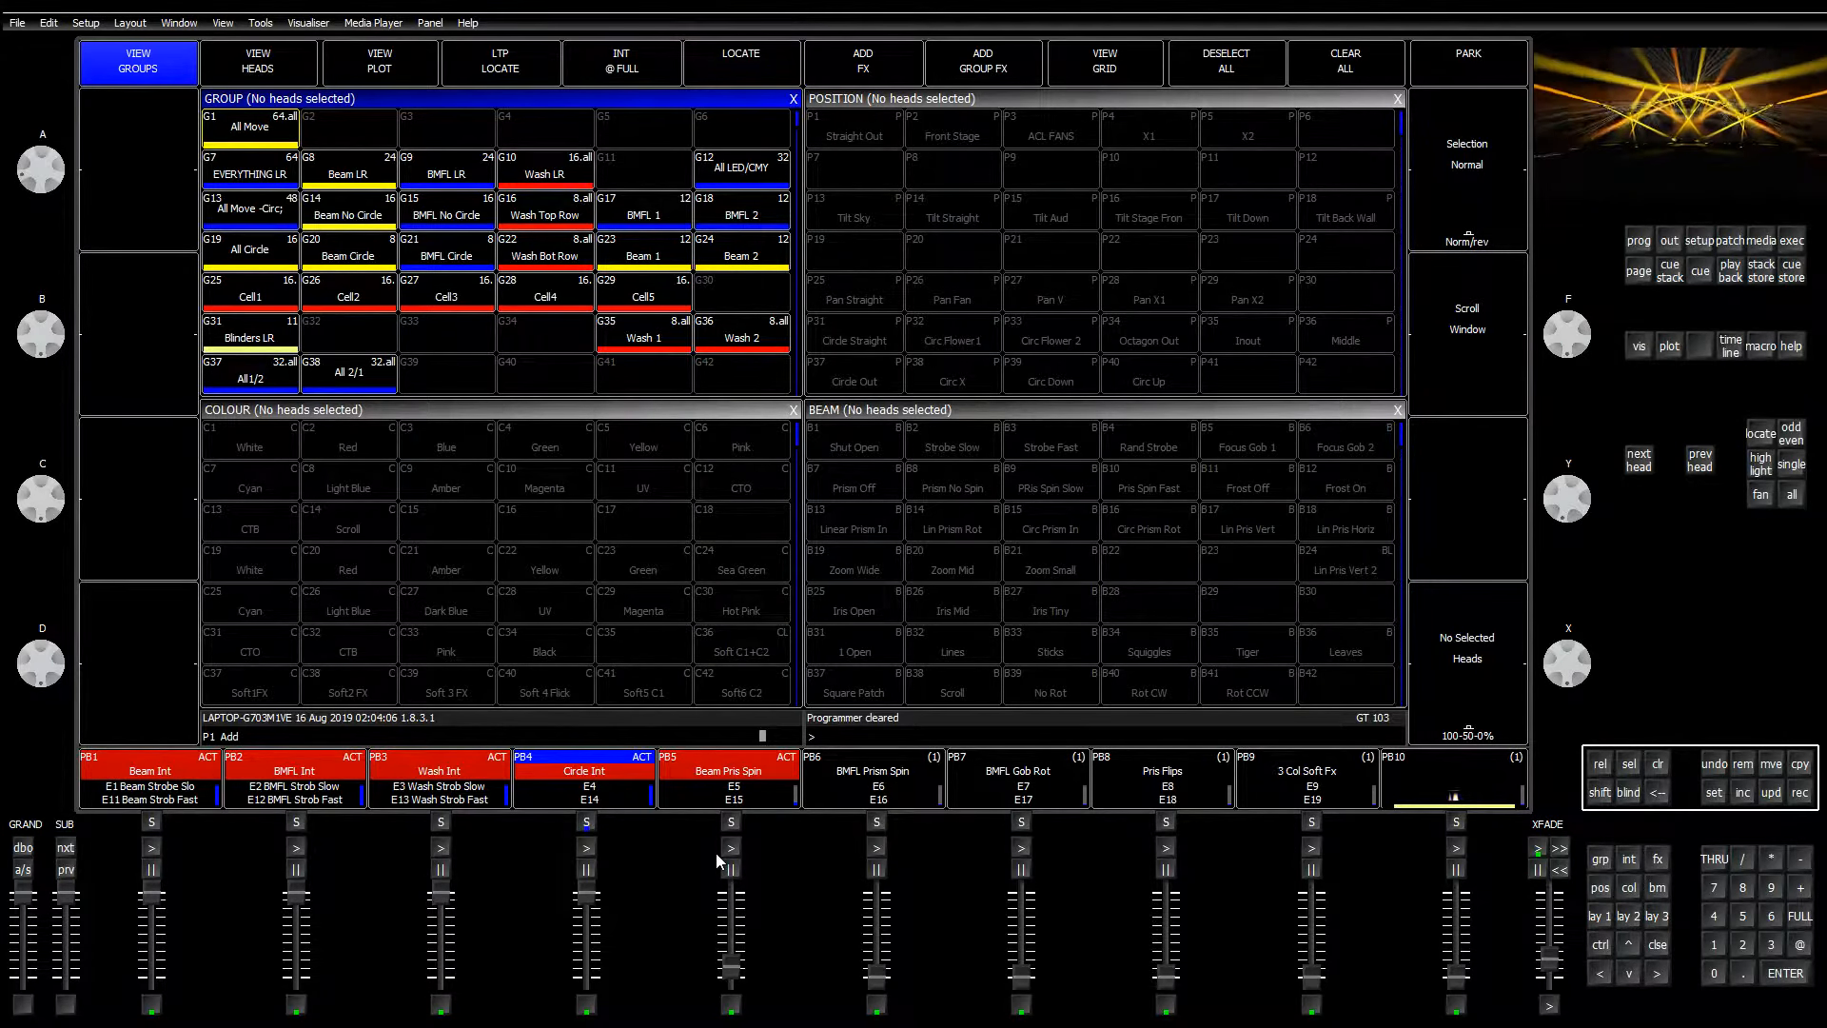
Step: Record the Playbacks window in fader view as a layout, overwriting the existing one
click(1729, 270)
click(259, 67)
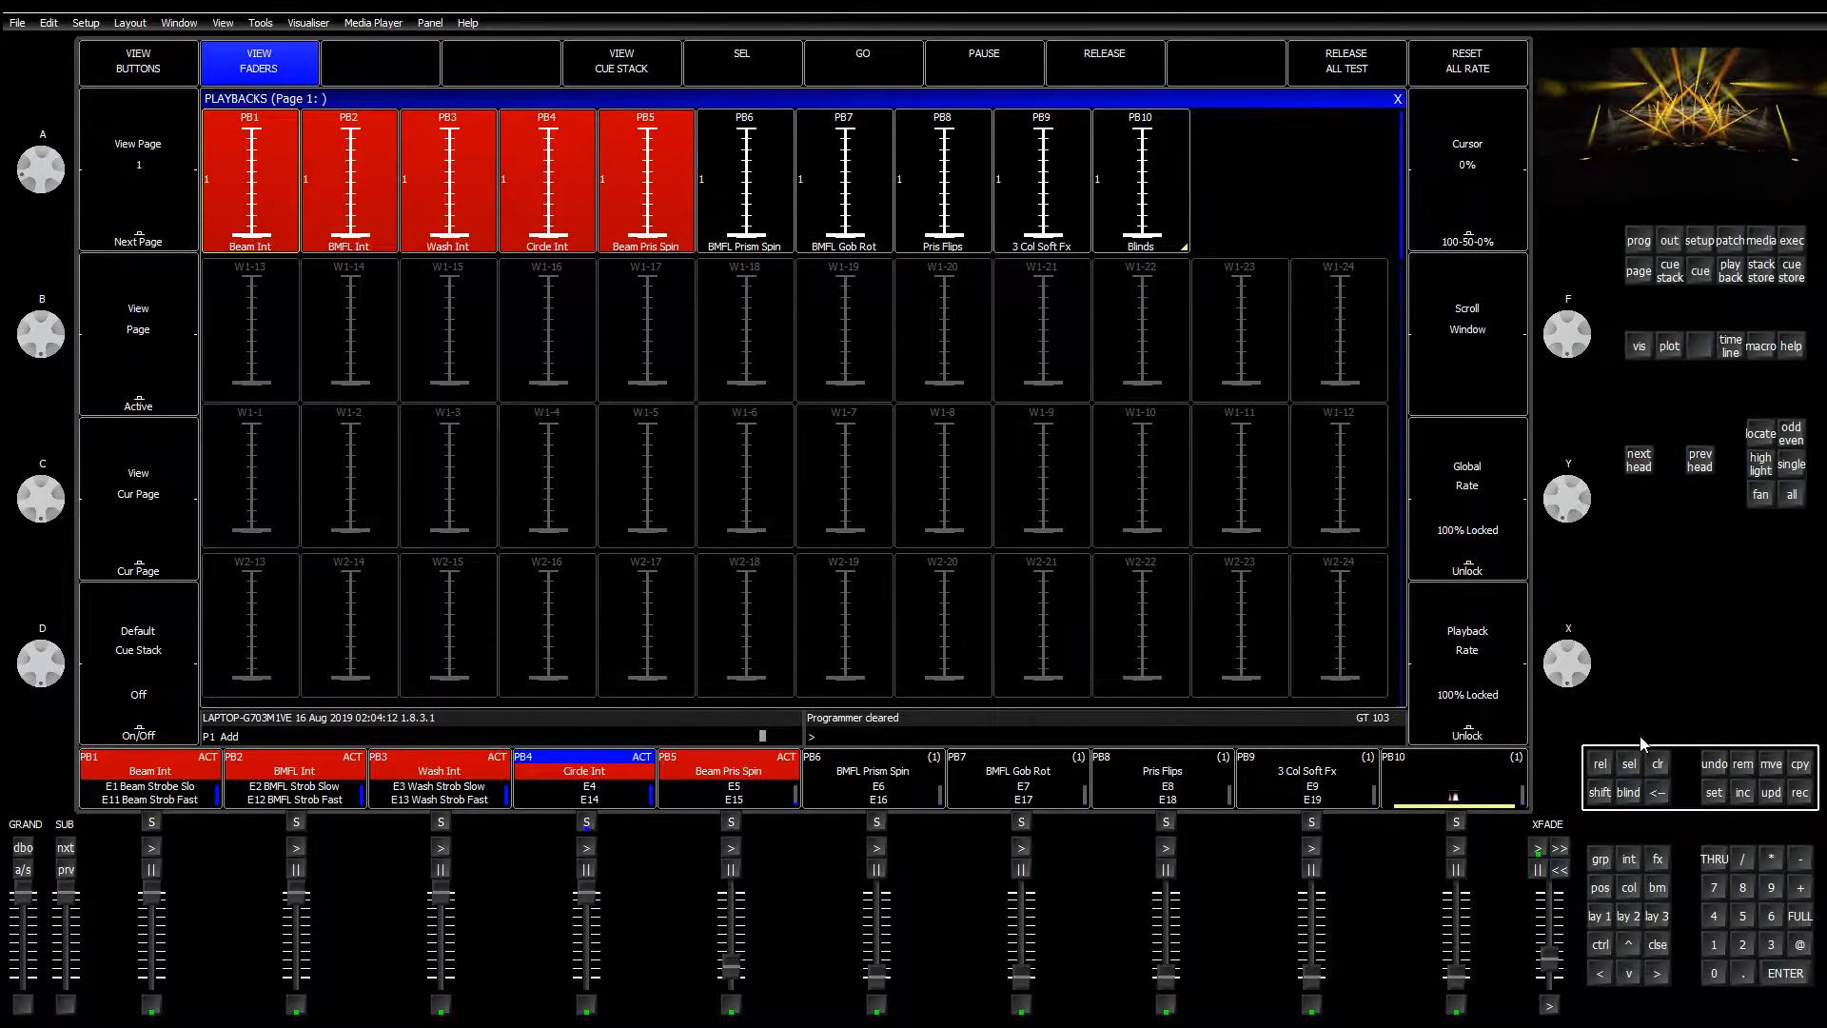
click(1801, 794)
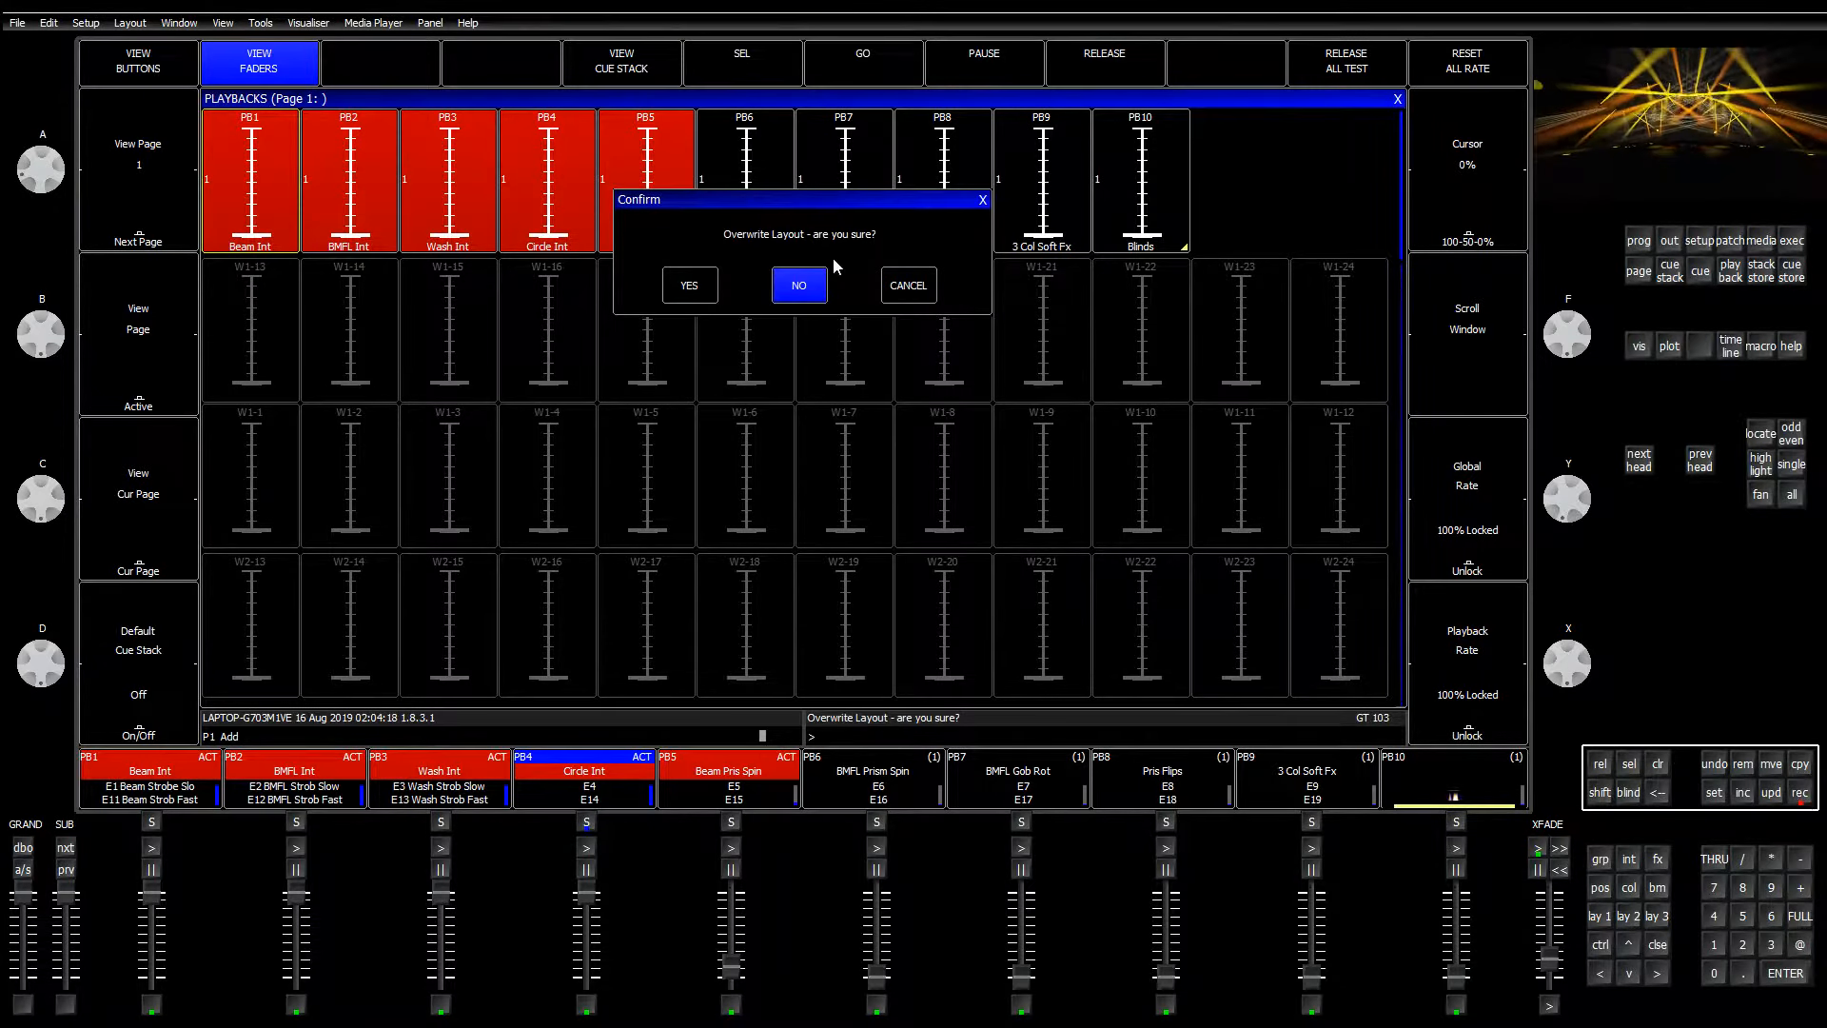
click(687, 287)
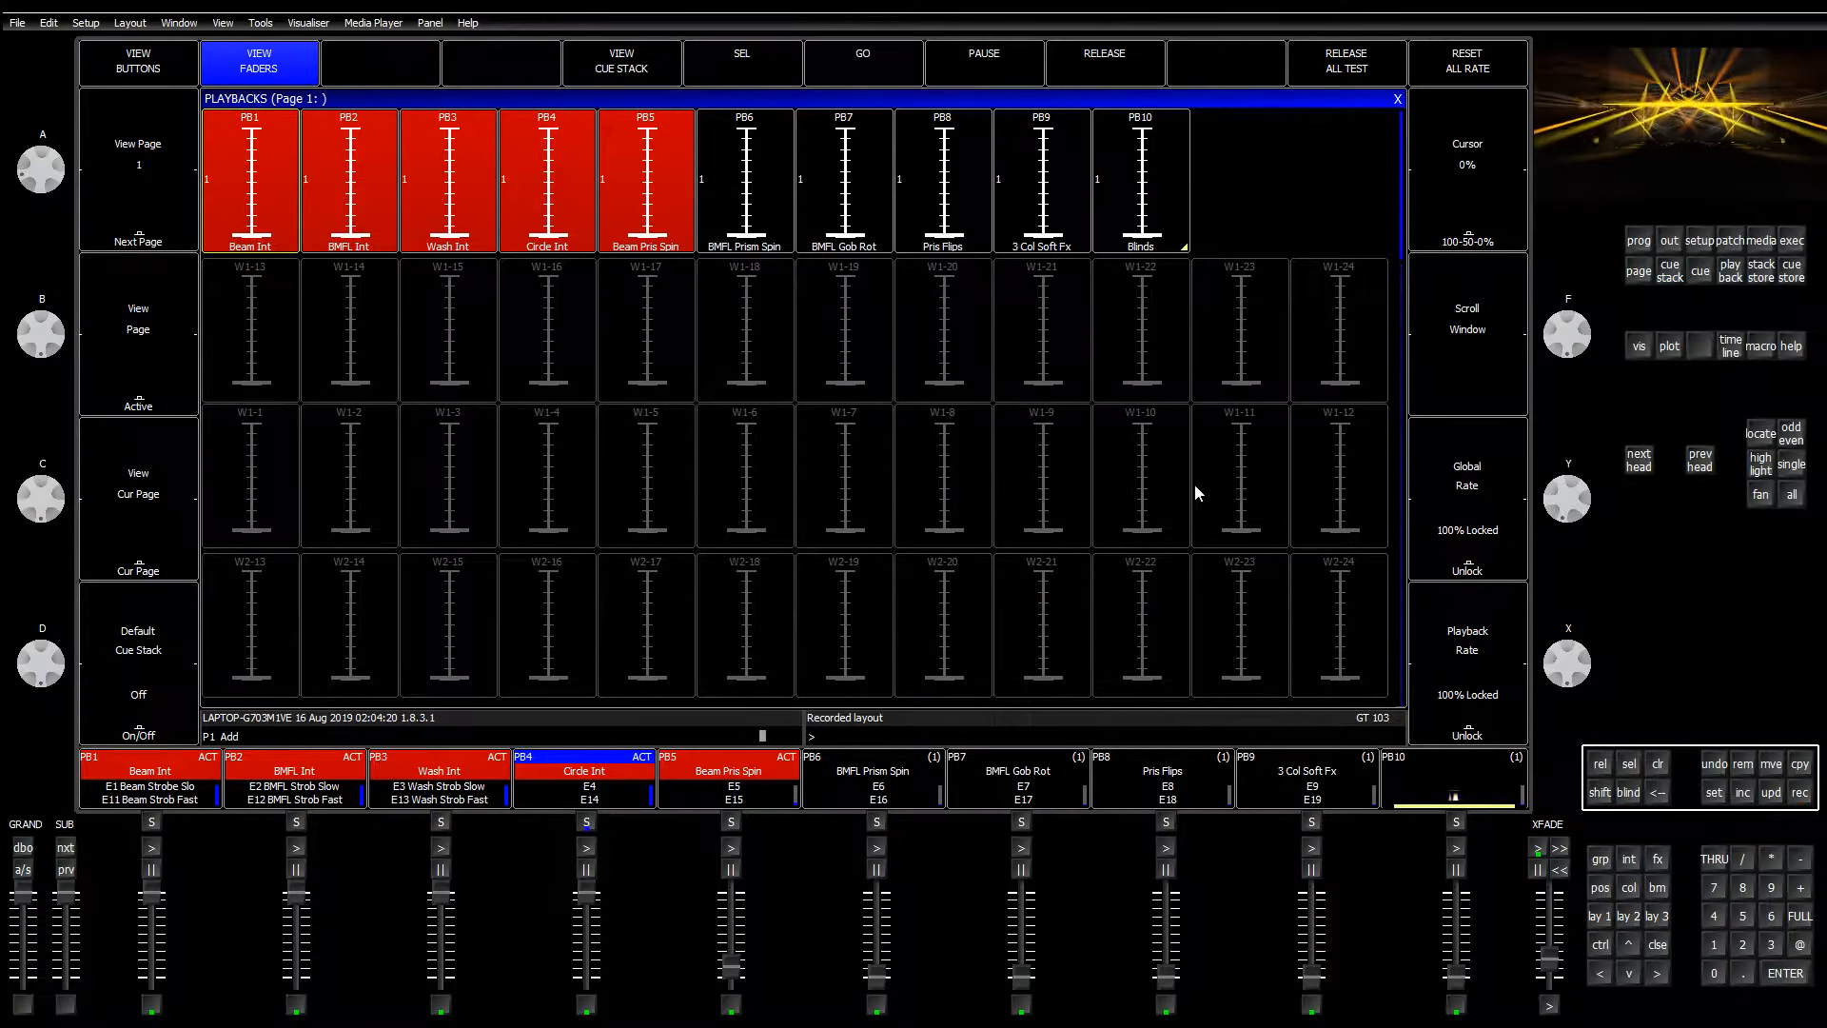
Step: Cycle through layouts F1–F3, return to the faders layout, and clear the programmer
key(F1)
key(F2)
key(F3)
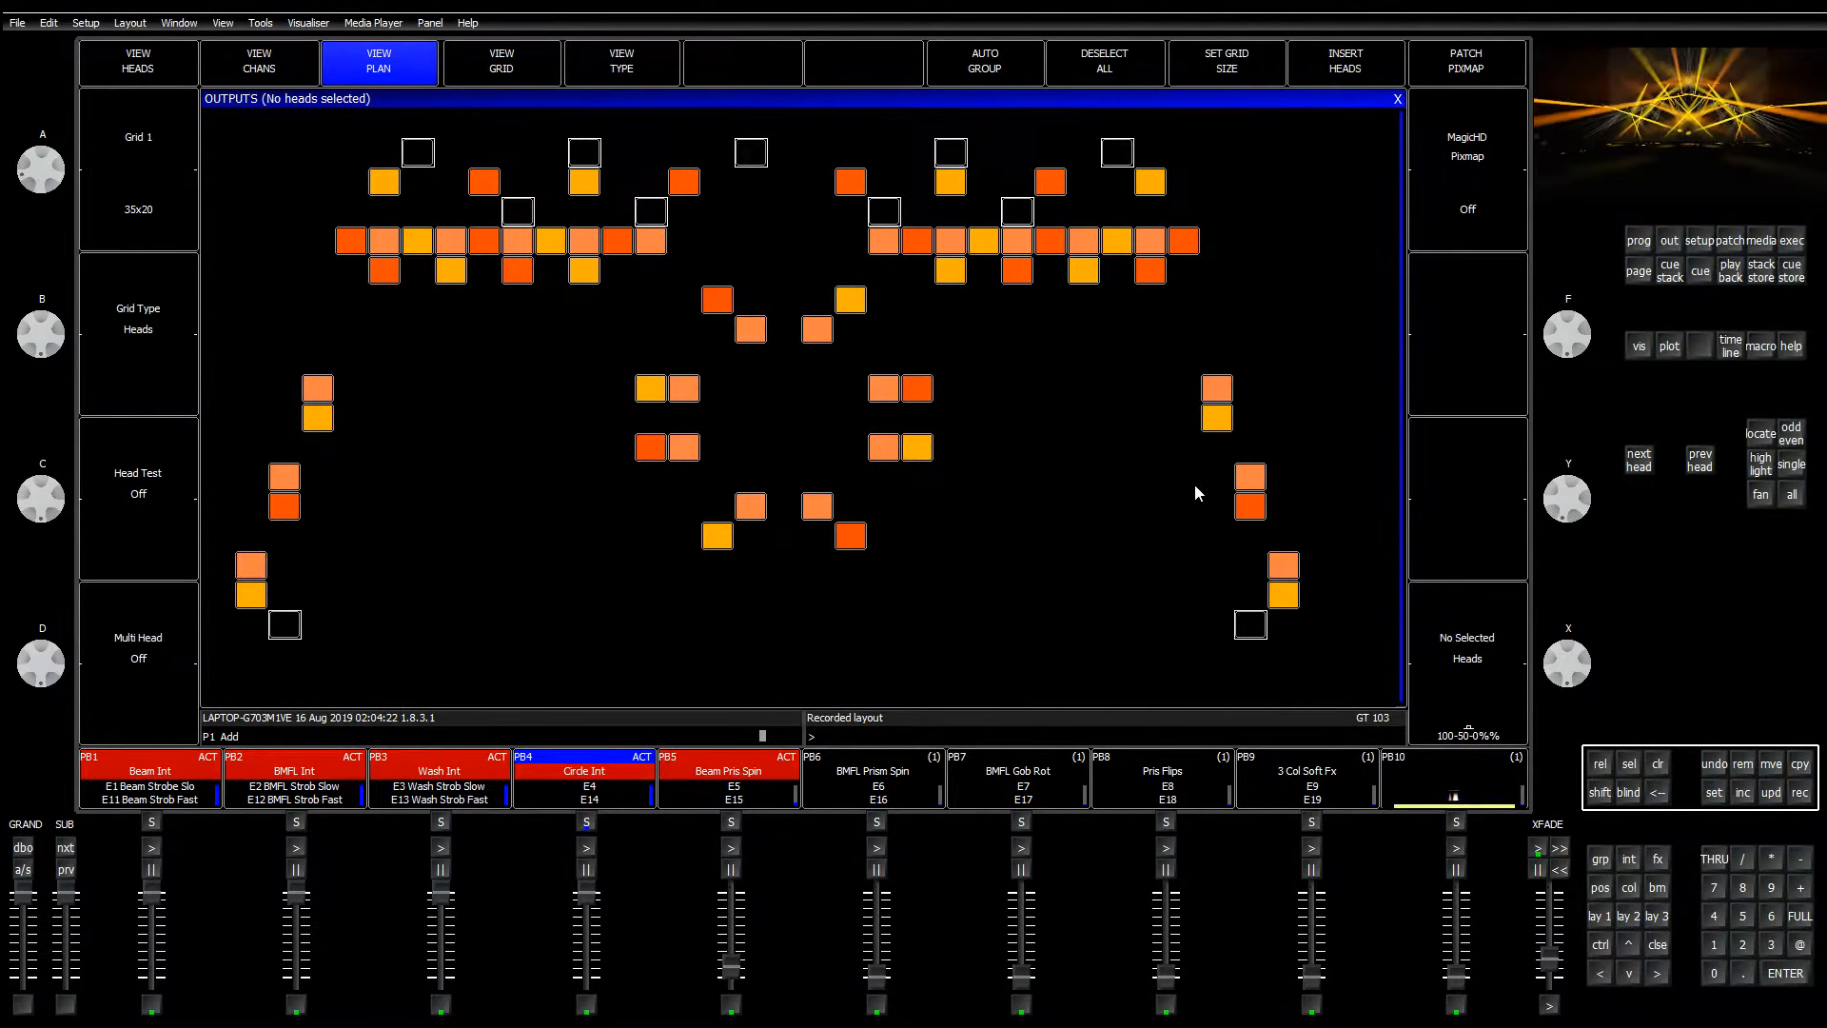
key(F1)
click(1661, 763)
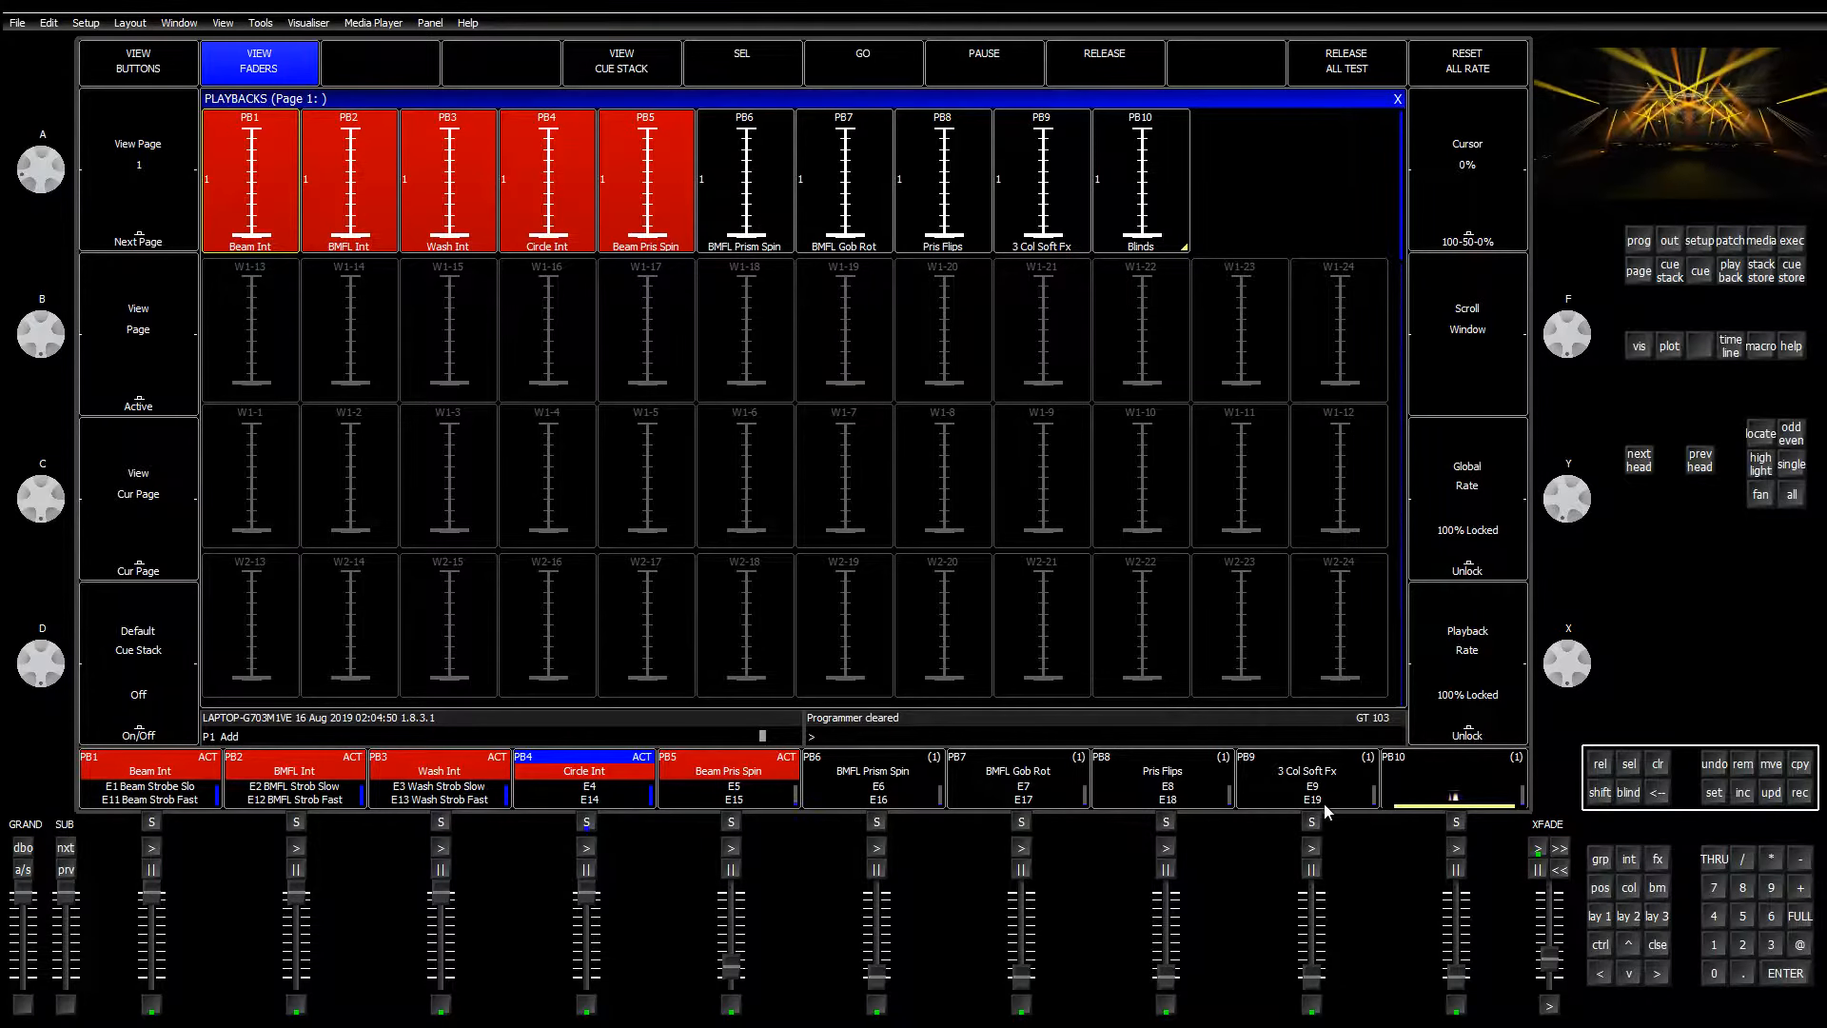
Step: Move Beam Pris Spin to wing fader W1-1 and BMFL Prism Spin to W1-2
click(1771, 764)
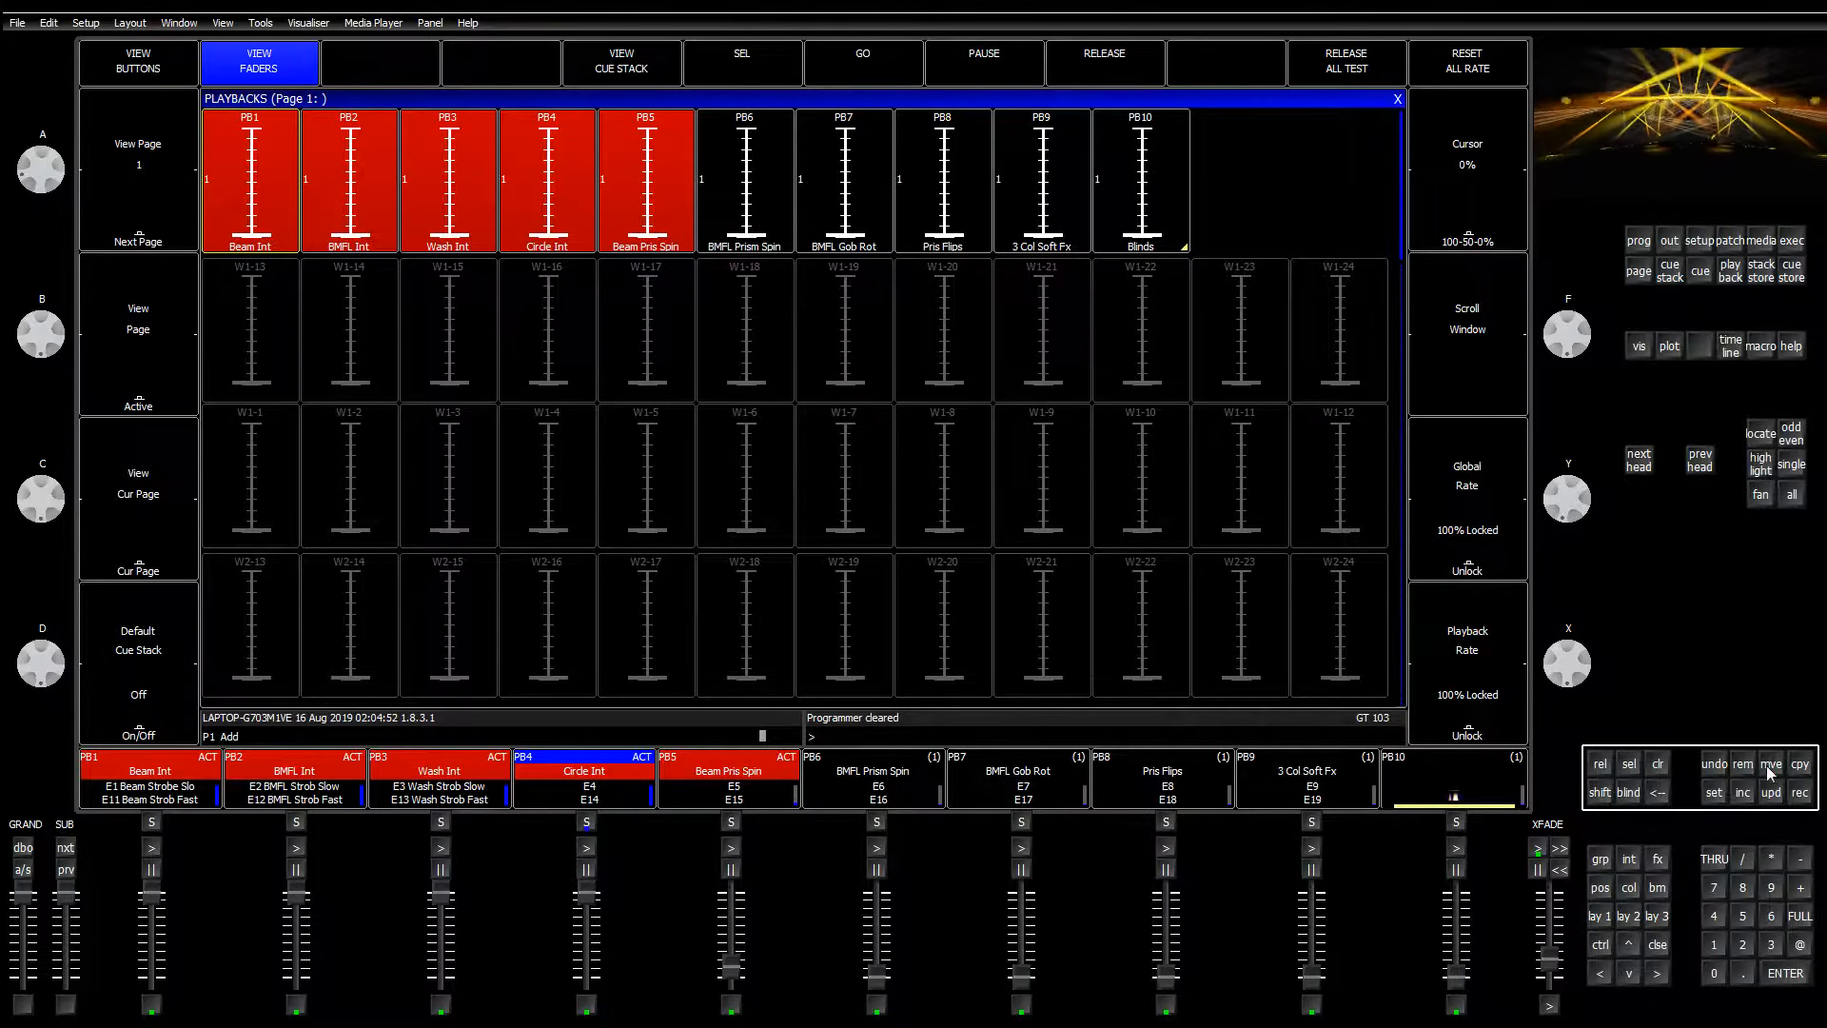
click(717, 773)
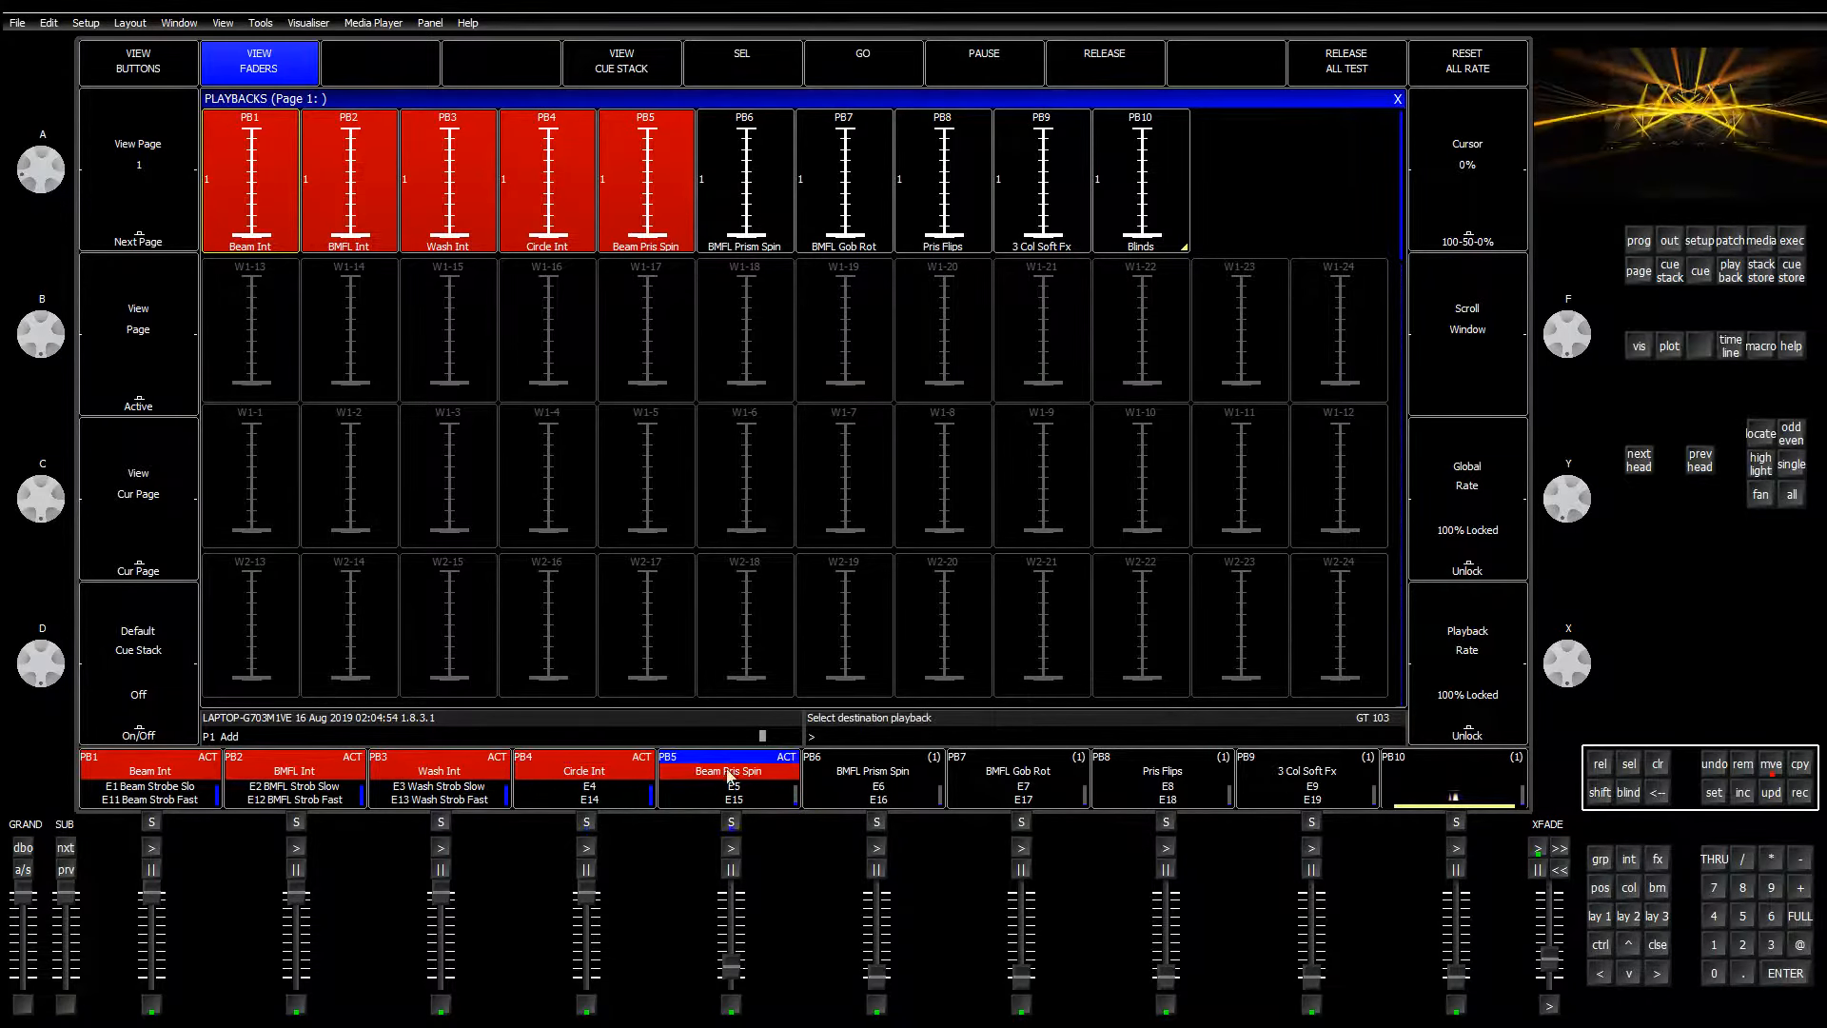
scroll(712, 758, down, 1)
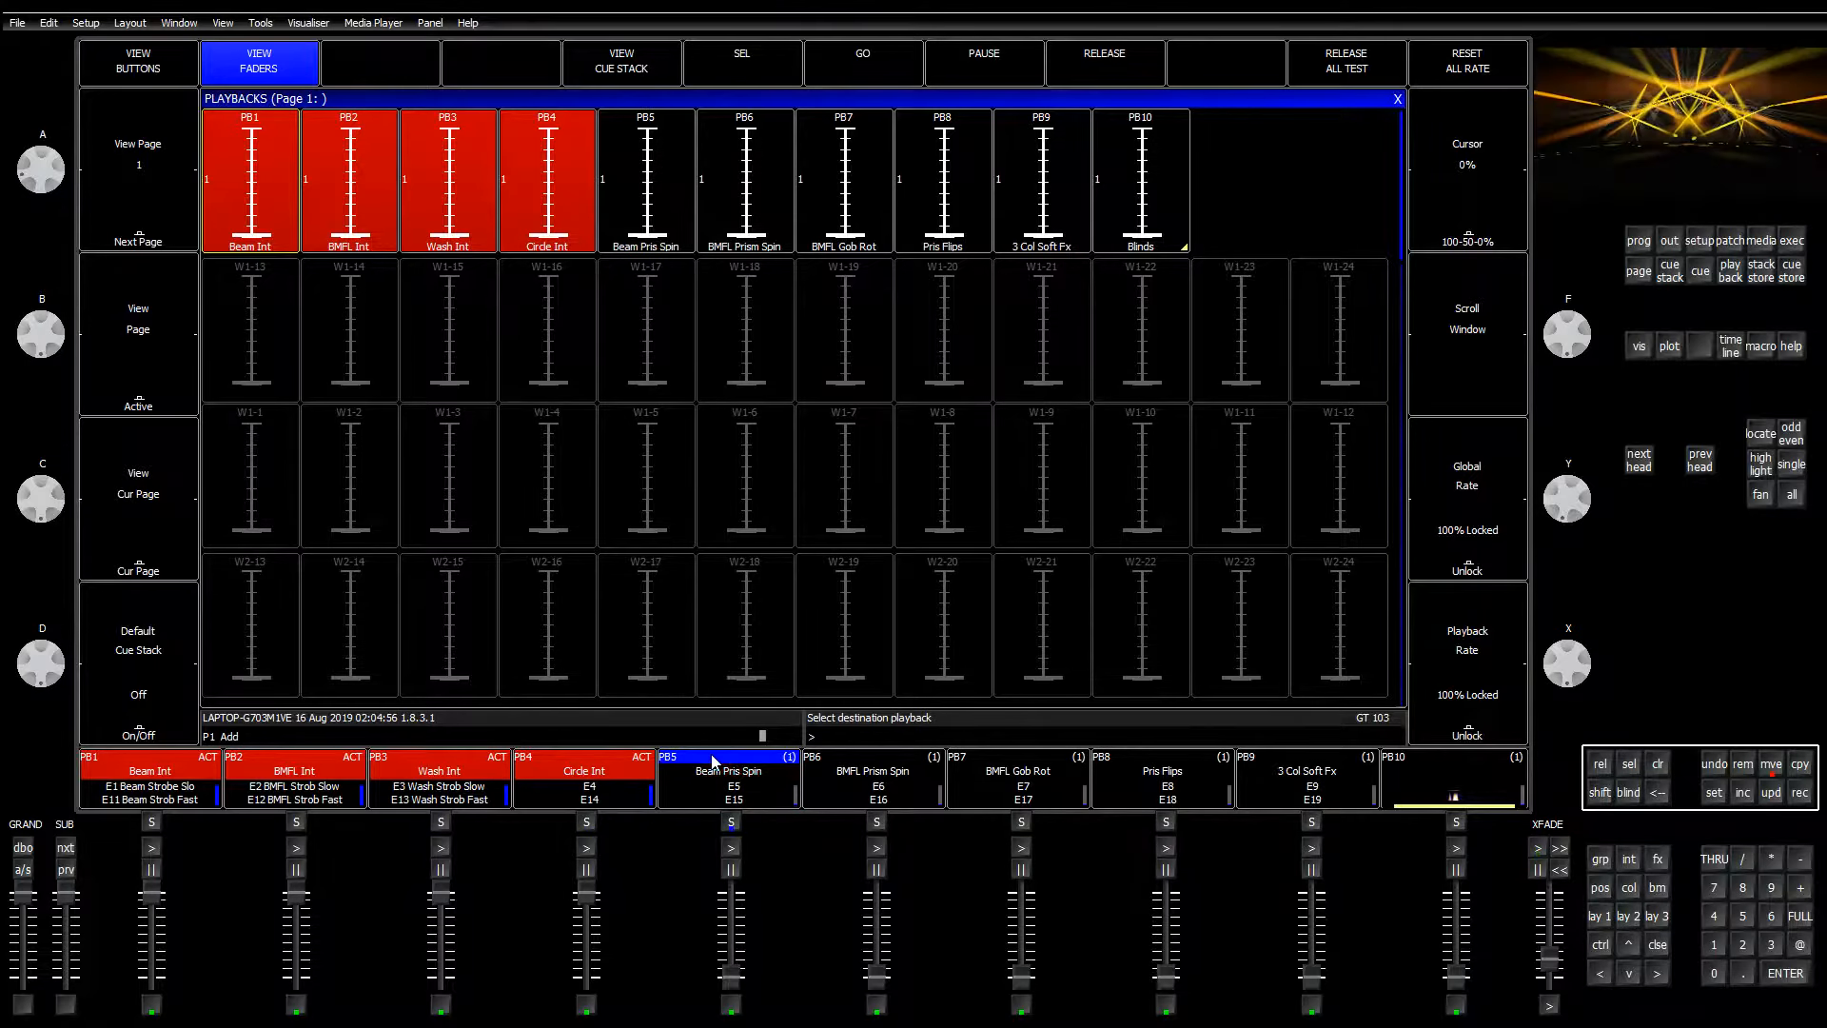
click(289, 478)
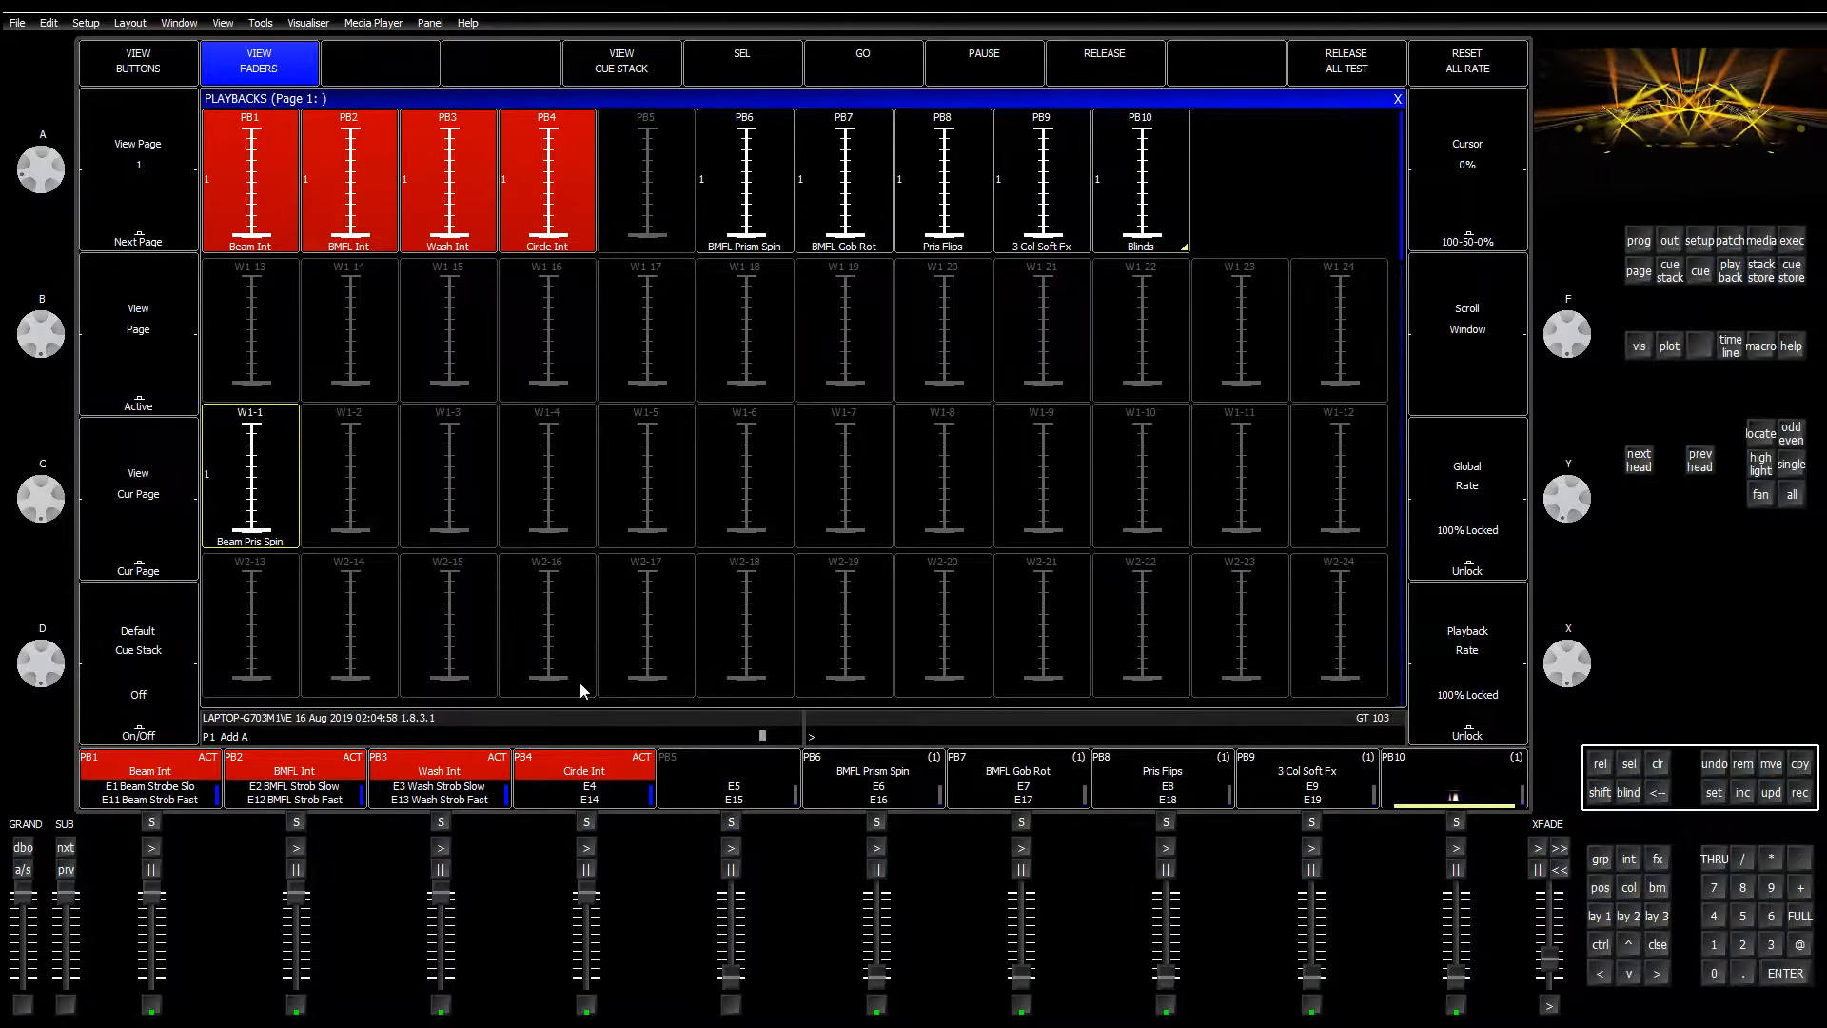
click(1769, 769)
click(396, 507)
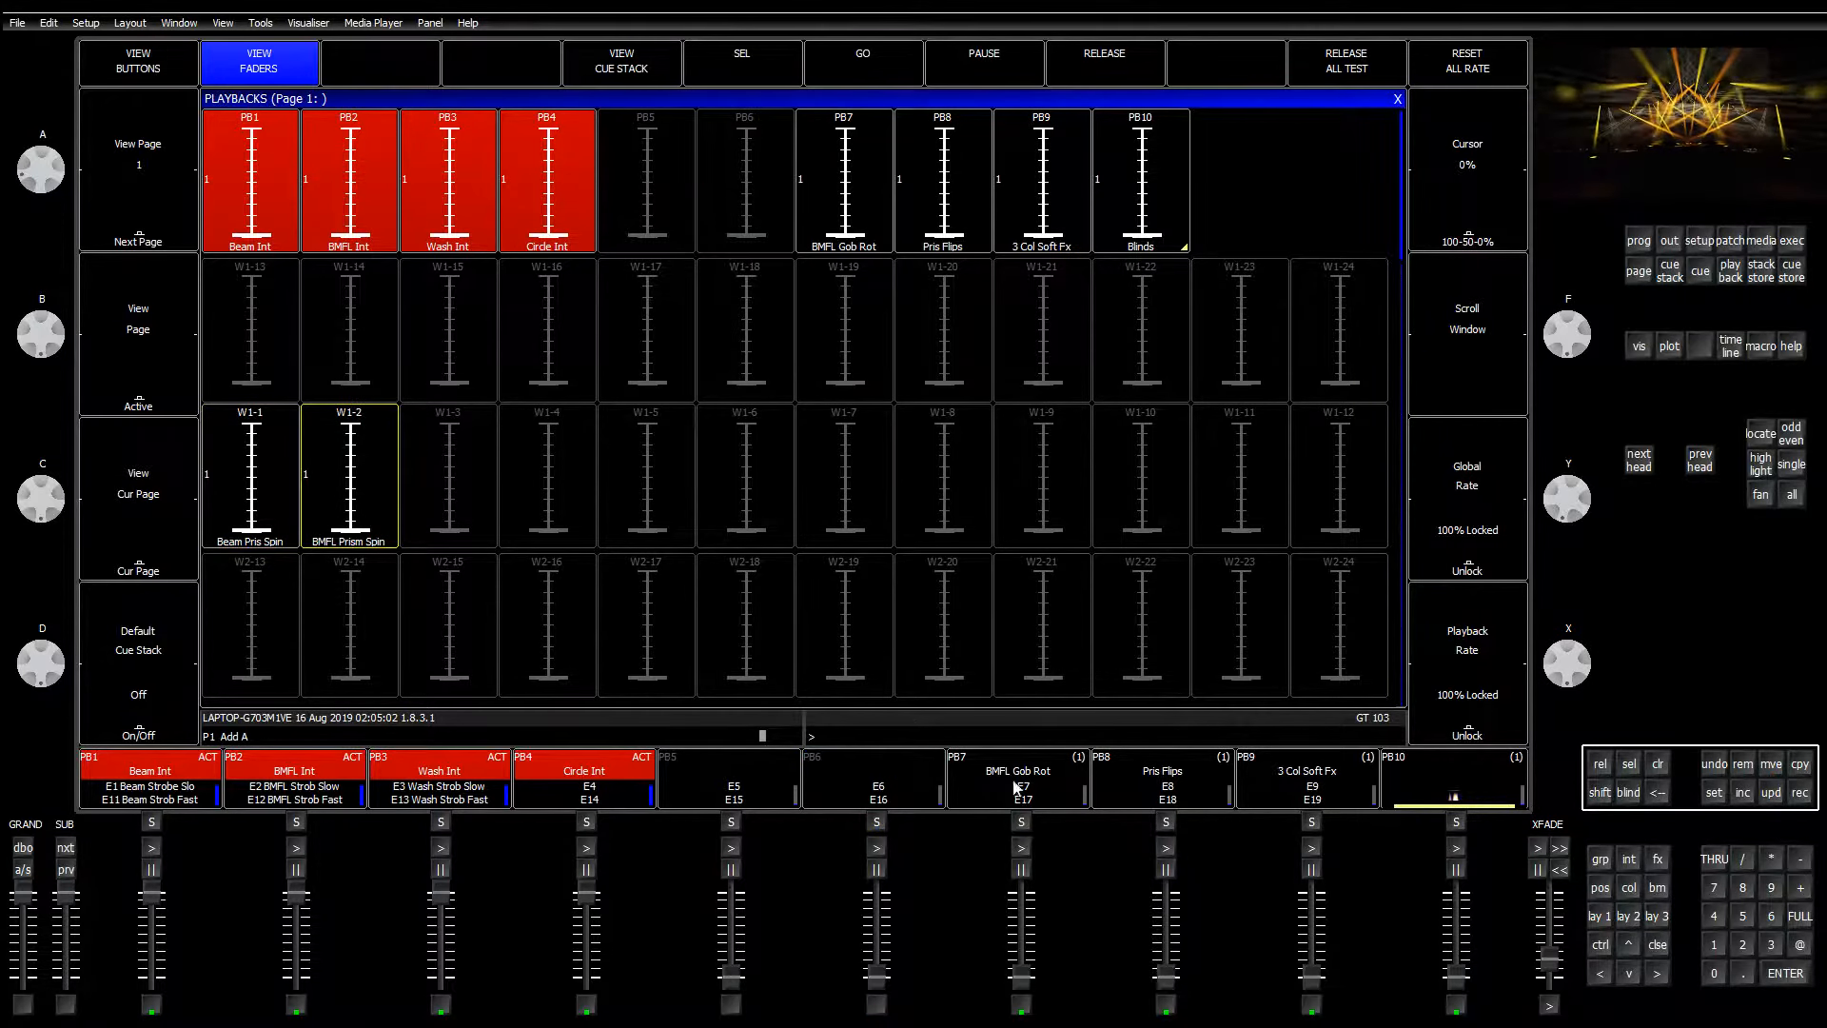
Step: Move BMFL Gob Rot, Pris Flips and 3 Col Soft Fx to wing faders W1-3, W1-4 and W1-5
click(1770, 764)
click(996, 764)
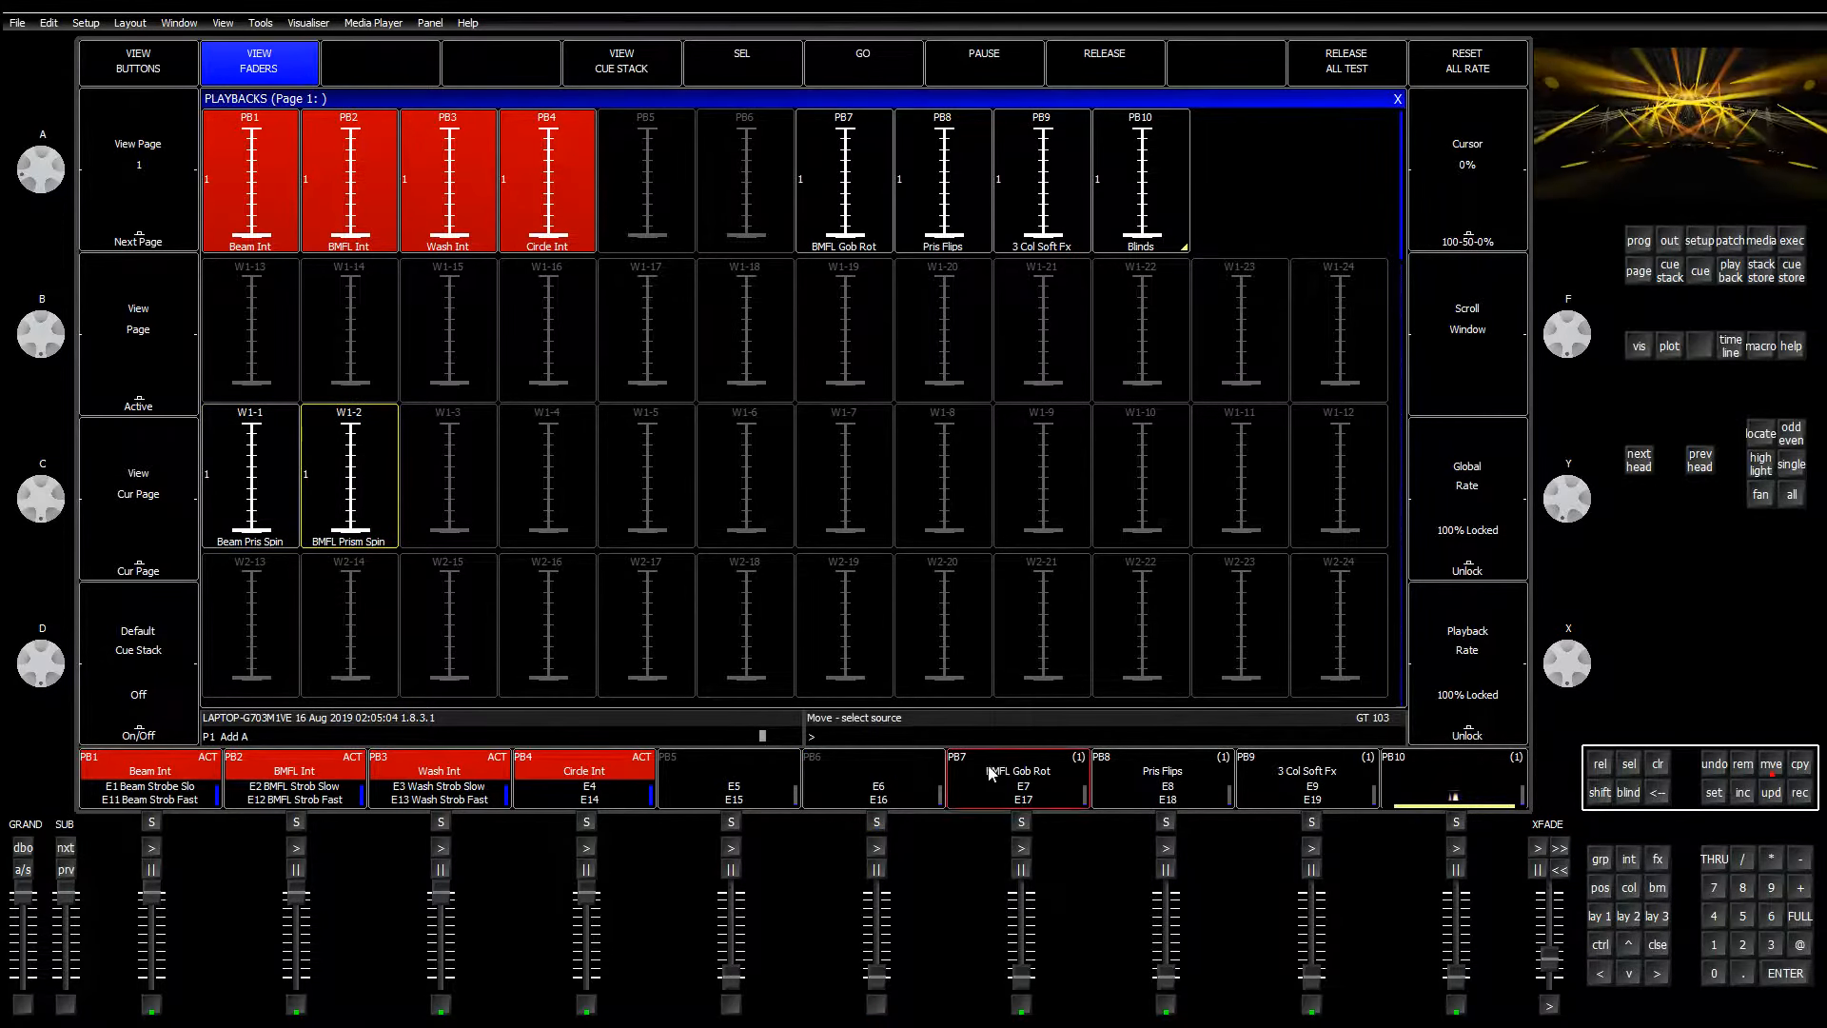
click(465, 451)
click(1769, 764)
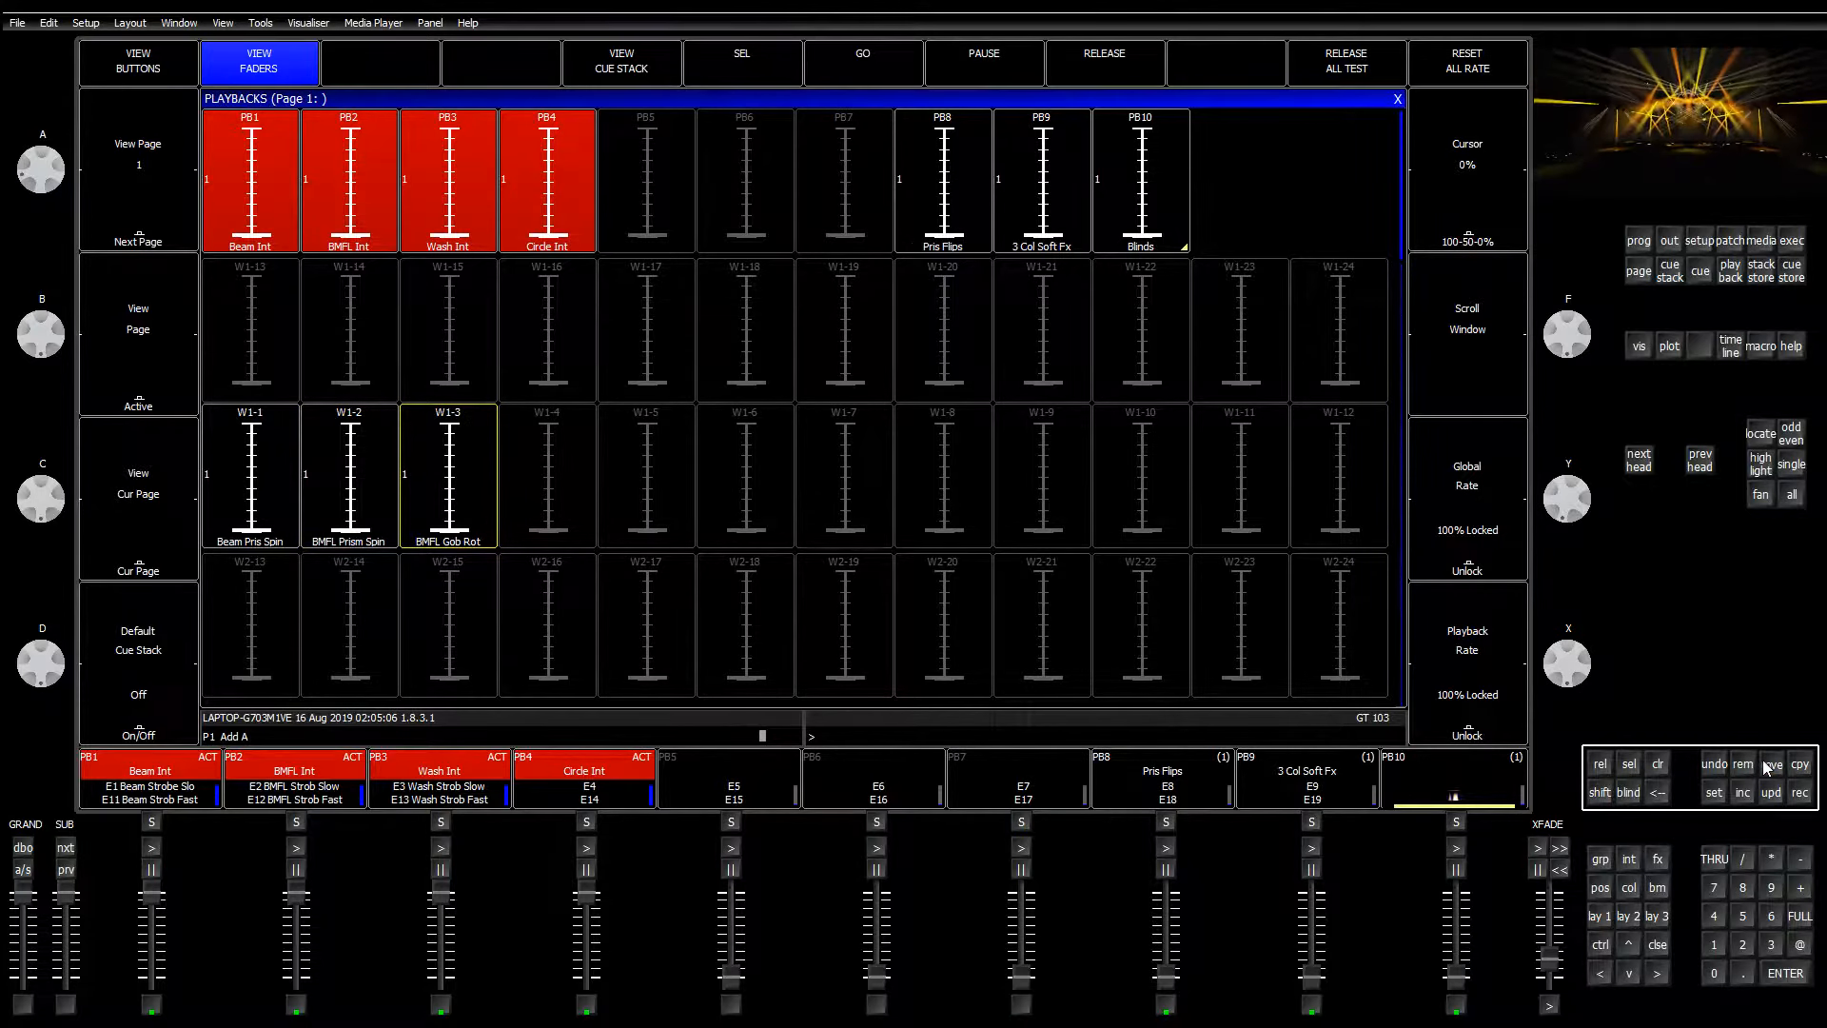
click(1166, 766)
click(591, 507)
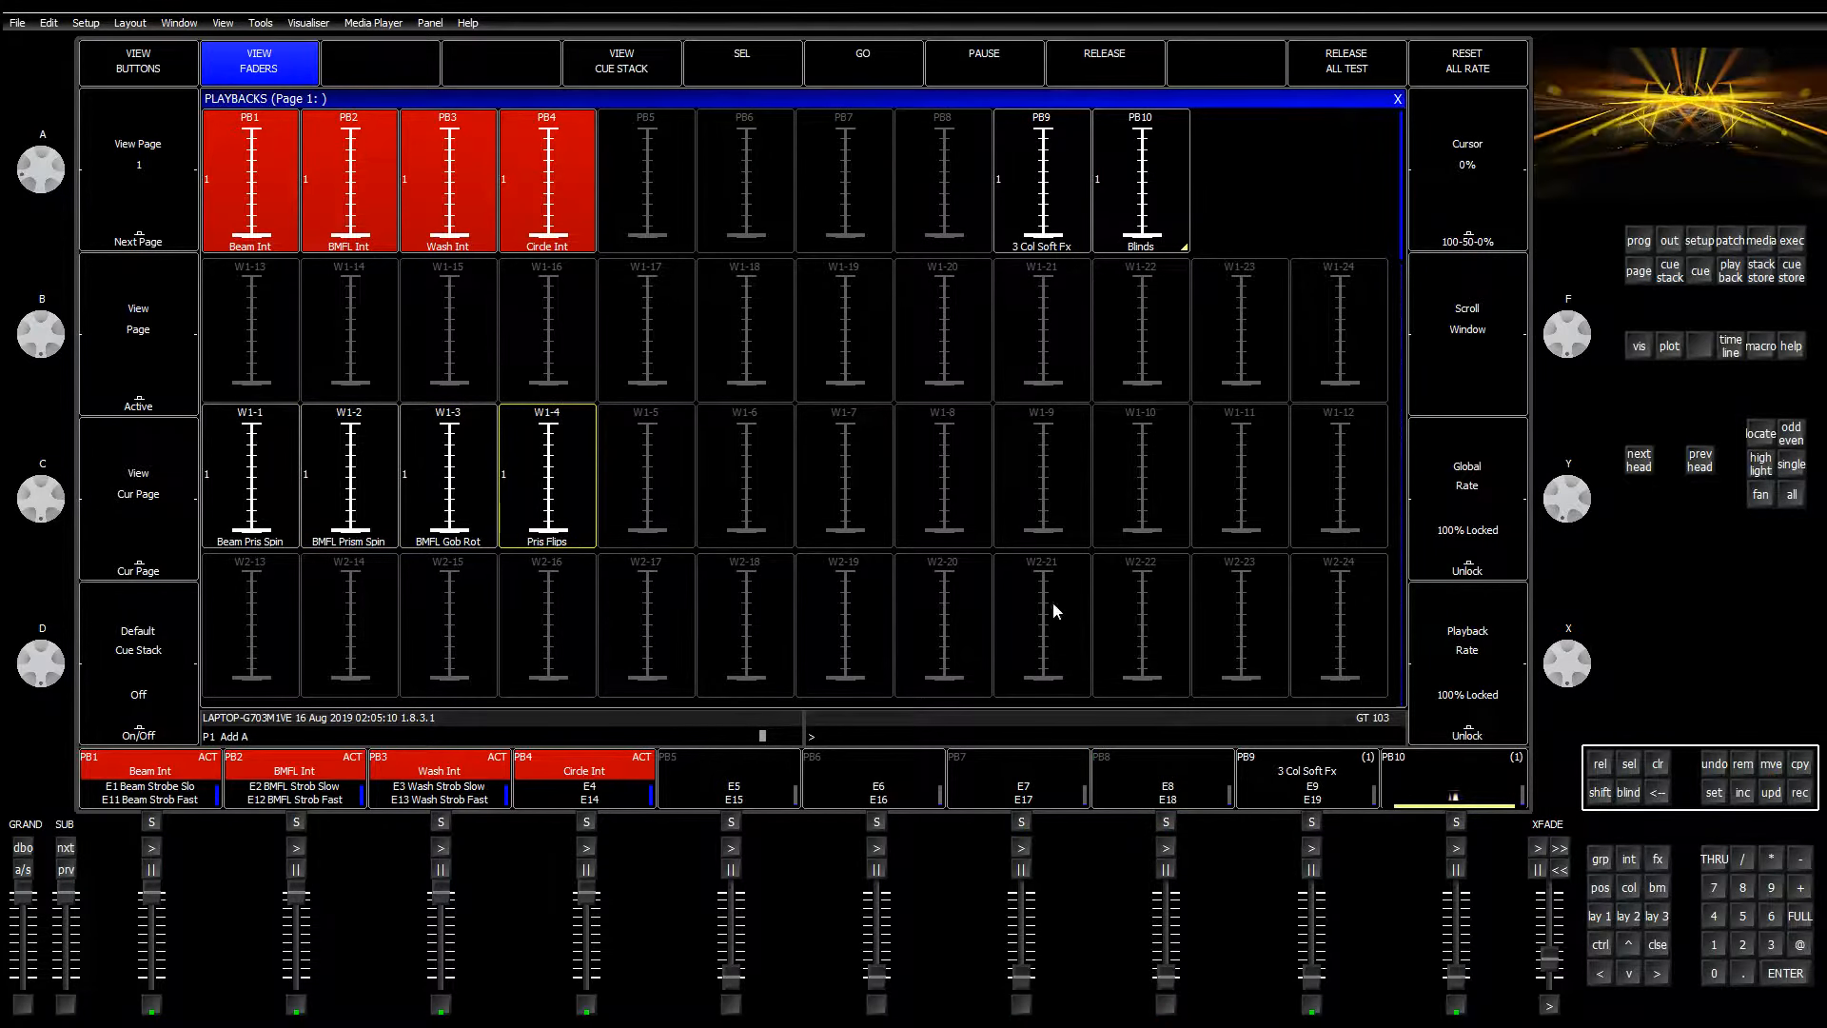
click(1770, 764)
click(1336, 775)
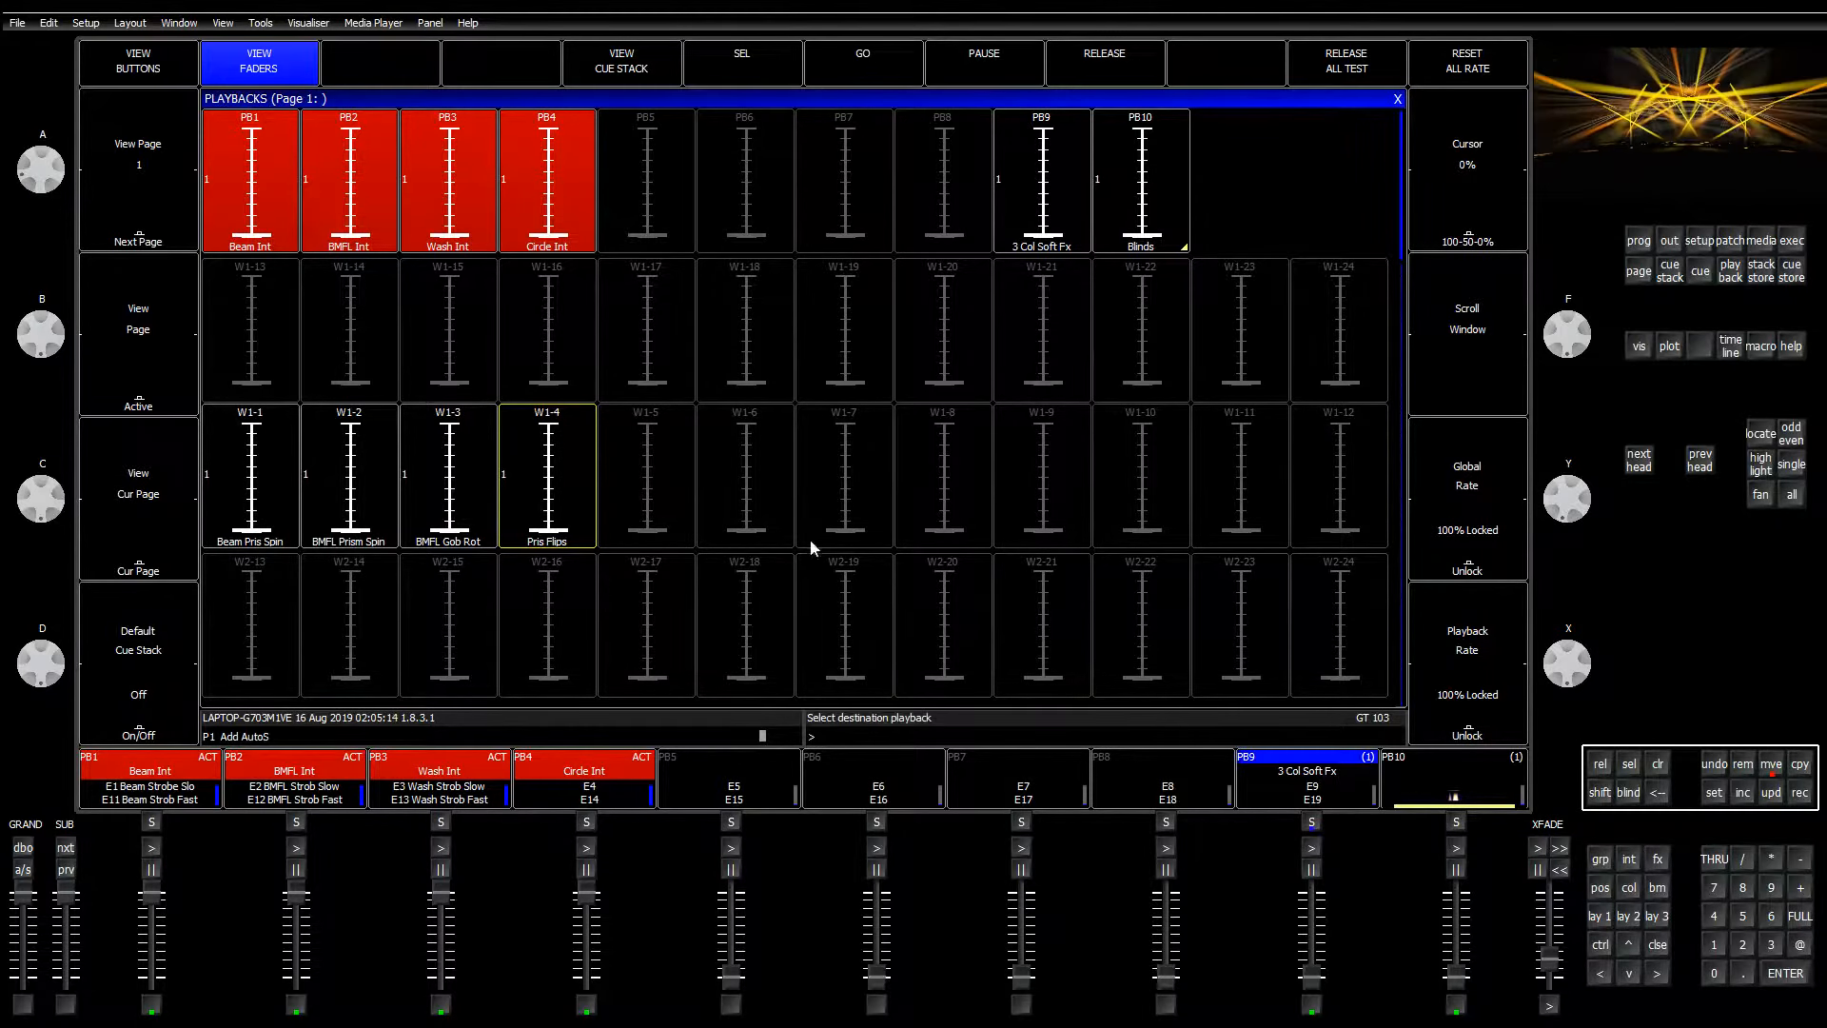
click(681, 470)
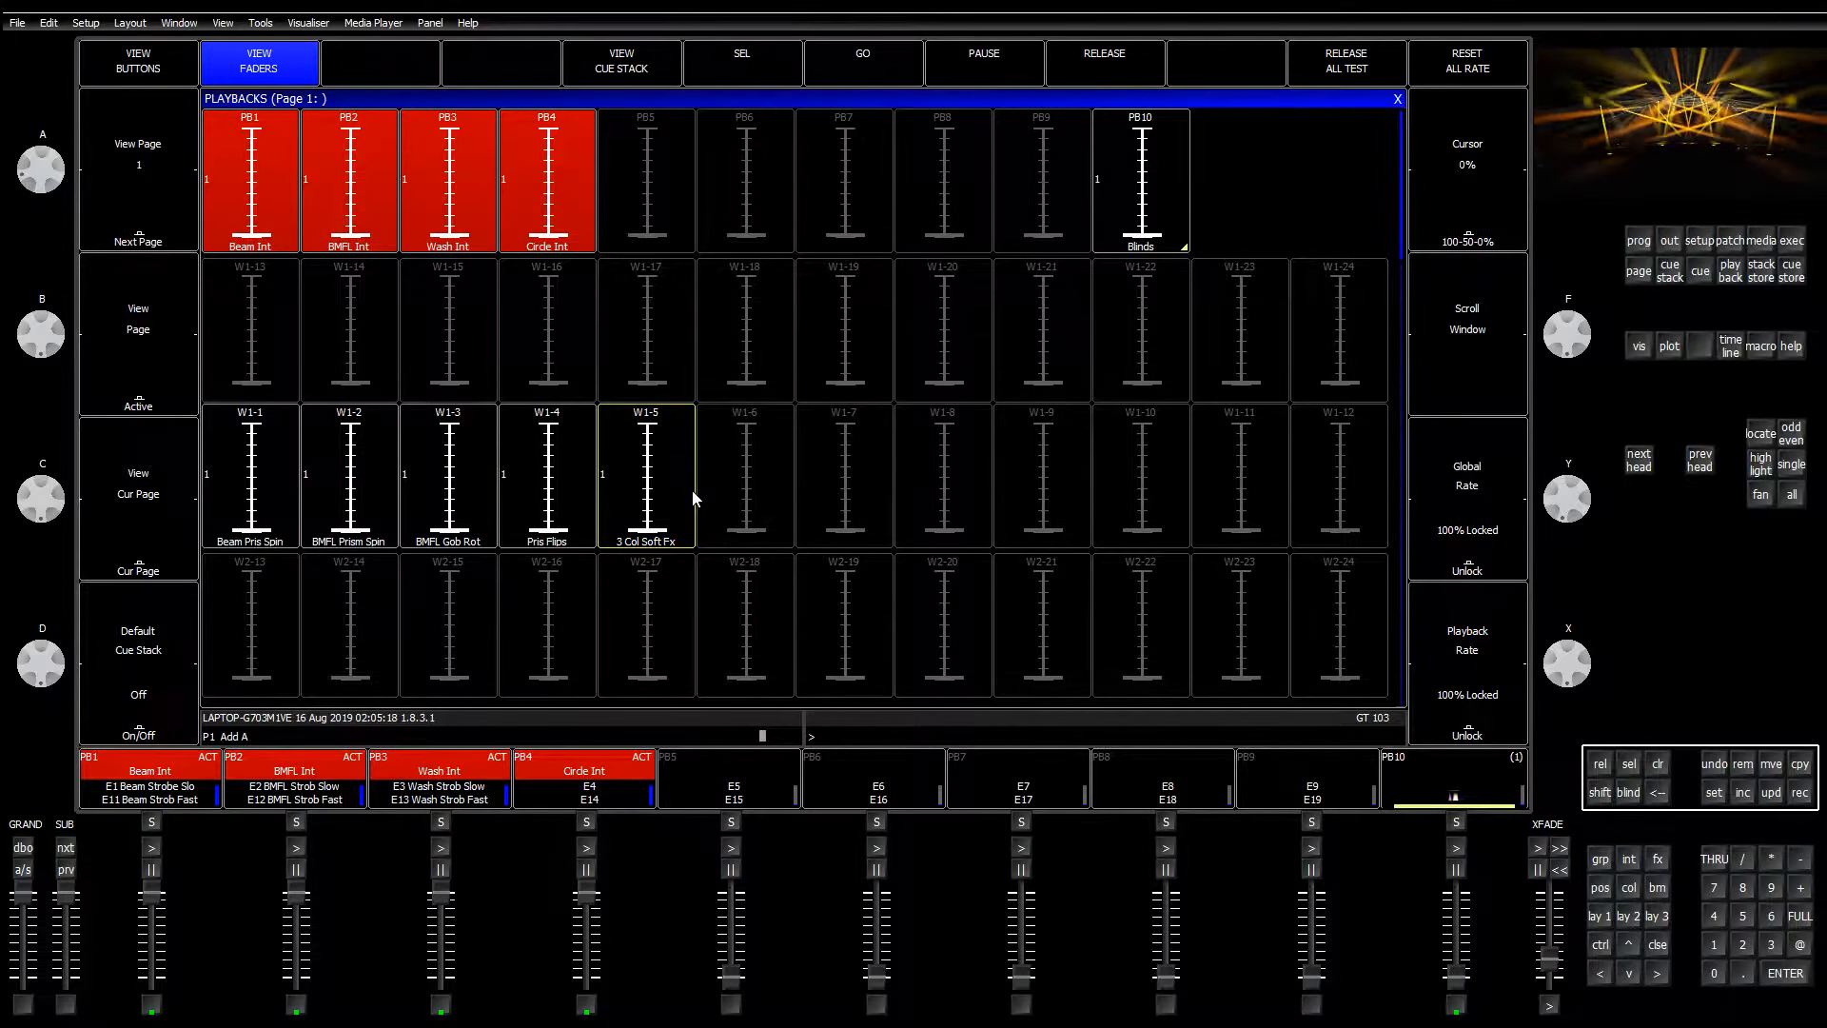
drag(647, 529, 653, 425)
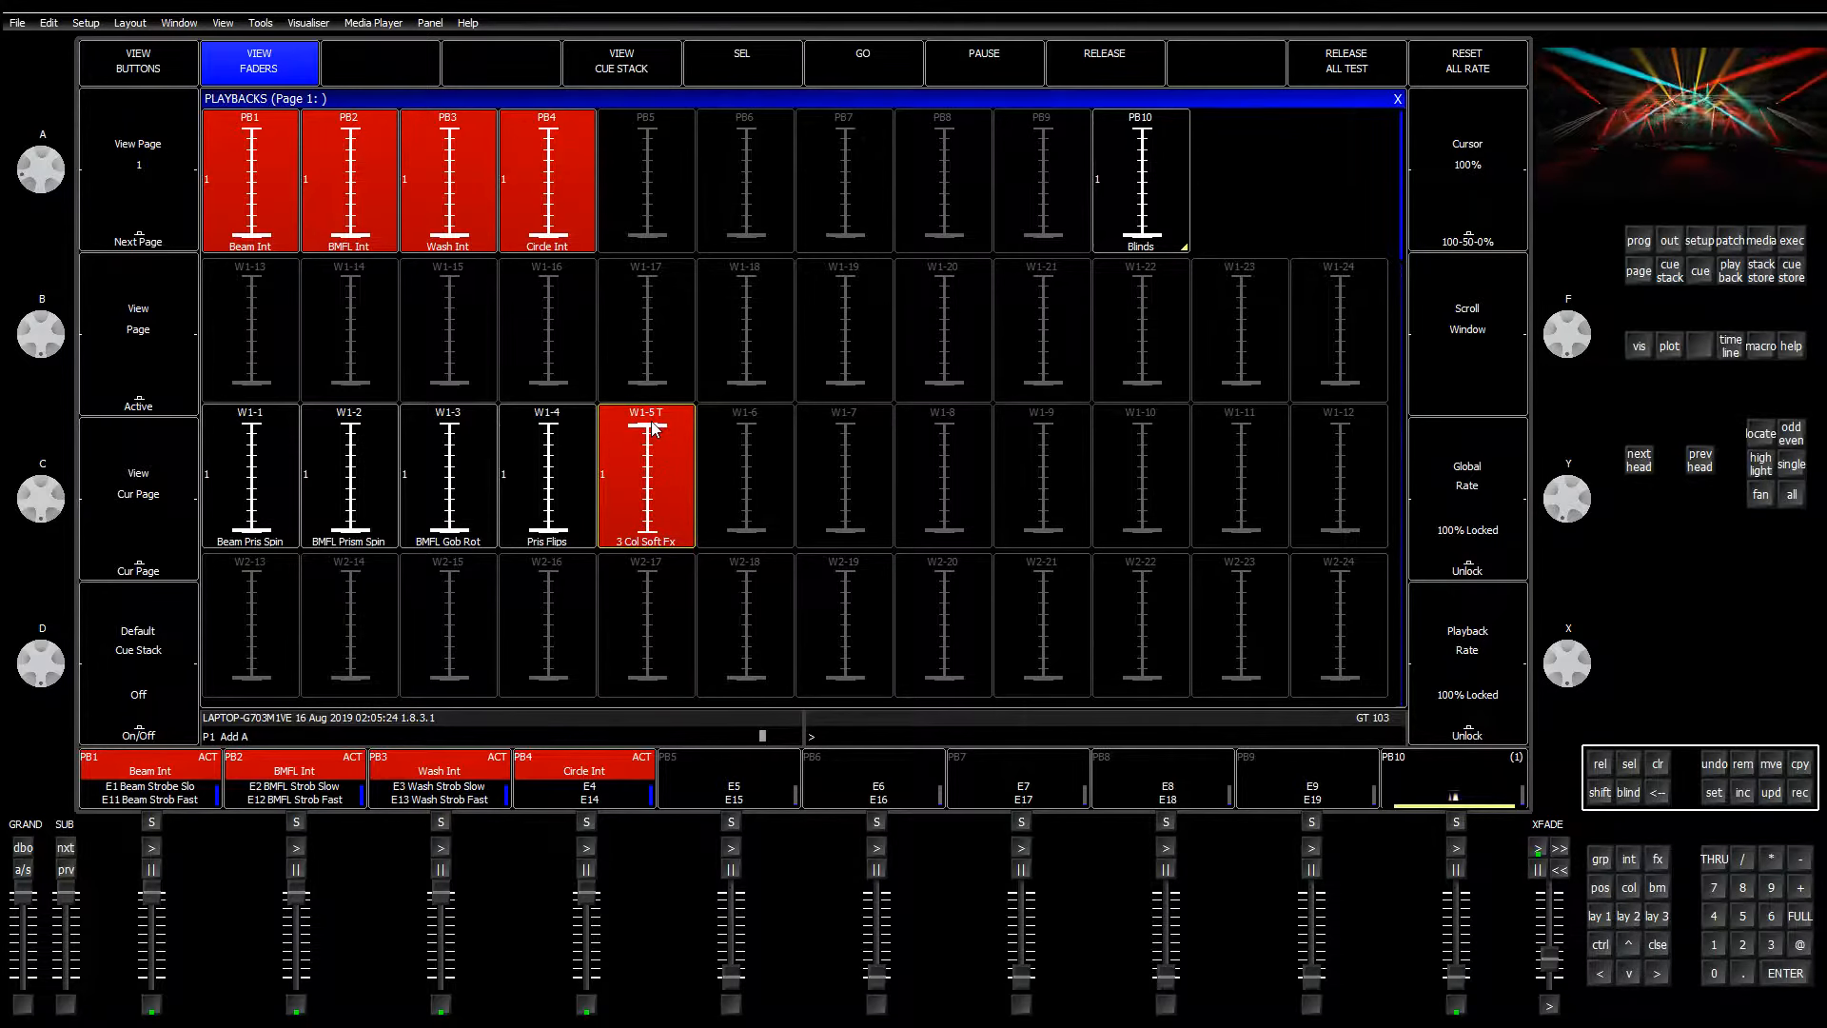
drag(652, 427, 663, 561)
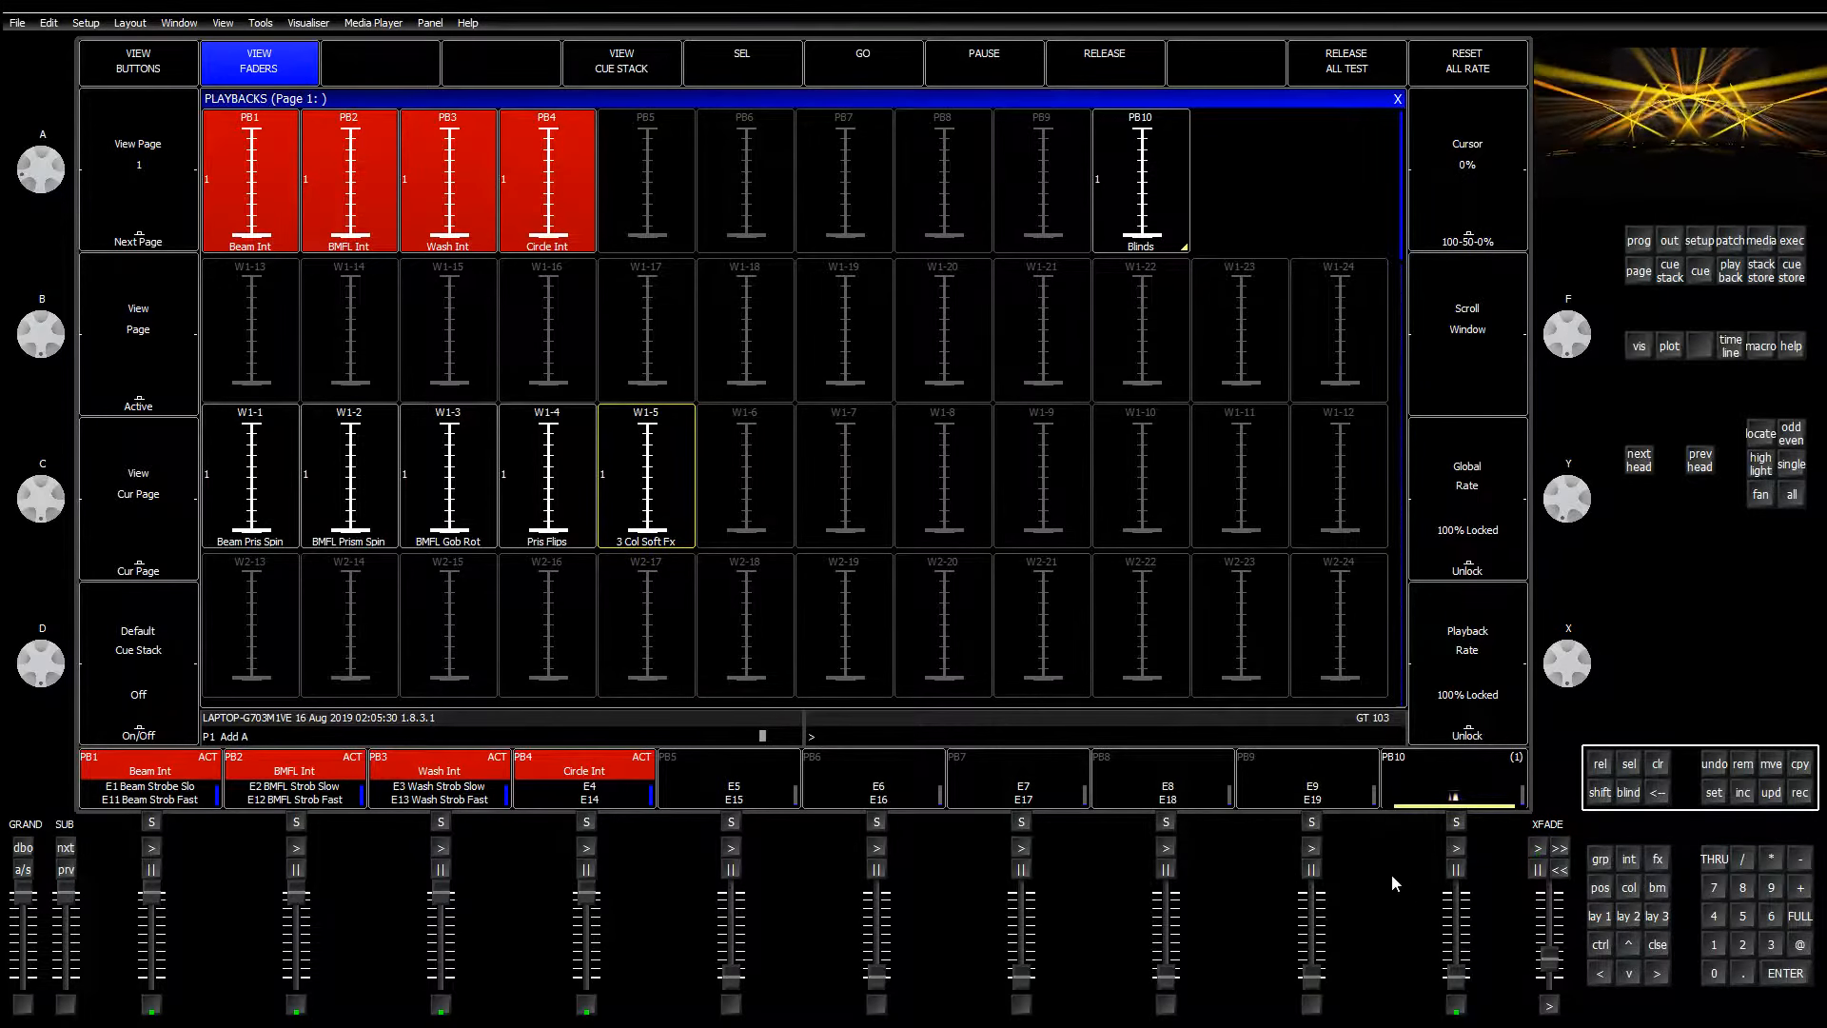
drag(1460, 940, 1460, 1011)
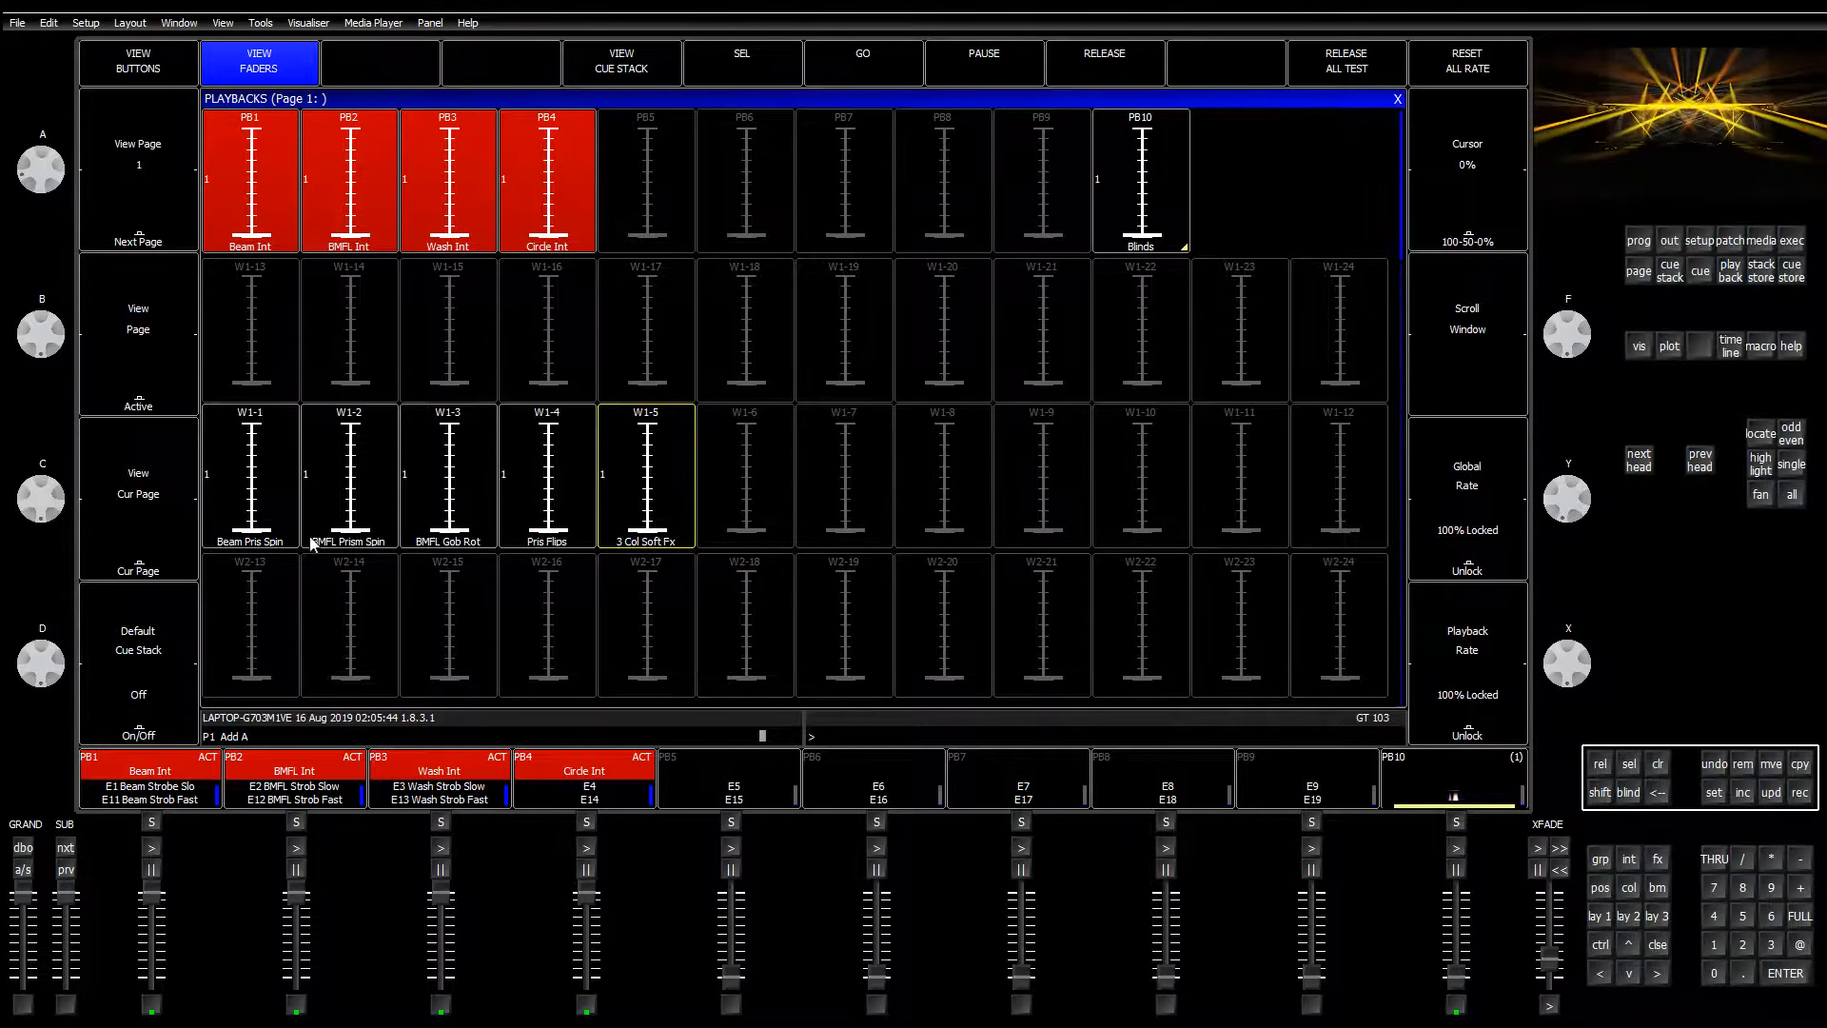
mouse_move(256, 532)
mouse_down()
mouse_move(253, 475)
mouse_move(255, 531)
mouse_up()
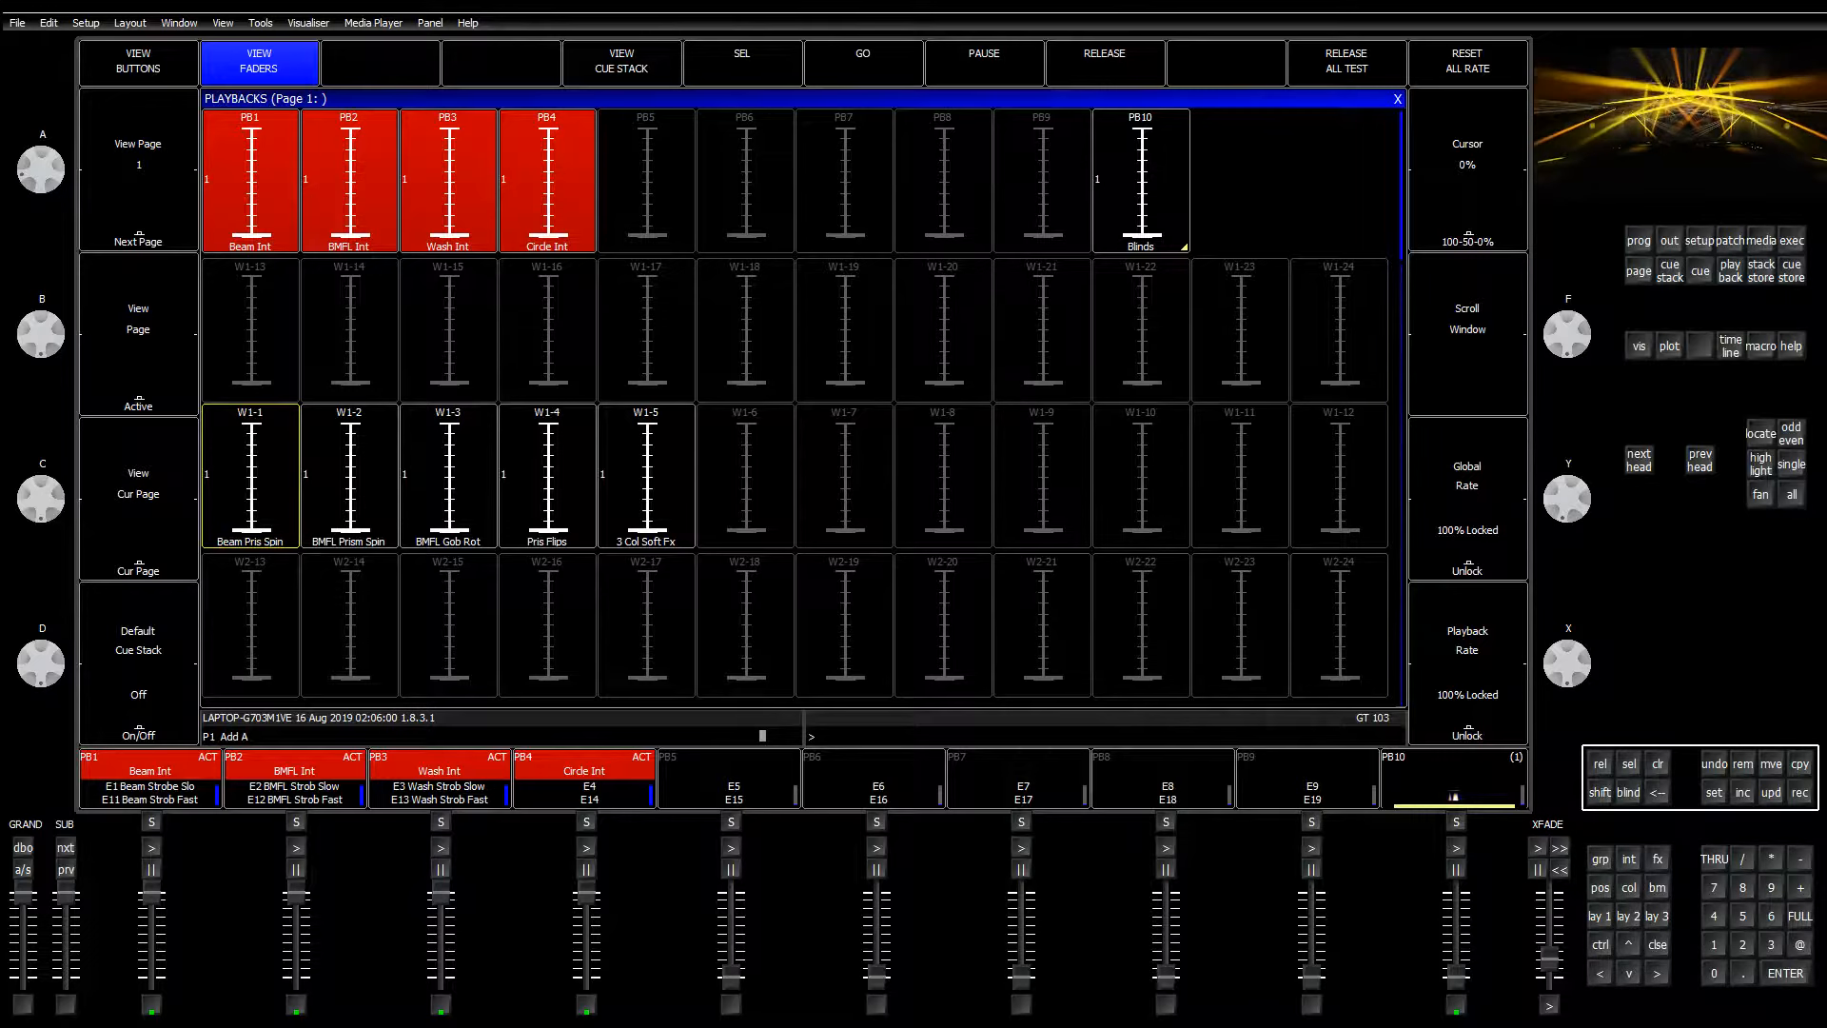
Step: Select the Beam LR group (G8) in Layout 1 to check its beam palettes, then clear
click(1606, 915)
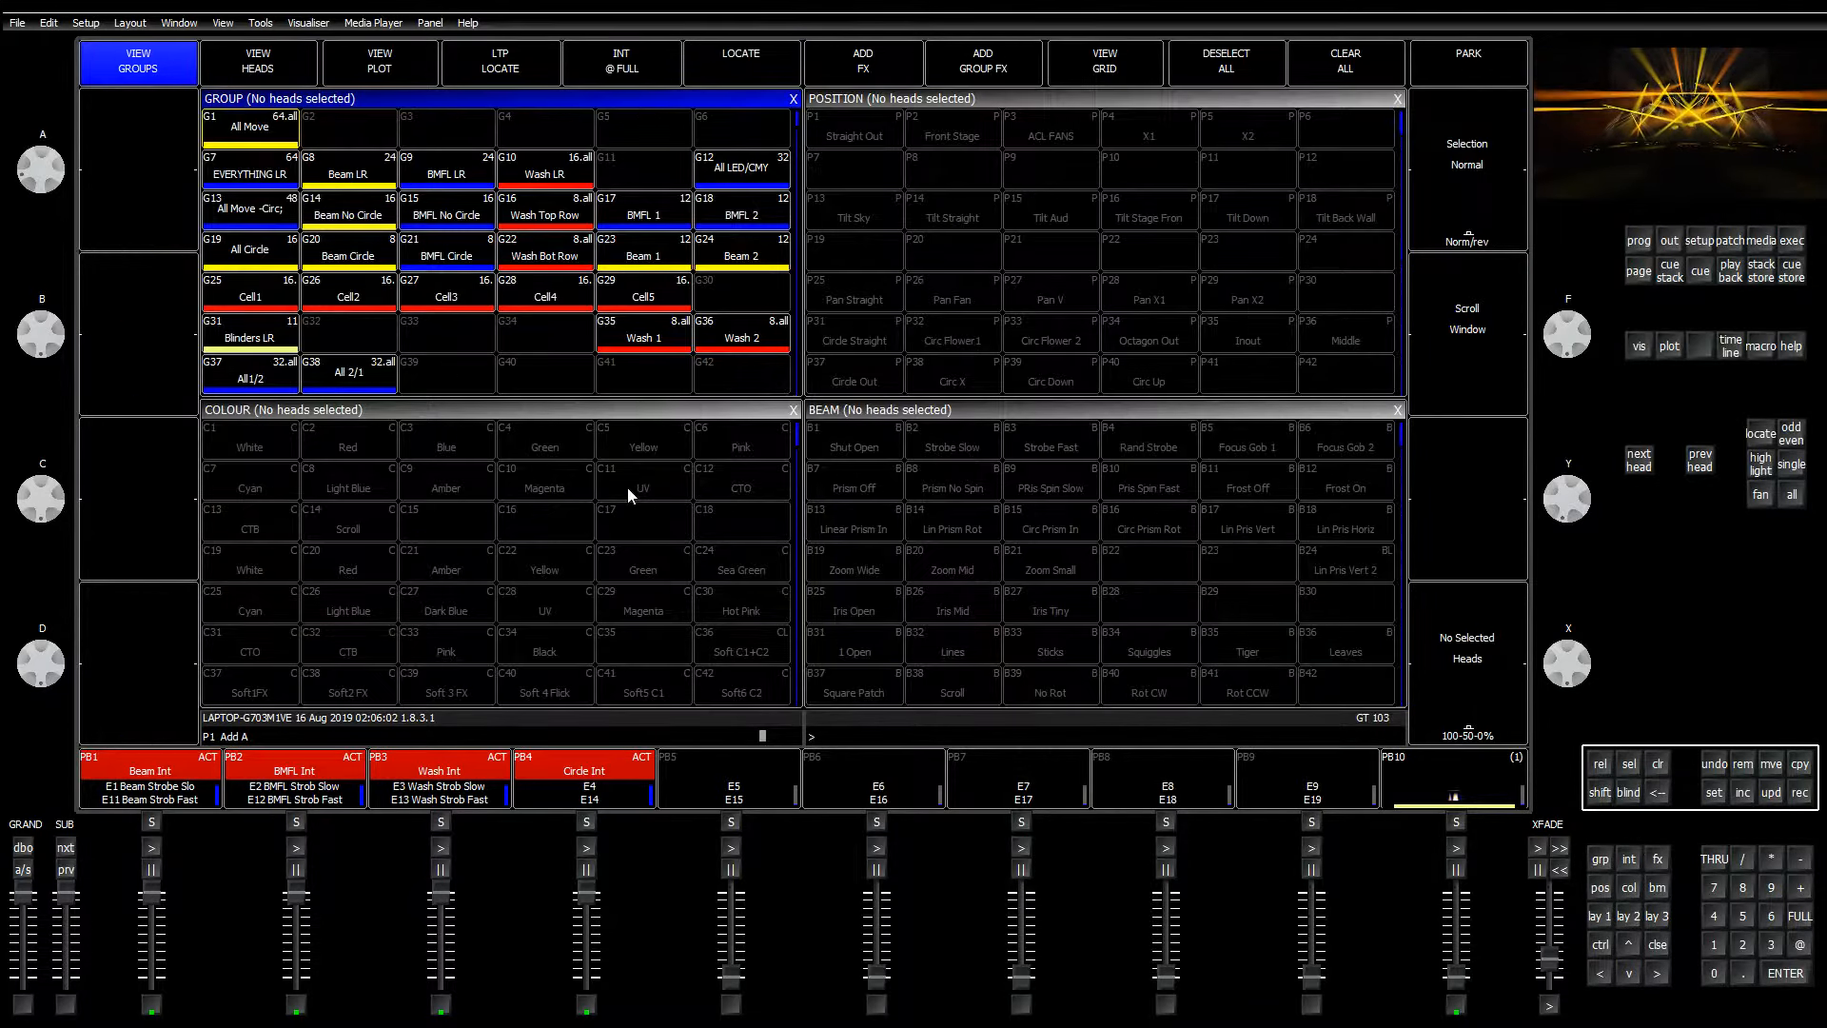
click(345, 172)
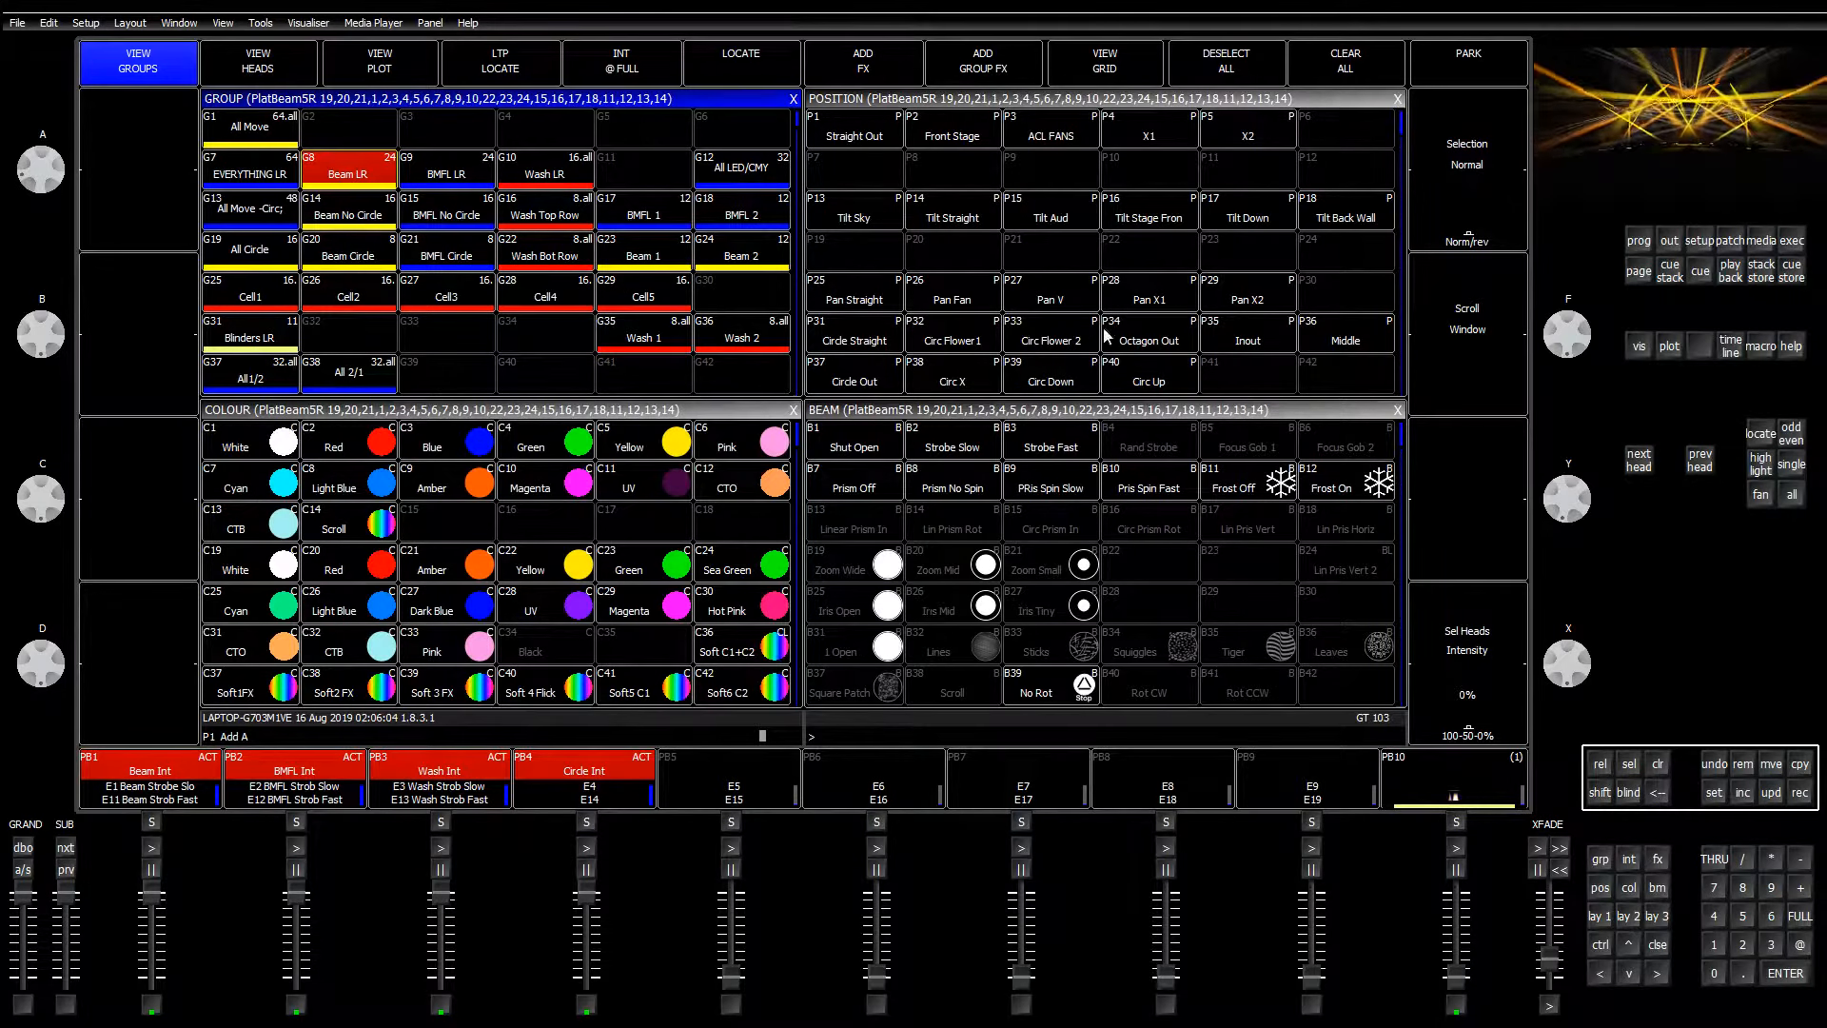
click(1142, 409)
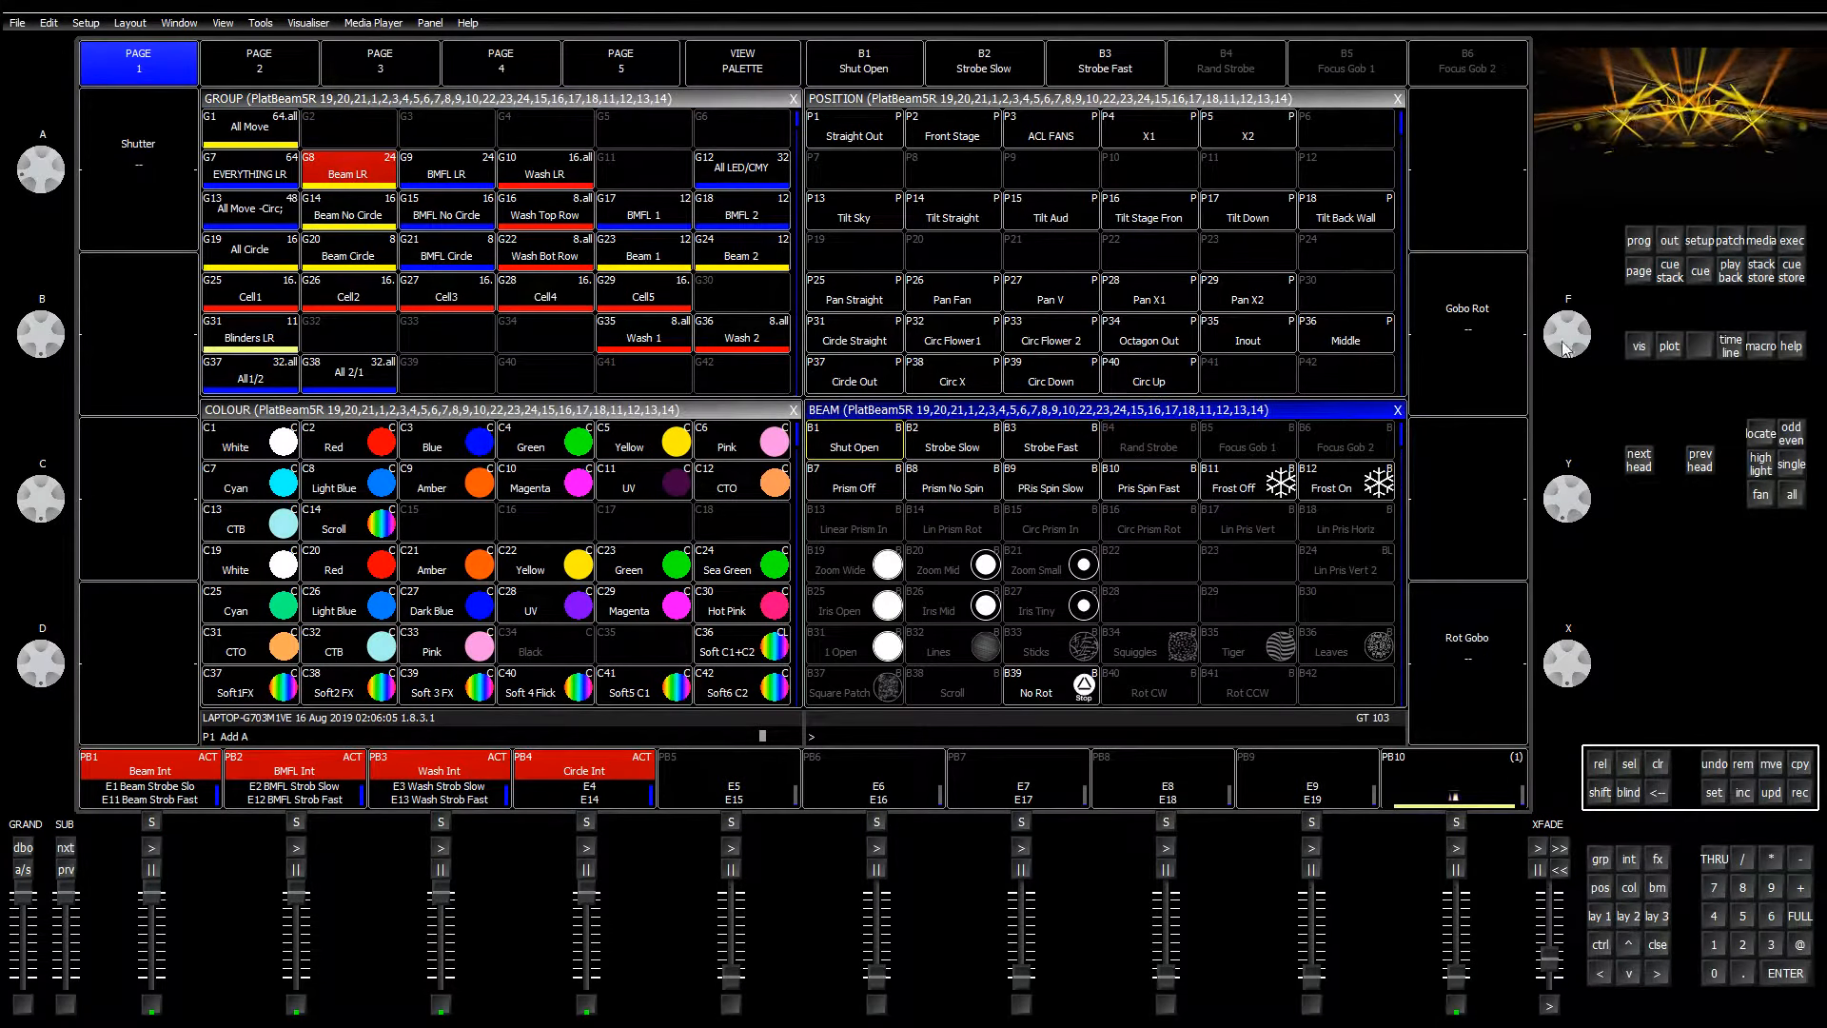
click(1660, 773)
Step: View the outputs plan, return to the playback faders, and start moving Pris Flips off W1-4
click(1638, 921)
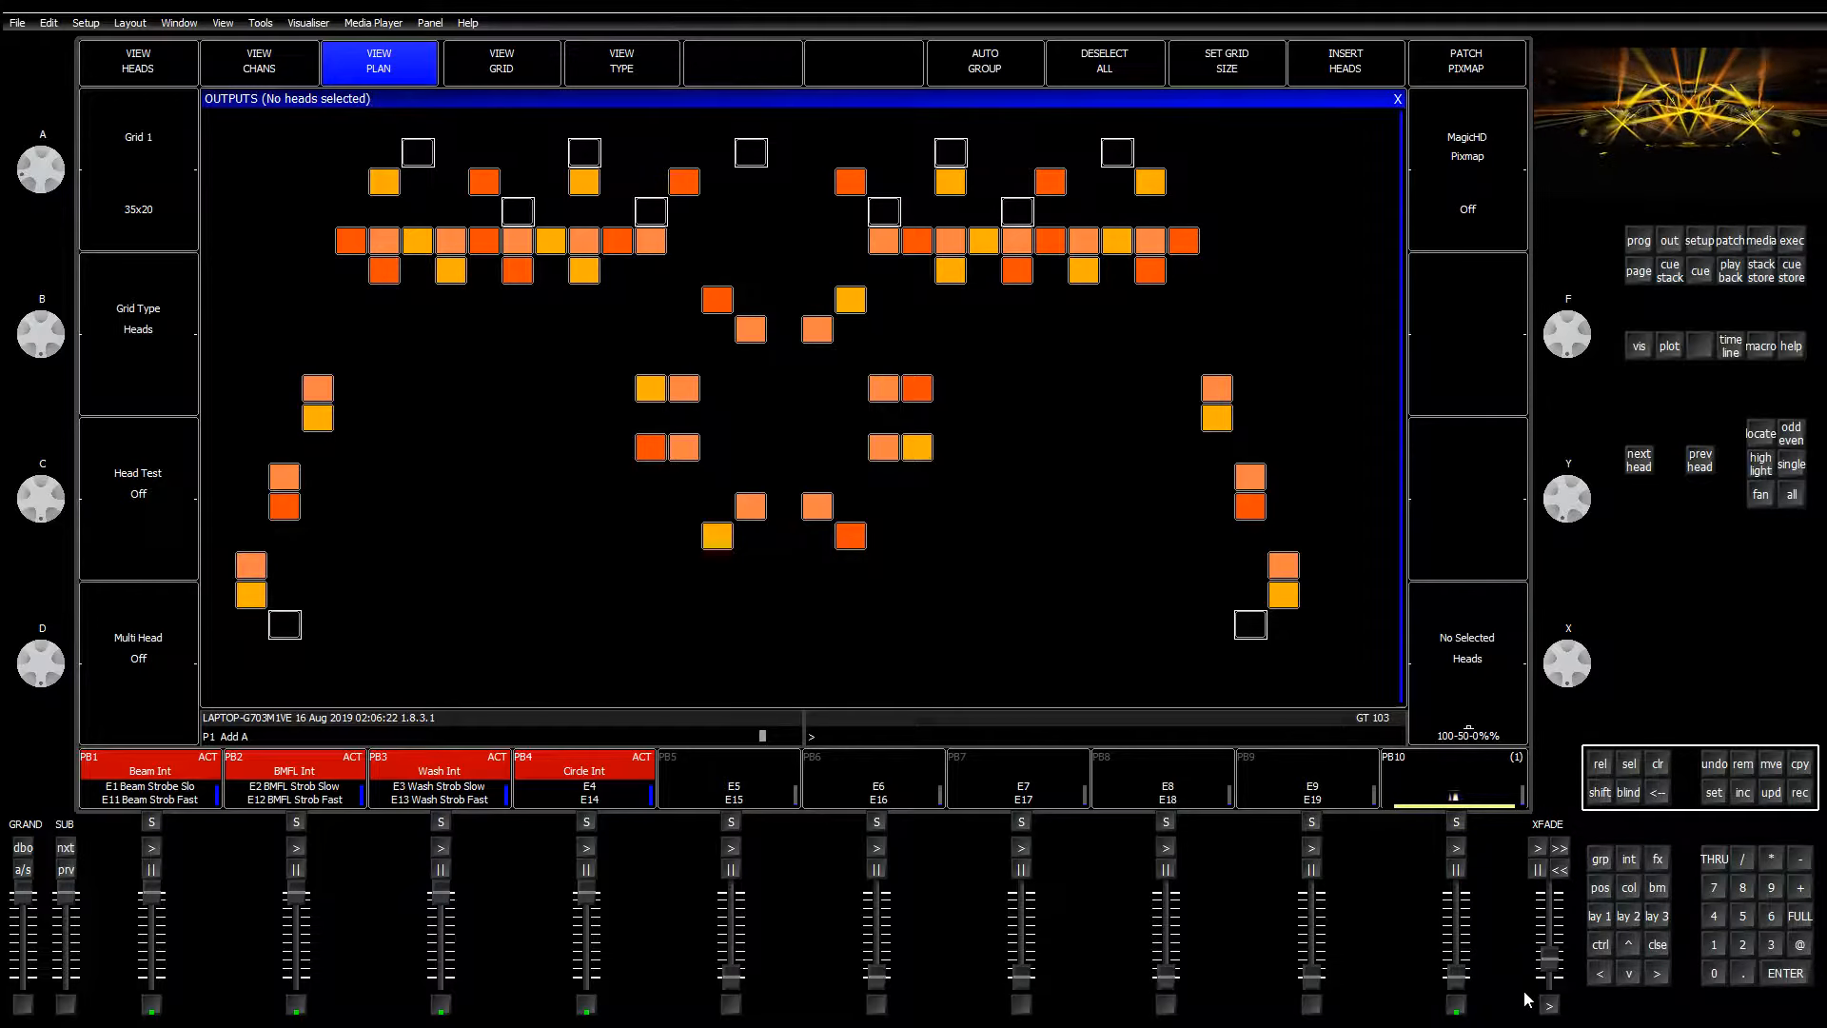
click(1600, 915)
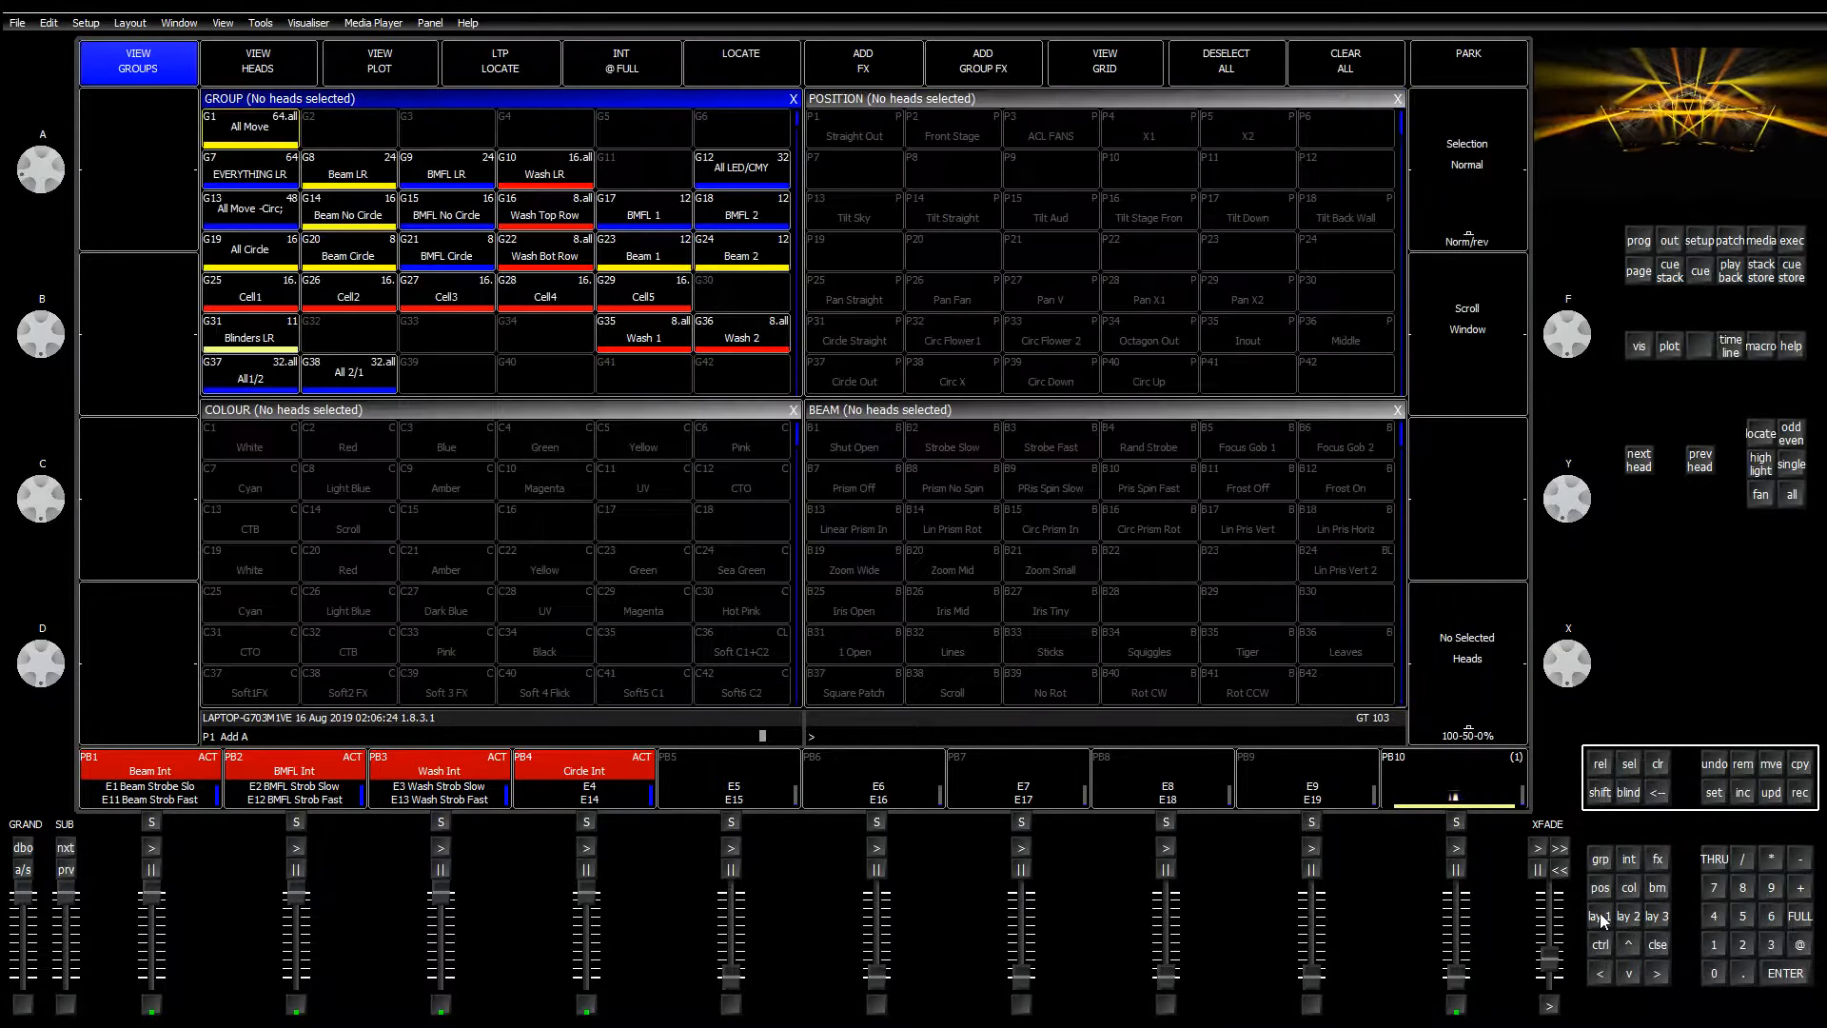
click(1659, 916)
click(1625, 918)
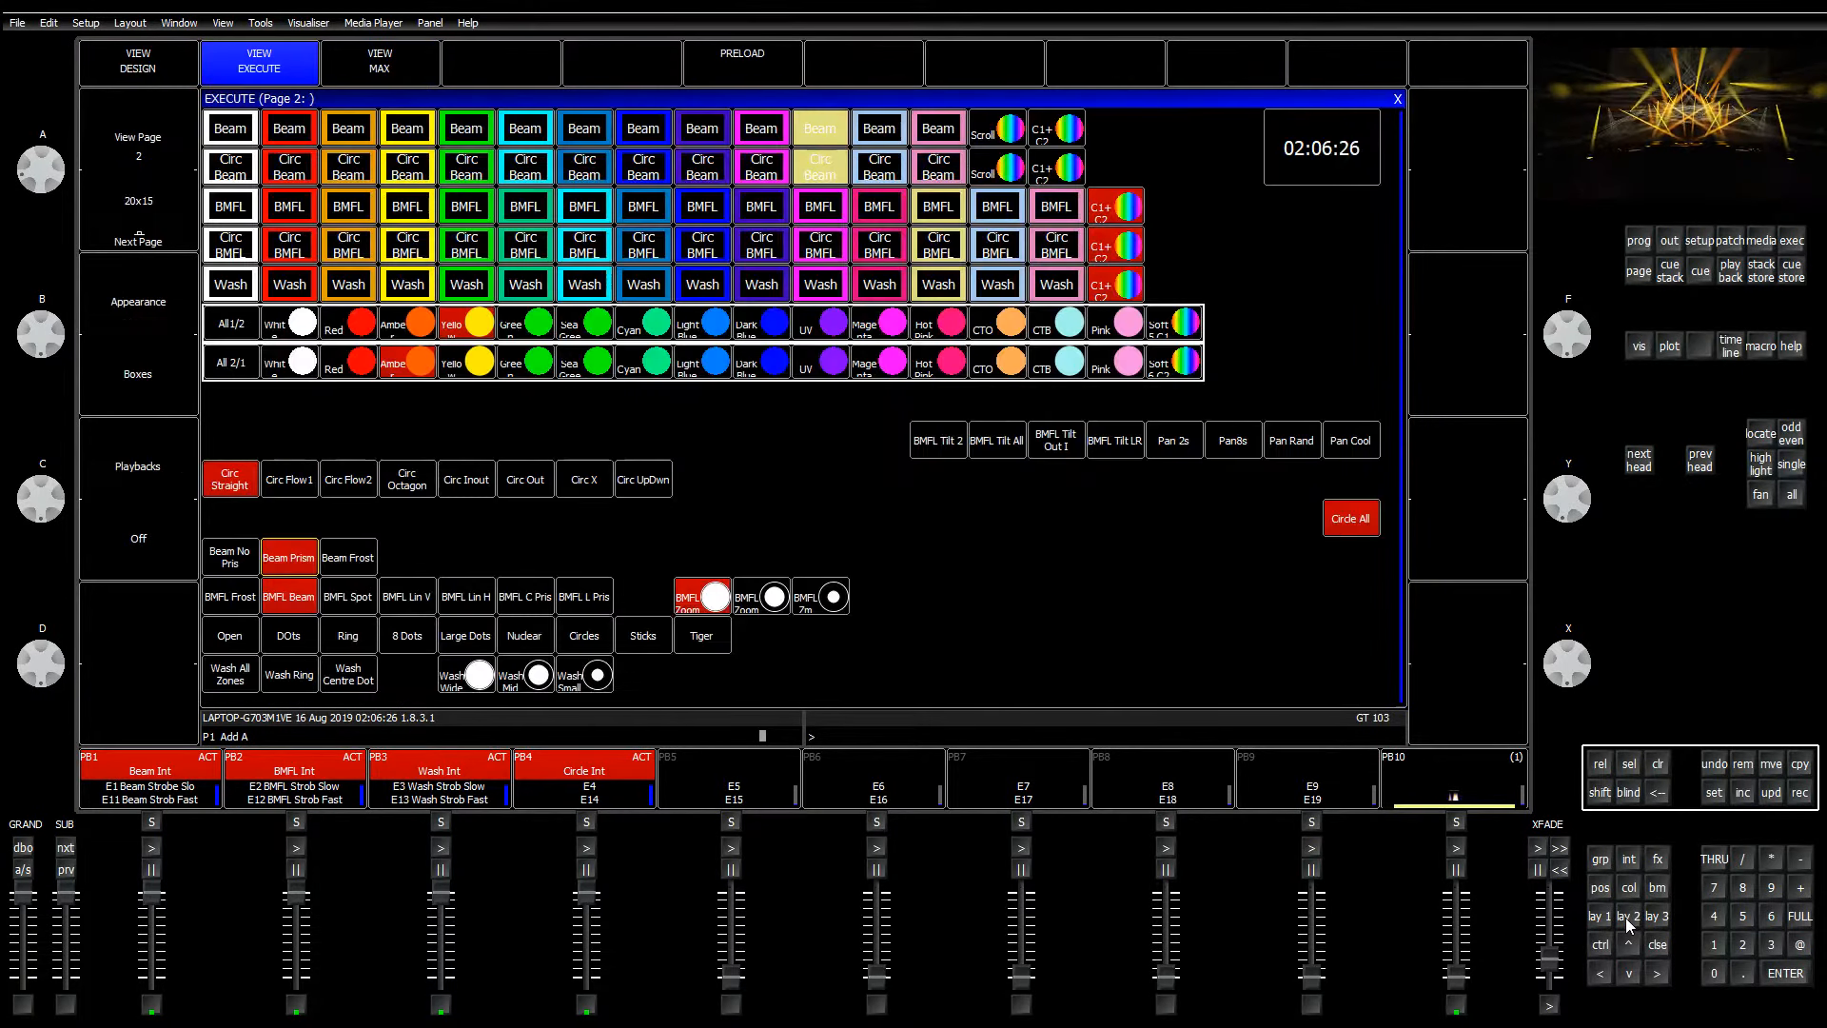
click(1625, 918)
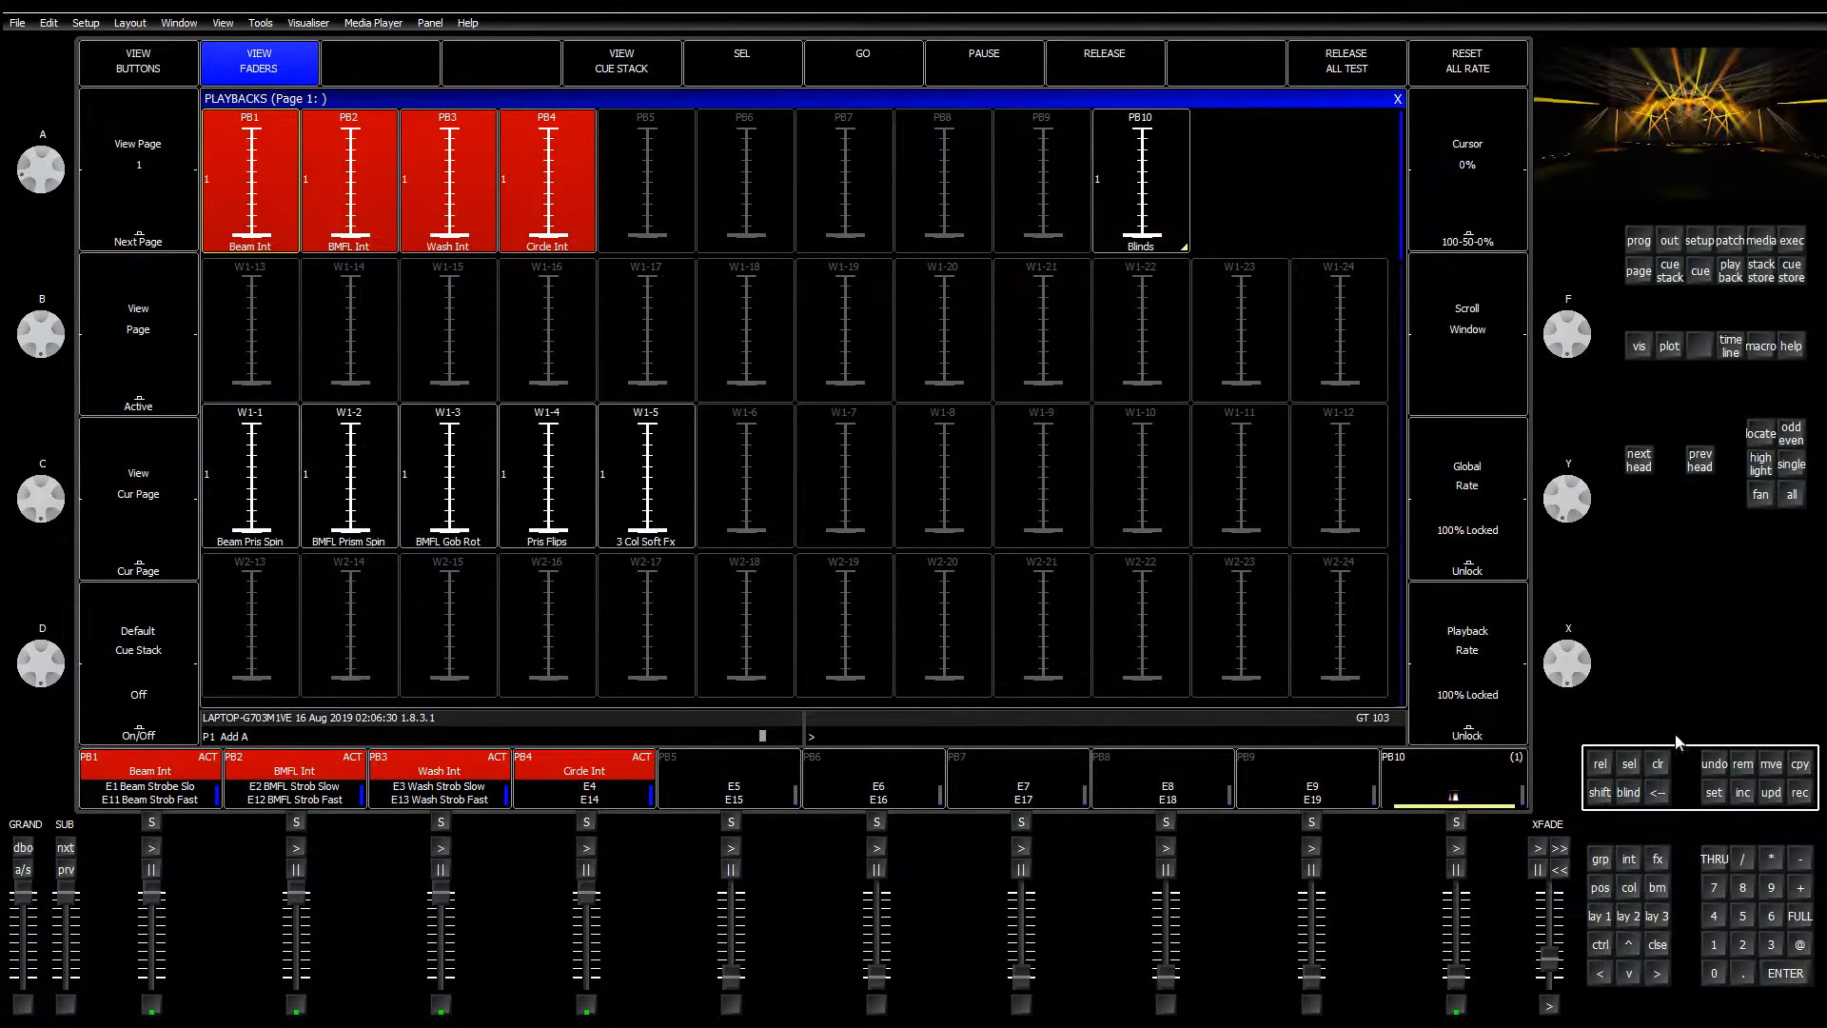
click(1767, 763)
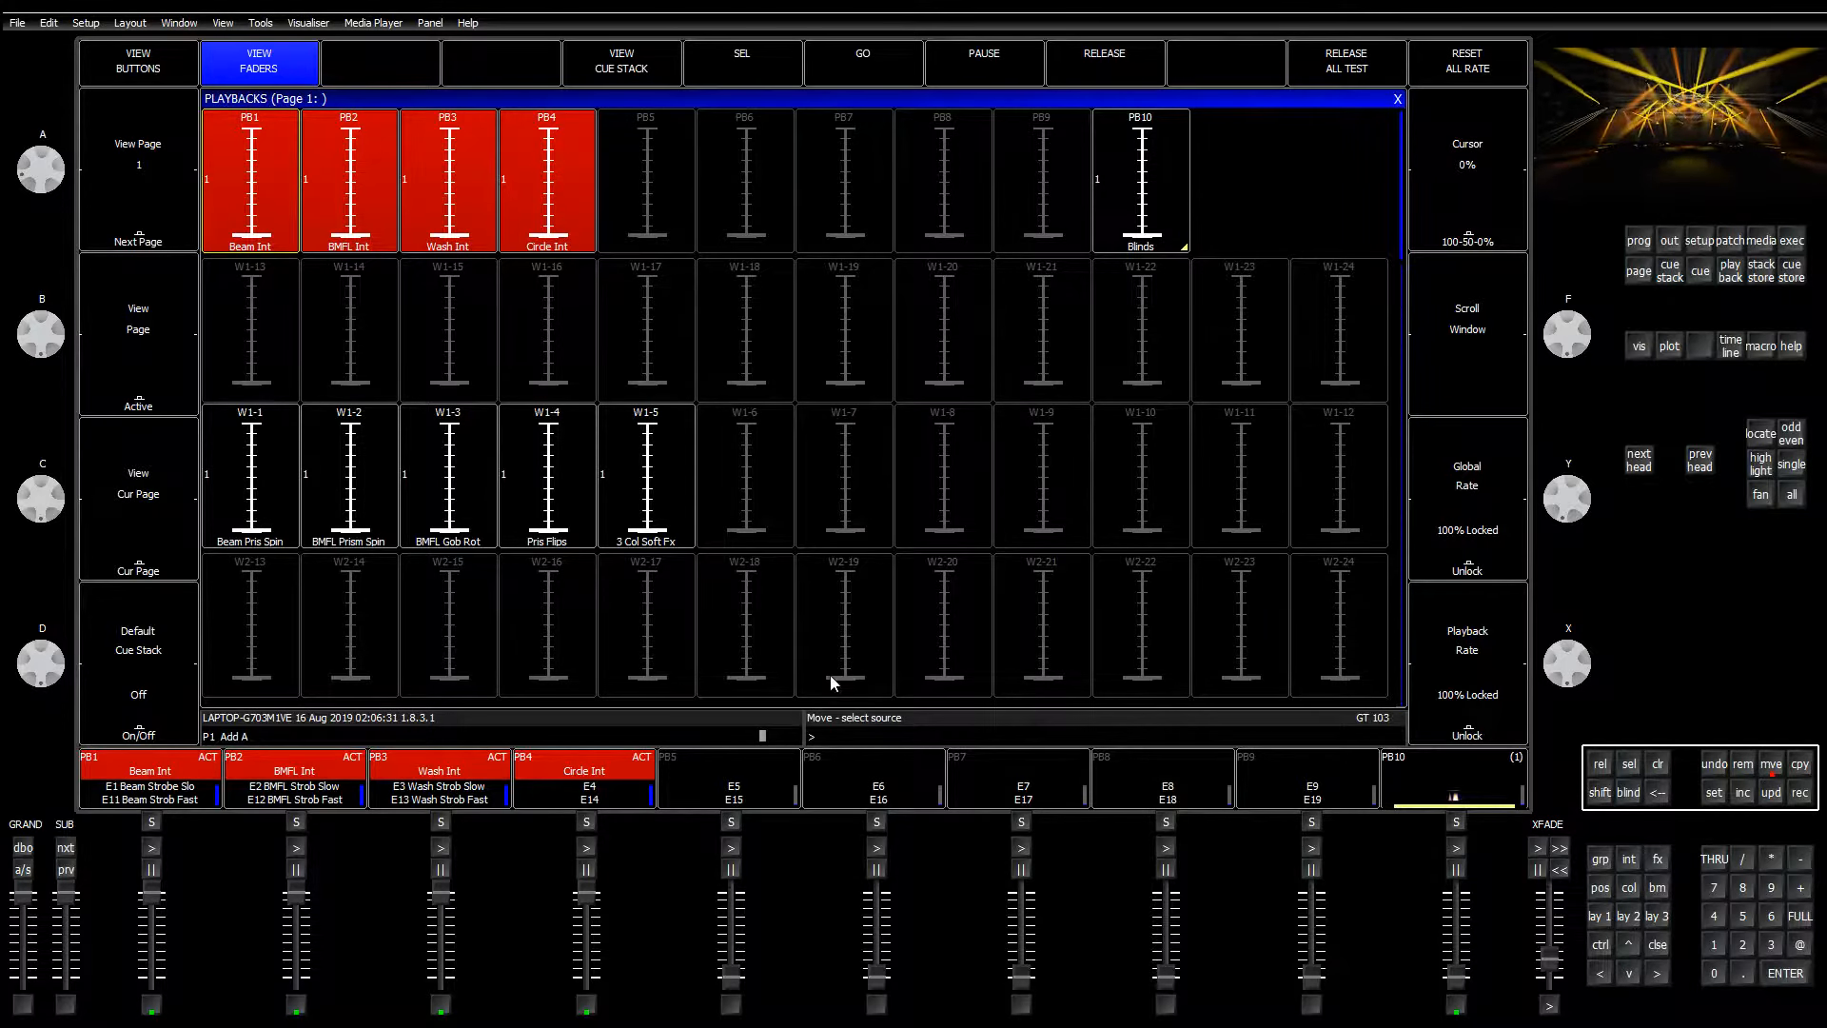
click(582, 439)
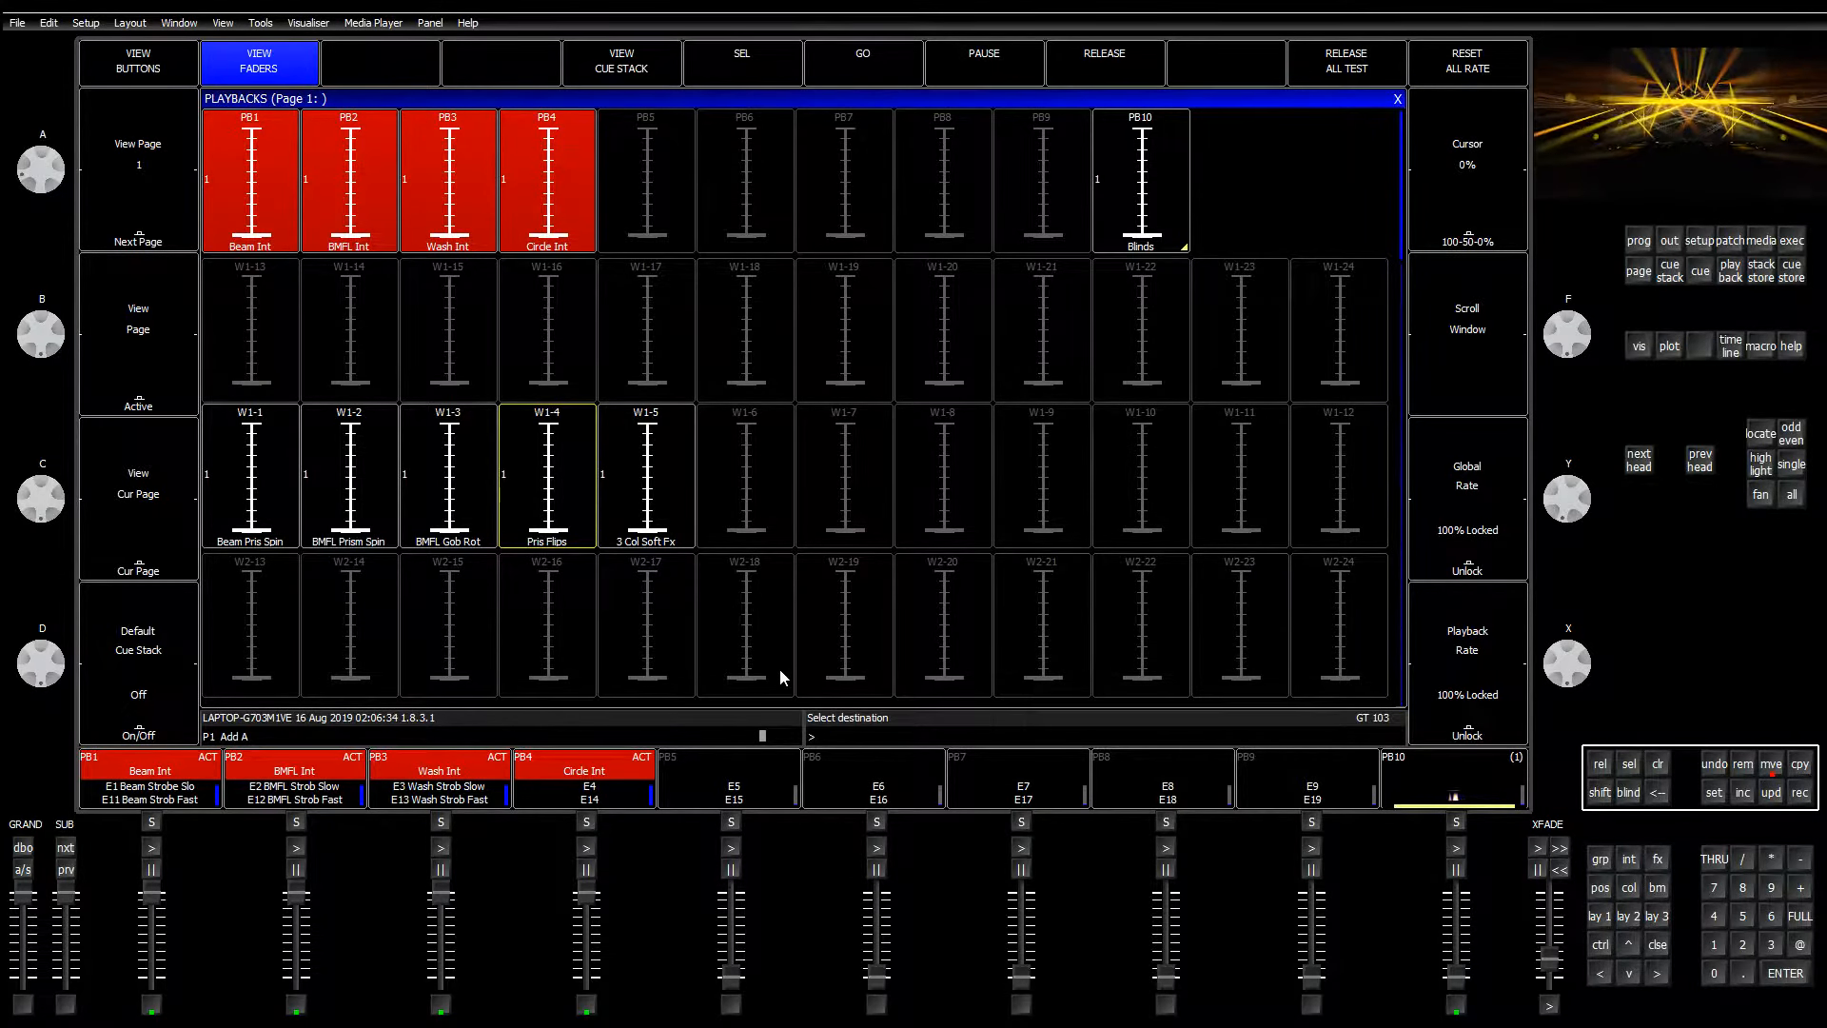
Step: Cancel the pending move and copy Pris Flips from W1-4 into an empty Page 2 execute cell
click(1782, 247)
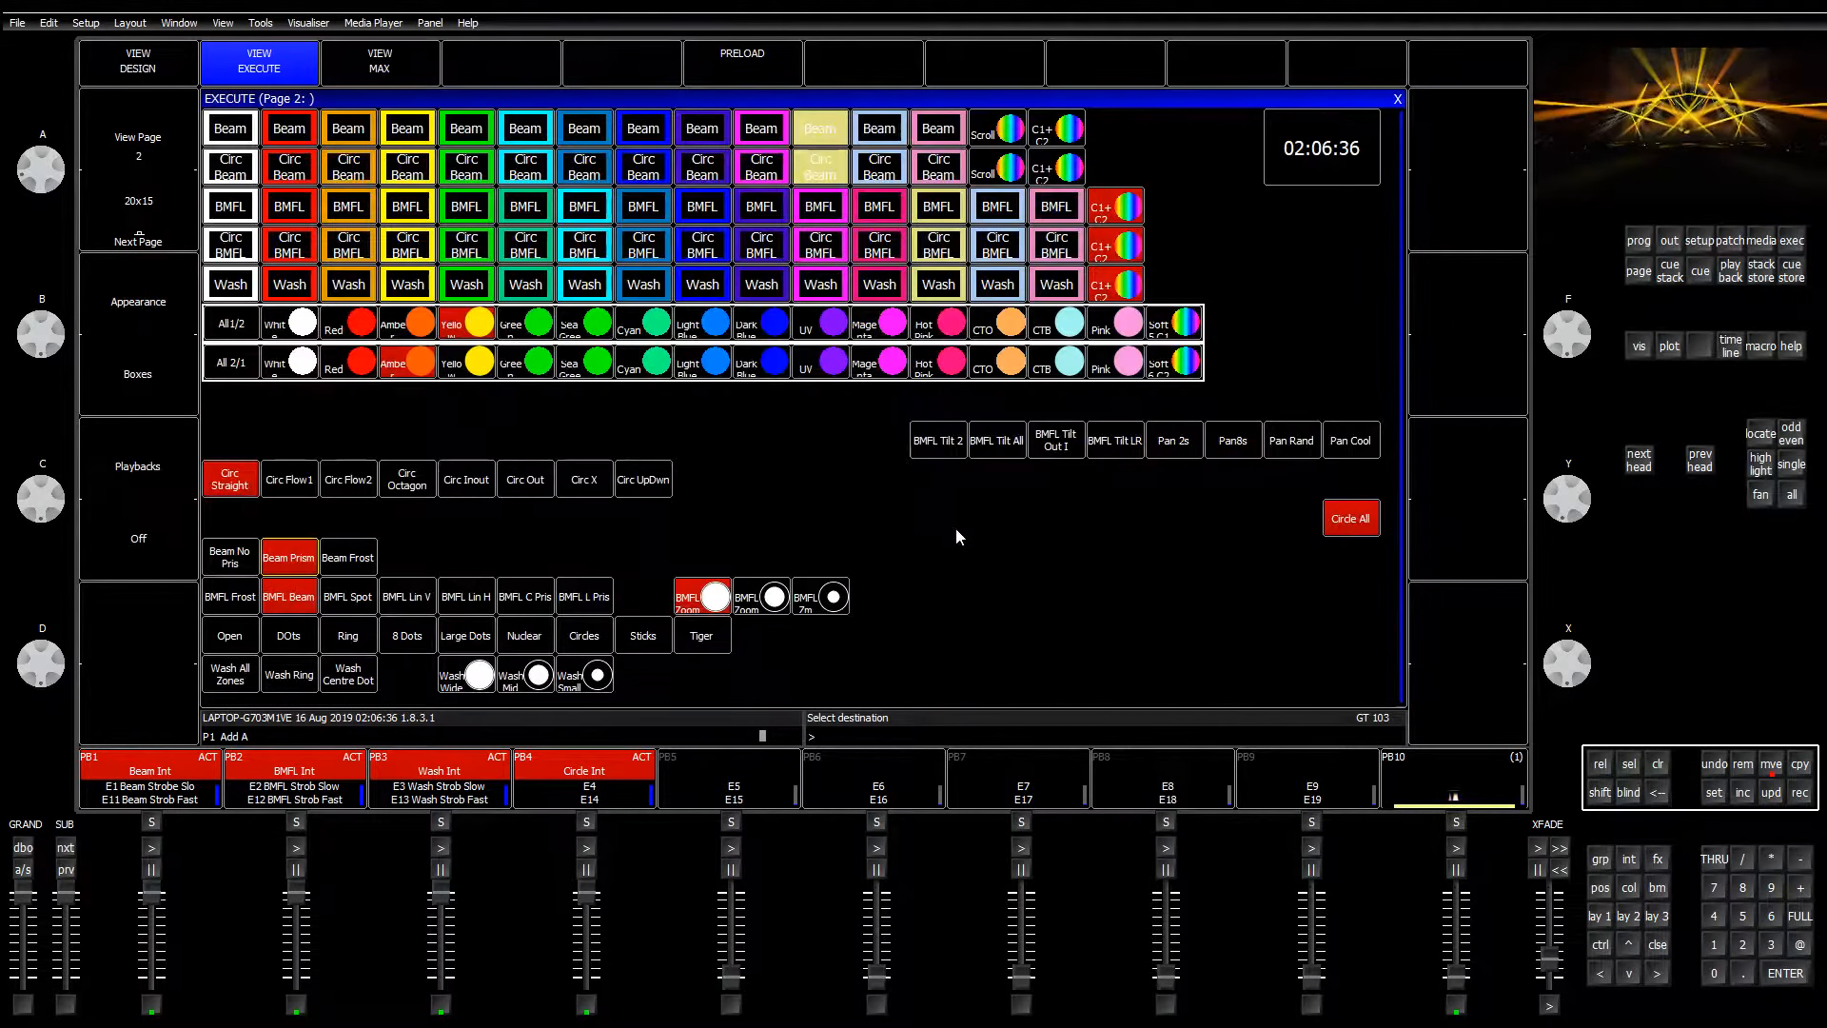
click(1656, 764)
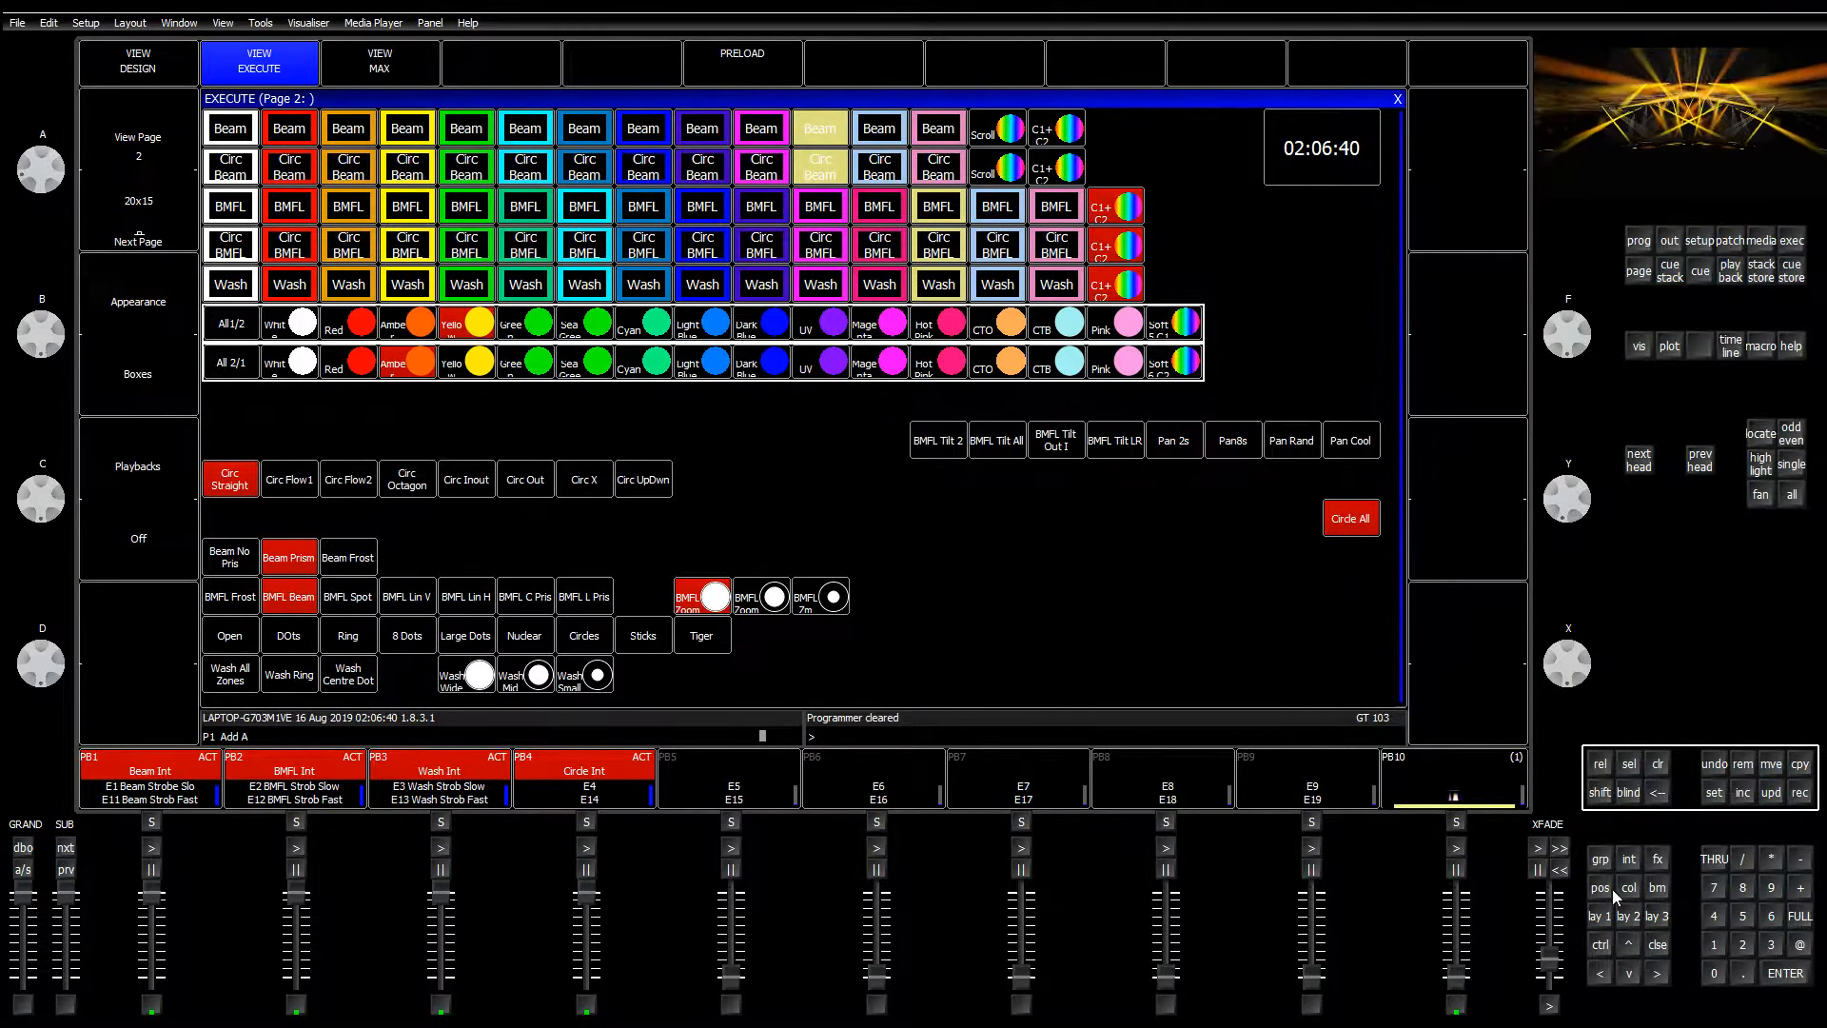
key(Escape)
click(1796, 761)
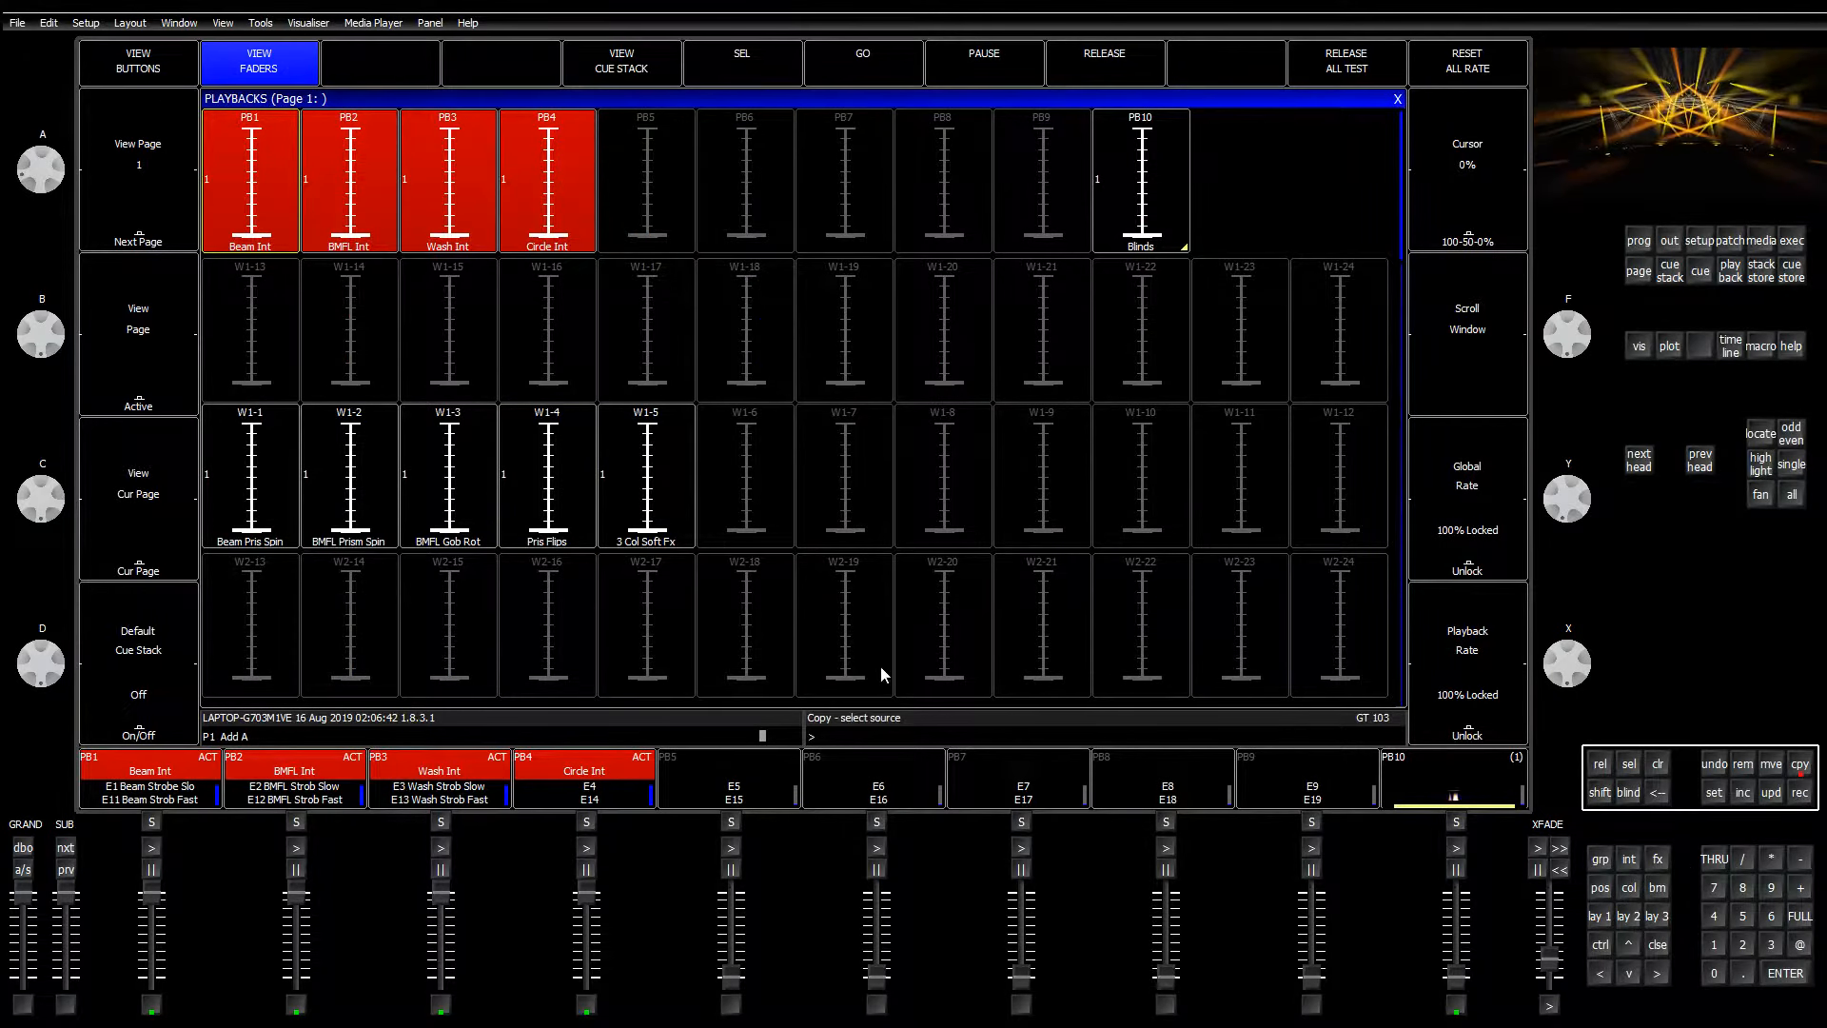
click(582, 438)
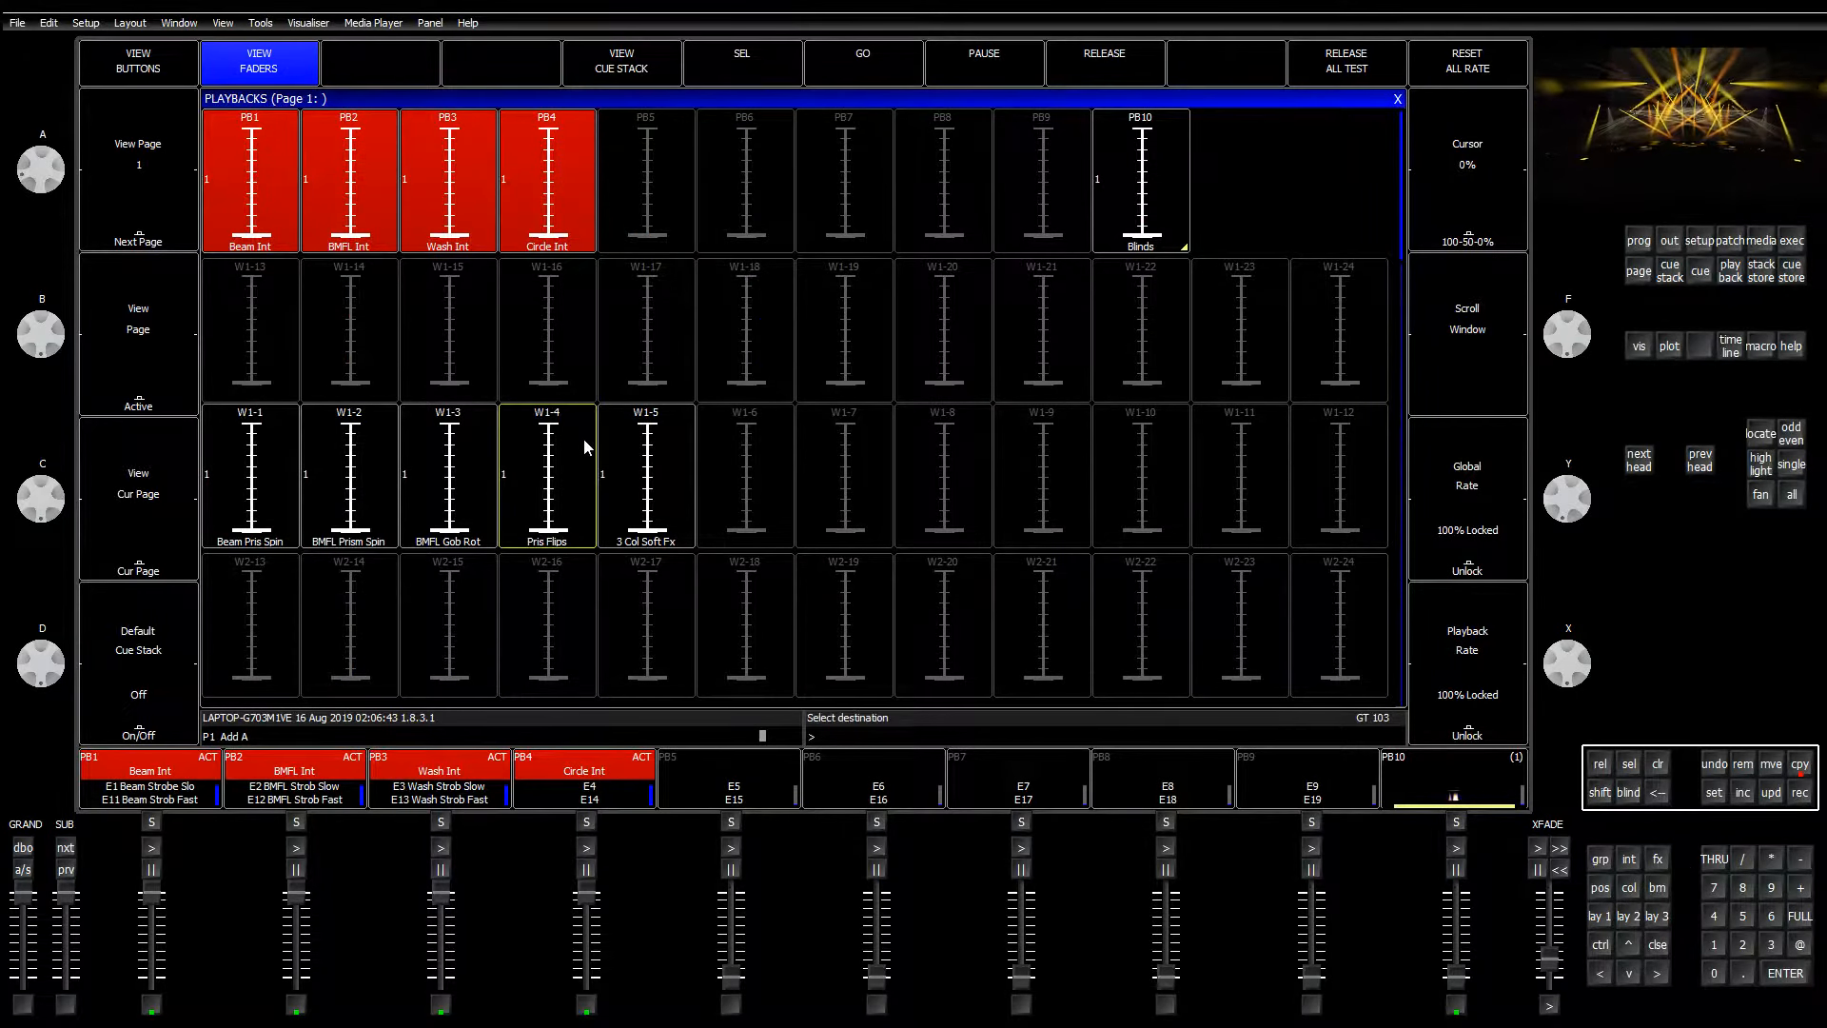
click(1789, 239)
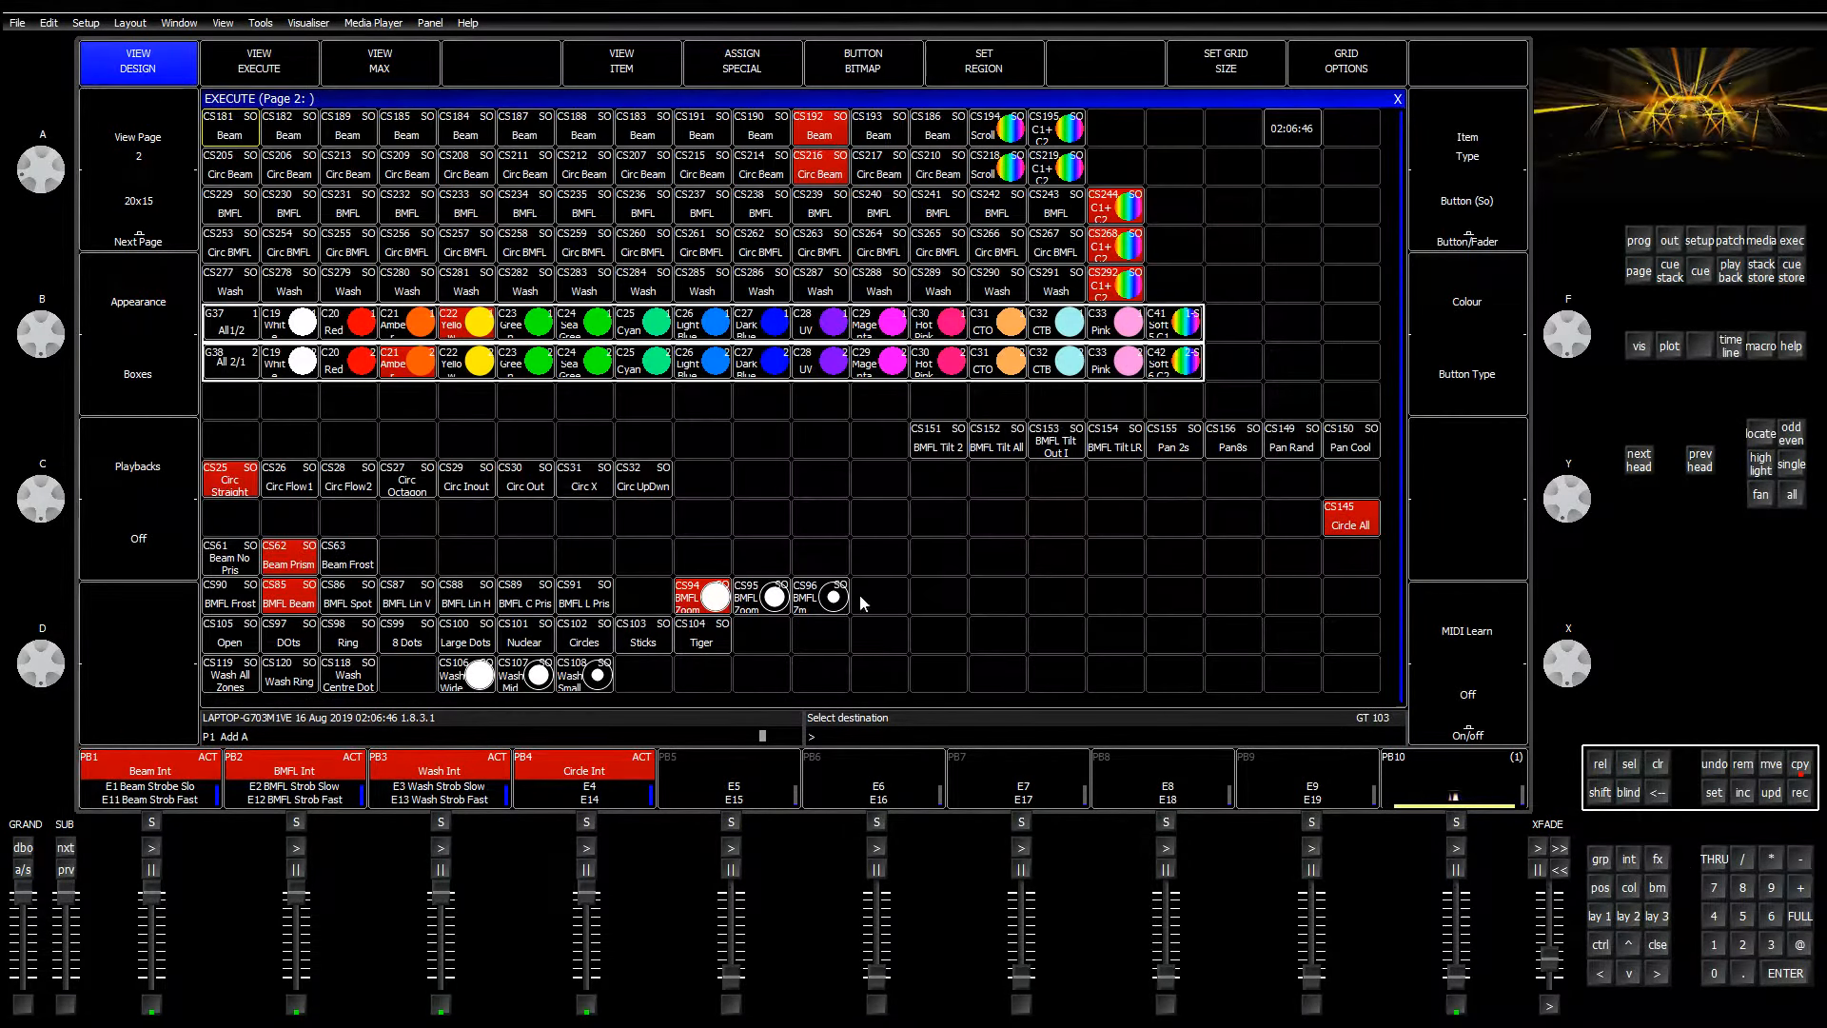
click(1053, 563)
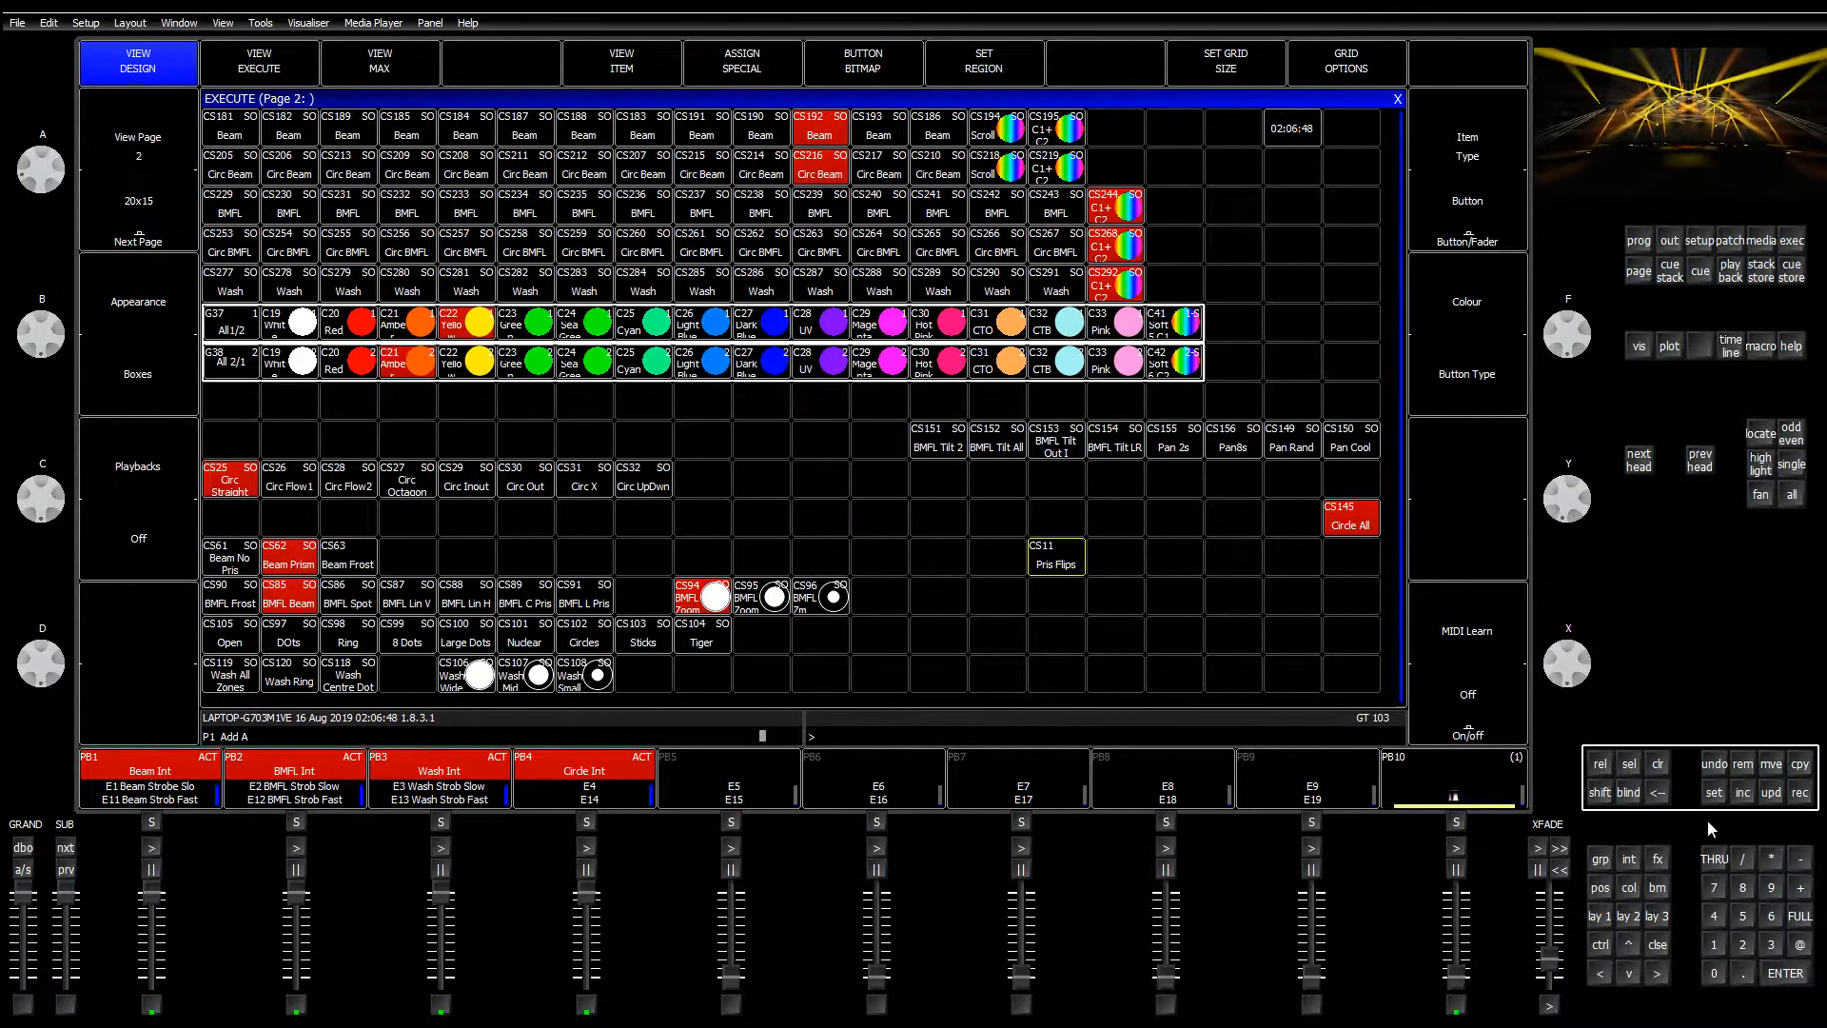
Step: Clear the programmer and remove the Pris Flips playback from wing fader W1-4
click(1659, 769)
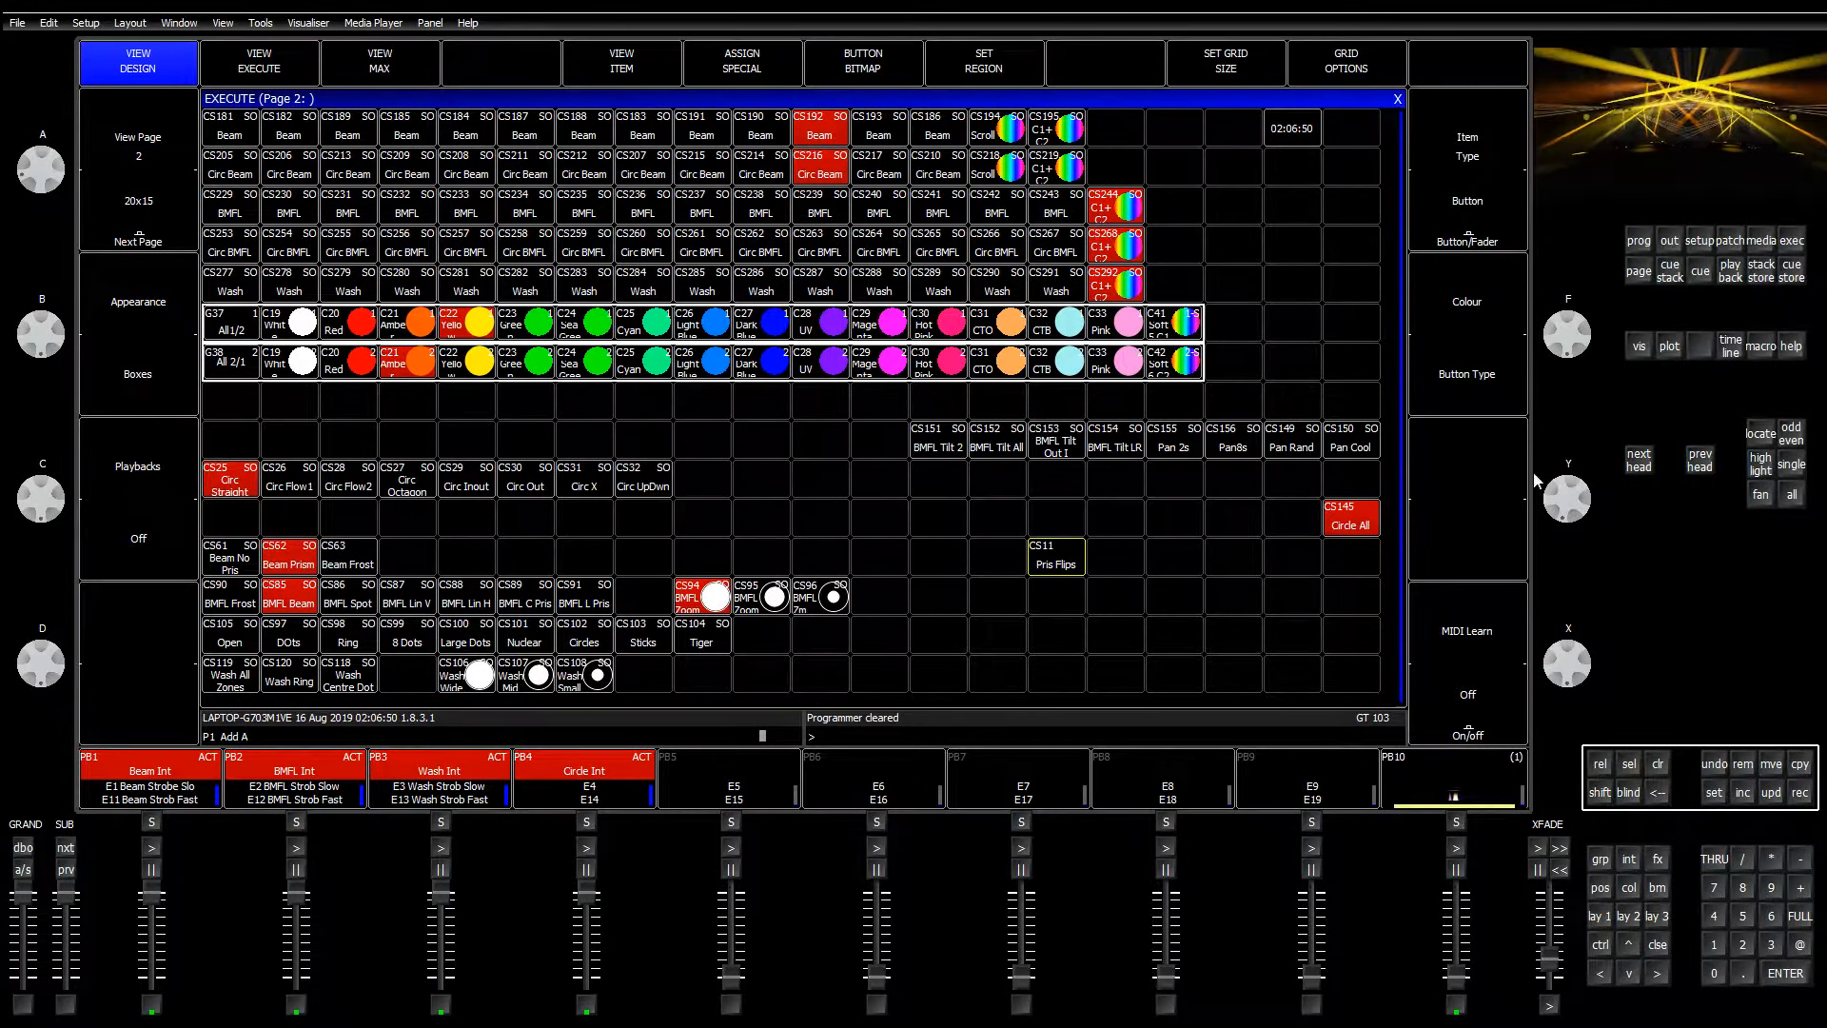
click(1397, 99)
click(1748, 767)
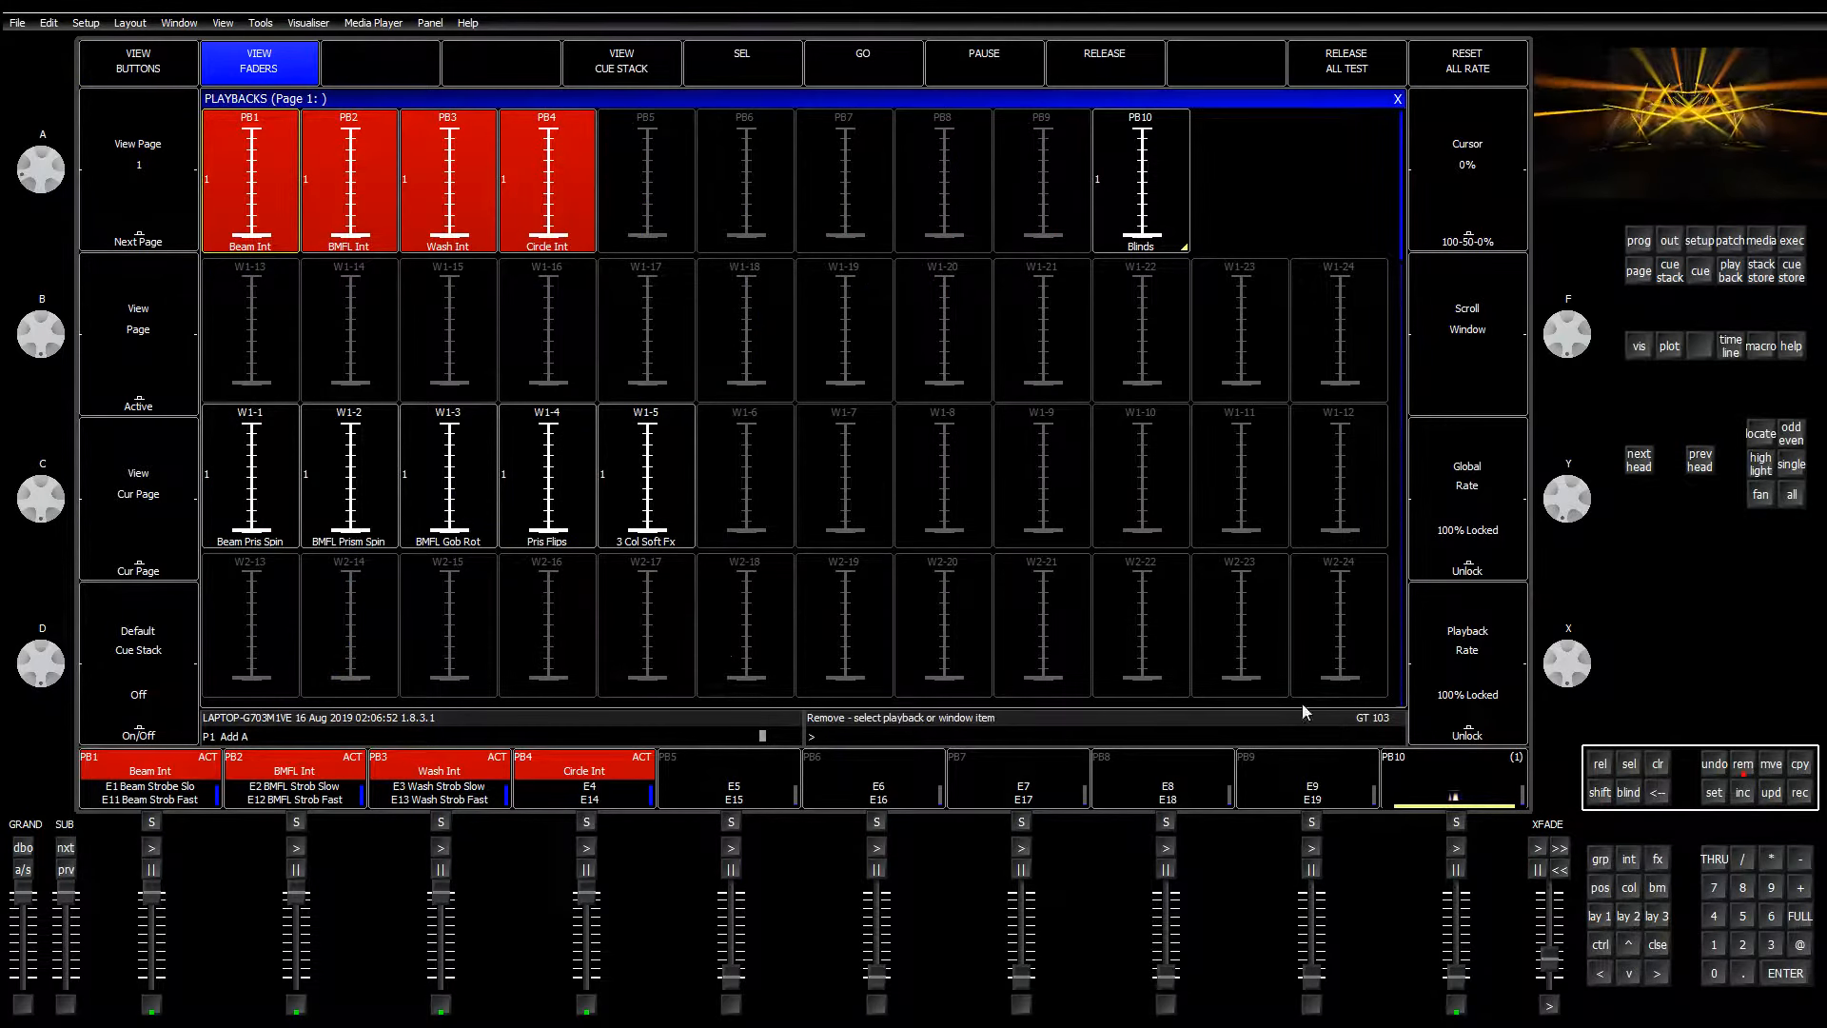
click(591, 506)
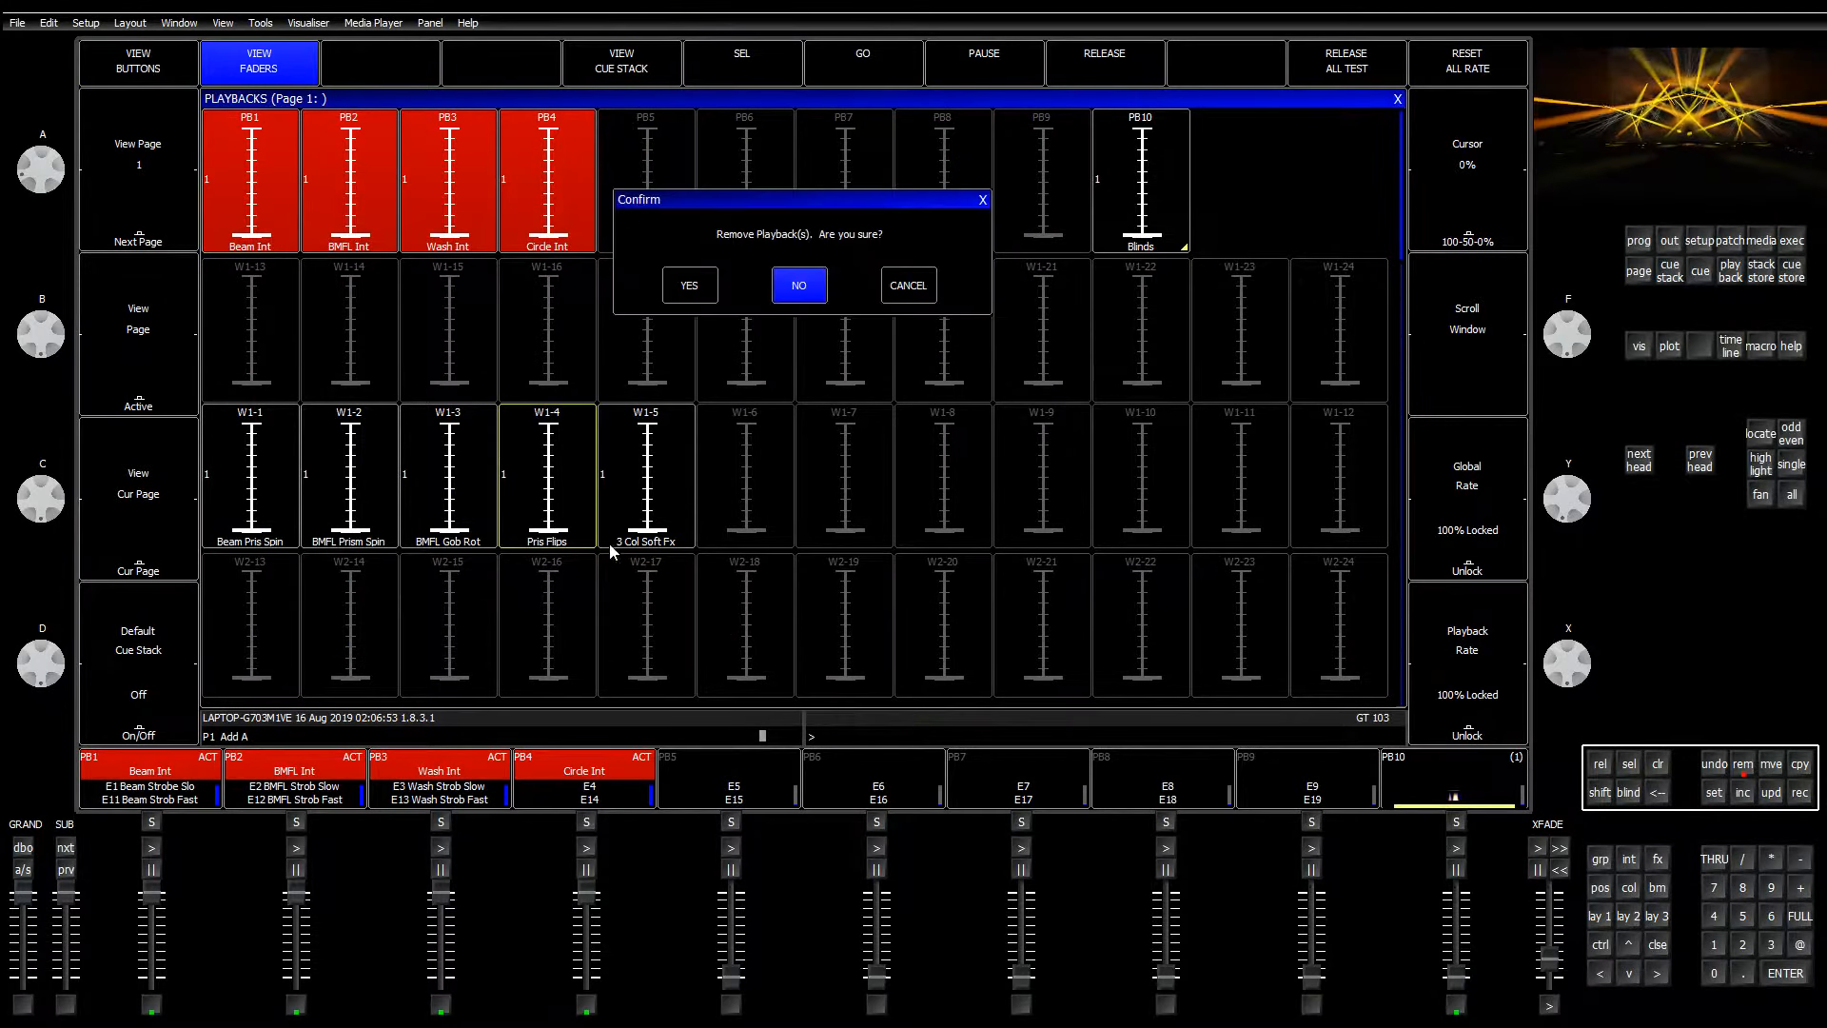
click(690, 283)
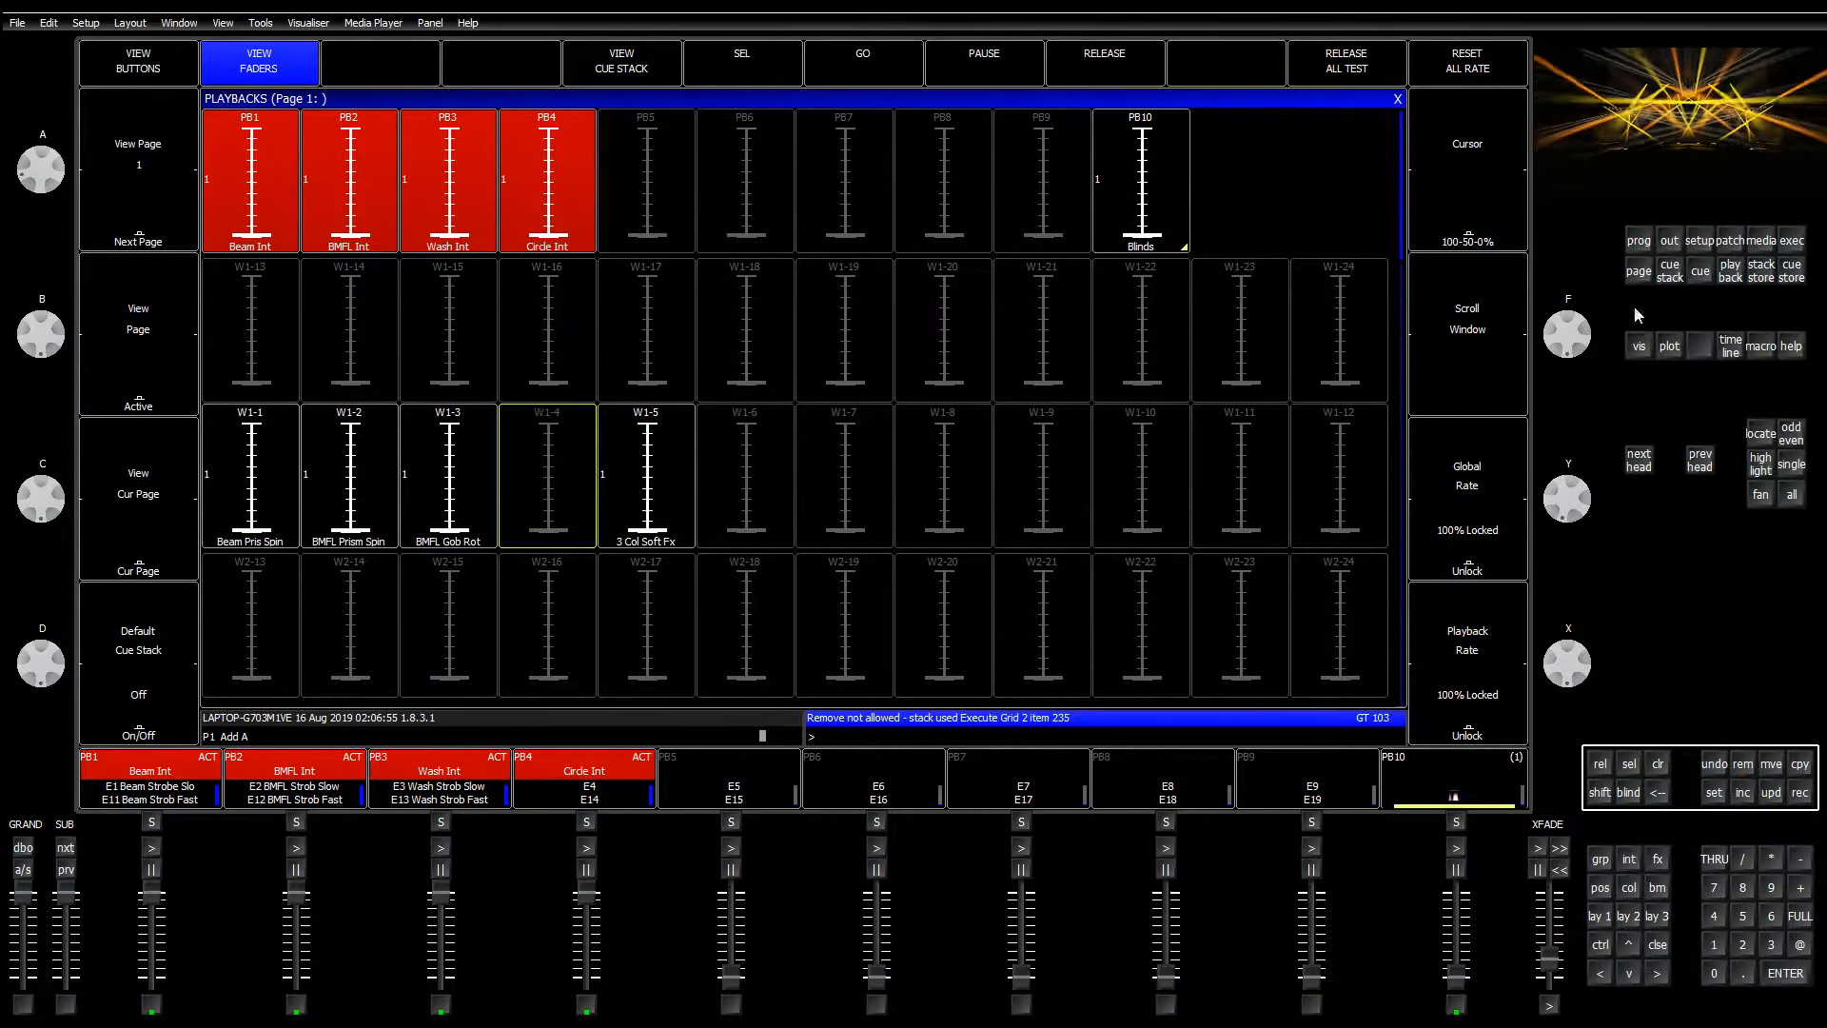
Step: Bring up the Media window and select the Pixmap media server
click(1786, 244)
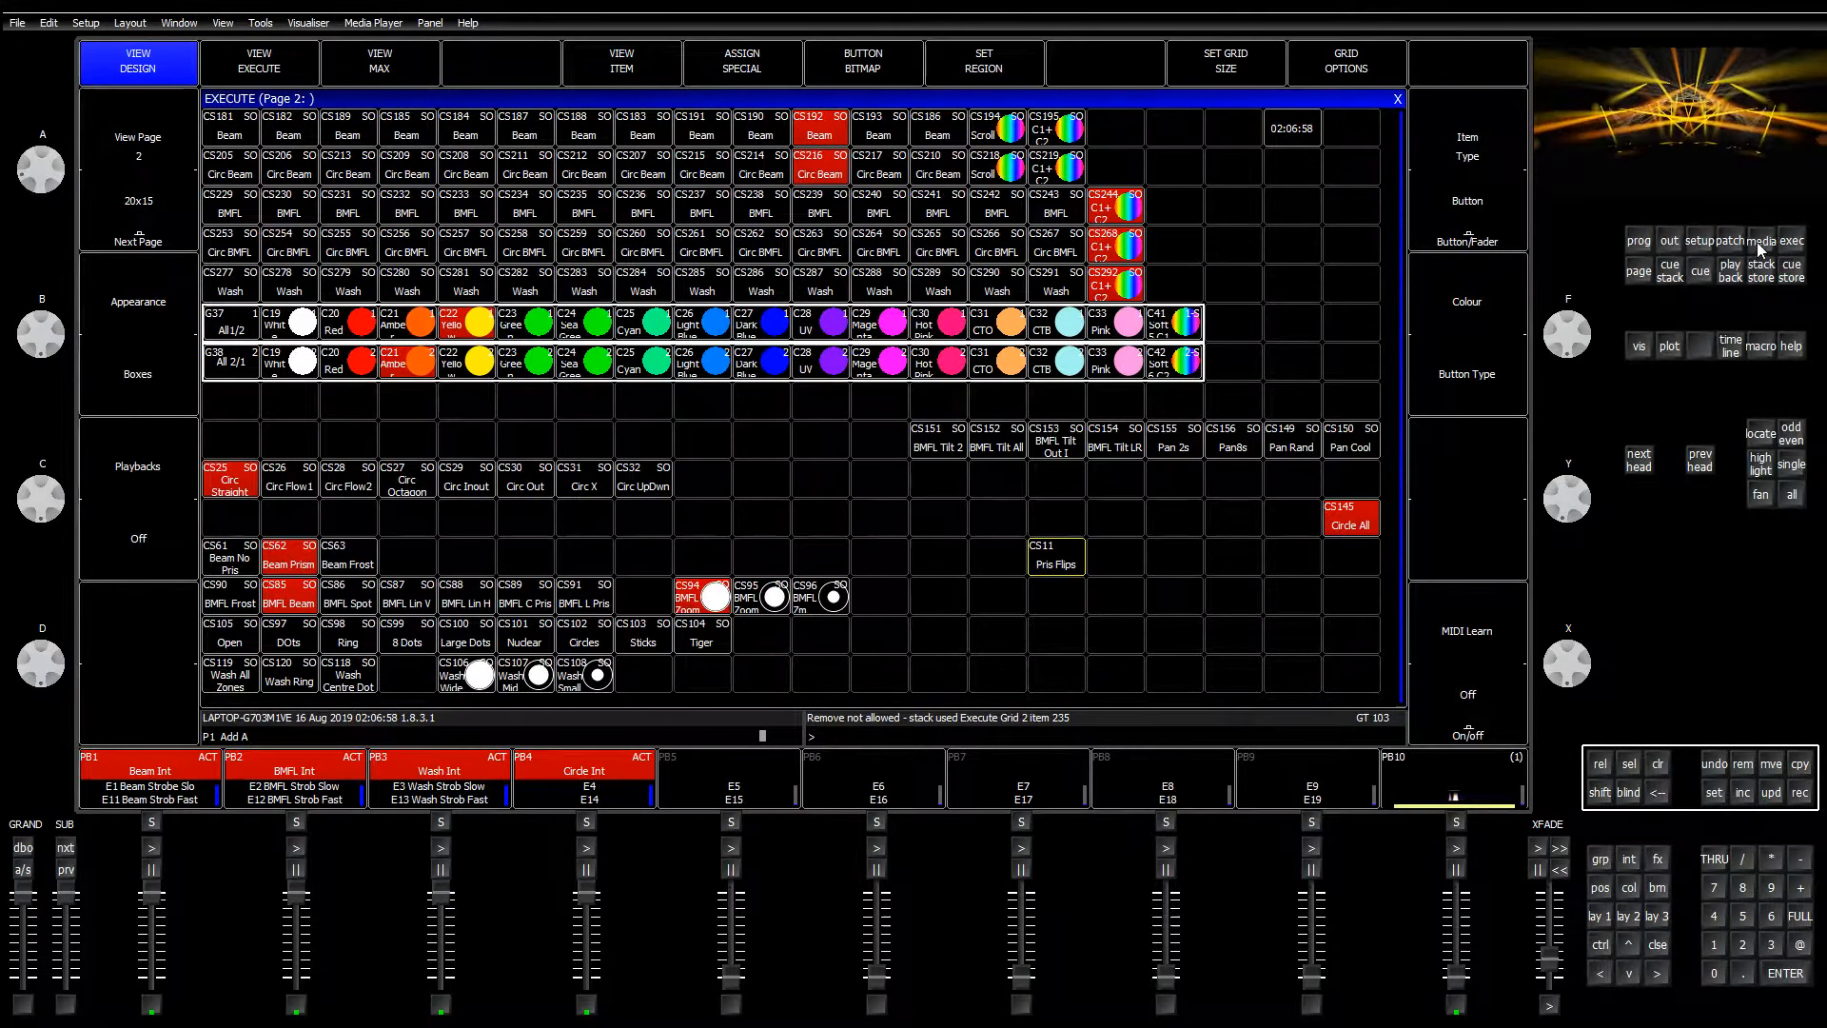
click(1761, 243)
click(494, 205)
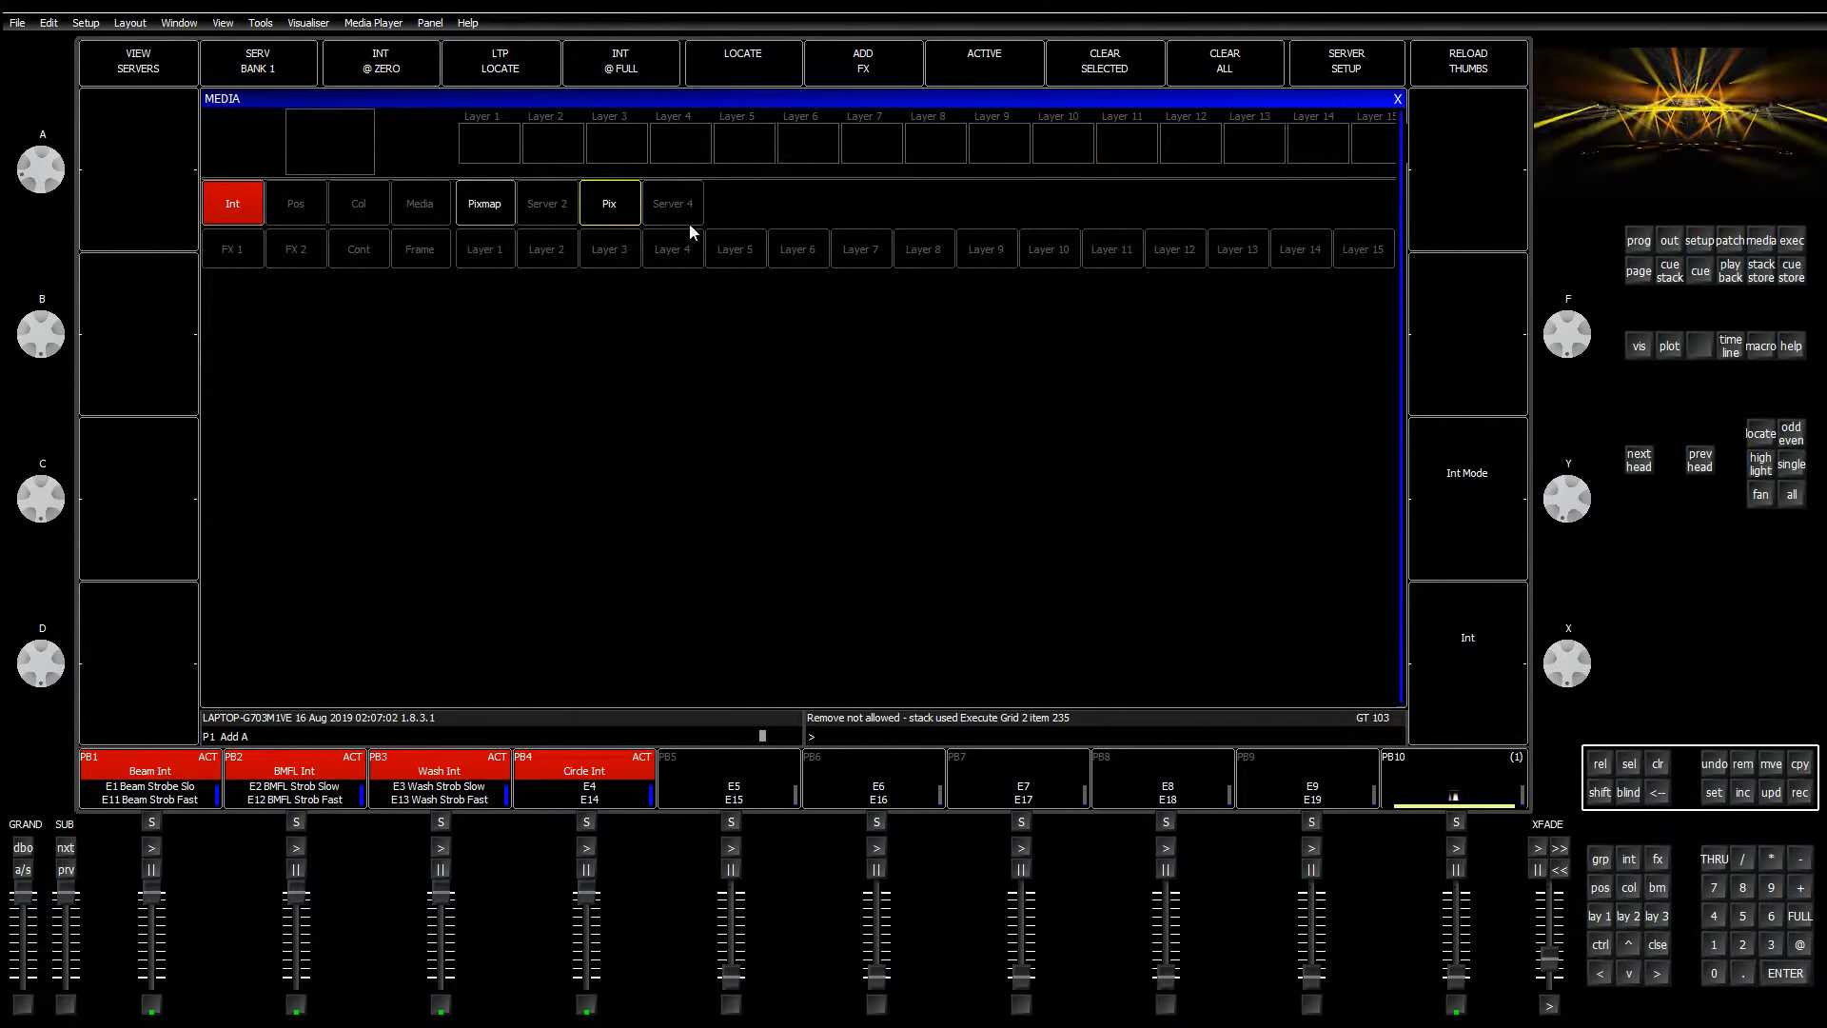
Step: In Setup's media server table, reset media servers 1 to 3
click(1702, 245)
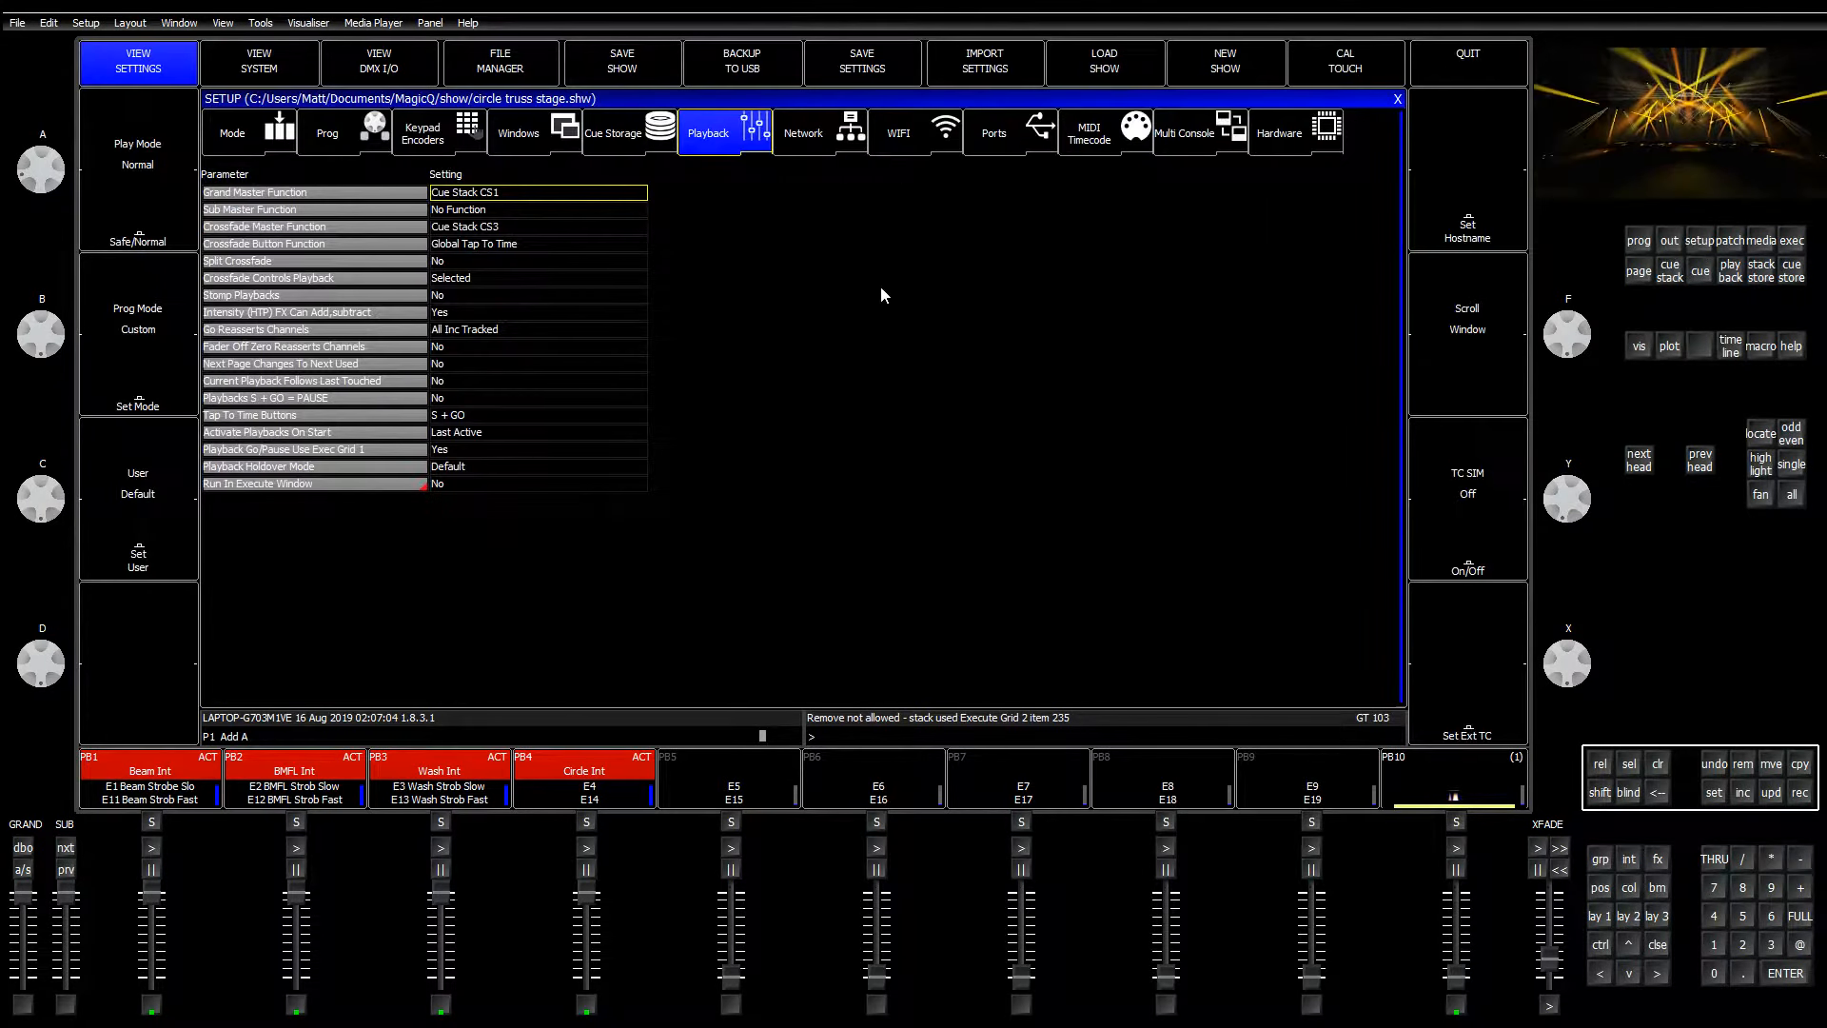
click(266, 78)
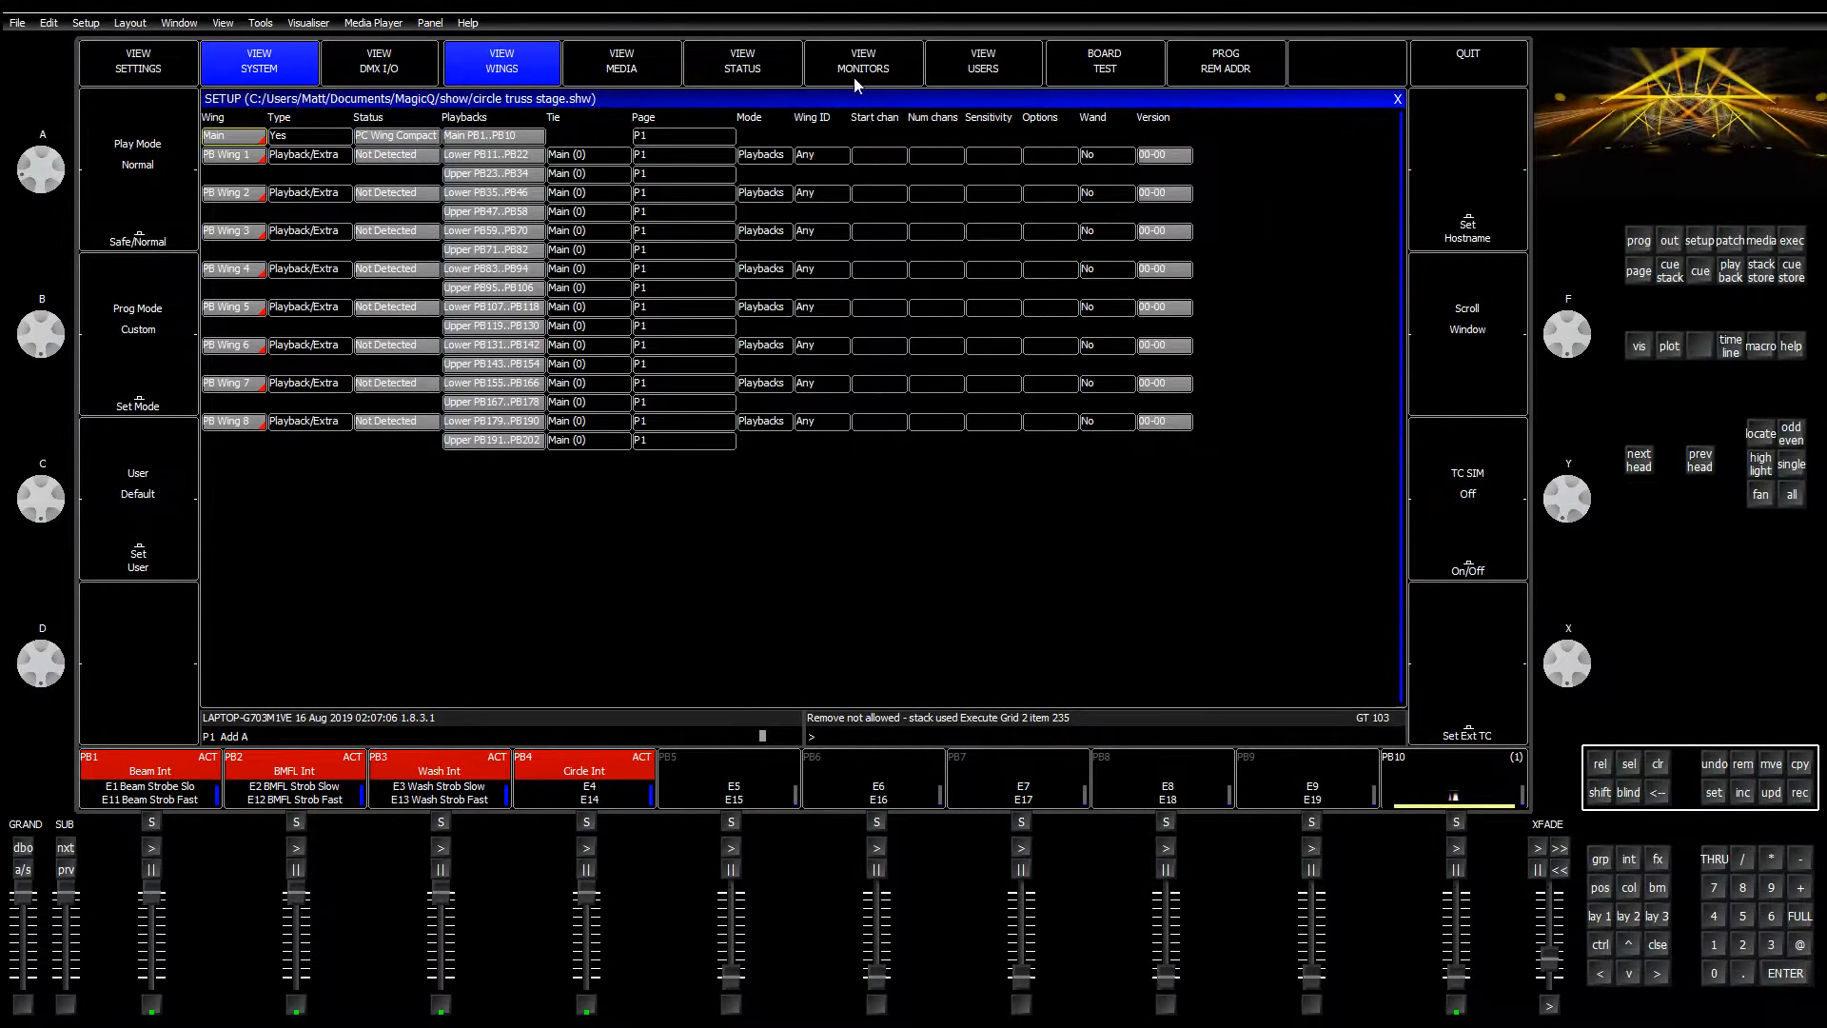
click(647, 61)
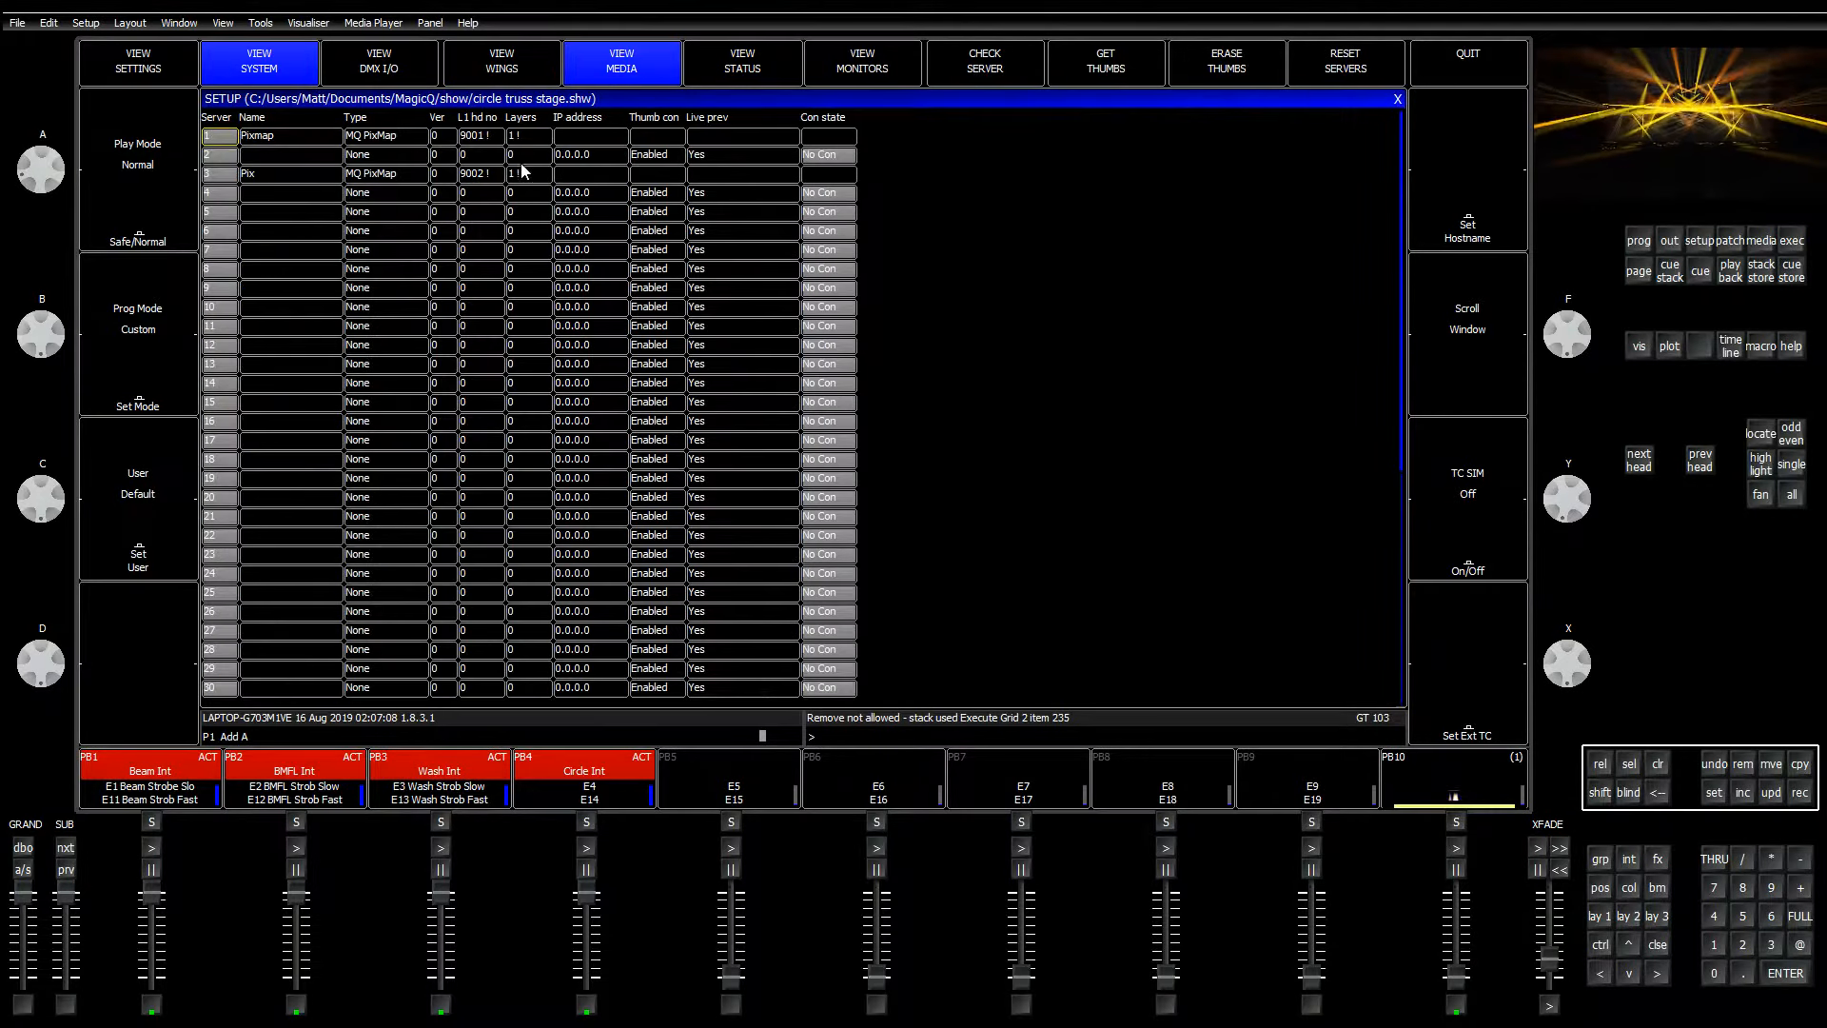
drag(301, 135, 831, 187)
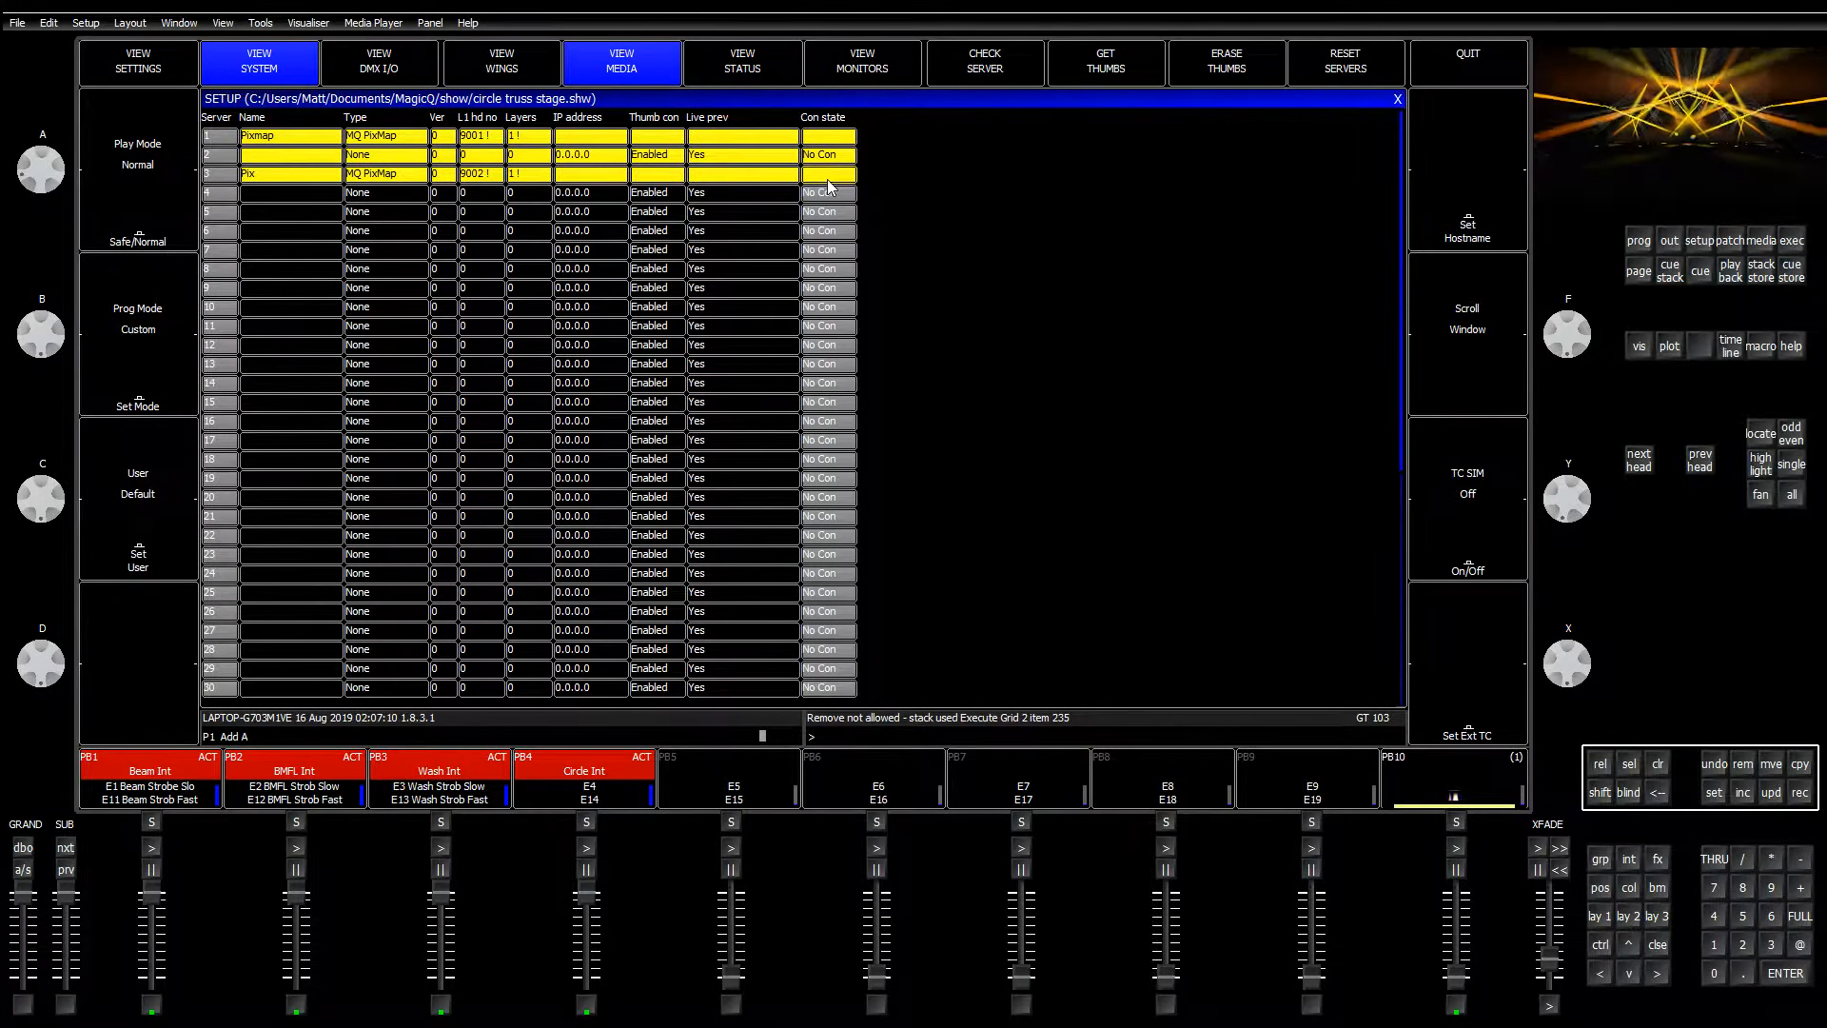
key(Delete)
click(568, 232)
Step: Set new server types (row 3 to None), enable live preview on servers 1 and 2, then return to Page 2
click(373, 139)
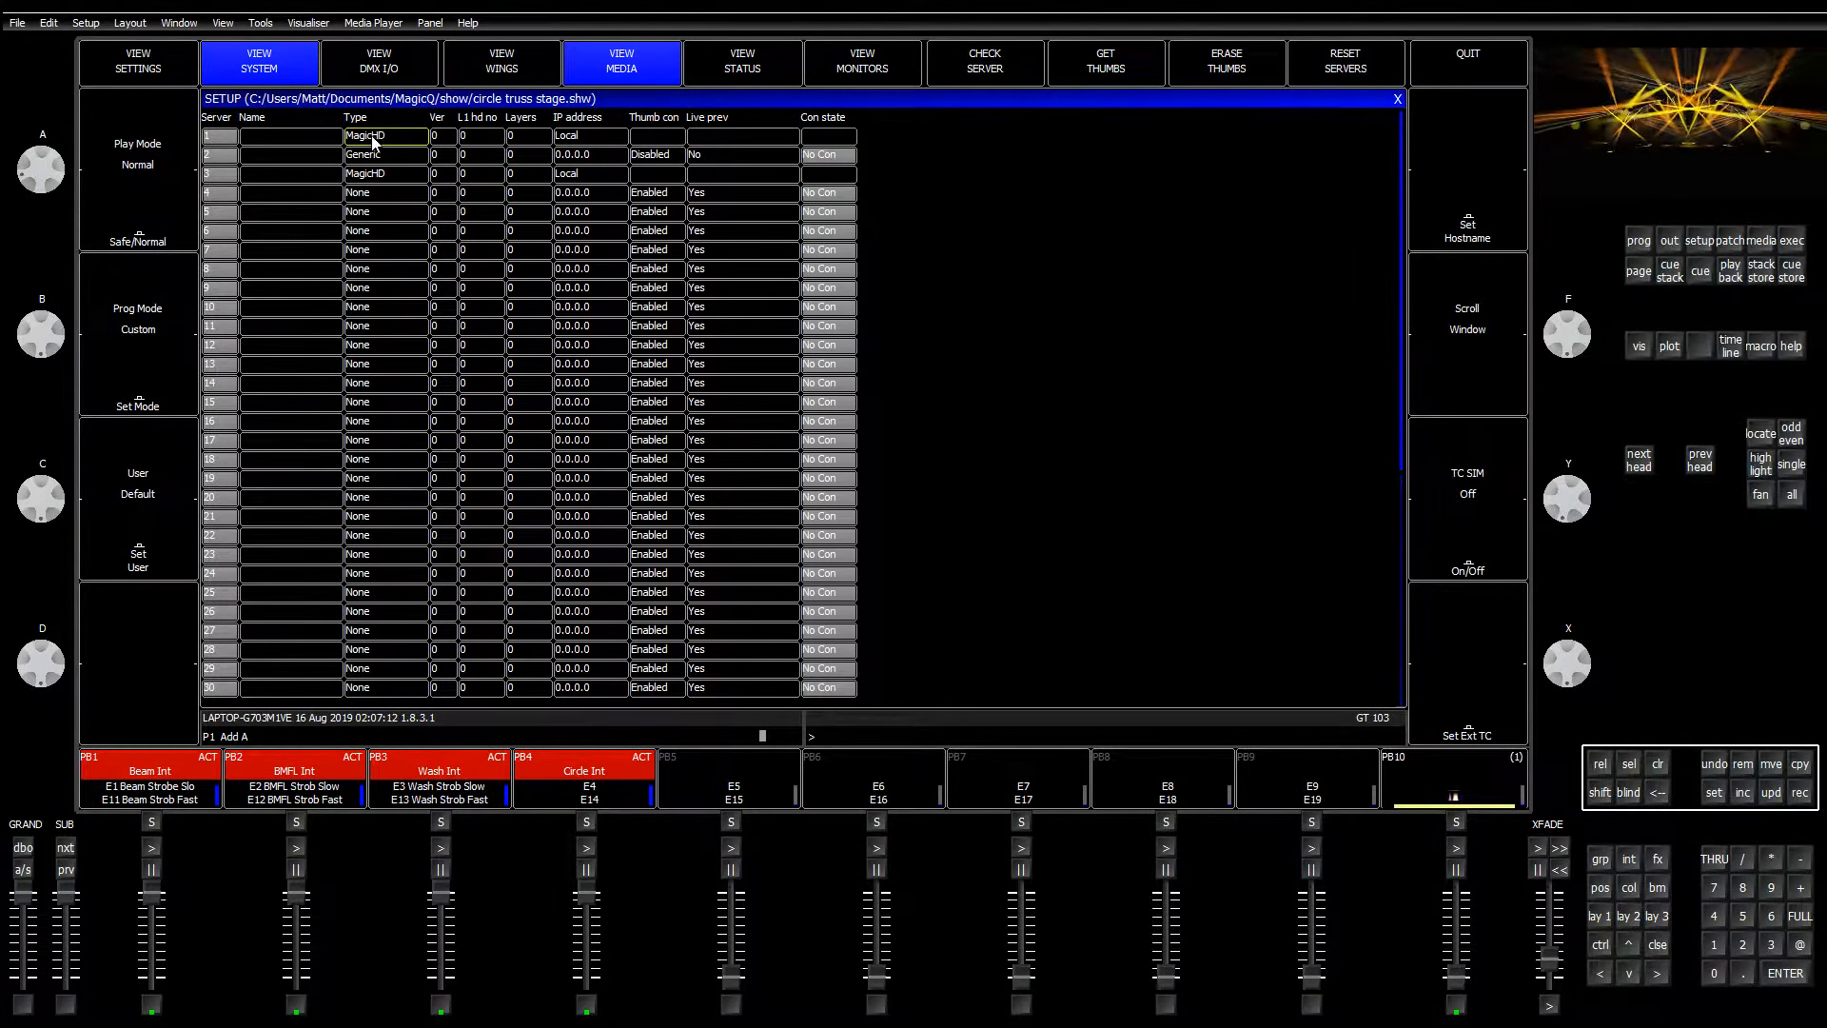
click(373, 139)
click(490, 181)
click(398, 175)
click(494, 189)
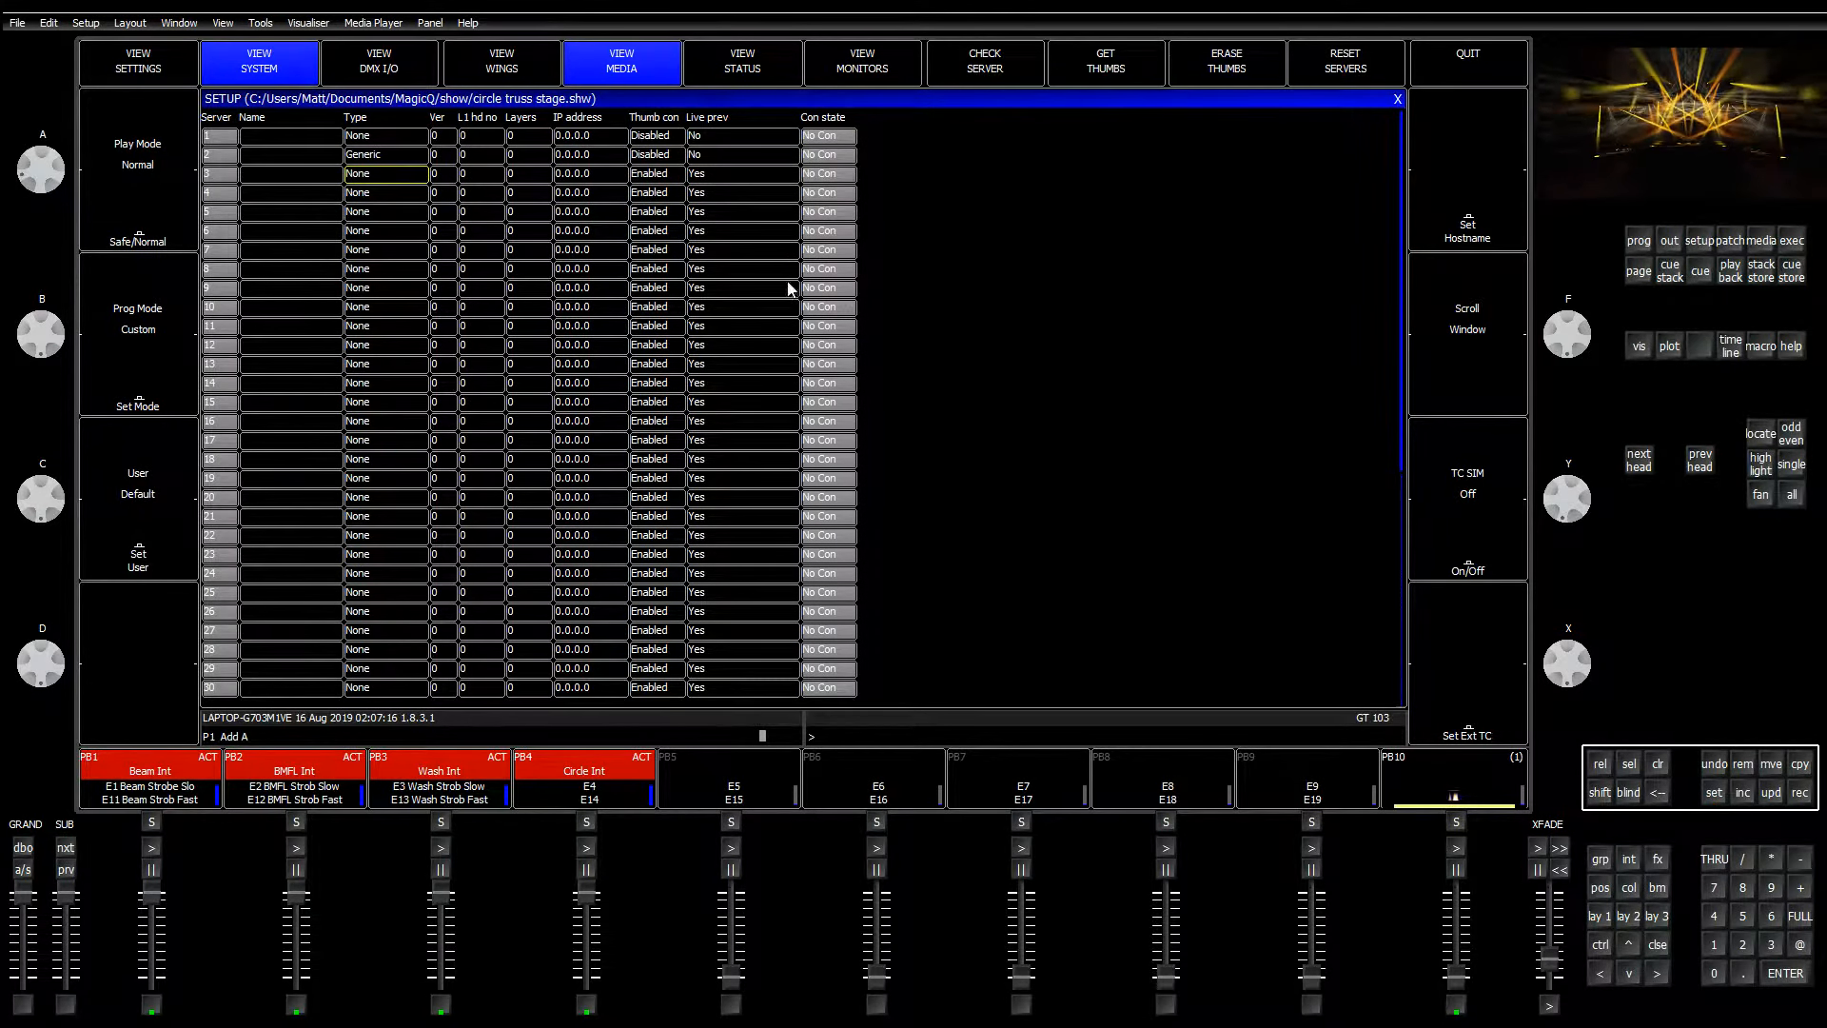
drag(713, 143, 722, 162)
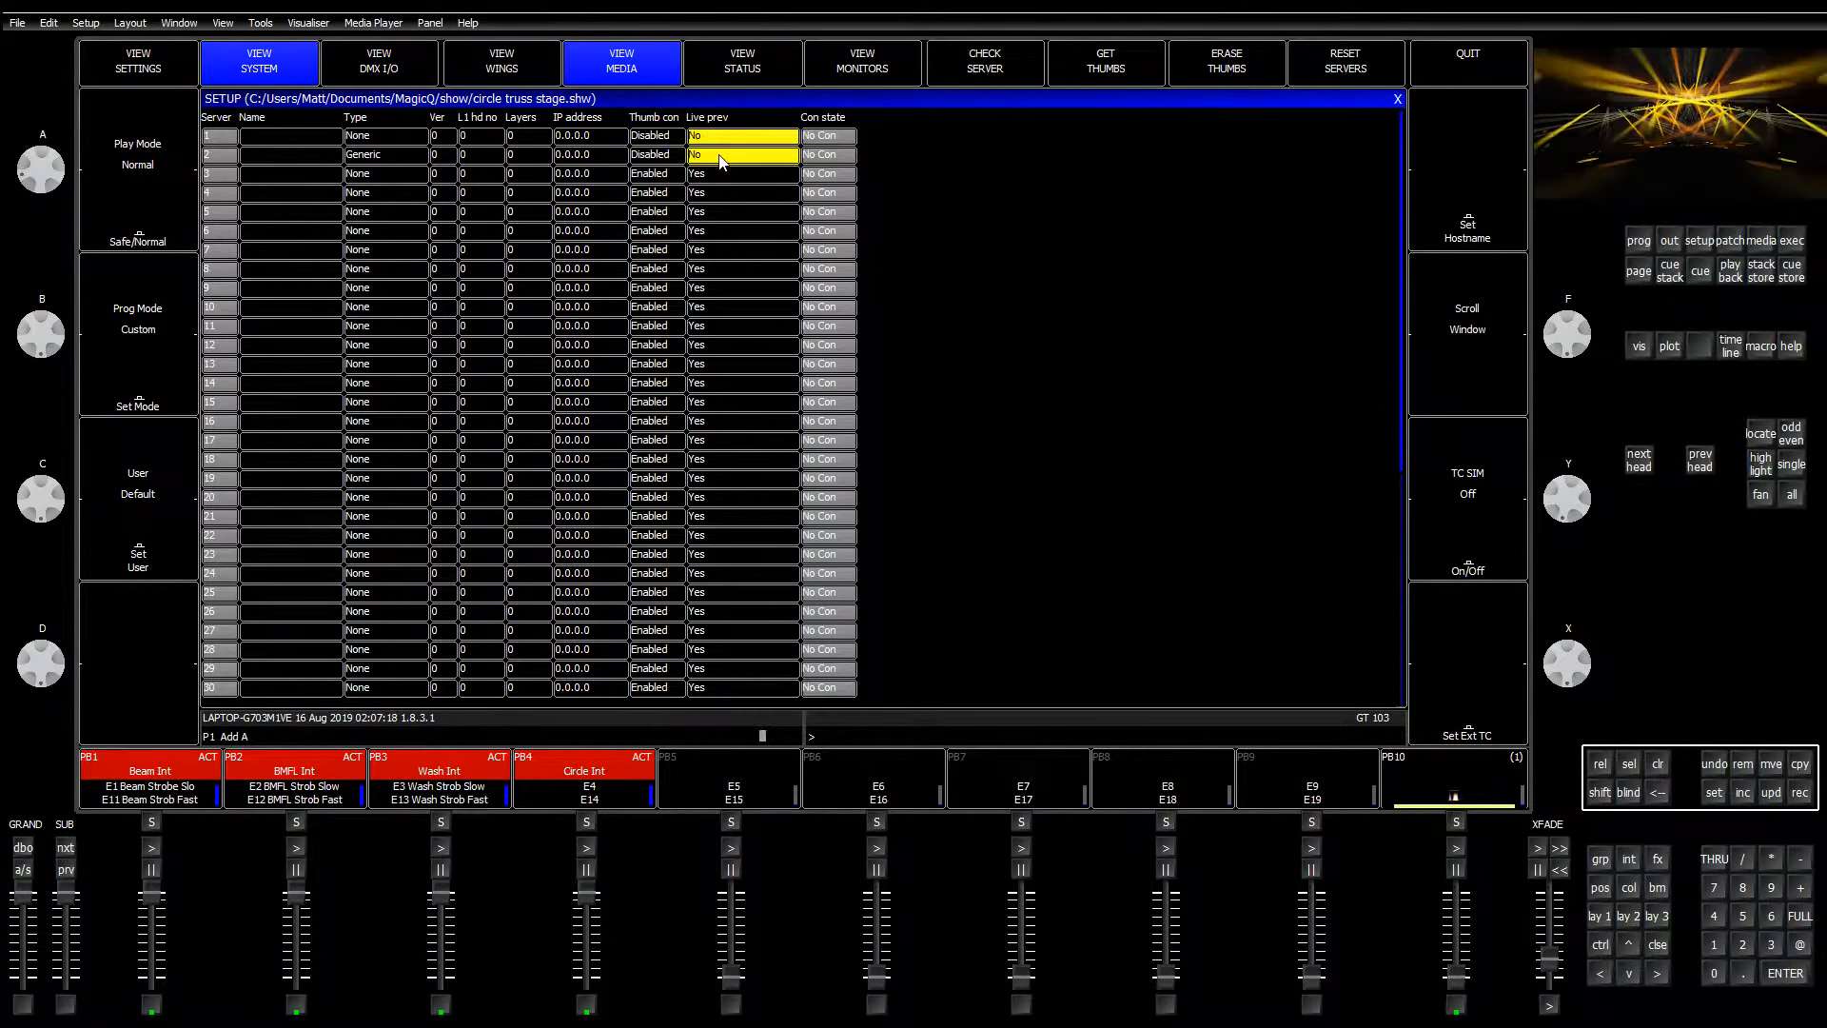
click(673, 212)
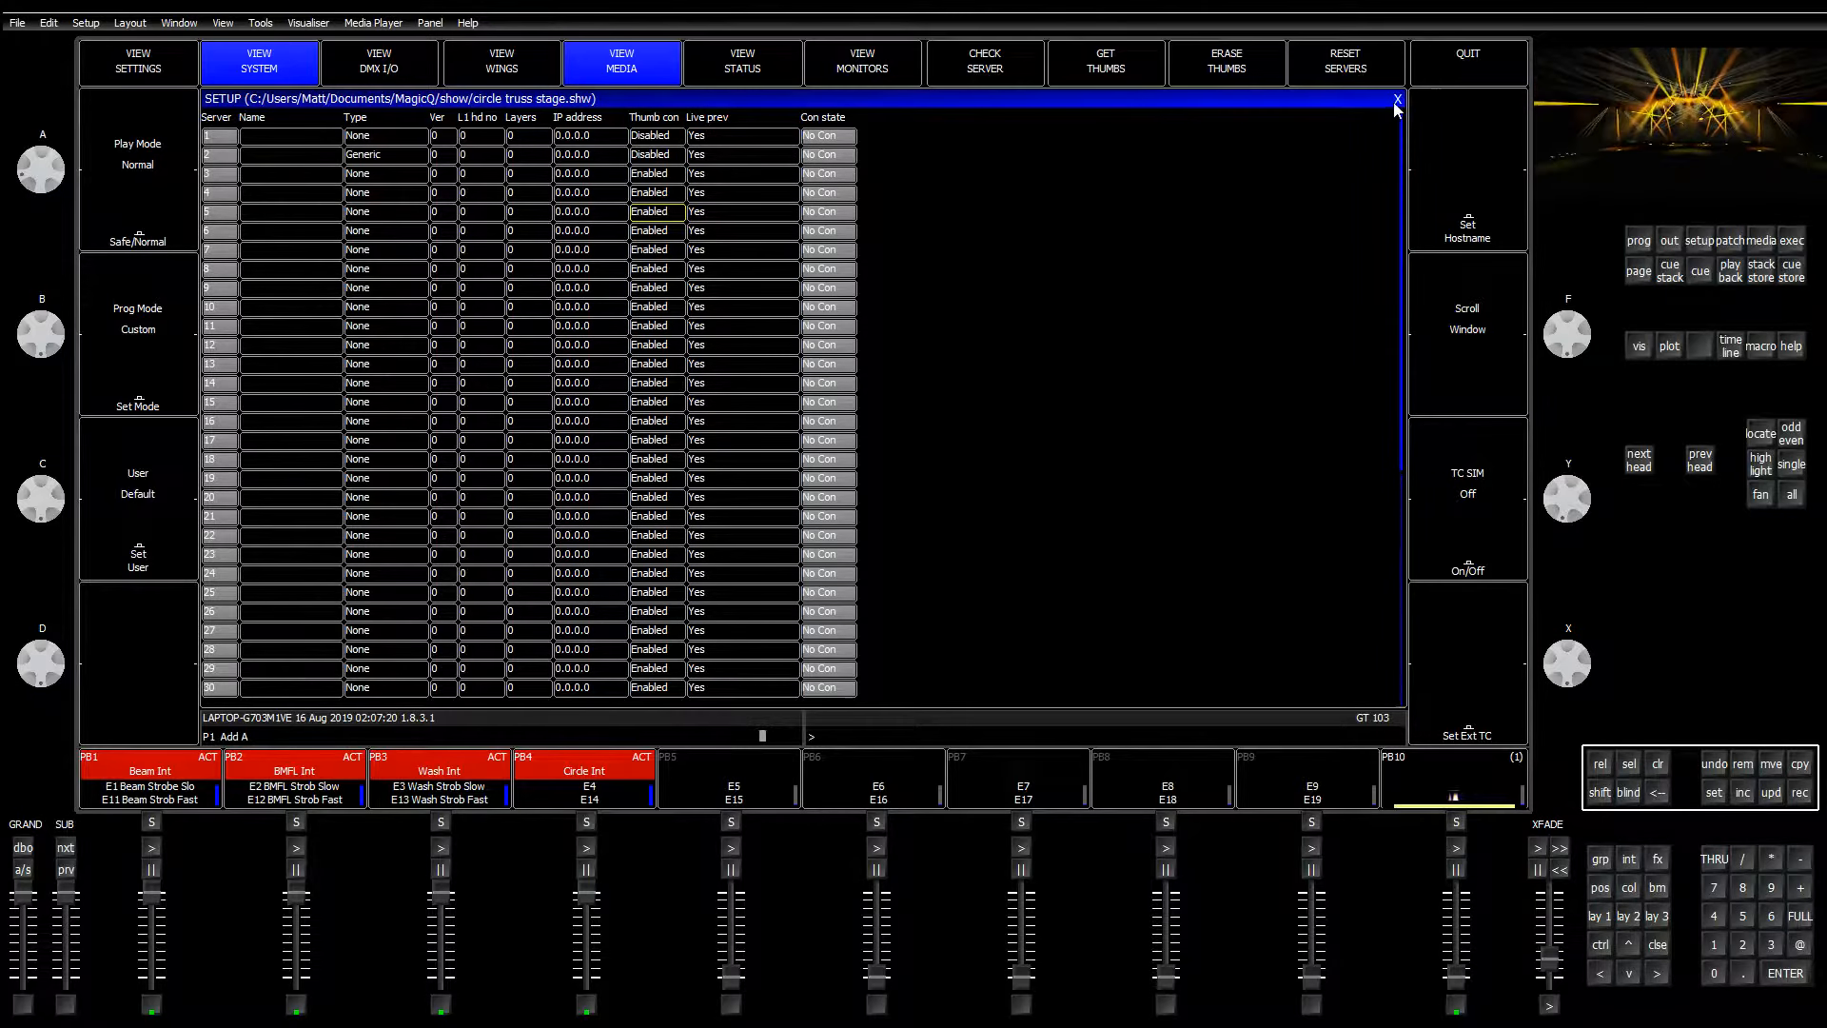
click(1395, 103)
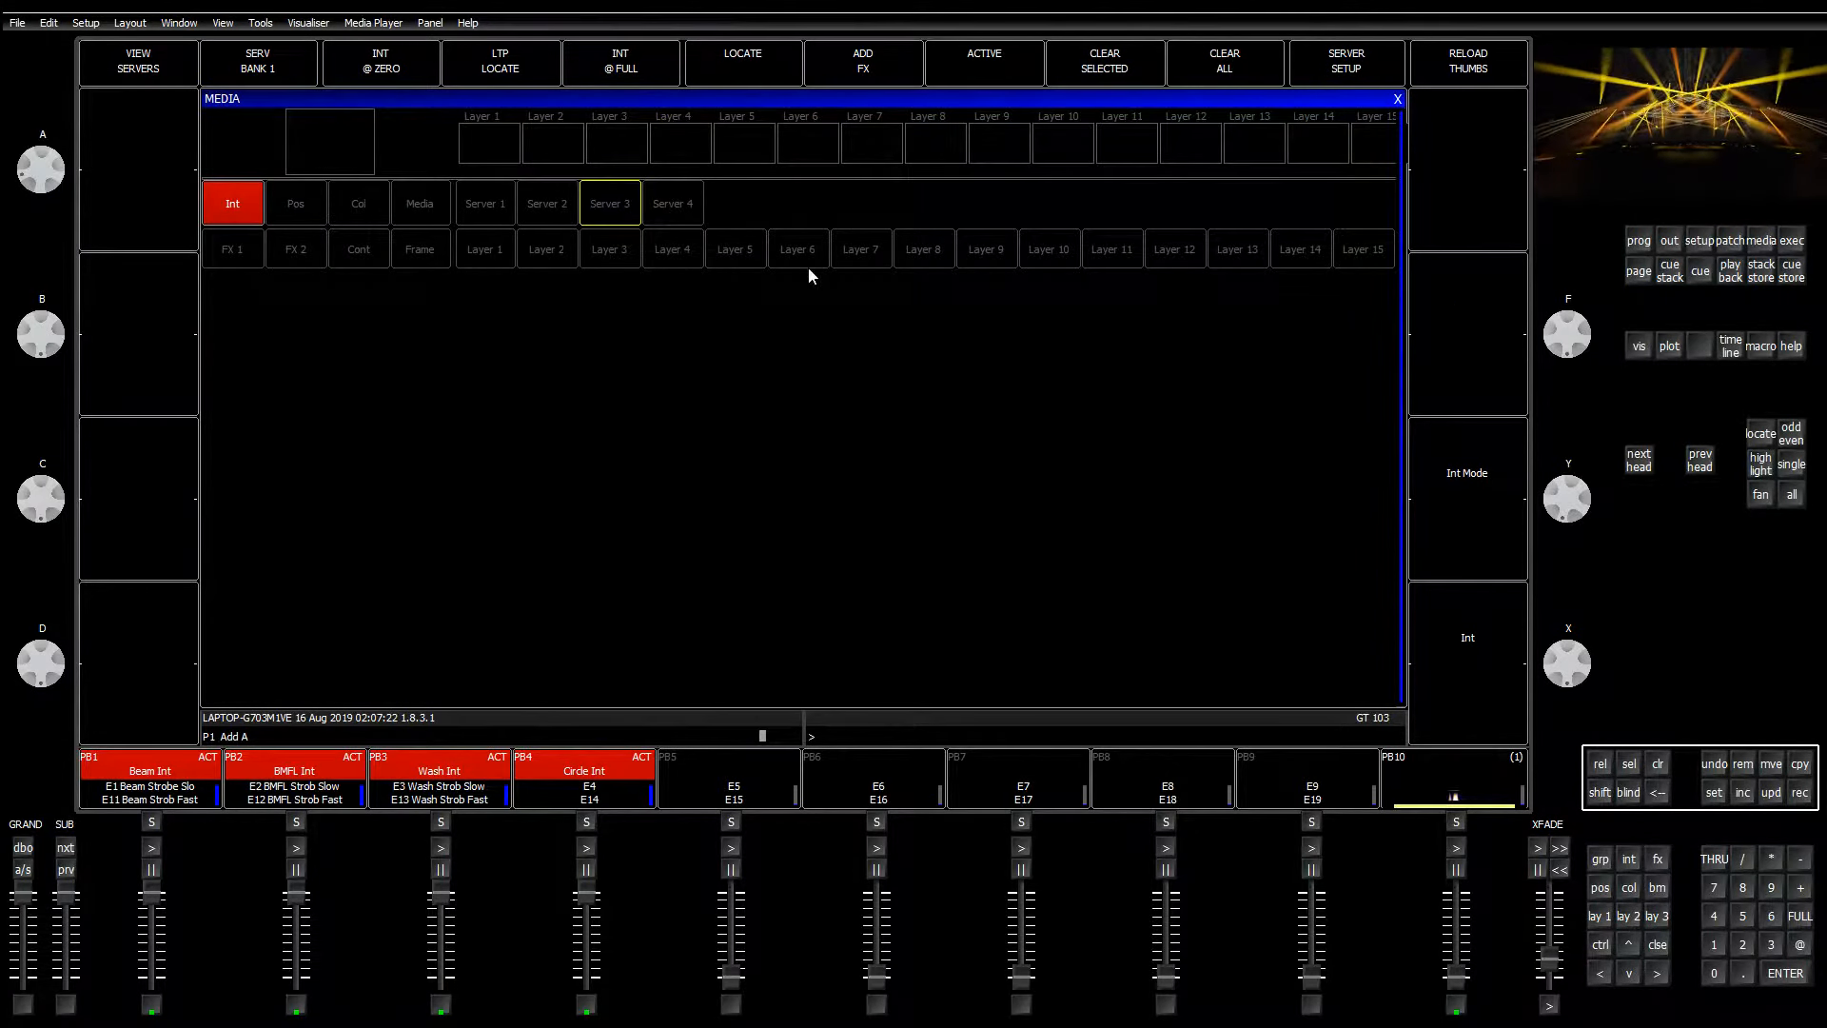
click(1789, 249)
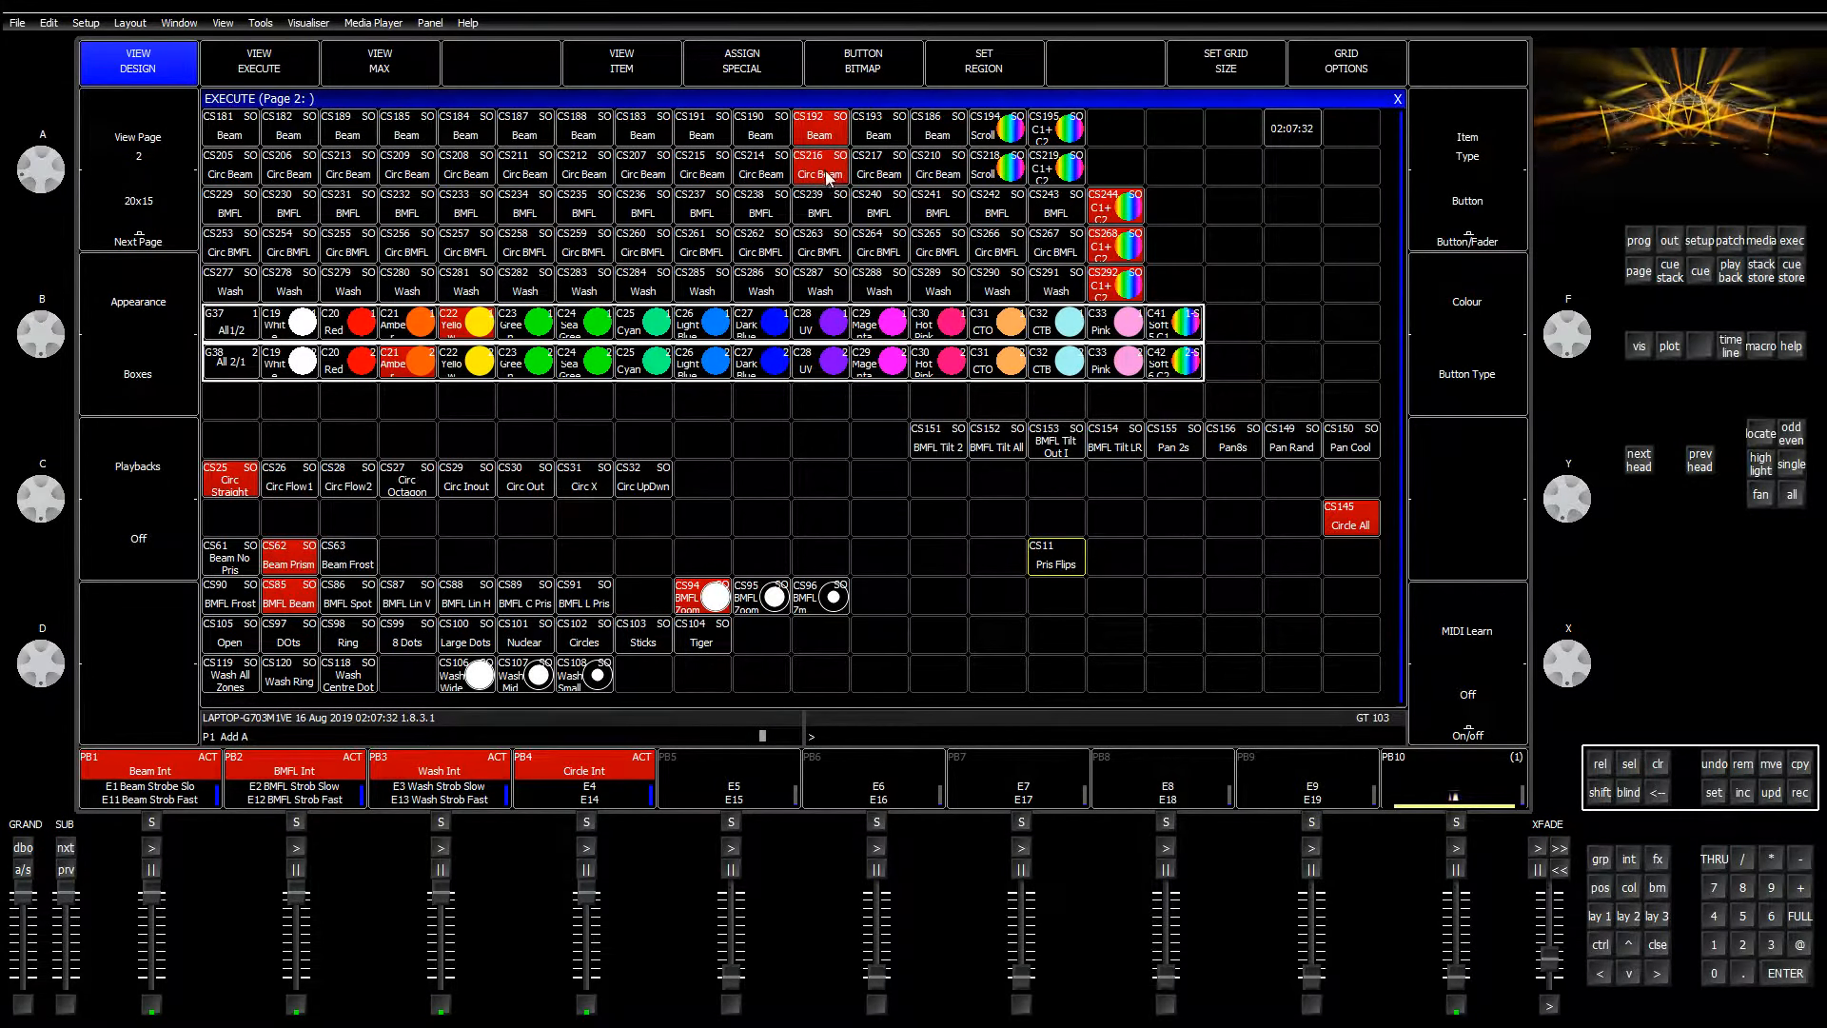
Step: Toggle the execute/design views, then test Wash All Zones, Wash Wide and Wash Small
click(248, 70)
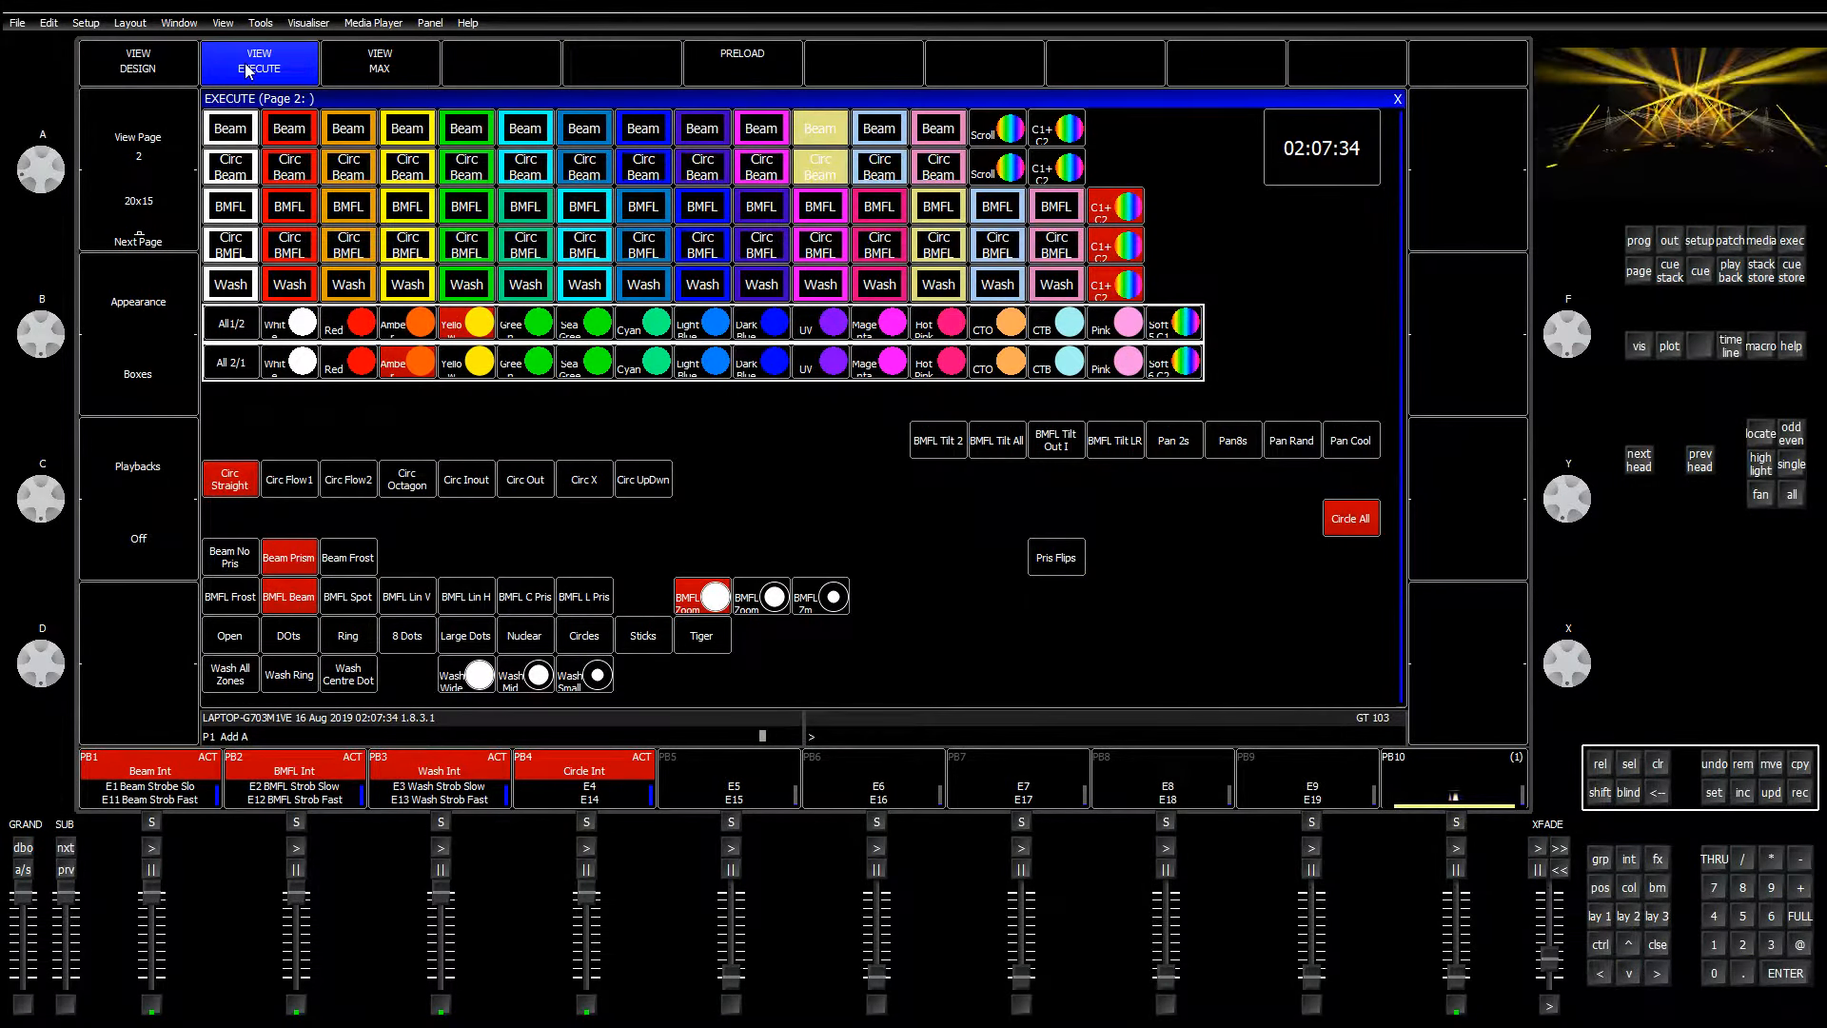
click(149, 74)
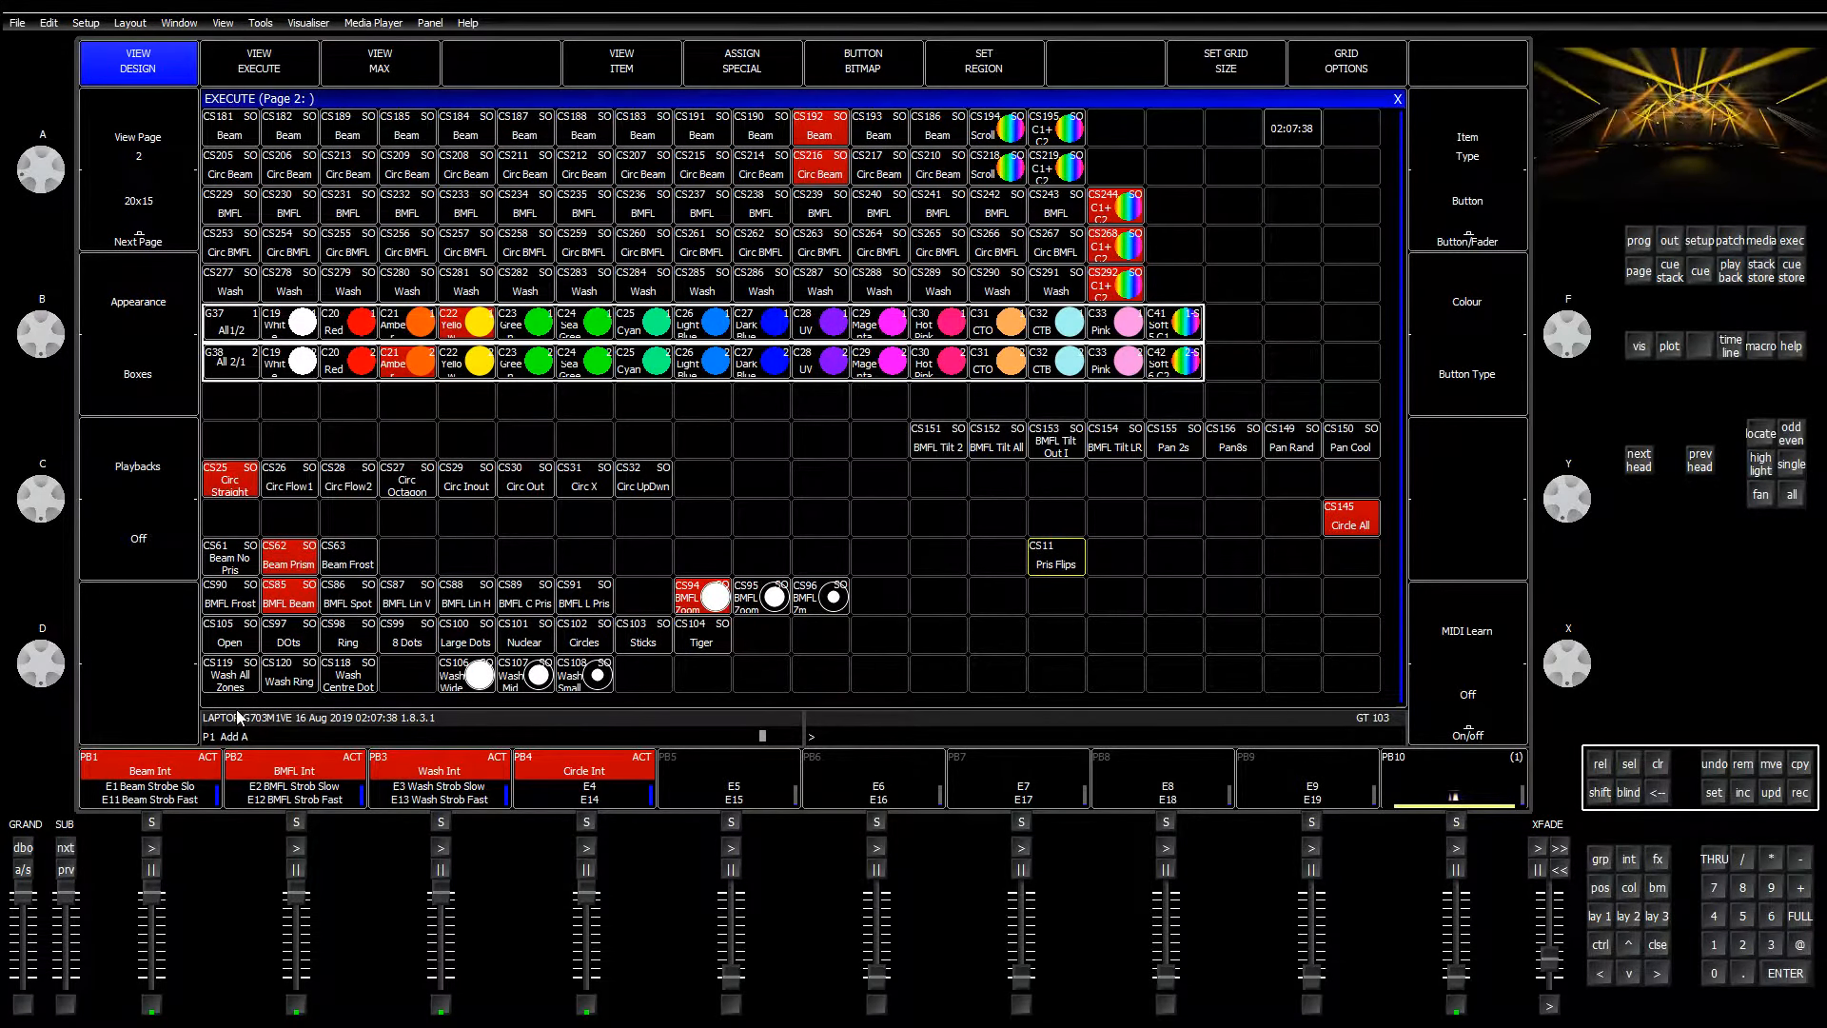
click(232, 681)
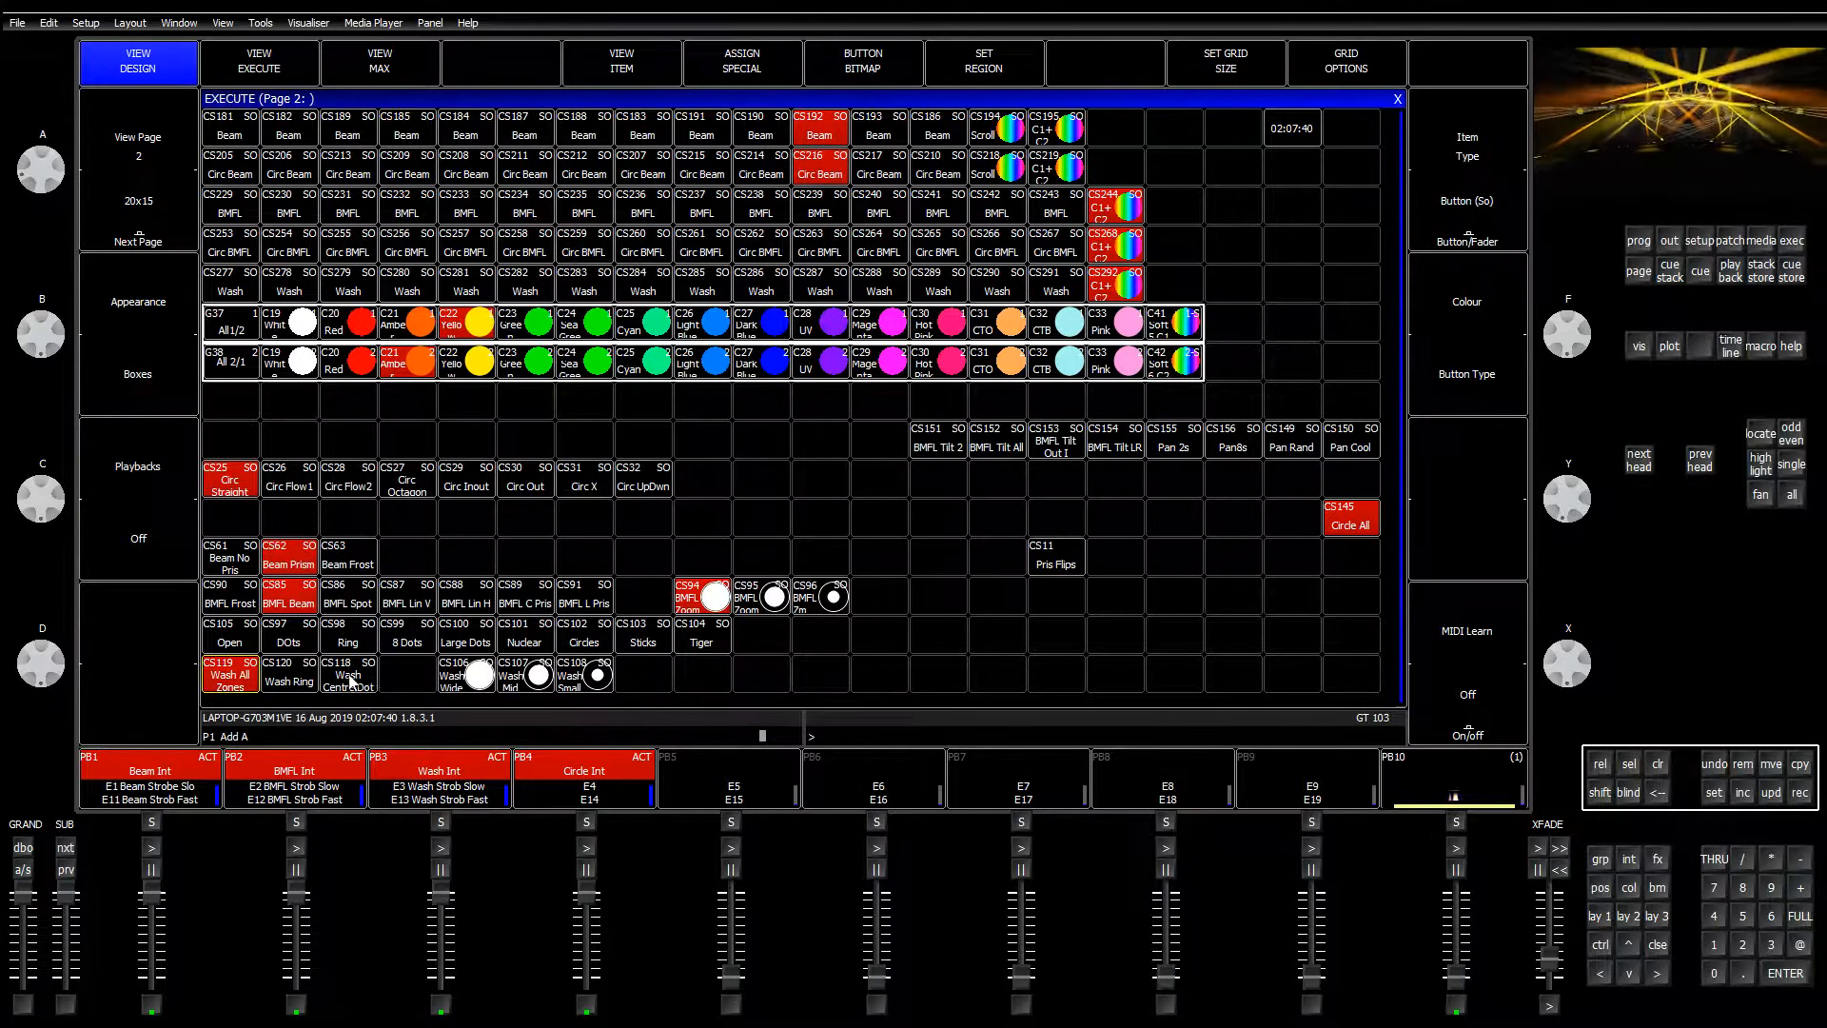
click(466, 689)
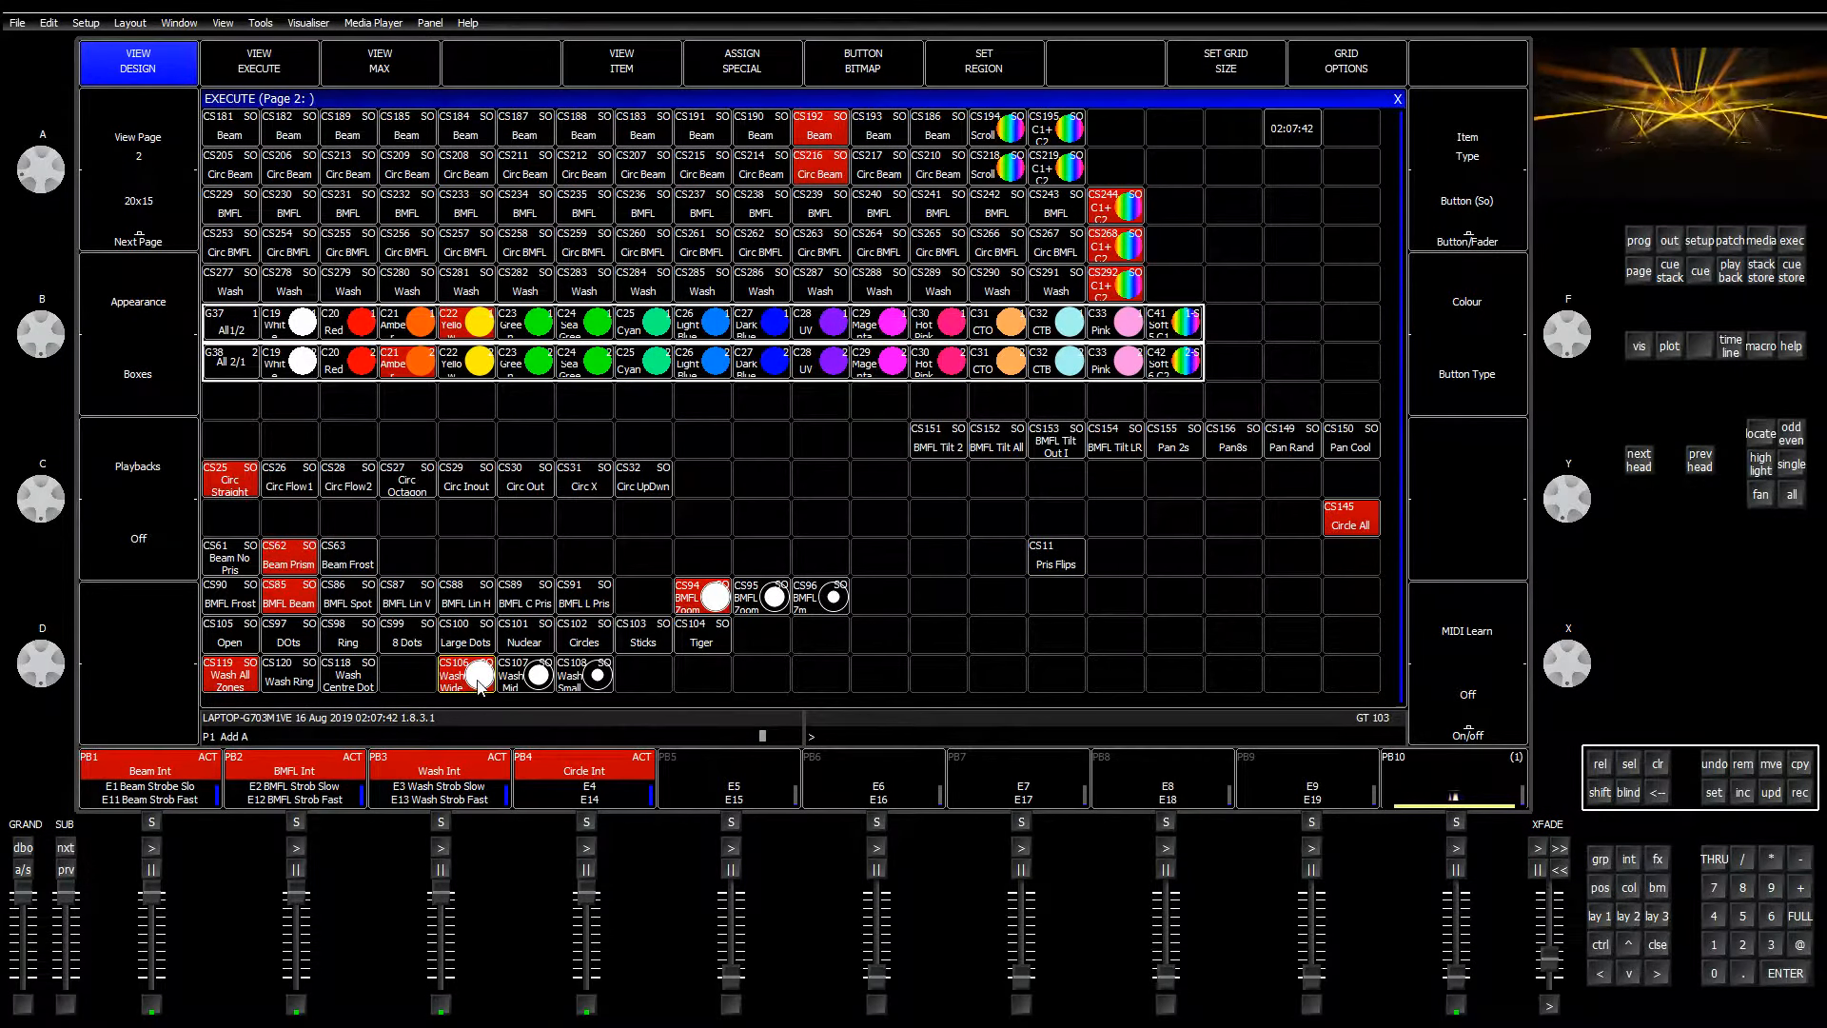
click(598, 685)
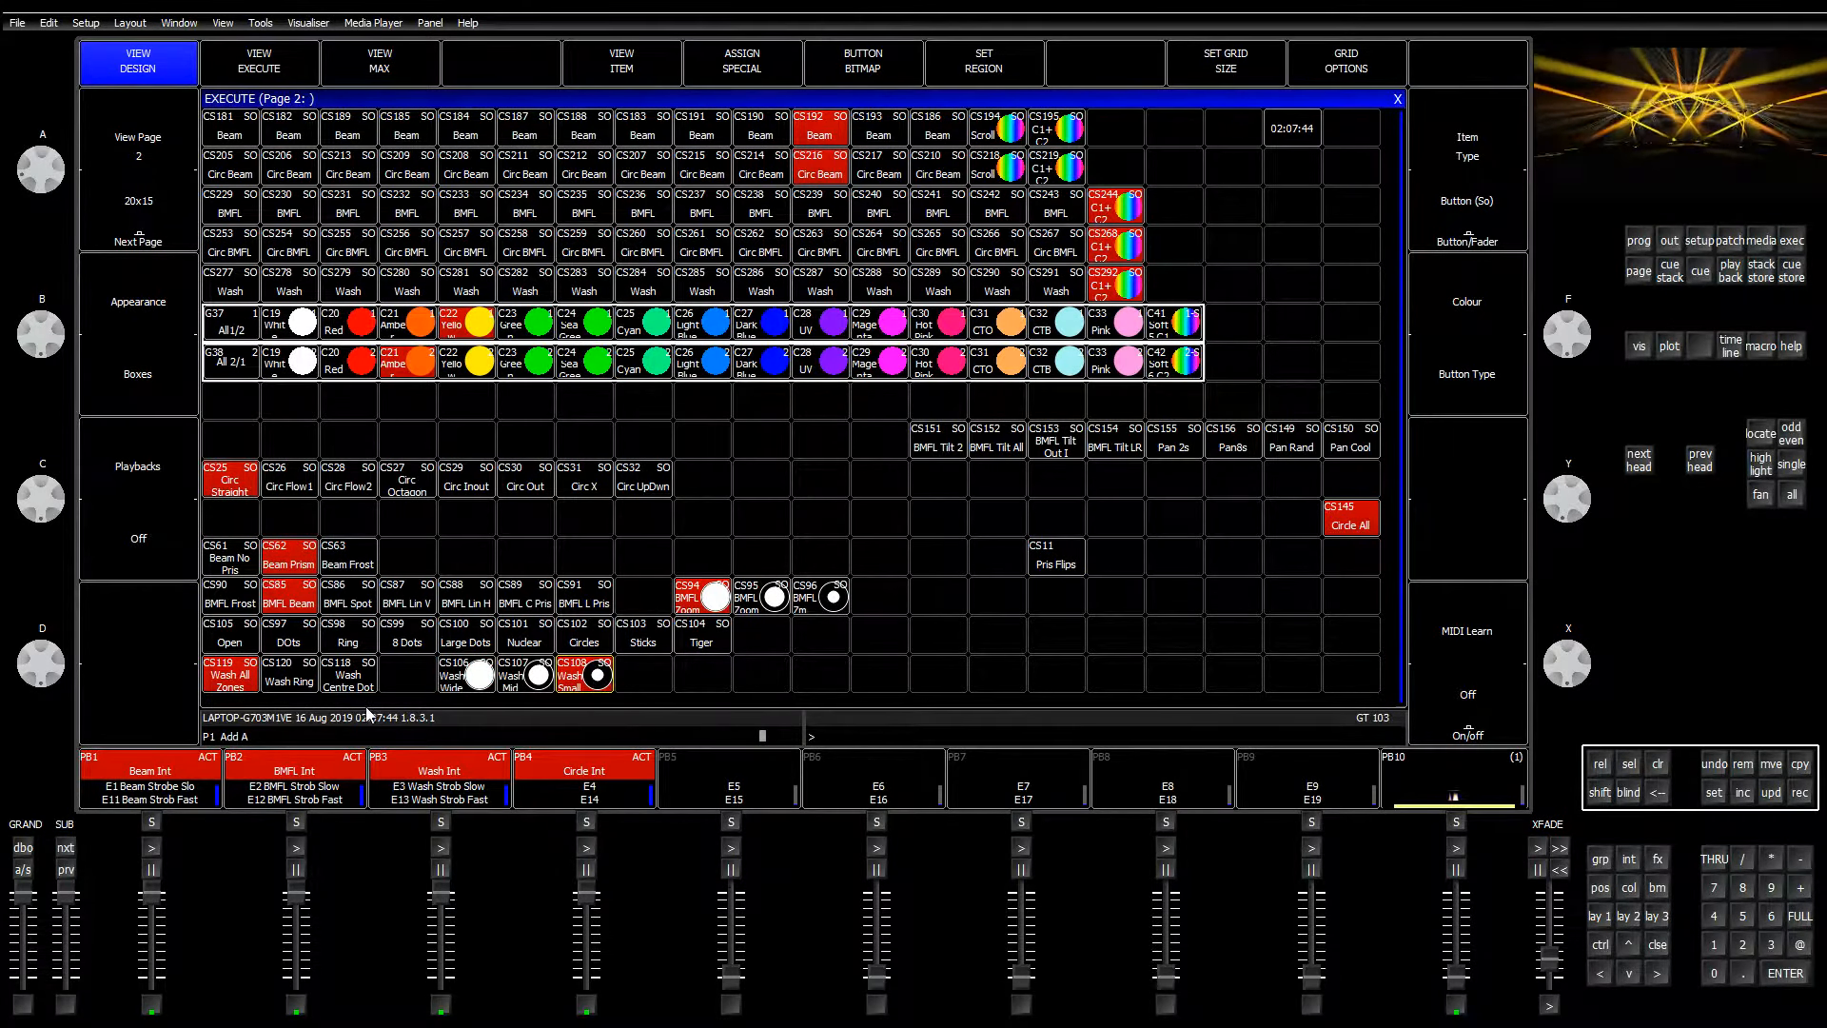
Step: Test the Open and 8 Dots looks and switch the BMFLs between BMFL Beam and BMFL Spot
click(238, 644)
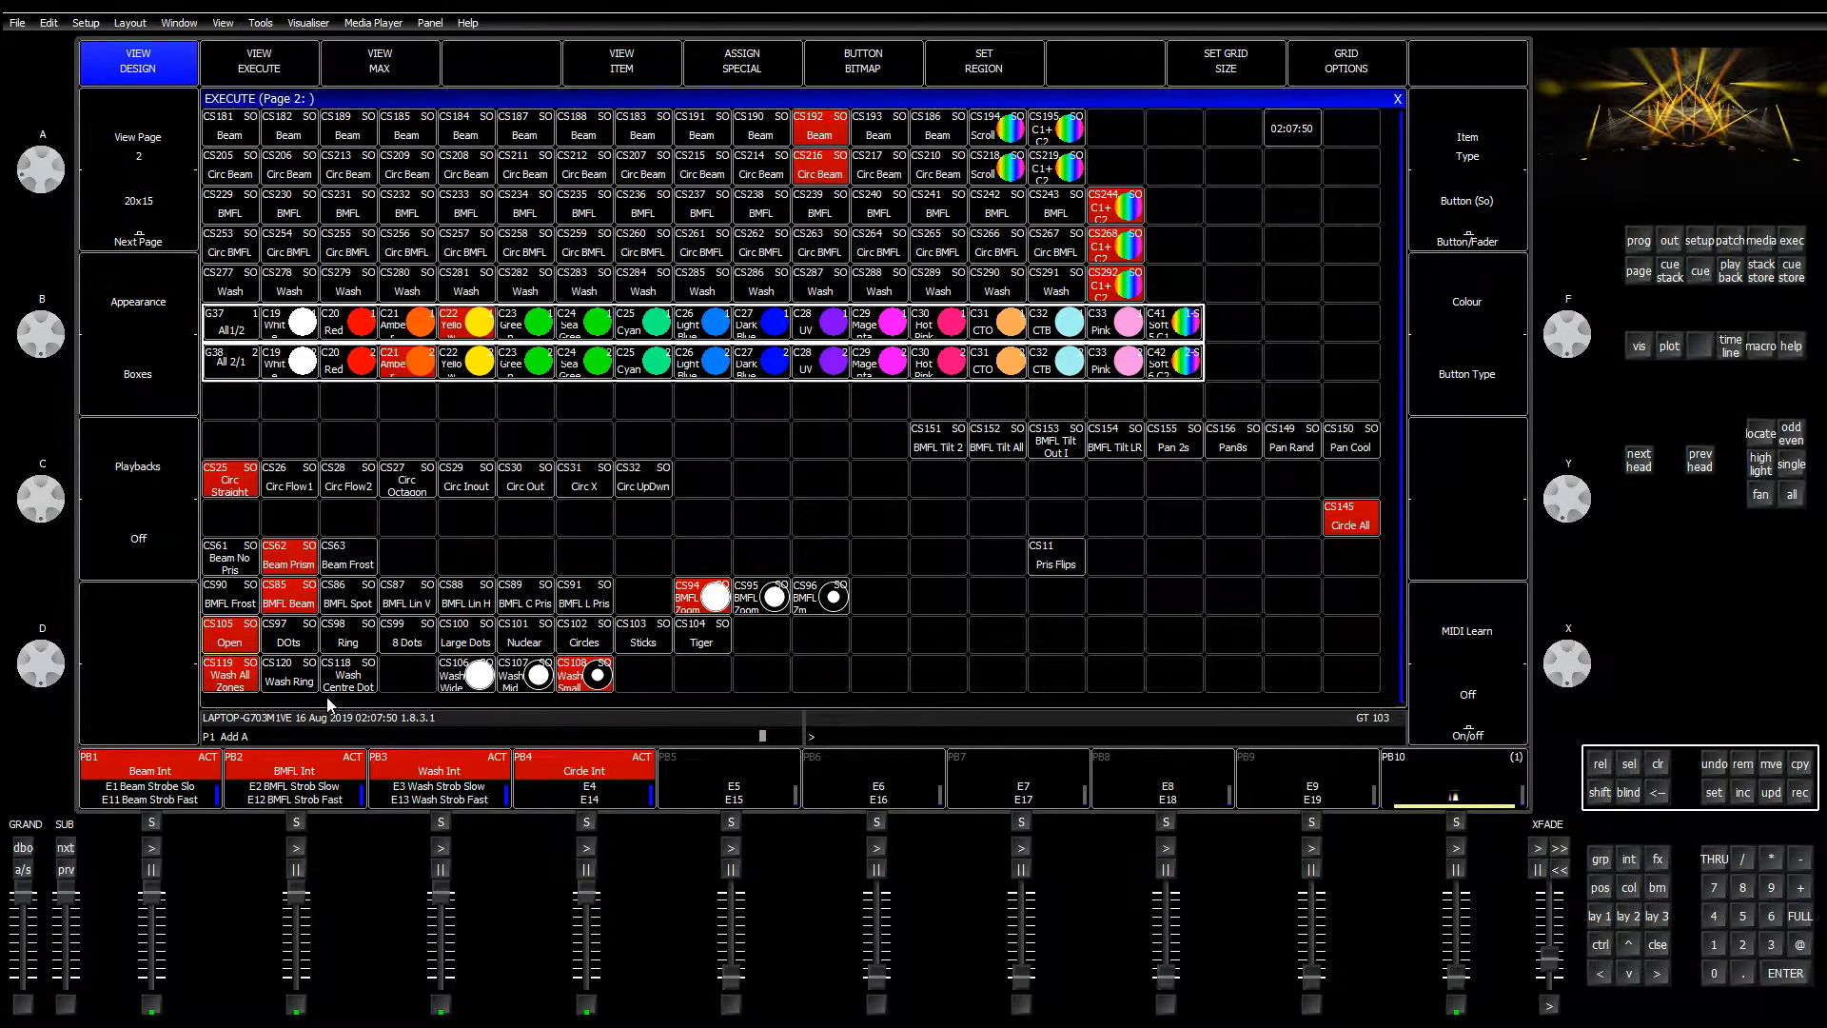
click(235, 649)
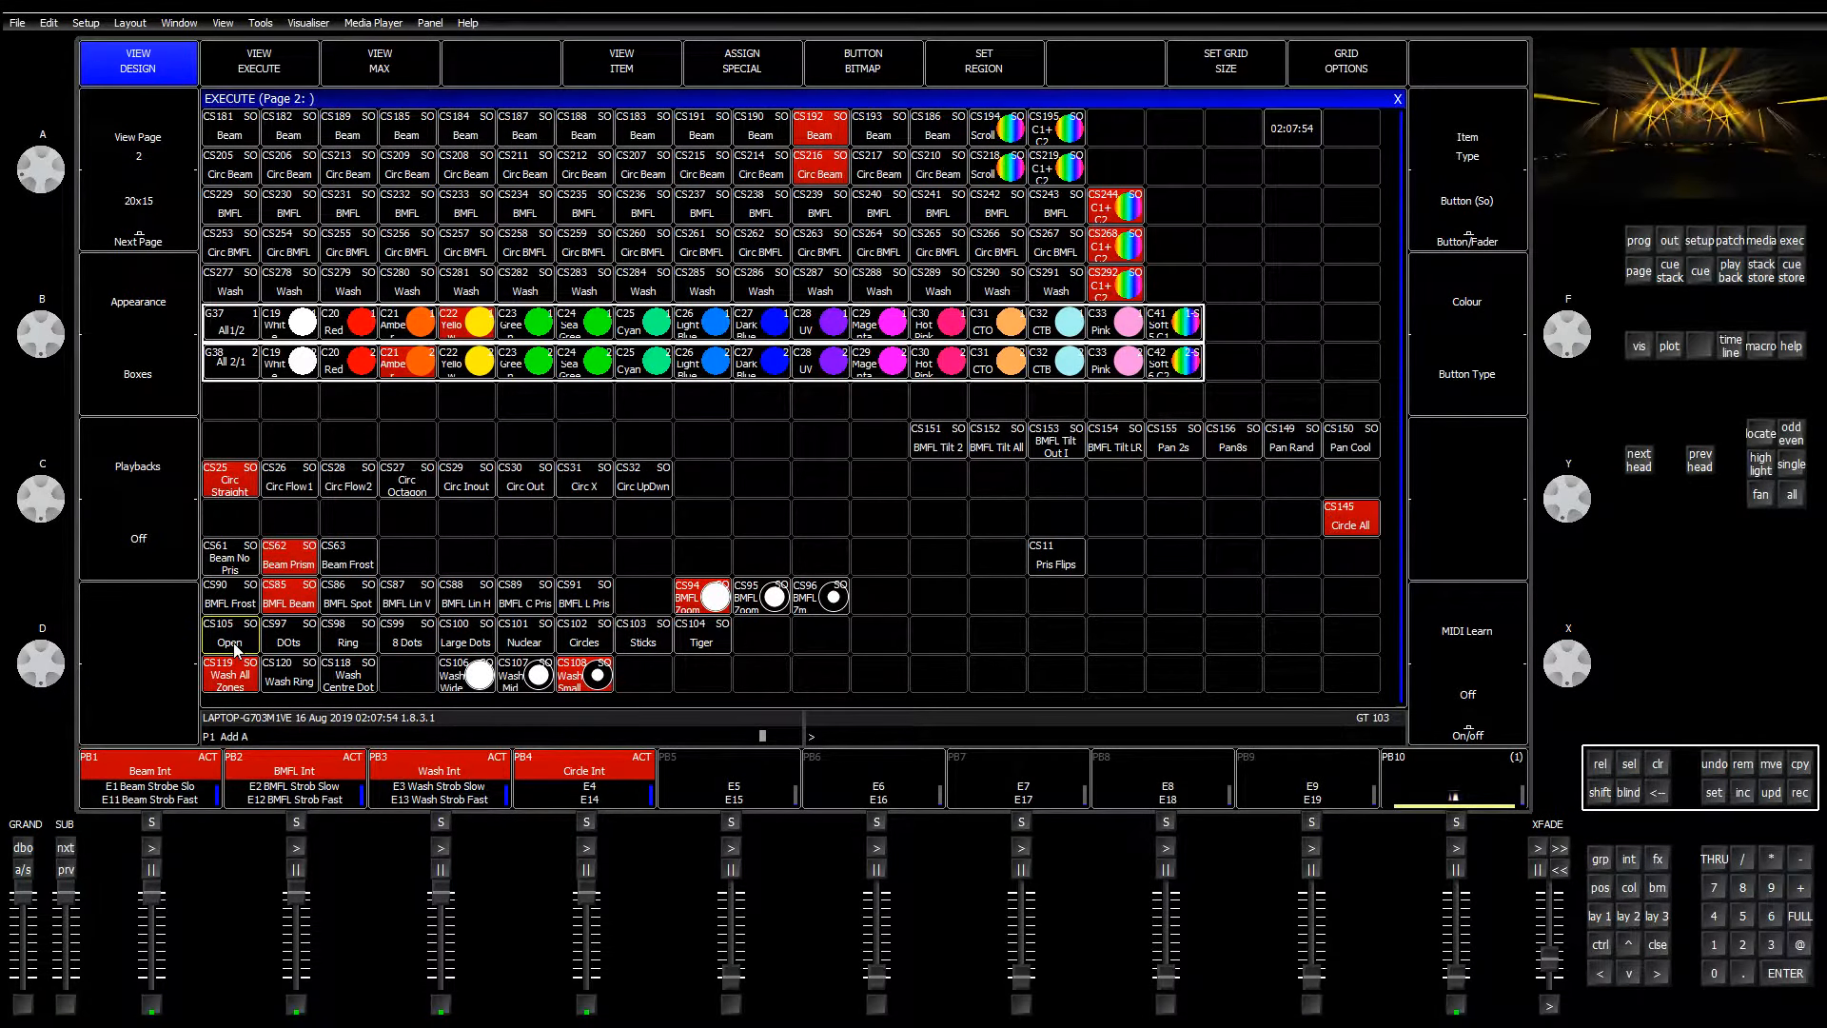
click(235, 649)
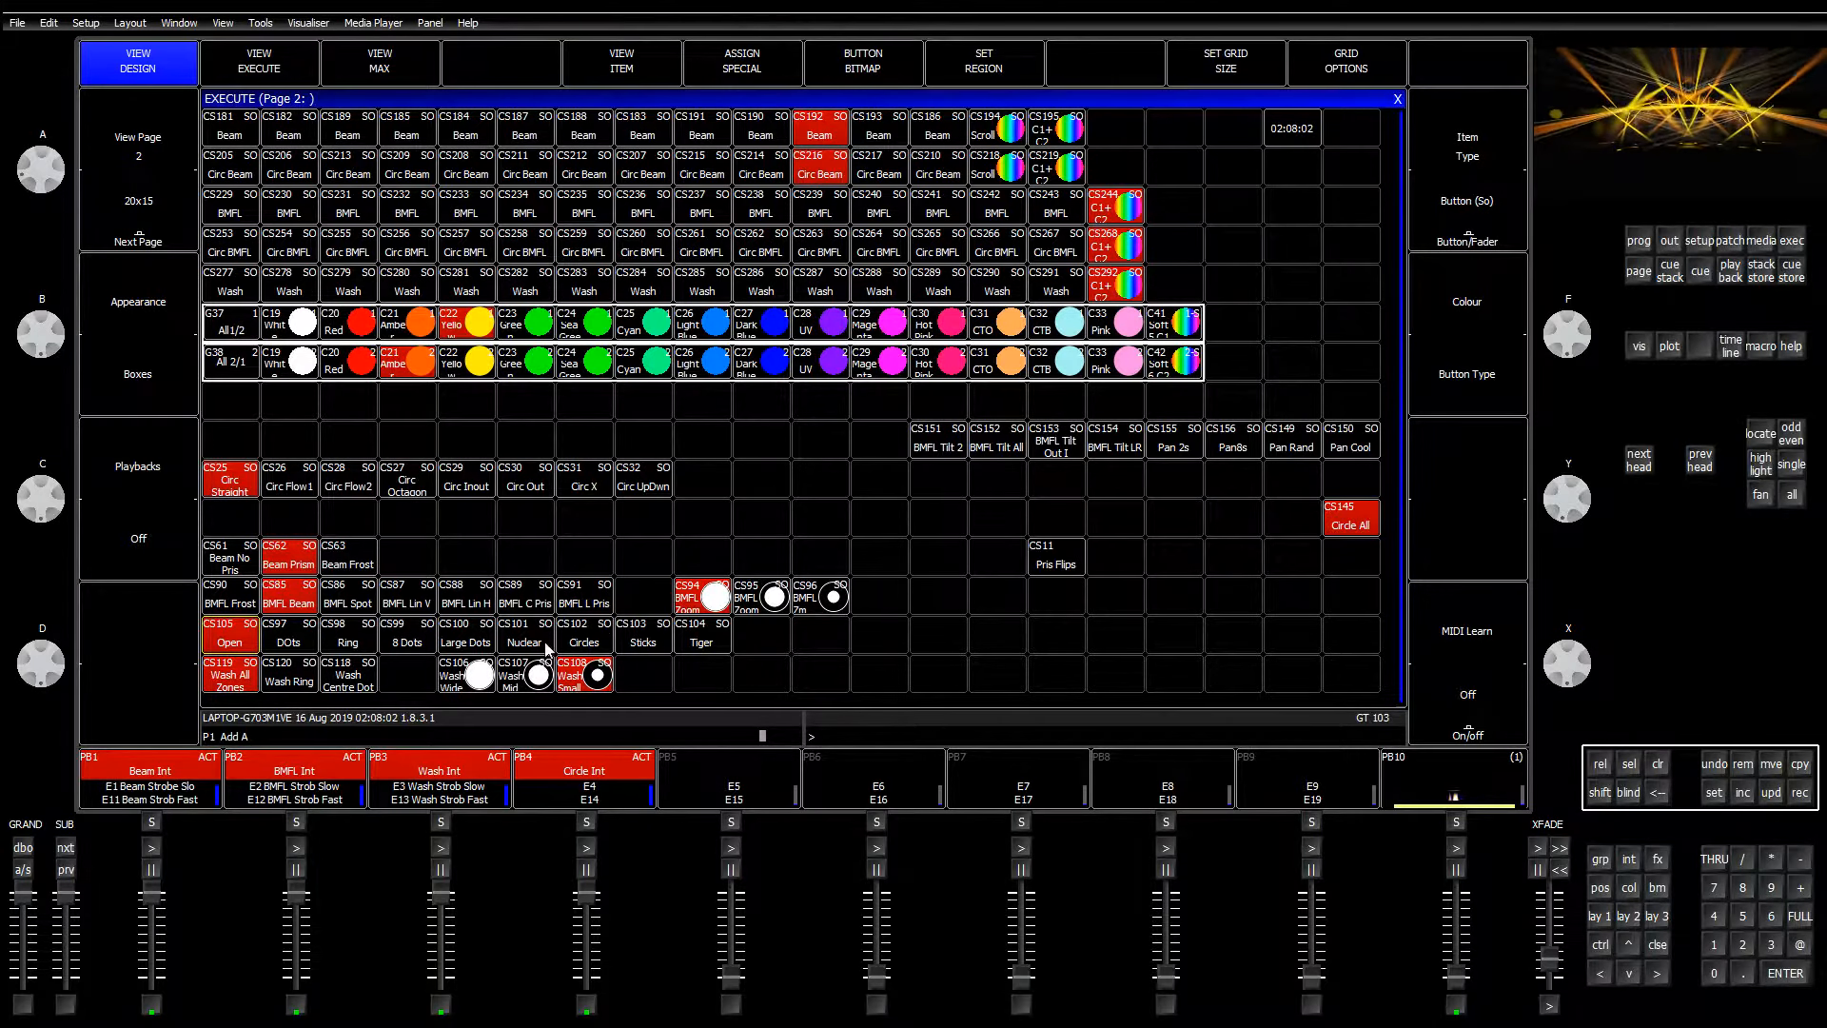
click(419, 647)
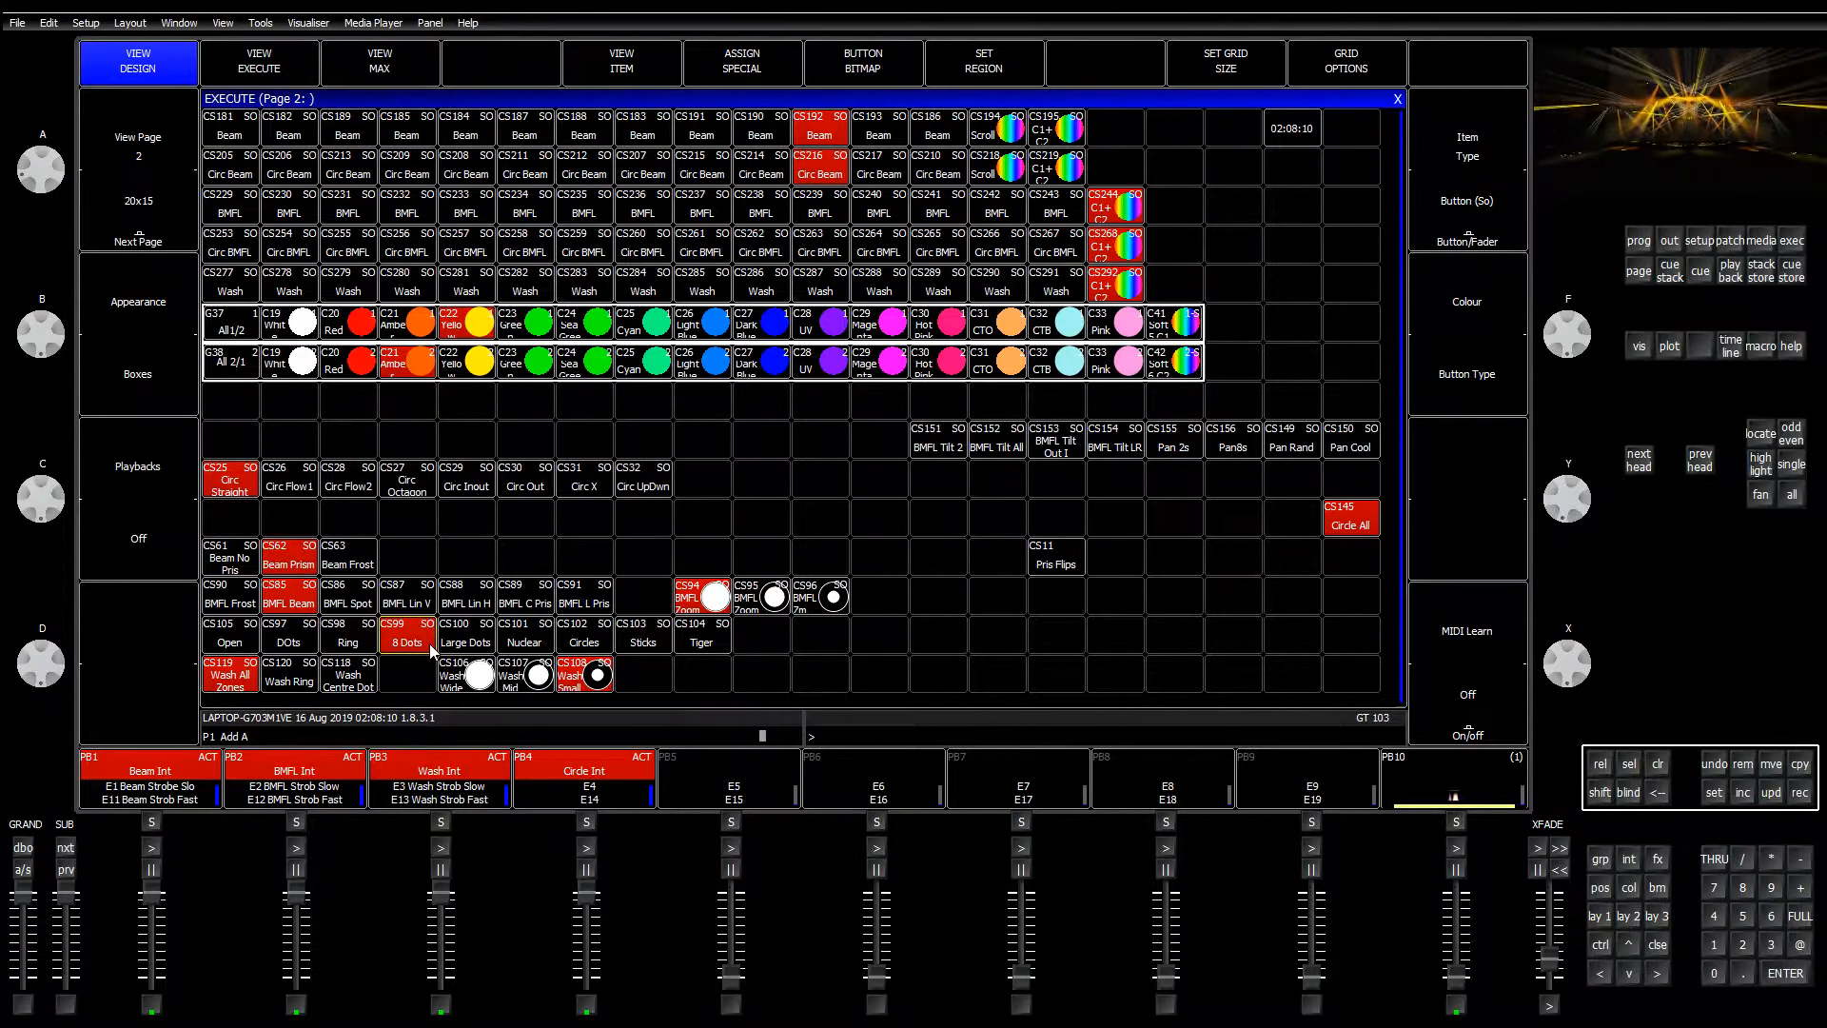
click(298, 605)
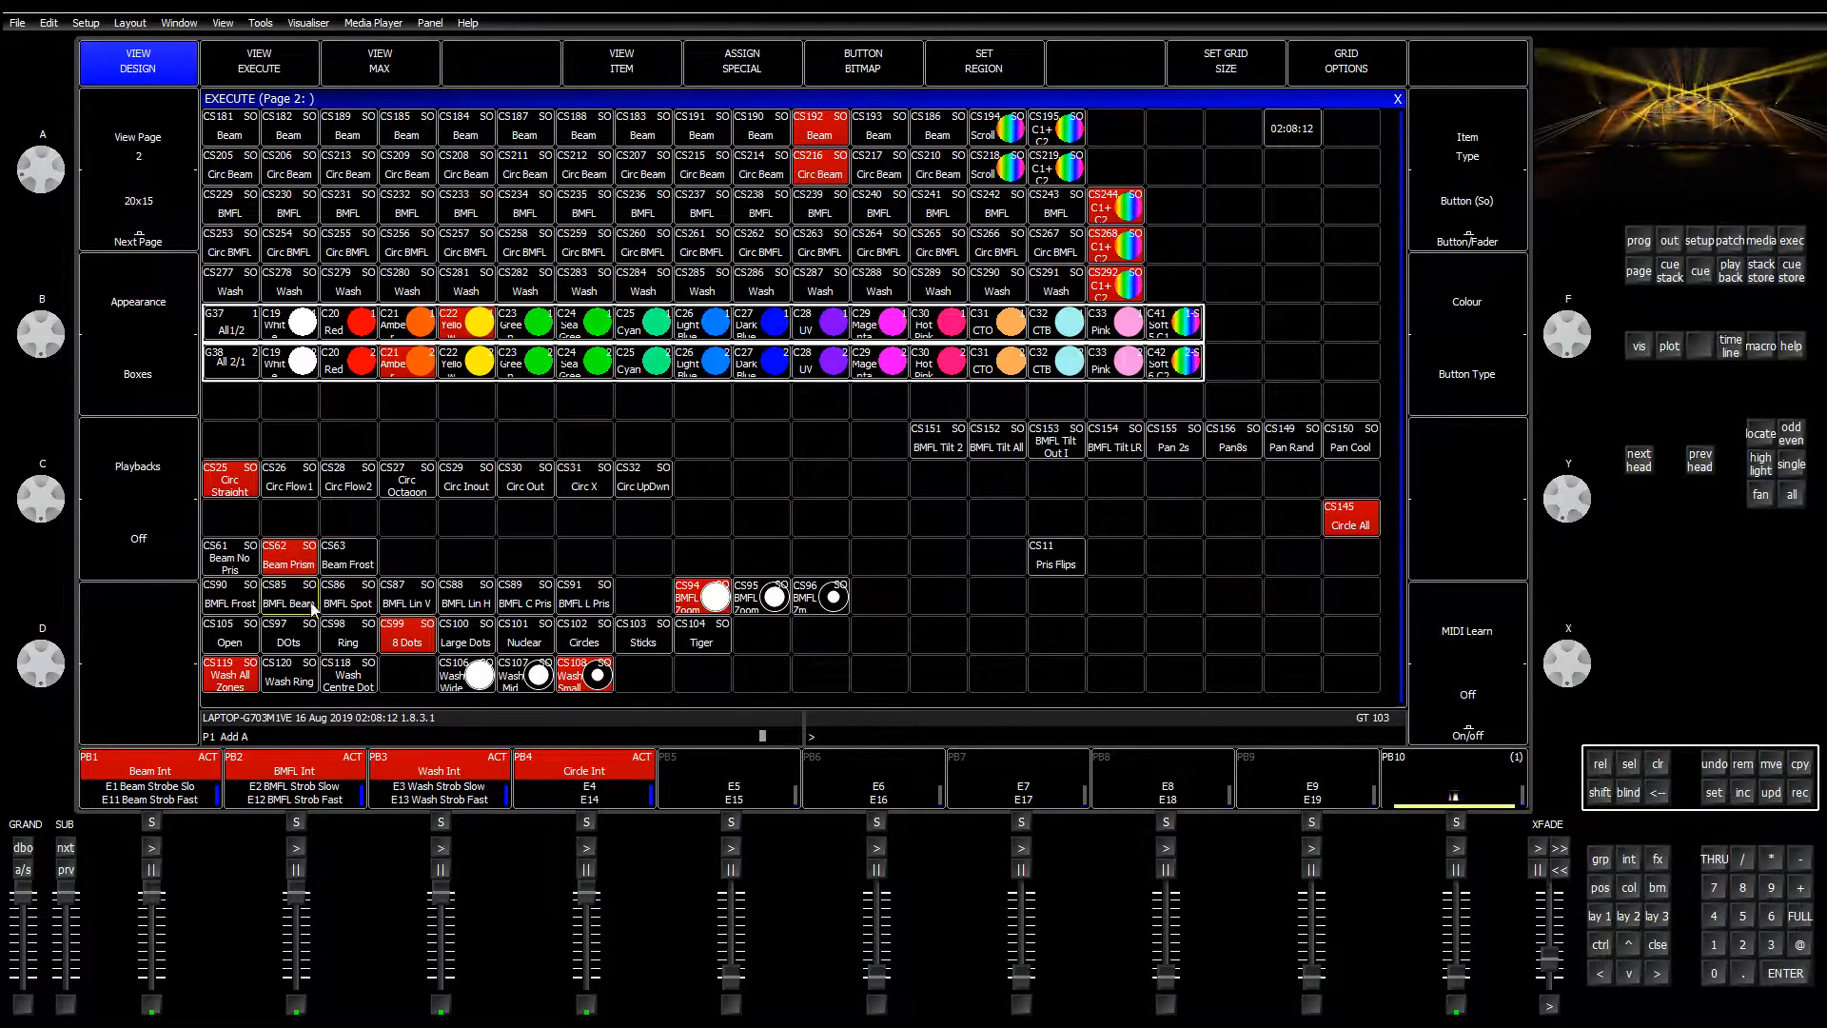
click(359, 608)
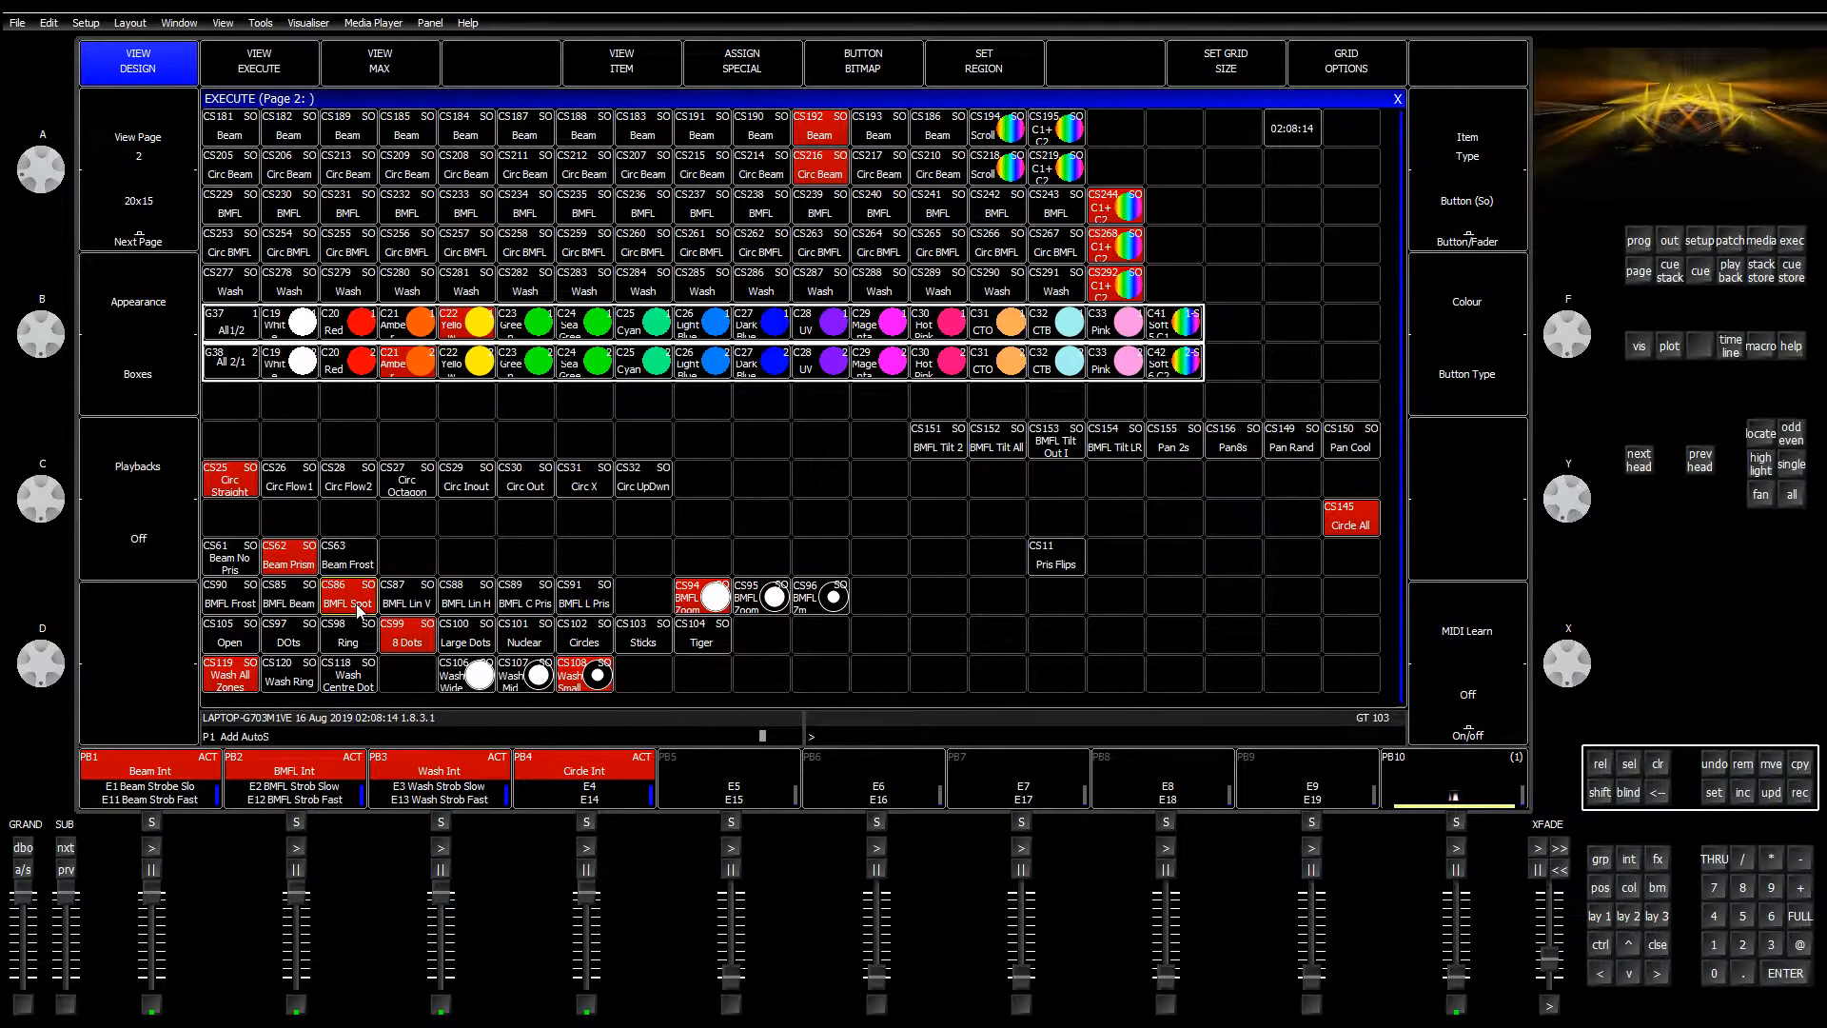
click(293, 603)
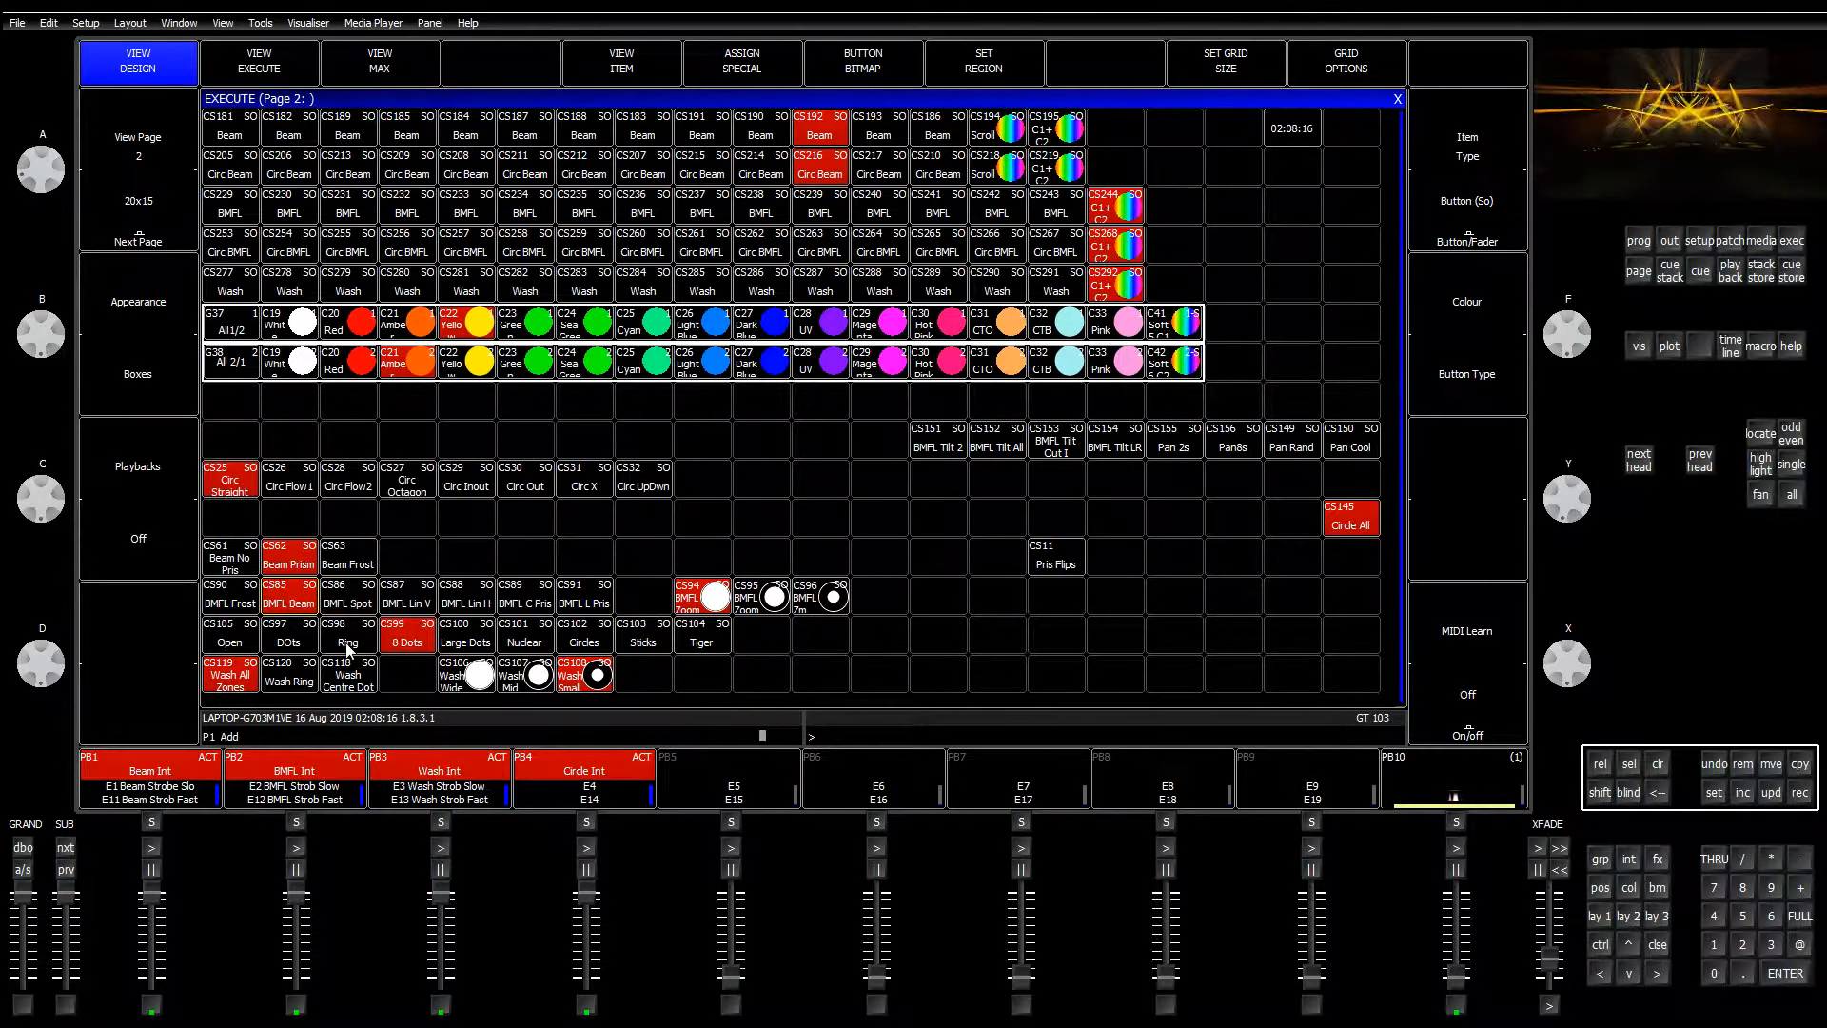
click(231, 640)
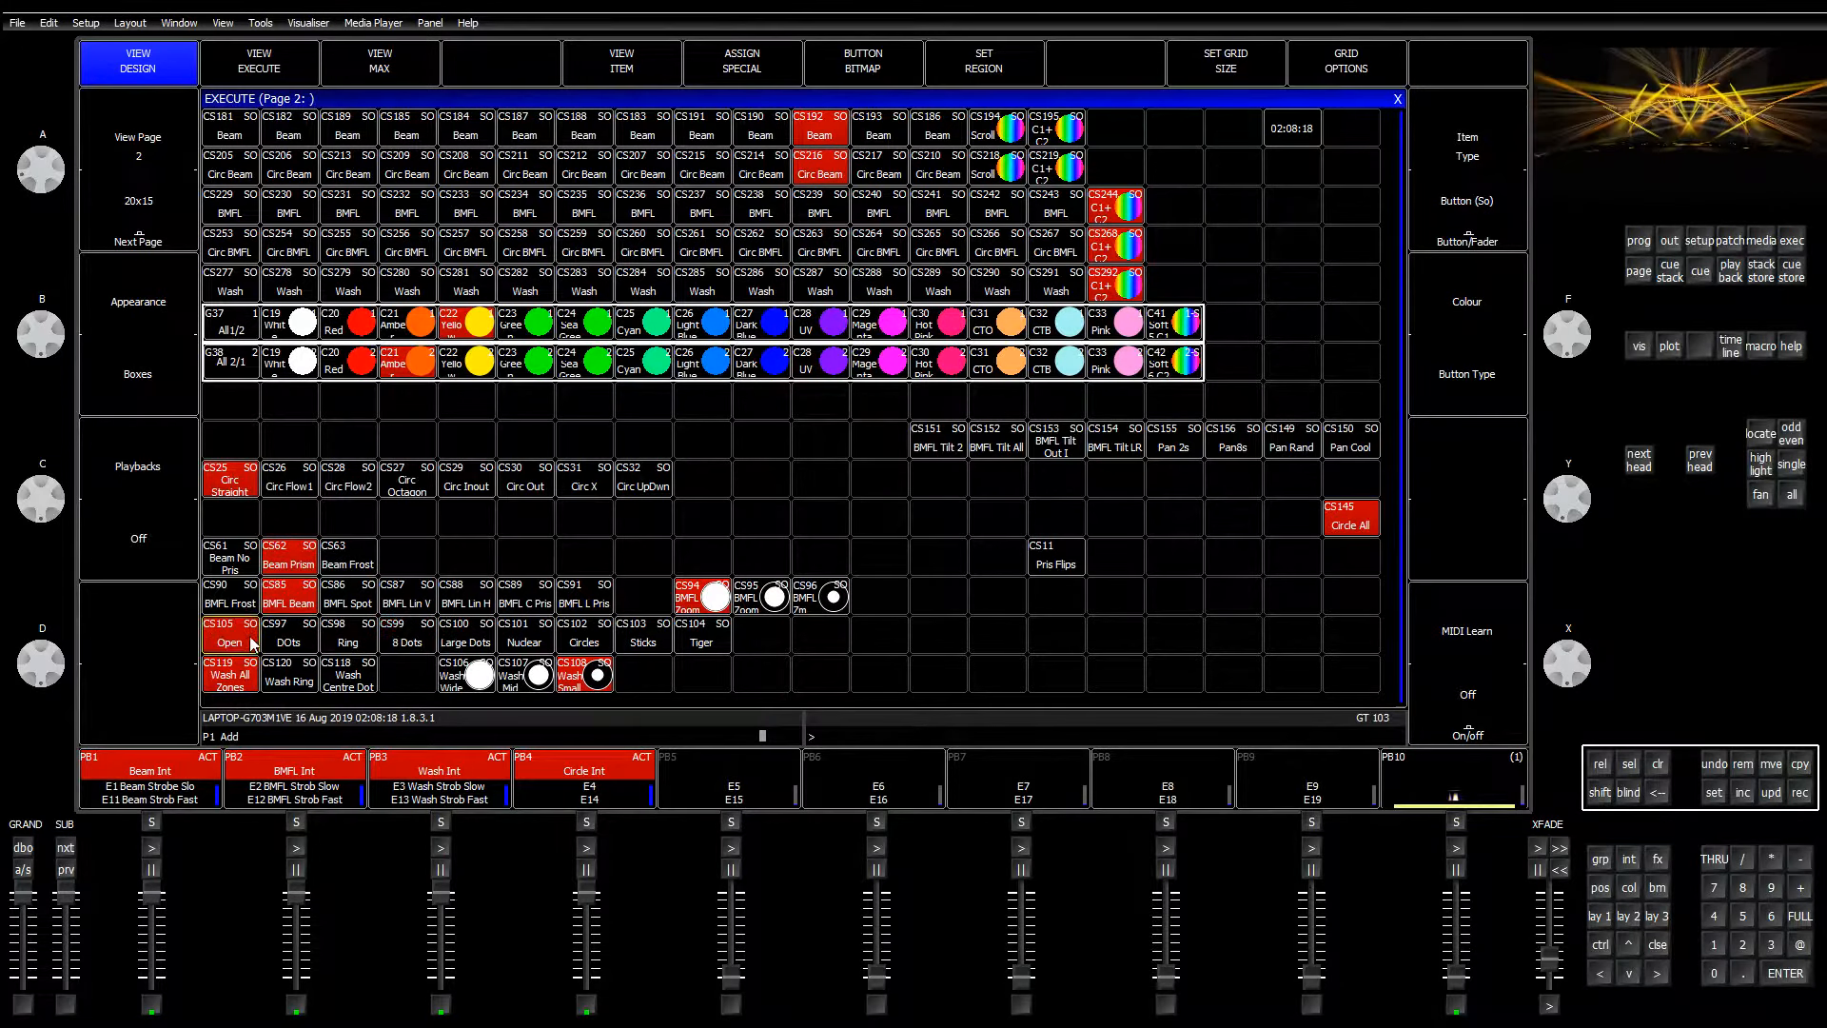
click(407, 642)
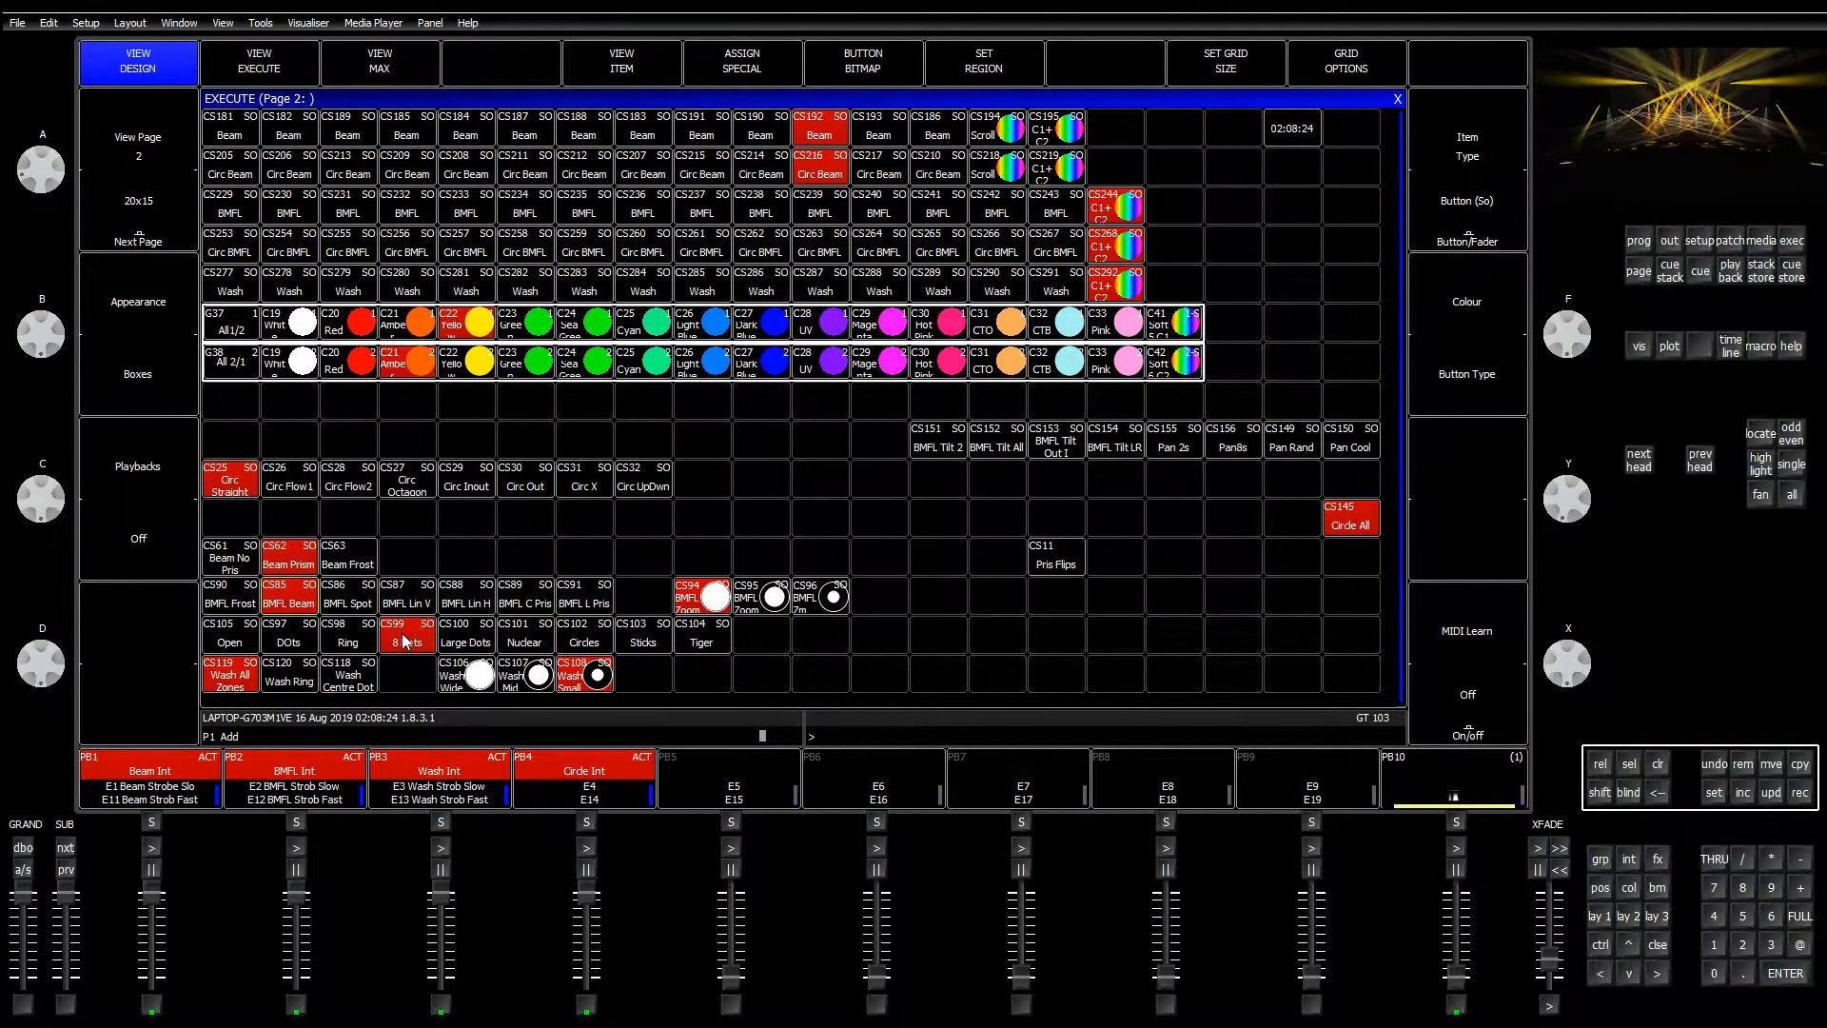
click(252, 646)
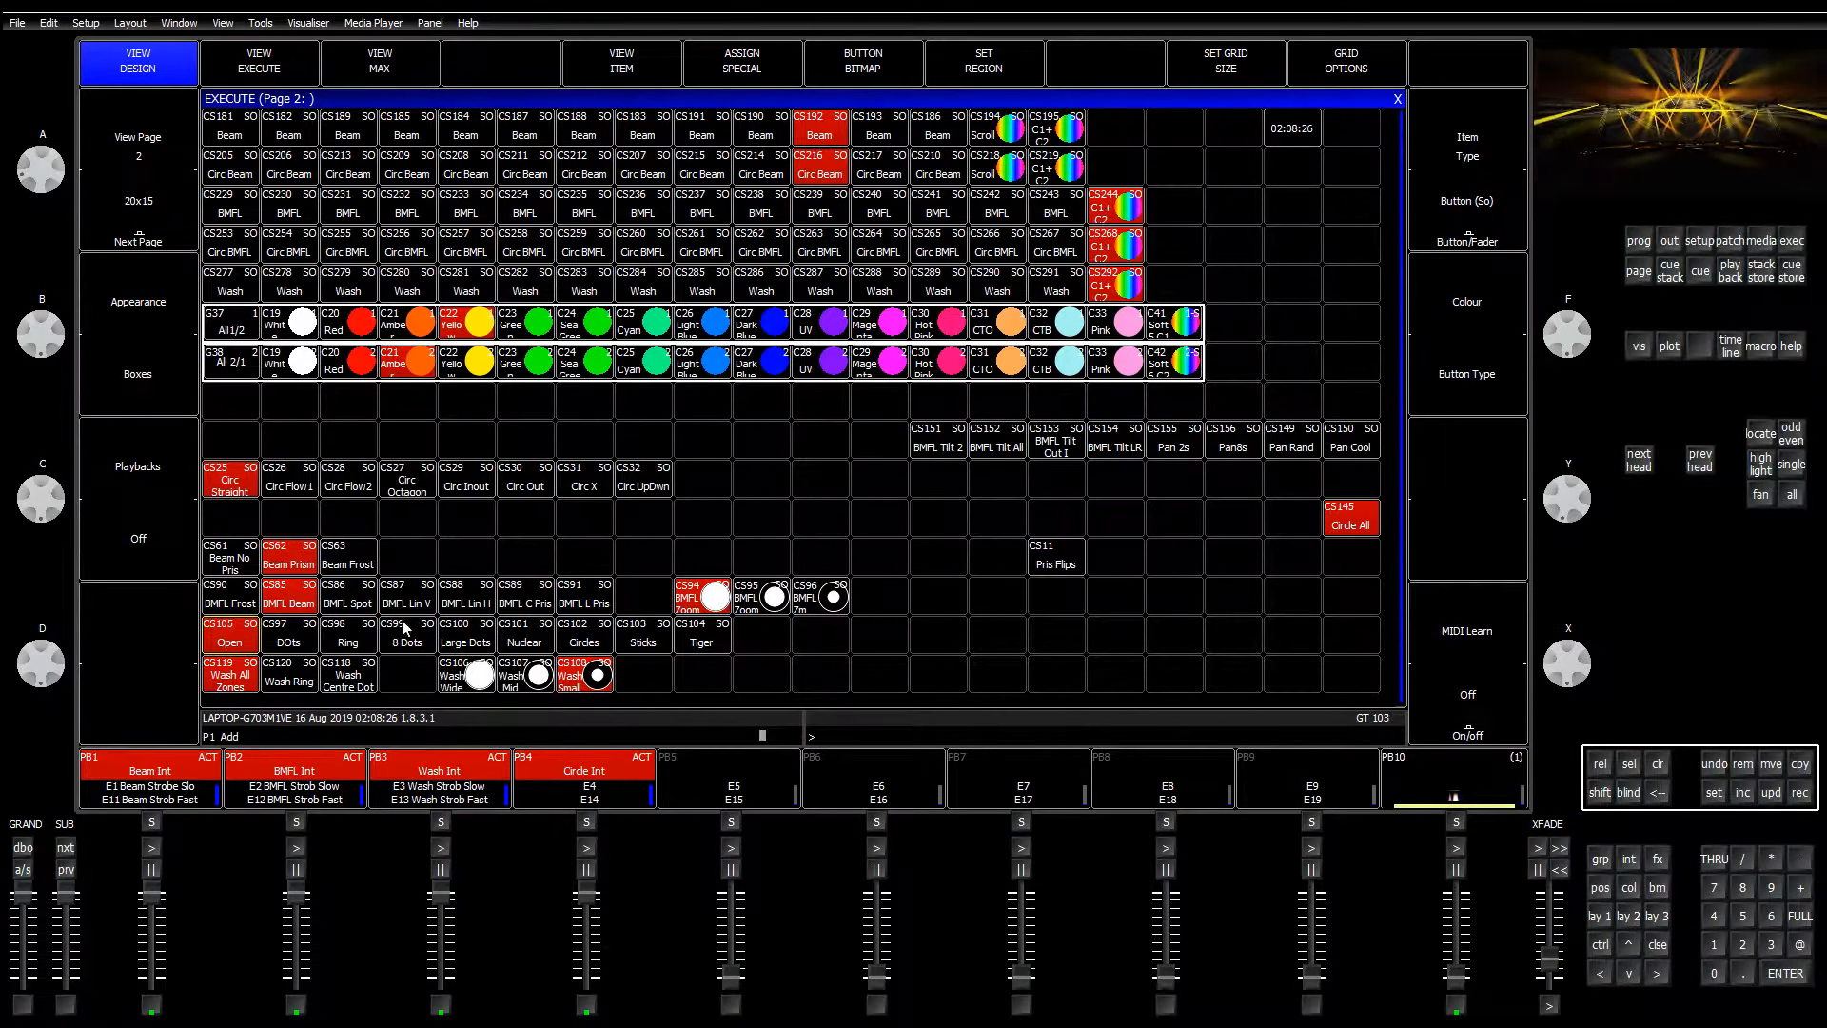
Step: Test BMFL L Pris, C Pris and zoom steps, finishing back on BMFL Beam
click(587, 606)
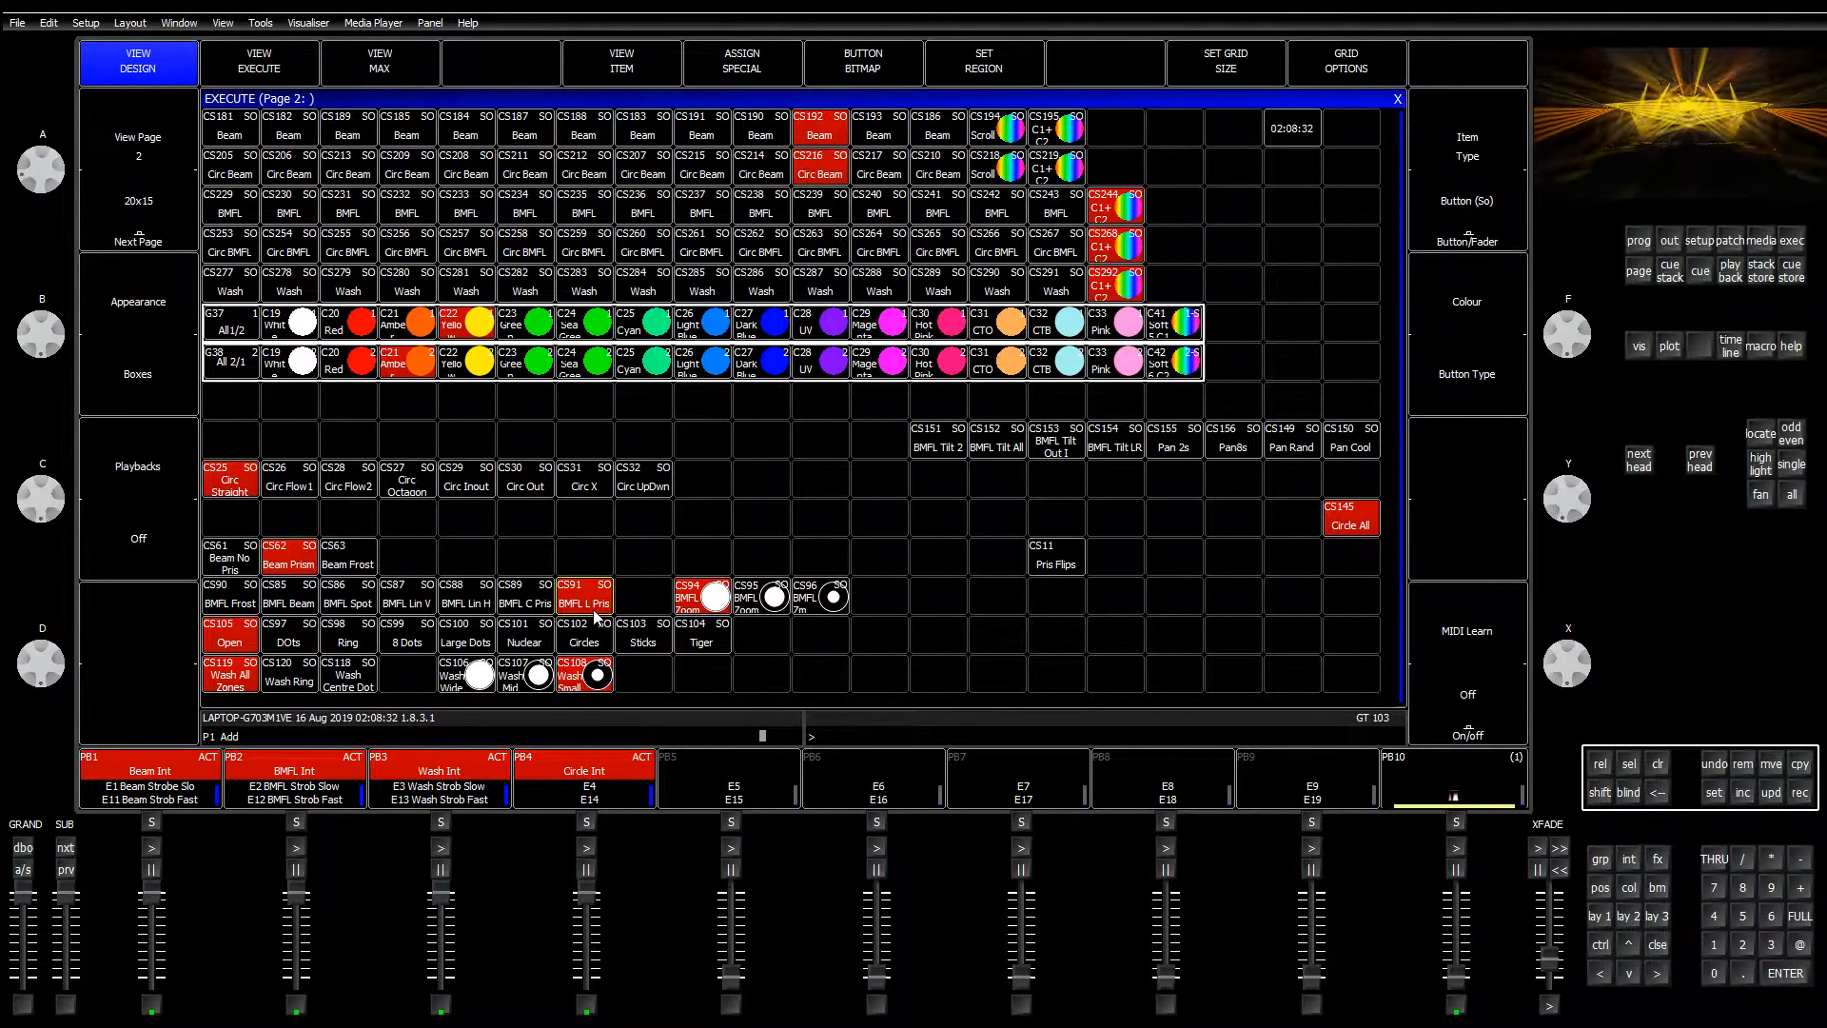
click(508, 609)
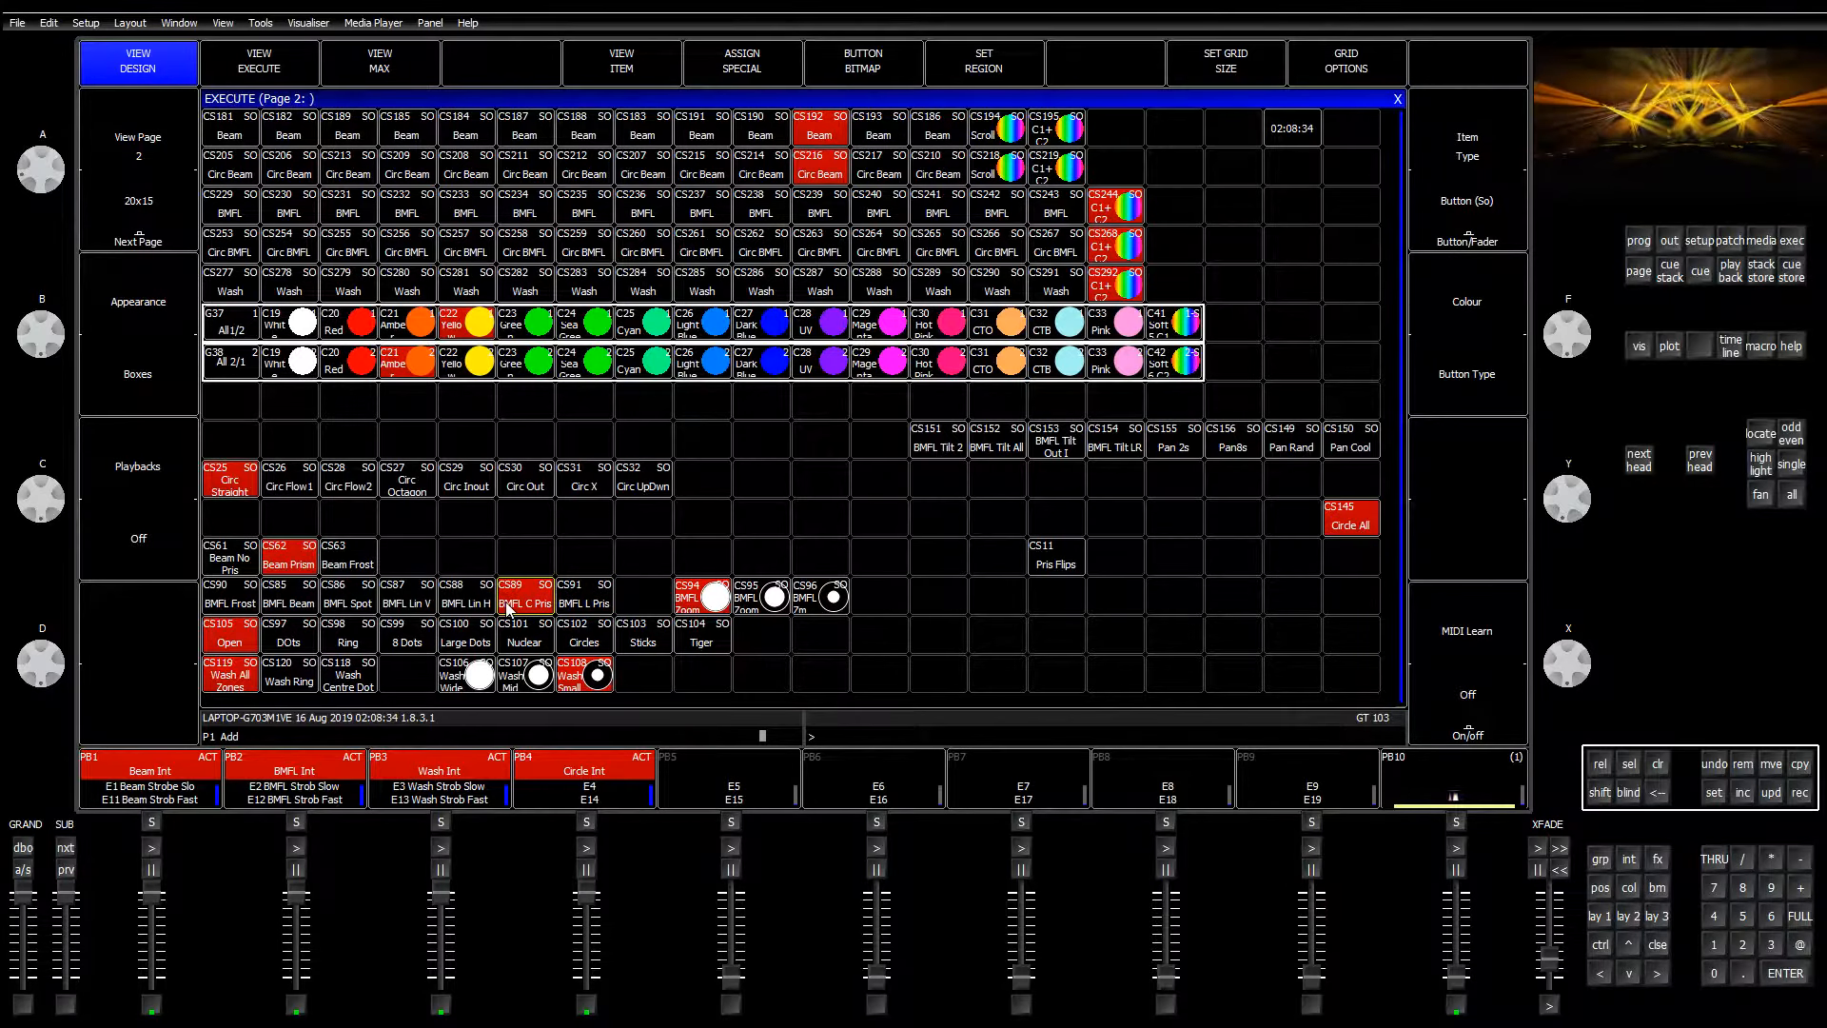
click(775, 607)
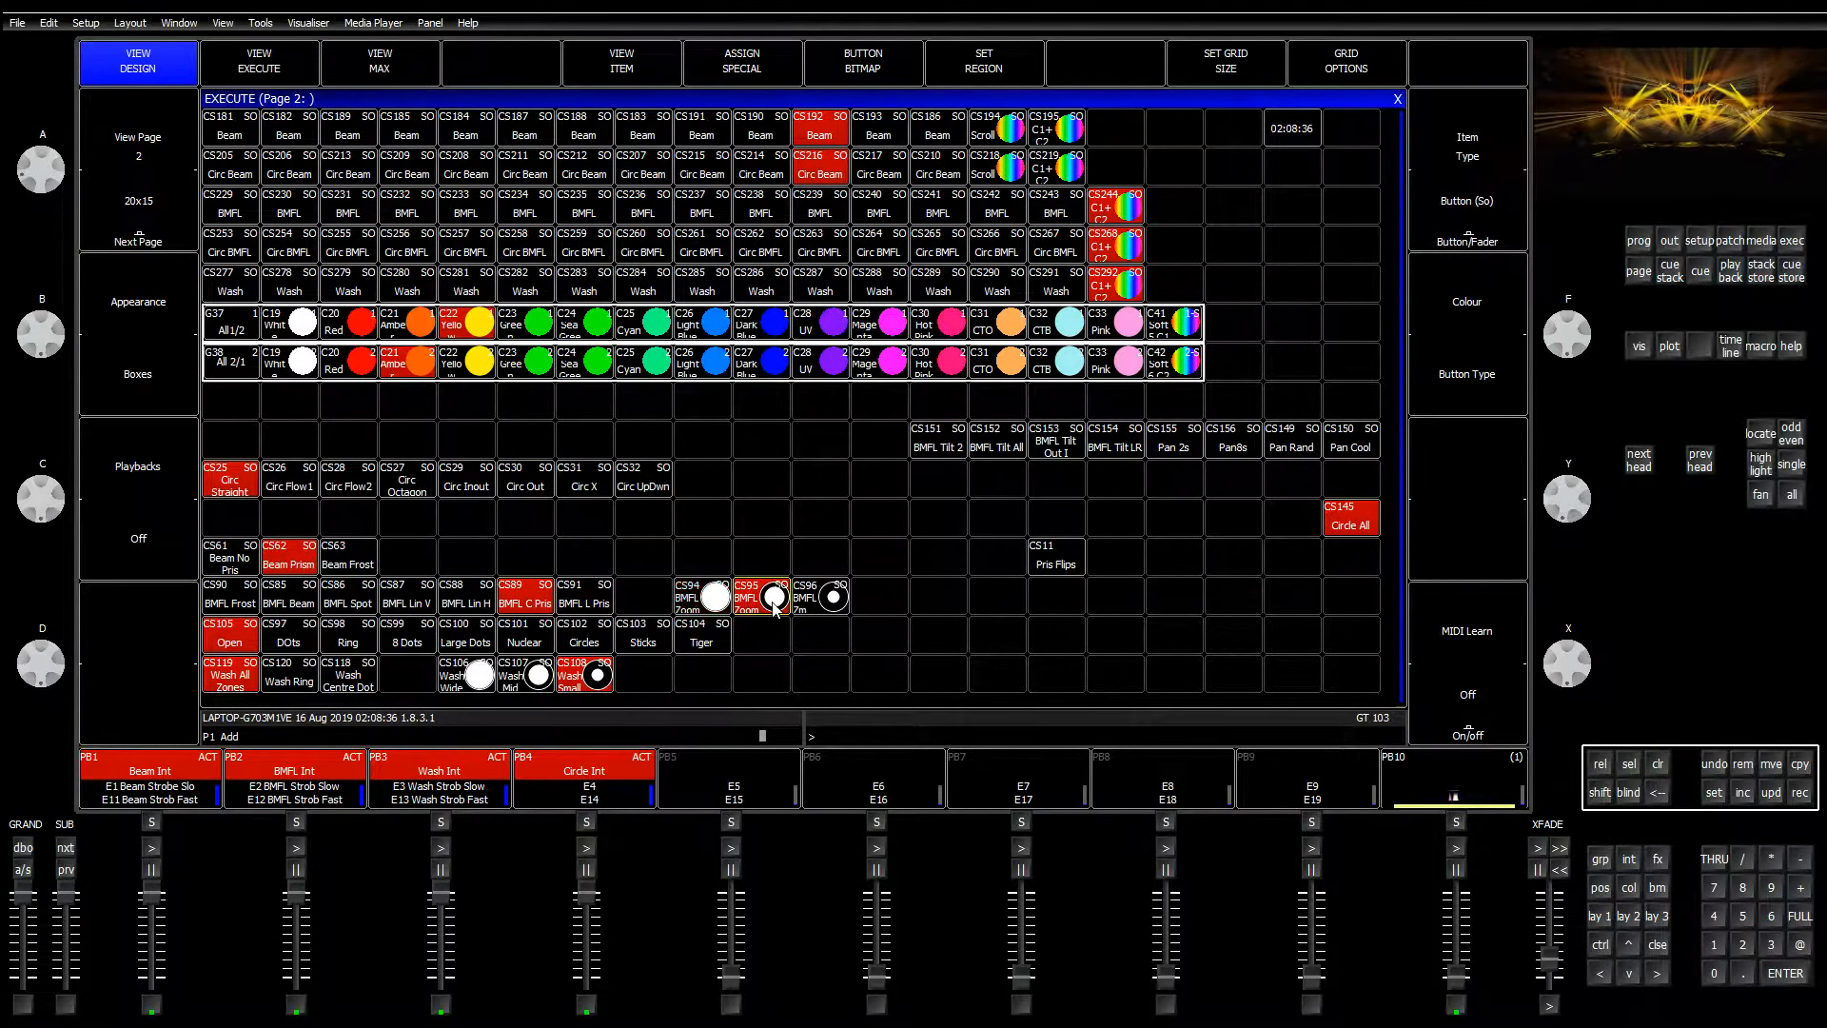
click(820, 607)
click(724, 606)
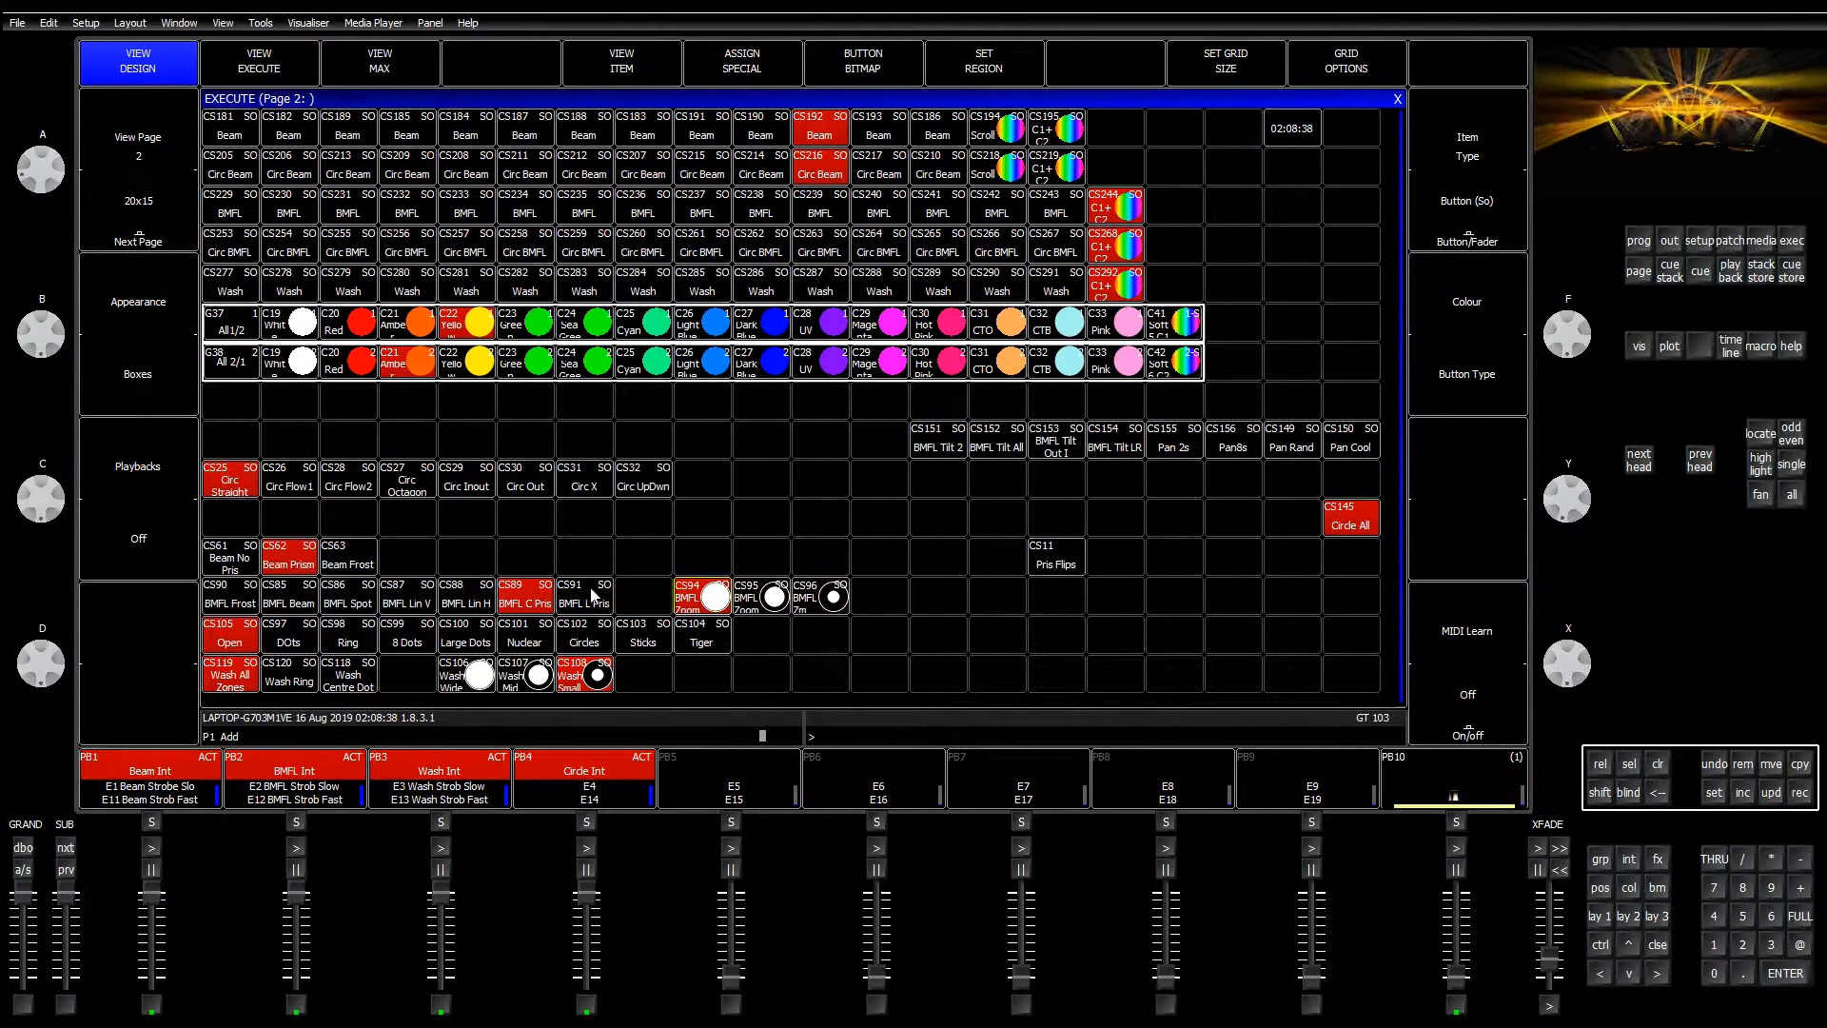
click(593, 599)
click(282, 607)
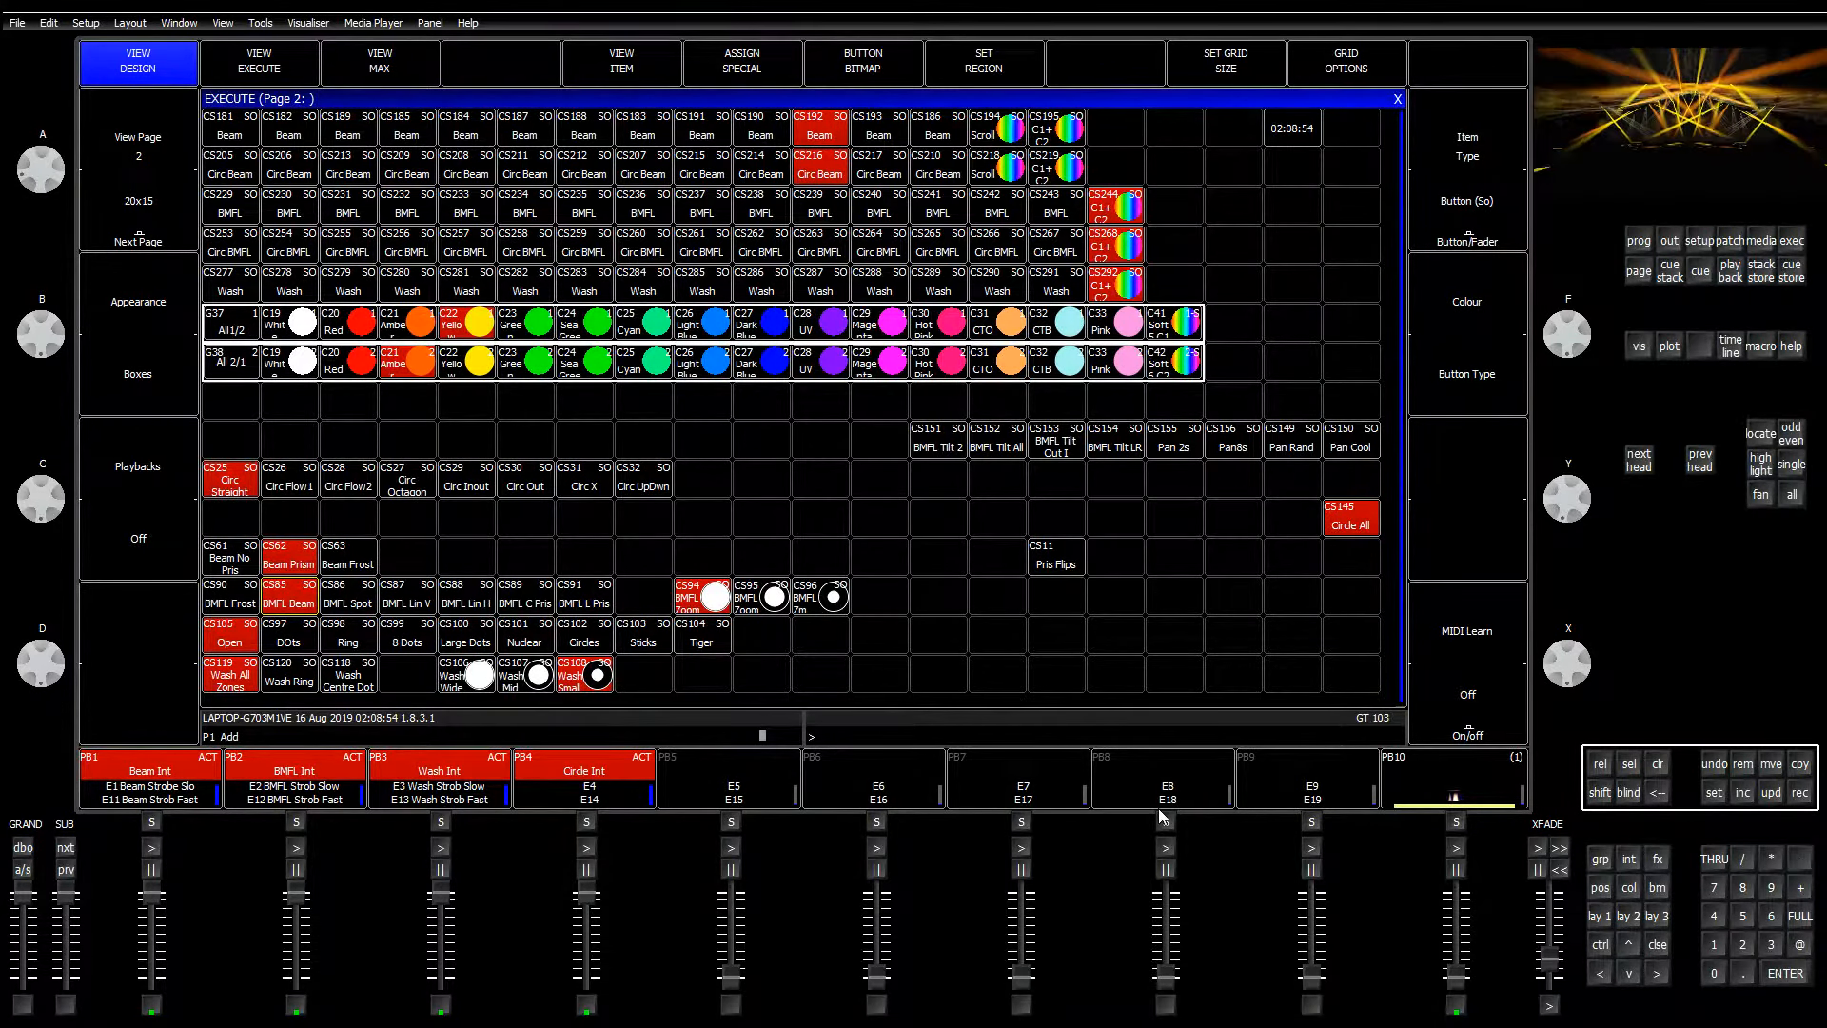
Step: Clear the programmer, select PB10, and bring up Layout 1
click(1657, 767)
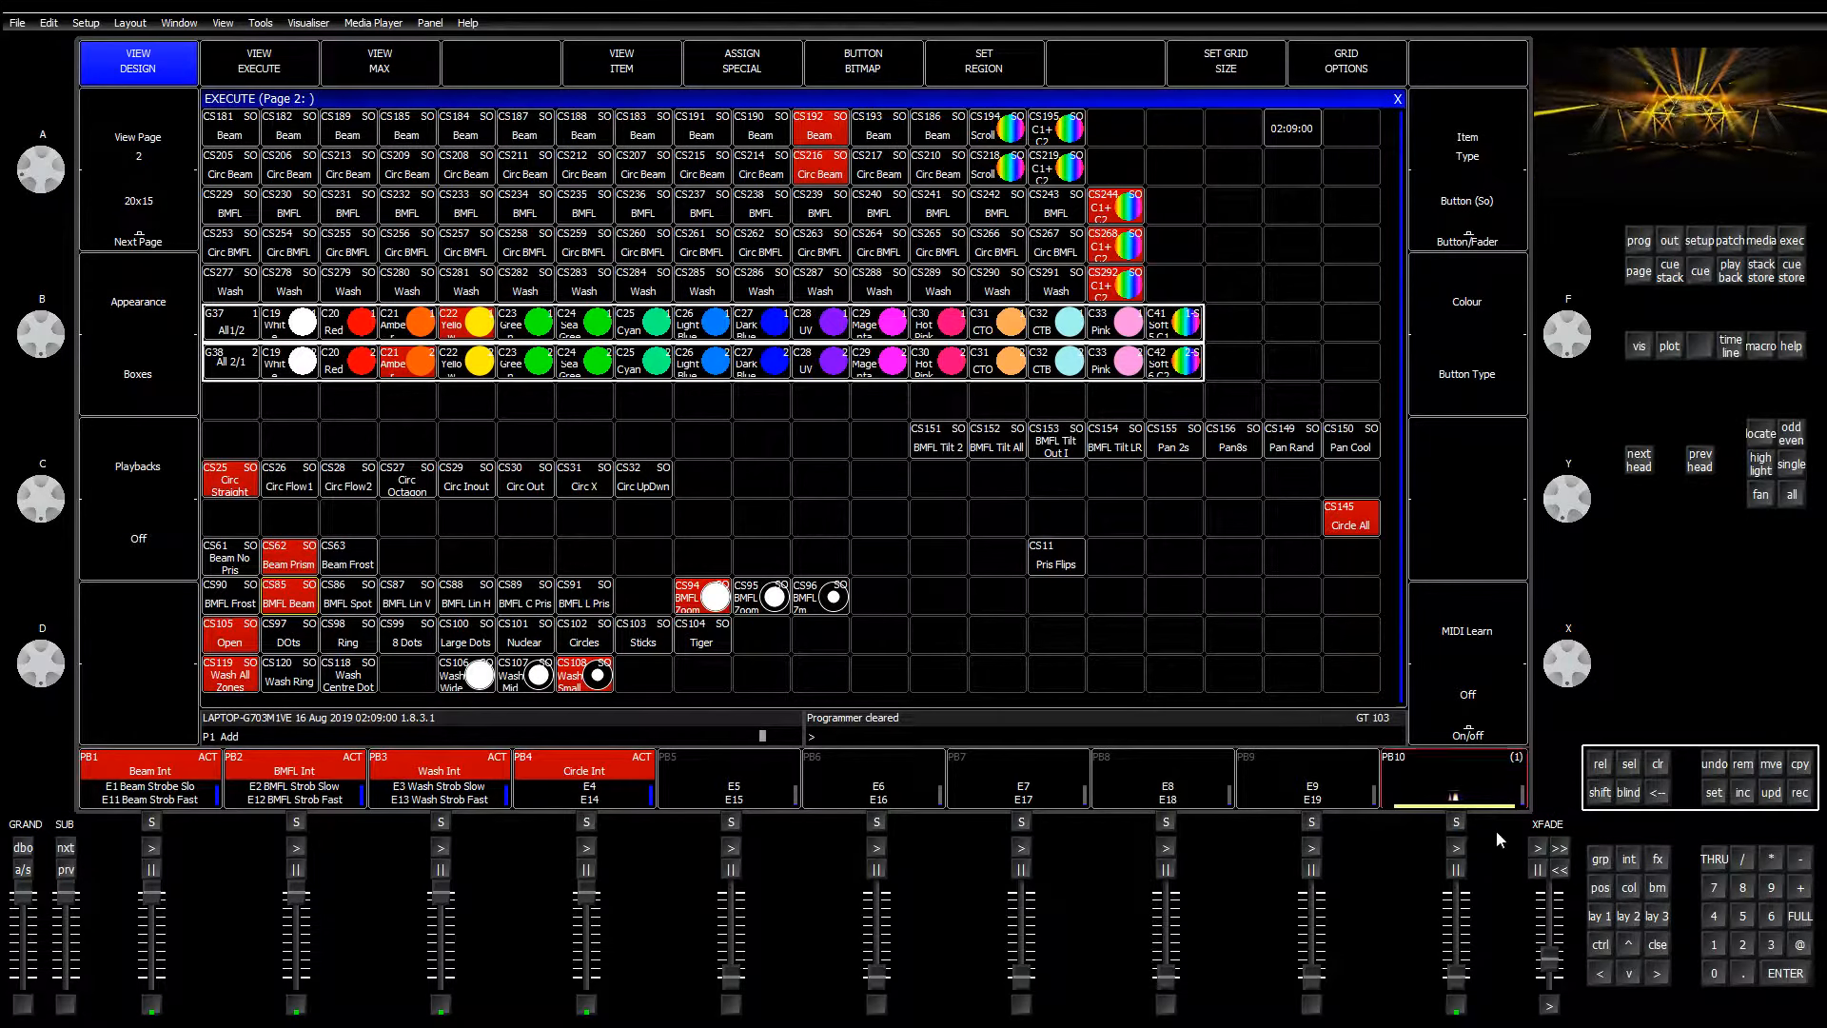
click(1496, 782)
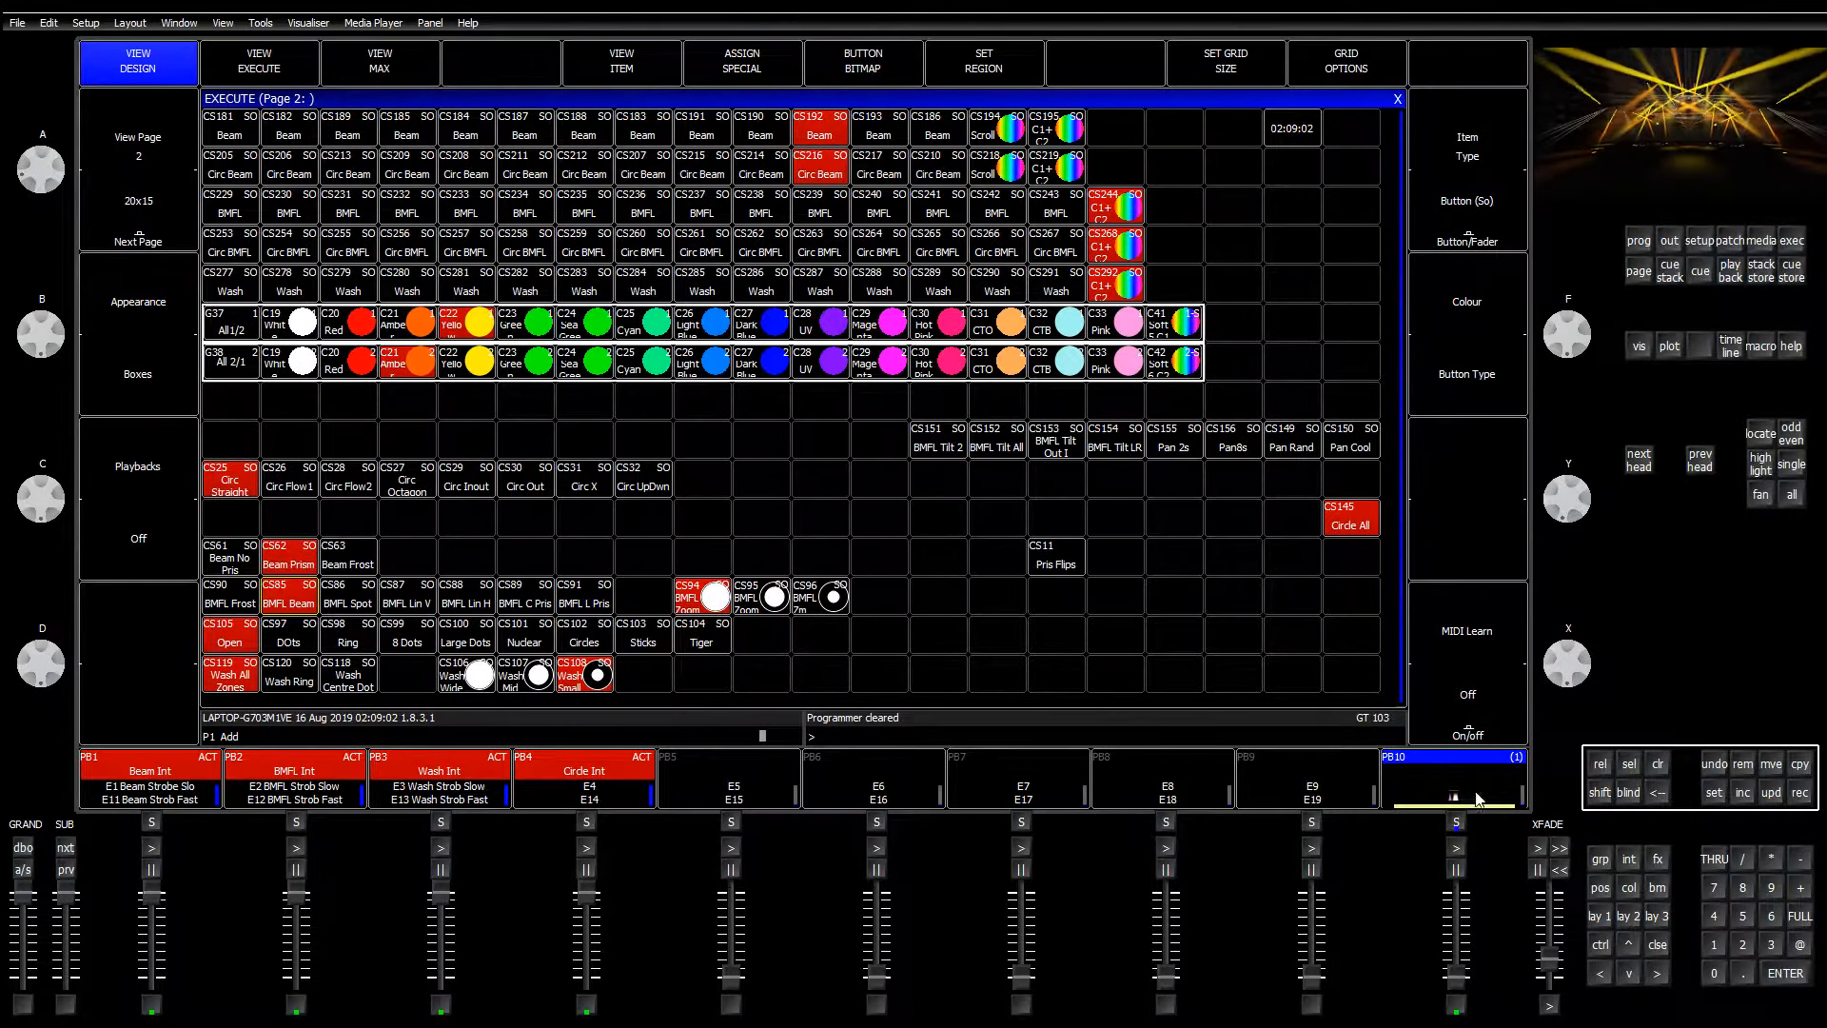
click(1597, 916)
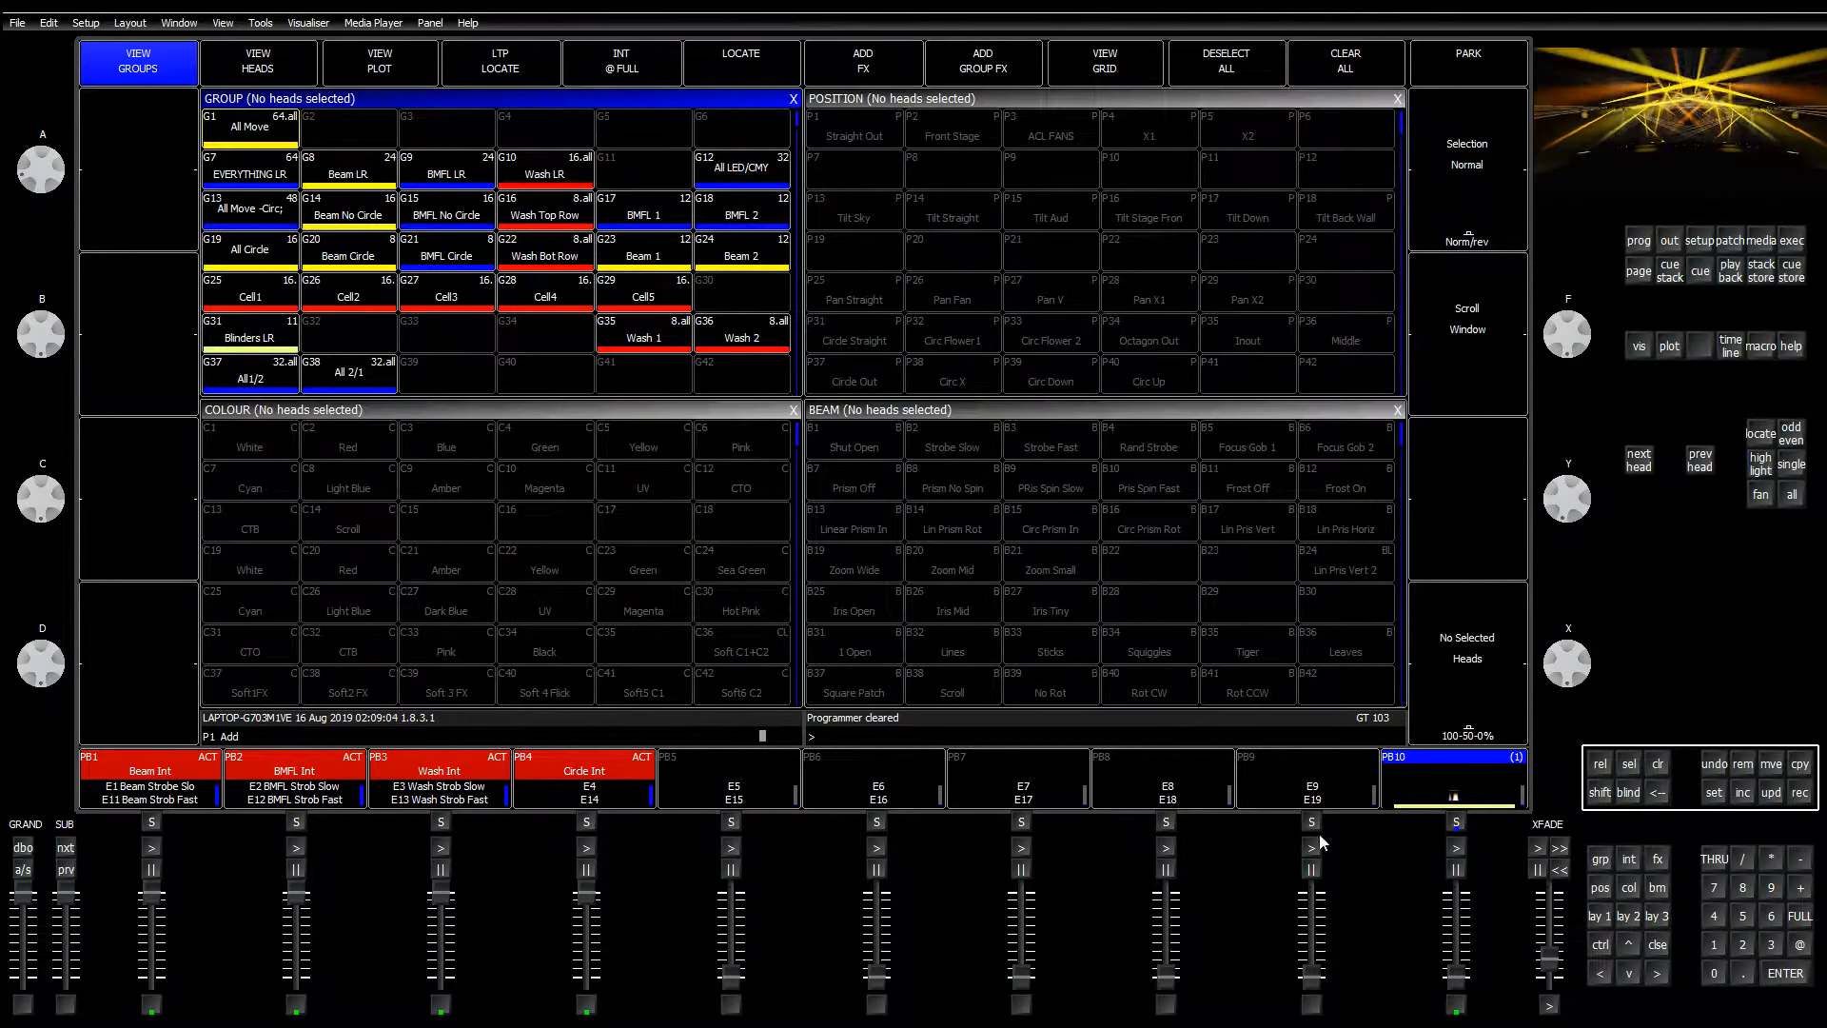
Step: In the full playback faders window, move 3 Col Soft Fx into slot W1-9
key(F8)
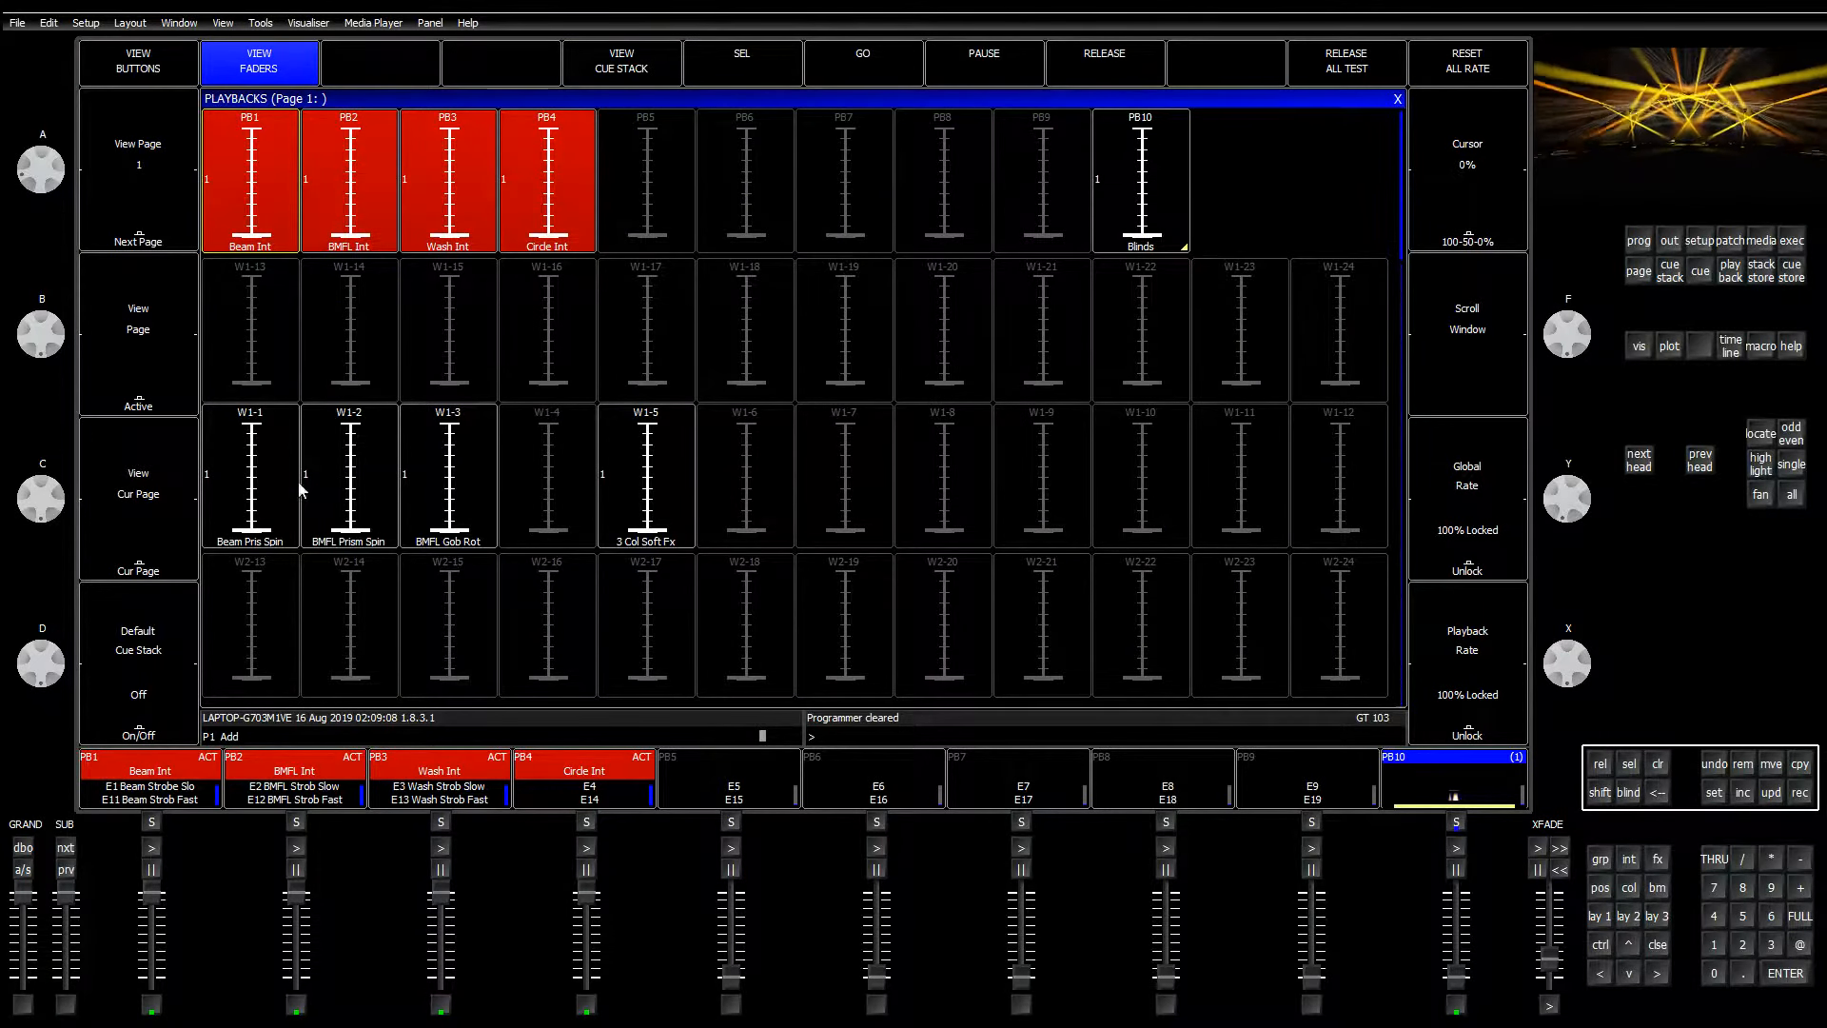
click(1770, 764)
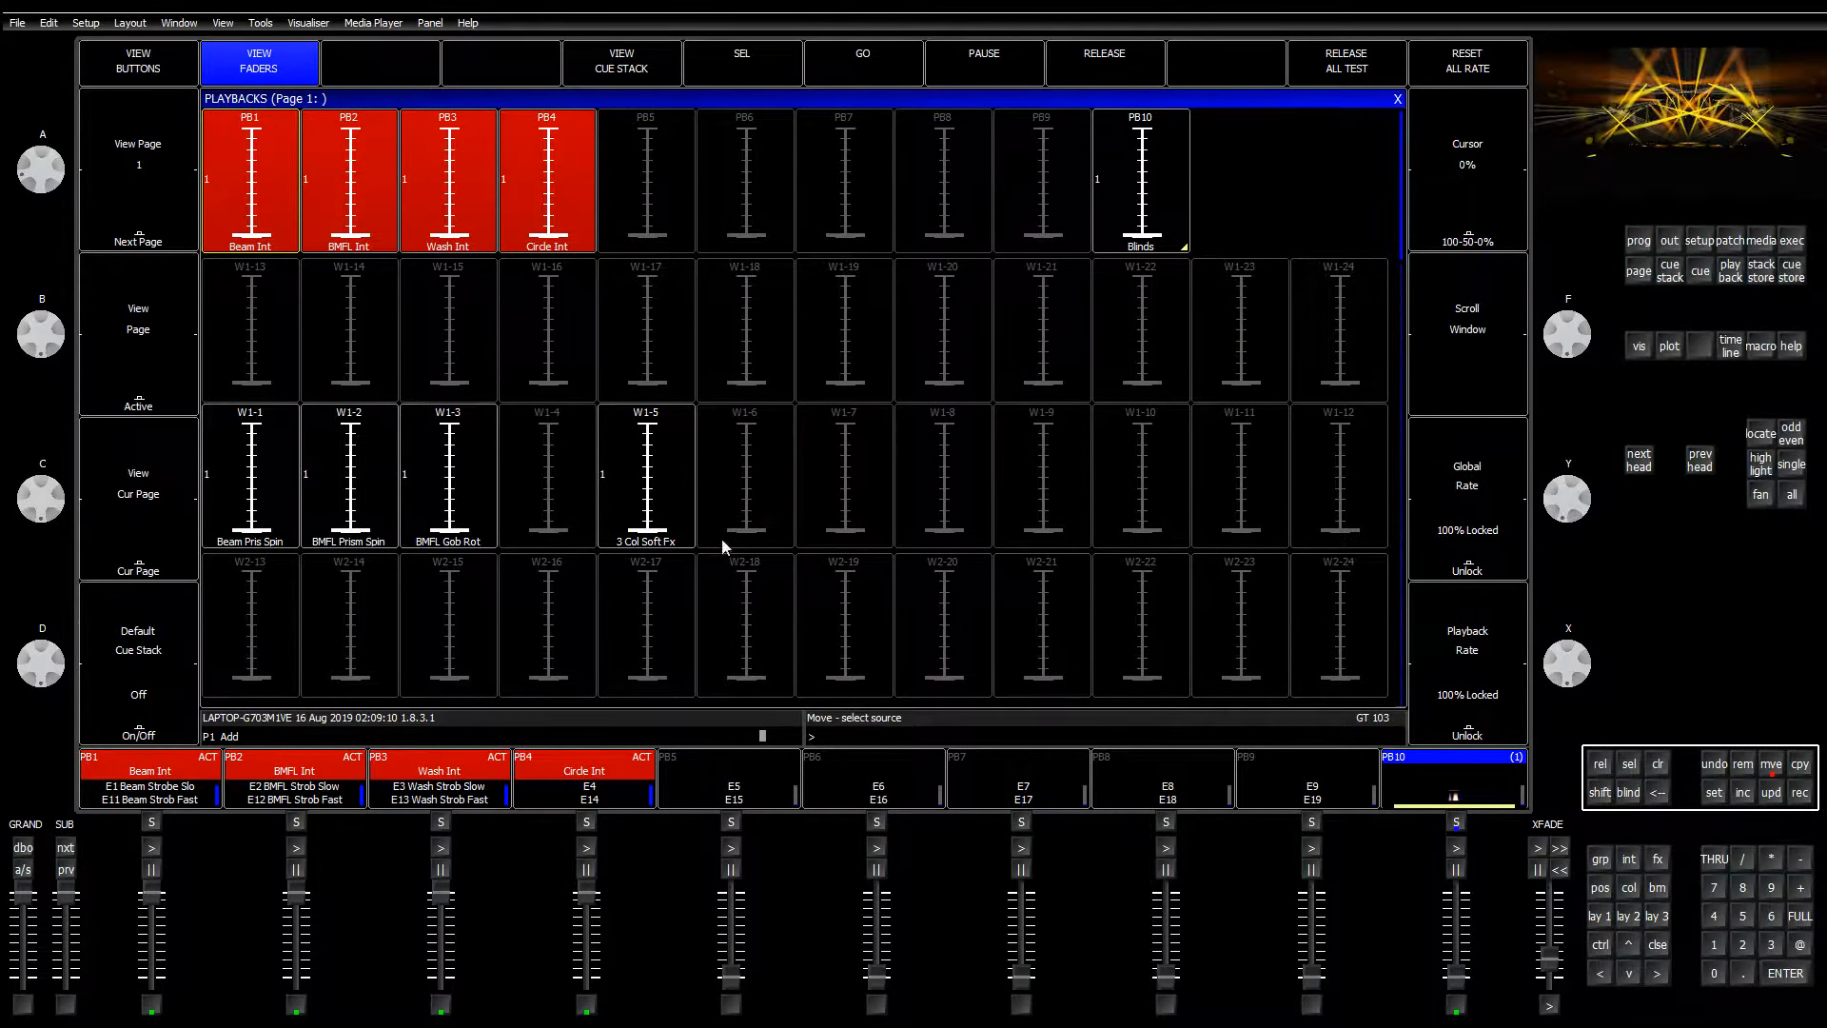
click(678, 459)
click(1063, 480)
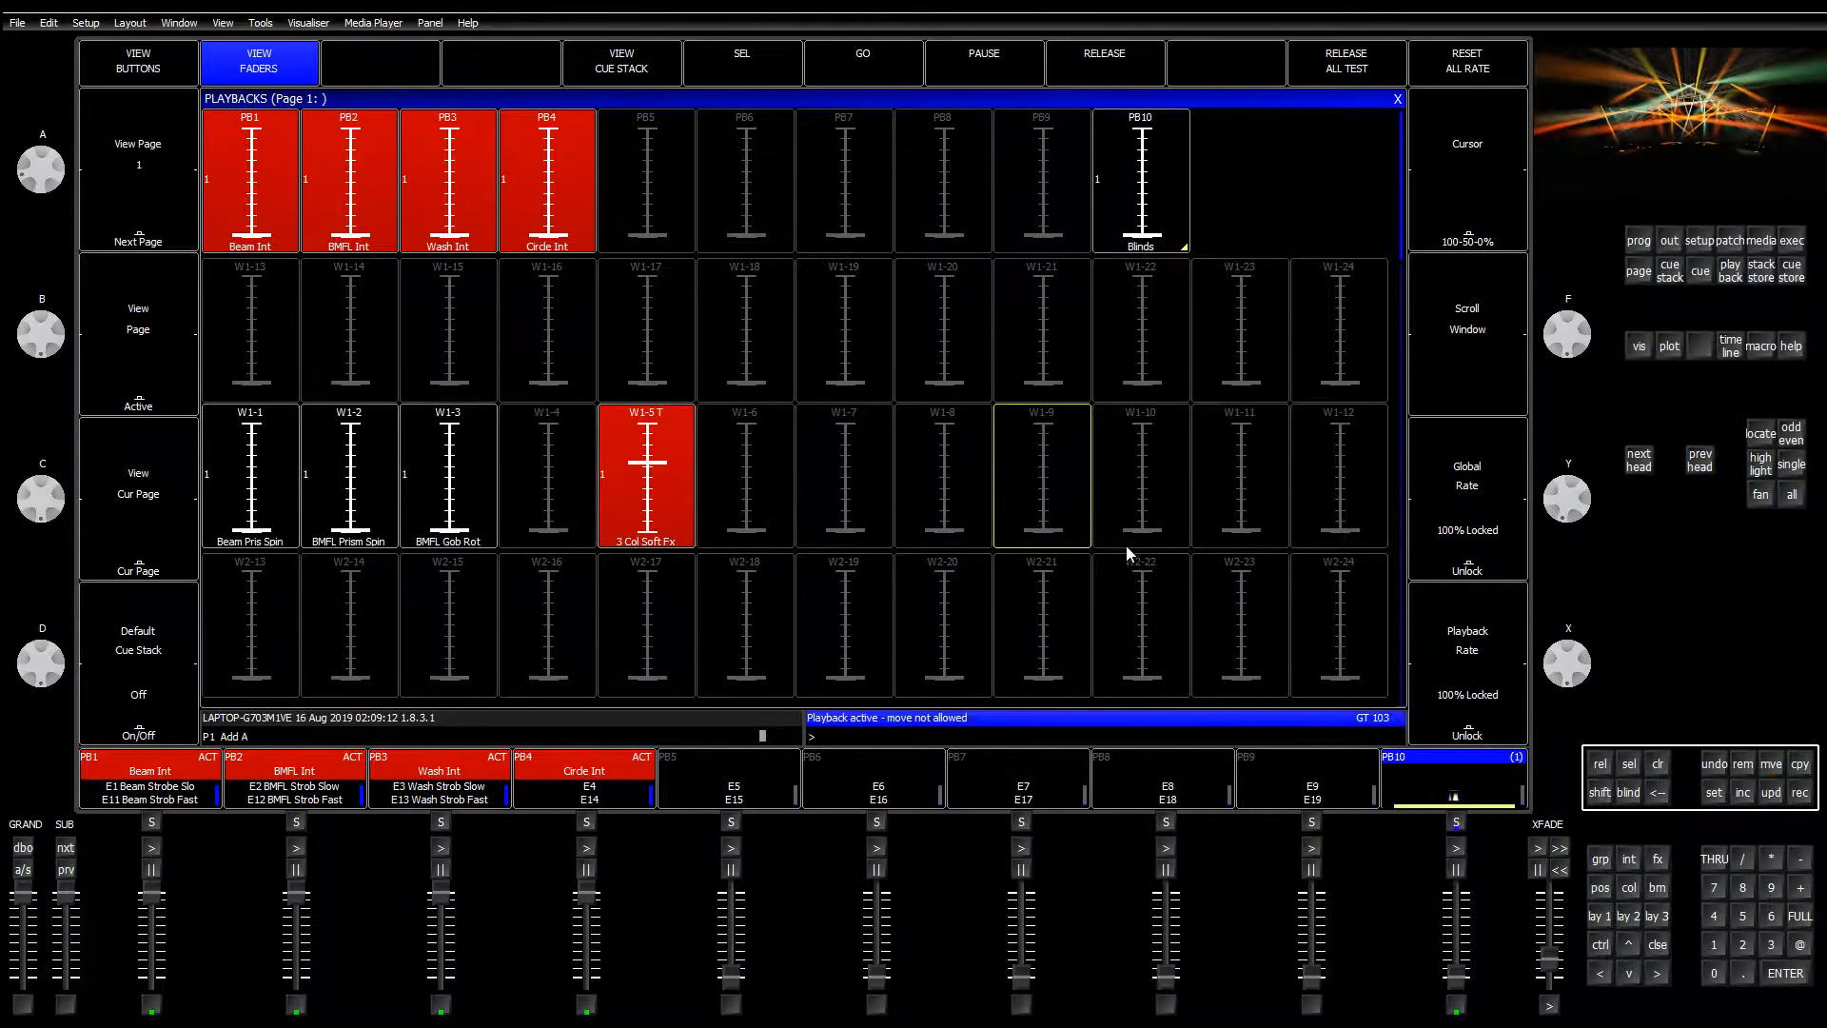
drag(648, 476, 650, 540)
click(1770, 764)
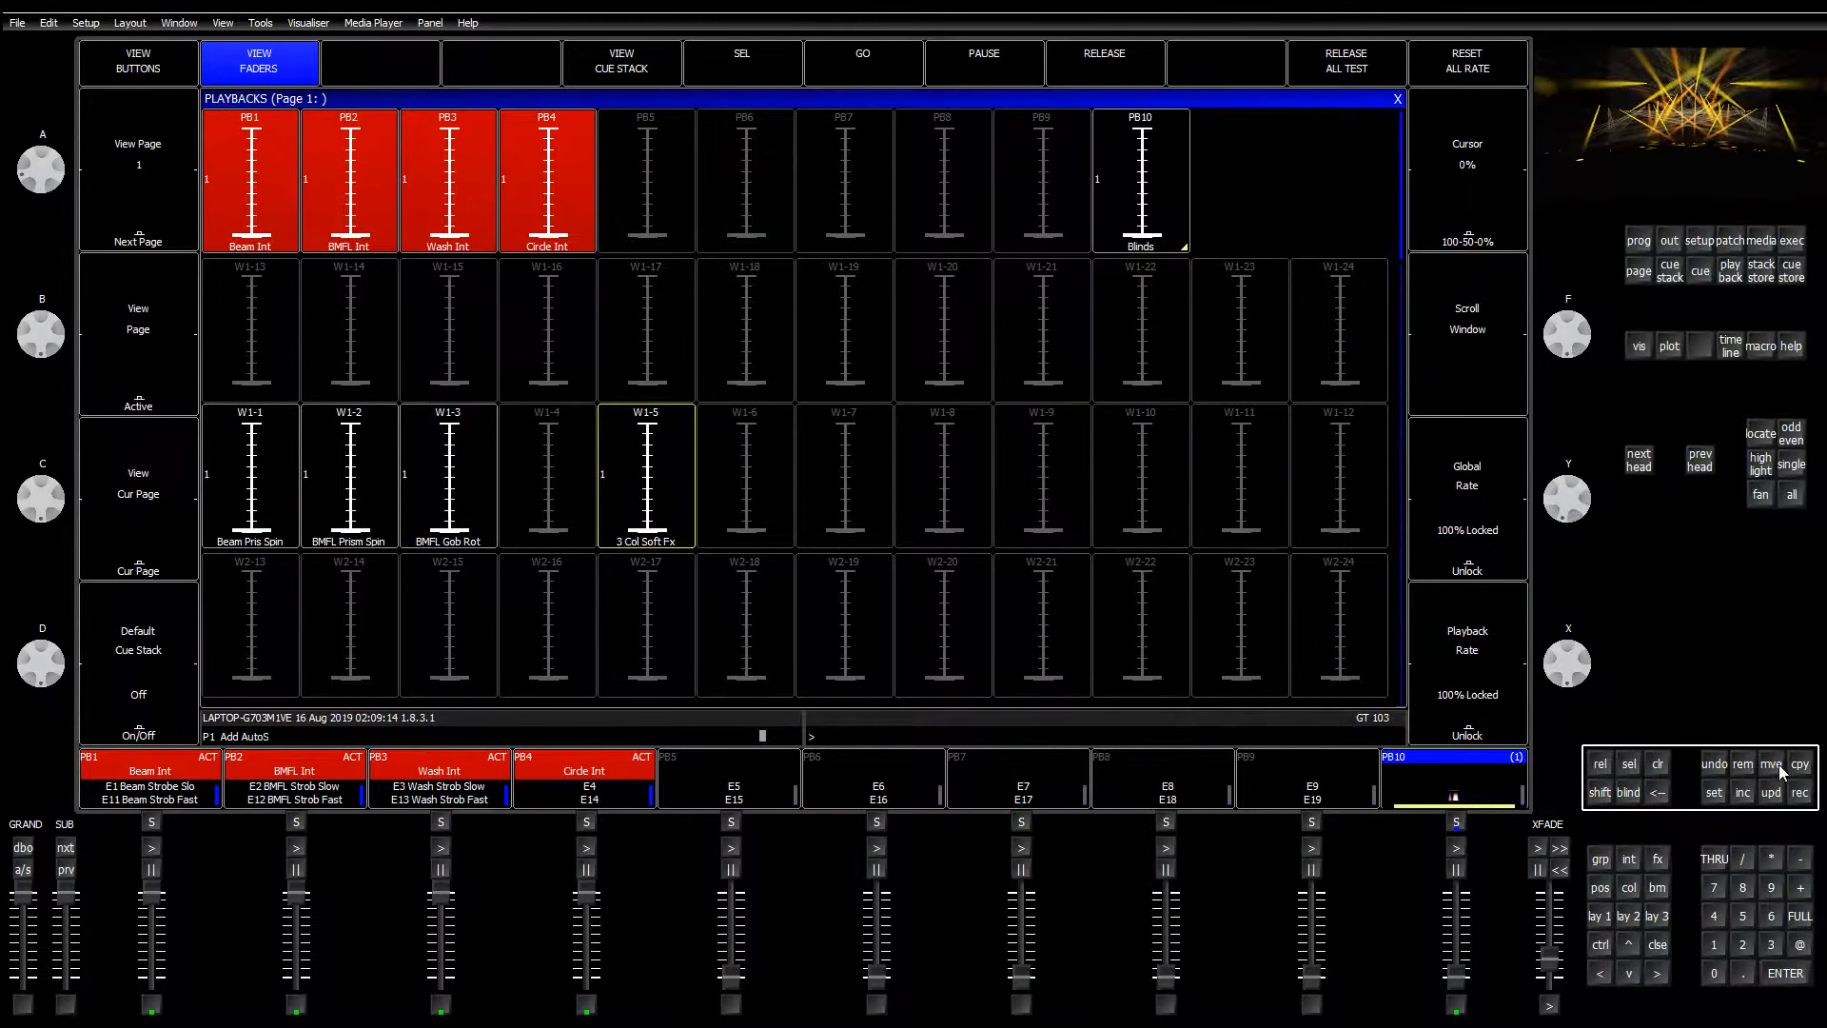
click(692, 529)
click(1079, 525)
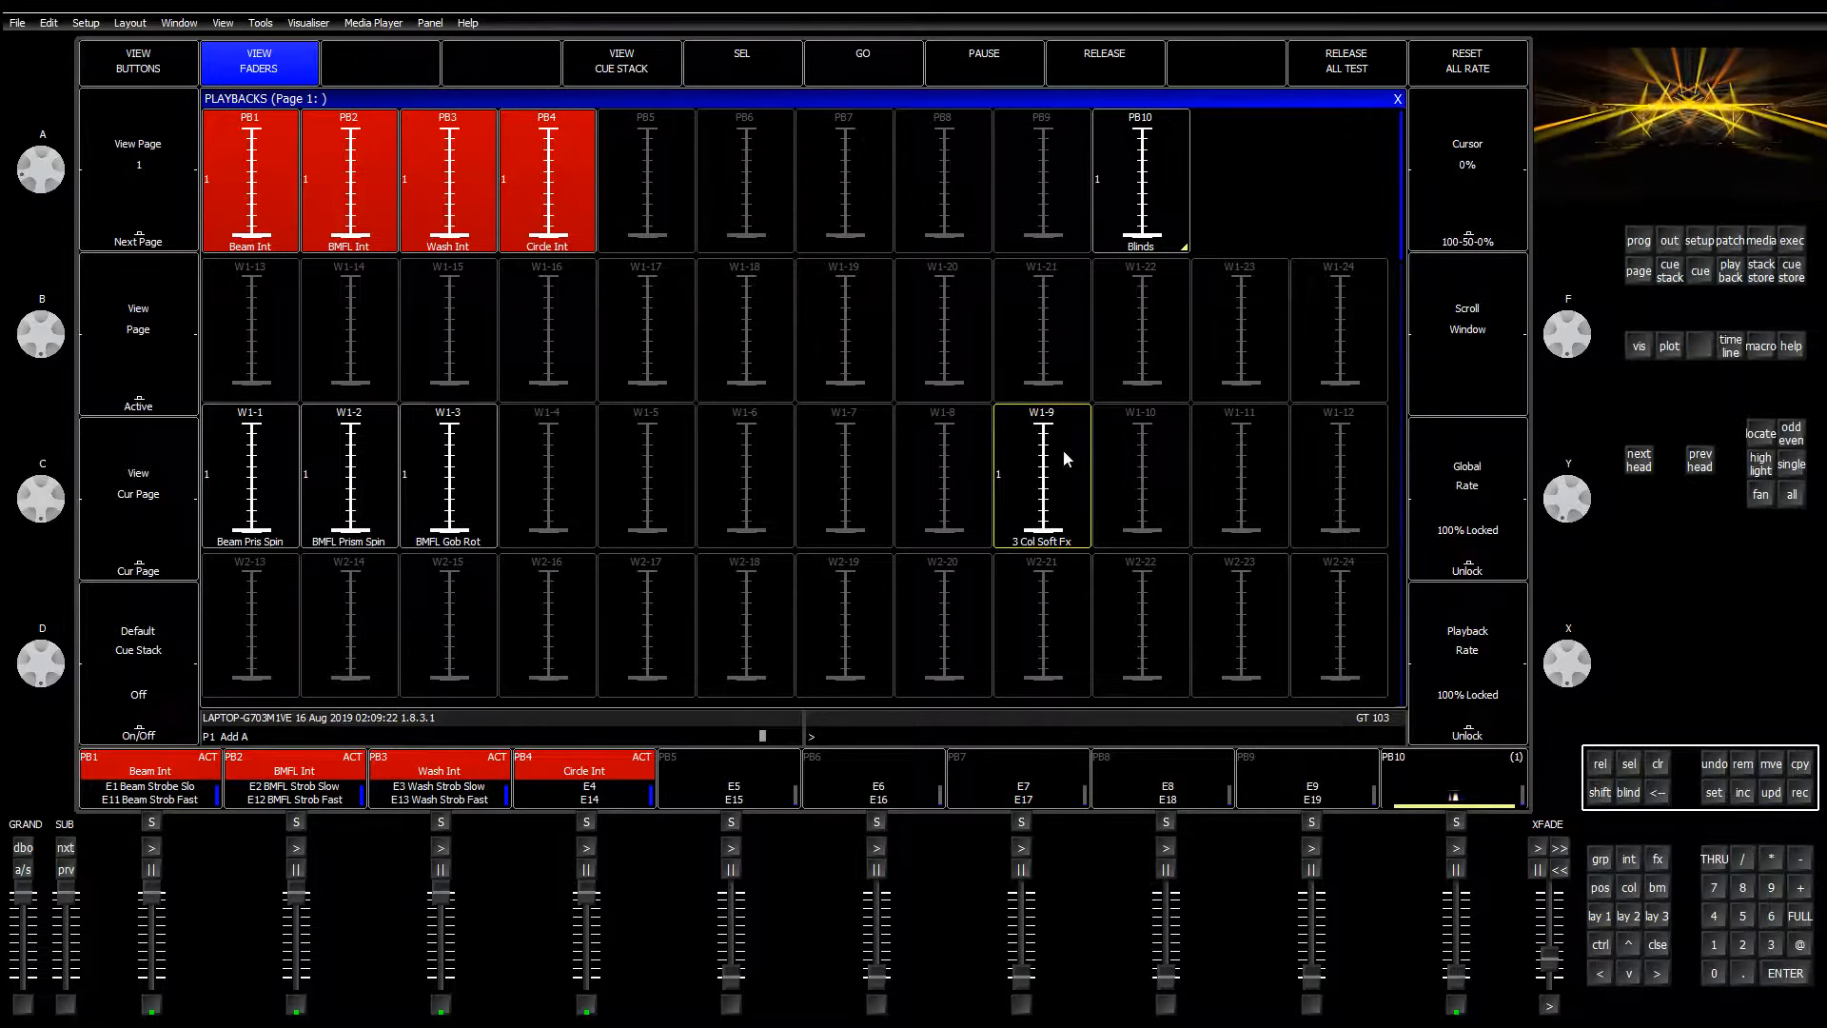
Step: Name playback 9 'Atomics' with SET, then show the group and palette windows
click(1064, 153)
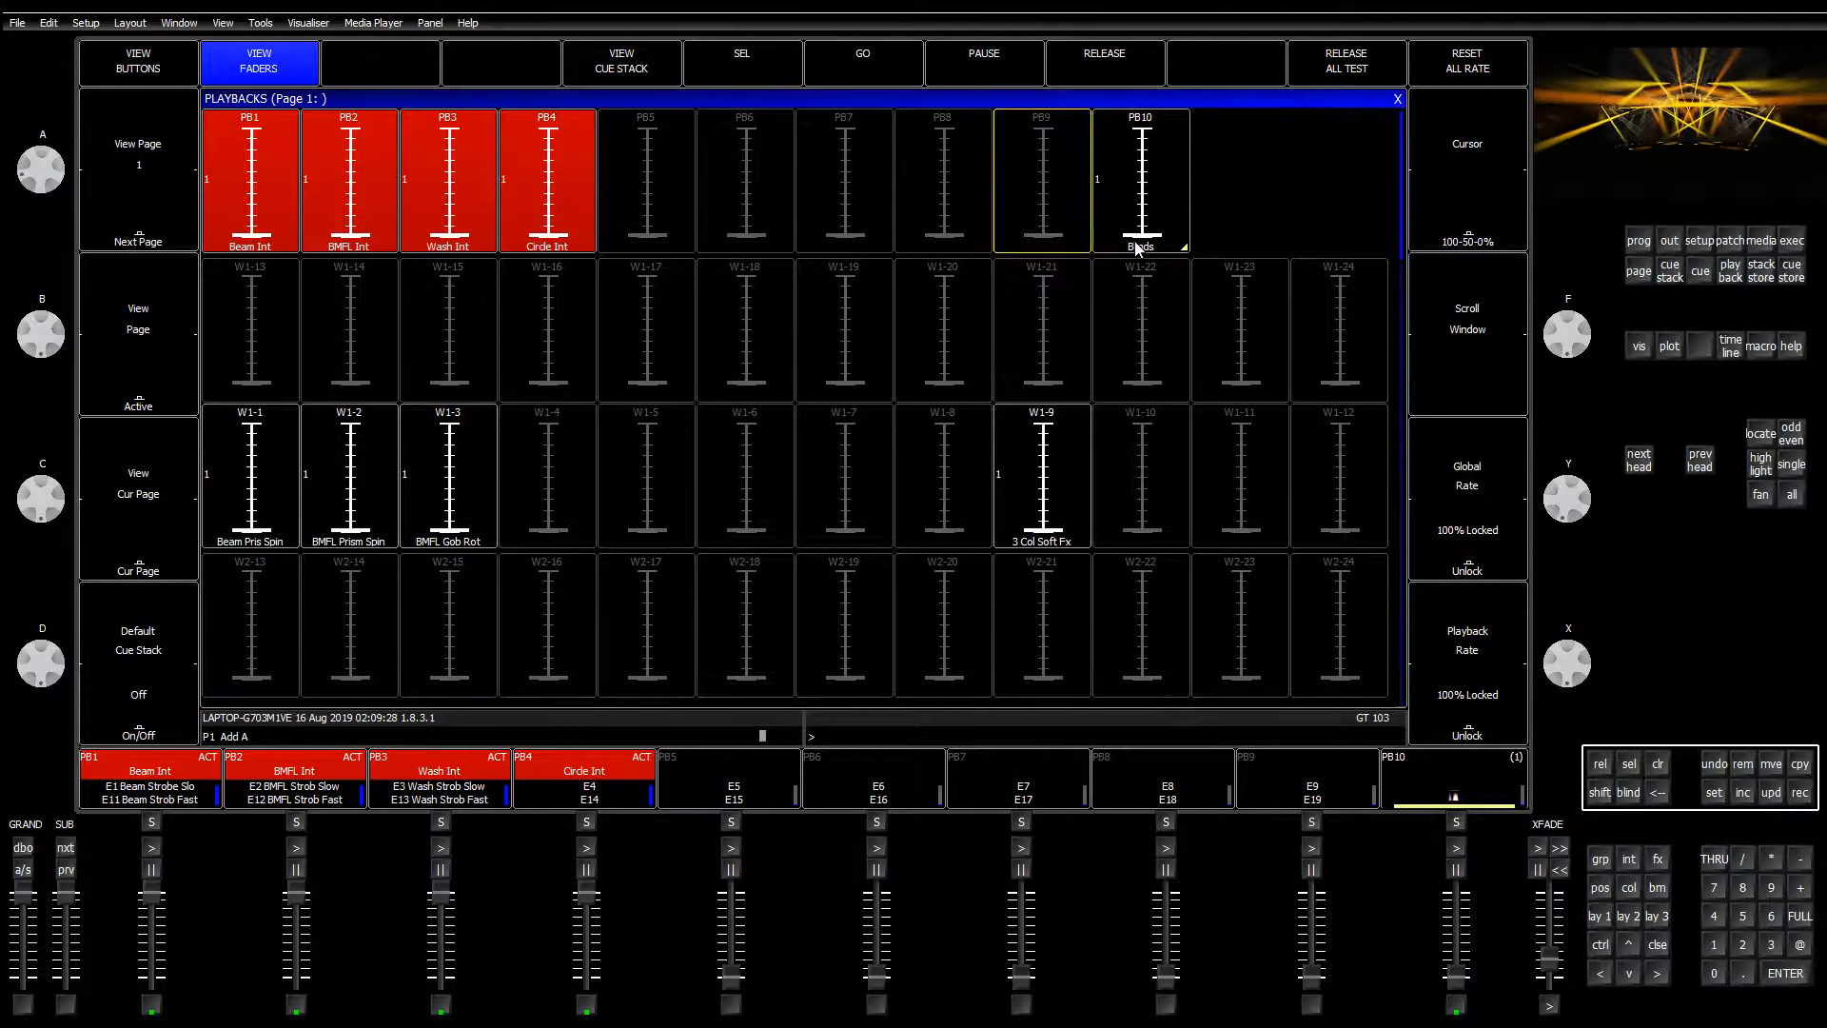
click(1712, 789)
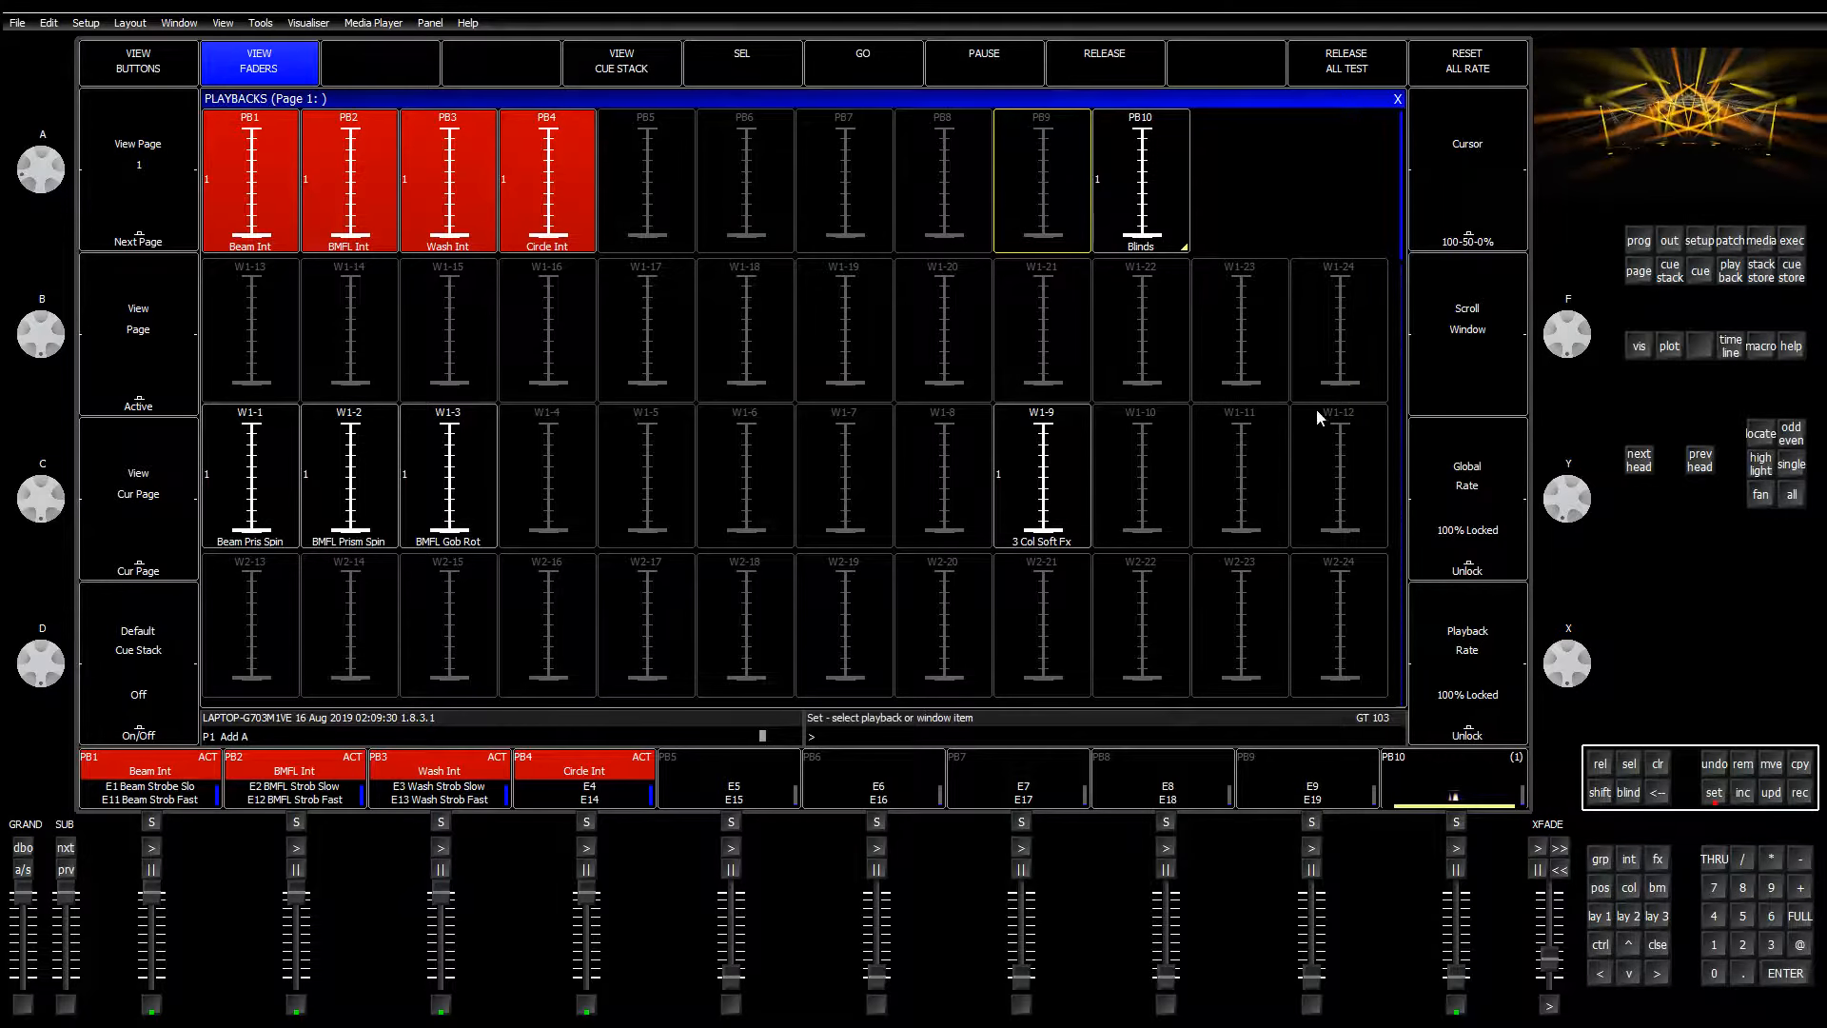
click(1069, 204)
text(A)
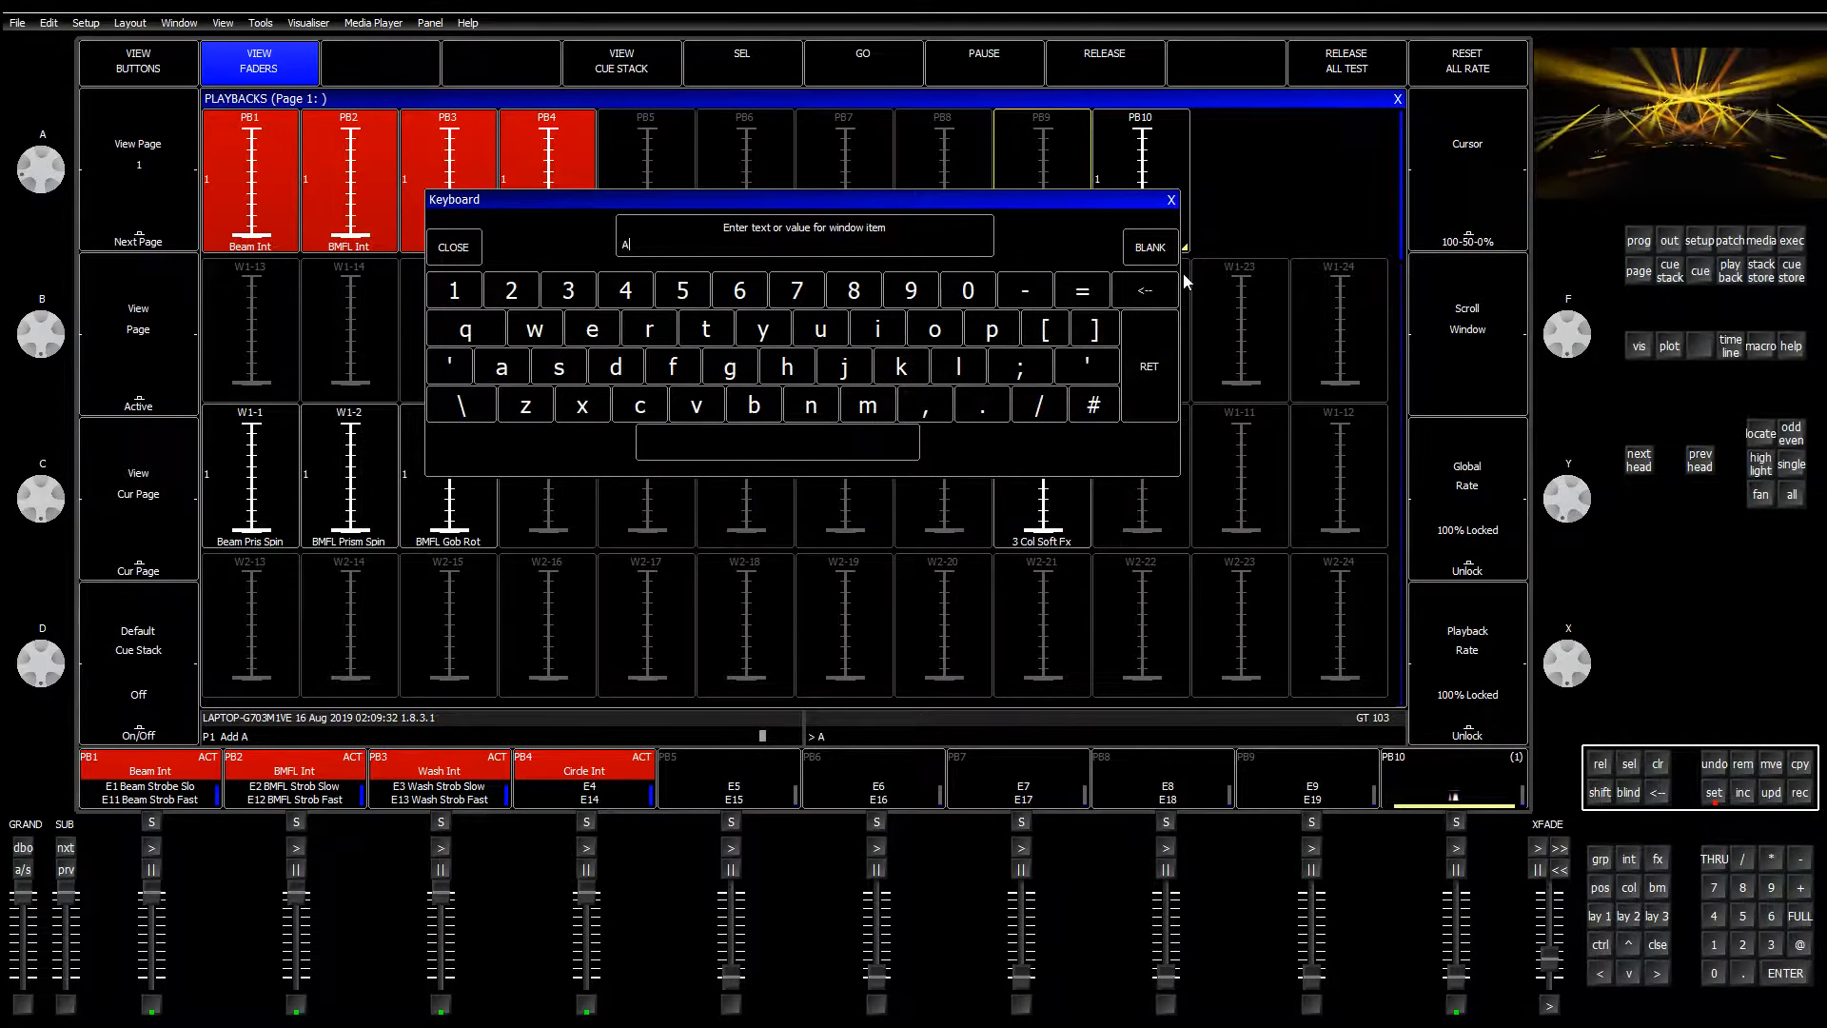
text(tomics)
key(Return)
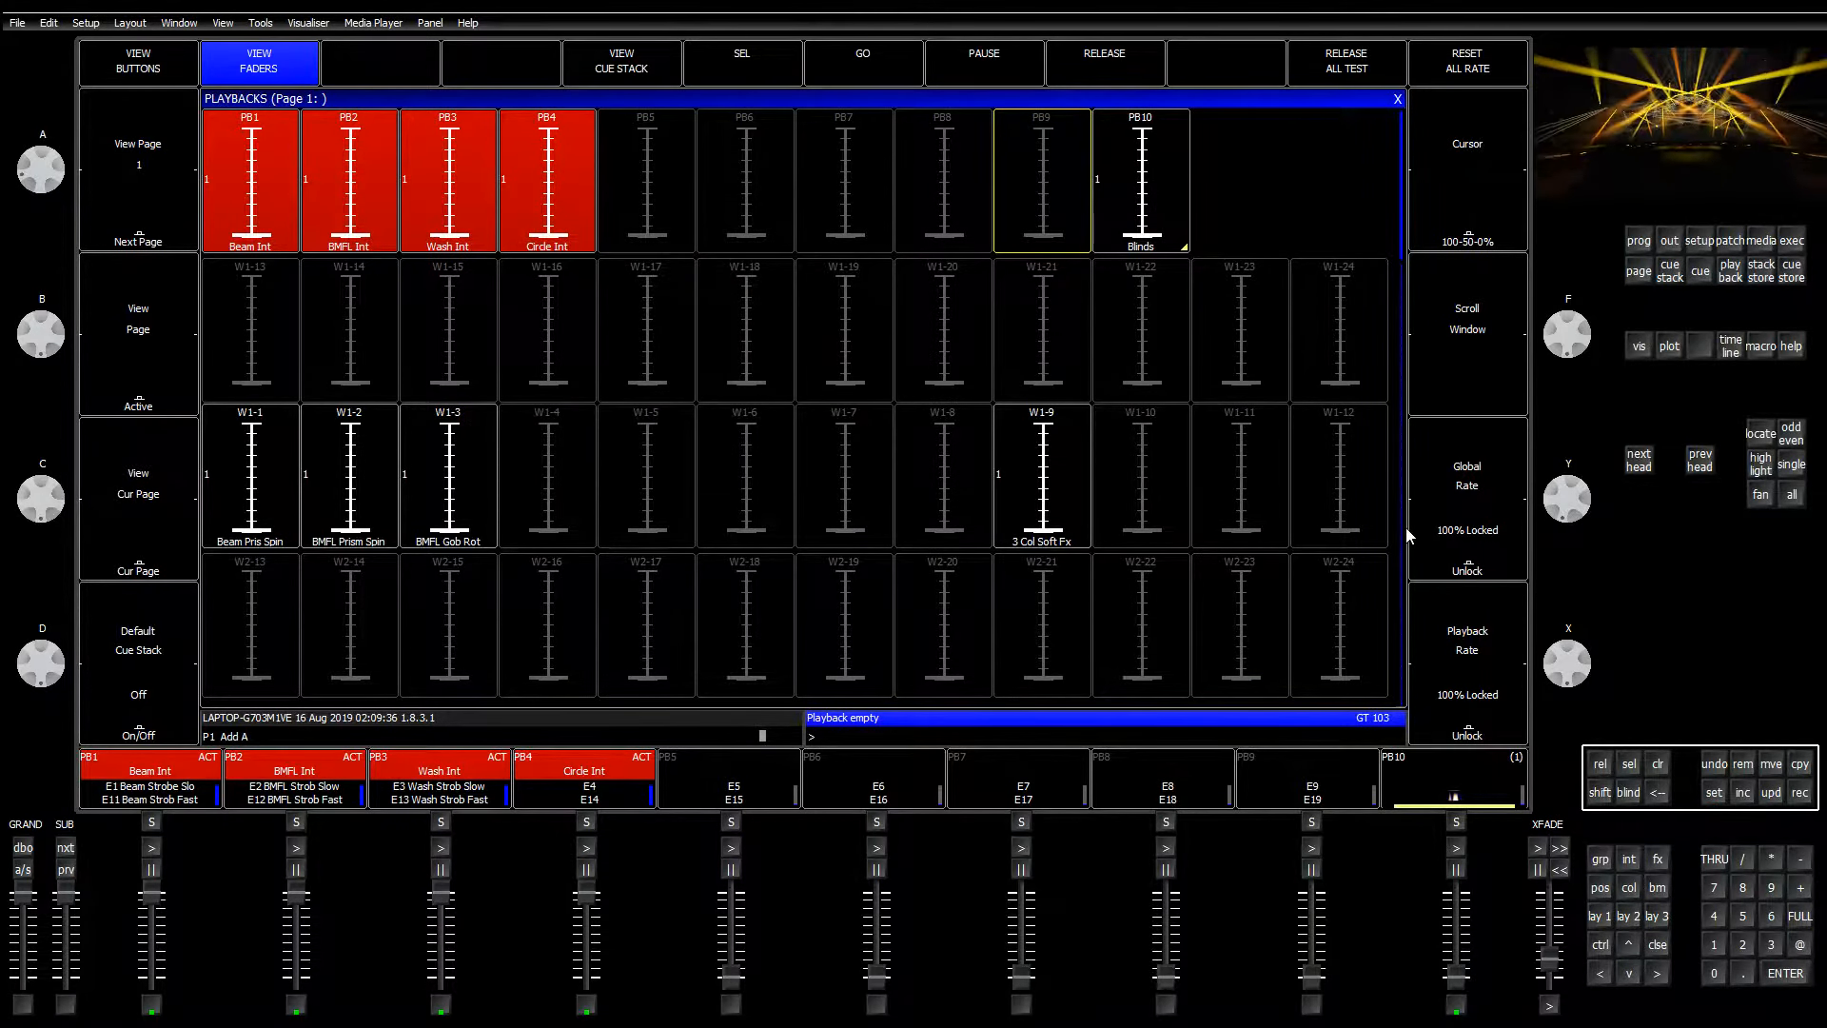
click(1600, 916)
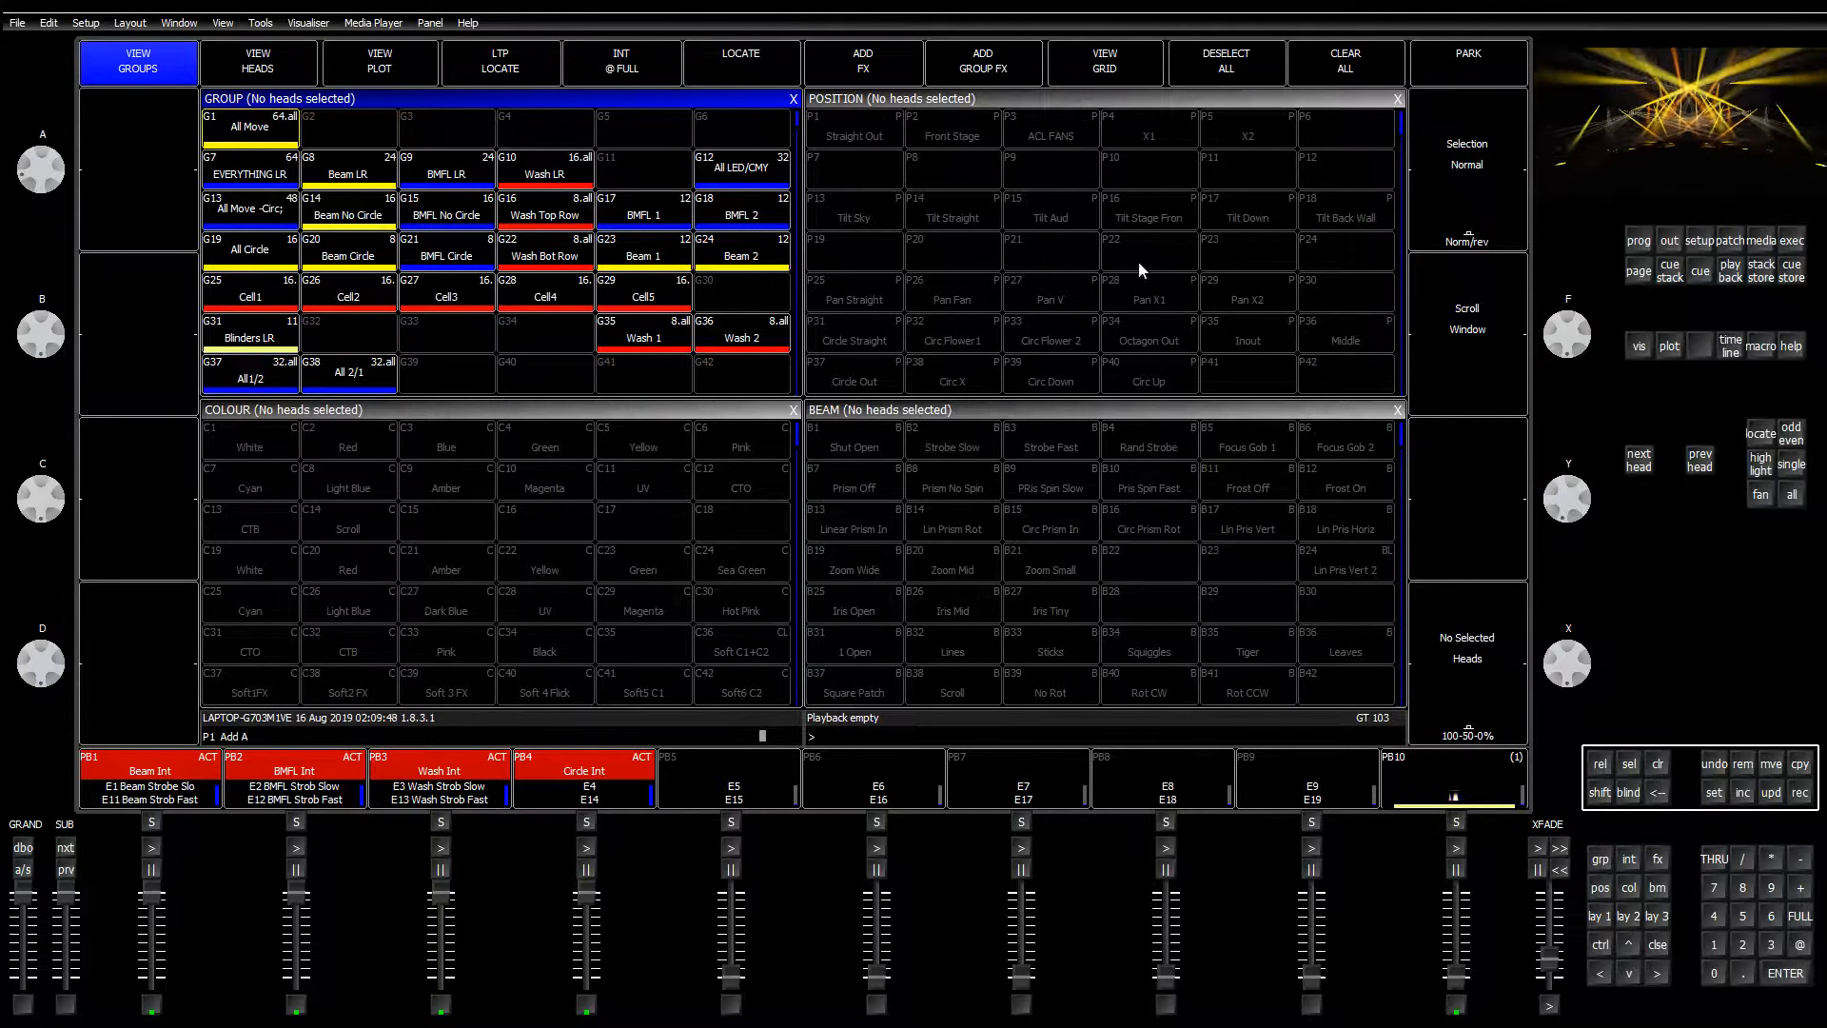
Step: Open the Patch window and start choosing a head type from the library
click(1692, 247)
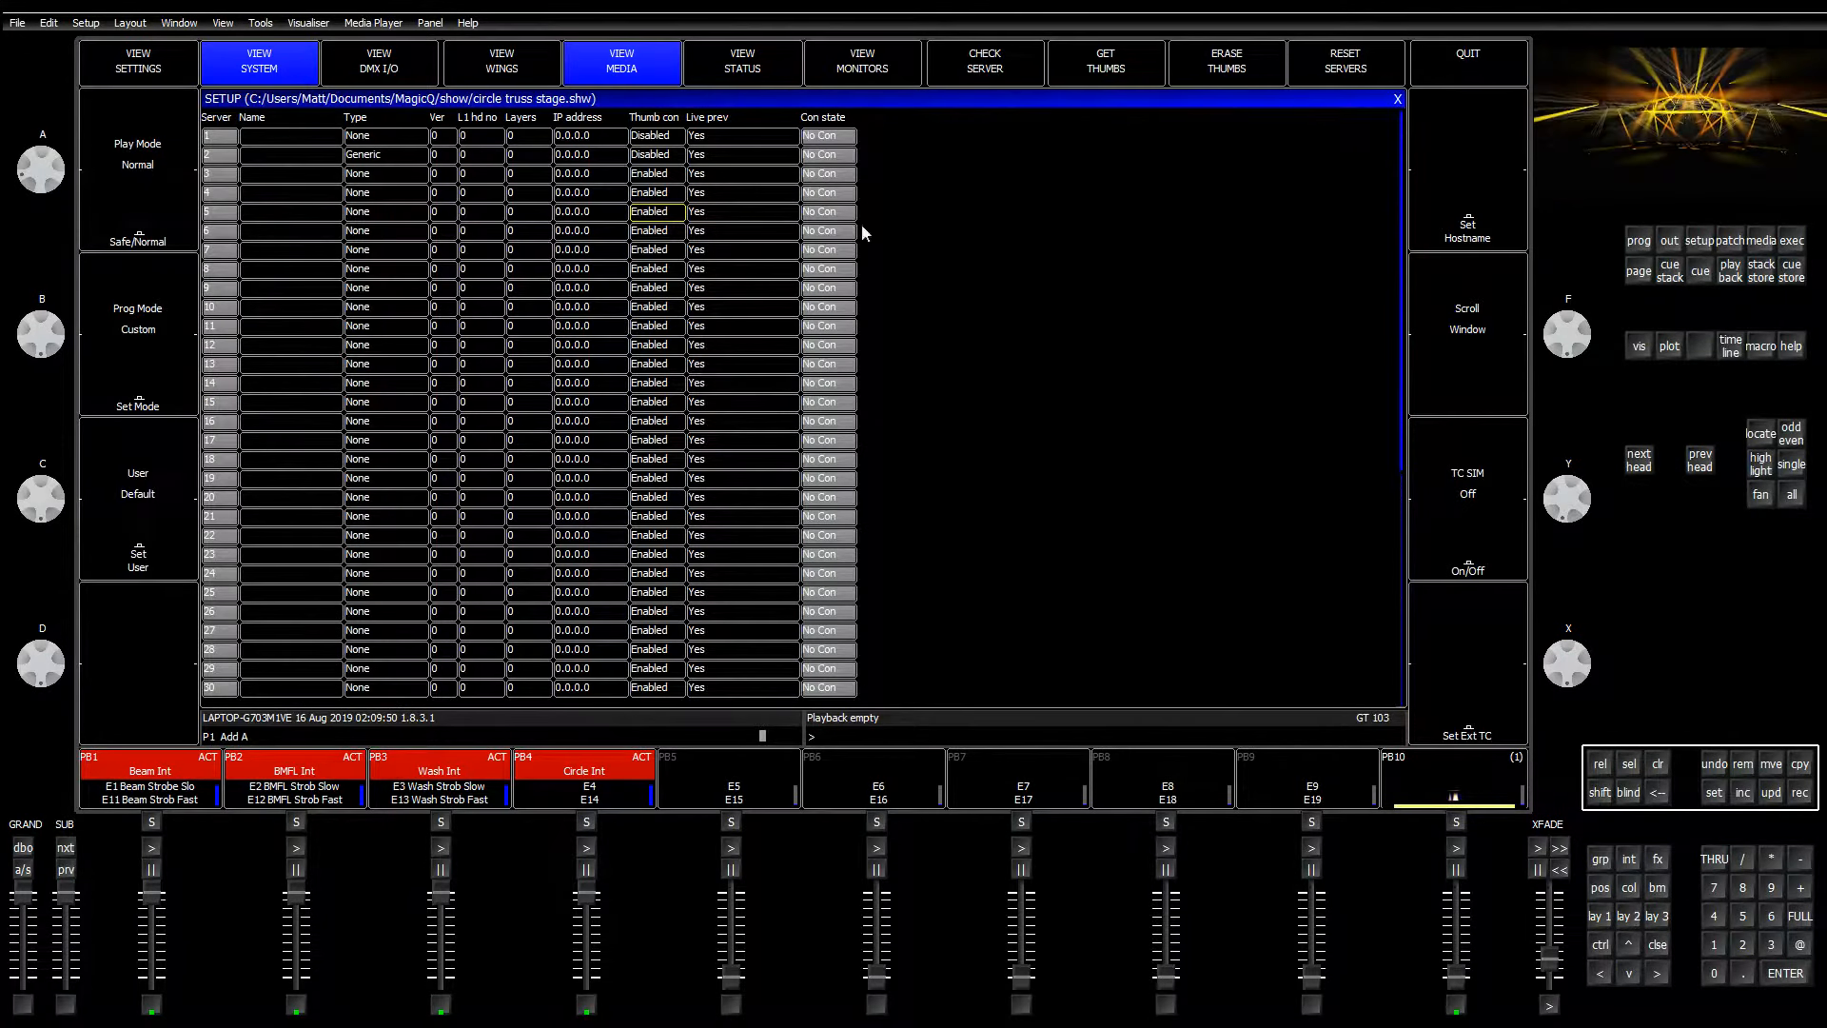
click(1597, 912)
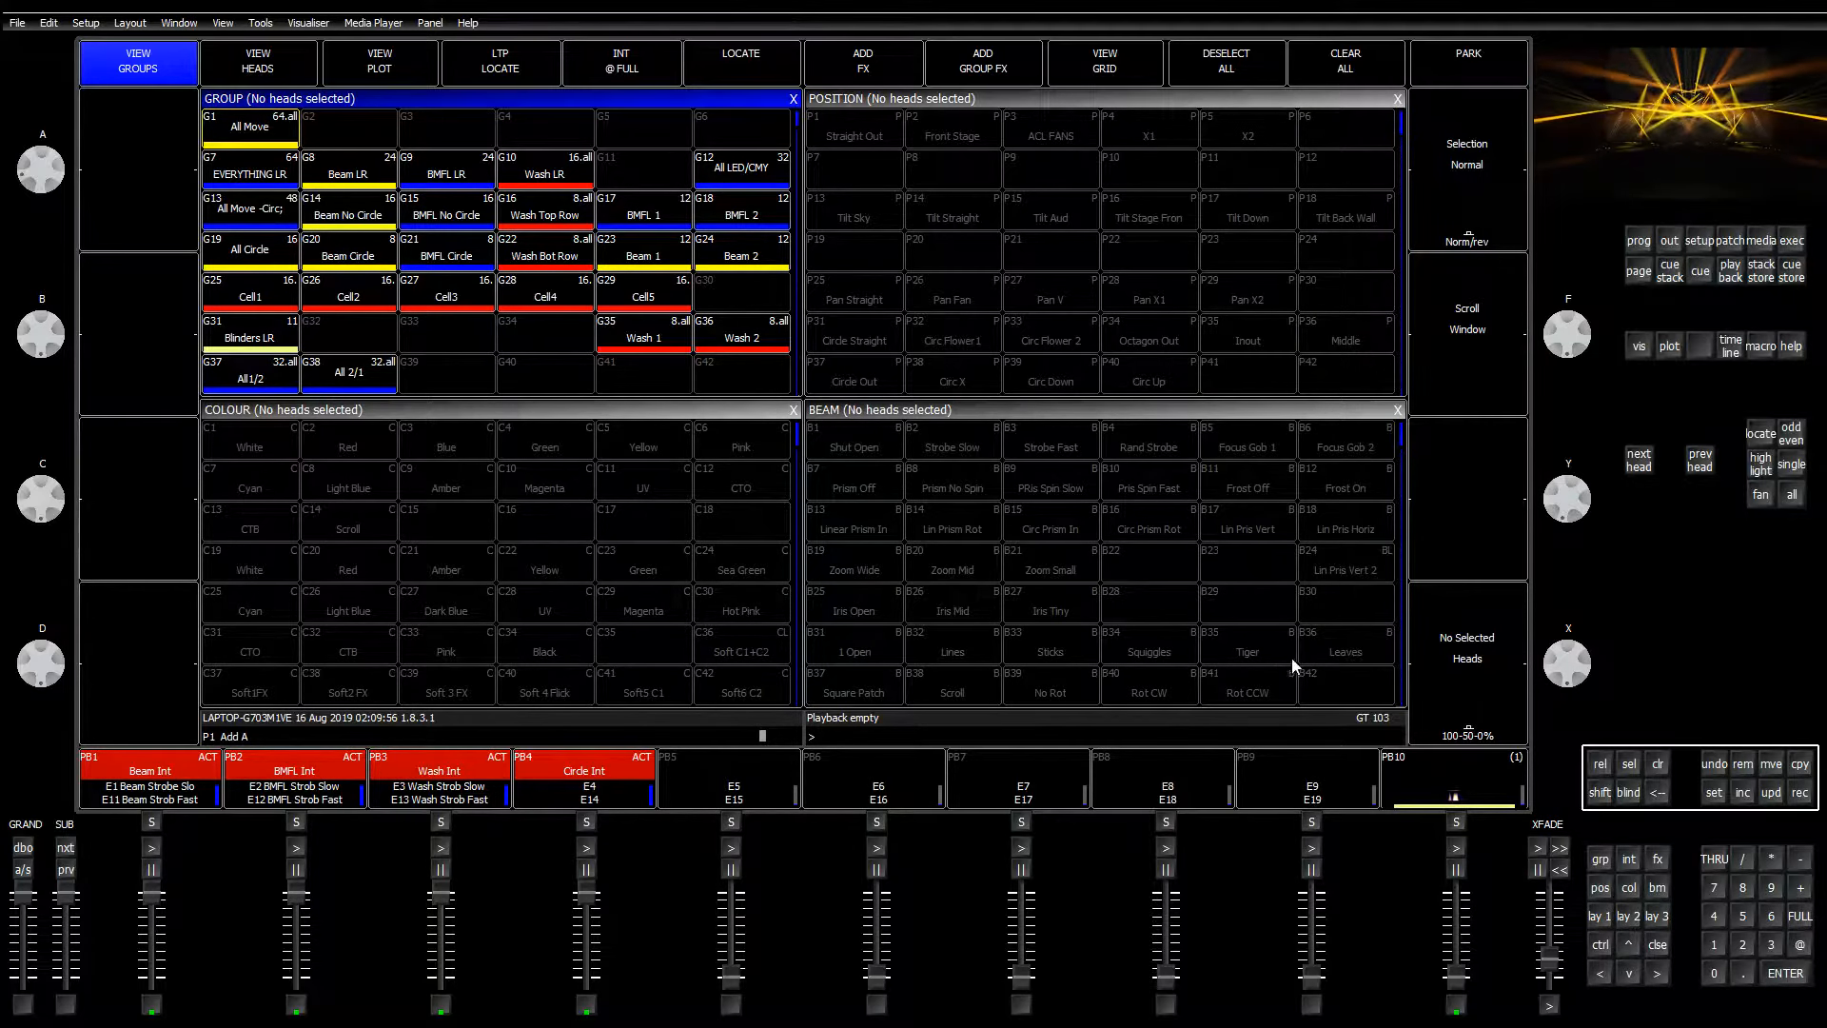
click(1740, 237)
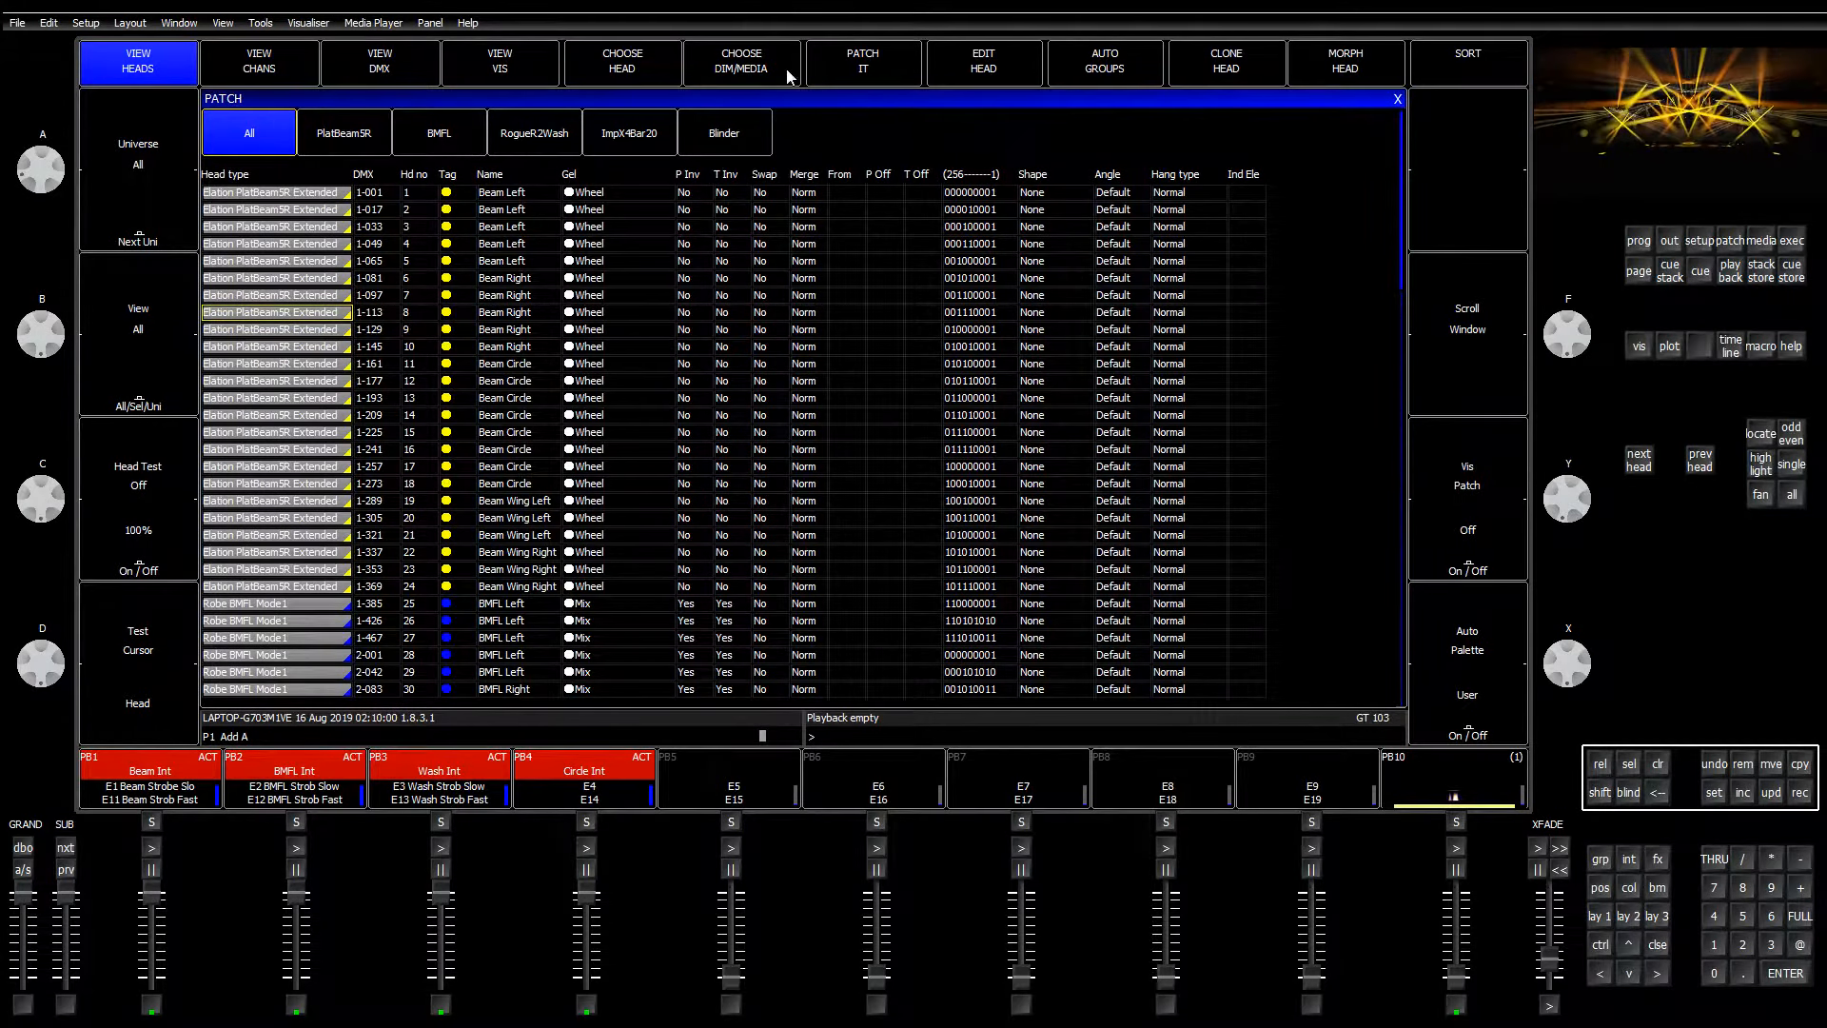
click(643, 65)
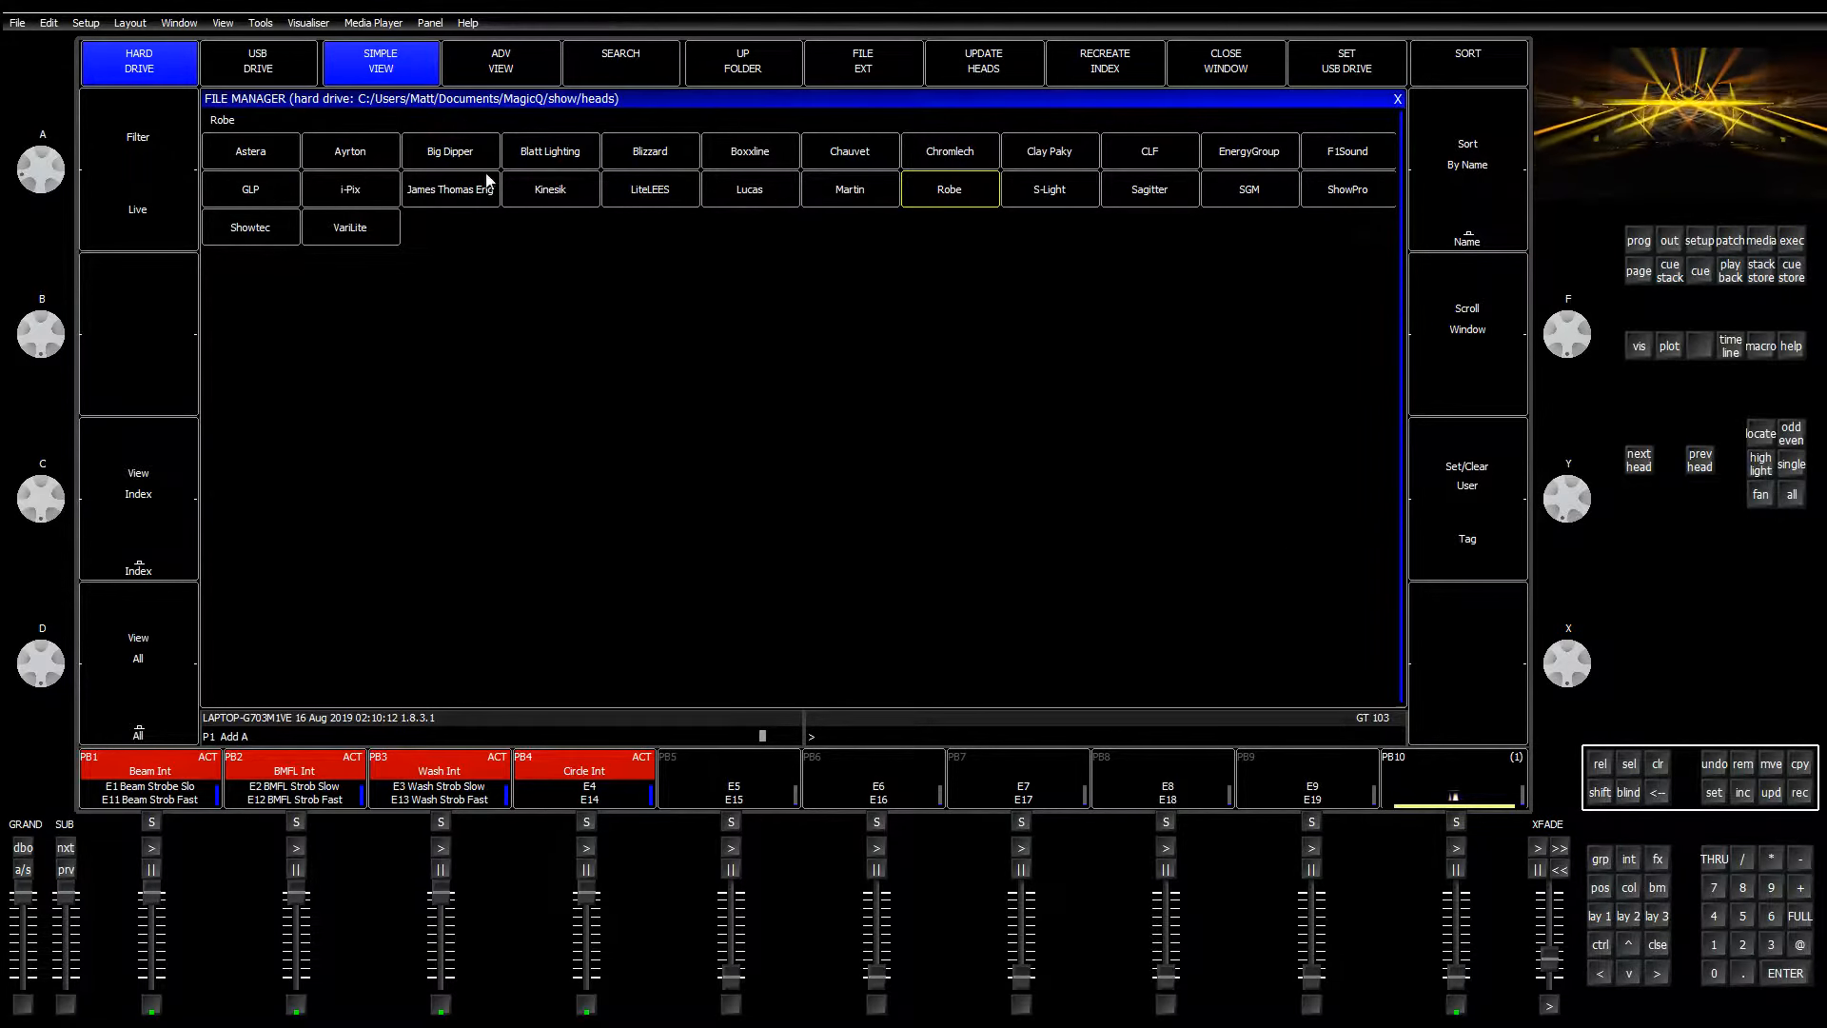
Step: Find the Martin Atomic LED 3000 and review its modes, cancelling without patching
click(850, 189)
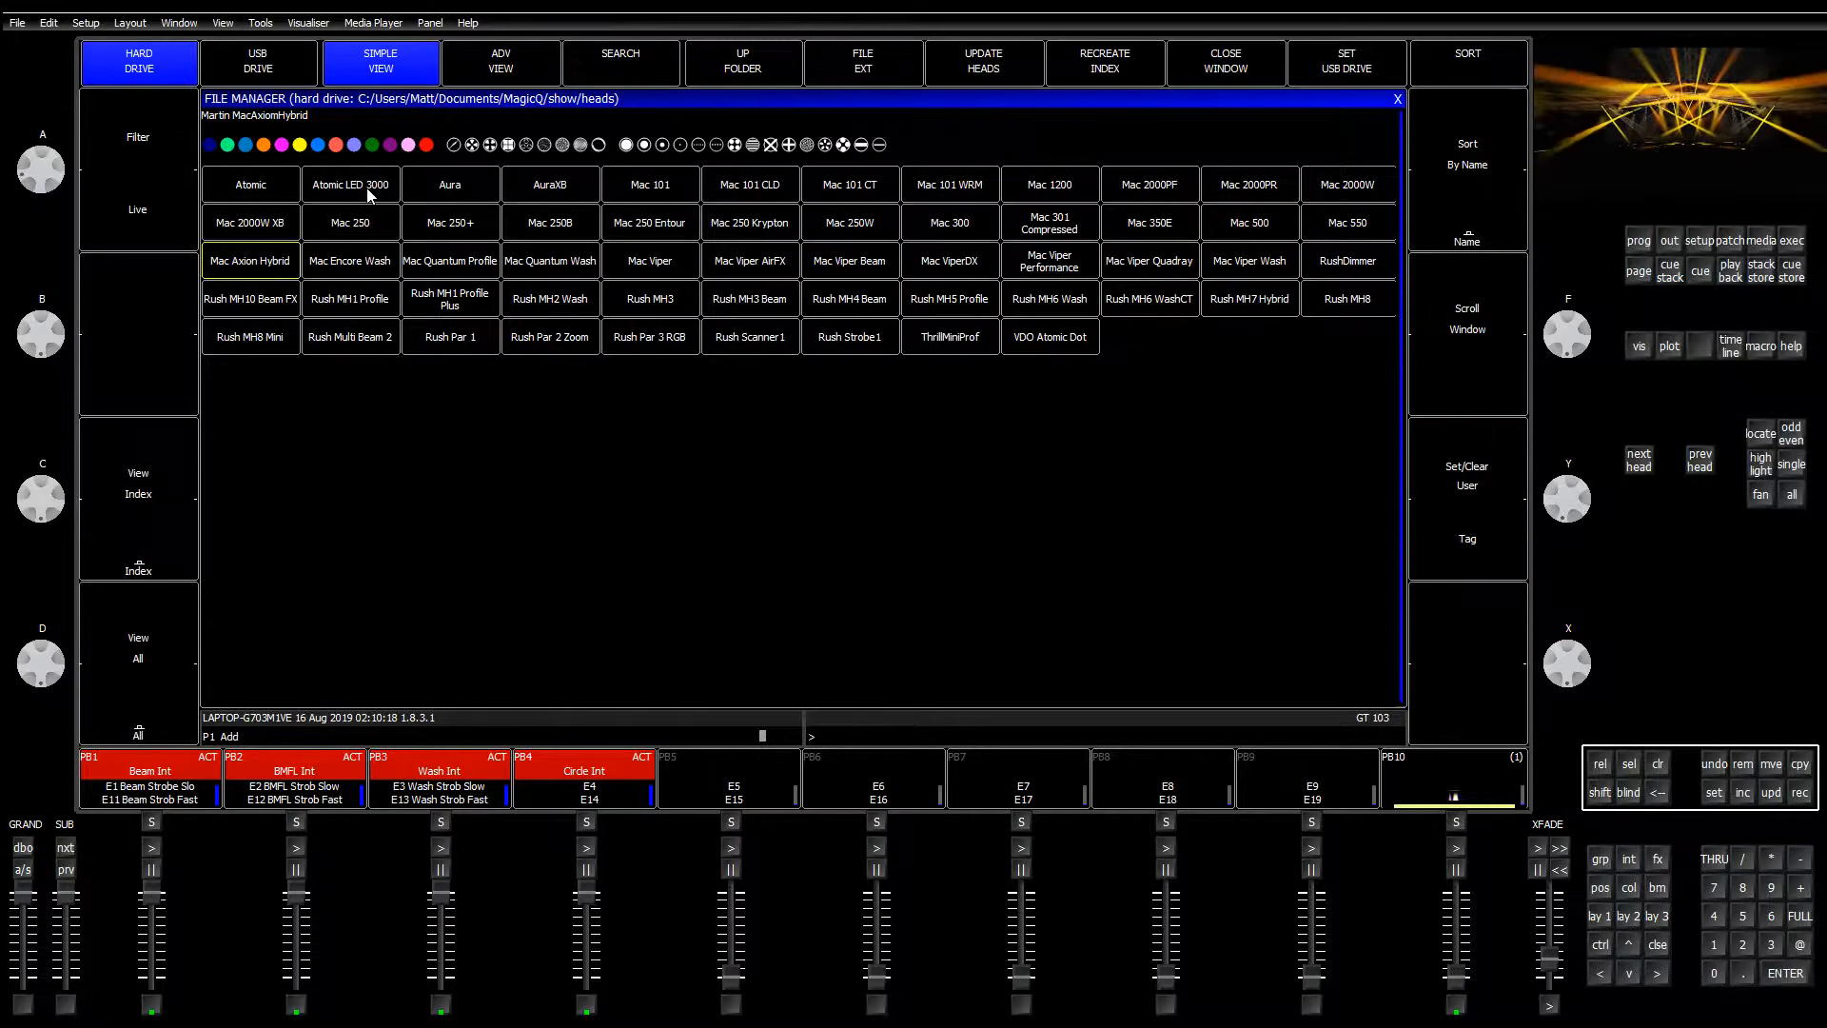
key(Up)
key(Up)
key(Right)
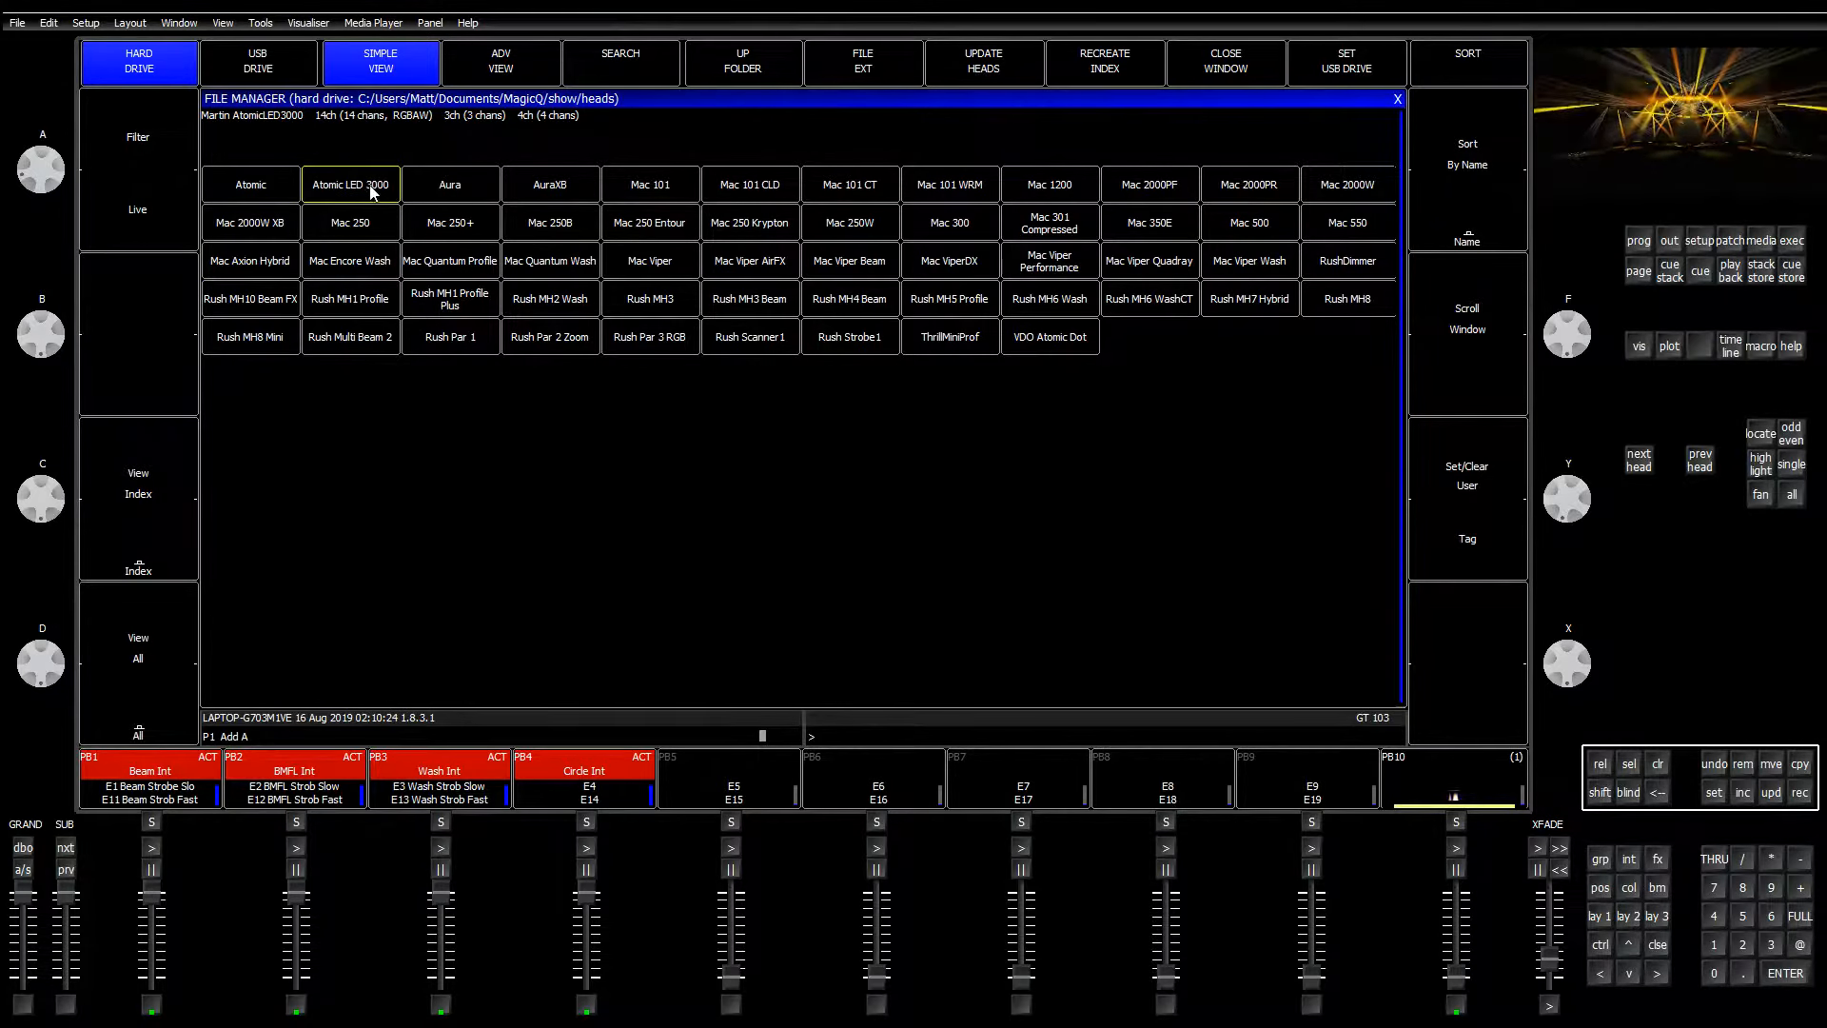
click(371, 190)
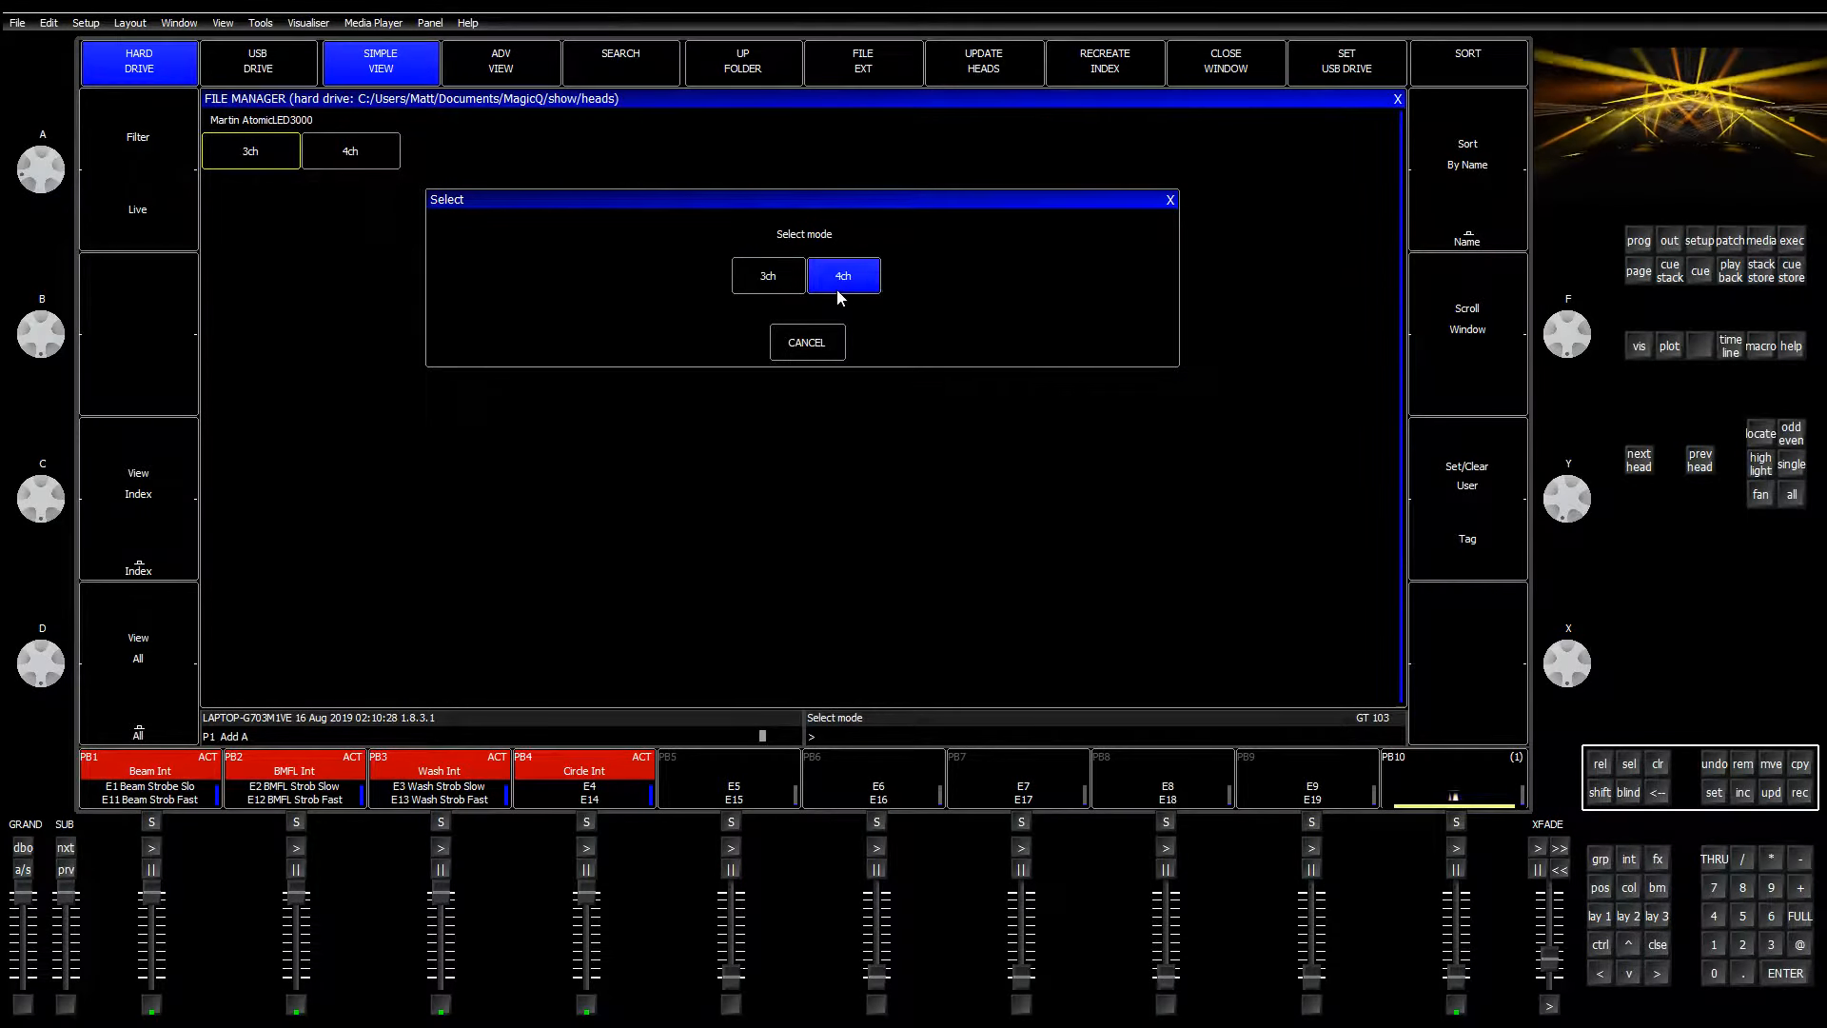
click(819, 351)
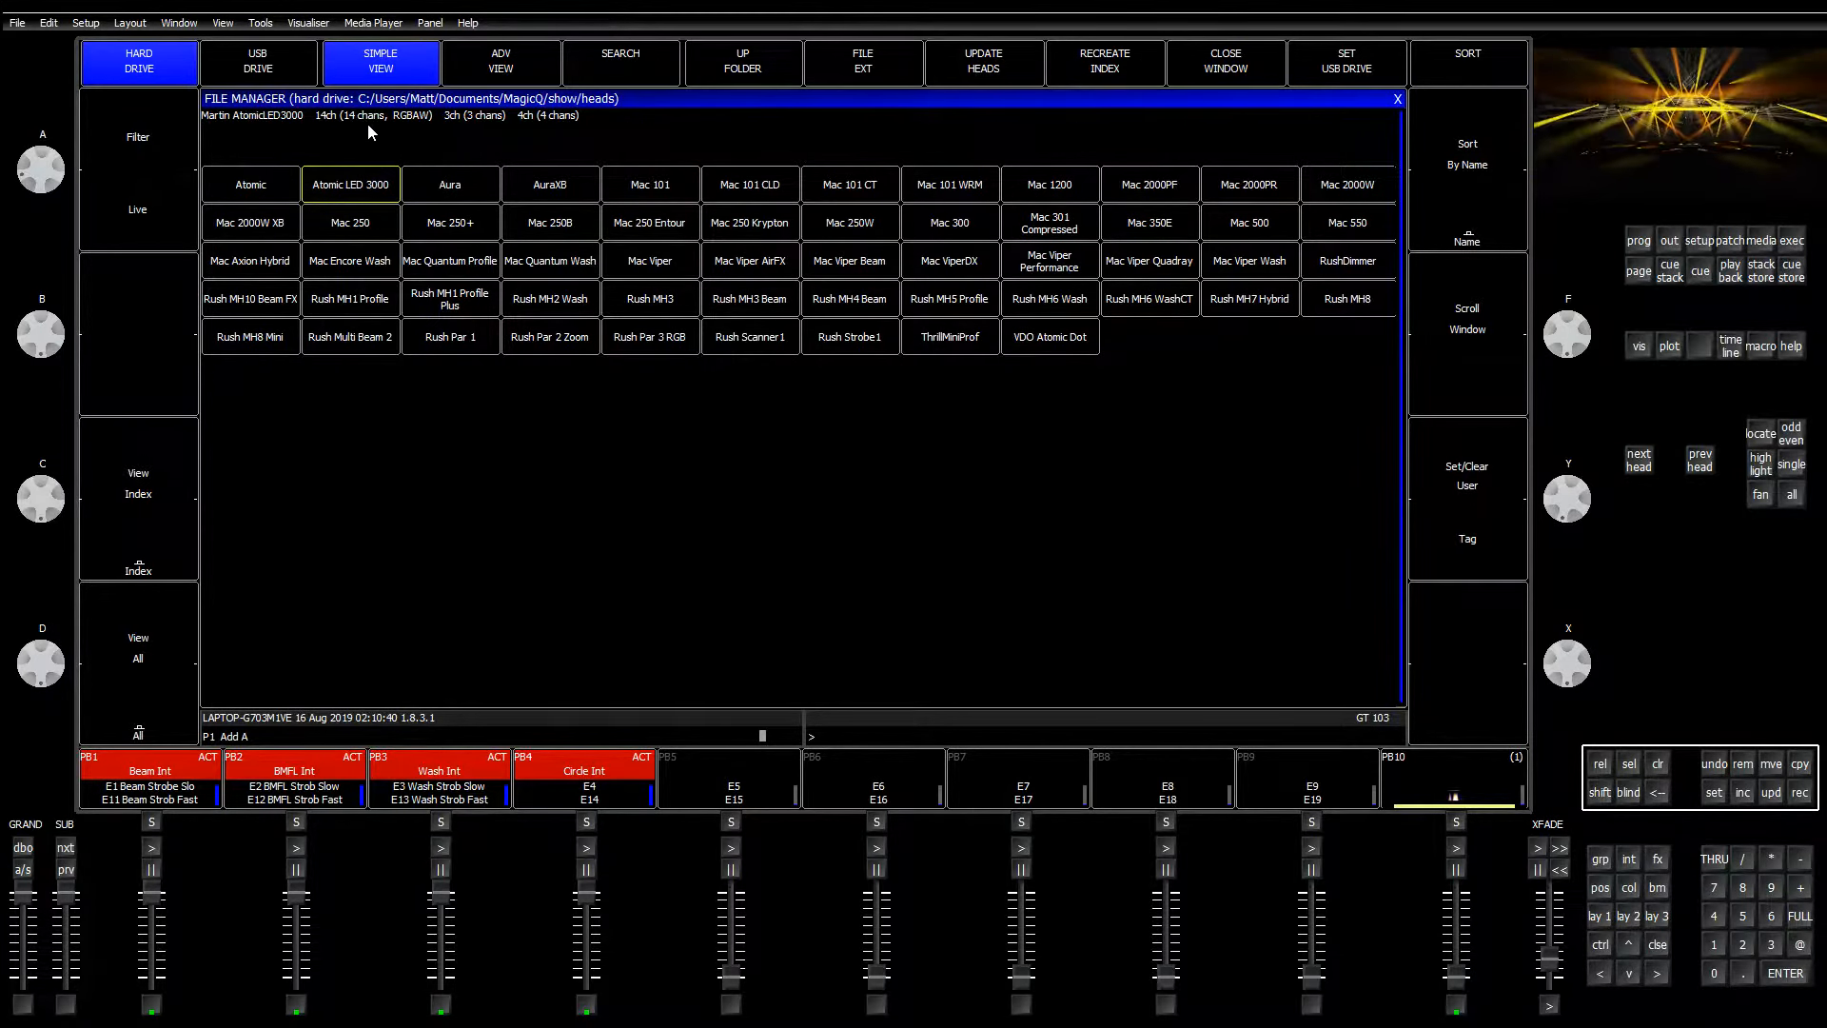
click(381, 183)
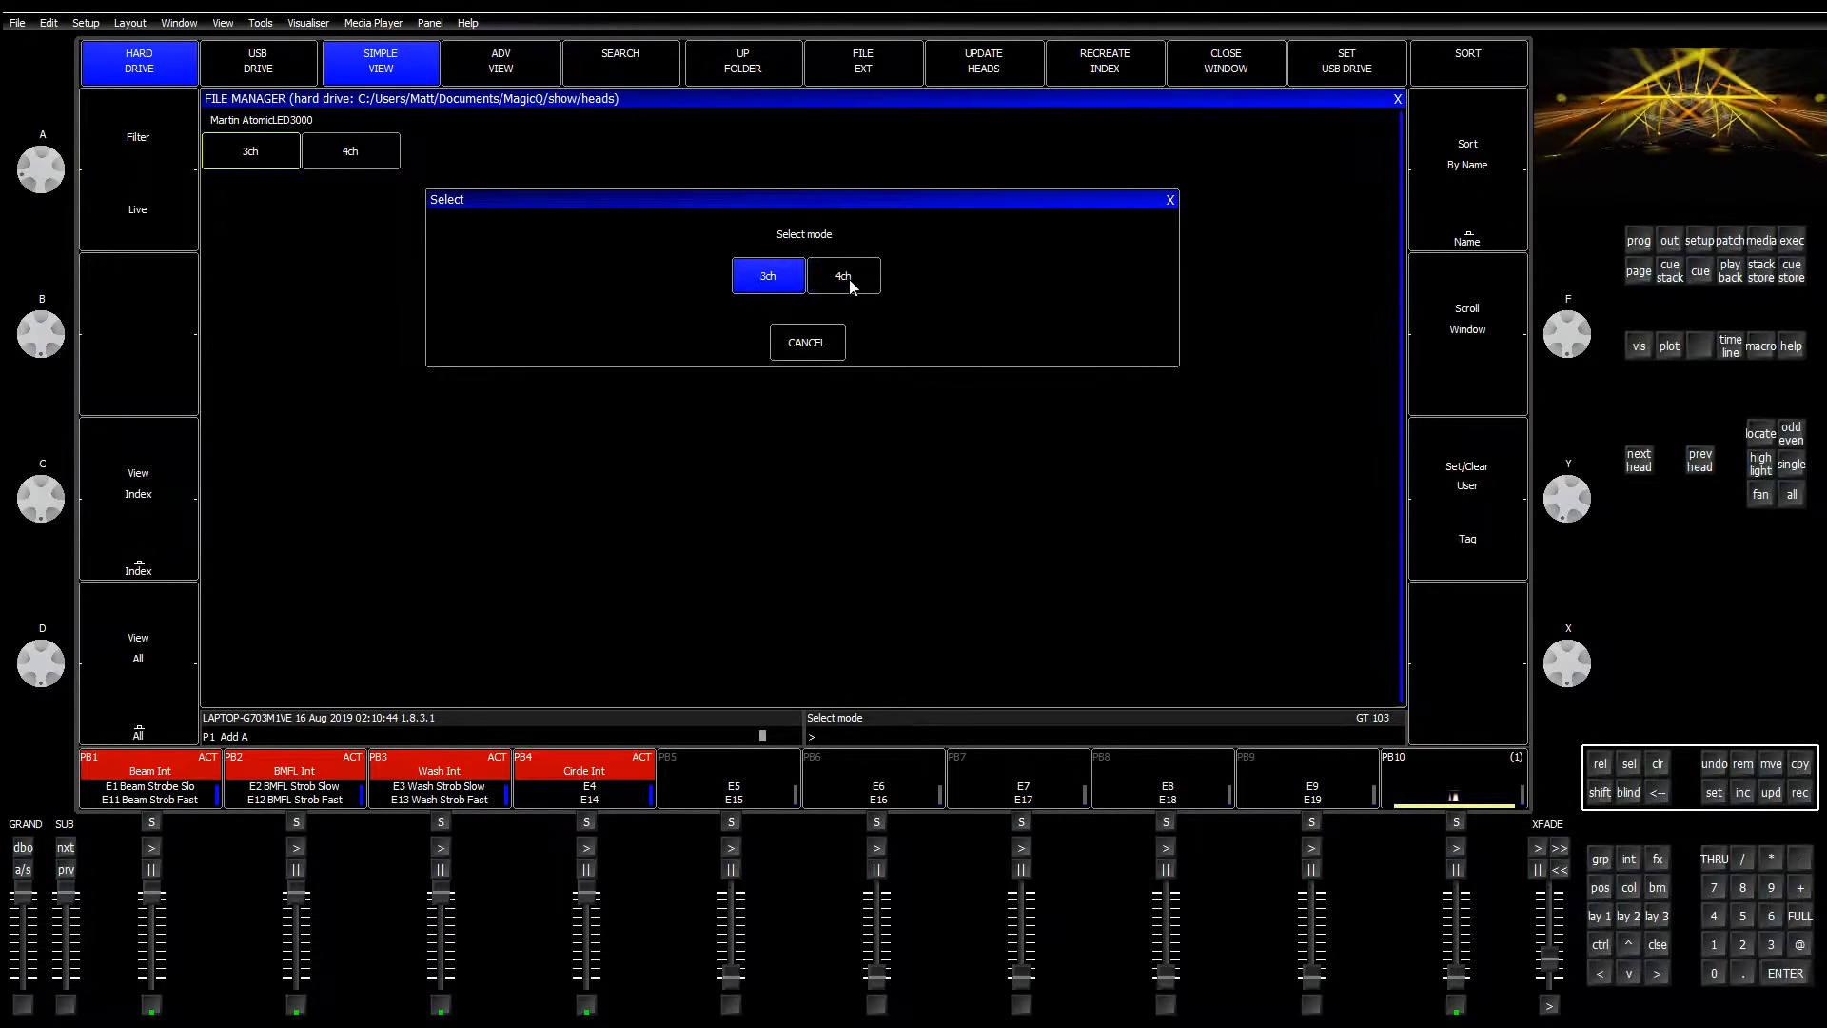
click(837, 339)
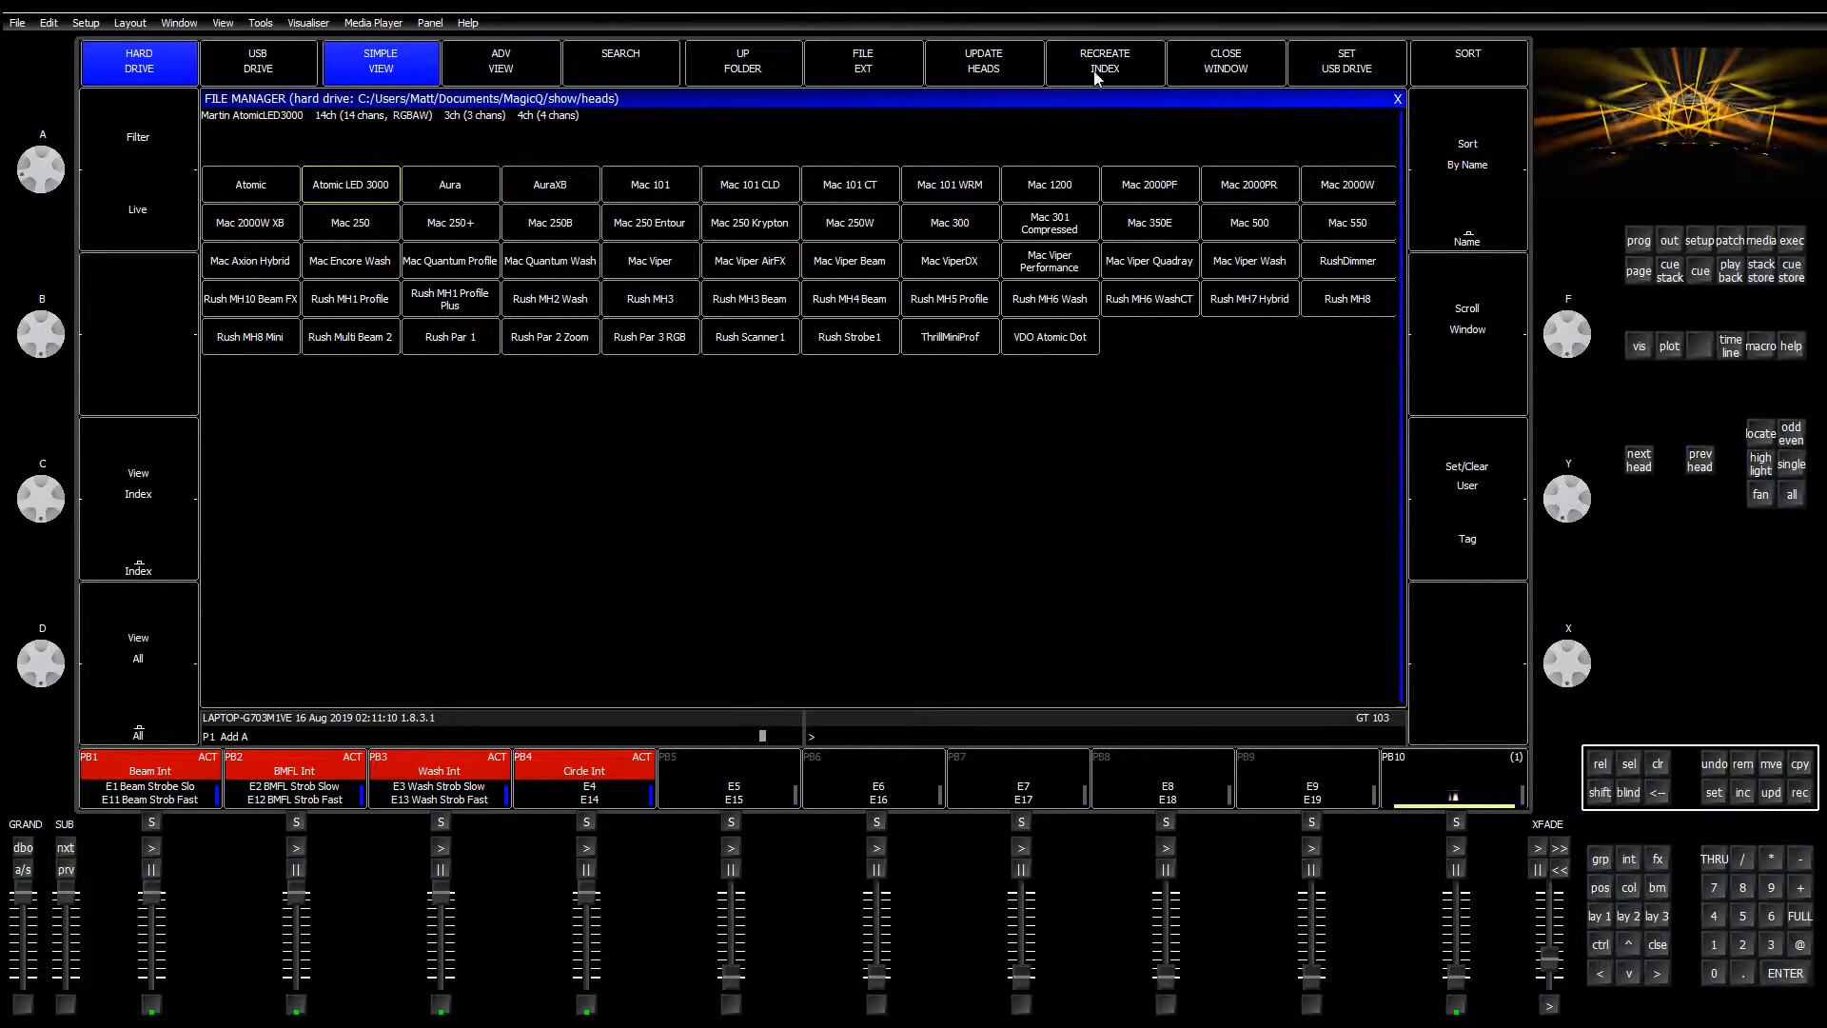
Step: With the filter set to All manufacturers, open Clay Paky and pick Stormy CC in Extended (15) mode
click(739, 63)
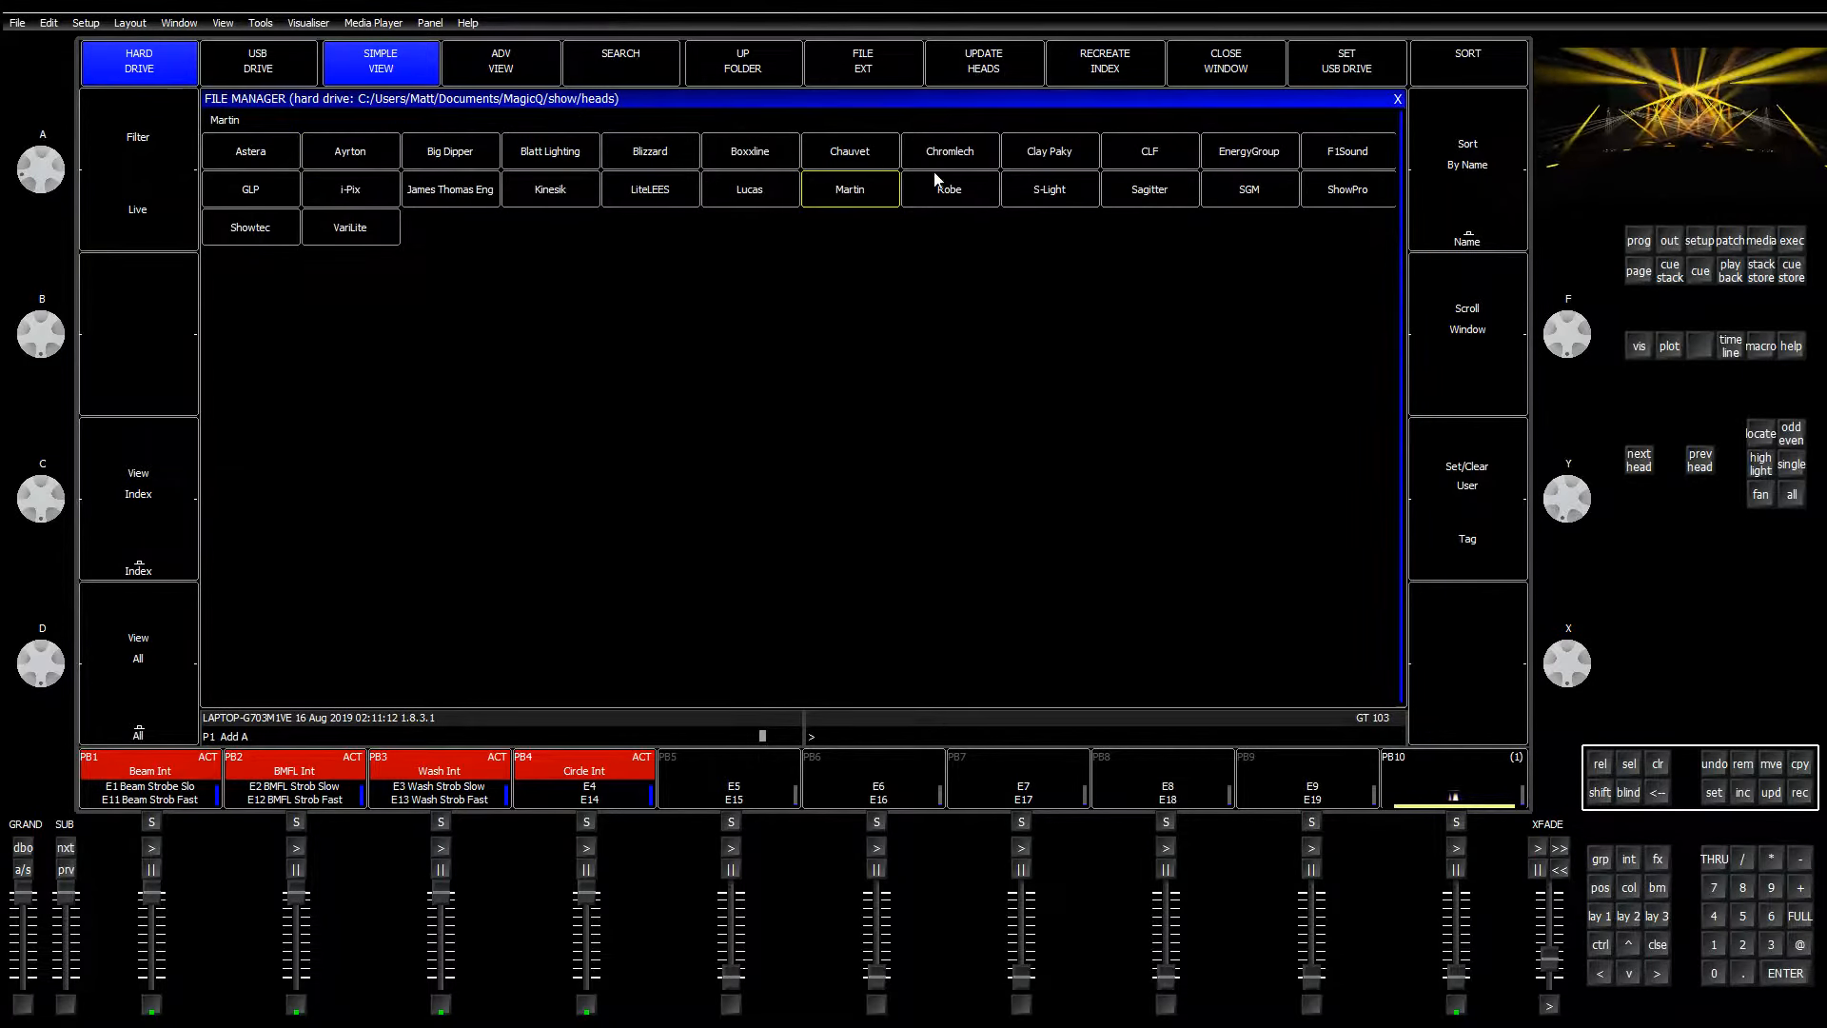
click(1066, 166)
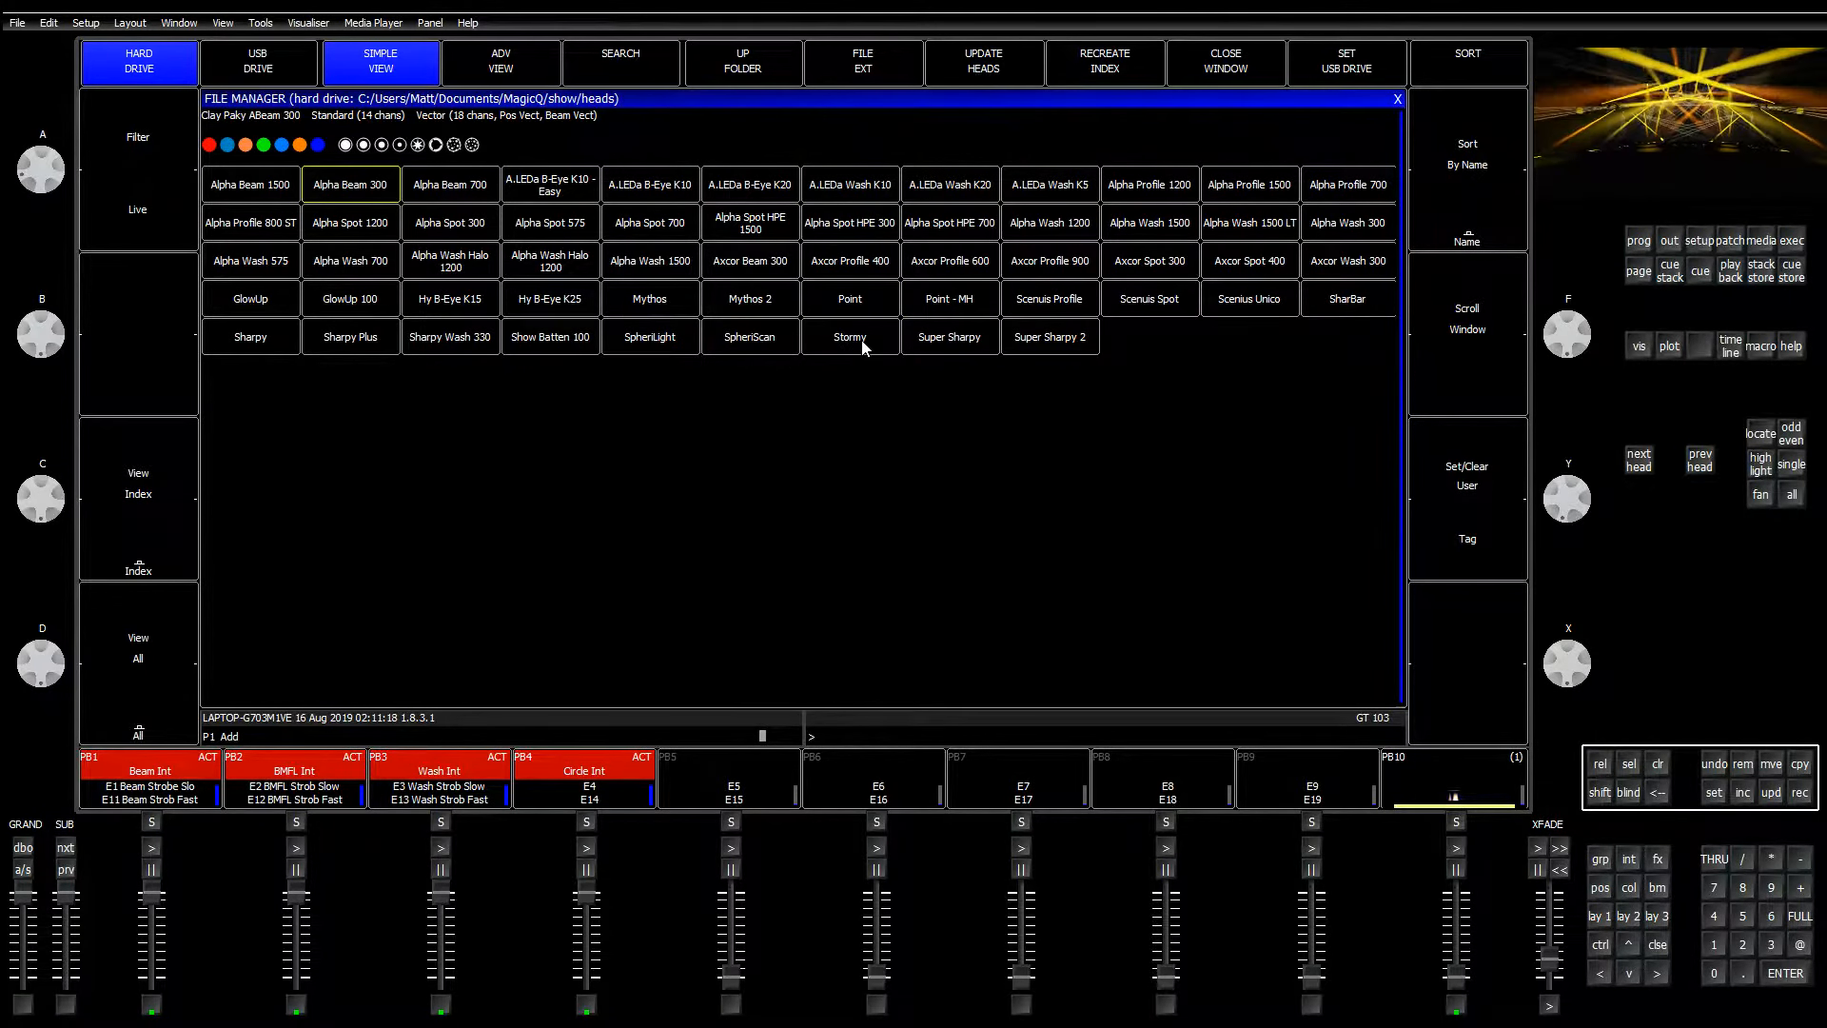
scroll(891, 348, down, 1)
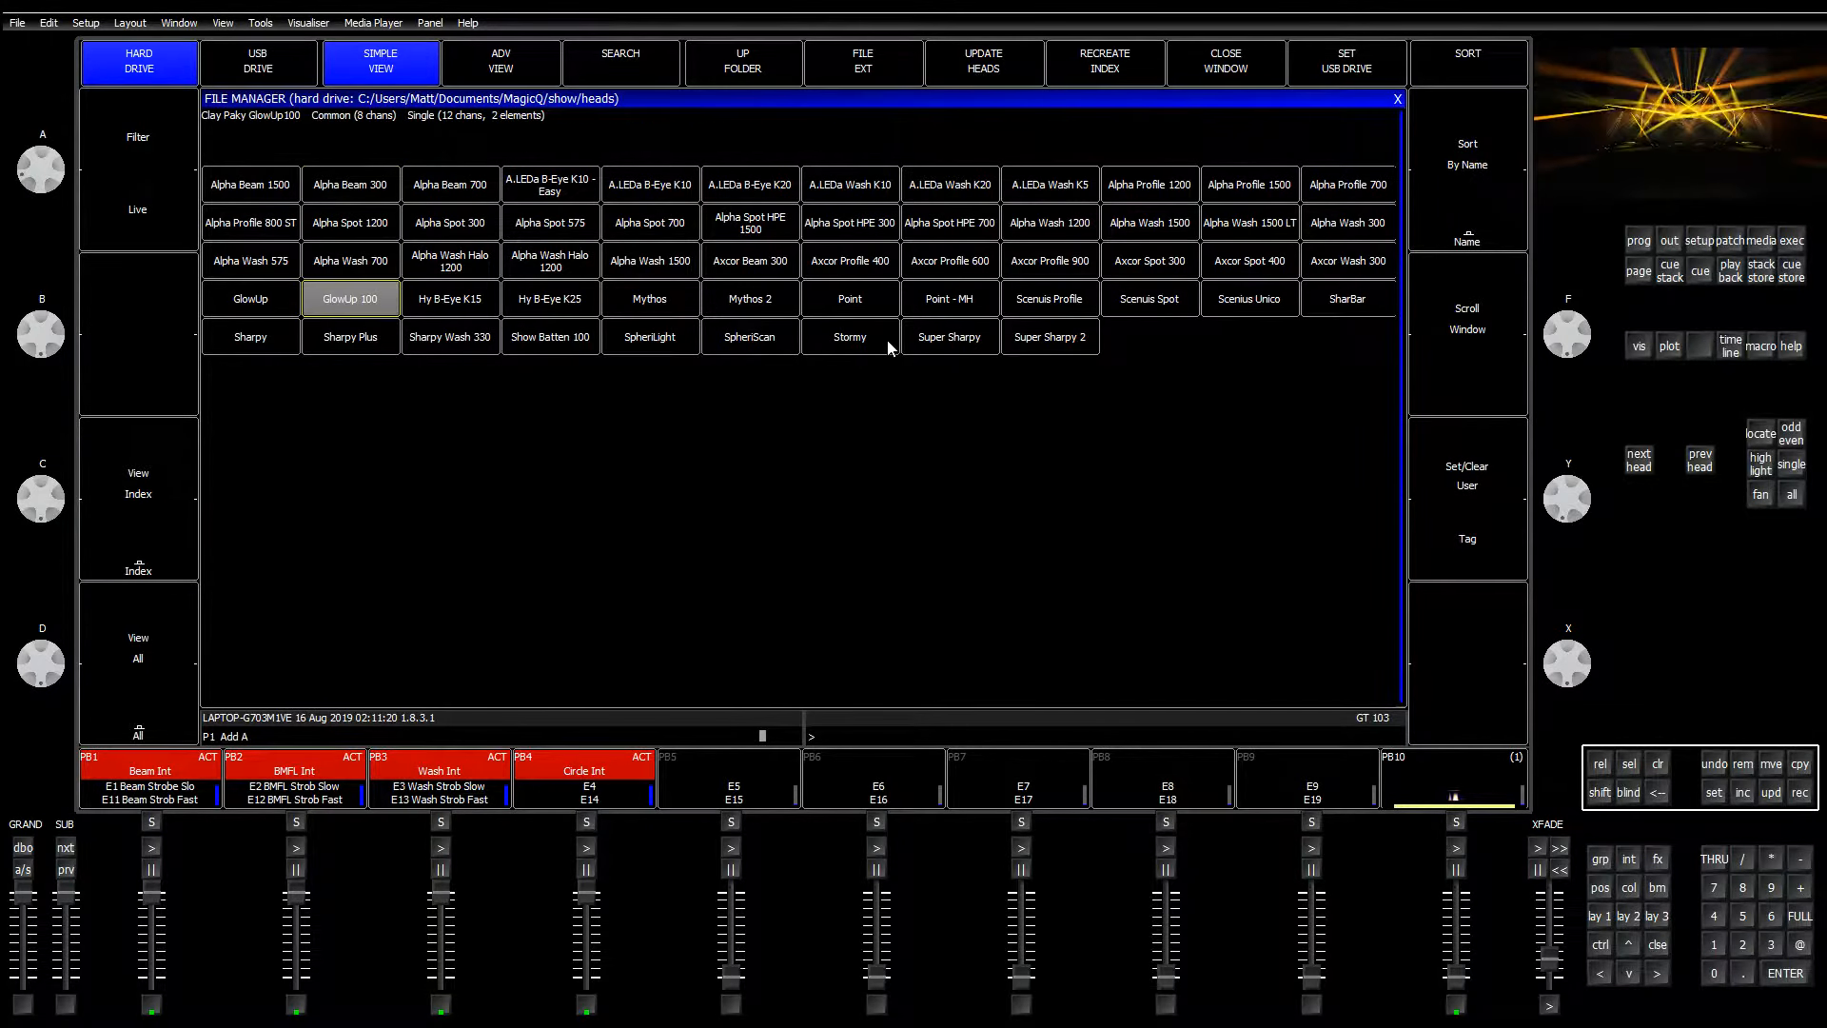
key(Down)
key(Right)
key(Right)
key(Right)
key(Right)
key(Right)
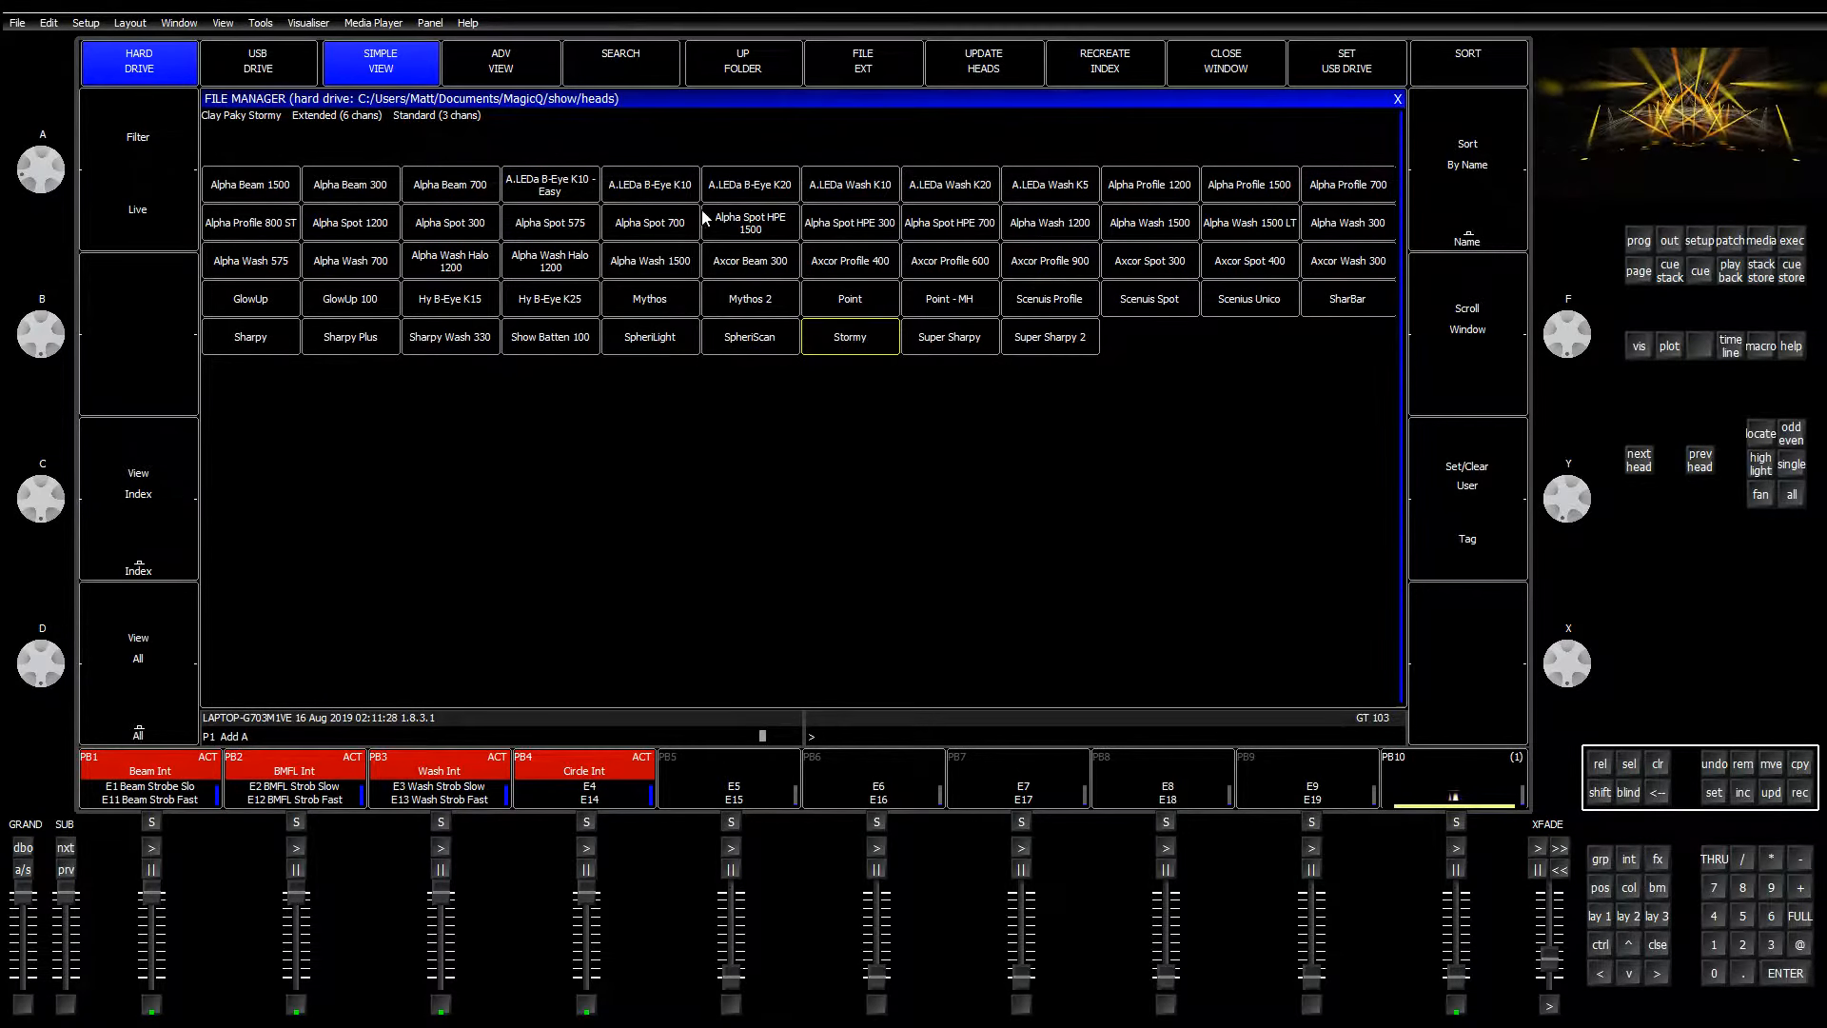
click(741, 63)
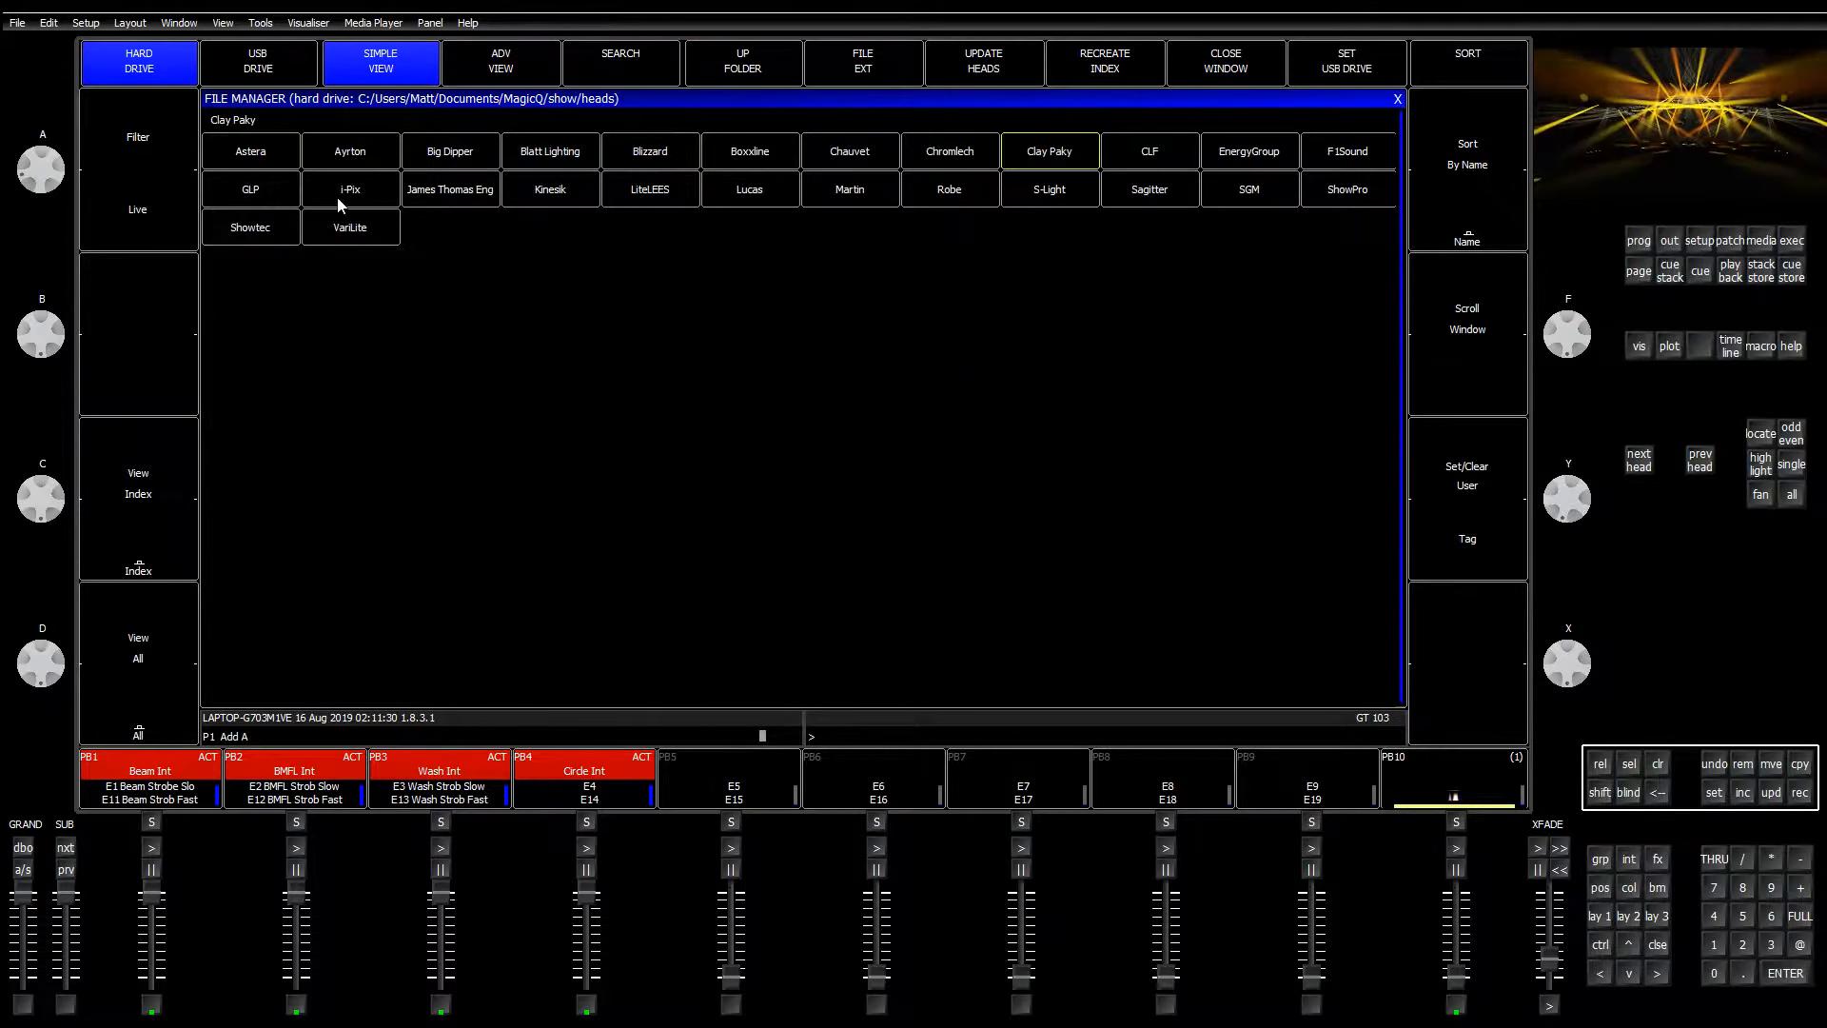
click(174, 209)
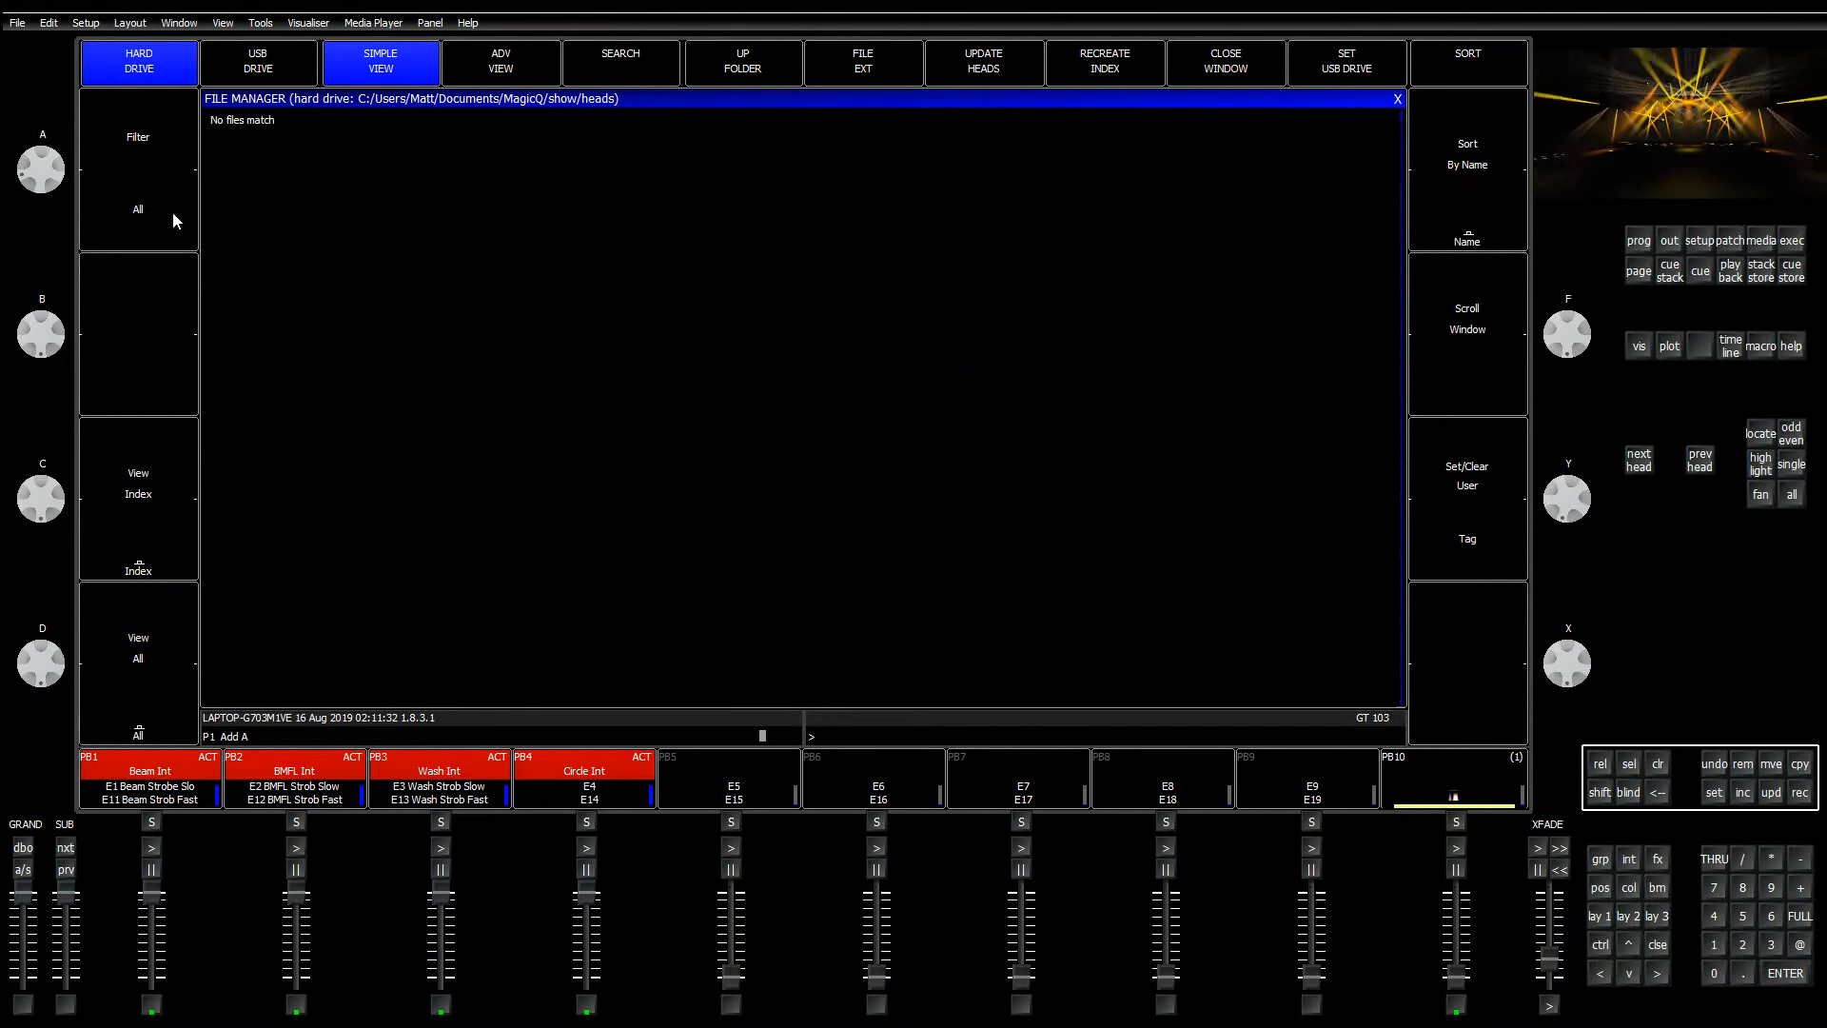
text(ca)
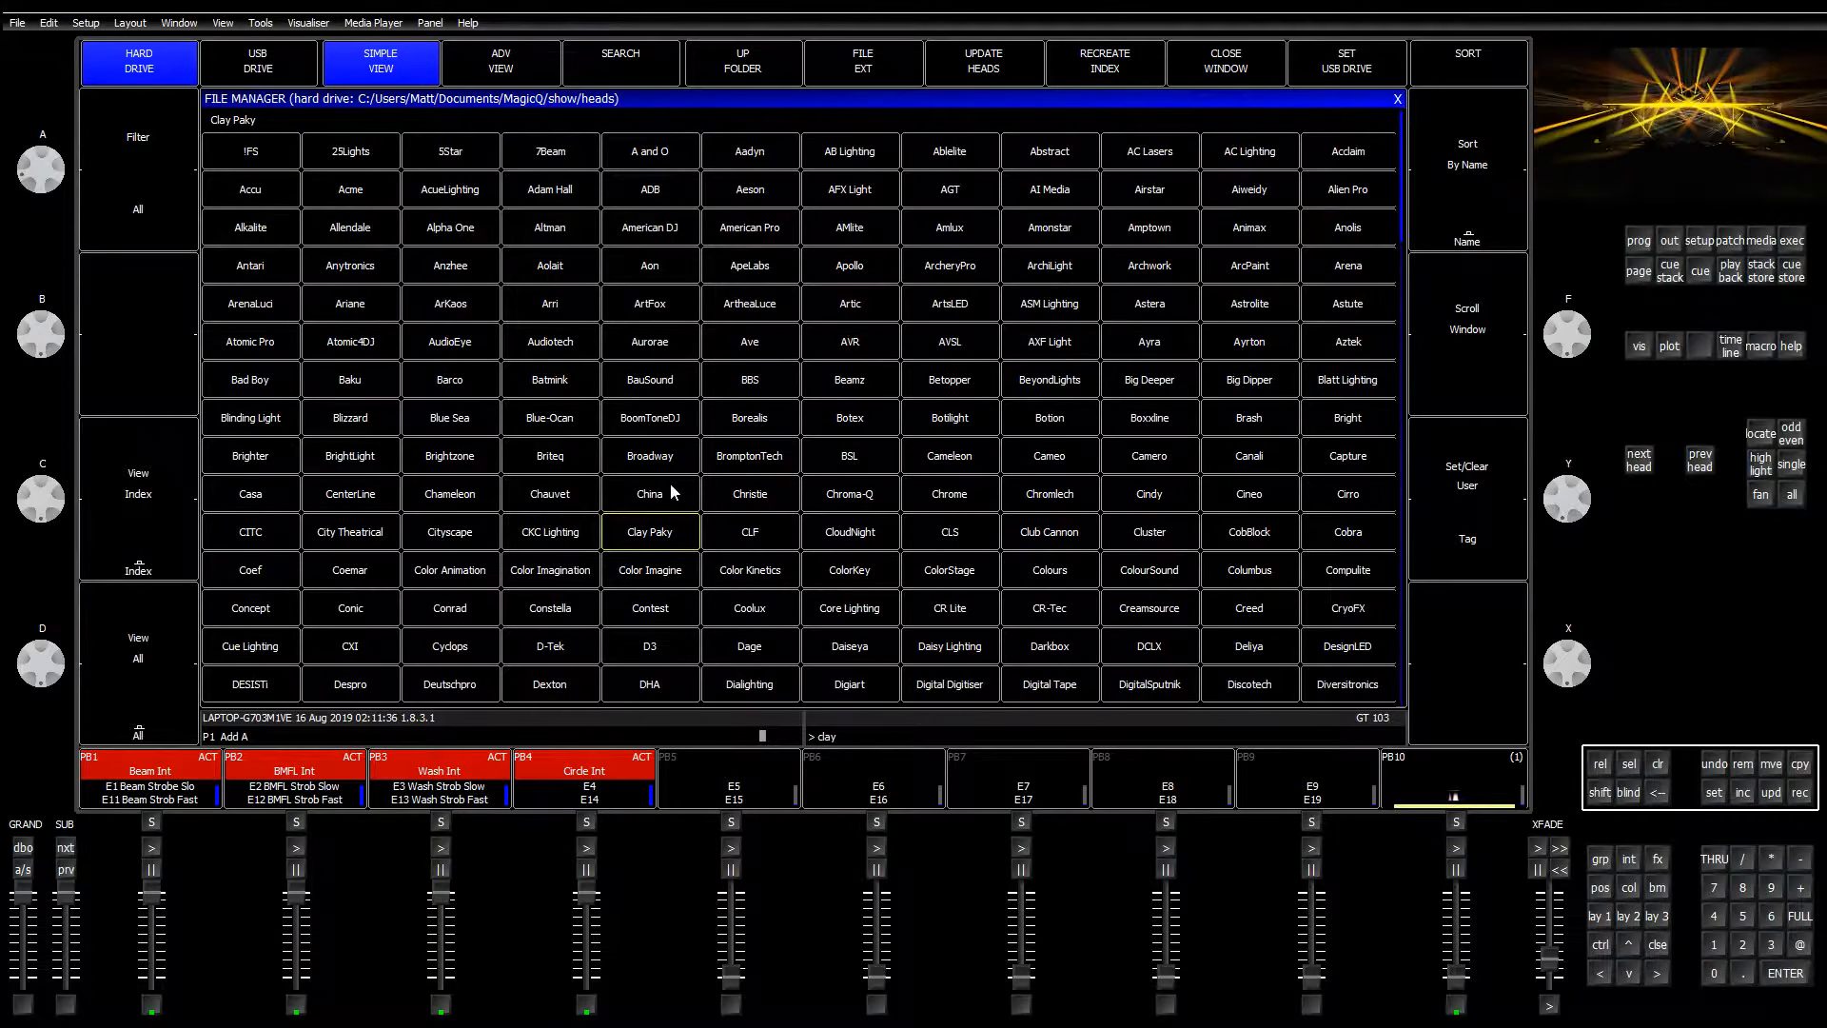
click(658, 531)
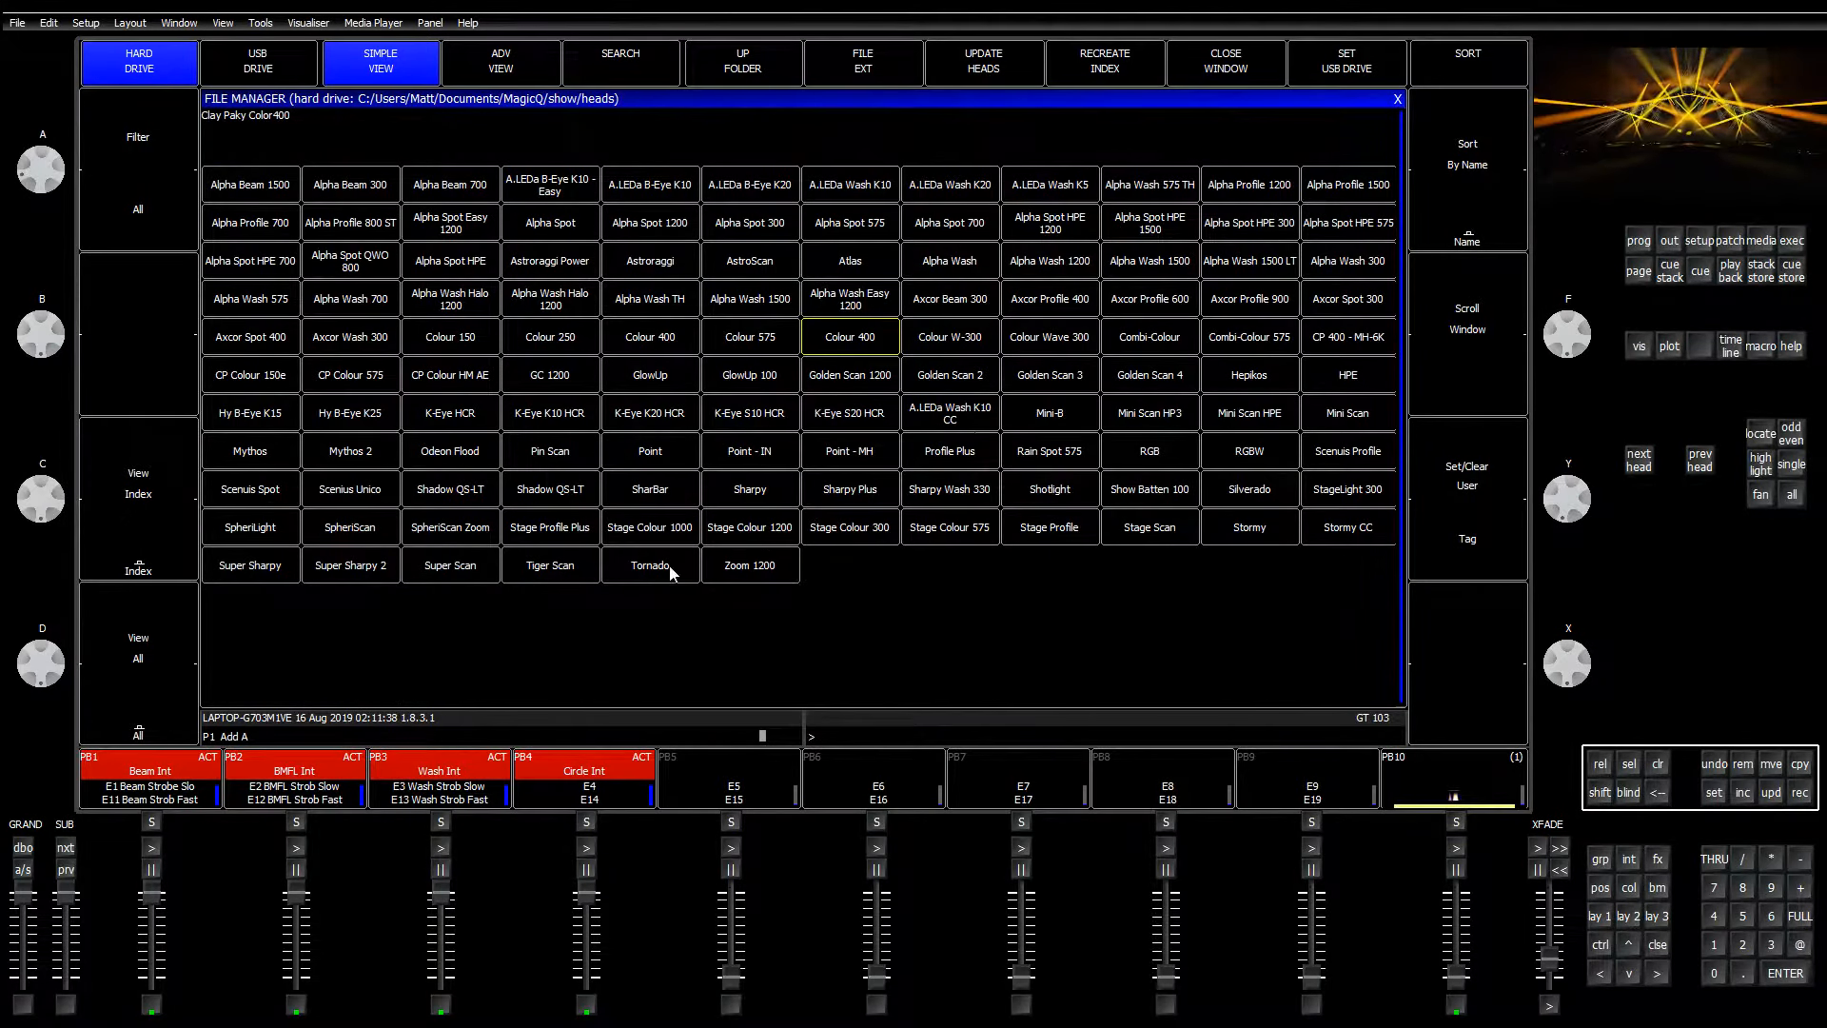
click(1282, 525)
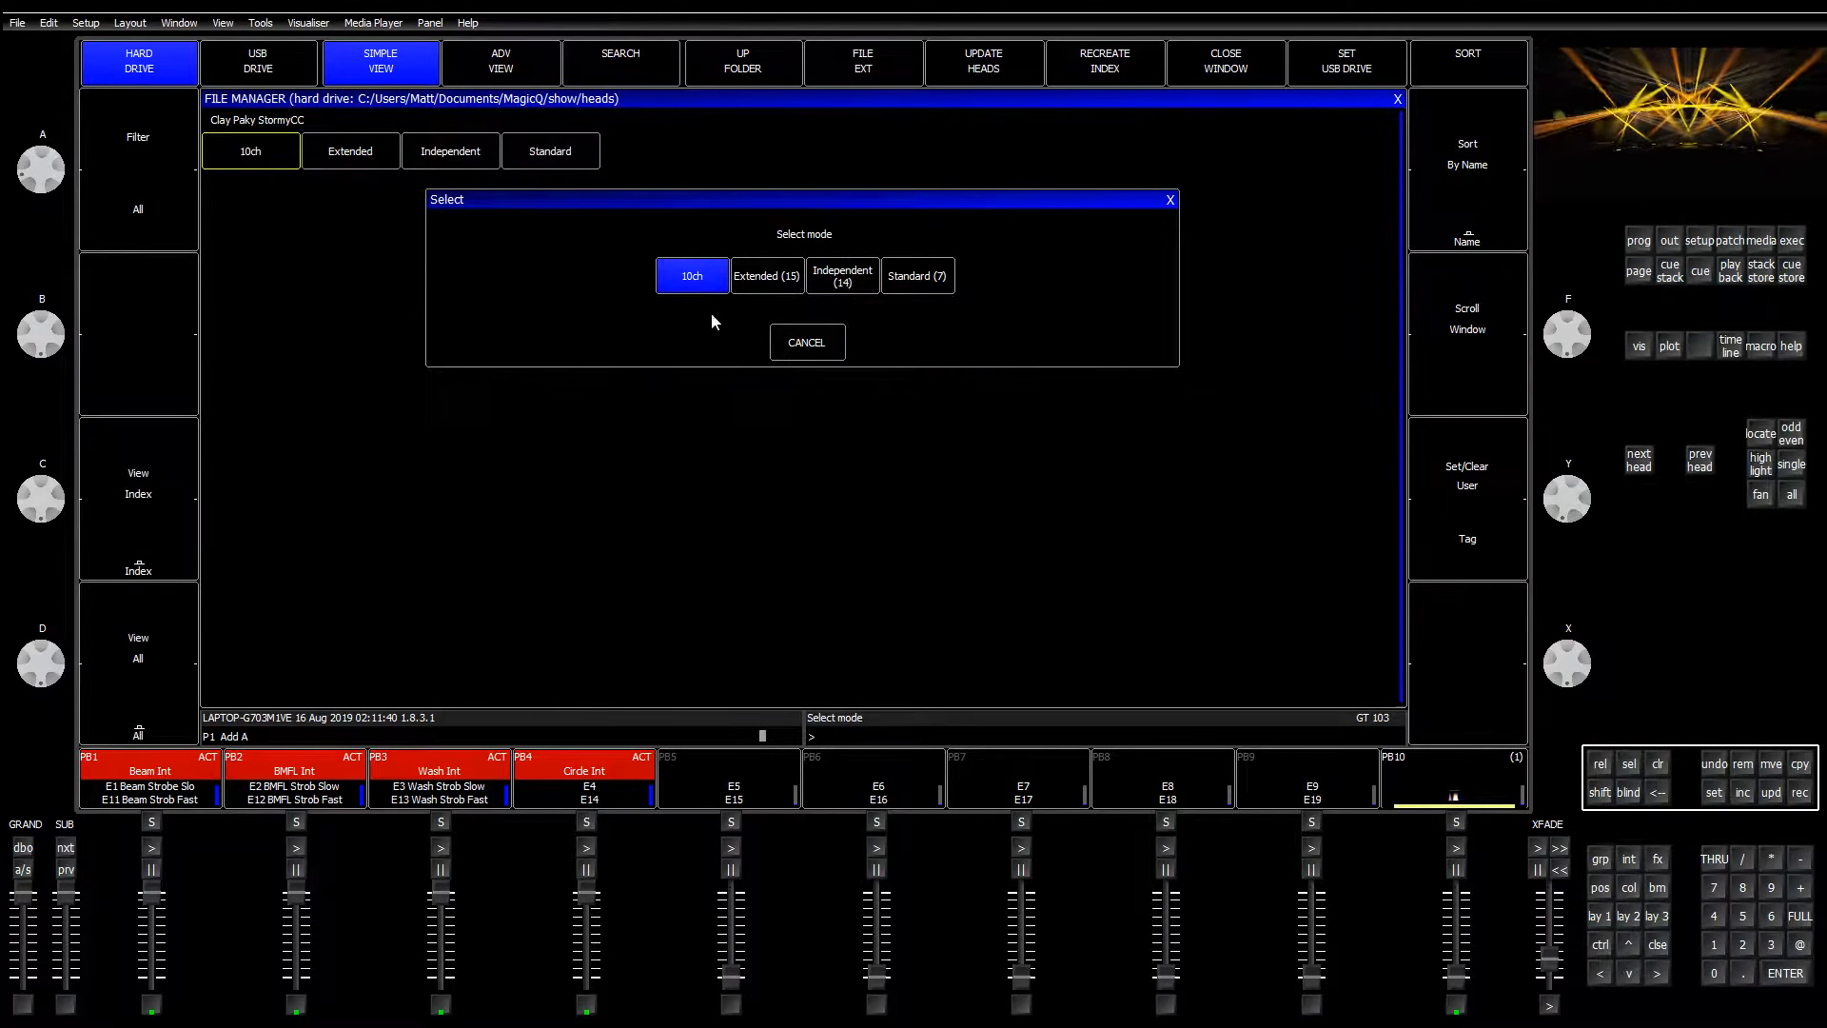
click(773, 276)
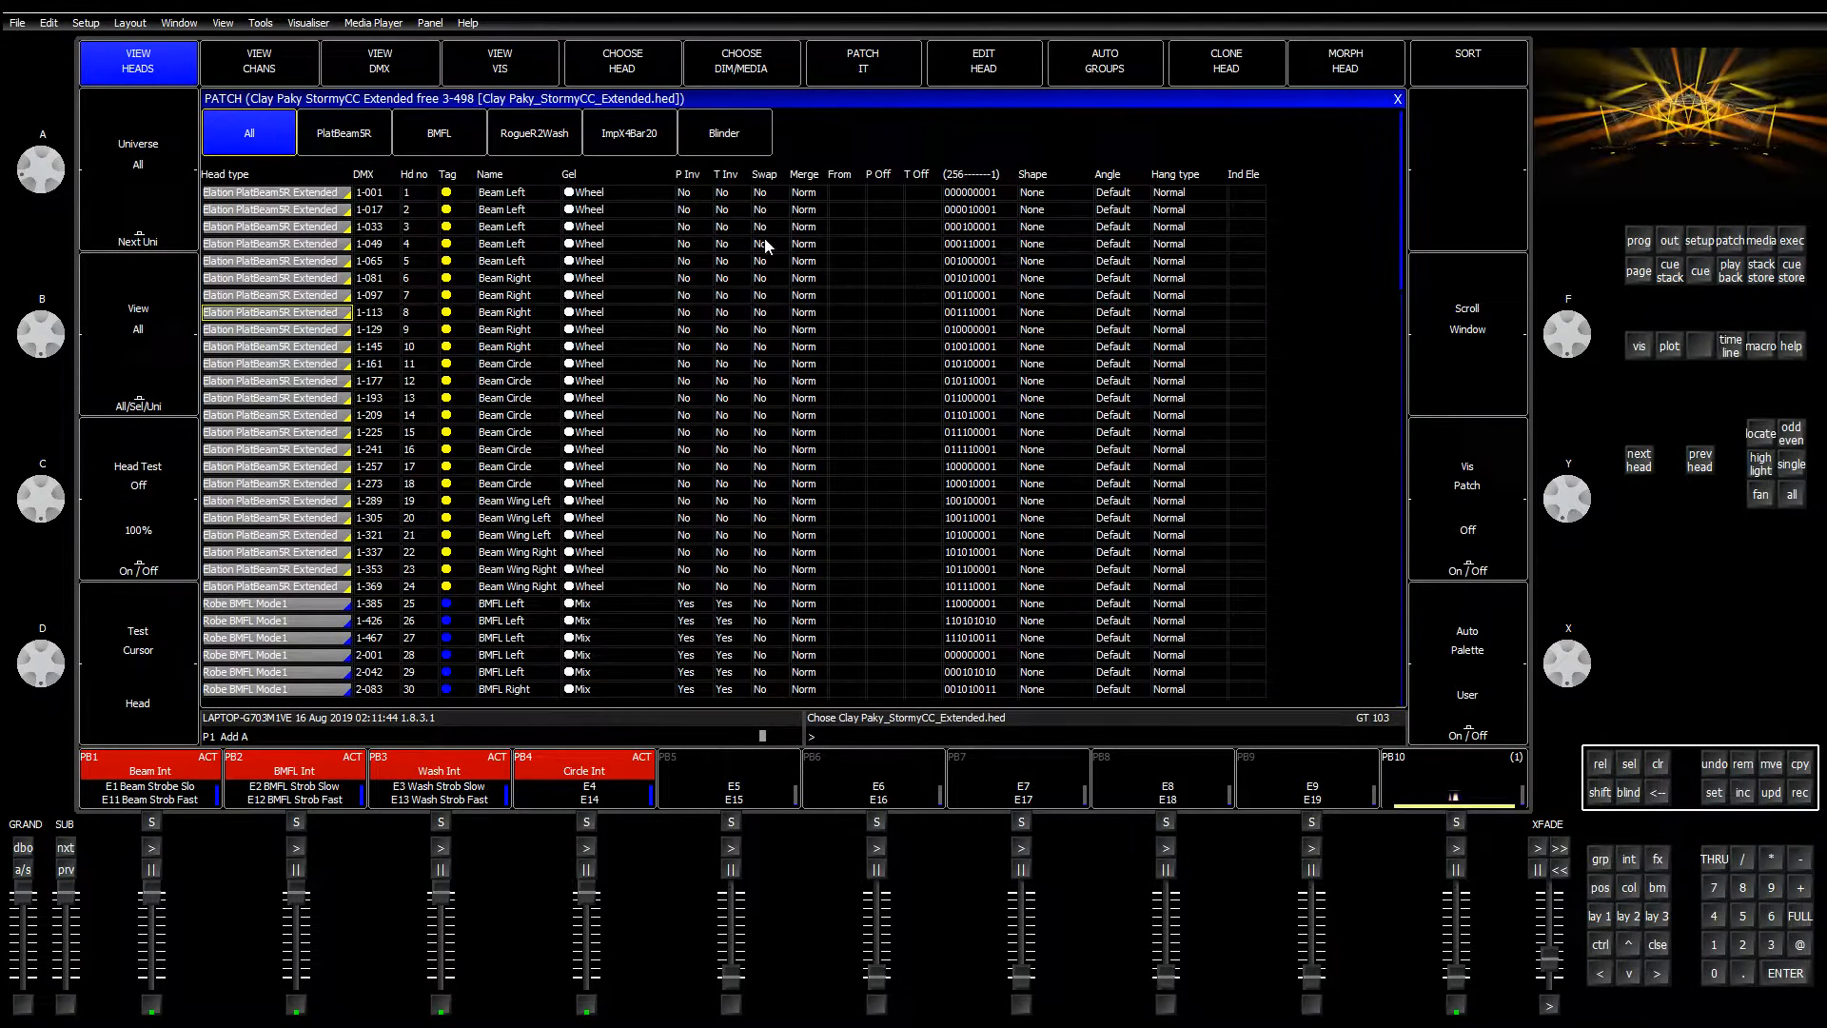
Step: Patch four Stormy CC heads, numbered 91–94
click(845, 72)
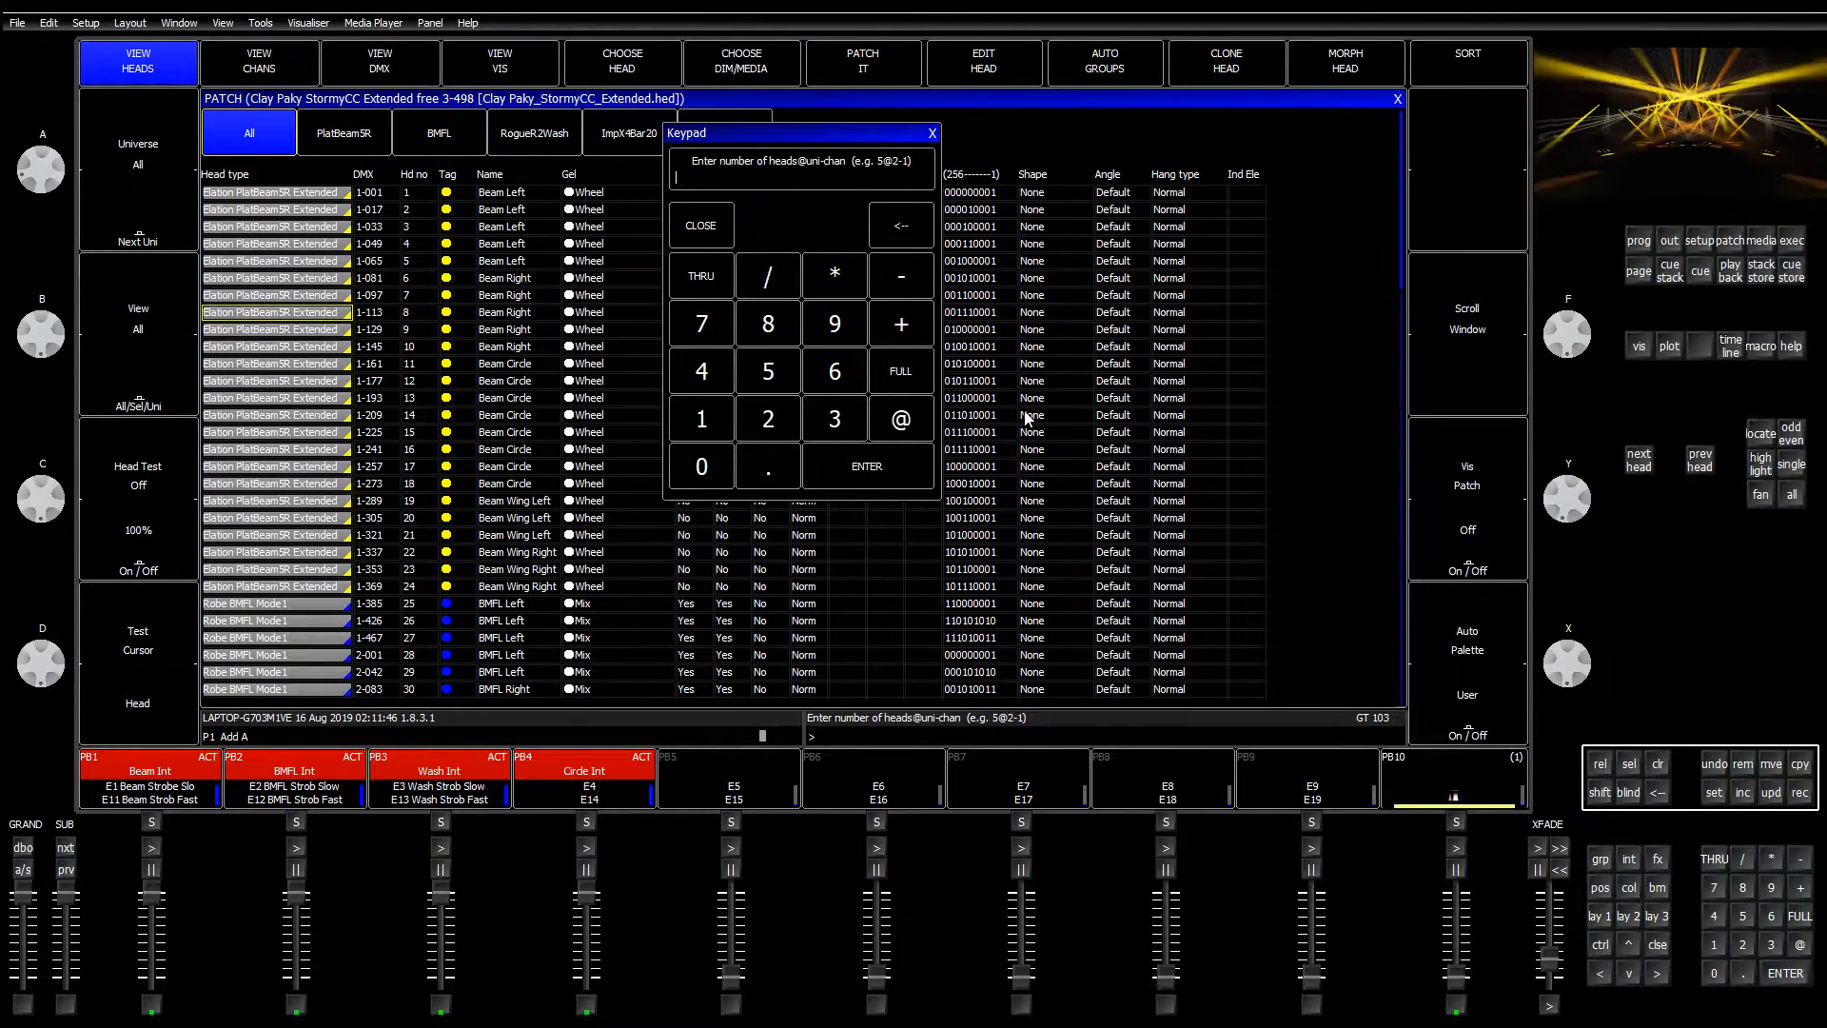
text(4)
key(Return)
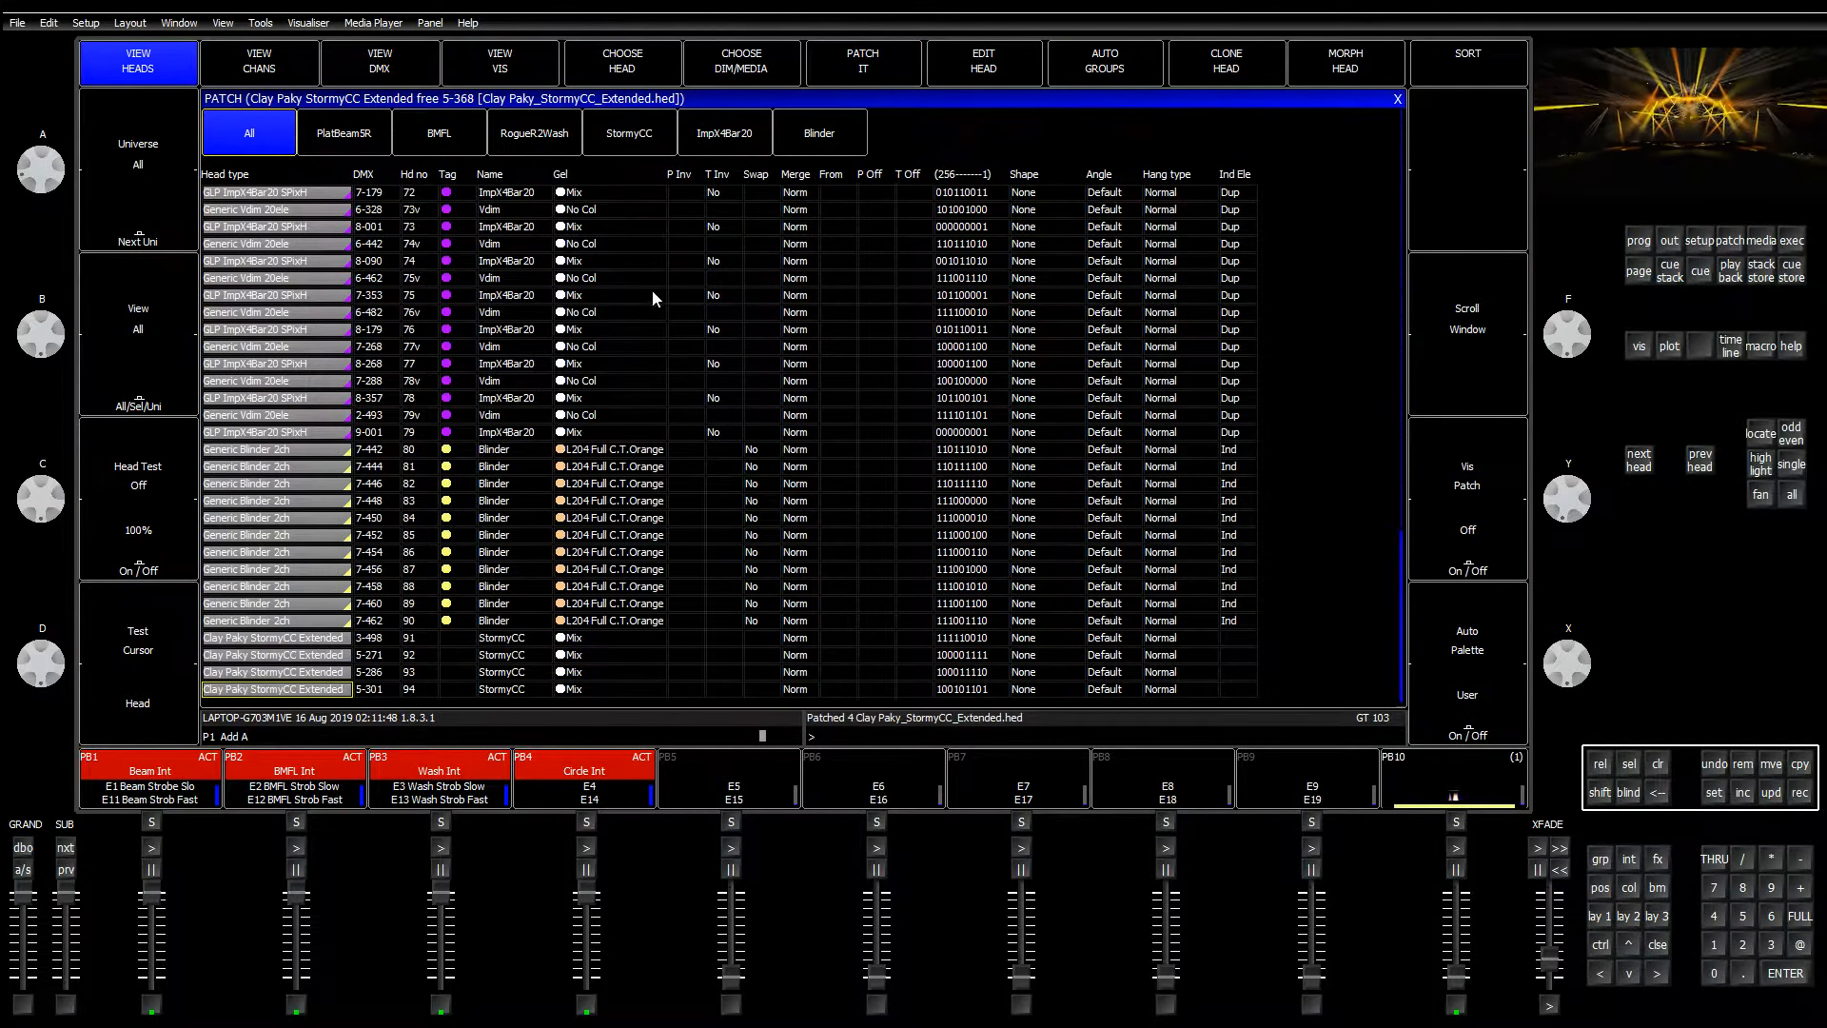
Step: Set the colour tag of the new Stormy CC heads to White
click(451, 649)
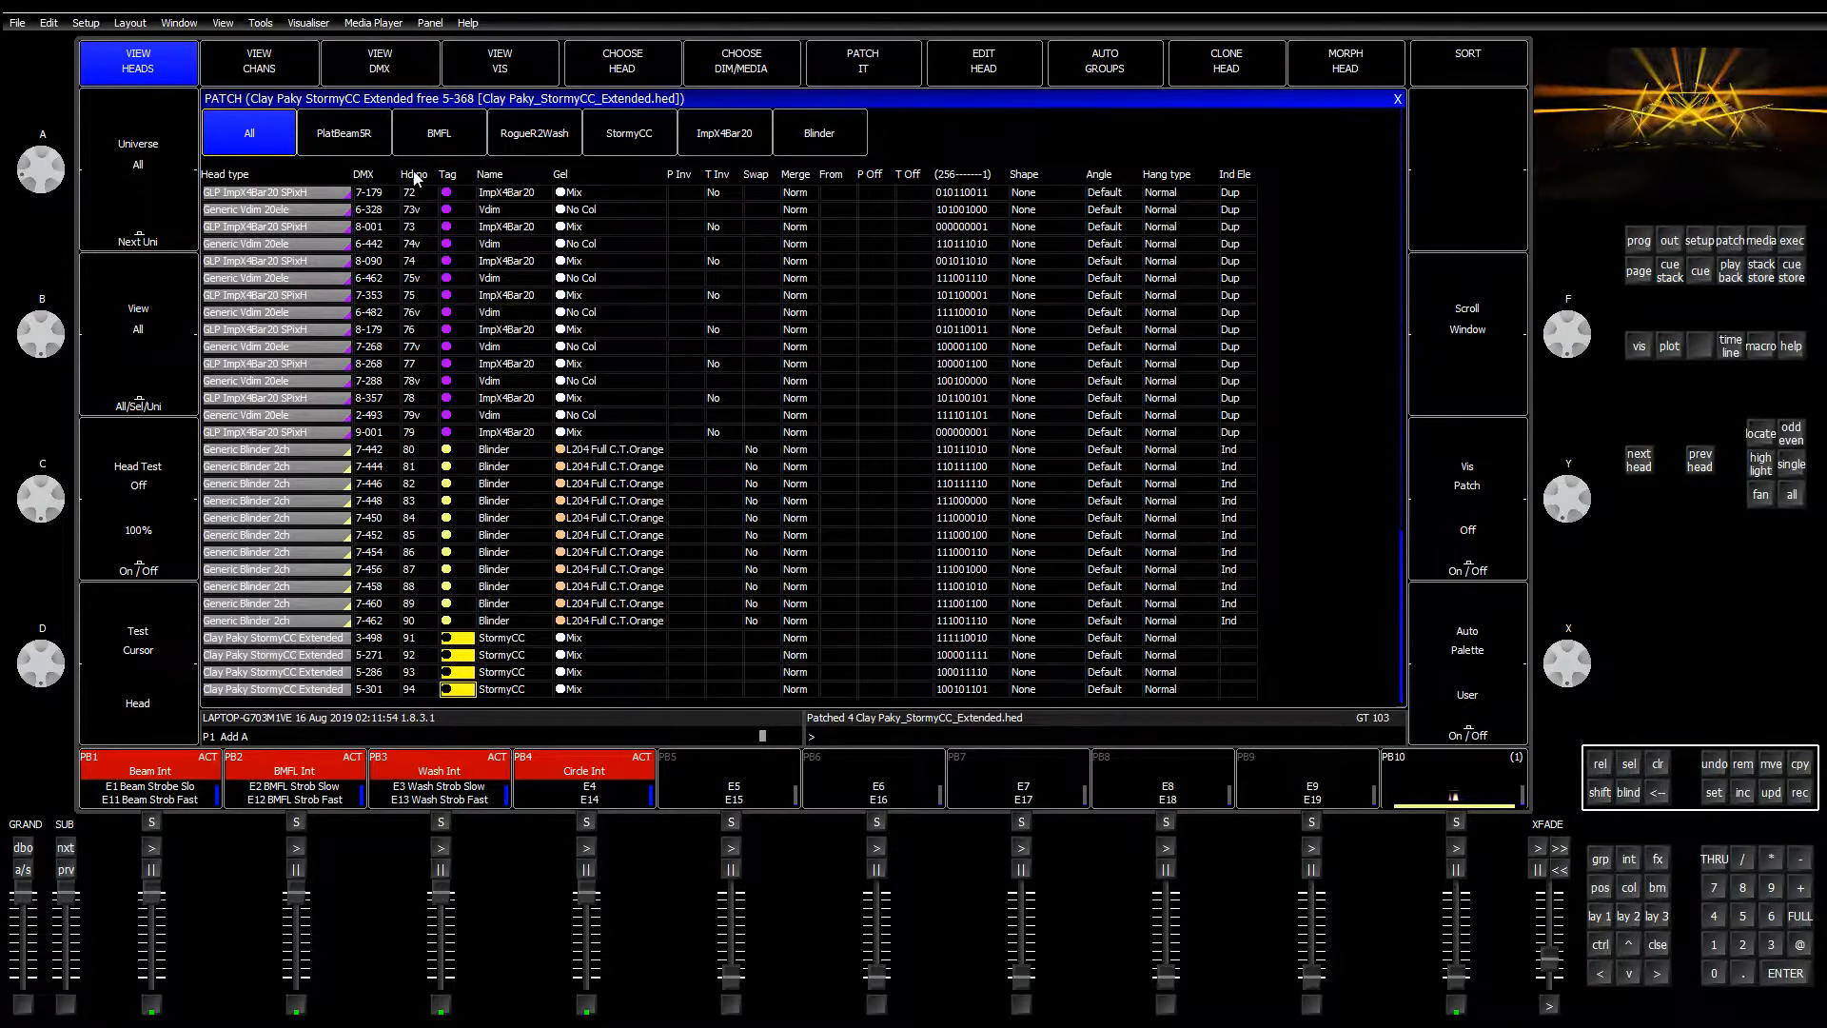
click(1715, 795)
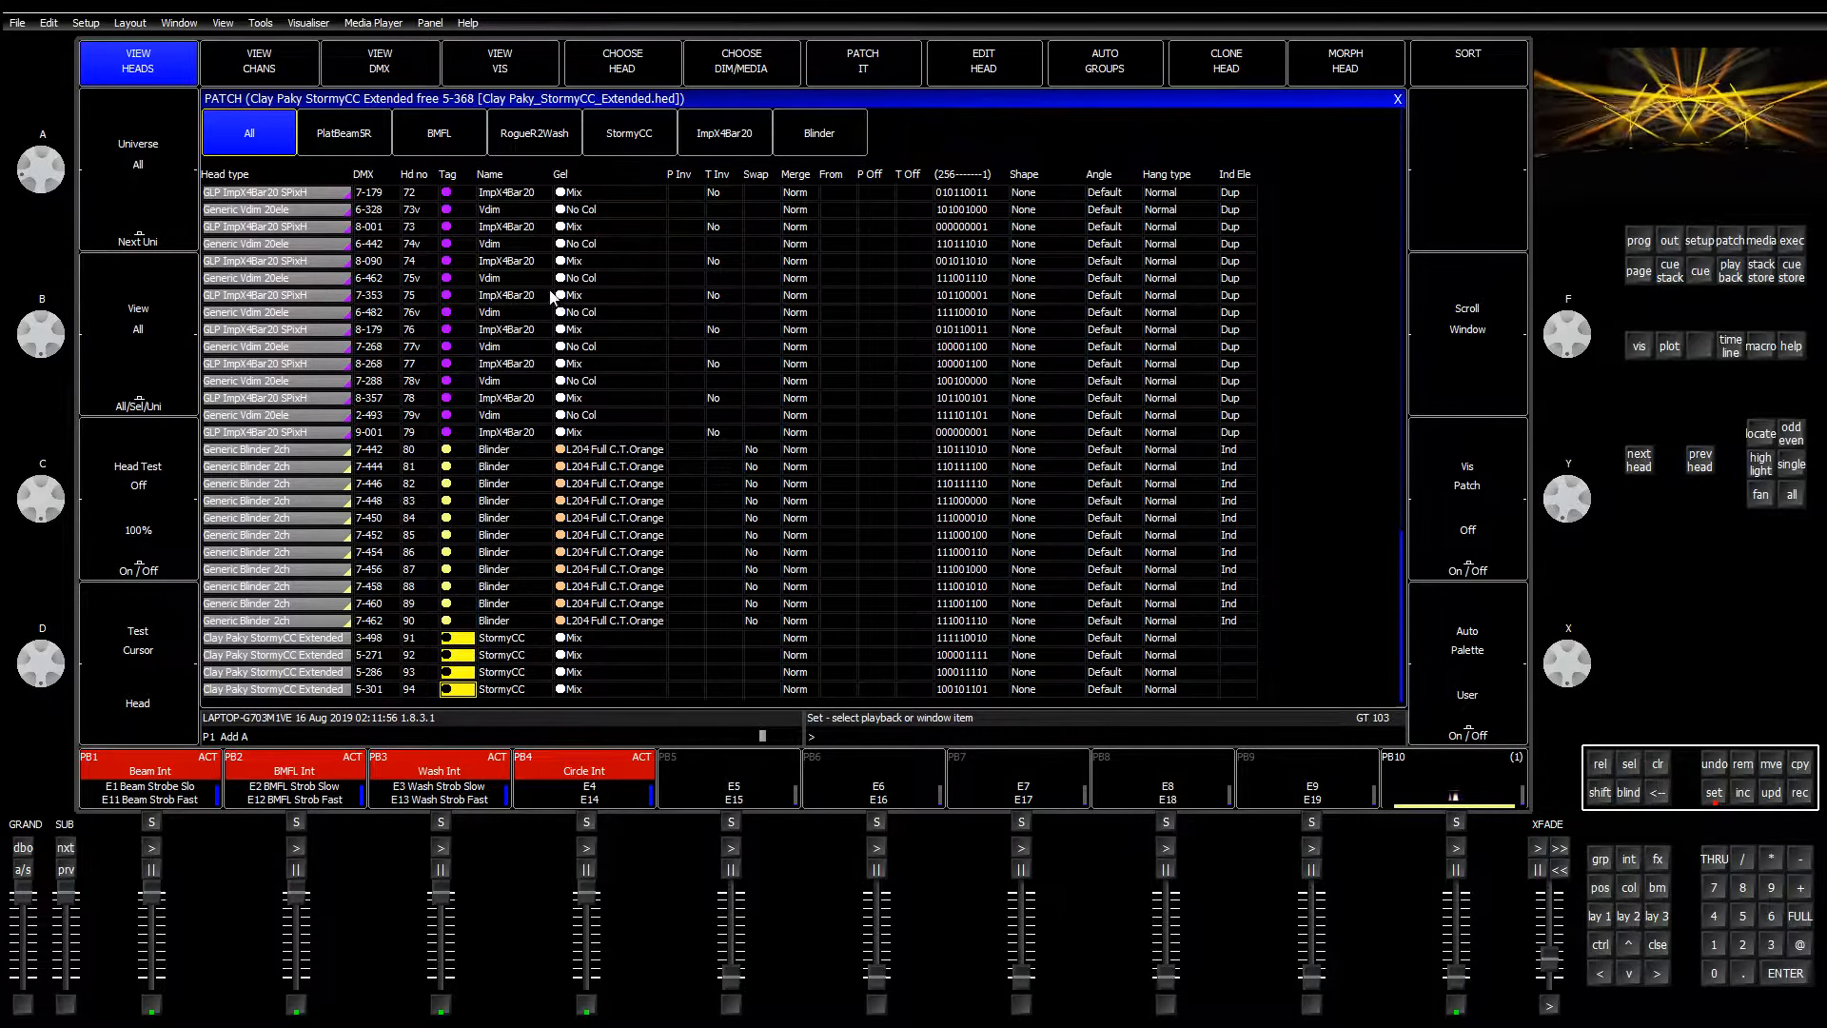
click(466, 659)
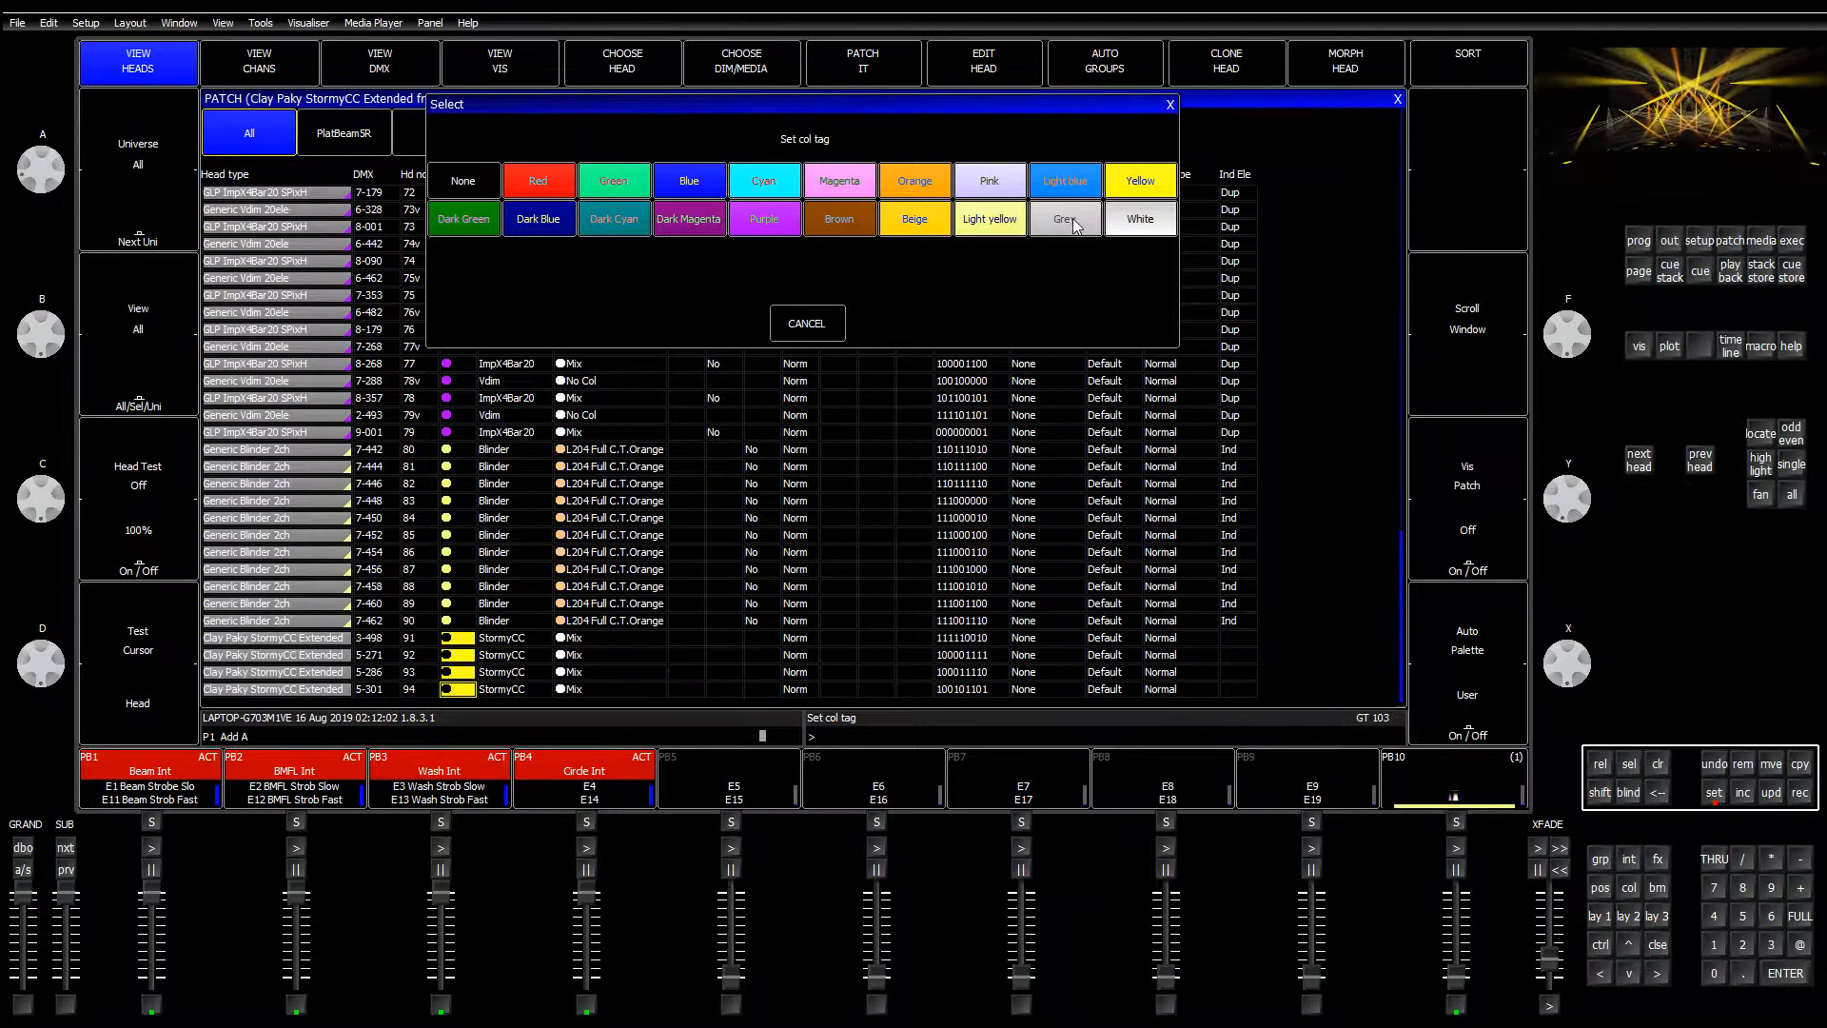
click(1144, 232)
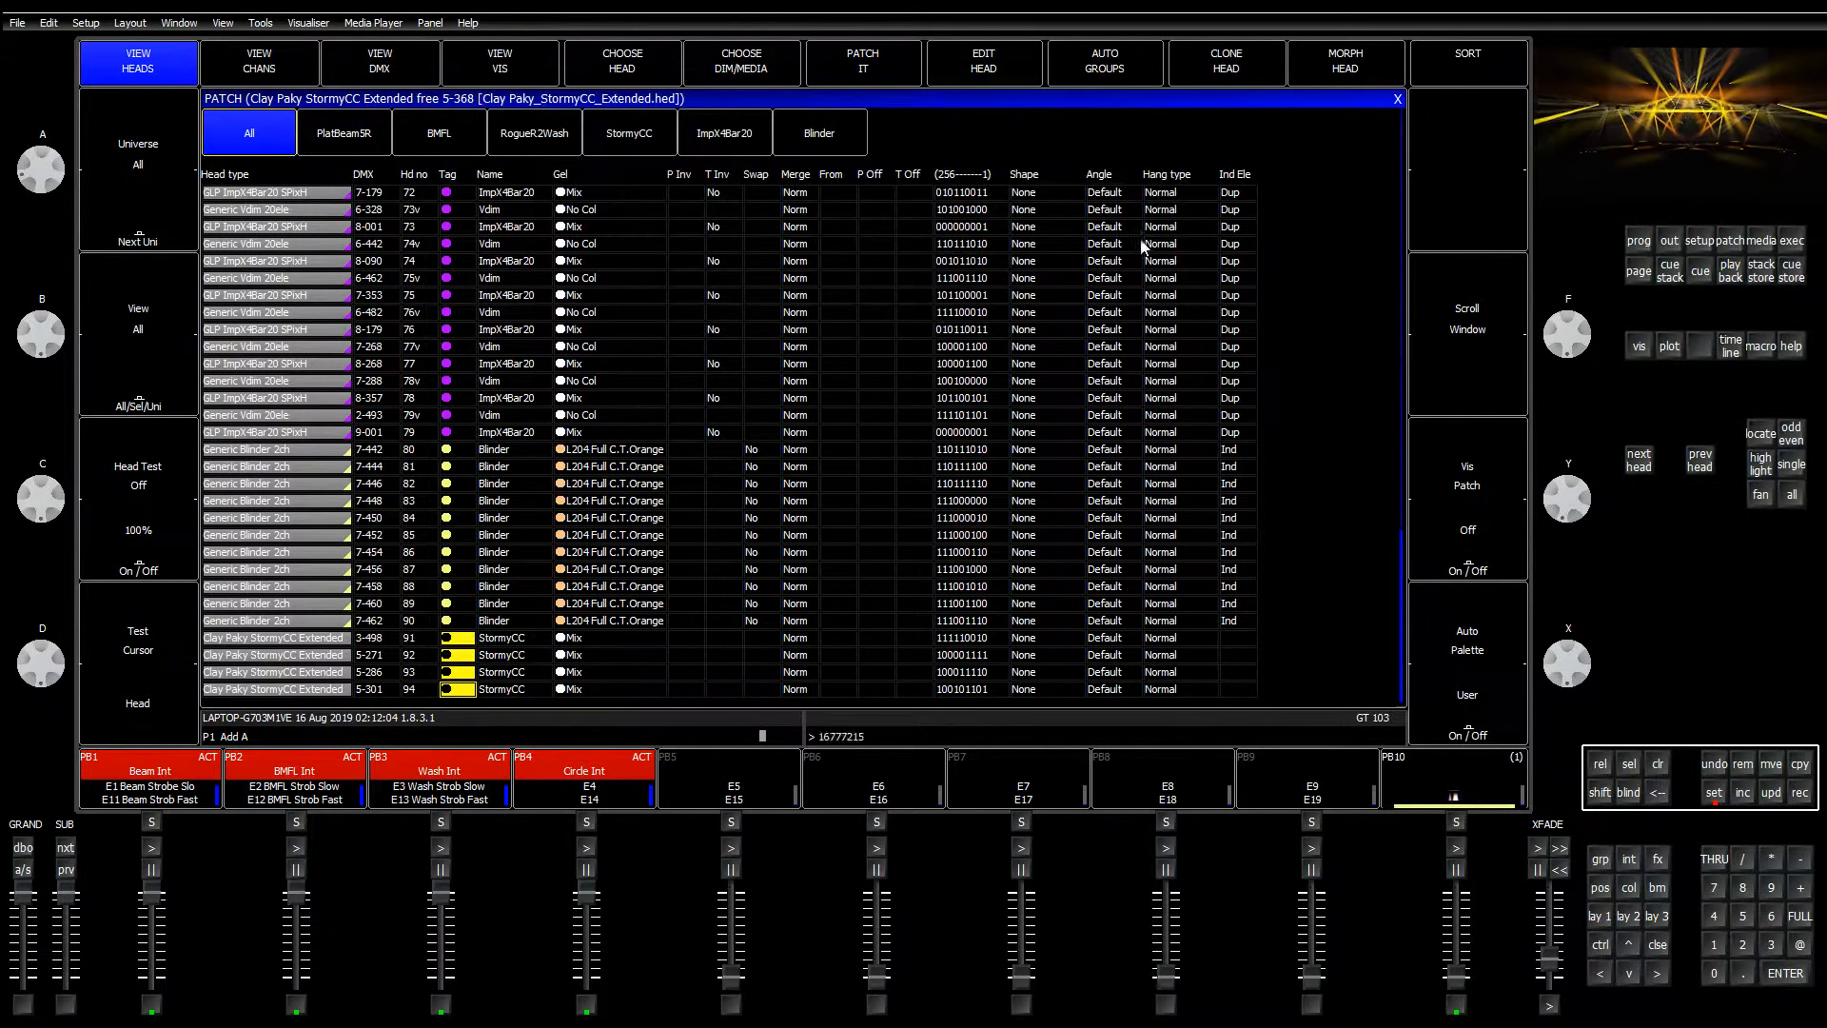
drag(710, 673, 695, 676)
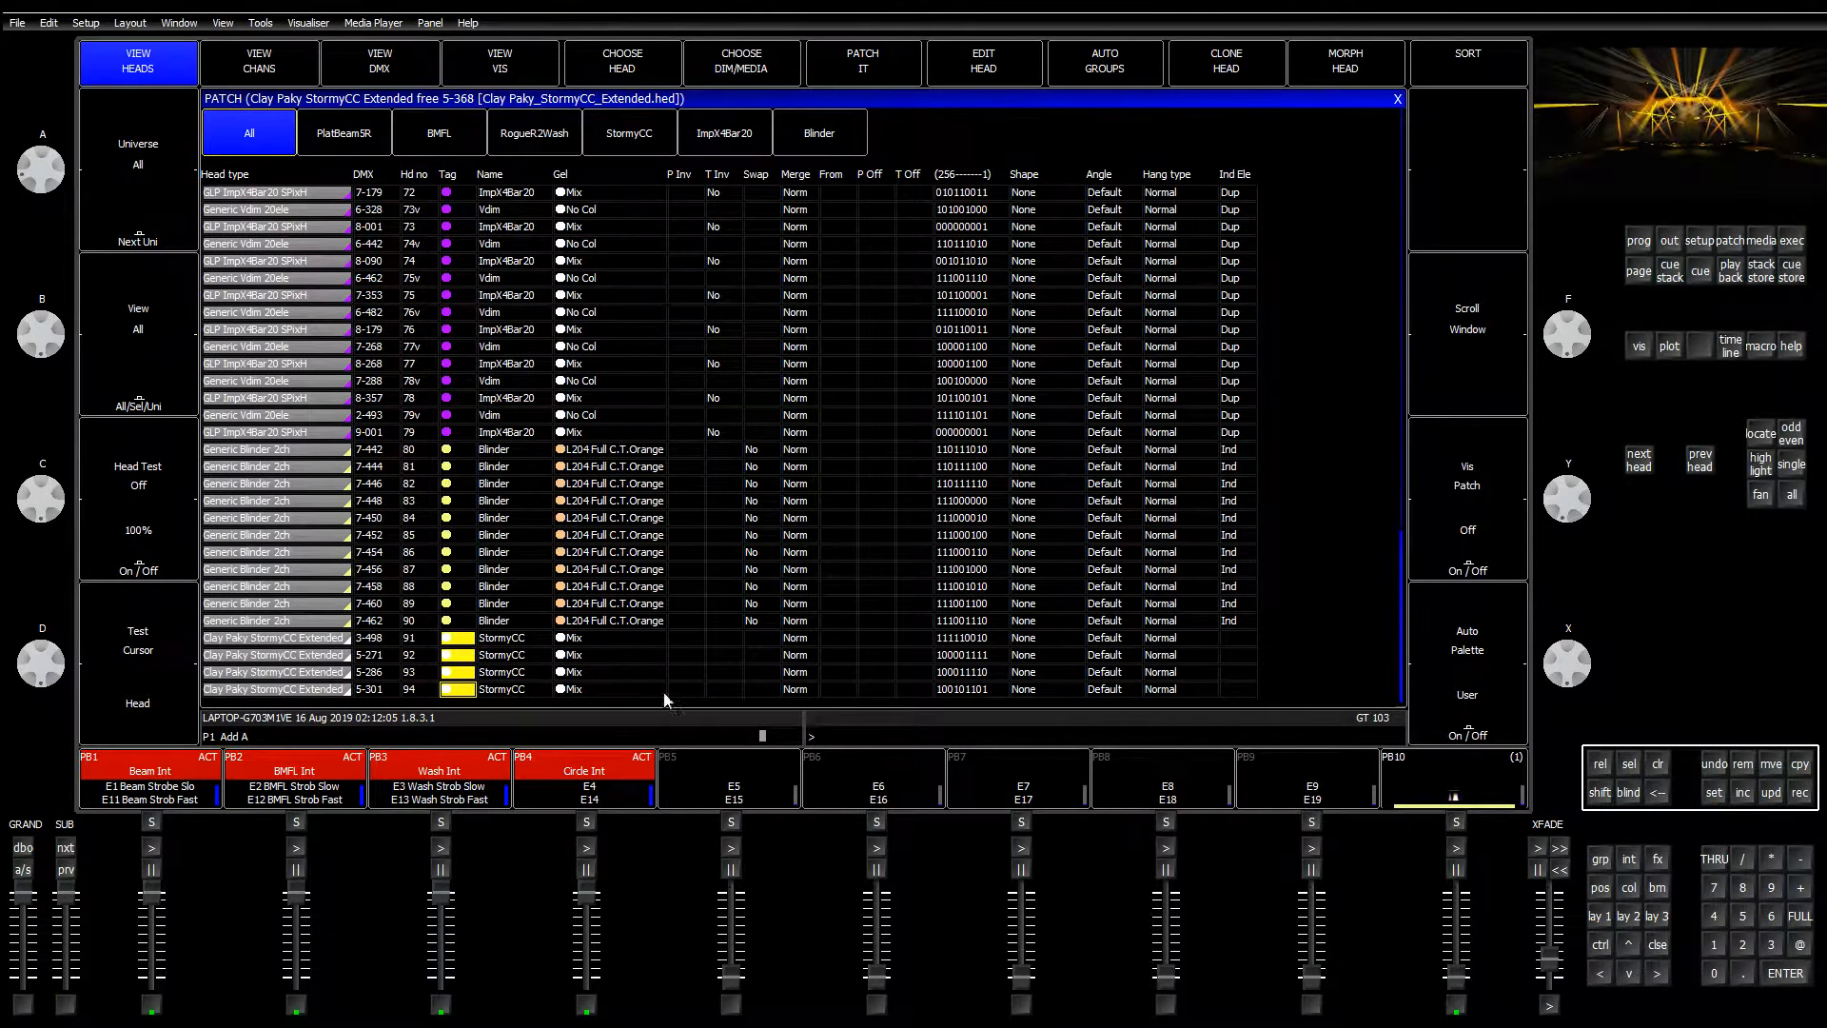
Step: Move from the tag cells of heads 91–94 down the Gel column to the last Stormy CC row
click(453, 688)
click(618, 668)
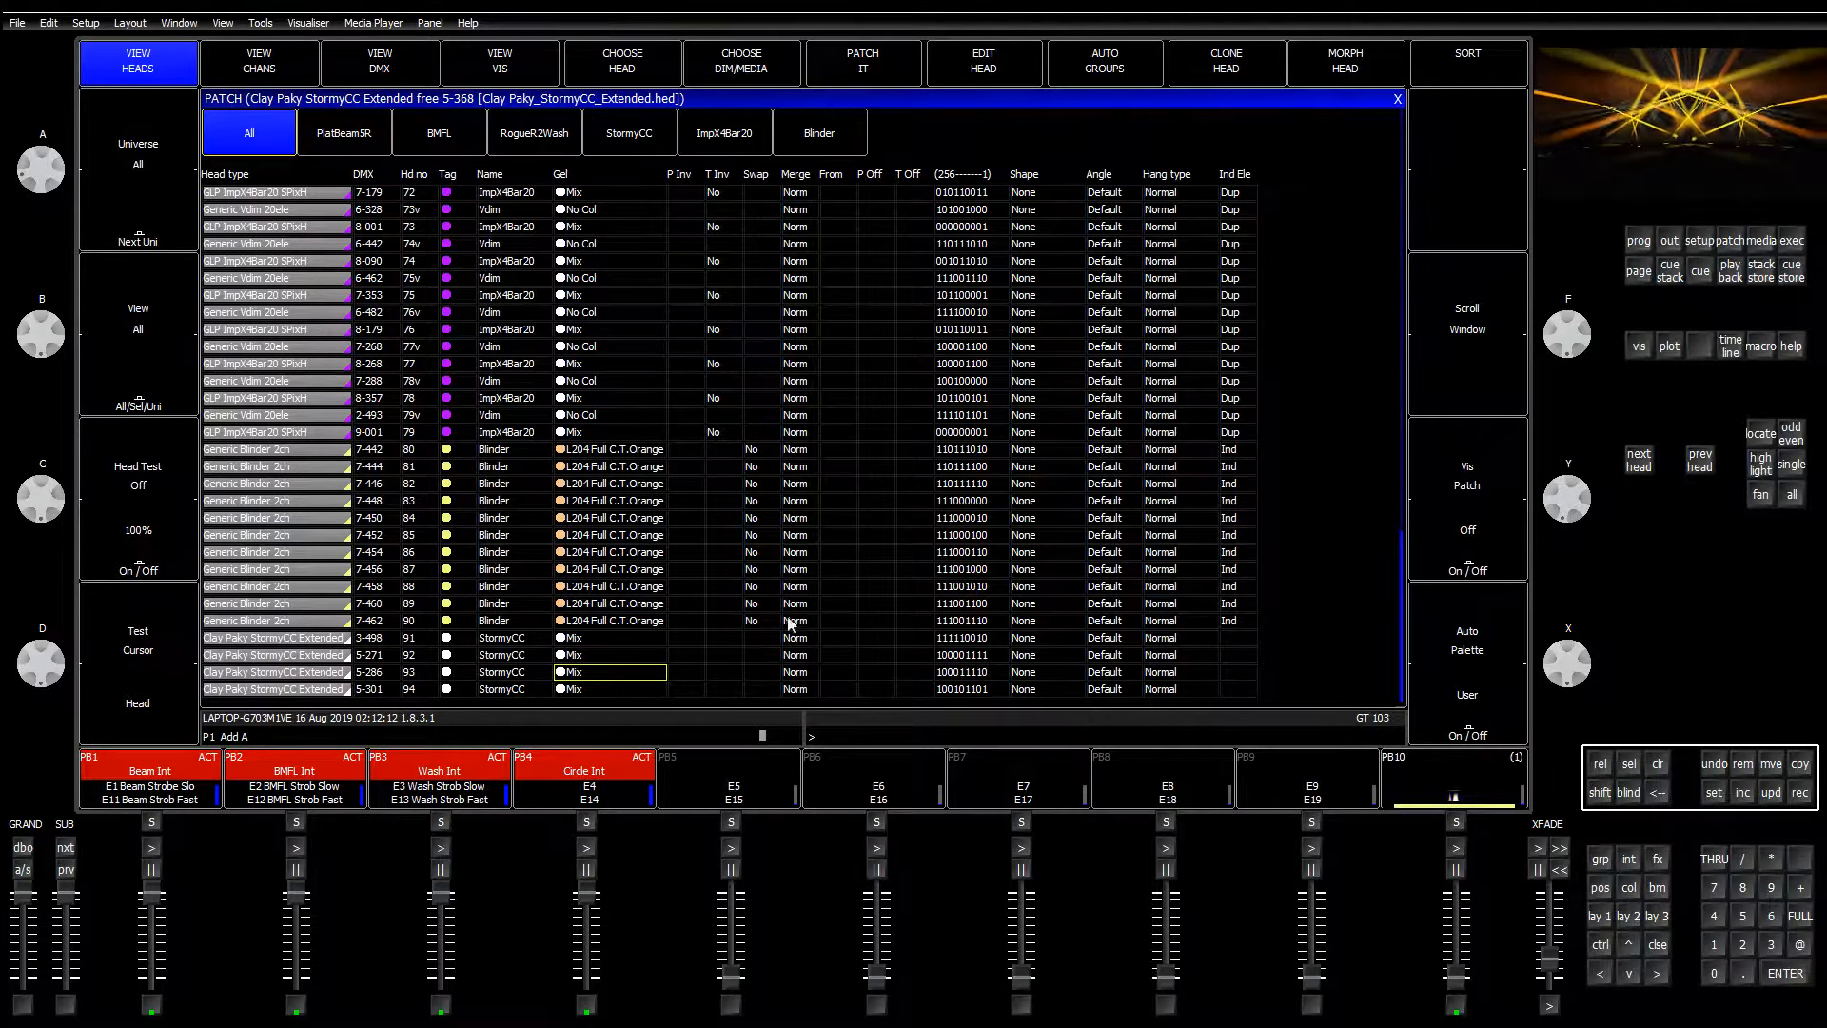
key(Up)
key(Up)
key(Up)
key(Up)
key(Up)
key(Up)
key(Up)
key(Up)
key(Up)
key(Up)
key(Up)
key(Up)
key(Up)
key(Up)
key(Down)
key(Down)
key(Down)
key(Down)
key(Down)
key(Down)
key(Down)
key(Down)
key(Down)
key(Down)
key(Down)
key(Down)
key(Down)
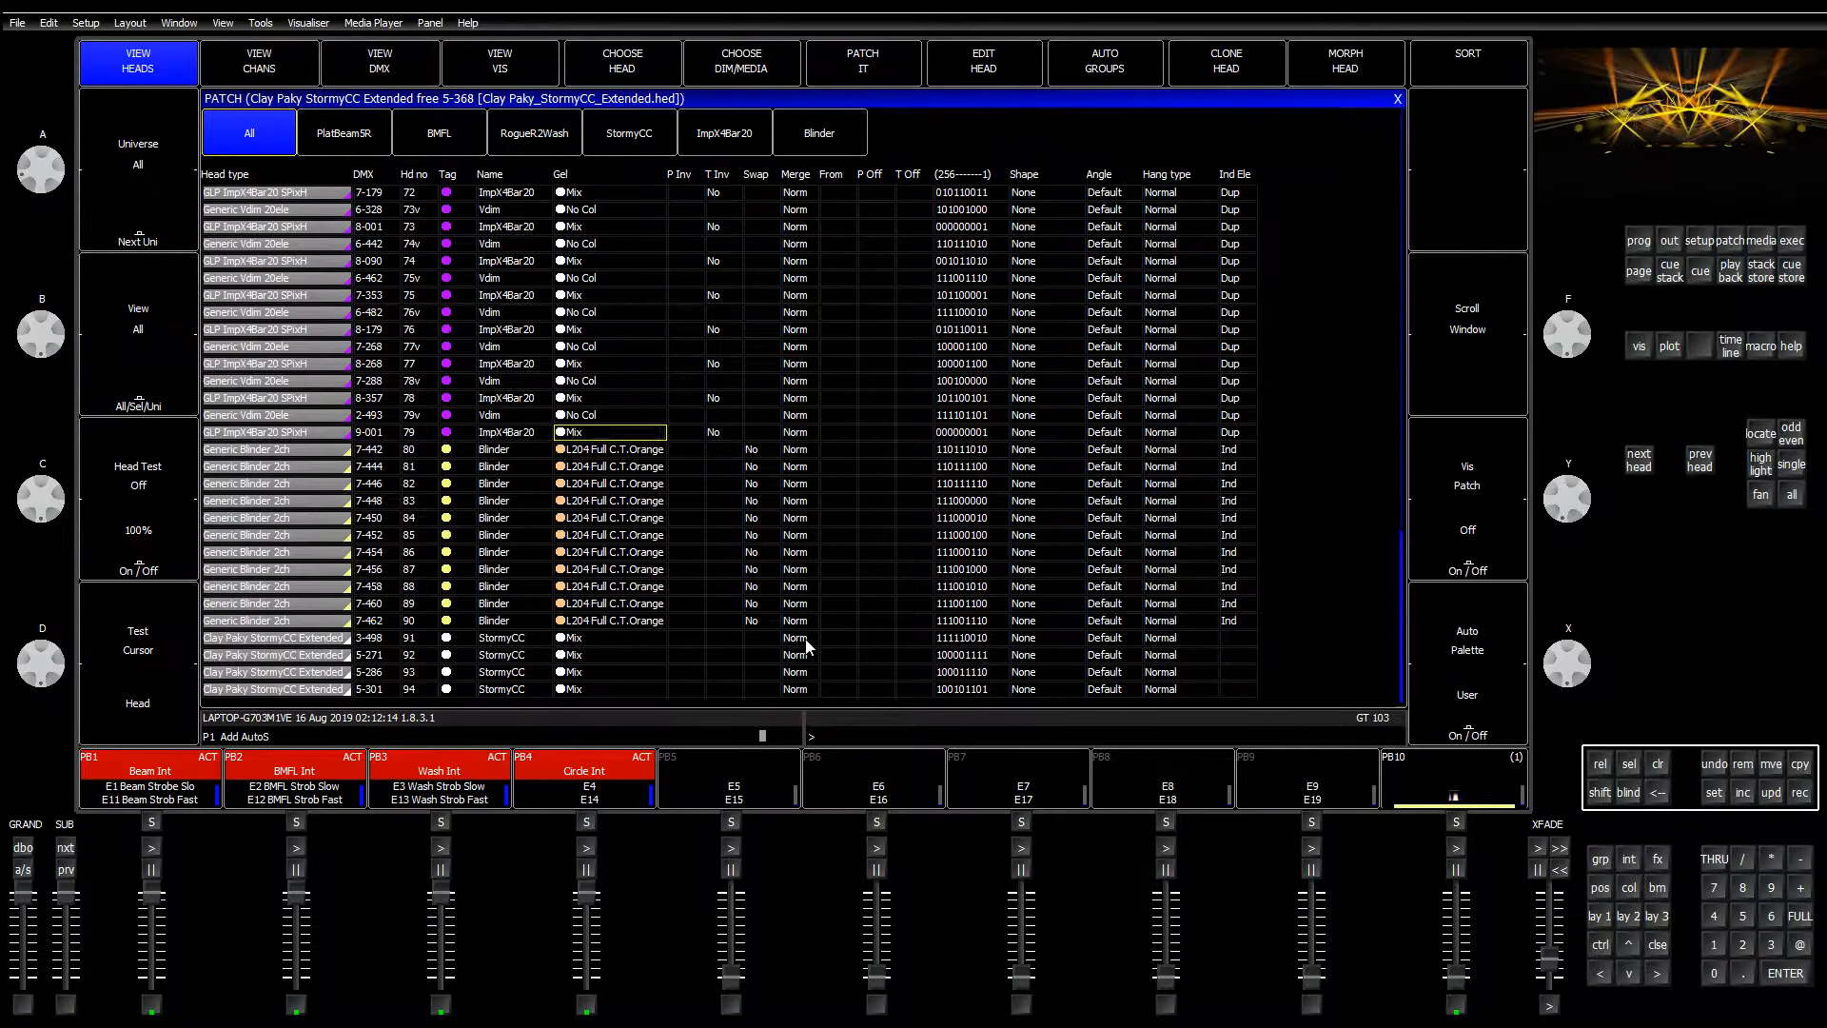
key(Down)
key(Down)
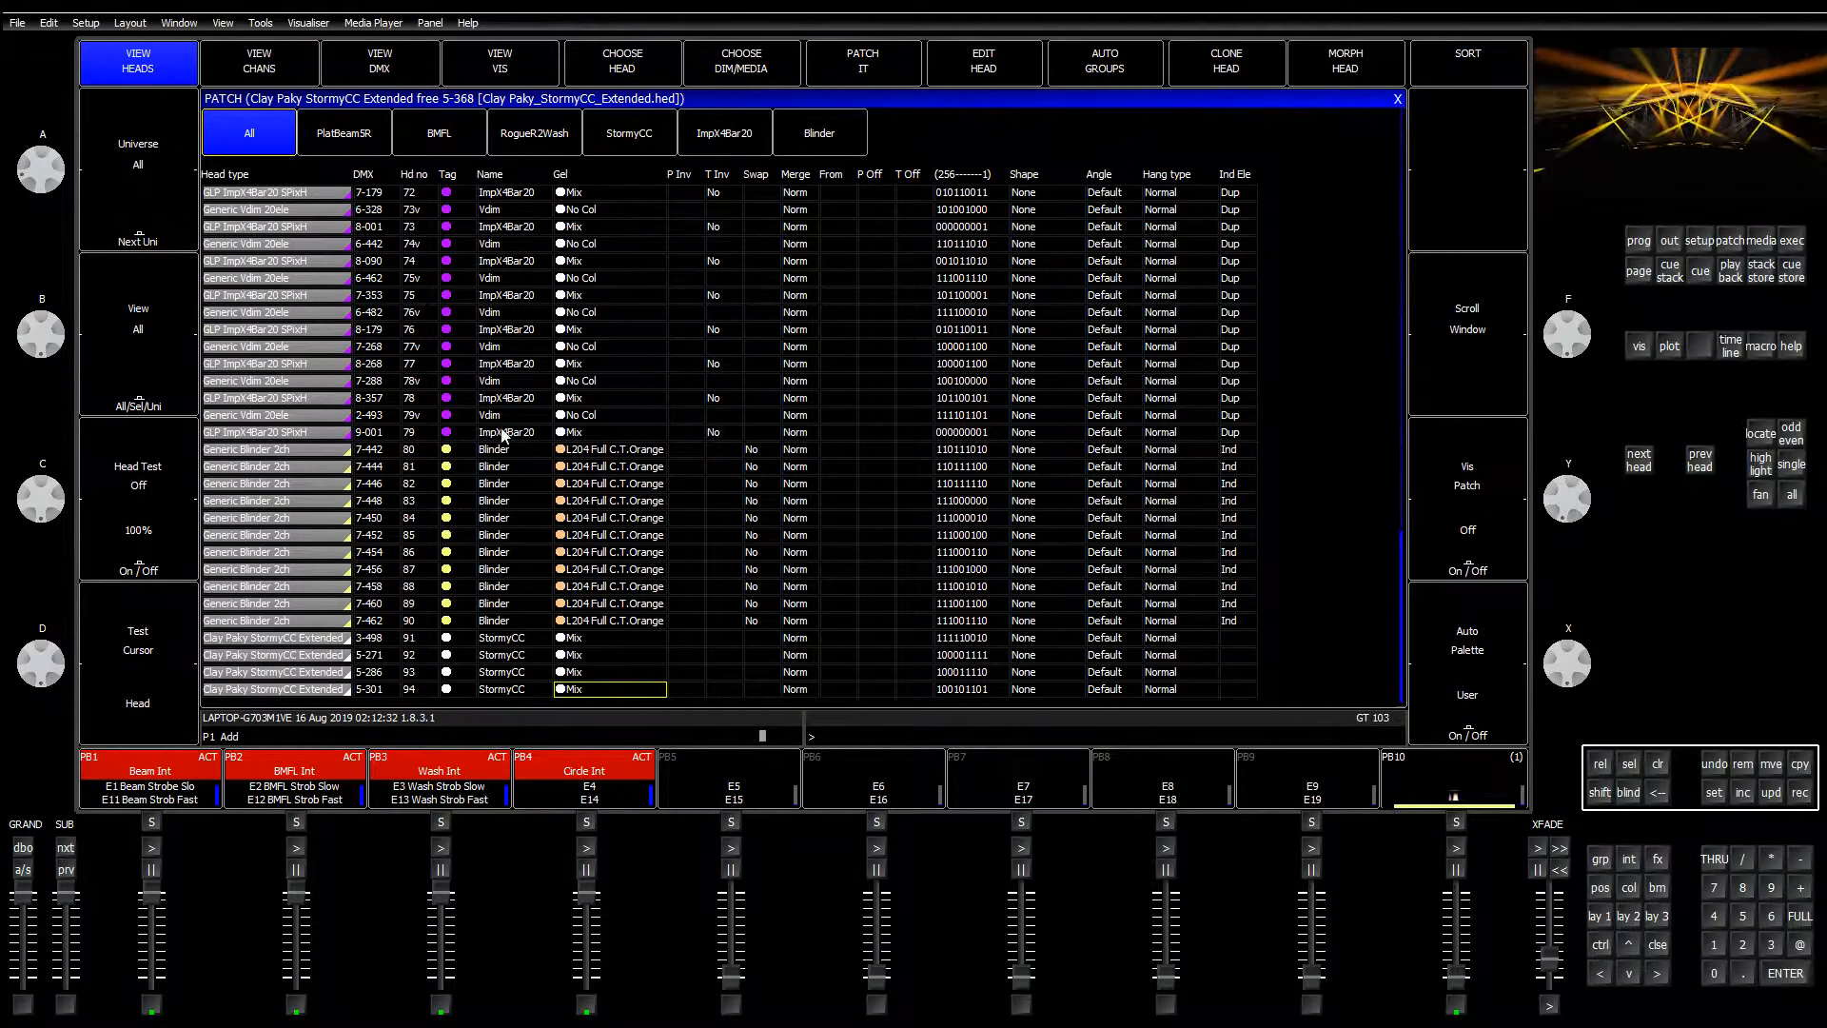
Step: Try repatching head 91 to 5-316, cancel the move-aside prompt, and return to the palette layout
click(375, 639)
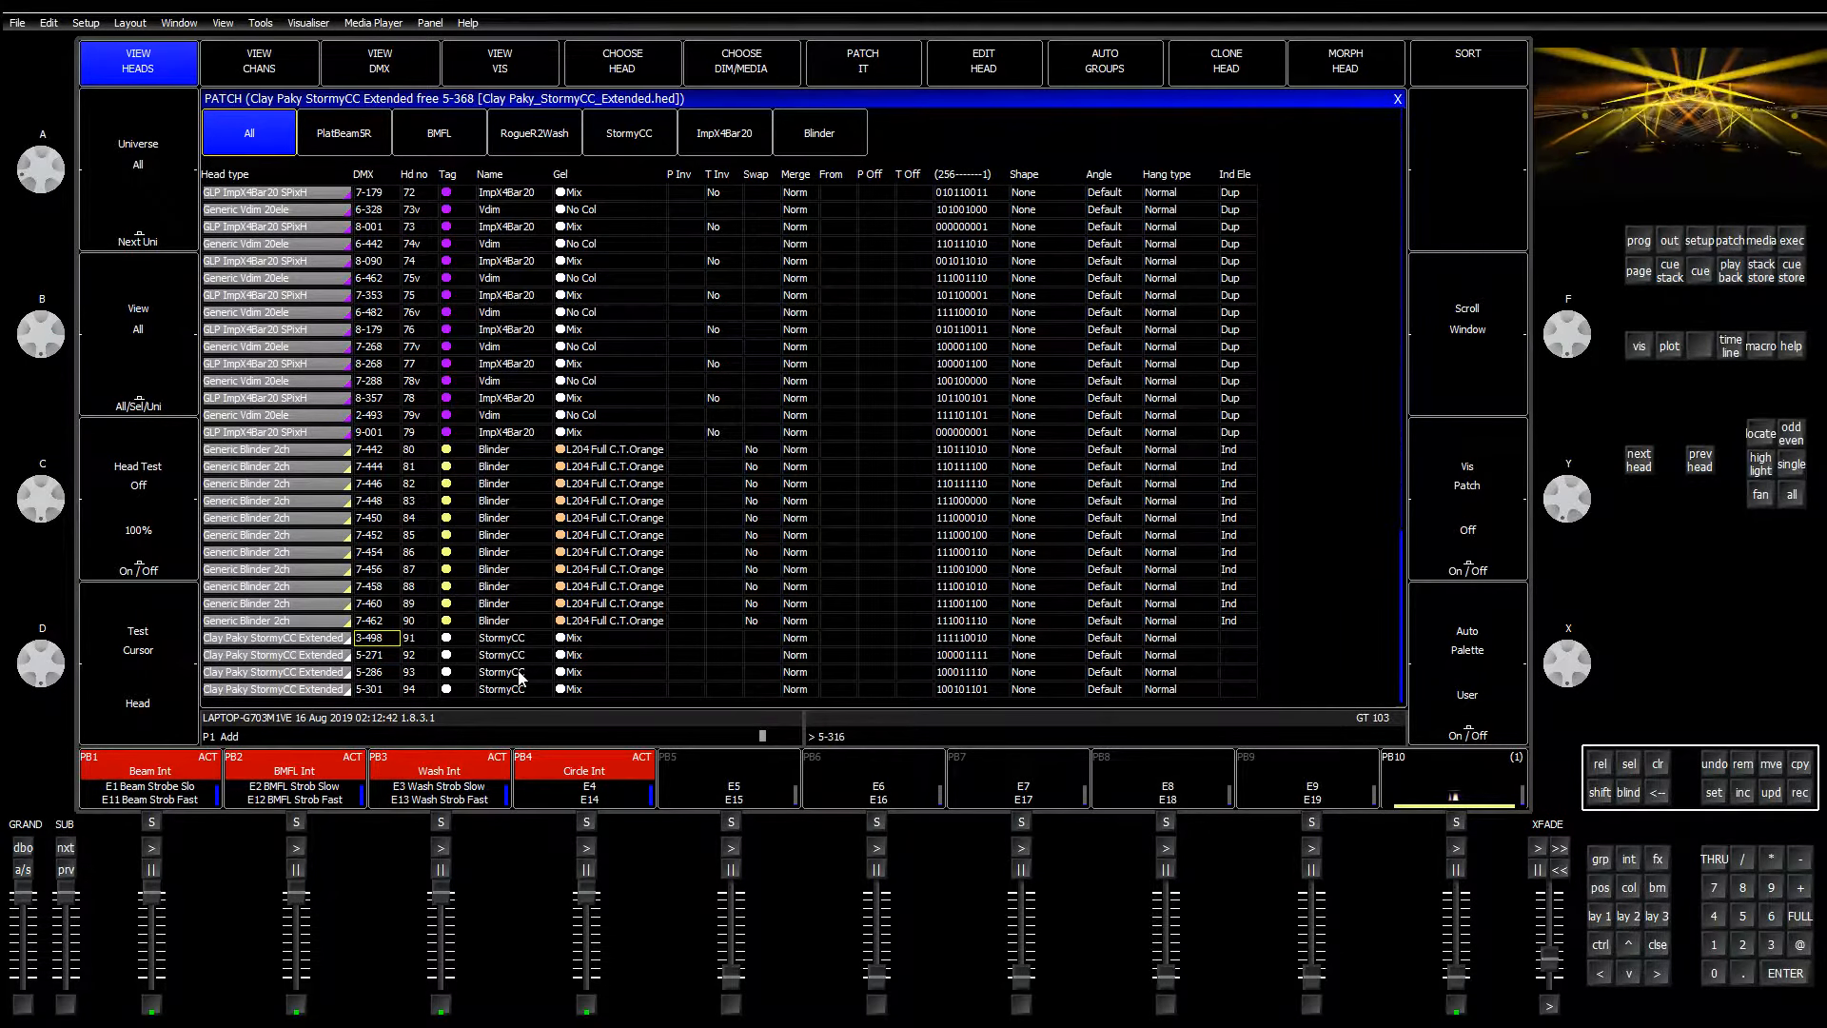
key(Return)
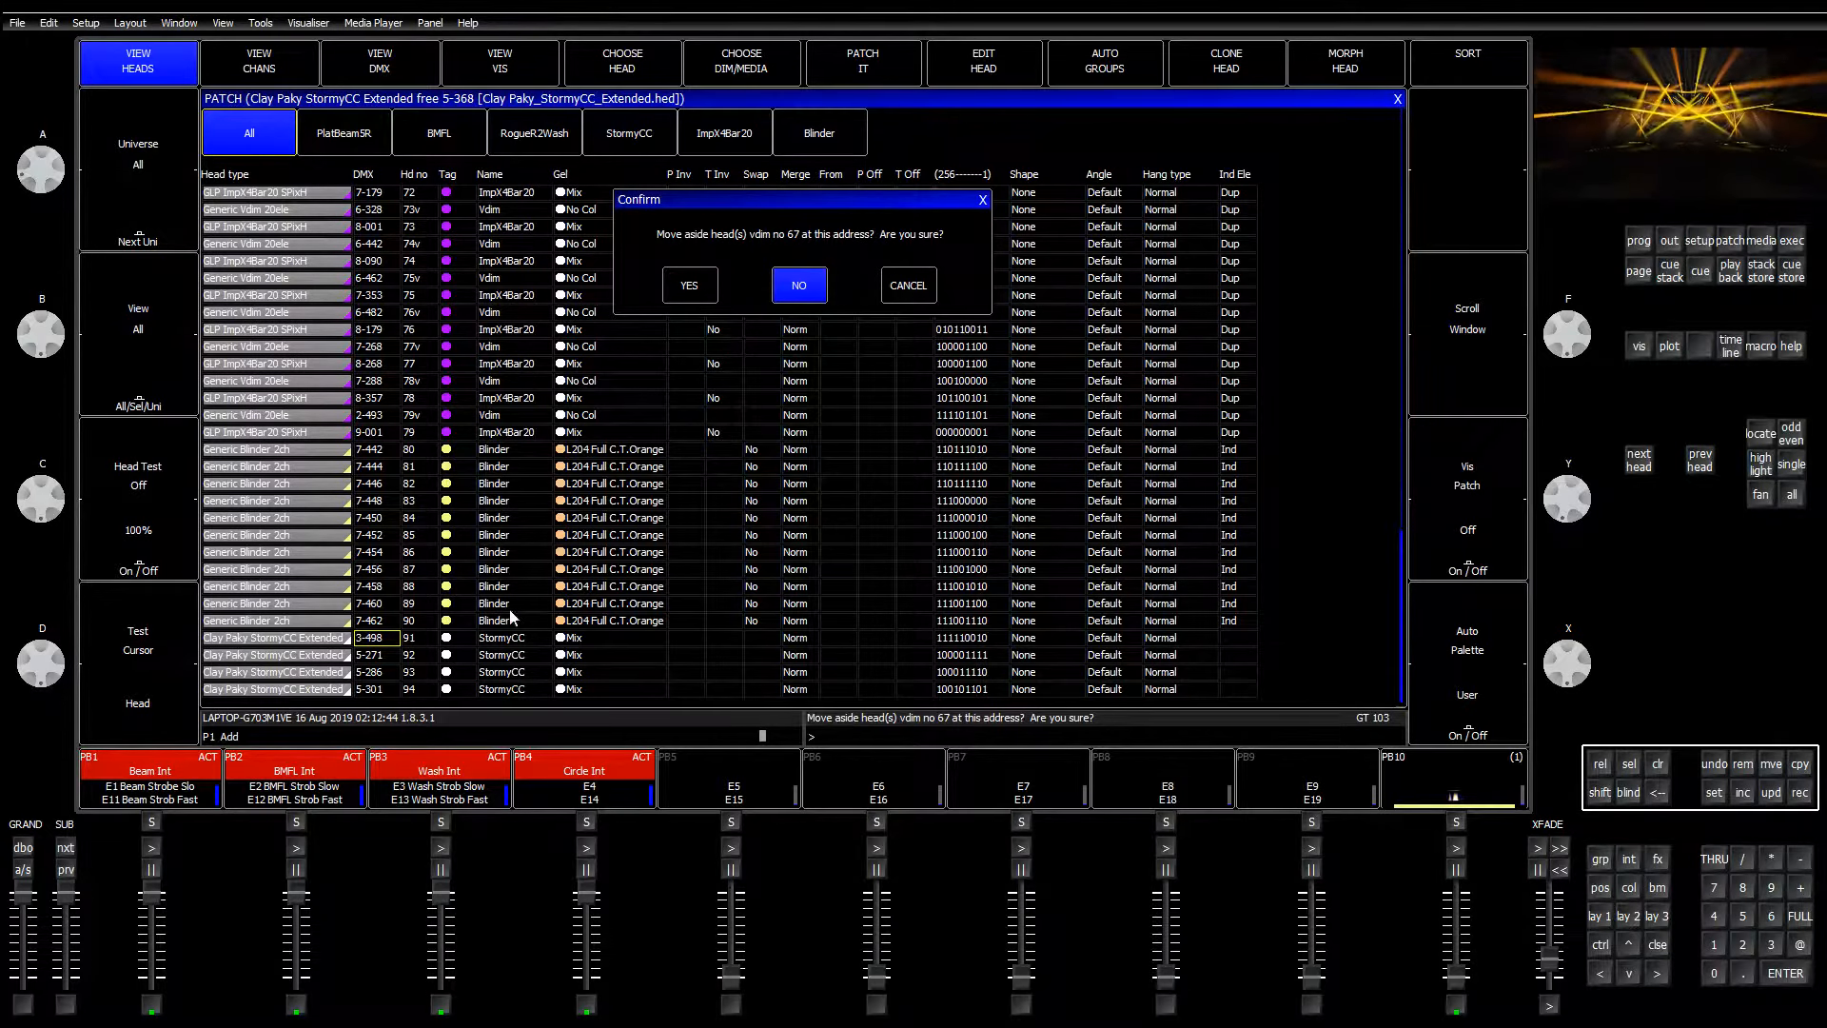
click(922, 290)
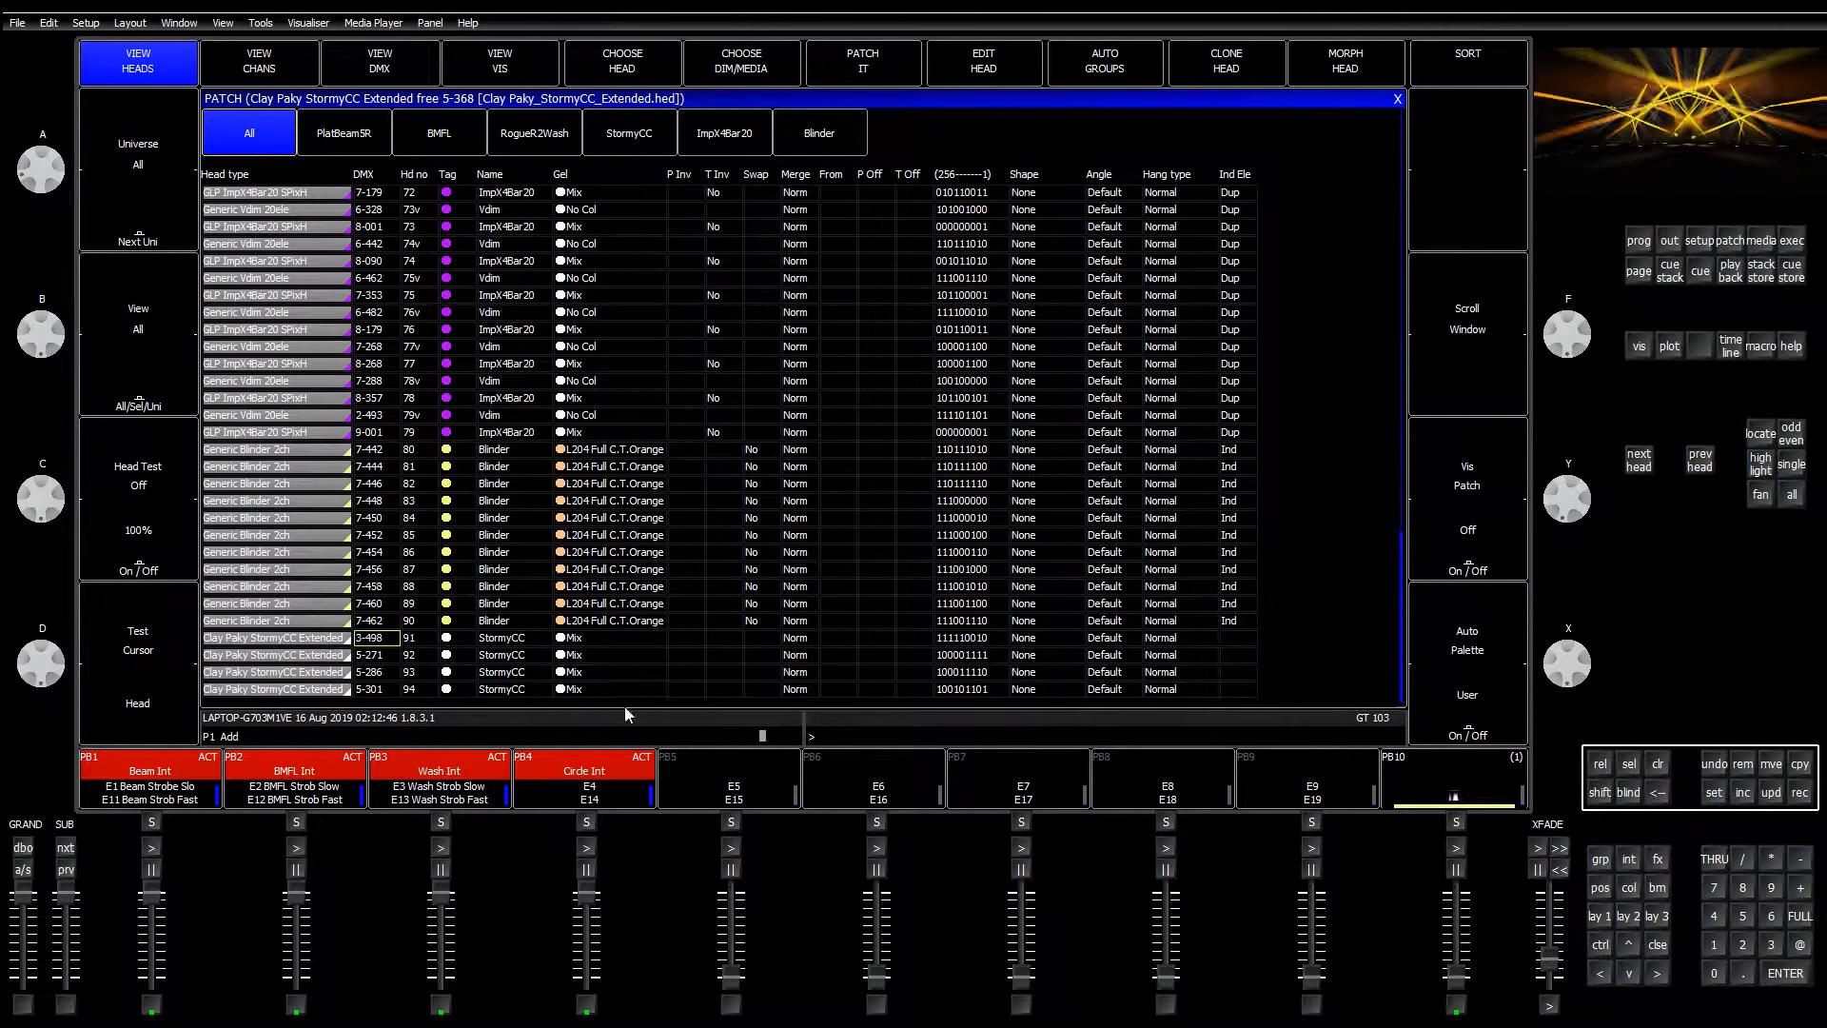
click(376, 658)
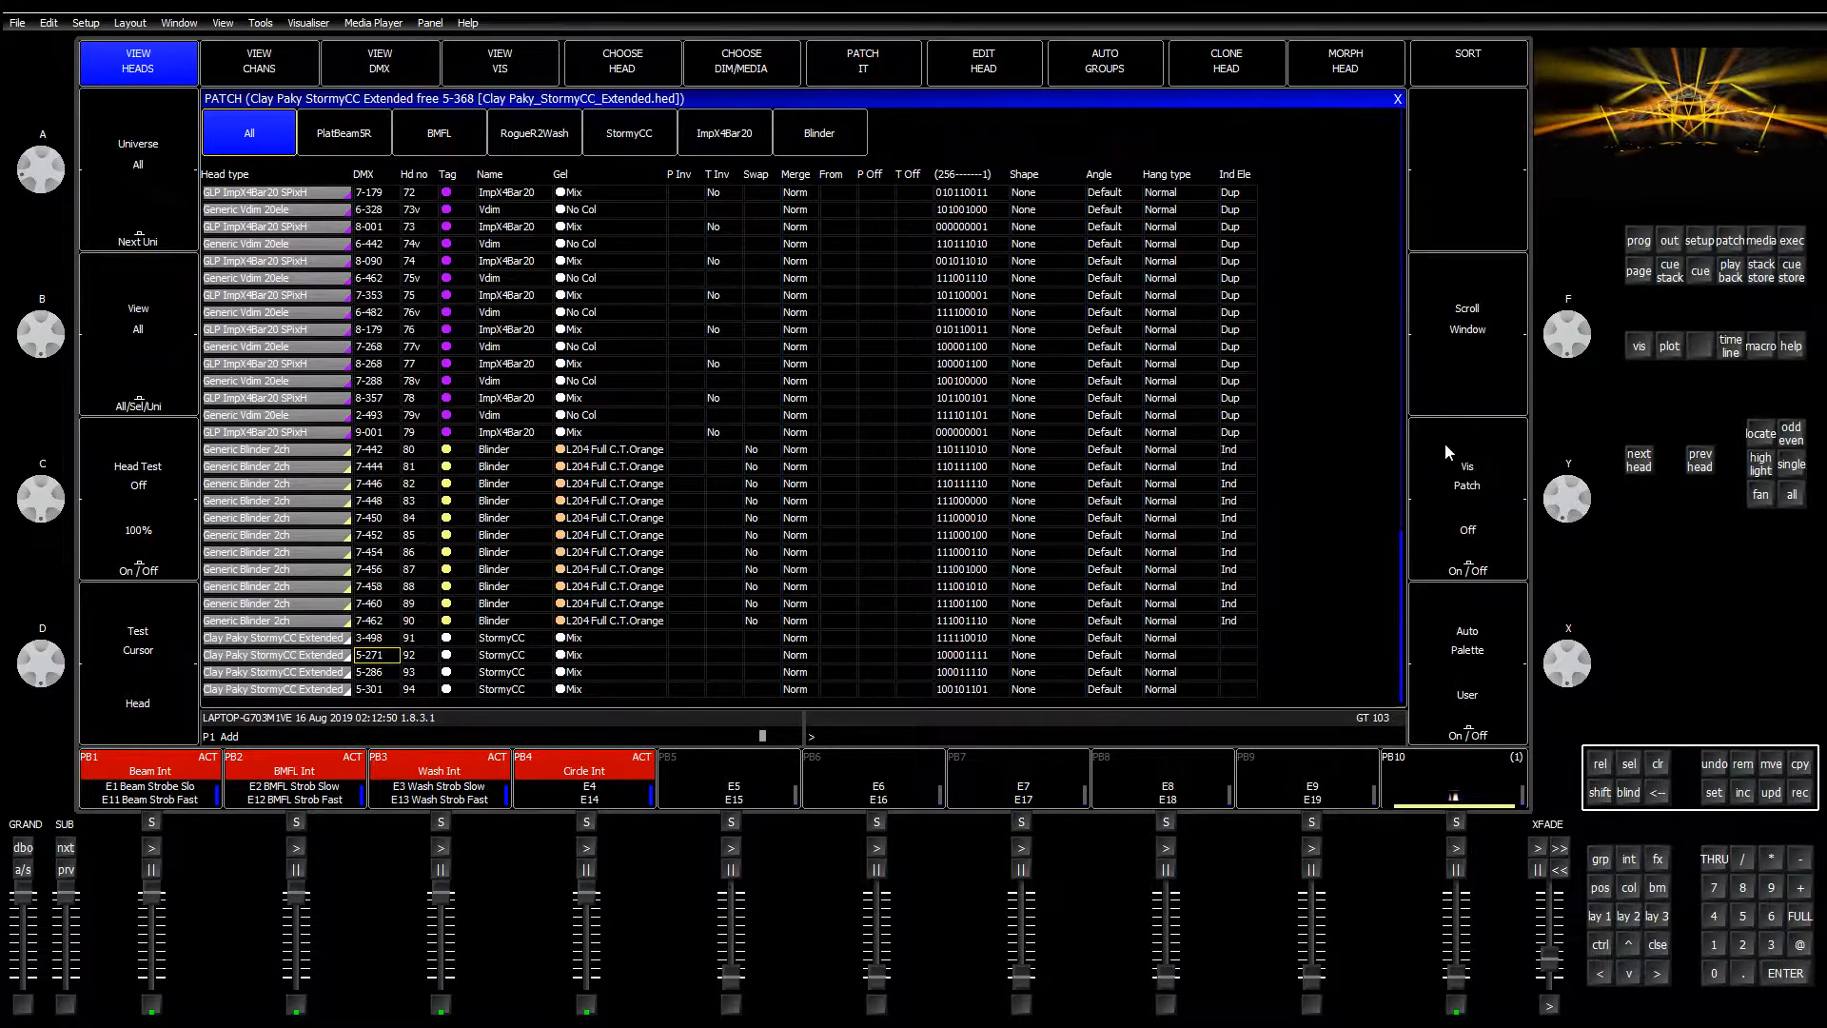
click(1600, 915)
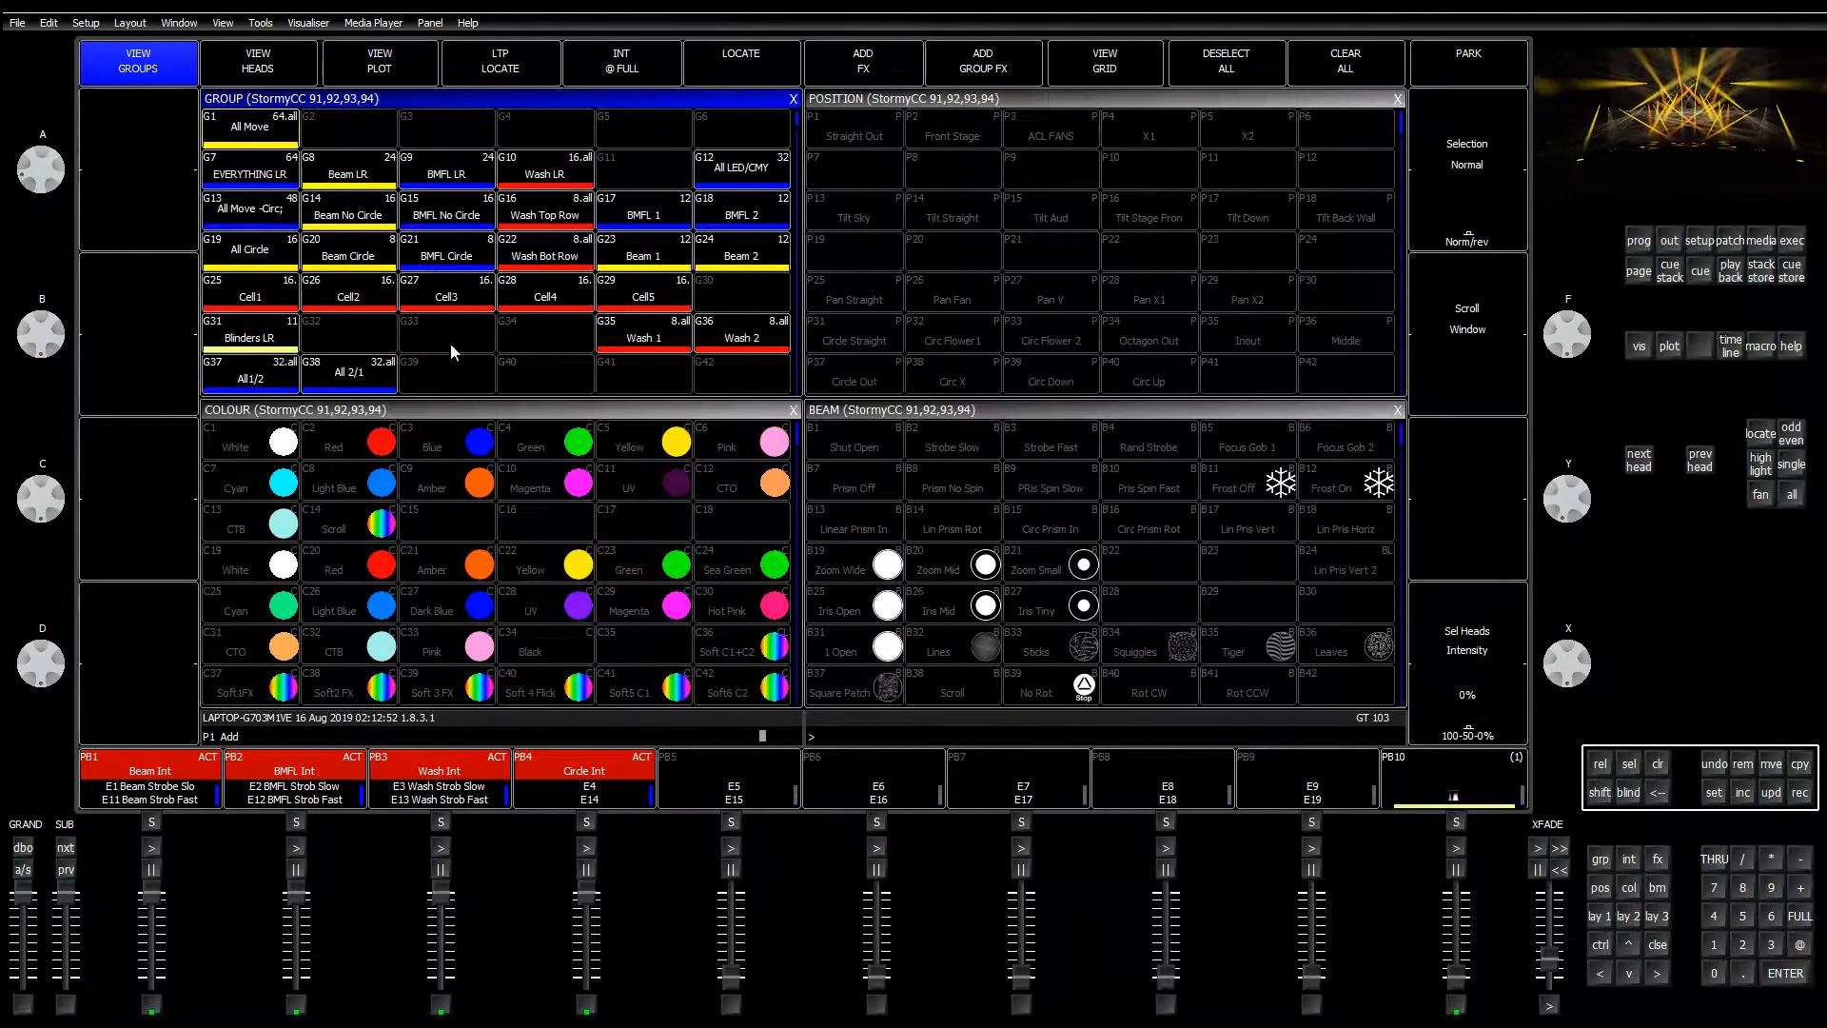
Step: Record the Stormy CC heads as group G32 named 'Stormy CC', clear the programmer, and select G32
scroll(459, 359, down, 8)
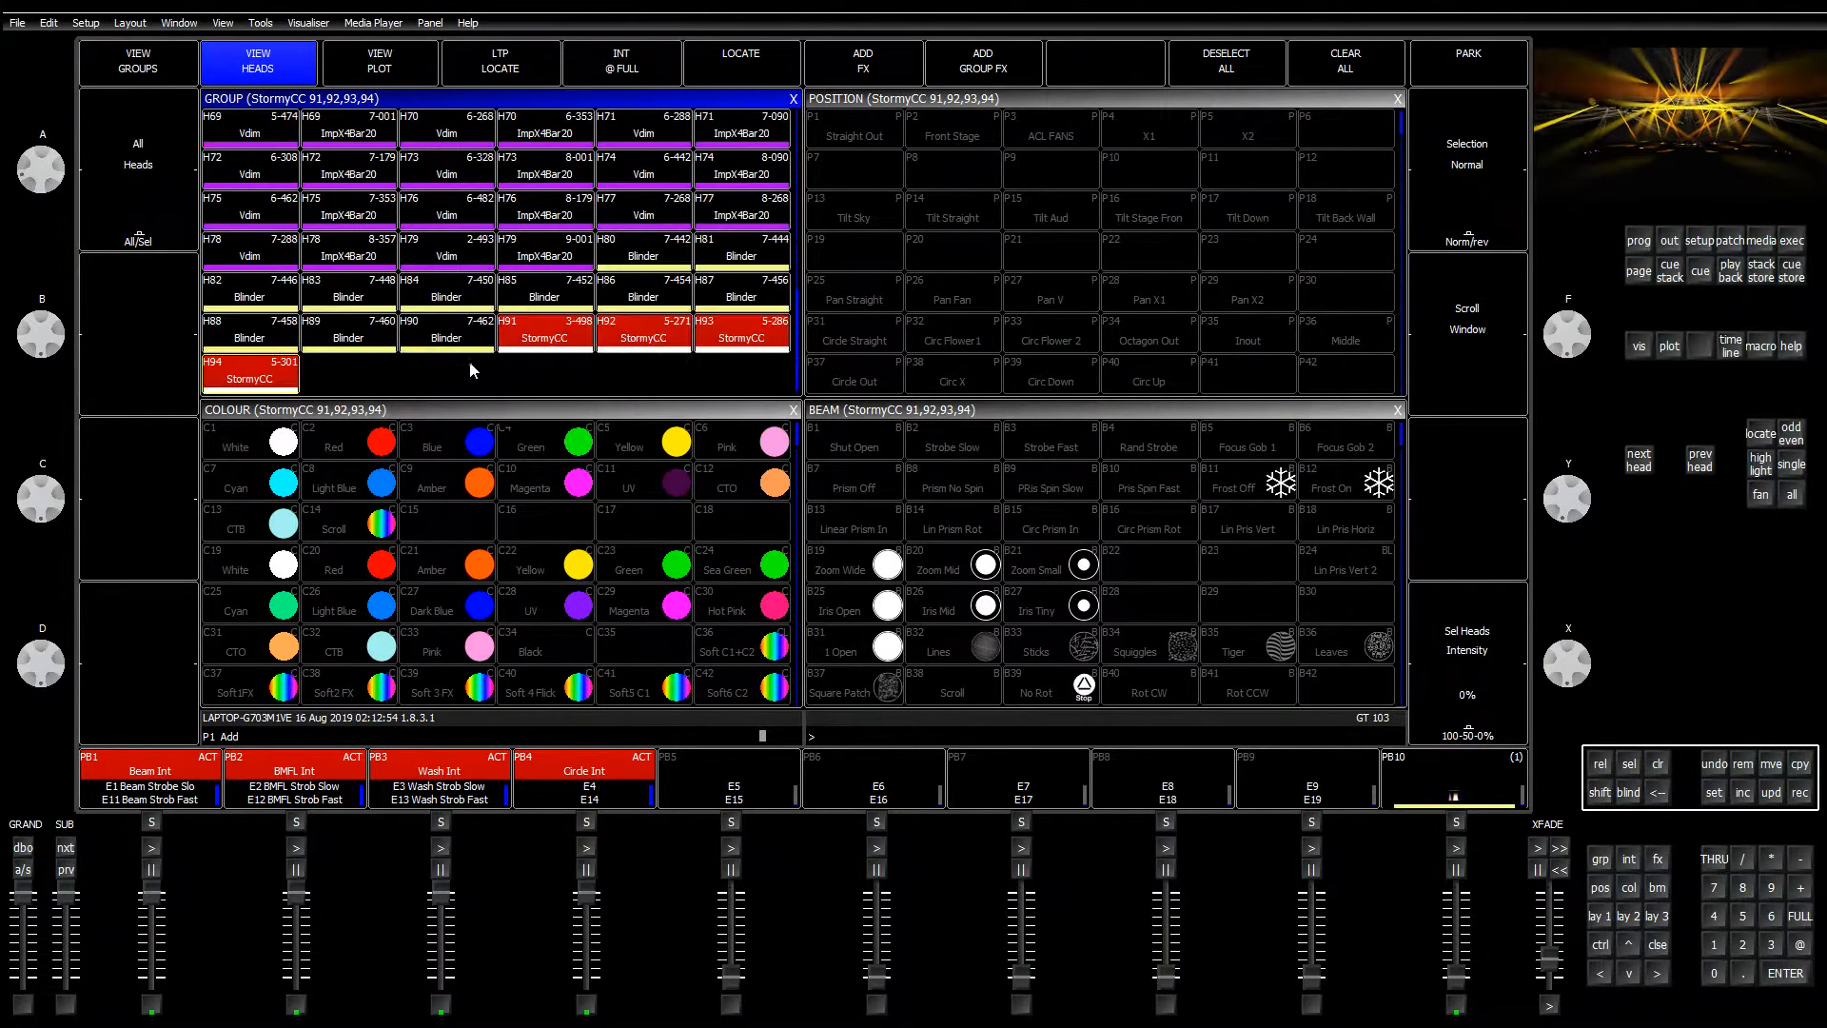
click(164, 57)
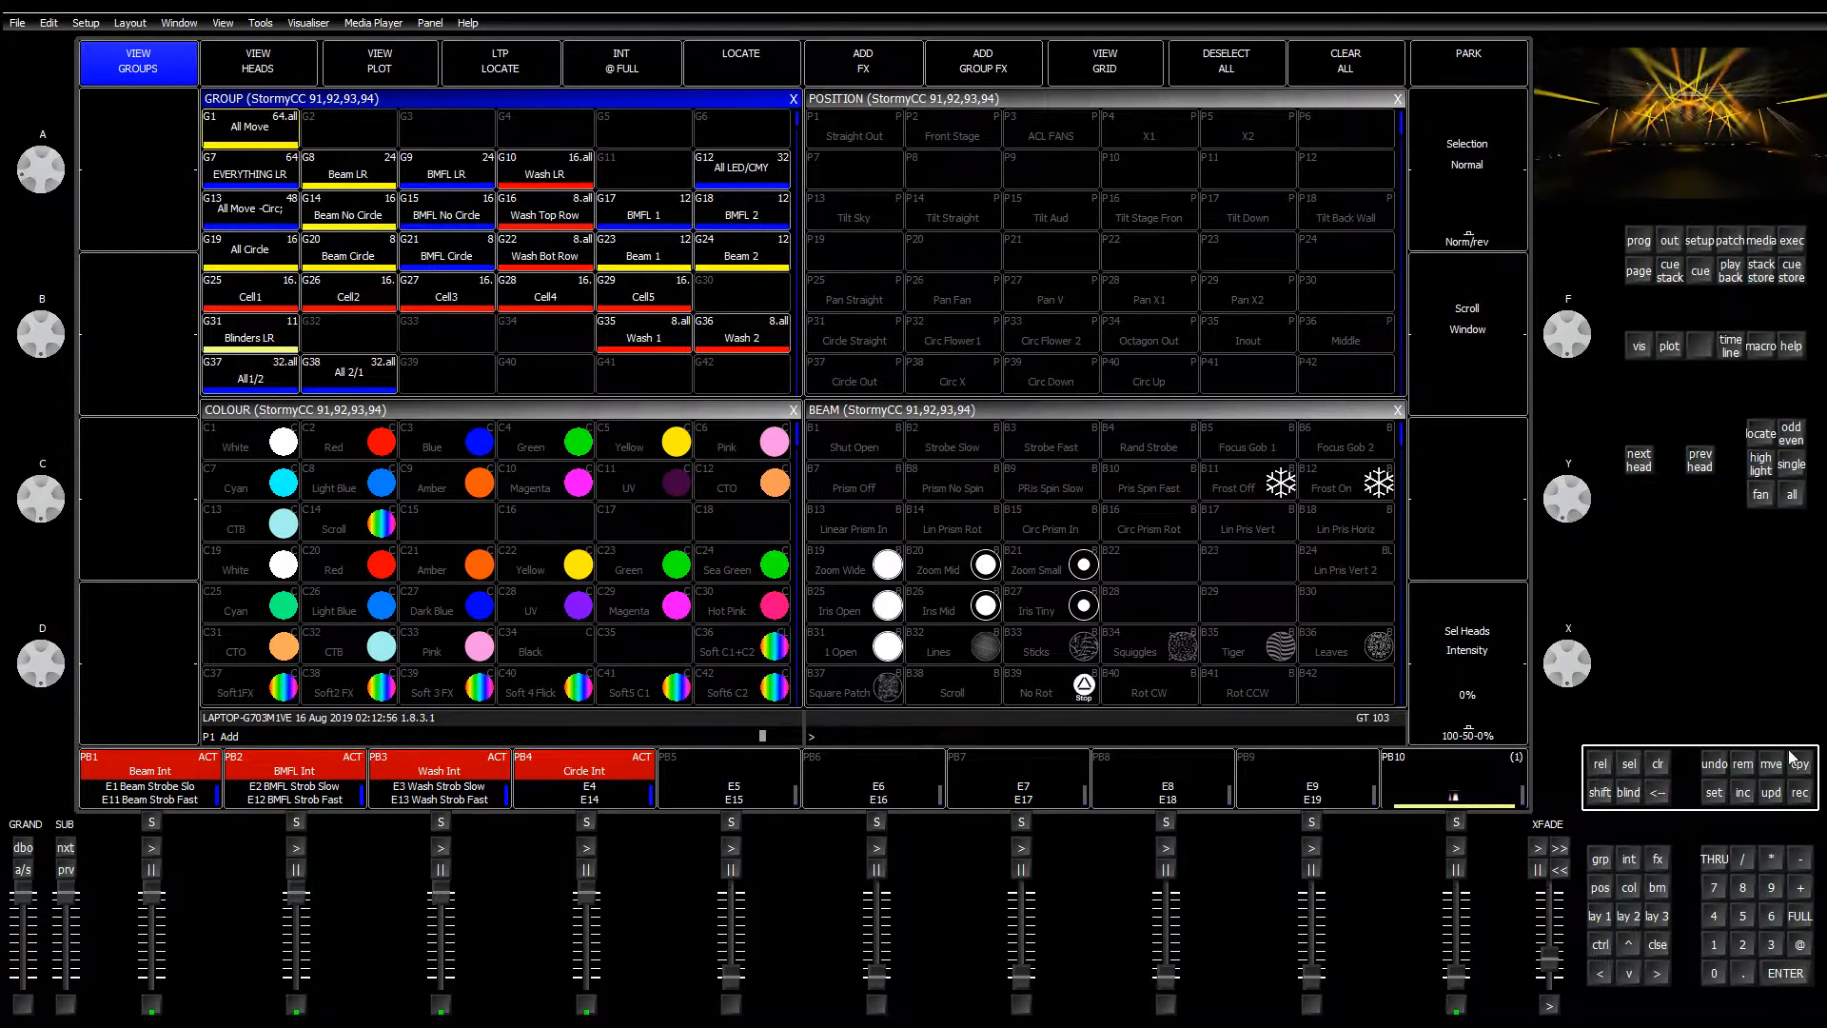
click(1801, 795)
text(Stormy)
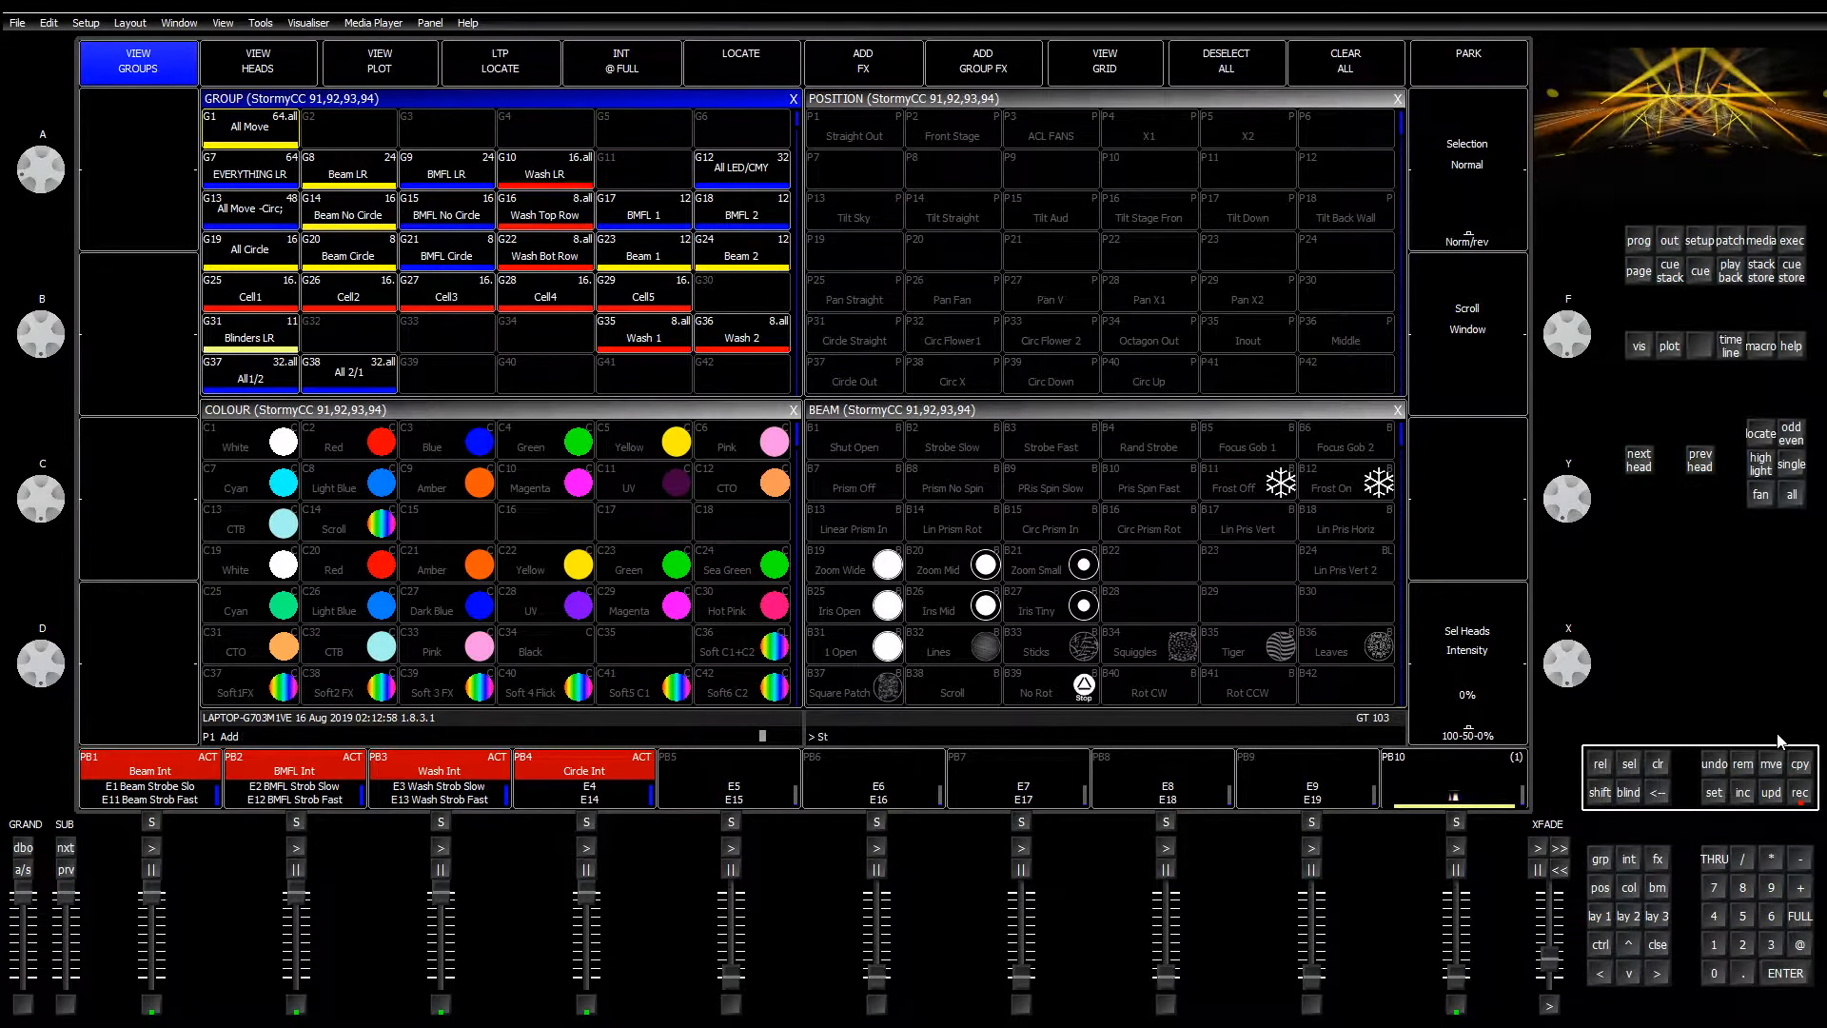
text( CC)
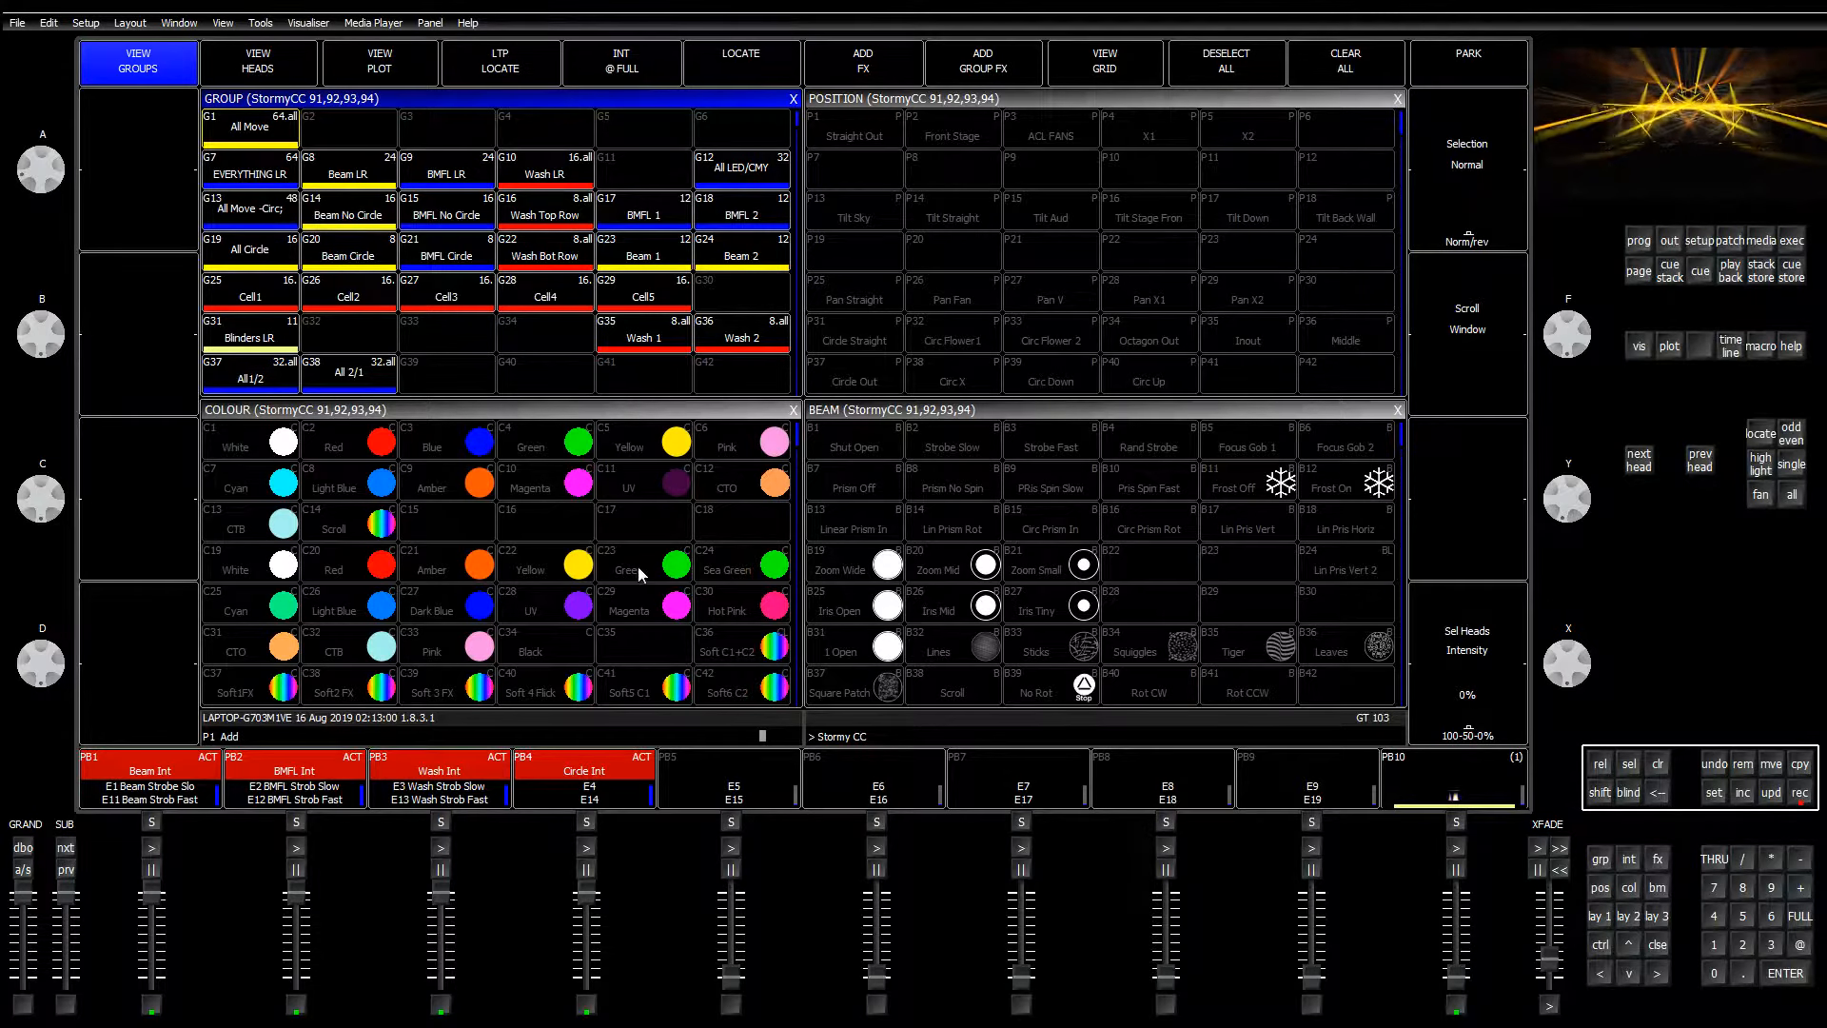
click(359, 340)
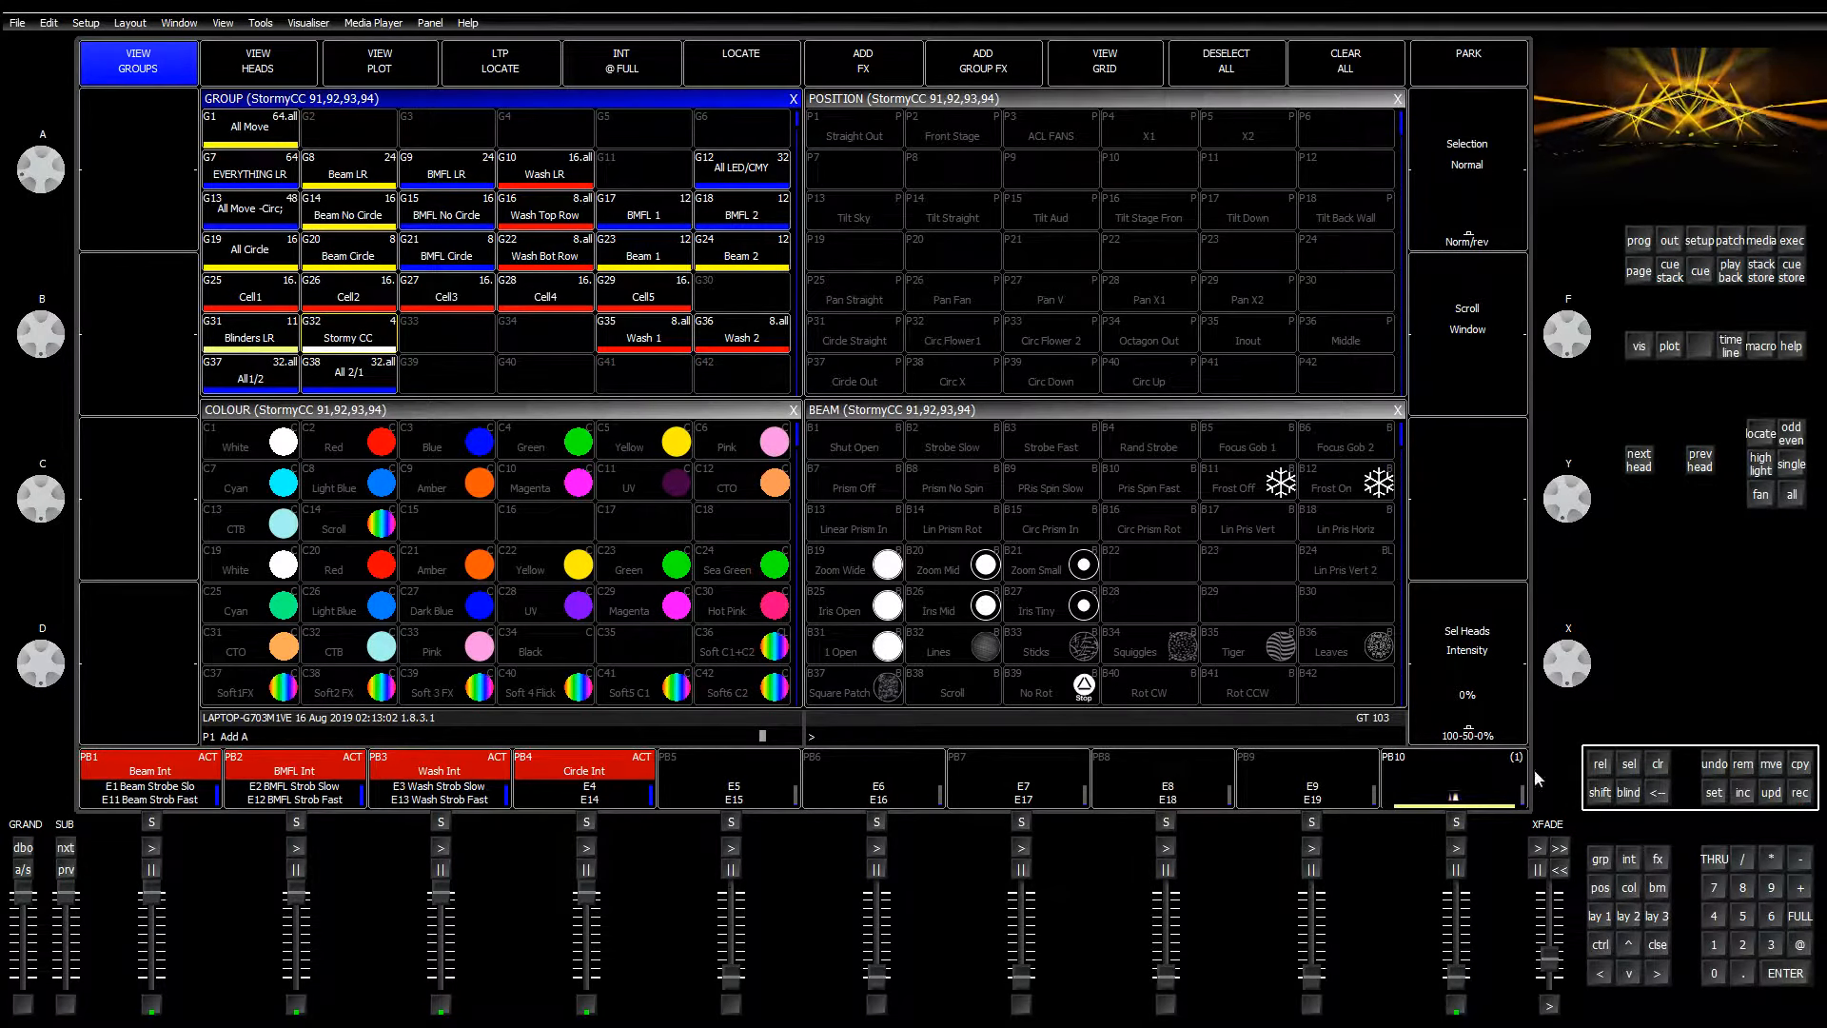
click(1660, 769)
click(380, 350)
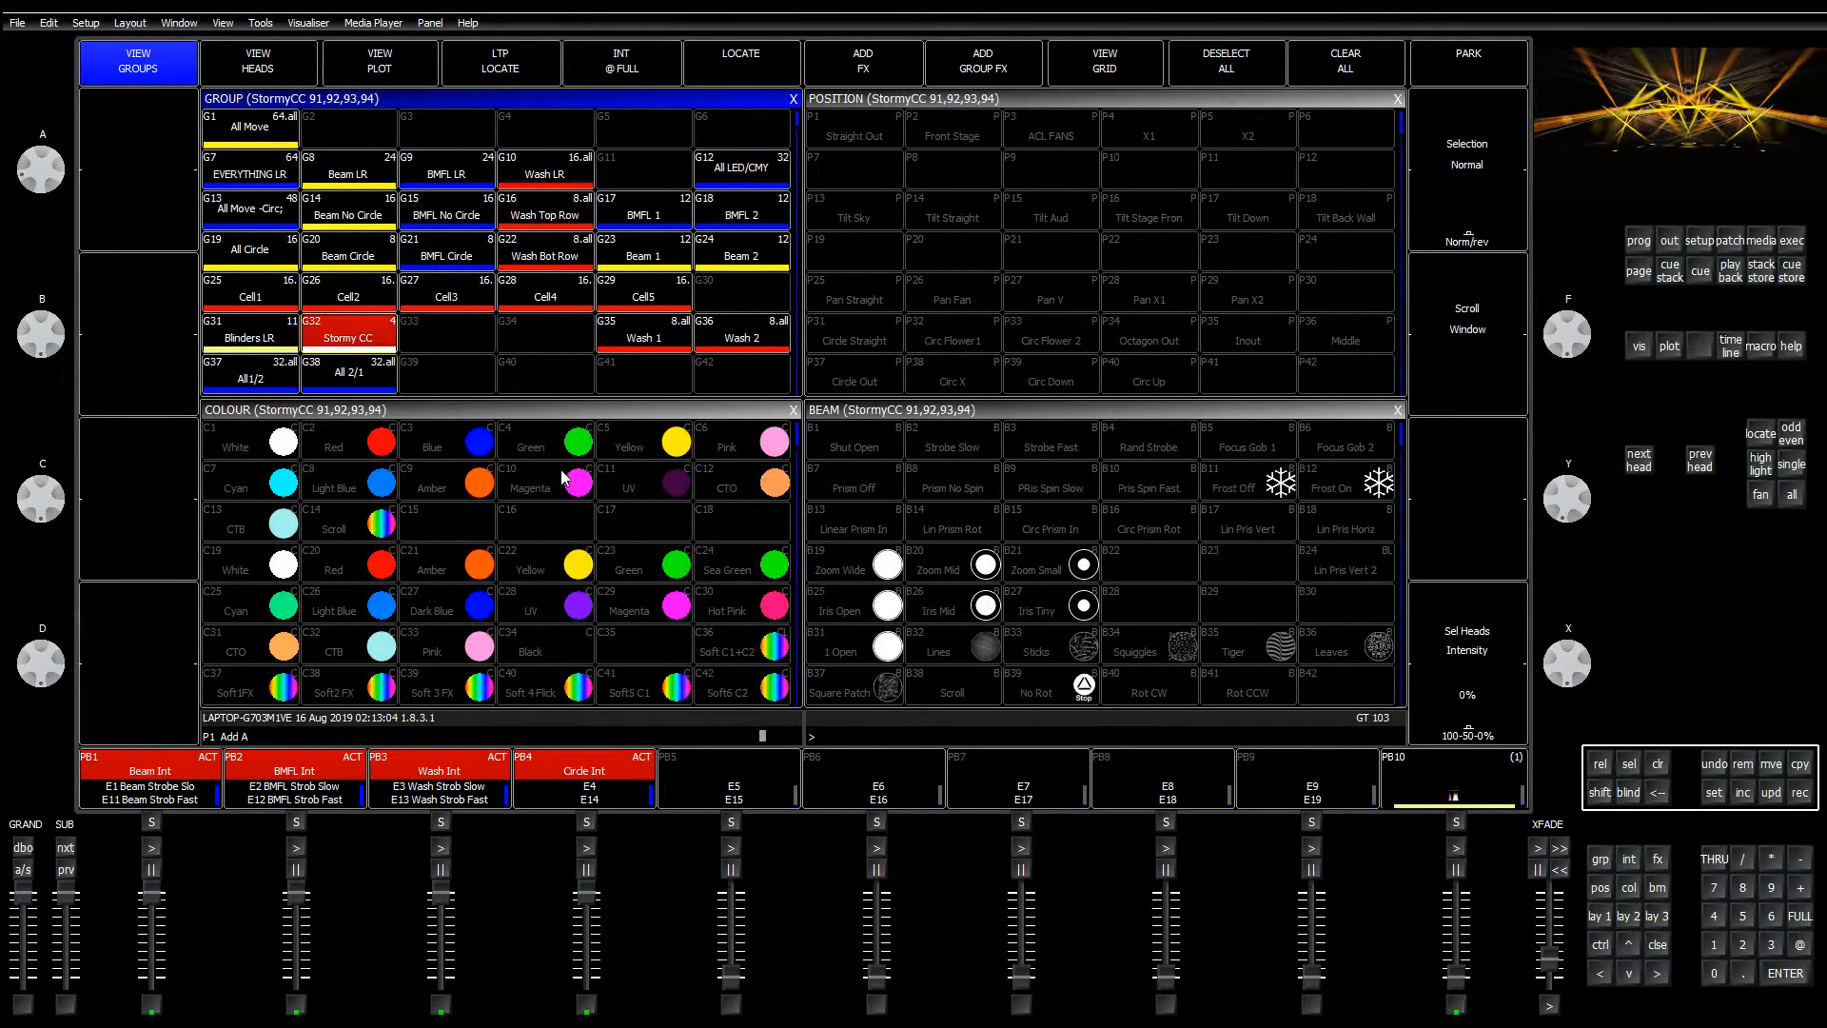
click(506, 528)
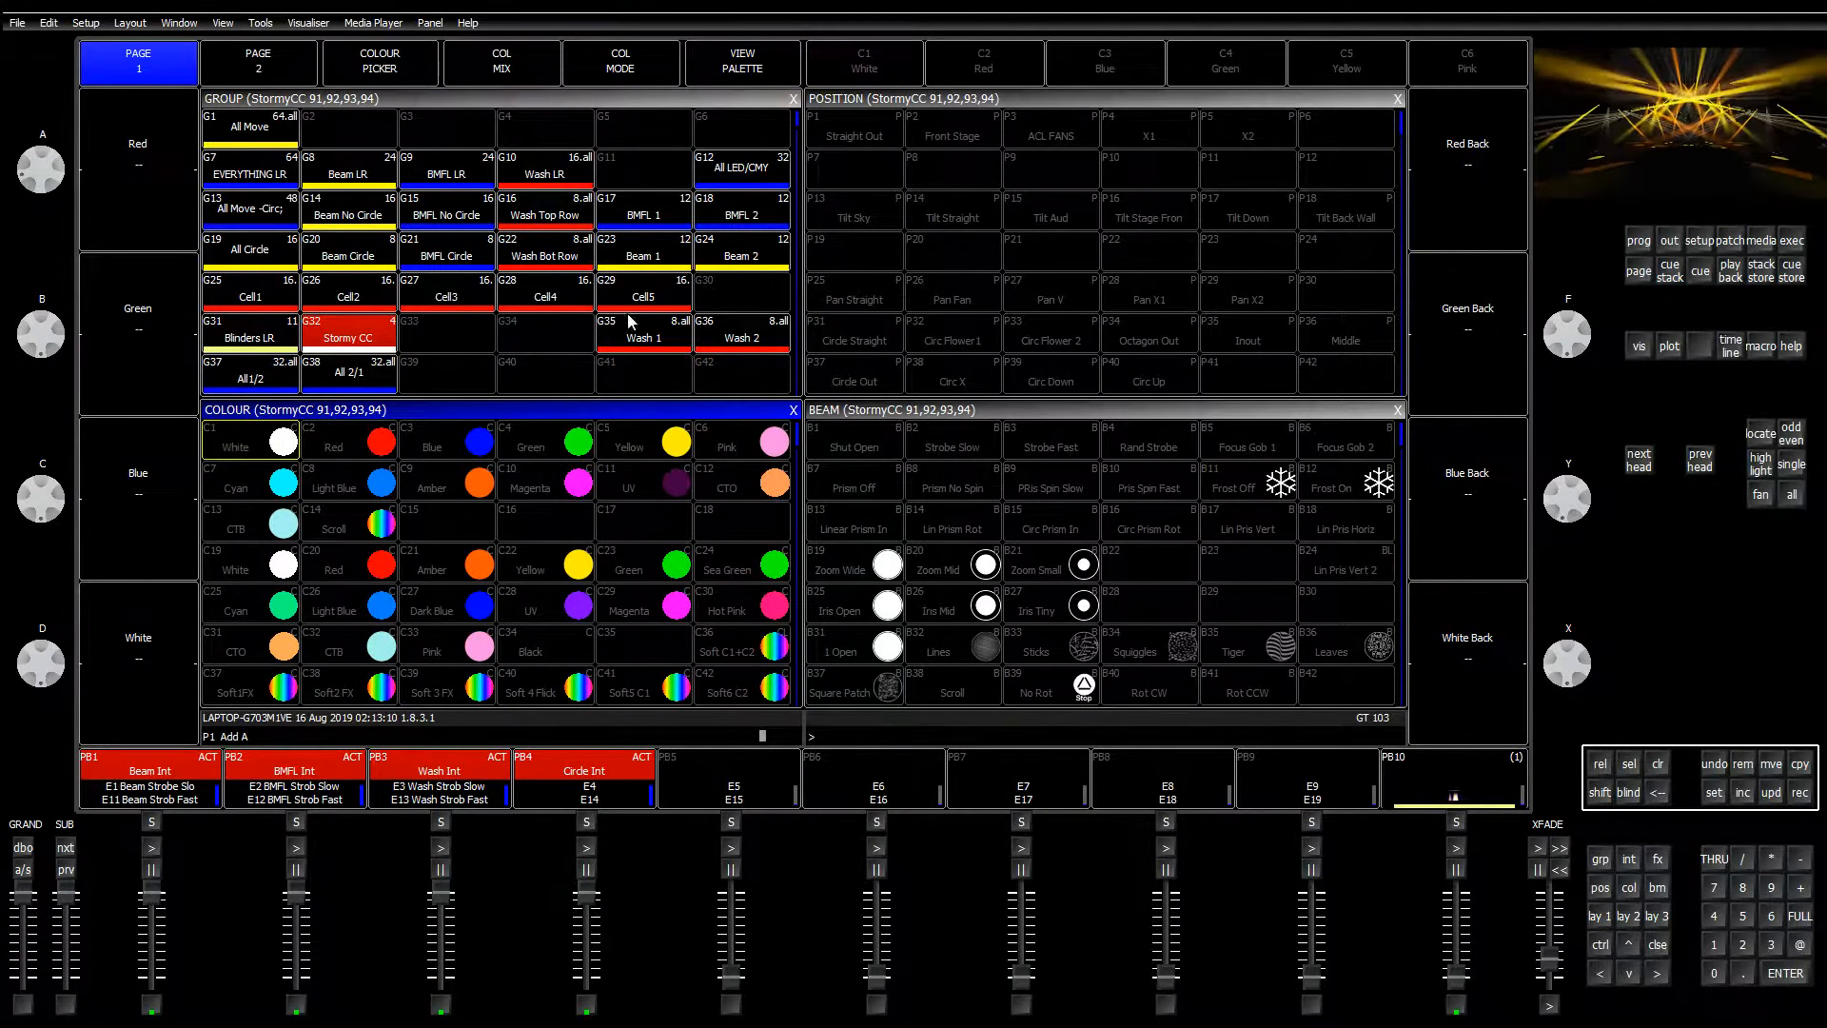
Step: Raise the red, green, blue and white encoders to 100%
drag(36, 190, 48, 428)
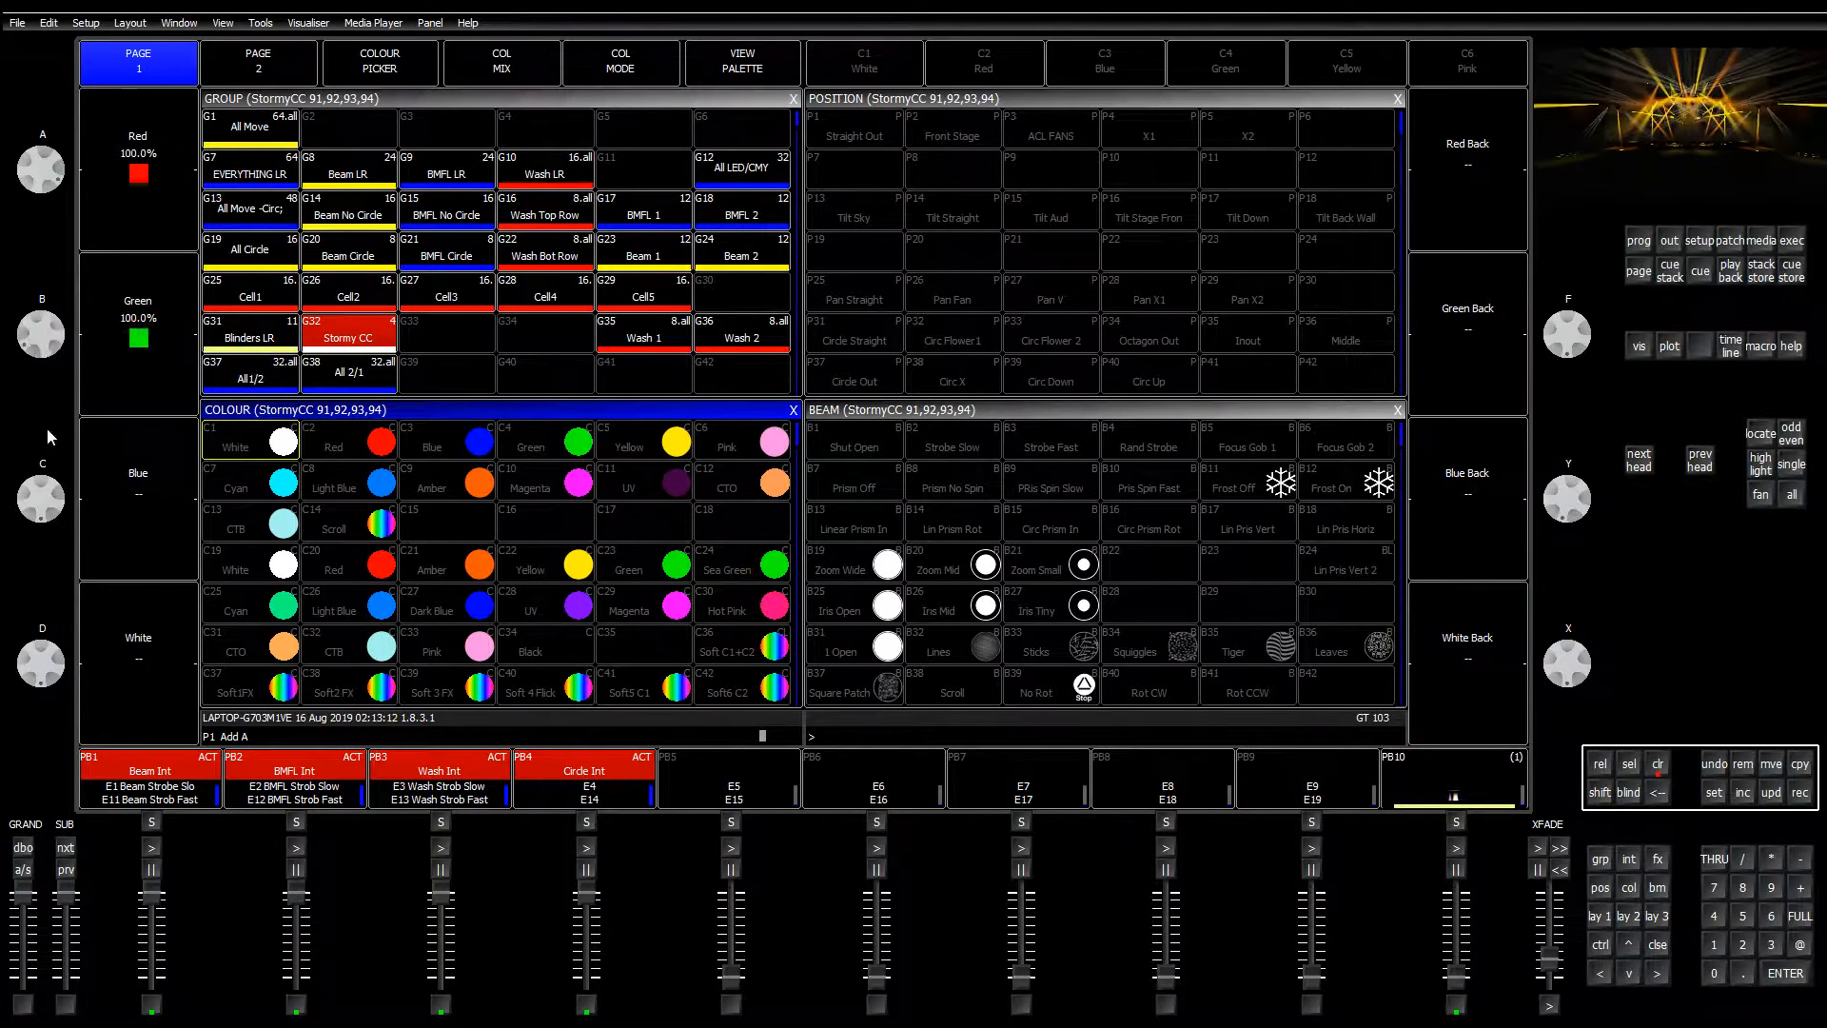
drag(43, 490, 40, 596)
drag(40, 658, 48, 740)
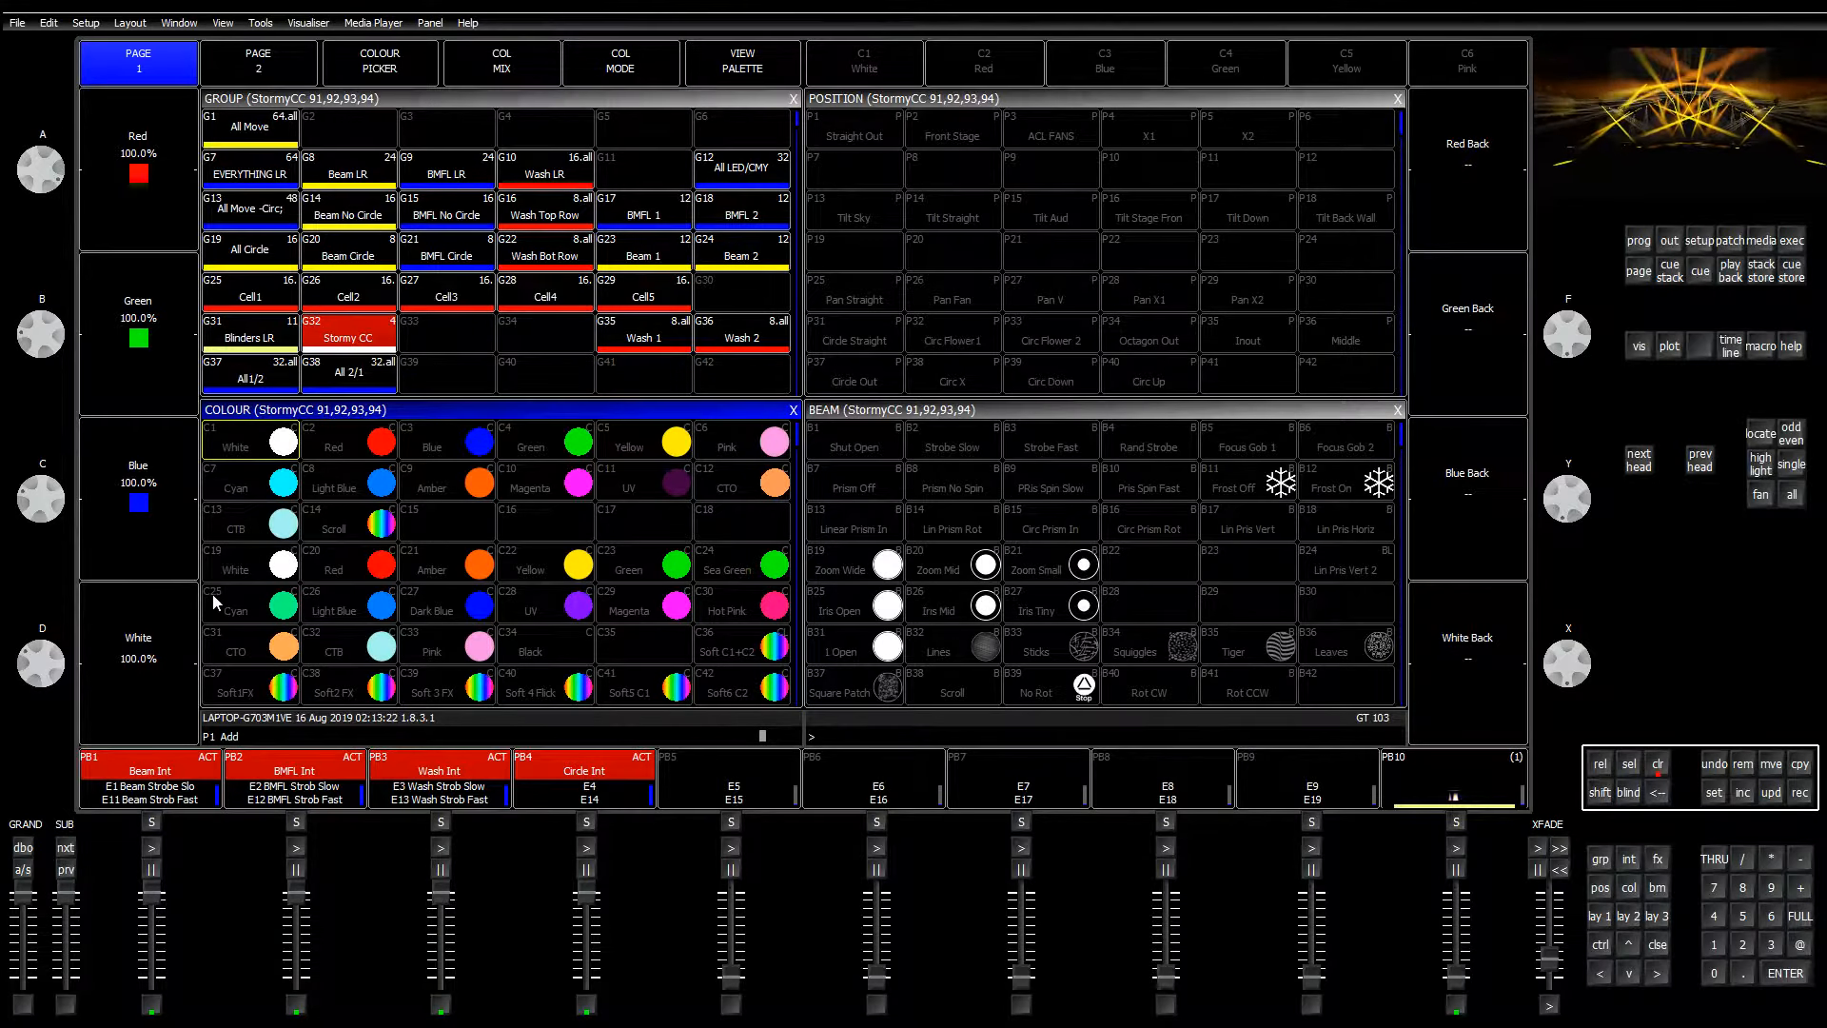
Step: Apply White C19 to the Wash LR group, turn blue down, record into palette C35, and clear
click(1657, 767)
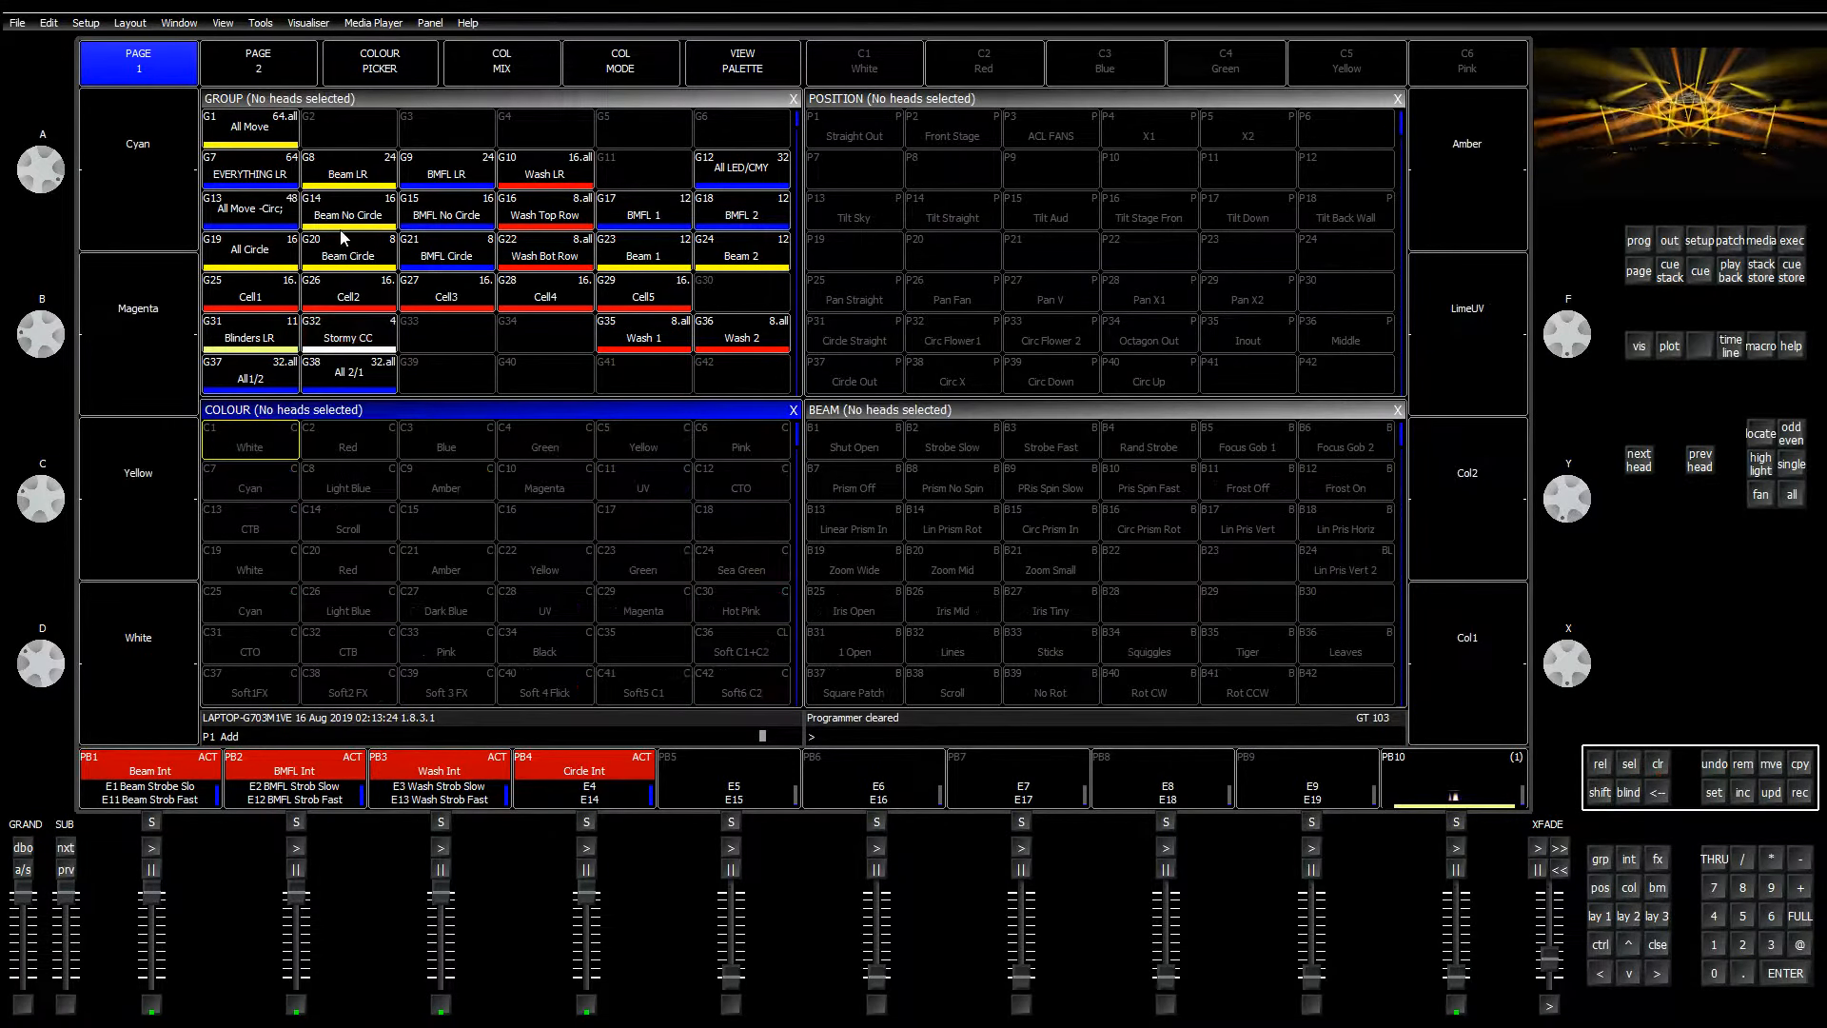
click(448, 179)
click(542, 177)
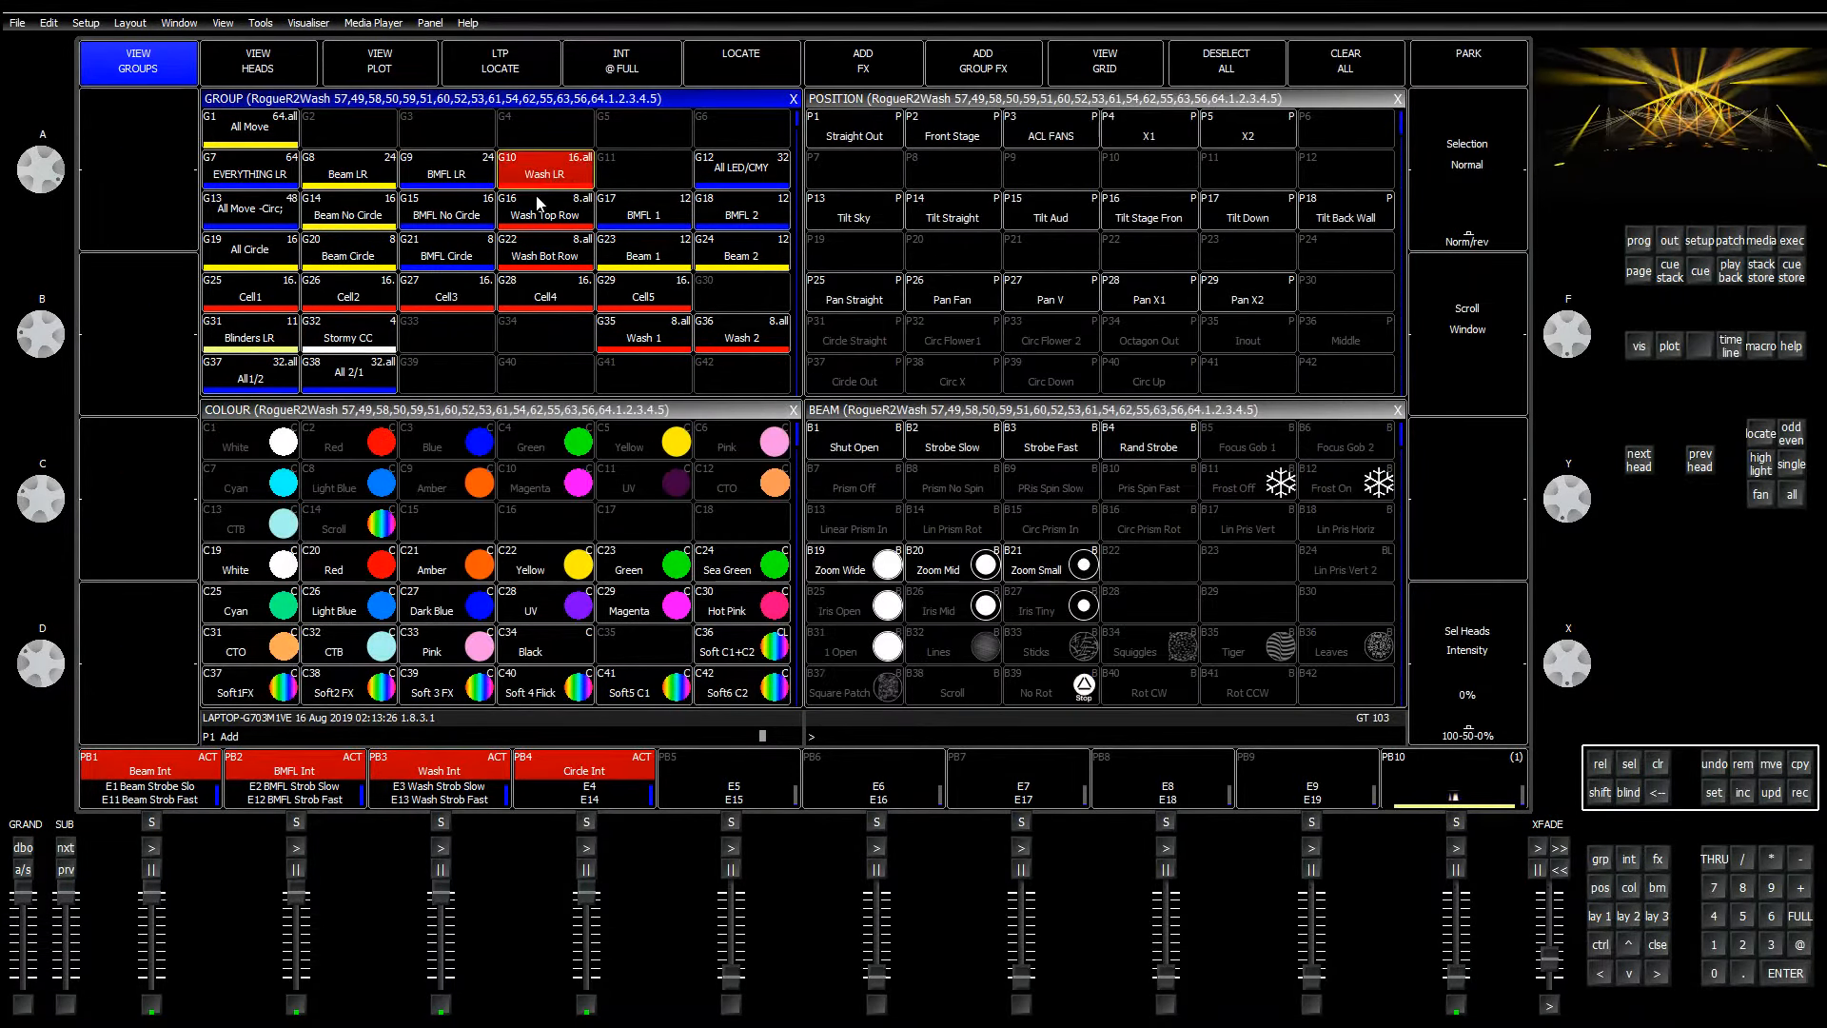
click(275, 574)
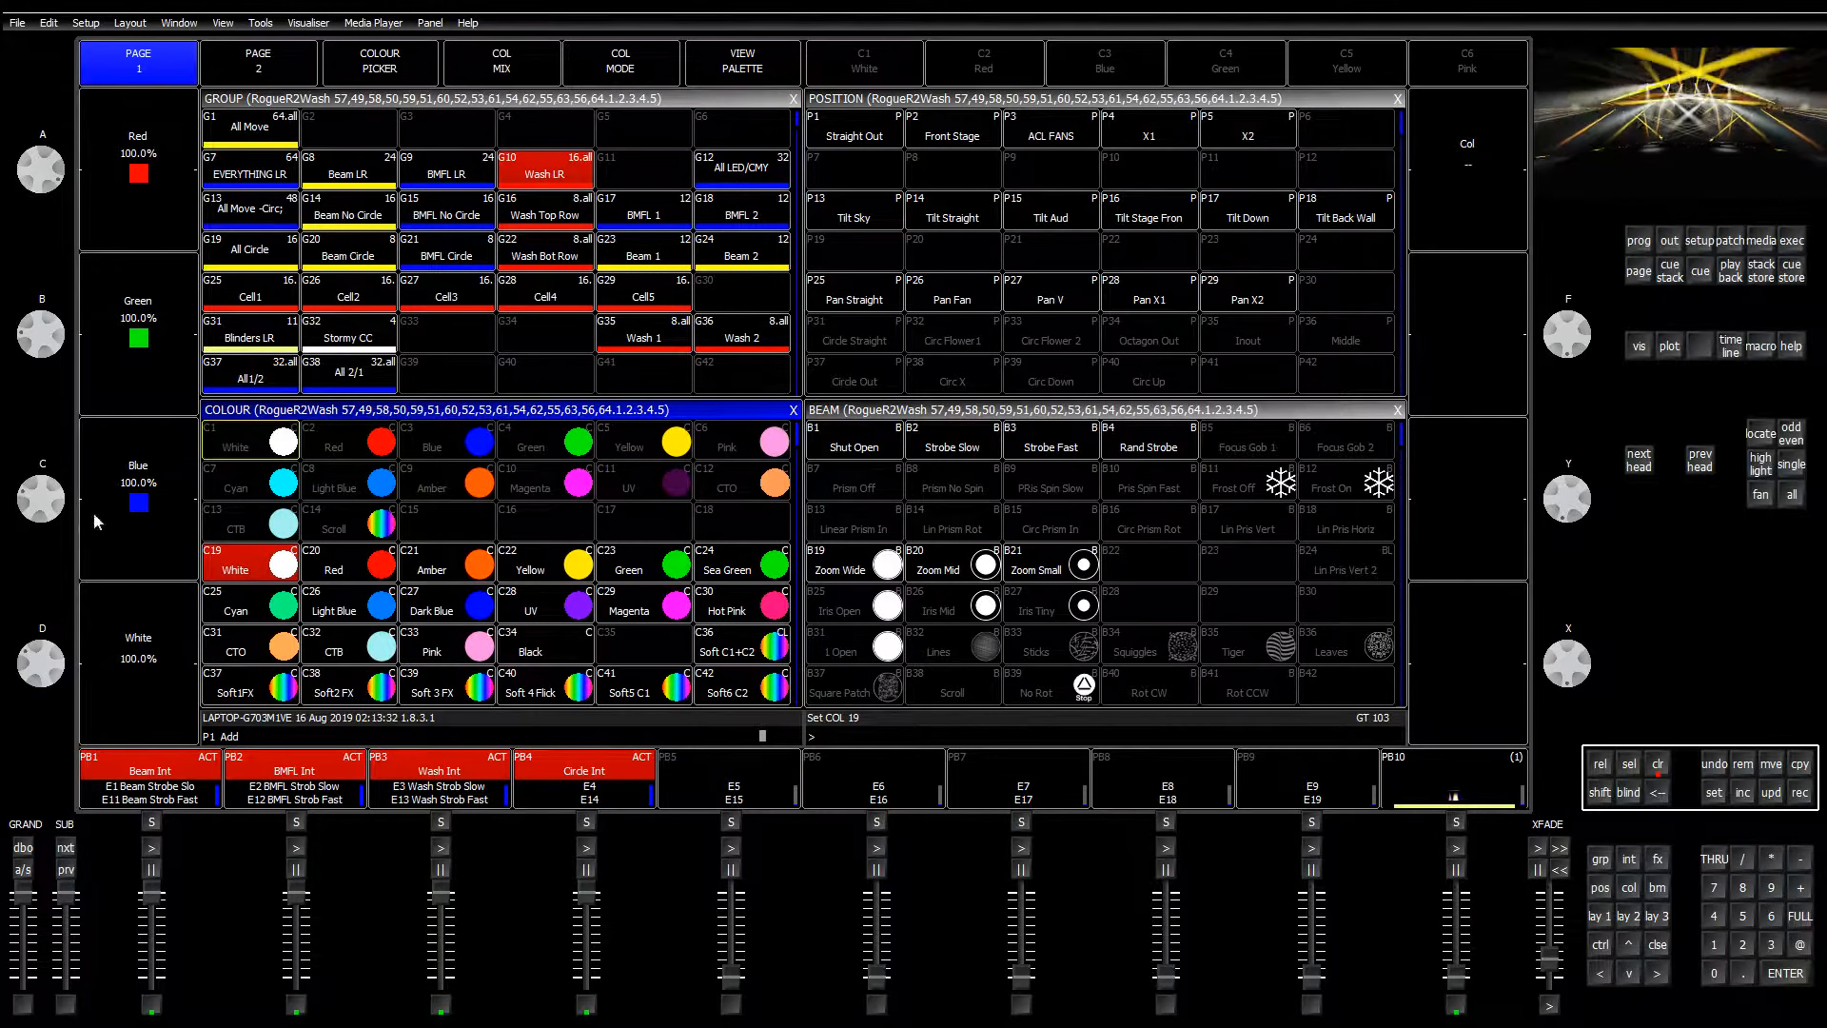
drag(45, 511, 174, 560)
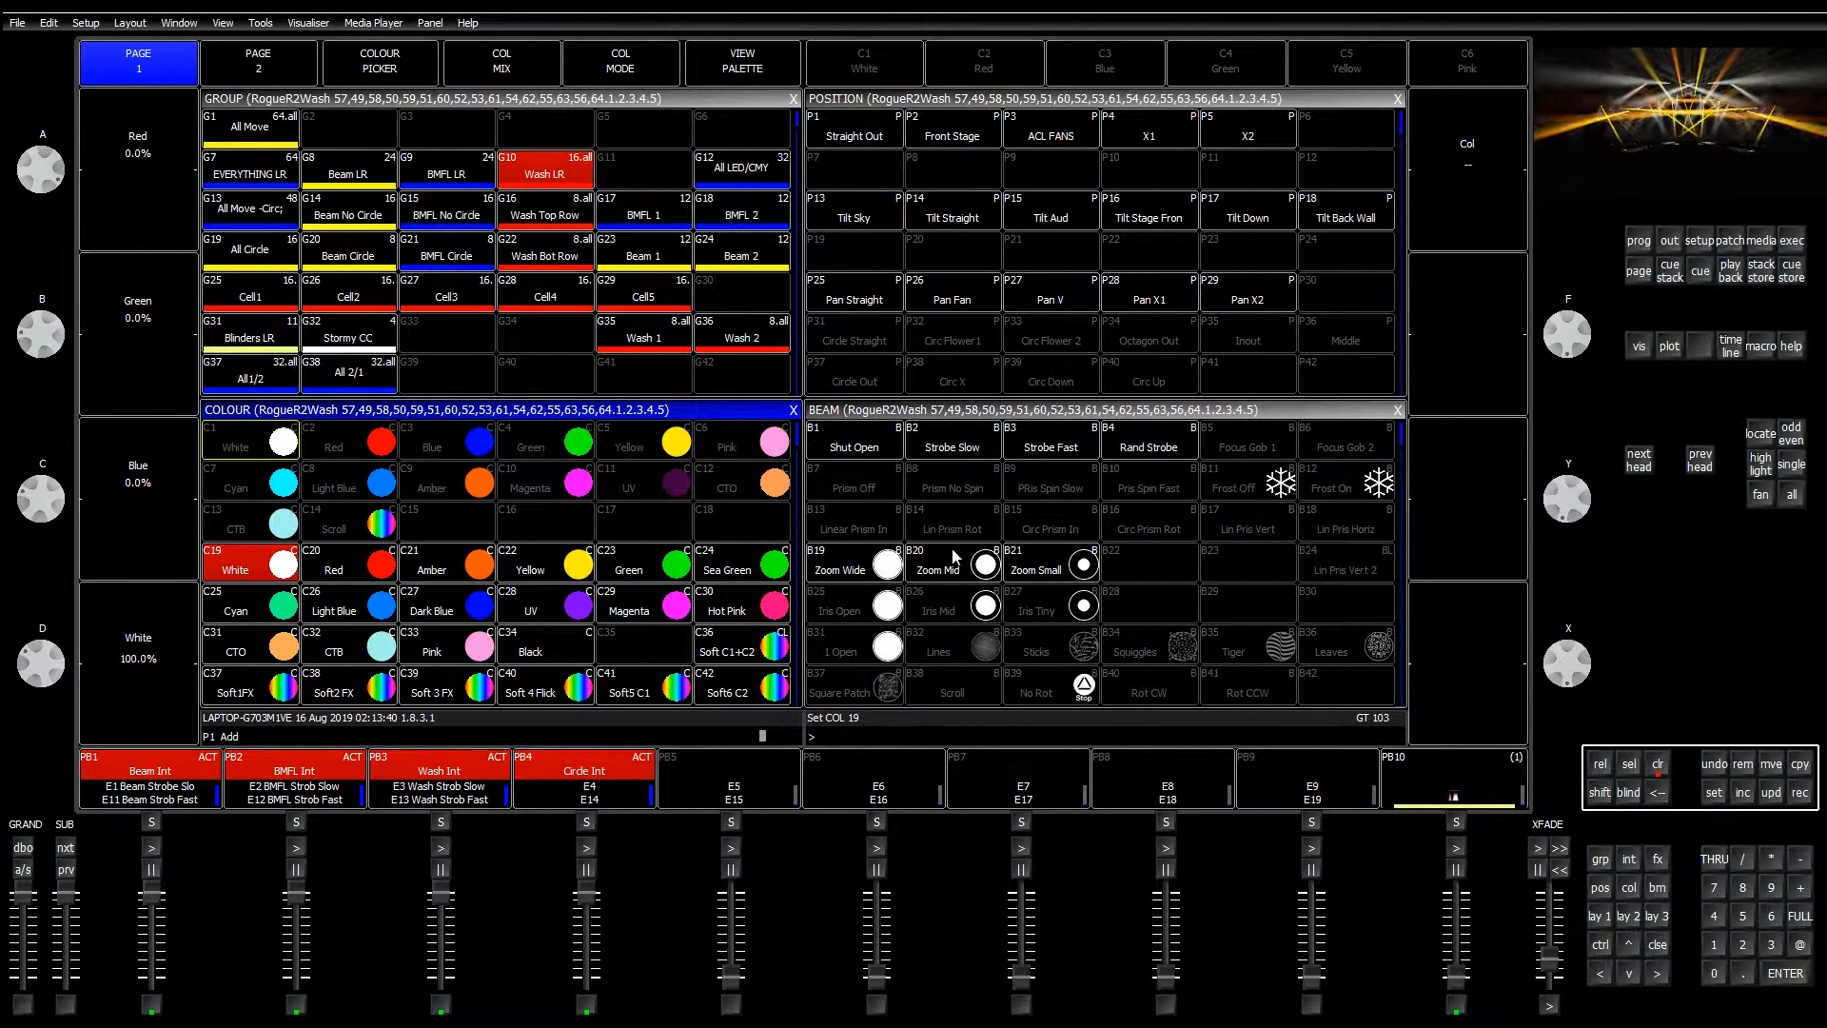
click(1799, 791)
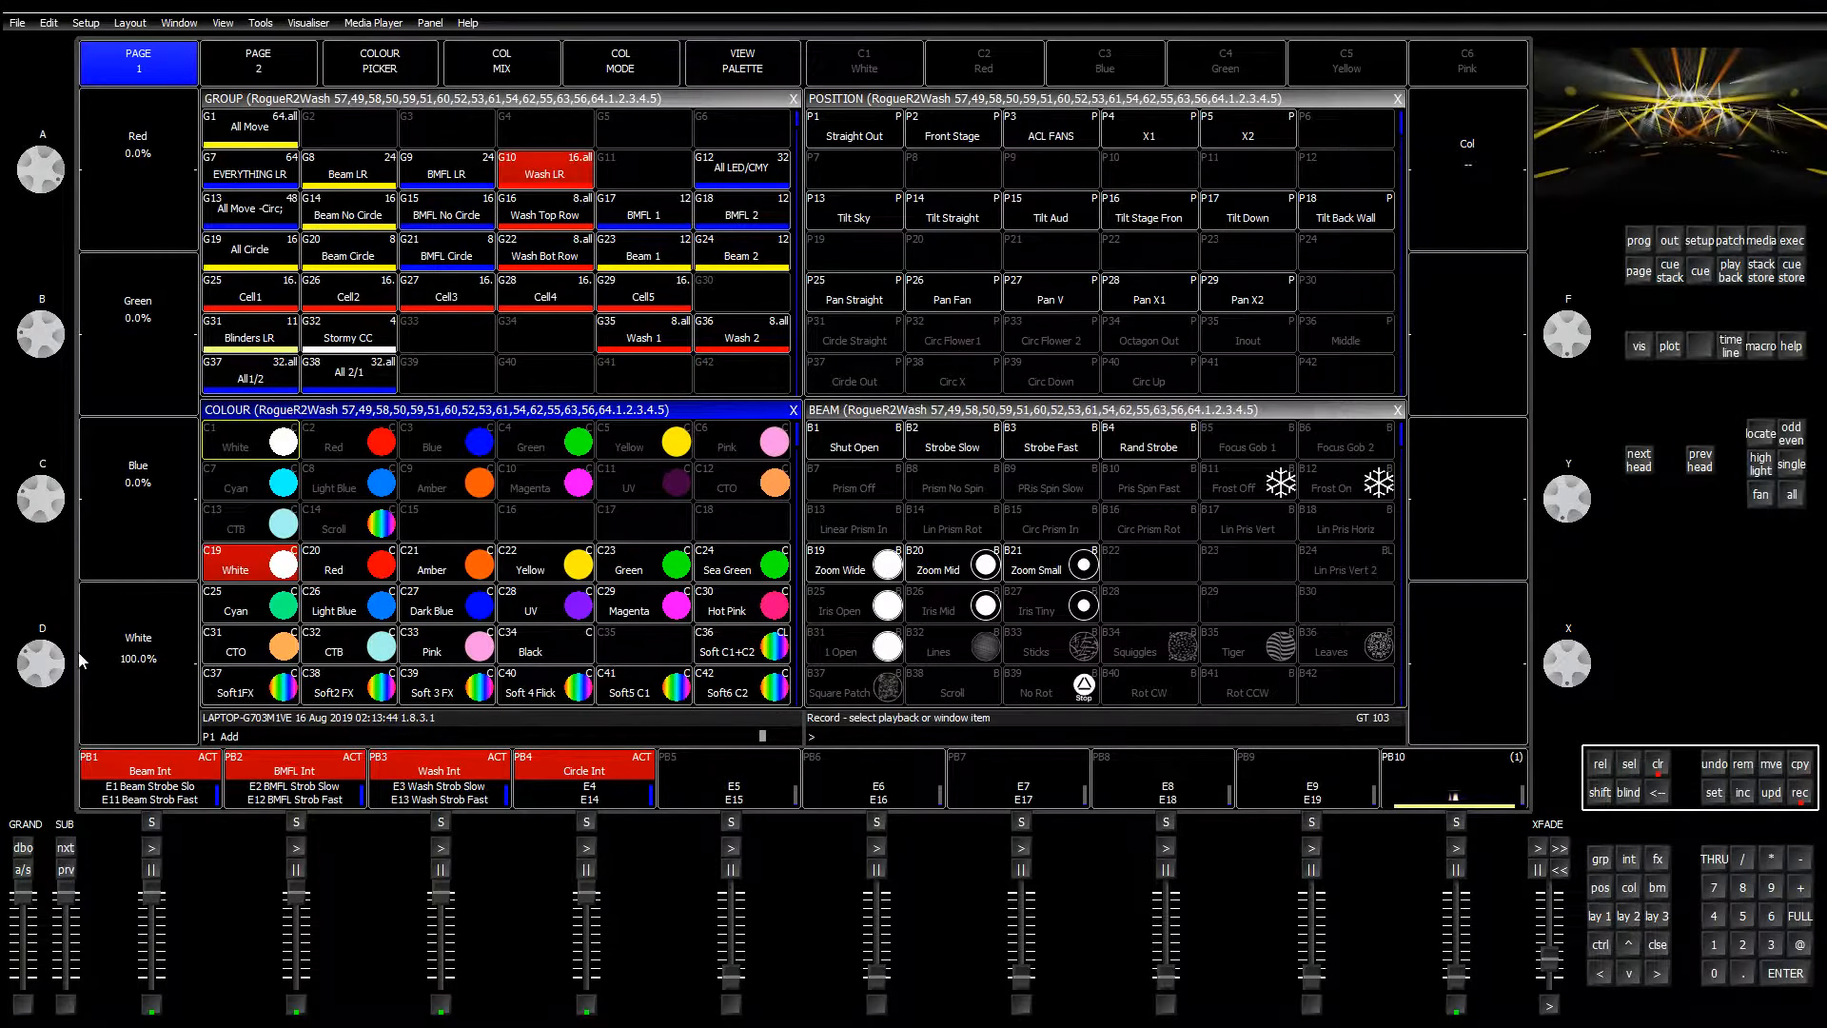
drag(44, 663, 43, 680)
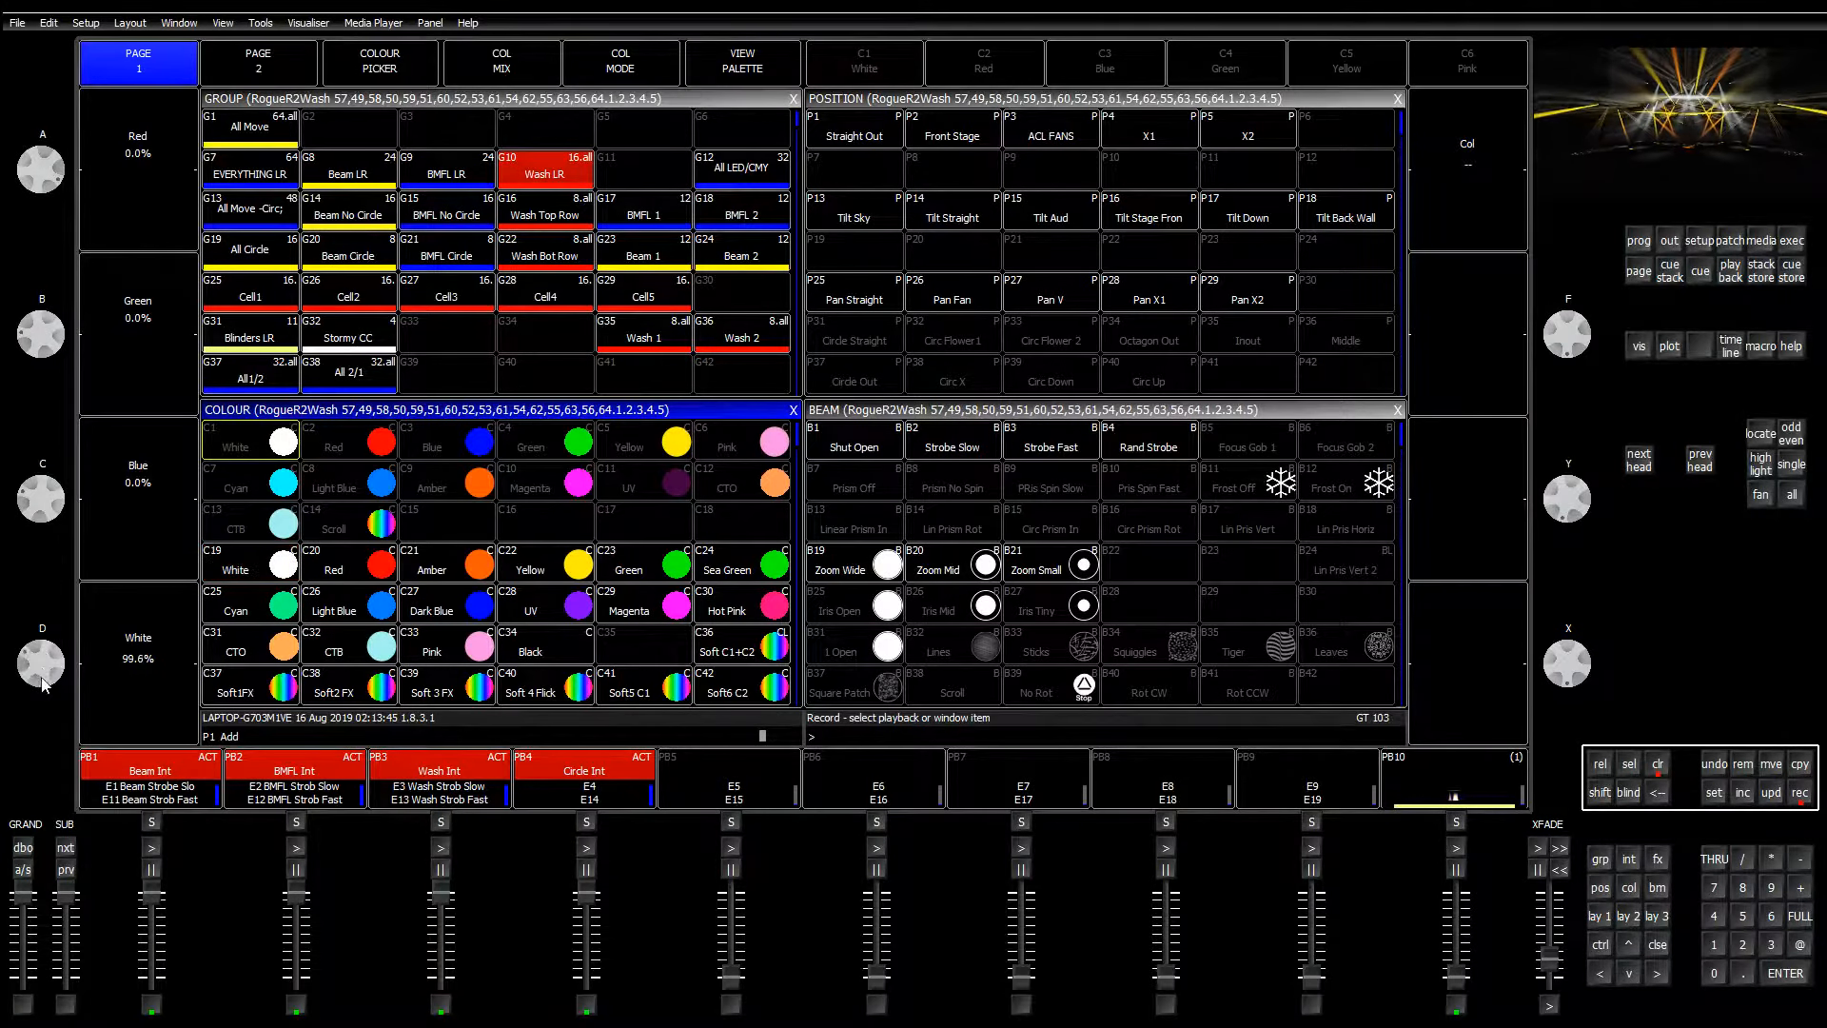
click(636, 654)
click(1658, 764)
Step: Name colour palette C35 'Just White'
click(1712, 792)
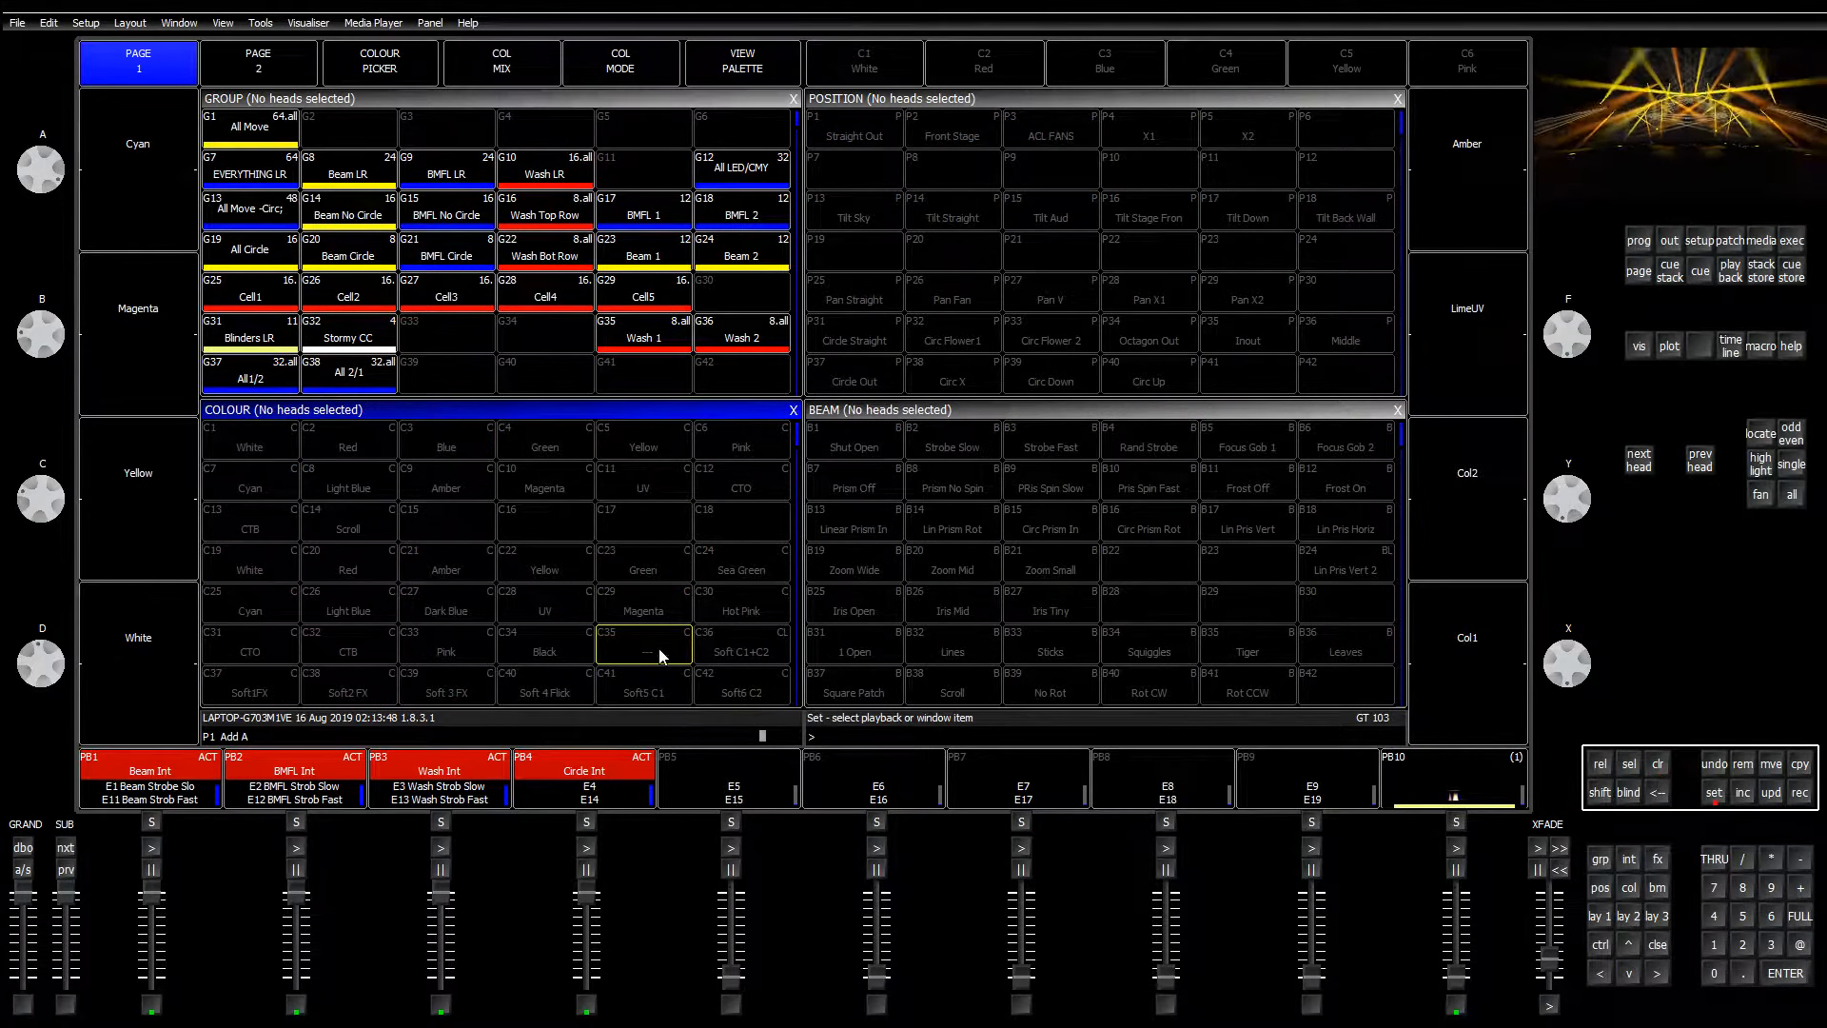
click(654, 655)
text(Just Wh)
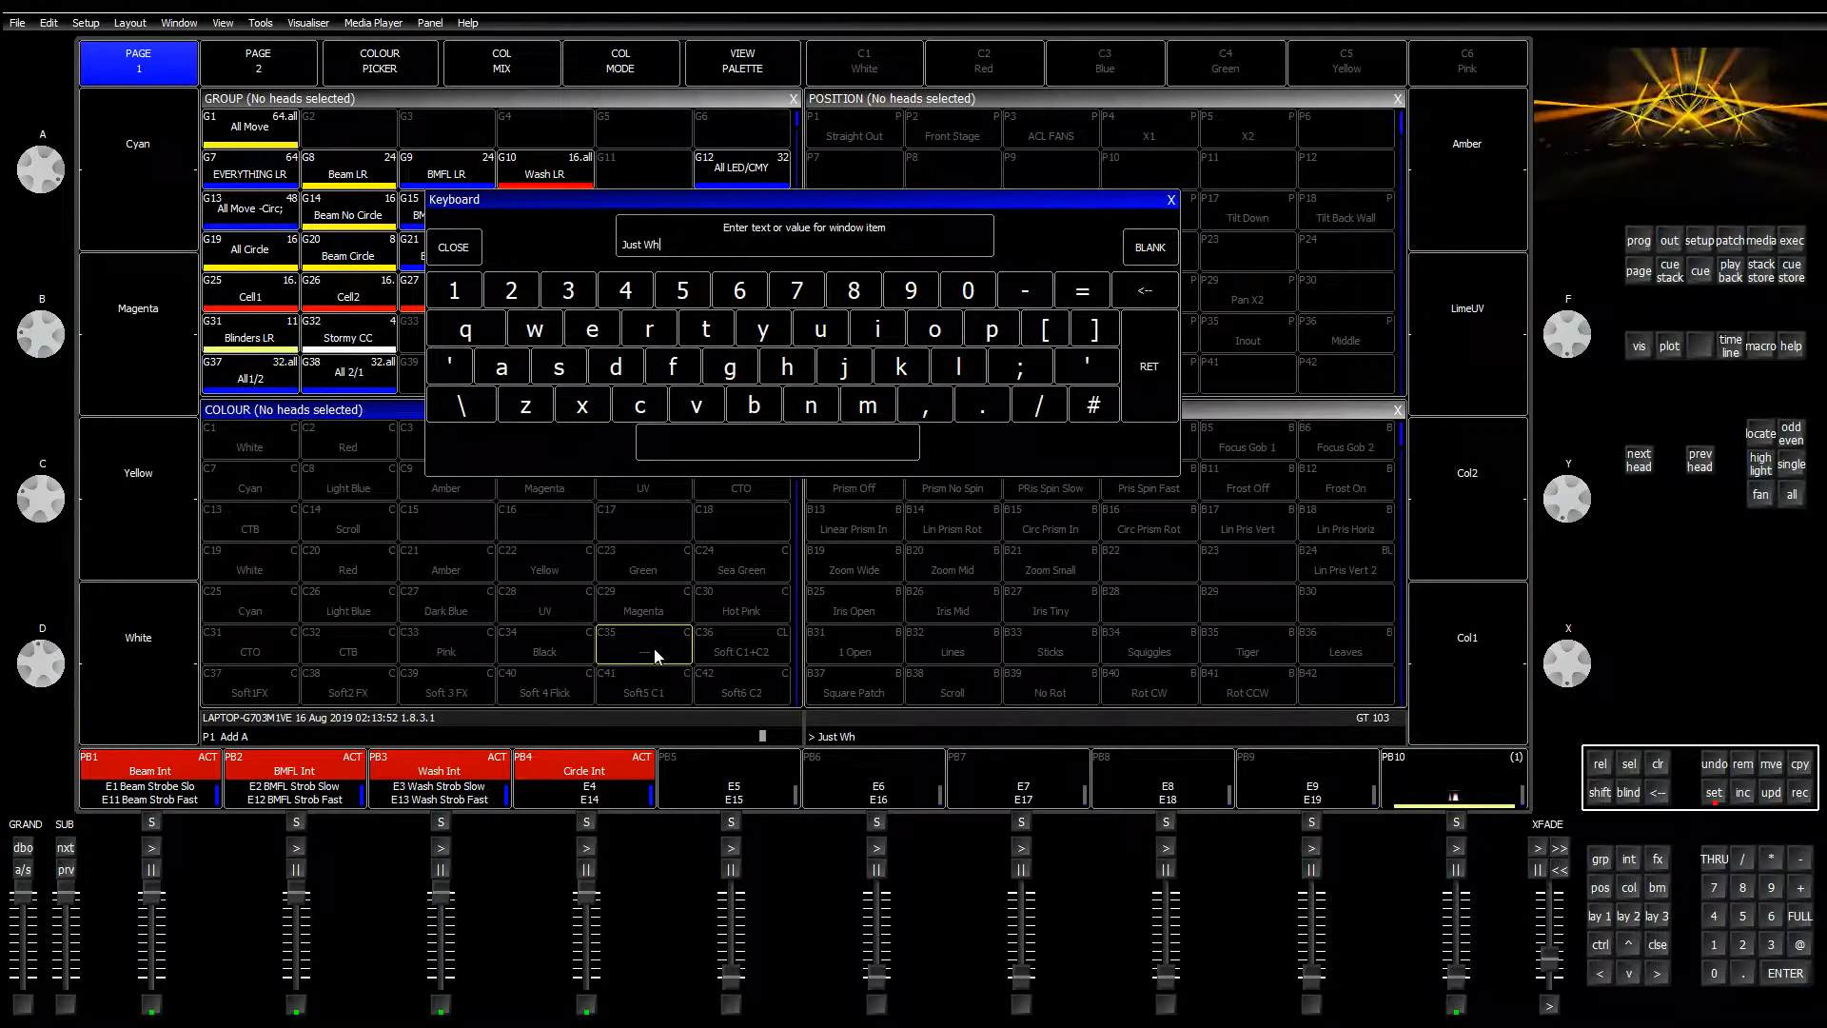
text(ite)
key(Return)
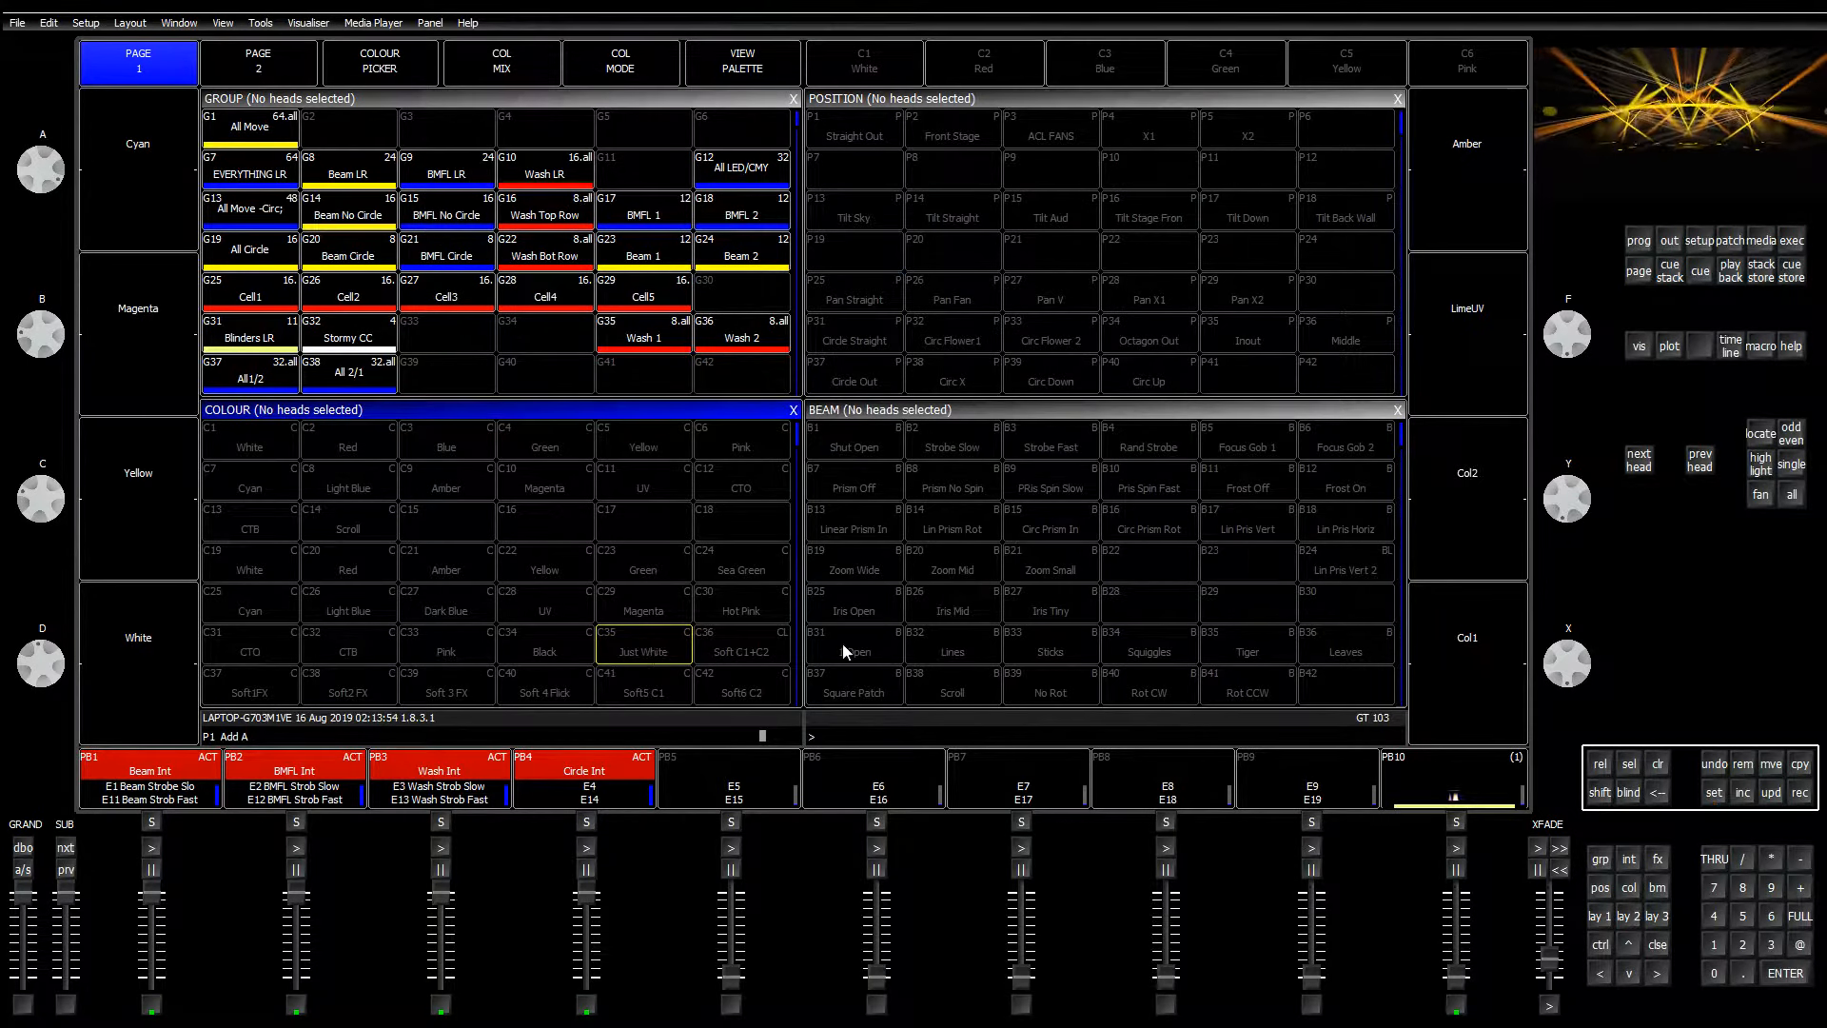
Step: Pick an icon file for the Just White palette C35
click(1710, 796)
click(658, 650)
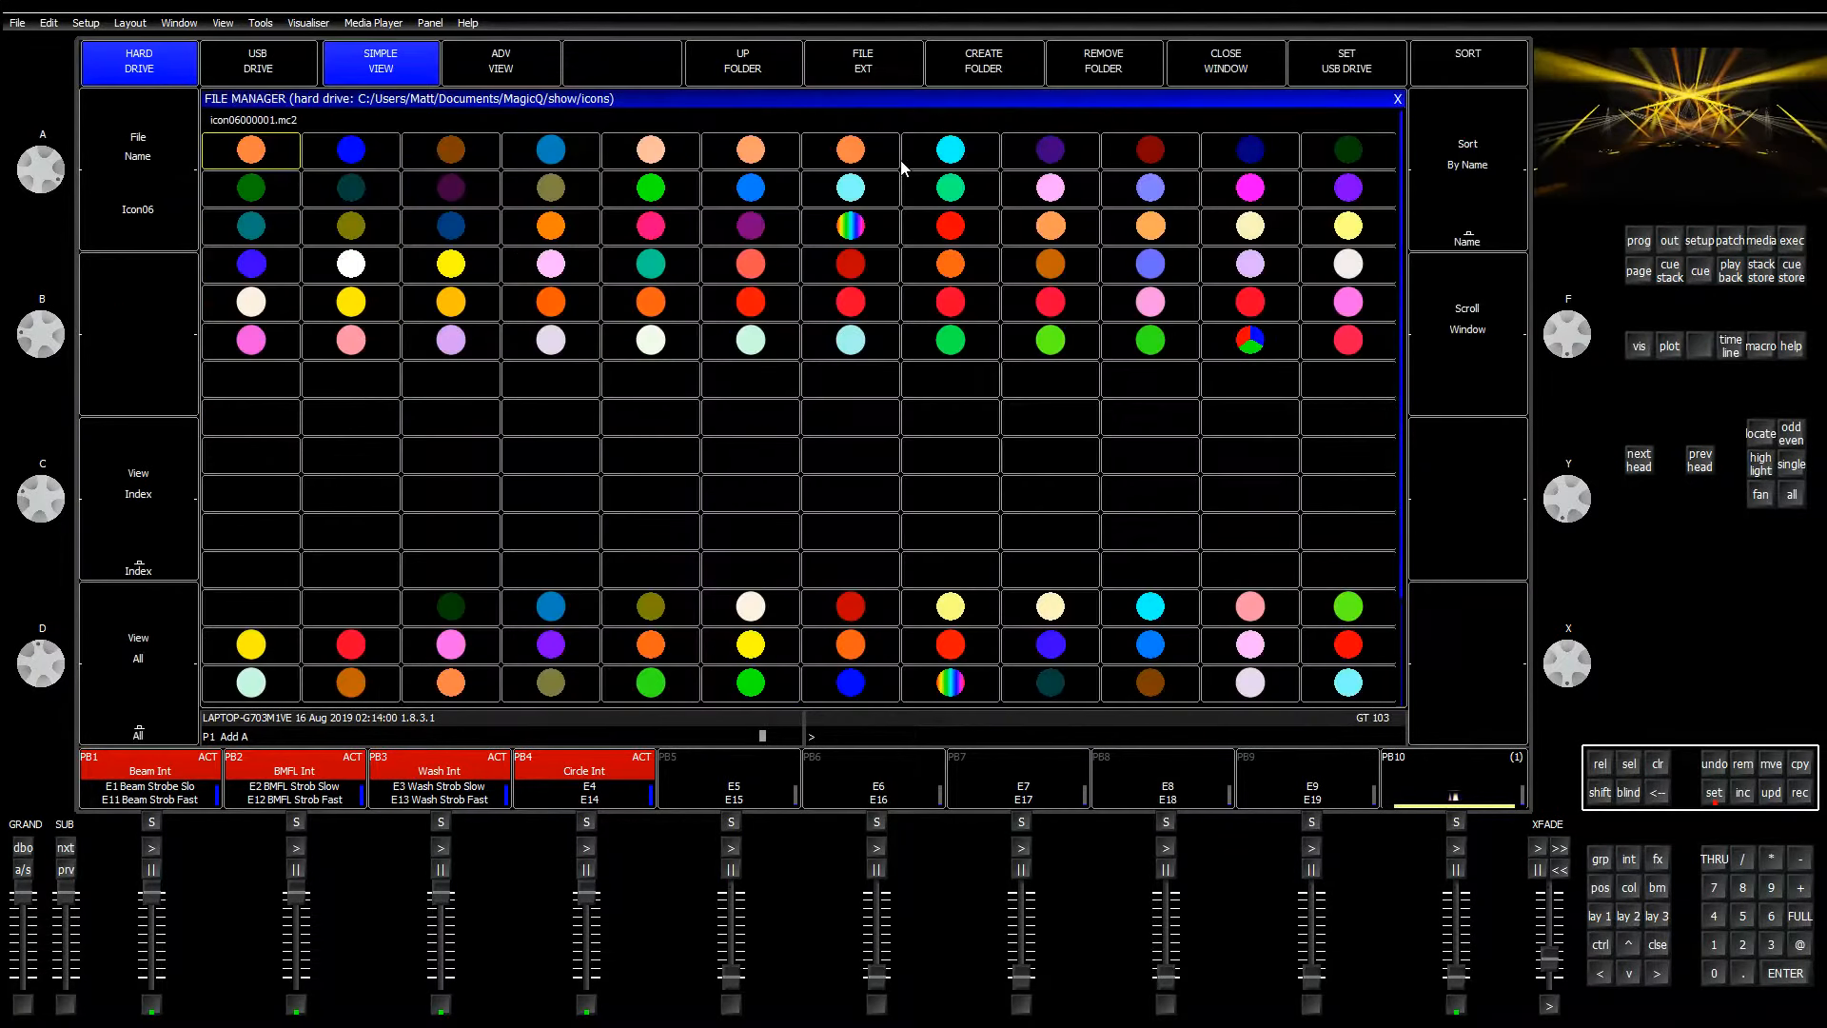
scroll(927, 539, down, 4)
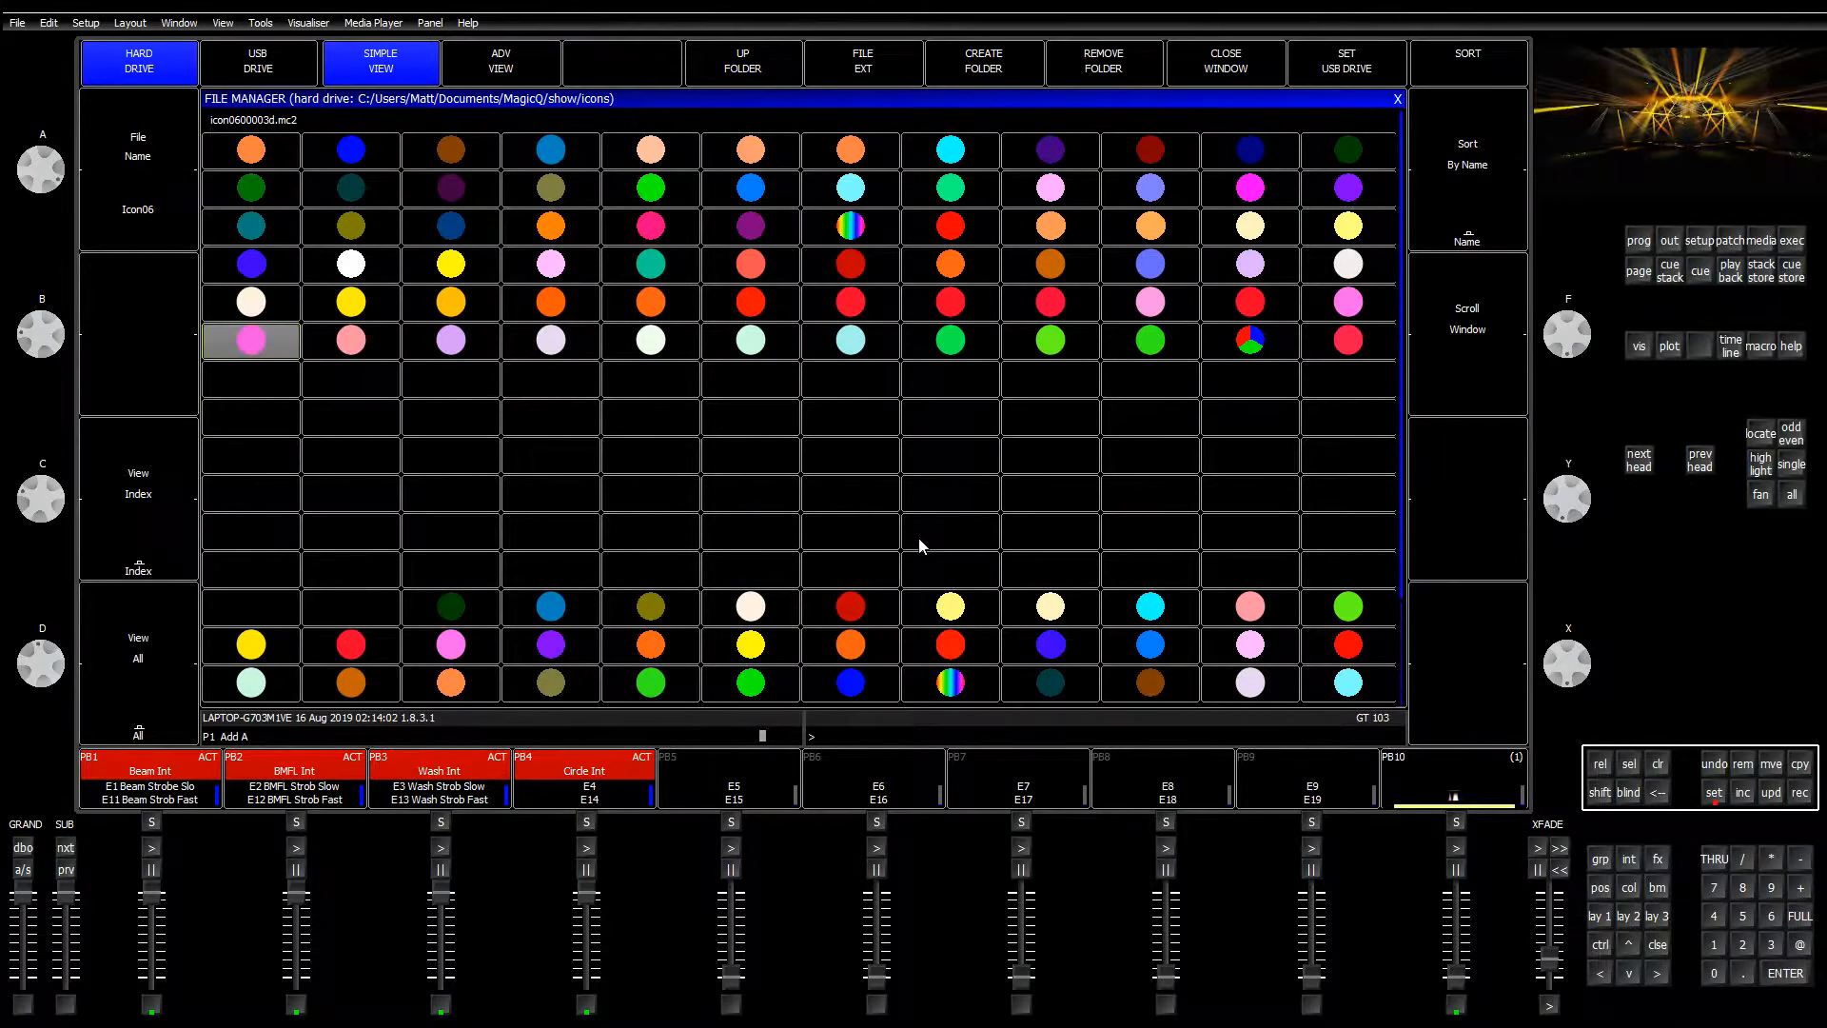
scroll(911, 559, up, 1)
scroll(909, 566, up, 13)
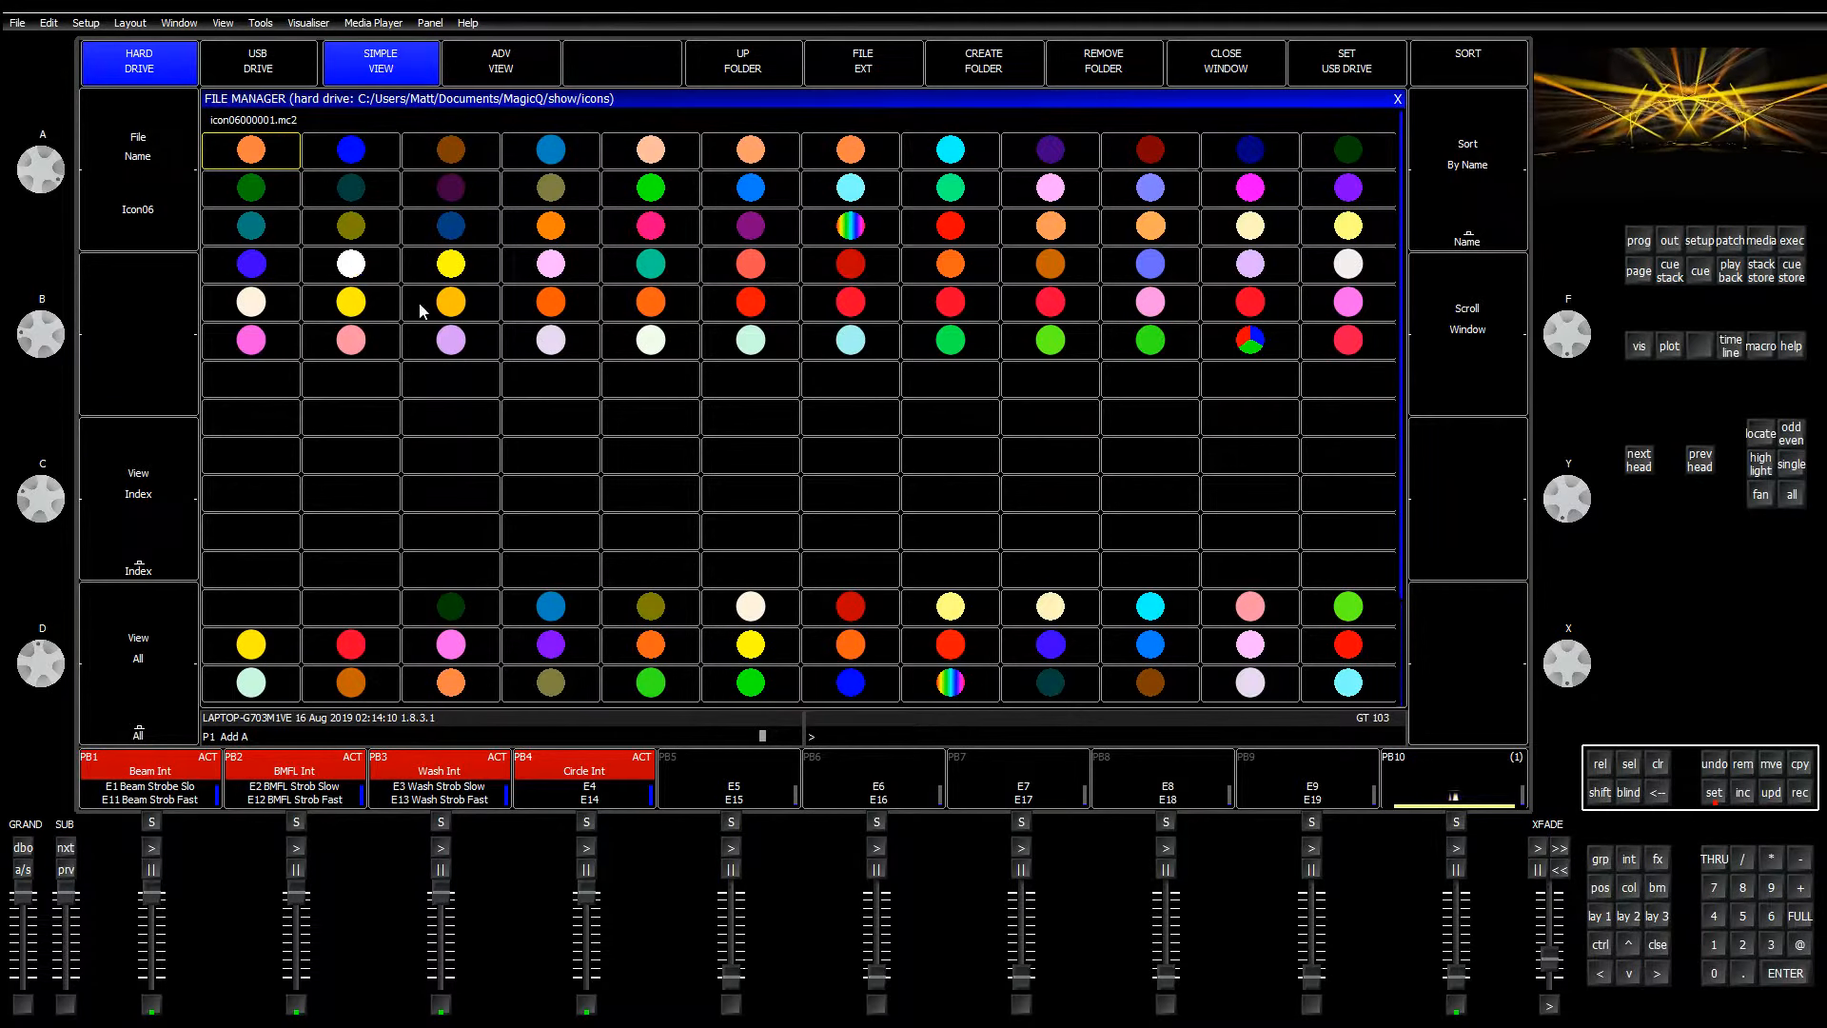
click(376, 290)
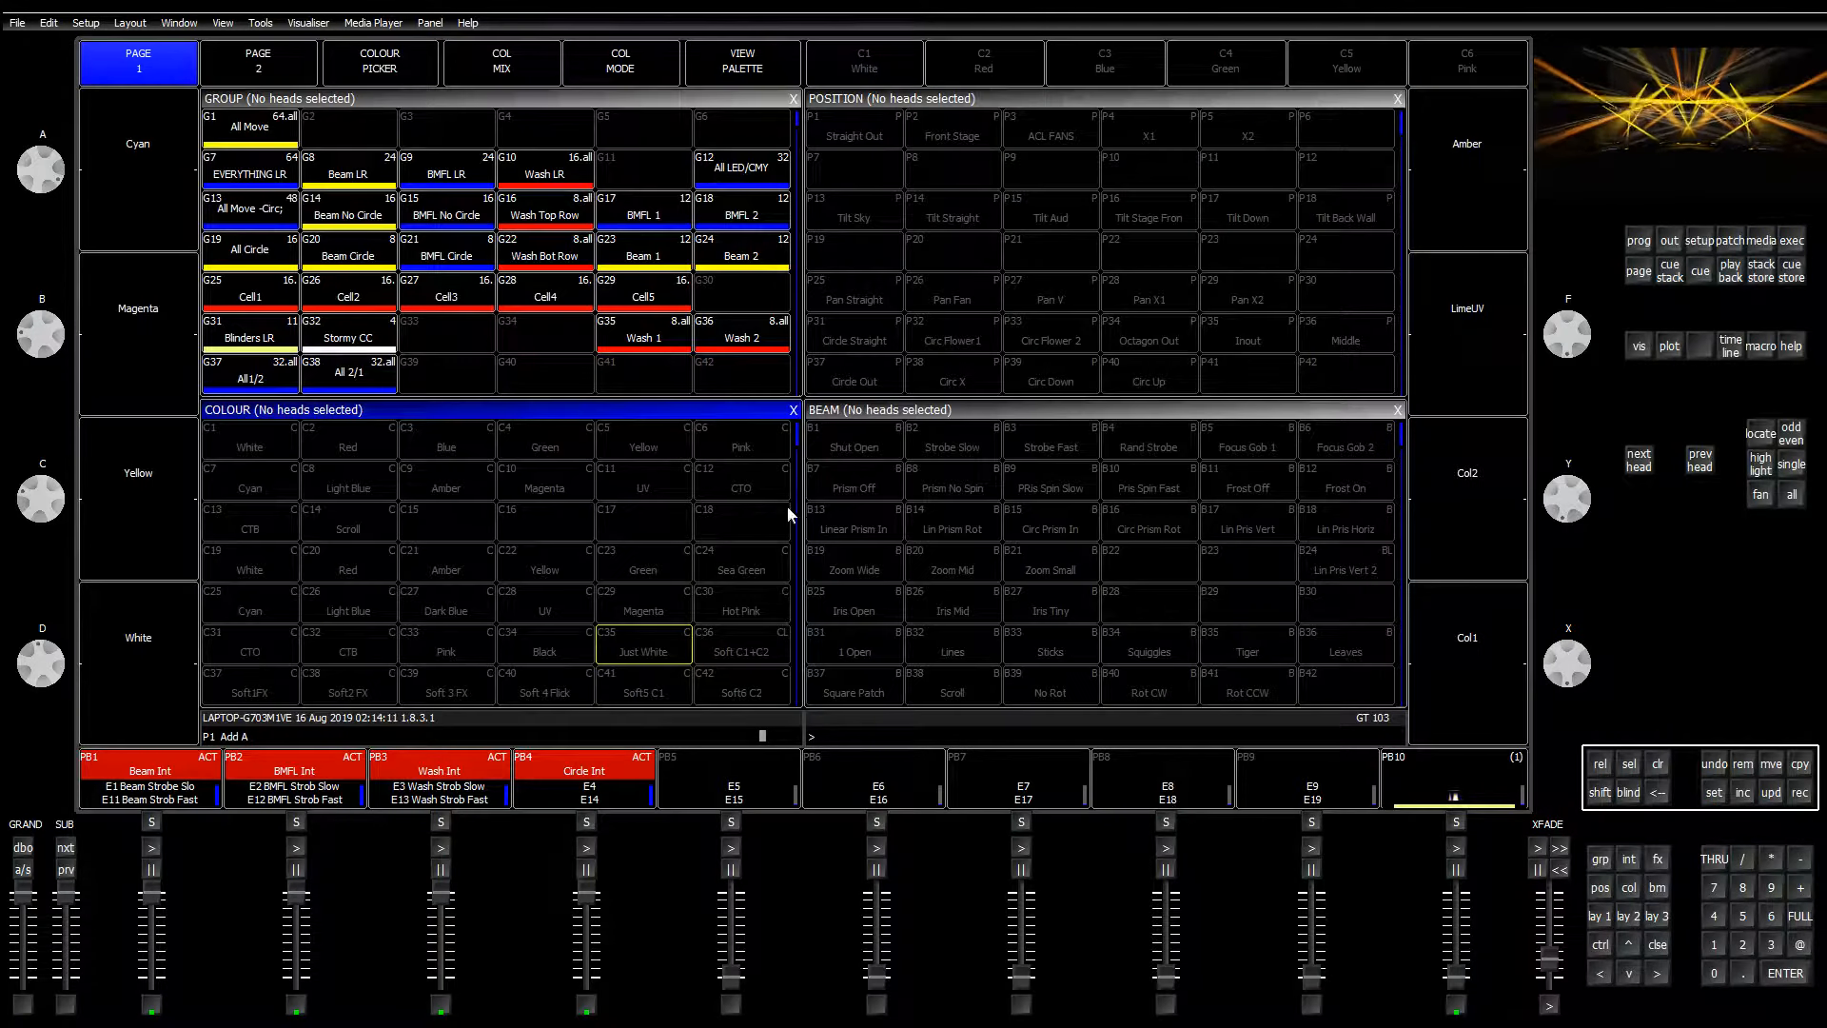
Step: Select the Stormy CC group and set red, green and blue to 0 with white at full
click(529, 174)
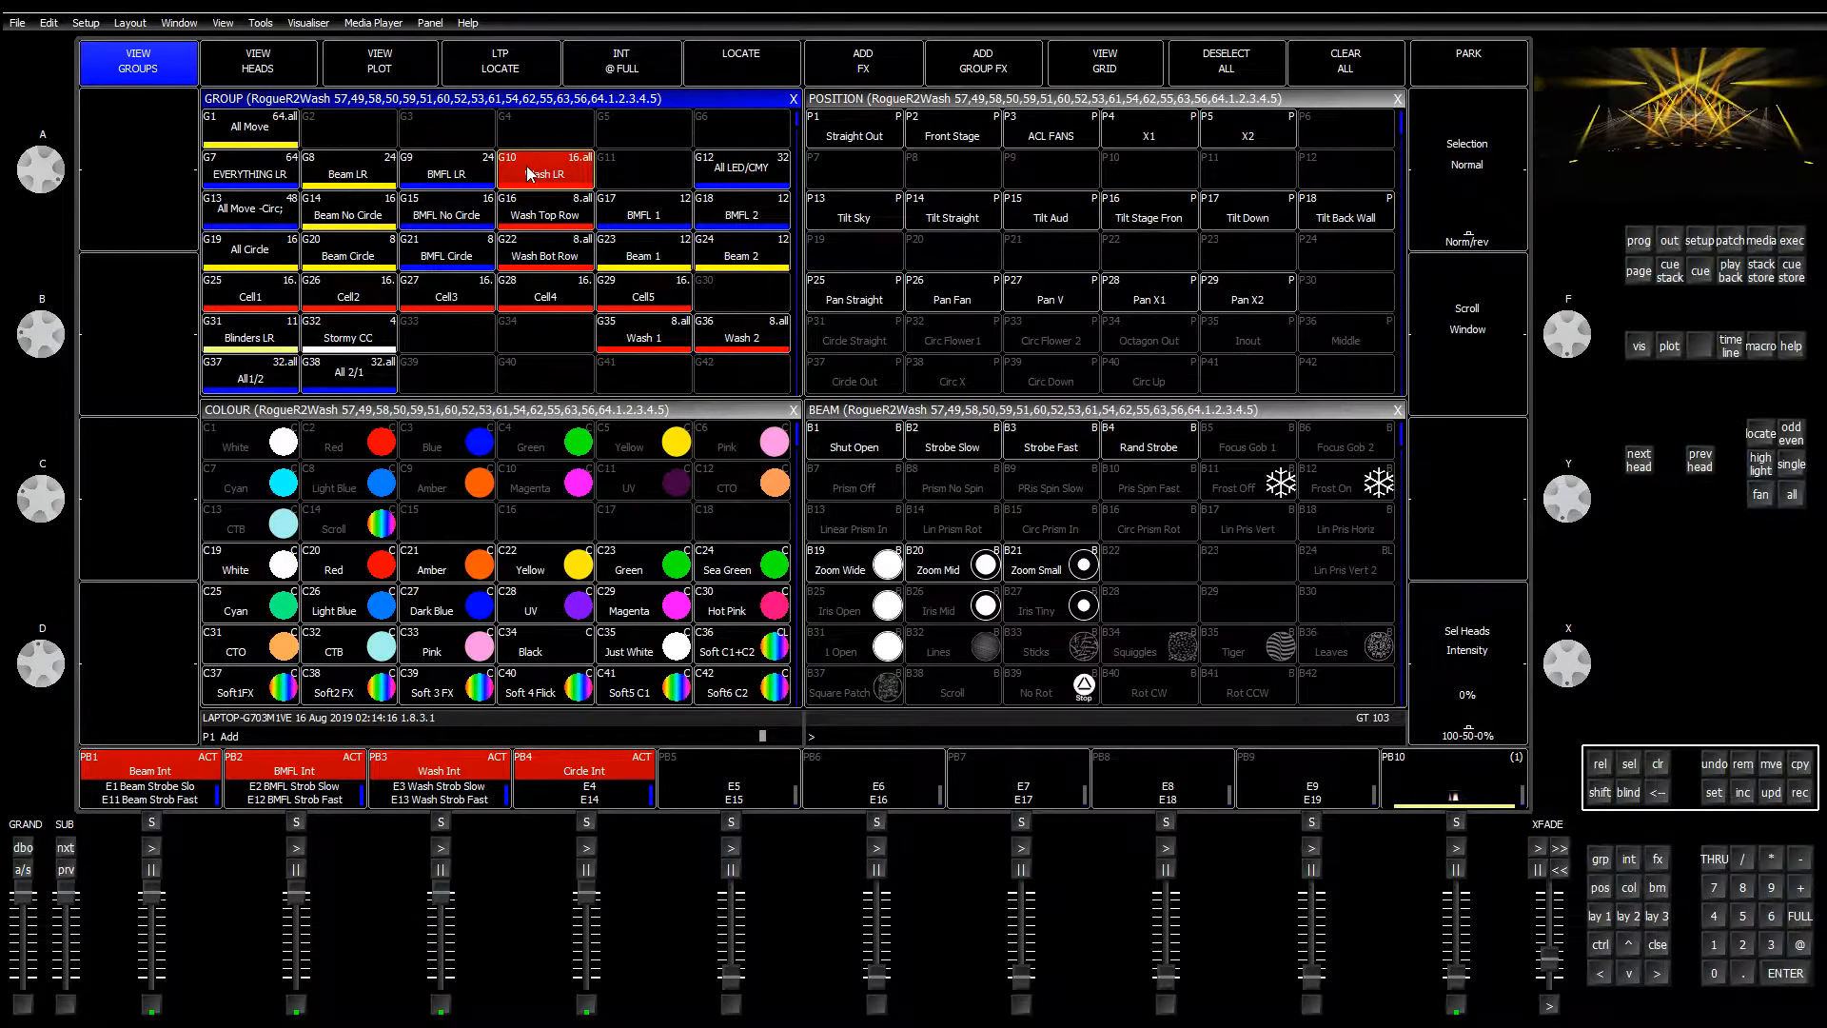
click(348, 337)
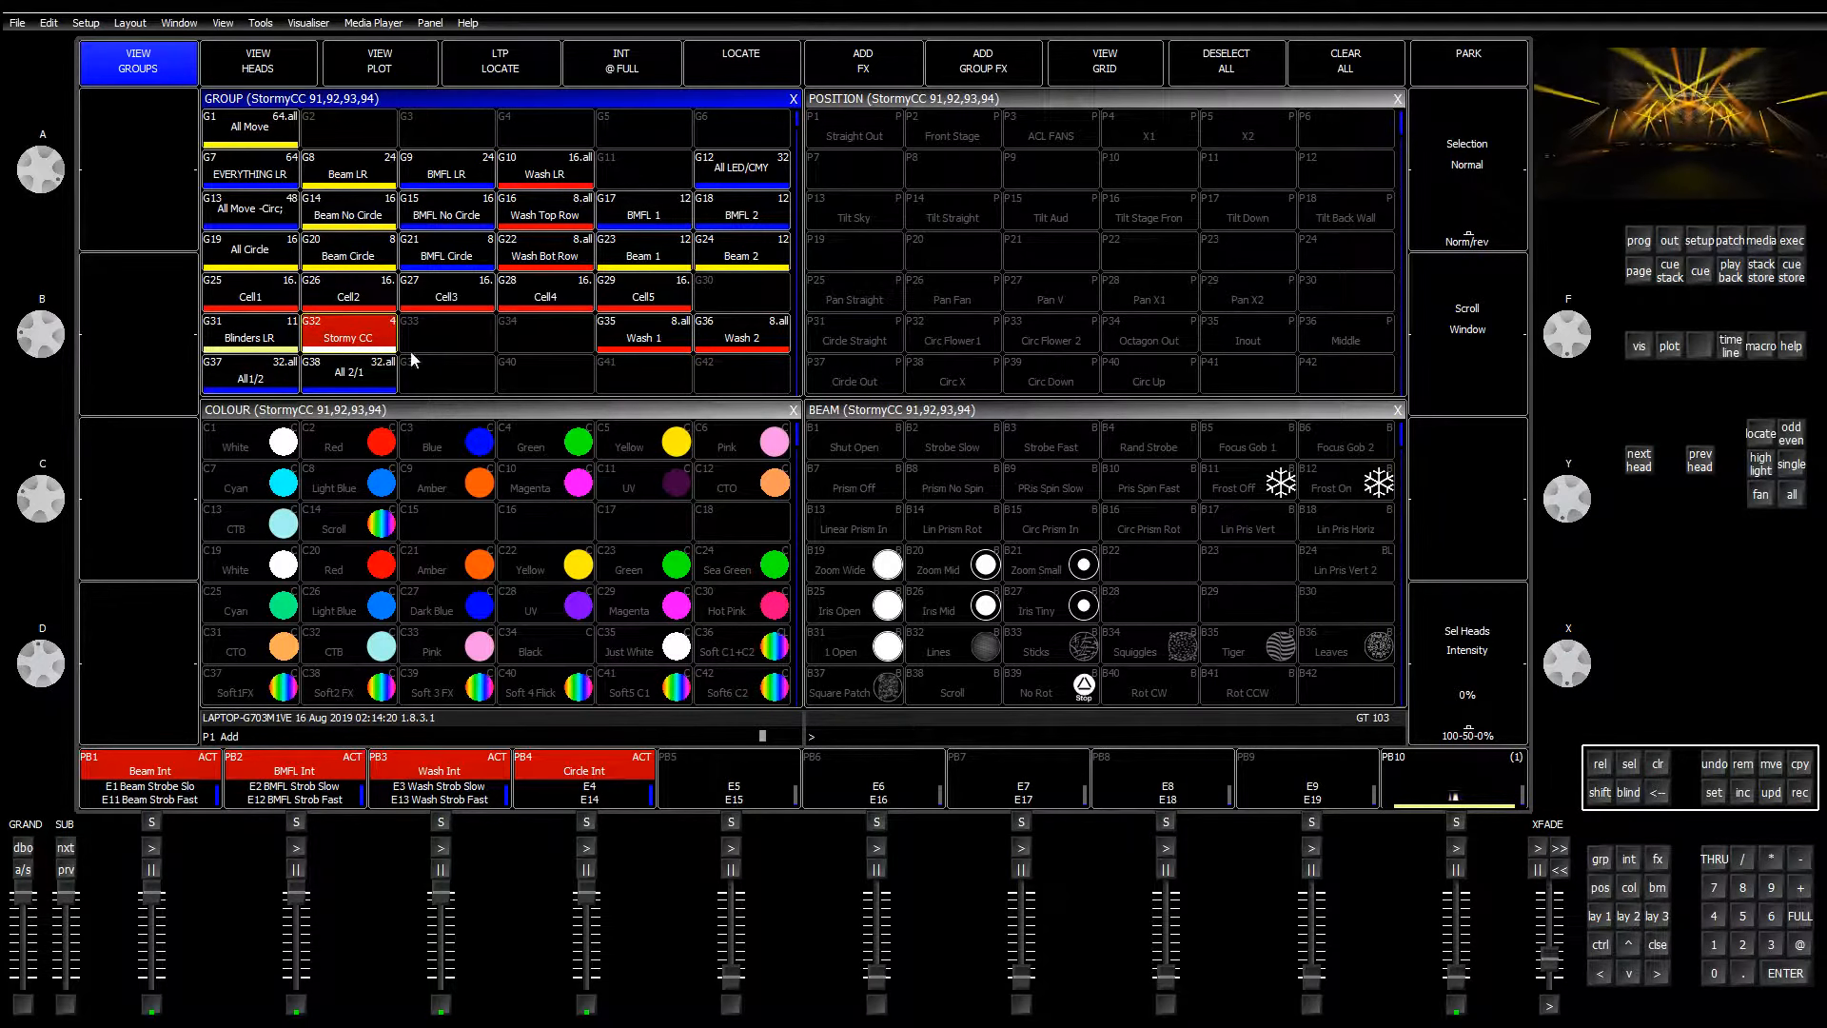
click(564, 410)
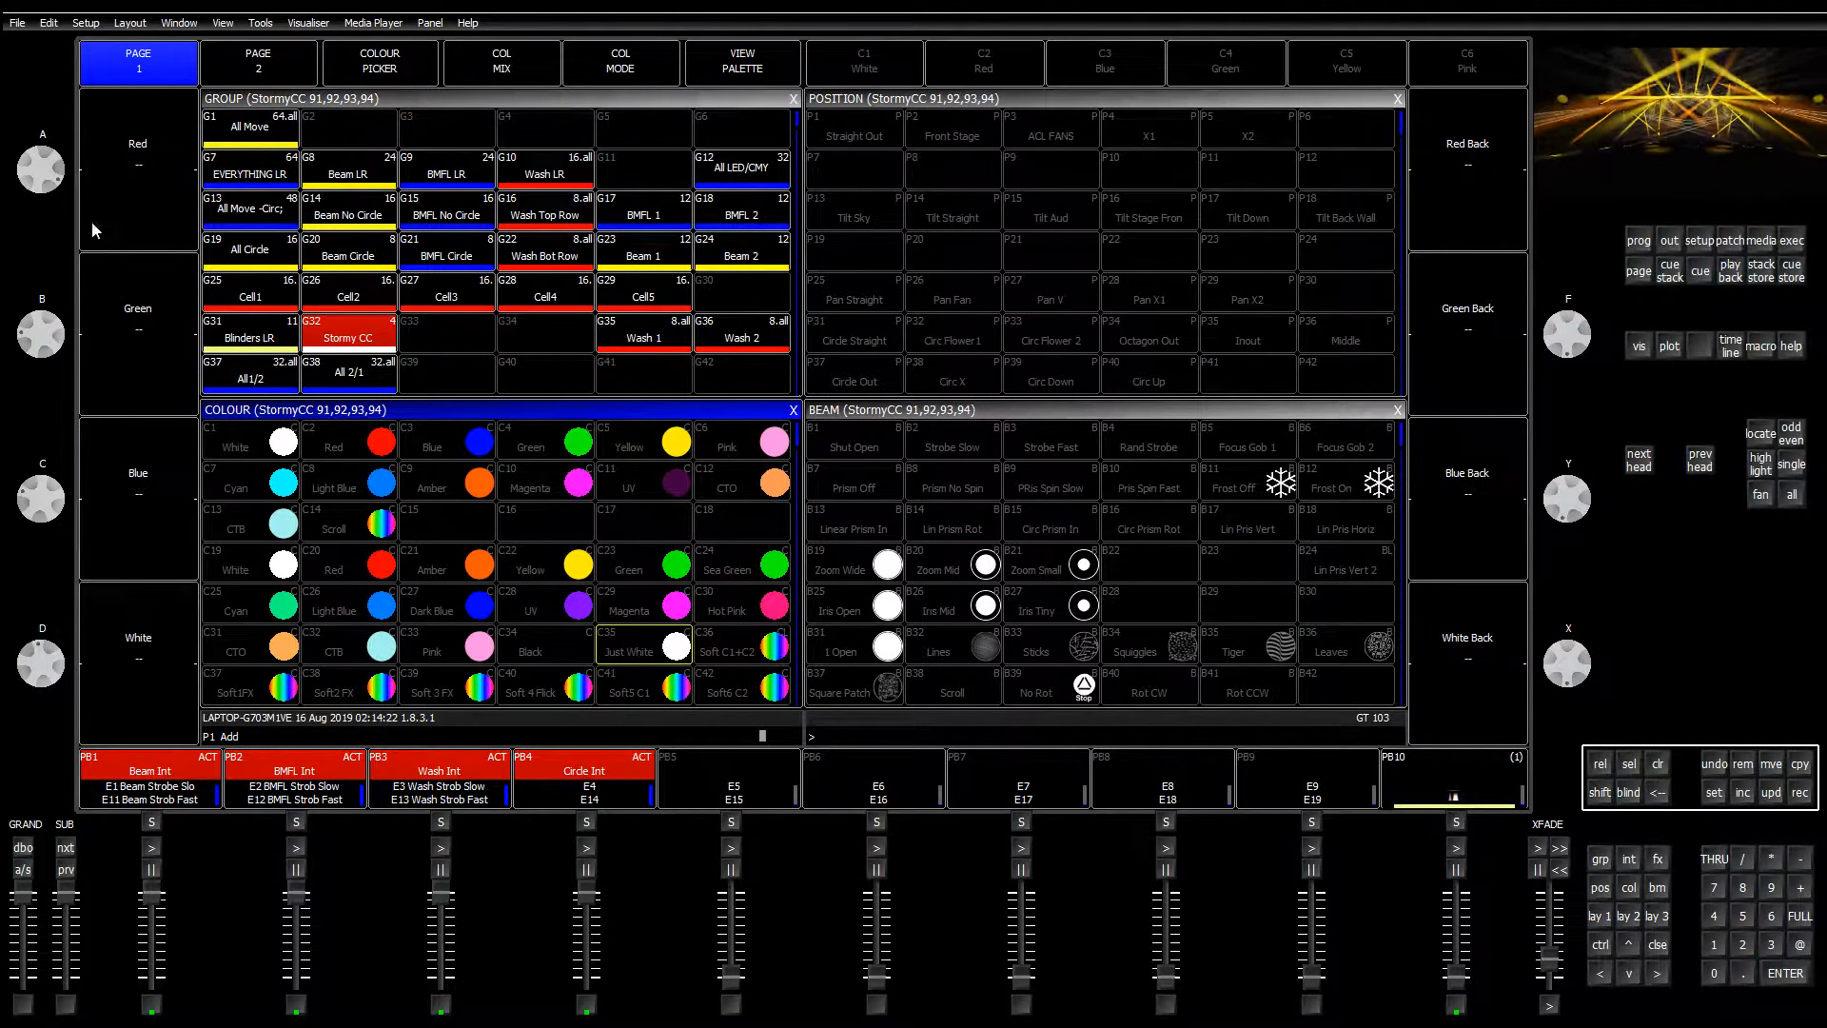
click(158, 153)
click(169, 278)
click(171, 282)
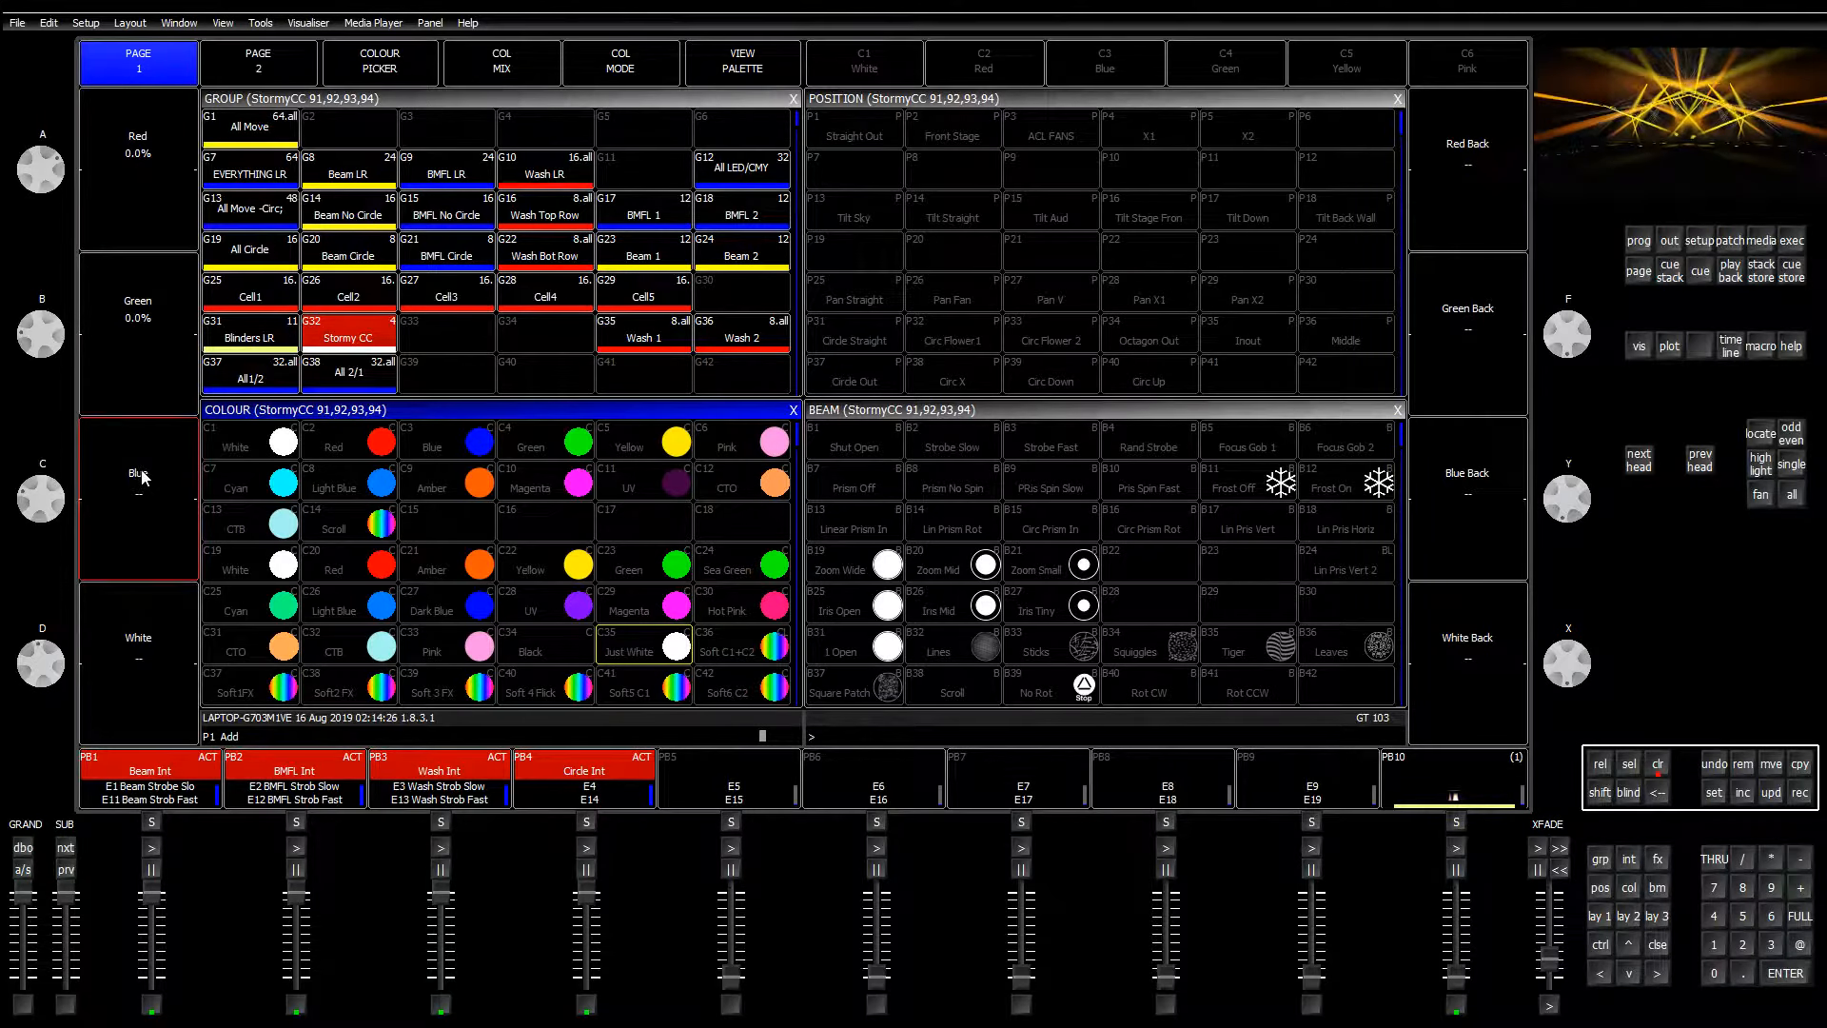
click(161, 636)
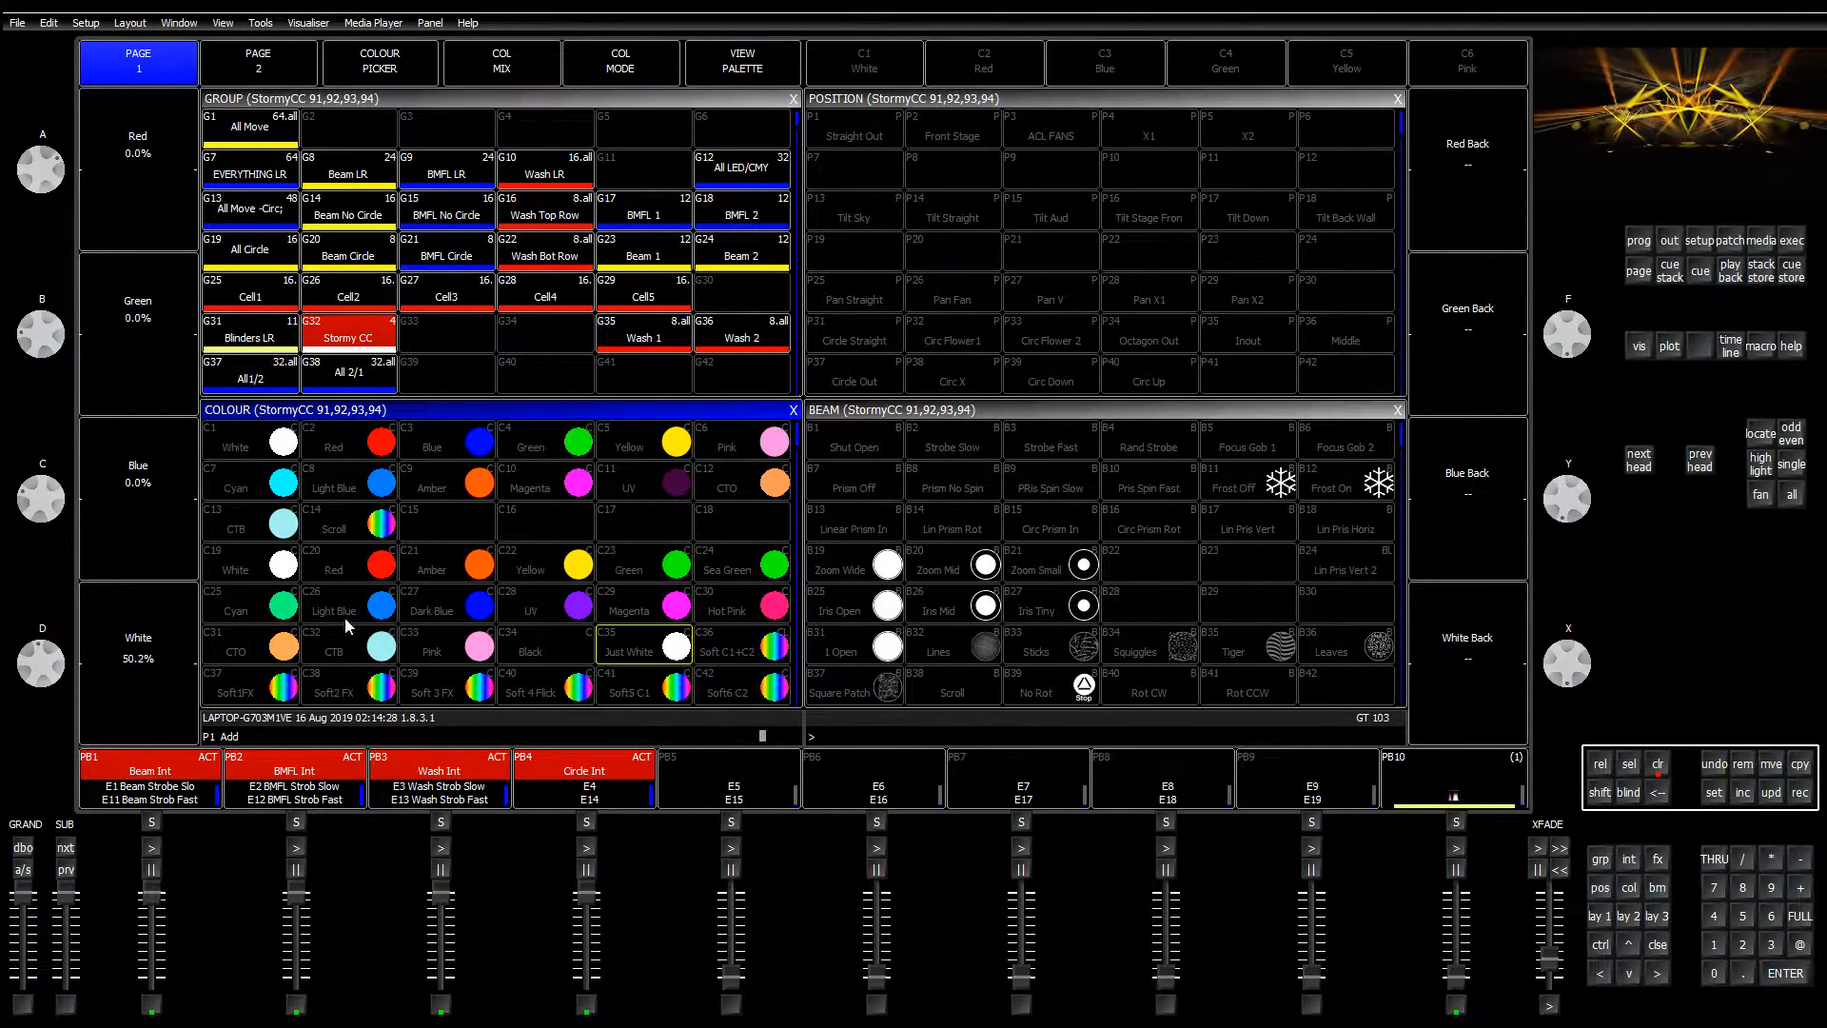
Step: Zero the back red, green and blue levels and bring back white to full
click(1481, 120)
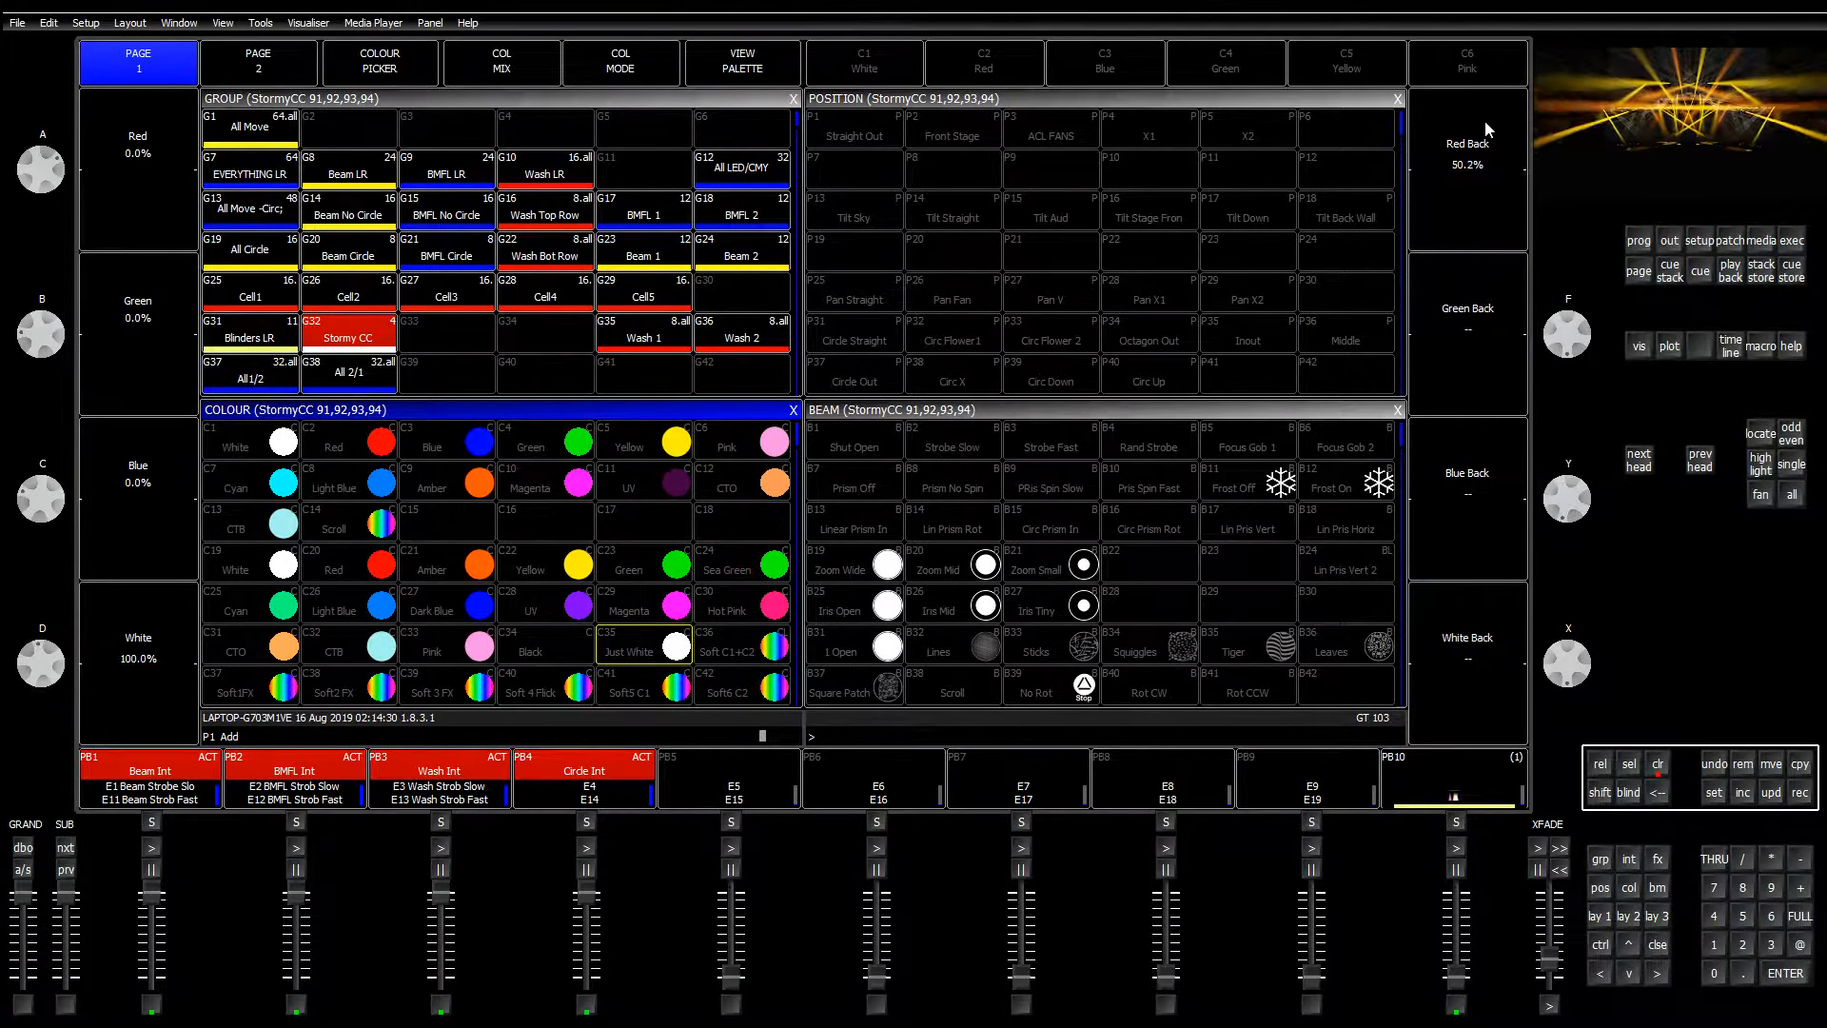
click(1470, 150)
click(1486, 299)
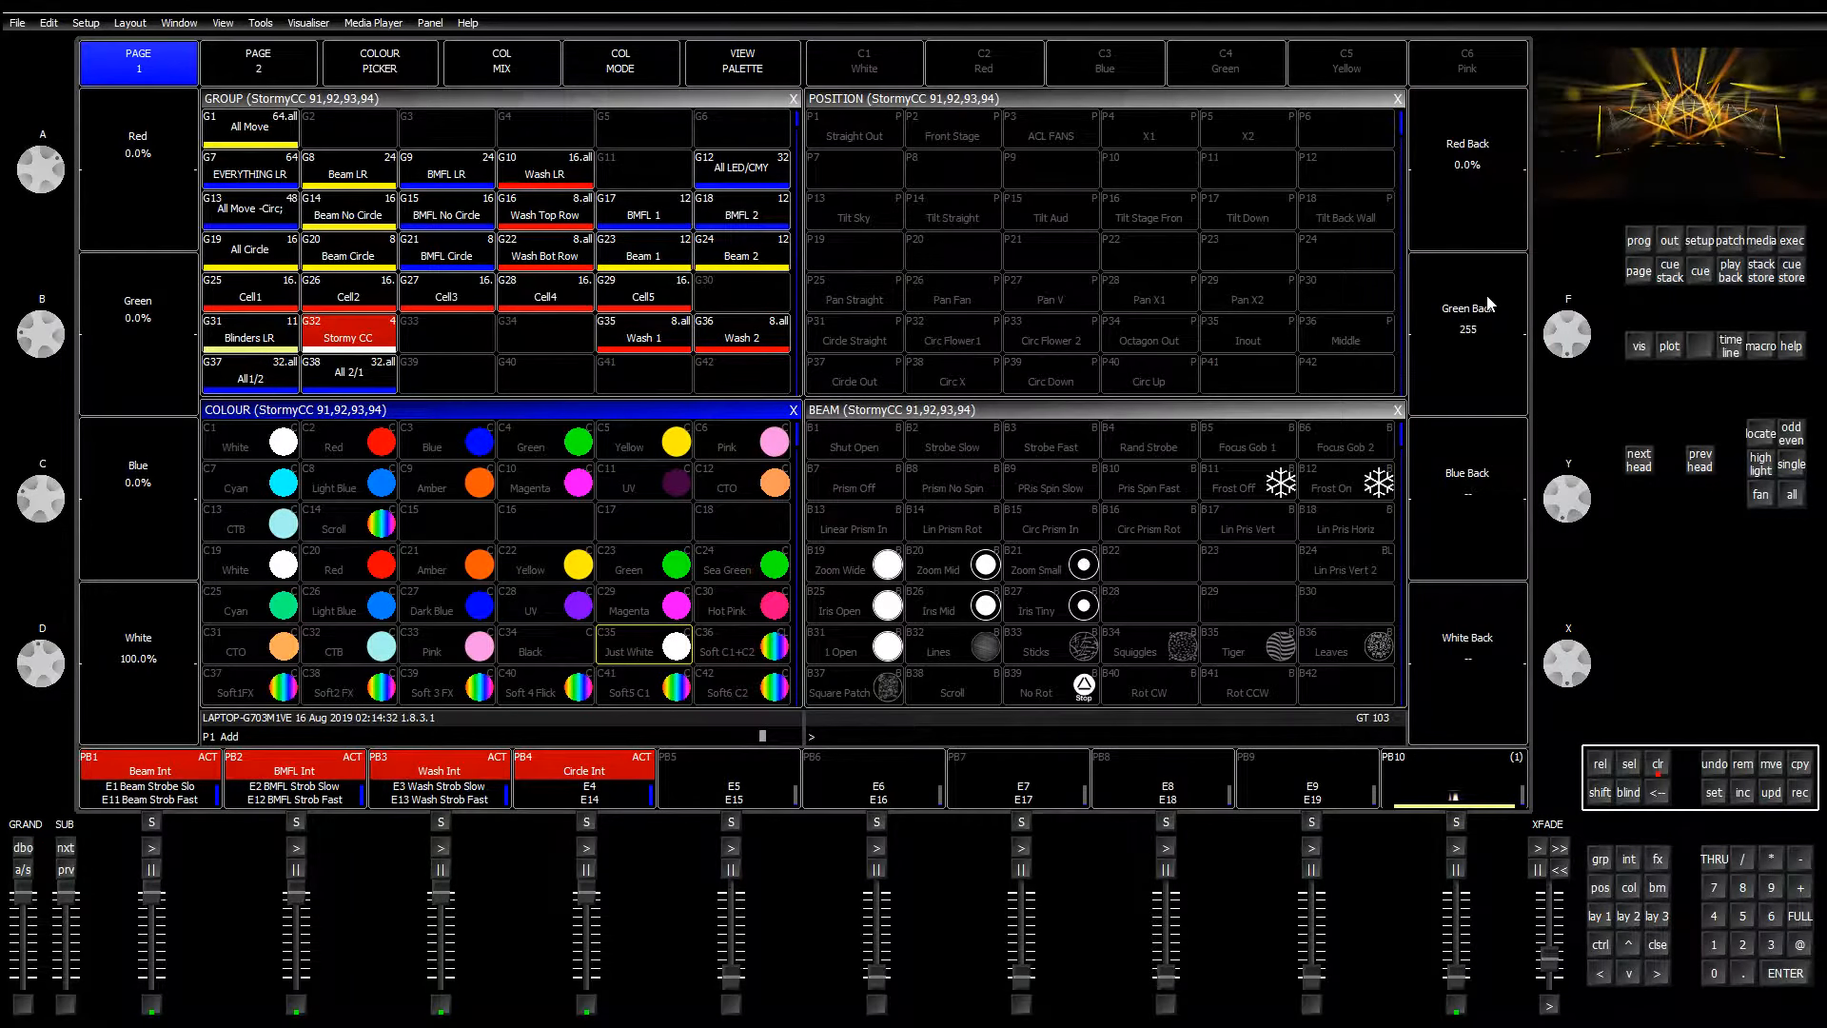
click(1486, 299)
click(1485, 467)
click(1486, 467)
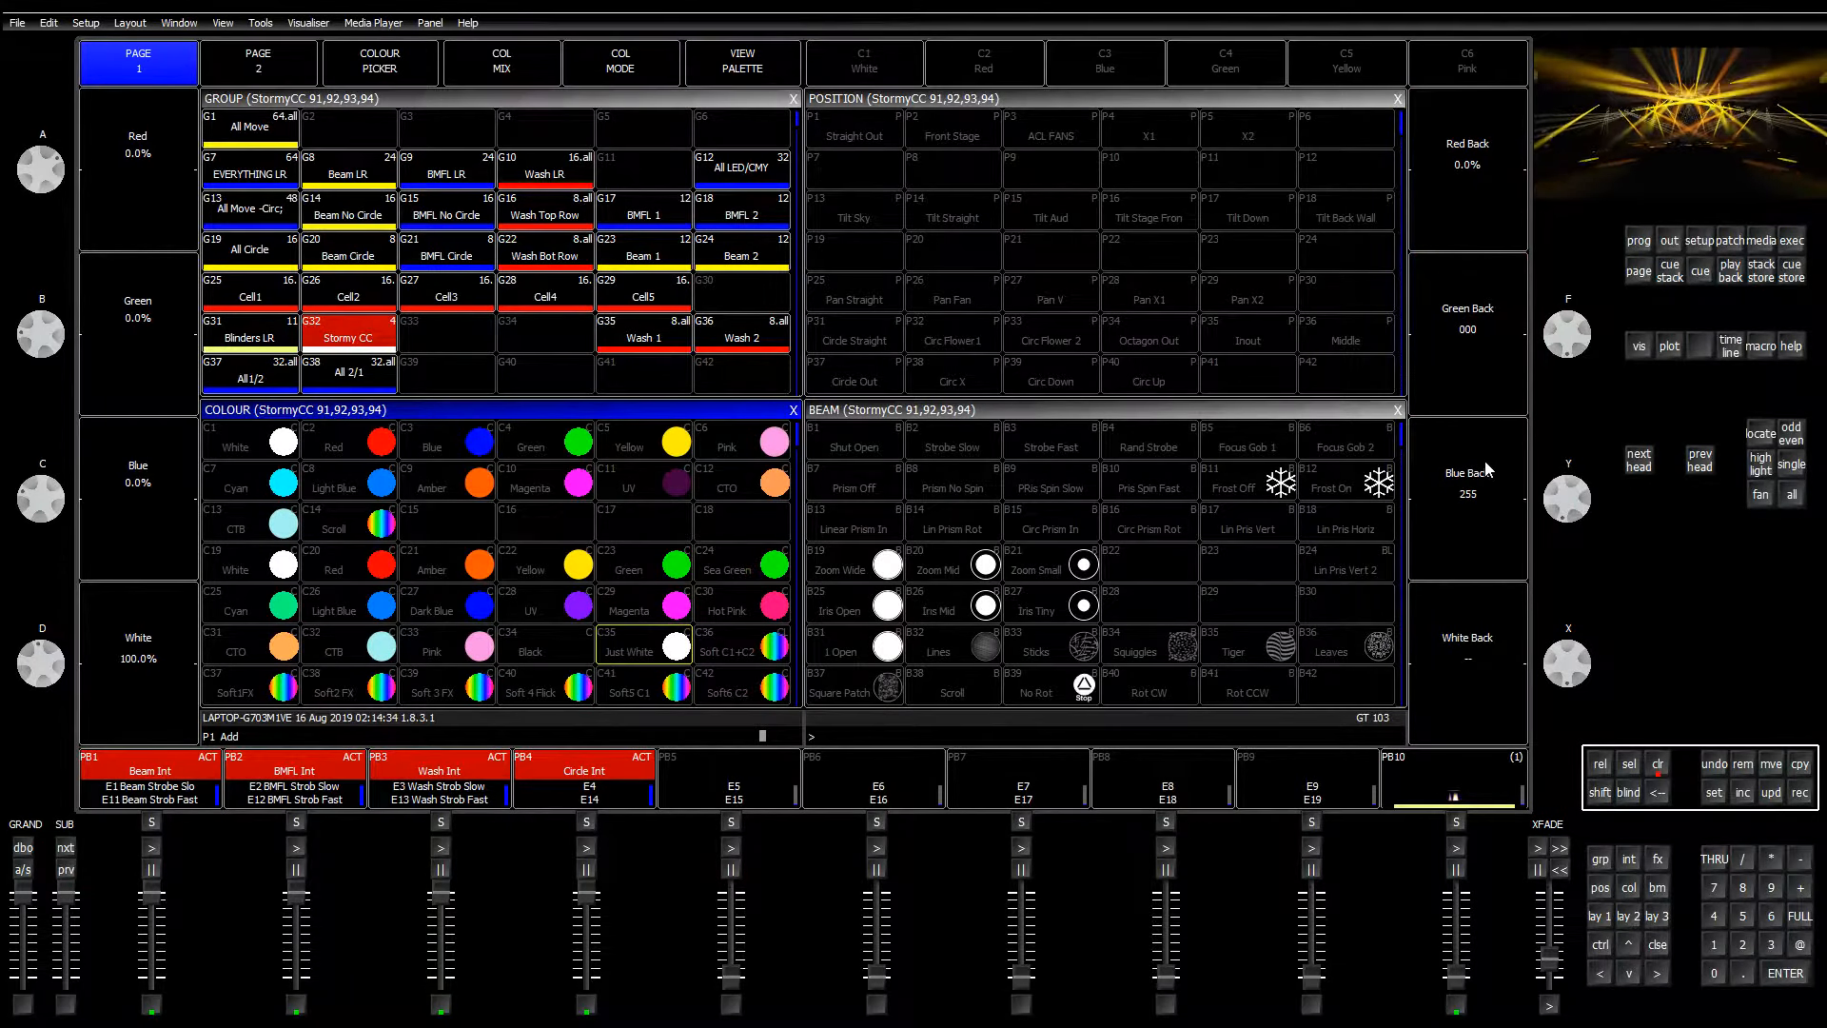
click(1456, 611)
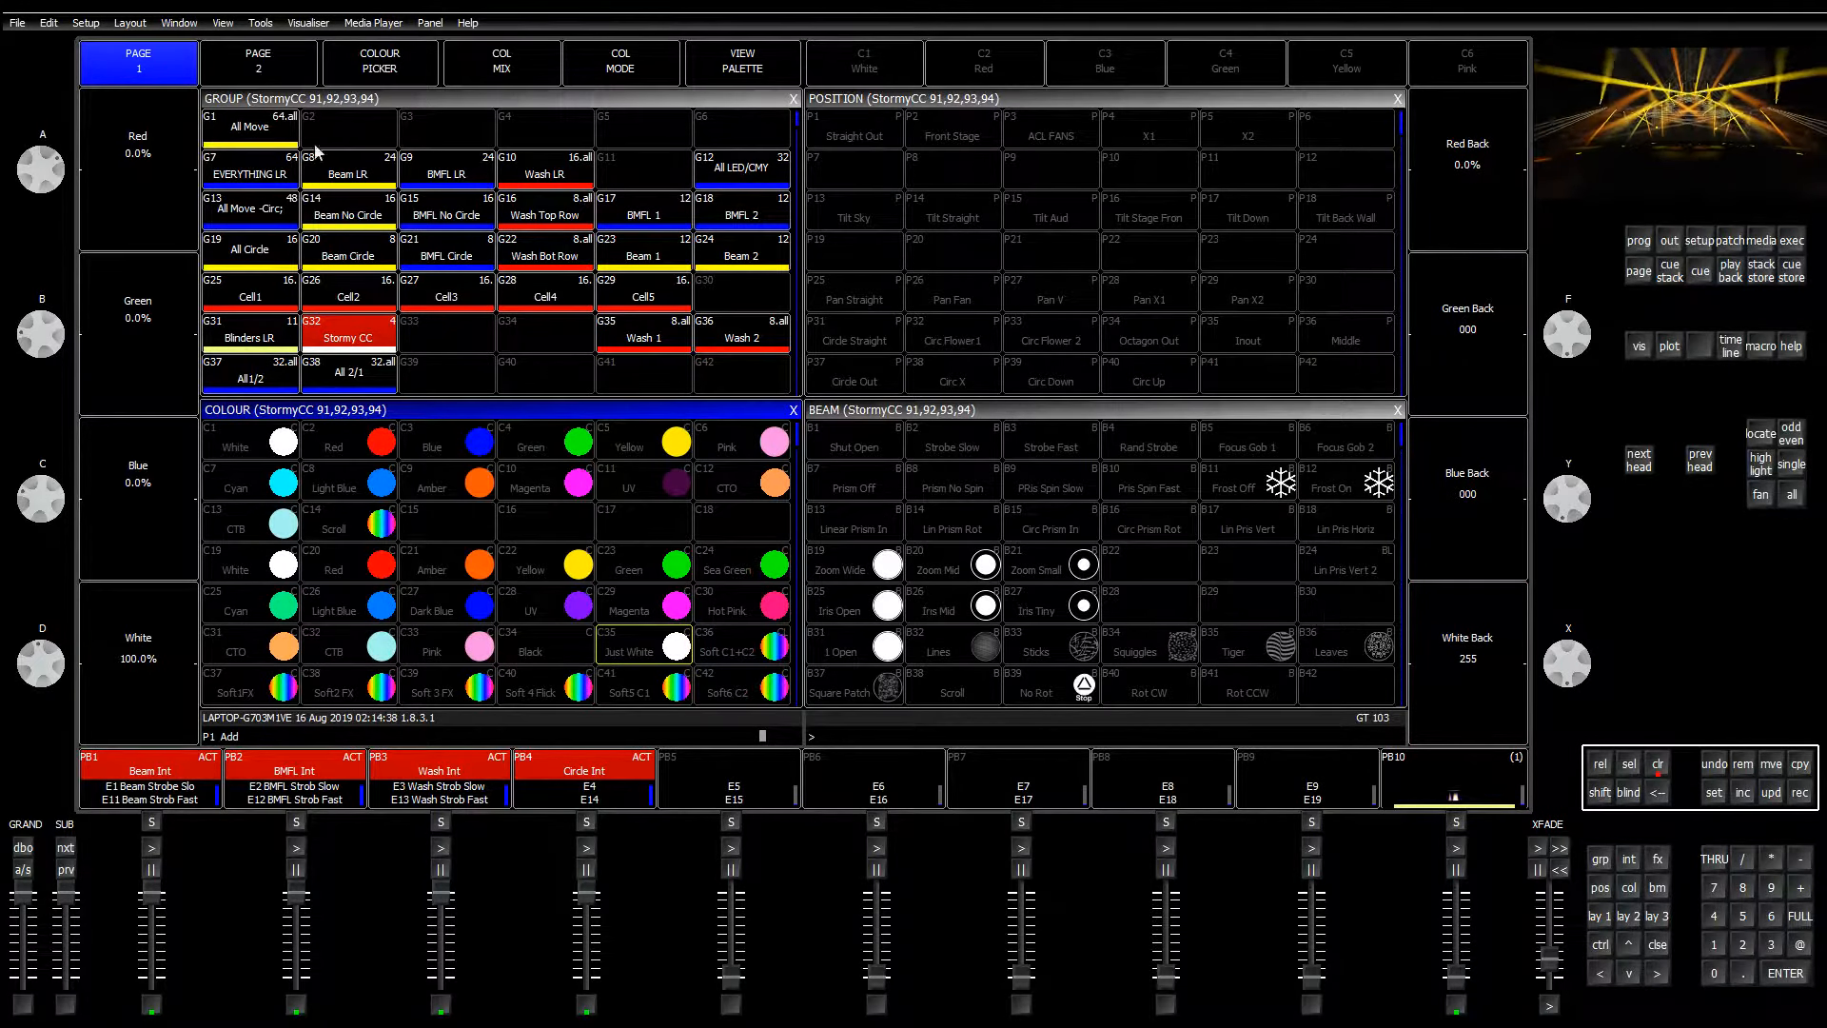
click(243, 80)
click(166, 76)
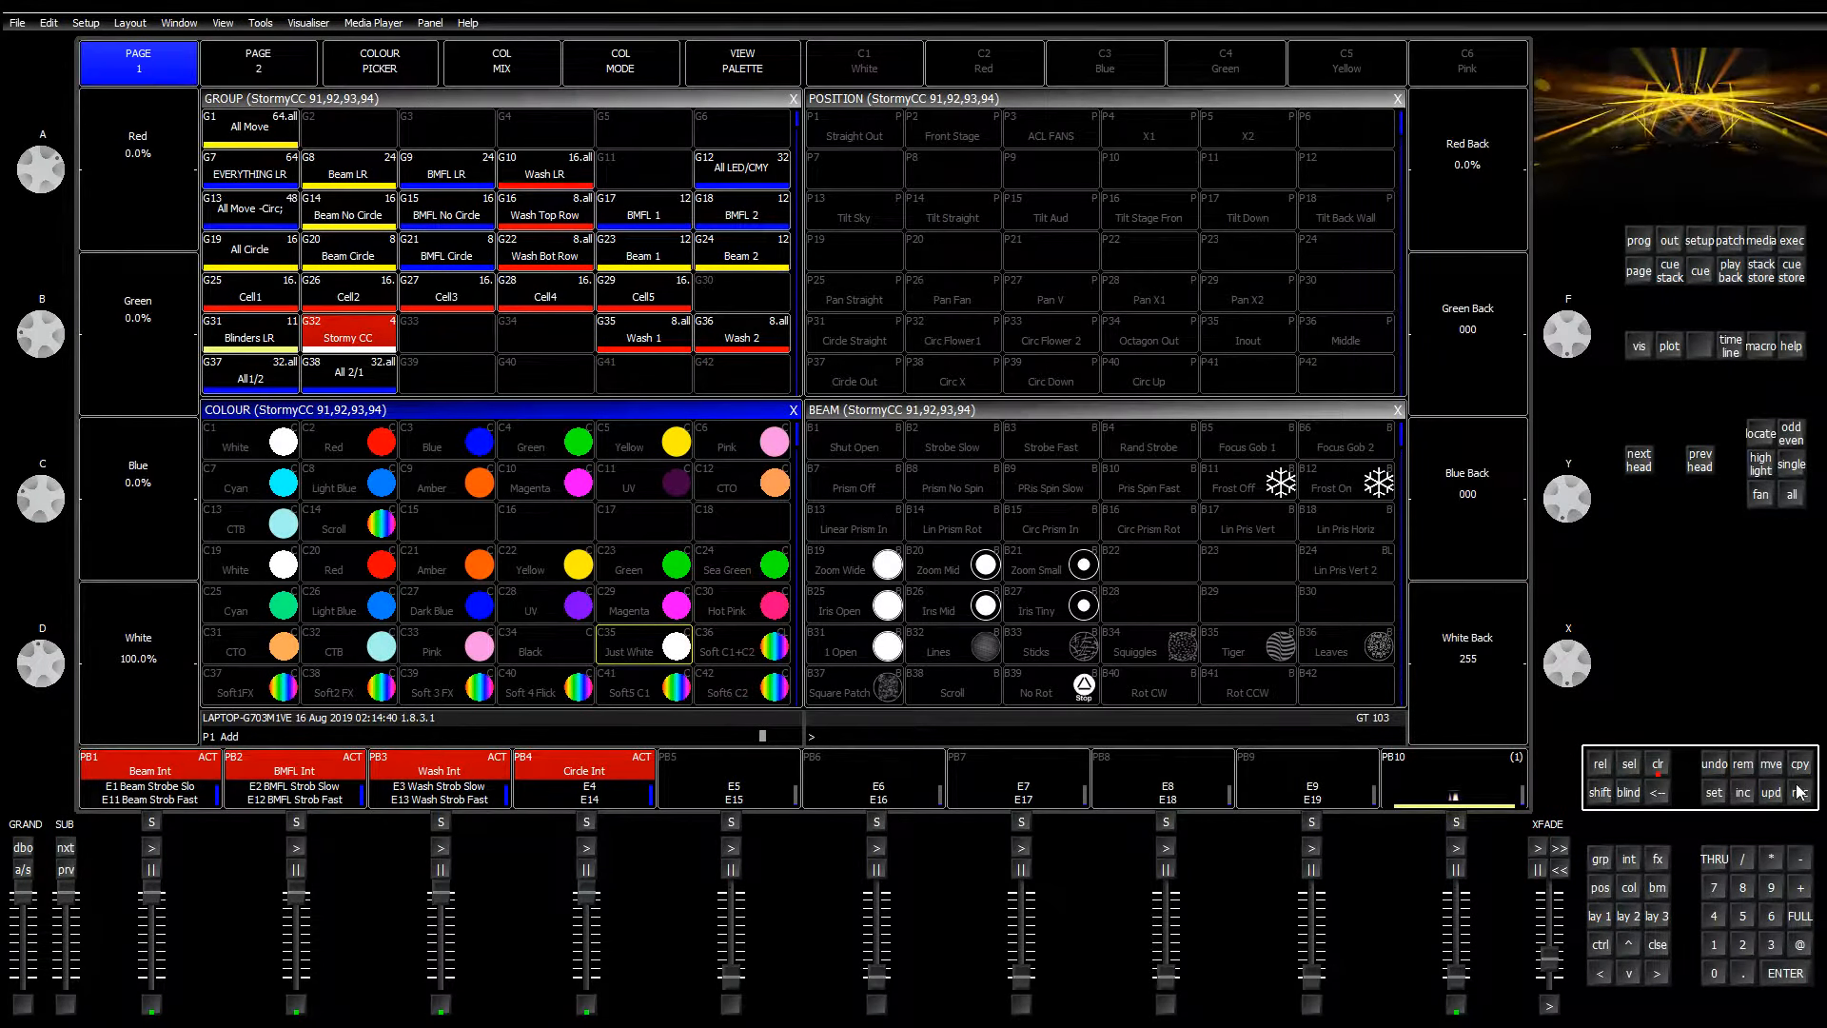
Step: Update palette C35 Just White with the white-only mix
key(ctrl+r)
click(644, 647)
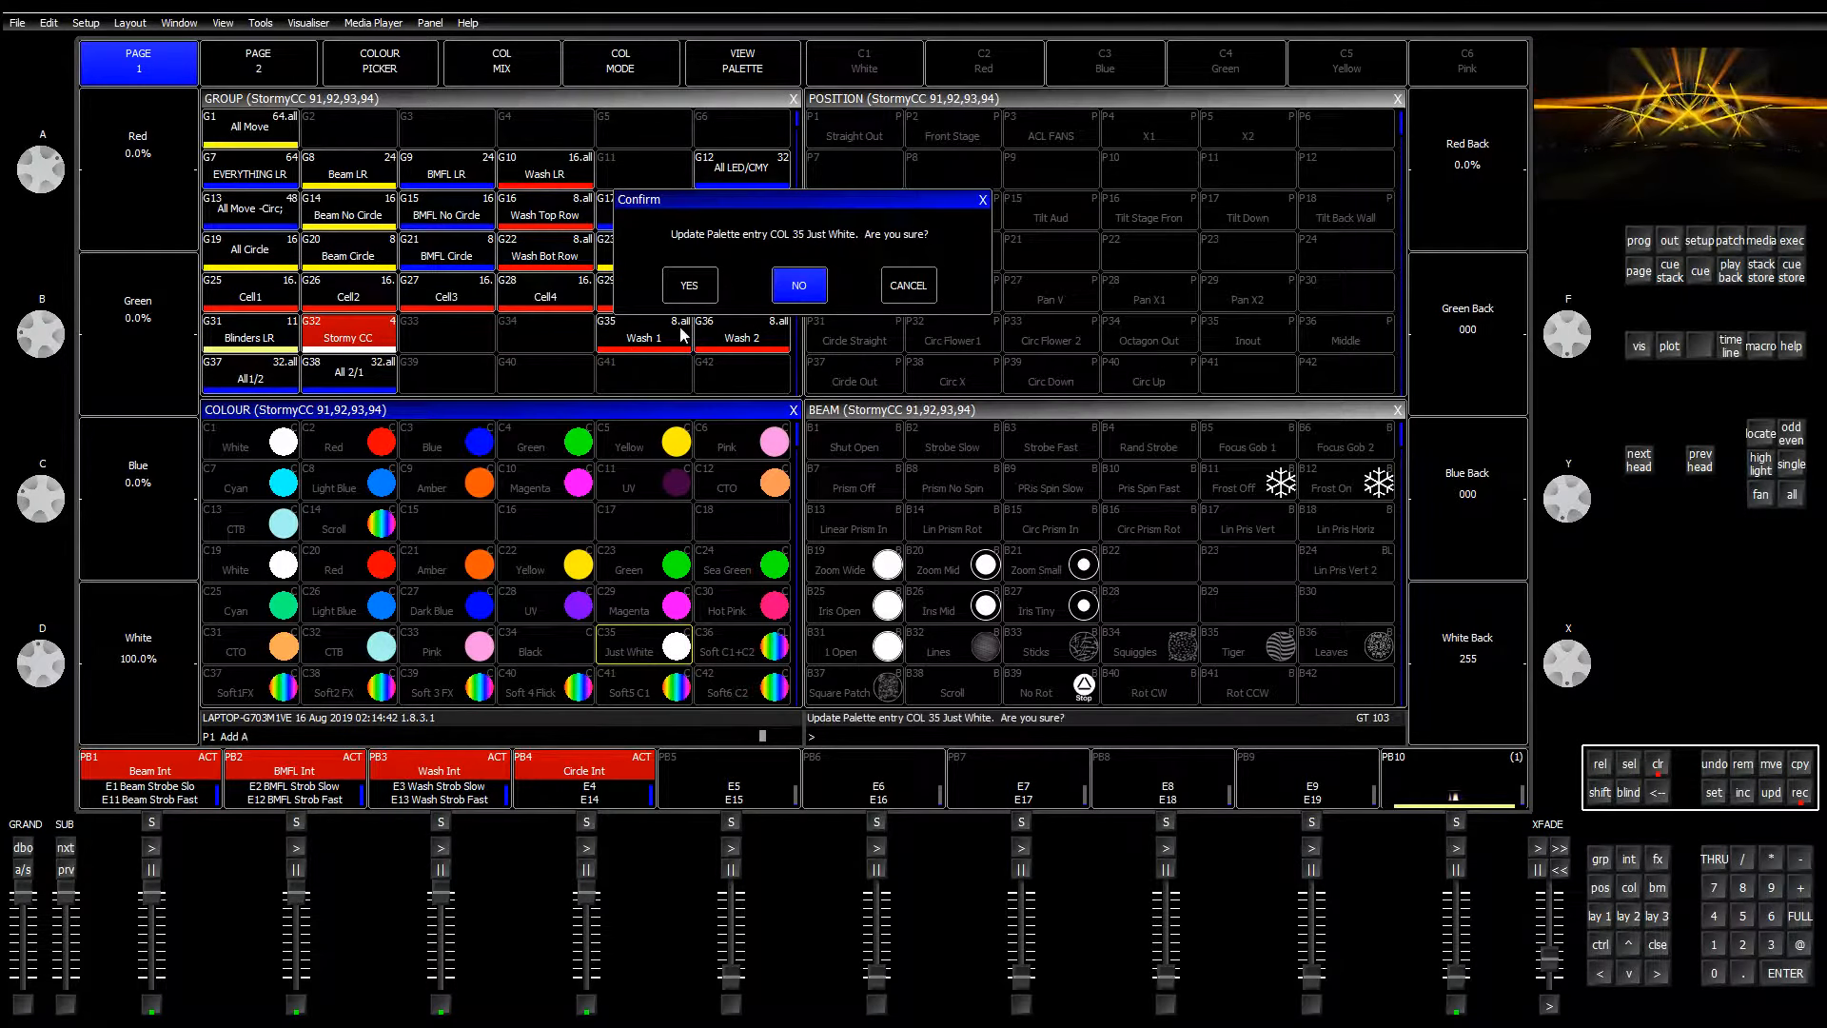
click(695, 295)
Step: Update palette C19 White with the full red, green, blue and white mix, then zero white
scroll(153, 542, up, 10)
scroll(146, 407, up, 10)
scroll(153, 211, up, 10)
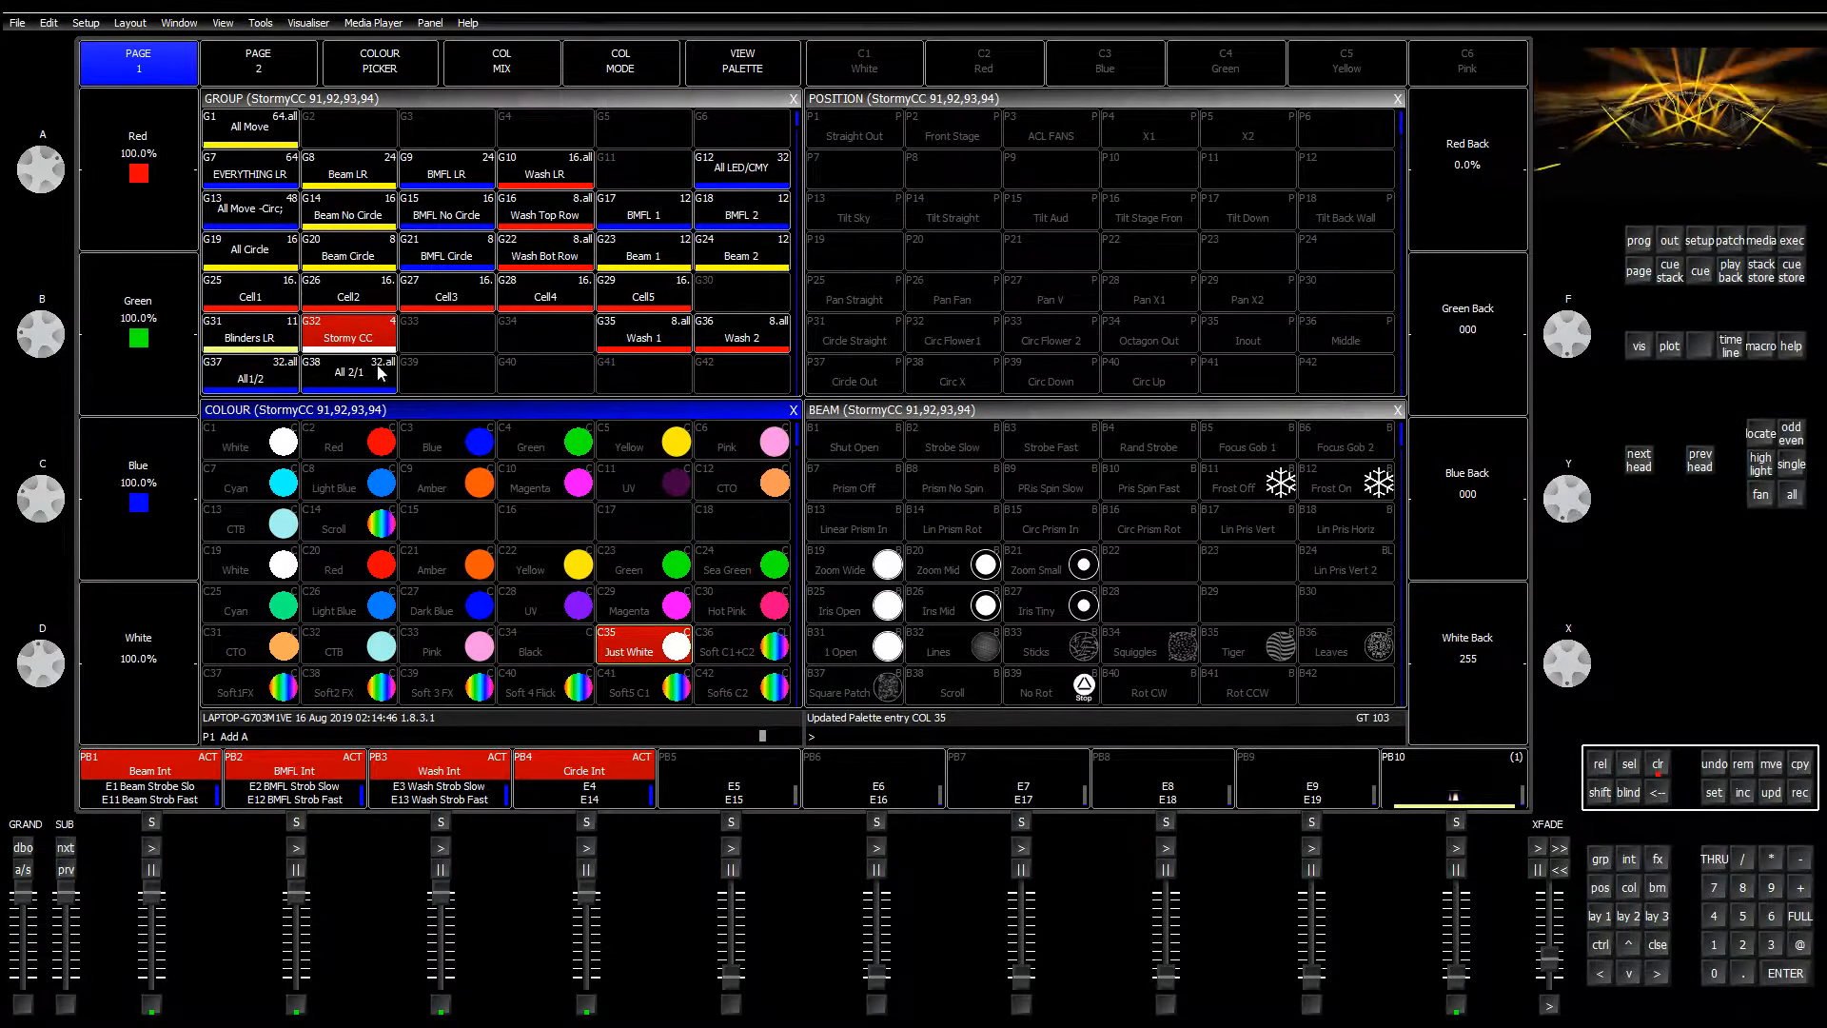
scroll(1446, 224, up, 10)
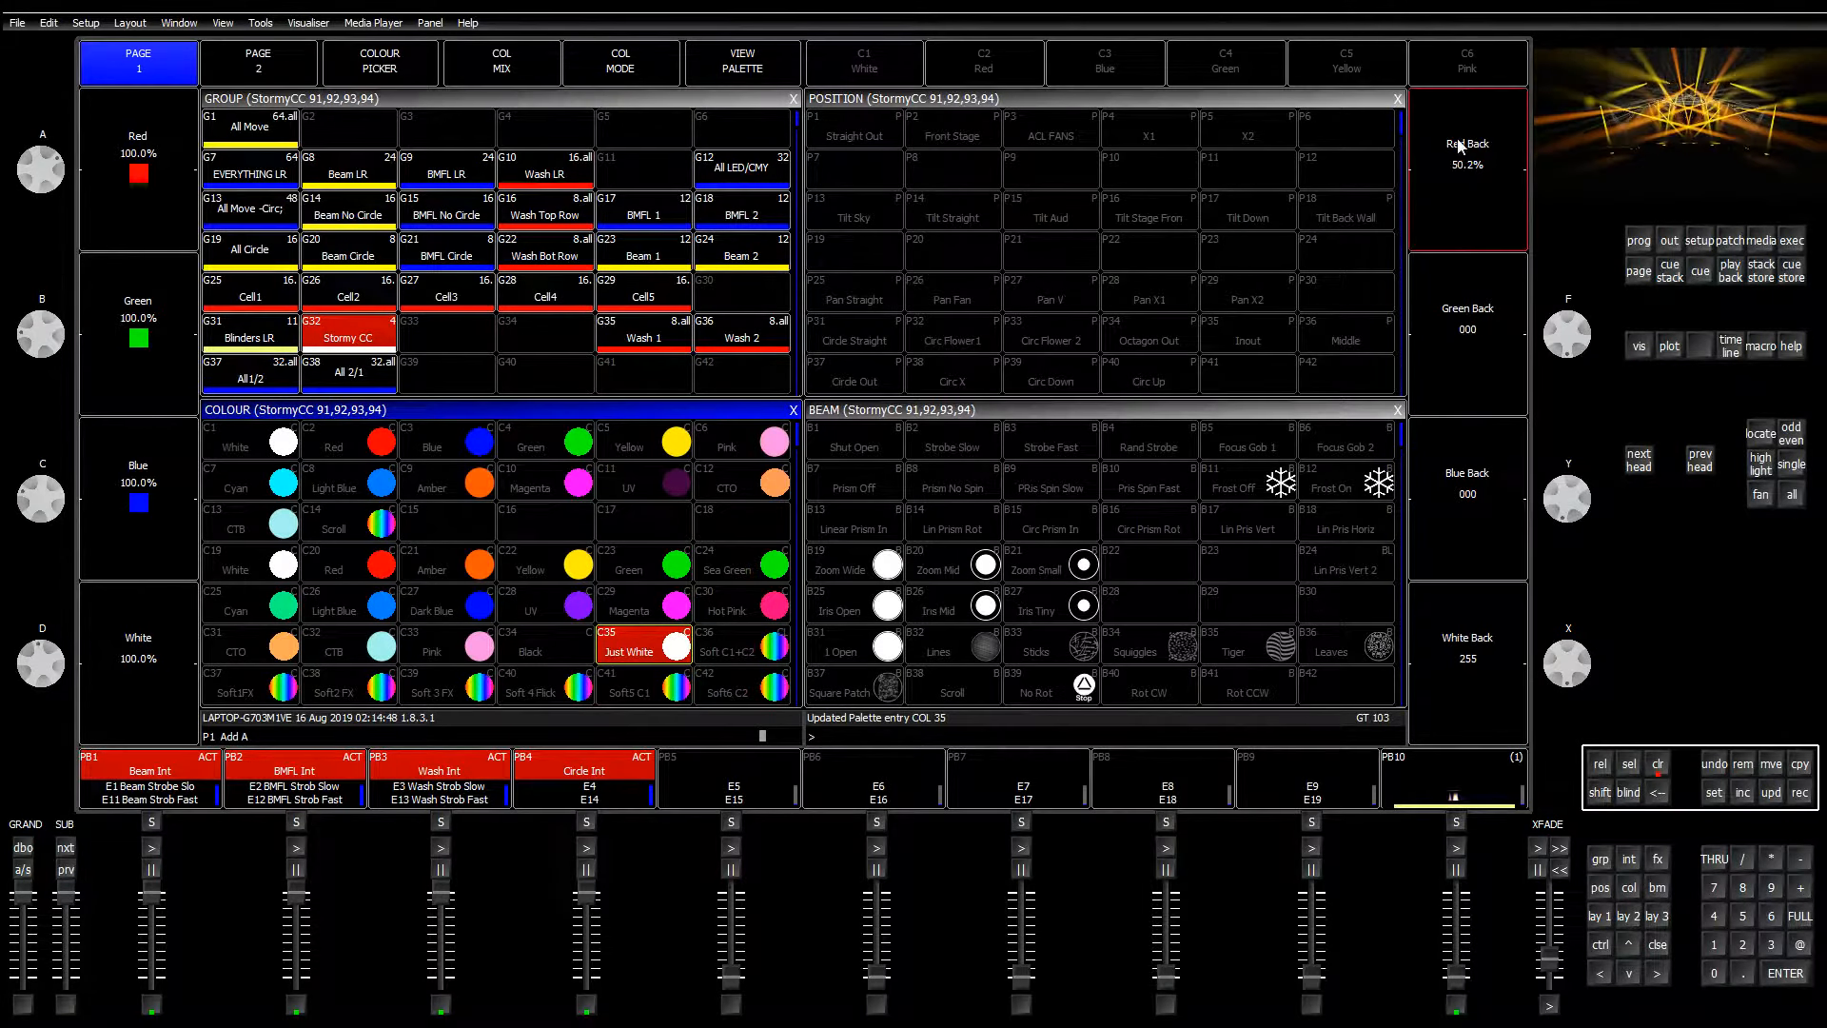
scroll(1467, 356, up, 10)
scroll(1476, 564, up, 10)
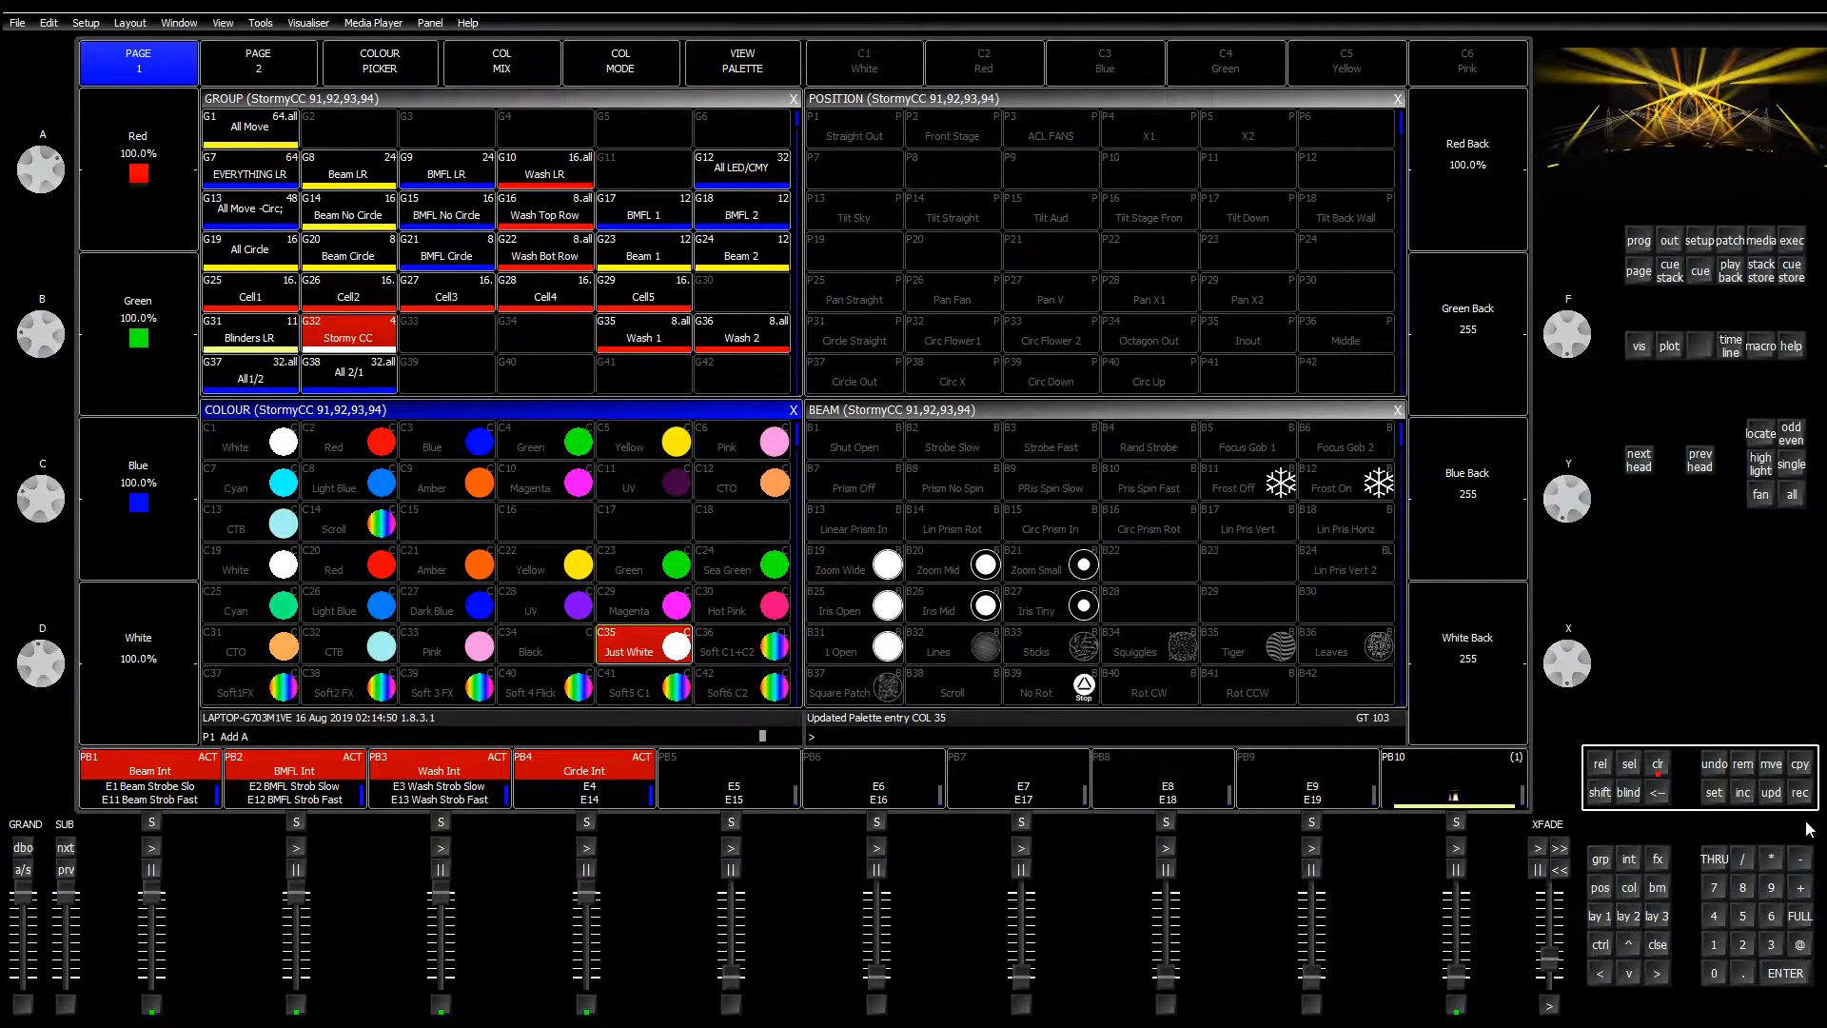
key(ctrl+r)
click(251, 565)
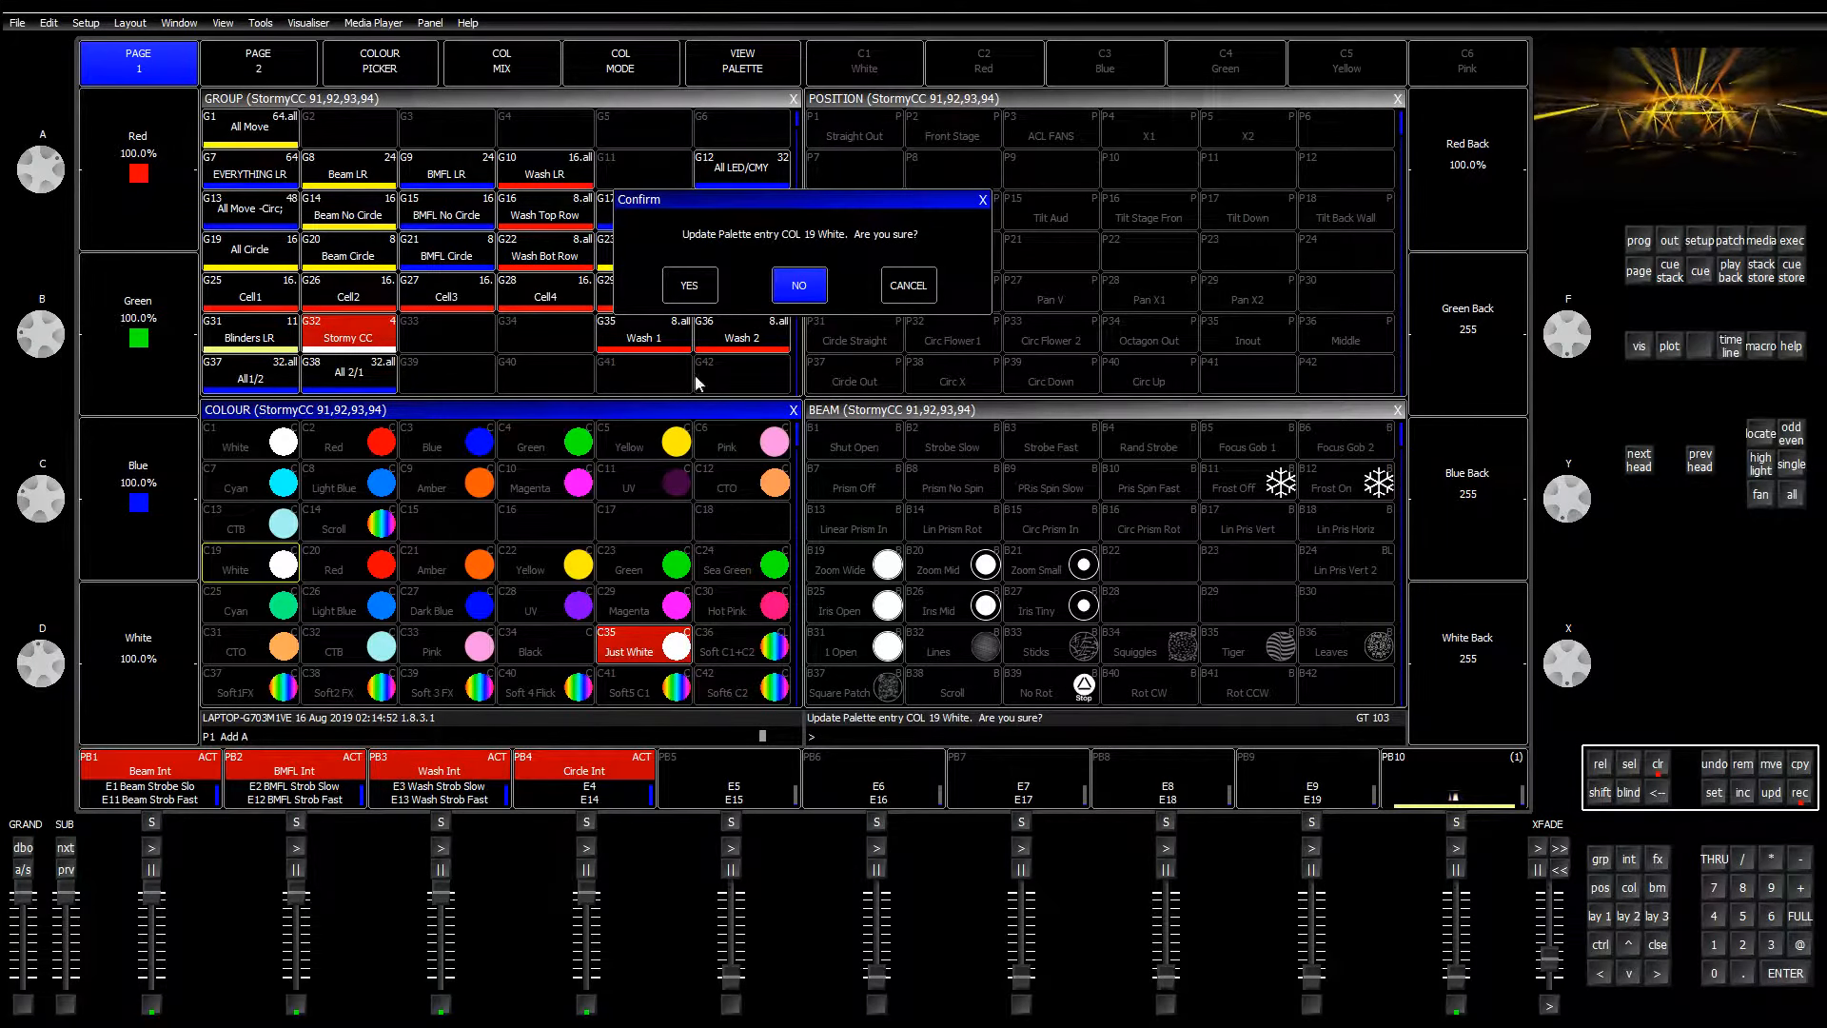
click(693, 286)
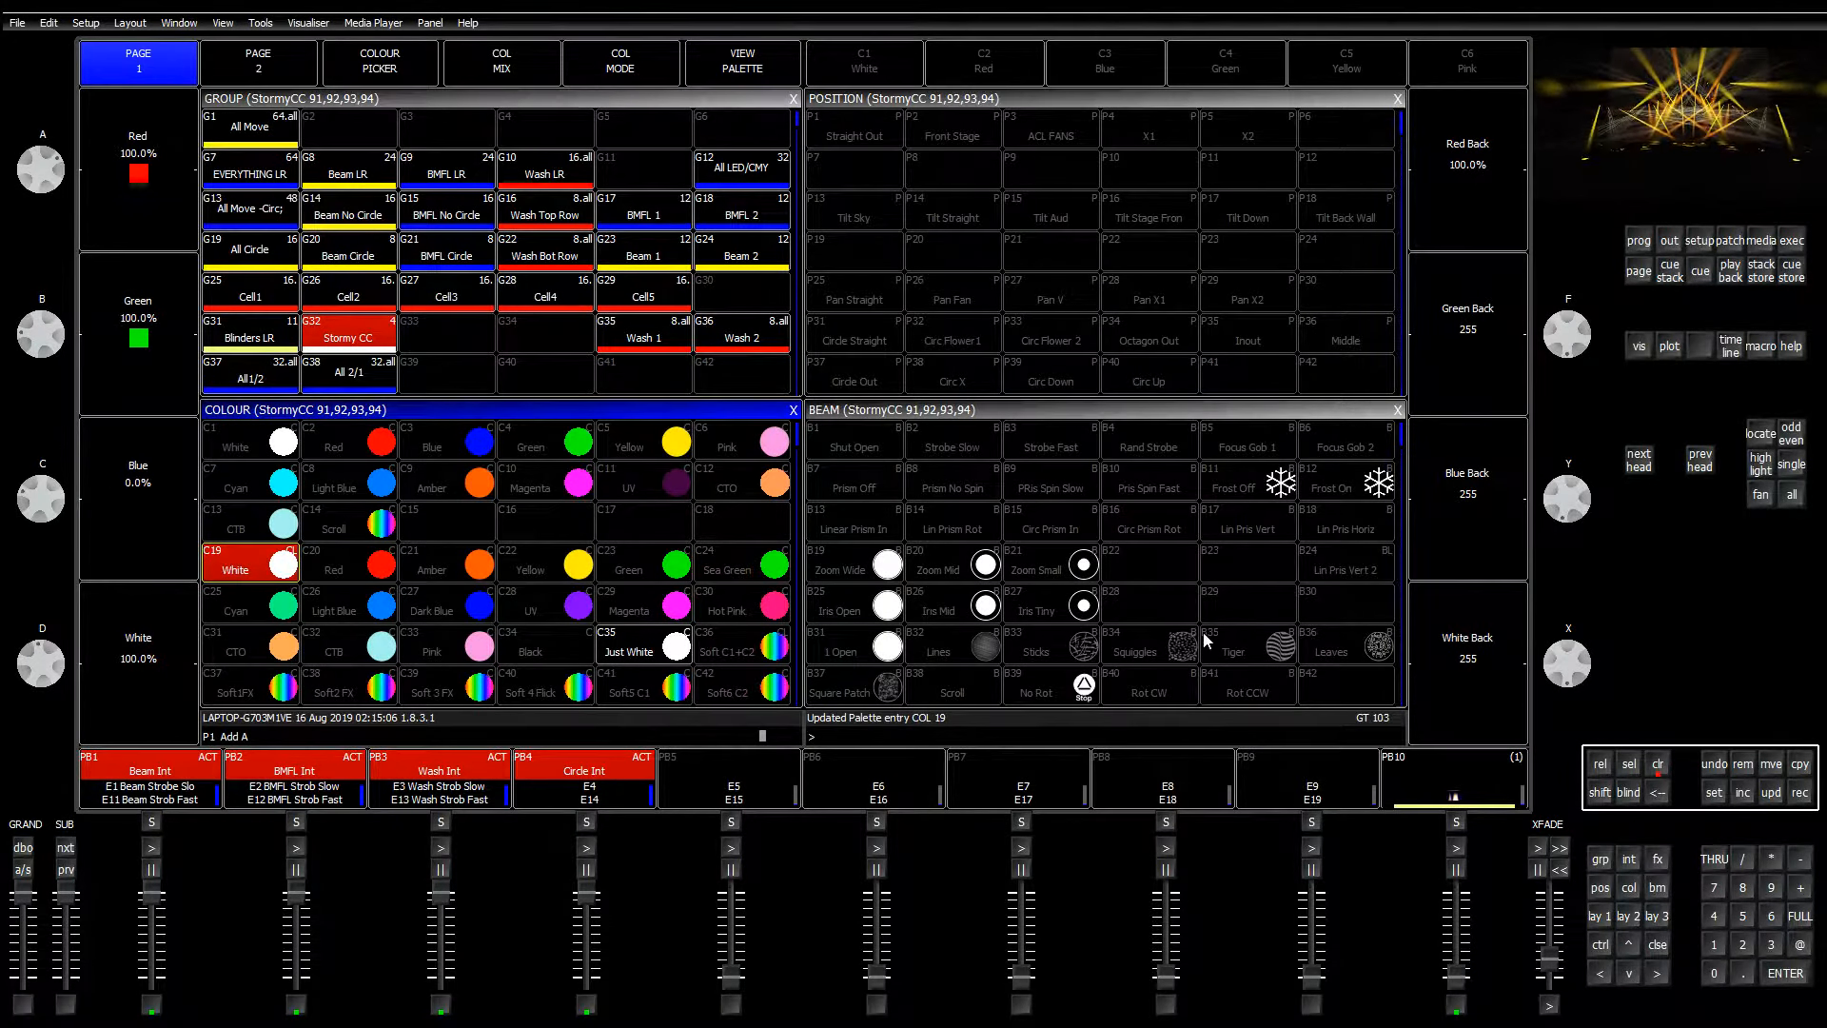
click(139, 711)
Step: Lower green and back green for an amber tone and update palette C21 Amber
click(1486, 715)
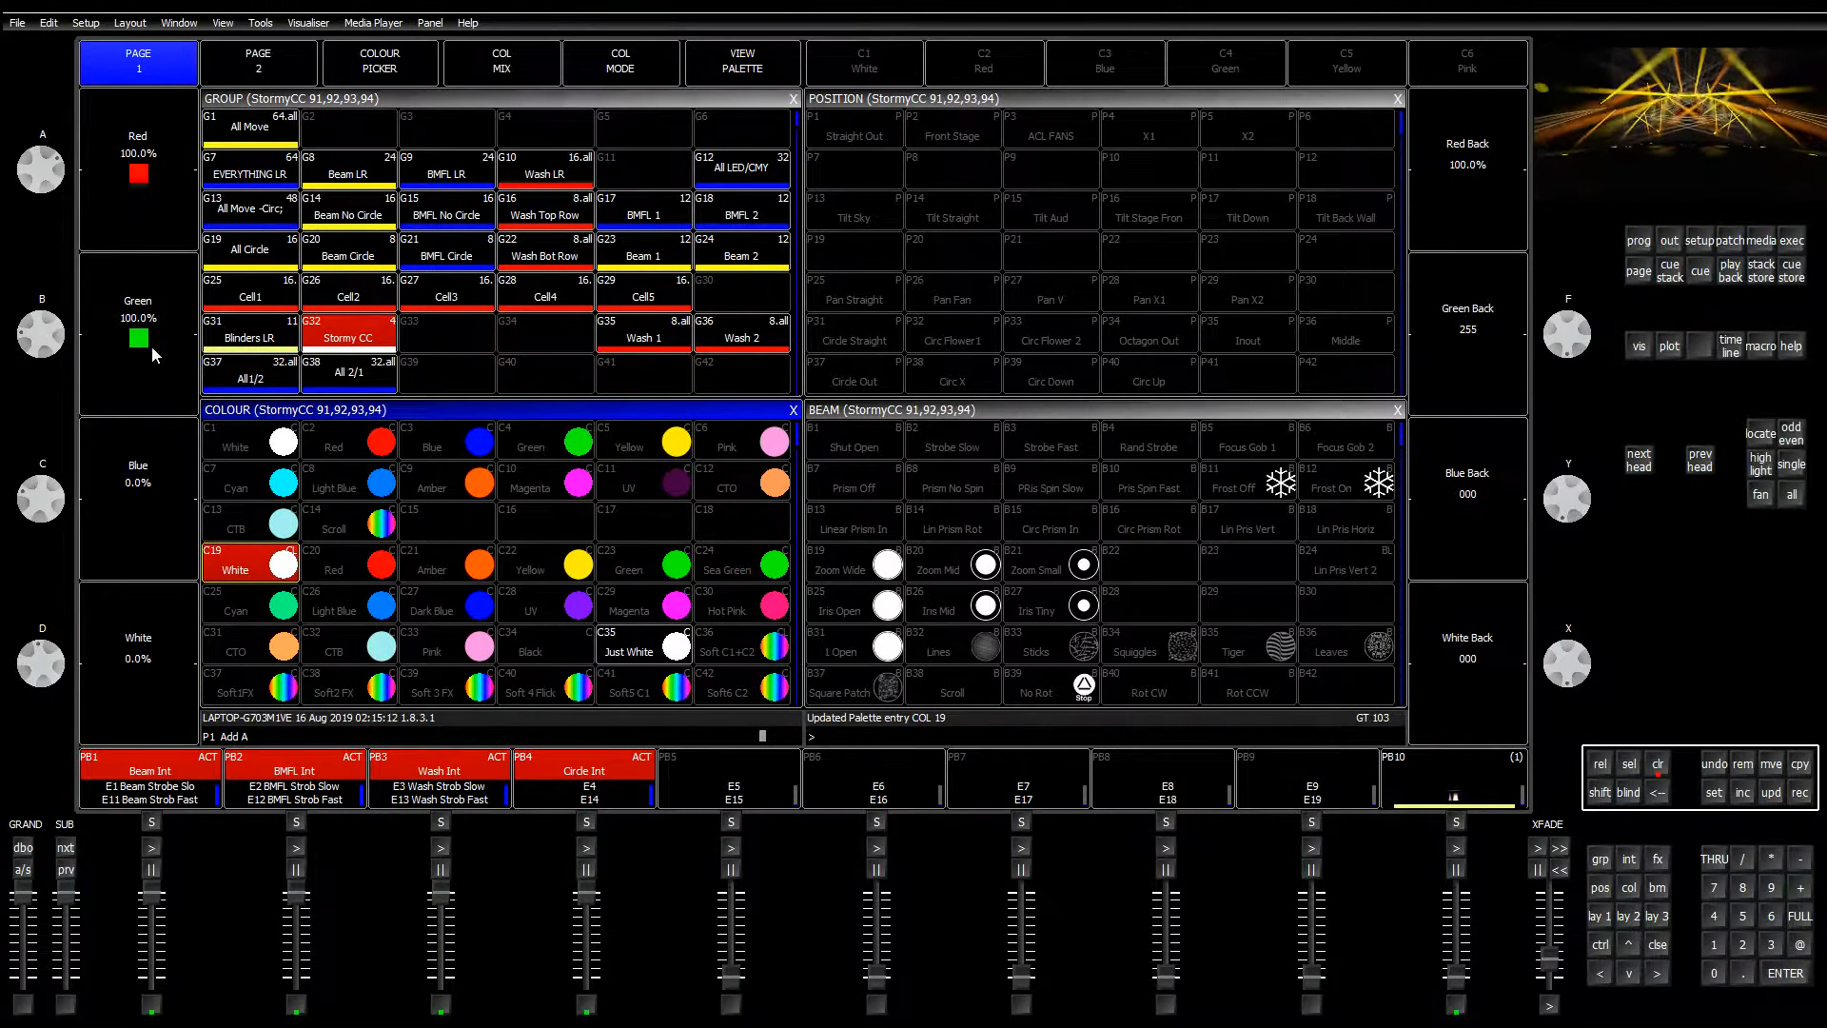
mouse_move(43, 335)
mouse_down()
mouse_move(40, 401)
mouse_move(42, 328)
mouse_move(25, 364)
mouse_up()
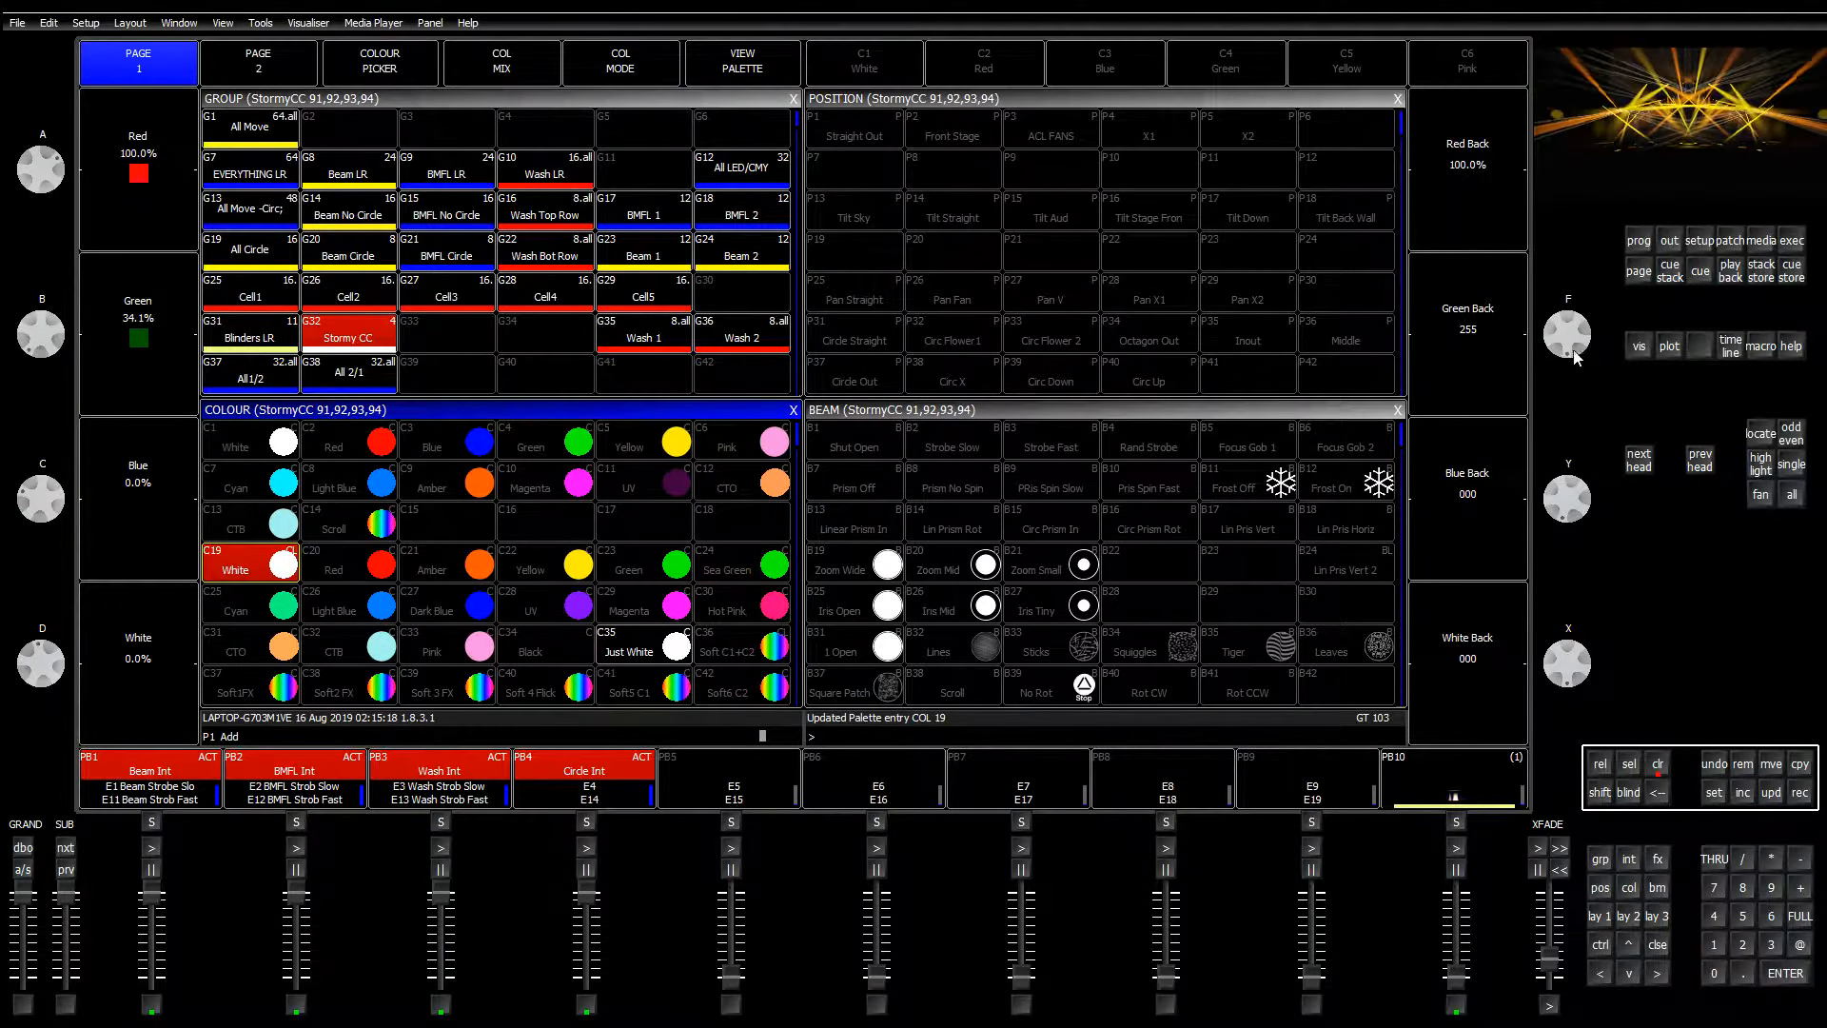
drag(1572, 321, 1580, 416)
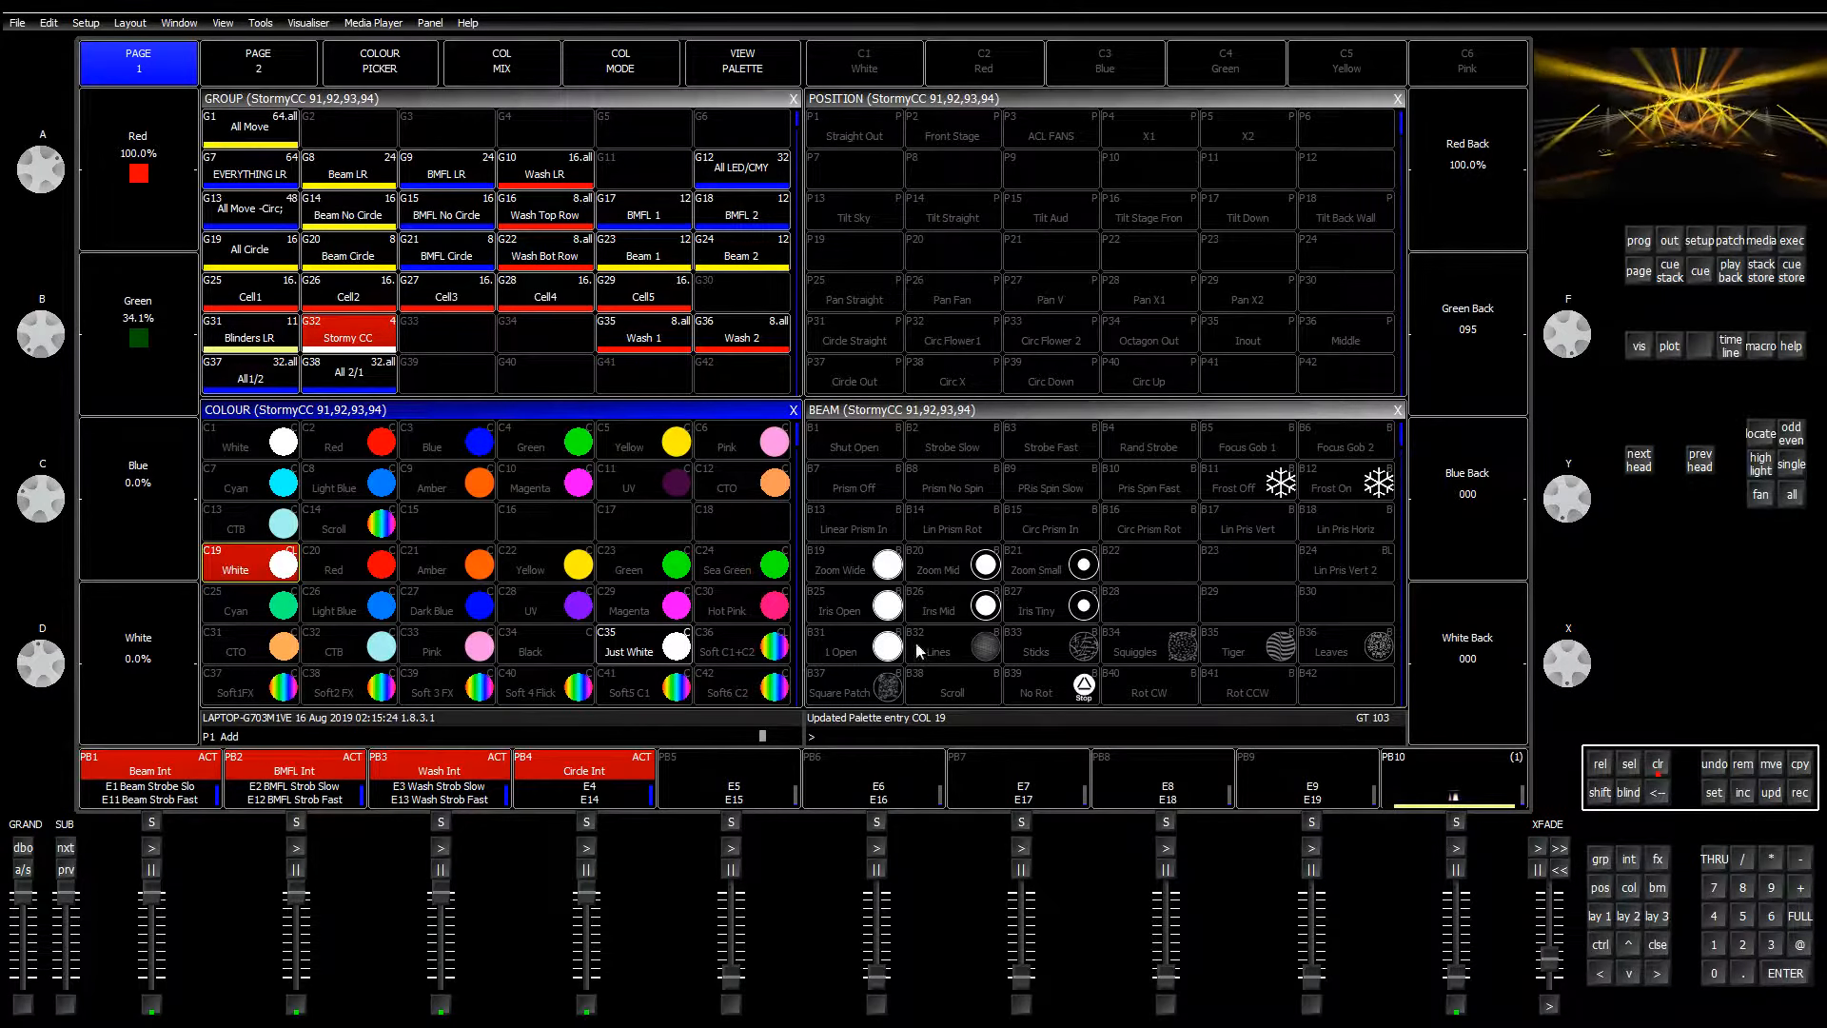
click(1800, 792)
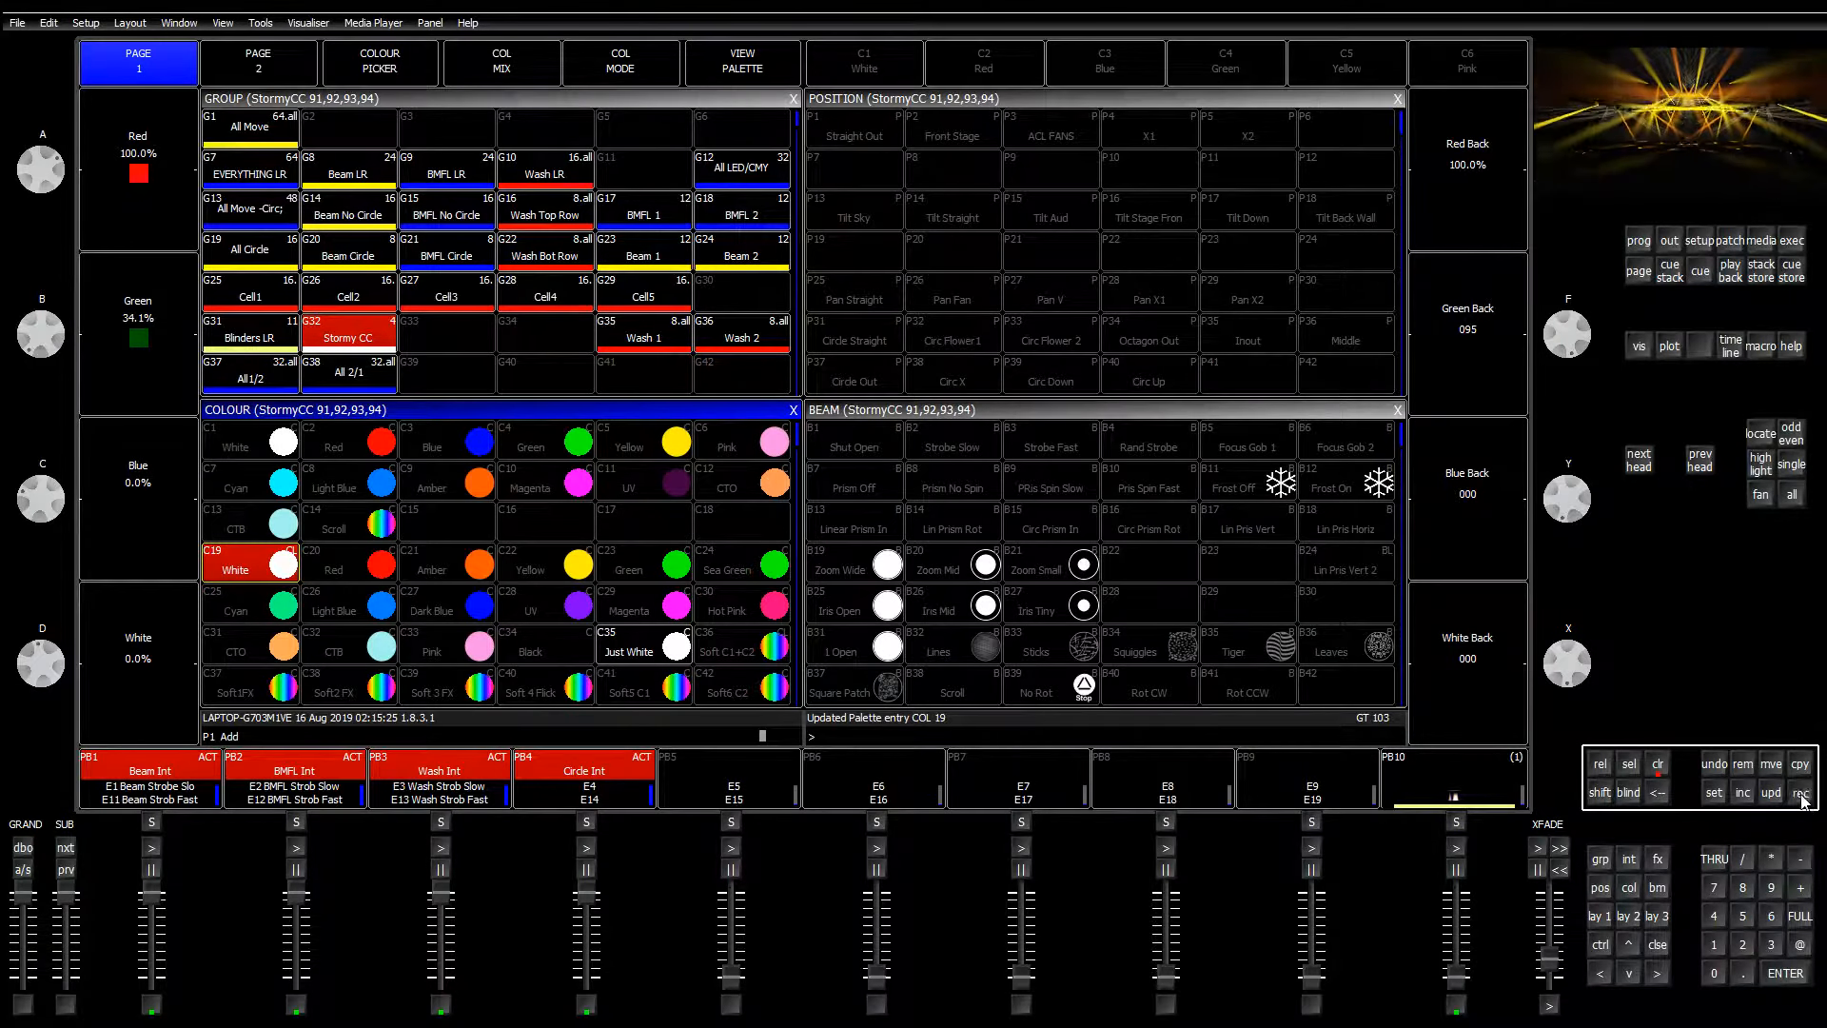
click(446, 572)
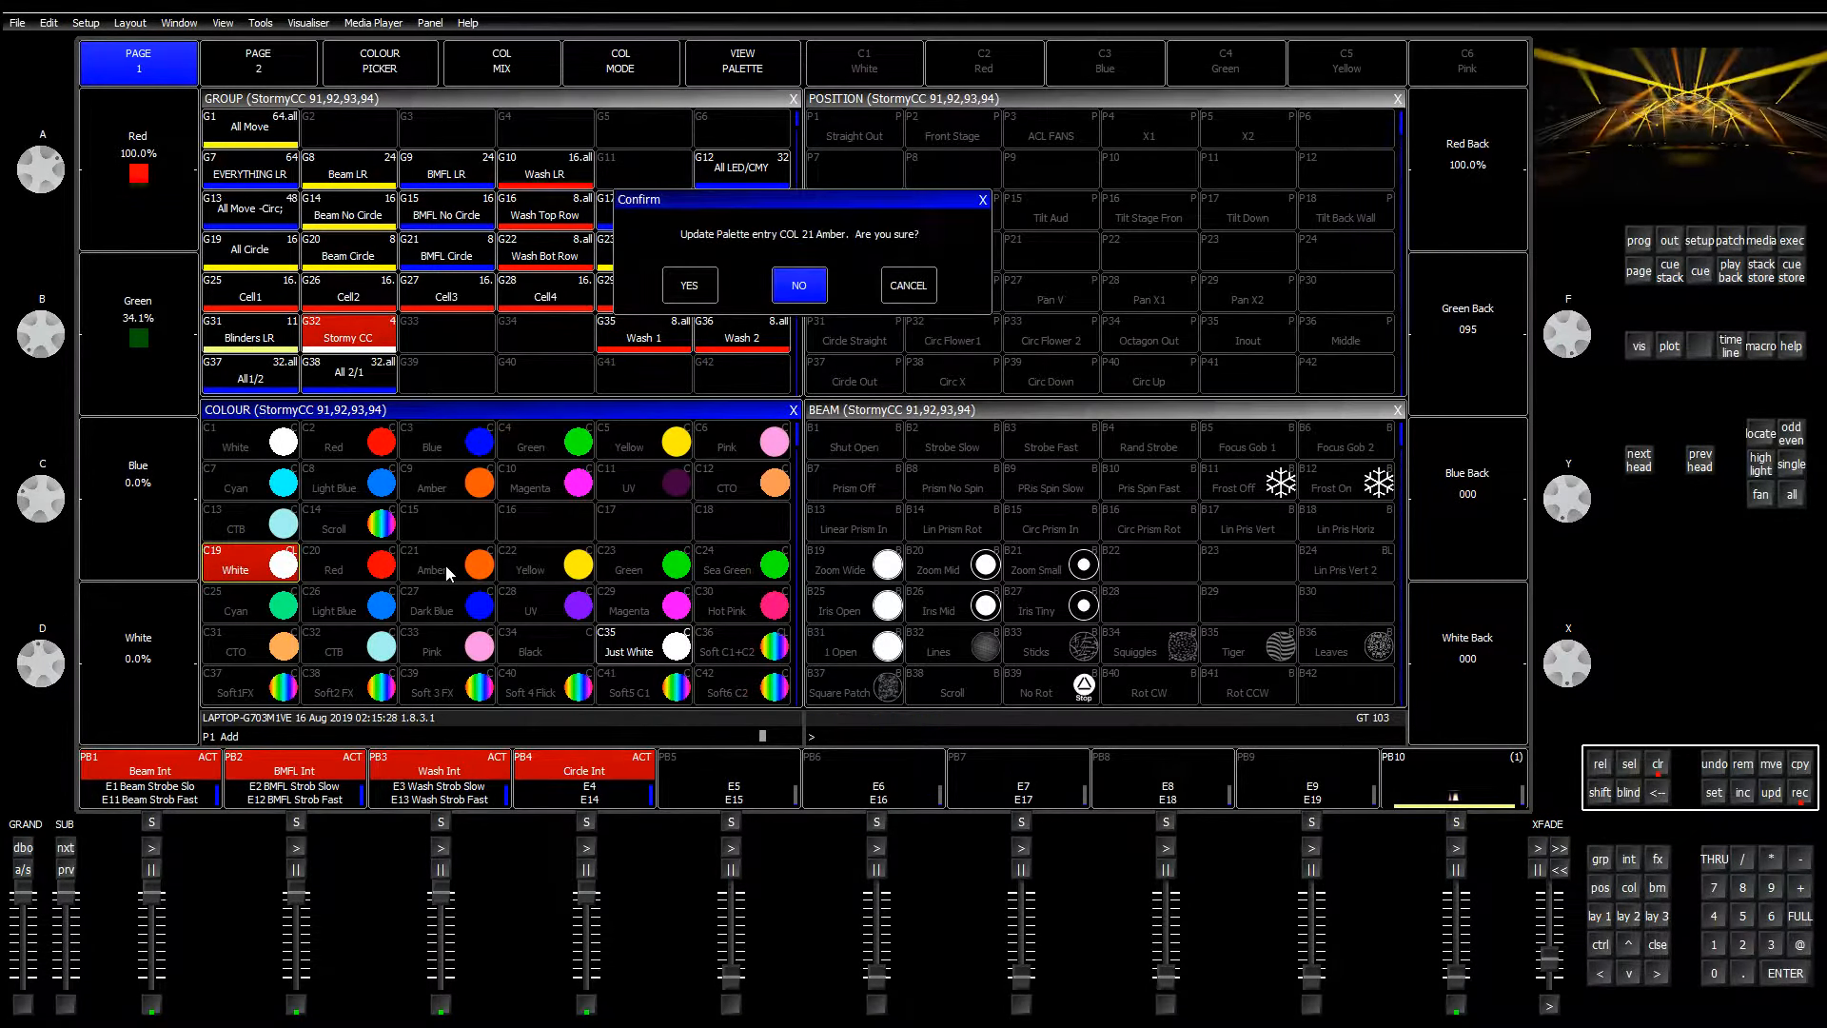
click(687, 287)
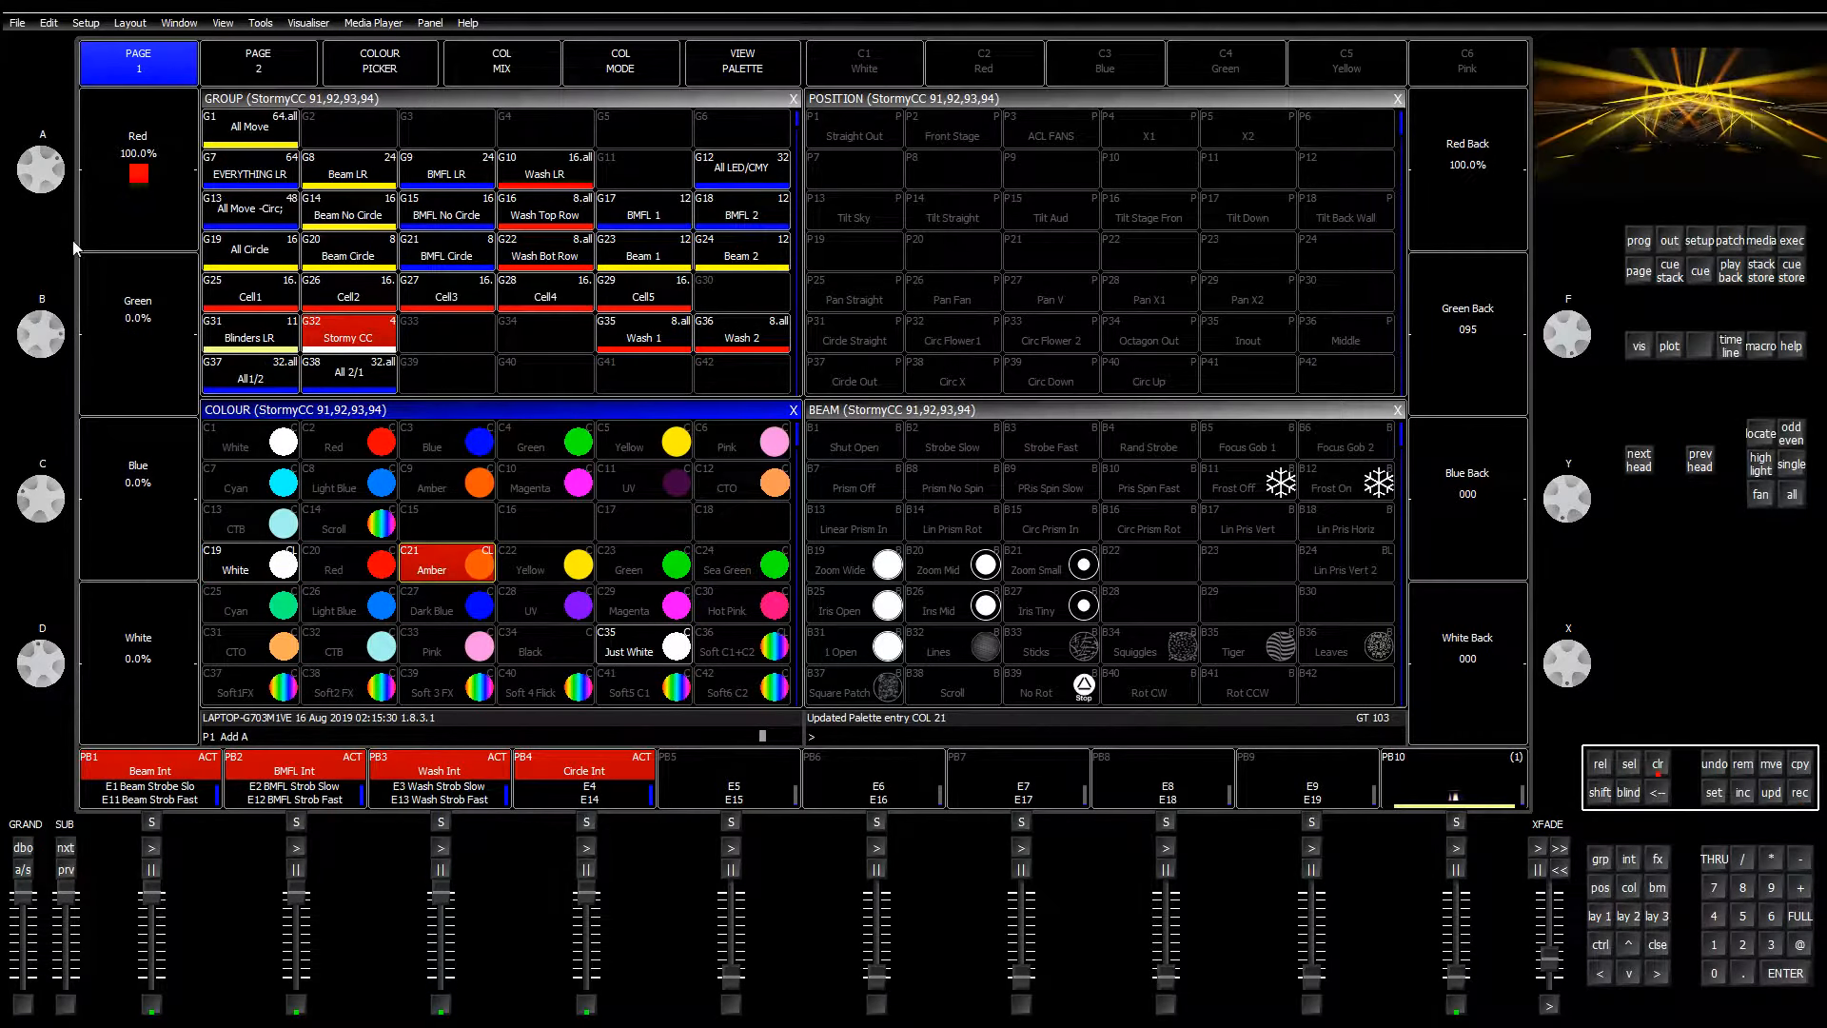
Step: Zero back green and update palette C20 Red with the red-only mix
drag(1559, 345, 1631, 413)
click(1799, 792)
click(346, 561)
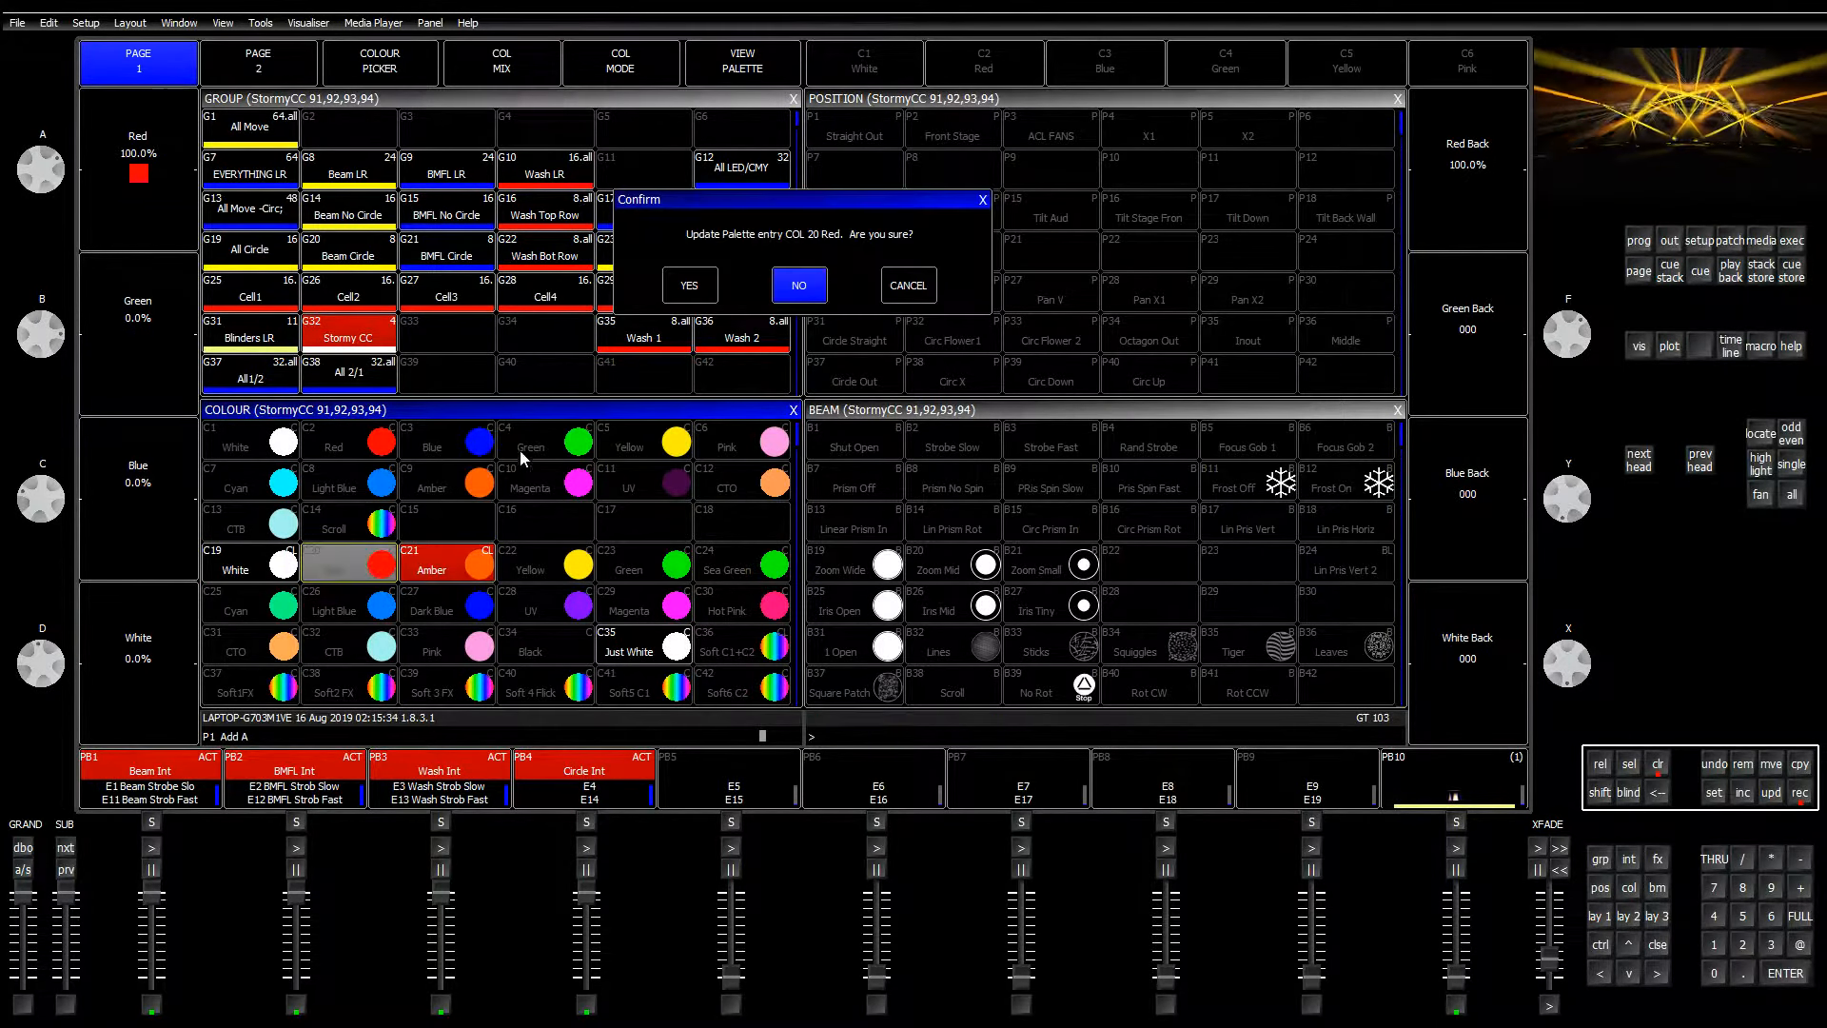
click(687, 287)
Step: Bring green and back green to full and update palette C22 Yellow
drag(38, 317, 9, 611)
drag(1579, 333, 1632, 723)
click(550, 575)
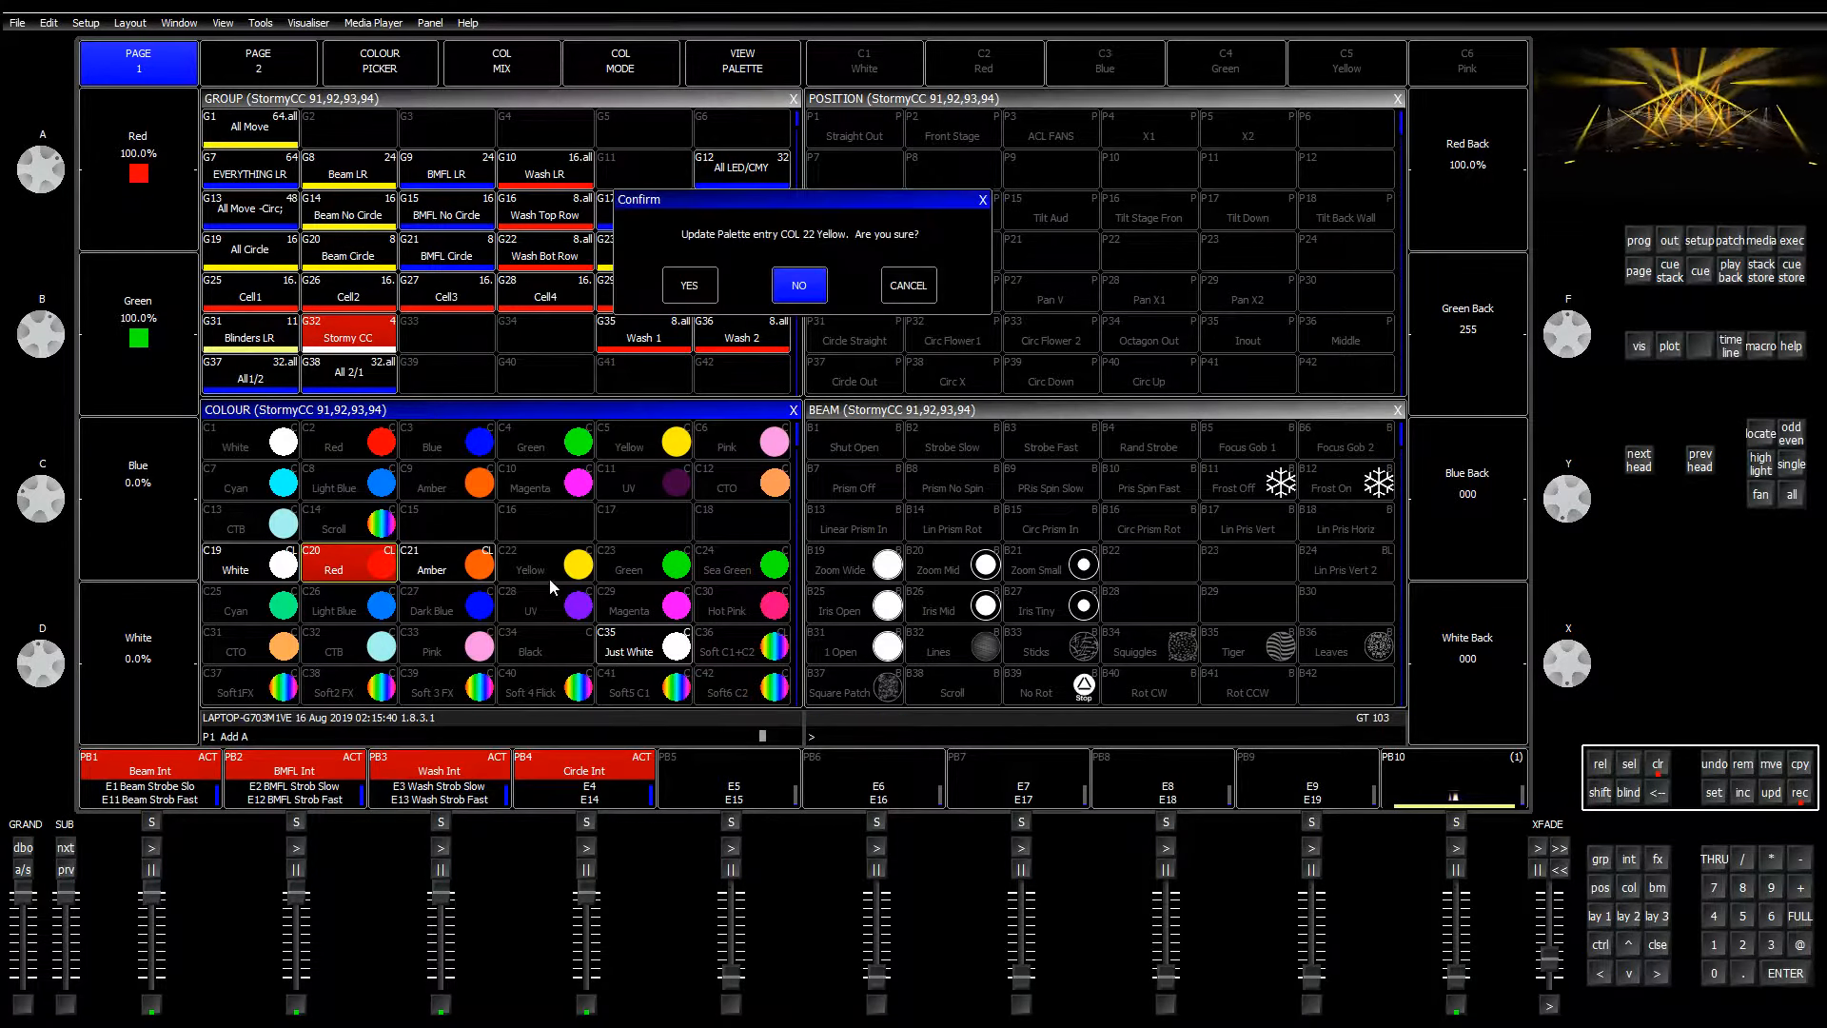
click(699, 290)
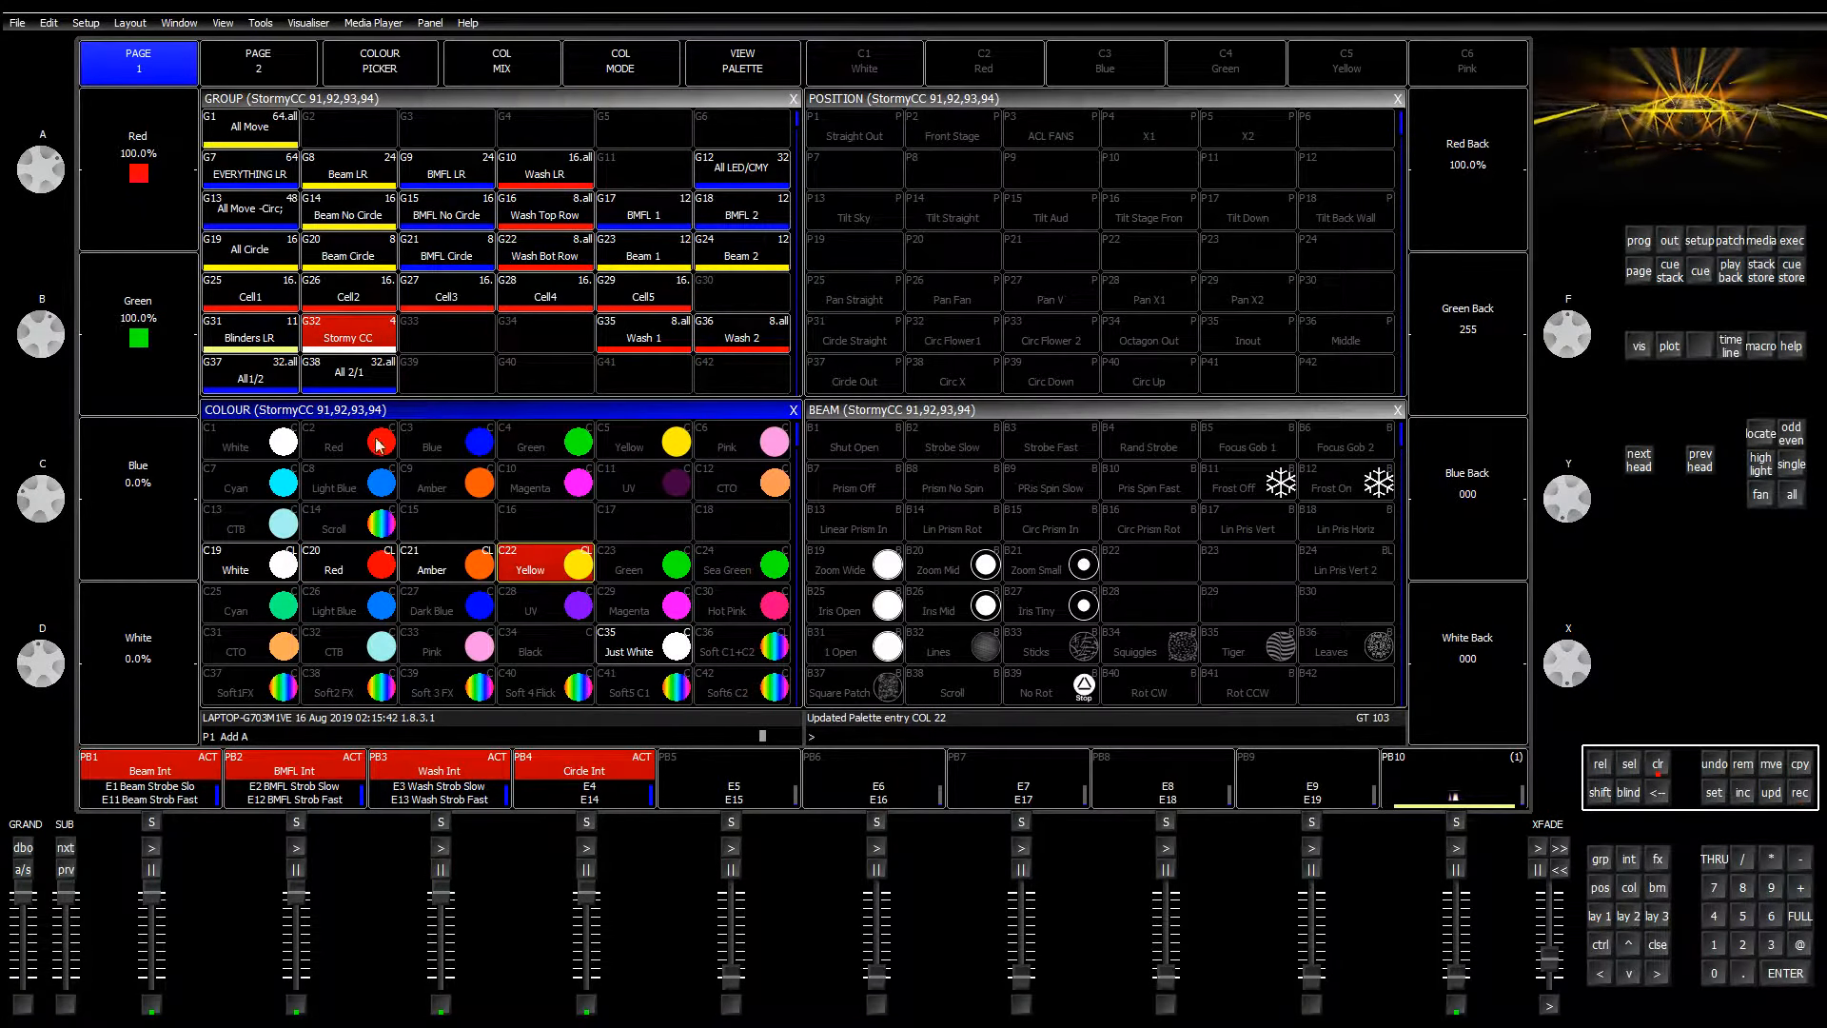
Step: Turn red and back red down to zero, leaving a green-only mix
mouse_move(53, 188)
mouse_down()
mouse_move(56, 93)
mouse_move(40, 179)
mouse_up()
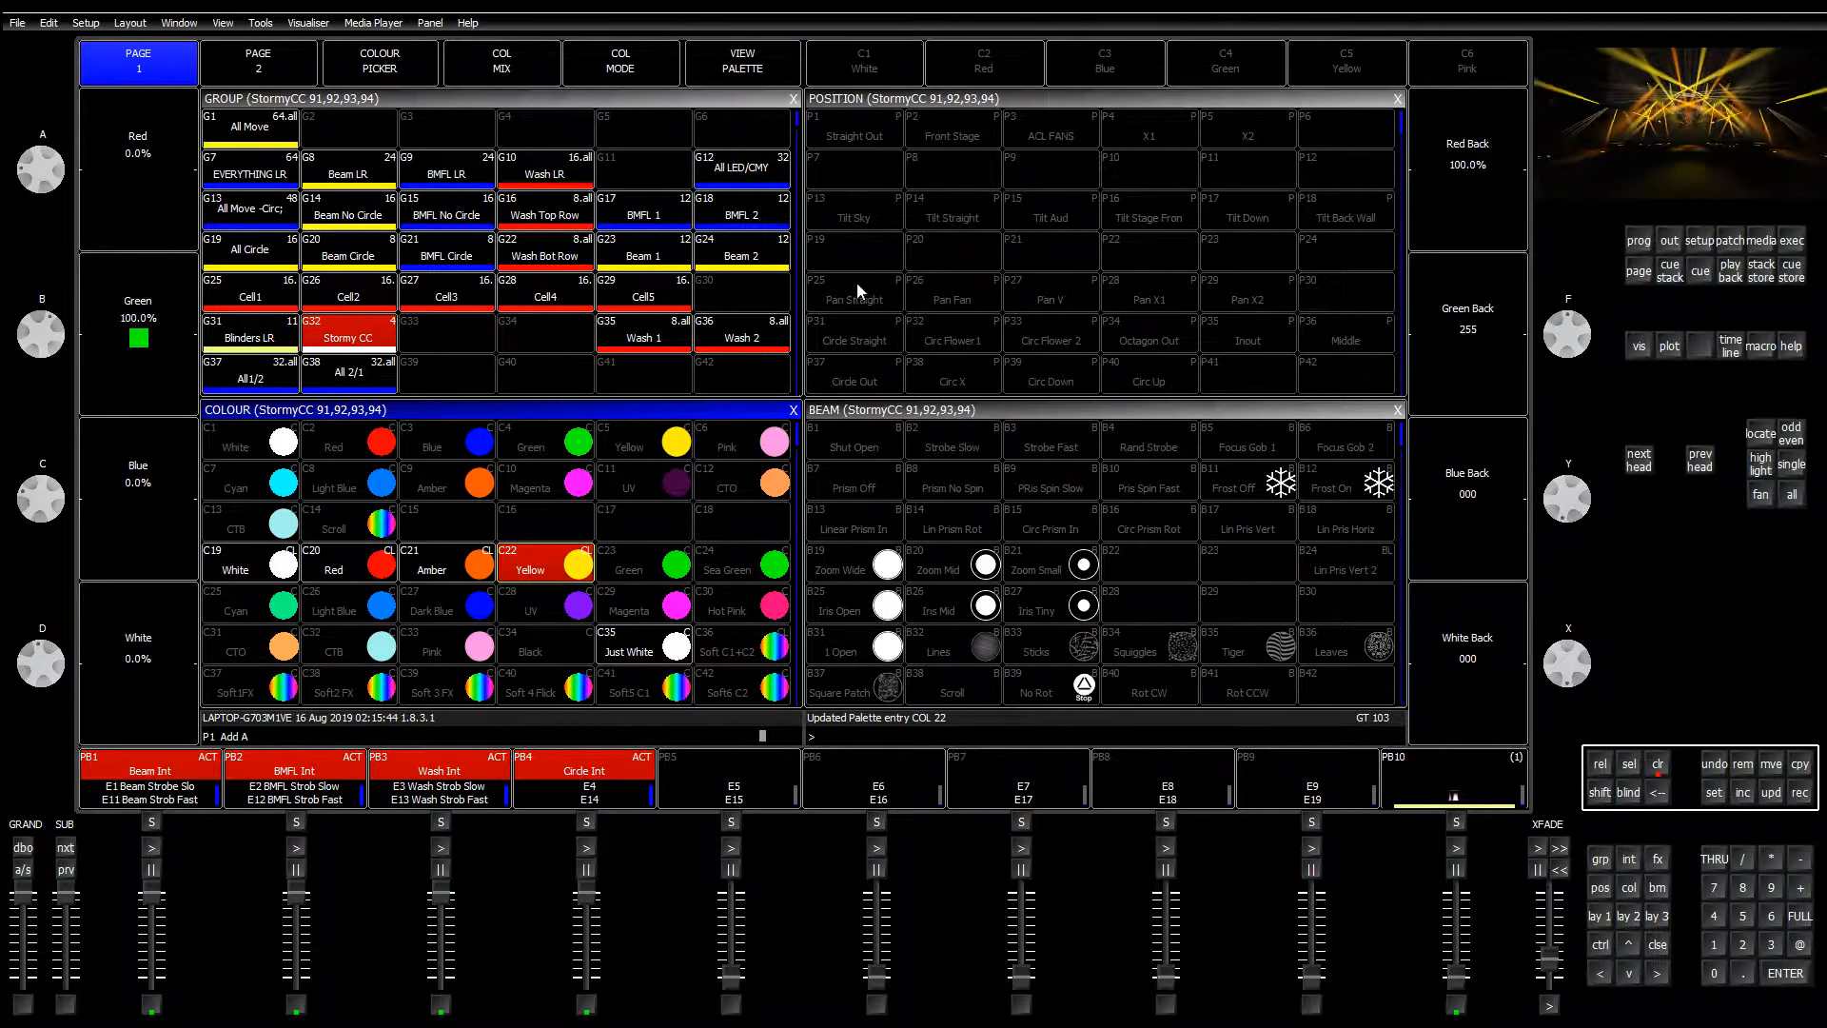
drag(1579, 346, 1575, 276)
drag(1577, 180, 1575, 138)
drag(1580, 335, 1635, 537)
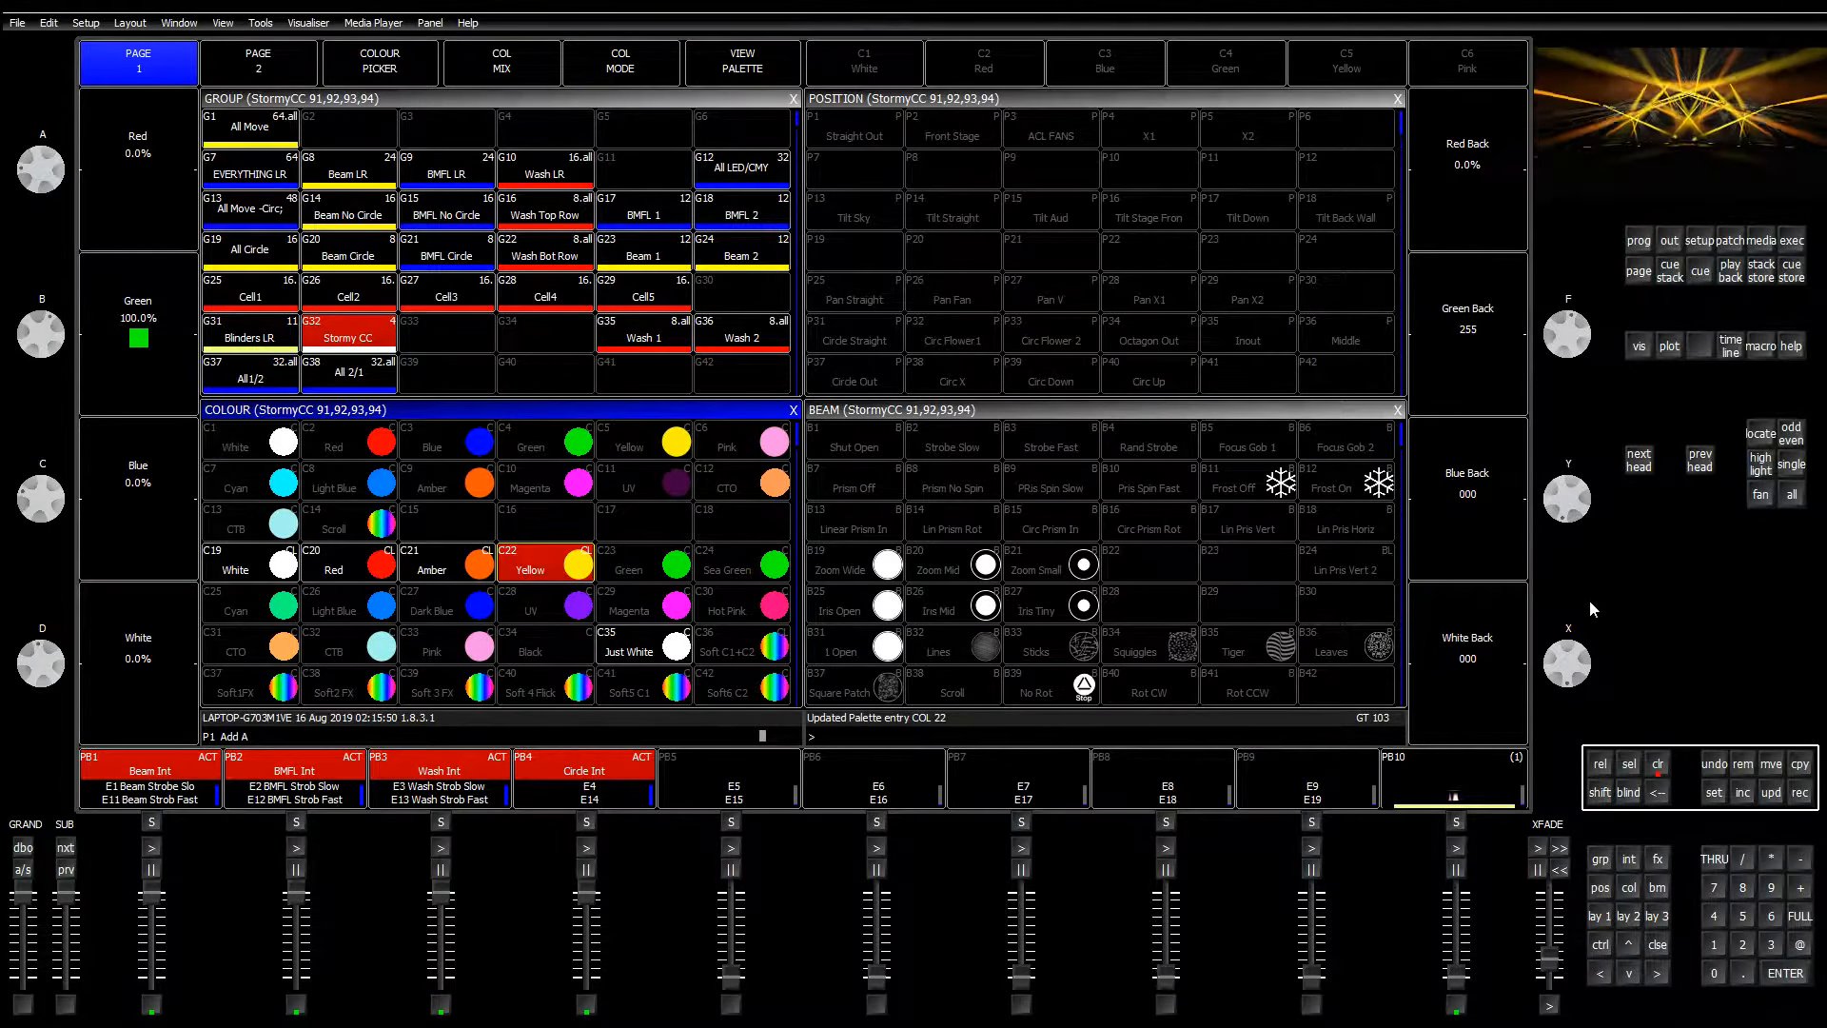
click(1799, 792)
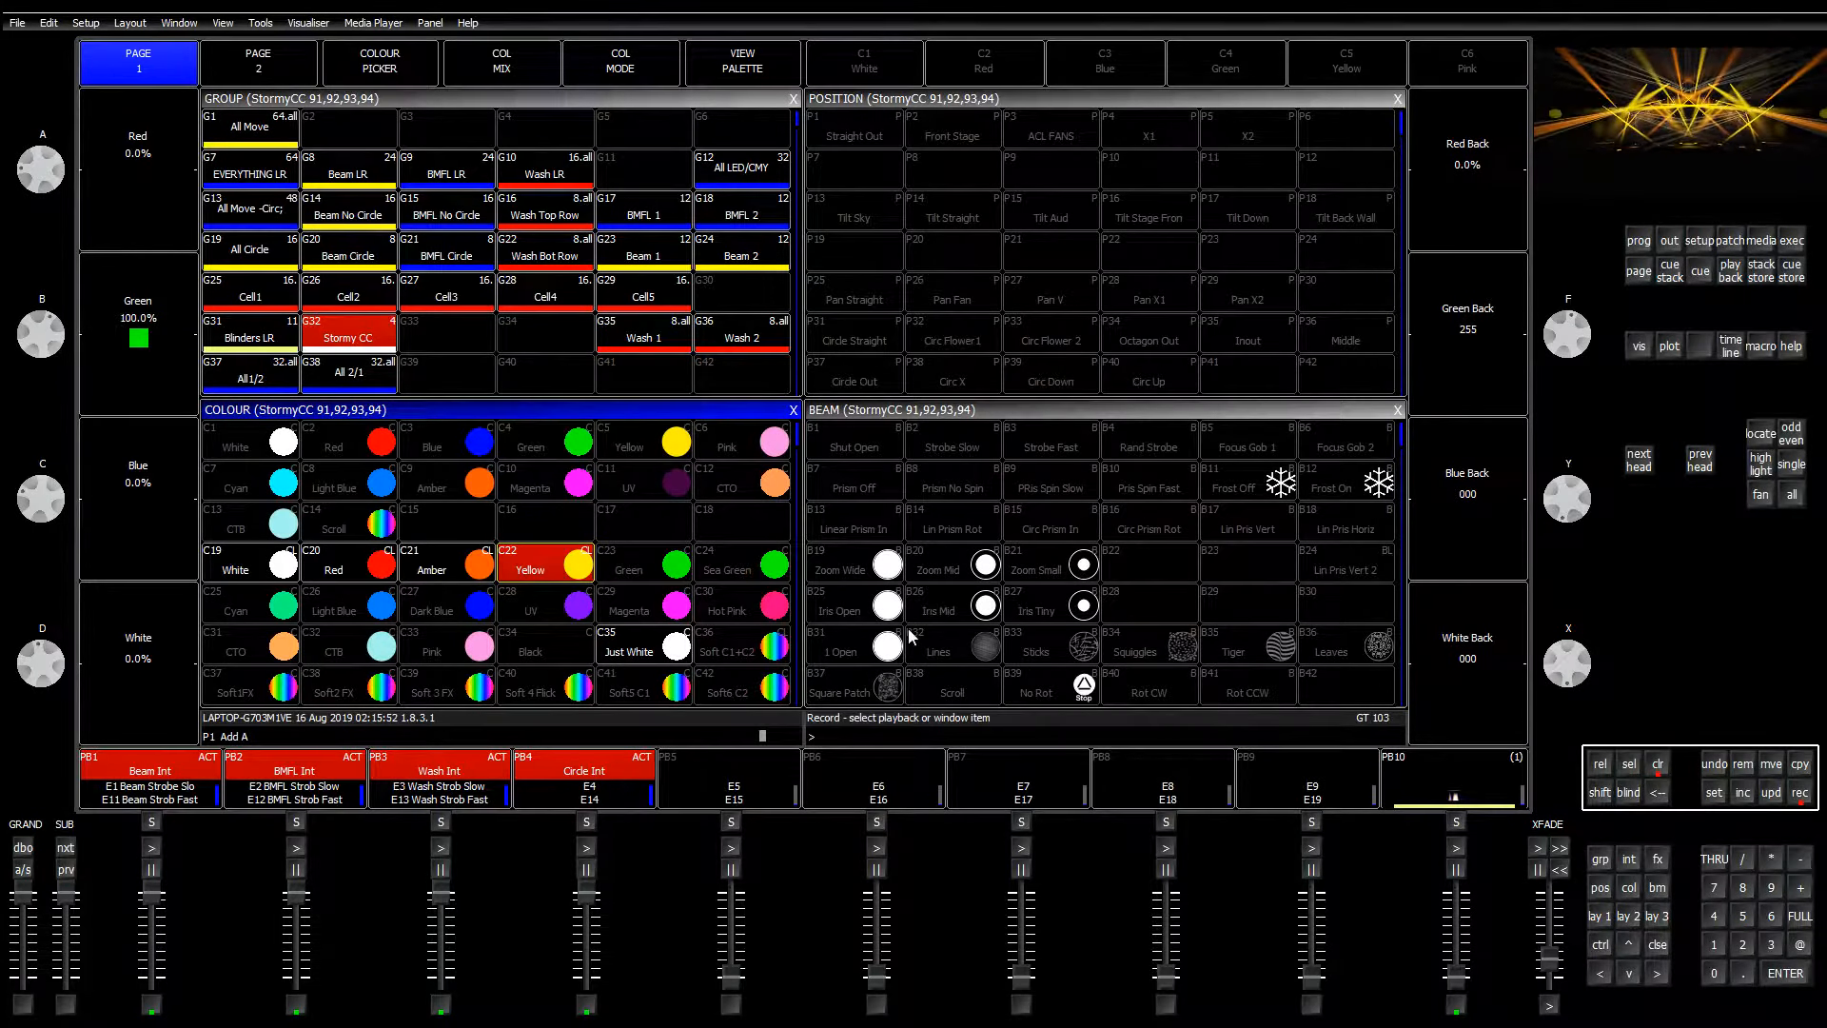
Step: Update Green with the green-only mix, then Sea Green with blue about 57% and back blue 118
click(652, 576)
click(695, 286)
drag(36, 522, 59, 564)
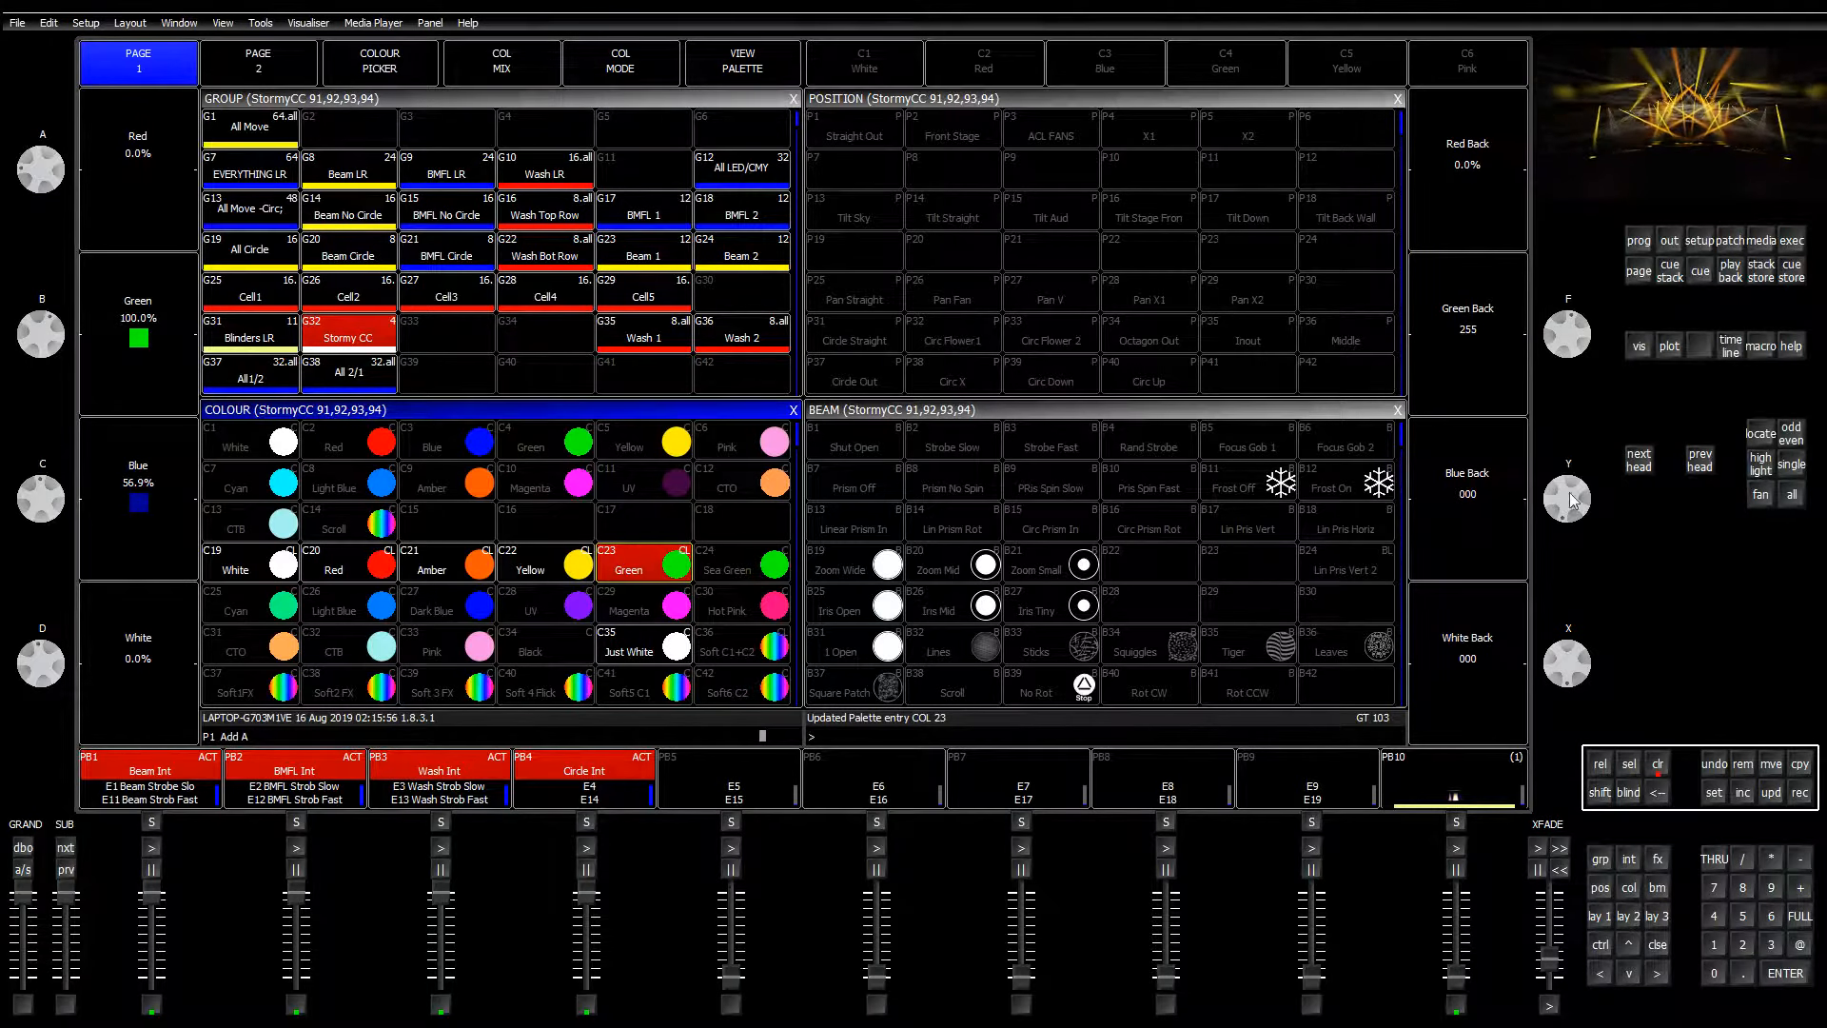
drag(1568, 493, 1617, 608)
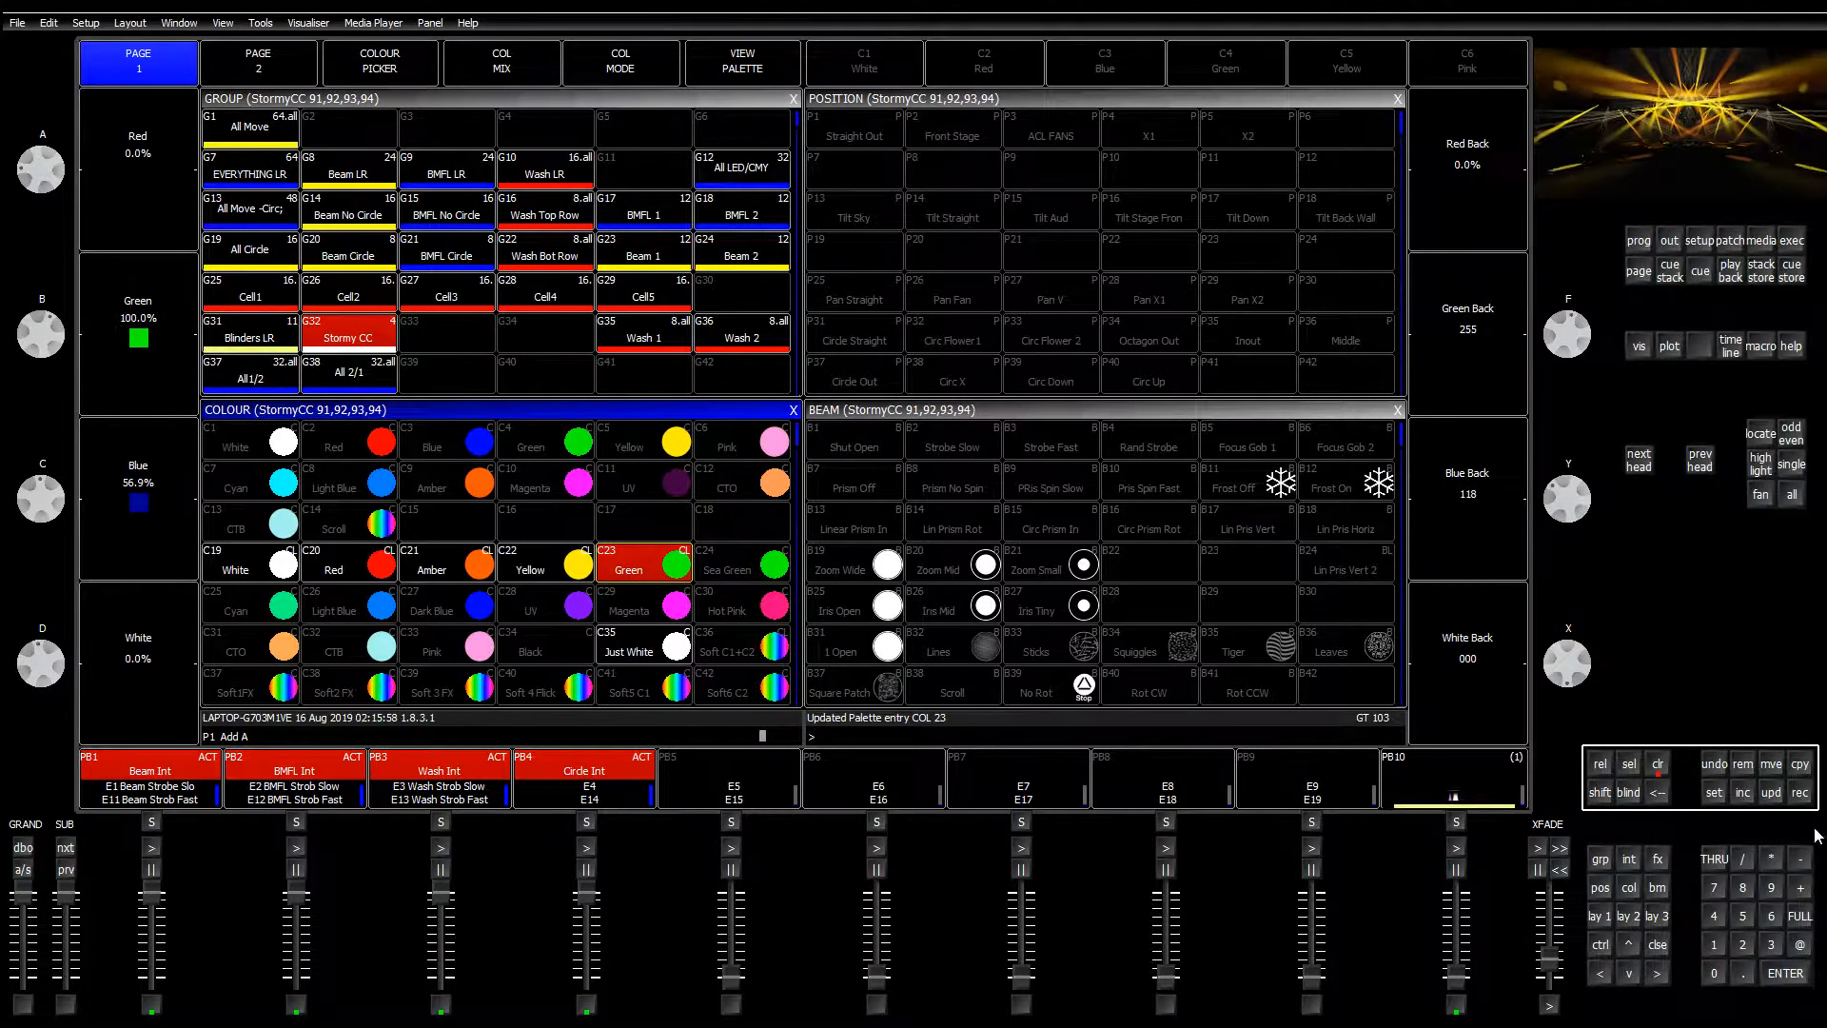
click(1799, 792)
click(737, 563)
click(690, 293)
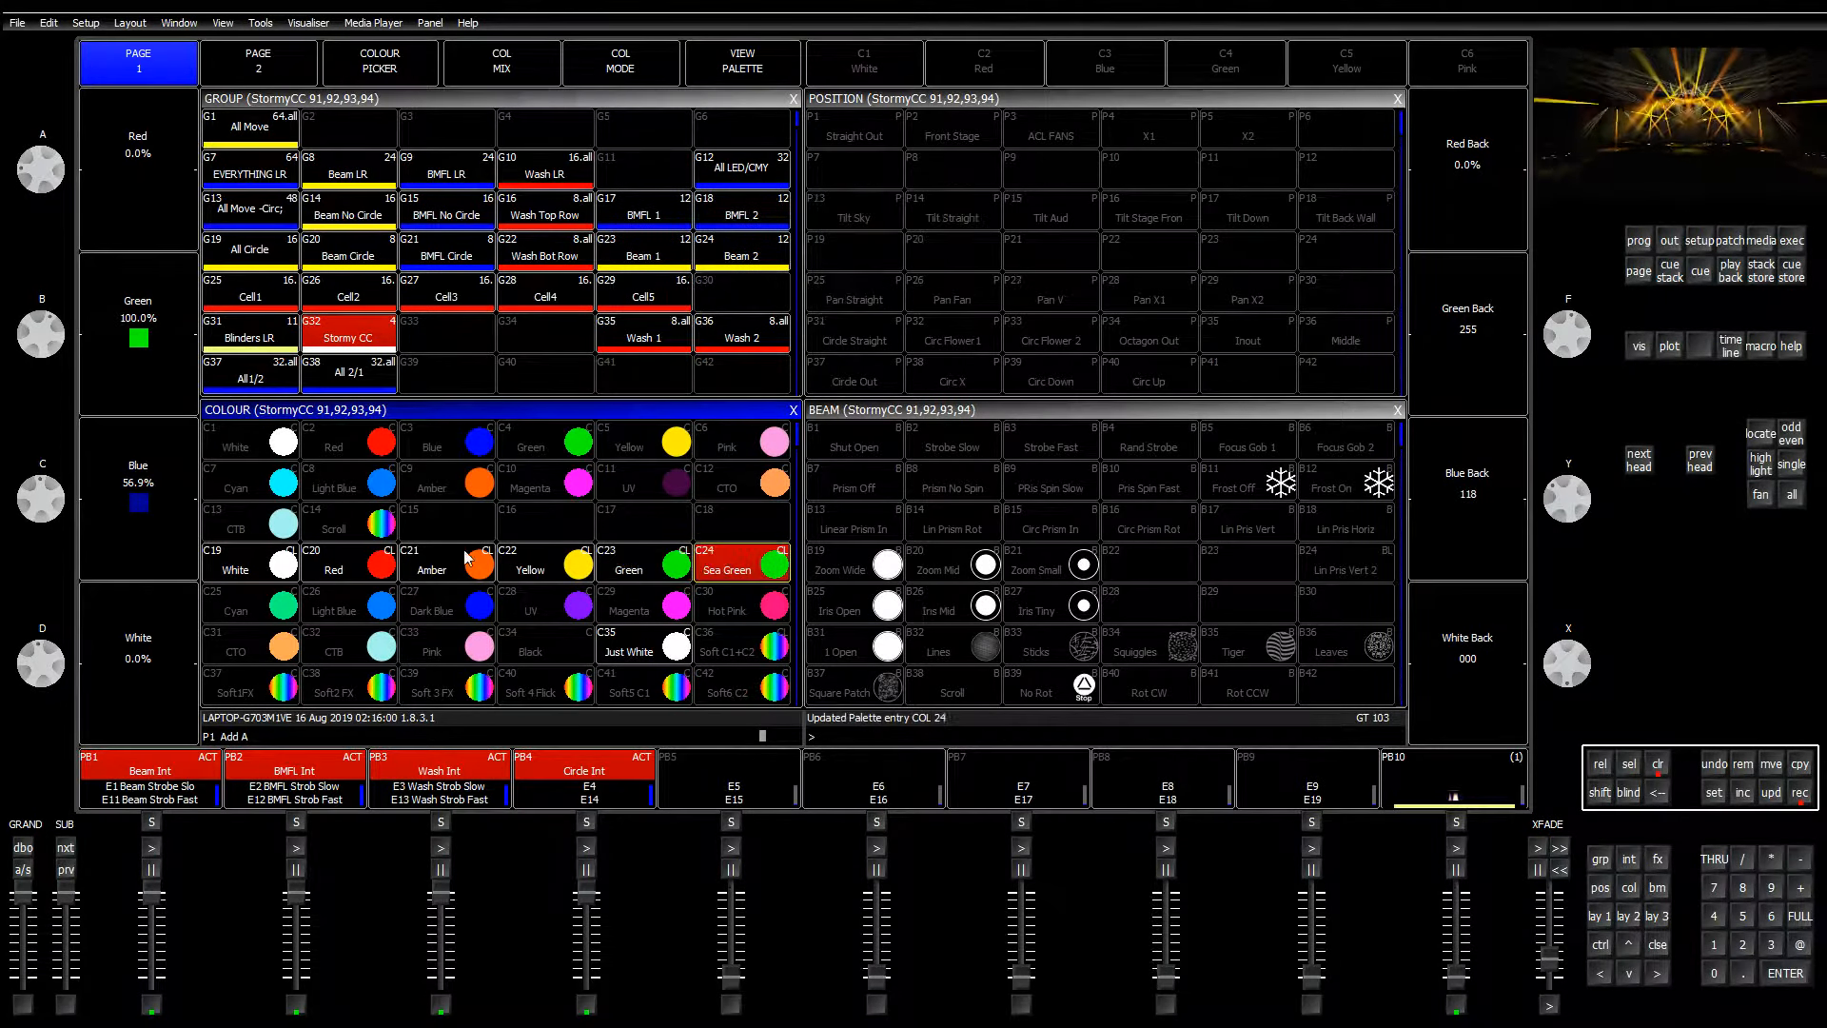
Step: Bring blue and back blue to full and update the Cyan palette
drag(39, 515, 833, 611)
drag(1556, 492, 1825, 831)
click(1799, 792)
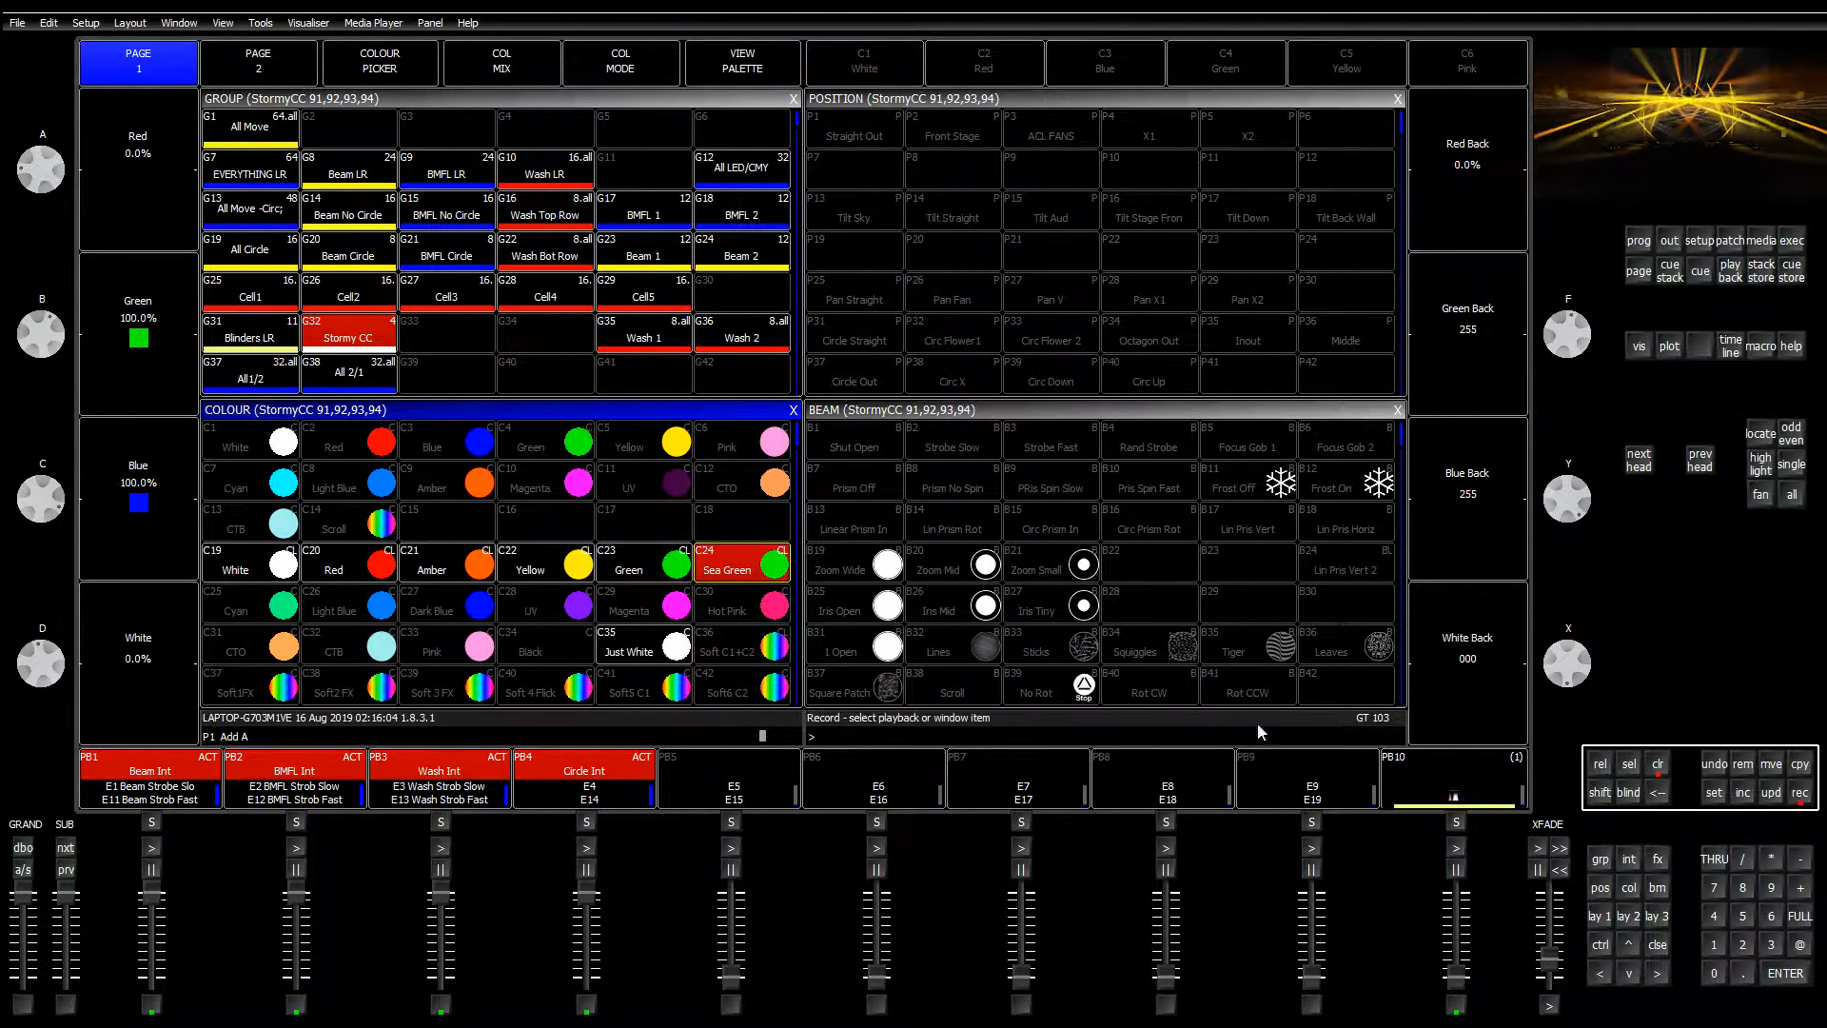
click(269, 618)
click(689, 290)
Step: Lower green to about 55% and update palette C26 Light Blue
drag(46, 342, 60, 266)
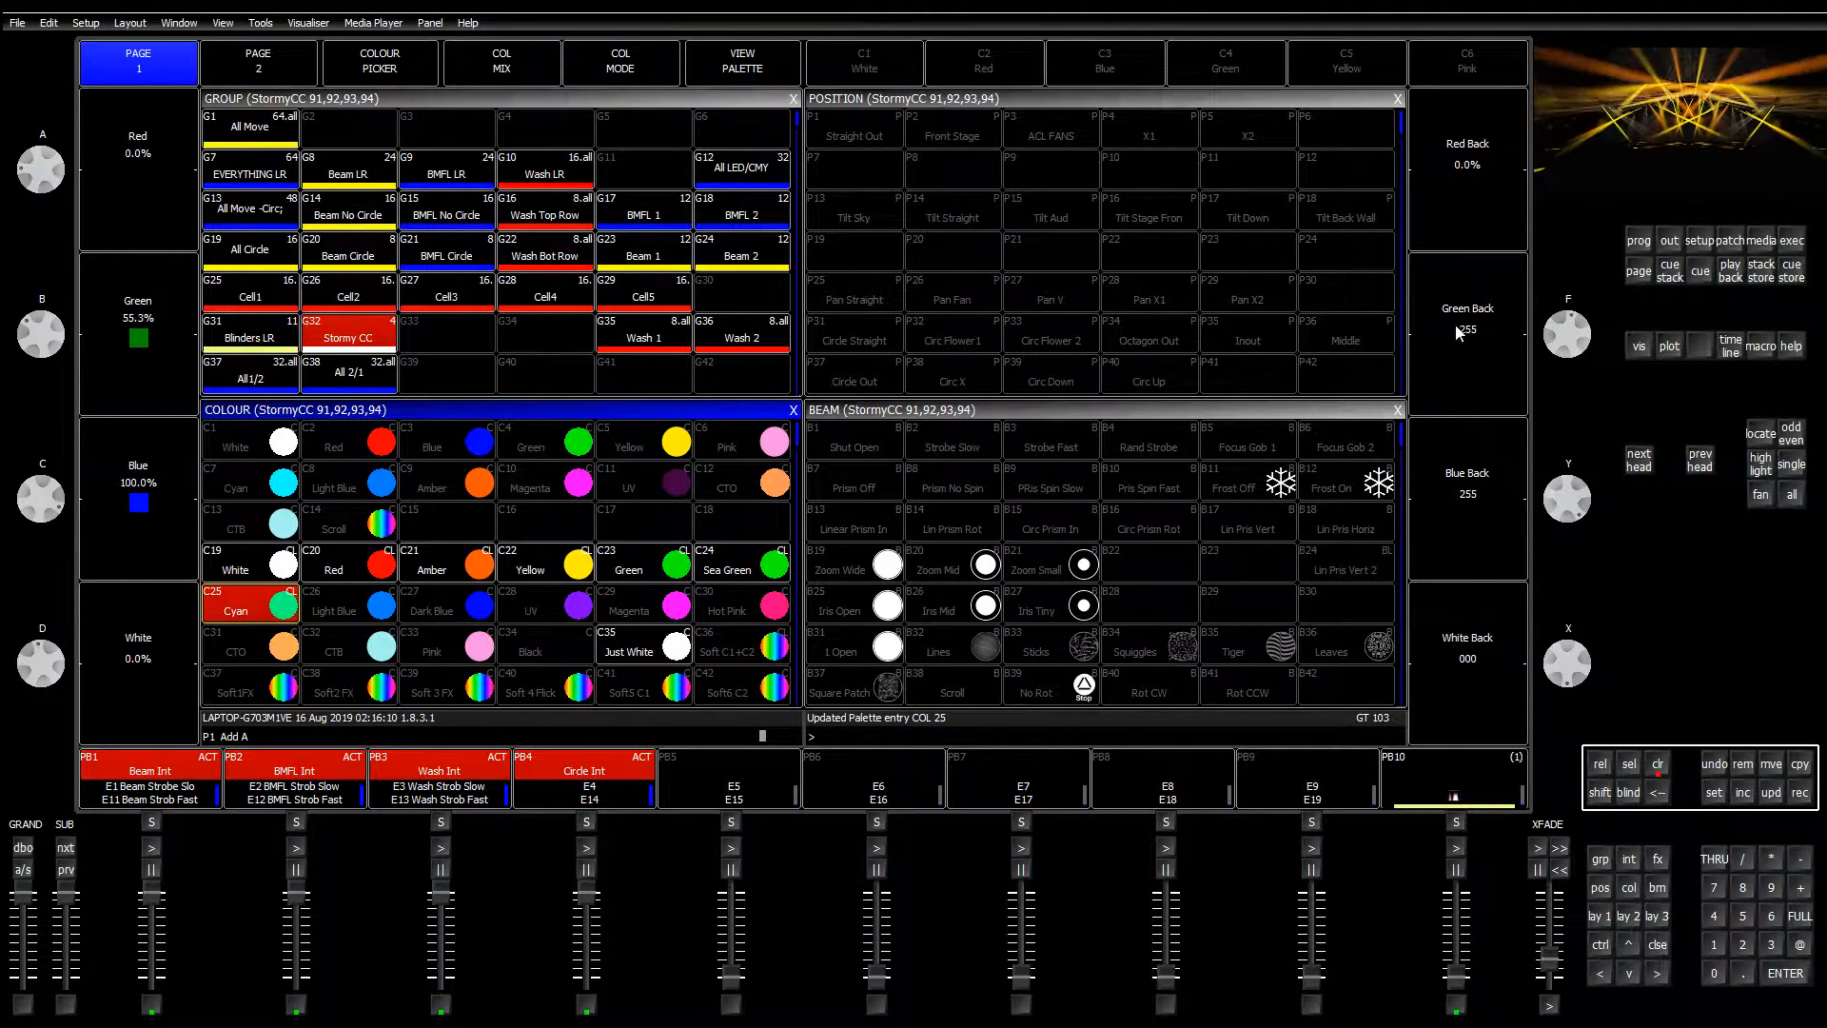
drag(52, 343, 49, 330)
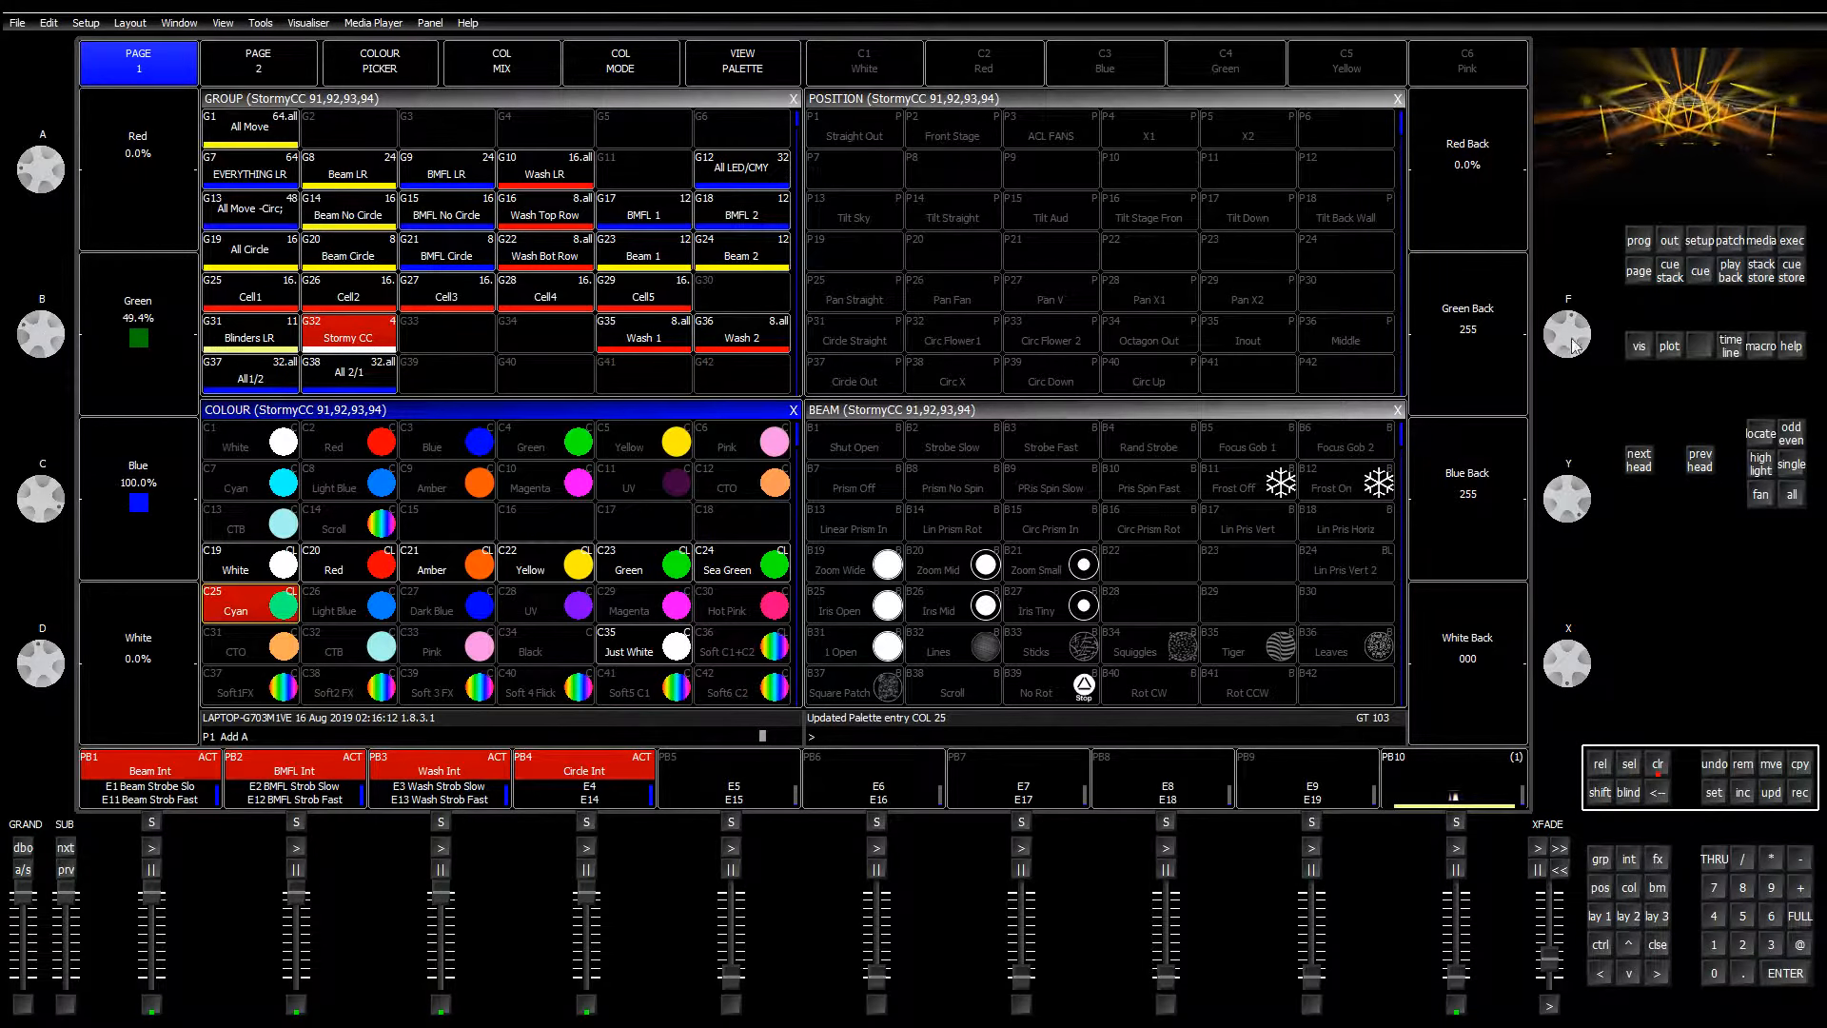
mouse_move(1568, 338)
mouse_down()
mouse_move(1599, 266)
mouse_move(1592, 327)
mouse_up()
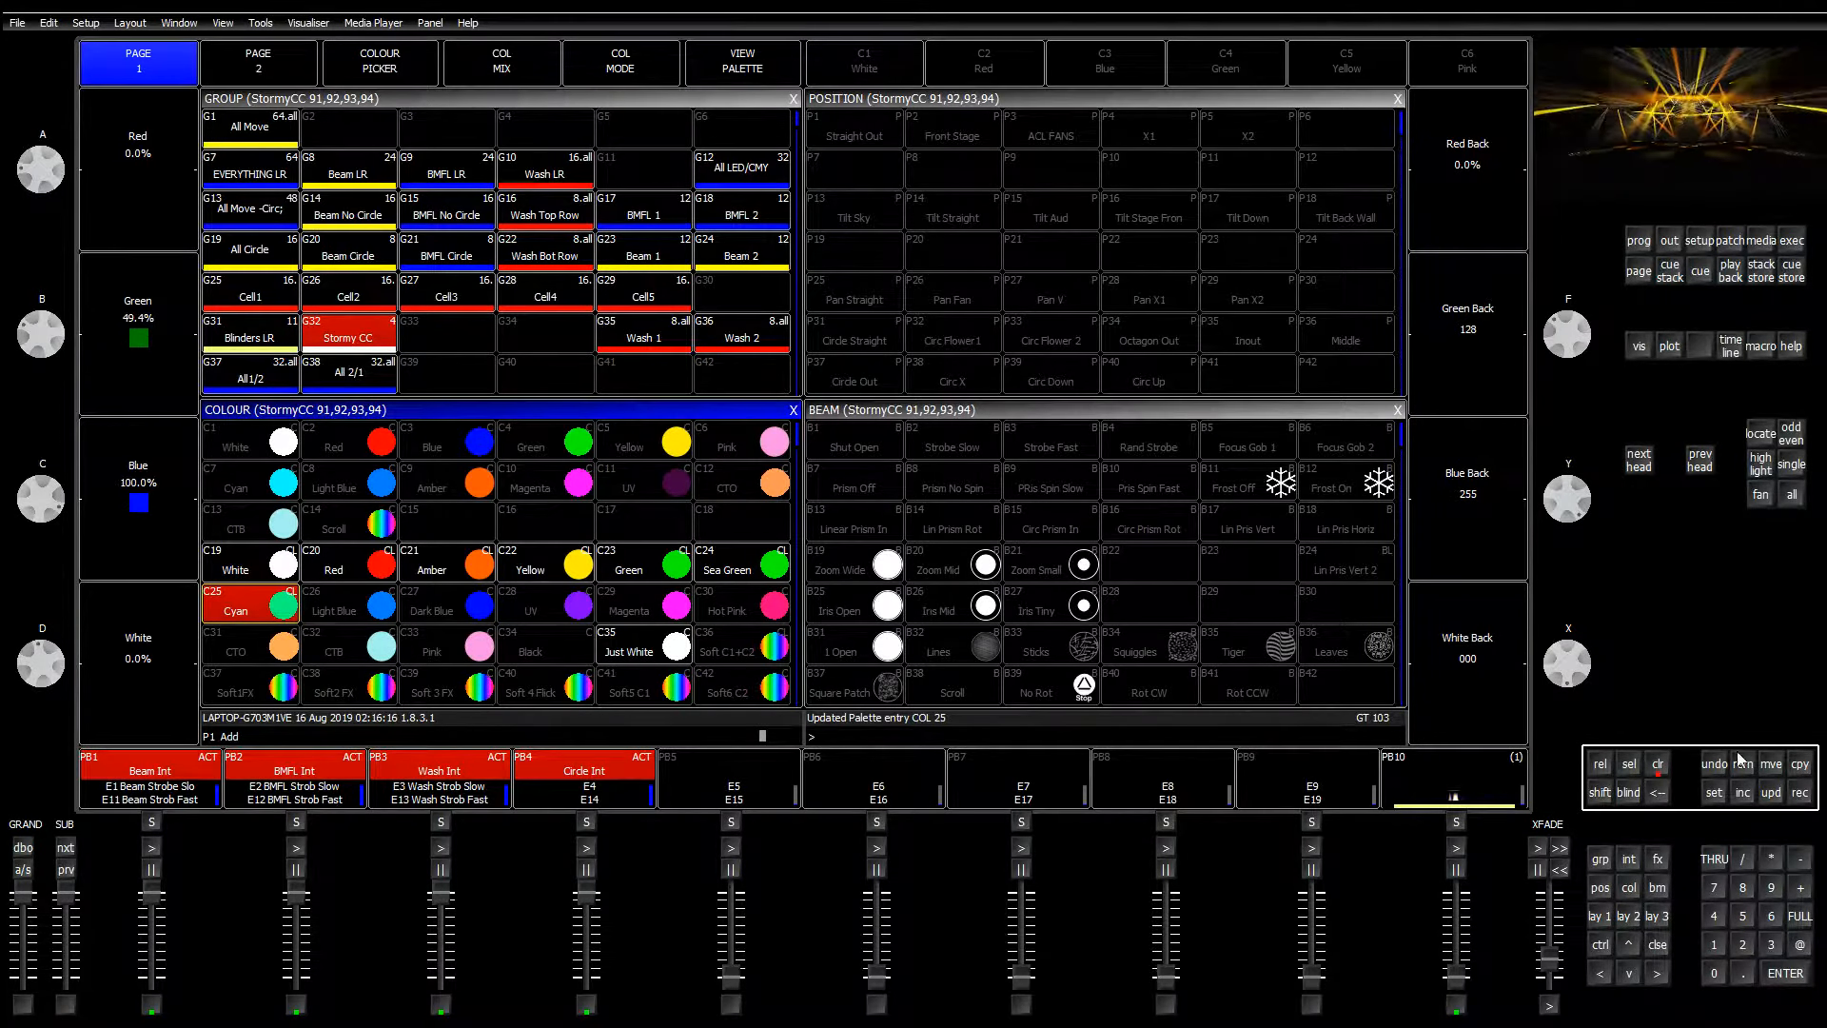
click(1797, 793)
click(369, 617)
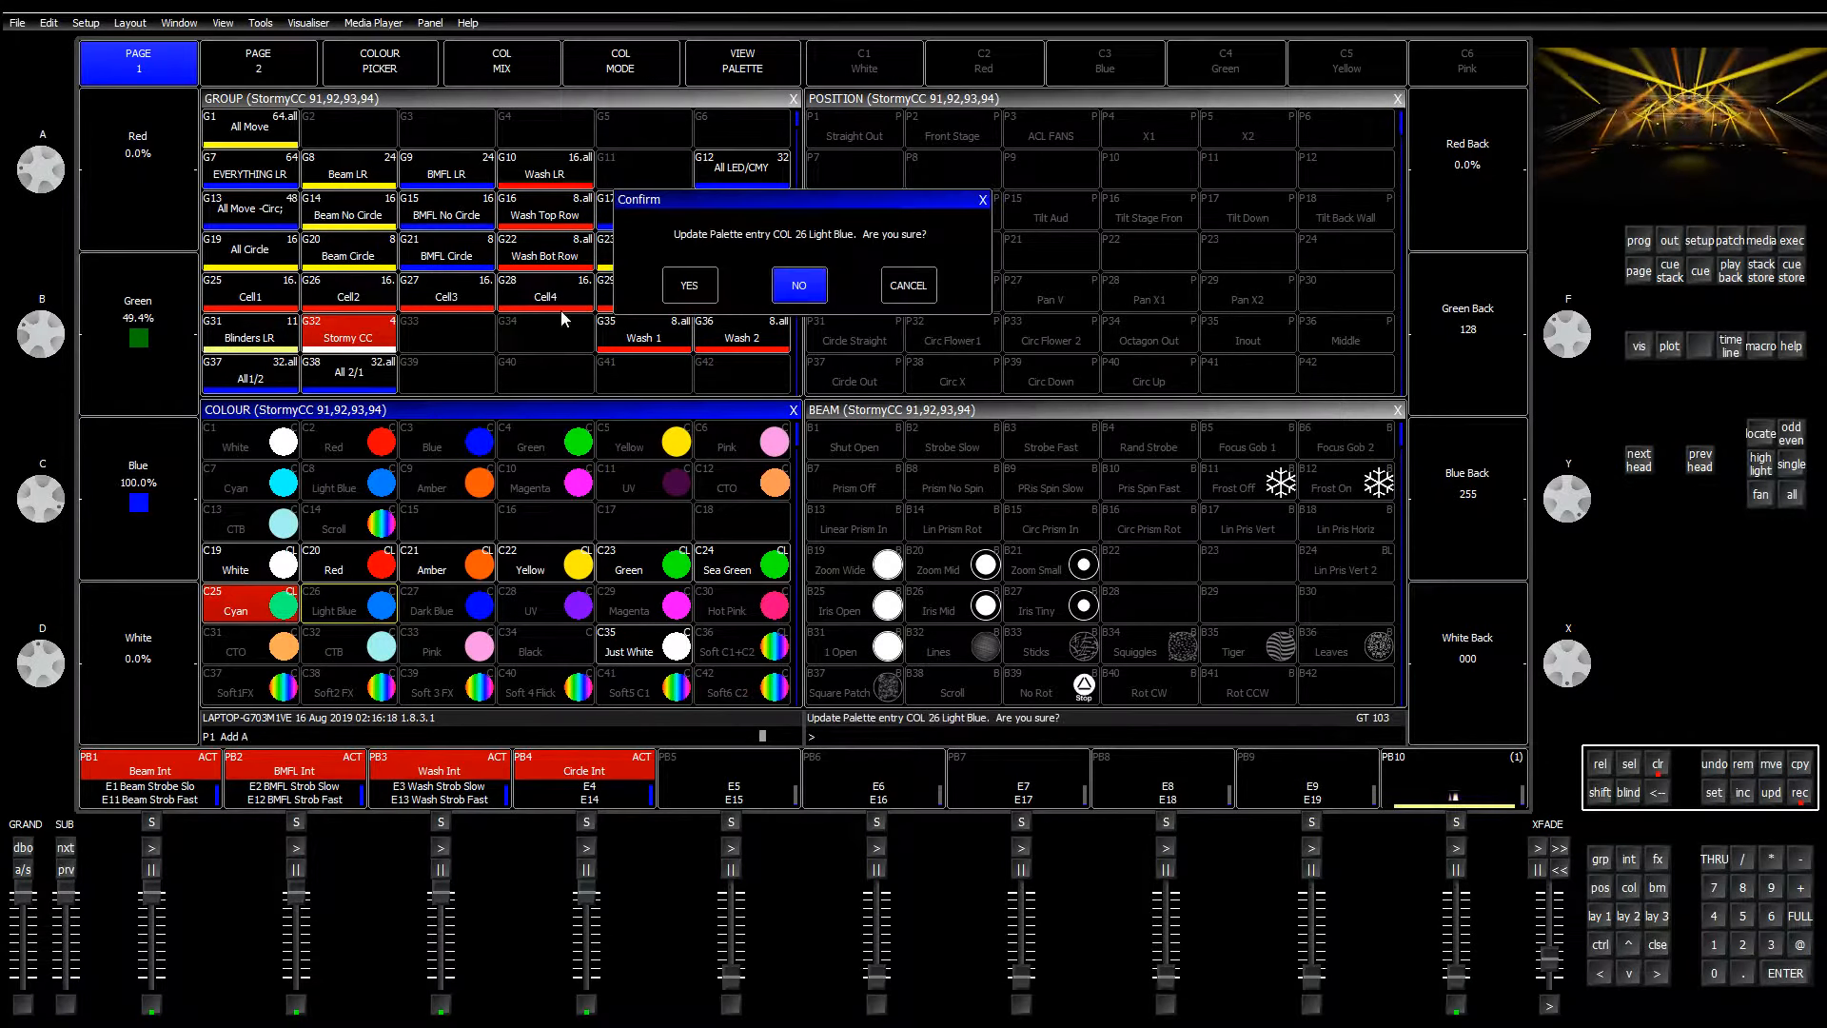
click(795, 282)
Step: Take green and back green to zero and update palette C27 Dark Blue
drag(43, 343, 64, 278)
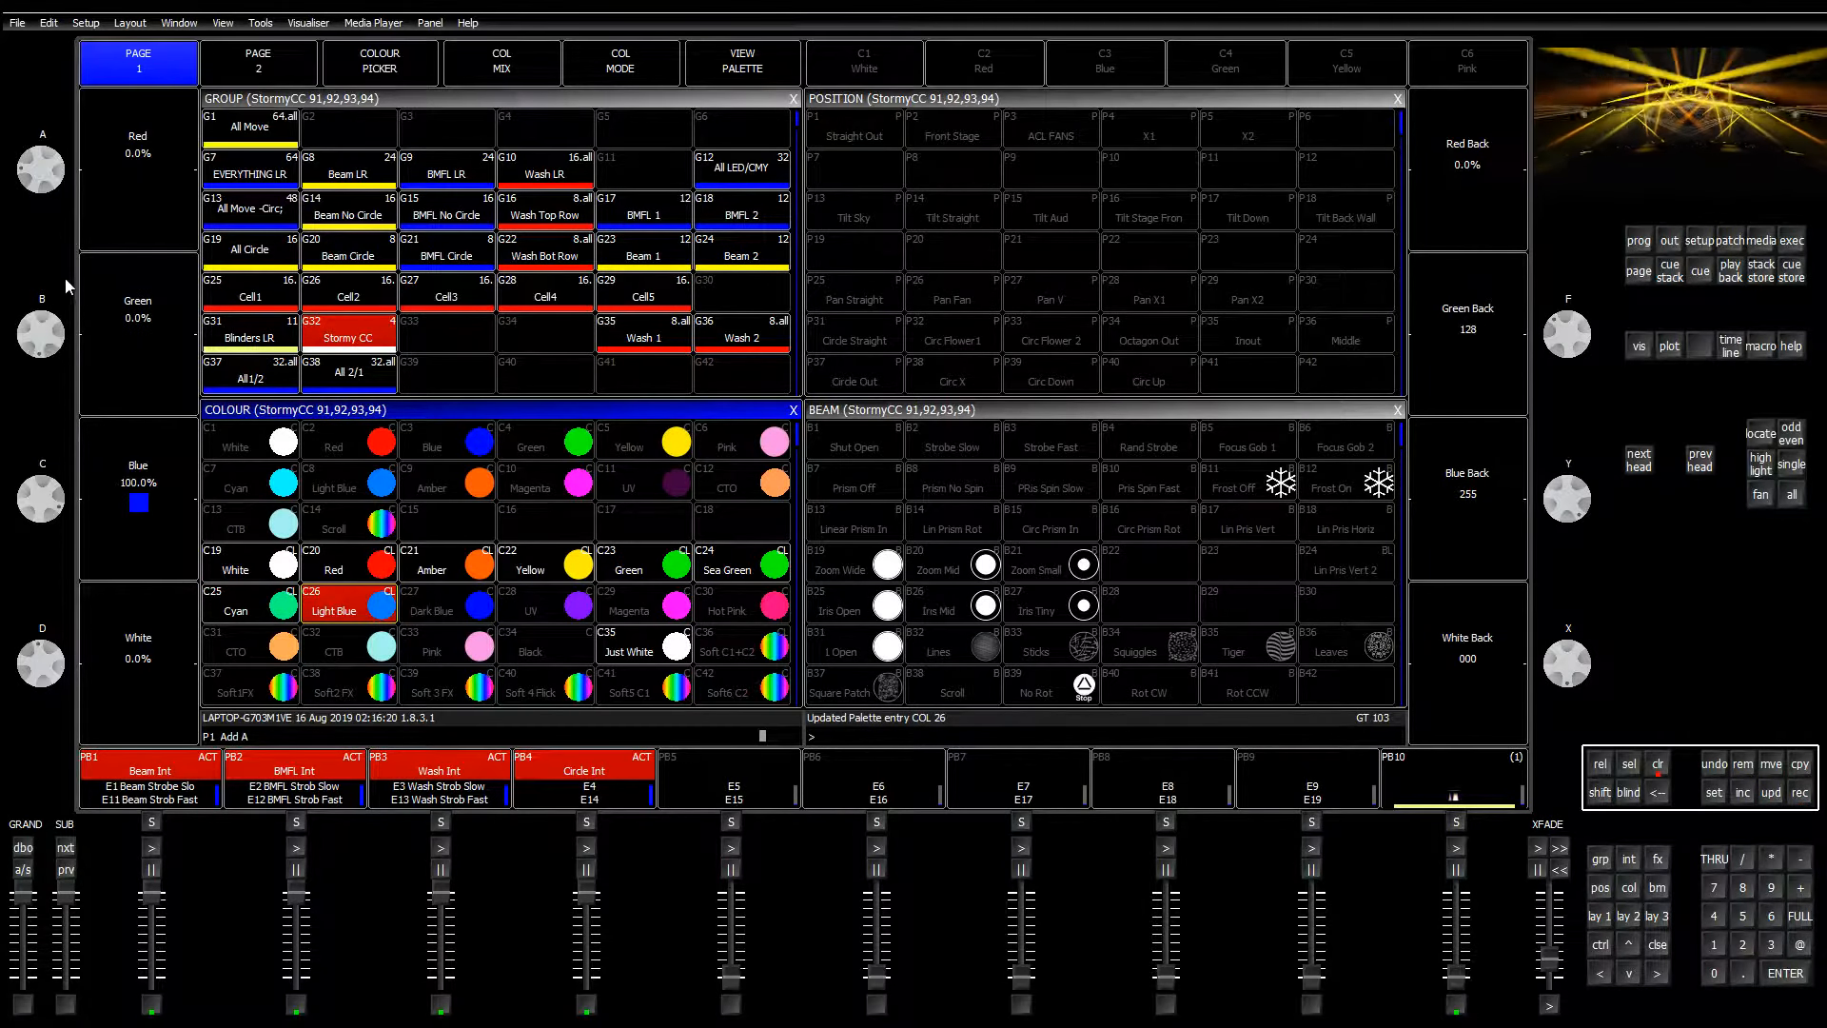
drag(1562, 338, 1643, 247)
click(1800, 793)
click(485, 609)
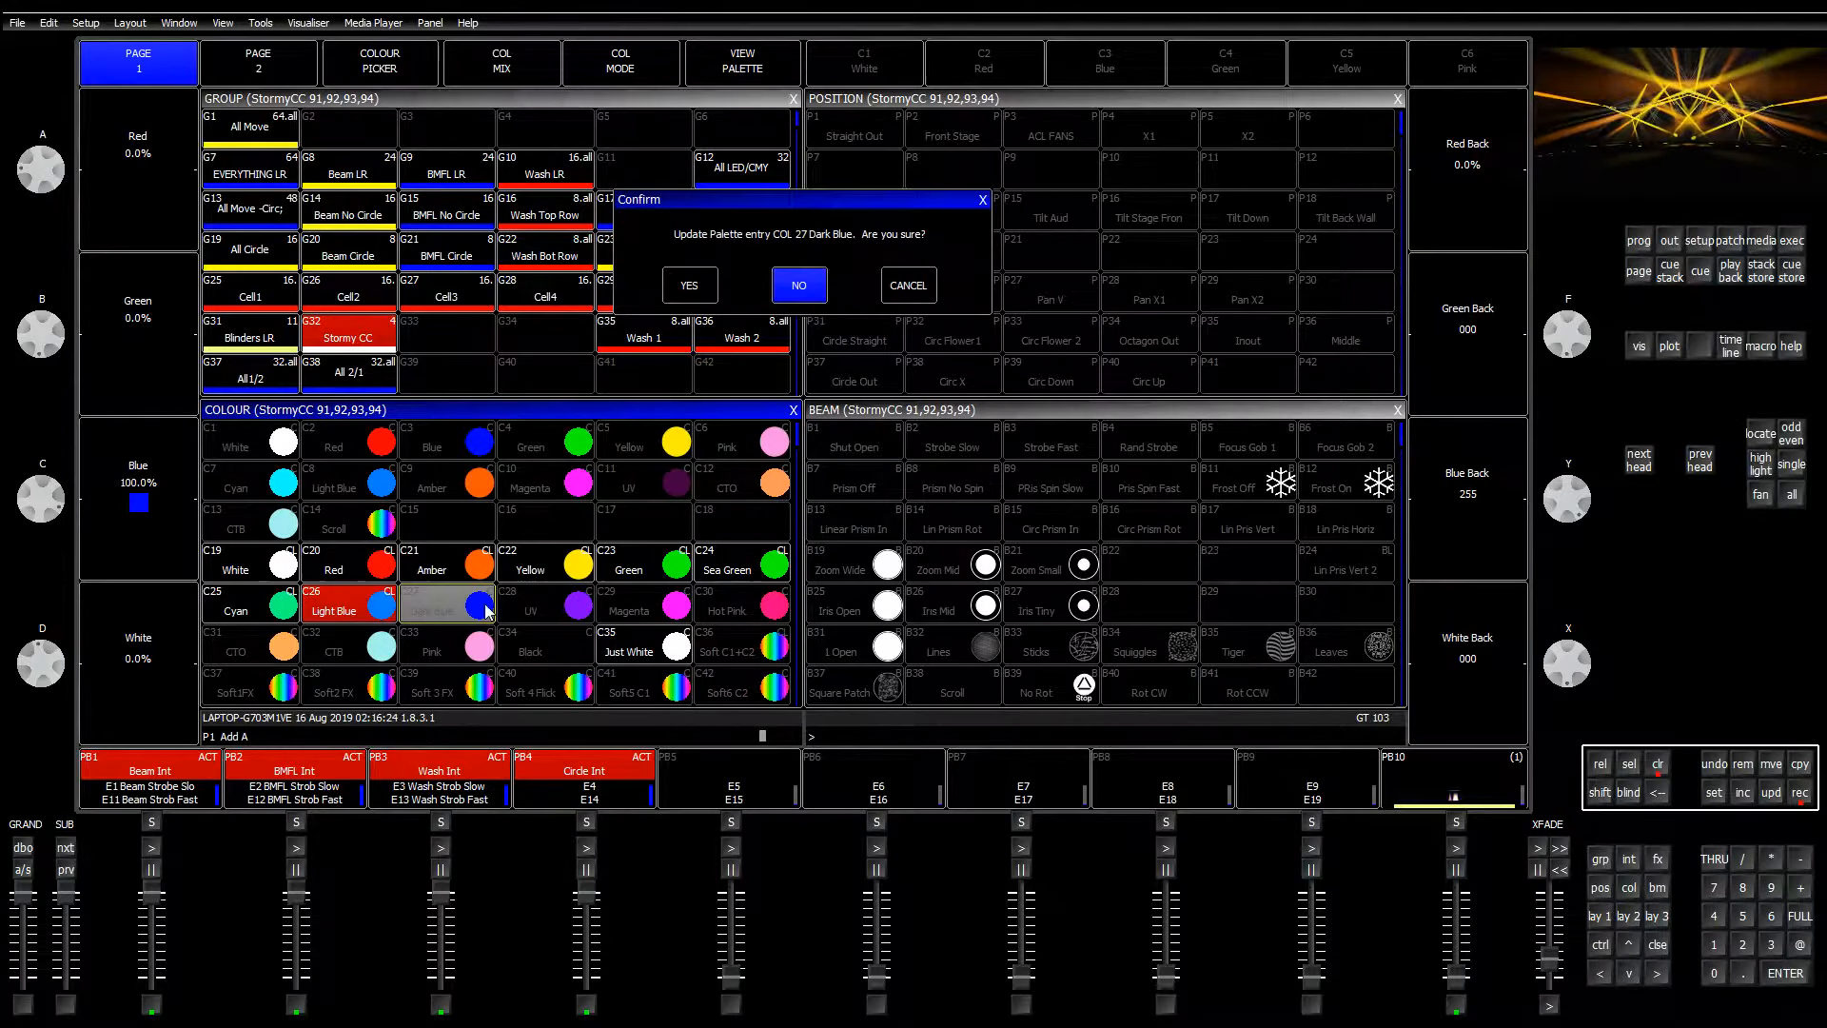
click(689, 285)
Step: Add red at about half, update palette C28 UV, then raise red and back red to full
drag(37, 231, 57, 171)
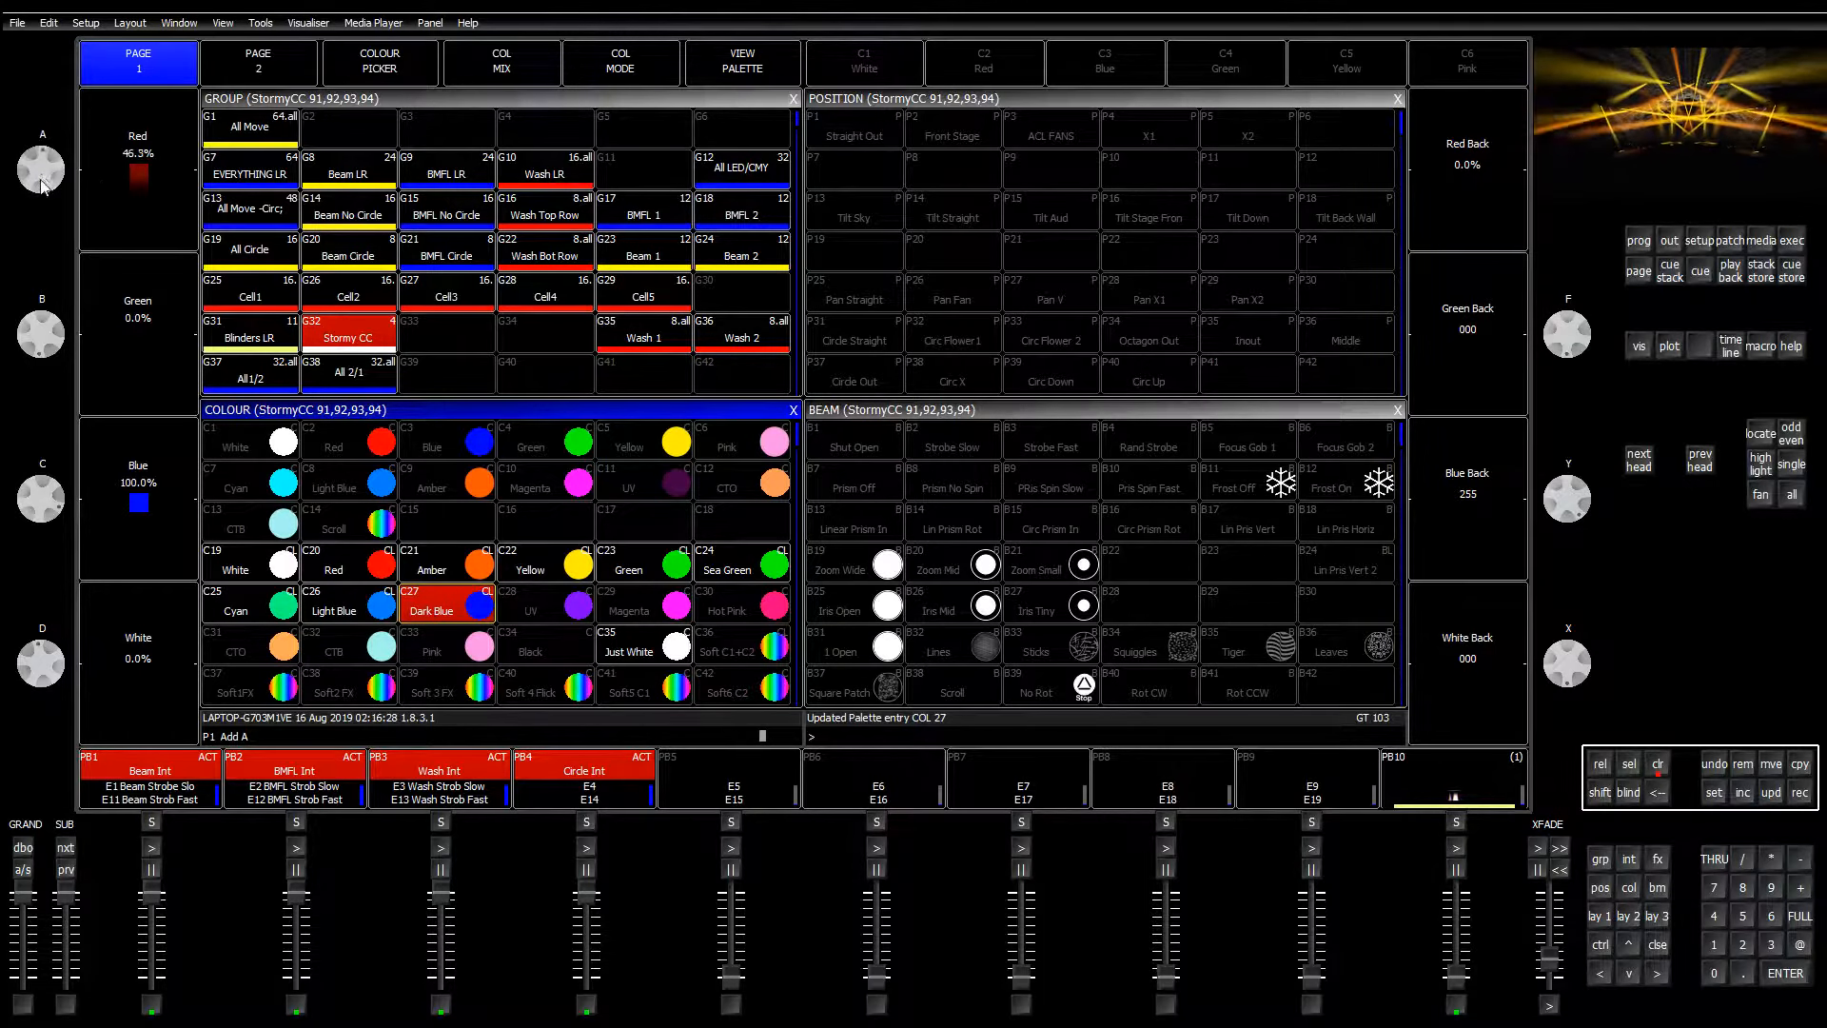
drag(1568, 181, 1583, 246)
click(1799, 792)
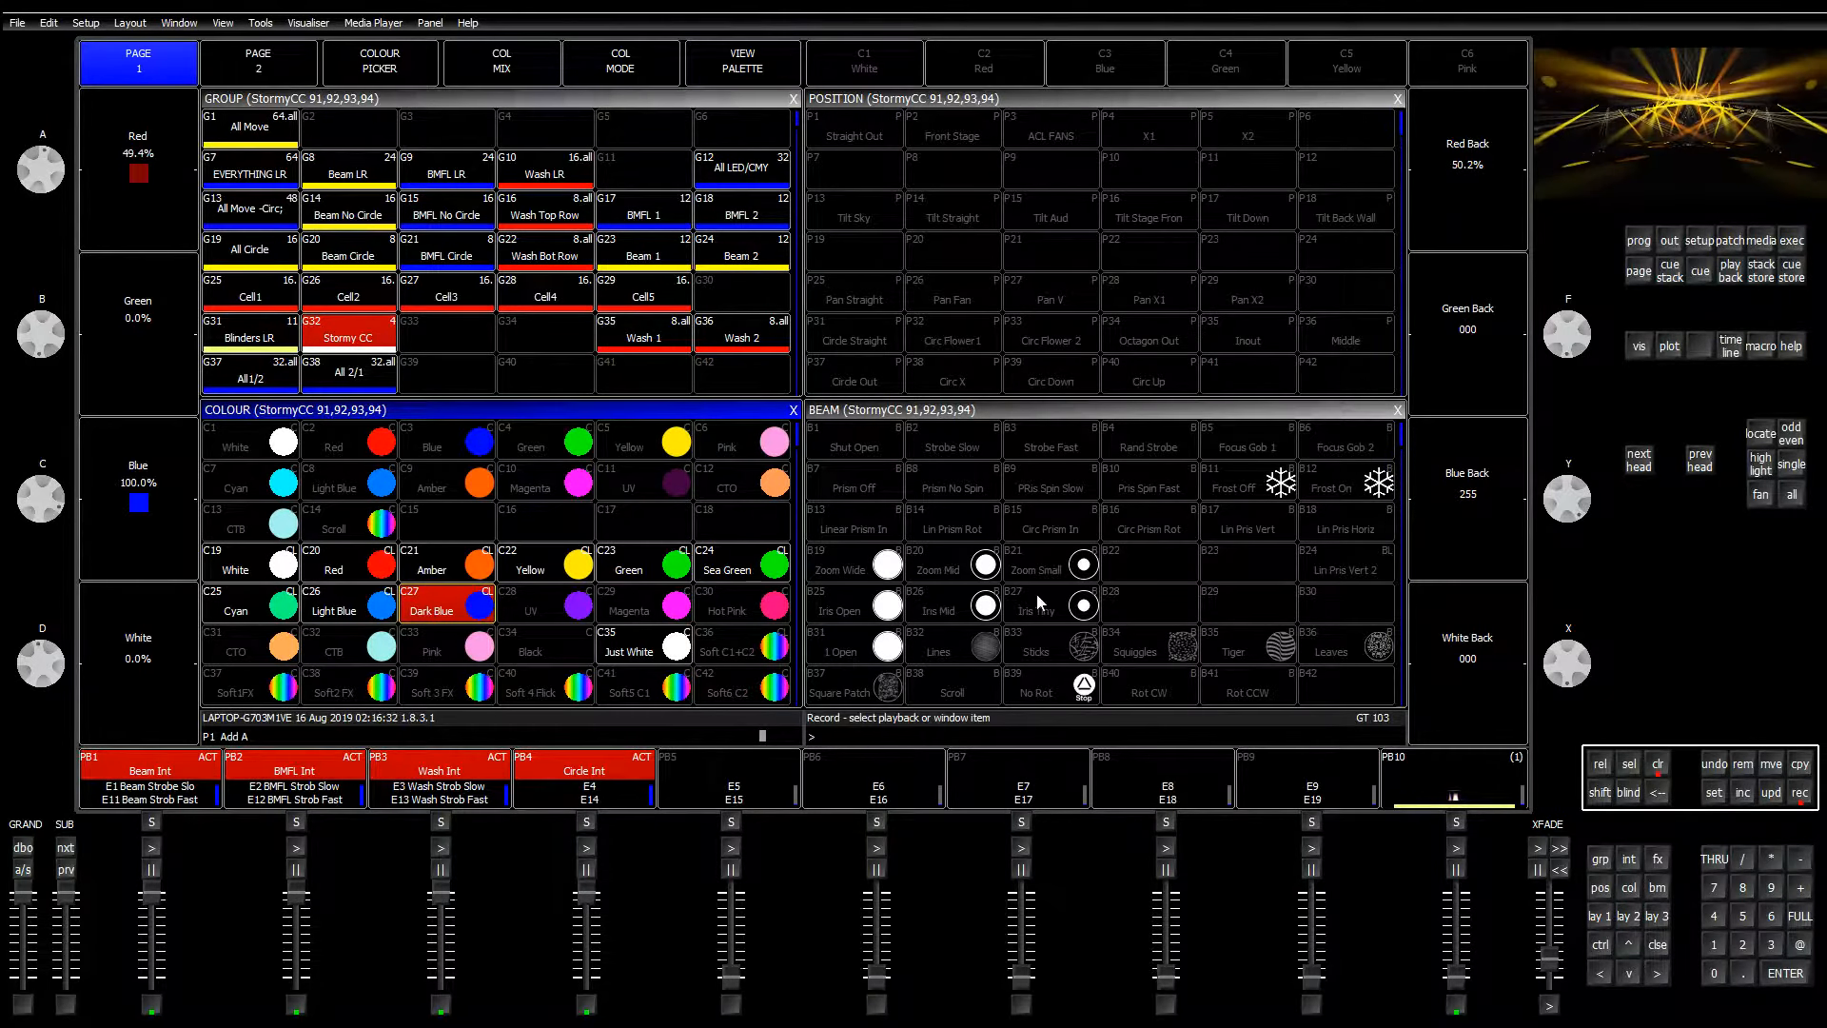
click(544, 602)
click(803, 282)
drag(42, 171, 33, 398)
drag(1570, 176, 1584, 380)
Step: Record the current Stormy CC mix into the C29 Magenta palette, confirming the update
click(1800, 793)
click(635, 605)
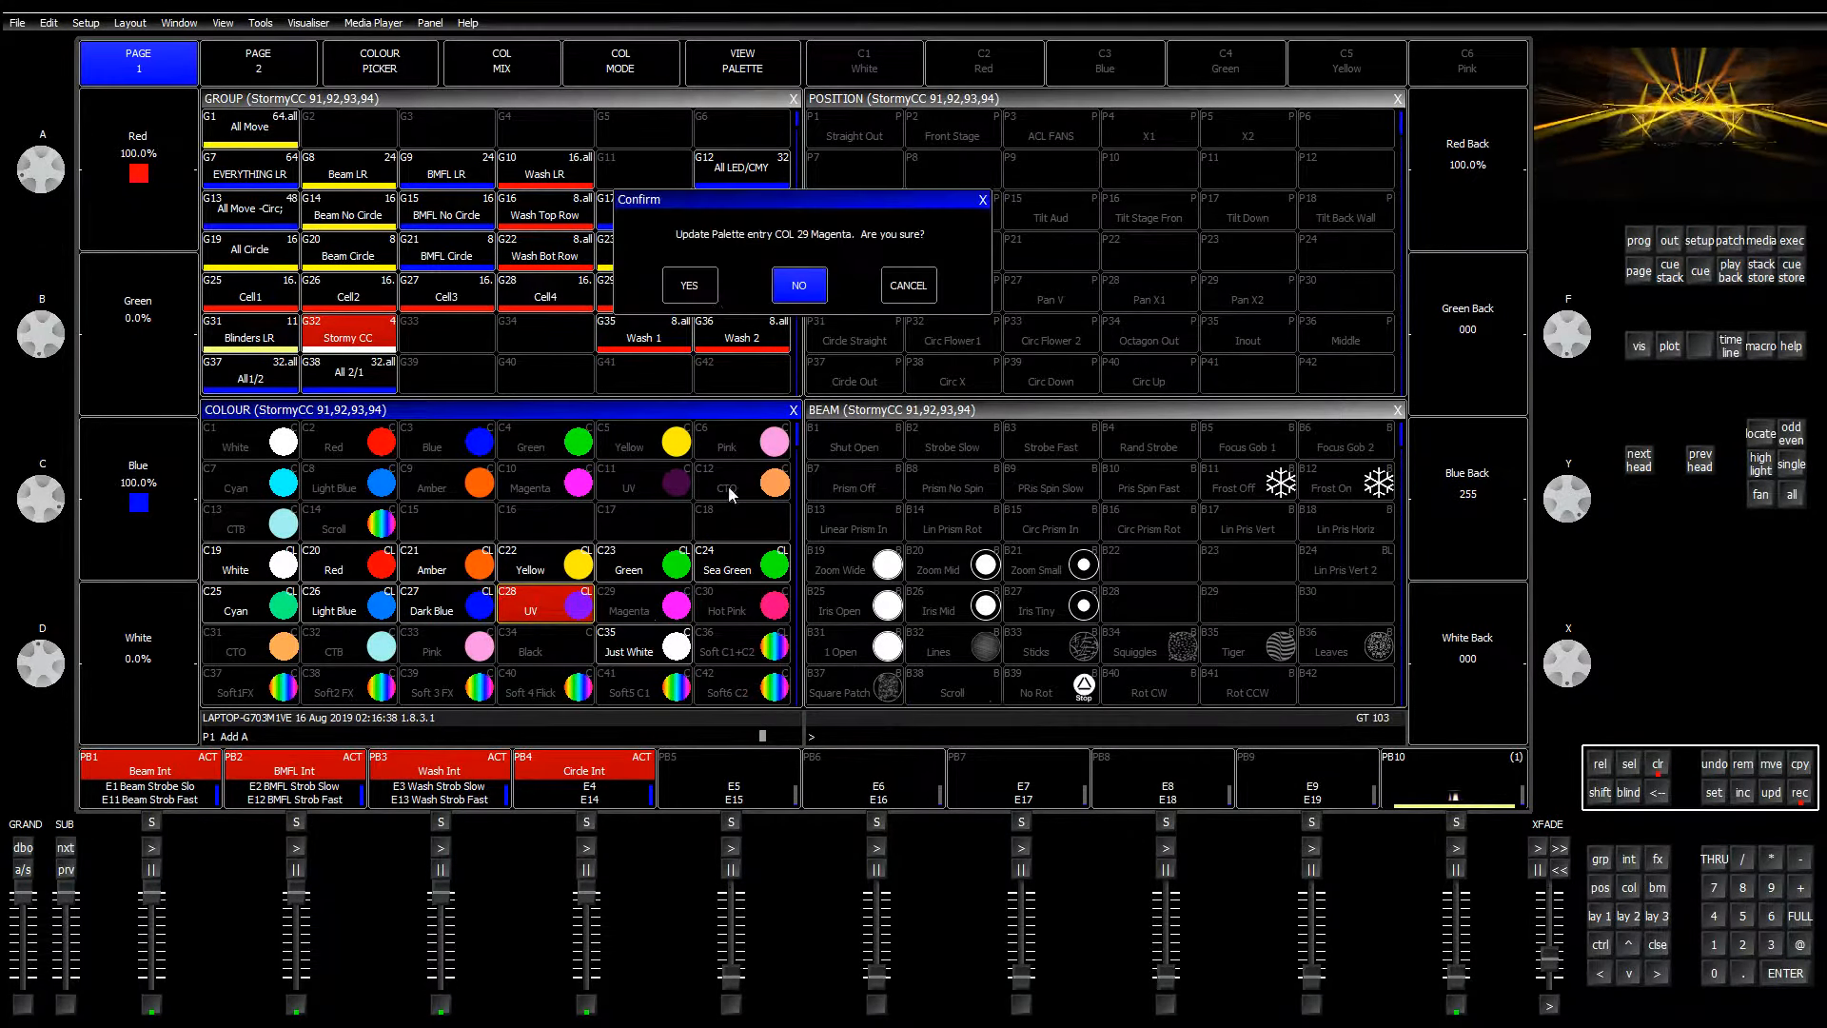
click(801, 282)
Step: Lower the blue and back-cell blue, then update the C30 Hot Pink palette
mouse_move(42, 490)
mouse_down()
mouse_move(57, 427)
mouse_move(57, 493)
mouse_up()
mouse_move(1589, 519)
mouse_down()
mouse_move(1572, 494)
mouse_move(1590, 459)
mouse_move(1596, 499)
mouse_up()
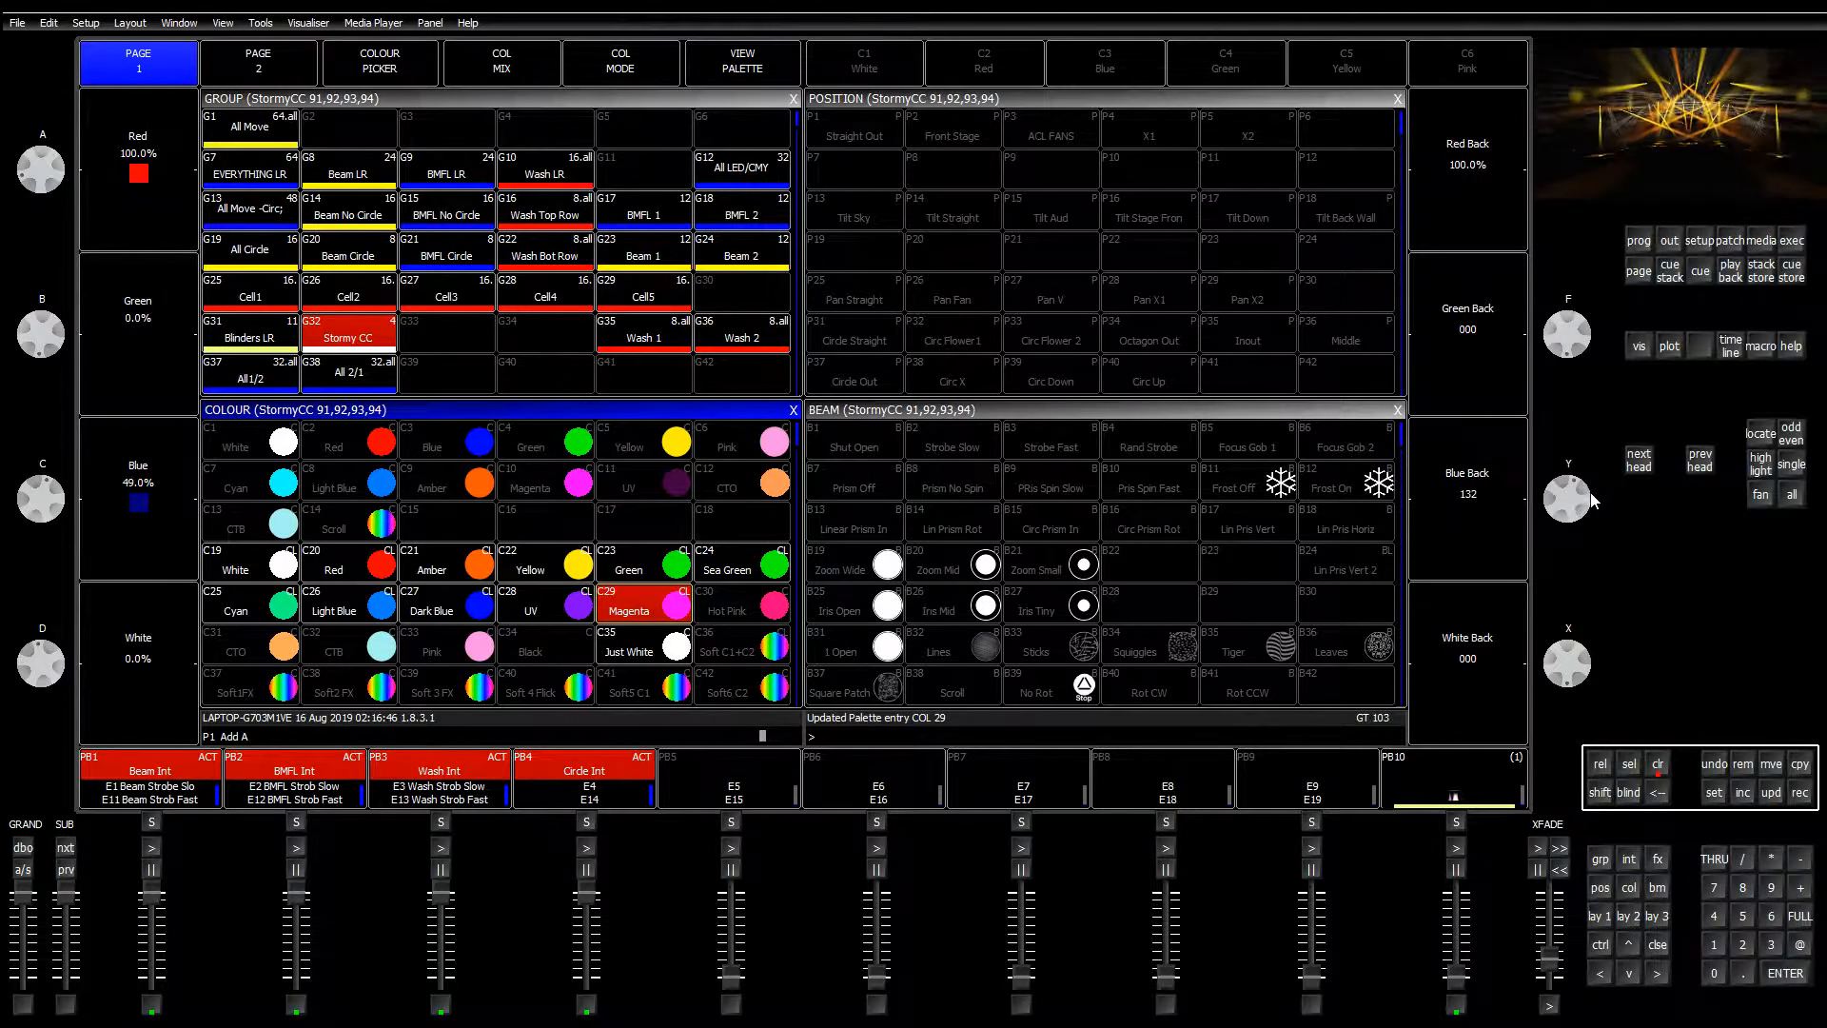
click(1799, 792)
click(738, 617)
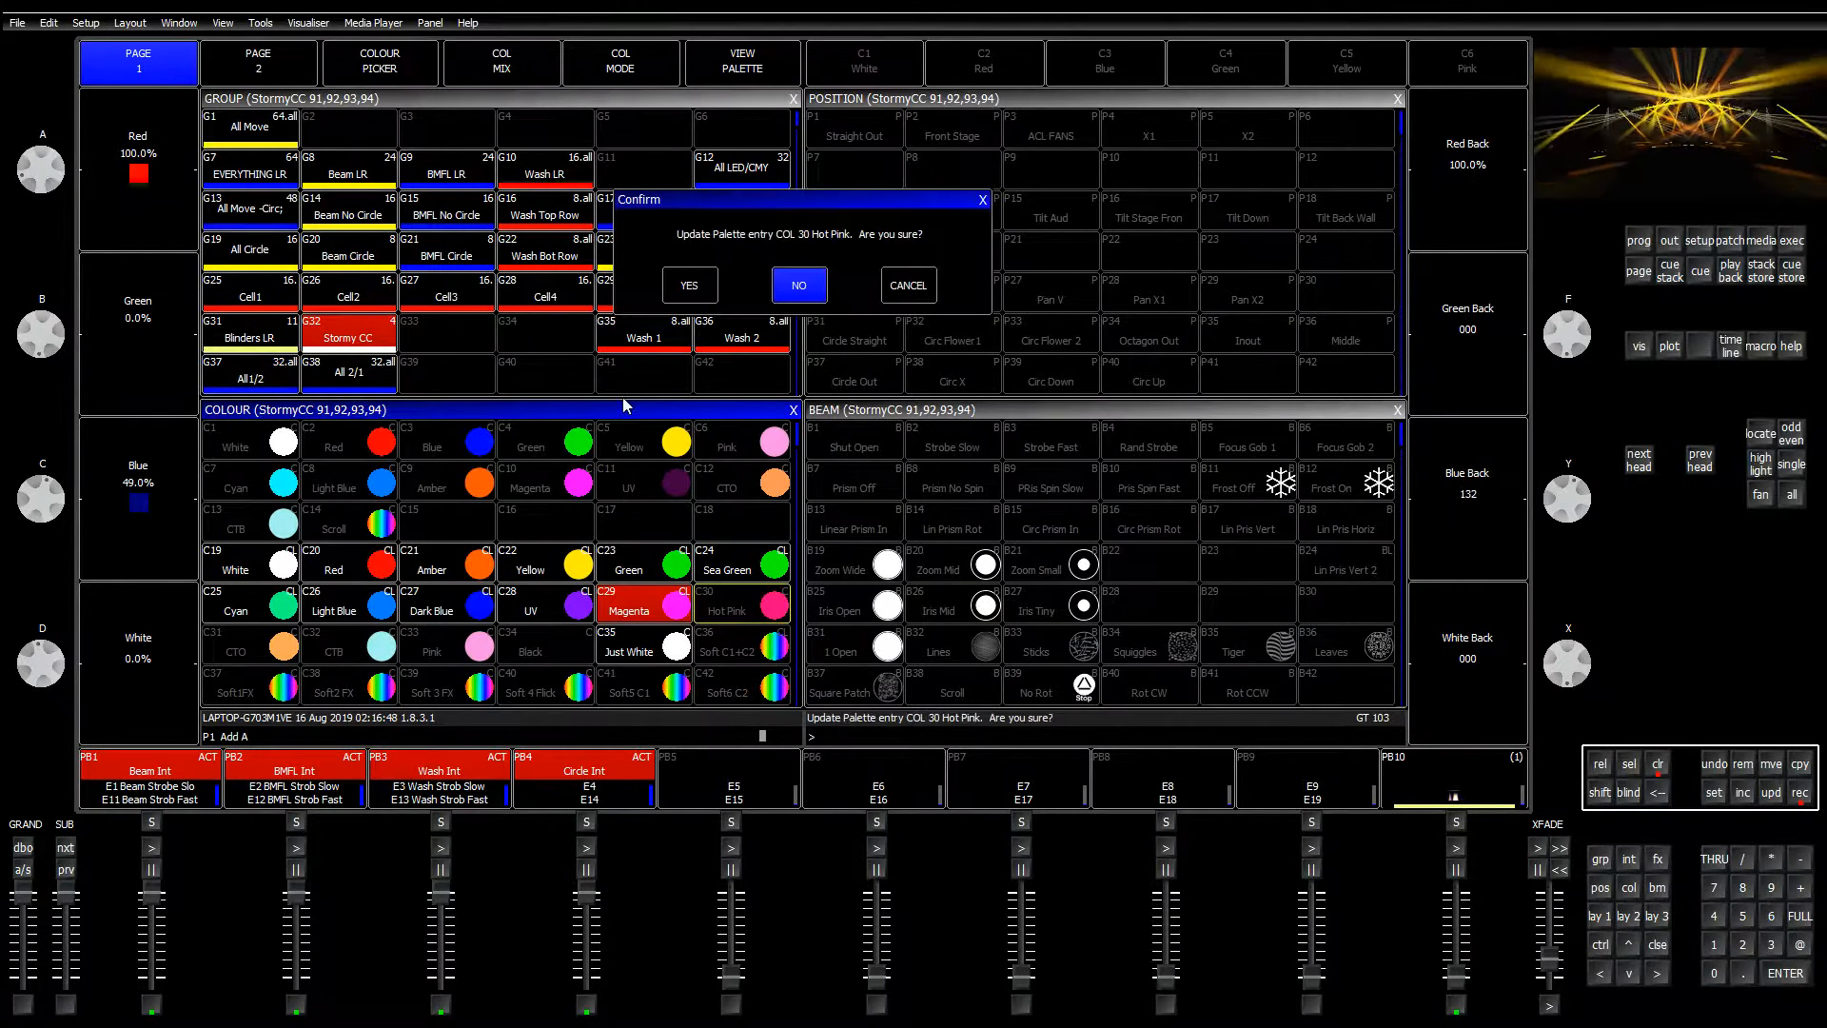
click(799, 281)
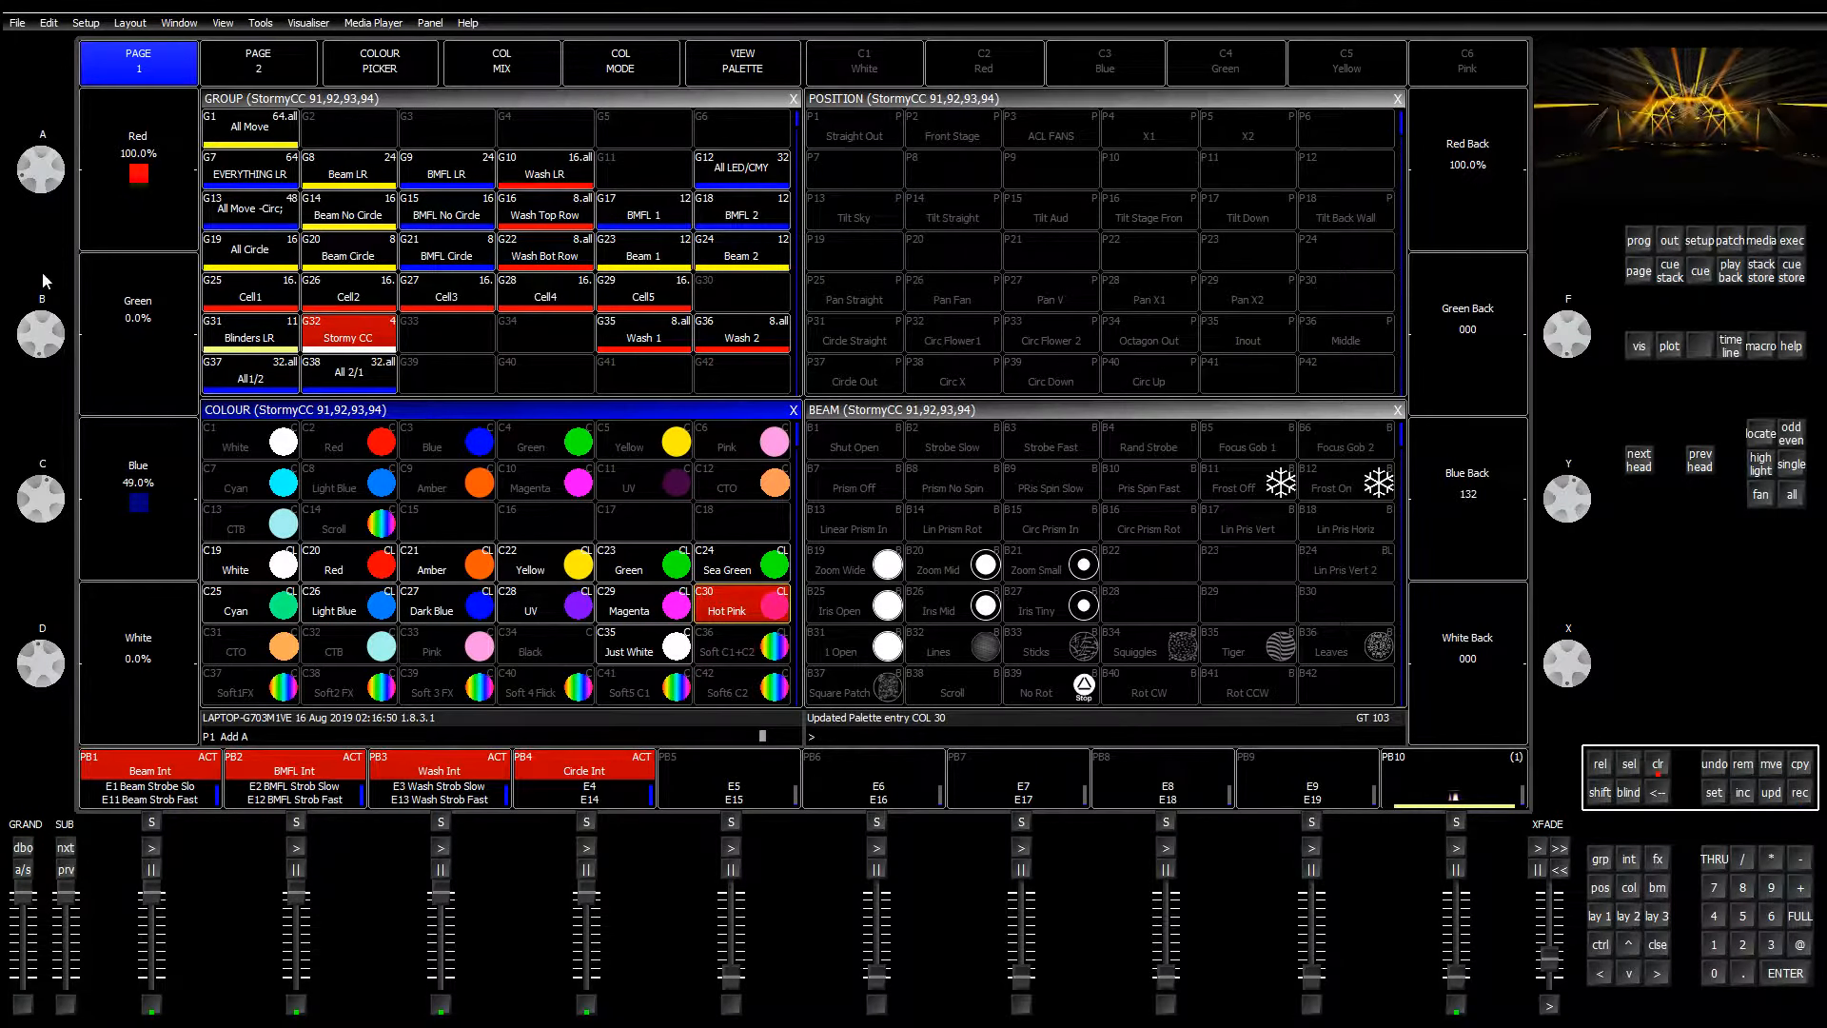
Step: Turn red, blue and back-cell blue to zero and store it into C34 Black
drag(45, 466, 28, 480)
drag(18, 198, 59, 183)
drag(27, 515, 47, 437)
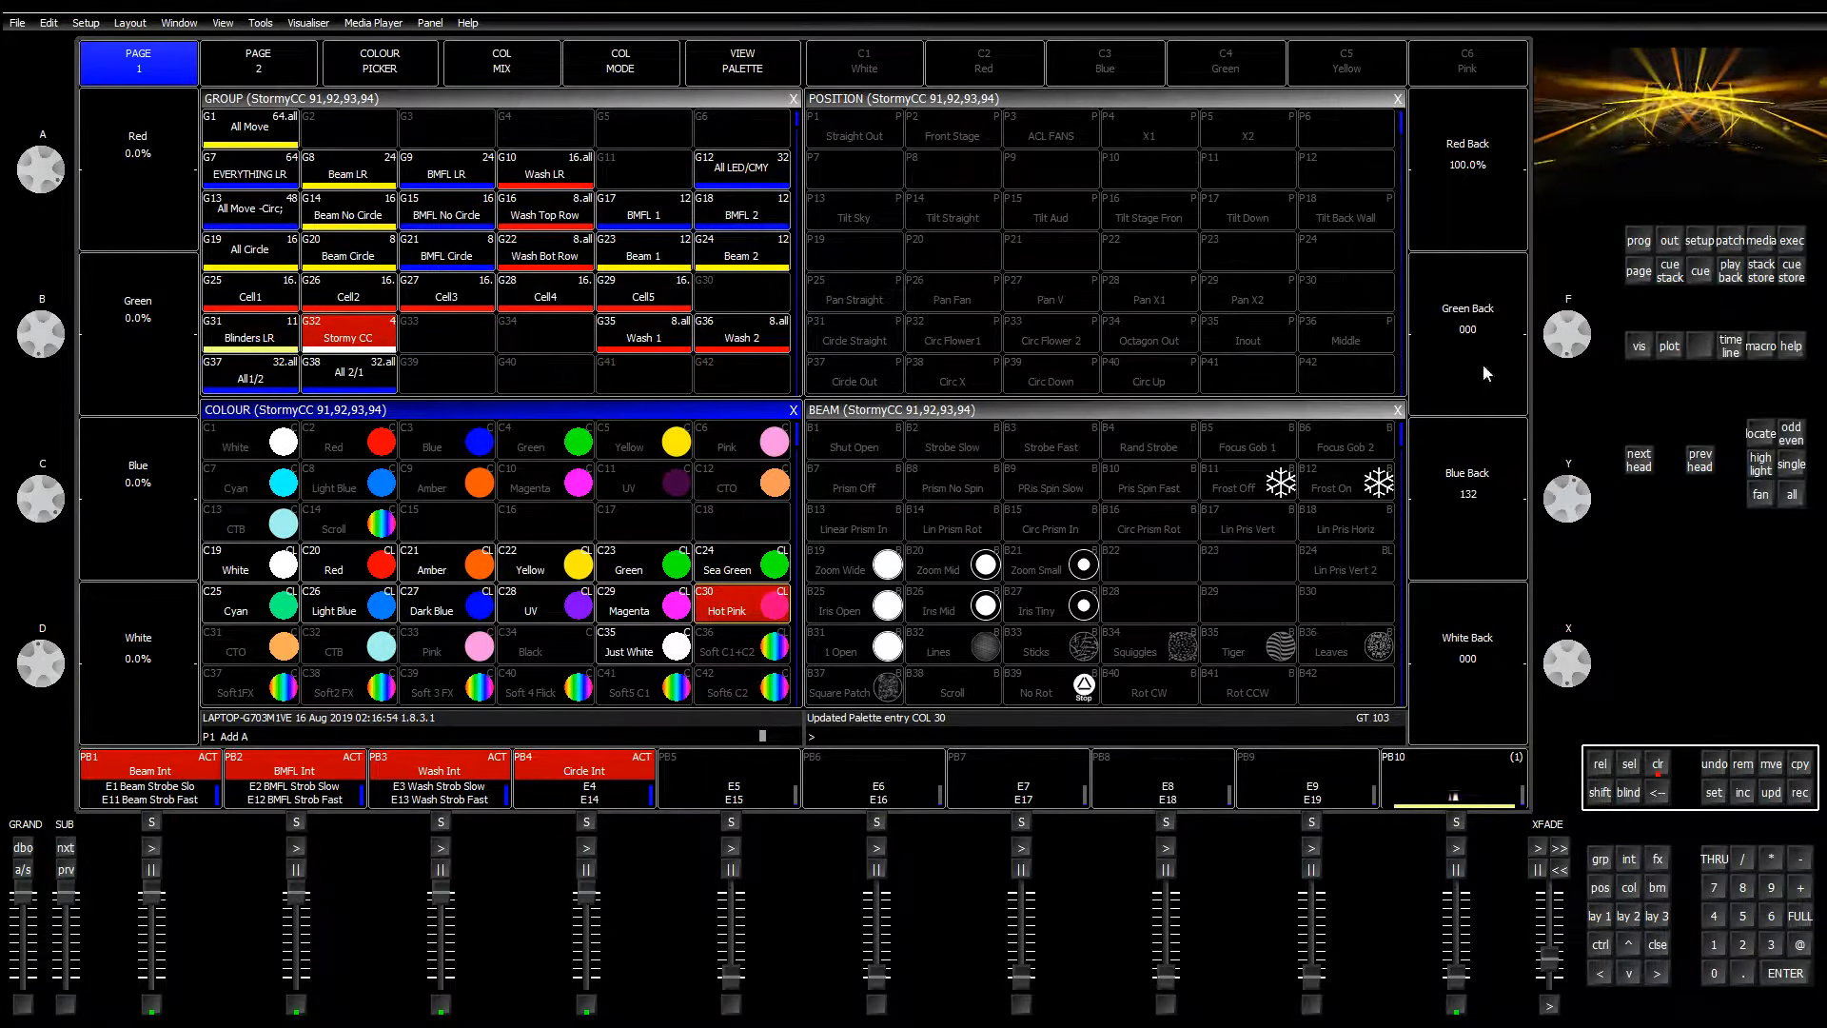
drag(1555, 575, 1598, 350)
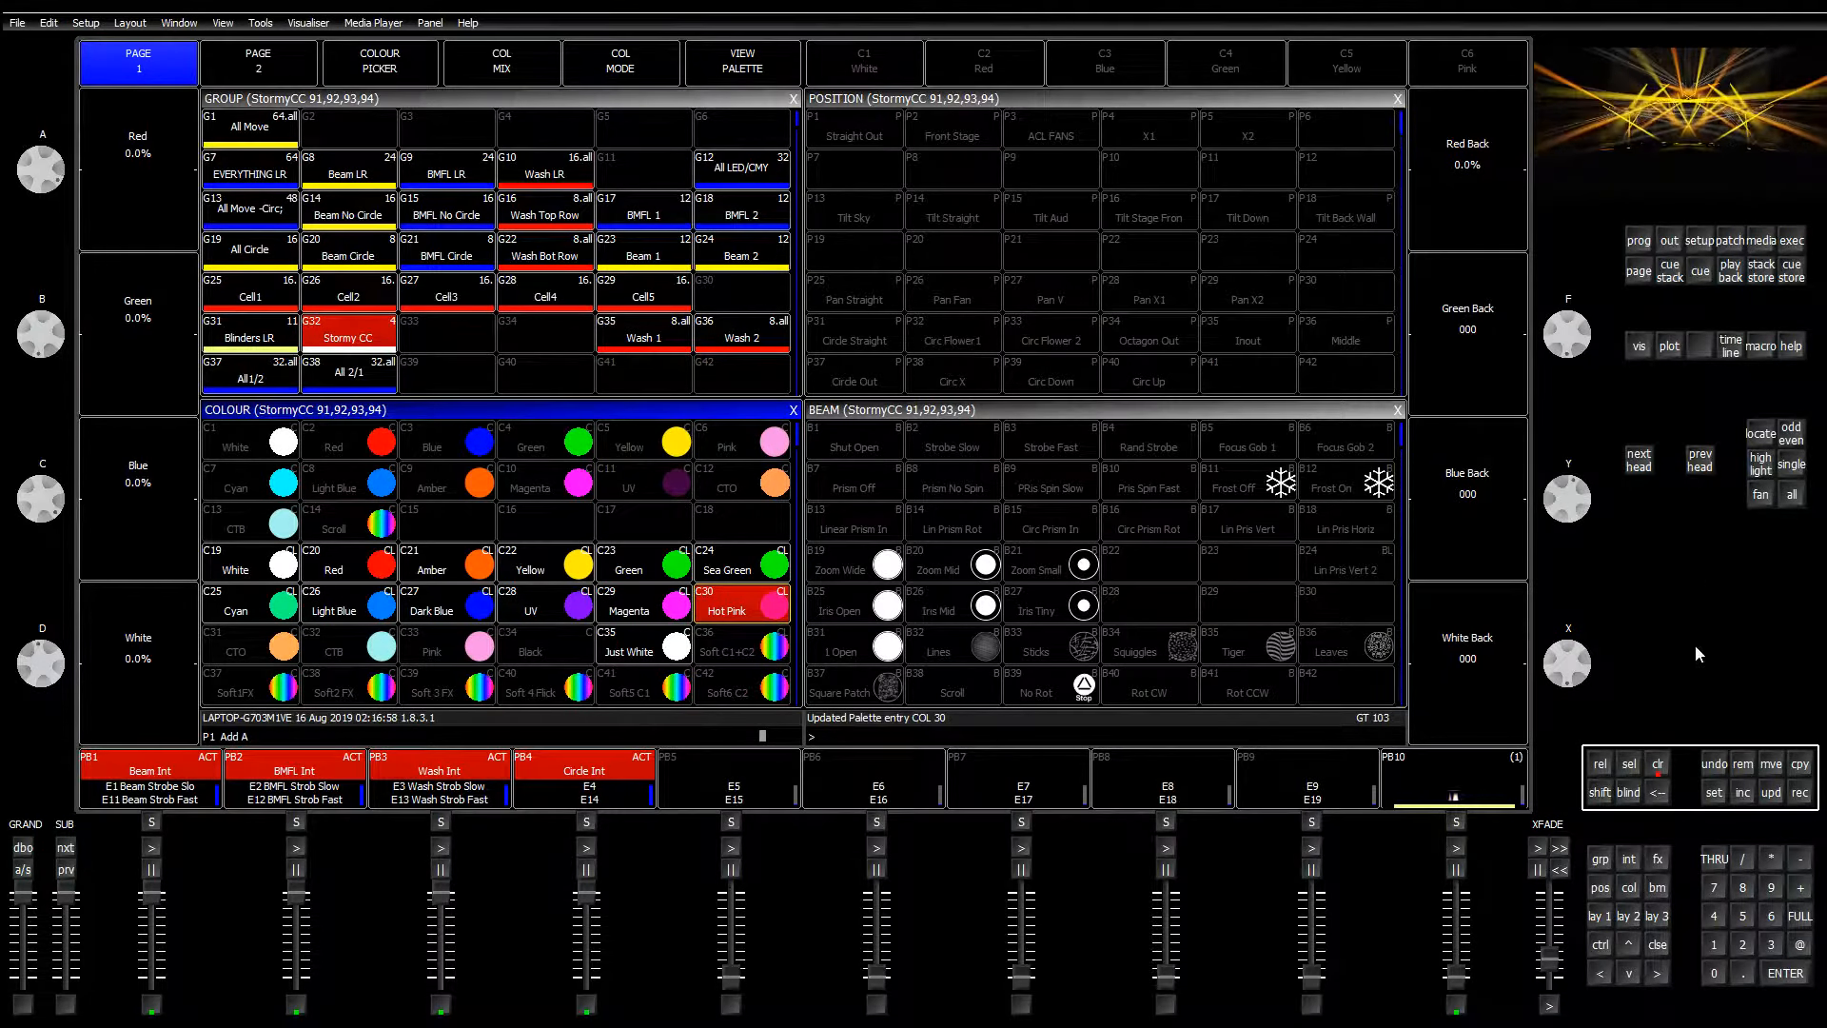
click(1799, 792)
click(556, 650)
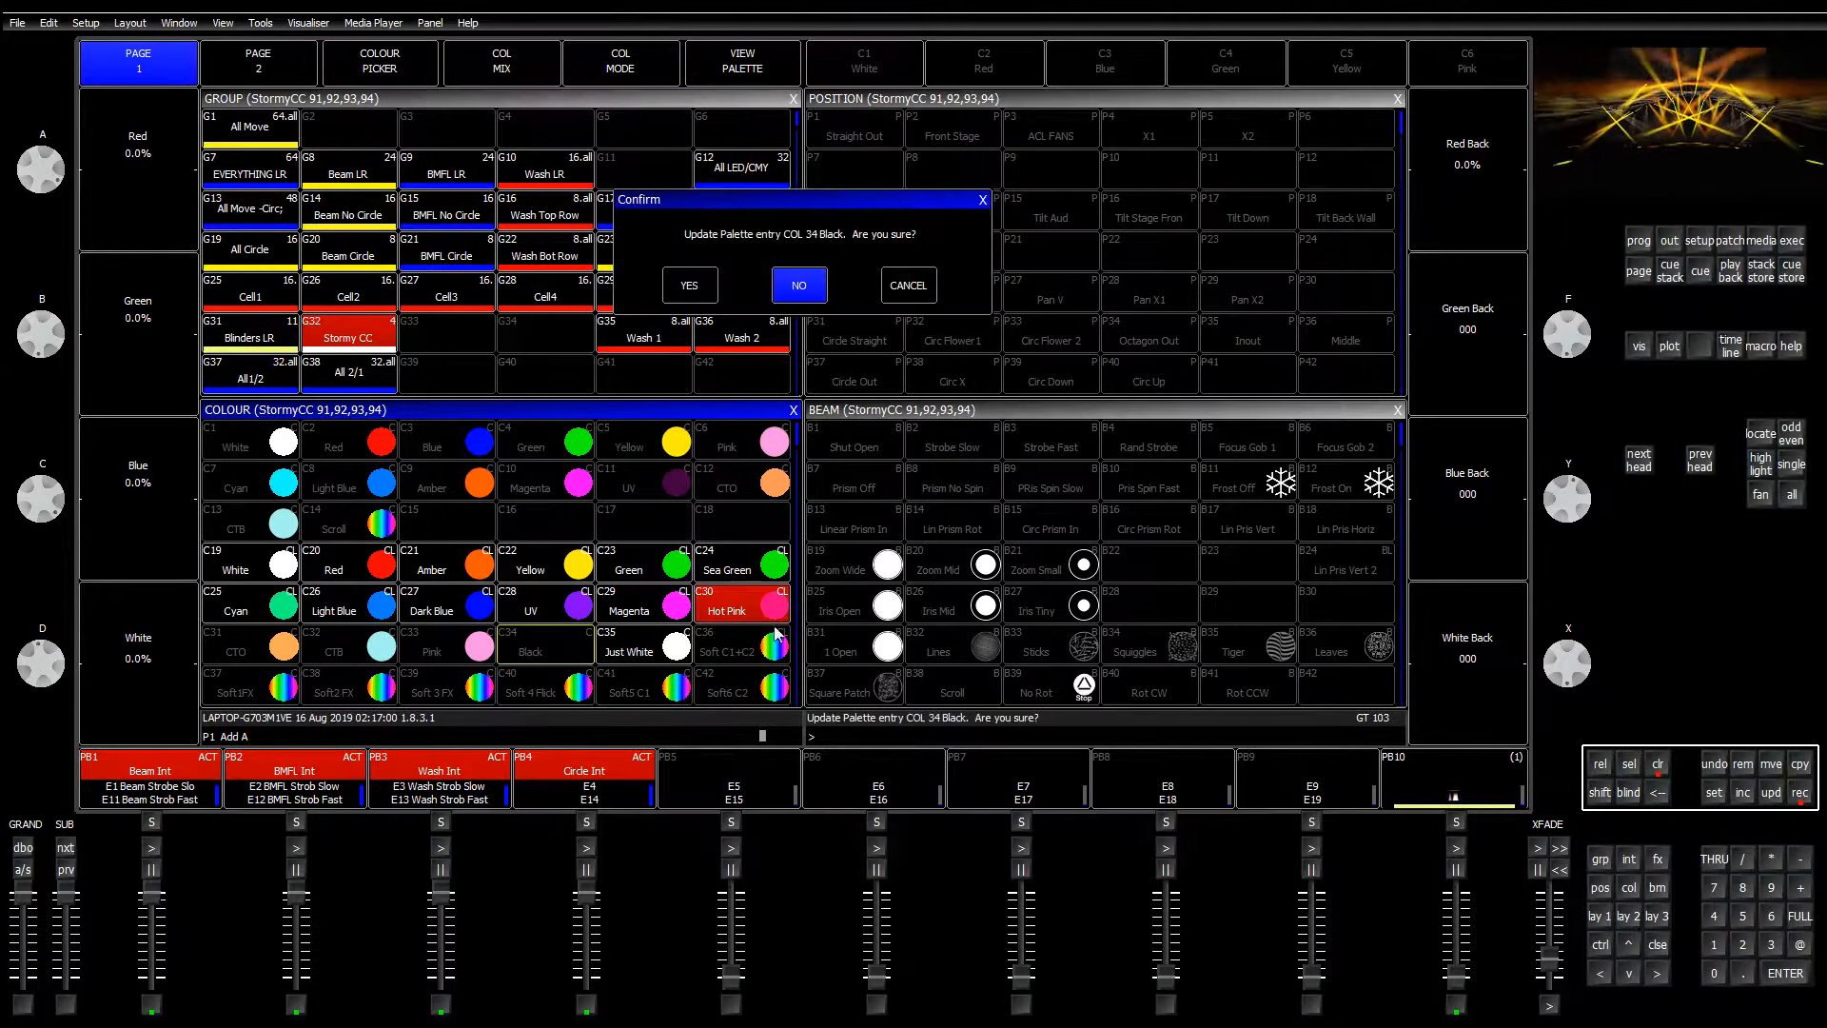
click(703, 288)
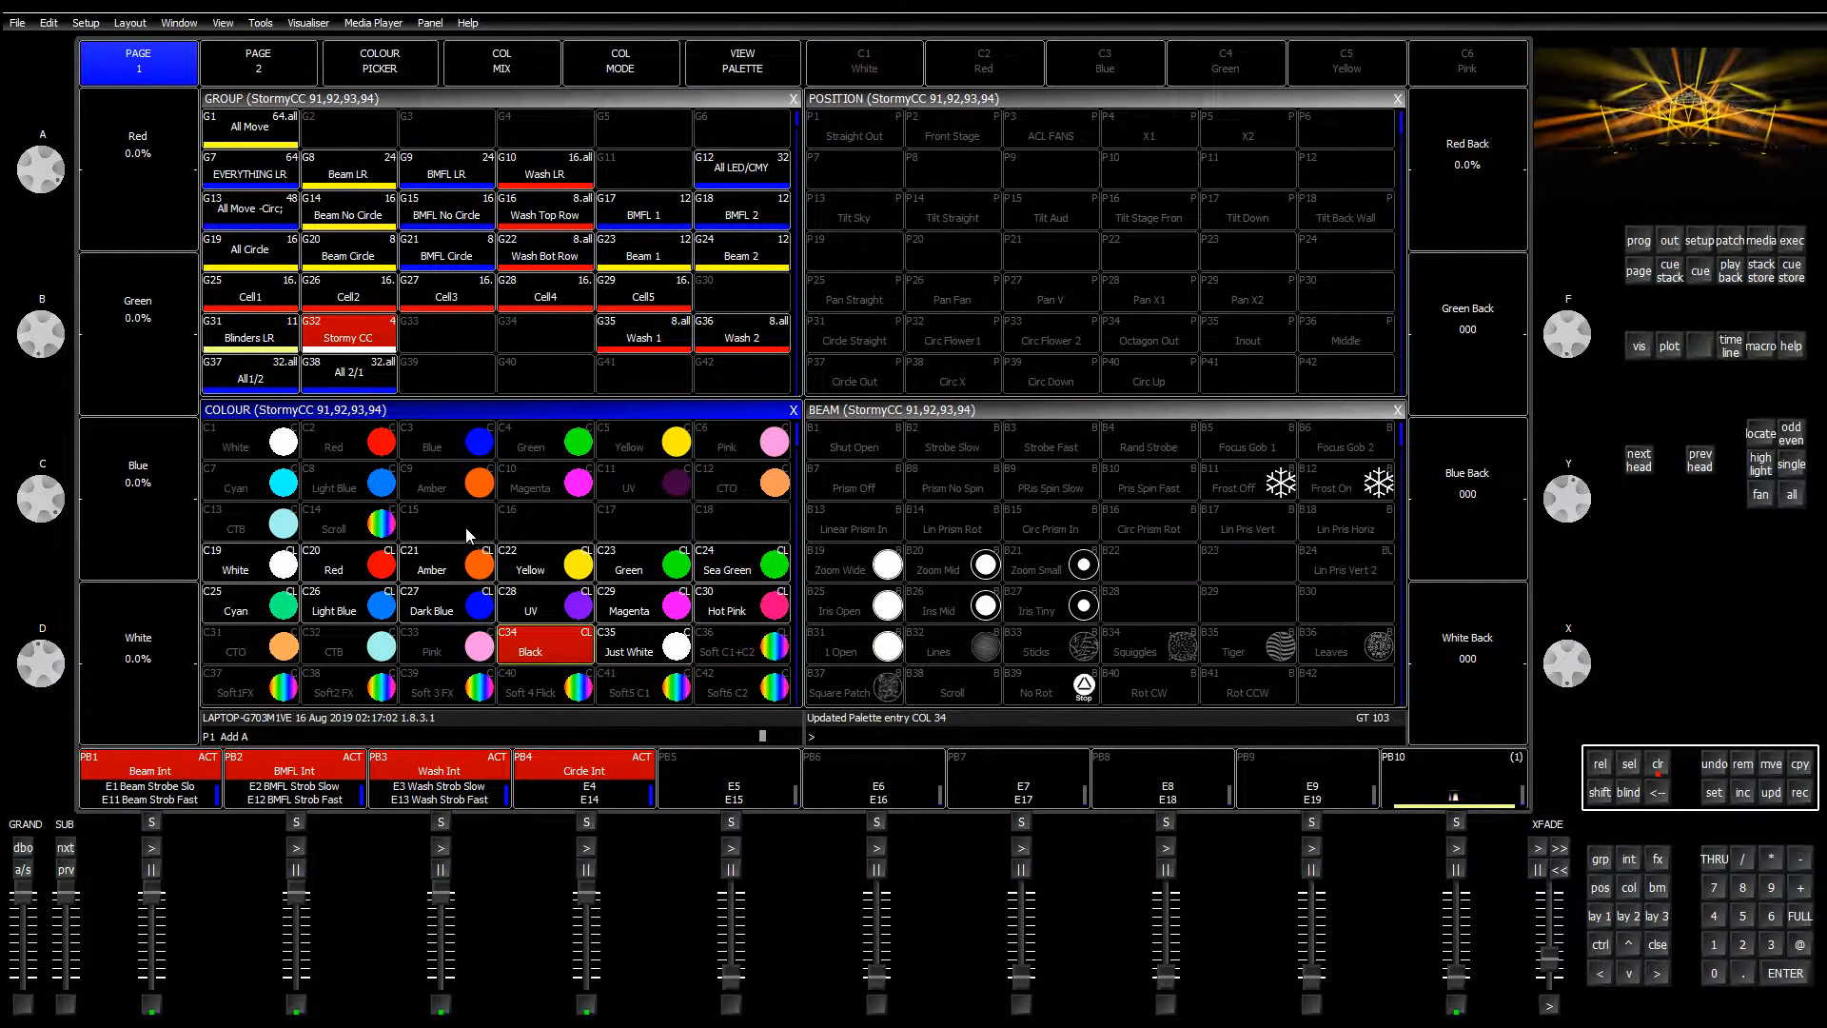
Step: Bring red and green up to full, then recall the C21 Amber palette
drag(47, 175, 14, 447)
drag(41, 333, 30, 431)
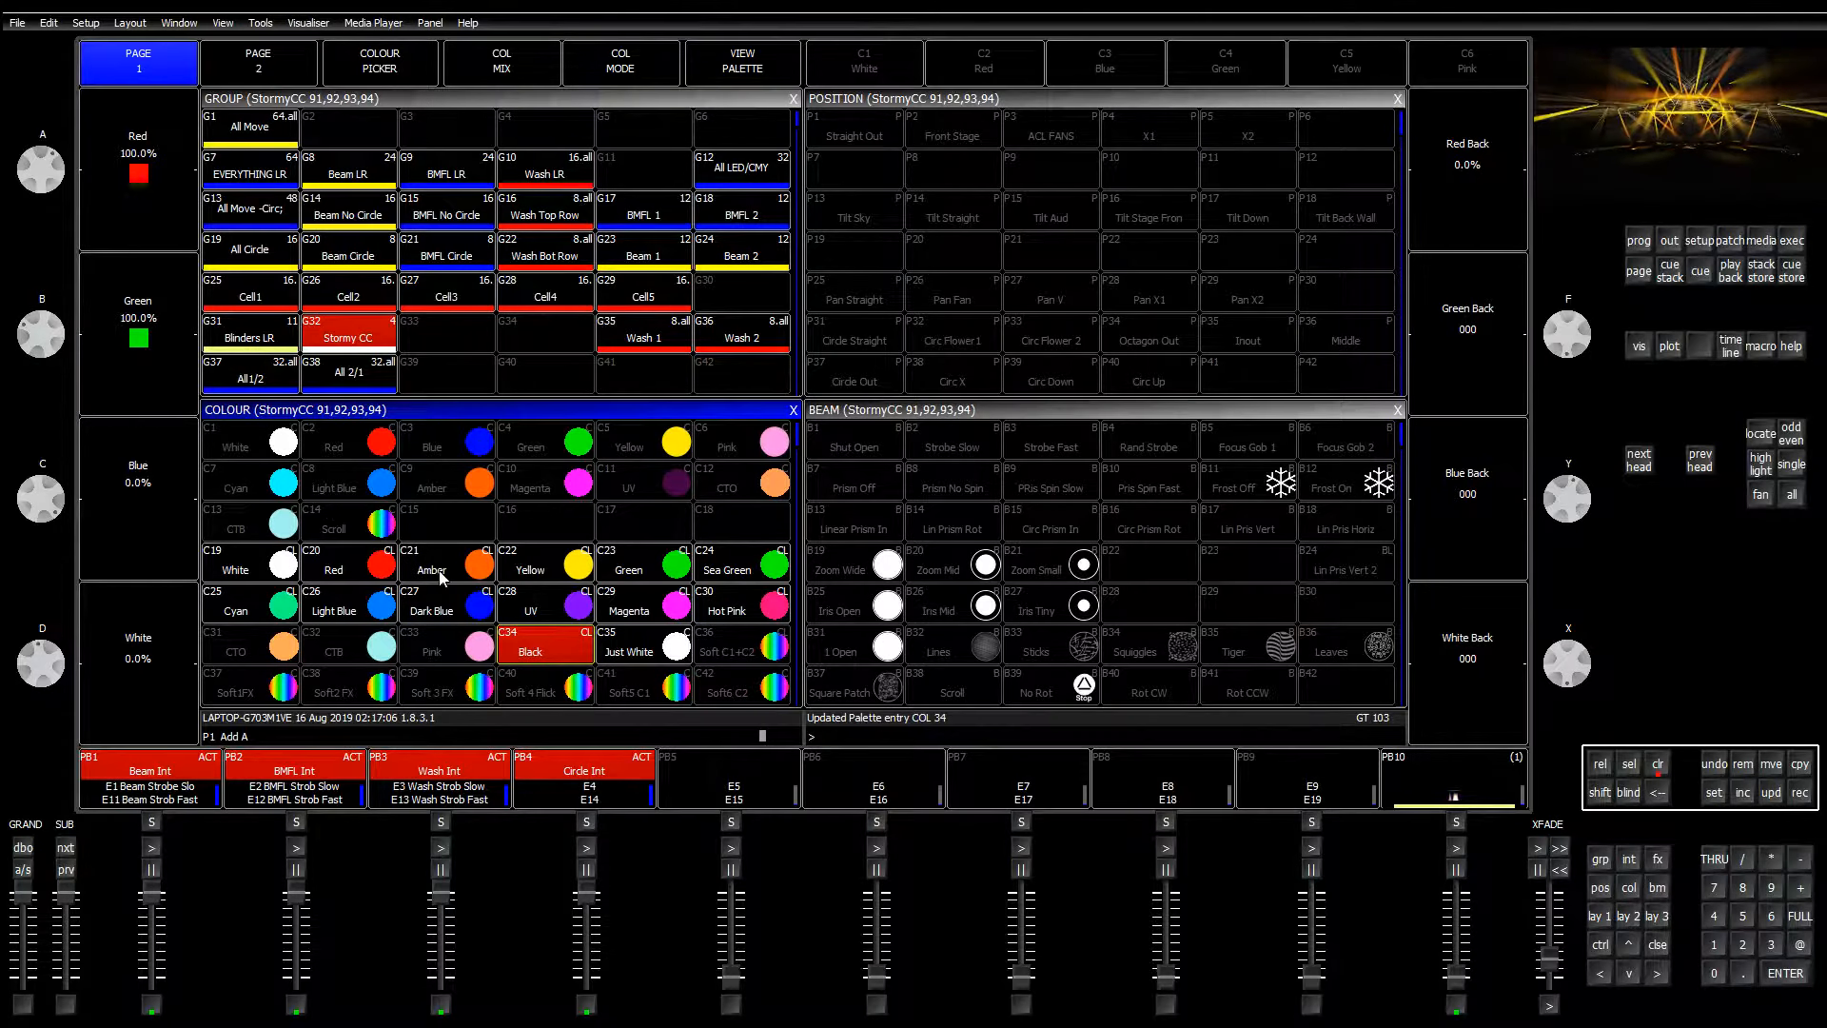
click(409, 560)
Step: Mix the Stormy CC heads to full red, 72.2% green, 32.5% blue, with back-cell green 173
drag(35, 349, 32, 423)
drag(36, 502, 39, 550)
drag(38, 316, 42, 310)
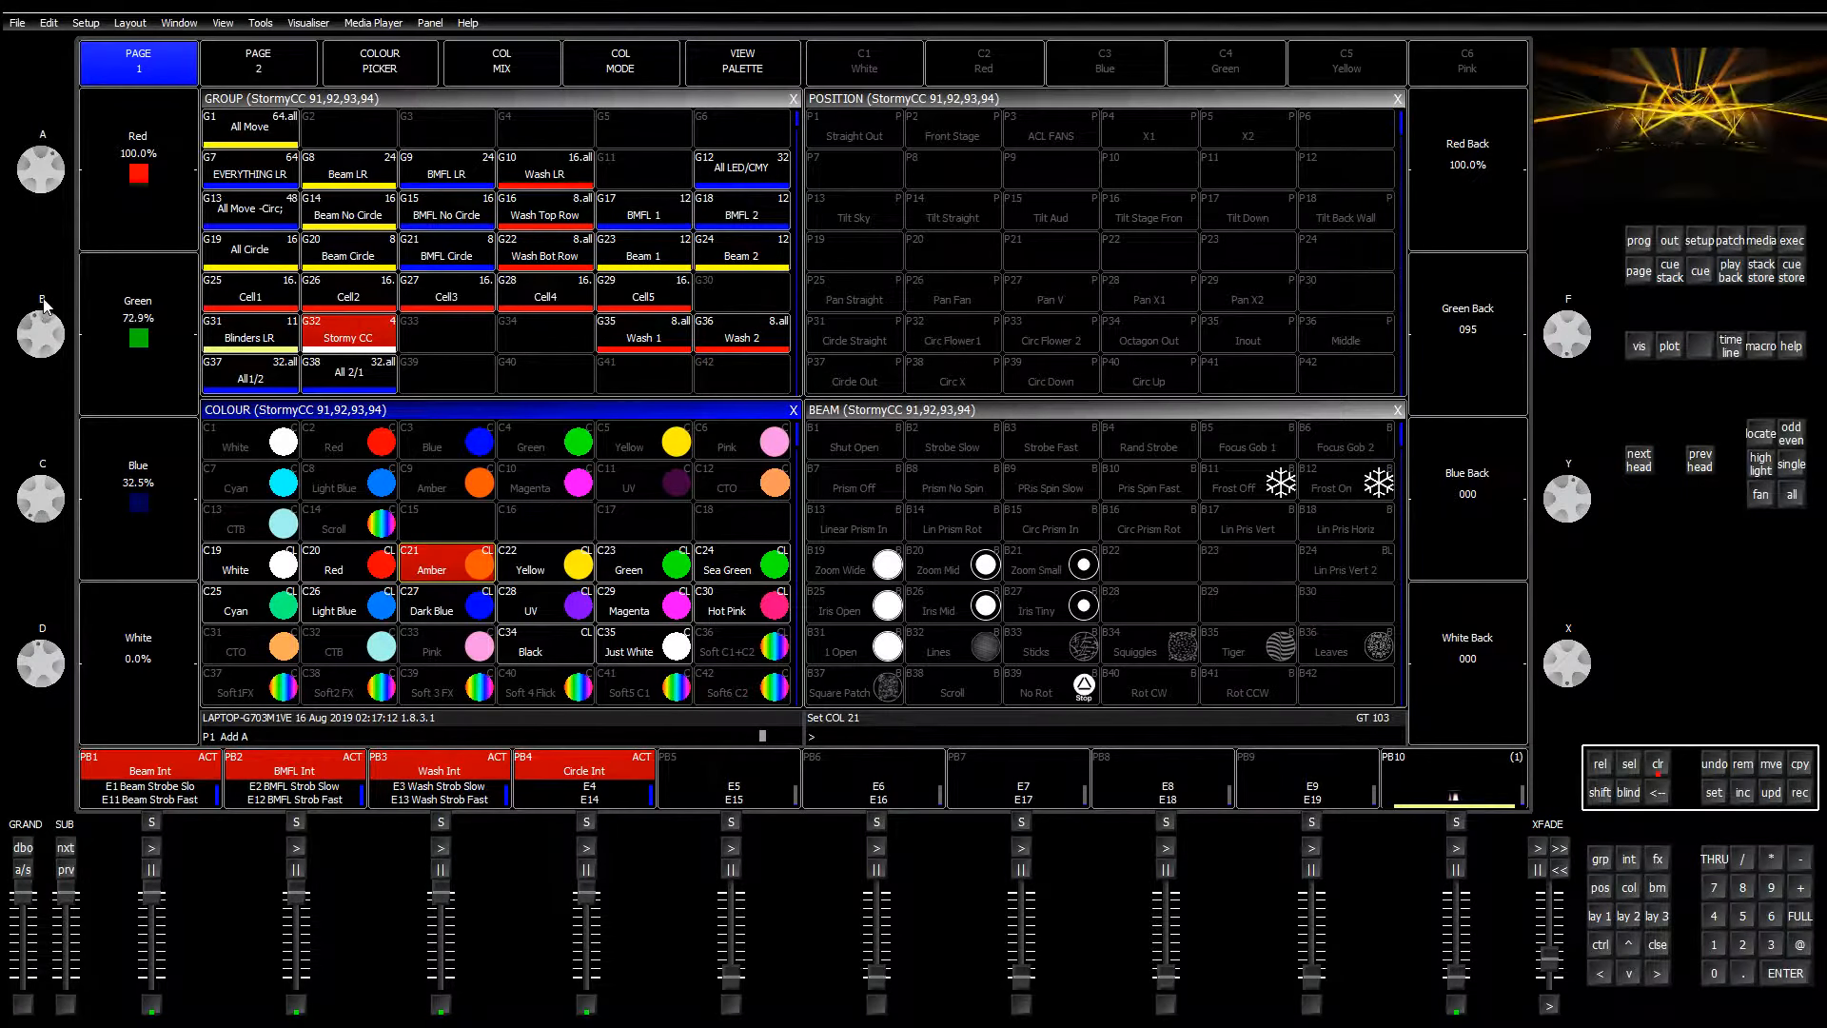
drag(1568, 338, 1567, 452)
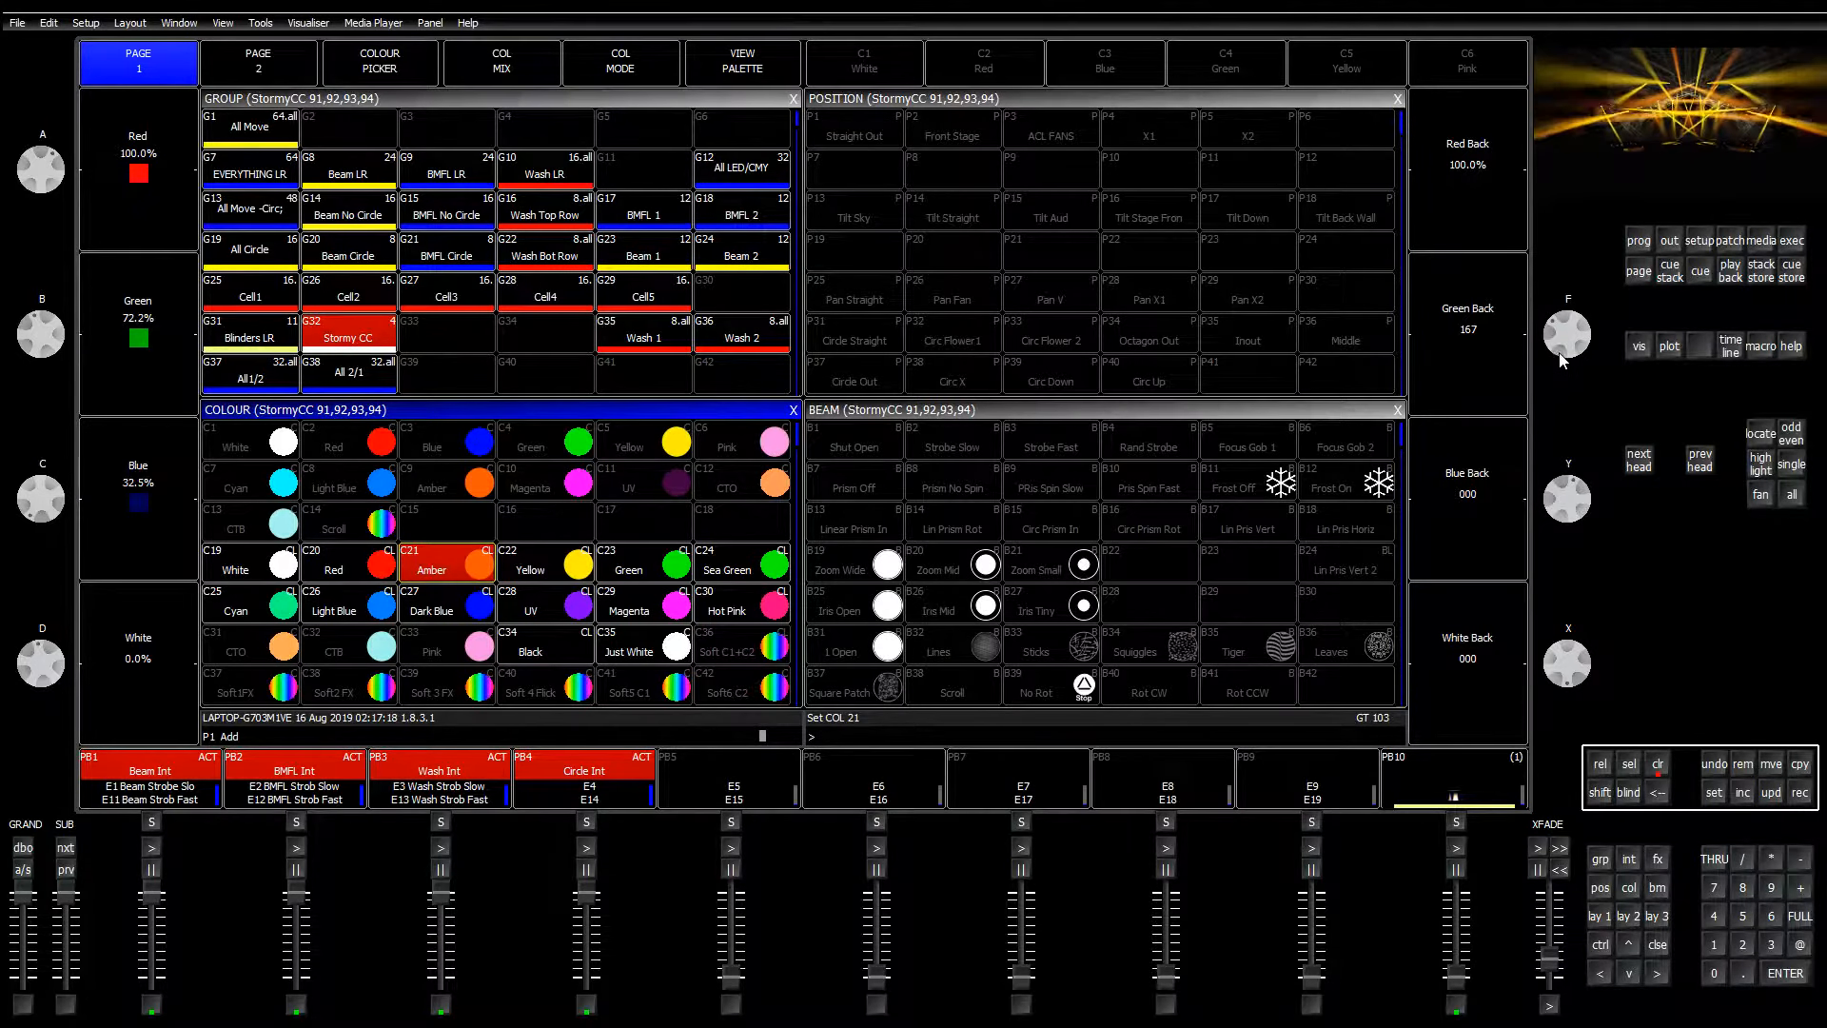
drag(1589, 551, 1597, 590)
Step: Record the current mix into the C31 CTO palette, confirming the update
click(1799, 795)
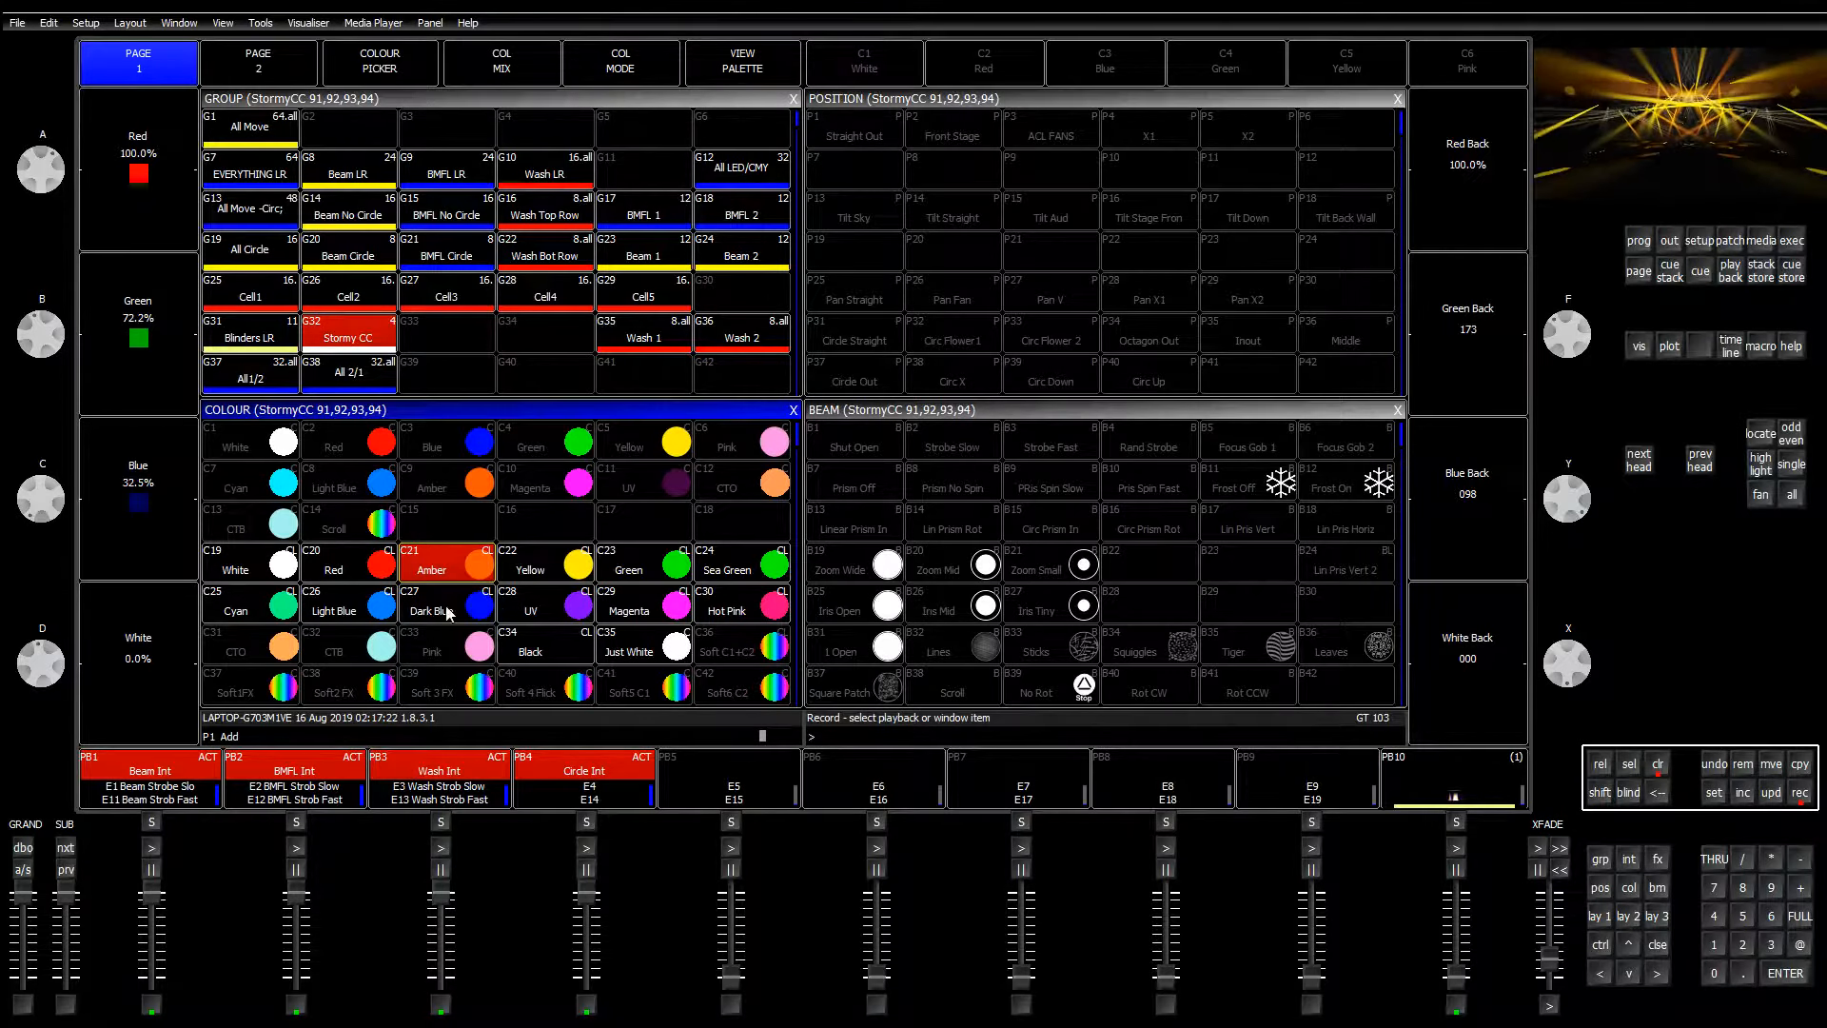
click(266, 655)
key(Return)
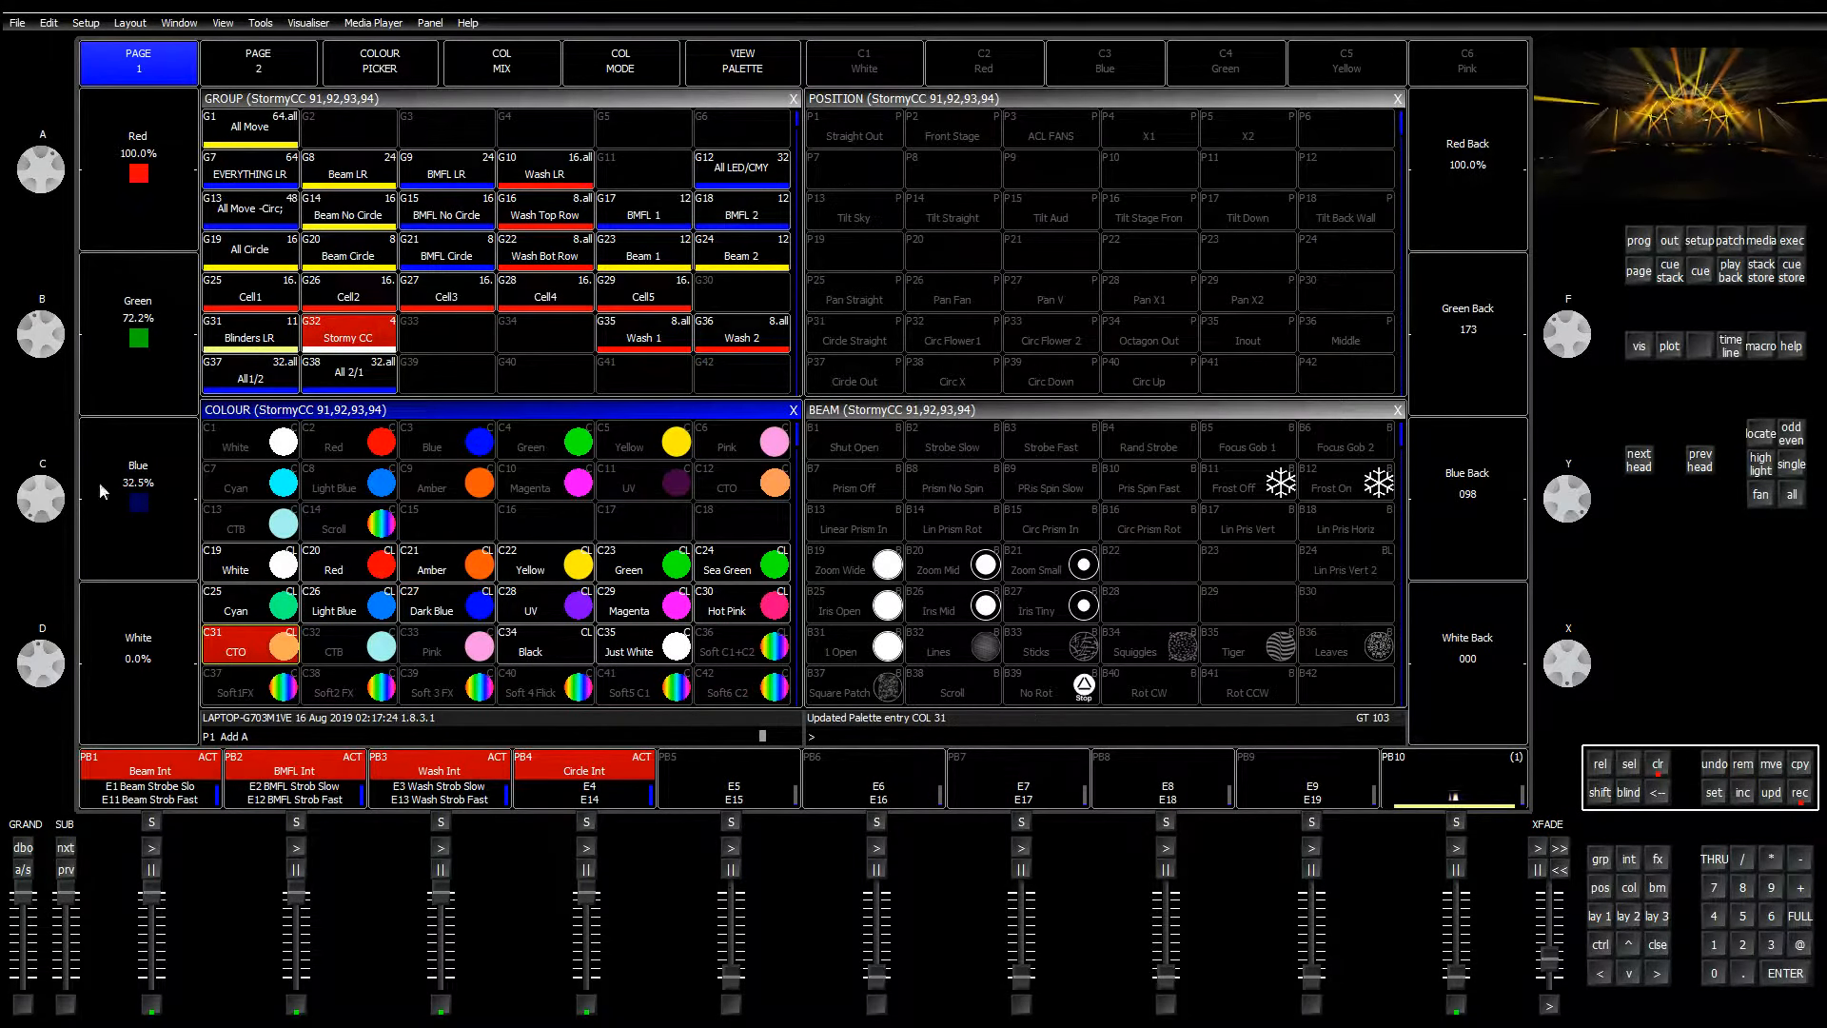
Step: Raise blue to full, lower red, and store the mix into C32 CTB
drag(38, 570, 44, 551)
drag(47, 151, 38, 165)
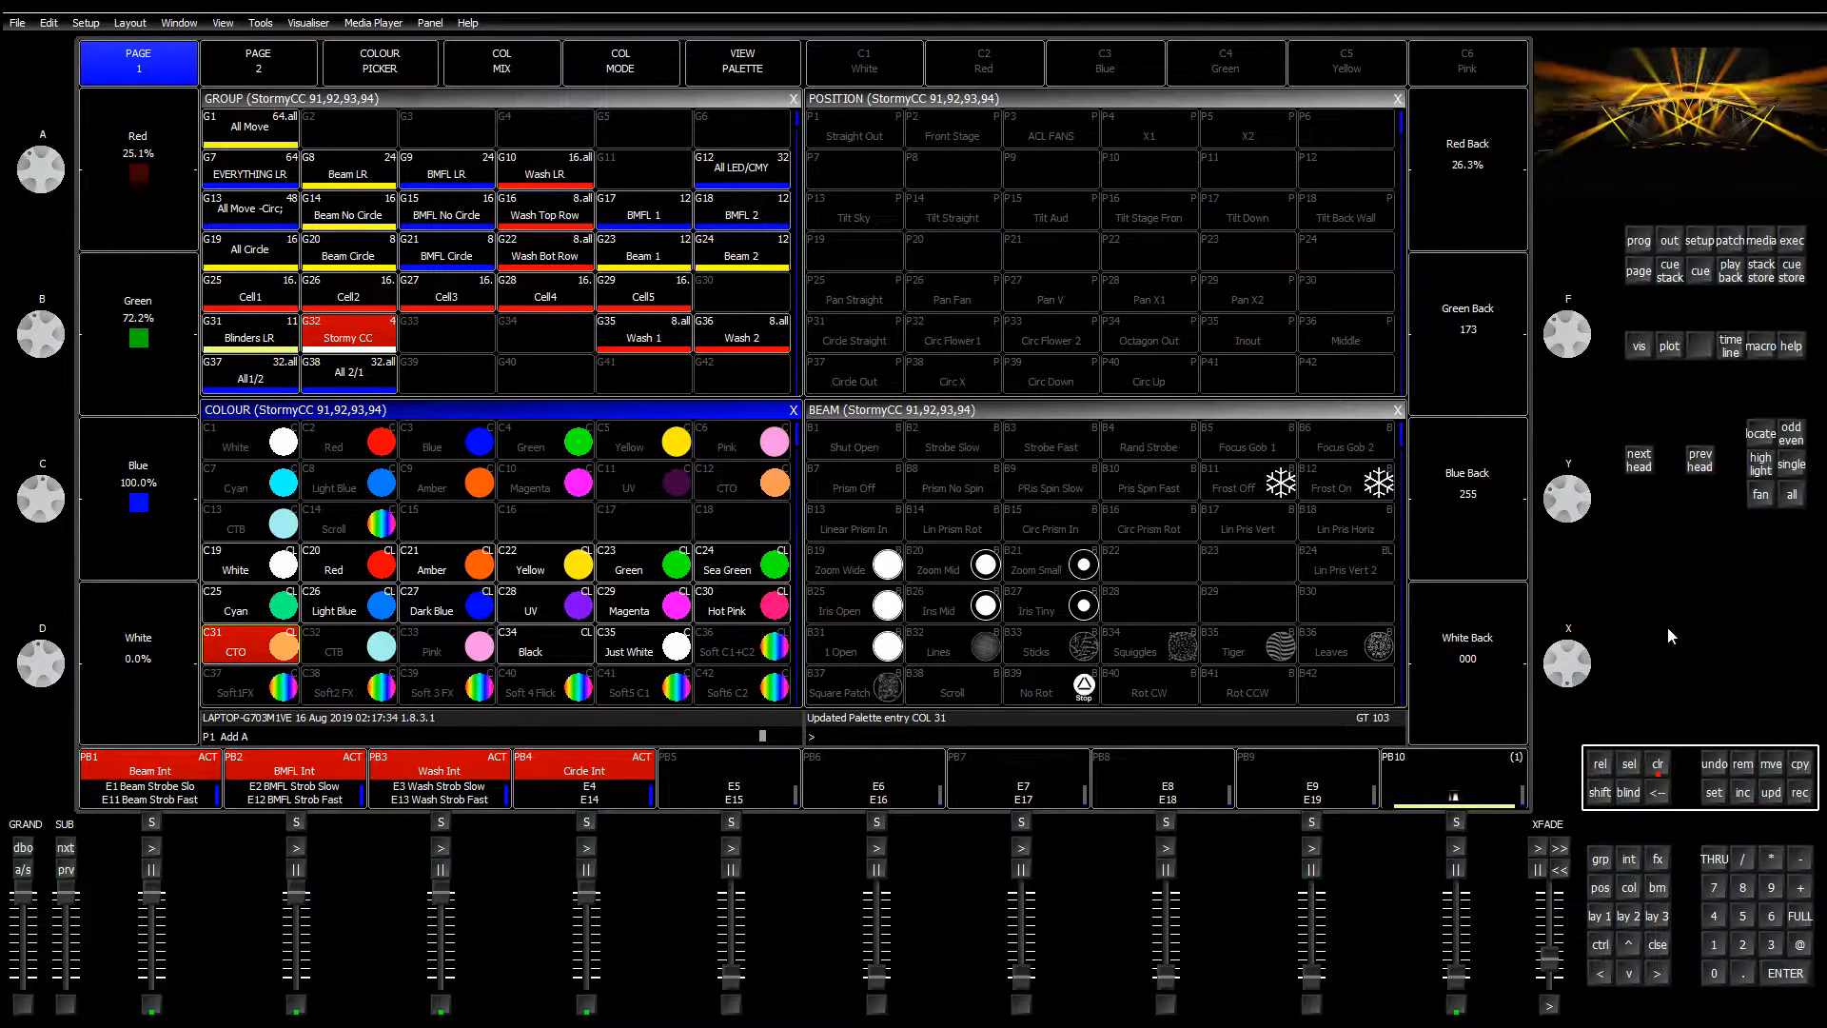
click(1810, 799)
click(366, 651)
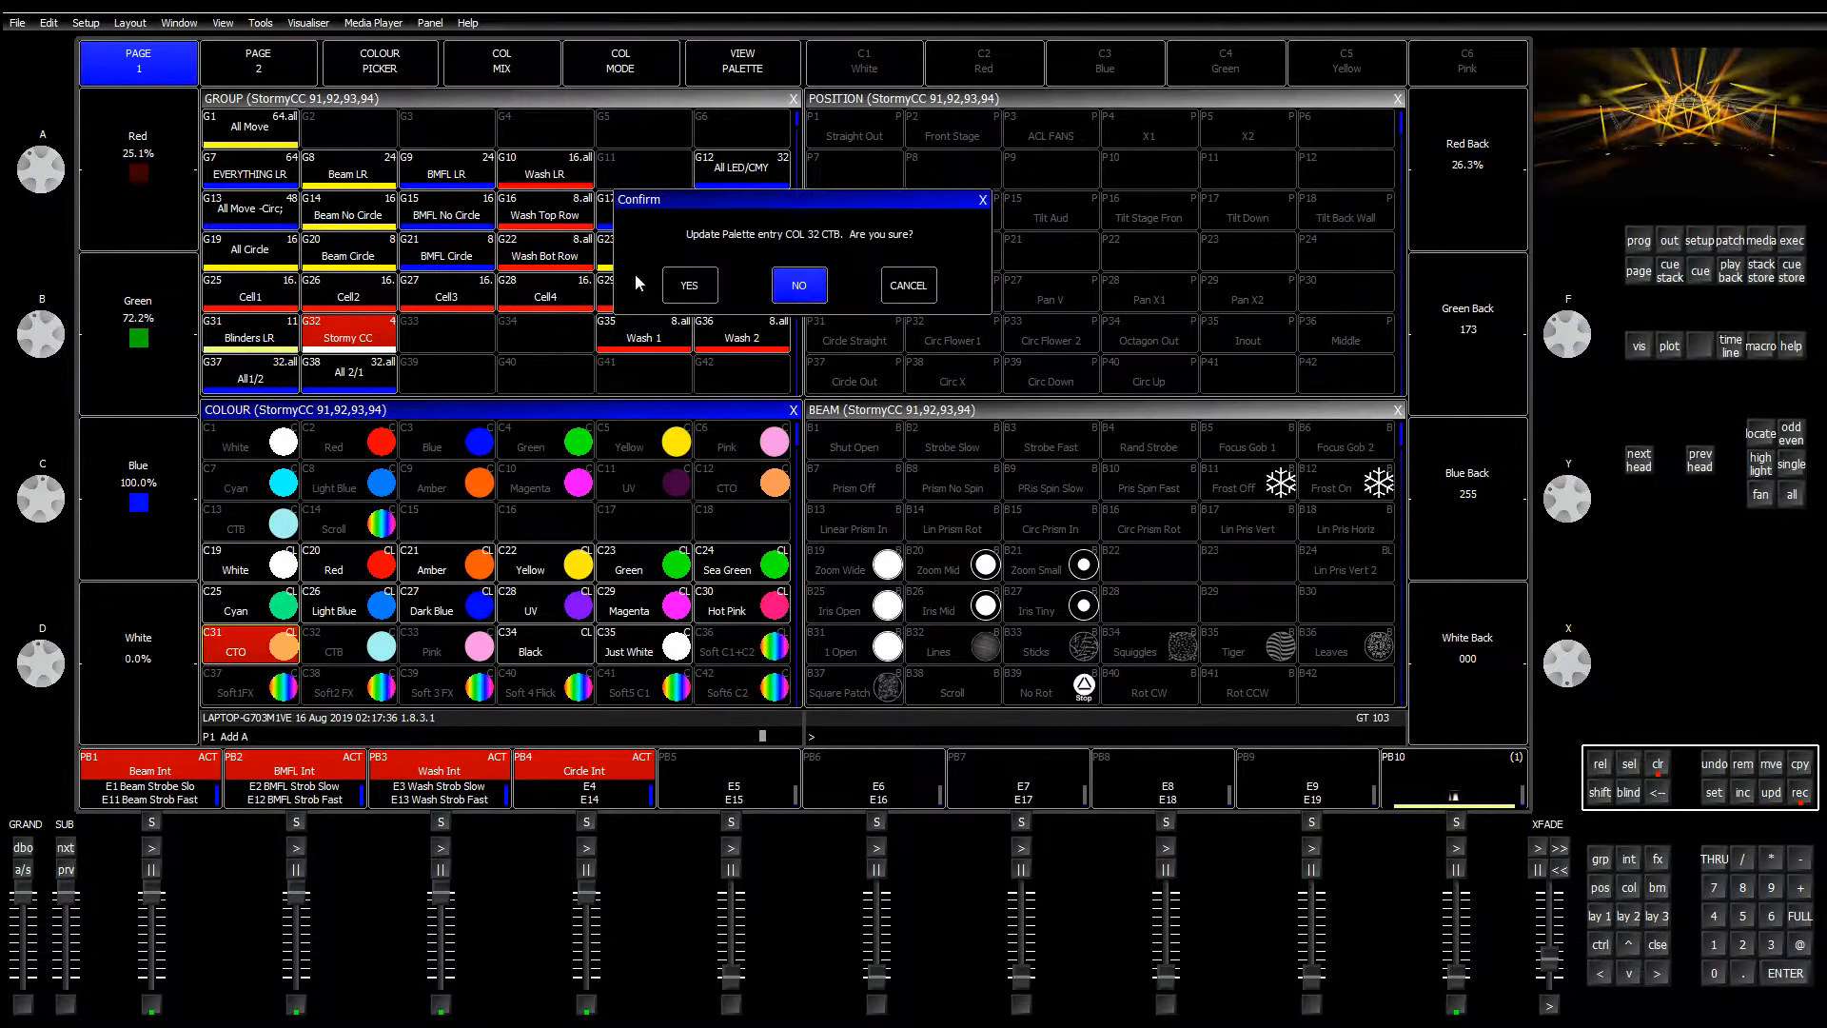
click(639, 283)
Step: Set full red, green 51.4%, blue 49.8%, store into C33 Pink, then recall C19 White
mouse_move(35, 177)
mouse_down()
mouse_move(41, 306)
mouse_move(47, 178)
mouse_up()
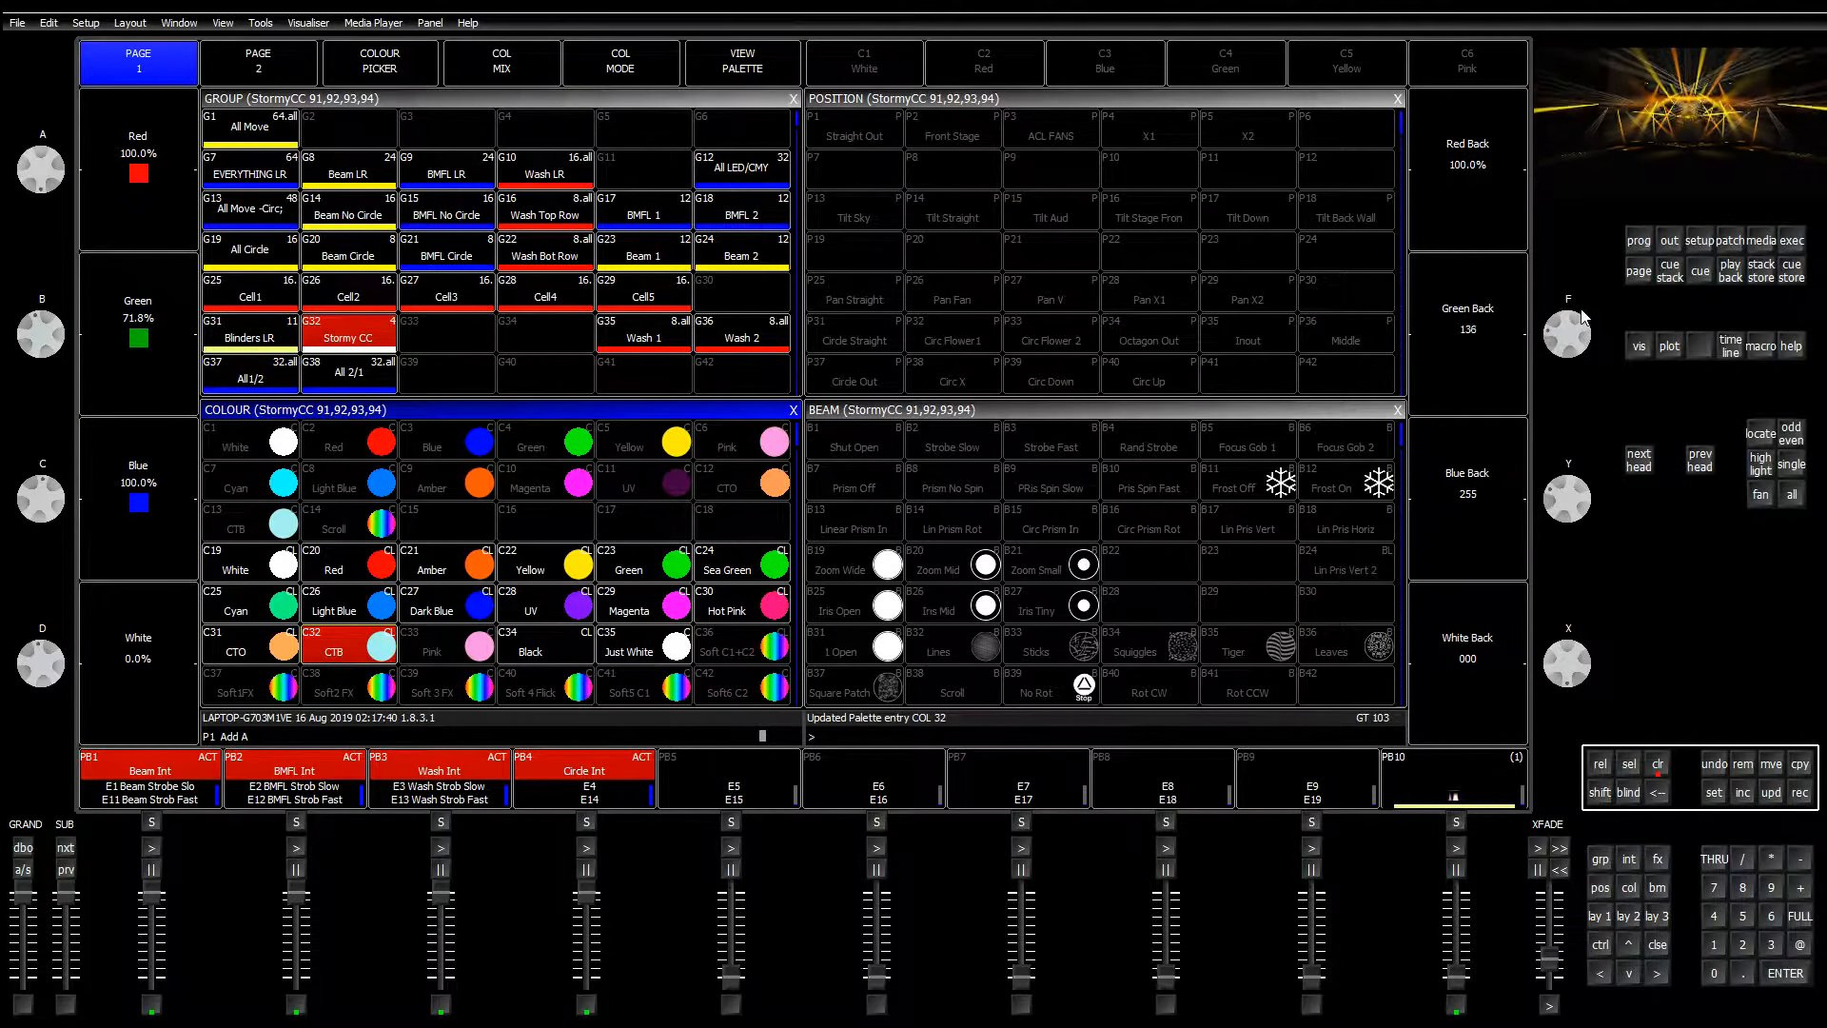
drag(1618, 421, 1624, 374)
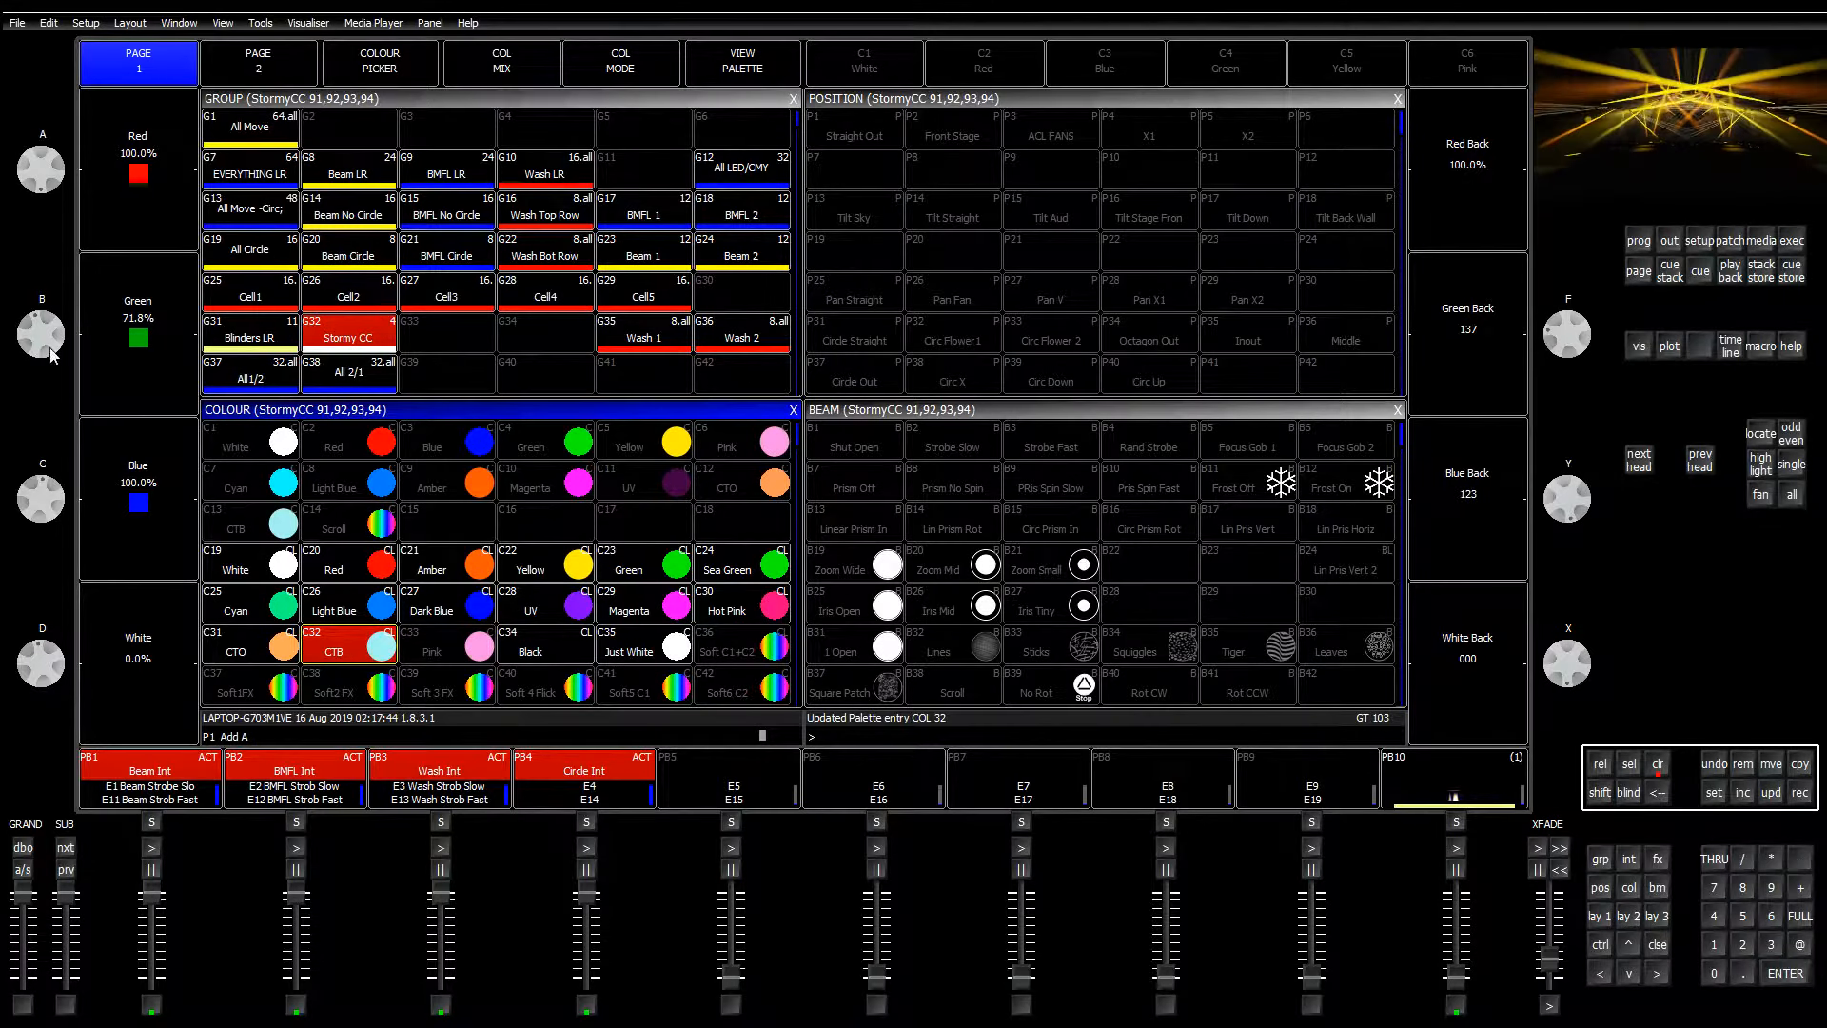
drag(53, 355, 44, 393)
drag(45, 510, 33, 436)
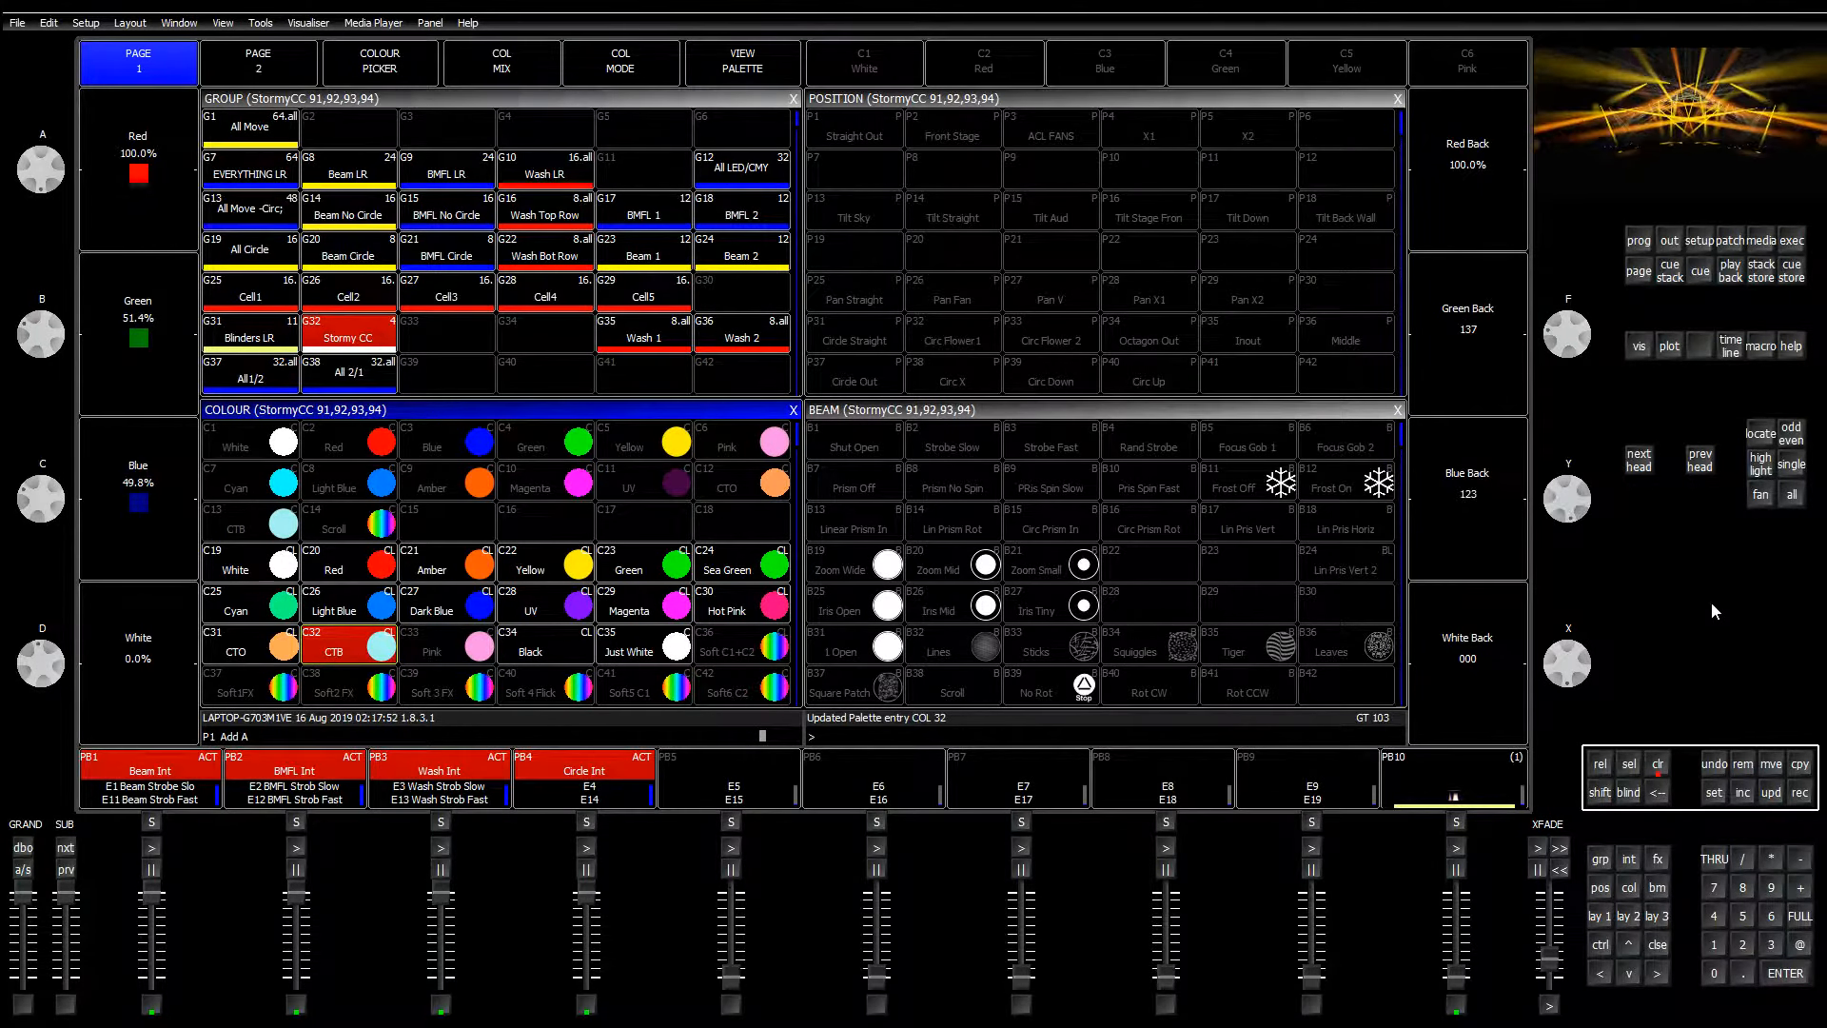
click(1803, 793)
click(447, 647)
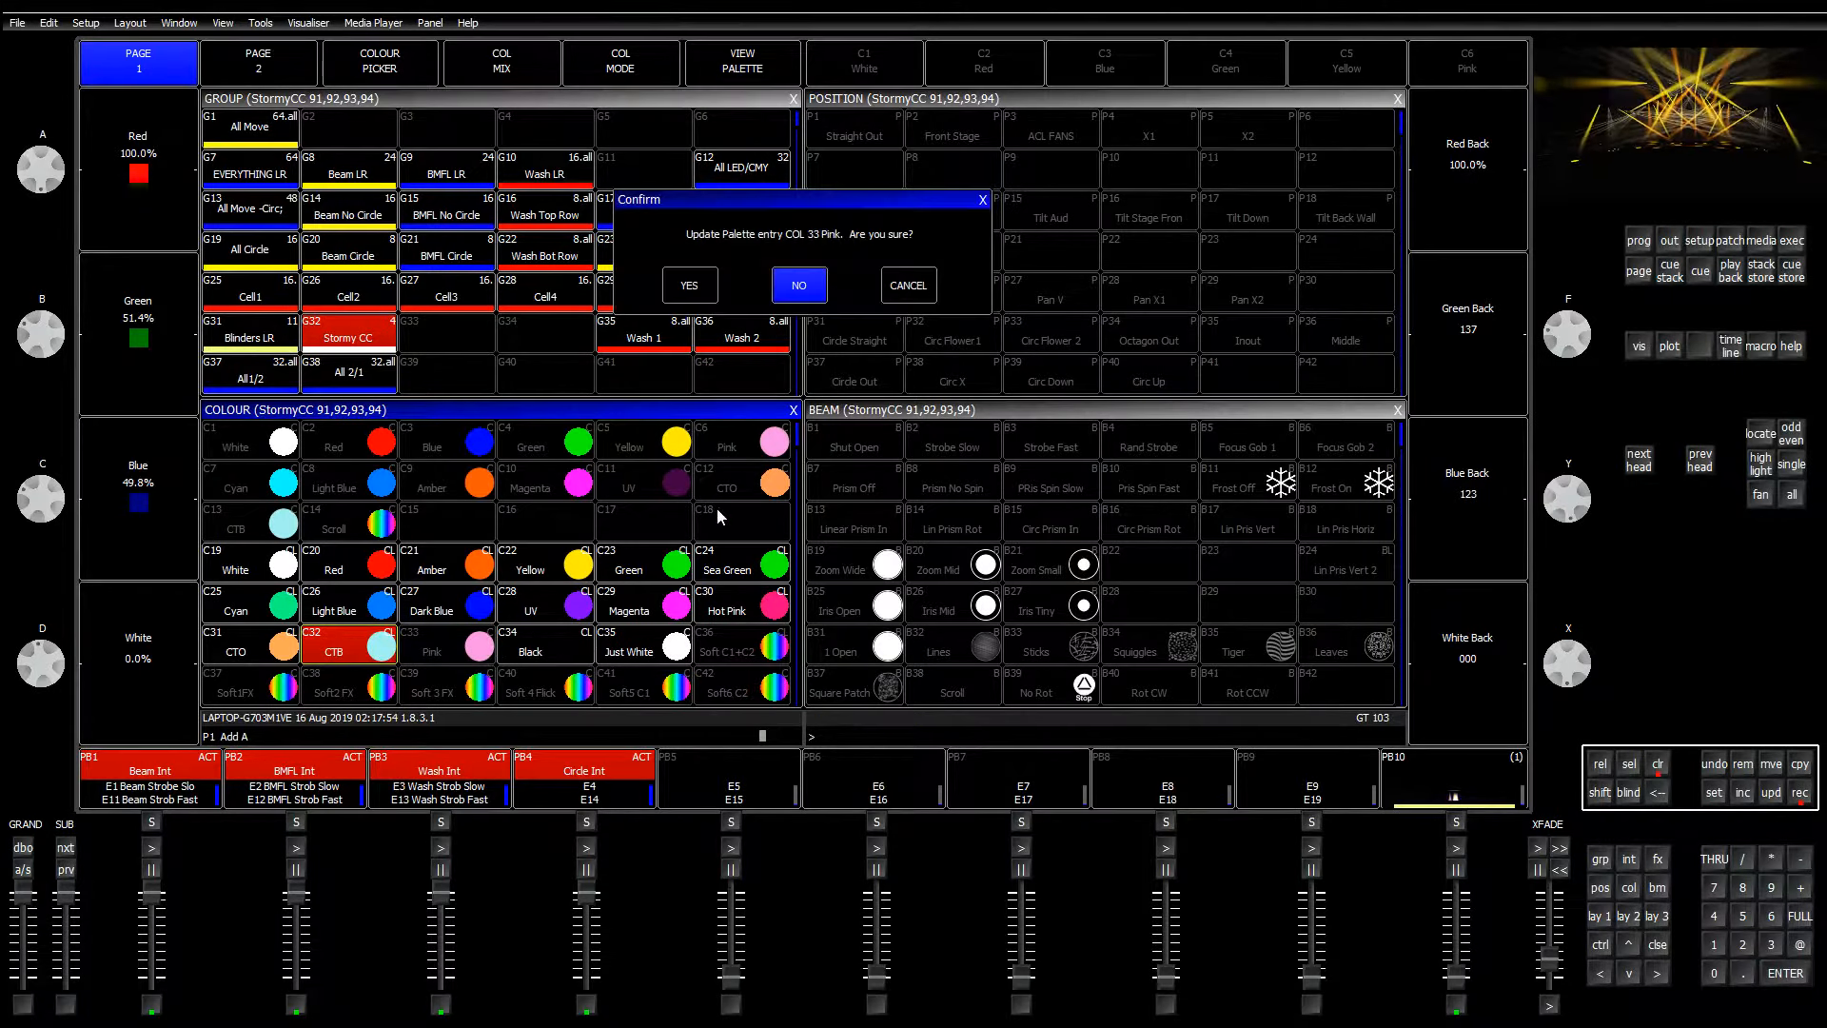
click(705, 289)
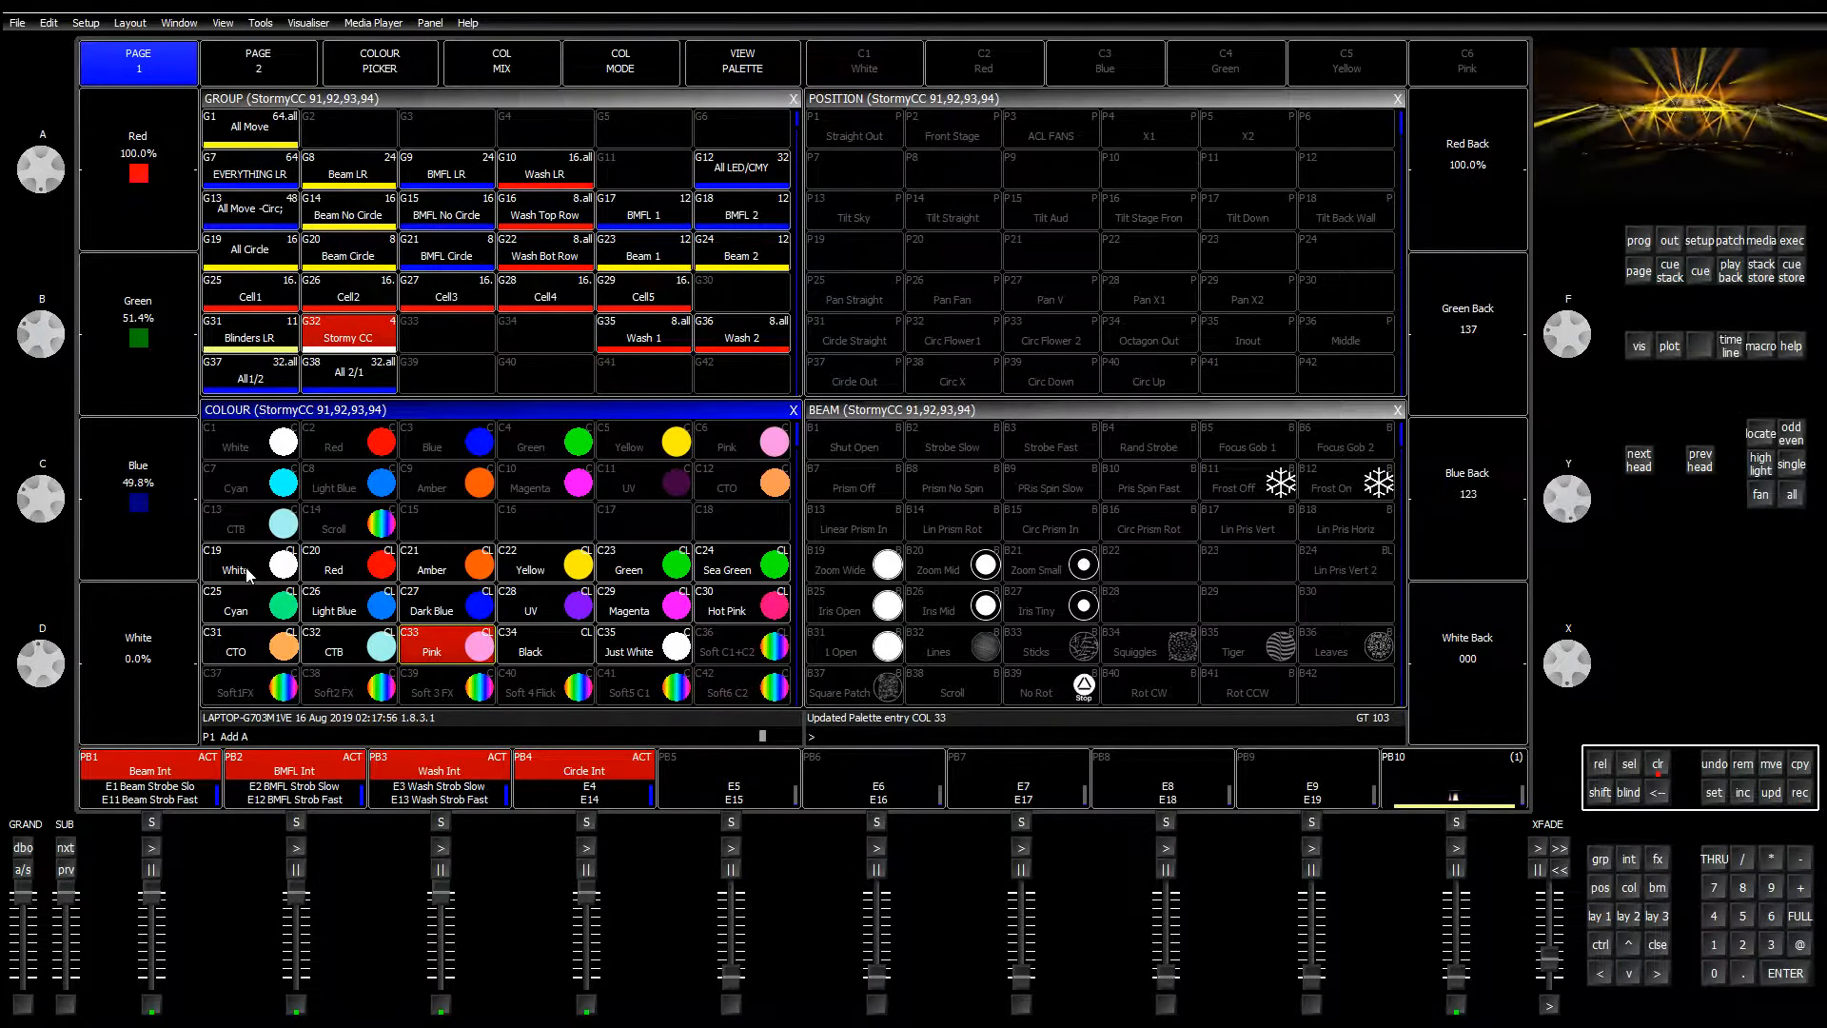
click(249, 571)
Step: Unlink the Stormy CC references in the White, Red, Amber, Yellow and C23 palettes
click(732, 73)
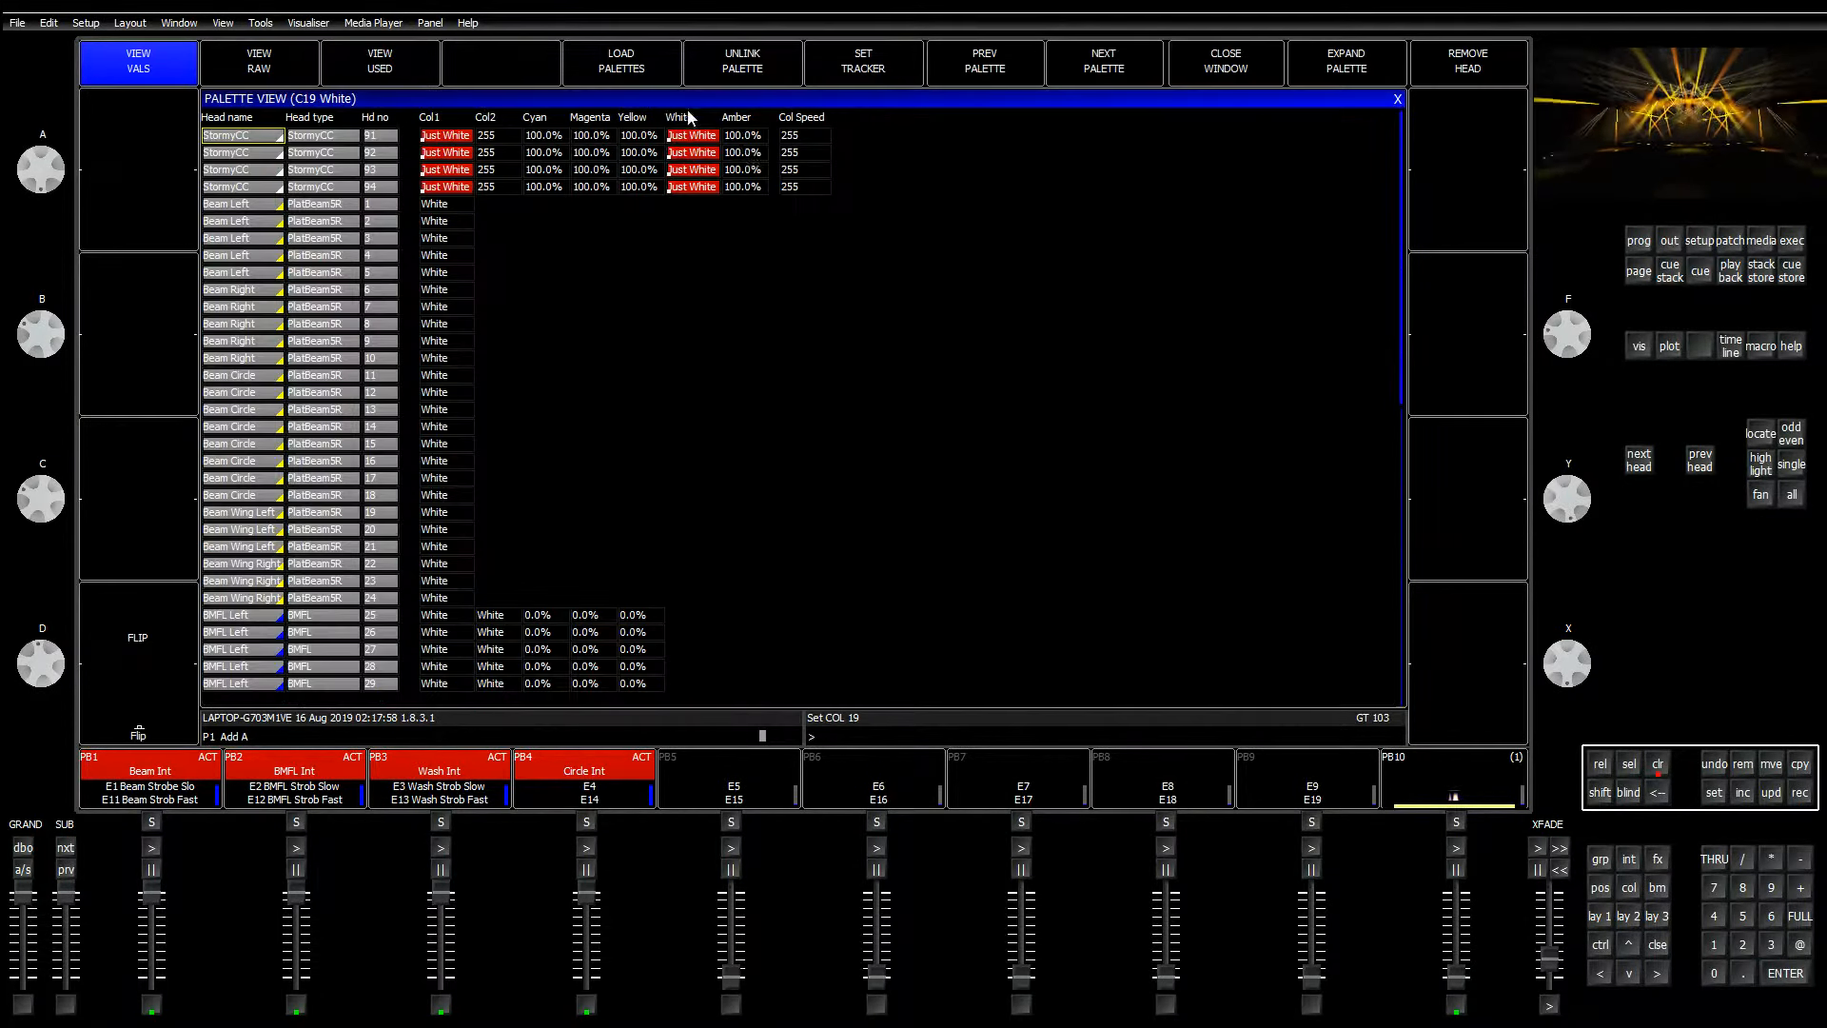
click(778, 63)
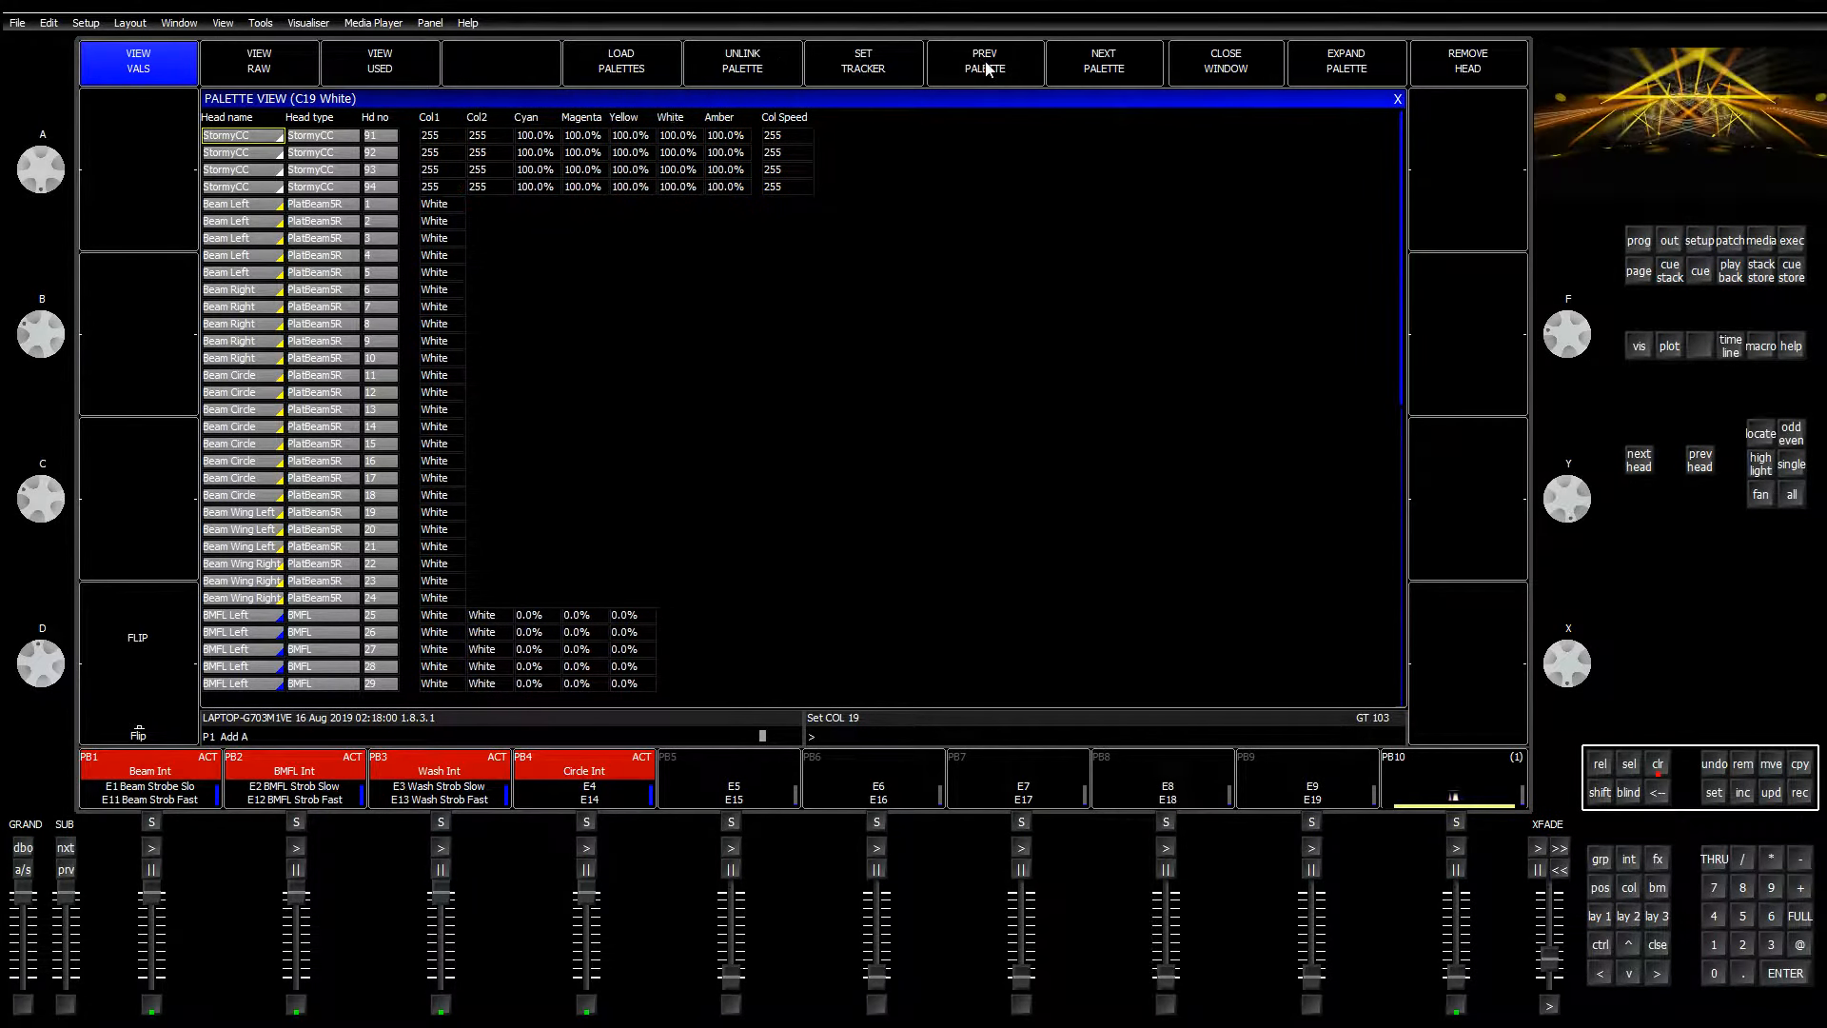
click(980, 84)
click(751, 69)
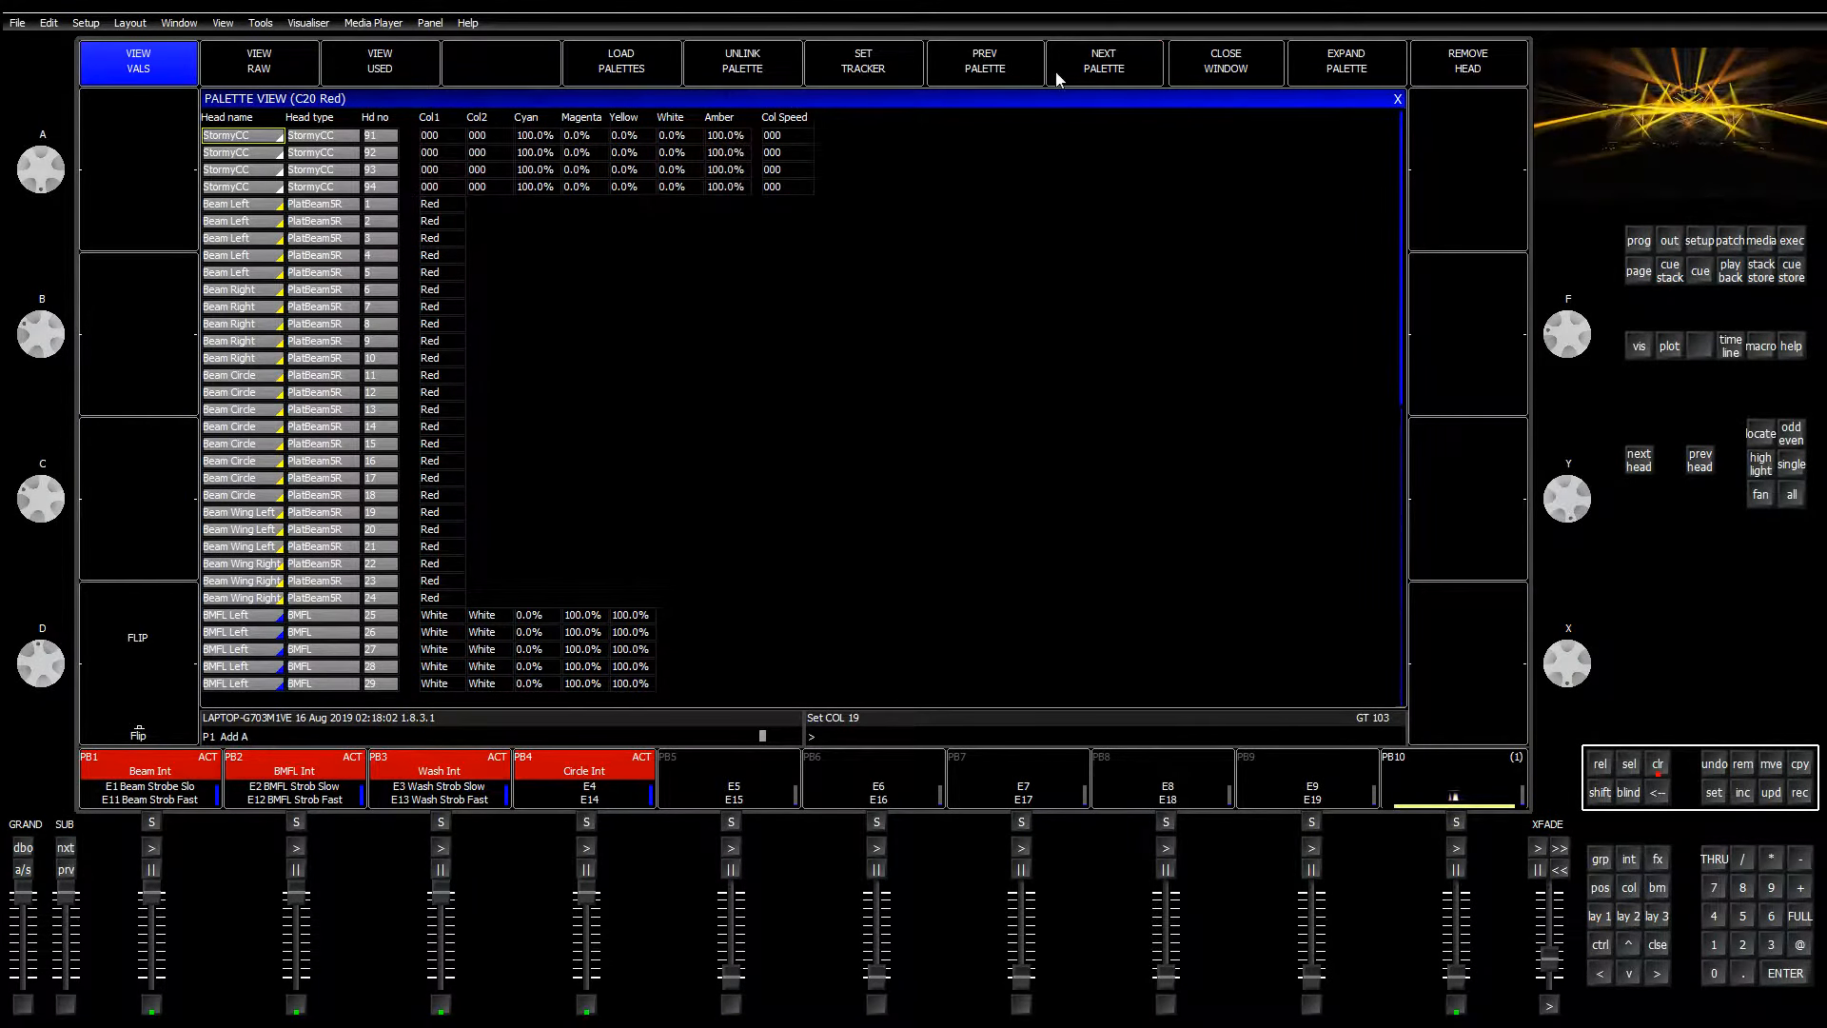
click(1097, 69)
click(751, 69)
click(1063, 67)
click(756, 71)
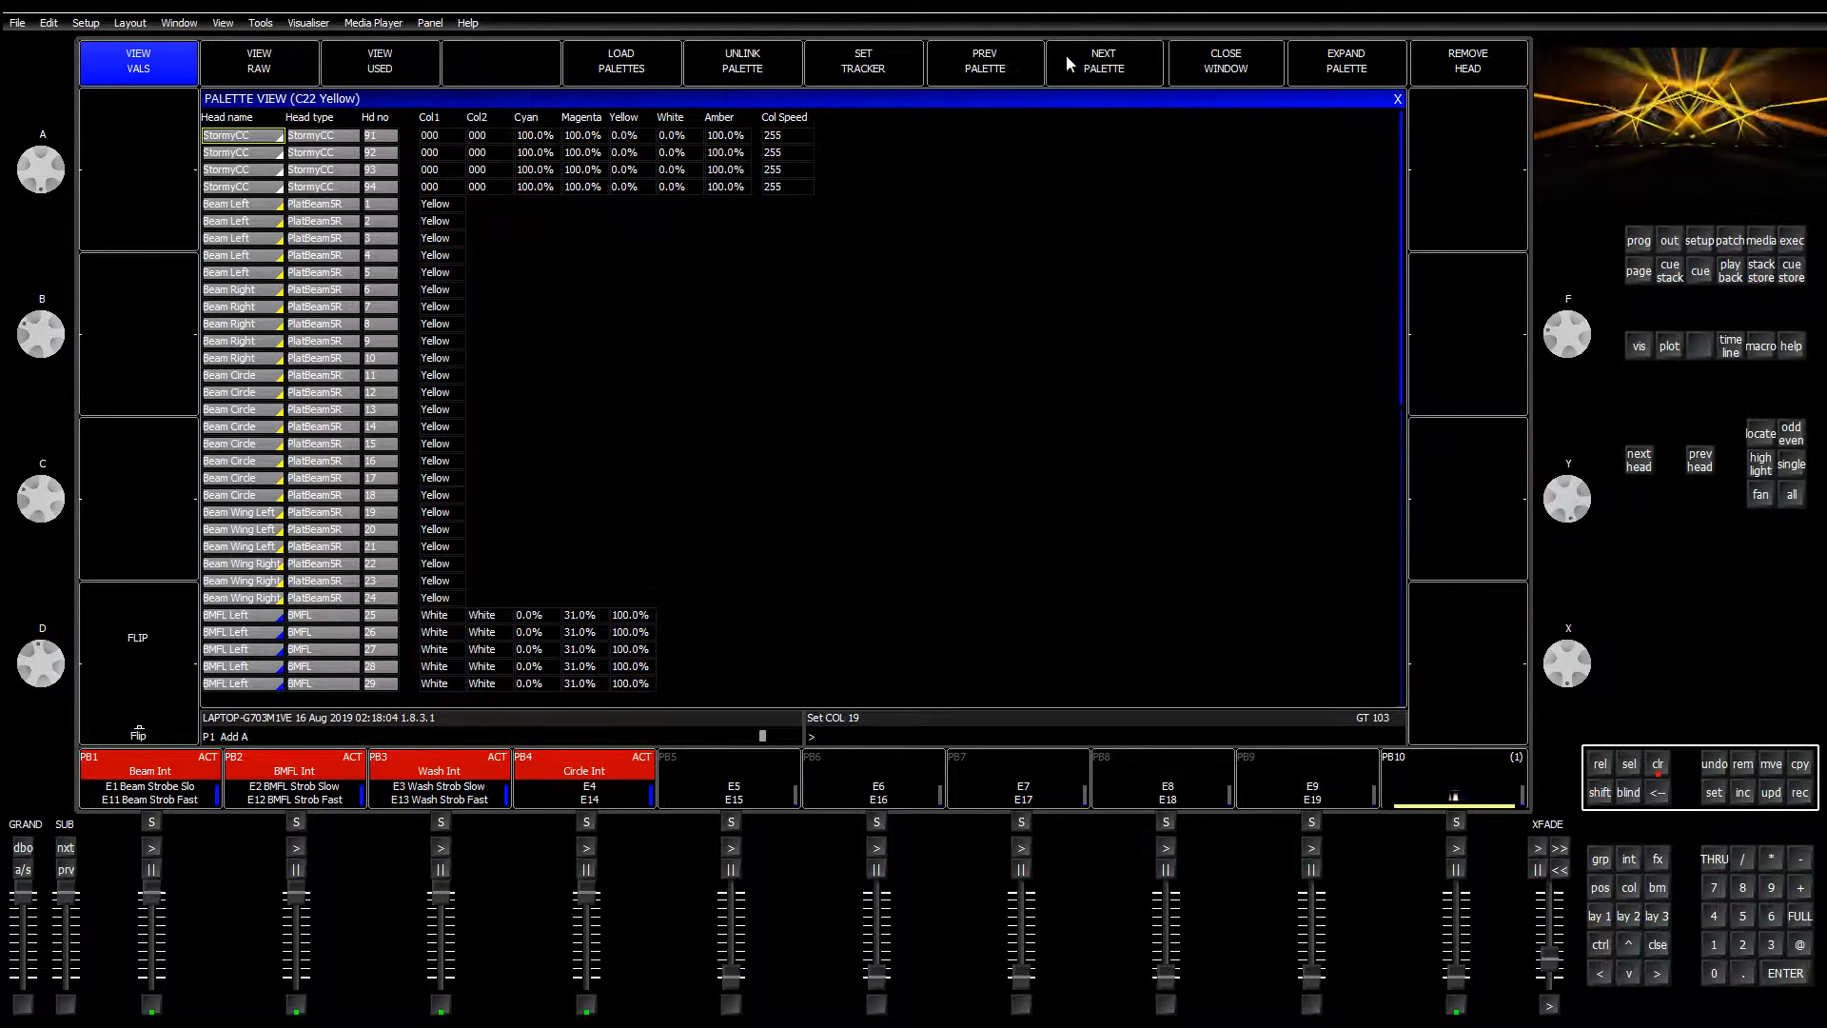
click(1070, 66)
click(767, 70)
click(1095, 69)
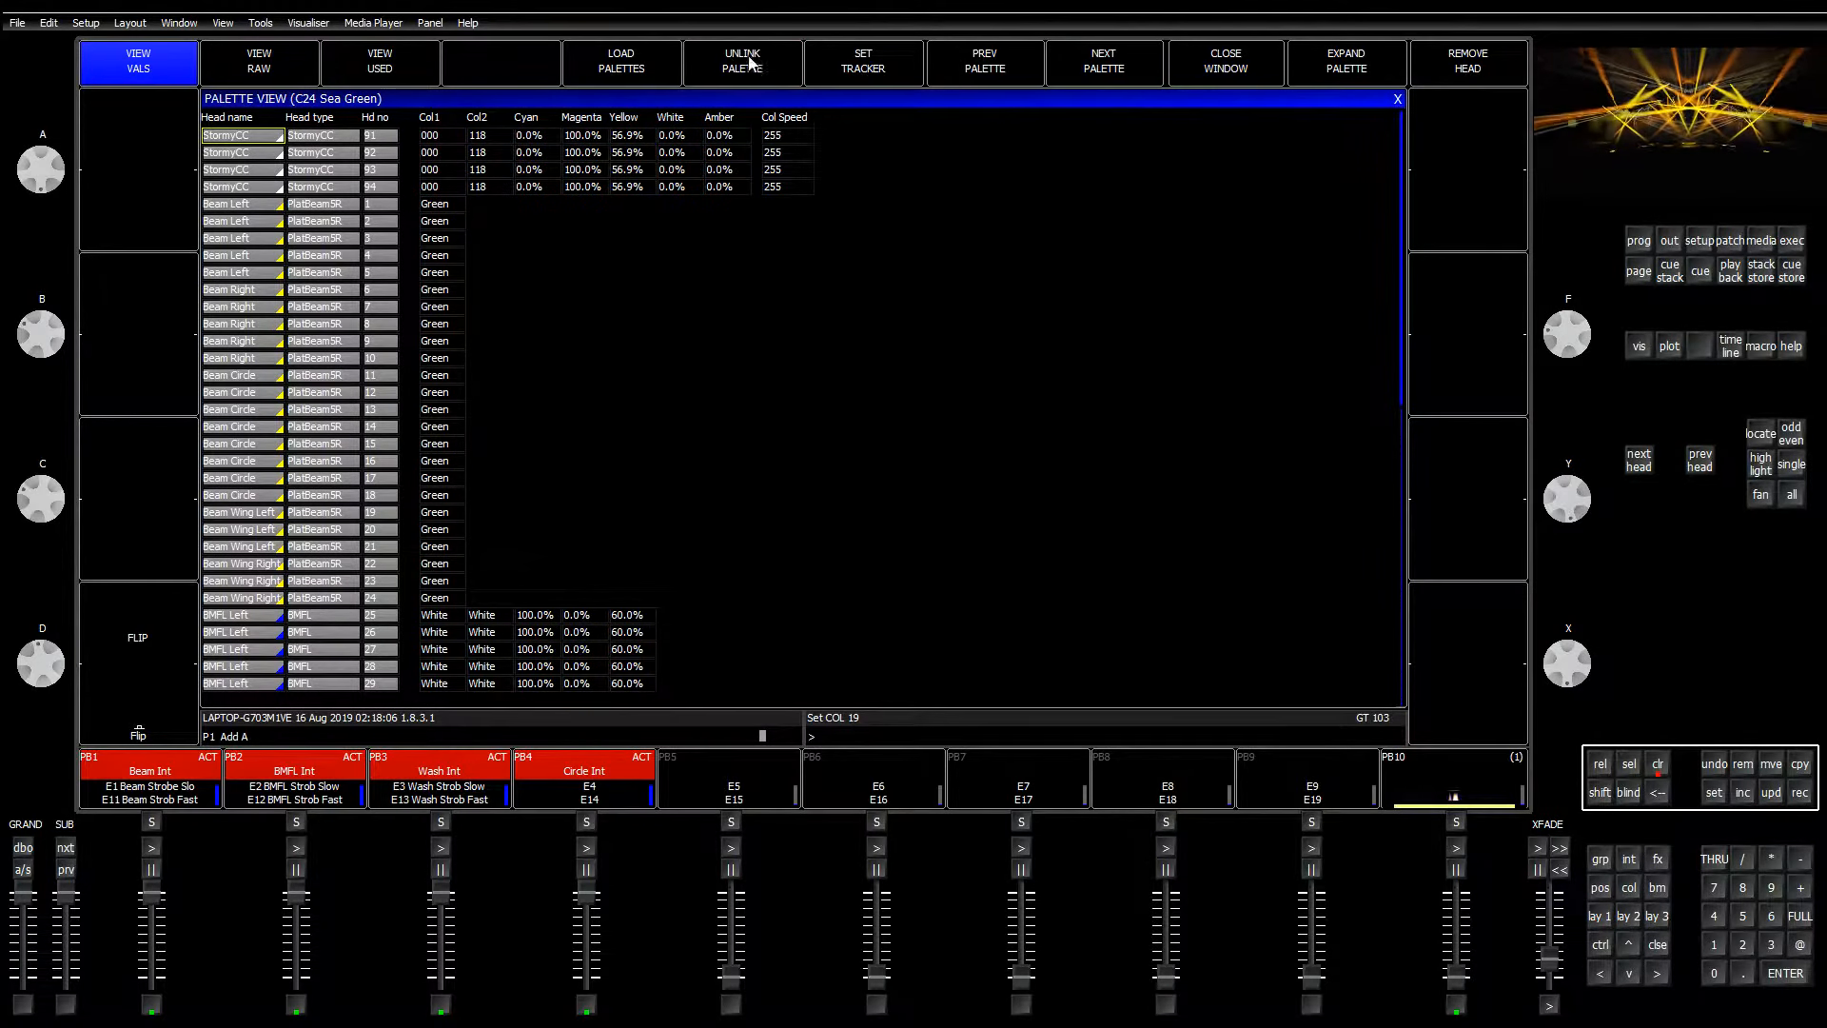
Step: Convert palettes C24 Sea Green through C30 Hot Pink to plain values
click(1095, 71)
click(752, 66)
click(1108, 78)
click(775, 71)
click(1094, 63)
click(746, 67)
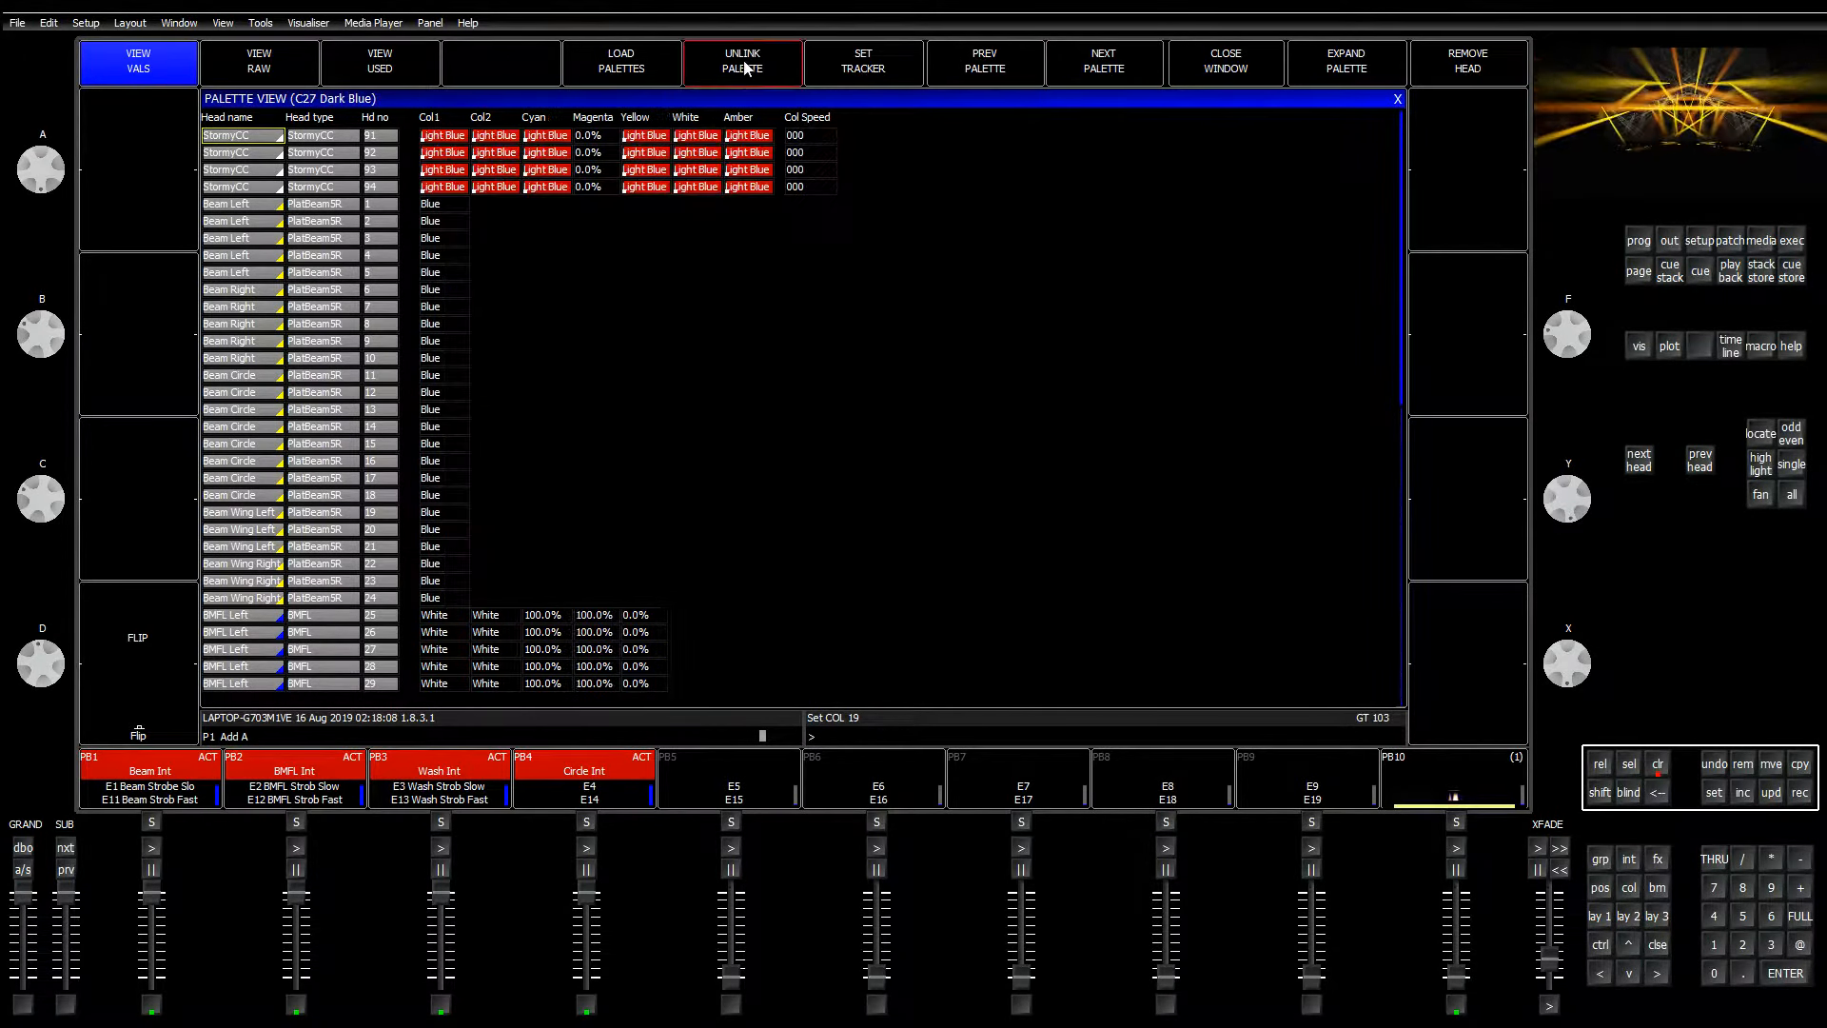
click(1070, 69)
click(742, 68)
click(1070, 72)
click(766, 69)
click(1070, 68)
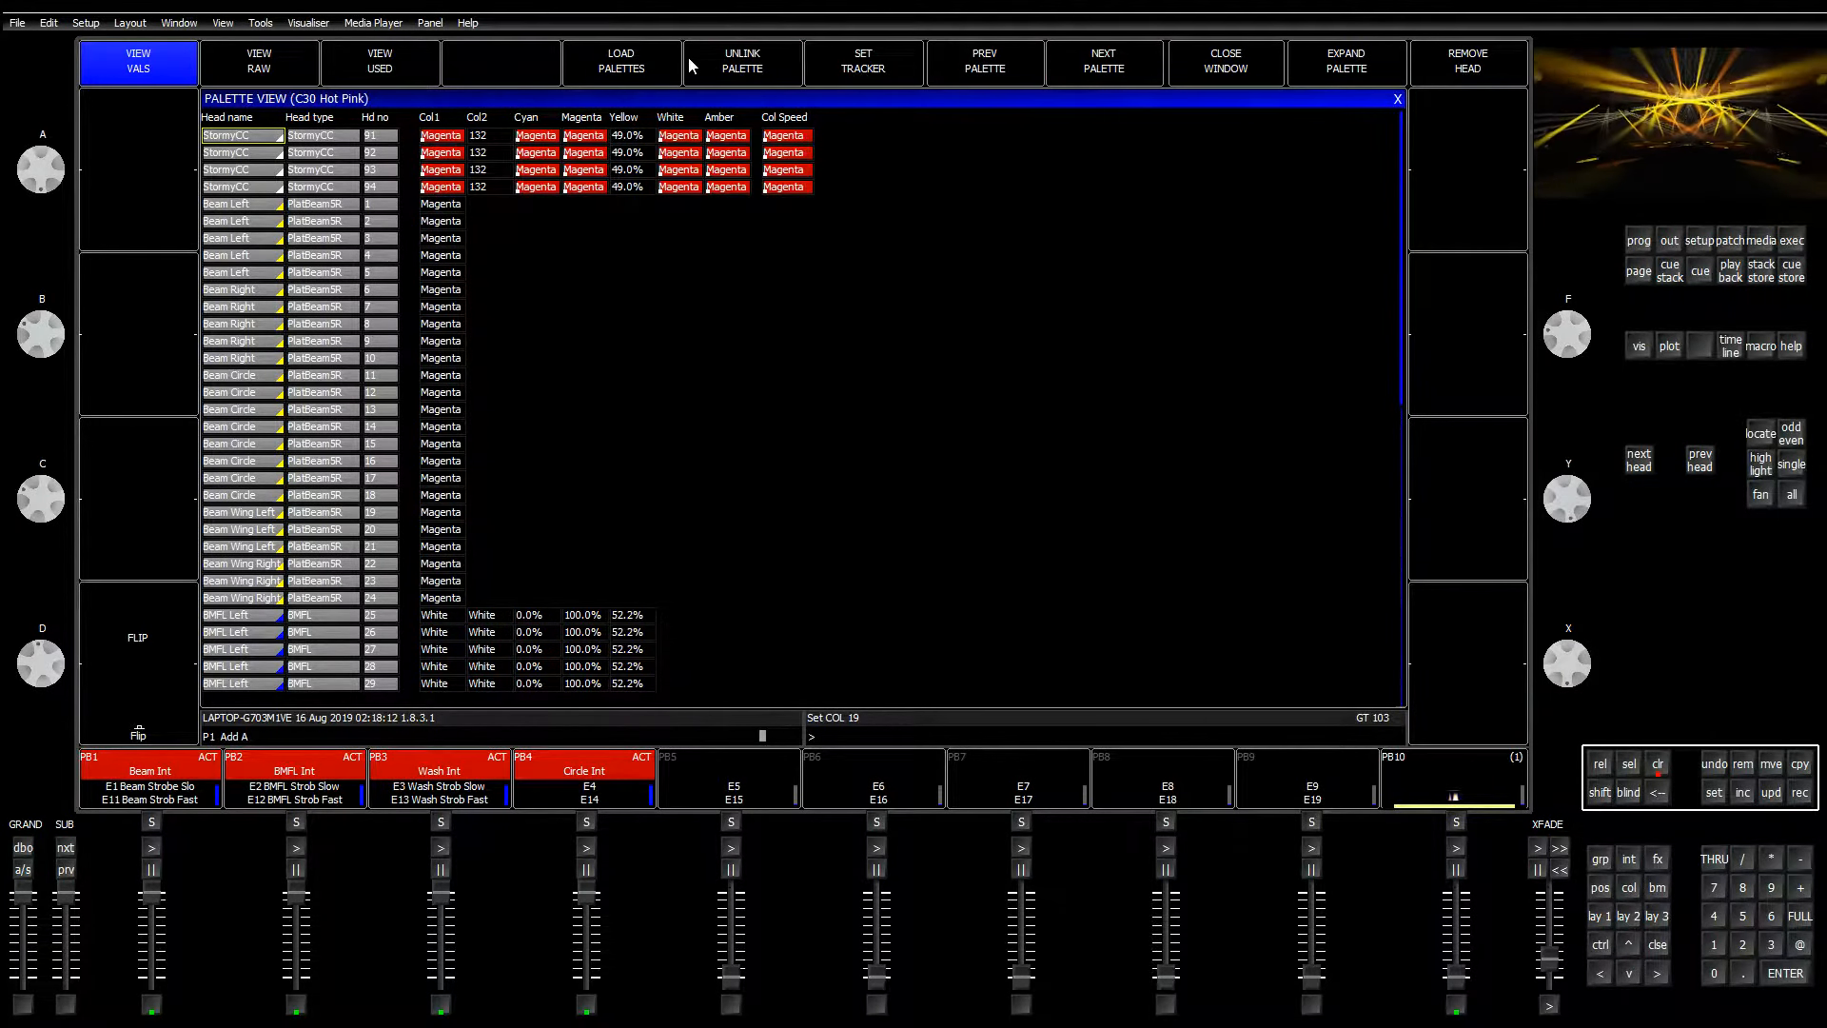
click(742, 68)
Step: Unlink C31 CTO, C32 CTB and C33 Pink, step on to C42, and close the palette view
click(1052, 70)
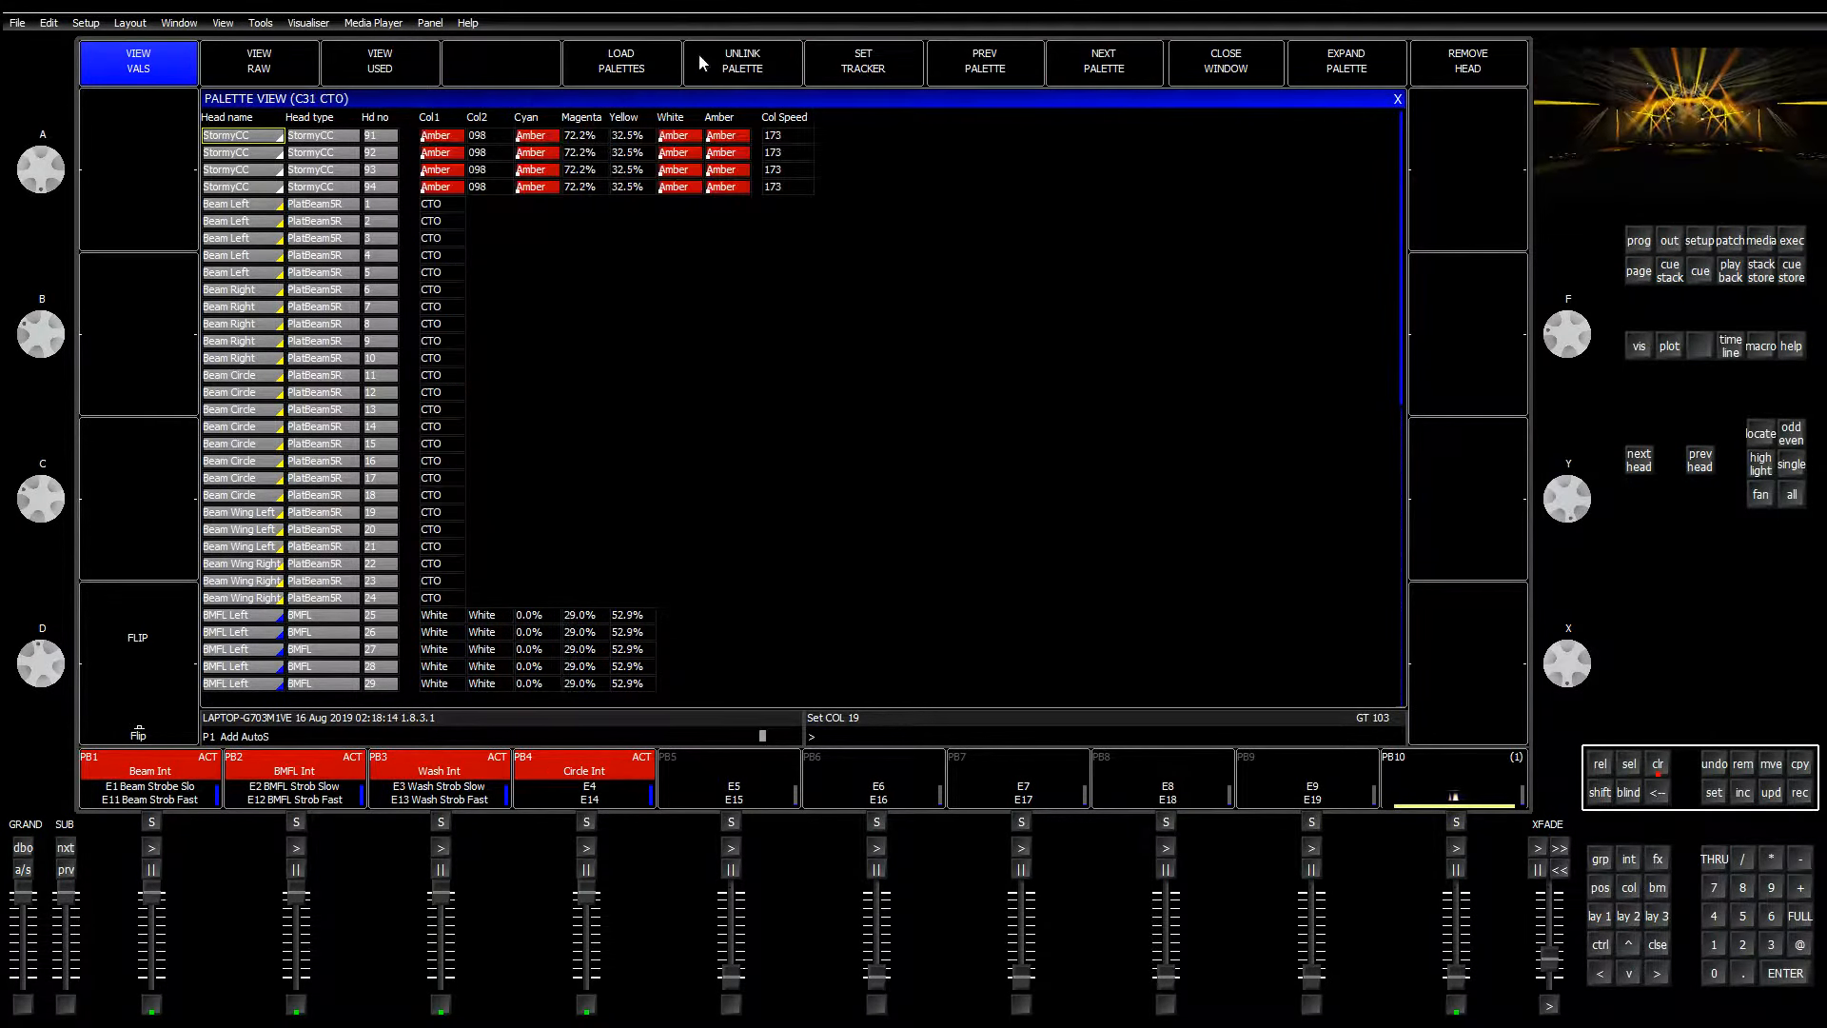
click(730, 73)
click(1076, 69)
click(774, 62)
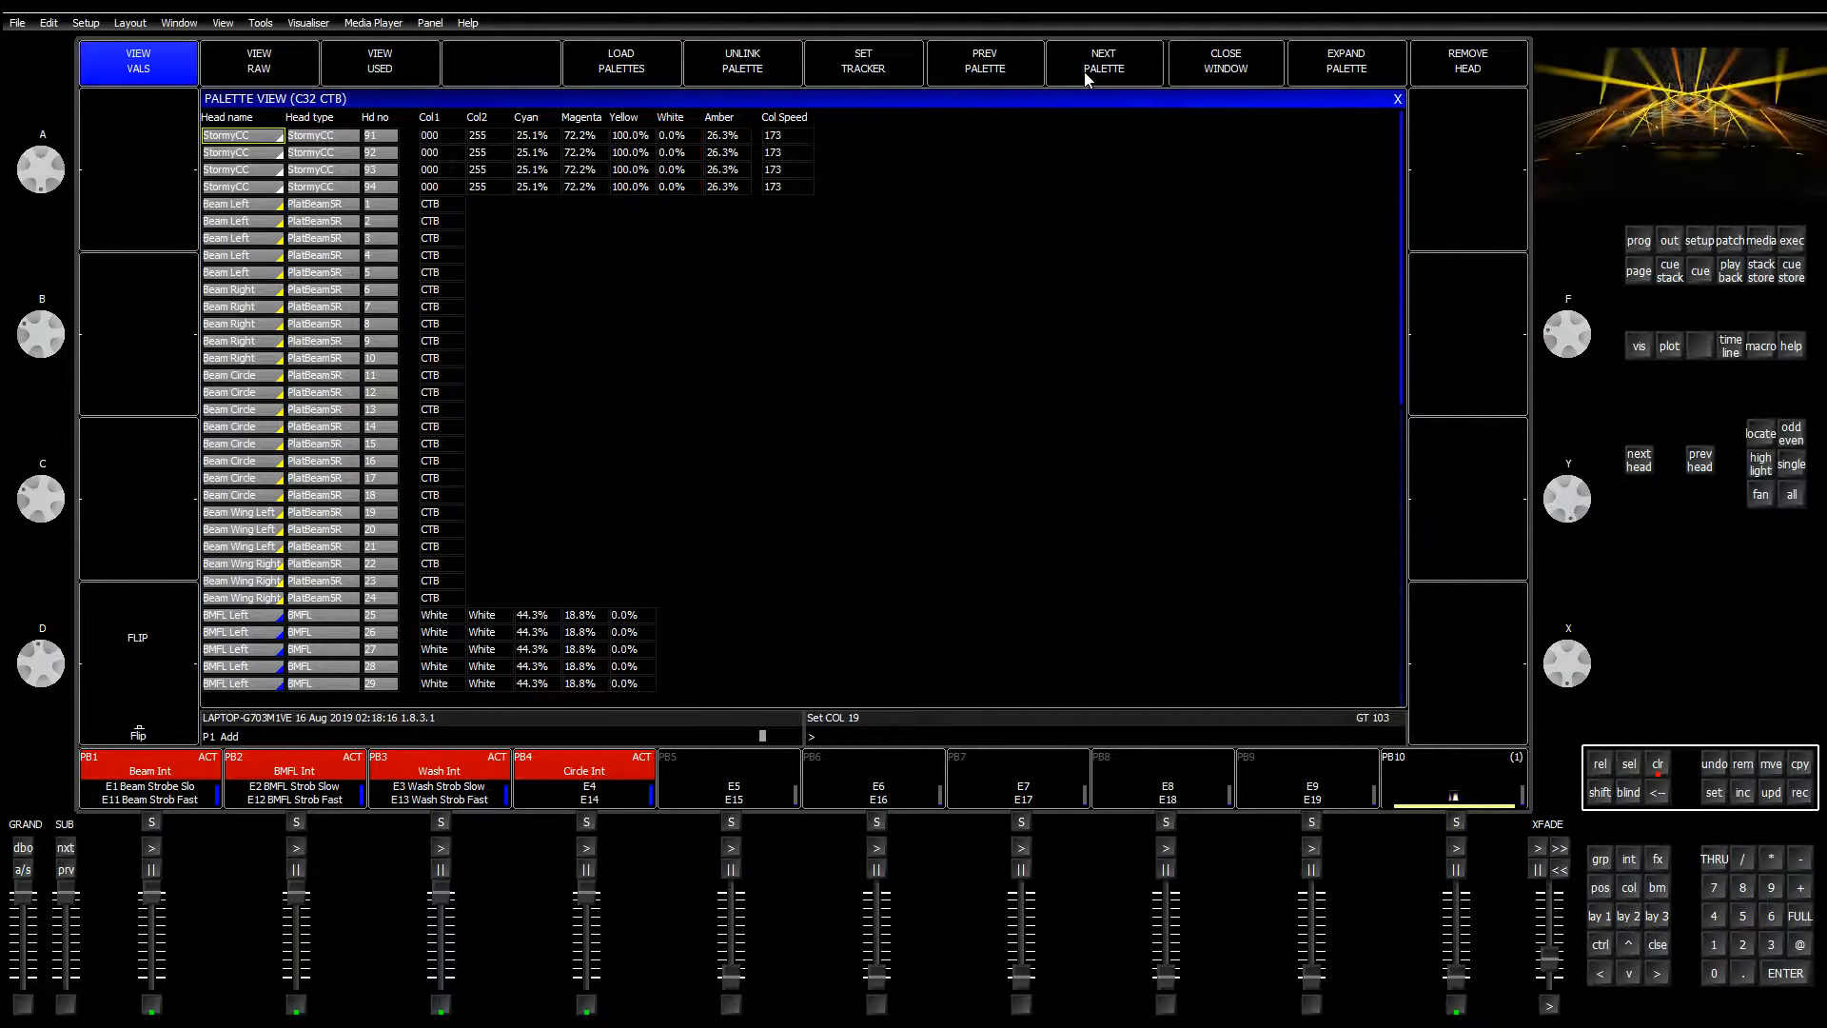
click(1089, 73)
click(776, 75)
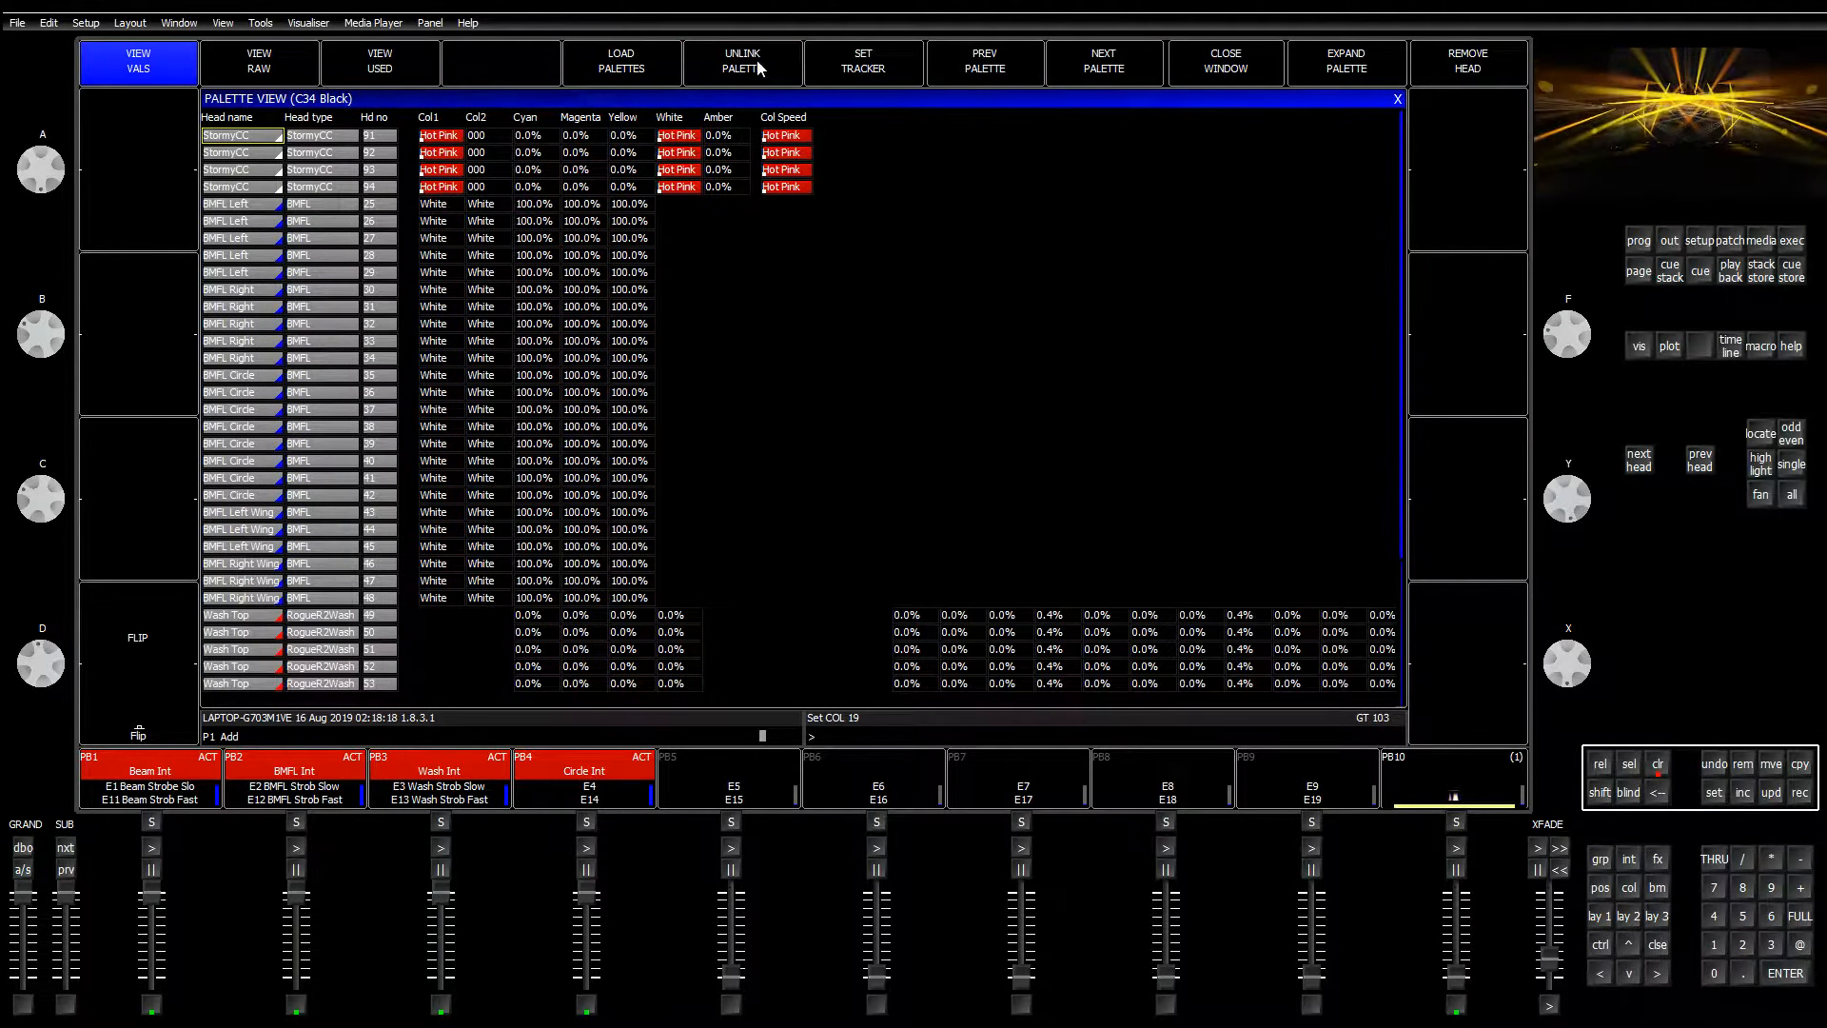
click(756, 59)
click(1073, 68)
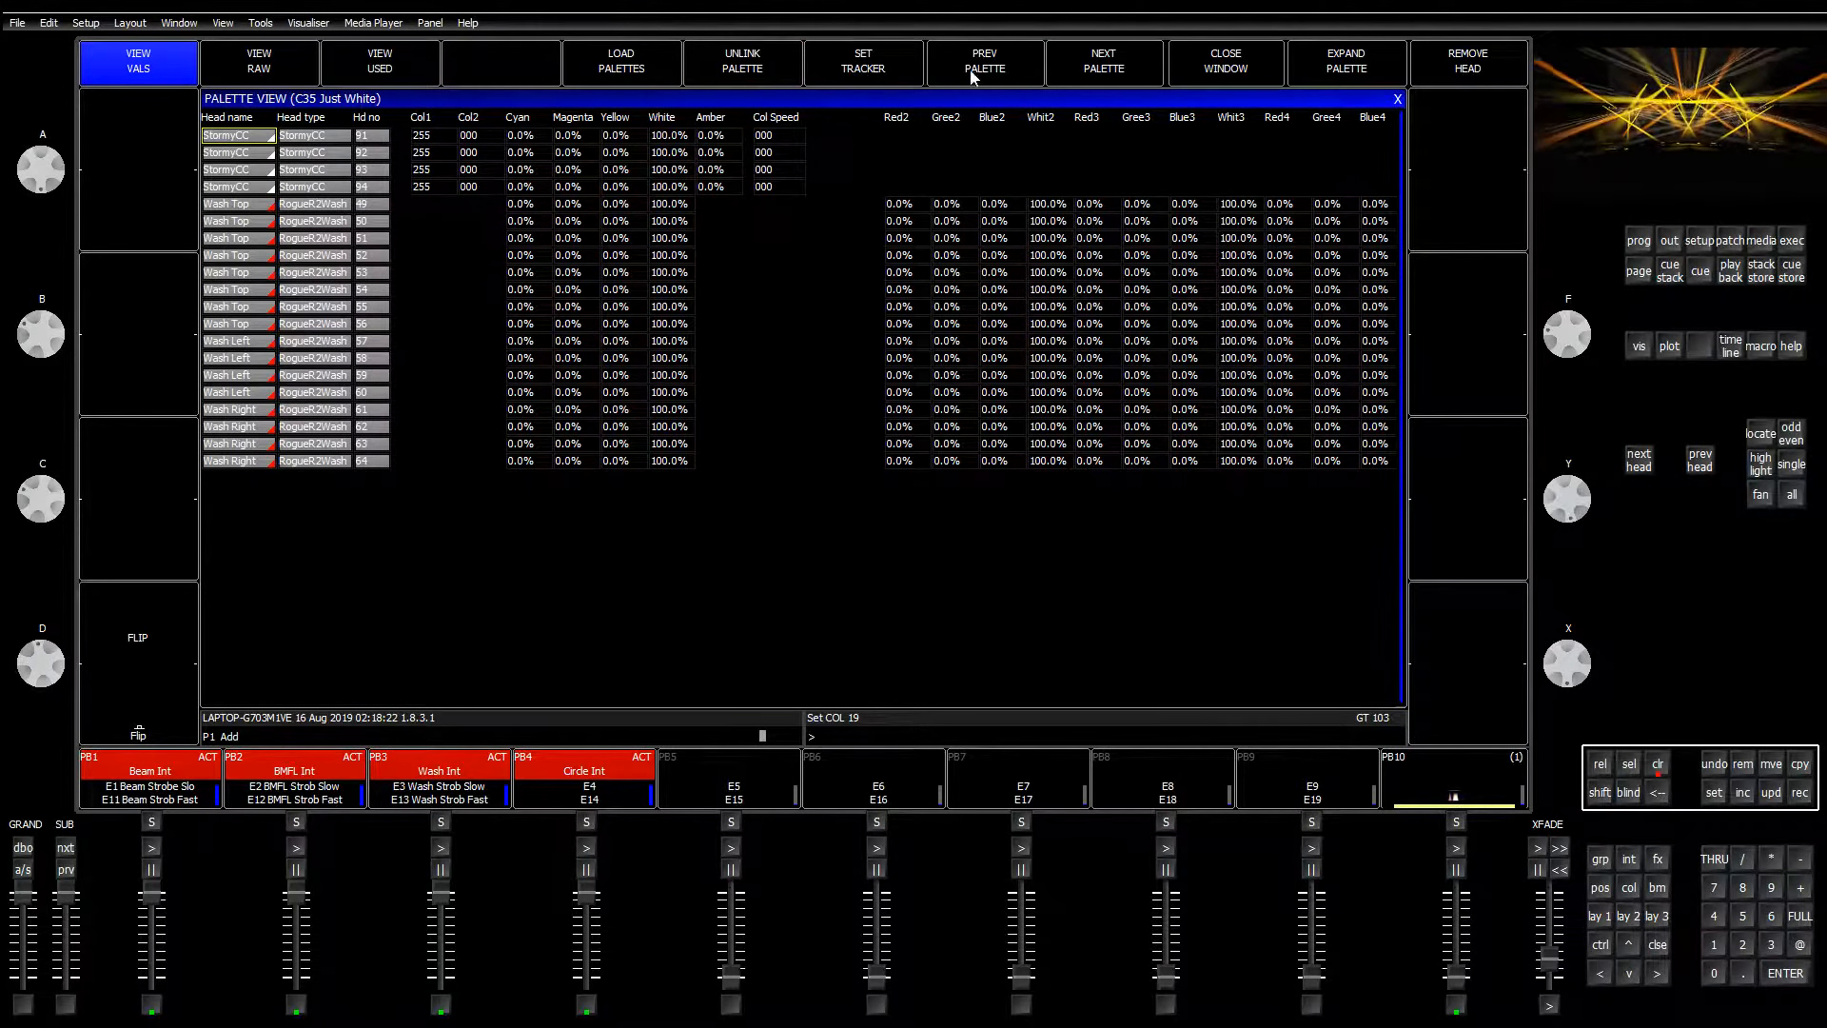
click(1108, 72)
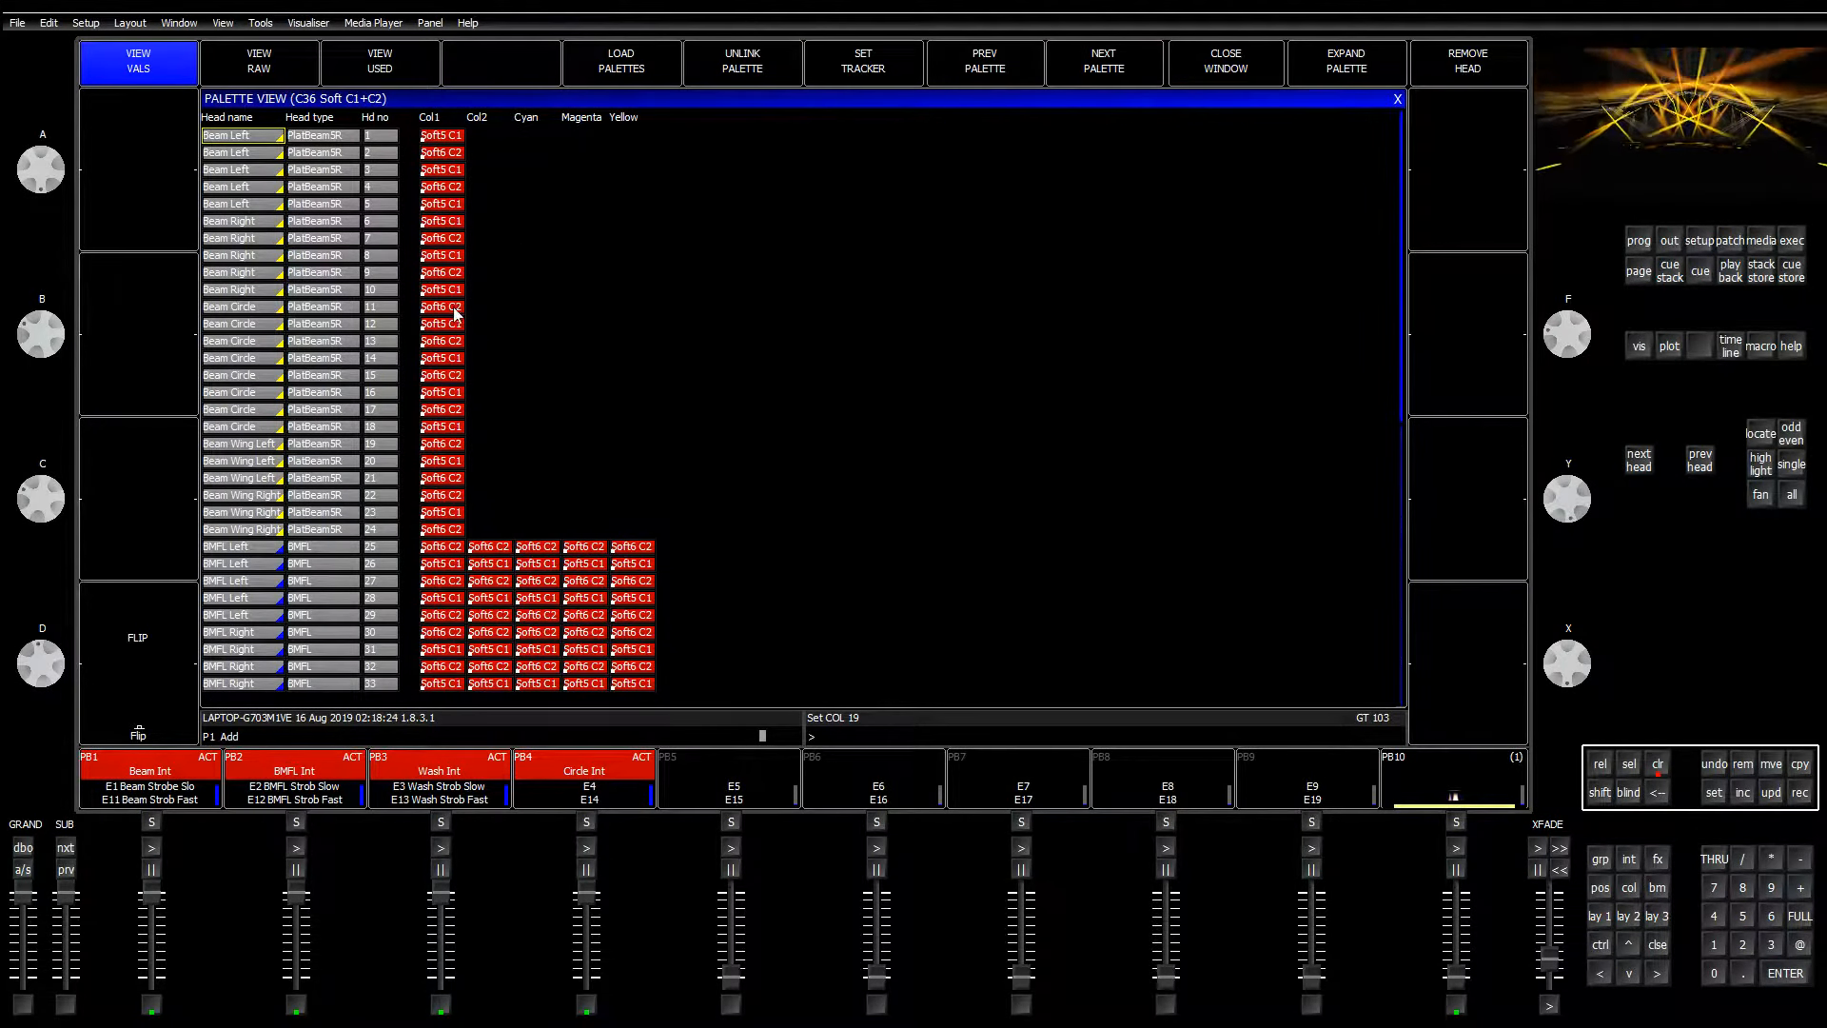
click(1091, 78)
click(1092, 78)
click(1091, 78)
click(1091, 78)
click(1091, 78)
click(1091, 78)
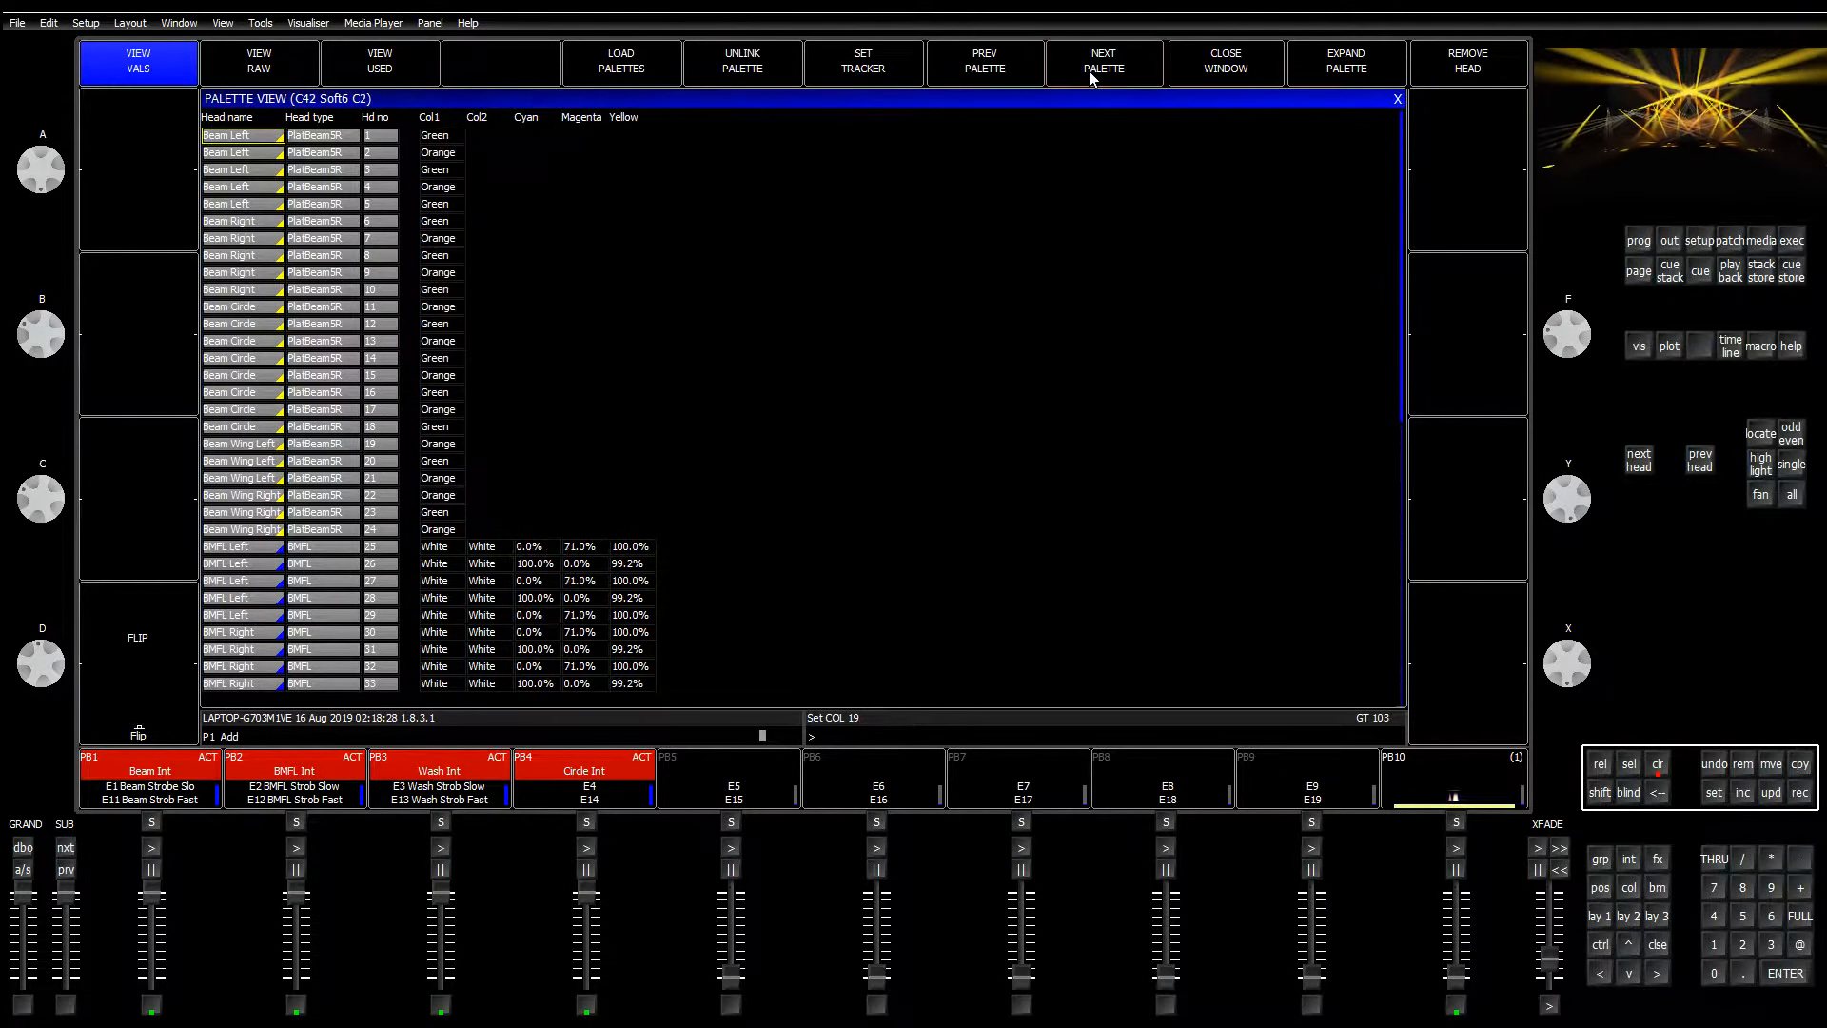
click(1398, 100)
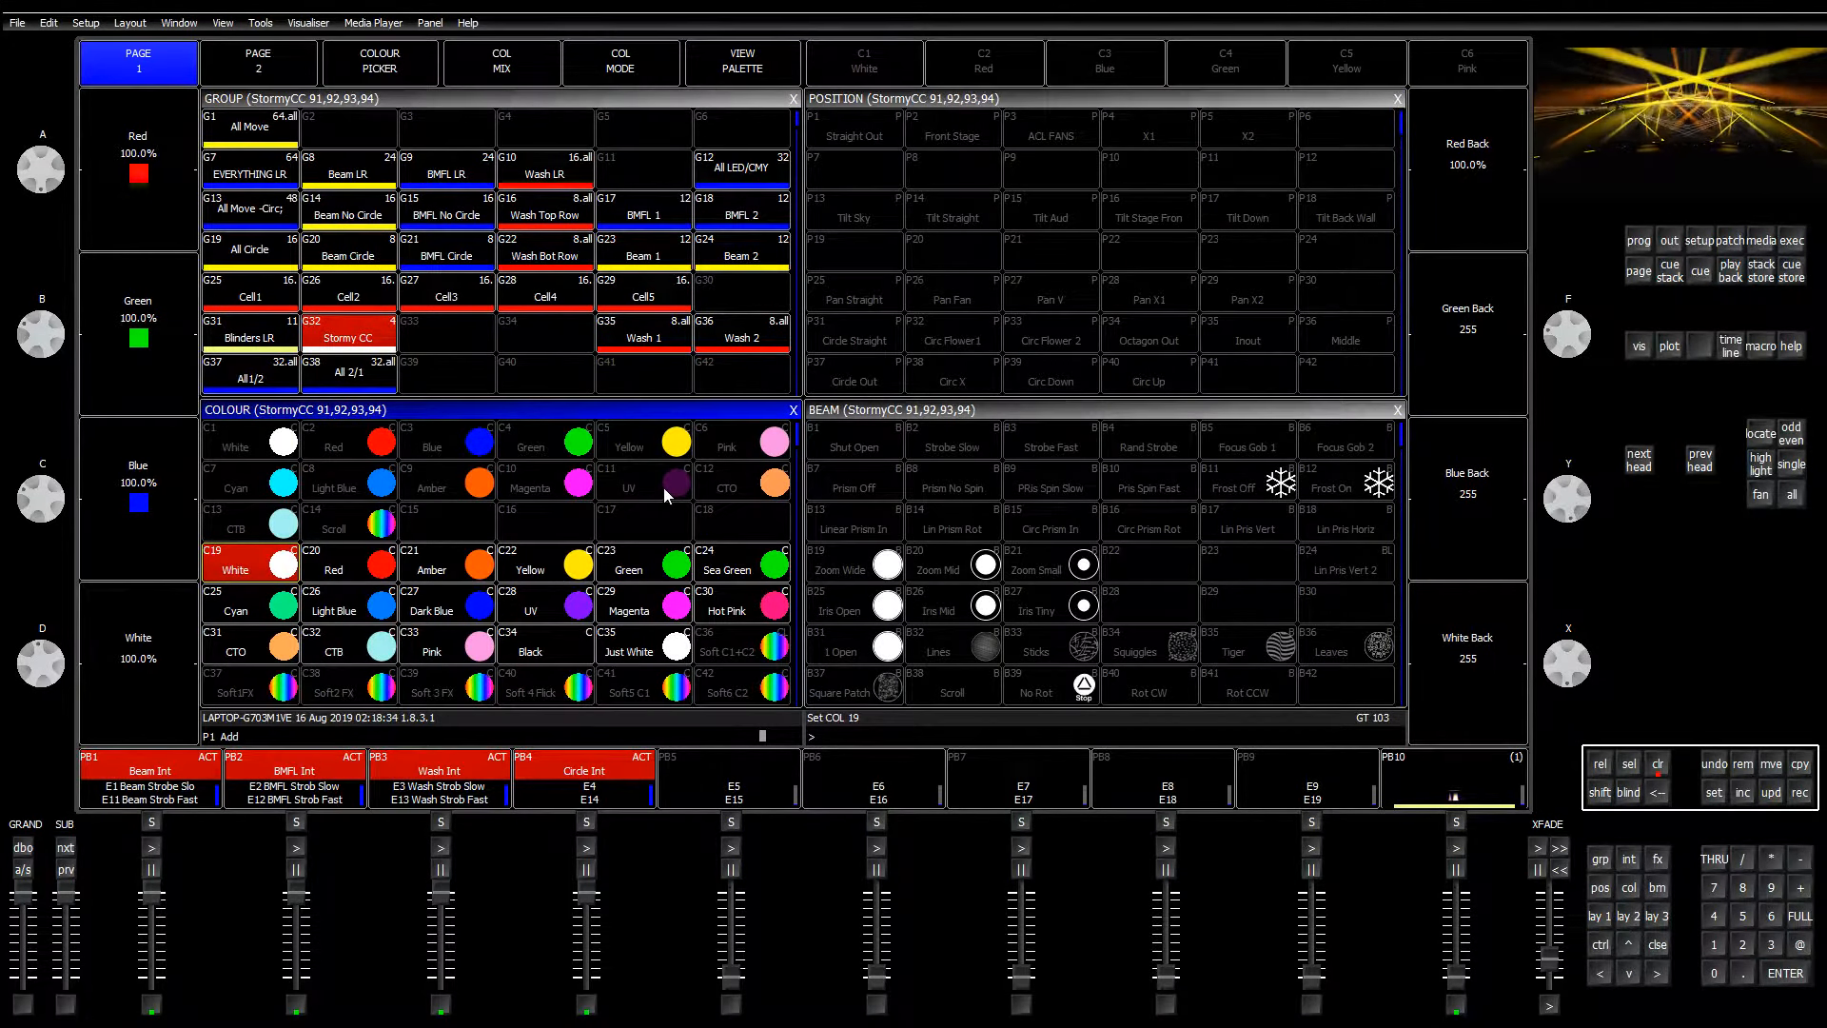
Step: Clear the programmer, select group G32 Stormy CC, and list the patched heads 91–94
click(1654, 763)
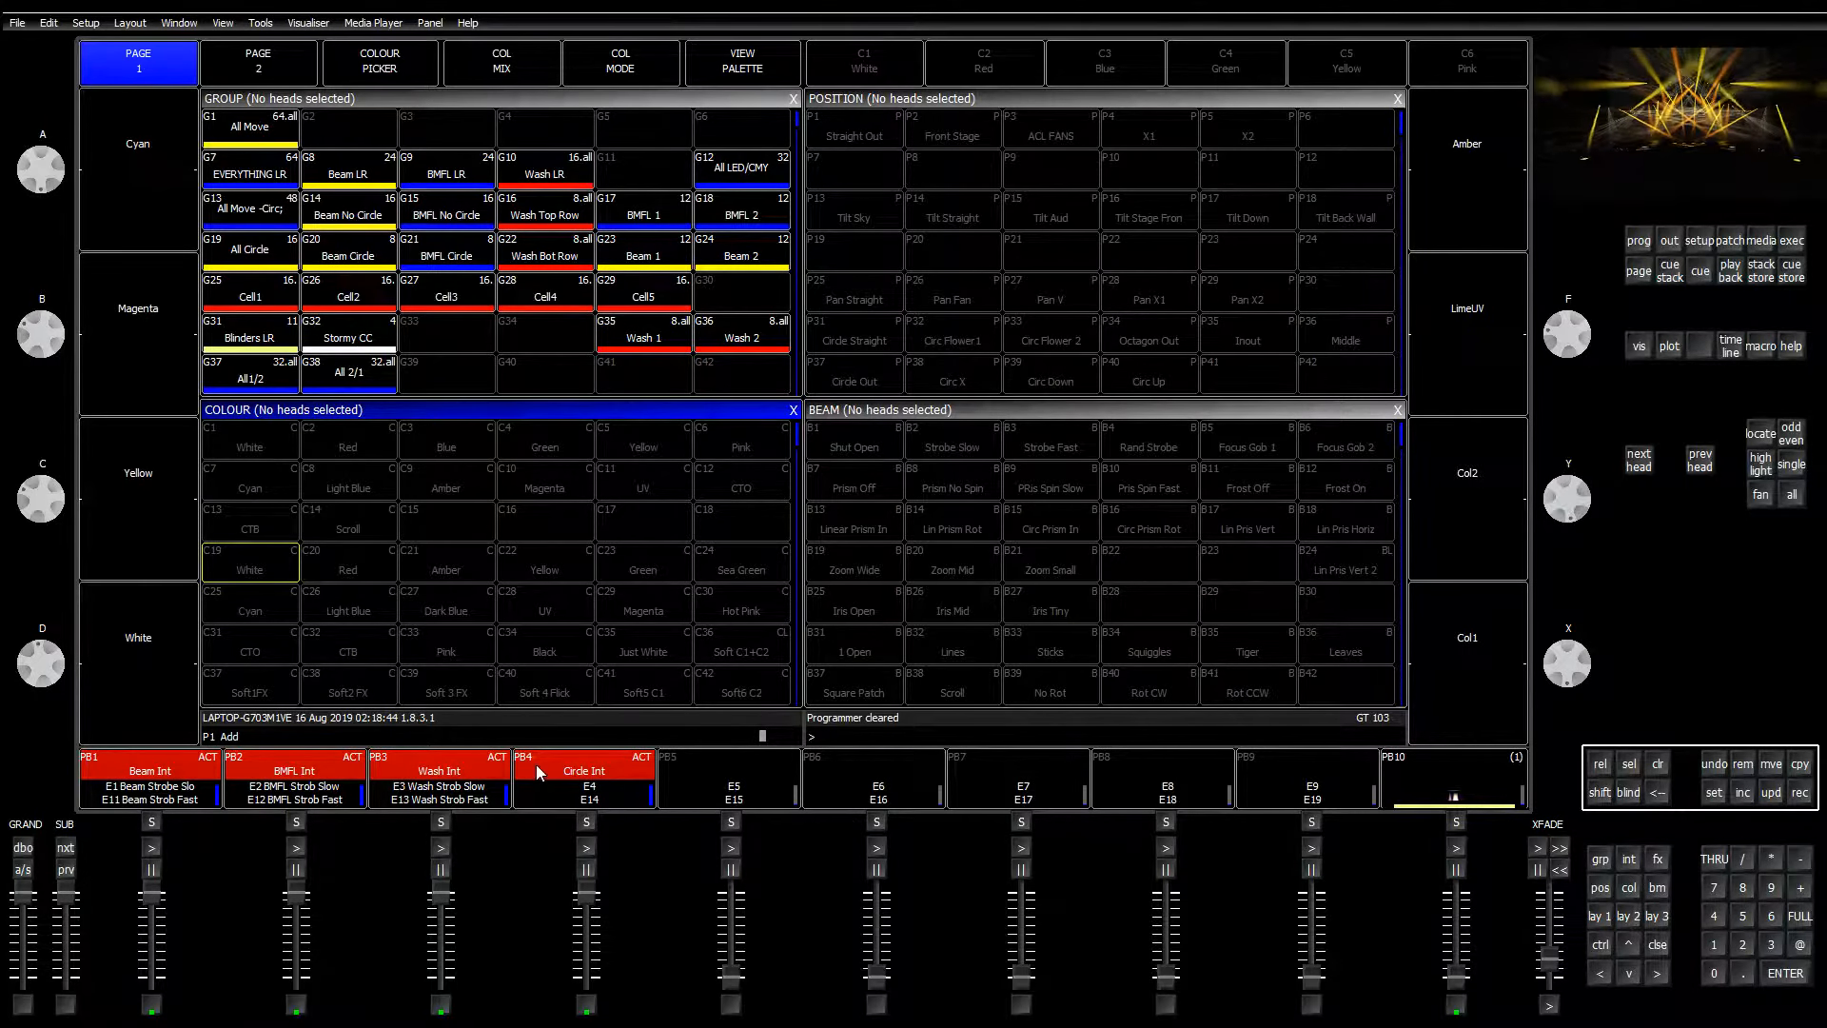
click(359, 345)
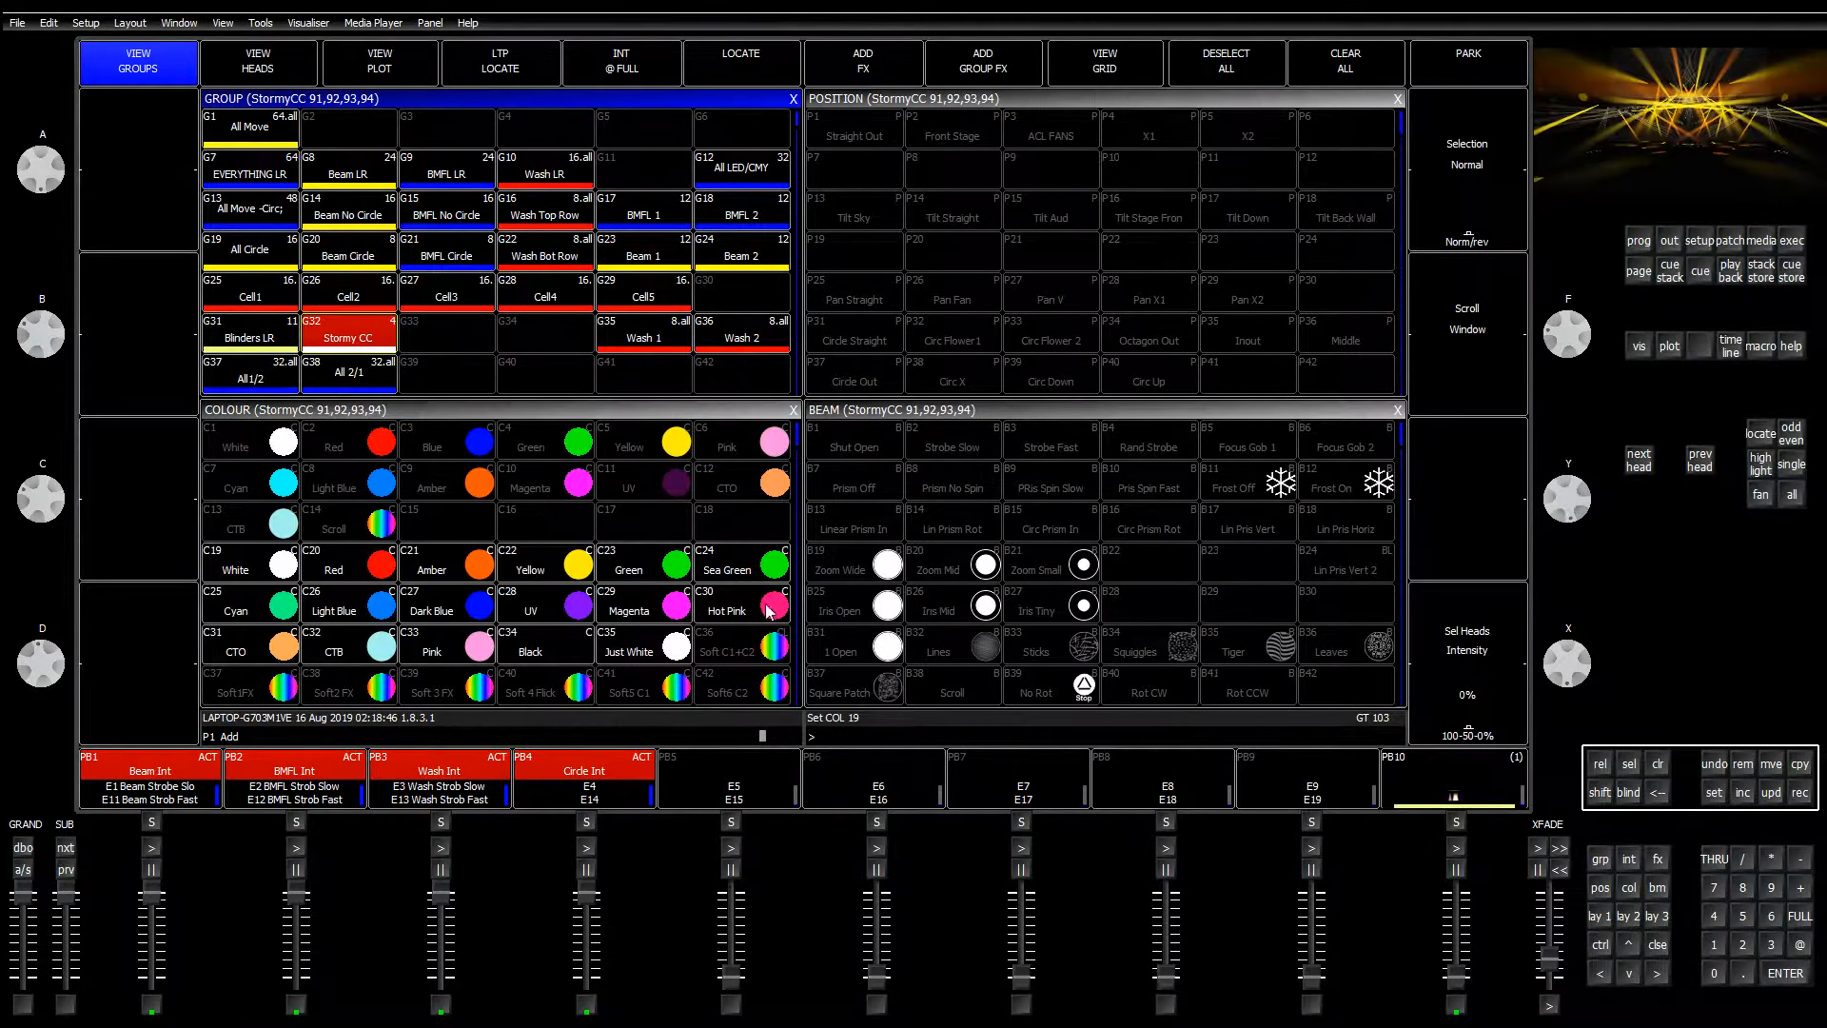
click(1652, 764)
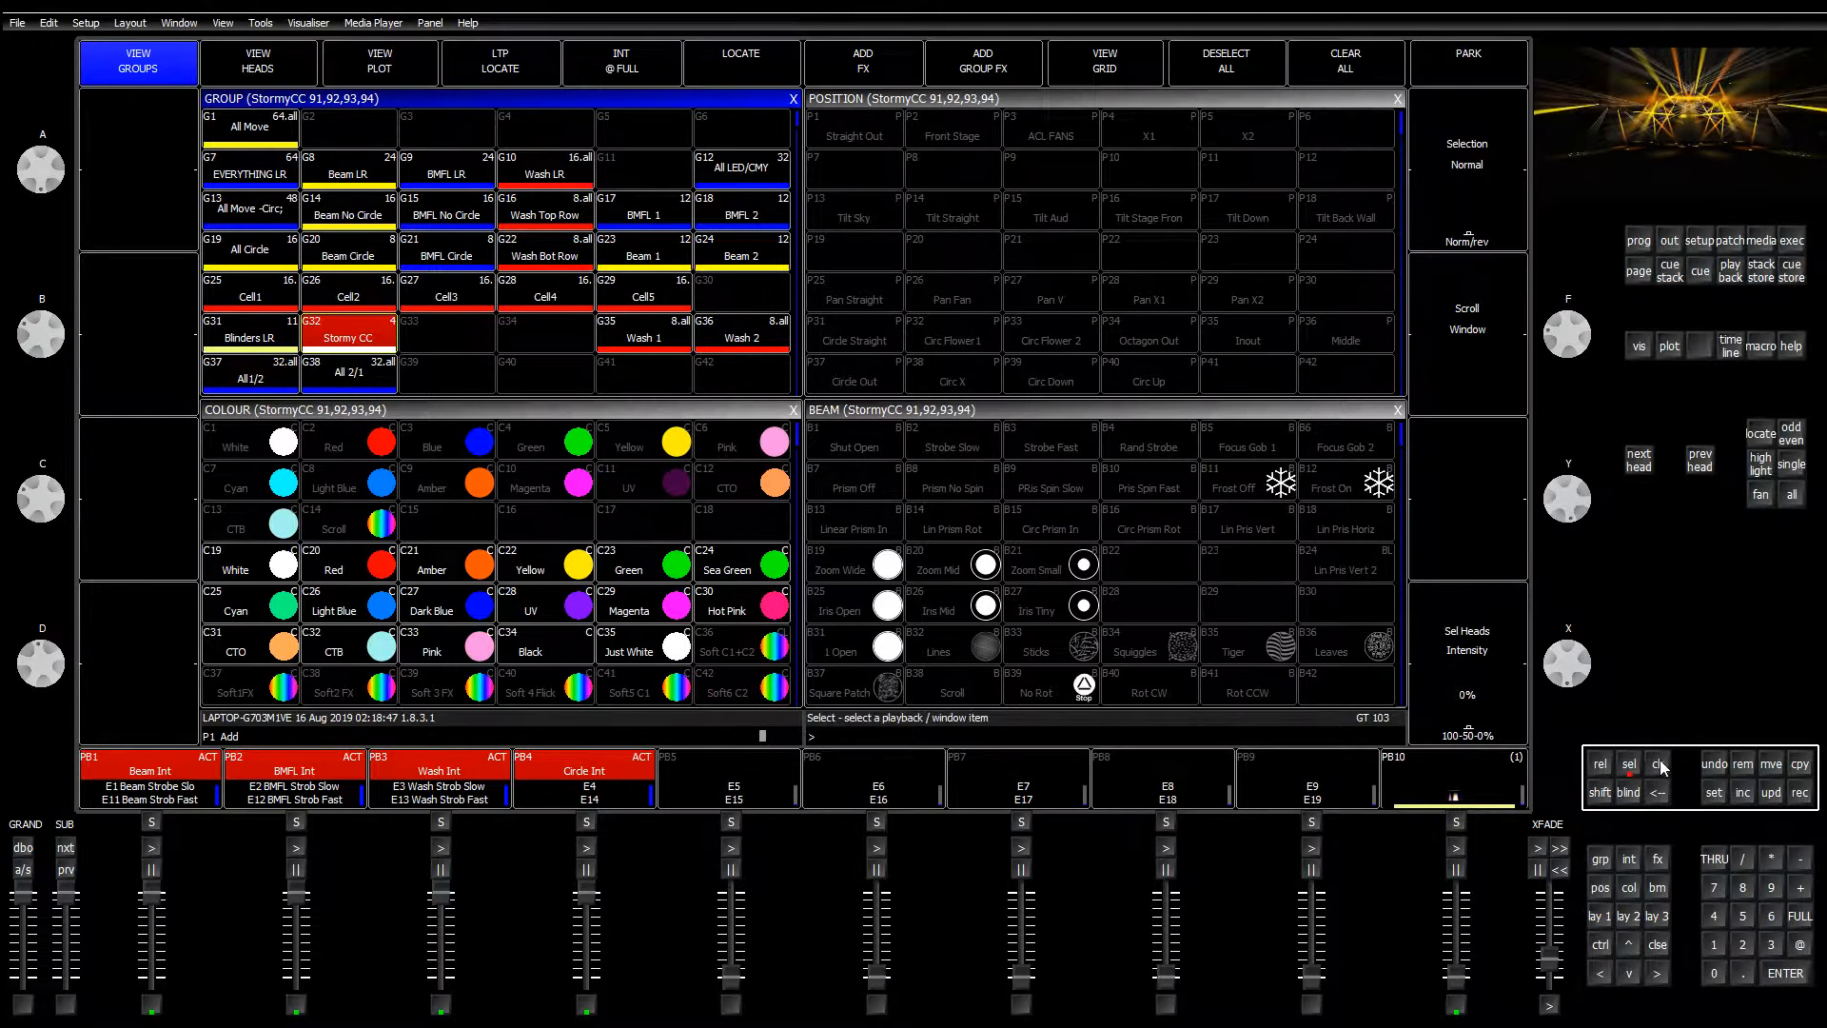
click(1661, 916)
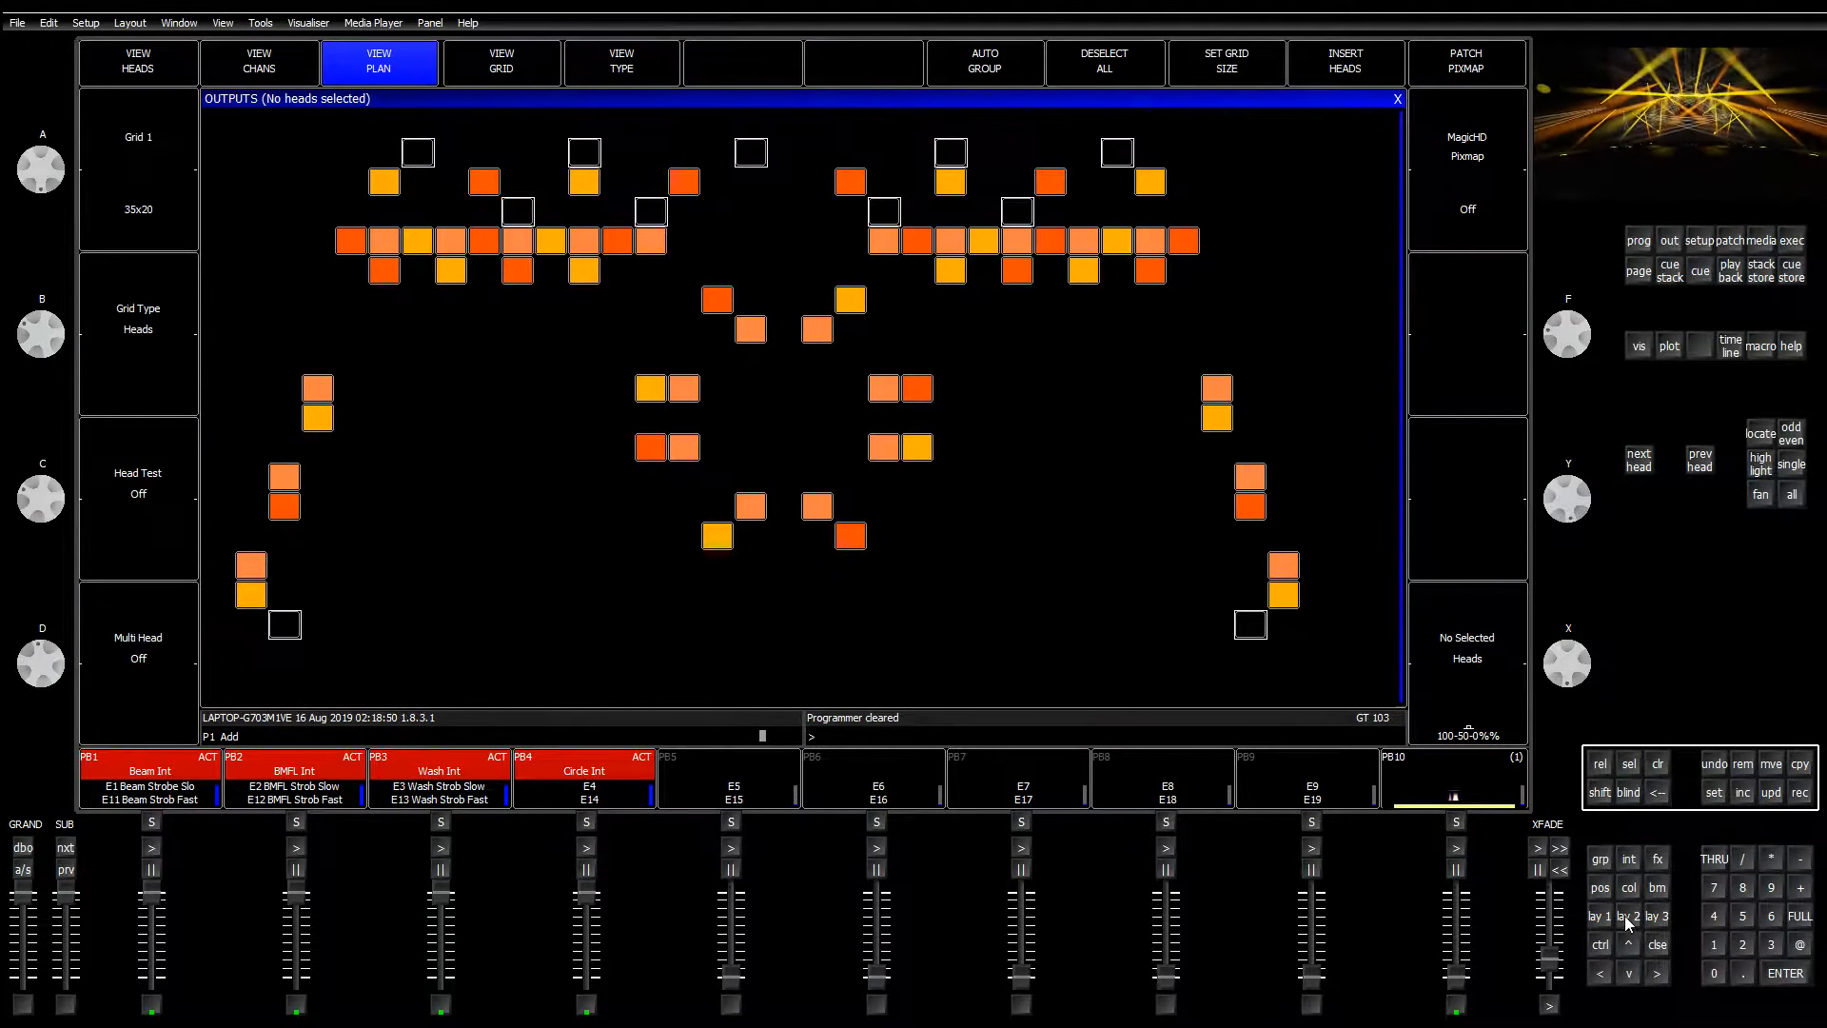
click(1628, 916)
click(1596, 916)
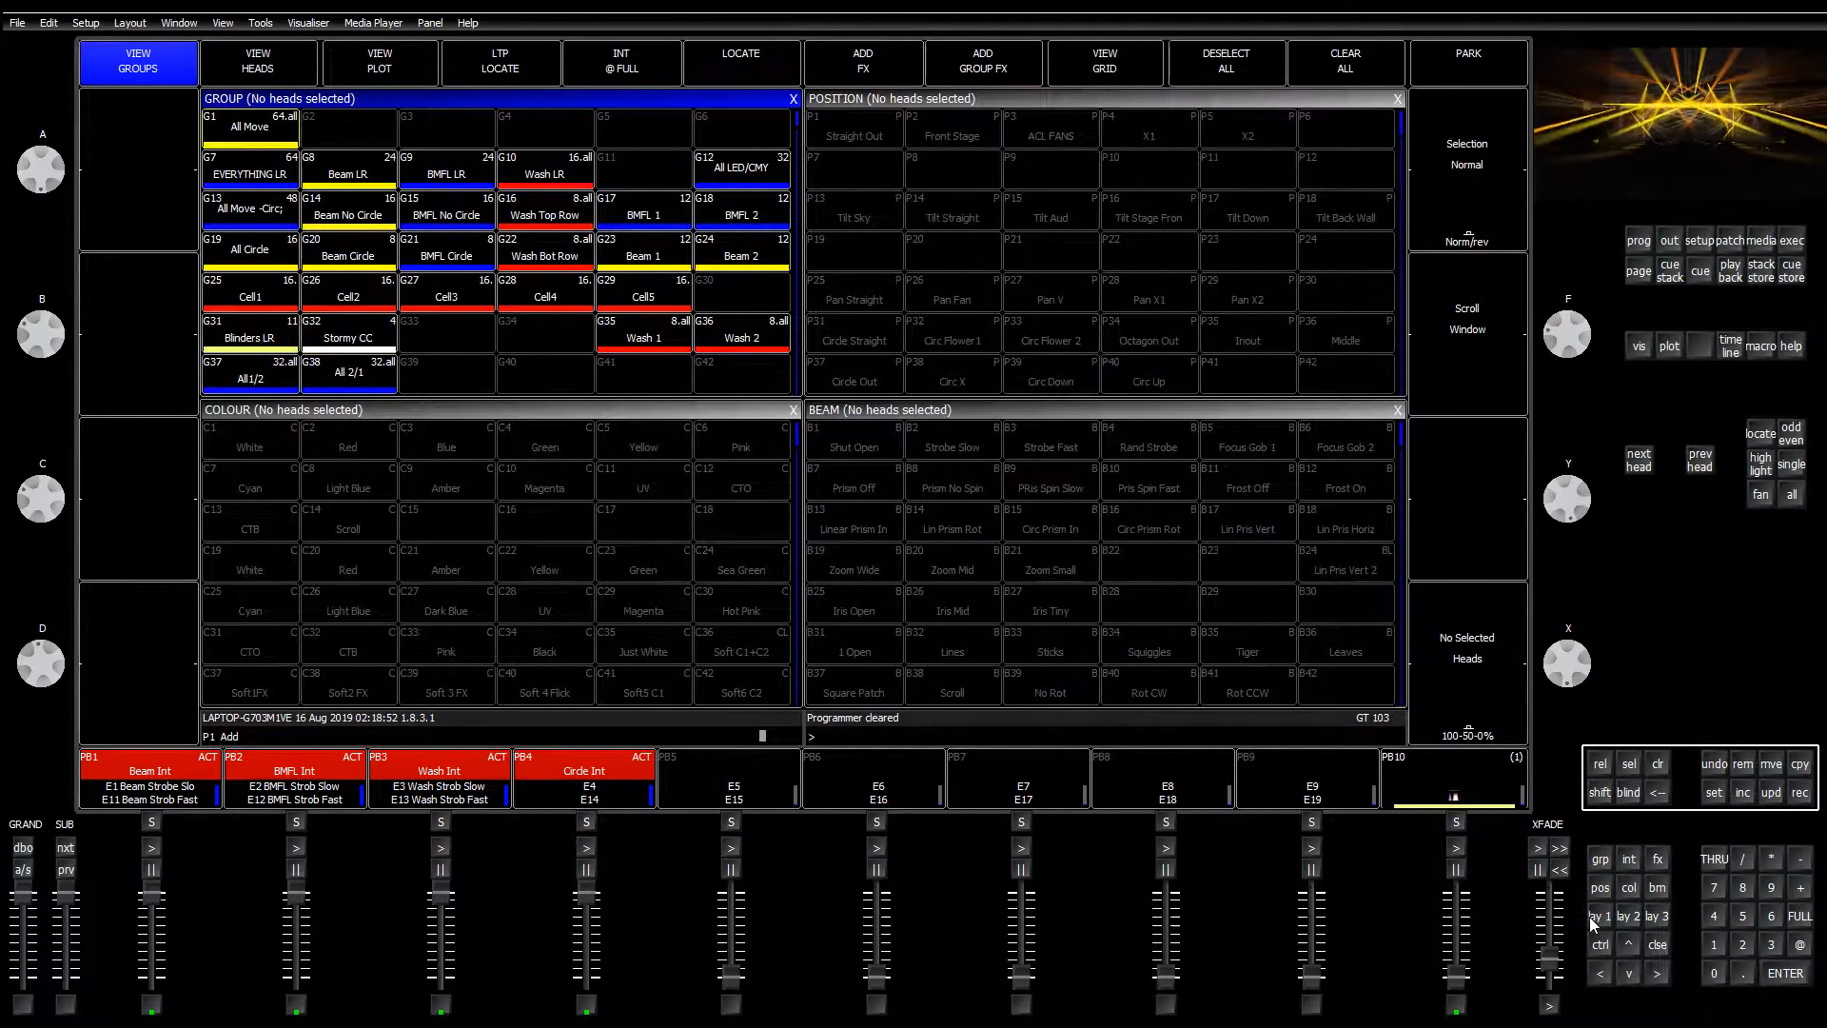
click(338, 343)
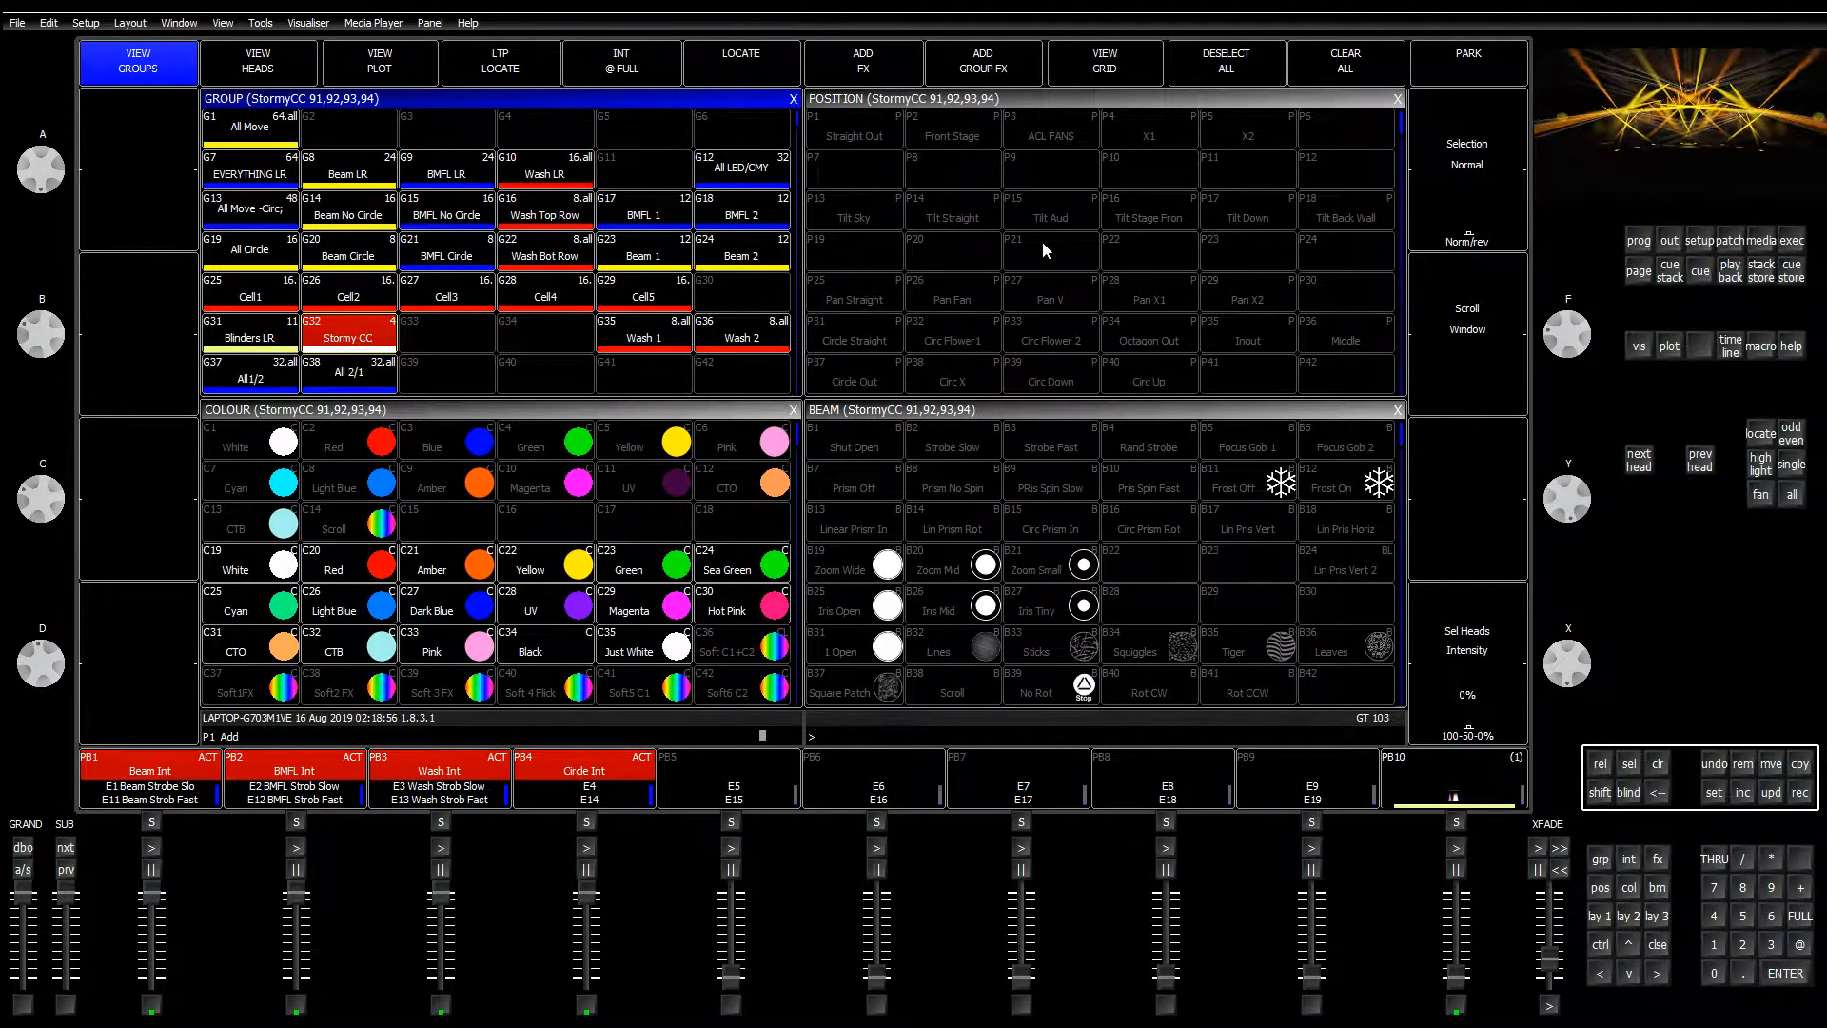
click(1730, 243)
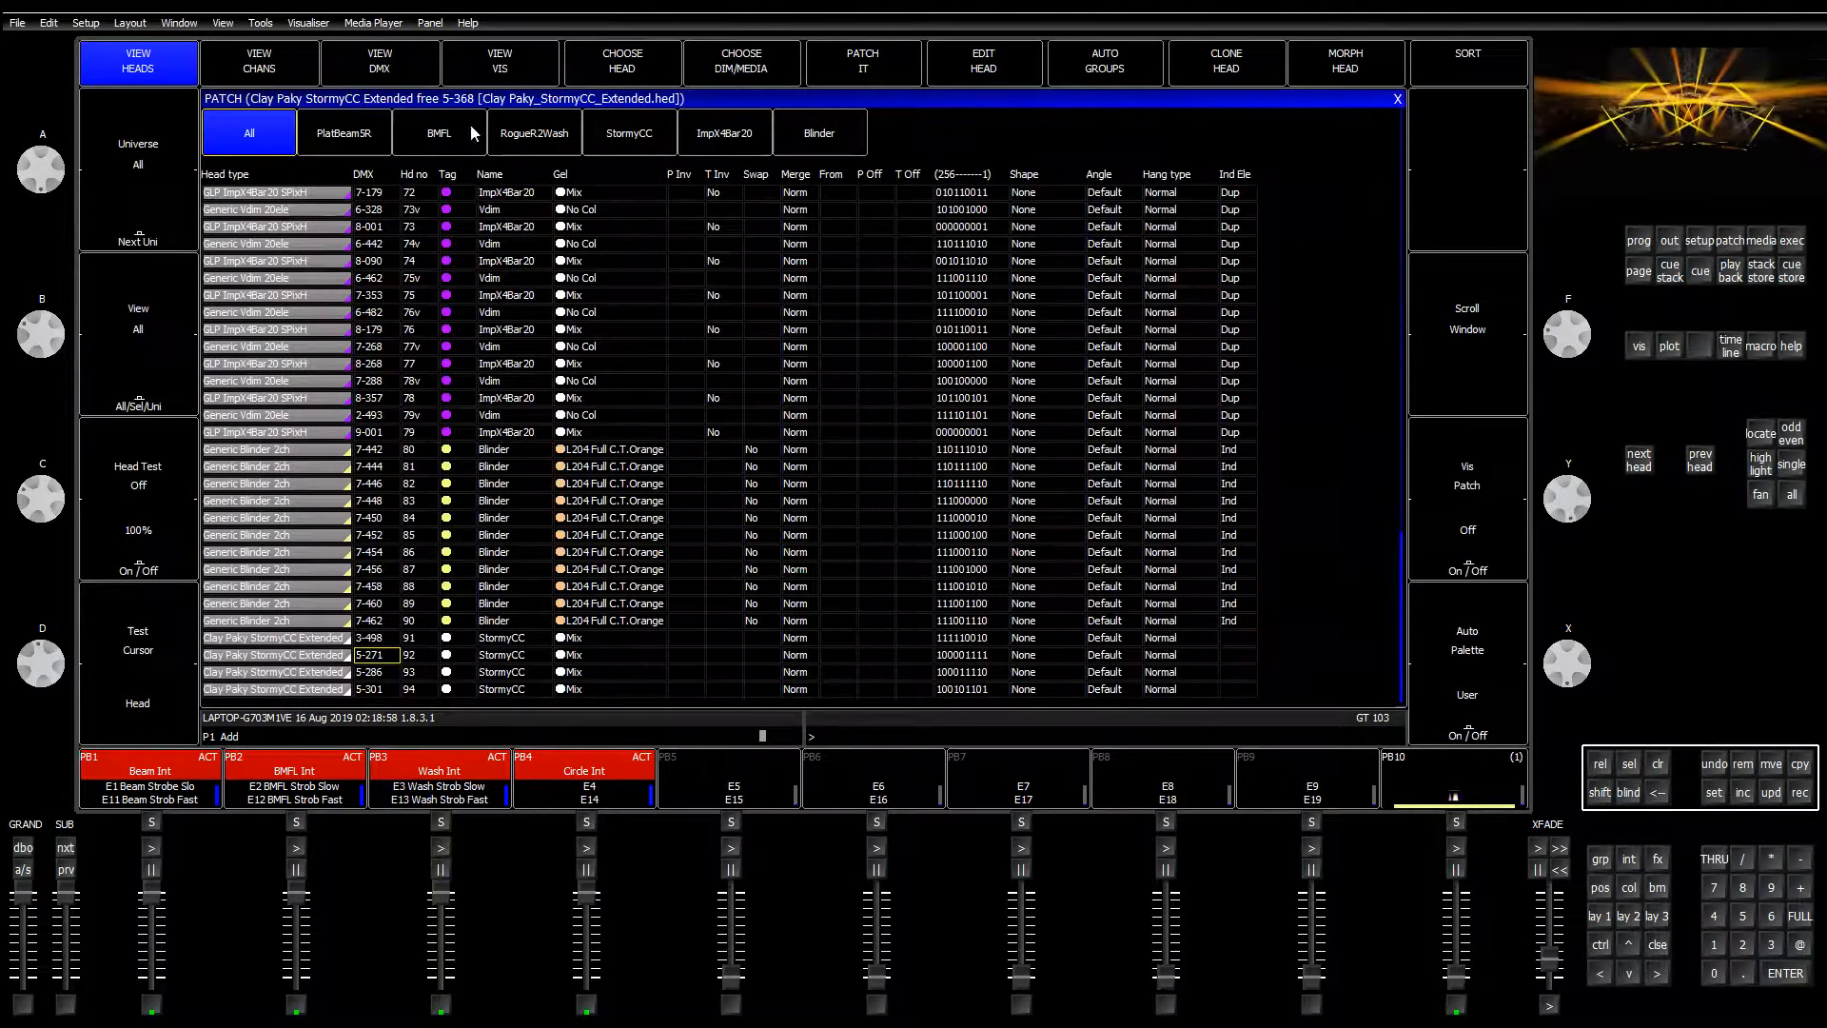
Step: Insert StormyCC heads 91–94 into the vis patch and launch the MagicQ Visualiser window
click(501, 61)
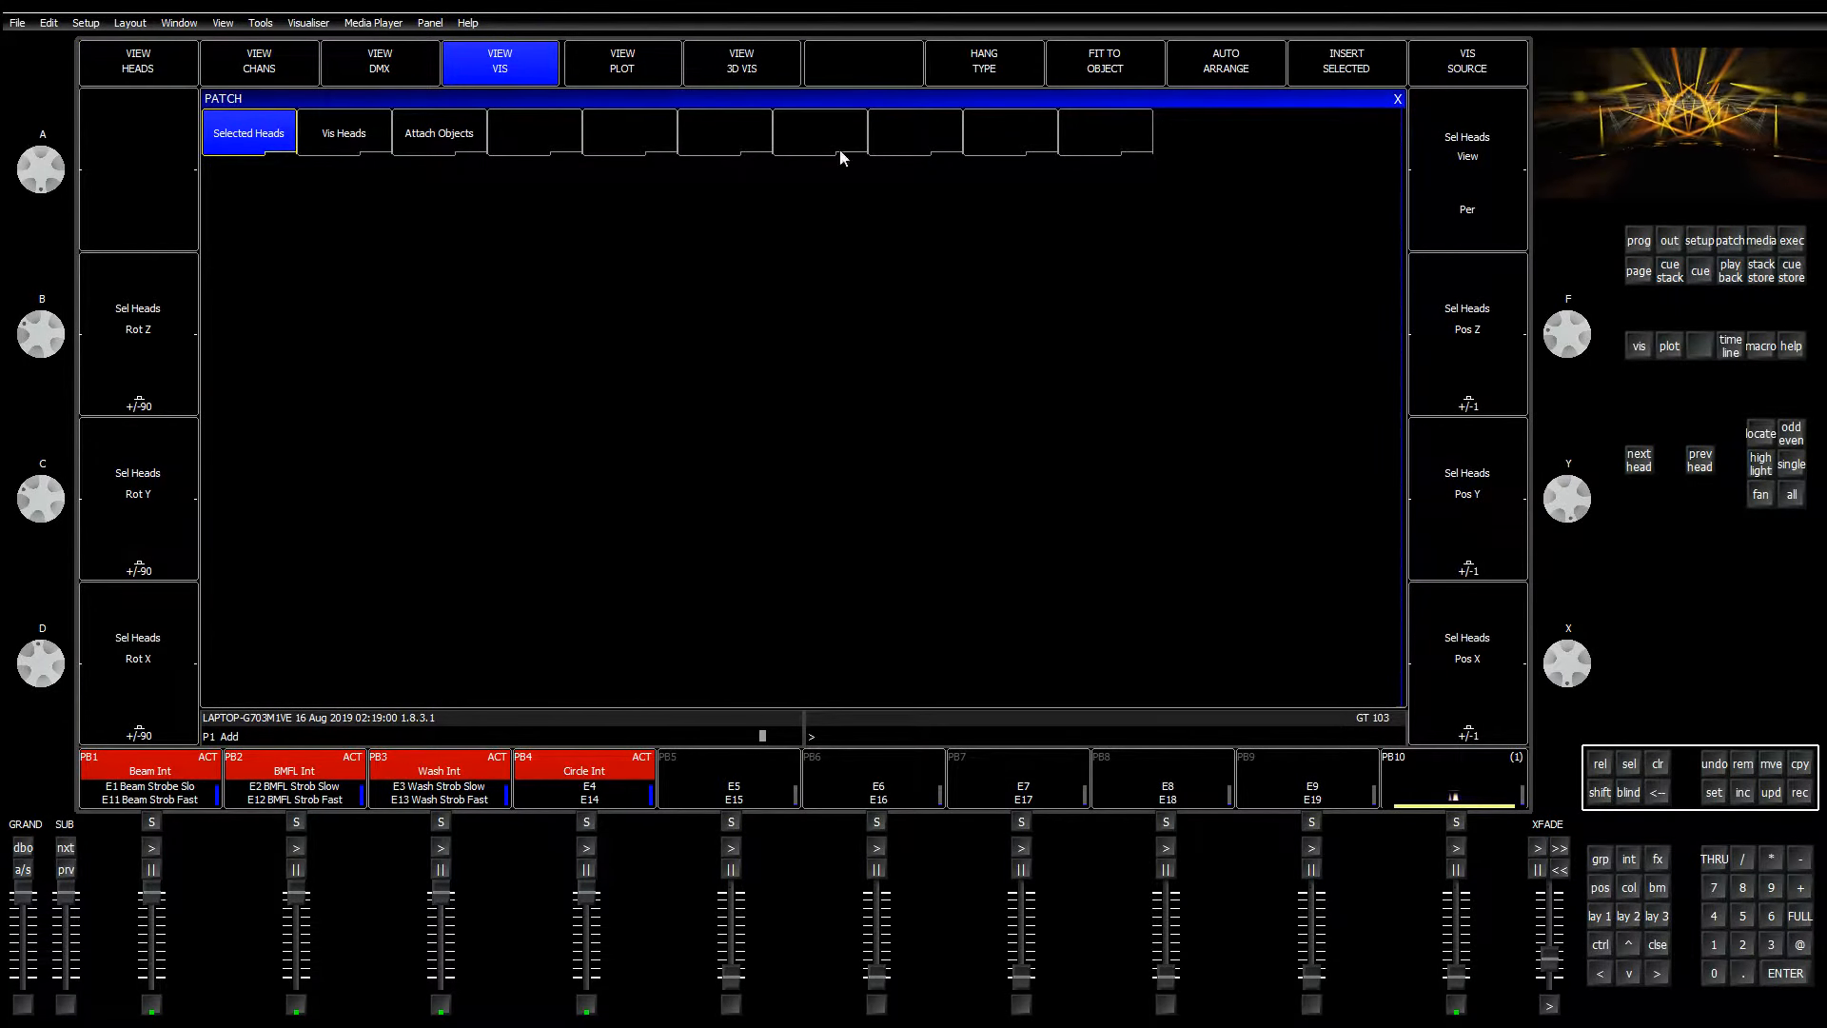
click(1339, 68)
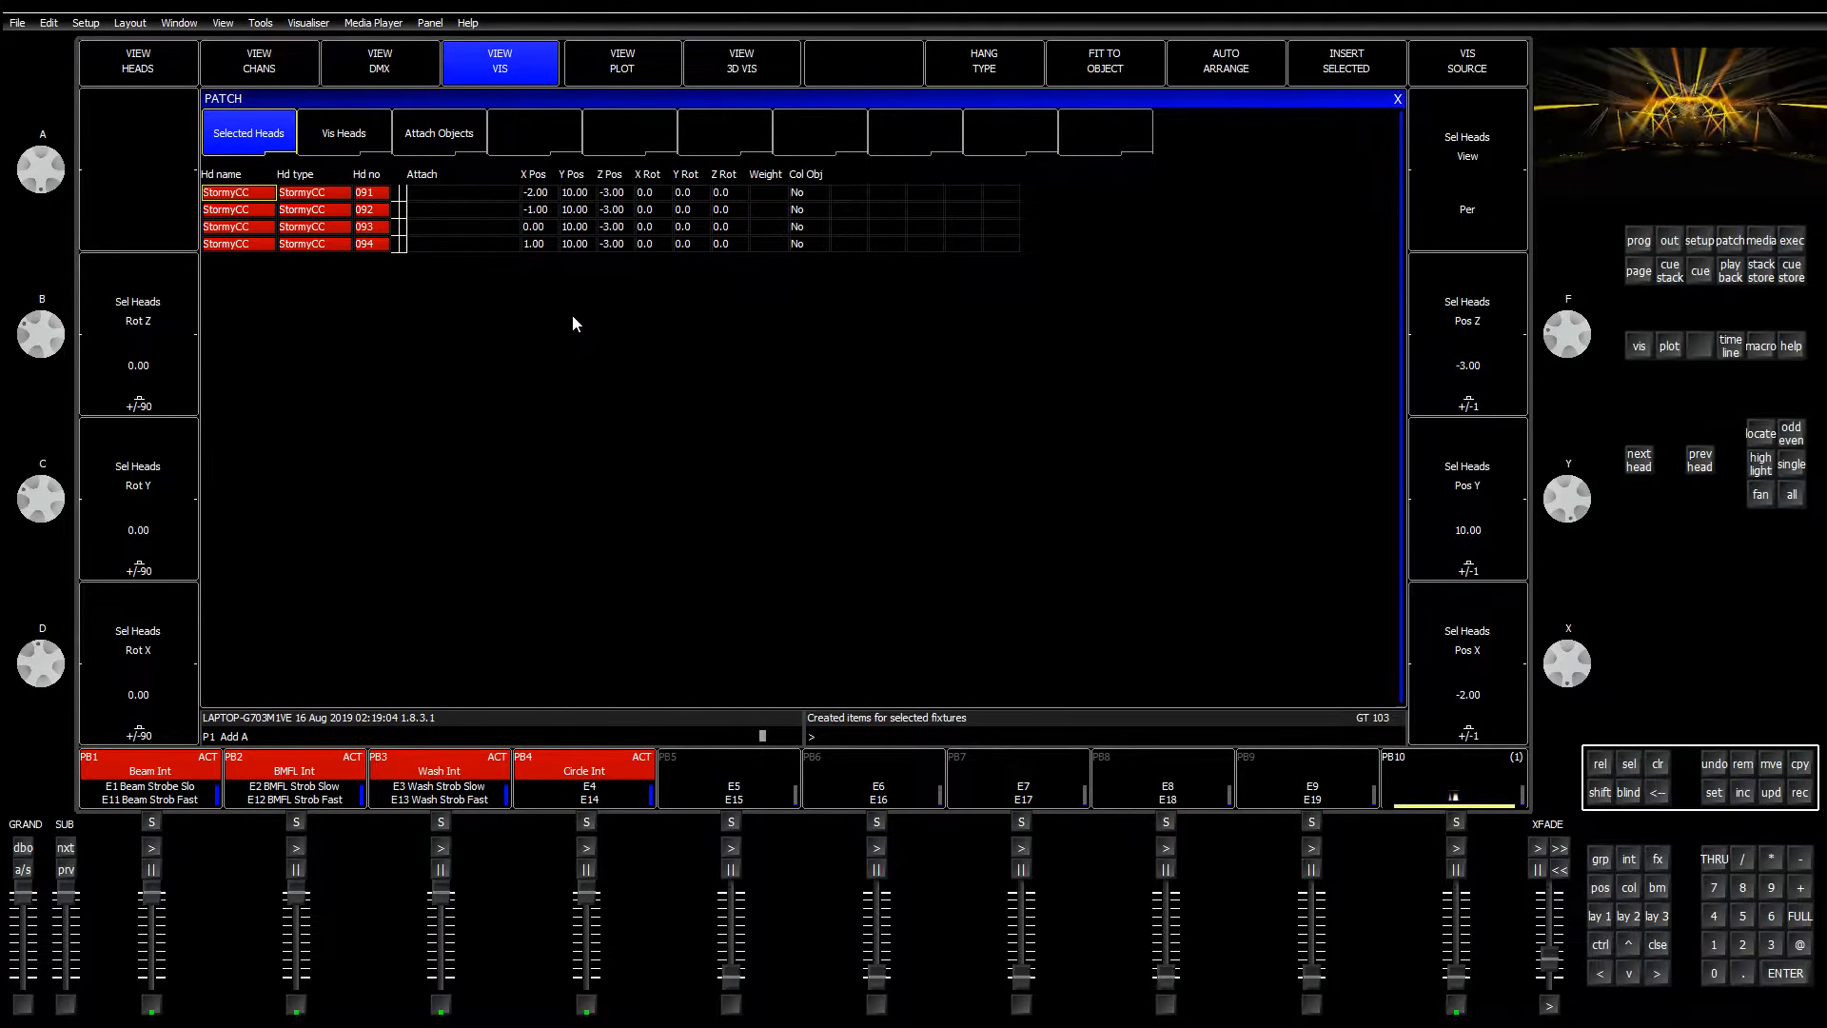
click(308, 23)
click(335, 67)
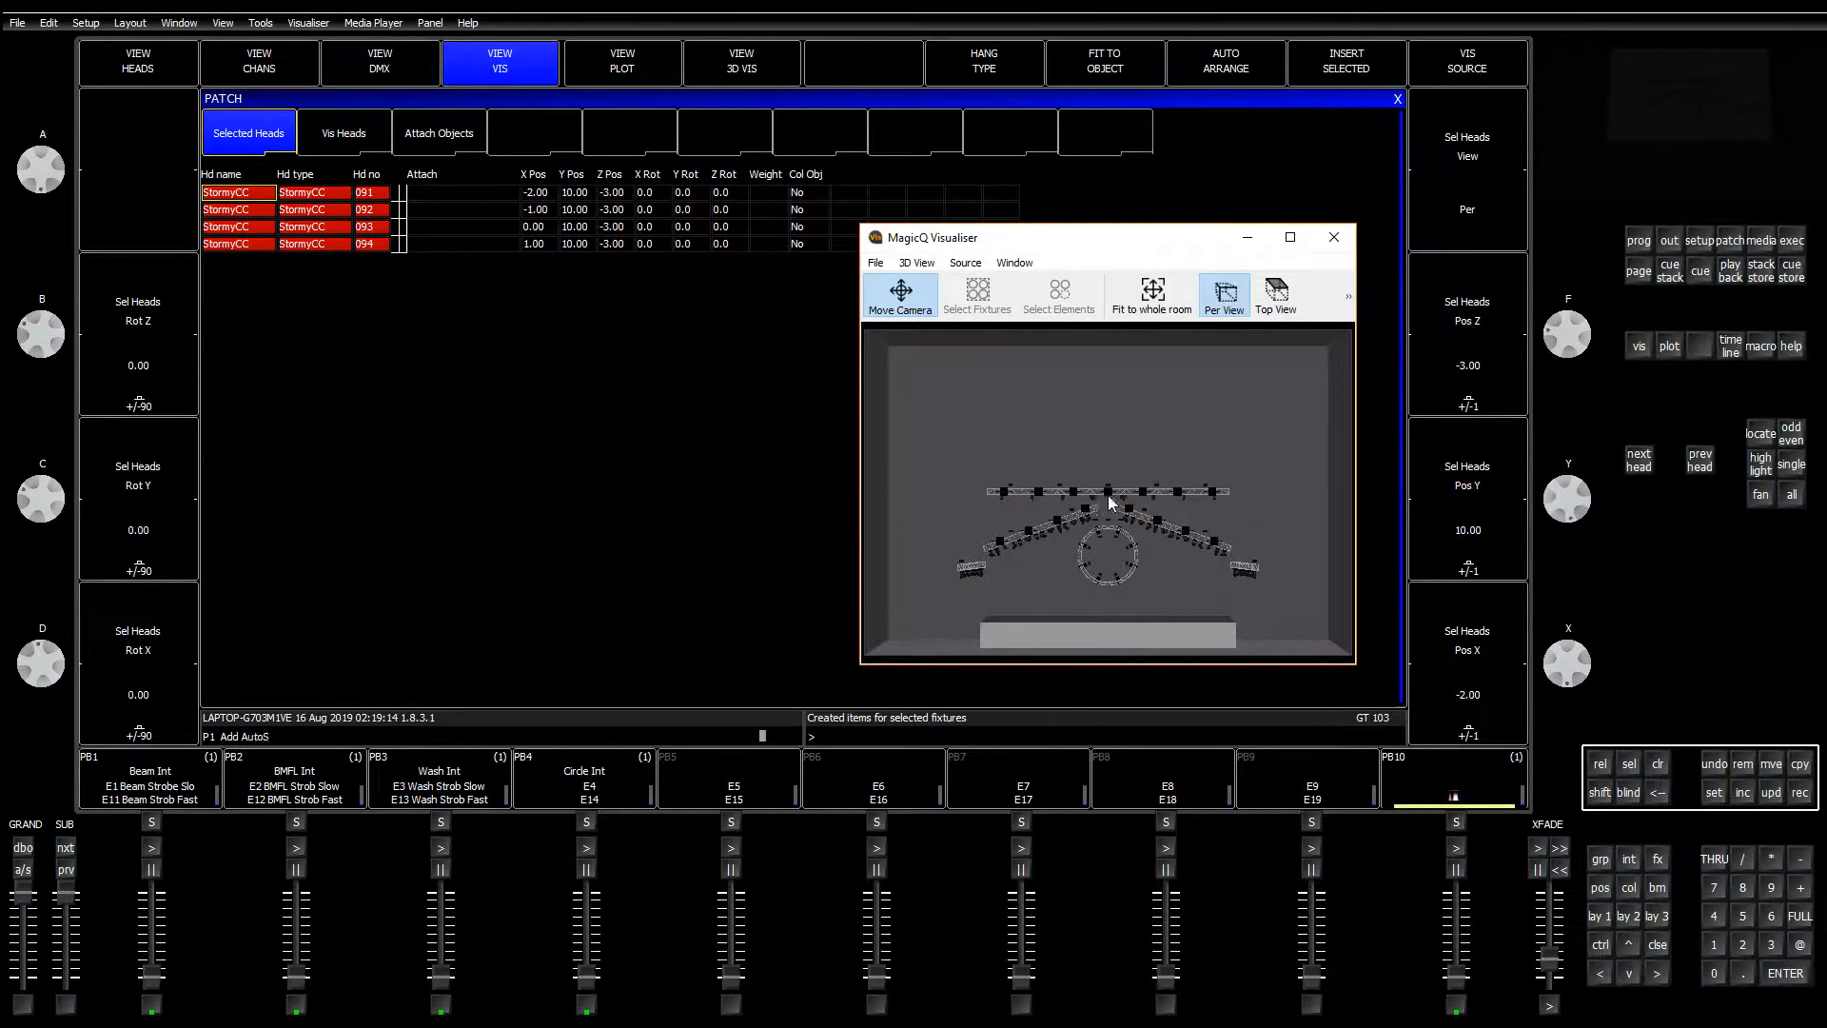
Step: Zoom and orbit the Visualiser onto the trusses, then select X Pos for heads 091–094
scroll(1113, 537, up, 5)
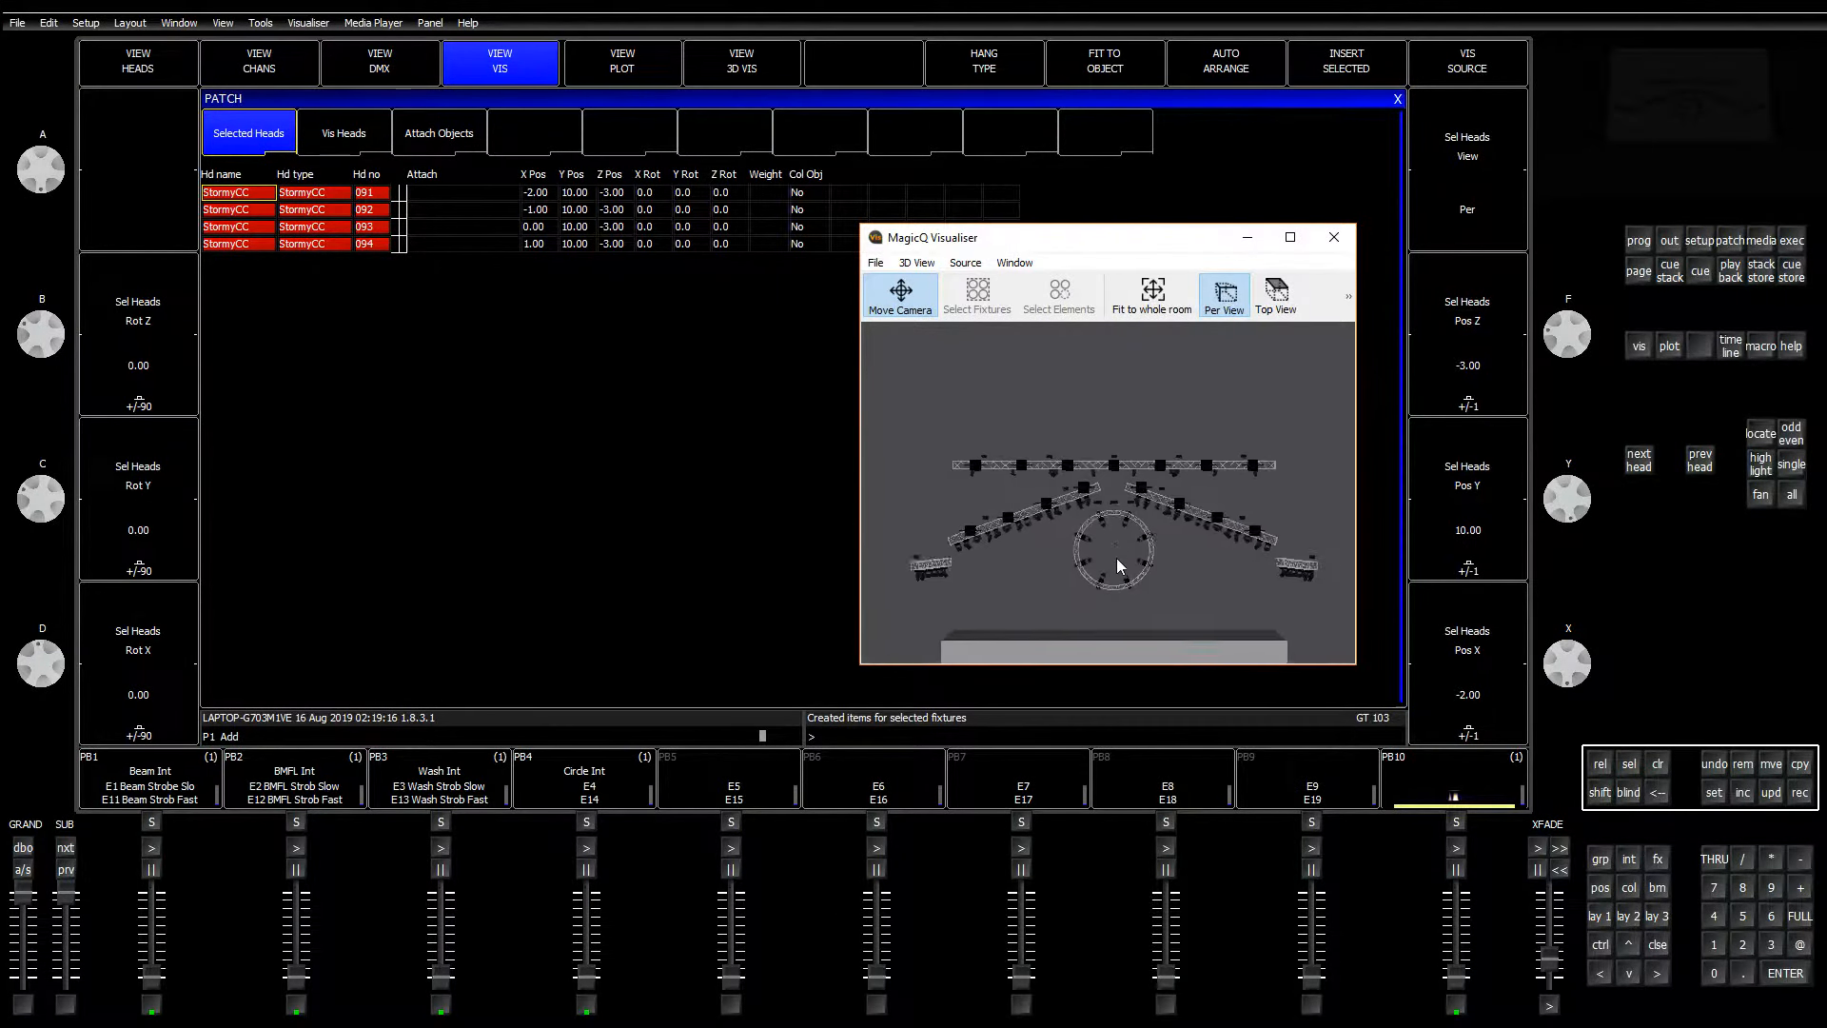
scroll(1122, 551, up, 3)
drag(1132, 529, 1195, 453)
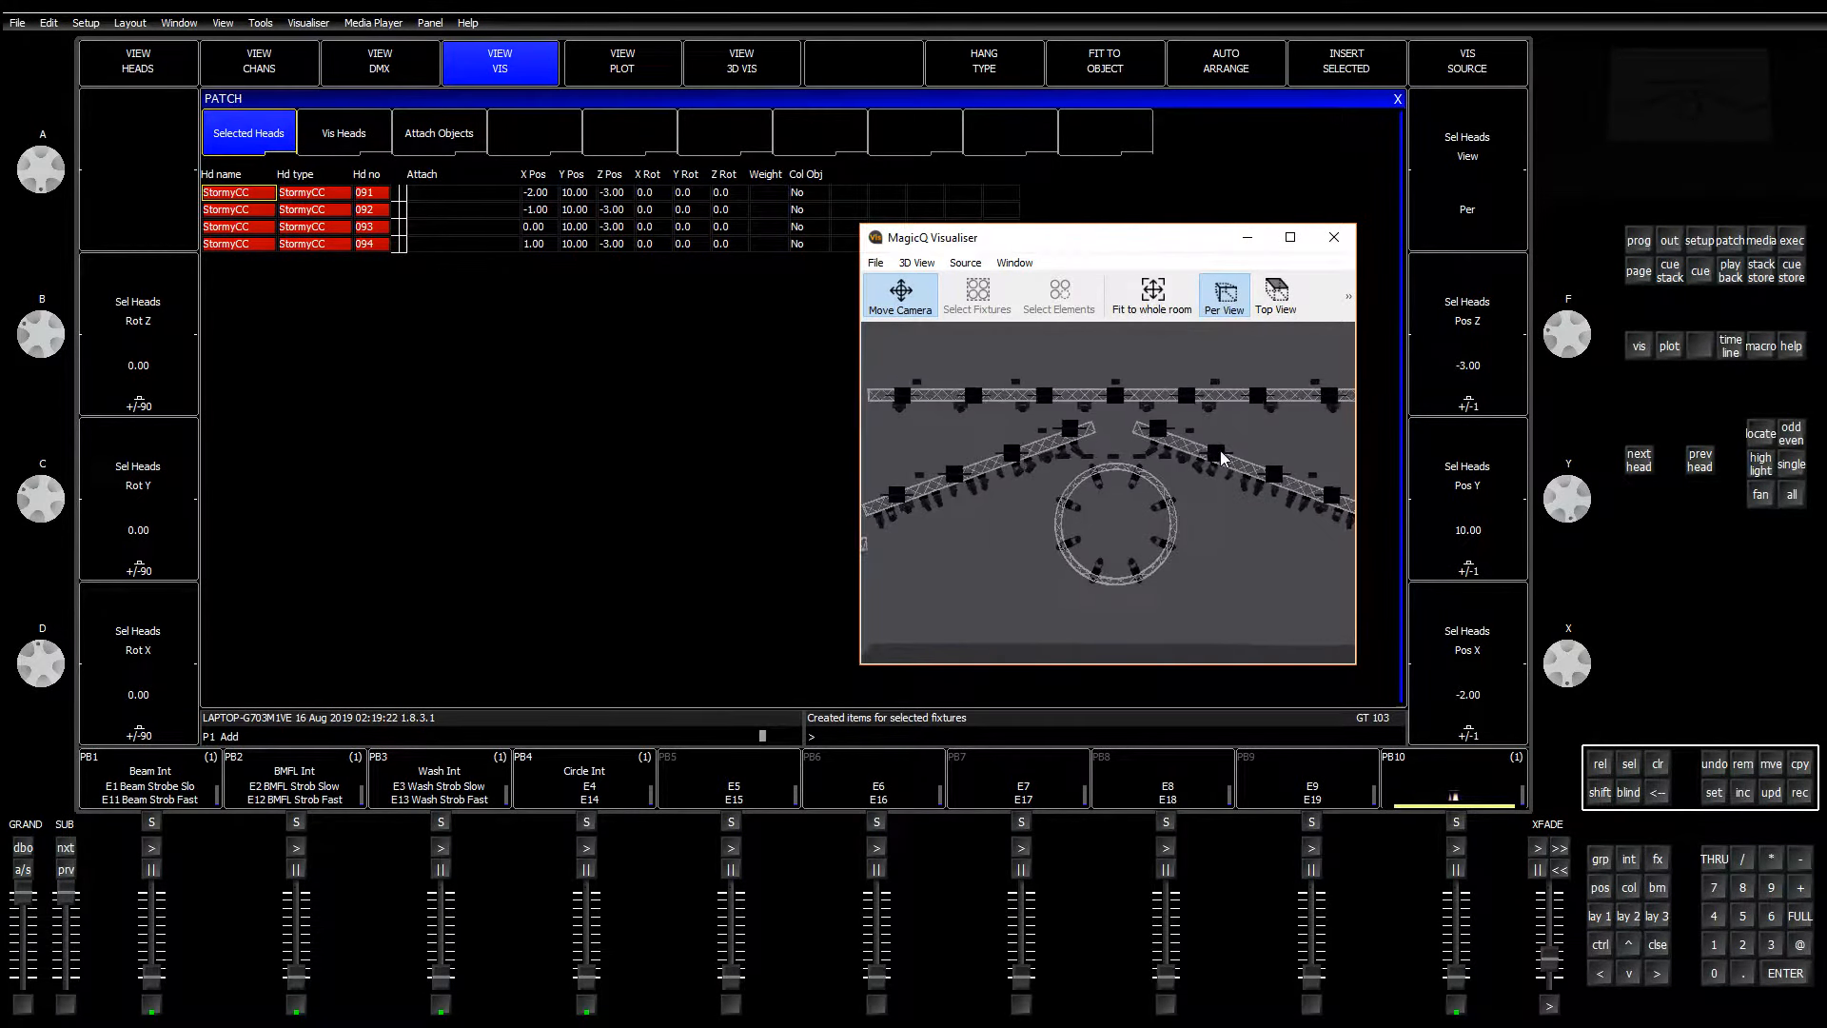
drag(1049, 500, 1042, 515)
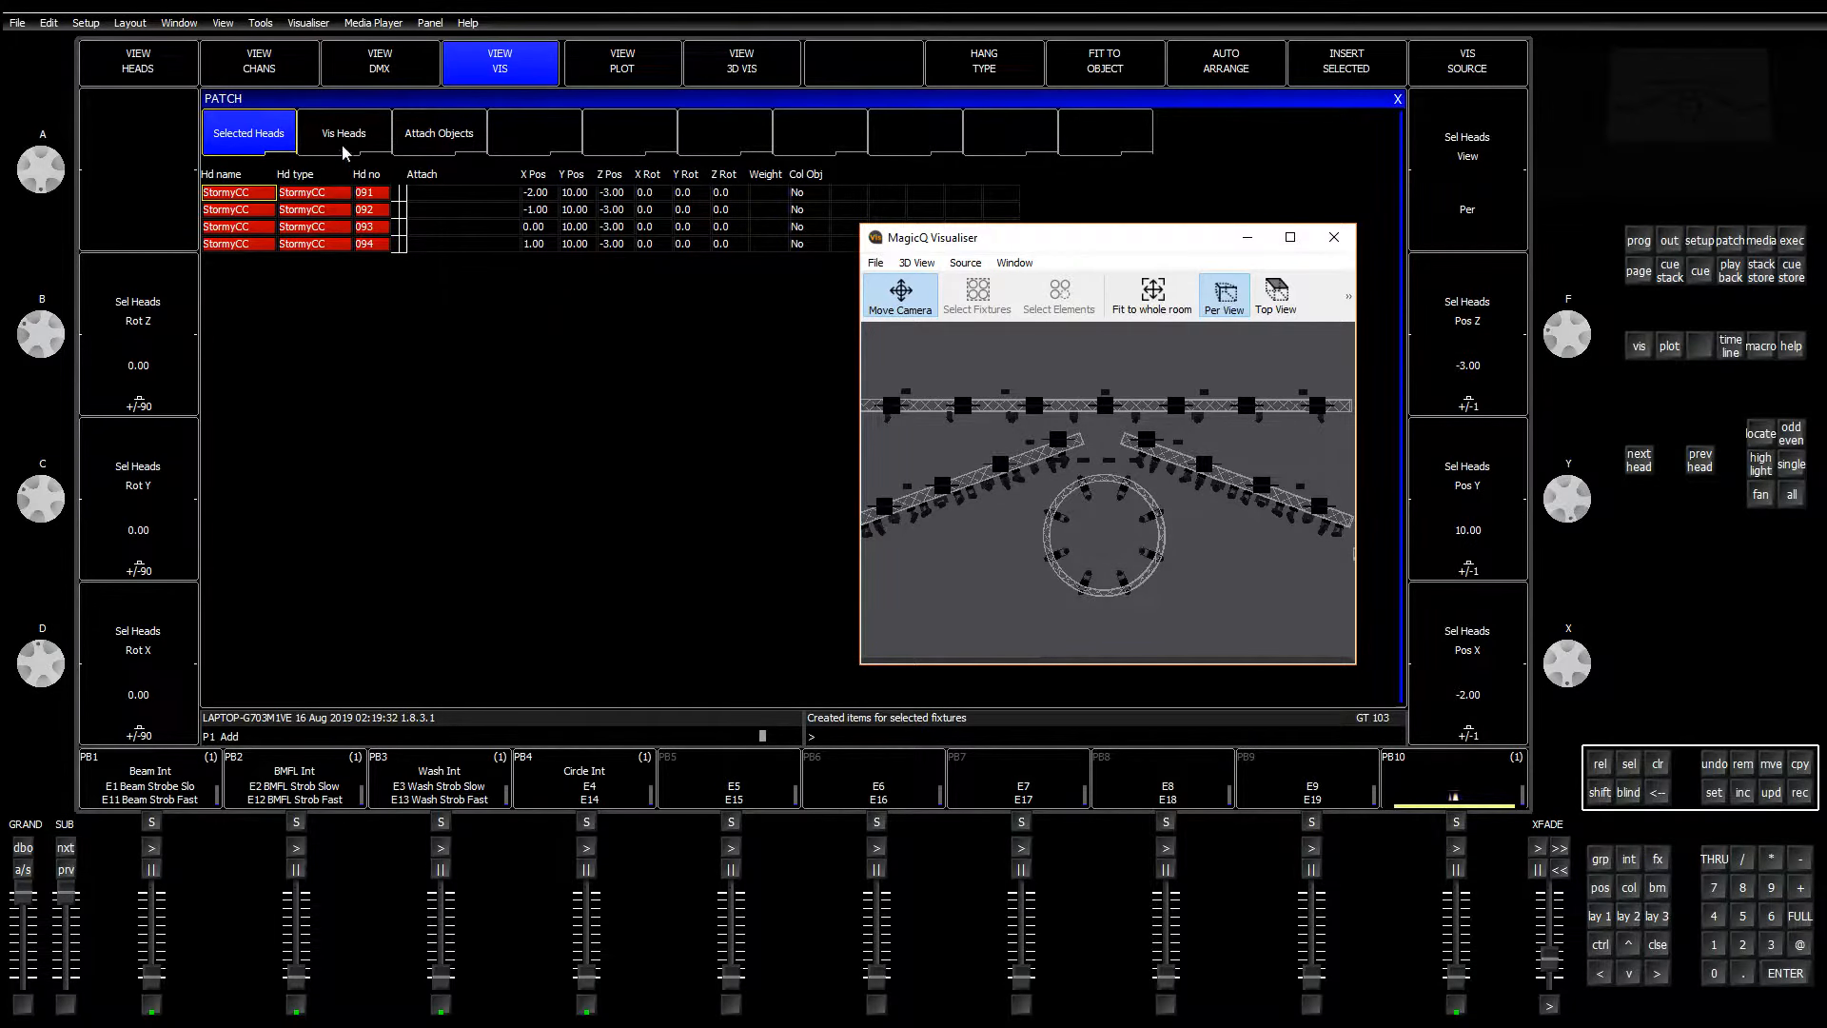
click(552, 195)
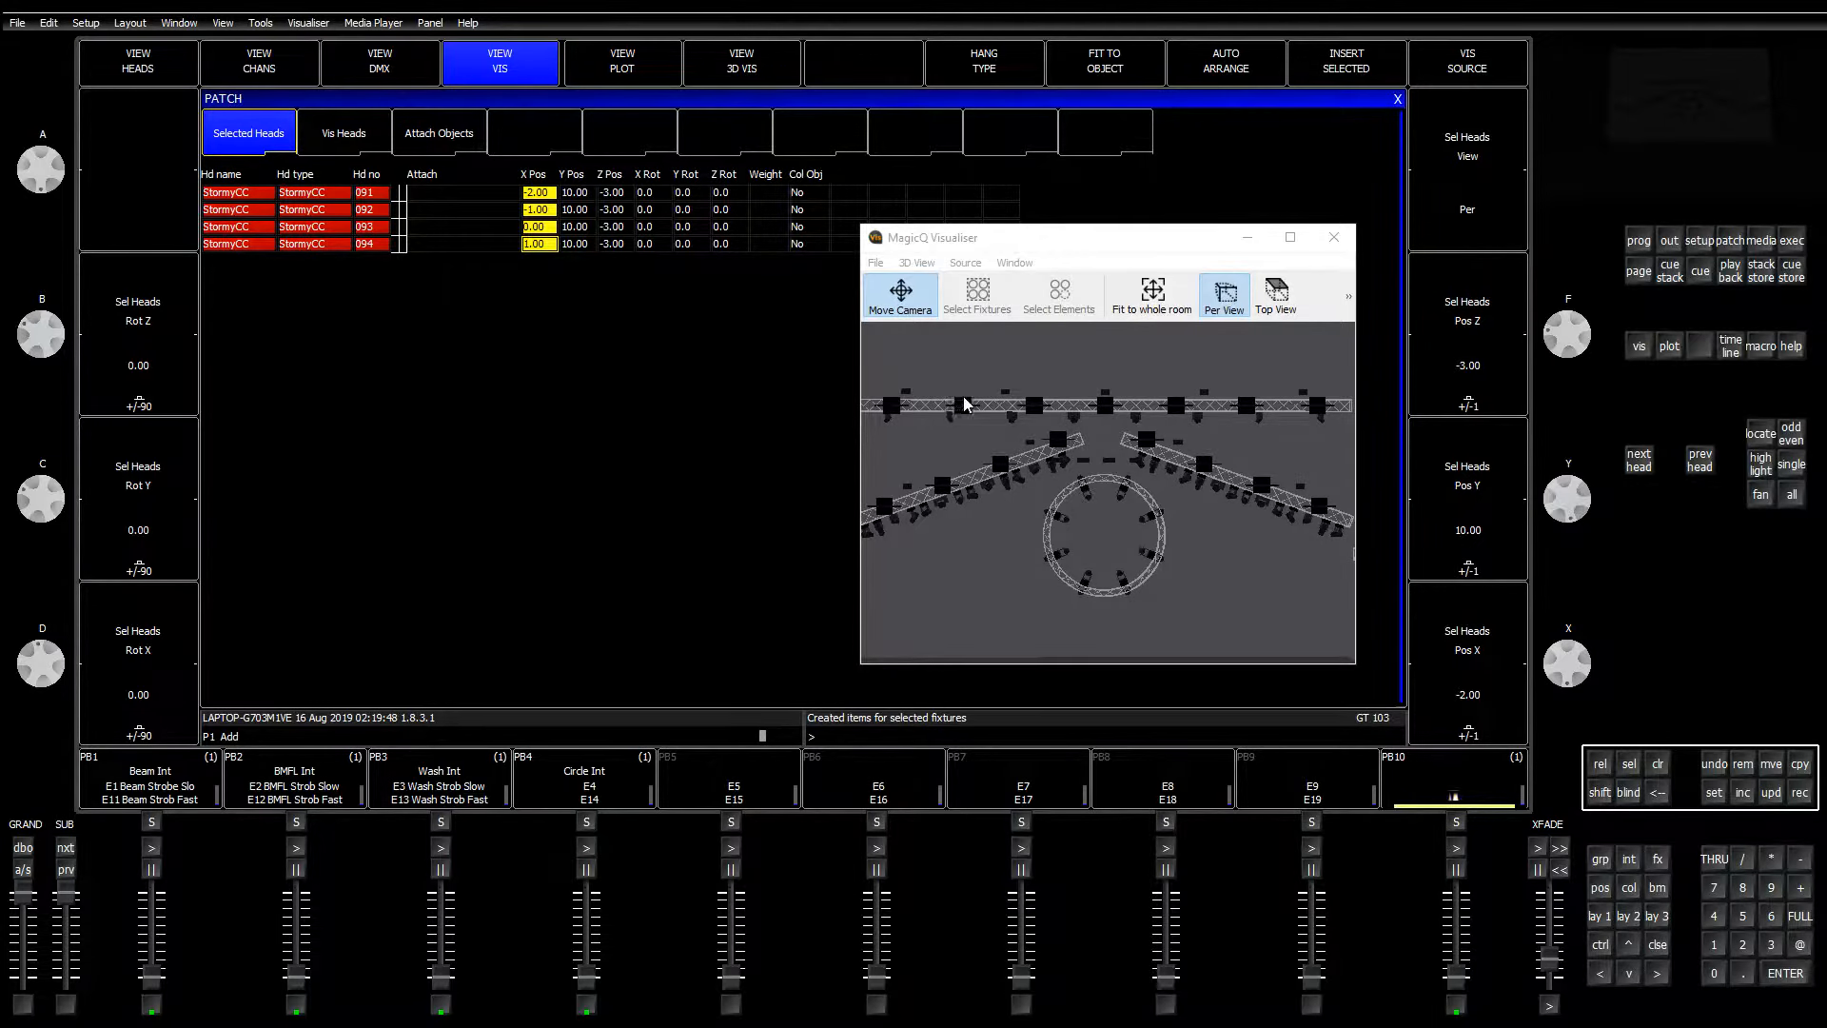
Step: Enter -6>5 in X Pos to spread heads 091–094 at -6, -2, 2 and 6, then return to layout 1
text(>5)
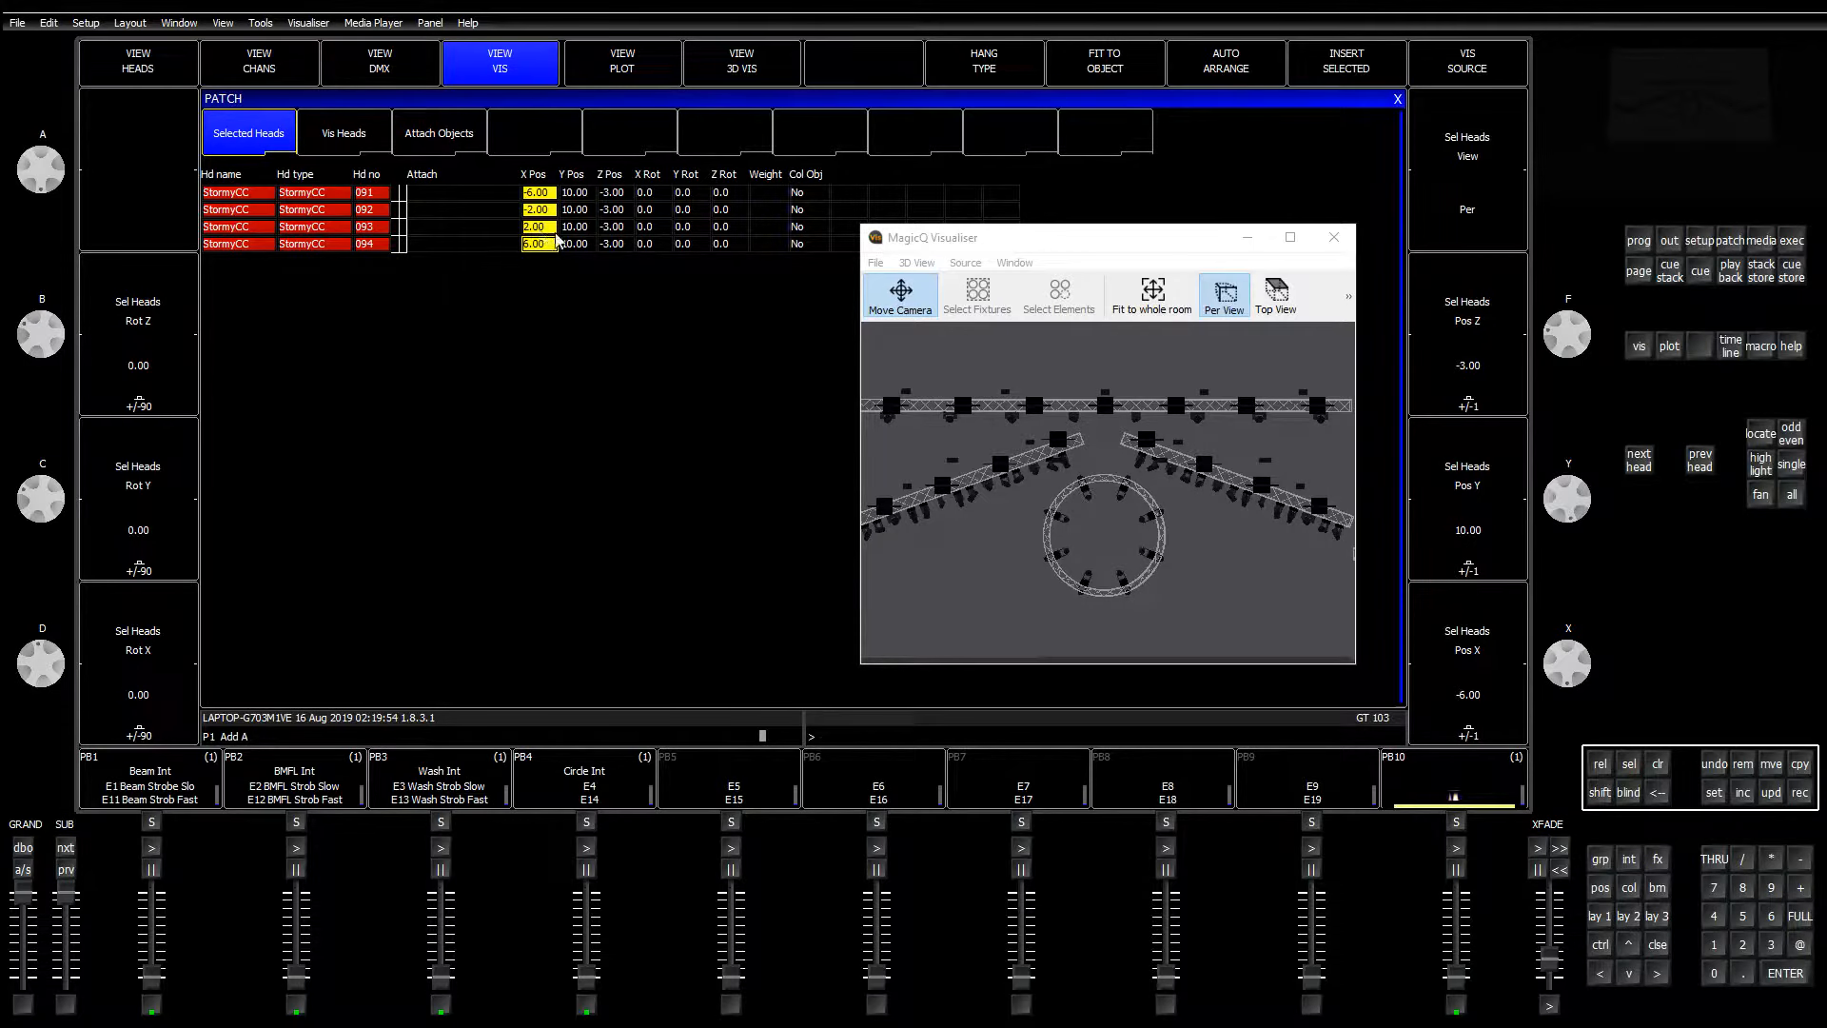
click(1044, 557)
drag(1059, 478, 1018, 558)
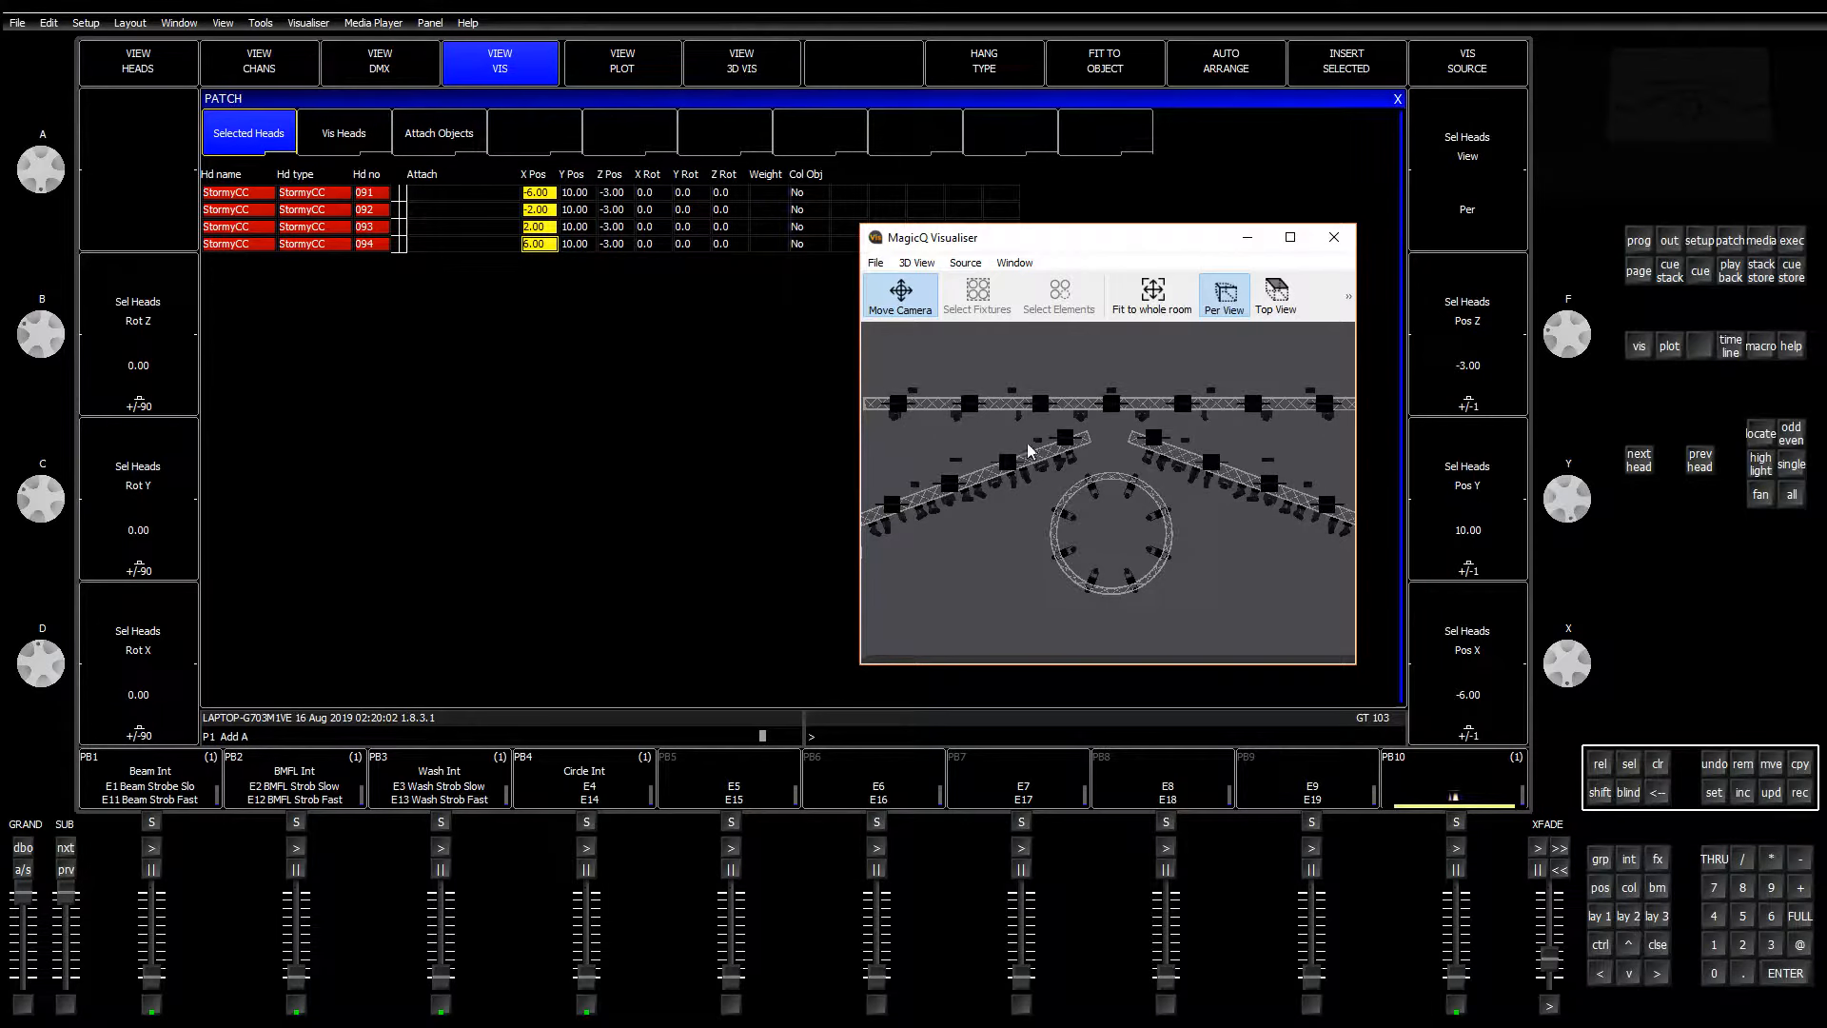
click(1605, 916)
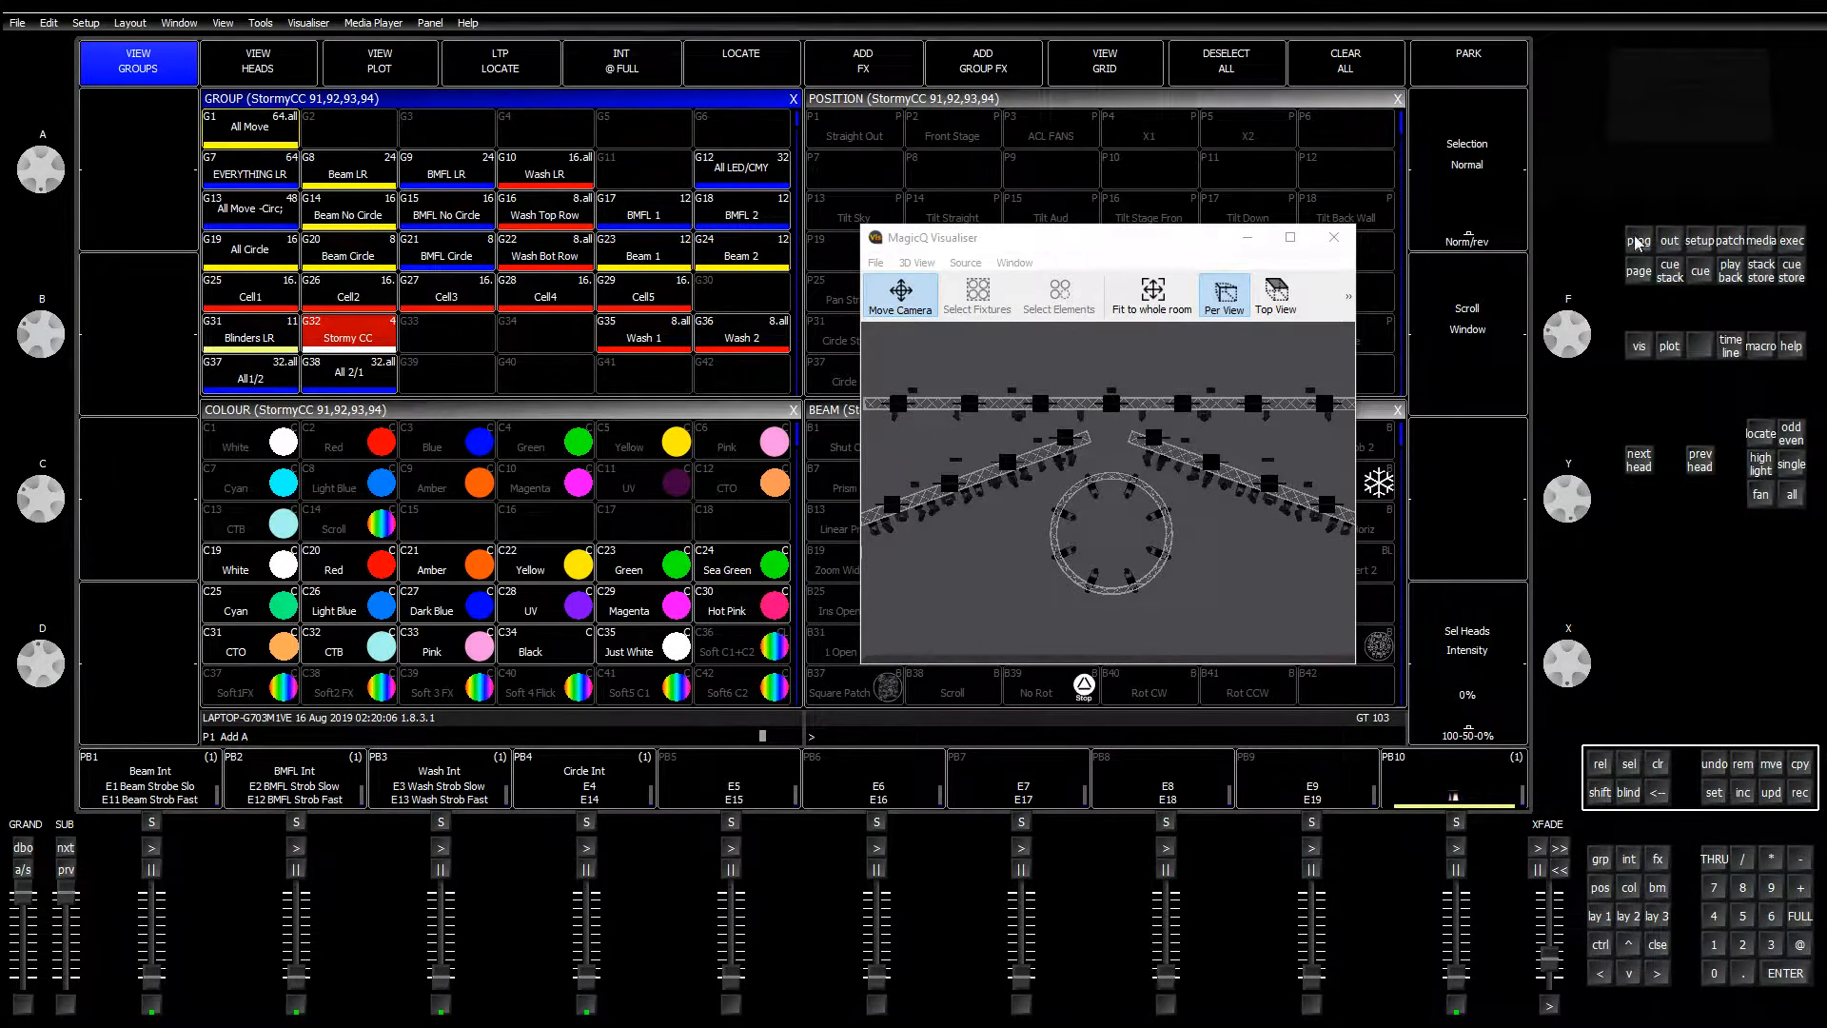
Step: Select the Stormy CC group plus Blinder heads 80–84 and bring up their patch table
click(241, 345)
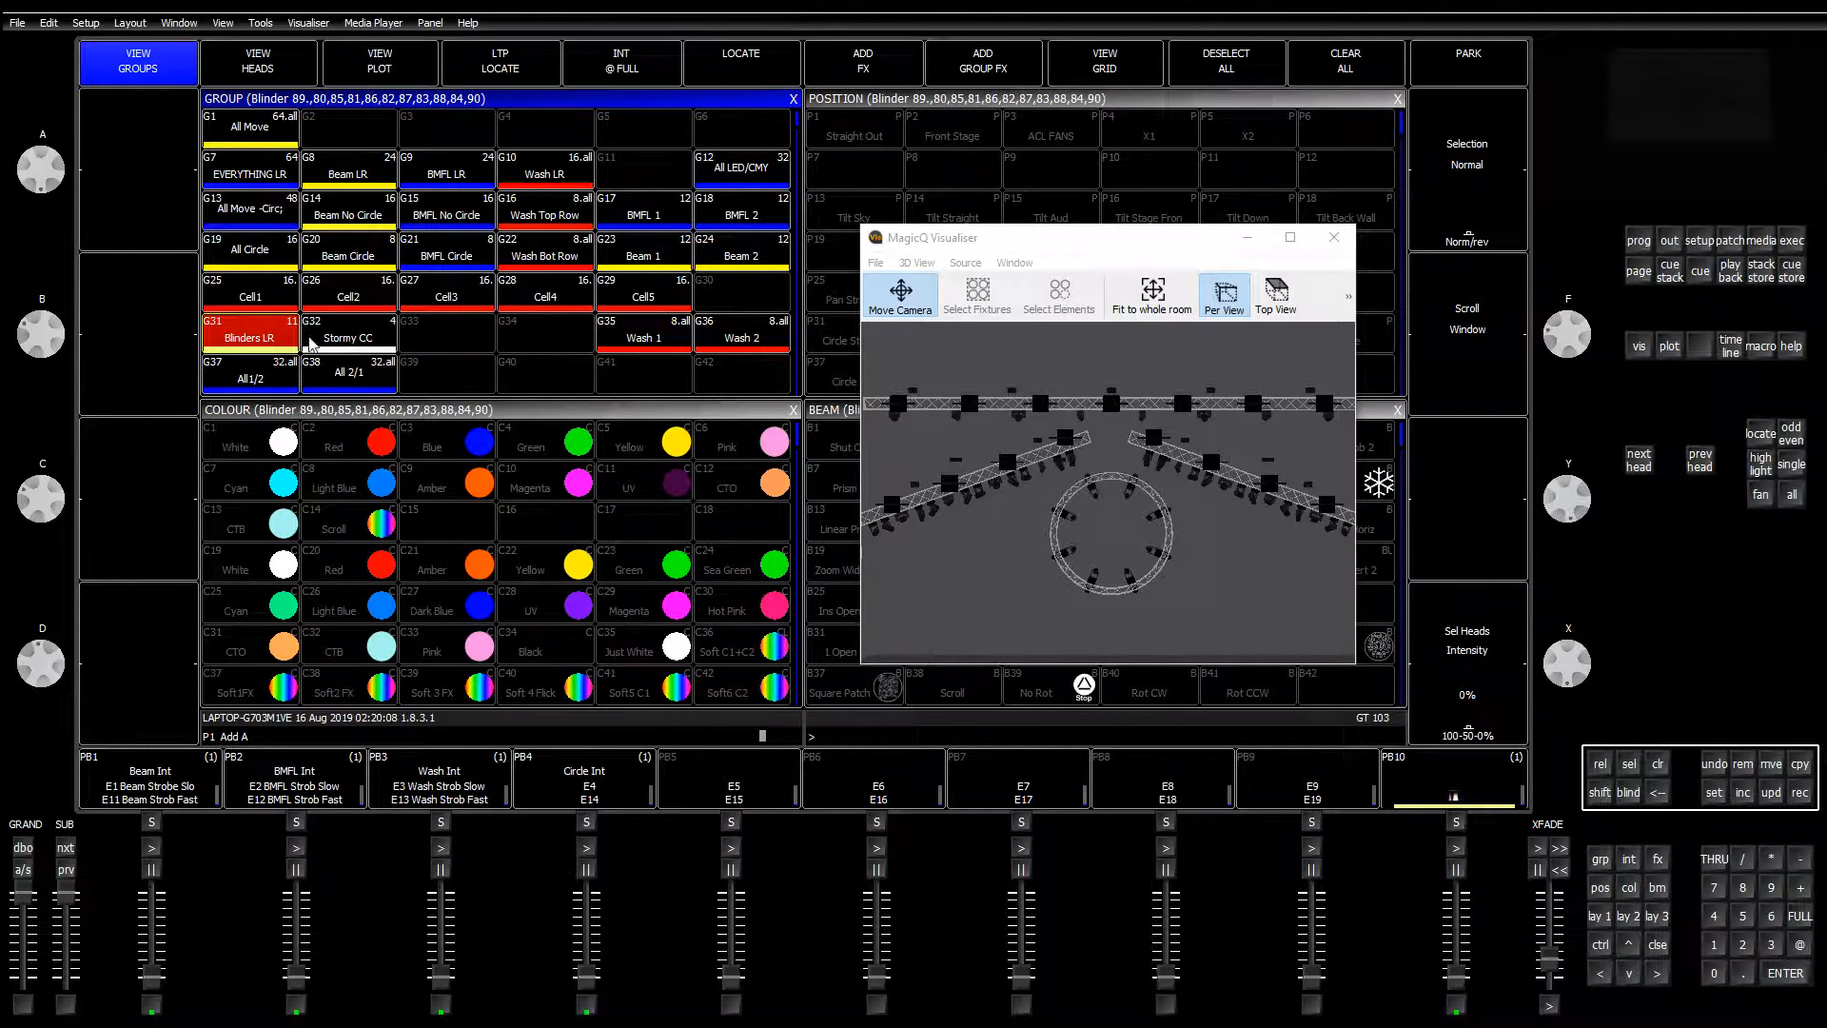
click(310, 344)
click(310, 343)
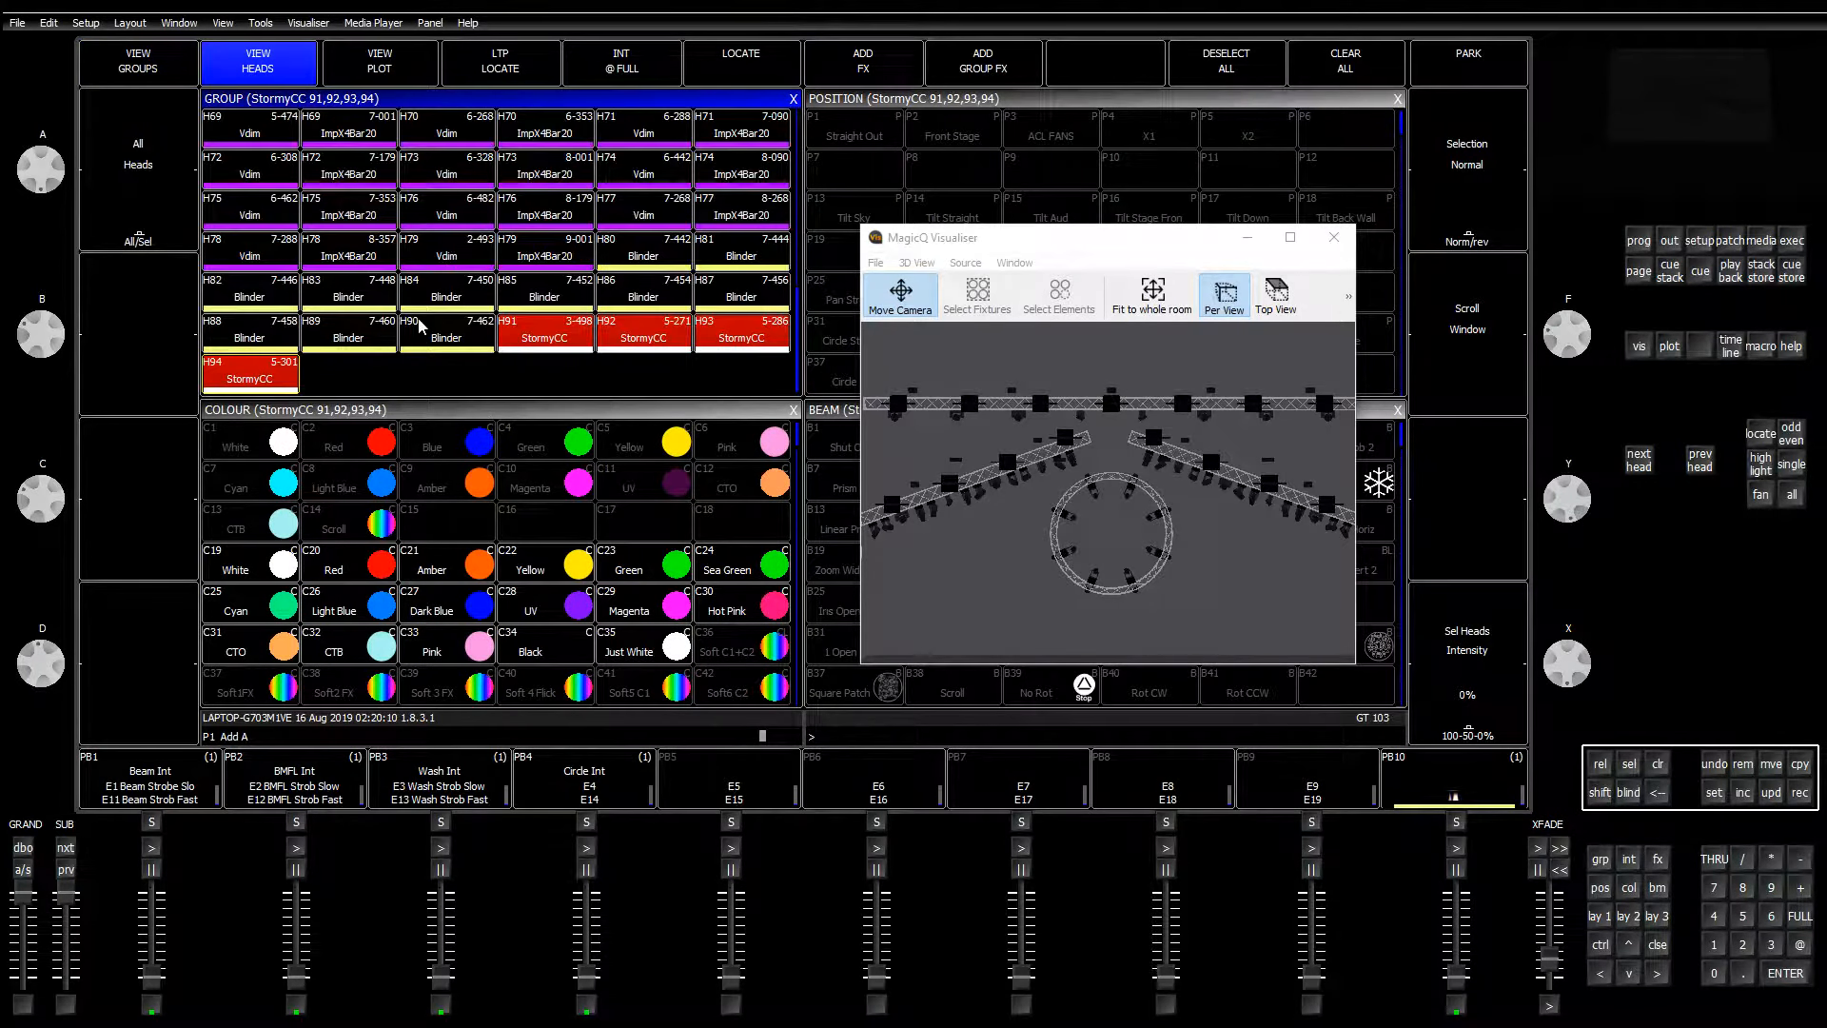
click(651, 259)
click(743, 257)
click(262, 314)
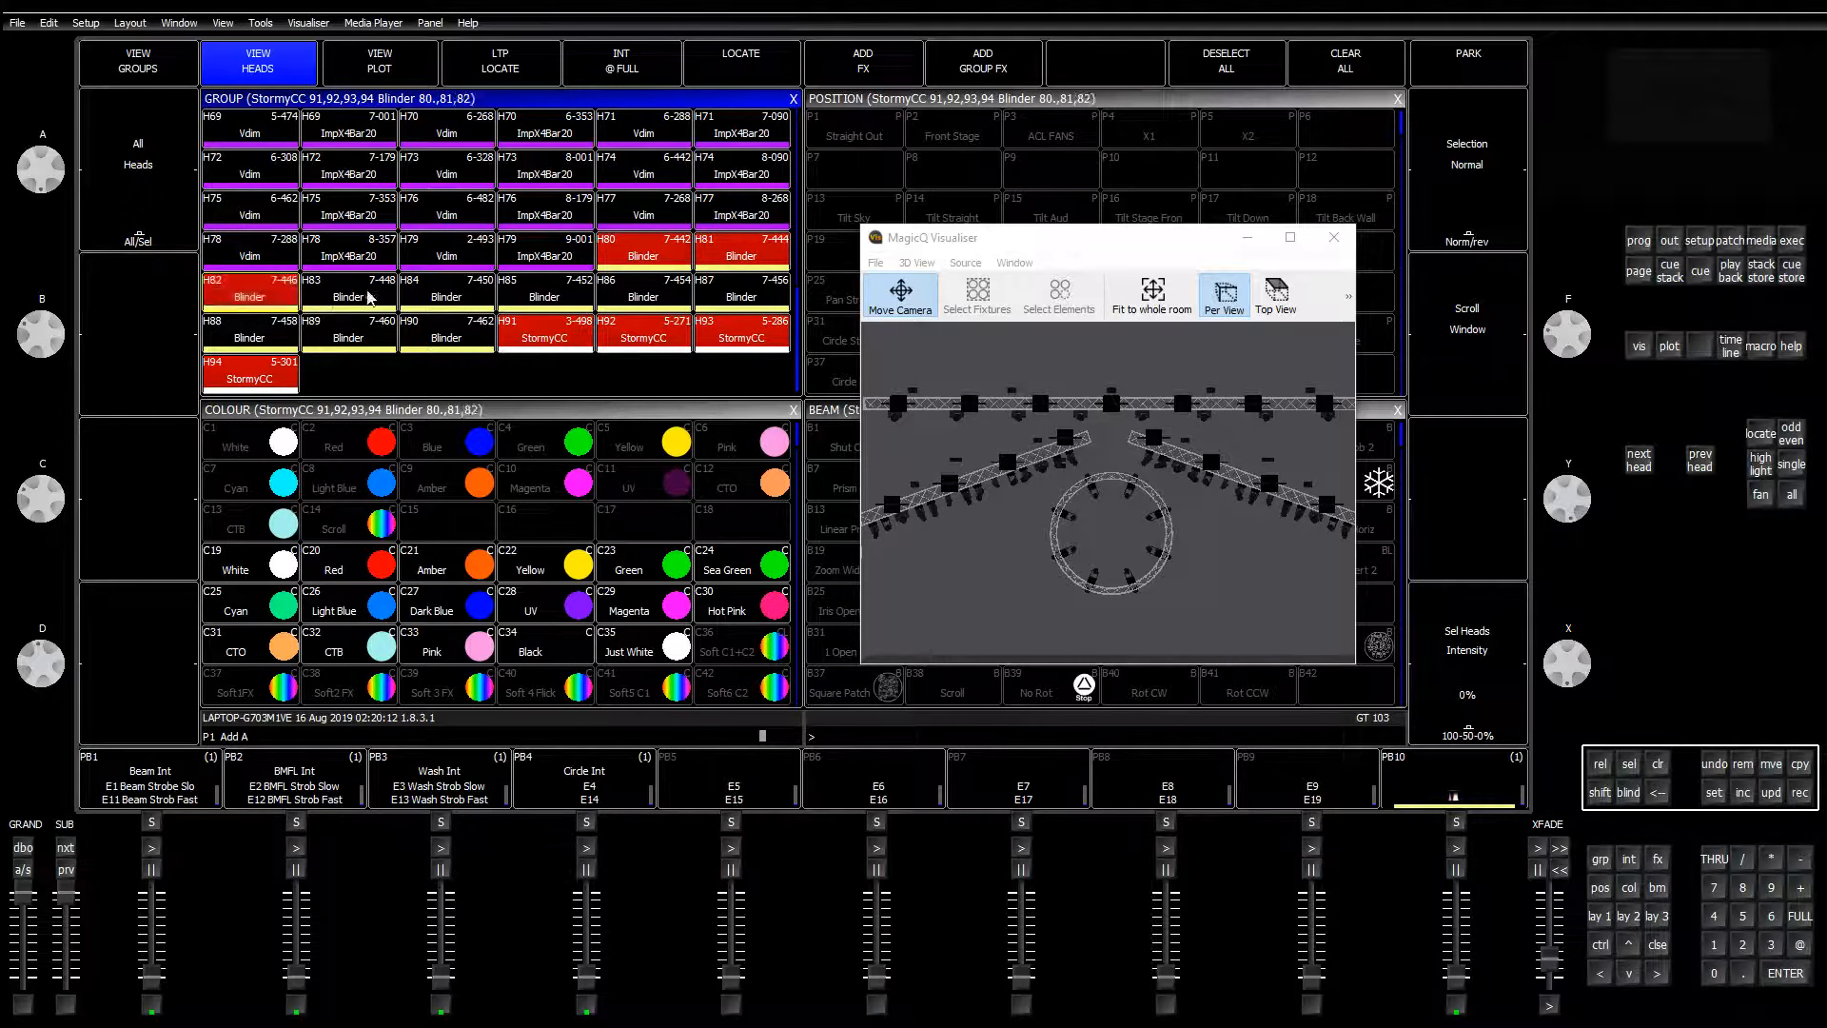
click(370, 298)
click(447, 295)
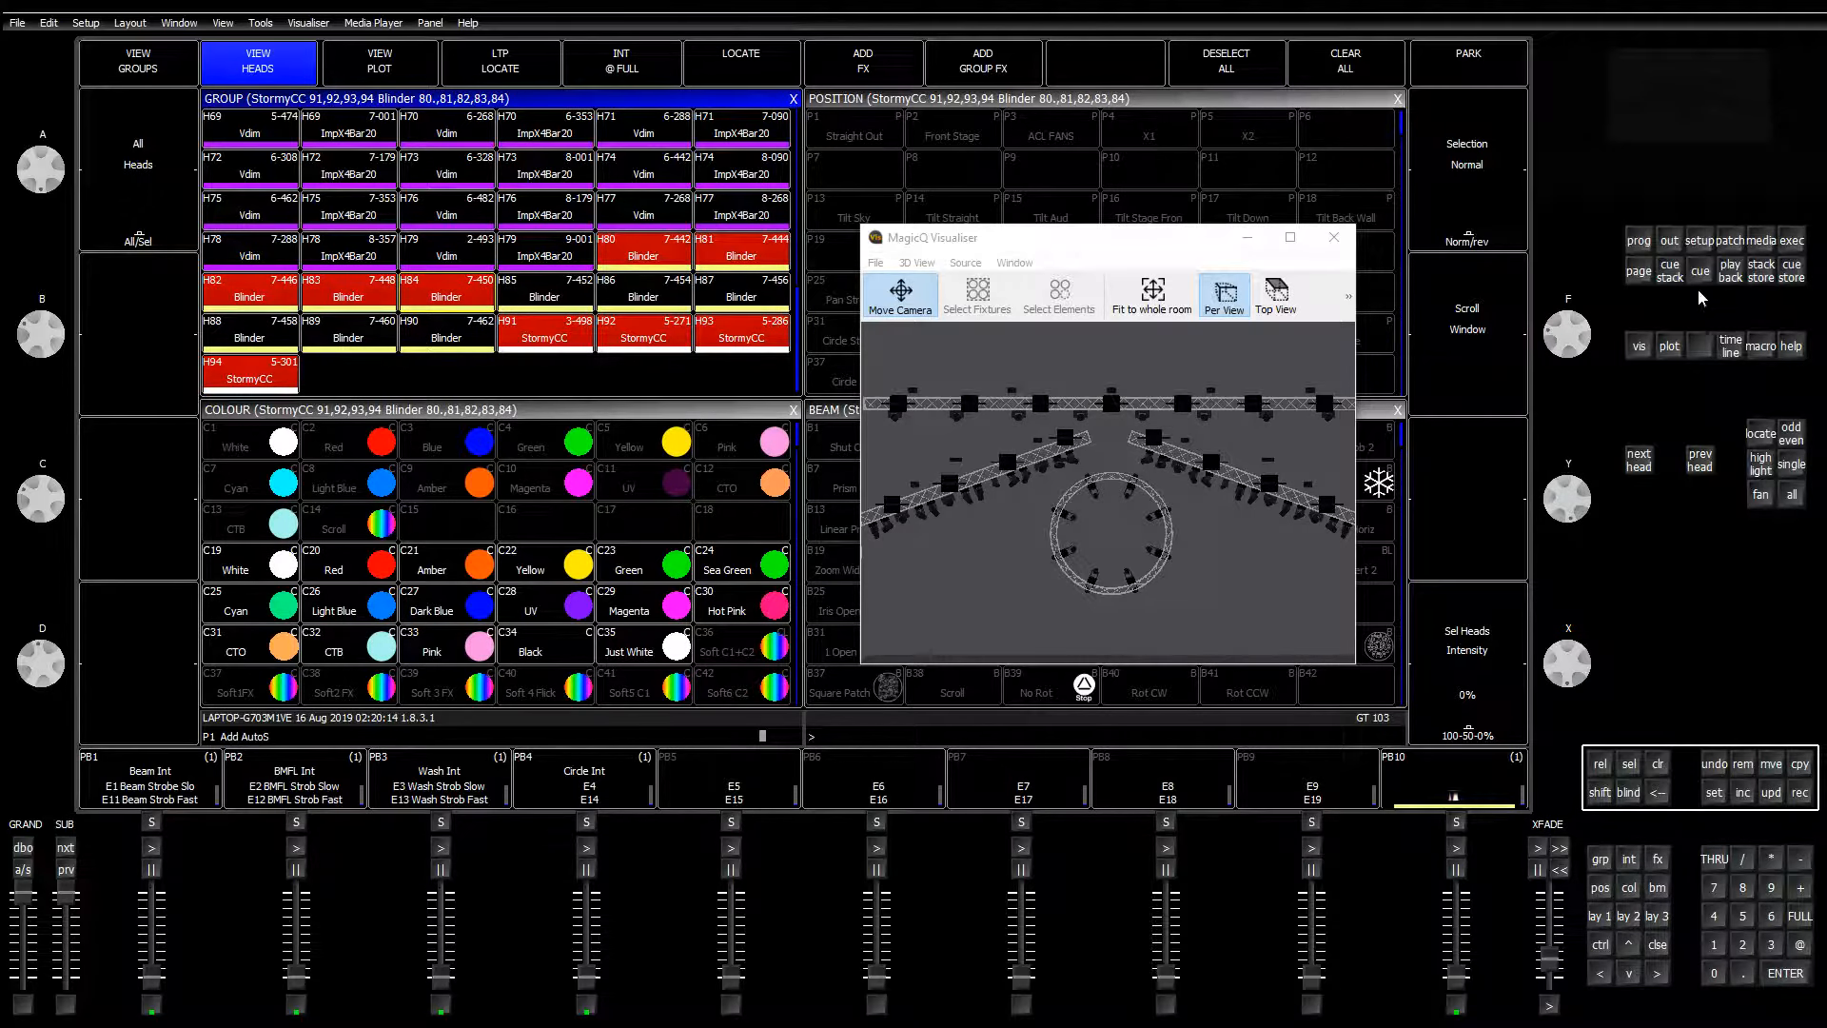
click(1729, 240)
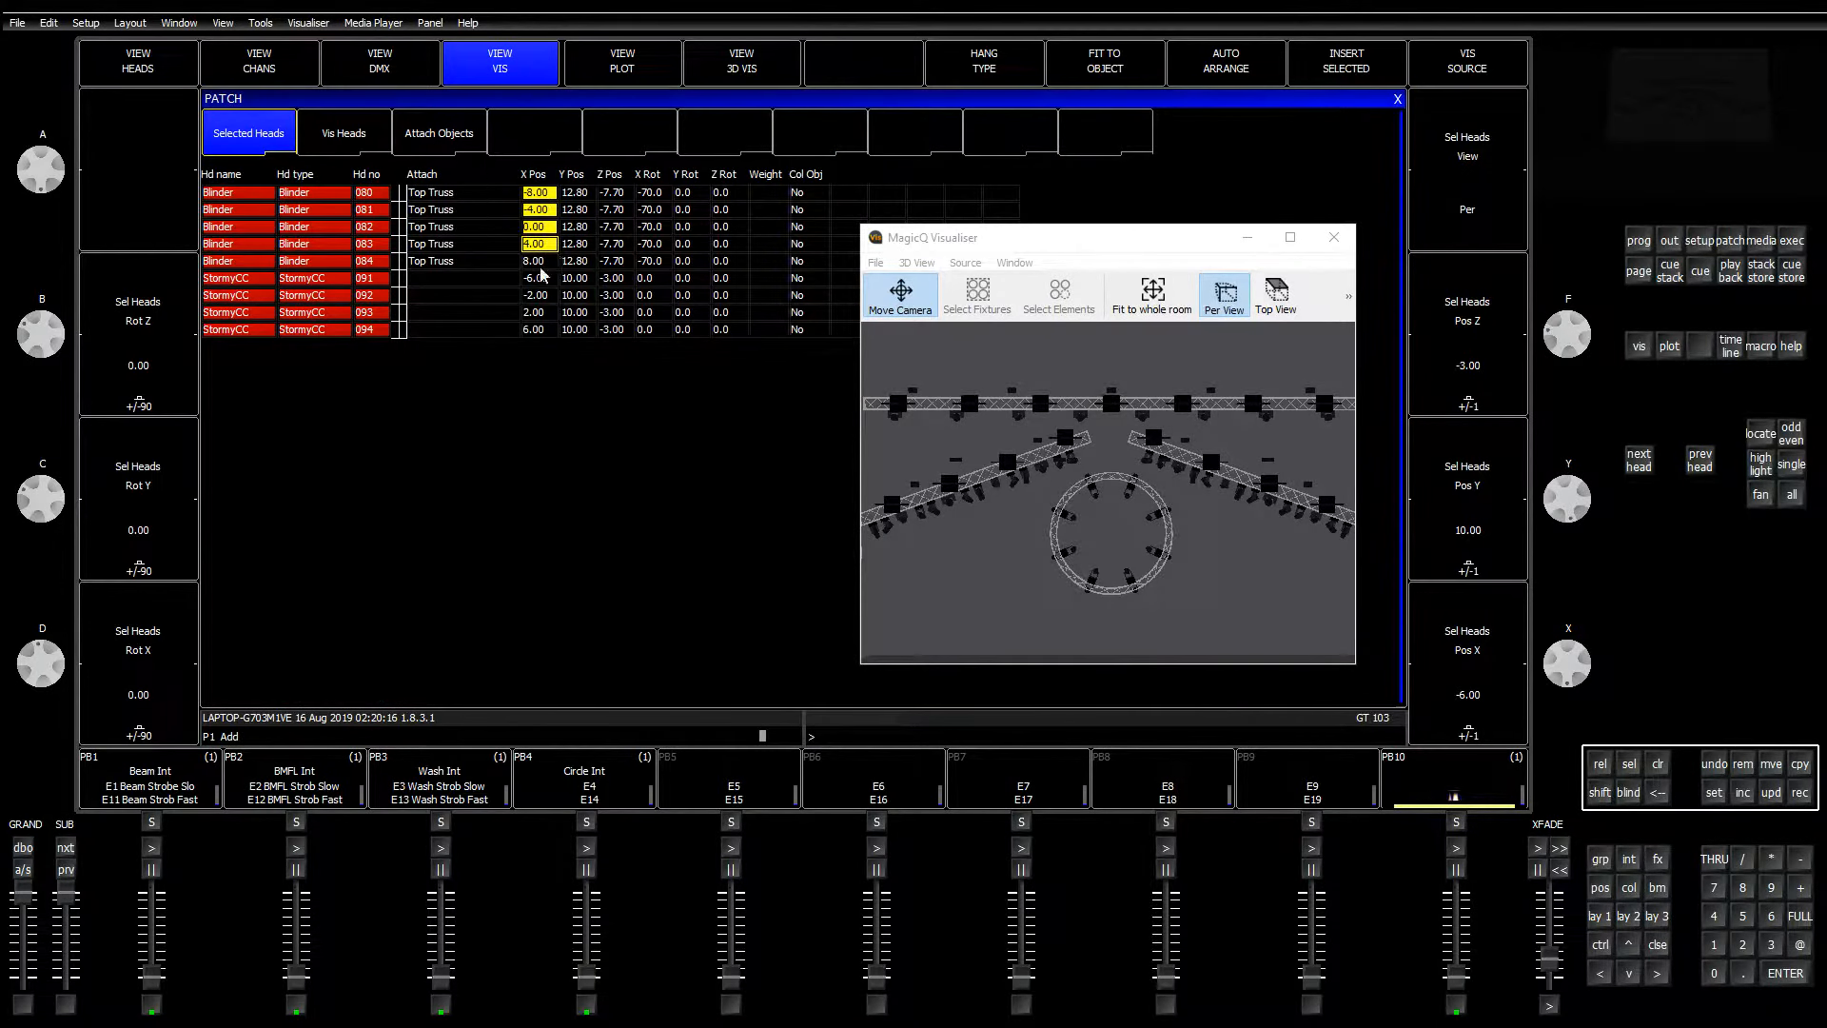
Step: Attach the StormyCC rows 091–094 to the Top Truss
drag(437, 278, 445, 331)
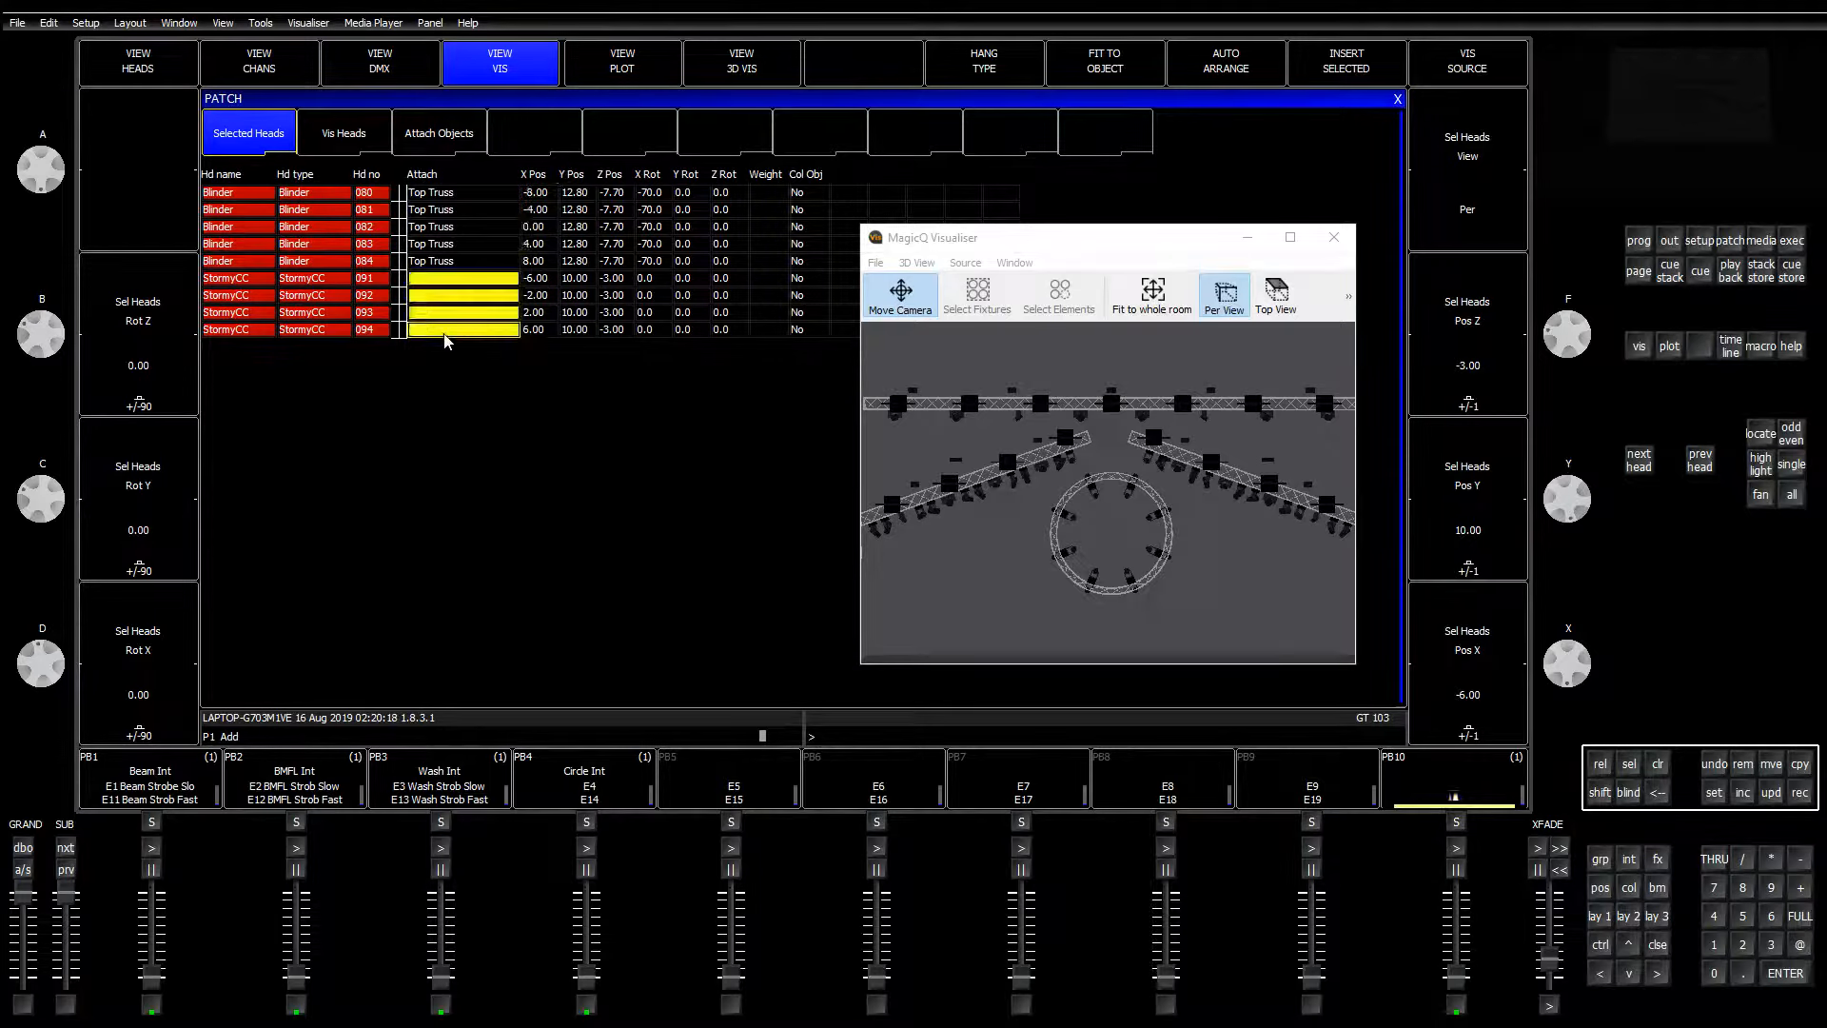
click(1716, 795)
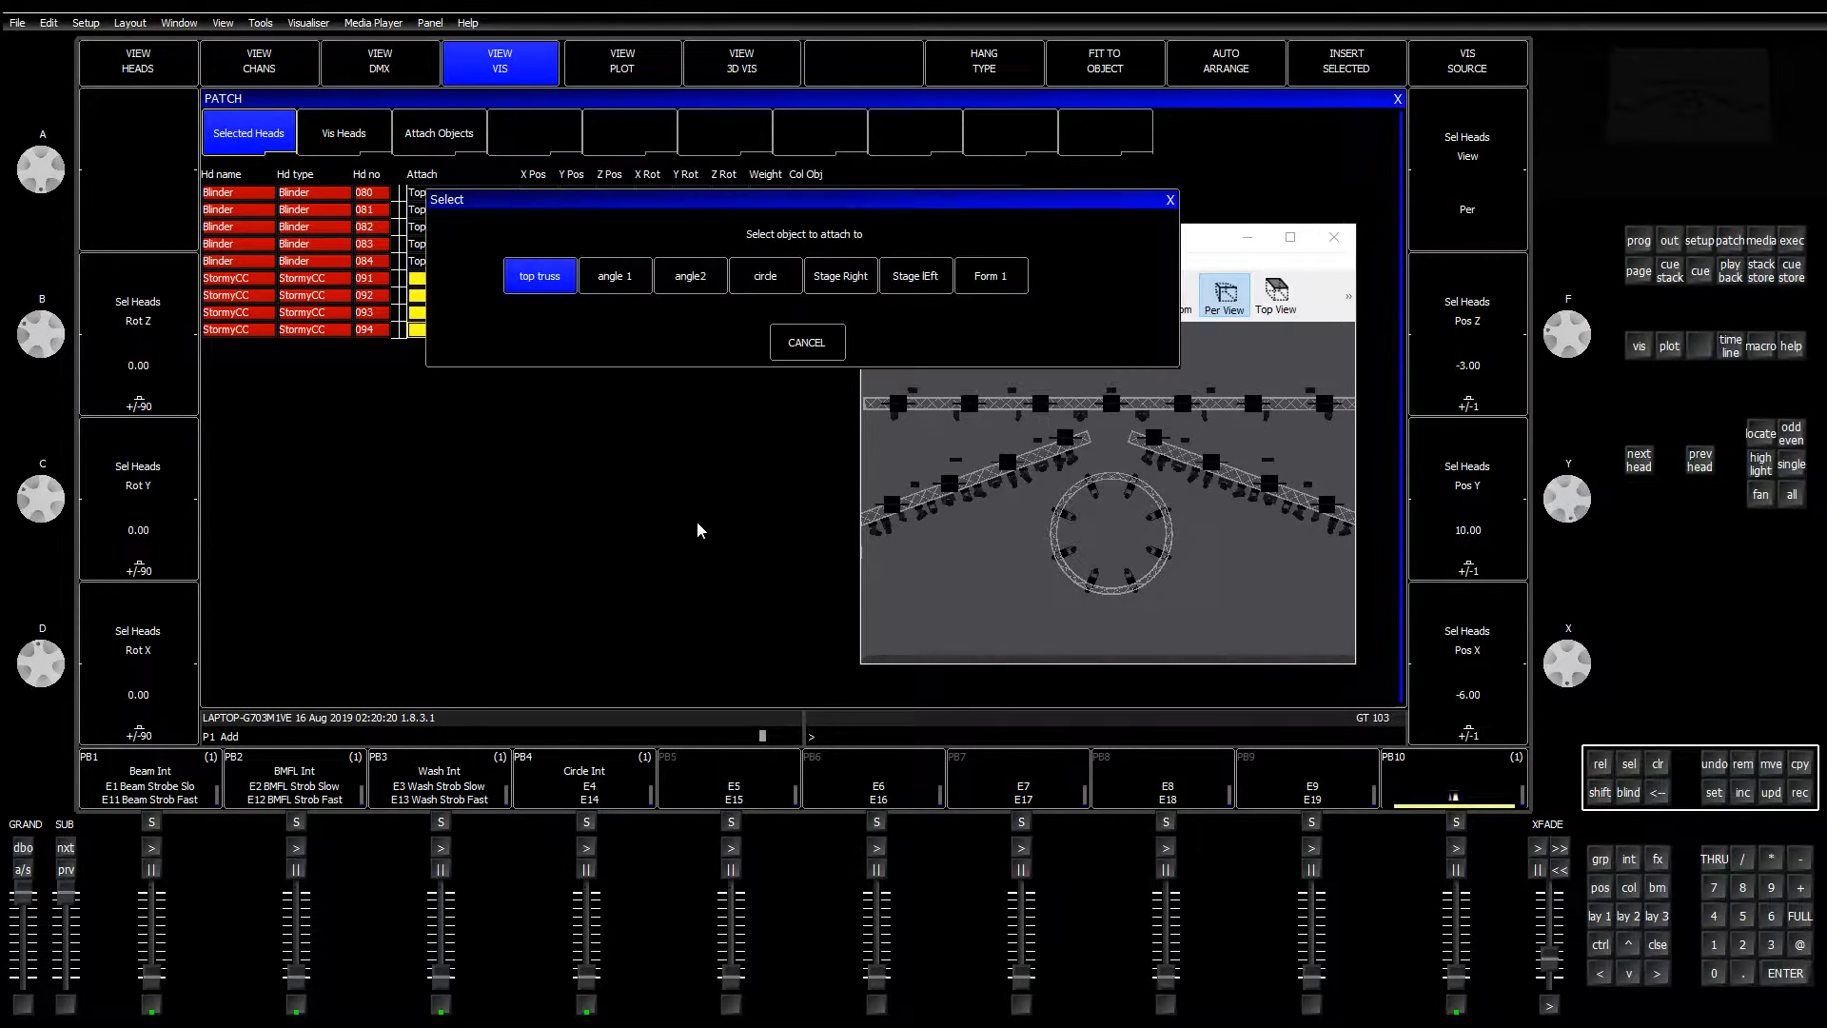
click(557, 279)
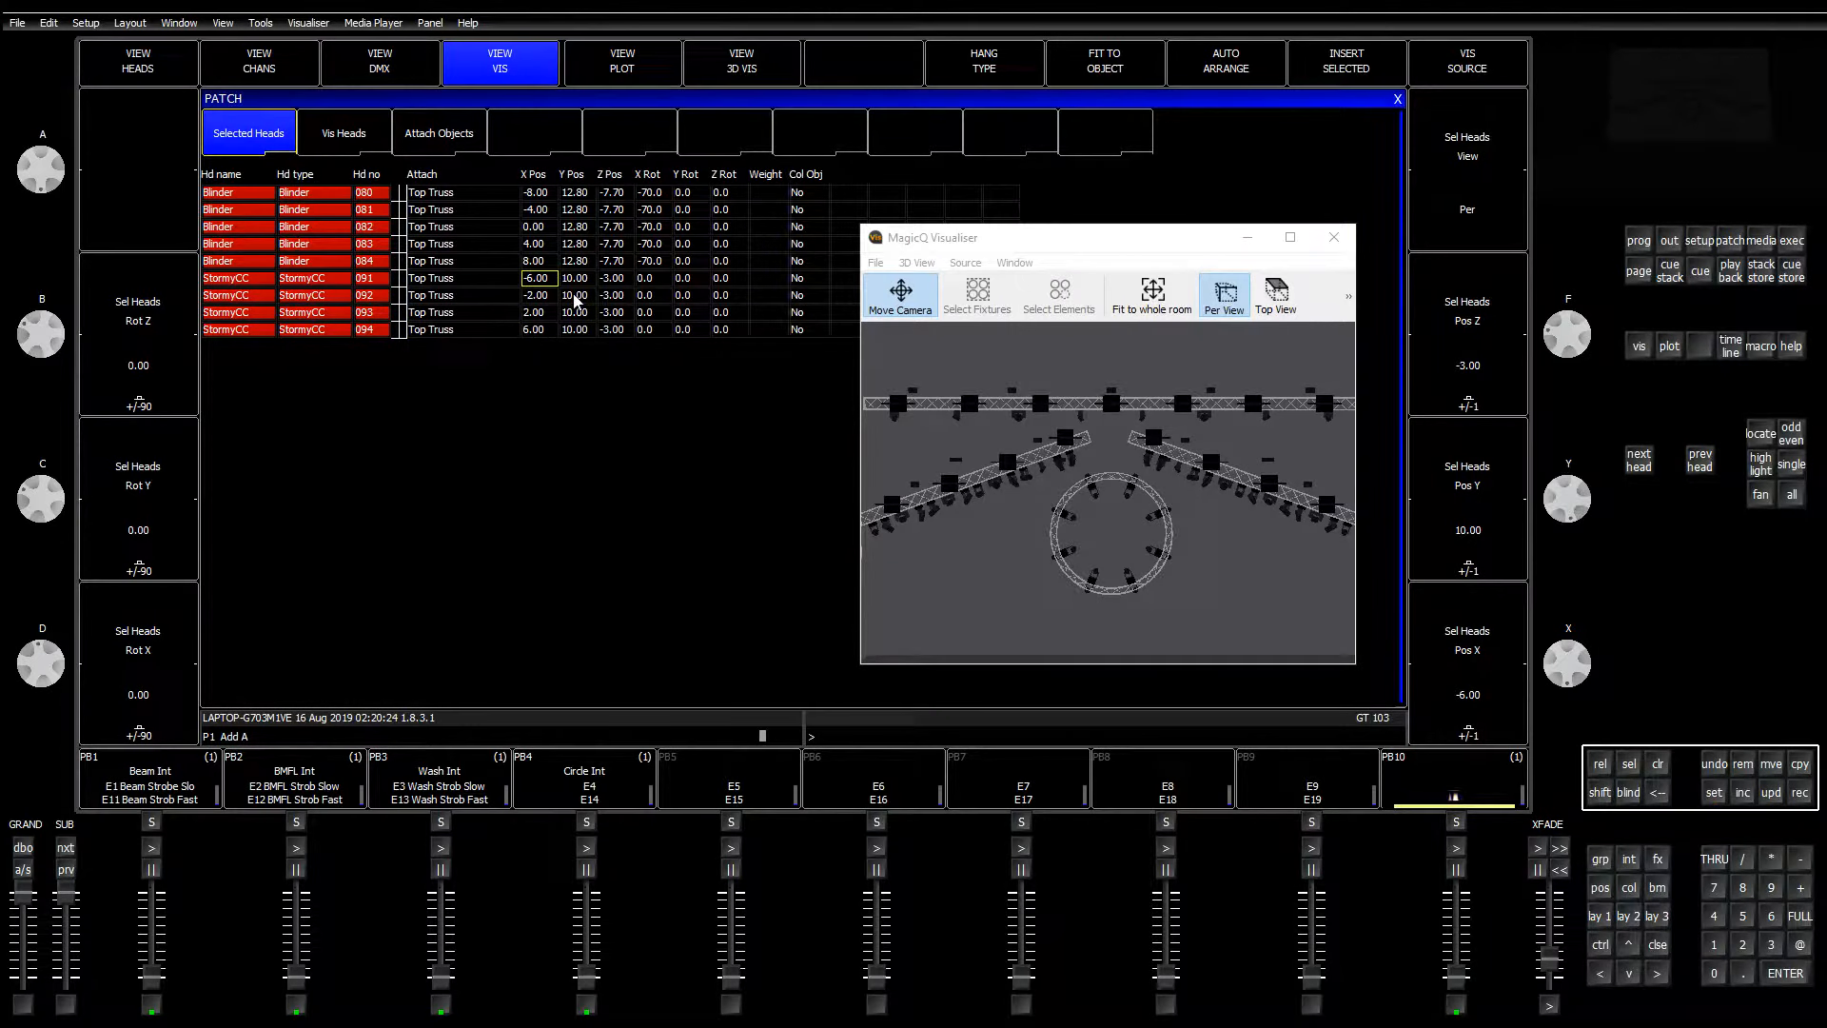
Step: Give StormyCC heads 091–094 Y Pos 12.80, Z Pos -7.70 and X Rot -70
drag(578, 285, 581, 336)
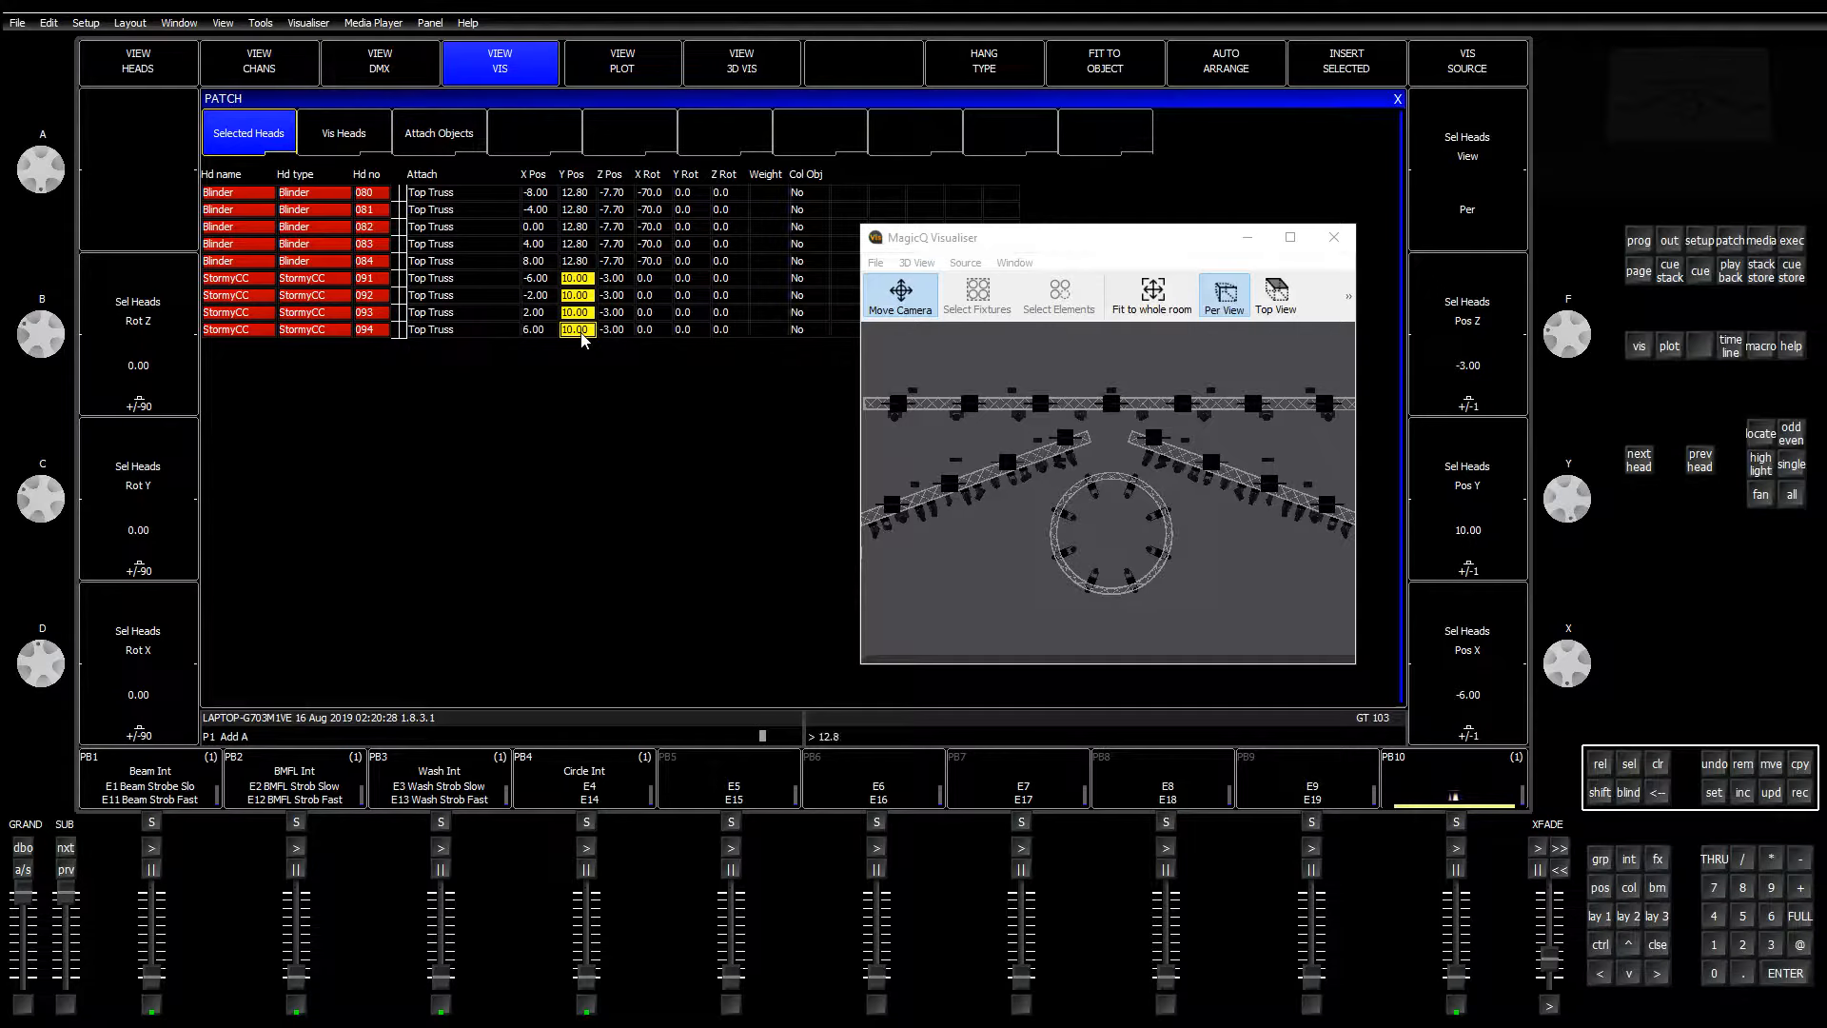
key(Right)
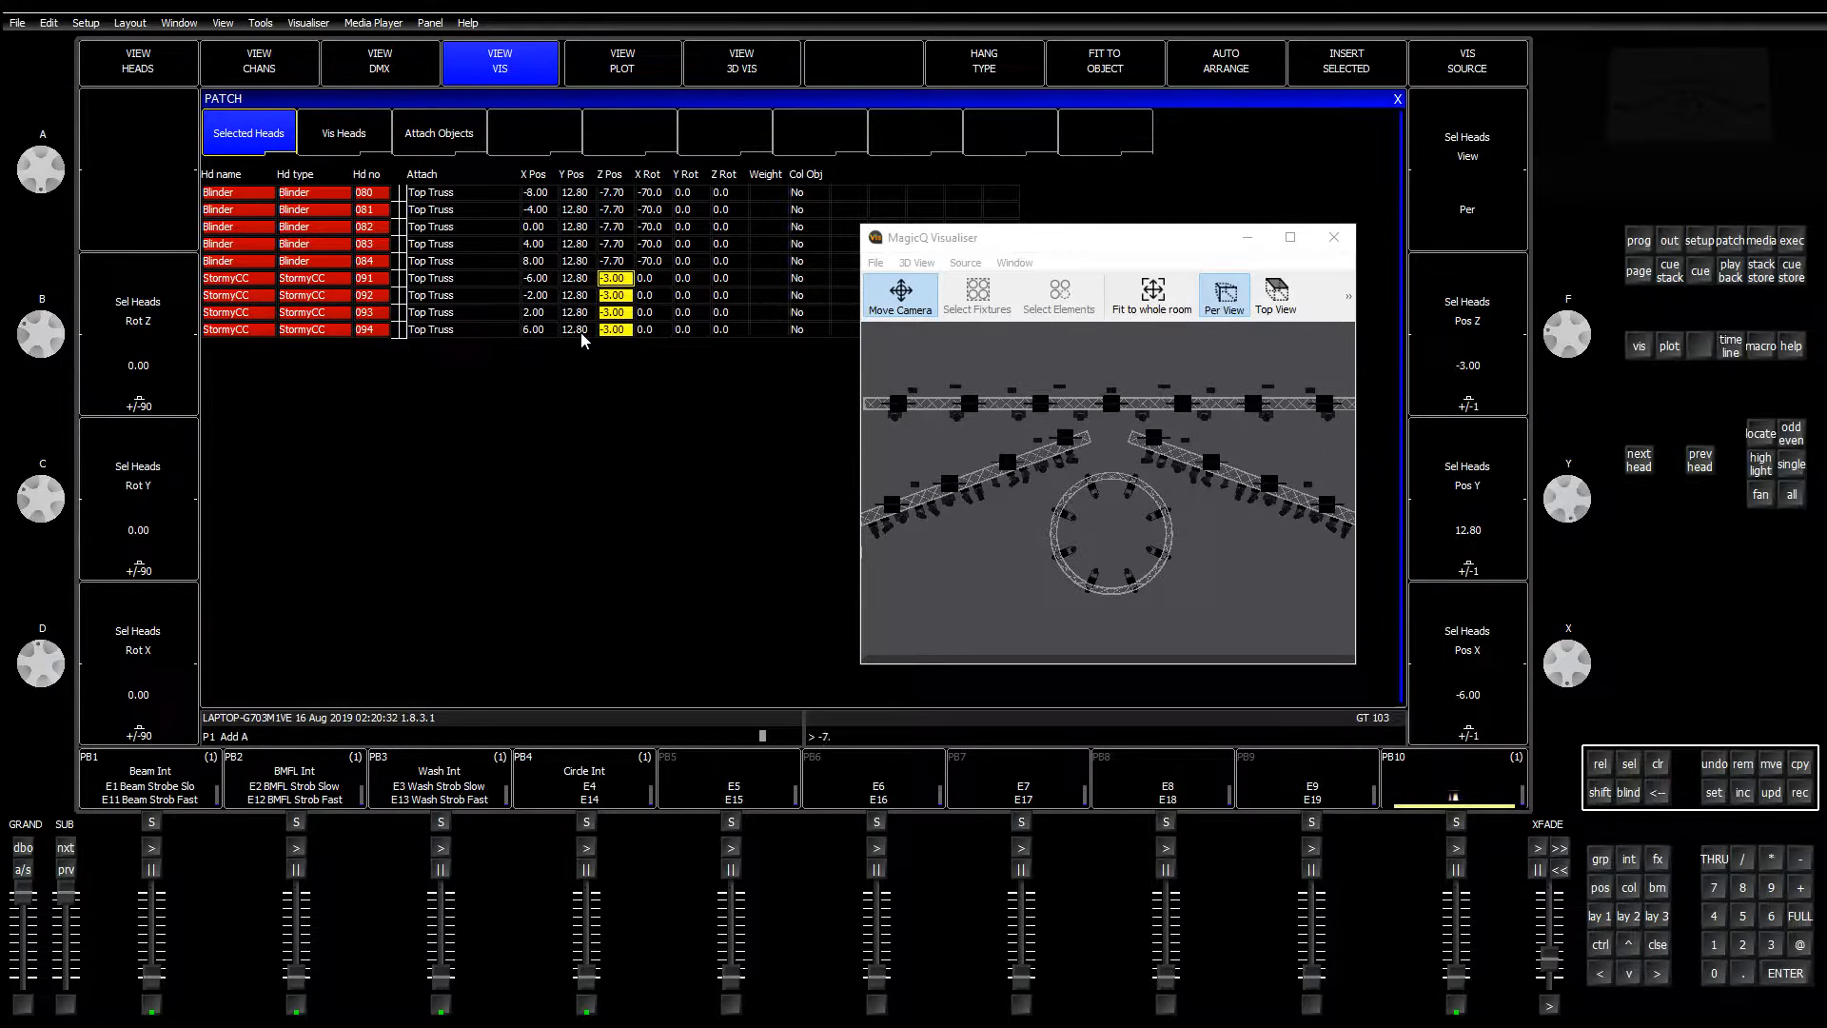
text(7)
key(Return)
key(Right)
key(shift+Down)
key(shift+Down)
key(shift+Down)
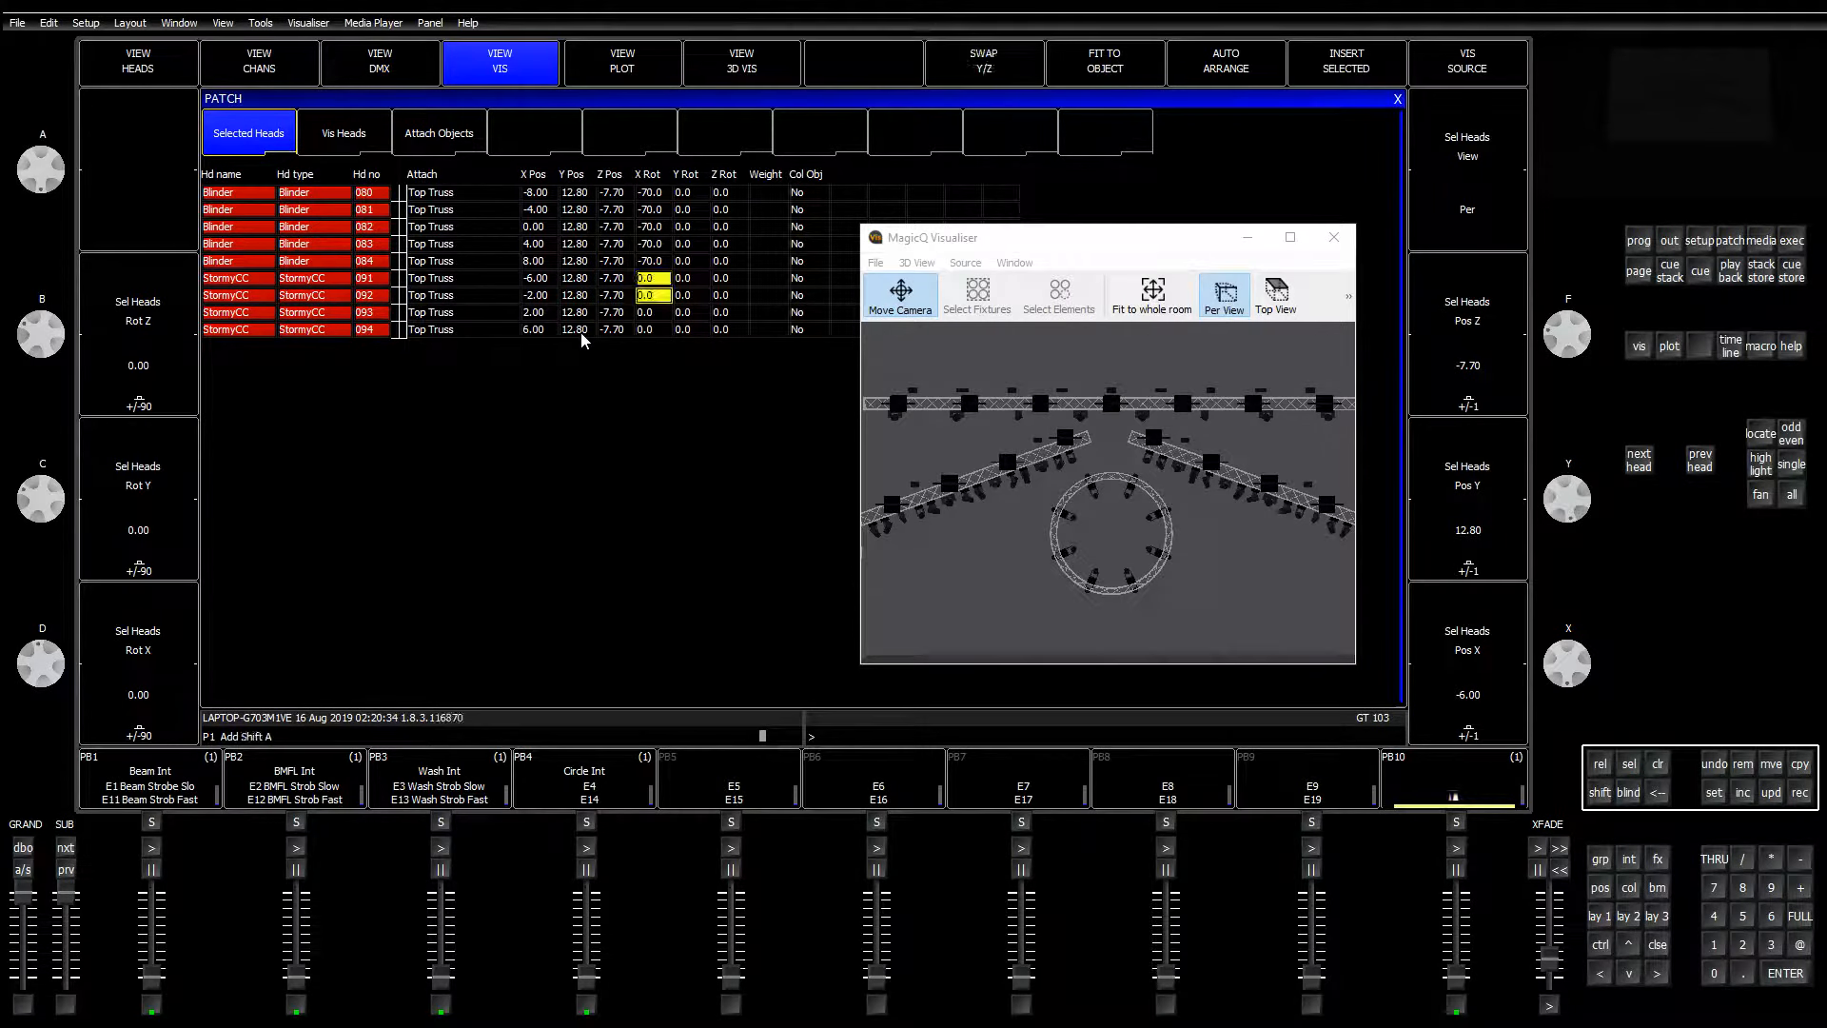
key(Return)
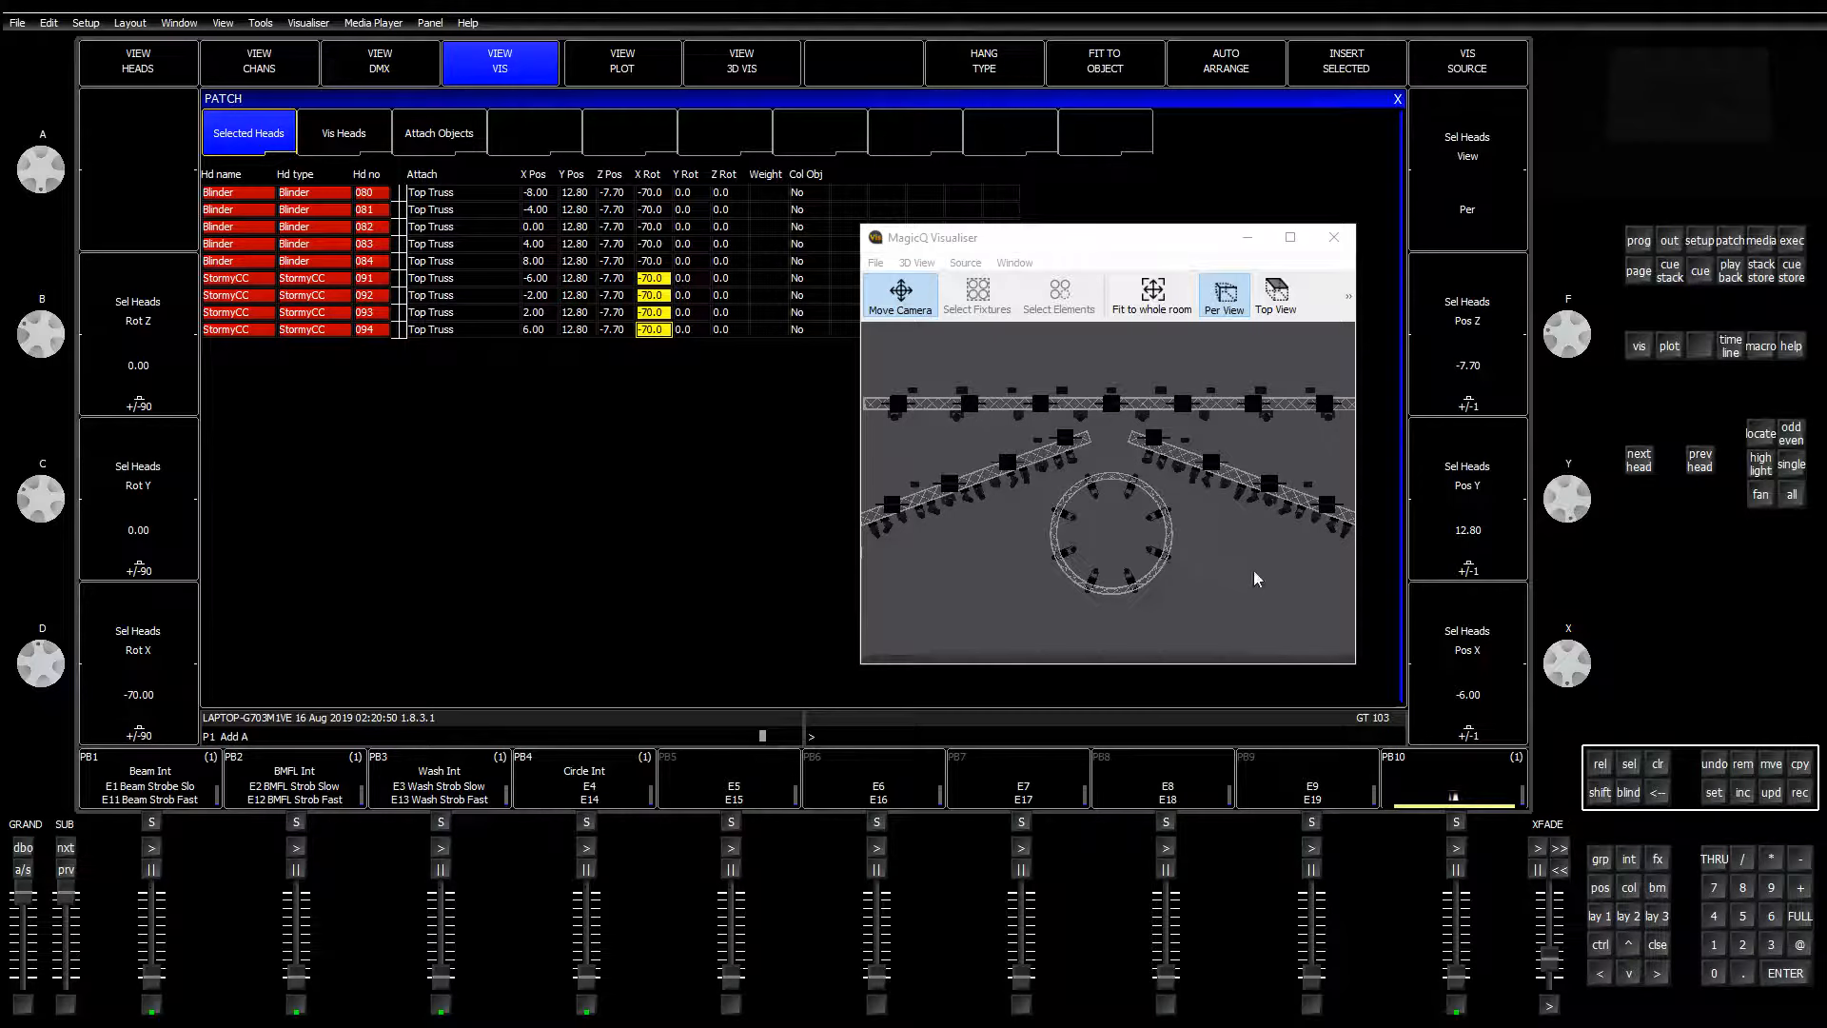
Step: Locate the Stormy CC group at full and set its strobe Rate back to Open
click(1599, 916)
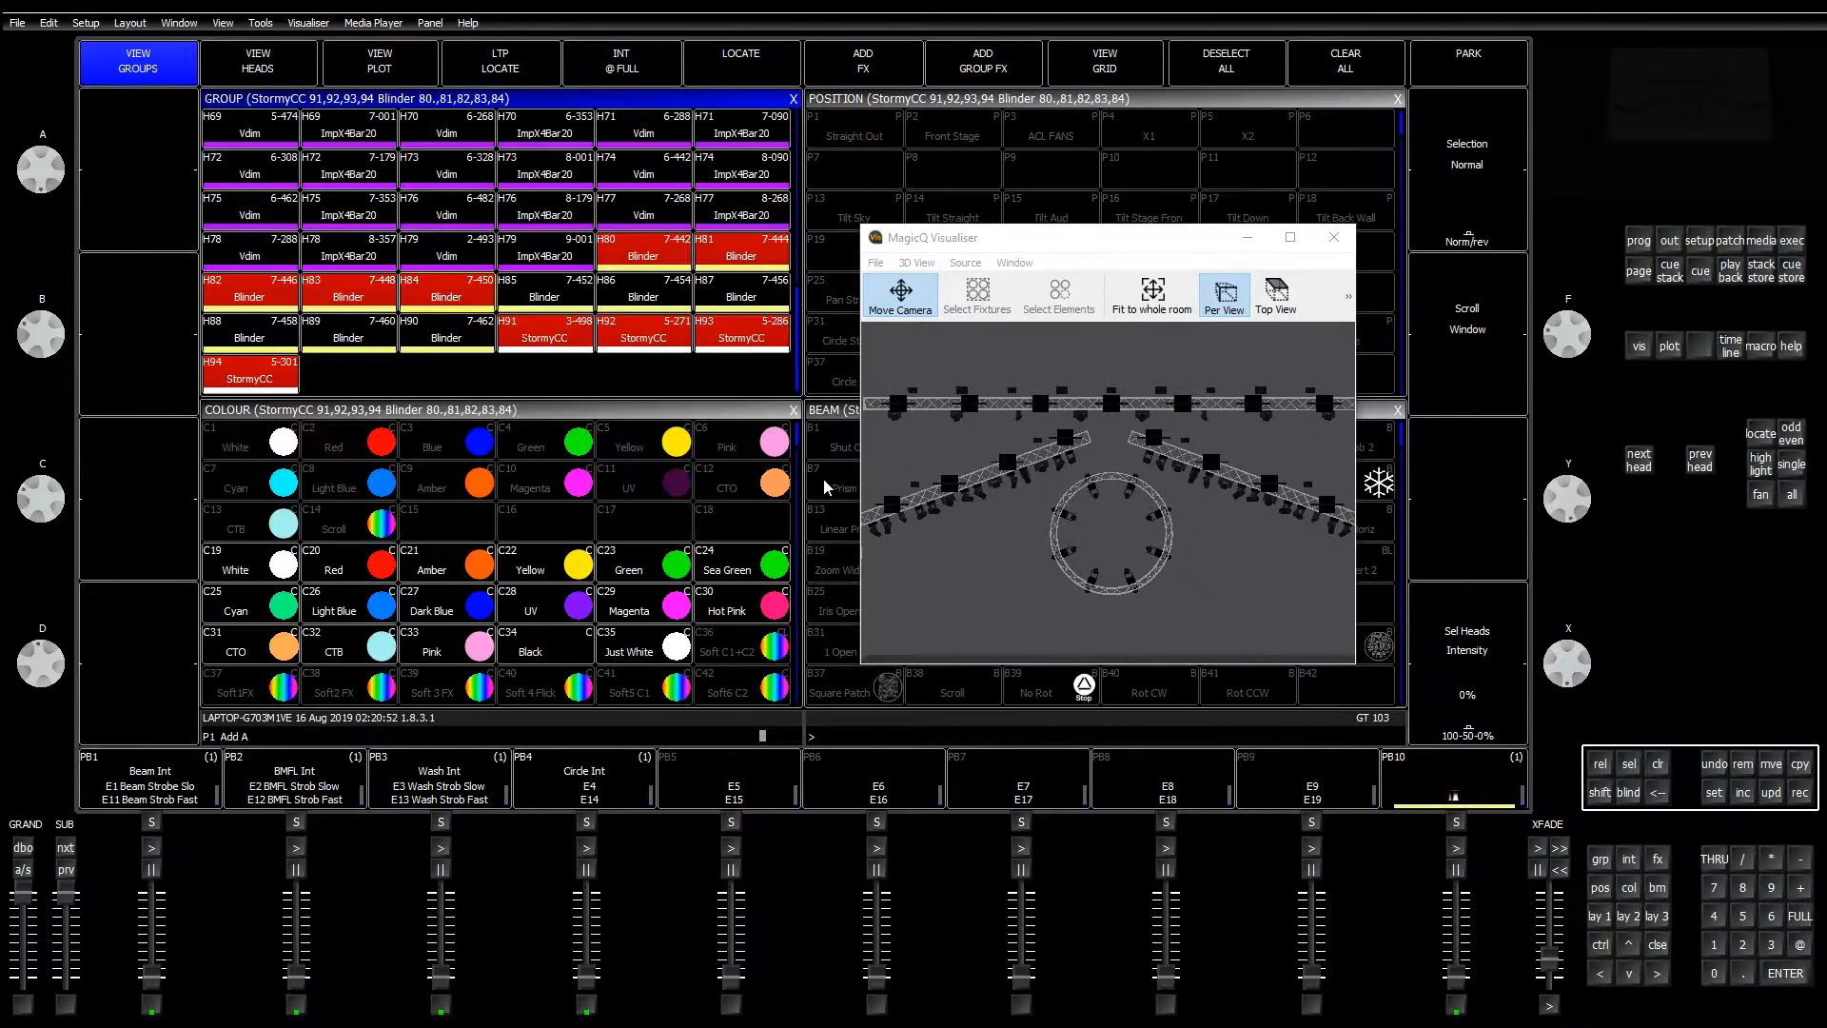
click(348, 334)
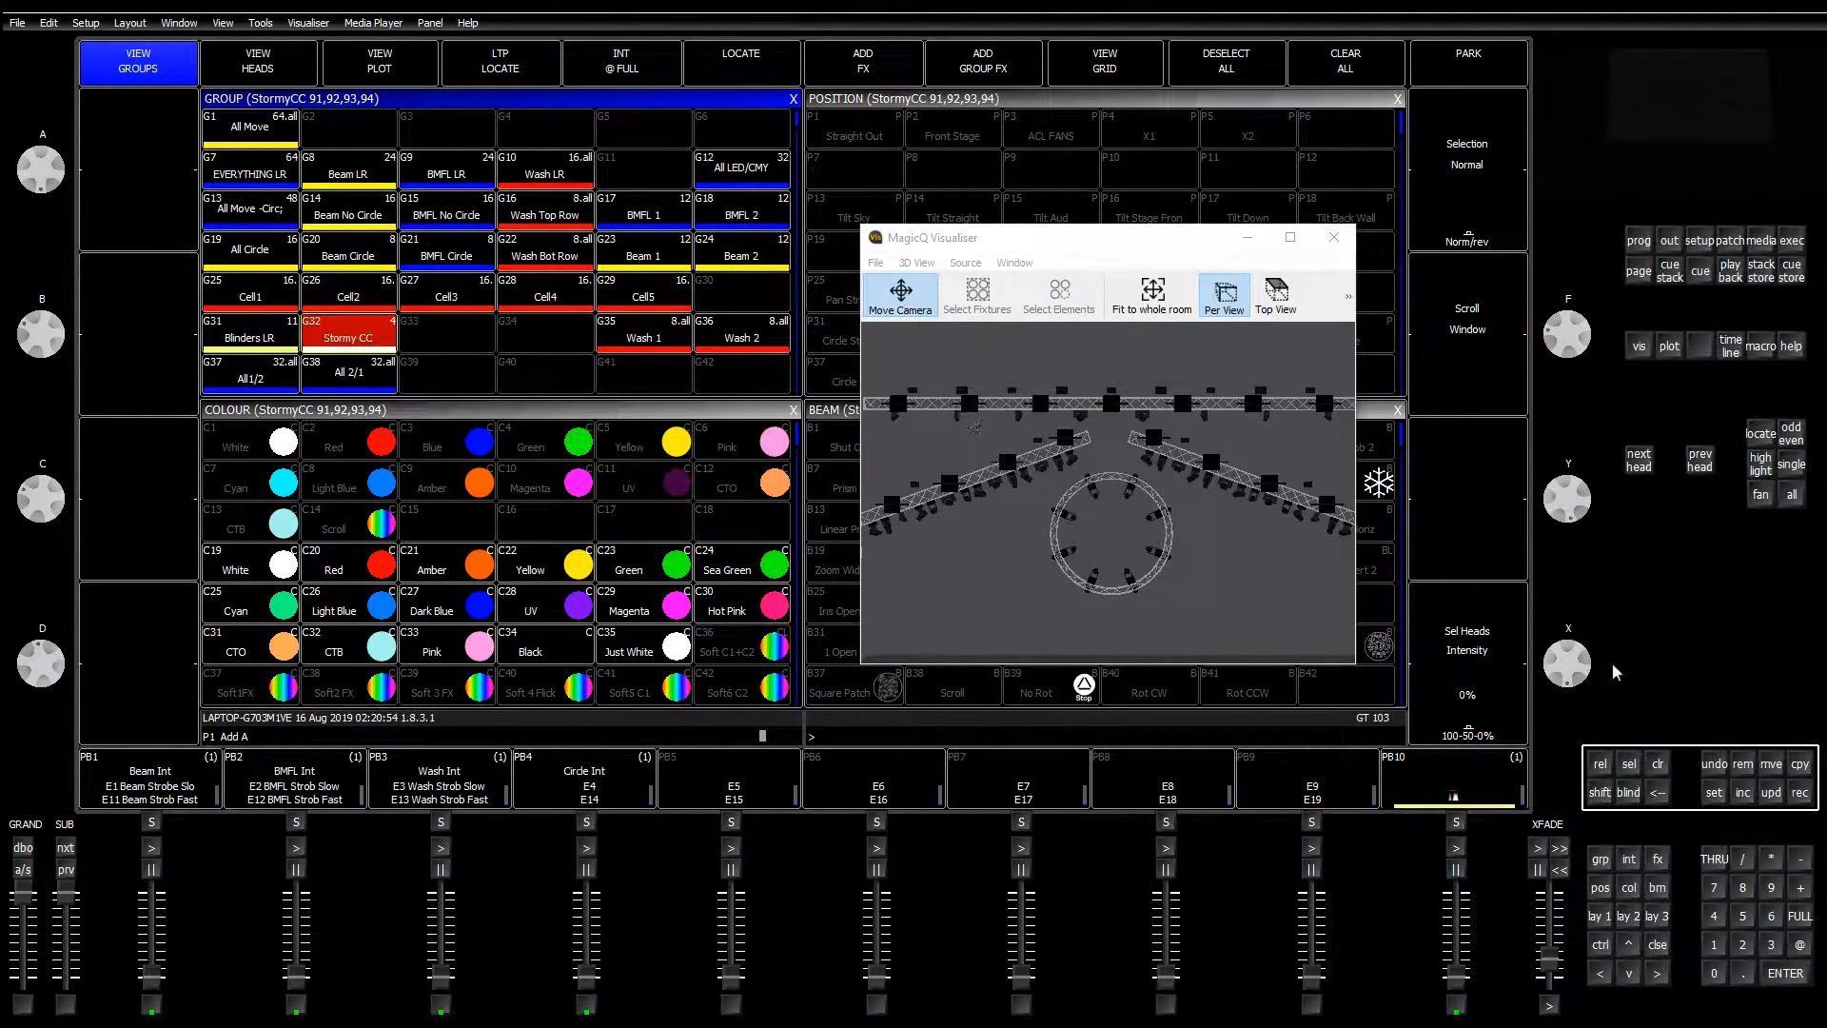
click(1754, 437)
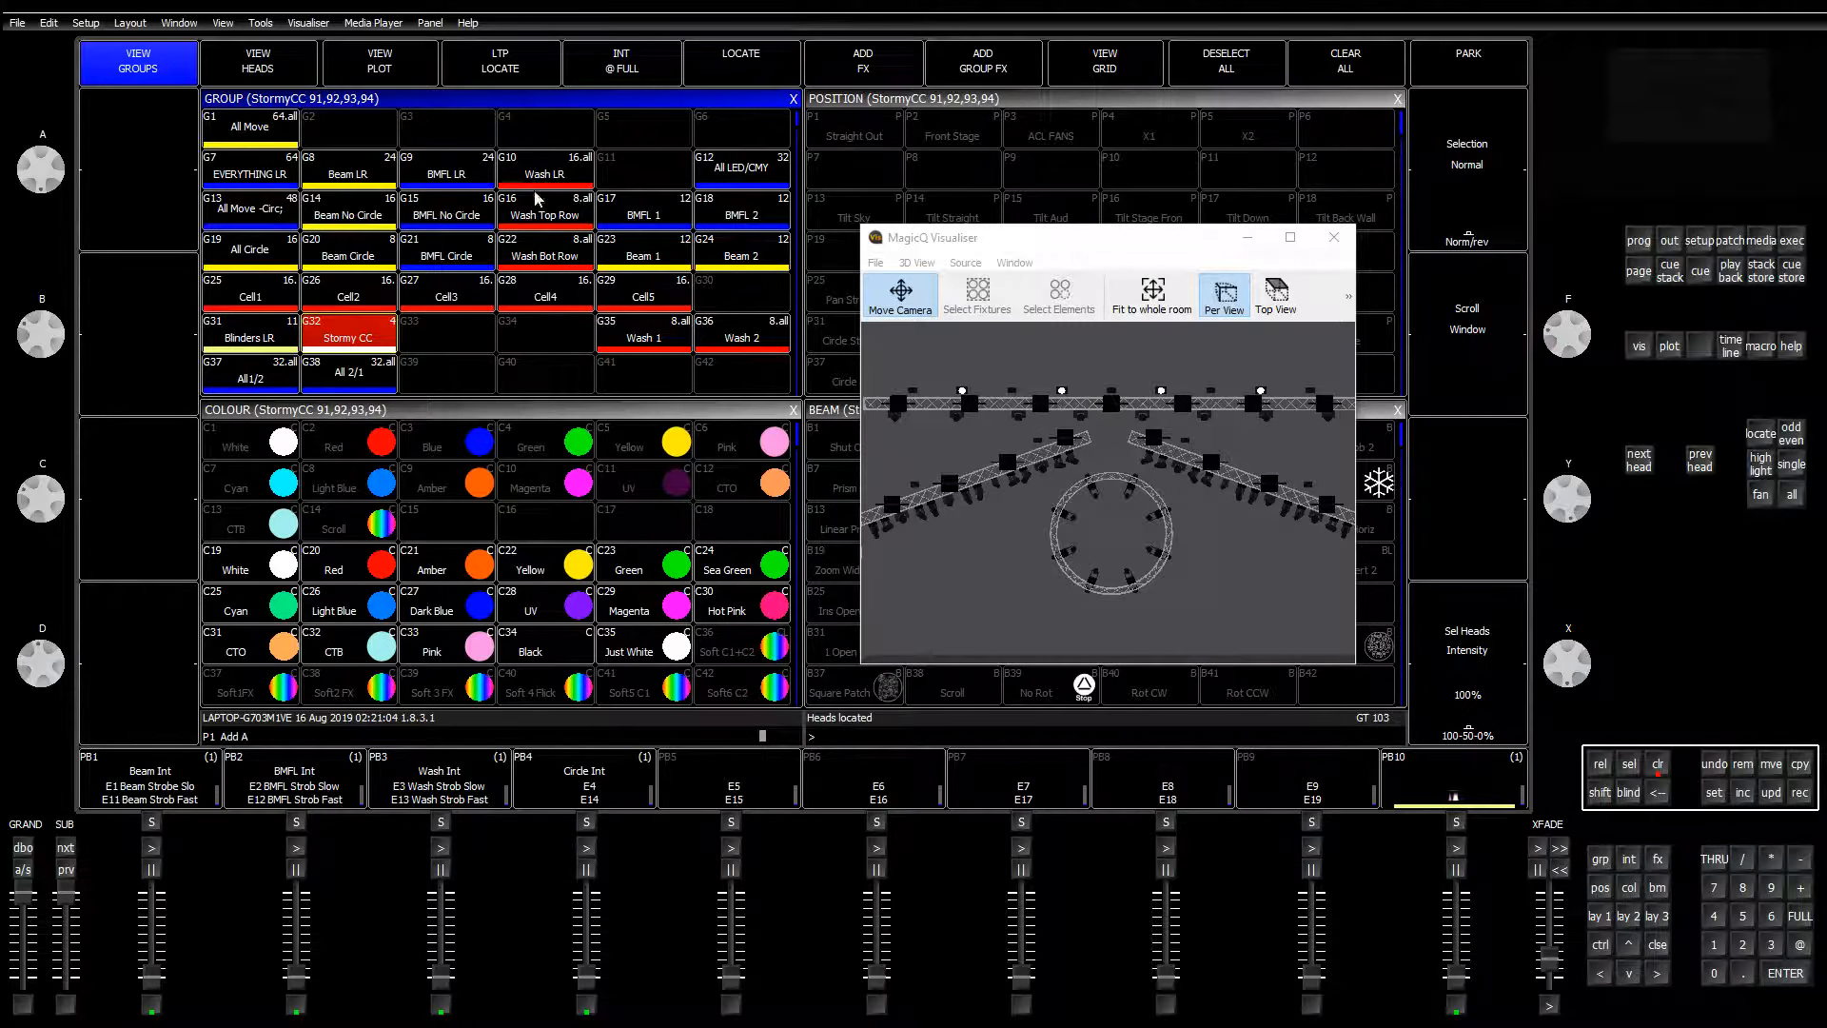
click(830, 416)
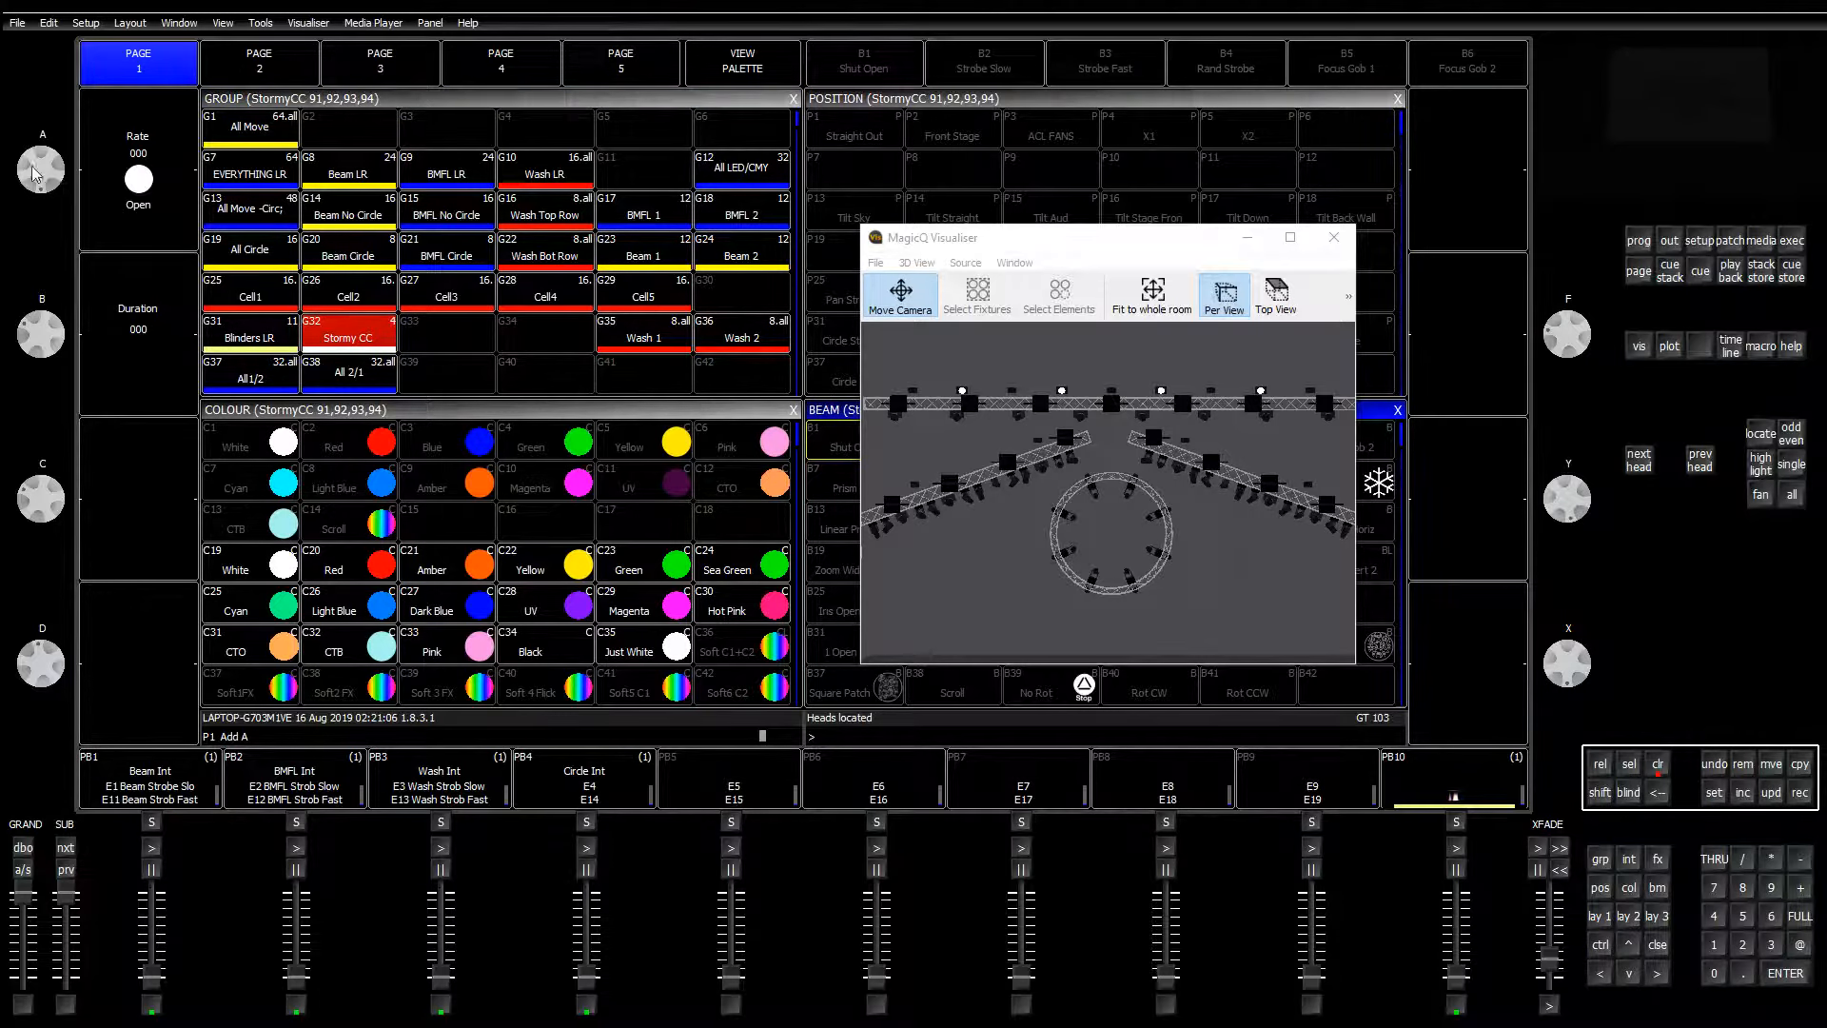
drag(38, 207, 36, 141)
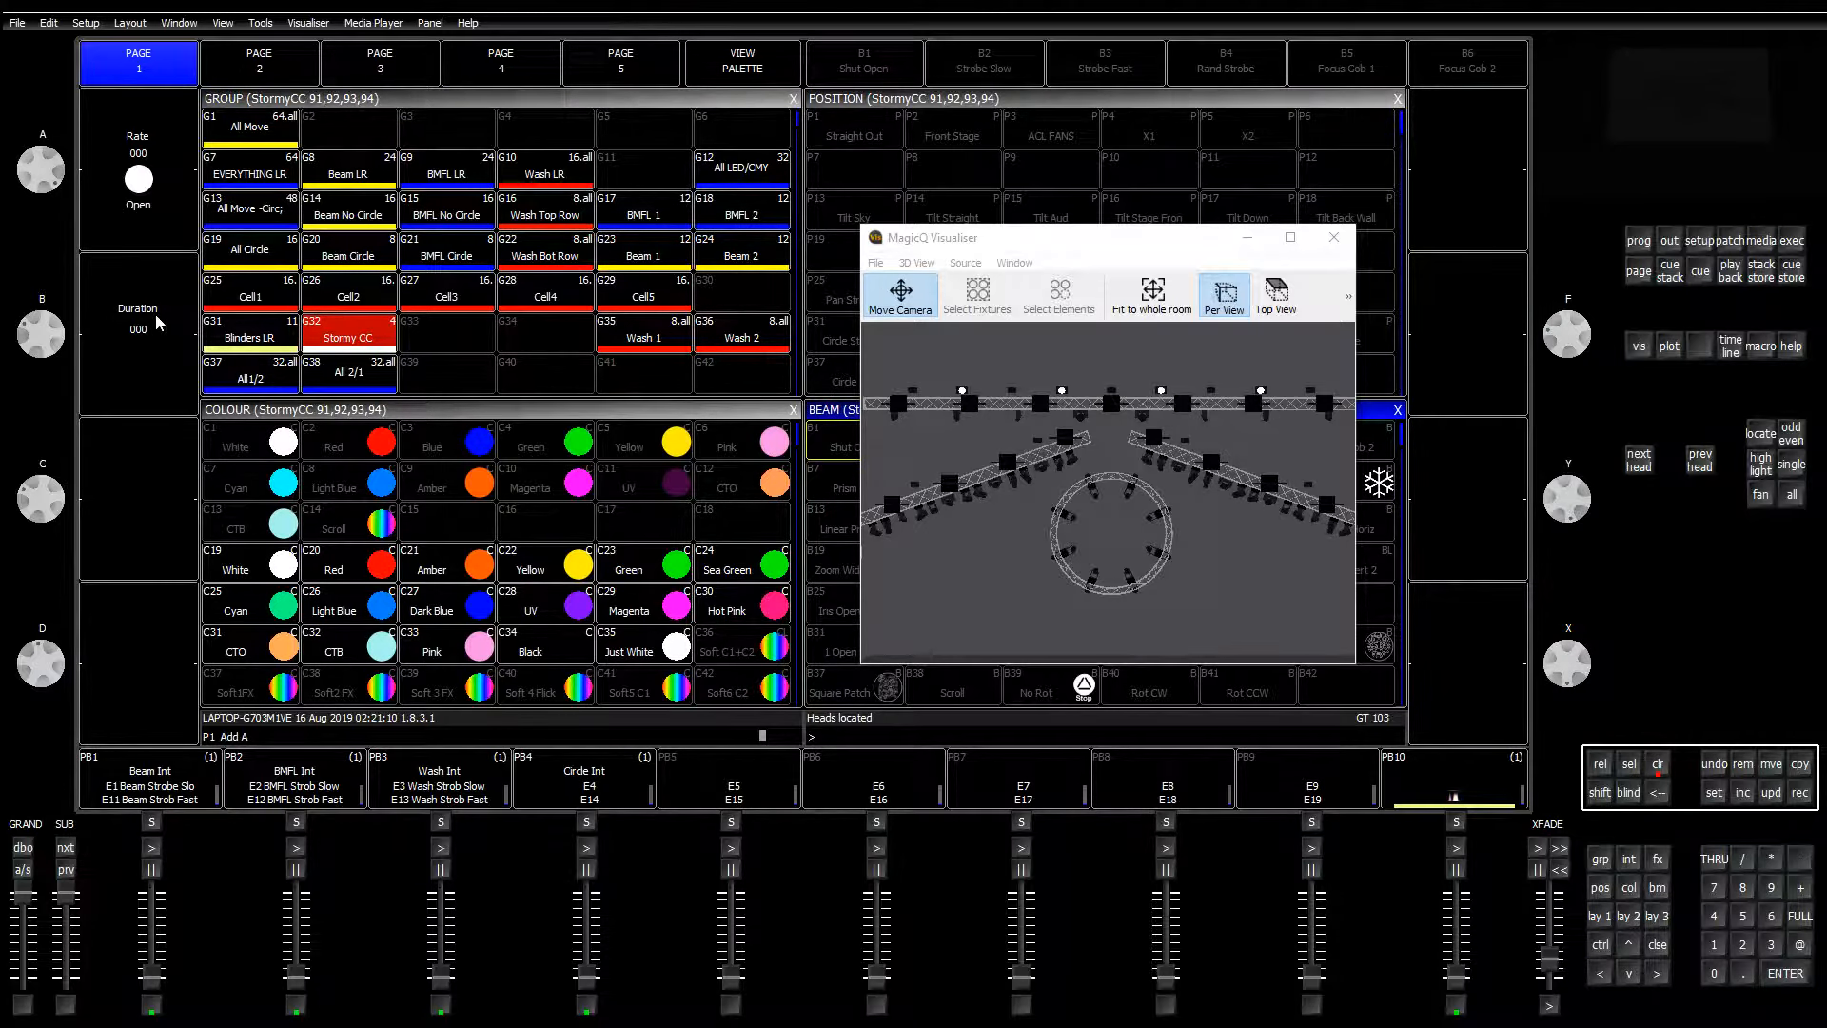
Step: Clear the programmer, close the Visualiser, and switch to WYSIWYG Perform
click(1661, 769)
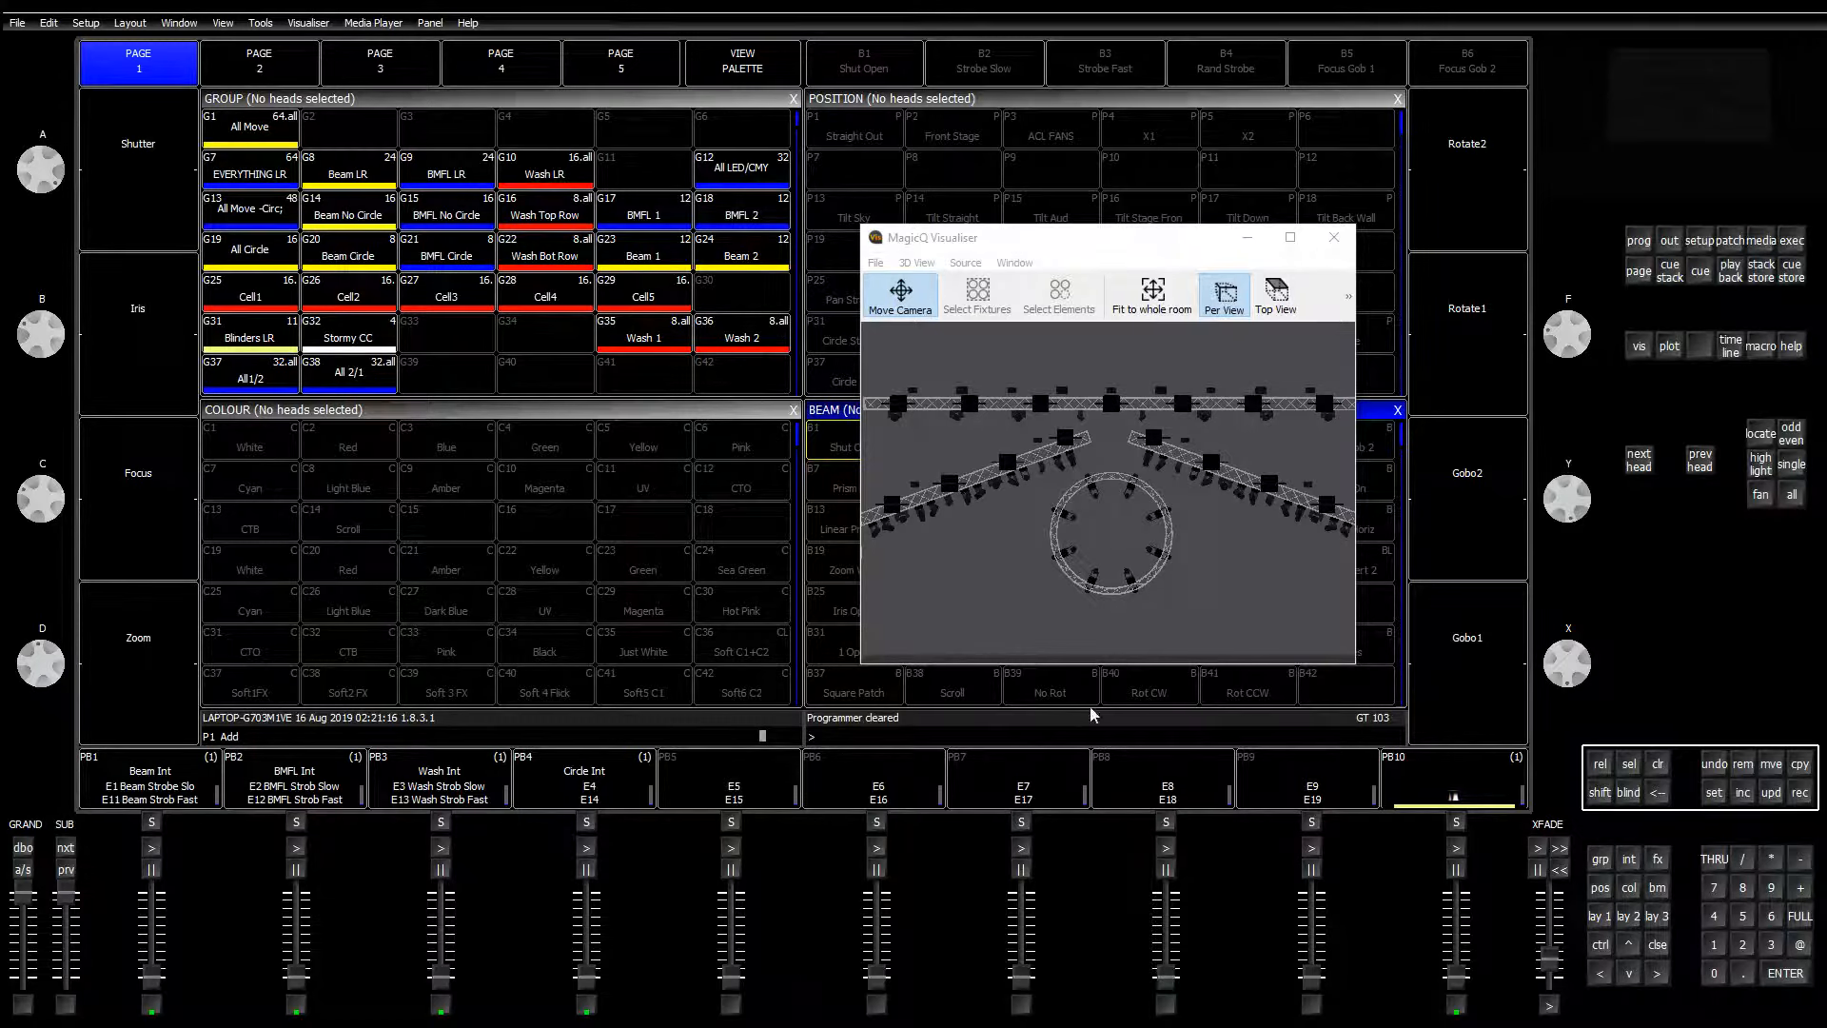
click(1333, 238)
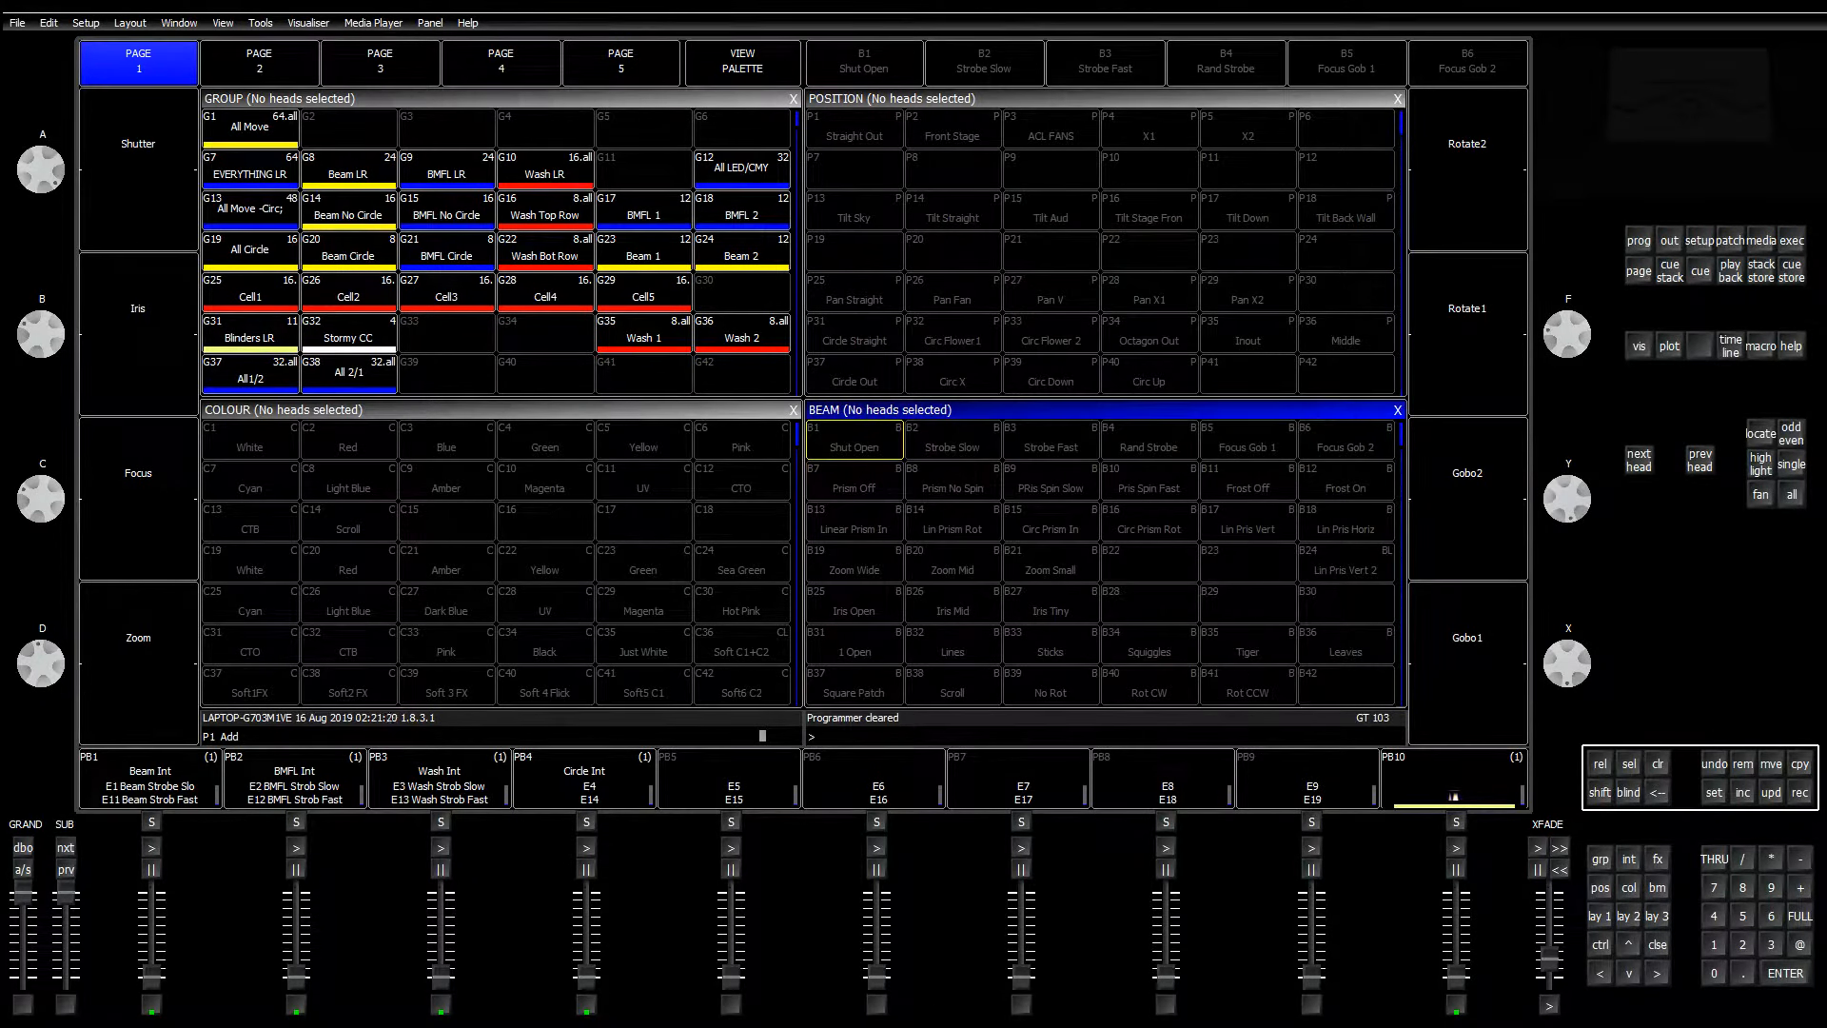
key(alt+Tab)
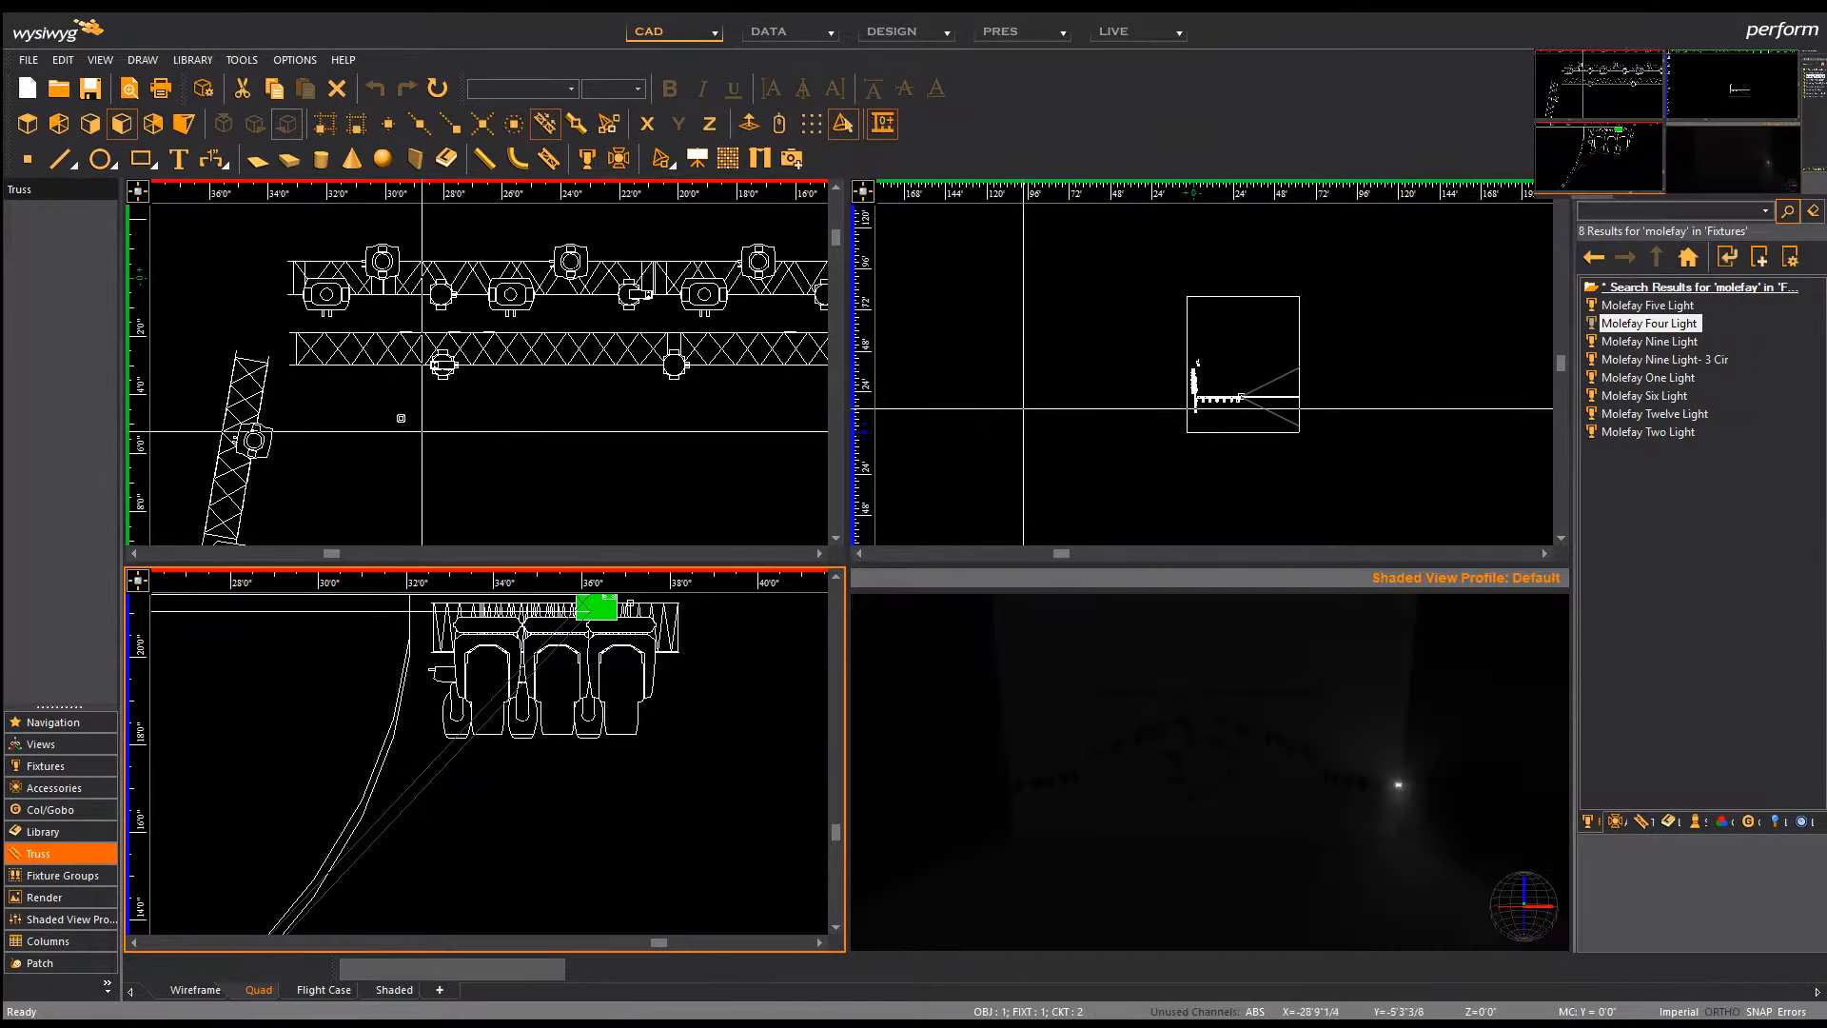
Step: Search the library for 'stormy' and drag the Stormy CC fixture into the drawing
scroll(400, 418, down, 5)
scroll(369, 354, down, 2)
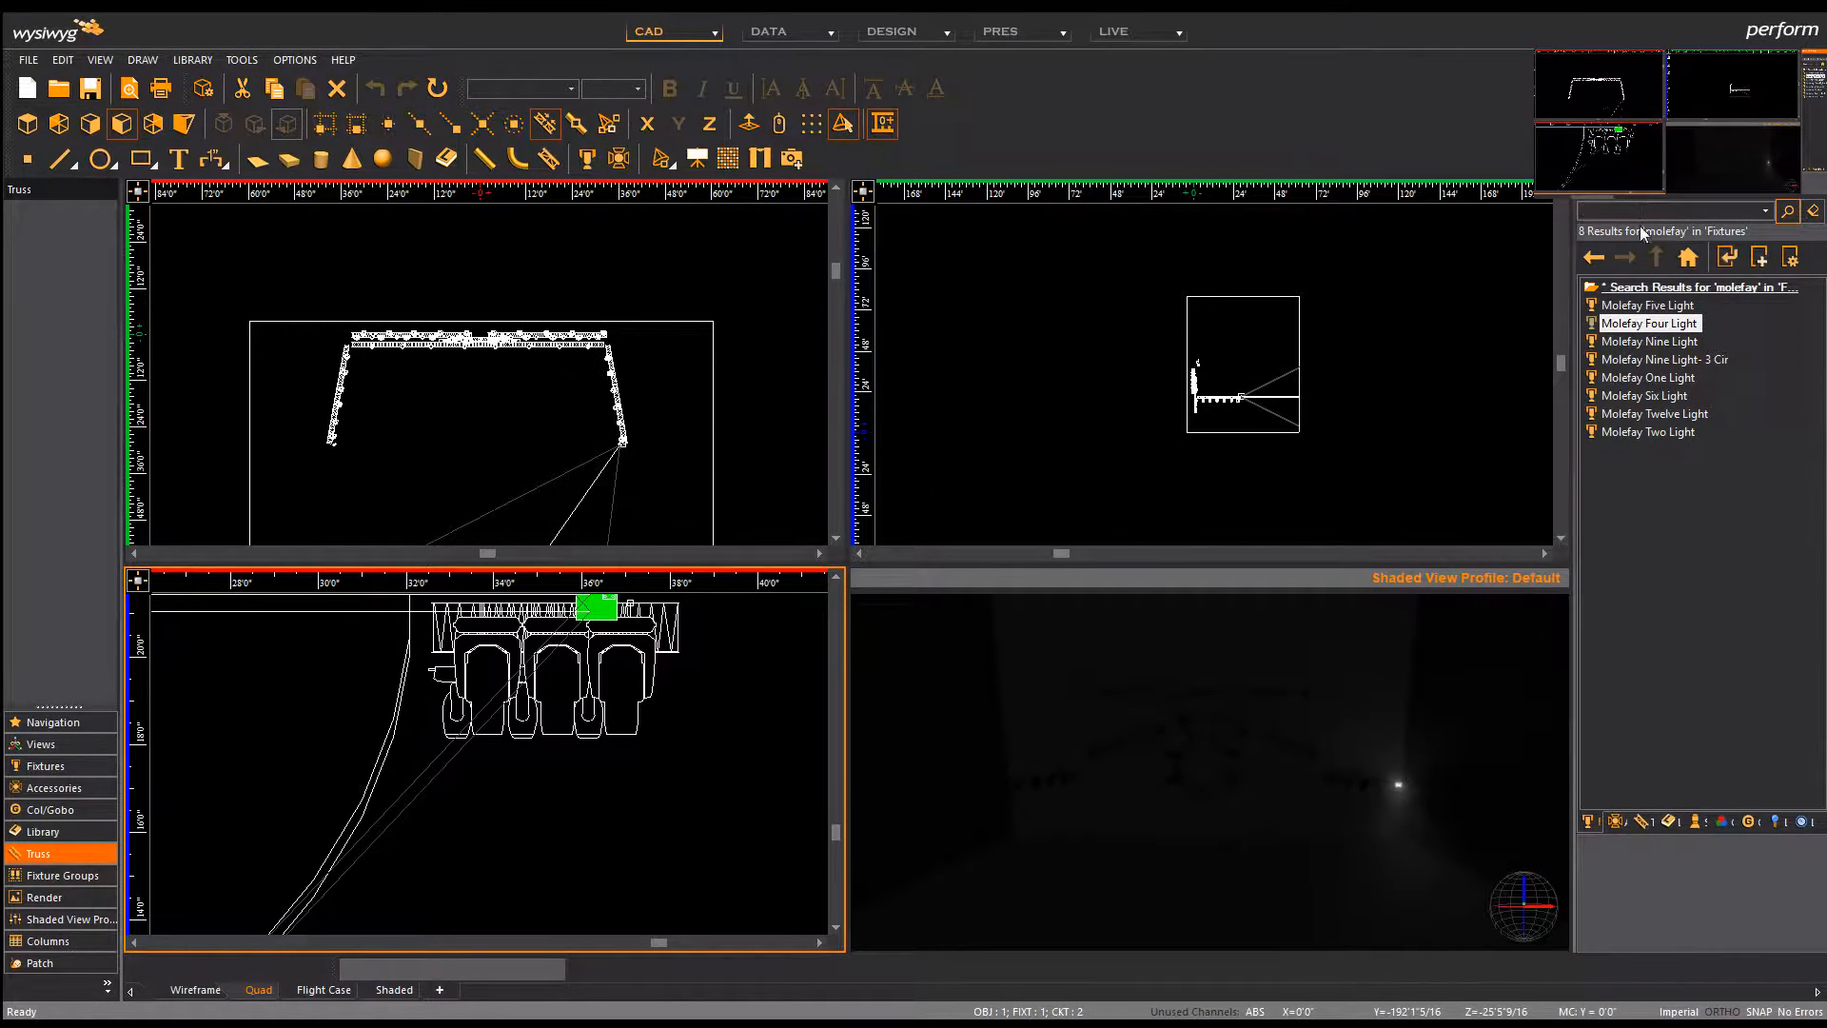
text(stor)
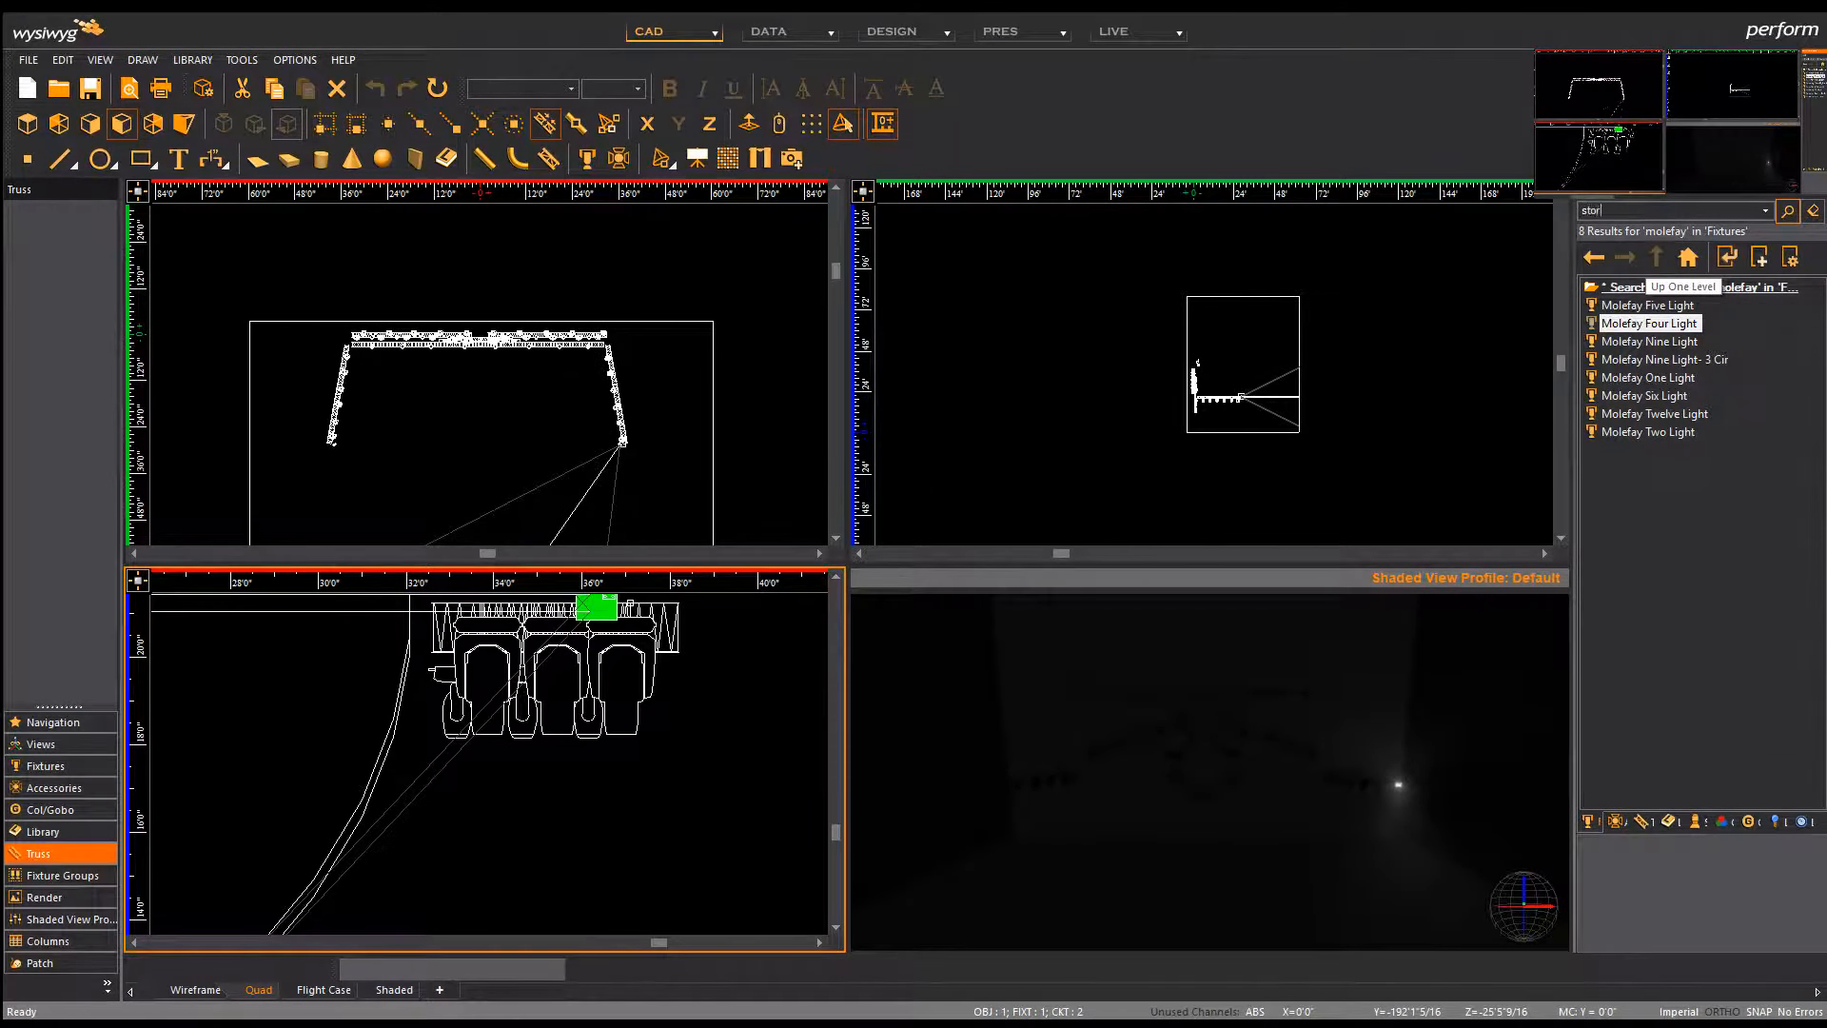
text(my)
key(Return)
drag(1632, 305, 398, 702)
Step: Hang Stormy CC fixtures at open positions along the front truss, then stop hanging
scroll(380, 352, up, 5)
scroll(647, 704, down, 5)
scroll(443, 647, up, 5)
scroll(399, 700, up, 3)
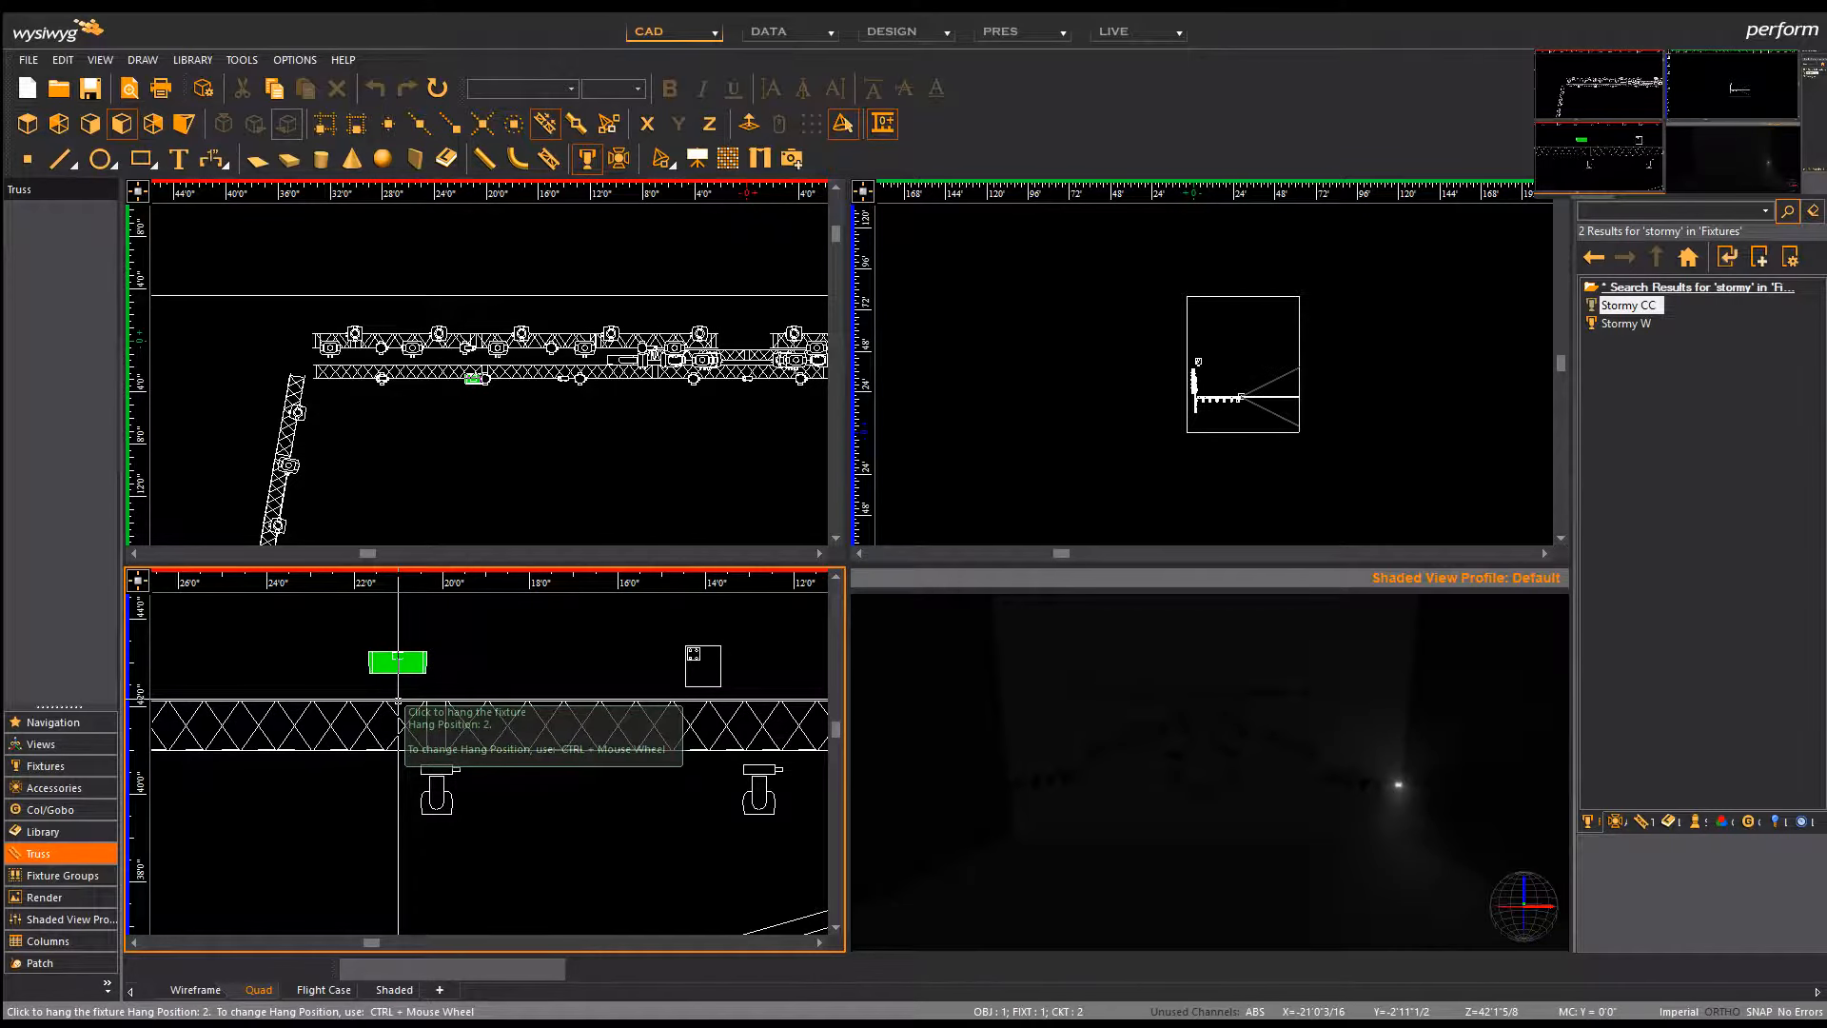
click(397, 701)
scroll(257, 695, down, 5)
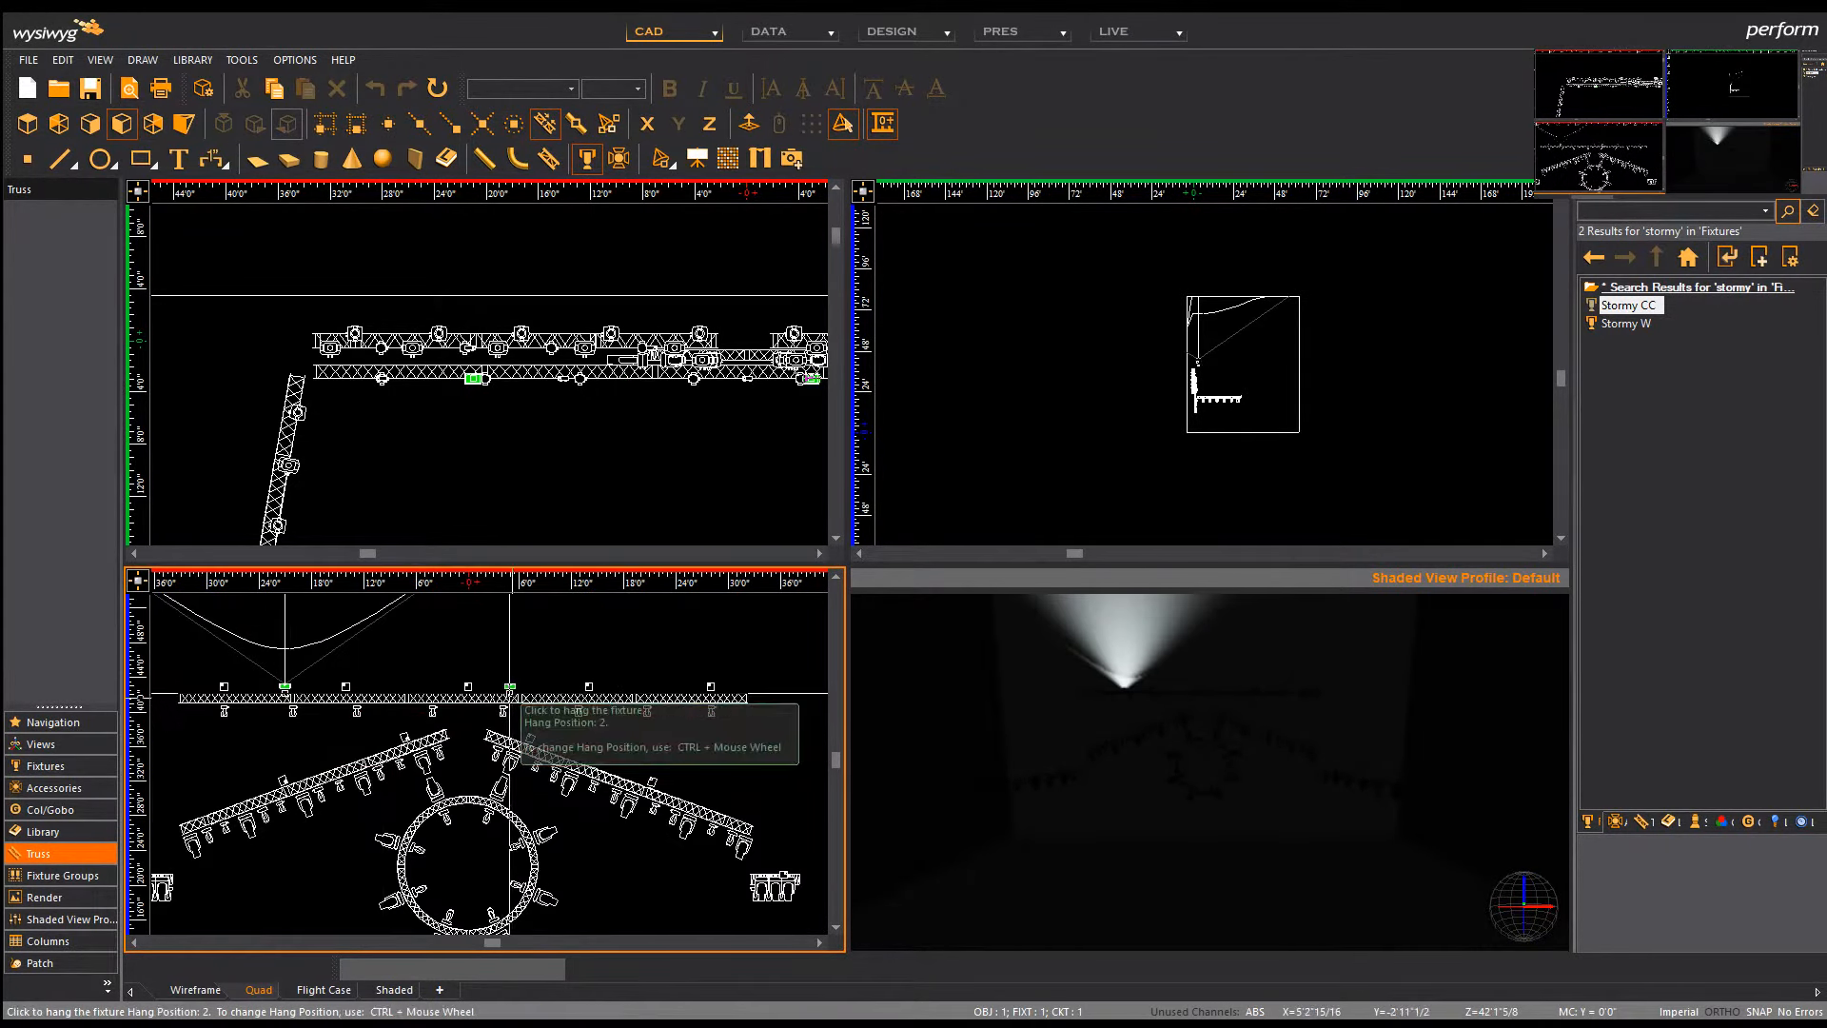
scroll(381, 708, up, 5)
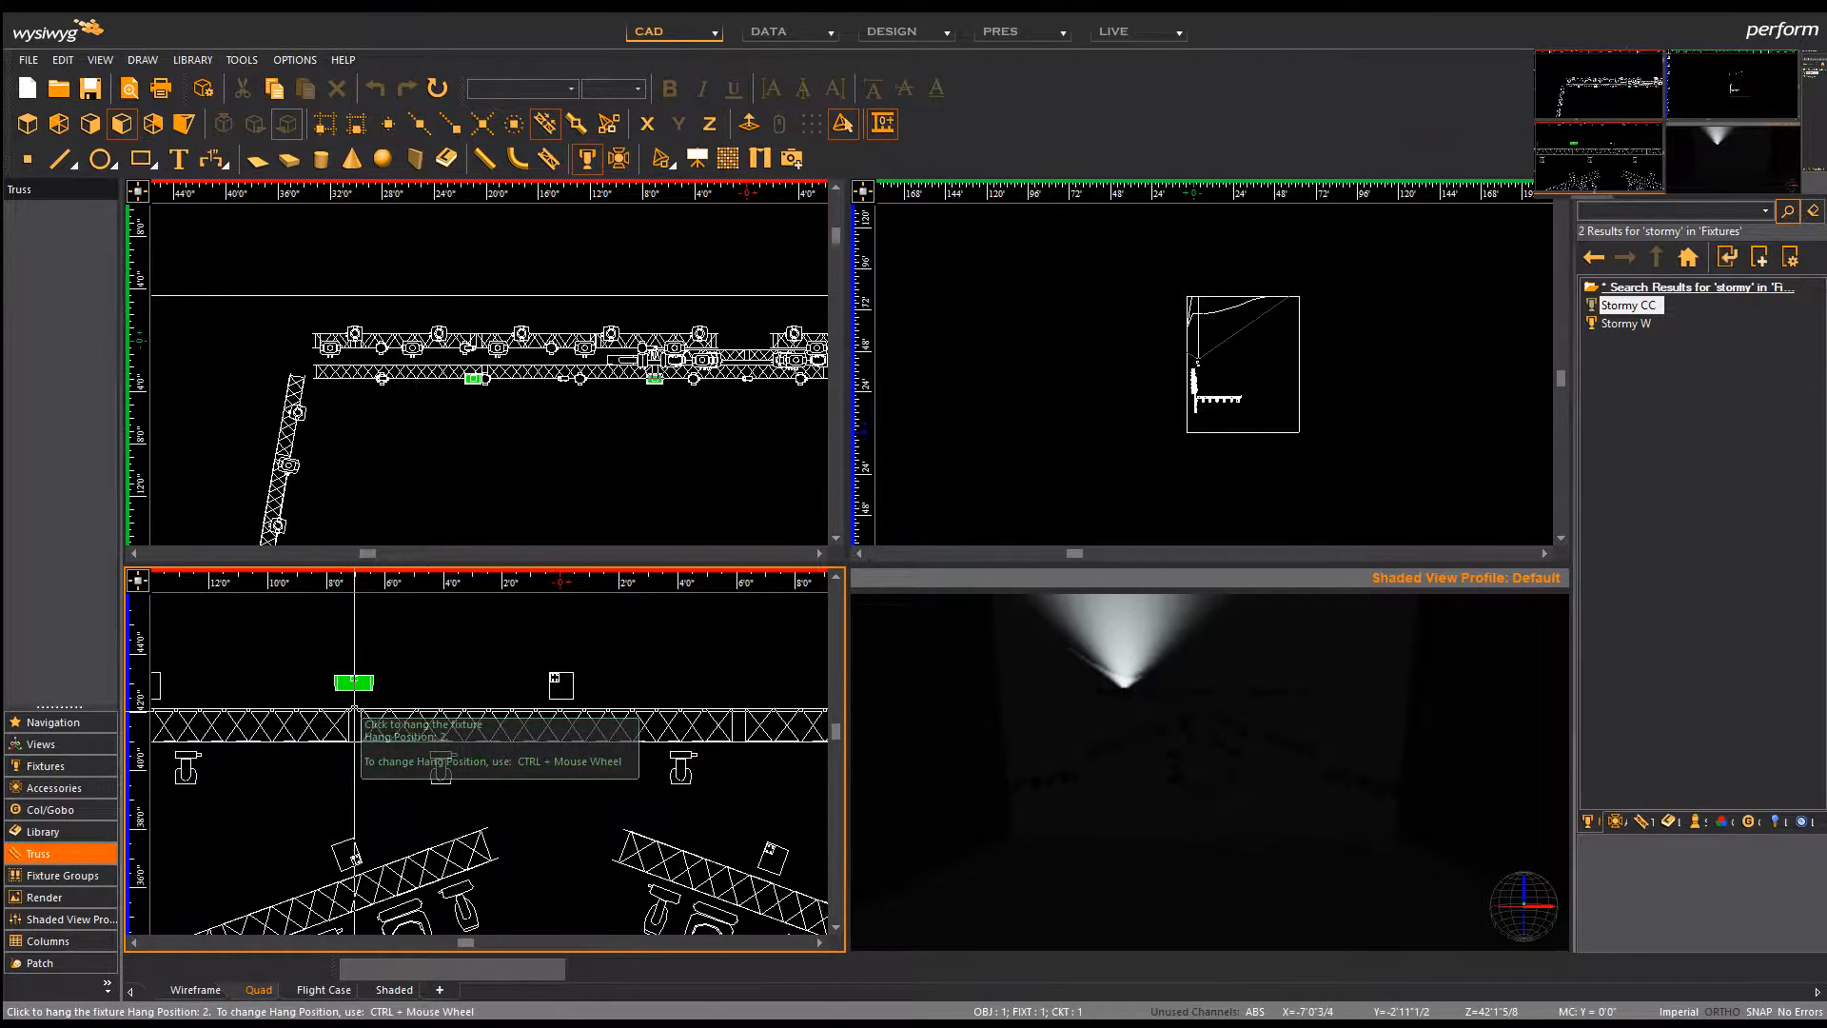
scroll(314, 709, down, 5)
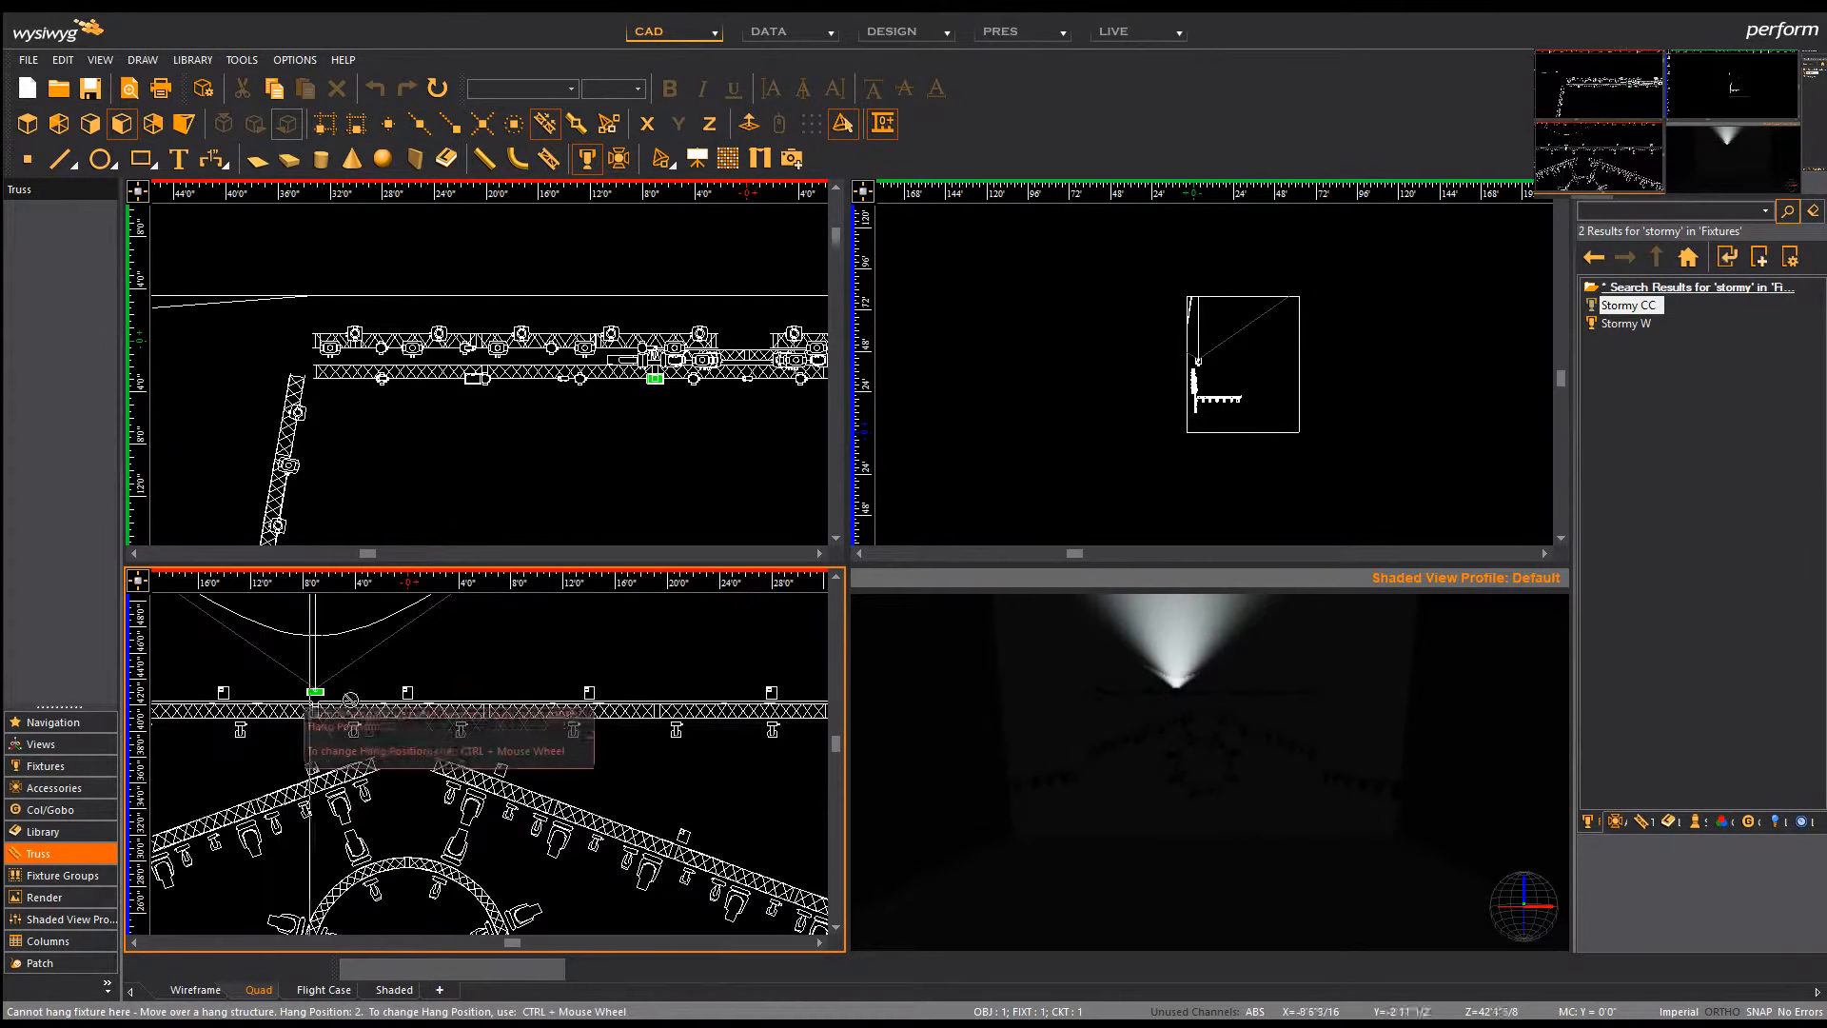
scroll(468, 718, up, 5)
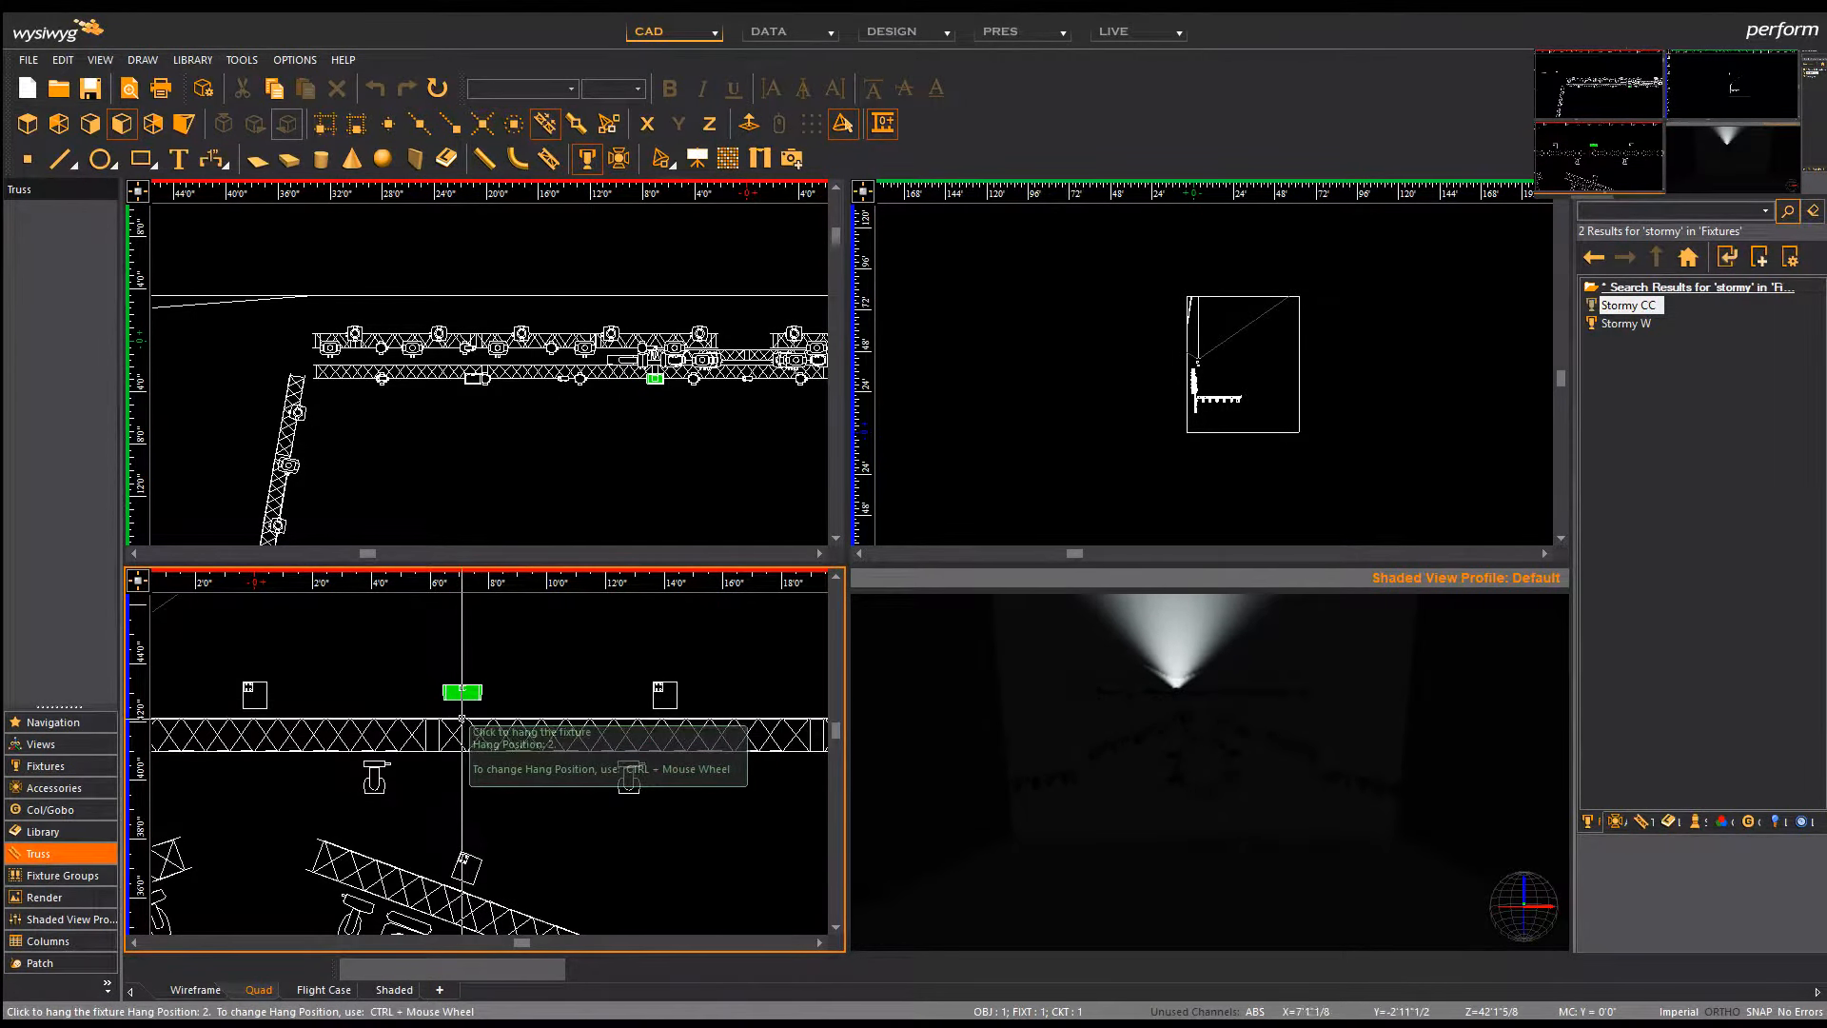
scroll(460, 719, down, 4)
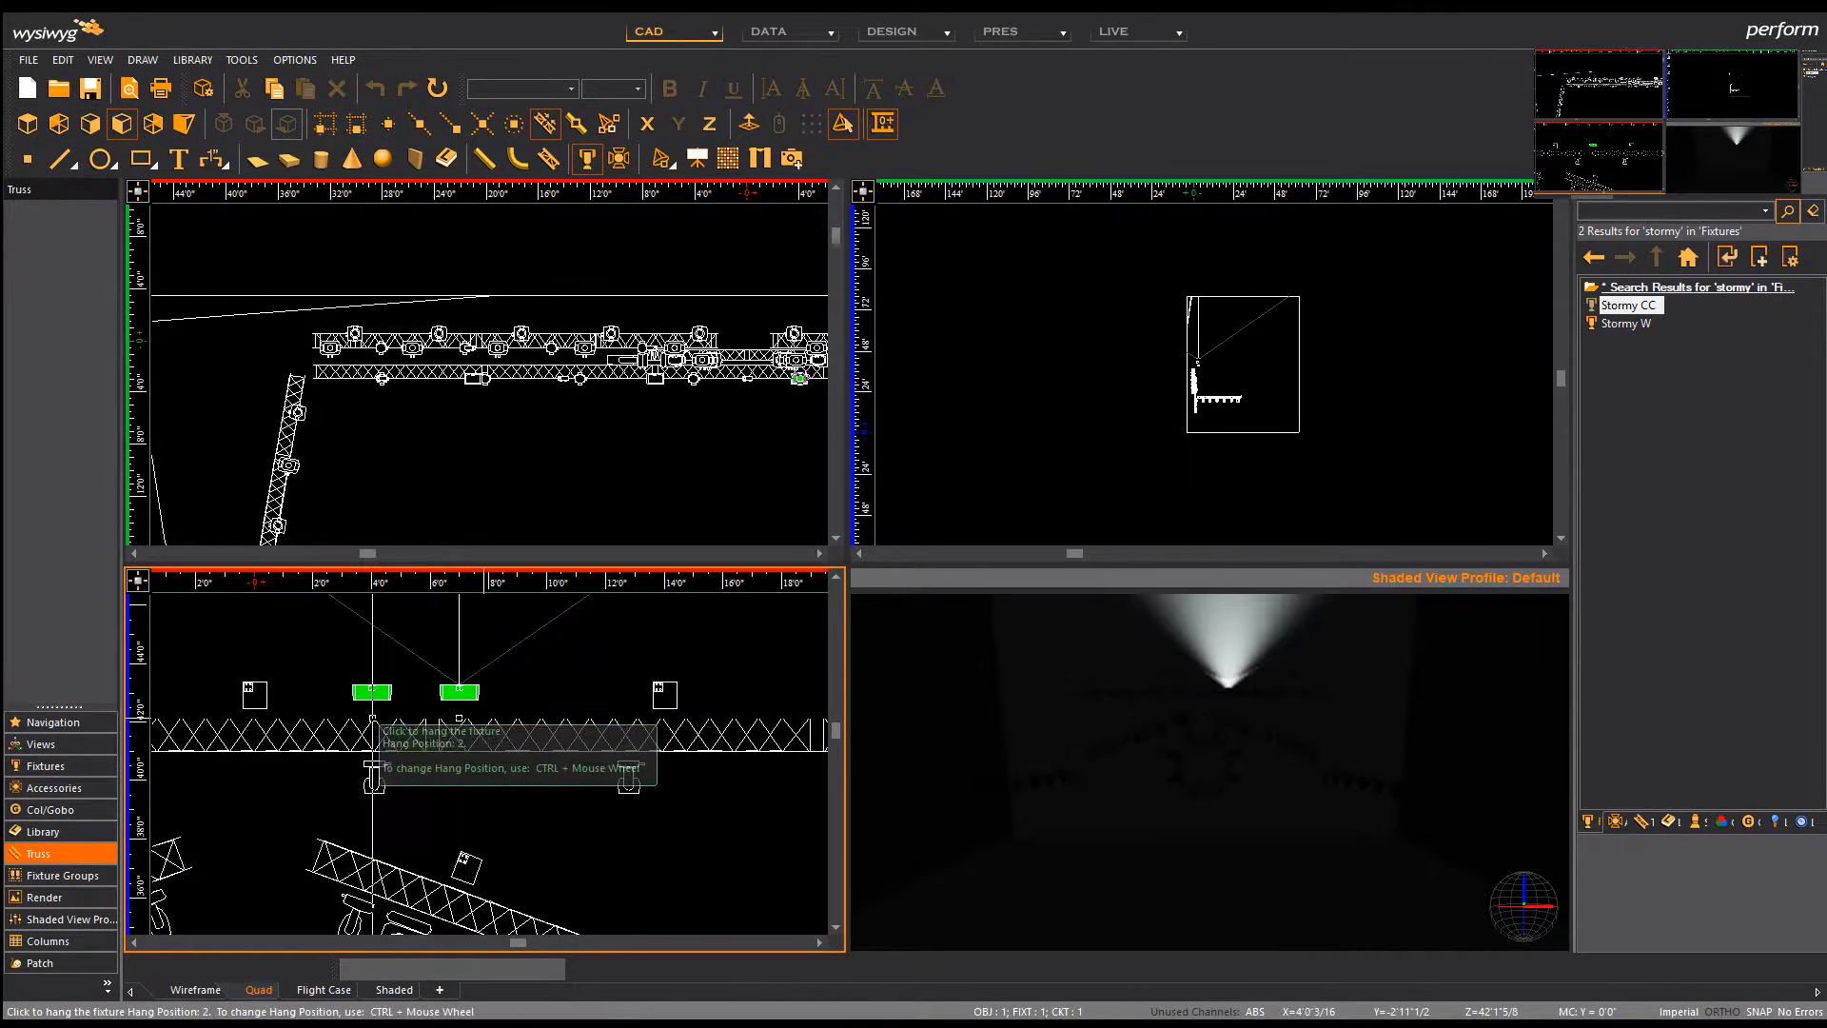
scroll(622, 708, up, 4)
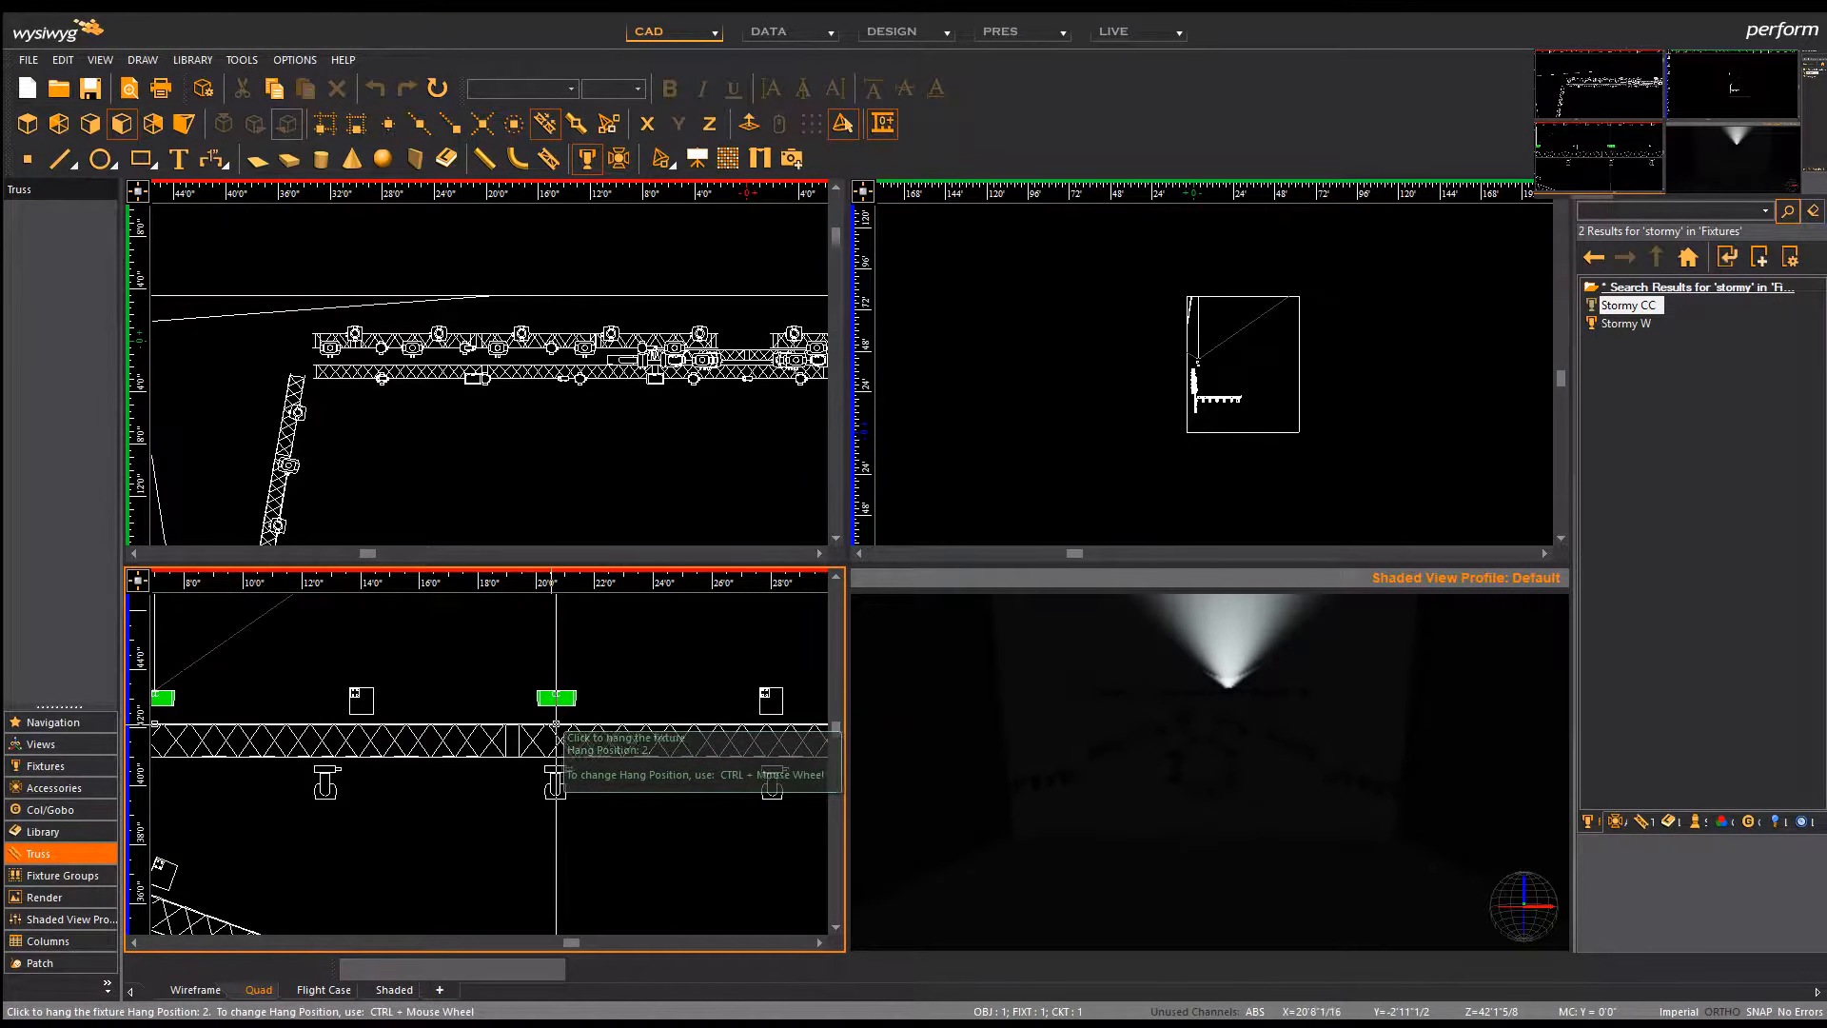
click(565, 723)
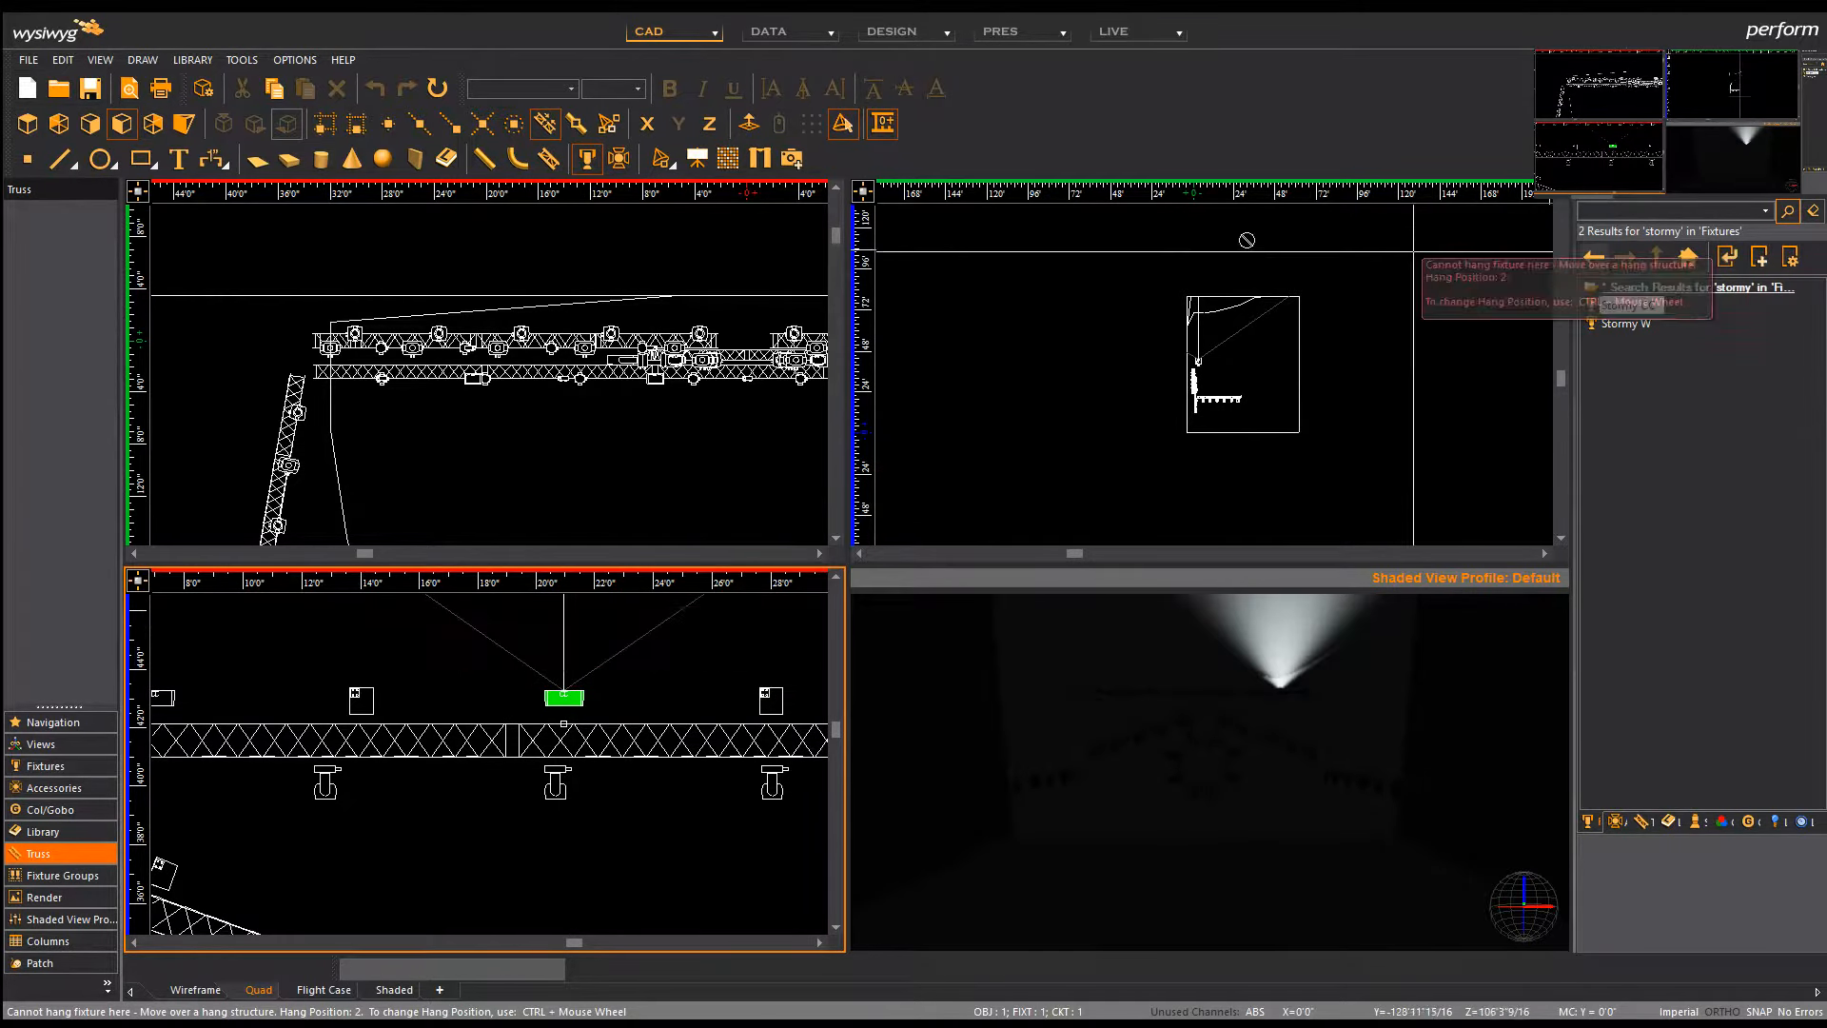
click(588, 161)
scroll(741, 657, down, 3)
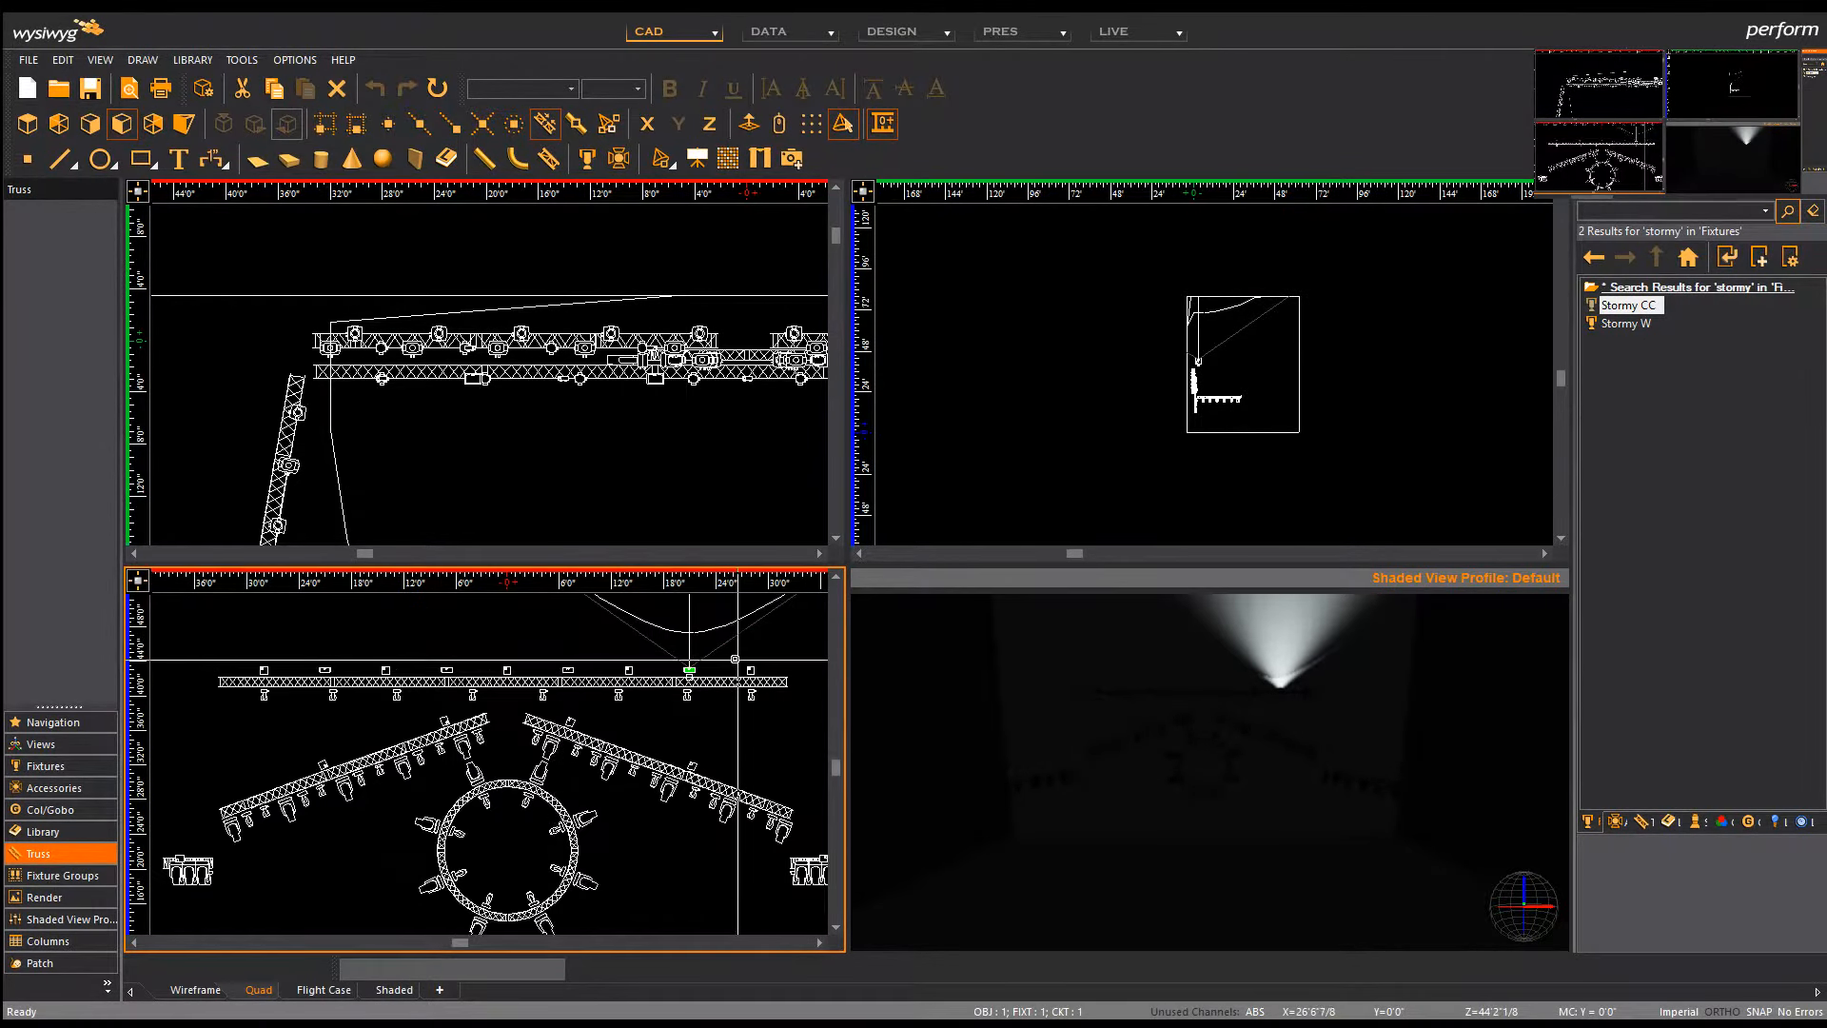
Step: Select the nine truss Stormy CC fixtures and set their Tilt to -110 in Properties
drag(784, 669, 805, 680)
right_click(469, 645)
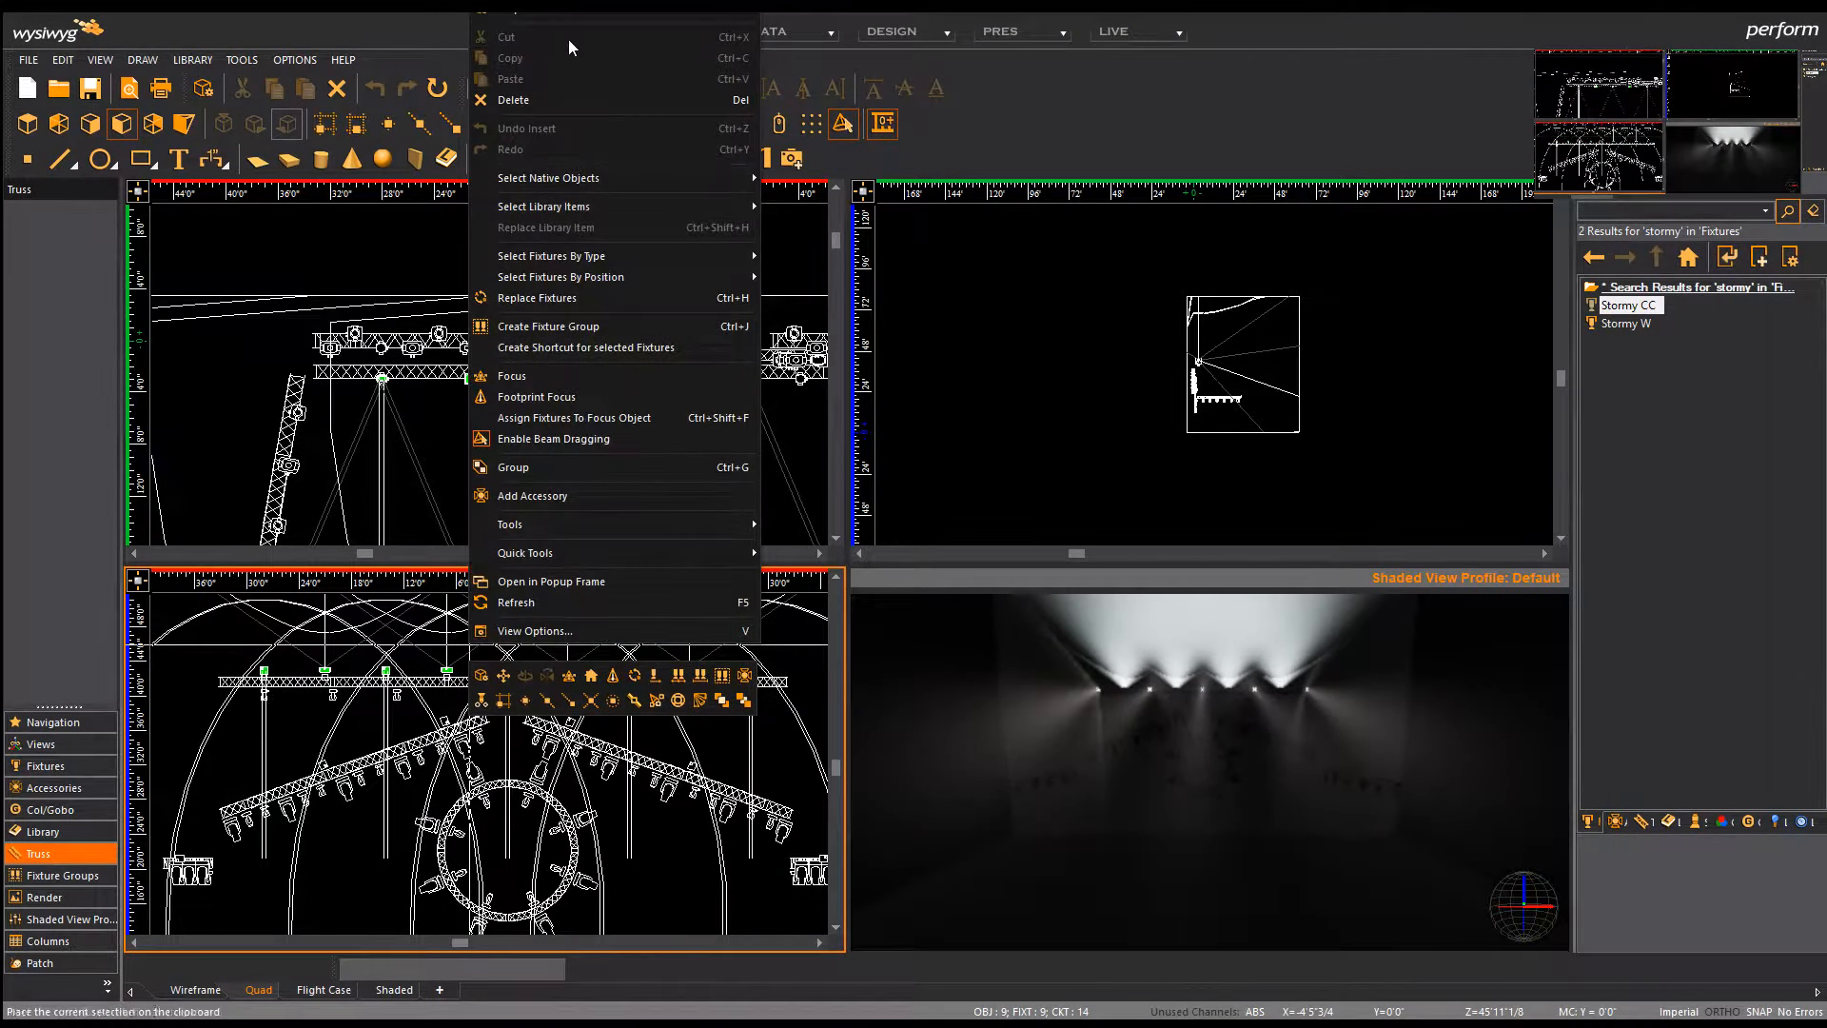
click(561, 16)
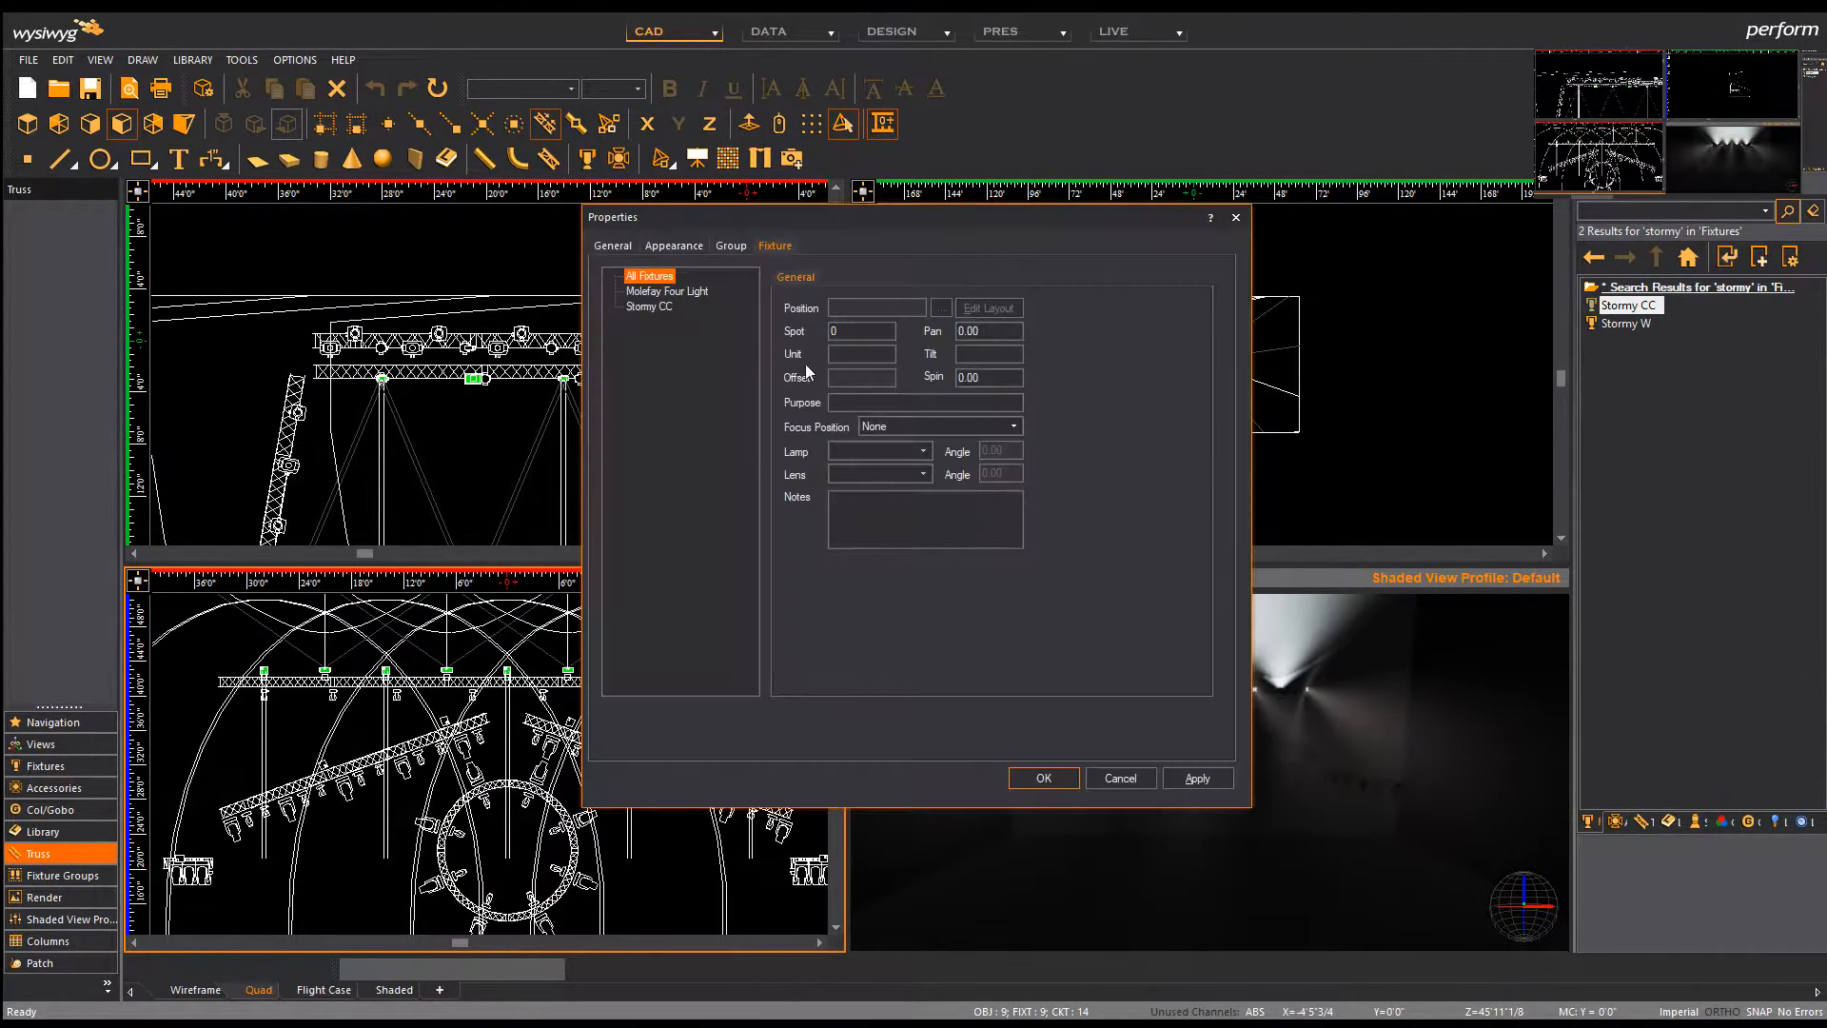
click(656, 306)
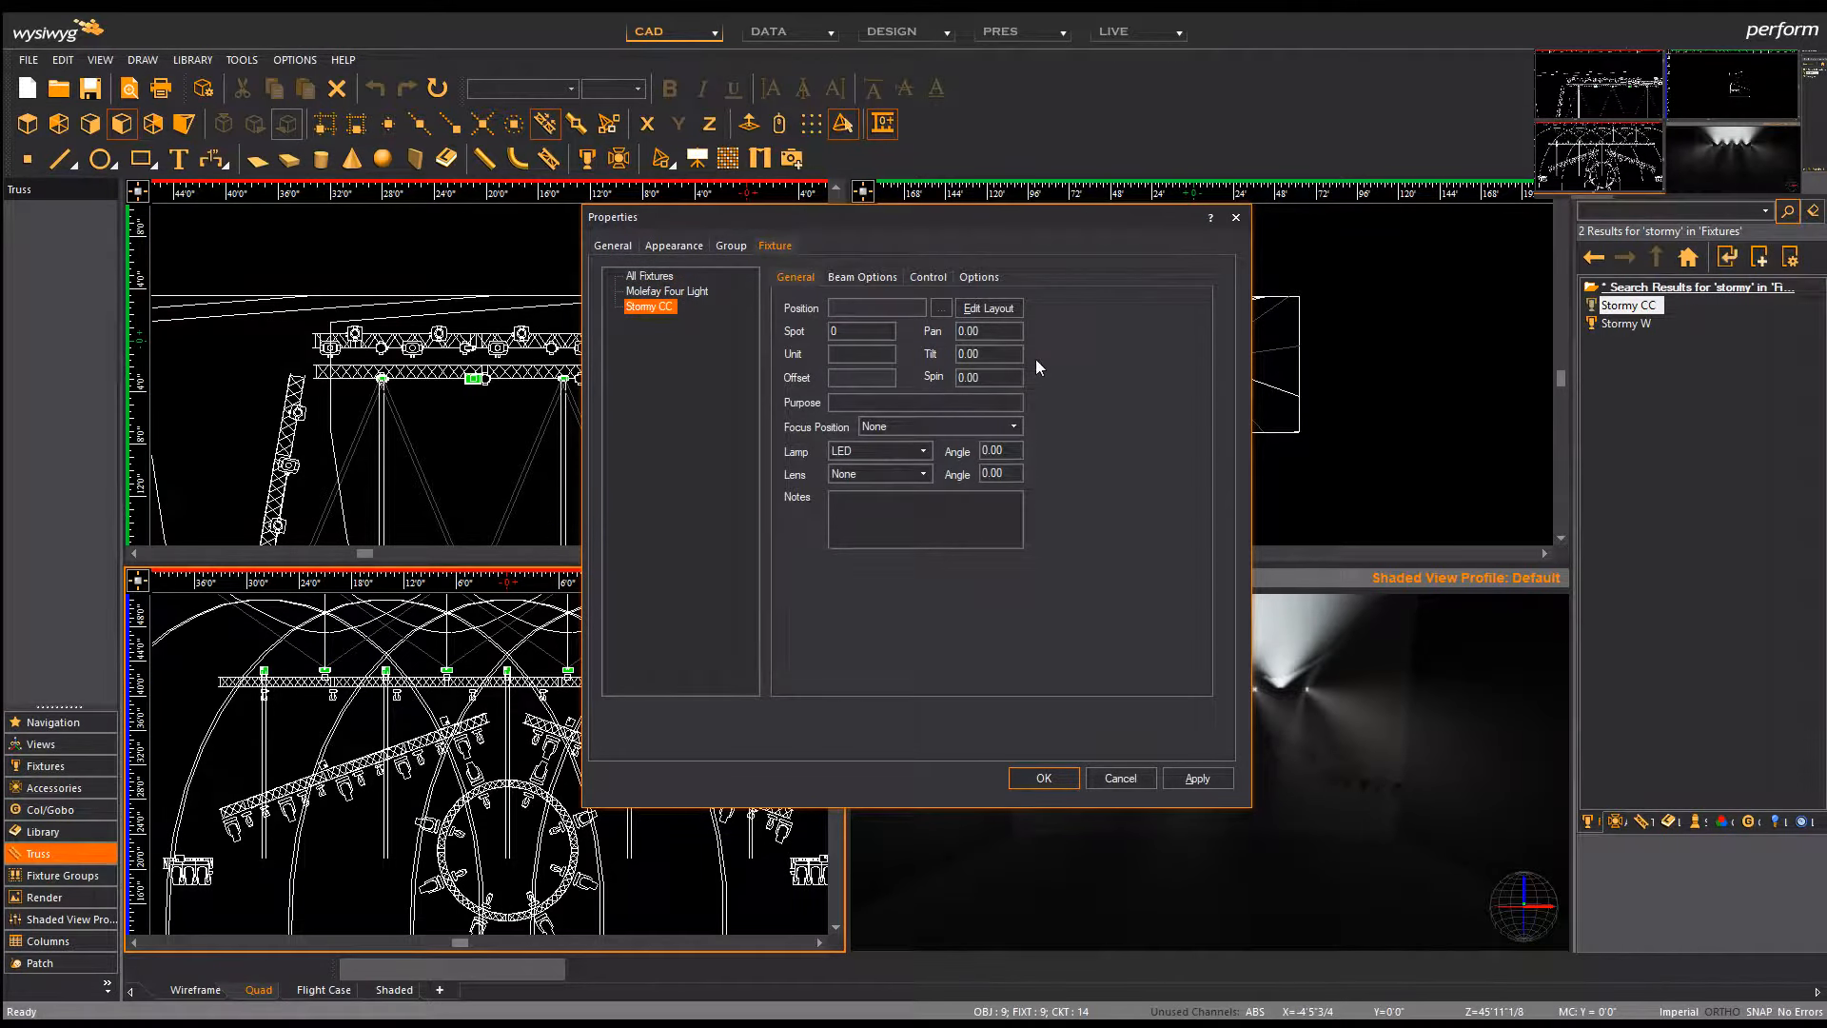
drag(995, 228, 923, 348)
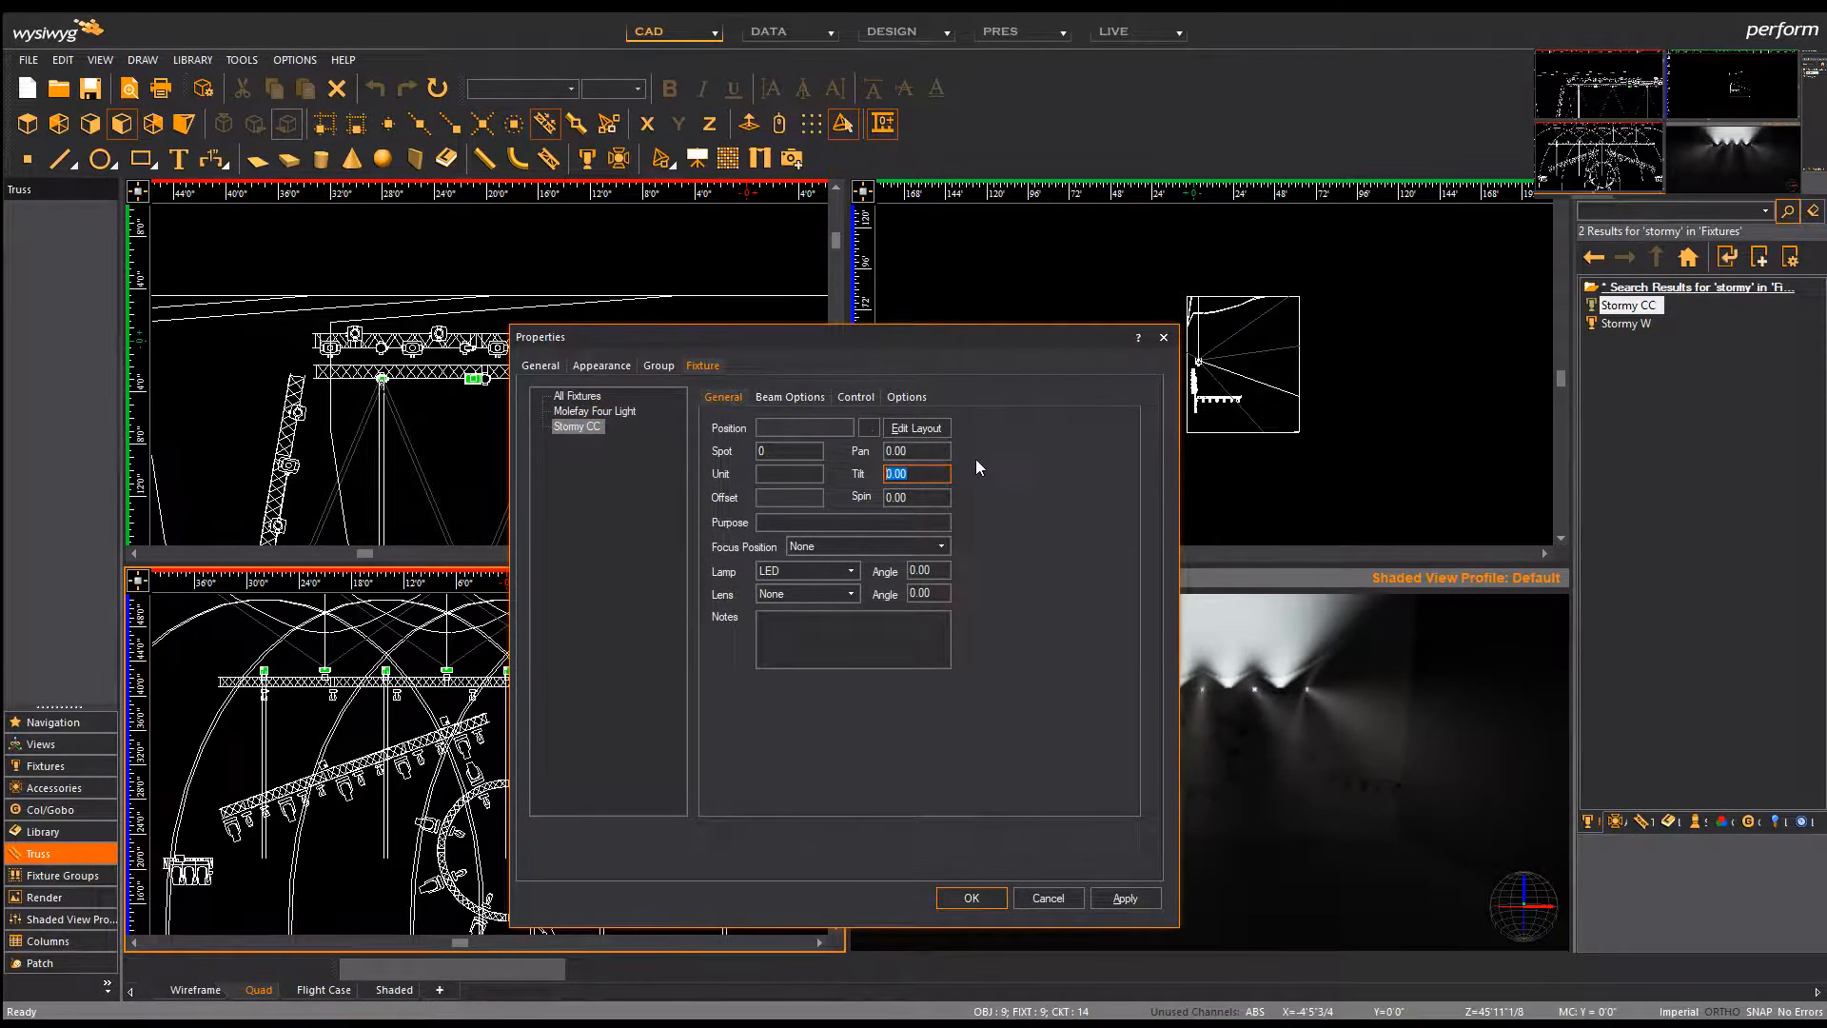
text(100)
click(1112, 897)
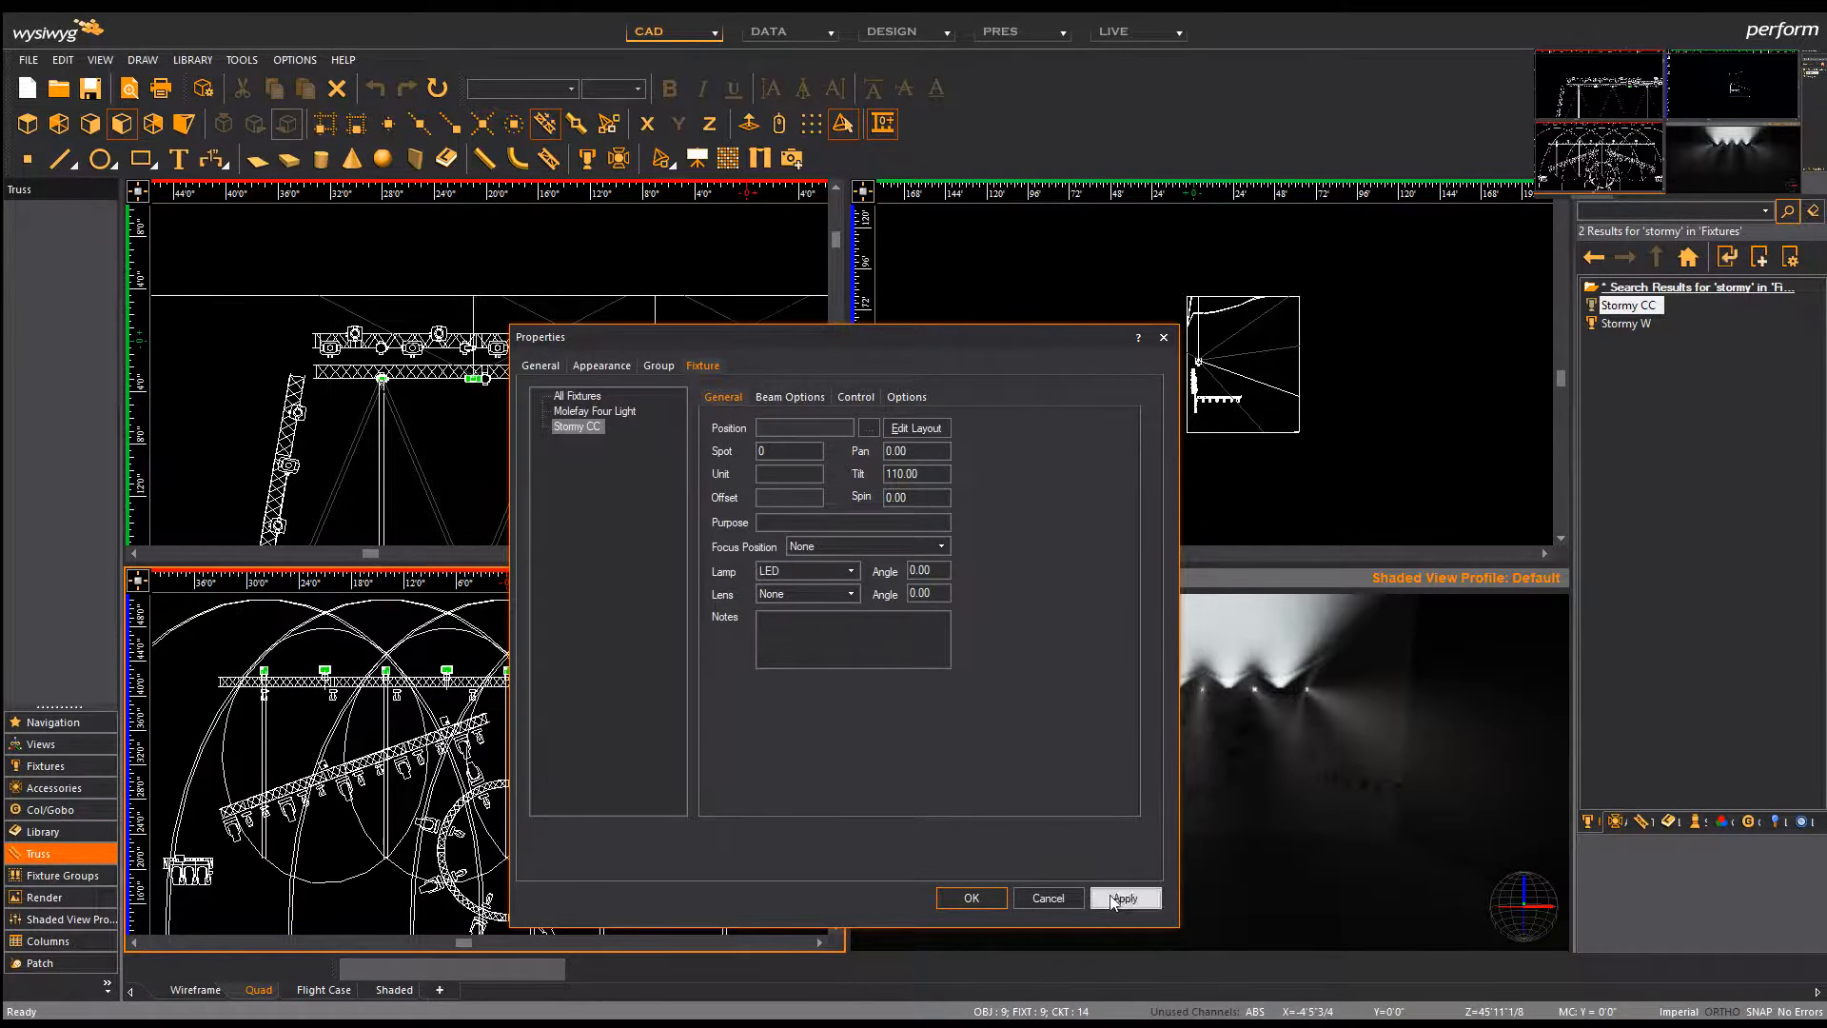
double_click(925, 473)
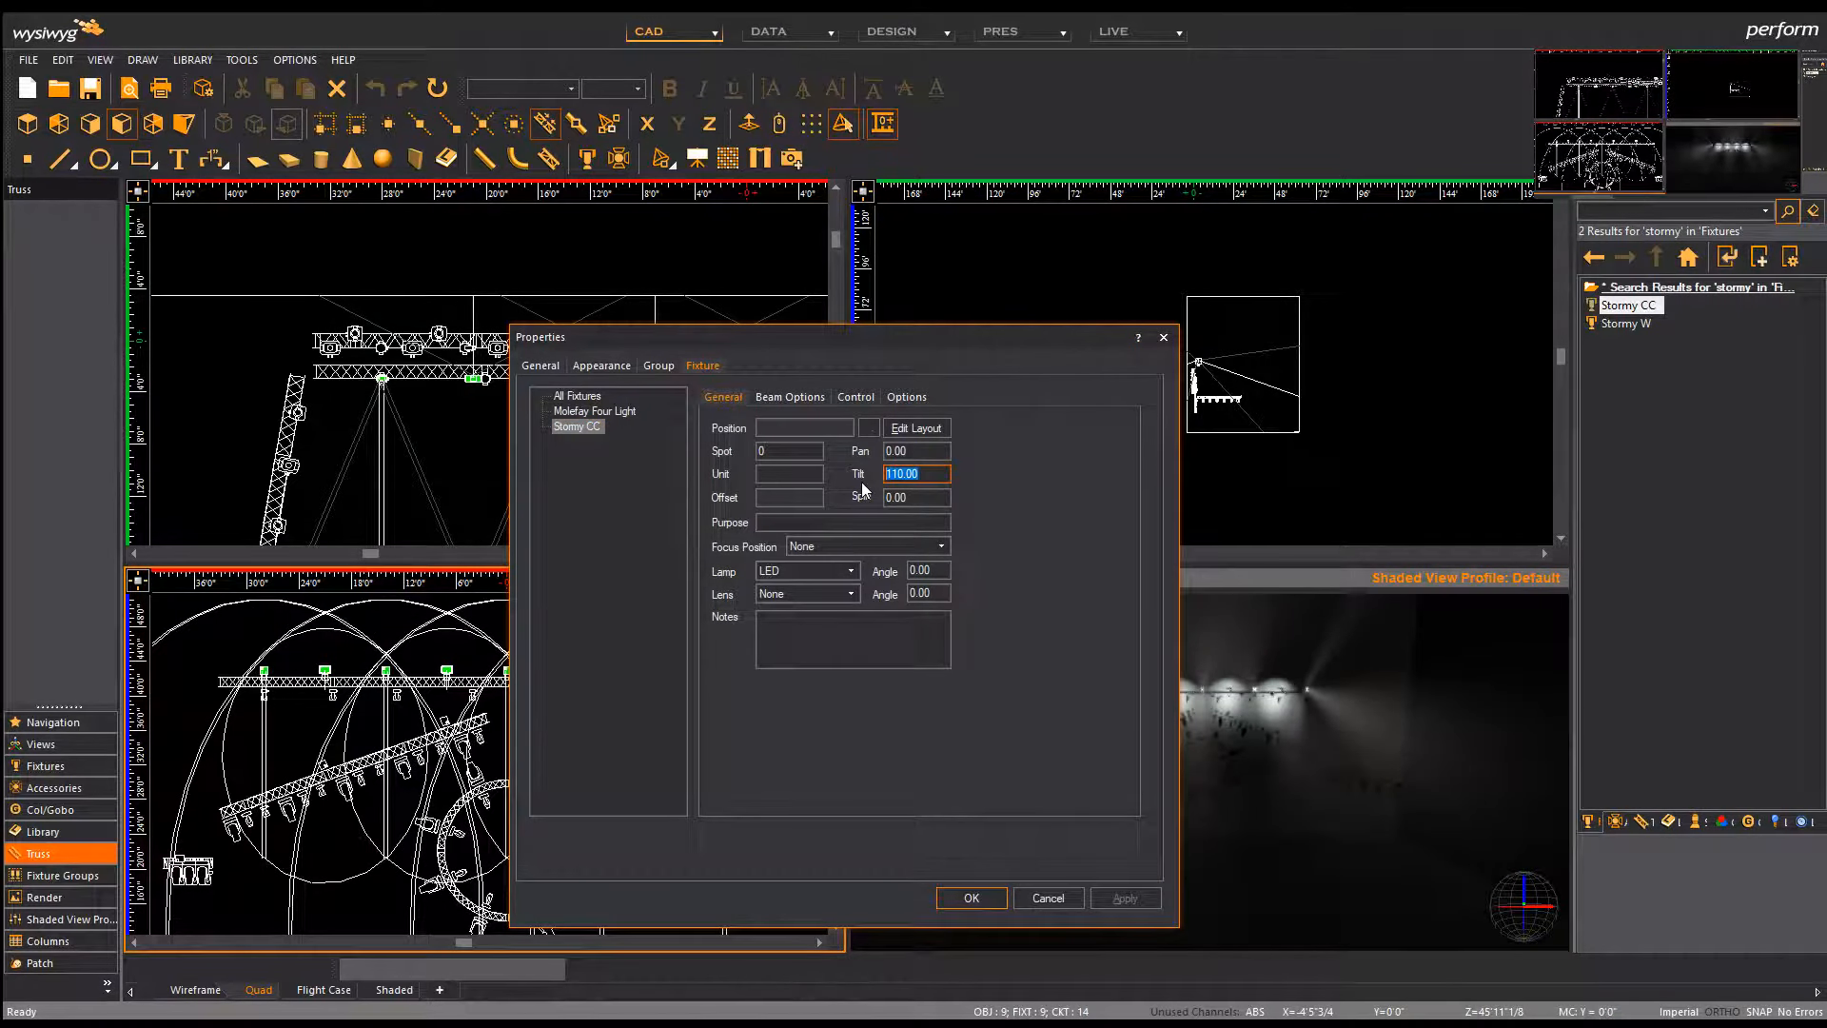
text(-110)
click(1129, 897)
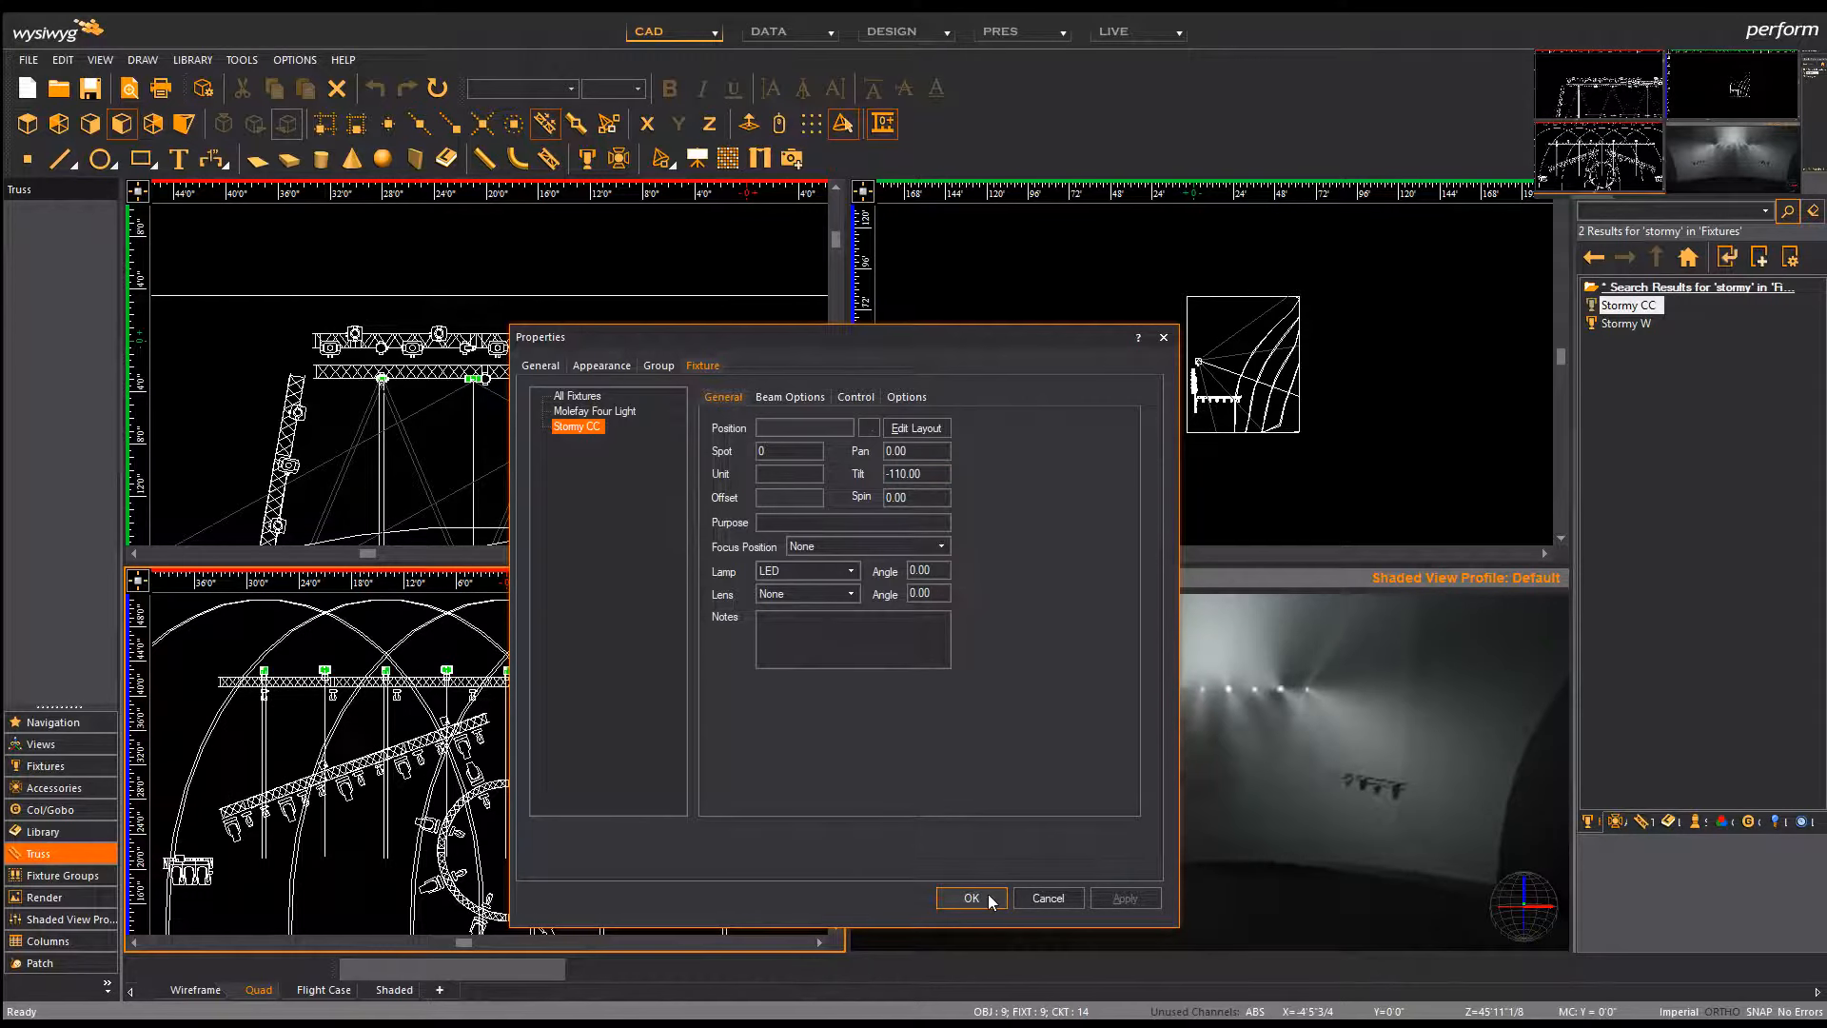
click(987, 899)
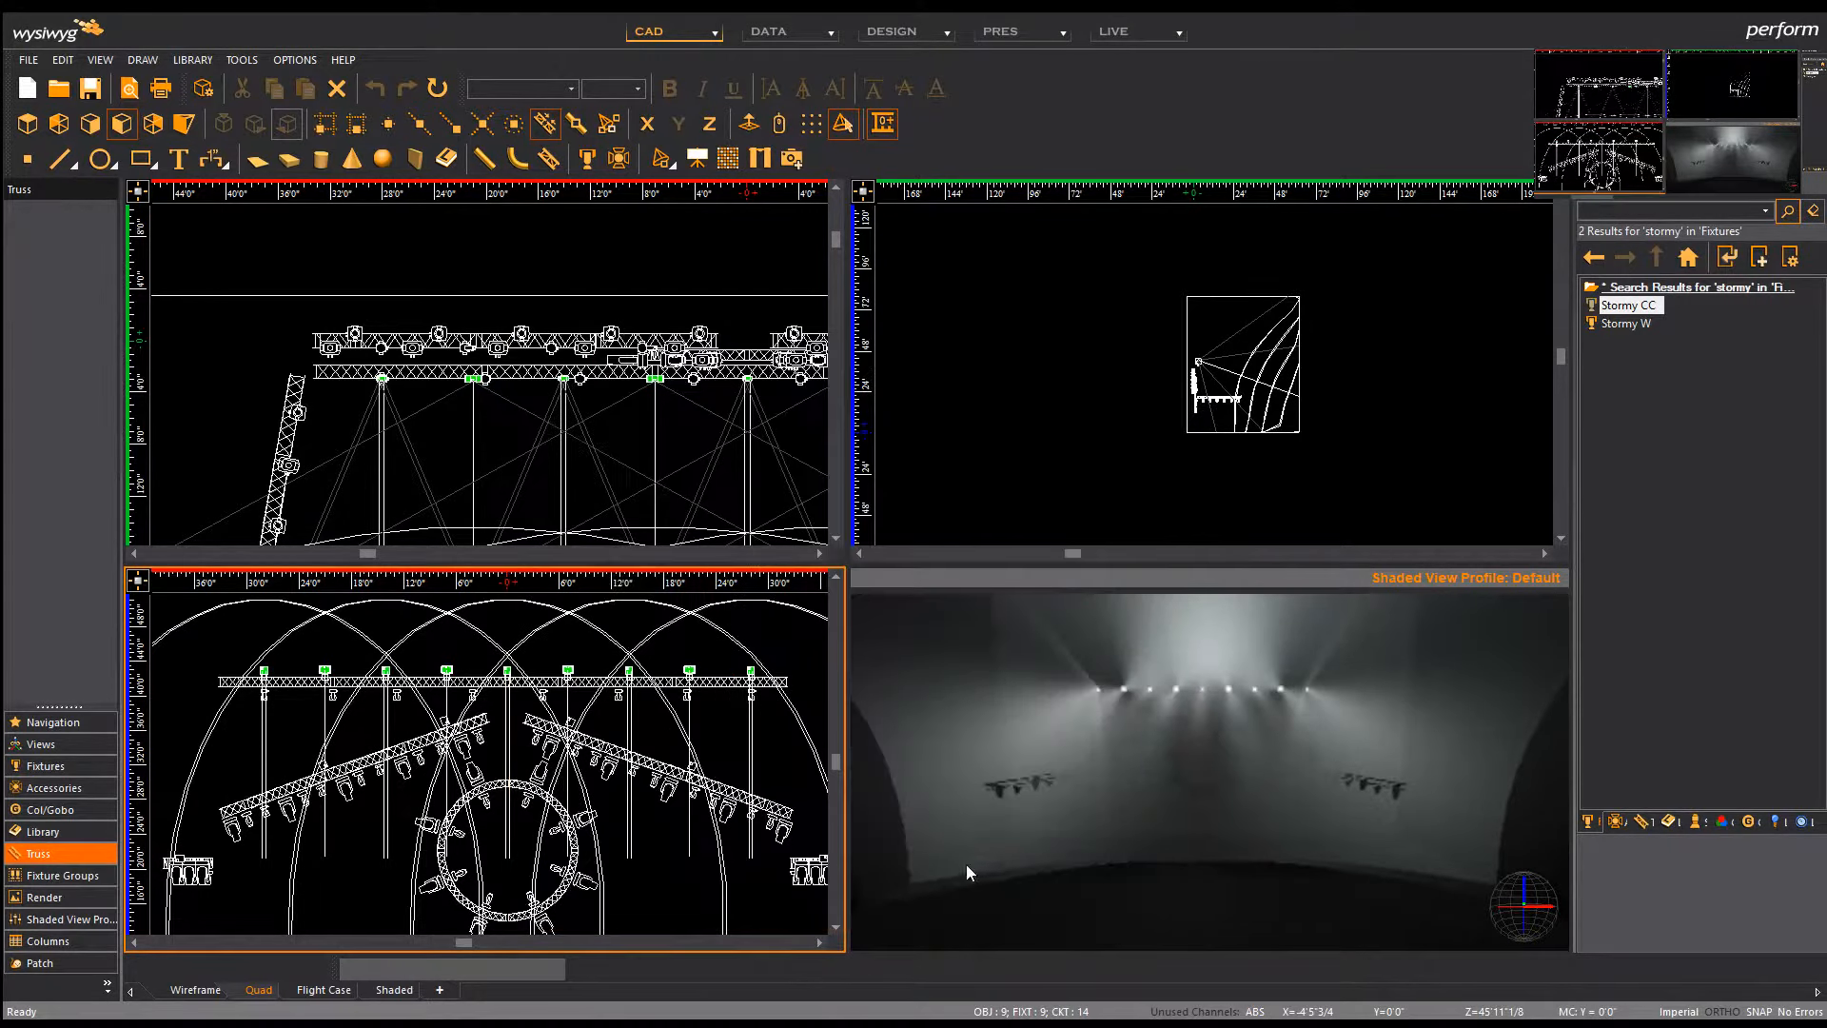
click(540, 269)
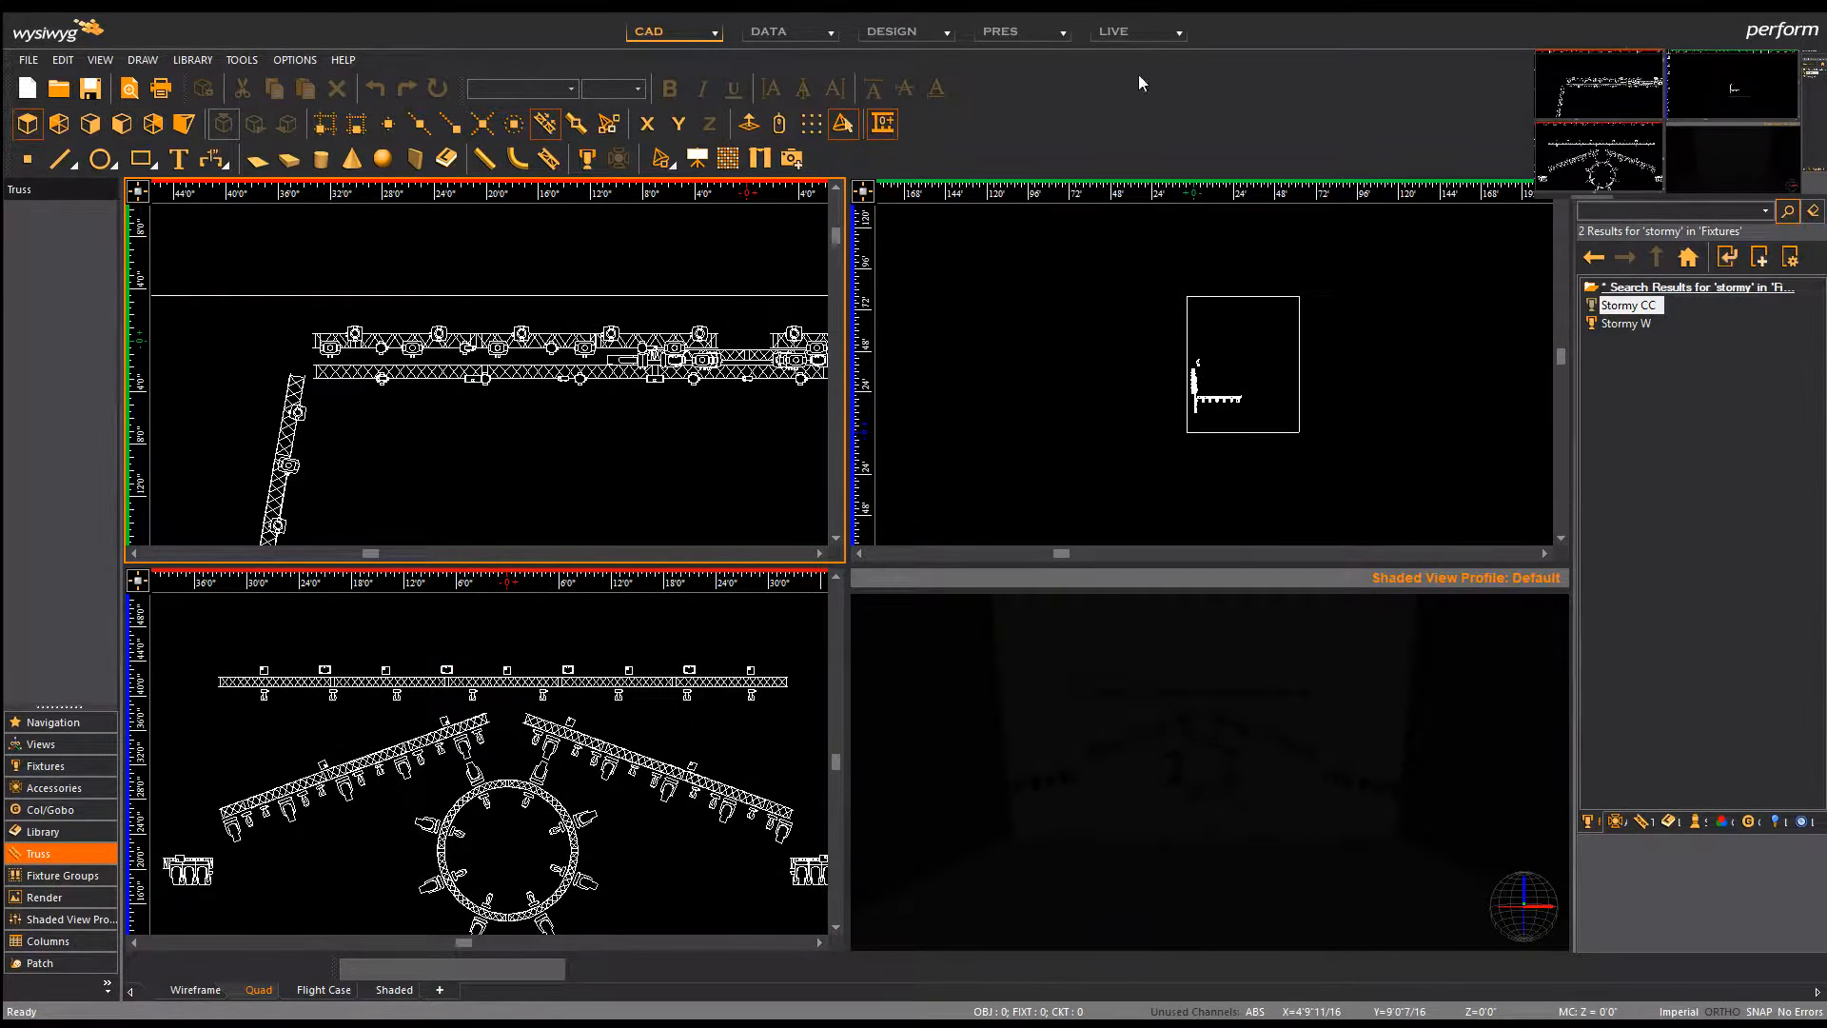
Step: Switch WYSIWYG to Data > Patch and check the Stormy CC addresses in MagicQ's patch list
click(832, 33)
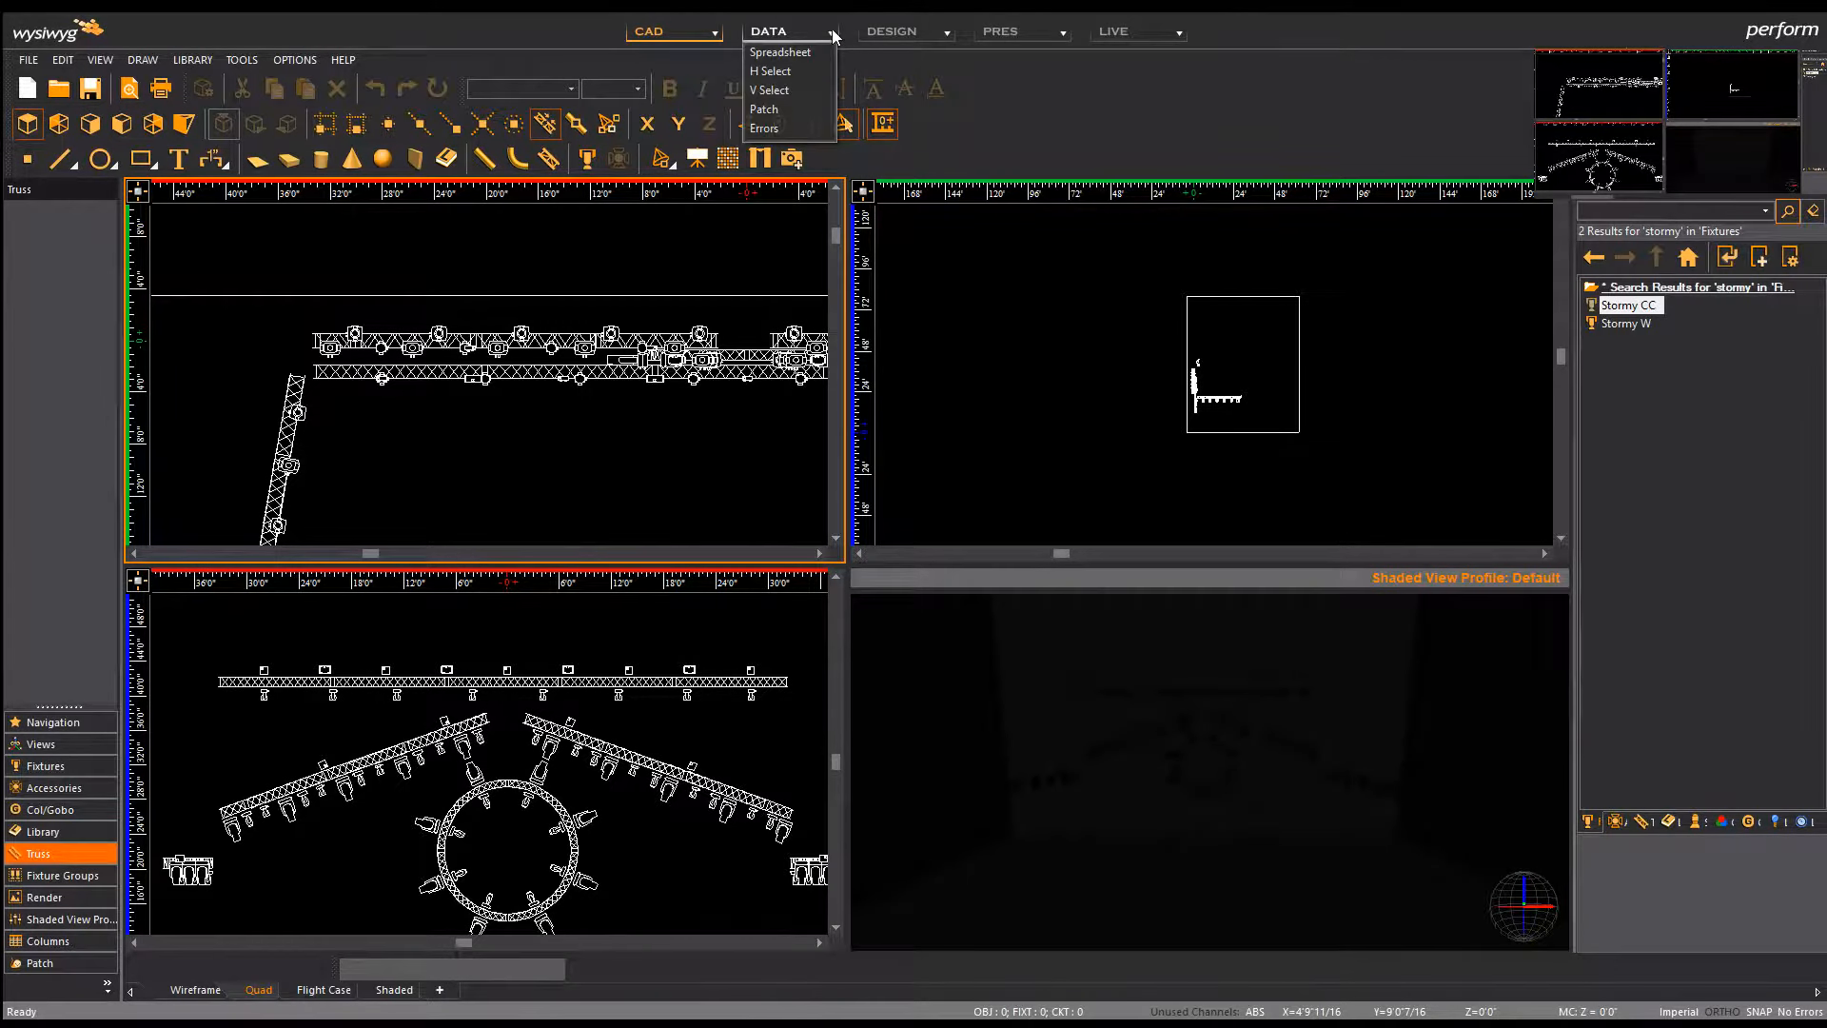
click(807, 112)
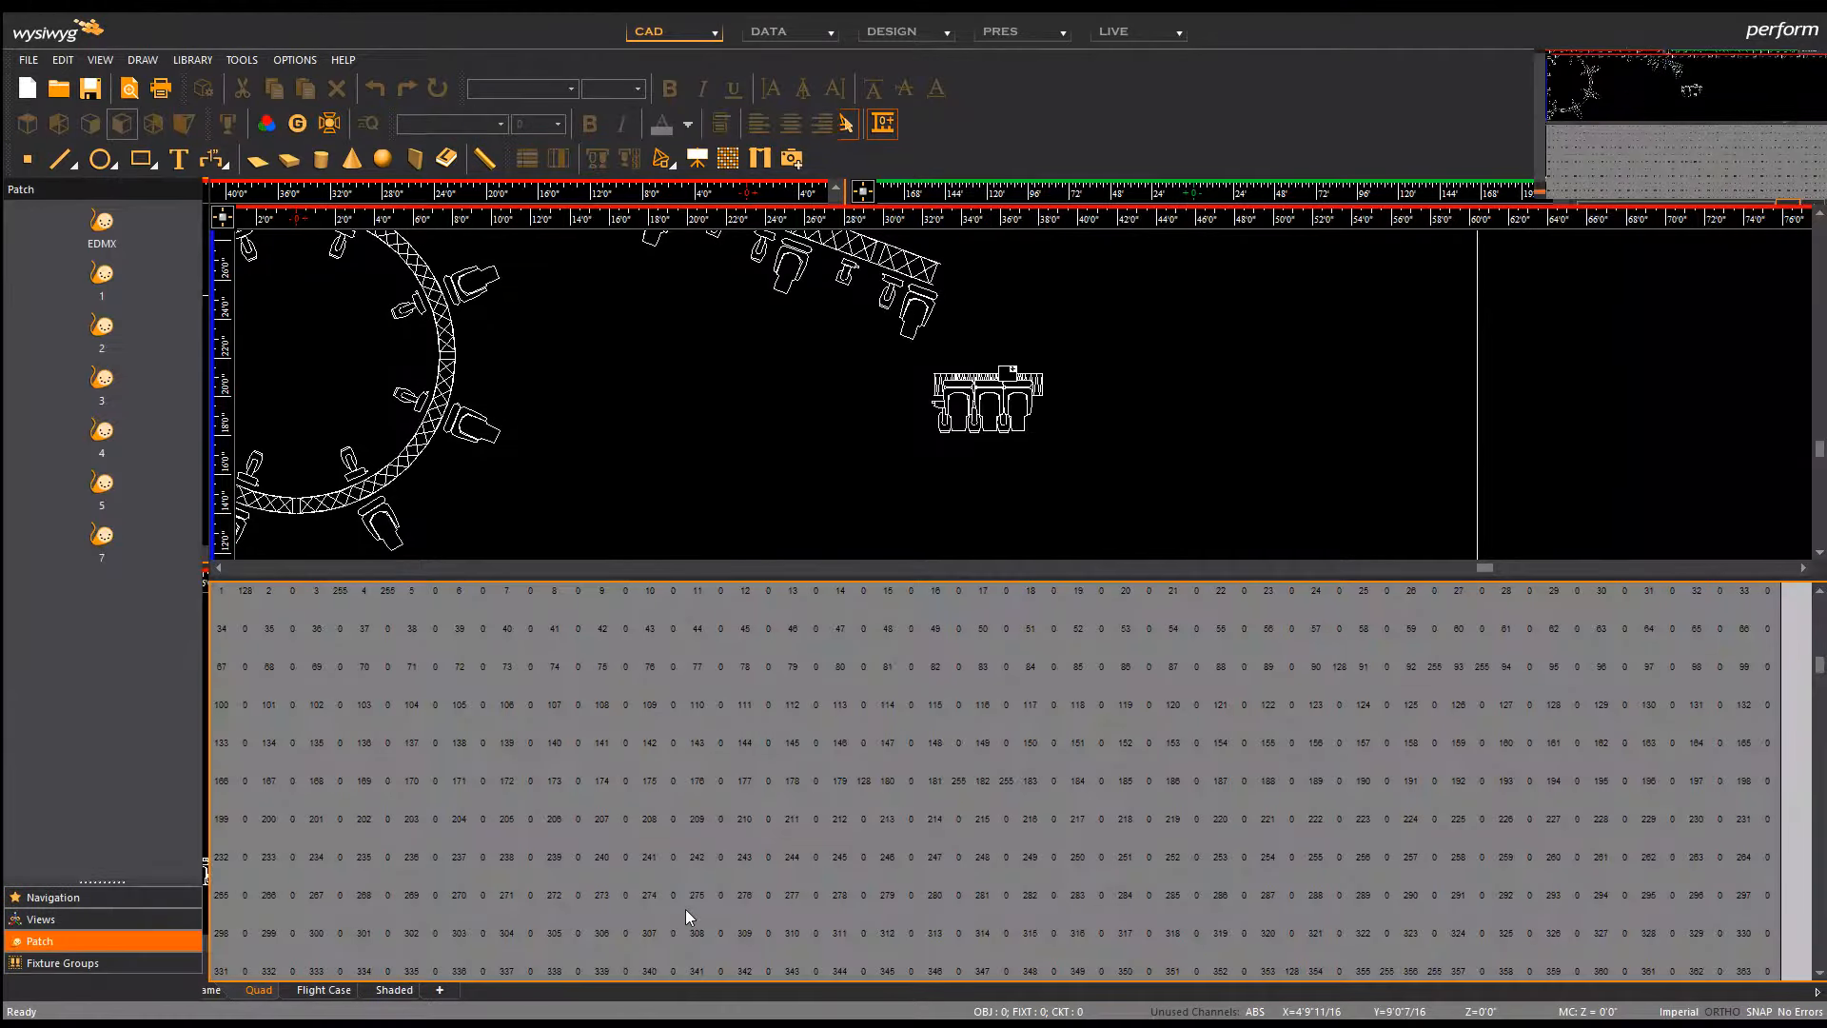
key(alt+Tab)
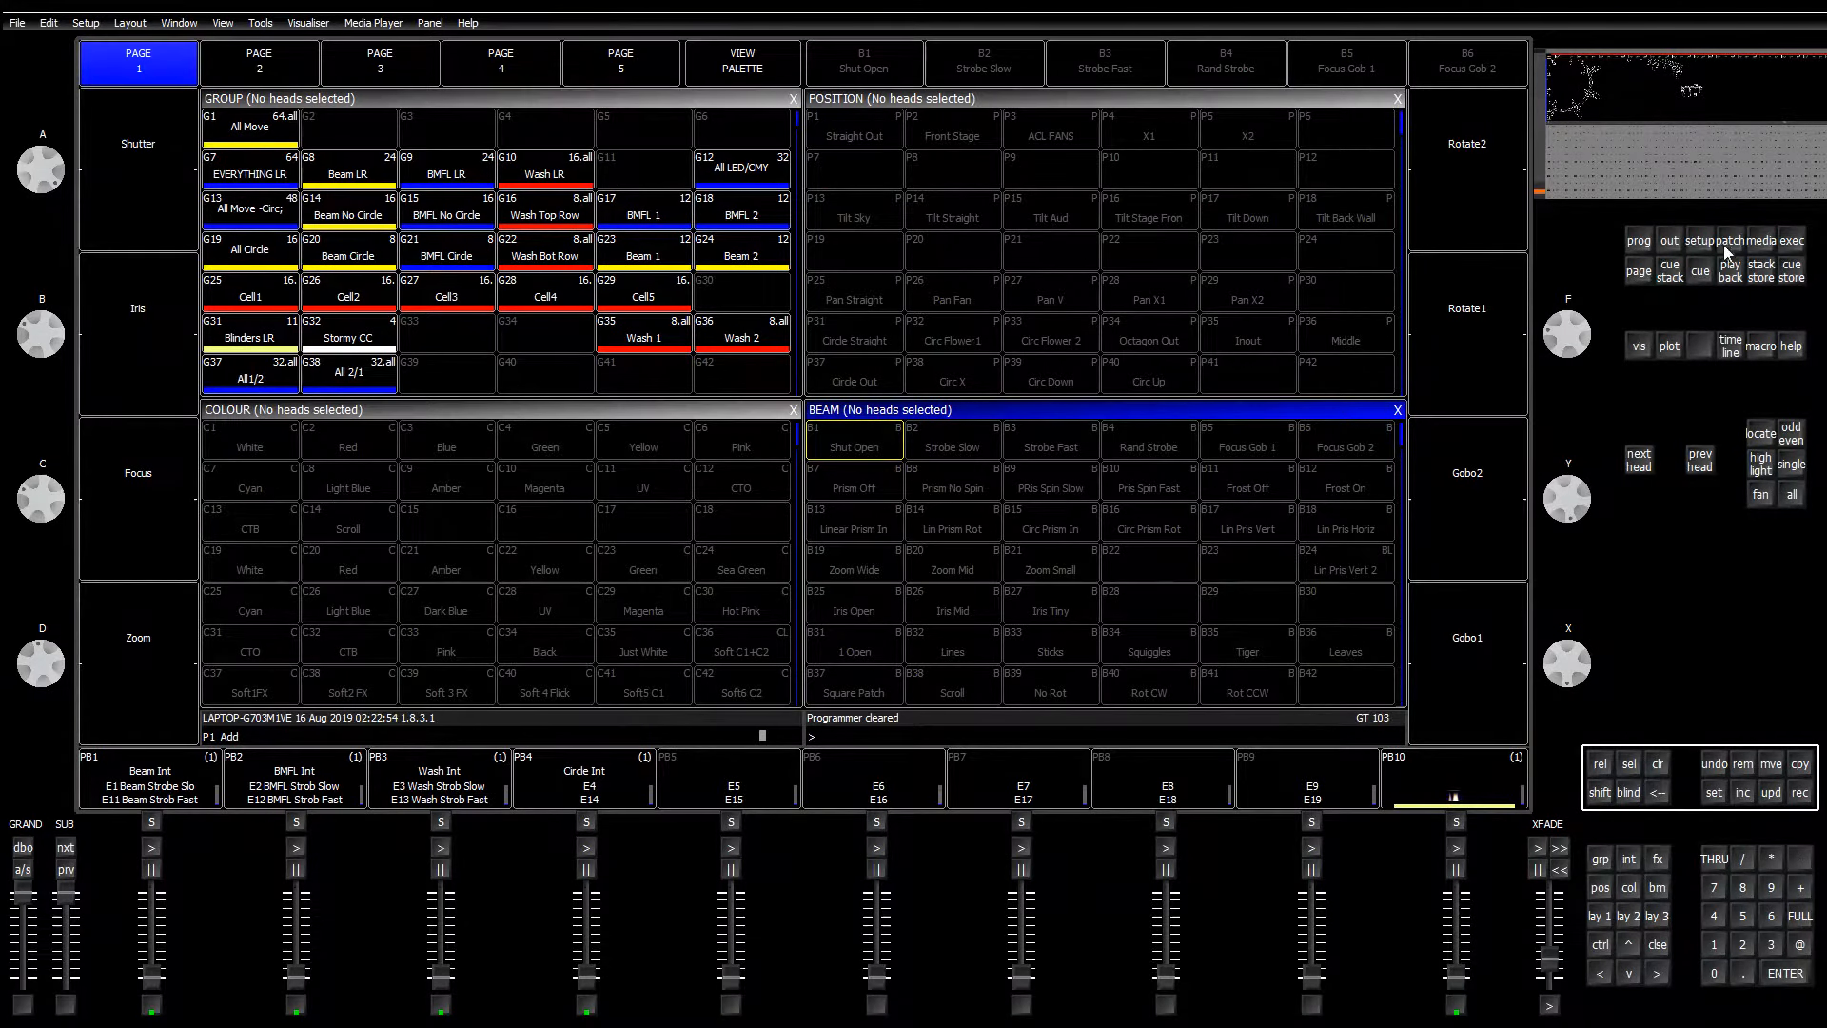
click(1729, 242)
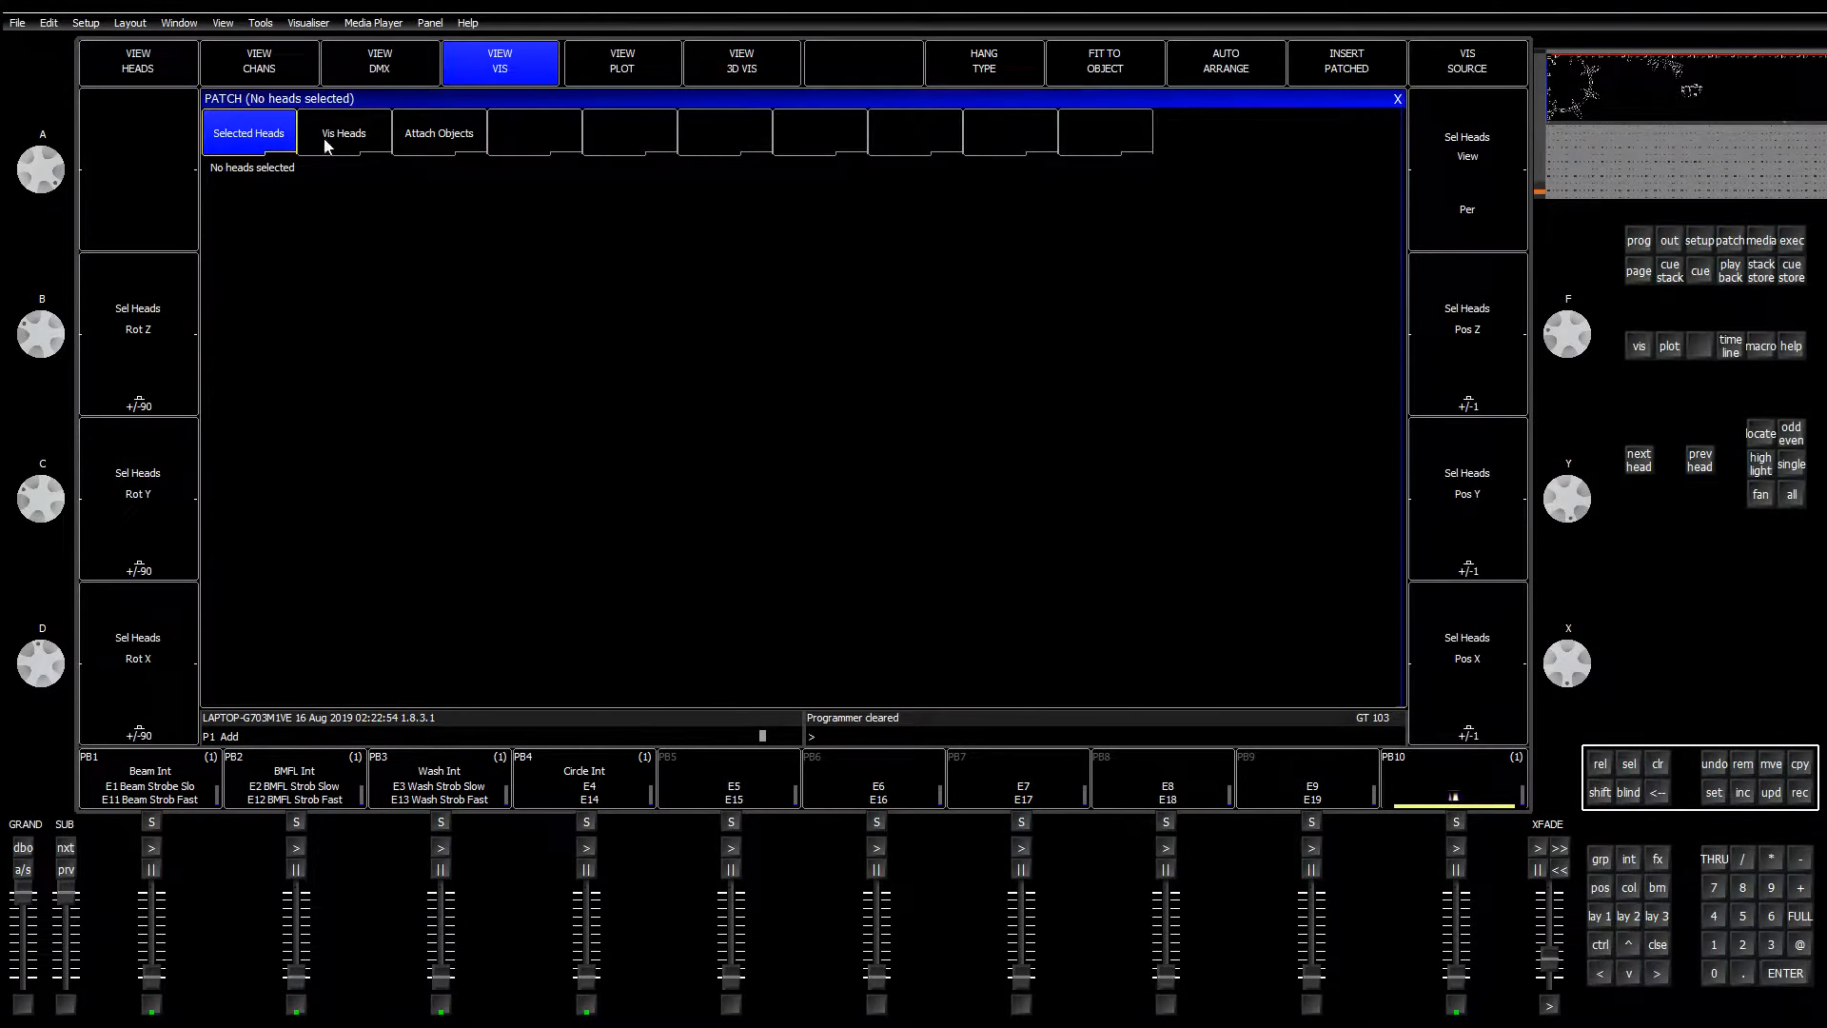
key(Down)
key(Down)
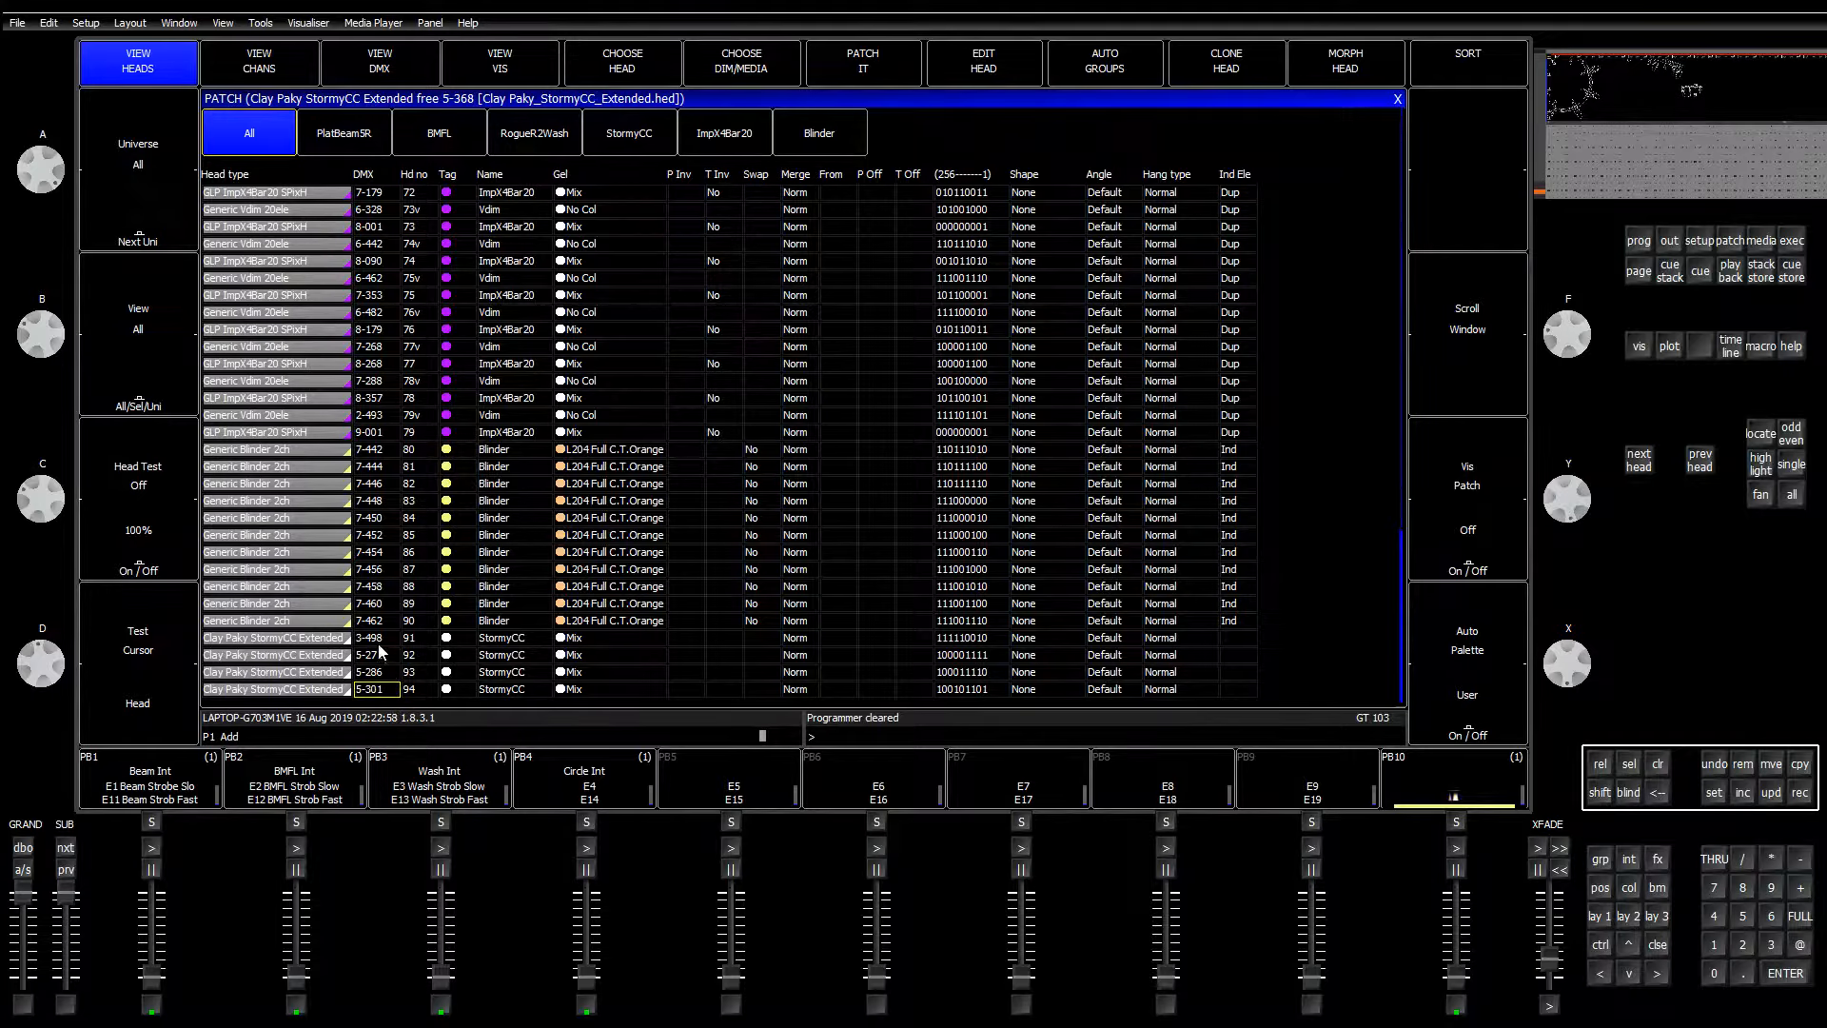
key(alt+Tab)
Step: Show universe 3's patch grid and select a Stormy CC fixture on the truss
scroll(844, 520, down, 1)
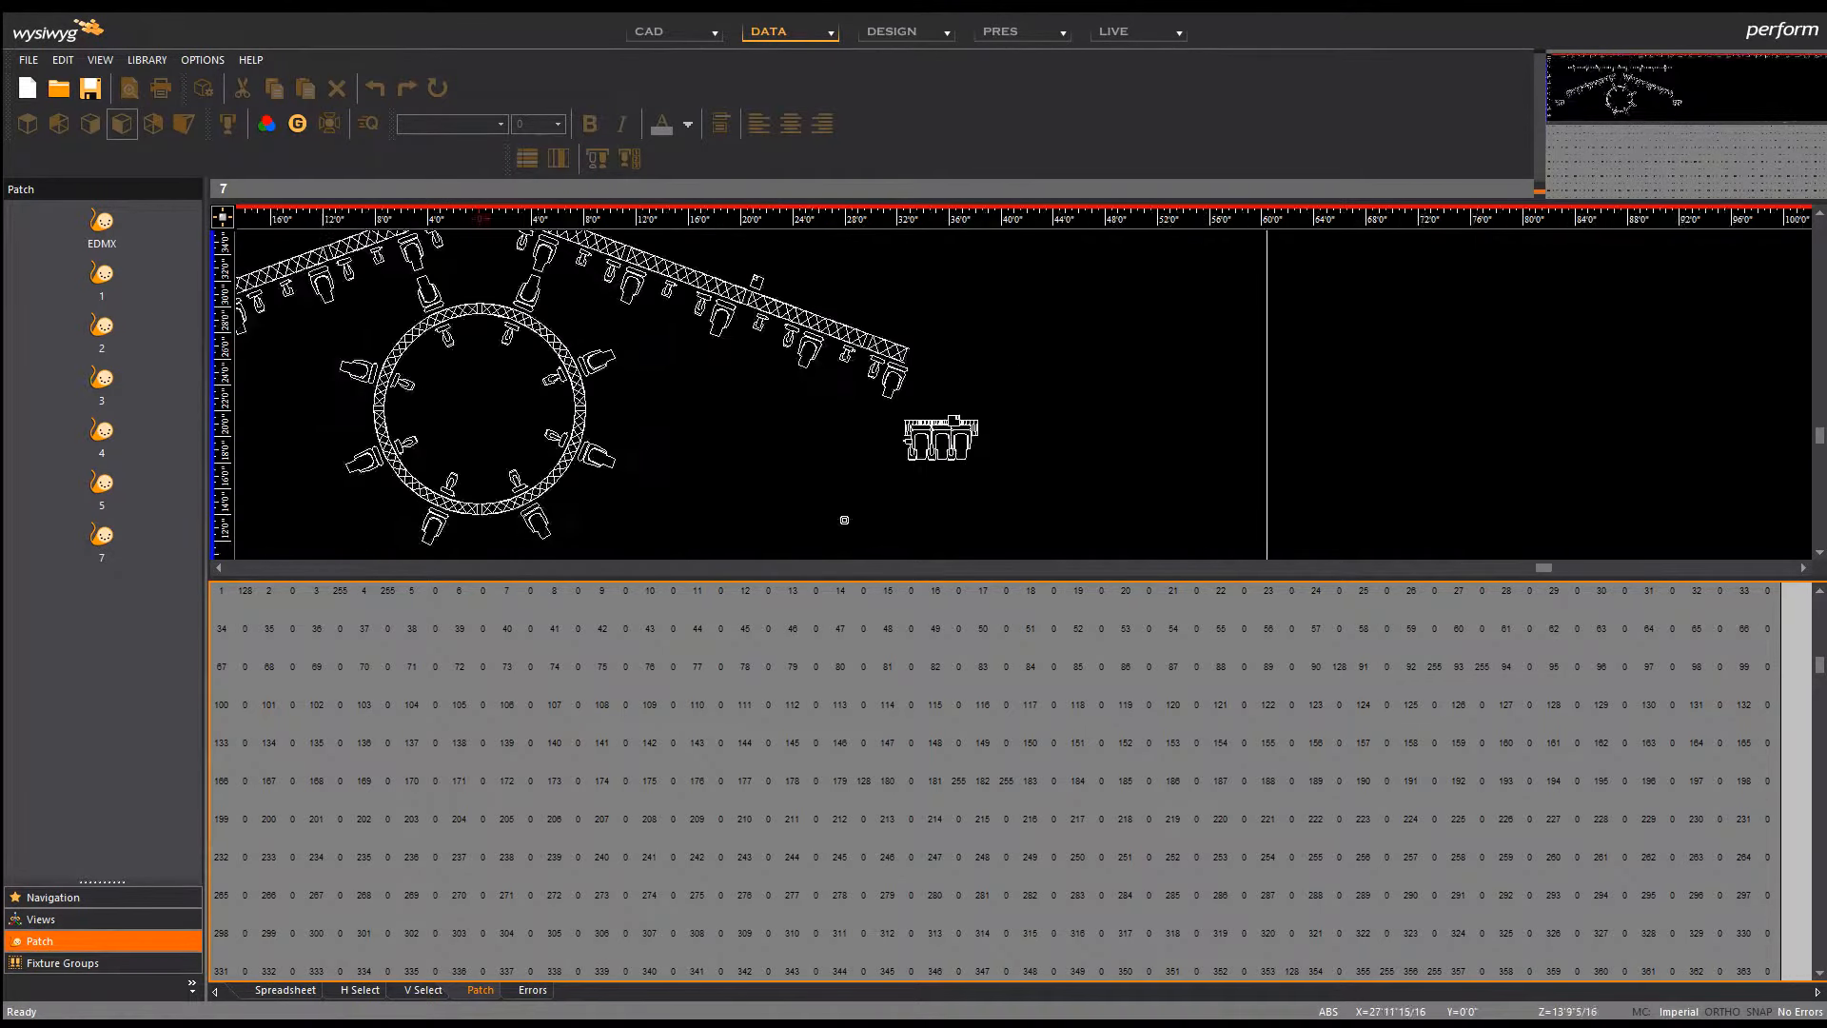
scroll(844, 519, down, 2)
click(101, 379)
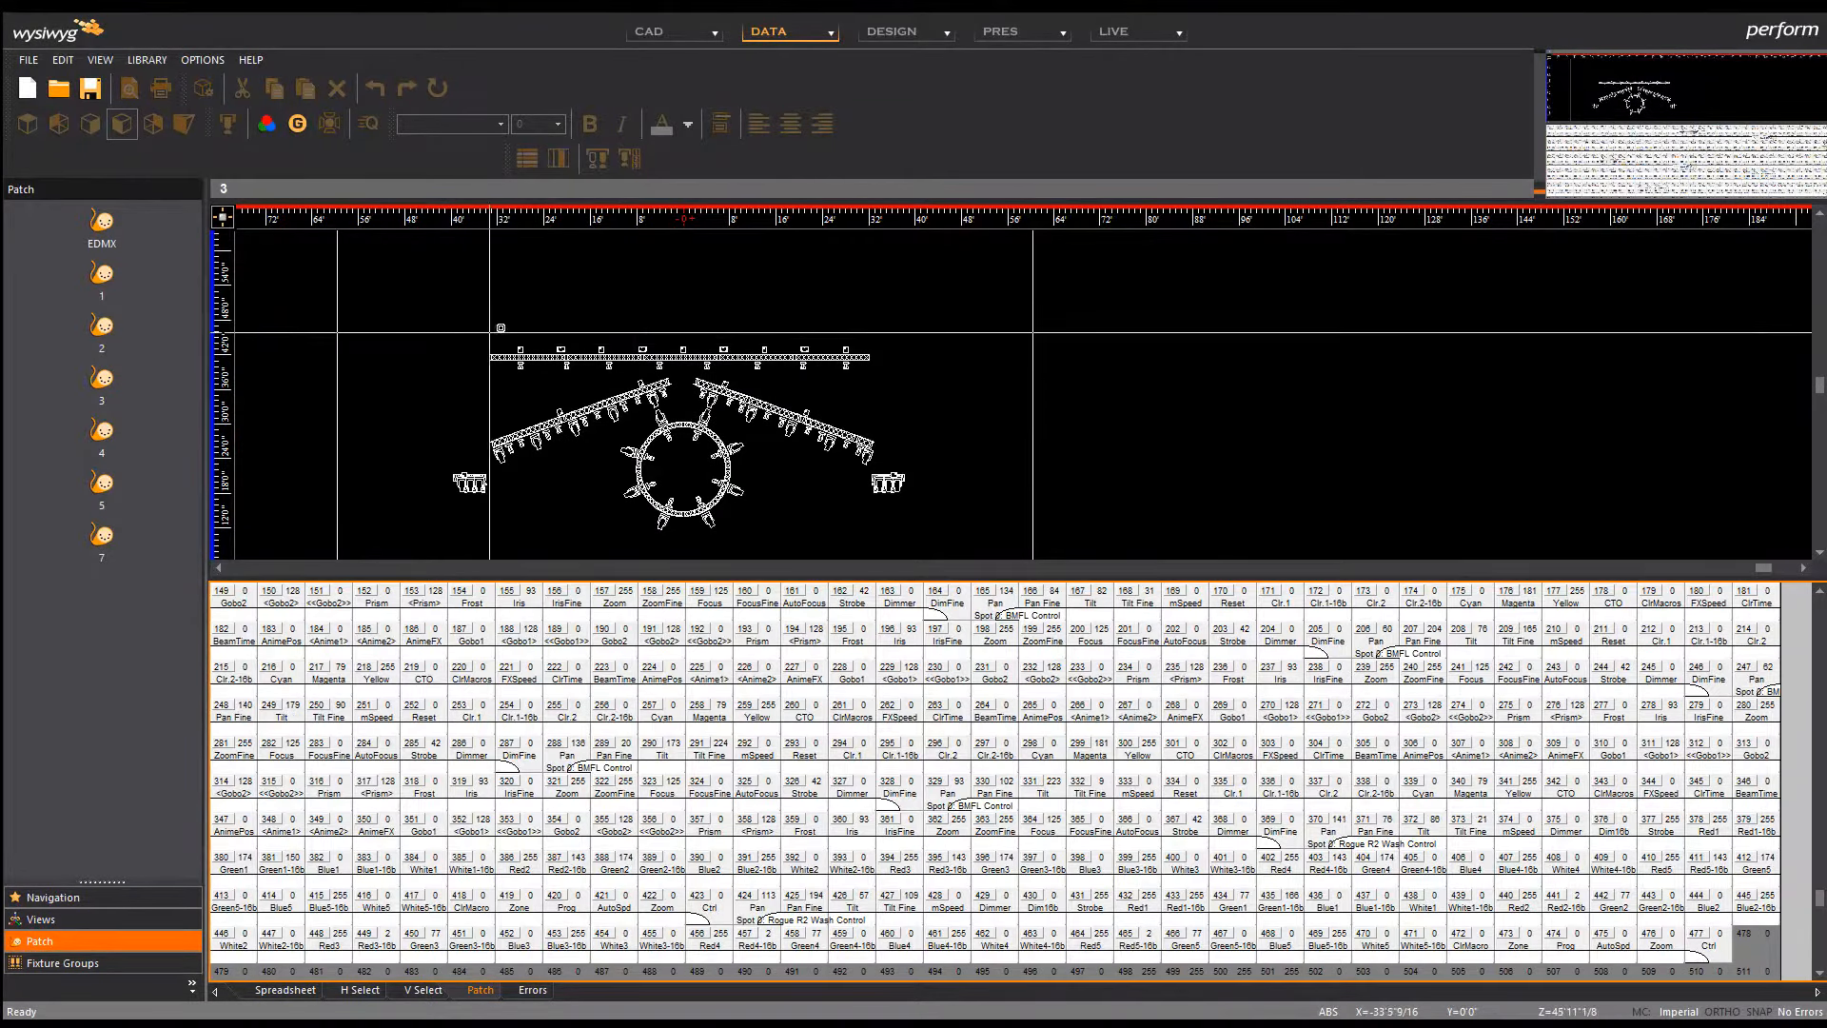
scroll(550, 348, up, 5)
scroll(780, 685, down, 1)
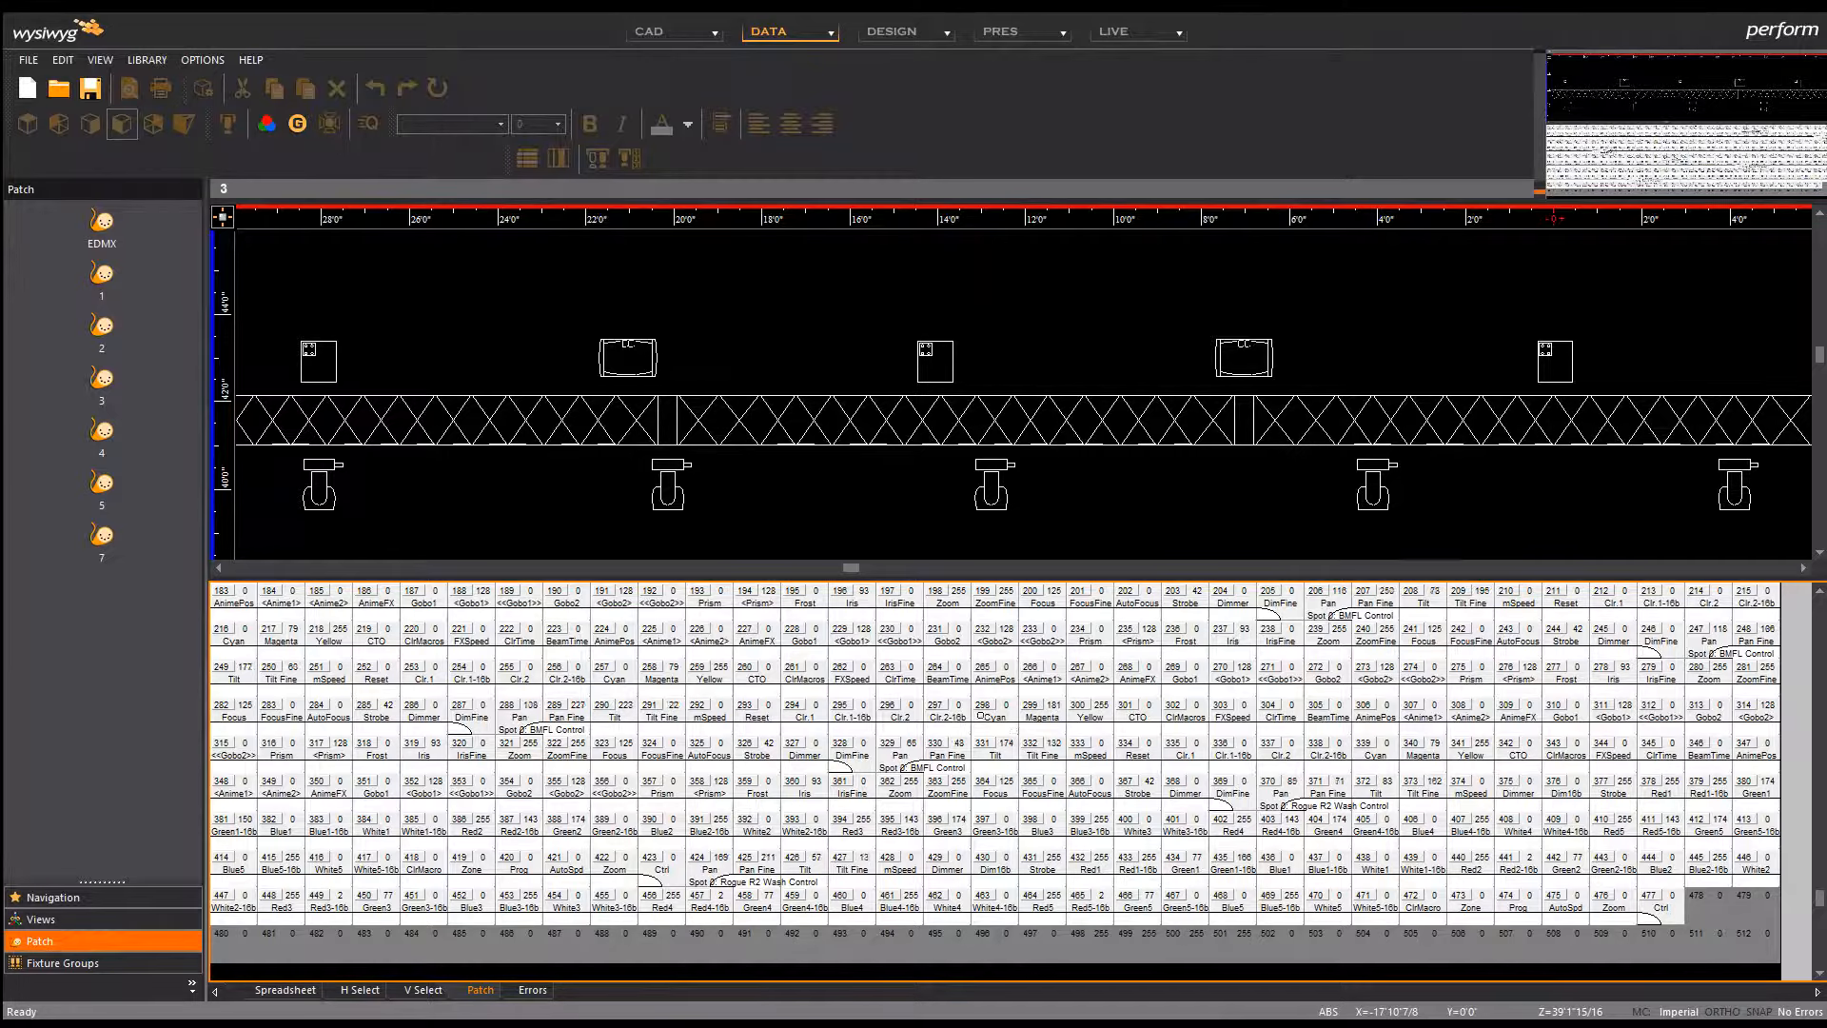
click(637, 378)
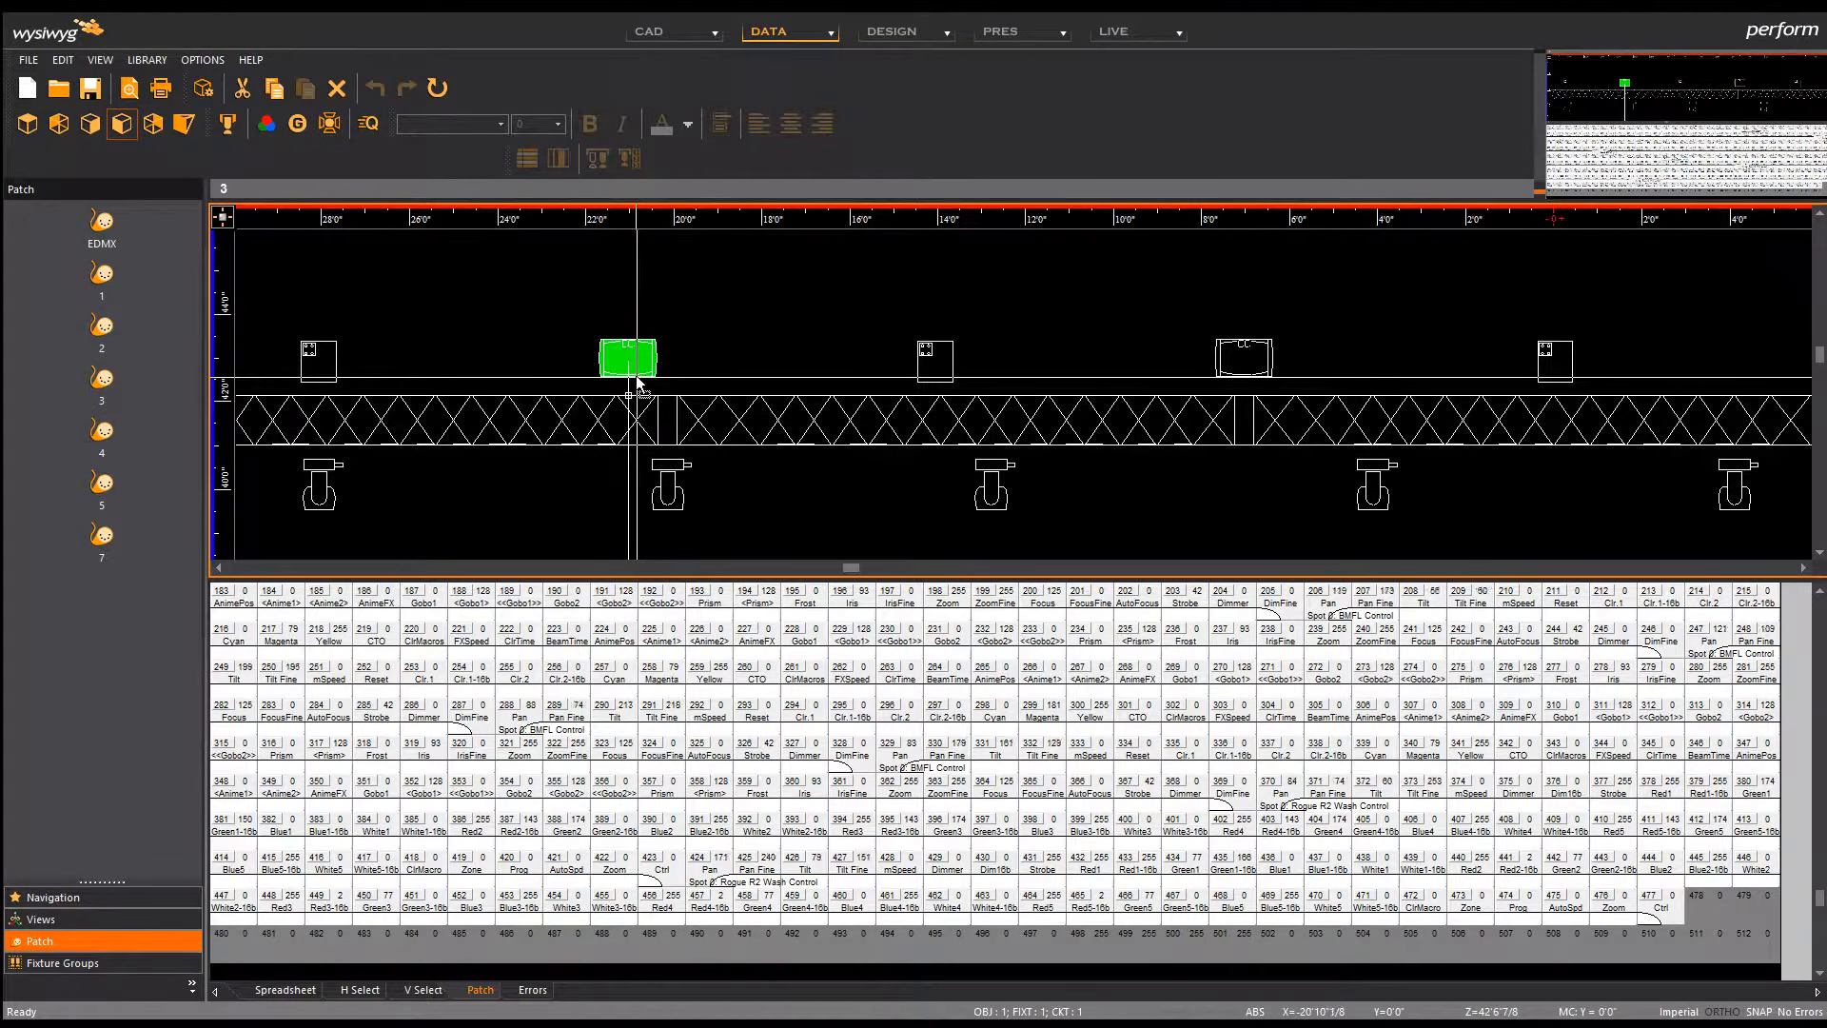
Step: Patch the selected Stormy CC into universe 3 and change its mode to Extended
drag(637, 378, 1089, 951)
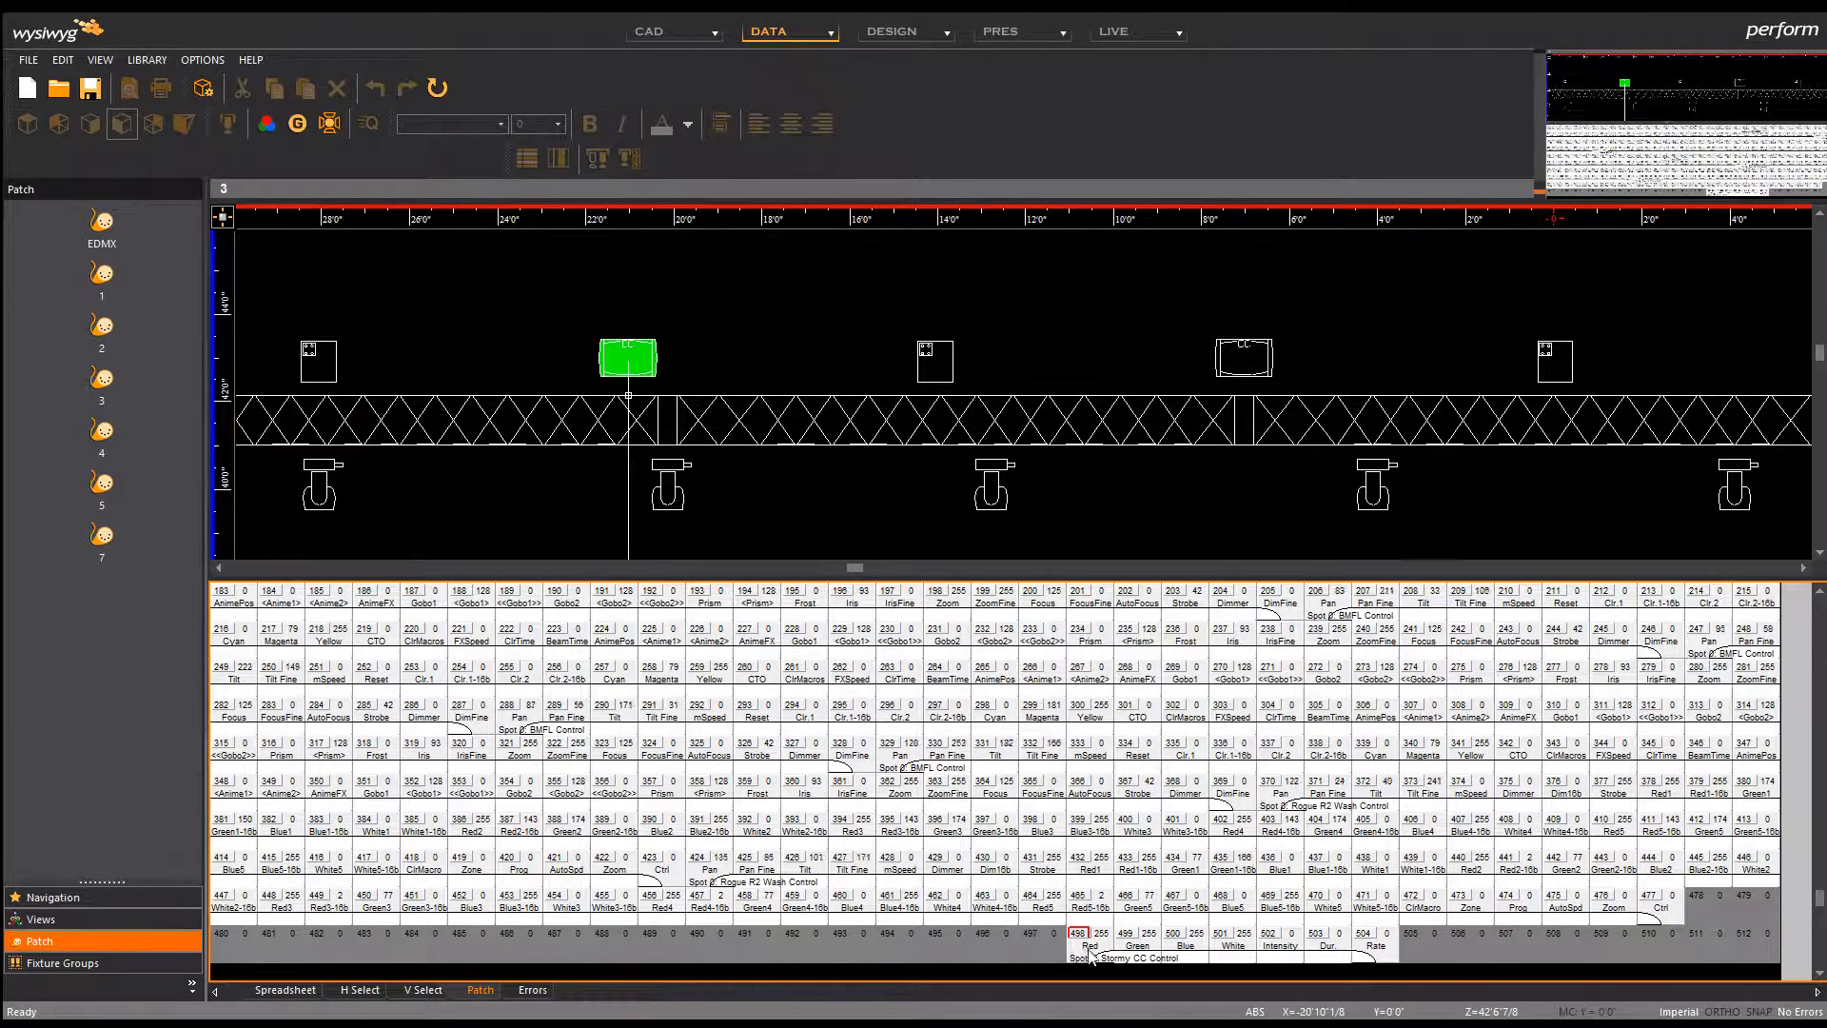
right_click(647, 370)
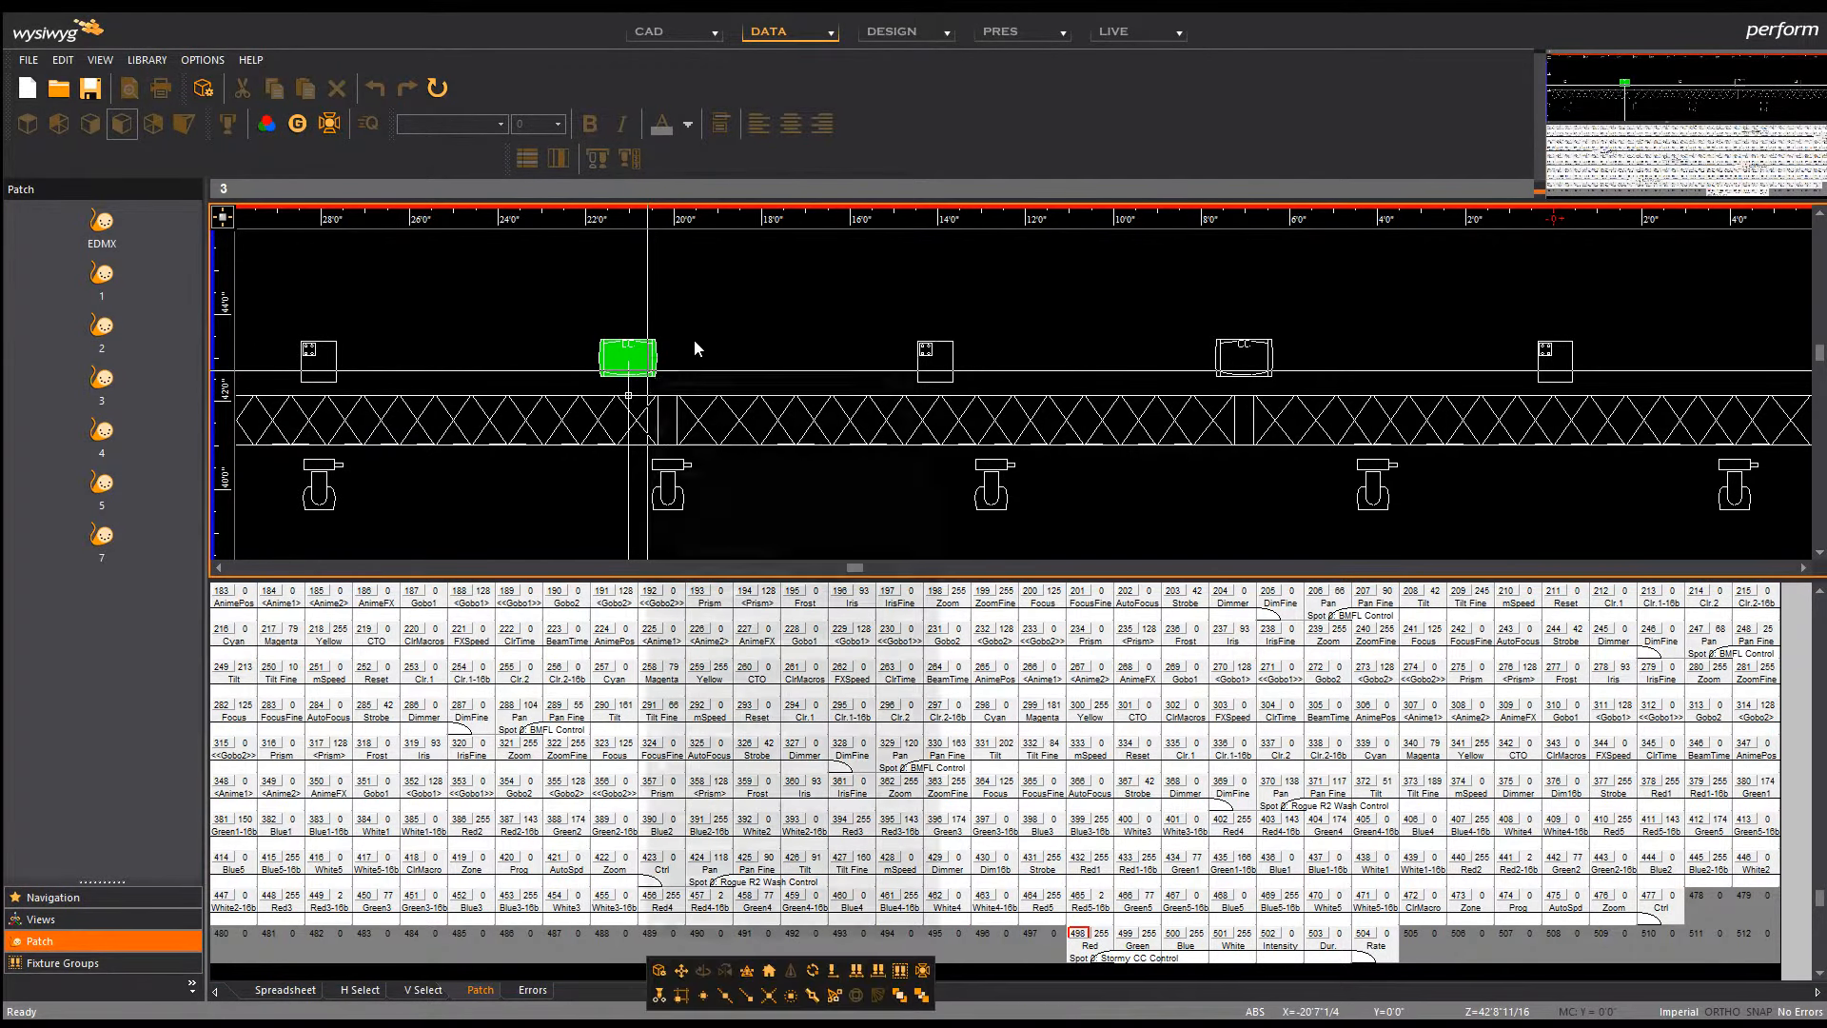
click(747, 381)
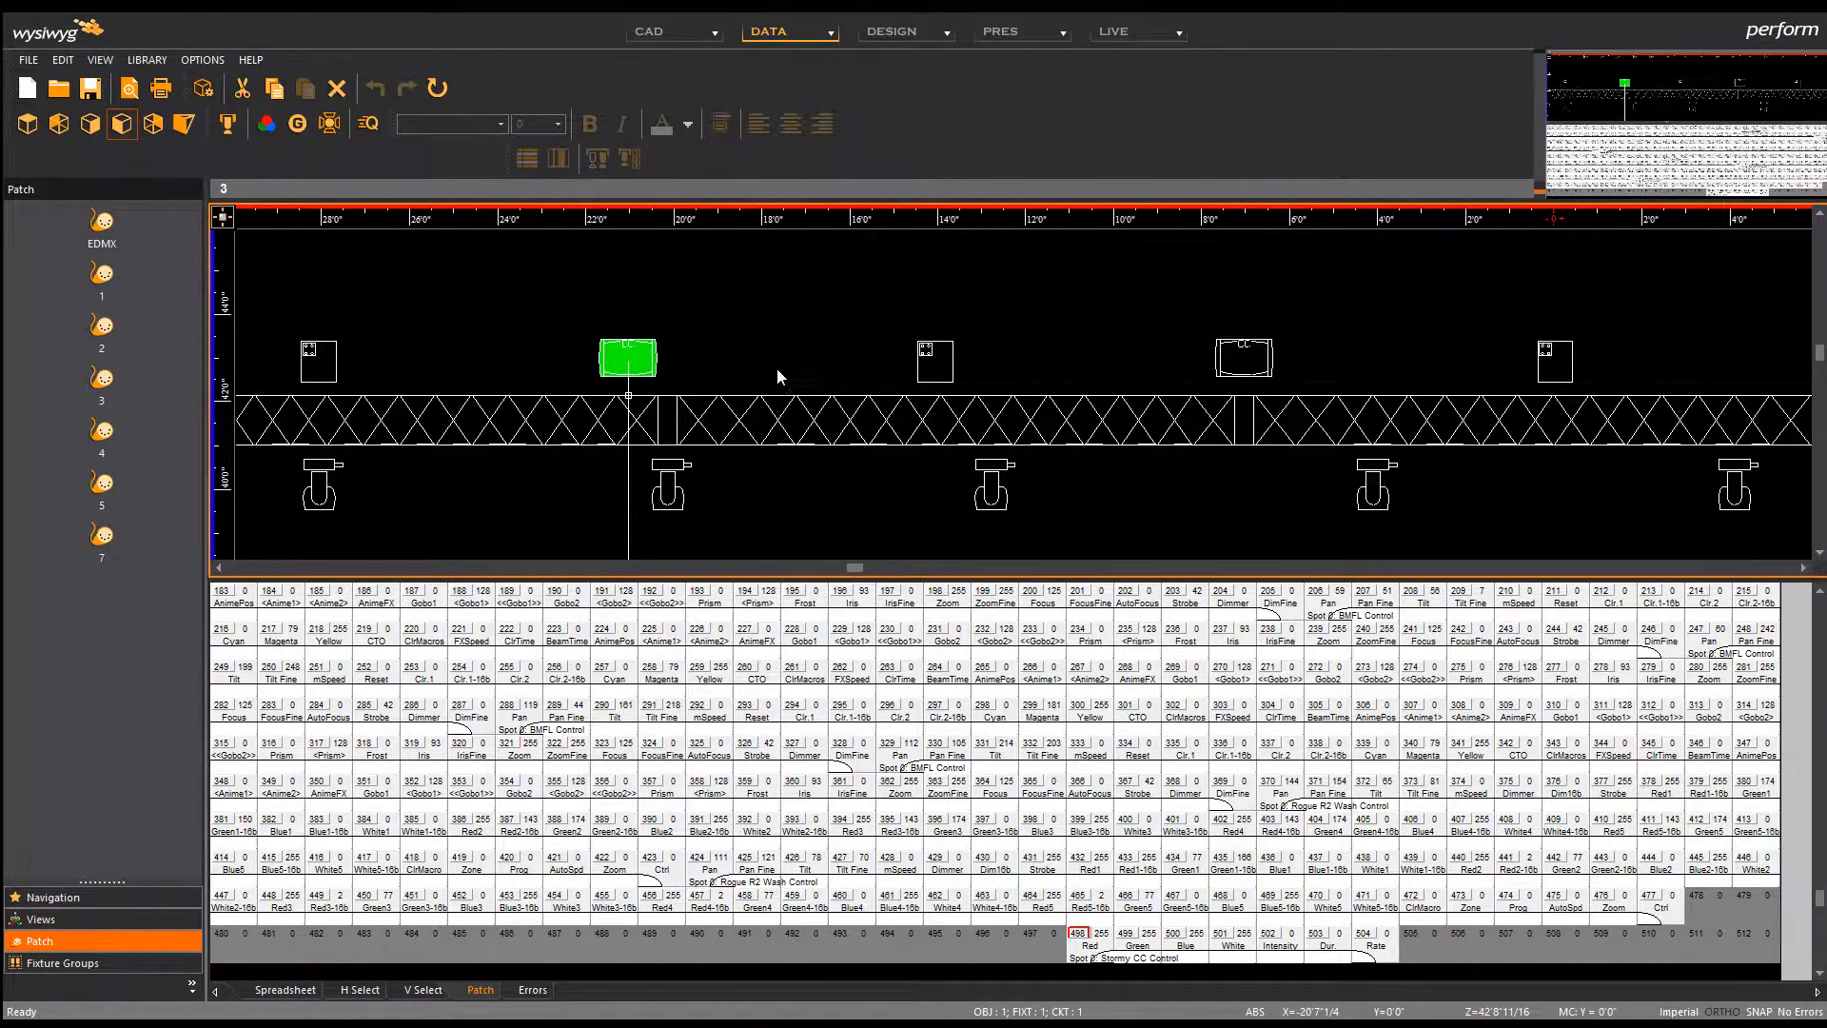
click(998, 278)
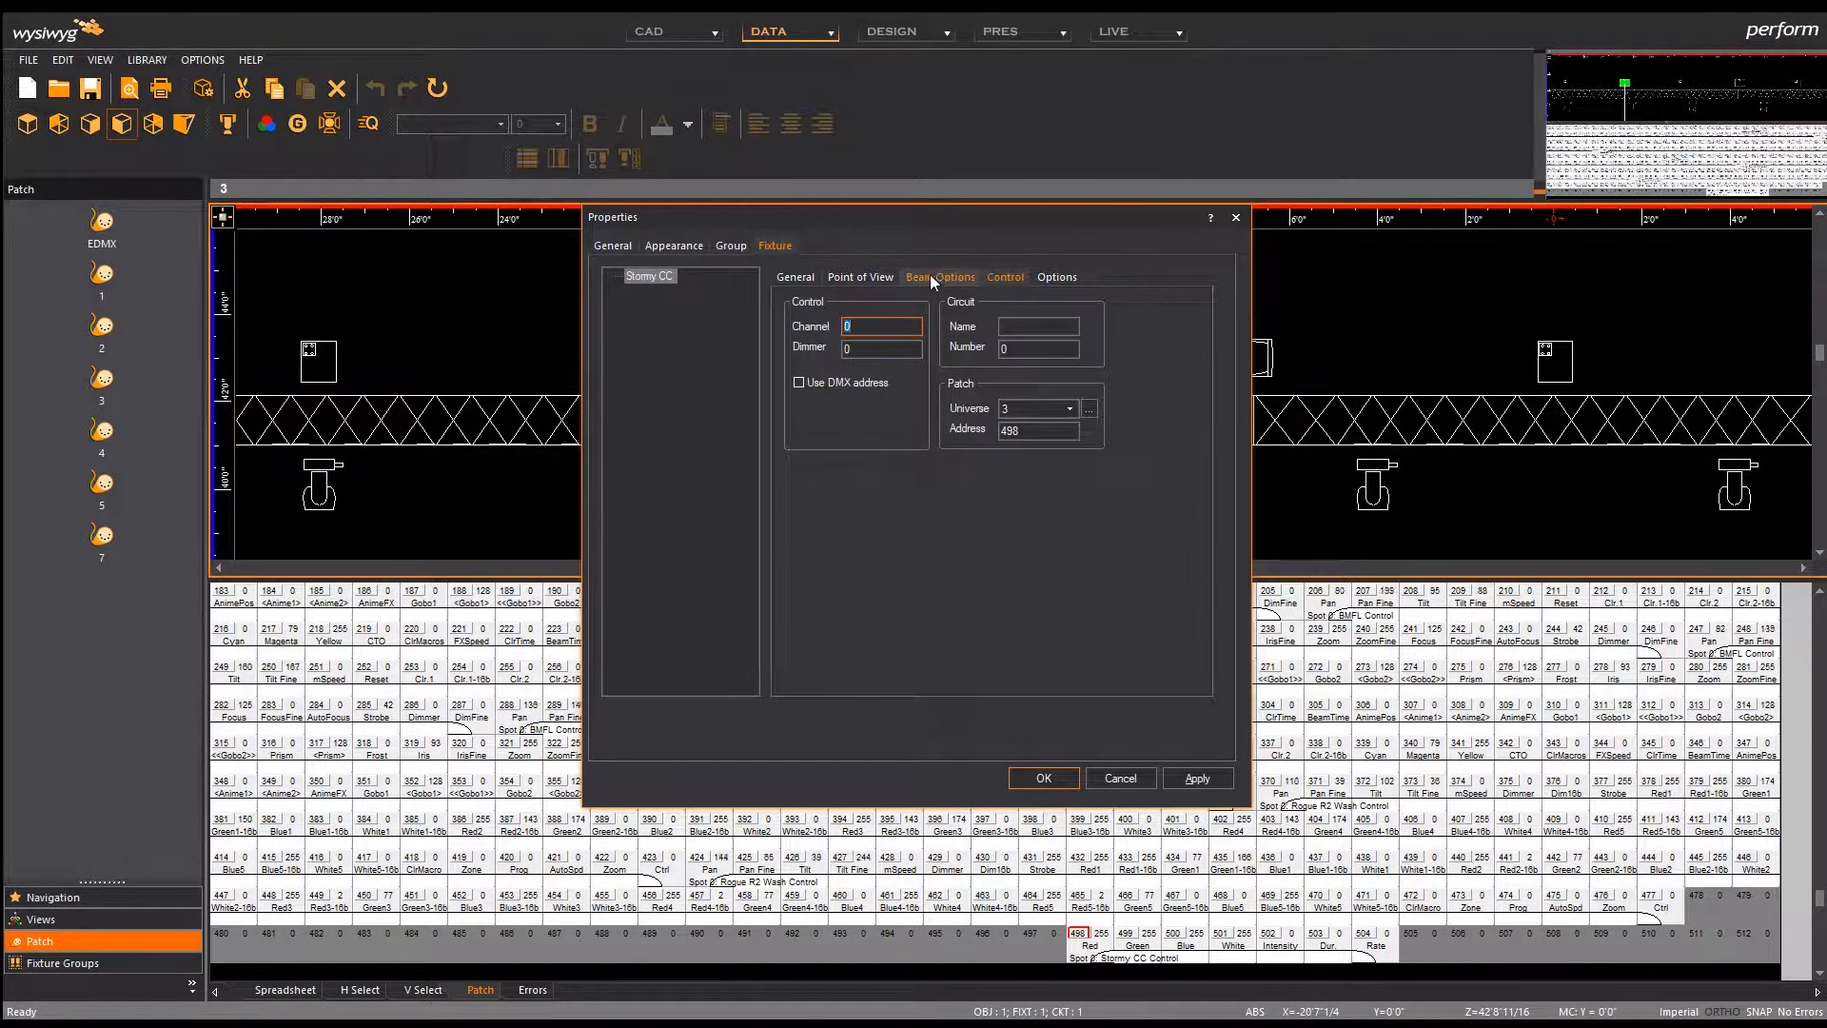
click(1052, 276)
click(996, 324)
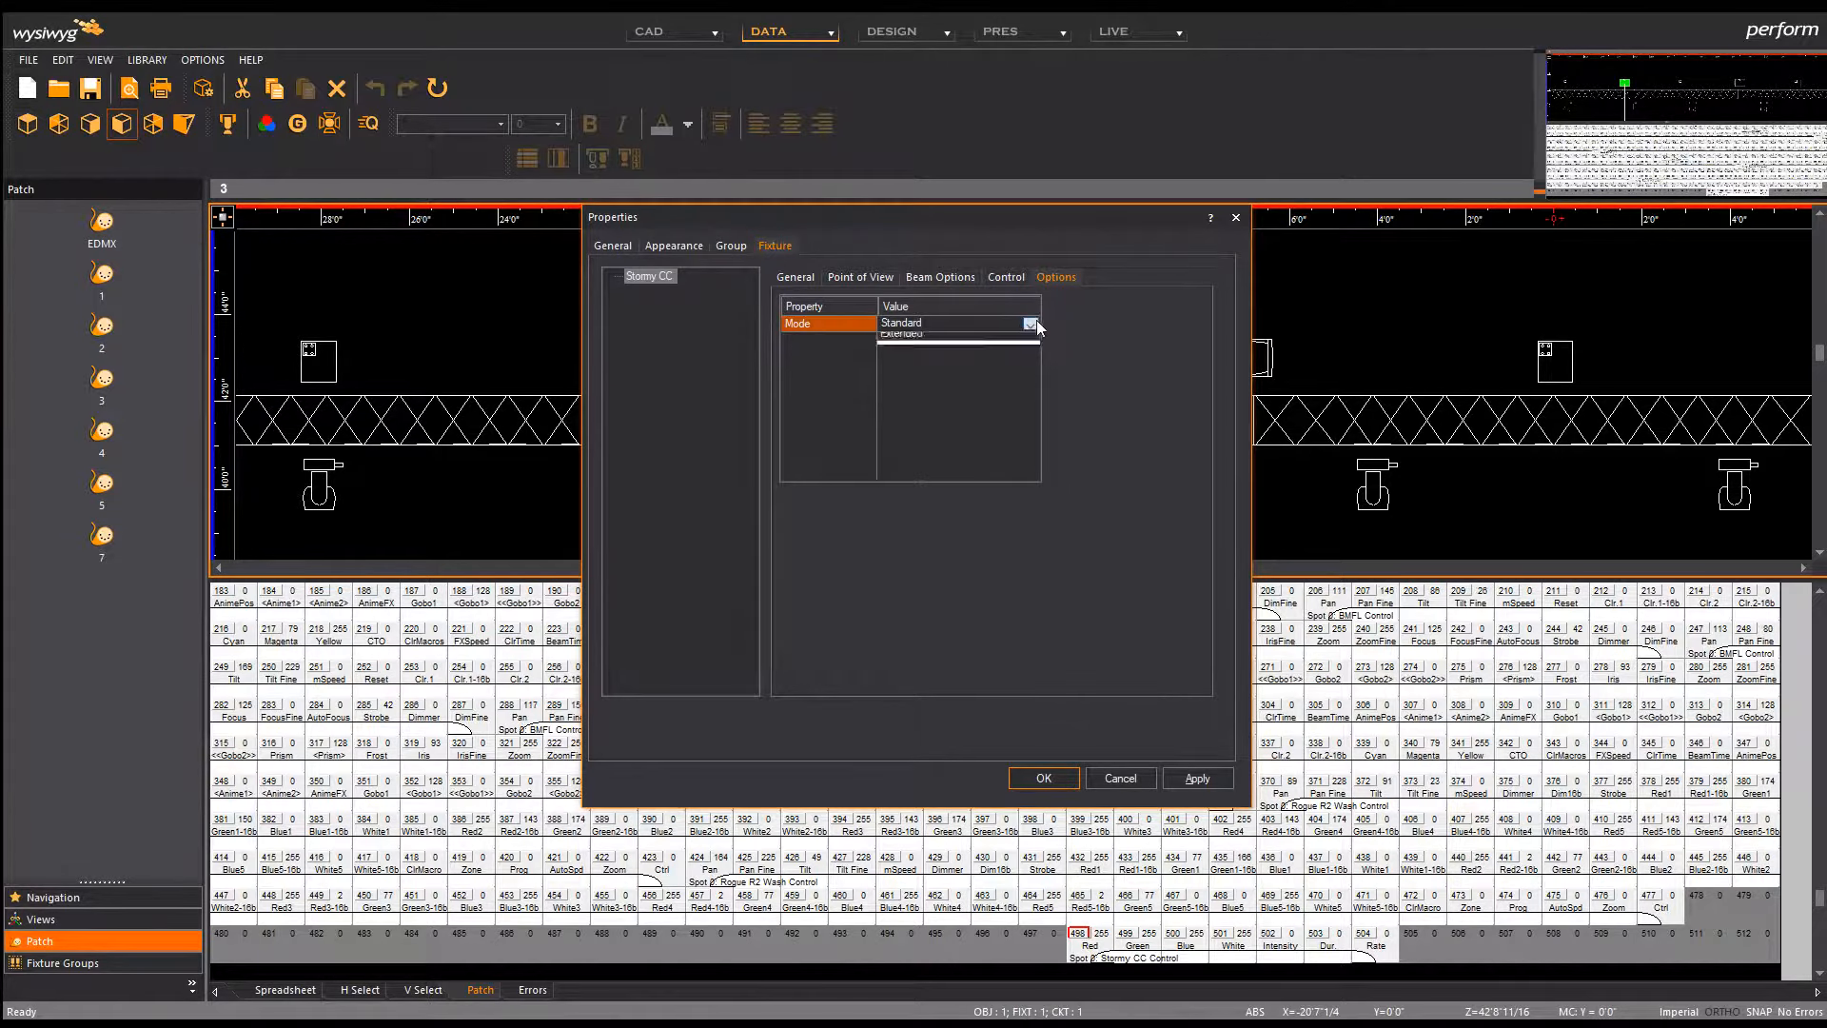
click(1035, 323)
click(1006, 365)
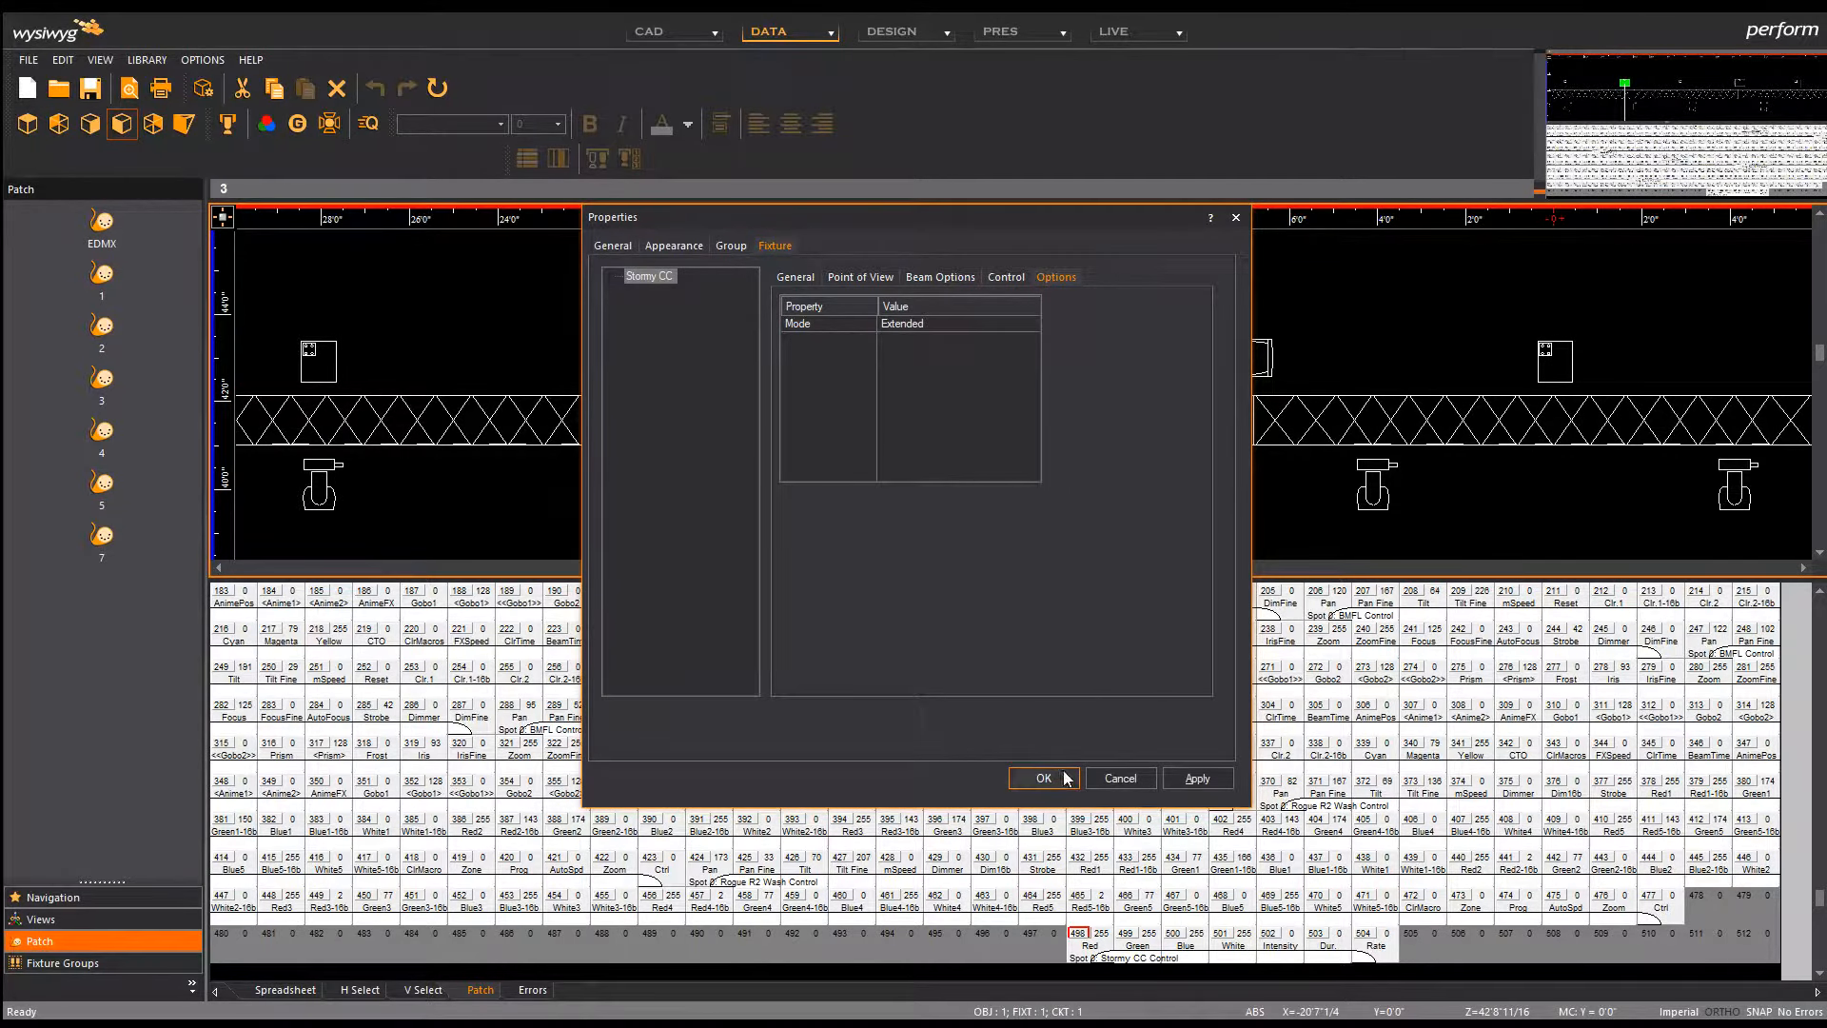
click(1044, 779)
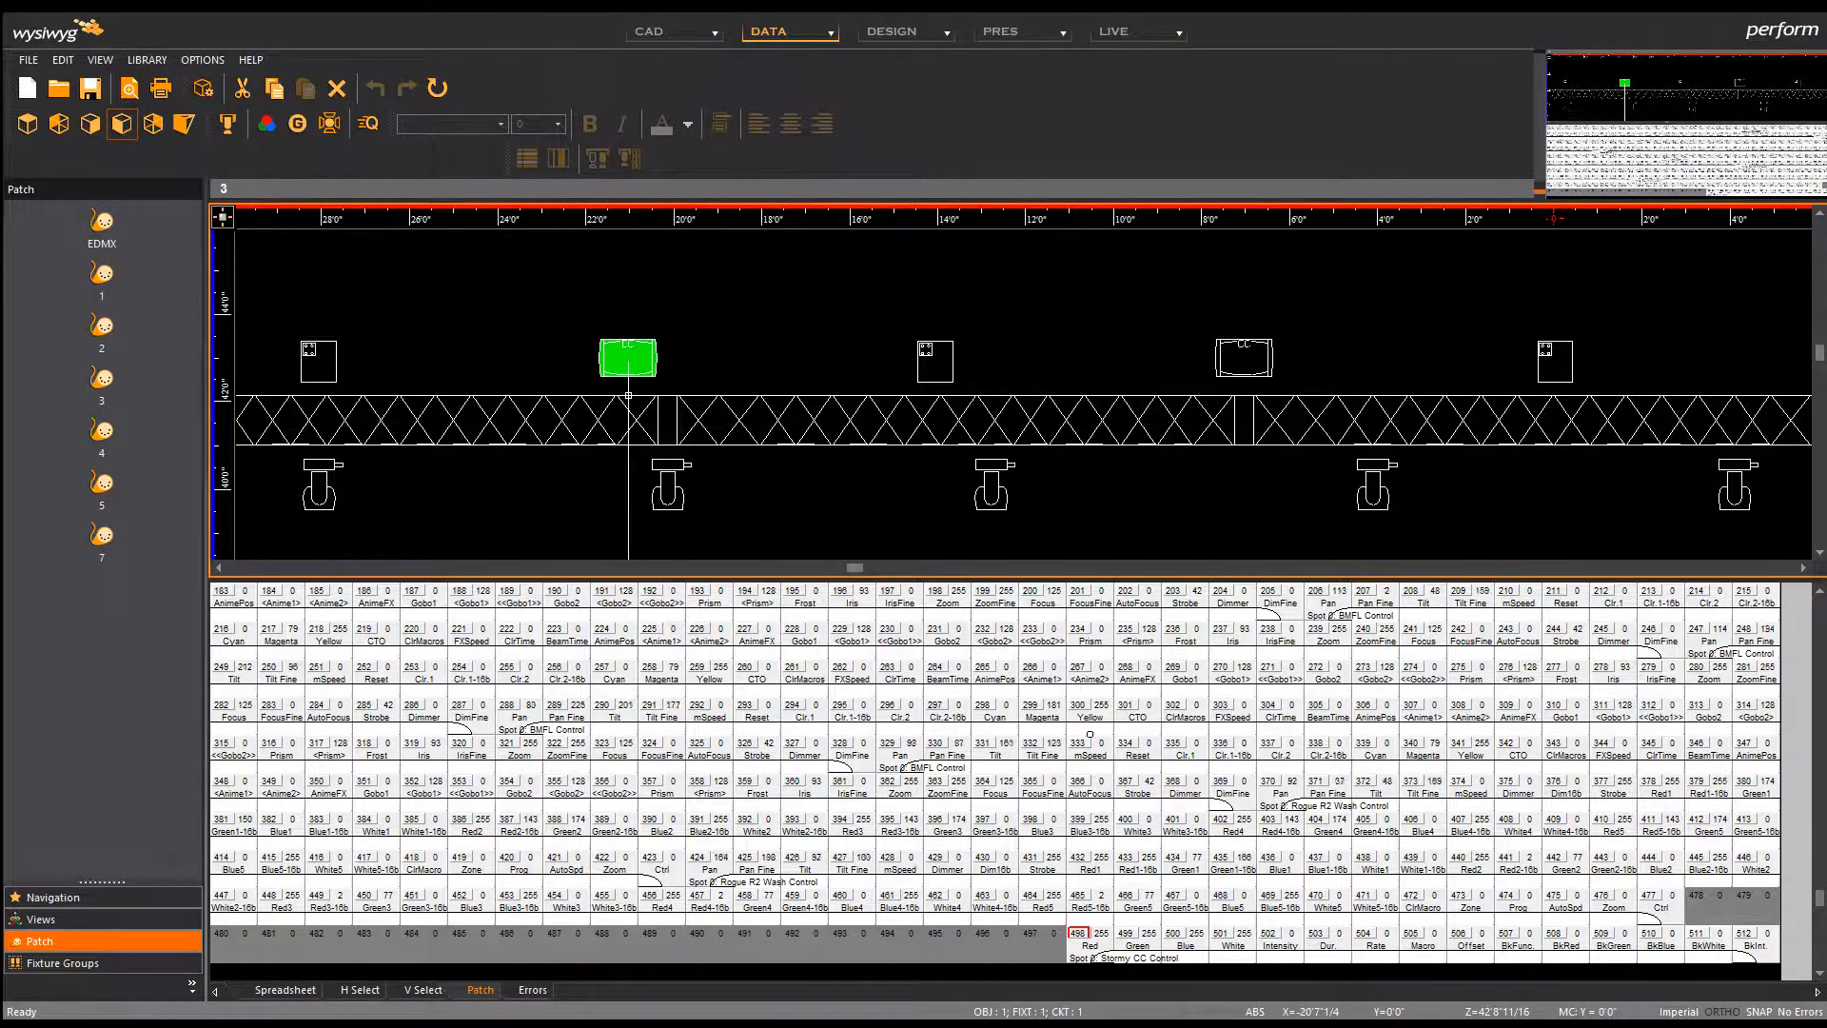
Step: Set the five Stormy CC fixtures further along the truss to Extended mode as well
scroll(628, 395, down, 4)
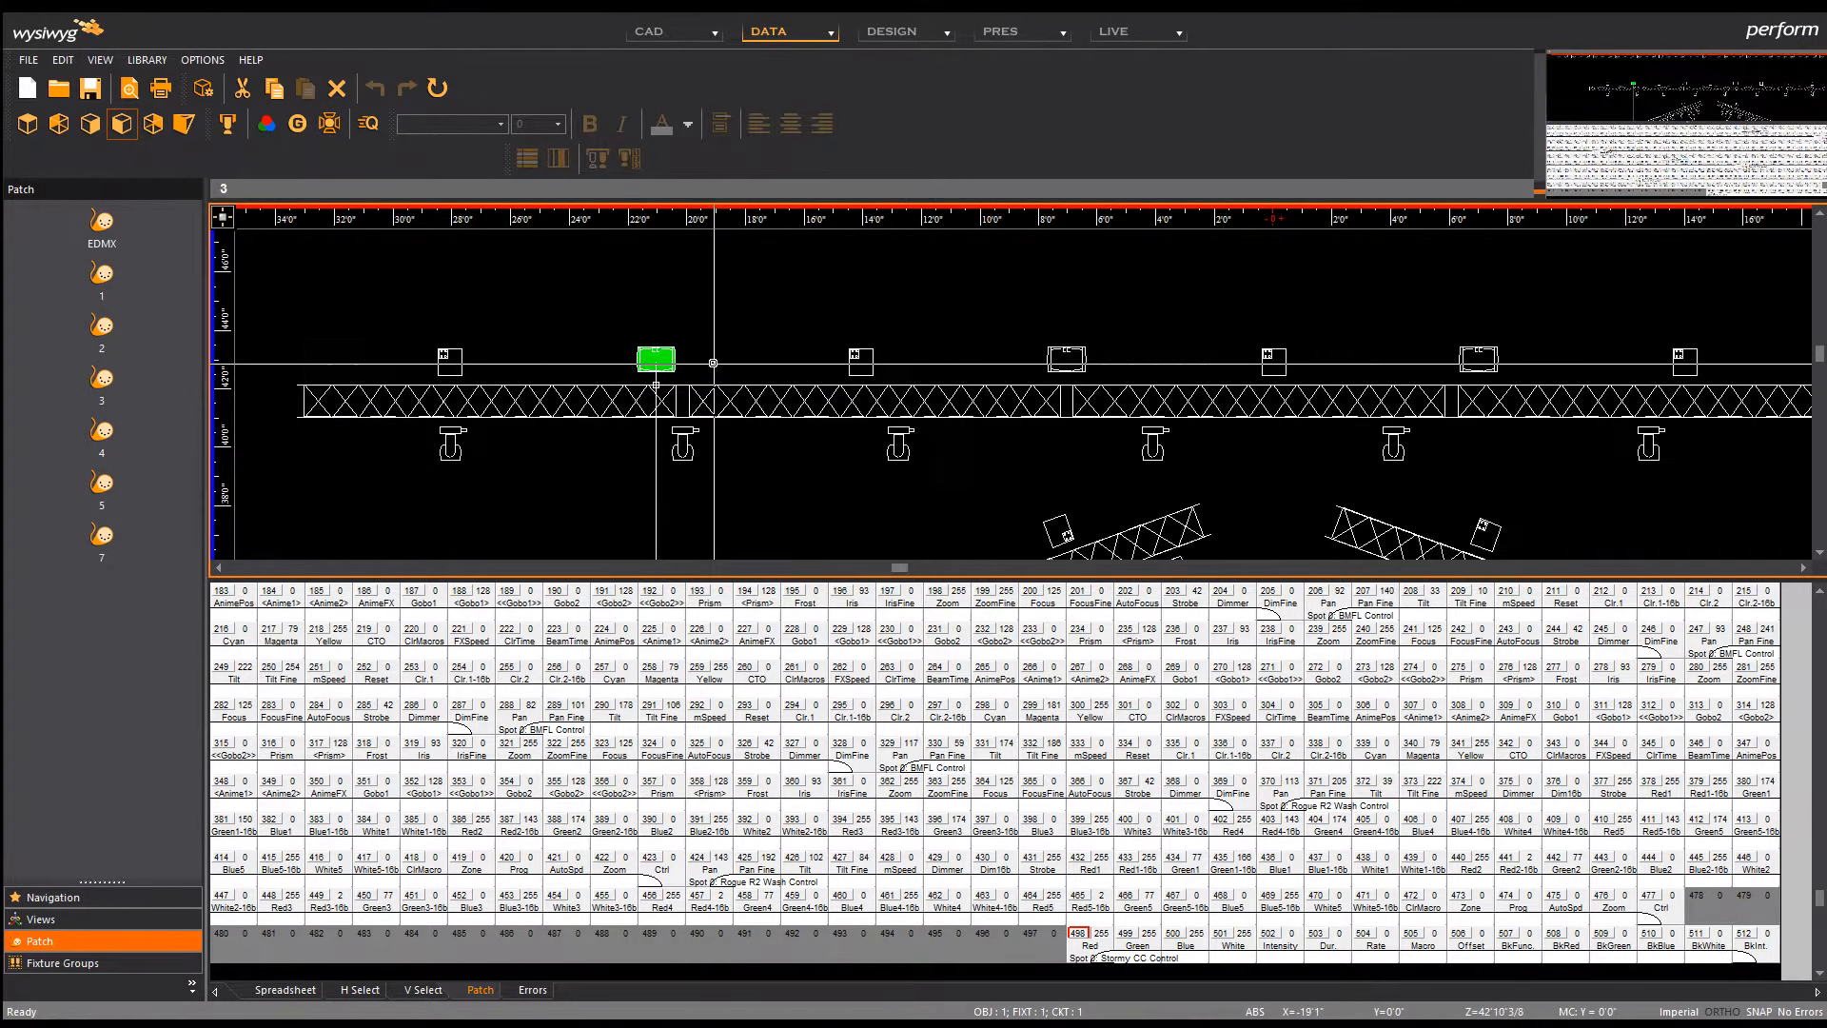
scroll(712, 363, down, 1)
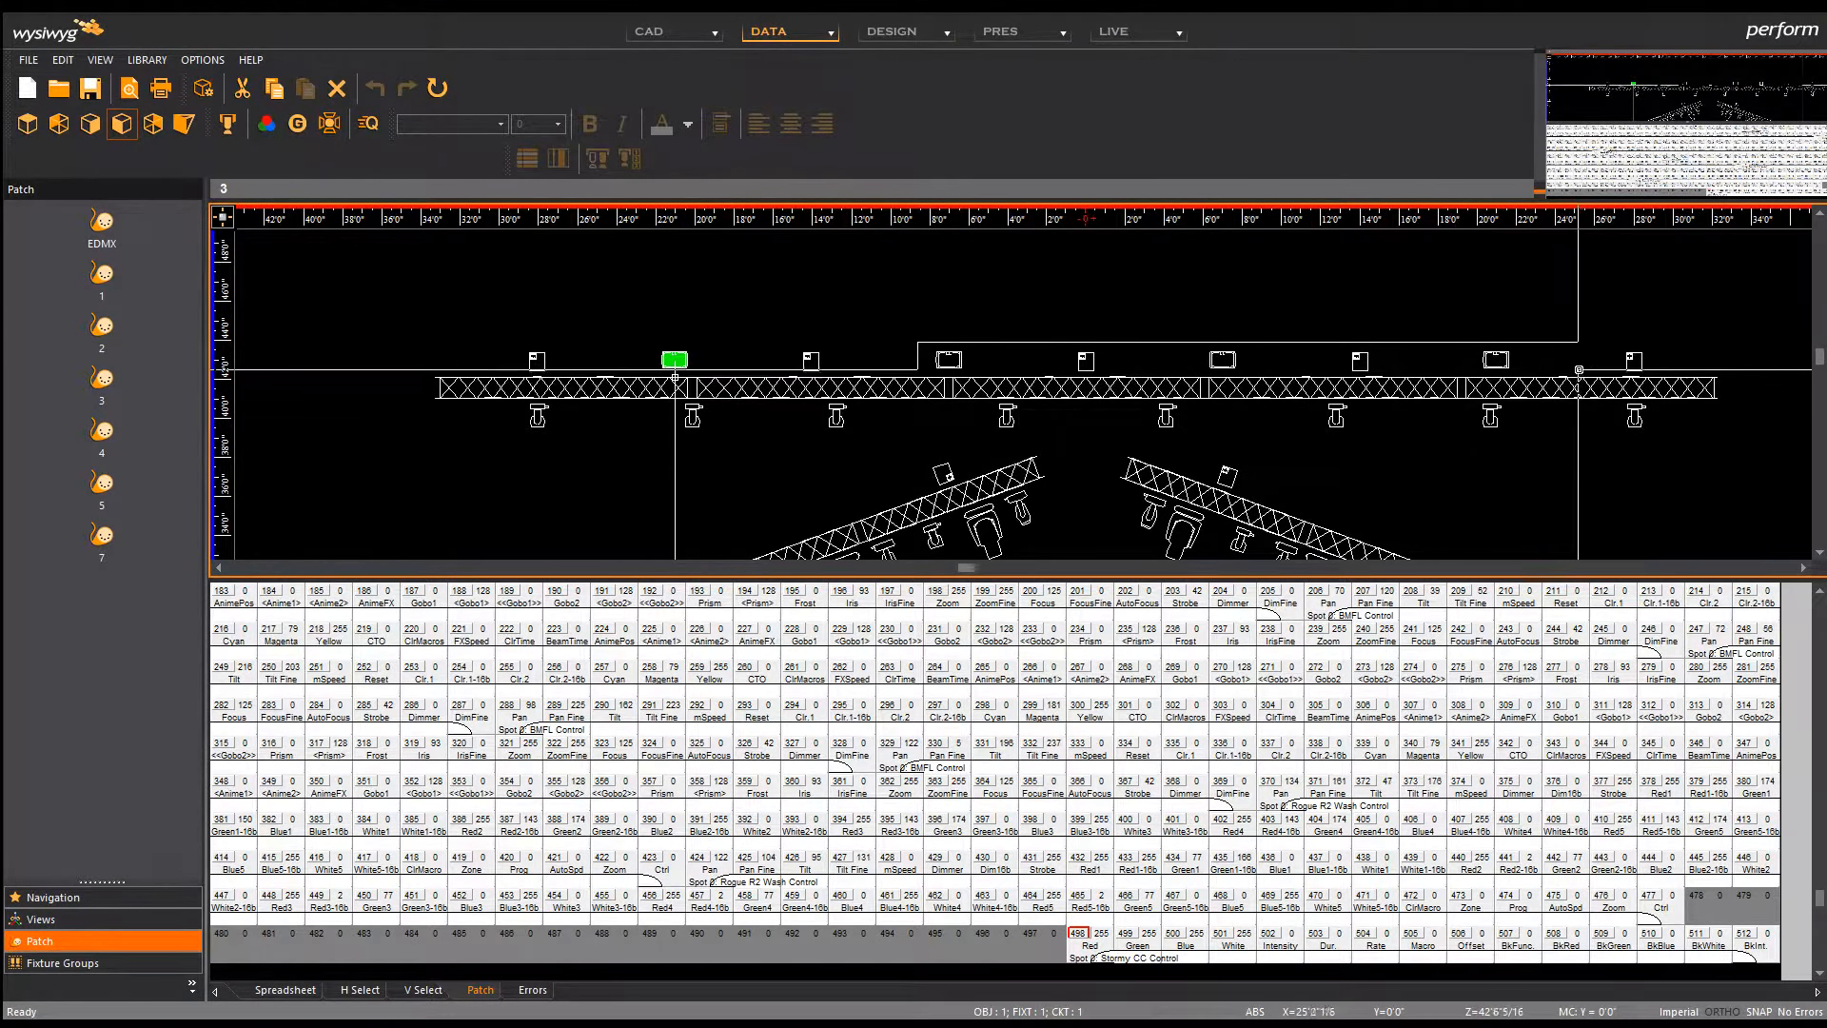
drag(1579, 368, 1569, 374)
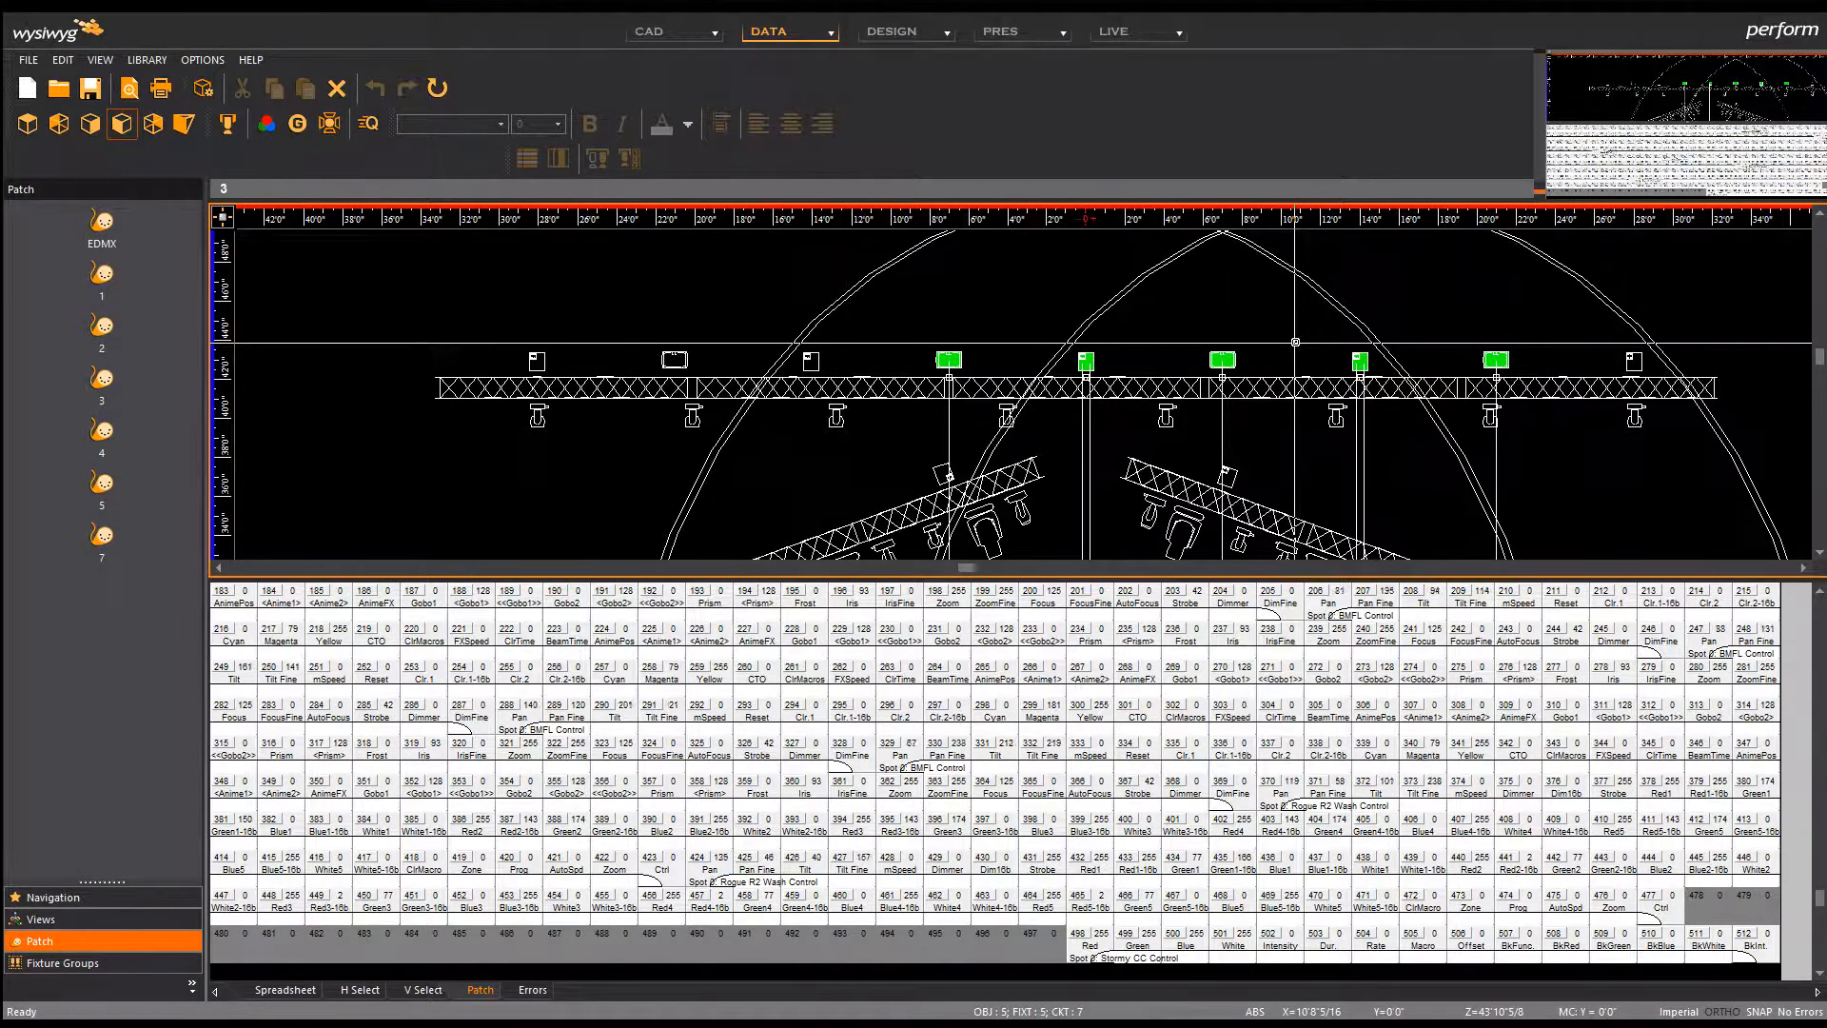
key(alt+Return)
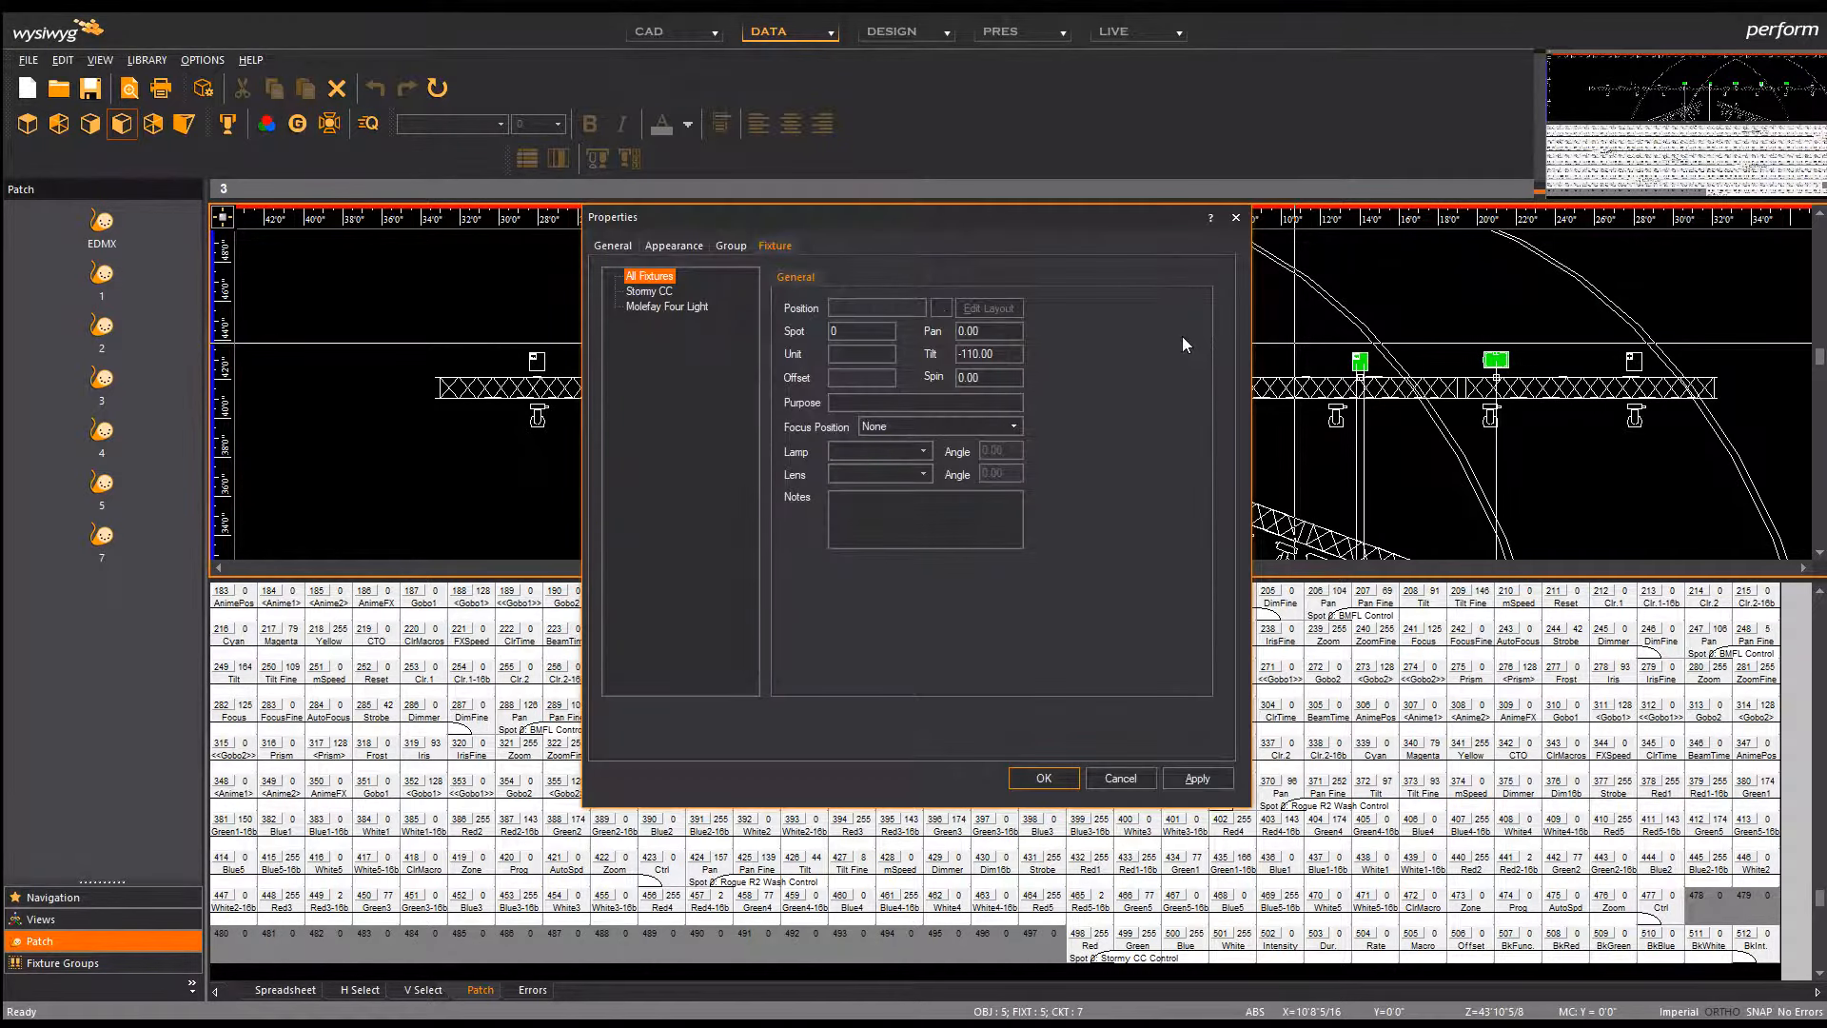
click(656, 293)
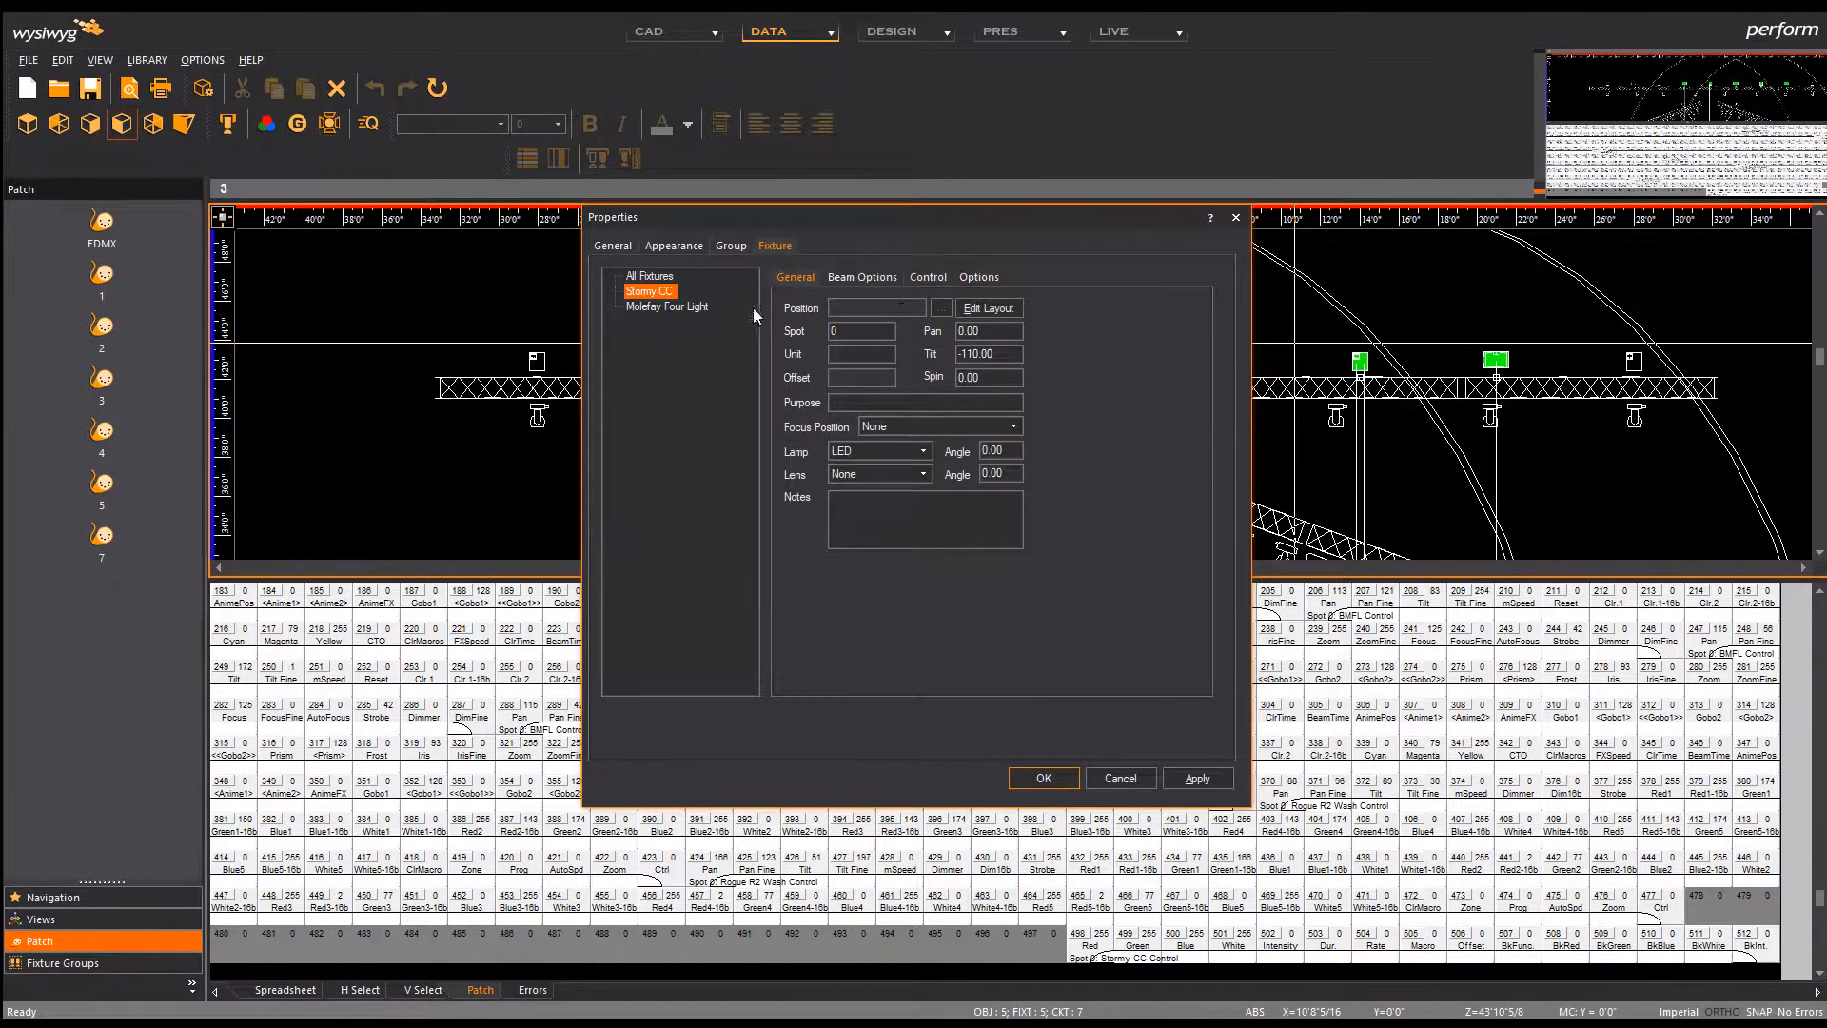
click(927, 277)
click(977, 277)
click(911, 323)
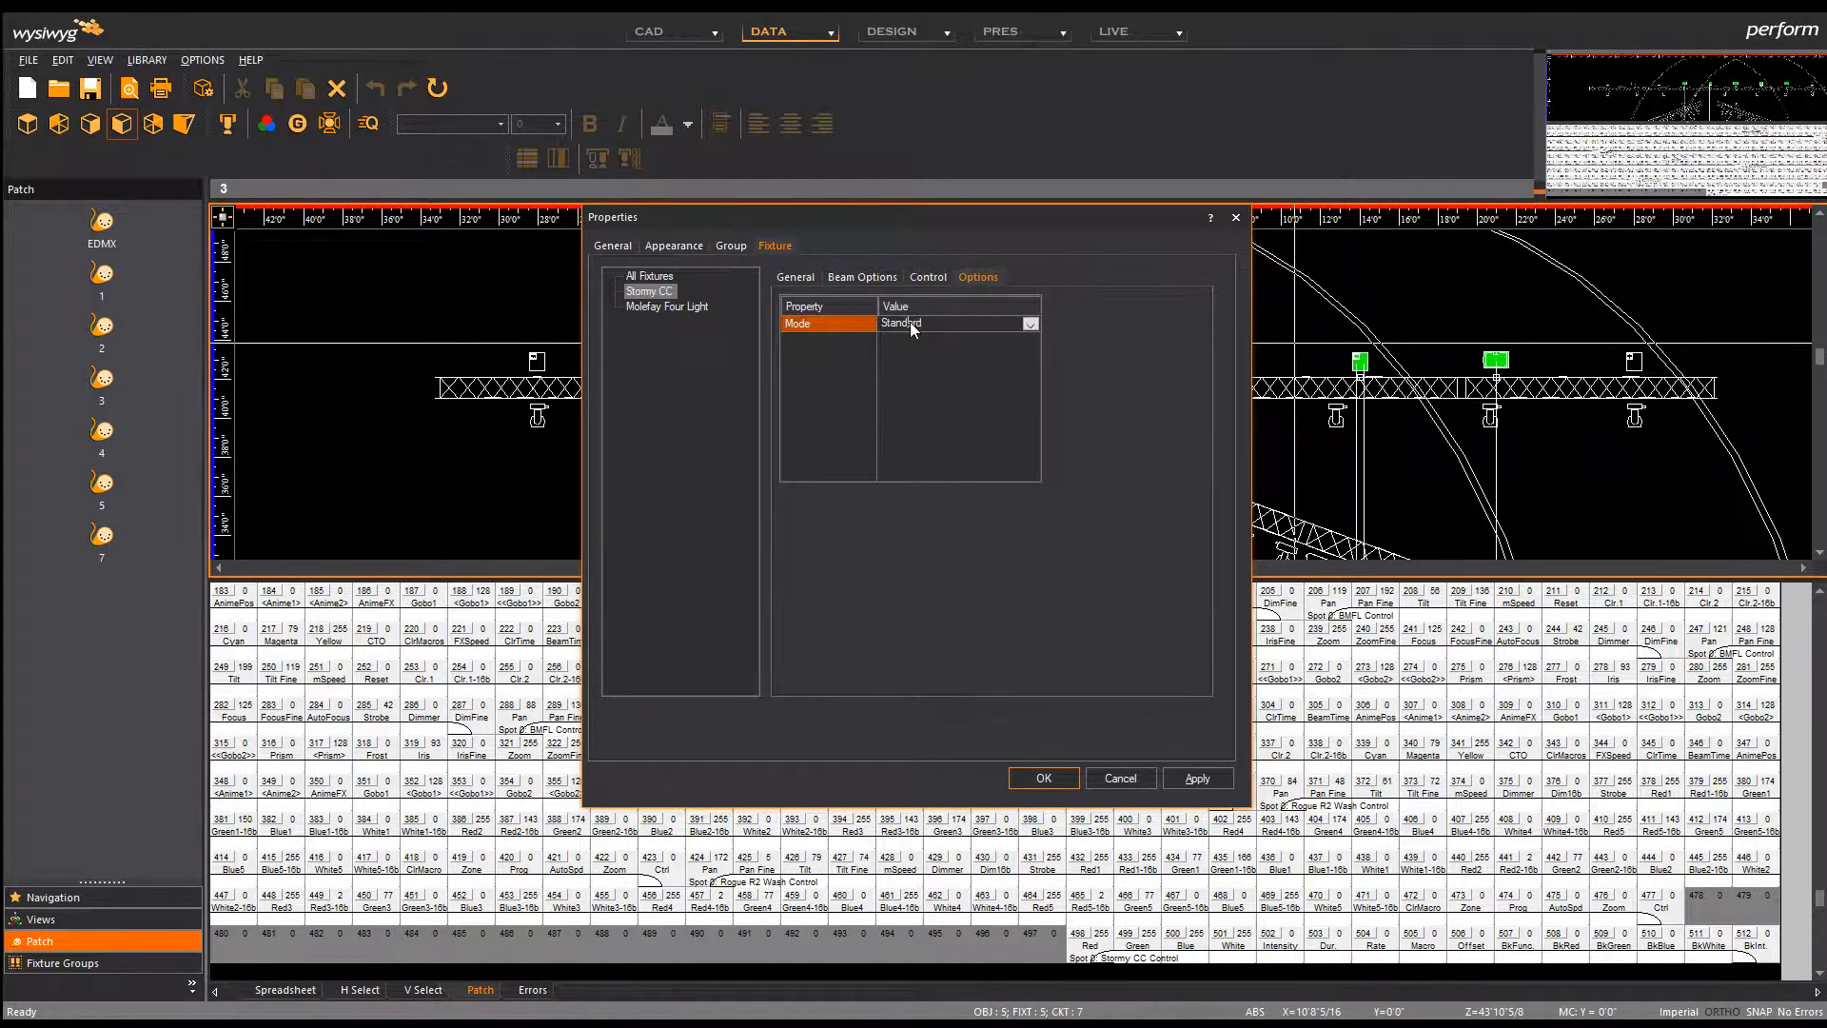
click(1030, 324)
click(969, 369)
click(1064, 780)
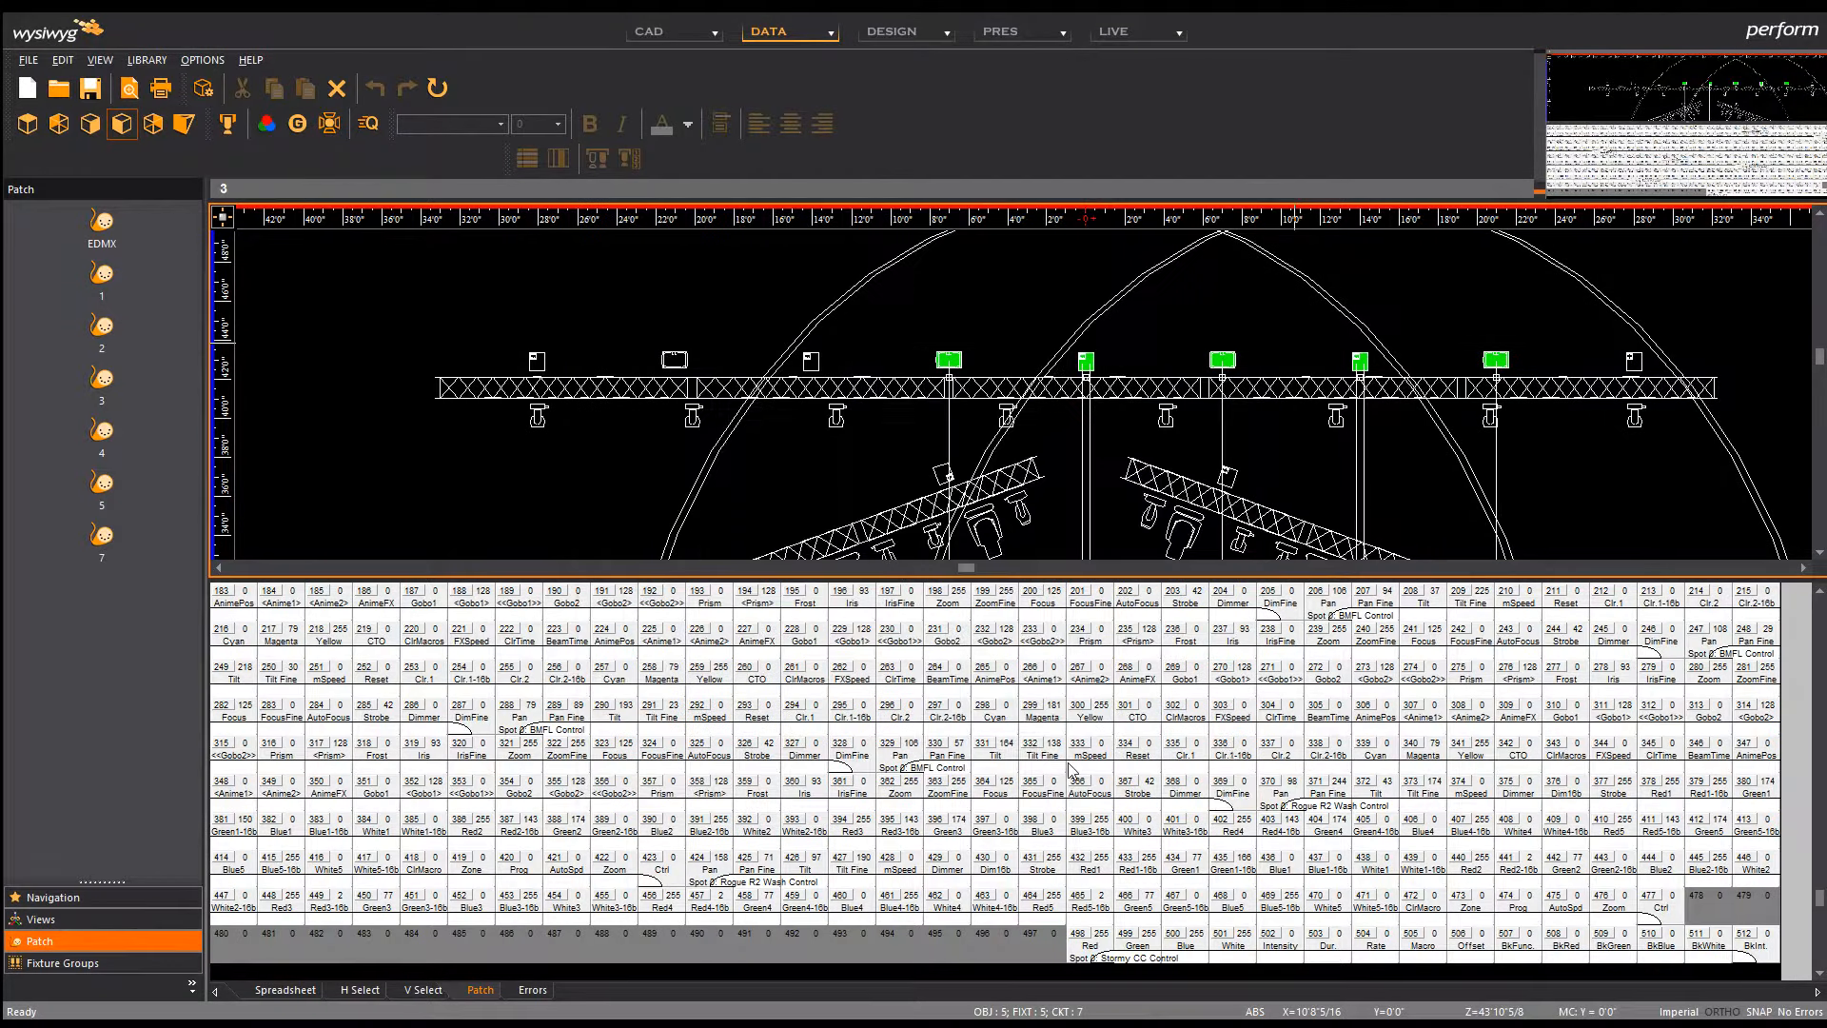
click(979, 358)
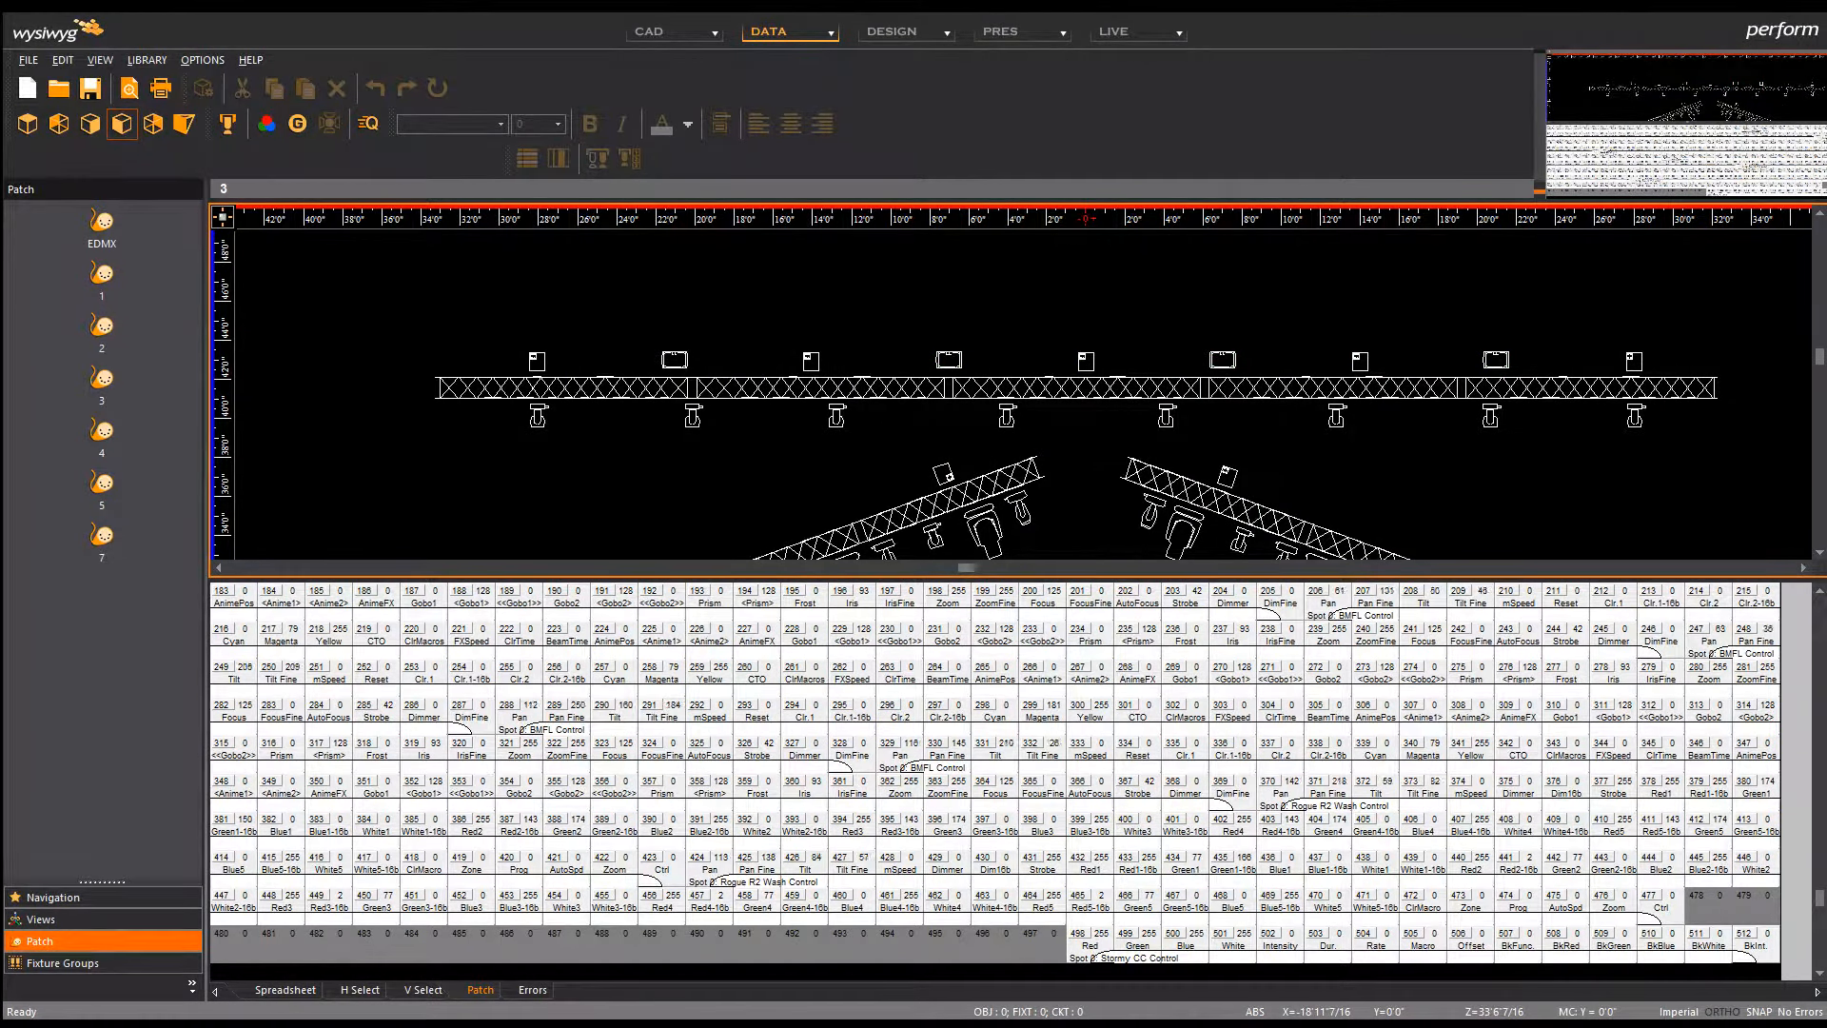
key(alt+Tab)
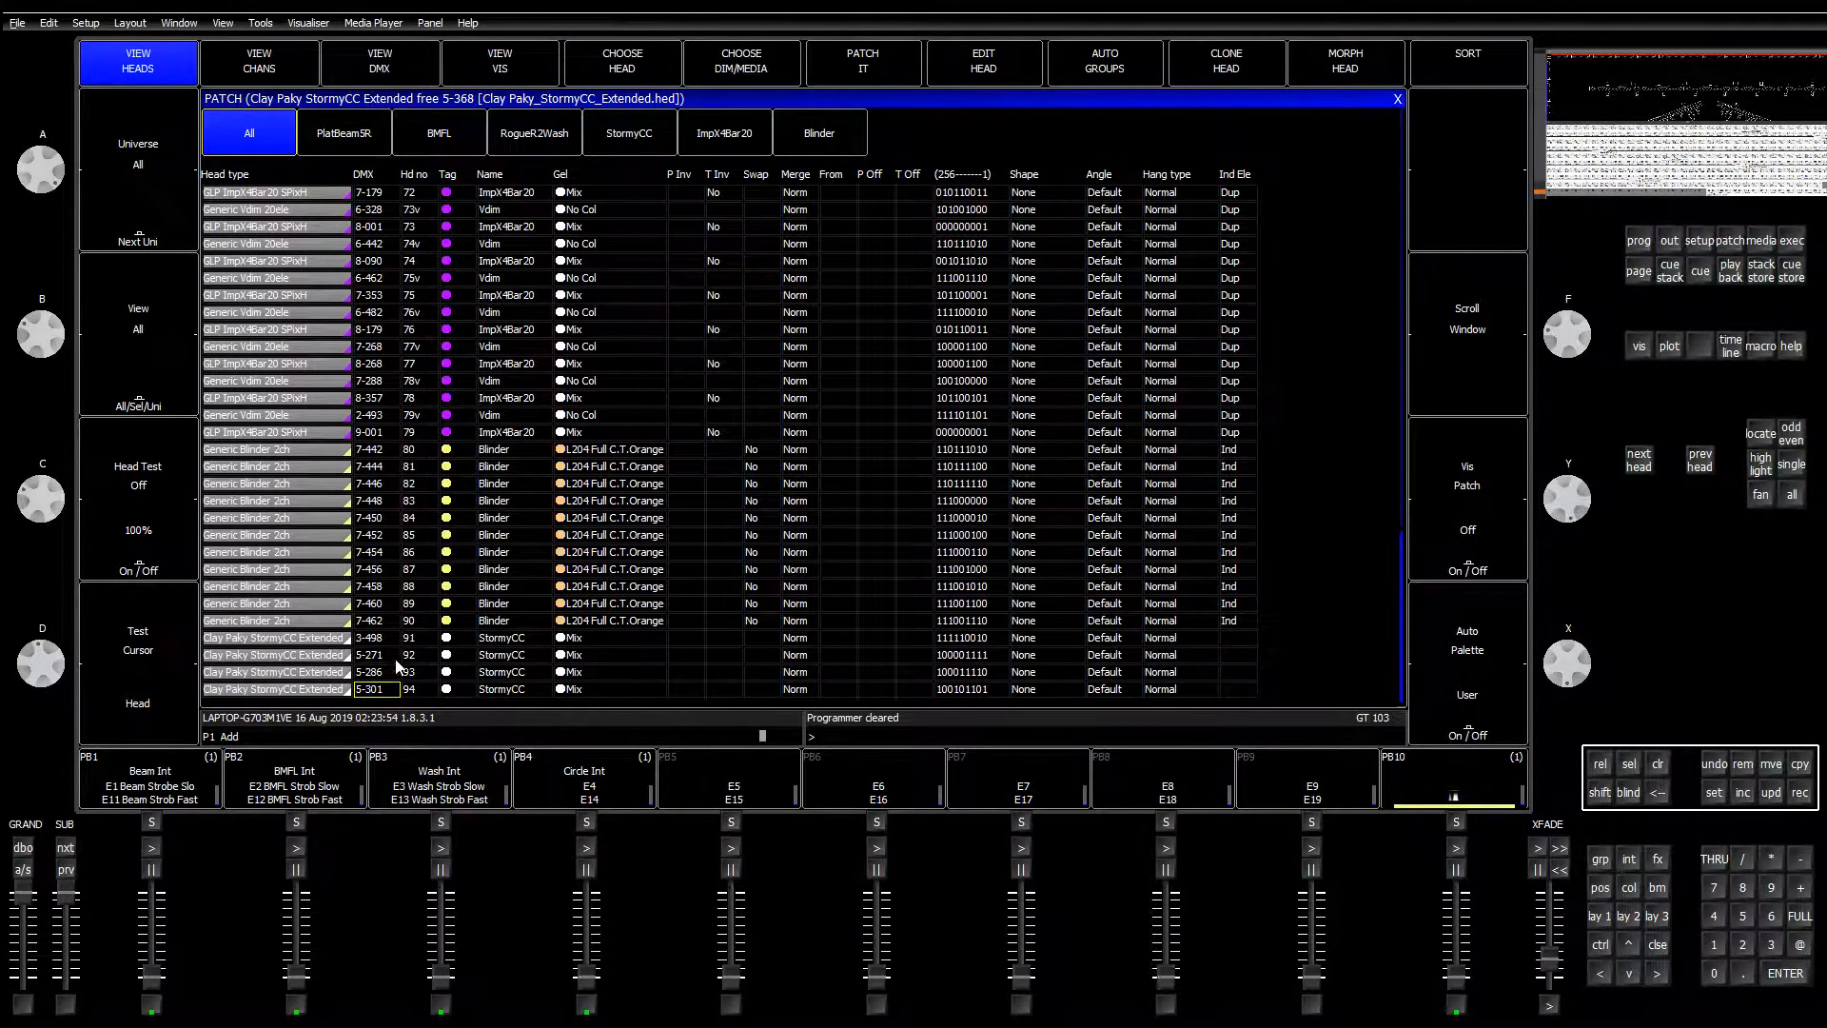
Step: Address three truss Stormy CC fixtures in universe 5 at DMX 271, 286 and 301, then go LIVE
key(alt+Tab)
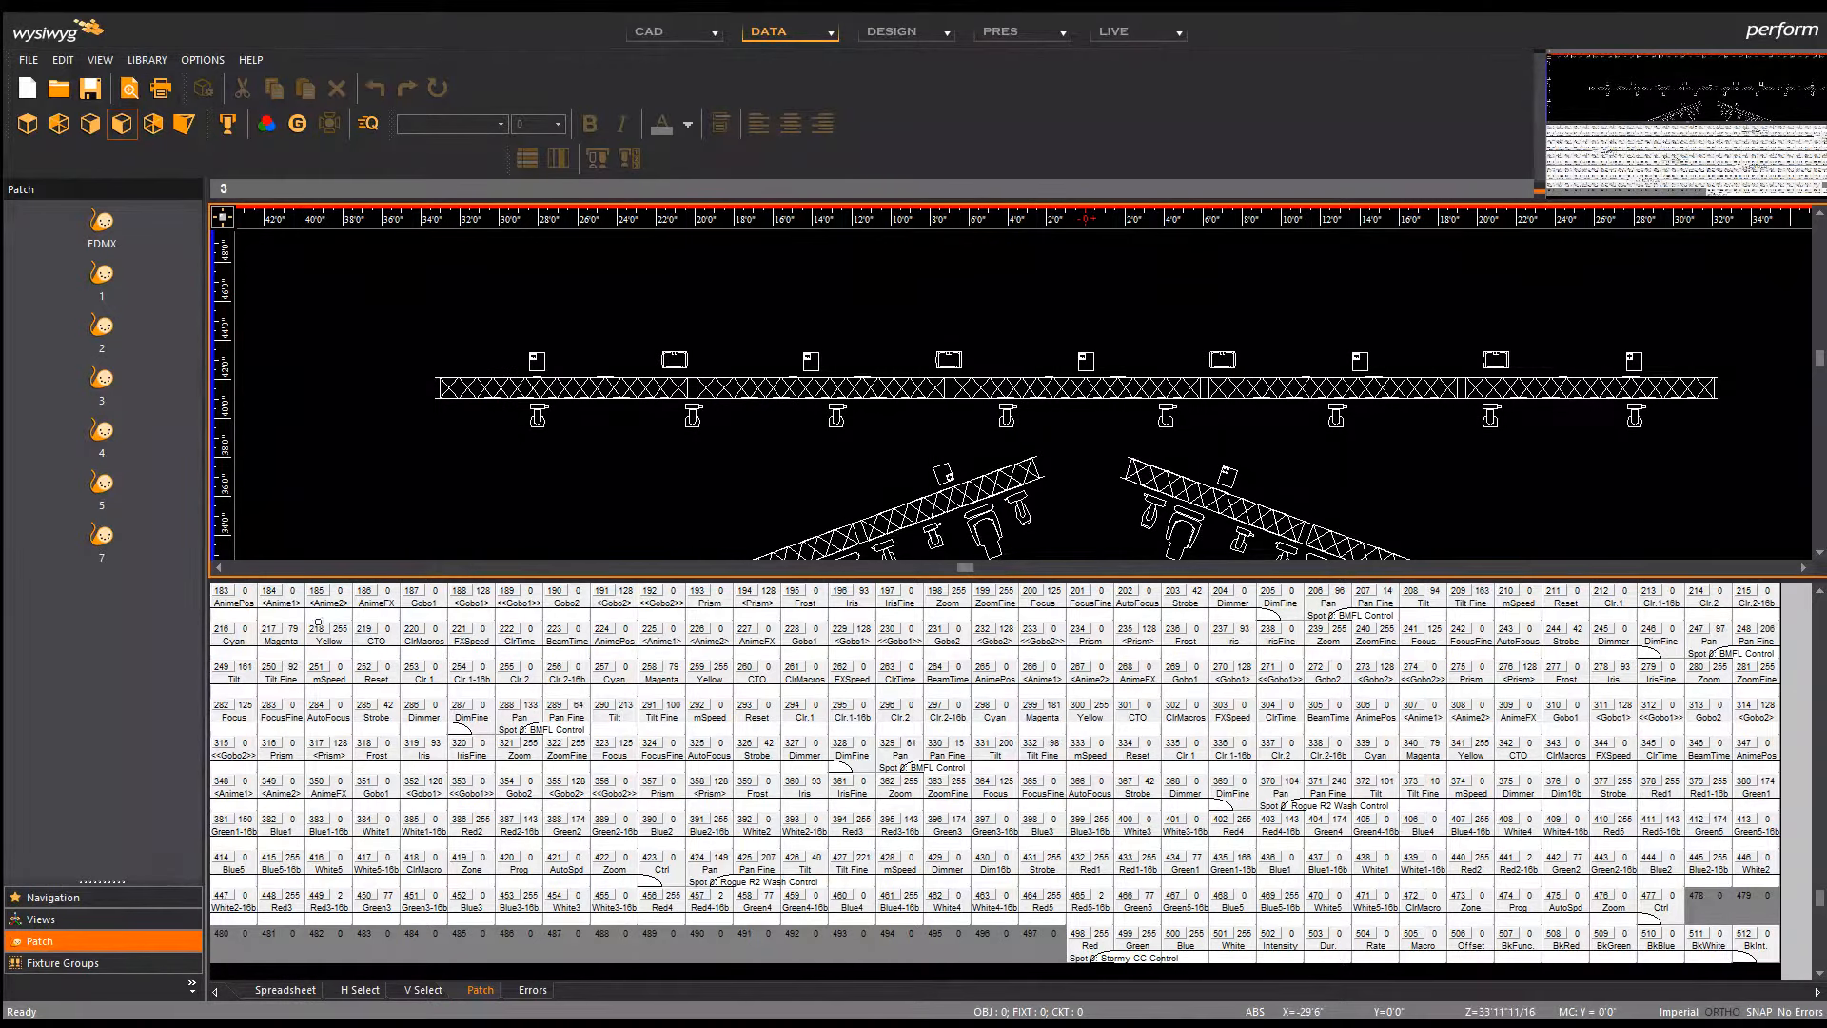
click(94, 484)
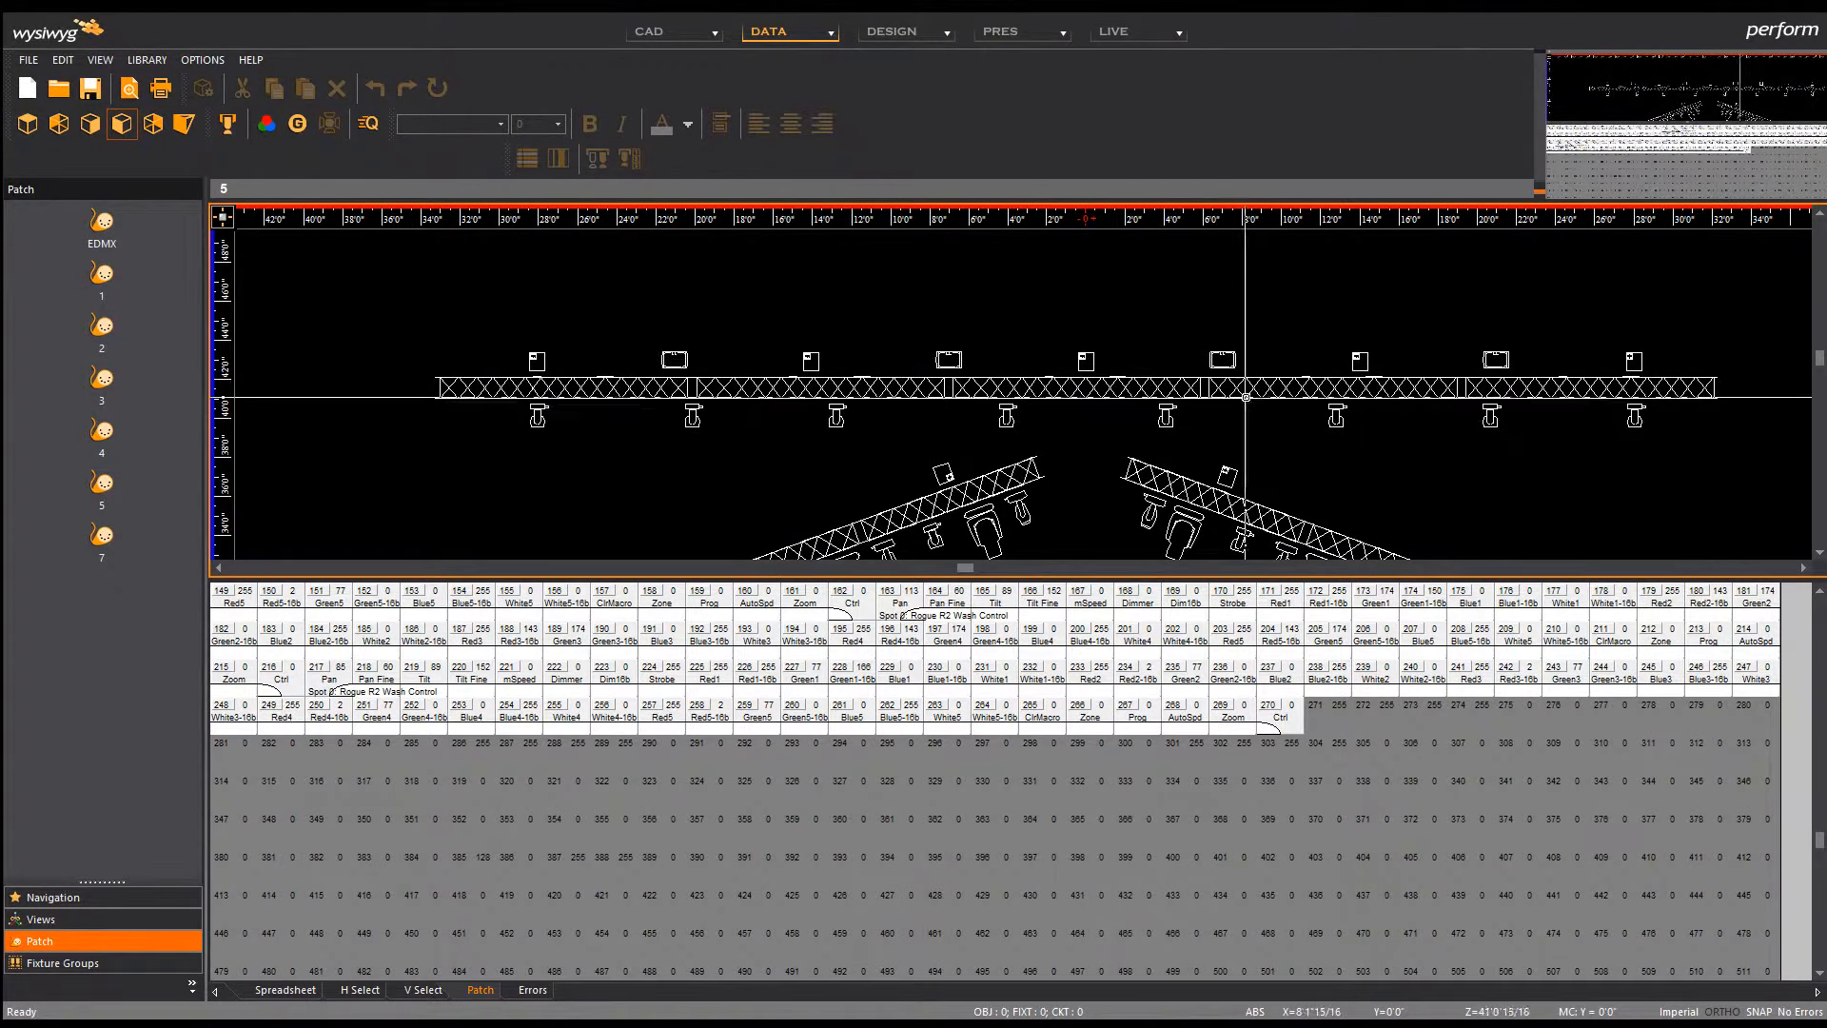
click(949, 360)
click(1315, 708)
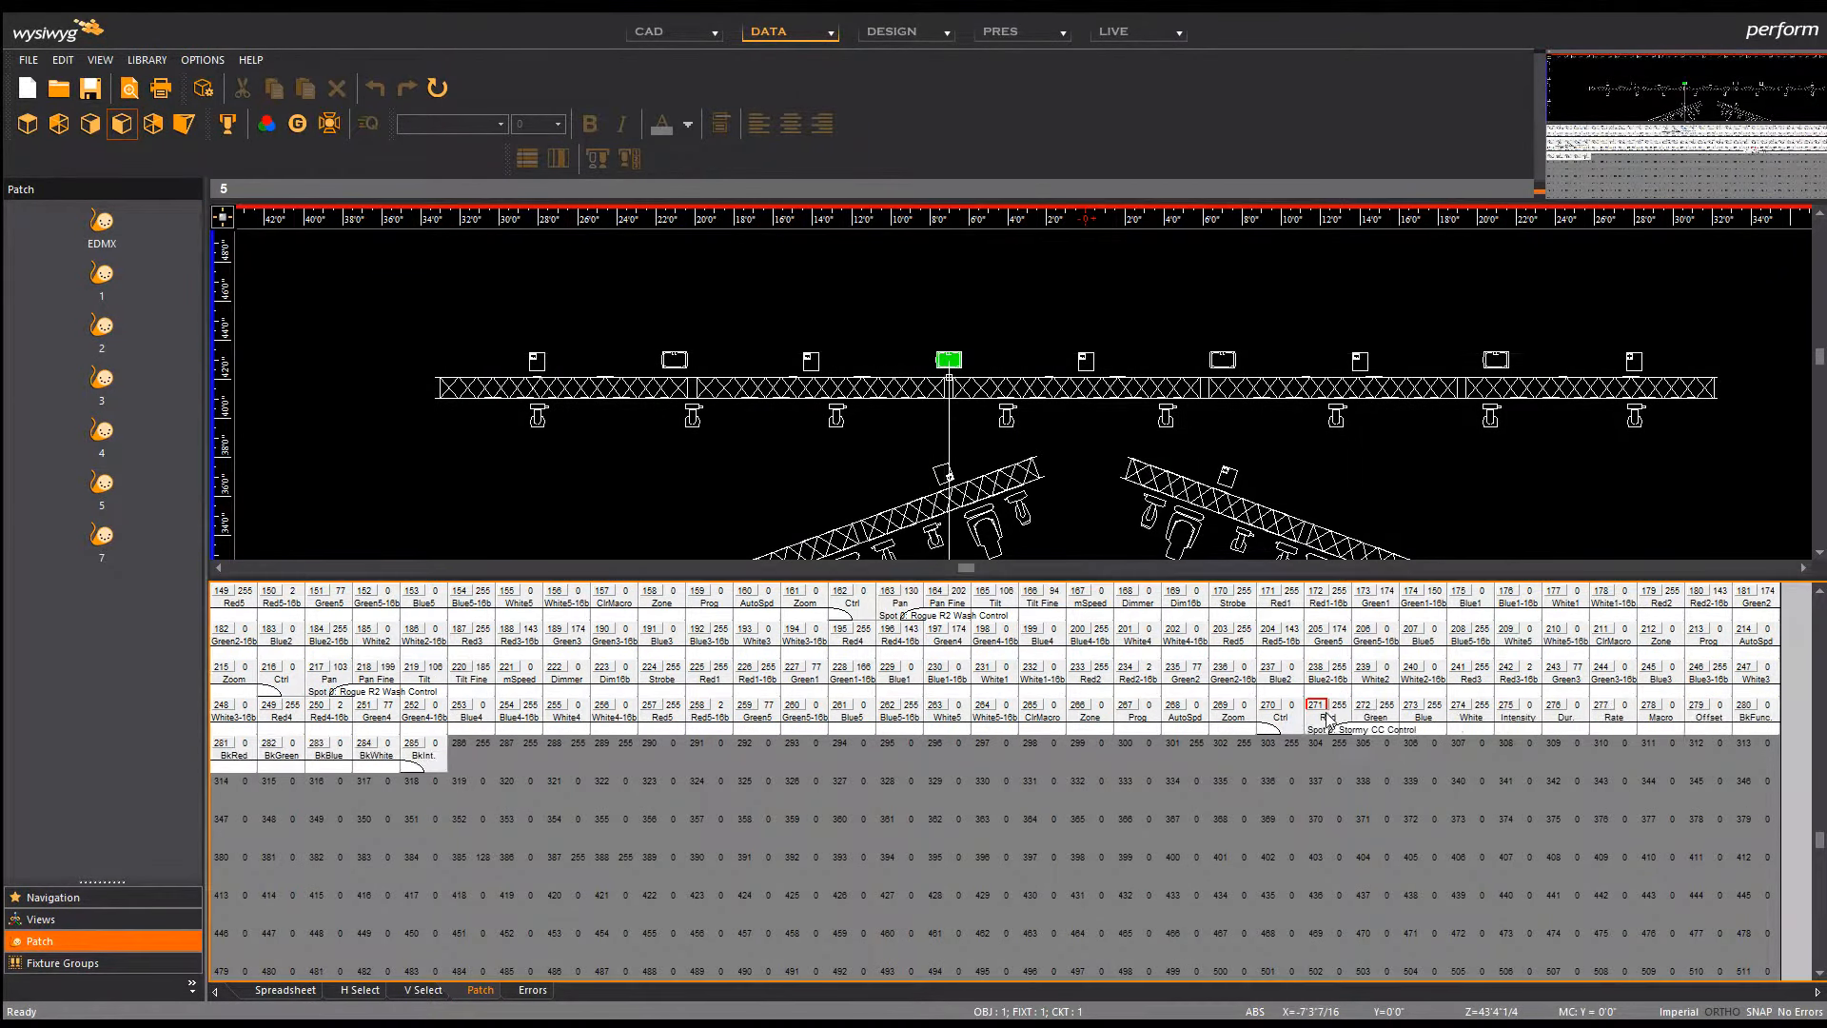
click(1221, 360)
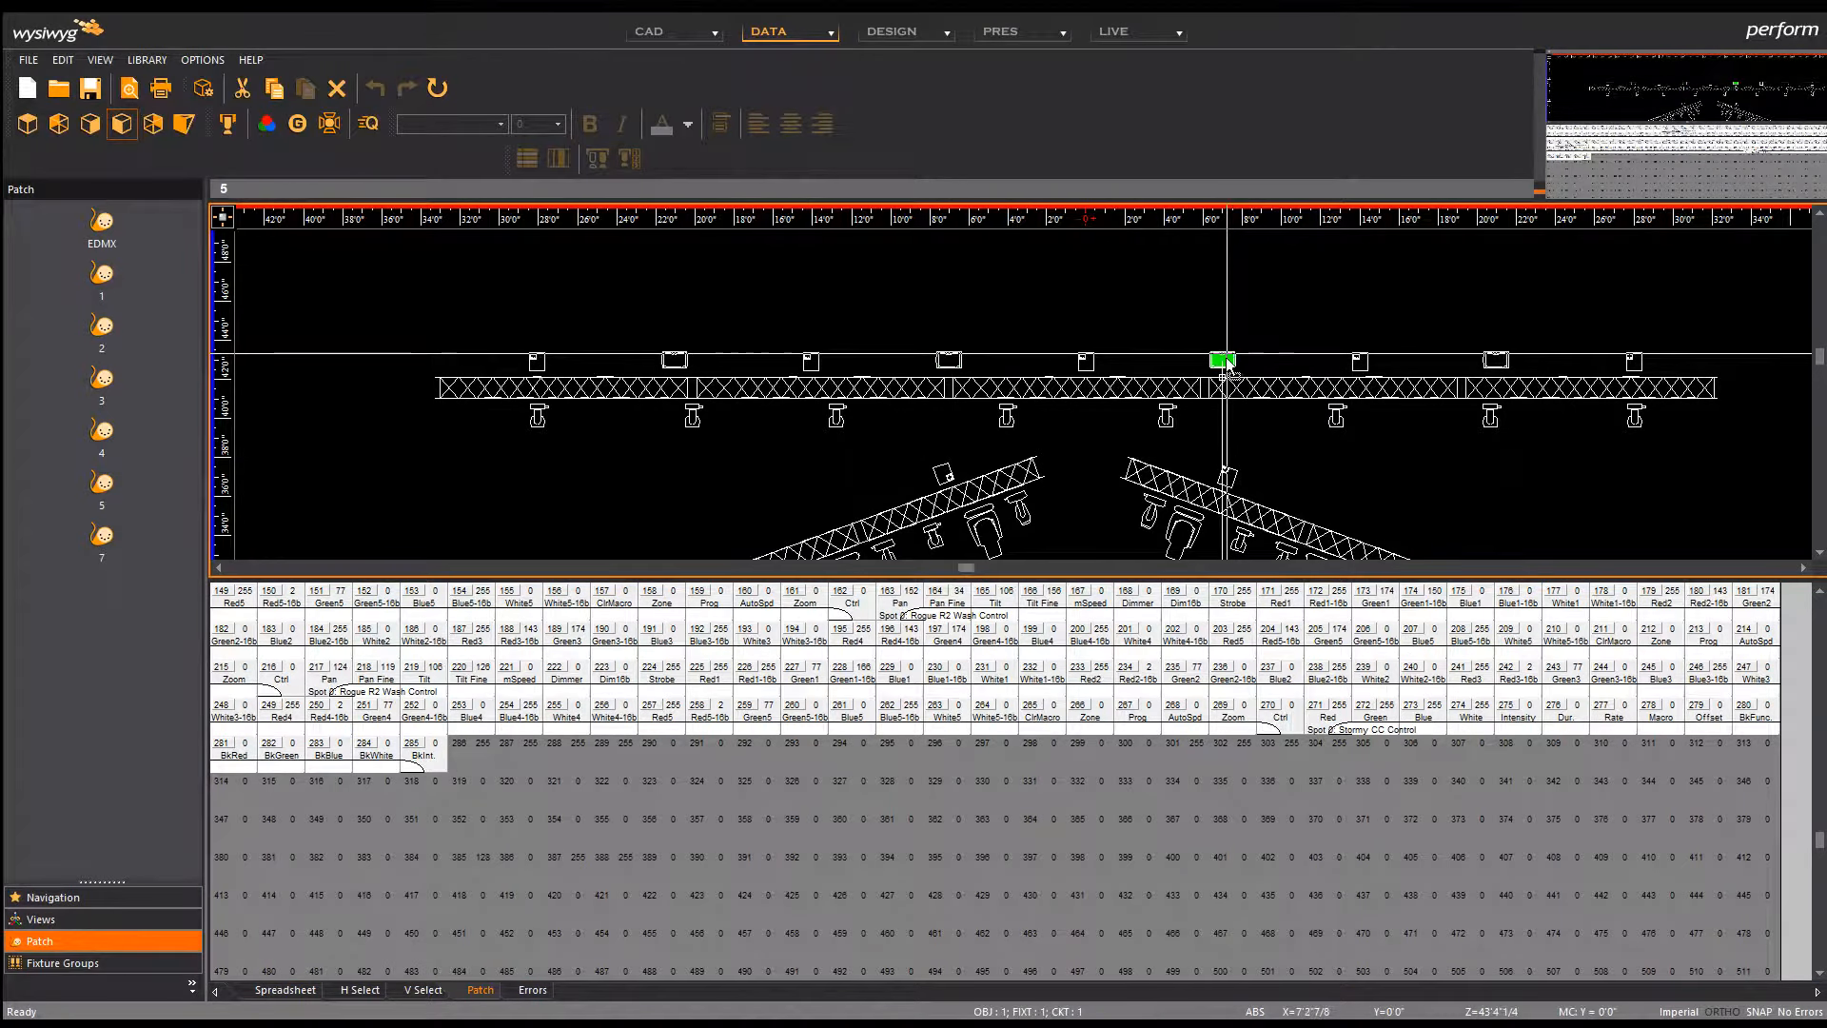
click(554, 747)
click(493, 758)
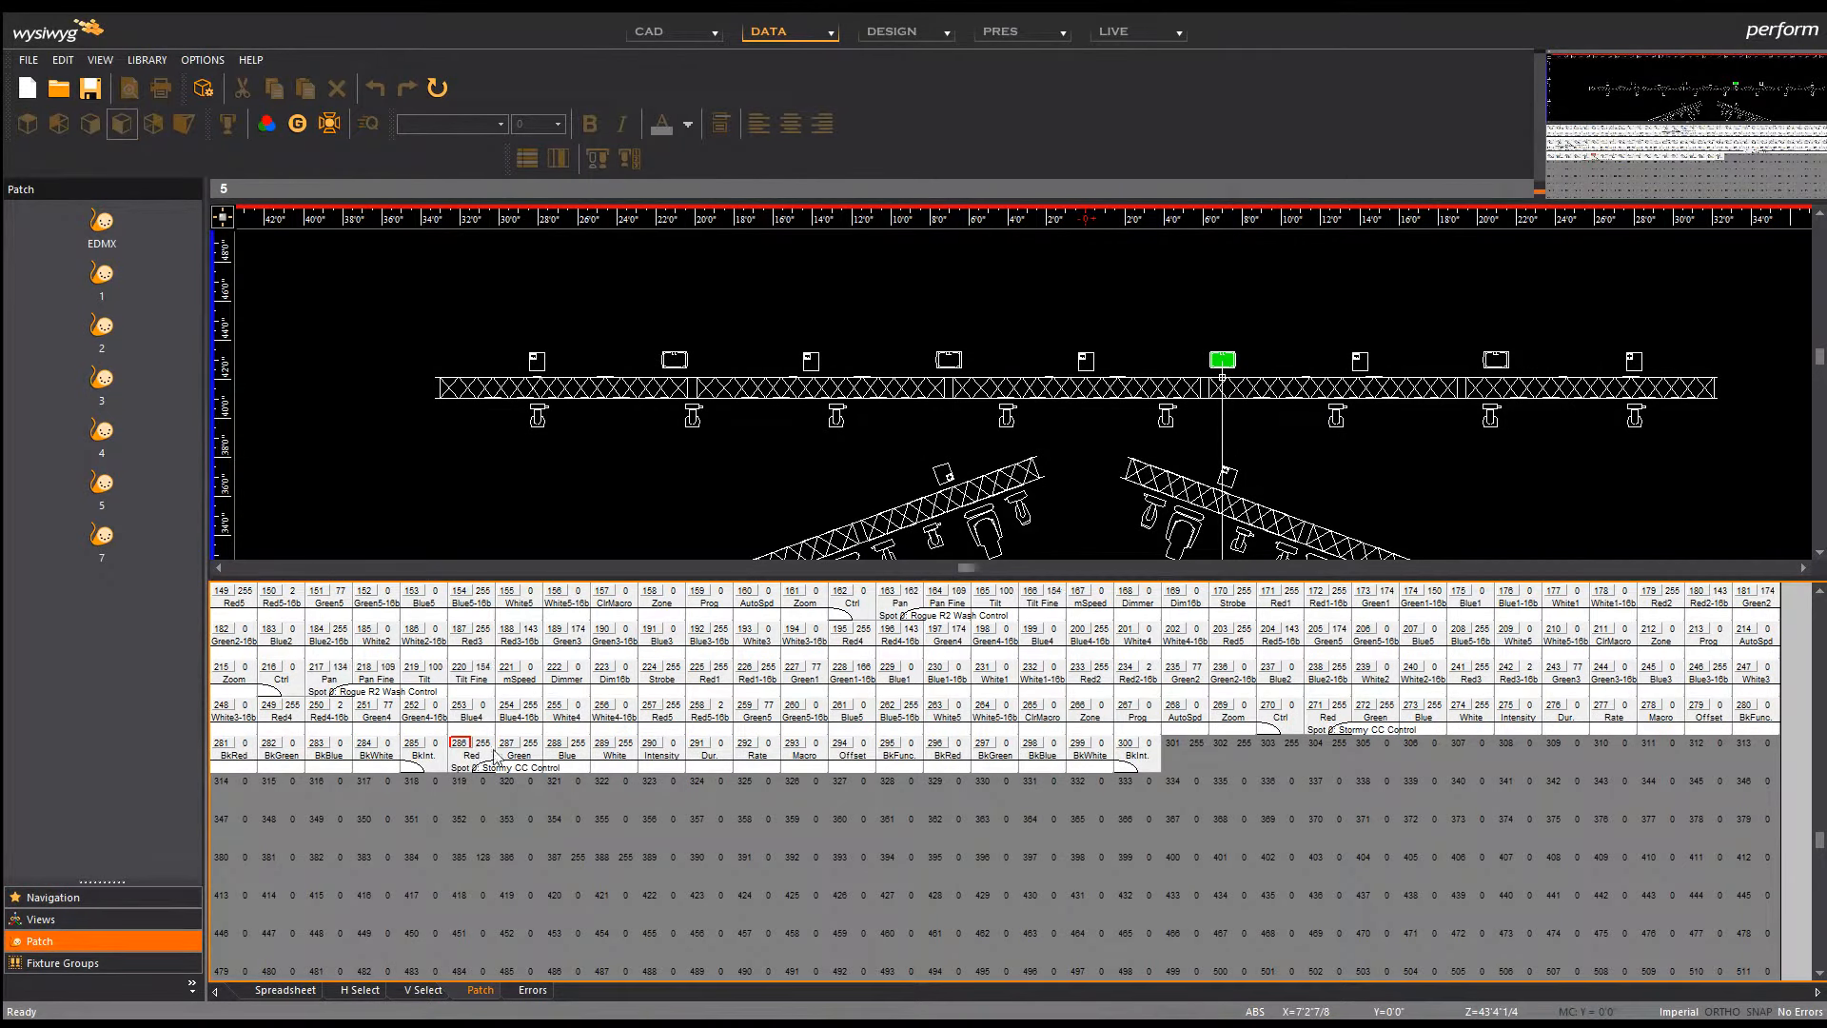
click(1493, 360)
click(1187, 748)
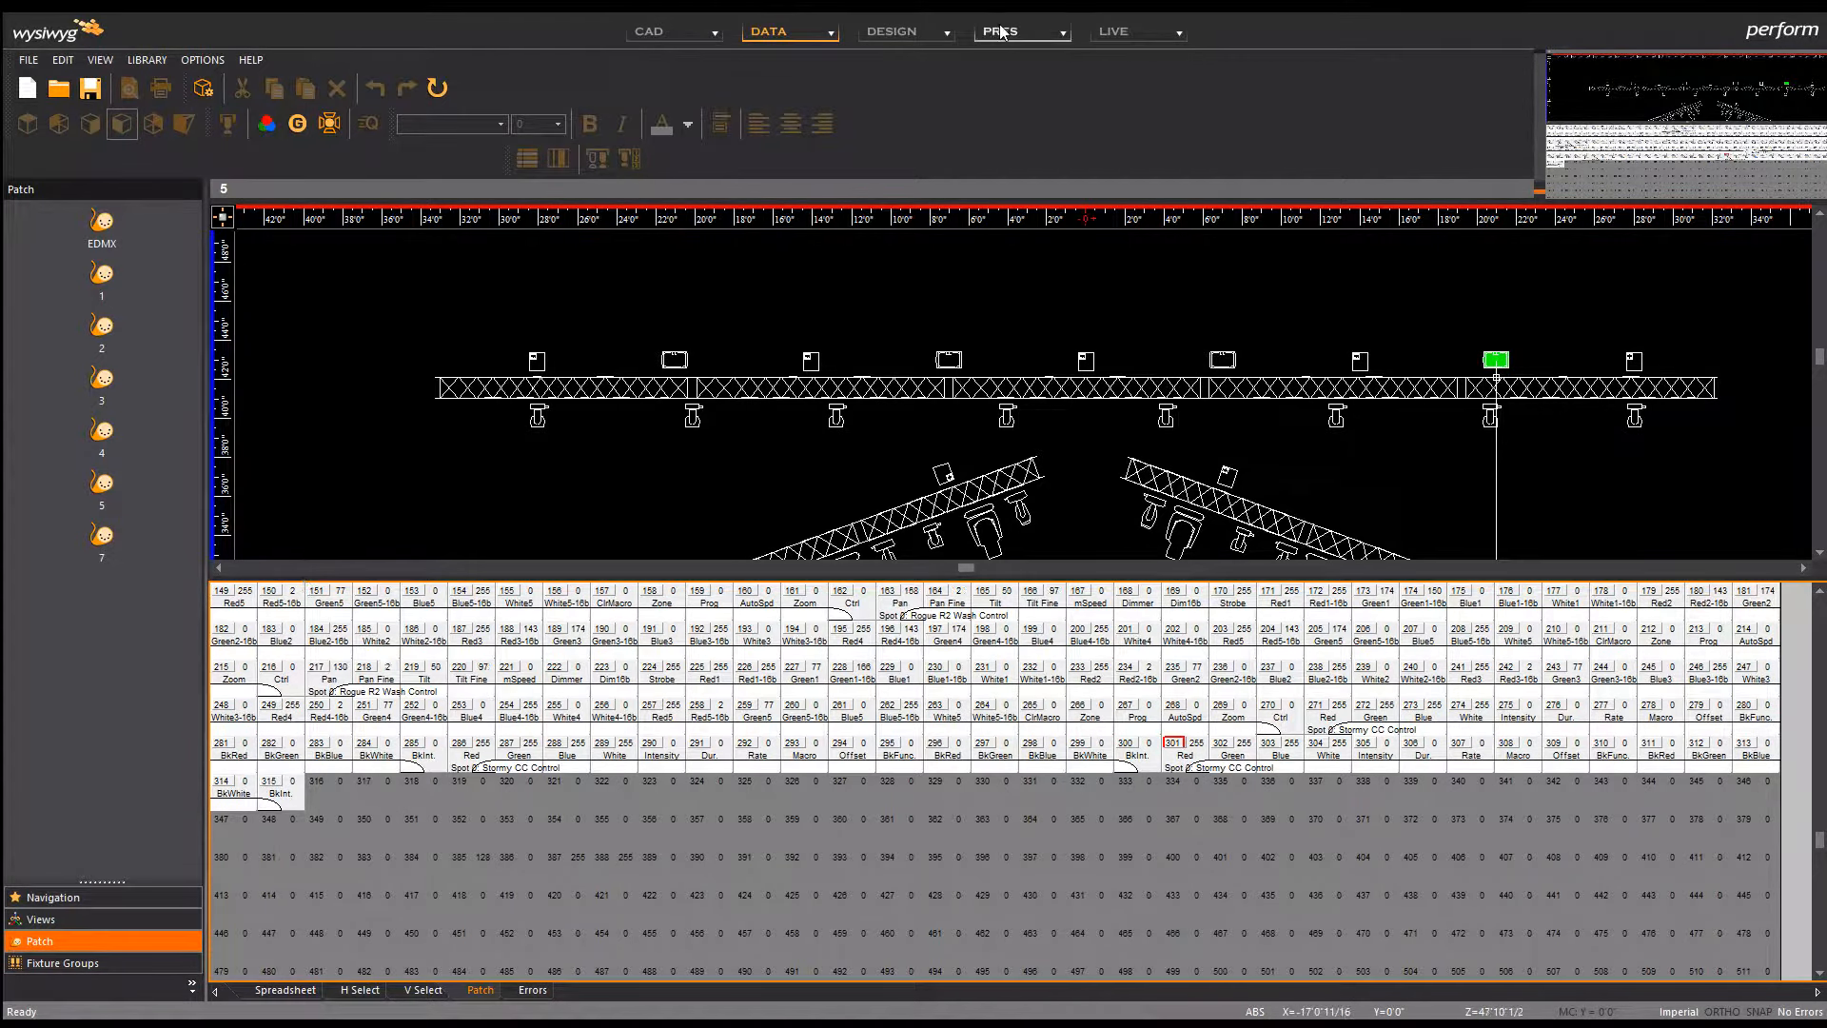
click(1125, 34)
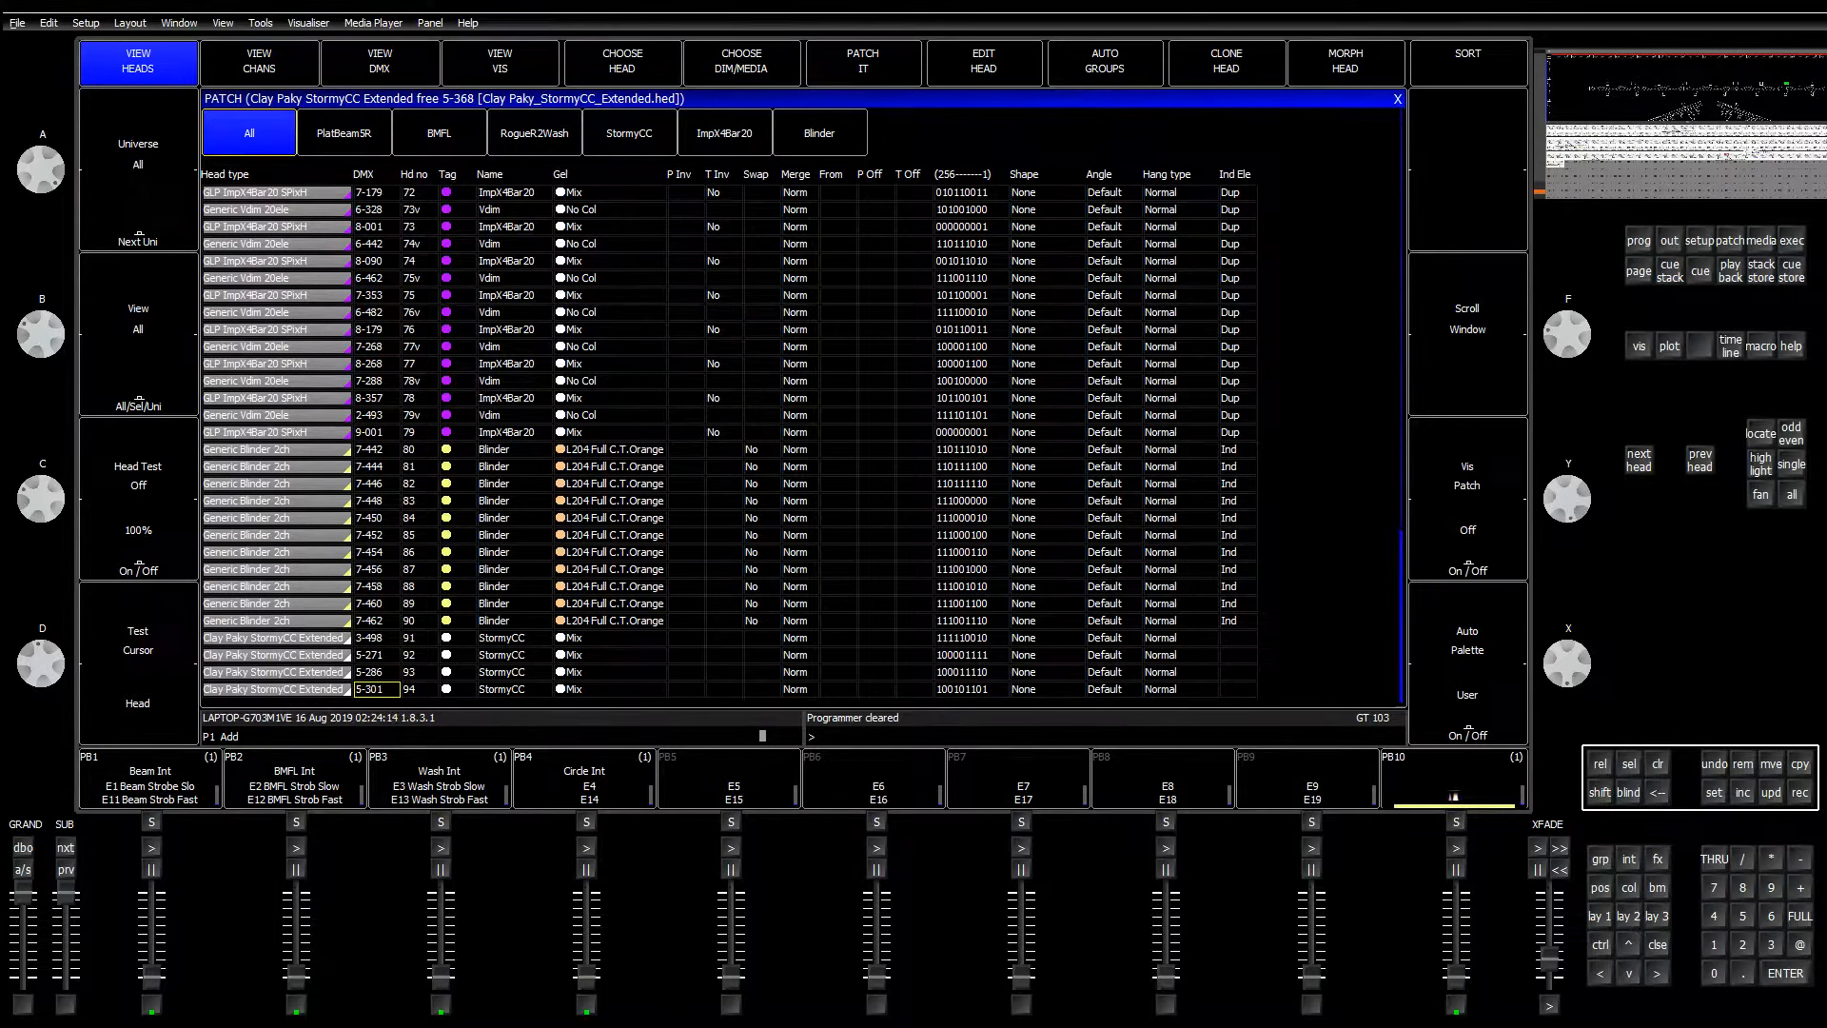
Step: Glance at WYSIWYG's live view, jump to the top of MagicQ's patch list, and load the layout
key(alt+Tab)
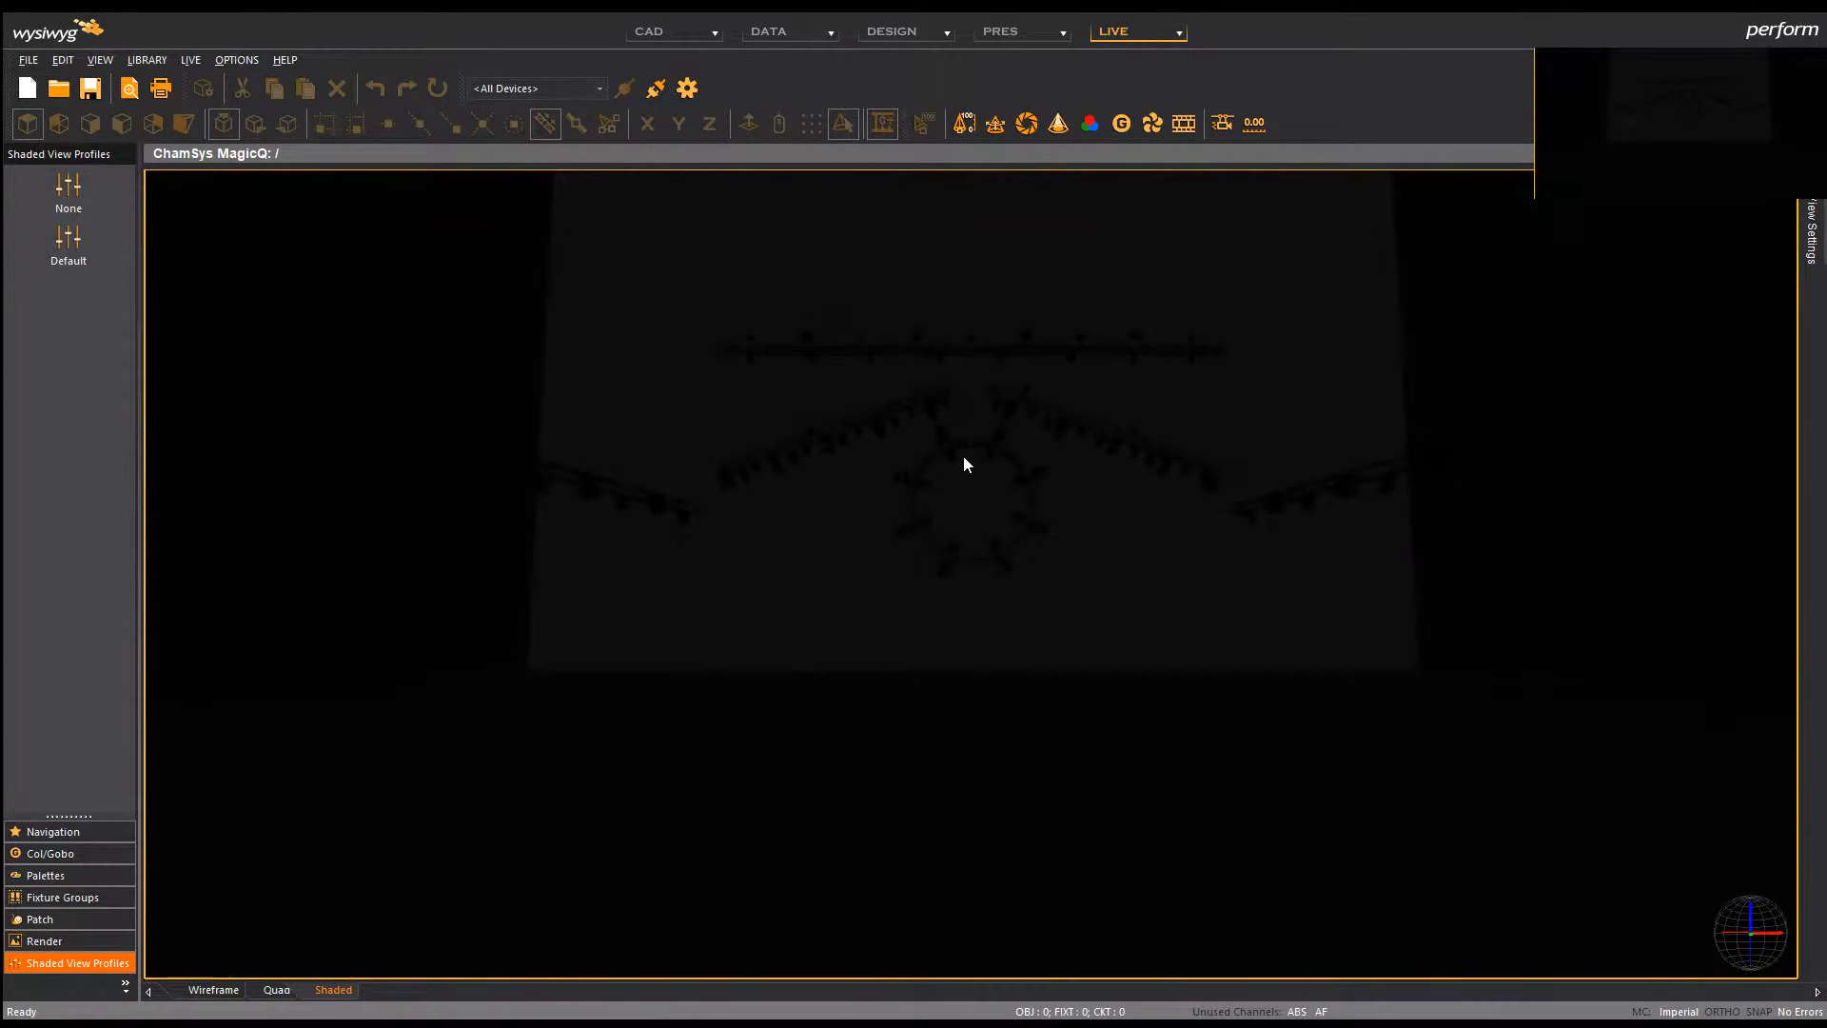
key(alt+Tab)
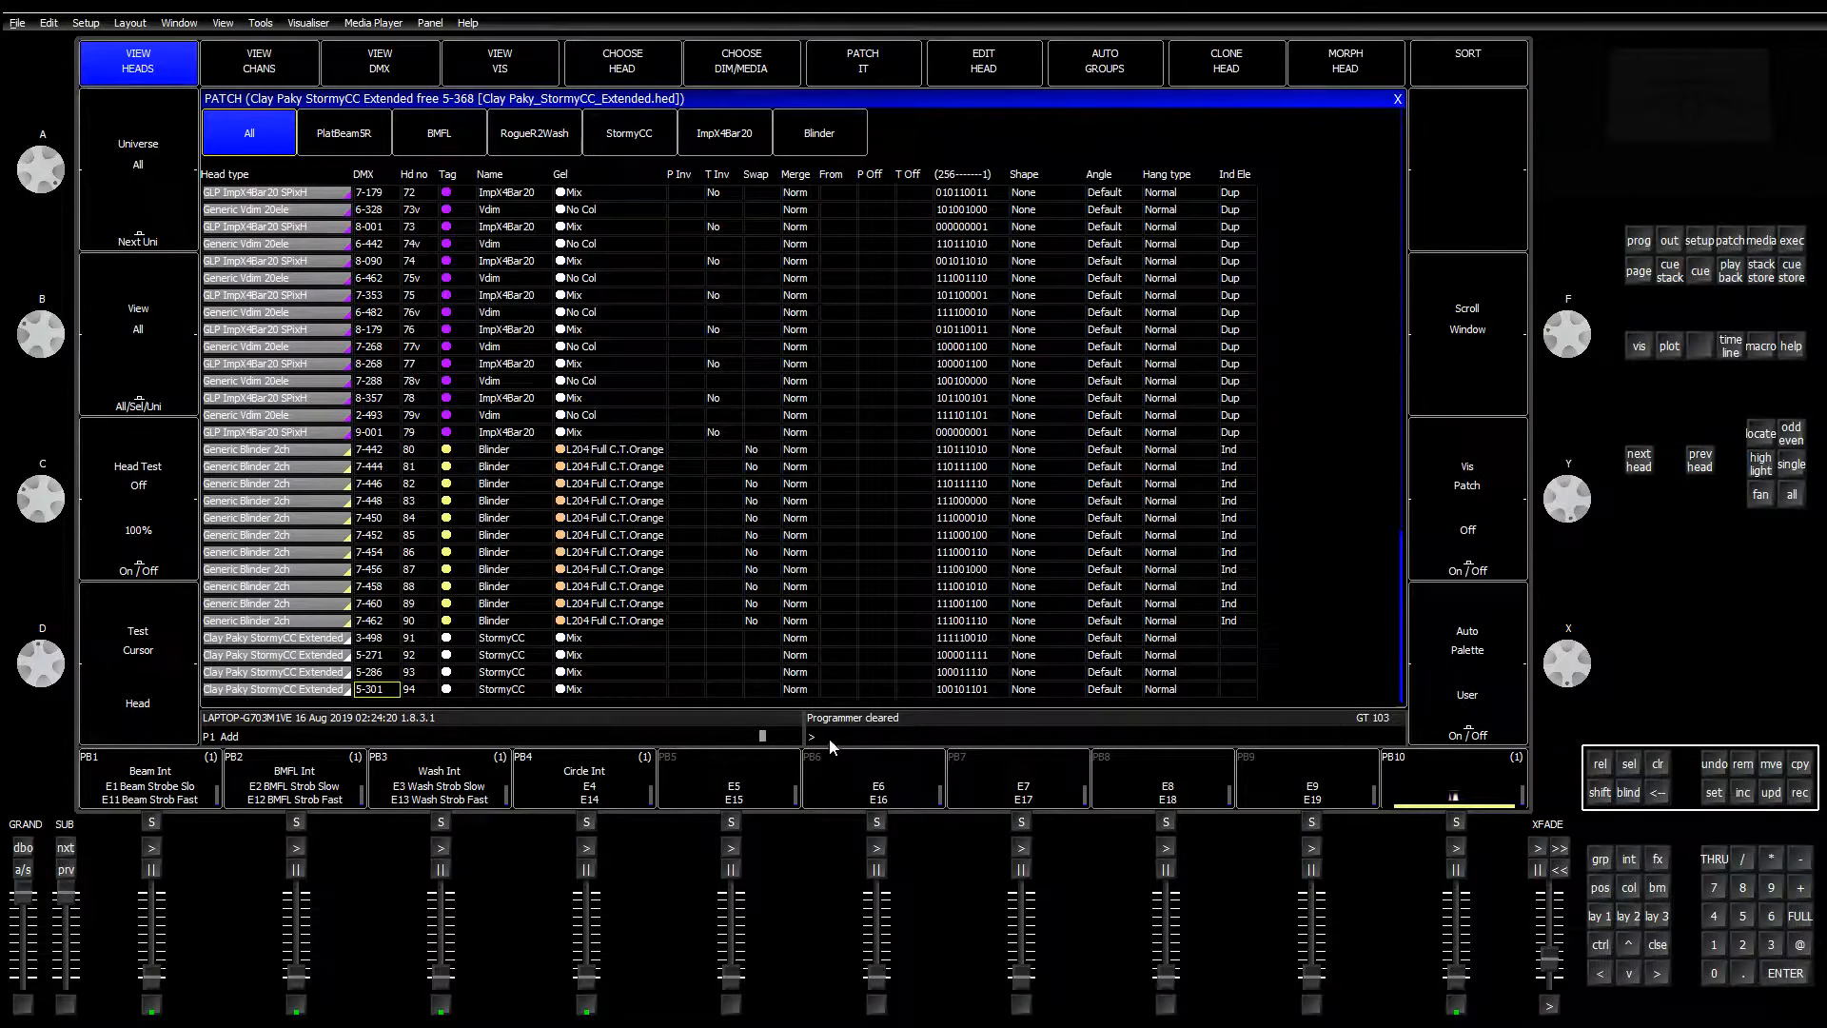
key(ctrl+Up)
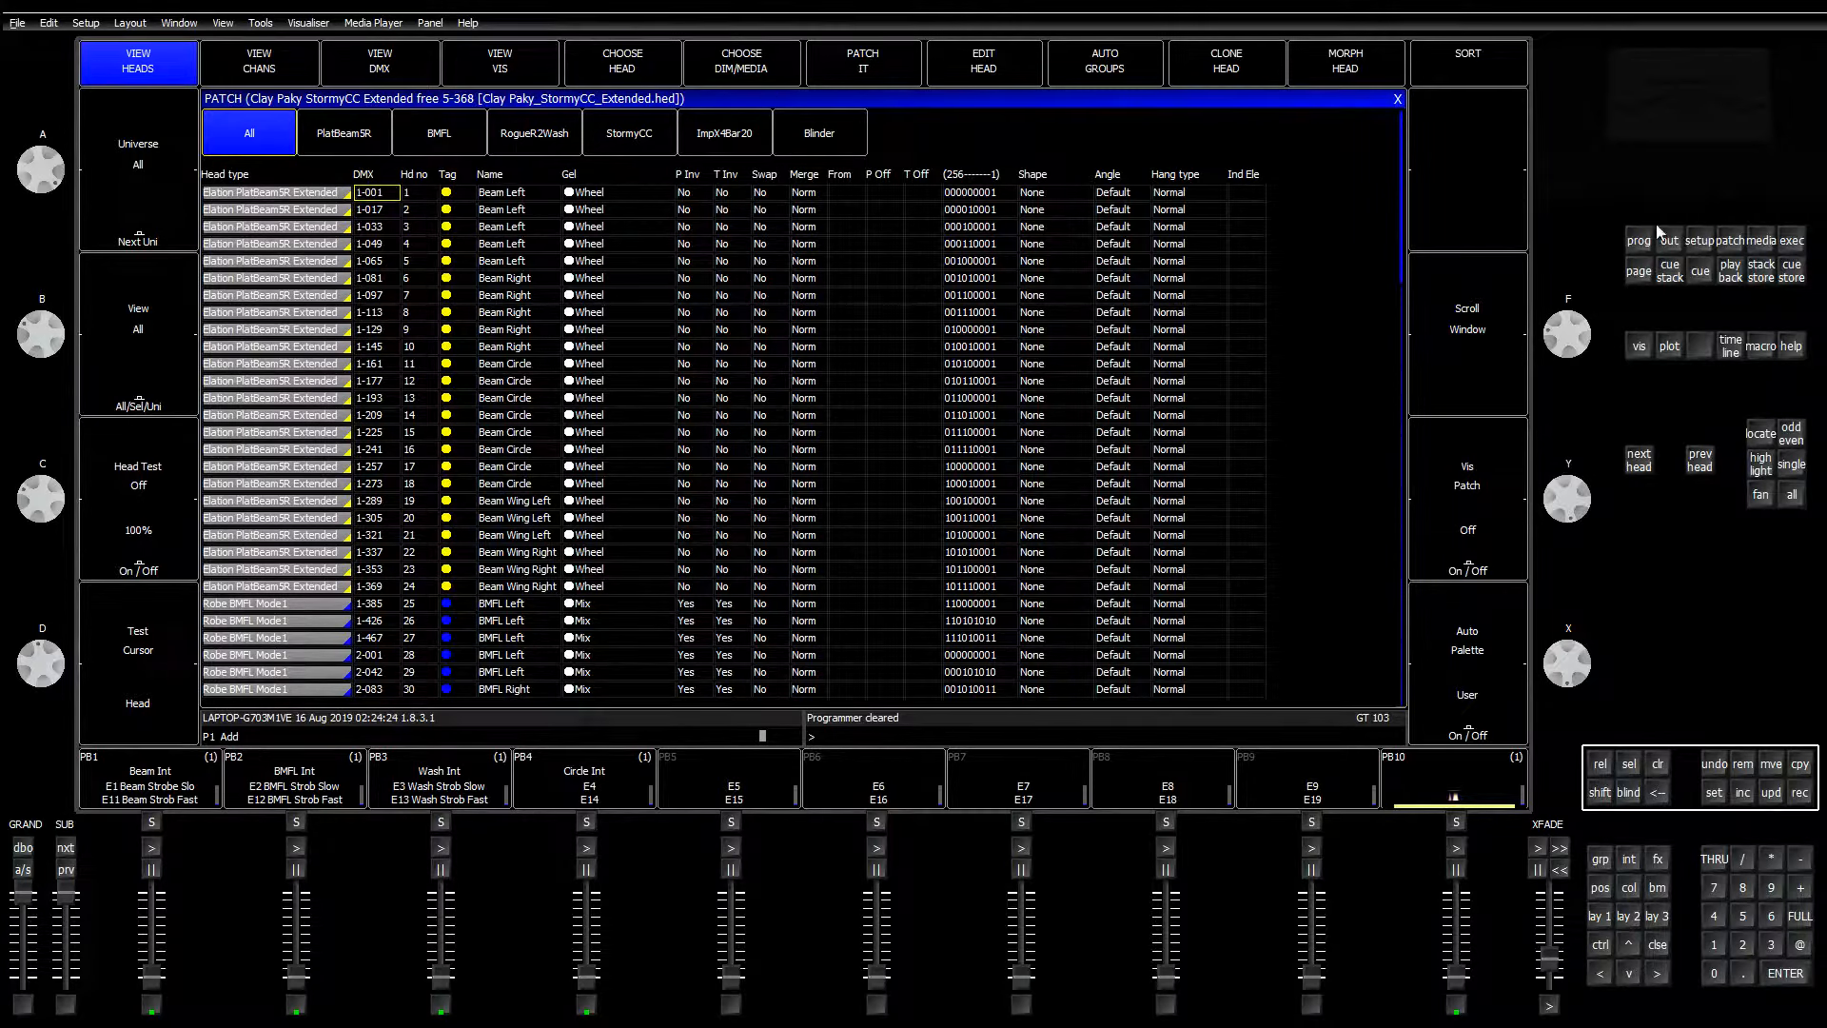
click(1599, 915)
click(1621, 918)
Step: Select group G32 Stormy CC and locate its four heads at full intensity
click(1602, 916)
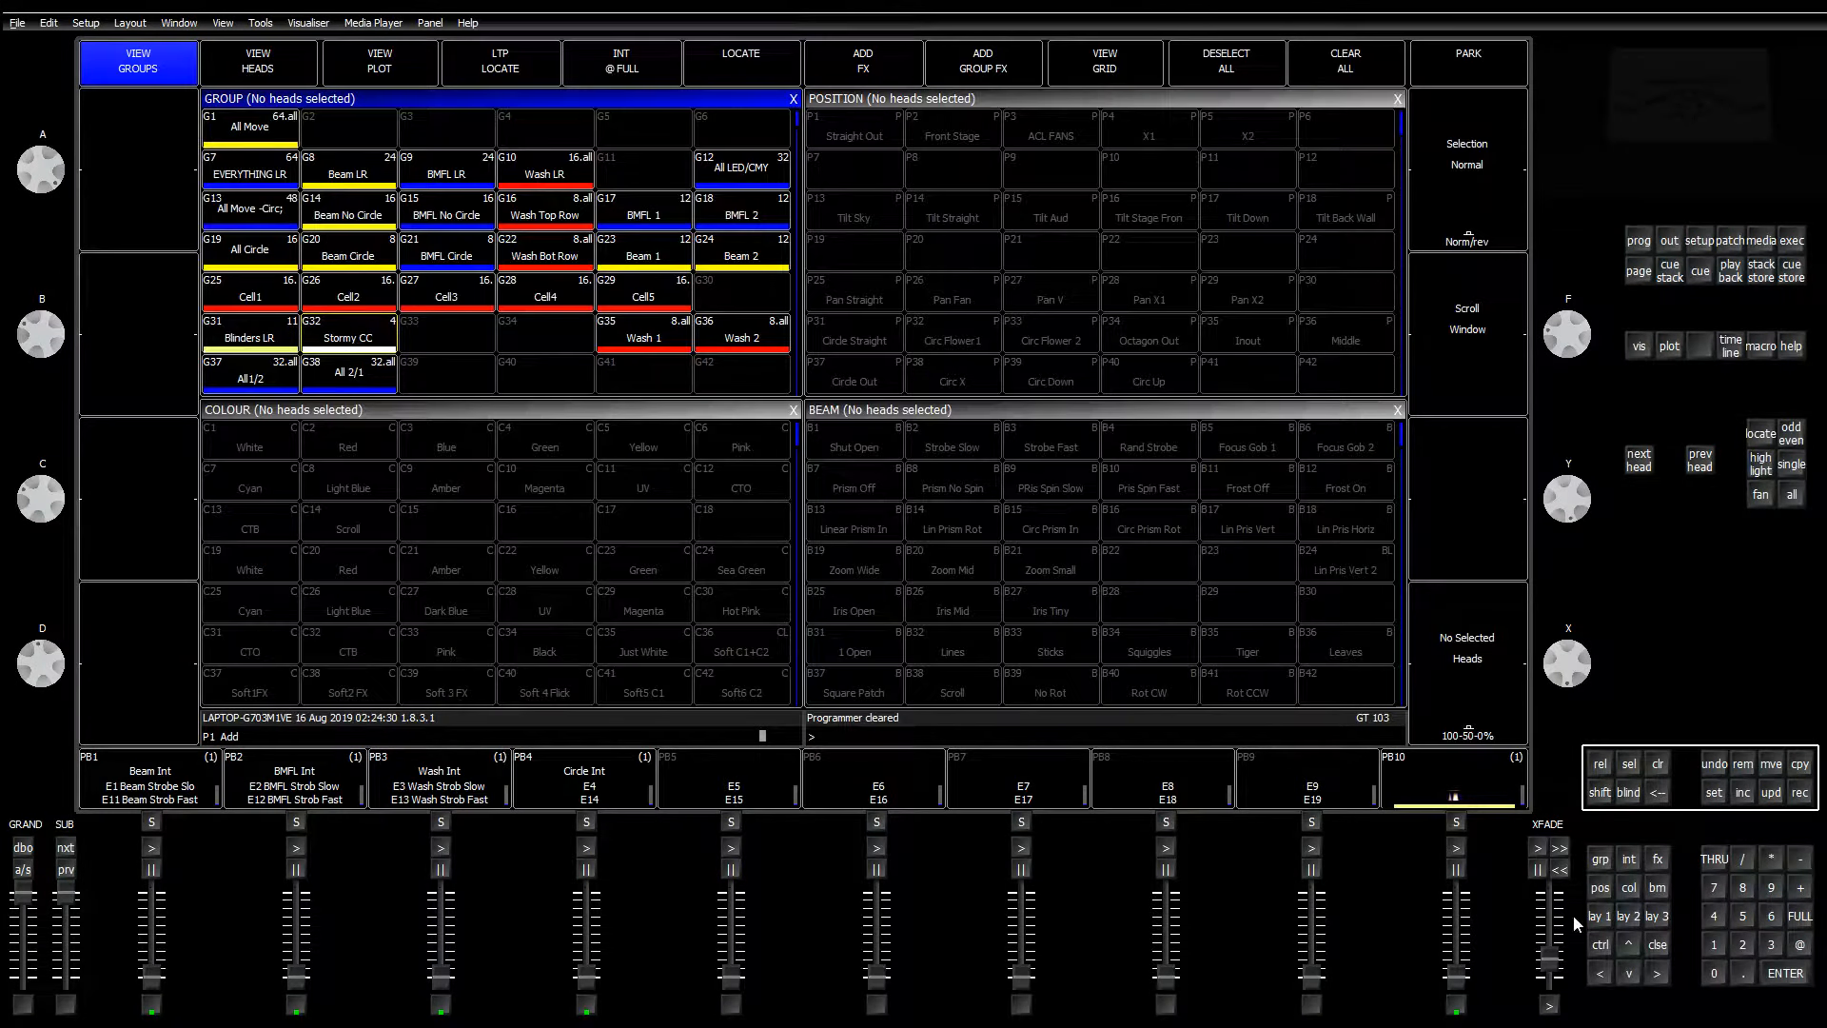
click(350, 333)
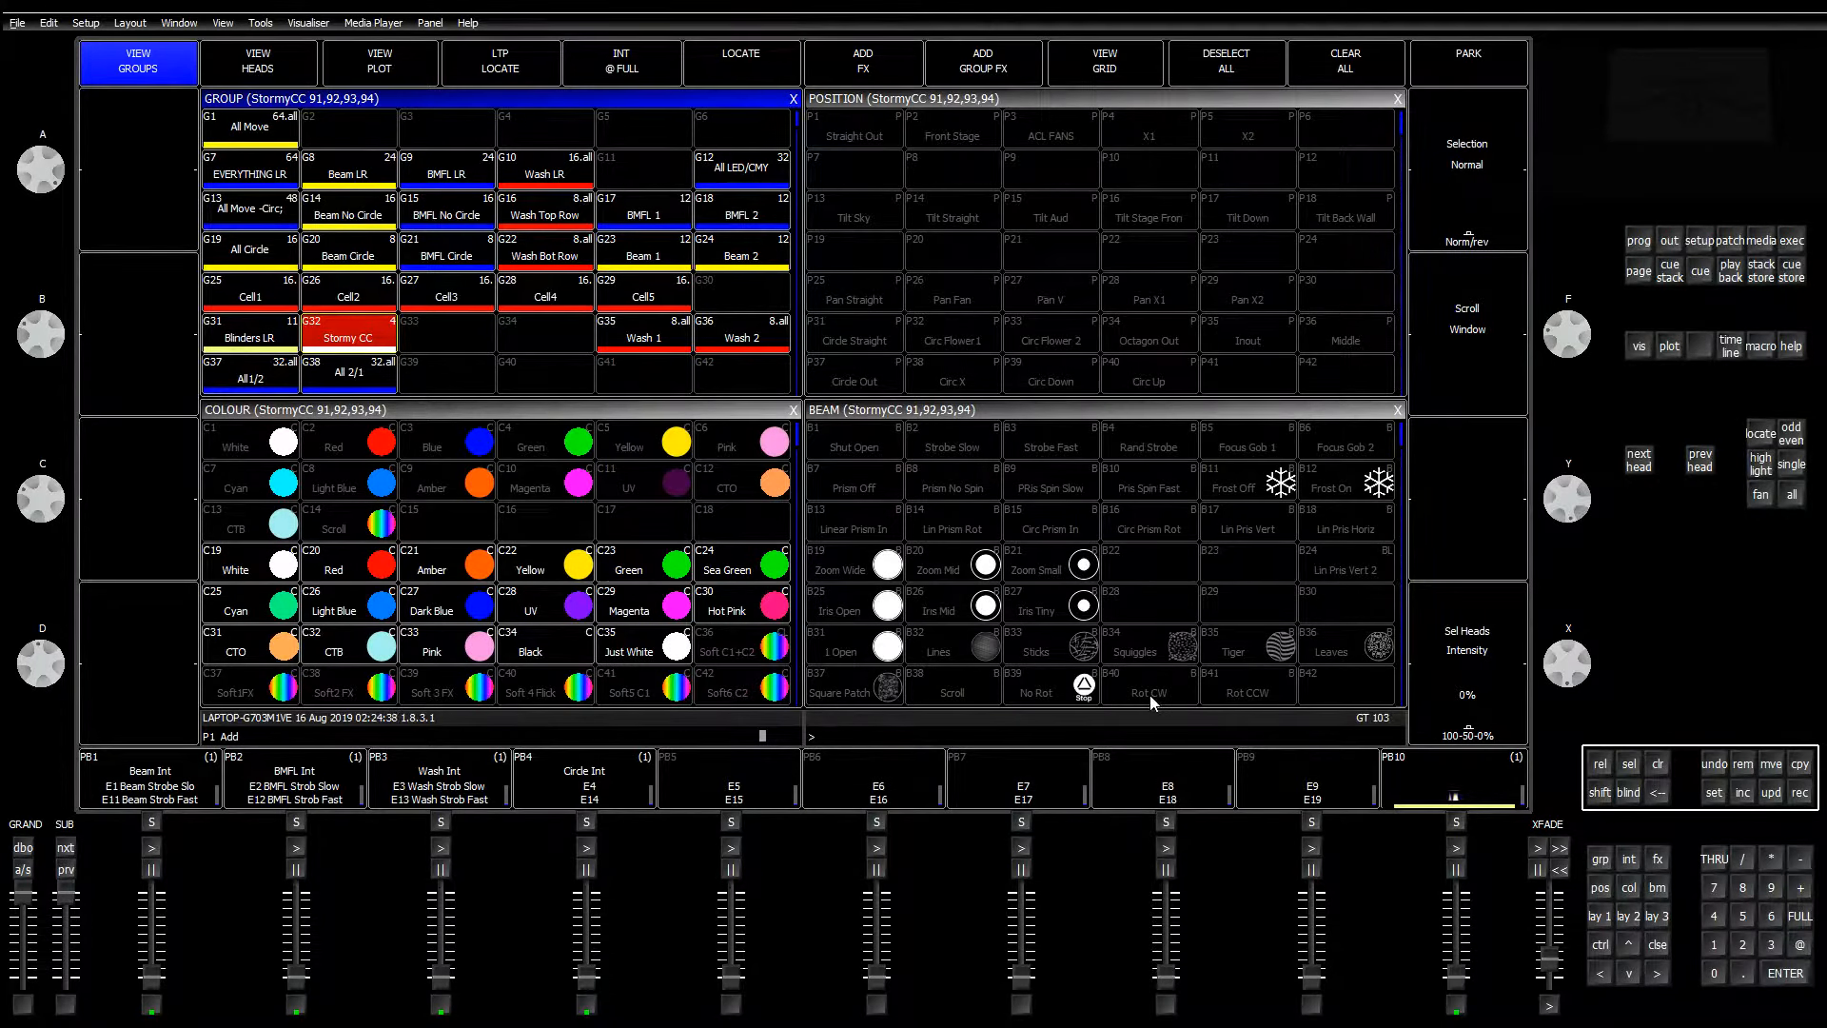
key(alt+Tab)
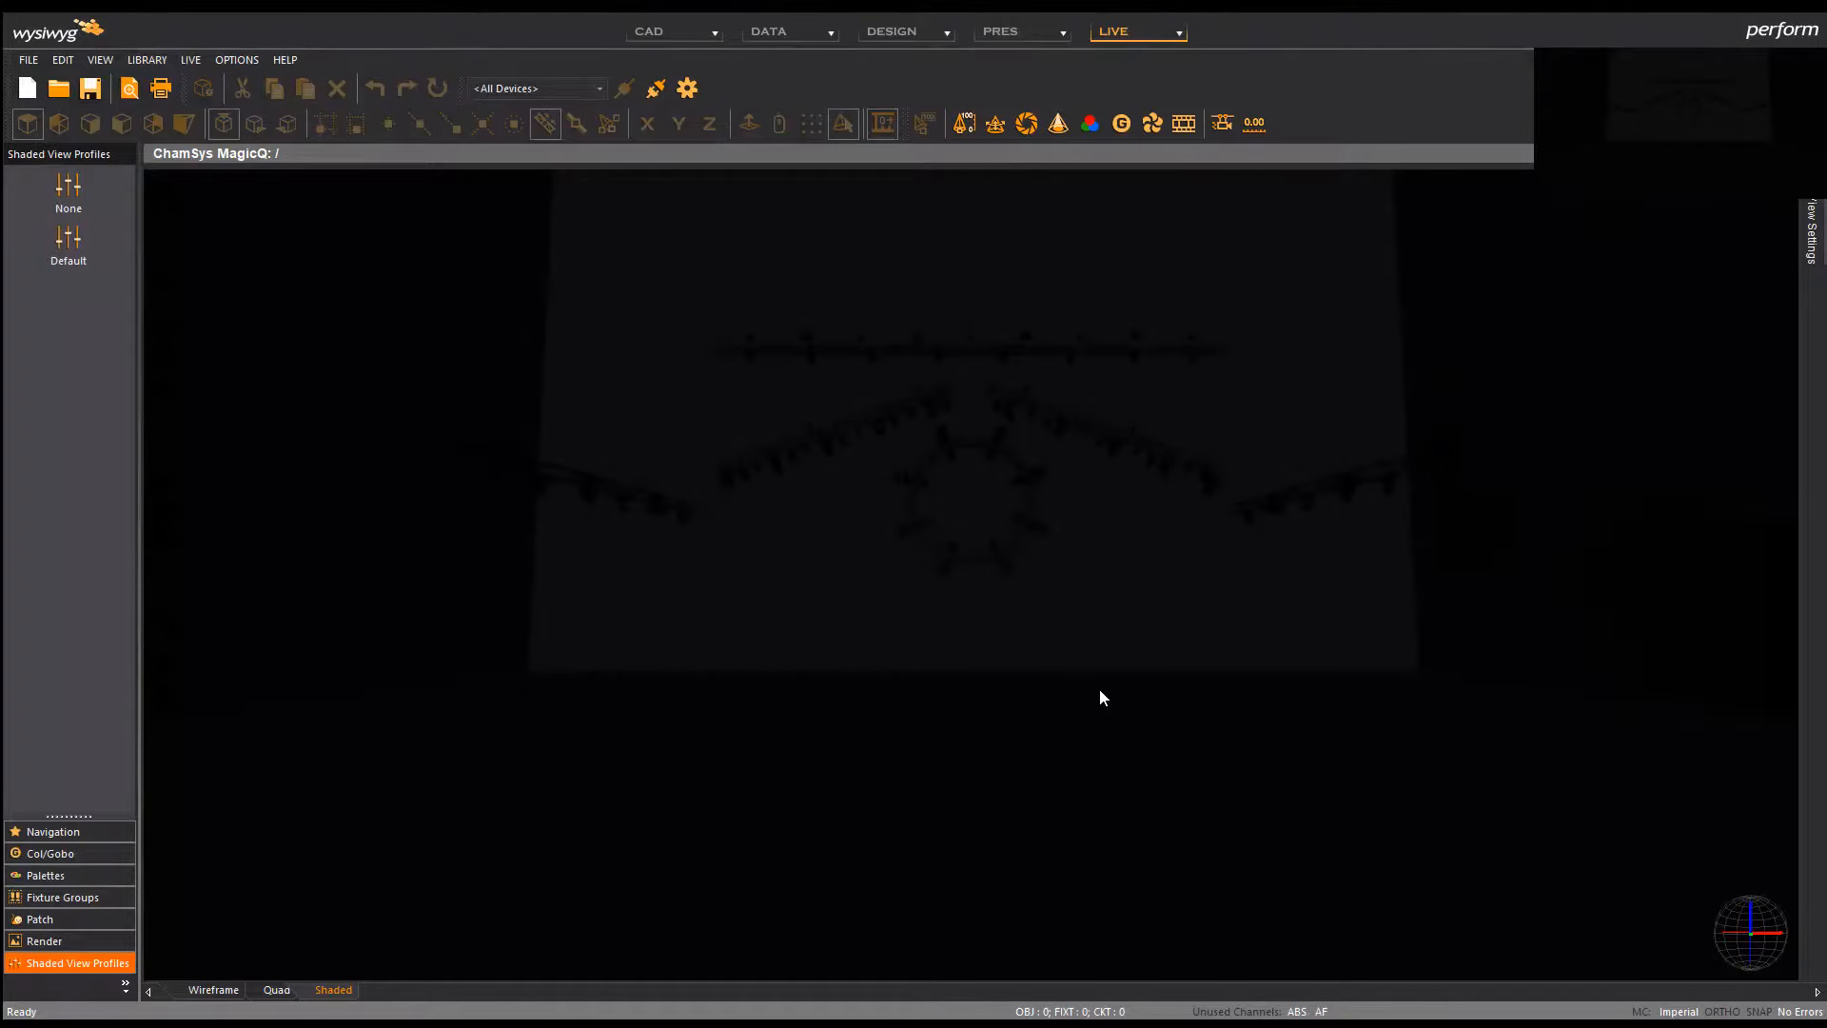
key(alt+Tab)
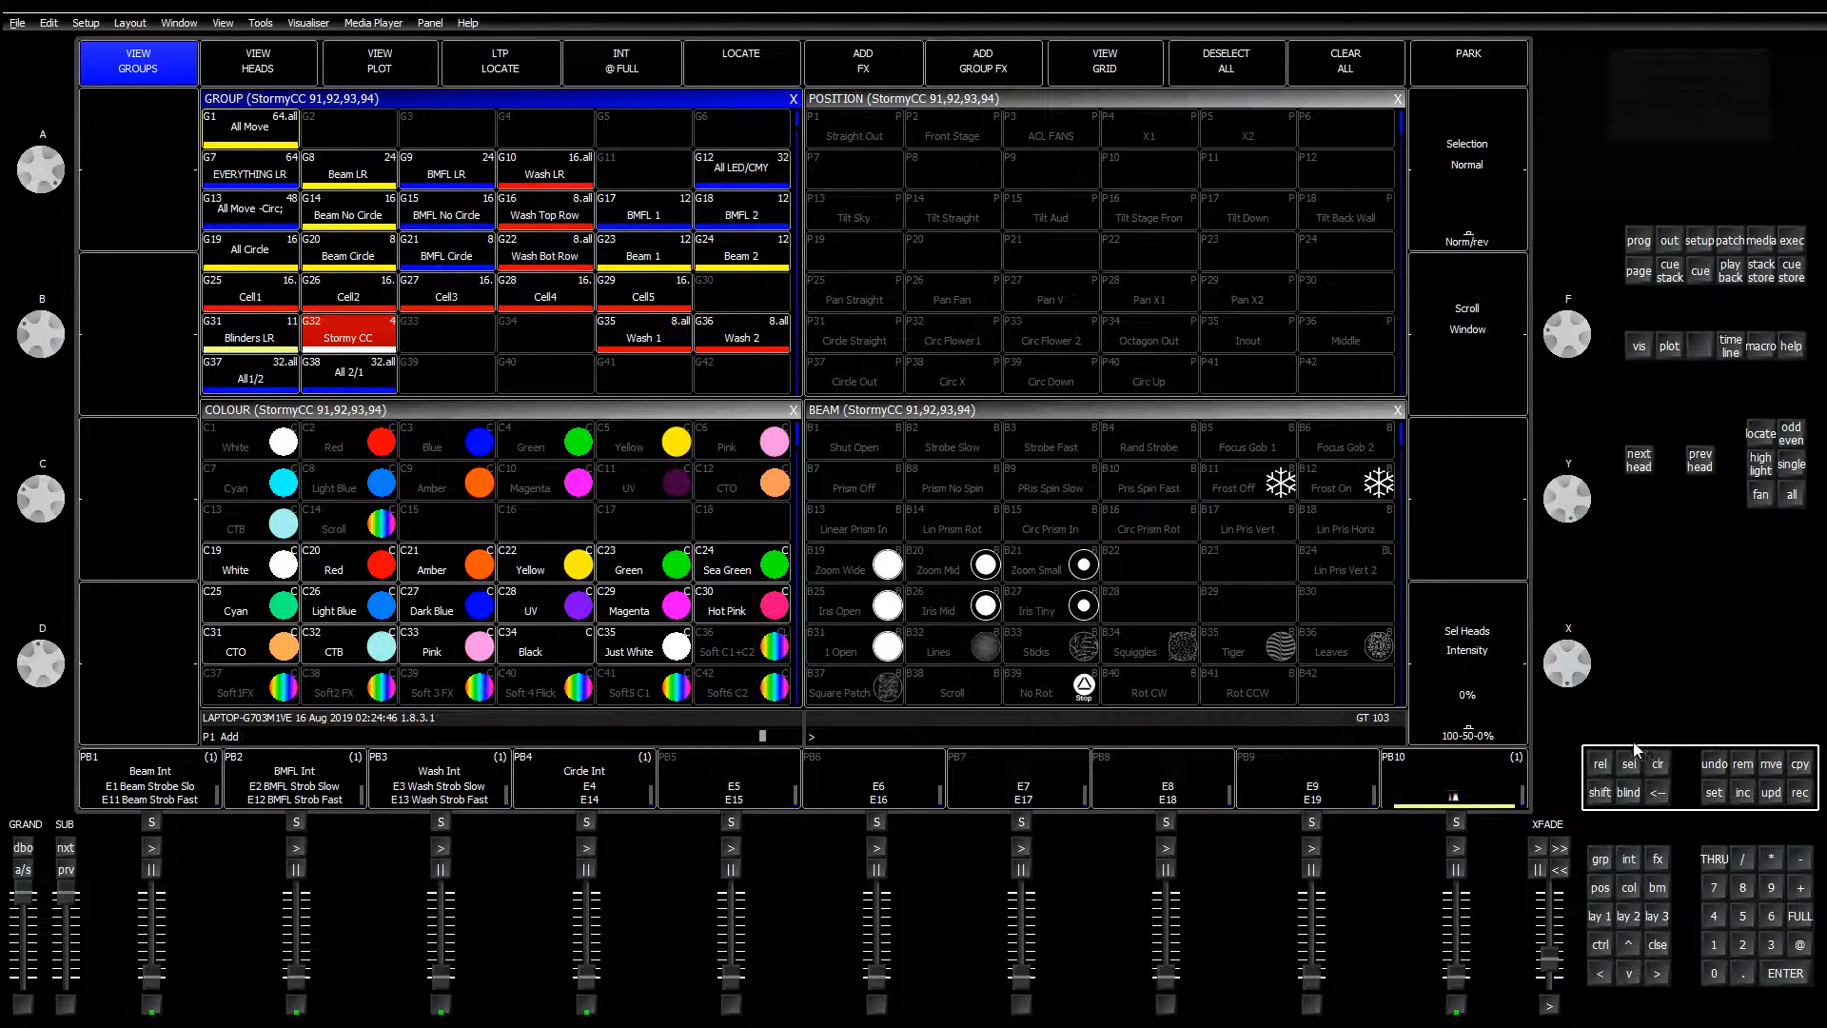
click(1607, 918)
click(352, 345)
click(352, 344)
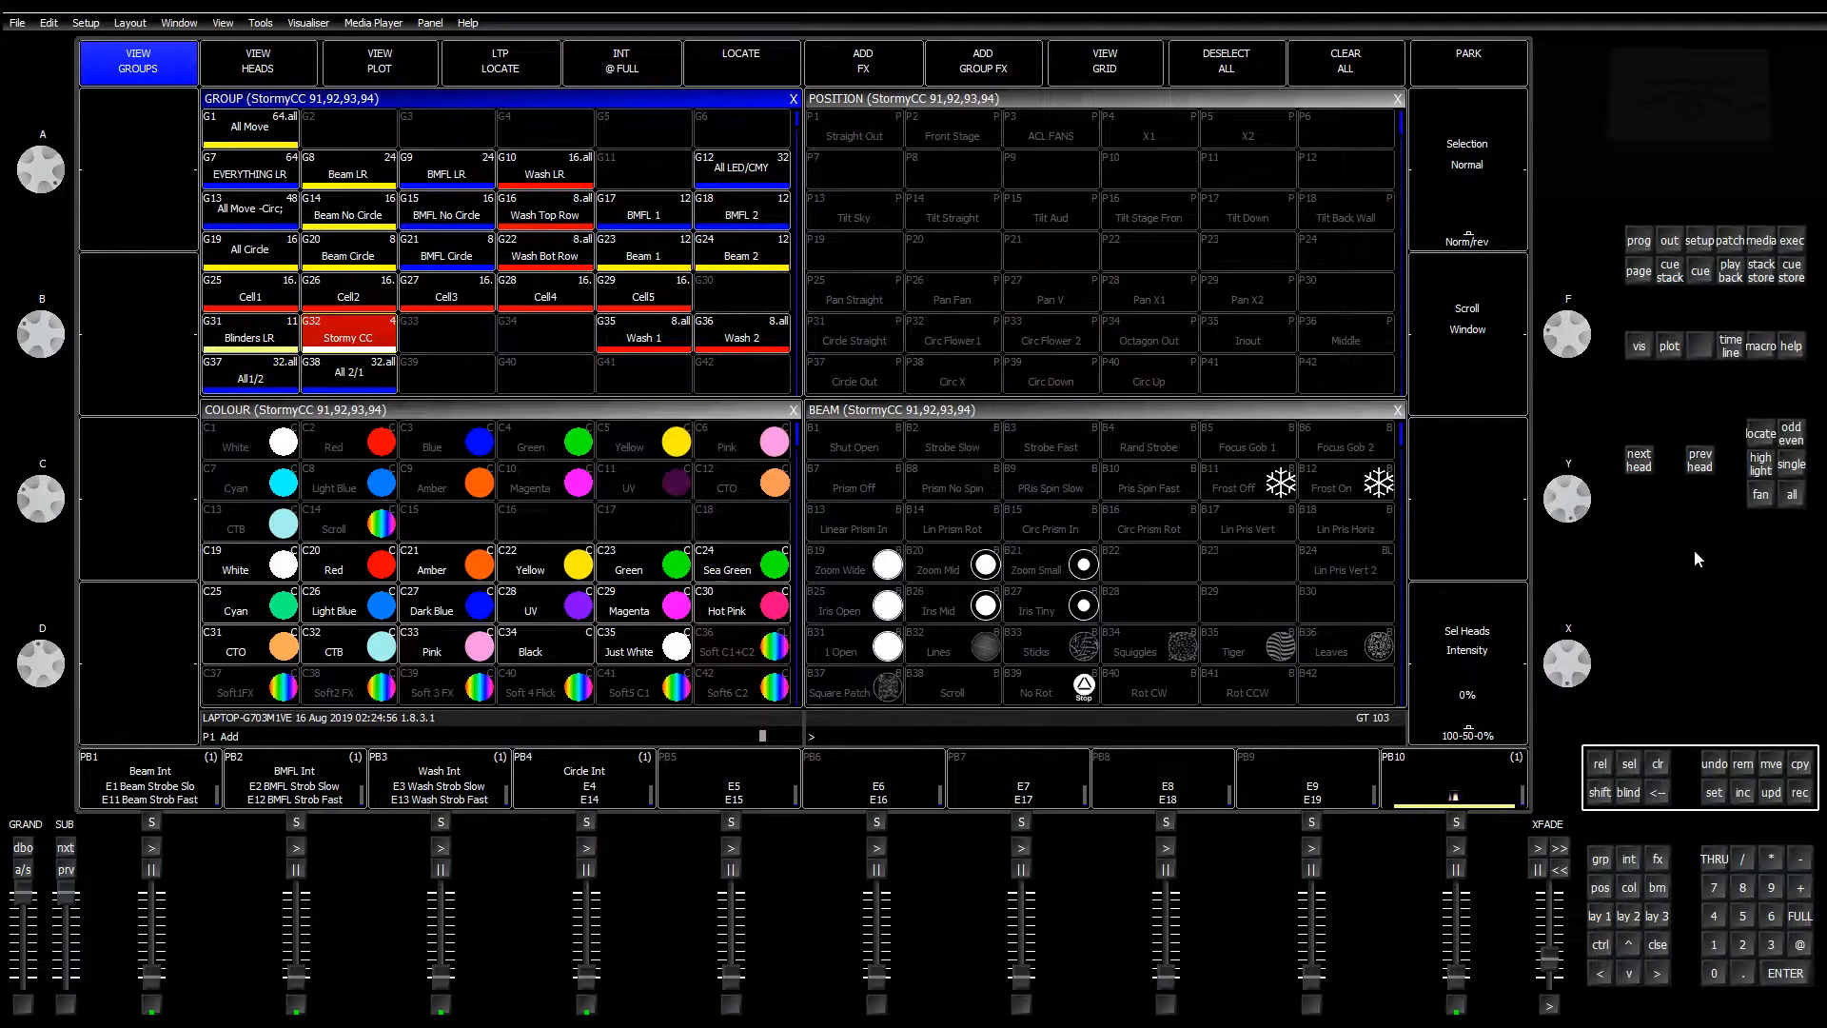
click(1760, 434)
Step: Show the programmer levels for StormyCC heads 91–94
click(255, 69)
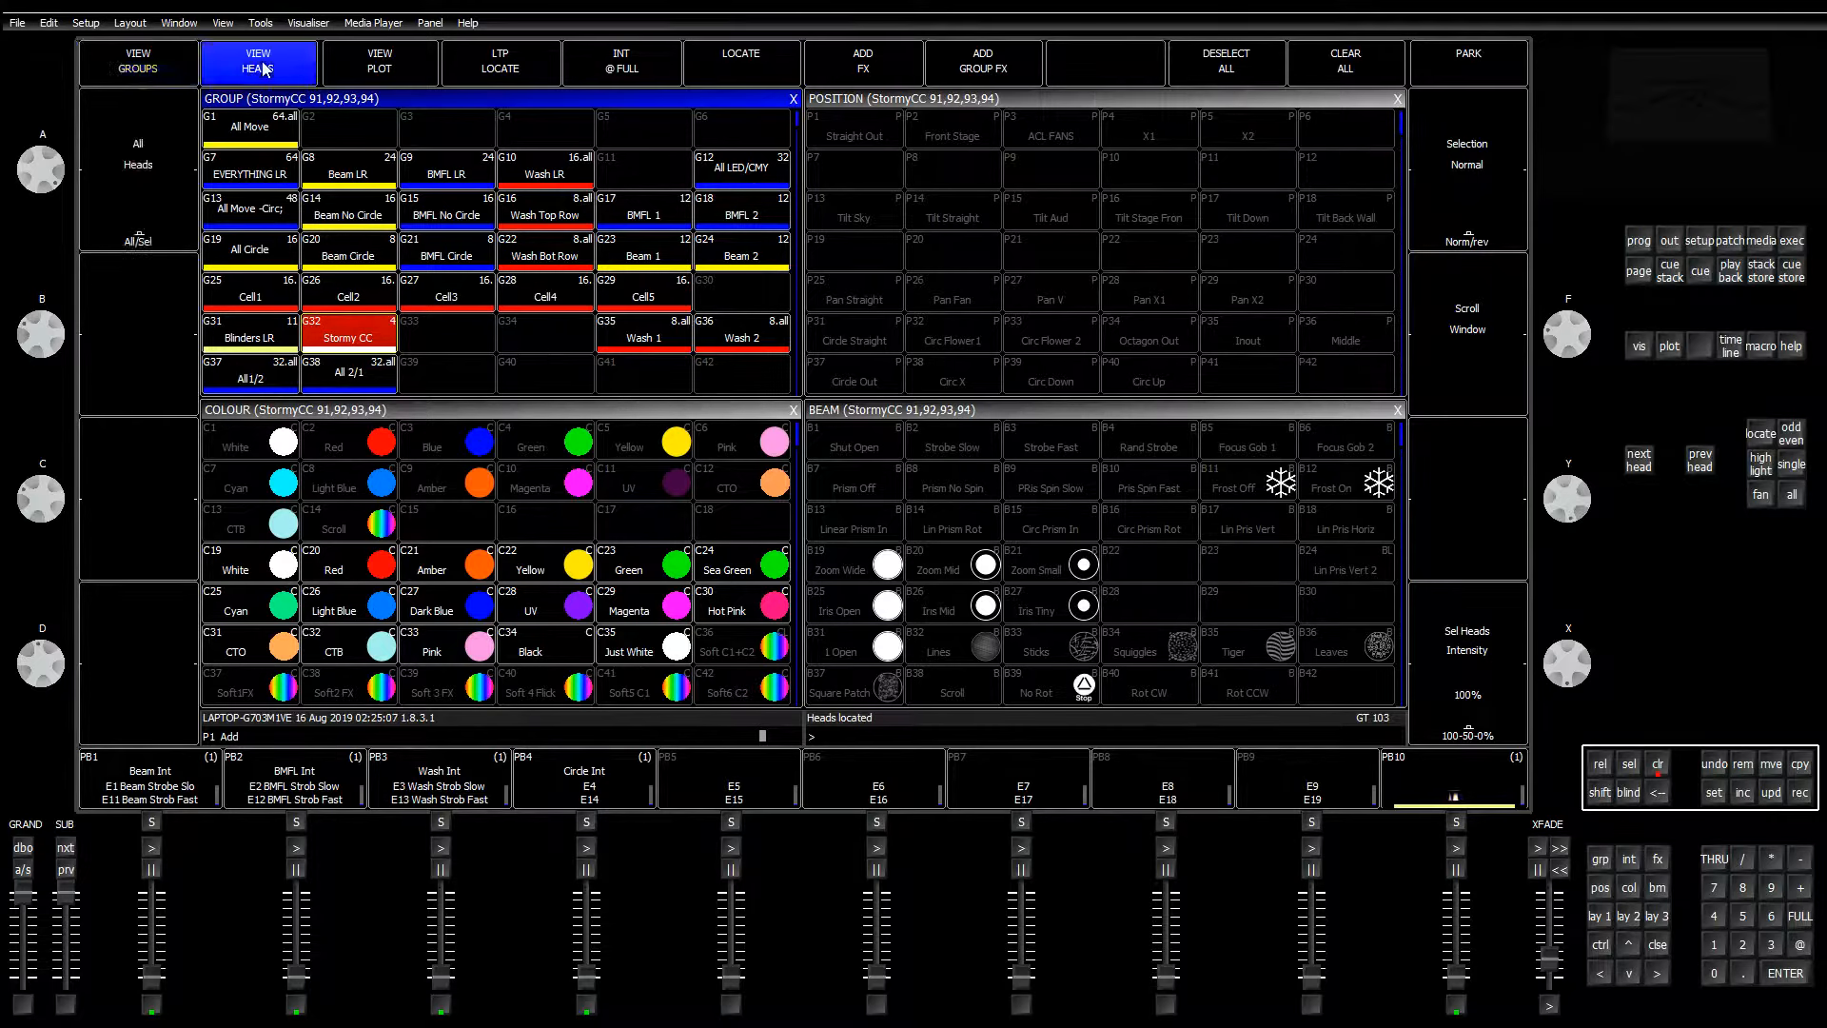
click(166, 72)
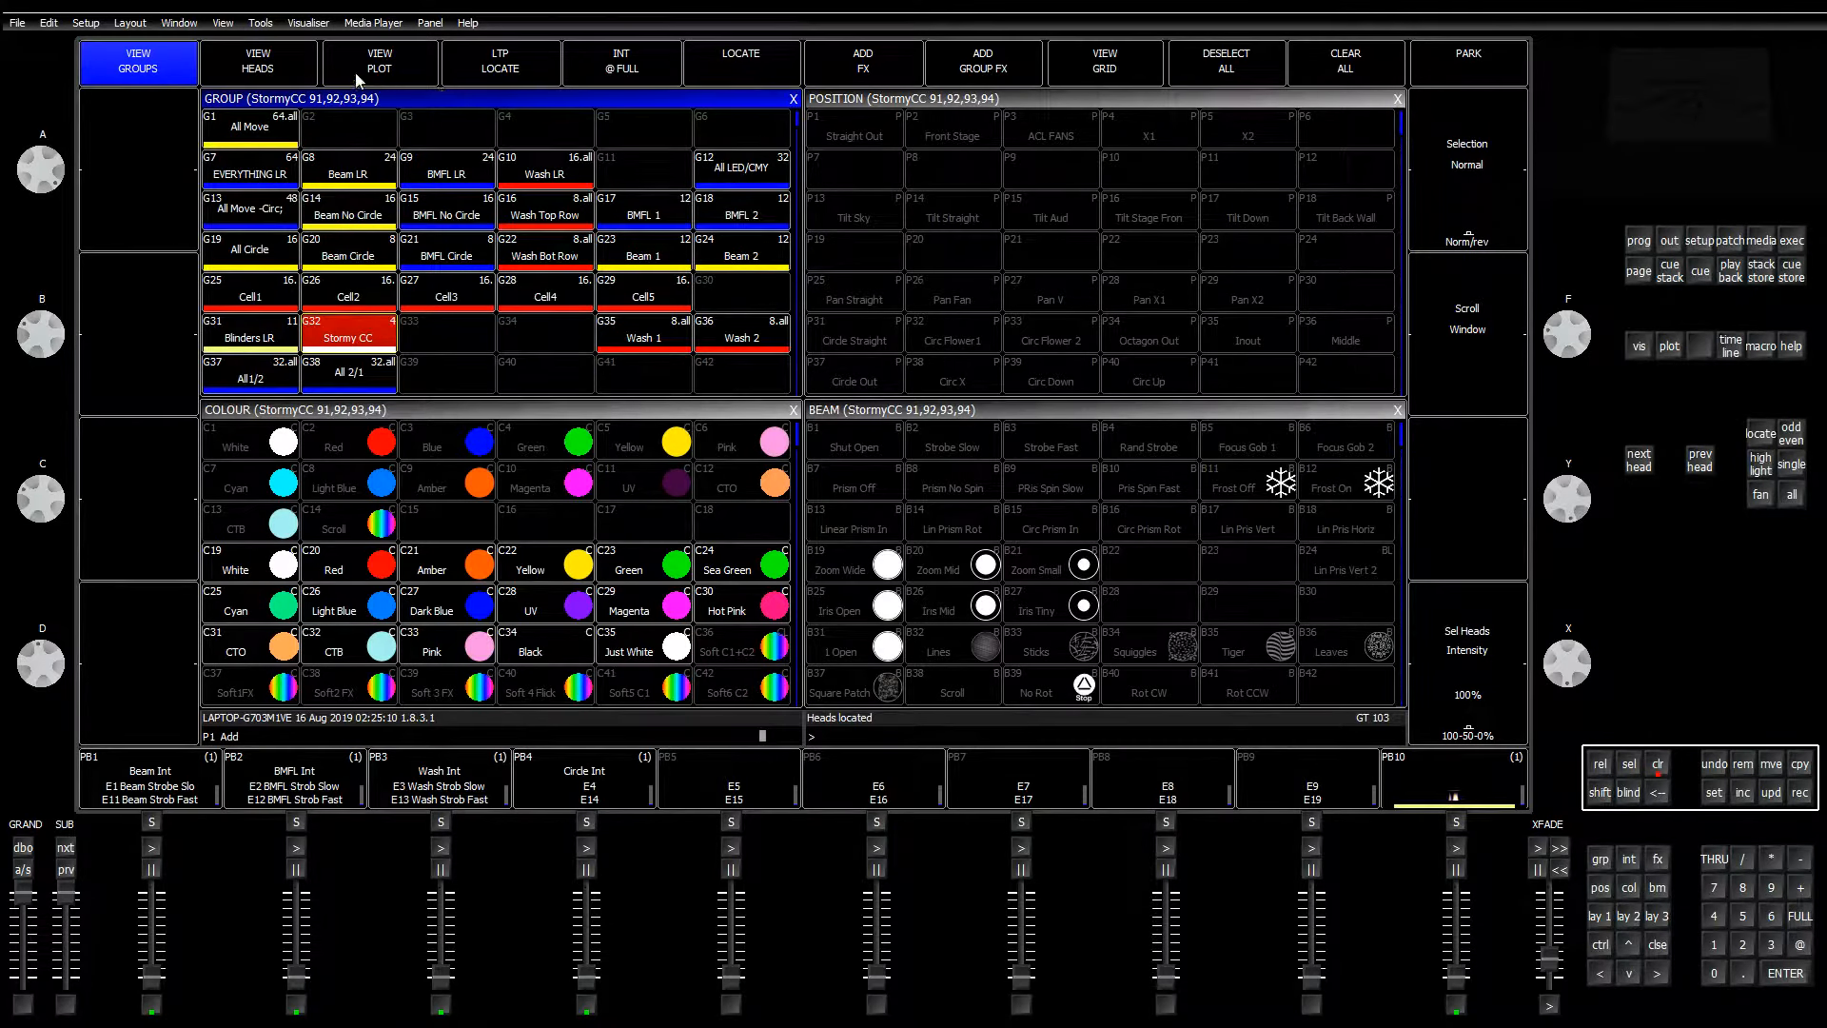
click(1638, 242)
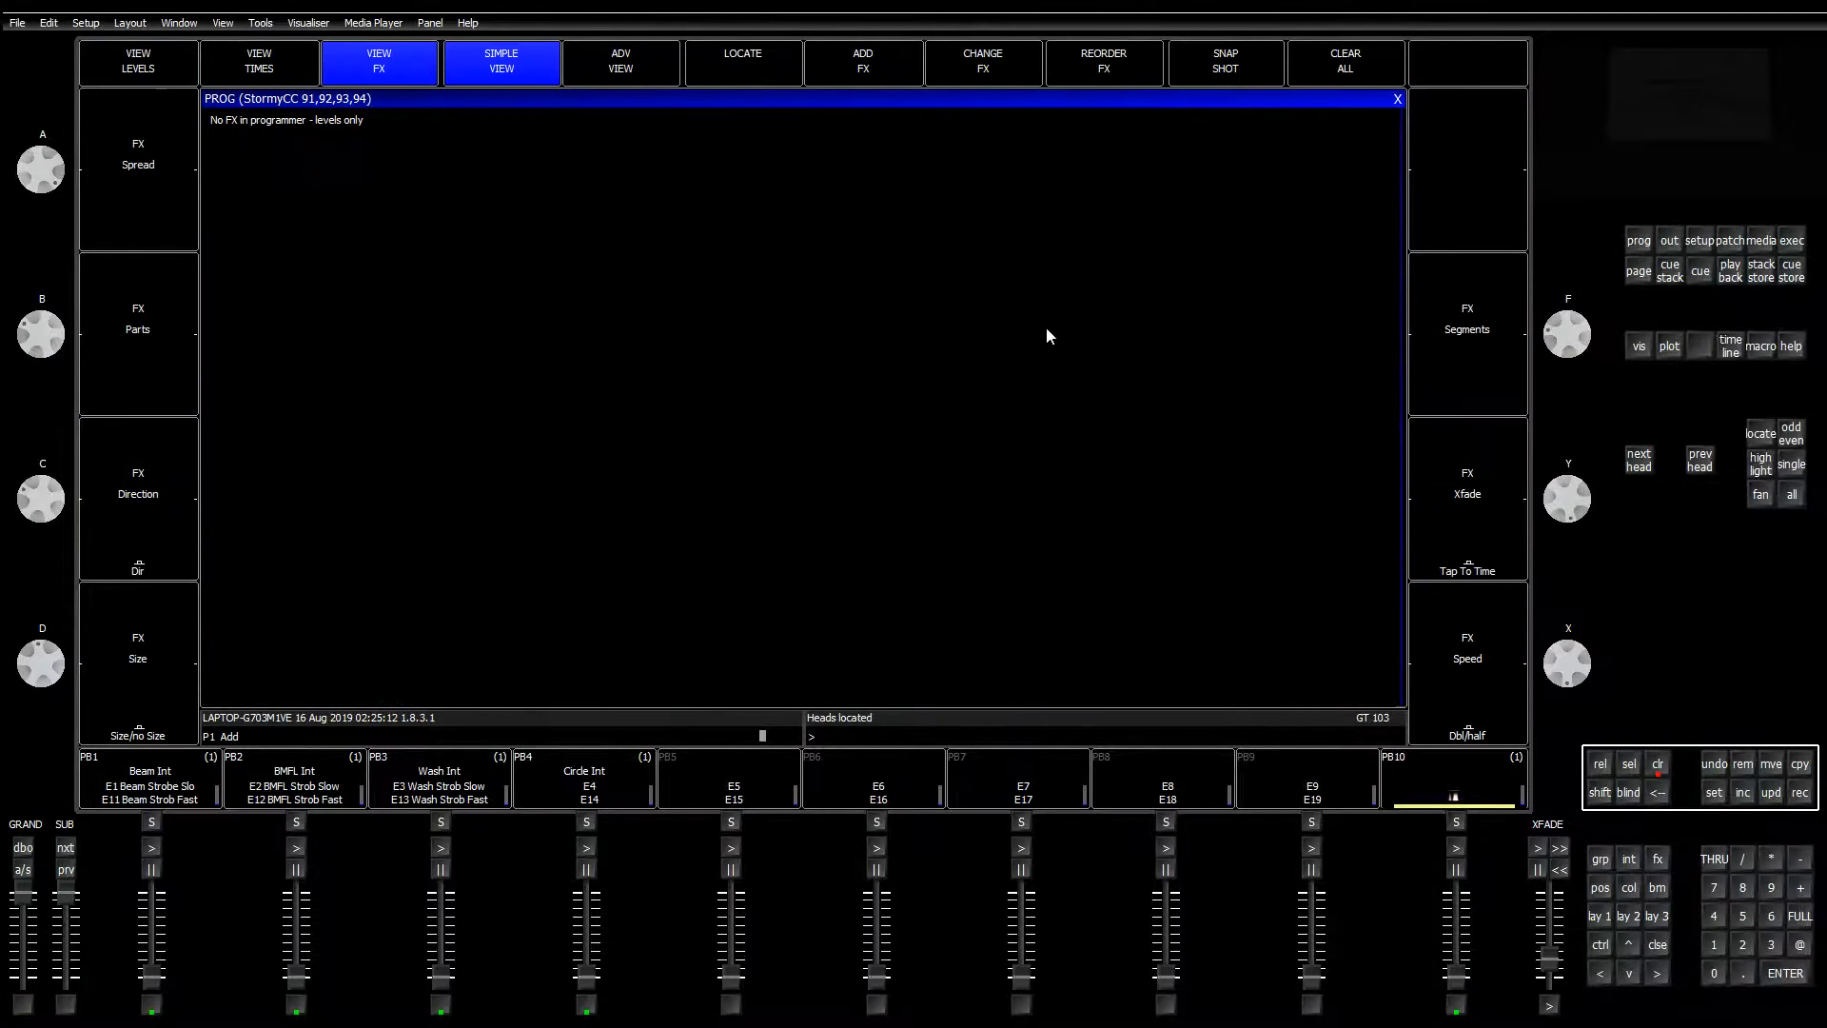
click(139, 72)
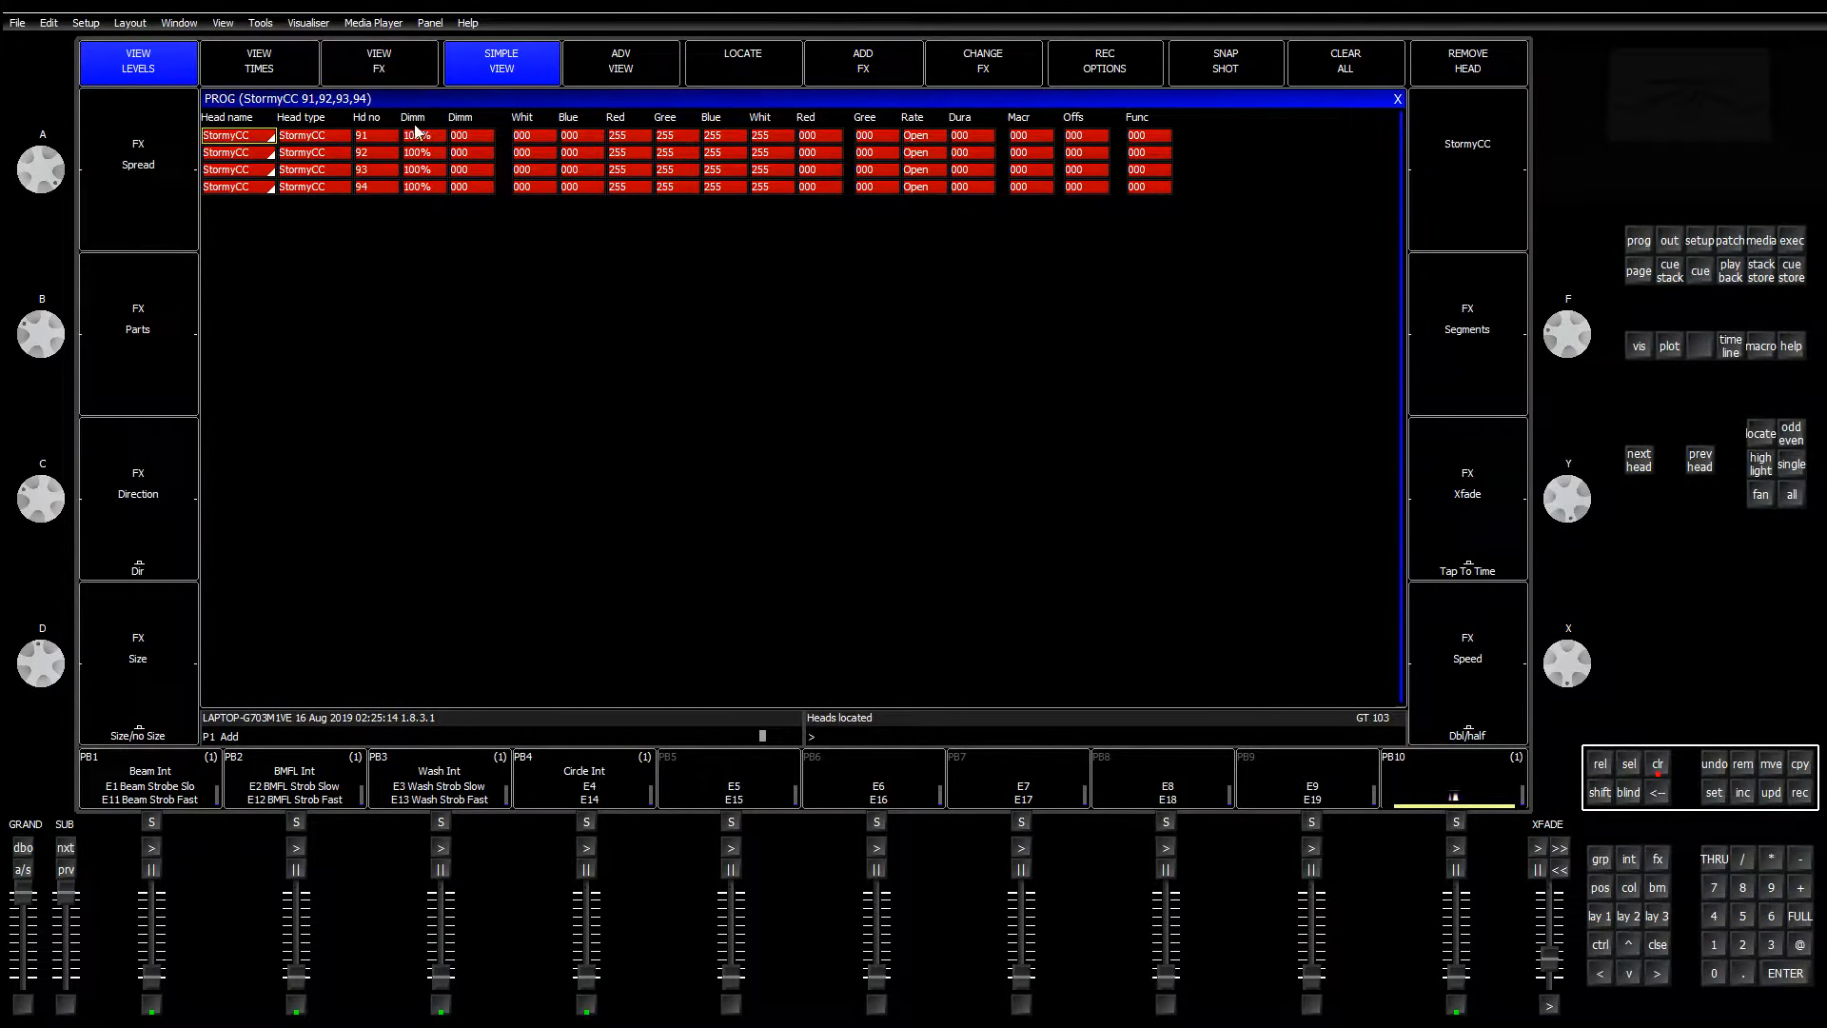
Step: Select the Dimm cells for heads 91–94, arrow across to Rate, then show layout 1 and WYSIWYG
drag(471, 136, 481, 190)
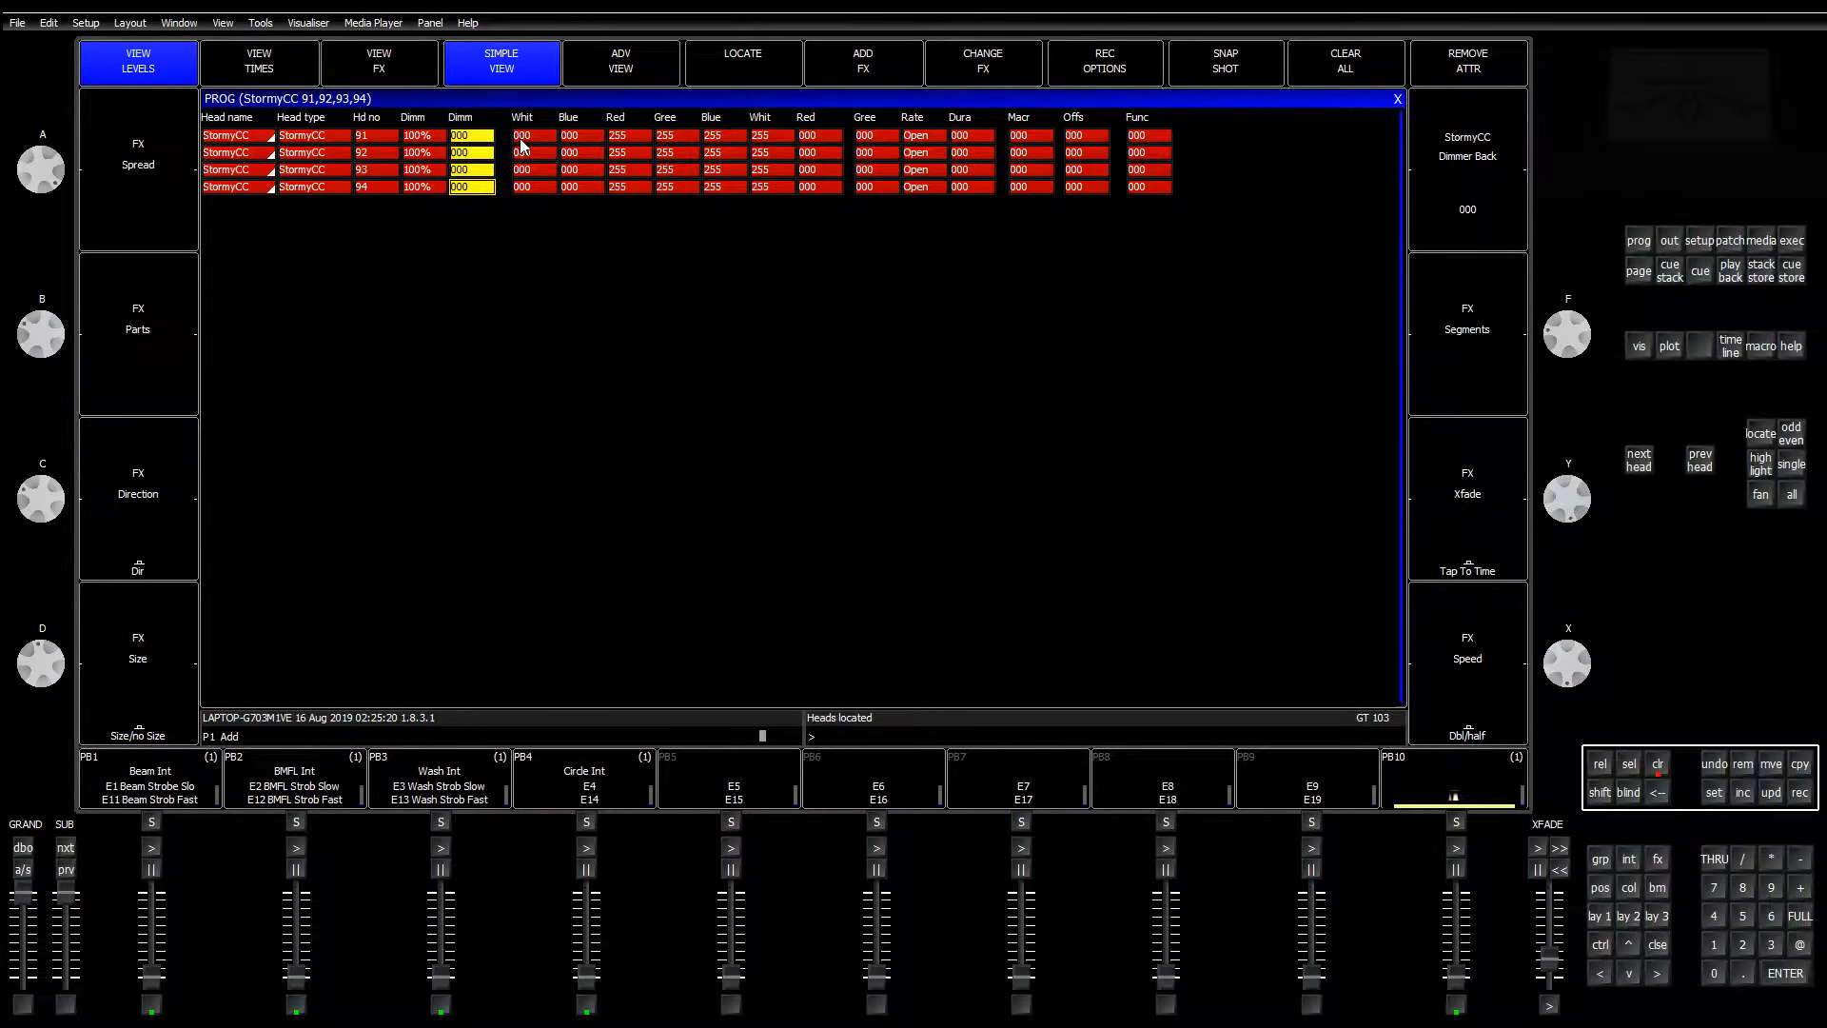
key(Right)
key(Right)
key(Right)
key(Right)
key(Right)
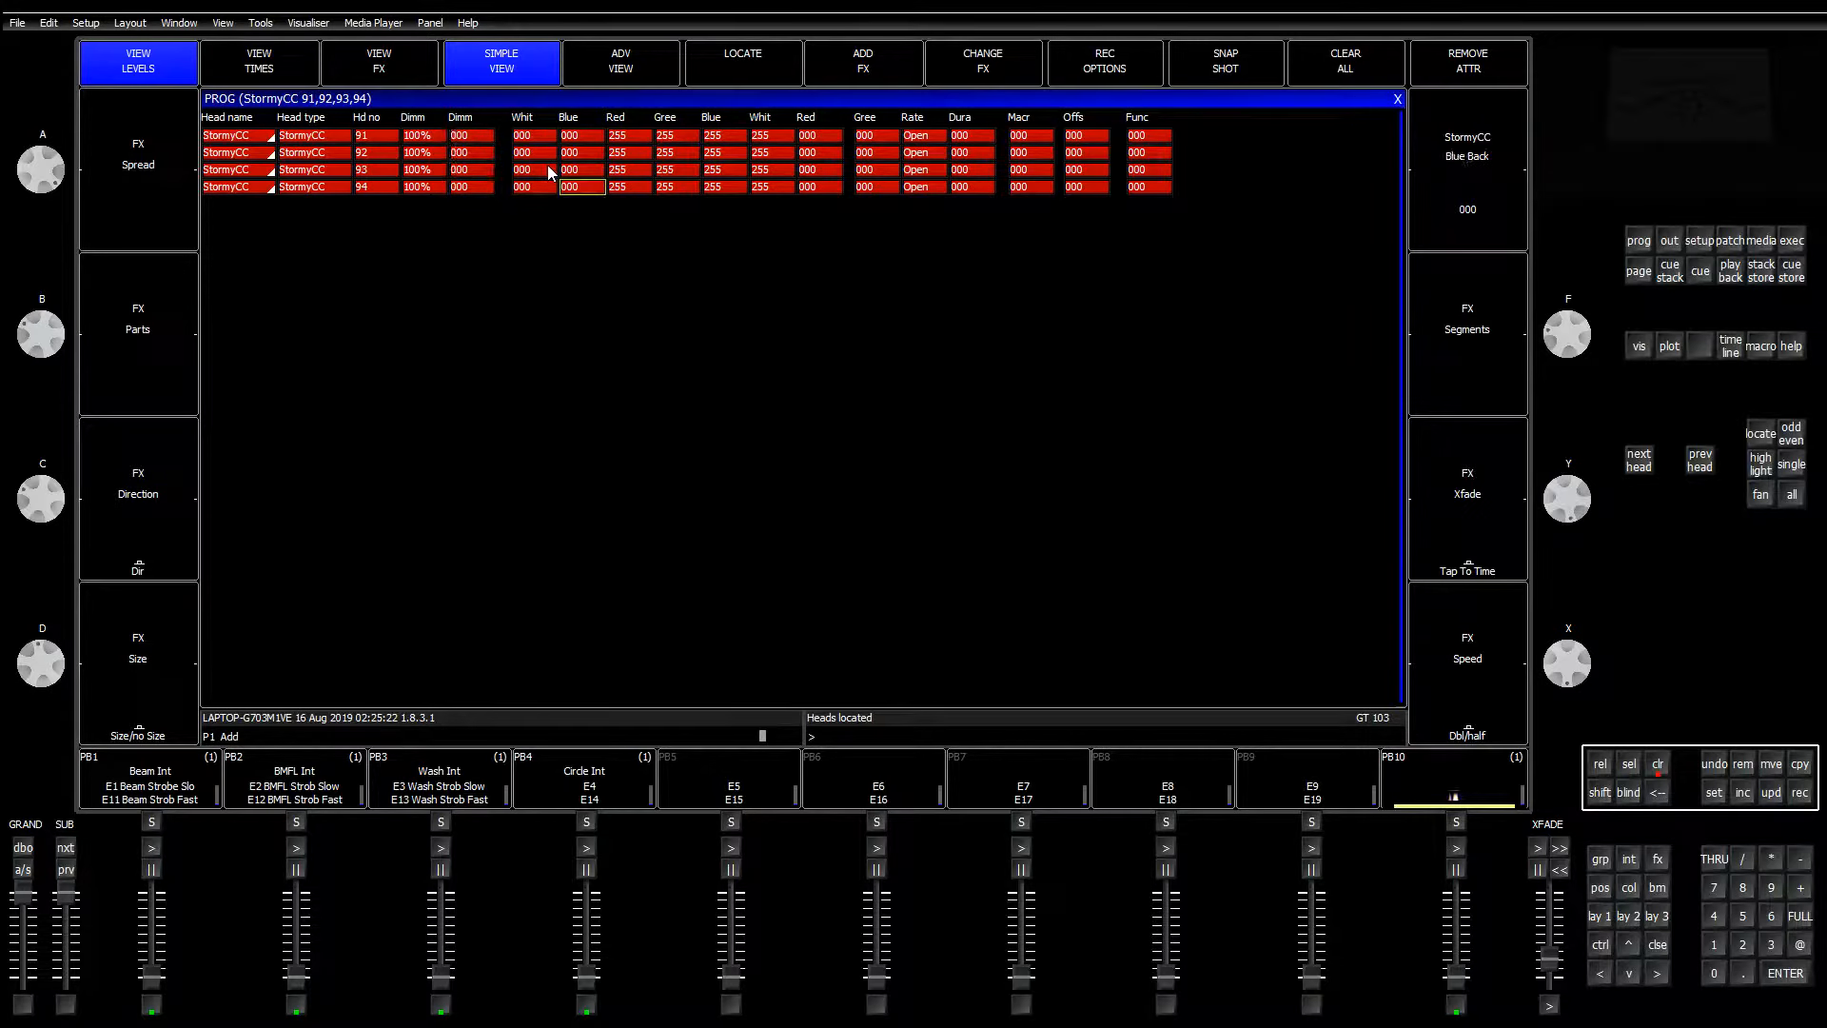
key(Left)
key(Left)
key(Left)
key(Left)
key(Left)
key(Left)
key(Right)
key(Right)
key(Right)
key(Right)
key(Right)
key(Right)
key(Right)
key(Left)
key(Right)
key(Right)
key(Right)
key(Right)
key(Right)
click(1601, 920)
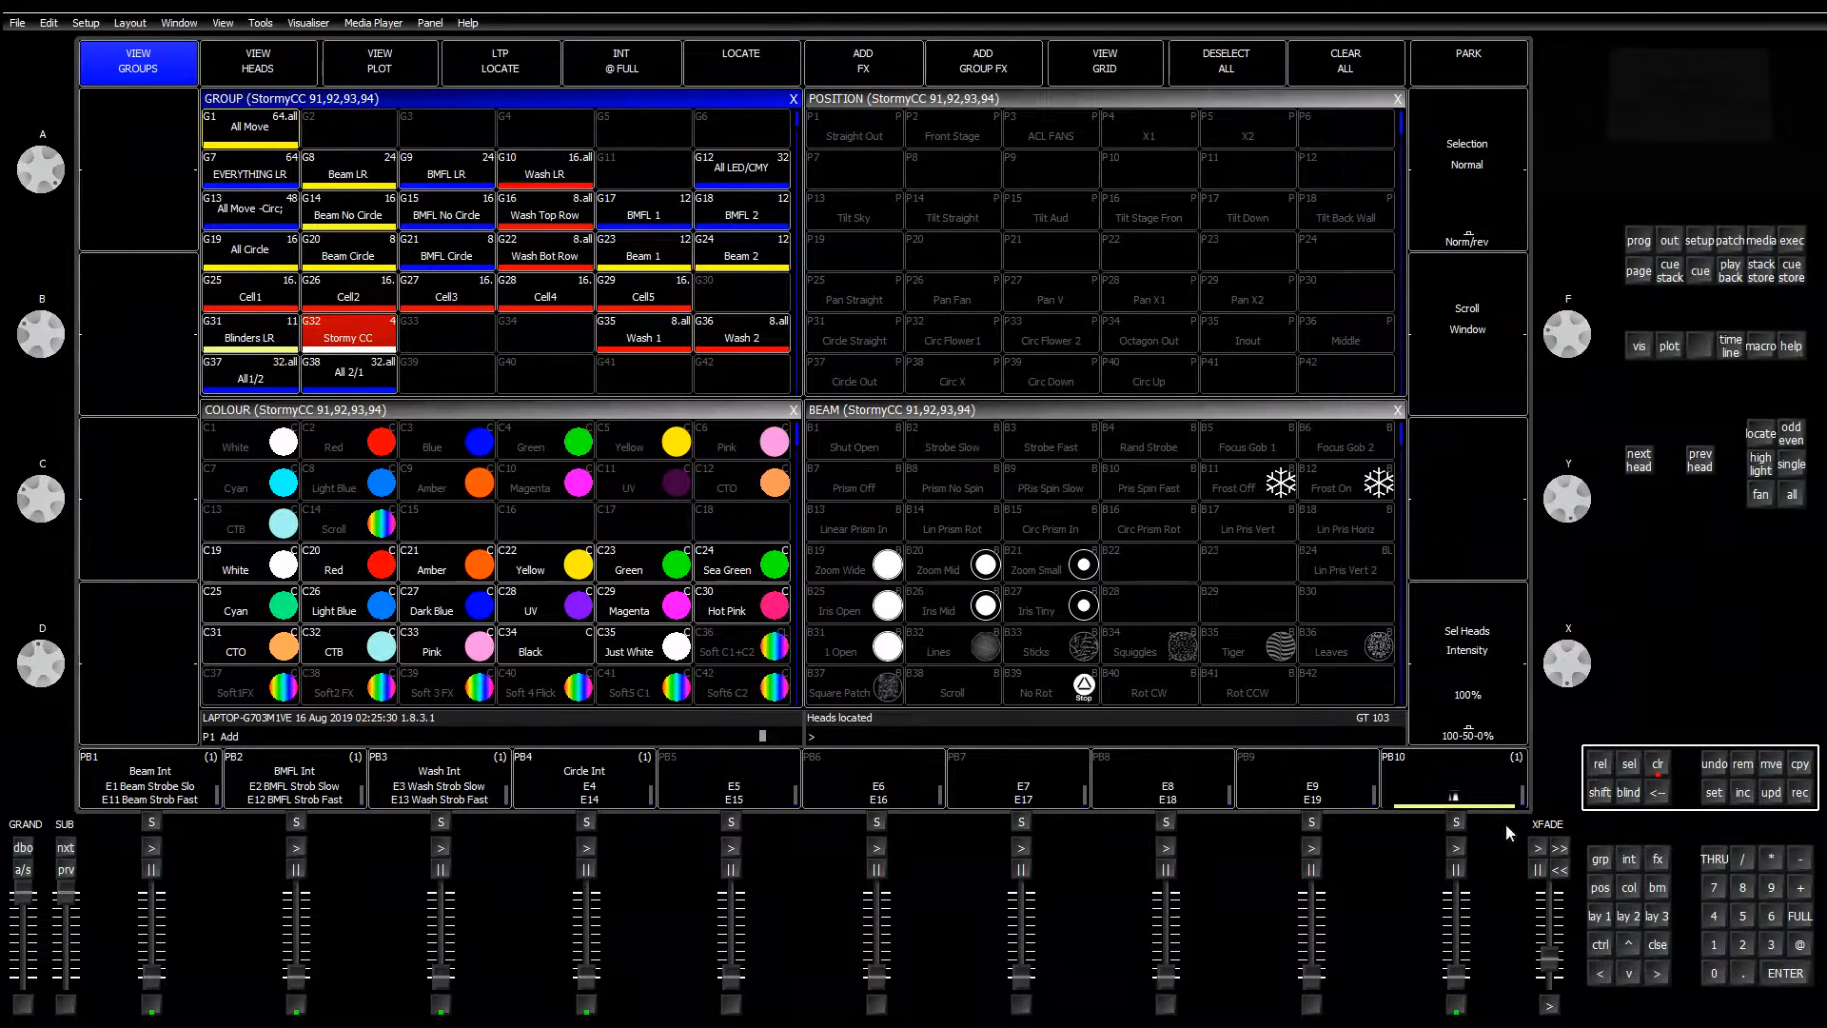
key(alt+Tab)
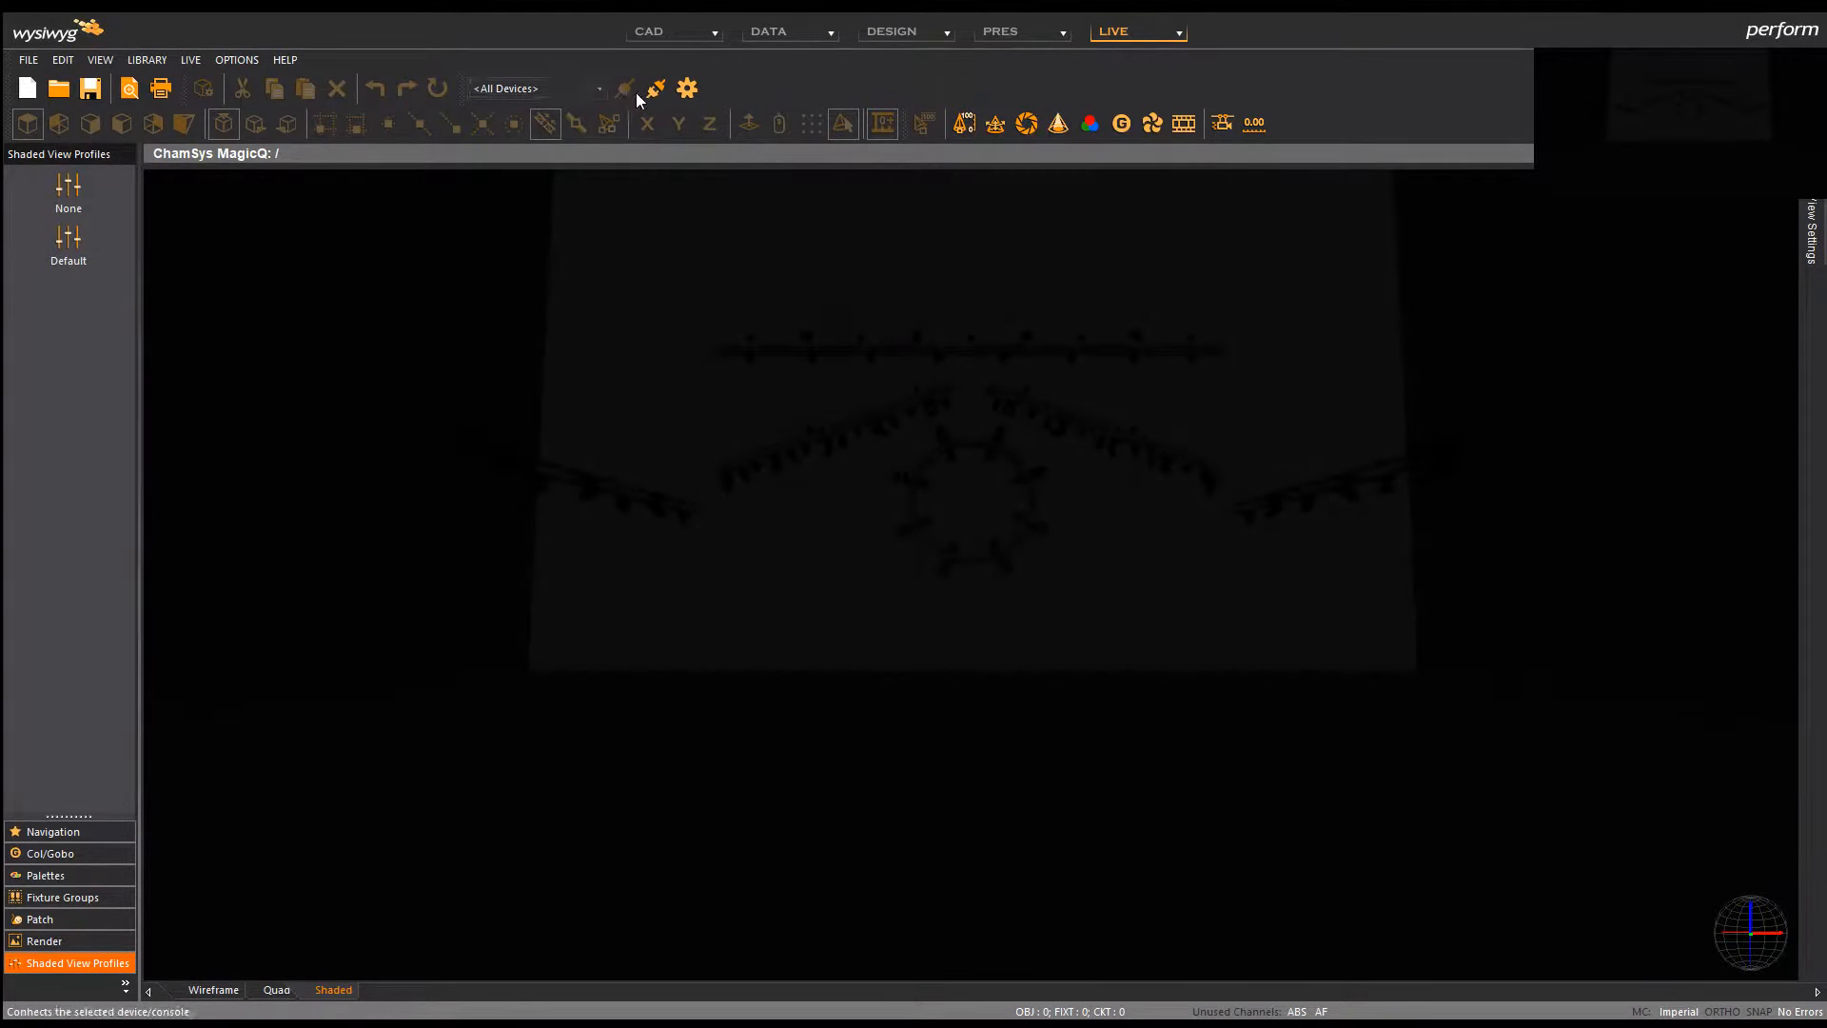
Step: Check the MagicQ connection properties and close Device Manager with the link still connected
click(687, 89)
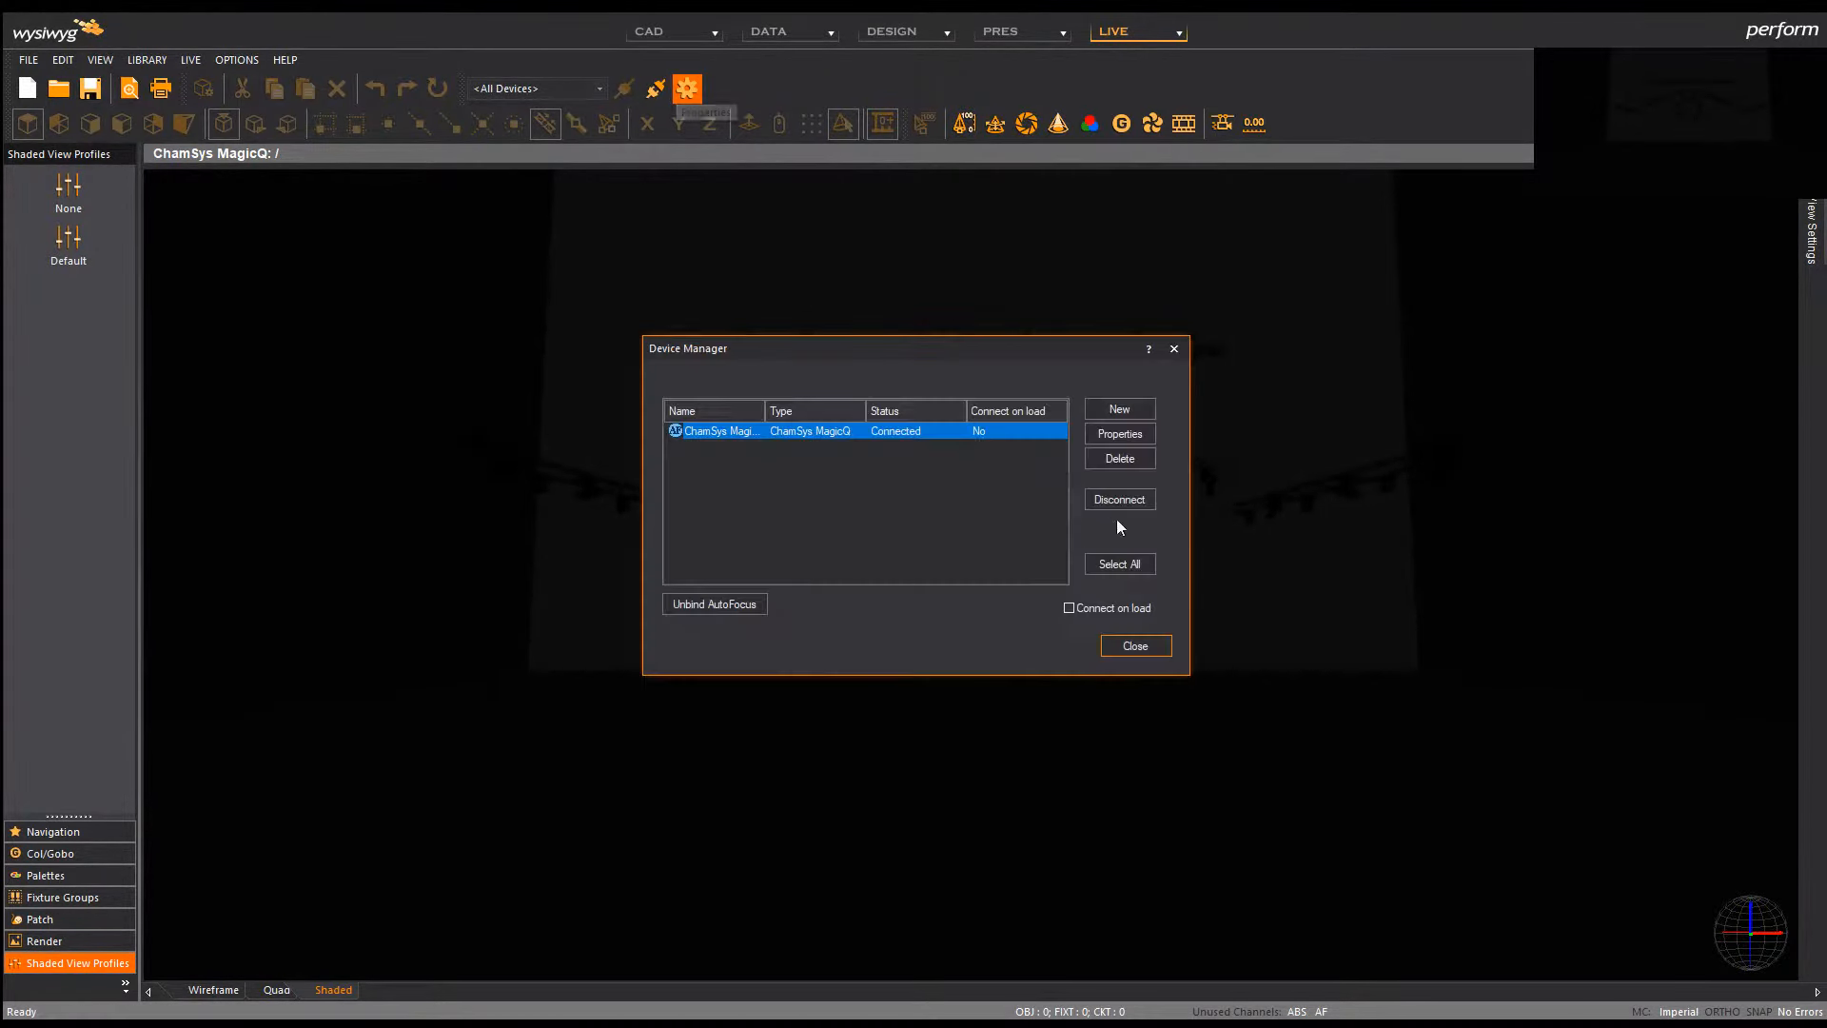
click(1133, 435)
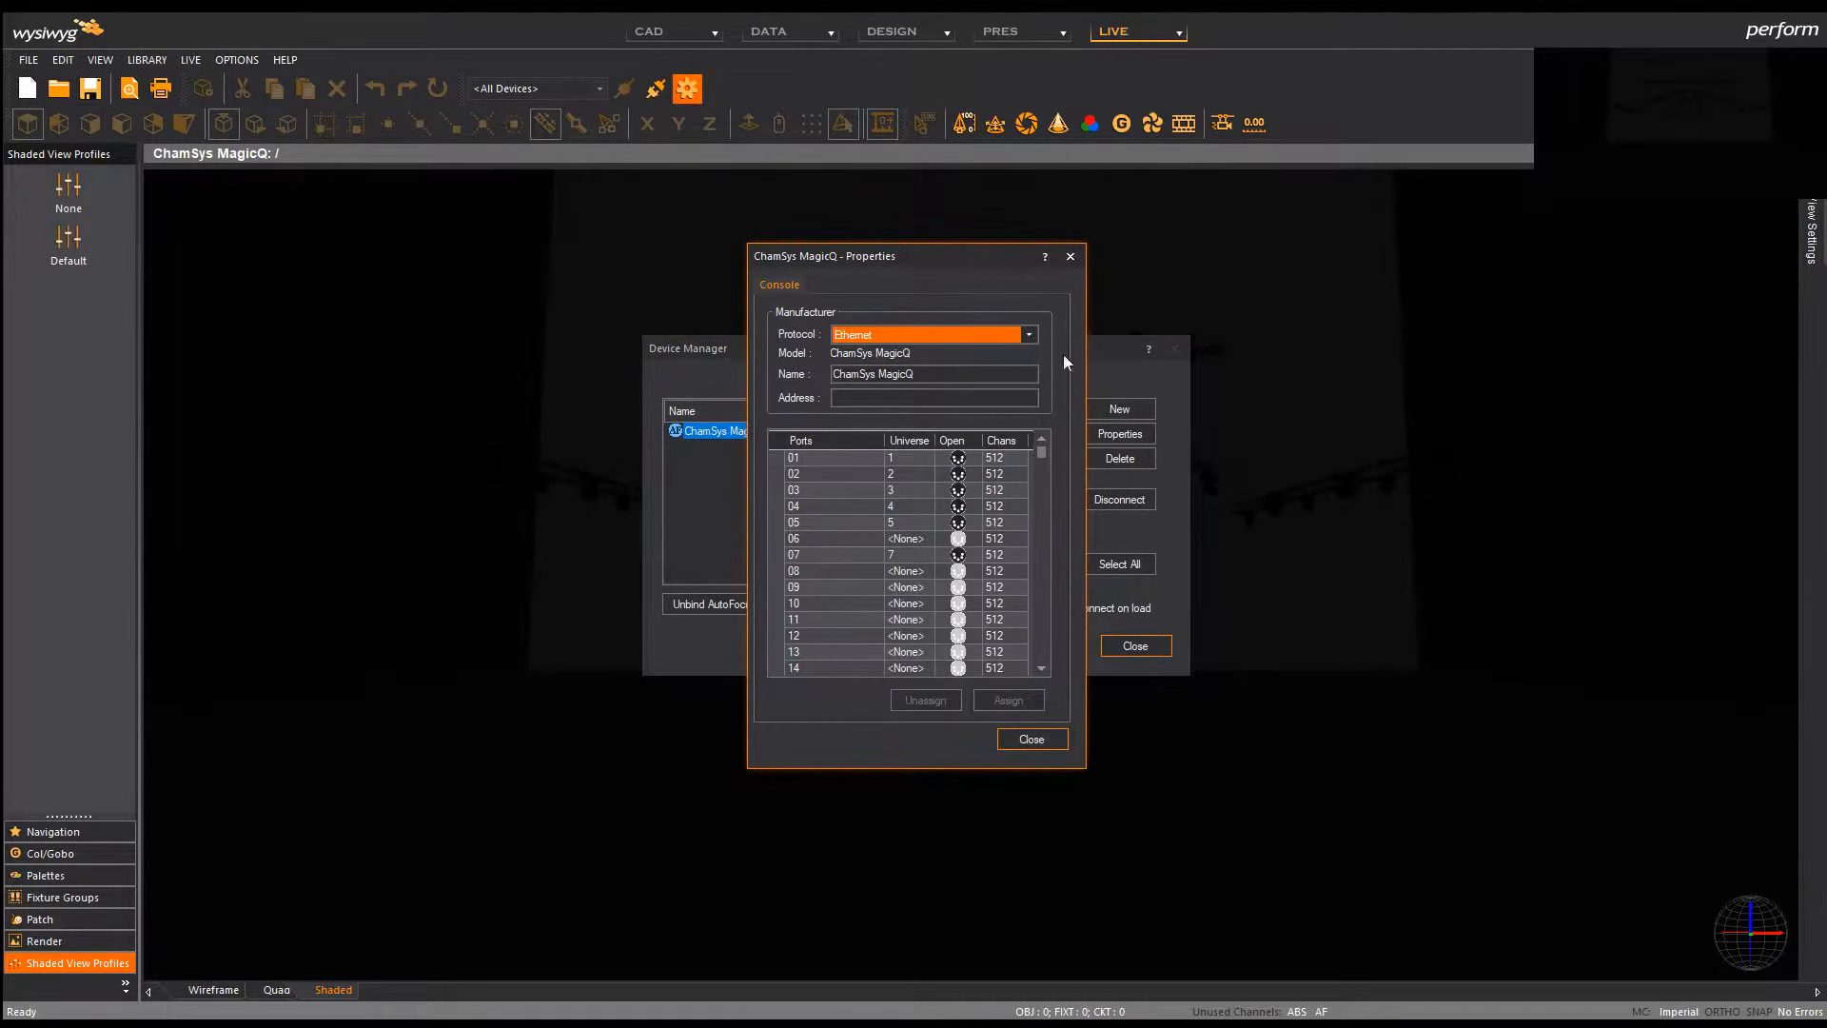
click(1022, 741)
click(1133, 651)
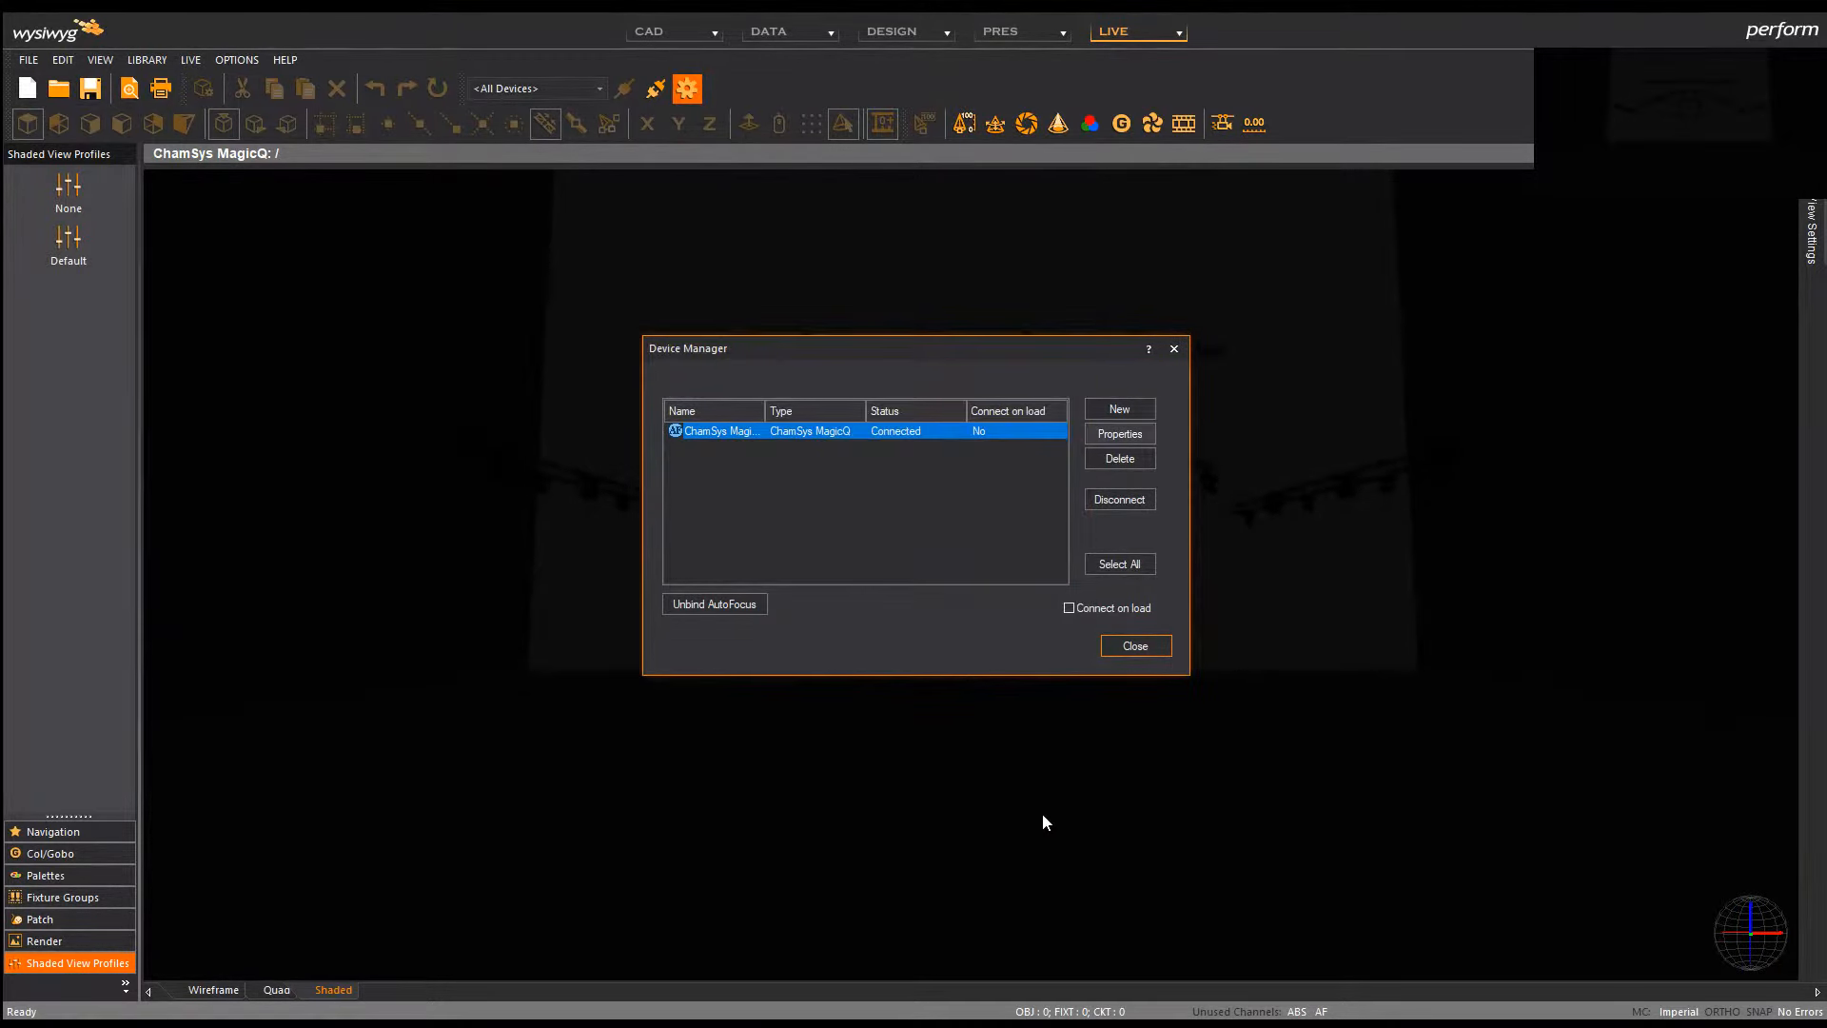
Step: Check the rig in WYSIWYG's live view, then return to the MagicQ console
key(alt+Tab)
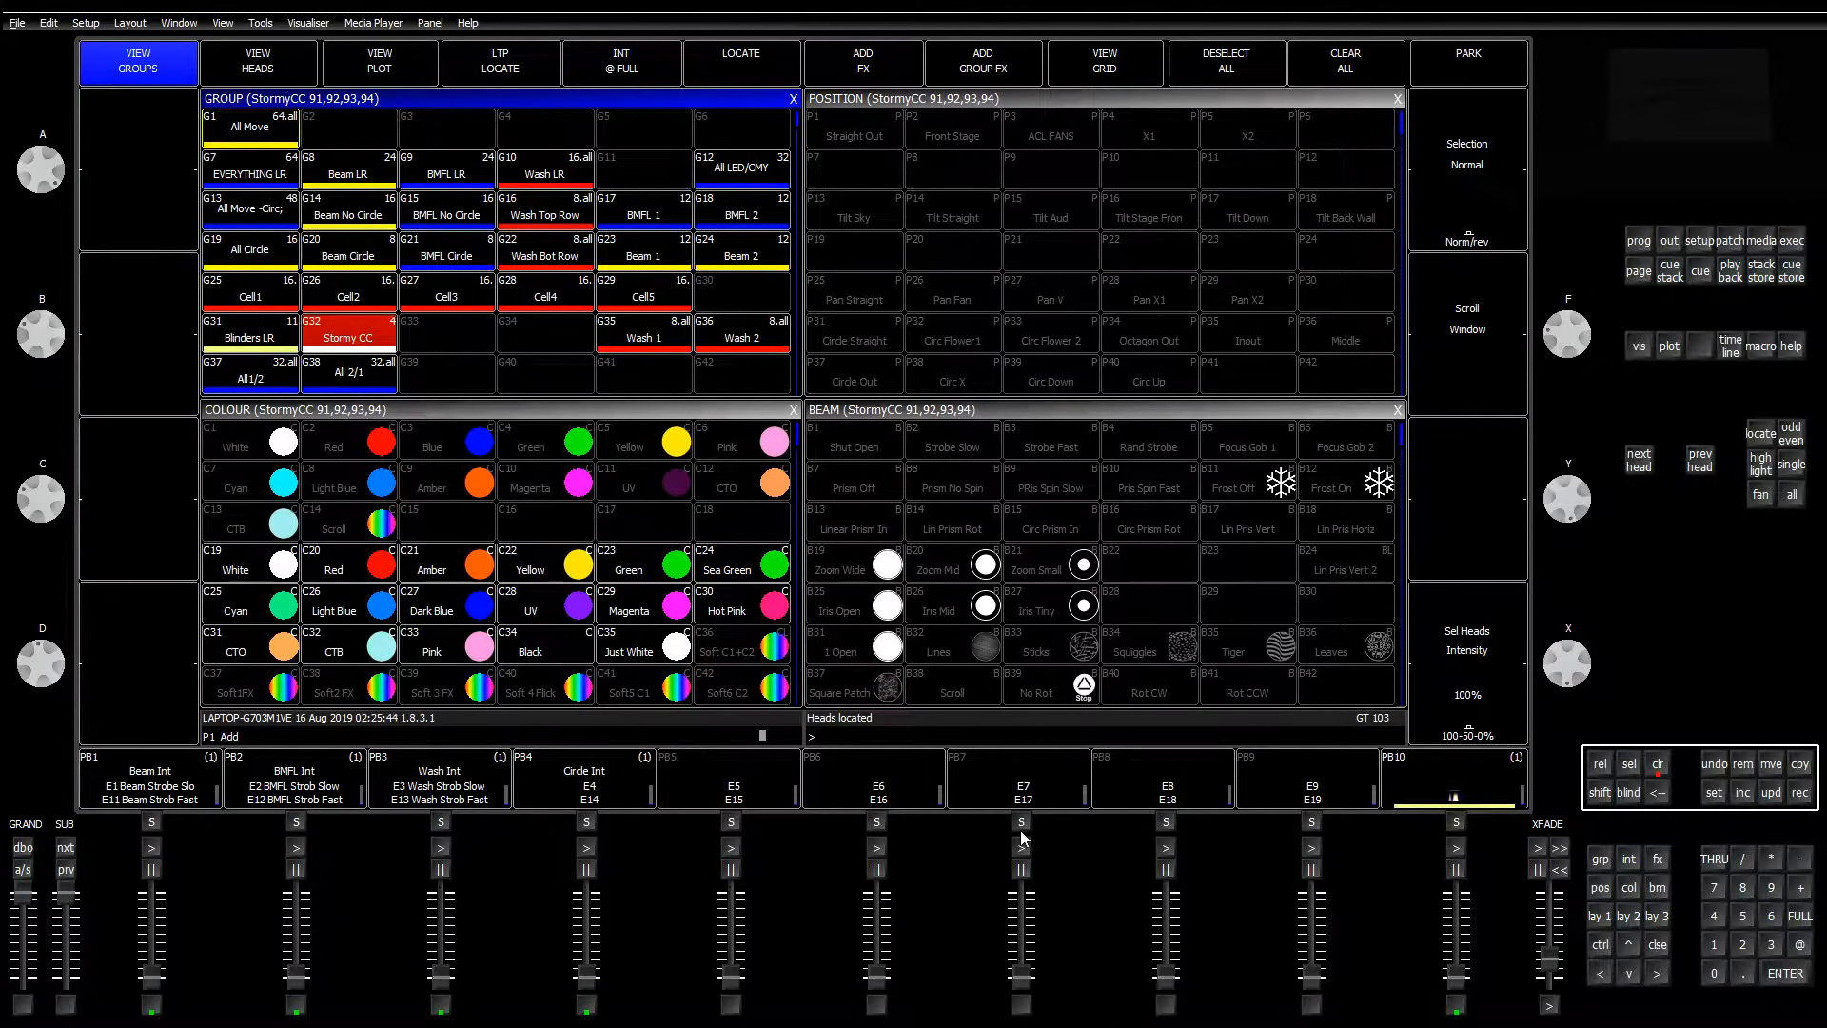
key(alt+Tab)
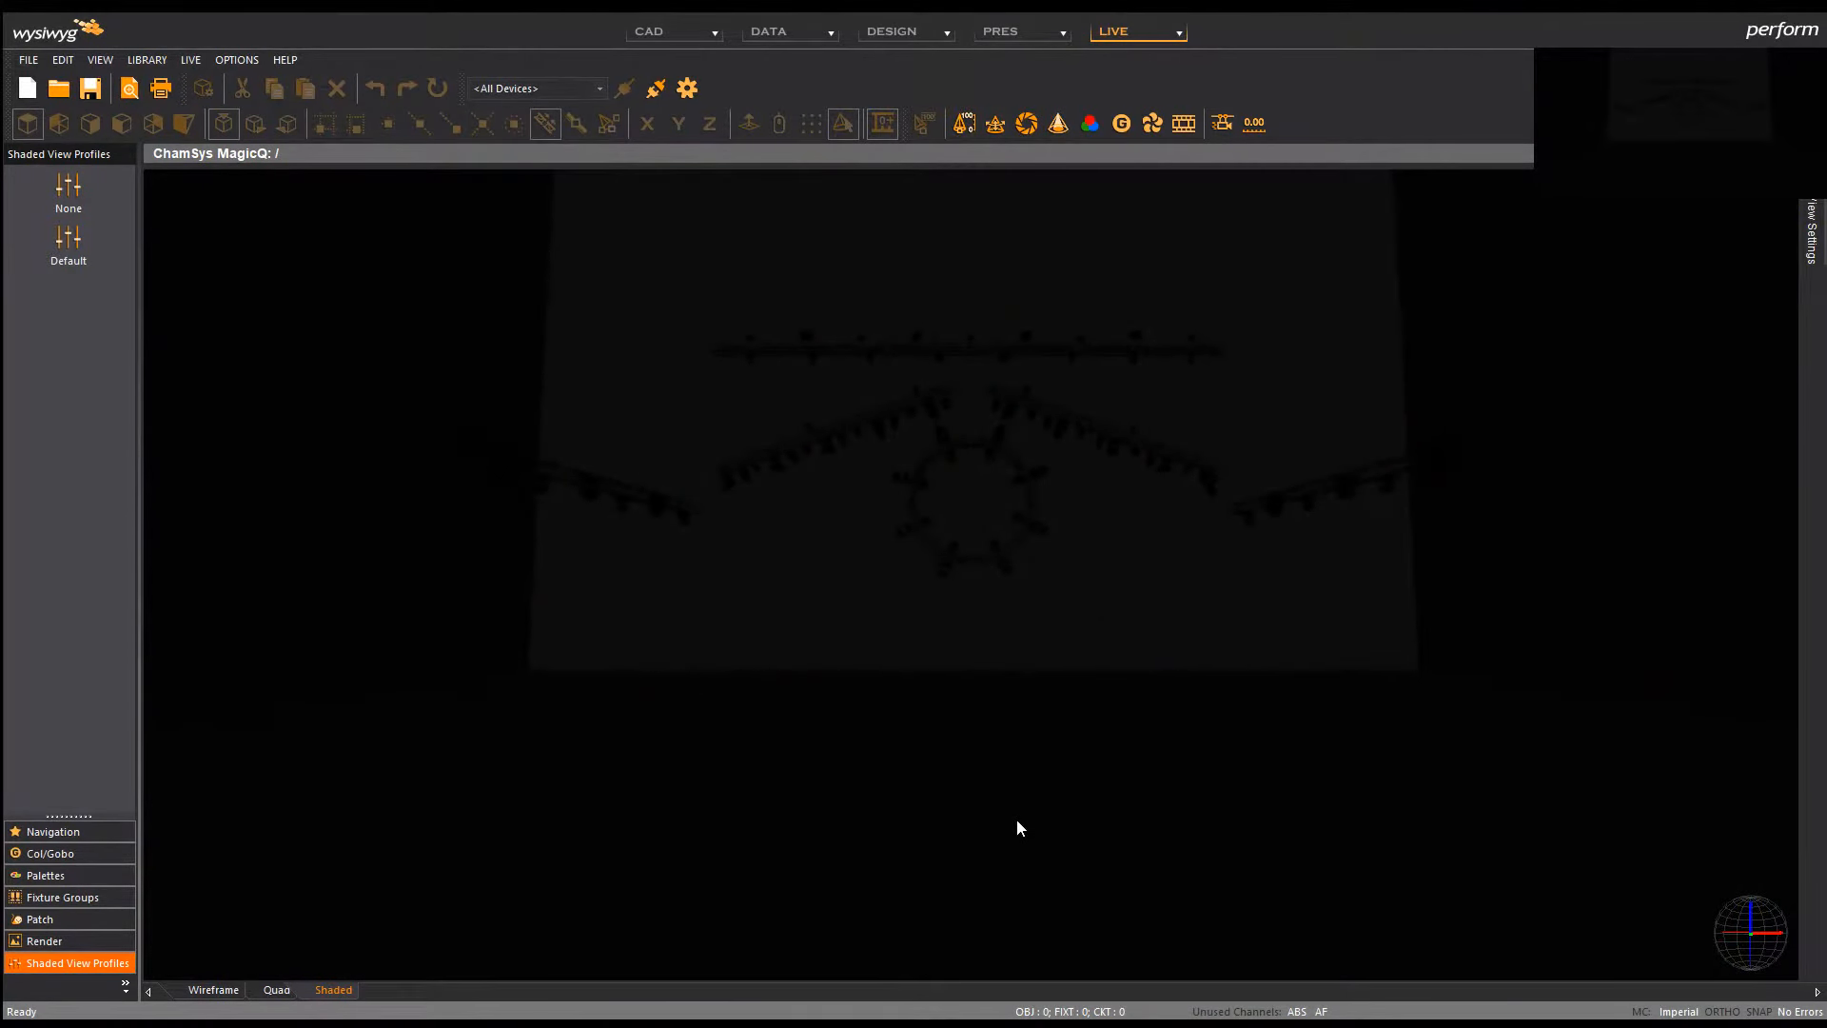
key(alt+Tab)
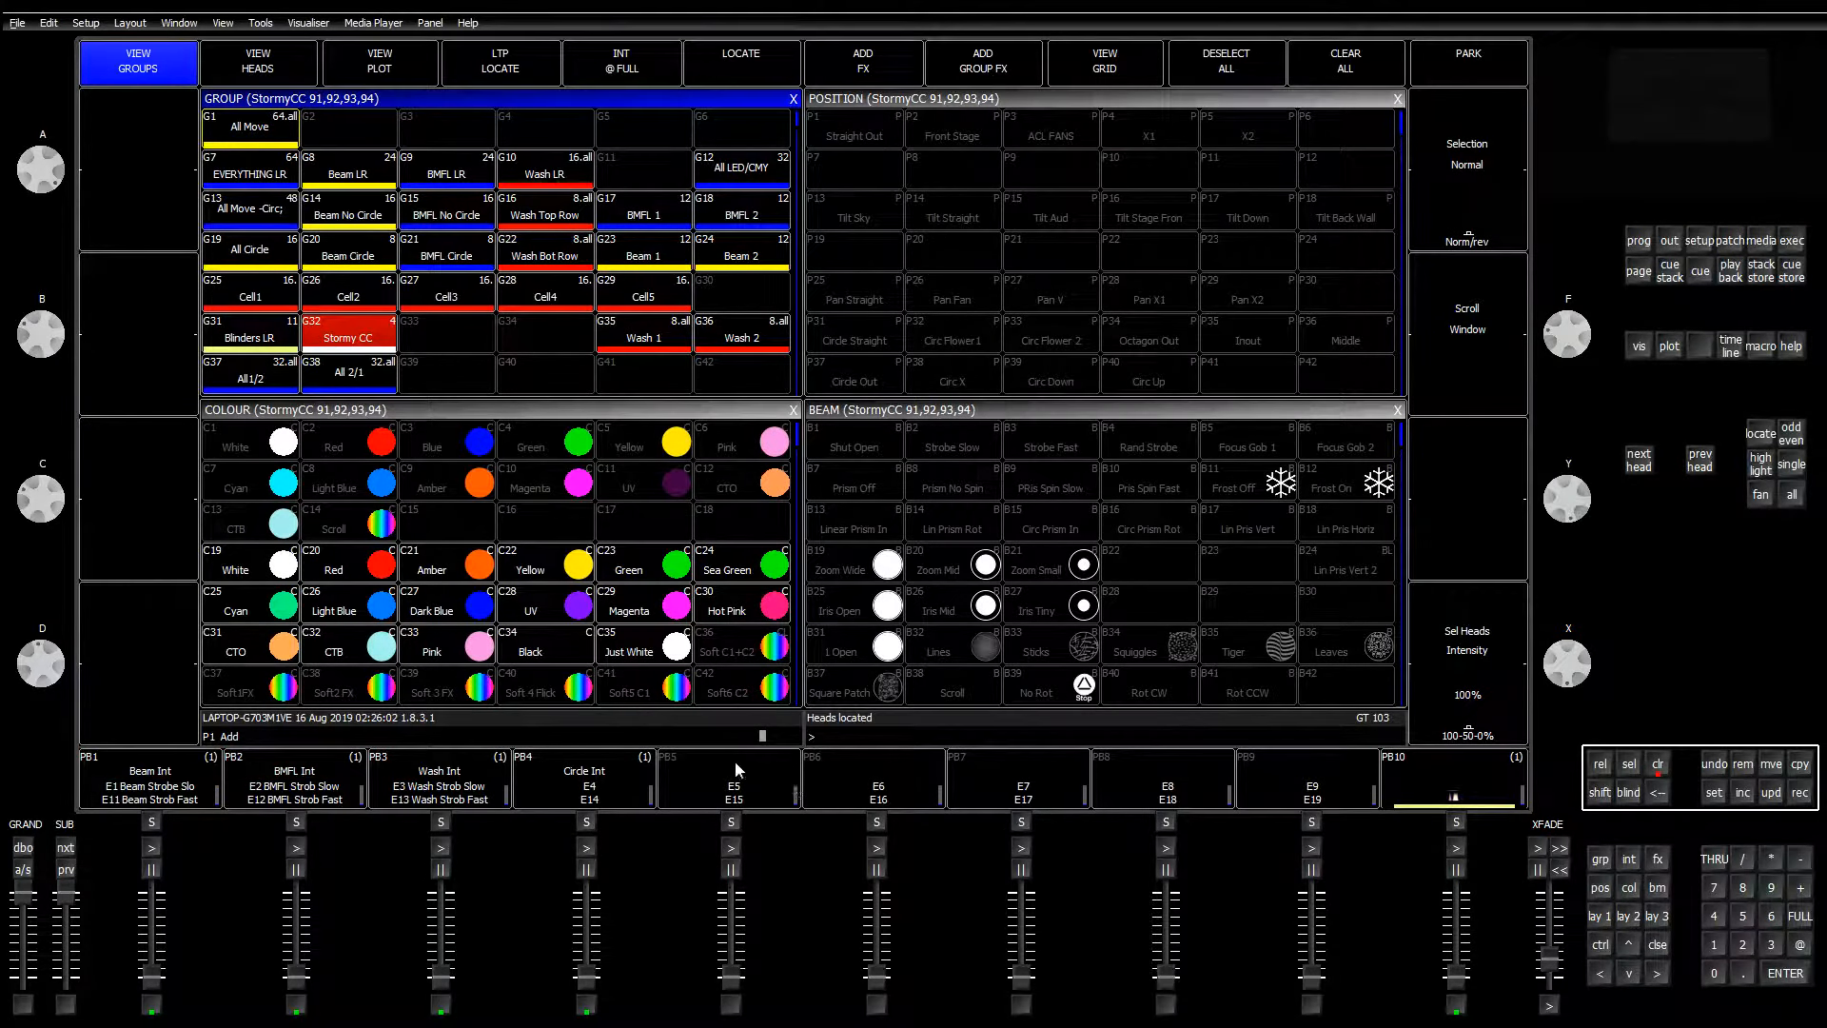
Step: Dim the Stormy CC heads to 78% and raise the beam Rate into strobe at 187
drag(1582, 672, 1550, 751)
click(1656, 887)
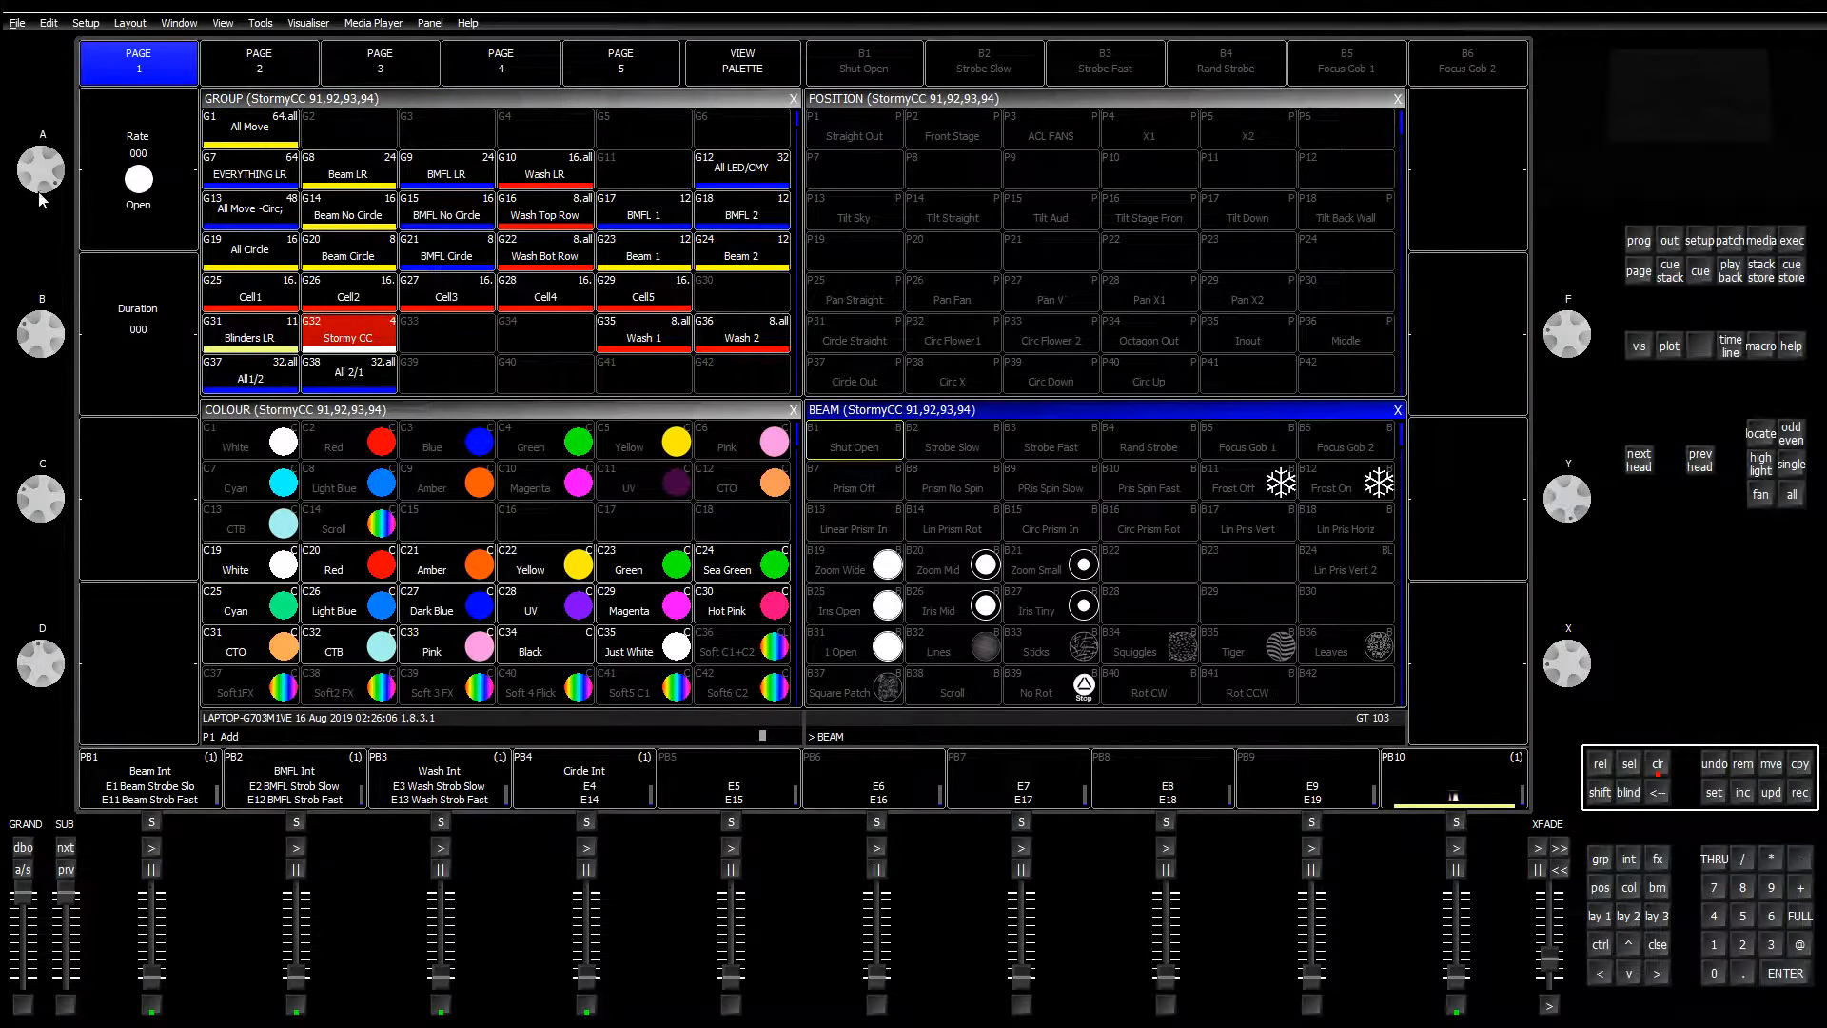
mouse_move(40, 180)
mouse_down()
mouse_move(41, 230)
mouse_move(37, 167)
mouse_move(40, 207)
mouse_up()
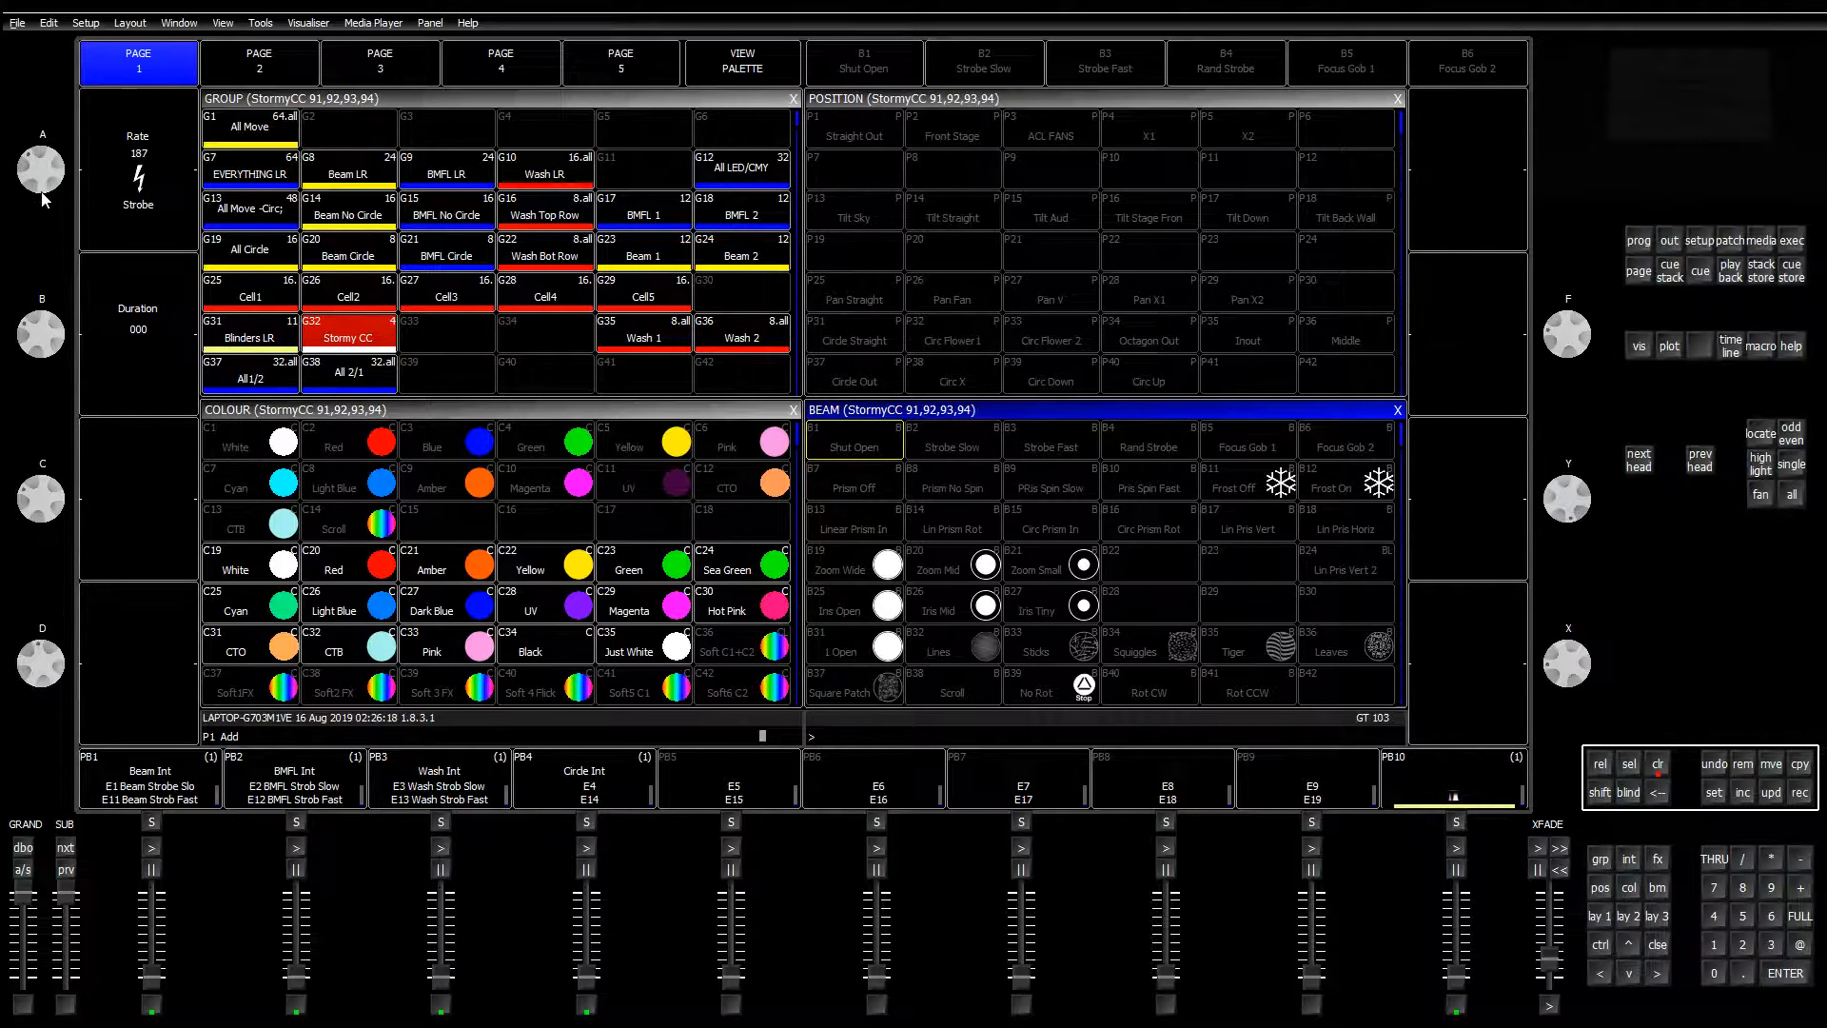
Step: Turn off Circle All on execute page 2, clear the programmer, and reselect G32 Stormy CC on layout 1
click(1792, 241)
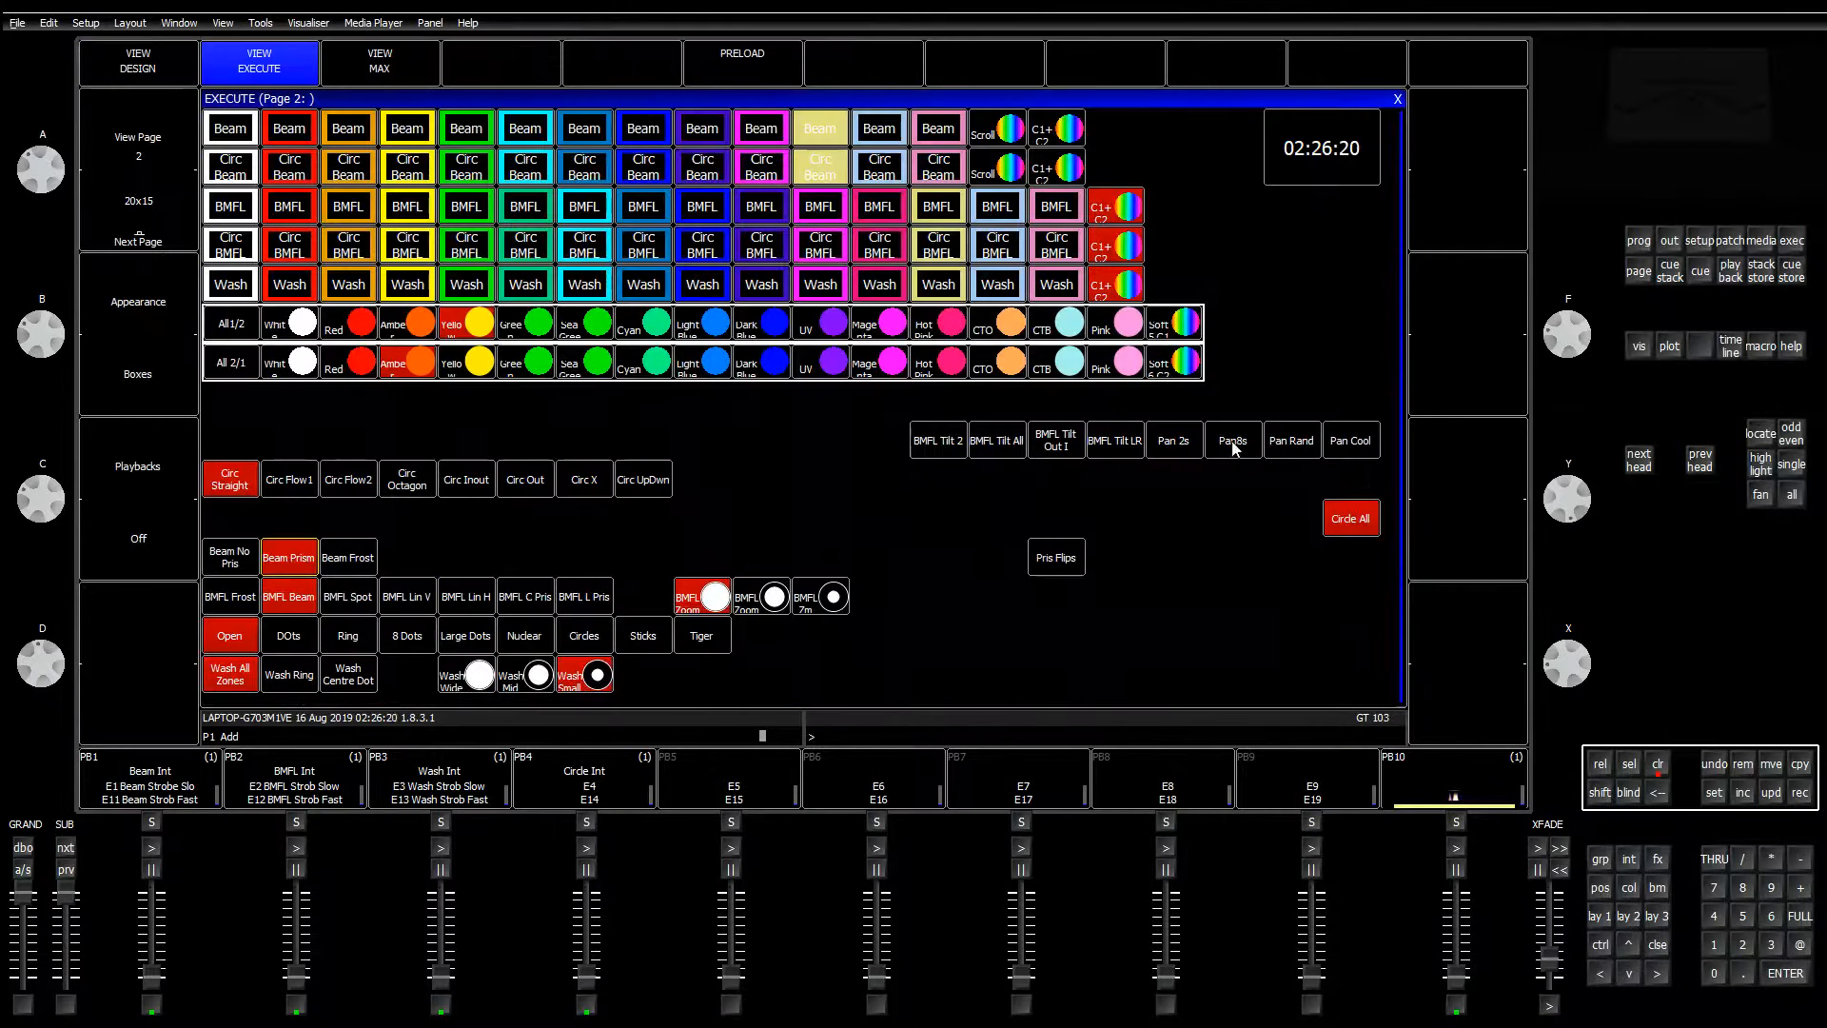
click(1364, 528)
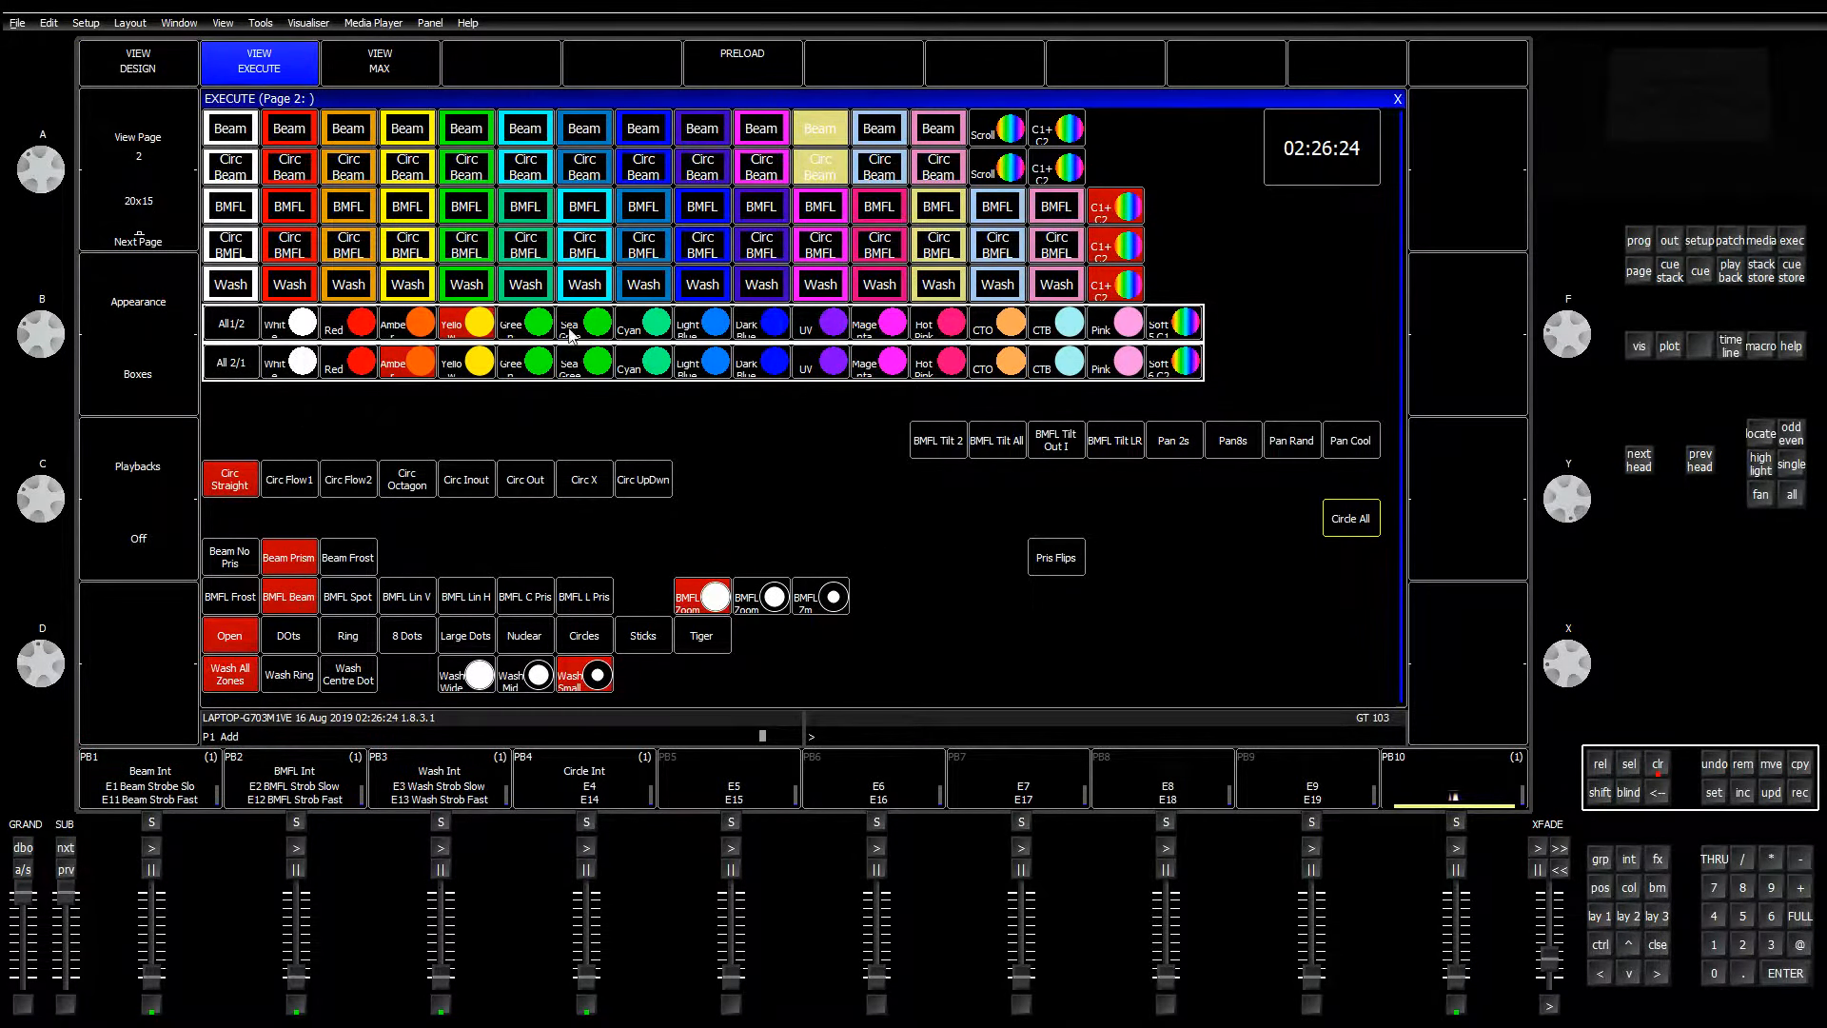
click(1665, 773)
click(1599, 919)
click(328, 341)
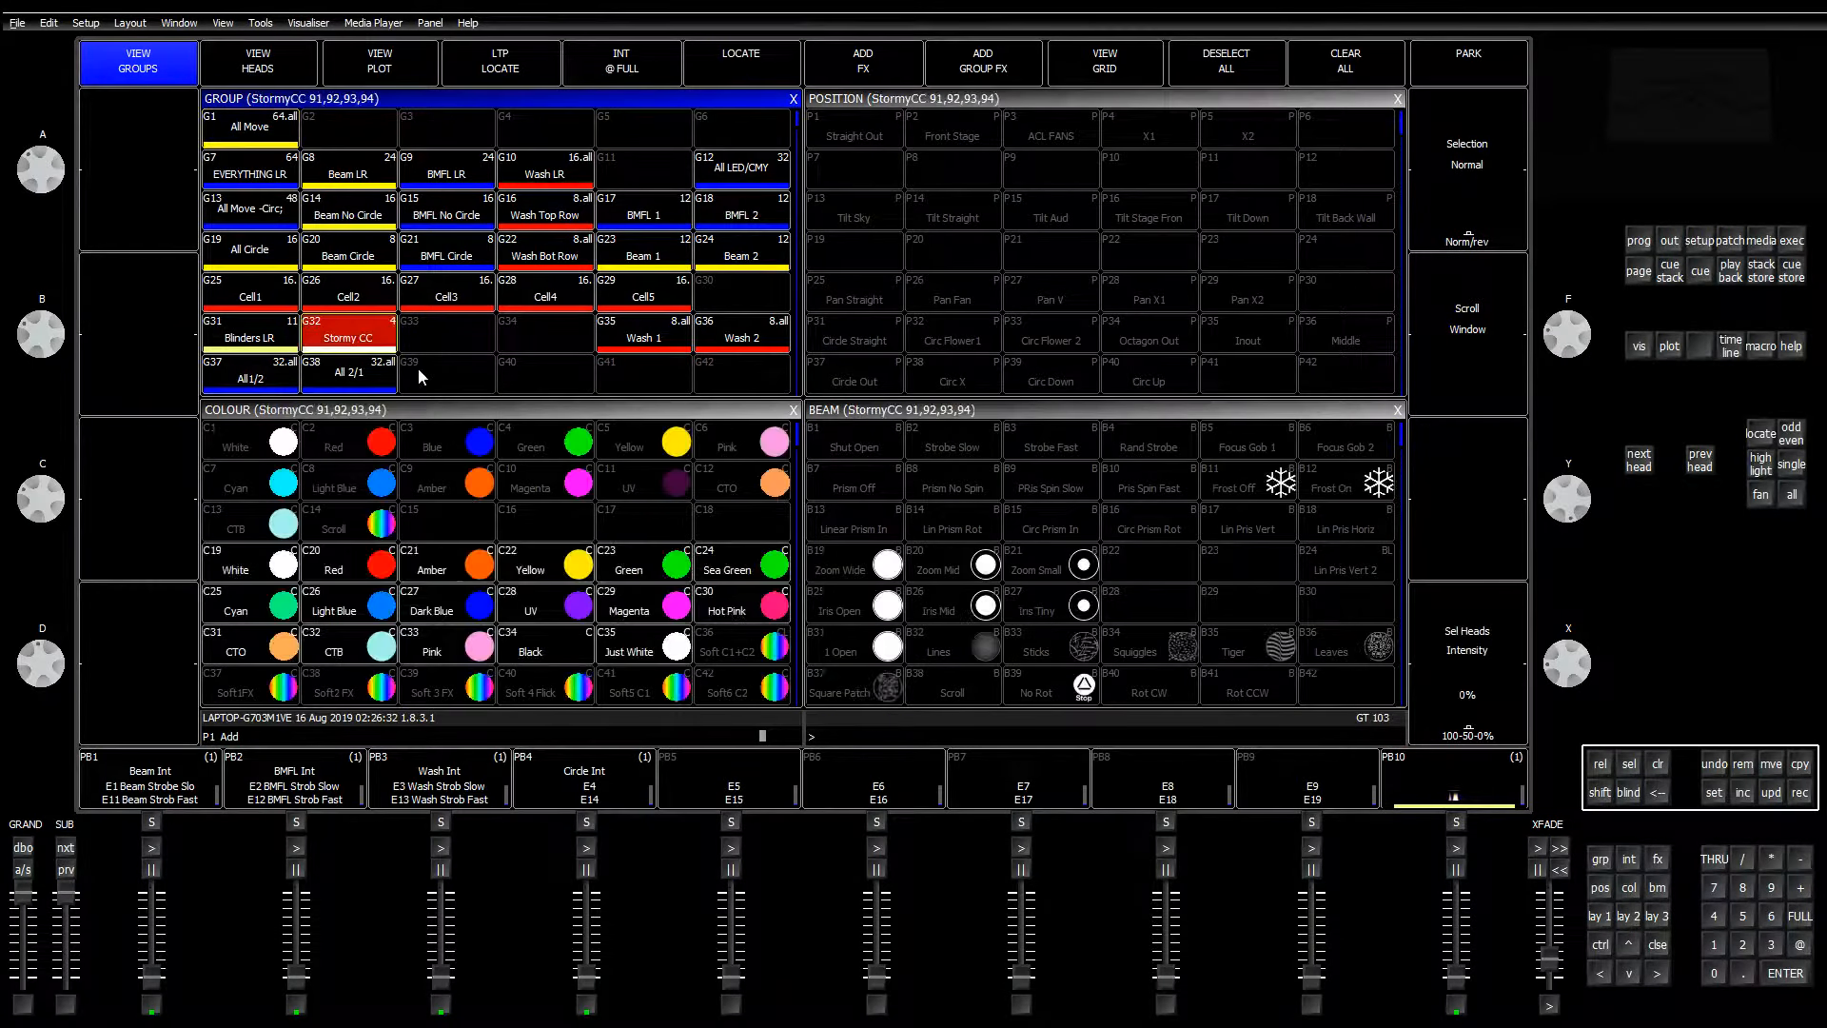
Step: Apply Red to G32 Stormy CC twice, then clear it and reselect the group at 100% intensity
click(325, 573)
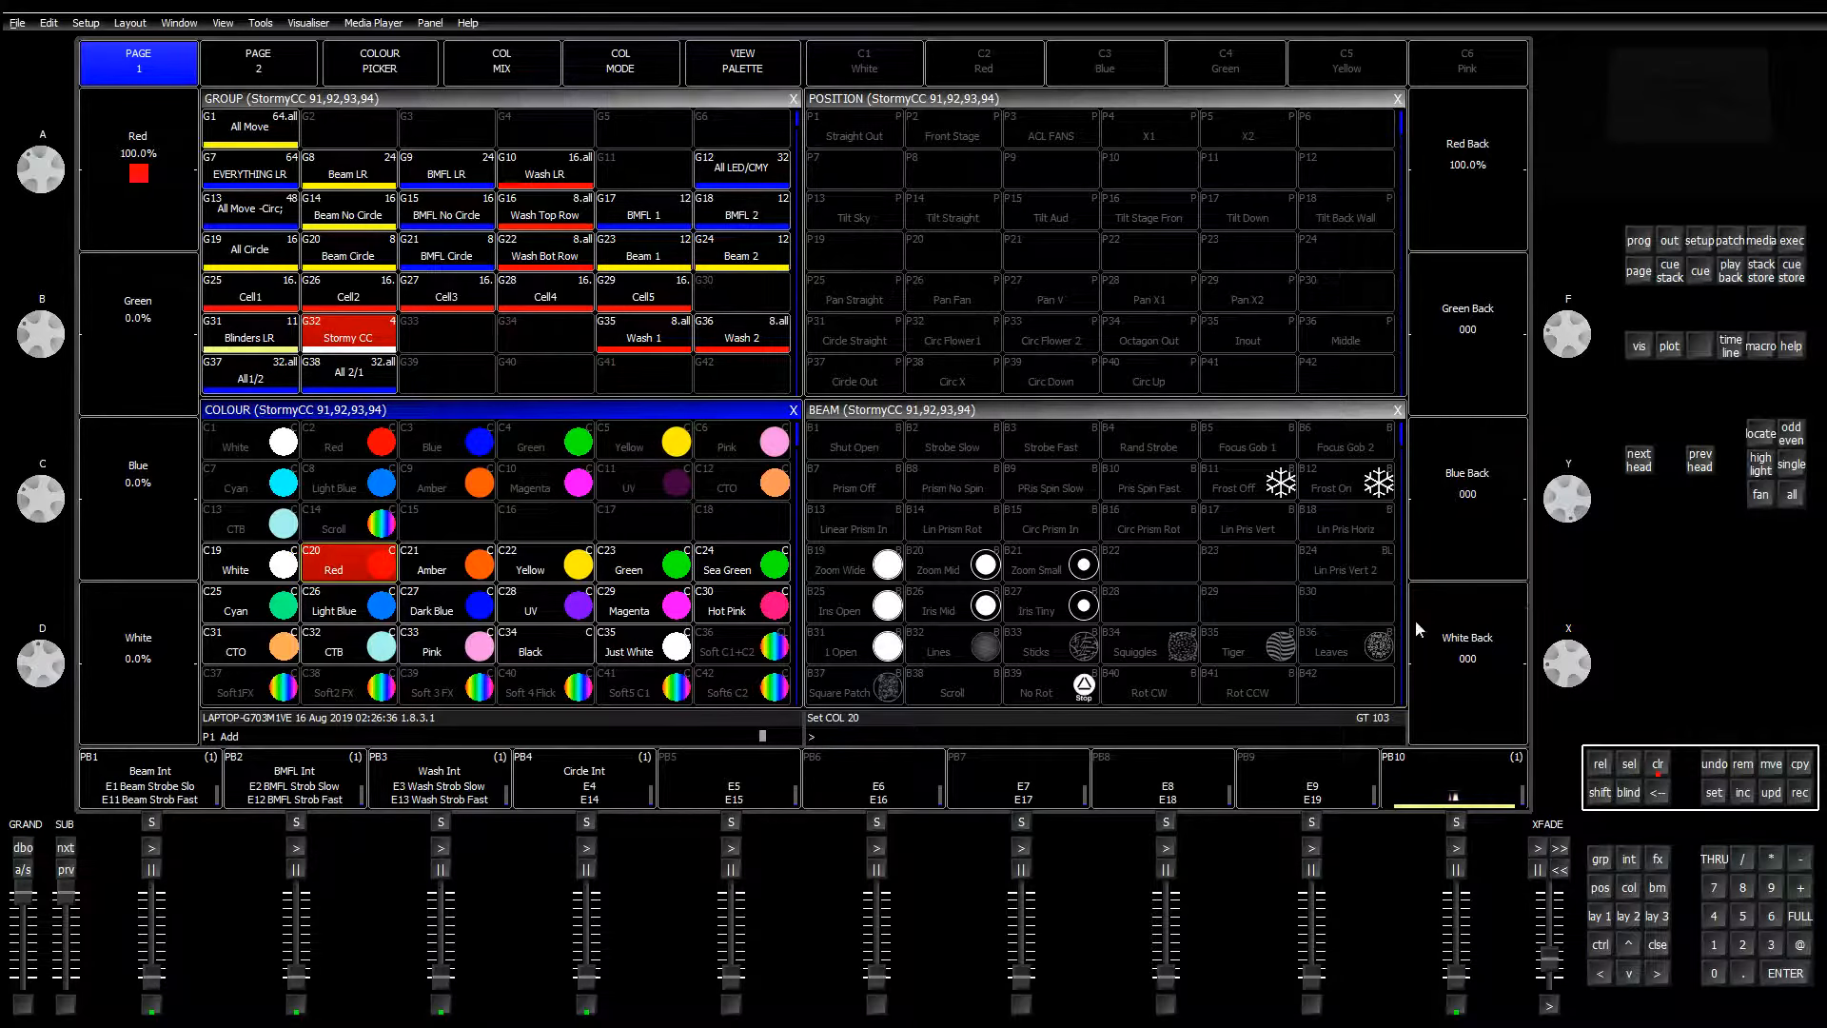
click(1658, 765)
click(324, 342)
click(383, 565)
click(597, 98)
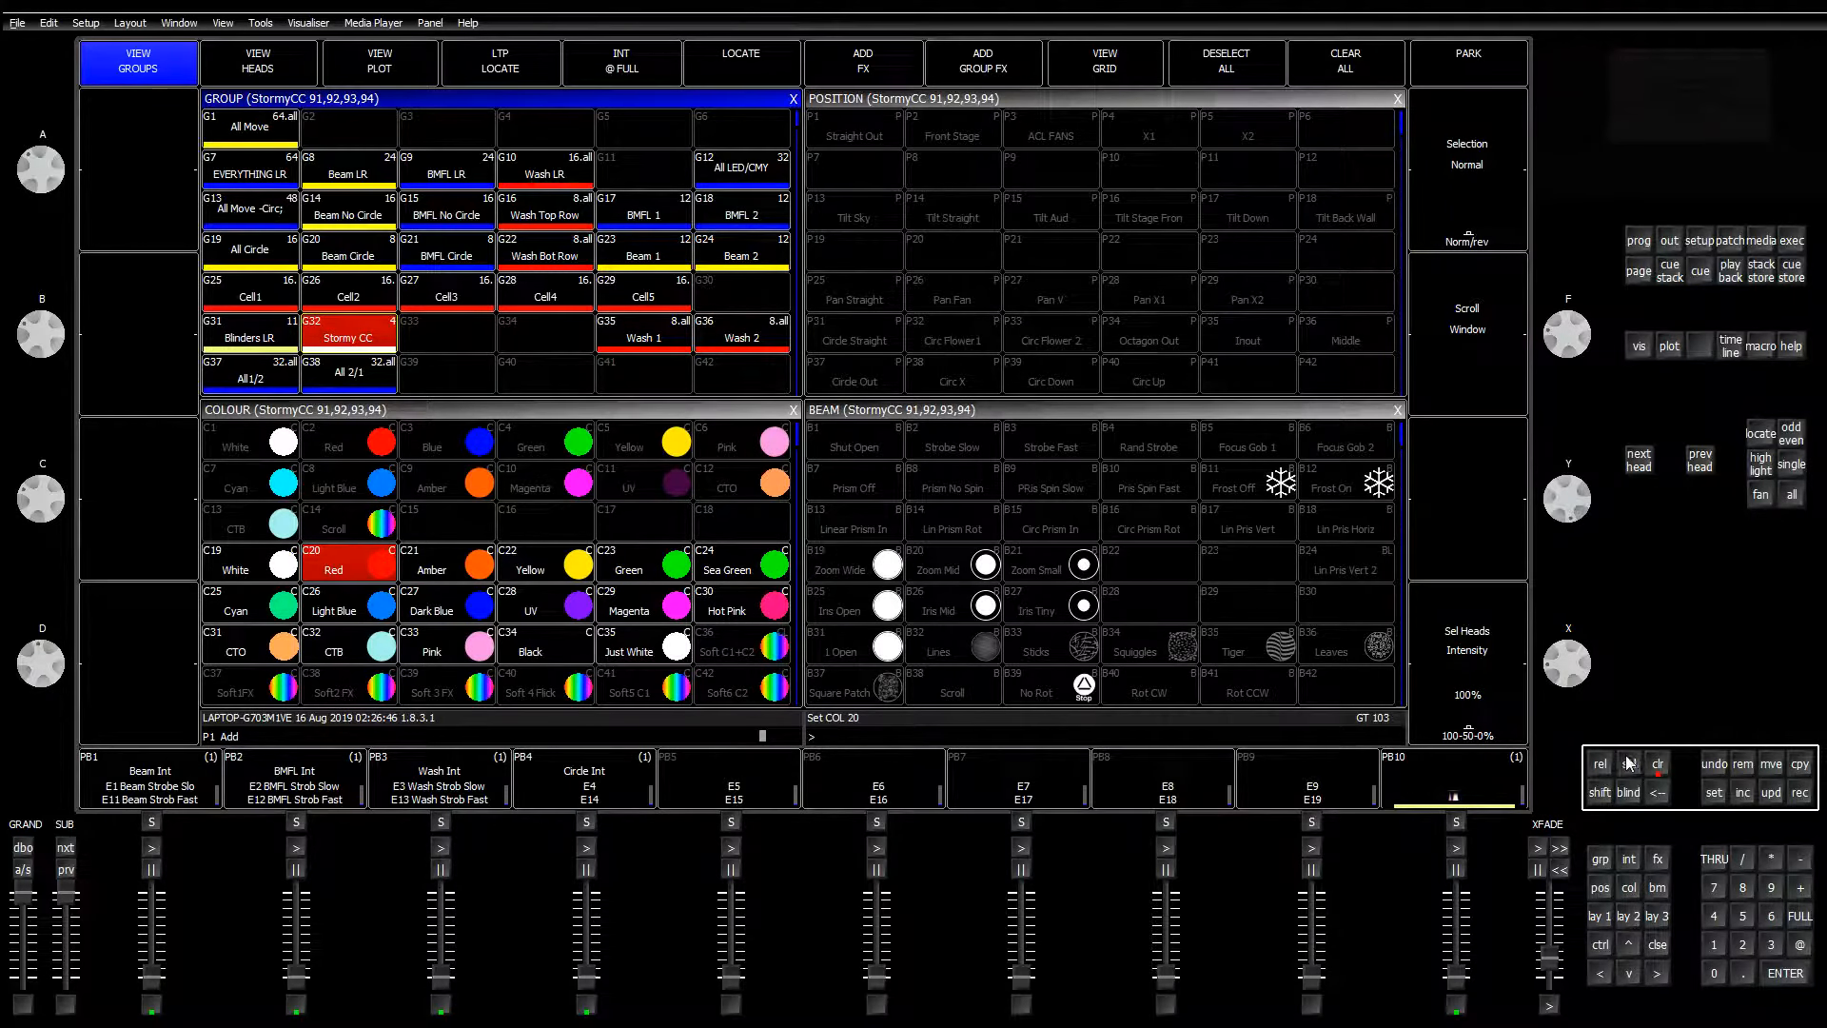
click(1658, 767)
click(371, 344)
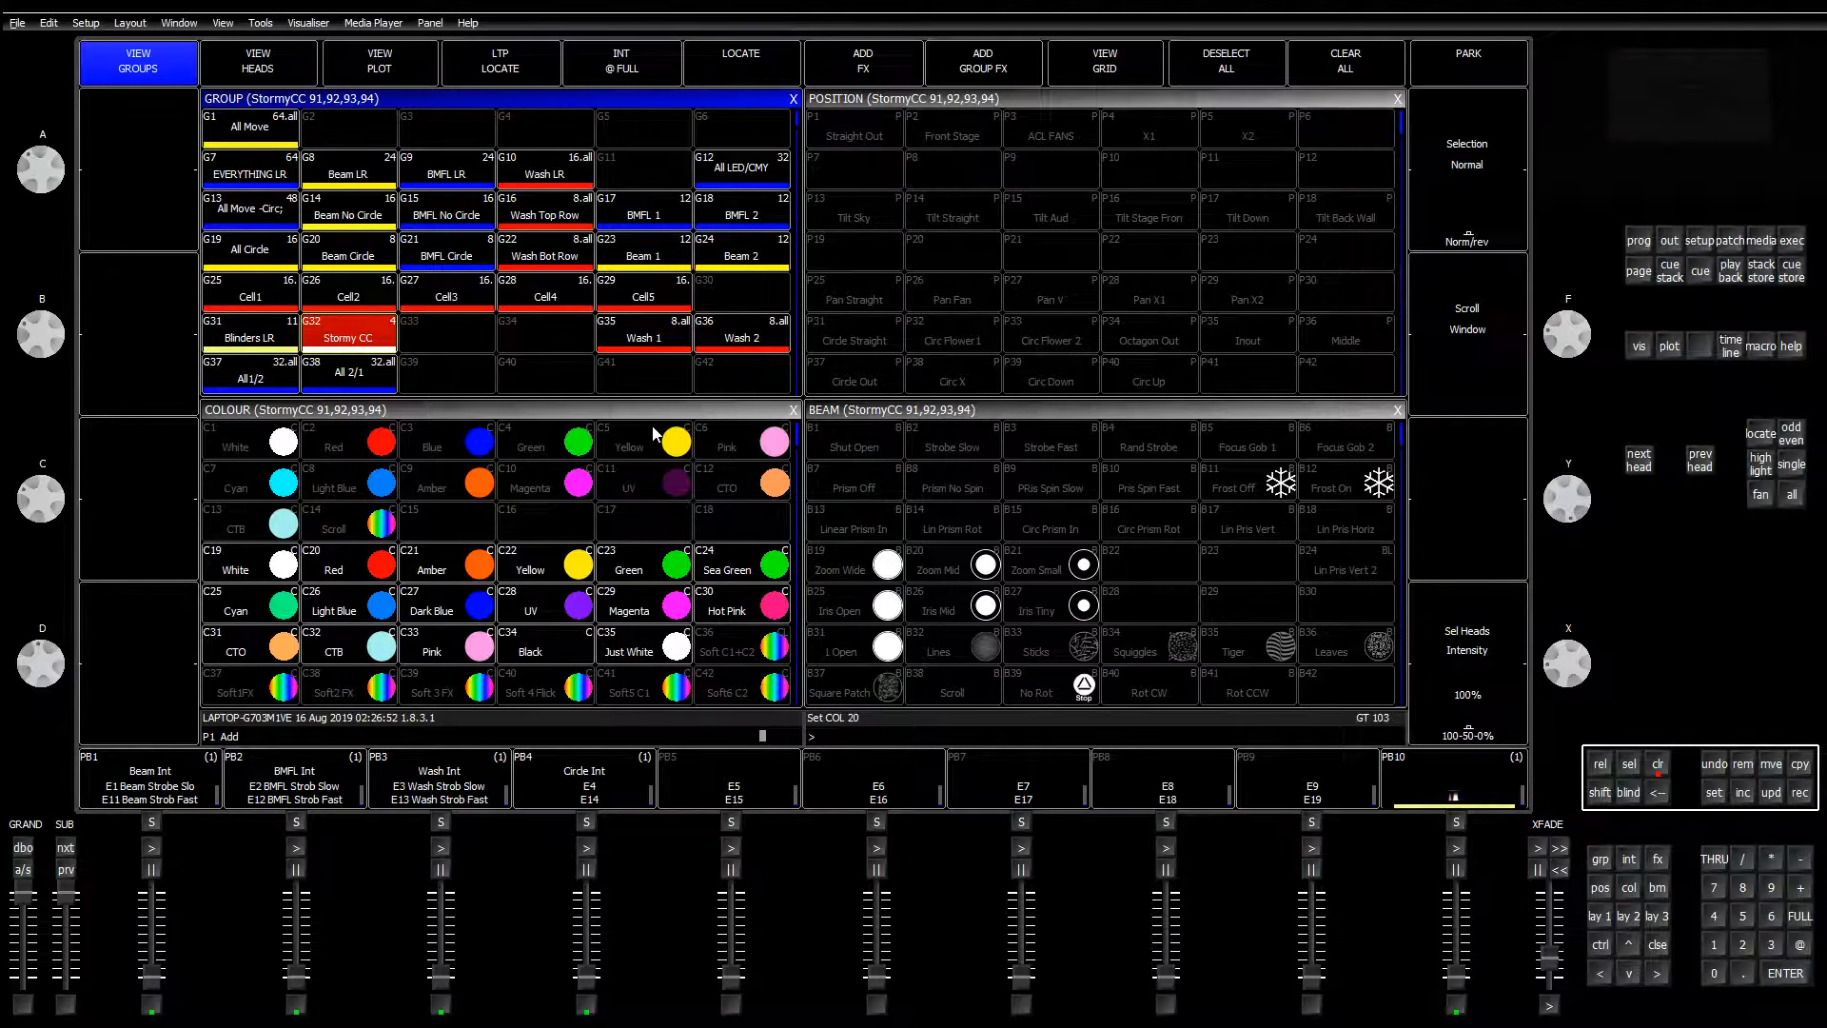
Step: Record the Stormy CC heads onto playback 9 and name it 'Stormys'
key(ctrl+r)
click(1304, 775)
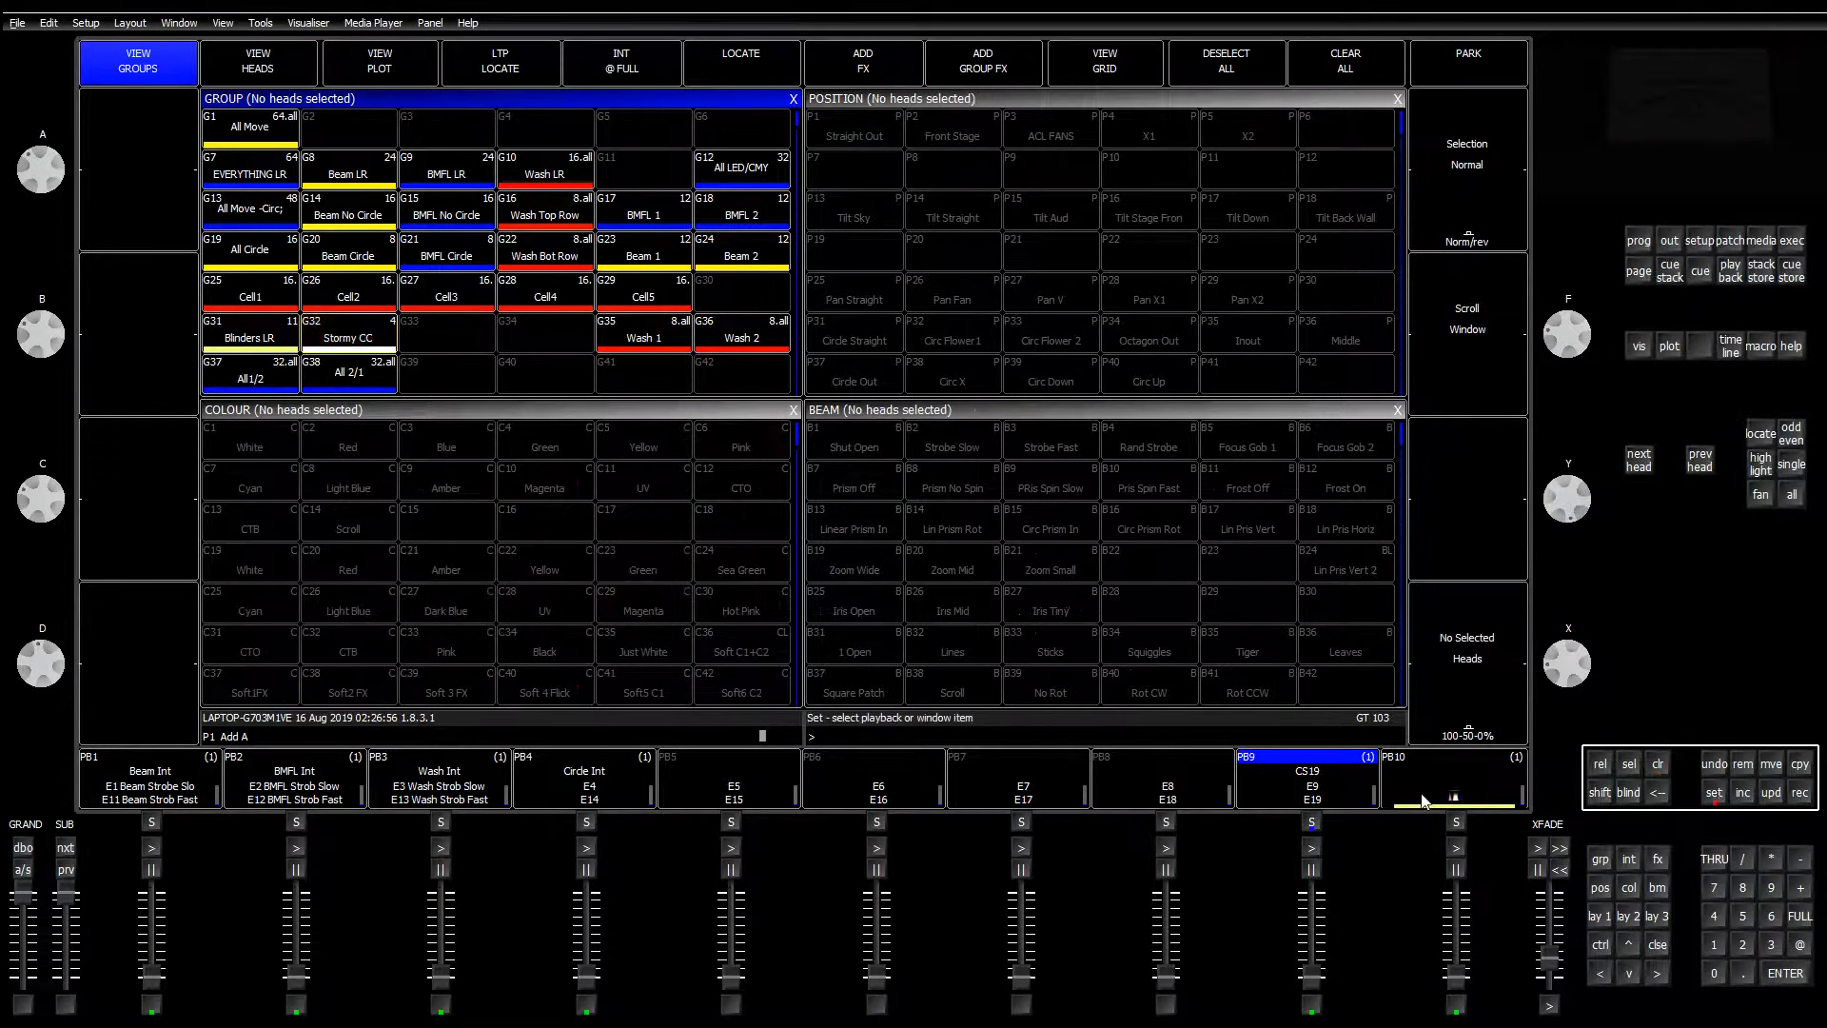
click(1327, 767)
text(Stormys)
key(Return)
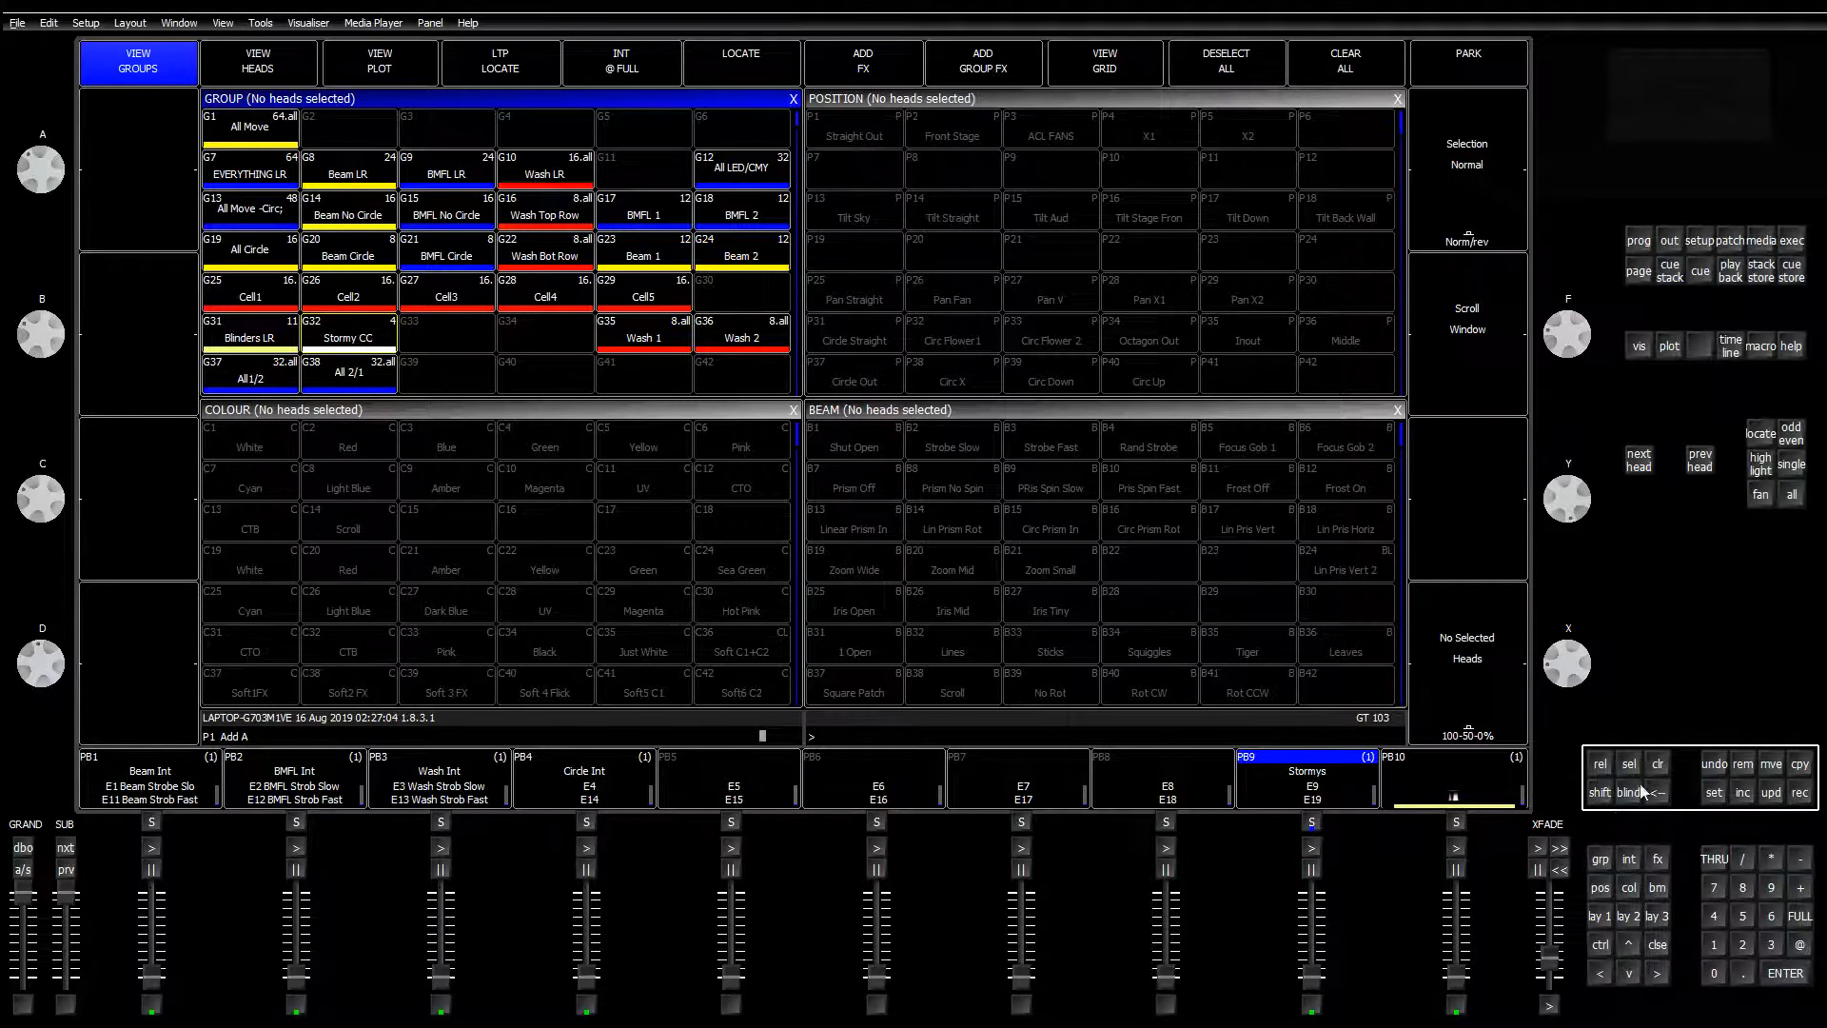
Step: Remove playback 10, then record Blinders LR at full onto it named 'Blinders'
click(1742, 764)
click(1453, 789)
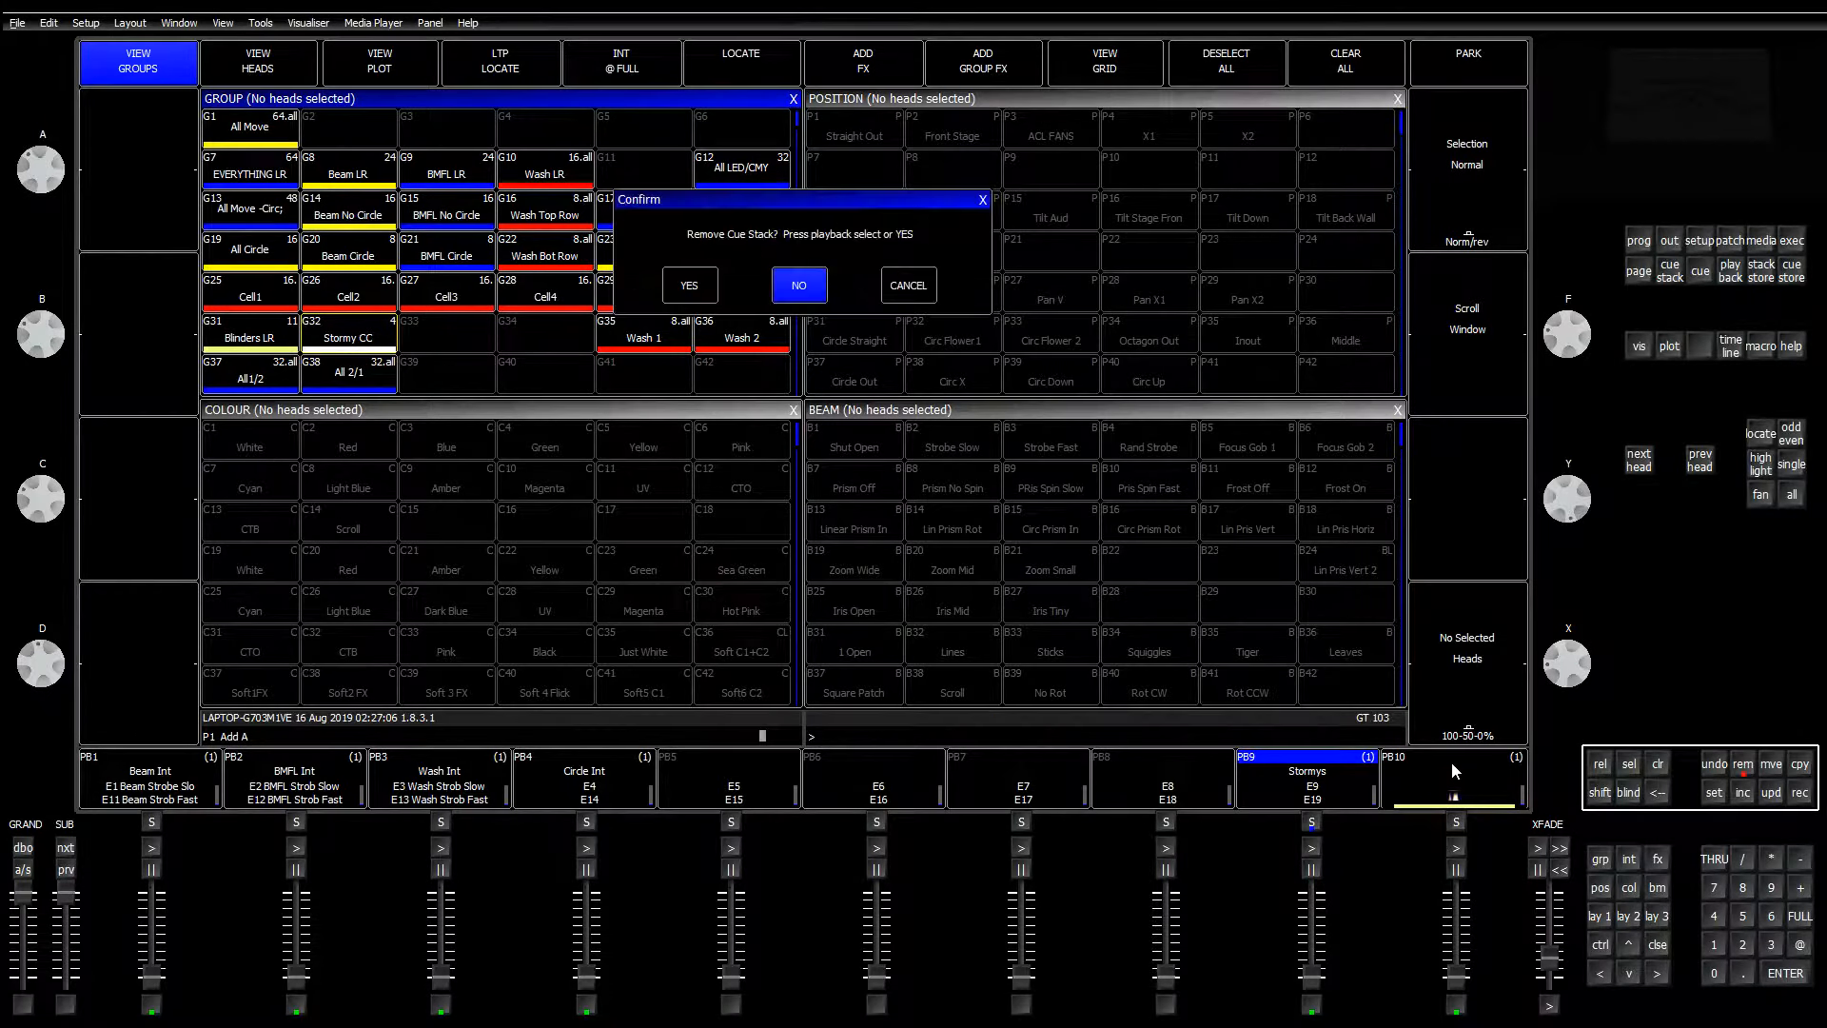
key(Return)
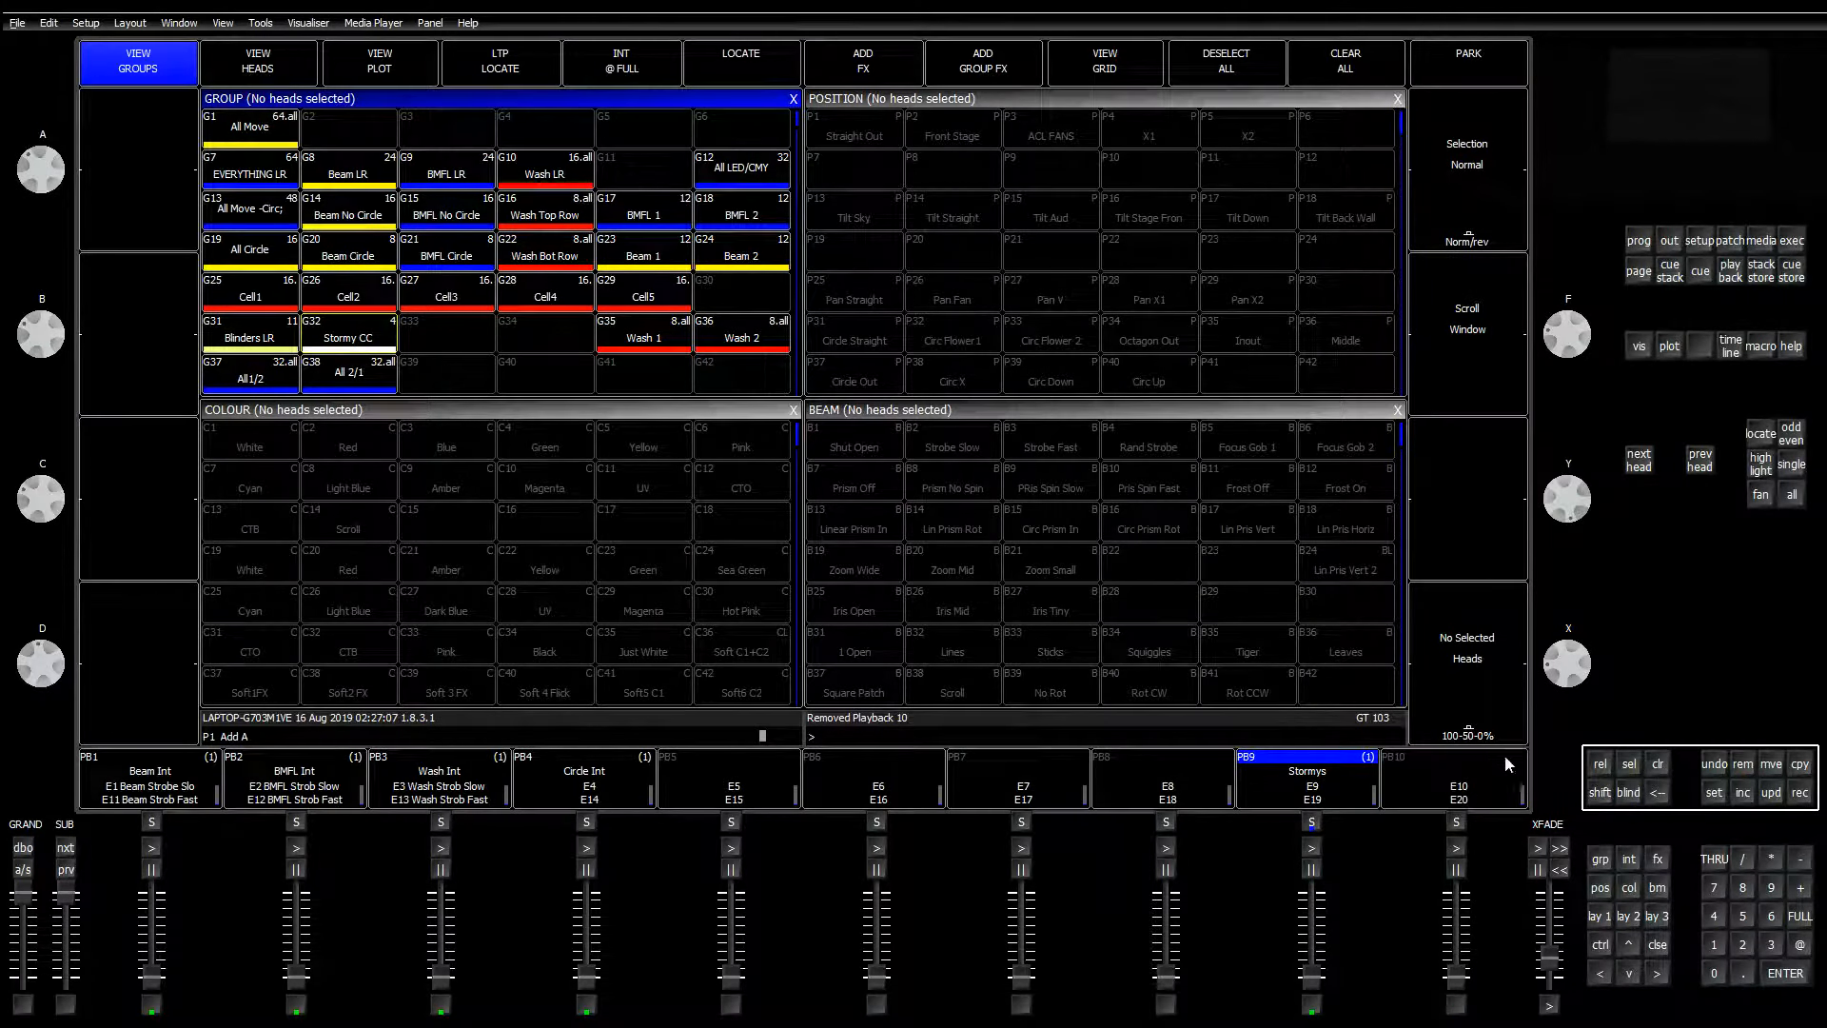
click(269, 340)
scroll(323, 351, up, 10)
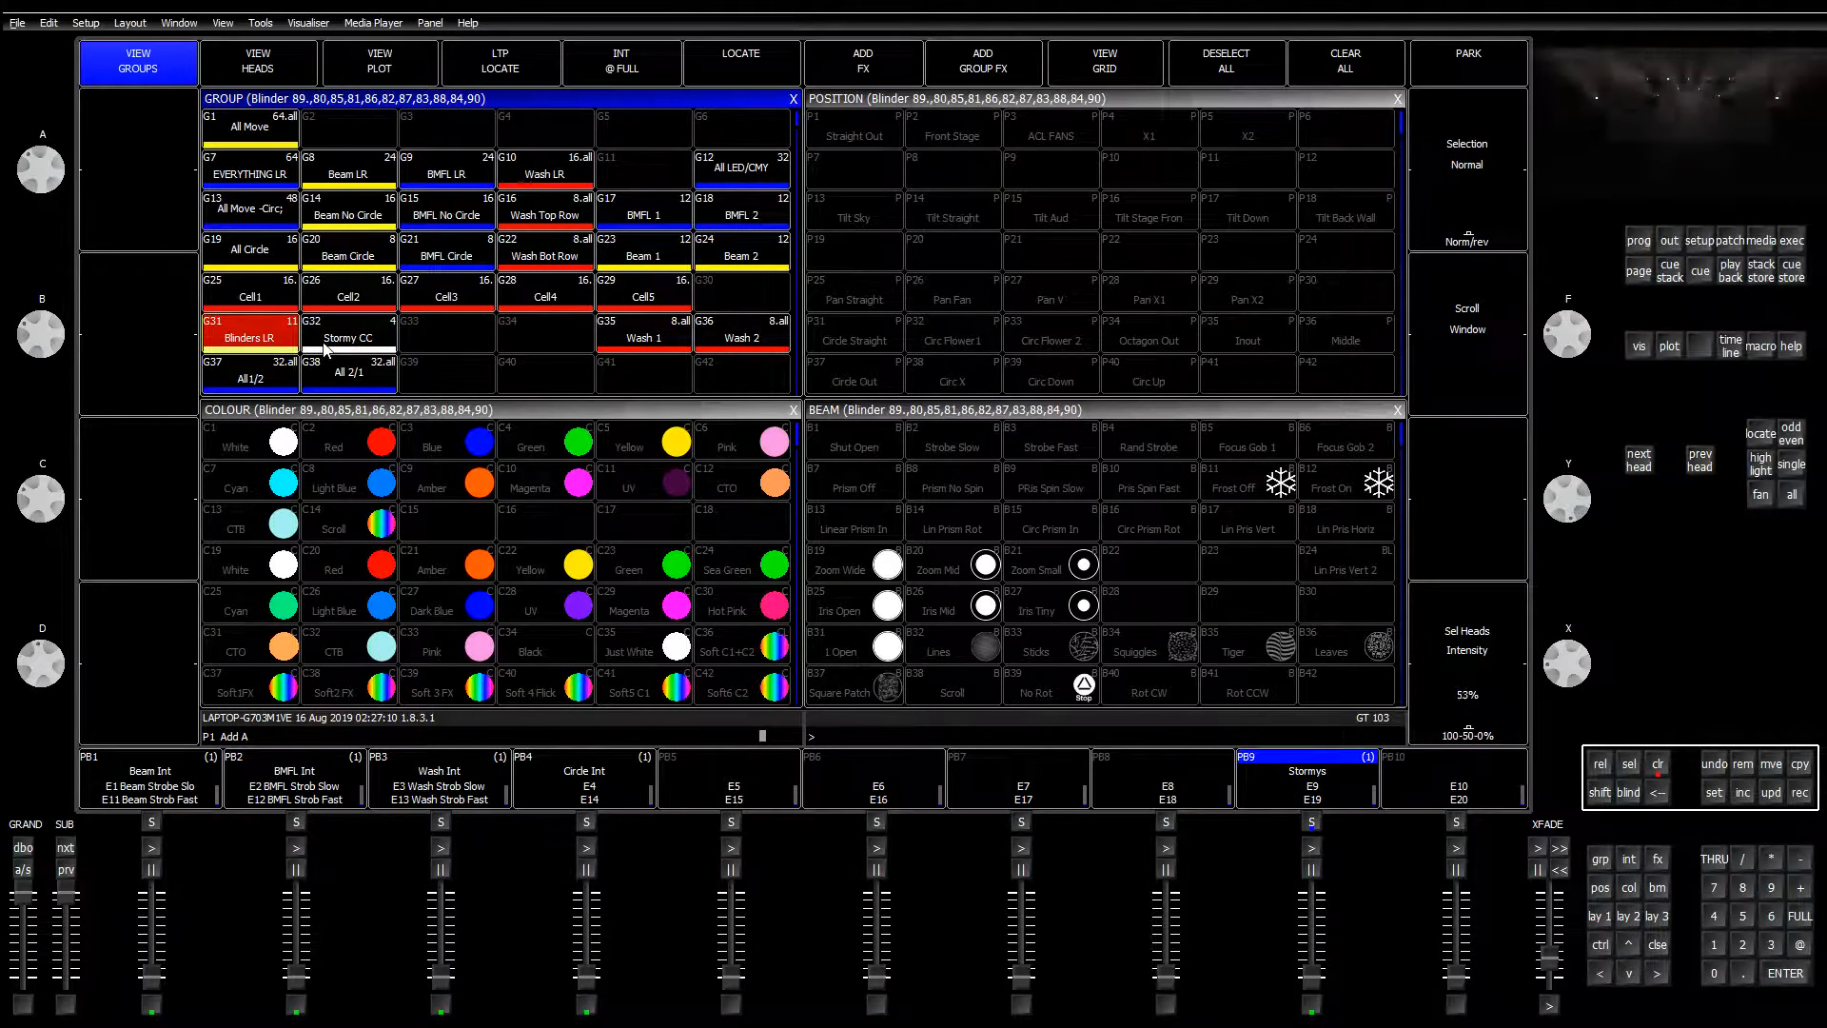
click(1799, 791)
click(1456, 776)
click(1714, 792)
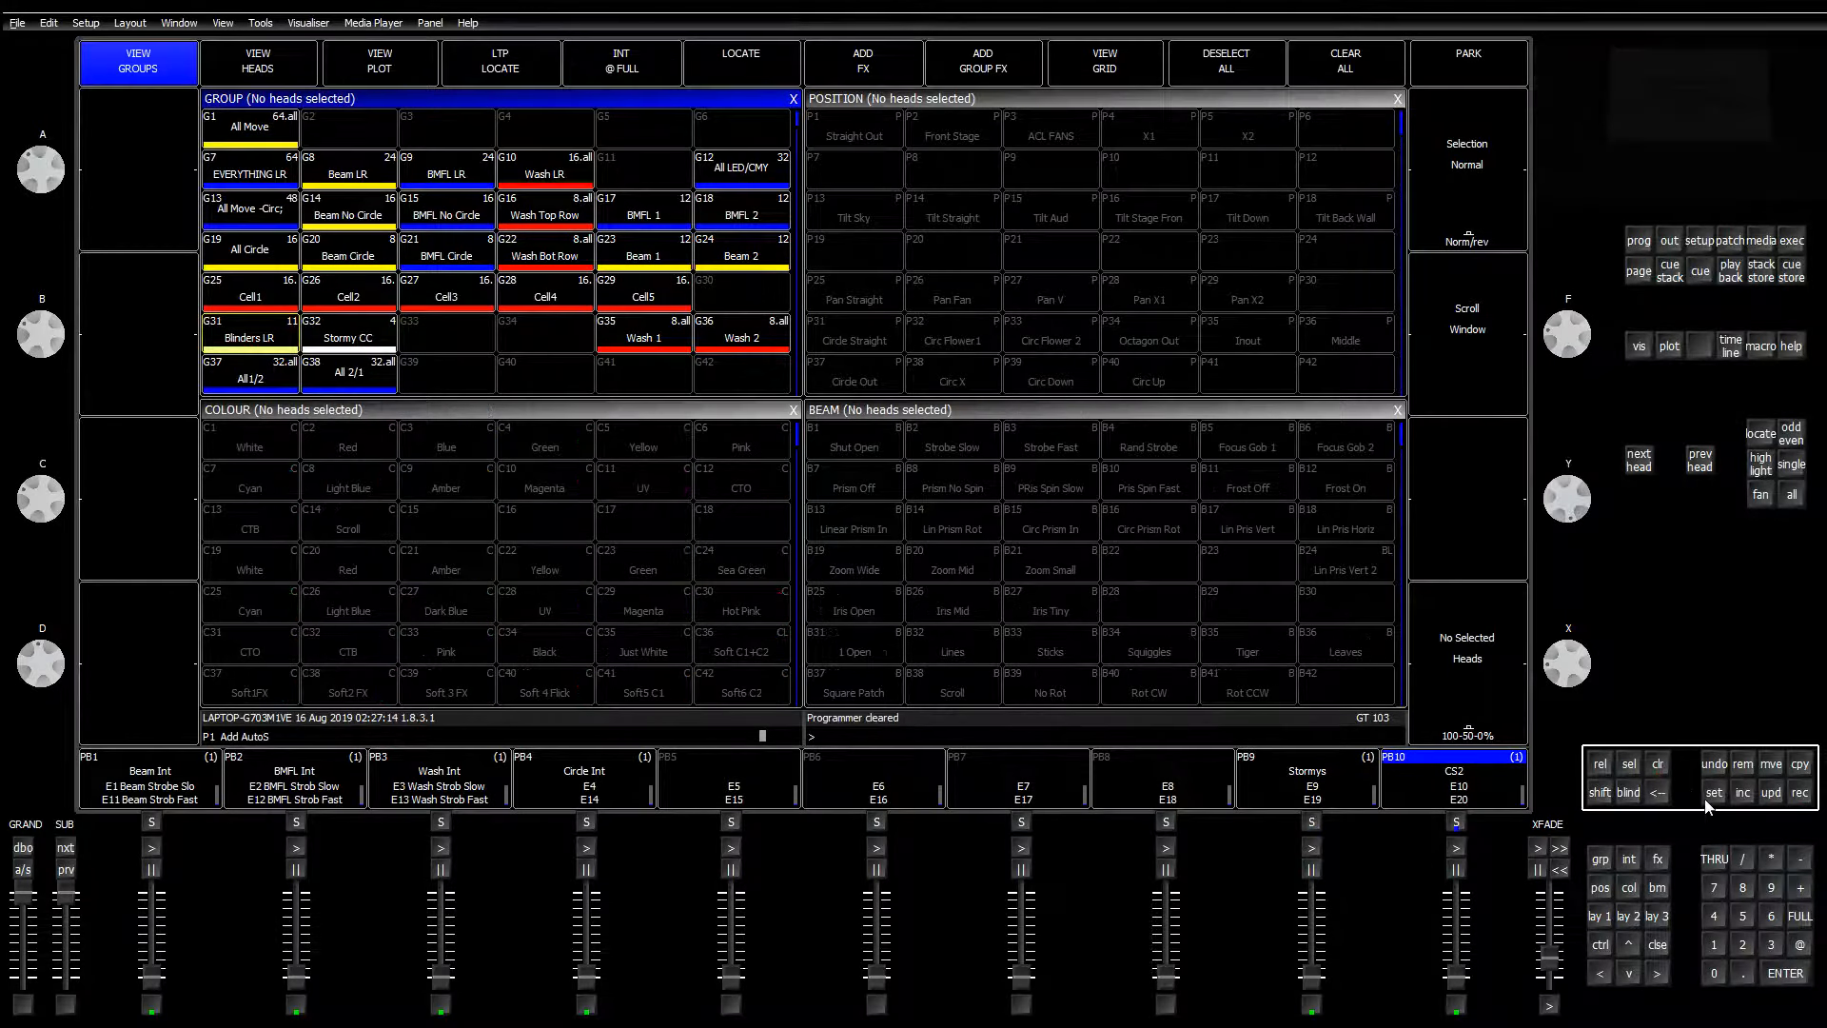
click(1485, 772)
text(Blinders)
key(Return)
Step: Flash-test Blinders, activate the Stormys playback, and reselect the Stormy CC group
key(slash)
key(period)
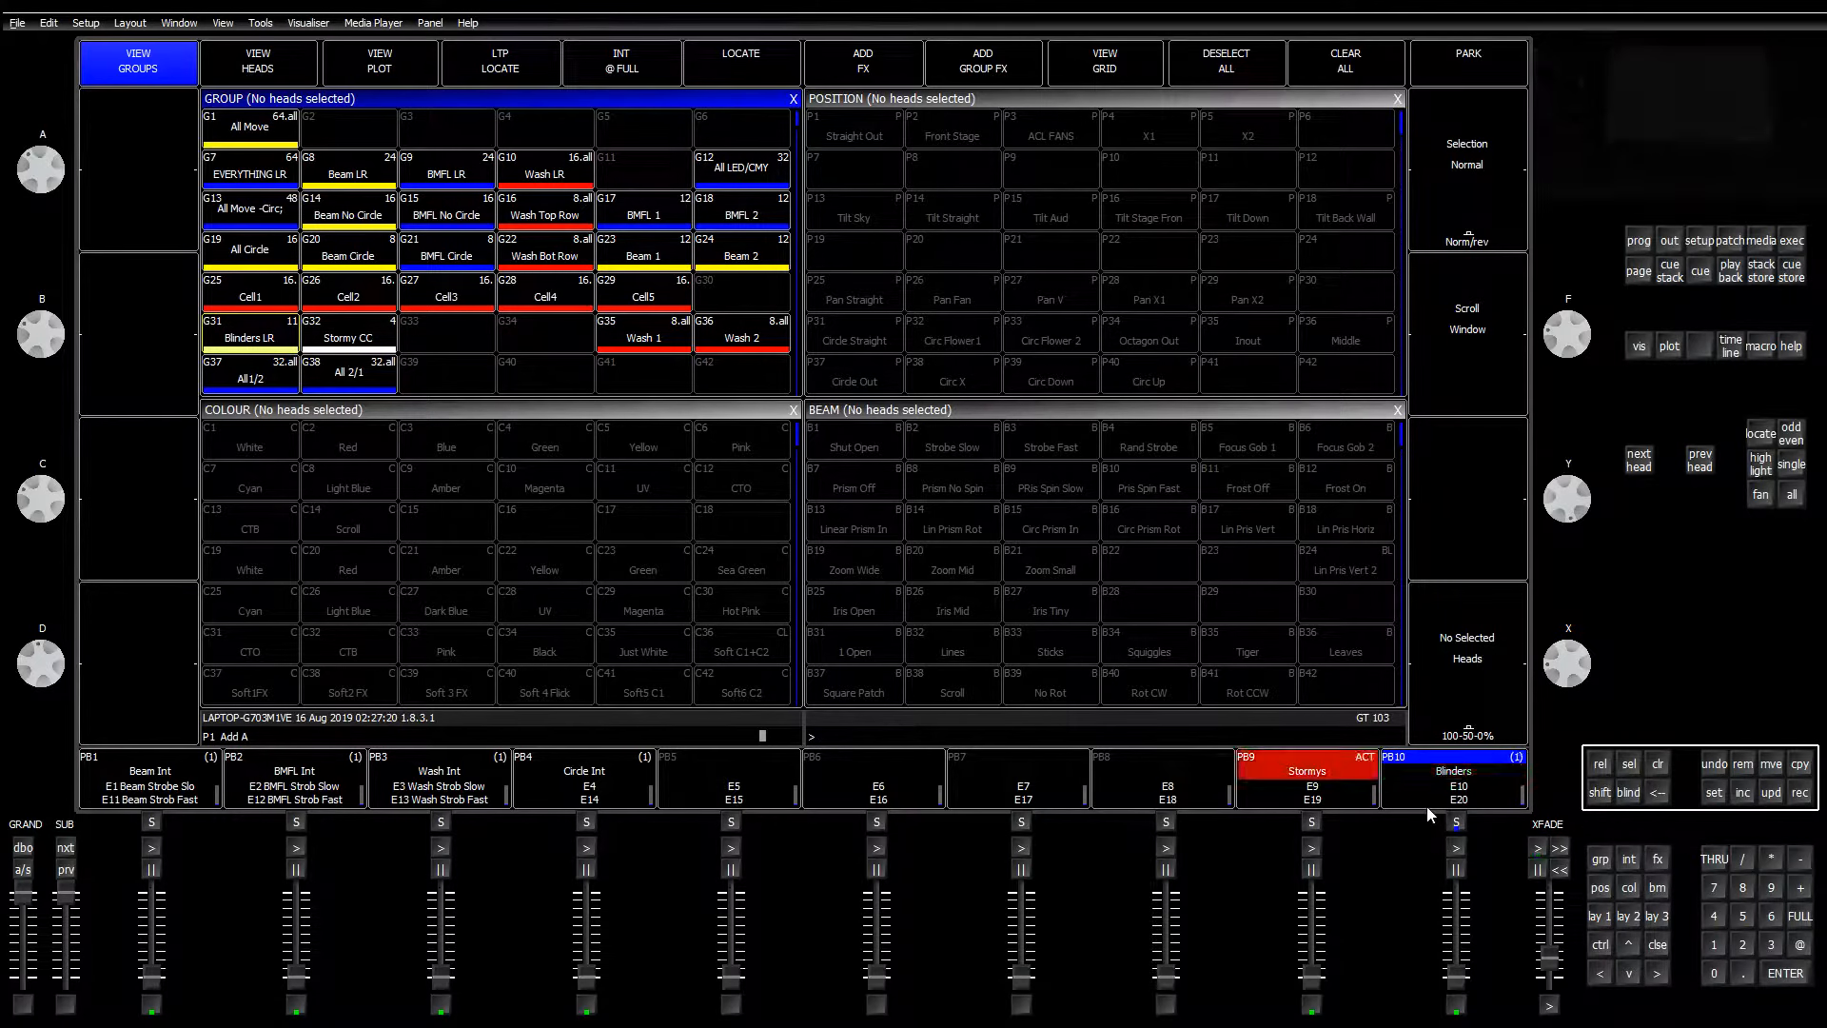
click(333, 344)
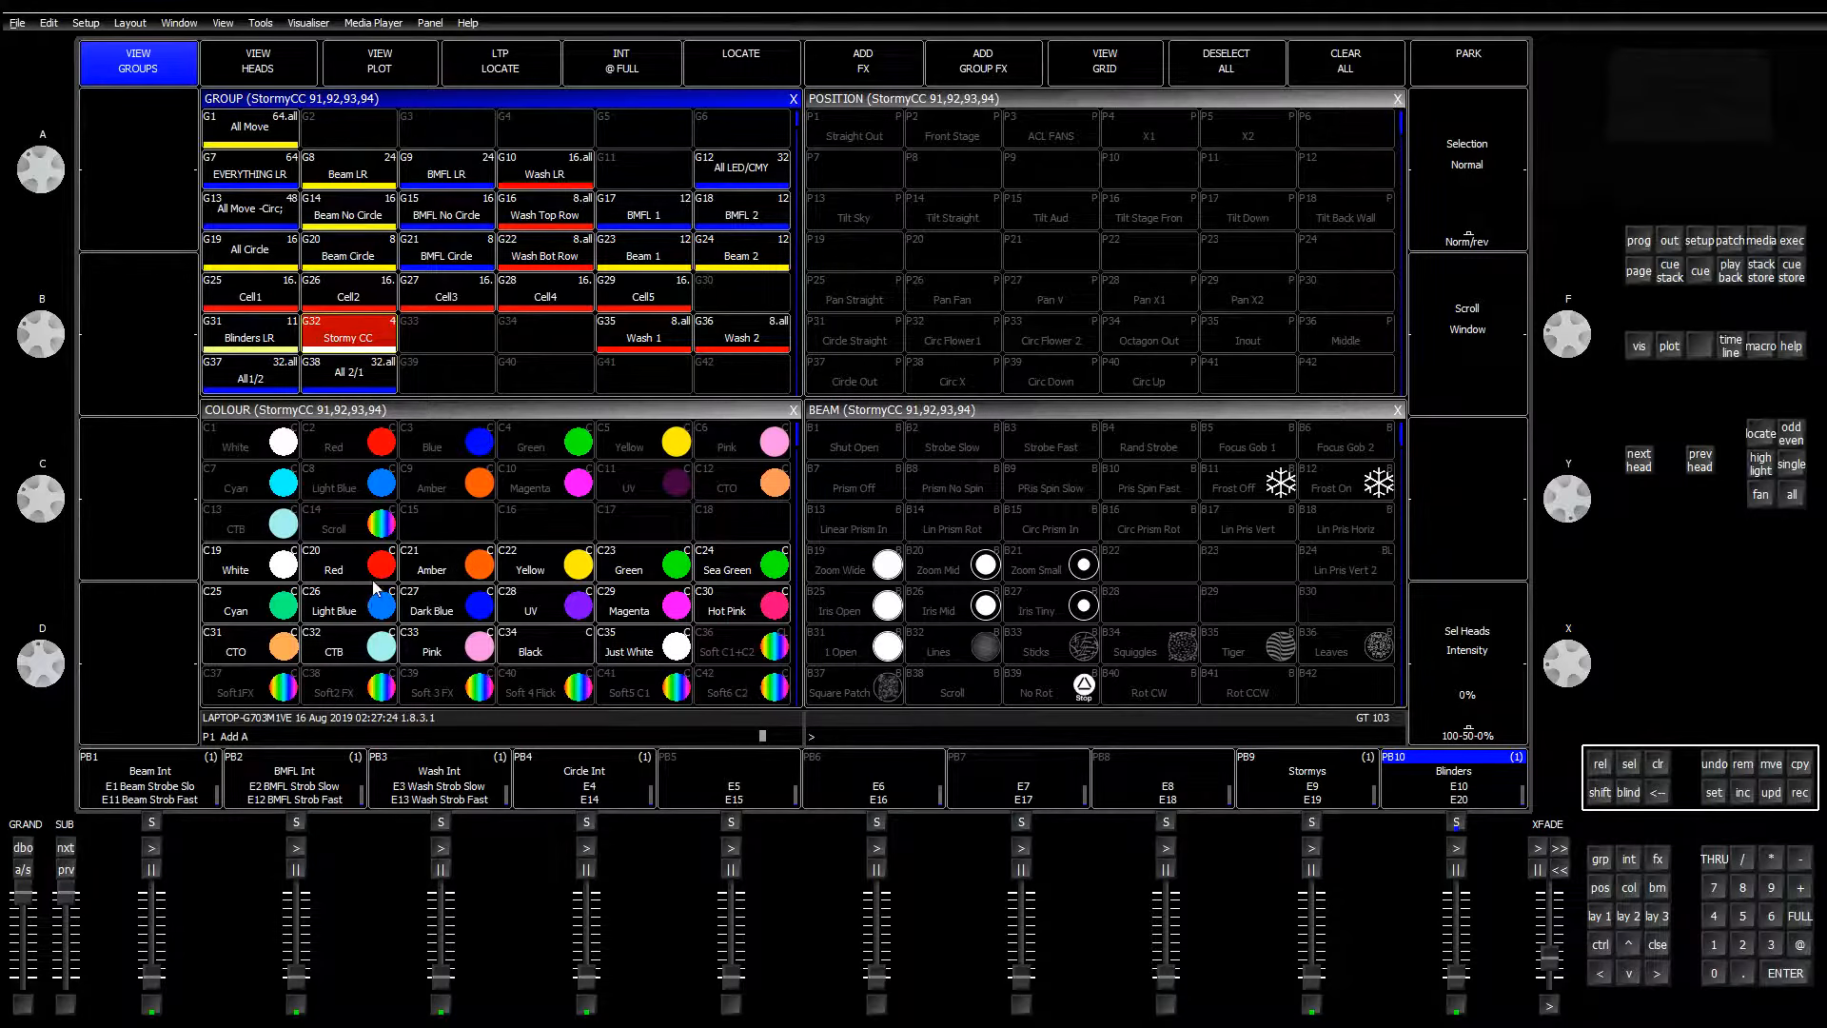
Step: With Stormys running, try White, Just White, Black, UV and Dark Blue on the Stormy CC heads
click(274, 571)
key(slash)
key(period)
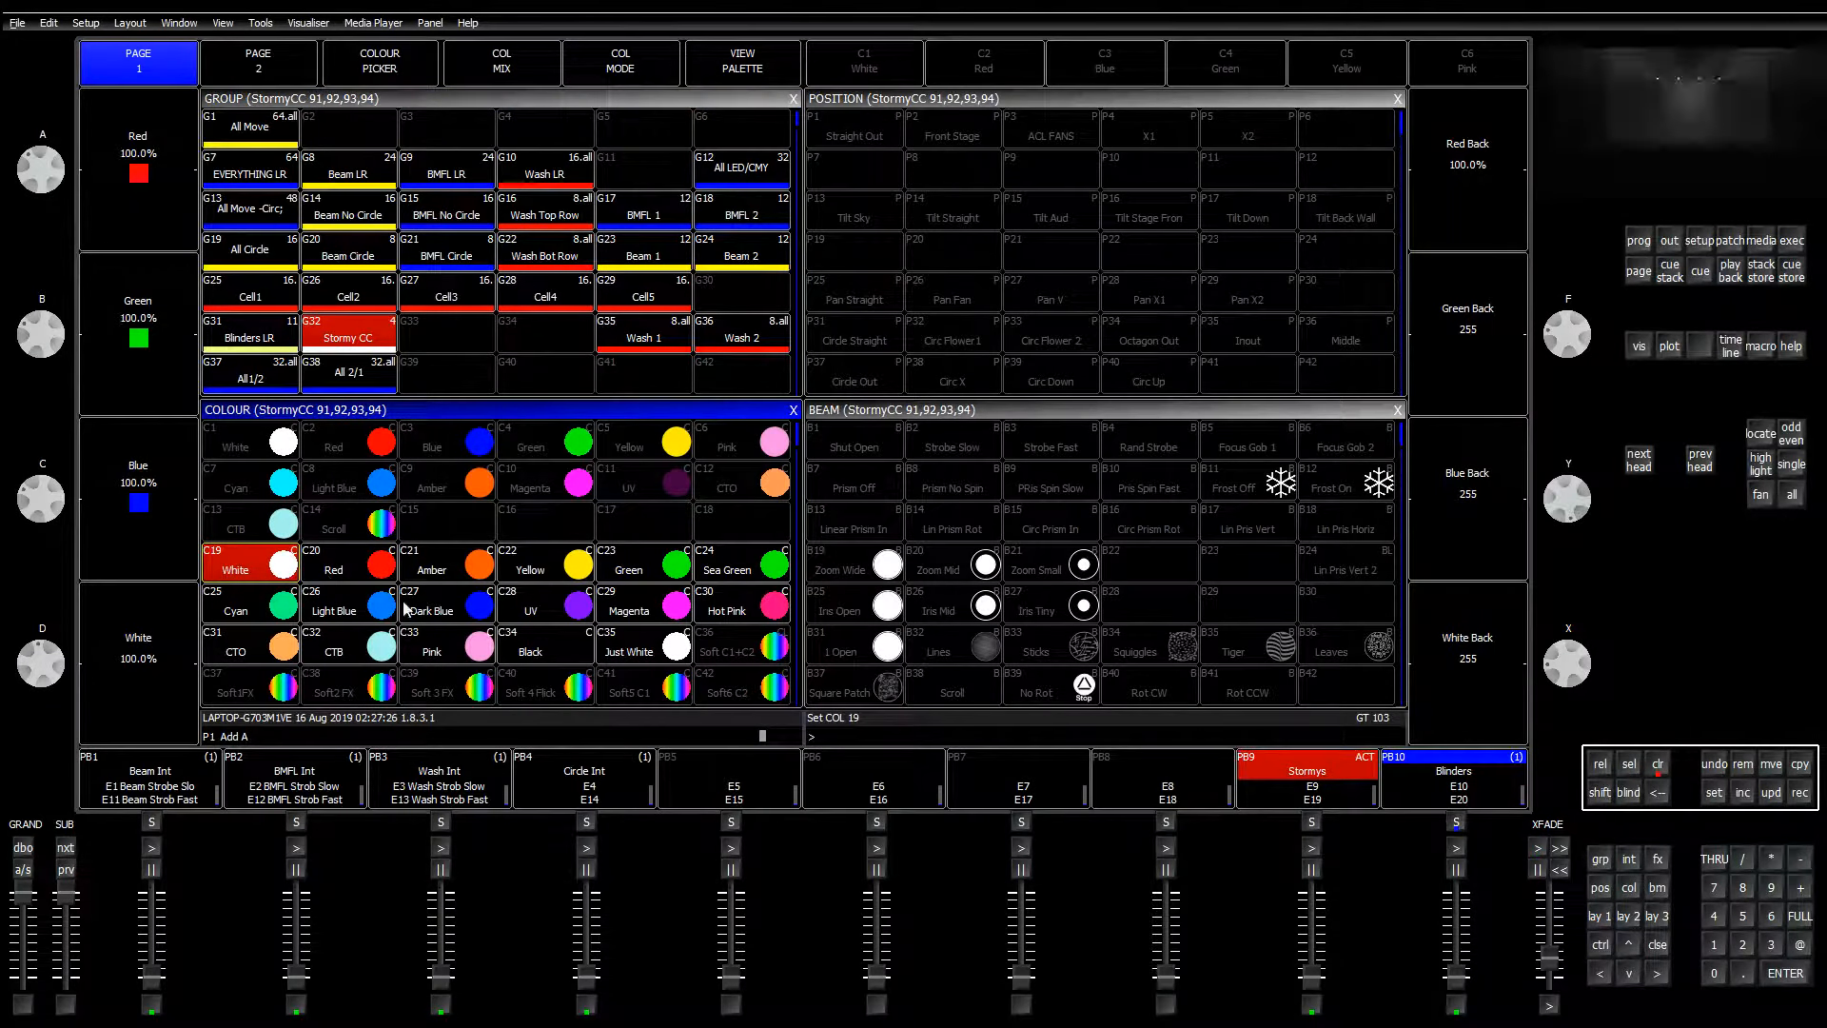
click(633, 654)
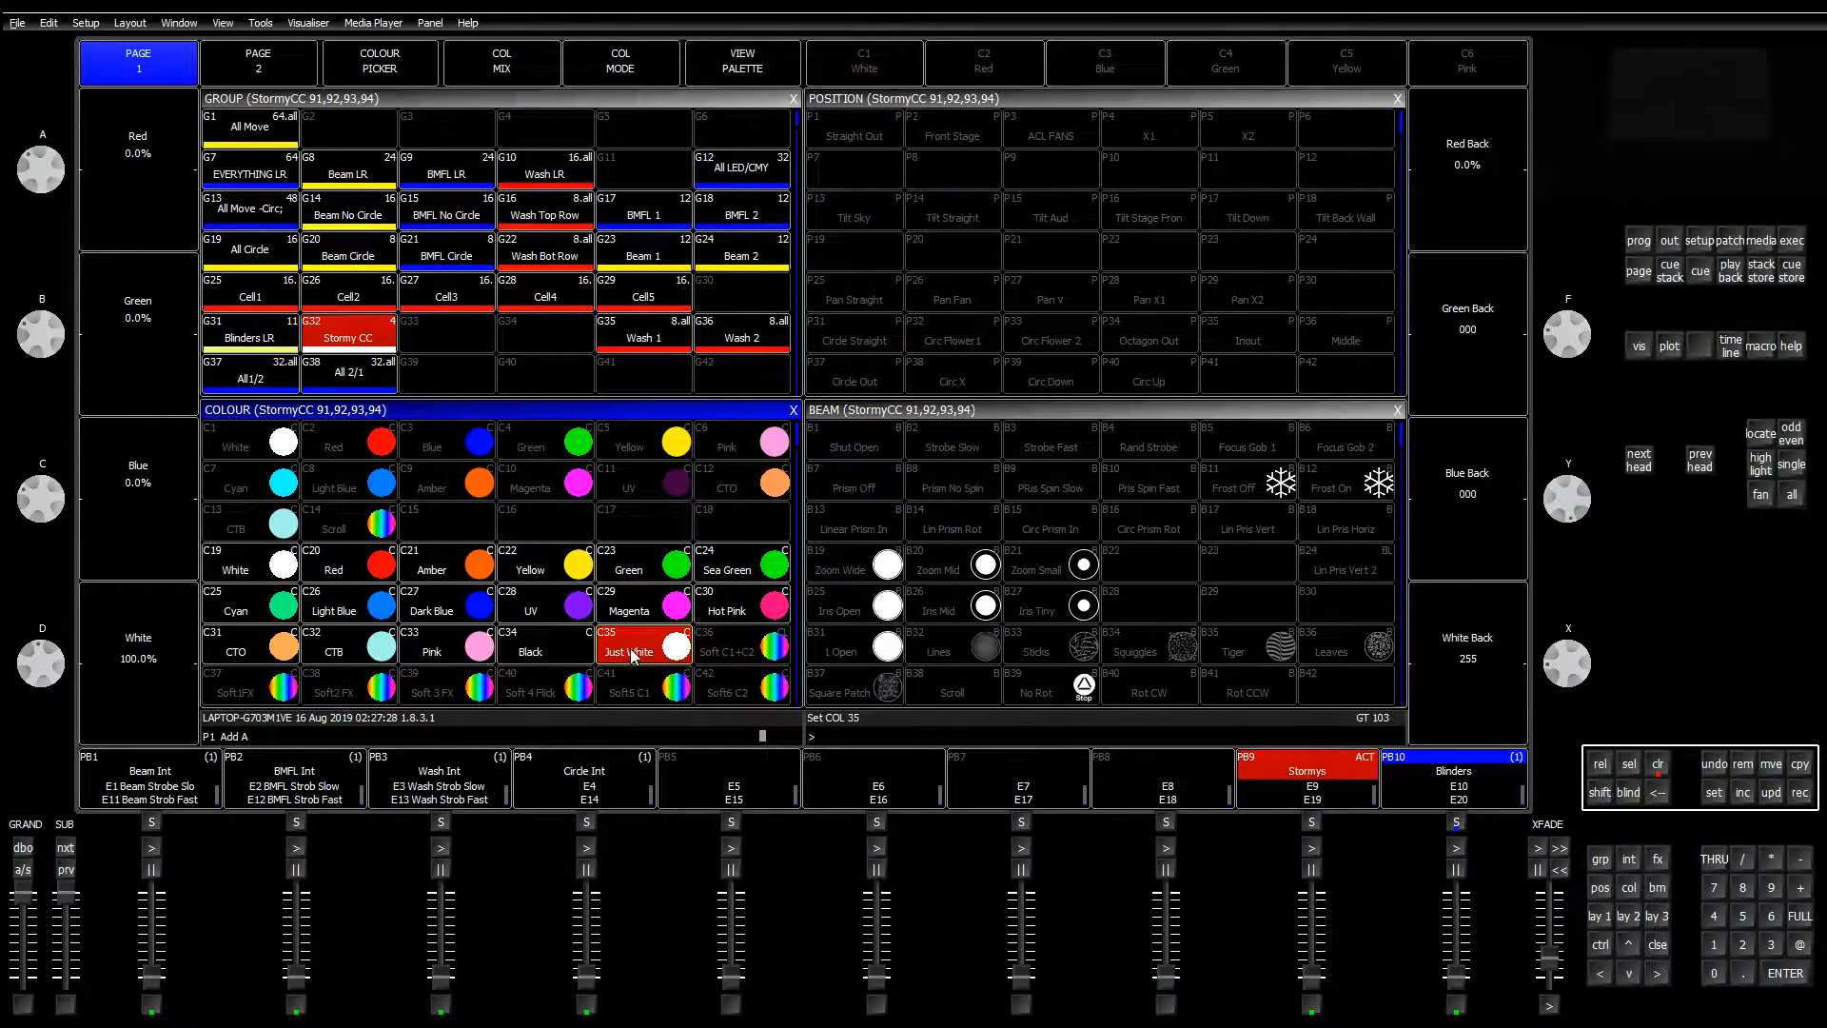
click(577, 656)
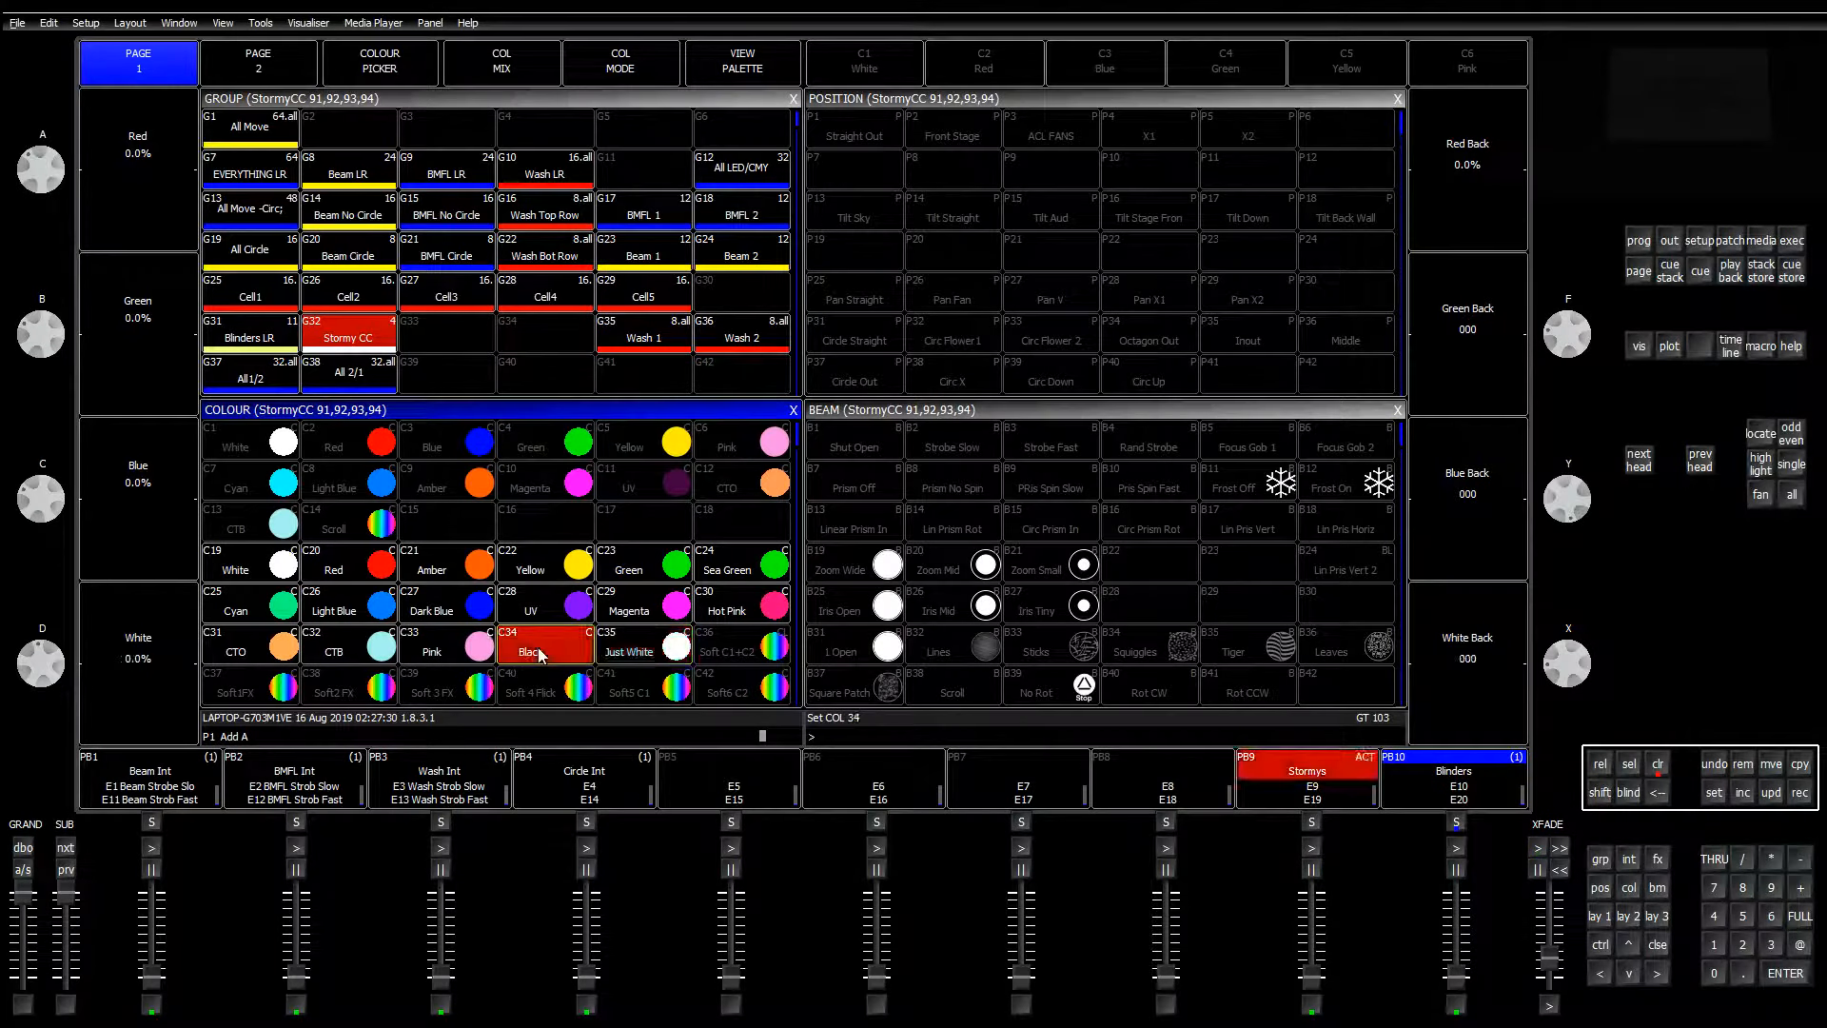
click(569, 611)
click(442, 616)
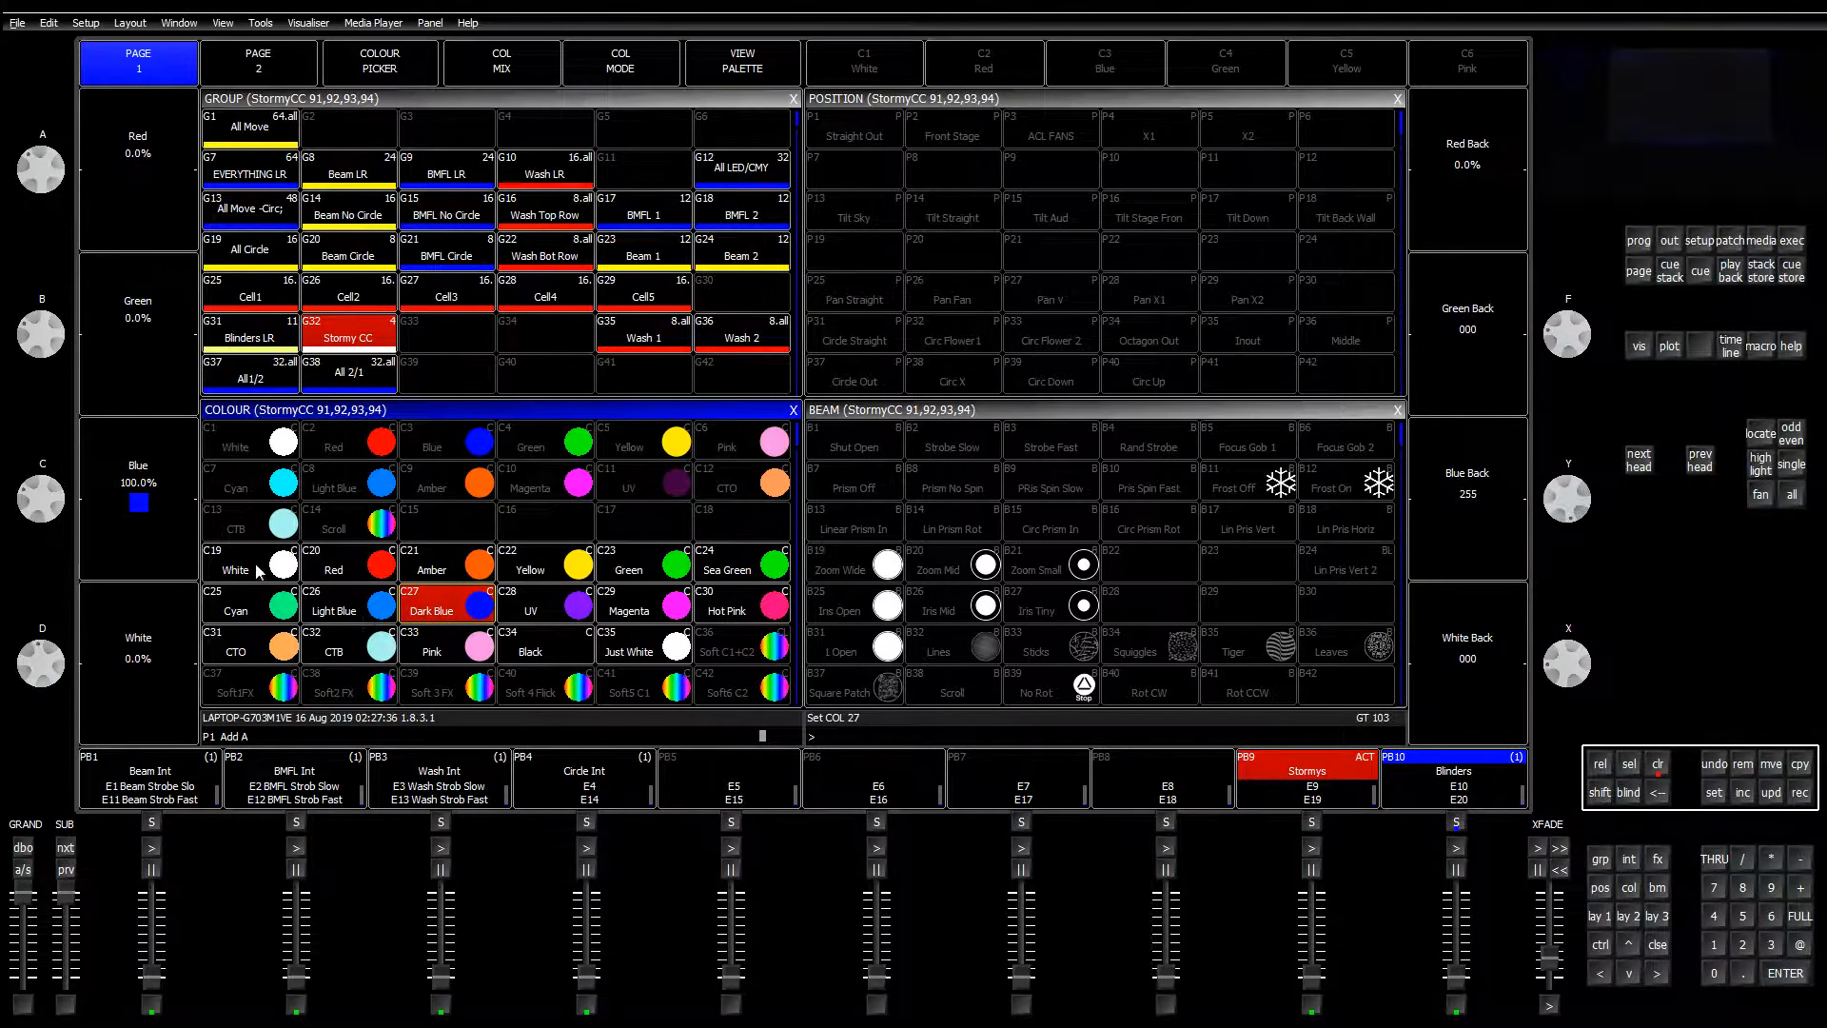
Step: Apply Red to the heads, then clear the programmer and reselect the Stormy CC group
click(258, 571)
click(338, 571)
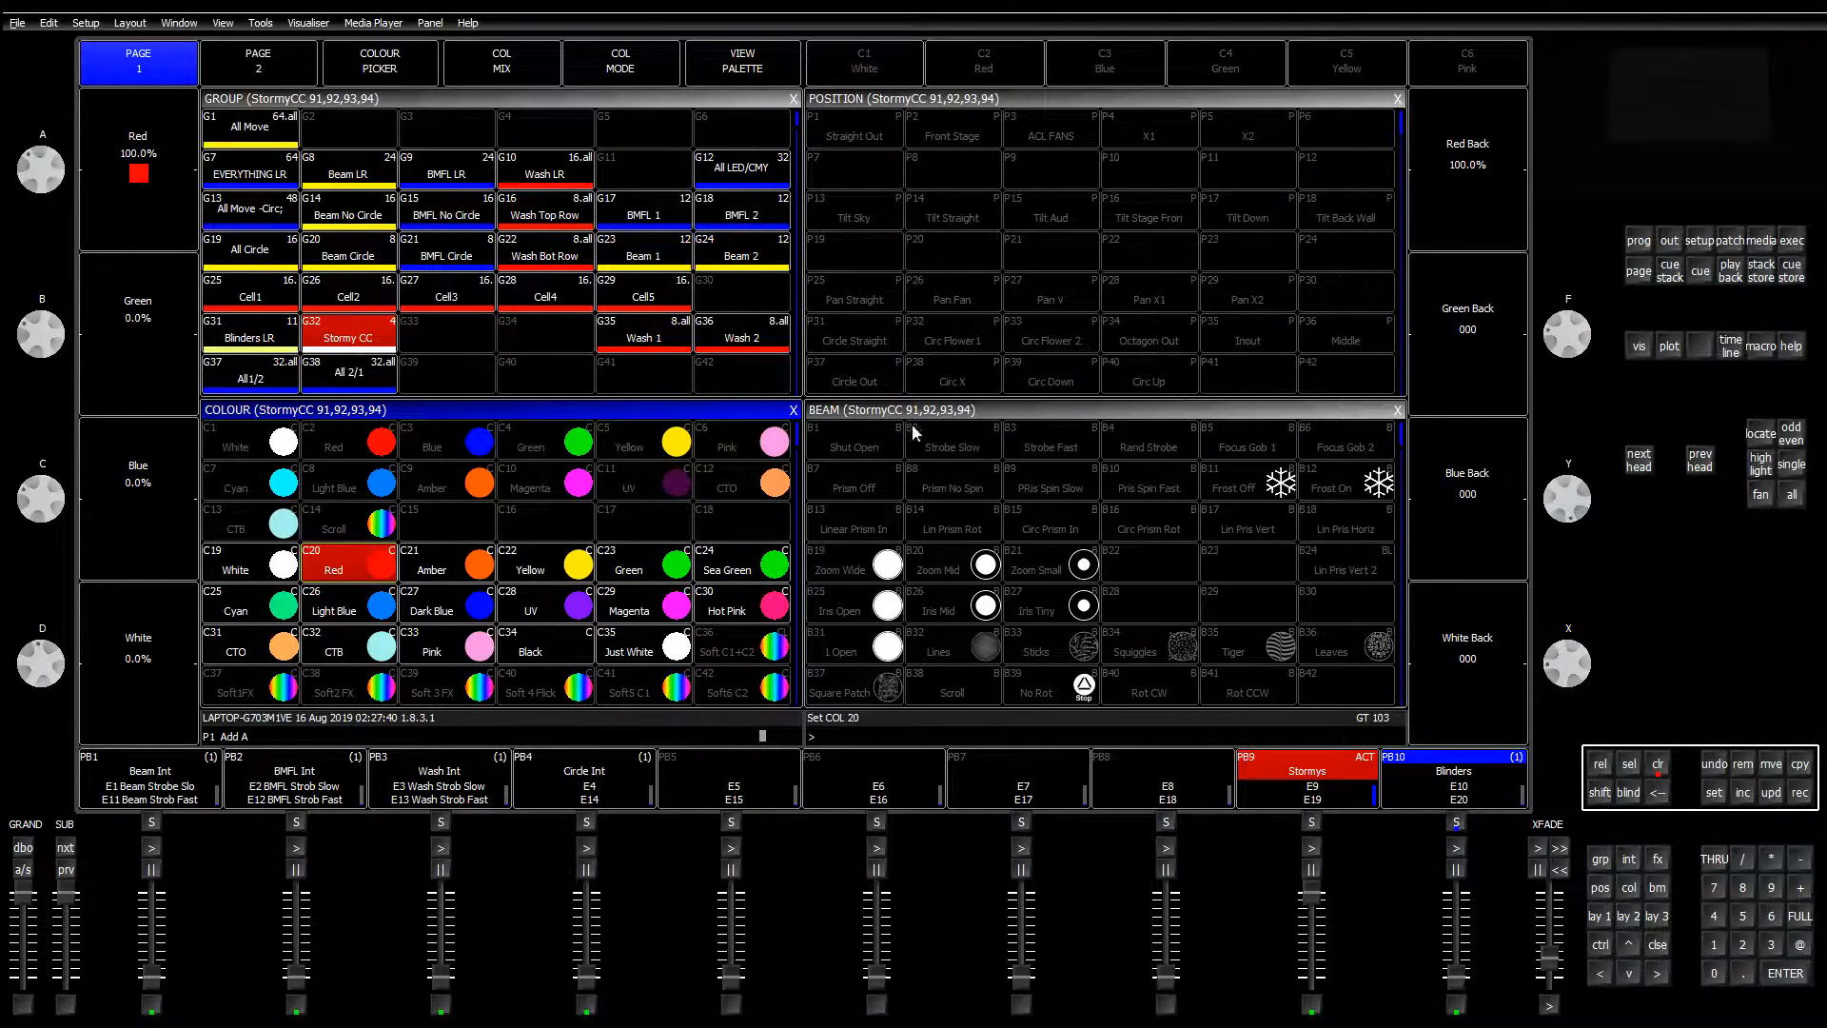
click(1658, 763)
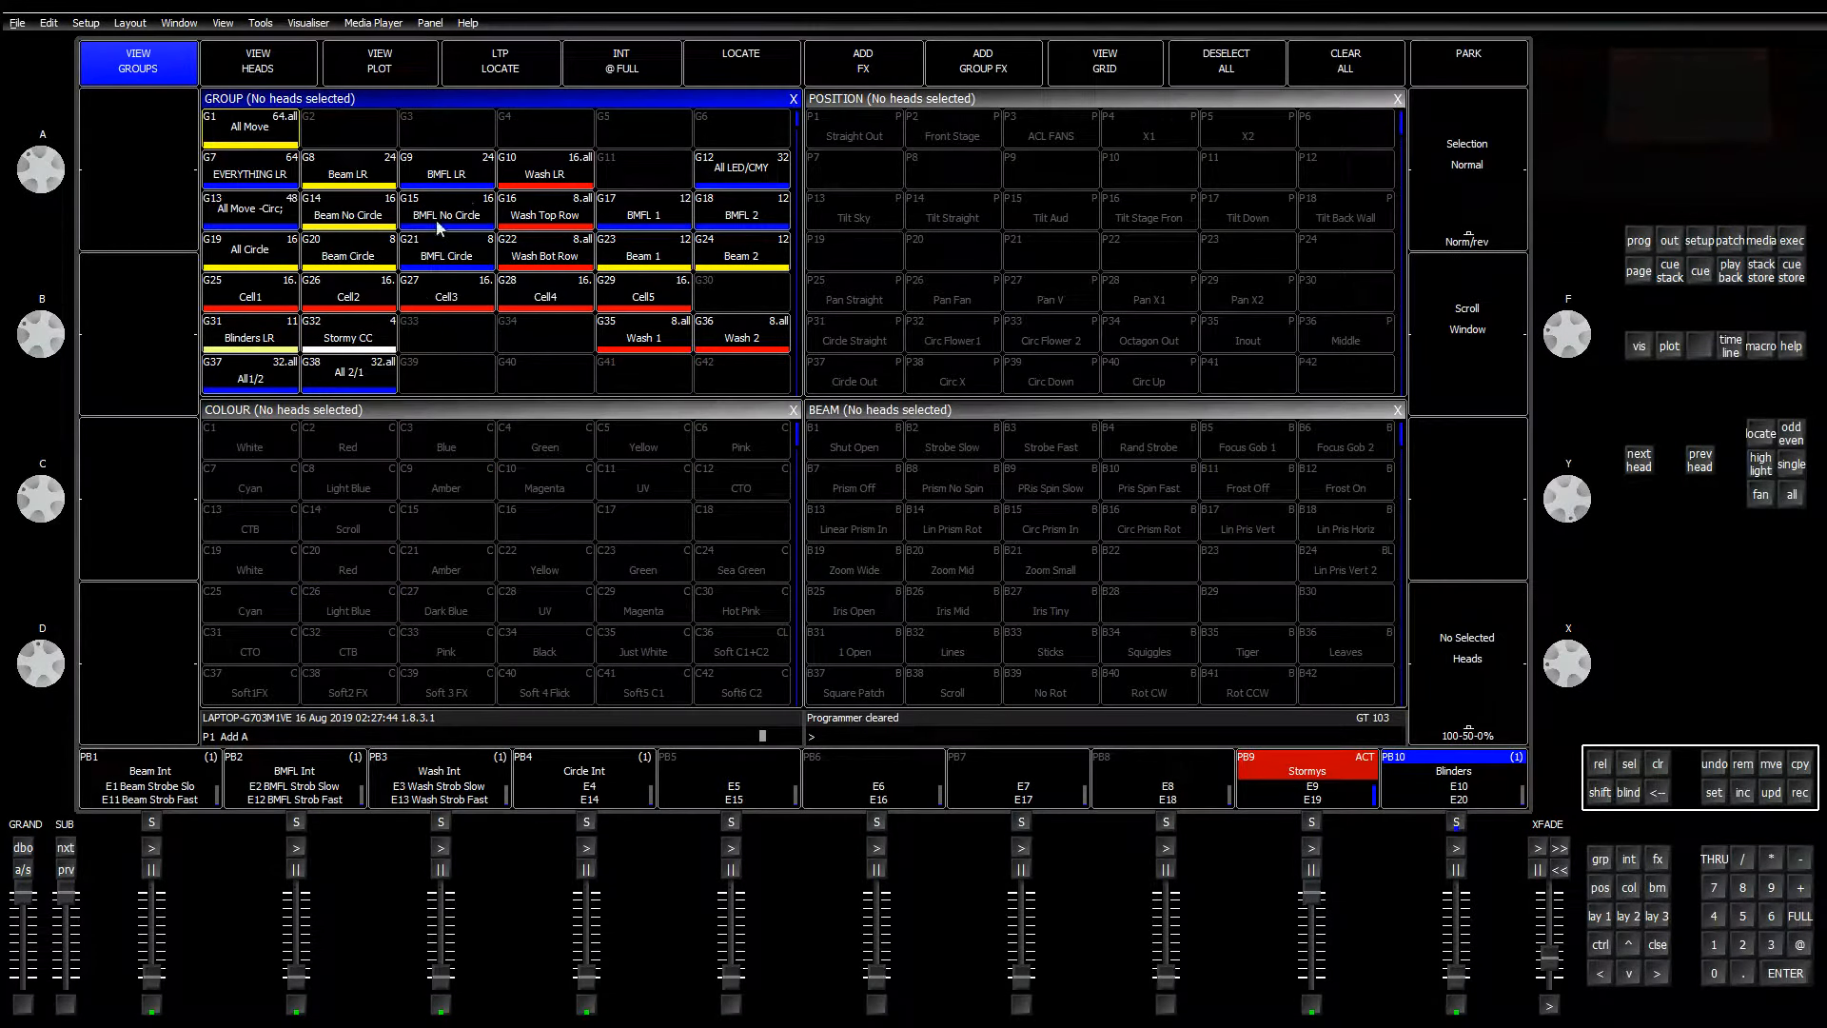
click(378, 340)
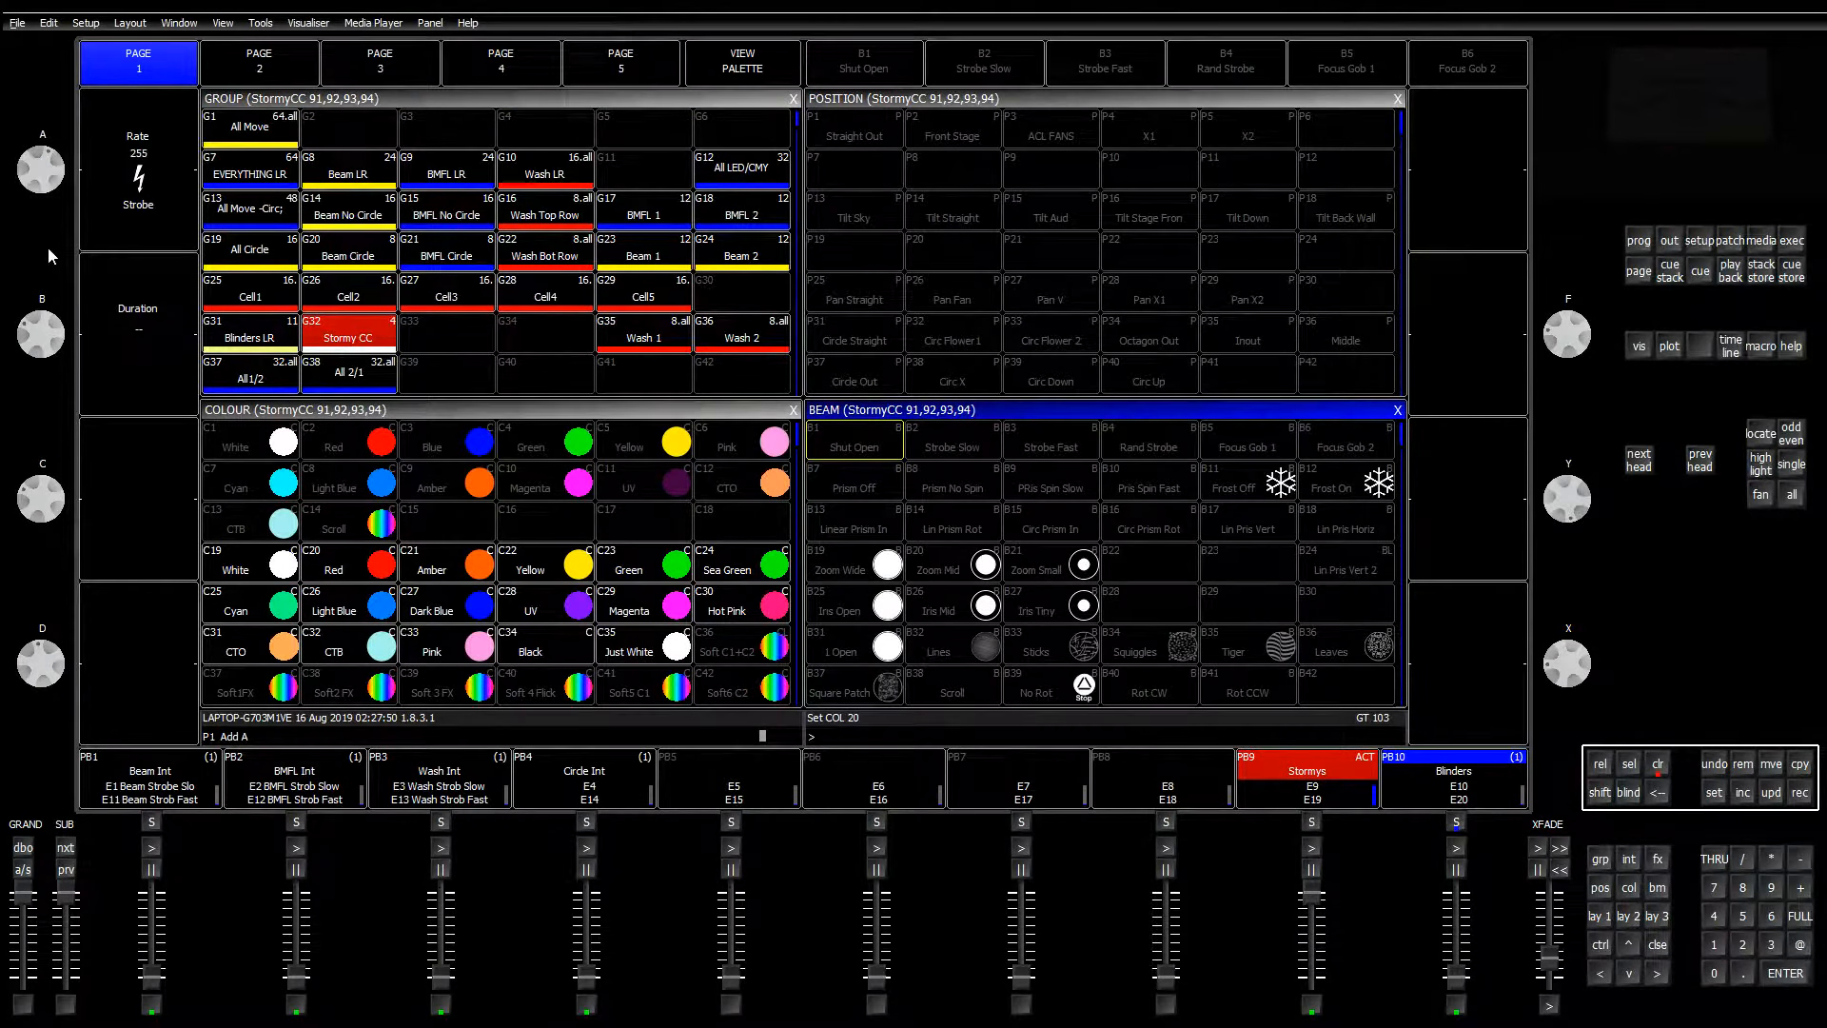
Step: Lower the strobe rate to 231, reselect Stormy CC, and update the Shut Open beam palette
drag(40, 171, 44, 131)
click(1656, 763)
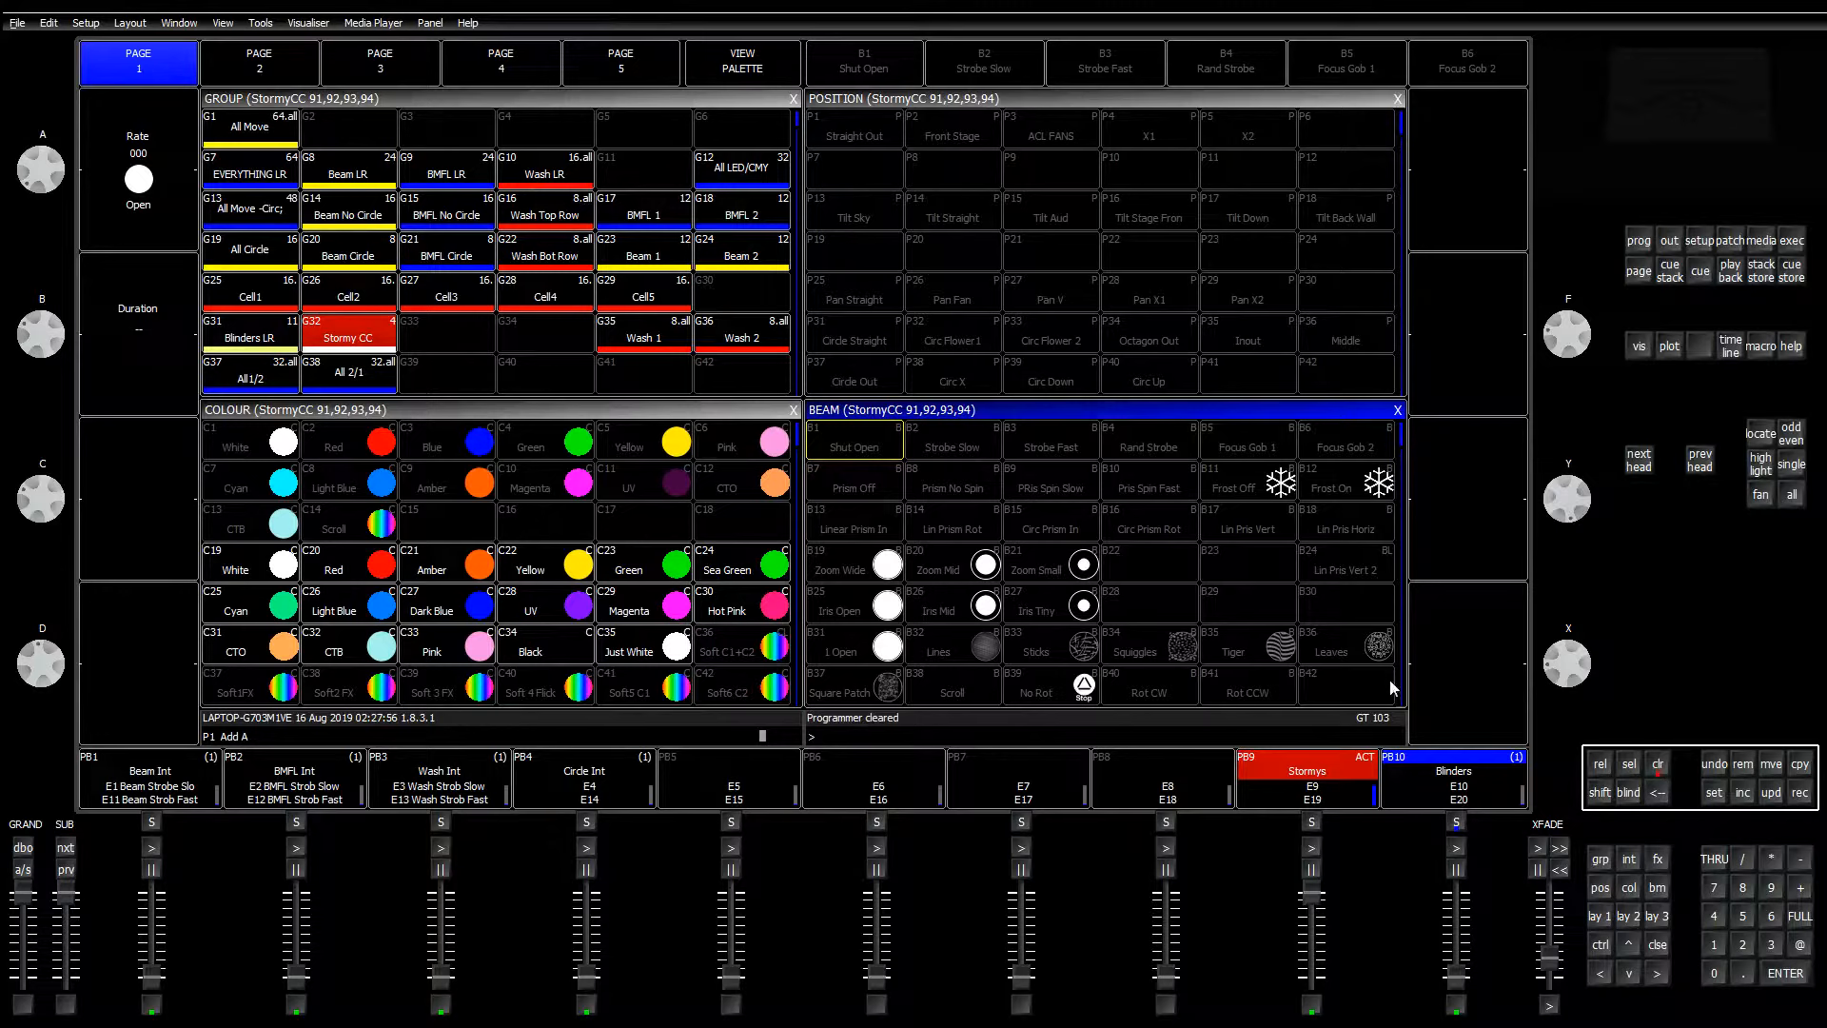
click(361, 342)
click(1055, 408)
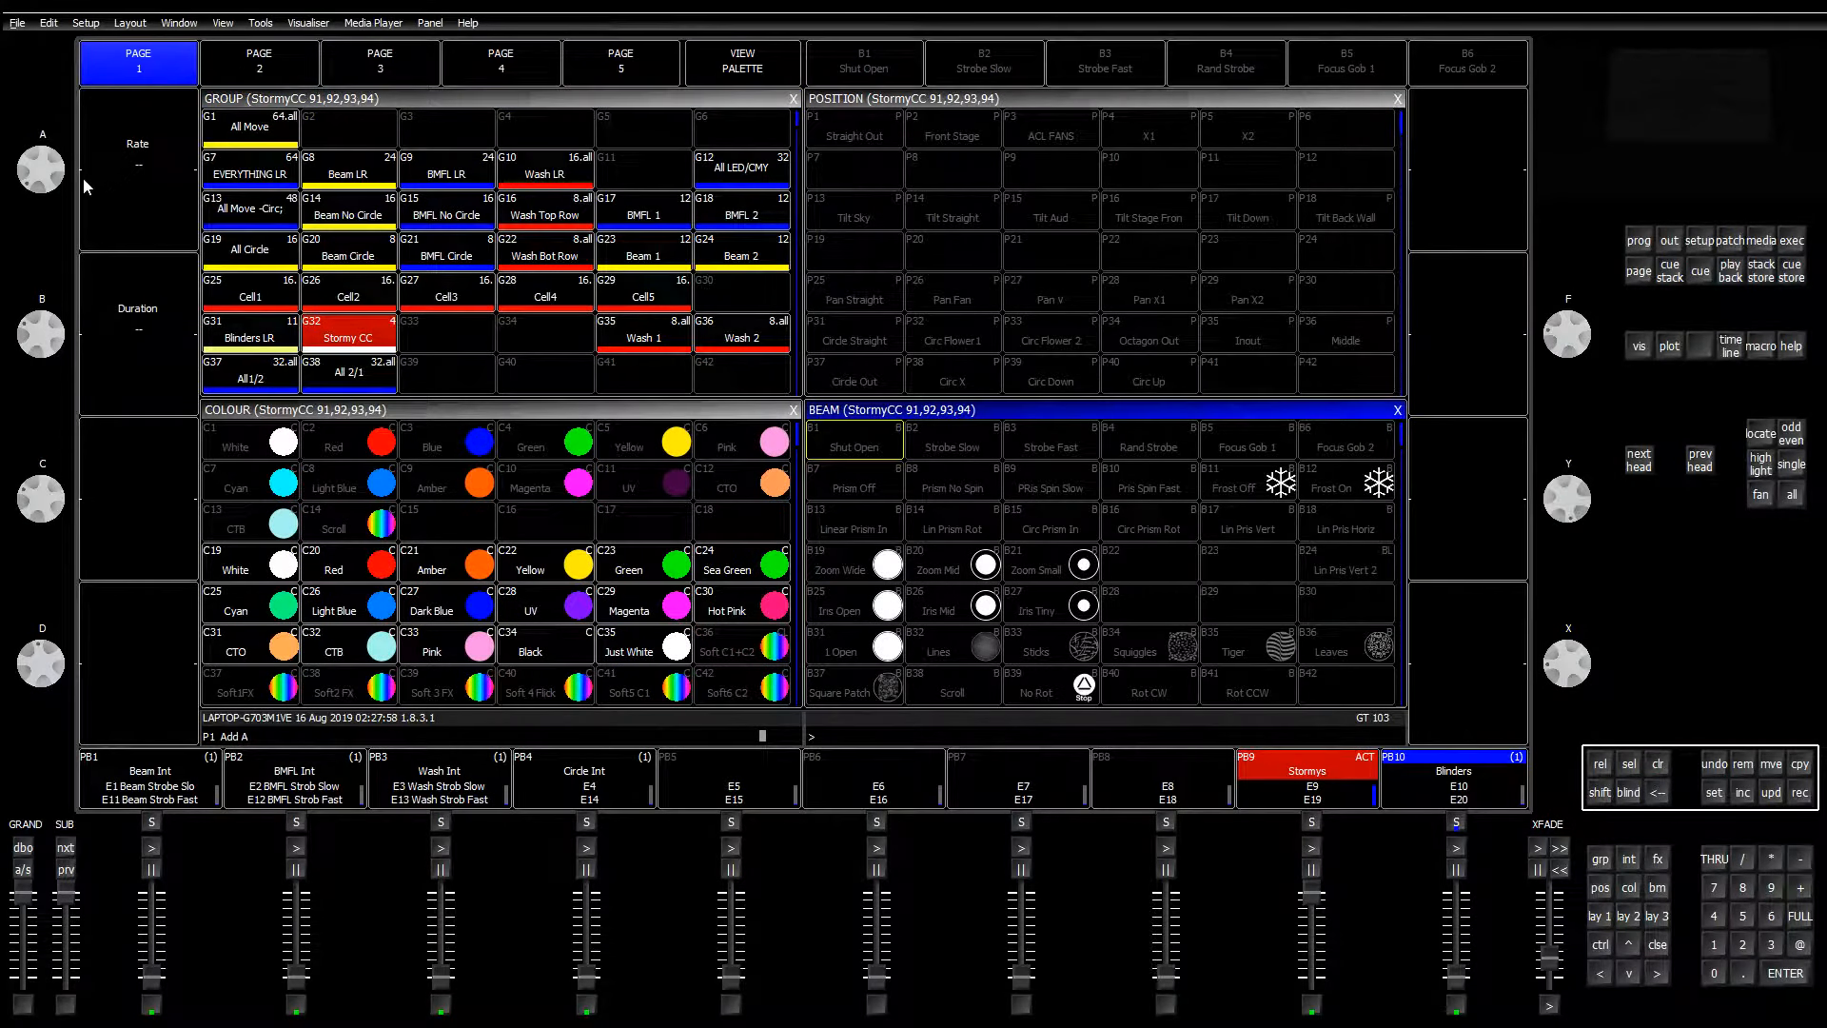
click(1793, 796)
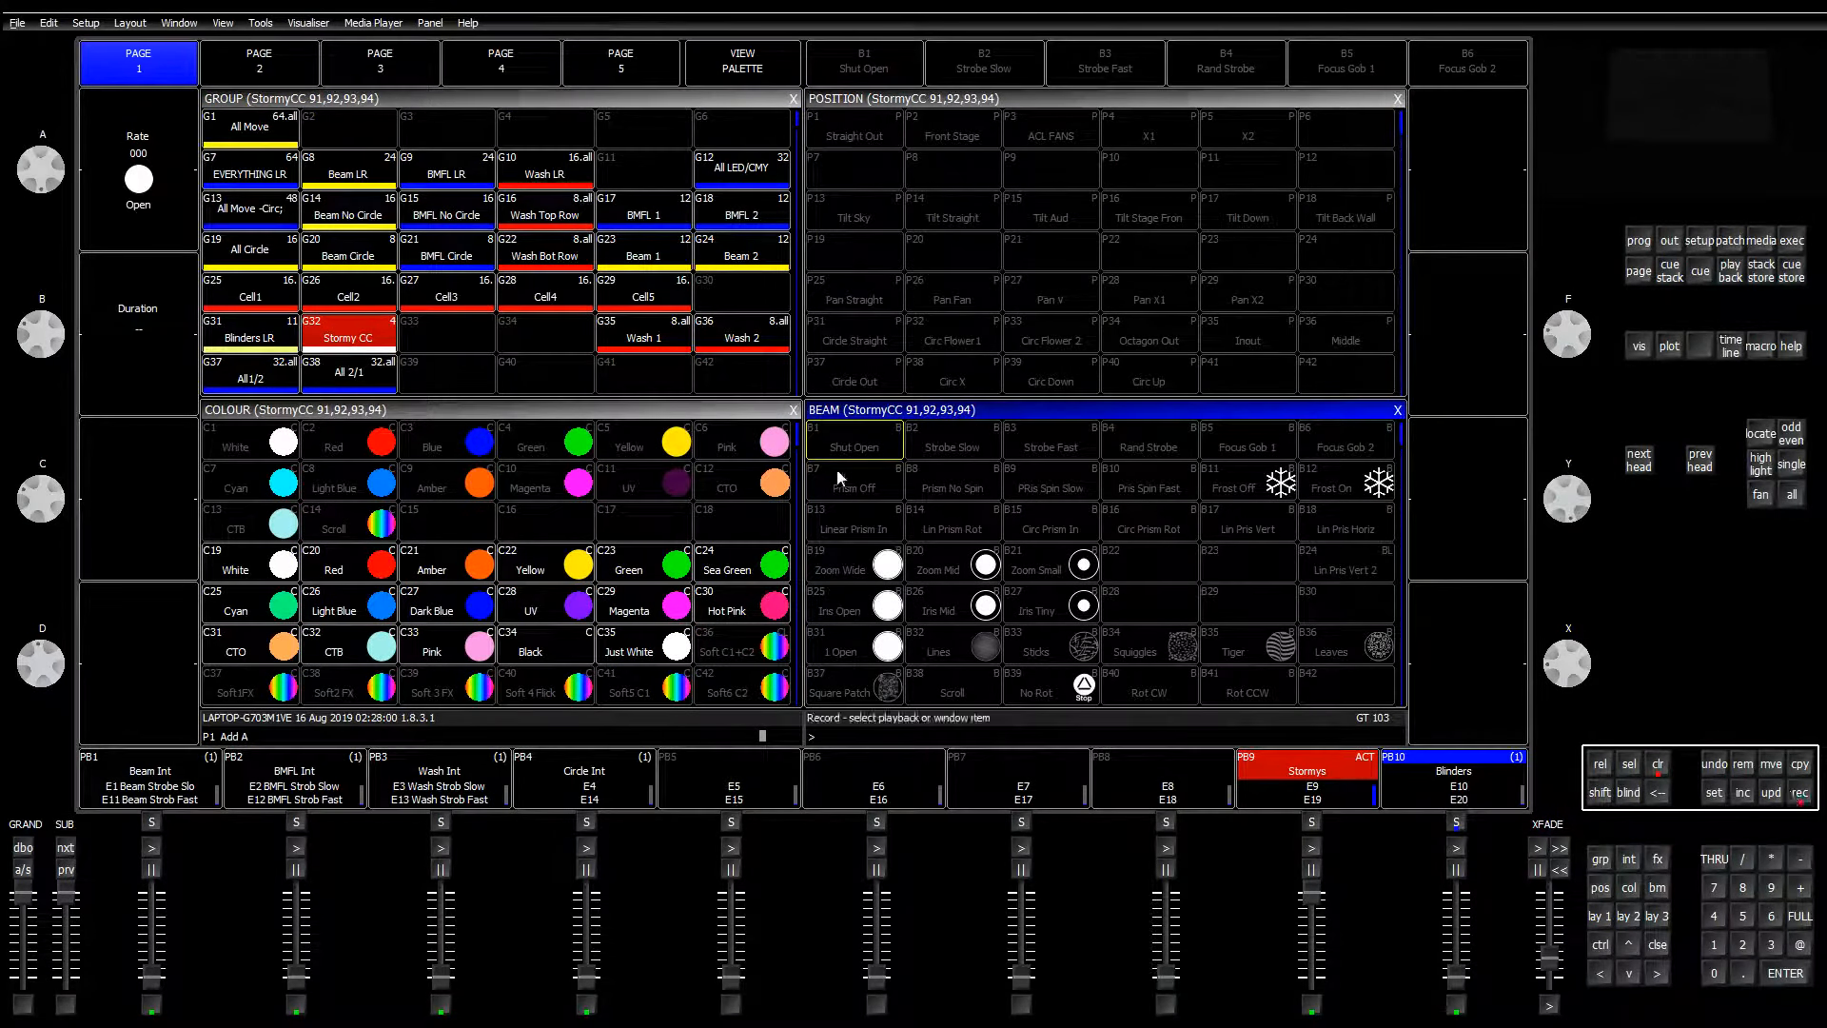
click(853, 444)
click(799, 395)
Step: Set the strobe rate to 063 and update the Strobe Slow beam palette
drag(39, 175, 38, 213)
click(1794, 791)
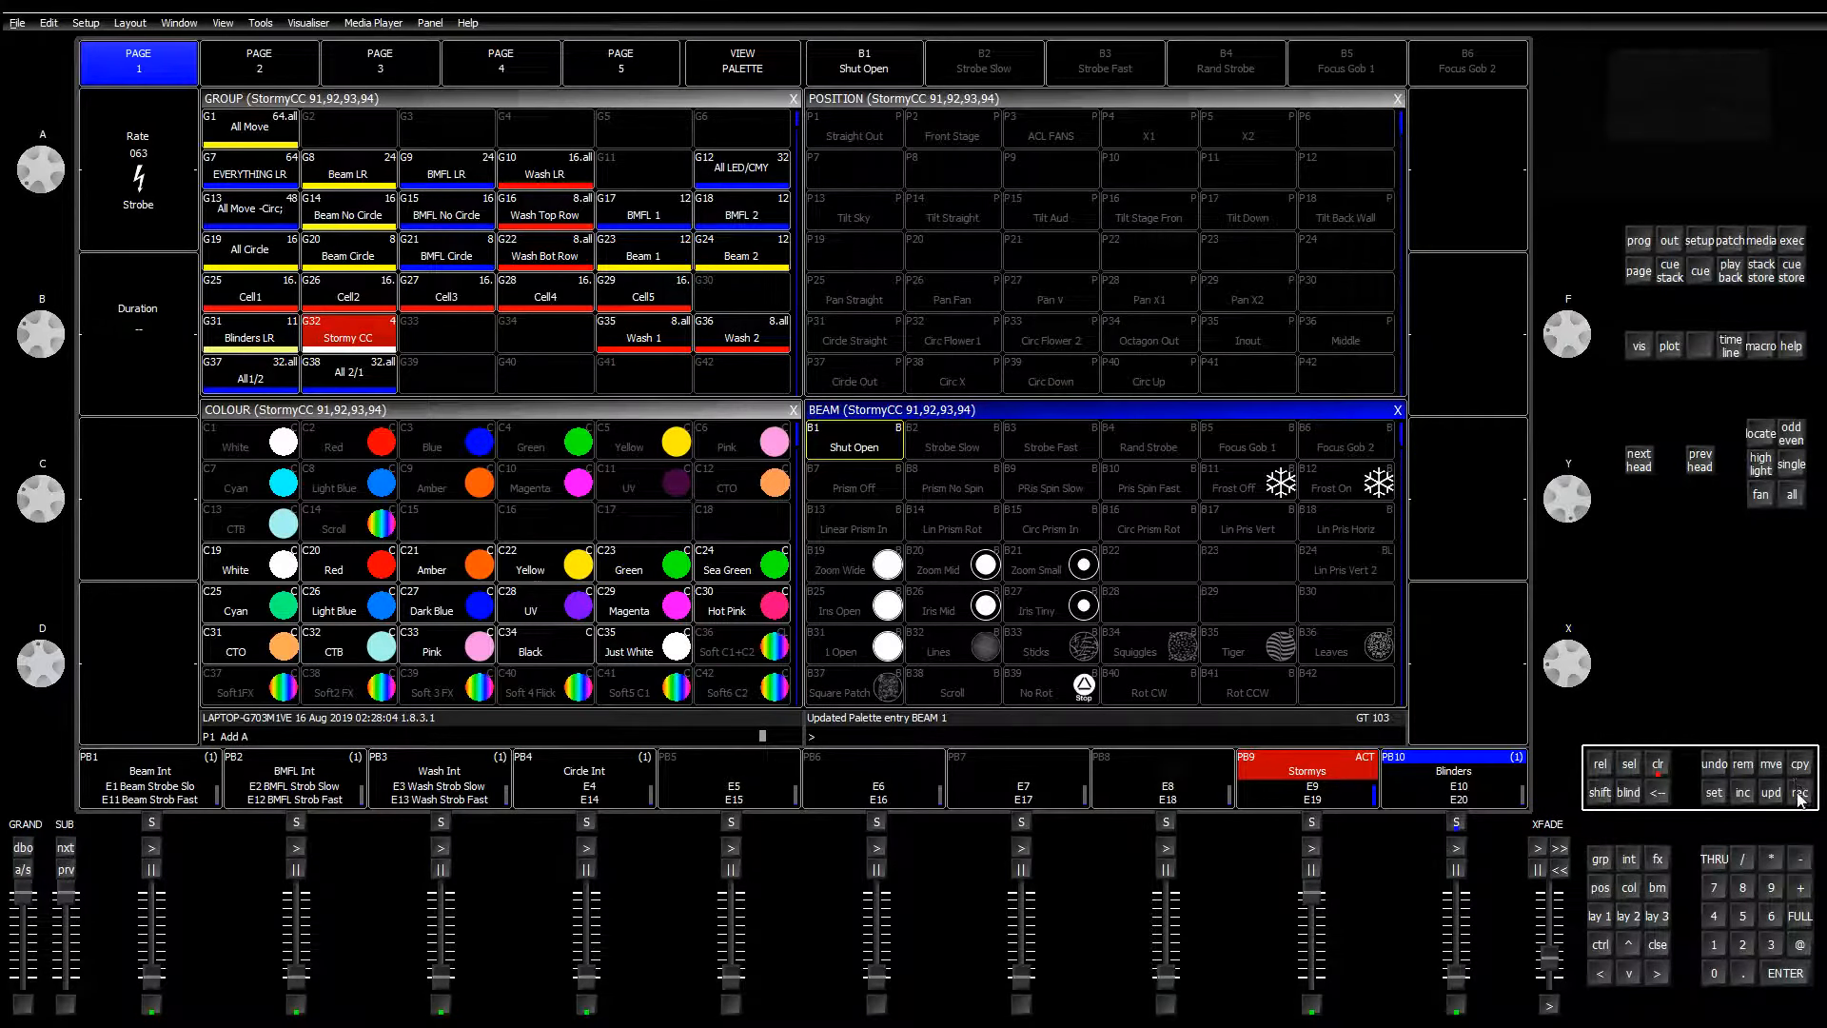
click(957, 440)
click(680, 285)
Step: Set the rate to 188, update the Strobe Fast palette (BEAM 3), then adjust the rate to 139
mouse_move(43, 172)
mouse_down()
mouse_move(30, 231)
mouse_move(36, 190)
mouse_up()
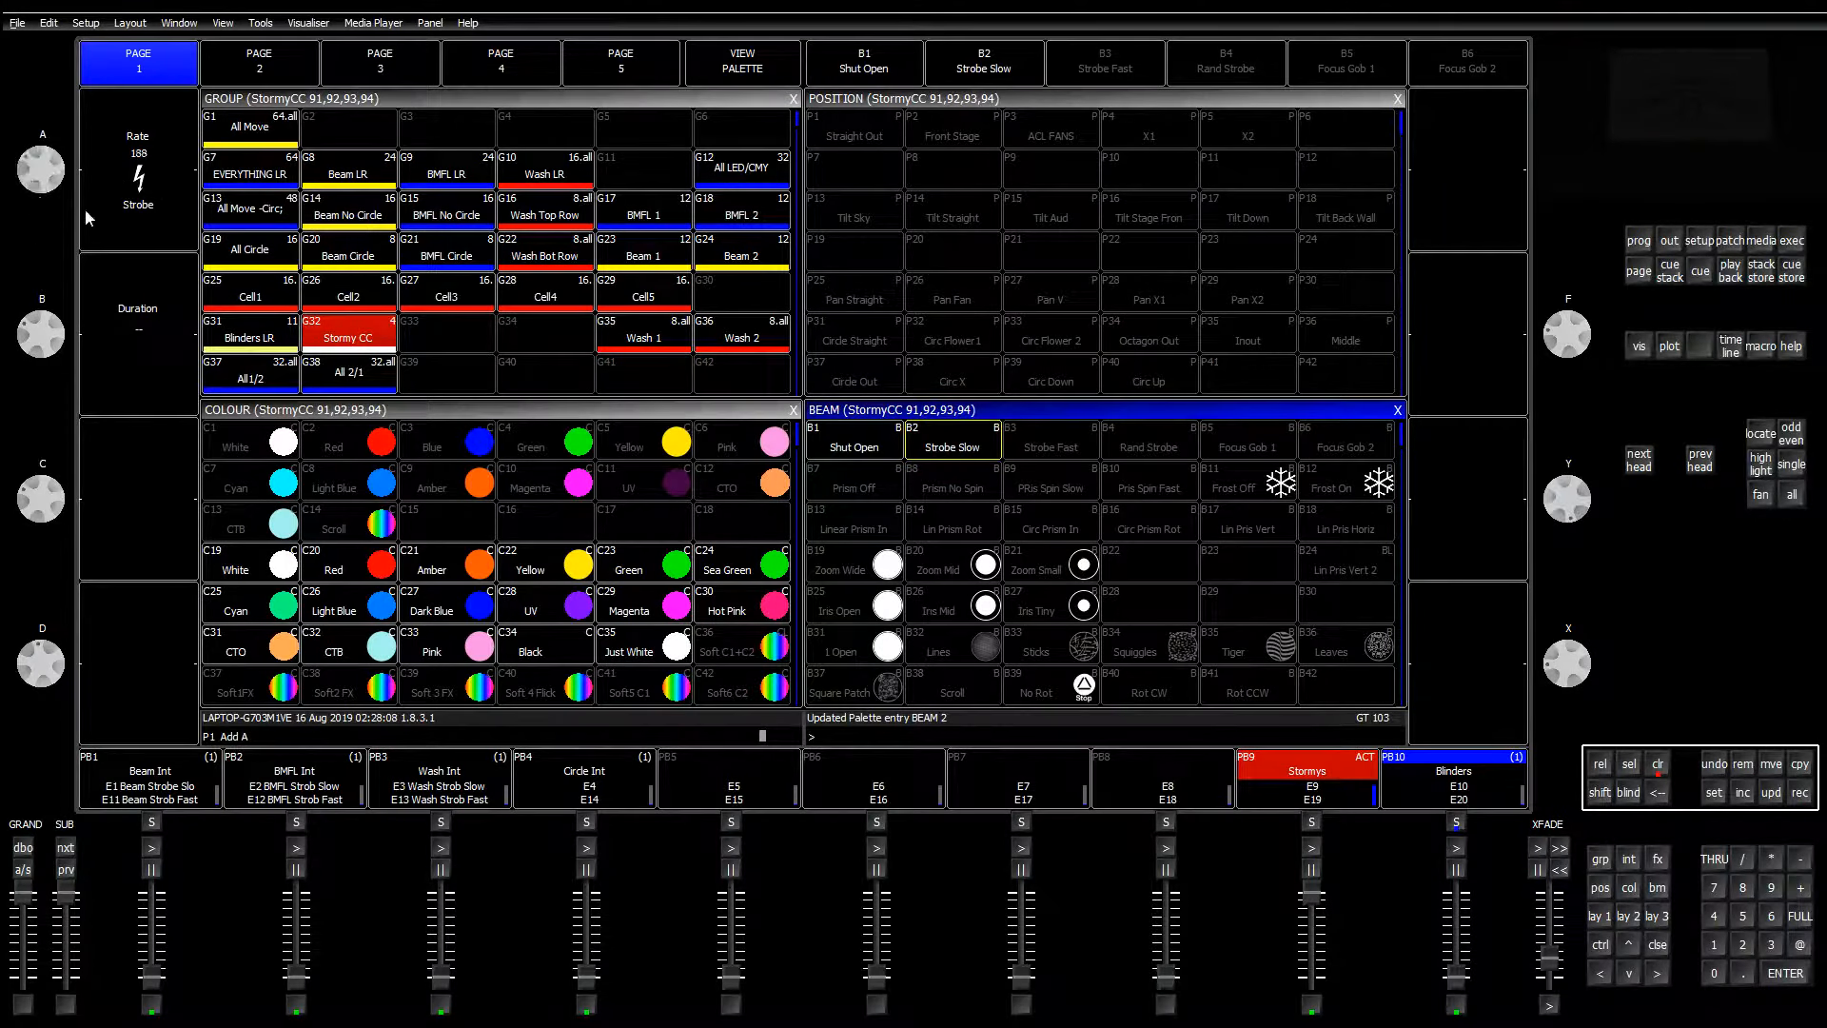
click(1798, 792)
click(1051, 439)
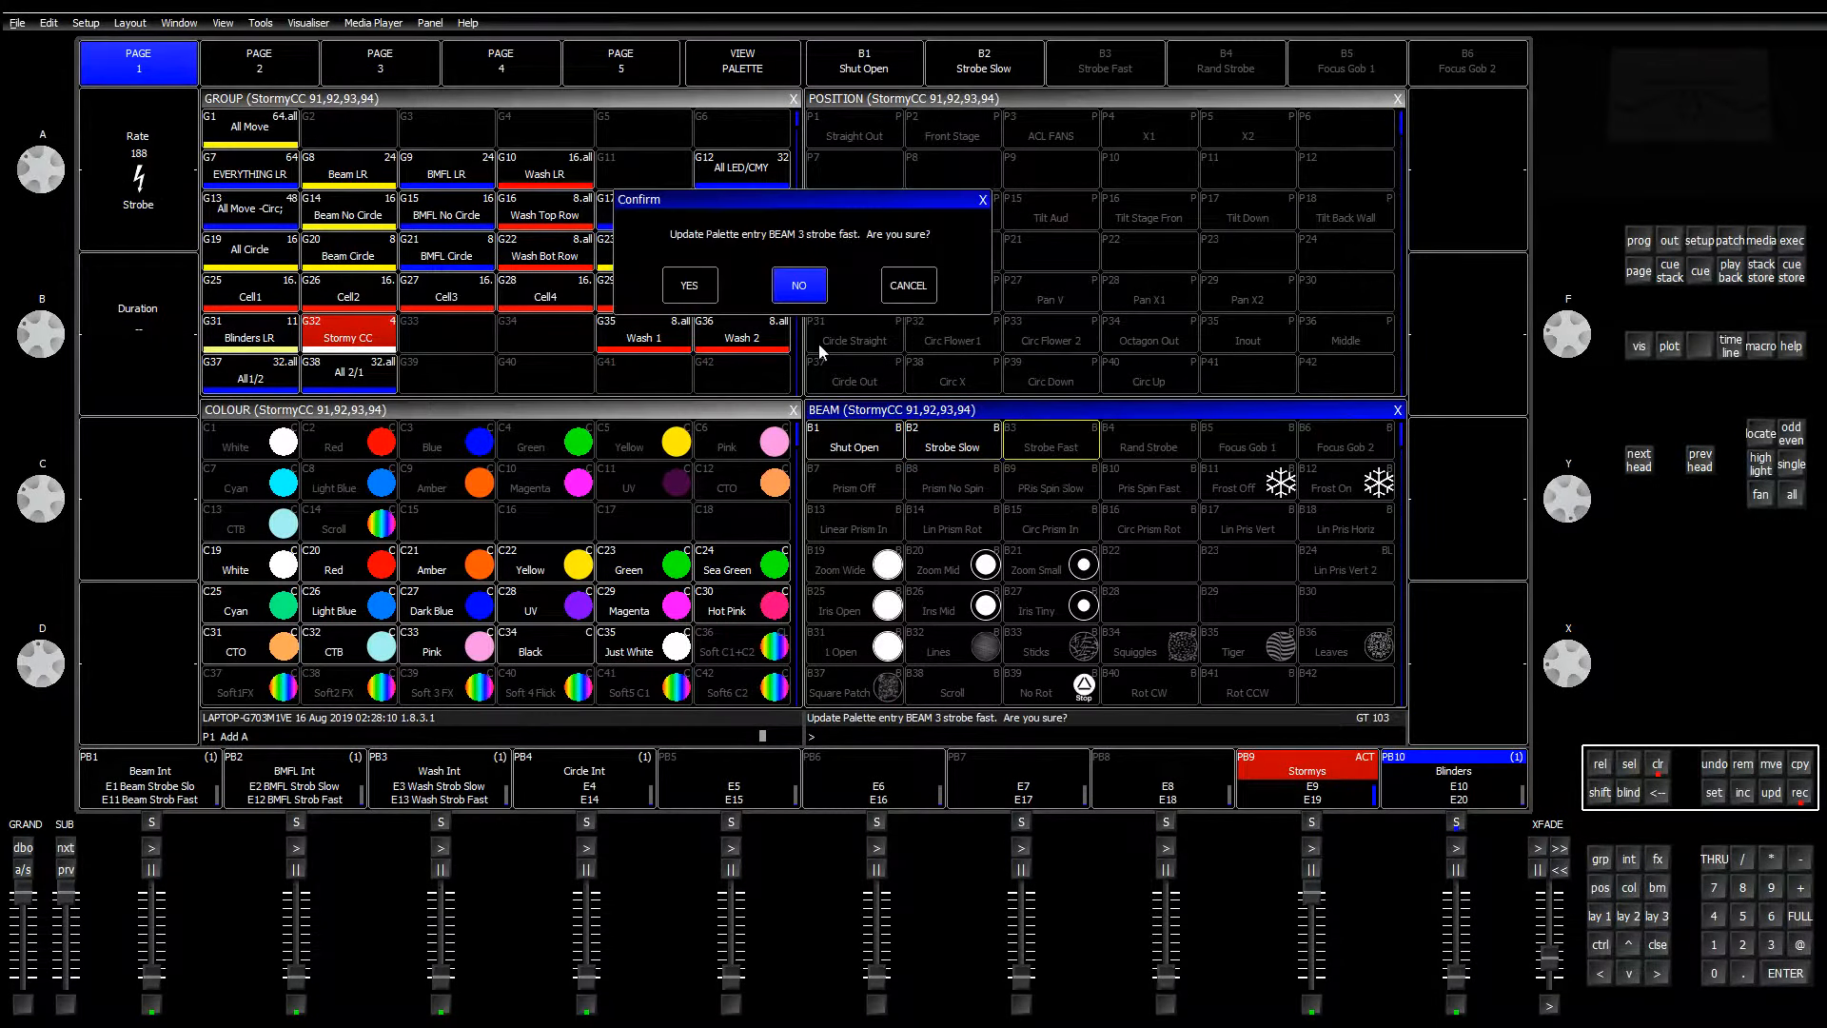
click(689, 286)
mouse_move(40, 171)
mouse_down()
mouse_move(47, 248)
mouse_move(45, 198)
mouse_up()
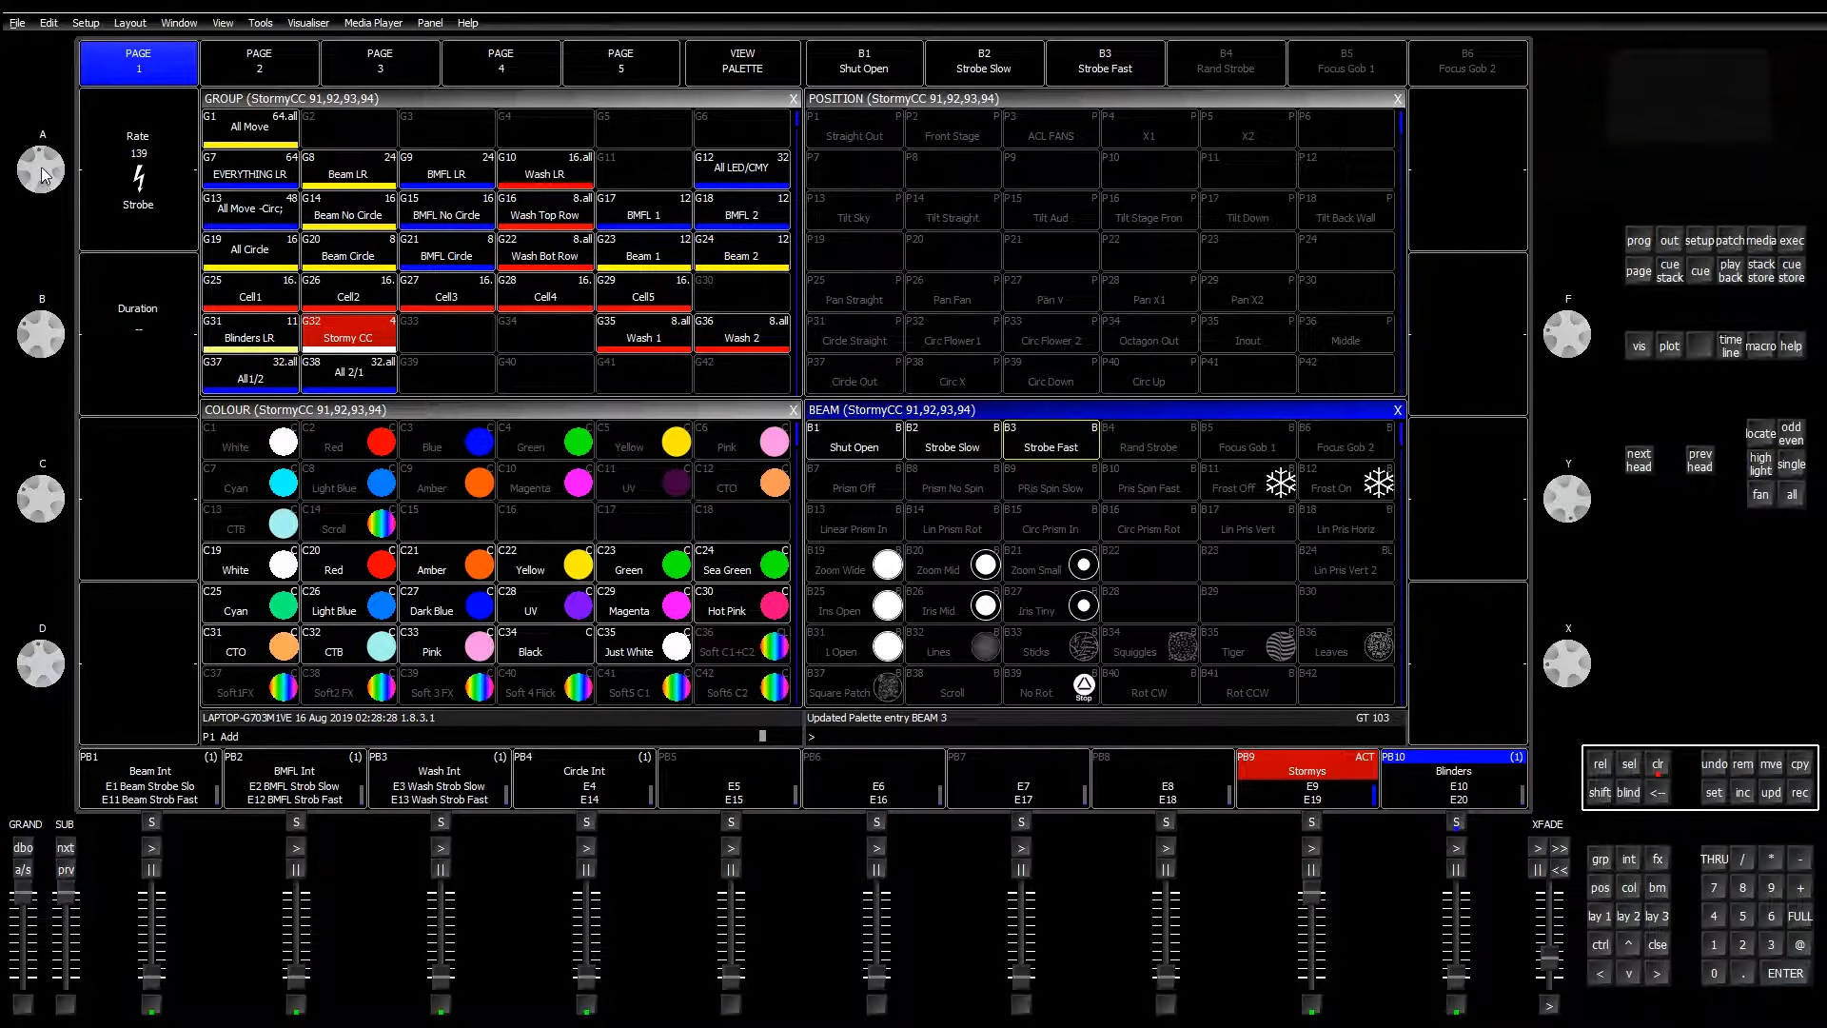
Step: Set the Stormy CC strobe rate to 166 and drag the Stormy manual PDF into view
mouse_move(40, 202)
mouse_down()
mouse_move(38, 247)
mouse_move(28, 195)
mouse_up()
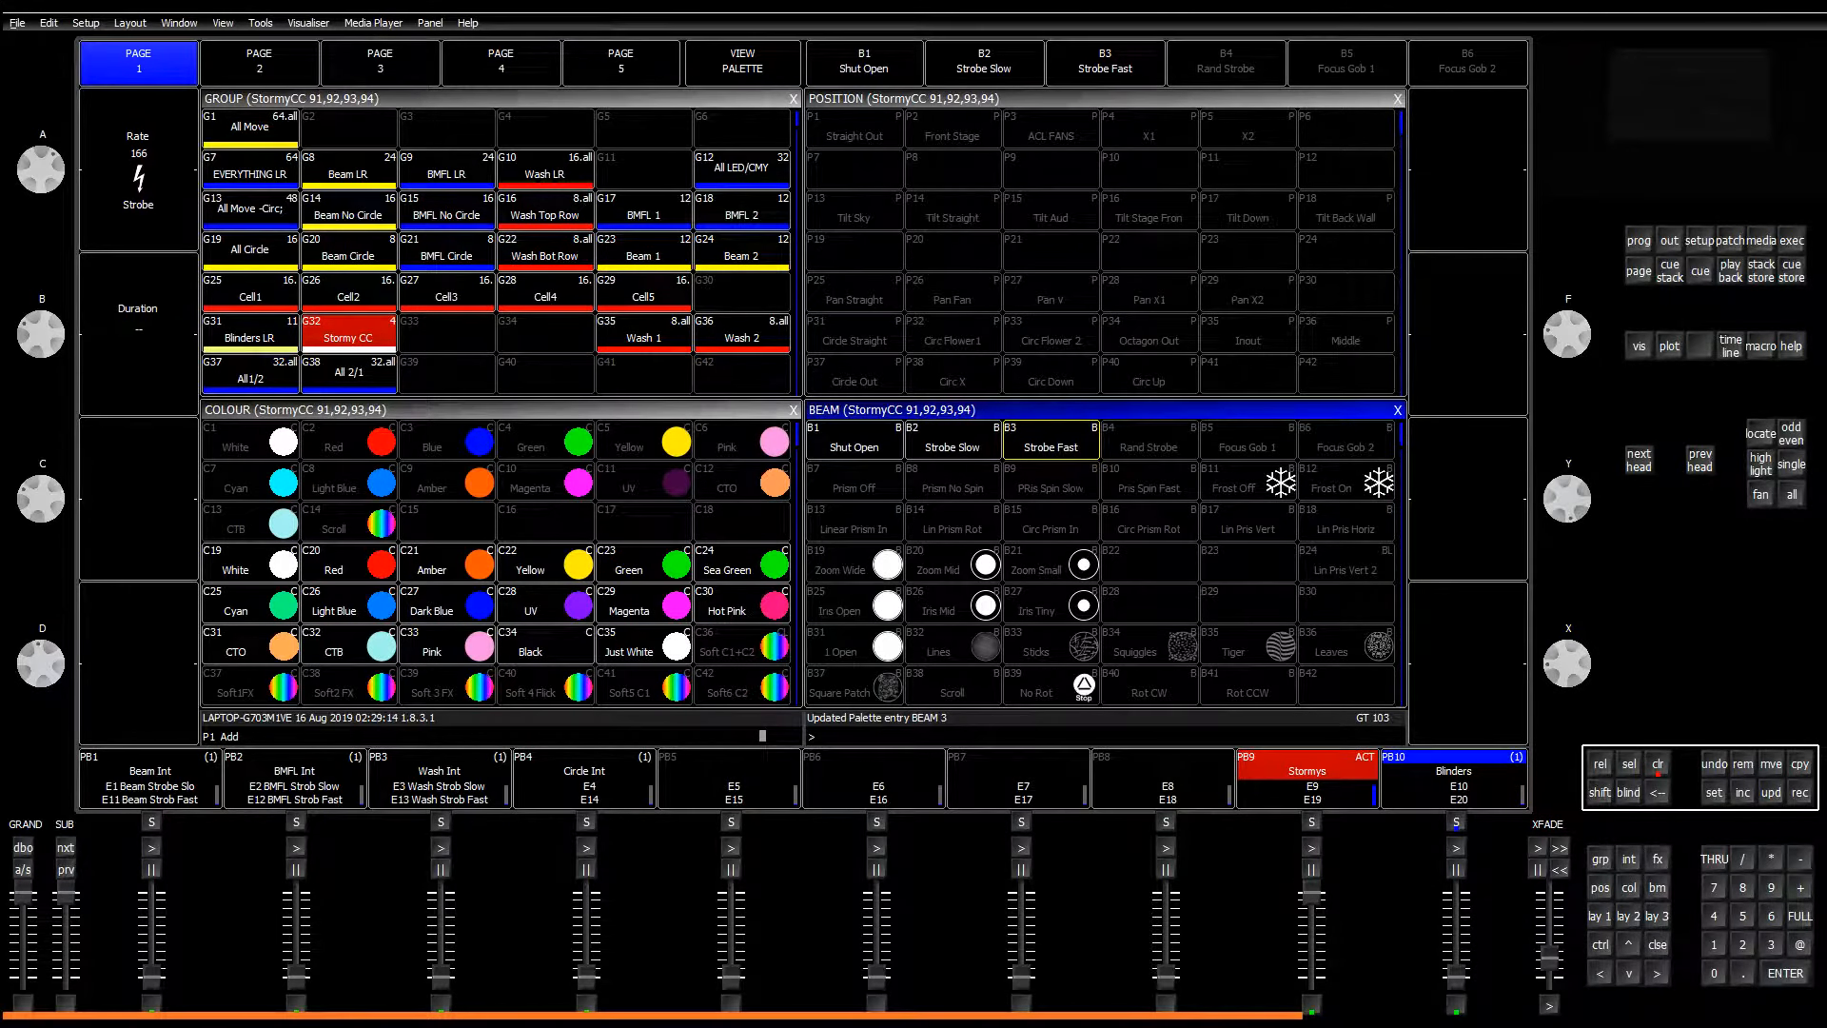
drag(1037, 1024, 1160, 270)
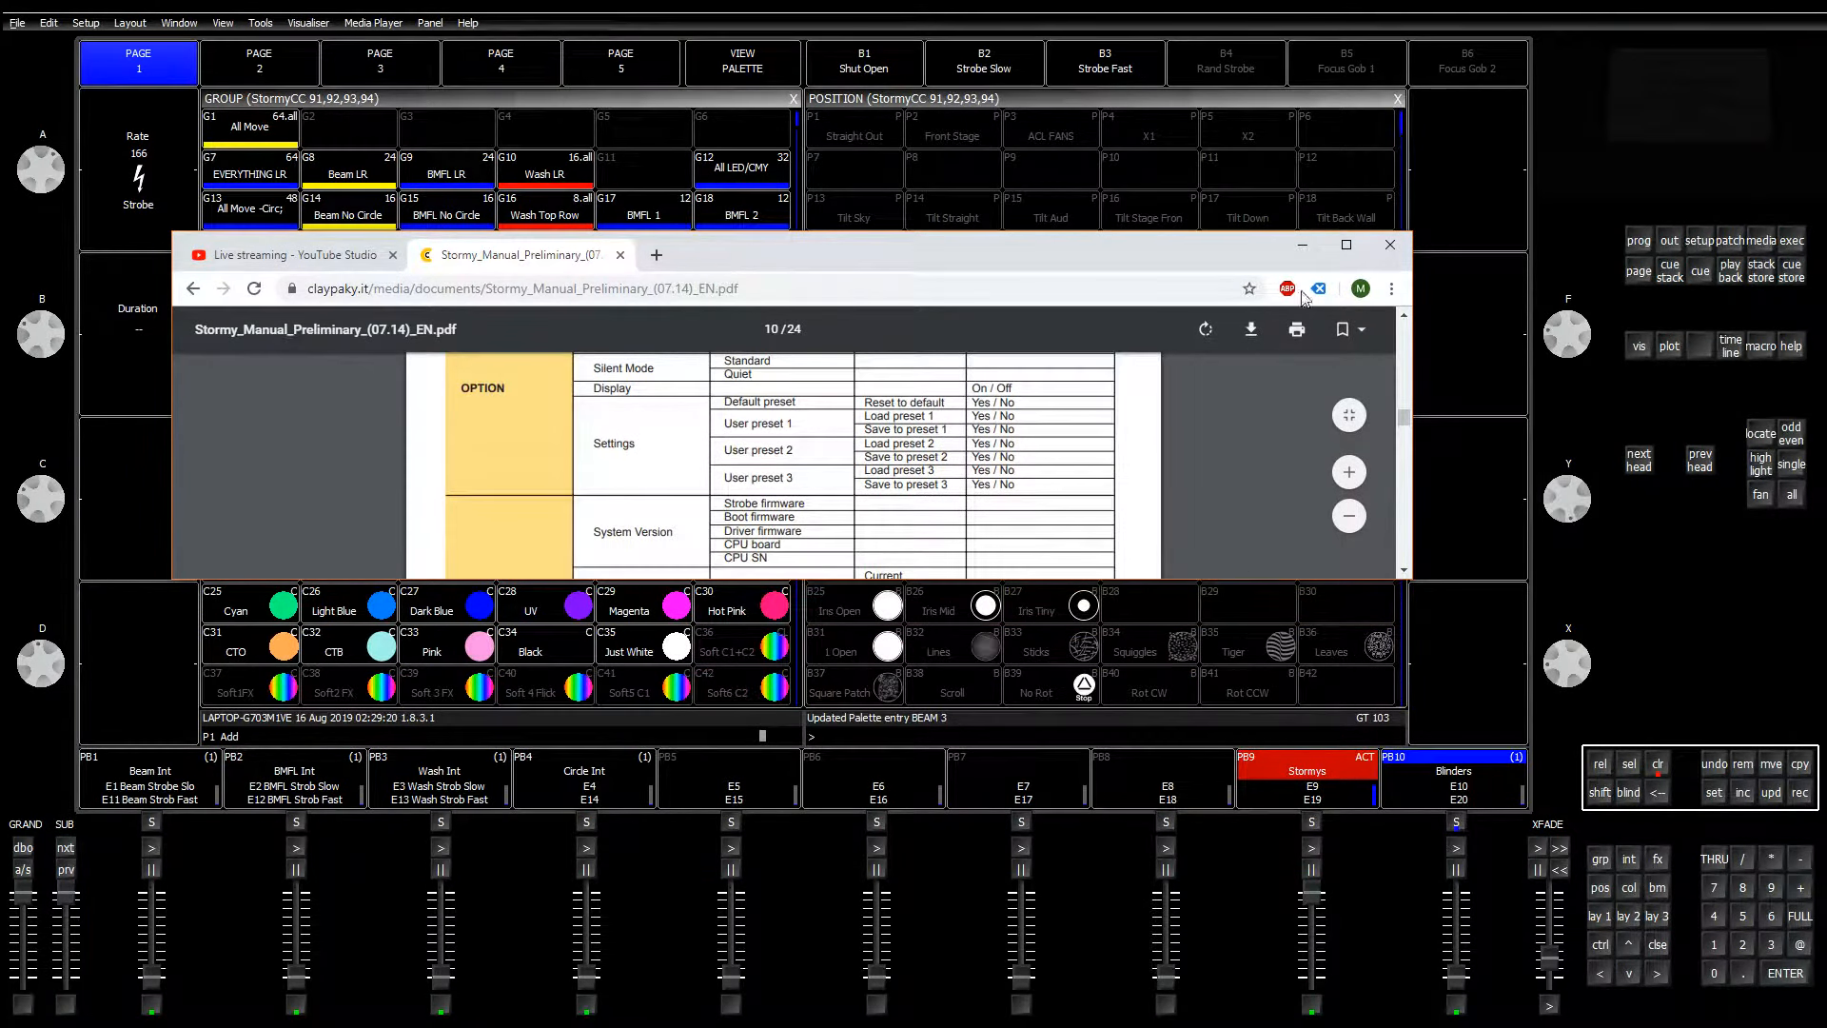
Step: Maximize the Stormy manual and scroll through its channel, duration and rate tables
click(1346, 247)
scroll(1175, 538, down, 10)
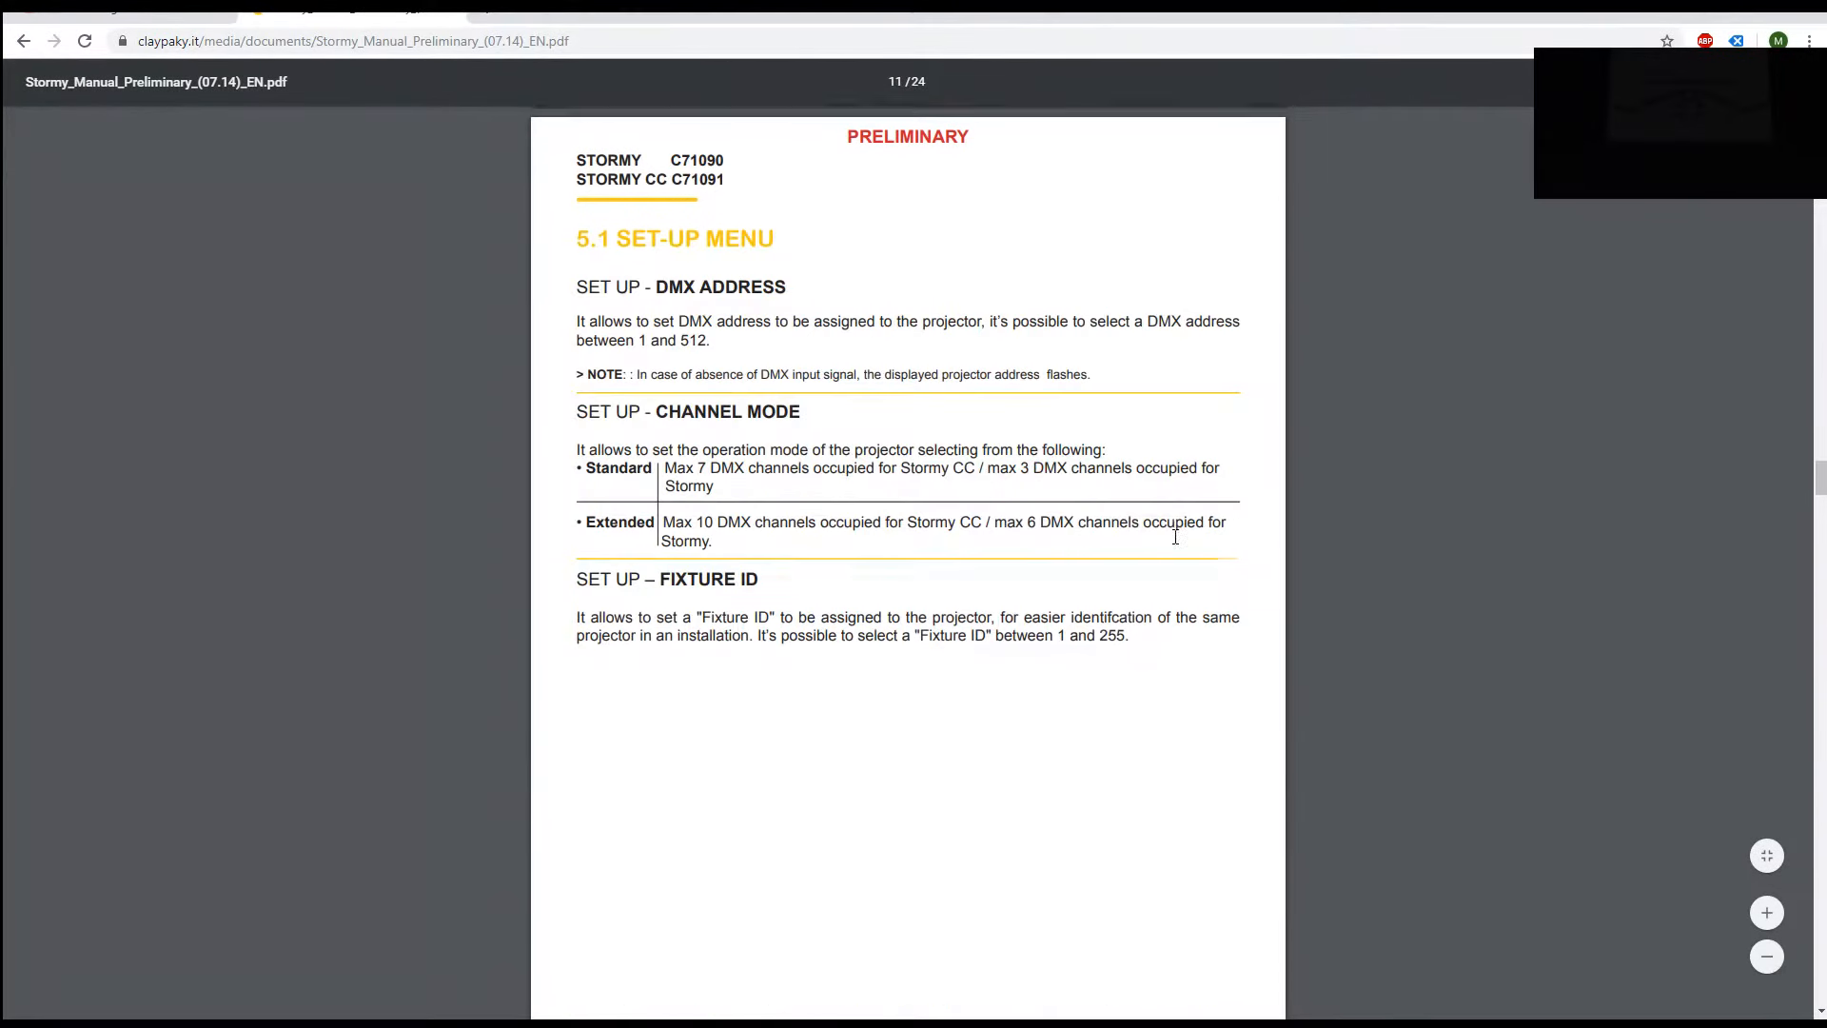
scroll(1175, 537, down, 12)
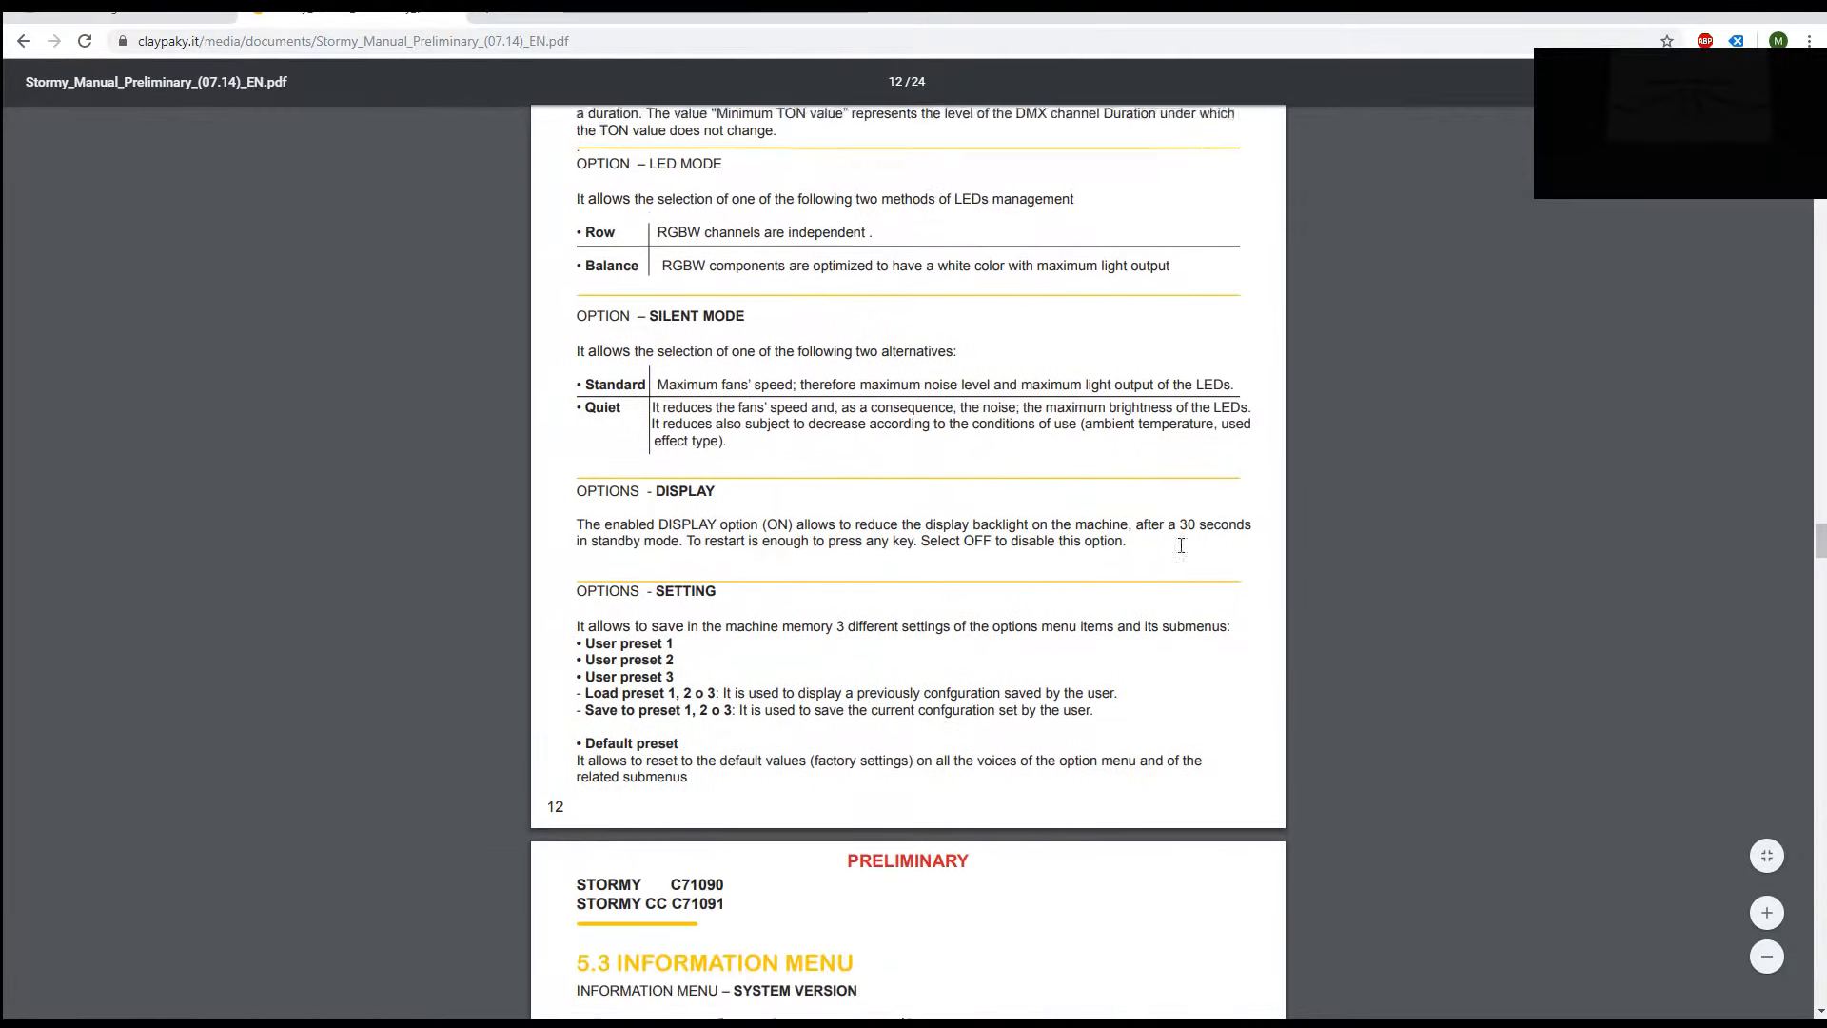
scroll(1159, 570, down, 15)
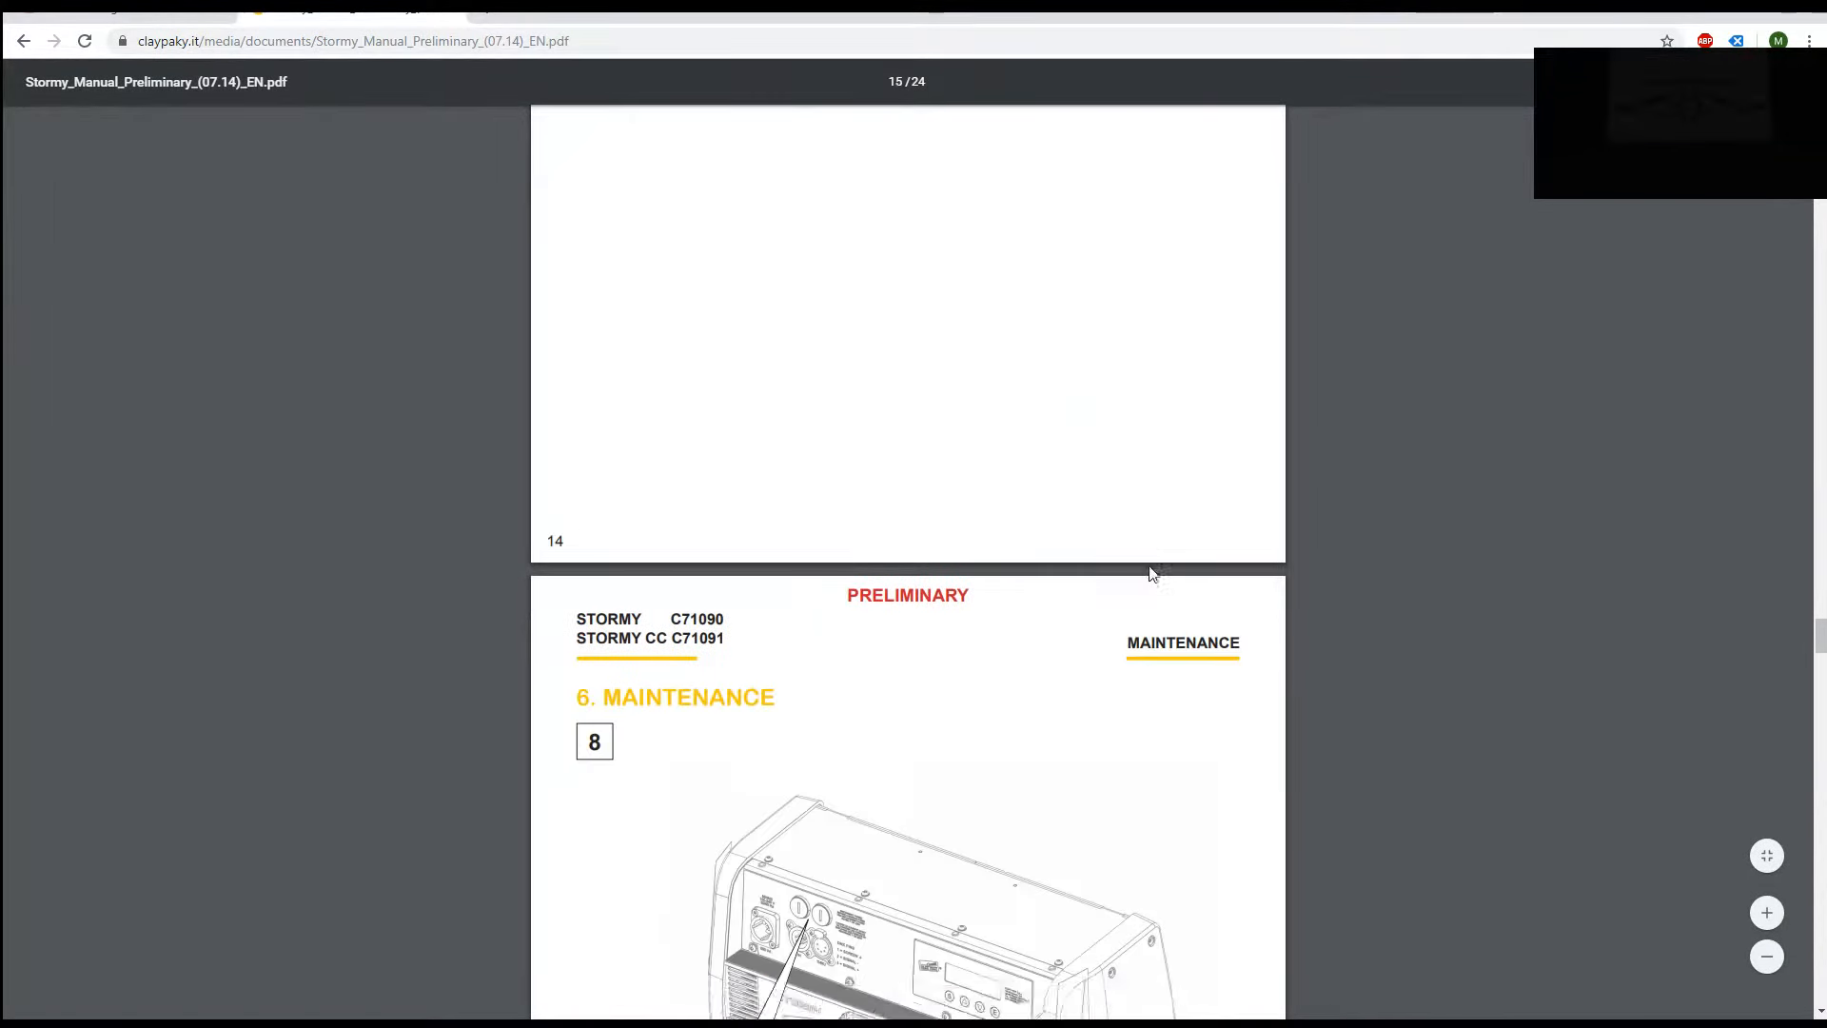
scroll(1153, 572, down, 15)
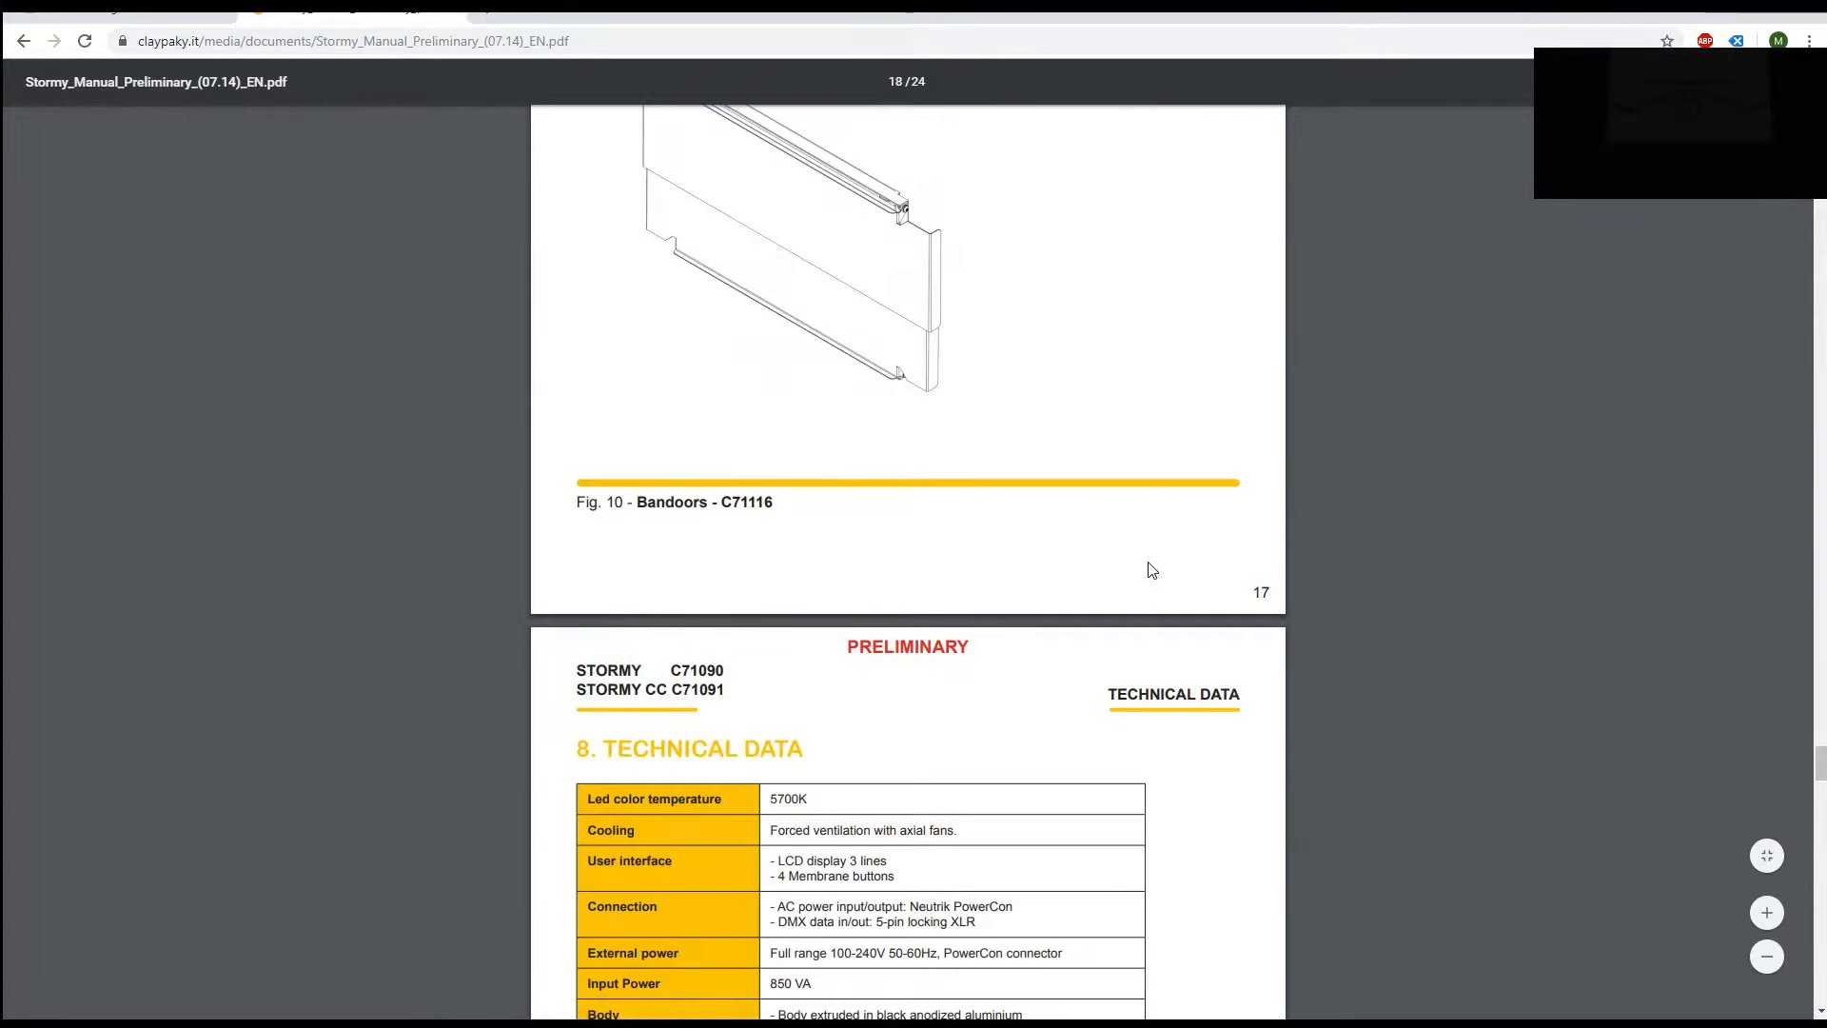
scroll(1147, 566, down, 13)
scroll(1145, 573, up, 4)
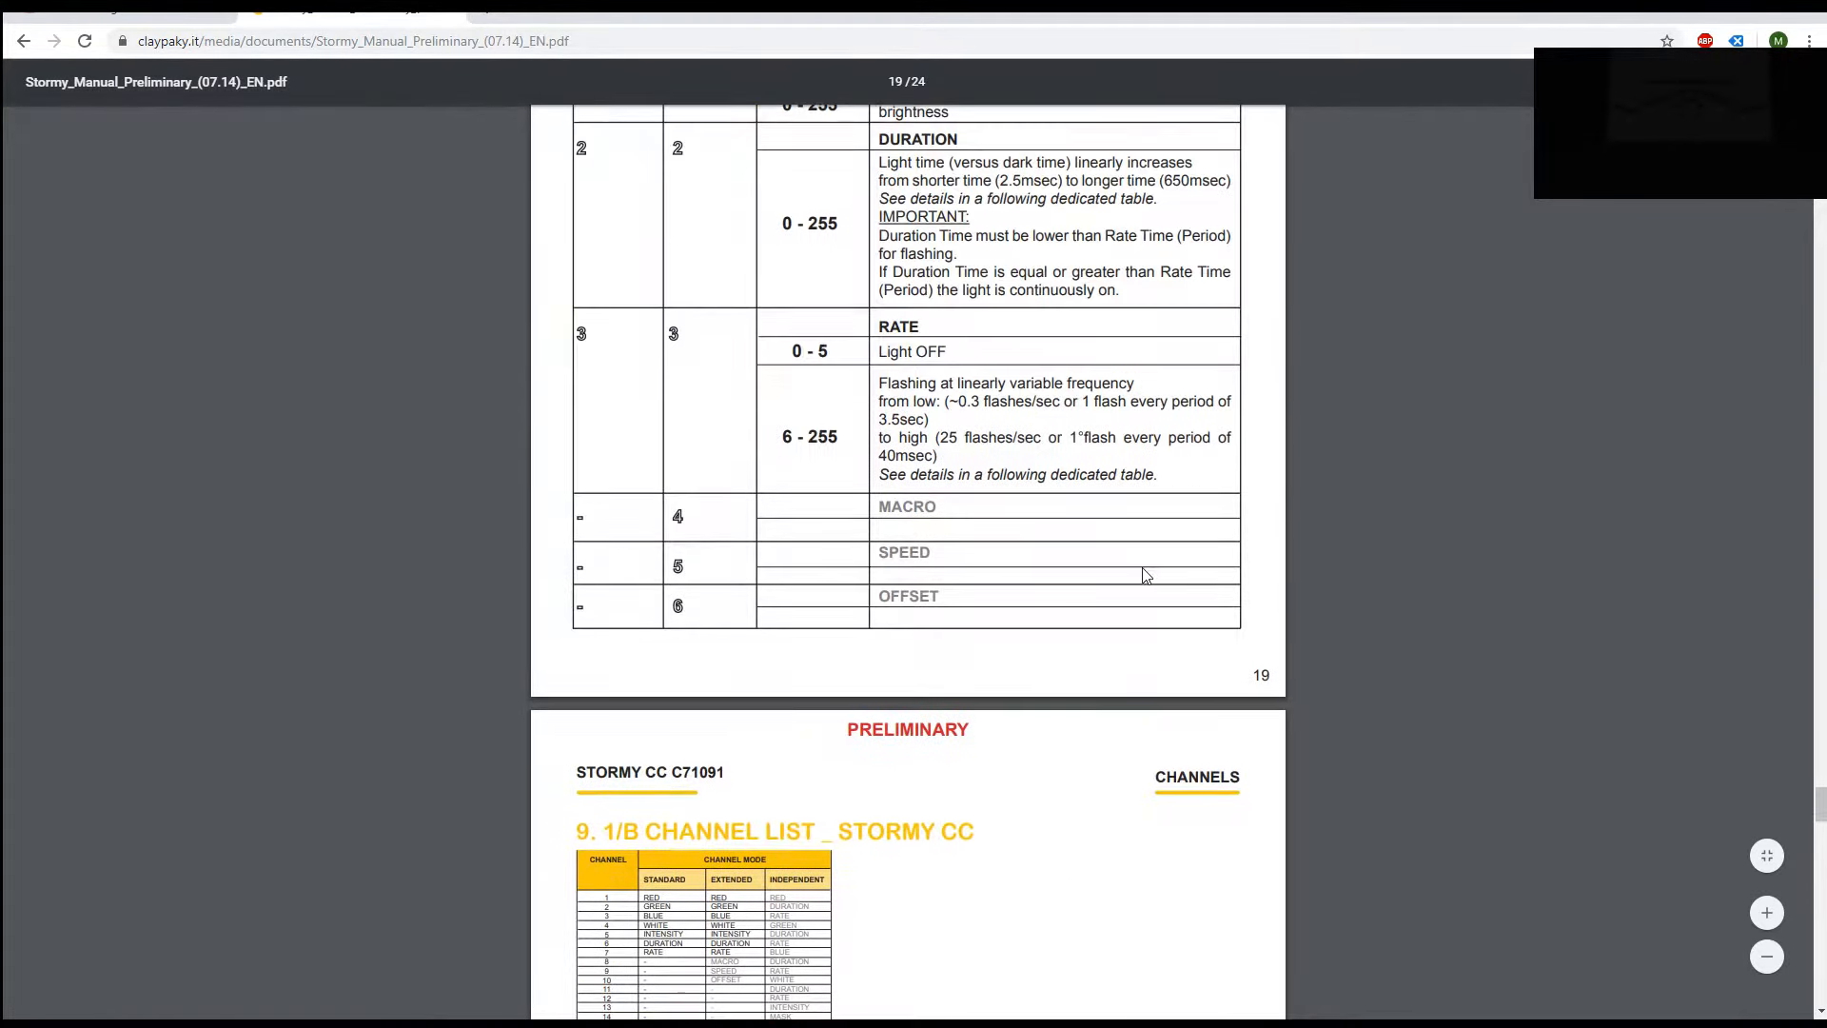
scroll(1147, 571, up, 10)
scroll(1149, 568, down, 3)
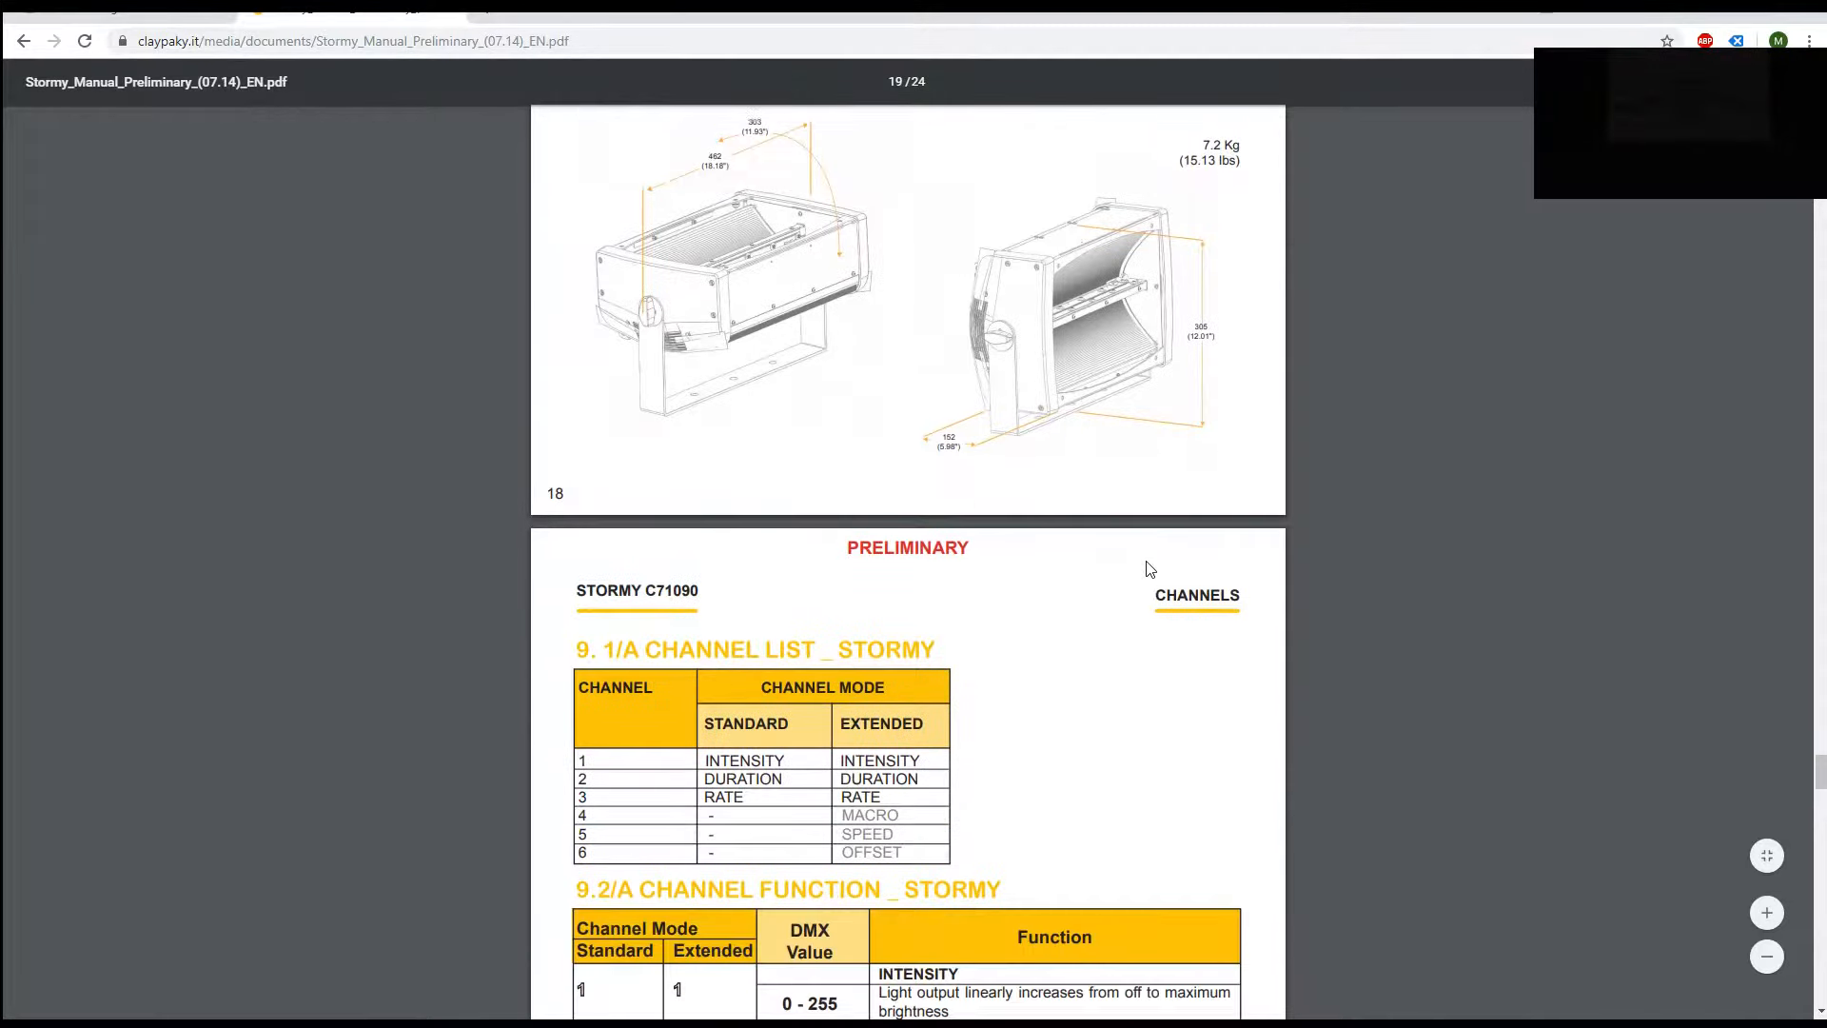
scroll(1147, 568, down, 4)
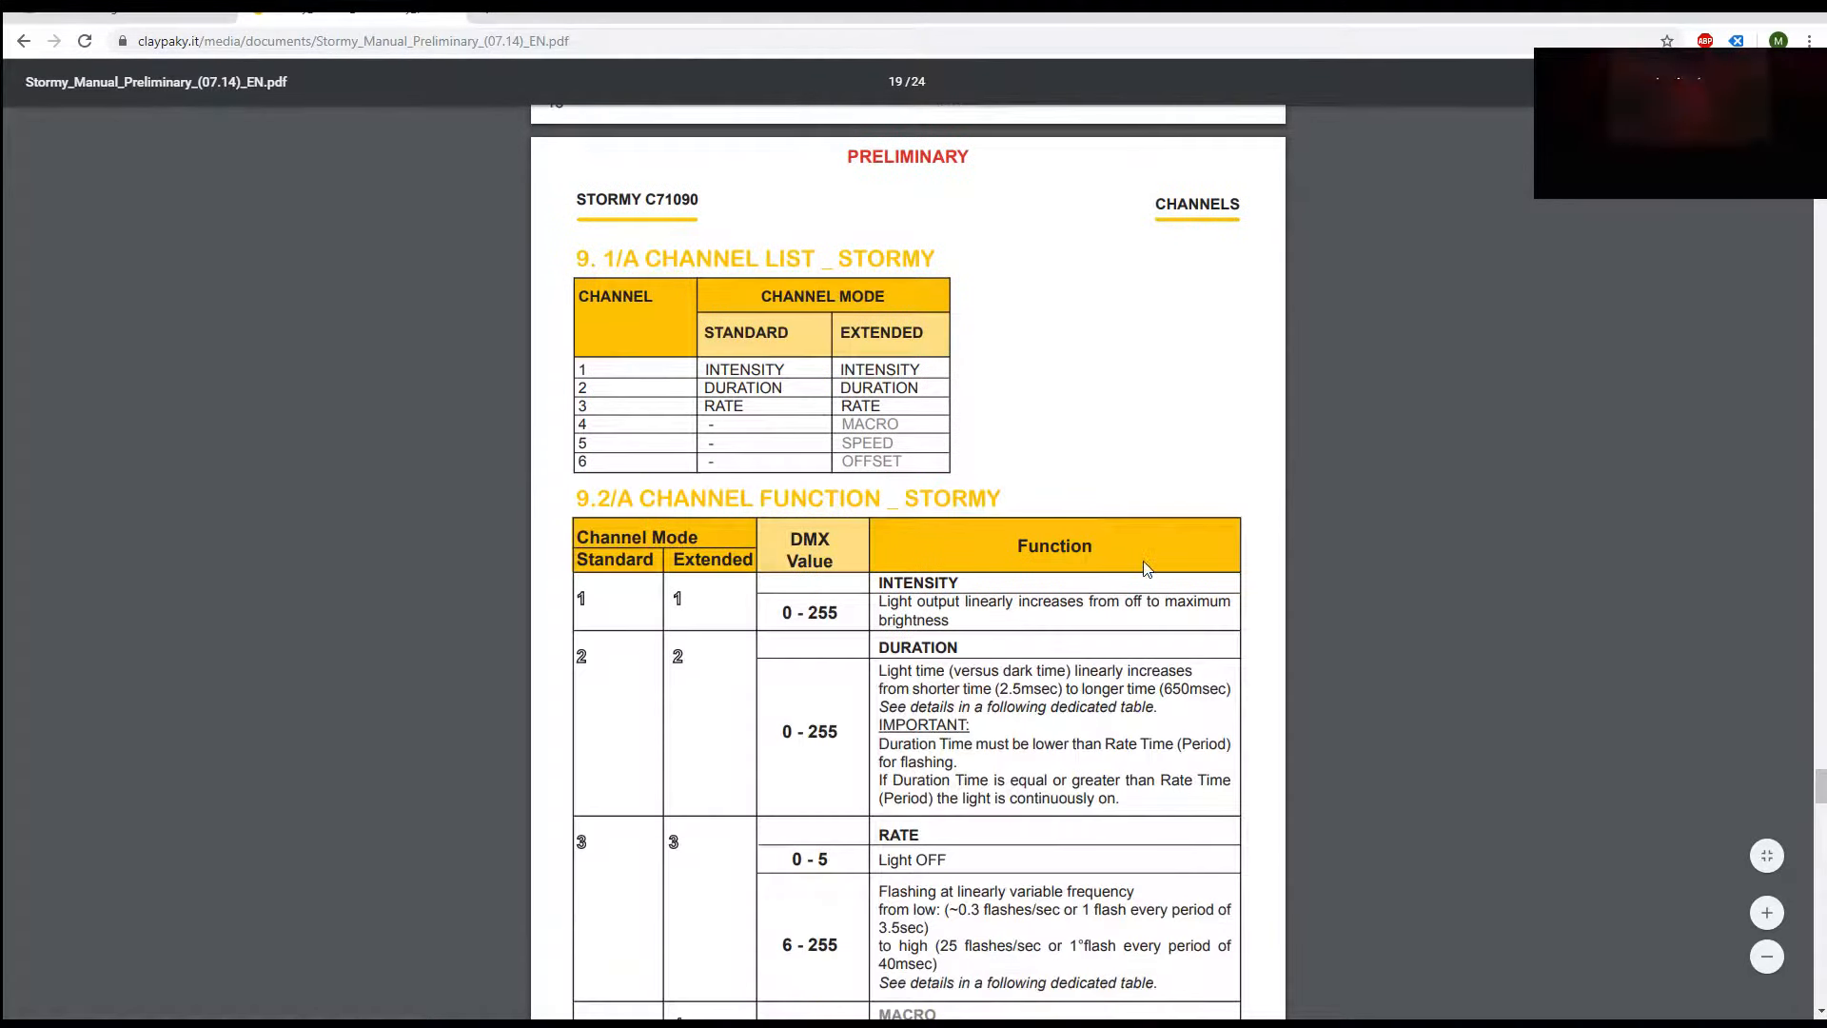
scroll(770, 599, down, 5)
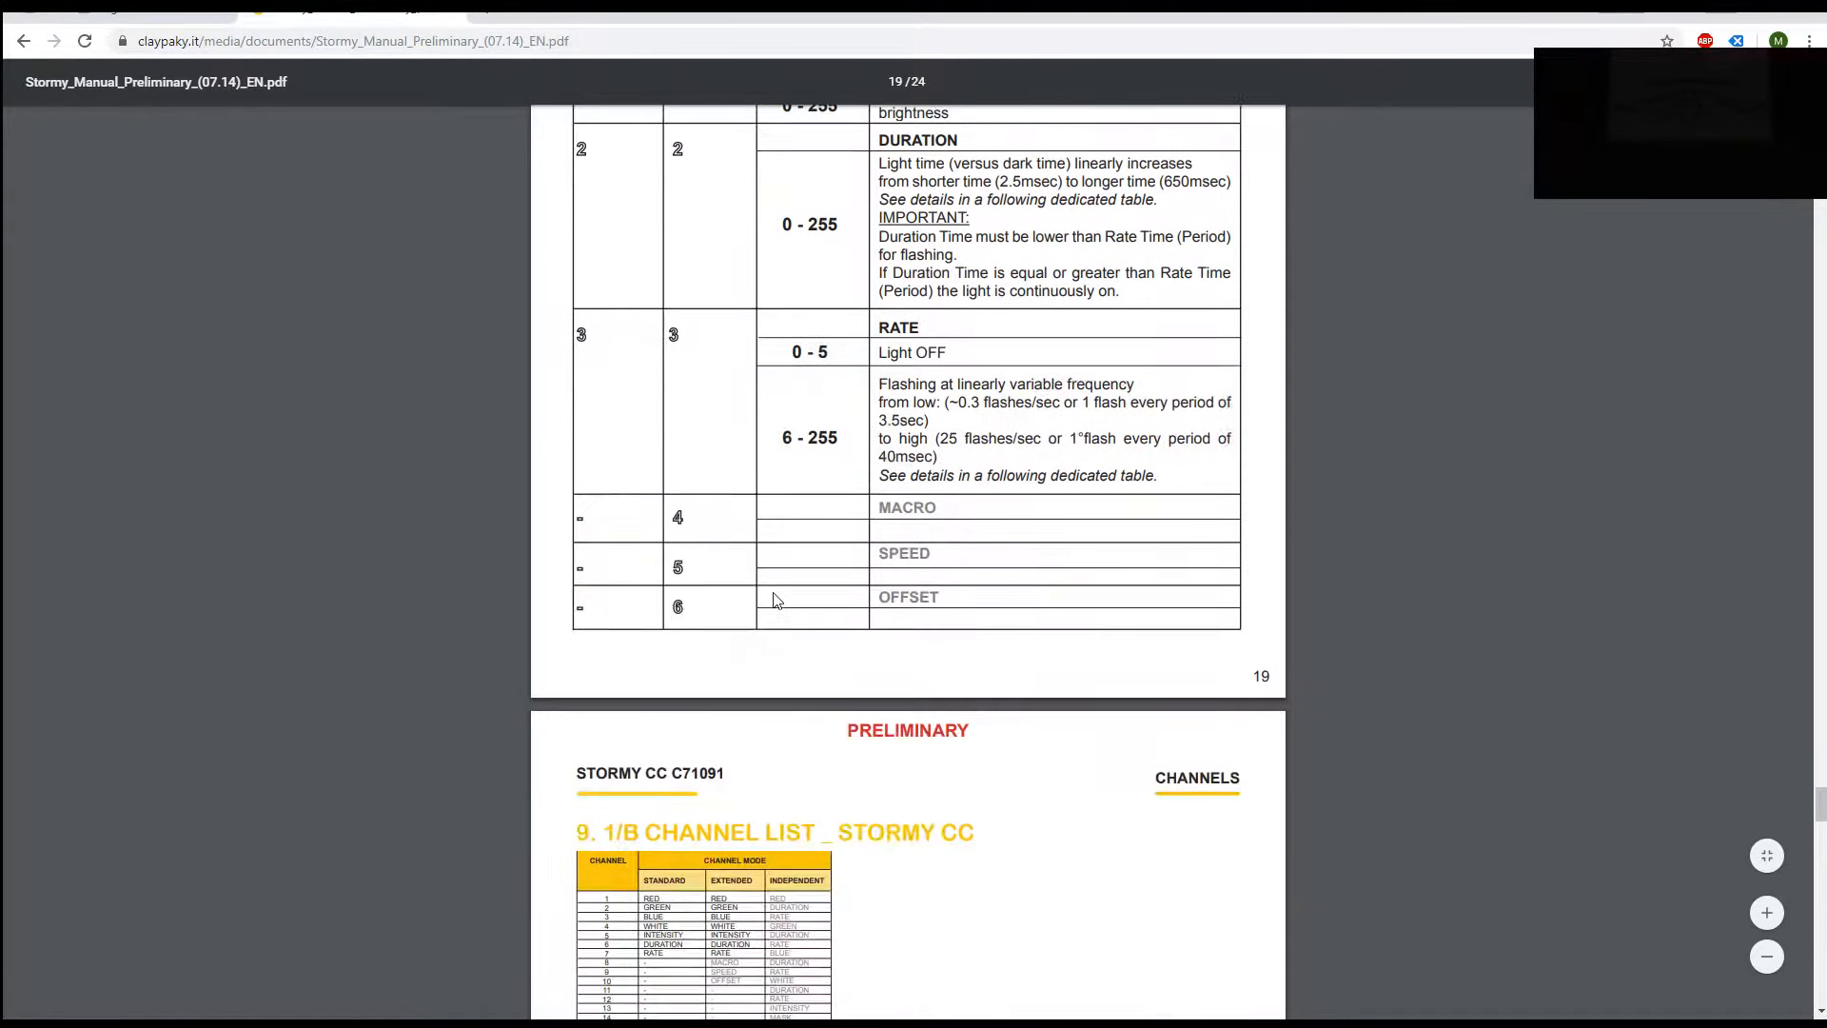
scroll(768, 601, down, 6)
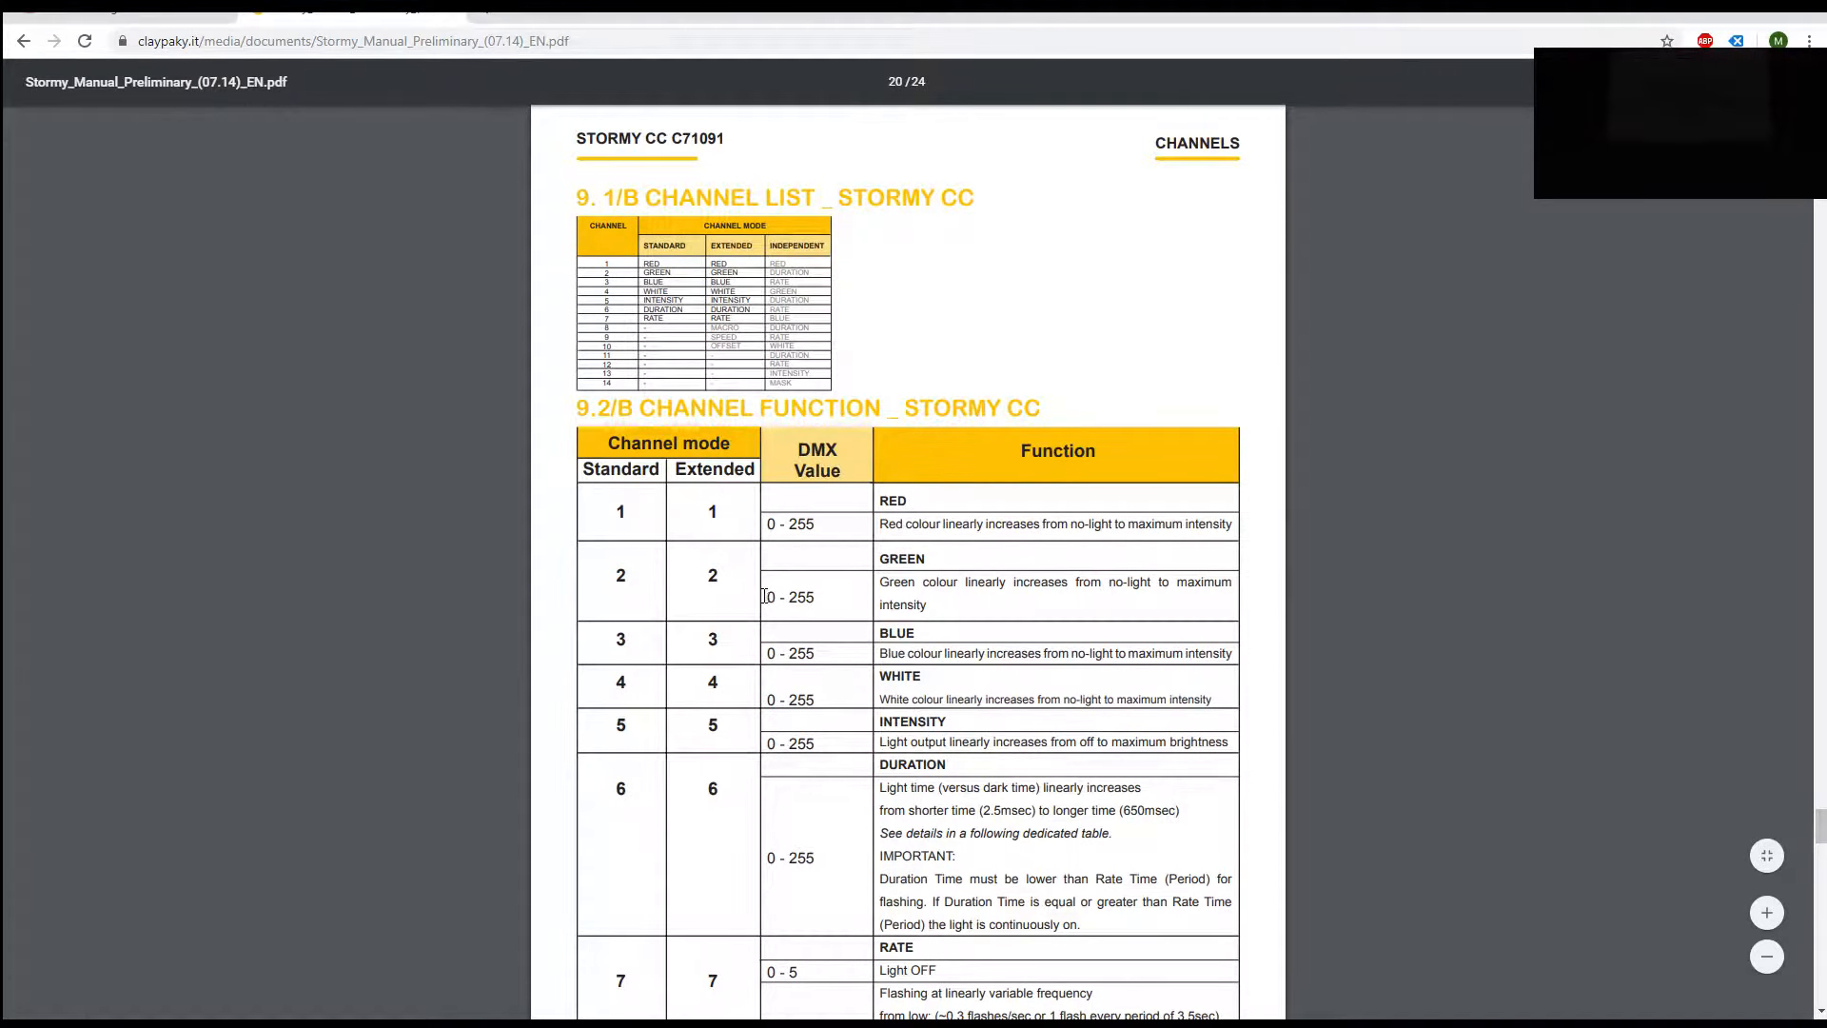
scroll(762, 597, down, 9)
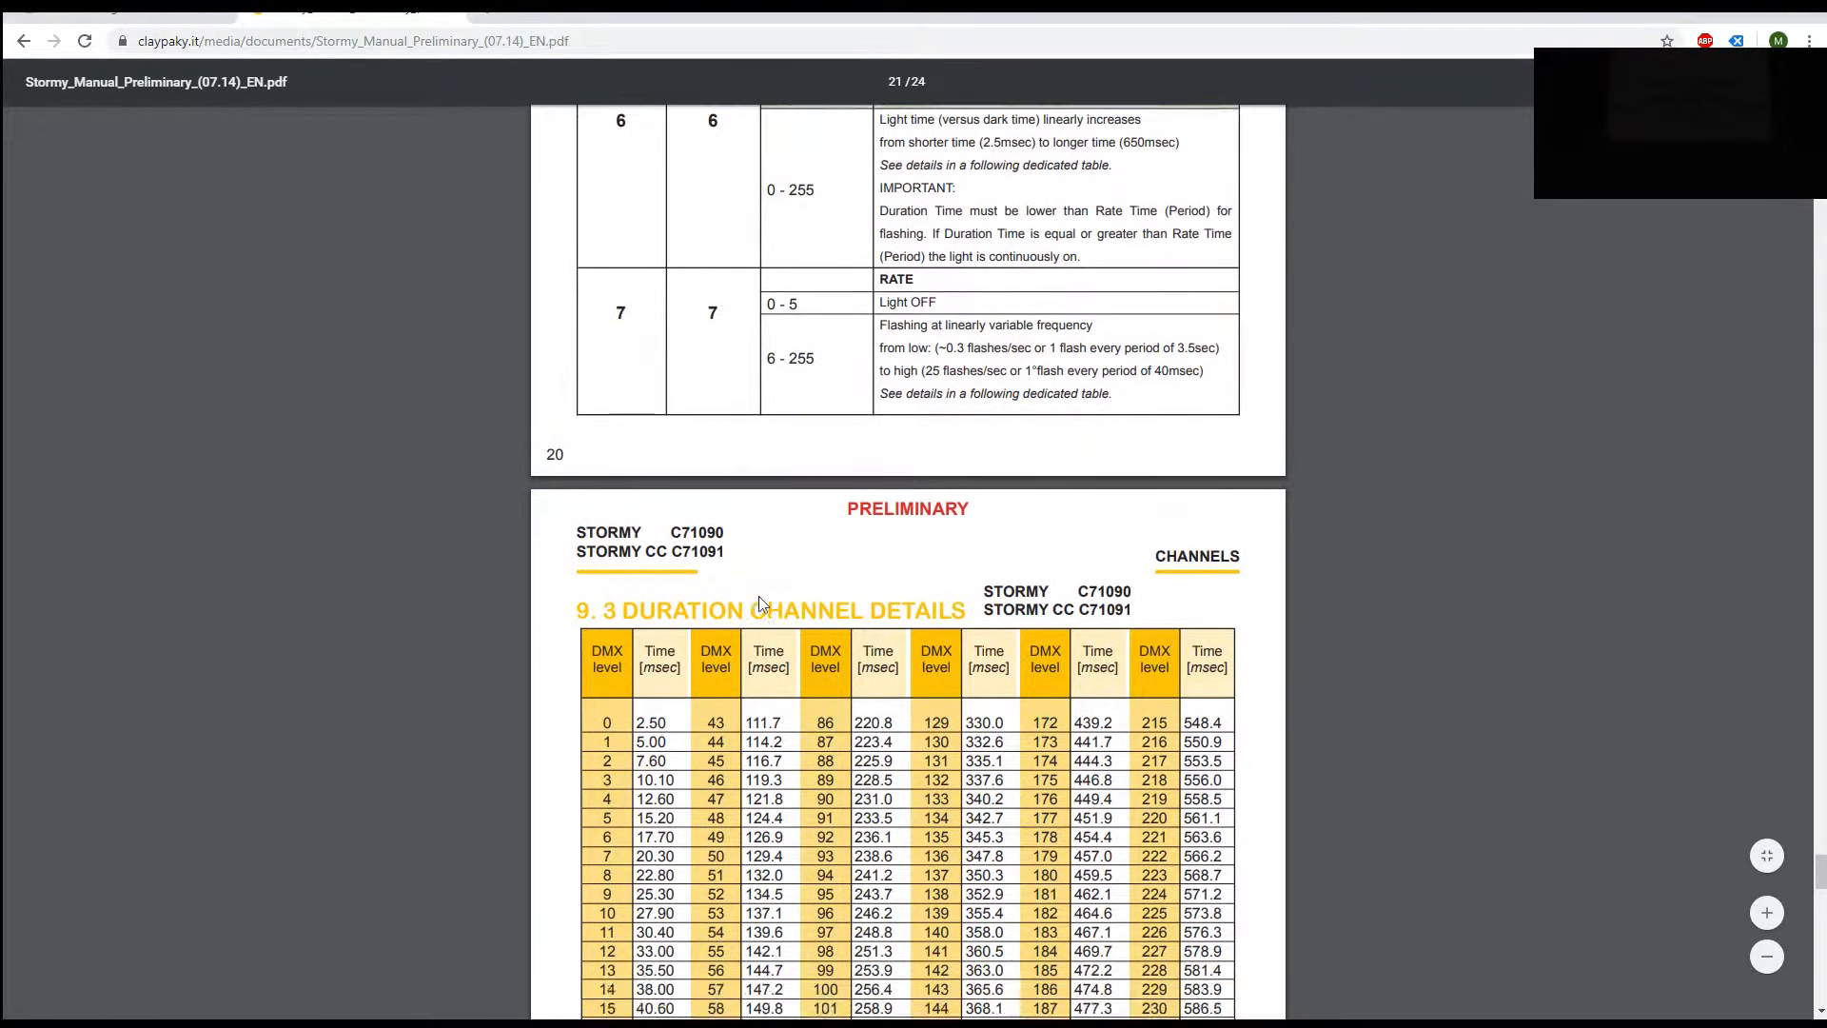
scroll(761, 597, down, 8)
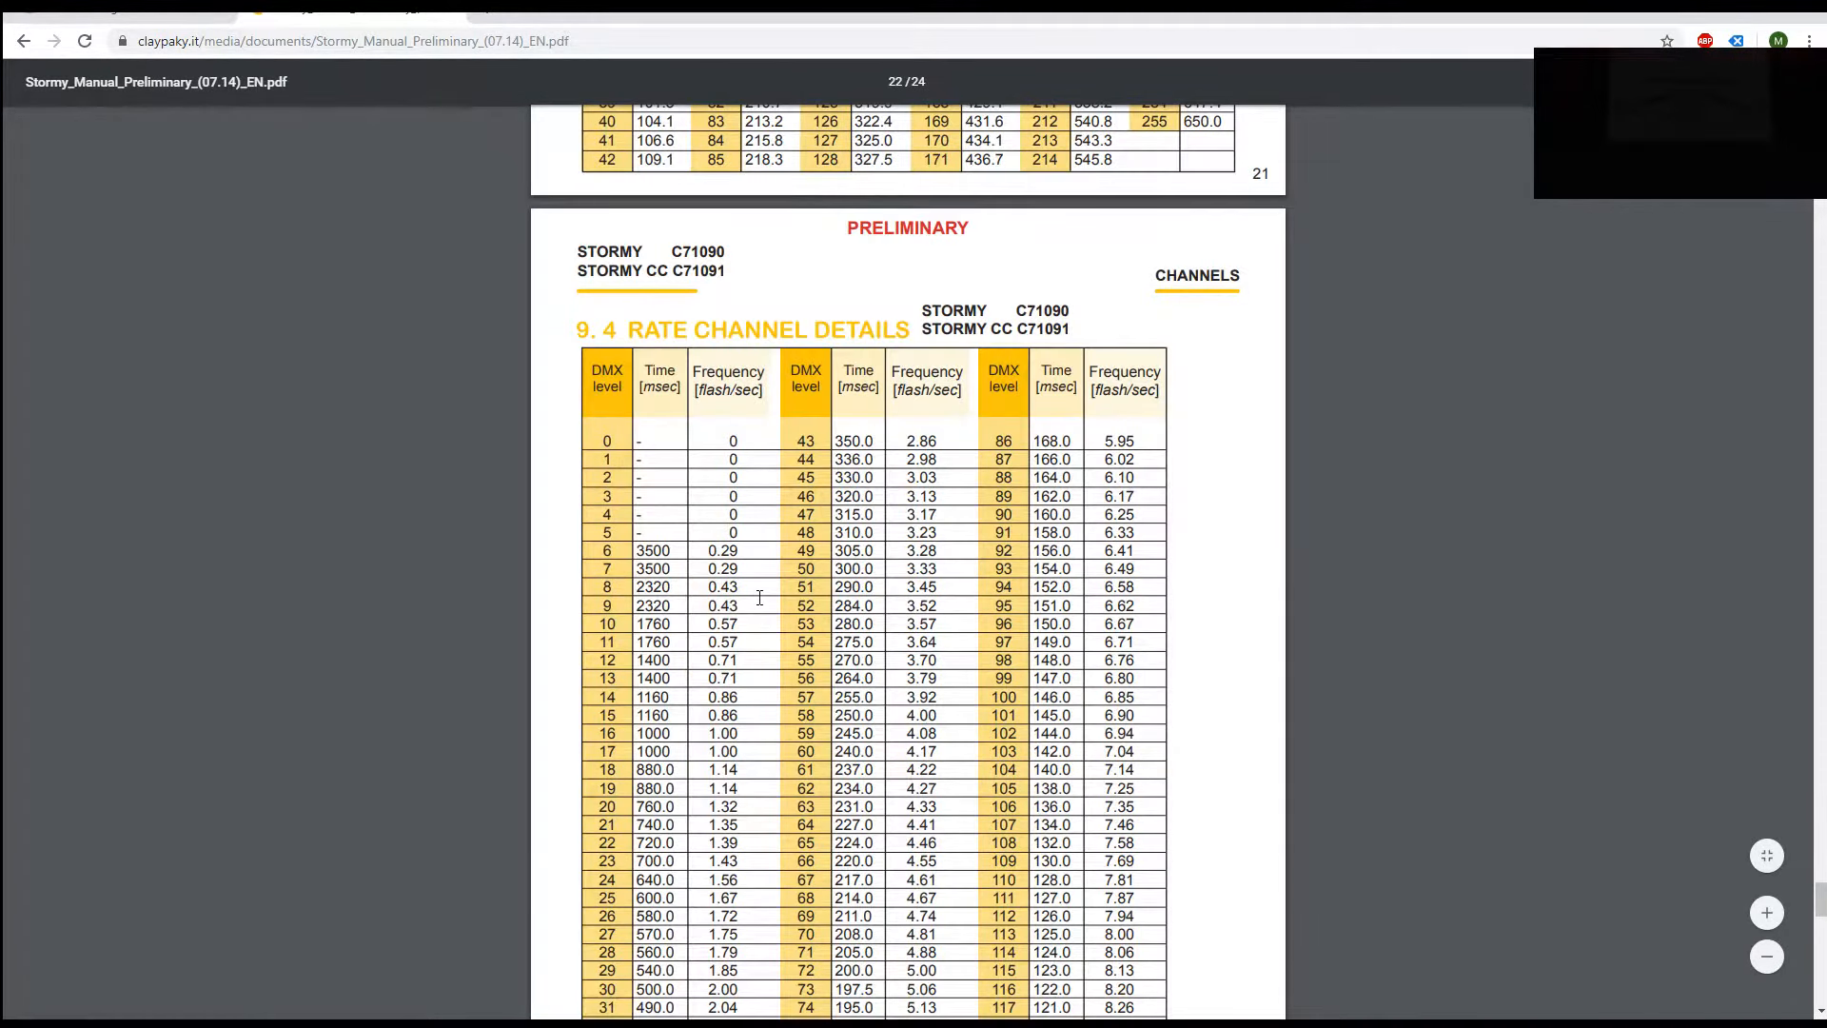
scroll(760, 605, up, 3)
scroll(762, 605, down, 10)
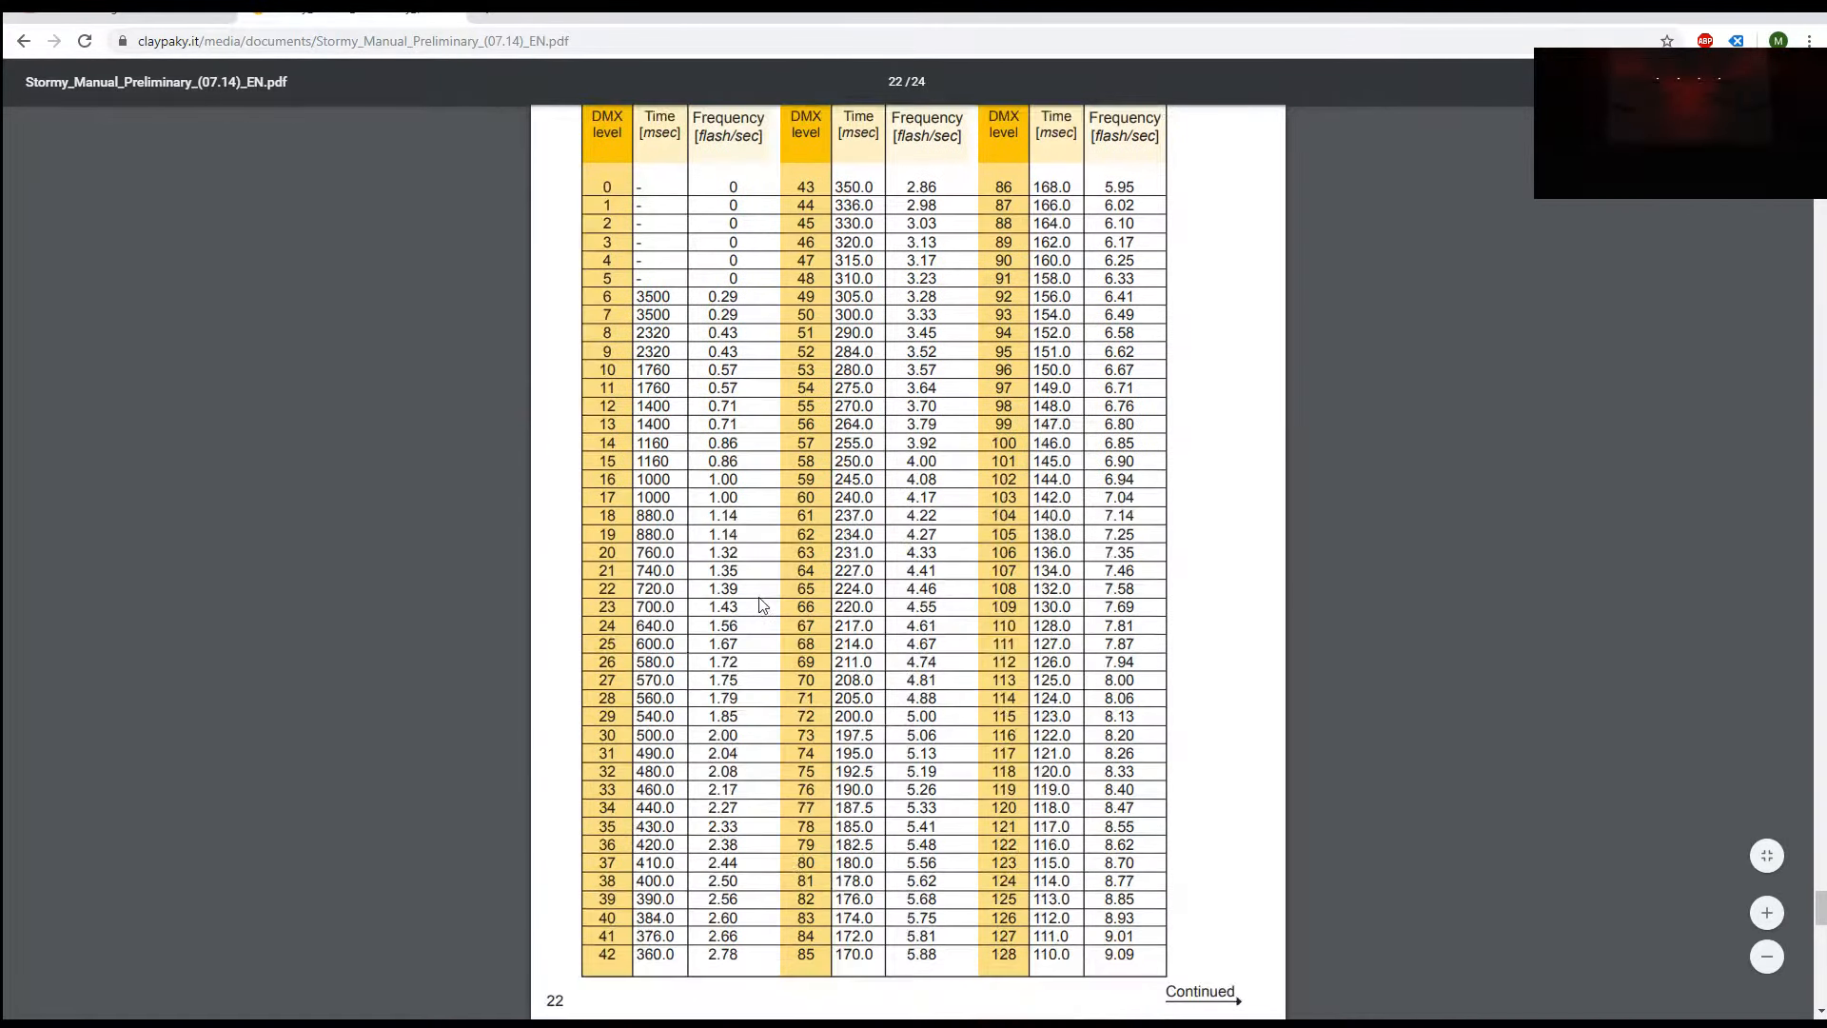
scroll(762, 605, down, 5)
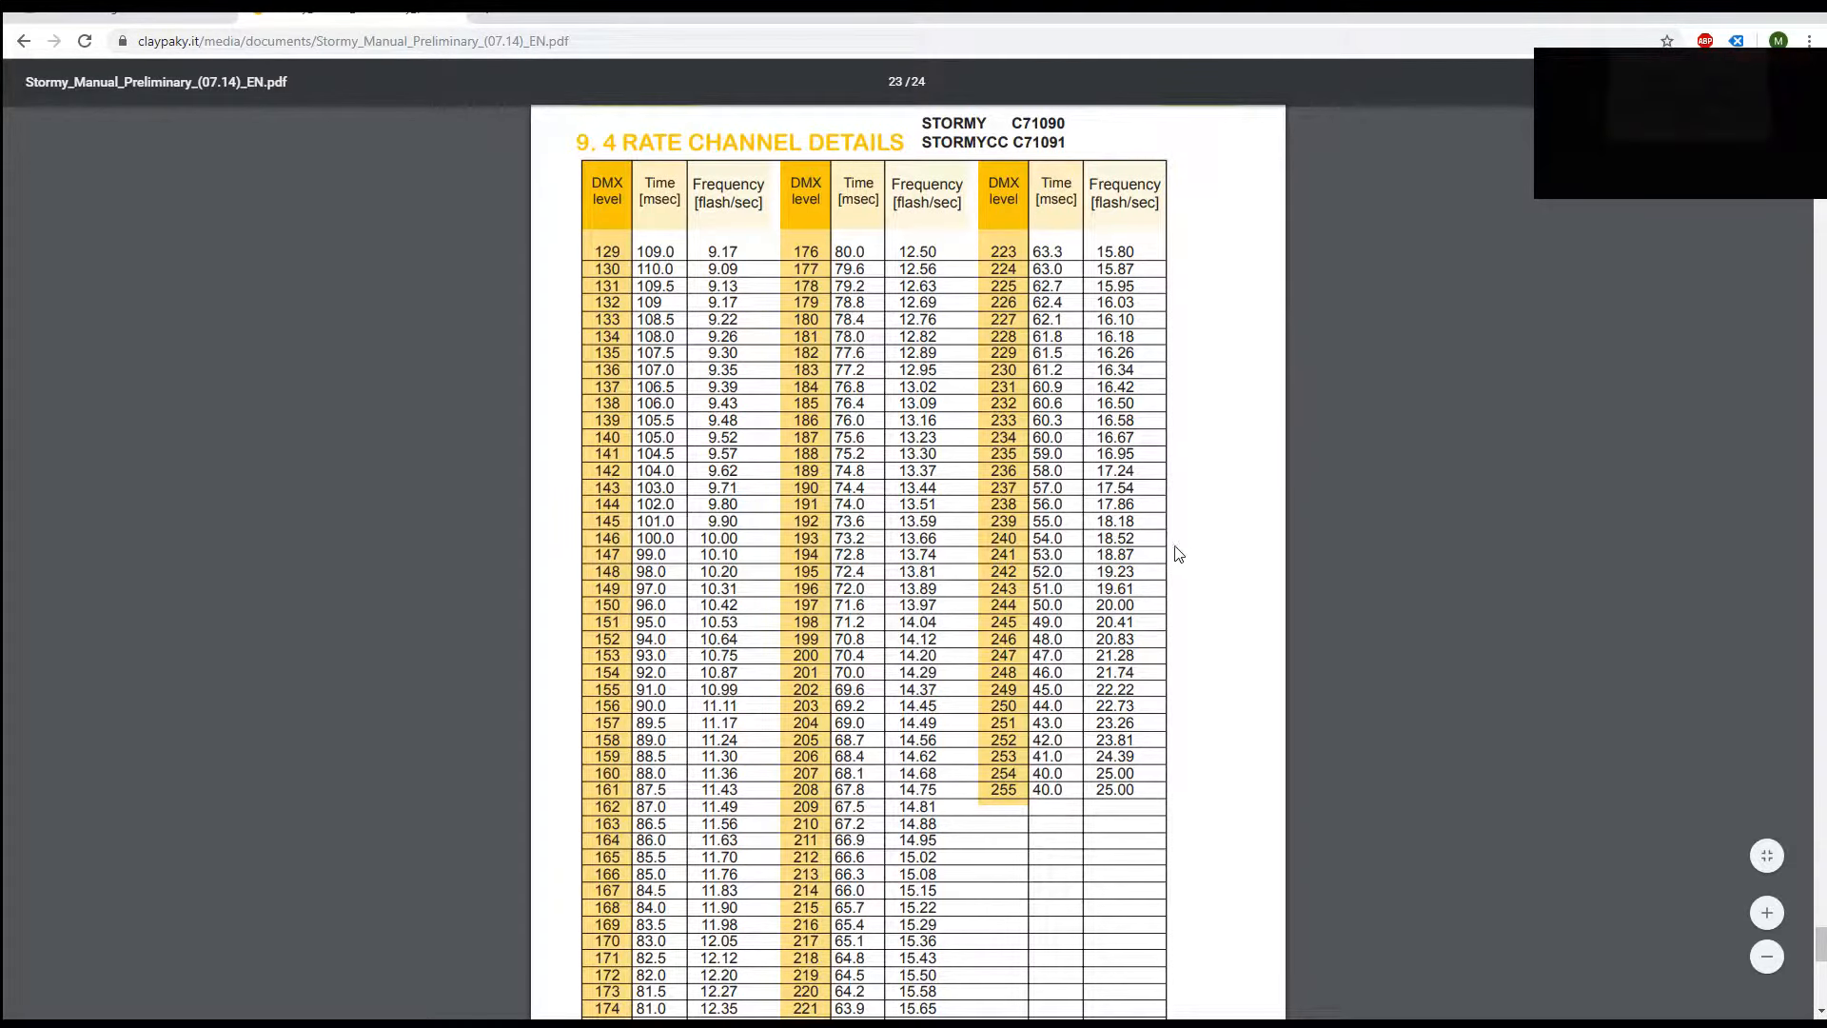
scroll(1242, 551, down, 1)
scroll(1246, 549, down, 12)
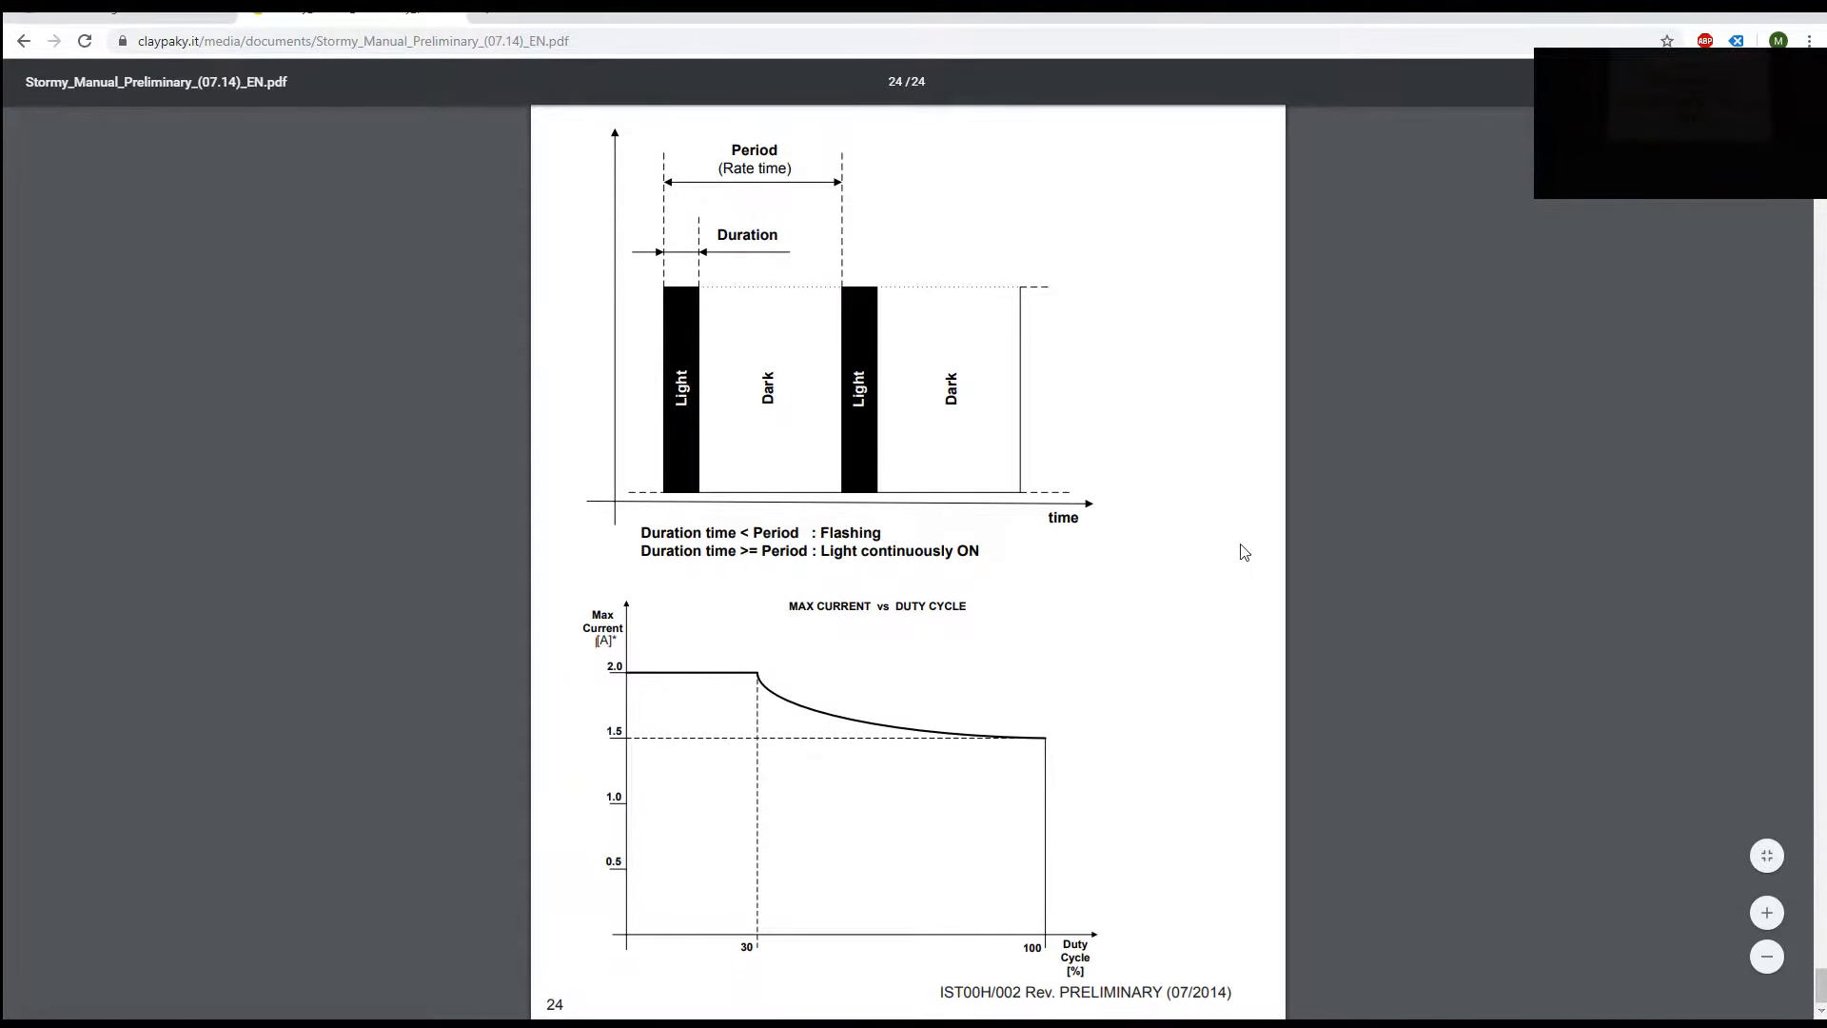
Step: Scroll the manual to section 9.1/B, the Stormy CC channel function tables
scroll(1222, 563, up, 8)
scroll(1237, 568, up, 20)
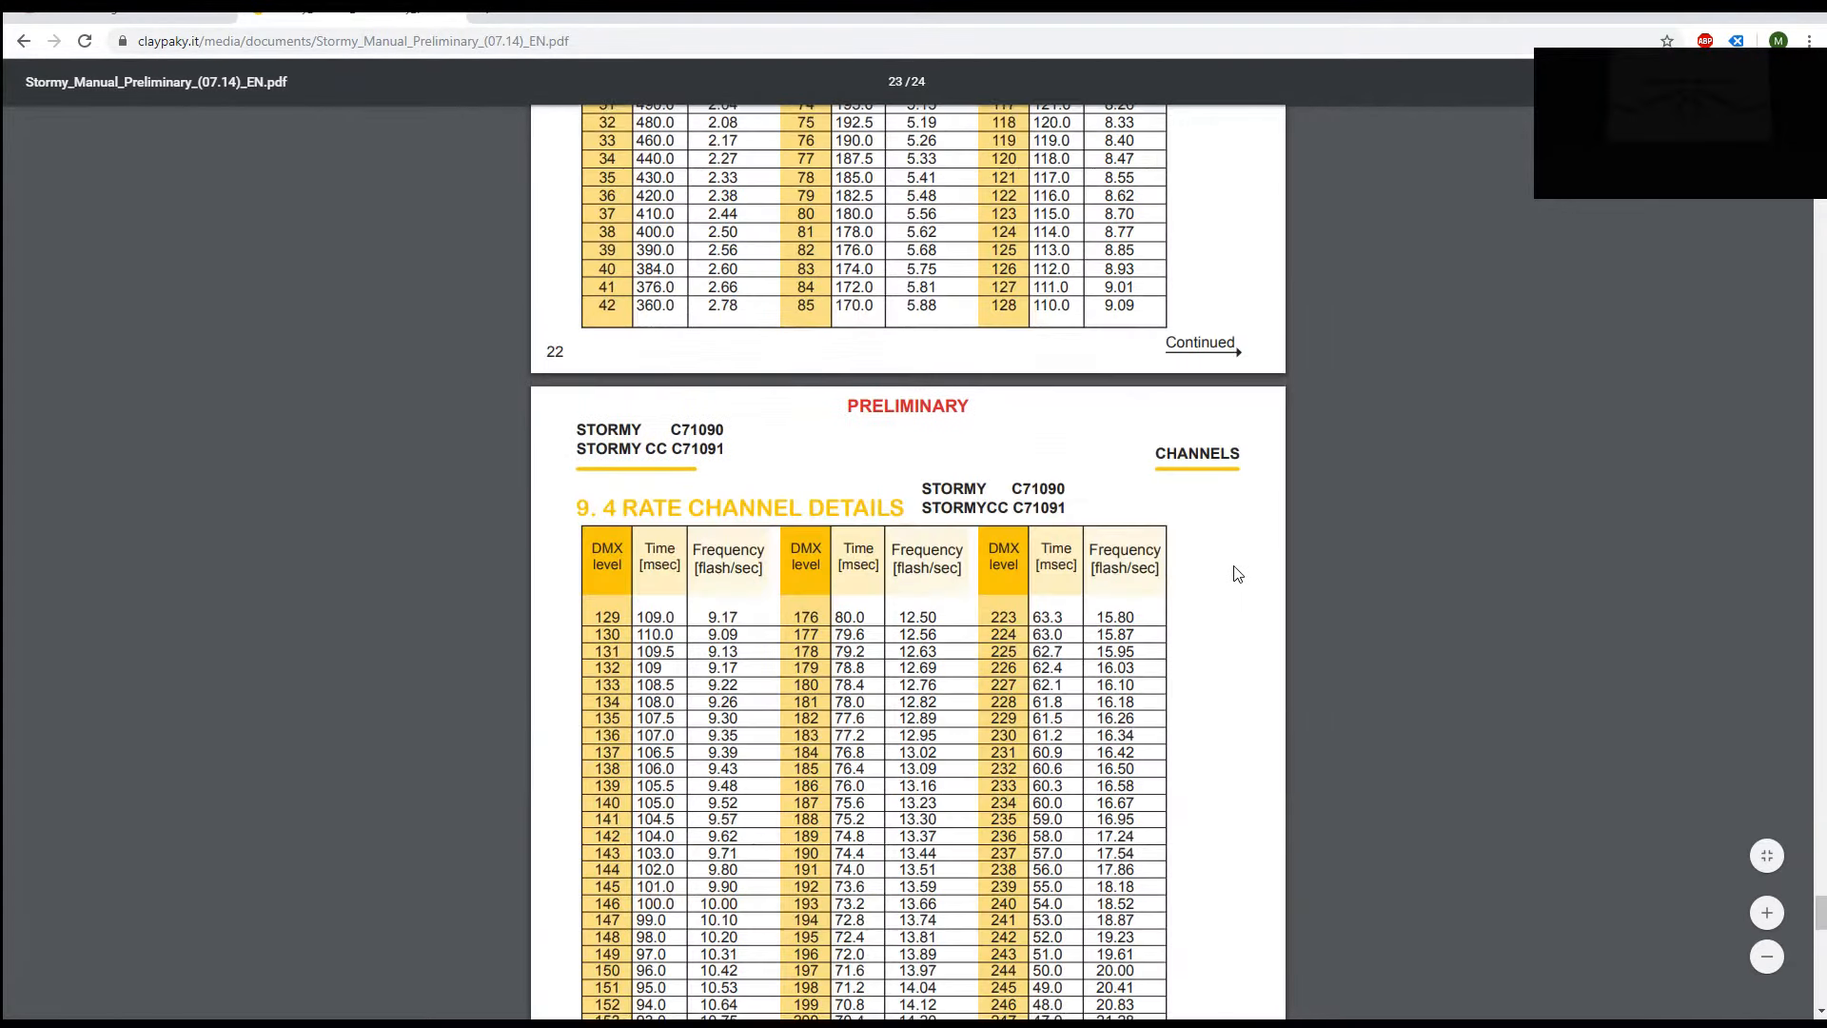
scroll(1289, 567, up, 20)
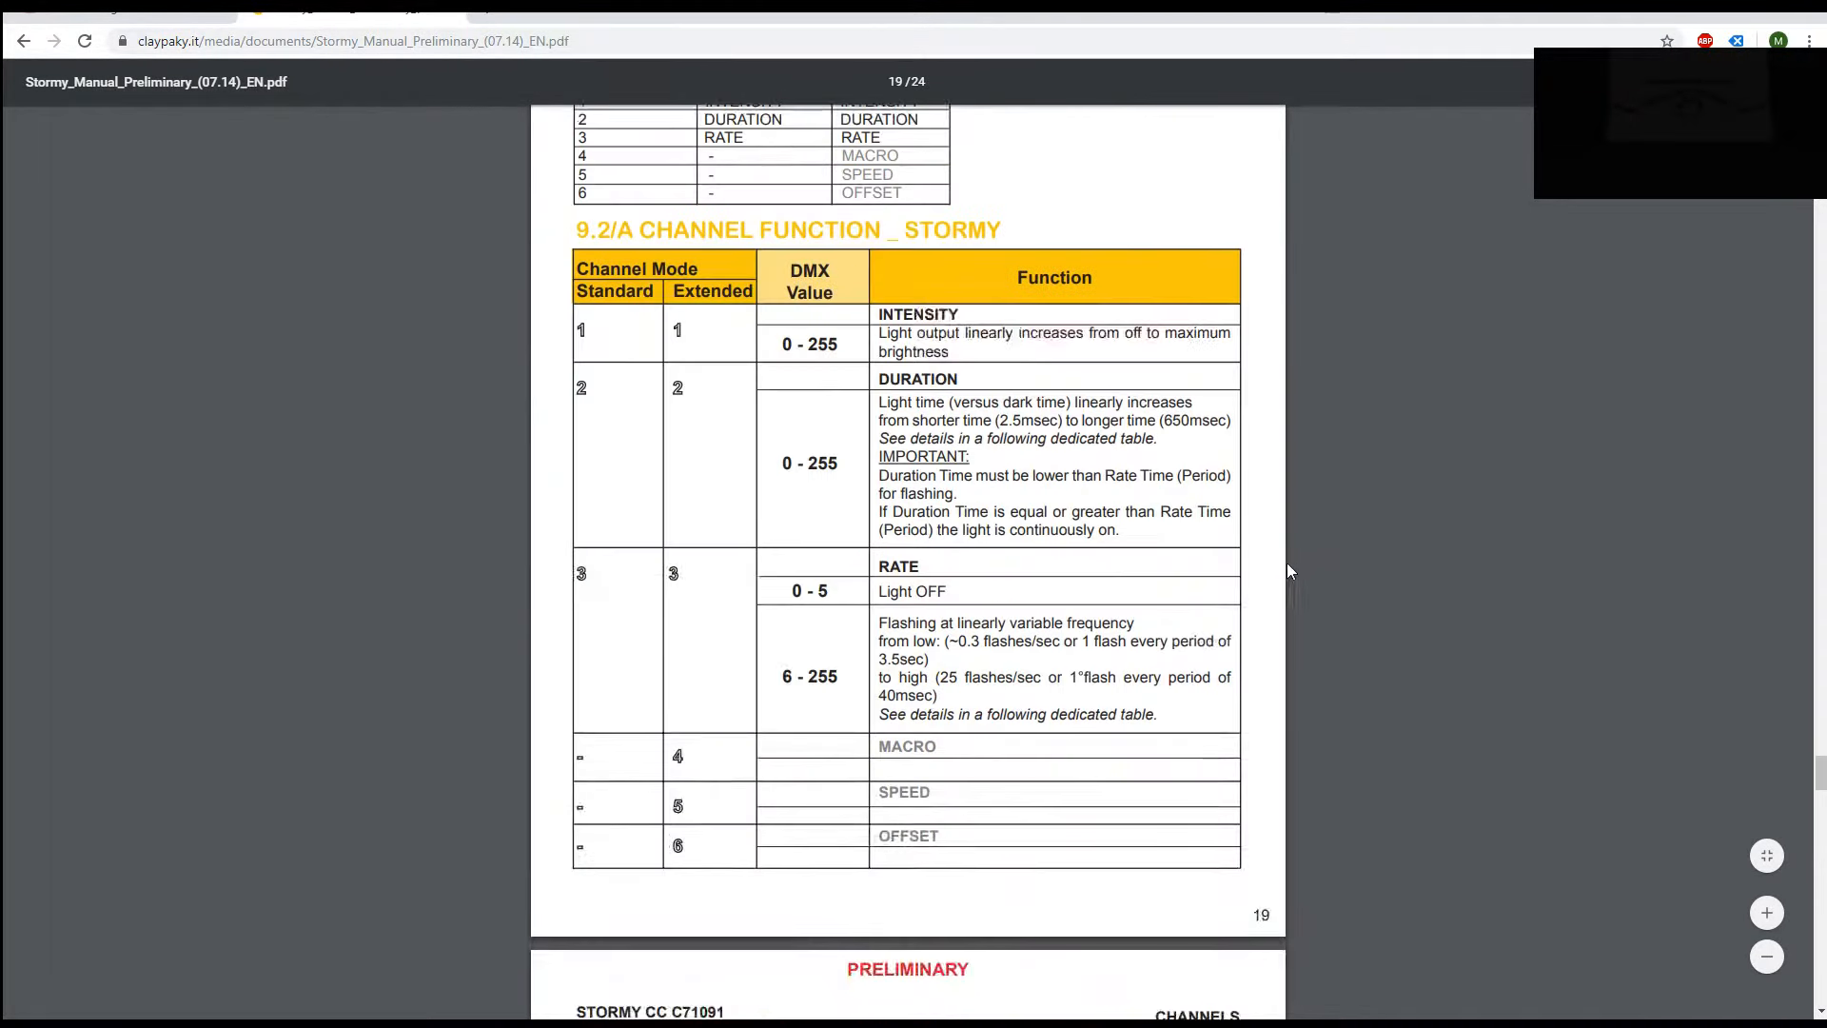
scroll(1277, 571, up, 2)
scroll(1278, 572, down, 8)
scroll(1277, 572, down, 8)
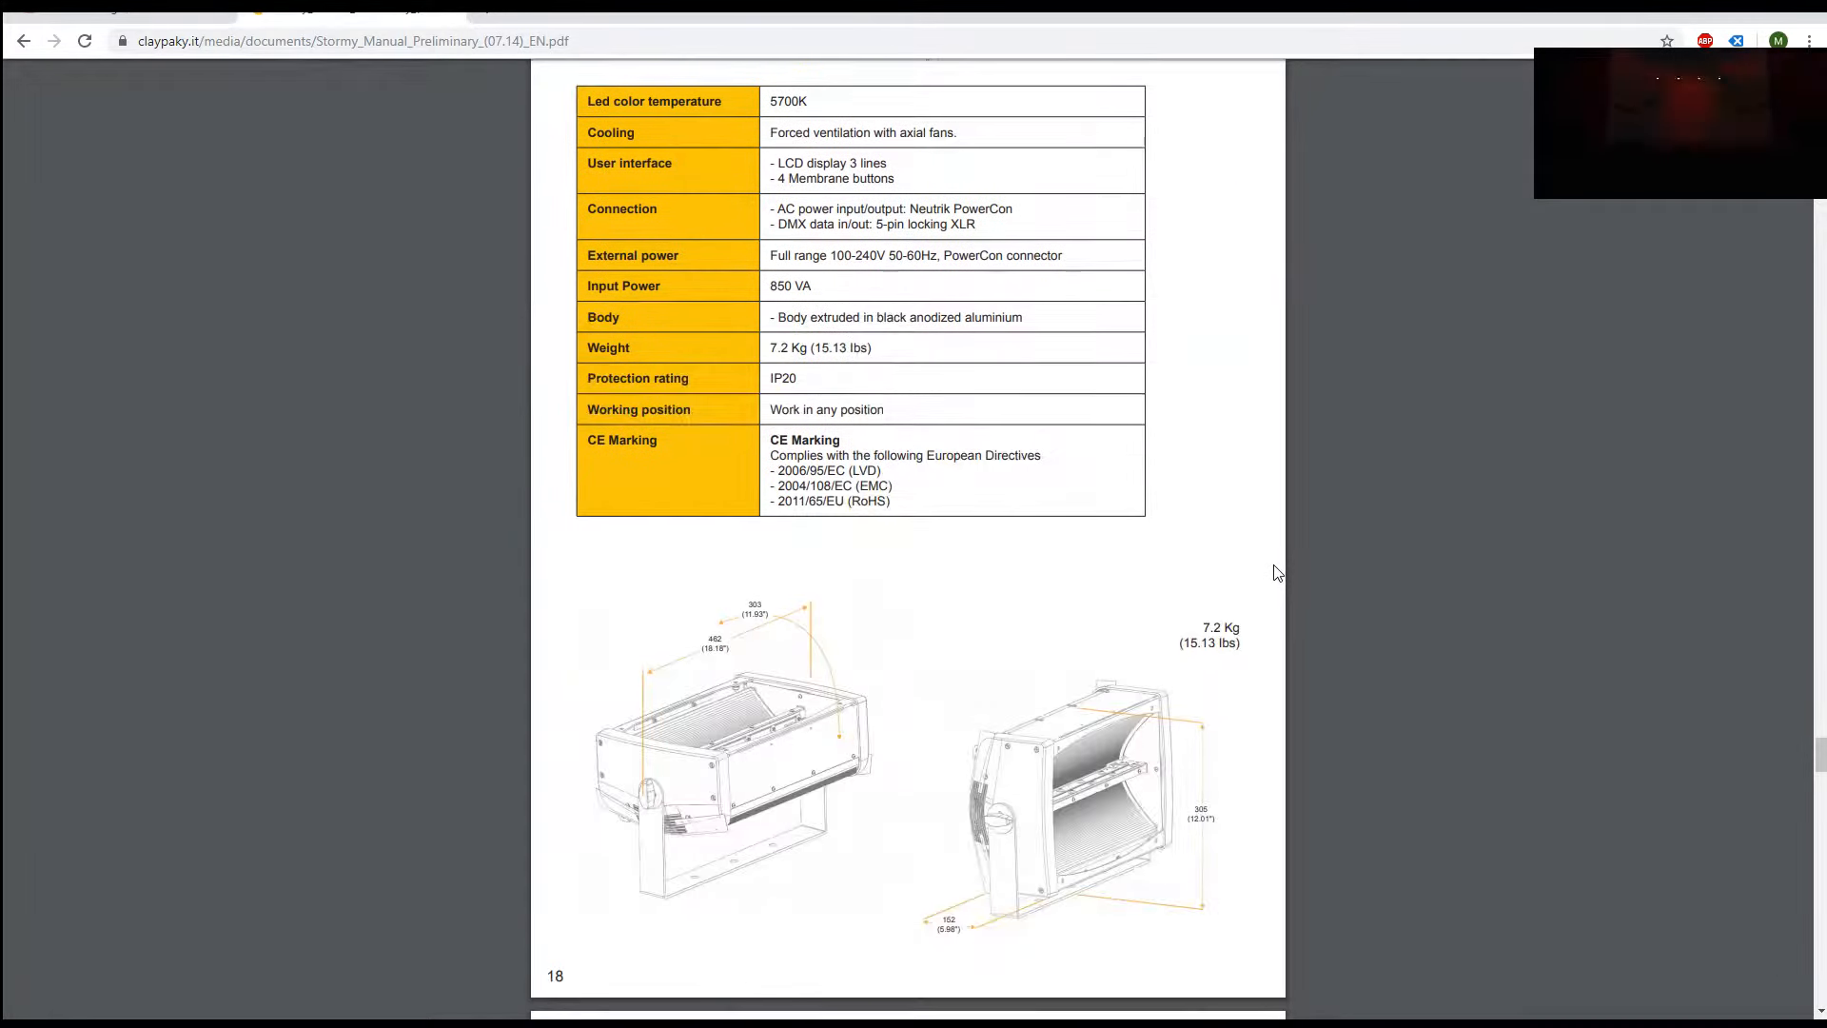
scroll(1277, 572, down, 5)
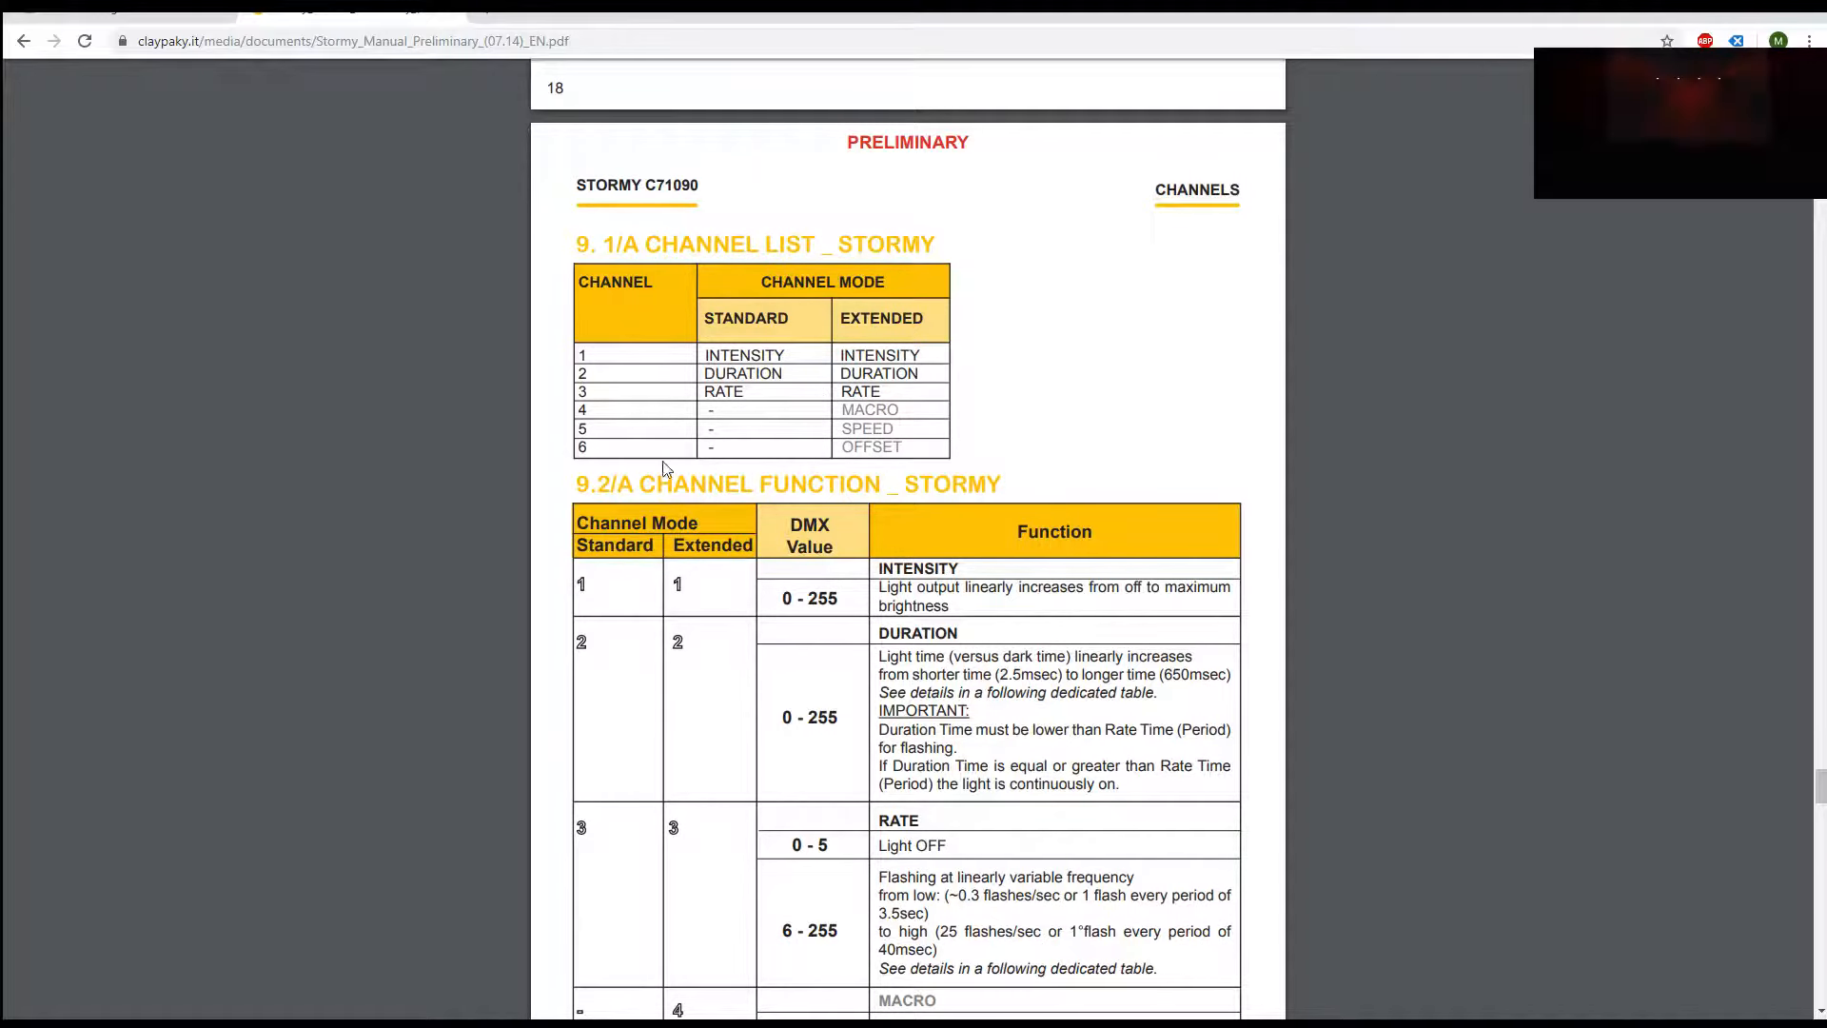
scroll(652, 458, down, 1)
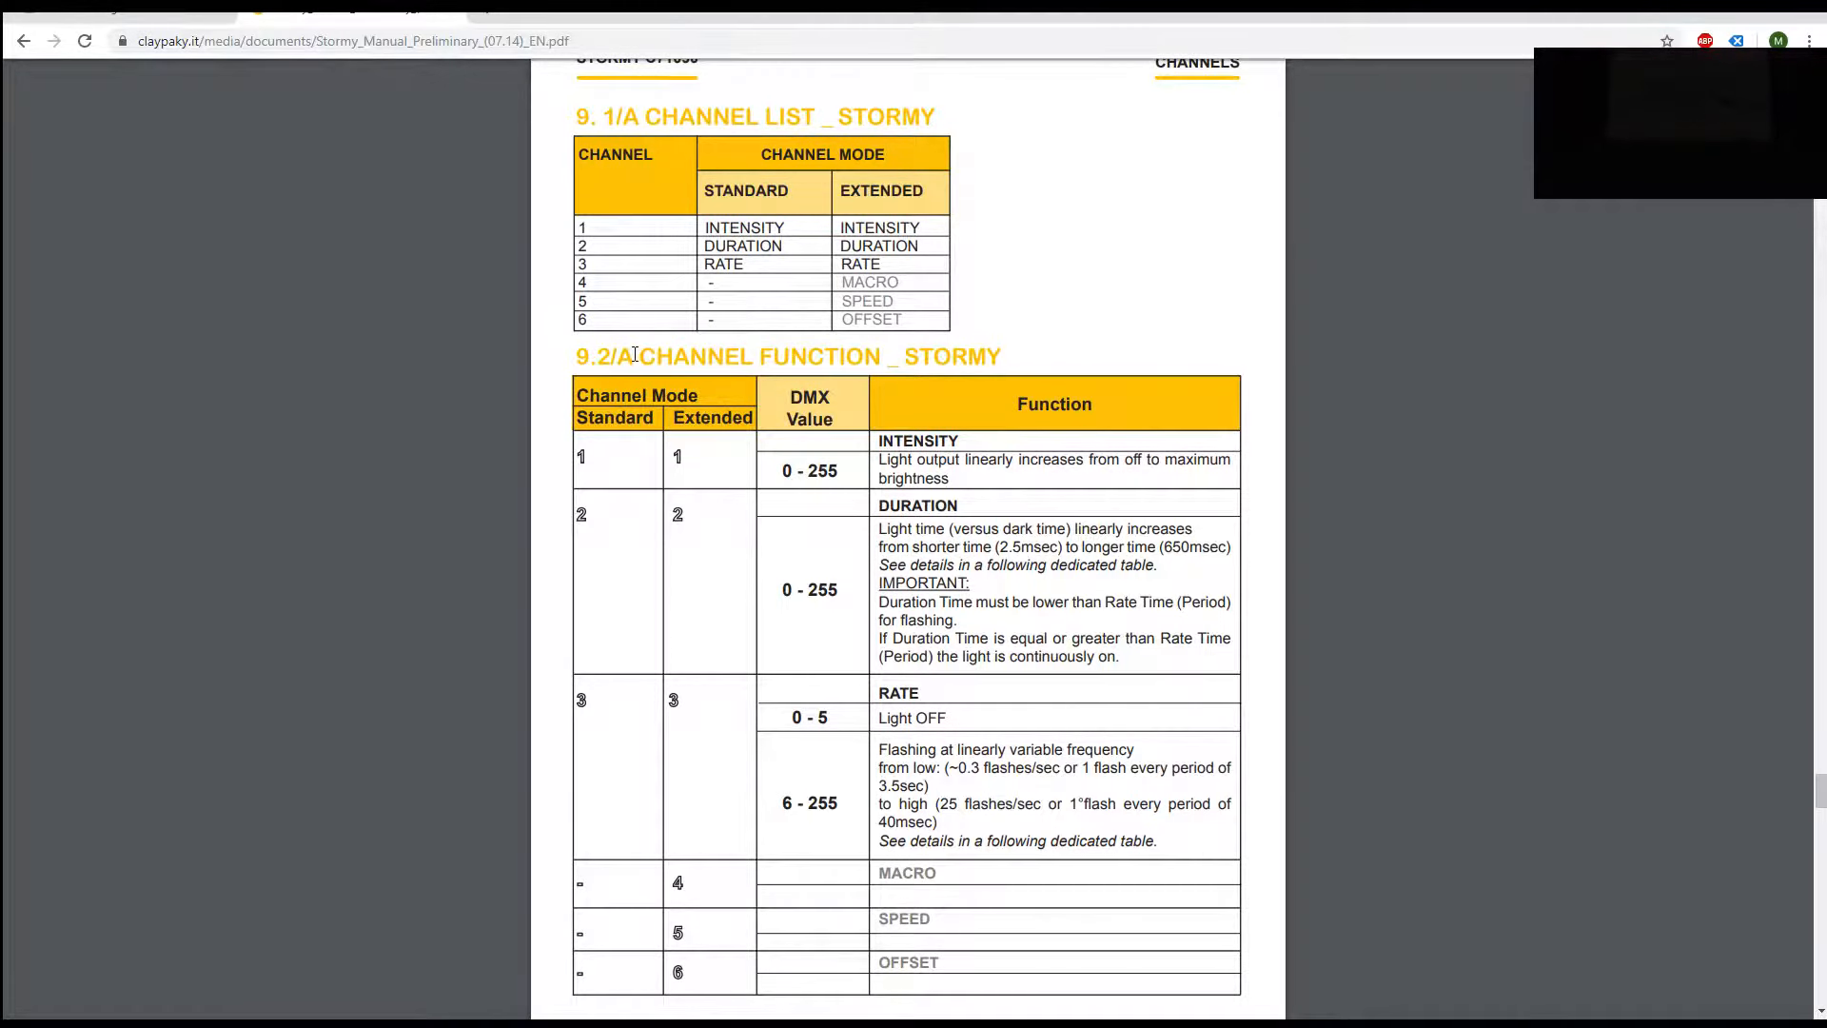
scroll(636, 353, down, 8)
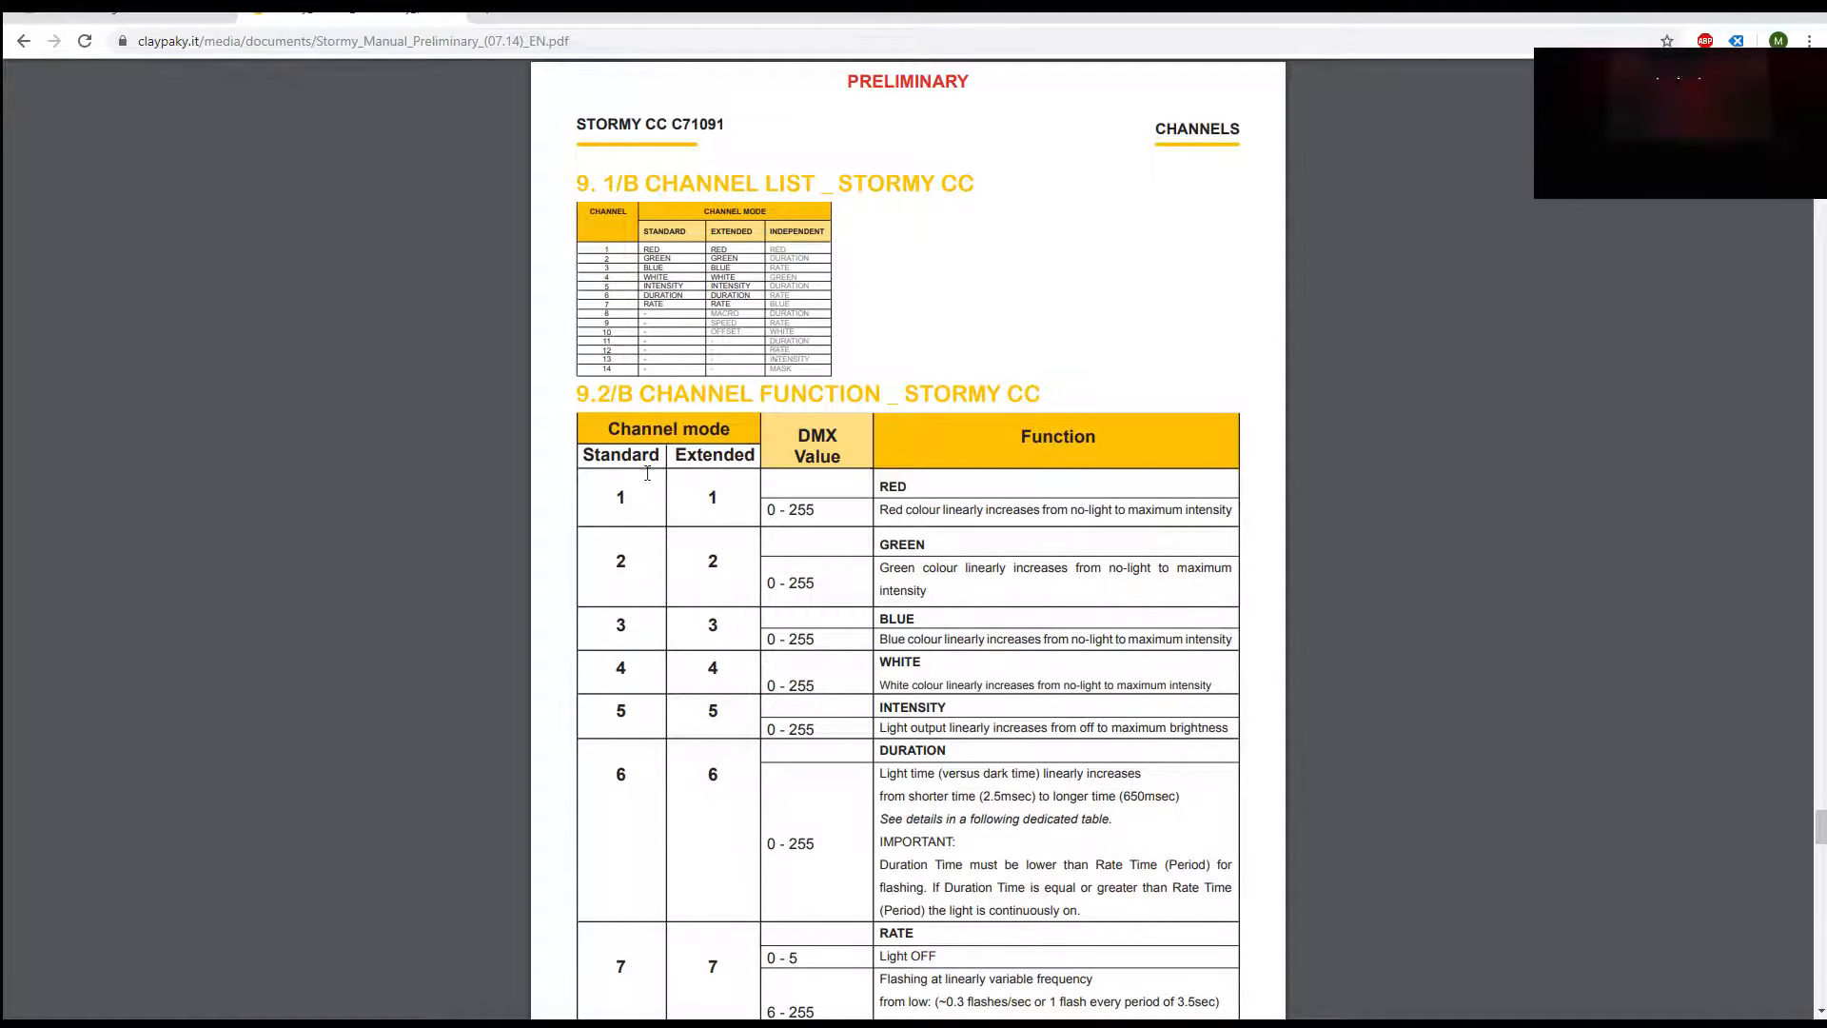
scroll(537, 468, down, 6)
scroll(537, 467, down, 5)
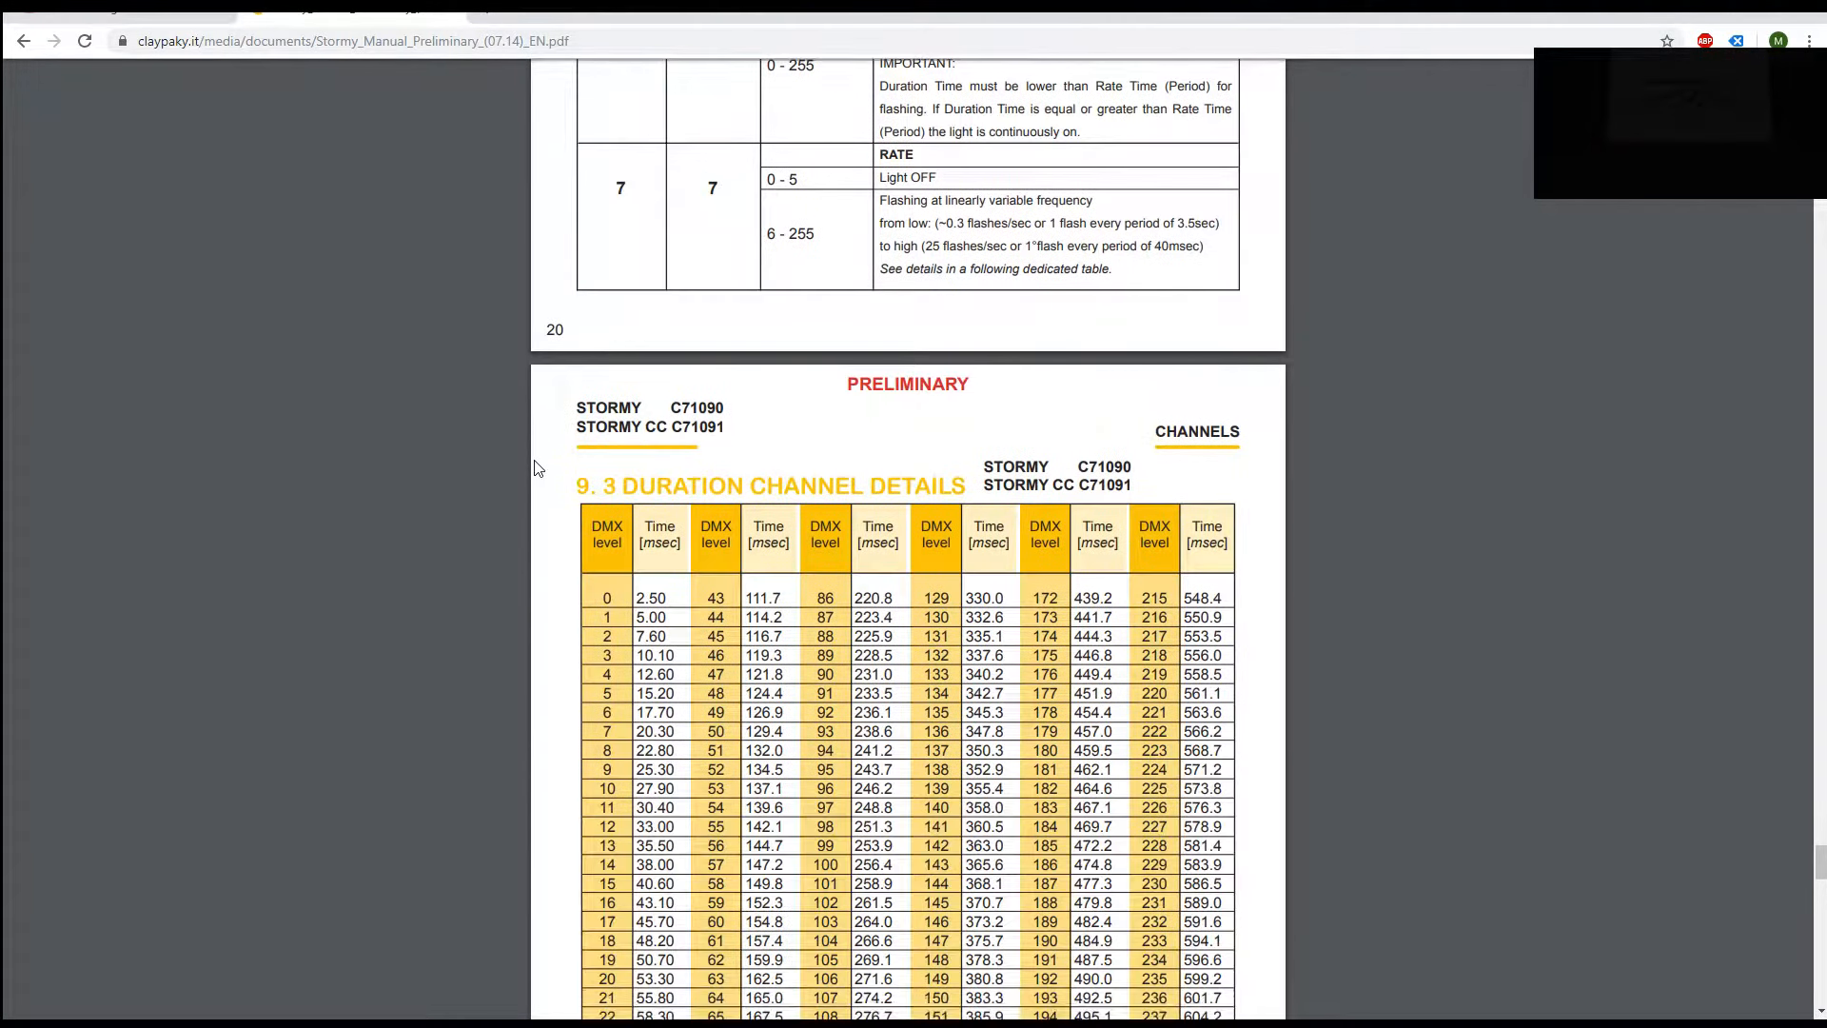
scroll(538, 468, down, 8)
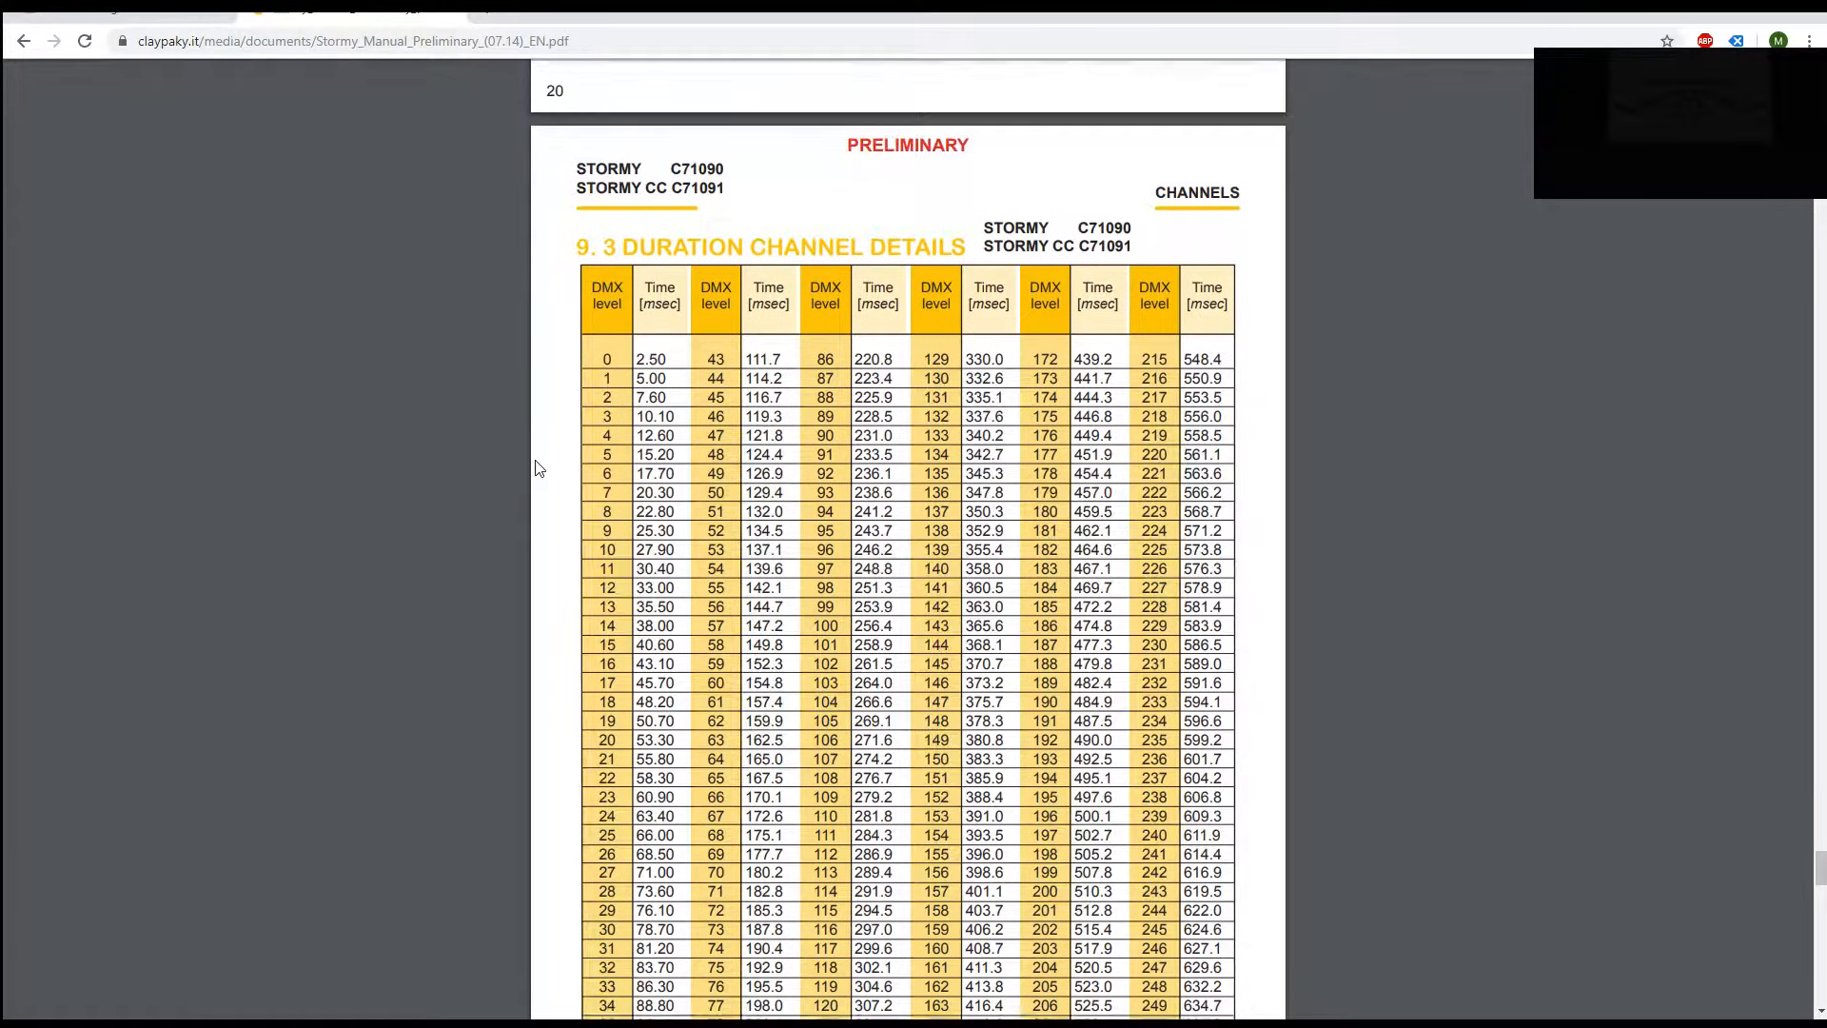
scroll(538, 467, down, 20)
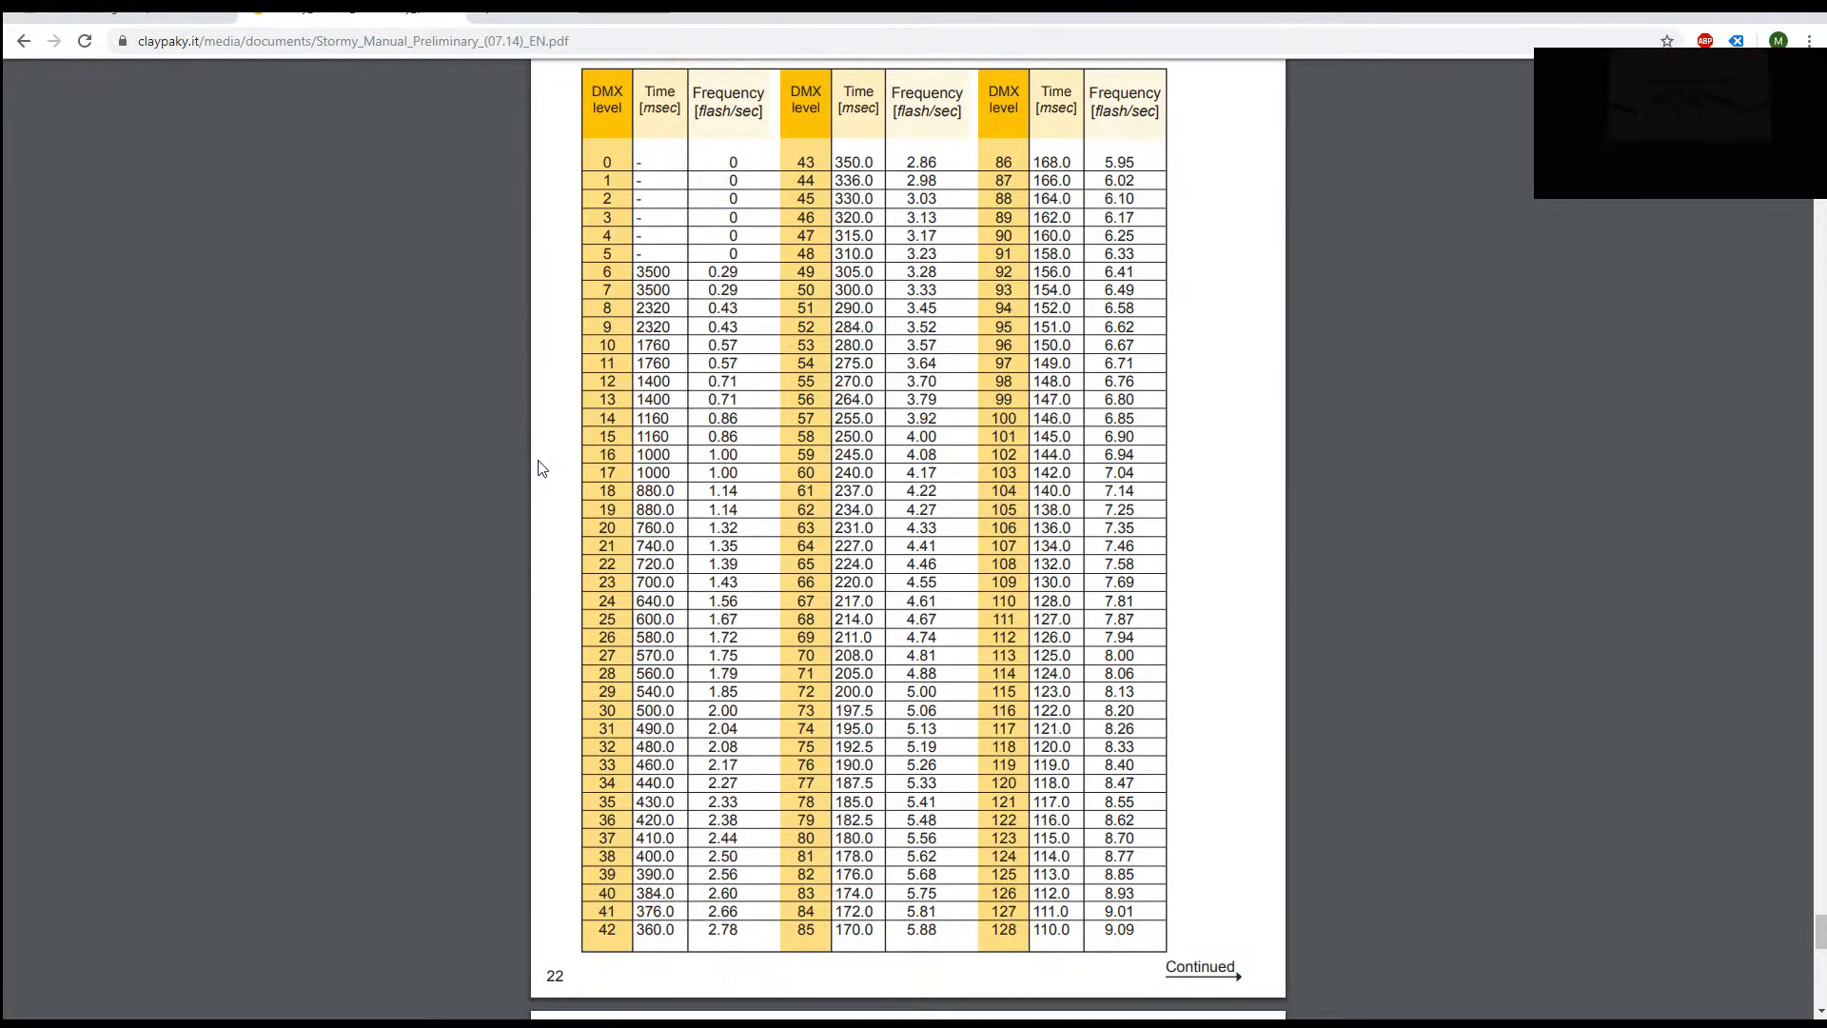
scroll(537, 467, up, 20)
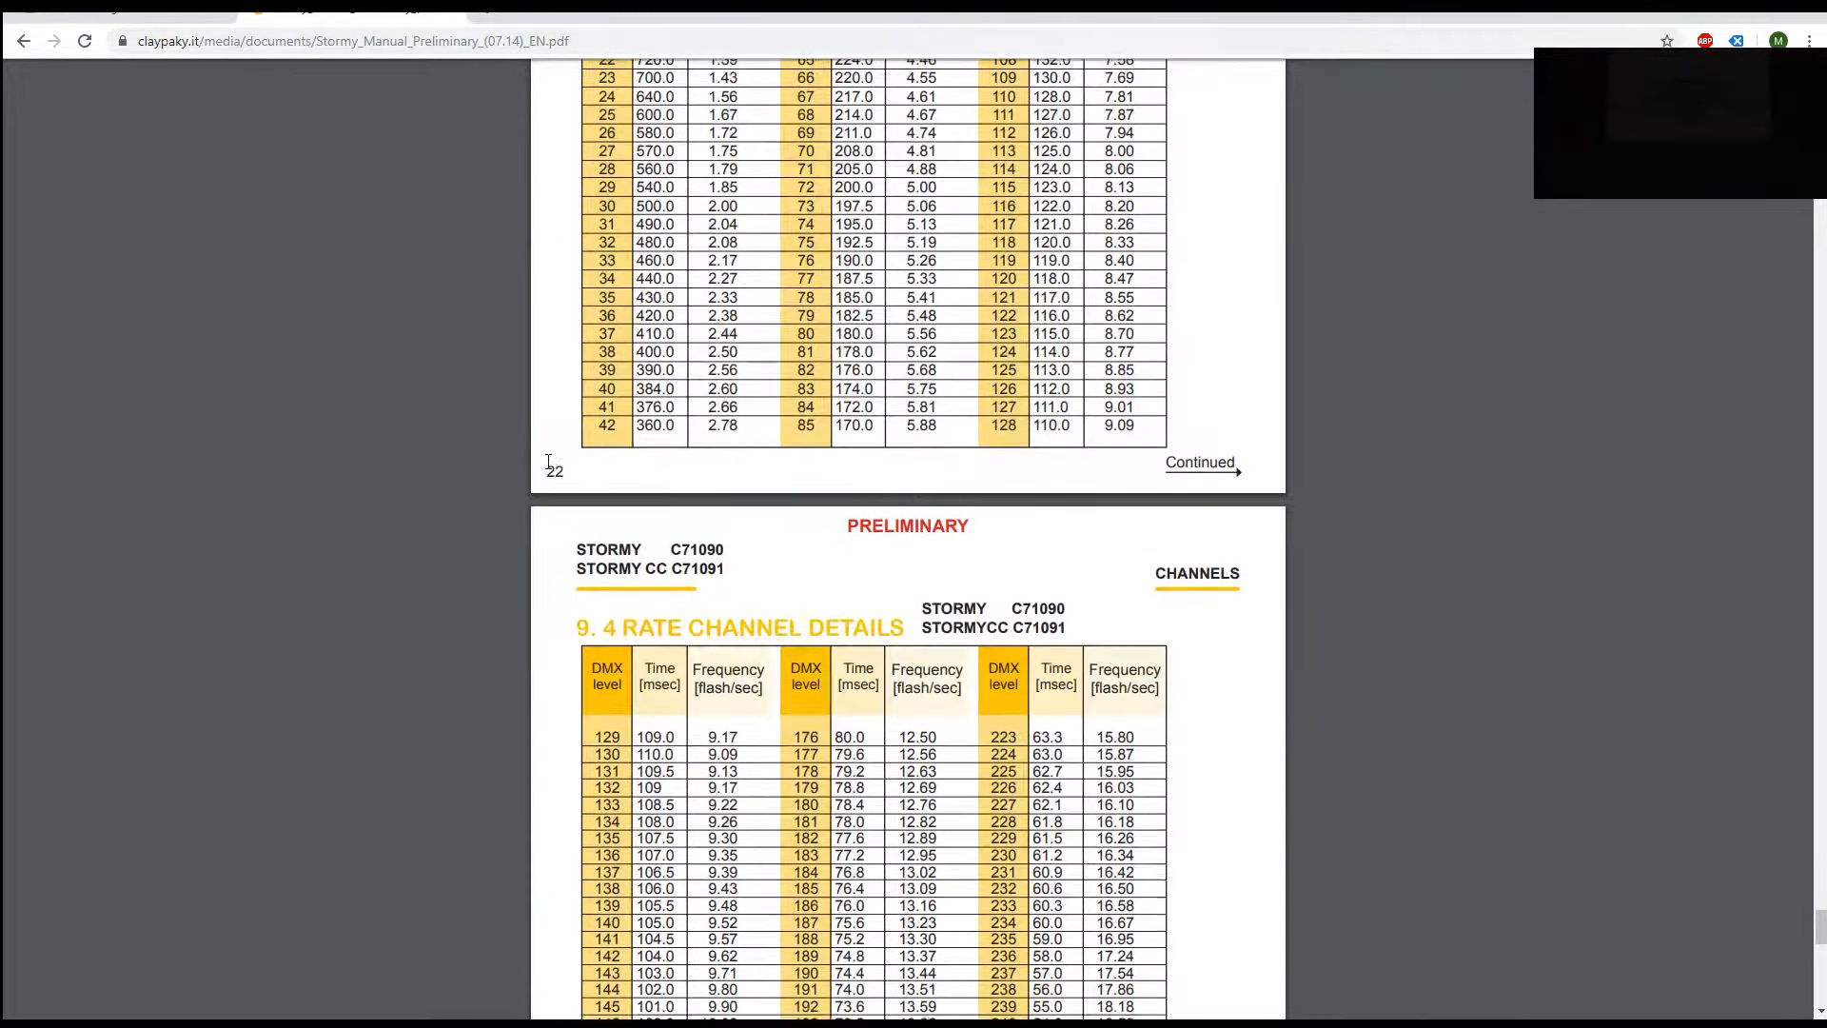
scroll(559, 471, up, 20)
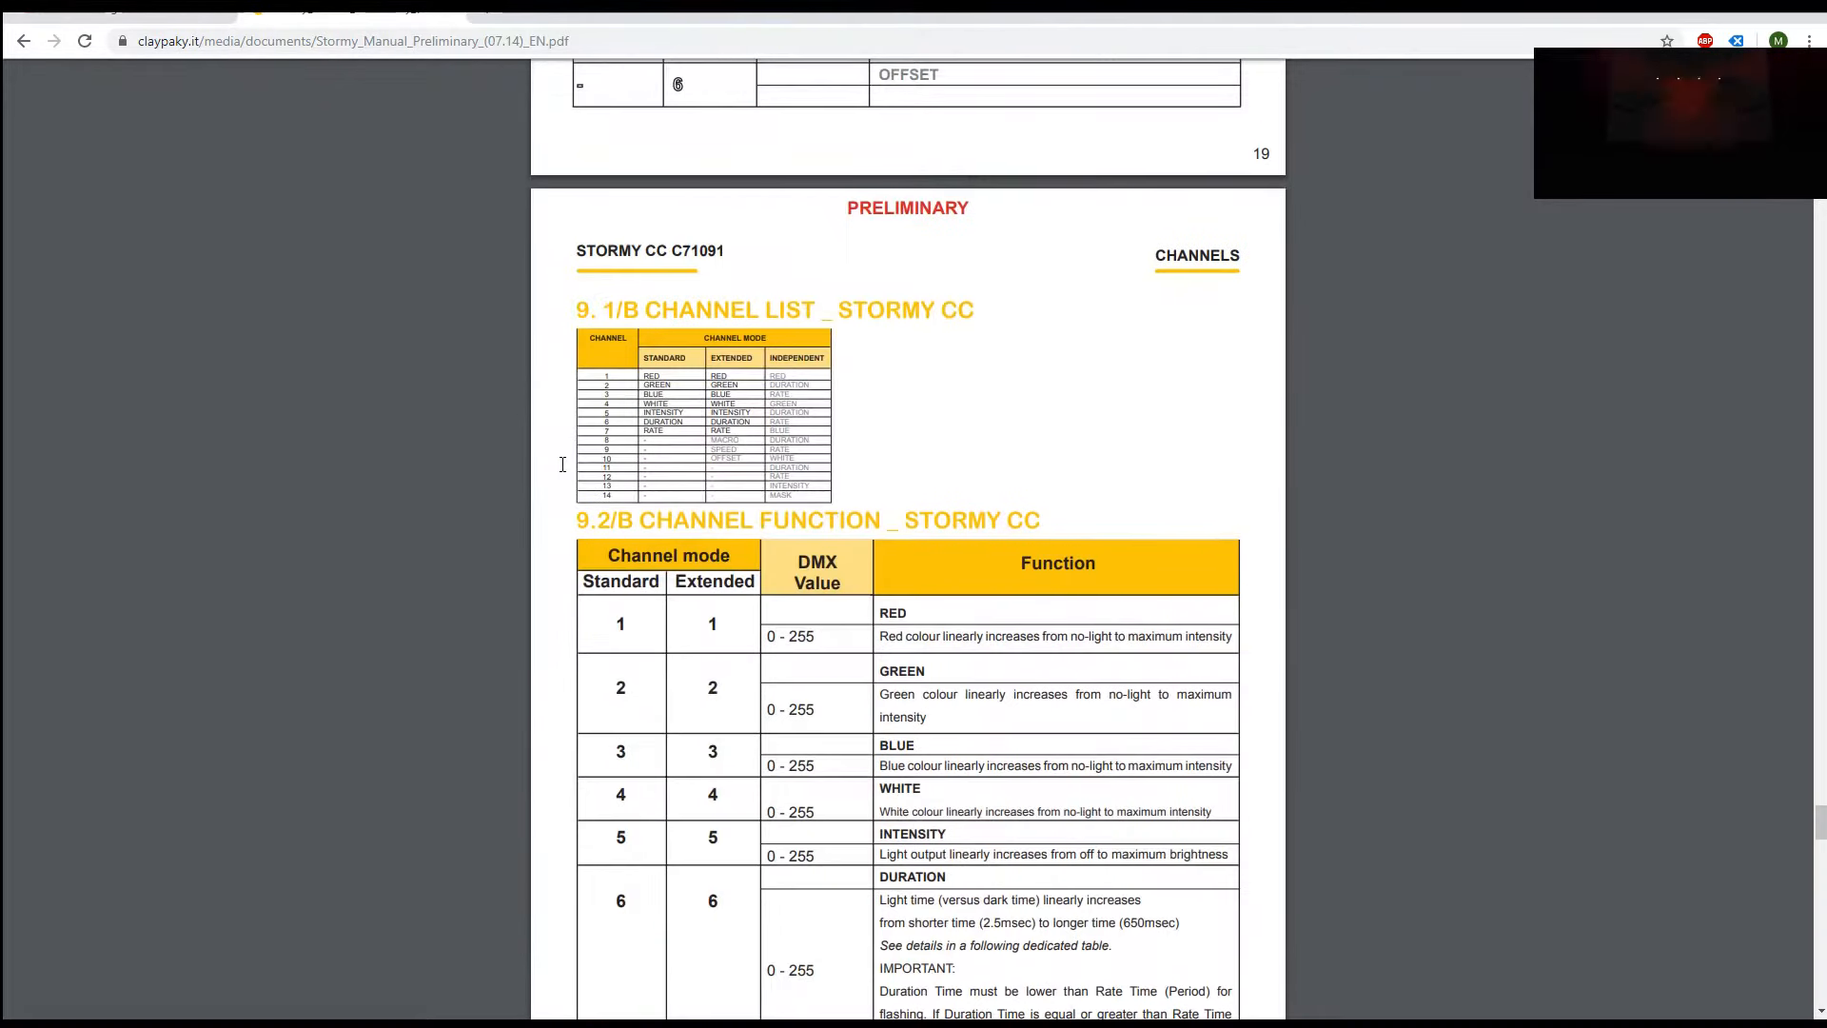
scroll(562, 463, down, 1)
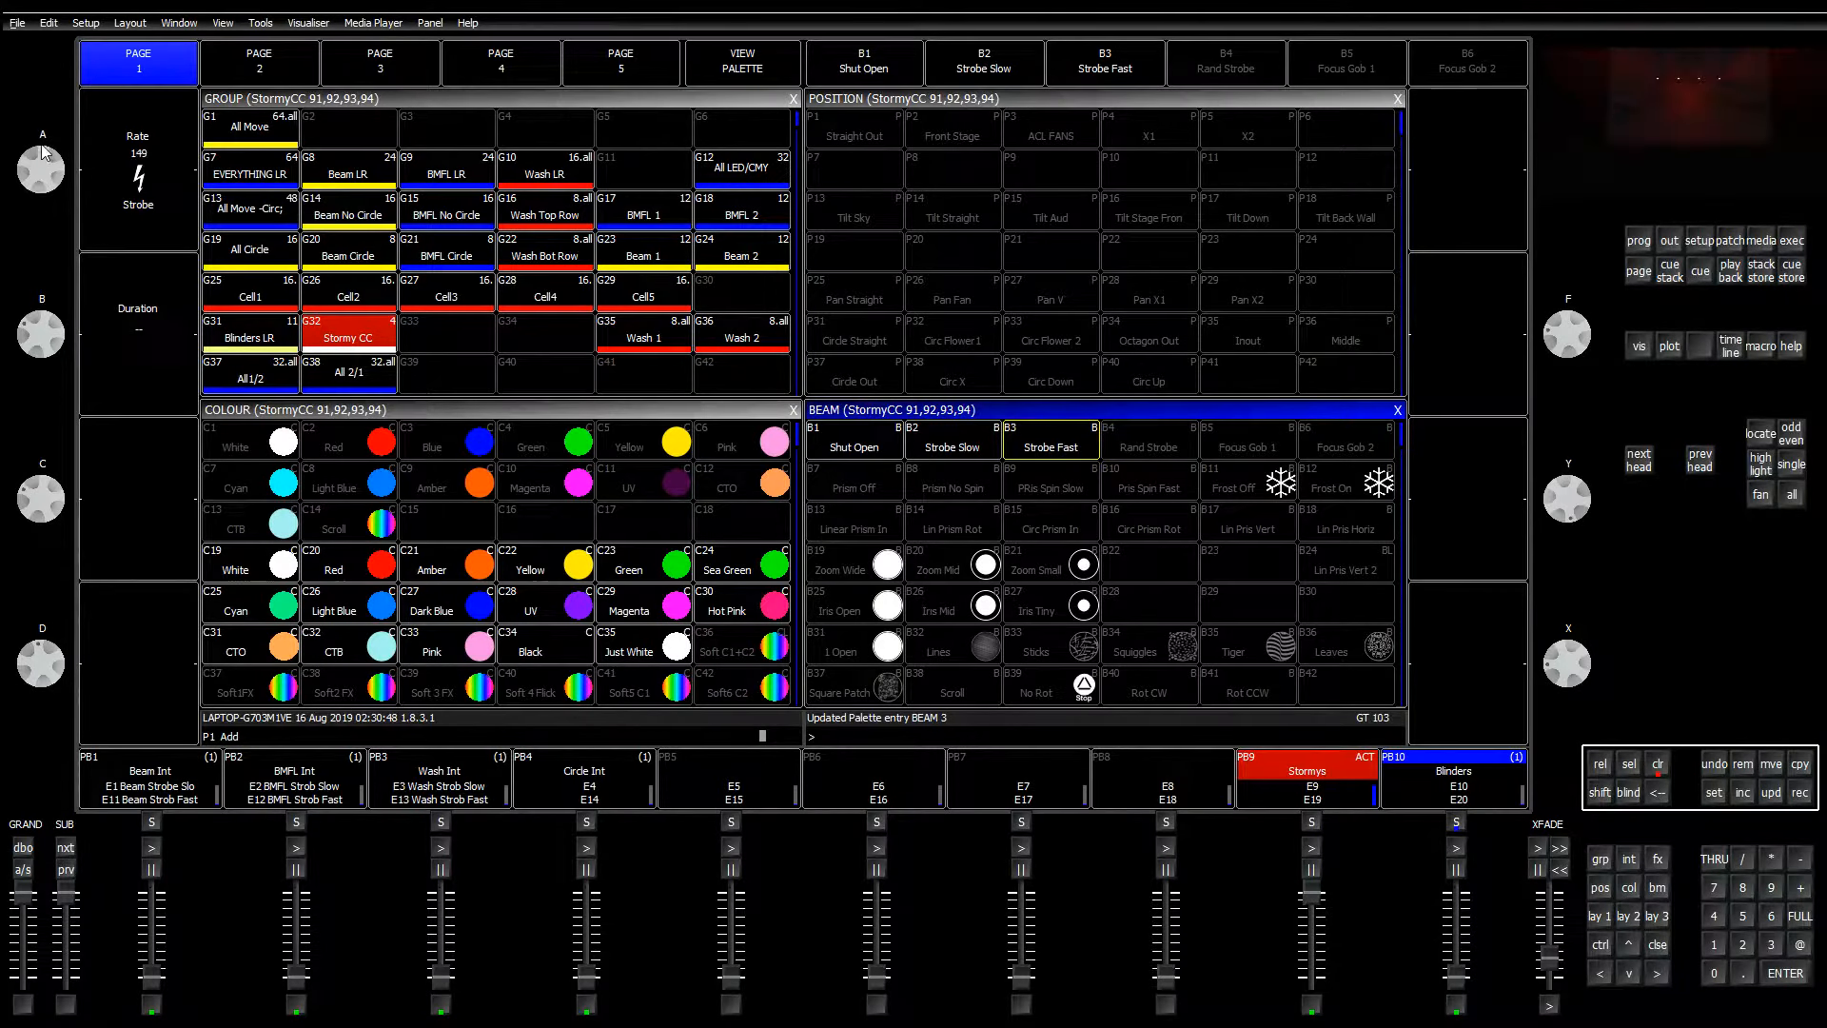
Step: Turn the Stormy CC strobe rate down to Open and set its duration to 168
mouse_move(42, 153)
mouse_down()
mouse_move(28, 243)
mouse_move(37, 143)
mouse_up()
mouse_move(42, 344)
mouse_down()
mouse_move(27, 492)
mouse_move(40, 328)
mouse_up()
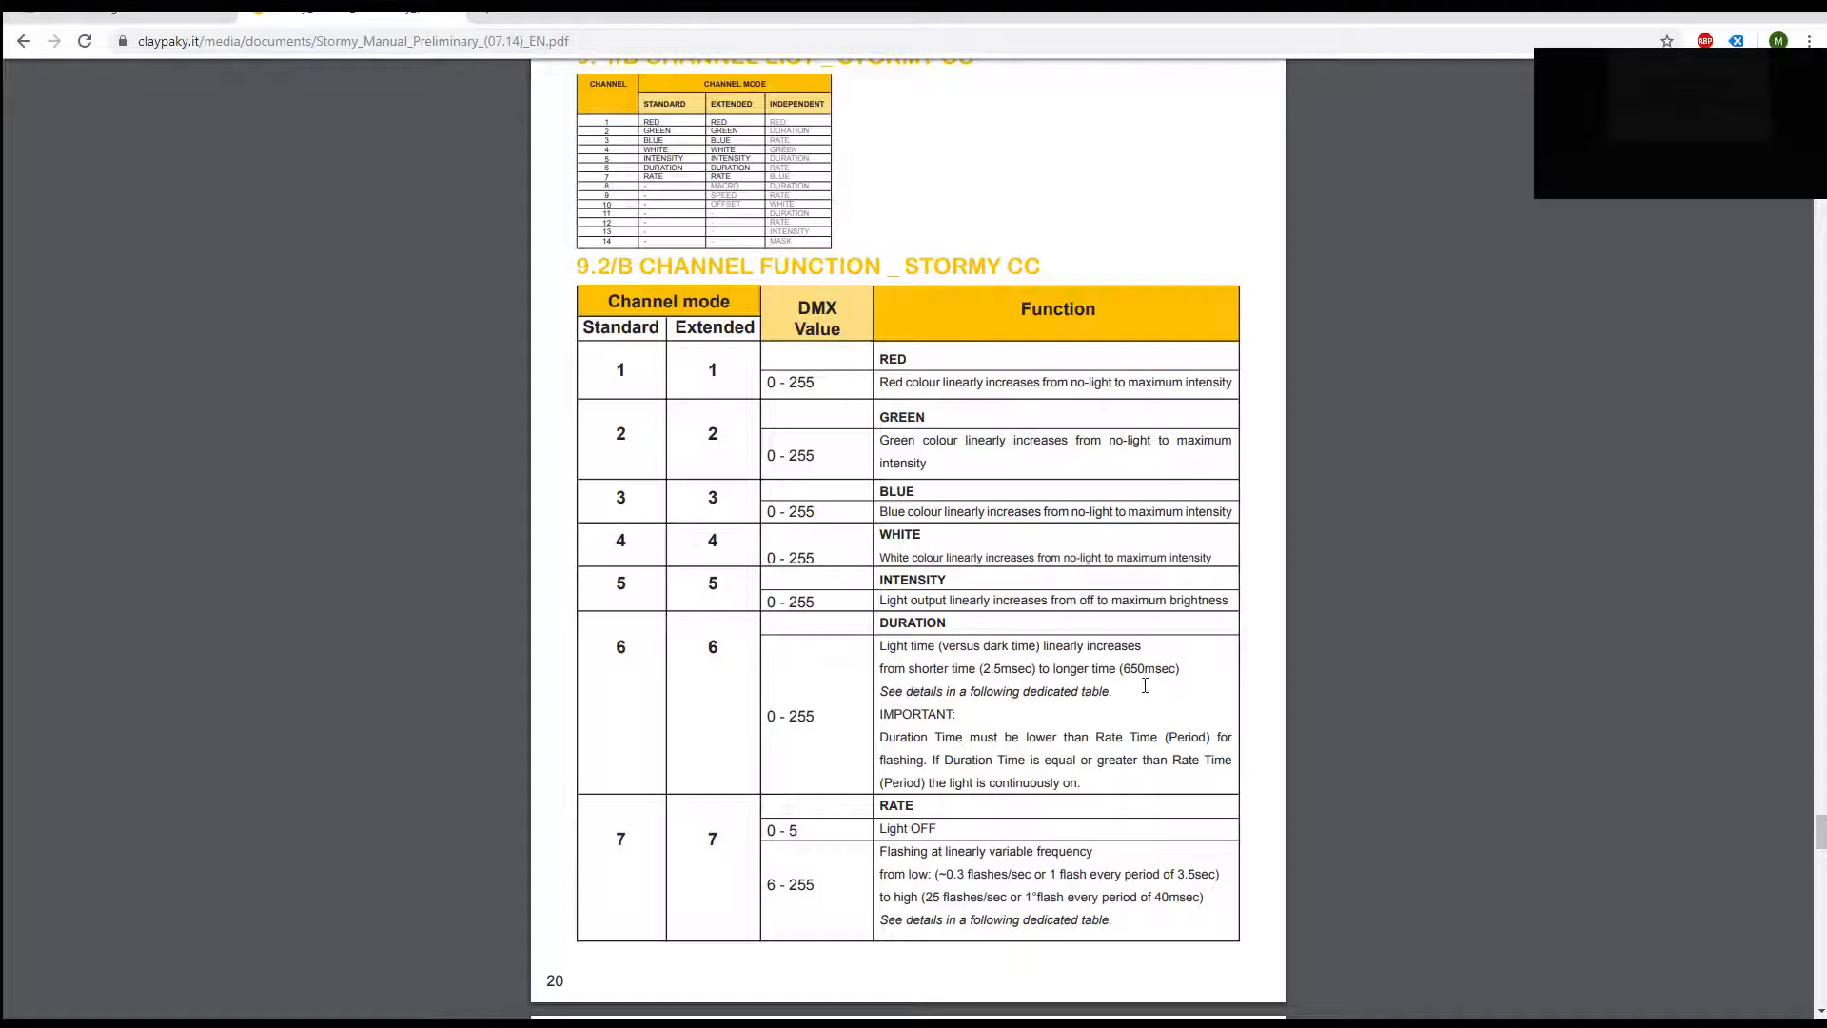
Step: Compare the console with the Stormy CC manual's section 9.3 Duration table
scroll(1135, 715, up, 3)
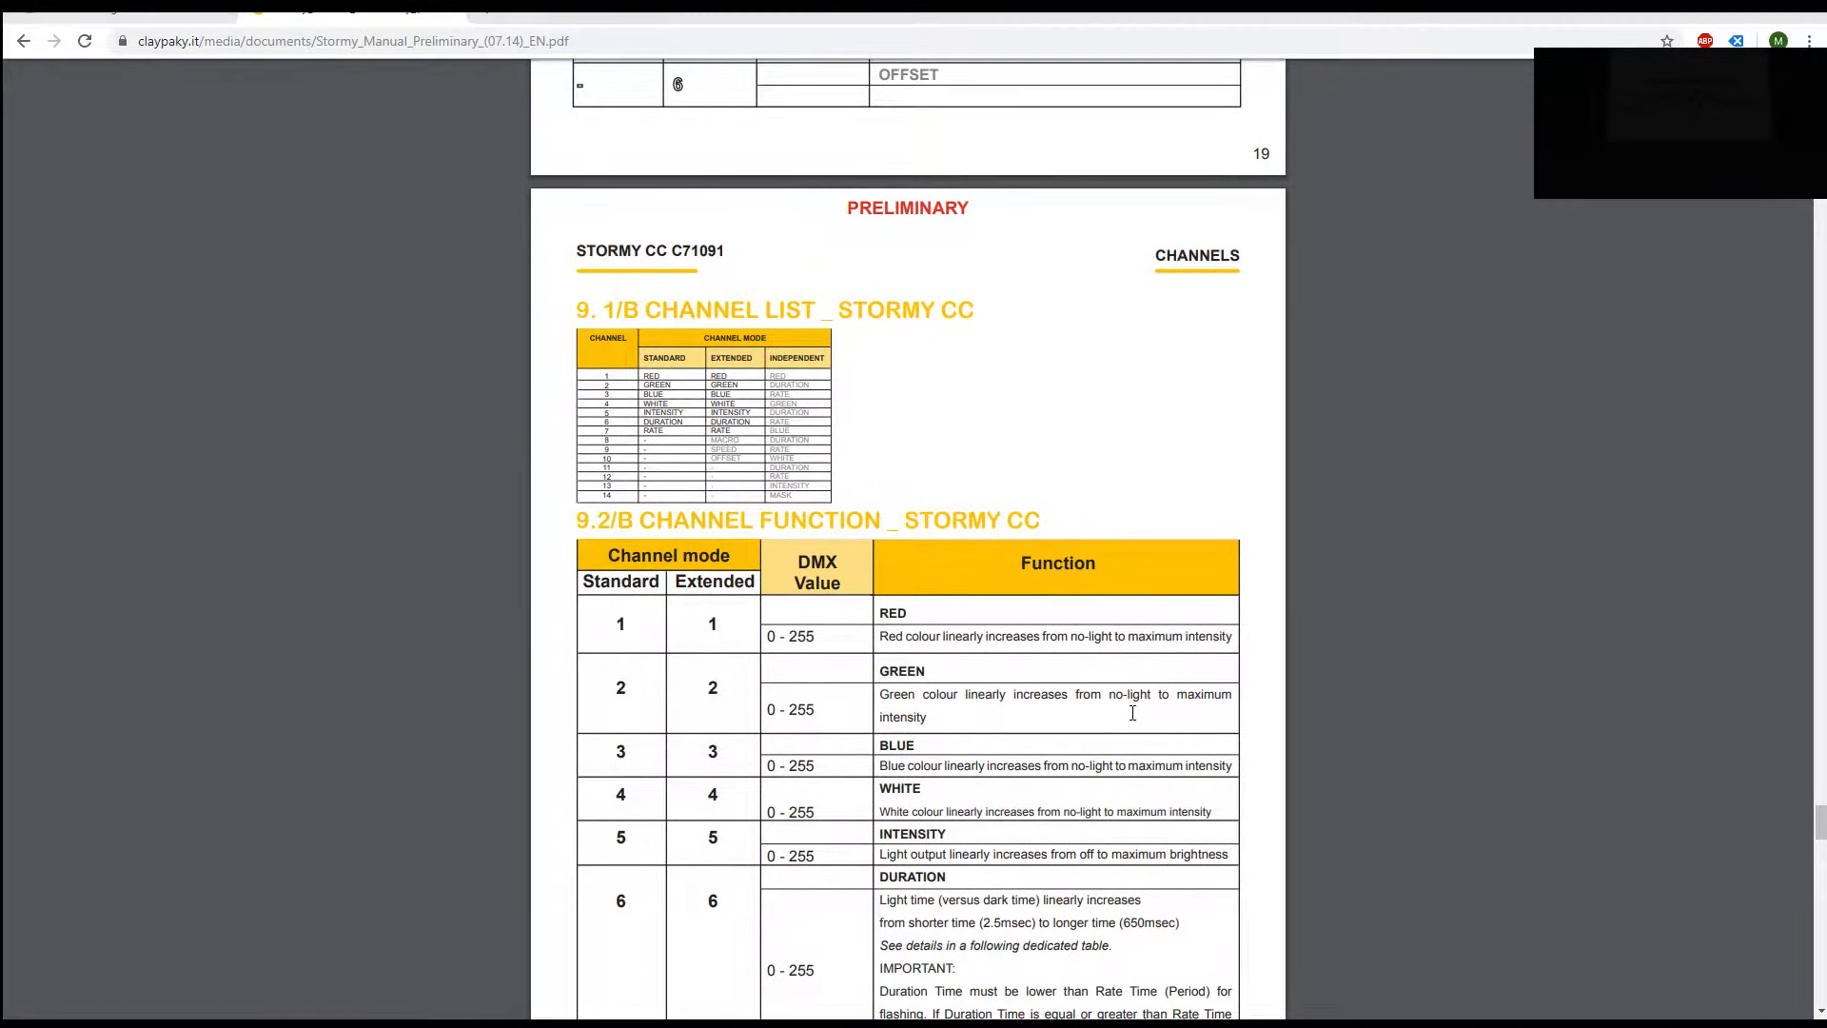
key(alt+Tab)
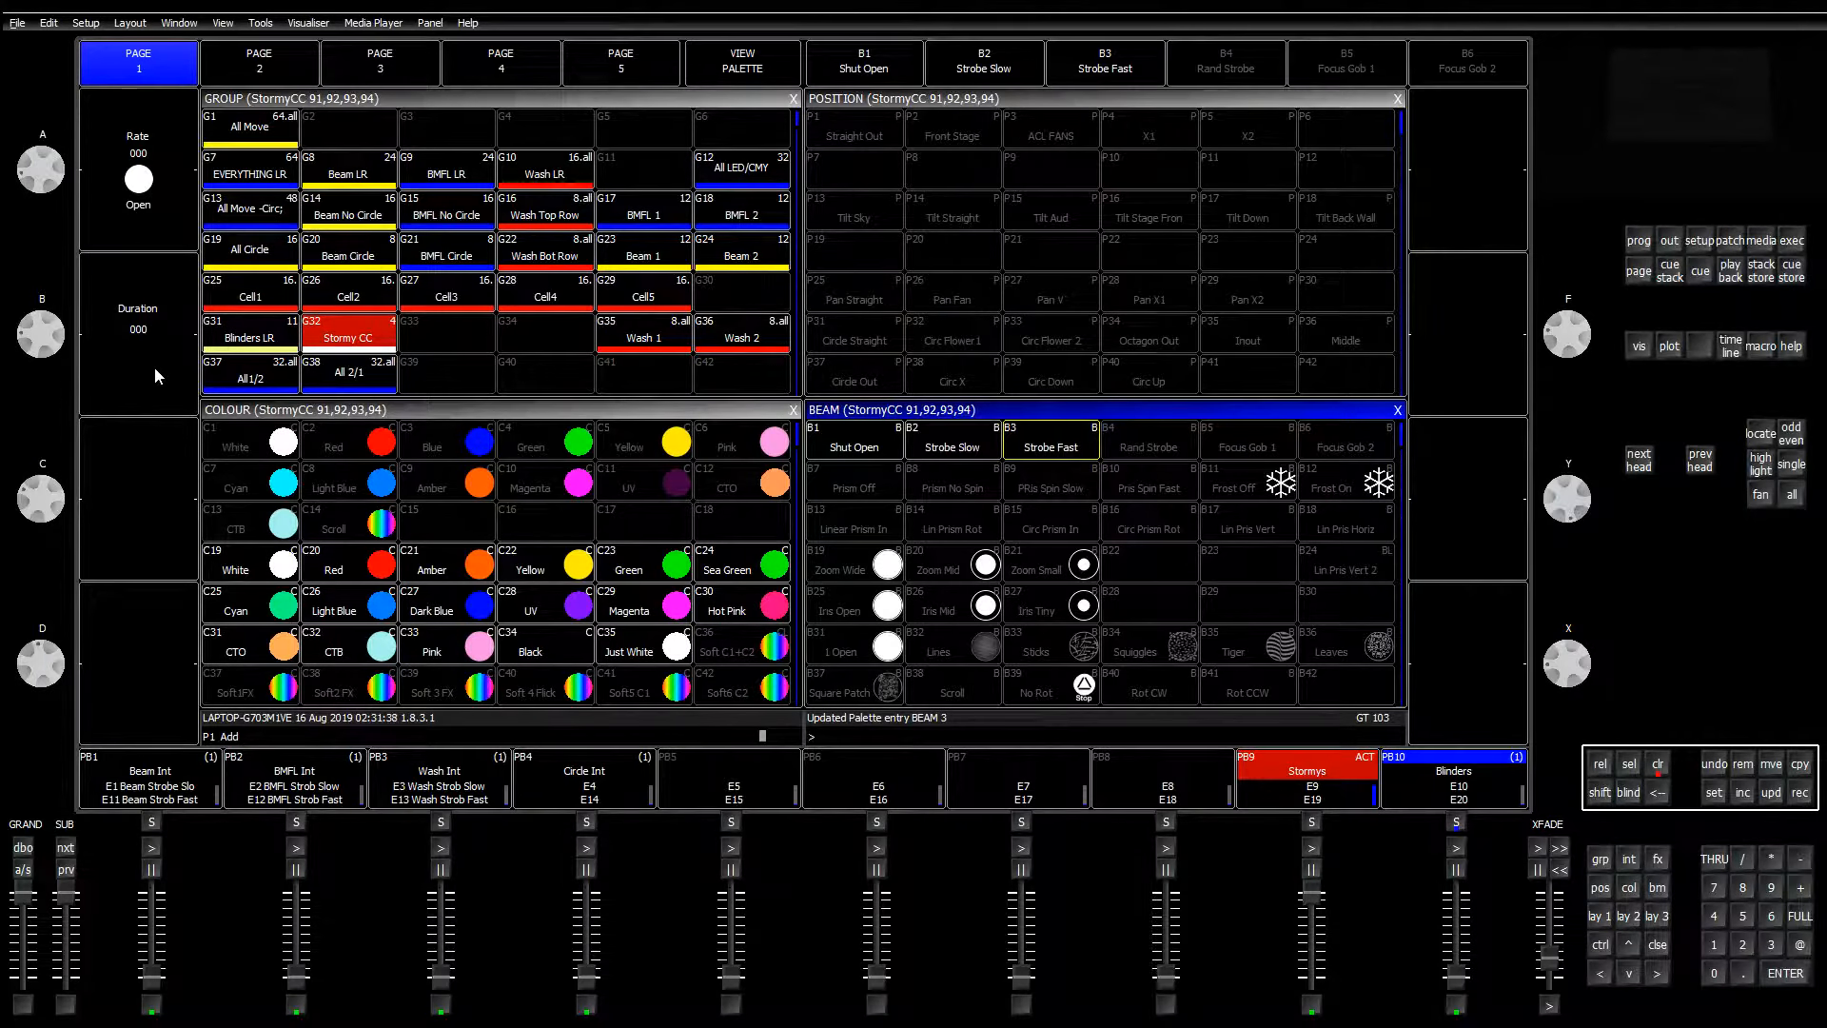
key(alt+Tab)
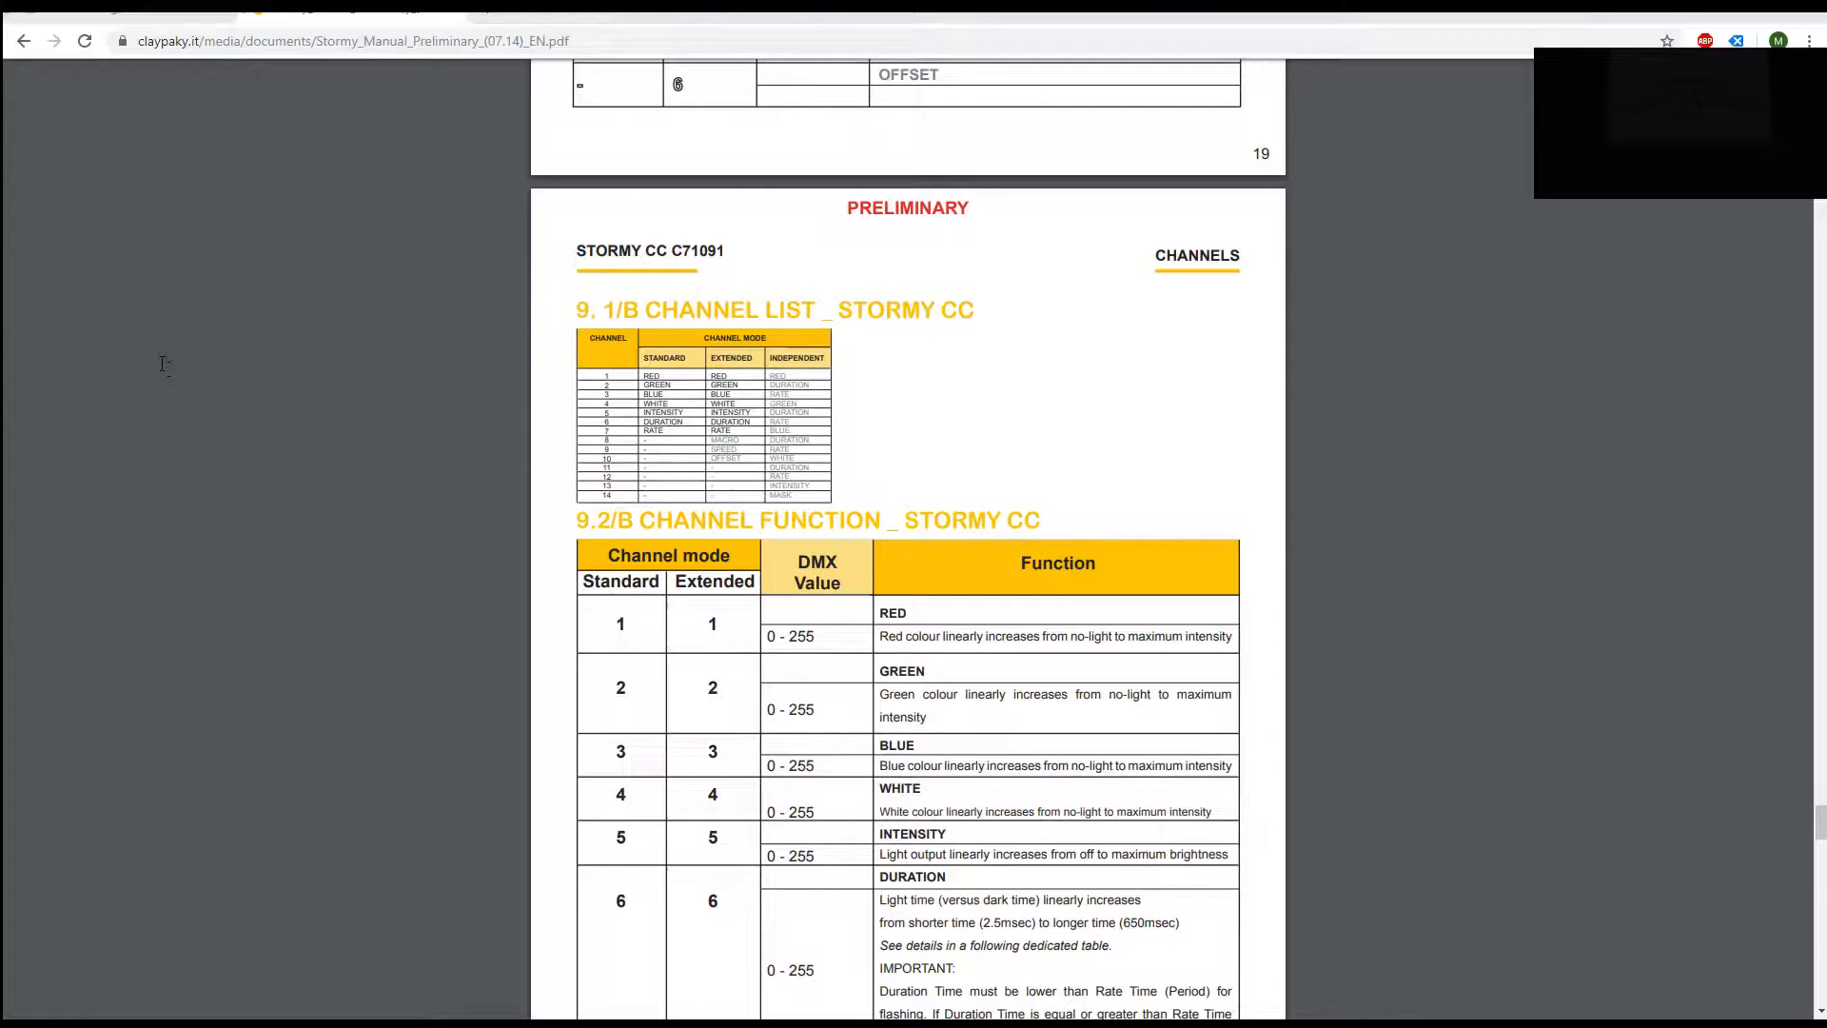
scroll(673, 717, down, 14)
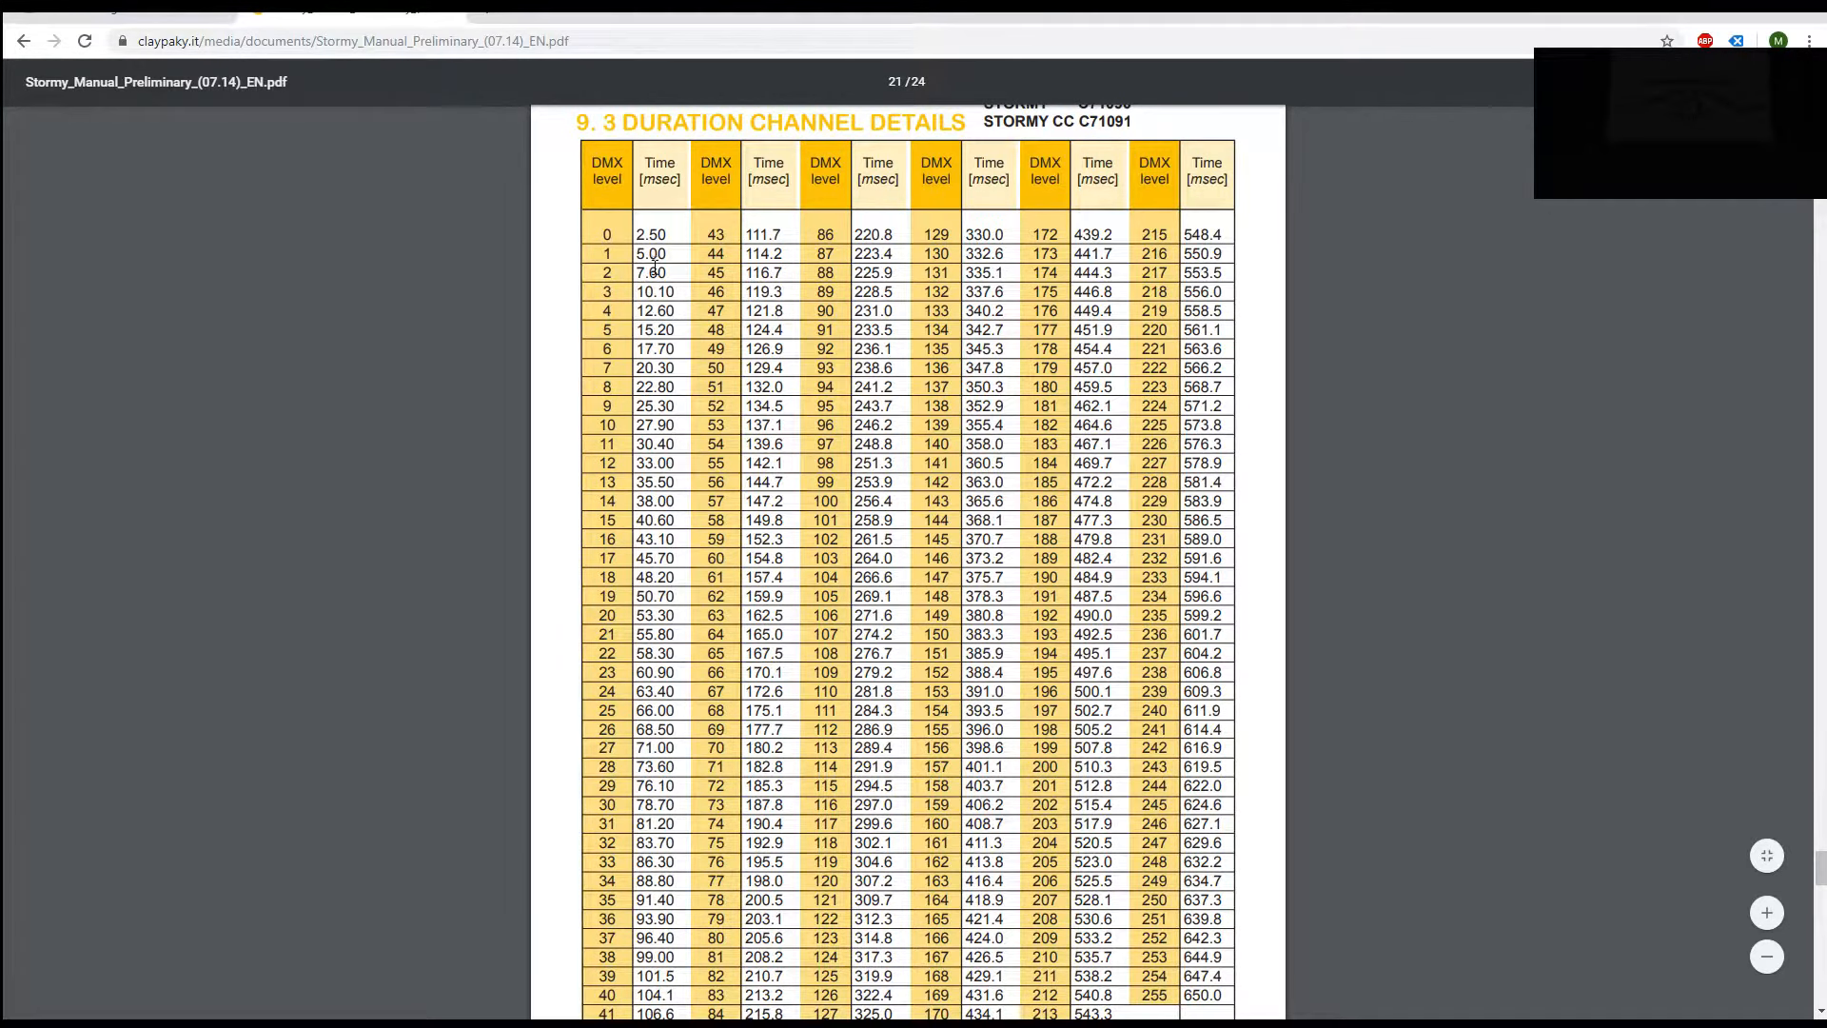
scroll(651, 270, down, 2)
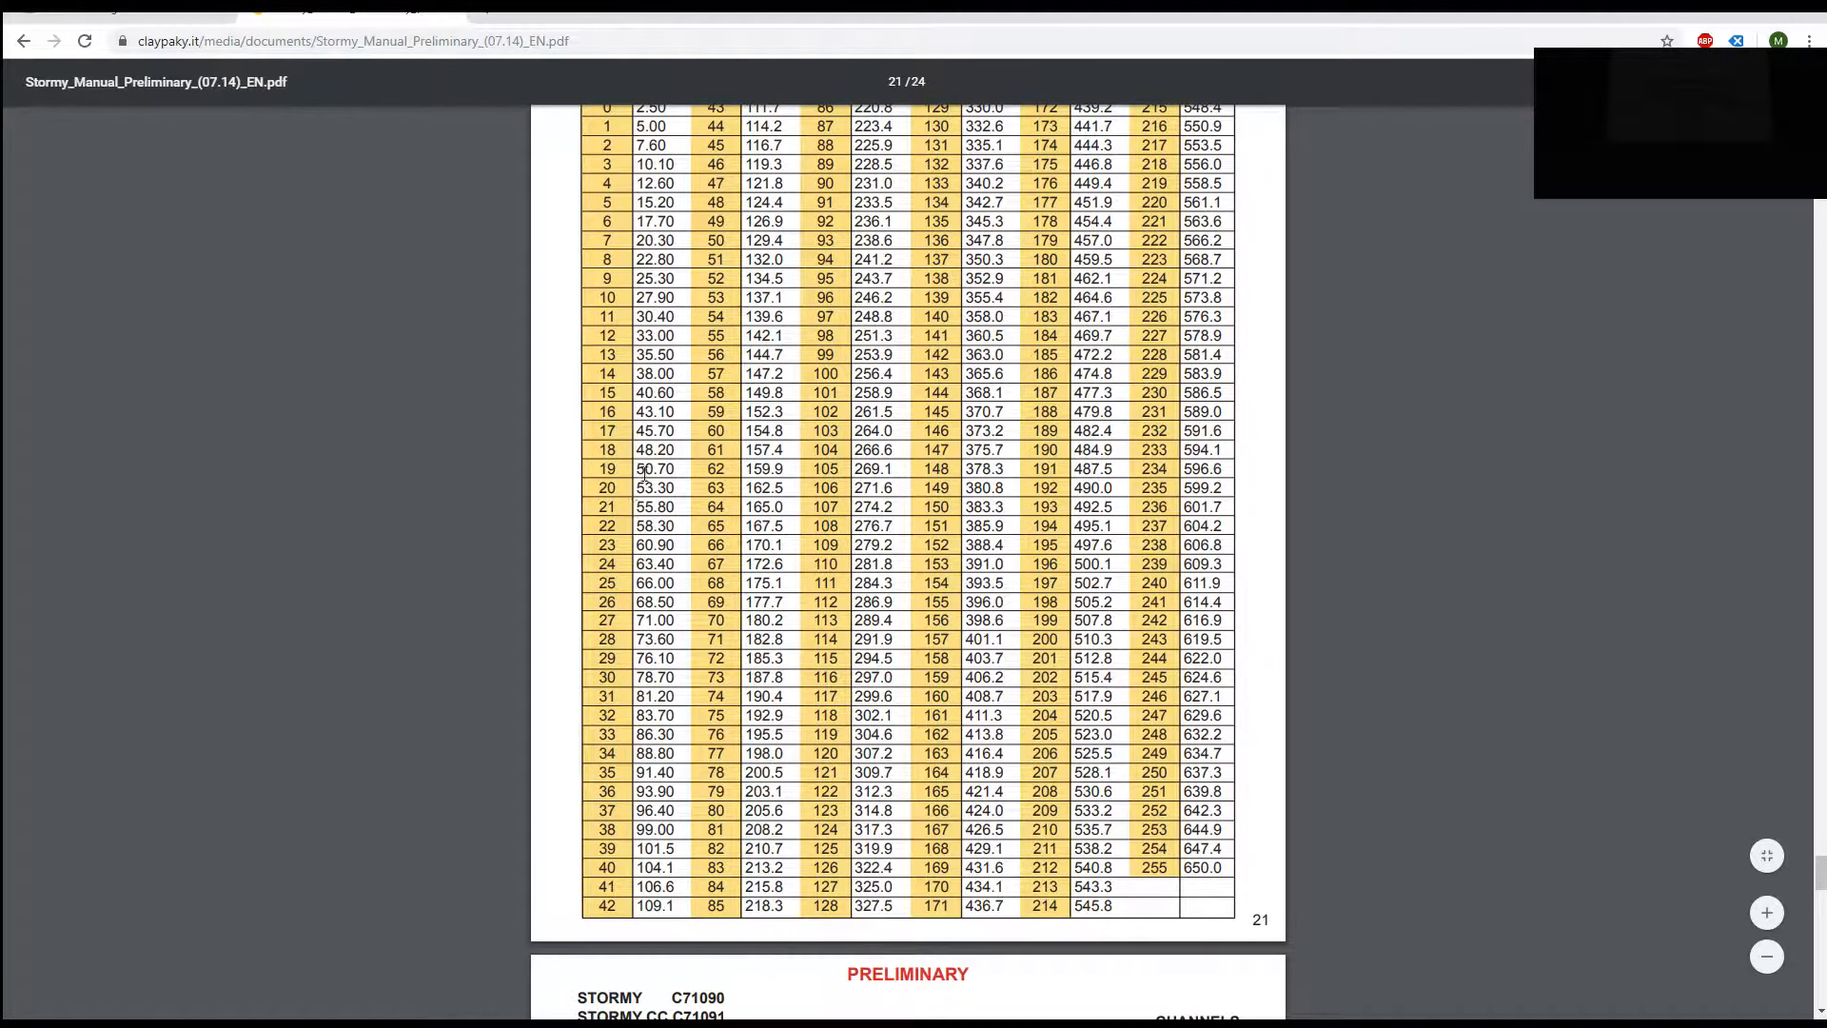
scroll(644, 473, up, 2)
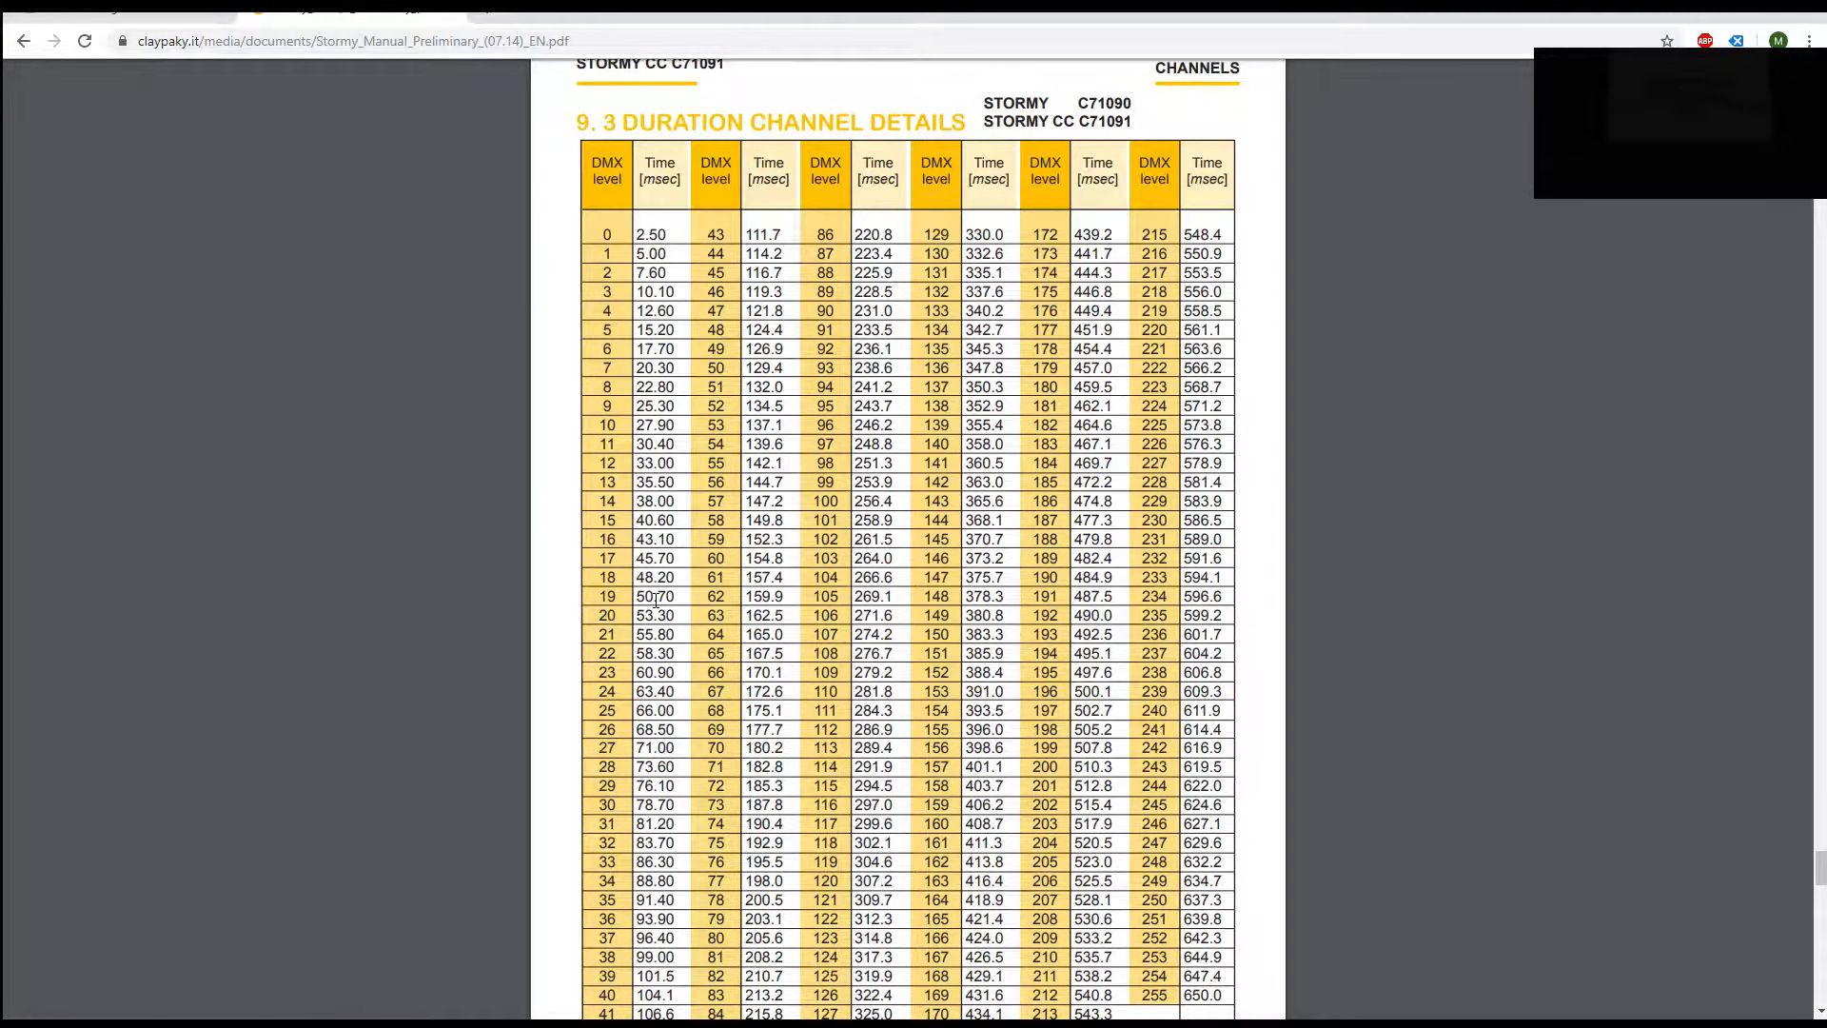
scroll(656, 601, down, 8)
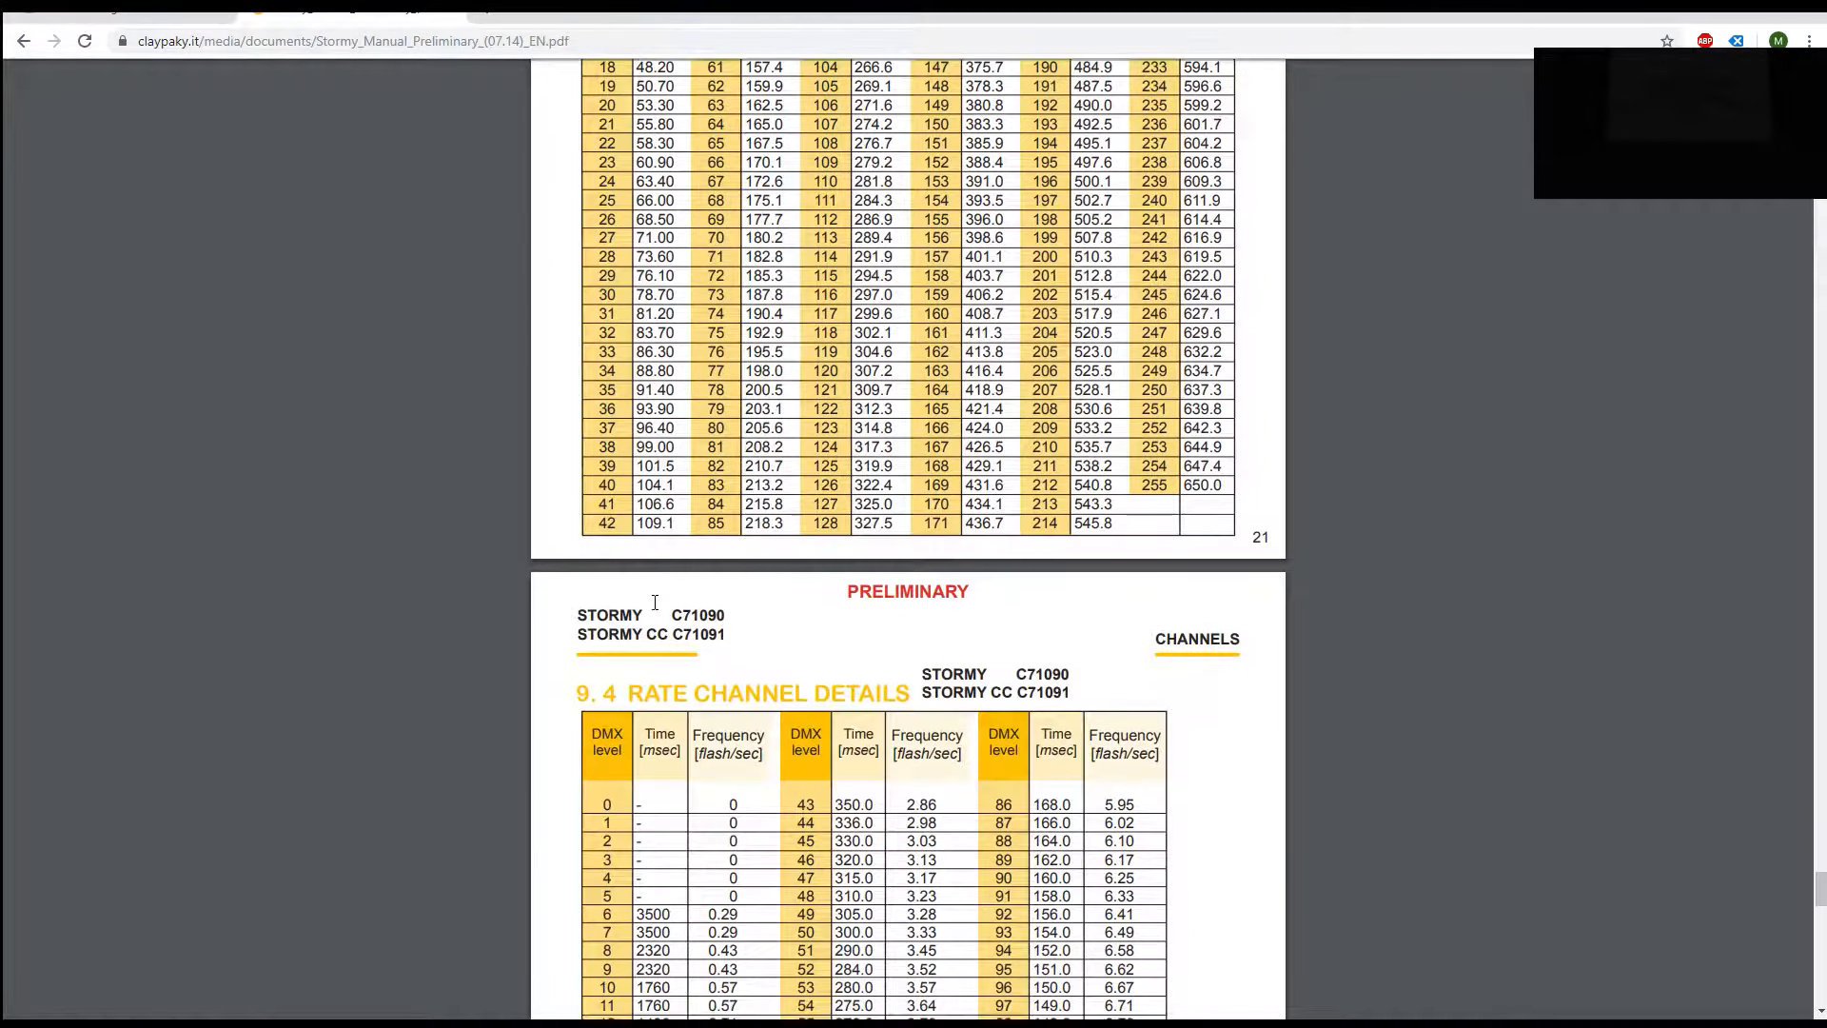
scroll(682, 594, down, 1)
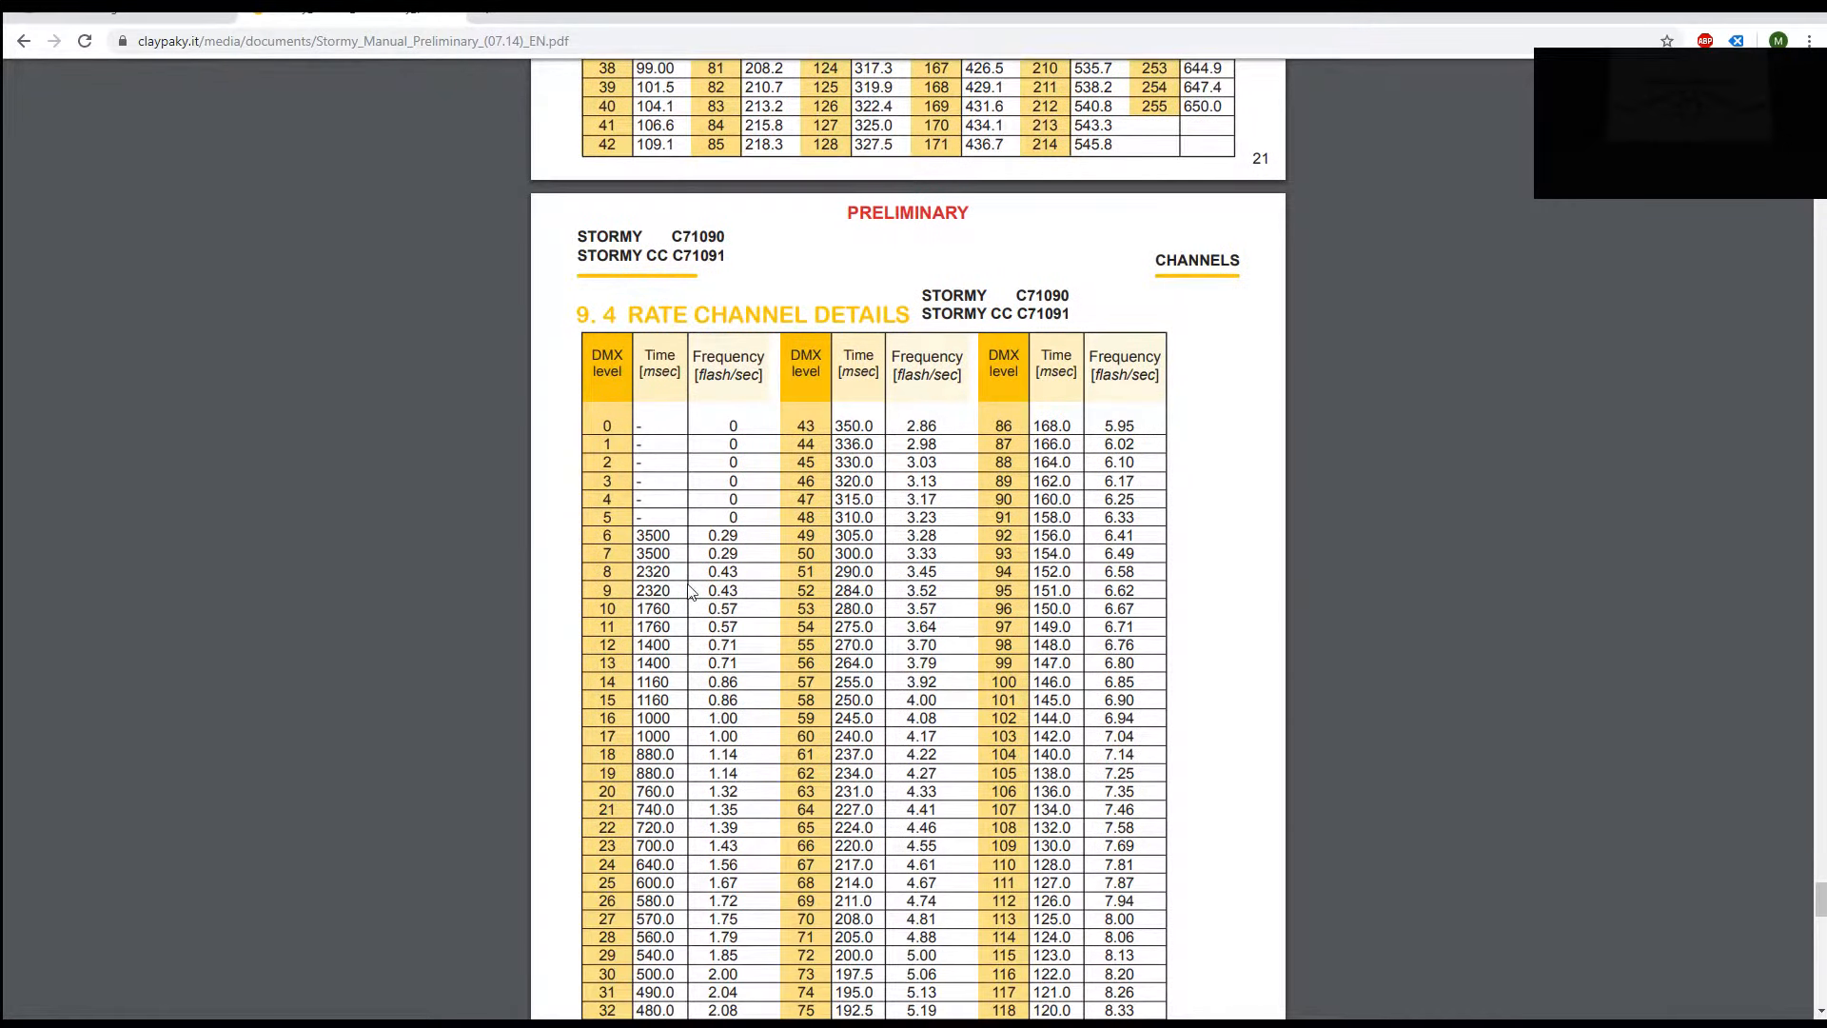
scroll(731, 498, down, 1)
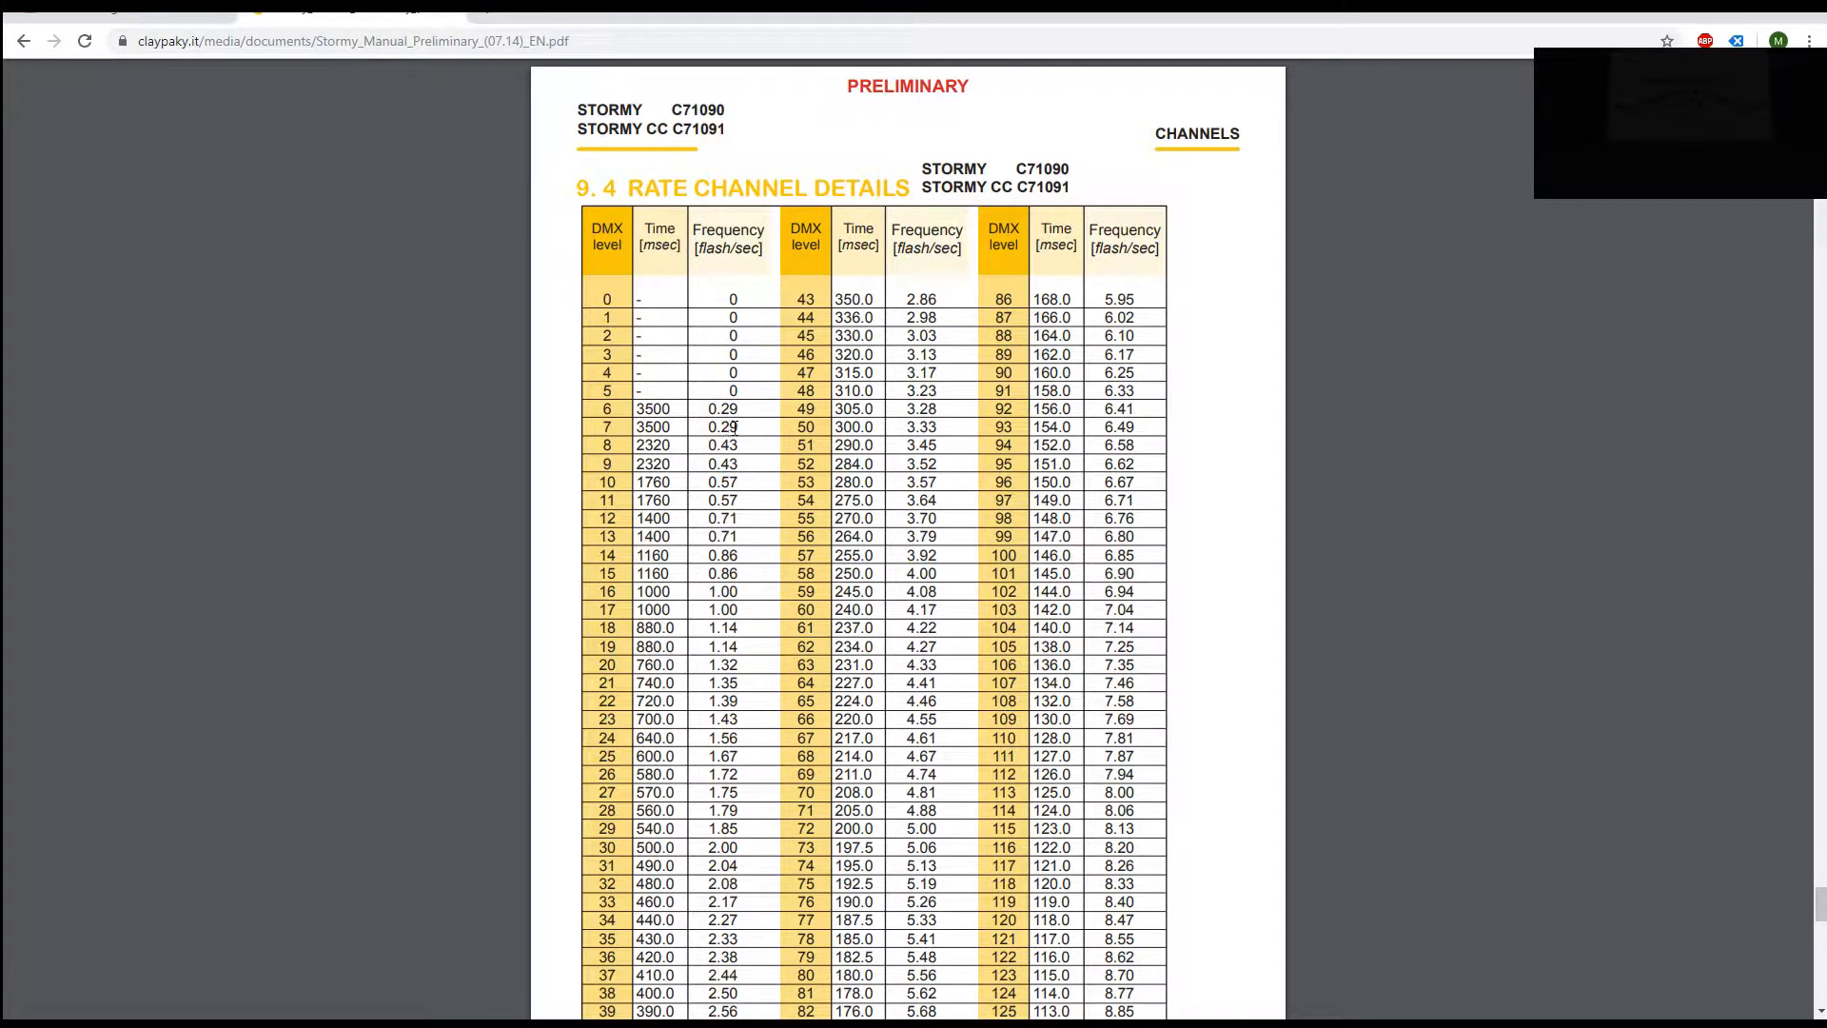
Step: Read section 9.4 Rate Channel Details, then close the manual and return to MagicQ
scroll(733, 439, down, 2)
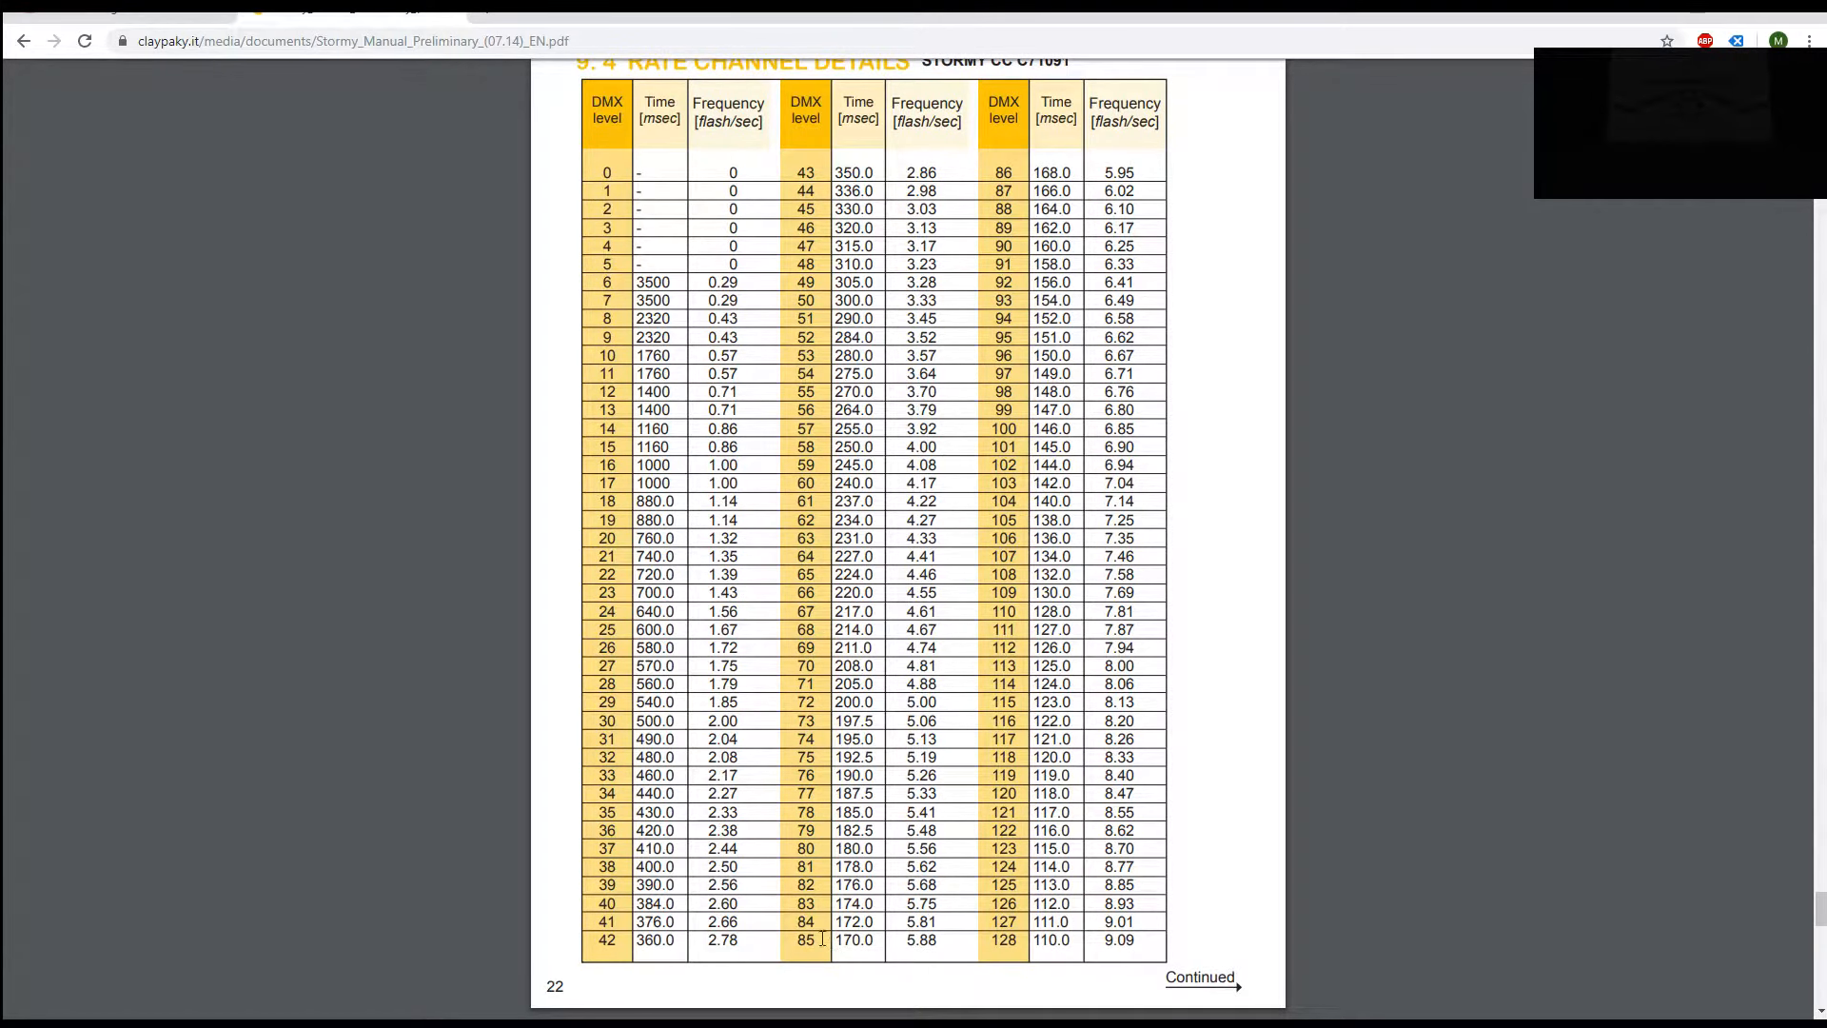
scroll(1087, 940, down, 15)
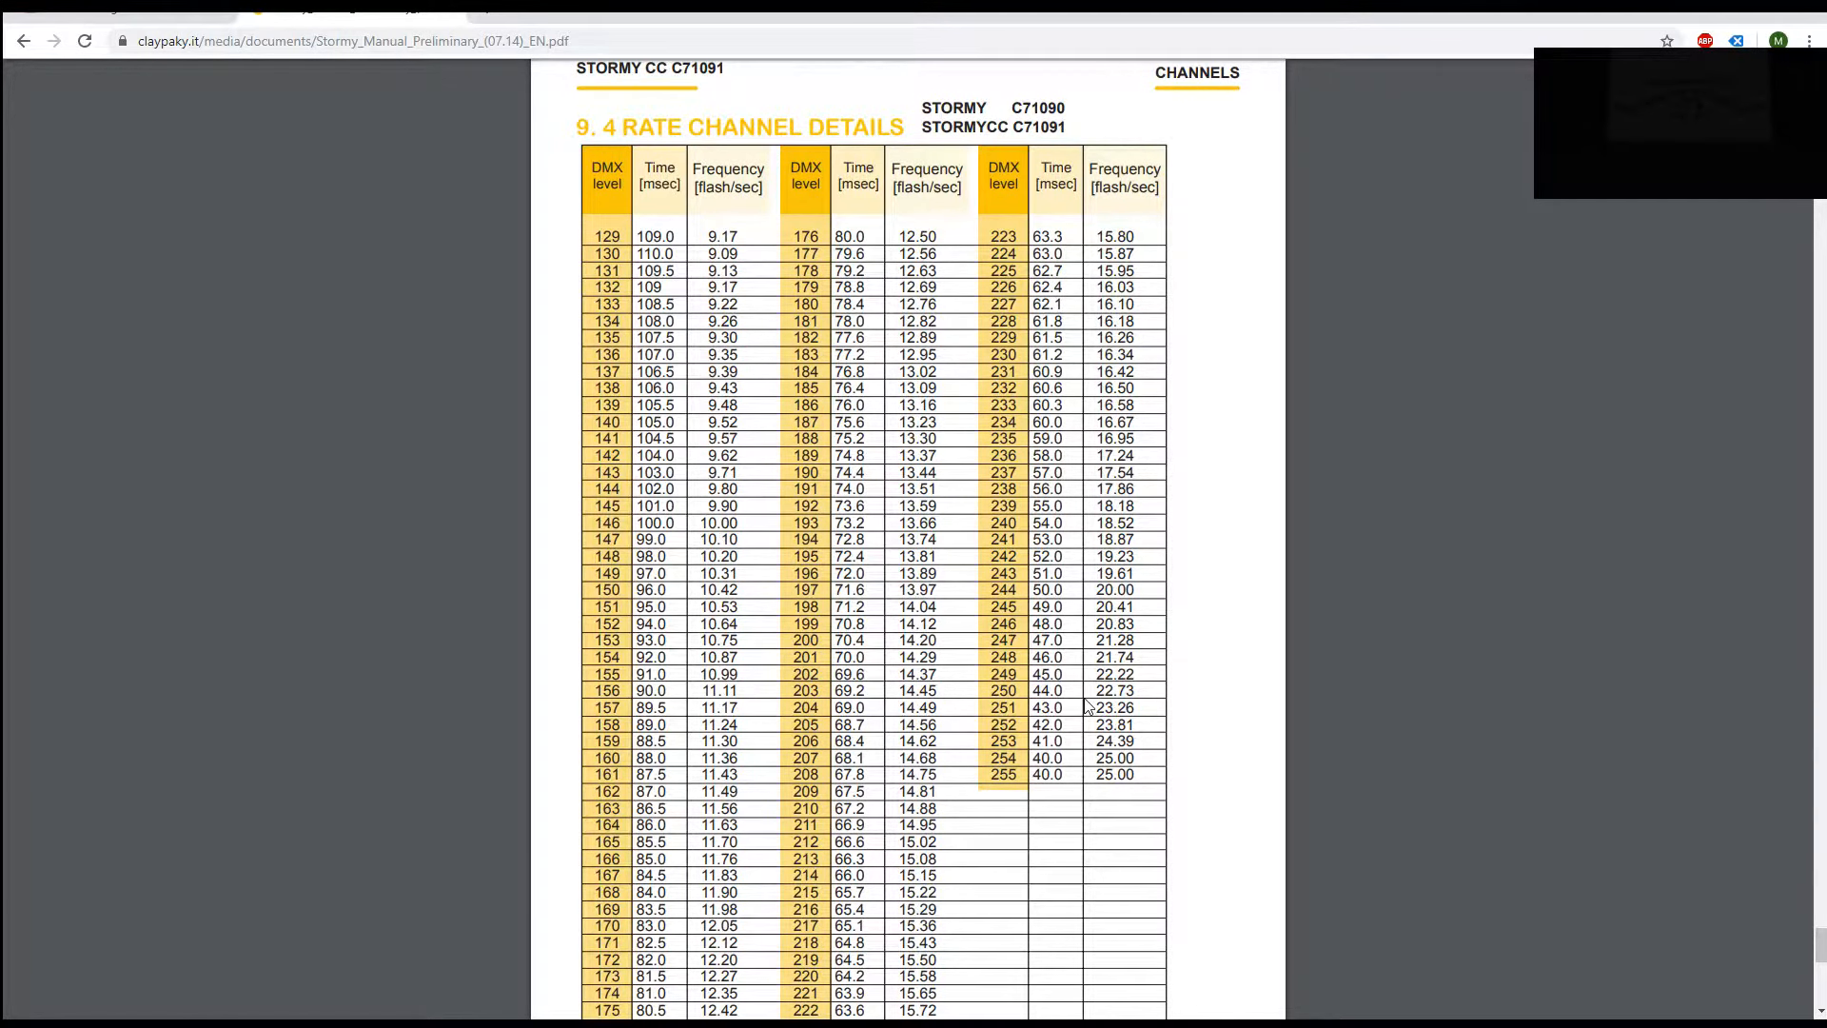
scroll(1088, 706, up, 4)
scroll(1085, 709, down, 4)
scroll(747, 694, up, 15)
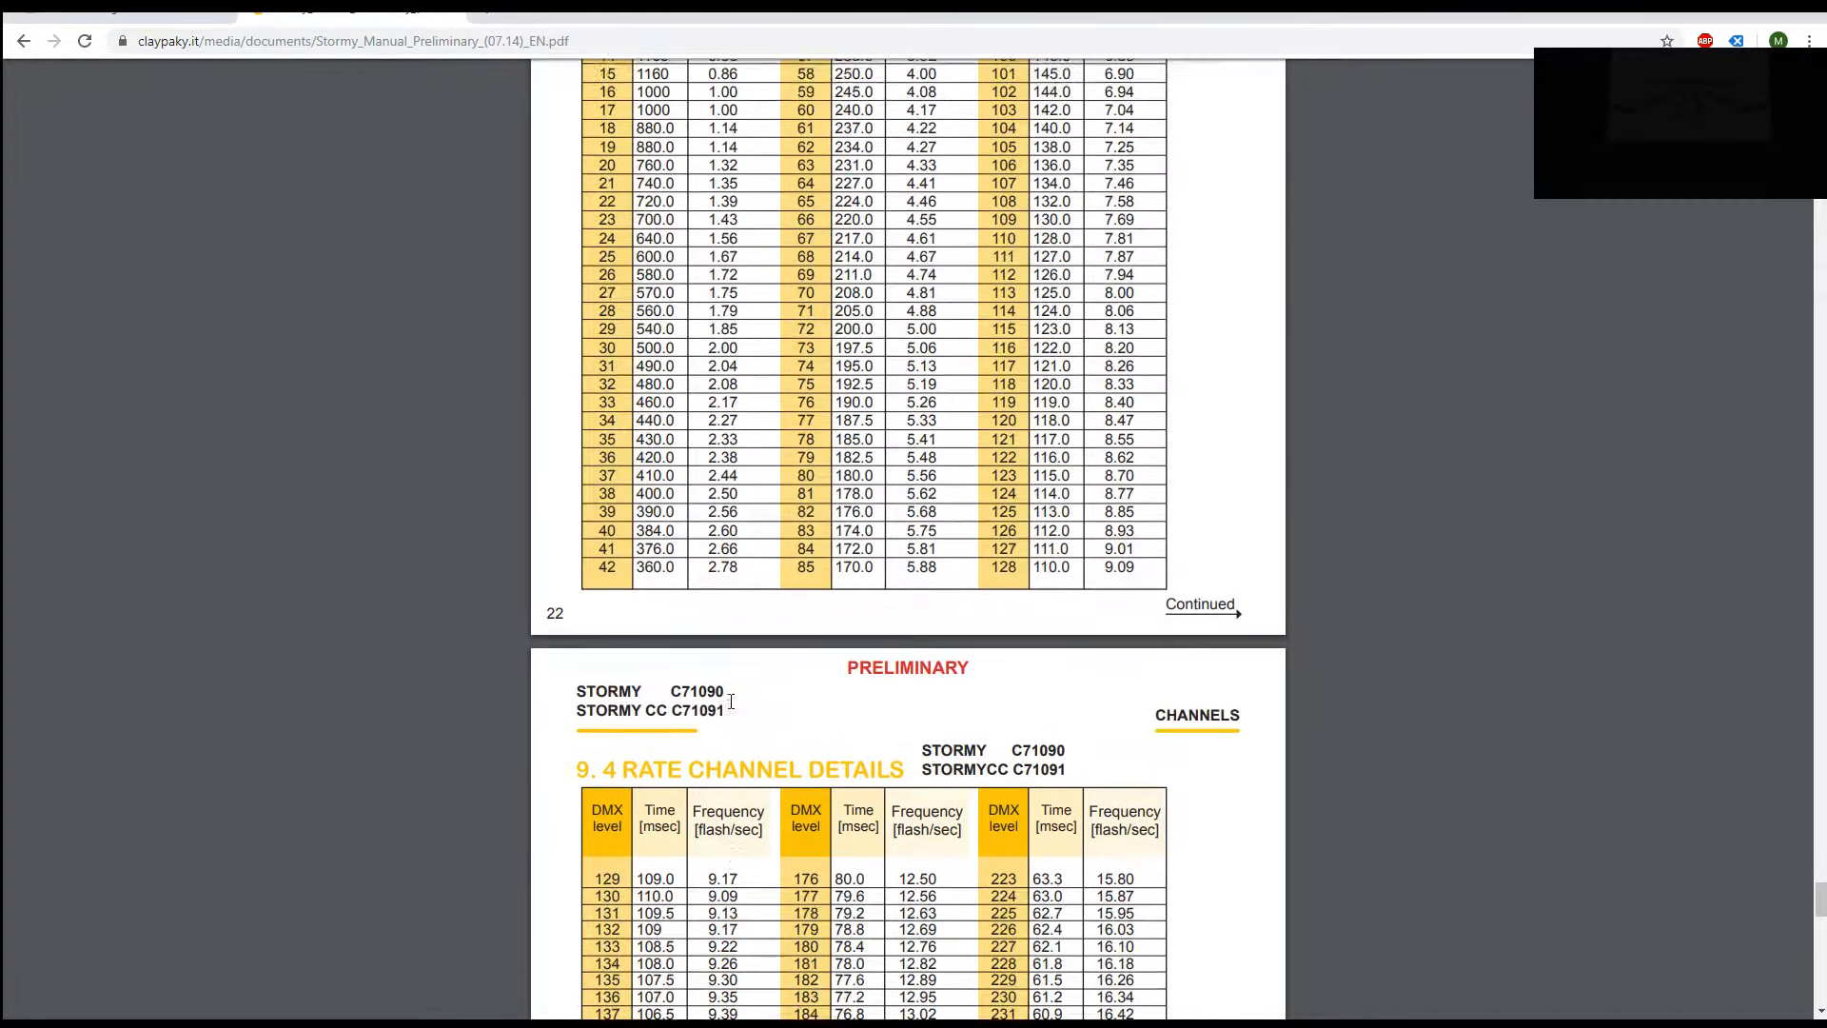
scroll(757, 712, up, 18)
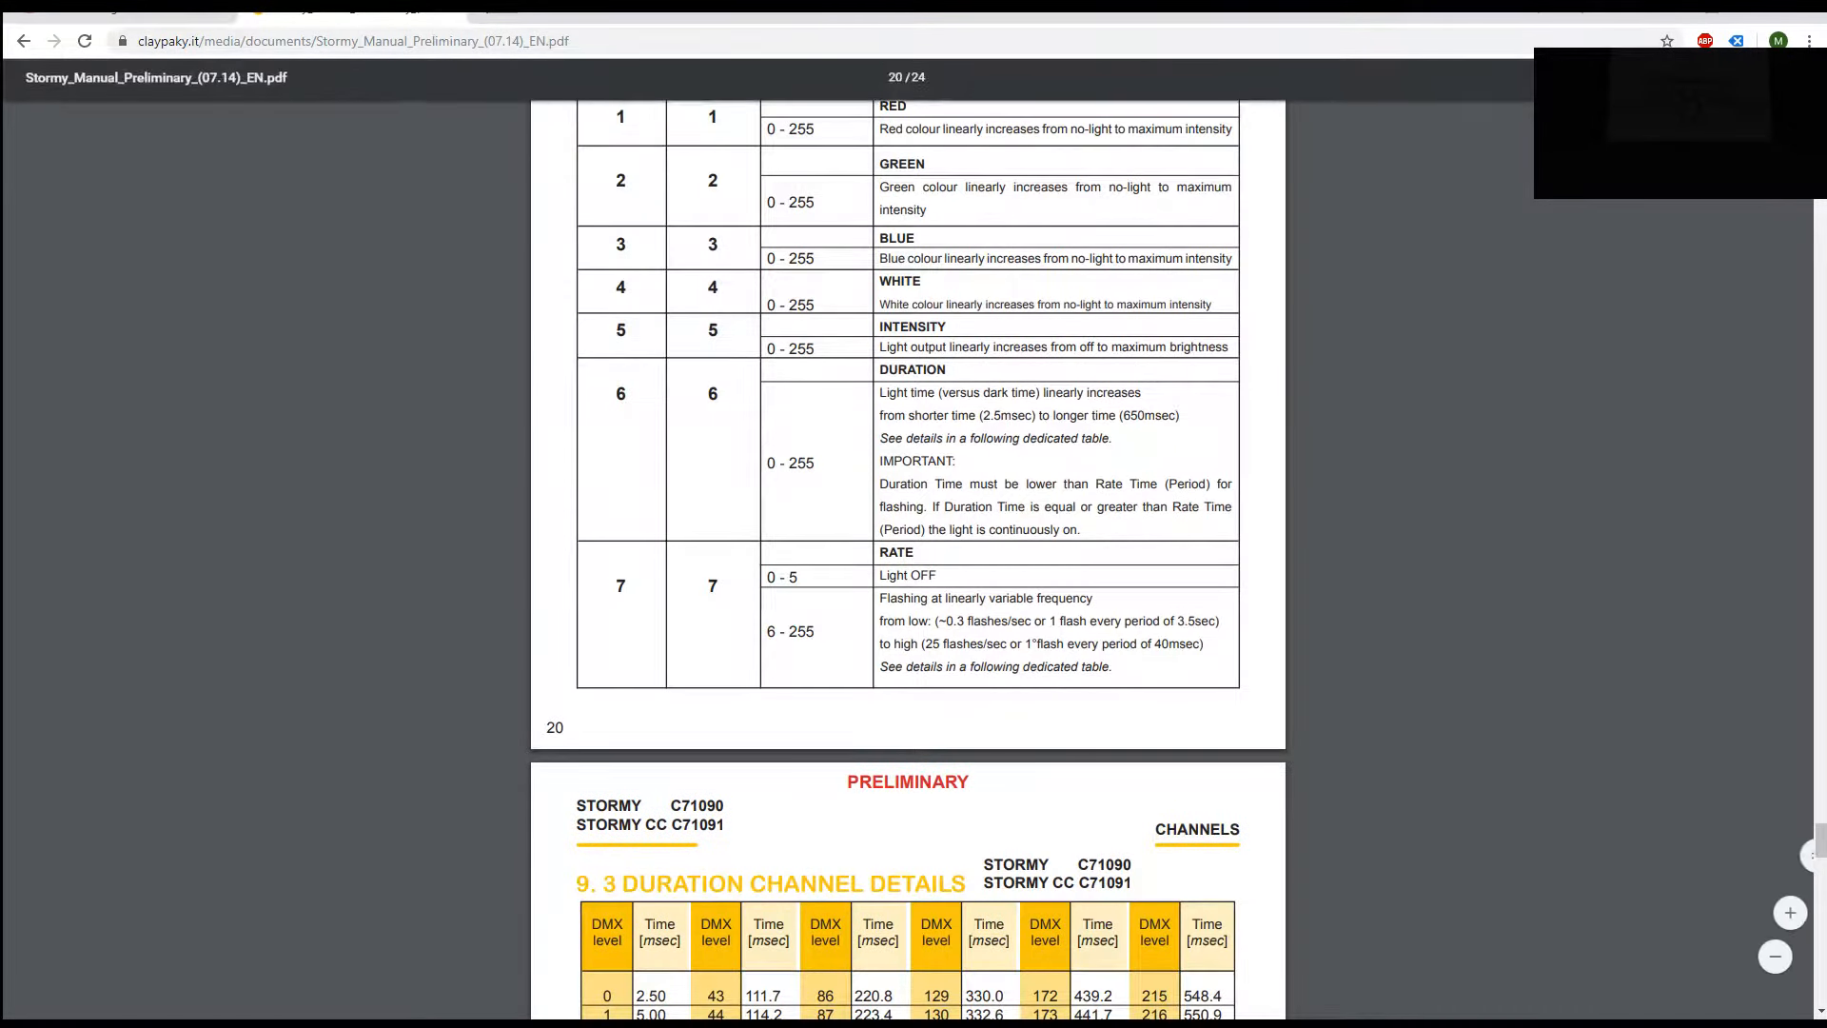
click(455, 17)
key(alt+Tab)
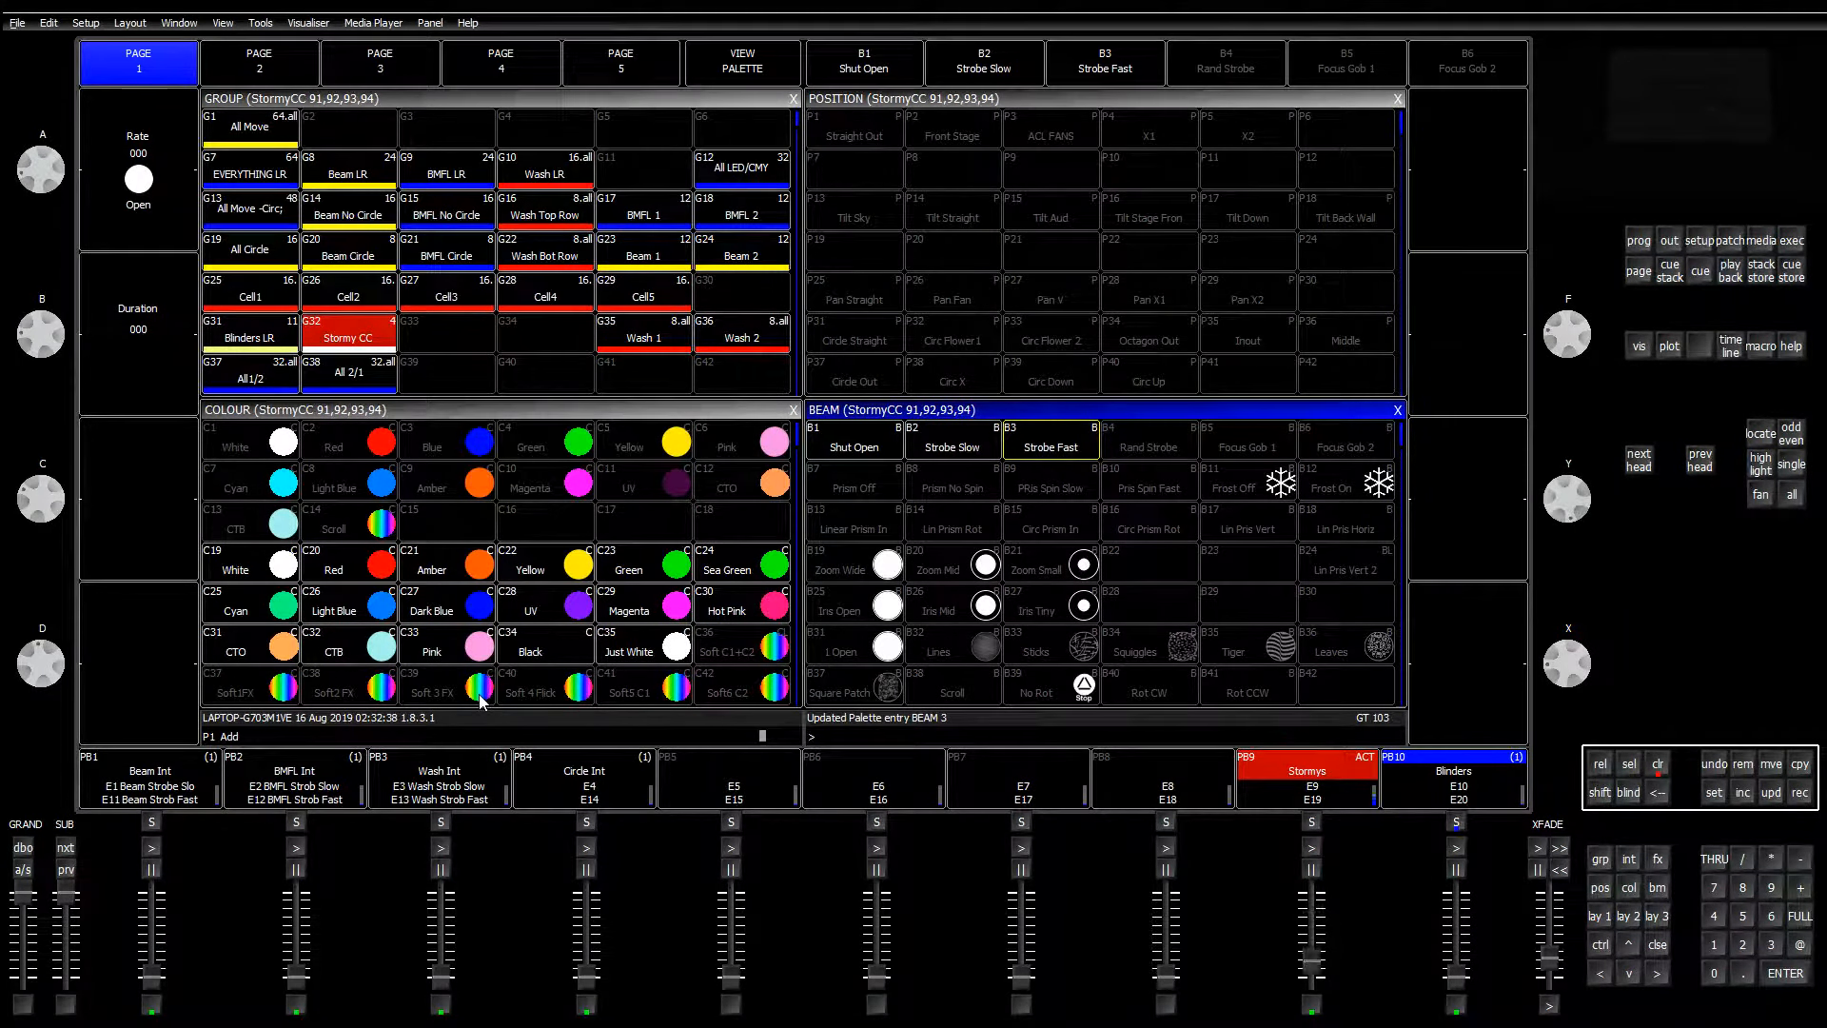
Step: From a cleared programmer, set the Stormy CC group to White and raise its strobe rate
click(1653, 769)
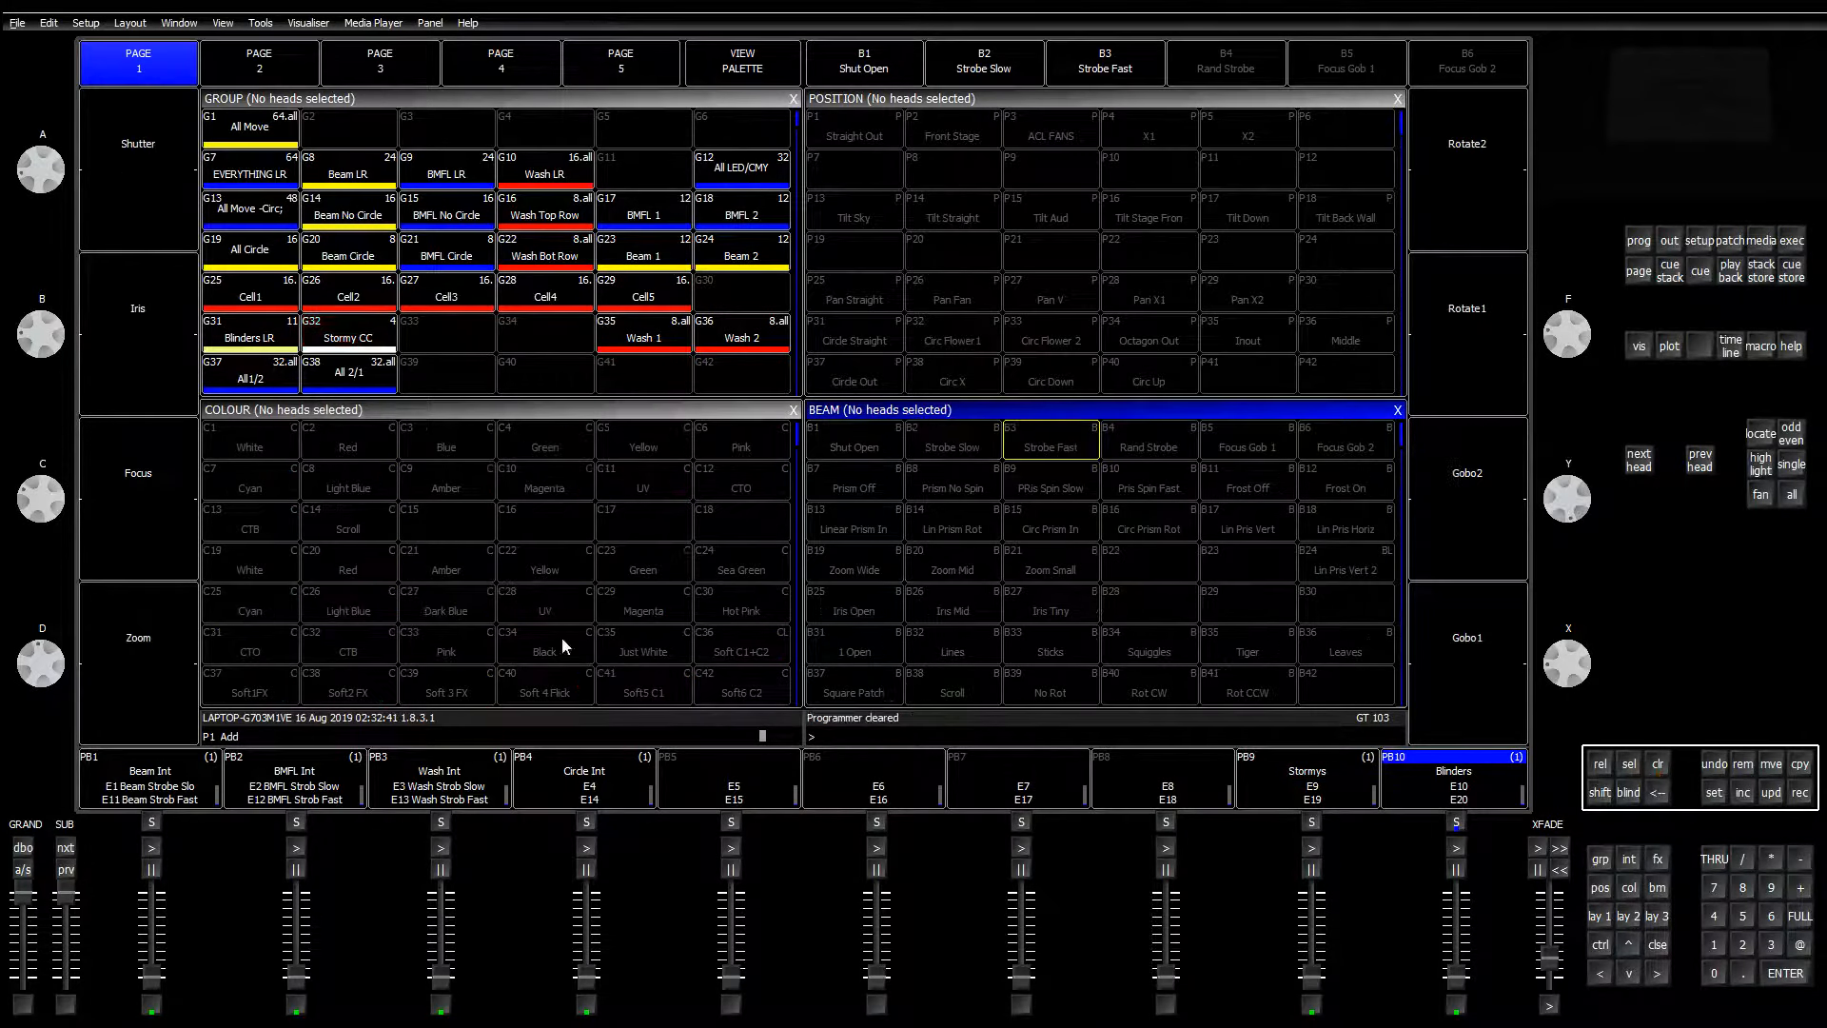
click(327, 341)
click(258, 571)
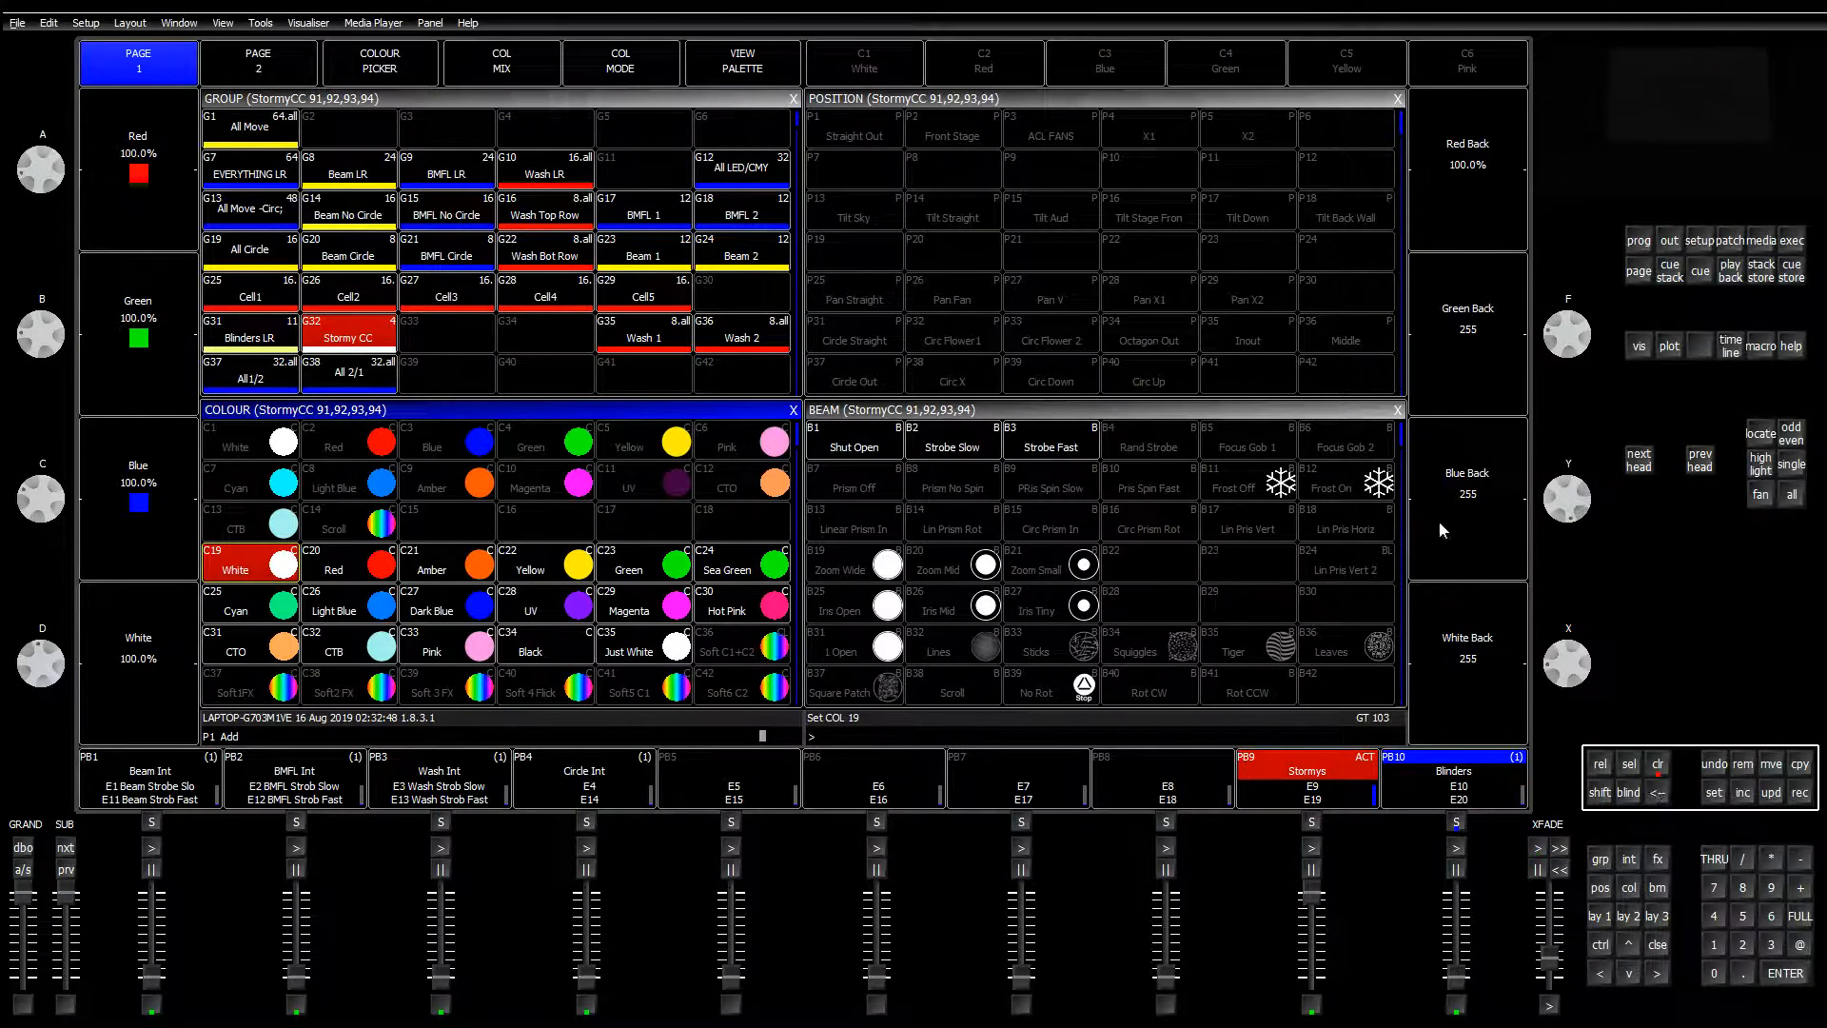
click(1657, 885)
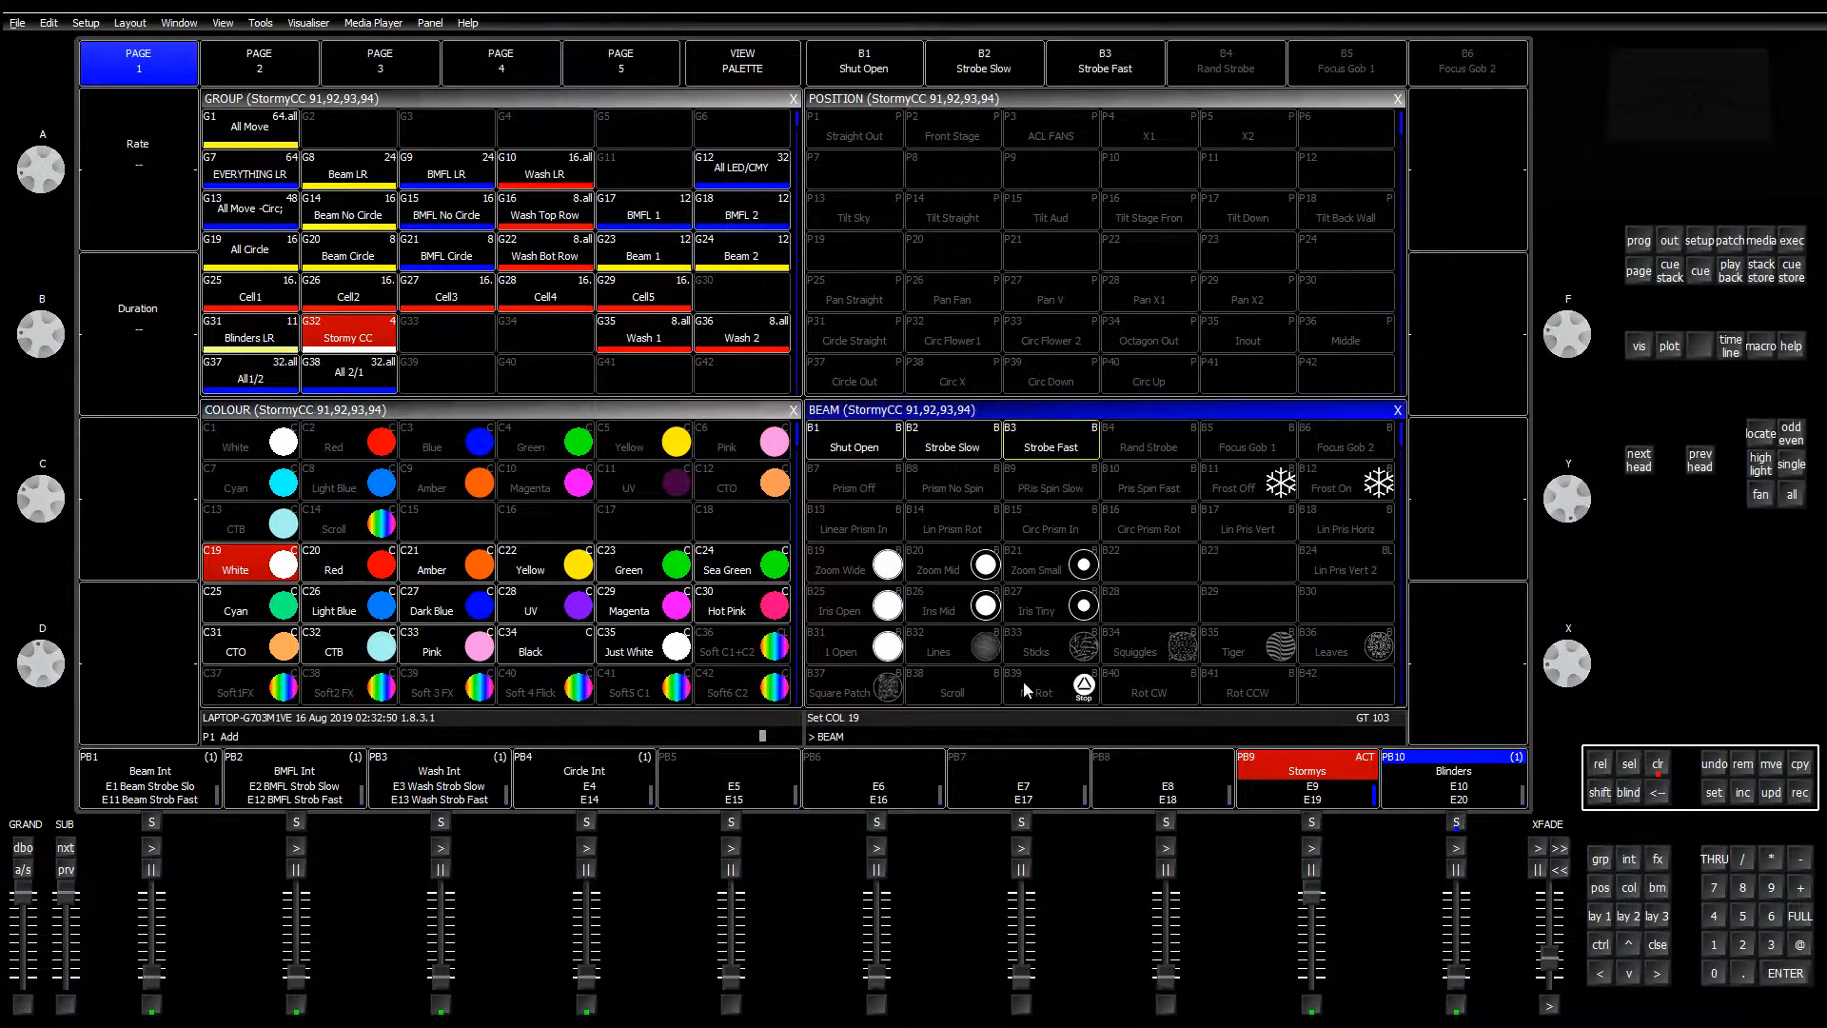
scroll(40, 179, down, 3)
scroll(46, 333, up, 5)
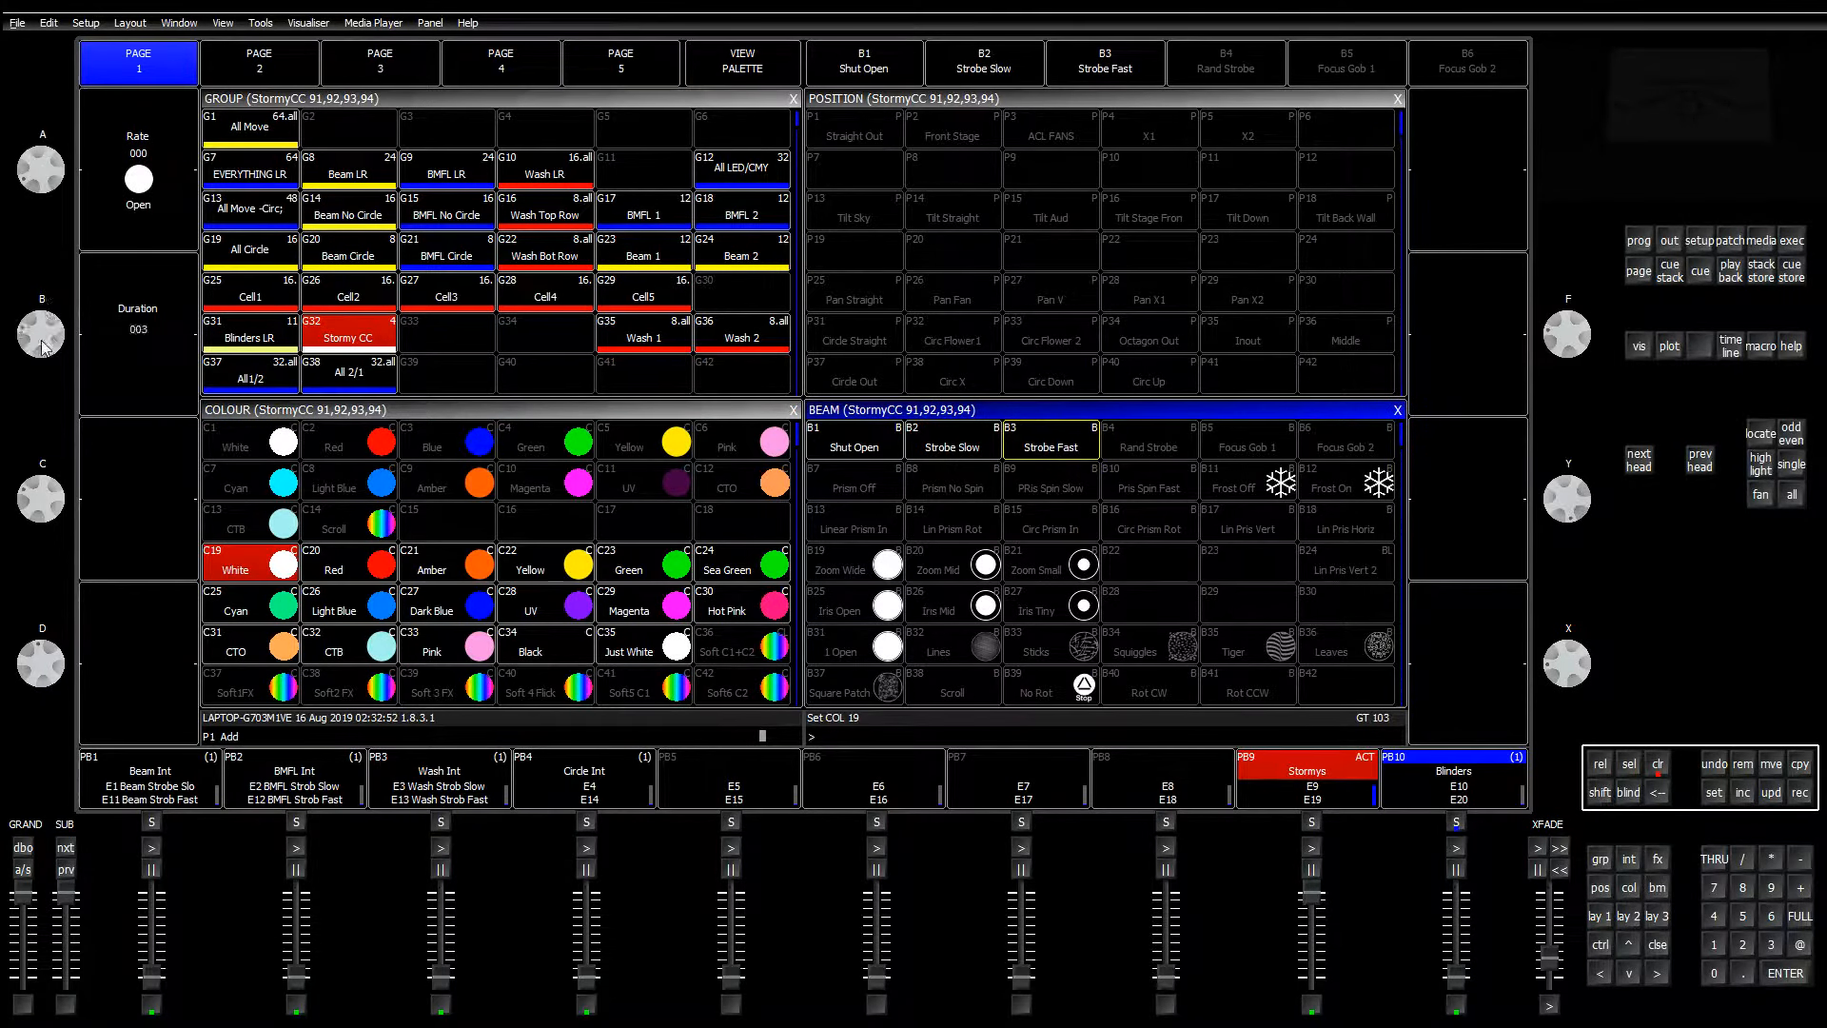
scroll(42, 333, up, 4)
scroll(41, 236, up, 2)
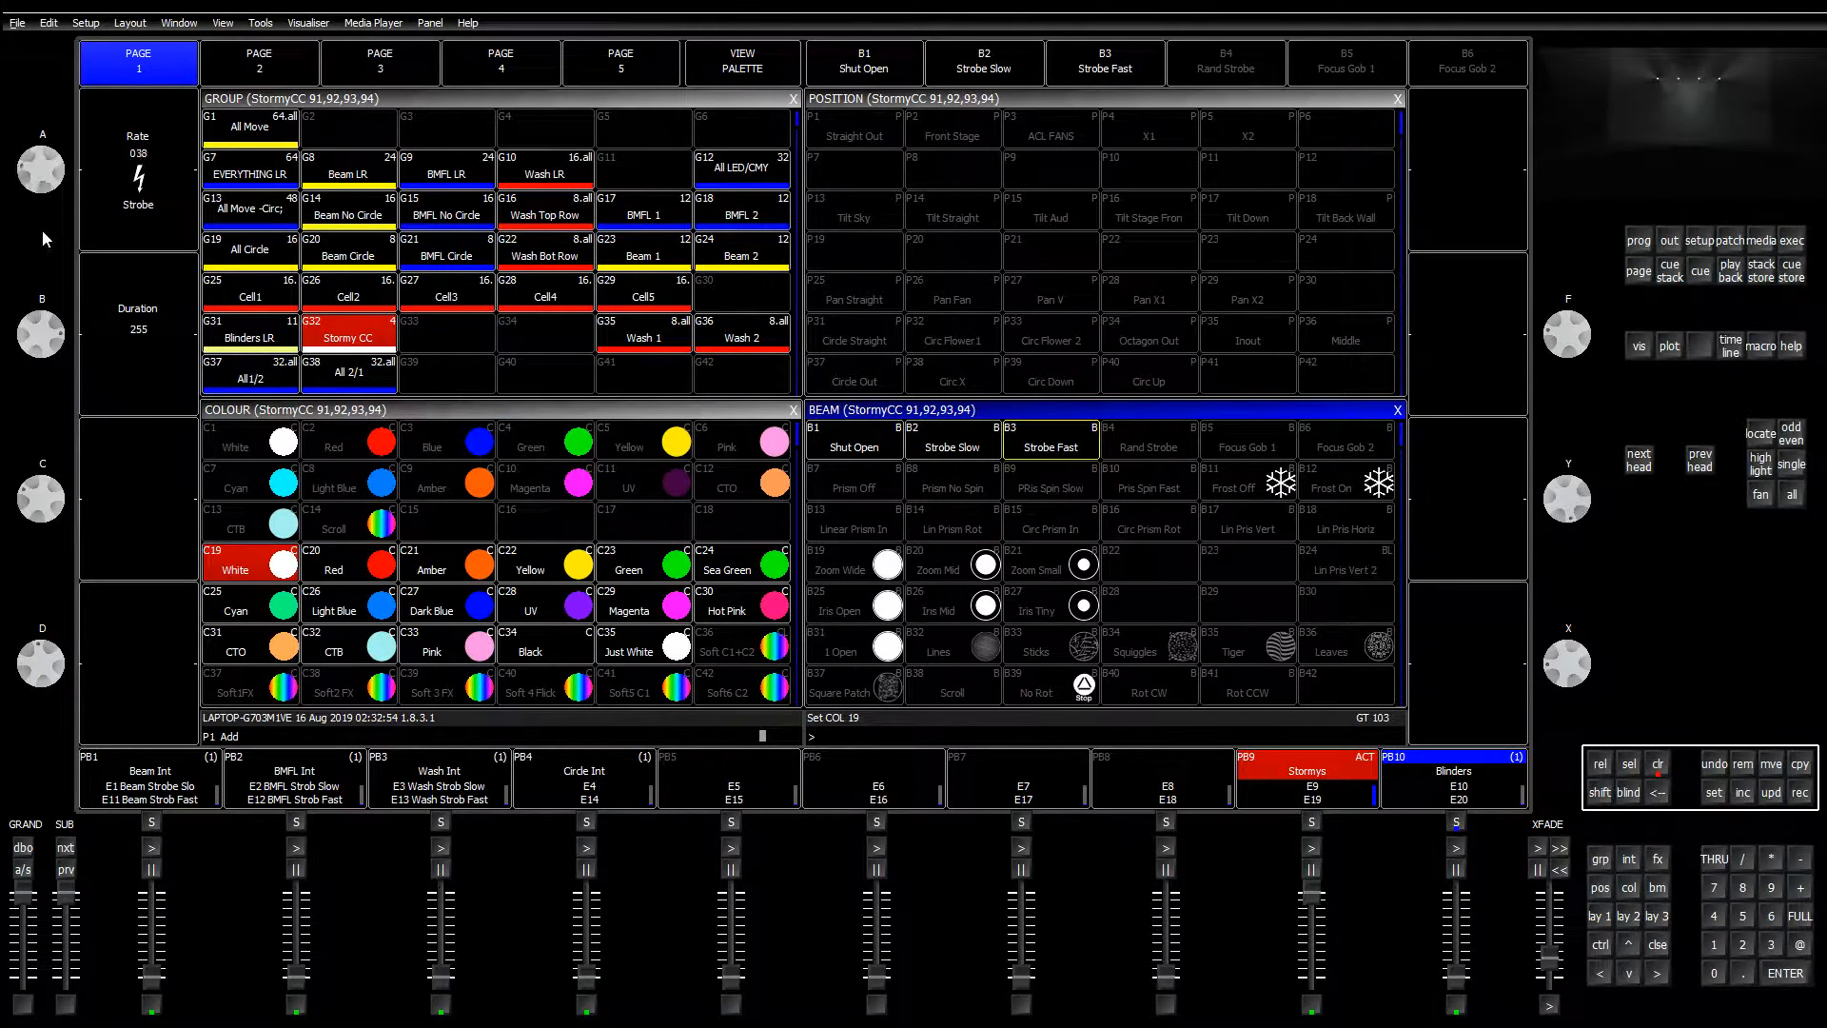
scroll(40, 331, up, 2)
scroll(41, 331, down, 10)
scroll(40, 306, down, 3)
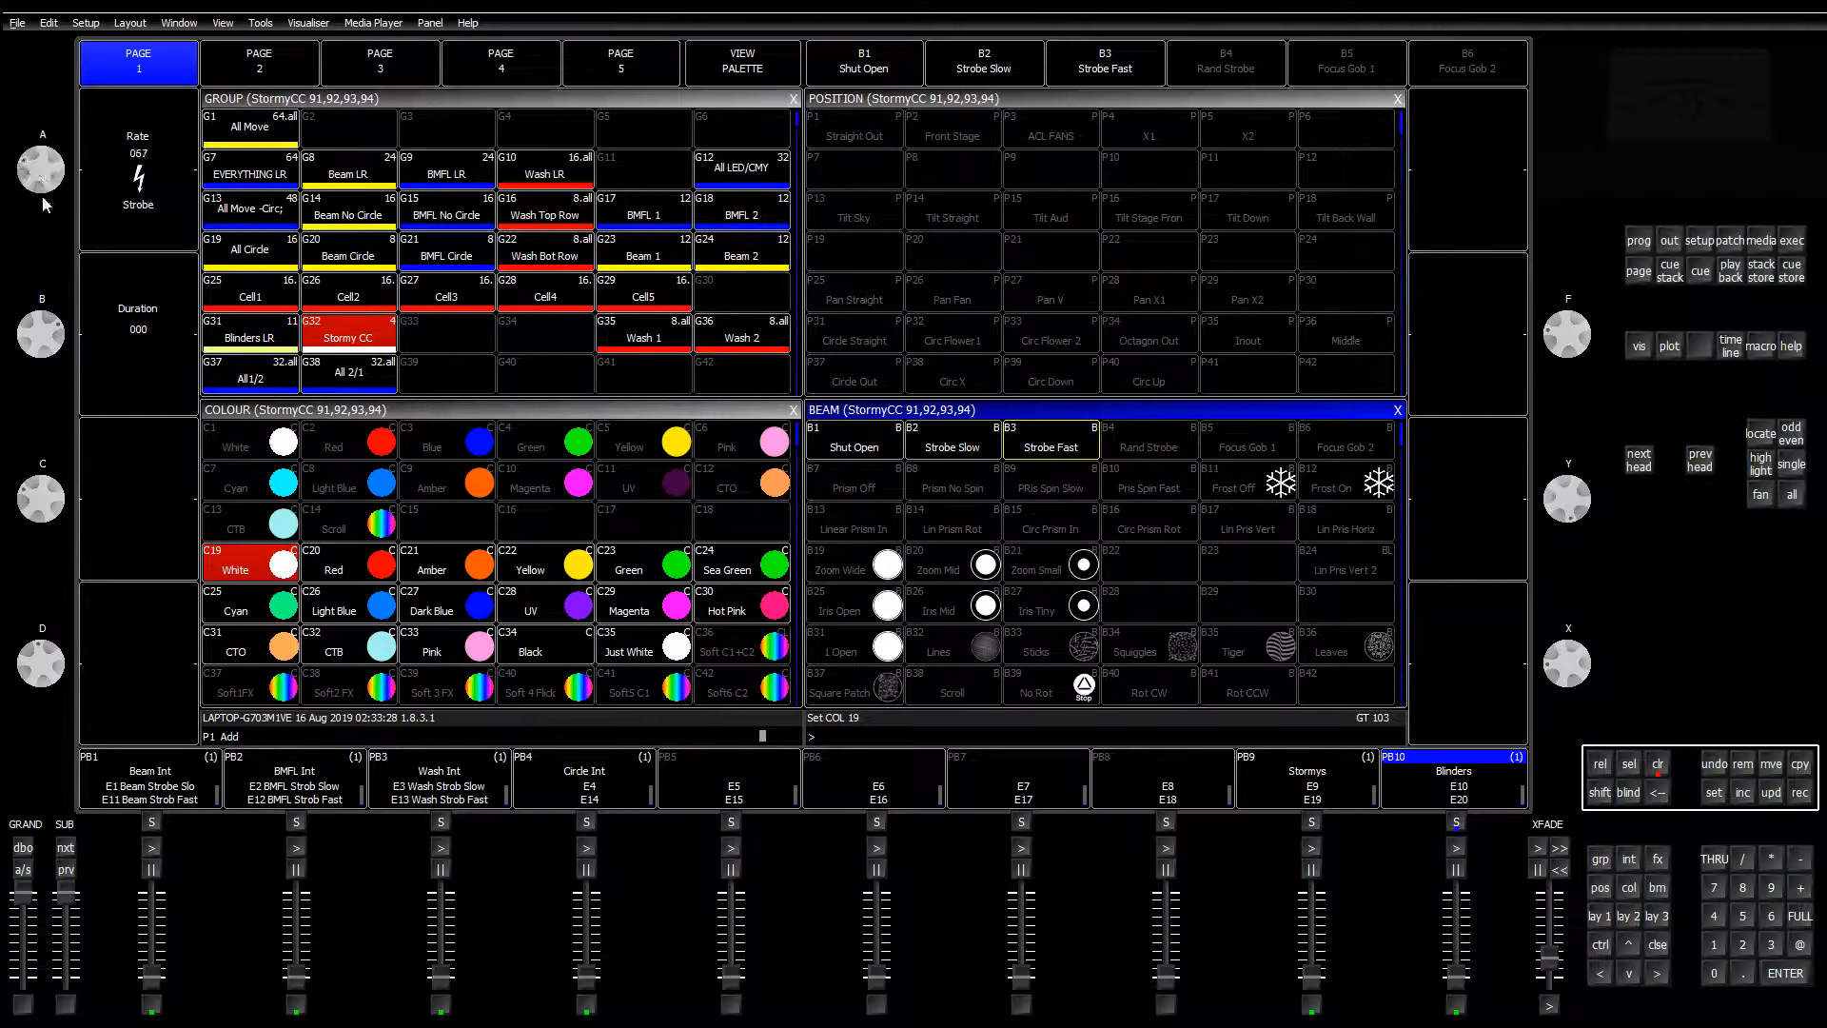
drag(48, 172, 199, 273)
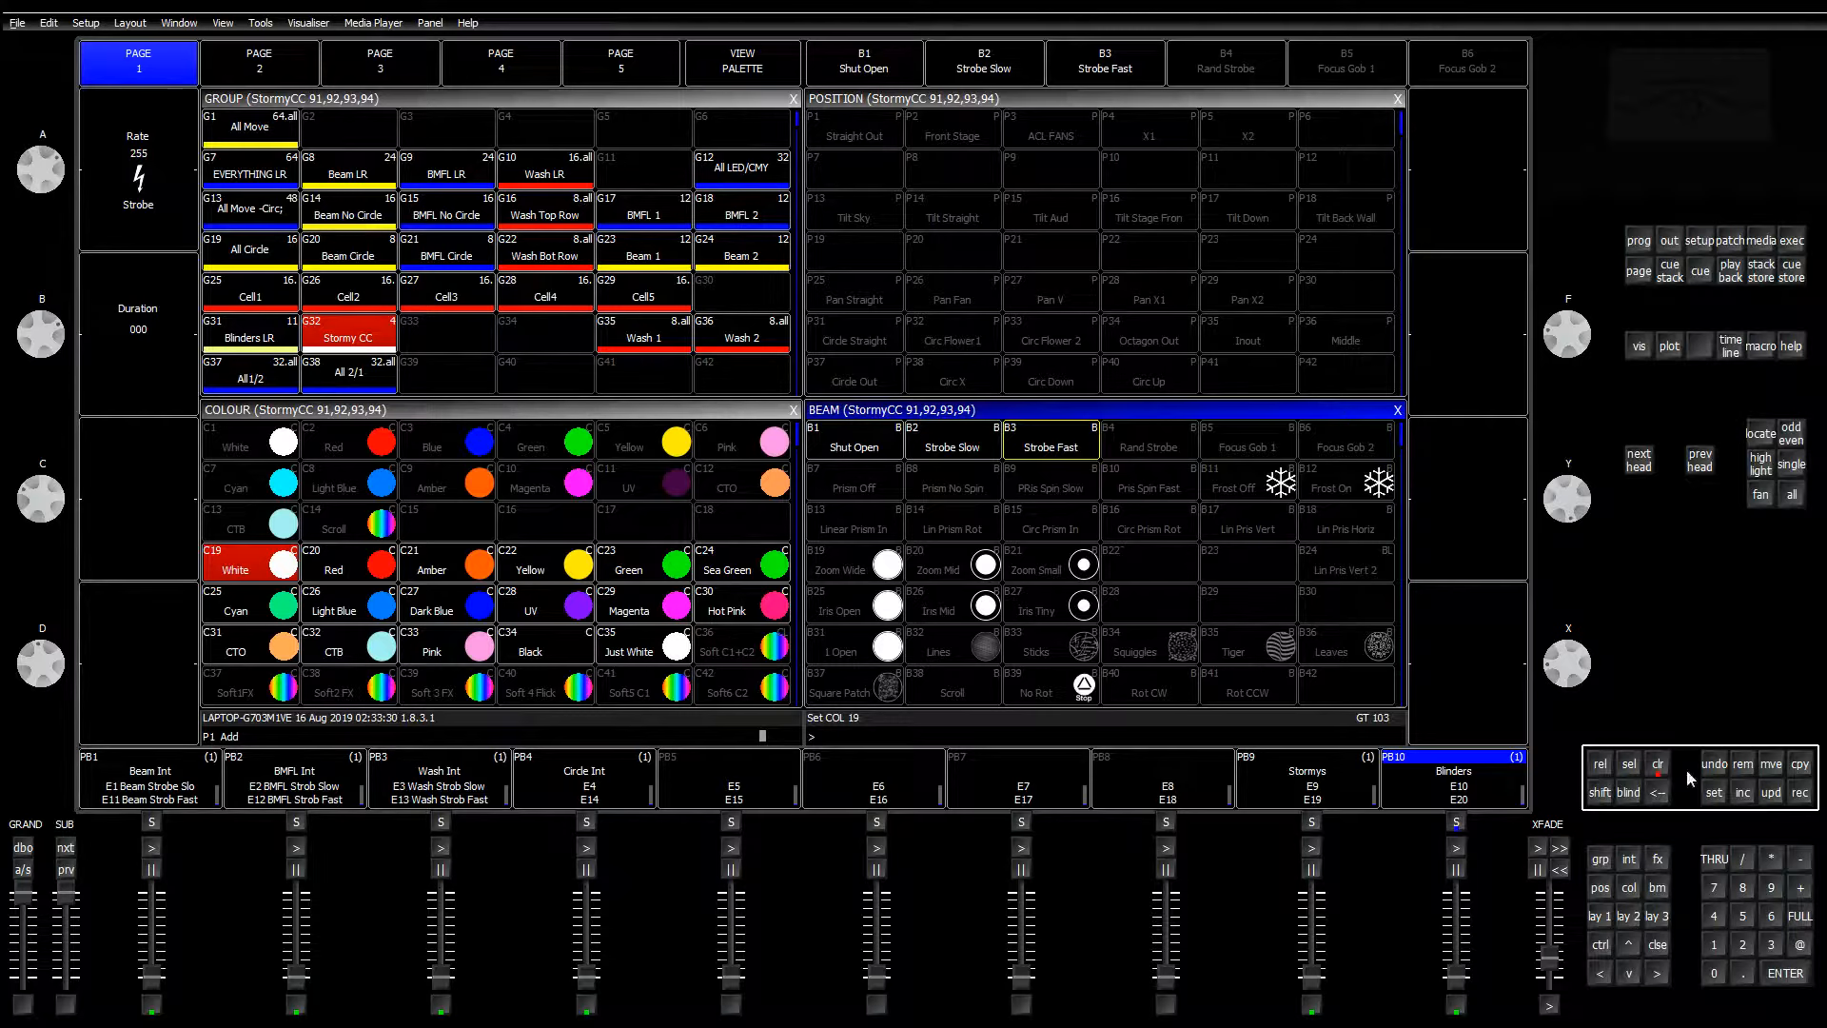
Step: Redo from clear: Stormy CC group on the Strobe Fast beam palette with rate 255
click(1657, 766)
click(335, 343)
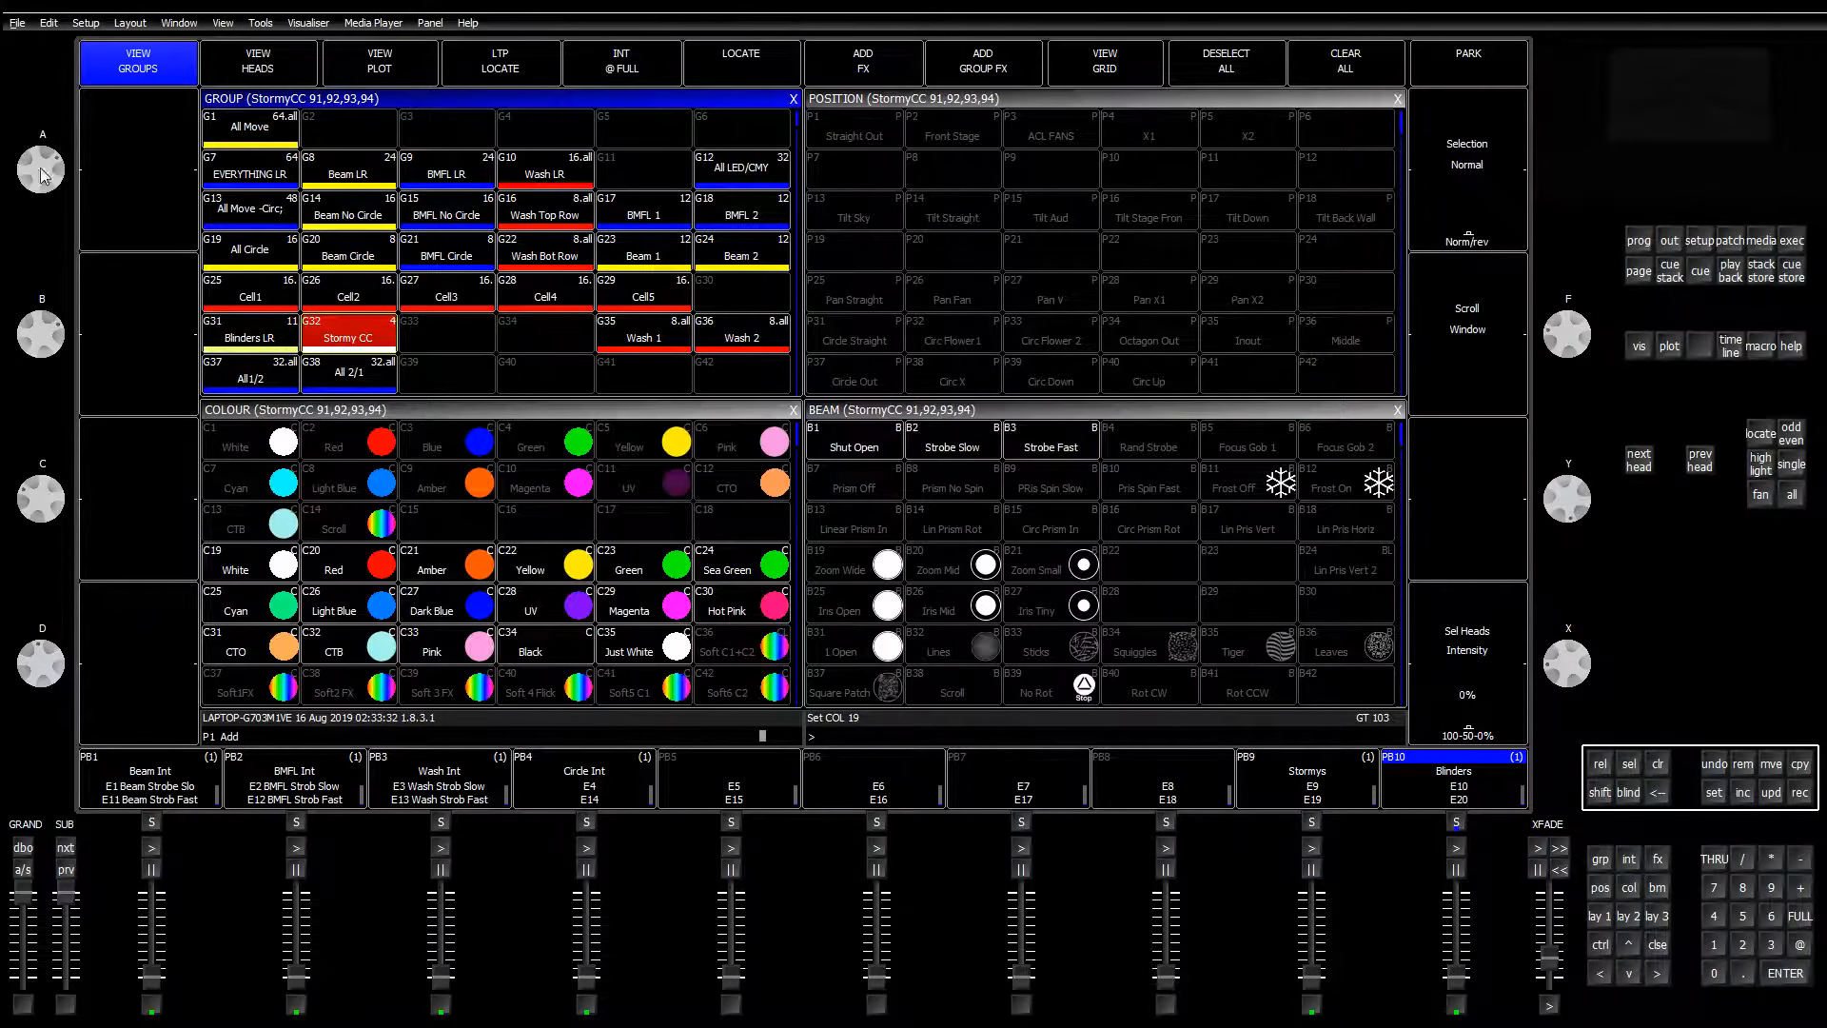
click(1100, 428)
drag(59, 164, 46, 430)
Step: Record the full-rate strobe look as a cue on empty playback 8, then clear
click(1800, 792)
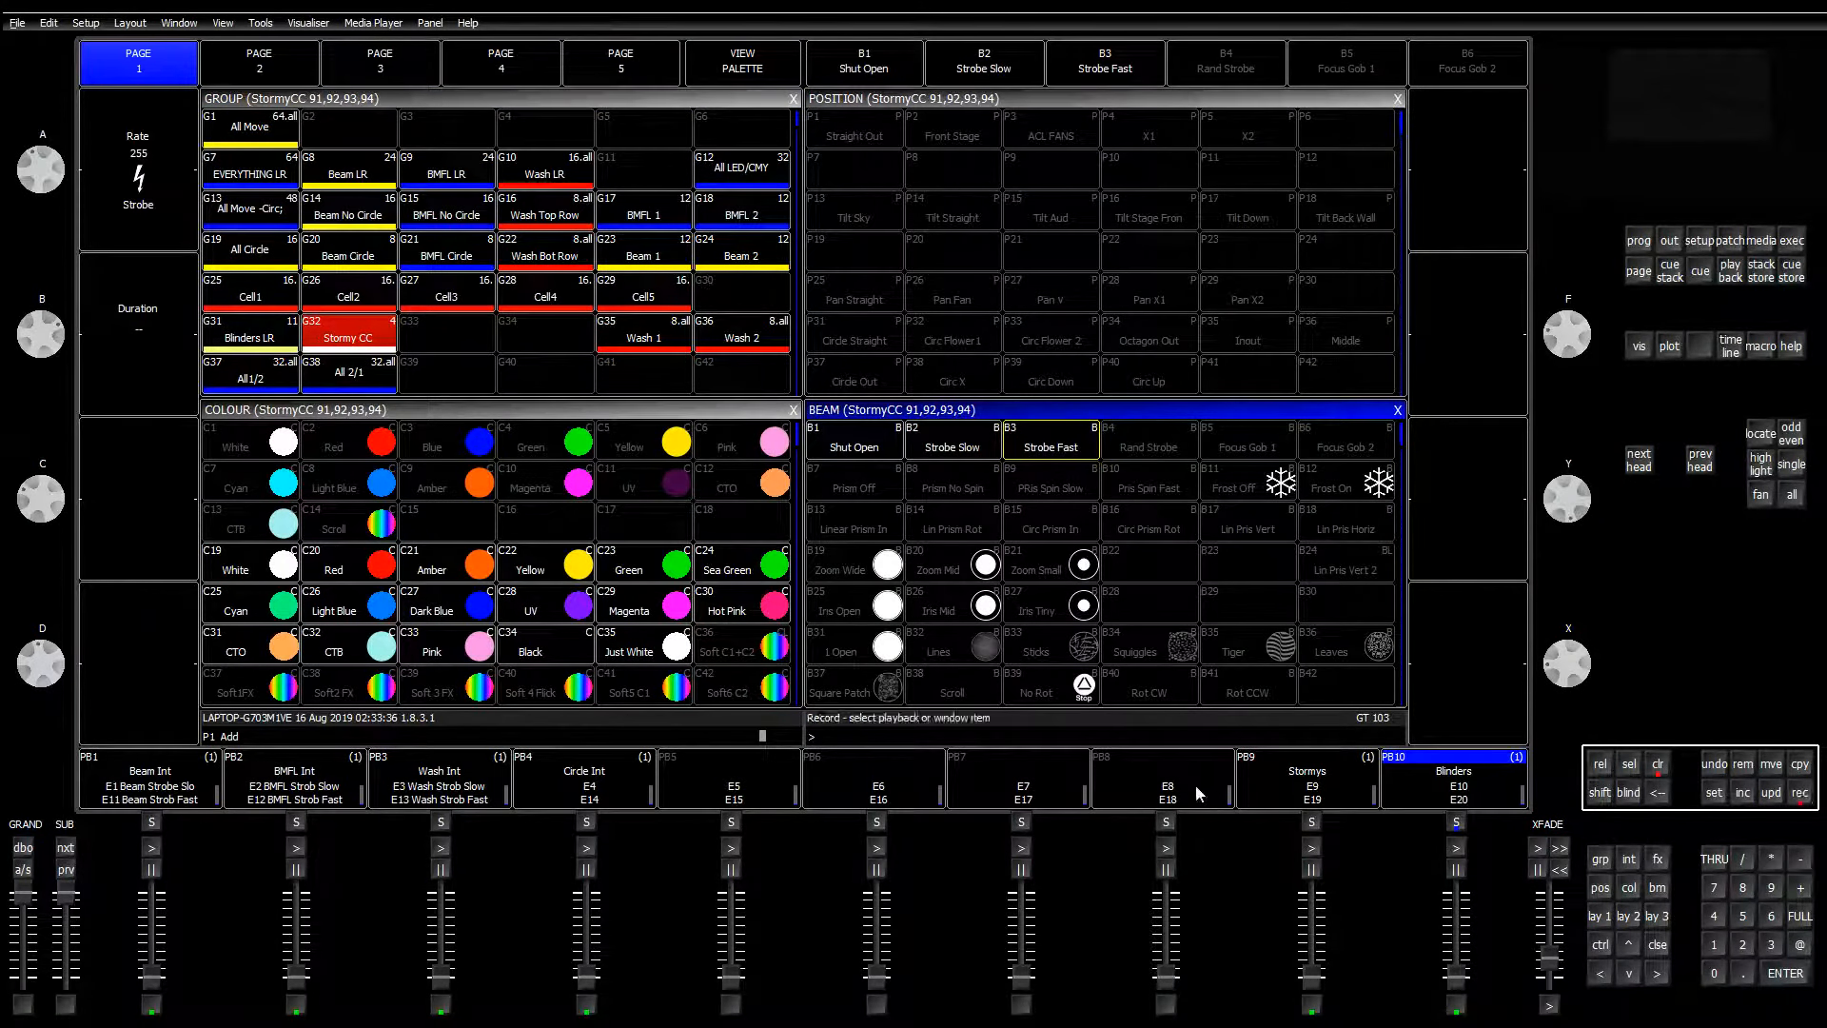
click(1185, 786)
mouse_move(18, 172)
mouse_down()
mouse_move(53, 173)
mouse_move(38, 177)
mouse_up()
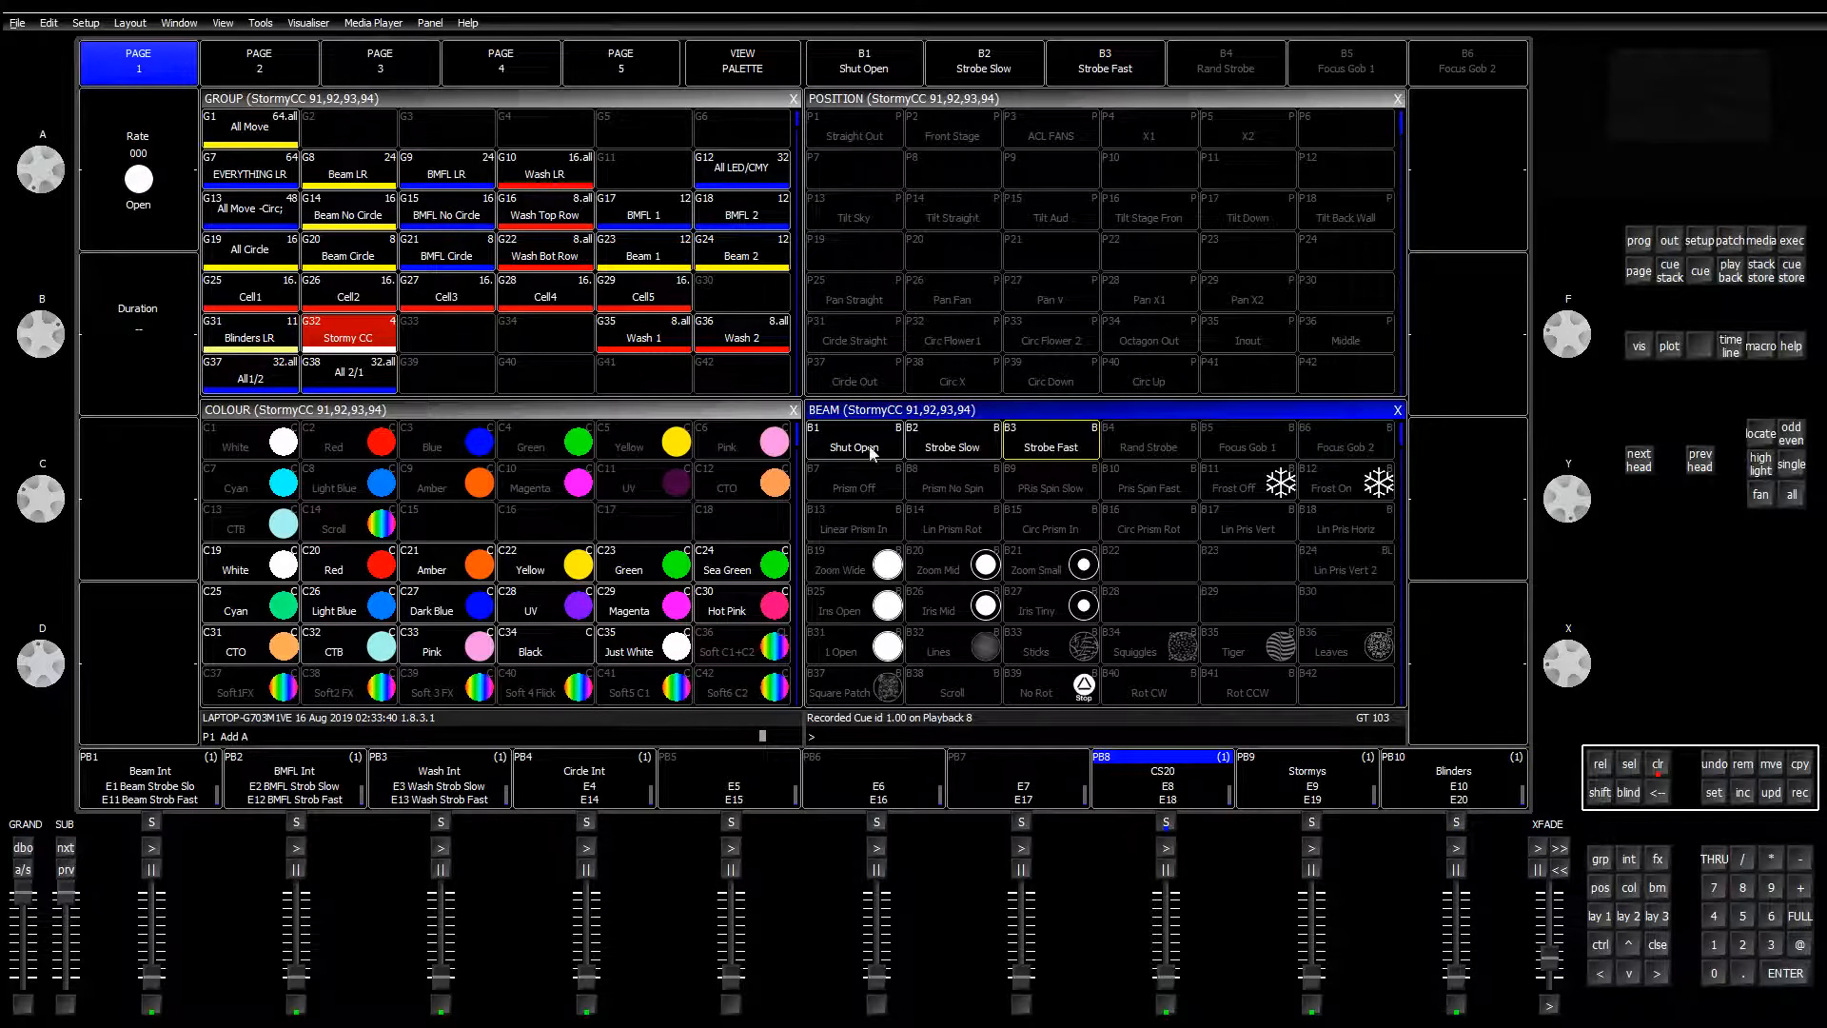
click(1658, 765)
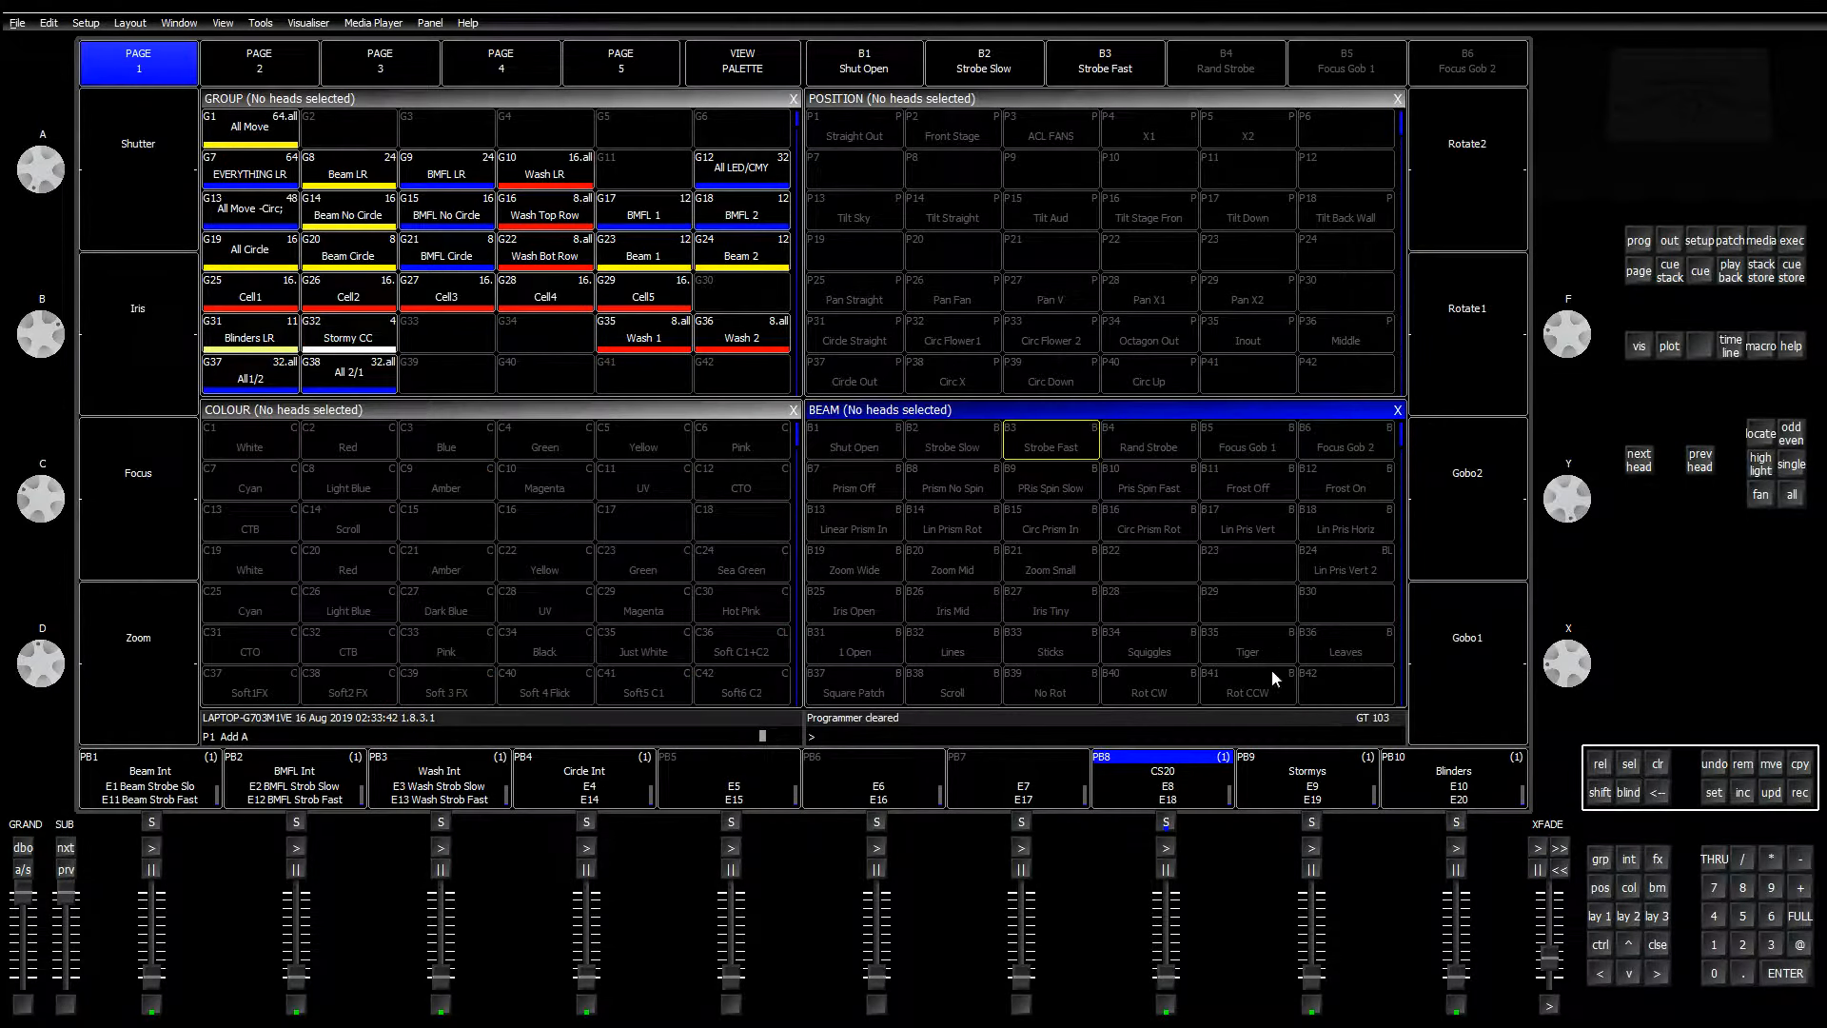
Step: Keep fader control of LTP channels at No for CS20, then raise the Stormys playback
click(1166, 786)
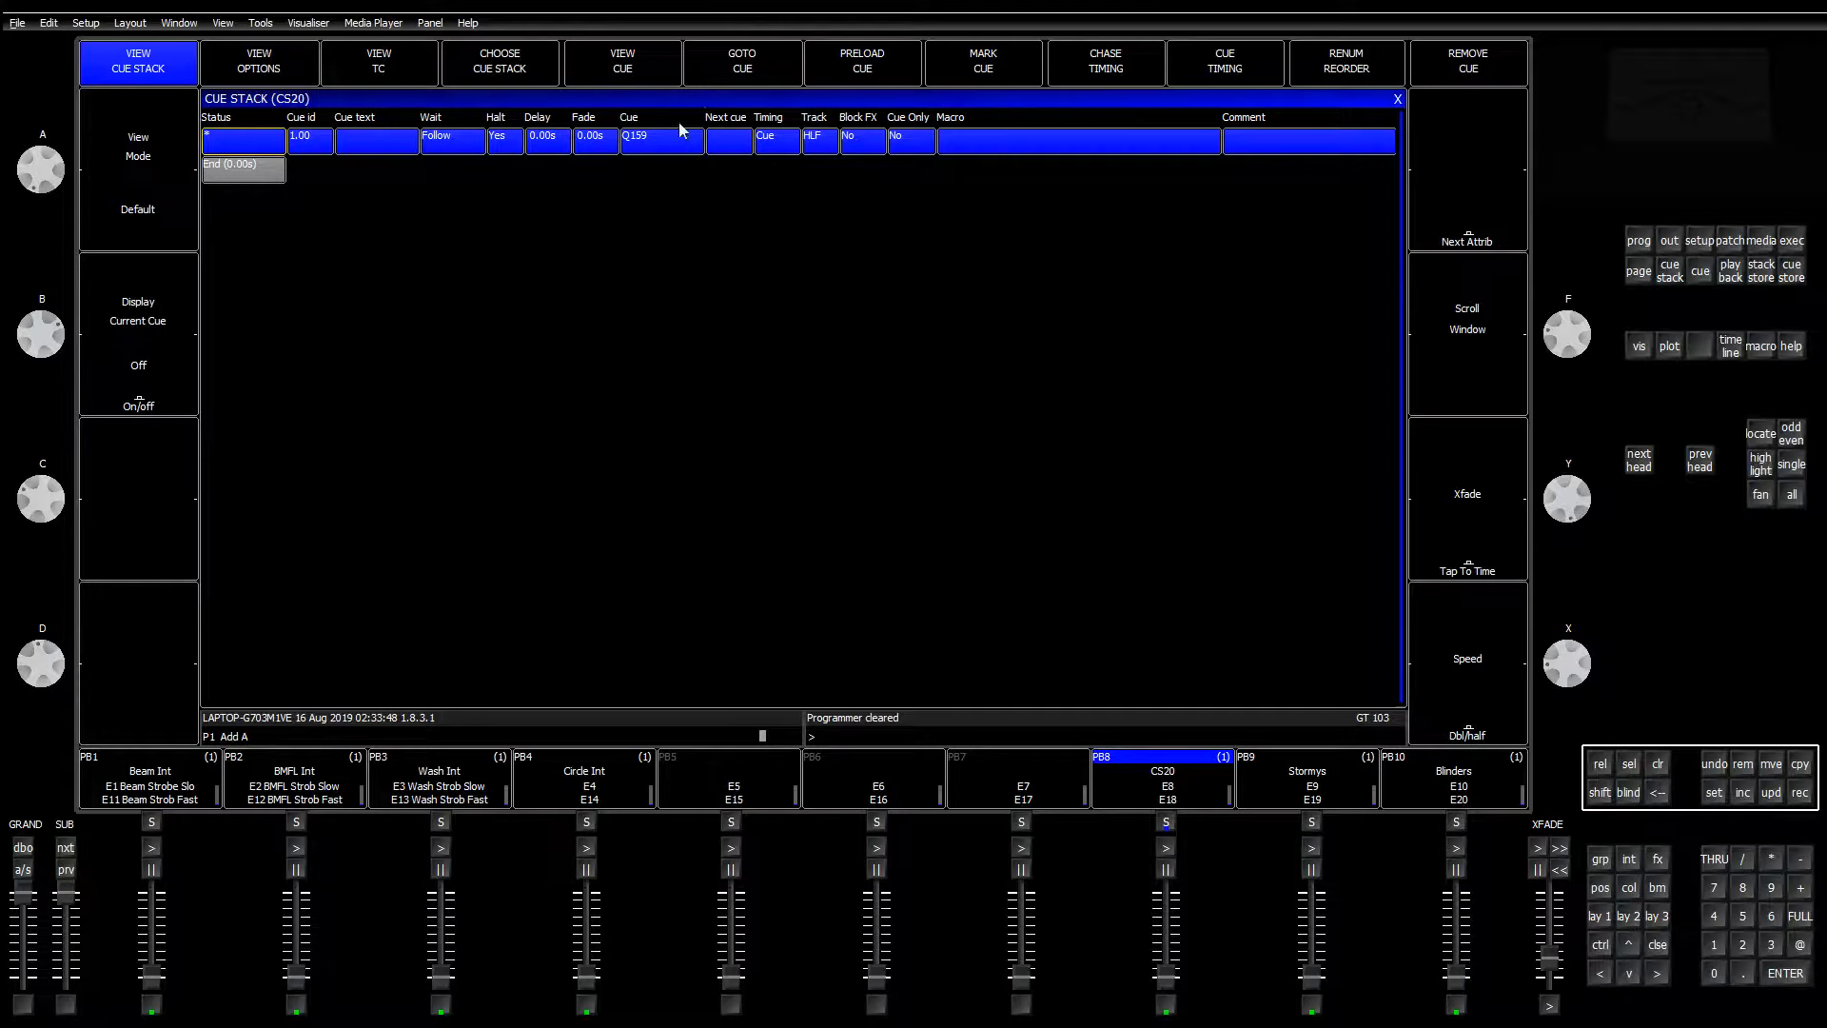
click(307, 82)
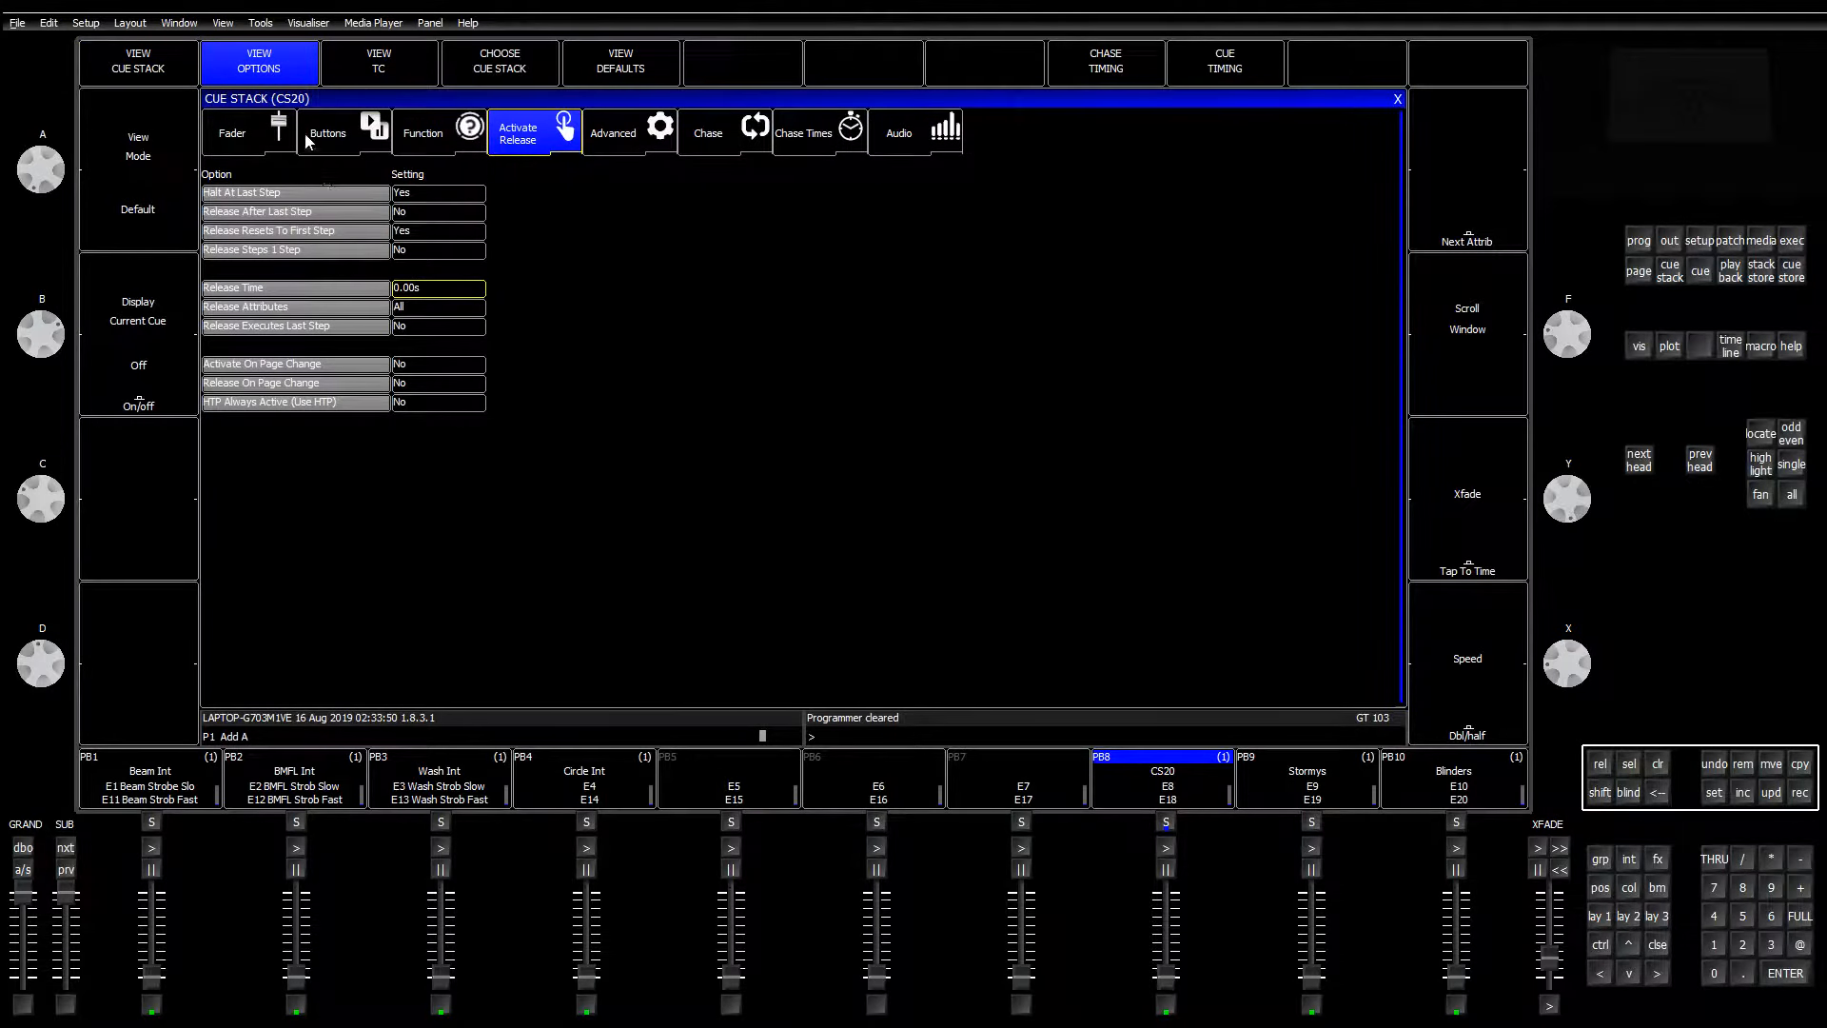
click(252, 133)
click(405, 269)
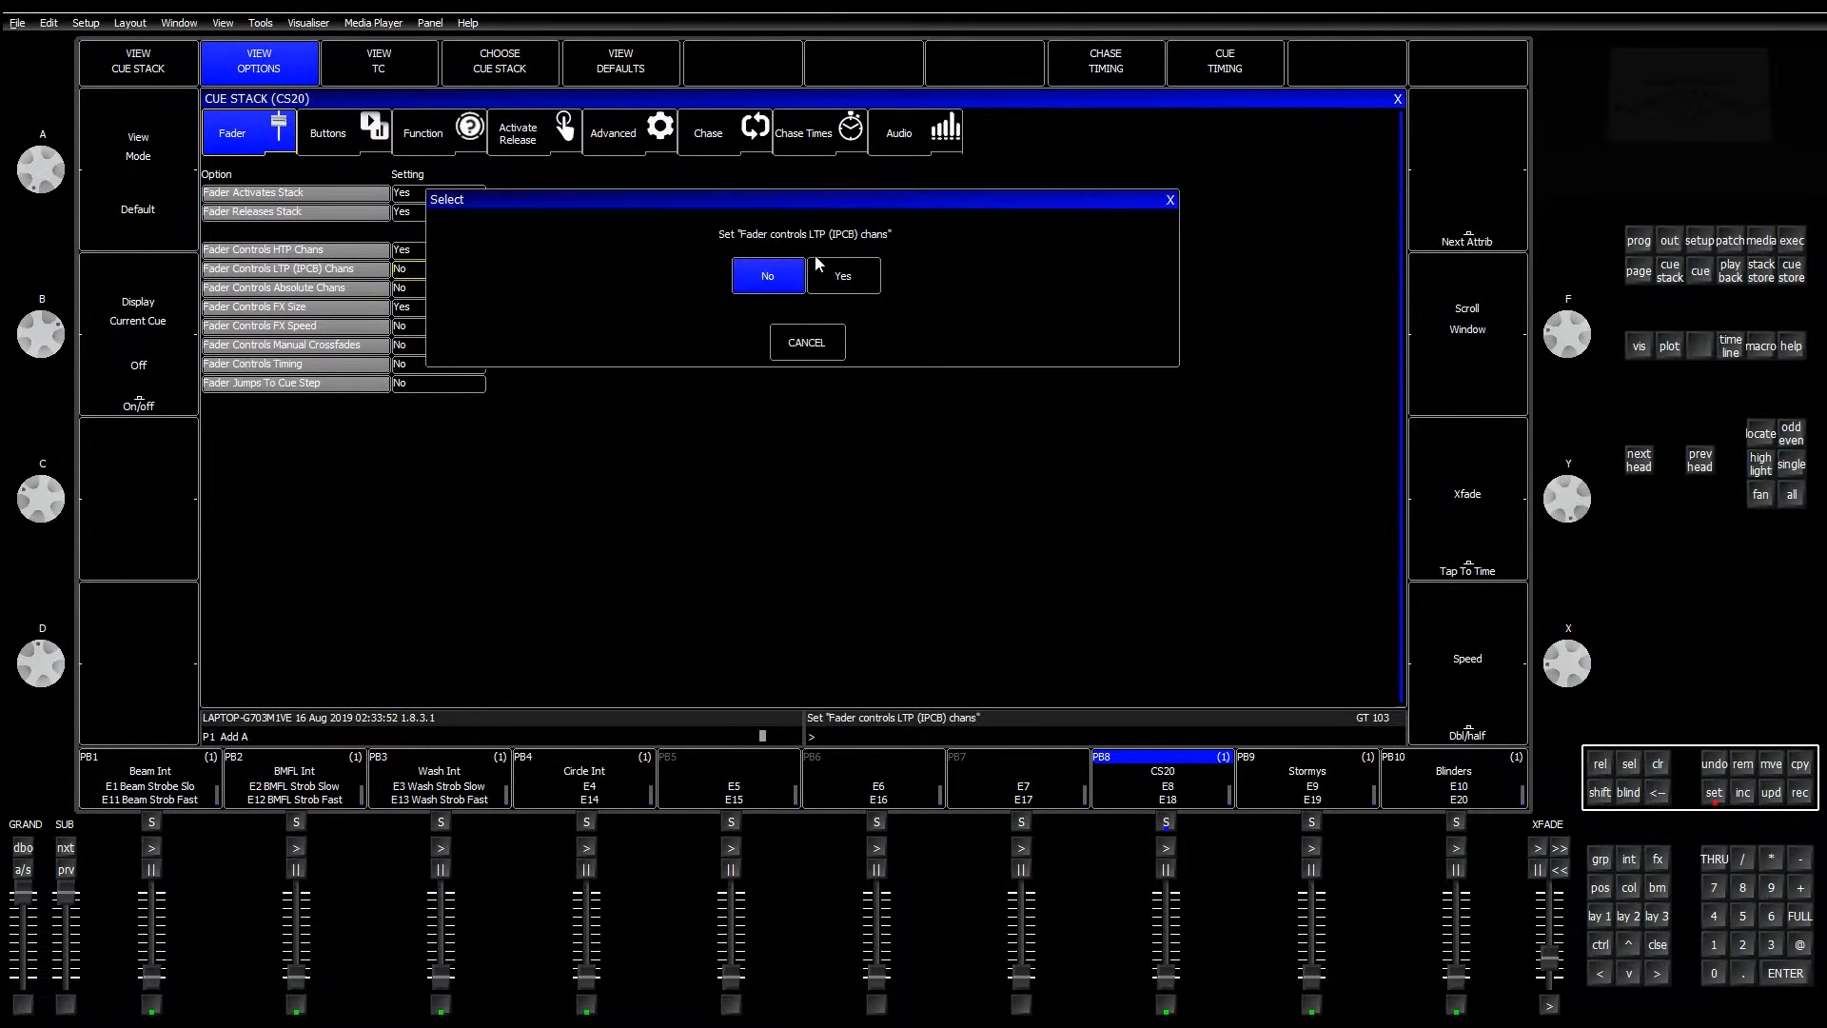
click(775, 277)
click(1396, 100)
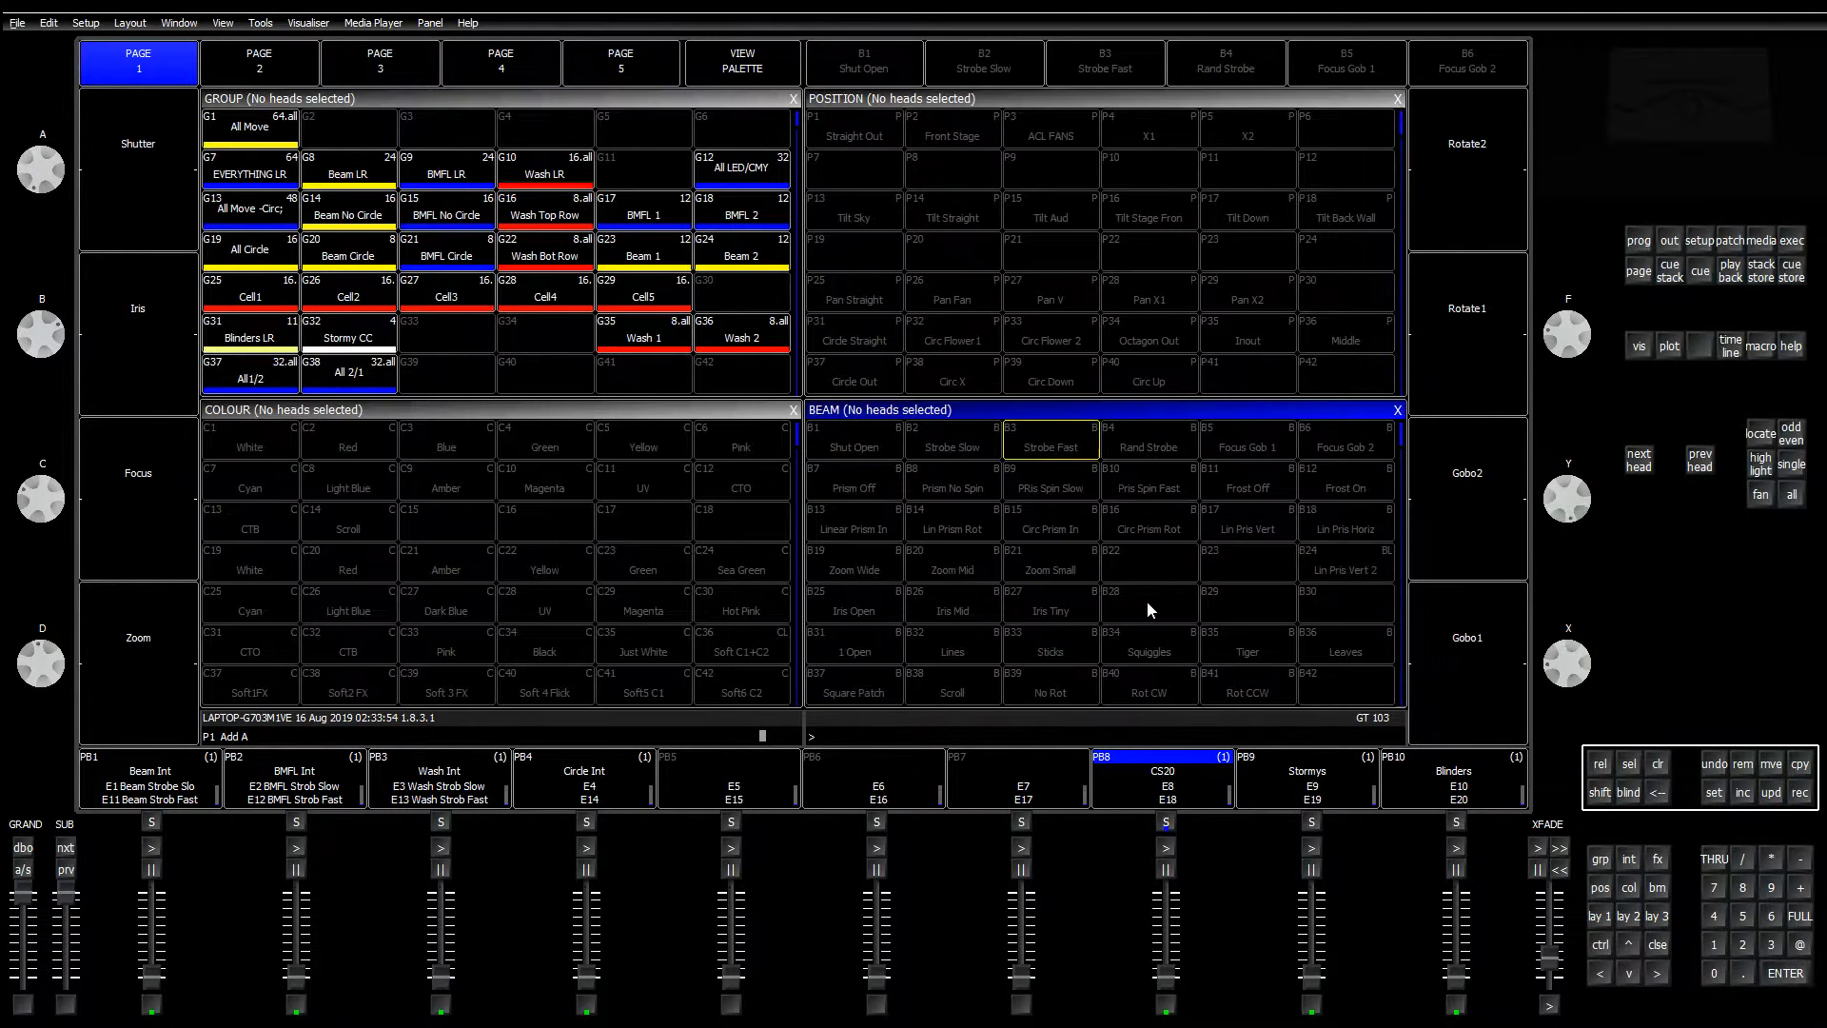
drag(1311, 976, 1308, 896)
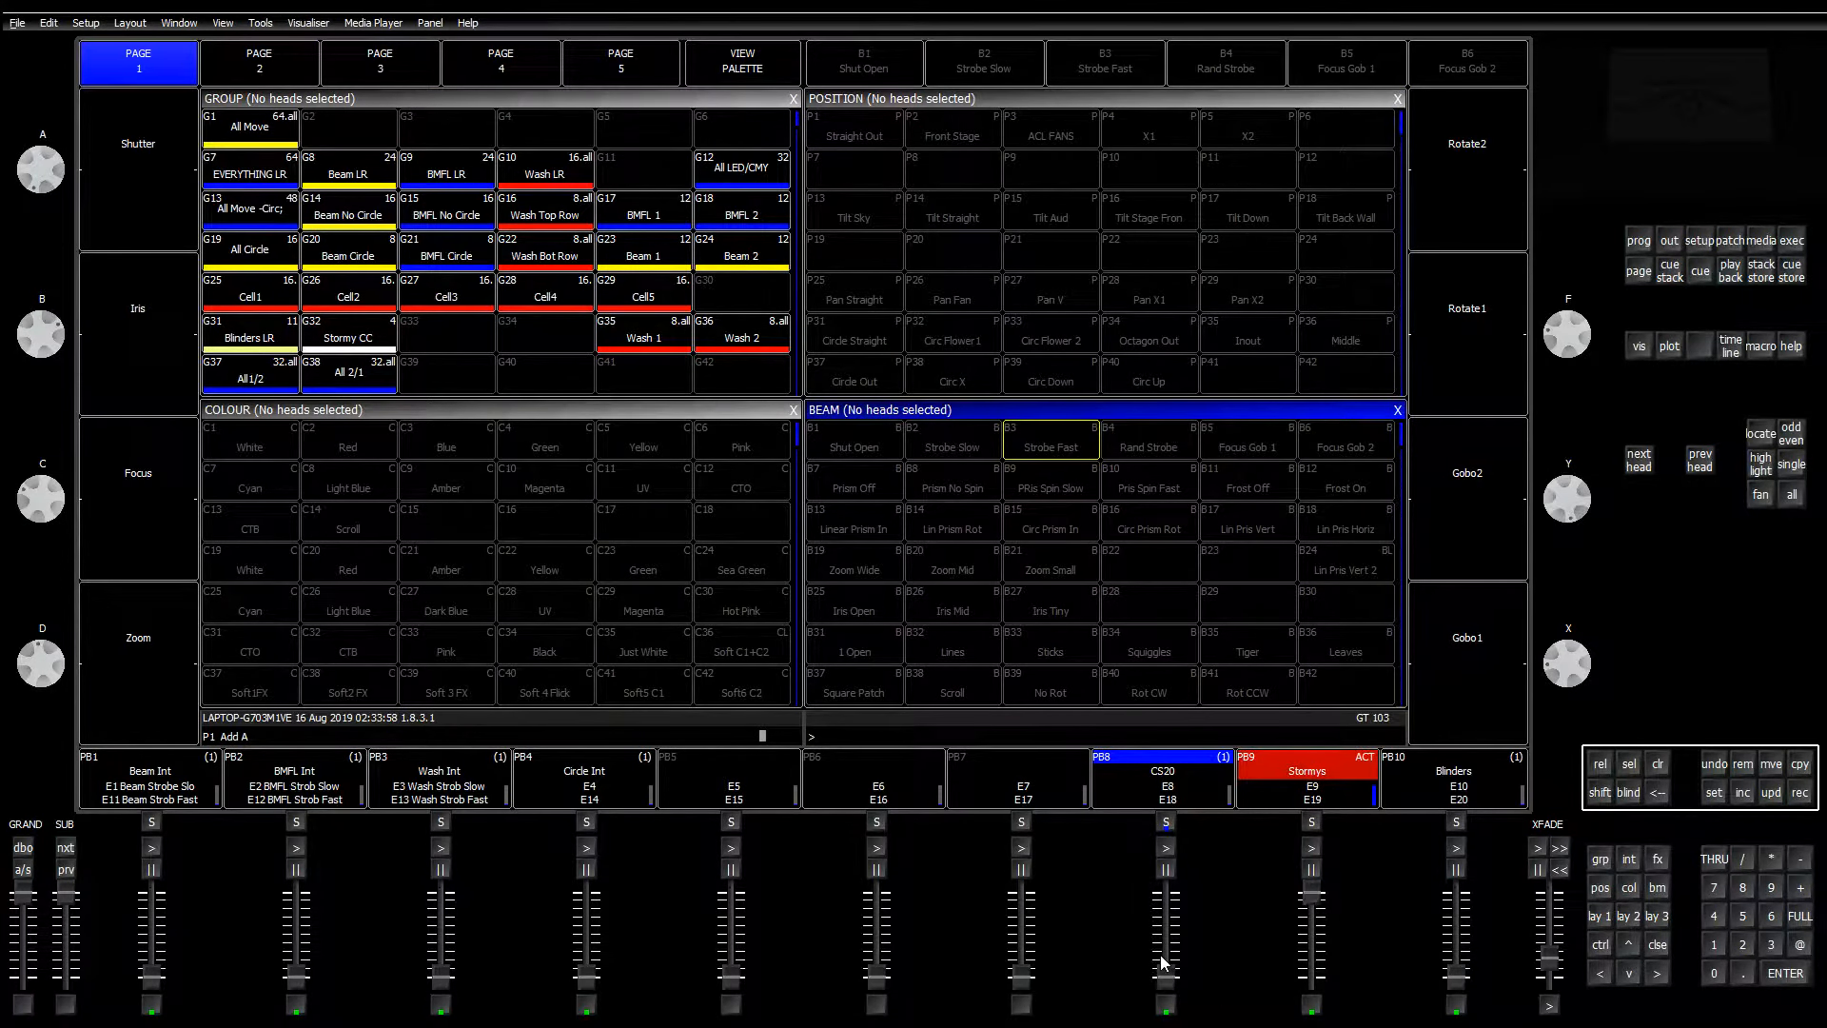
Step: Test playback 8's strobe and name the playback 'Strobe Rate'
click(1162, 961)
click(1713, 791)
click(1195, 785)
text(s)
text(trobe Rate)
key(Return)
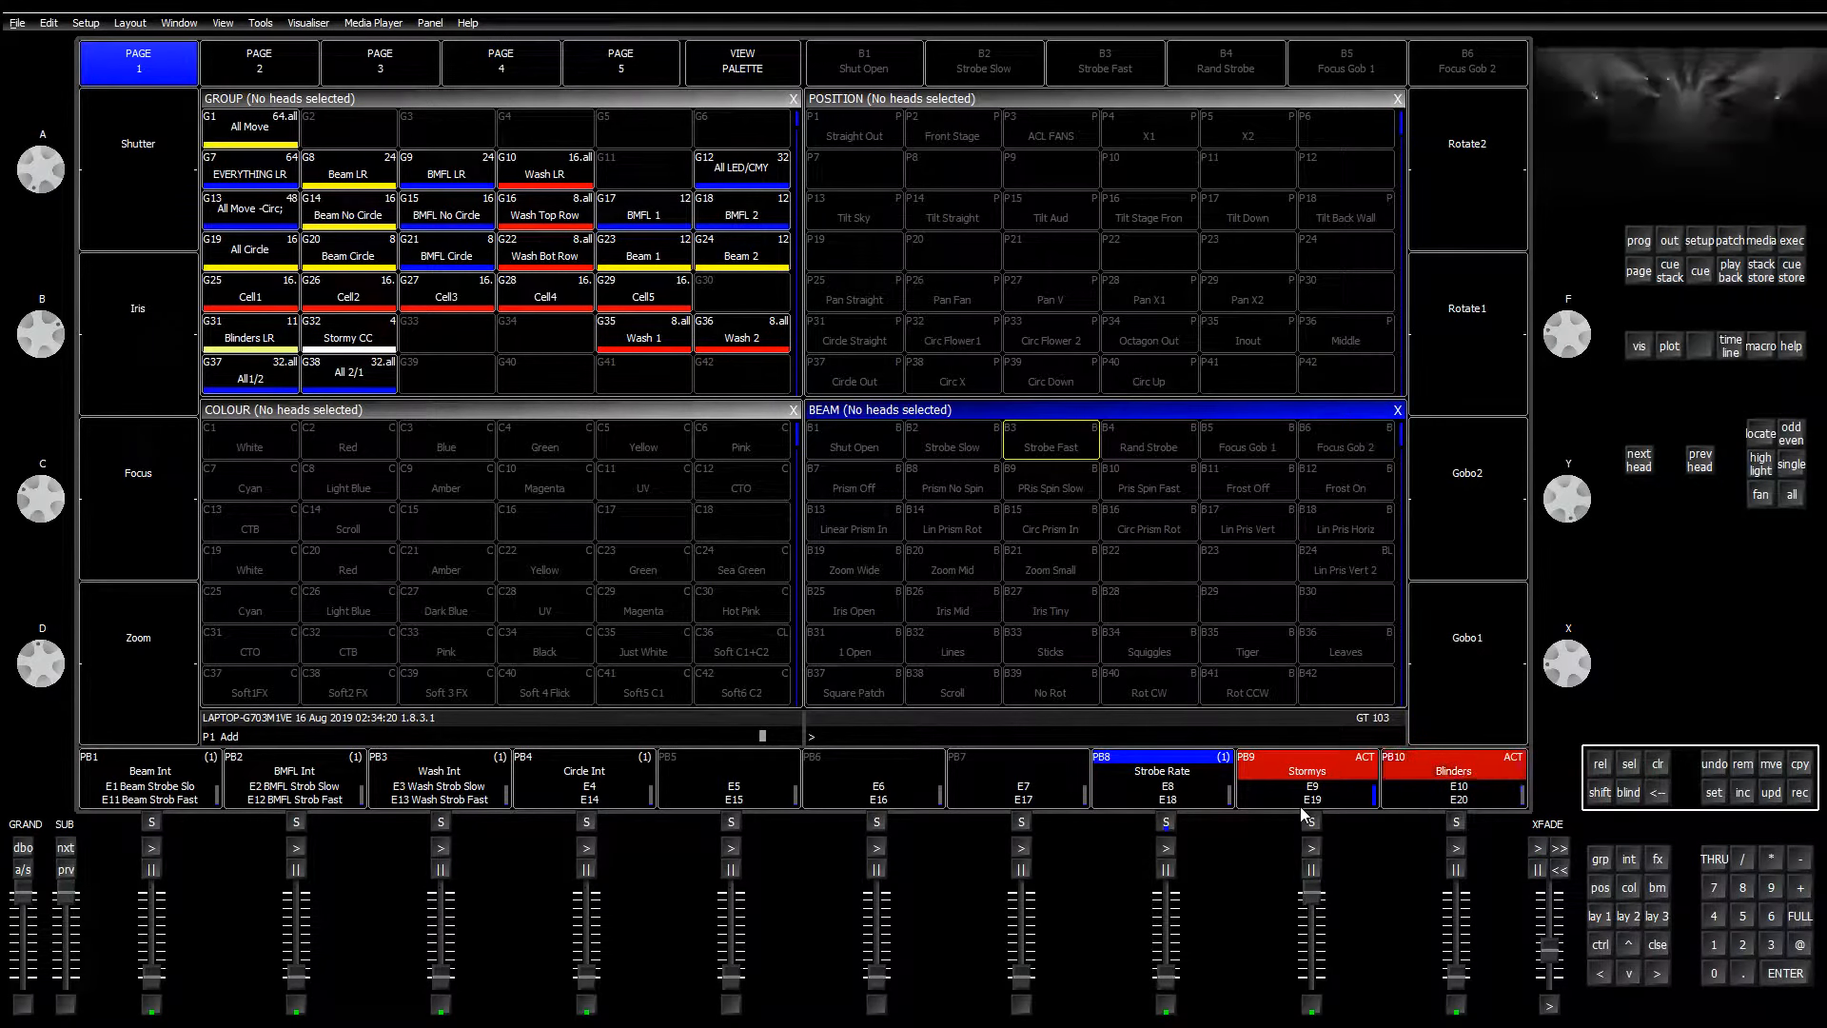
click(1478, 801)
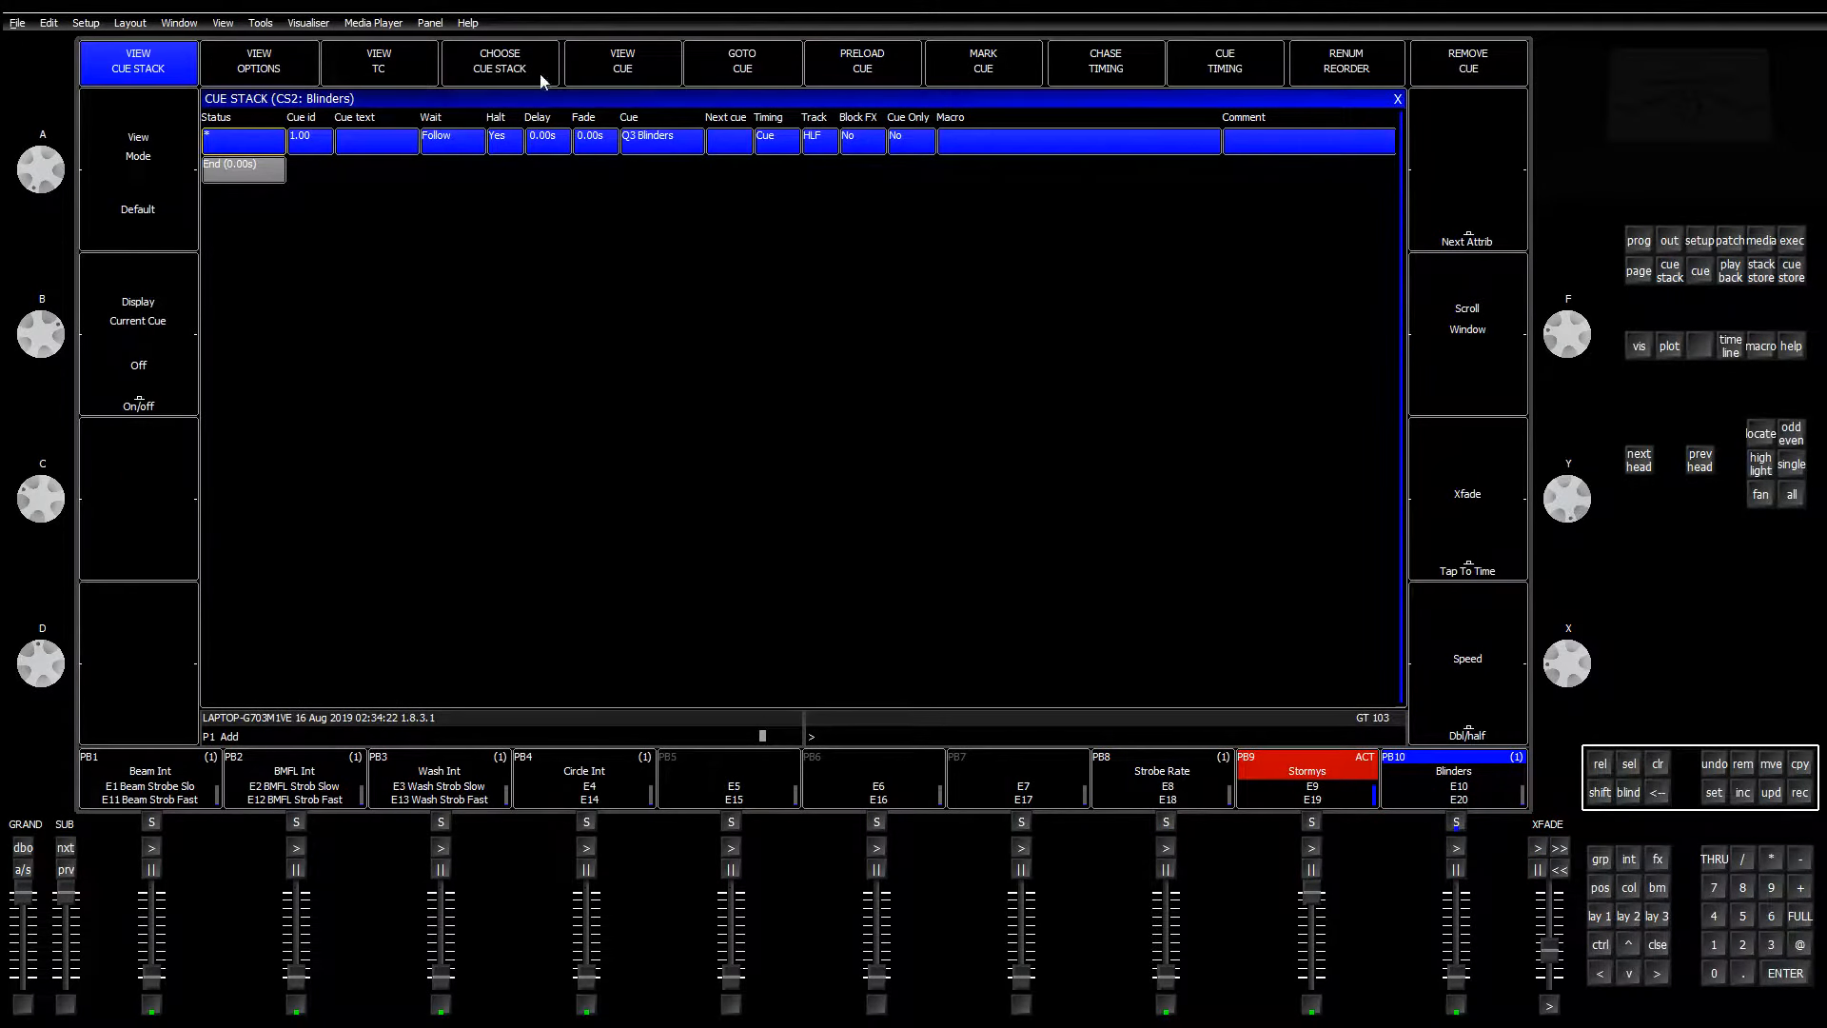
Step: Set the Blinders cue stack CS2 release time to 0.4 s and return to Layout 1
click(295, 80)
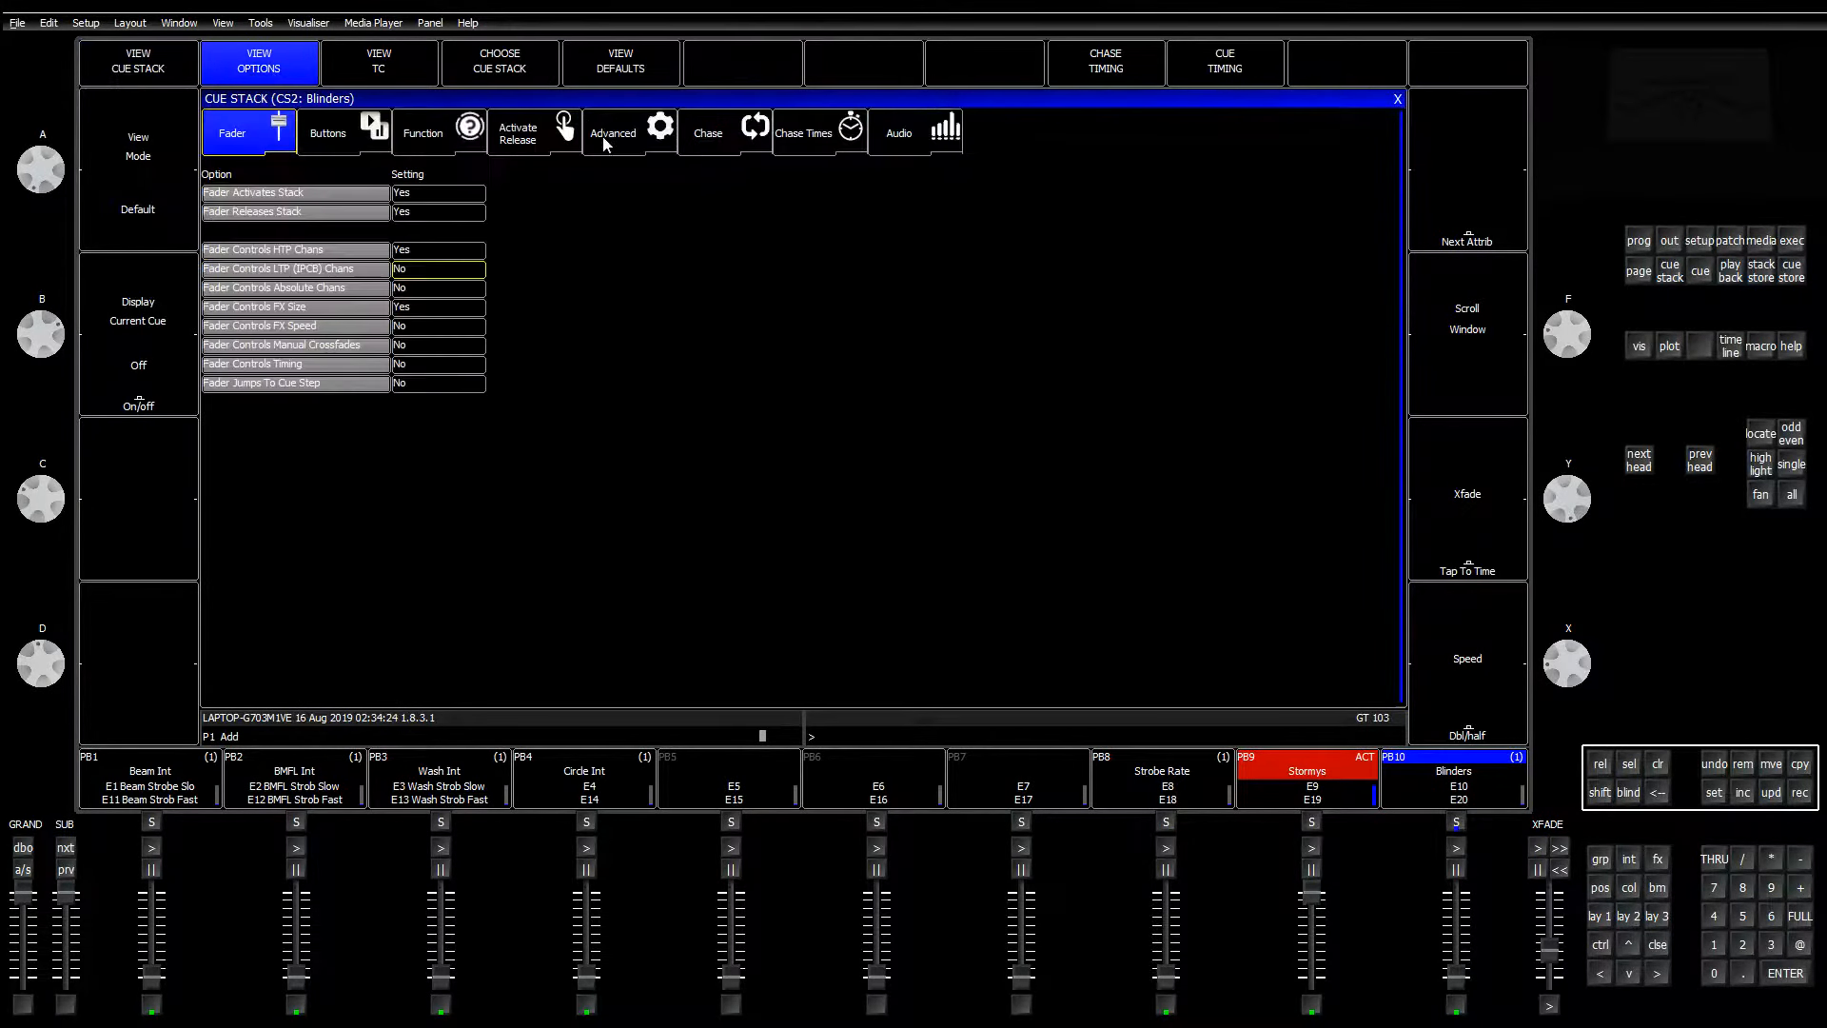
click(533, 134)
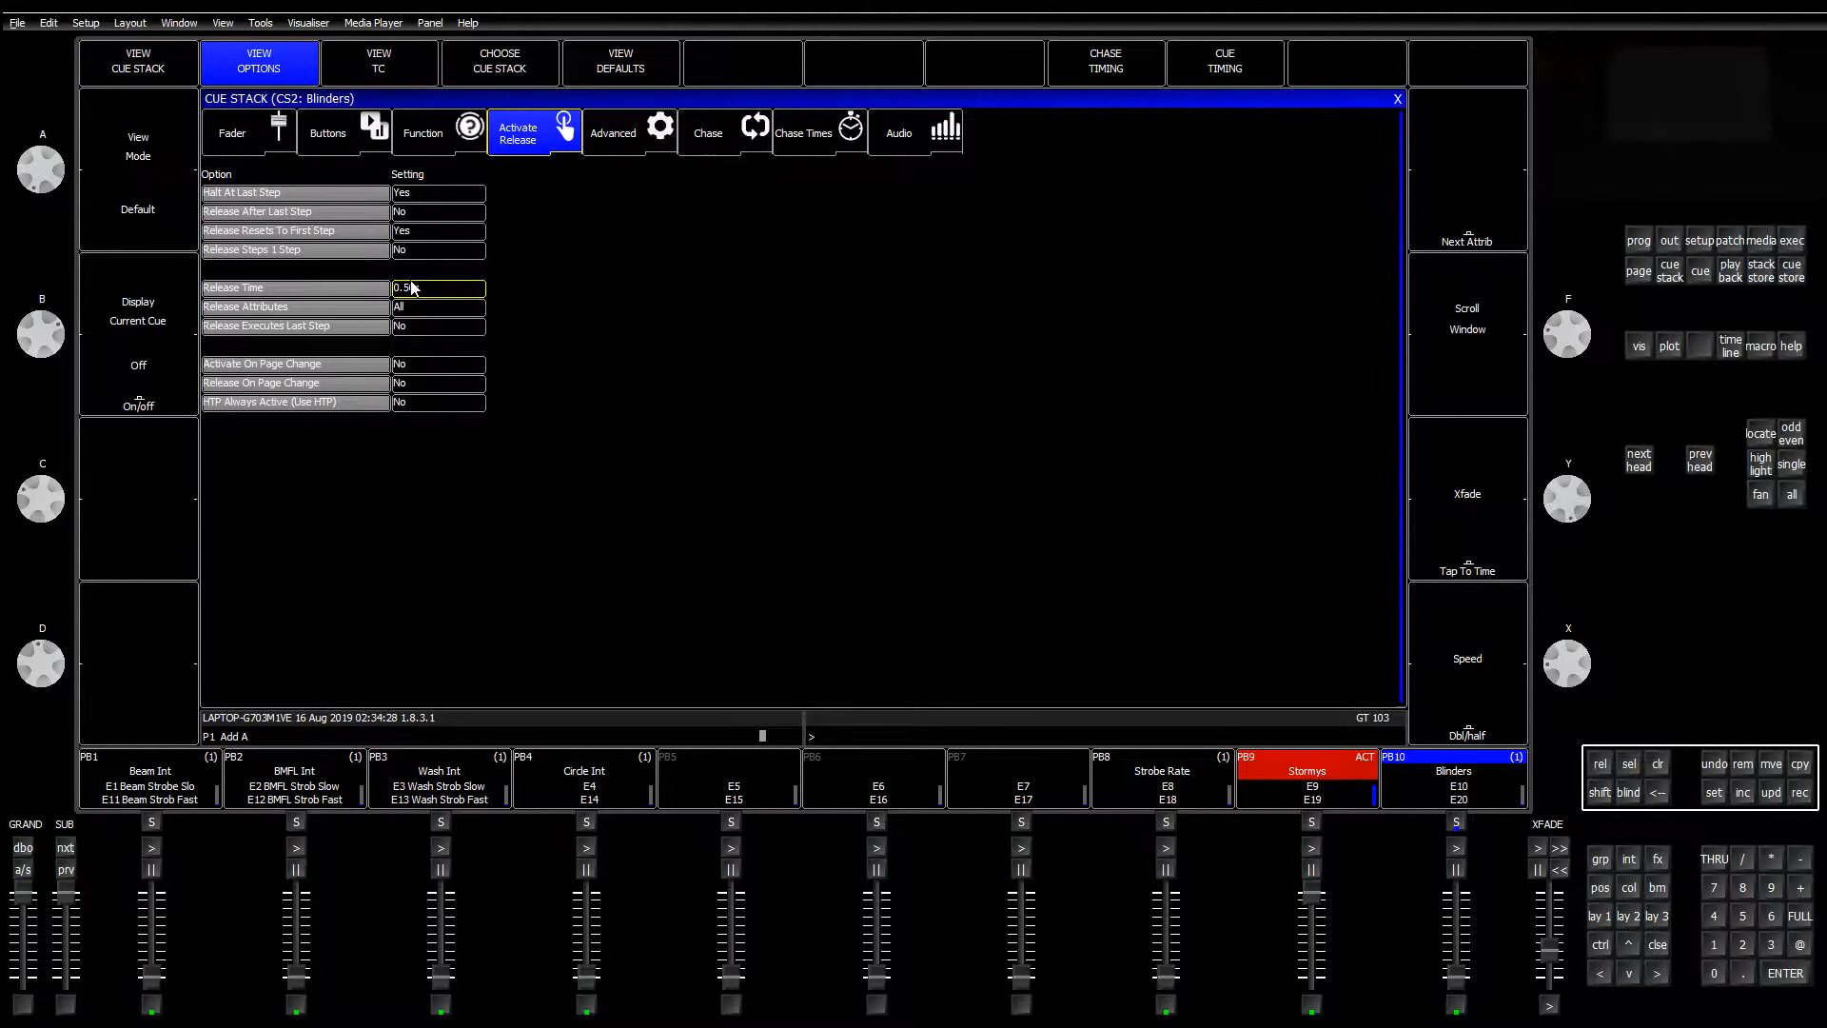
click(434, 288)
text(0.4)
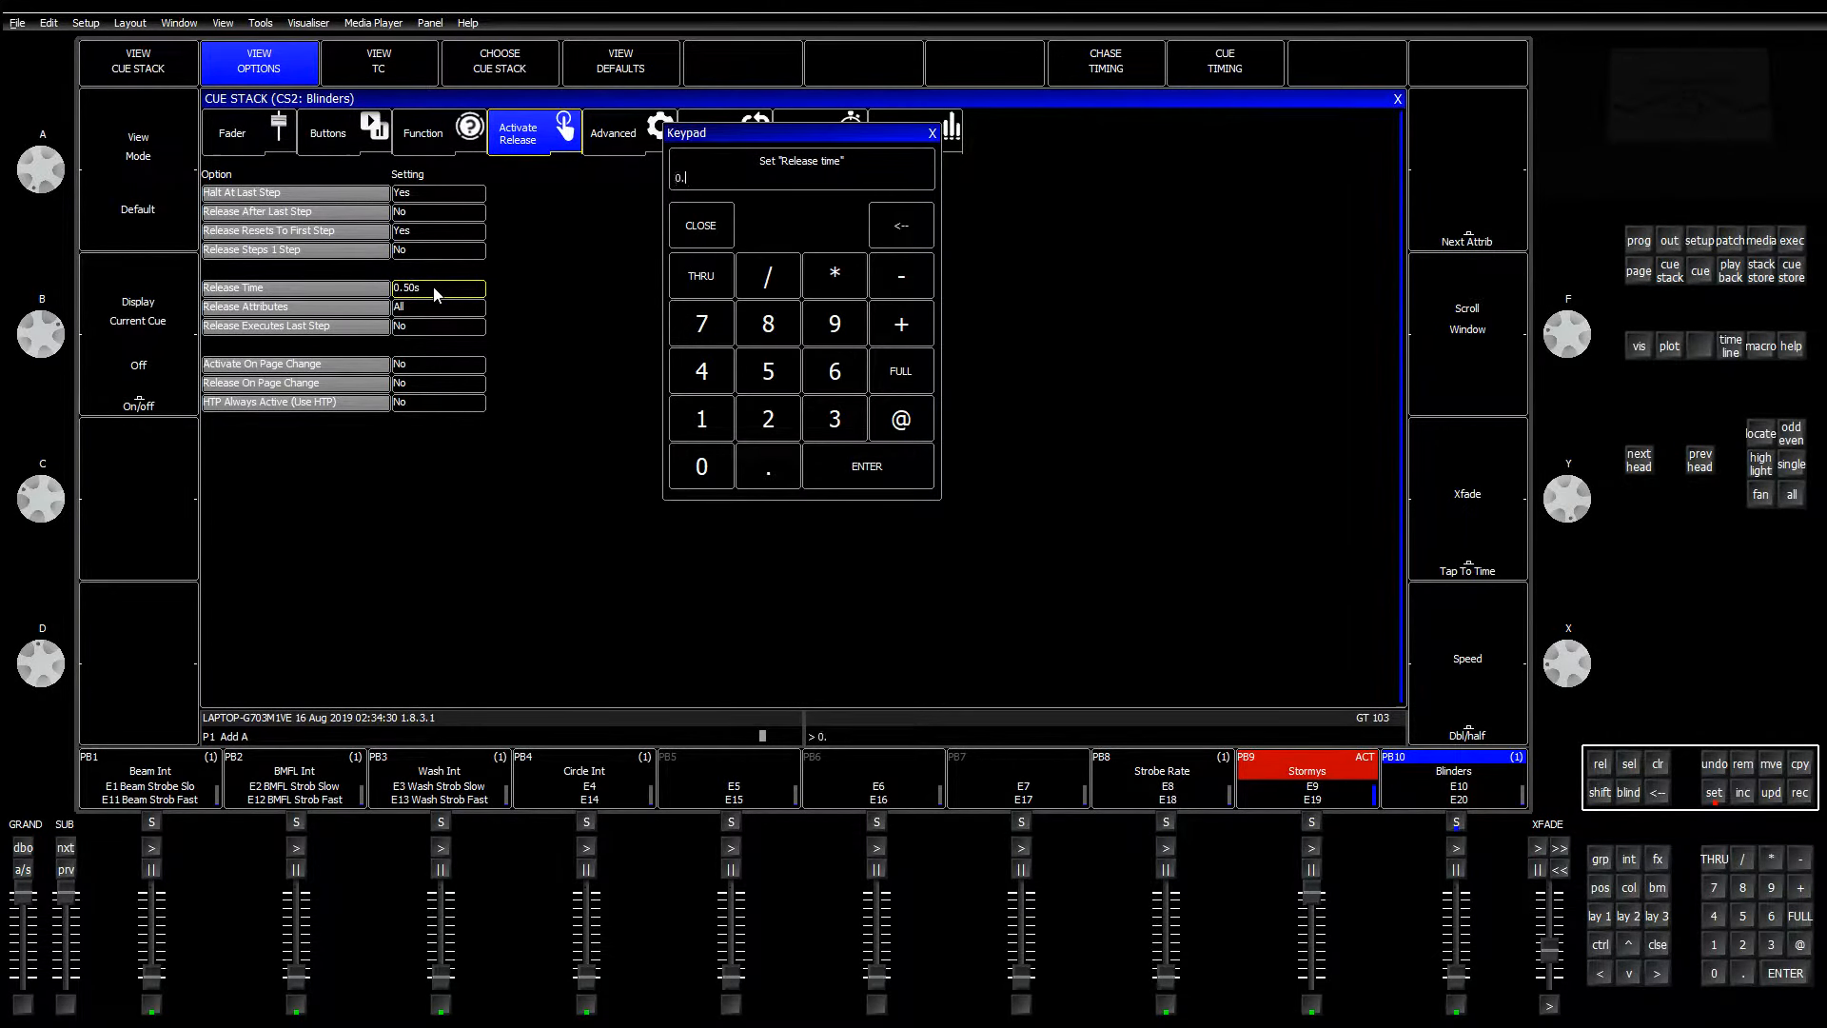
key(Return)
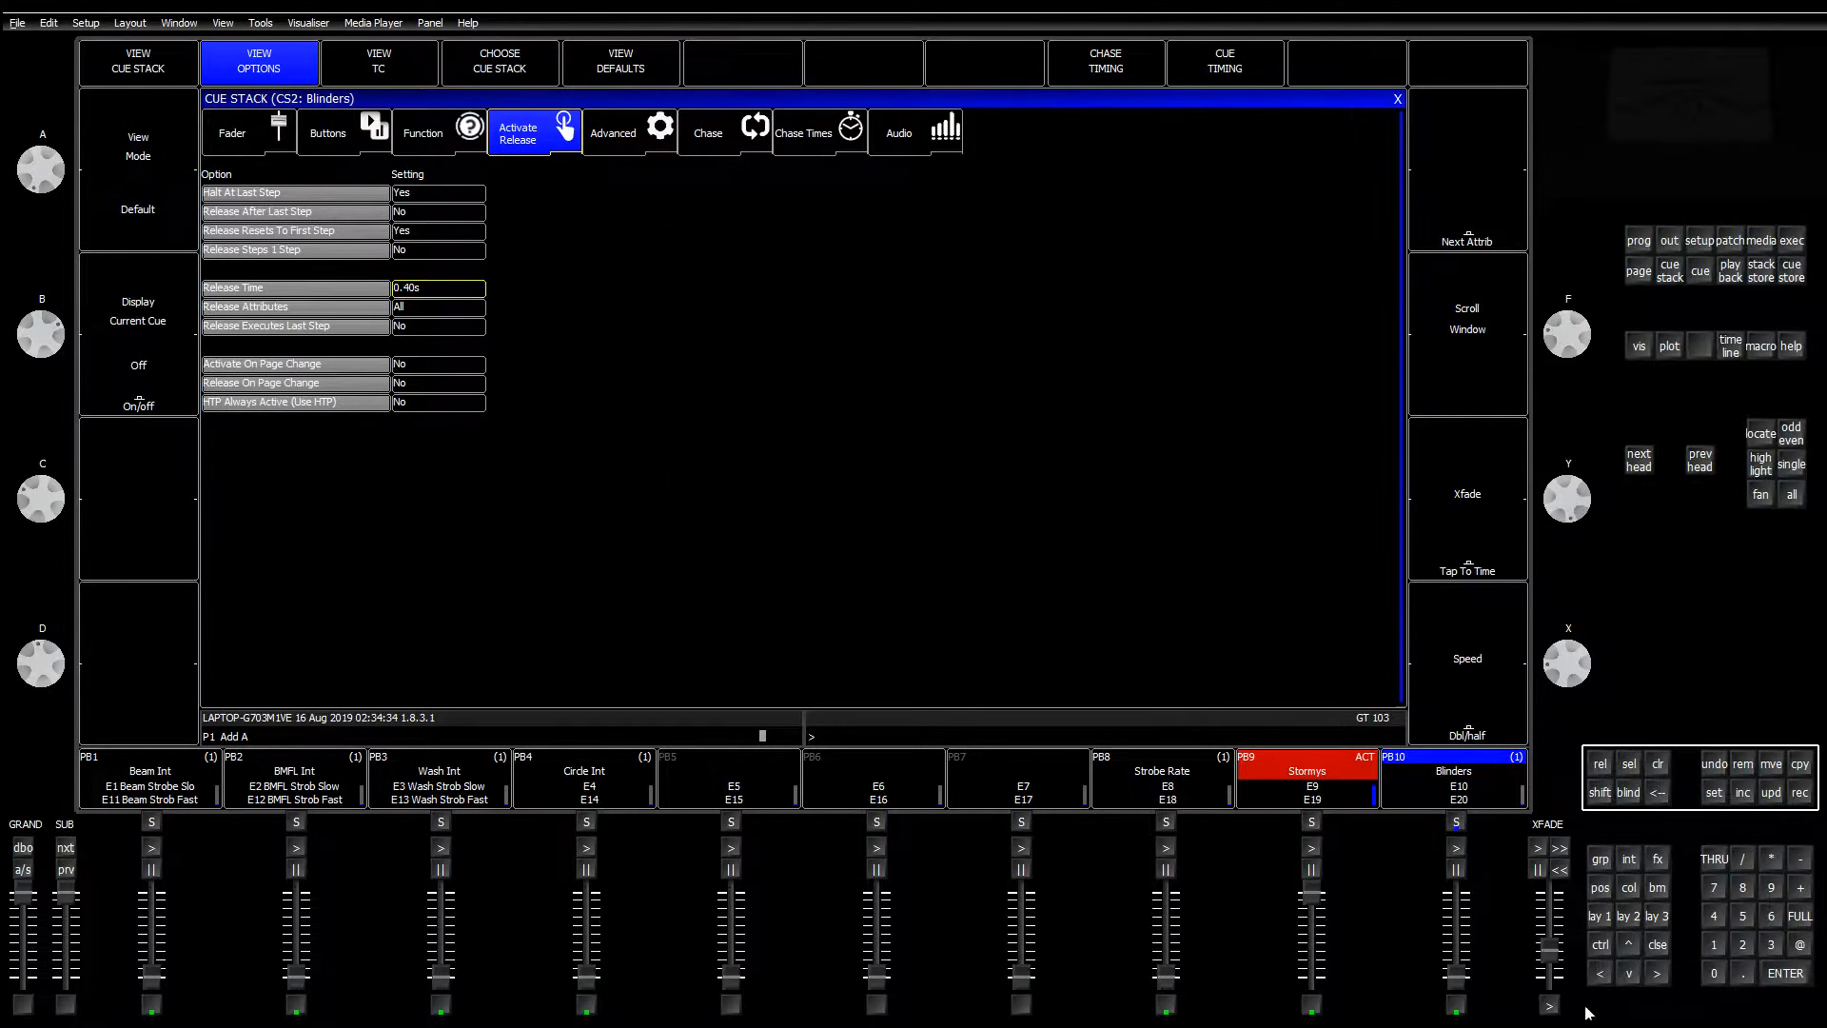
click(1599, 917)
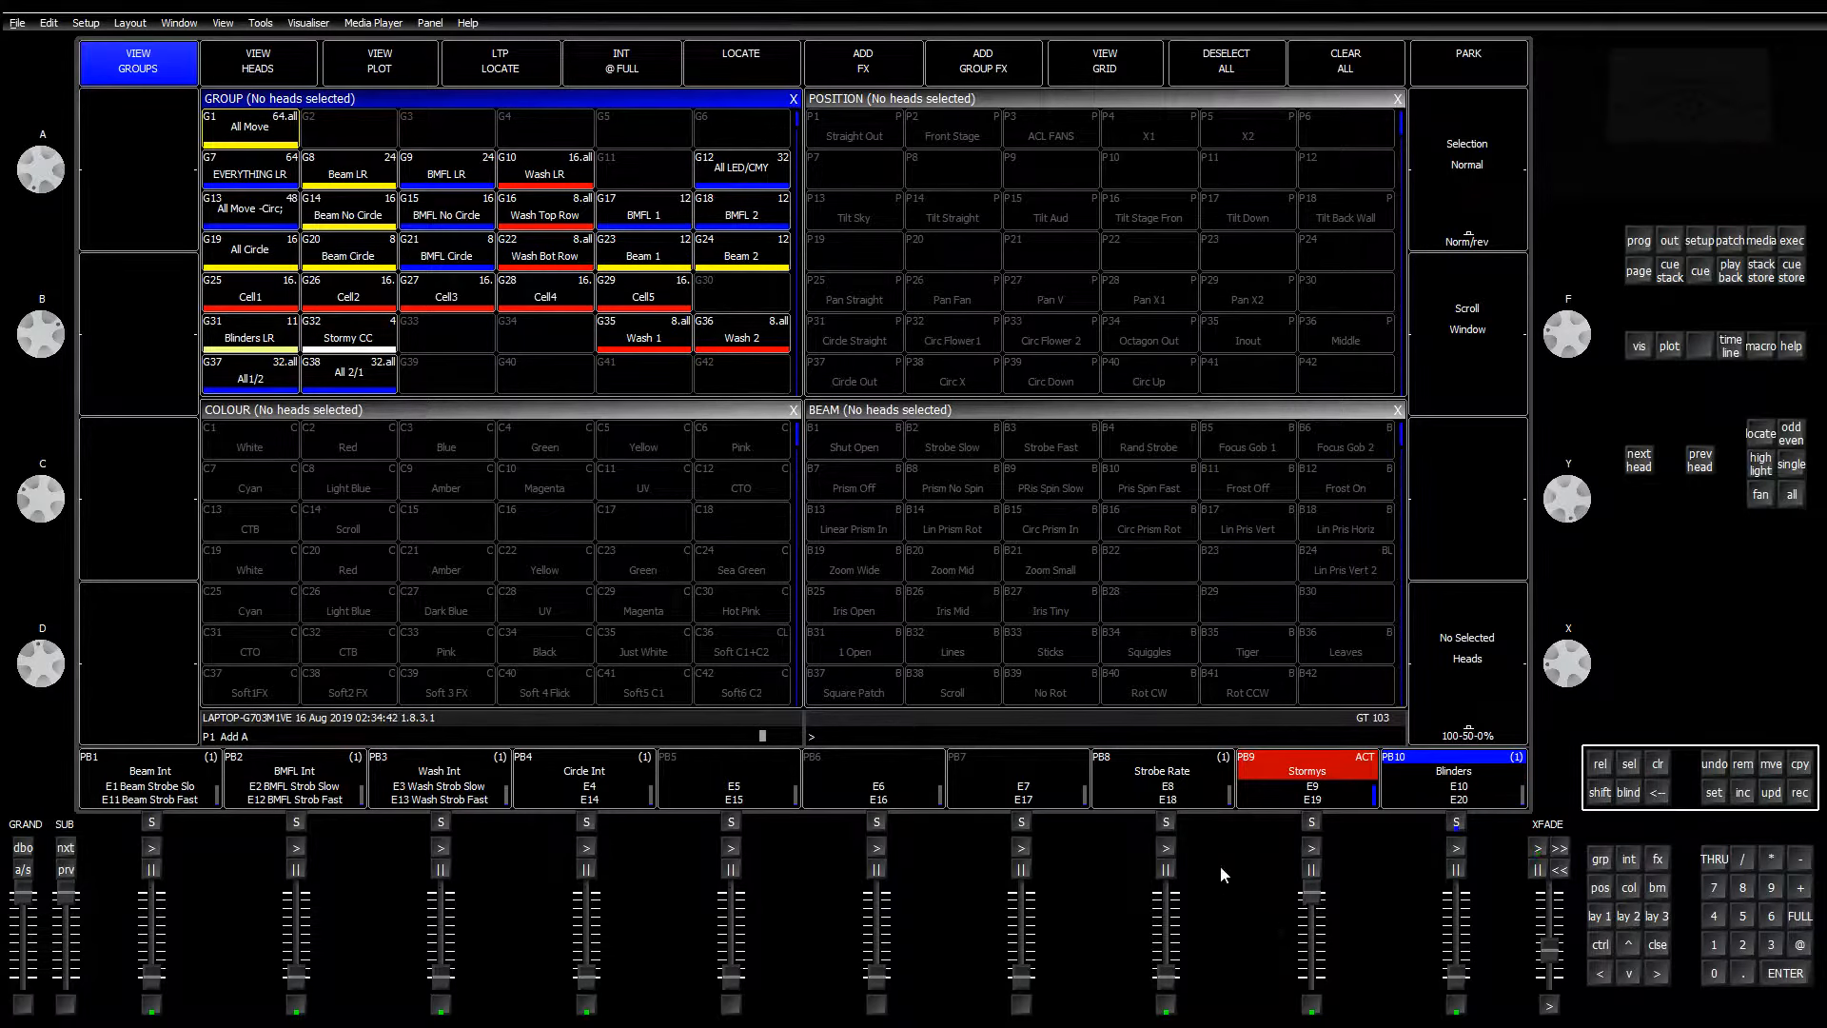
Step: Clear the programmer so the Stormys playback is no longer active
click(1658, 764)
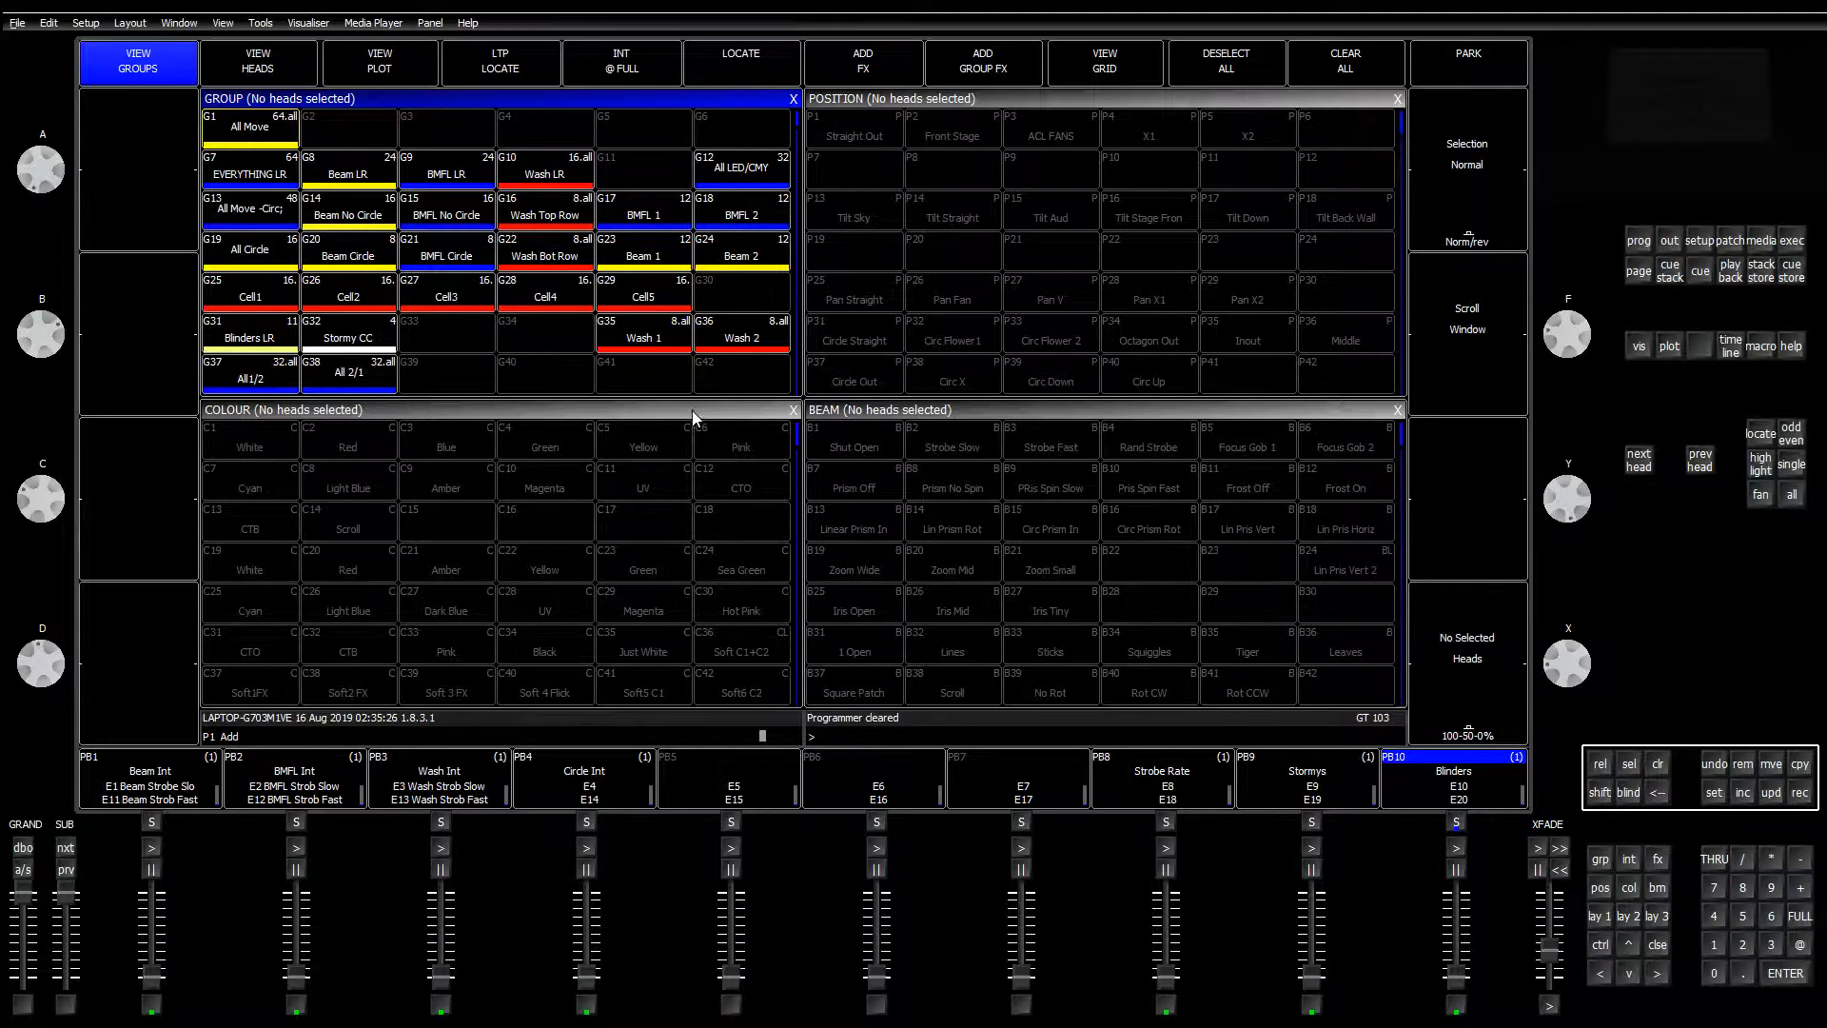
Step: Move groups Cell1 through Cell5 down to slots G49–G53
click(1765, 766)
drag(252, 305, 639, 299)
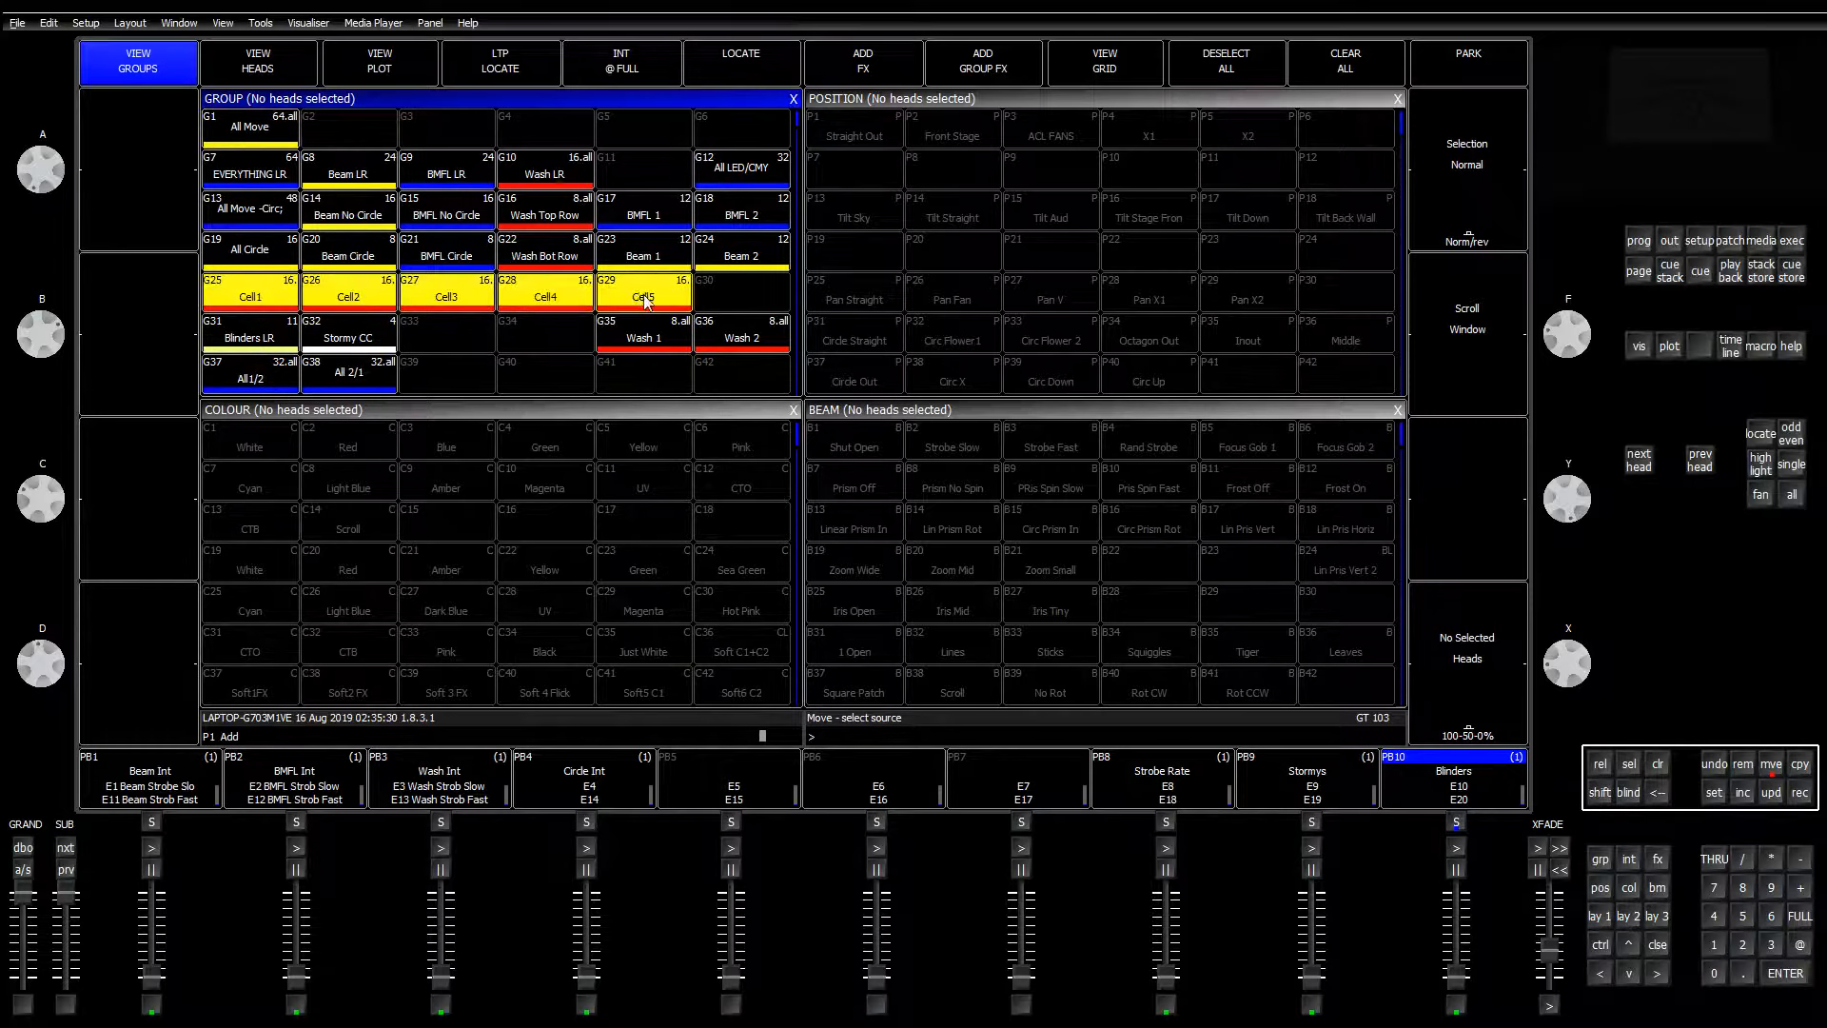
scroll(466, 348, down, 2)
click(257, 369)
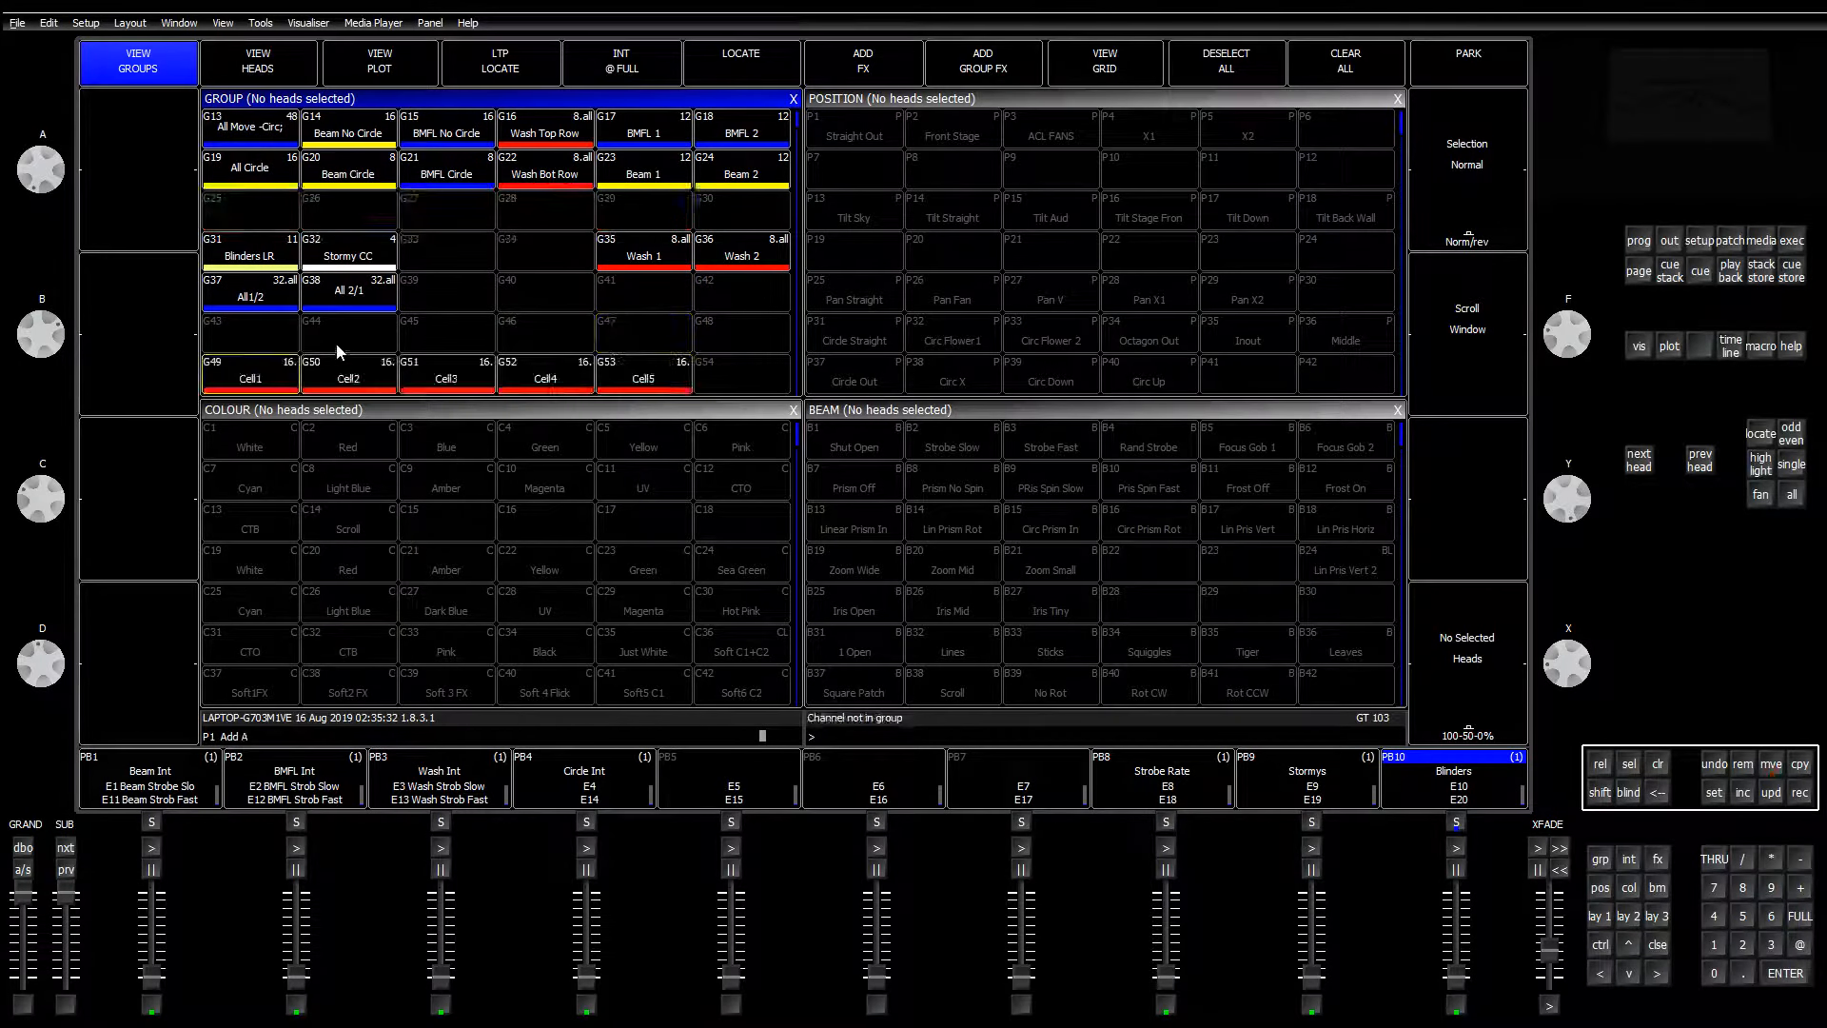
Step: Move the Wash 1 and Wash 2 groups into G29 and G30, then clear
drag(677, 261, 745, 259)
click(1778, 765)
click(634, 214)
scroll(599, 325, up, 2)
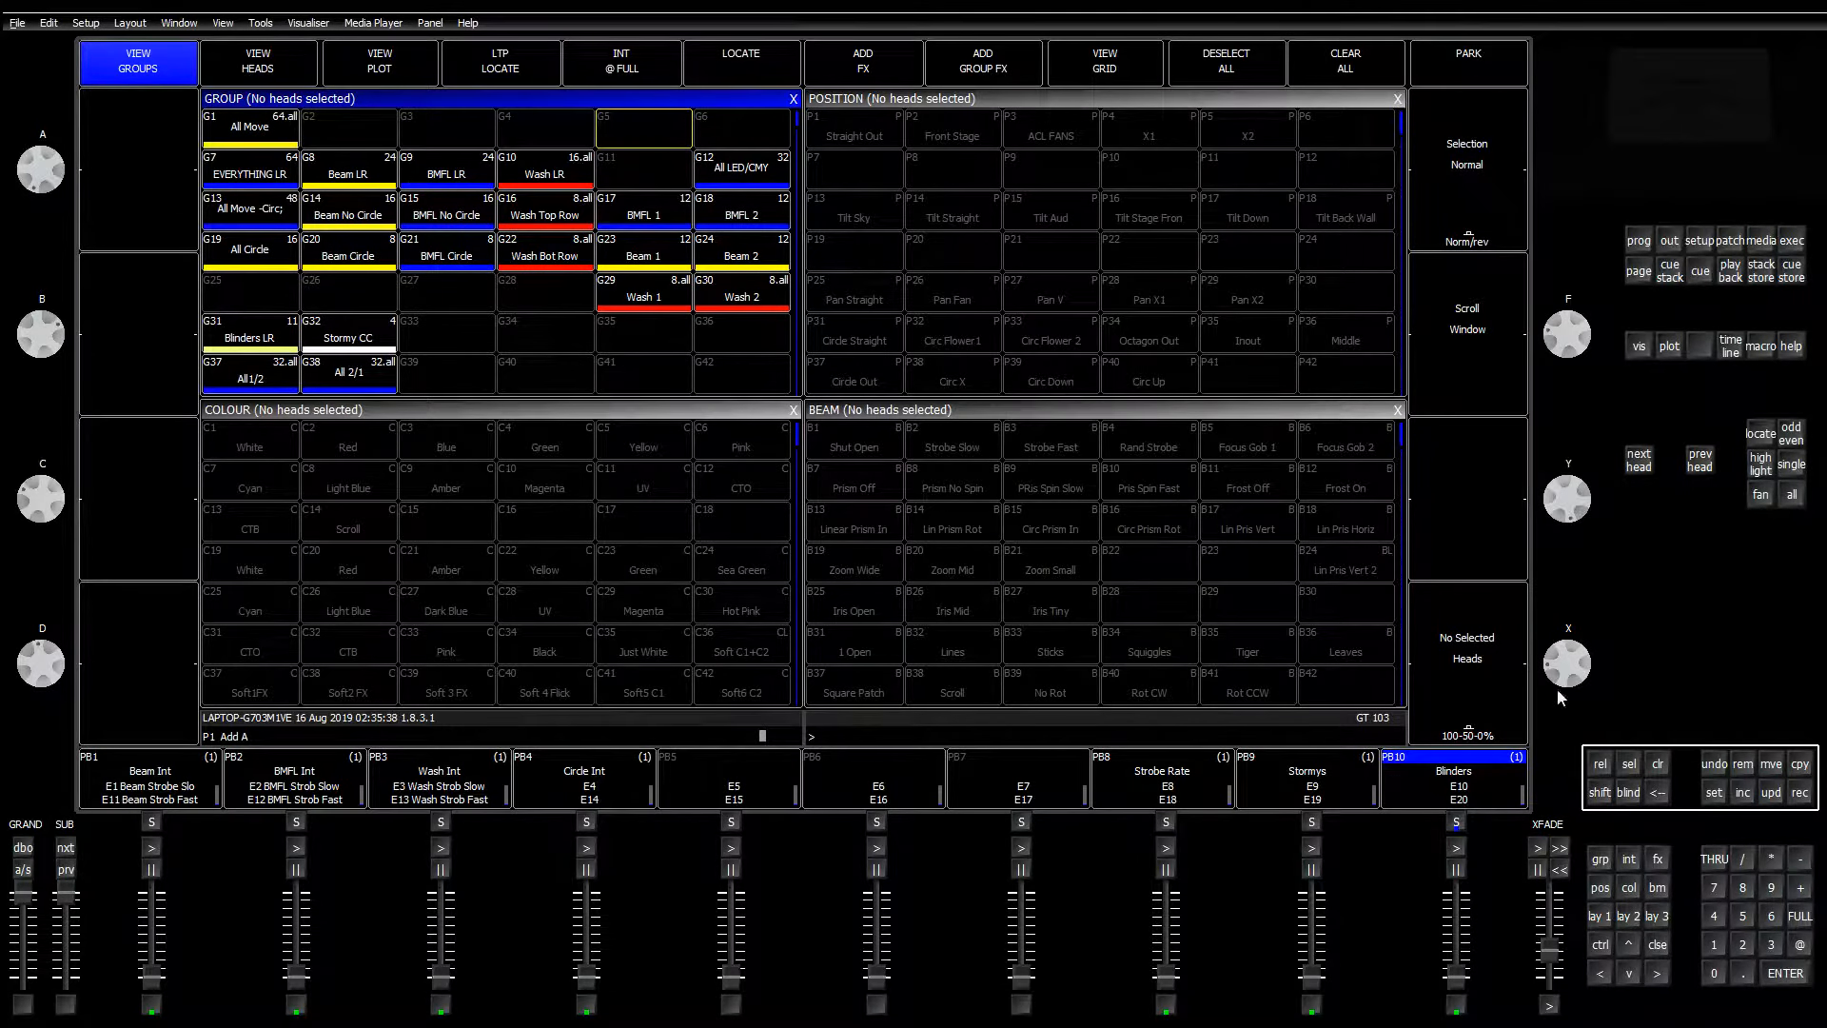
click(1655, 764)
click(569, 1024)
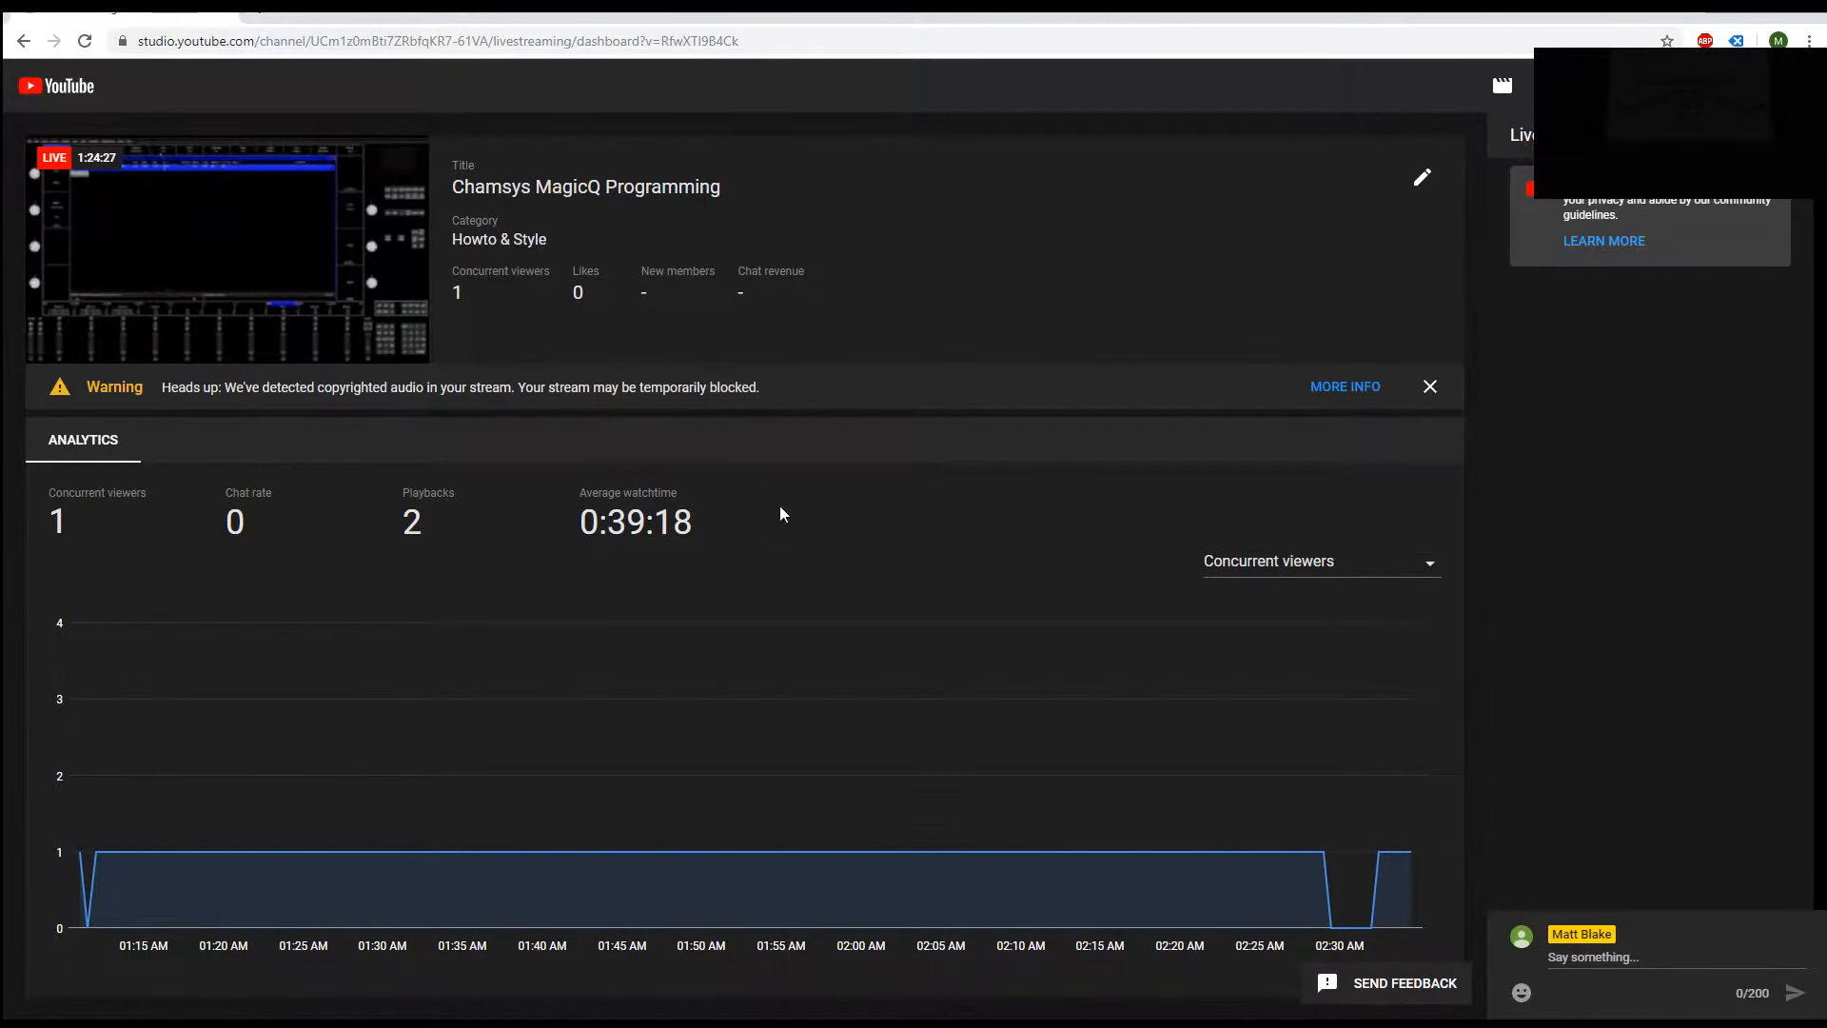
drag(1026, 15, 761, 1024)
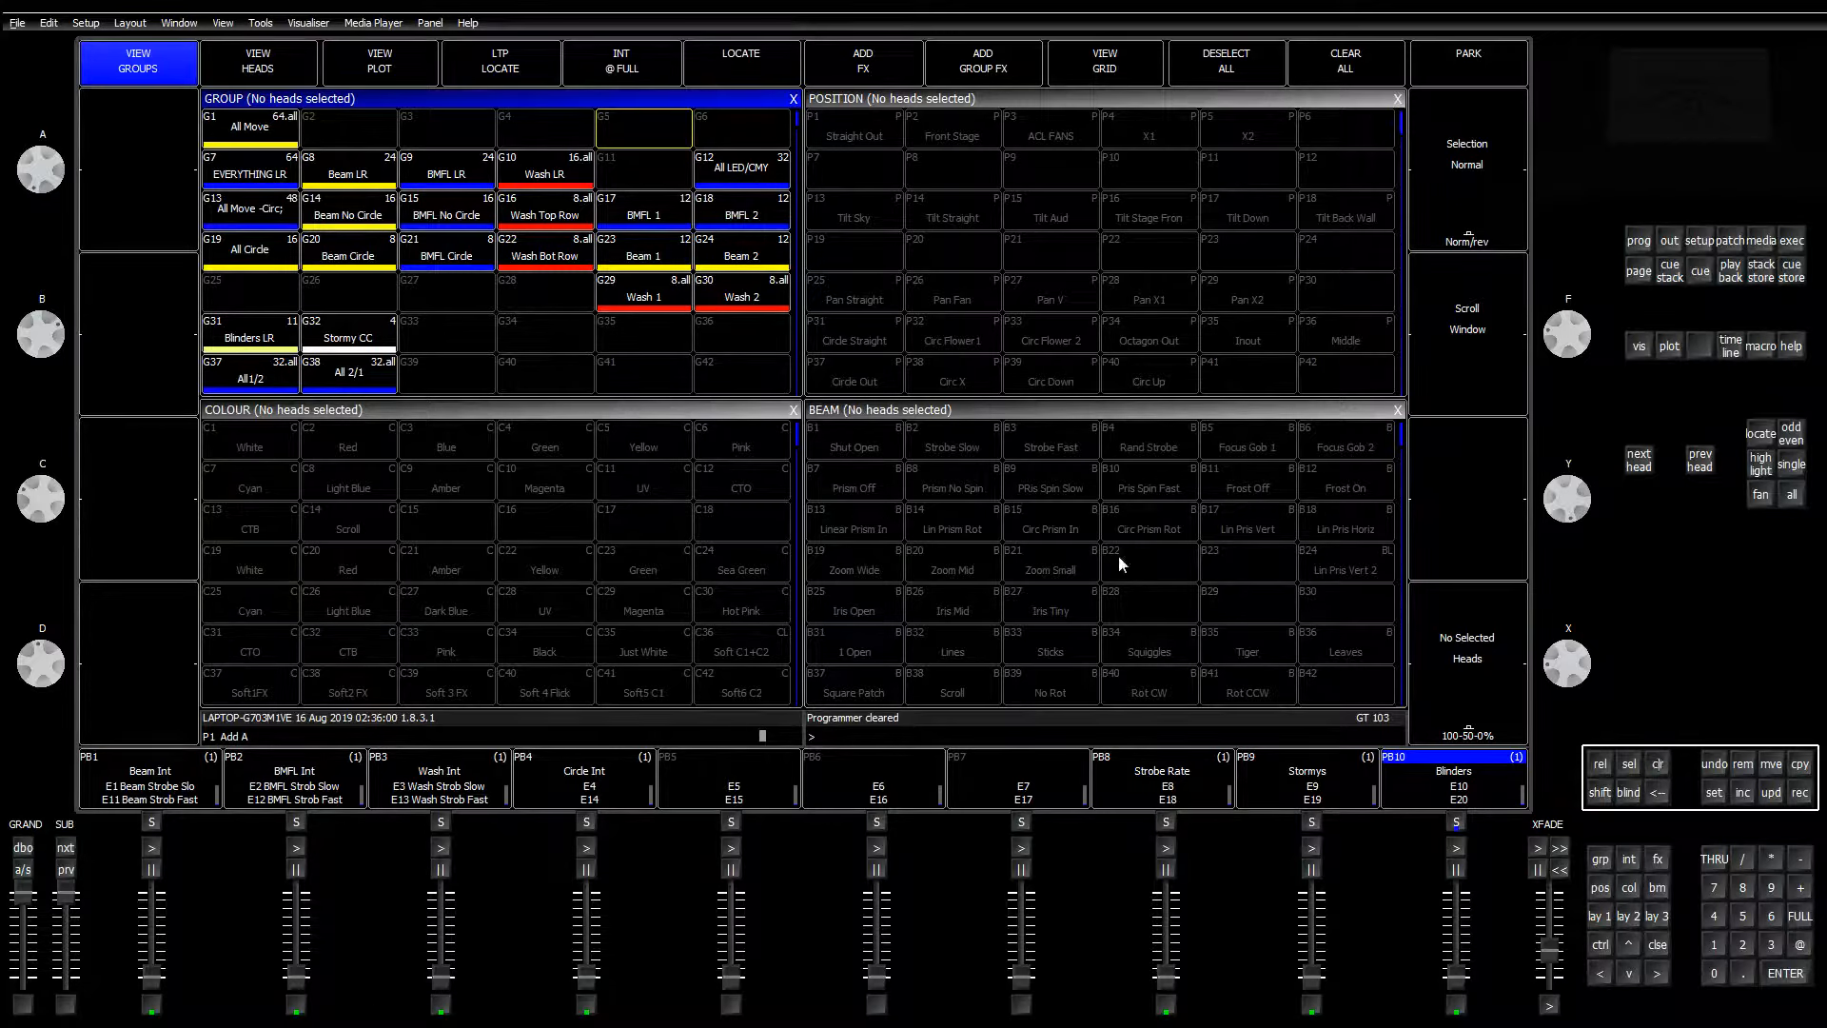
Step: Give the Blinders cue stack a light yellow colour tag
click(1486, 773)
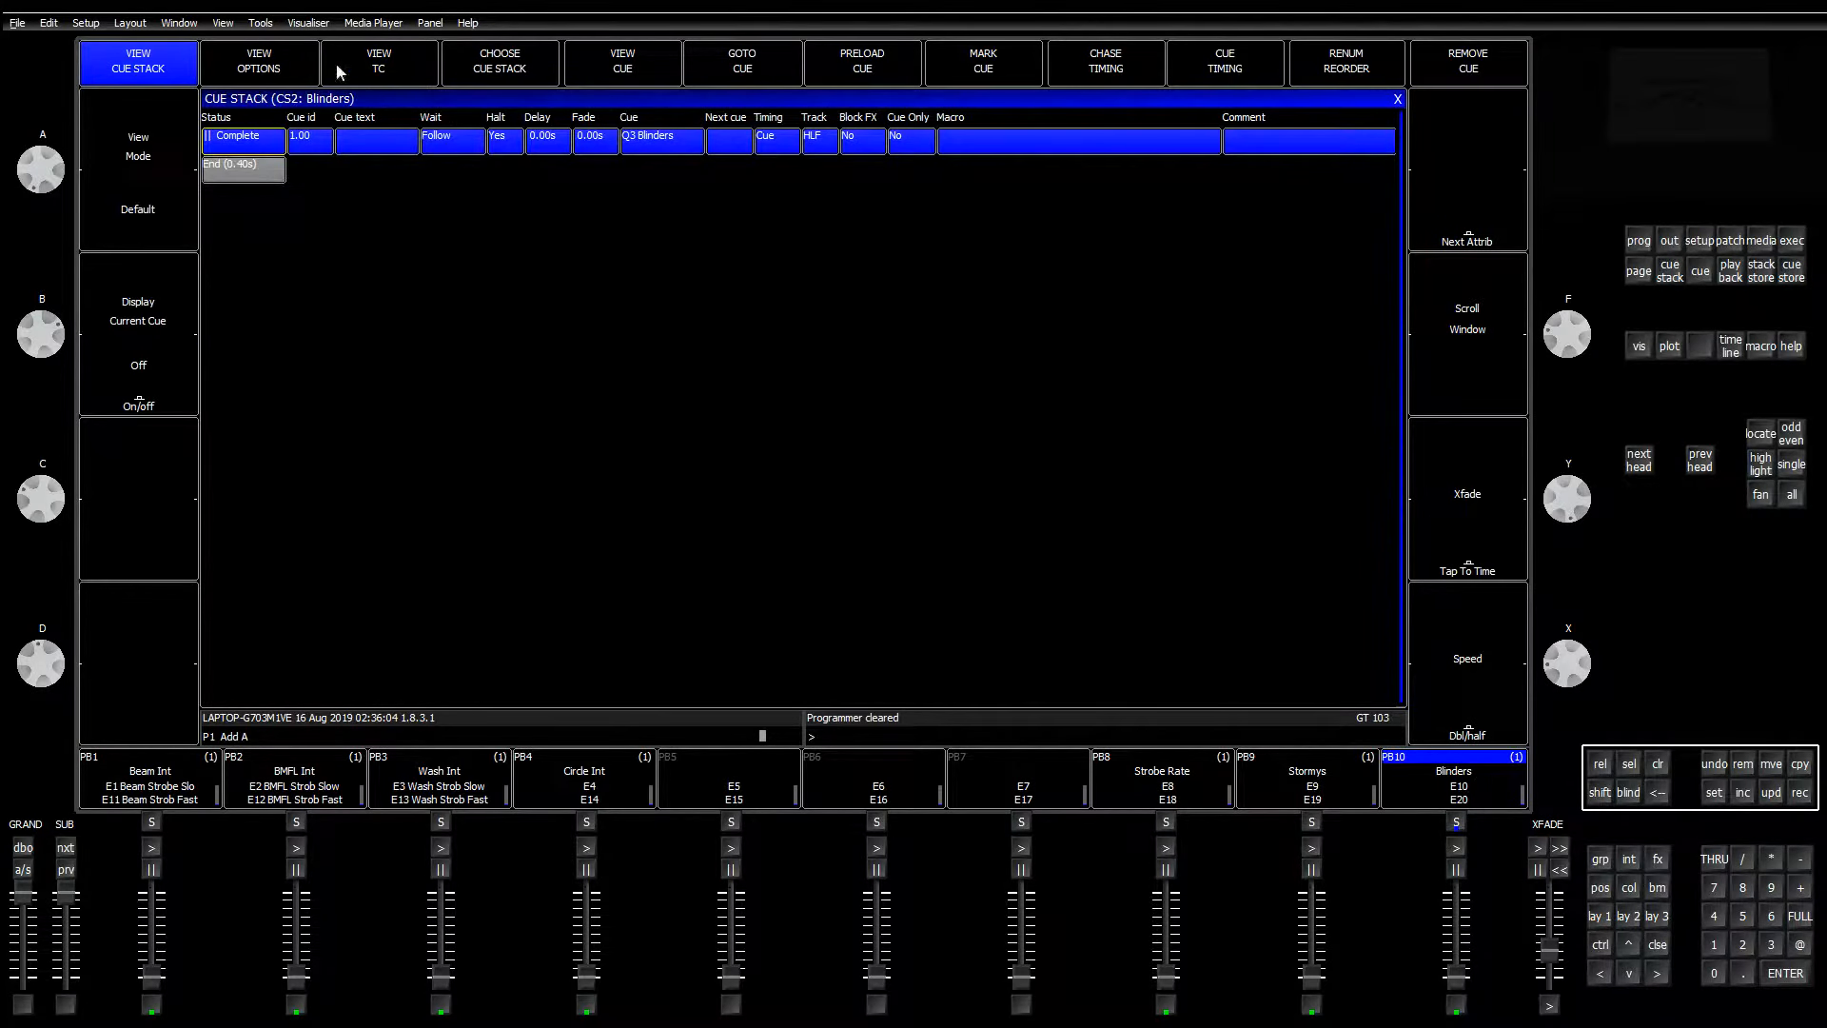
click(304, 69)
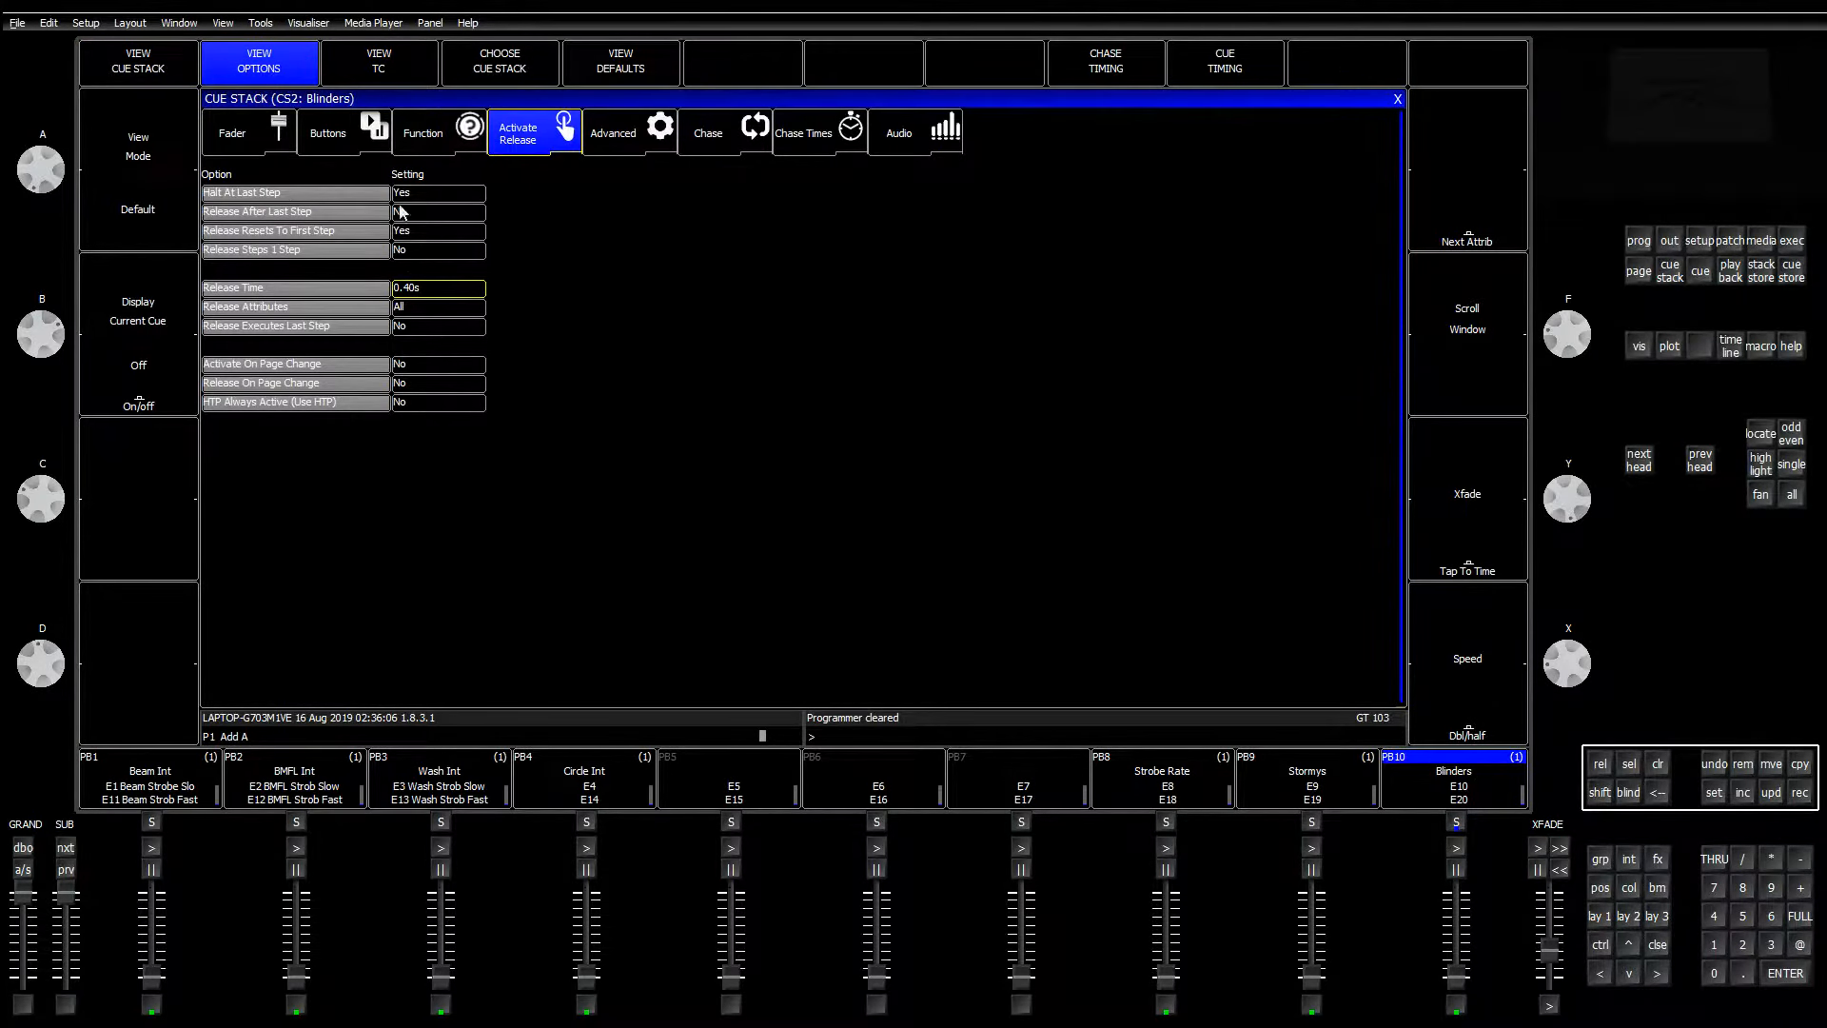
click(423, 143)
click(438, 346)
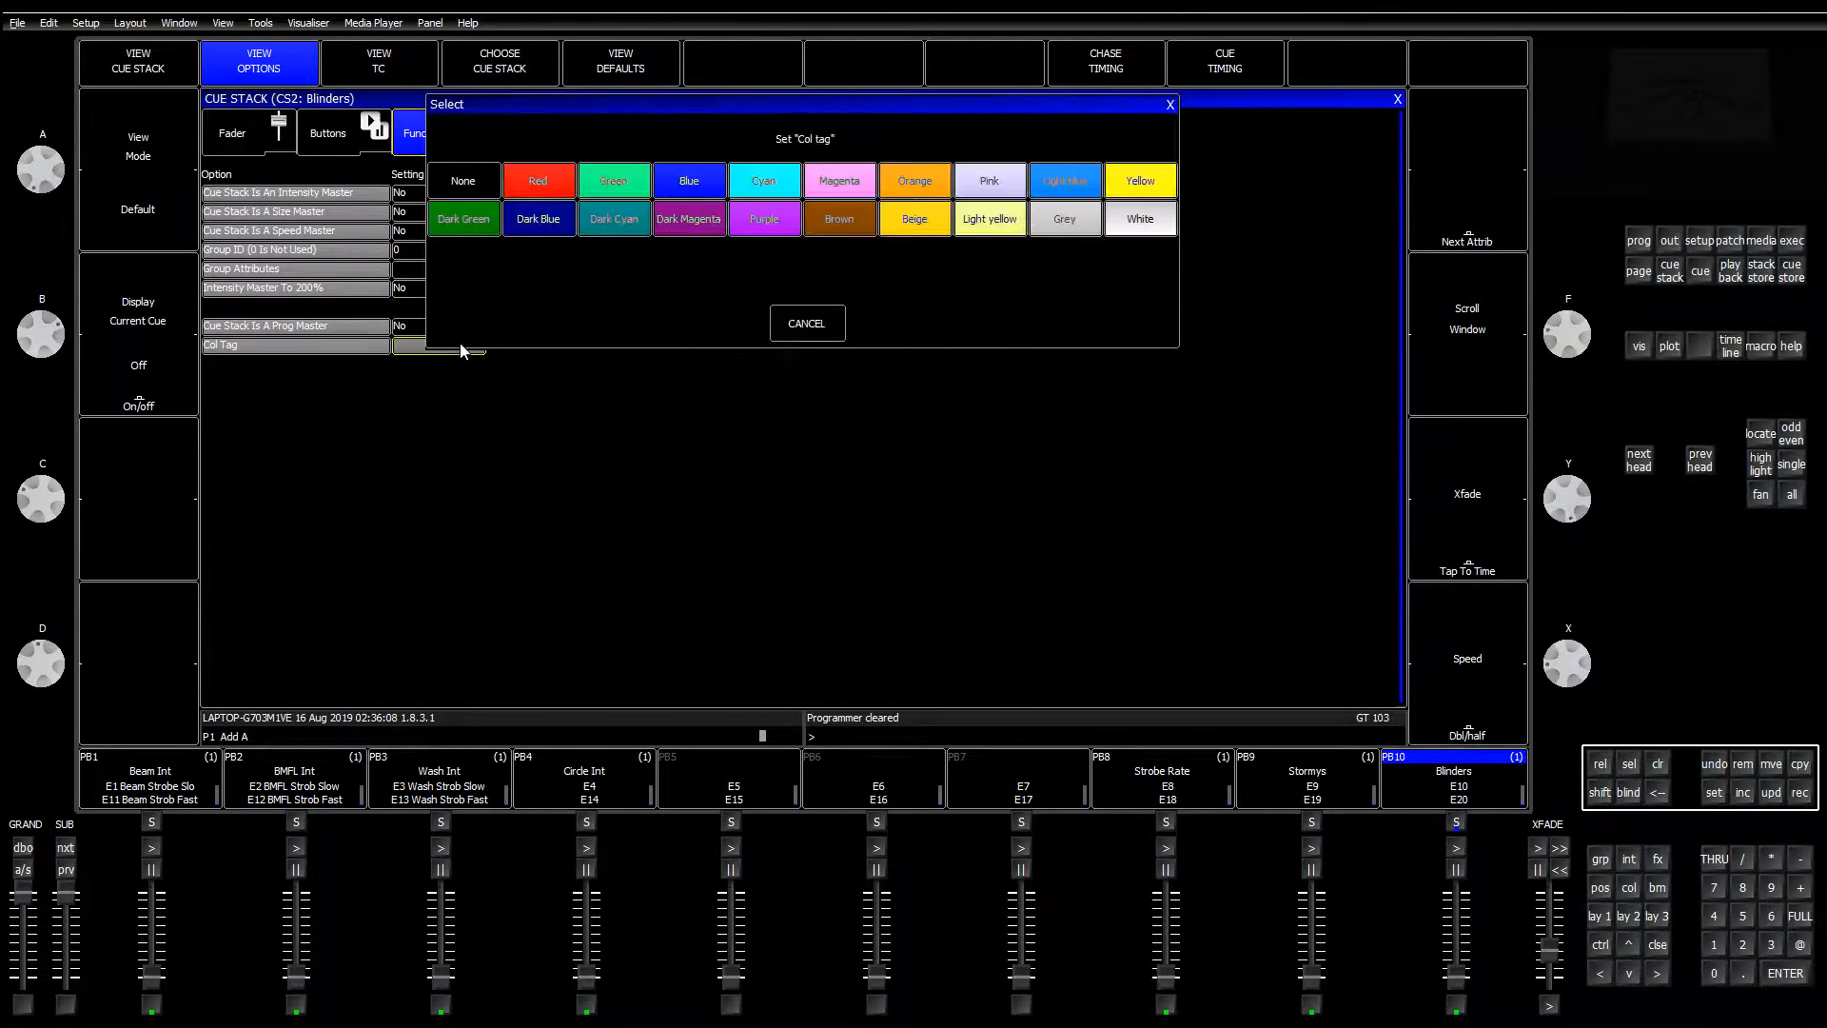
click(1009, 227)
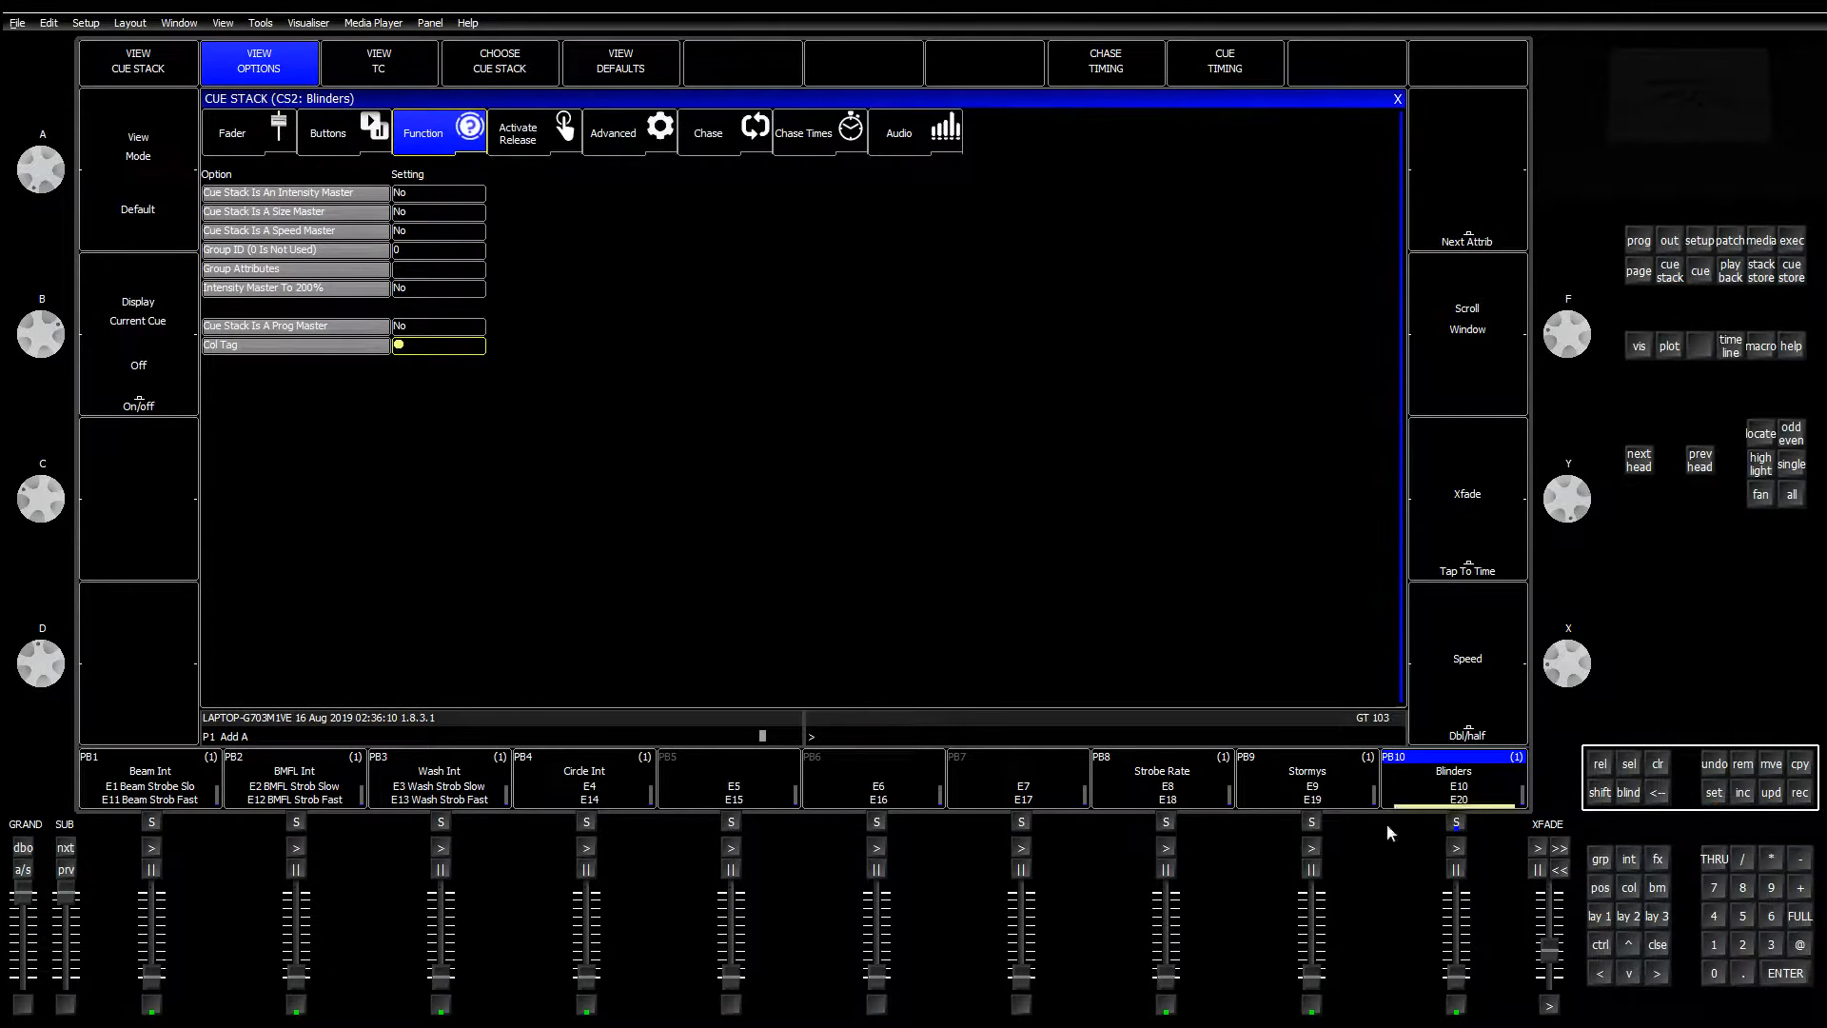
Step: Colour-tag the Stormys and Strobe Rate playbacks white
click(1352, 772)
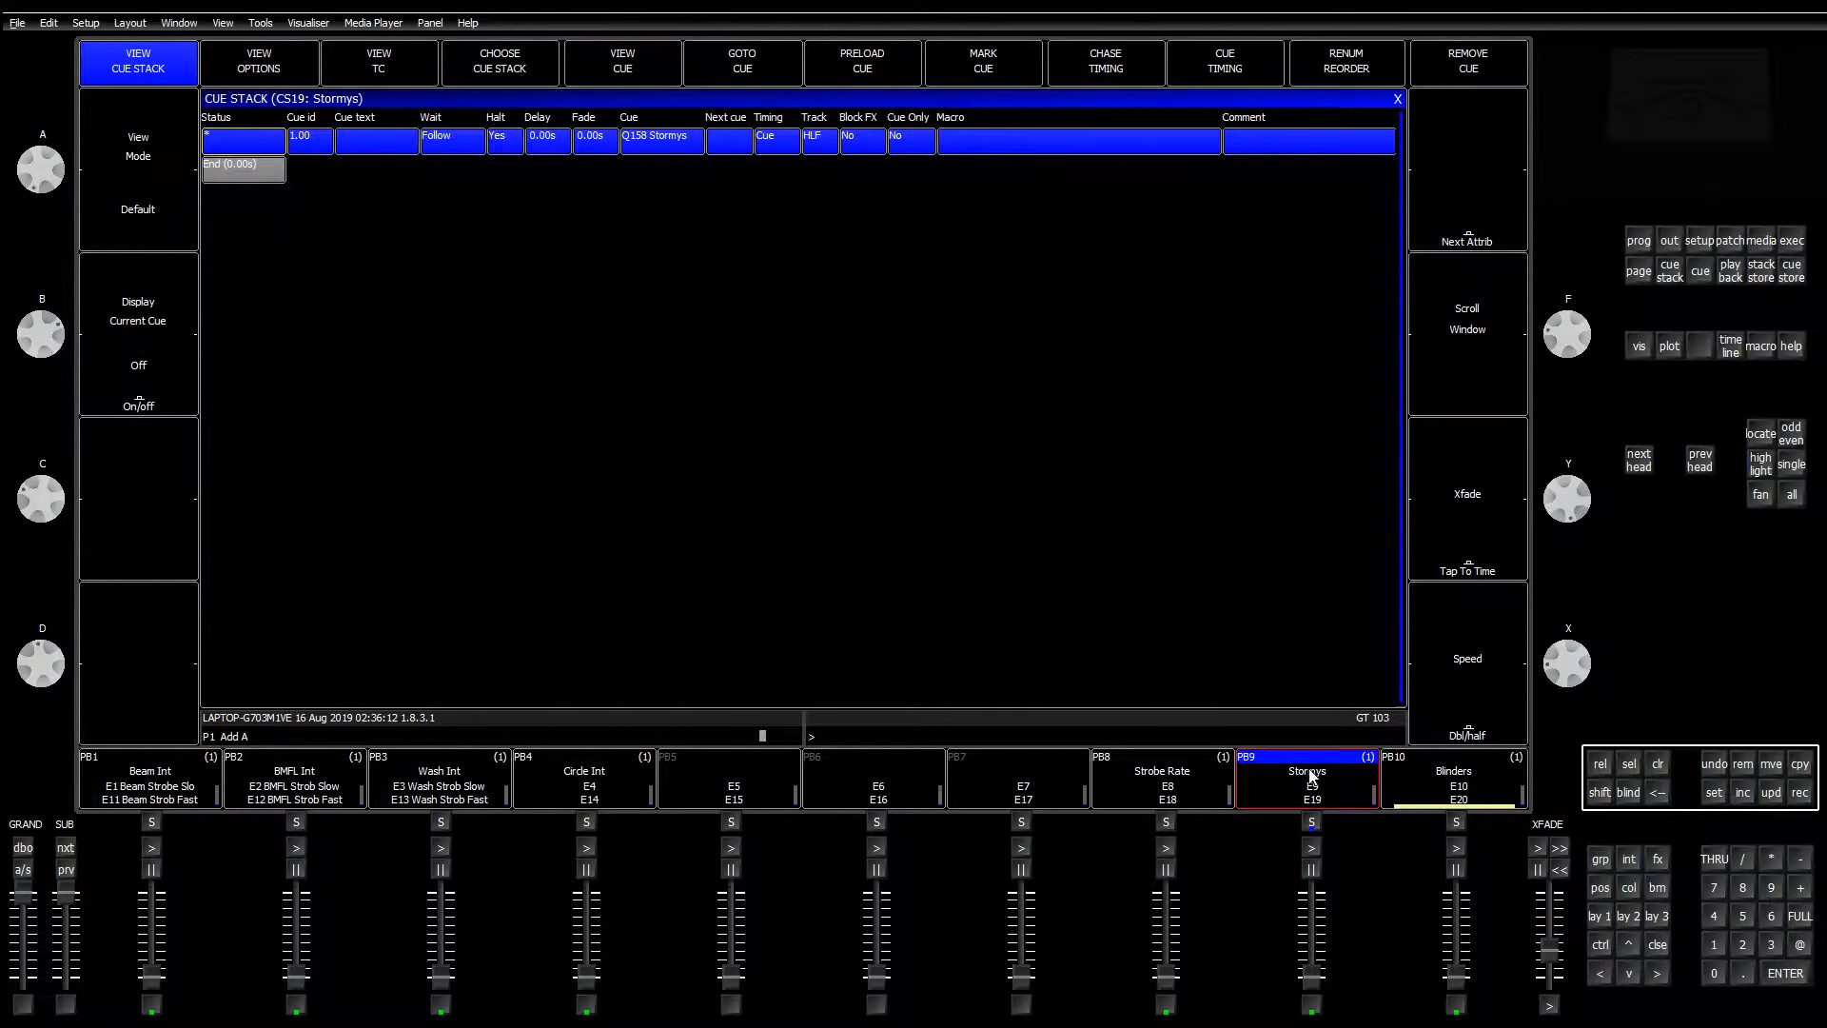
click(425, 348)
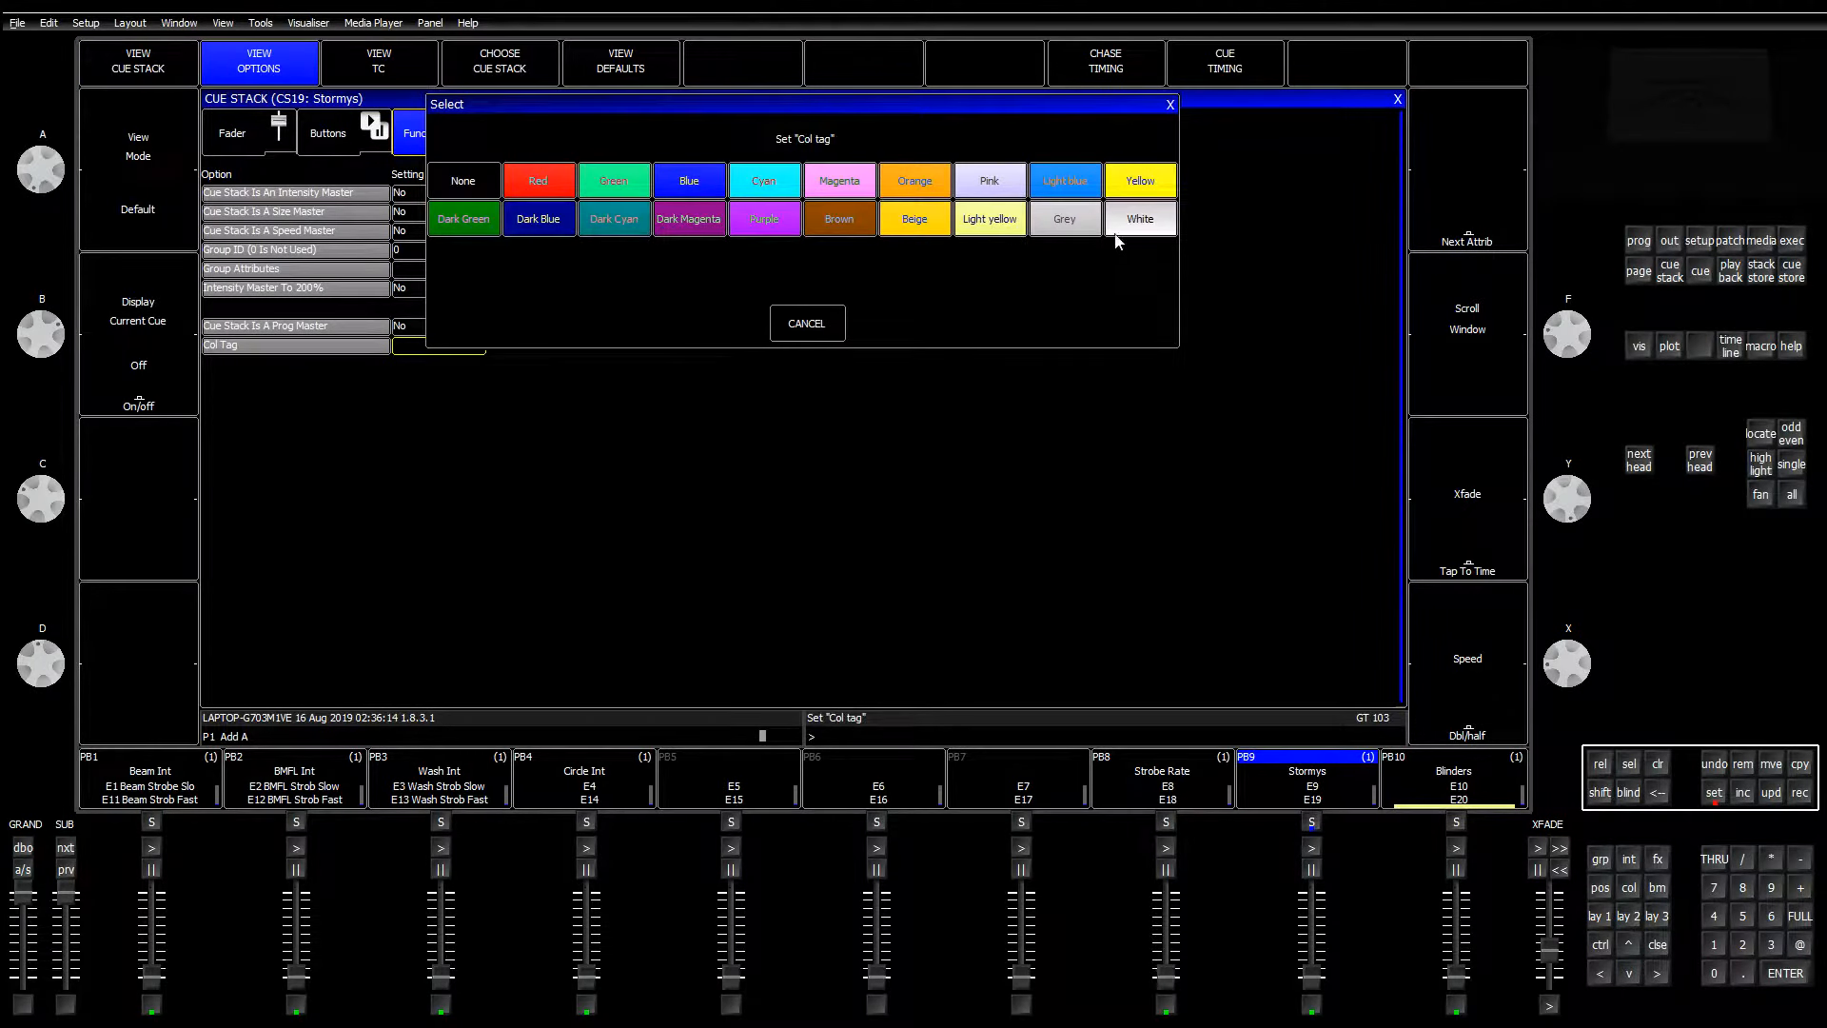
click(1126, 229)
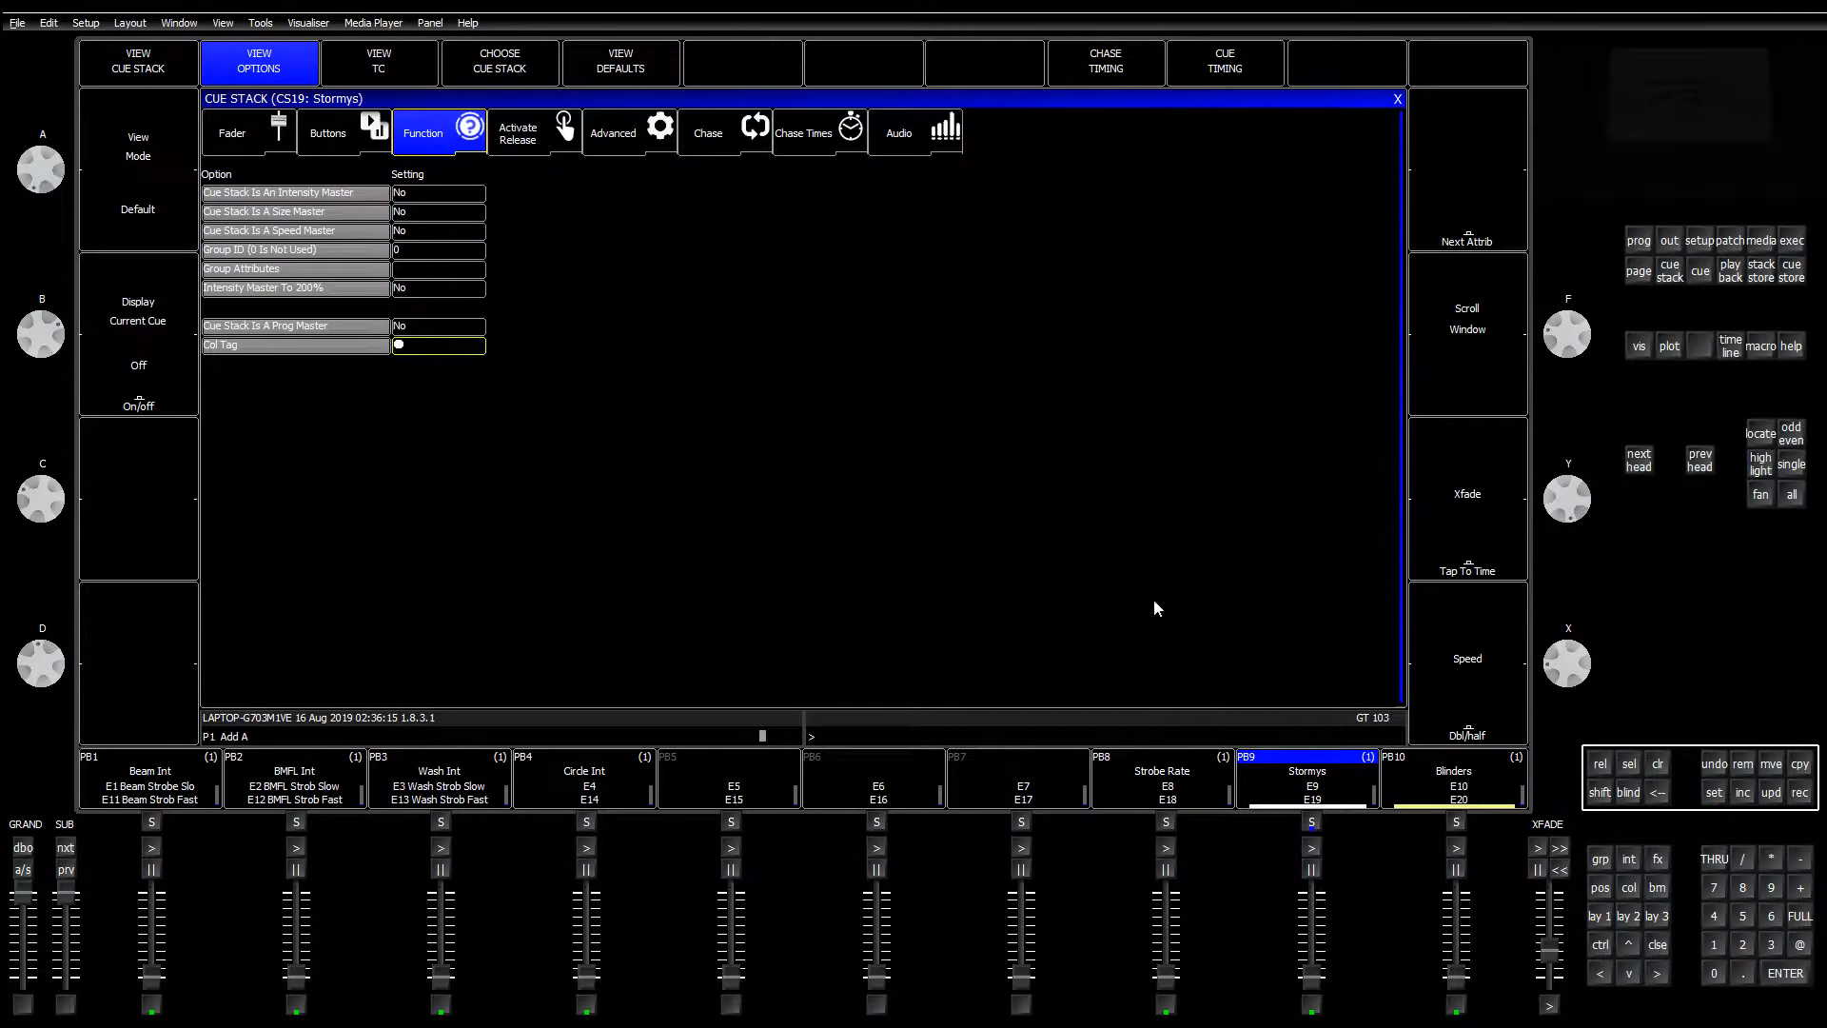
click(1196, 781)
click(442, 348)
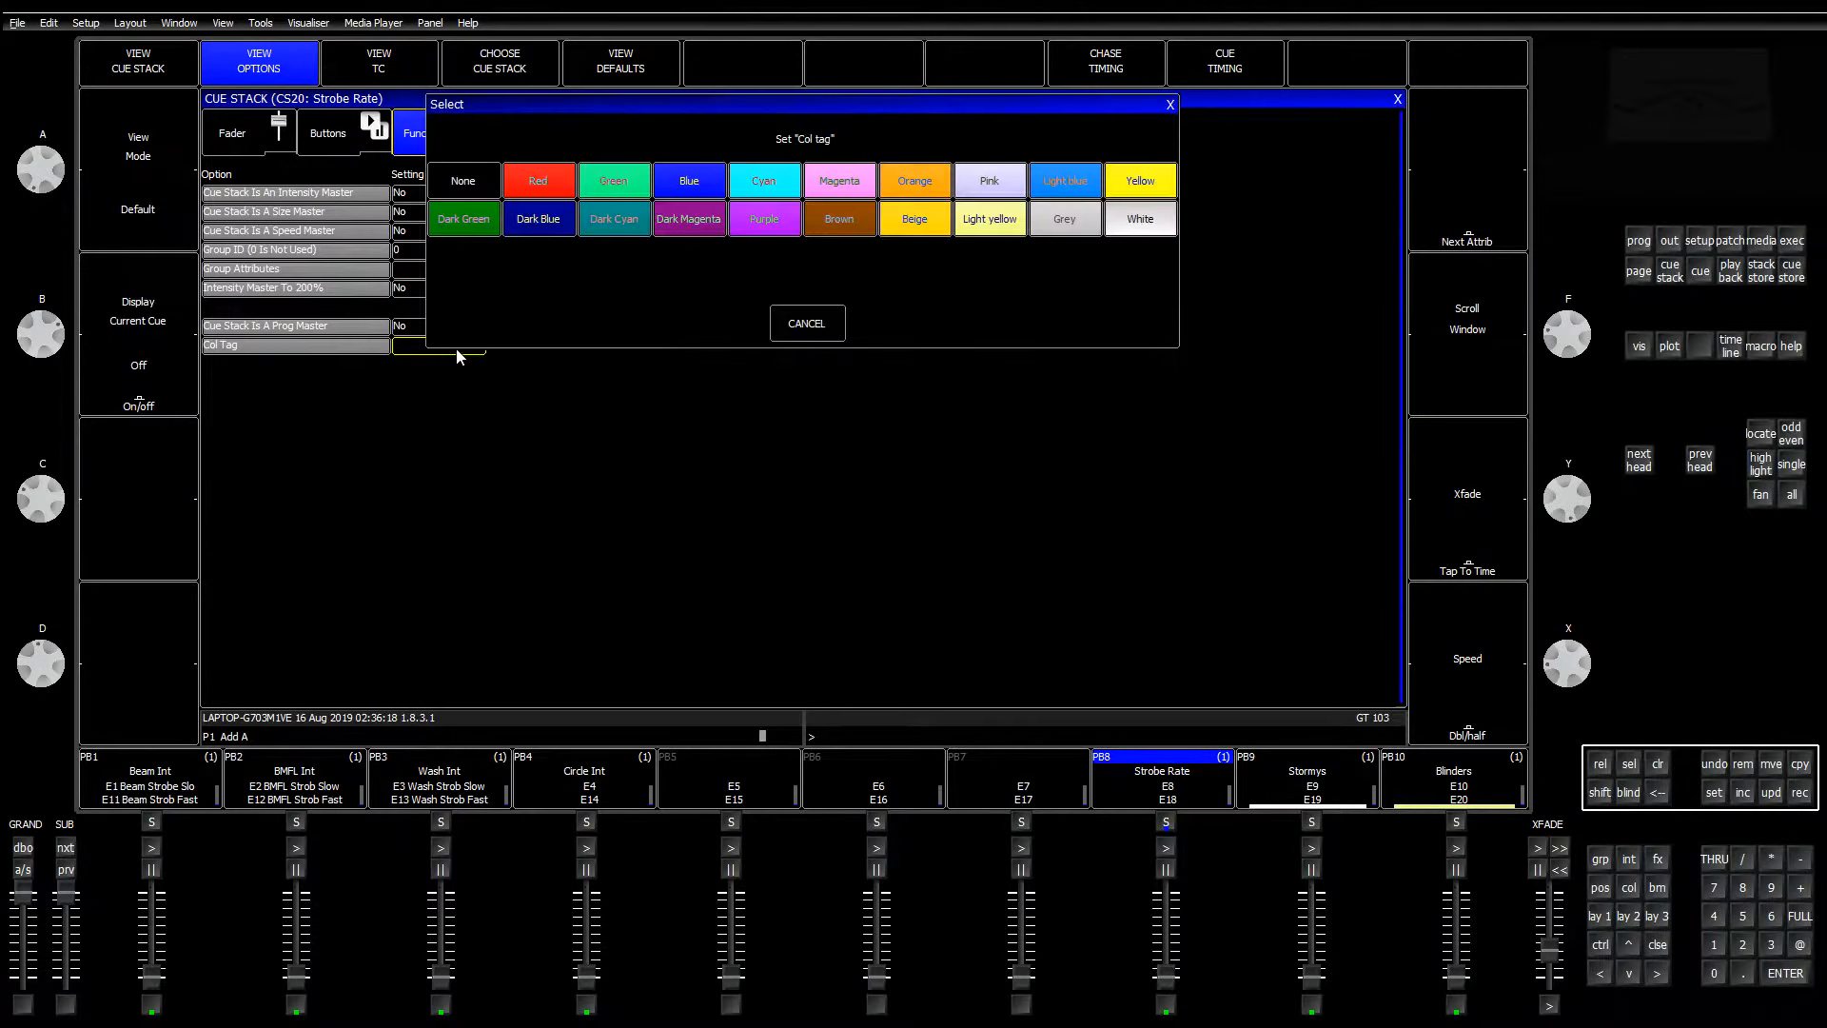
click(1131, 230)
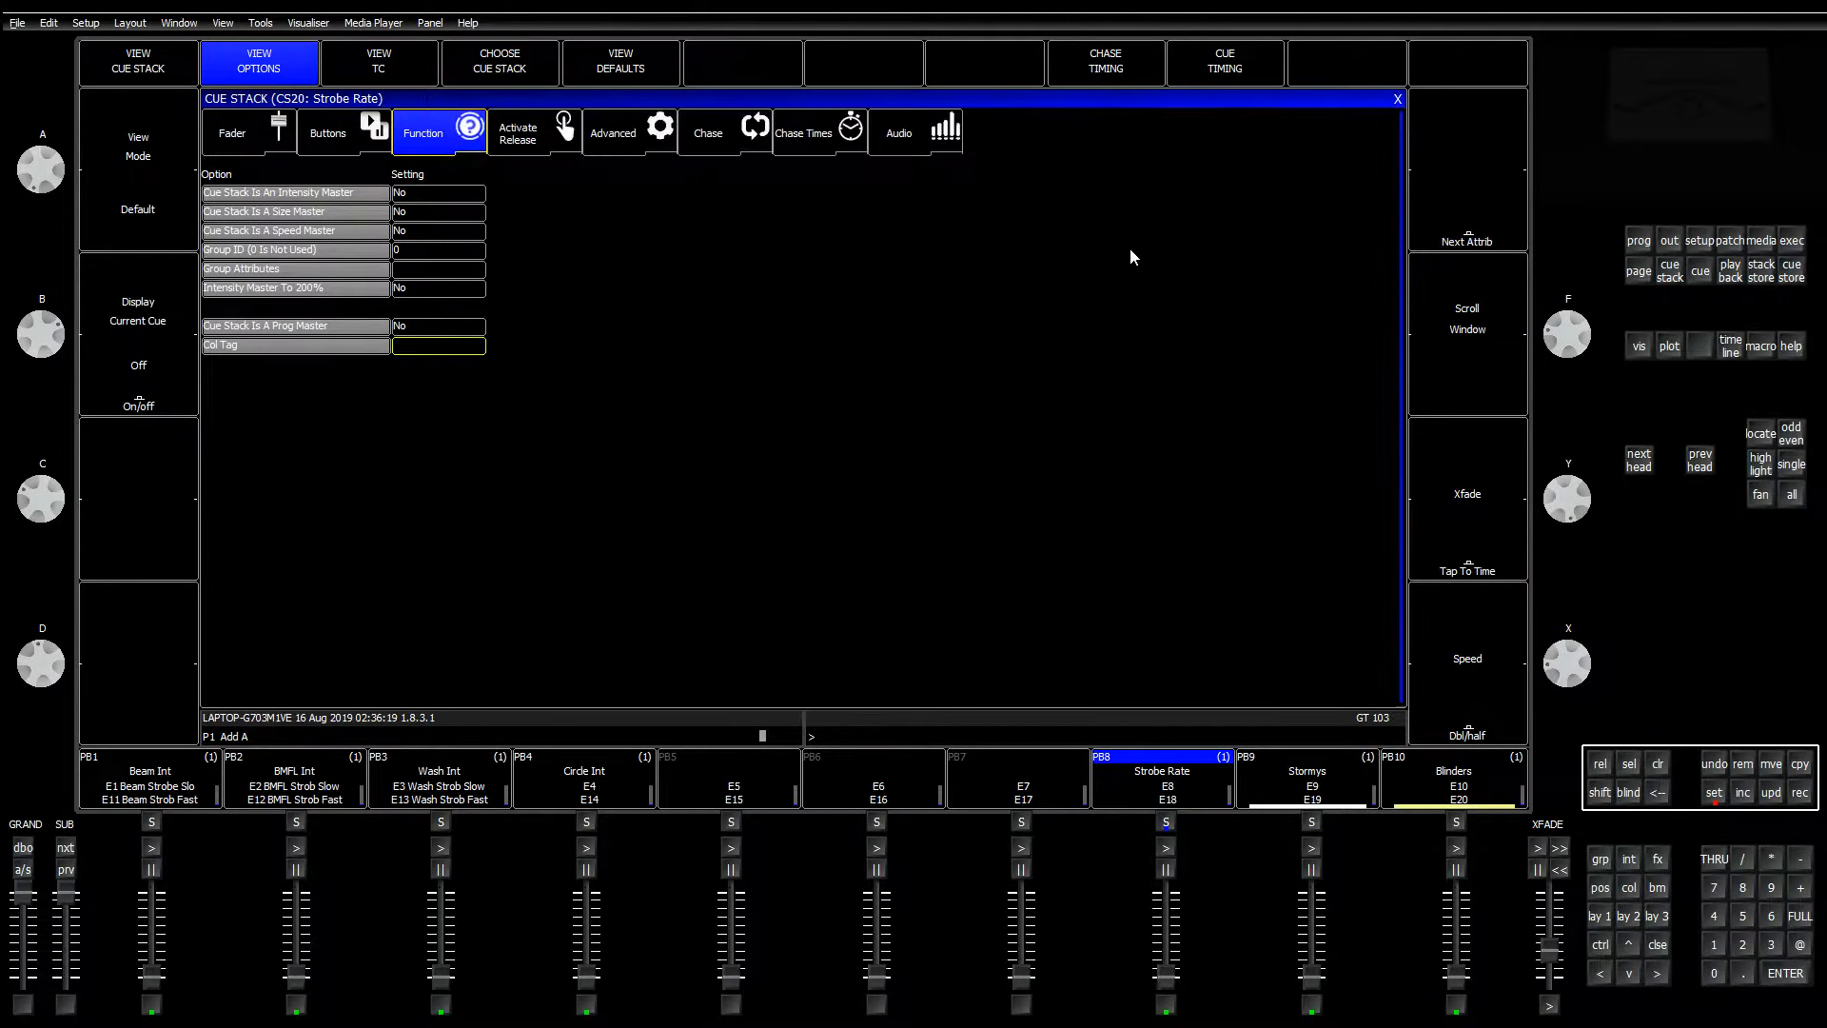
Step: Tag Beam Int yellow and BMFL Int blue
click(169, 775)
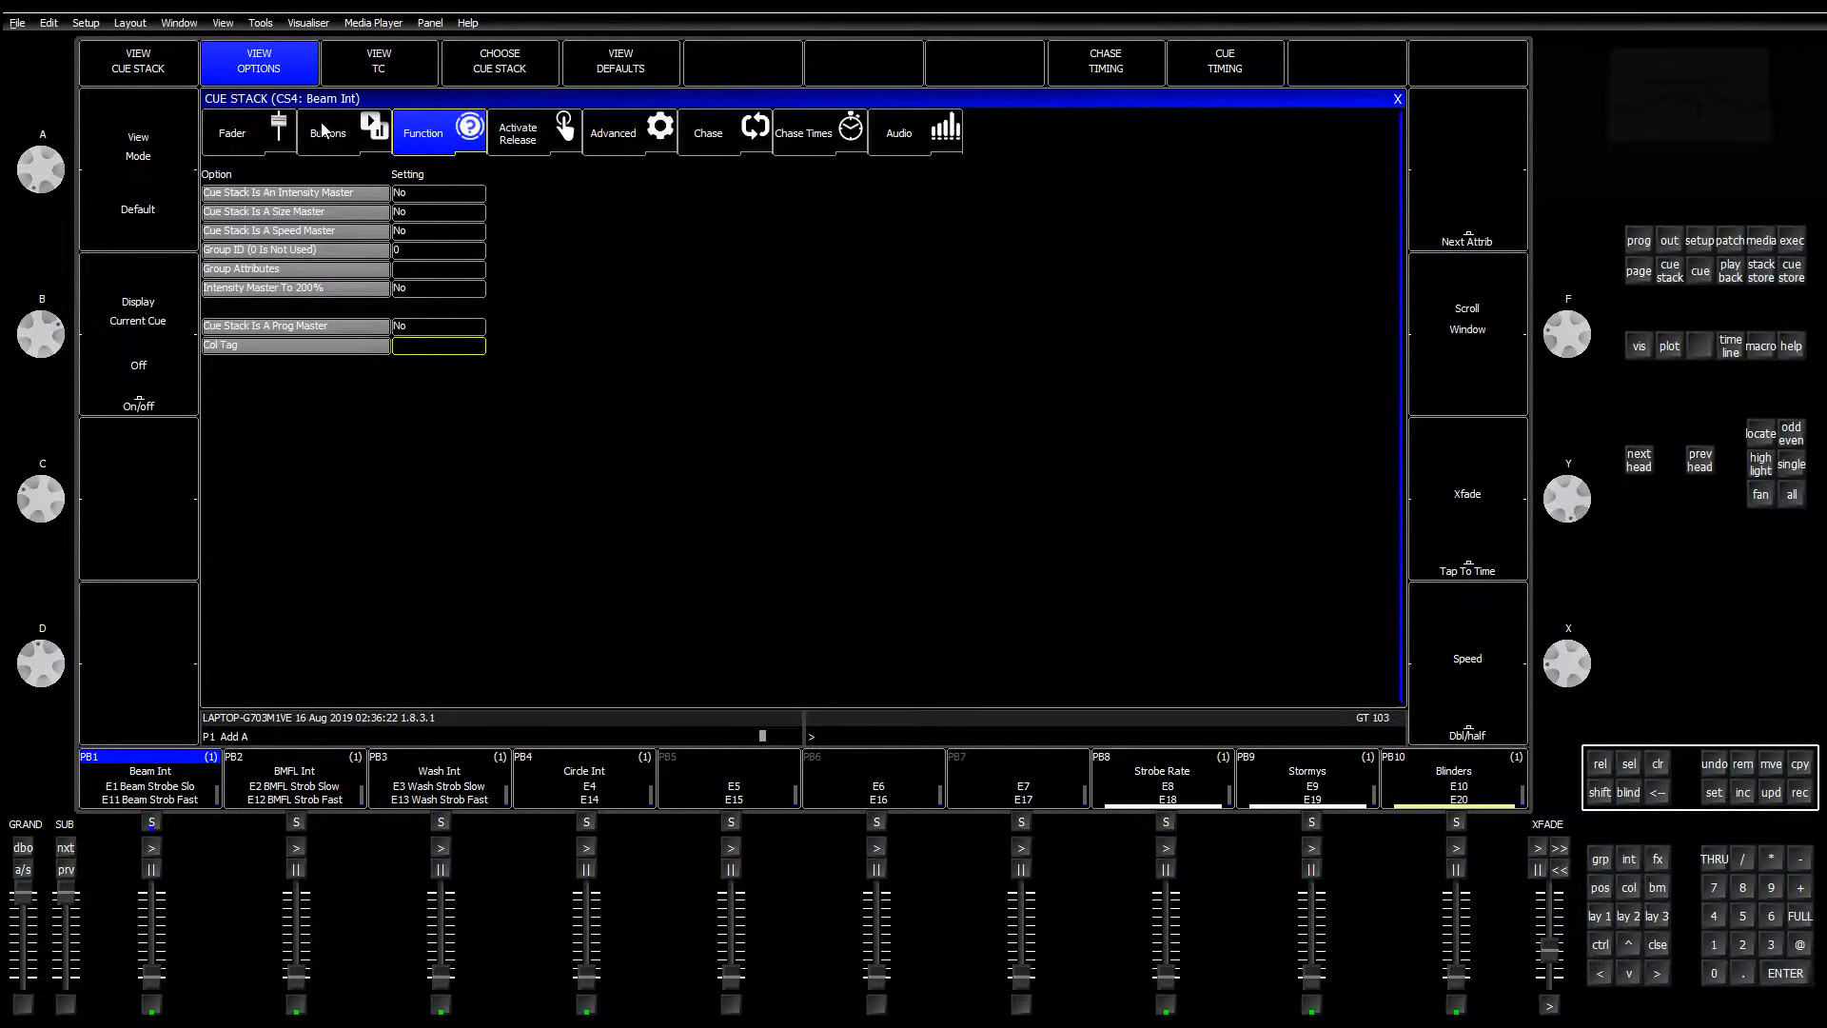
click(453, 347)
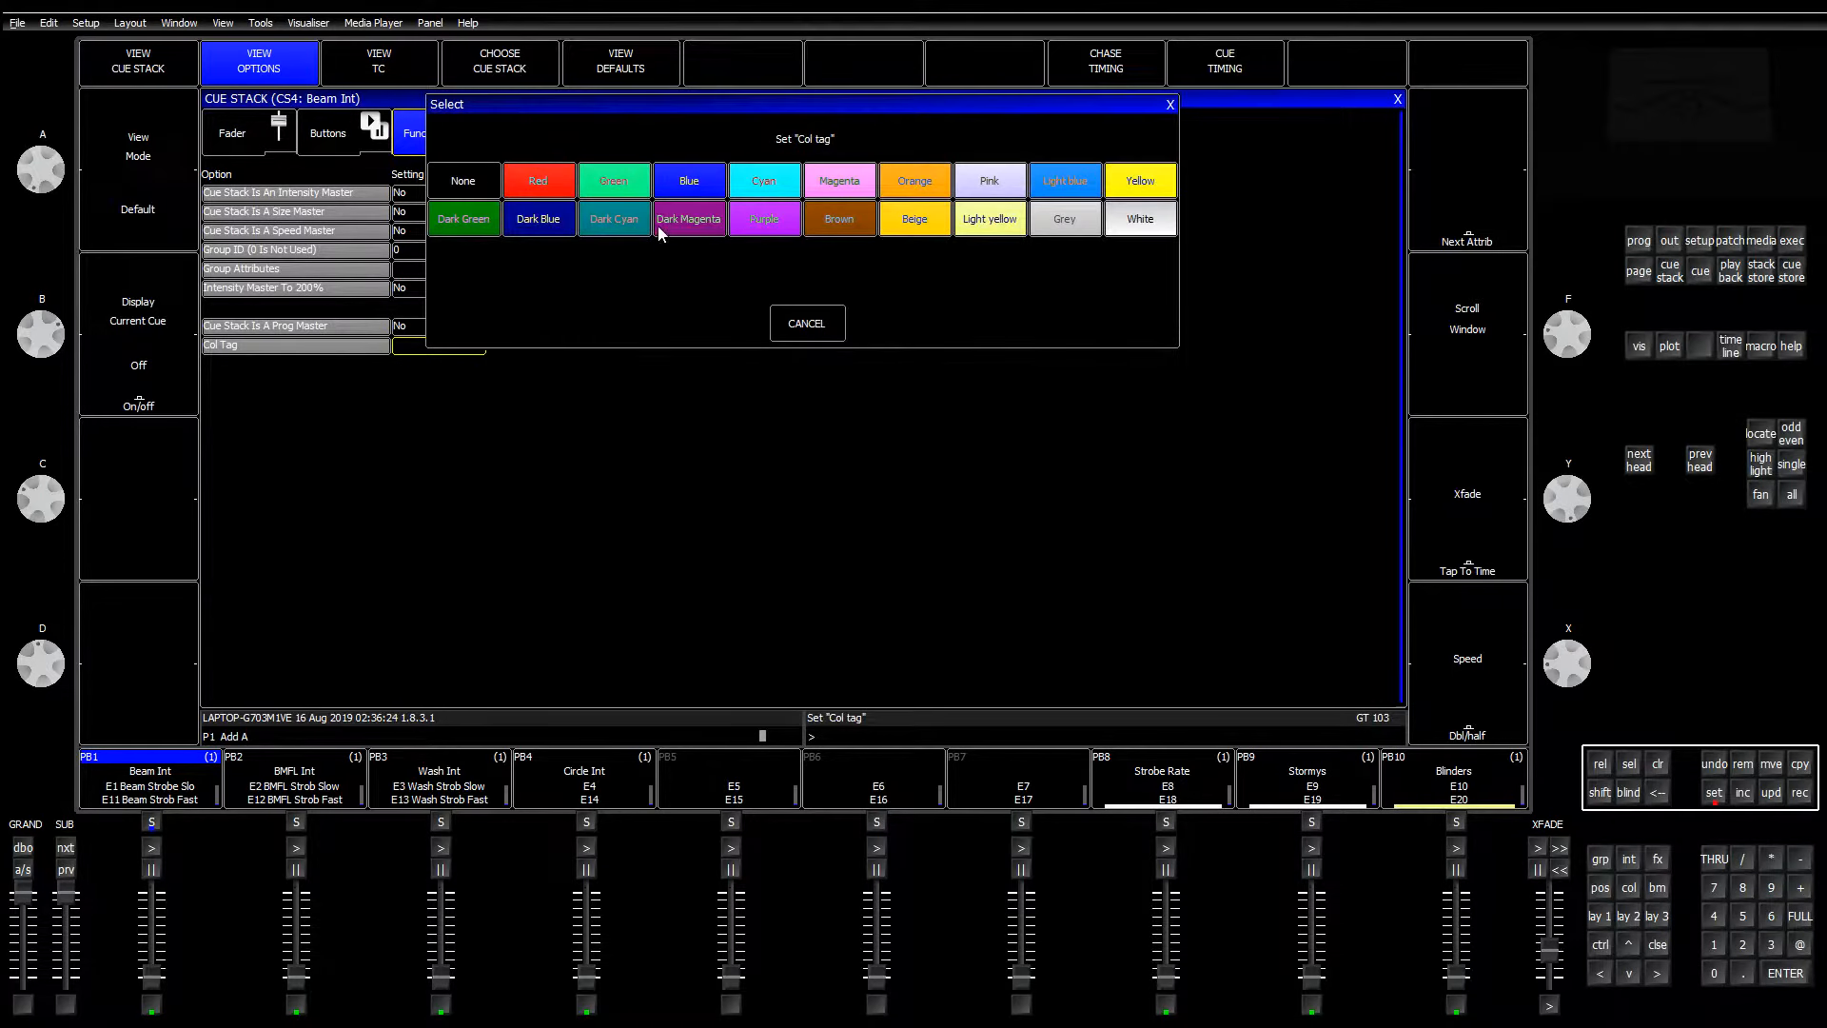
click(1137, 190)
click(328, 775)
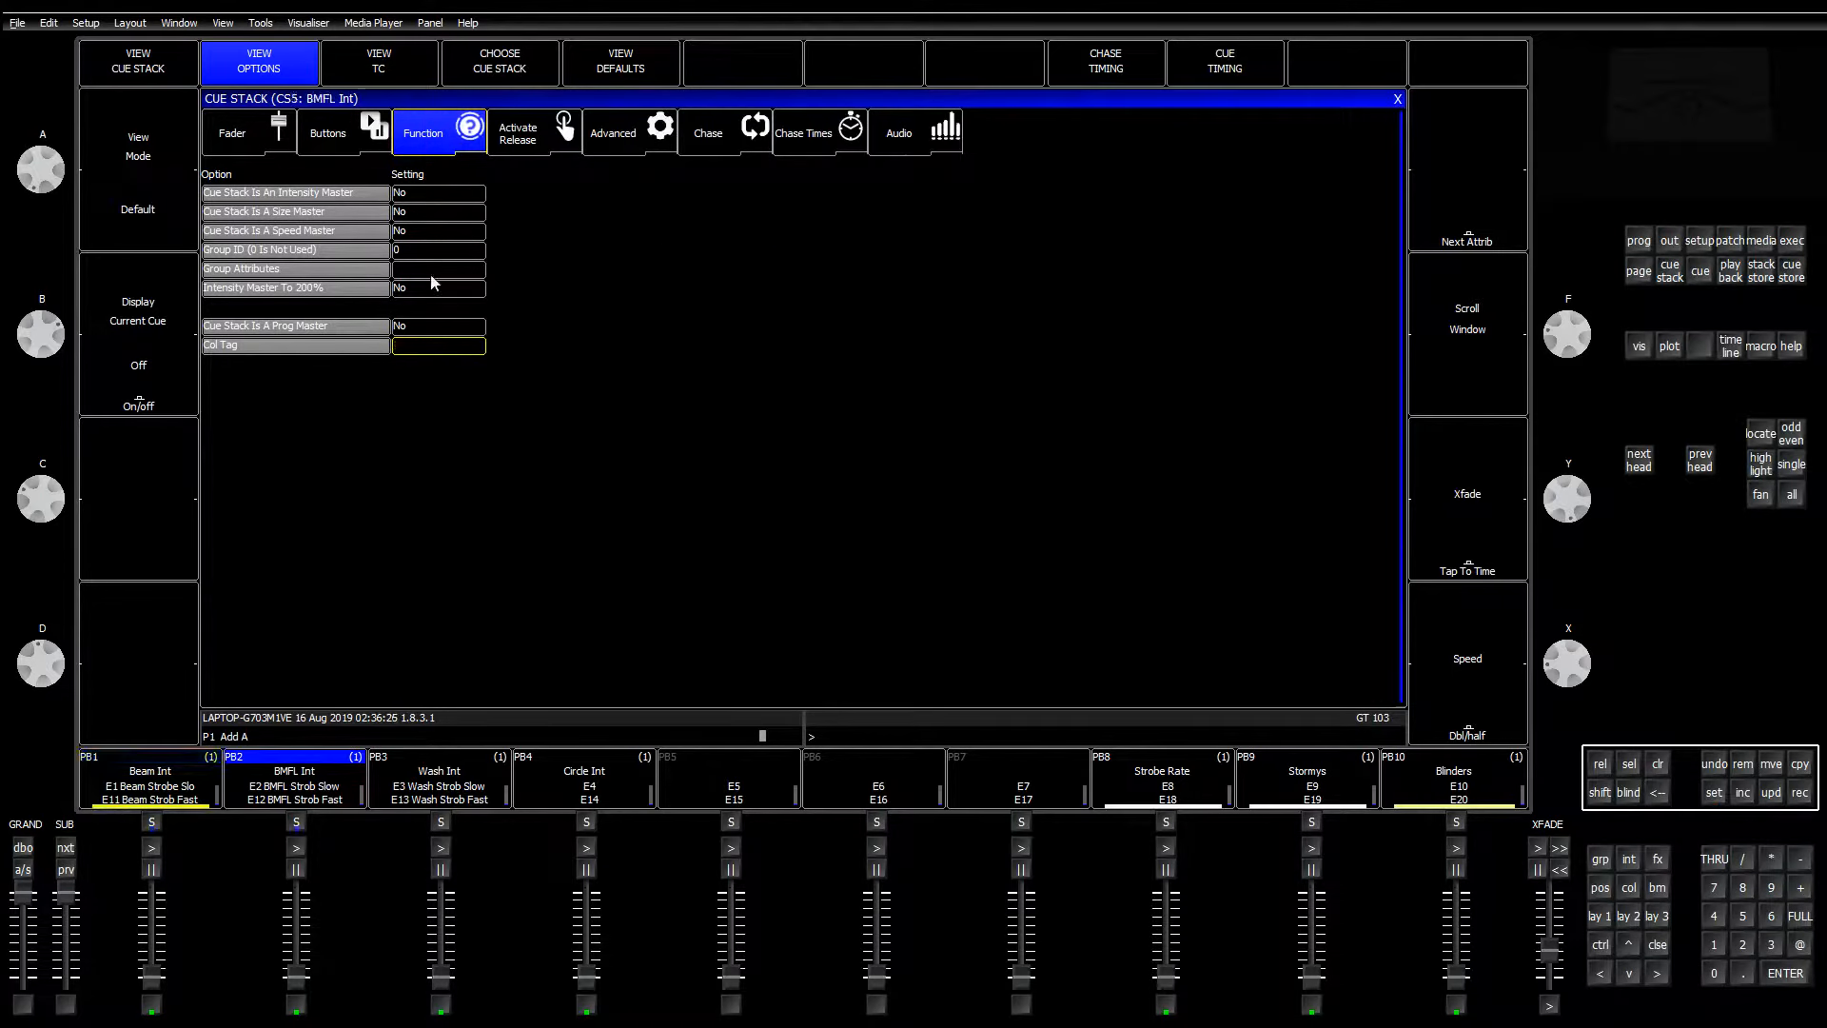
click(445, 348)
click(564, 191)
click(433, 799)
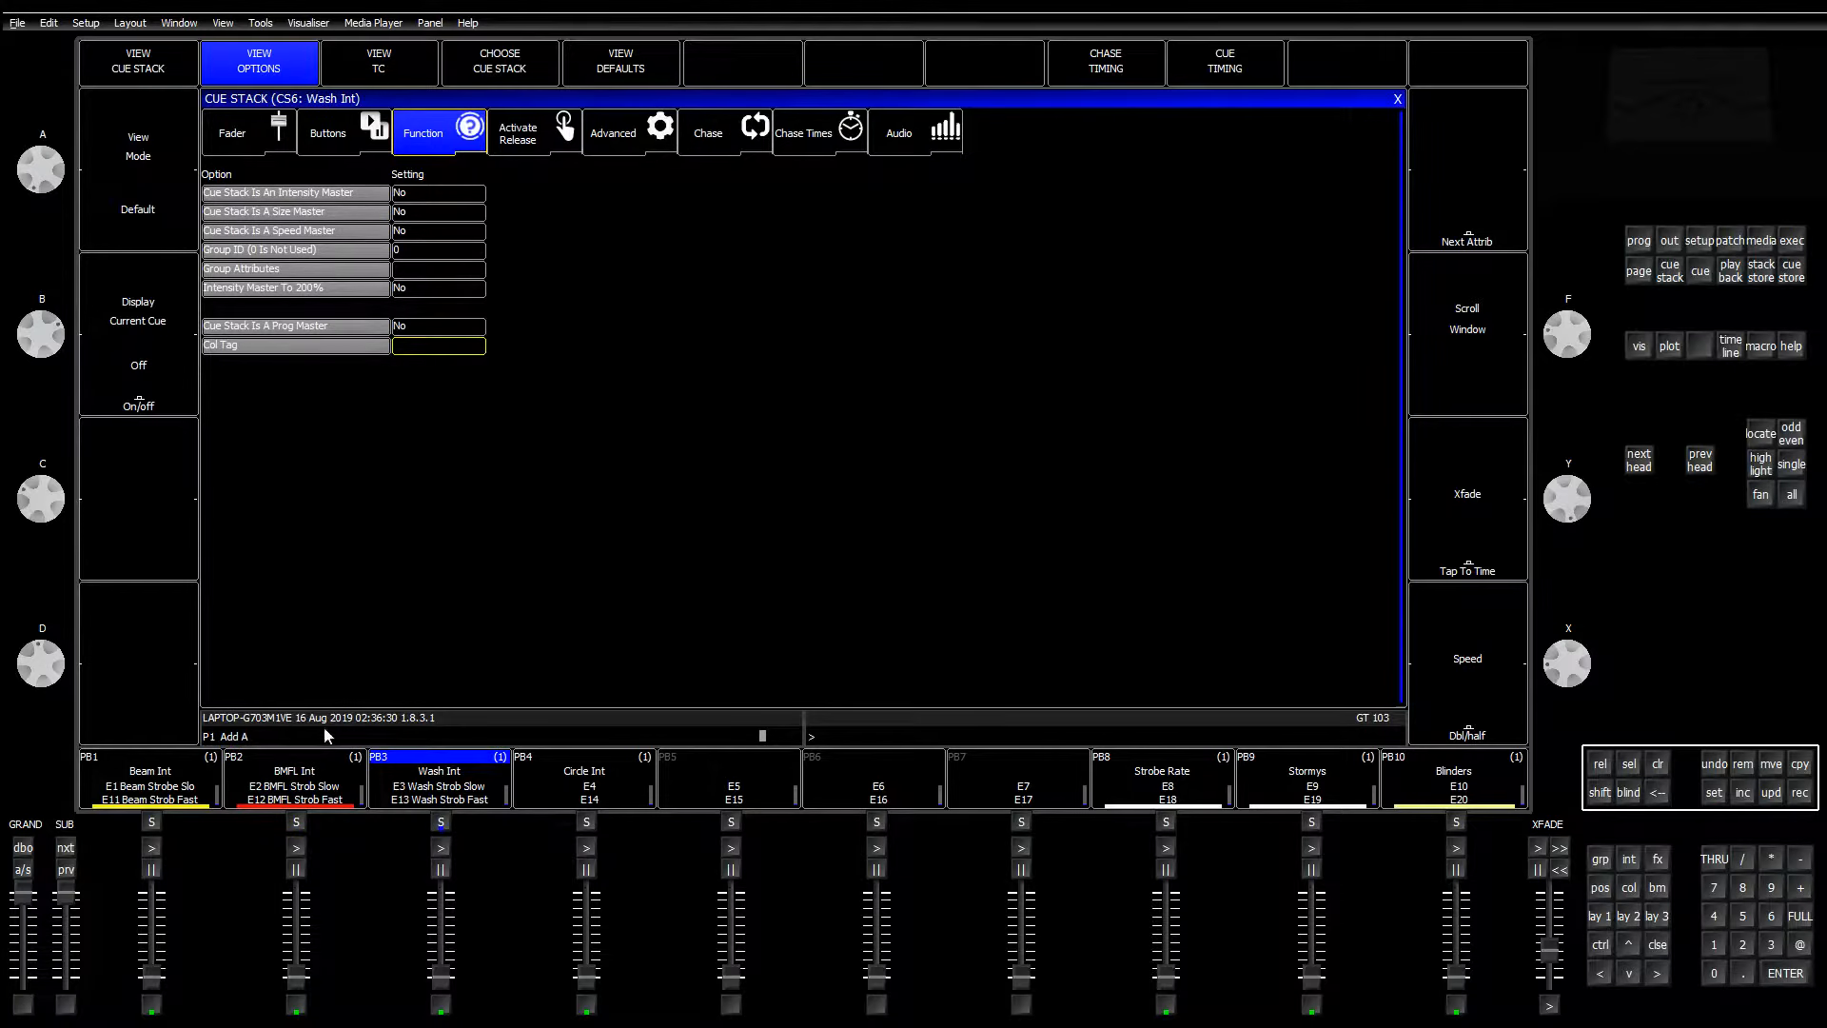
click(319, 777)
click(424, 344)
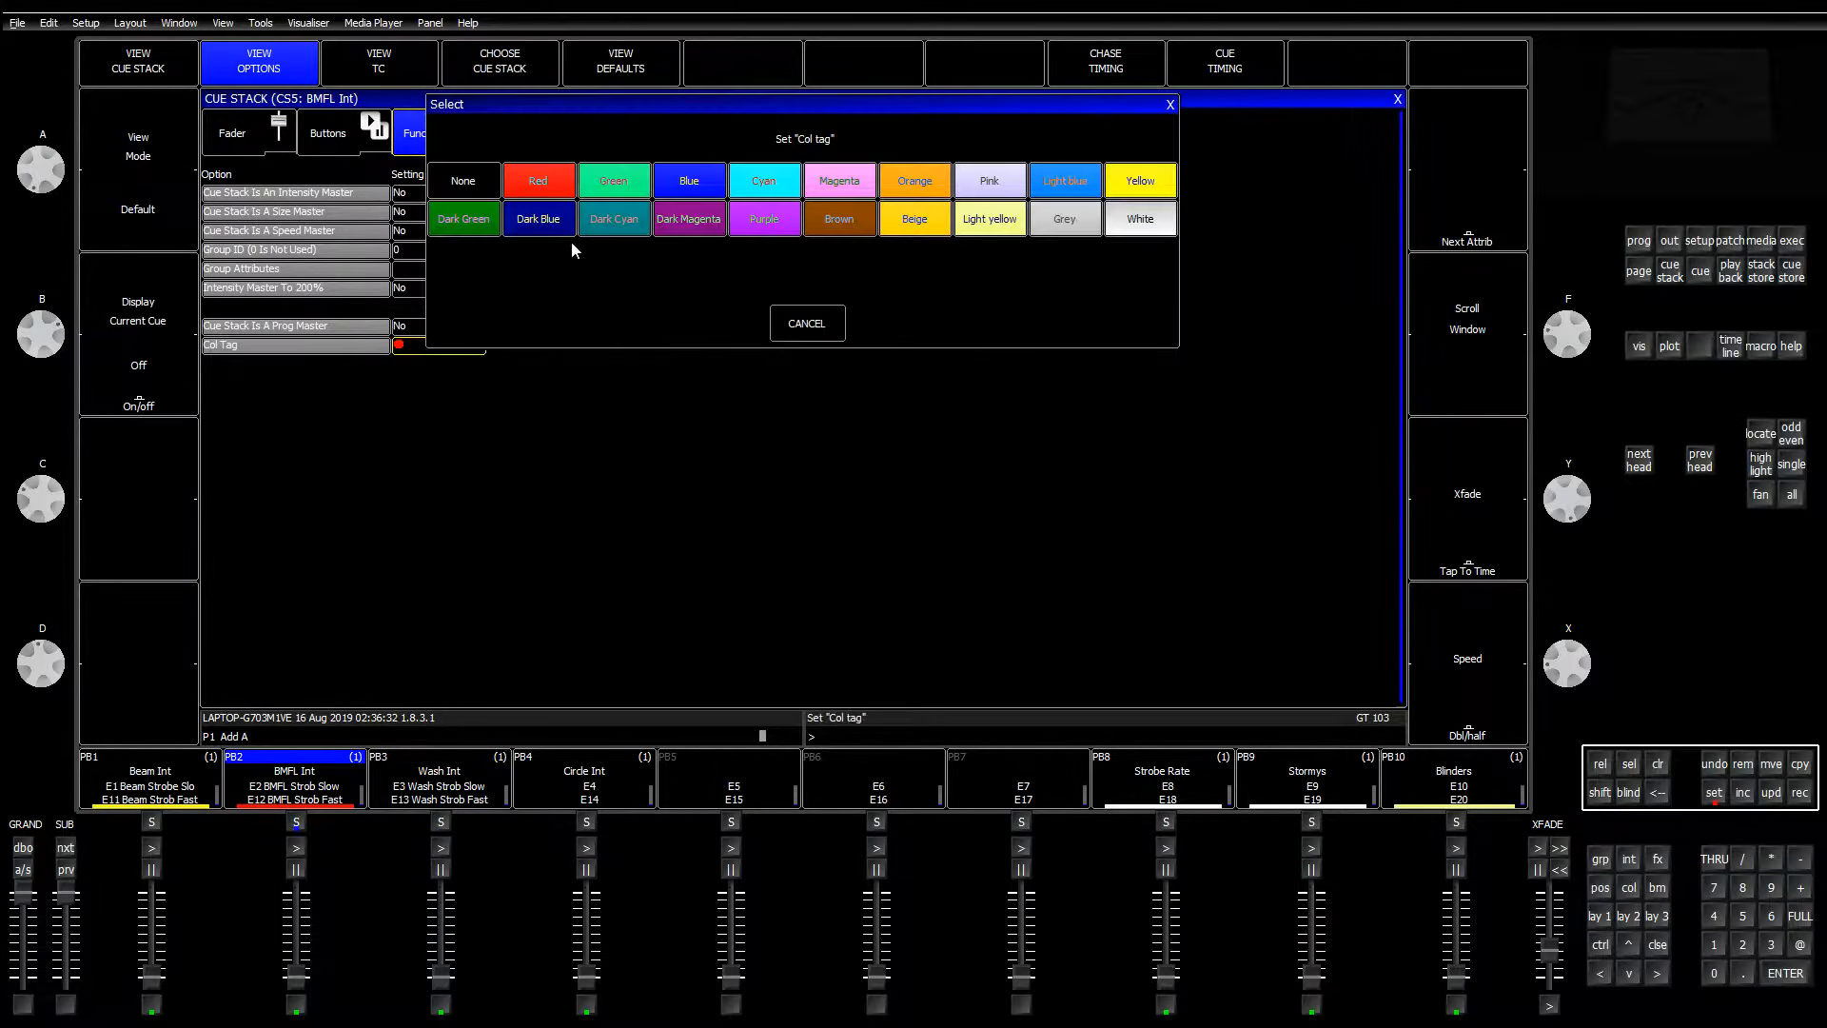
click(682, 192)
Step: Tag Wash Int red and clear the programmer
click(449, 781)
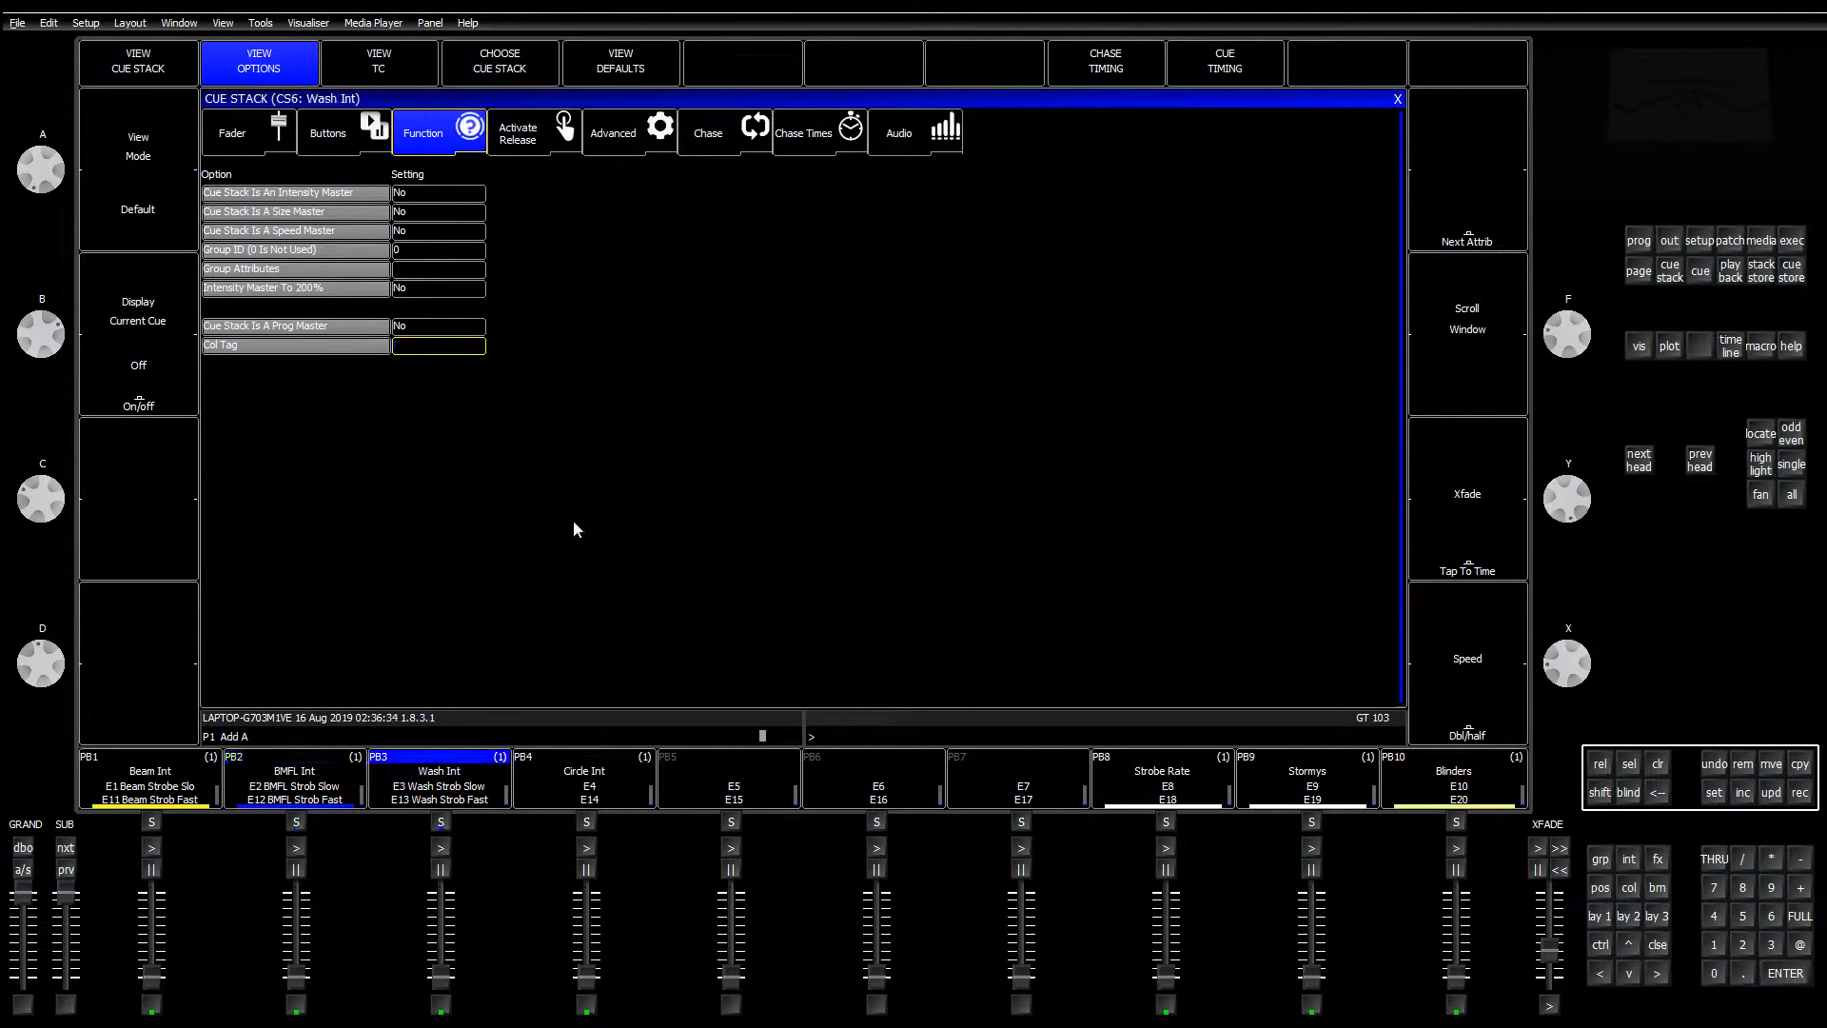
click(441, 348)
click(558, 185)
click(1657, 764)
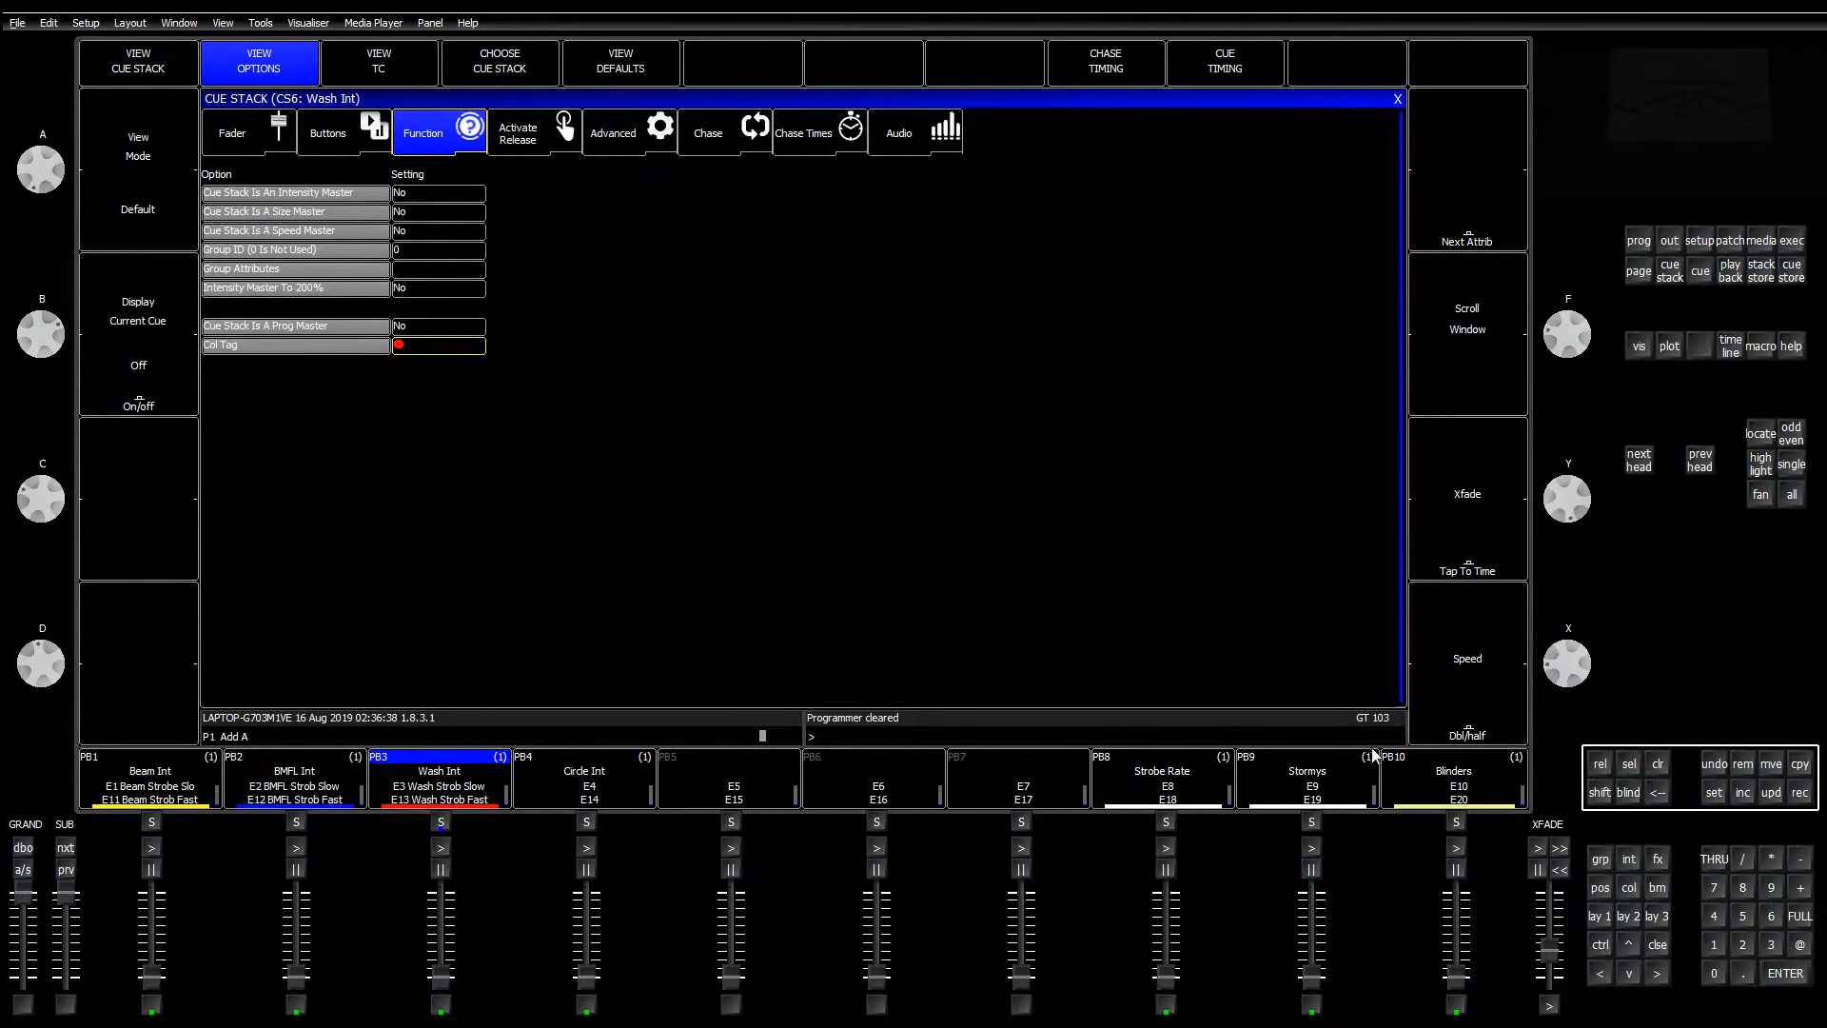